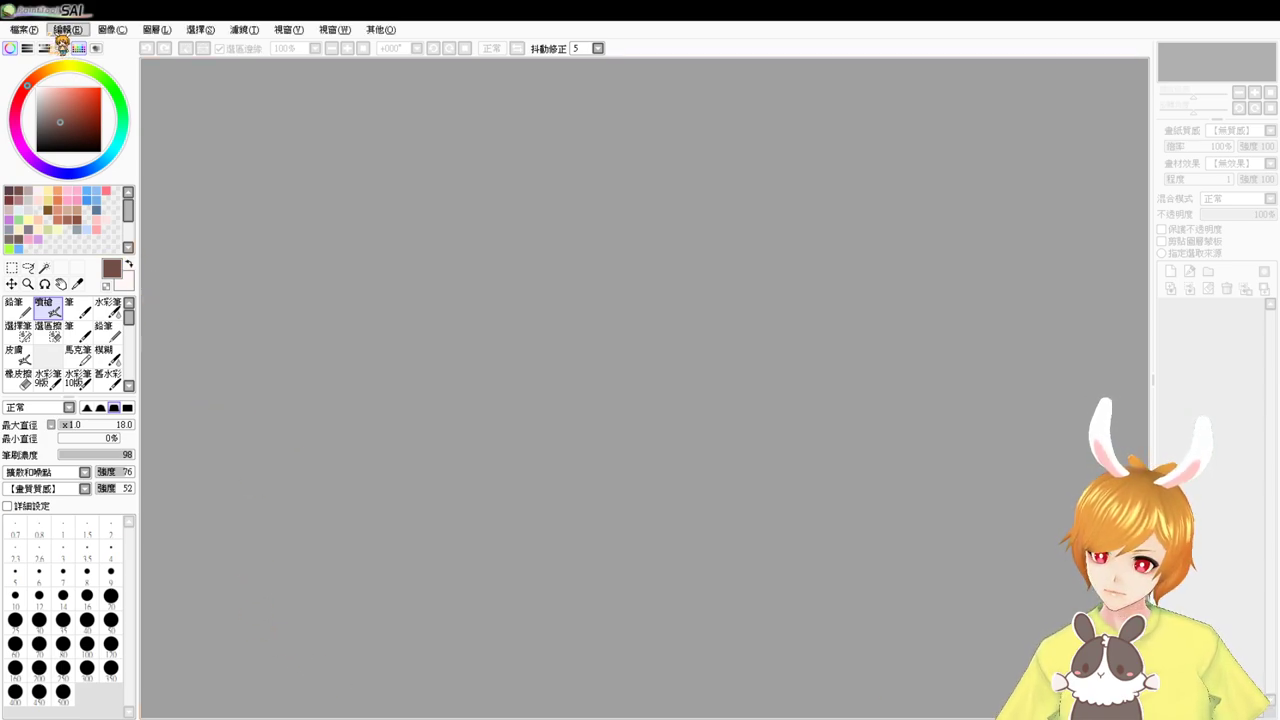
# - Create a new blank square canvas for the drawing
pyautogui.click(27, 31)
pyautogui.click(38, 56)
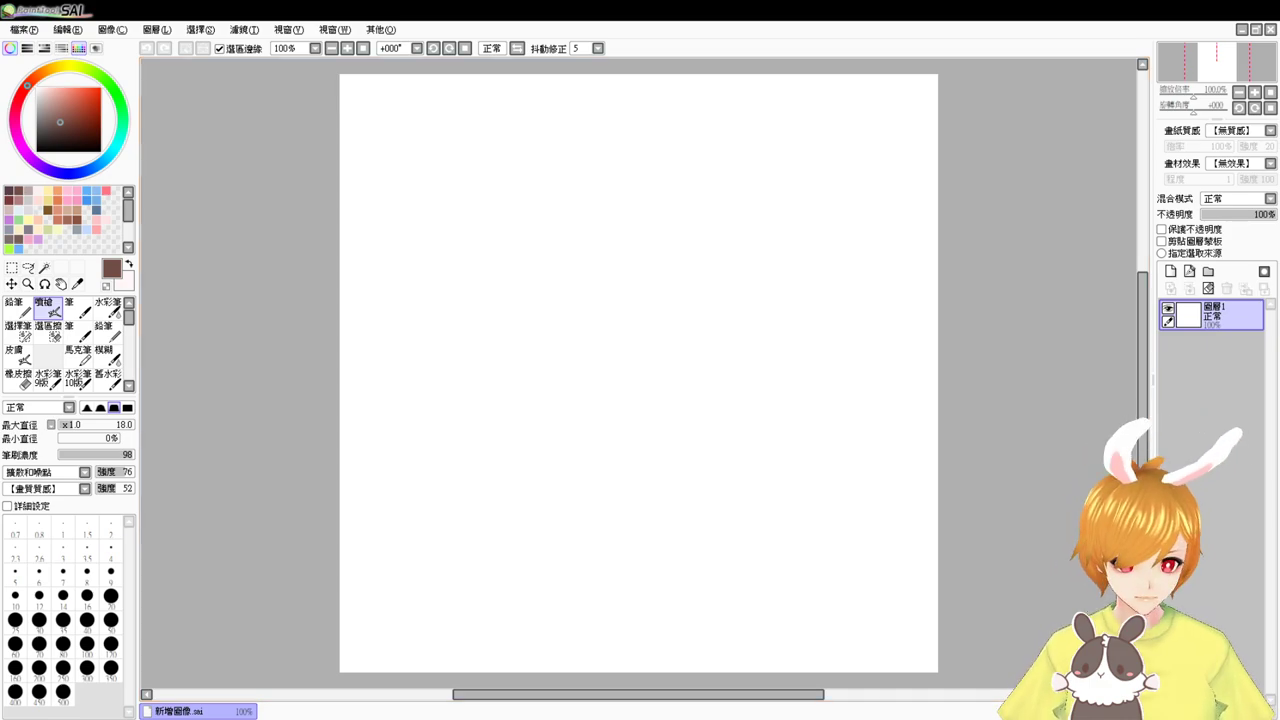
pyautogui.click(266, 320)
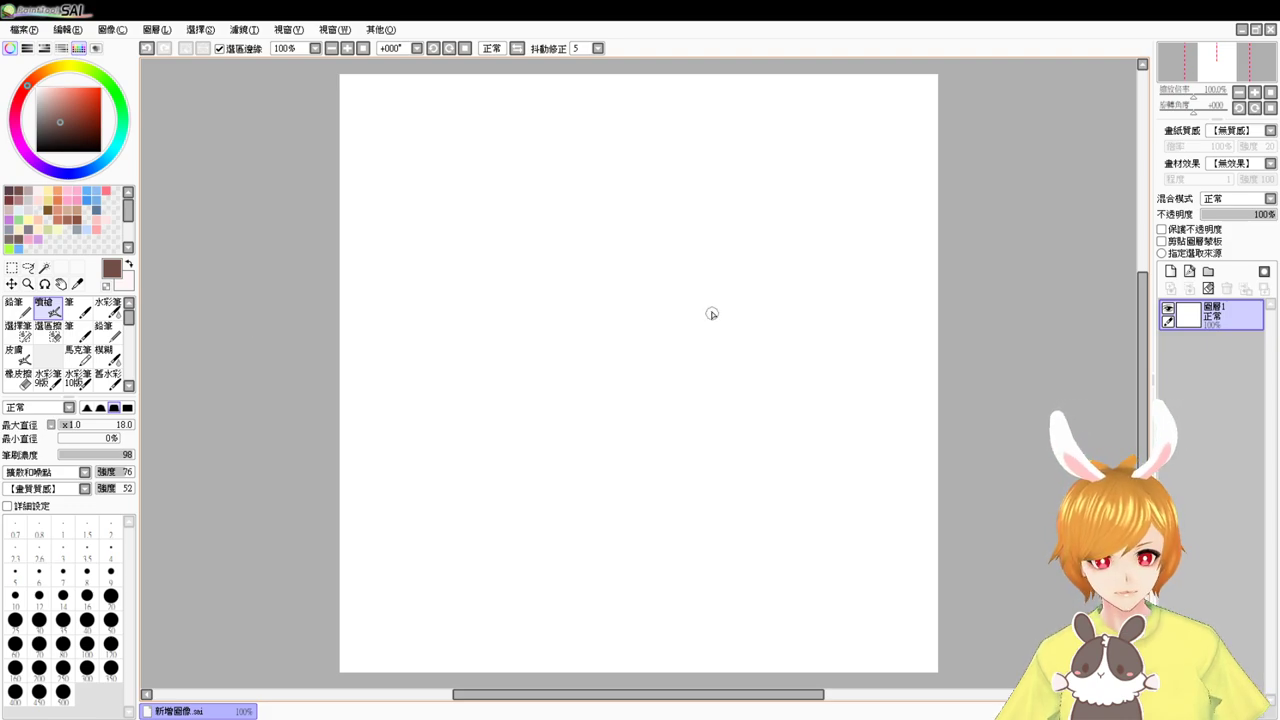
pyautogui.moveTo(708, 296)
pyautogui.mouseDown()
pyautogui.moveTo(680, 306)
pyautogui.moveTo(740, 328)
pyautogui.mouseUp()
pyautogui.hotkey('ctrl', 'z')
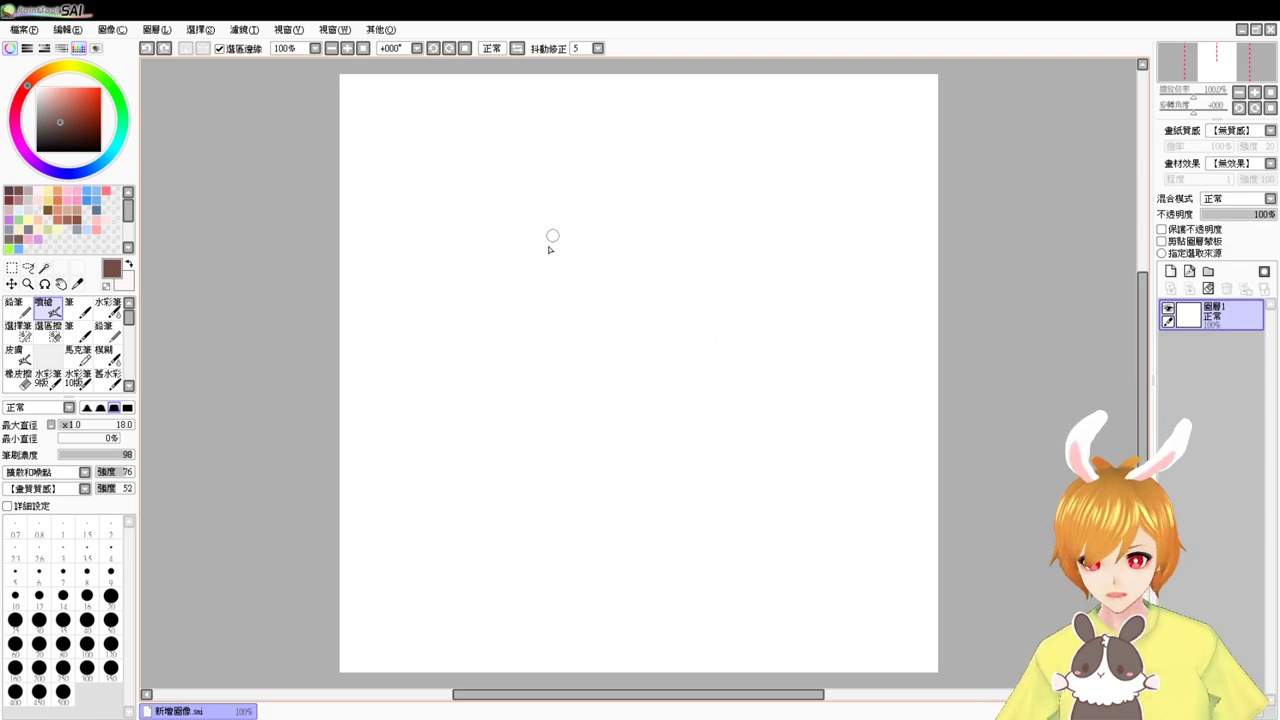
pyautogui.moveTo(543, 257); pyautogui.dragTo(565, 283)
pyautogui.moveTo(591, 203)
pyautogui.mouseDown()
pyautogui.moveTo(534, 271)
pyautogui.moveTo(495, 403)
pyautogui.moveTo(495, 346)
pyautogui.mouseUp()
pyautogui.hotkey('ctrl', 'z')
pyautogui.moveTo(553, 214); pyautogui.dragTo(516, 348)
pyautogui.hotkey('ctrl', 'z')
pyautogui.hotkey('ctrl', 'z')
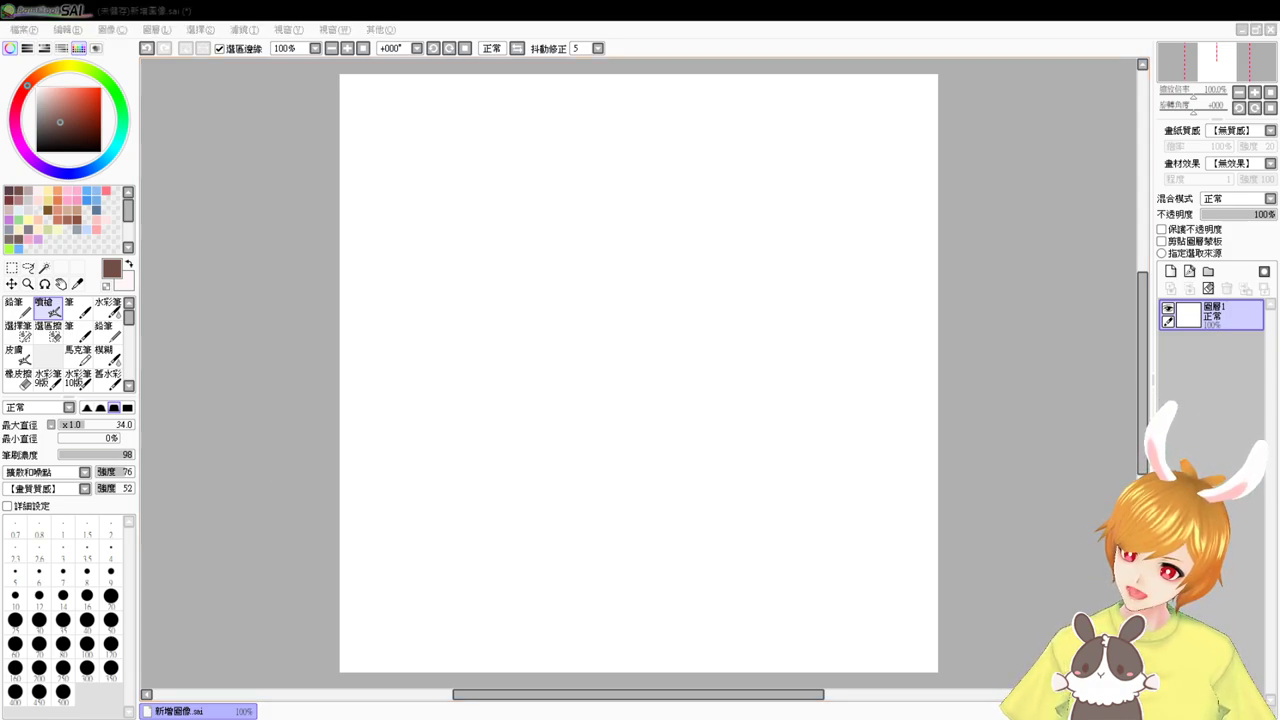
pyautogui.click(234, 290)
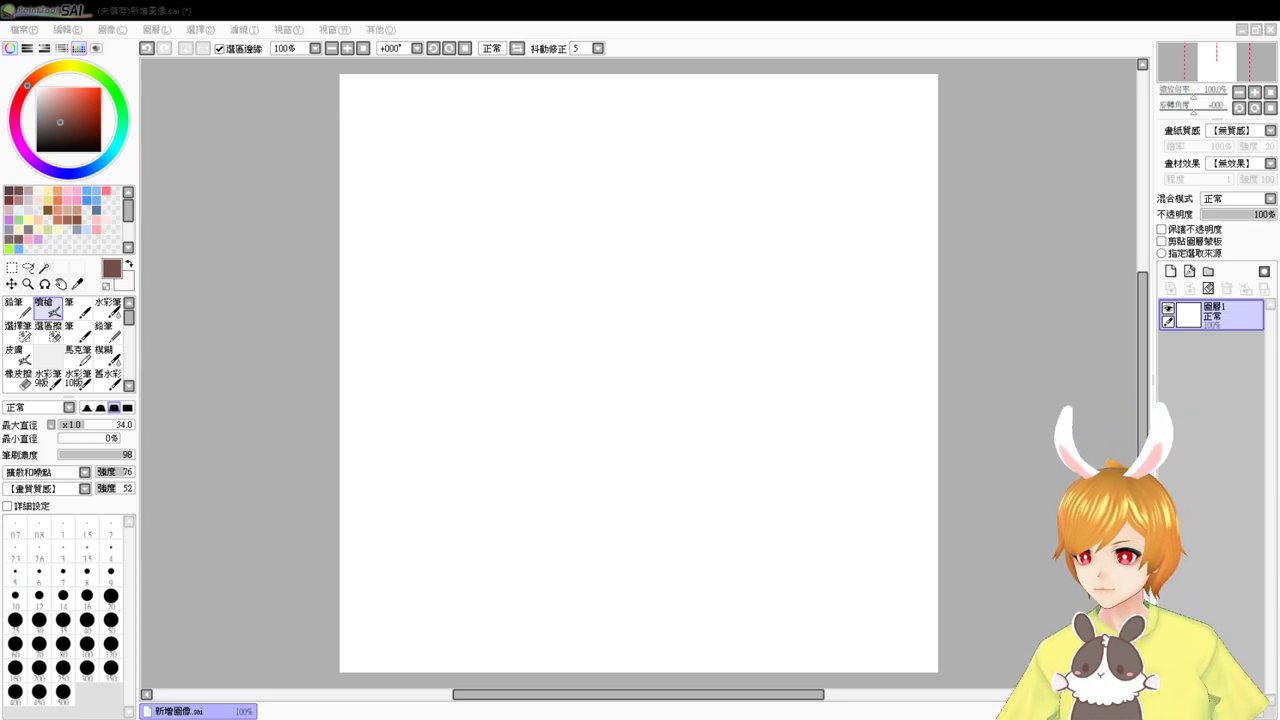
pyautogui.hotkey('alt', 'Tab')
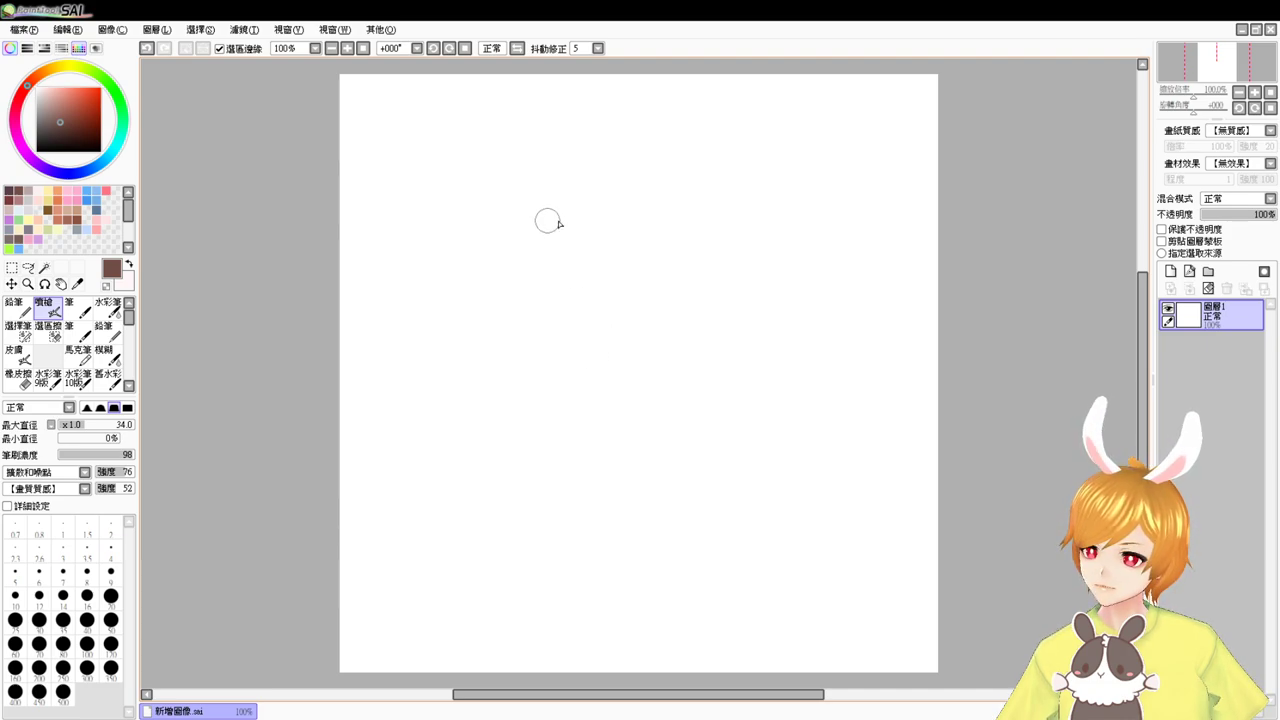
# - Sketch the face's cheek line and rounded jaw in brown with the airbrush at size 21
pyautogui.moveTo(566, 275)
pyautogui.mouseDown()
pyautogui.moveTo(573, 297)
pyautogui.moveTo(527, 350)
pyautogui.mouseUp()
pyautogui.moveTo(519, 272); pyautogui.dragTo(529, 350)
pyautogui.hotkey('ctrl', 'z')
pyautogui.hotkey('ctrl', 'z')
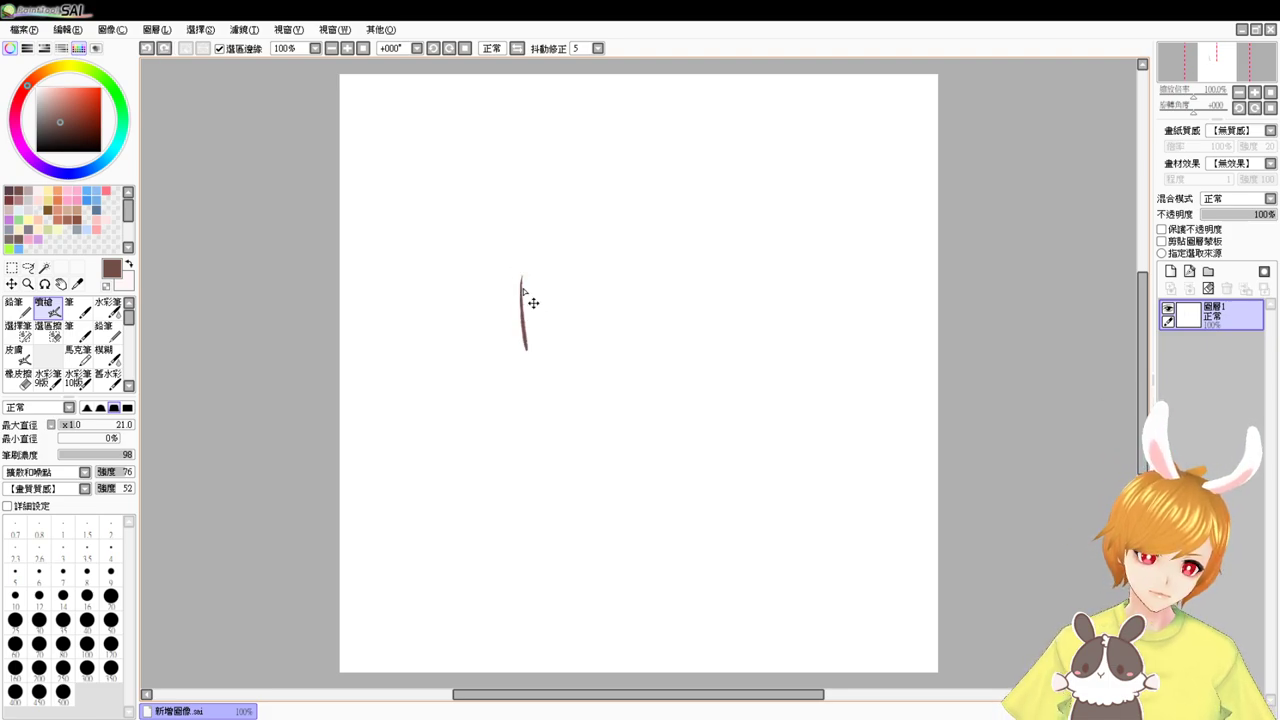
pyautogui.moveTo(528, 272)
pyautogui.mouseDown()
pyautogui.moveTo(535, 336)
pyautogui.moveTo(526, 272)
pyautogui.moveTo(534, 362)
pyautogui.moveTo(531, 345)
pyautogui.moveTo(572, 395)
pyautogui.moveTo(547, 360)
pyautogui.moveTo(530, 362)
pyautogui.moveTo(584, 393)
pyautogui.moveTo(540, 374)
pyautogui.moveTo(649, 393)
pyautogui.moveTo(596, 392)
pyautogui.moveTo(653, 388)
pyautogui.moveTo(635, 394)
pyautogui.moveTo(720, 365)
pyautogui.mouseUp()
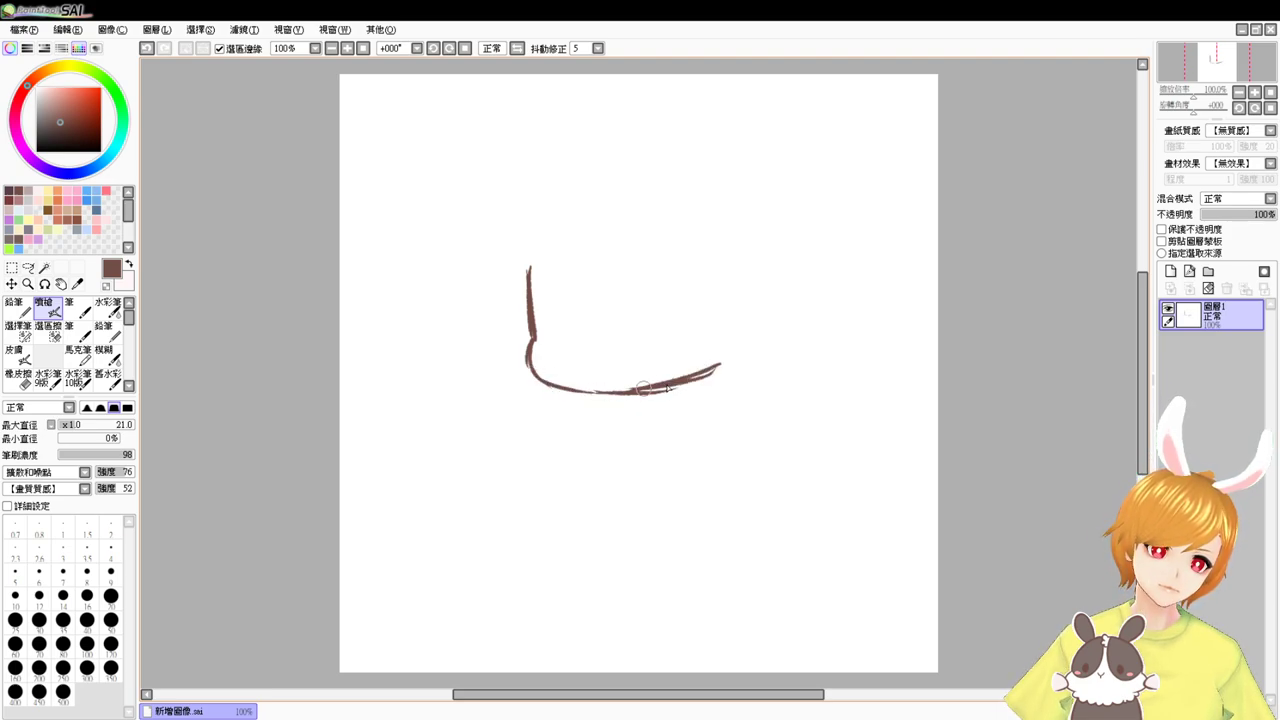
# - Rotate the sketched face contour slightly clockwise with a free transform
pyautogui.hotkey('ctrl', 't')
pyautogui.moveTo(774, 401)
pyautogui.mouseDown()
pyautogui.moveTo(771, 388)
pyautogui.moveTo(759, 399)
pyautogui.mouseUp()
pyautogui.press('Return')
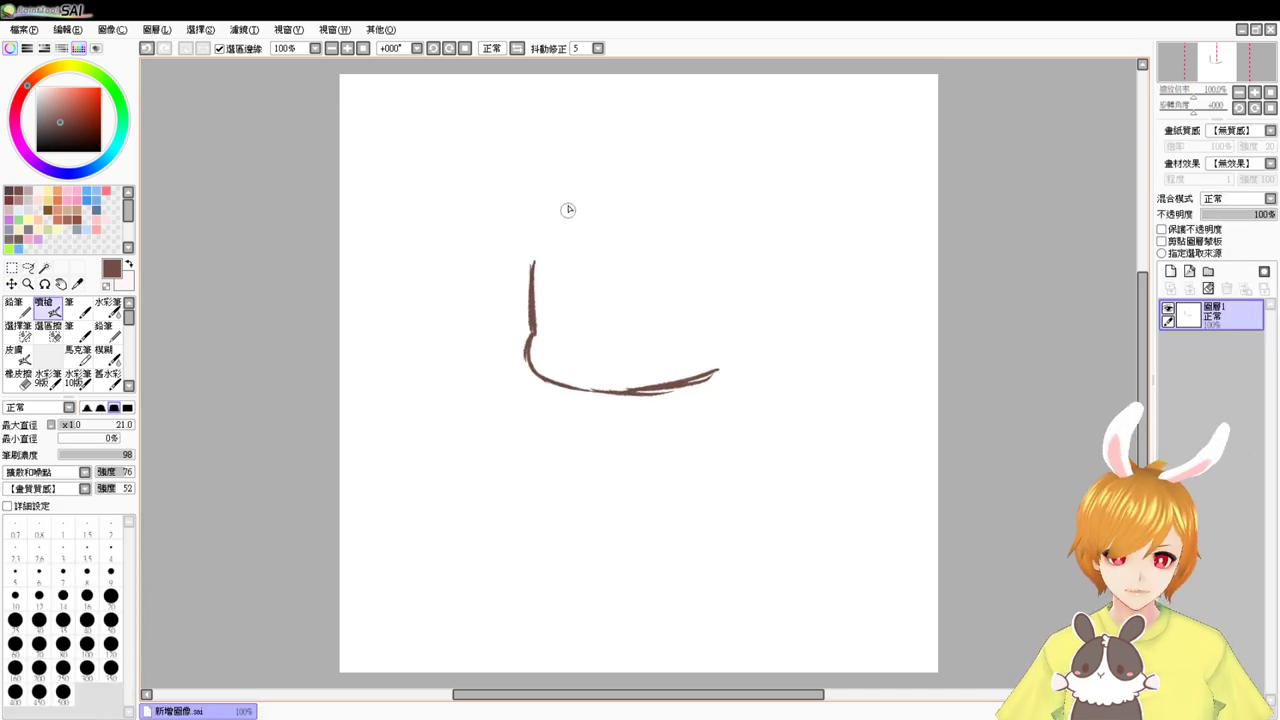
# - Sketch the round head outline above the jaw with separate arcs for the upper left, the crown and the right side
pyautogui.moveTo(543, 232)
pyautogui.mouseDown()
pyautogui.moveTo(569, 189)
pyautogui.moveTo(615, 182)
pyautogui.mouseUp()
pyautogui.hotkey('ctrl', 'z')
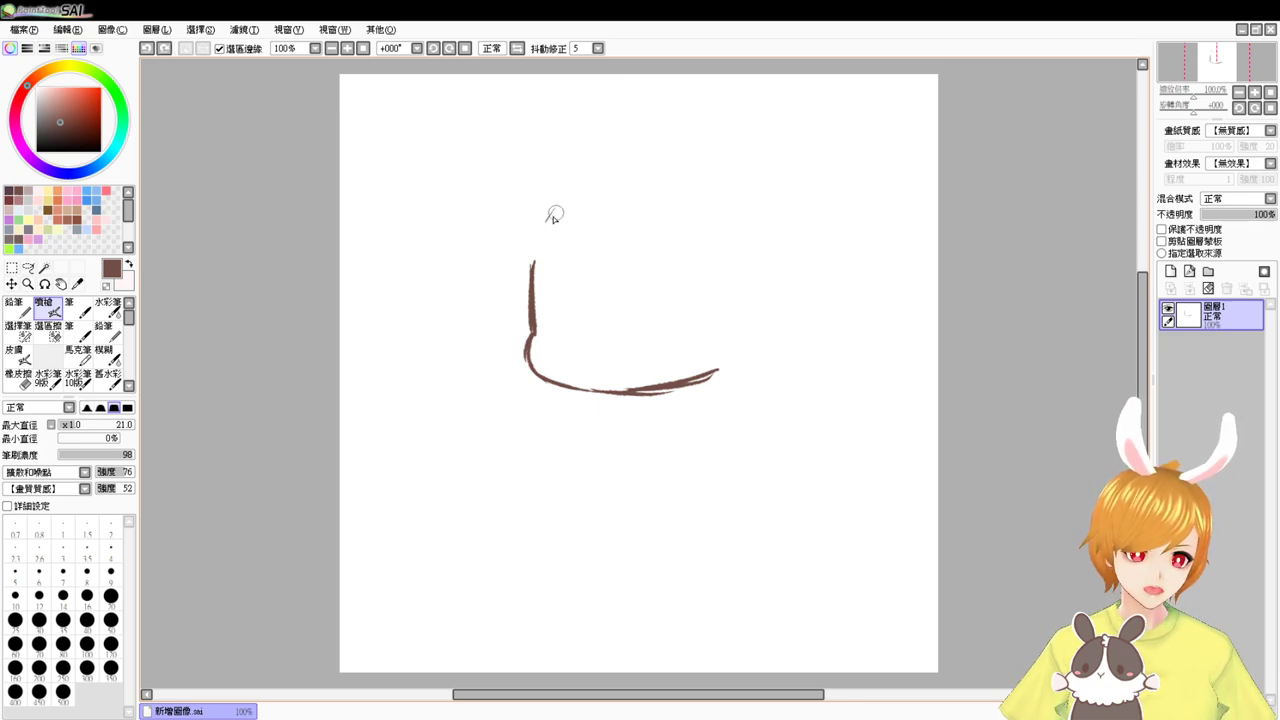
pyautogui.moveTo(540, 235)
pyautogui.mouseDown()
pyautogui.moveTo(585, 193)
pyautogui.moveTo(664, 186)
pyautogui.moveTo(720, 226)
pyautogui.mouseUp()
pyautogui.hotkey('ctrl', 'z')
pyautogui.hotkey('ctrl', 'z')
pyautogui.moveTo(660, 180); pyautogui.dragTo(726, 196)
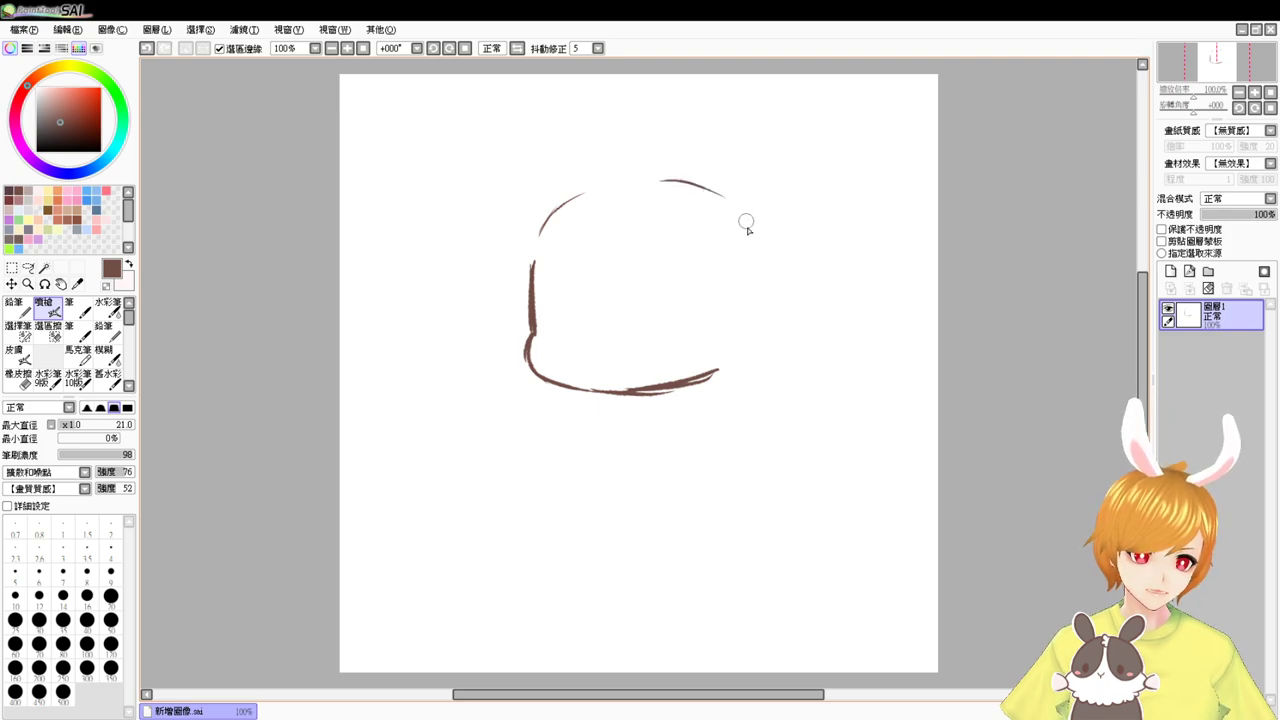
pyautogui.moveTo(753, 240)
pyautogui.mouseDown()
pyautogui.moveTo(770, 300)
pyautogui.moveTo(720, 357)
pyautogui.moveTo(743, 420)
pyautogui.moveTo(742, 407)
pyautogui.mouseUp()
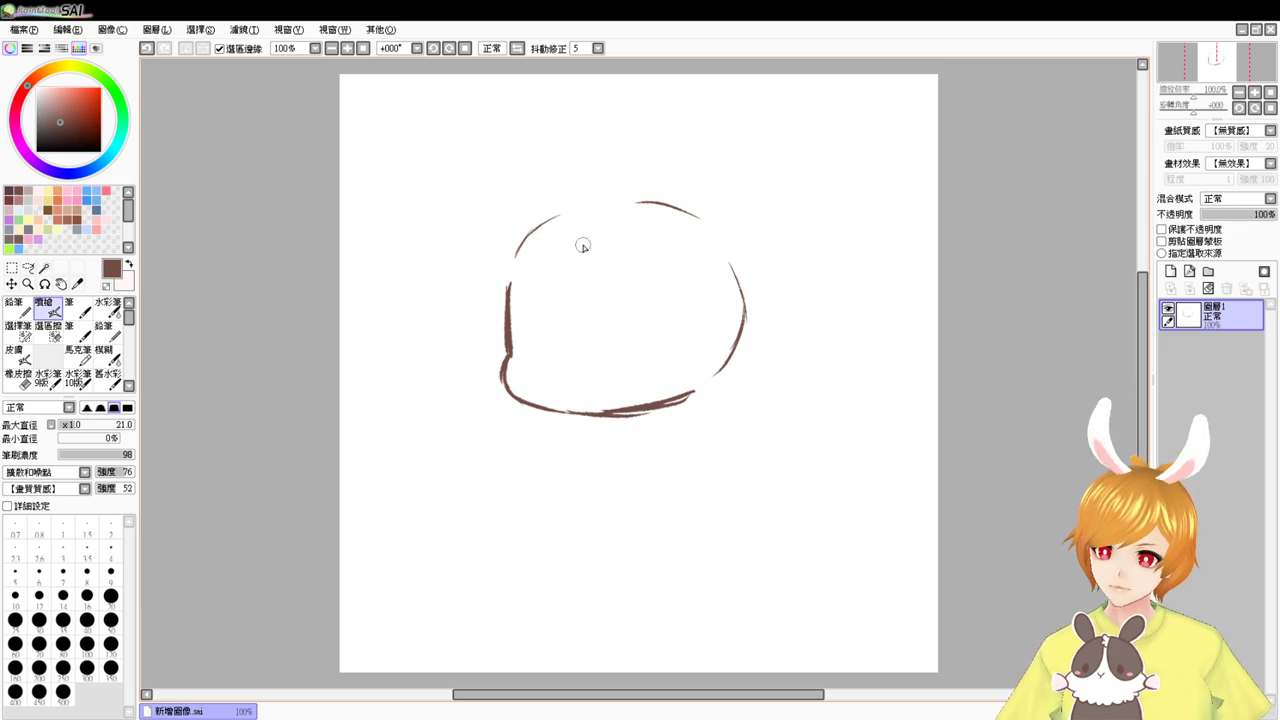
# - Draw the bangs inside the head outline: a large curved left lock, a small notched centre gap and a pointed right lock
pyautogui.moveTo(584, 240)
pyautogui.mouseDown()
pyautogui.moveTo(568, 271)
pyautogui.moveTo(569, 254)
pyautogui.moveTo(601, 323)
pyautogui.moveTo(561, 292)
pyautogui.moveTo(592, 338)
pyautogui.mouseUp()
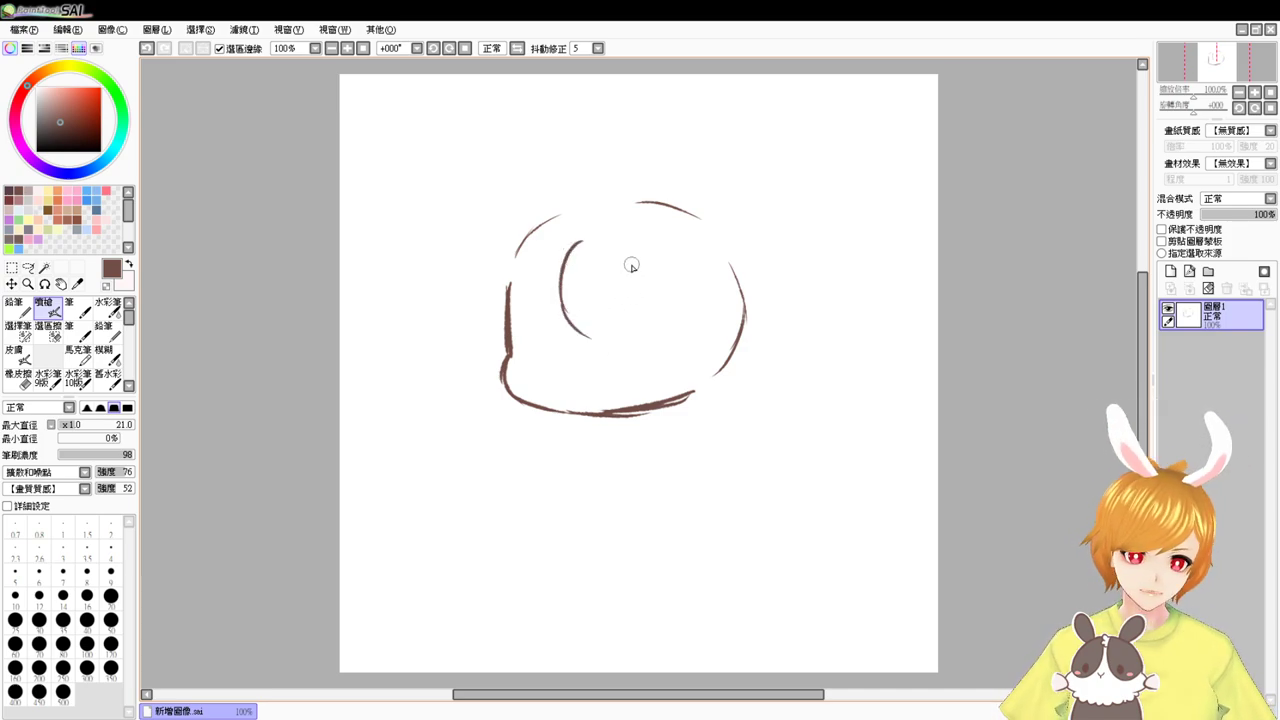
pyautogui.moveTo(625, 269); pyautogui.dragTo(617, 314)
pyautogui.hotkey('ctrl', 'z')
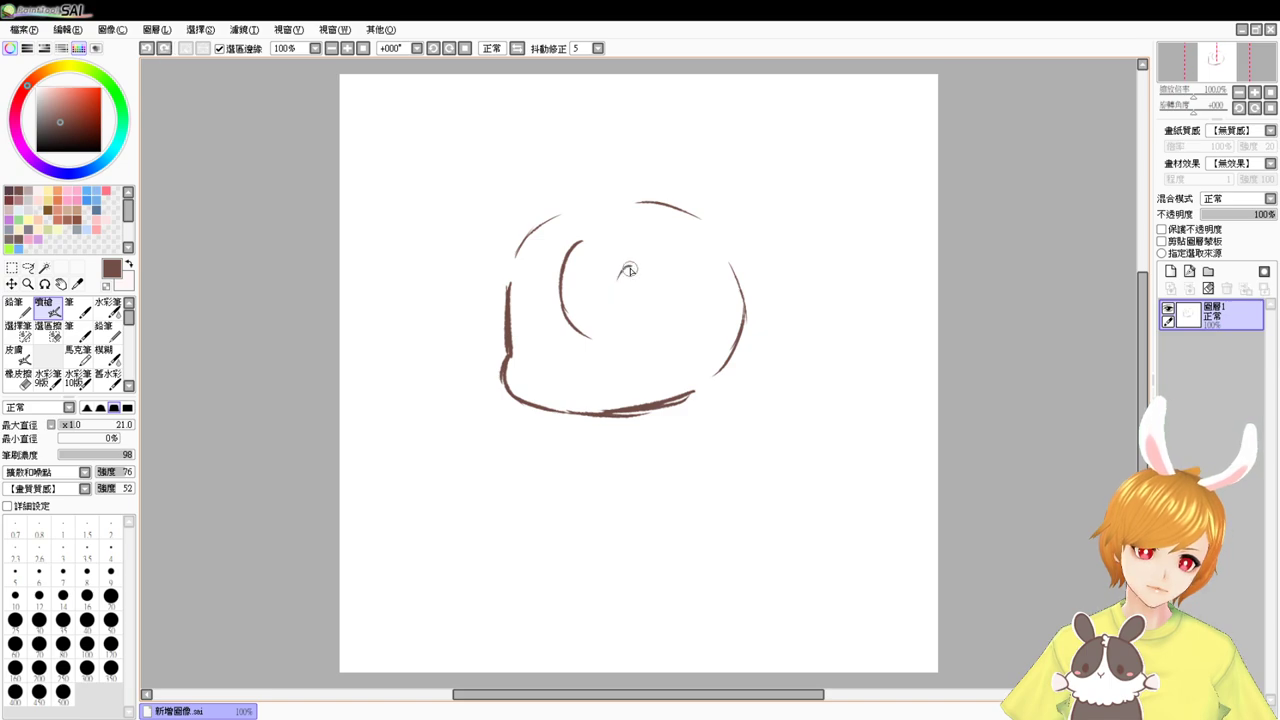
pyautogui.moveTo(635, 269)
pyautogui.mouseDown()
pyautogui.moveTo(621, 315)
pyautogui.moveTo(607, 313)
pyautogui.moveTo(615, 327)
pyautogui.moveTo(603, 312)
pyautogui.moveTo(605, 341)
pyautogui.moveTo(569, 320)
pyautogui.moveTo(600, 340)
pyautogui.mouseUp()
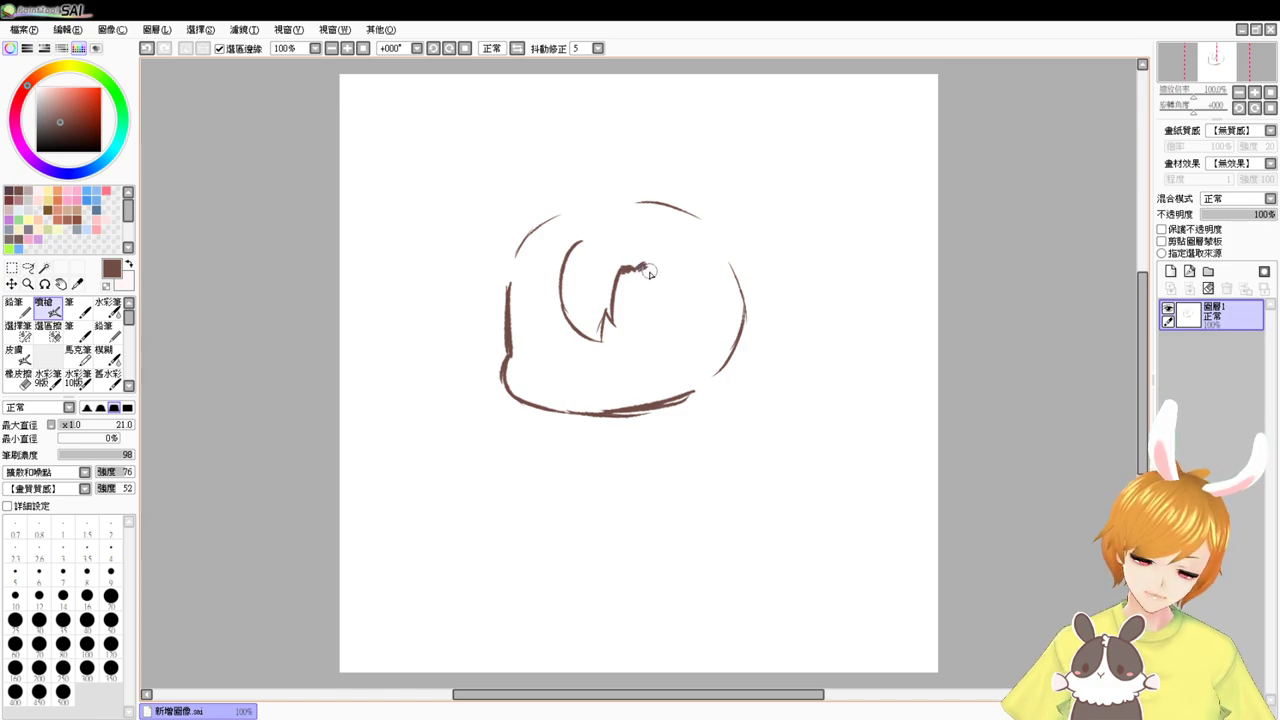
pyautogui.hotkey('ctrl', 'z')
pyautogui.moveTo(647, 264)
pyautogui.mouseDown()
pyautogui.moveTo(663, 321)
pyautogui.moveTo(650, 318)
pyautogui.mouseUp()
pyautogui.hotkey('ctrl', 'z')
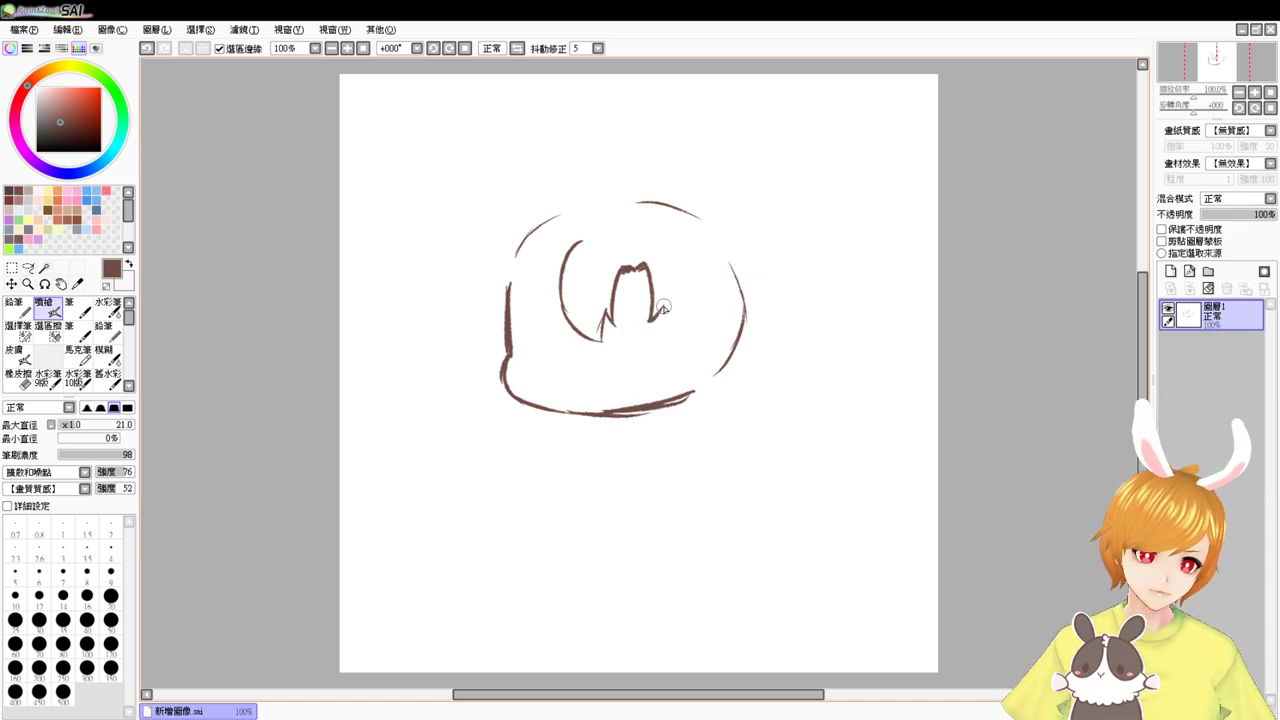
pyautogui.moveTo(663, 307); pyautogui.dragTo(678, 342)
pyautogui.moveTo(707, 269)
pyautogui.mouseDown()
pyautogui.moveTo(682, 357)
pyautogui.moveTo(673, 326)
pyautogui.moveTo(687, 360)
pyautogui.mouseUp()
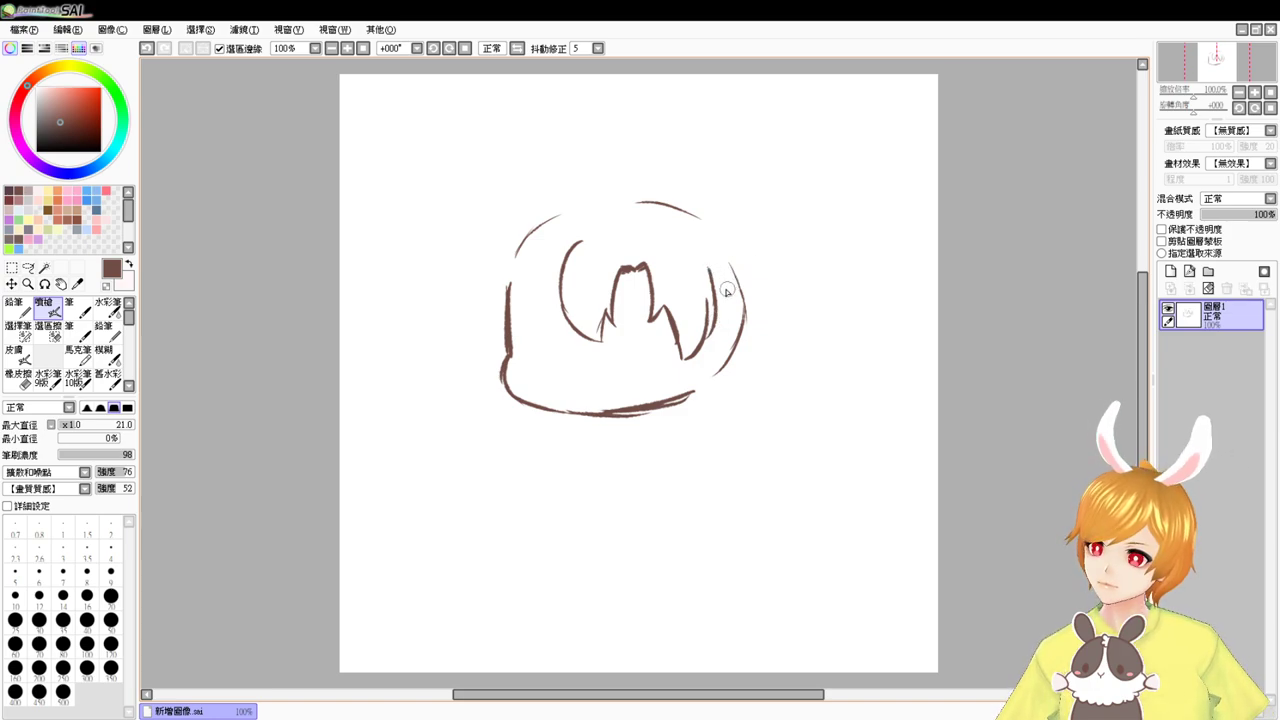
# - Erase the upper part of the right lock's outer line and draw a second outer lock beside it
pyautogui.press('e')
pyautogui.moveTo(709, 264); pyautogui.dragTo(706, 334)
pyautogui.press('b')
pyautogui.hotkey('ctrl', 'z')
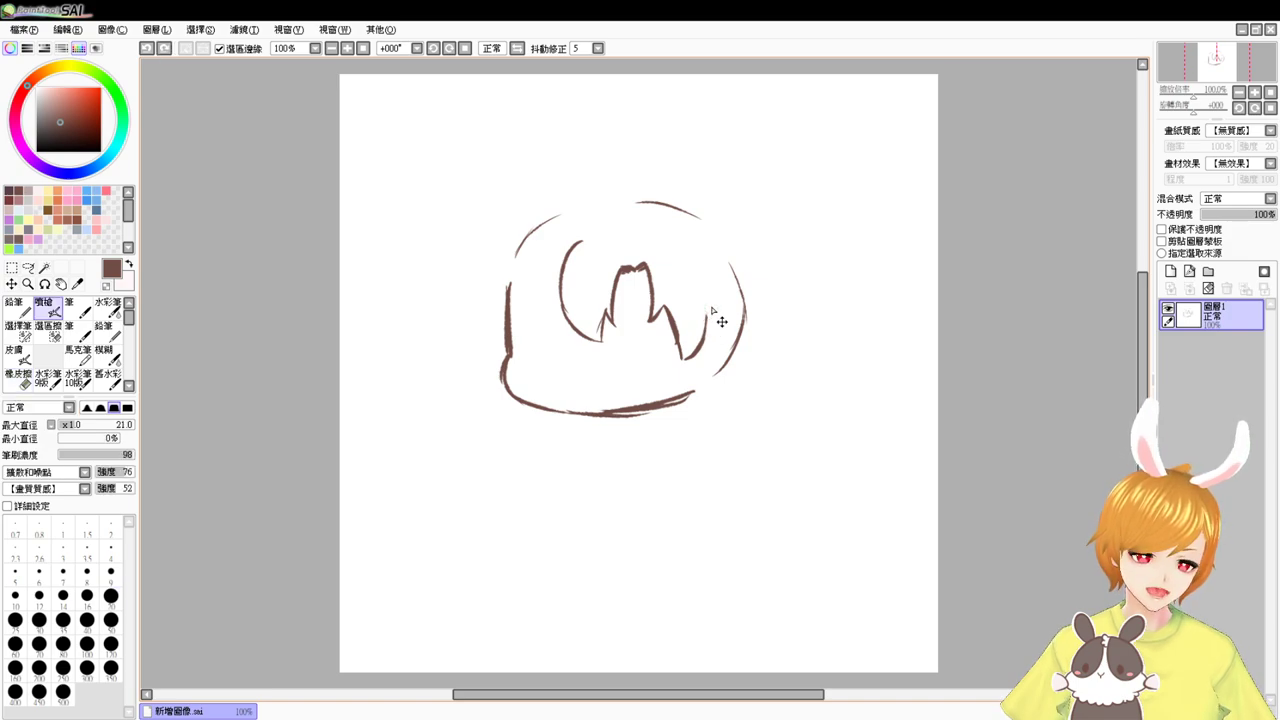
pyautogui.moveTo(714, 264); pyautogui.dragTo(724, 337)
pyautogui.hotkey('ctrl', 'z')
pyautogui.moveTo(712, 259)
pyautogui.mouseDown()
pyautogui.moveTo(726, 313)
pyautogui.moveTo(696, 354)
pyautogui.mouseUp()
pyautogui.hotkey('ctrl', 'z')
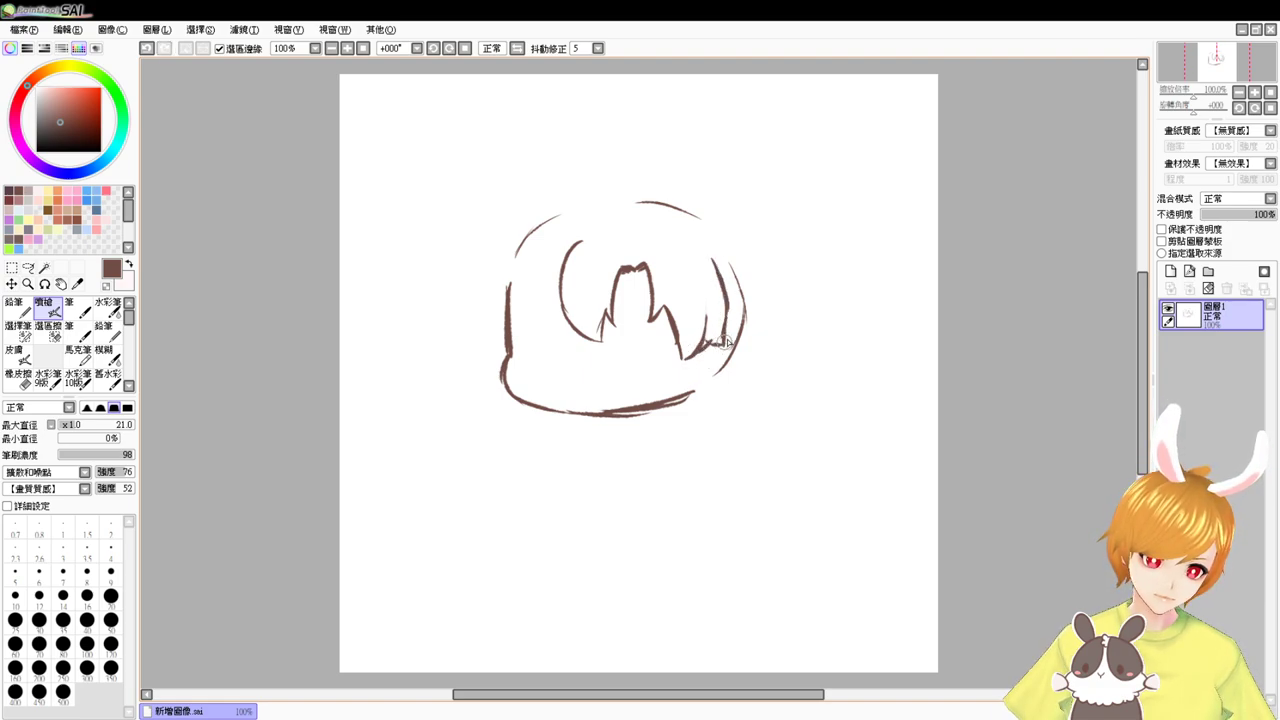
pyautogui.press('e')
pyautogui.press('v')
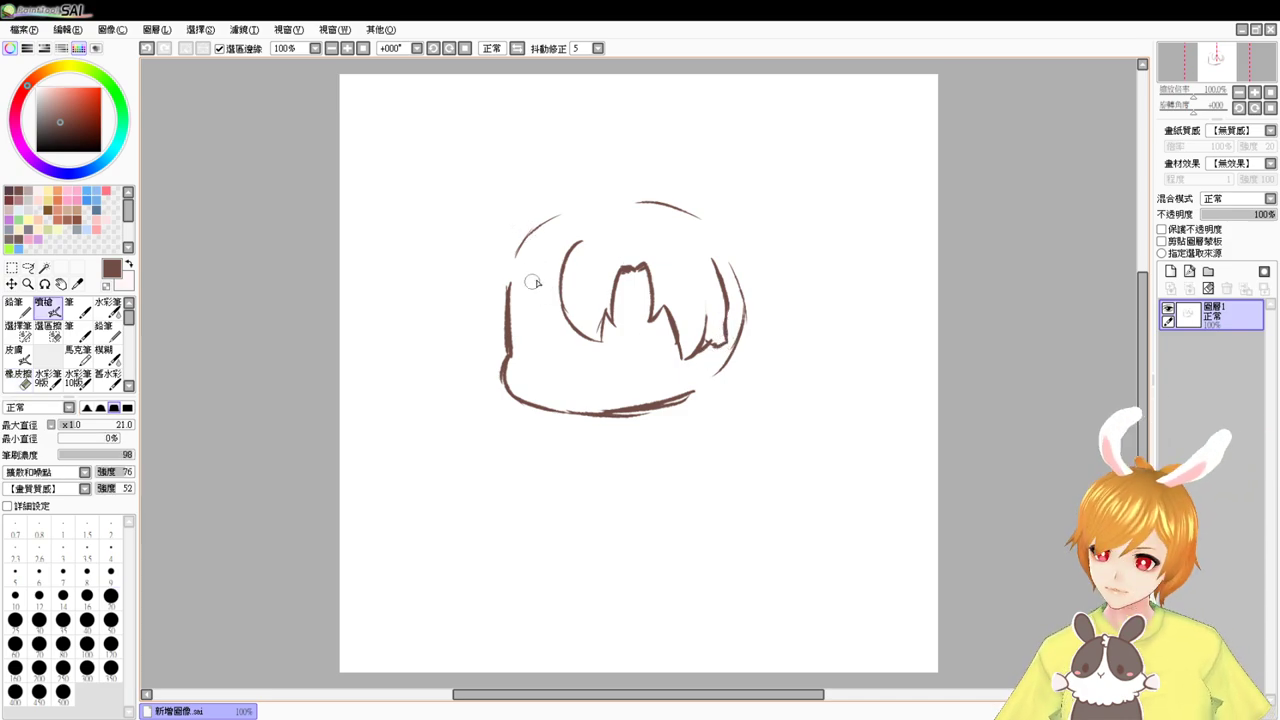
# - Draw a pointed side lock left of the bangs and two short parting strokes above the centre gap
pyautogui.moveTo(520, 270)
pyautogui.mouseDown()
pyautogui.moveTo(515, 326)
pyautogui.moveTo(545, 345)
pyautogui.mouseUp()
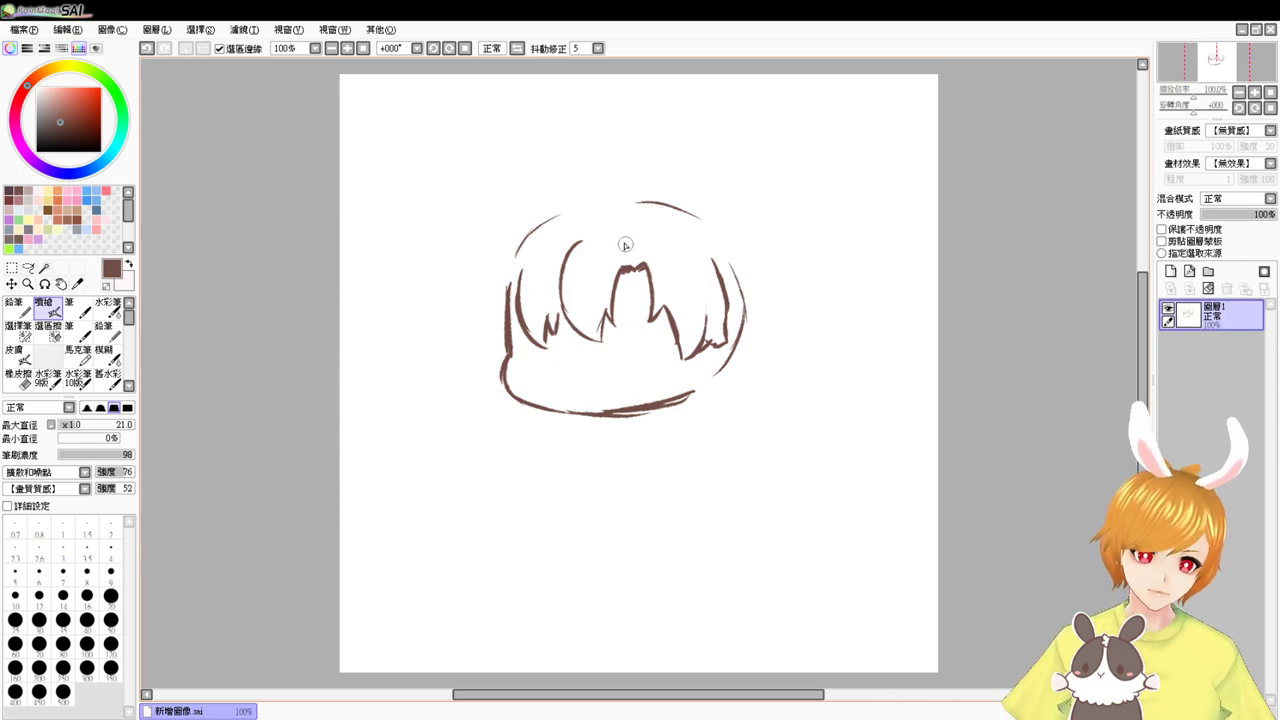
pyautogui.moveTo(604, 238); pyautogui.dragTo(645, 233)
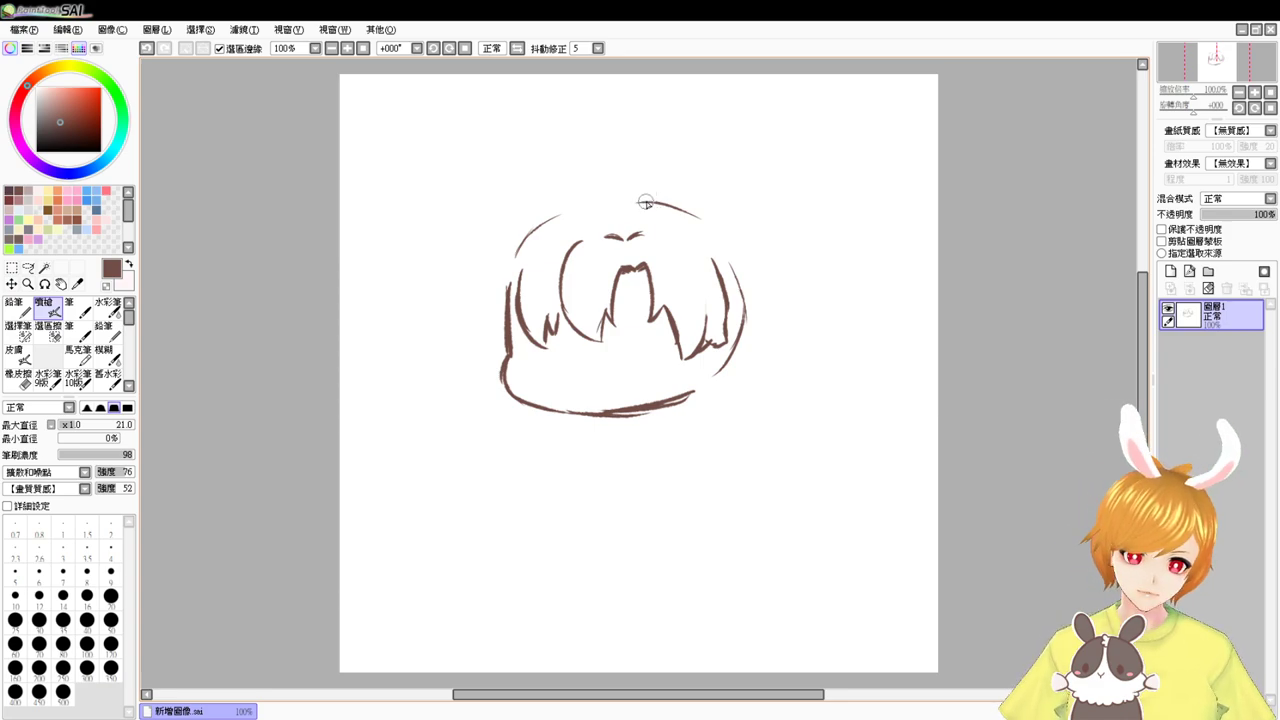
# - Extend the crown line leftward and erase the old upper-left arc of the head outline
pyautogui.moveTo(640, 198); pyautogui.dragTo(567, 197)
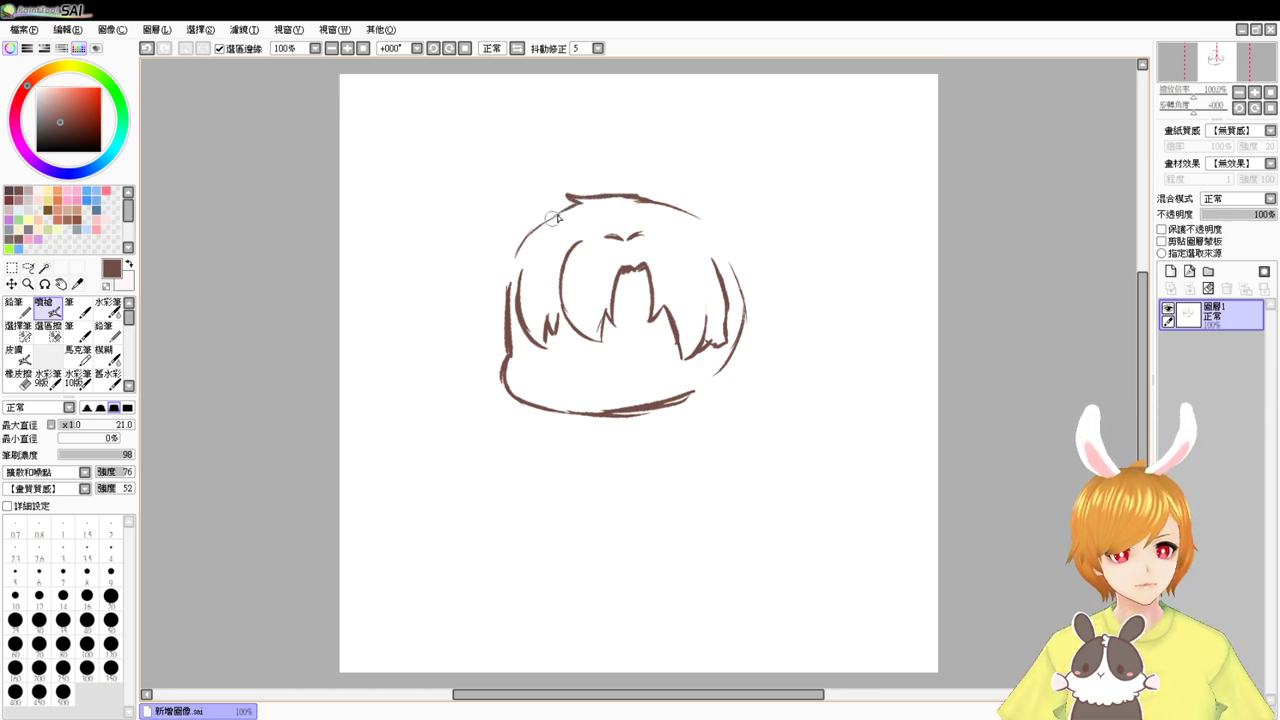
pyautogui.moveTo(565, 199); pyautogui.dragTo(509, 257)
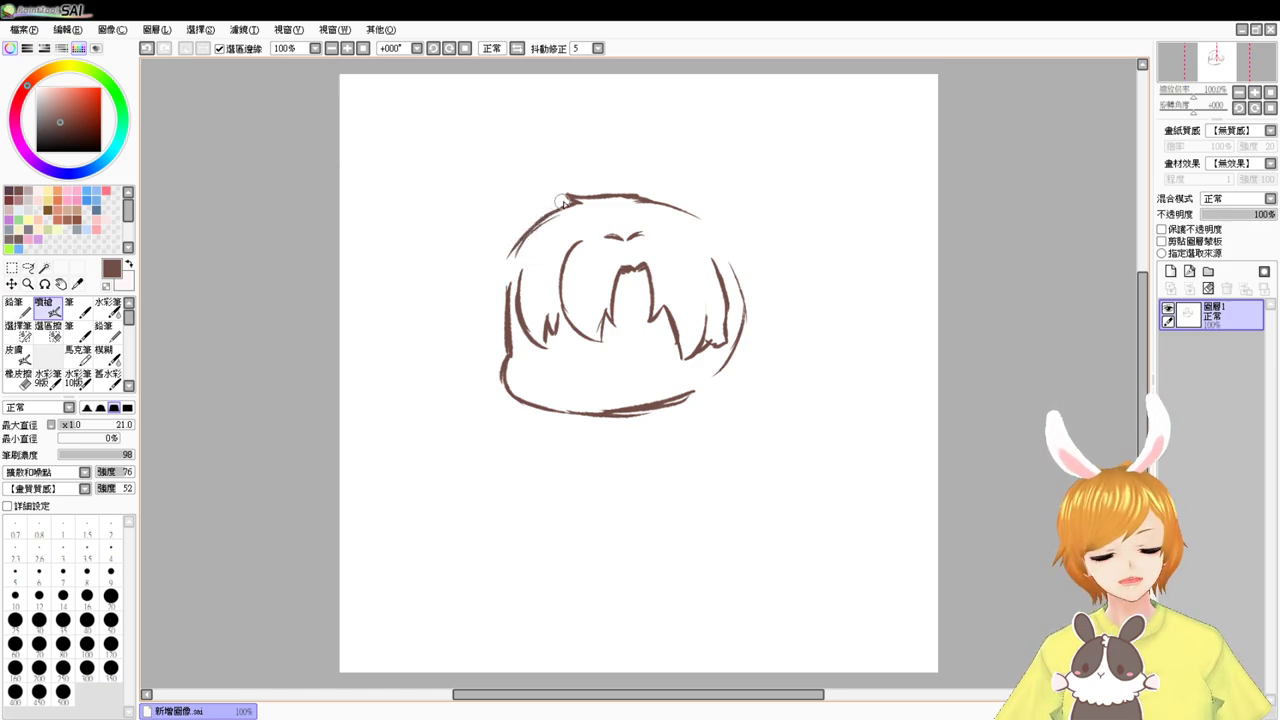
pyautogui.moveTo(550, 212); pyautogui.dragTo(488, 266)
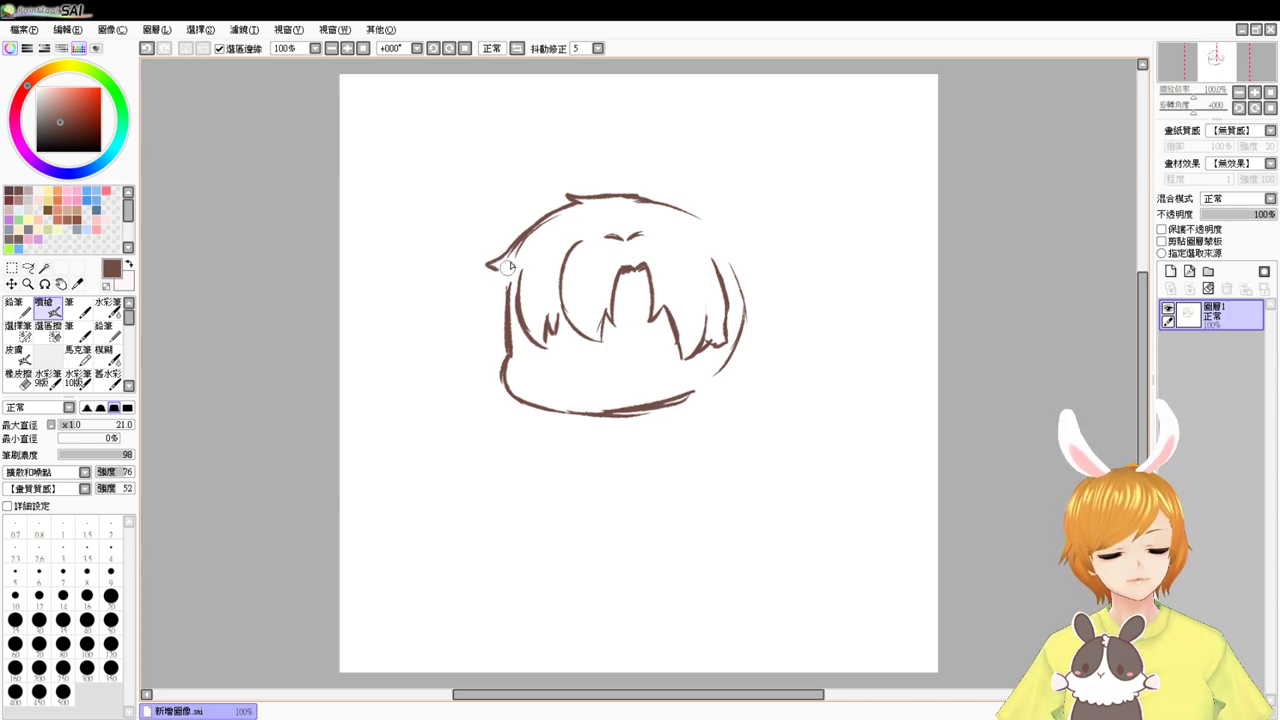
pyautogui.hotkey('ctrl', 'z')
pyautogui.press('e')
pyautogui.moveTo(540, 228)
pyautogui.mouseDown()
pyautogui.moveTo(512, 248)
pyautogui.moveTo(556, 214)
pyautogui.mouseUp()
pyautogui.press('v')
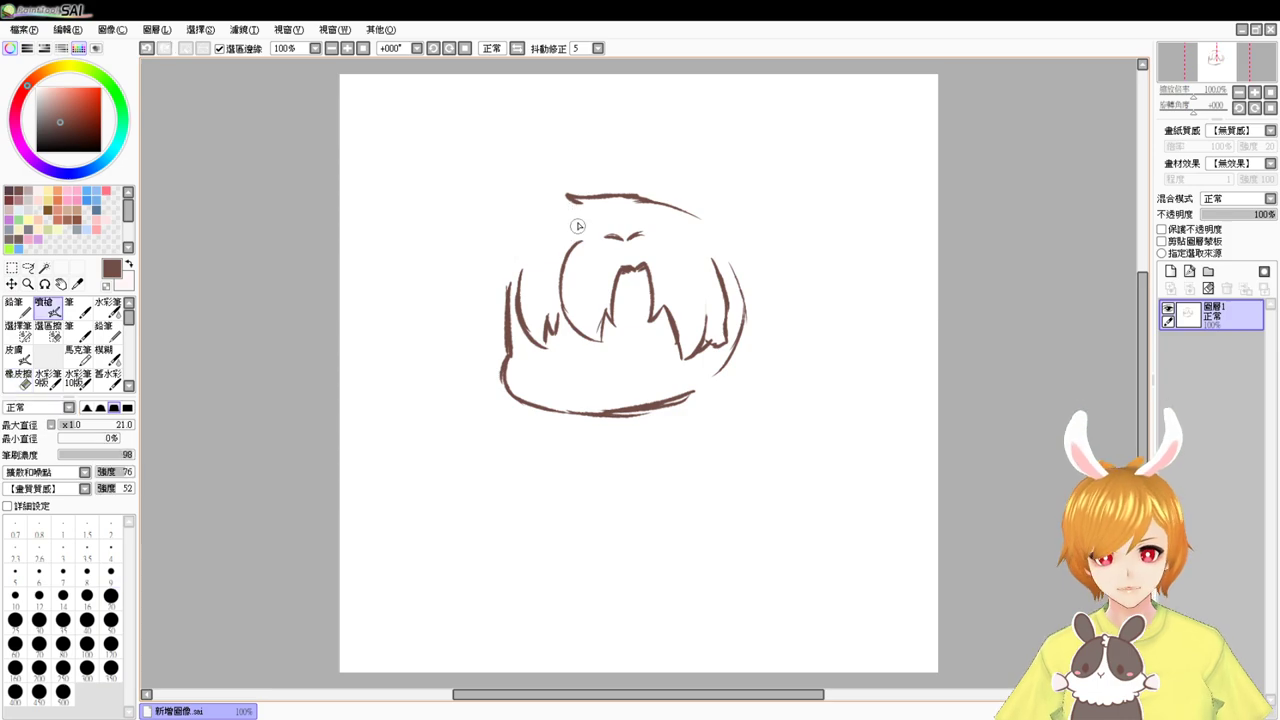
# - Redraw the upper-left hair outline from a small tuft at the crown down to an outward flick
pyautogui.press('e')
pyautogui.moveTo(568, 198)
pyautogui.mouseDown()
pyautogui.moveTo(530, 211)
pyautogui.moveTo(558, 205)
pyautogui.moveTo(498, 240)
pyautogui.mouseUp()
pyautogui.press('v')
pyautogui.hotkey('ctrl', 'z')
pyautogui.hotkey('ctrl', 'z')
pyautogui.moveTo(566, 196)
pyautogui.mouseDown()
pyautogui.moveTo(508, 223)
pyautogui.moveTo(491, 251)
pyautogui.mouseUp()
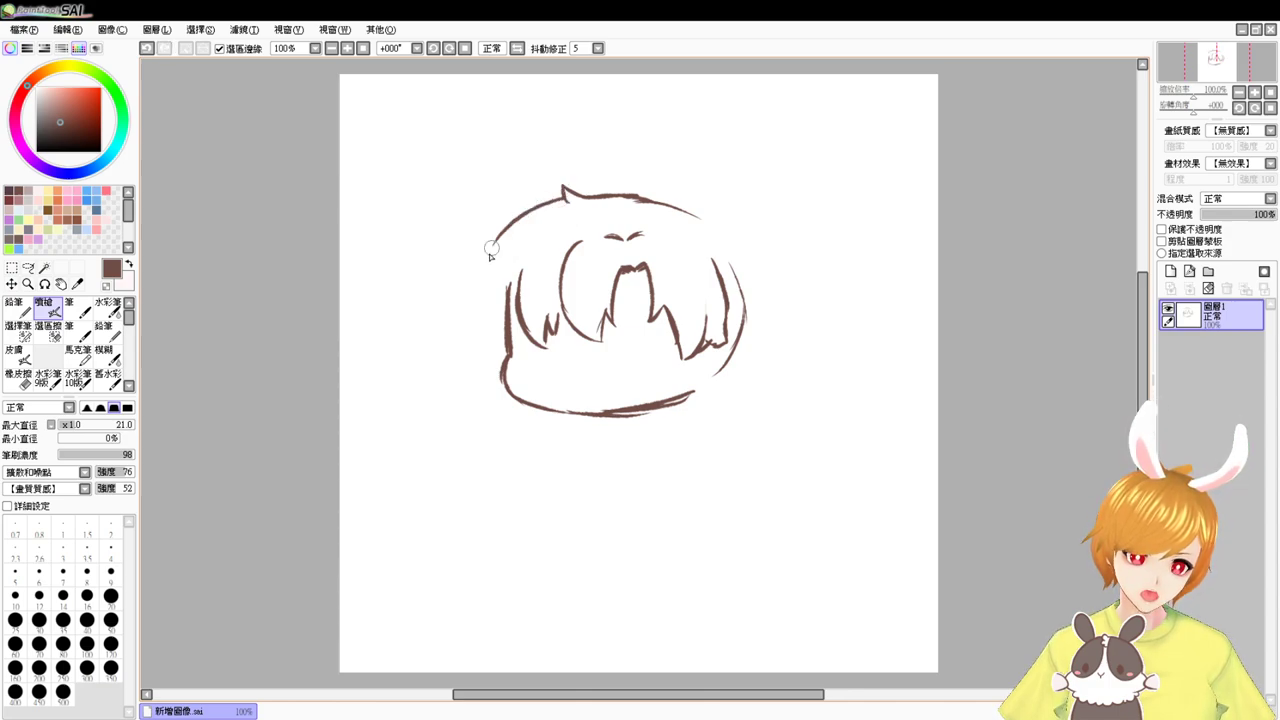
pyautogui.hotkey('ctrl', 'z')
pyautogui.moveTo(550, 199); pyautogui.dragTo(477, 273)
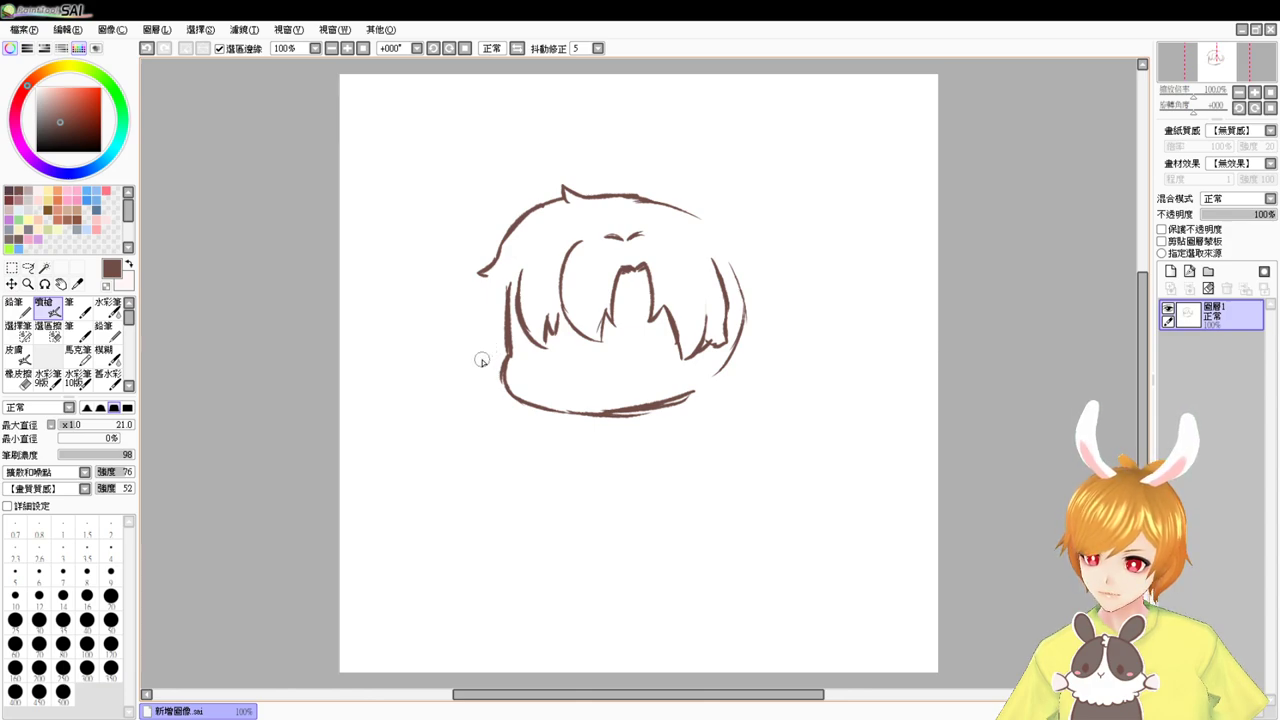
# - Erase the top of the cheek line and extend the left hair outline down to a jagged tip beside the cheek
pyautogui.press('e')
pyautogui.moveTo(509, 280); pyautogui.dragTo(506, 311)
pyautogui.press('b')
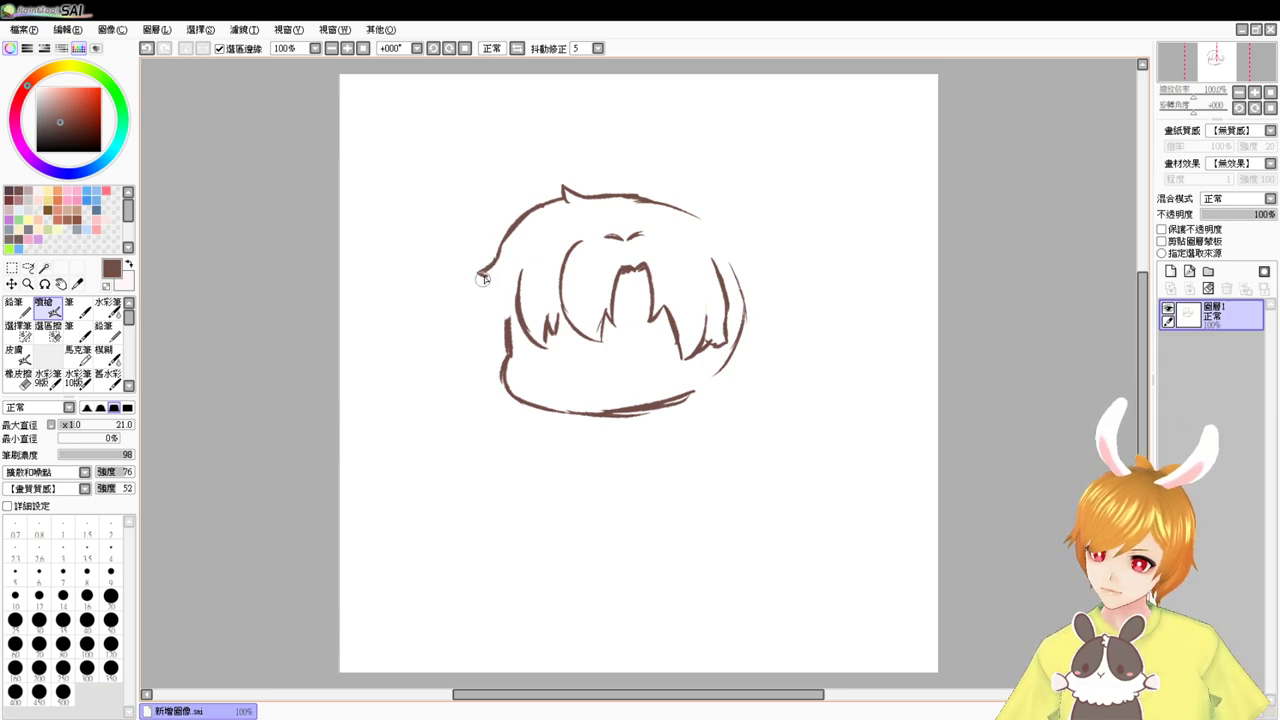
pyautogui.press('e')
pyautogui.moveTo(482, 274)
pyautogui.mouseDown()
pyautogui.moveTo(516, 218)
pyautogui.moveTo(489, 257)
pyautogui.moveTo(490, 358)
pyautogui.mouseUp()
pyautogui.press('b')
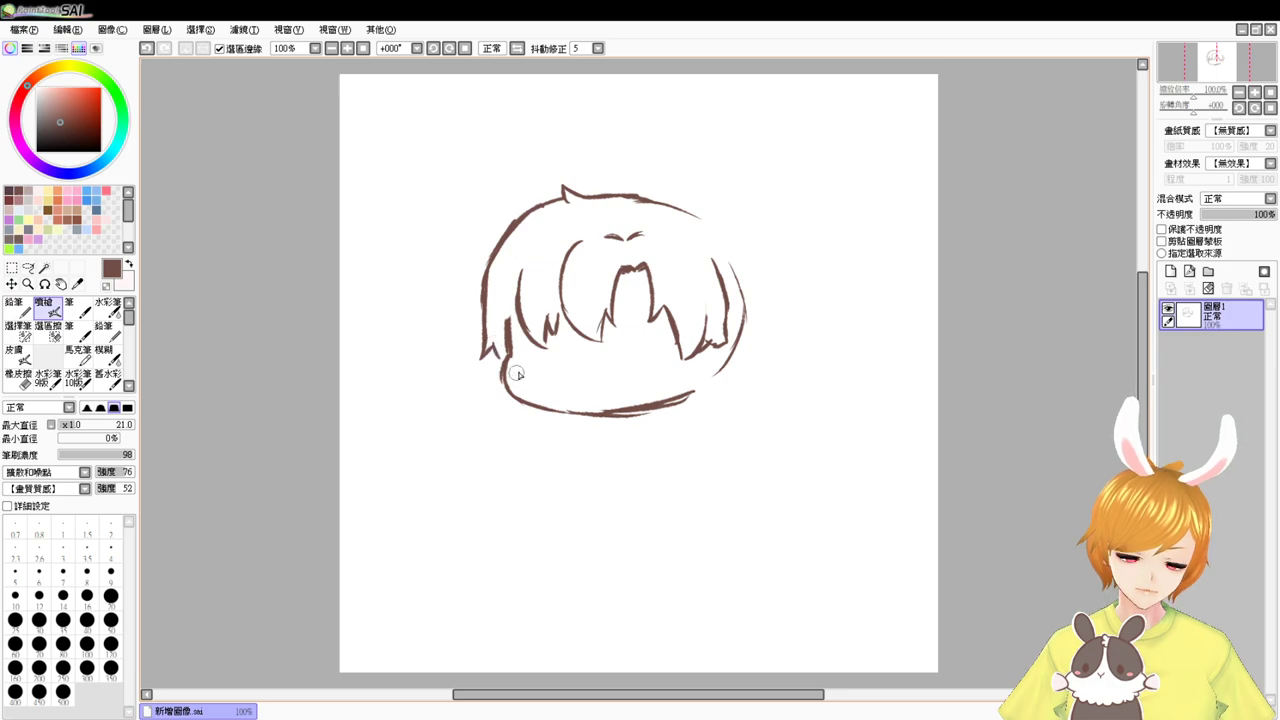
# - Rework the upper-left hair outline with a pointed outward flick above the side hair
pyautogui.press('e')
pyautogui.moveTo(514, 234)
pyautogui.mouseDown()
pyautogui.moveTo(484, 239)
pyautogui.moveTo(512, 232)
pyautogui.mouseUp()
pyautogui.press('b')
# - Erase the right part of the crown line and redraw the hair outline as a rounder curve down the right side
pyautogui.press('e')
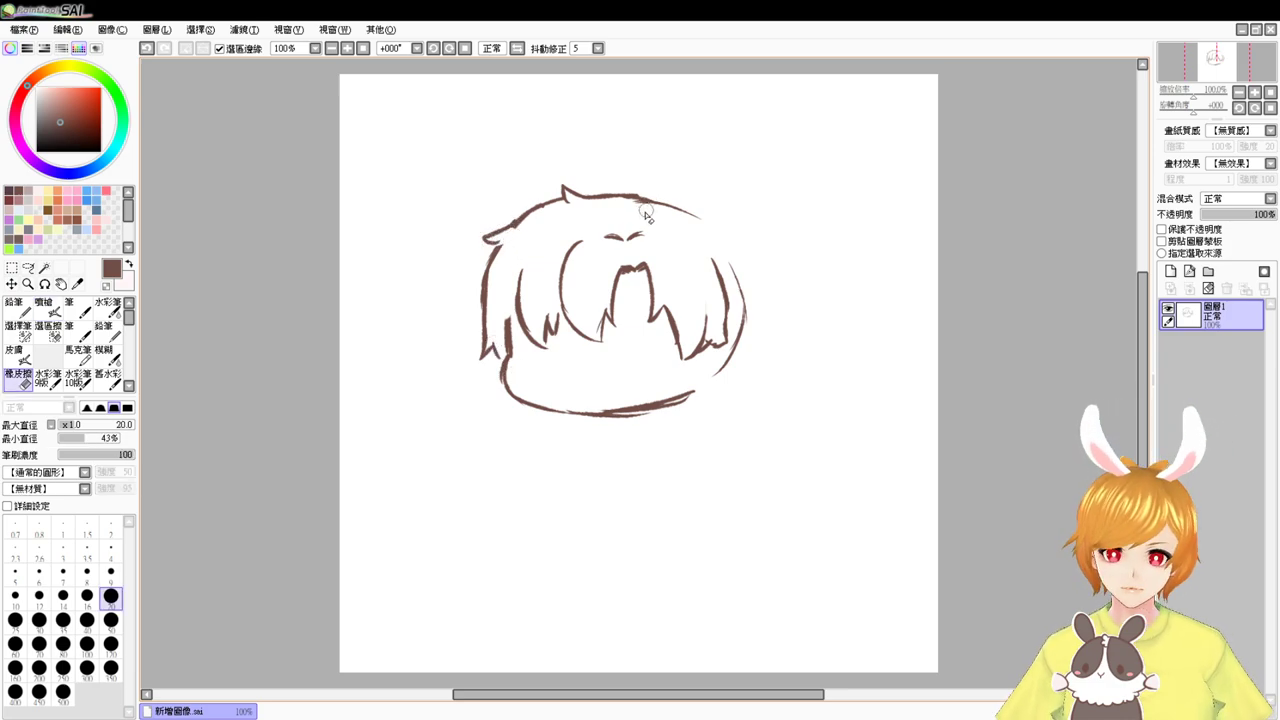
pyautogui.moveTo(640, 205); pyautogui.dragTo(697, 223)
pyautogui.press('e')
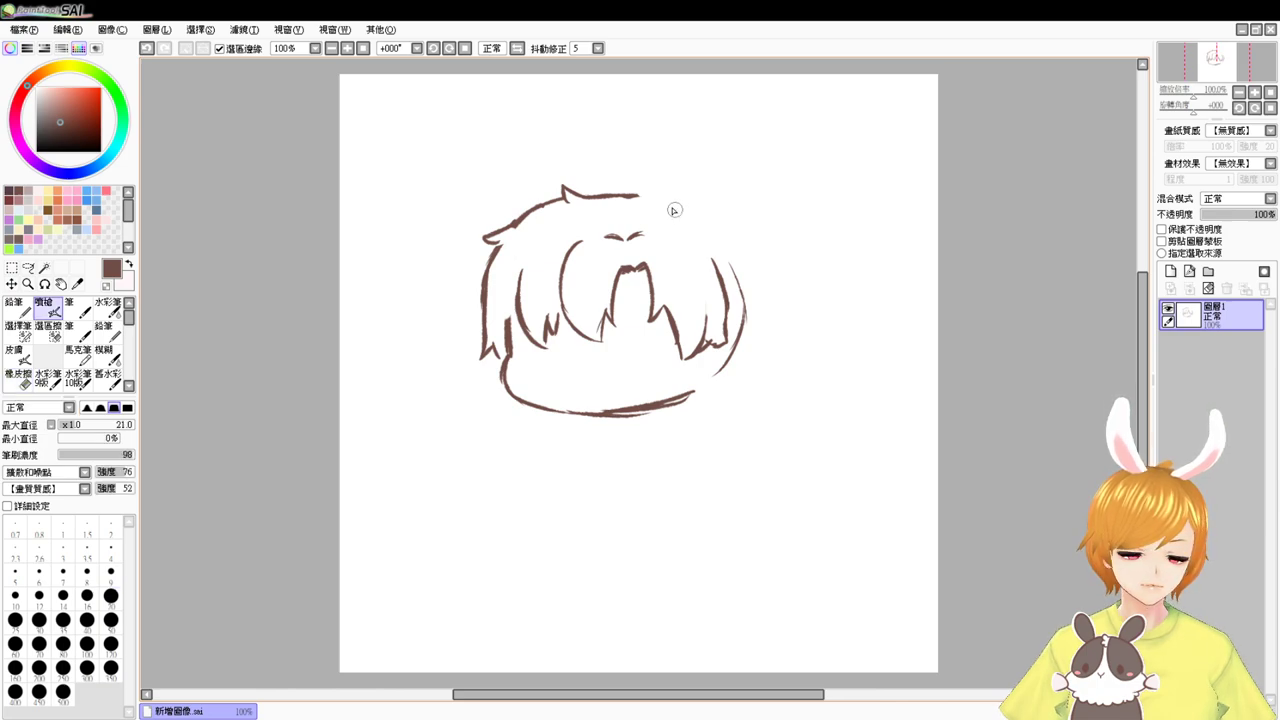
pyautogui.press('e')
pyautogui.moveTo(620, 192)
pyautogui.mouseDown()
pyautogui.moveTo(565, 181)
pyautogui.moveTo(649, 199)
pyautogui.moveTo(593, 180)
pyautogui.moveTo(651, 188)
pyautogui.moveTo(591, 182)
pyautogui.moveTo(687, 214)
pyautogui.moveTo(650, 187)
pyautogui.moveTo(689, 208)
pyautogui.moveTo(677, 203)
pyautogui.moveTo(735, 278)
pyautogui.moveTo(742, 312)
pyautogui.mouseUp()
pyautogui.press('e')
# - Replace the crown tuft with a higher pointed tuft farther left, joined to the rounded crown line
pyautogui.press('e')
pyautogui.moveTo(566, 188)
pyautogui.mouseDown()
pyautogui.moveTo(594, 175)
pyautogui.moveTo(564, 185)
pyautogui.moveTo(604, 176)
pyautogui.moveTo(613, 189)
pyautogui.moveTo(533, 187)
pyautogui.moveTo(563, 197)
pyautogui.moveTo(515, 226)
pyautogui.mouseUp()
pyautogui.press('e')
pyautogui.press('e')
pyautogui.press('e')
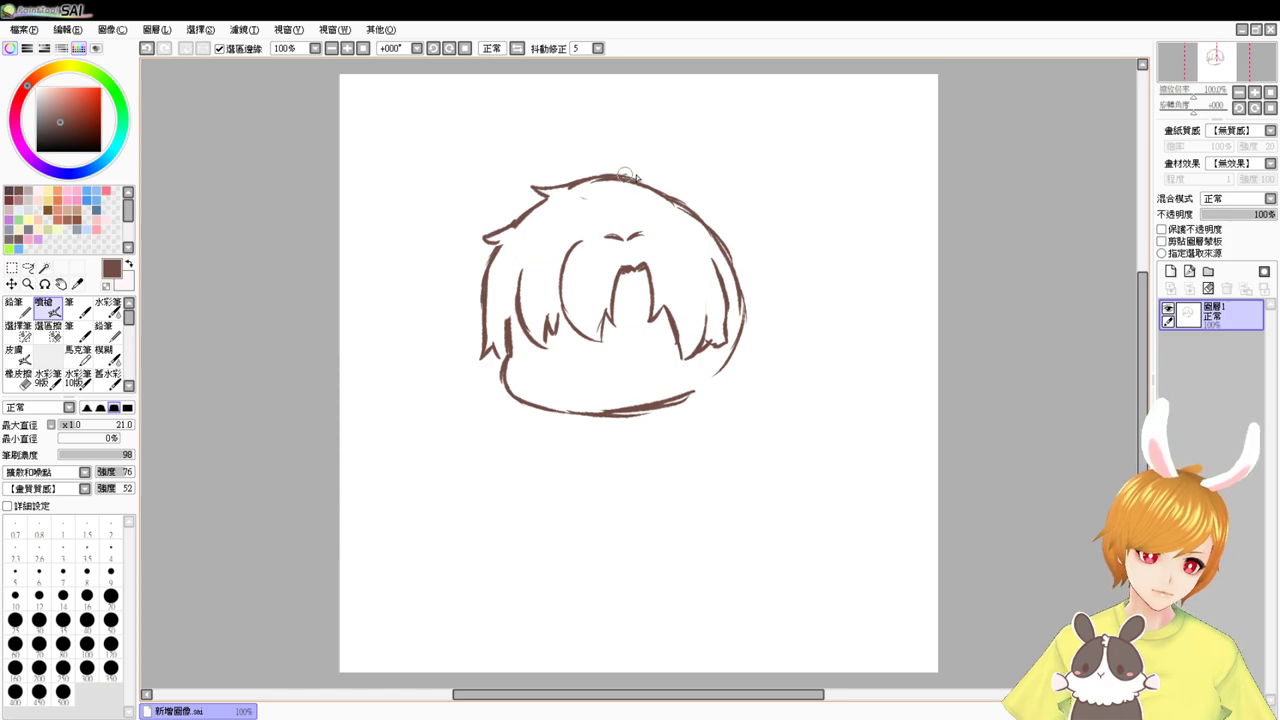
# - Redraw the upper-right hair outline slightly farther out and erase the old line inside it
pyautogui.moveTo(620, 176)
pyautogui.mouseDown()
pyautogui.moveTo(668, 186)
pyautogui.moveTo(716, 224)
pyautogui.mouseUp()
pyautogui.press('e')
pyautogui.moveTo(628, 196); pyautogui.dragTo(714, 246)
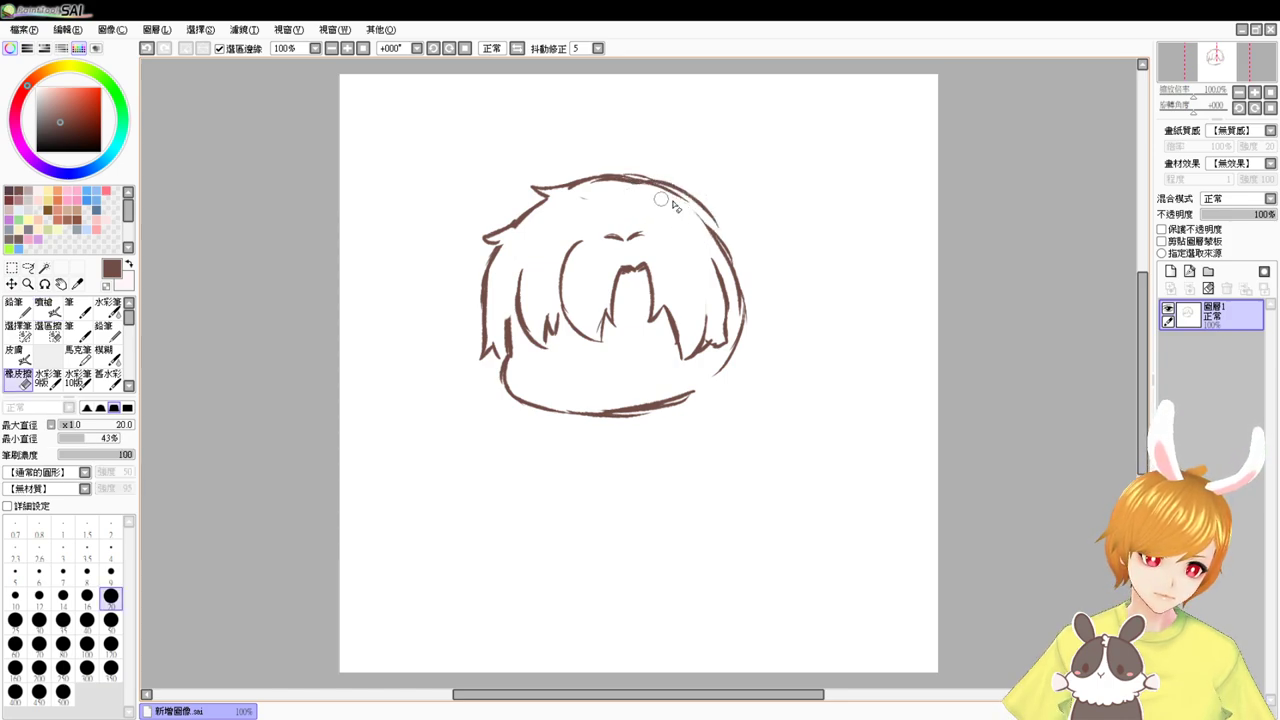
pyautogui.press('e')
# - Erase the upper end of the long curved bang strand left of the centre parting
pyautogui.press('e')
pyautogui.moveTo(580, 236); pyautogui.dragTo(576, 267)
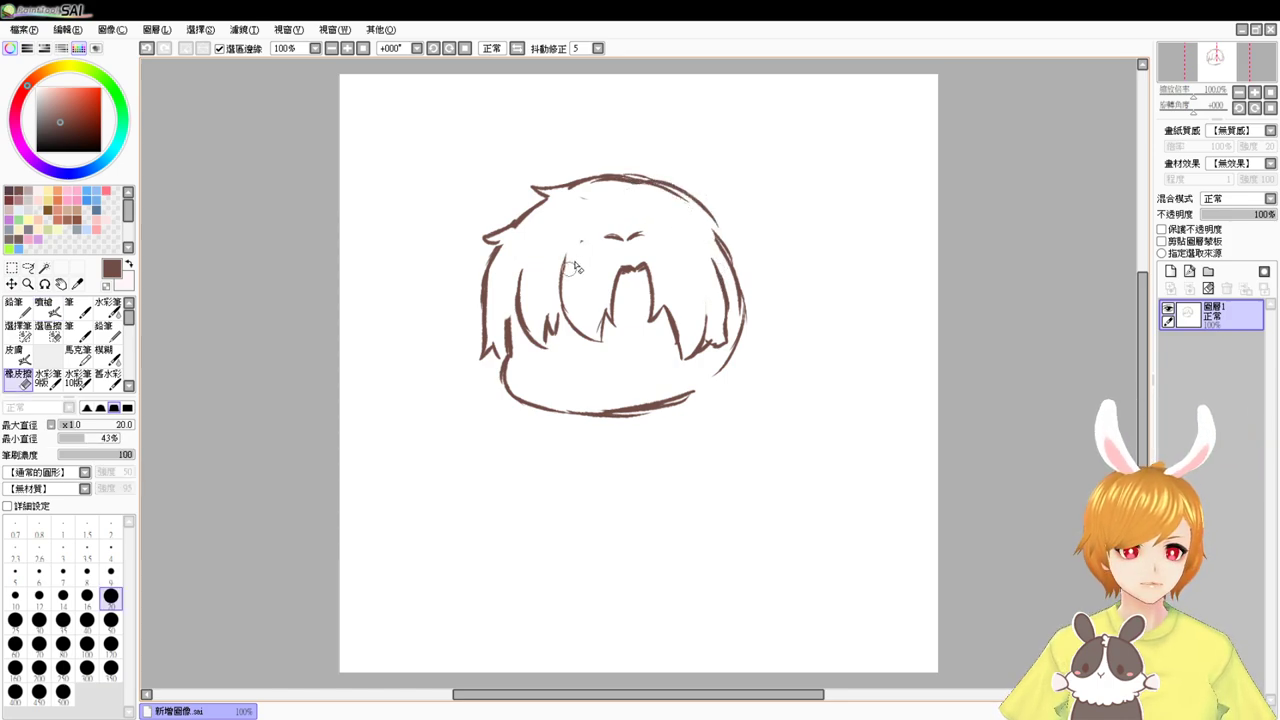
pyautogui.press('e')
# - Erase the left cheek line and redraw it slightly farther in, running from the side hair down to the chin
pyautogui.press('e')
pyautogui.moveTo(506, 318); pyautogui.dragTo(513, 343)
pyautogui.press('e')
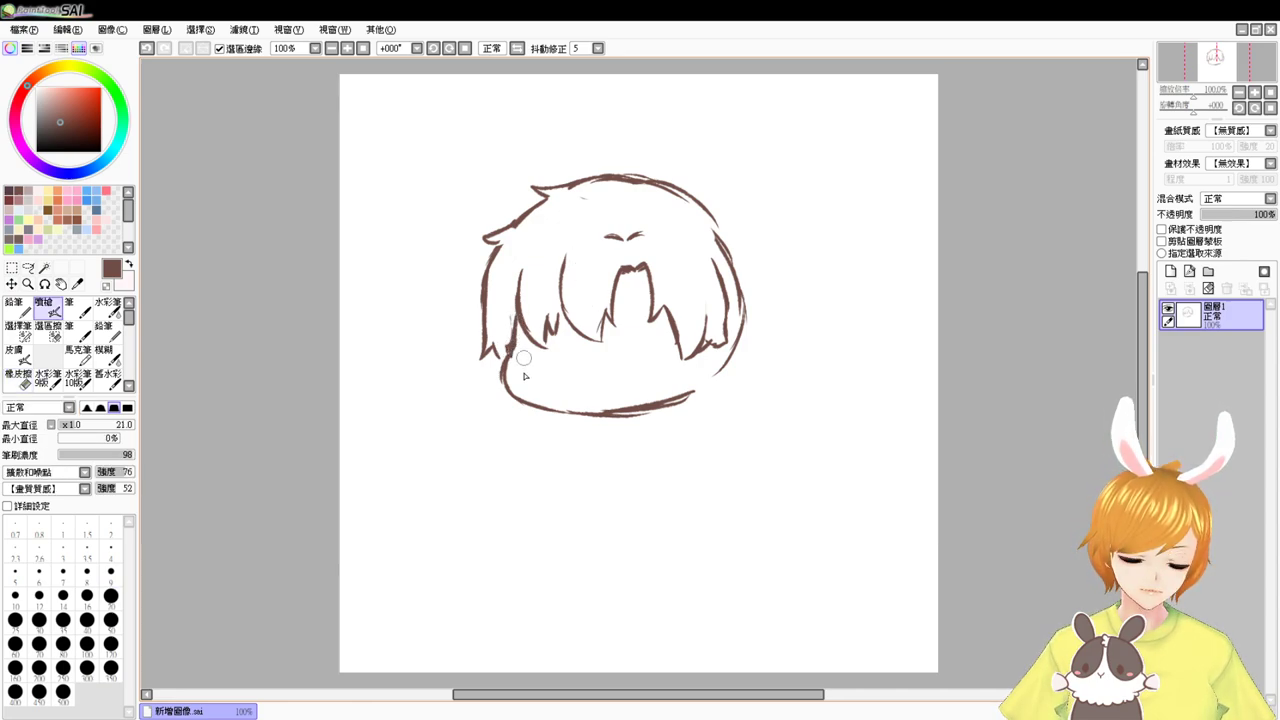
pyautogui.hotkey('ctrl', 'z')
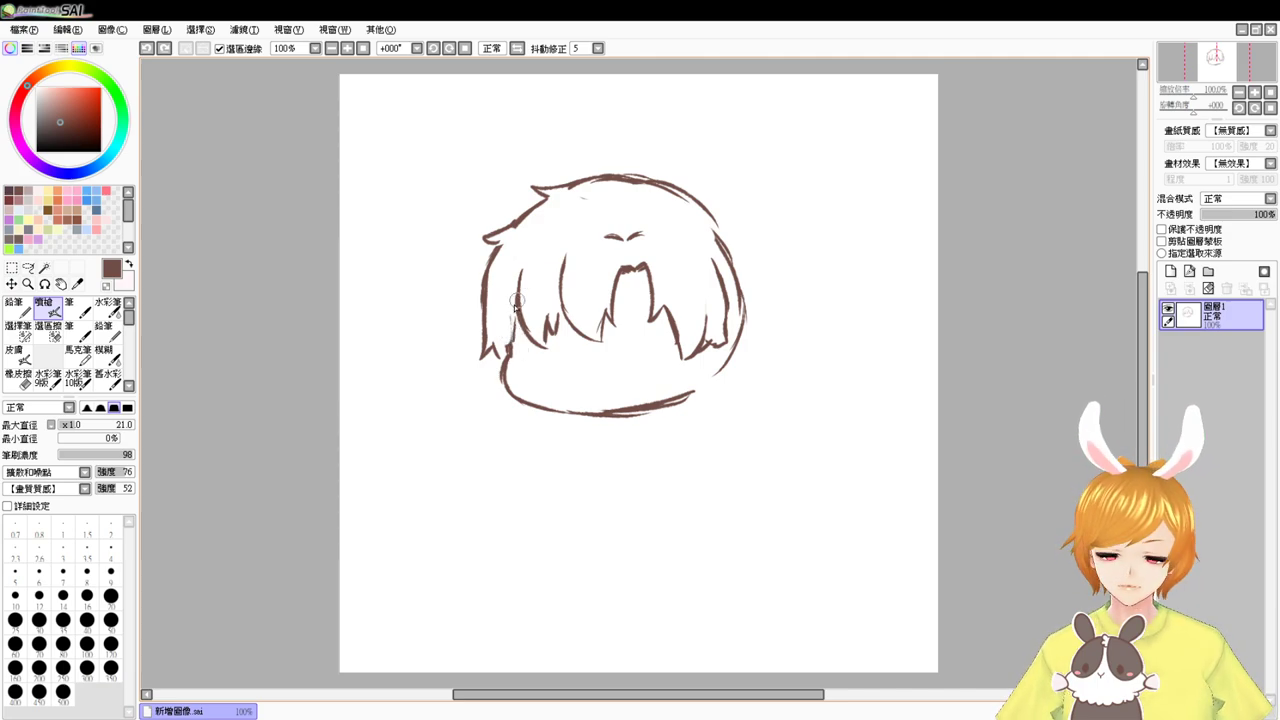
pyautogui.moveTo(516, 318)
pyautogui.mouseDown()
pyautogui.moveTo(507, 377)
pyautogui.moveTo(513, 360)
pyautogui.moveTo(528, 401)
pyautogui.moveTo(546, 409)
pyautogui.moveTo(519, 398)
pyautogui.moveTo(505, 362)
pyautogui.moveTo(513, 377)
pyautogui.moveTo(517, 360)
pyautogui.moveTo(540, 410)
pyautogui.mouseUp()
pyautogui.press('e')
pyautogui.press('b')
pyautogui.hotkey('ctrl', 'z')
pyautogui.hotkey('ctrl', 'z')
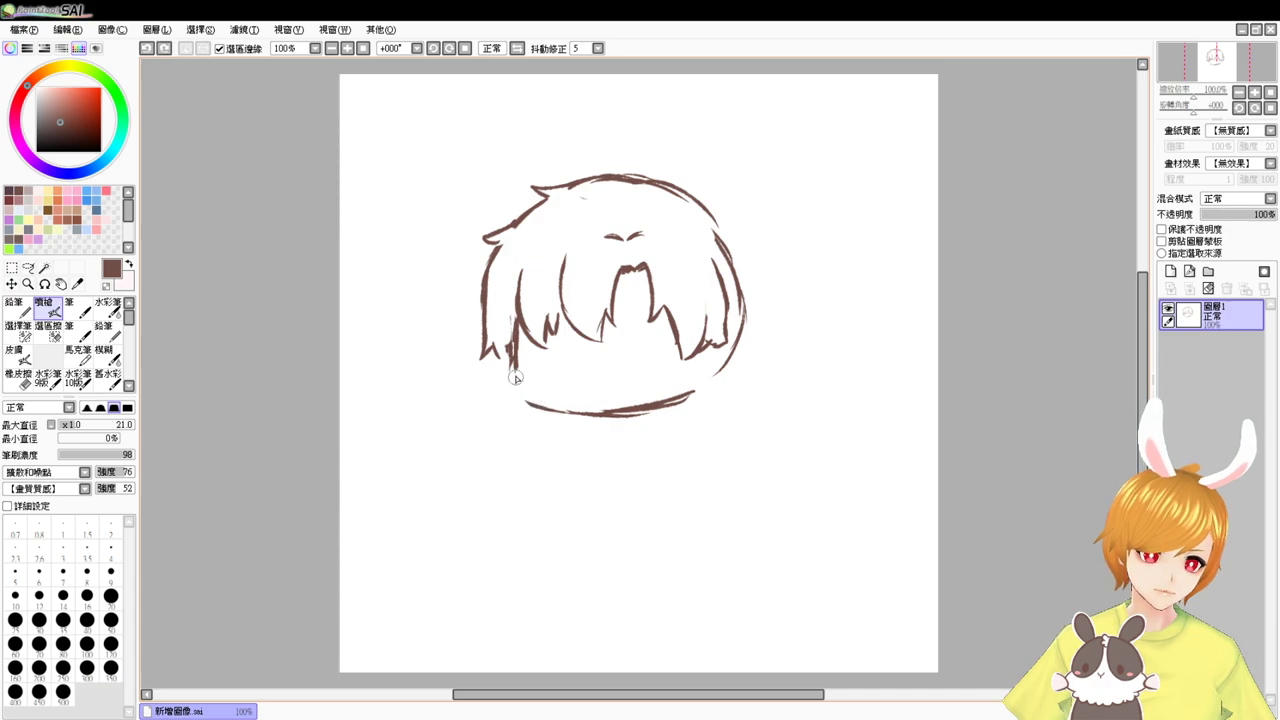
pyautogui.moveTo(510, 366)
pyautogui.mouseDown()
pyautogui.moveTo(533, 398)
pyautogui.moveTo(588, 403)
pyautogui.mouseUp()
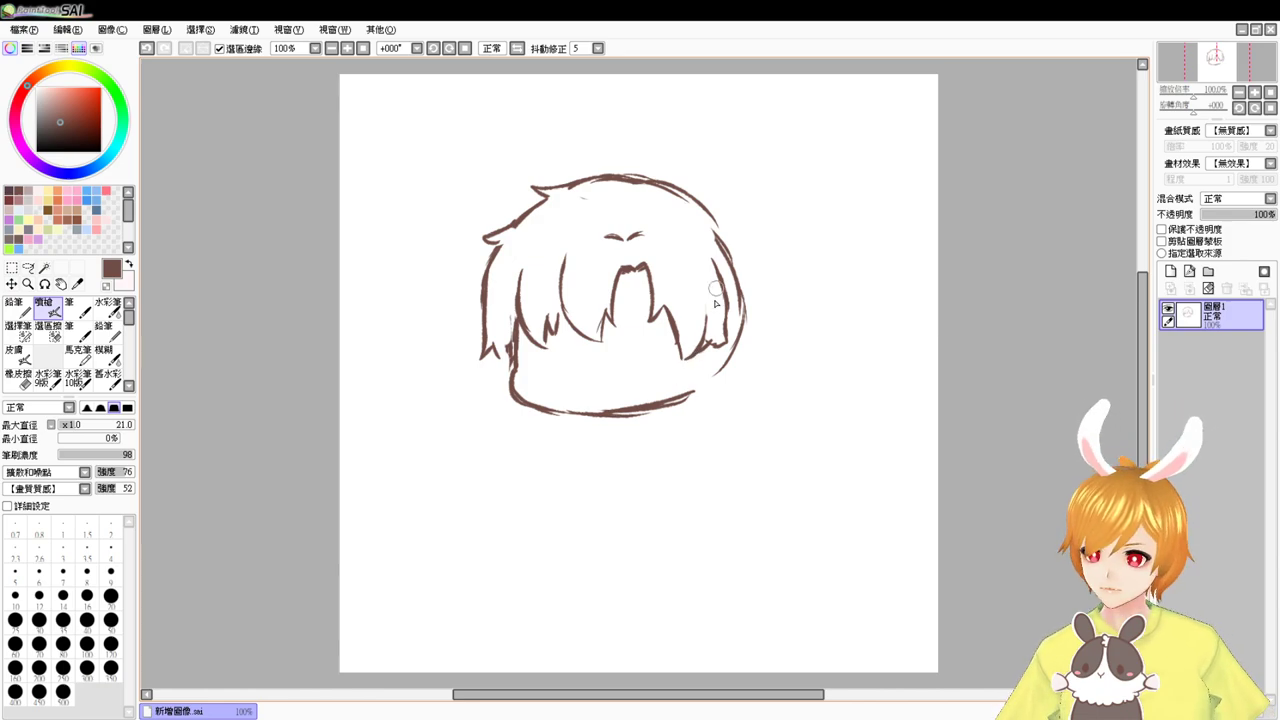
# - Erase the right side hair, thin the upper-right crown line, and redraw the right outline ending in an outward-pointing flick
pyautogui.press('e')
pyautogui.moveTo(707, 356); pyautogui.dragTo(735, 263)
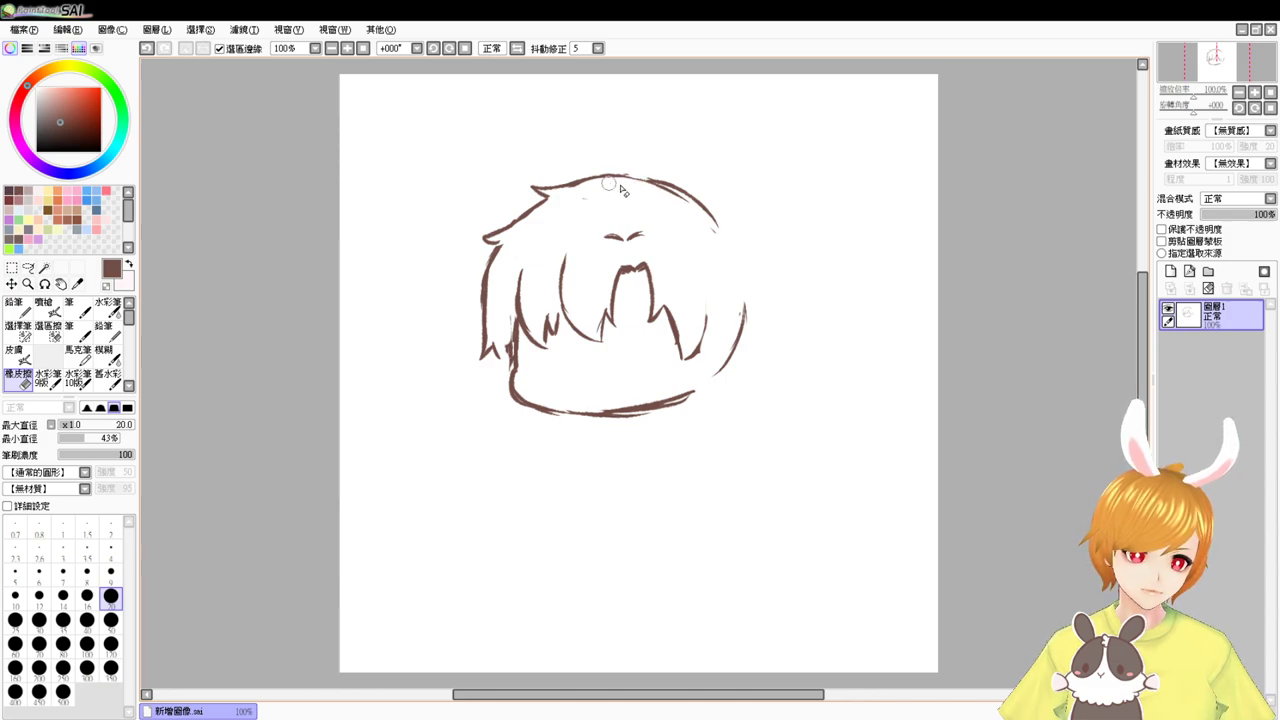
pyautogui.moveTo(645, 191); pyautogui.dragTo(705, 238)
pyautogui.press('b')
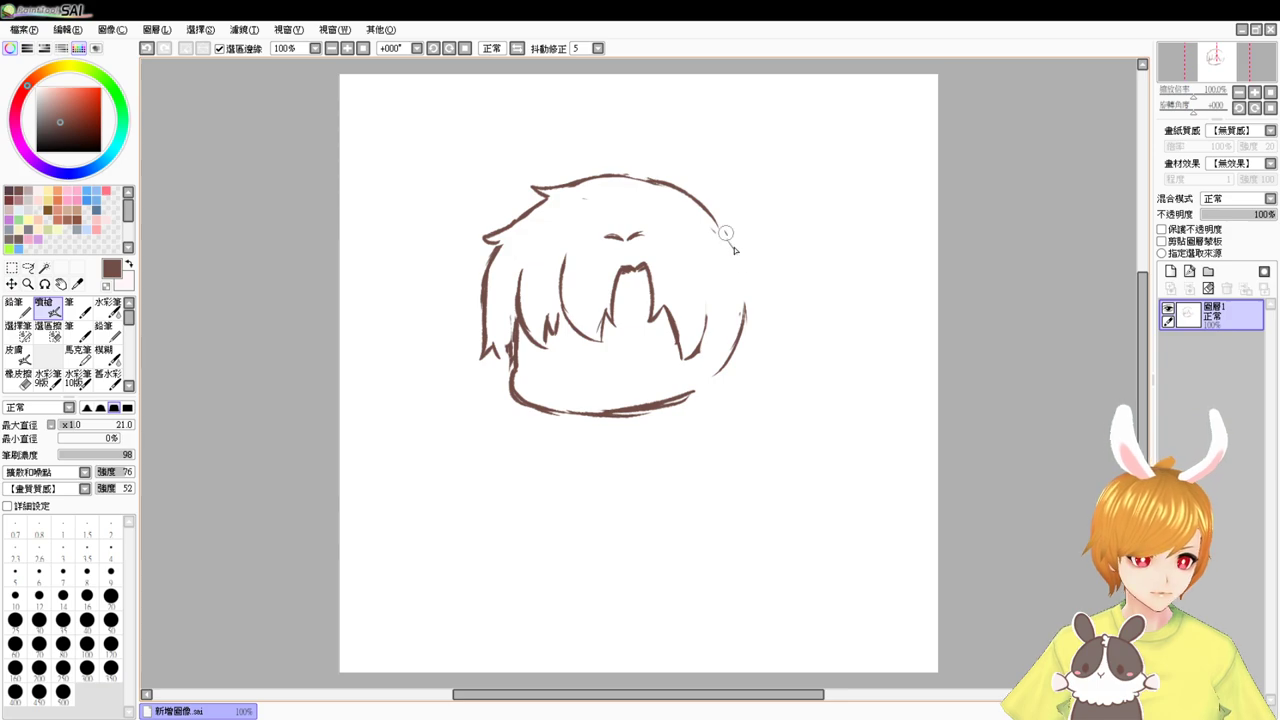
pyautogui.moveTo(726, 233)
pyautogui.mouseDown()
pyautogui.moveTo(743, 303)
pyautogui.moveTo(740, 291)
pyautogui.mouseUp()
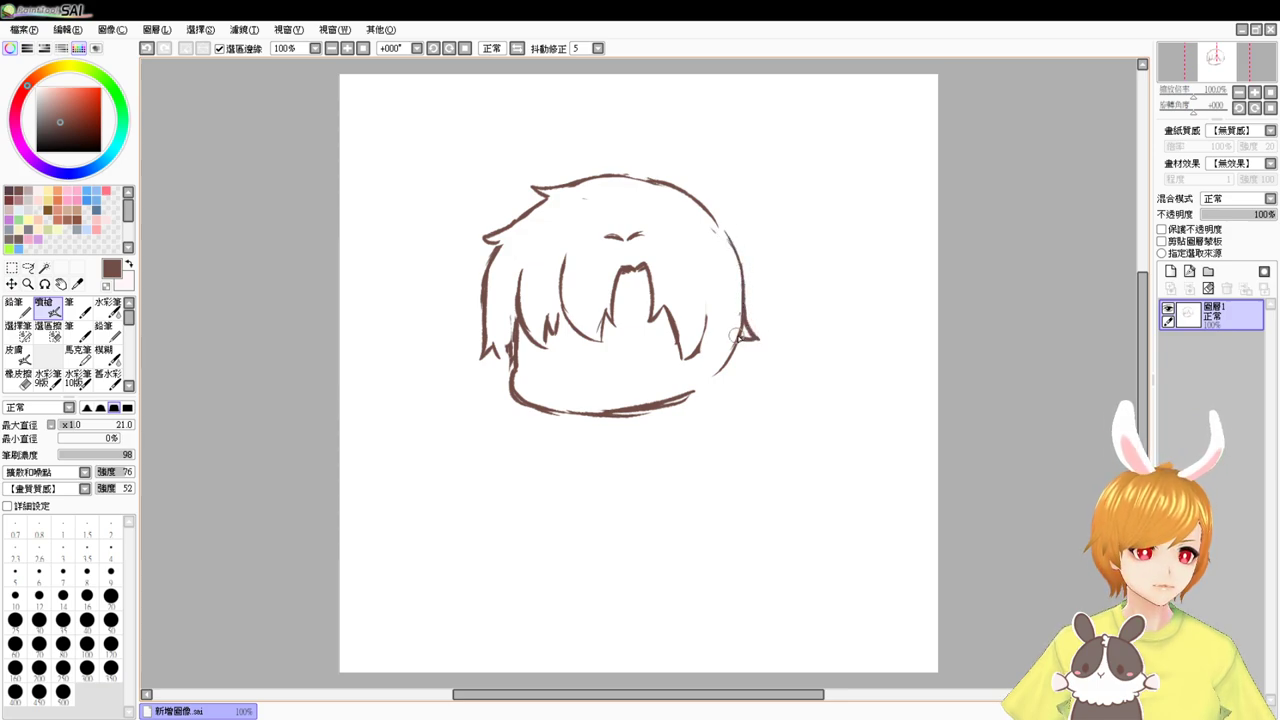
# - Redraw the rightmost bangs as pointed tips with a side strand beside them
pyautogui.press('e')
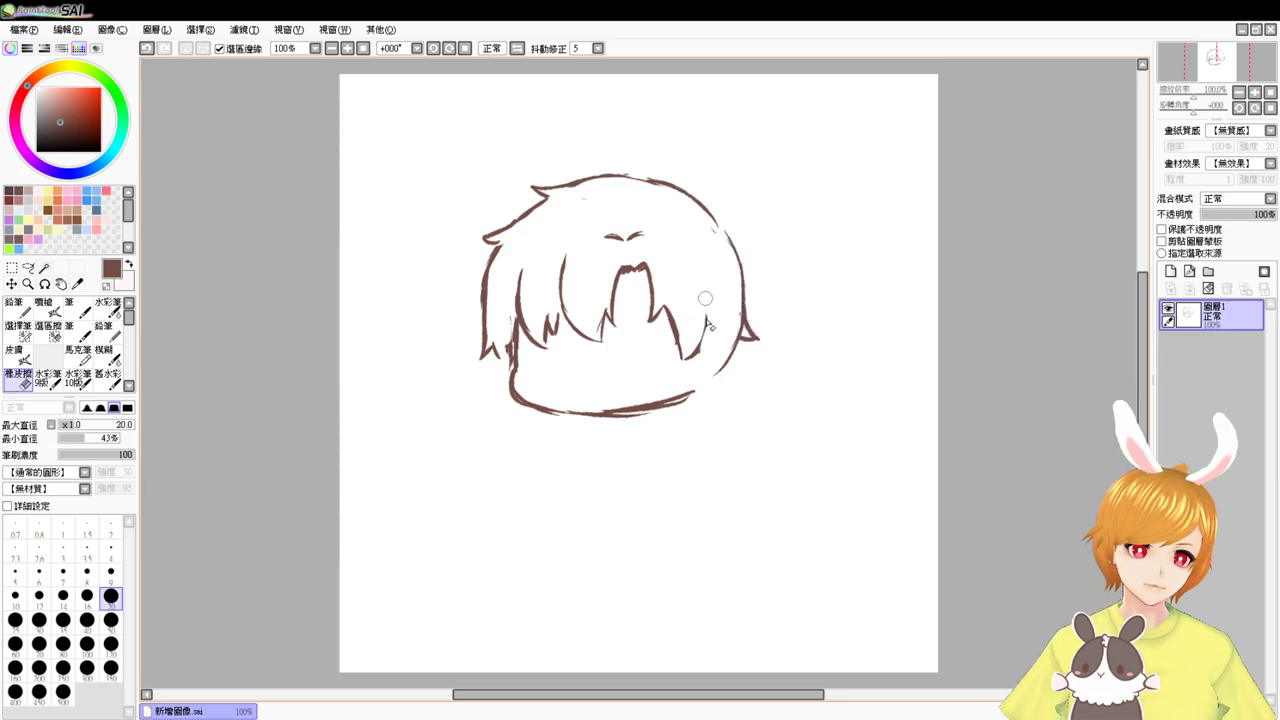
pyautogui.press('v')
pyautogui.moveTo(680, 361); pyautogui.dragTo(694, 322)
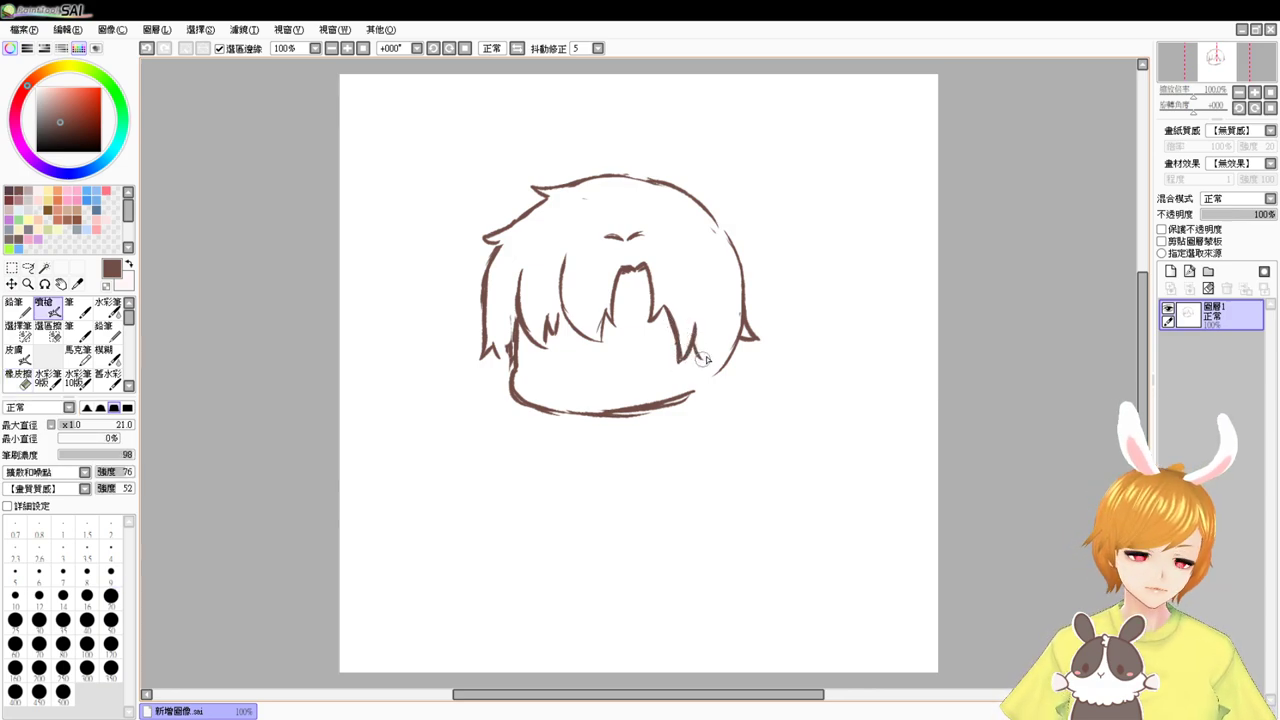
pyautogui.moveTo(713, 294); pyautogui.dragTo(706, 353)
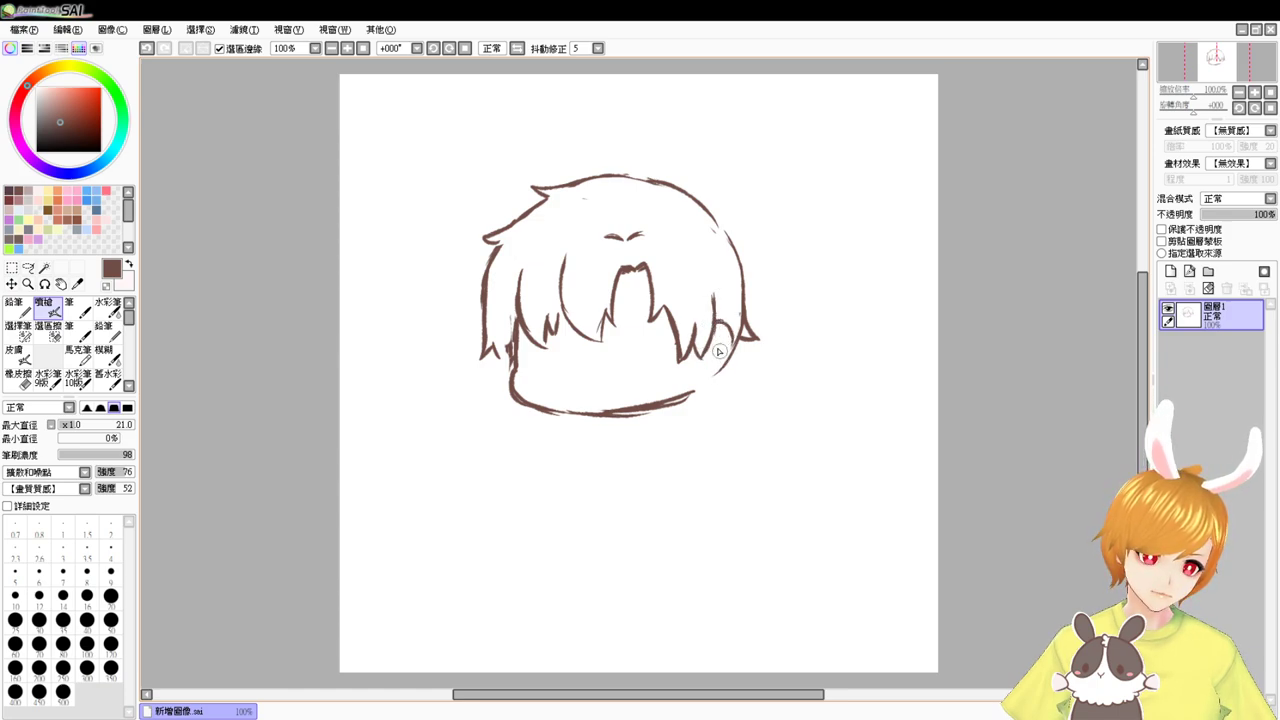
# - Draw the rounded ear behind the right bangs and extend the cheek line down to the jaw
pyautogui.hotkey('ctrl', 'z')
pyautogui.moveTo(712, 335)
pyautogui.mouseDown()
pyautogui.moveTo(728, 362)
pyautogui.moveTo(728, 341)
pyautogui.moveTo(695, 387)
pyautogui.mouseUp()
pyautogui.press('e')
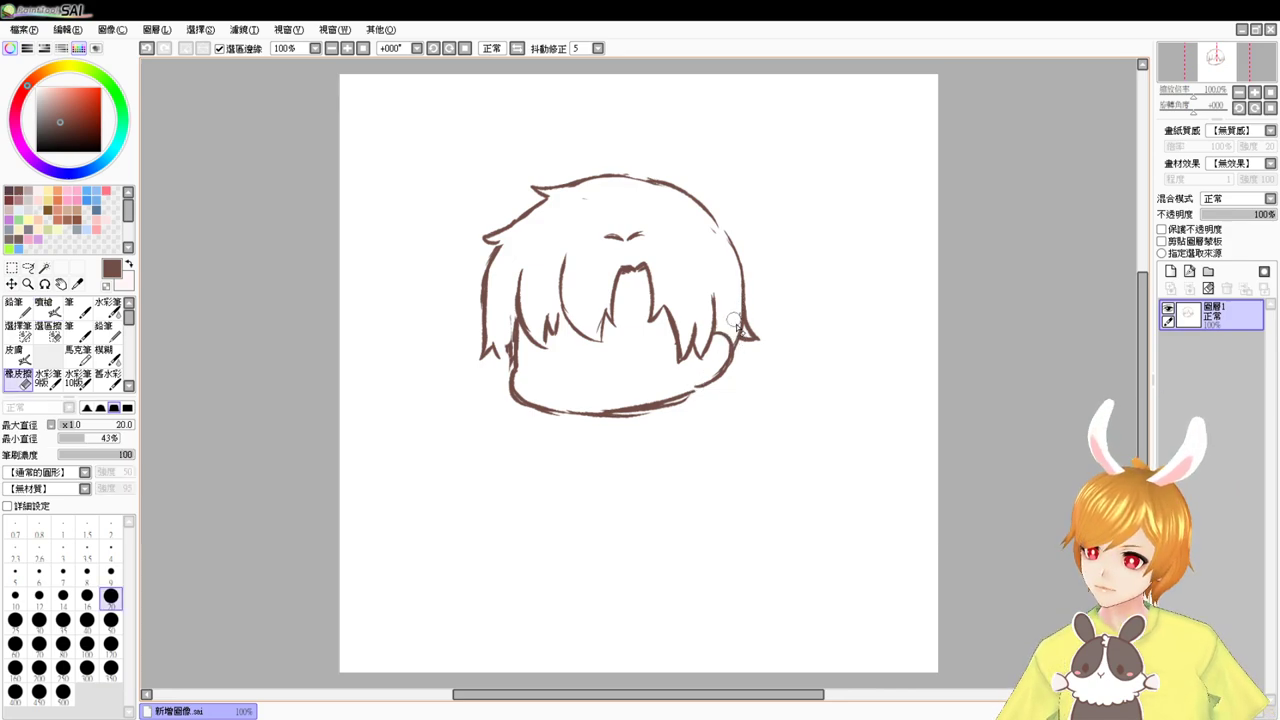
# - Replace the small marks above the parting with a short arched hair line and a few fine ticks
pyautogui.press('v')
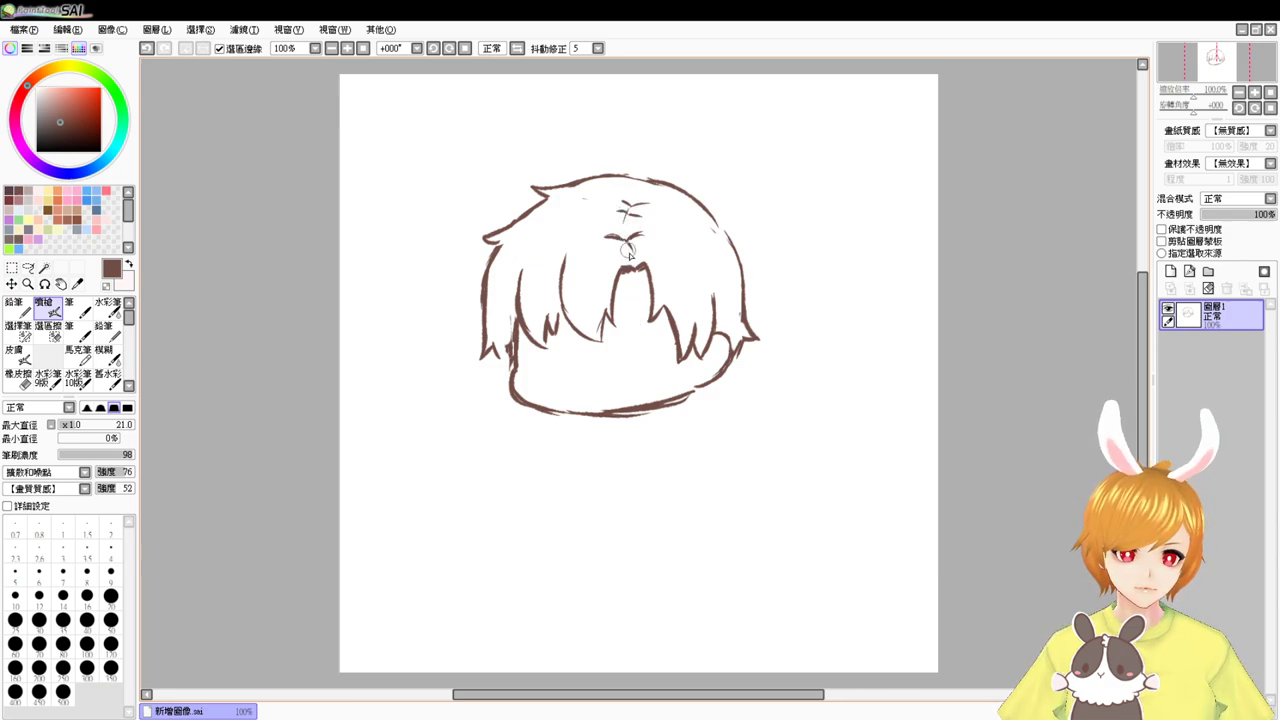
pyautogui.press('e')
pyautogui.moveTo(620, 235)
pyautogui.mouseDown()
pyautogui.moveTo(609, 237)
pyautogui.moveTo(630, 241)
pyautogui.moveTo(648, 207)
pyautogui.moveTo(624, 244)
pyautogui.moveTo(640, 243)
pyautogui.mouseUp()
pyautogui.press('b')
pyautogui.press('e')
pyautogui.press('e')
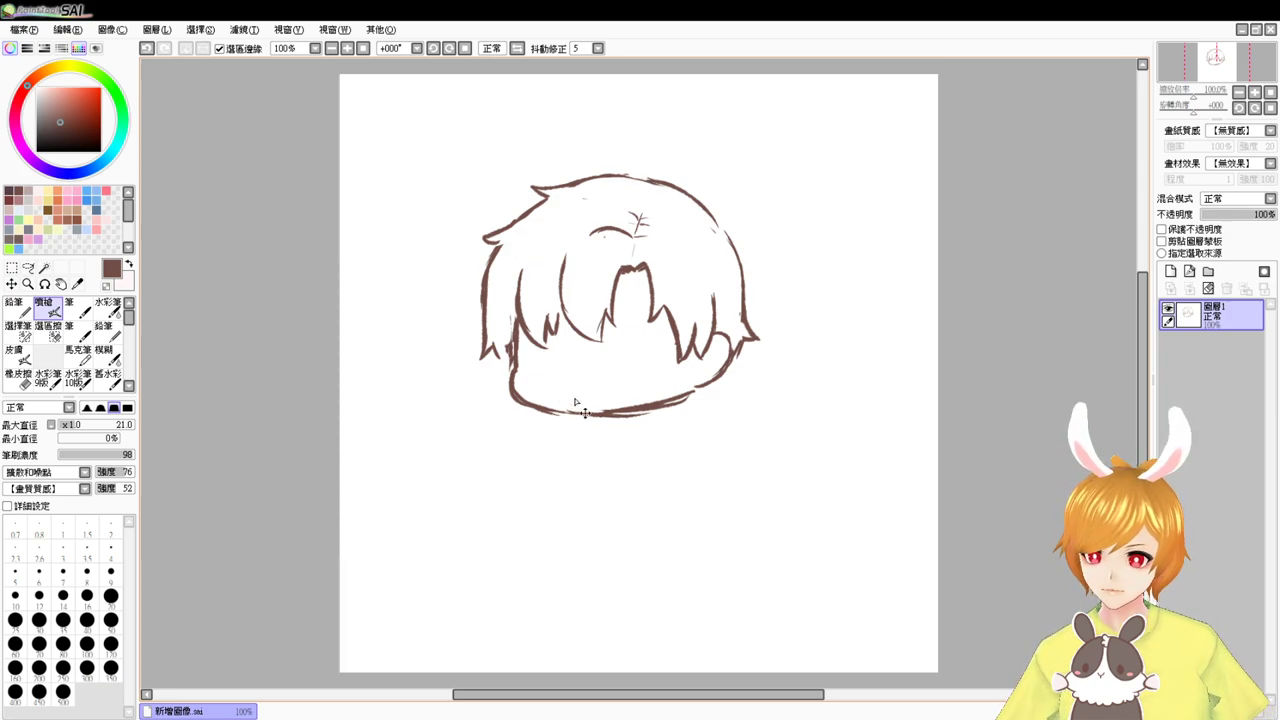
# - Add an inner ear line and small zigzag nape hair tips beneath the right side of the jaw
pyautogui.scroll(2, 575, 402)
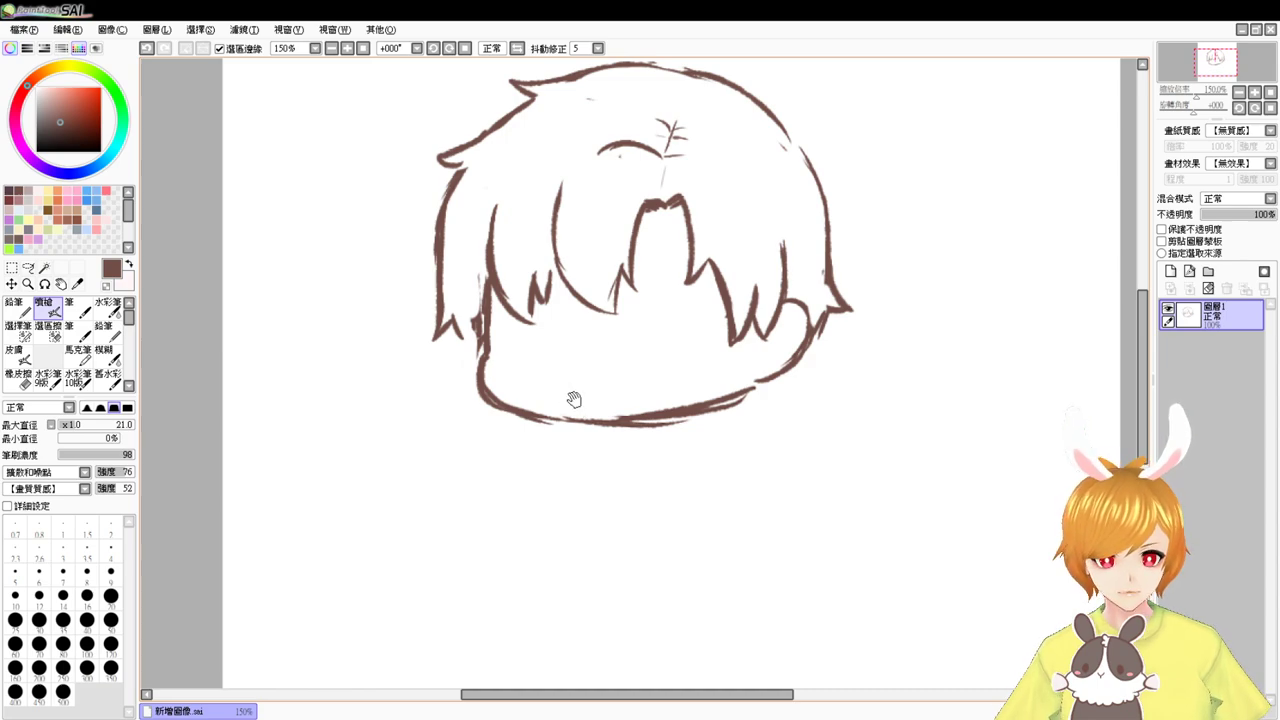
pyautogui.moveTo(704, 364); pyautogui.dragTo(676, 420)
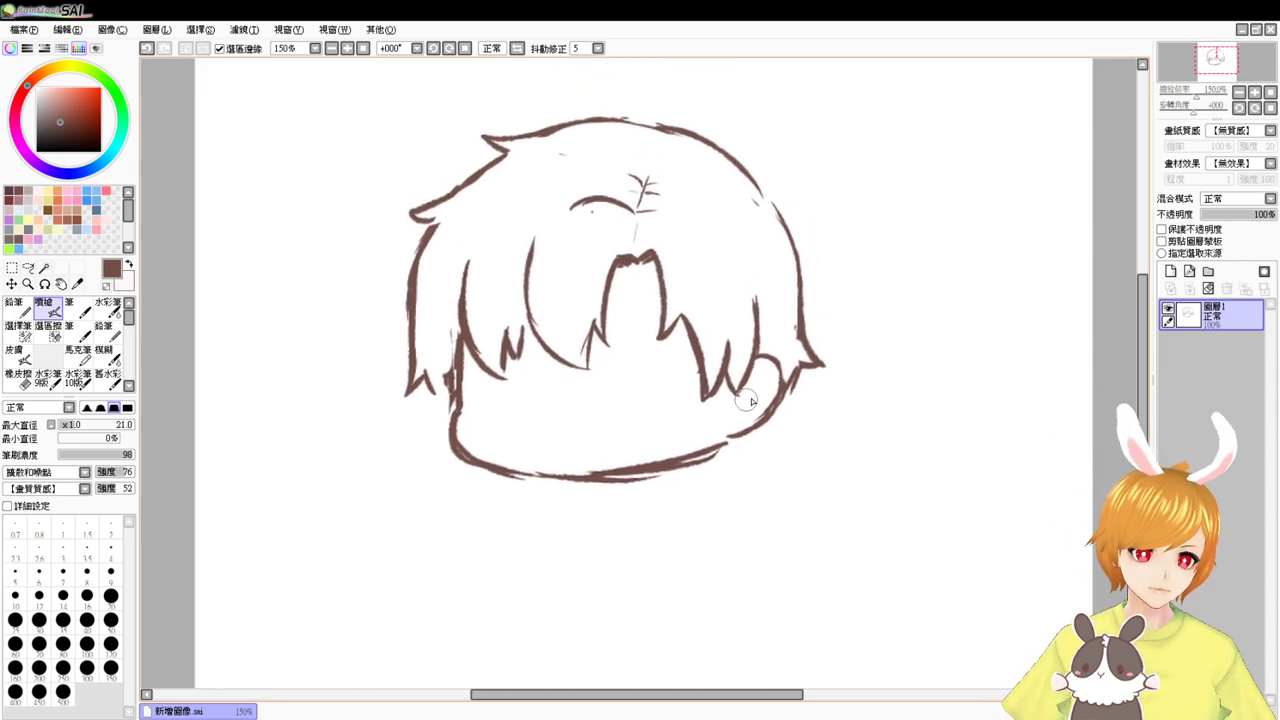
pyautogui.moveTo(740, 399); pyautogui.dragTo(762, 388)
pyautogui.moveTo(748, 433); pyautogui.dragTo(622, 486)
# - Erase the rough doubled stroke along the underside of the jaw line
pyautogui.press('e')
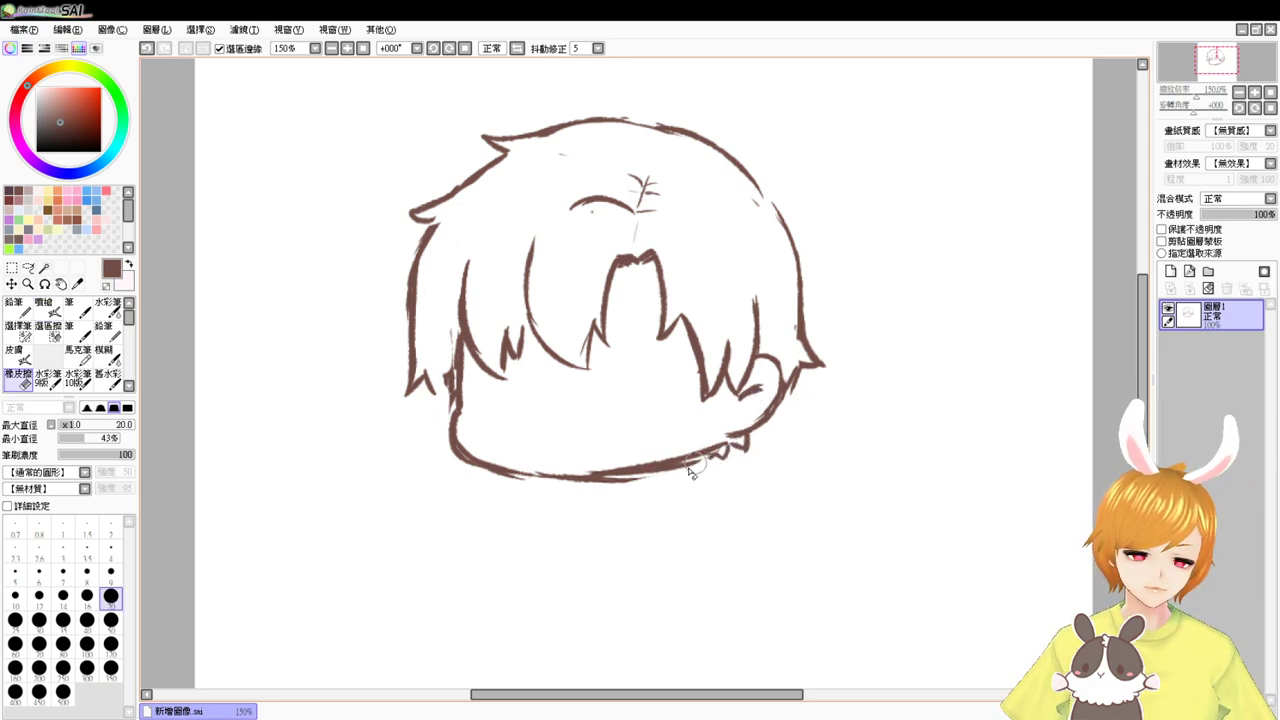
pyautogui.moveTo(696, 467); pyautogui.dragTo(546, 499)
pyautogui.press('b')
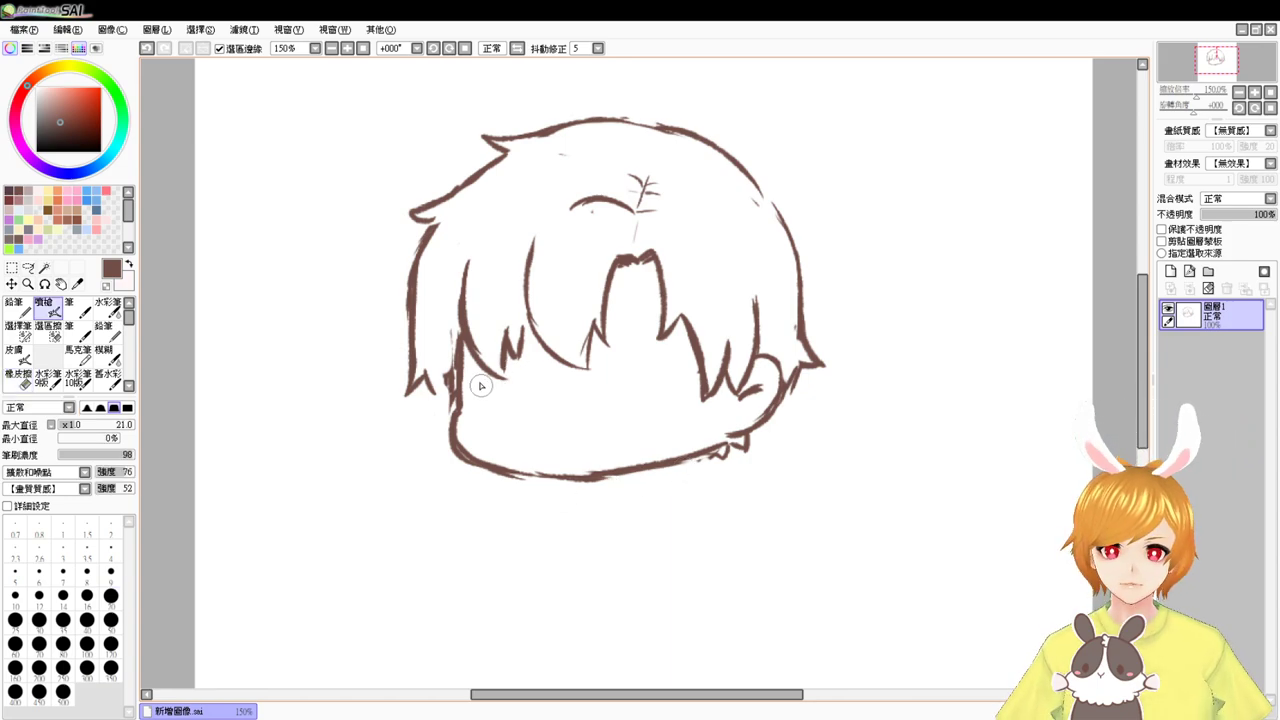
# - Draw both half-closed eyes with thick upper lids, open iris outlines, and thin lines above the right eye
pyautogui.moveTo(474, 384); pyautogui.dragTo(532, 382)
pyautogui.moveTo(617, 378)
pyautogui.mouseDown()
pyautogui.moveTo(681, 380)
pyautogui.moveTo(621, 378)
pyautogui.moveTo(676, 379)
pyautogui.moveTo(644, 383)
pyautogui.moveTo(626, 325)
pyautogui.moveTo(668, 348)
pyautogui.moveTo(631, 368)
pyautogui.moveTo(662, 357)
pyautogui.moveTo(618, 342)
pyautogui.moveTo(632, 332)
pyautogui.moveTo(684, 328)
pyautogui.mouseUp()
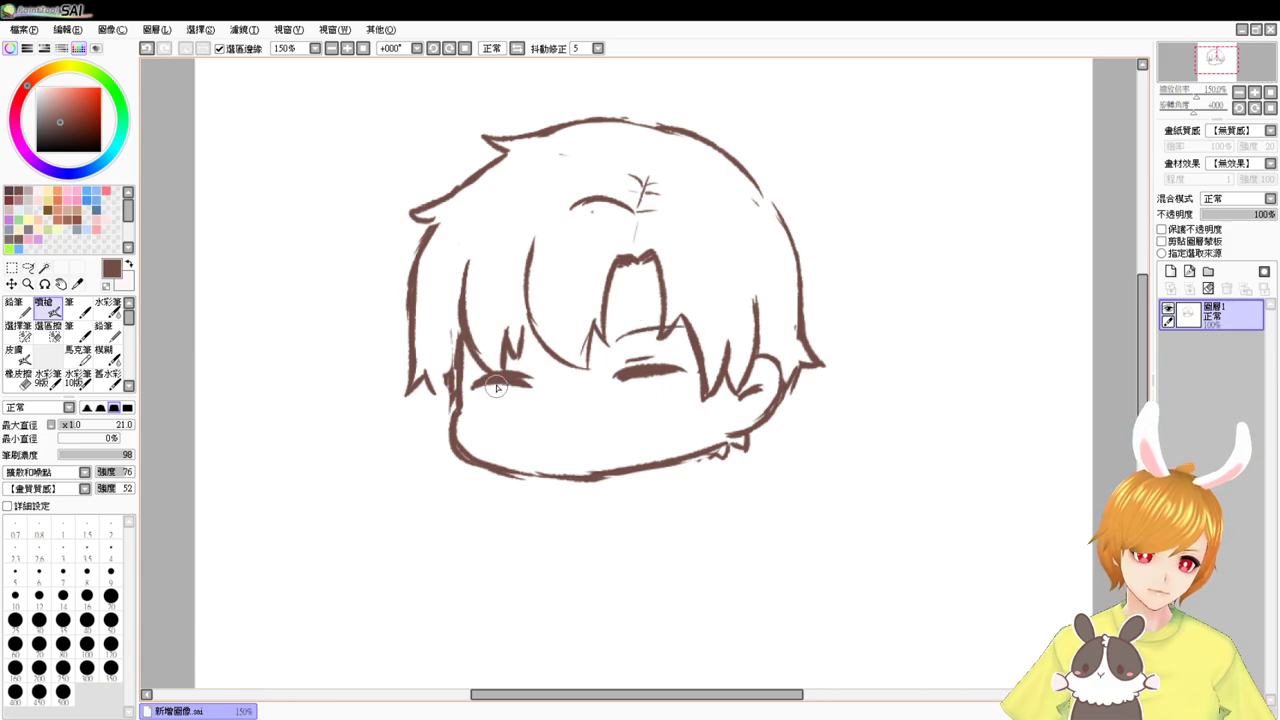
pyautogui.moveTo(496, 385); pyautogui.dragTo(517, 416)
pyautogui.hotkey('ctrl', 'z')
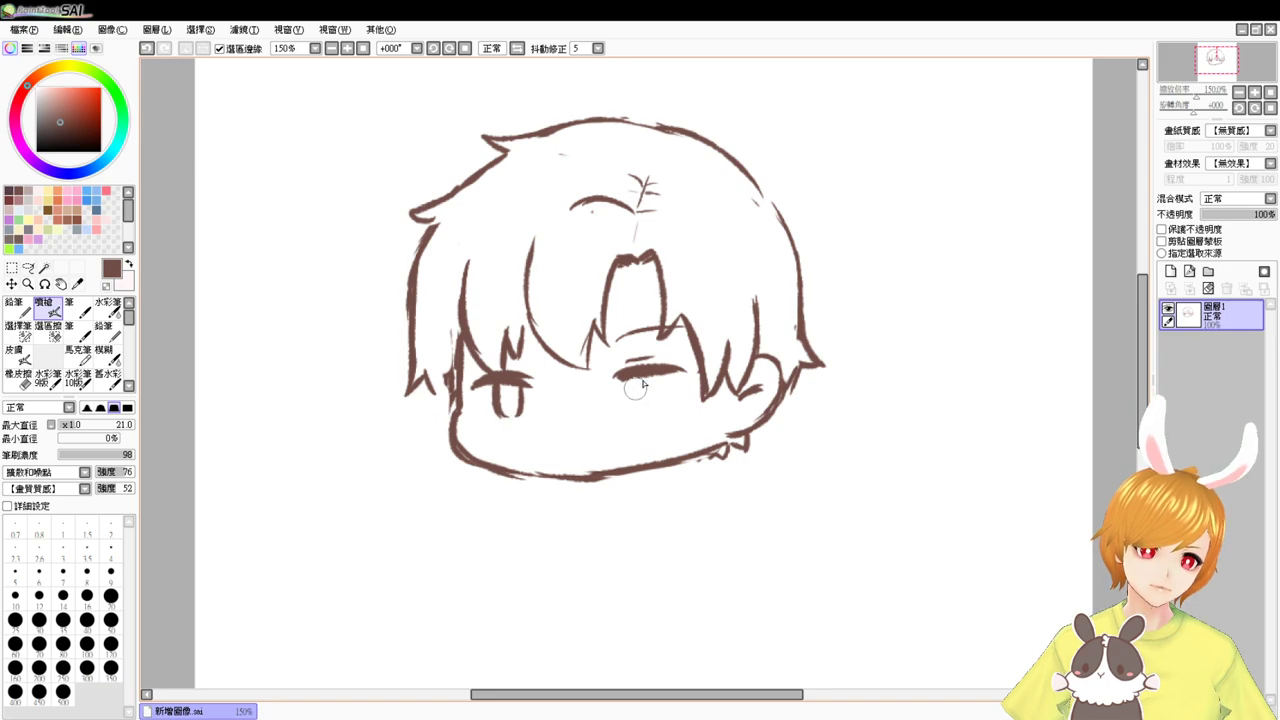
pyautogui.moveTo(646, 378)
pyautogui.mouseDown()
pyautogui.moveTo(648, 408)
pyautogui.moveTo(667, 403)
pyautogui.moveTo(656, 408)
pyautogui.mouseUp()
pyautogui.hotkey('ctrl', 'z')
pyautogui.hotkey('ctrl', 'z')
# - Clean up the jaw line at the chin and draw a small smiling mouth from two short curves
pyautogui.press('e')
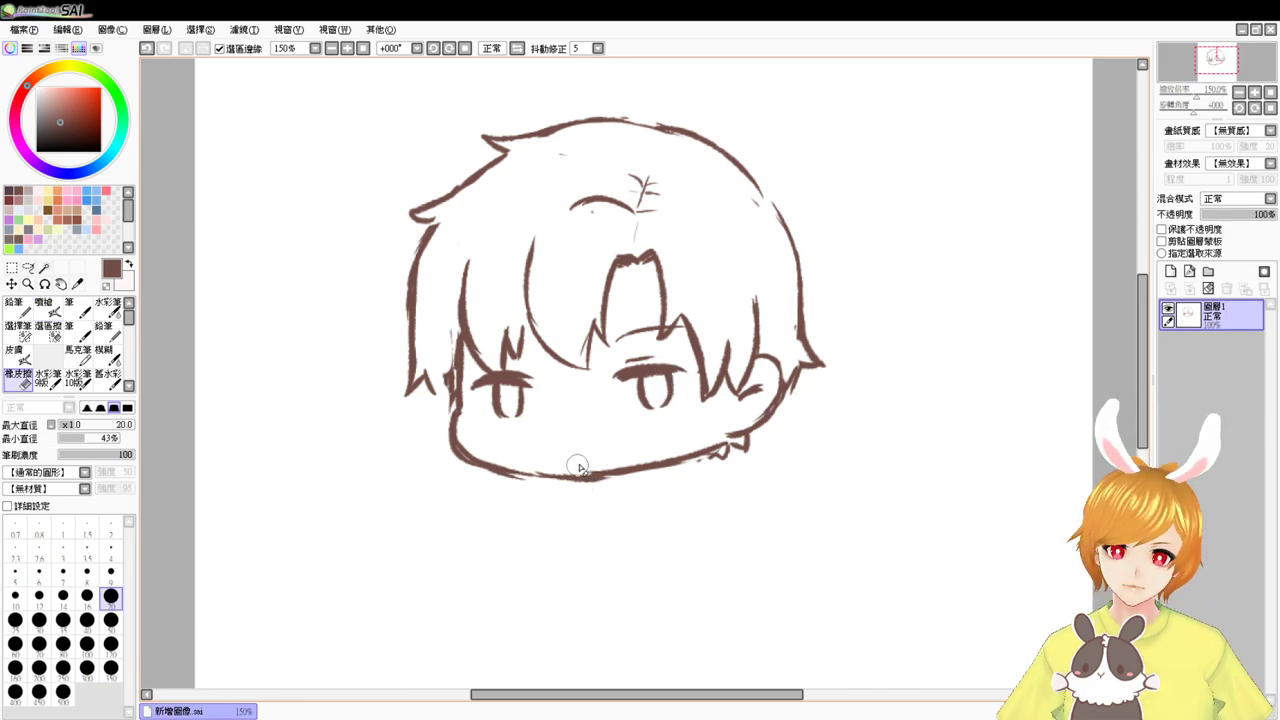
pyautogui.press('b')
pyautogui.moveTo(576, 474)
pyautogui.mouseDown()
pyautogui.moveTo(627, 467)
pyautogui.moveTo(556, 475)
pyautogui.moveTo(663, 463)
pyautogui.mouseUp()
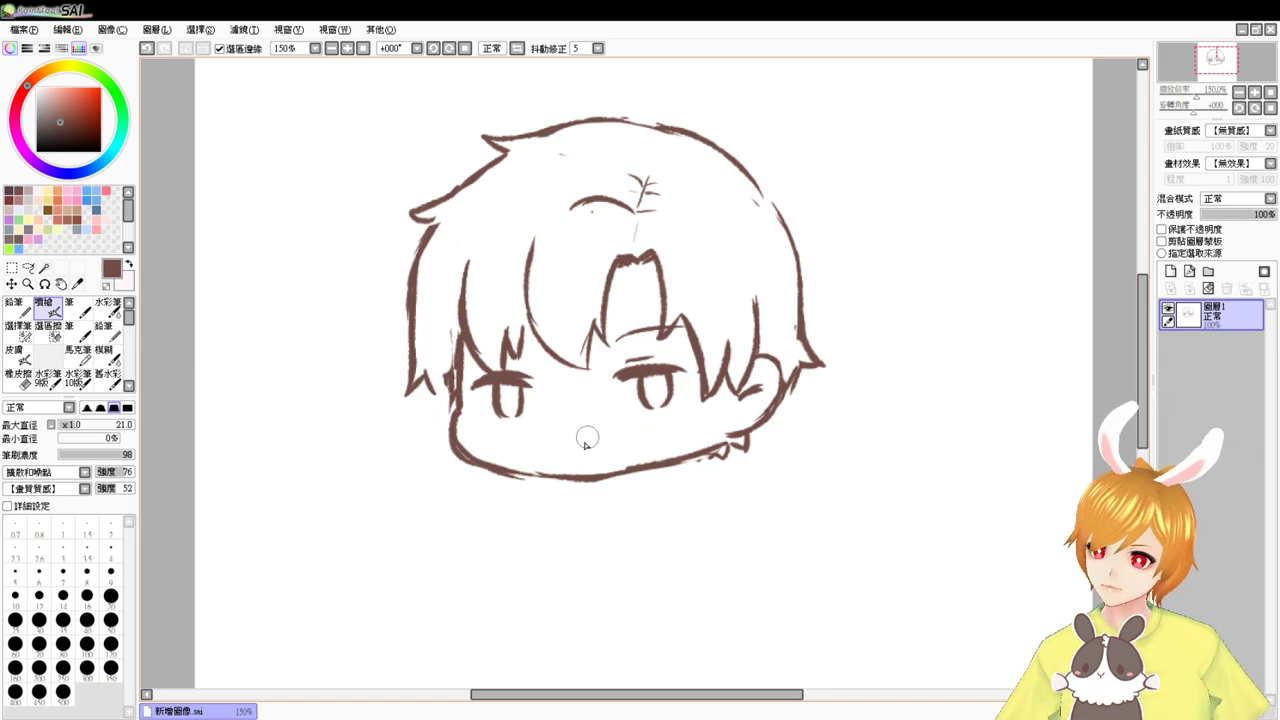
pyautogui.moveTo(558, 441); pyautogui.dragTo(596, 446)
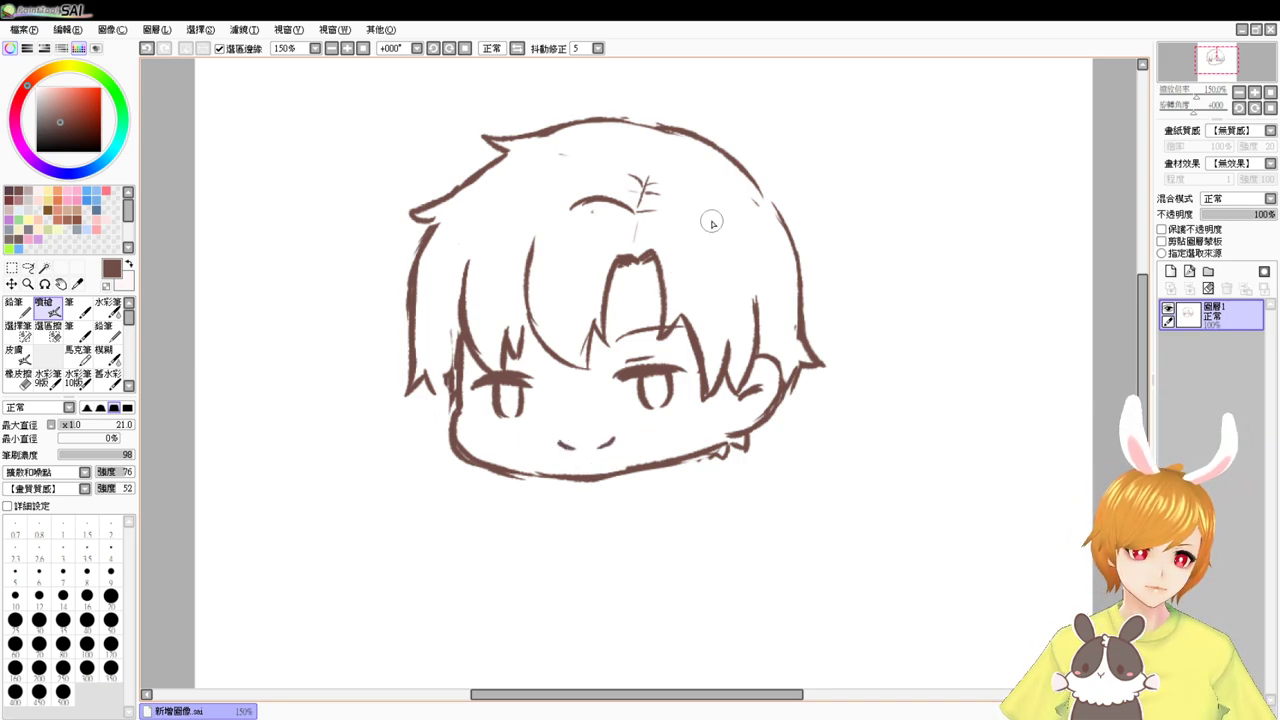
# - Erase the right side hair outline and redraw it slightly farther out with a pointed flick at ear level
pyautogui.press('e')
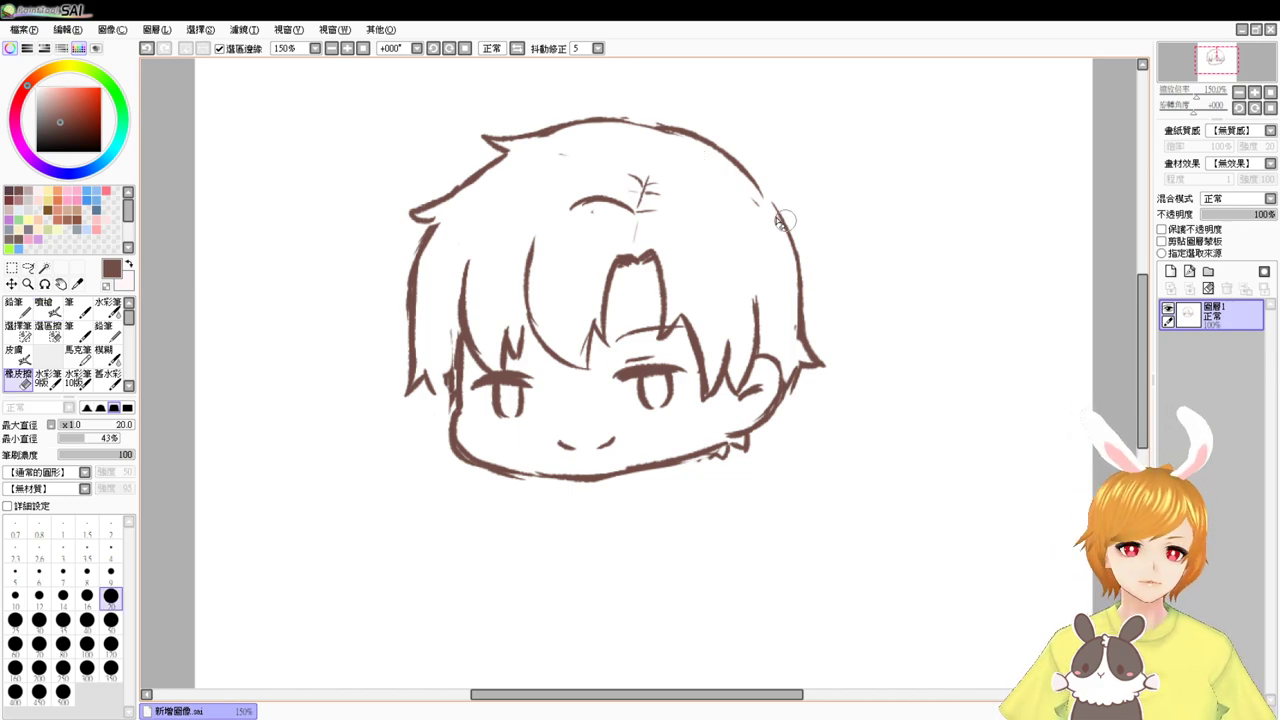
pyautogui.moveTo(776, 211); pyautogui.dragTo(818, 373)
pyautogui.press('b')
pyautogui.moveTo(774, 211)
pyautogui.mouseDown()
pyautogui.moveTo(793, 231)
pyautogui.moveTo(818, 359)
pyautogui.moveTo(804, 351)
pyautogui.moveTo(799, 386)
pyautogui.moveTo(784, 375)
pyautogui.moveTo(796, 357)
pyautogui.moveTo(800, 378)
pyautogui.moveTo(813, 370)
pyautogui.moveTo(807, 354)
pyautogui.moveTo(833, 366)
pyautogui.moveTo(806, 338)
pyautogui.moveTo(829, 365)
pyautogui.moveTo(797, 355)
pyautogui.moveTo(778, 403)
pyautogui.mouseUp()
pyautogui.press('e')
pyautogui.press('b')
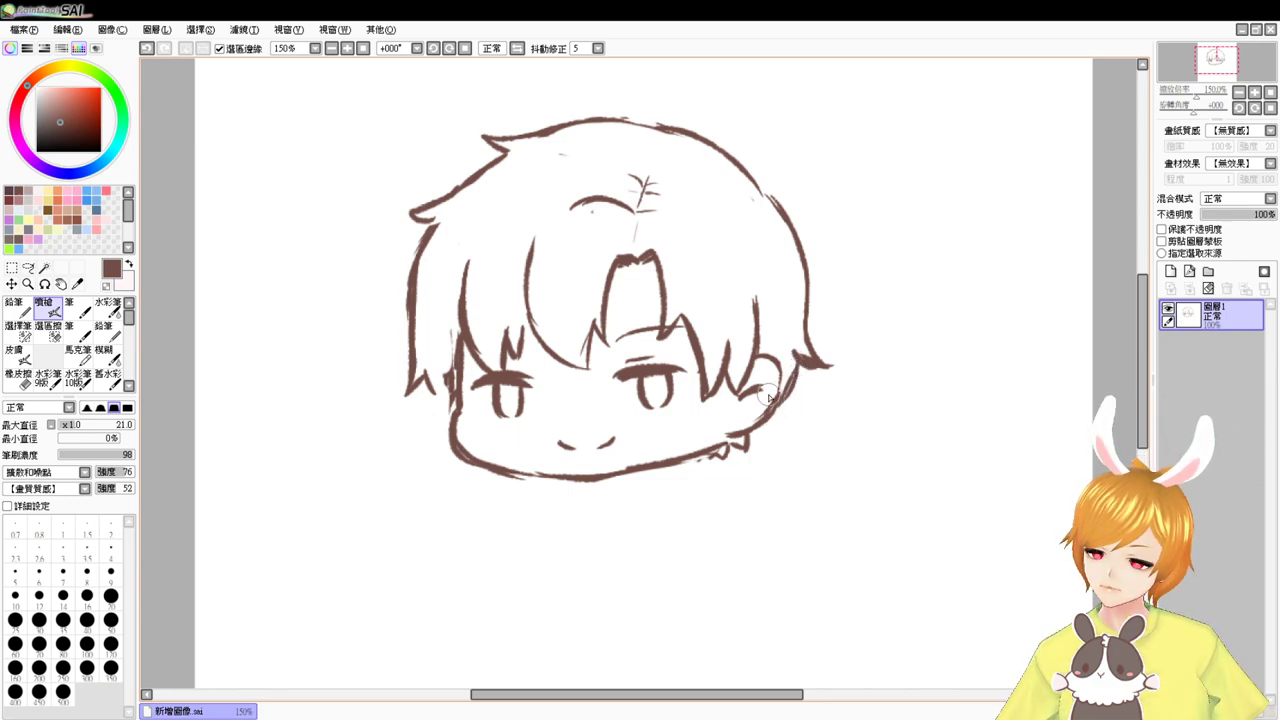
# - Draw a rounded collar band wrapping the neck beneath the chin
pyautogui.moveTo(622, 540); pyautogui.dragTo(638, 472)
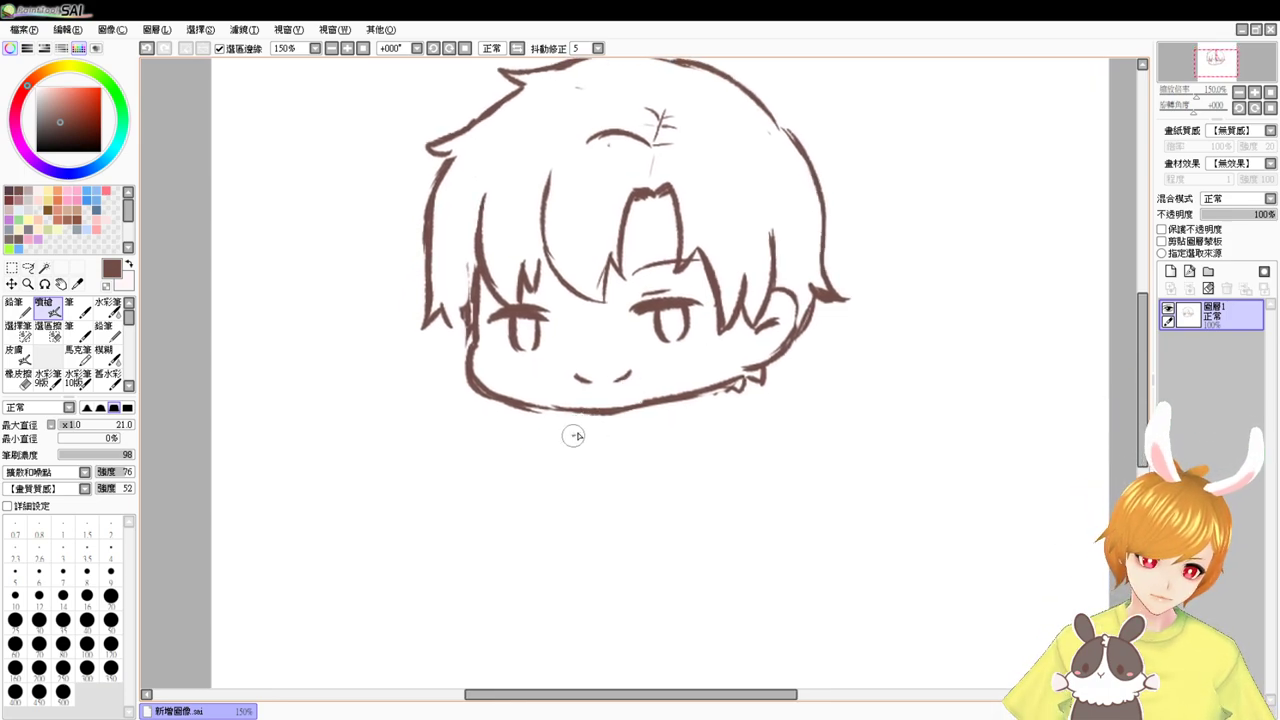
pyautogui.moveTo(571, 434)
pyautogui.mouseDown()
pyautogui.moveTo(615, 414)
pyautogui.moveTo(708, 405)
pyautogui.mouseUp()
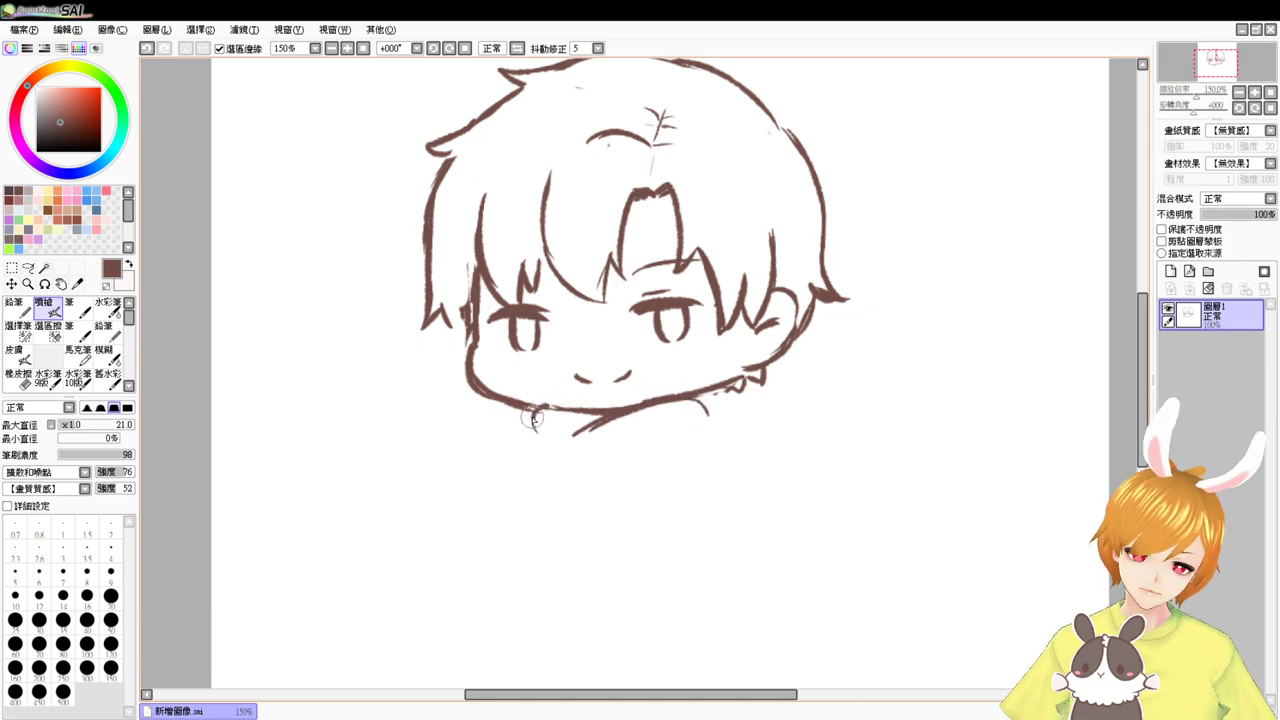
pyautogui.moveTo(539, 418)
pyautogui.mouseDown()
pyautogui.moveTo(577, 439)
pyautogui.moveTo(589, 427)
pyautogui.moveTo(538, 425)
pyautogui.moveTo(539, 455)
pyautogui.moveTo(578, 475)
pyautogui.moveTo(566, 474)
pyautogui.moveTo(612, 473)
pyautogui.moveTo(724, 414)
pyautogui.moveTo(568, 442)
pyautogui.mouseUp()
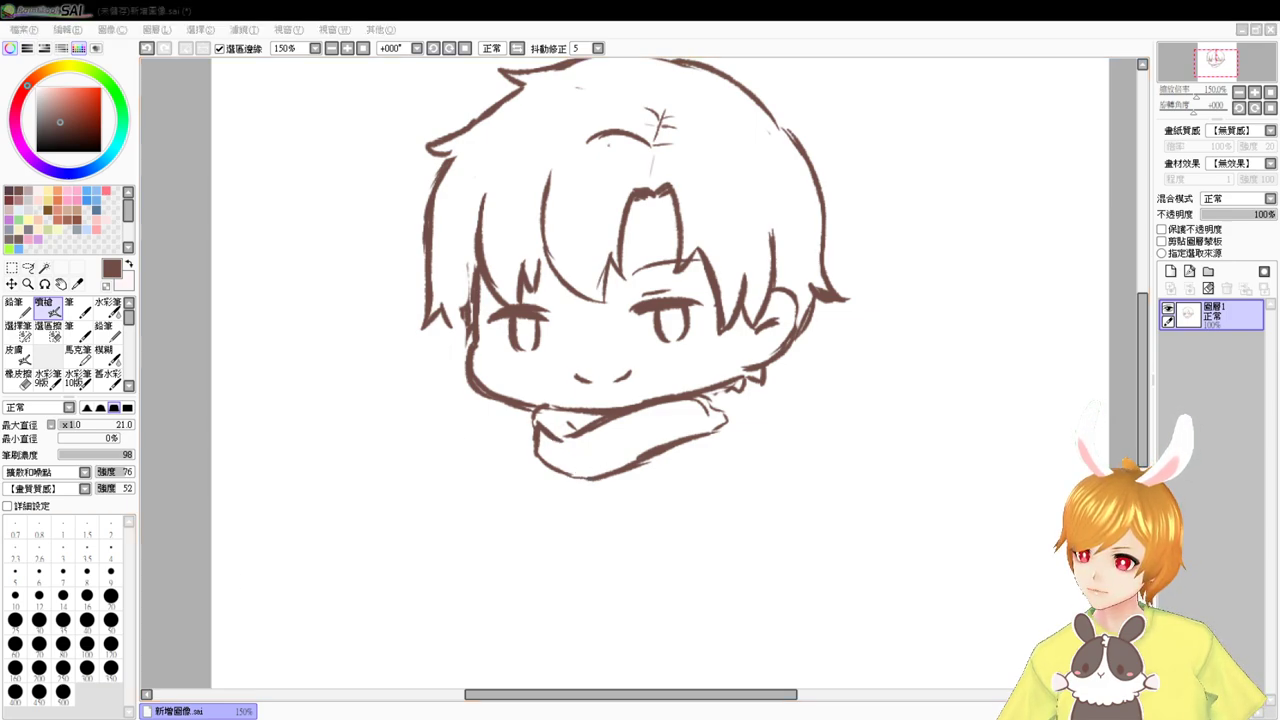
pyautogui.hotkey('alt', 'Tab')
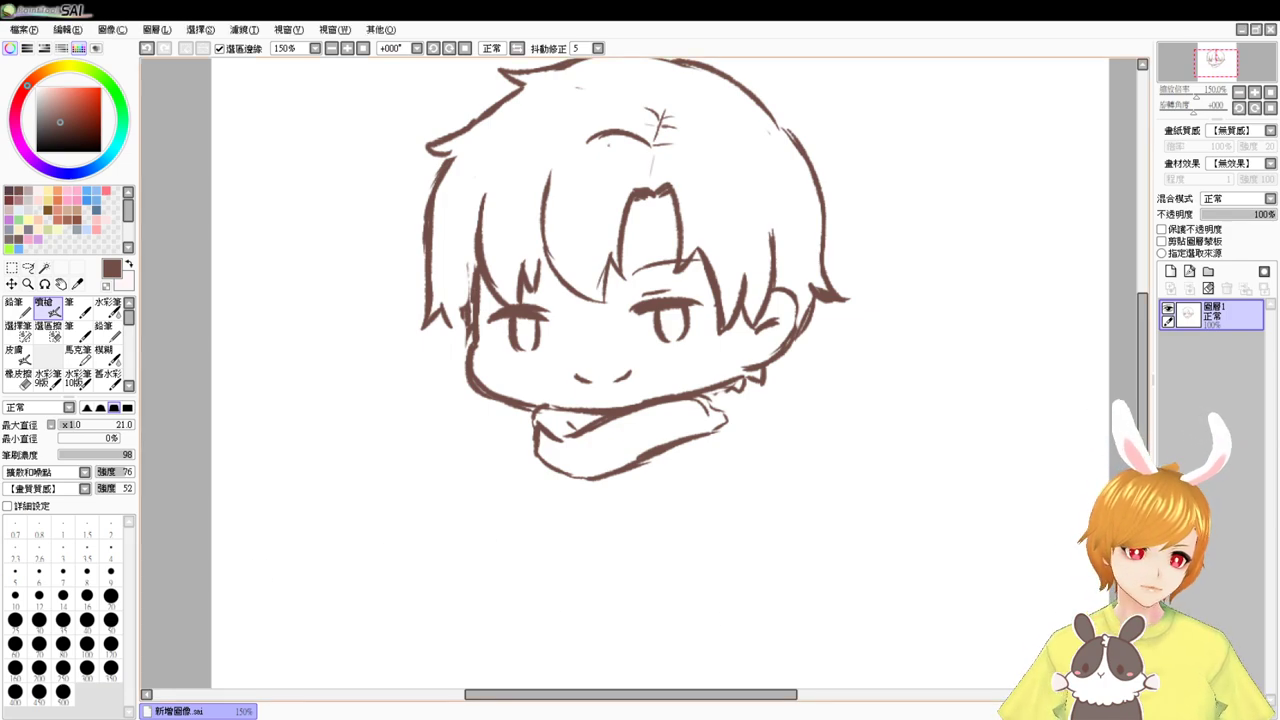
# - Erase the collar's rounded lower edge, redraw it as a wide V-shaped collar, and add an inner fold line
pyautogui.press('e')
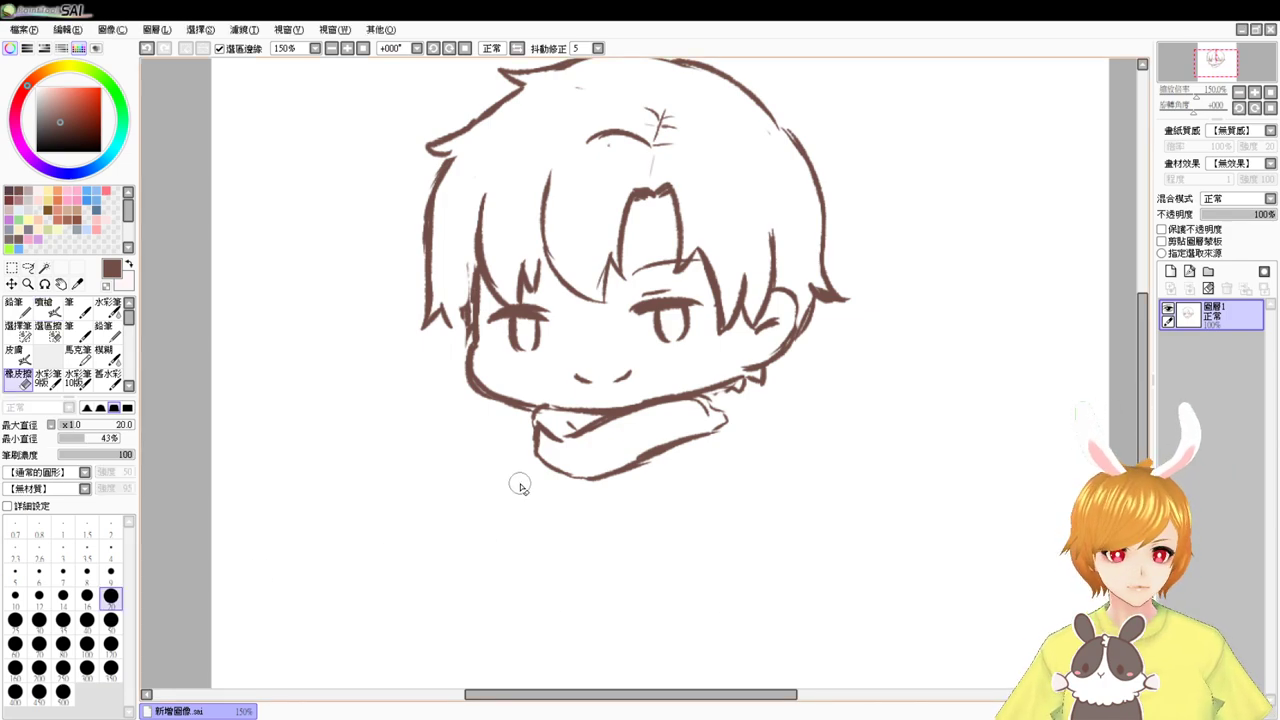
pyautogui.moveTo(570, 481)
pyautogui.mouseDown()
pyautogui.moveTo(541, 440)
pyautogui.moveTo(603, 447)
pyautogui.moveTo(574, 427)
pyautogui.moveTo(584, 422)
pyautogui.moveTo(545, 424)
pyautogui.moveTo(604, 431)
pyautogui.moveTo(542, 424)
pyautogui.moveTo(543, 413)
pyautogui.moveTo(519, 422)
pyautogui.moveTo(517, 438)
pyautogui.moveTo(623, 474)
pyautogui.moveTo(726, 431)
pyautogui.mouseUp()
pyautogui.press('v')
pyautogui.moveTo(645, 463)
pyautogui.mouseDown()
pyautogui.moveTo(743, 412)
pyautogui.moveTo(704, 395)
pyautogui.moveTo(732, 418)
pyautogui.mouseUp()
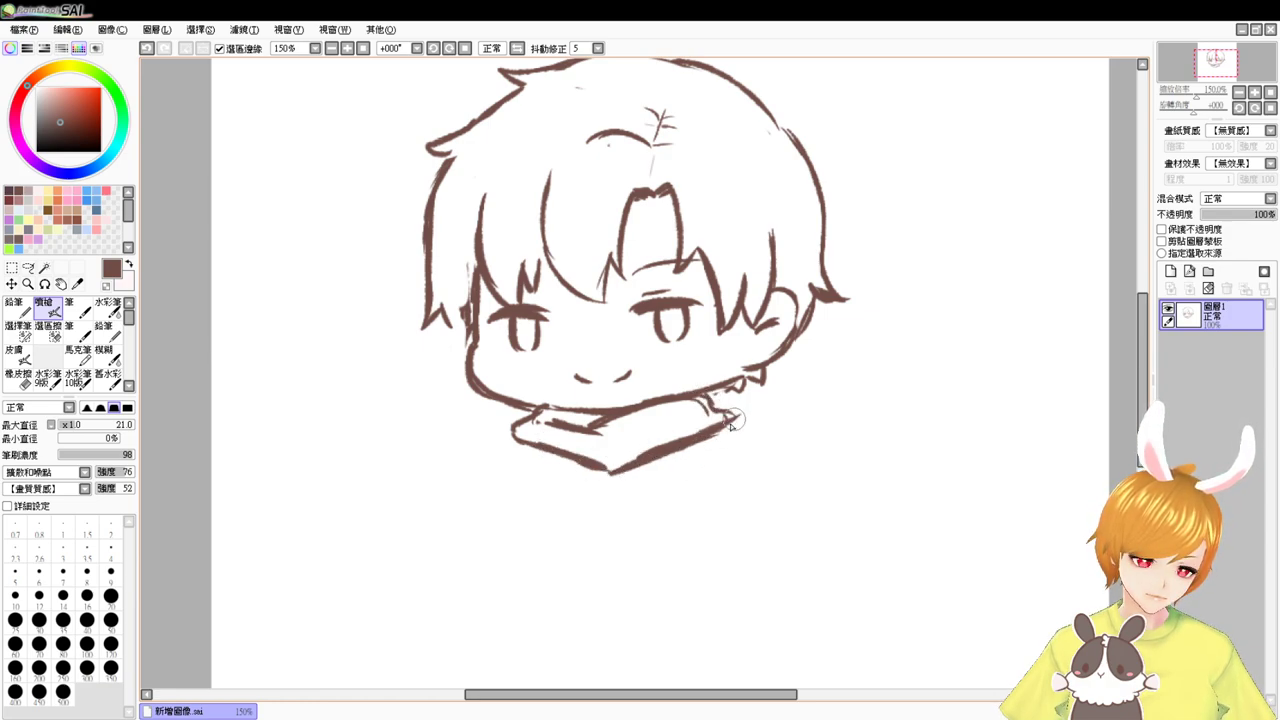
pyautogui.moveTo(641, 434); pyautogui.dragTo(705, 412)
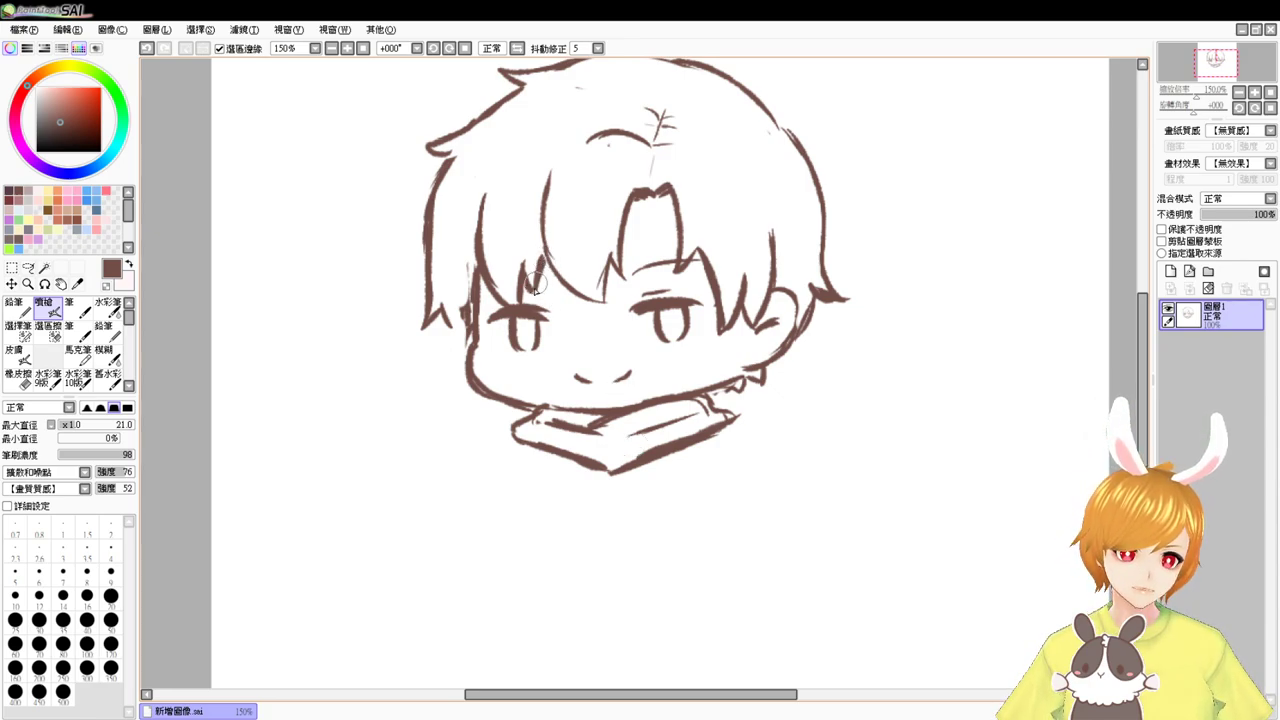
pyautogui.moveTo(448, 326)
pyautogui.mouseDown()
pyautogui.moveTo(457, 397)
pyautogui.moveTo(474, 370)
pyautogui.mouseUp()
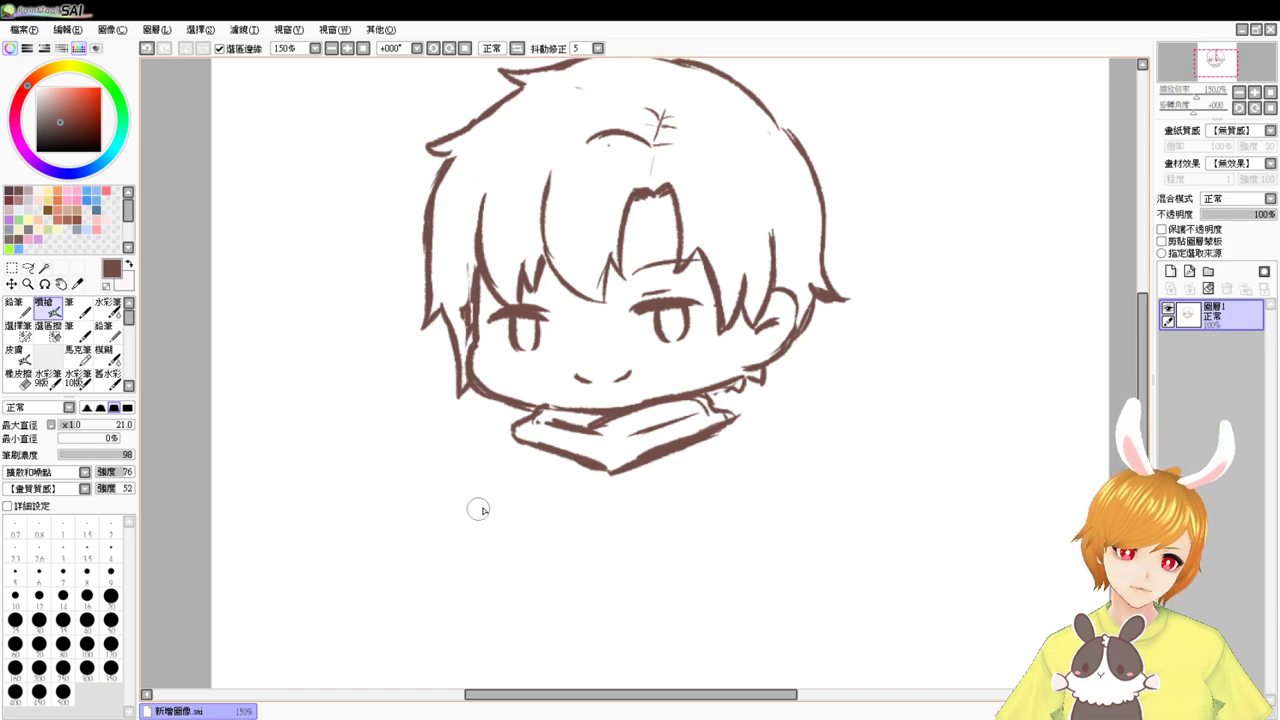
pyautogui.hotkey('ctrl', 'z')
pyautogui.hotkey('ctrl', 'z')
pyautogui.hotkey('ctrl', 'z')
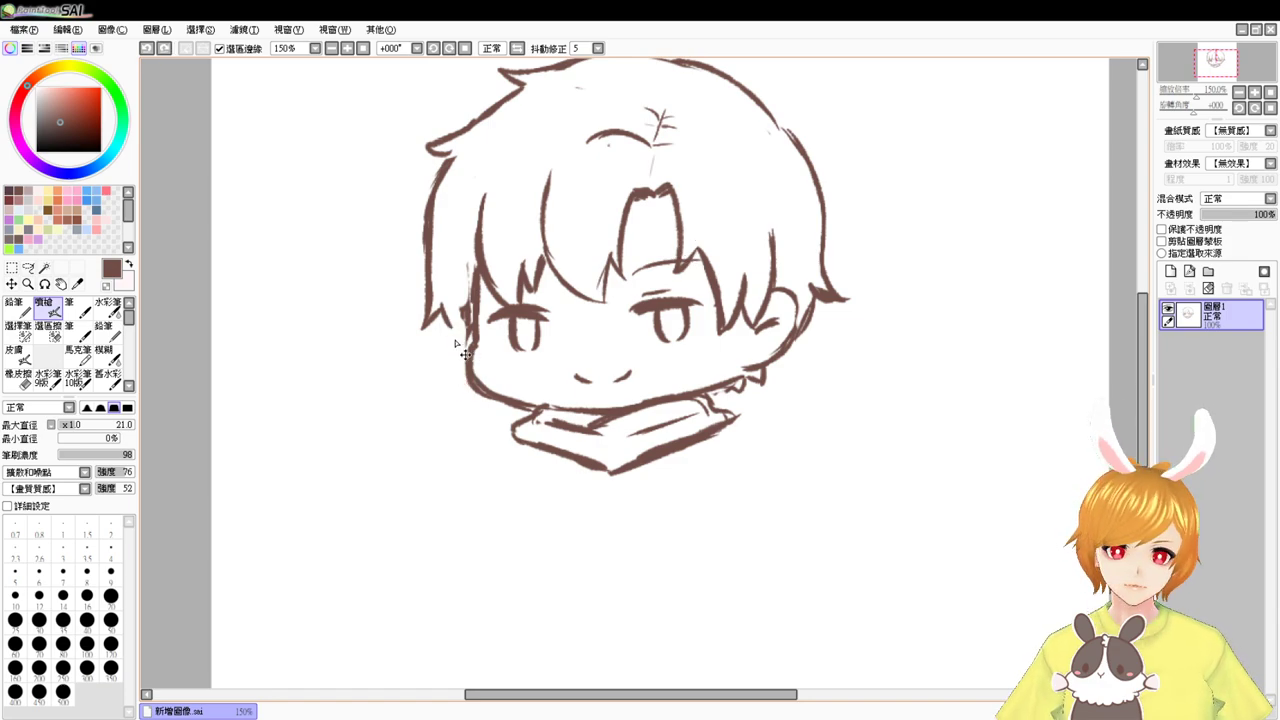
# - Draw a short pointed hair strand behind the left cheek, below the side hair
pyautogui.moveTo(443, 316); pyautogui.dragTo(458, 372)
pyautogui.moveTo(458, 372); pyautogui.dragTo(468, 352)
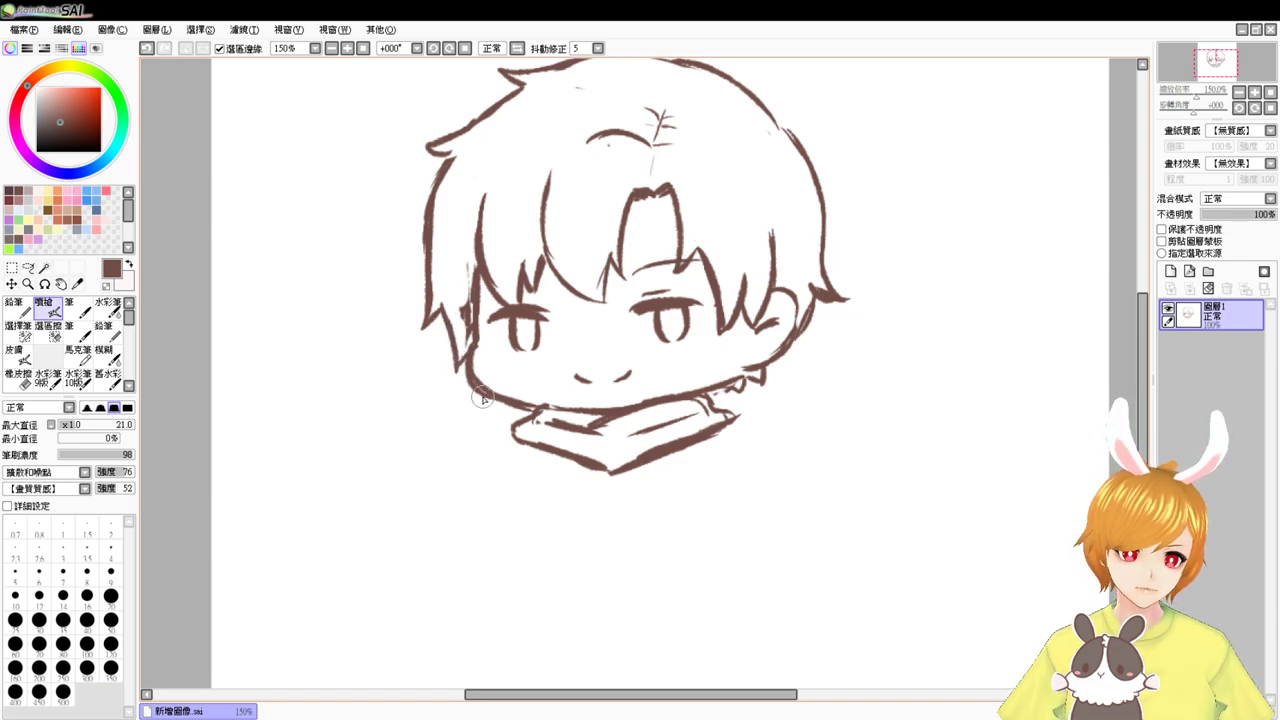
# - Retrace the jaw line below the ear and erase the right half of the collar's V-shaped lower edge
pyautogui.moveTo(812, 304); pyautogui.dragTo(773, 356)
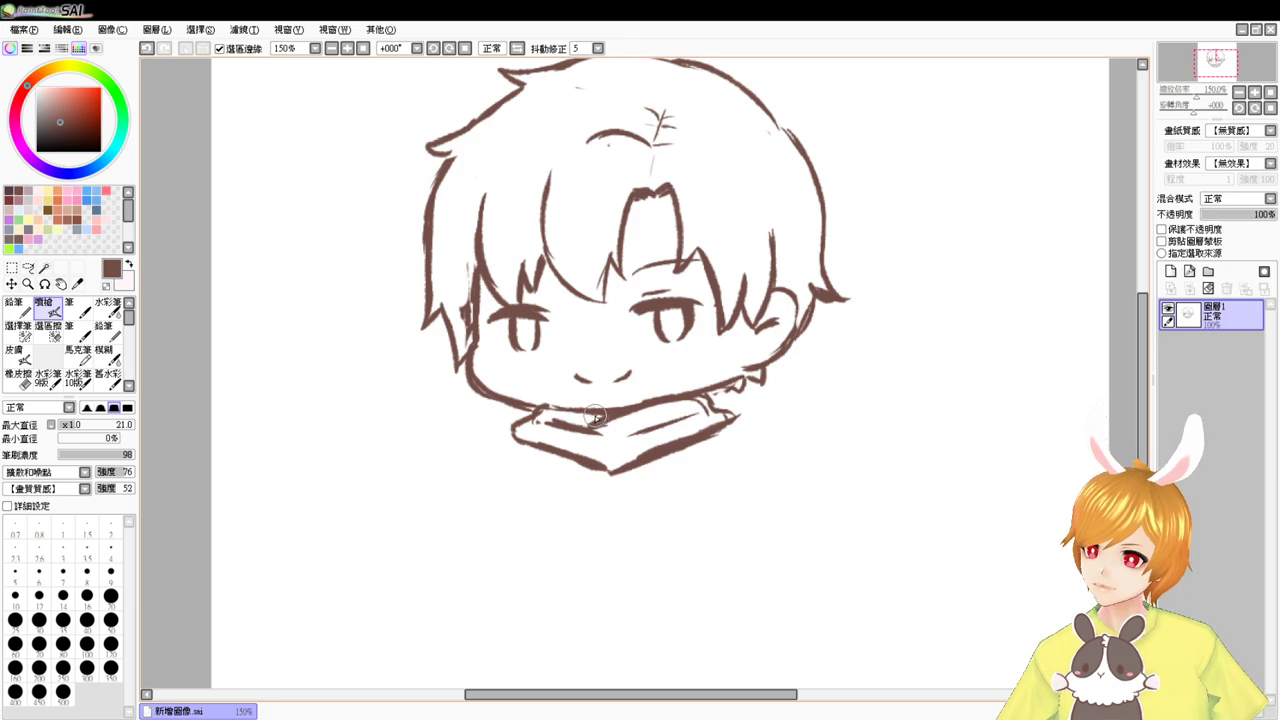
pyautogui.press('e')
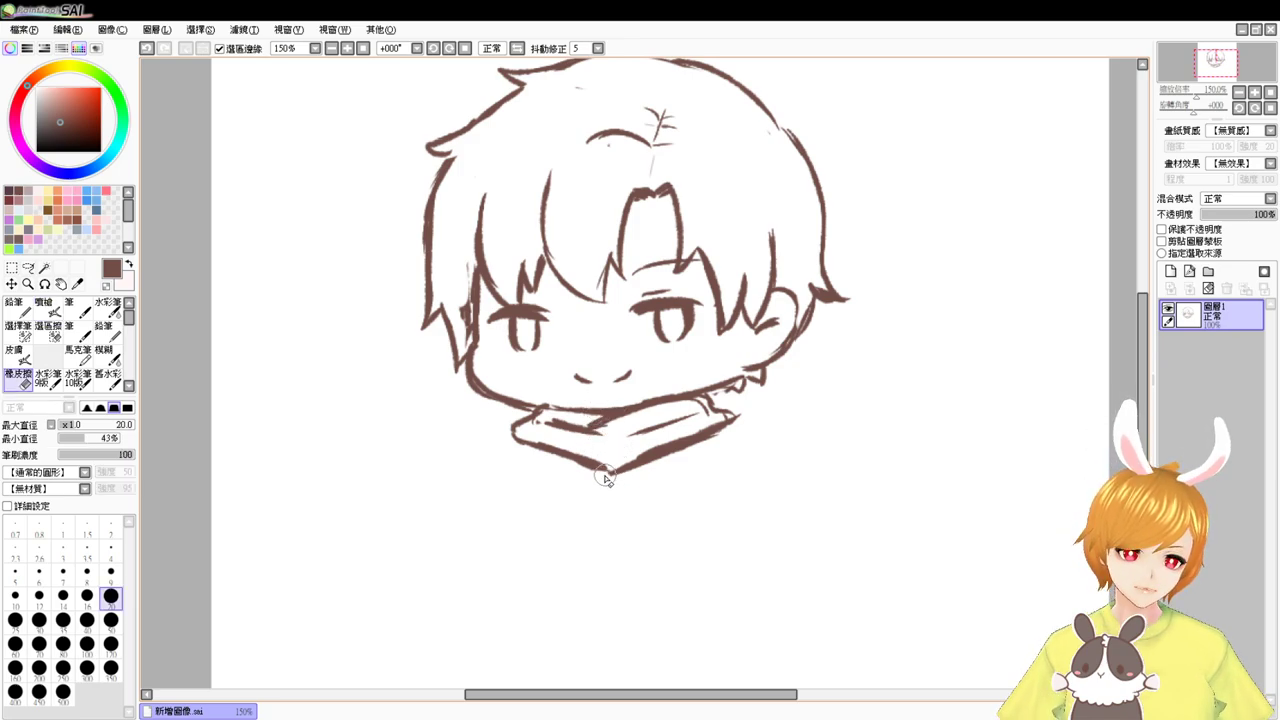
pyautogui.moveTo(606, 478); pyautogui.dragTo(722, 432)
pyautogui.moveTo(646, 460)
pyautogui.mouseDown()
pyautogui.moveTo(694, 448)
pyautogui.moveTo(734, 417)
pyautogui.moveTo(716, 408)
pyautogui.mouseUp()
pyautogui.press('b')
pyautogui.press('e')
pyautogui.press('b')
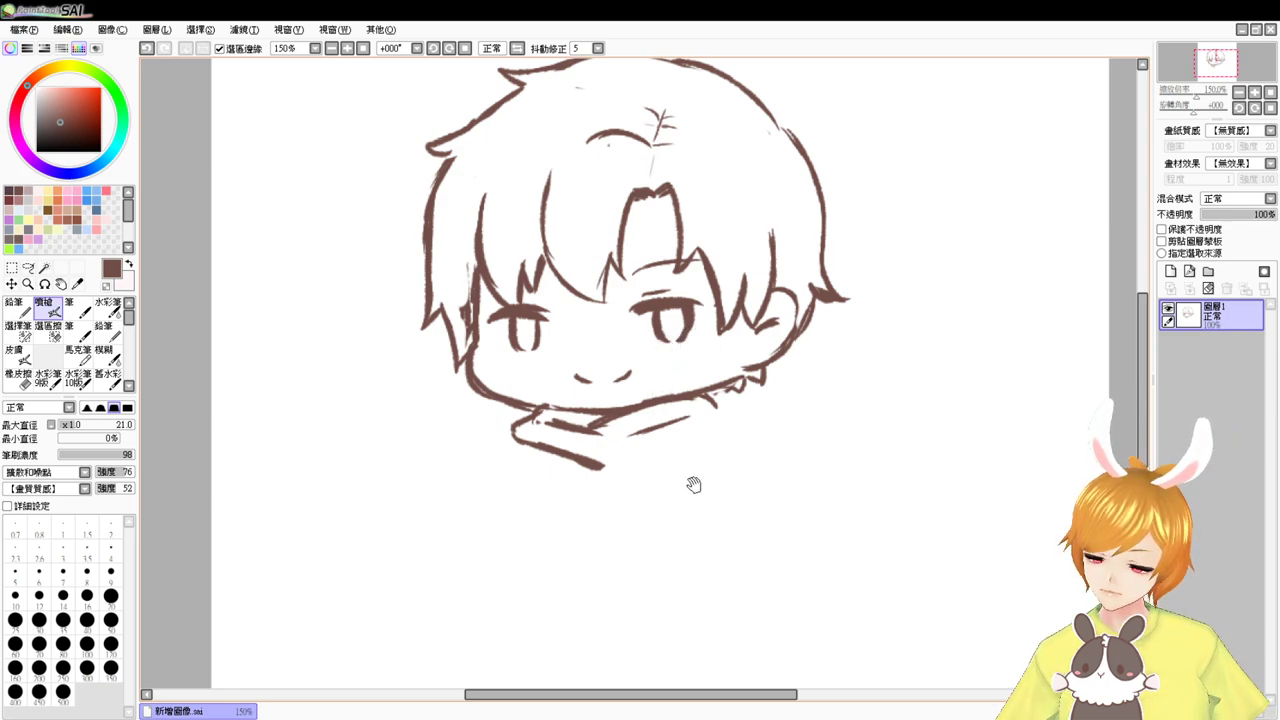
# - Draw a rounded dome-shaped shoulder guard beside the collar, below the ear, with an inner contour line
pyautogui.moveTo(694, 485); pyautogui.dragTo(683, 473)
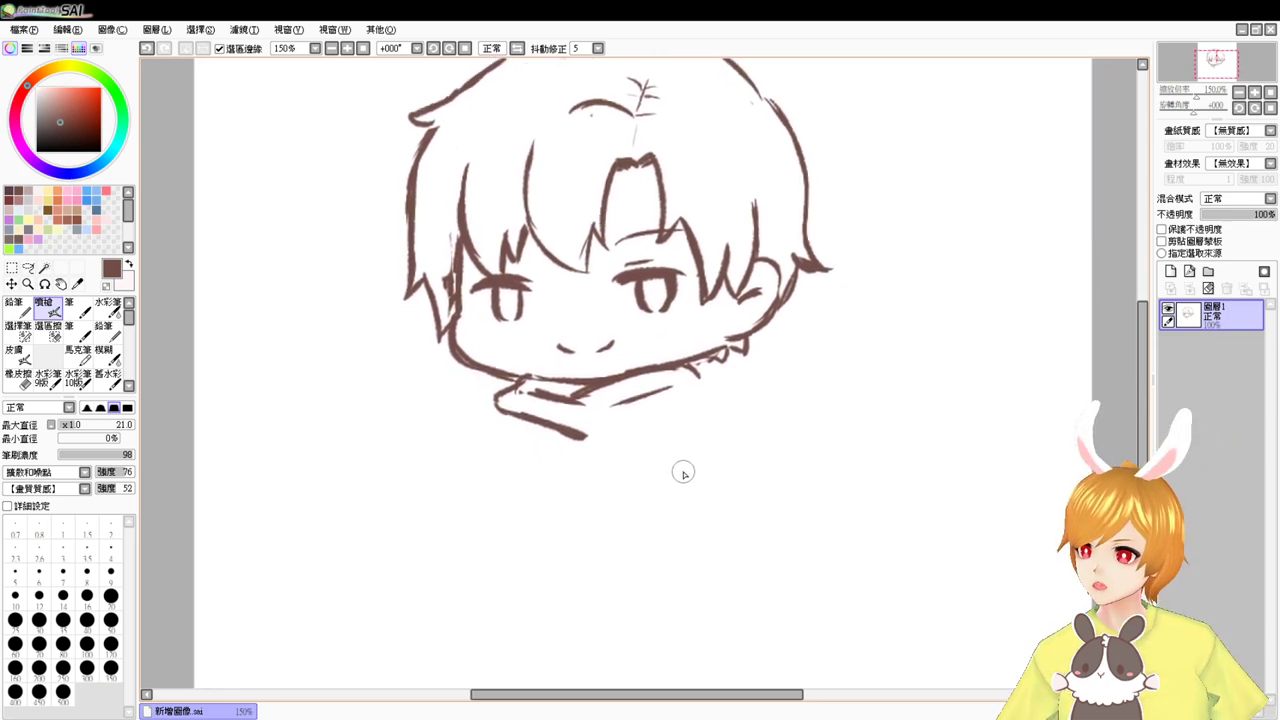
pyautogui.moveTo(663, 414)
pyautogui.mouseDown()
pyautogui.moveTo(709, 365)
pyautogui.moveTo(691, 386)
pyautogui.moveTo(752, 382)
pyautogui.mouseUp()
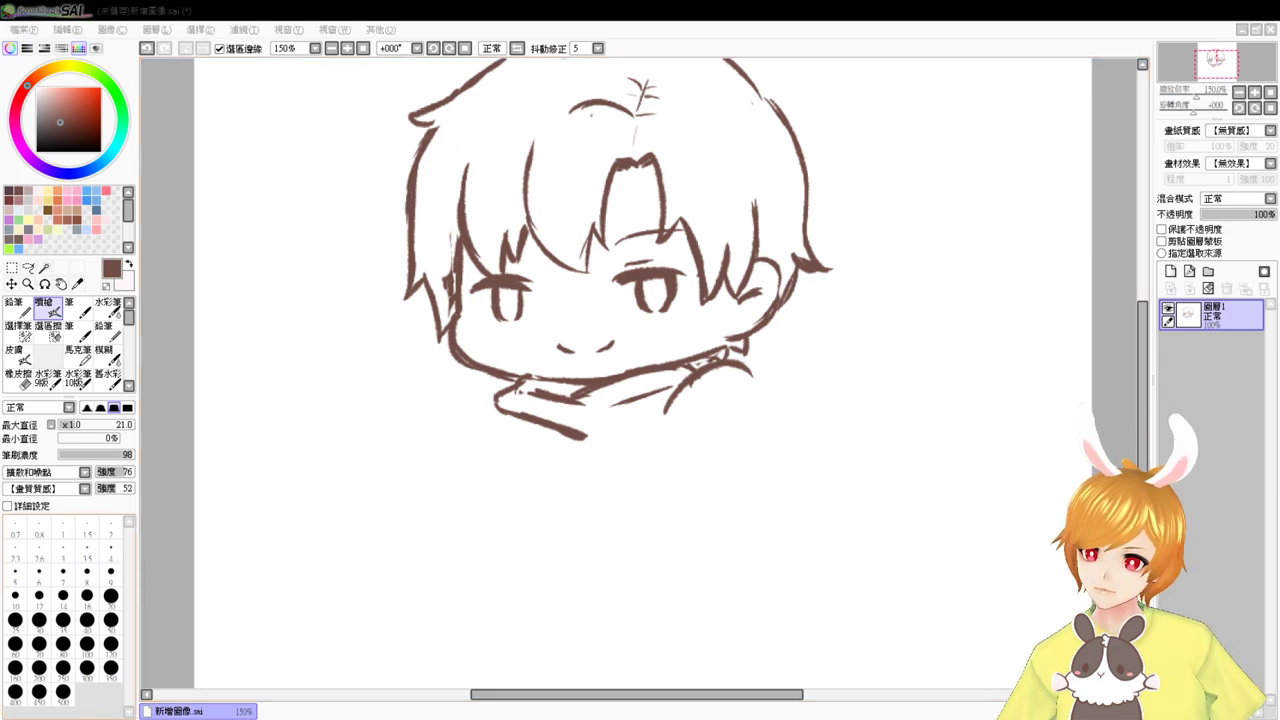
pyautogui.click(151, 552)
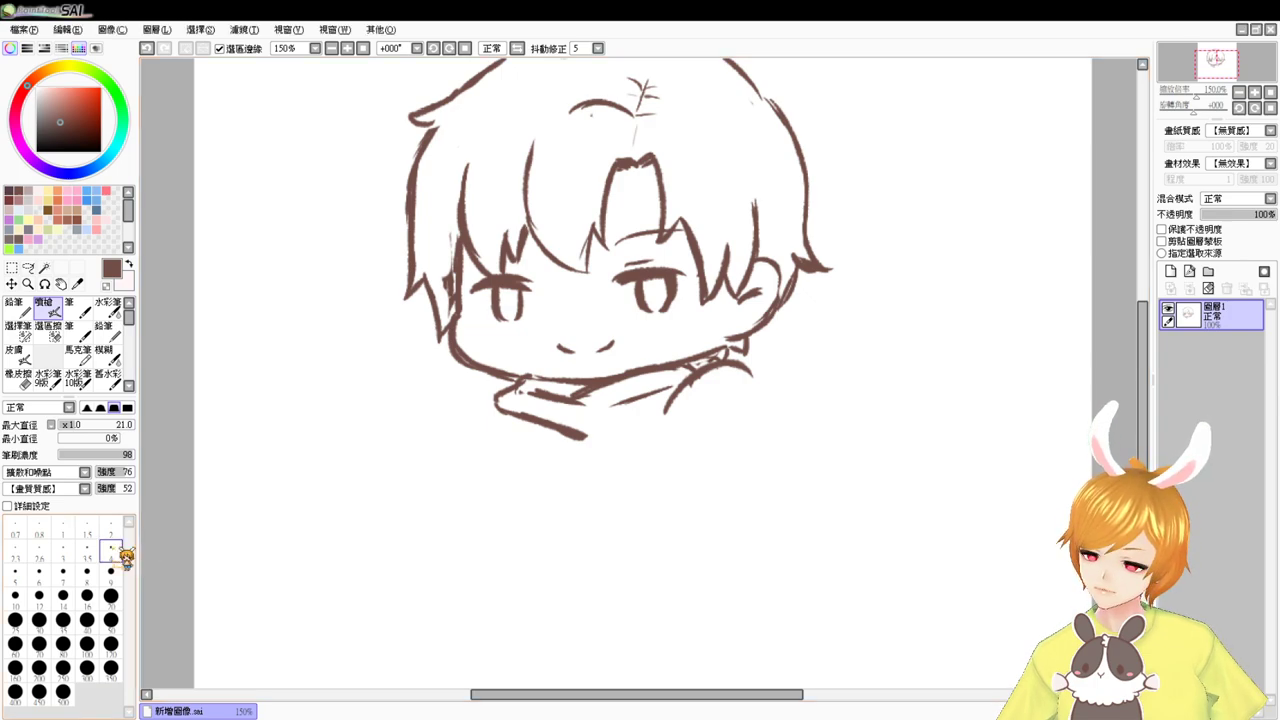
pyautogui.moveTo(667, 420)
pyautogui.mouseDown()
pyautogui.moveTo(698, 431)
pyautogui.moveTo(684, 427)
pyautogui.moveTo(764, 404)
pyautogui.moveTo(742, 371)
pyautogui.moveTo(768, 400)
pyautogui.moveTo(740, 426)
pyautogui.mouseUp()
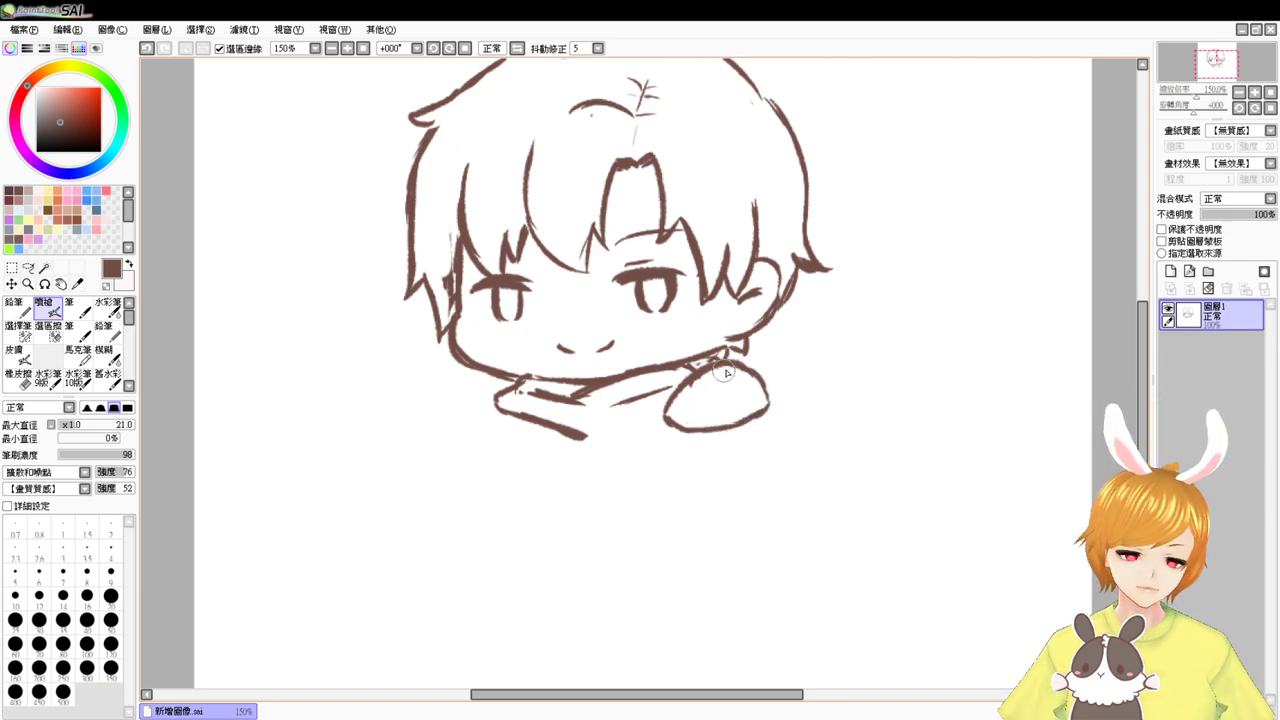
pyautogui.moveTo(724, 367)
pyautogui.mouseDown()
pyautogui.moveTo(688, 393)
pyautogui.moveTo(706, 373)
pyautogui.moveTo(691, 418)
pyautogui.moveTo(766, 397)
pyautogui.mouseUp()
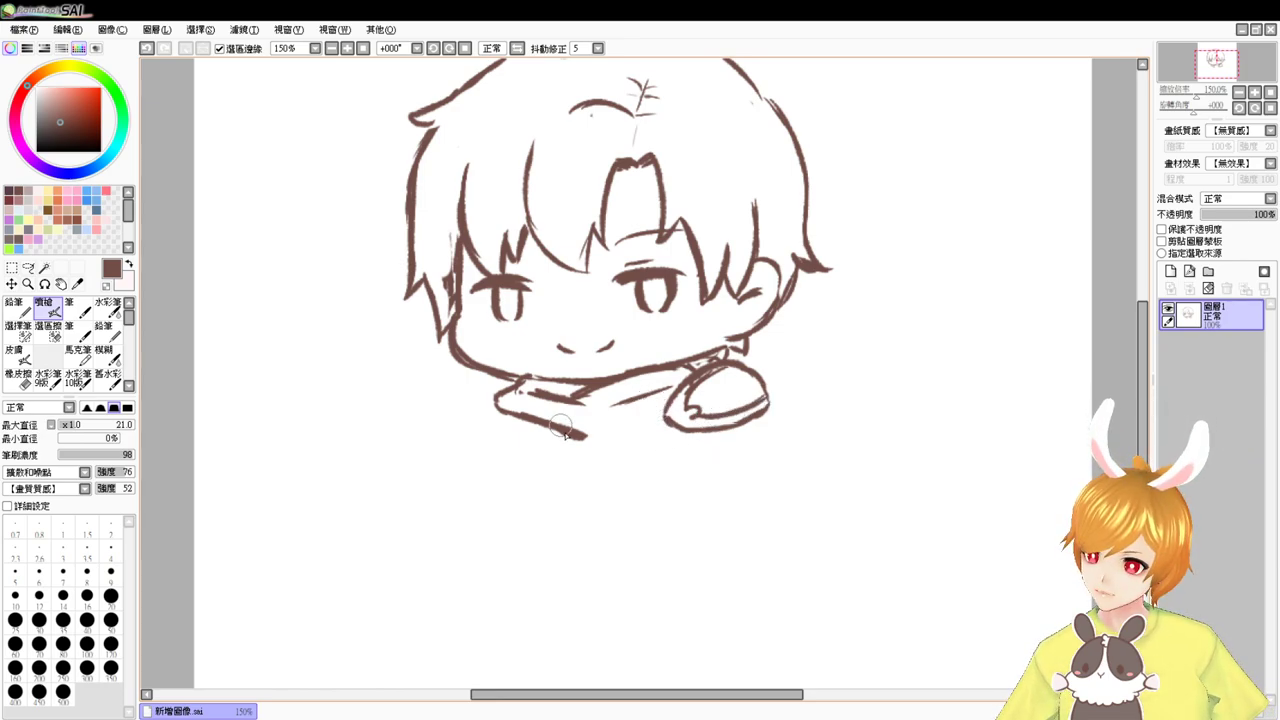
# - Draw a small diamond-shaped ornament on the collar next to the shoulder guard
pyautogui.moveTo(615, 408)
pyautogui.mouseDown()
pyautogui.moveTo(645, 396)
pyautogui.moveTo(641, 414)
pyautogui.moveTo(628, 412)
pyautogui.mouseUp()
pyautogui.press('e')
pyautogui.press('v')
pyautogui.press('e')
pyautogui.press('v')
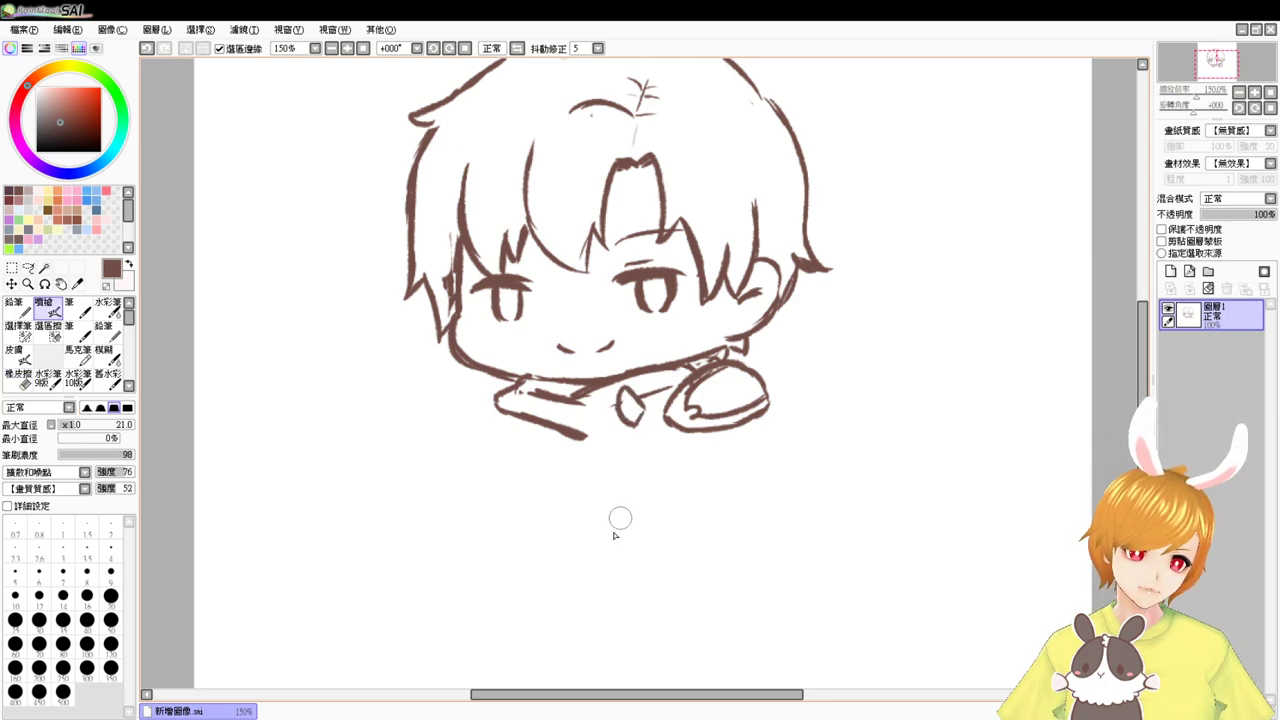
# - Erase the mouth and redraw the collar's lower edge from its front point up to the shoulder guard
pyautogui.press('e')
pyautogui.moveTo(564, 350); pyautogui.dragTo(610, 346)
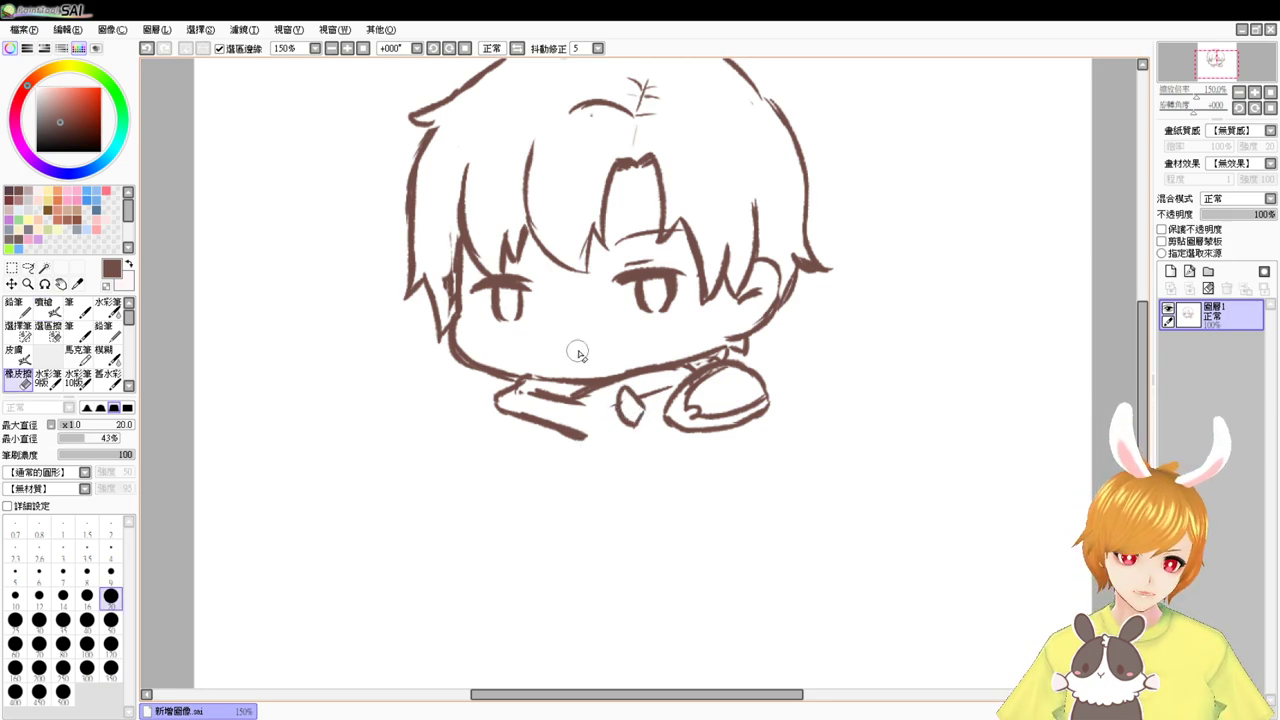
pyautogui.press('v')
pyautogui.moveTo(579, 434); pyautogui.dragTo(663, 416)
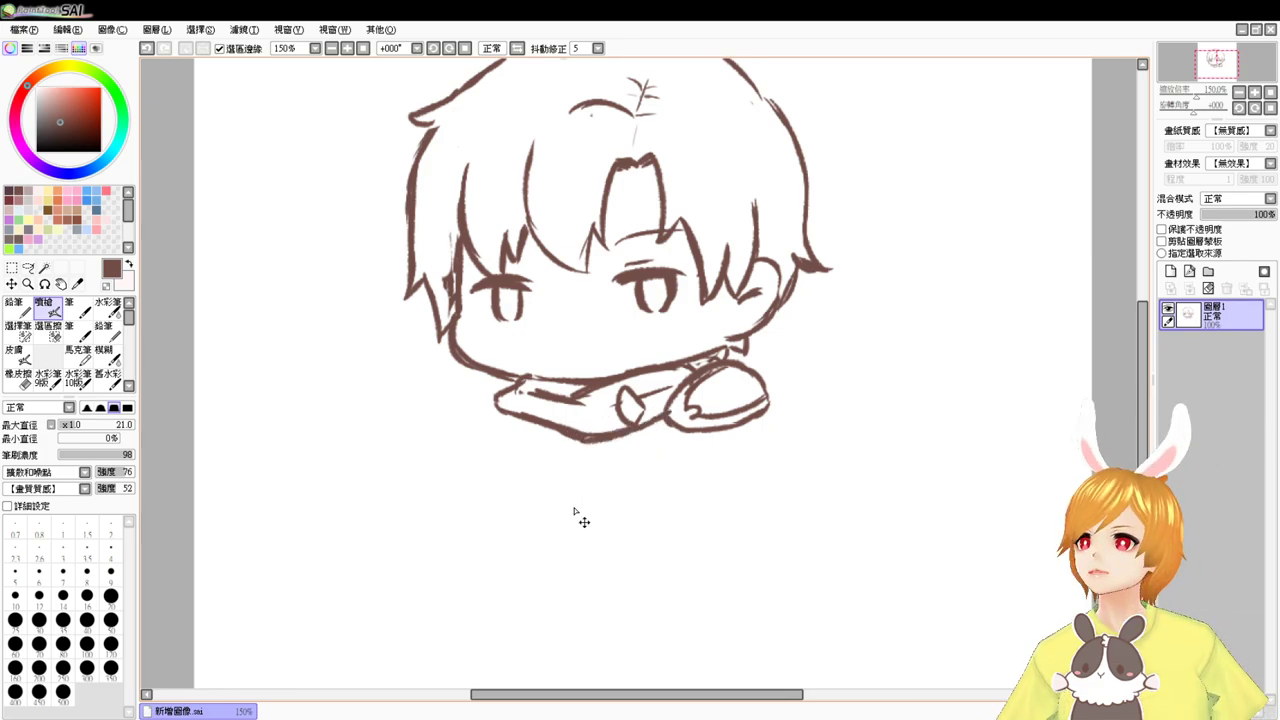
# - Draw a layered band beneath the domed shoulder guard, with a second line following its lower edge
pyautogui.scroll(1, 576, 514)
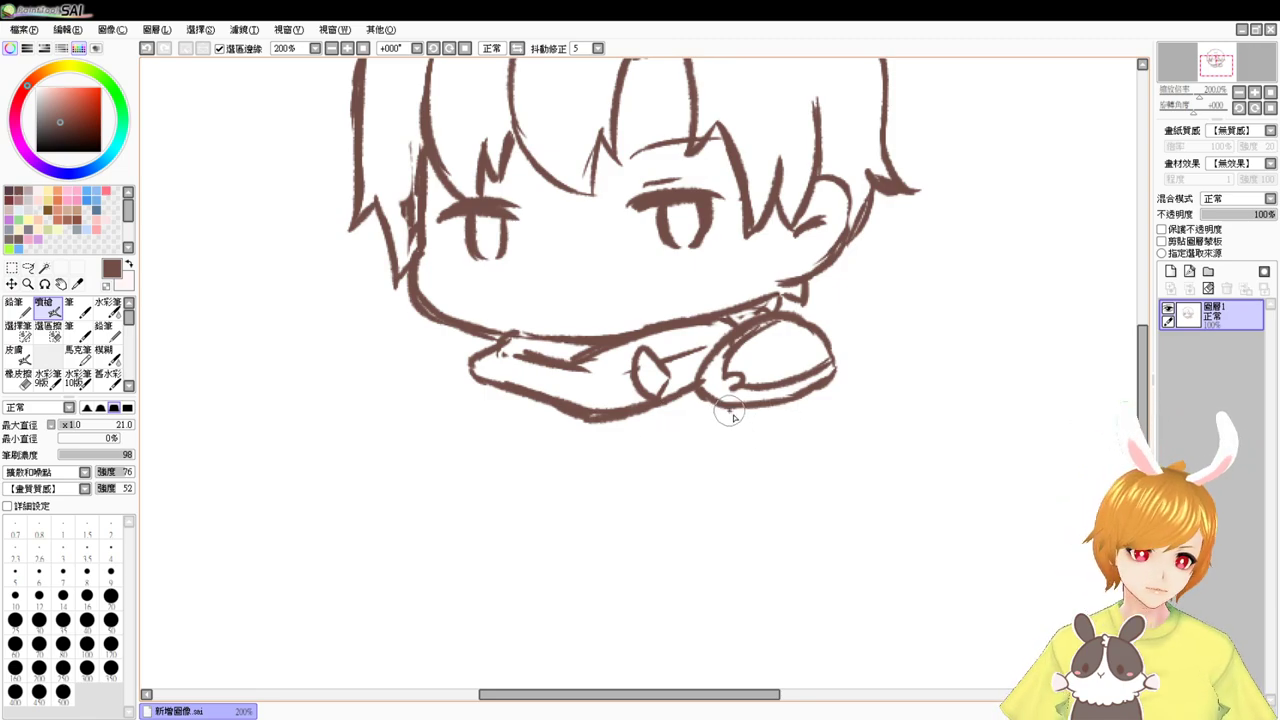
pyautogui.moveTo(728, 408)
pyautogui.mouseDown()
pyautogui.moveTo(738, 430)
pyautogui.moveTo(772, 438)
pyautogui.mouseUp()
pyautogui.moveTo(834, 374)
pyautogui.mouseDown()
pyautogui.moveTo(820, 426)
pyautogui.moveTo(843, 405)
pyautogui.moveTo(757, 440)
pyautogui.mouseUp()
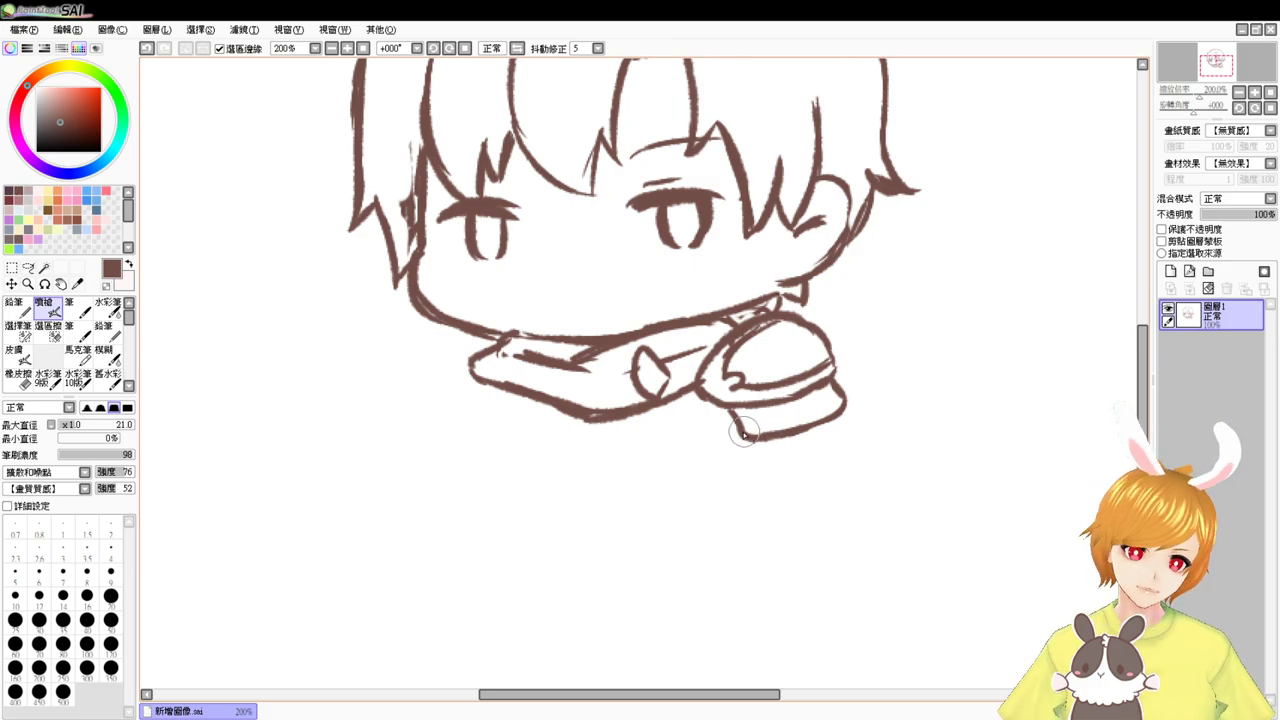
pyautogui.moveTo(741, 427)
pyautogui.mouseDown()
pyautogui.moveTo(843, 393)
pyautogui.moveTo(799, 409)
pyautogui.mouseUp()
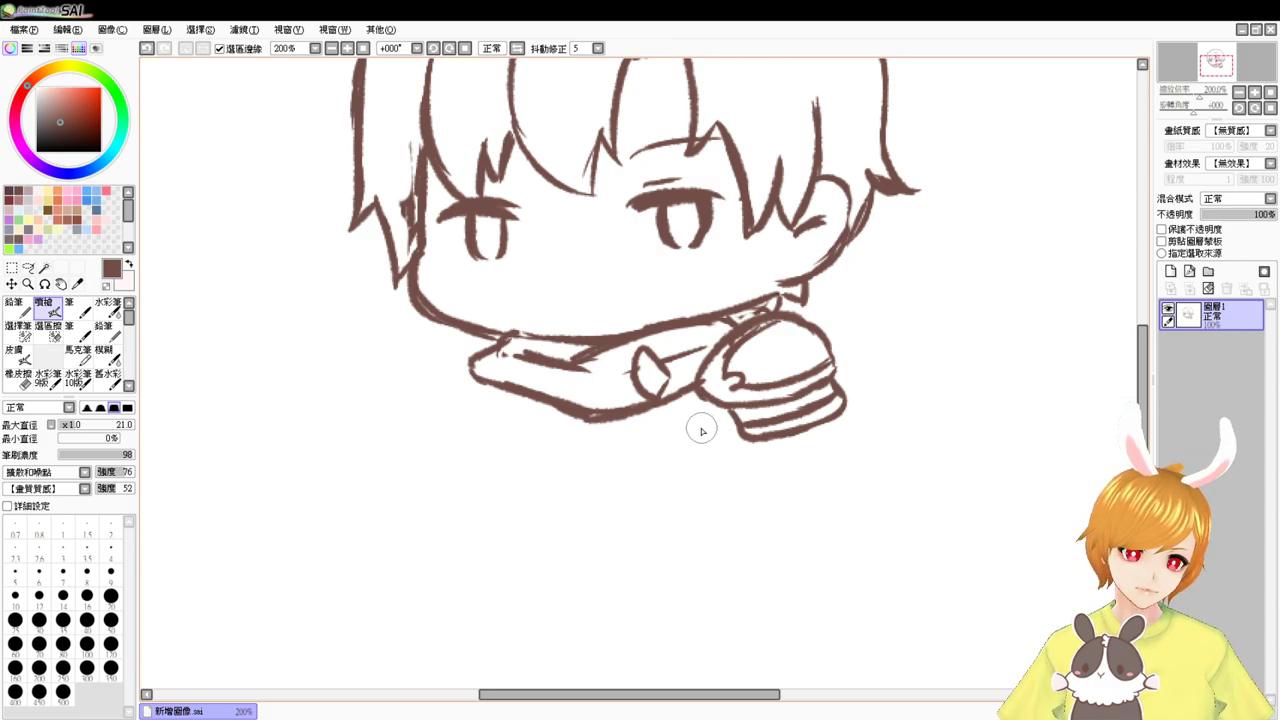
# - Draw a short slanted torso line below the shoulder guard and clean up the inner collar lines
pyautogui.moveTo(700, 432); pyautogui.dragTo(732, 476)
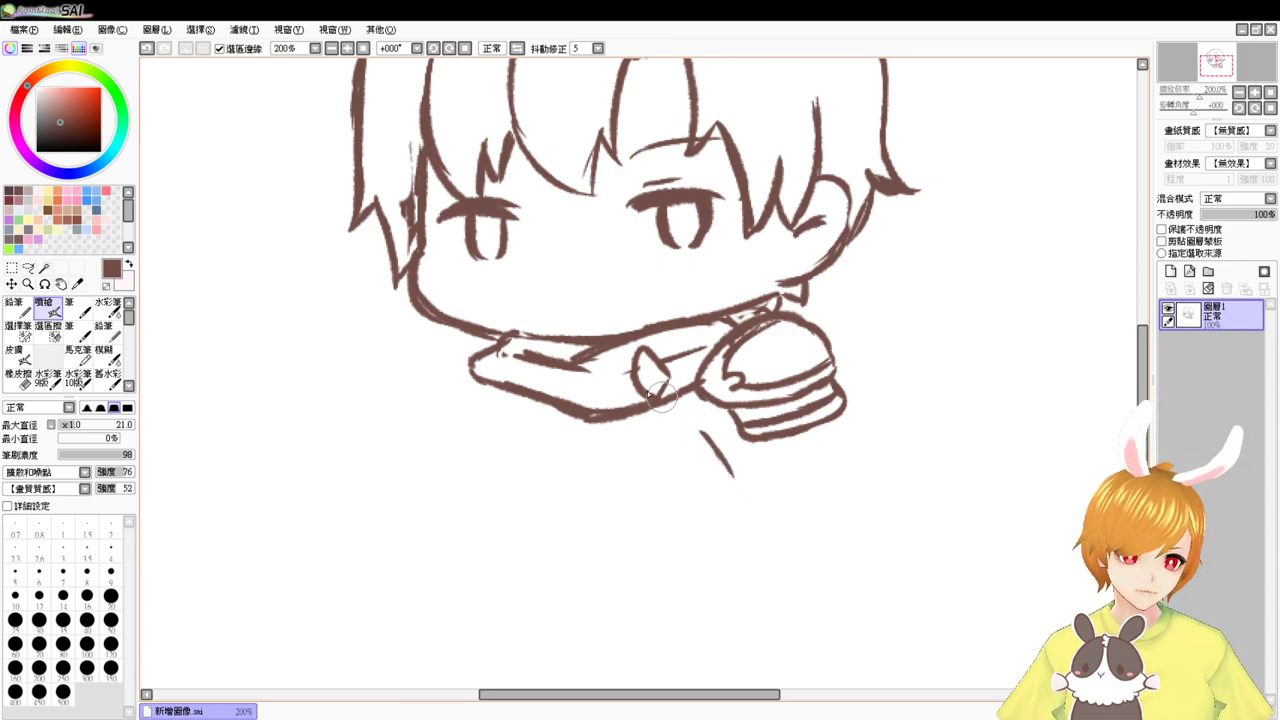
pyautogui.moveTo(524, 435); pyautogui.dragTo(554, 486)
pyautogui.press('e')
pyautogui.moveTo(537, 377); pyautogui.dragTo(615, 379)
pyautogui.press('b')
pyautogui.press('e')
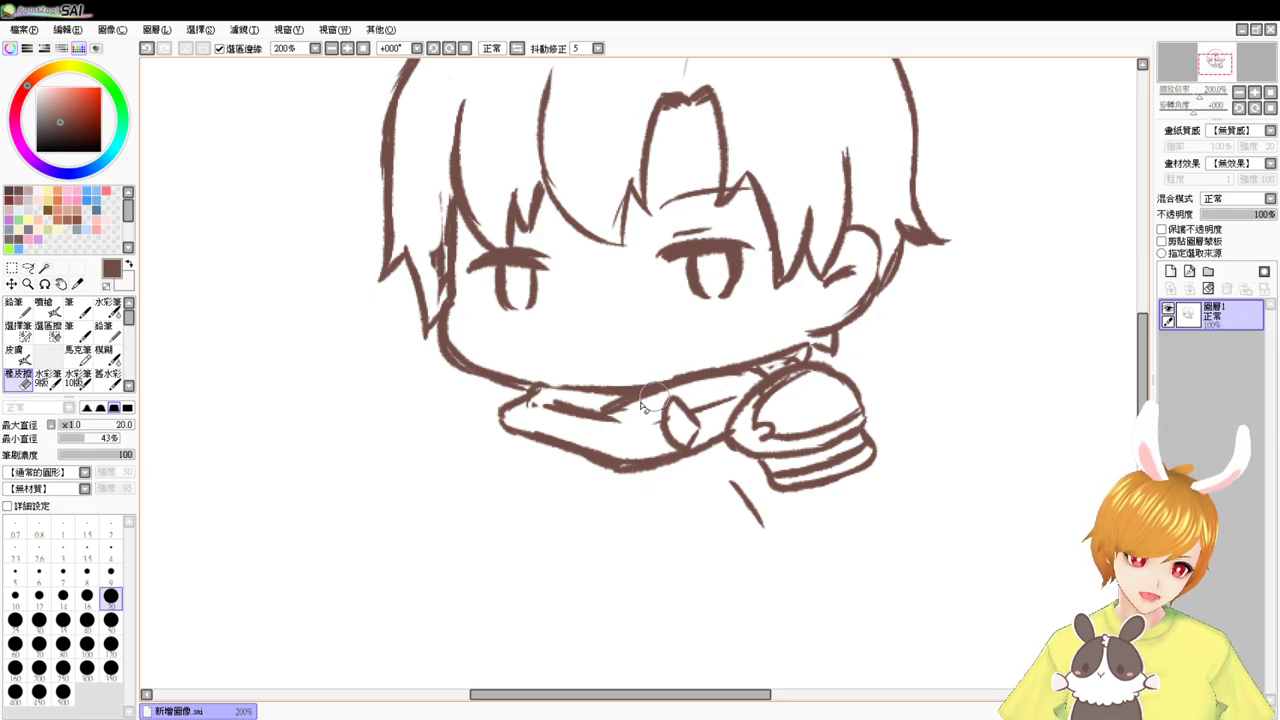
pyautogui.press('v')
pyautogui.moveTo(609, 523)
pyautogui.mouseDown()
pyautogui.moveTo(600, 466)
pyautogui.moveTo(622, 476)
pyautogui.mouseUp()
pyautogui.moveTo(637, 520)
pyautogui.mouseDown()
pyautogui.moveTo(637, 483)
pyautogui.moveTo(651, 489)
pyautogui.mouseUp()
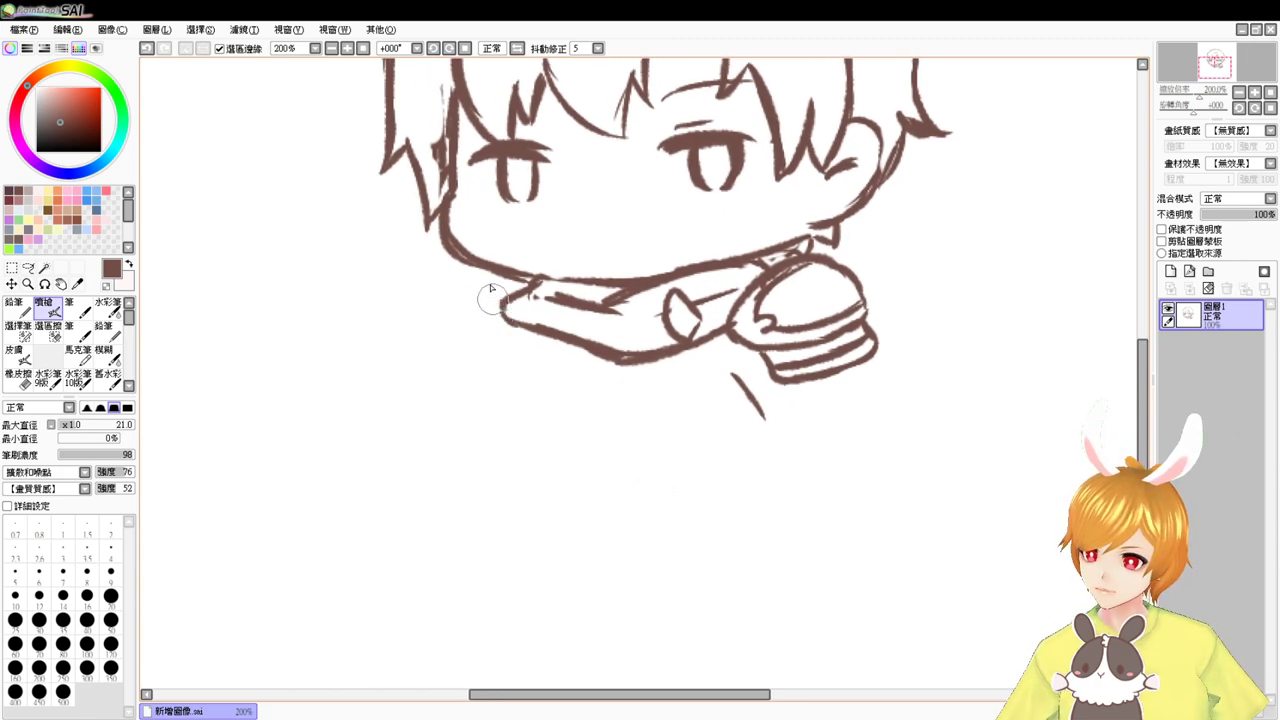
# - Draw the left shoulder curve and the left torso side below the collar, erasing the hook at its lower end
pyautogui.moveTo(492, 278); pyautogui.dragTo(471, 303)
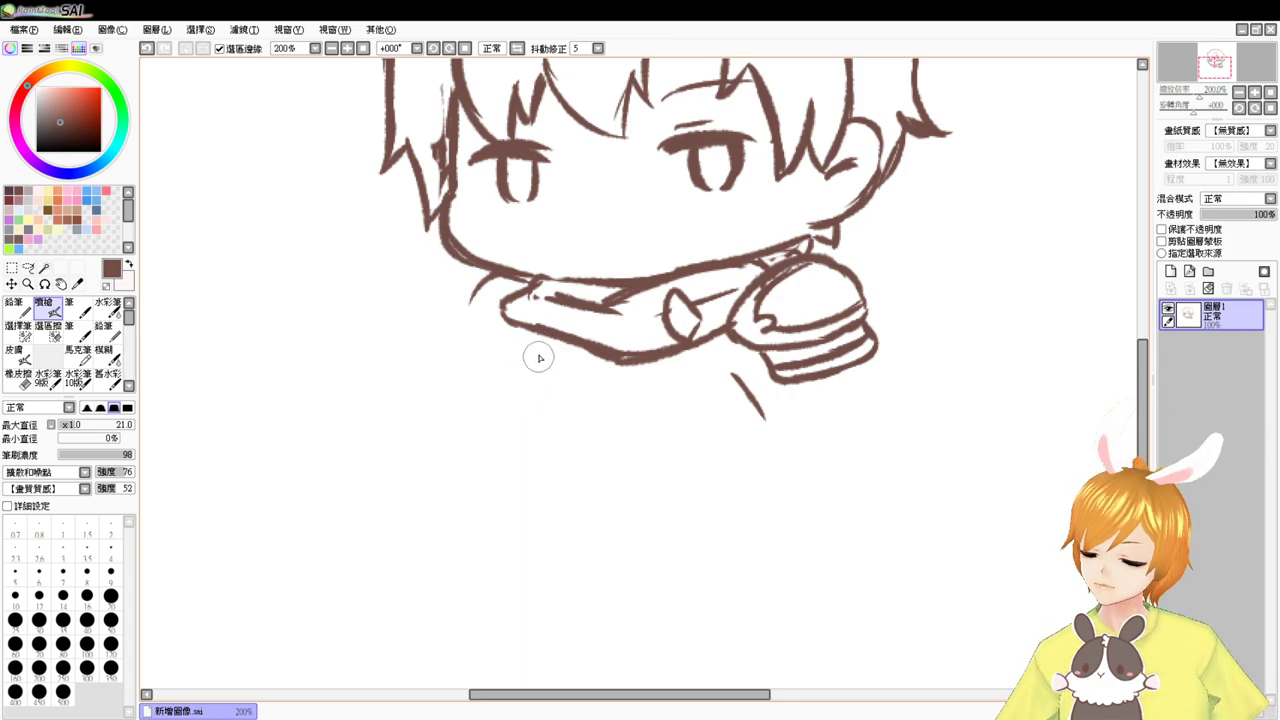
pyautogui.moveTo(539, 341)
pyautogui.mouseDown()
pyautogui.moveTo(533, 409)
pyautogui.moveTo(548, 435)
pyautogui.mouseUp()
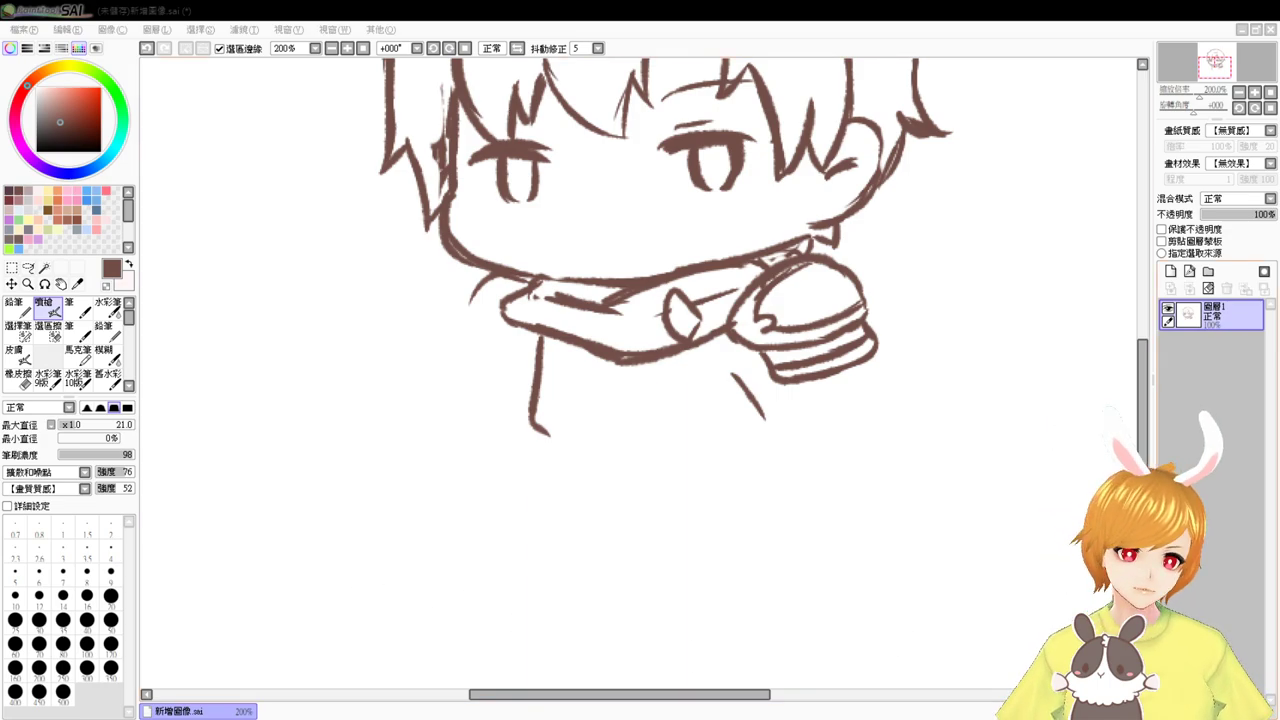
pyautogui.hotkey('alt', 'Tab')
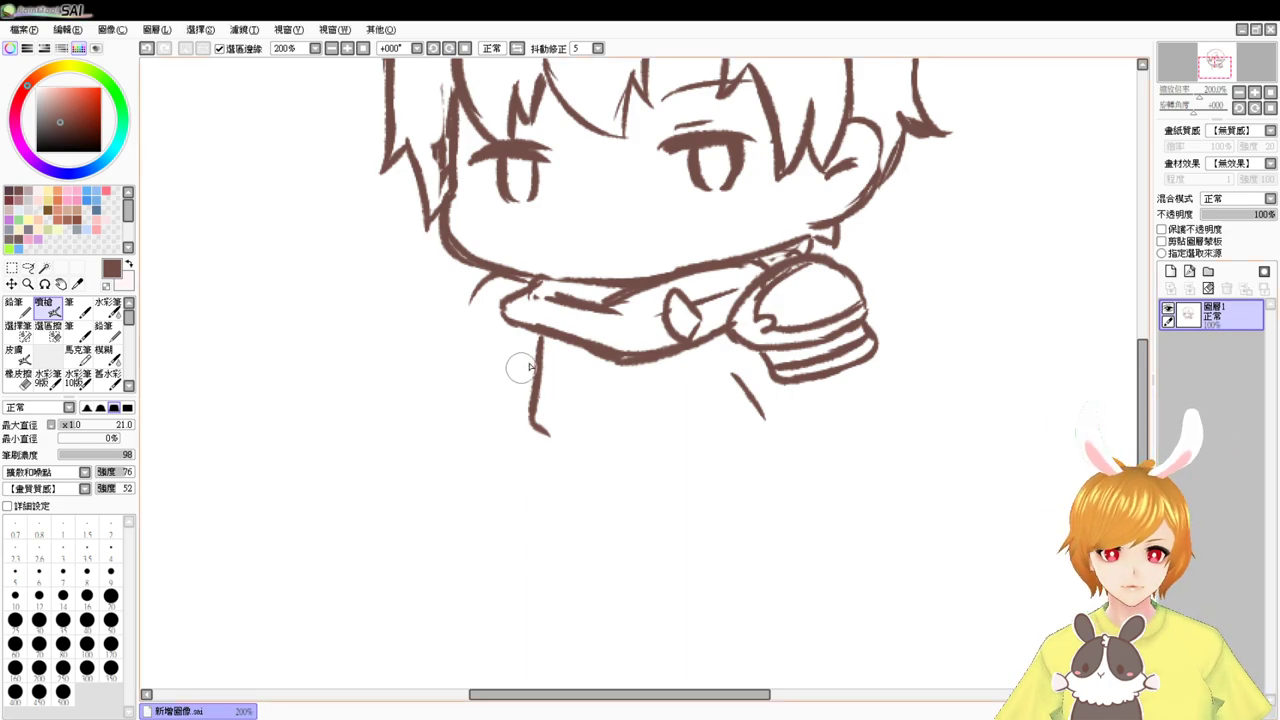
pyautogui.press('e')
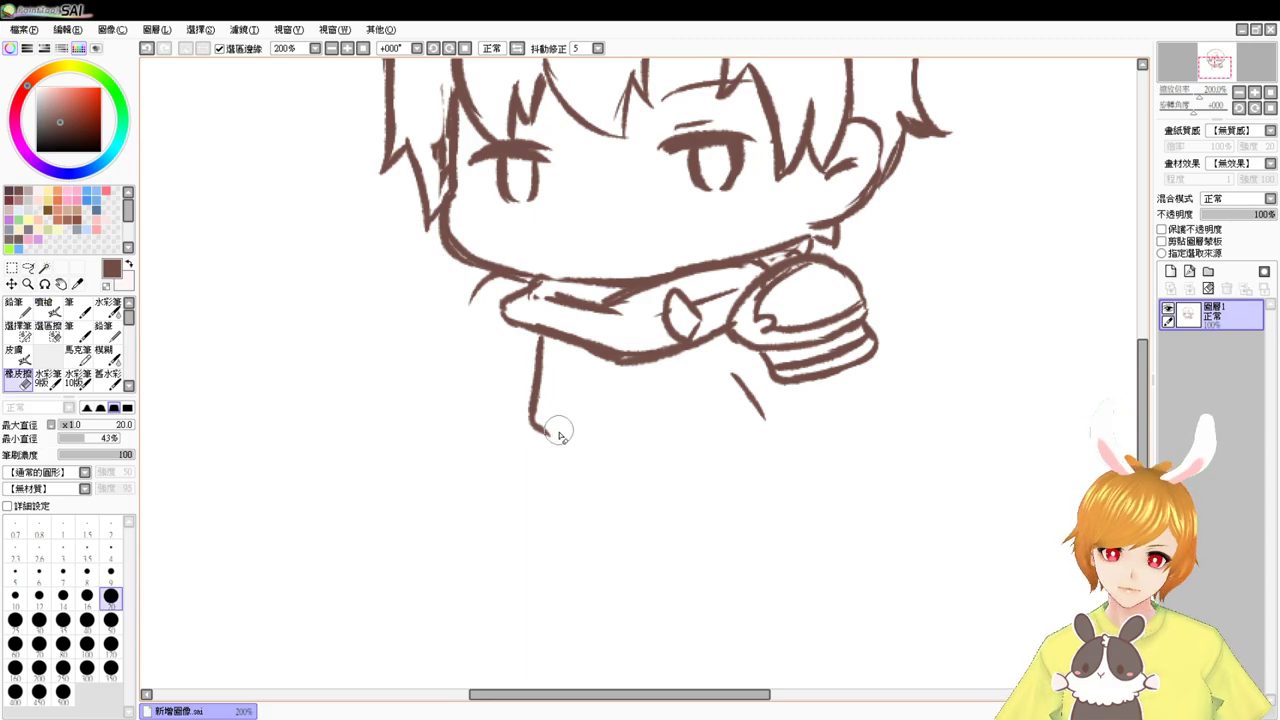
pyautogui.moveTo(558, 432); pyautogui.dragTo(534, 428)
pyautogui.press('e')
# - Try a small curved smile for the mouth between the eyes and chin
pyautogui.click(347, 48)
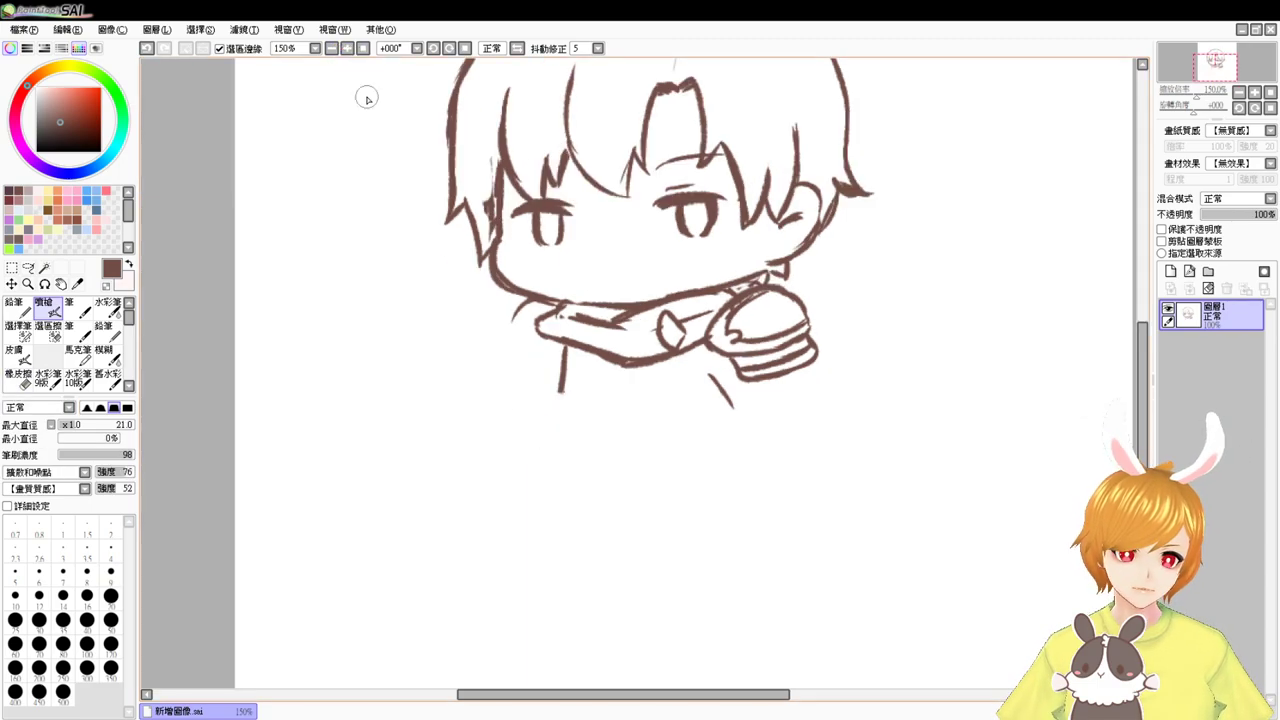
pyautogui.moveTo(620, 400)
pyautogui.mouseDown()
pyautogui.moveTo(660, 549)
pyautogui.moveTo(652, 532)
pyautogui.mouseUp()
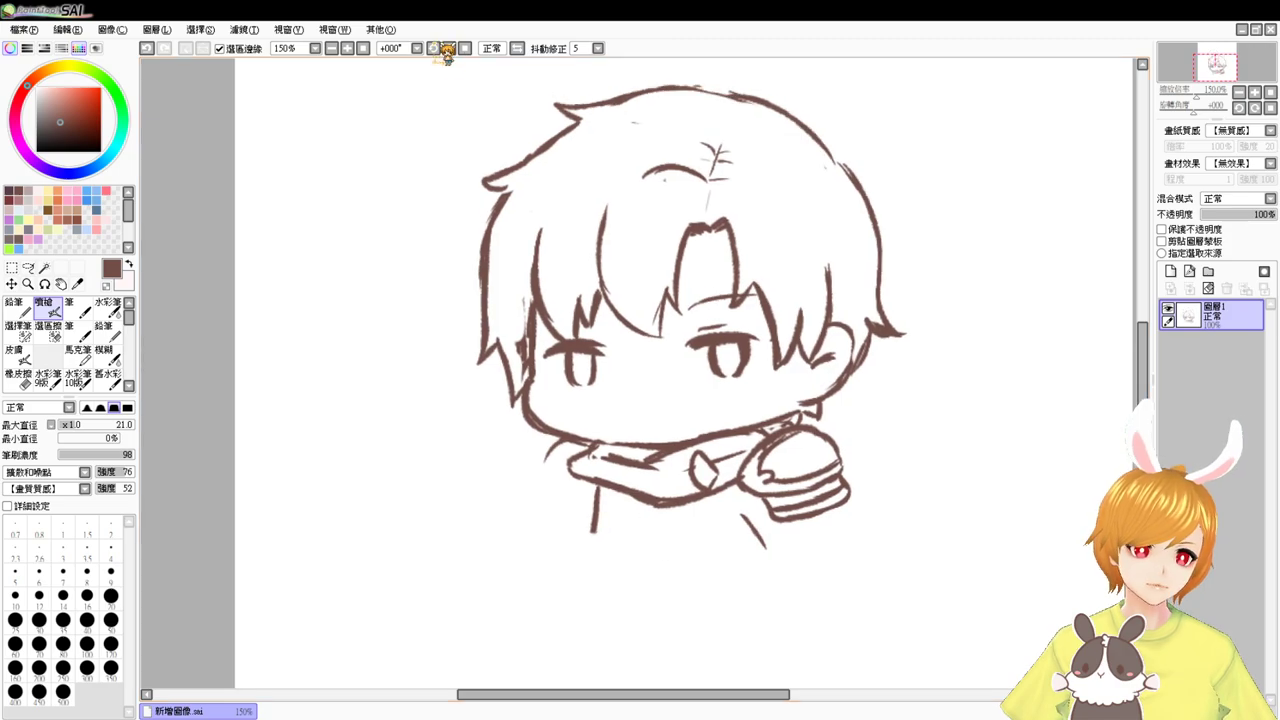
pyautogui.click(363, 48)
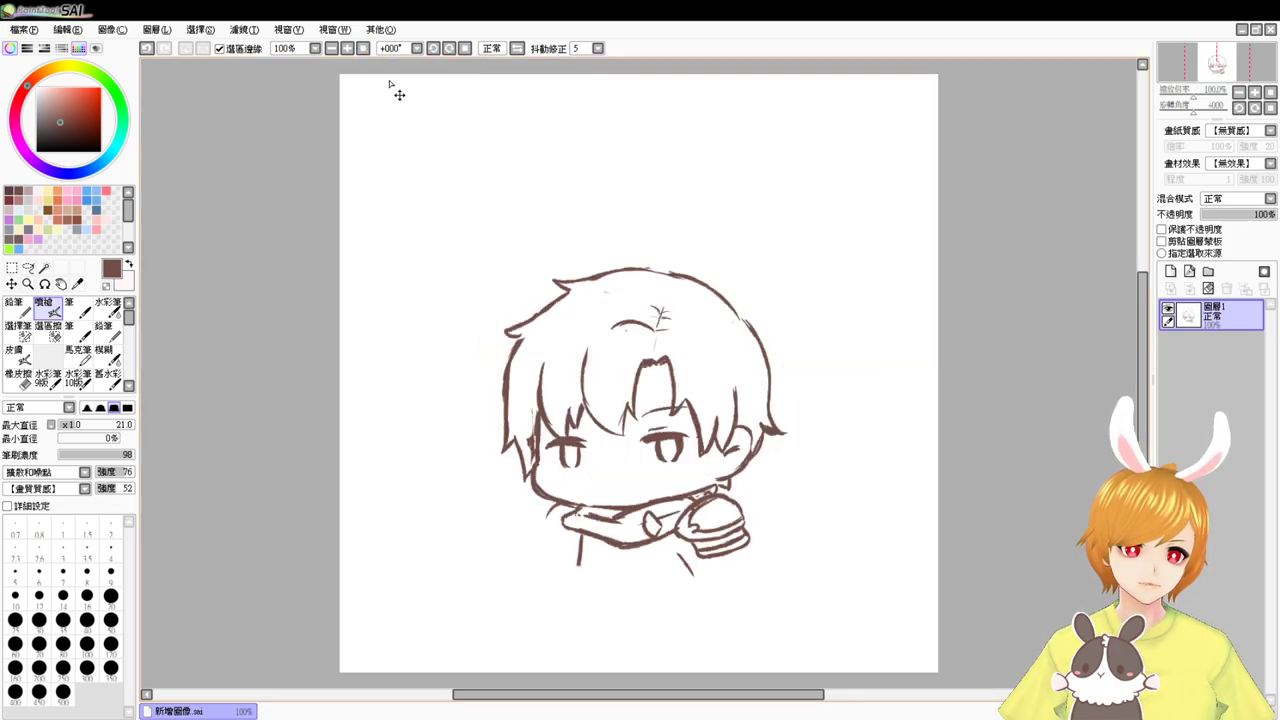
pyautogui.moveTo(654, 424); pyautogui.dragTo(654, 366)
pyautogui.click(347, 48)
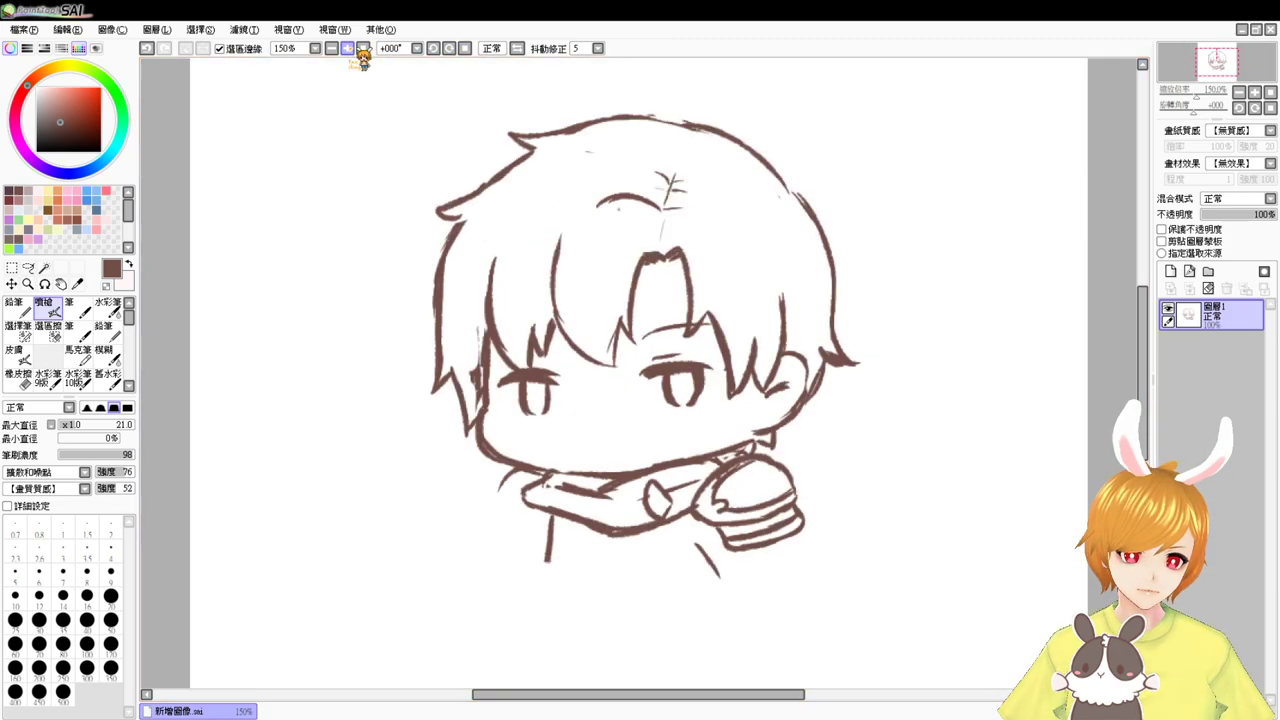
pyautogui.moveTo(668, 478); pyautogui.dragTo(645, 372)
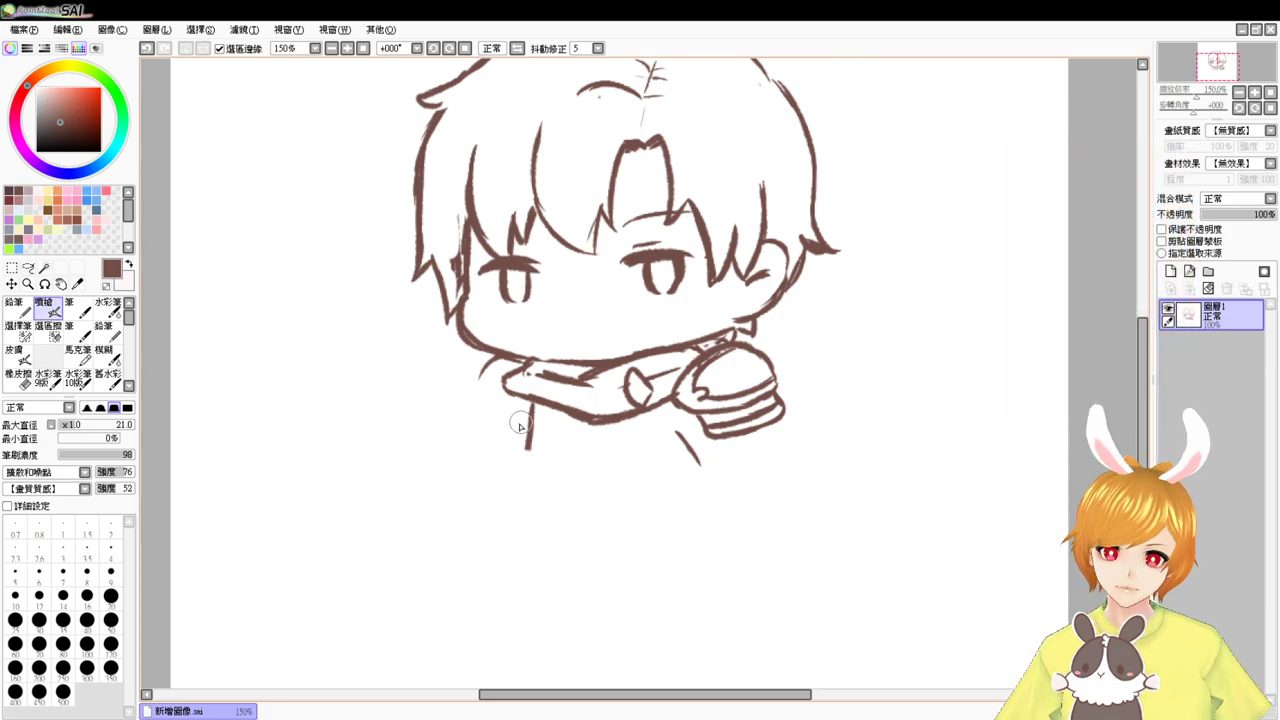
pyautogui.moveTo(566, 326); pyautogui.dragTo(607, 316)
pyautogui.hotkey('ctrl', 'z')
pyautogui.hotkey('ctrl', 'z')
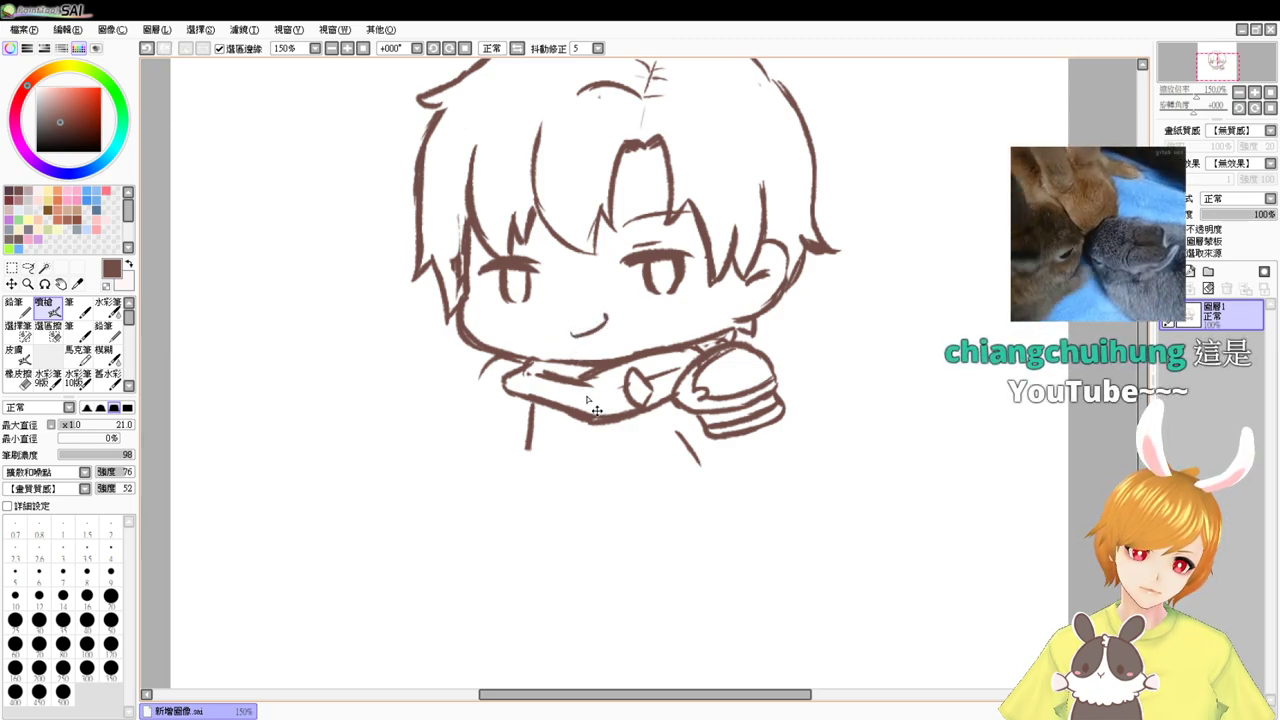
pyautogui.hotkey('ctrl', 'z')
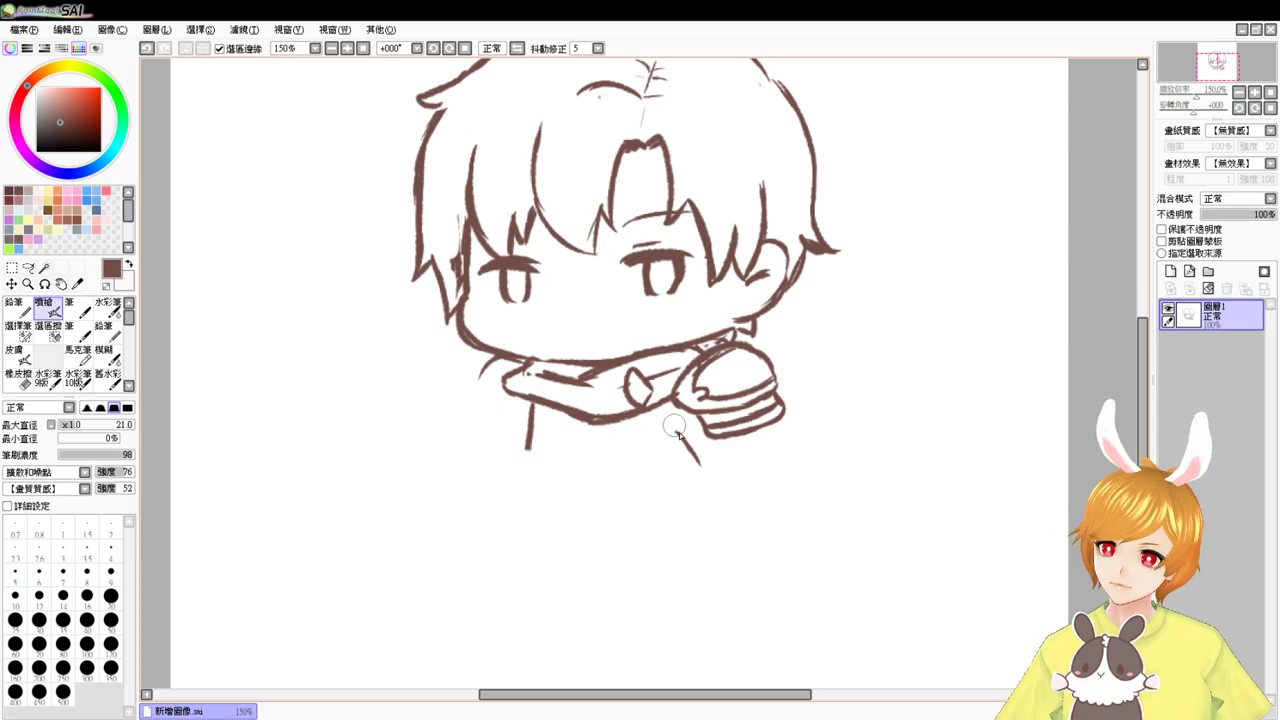
# - Replace the slanted torso line below the shoulder guard with one angled inward, and add two small rounded ornaments beneath the collar
pyautogui.moveTo(687, 457)
pyautogui.mouseDown()
pyautogui.moveTo(683, 476)
pyautogui.moveTo(693, 449)
pyautogui.moveTo(700, 463)
pyautogui.moveTo(684, 472)
pyautogui.mouseUp()
pyautogui.press('e')
pyautogui.press('b')
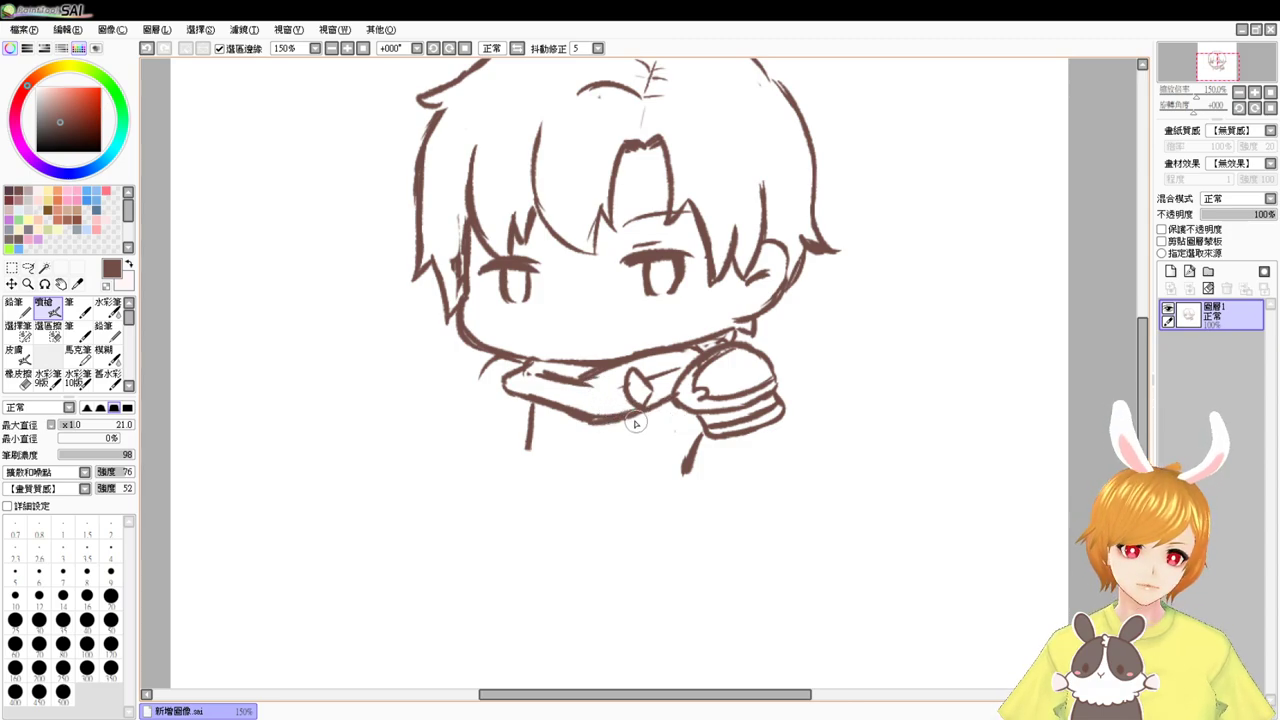
pyautogui.moveTo(630, 422)
pyautogui.mouseDown()
pyautogui.moveTo(655, 403)
pyautogui.moveTo(632, 430)
pyautogui.mouseUp()
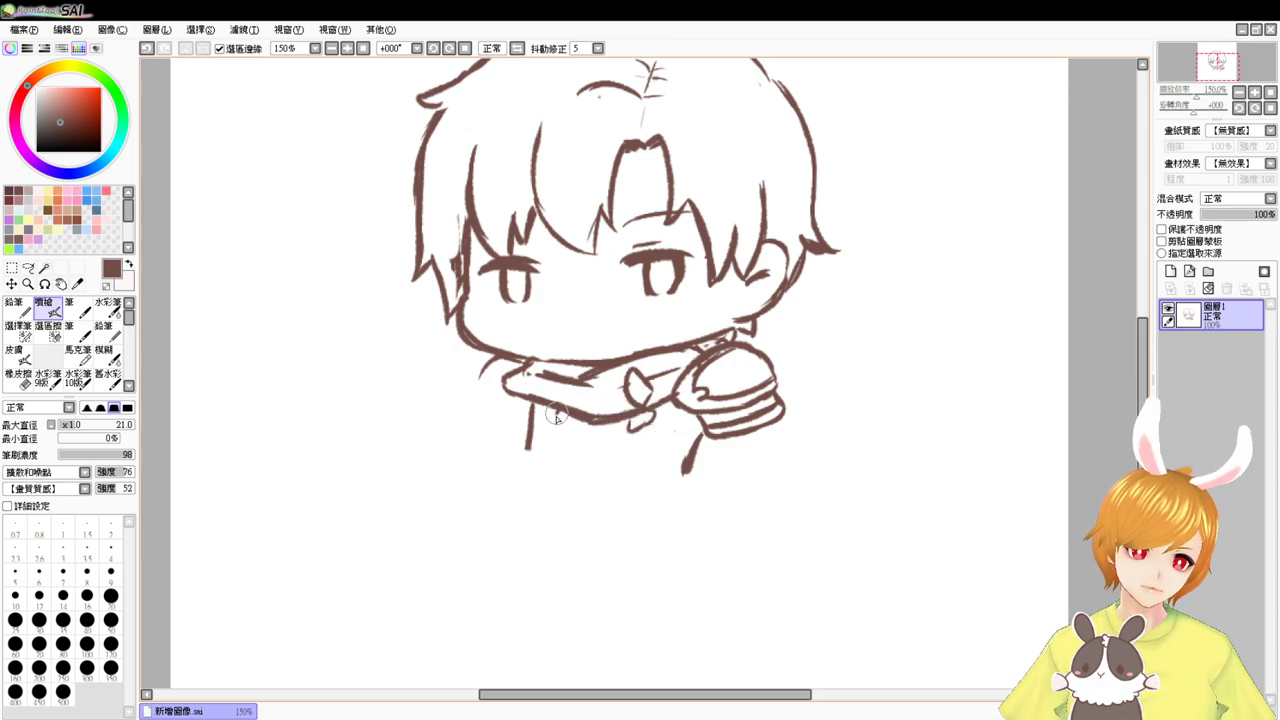
pyautogui.moveTo(557, 417); pyautogui.dragTo(574, 427)
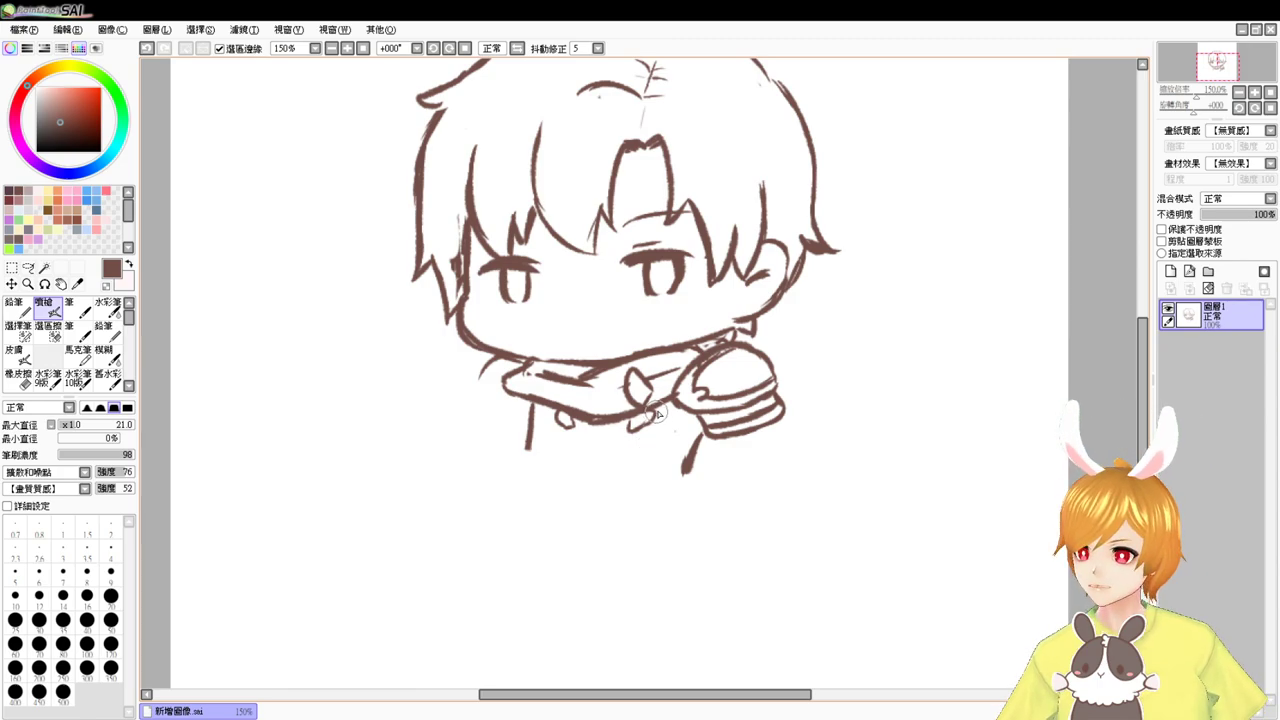
# - Erase the layered band under the domed shoulder guard and redraw it as a single rounded plate
pyautogui.press('e')
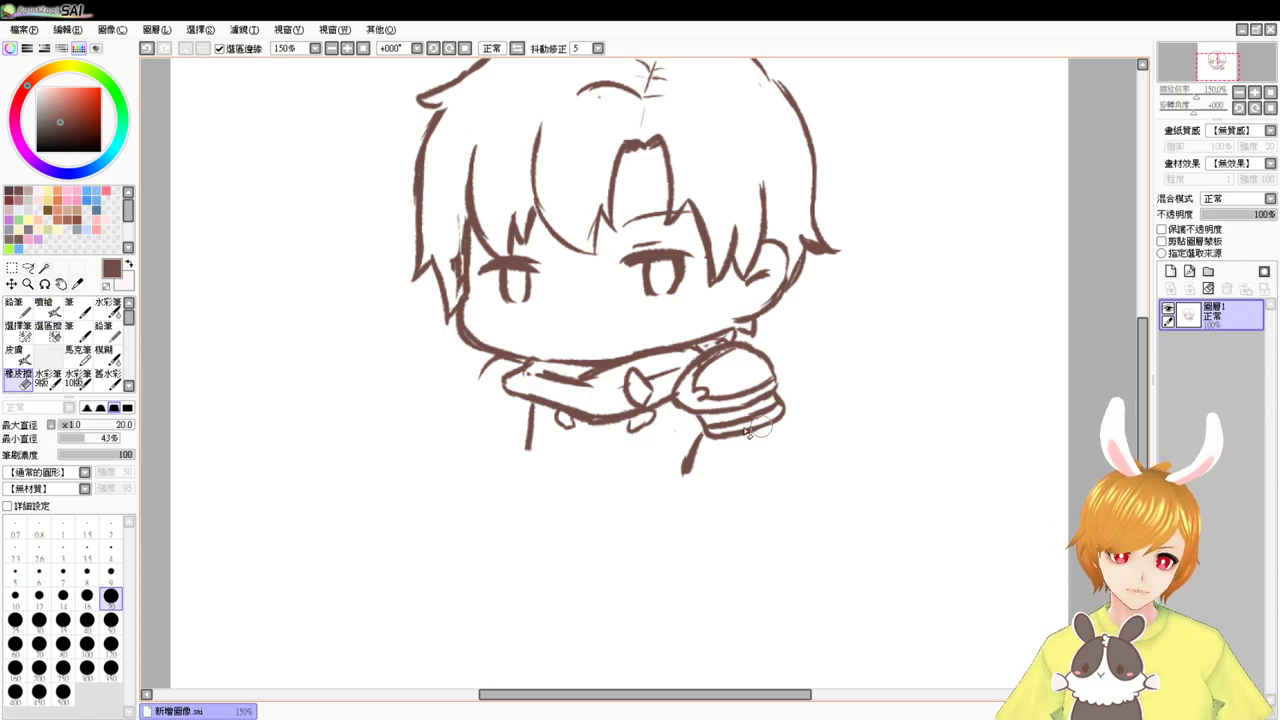
pyautogui.moveTo(760, 428)
pyautogui.mouseDown()
pyautogui.moveTo(698, 426)
pyautogui.moveTo(788, 408)
pyautogui.mouseUp()
pyautogui.press('b')
pyautogui.moveTo(750, 431)
pyautogui.mouseDown()
pyautogui.moveTo(695, 412)
pyautogui.moveTo(755, 435)
pyautogui.moveTo(738, 437)
pyautogui.moveTo(784, 399)
pyautogui.moveTo(779, 389)
pyautogui.moveTo(755, 430)
pyautogui.moveTo(719, 416)
pyautogui.moveTo(783, 408)
pyautogui.mouseUp()
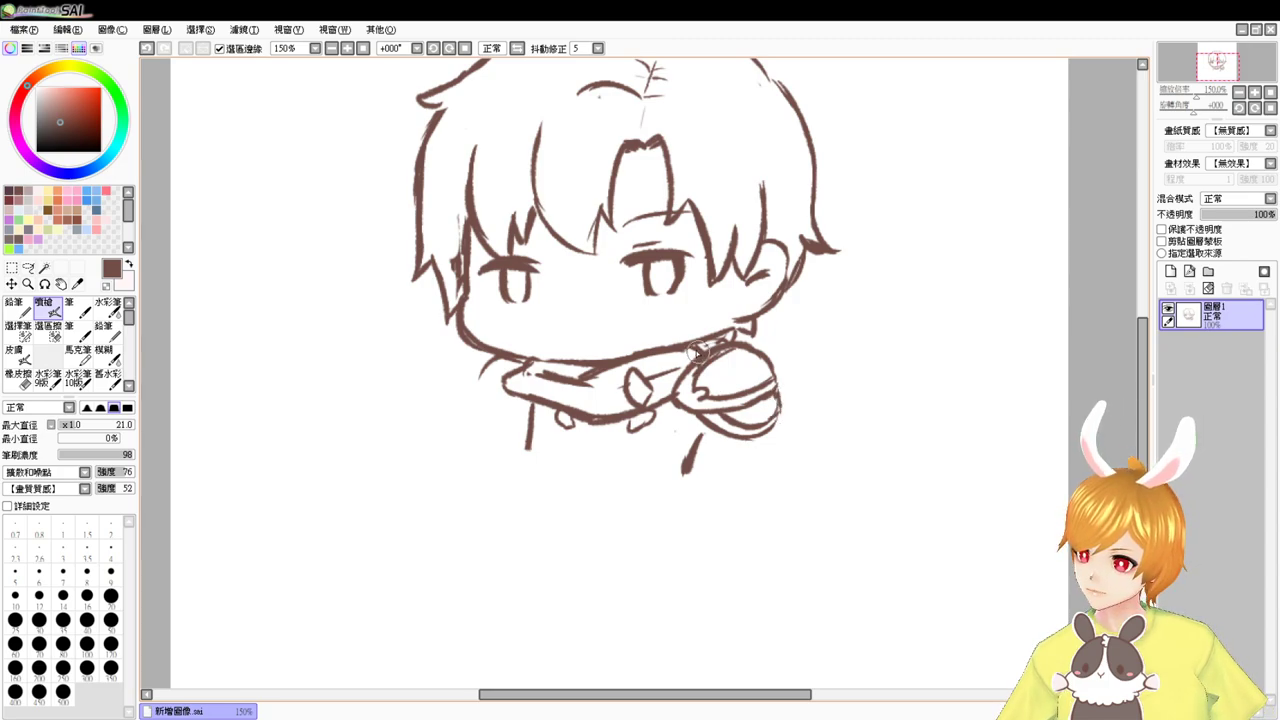
# - Draw a small angular shoulder guard with an inner band on the left side of the collar
pyautogui.moveTo(481, 381)
pyautogui.mouseDown()
pyautogui.moveTo(494, 396)
pyautogui.moveTo(512, 391)
pyautogui.moveTo(493, 380)
pyautogui.moveTo(506, 381)
pyautogui.moveTo(470, 405)
pyautogui.moveTo(518, 394)
pyautogui.moveTo(506, 394)
pyautogui.mouseUp()
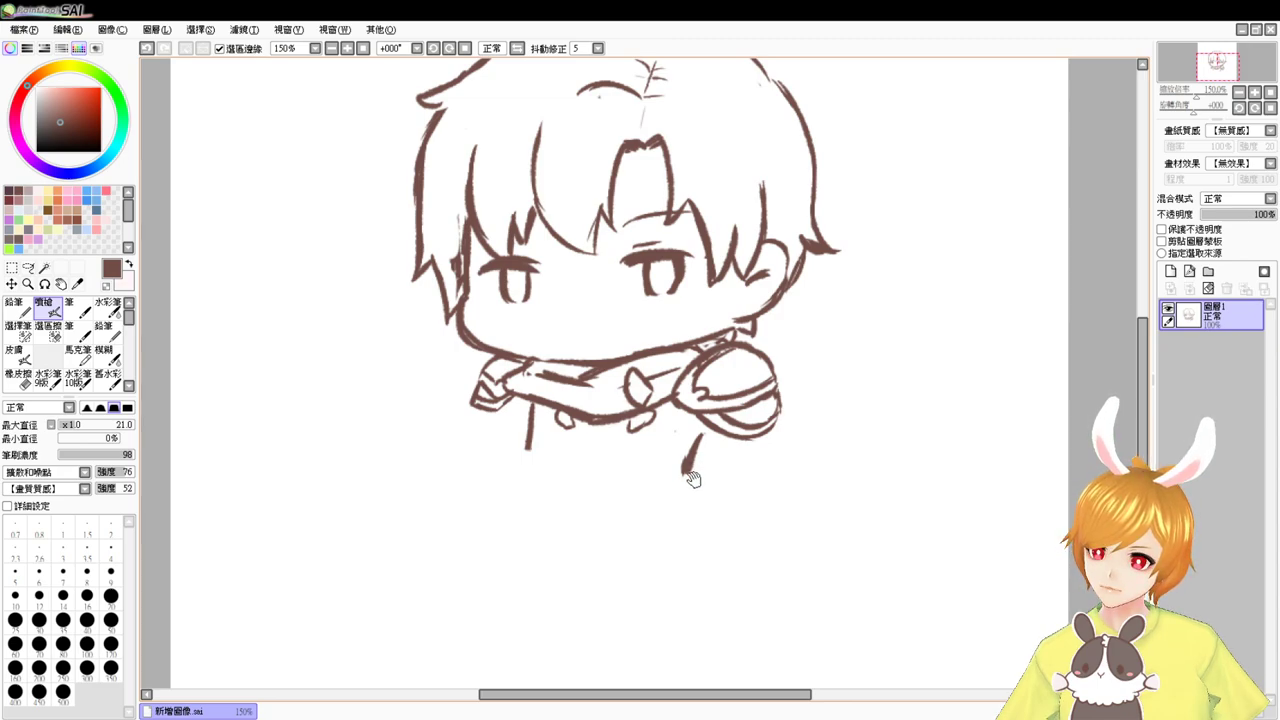
pyautogui.moveTo(692, 489); pyautogui.dragTo(653, 459)
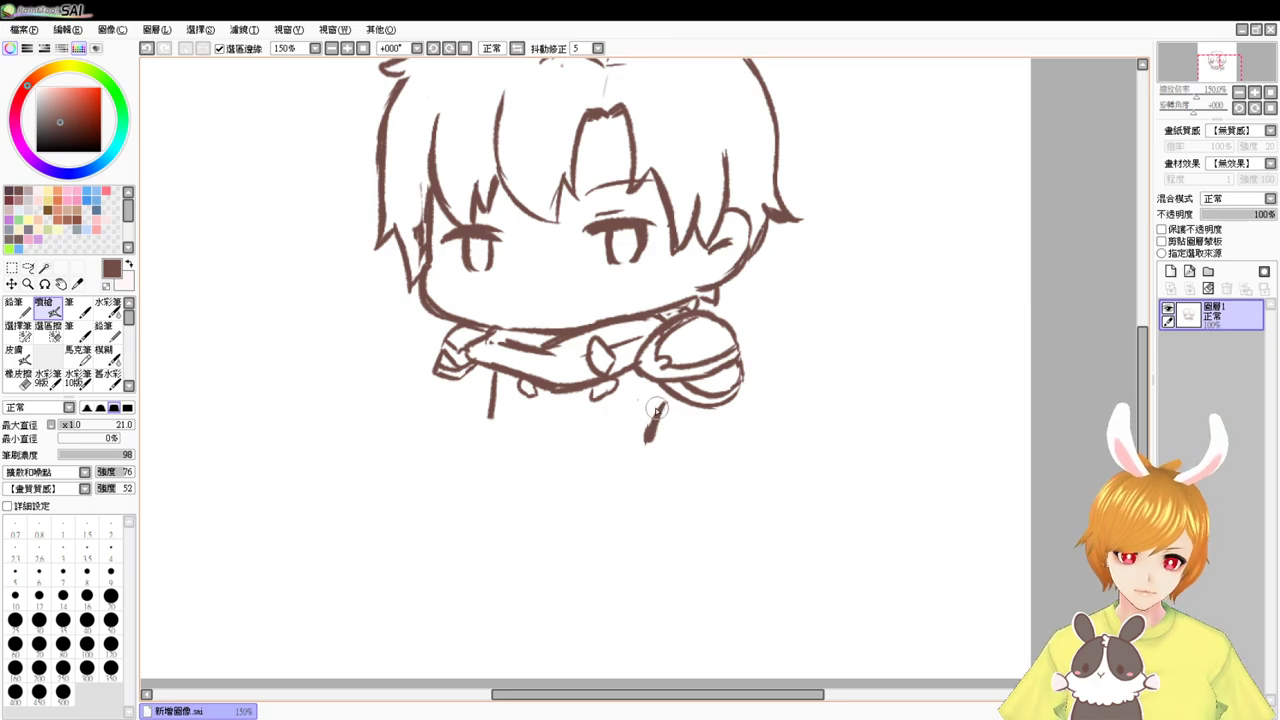
# - Draw the arm below the domed shoulder guard, with an angled elbow band, a tapered forearm, a wrist cuff and a closed fist
pyautogui.moveTo(654, 412); pyautogui.dragTo(698, 458)
pyautogui.moveTo(735, 396); pyautogui.dragTo(737, 440)
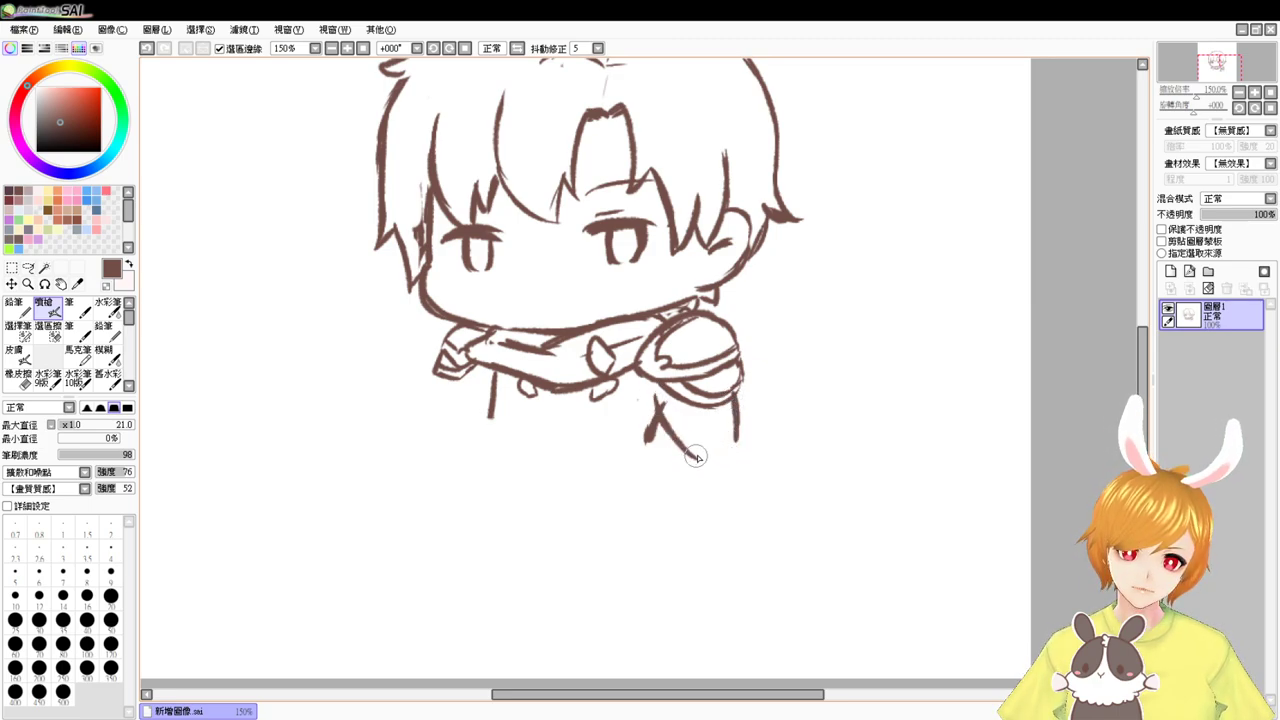
pyautogui.moveTo(697, 458)
pyautogui.mouseDown()
pyautogui.moveTo(748, 412)
pyautogui.moveTo(702, 459)
pyautogui.moveTo(741, 439)
pyautogui.moveTo(688, 451)
pyautogui.moveTo(699, 490)
pyautogui.mouseUp()
pyautogui.moveTo(746, 438)
pyautogui.mouseDown()
pyautogui.moveTo(739, 476)
pyautogui.moveTo(713, 498)
pyautogui.moveTo(742, 486)
pyautogui.mouseUp()
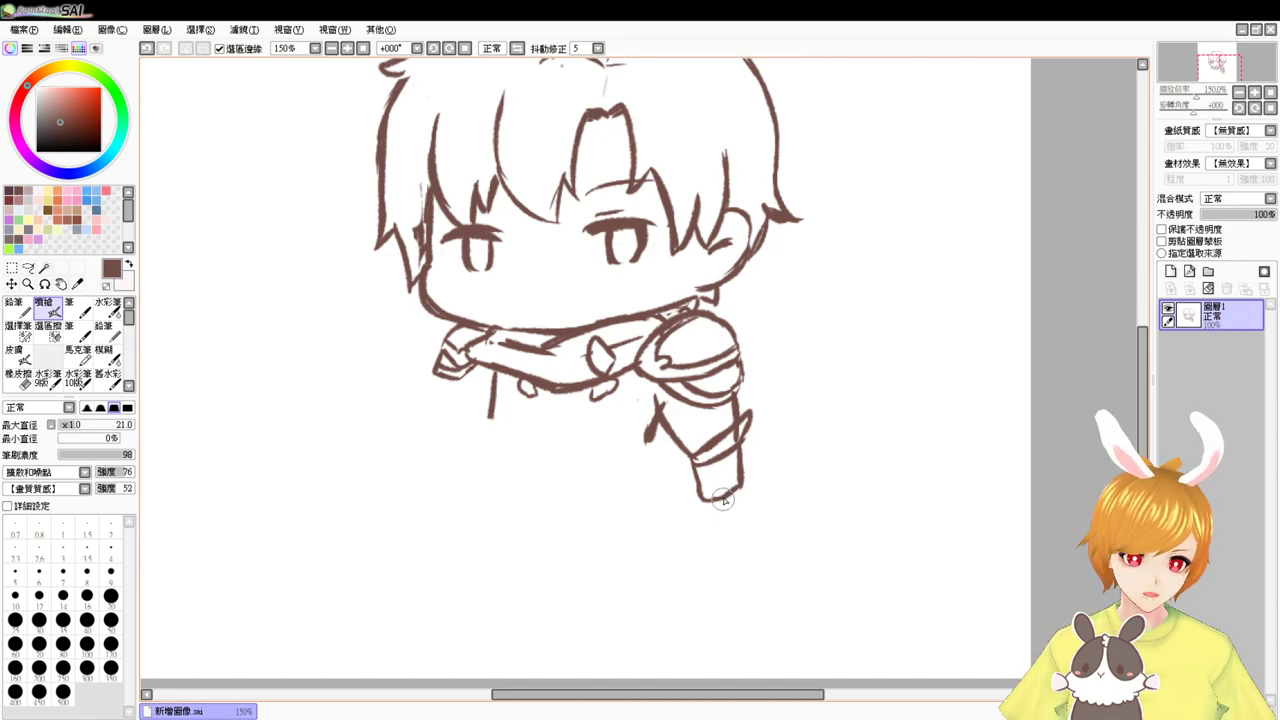
pyautogui.moveTo(721, 501); pyautogui.dragTo(746, 490)
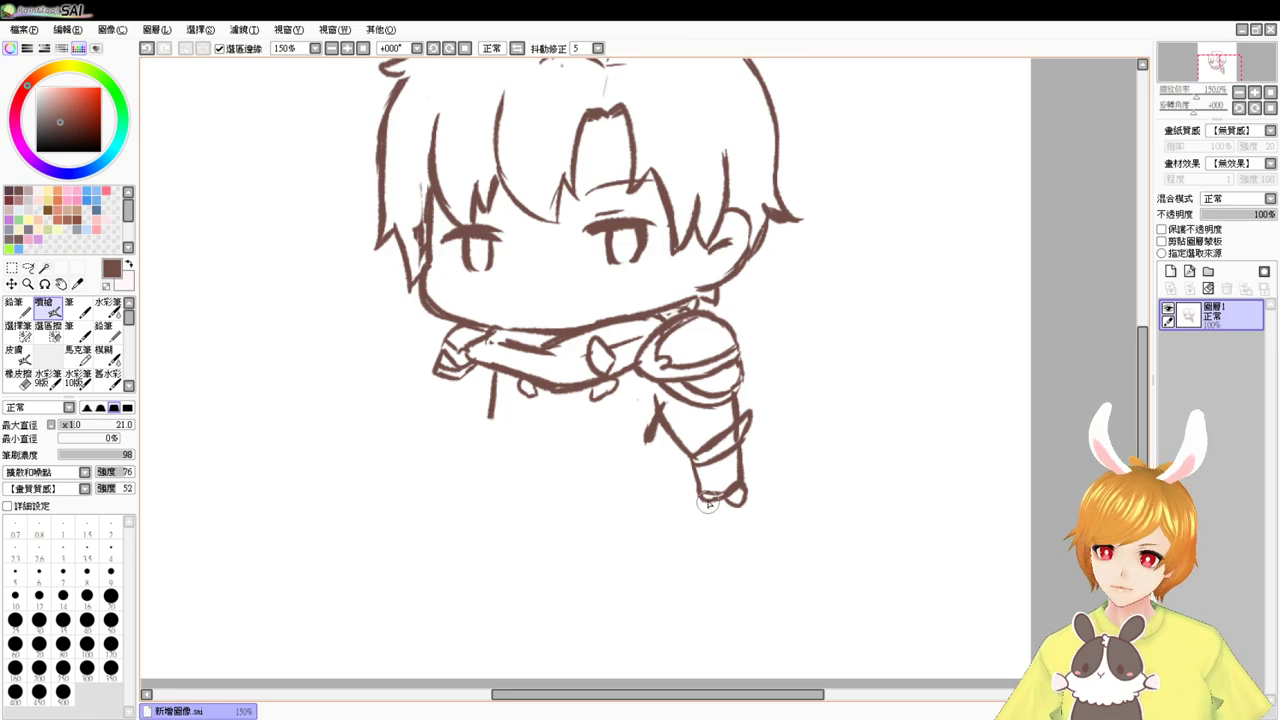
pyautogui.moveTo(700, 510)
pyautogui.mouseDown()
pyautogui.moveTo(725, 537)
pyautogui.moveTo(746, 513)
pyautogui.mouseUp()
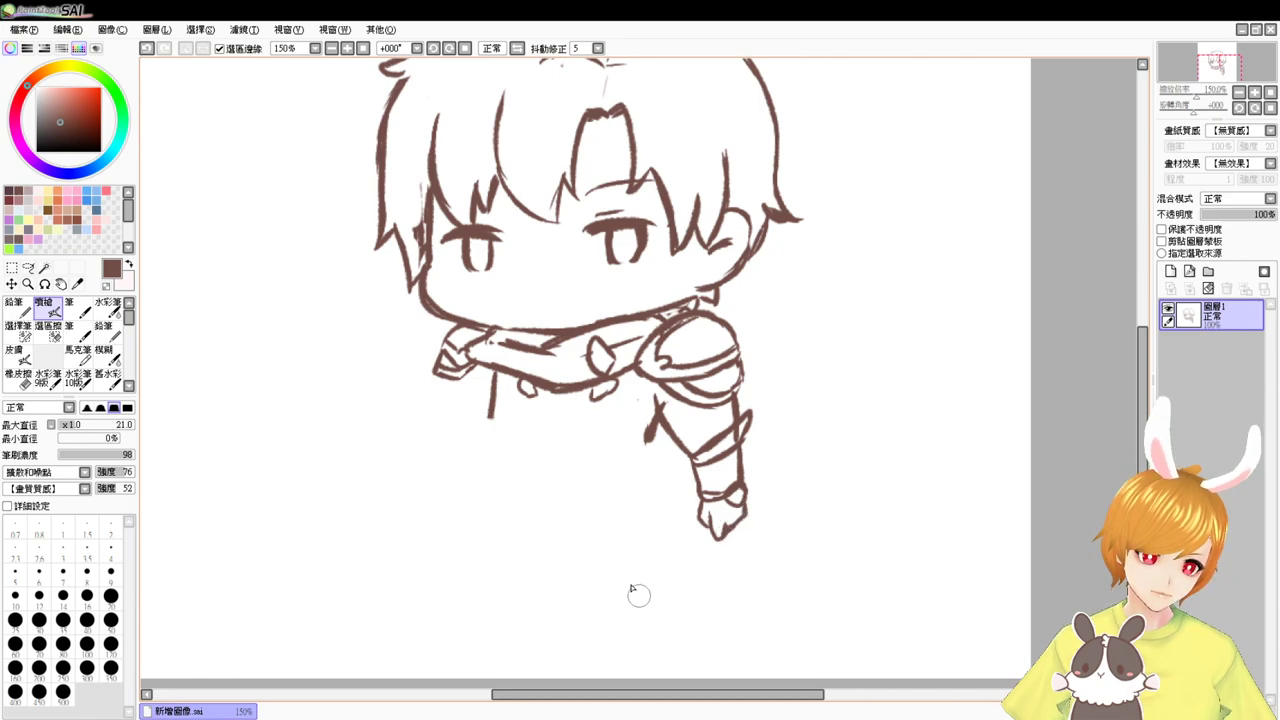
# - Erase the overlapping lines at the collar's left end and redraw that end as a clean angled edge meeting the chin
pyautogui.click(363, 48)
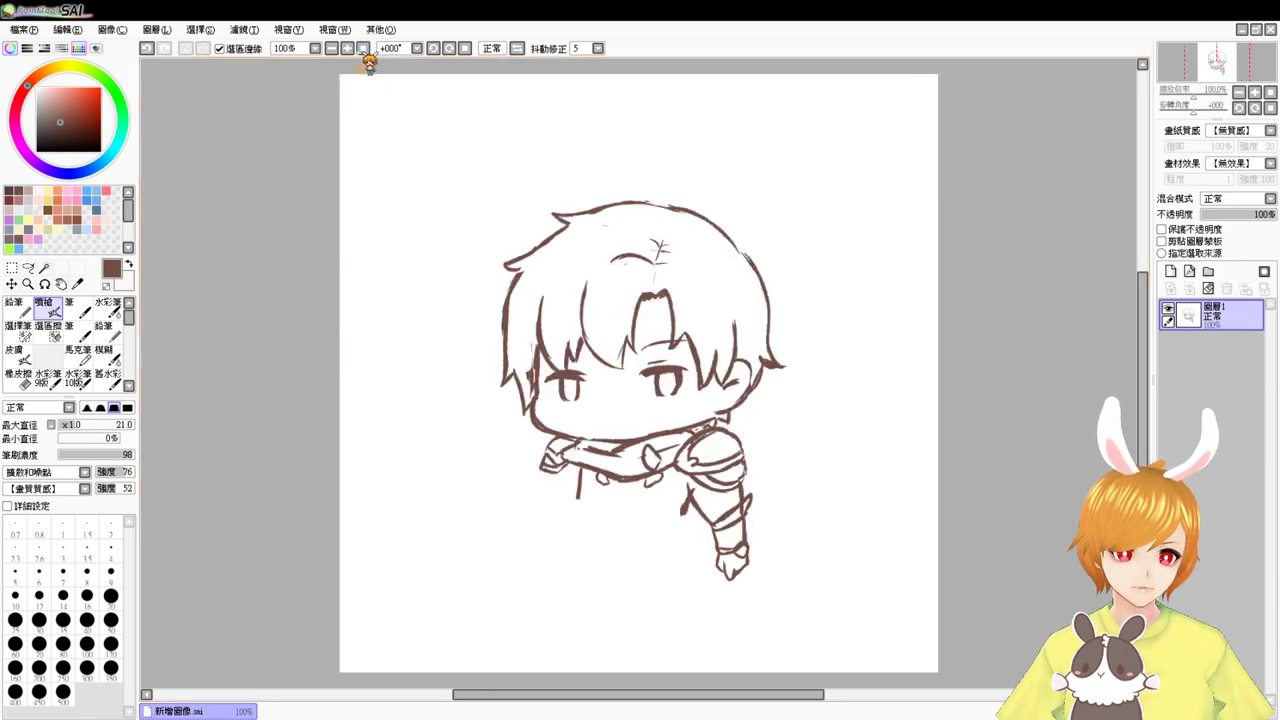
pyautogui.click(347, 48)
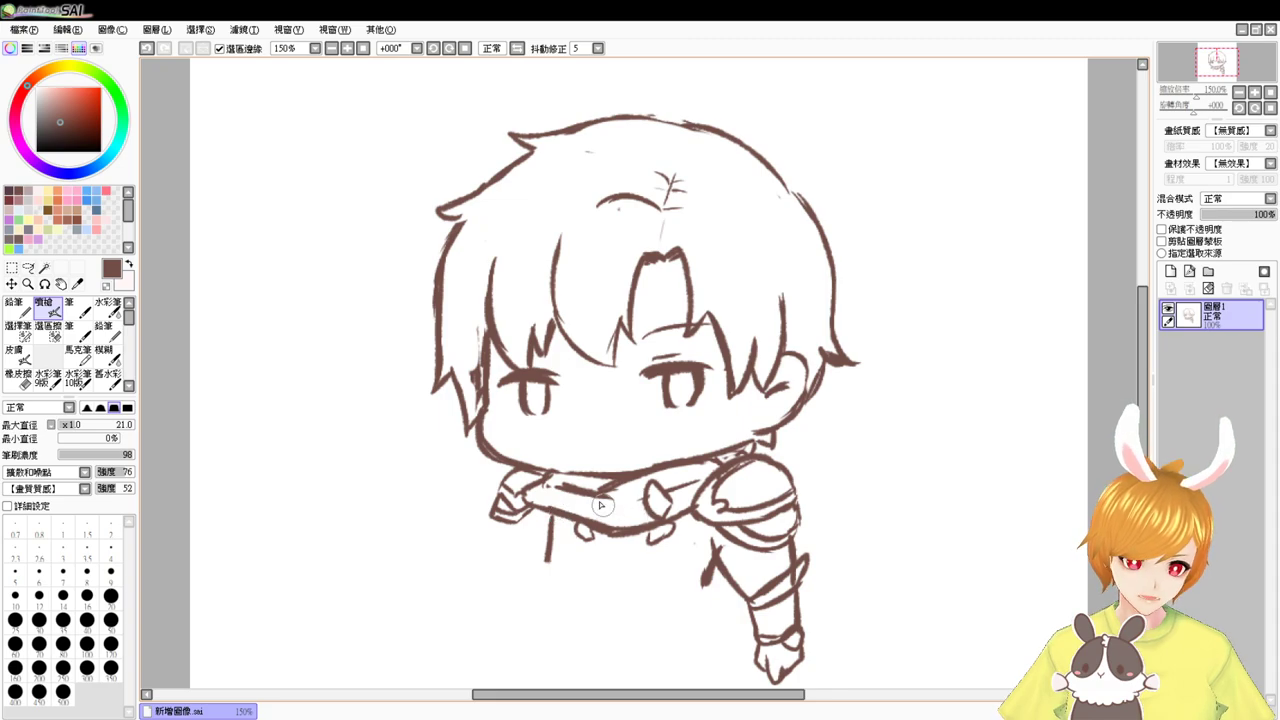
pyautogui.press('e')
pyautogui.moveTo(562, 490)
pyautogui.mouseDown()
pyautogui.moveTo(593, 503)
pyautogui.moveTo(541, 505)
pyautogui.mouseUp()
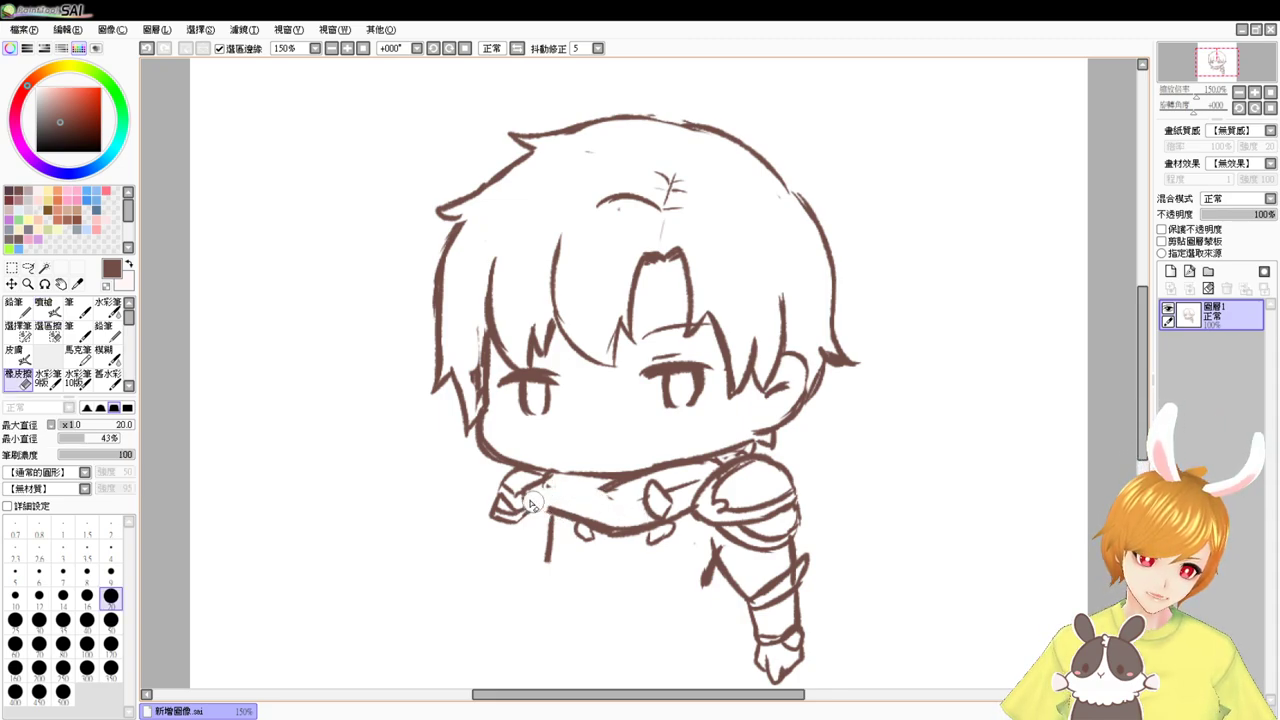
pyautogui.press('b')
pyautogui.press('e')
pyautogui.press('v')
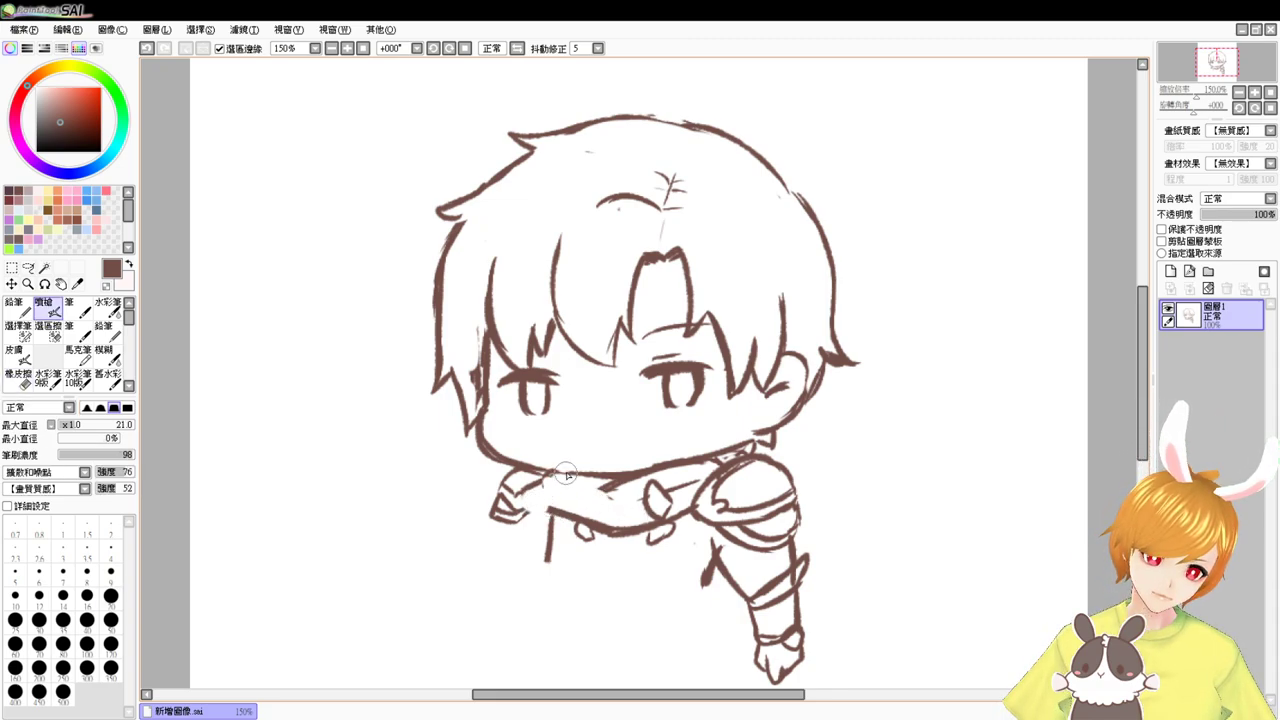
pyautogui.moveTo(556, 485)
pyautogui.mouseDown()
pyautogui.moveTo(543, 498)
pyautogui.moveTo(556, 509)
pyautogui.mouseUp()
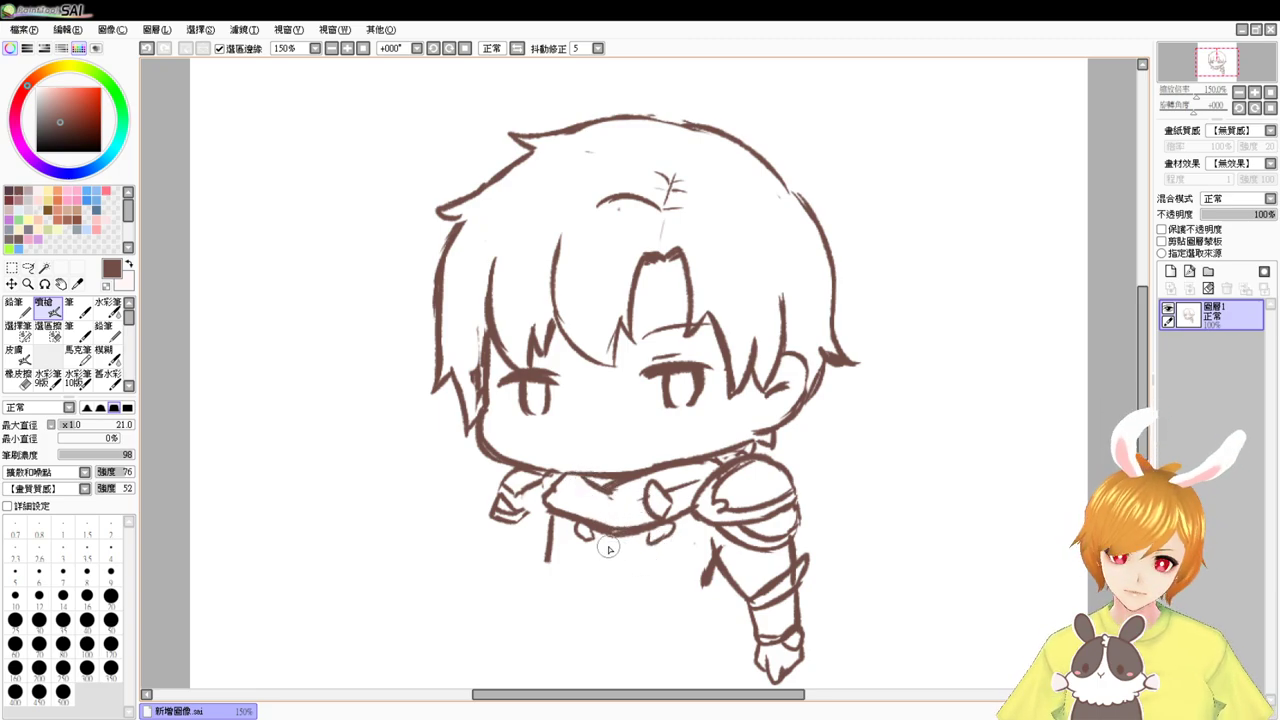
# - Outline angular chest plates beneath the collar on both sides of the torso, with inner edges around the two rounded ornaments
pyautogui.hotkey('alt', 'Tab')
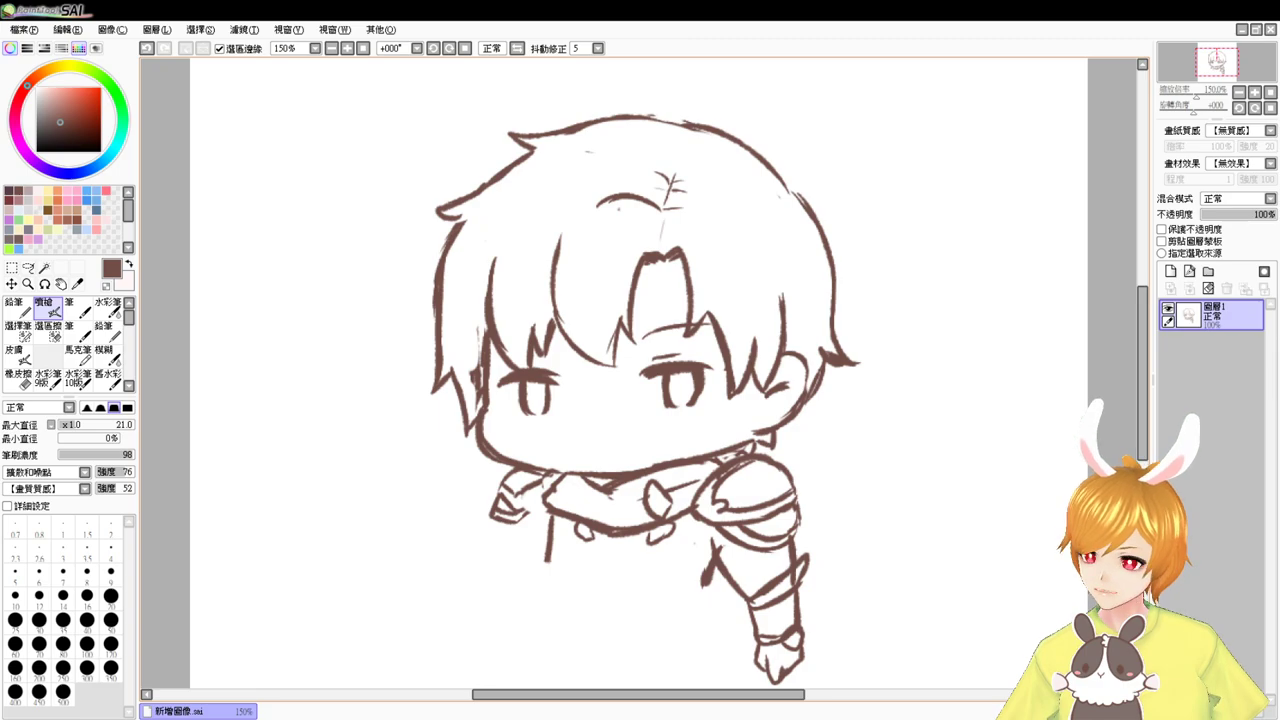
pyautogui.moveTo(666, 560); pyautogui.dragTo(658, 472)
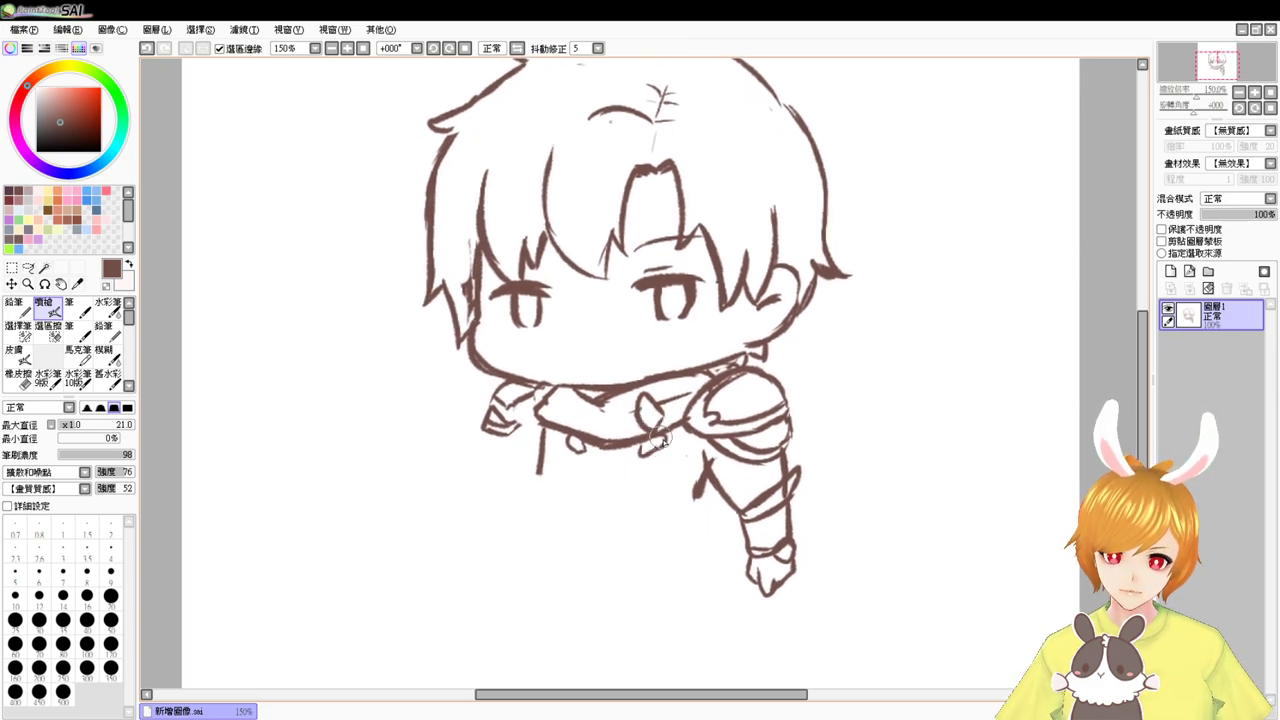
pyautogui.moveTo(634, 445)
pyautogui.mouseDown()
pyautogui.moveTo(666, 485)
pyautogui.moveTo(699, 482)
pyautogui.mouseUp()
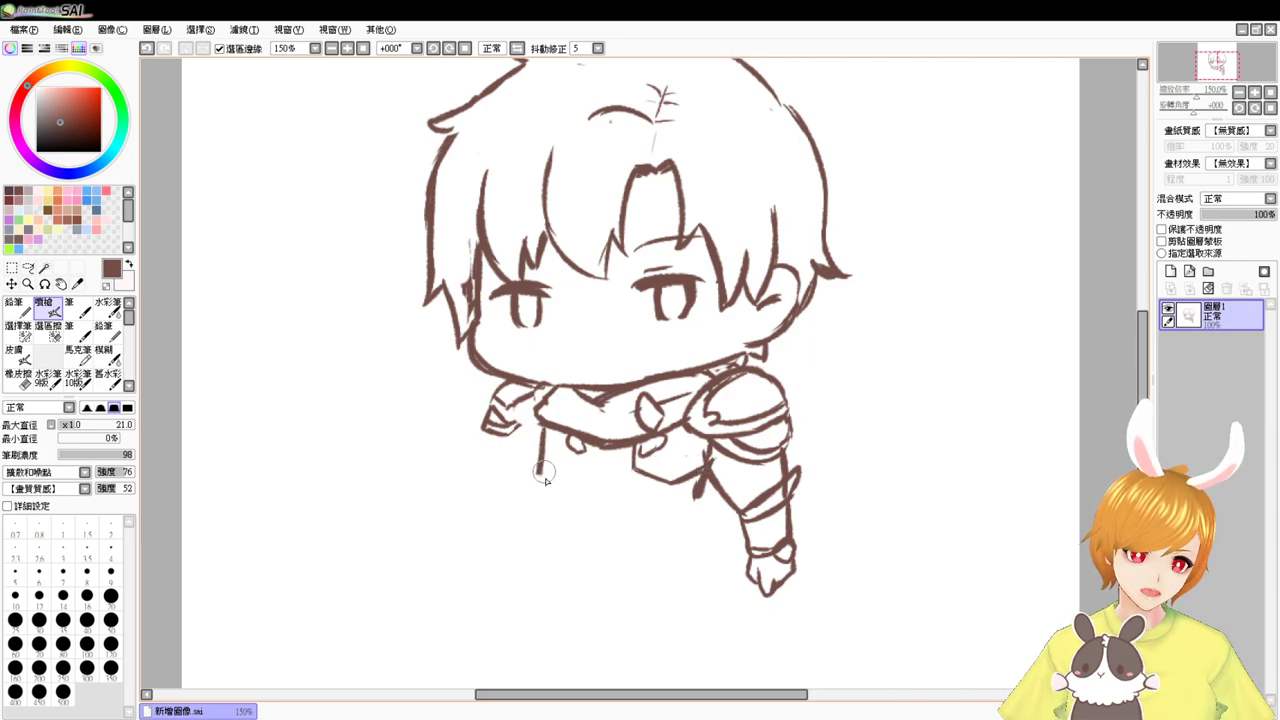
pyautogui.moveTo(541, 464)
pyautogui.mouseDown()
pyautogui.moveTo(575, 480)
pyautogui.moveTo(598, 460)
pyautogui.moveTo(541, 462)
pyautogui.moveTo(584, 472)
pyautogui.moveTo(600, 456)
pyautogui.moveTo(573, 473)
pyautogui.mouseUp()
pyautogui.hotkey('ctrl', 'z')
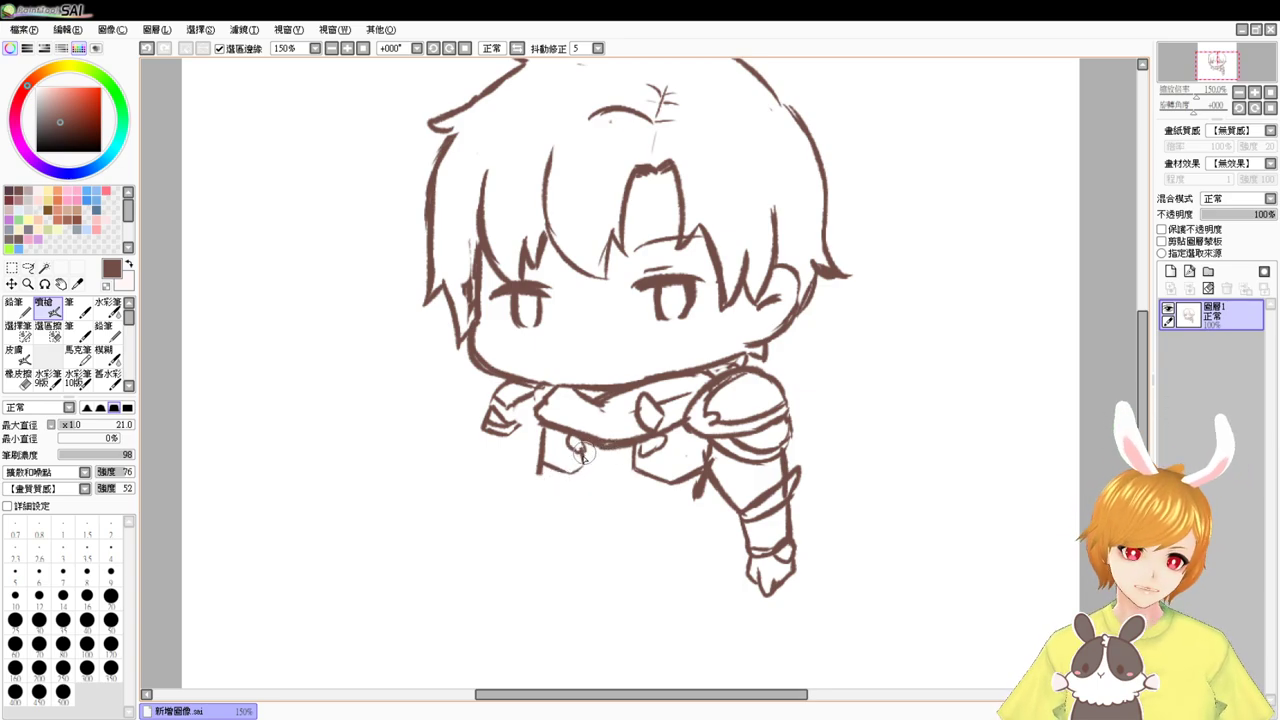
pyautogui.moveTo(591, 461)
pyautogui.mouseDown()
pyautogui.moveTo(583, 479)
pyautogui.moveTo(623, 468)
pyautogui.moveTo(641, 483)
pyautogui.mouseUp()
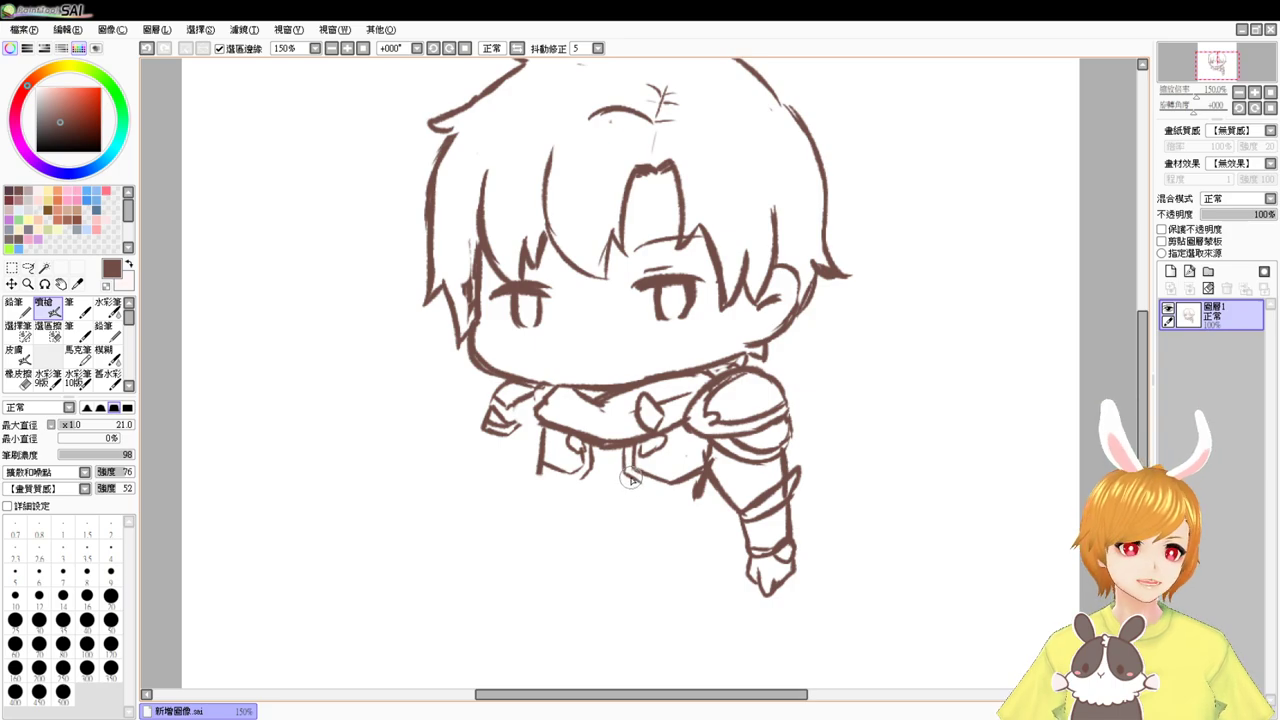
# - Add a short angled band beneath each chest plate and a small pointed piece in the centre between them
pyautogui.moveTo(627, 471)
pyautogui.mouseDown()
pyautogui.moveTo(652, 502)
pyautogui.moveTo(661, 481)
pyautogui.moveTo(664, 500)
pyautogui.moveTo(698, 493)
pyautogui.moveTo(657, 510)
pyautogui.moveTo(648, 495)
pyautogui.moveTo(651, 508)
pyautogui.moveTo(690, 504)
pyautogui.mouseUp()
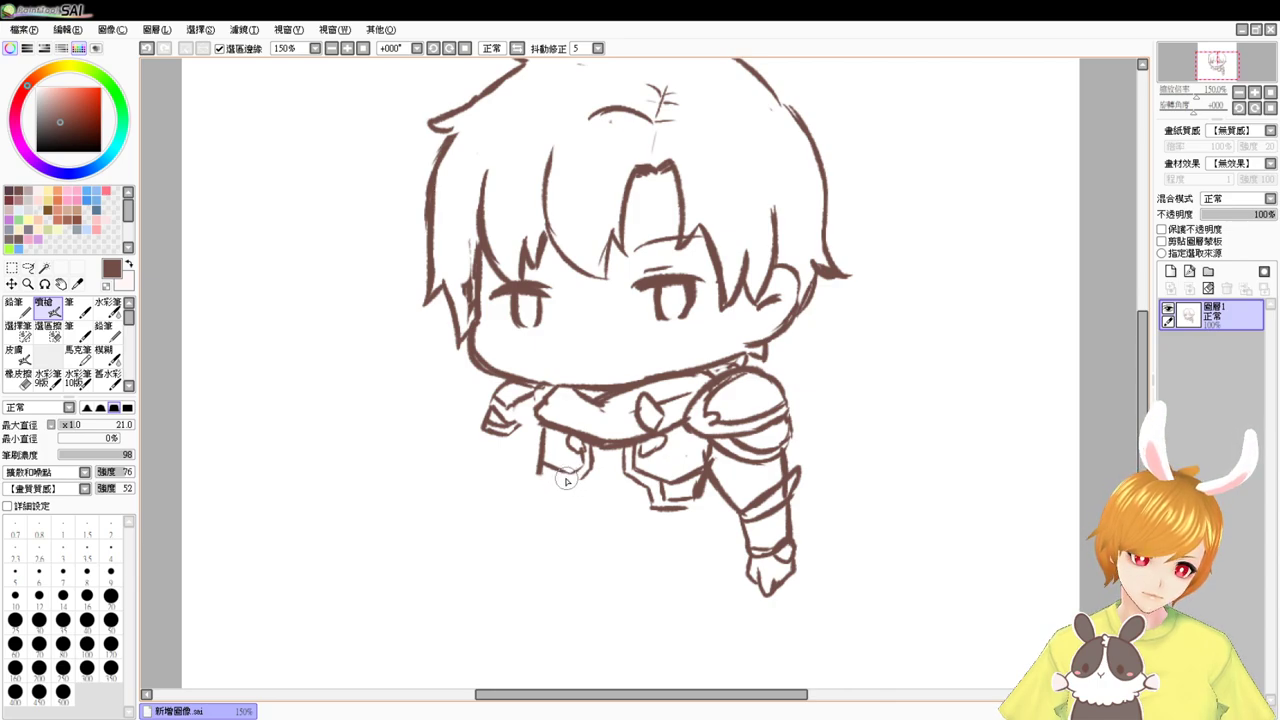
pyautogui.moveTo(567, 476)
pyautogui.mouseDown()
pyautogui.moveTo(565, 490)
pyautogui.moveTo(541, 484)
pyautogui.moveTo(580, 480)
pyautogui.moveTo(575, 470)
pyautogui.moveTo(545, 490)
pyautogui.moveTo(570, 500)
pyautogui.mouseUp()
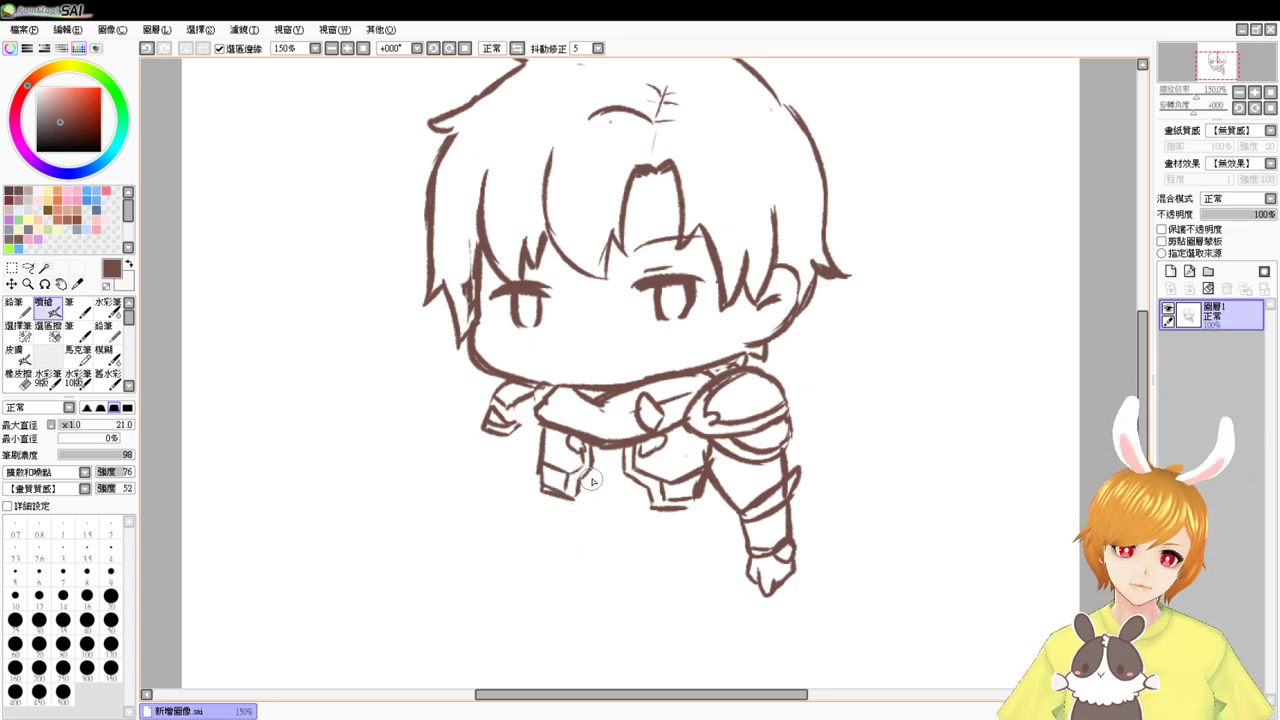
pyautogui.moveTo(586, 473)
pyautogui.mouseDown()
pyautogui.moveTo(606, 495)
pyautogui.moveTo(614, 483)
pyautogui.moveTo(607, 495)
pyautogui.mouseUp()
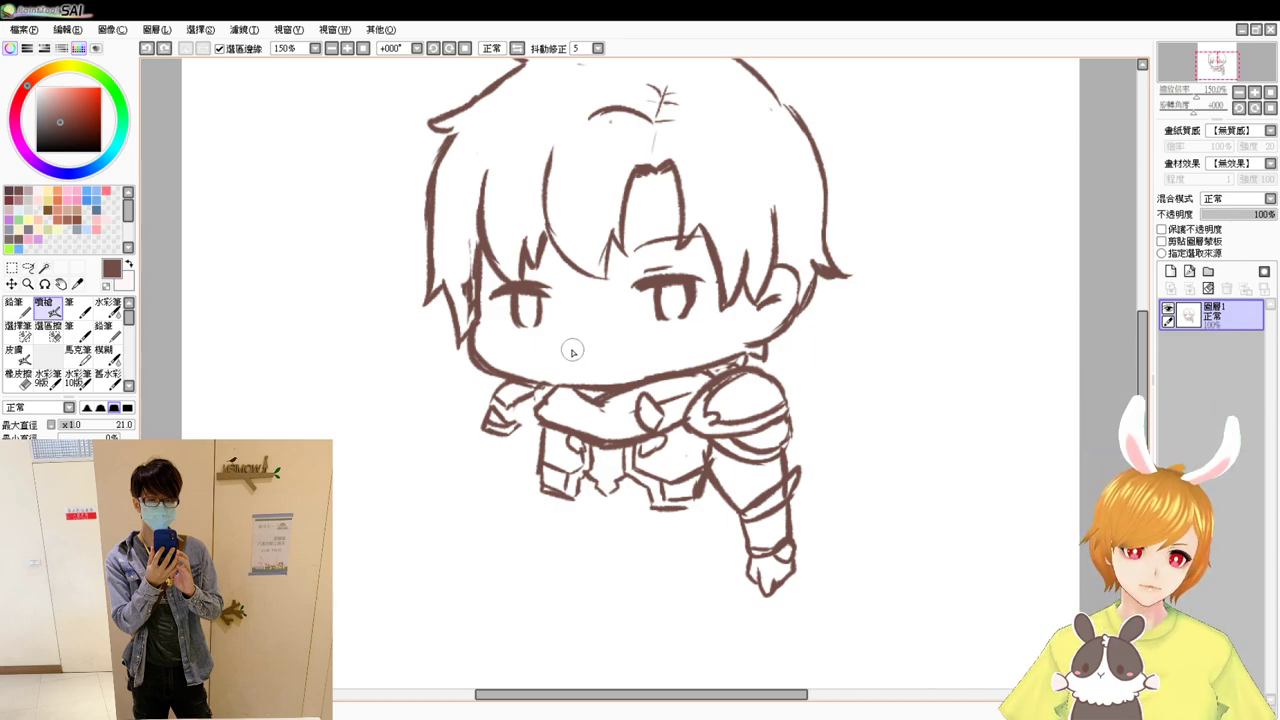
# - Try a short, slightly curved mouth line just above the chin
pyautogui.moveTo(572, 350); pyautogui.dragTo(610, 350)
pyautogui.hotkey('ctrl', 'z')
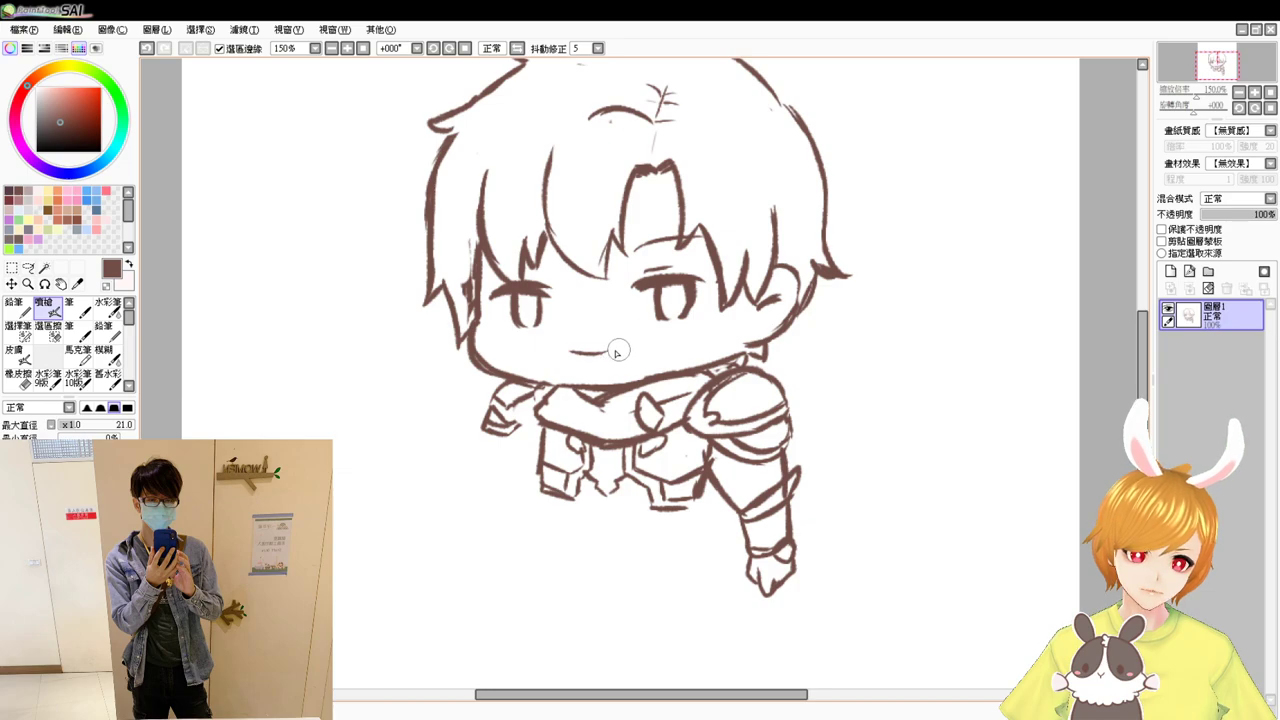
pyautogui.hotkey('ctrl', 'z')
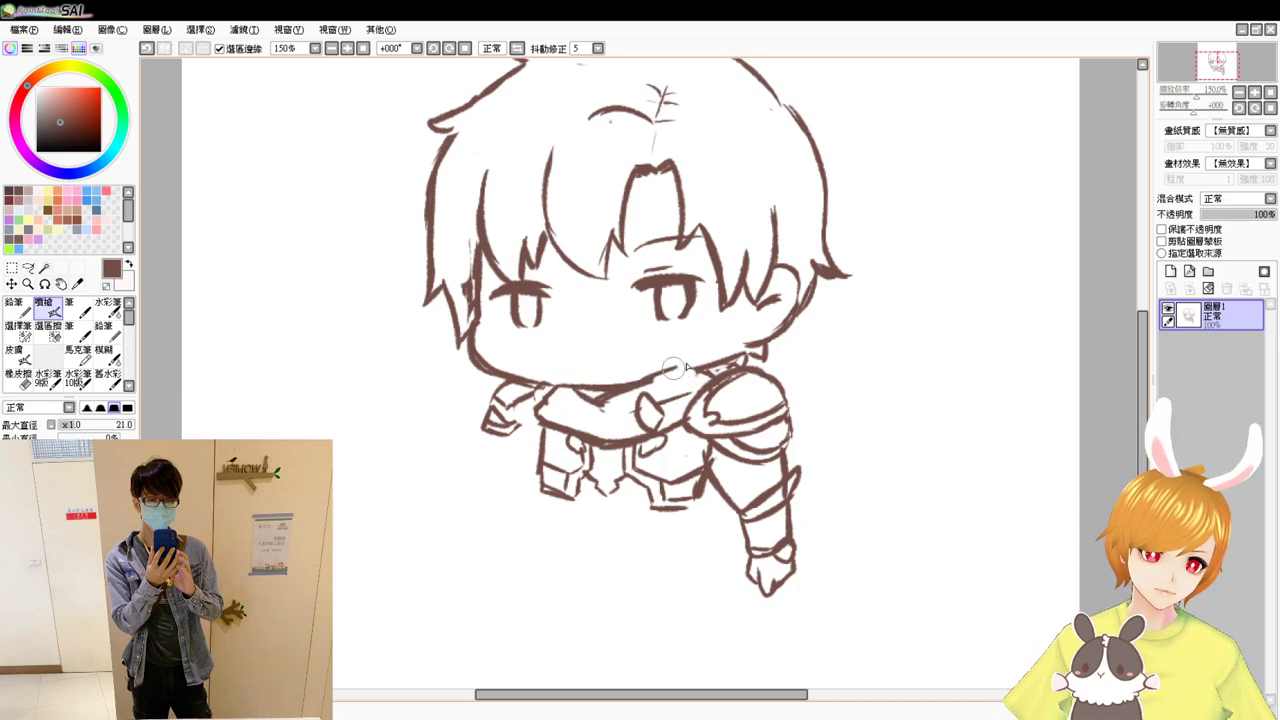
# - Redraw the collar's upper edge as a raised fold overlapping the chin, and replace its gem with a smaller angular one
pyautogui.press('e')
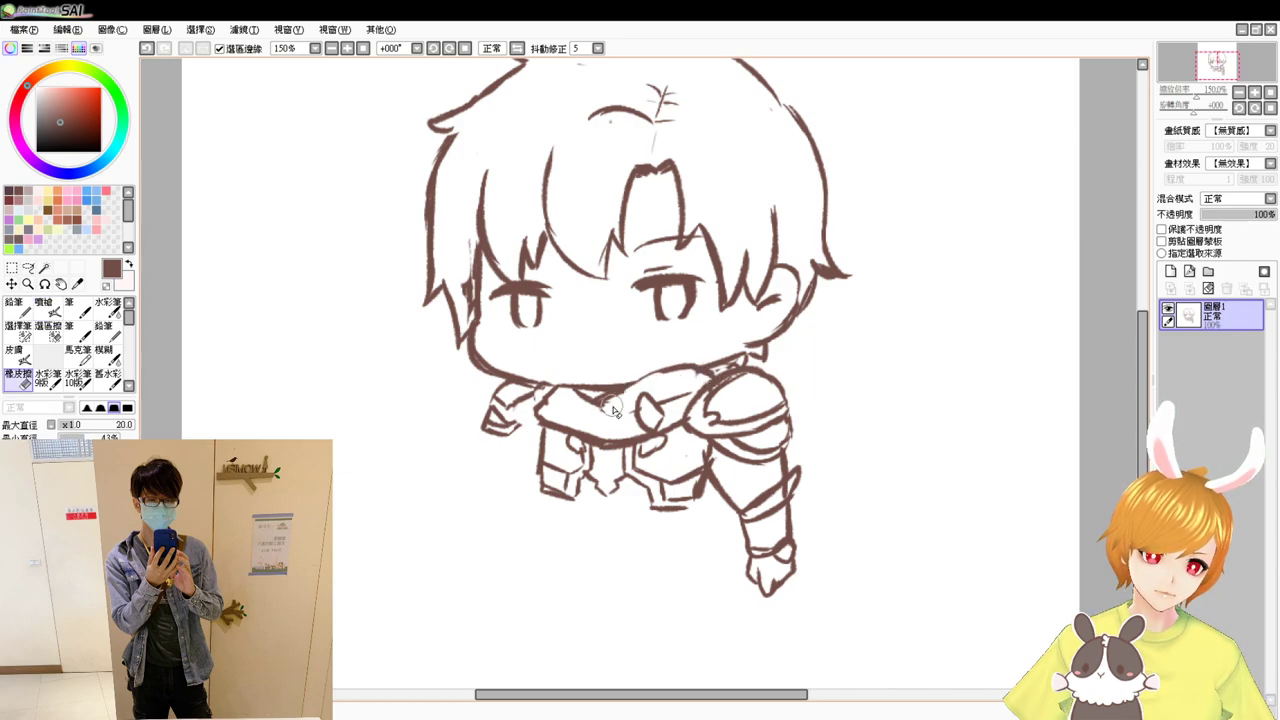
pyautogui.press('e')
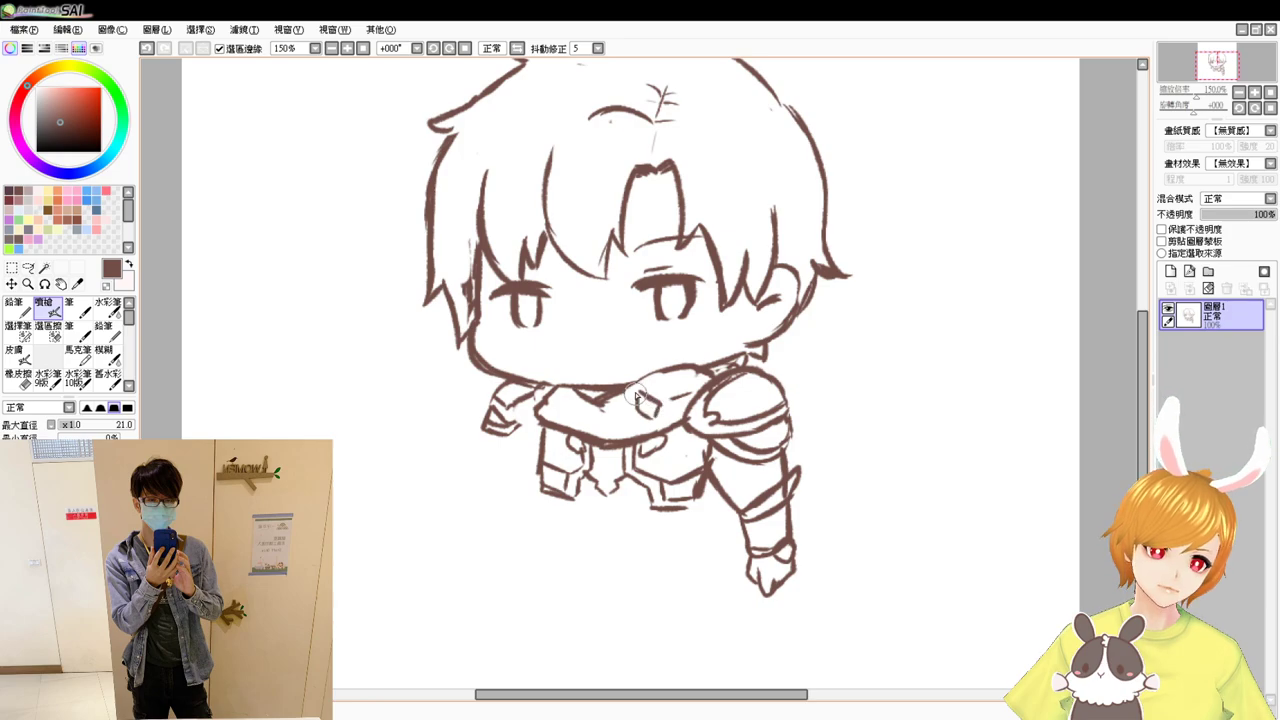
pyautogui.press('e')
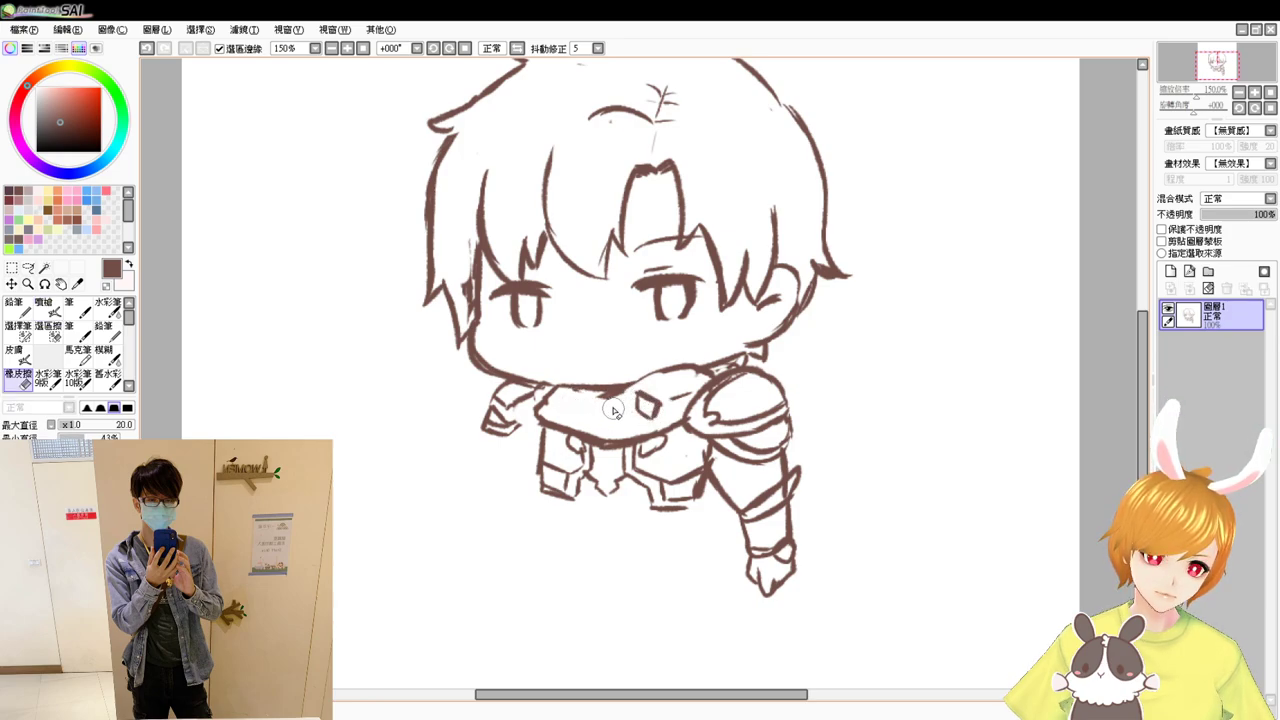
pyautogui.press('e')
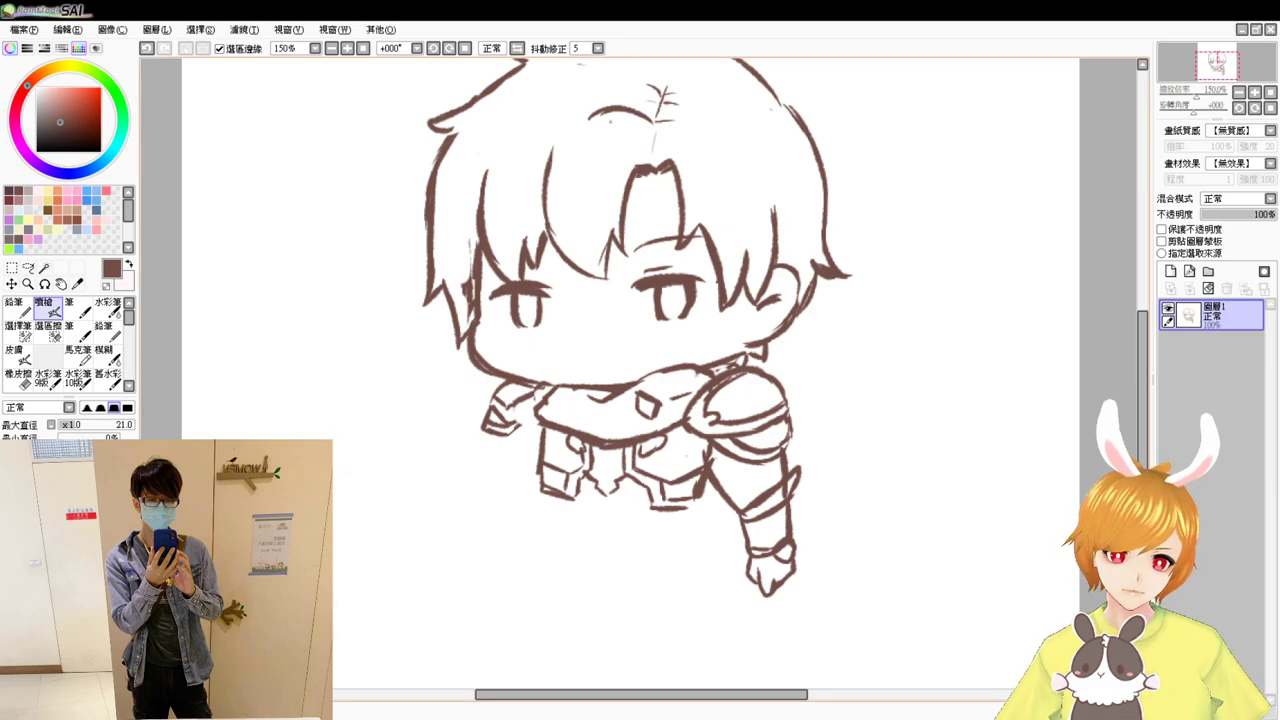
# - Erase the ear lines beside the hair on the right and redraw the ear as a smaller rounded curve
pyautogui.press('e')
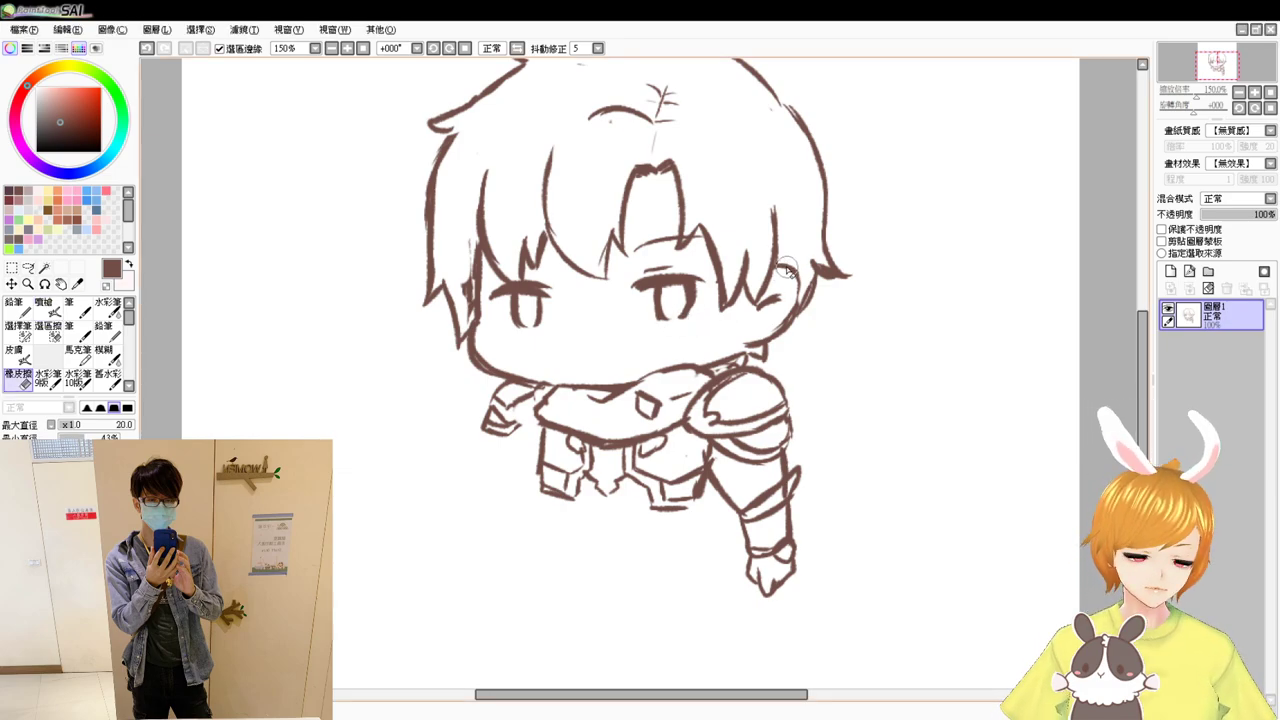
pyautogui.moveTo(784, 268)
pyautogui.mouseDown()
pyautogui.moveTo(797, 277)
pyautogui.moveTo(762, 319)
pyautogui.moveTo(782, 313)
pyautogui.moveTo(780, 288)
pyautogui.moveTo(789, 313)
pyautogui.mouseUp()
pyautogui.press('b')
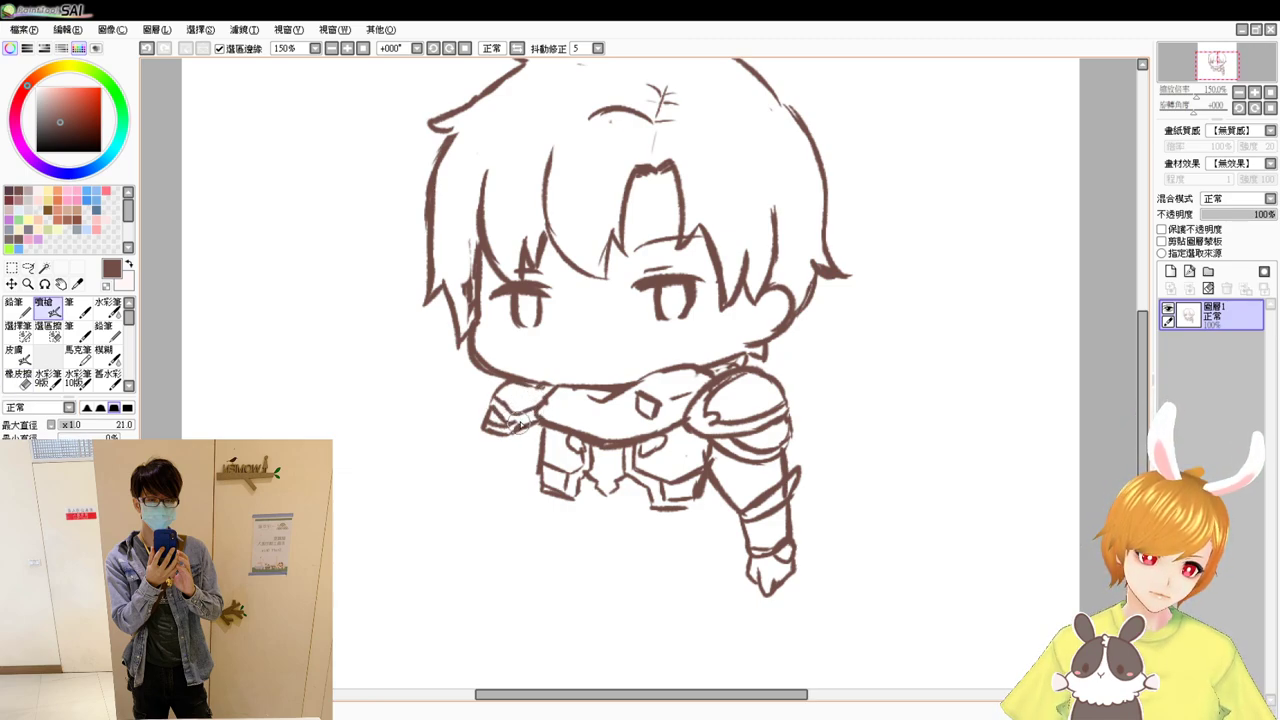
# - Rework the inside of the small left shoulder guard with a zigzag line joining the collar
pyautogui.press('e')
pyautogui.press('b')
pyautogui.moveTo(508, 414); pyautogui.dragTo(521, 406)
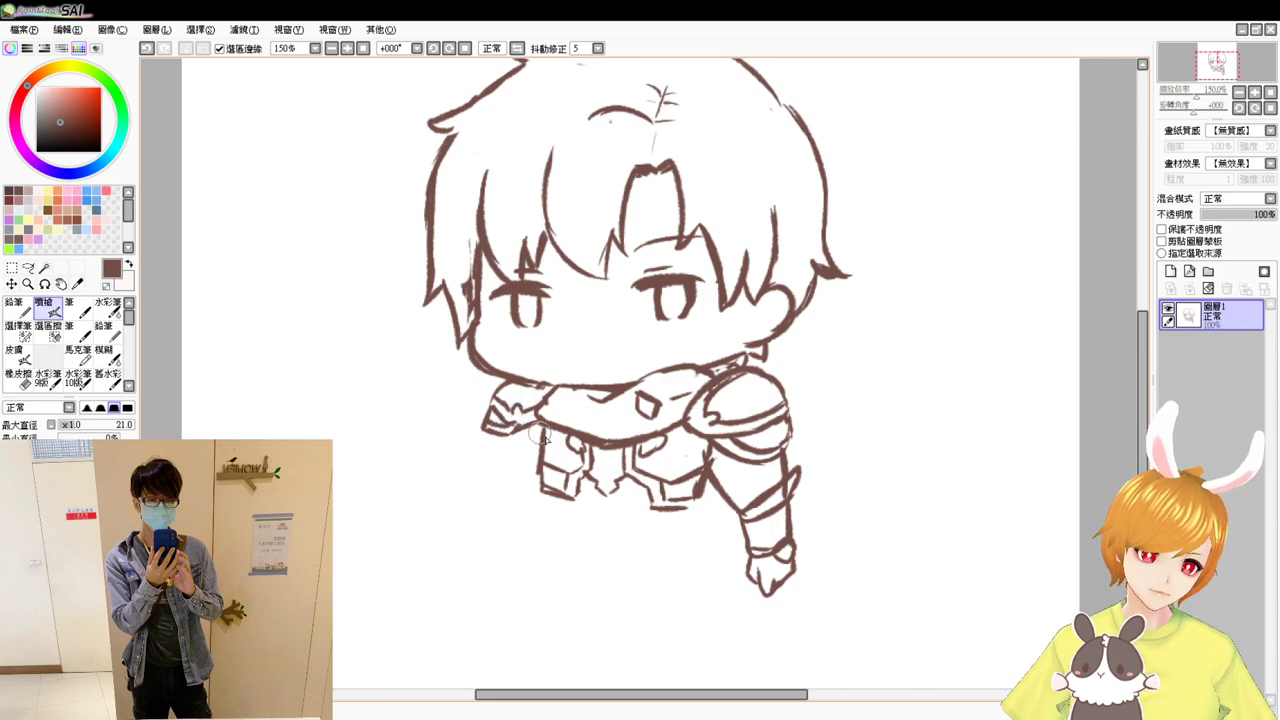
# - Erase the gem from the collar and draw overlapping scarf-like folds beneath the chin
pyautogui.moveTo(641, 504); pyautogui.dragTo(626, 453)
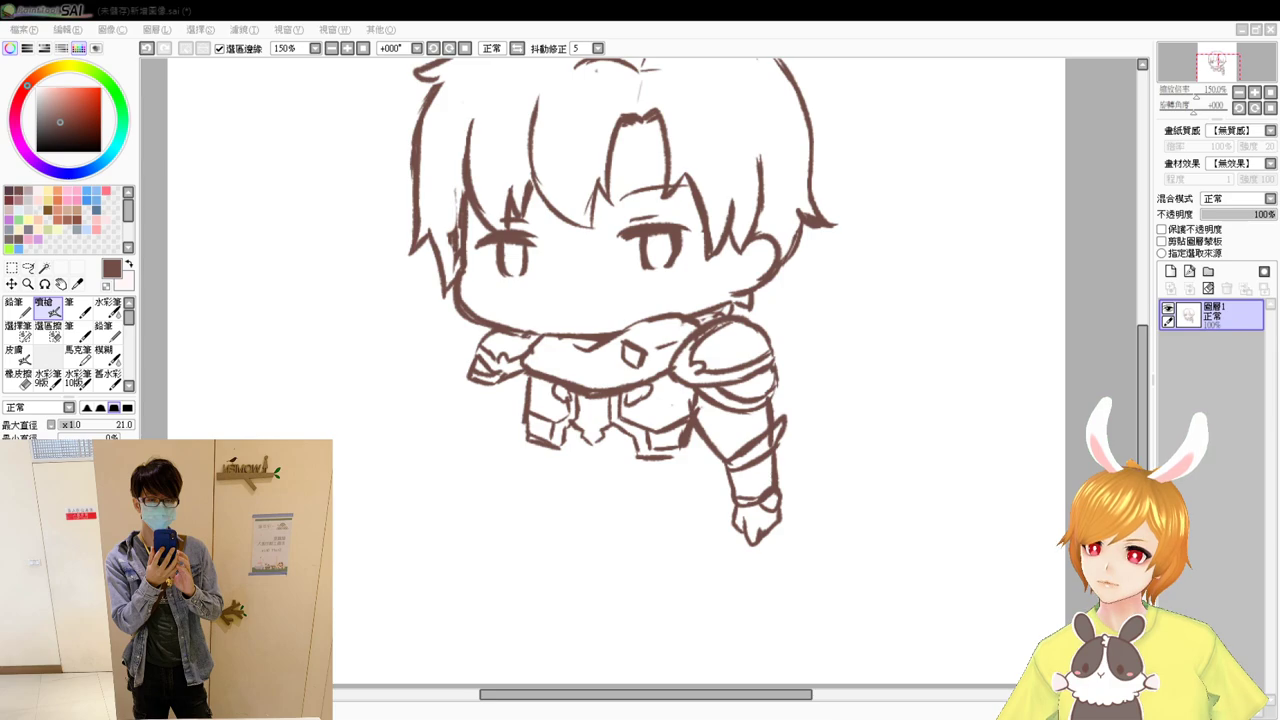
pyautogui.click(1072, 514)
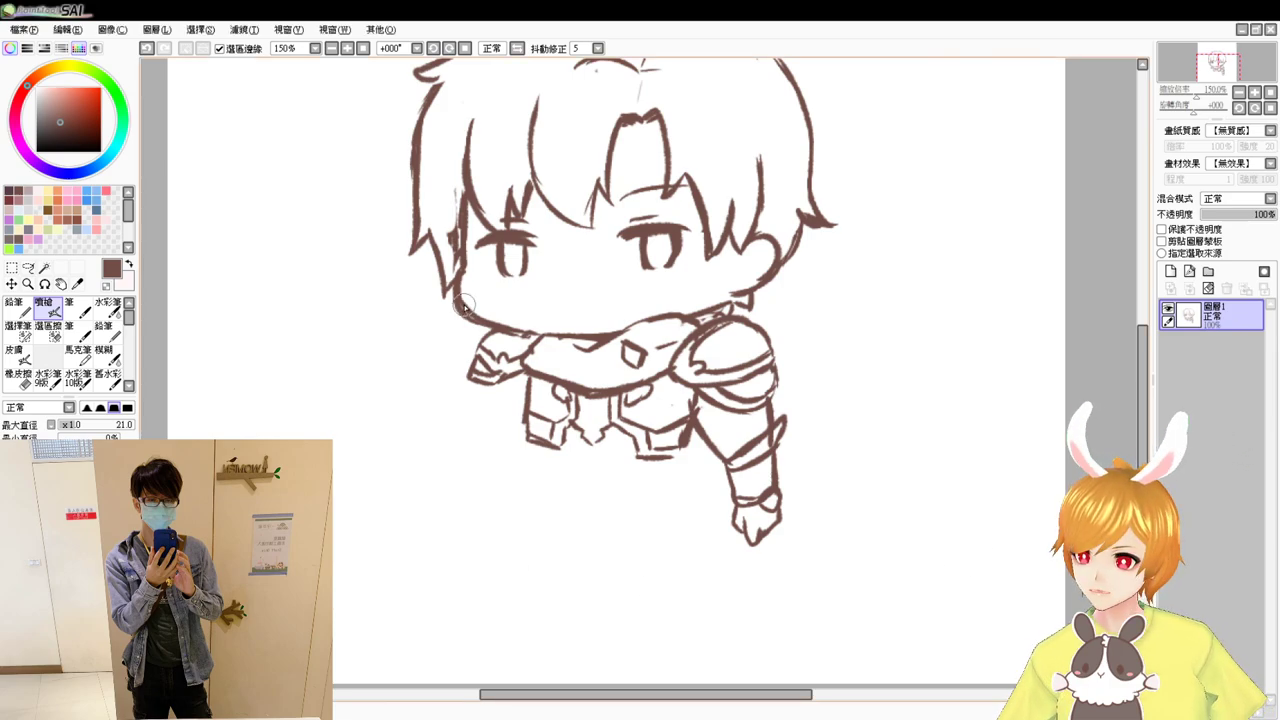
pyautogui.press('e')
pyautogui.moveTo(620, 365); pyautogui.dragTo(668, 332)
pyautogui.press('e')
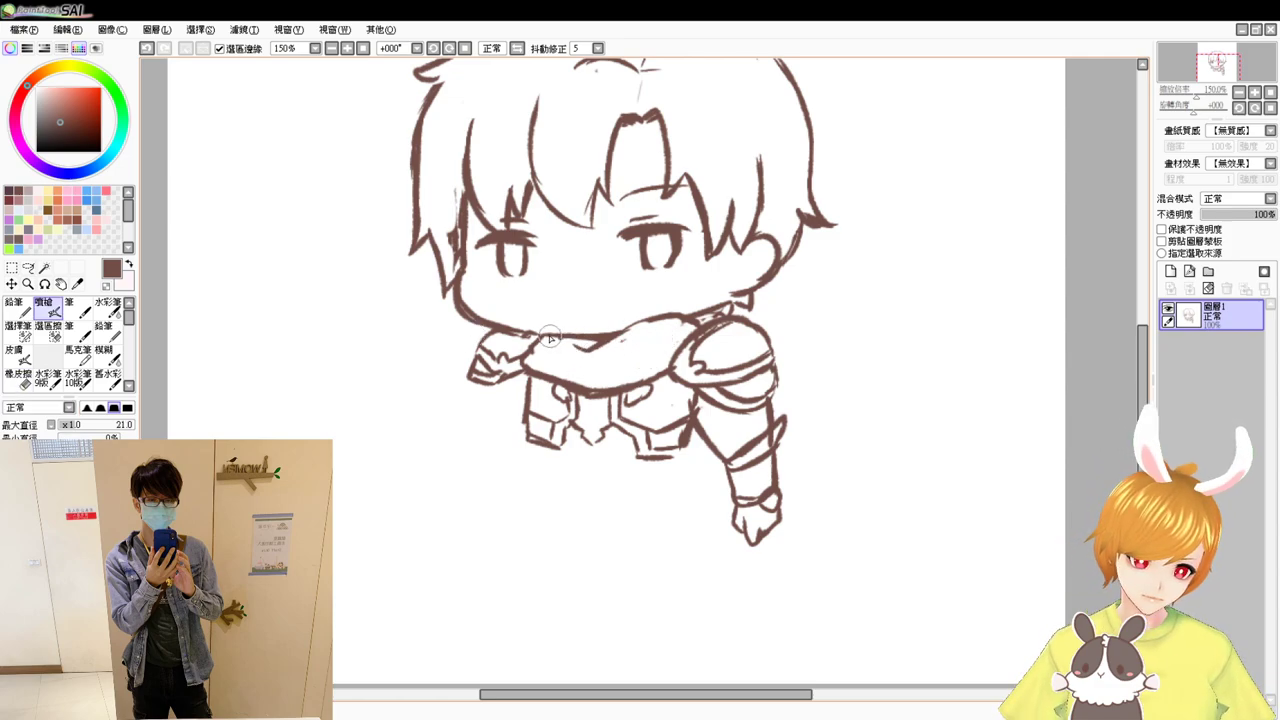
pyautogui.moveTo(550, 336)
pyautogui.mouseDown()
pyautogui.moveTo(625, 349)
pyautogui.moveTo(630, 329)
pyautogui.moveTo(646, 331)
pyautogui.moveTo(602, 362)
pyautogui.moveTo(581, 347)
pyautogui.moveTo(619, 362)
pyautogui.moveTo(652, 341)
pyautogui.mouseUp()
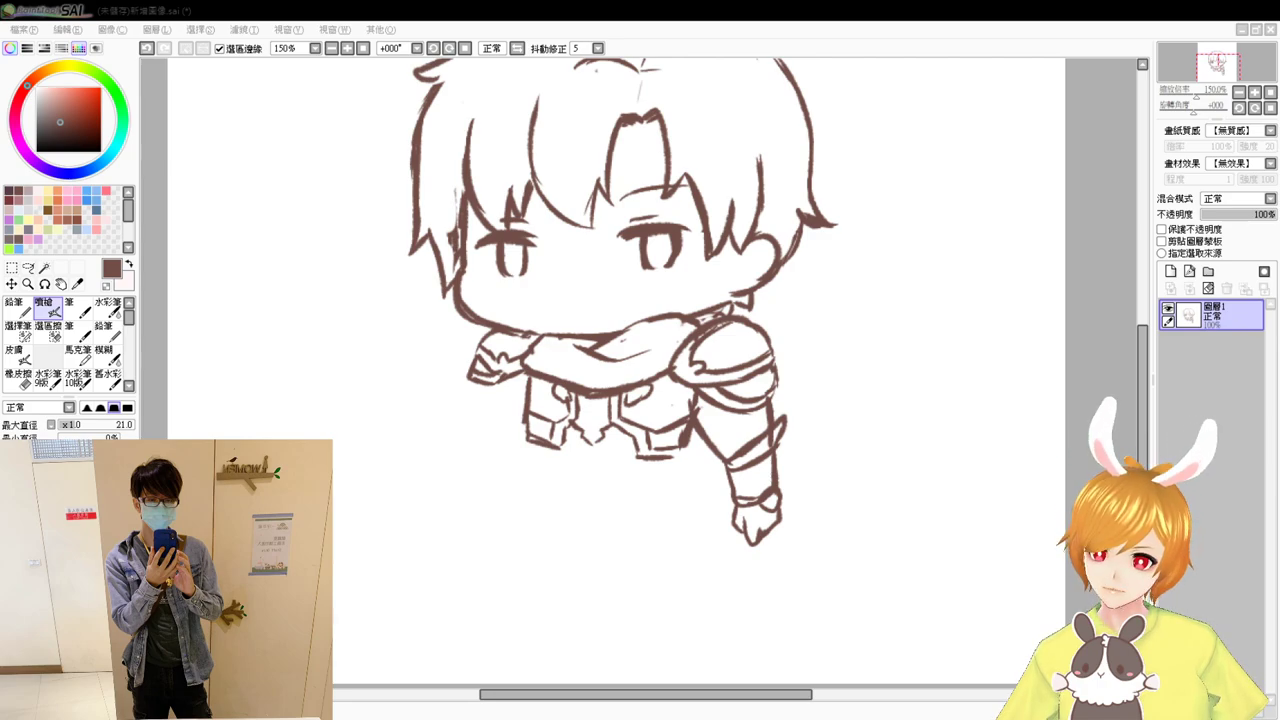
# - Draw short waist lines below both chest plates, doubling each side, and erase their lower ends to even them out
pyautogui.hotkey('alt', 'Tab')
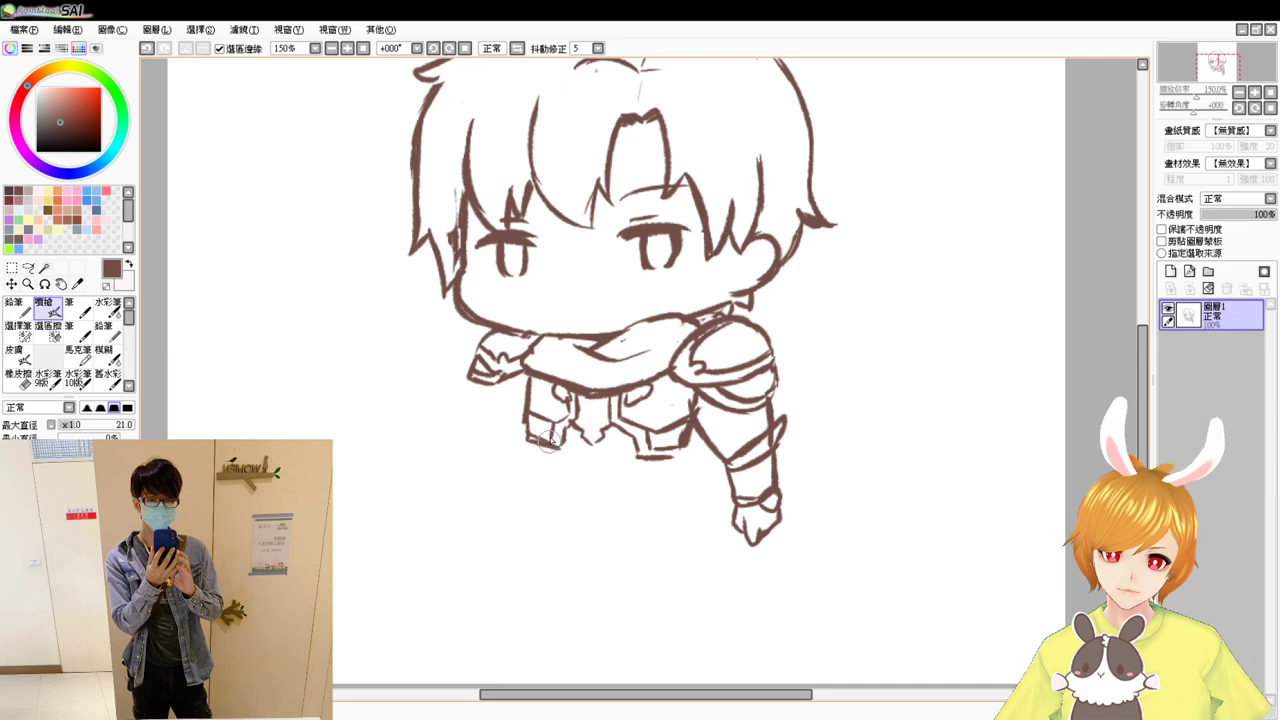
pyautogui.moveTo(556, 452)
pyautogui.mouseDown()
pyautogui.moveTo(560, 481)
pyautogui.moveTo(561, 467)
pyautogui.moveTo(632, 468)
pyautogui.moveTo(631, 484)
pyautogui.mouseUp()
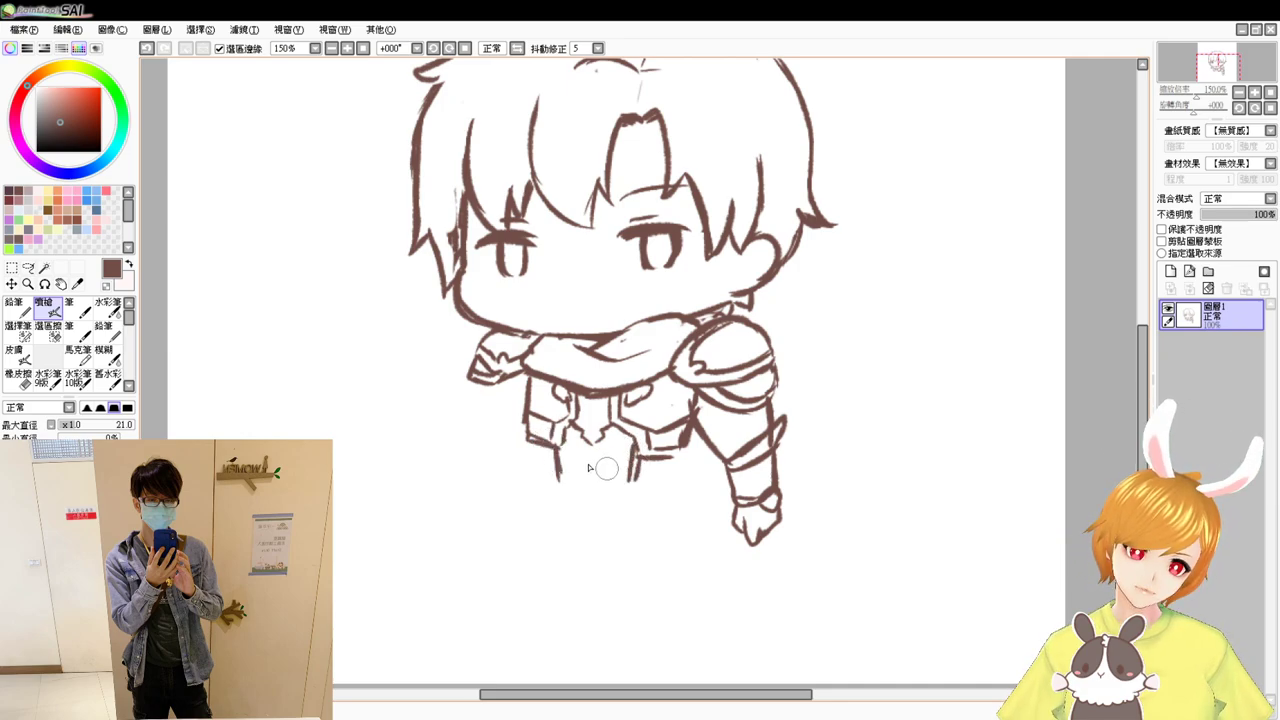
pyautogui.moveTo(547, 447); pyautogui.dragTo(558, 480)
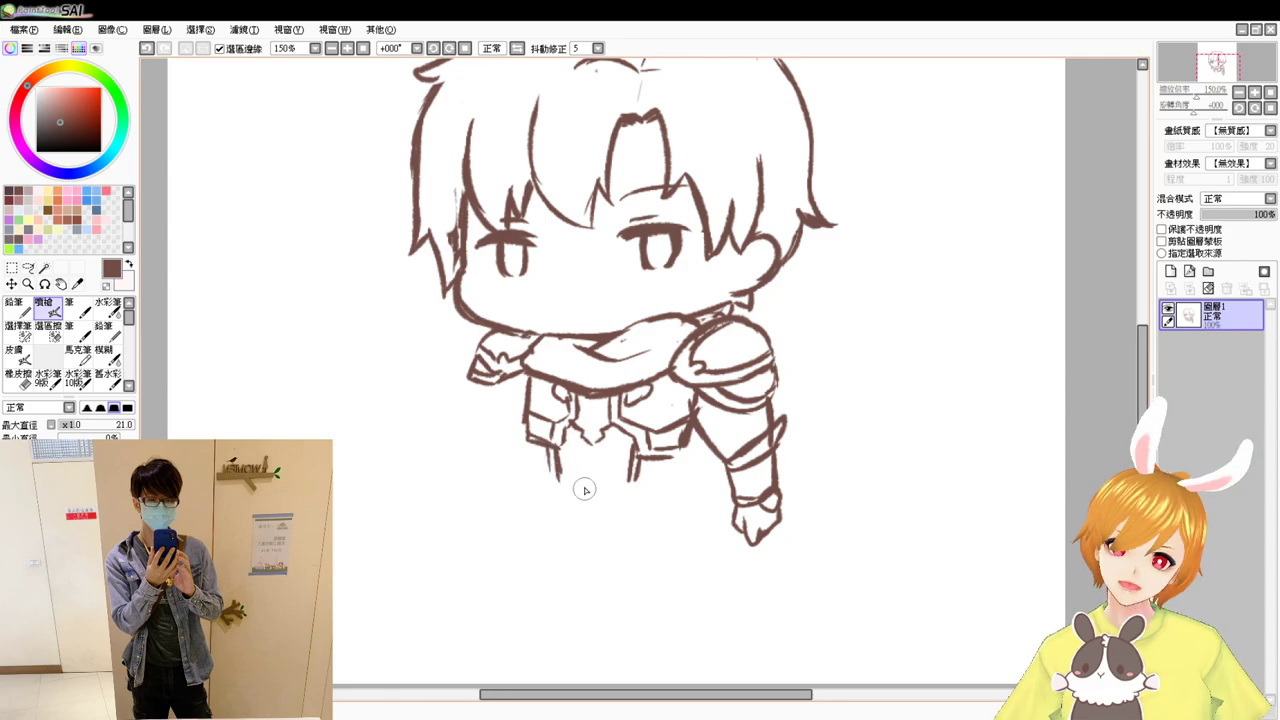
pyautogui.press('e')
pyautogui.moveTo(540, 478); pyautogui.dragTo(562, 479)
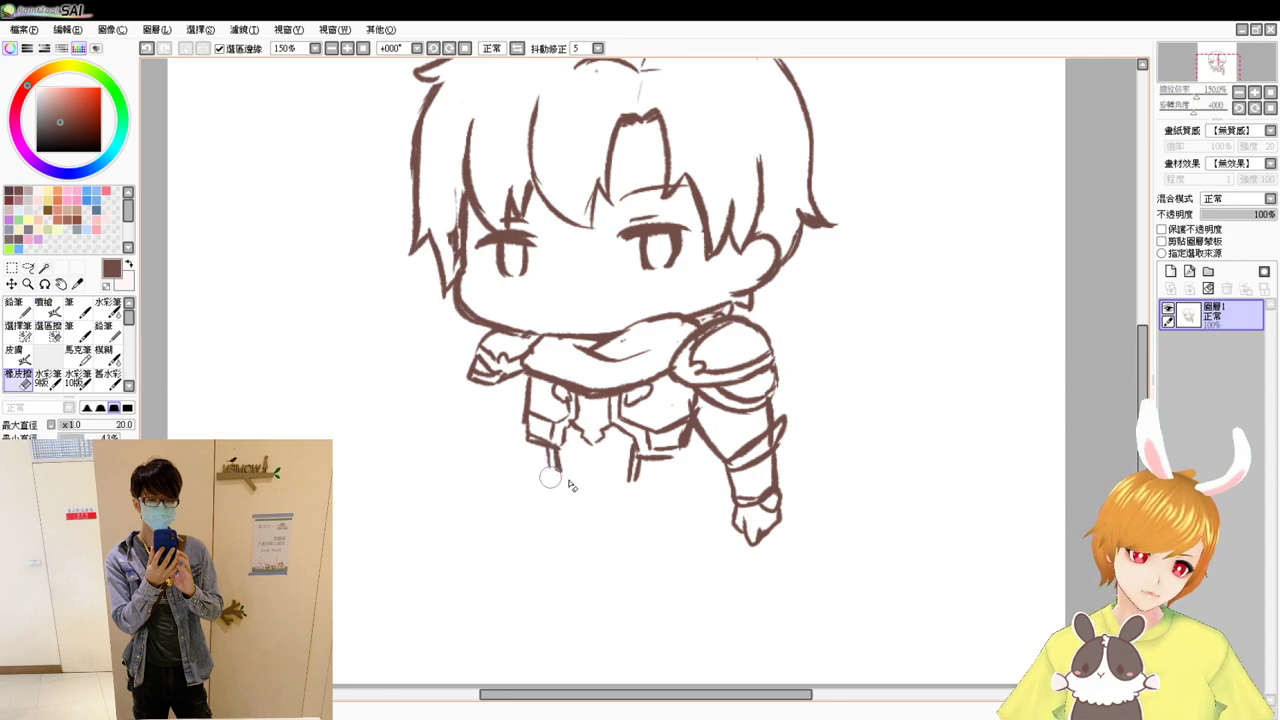
pyautogui.moveTo(645, 487); pyautogui.dragTo(622, 486)
pyautogui.press('b')
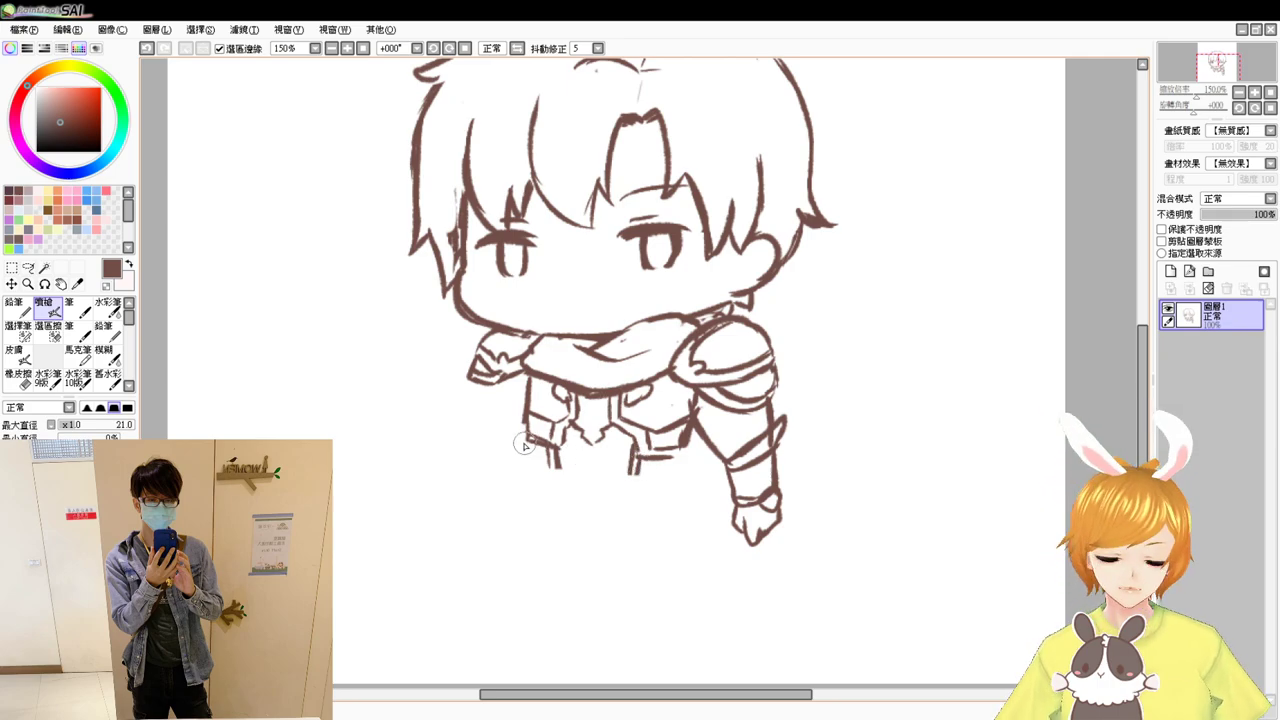
# - Draw short bands across both sides of the waist and add a horizontal belt with a small diamond buckle below them
pyautogui.moveTo(531, 443); pyautogui.dragTo(535, 467)
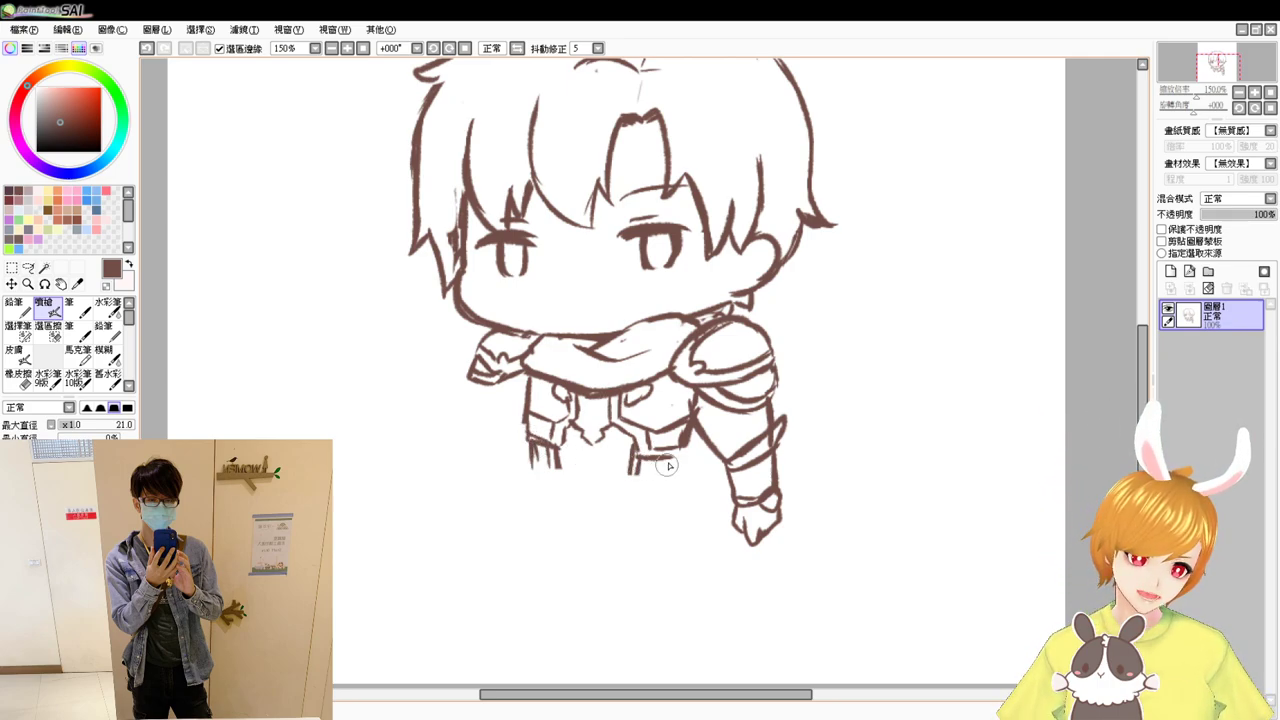
pyautogui.moveTo(652, 457)
pyautogui.mouseDown()
pyautogui.moveTo(687, 449)
pyautogui.moveTo(679, 472)
pyautogui.moveTo(676, 462)
pyautogui.mouseUp()
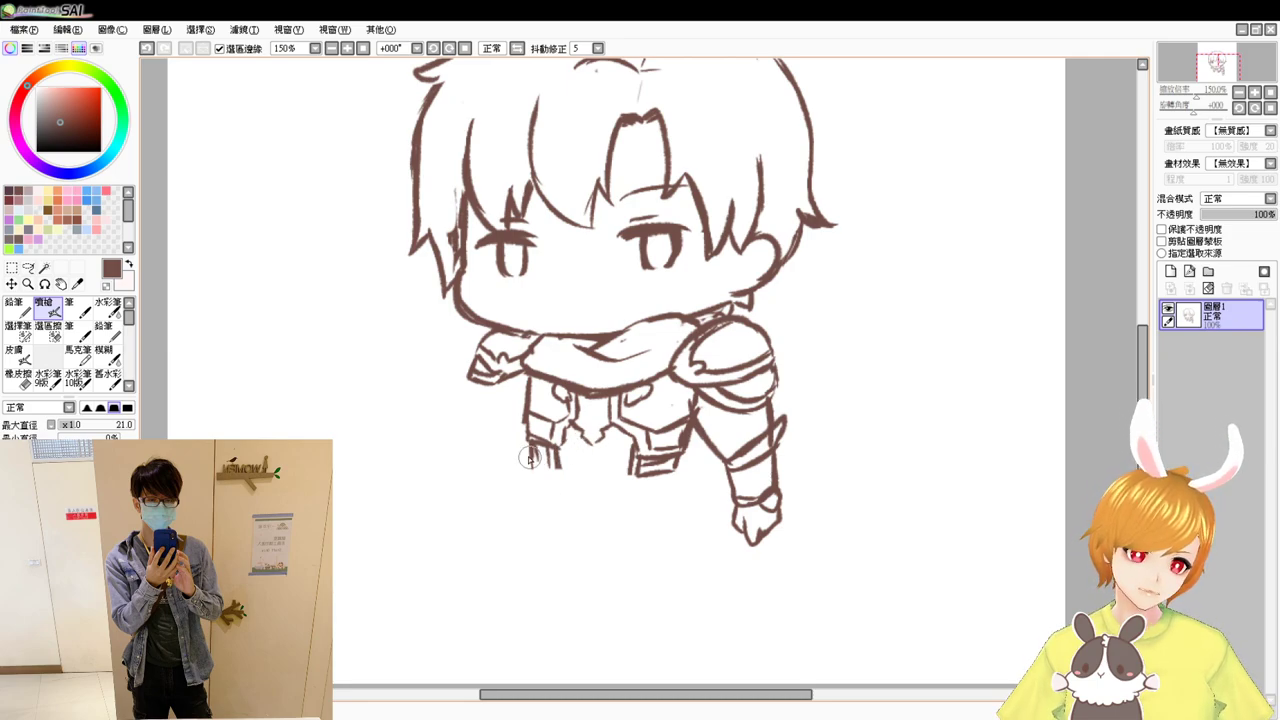
pyautogui.moveTo(530, 457); pyautogui.dragTo(560, 466)
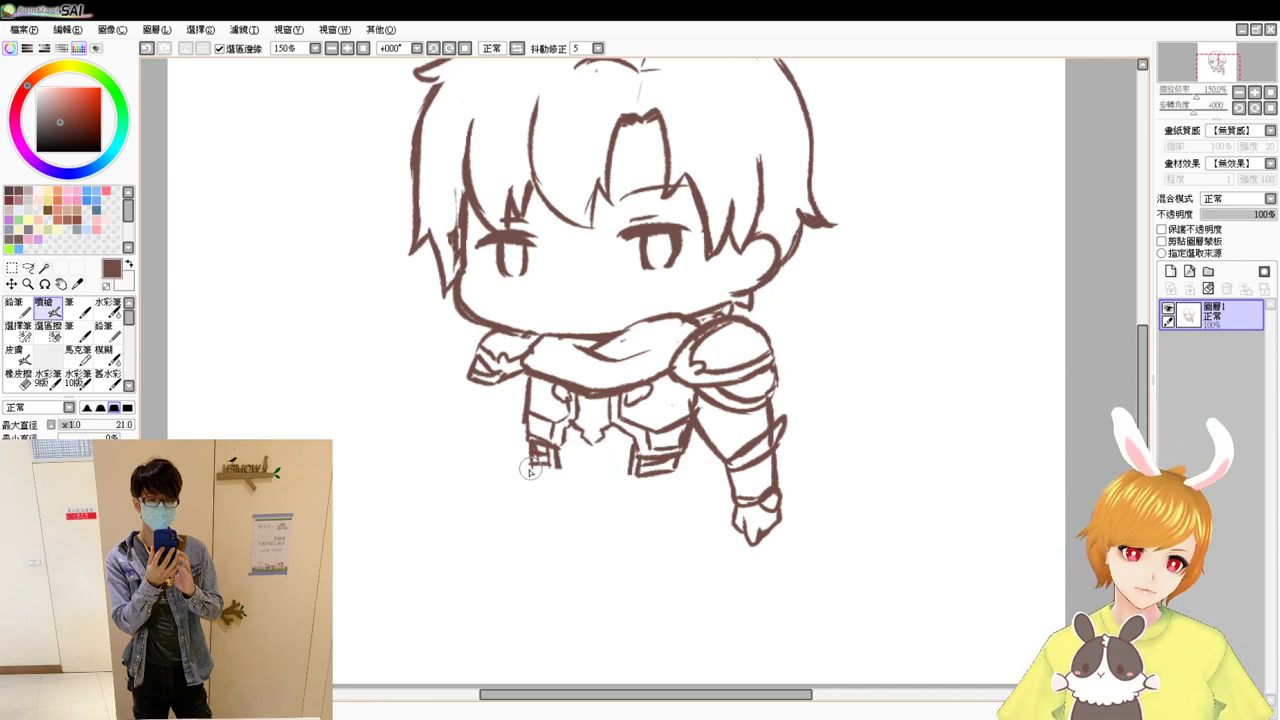
pyautogui.moveTo(524, 467); pyautogui.dragTo(645, 477)
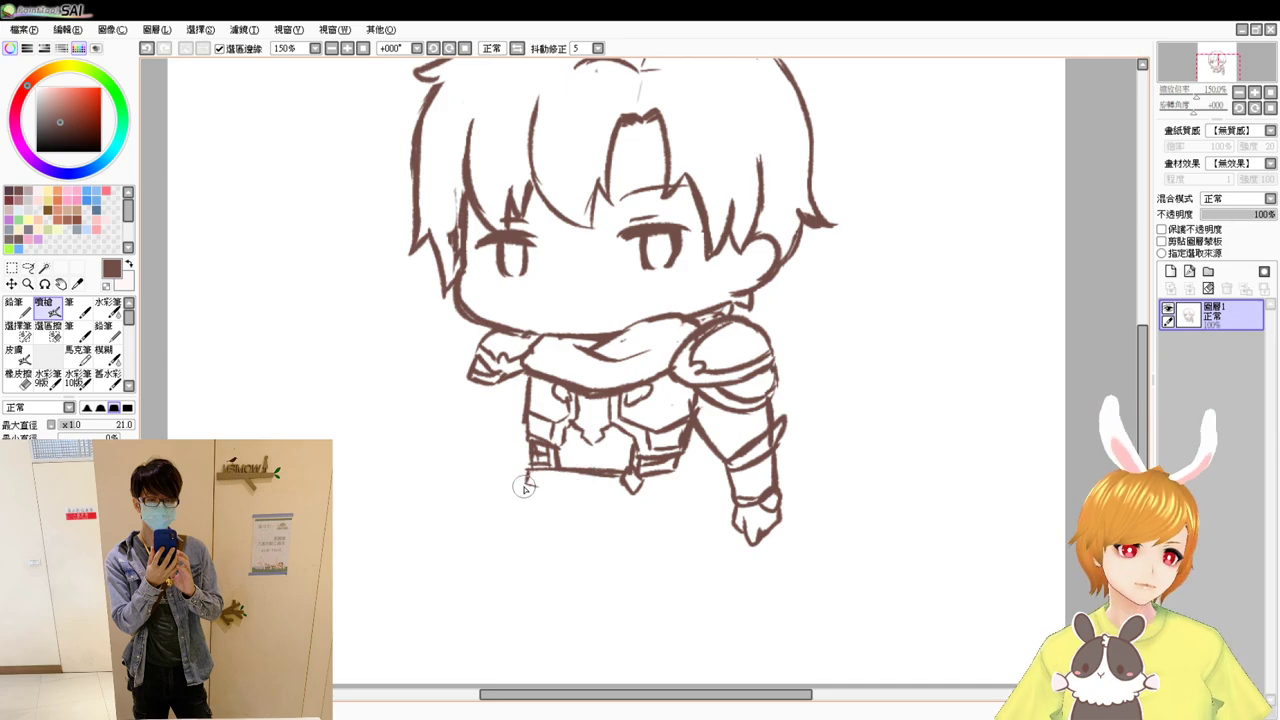
pyautogui.moveTo(523, 482); pyautogui.dragTo(668, 488)
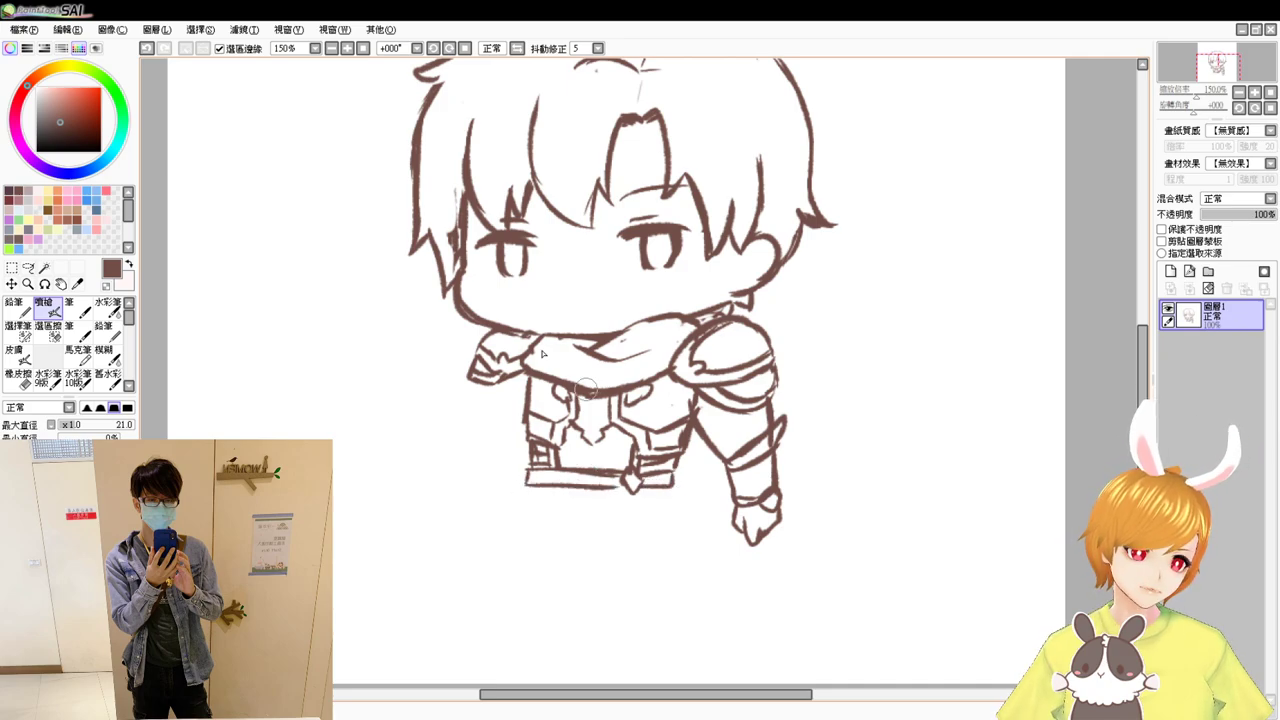
# - Lasso the chest armor and waist, scale them down slightly under the scarf collar, apply the transform and deselect
pyautogui.click(363, 48)
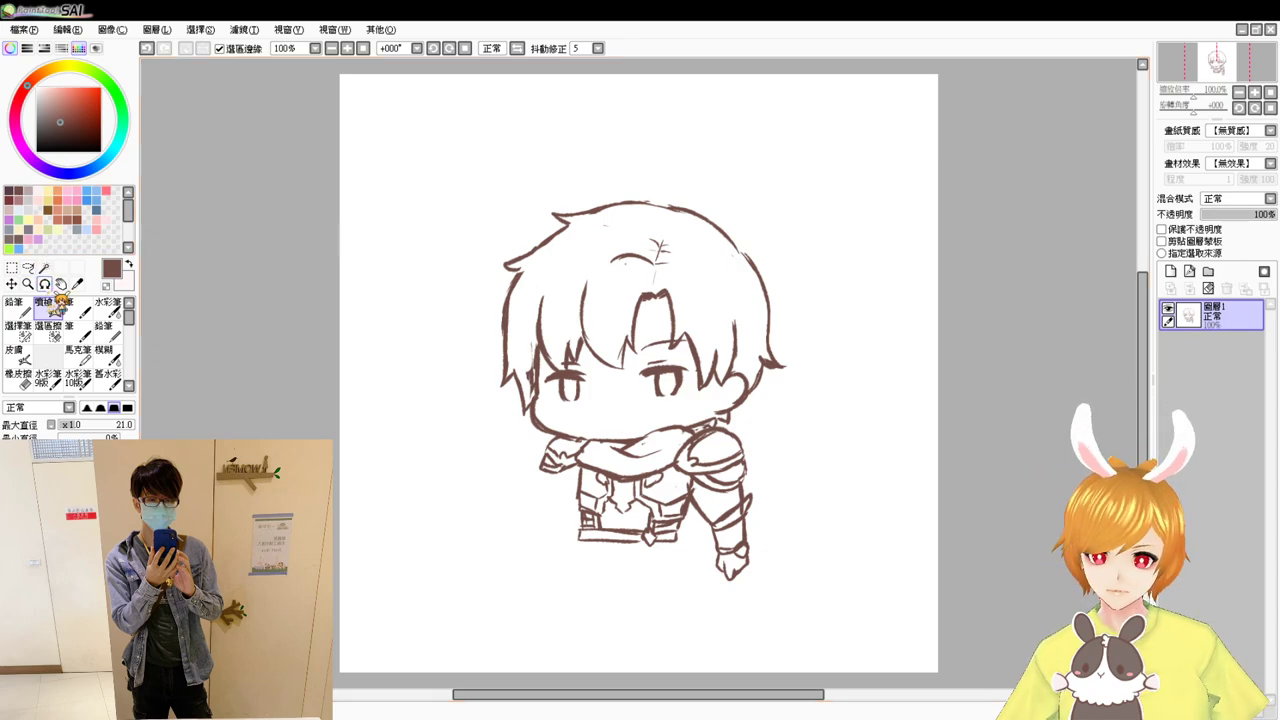
pyautogui.press('pageup')
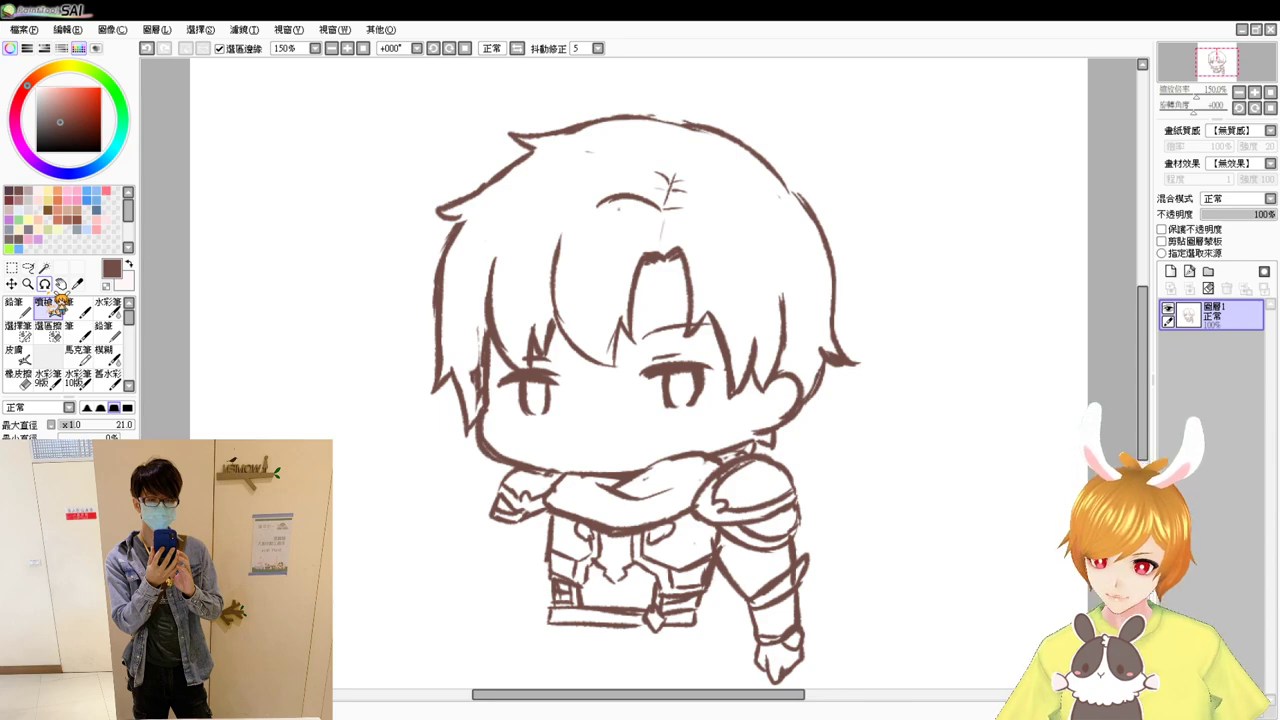
pyautogui.moveTo(942, 527); pyautogui.dragTo(926, 446)
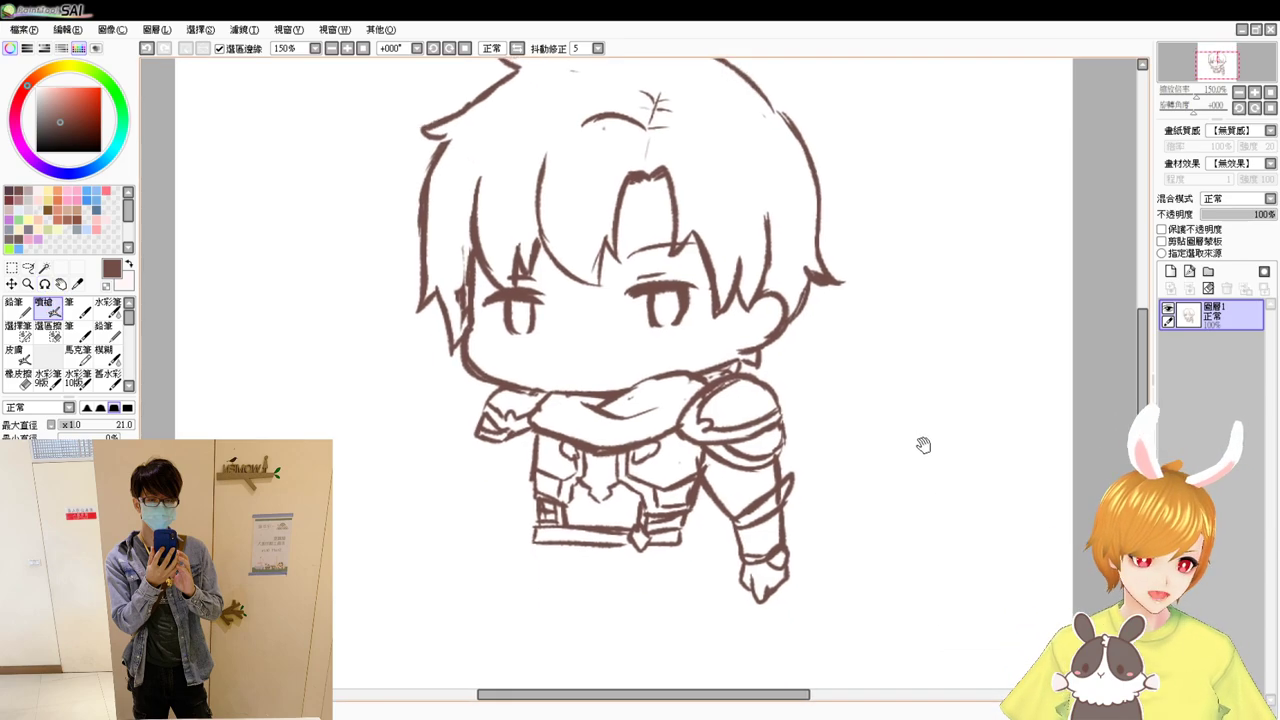
pyautogui.click(28, 268)
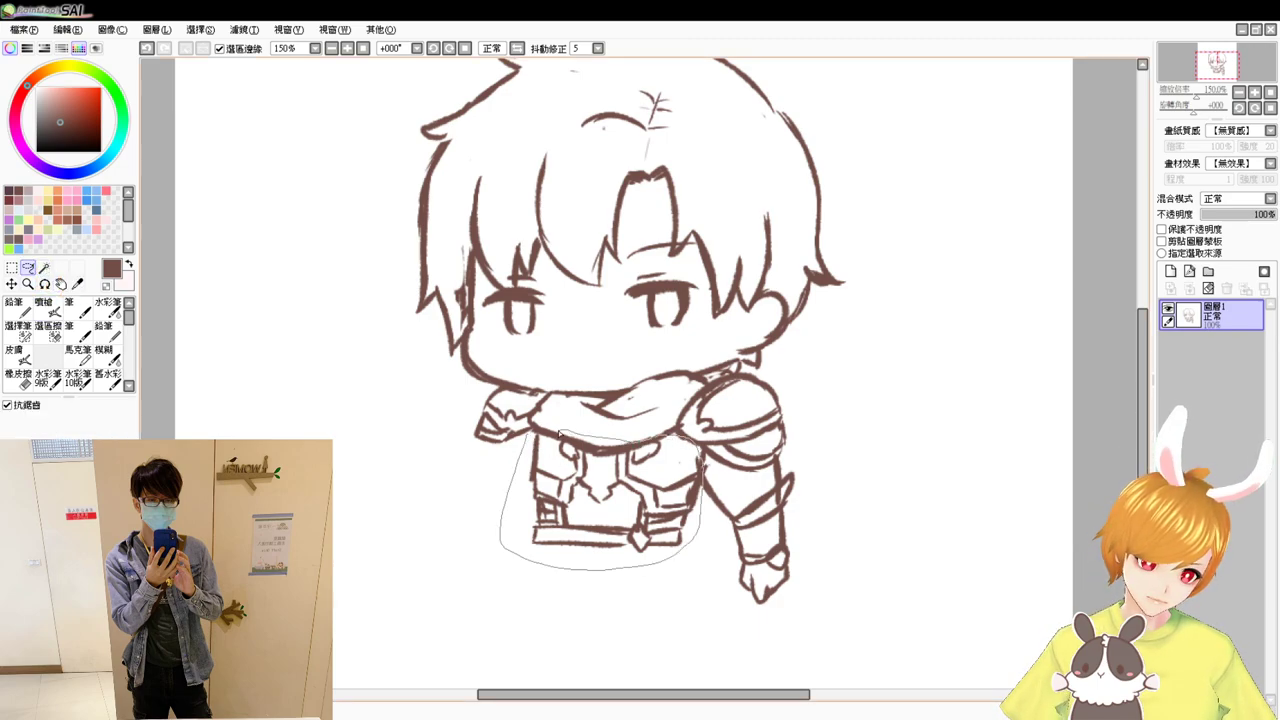
pyautogui.moveTo(560, 433); pyautogui.dragTo(555, 440)
pyautogui.hotkey('ctrl', 't')
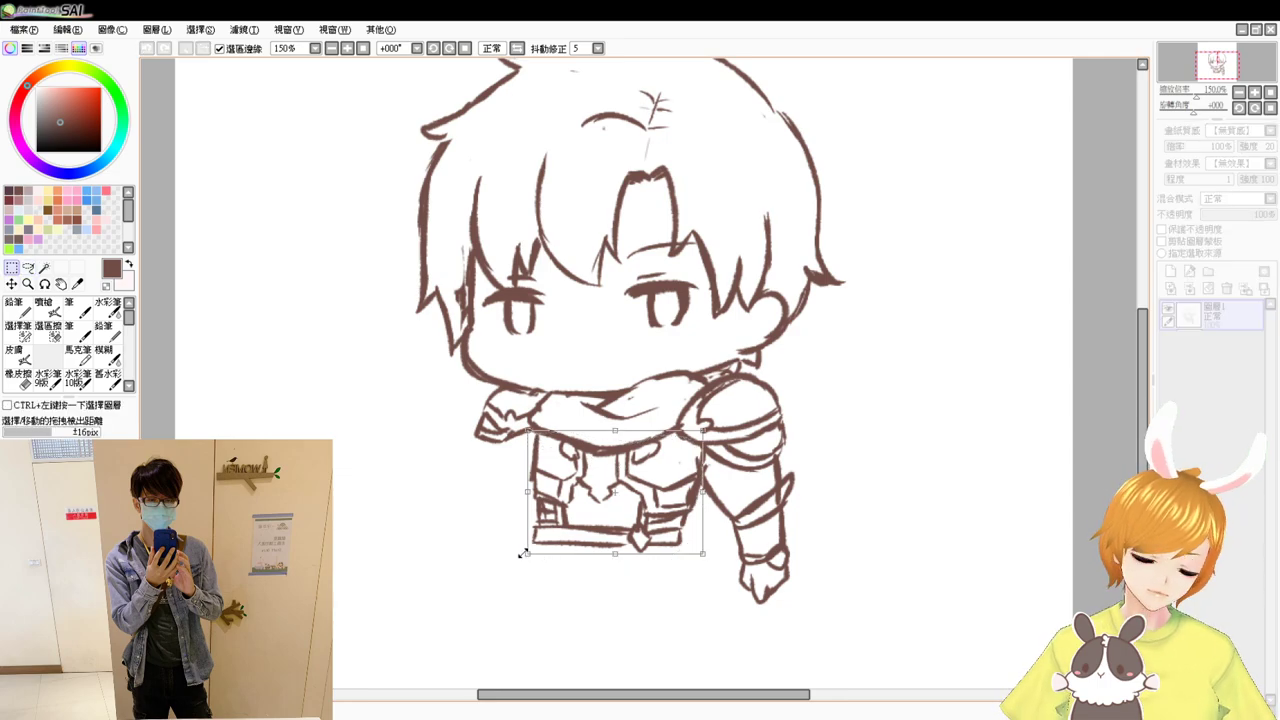
pyautogui.moveTo(523, 553); pyautogui.dragTo(547, 537)
pyautogui.moveTo(632, 530); pyautogui.dragTo(622, 527)
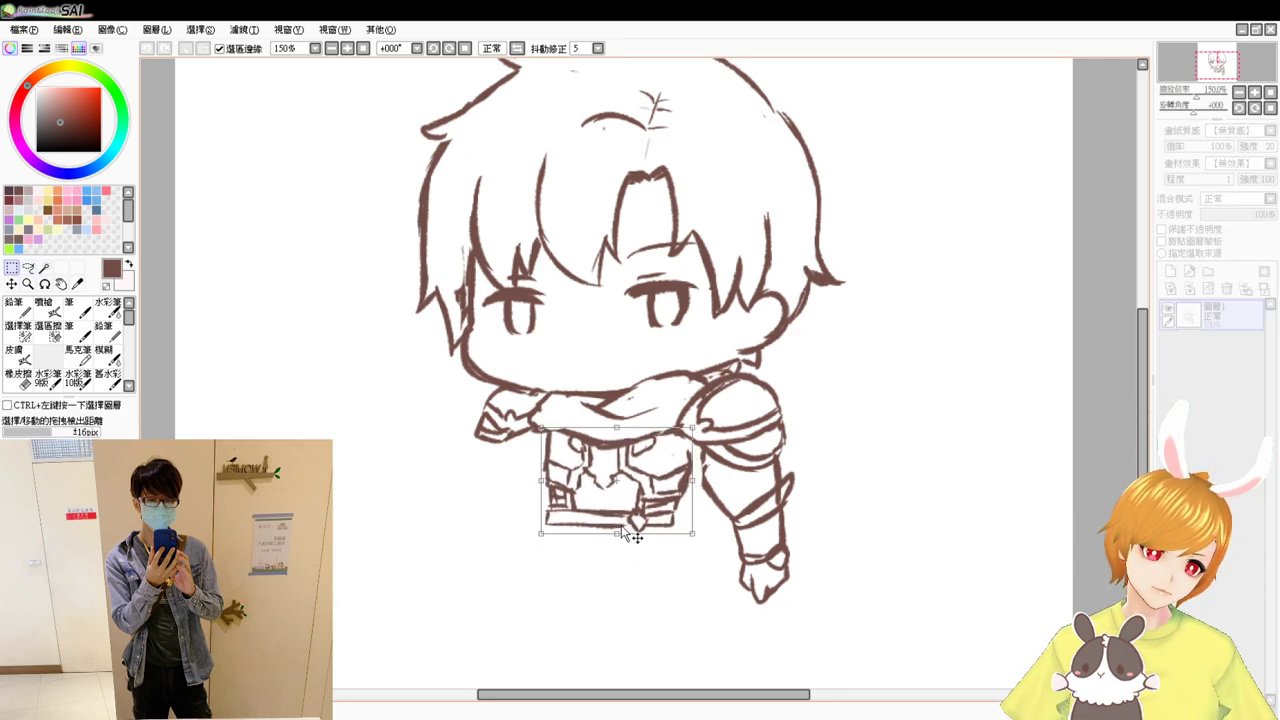
pyautogui.press('Return')
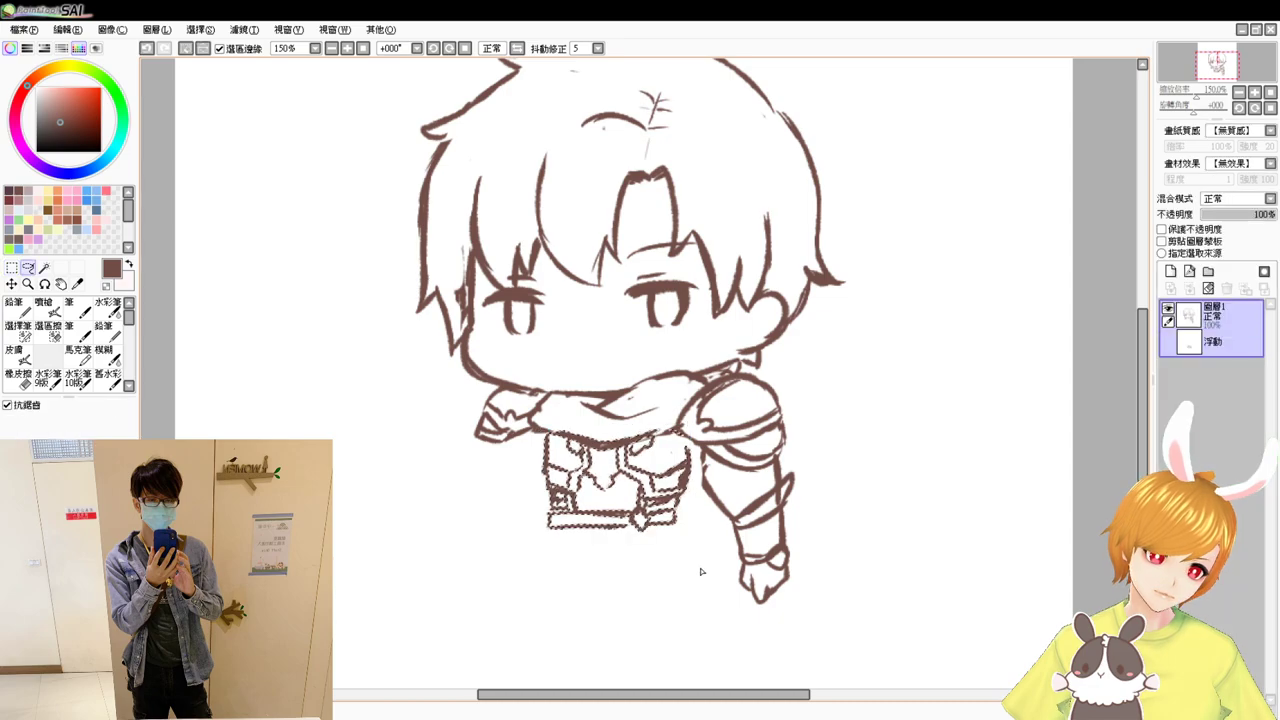
pyautogui.hotkey('ctrl', 'd')
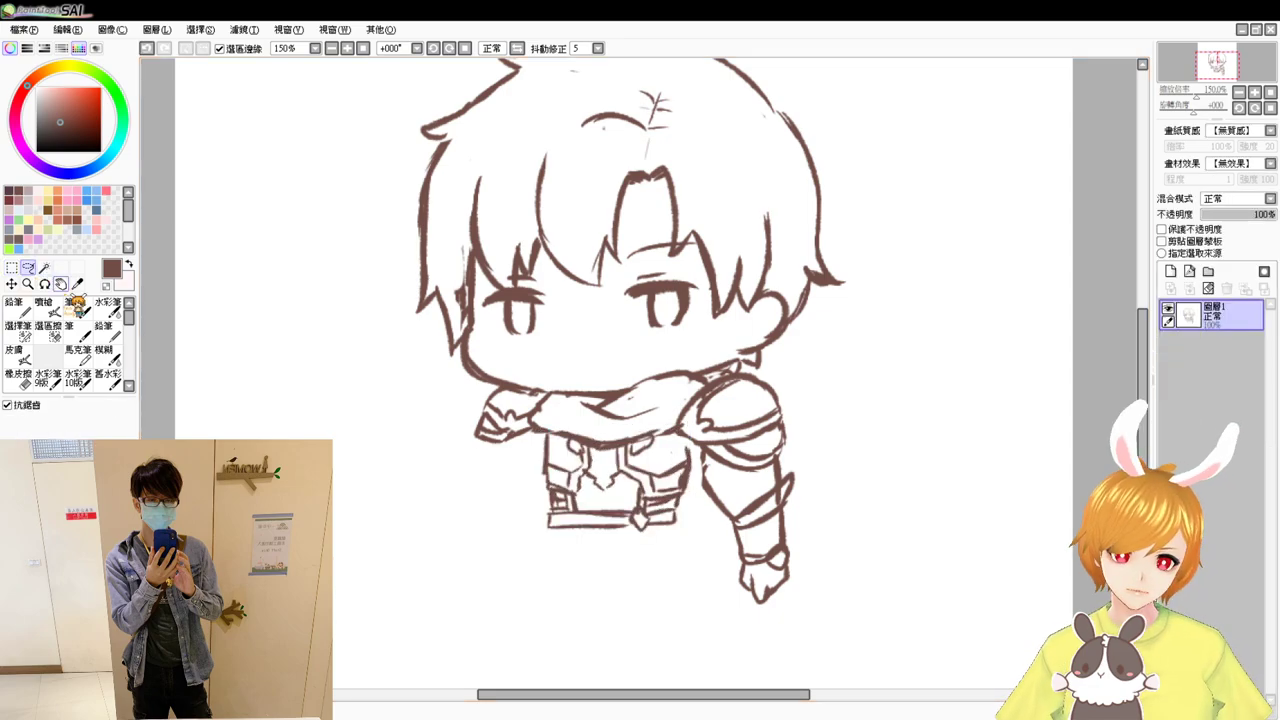
# - Lasso the armored arm below the shoulder guard, shrink it and rotate it slightly toward the body, then deselect
pyautogui.moveTo(745, 619)
pyautogui.mouseDown()
pyautogui.moveTo(845, 581)
pyautogui.moveTo(826, 470)
pyautogui.mouseUp()
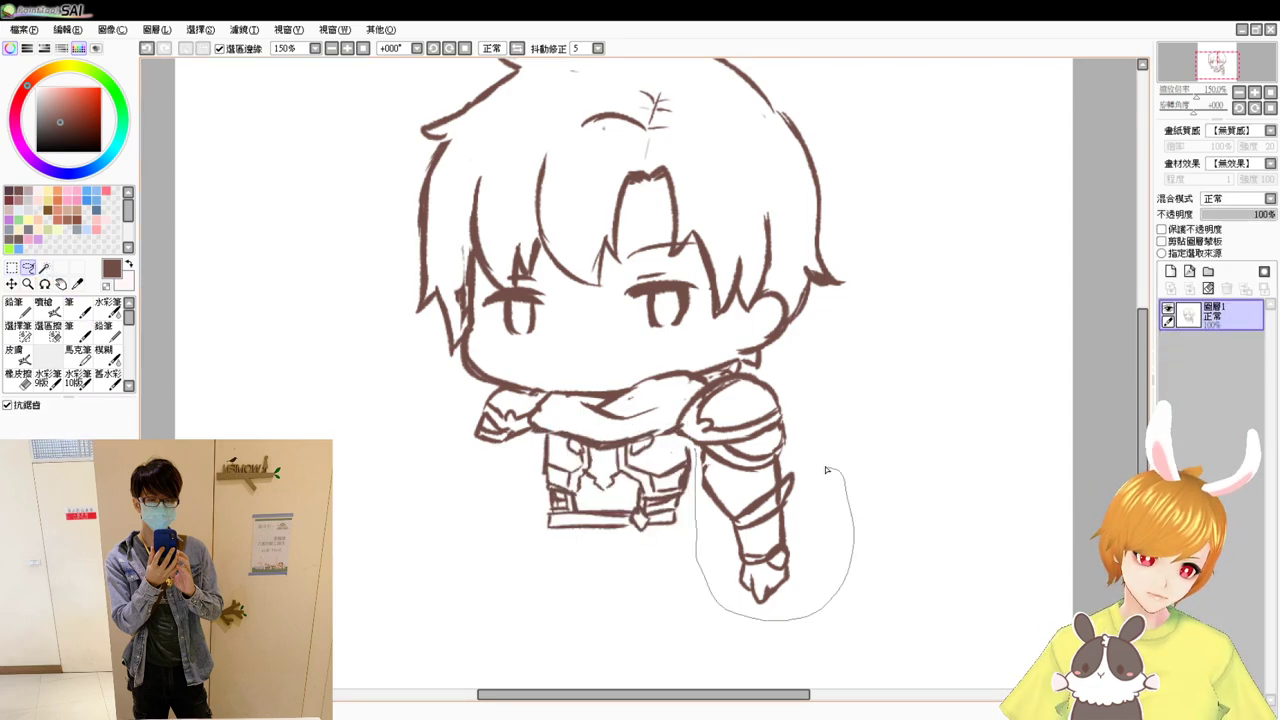
pyautogui.moveTo(714, 470); pyautogui.dragTo(703, 462)
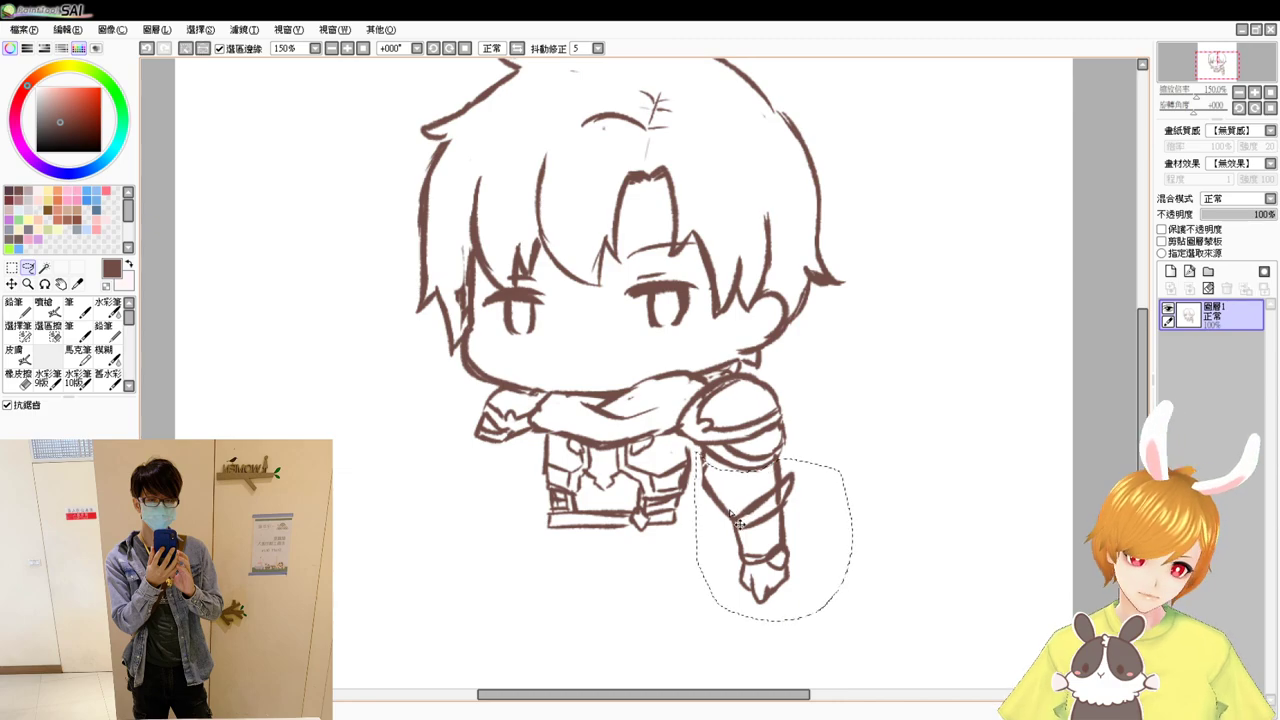
pyautogui.hotkey('ctrl', 't')
pyautogui.moveTo(791, 602)
pyautogui.mouseDown()
pyautogui.moveTo(778, 572)
pyautogui.moveTo(810, 592)
pyautogui.mouseUp()
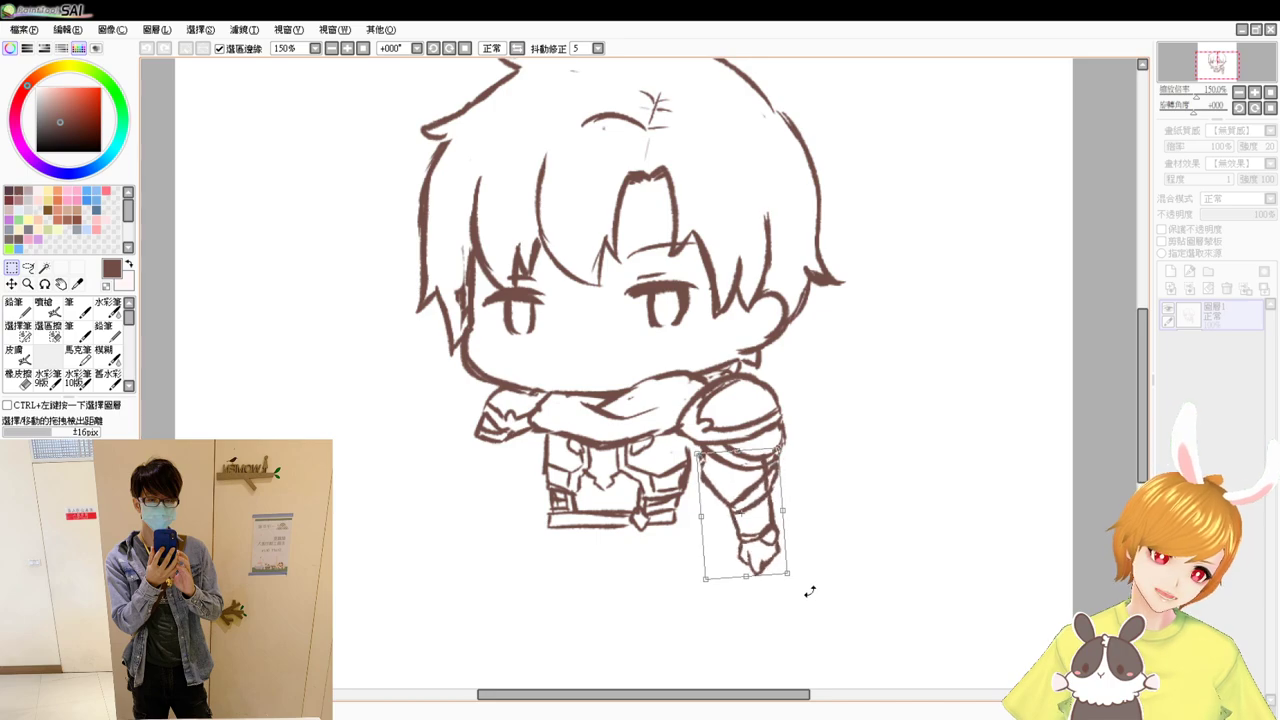
pyautogui.press('Return')
pyautogui.hotkey('ctrl', 'd')
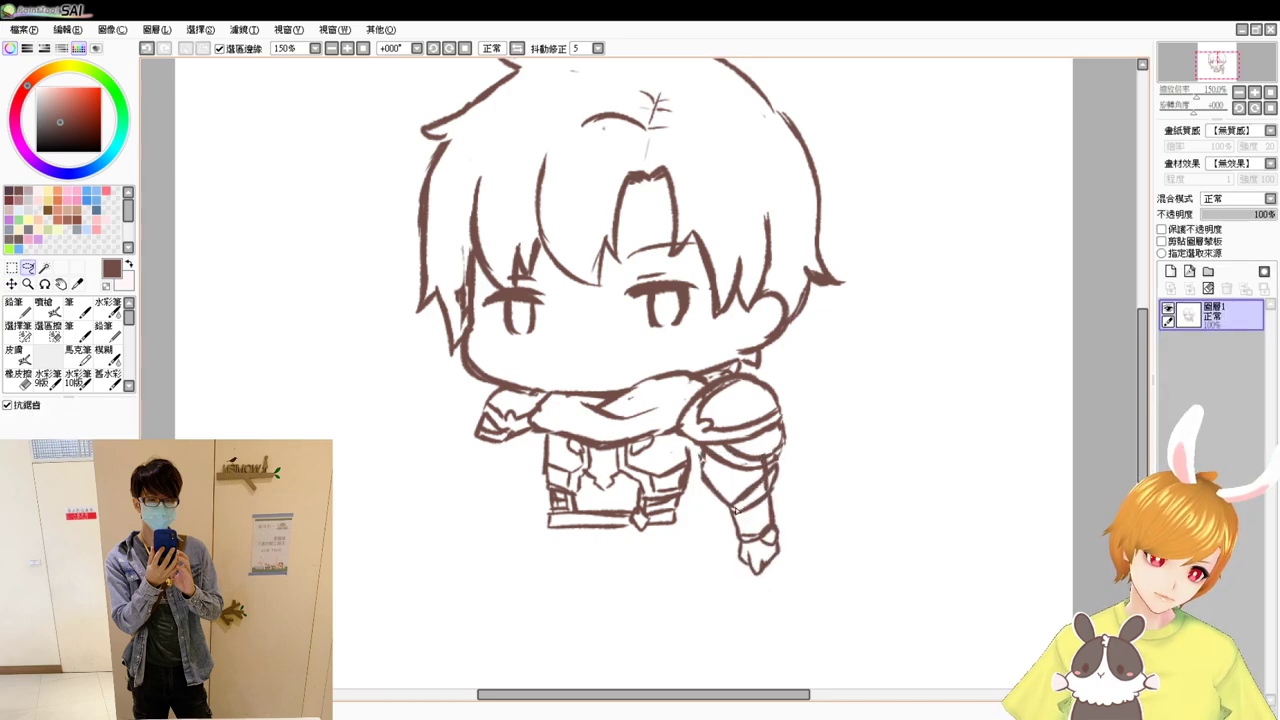
# - Erase the torso's outer edge beside the armored arm and redraw the chest plate and waist bands extending closer to the arm
pyautogui.click(50, 311)
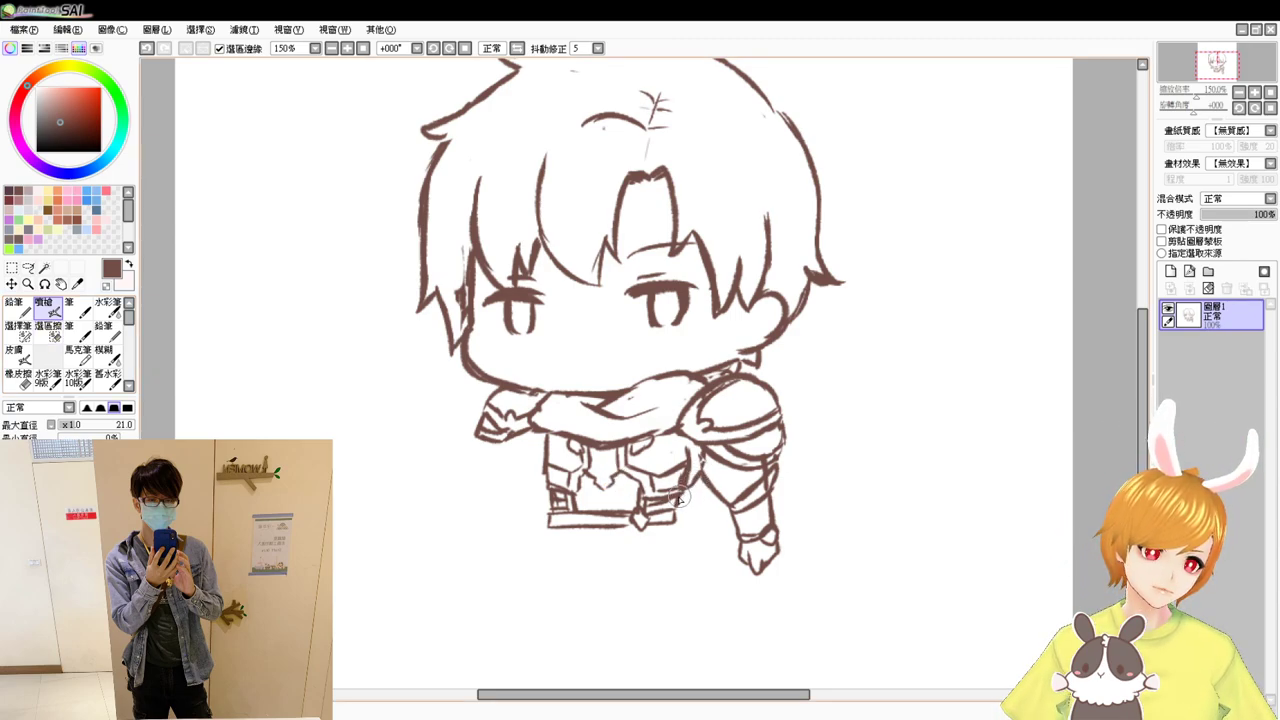
pyautogui.press('e')
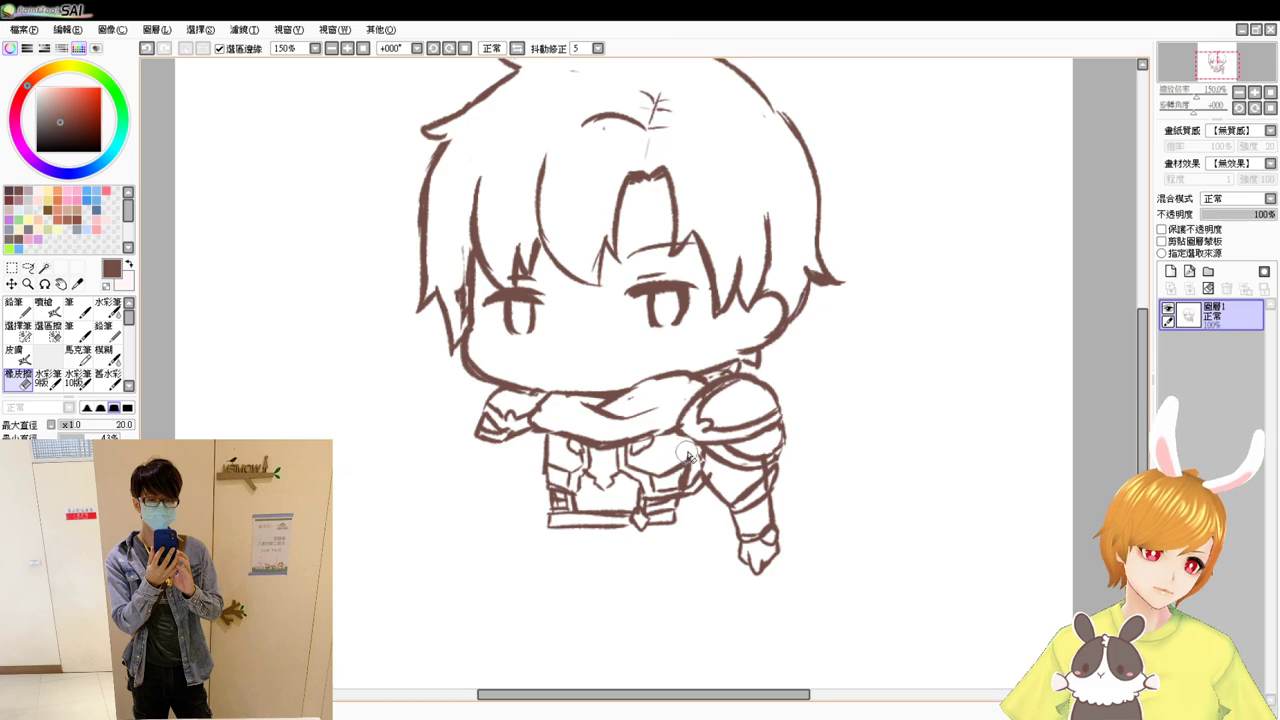
pyautogui.moveTo(687, 470)
pyautogui.mouseDown()
pyautogui.moveTo(674, 514)
pyautogui.moveTo(650, 512)
pyautogui.moveTo(678, 514)
pyautogui.mouseUp()
pyautogui.press('b')
pyautogui.press('e')
pyautogui.press('b')
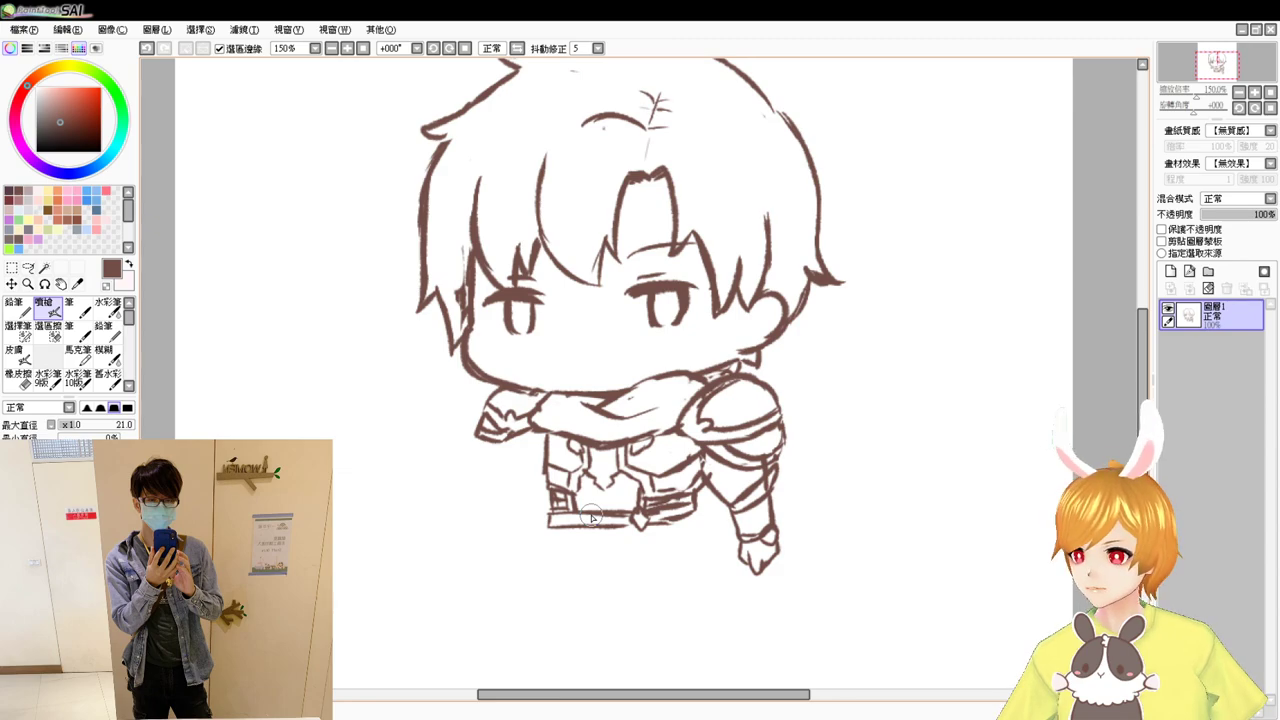
# - Erase the small belt buckle, redraw it as a larger diamond, and reconnect the belt lines on its arm side
pyautogui.press('e')
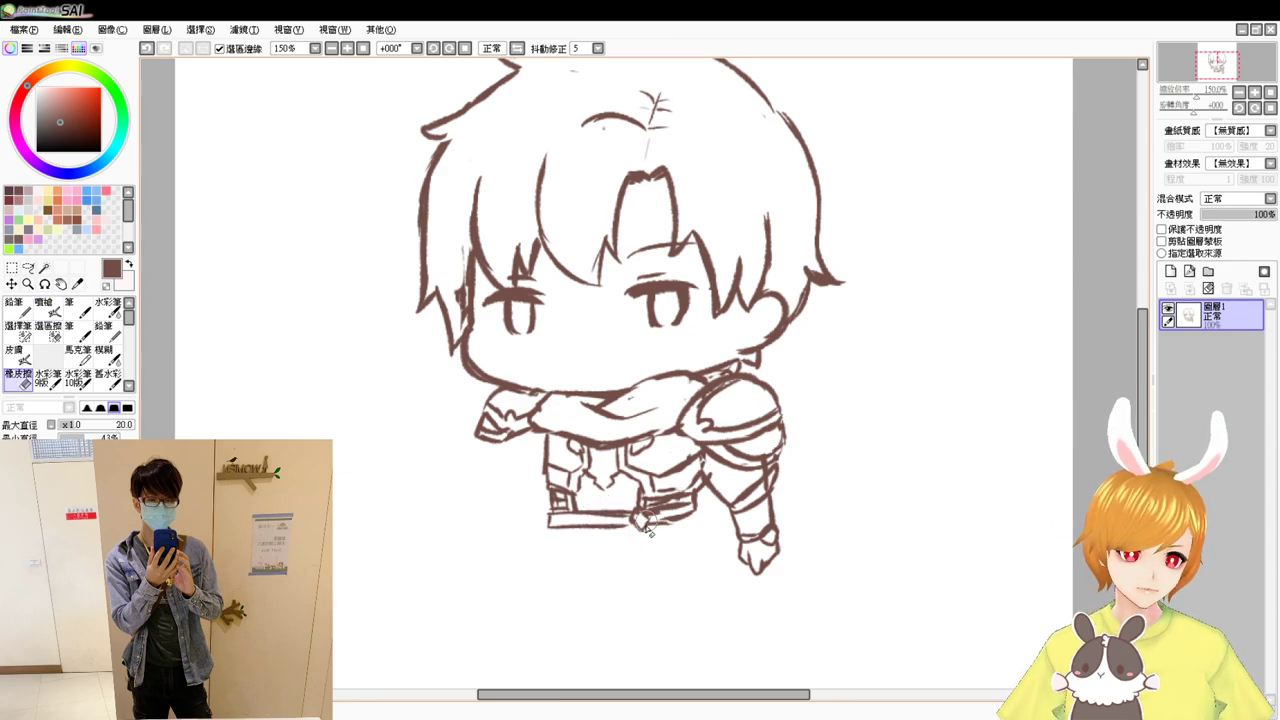
pyautogui.press('e')
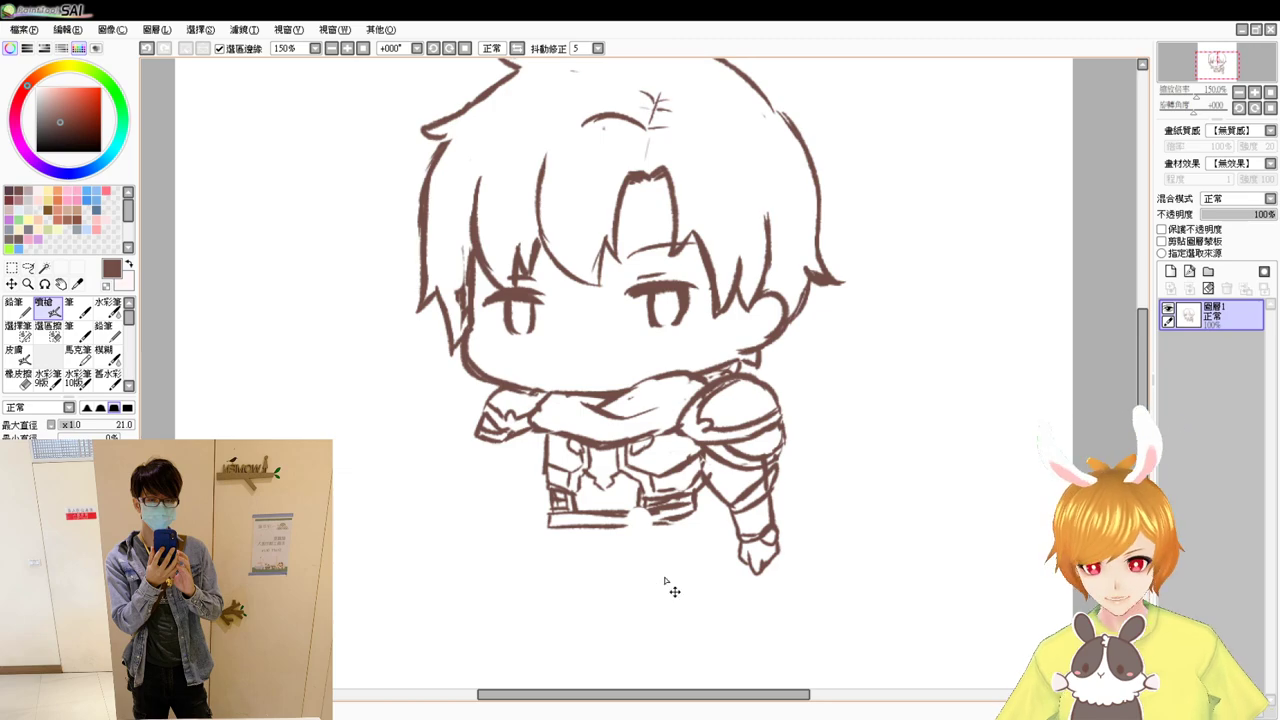
pyautogui.scroll(1, 665, 581)
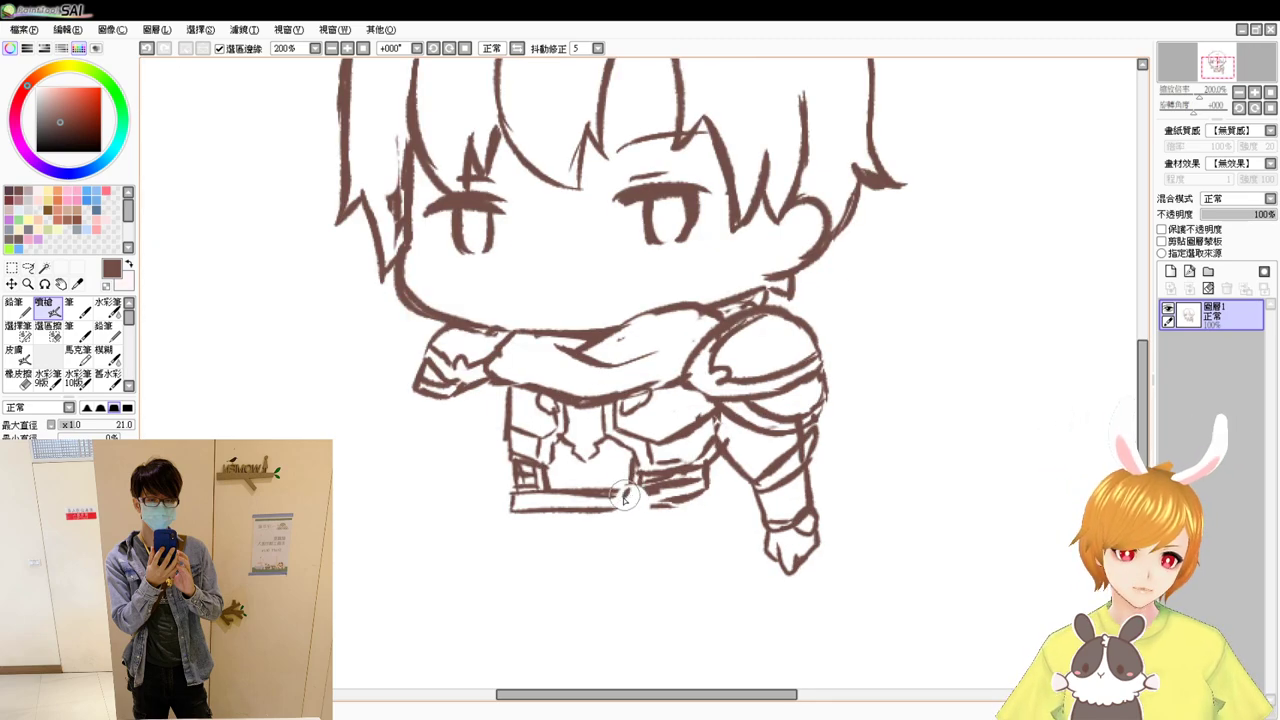
pyautogui.moveTo(616, 504)
pyautogui.mouseDown()
pyautogui.moveTo(631, 511)
pyautogui.moveTo(637, 494)
pyautogui.moveTo(631, 513)
pyautogui.moveTo(640, 488)
pyautogui.moveTo(637, 518)
pyautogui.moveTo(646, 493)
pyautogui.moveTo(655, 501)
pyautogui.mouseUp()
pyautogui.hotkey('ctrl', 'z')
pyautogui.hotkey('ctrl', 'z')
pyautogui.moveTo(655, 501); pyautogui.dragTo(642, 517)
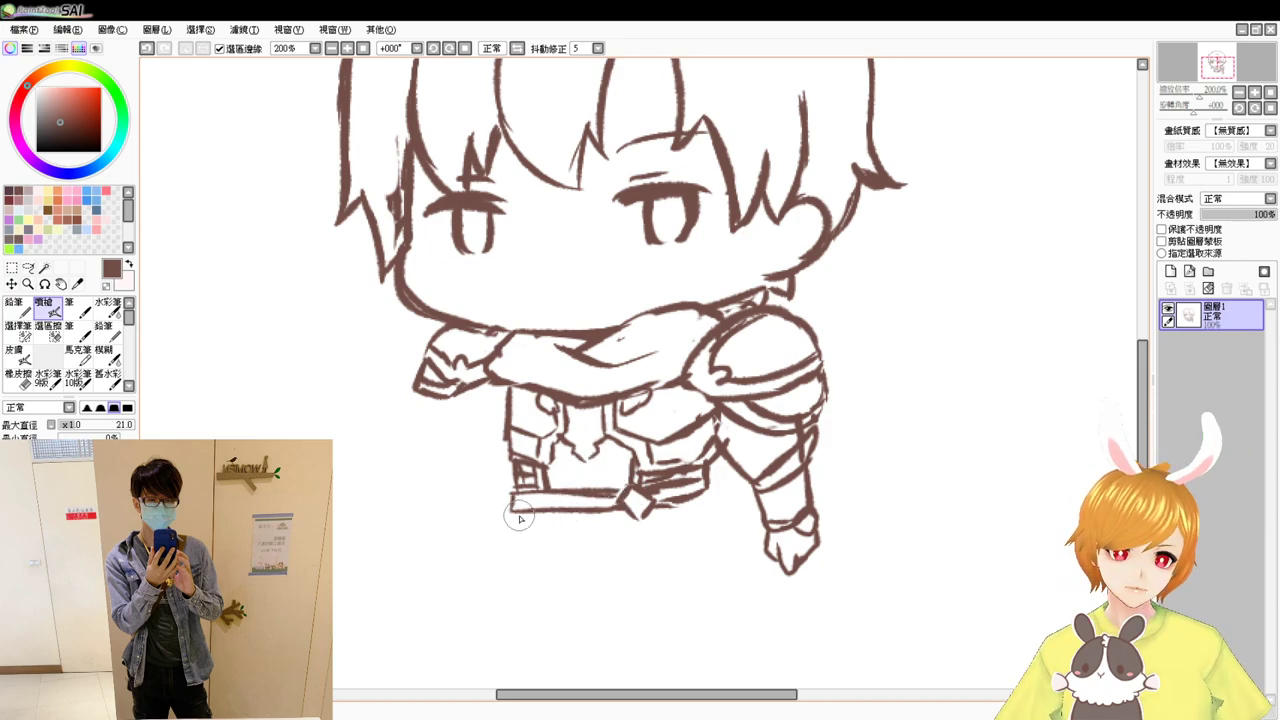
# - Draw a second strip beneath the belt, erasing the steeply slanted first line and replacing it with a flatter lower edge
pyautogui.moveTo(520, 535); pyautogui.dragTo(628, 505)
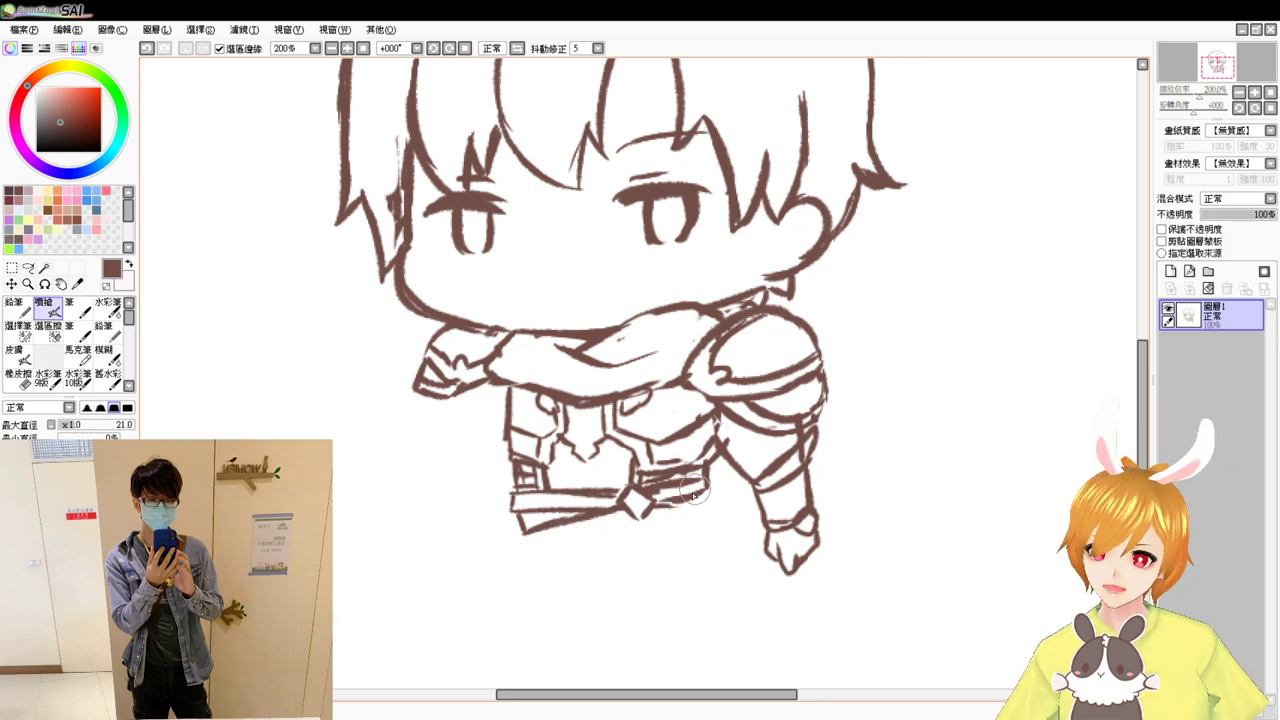
pyautogui.press('e')
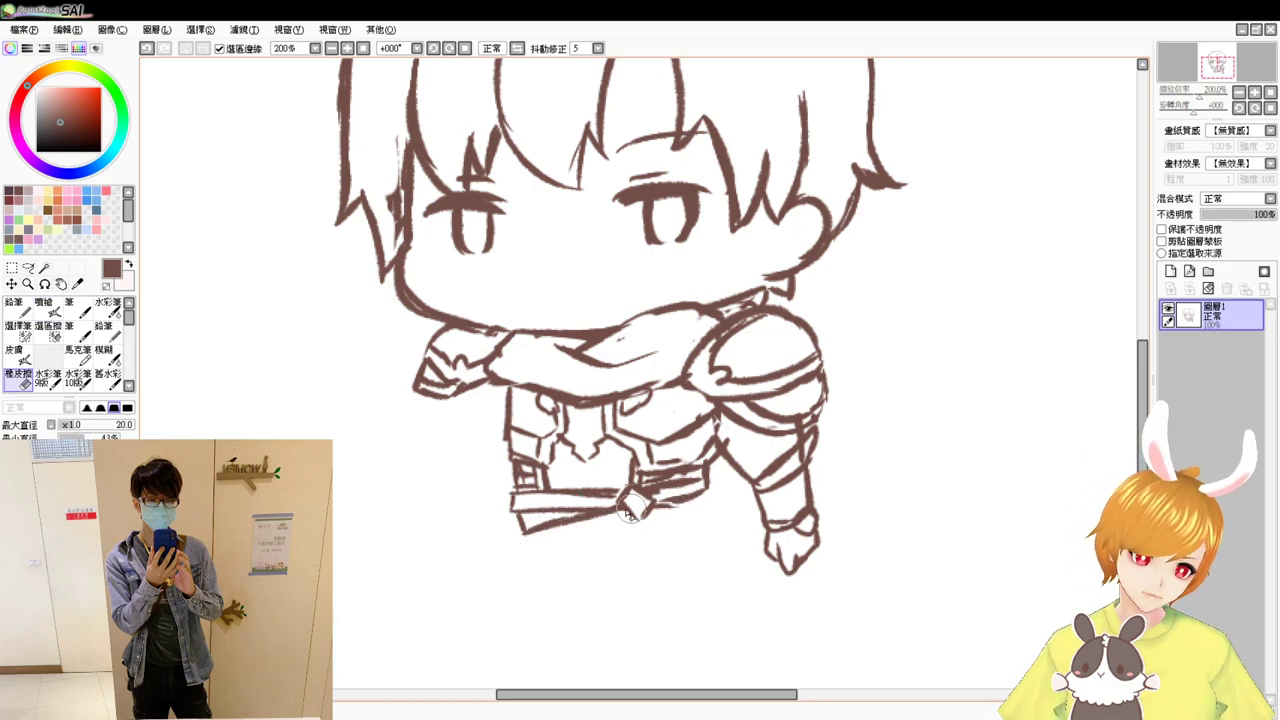
pyautogui.moveTo(571, 524); pyautogui.dragTo(613, 522)
pyautogui.press('b')
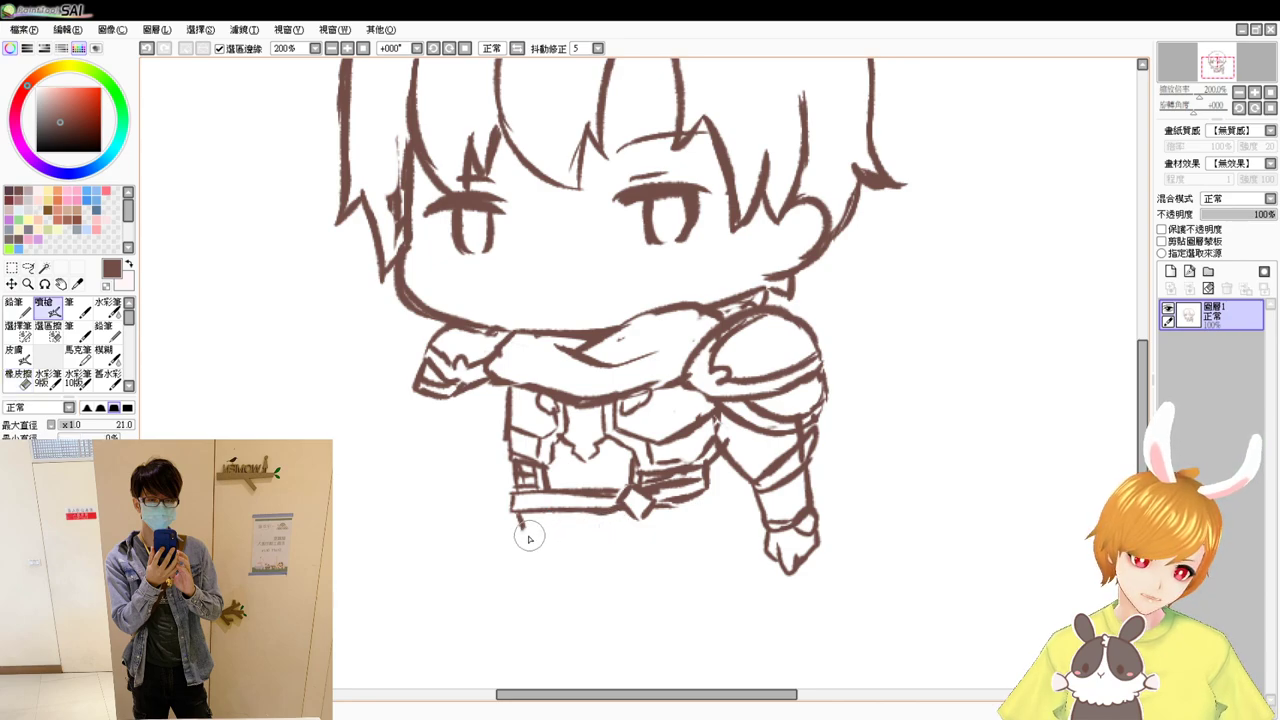
pyautogui.moveTo(528, 536)
pyautogui.mouseDown()
pyautogui.moveTo(691, 516)
pyautogui.moveTo(700, 491)
pyautogui.moveTo(701, 504)
pyautogui.moveTo(667, 514)
pyautogui.moveTo(699, 513)
pyautogui.moveTo(698, 497)
pyautogui.moveTo(702, 507)
pyautogui.moveTo(648, 525)
pyautogui.mouseUp()
pyautogui.hotkey('ctrl', 'z')
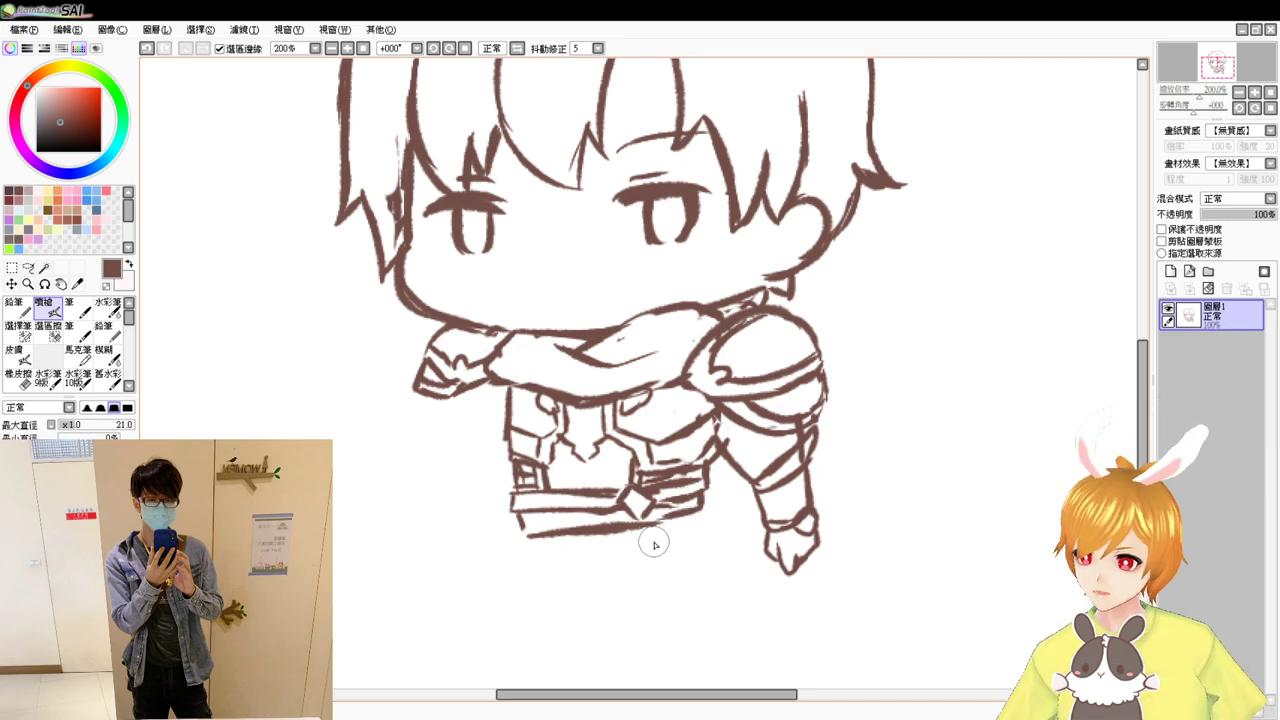
# - Erase the waist and belt ends beside the armored arm and redraw them as stacked bands running out from the buckle
pyautogui.press('e')
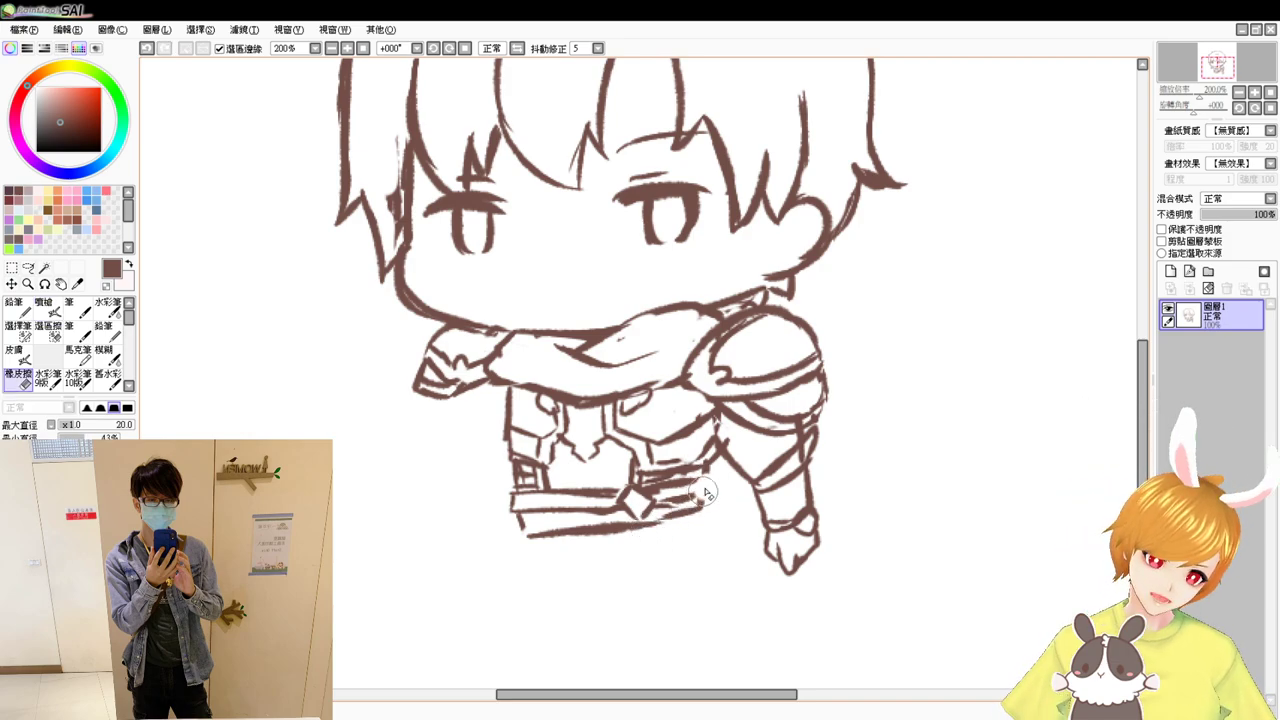
pyautogui.press('e')
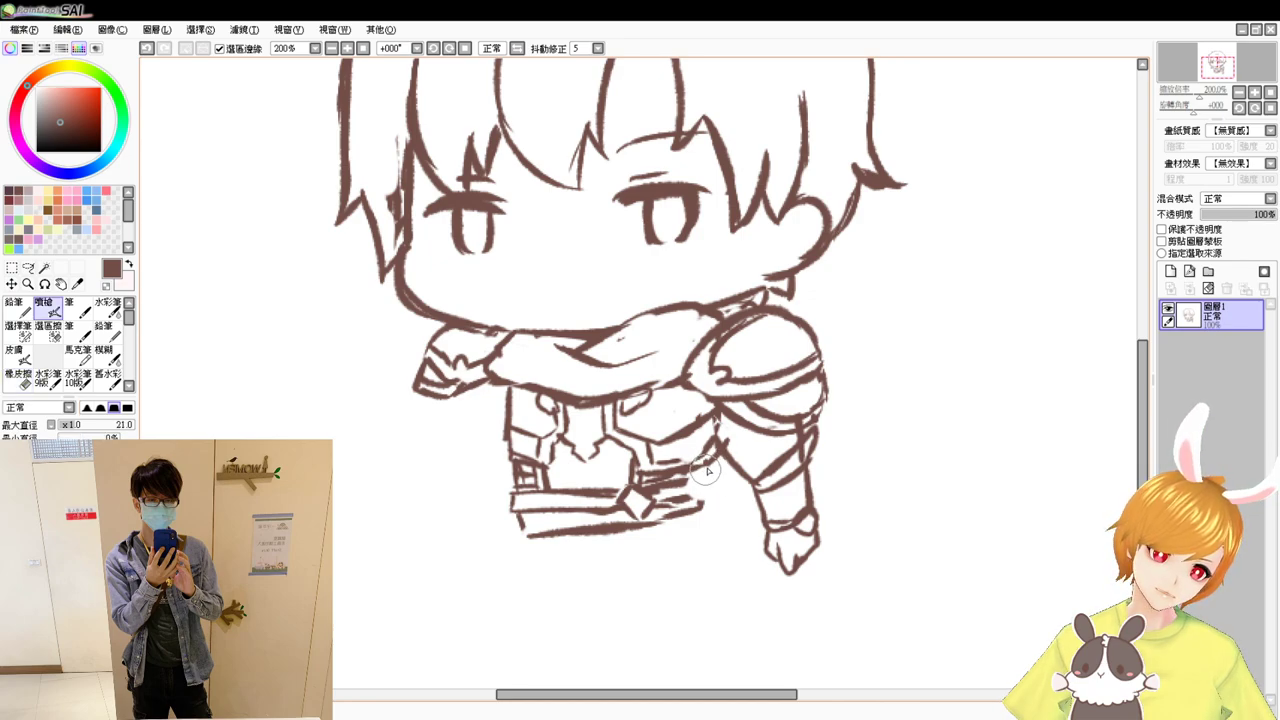
pyautogui.press('e')
pyautogui.press('e')
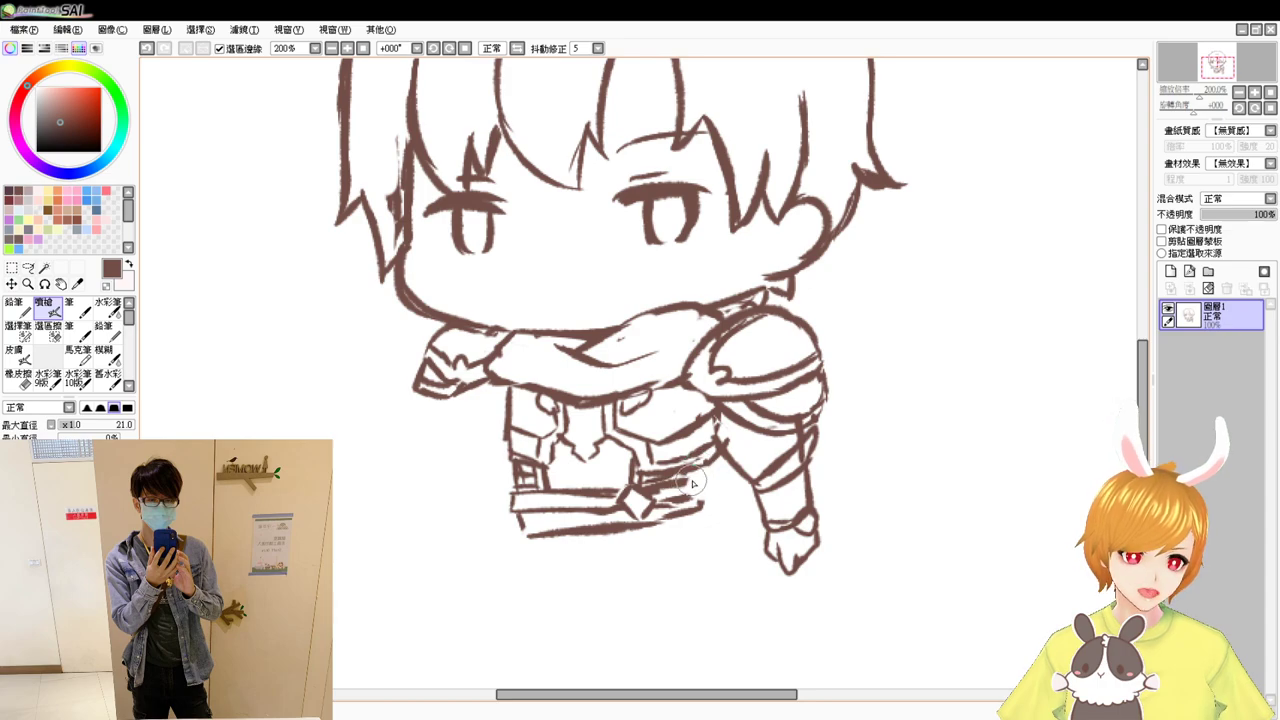
pyautogui.press('e')
pyautogui.press('e')
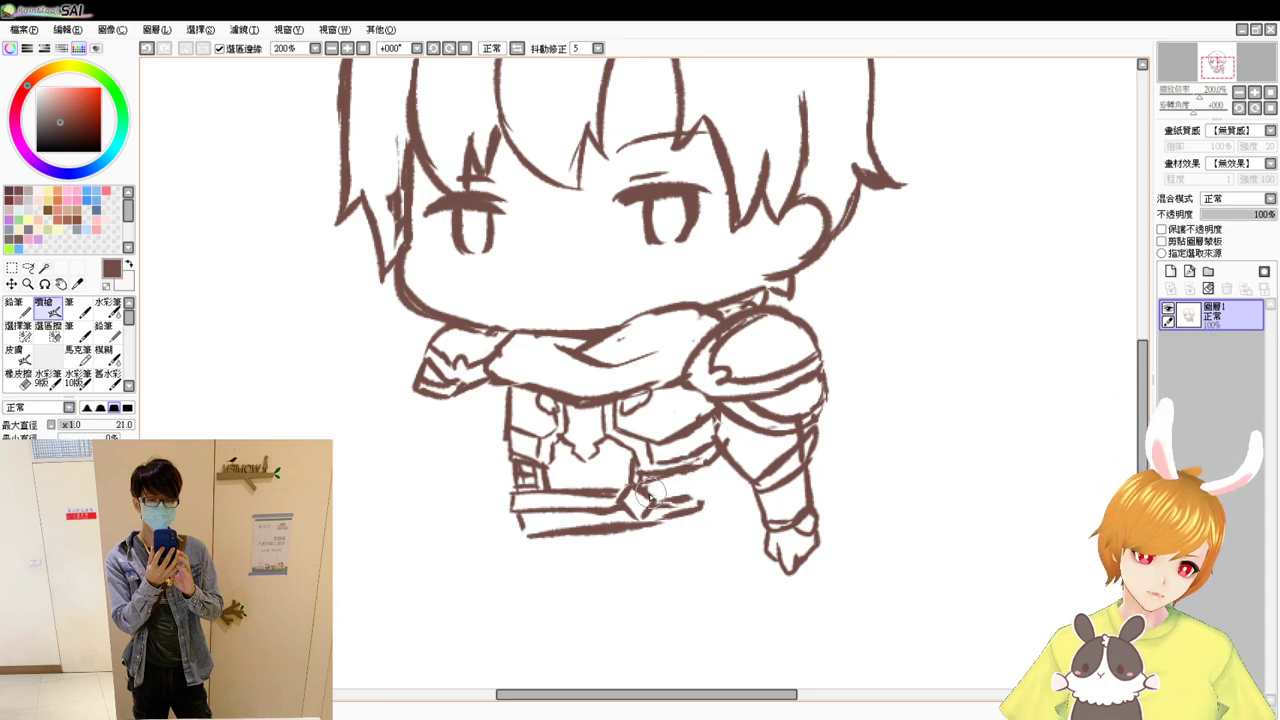
pyautogui.moveTo(644, 494)
pyautogui.mouseDown()
pyautogui.moveTo(705, 482)
pyautogui.moveTo(711, 504)
pyautogui.moveTo(702, 477)
pyautogui.mouseUp()
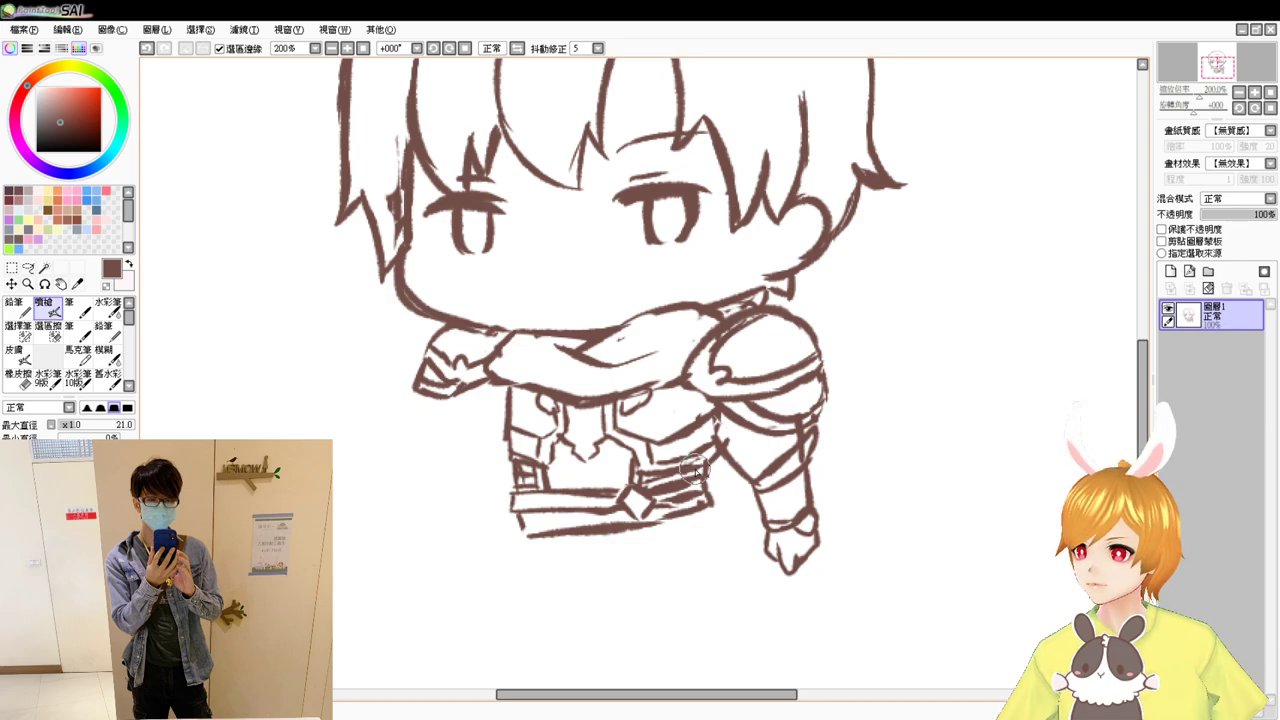
# - Refine the plate lines around the armored arm's elbow, then erase the diamond belt buckle and redraw it as an angled, faceted shape
pyautogui.moveTo(670, 603); pyautogui.dragTo(658, 536)
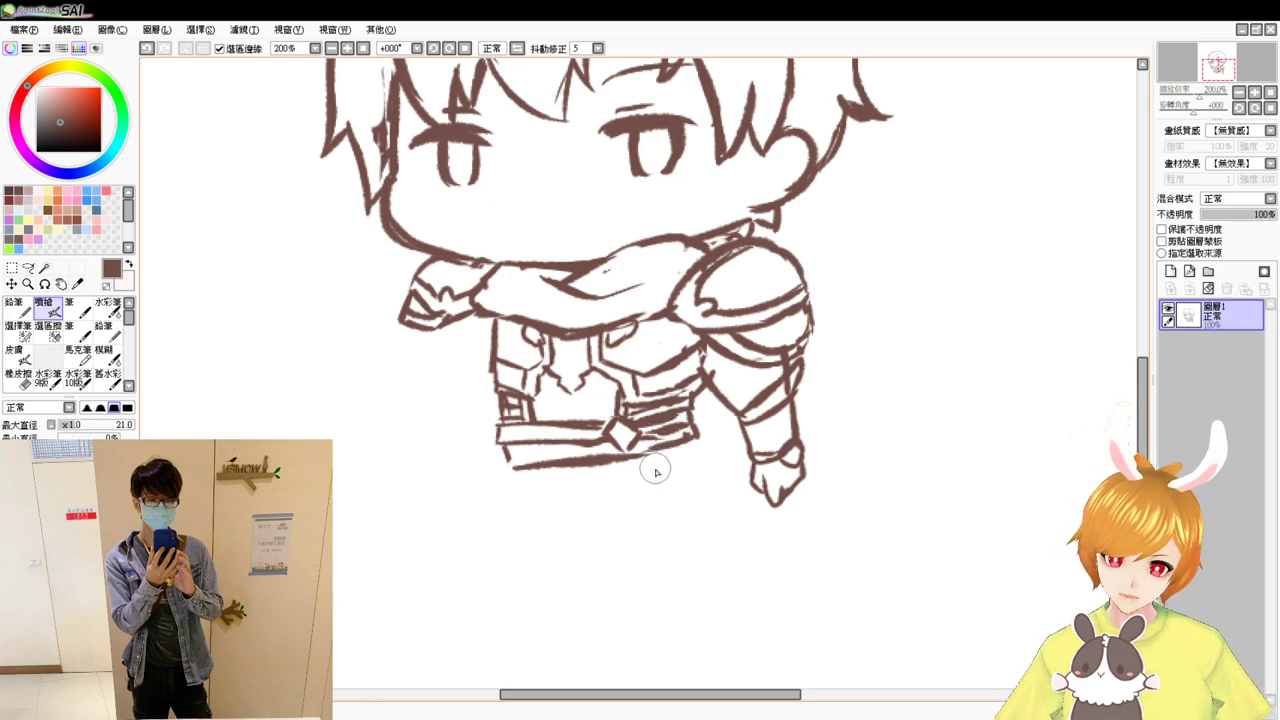
pyautogui.press('e')
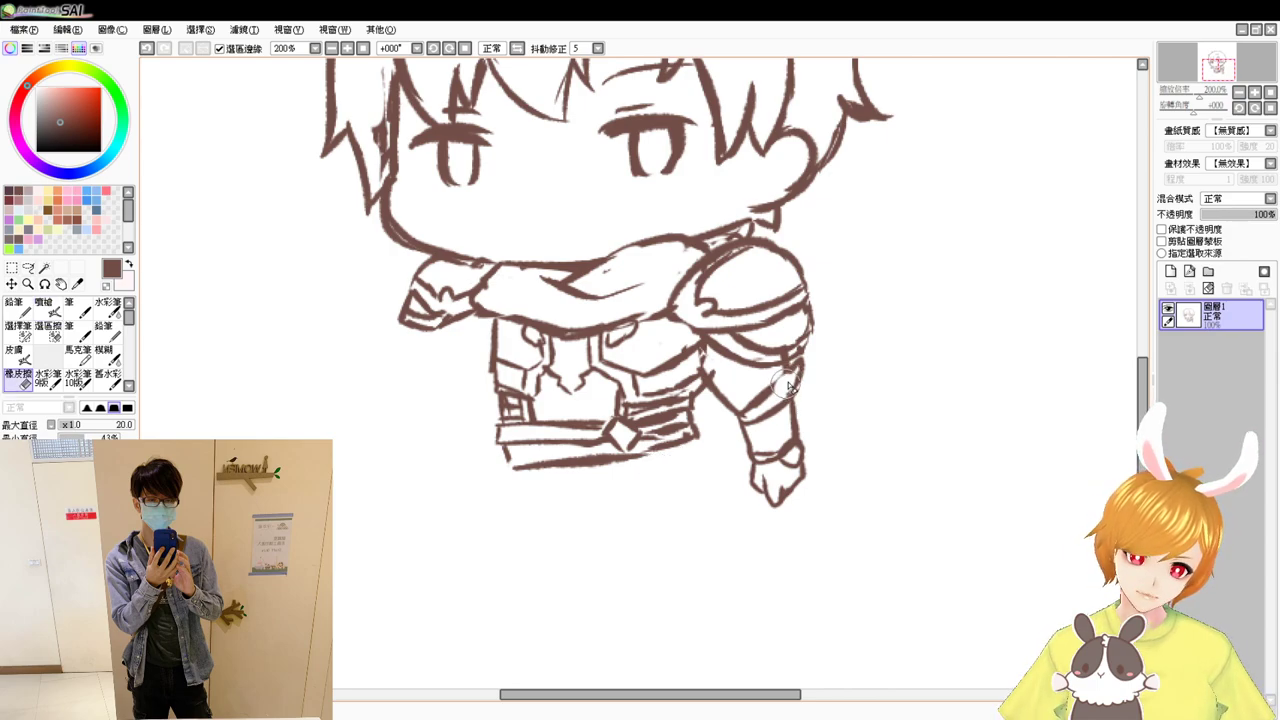
pyautogui.press('e')
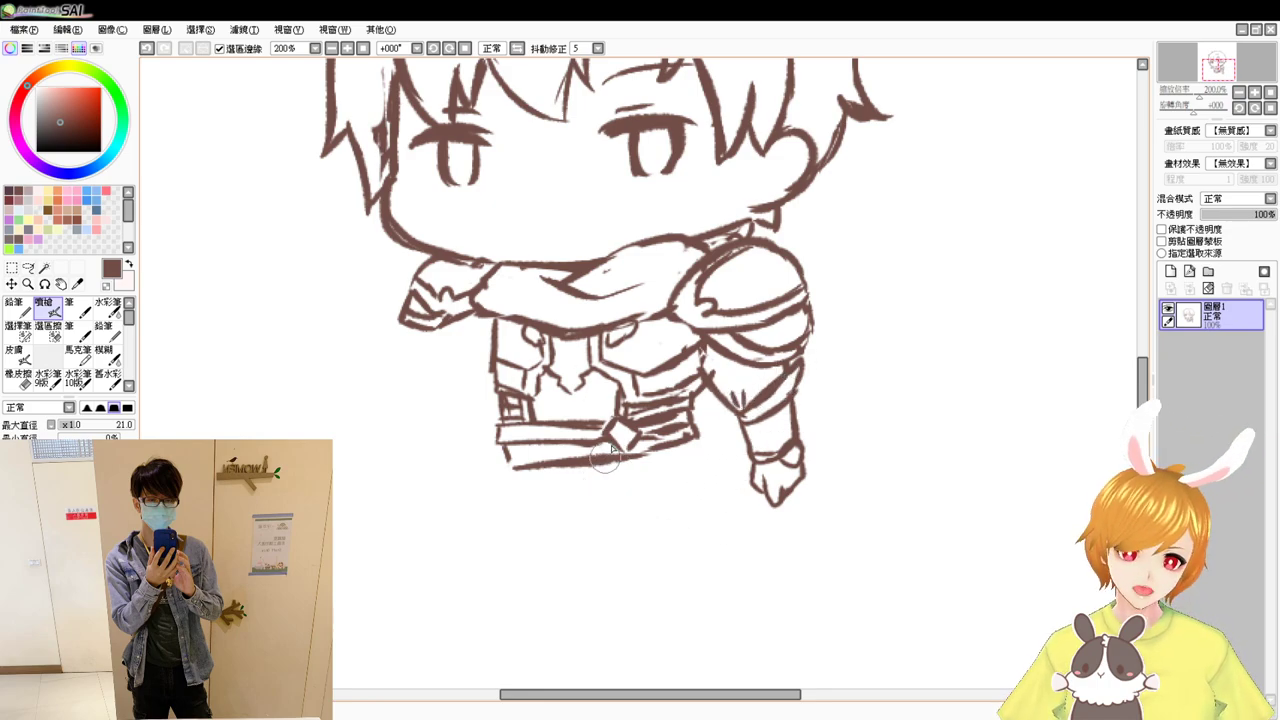
pyautogui.press('e')
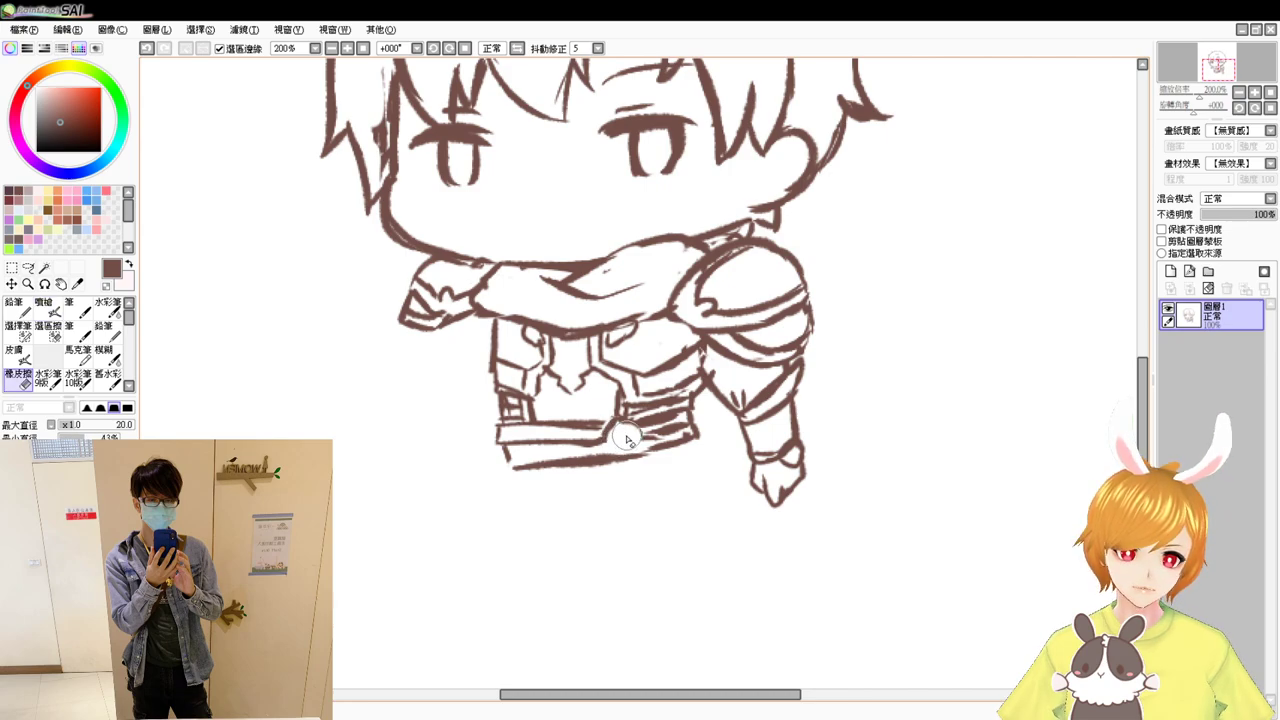
pyautogui.press('e')
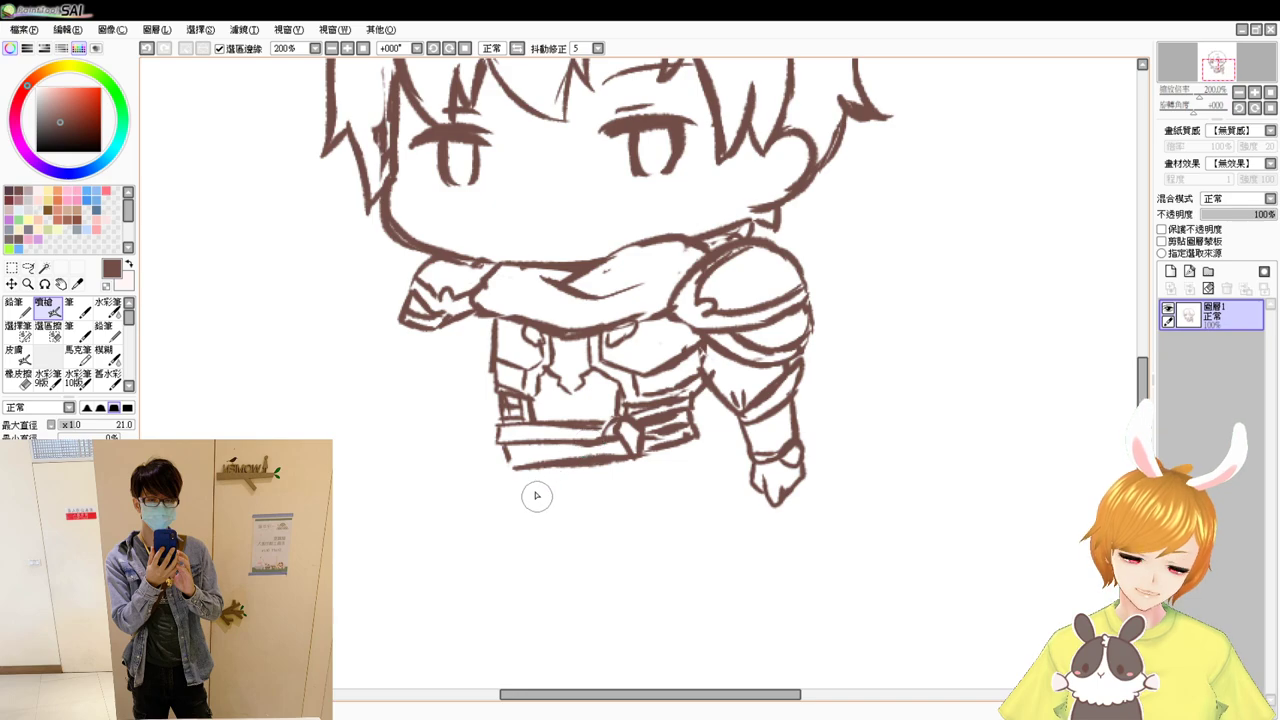
# - Draw two long, slightly flaring lines down from the belt as the sides of a front cloth panel
pyautogui.moveTo(525, 470); pyautogui.dragTo(514, 598)
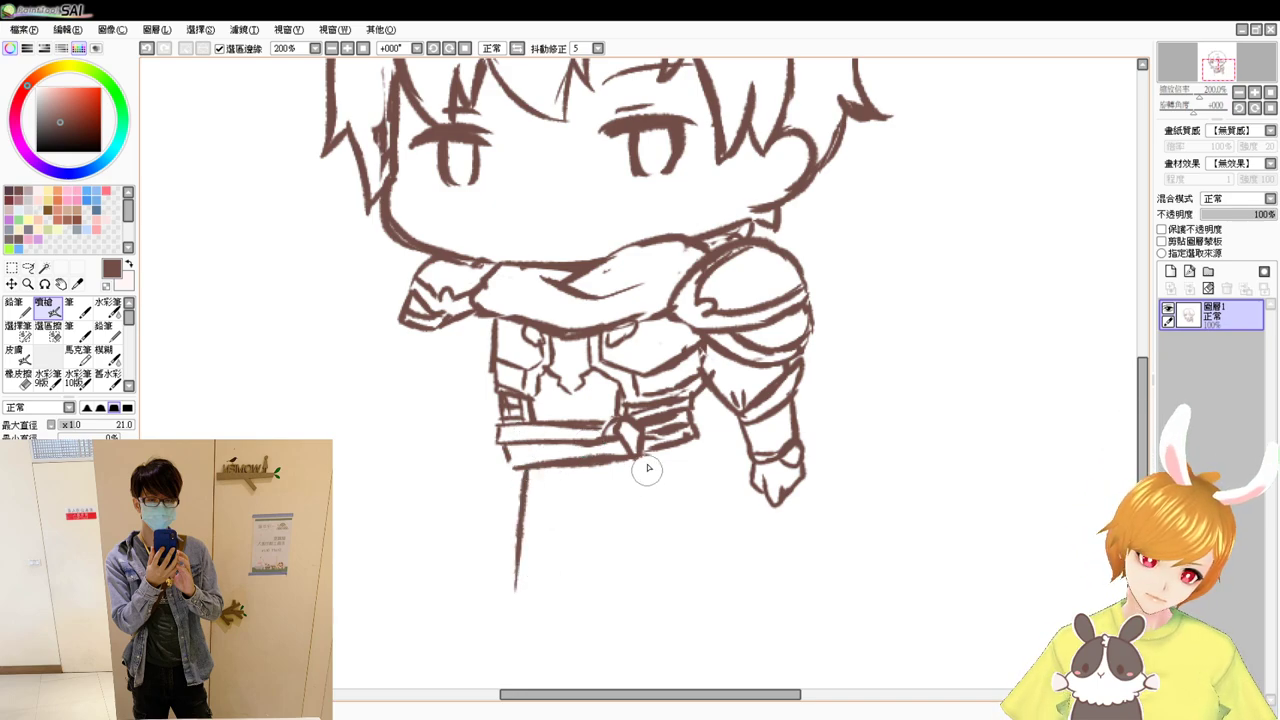
pyautogui.moveTo(636, 468); pyautogui.dragTo(650, 540)
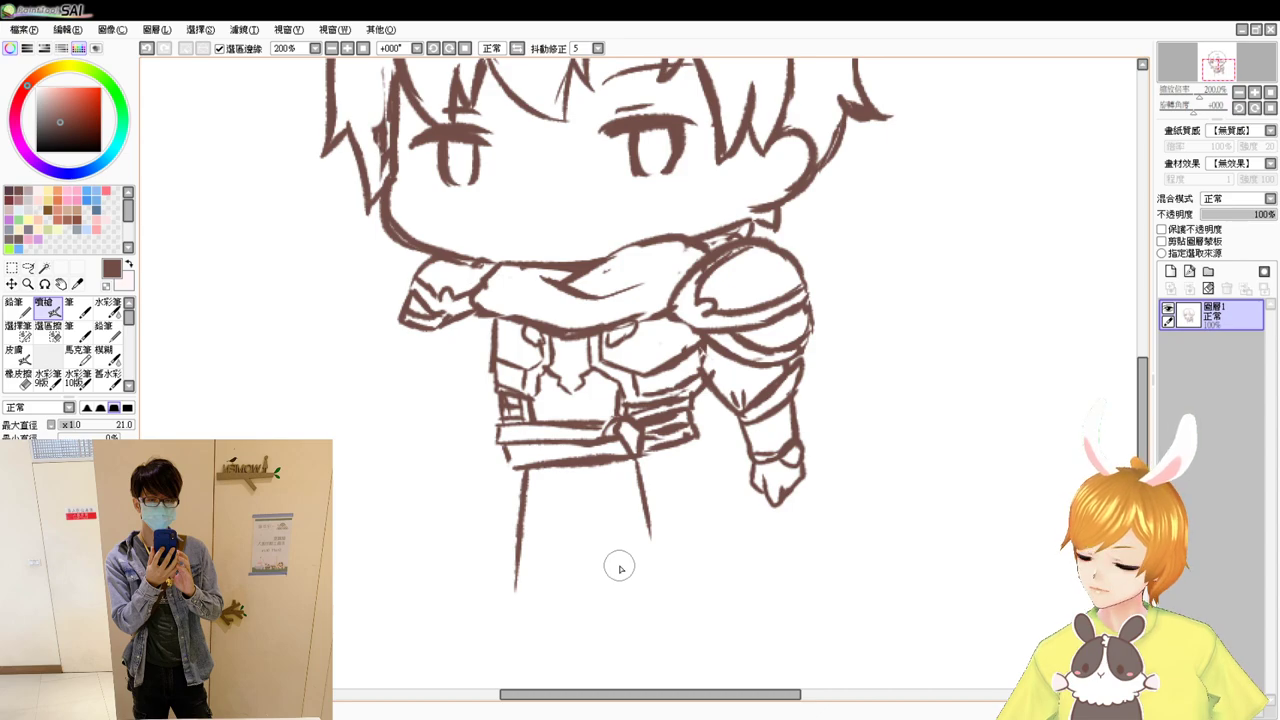
pyautogui.scroll(-2, 614, 489)
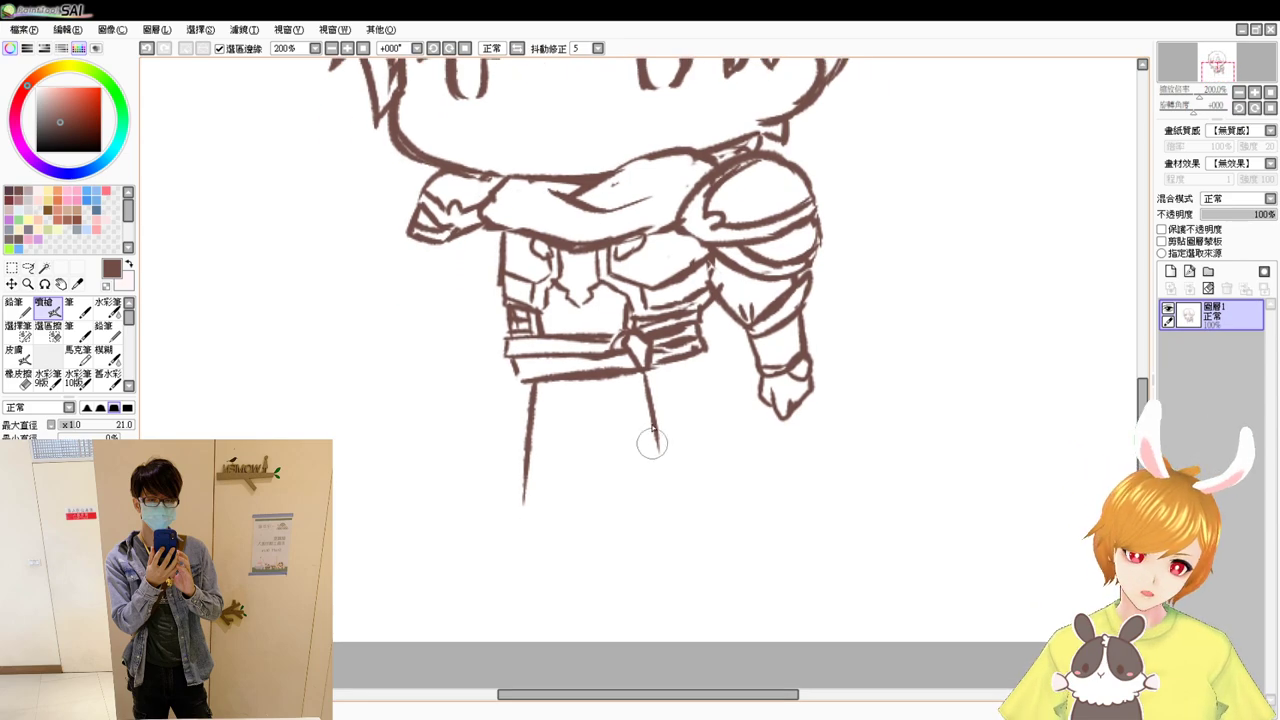
pyautogui.moveTo(651, 450); pyautogui.dragTo(664, 497)
pyautogui.click(347, 48)
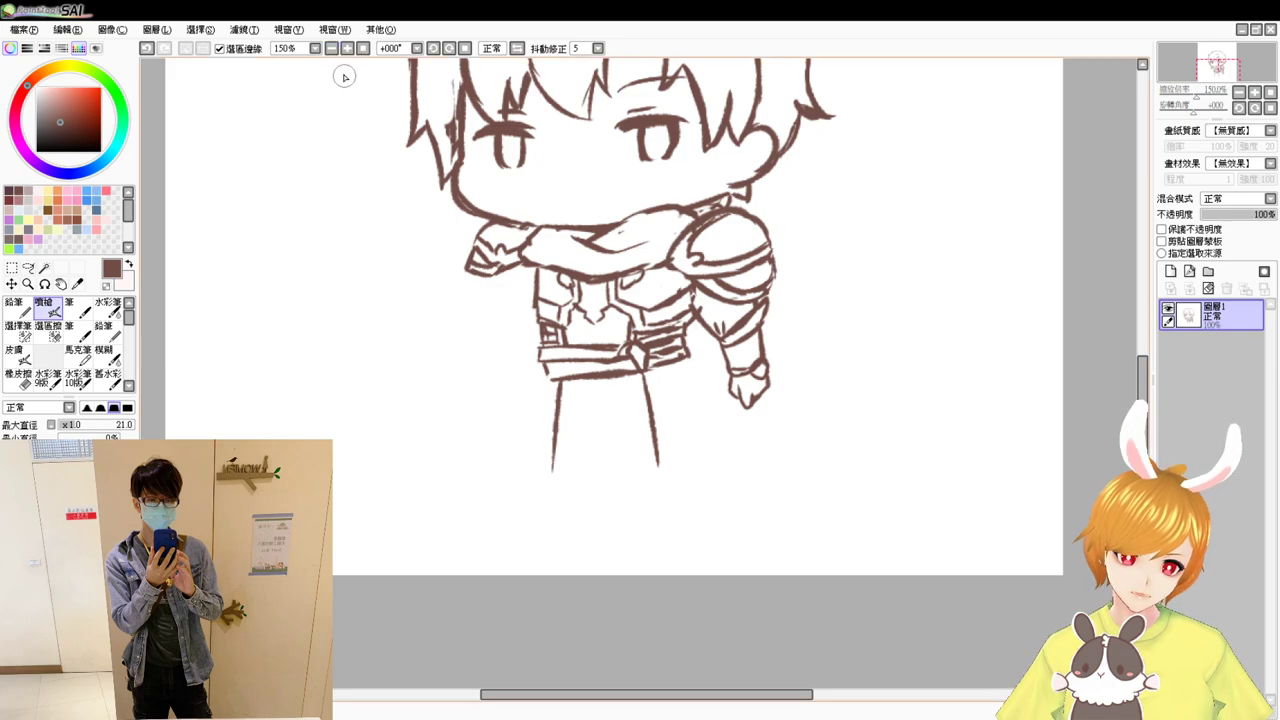
pyautogui.moveTo(588, 390); pyautogui.dragTo(584, 486)
pyautogui.moveTo(680, 465); pyautogui.dragTo(666, 414)
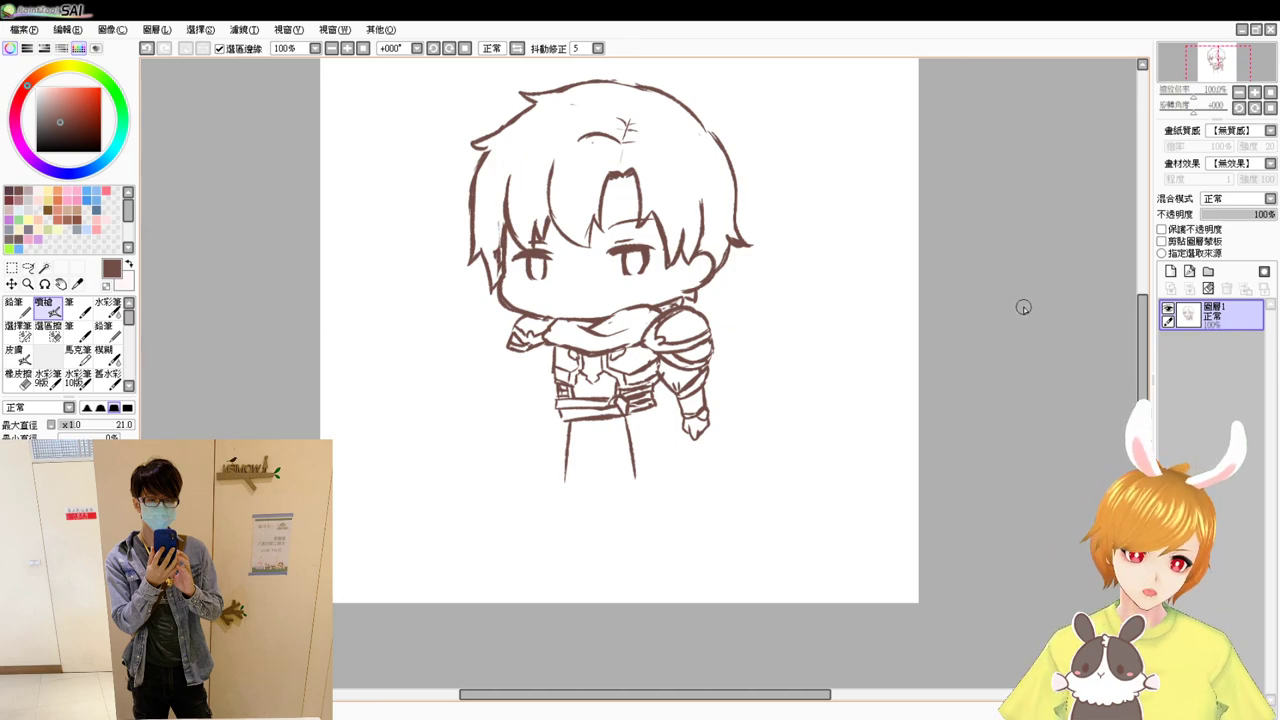
# - Lasso the armored arm with its shoulder, rotate it slightly counterclockwise, and move it up closer to the chin
pyautogui.scroll(1, 1003, 305)
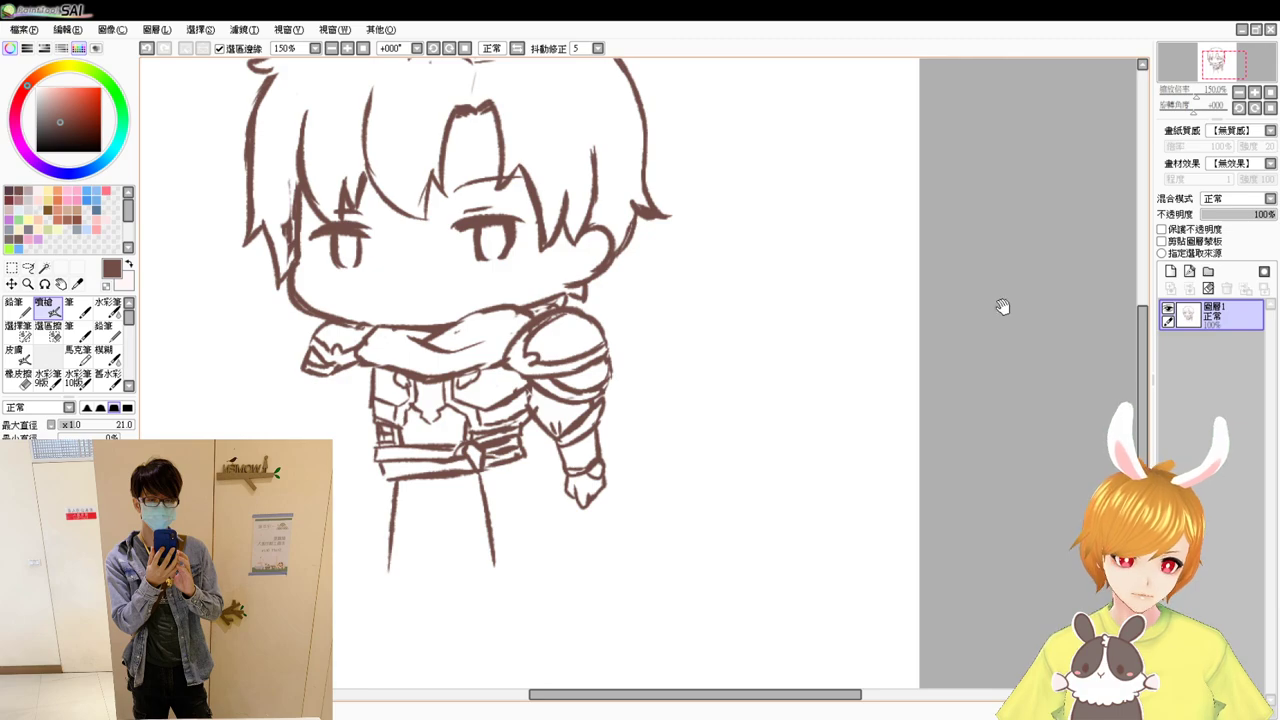
pyautogui.moveTo(608, 490); pyautogui.dragTo(626, 440)
pyautogui.press('e')
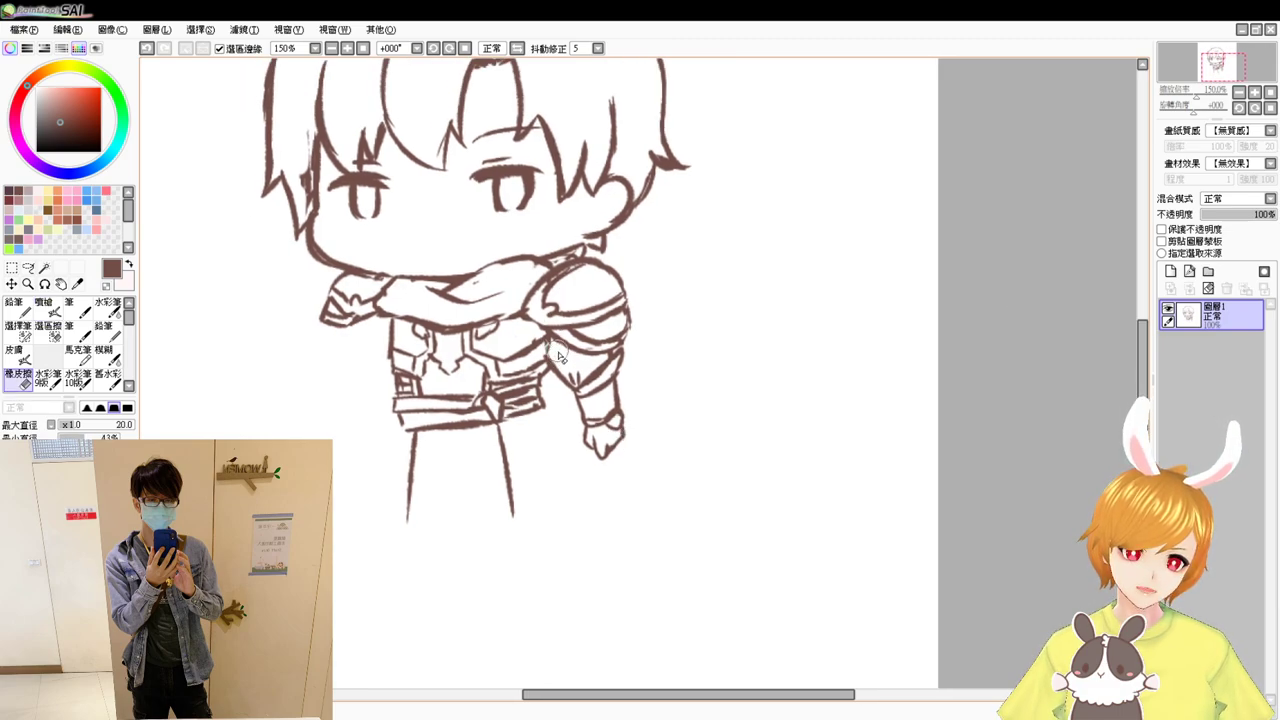
pyautogui.press('v')
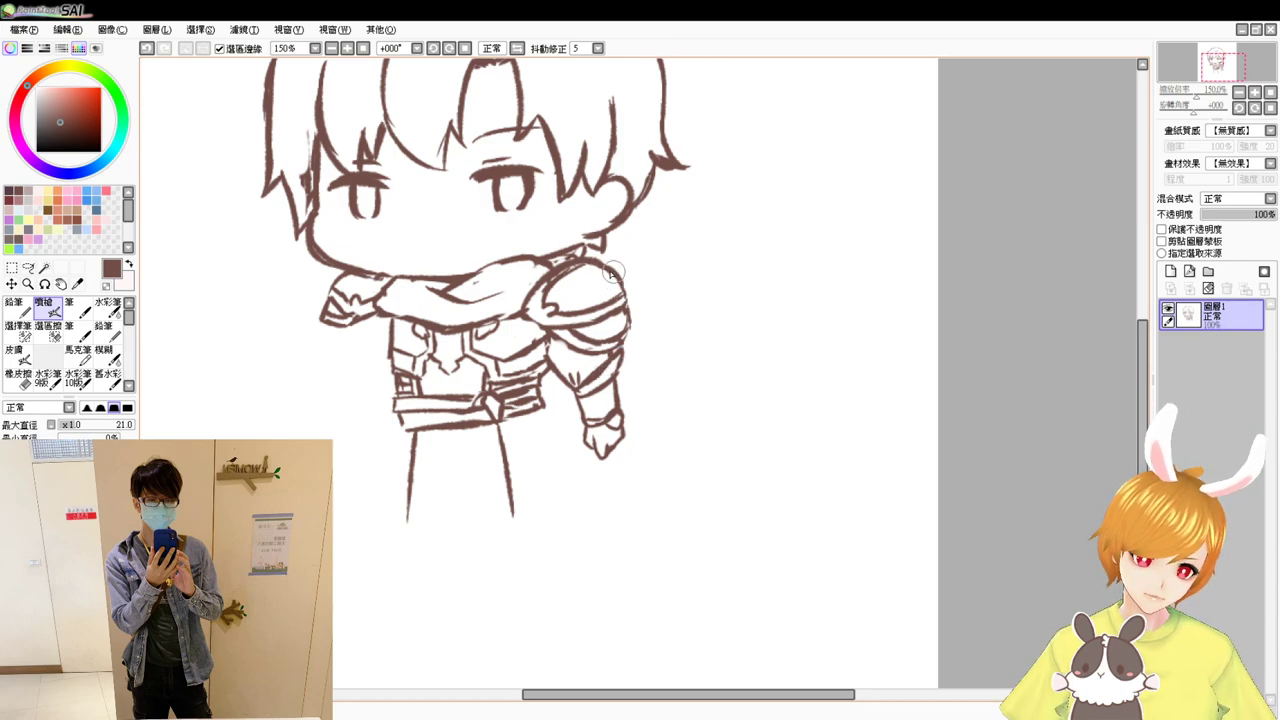
pyautogui.click(28, 268)
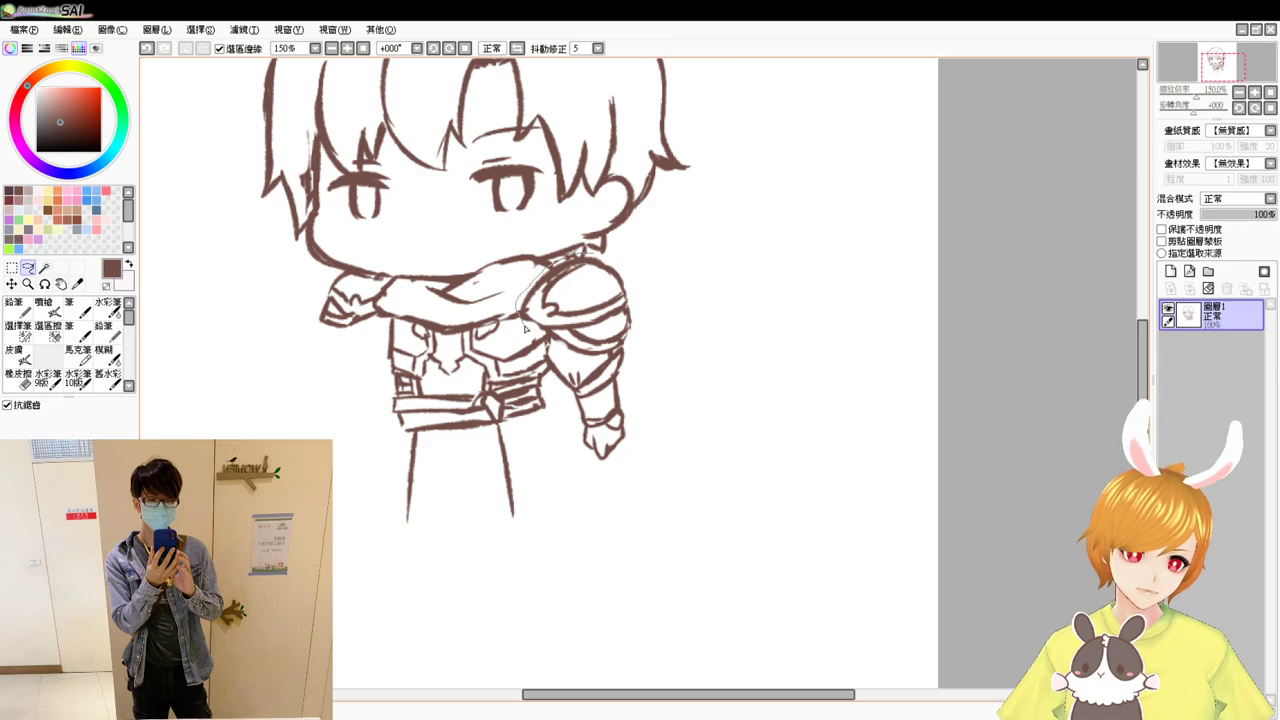
pyautogui.moveTo(675, 320); pyautogui.dragTo(610, 258)
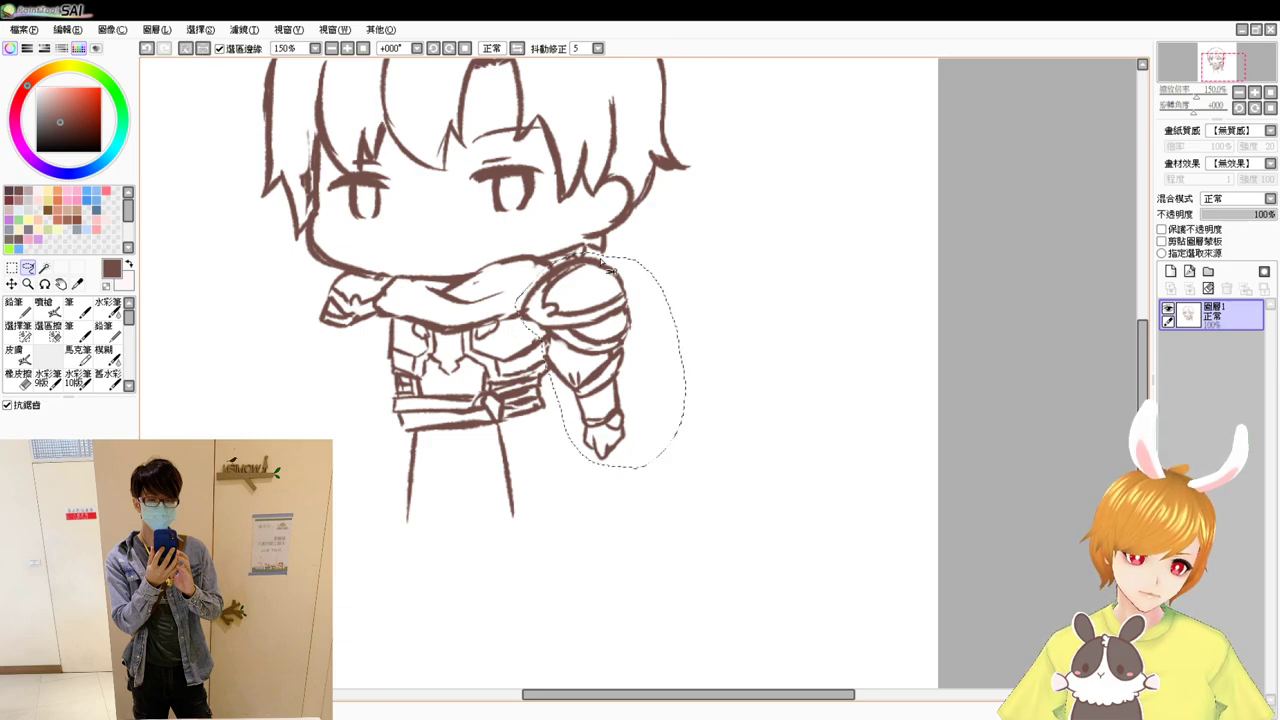
pyautogui.hotkey('ctrl', 't')
pyautogui.moveTo(738, 470); pyautogui.dragTo(735, 463)
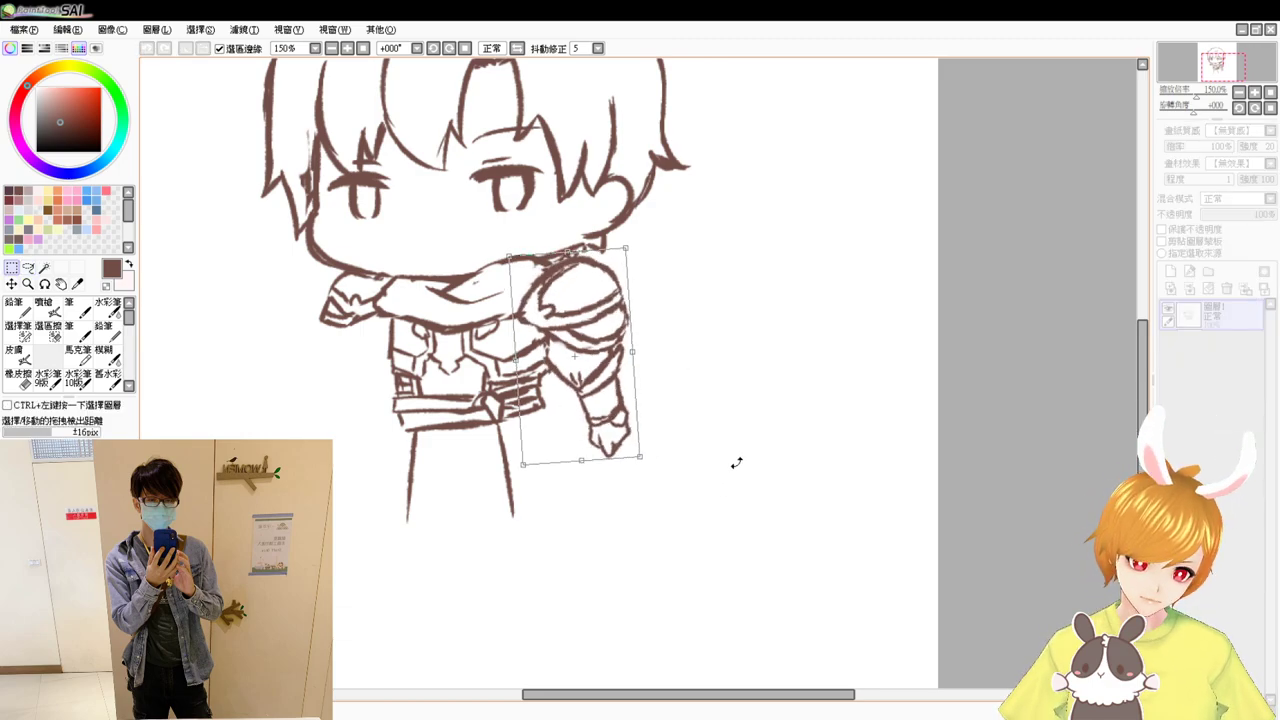
pyautogui.moveTo(619, 434); pyautogui.dragTo(617, 416)
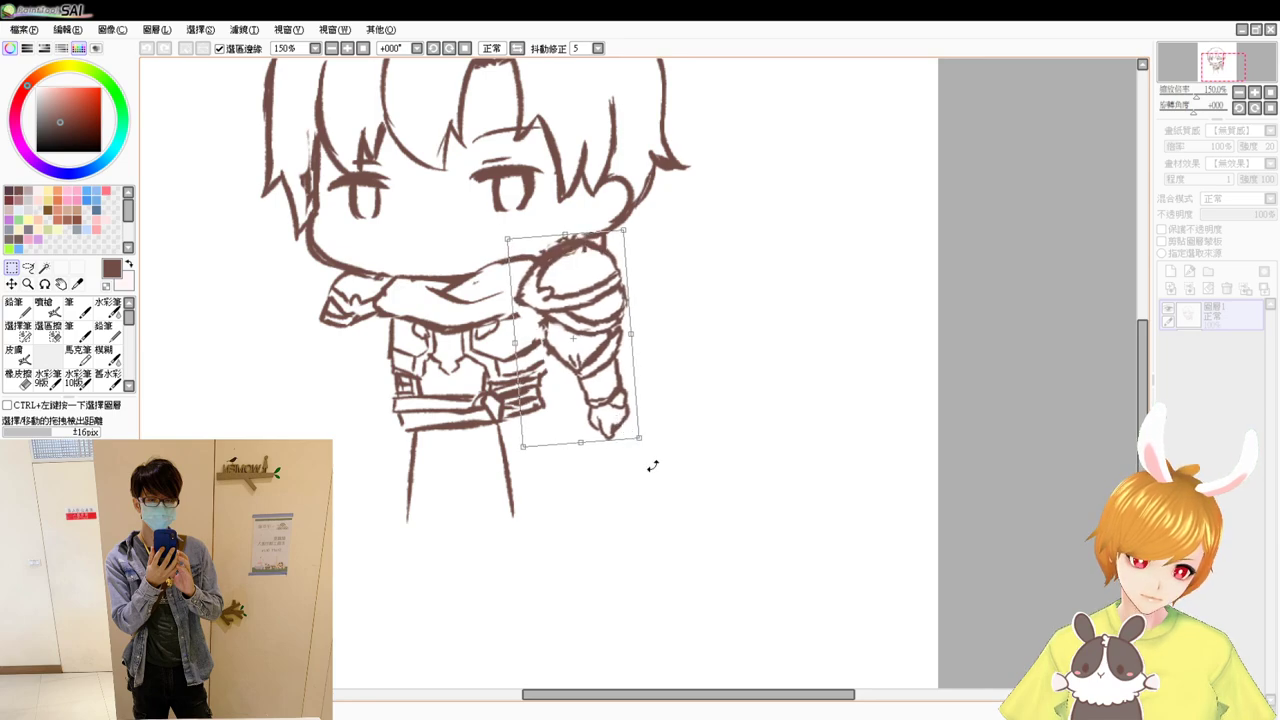
pyautogui.press('Return')
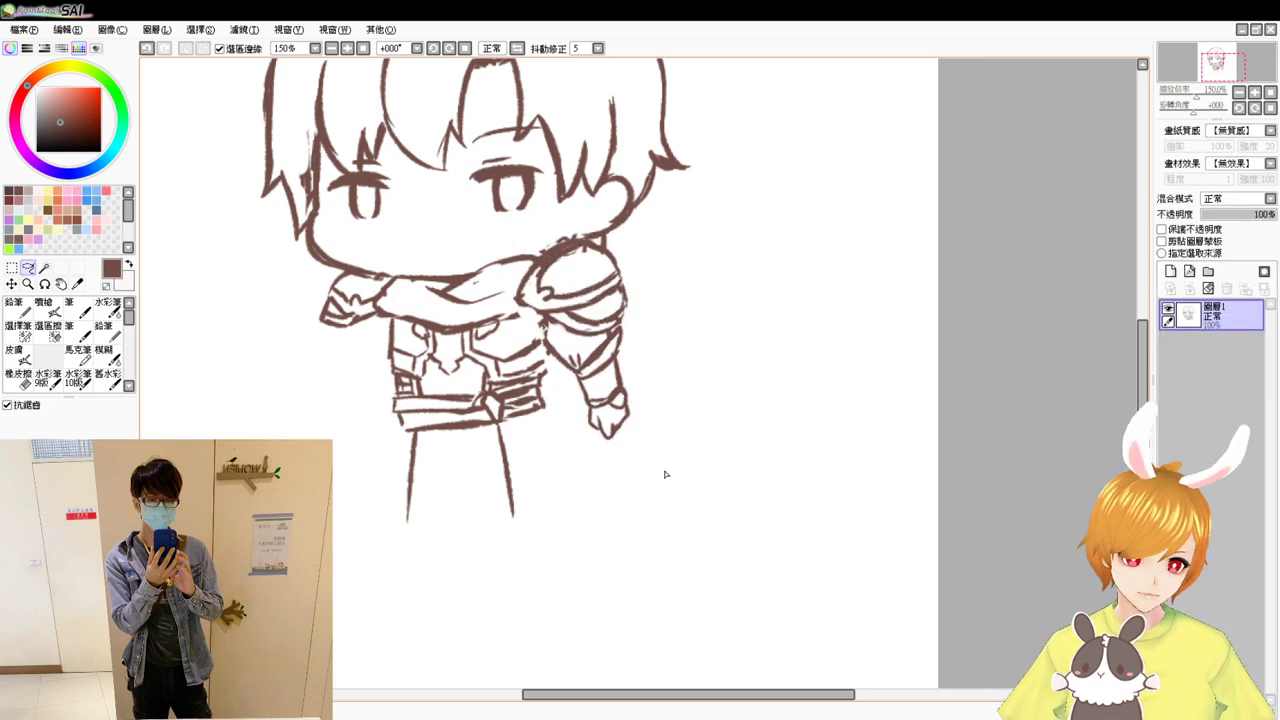
pyautogui.click(46, 308)
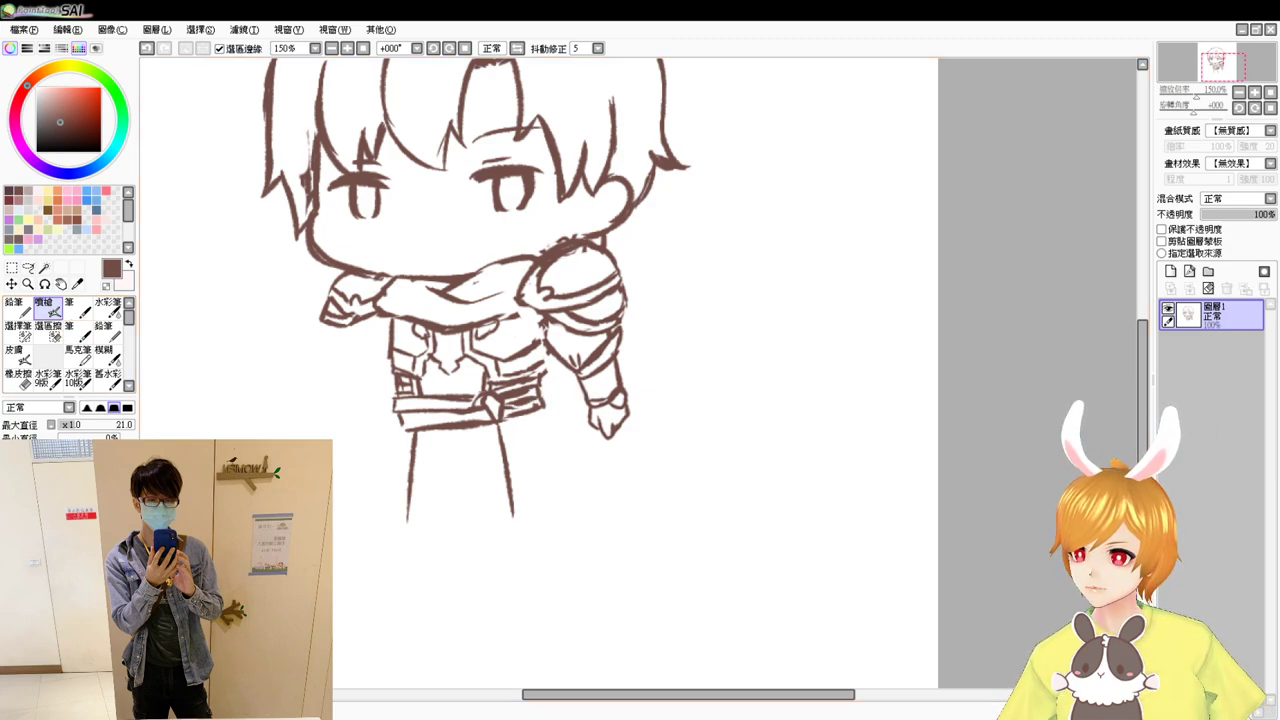
pyautogui.hotkey('alt', 'Tab')
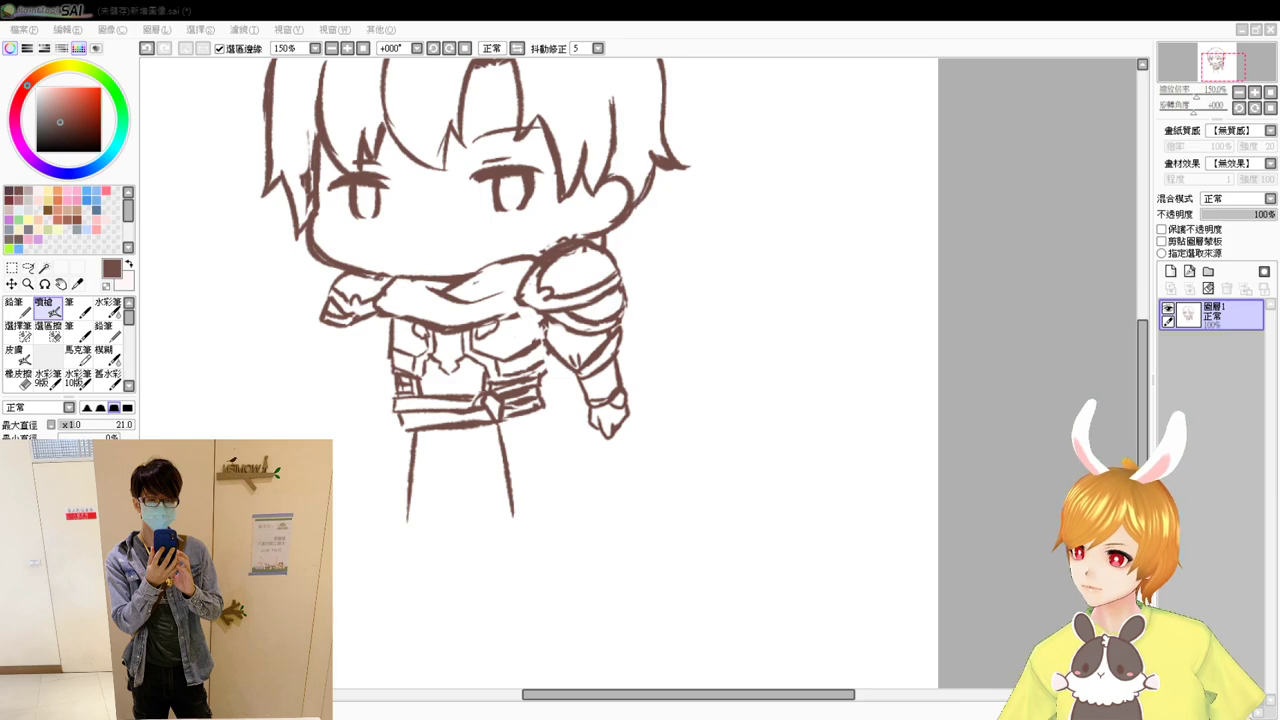
pyautogui.click(970, 502)
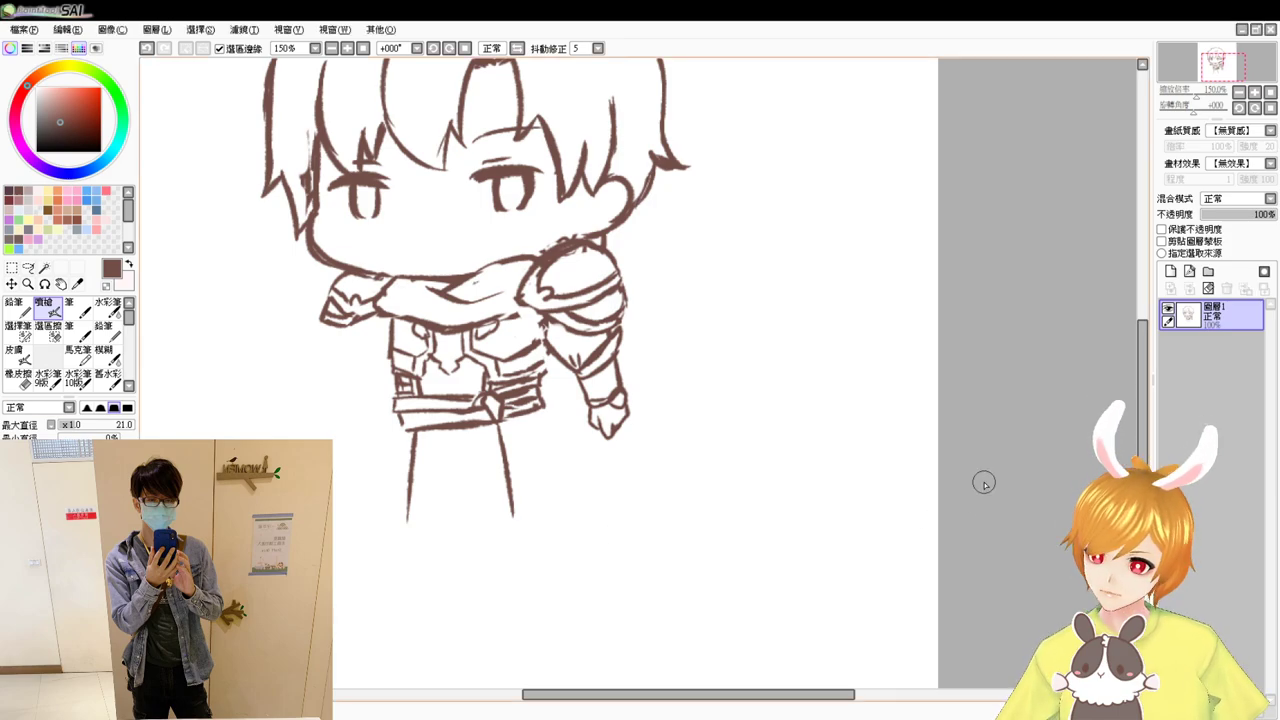
# - Erase the lower edge lines of the chest plate's side panels on both sides of the center emblem
pyautogui.scroll(1, 985, 486)
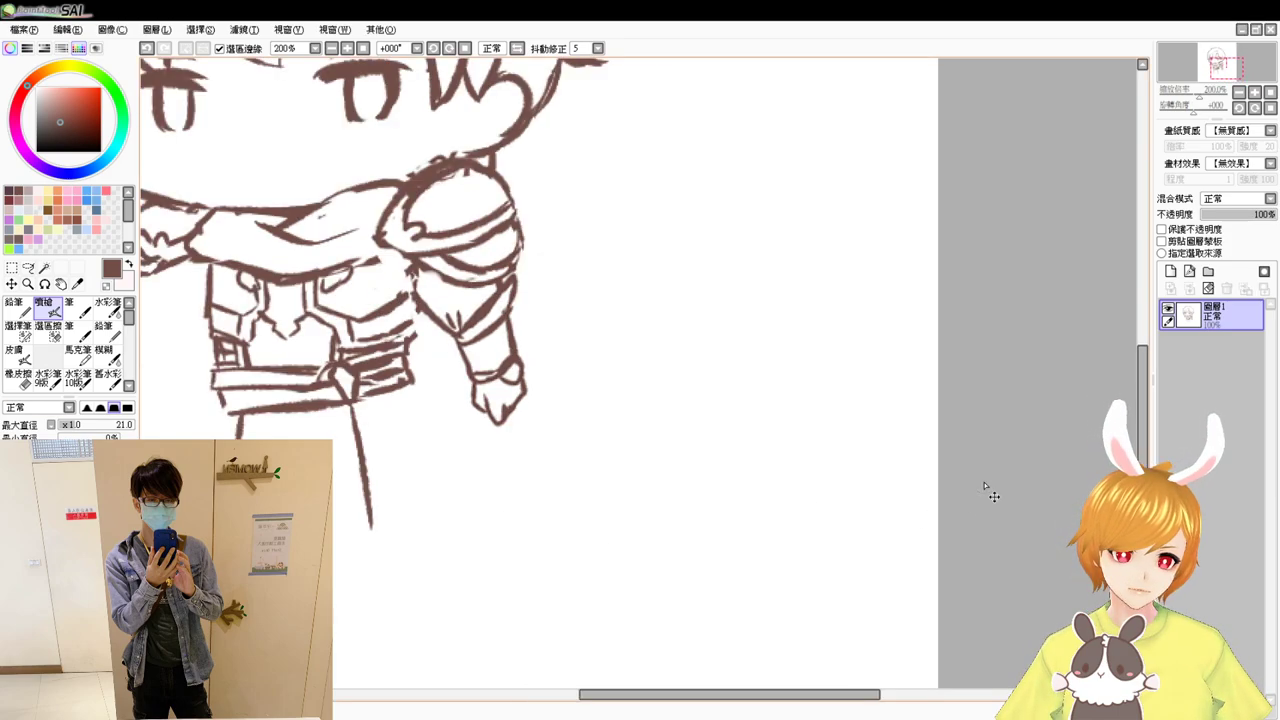
pyautogui.moveTo(522, 434); pyautogui.dragTo(649, 426)
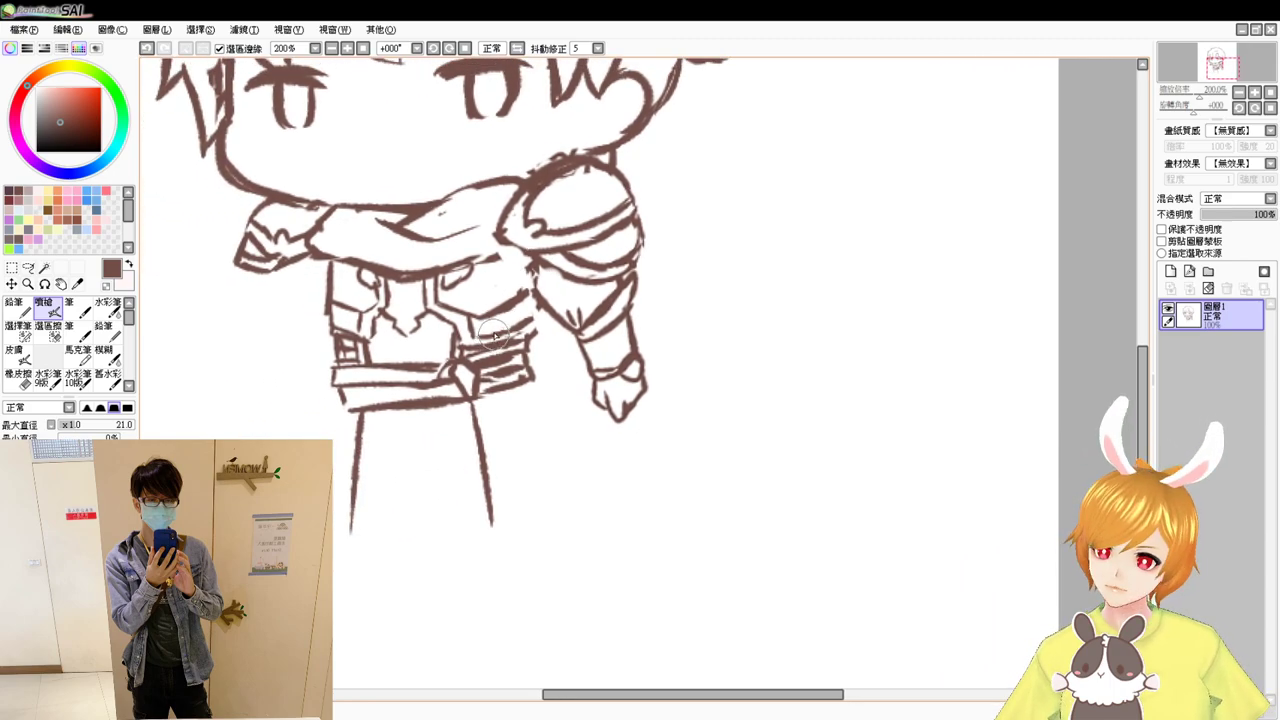
pyautogui.press('e')
pyautogui.moveTo(413, 308); pyautogui.dragTo(340, 302)
pyautogui.press('e')
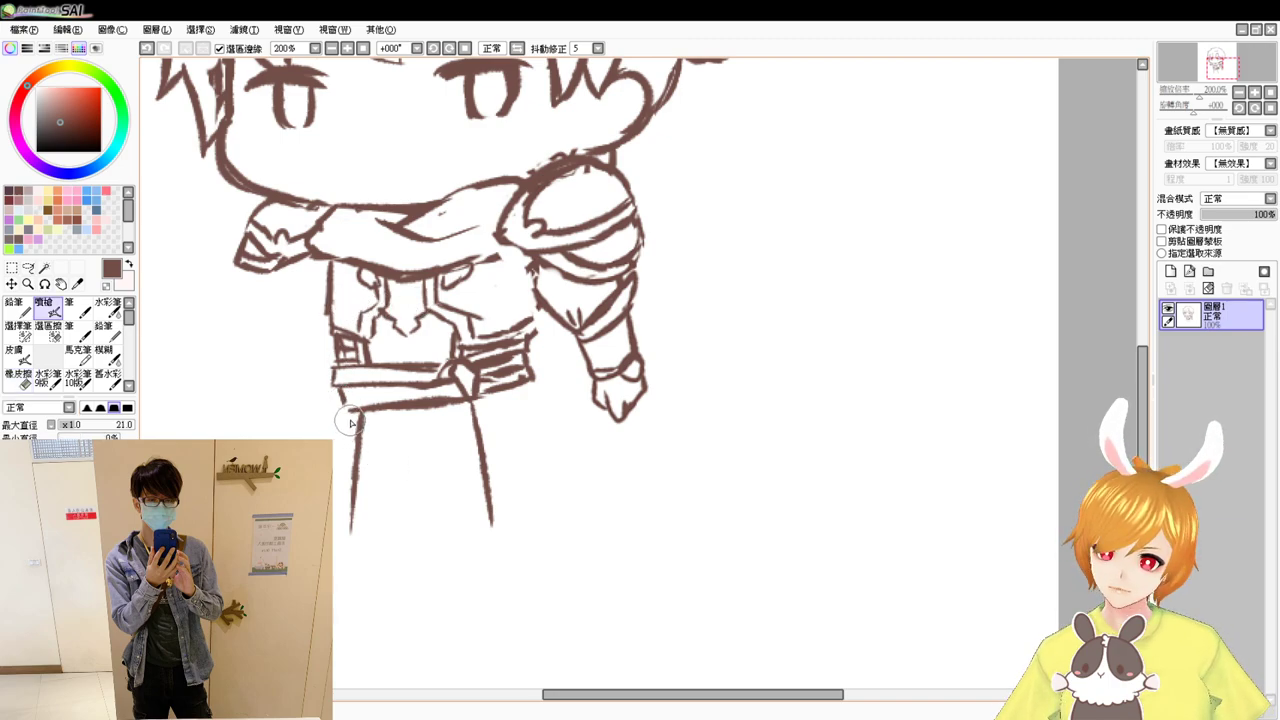
# - Erase both ends of the belt and redraw them as wider blocks that extend past the waist
pyautogui.press('e')
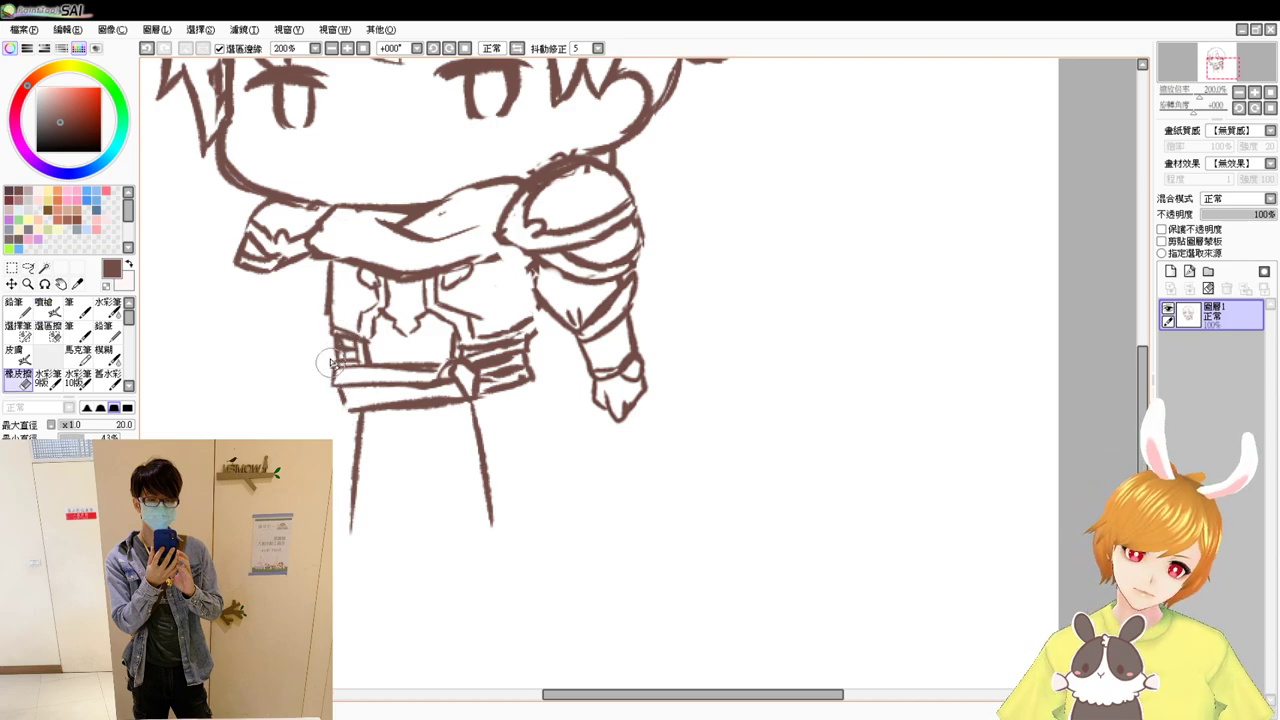
pyautogui.press('e')
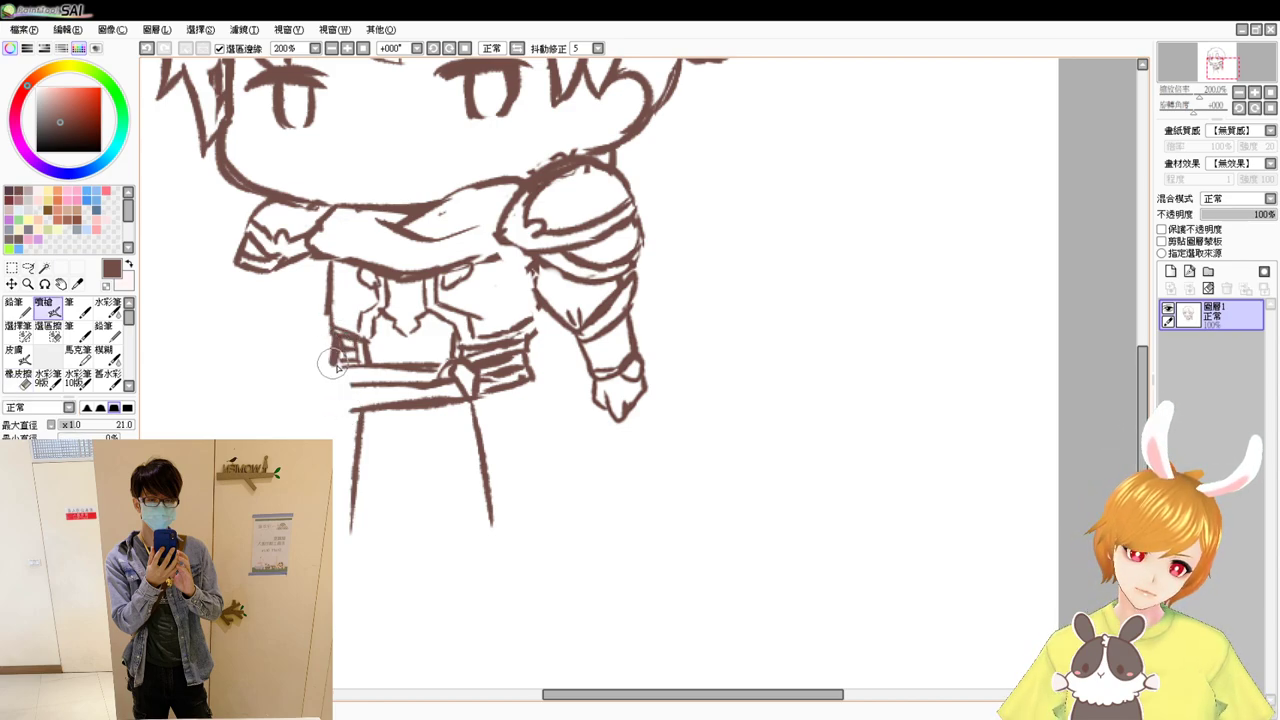
pyautogui.moveTo(334, 360)
pyautogui.mouseDown()
pyautogui.moveTo(359, 380)
pyautogui.moveTo(326, 378)
pyautogui.moveTo(325, 415)
pyautogui.moveTo(326, 400)
pyautogui.moveTo(359, 400)
pyautogui.moveTo(340, 414)
pyautogui.moveTo(393, 412)
pyautogui.mouseUp()
pyautogui.press('e')
pyautogui.moveTo(492, 386)
pyautogui.mouseDown()
pyautogui.moveTo(538, 366)
pyautogui.moveTo(504, 385)
pyautogui.moveTo(521, 354)
pyautogui.moveTo(536, 375)
pyautogui.moveTo(478, 393)
pyautogui.moveTo(547, 391)
pyautogui.moveTo(543, 371)
pyautogui.moveTo(537, 402)
pyautogui.mouseUp()
pyautogui.press('b')
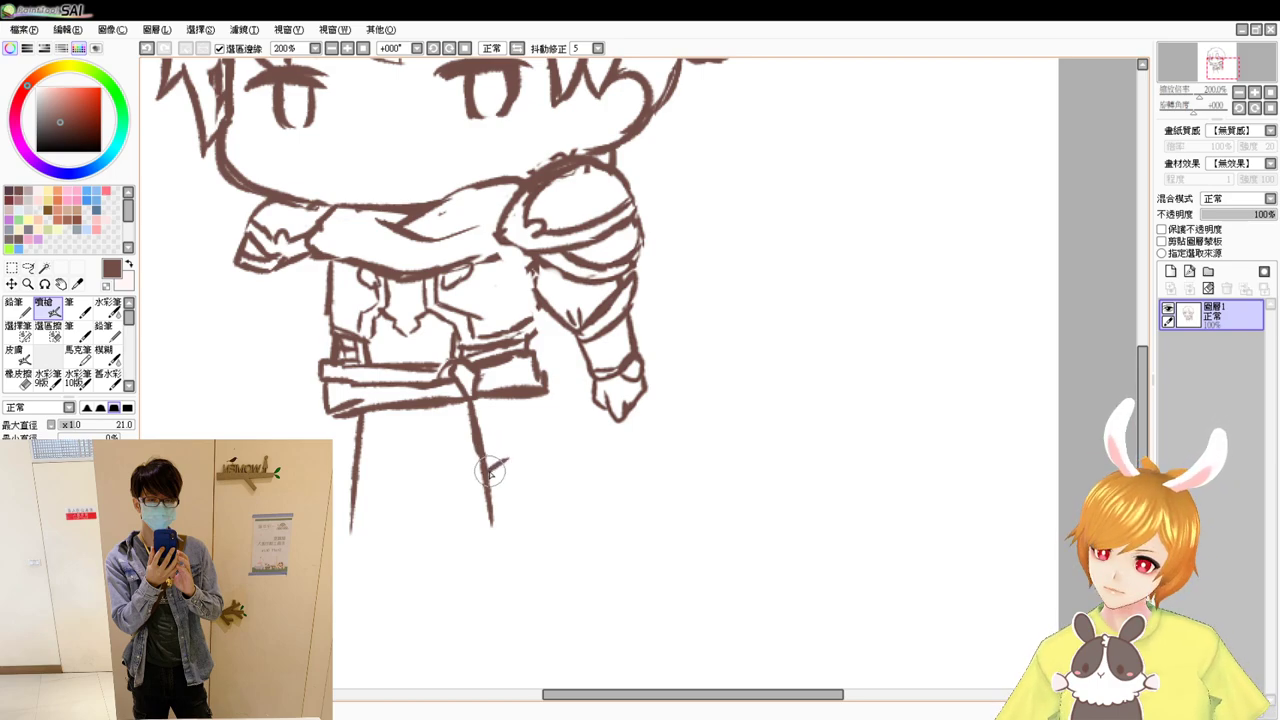
# - Draw a flared armor skirt beneath the belt on the armored-arm side, with a thick hem and slanted bands across it
pyautogui.moveTo(488, 470); pyautogui.dragTo(596, 478)
pyautogui.moveTo(548, 398); pyautogui.dragTo(598, 470)
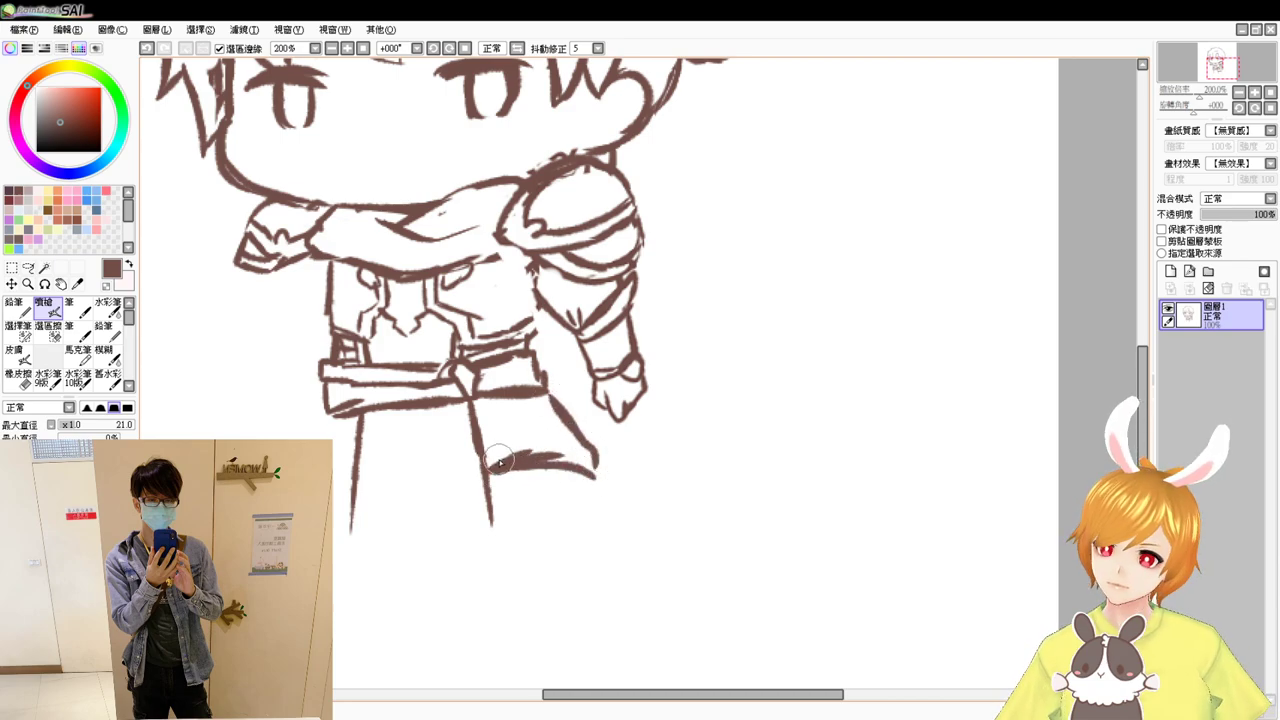
pyautogui.moveTo(500, 462)
pyautogui.mouseDown()
pyautogui.moveTo(551, 422)
pyautogui.moveTo(479, 452)
pyautogui.moveTo(572, 424)
pyautogui.mouseUp()
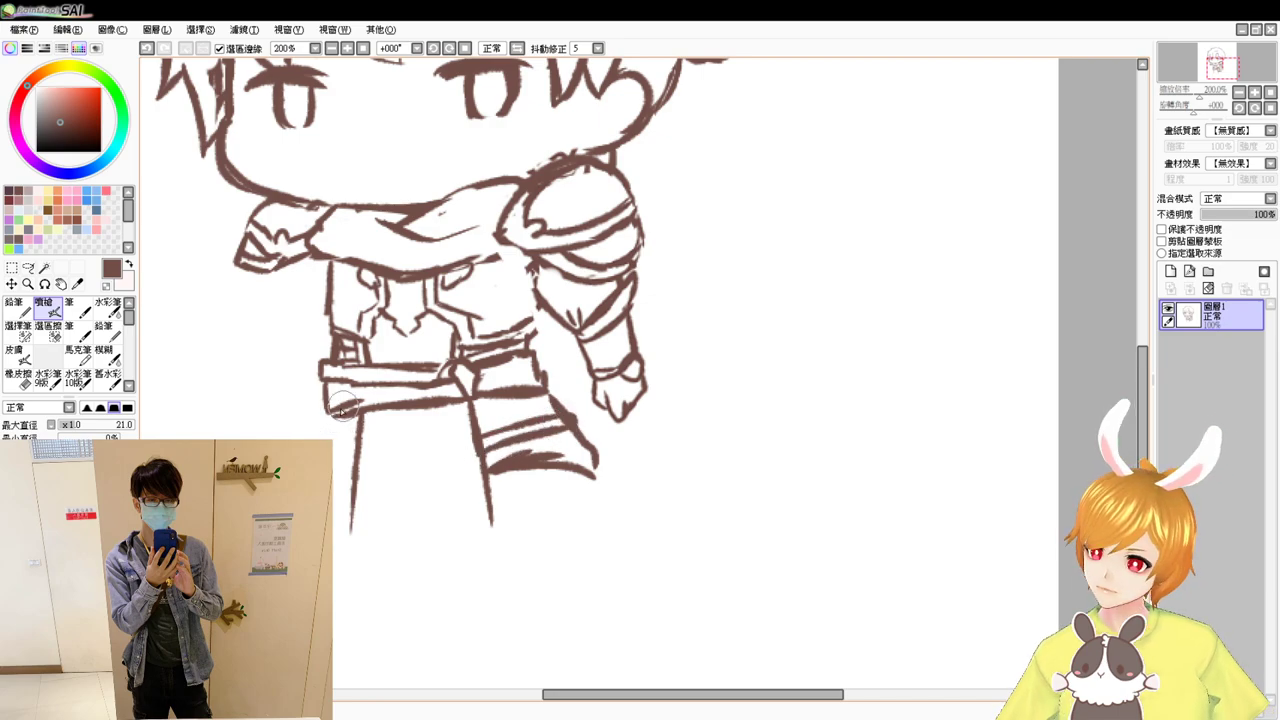
# - Clean up the belt's far lower corner and draw the matching flared, banded skirt section on the other side of the front panel
pyautogui.moveTo(340, 400); pyautogui.dragTo(315, 438)
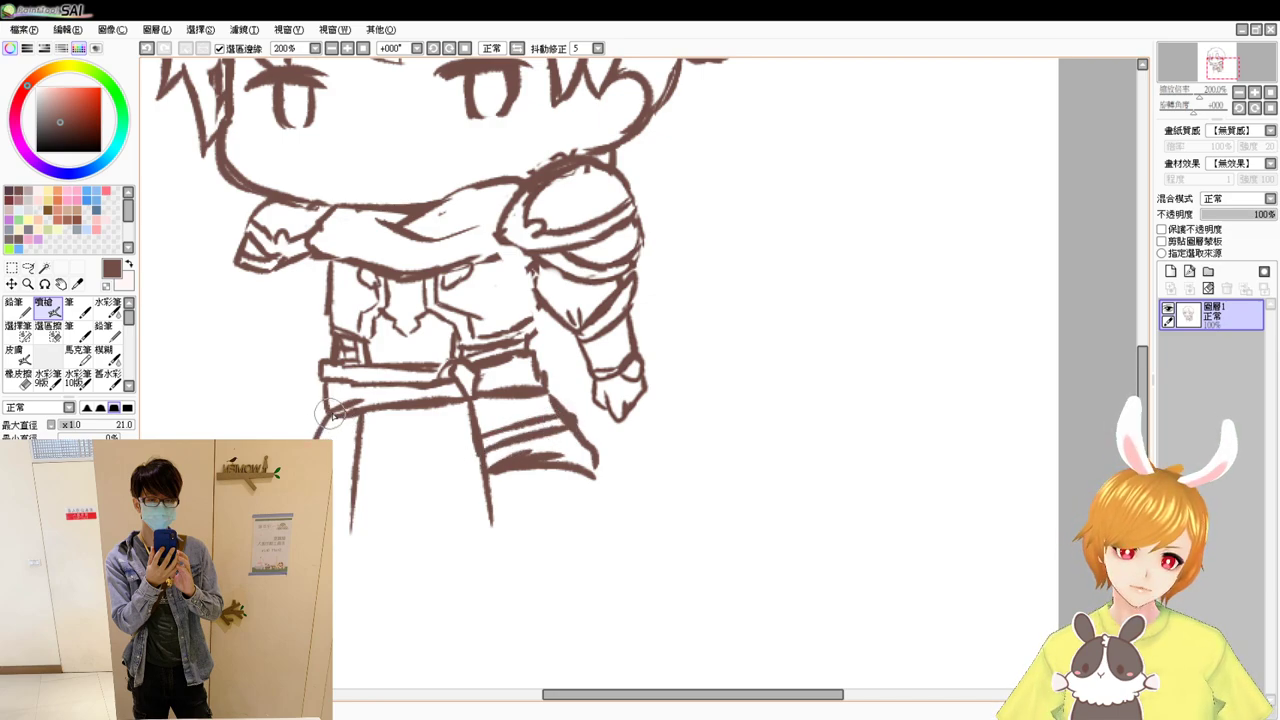
pyautogui.hotkey('ctrl', 'z')
pyautogui.press('e')
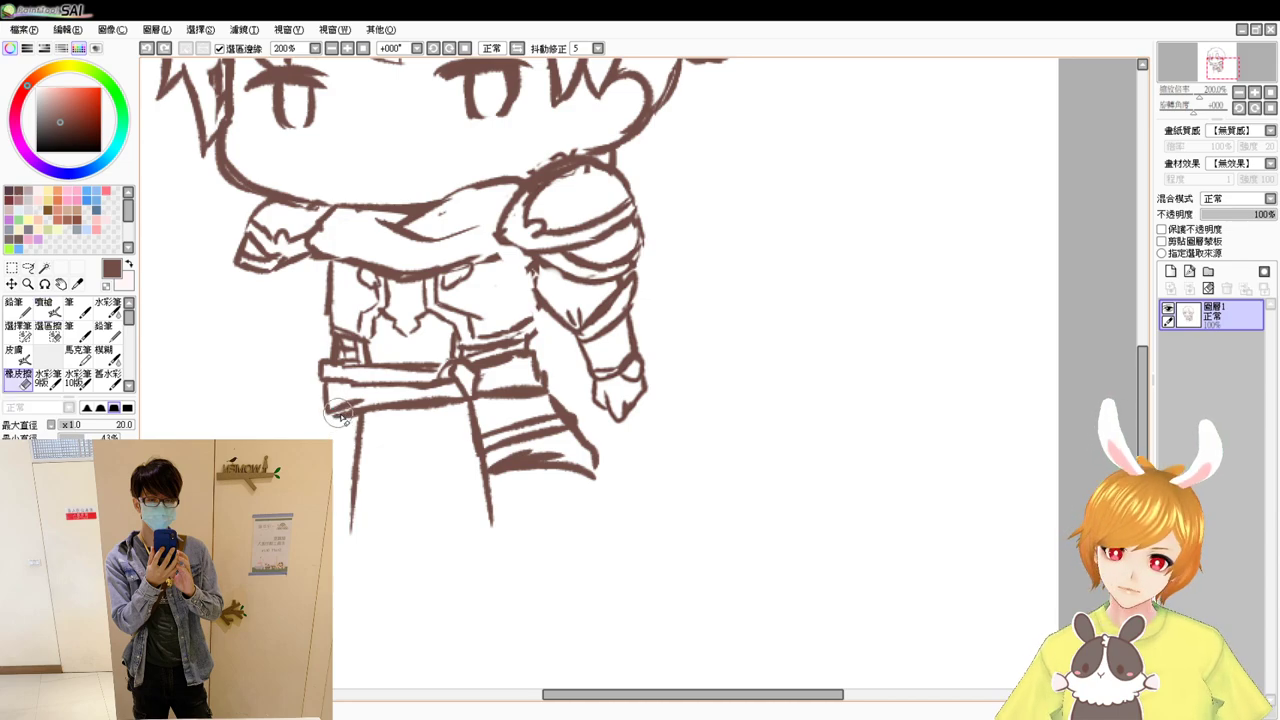
pyautogui.moveTo(337, 412)
pyautogui.mouseDown()
pyautogui.moveTo(322, 385)
pyautogui.moveTo(318, 411)
pyautogui.moveTo(355, 405)
pyautogui.moveTo(307, 431)
pyautogui.moveTo(318, 414)
pyautogui.moveTo(350, 438)
pyautogui.moveTo(299, 433)
pyautogui.moveTo(353, 441)
pyautogui.mouseUp()
pyautogui.press('b')
pyautogui.hotkey('ctrl', 'z')
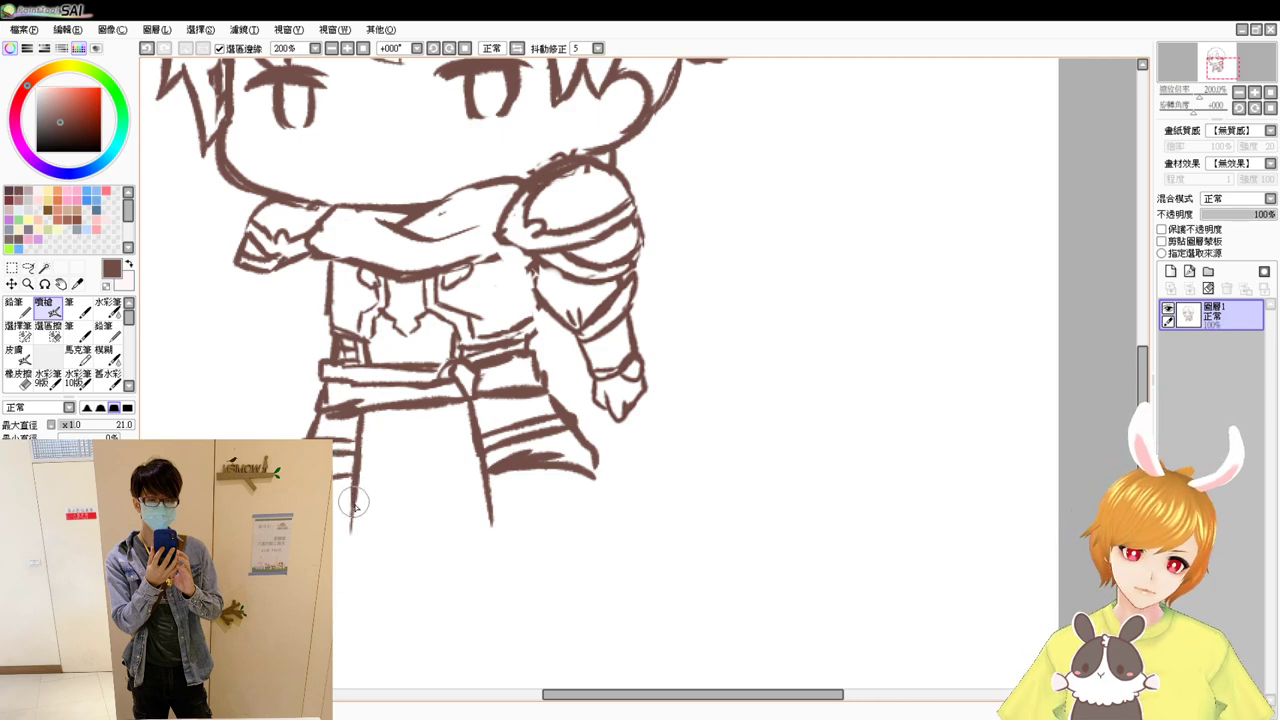
# - Close the front cloth panel with a curved hem joining its two side lines
pyautogui.moveTo(350, 507)
pyautogui.mouseDown()
pyautogui.moveTo(394, 532)
pyautogui.moveTo(446, 526)
pyautogui.moveTo(434, 533)
pyautogui.moveTo(469, 497)
pyautogui.mouseUp()
pyautogui.press('e')
pyautogui.press('b')
pyautogui.moveTo(477, 454)
pyautogui.mouseDown()
pyautogui.moveTo(482, 481)
pyautogui.moveTo(463, 516)
pyautogui.mouseUp()
pyautogui.click(364, 48)
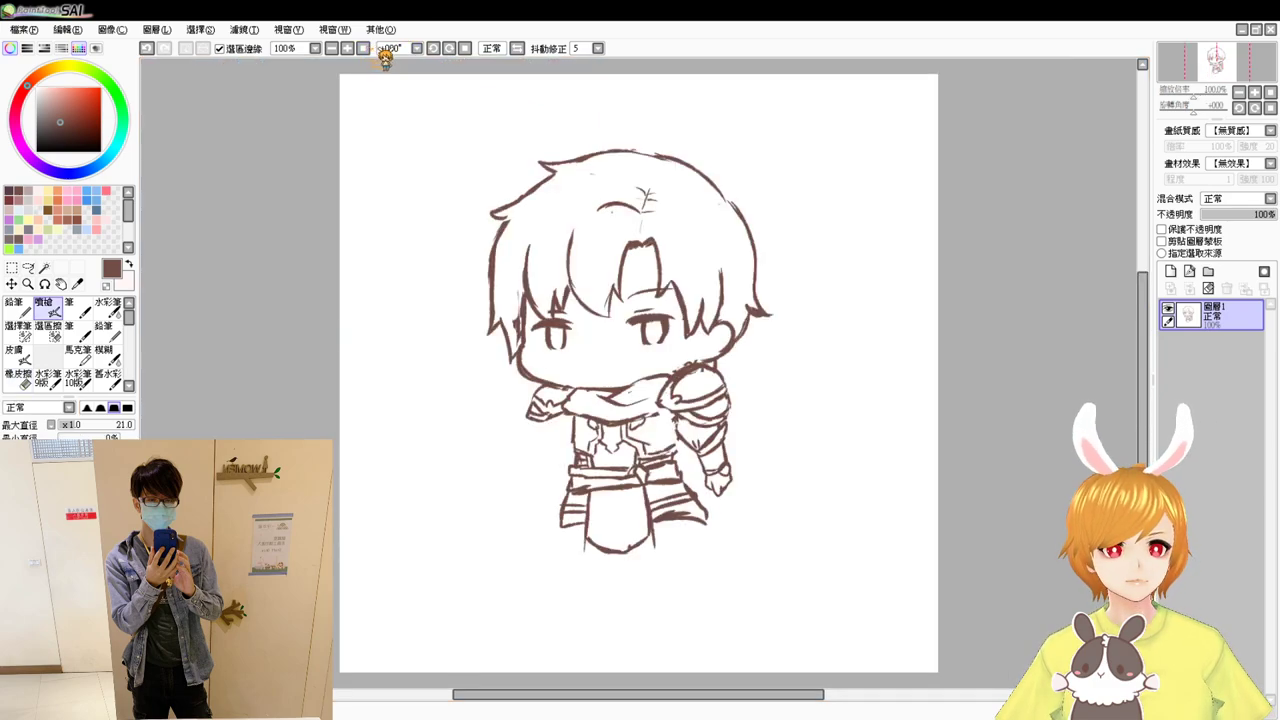
pyautogui.click(348, 48)
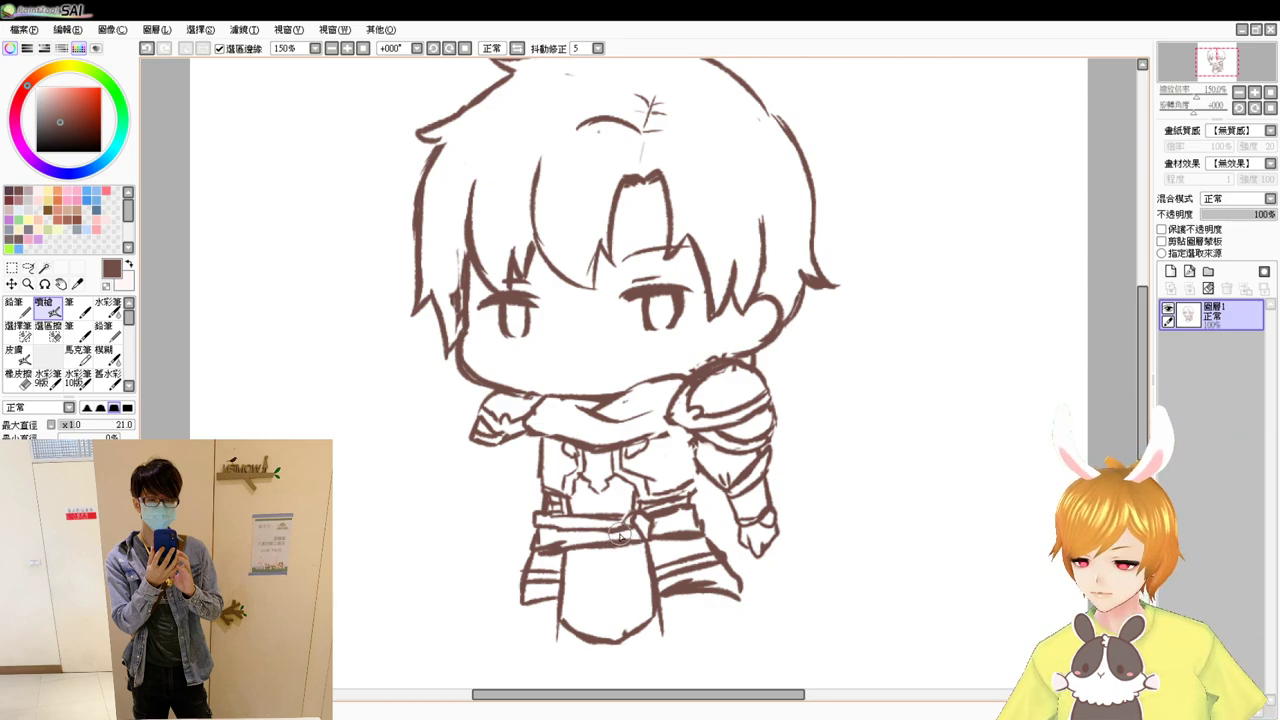
pyautogui.moveTo(613, 527); pyautogui.dragTo(591, 478)
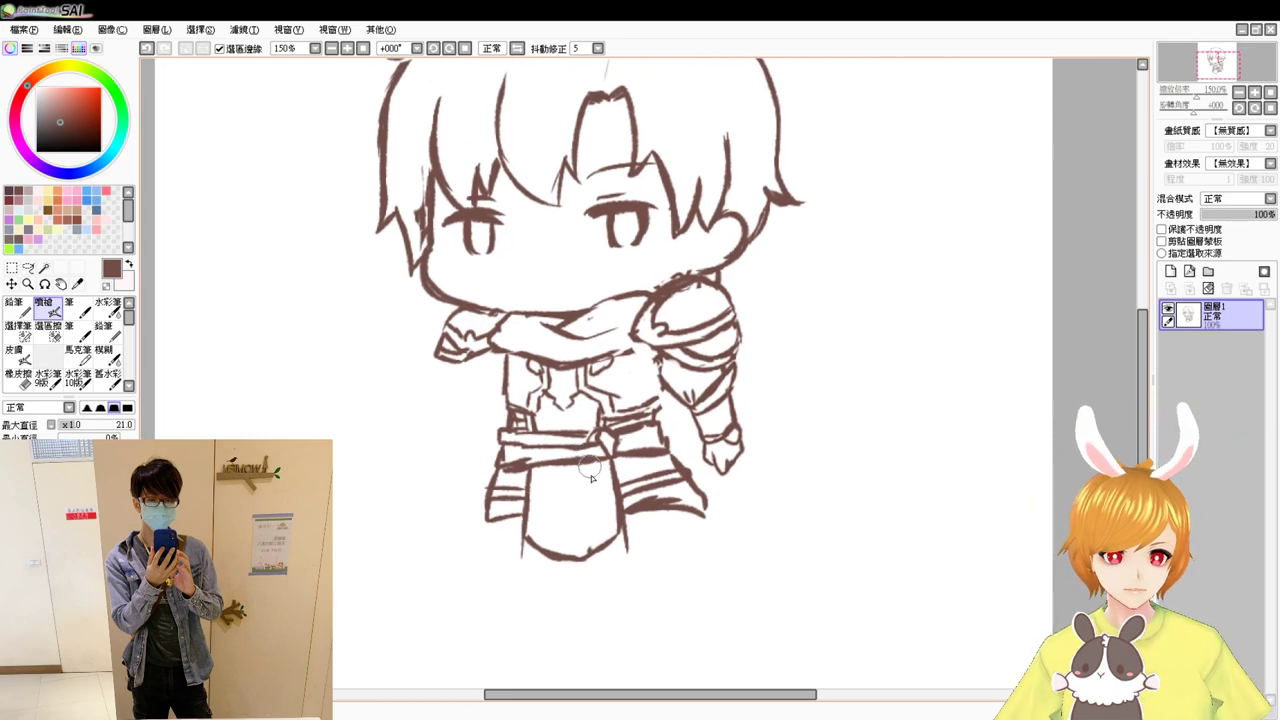
# - Lasso the belt, armor skirt and front cloth panel and move them up so they overlap the lower torso
pyautogui.click(28, 268)
pyautogui.moveTo(478, 422)
pyautogui.mouseDown()
pyautogui.moveTo(479, 579)
pyautogui.moveTo(724, 492)
pyautogui.mouseUp()
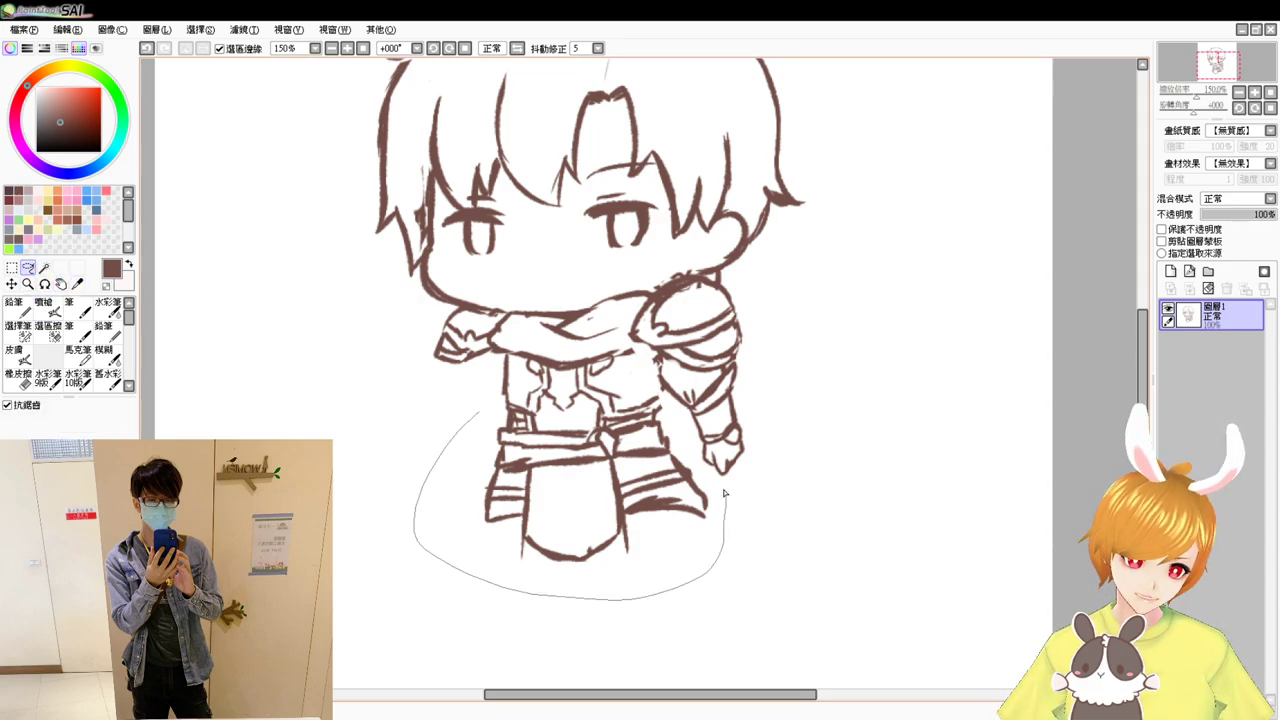
pyautogui.moveTo(652, 410); pyautogui.dragTo(470, 422)
pyautogui.hotkey('ctrl', 't')
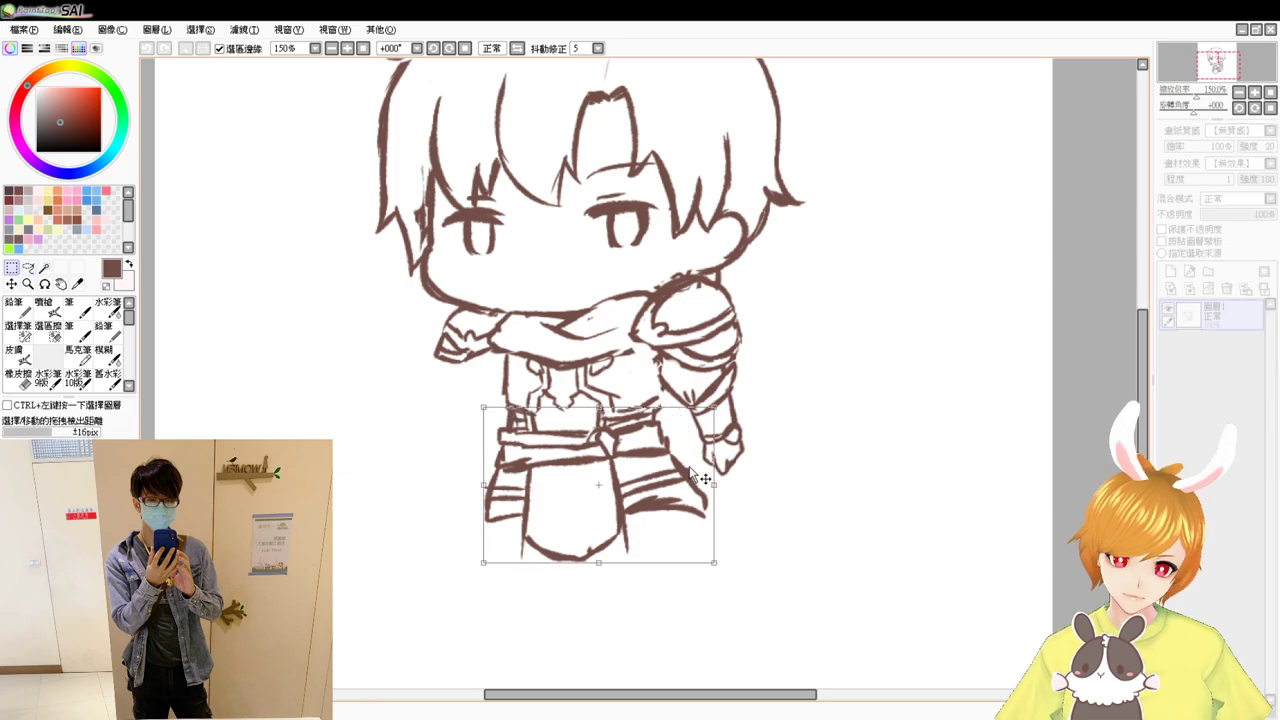
pyautogui.moveTo(670, 500); pyautogui.dragTo(670, 462)
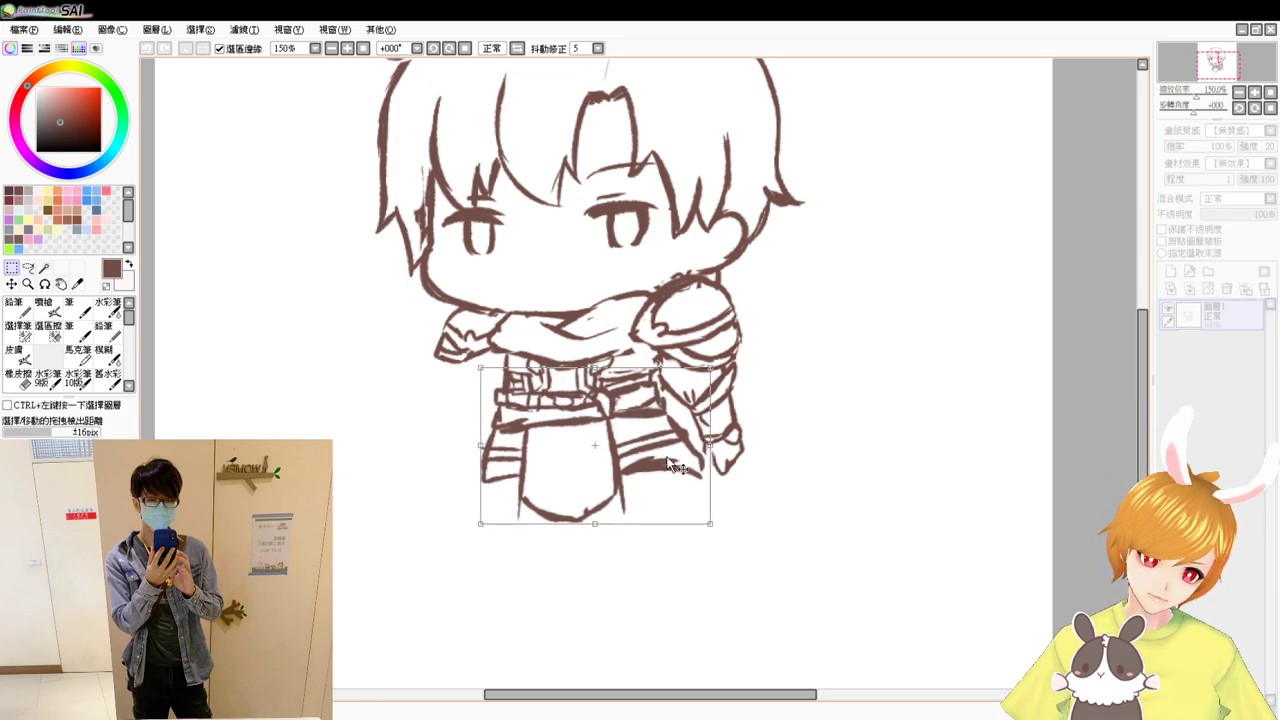
pyautogui.press('Return')
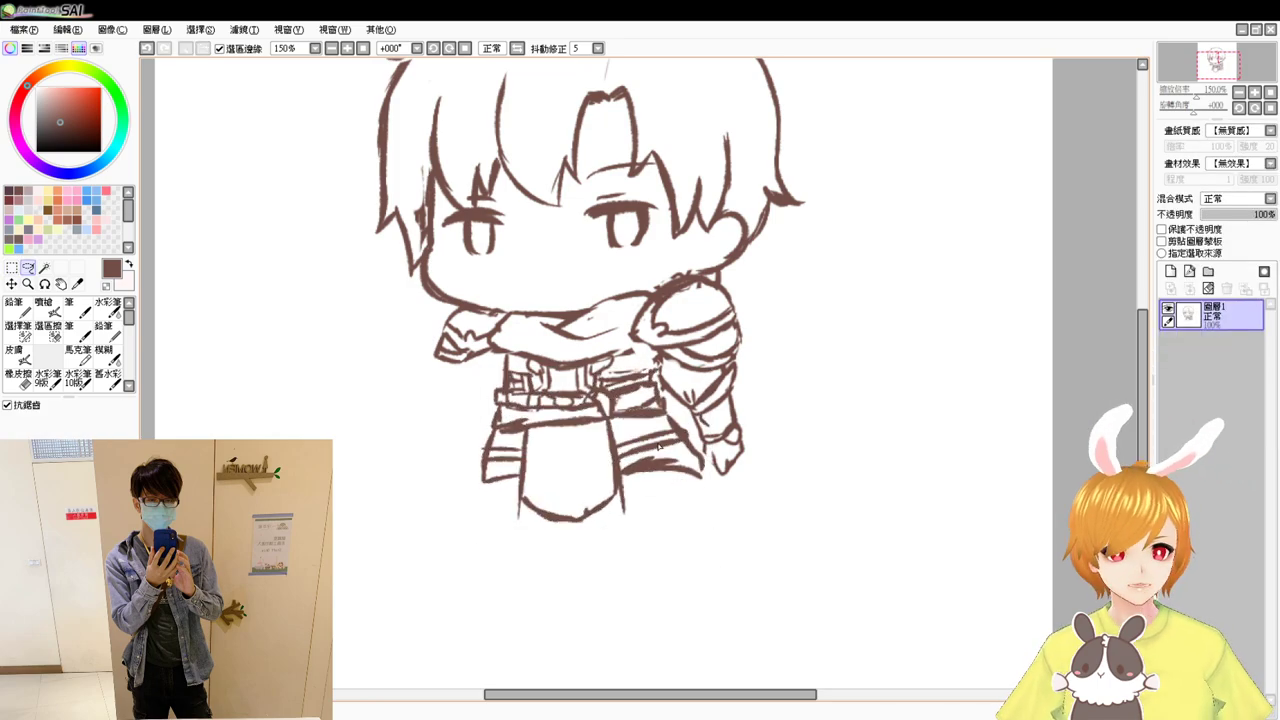
# - Erase the chest armor lines that overlap the raised belt
pyautogui.click(60, 315)
pyautogui.press('e')
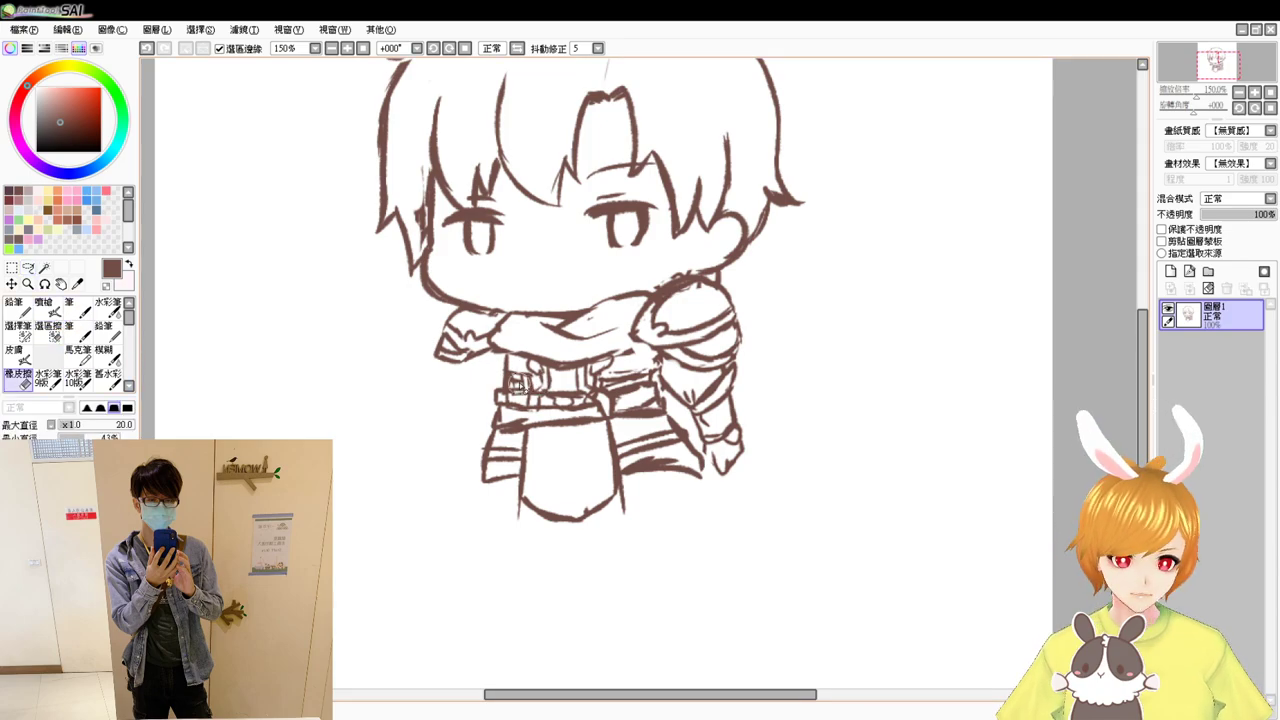
pyautogui.moveTo(519, 385); pyautogui.dragTo(541, 412)
pyautogui.moveTo(603, 372)
pyautogui.mouseDown()
pyautogui.moveTo(511, 379)
pyautogui.moveTo(543, 377)
pyautogui.moveTo(547, 359)
pyautogui.moveTo(538, 385)
pyautogui.moveTo(505, 391)
pyautogui.moveTo(507, 364)
pyautogui.moveTo(552, 362)
pyautogui.moveTo(548, 396)
pyautogui.mouseUp()
# - Draw a dot with a short vertical line beneath it down the middle of the front cloth panel
pyautogui.press('b')
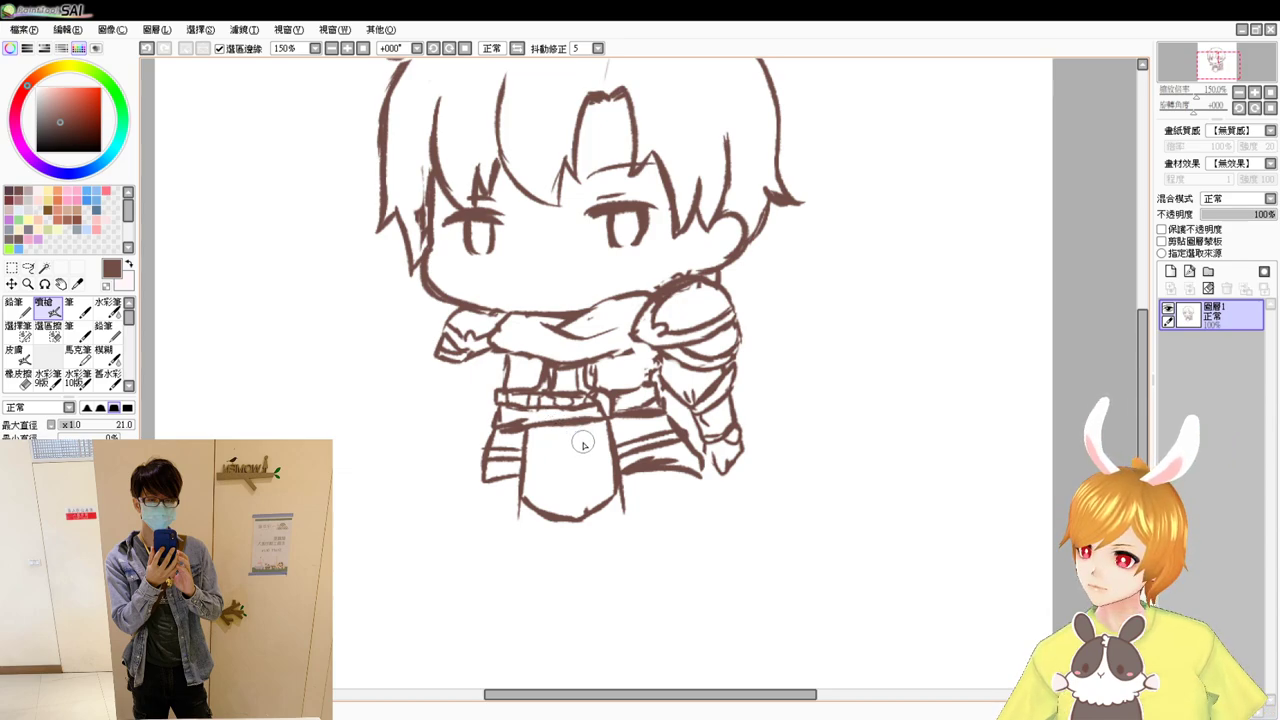
pyautogui.click(562, 441)
pyautogui.moveTo(565, 462)
pyautogui.mouseDown()
pyautogui.moveTo(621, 489)
pyautogui.moveTo(635, 539)
pyautogui.mouseUp()
pyautogui.hotkey('ctrl', 'z')
pyautogui.hotkey('ctrl', 'z')
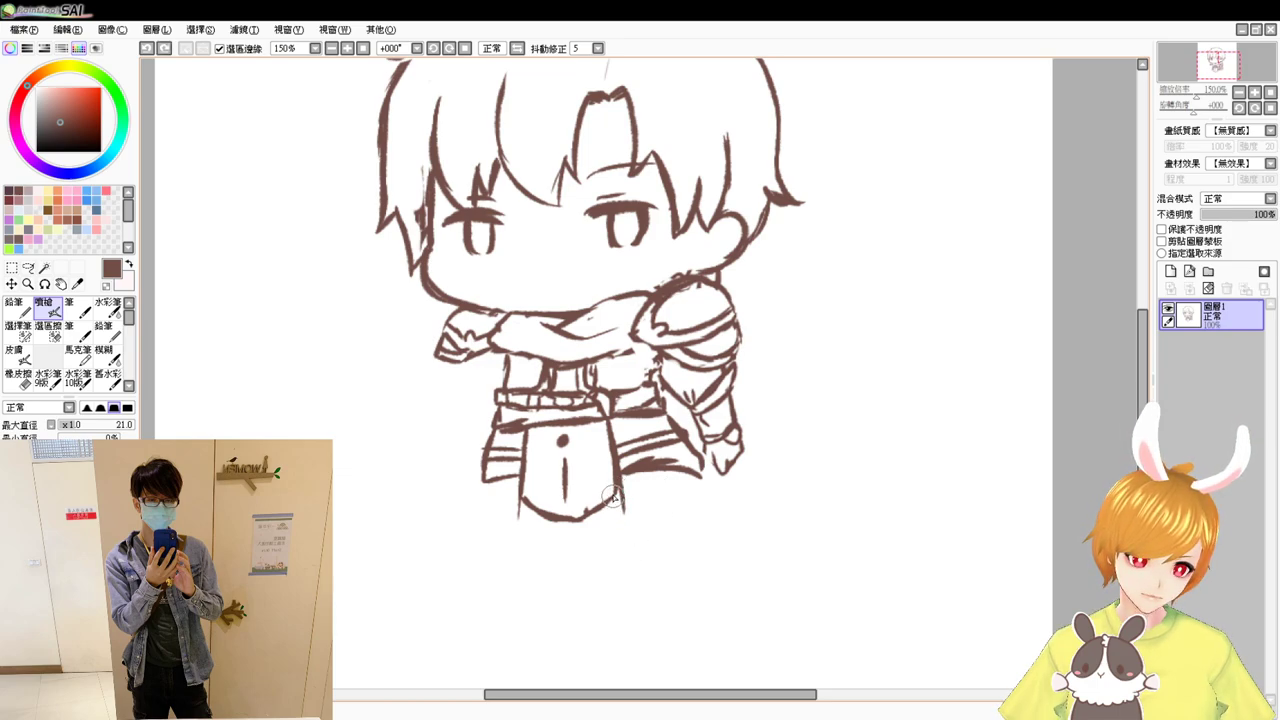
pyautogui.moveTo(618, 486); pyautogui.dragTo(626, 539)
pyautogui.moveTo(669, 475); pyautogui.dragTo(669, 530)
pyautogui.hotkey('ctrl', 'z')
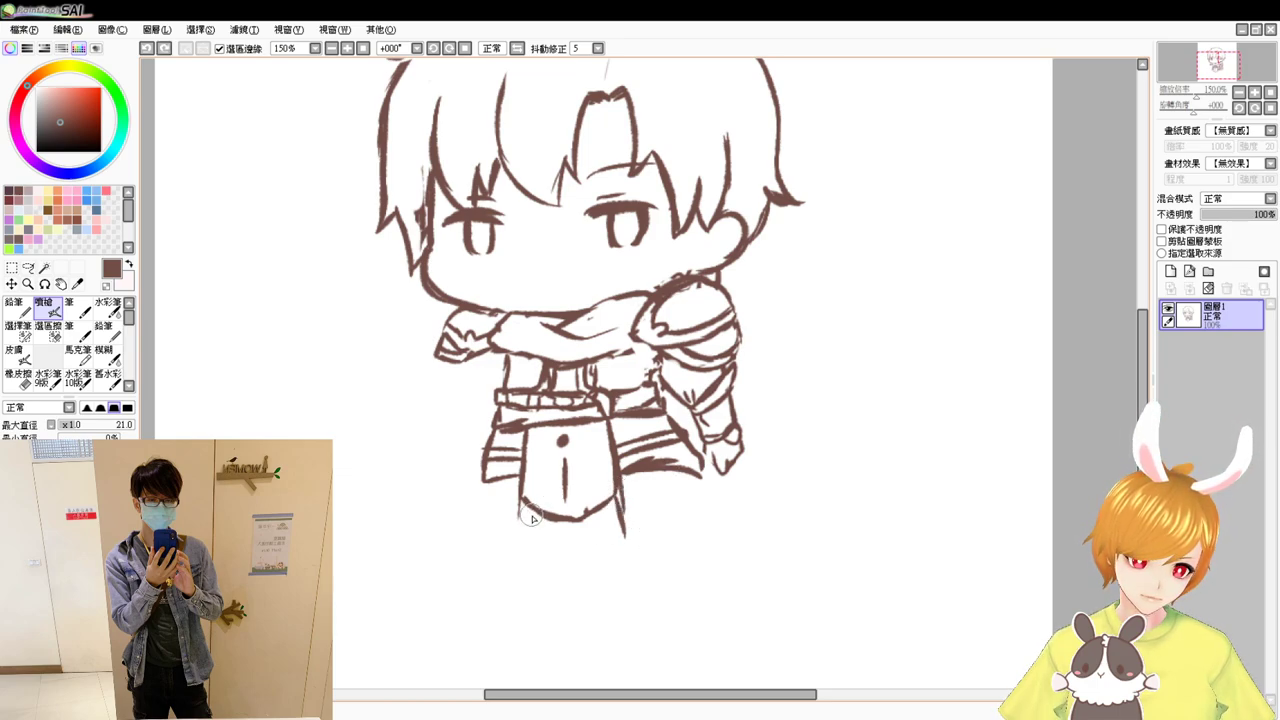
pyautogui.hotkey('ctrl', 'z')
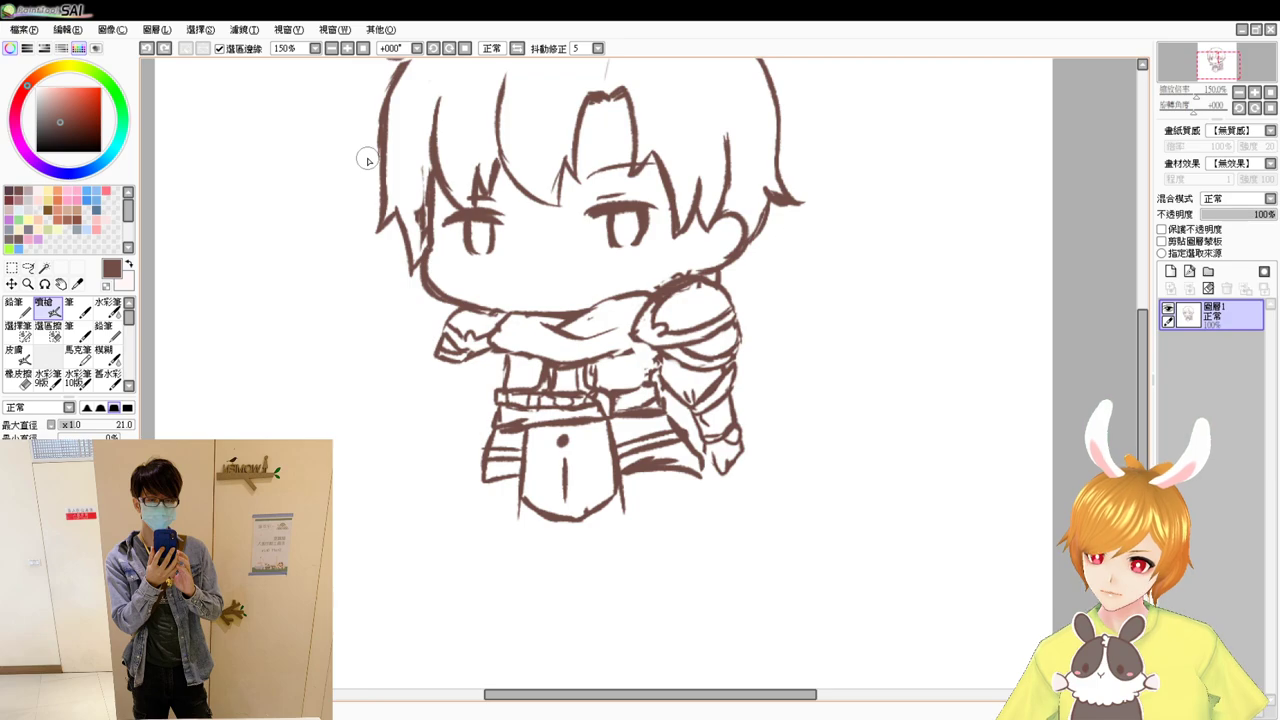
# - Erase the forearm and hand beneath the armored shoulder, keeping the shoulder plates
pyautogui.click(364, 49)
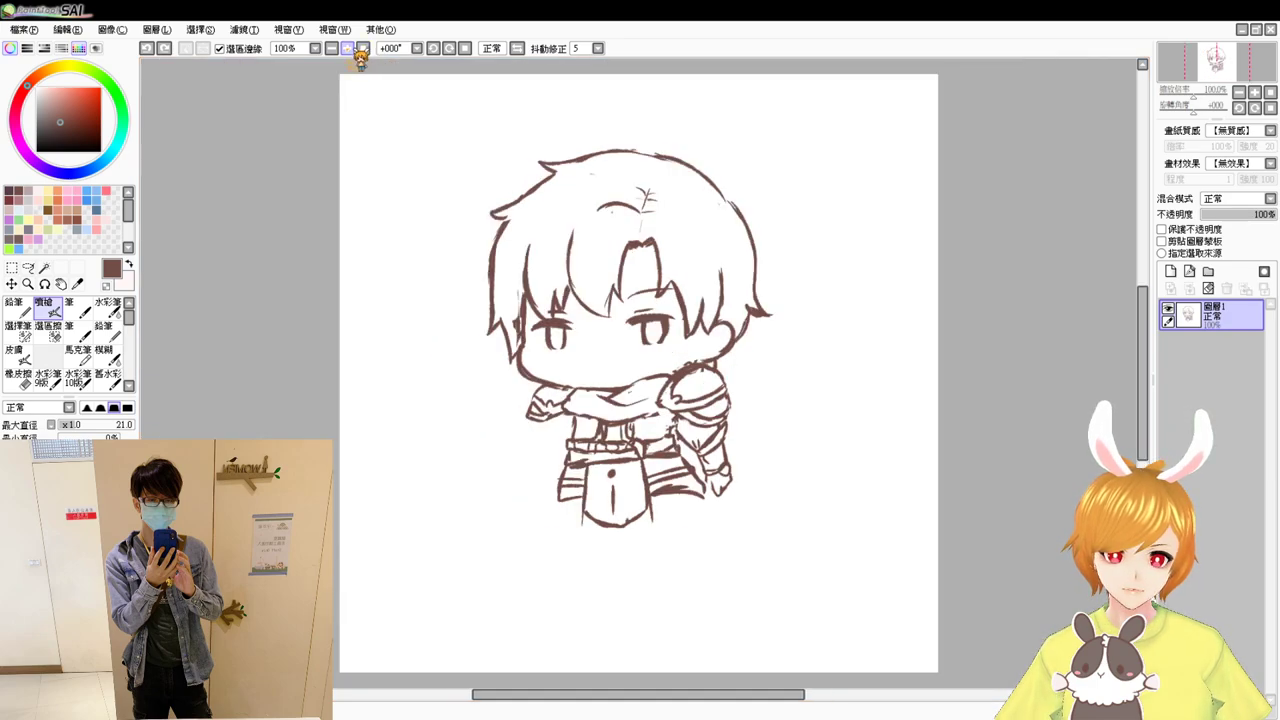
pyautogui.click(347, 48)
pyautogui.press('e')
pyautogui.moveTo(720, 480)
pyautogui.mouseDown()
pyautogui.moveTo(761, 544)
pyautogui.moveTo(745, 542)
pyautogui.moveTo(737, 498)
pyautogui.moveTo(768, 465)
pyautogui.moveTo(757, 464)
pyautogui.moveTo(777, 484)
pyautogui.moveTo(771, 552)
pyautogui.moveTo(774, 520)
pyautogui.moveTo(751, 488)
pyautogui.mouseUp()
pyautogui.press('b')
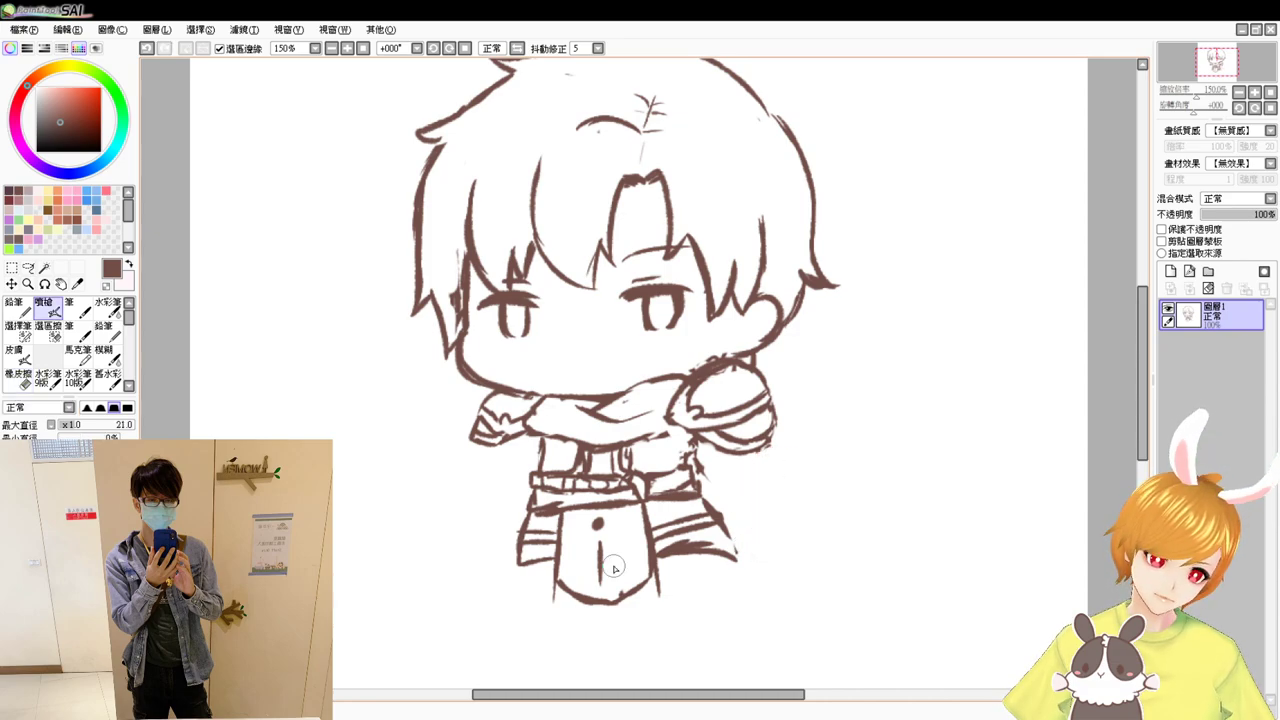
# - Erase the chest armor details and the old belt between the scarf and the armor skirt
pyautogui.press('e')
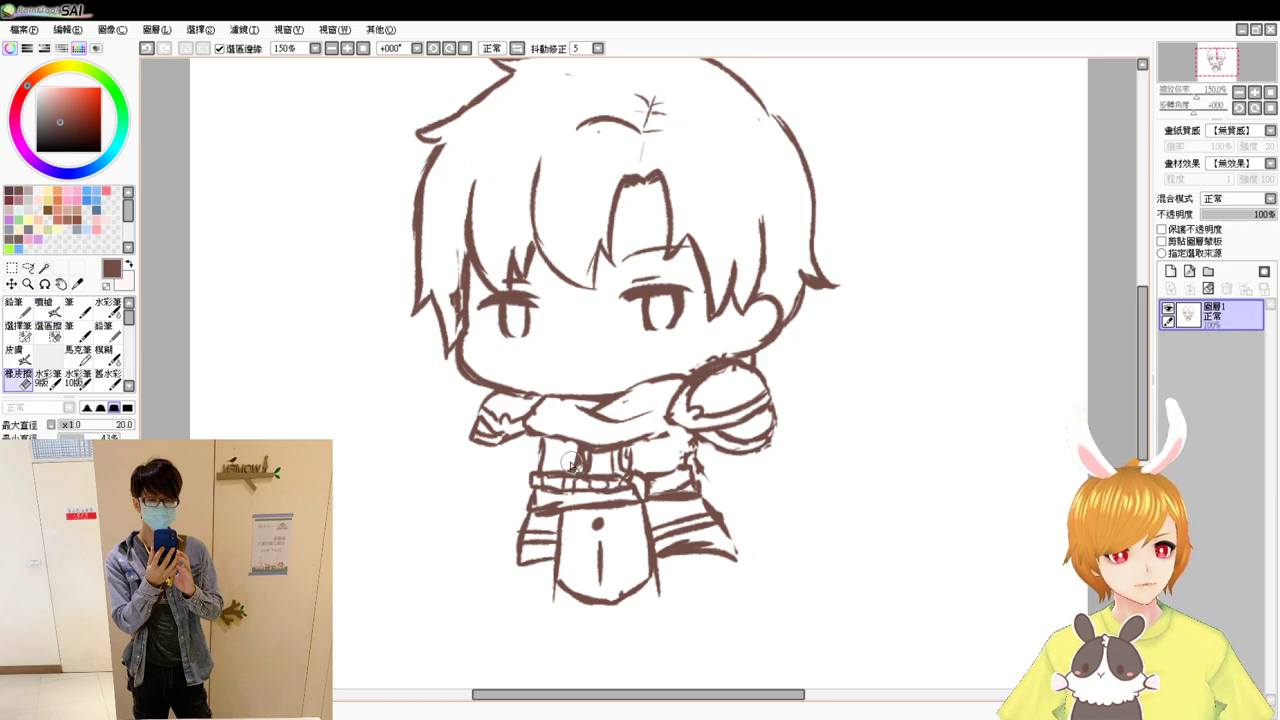
pyautogui.moveTo(628, 458)
pyautogui.mouseDown()
pyautogui.moveTo(578, 464)
pyautogui.moveTo(629, 479)
pyautogui.moveTo(585, 485)
pyautogui.moveTo(622, 497)
pyautogui.moveTo(665, 466)
pyautogui.moveTo(678, 480)
pyautogui.moveTo(677, 466)
pyautogui.moveTo(576, 458)
pyautogui.moveTo(665, 447)
pyautogui.mouseUp()
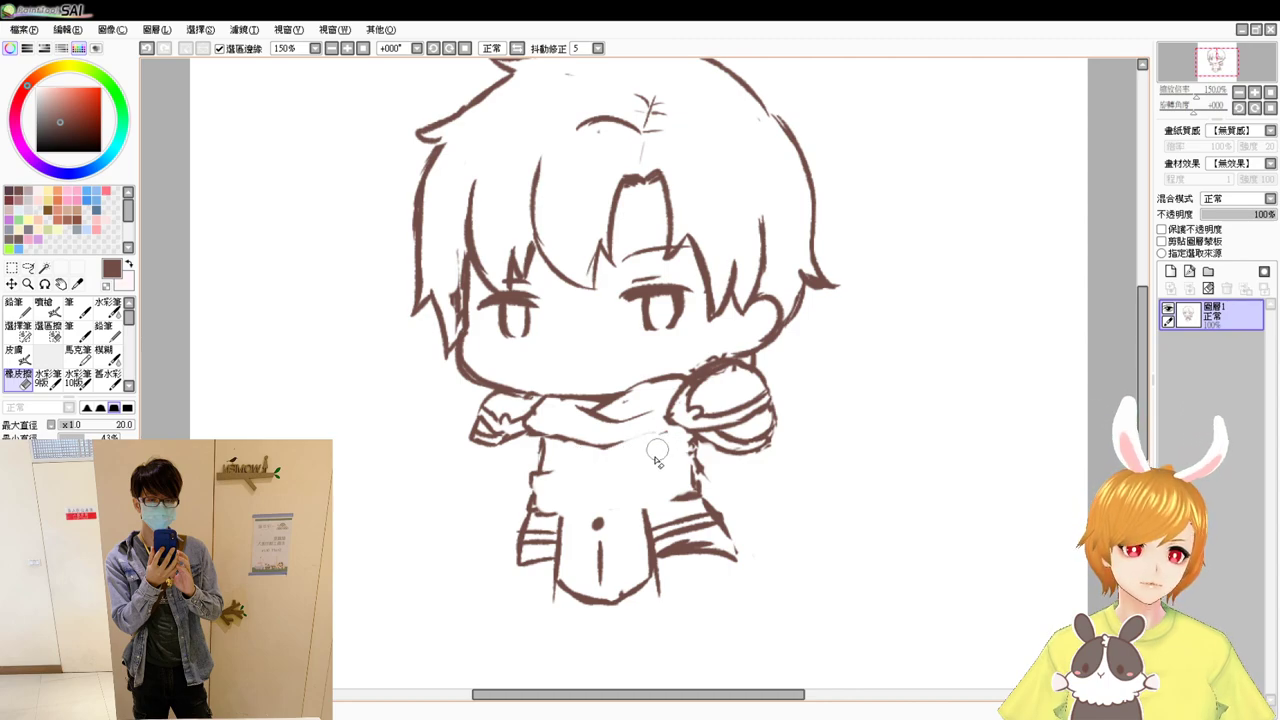
pyautogui.press('b')
pyautogui.press('e')
pyautogui.moveTo(549, 488); pyautogui.dragTo(548, 474)
pyautogui.press('b')
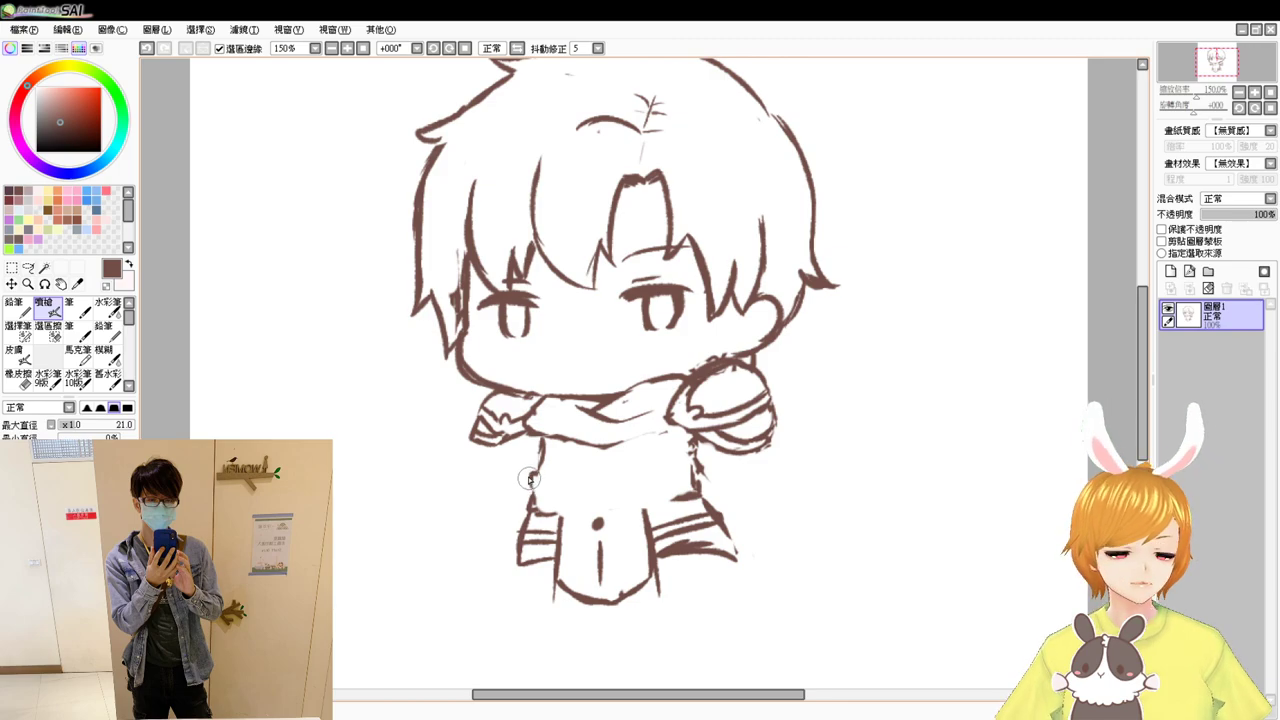
# - Redraw the belt as a band with a square buckle, and draw a centre plate and banded side plates on the chest
pyautogui.moveTo(530, 480)
pyautogui.mouseDown()
pyautogui.moveTo(633, 485)
pyautogui.moveTo(627, 508)
pyautogui.moveTo(630, 487)
pyautogui.moveTo(650, 512)
pyautogui.mouseUp()
pyautogui.moveTo(540, 507)
pyautogui.mouseDown()
pyautogui.moveTo(639, 511)
pyautogui.moveTo(651, 490)
pyautogui.moveTo(689, 494)
pyautogui.moveTo(645, 509)
pyautogui.moveTo(700, 500)
pyautogui.mouseUp()
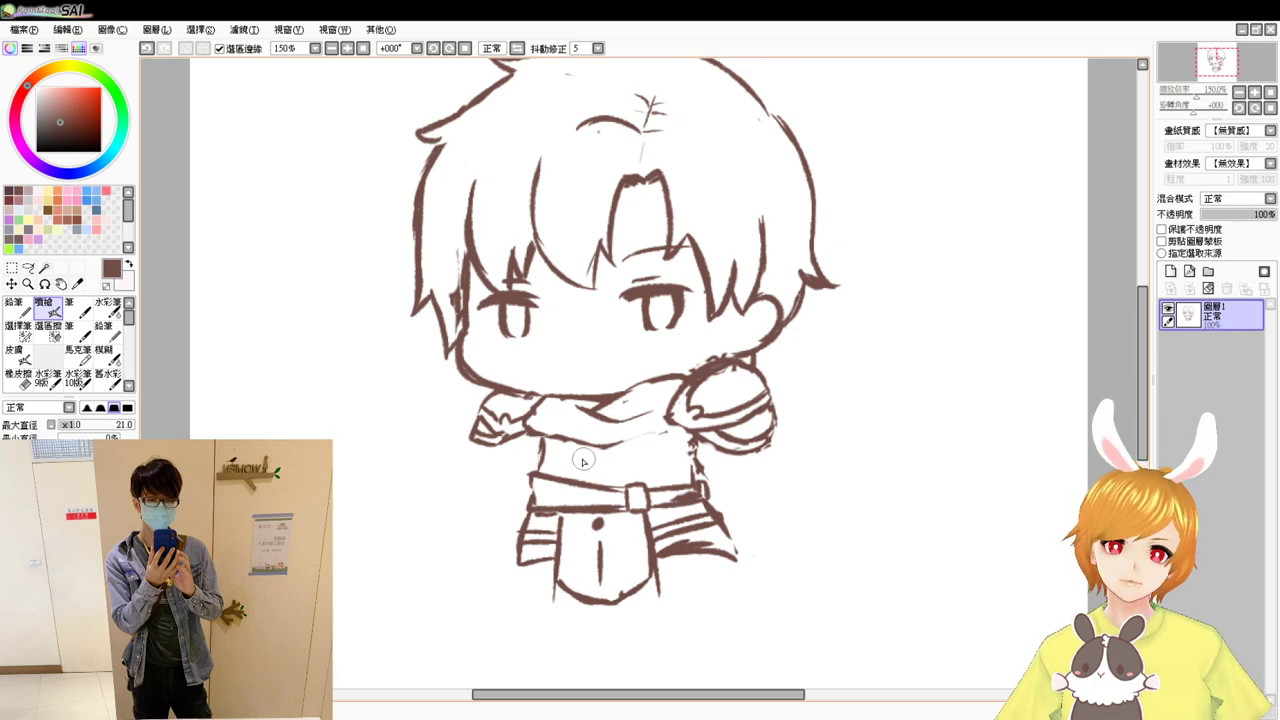
pyautogui.moveTo(594, 452); pyautogui.dragTo(636, 448)
pyautogui.moveTo(636, 448); pyautogui.dragTo(645, 488)
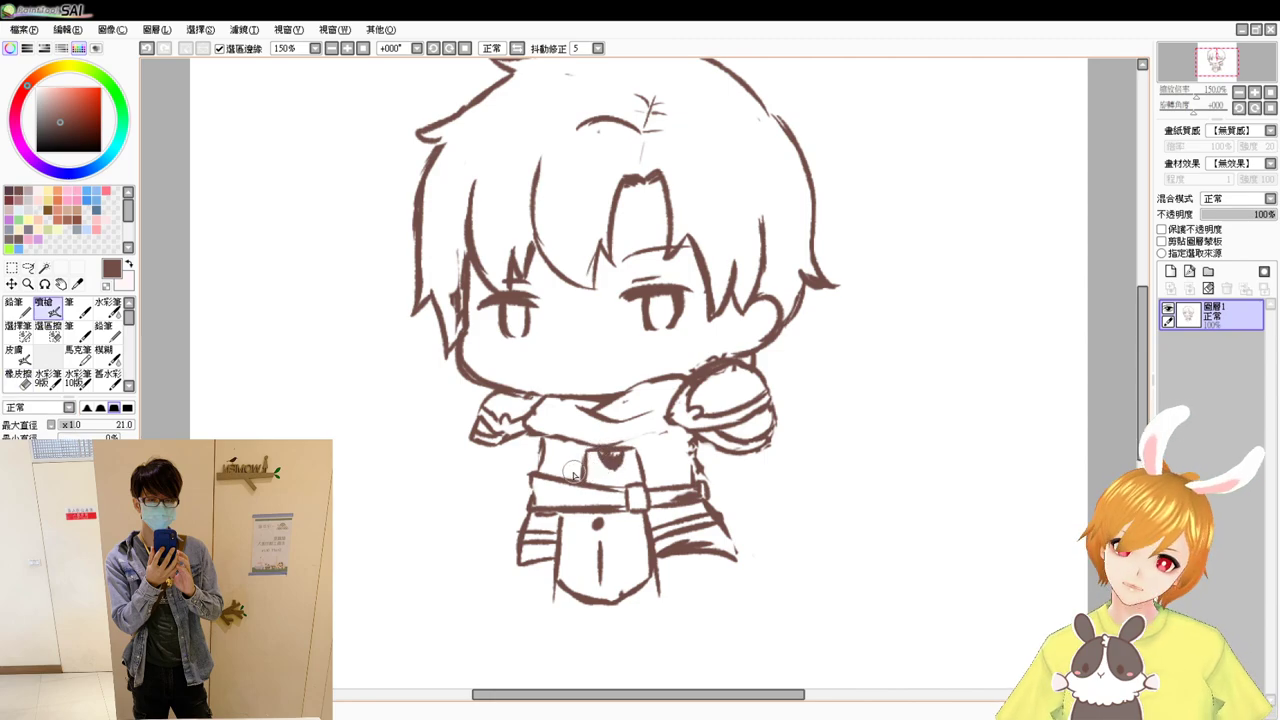
pyautogui.moveTo(625, 444); pyautogui.dragTo(687, 431)
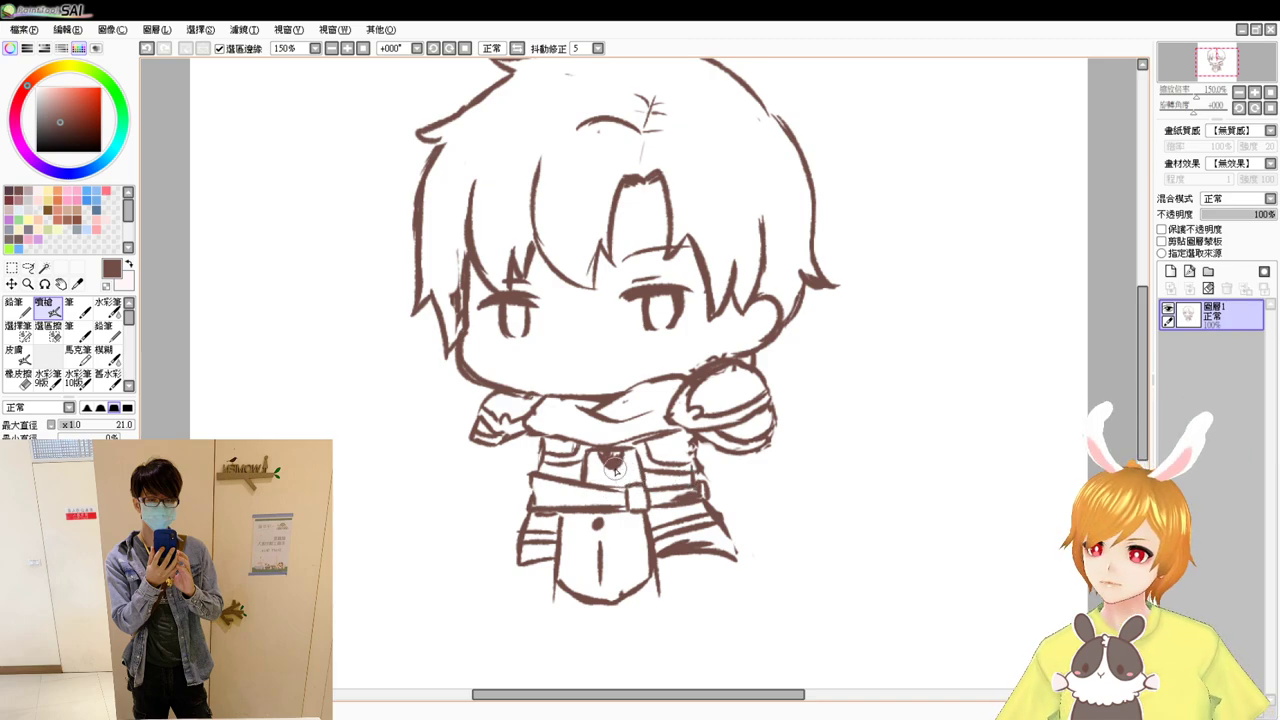
# - Erase the dark emblem inside the centre chest plate and redraw the plate's outline
pyautogui.press('e')
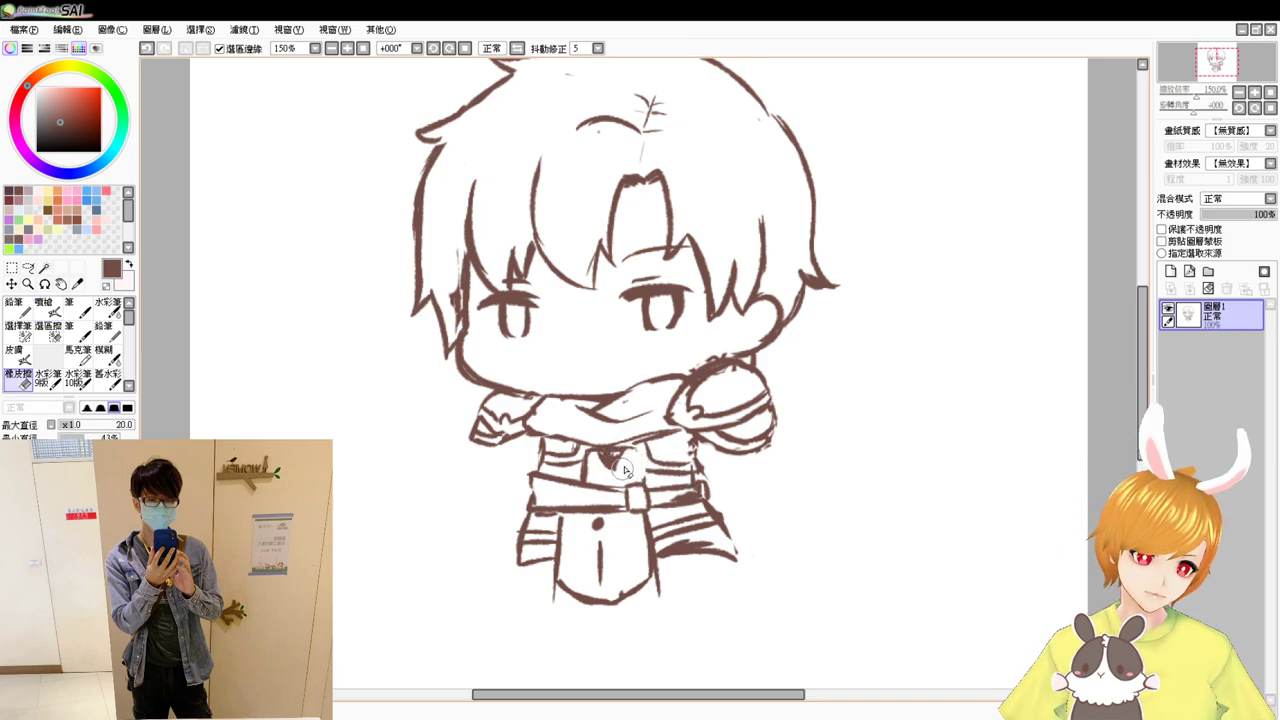
pyautogui.moveTo(622, 468)
pyautogui.mouseDown()
pyautogui.moveTo(609, 457)
pyautogui.moveTo(582, 483)
pyautogui.moveTo(625, 446)
pyautogui.moveTo(638, 452)
pyautogui.moveTo(634, 490)
pyautogui.moveTo(640, 467)
pyautogui.mouseUp()
pyautogui.press('b')
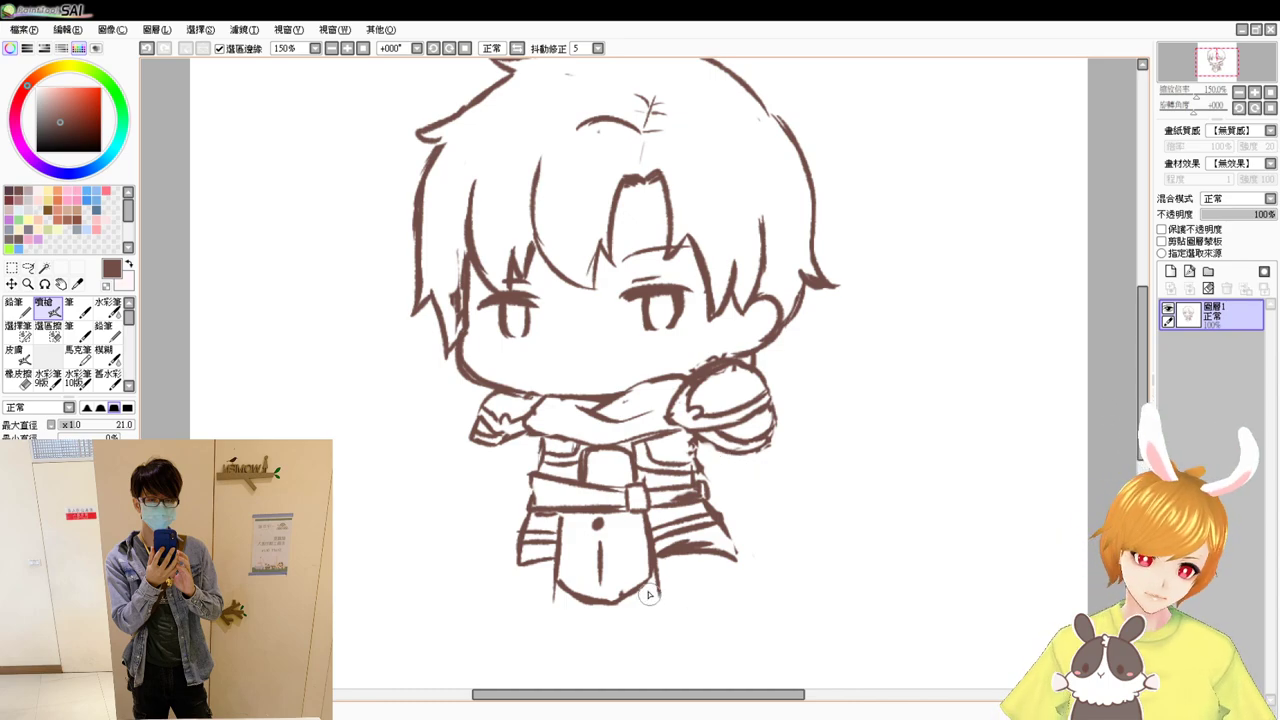
# - Draw the side lines of both short legs beneath the armor skirt and front cloth panel
pyautogui.moveTo(646, 582); pyautogui.dragTo(665, 630)
pyautogui.hotkey('ctrl', 'z')
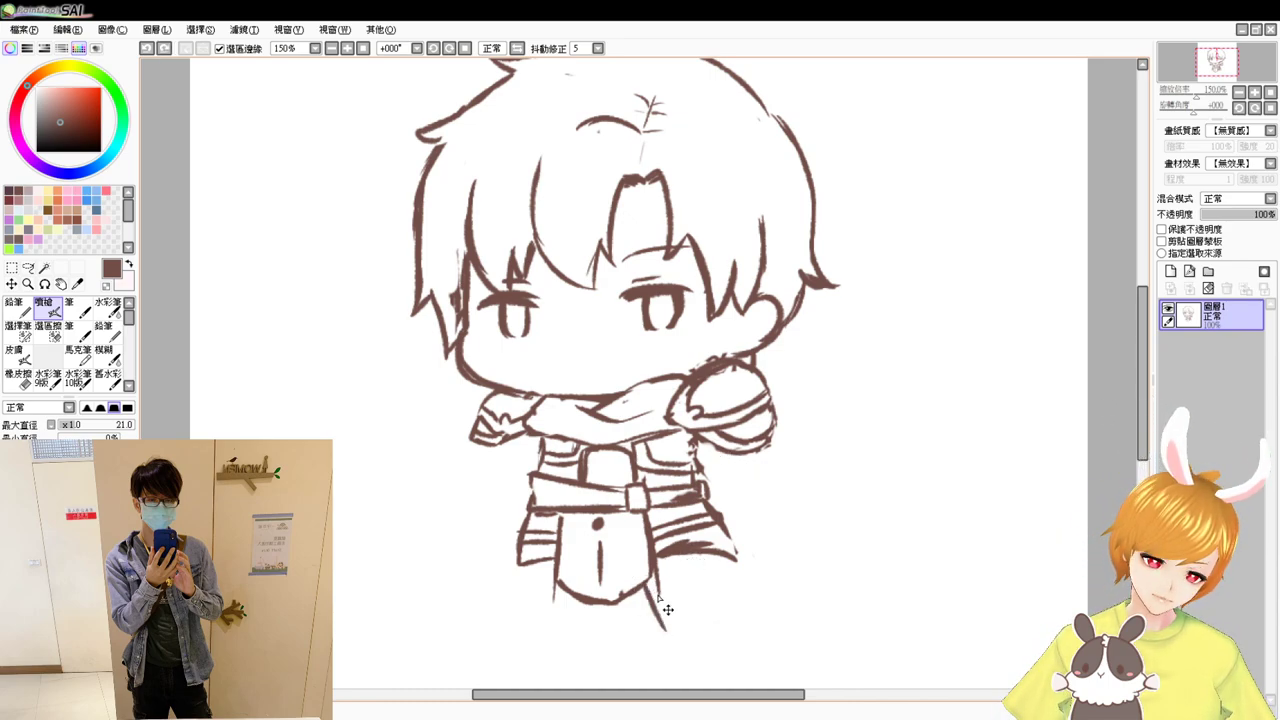
pyautogui.moveTo(636, 578); pyautogui.dragTo(657, 630)
pyautogui.moveTo(697, 560); pyautogui.dragTo(700, 612)
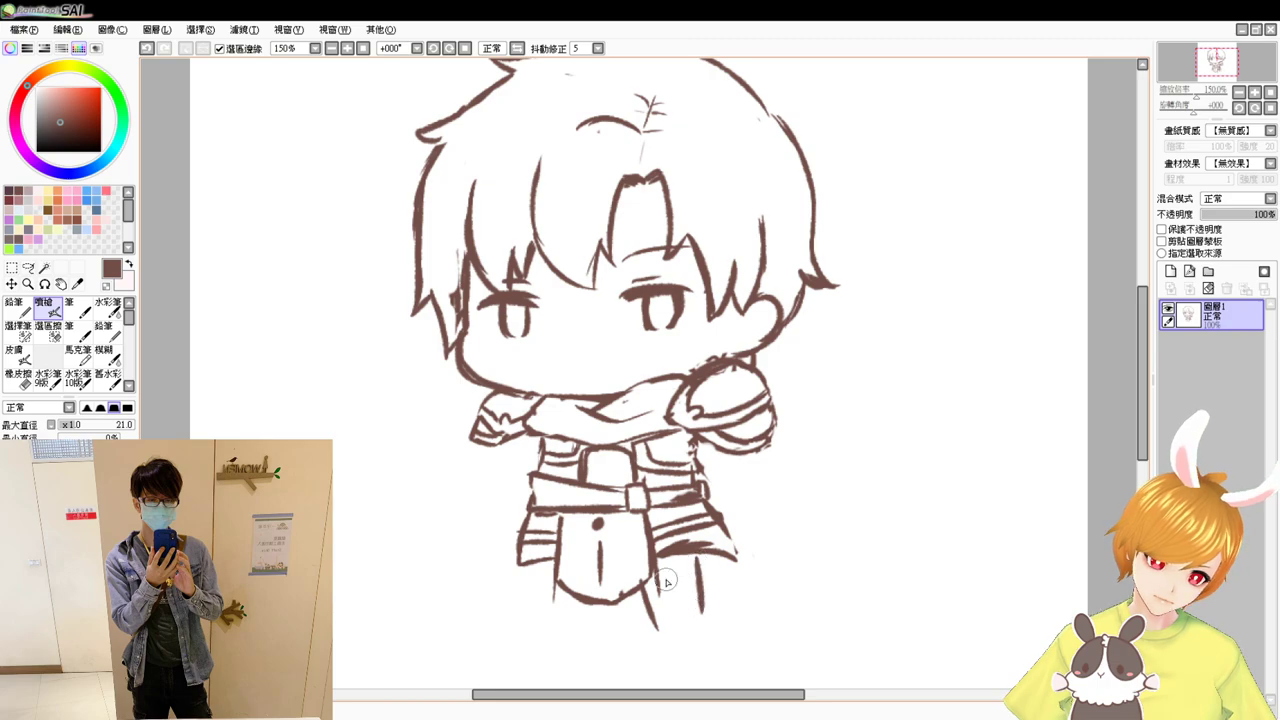
pyautogui.moveTo(527, 592)
pyautogui.mouseDown()
pyautogui.moveTo(543, 566)
pyautogui.moveTo(555, 610)
pyautogui.moveTo(583, 630)
pyautogui.mouseUp()
pyautogui.moveTo(577, 651); pyautogui.dragTo(564, 603)
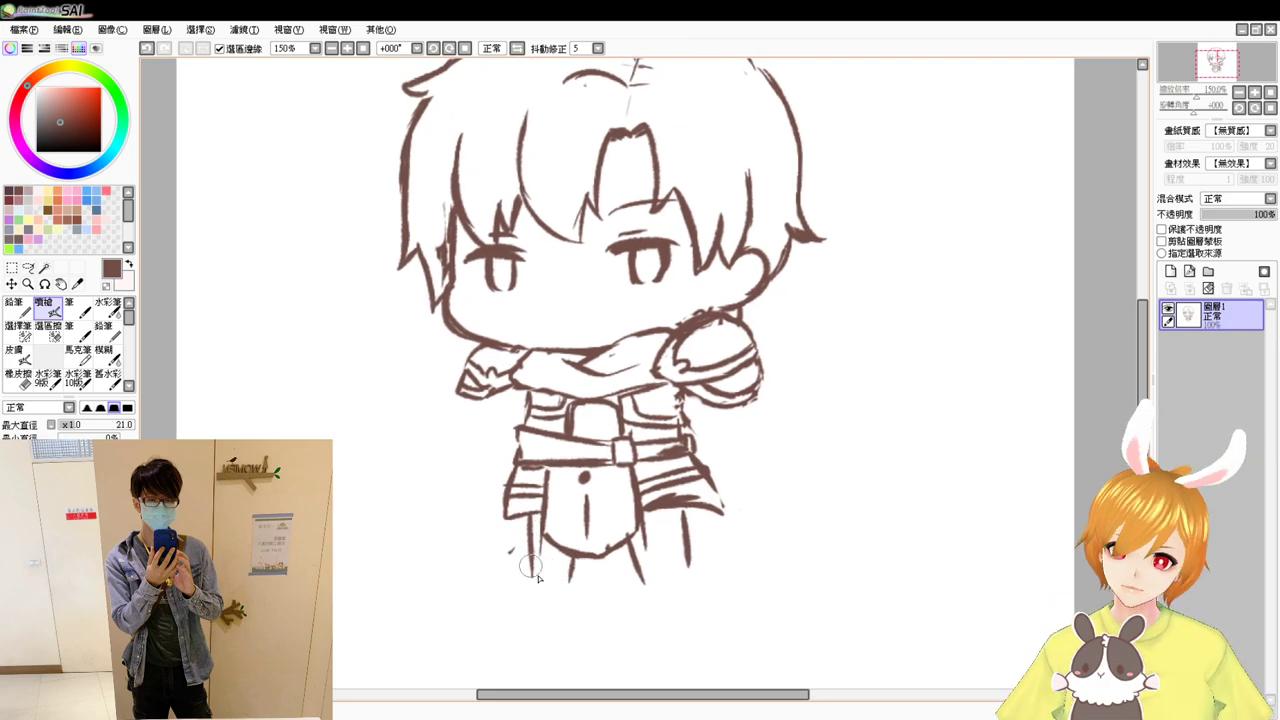
# - Draw a rounded boot with a curved ankle band at the end of each leg
pyautogui.moveTo(531, 576)
pyautogui.mouseDown()
pyautogui.moveTo(570, 599)
pyautogui.moveTo(572, 582)
pyautogui.moveTo(571, 596)
pyautogui.moveTo(544, 596)
pyautogui.moveTo(525, 573)
pyautogui.moveTo(558, 602)
pyautogui.mouseUp()
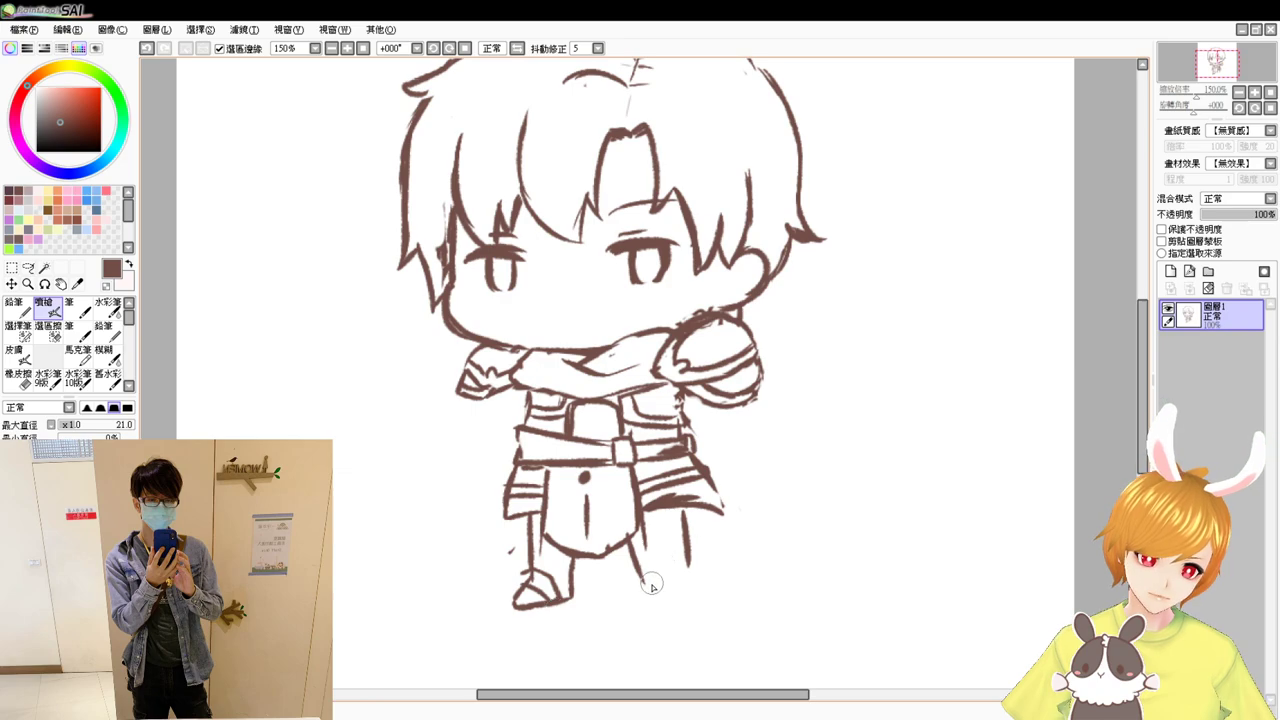
pyautogui.moveTo(642, 575); pyautogui.dragTo(646, 585)
pyautogui.moveTo(646, 584)
pyautogui.mouseDown()
pyautogui.moveTo(690, 566)
pyautogui.moveTo(647, 596)
pyautogui.moveTo(678, 578)
pyautogui.moveTo(697, 584)
pyautogui.moveTo(693, 567)
pyautogui.moveTo(683, 586)
pyautogui.moveTo(649, 596)
pyautogui.moveTo(679, 608)
pyautogui.moveTo(696, 589)
pyautogui.moveTo(654, 600)
pyautogui.moveTo(697, 607)
pyautogui.mouseUp()
pyautogui.hotkey('ctrl', 'z')
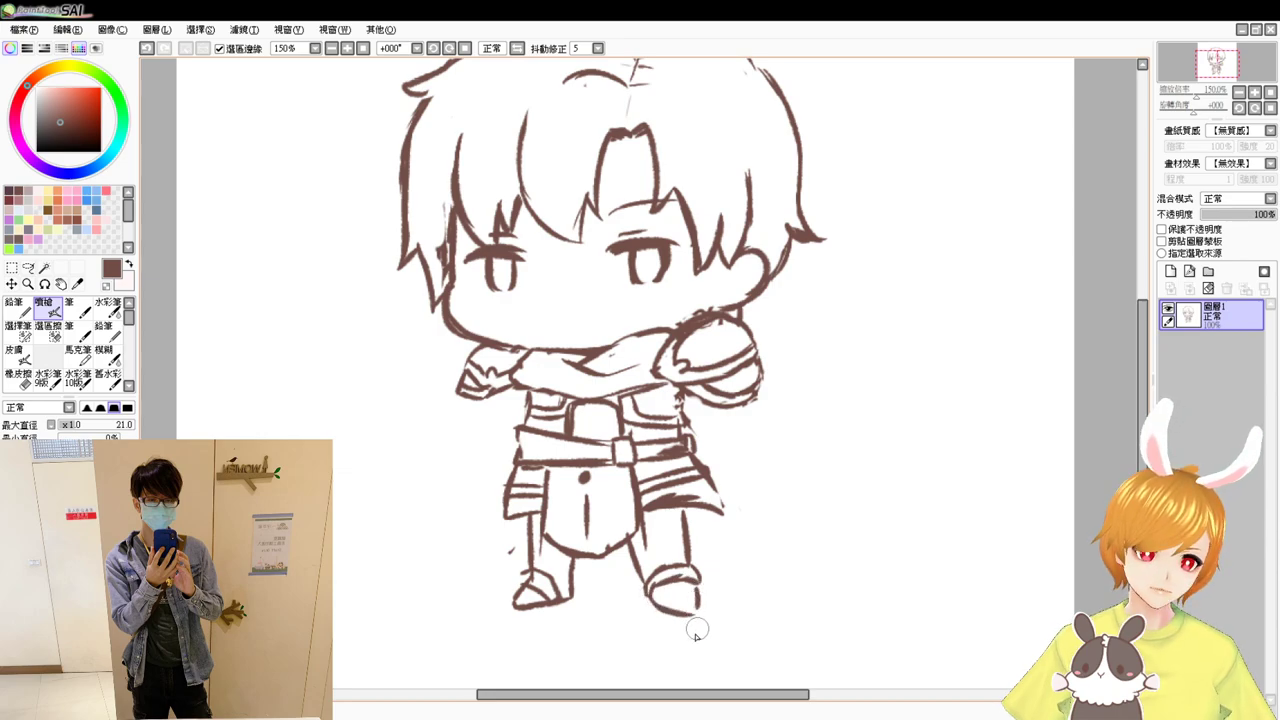
# - Clean up both boots by erasing rough lines and redrawing their toe caps and soles
pyautogui.press('e')
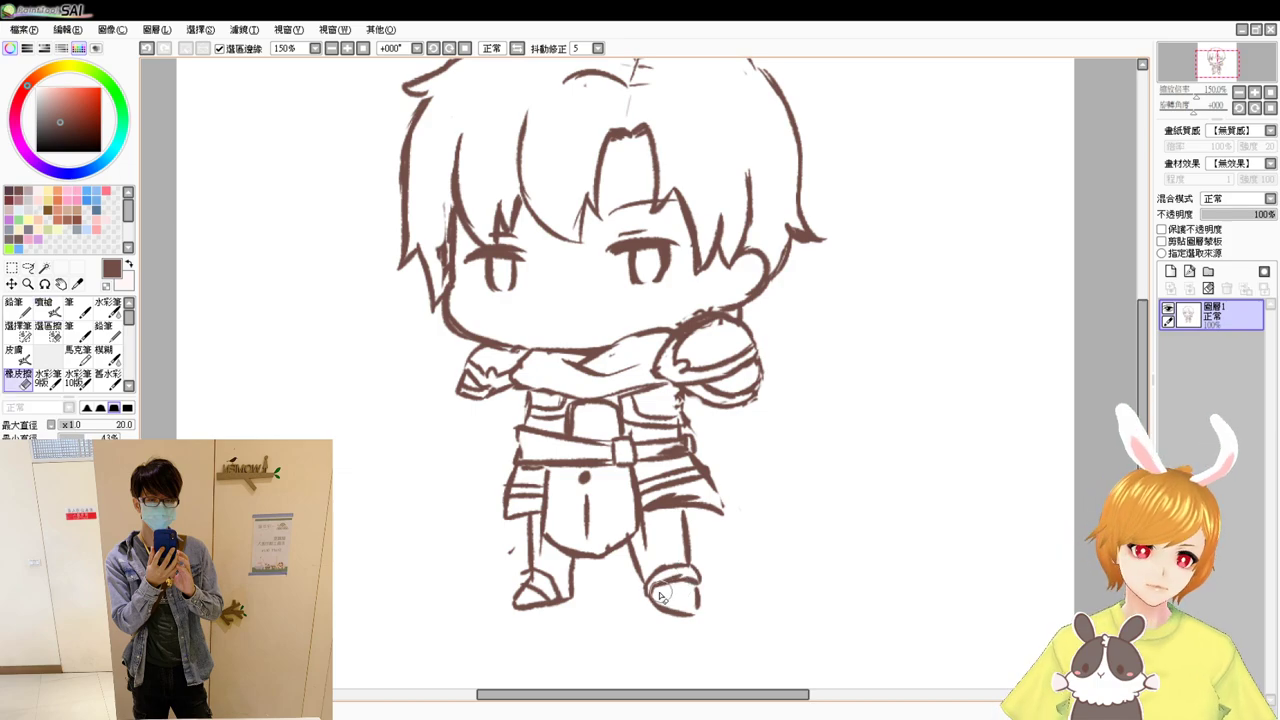
pyautogui.press('e')
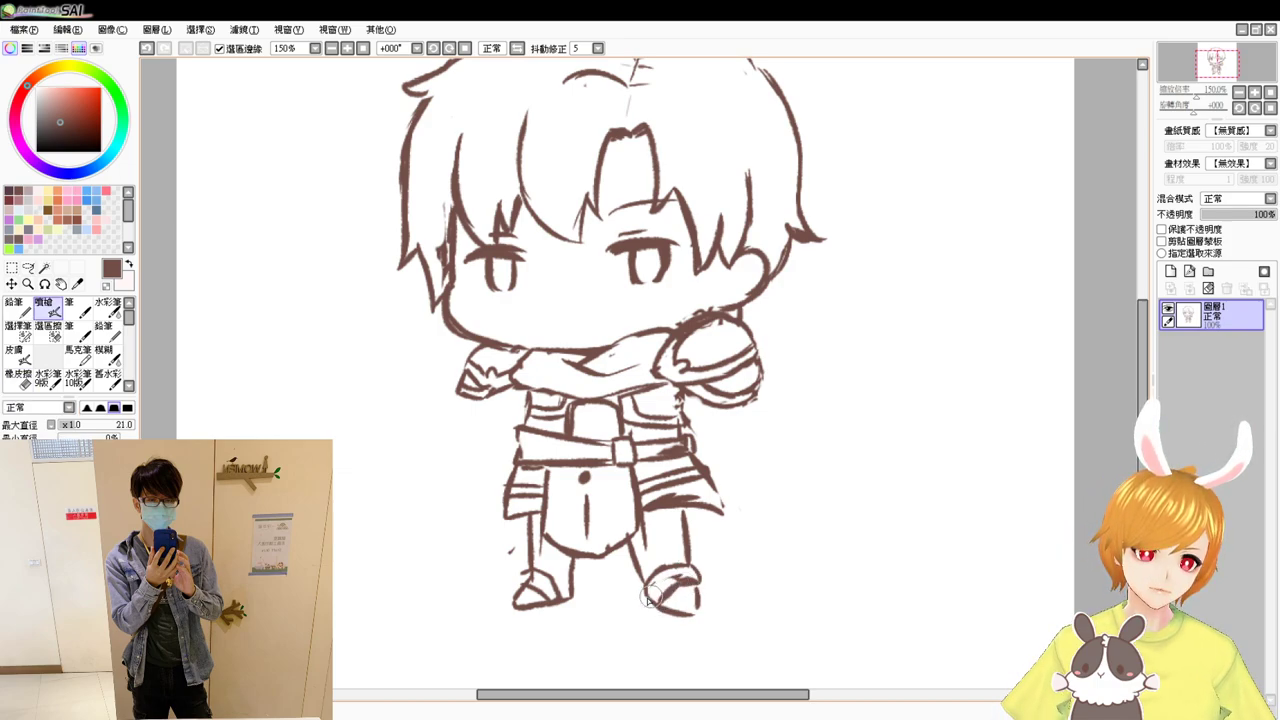
pyautogui.moveTo(647, 586)
pyautogui.mouseDown()
pyautogui.moveTo(687, 588)
pyautogui.moveTo(676, 577)
pyautogui.moveTo(696, 579)
pyautogui.moveTo(688, 564)
pyautogui.moveTo(701, 580)
pyautogui.moveTo(680, 616)
pyautogui.moveTo(700, 587)
pyautogui.moveTo(697, 609)
pyautogui.moveTo(665, 612)
pyautogui.moveTo(697, 609)
pyautogui.mouseUp()
pyautogui.press('e')
pyautogui.press('e')
pyautogui.press('e')
pyautogui.press('e')
pyautogui.press('e')
pyautogui.moveTo(522, 600)
pyautogui.mouseDown()
pyautogui.moveTo(524, 564)
pyautogui.moveTo(522, 582)
pyautogui.moveTo(539, 603)
pyautogui.moveTo(545, 583)
pyautogui.moveTo(551, 600)
pyautogui.mouseUp()
# - Draw a rounded knee guard on each leg, erasing the leg lines that cross it
pyautogui.press('e')
pyautogui.press('e')
pyautogui.press('e')
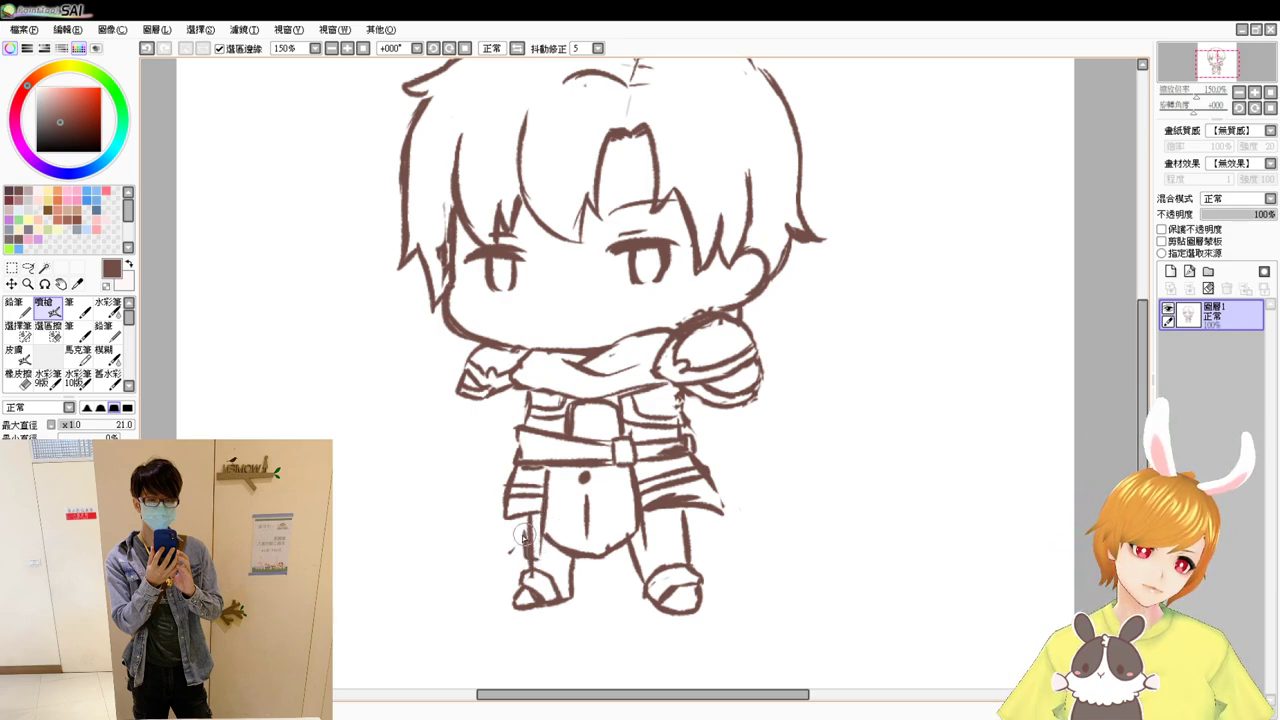
pyautogui.press('e')
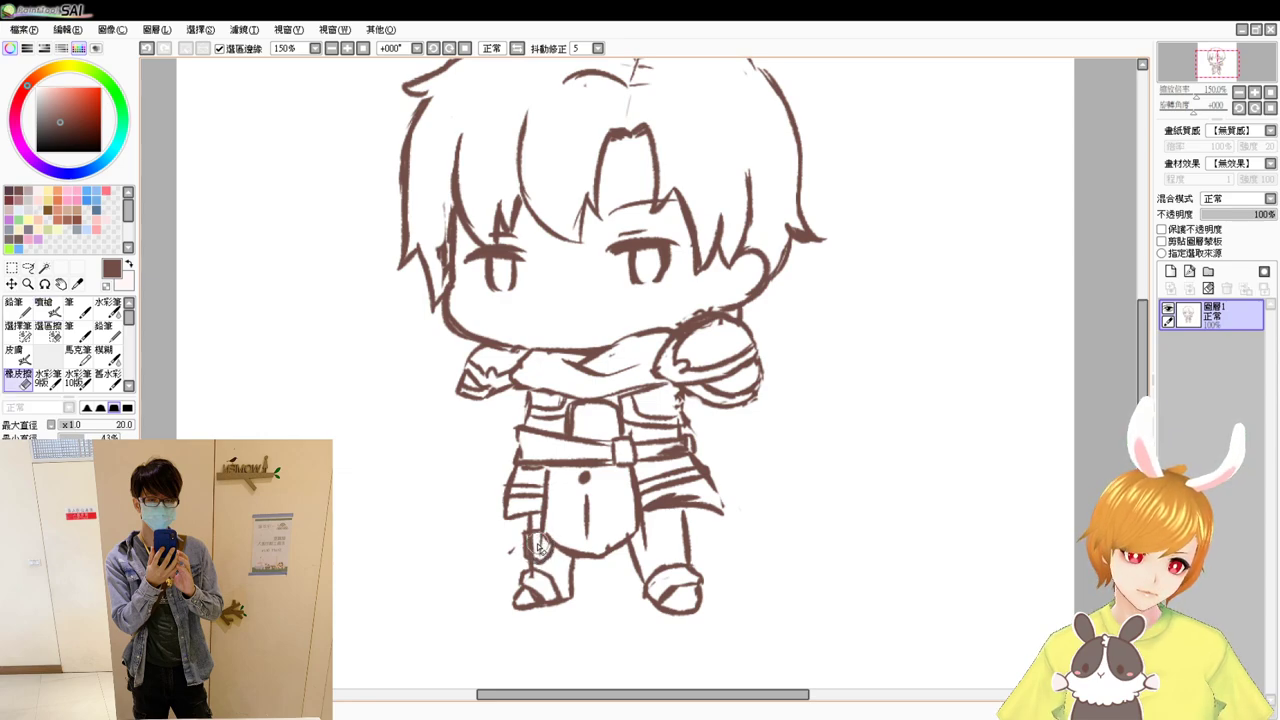
pyautogui.press('b')
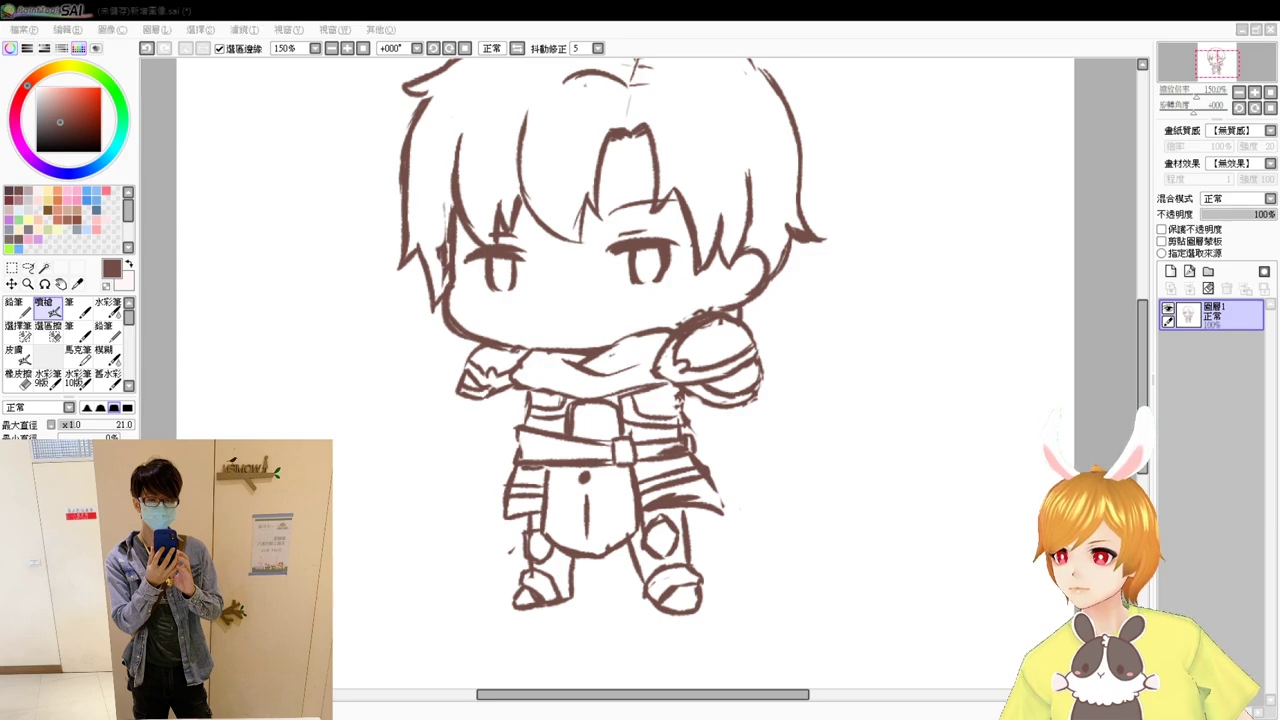
pyautogui.hotkey('alt', 'Tab')
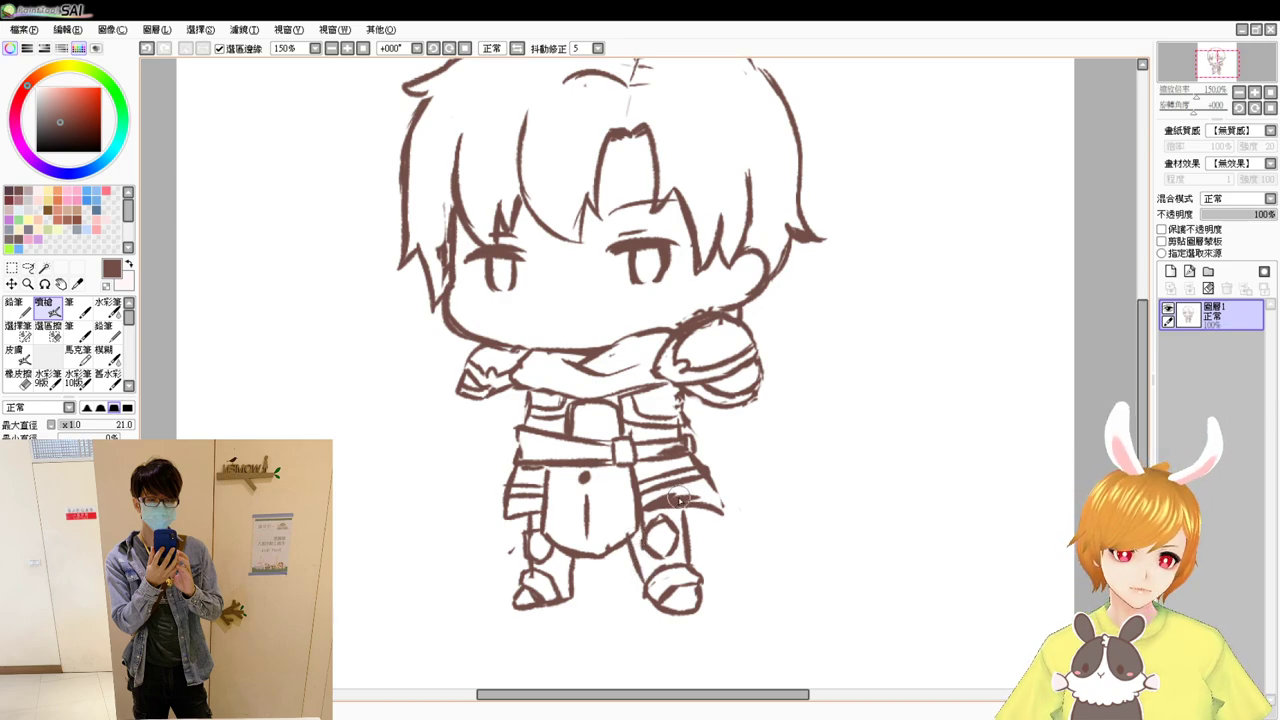
# - Thin out the thick skirt hem on the armored-shoulder side and redraw the lower hem on the opposite side
pyautogui.press('e')
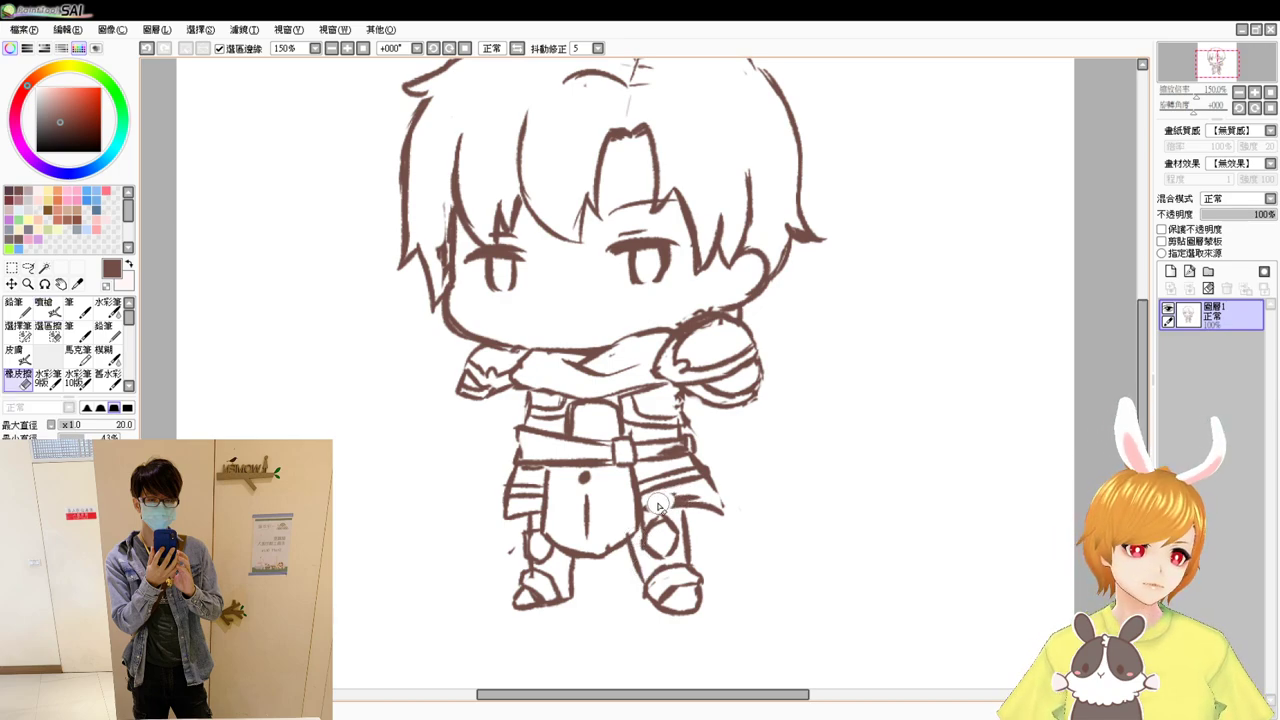
pyautogui.press('b')
pyautogui.moveTo(643, 506)
pyautogui.mouseDown()
pyautogui.moveTo(720, 511)
pyautogui.moveTo(678, 500)
pyautogui.mouseUp()
pyautogui.press('e')
pyautogui.press('b')
pyautogui.press('e')
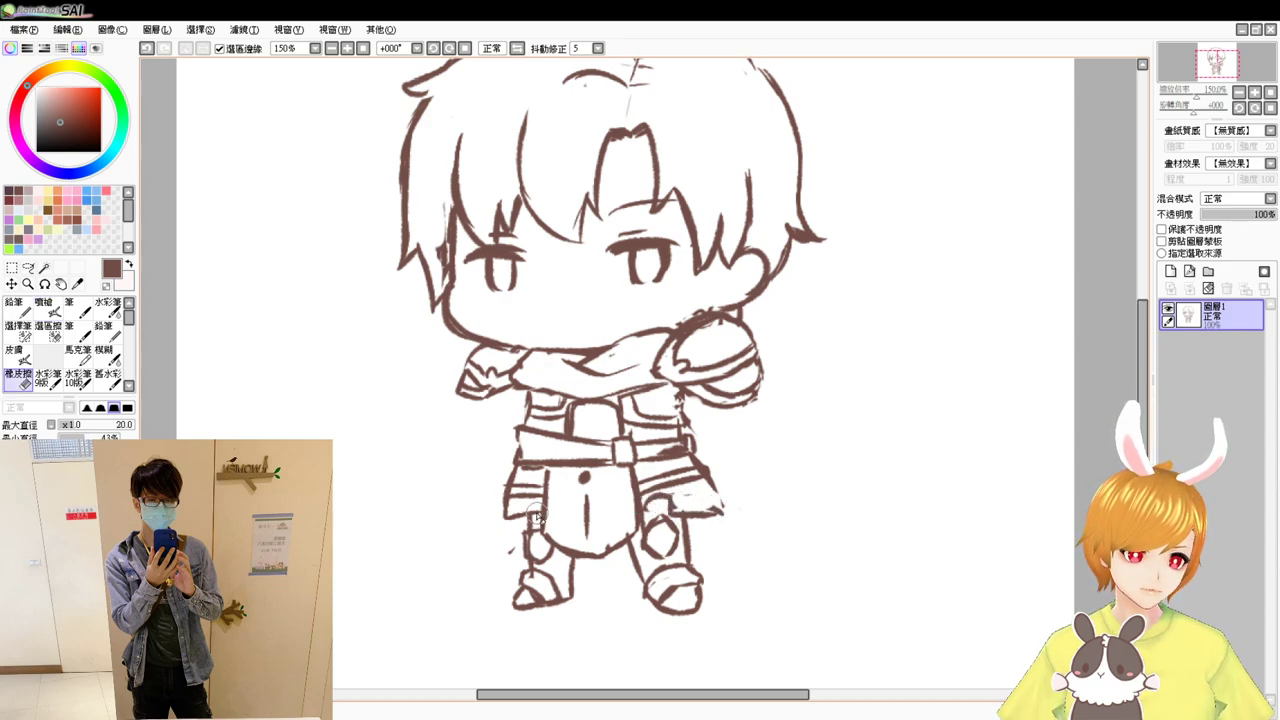
pyautogui.press('e')
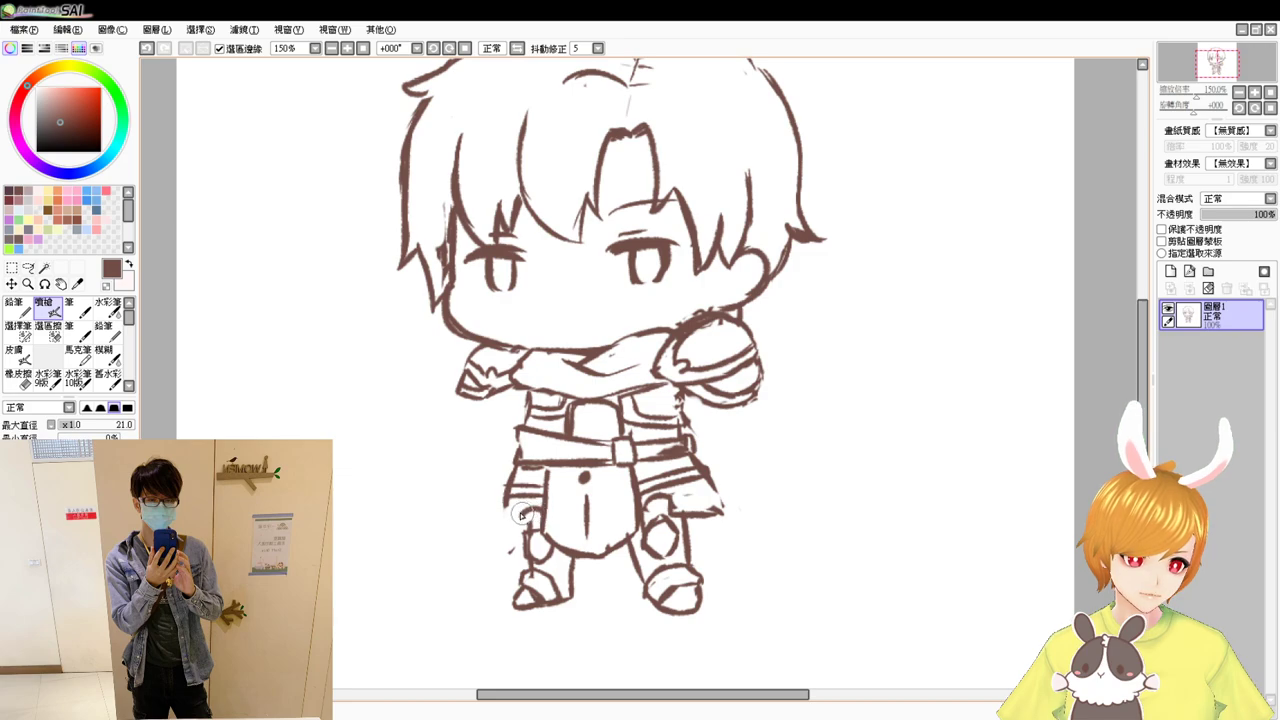
pyautogui.moveTo(506, 500); pyautogui.dragTo(528, 520)
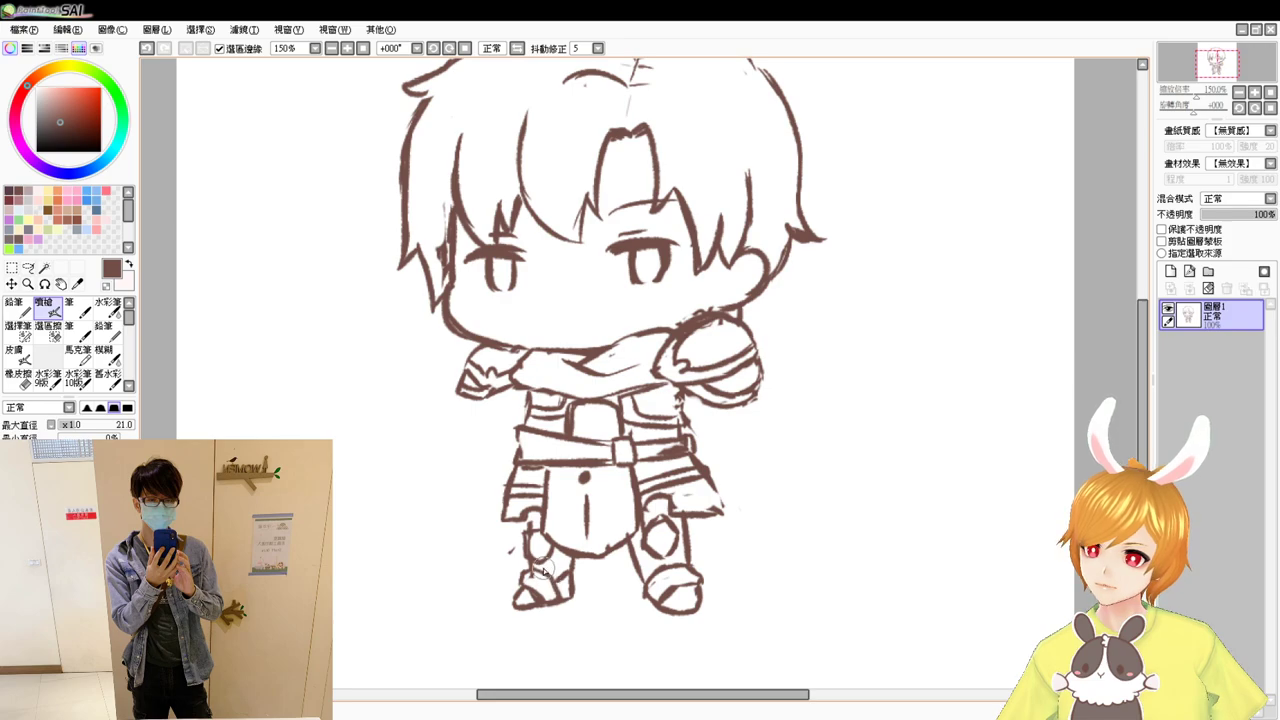
pyautogui.press('e')
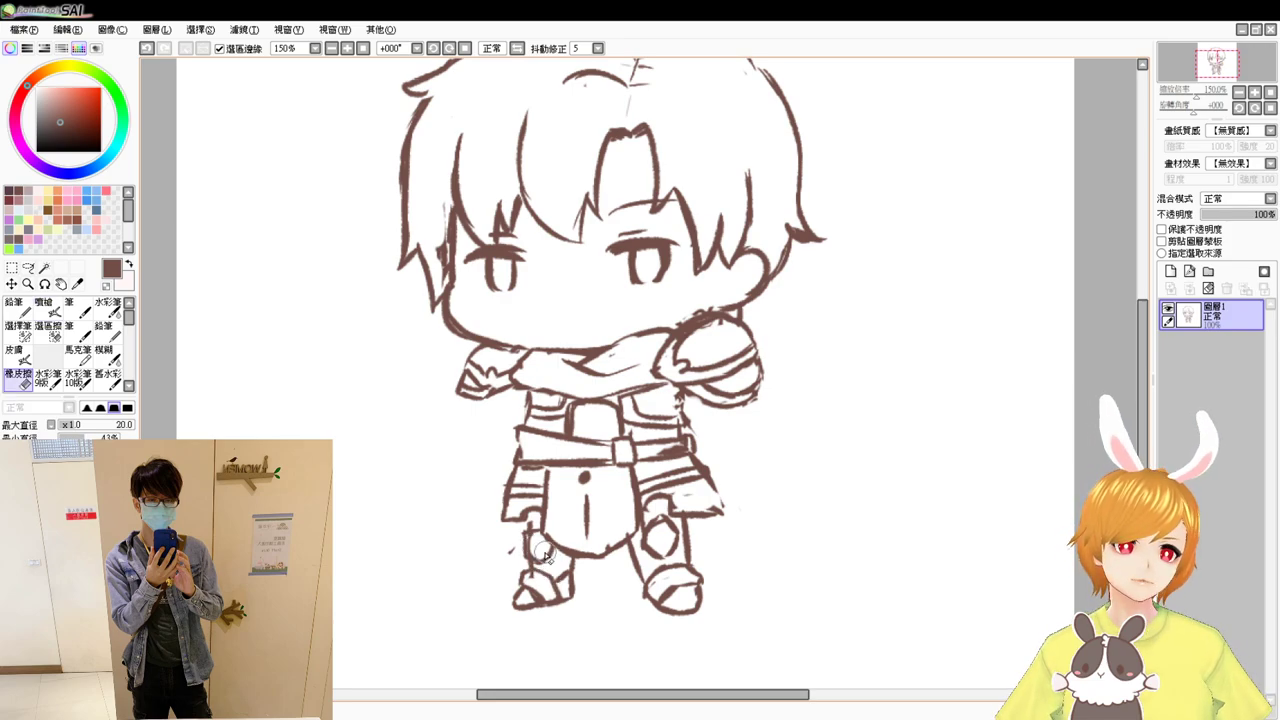
# - Trim the outer edge of the boot on the armored-shoulder side
pyautogui.press('v')
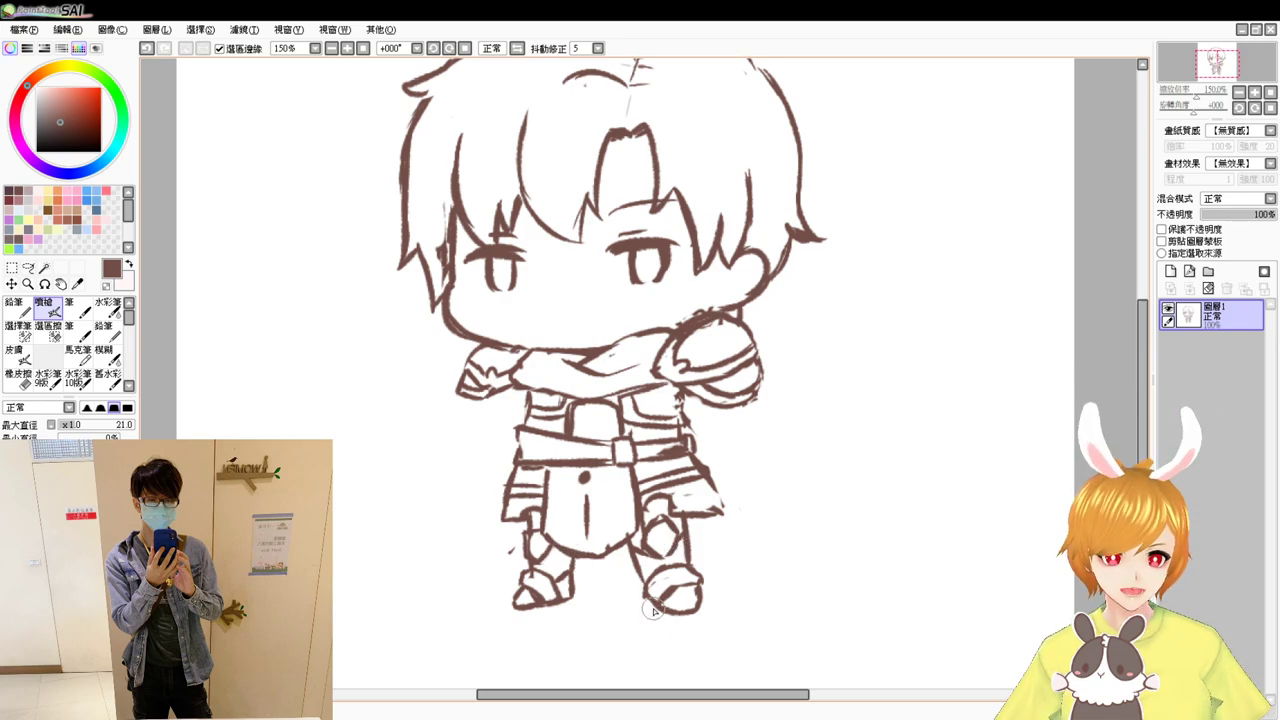
pyautogui.press('e')
pyautogui.moveTo(709, 573); pyautogui.dragTo(700, 585)
pyautogui.press('b')
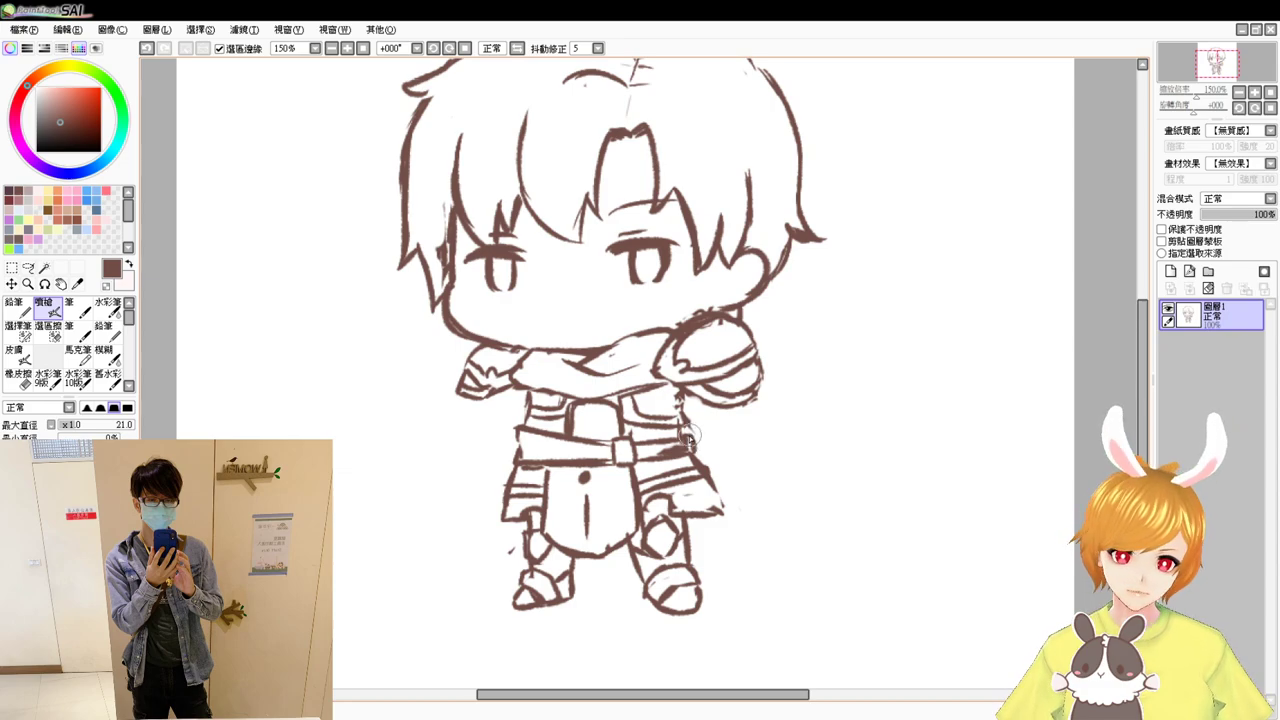
pyautogui.moveTo(685, 428)
pyautogui.mouseDown()
pyautogui.moveTo(742, 413)
pyautogui.moveTo(752, 444)
pyautogui.moveTo(717, 478)
pyautogui.mouseUp()
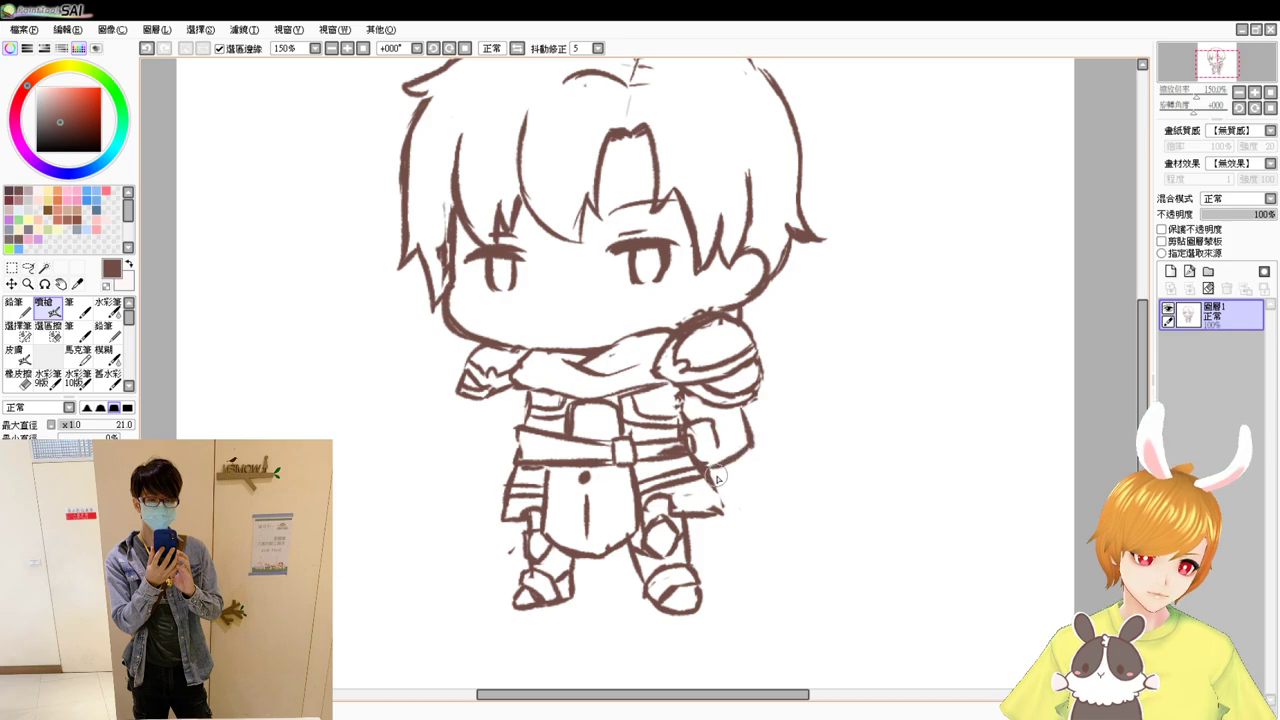
pyautogui.hotkey('ctrl', 'z')
pyautogui.hotkey('ctrl', 'z')
pyautogui.hotkey('ctrl', 'z')
pyautogui.hotkey('ctrl', 'z')
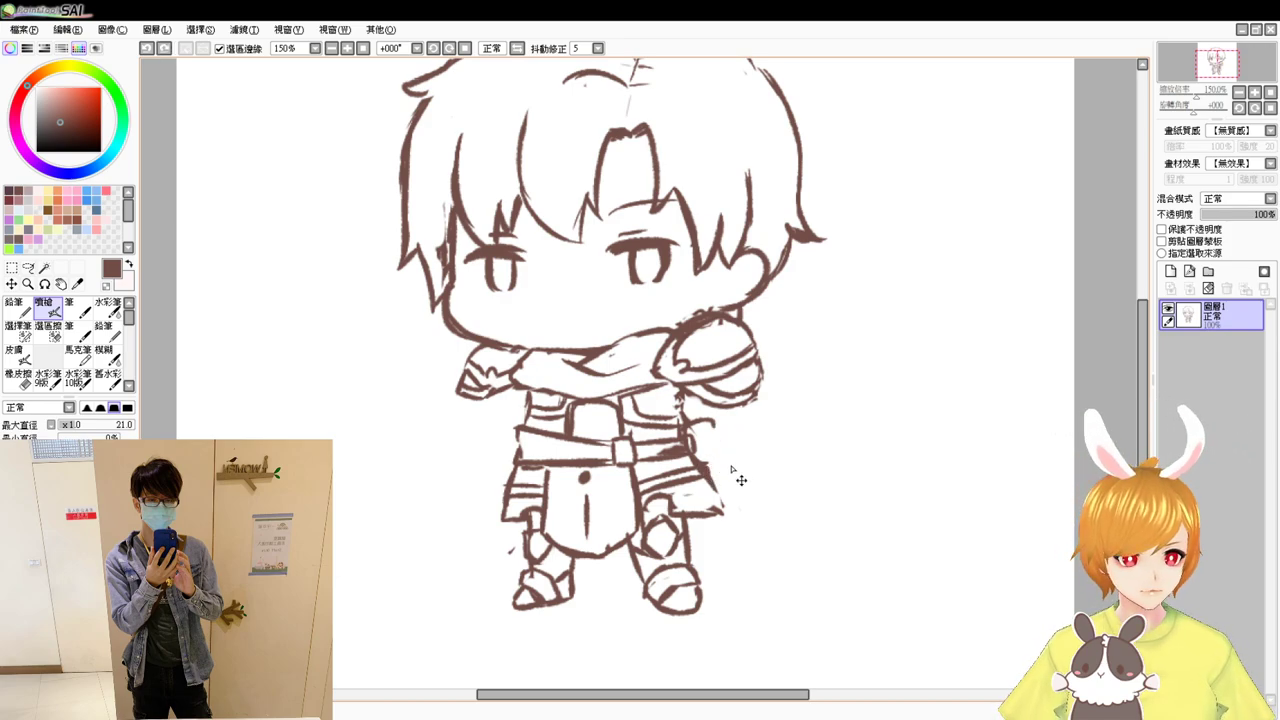
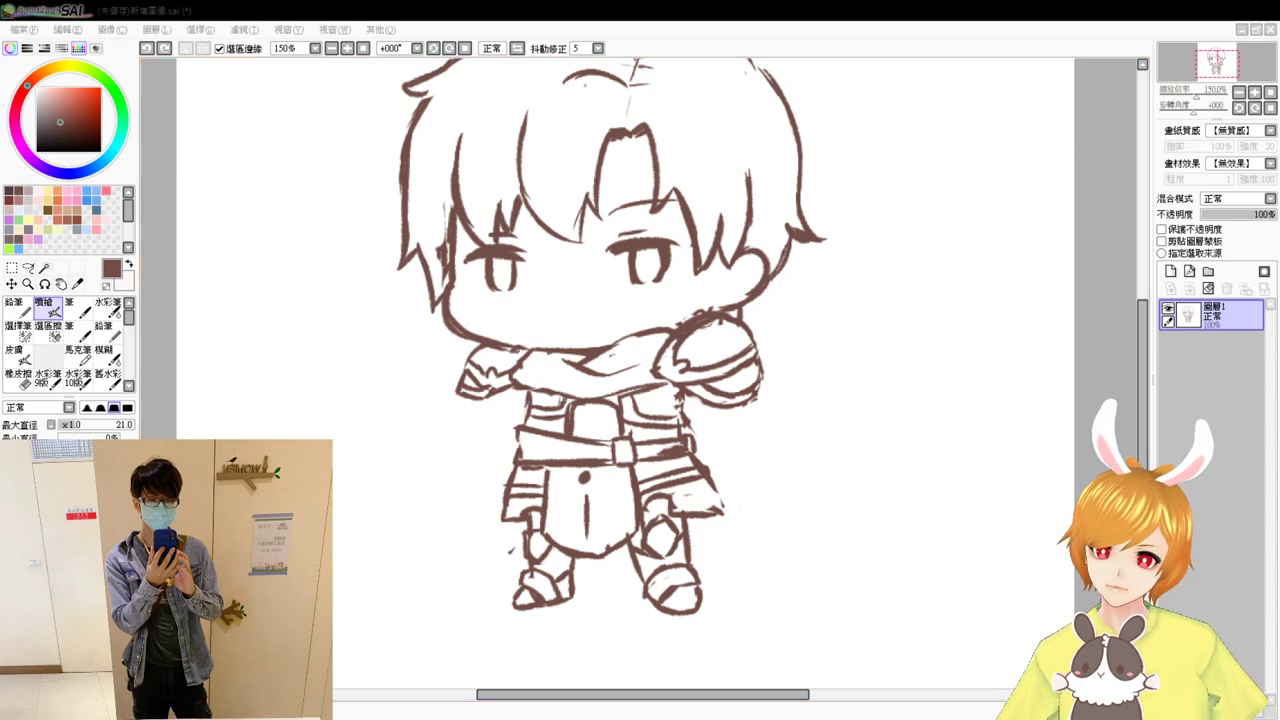
pyautogui.click(128, 210)
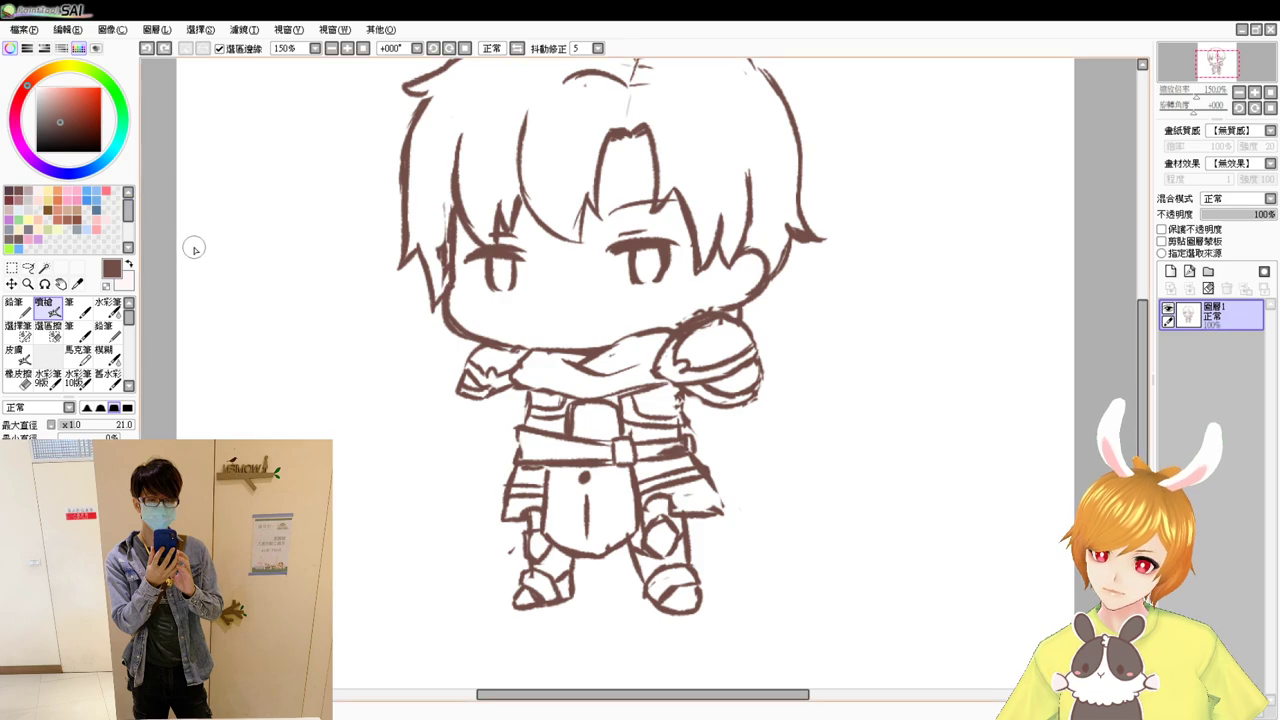
pyautogui.click(166, 263)
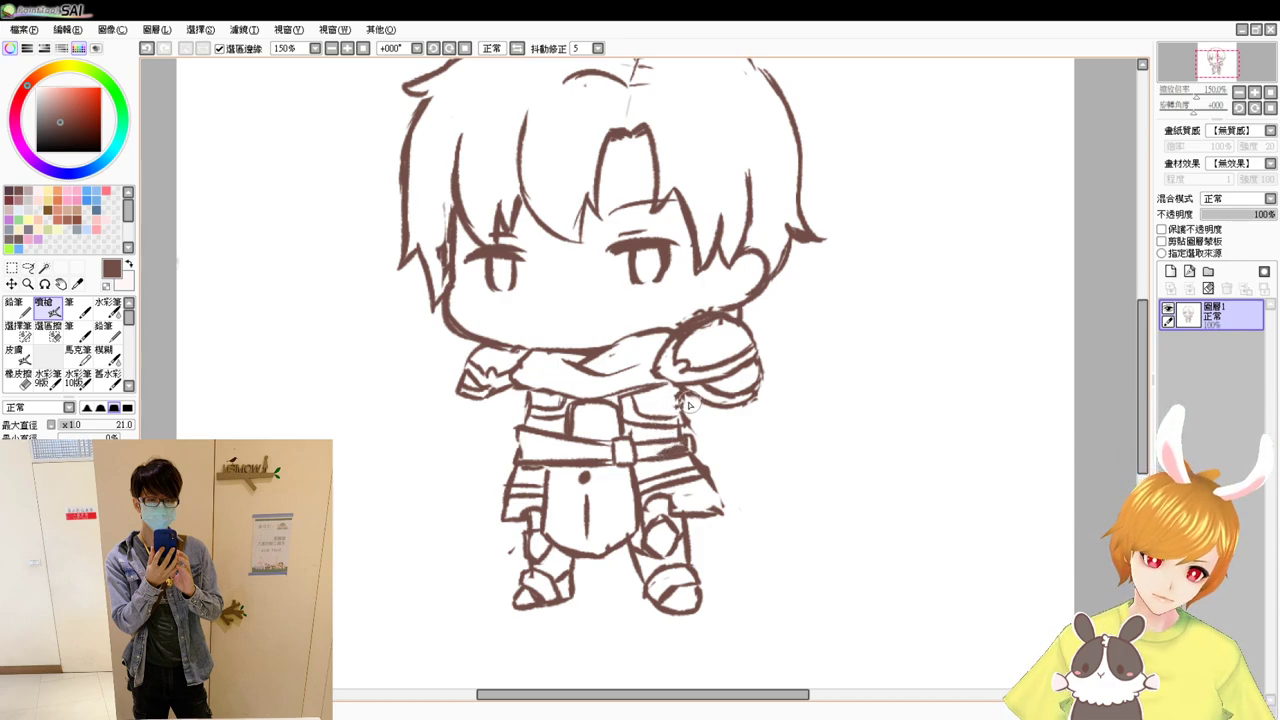
# - Try to extend the armored shoulder's outer plate and thicken its upper edge, with trial arm lines beneath it
pyautogui.press('e')
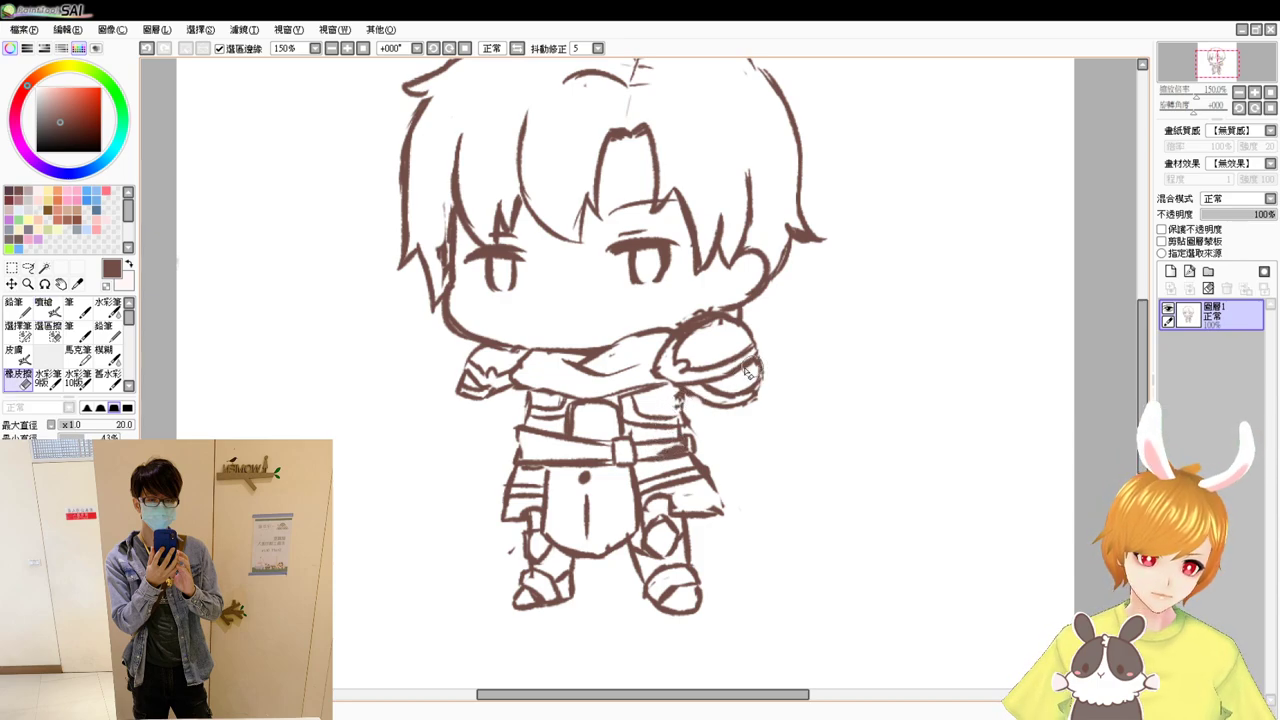
pyautogui.click(47, 306)
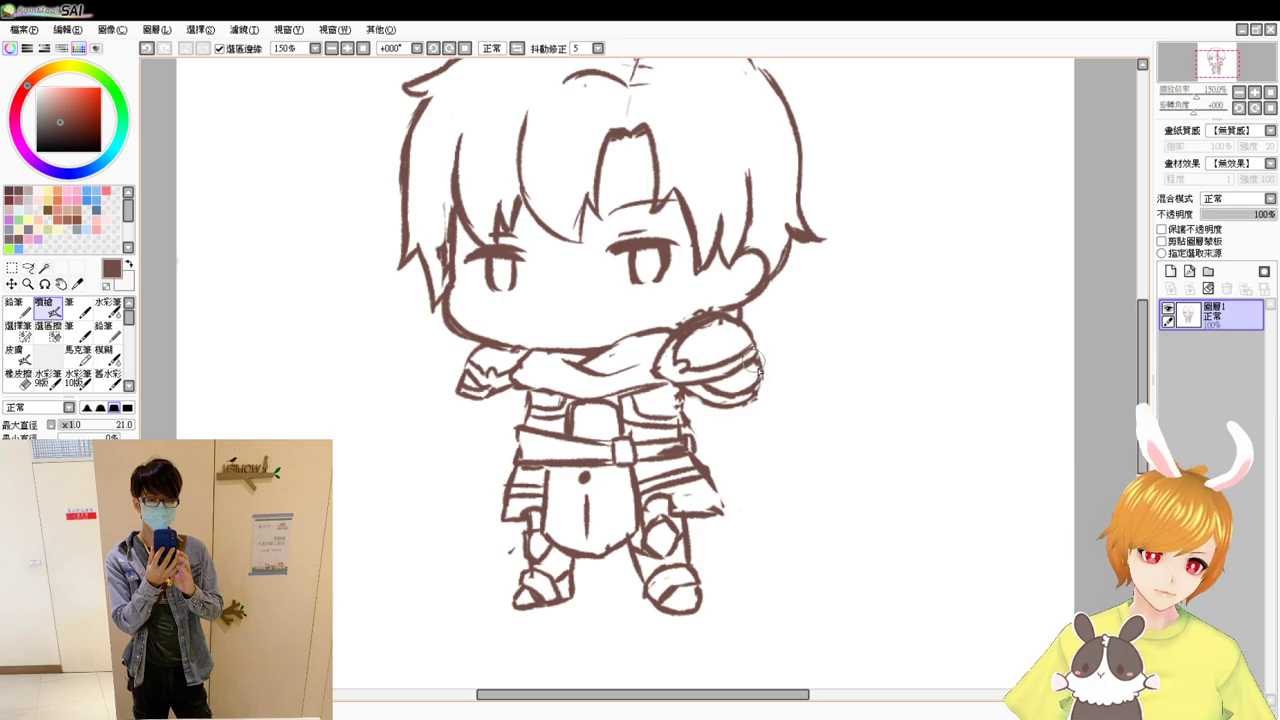
pyautogui.moveTo(756, 361)
pyautogui.mouseDown()
pyautogui.moveTo(716, 417)
pyautogui.moveTo(681, 399)
pyautogui.moveTo(713, 446)
pyautogui.mouseUp()
pyautogui.hotkey('ctrl', 'z')
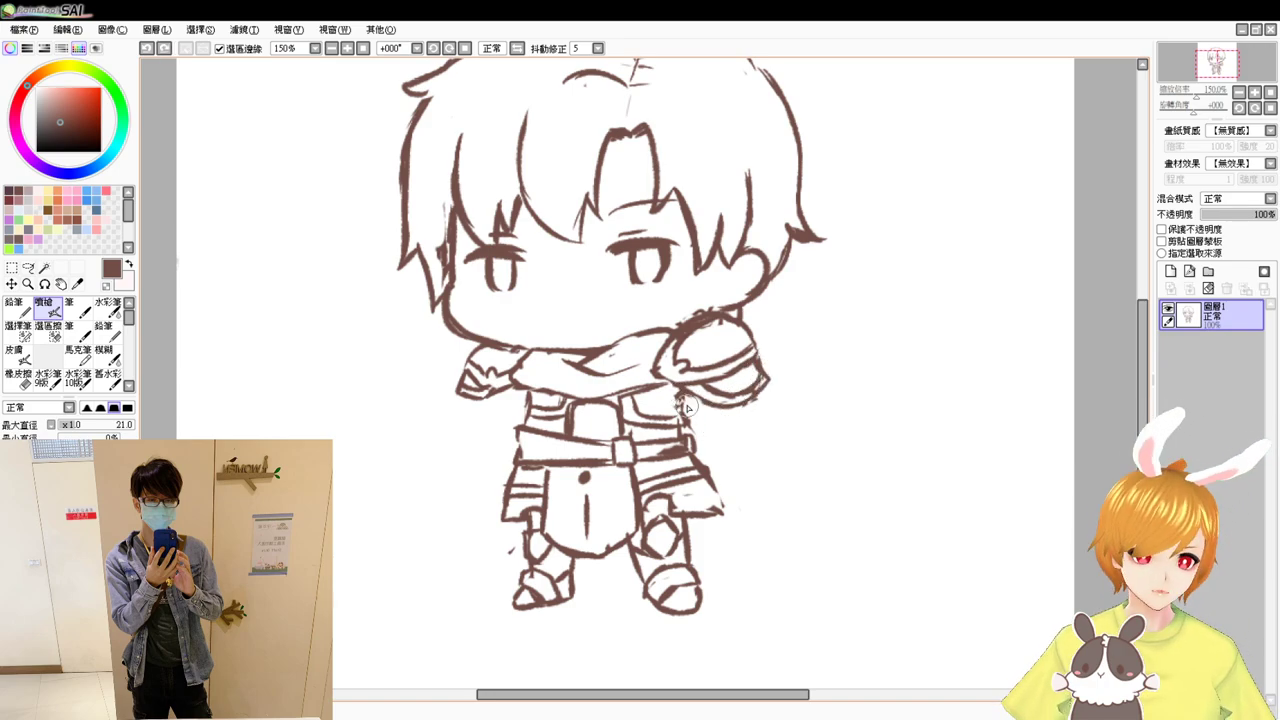
pyautogui.moveTo(684, 399); pyautogui.dragTo(742, 461)
pyautogui.hotkey('ctrl', 'z')
pyautogui.moveTo(750, 403); pyautogui.dragTo(757, 447)
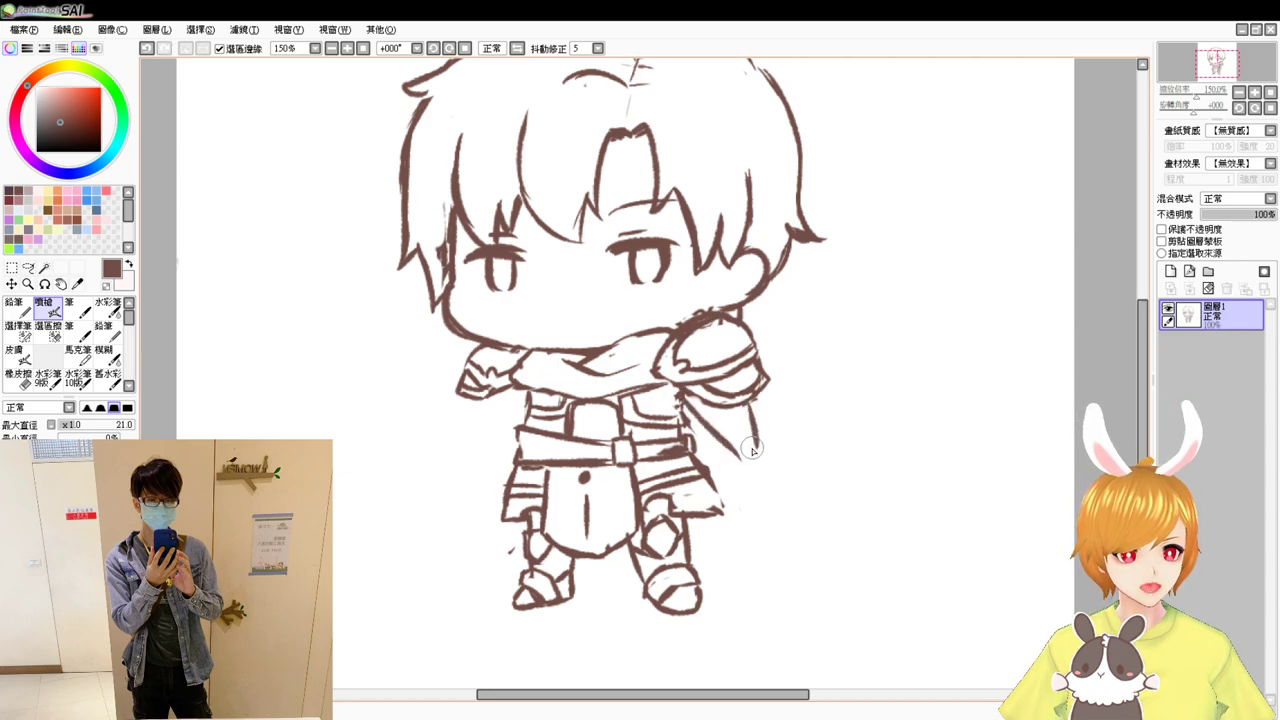
pyautogui.hotkey('ctrl', 'z')
pyautogui.hotkey('ctrl', 'z')
pyautogui.hotkey('ctrl', 'z')
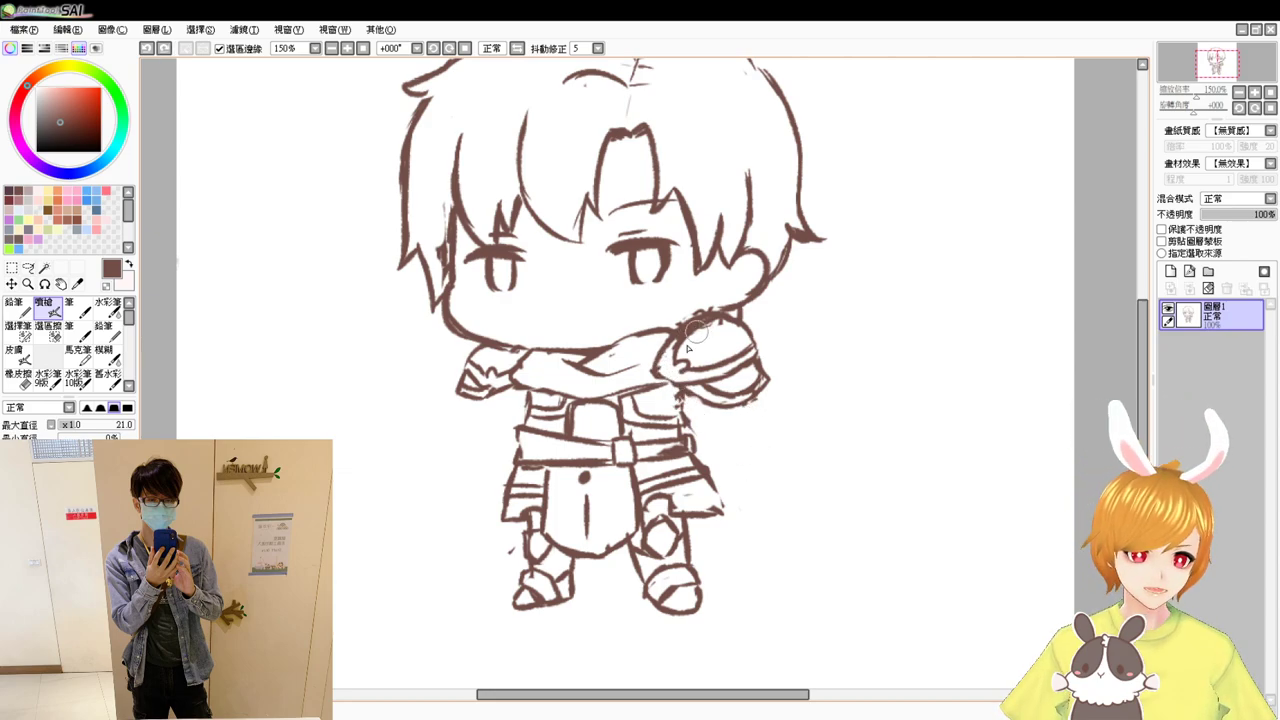
pyautogui.moveTo(692, 326); pyautogui.dragTo(730, 333)
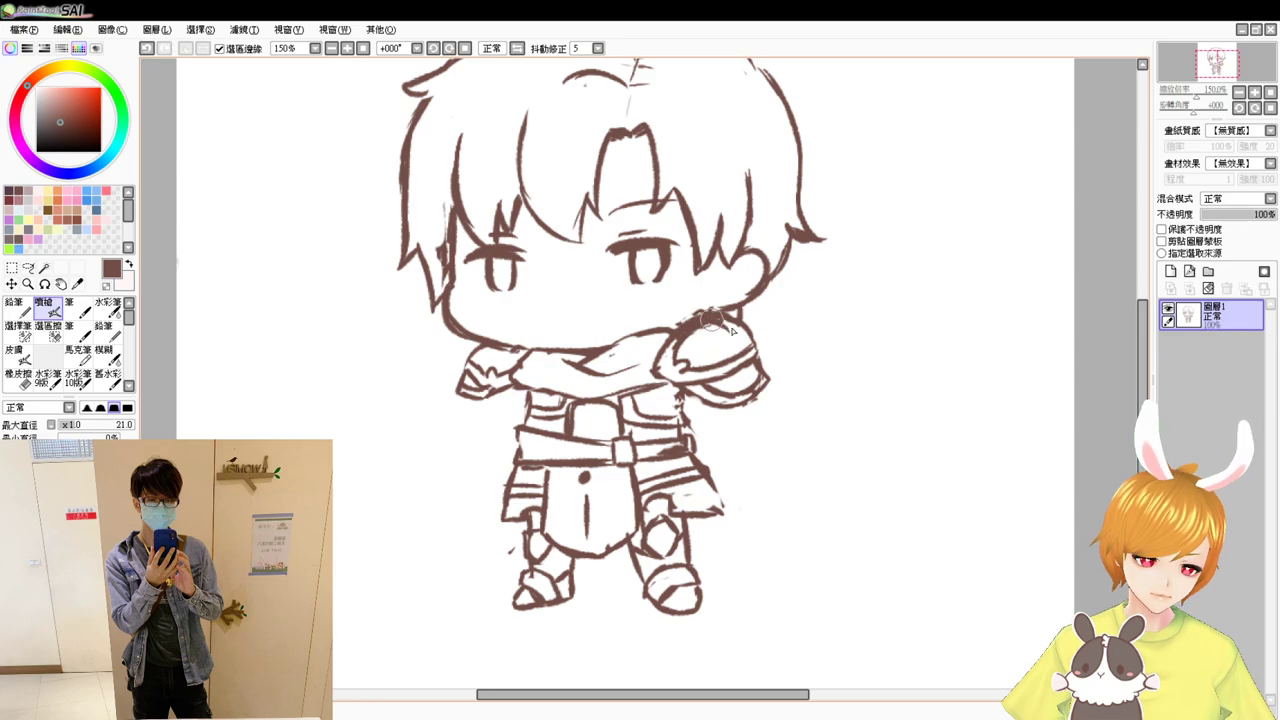
pyautogui.press('e')
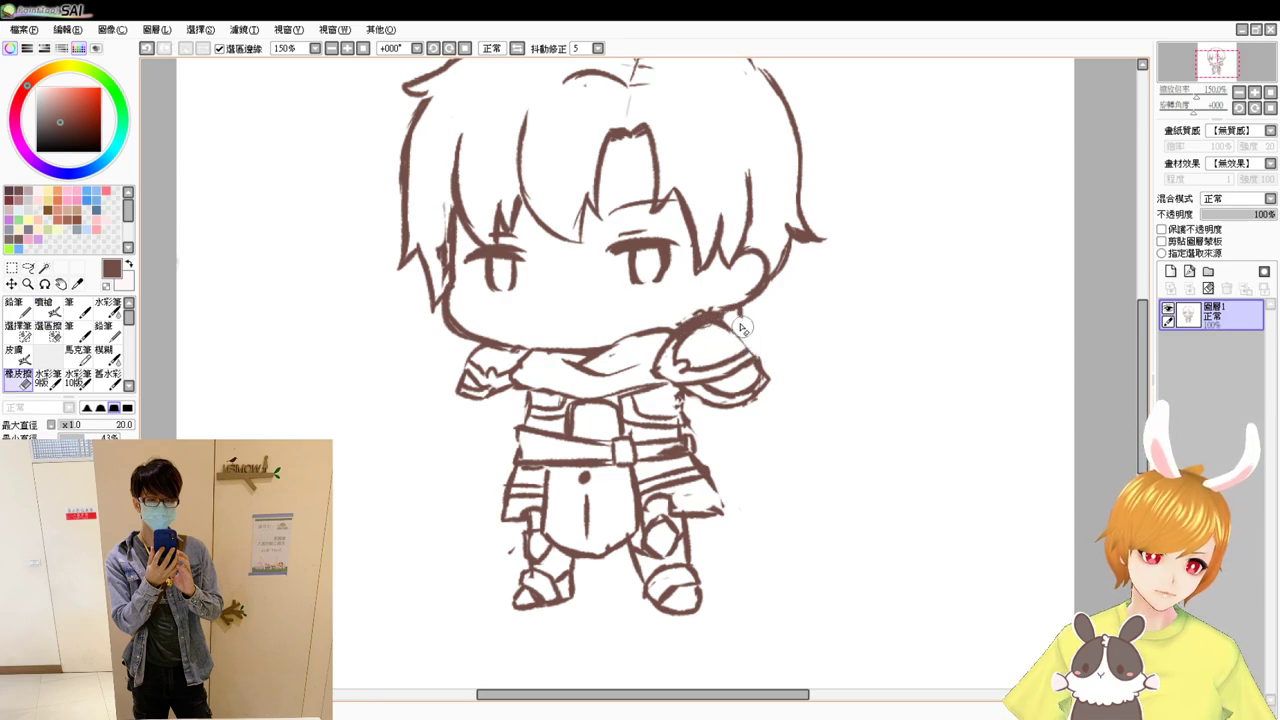
pyautogui.press('b')
pyautogui.moveTo(739, 308); pyautogui.dragTo(738, 321)
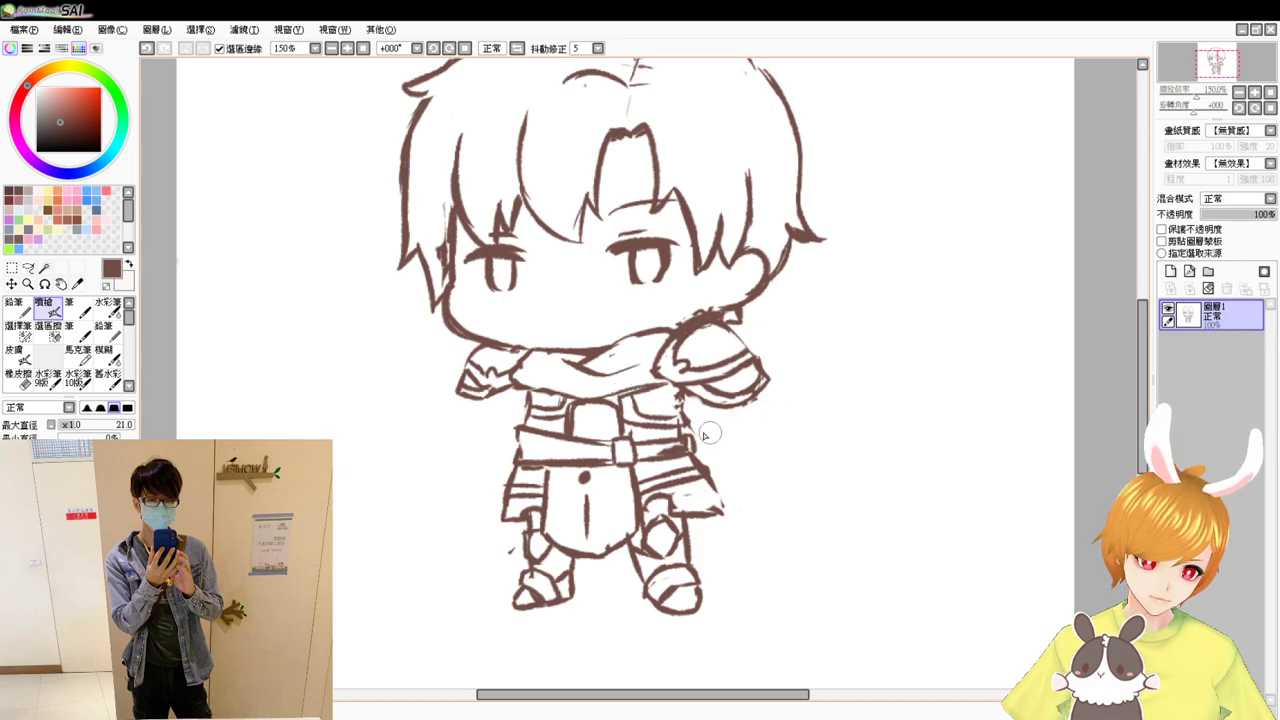
# - Try to draw a segmented arm with a hand below the armored shoulder, and undo it together with the shoulder changes
pyautogui.moveTo(688, 417)
pyautogui.mouseDown()
pyautogui.moveTo(699, 429)
pyautogui.moveTo(744, 420)
pyautogui.mouseUp()
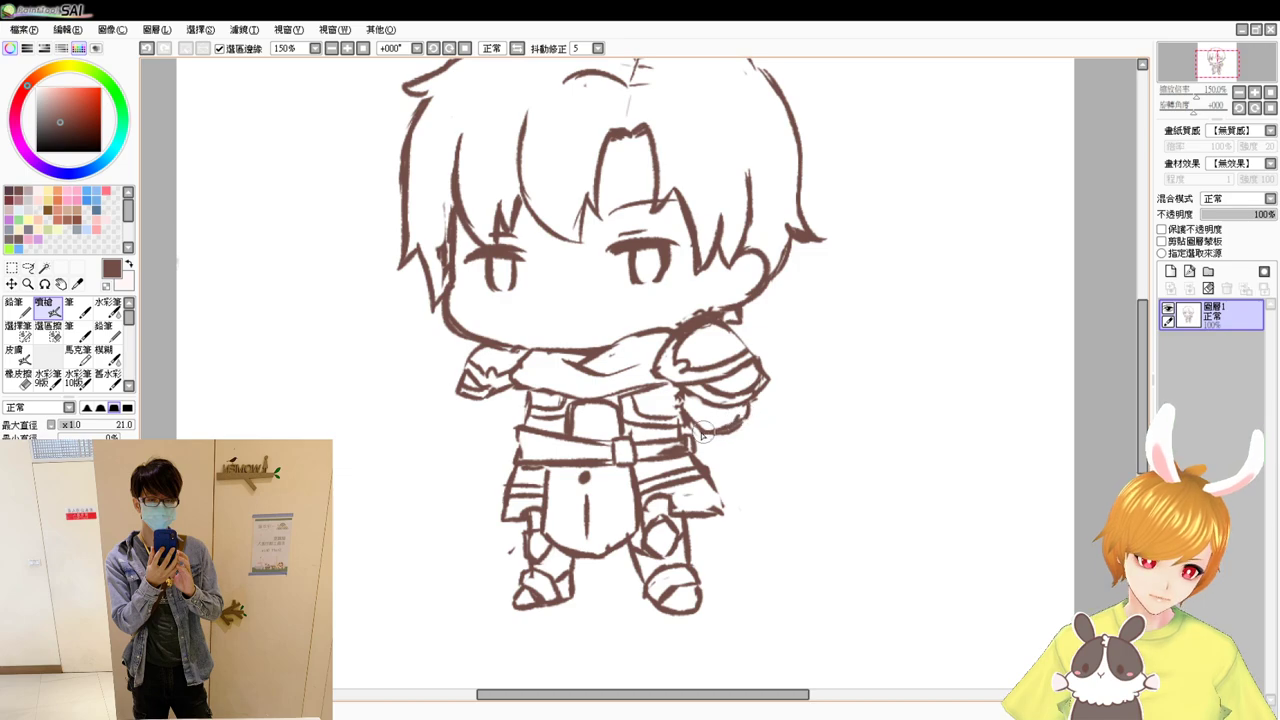
pyautogui.moveTo(700, 438); pyautogui.dragTo(717, 459)
pyautogui.moveTo(757, 408)
pyautogui.mouseDown()
pyautogui.moveTo(696, 446)
pyautogui.moveTo(749, 433)
pyautogui.moveTo(734, 471)
pyautogui.moveTo(710, 451)
pyautogui.moveTo(731, 474)
pyautogui.mouseUp()
pyautogui.moveTo(731, 474)
pyautogui.mouseDown()
pyautogui.moveTo(758, 449)
pyautogui.moveTo(729, 488)
pyautogui.moveTo(752, 496)
pyautogui.moveTo(763, 445)
pyautogui.mouseUp()
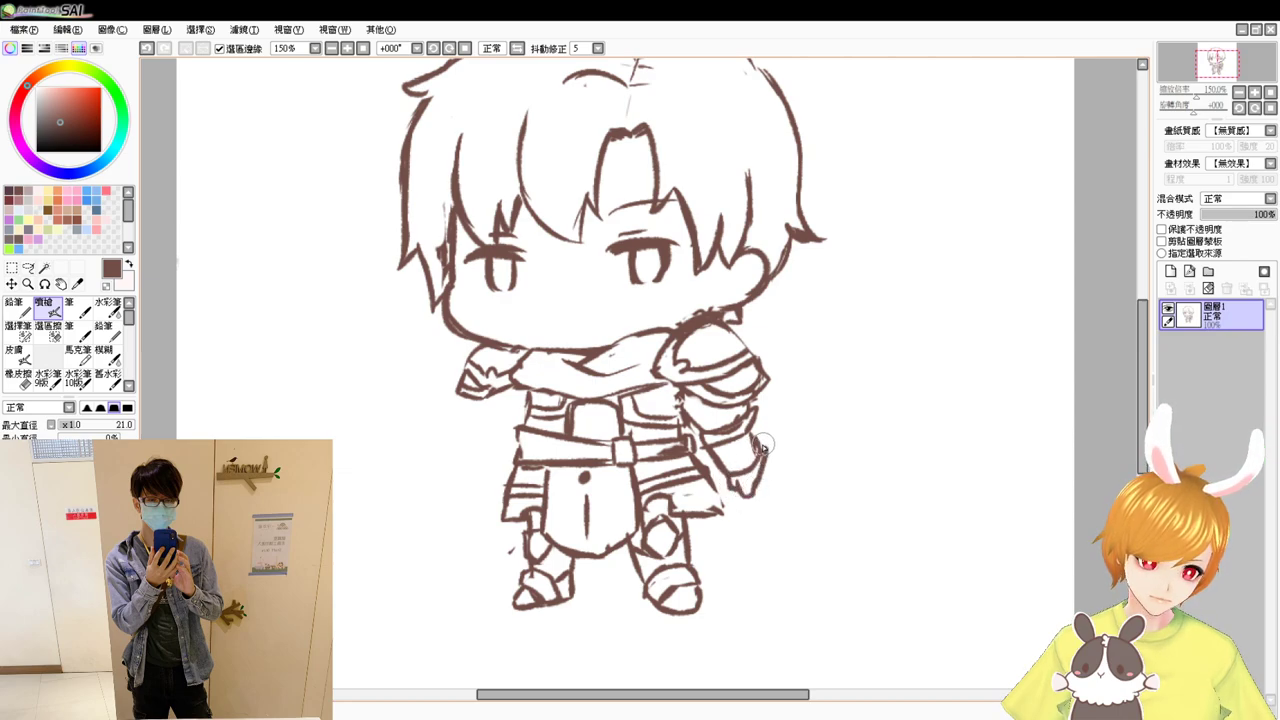
pyautogui.hotkey('ctrl', 'z')
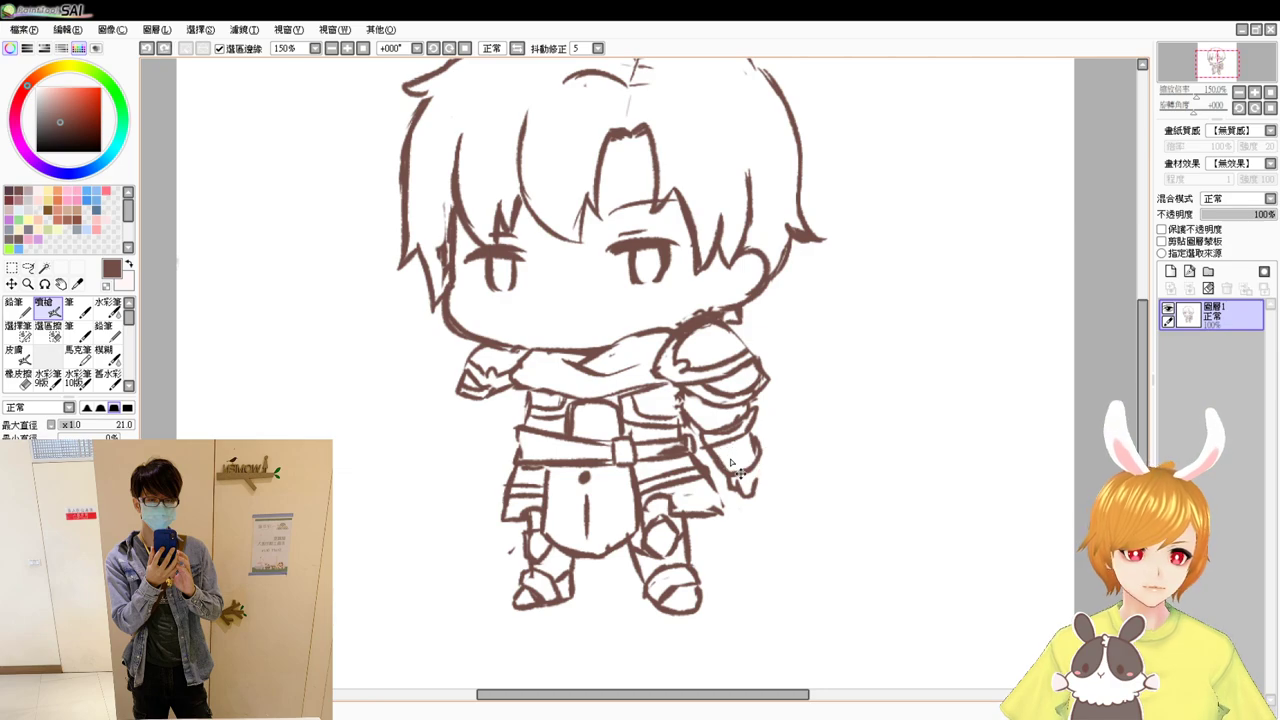
pyautogui.hotkey('ctrl', 'z')
pyautogui.hotkey('ctrl', 'z')
pyautogui.hotkey('ctrl', 'z')
pyautogui.hotkey('ctrl', 'z')
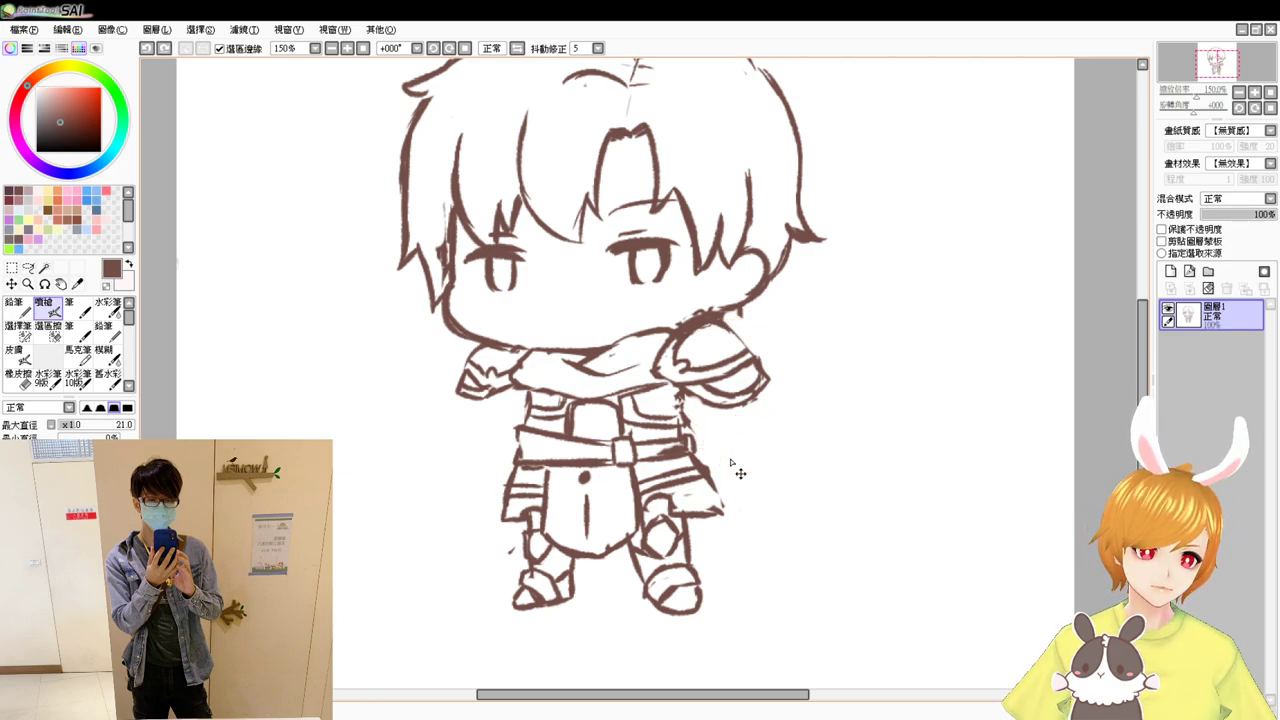
pyautogui.hotkey('ctrl', 'z')
pyautogui.hotkey('ctrl', 'z')
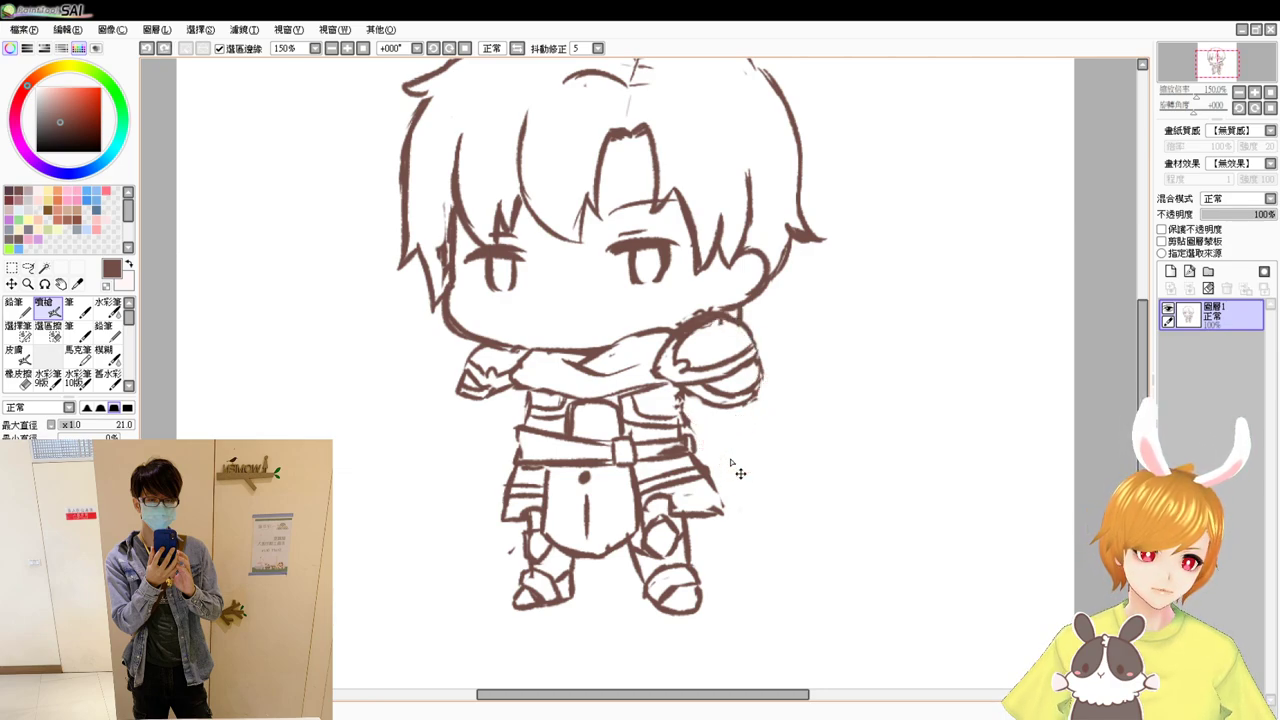
# - Refine the toe cap and sole outline of the boot on the armored-shoulder side
pyautogui.press('e')
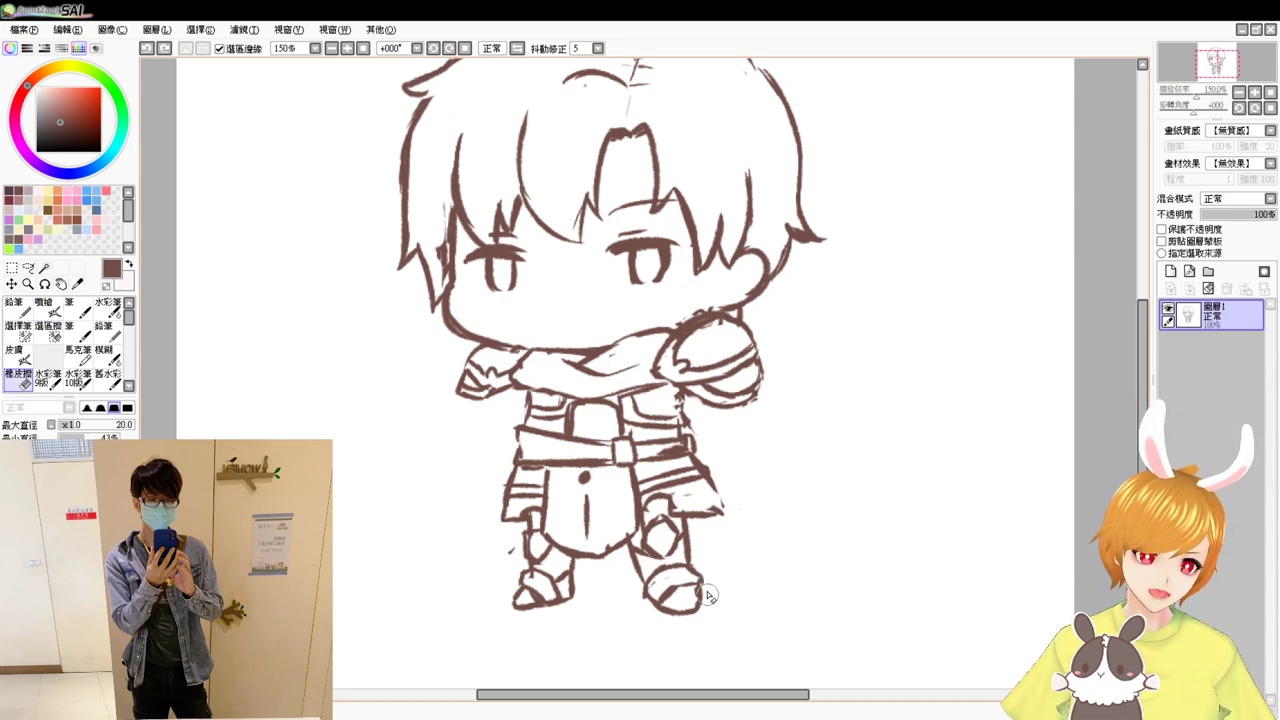
pyautogui.moveTo(709, 596)
pyautogui.mouseDown()
pyautogui.moveTo(706, 579)
pyautogui.moveTo(702, 589)
pyautogui.mouseUp()
pyautogui.press('b')
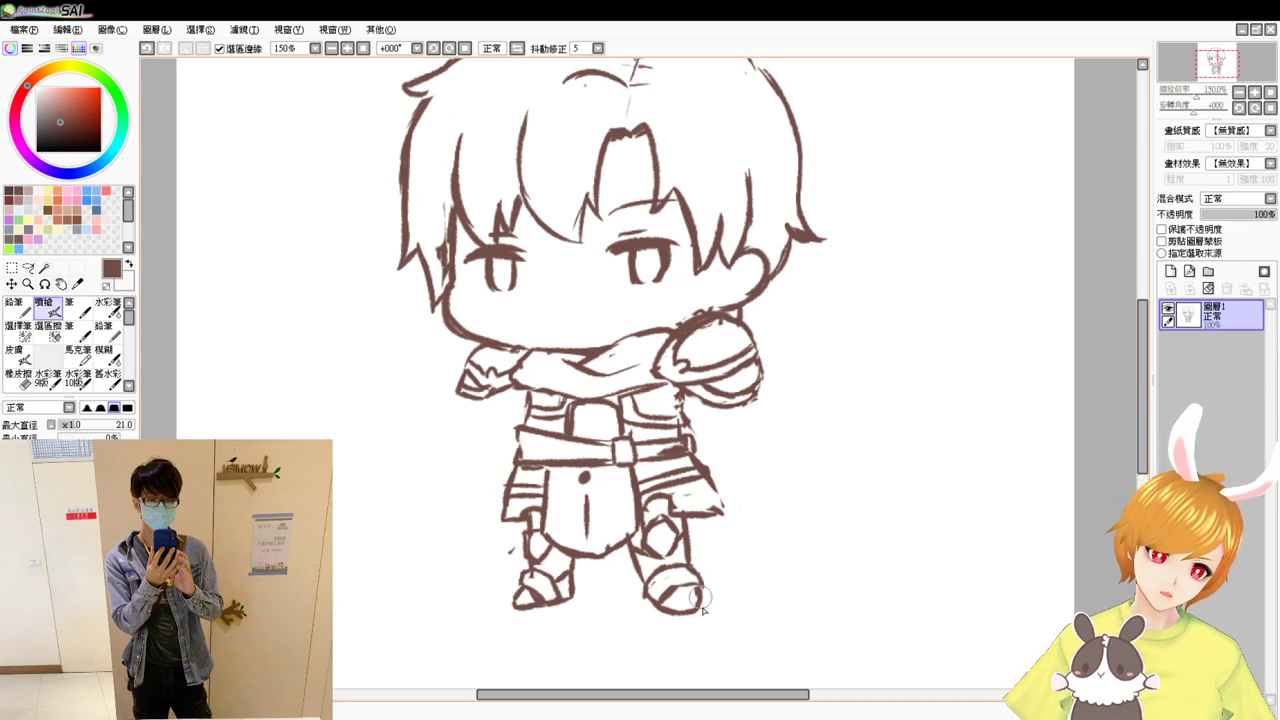
pyautogui.press('e')
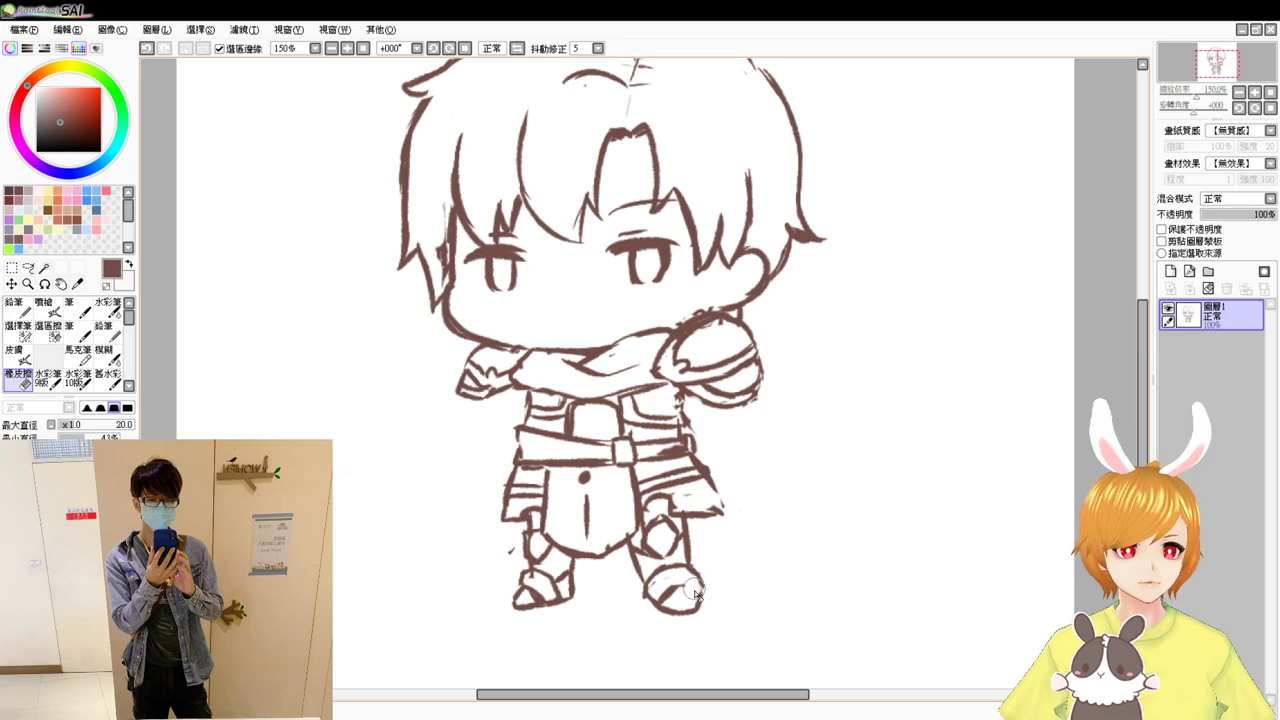
pyautogui.press('v')
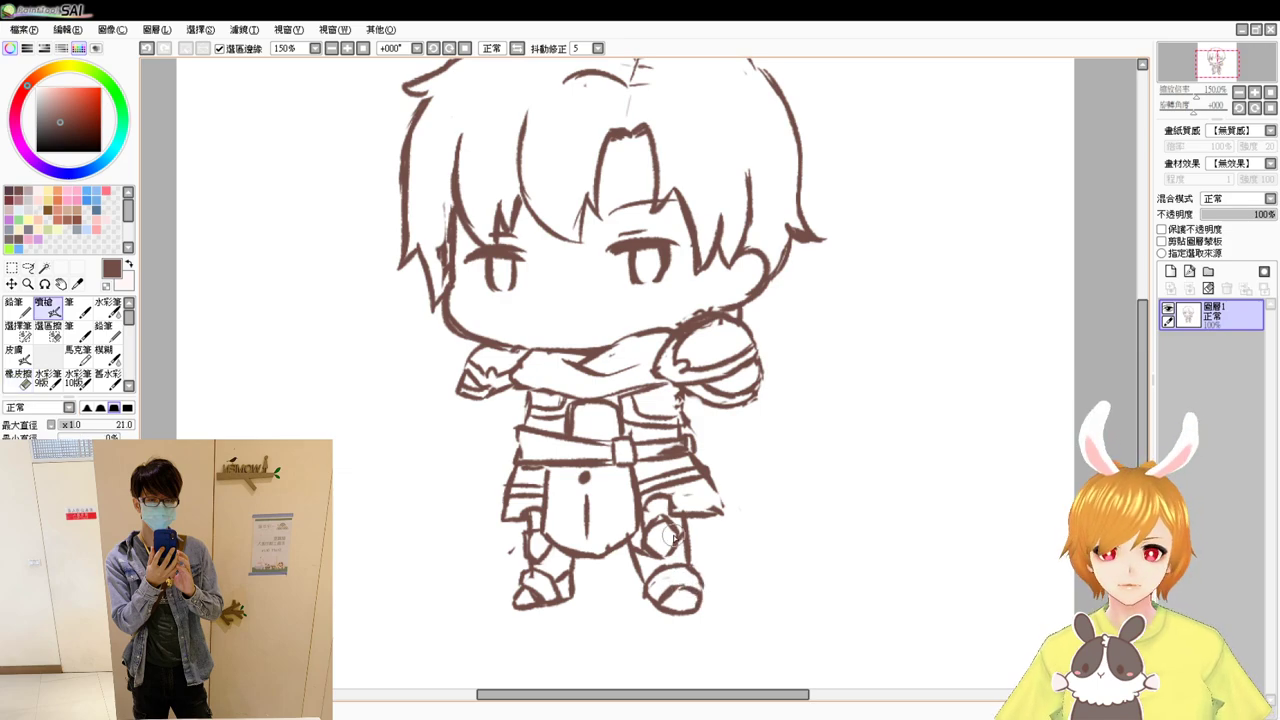
# - Draw an arm hanging from each shoulder, with a banded forearm guard and a rounded fist
pyautogui.moveTo(805, 393); pyautogui.dragTo(810, 411)
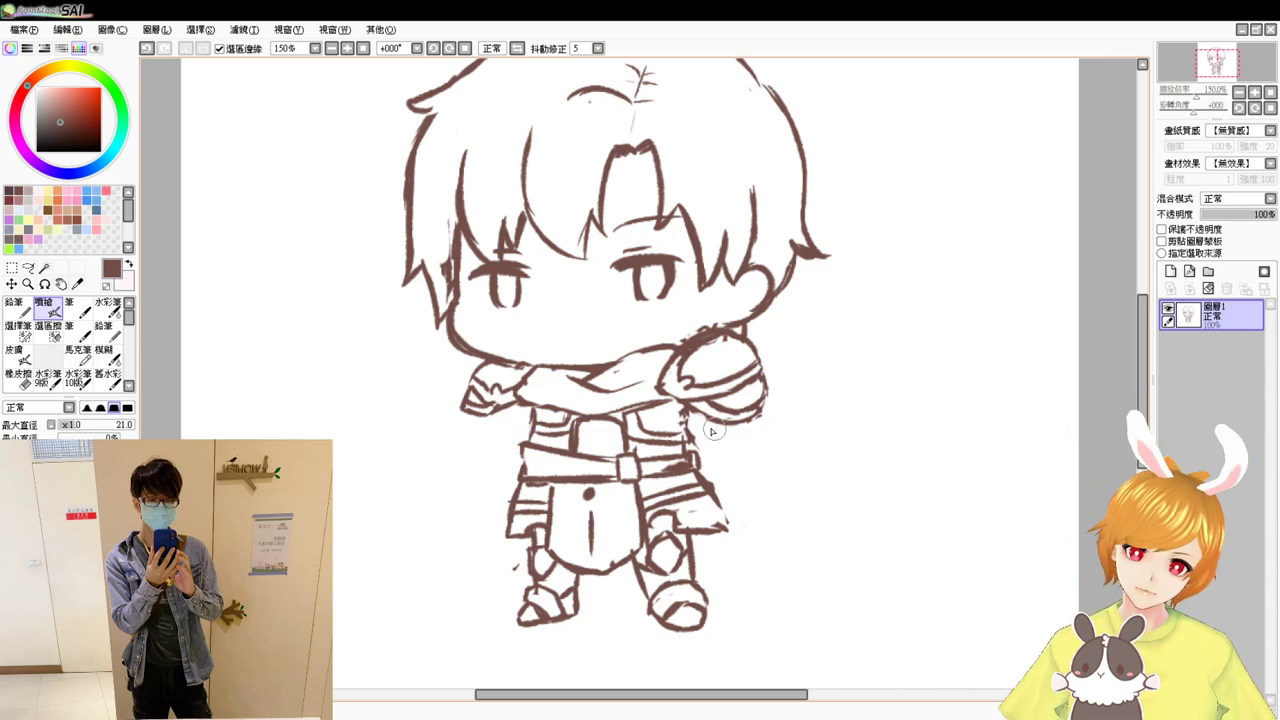
pyautogui.moveTo(688, 414)
pyautogui.mouseDown()
pyautogui.moveTo(738, 496)
pyautogui.moveTo(765, 484)
pyautogui.moveTo(757, 411)
pyautogui.moveTo(766, 471)
pyautogui.moveTo(764, 429)
pyautogui.moveTo(749, 421)
pyautogui.moveTo(764, 466)
pyautogui.moveTo(756, 433)
pyautogui.moveTo(755, 489)
pyautogui.mouseUp()
pyautogui.hotkey('ctrl', 'z')
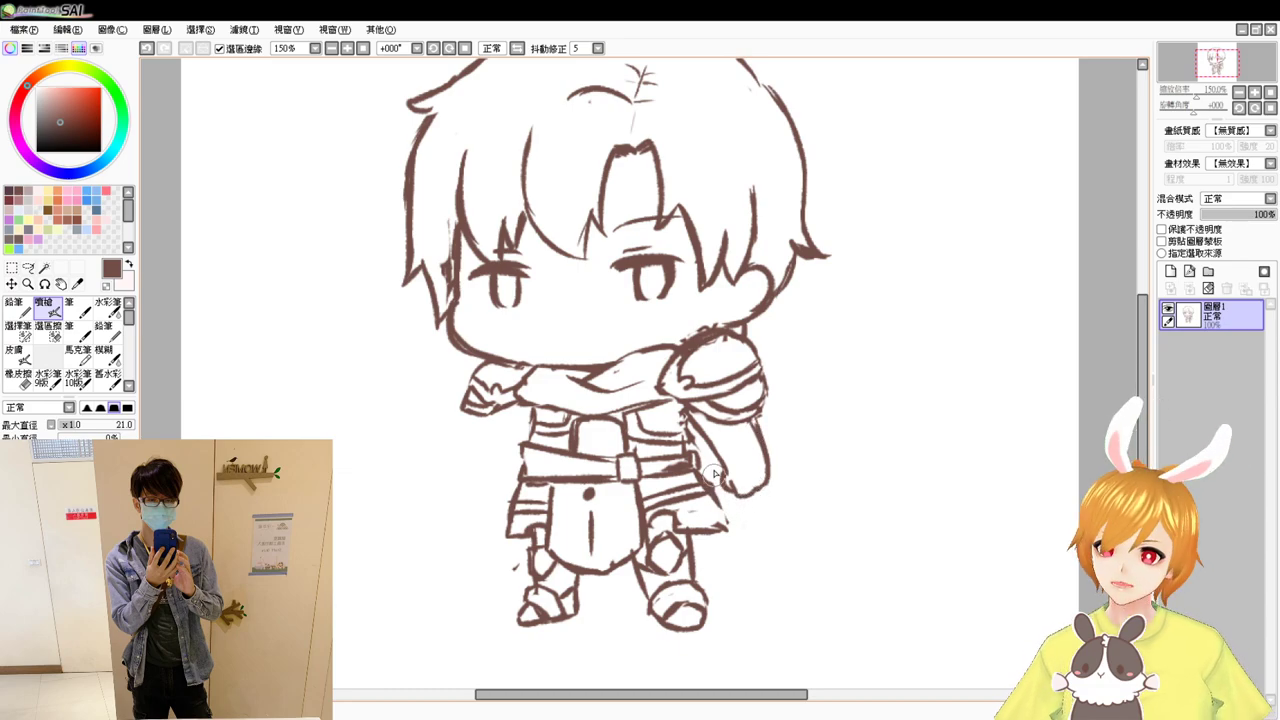
pyautogui.moveTo(724, 461); pyautogui.dragTo(767, 458)
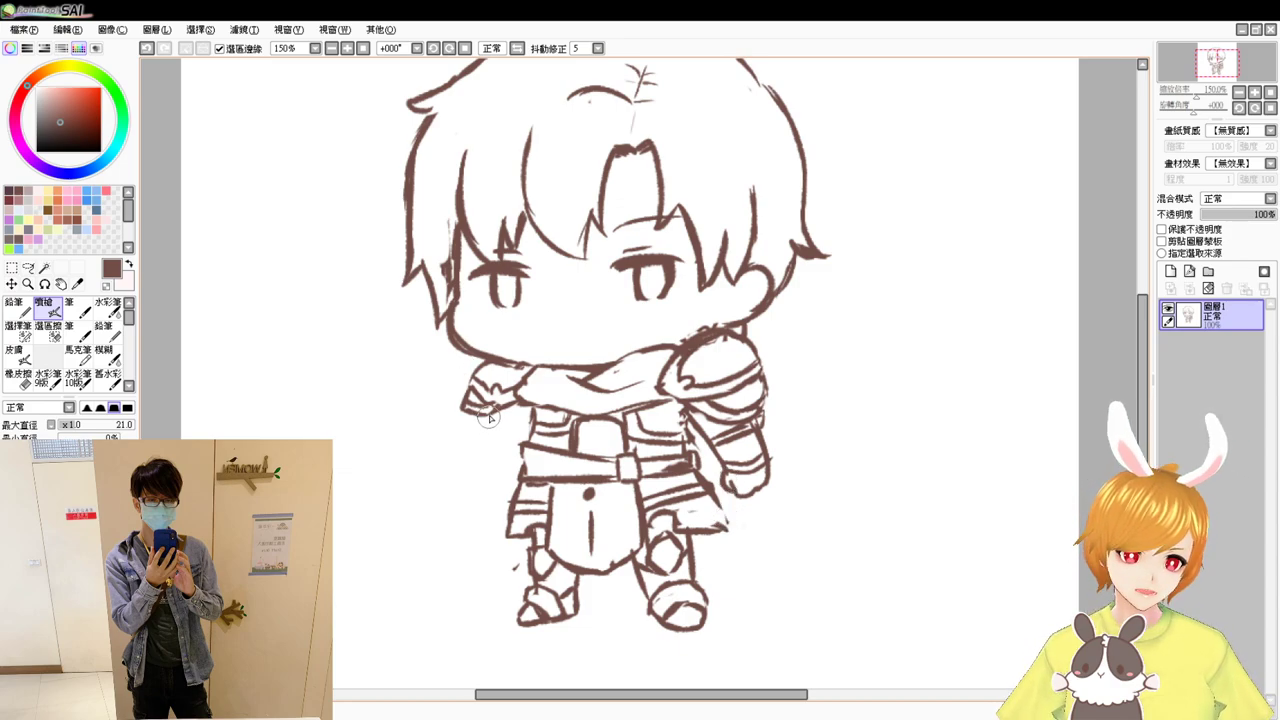
pyautogui.moveTo(494, 410)
pyautogui.mouseDown()
pyautogui.moveTo(463, 454)
pyautogui.moveTo(472, 473)
pyautogui.moveTo(489, 455)
pyautogui.moveTo(486, 481)
pyautogui.moveTo(467, 464)
pyautogui.moveTo(476, 487)
pyautogui.moveTo(519, 446)
pyautogui.moveTo(470, 447)
pyautogui.moveTo(513, 452)
pyautogui.moveTo(487, 420)
pyautogui.moveTo(517, 437)
pyautogui.moveTo(481, 426)
pyautogui.moveTo(528, 425)
pyautogui.mouseUp()
pyautogui.hotkey('ctrl', 'z')
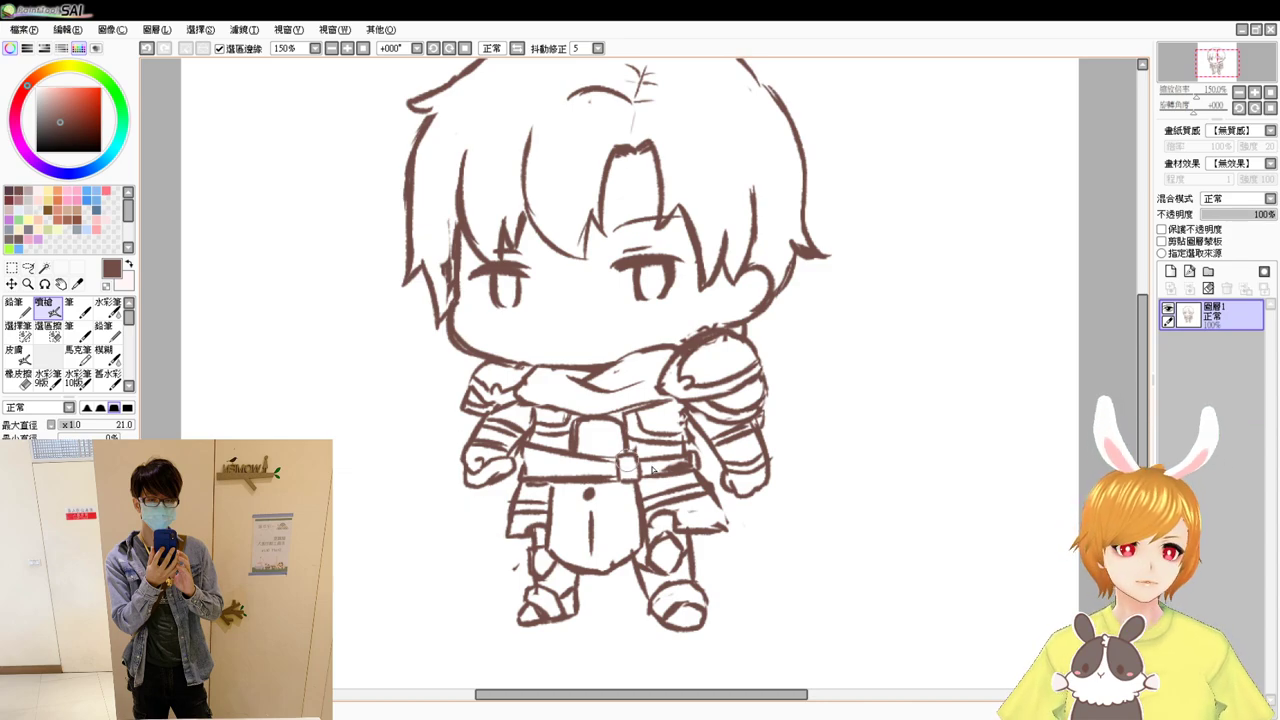
# - Clean up the wrist and hand outline of the arm on the armored-shoulder side
pyautogui.press('e')
pyautogui.moveTo(774, 467)
pyautogui.mouseDown()
pyautogui.moveTo(757, 428)
pyautogui.moveTo(761, 471)
pyautogui.mouseUp()
pyautogui.press('b')
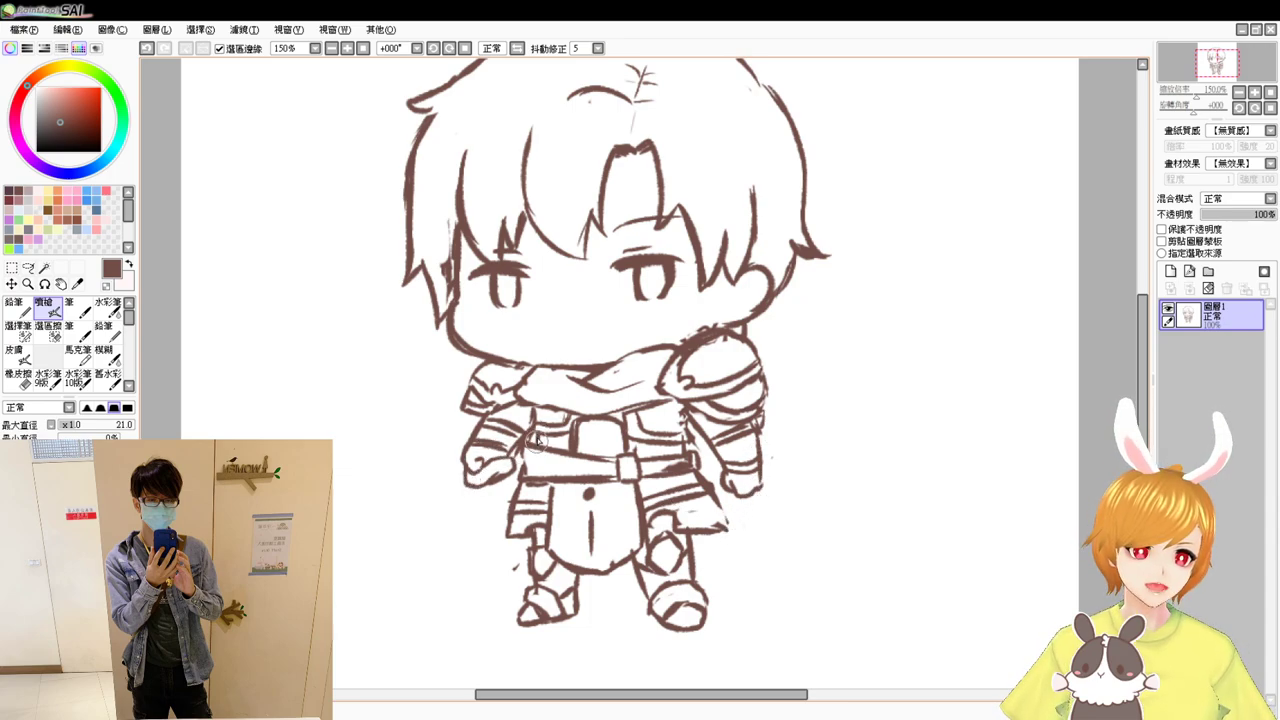
pyautogui.press('e')
pyautogui.press('b')
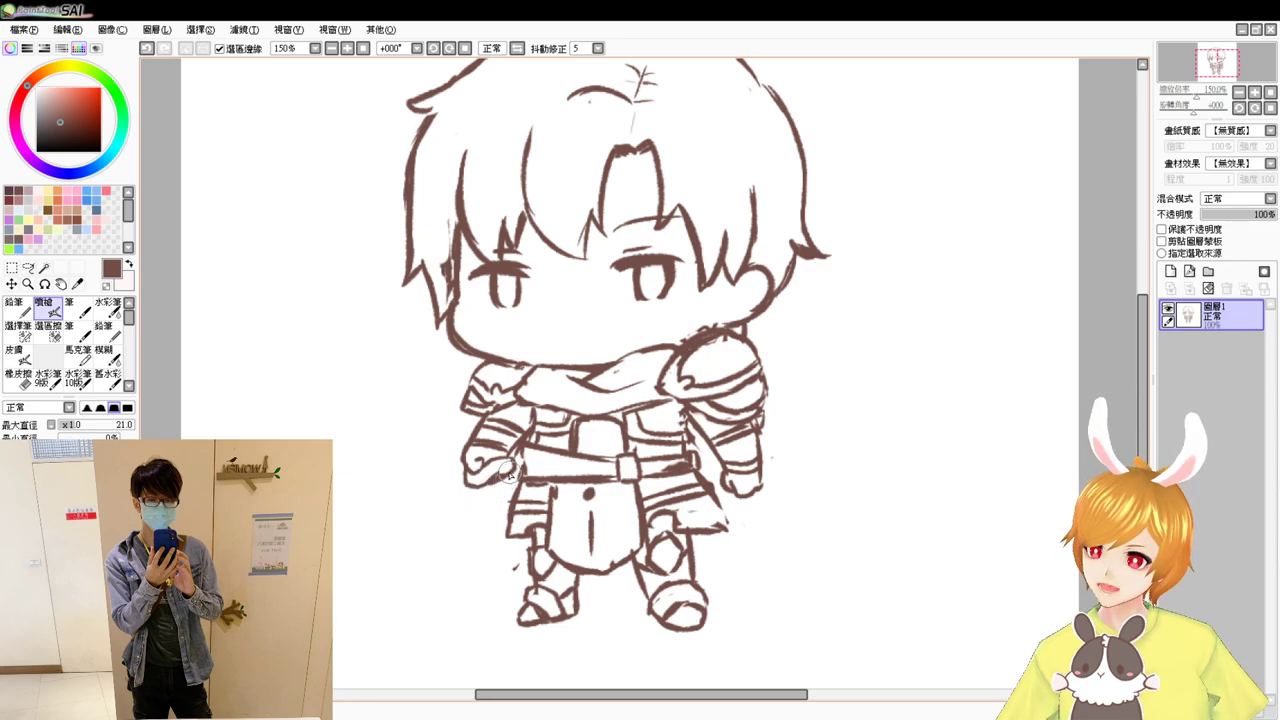
# - Rework the finger lines of the fist opposite the armored shoulder and draw a short handle gripped in it
pyautogui.press('e')
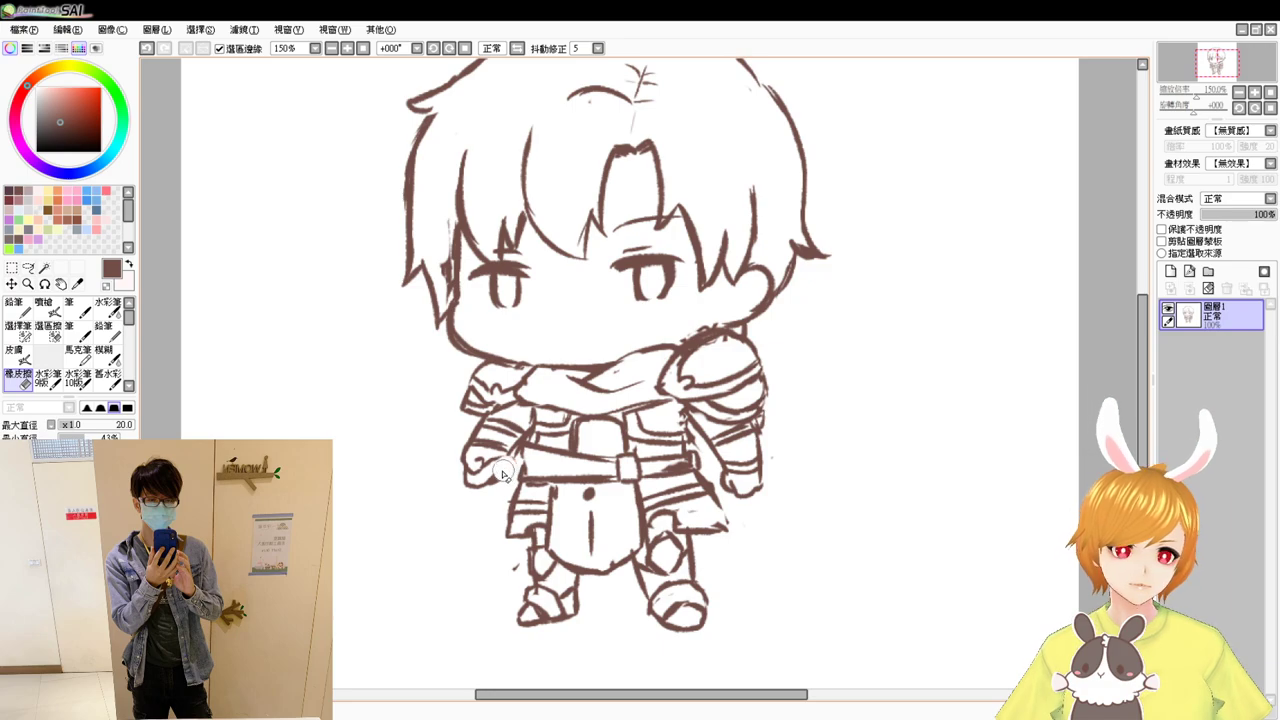
pyautogui.press('b')
pyautogui.moveTo(490, 460); pyautogui.dragTo(477, 476)
pyautogui.press('e')
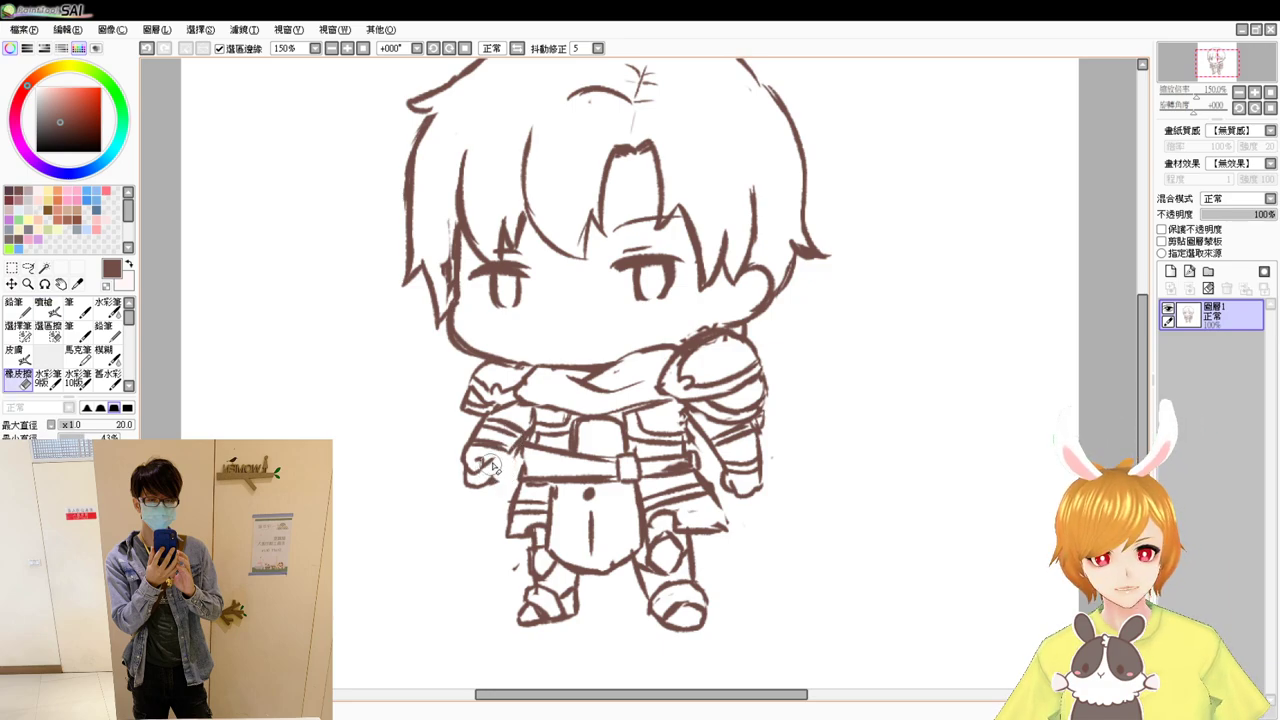
pyautogui.press('e')
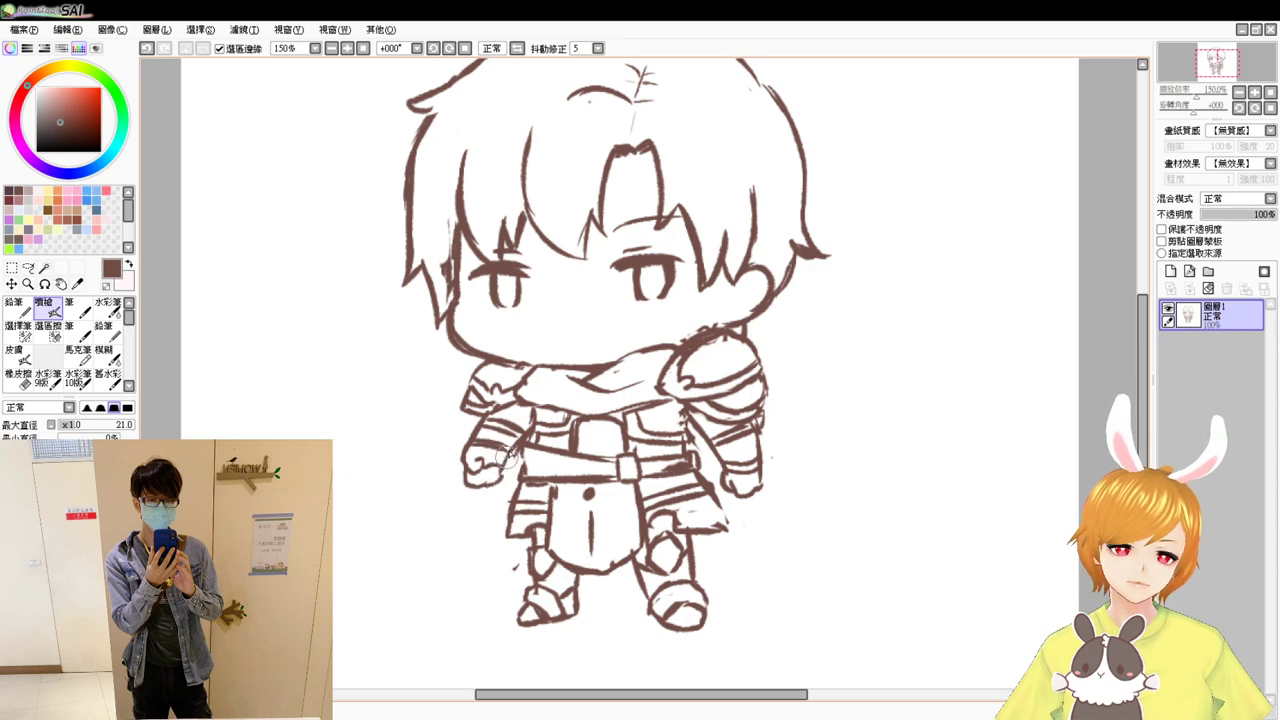
pyautogui.moveTo(510, 452); pyautogui.dragTo(472, 472)
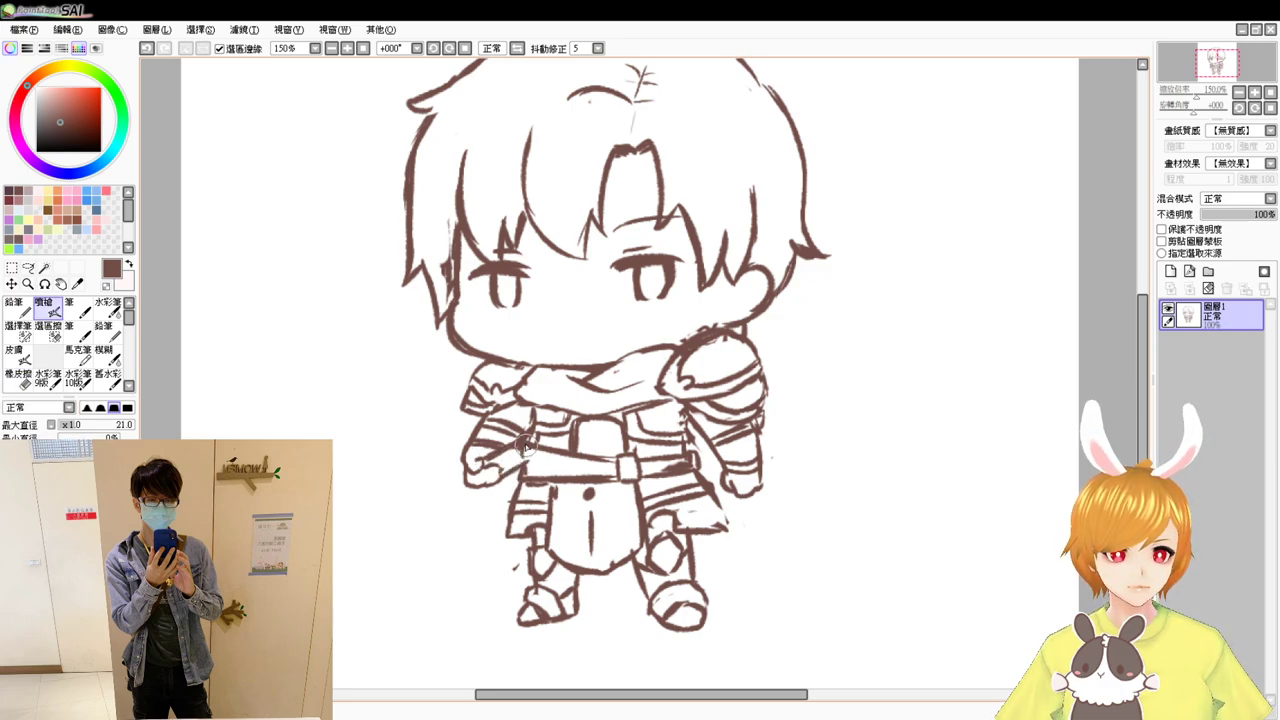
pyautogui.moveTo(456, 472); pyautogui.dragTo(468, 465)
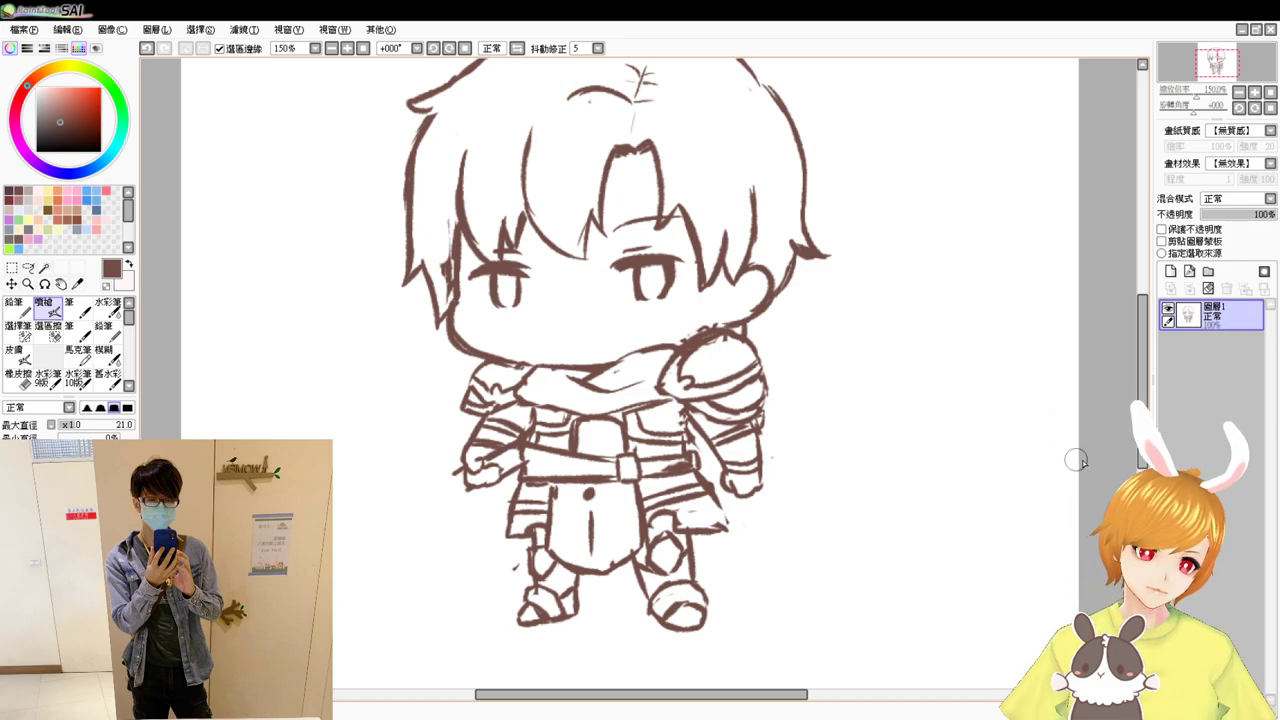
# - Erase the outer hem corner of the skirt armor below the armored shoulder and redraw it as a flared edge
pyautogui.press('e')
pyautogui.moveTo(714, 523); pyautogui.dragTo(735, 527)
pyautogui.press('b')
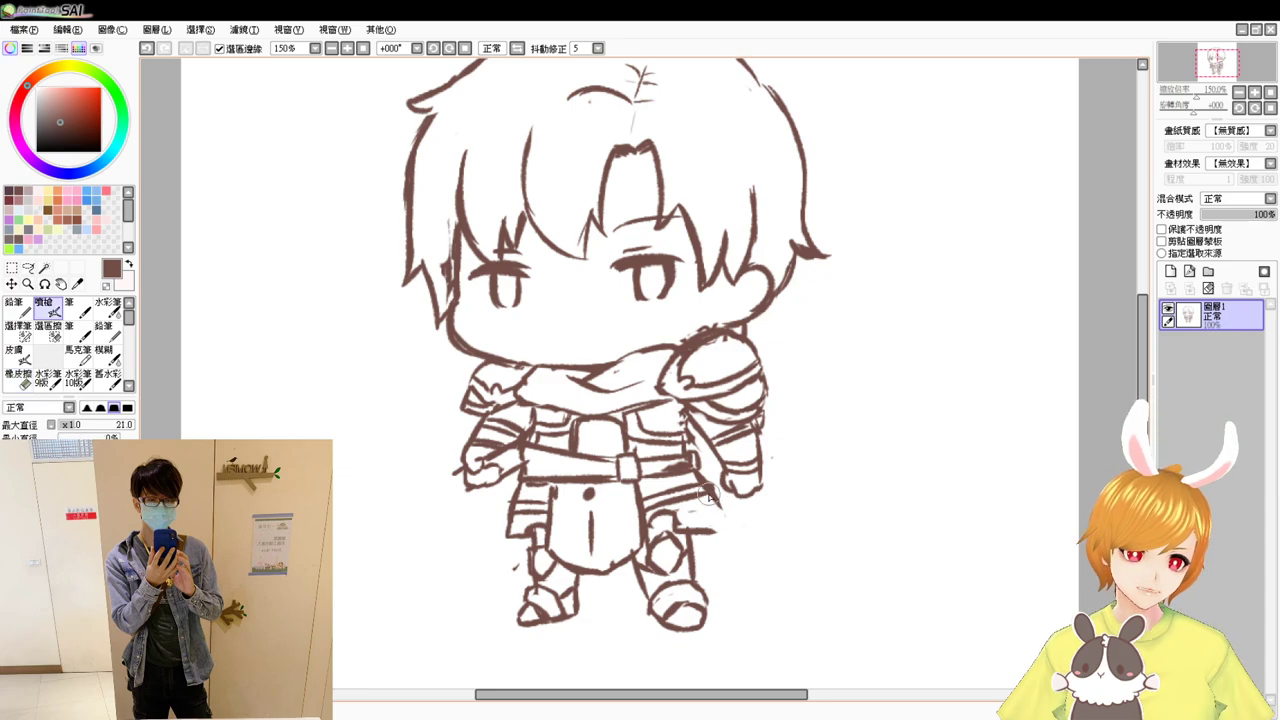
pyautogui.moveTo(704, 487); pyautogui.dragTo(731, 530)
pyautogui.moveTo(731, 530); pyautogui.dragTo(703, 536)
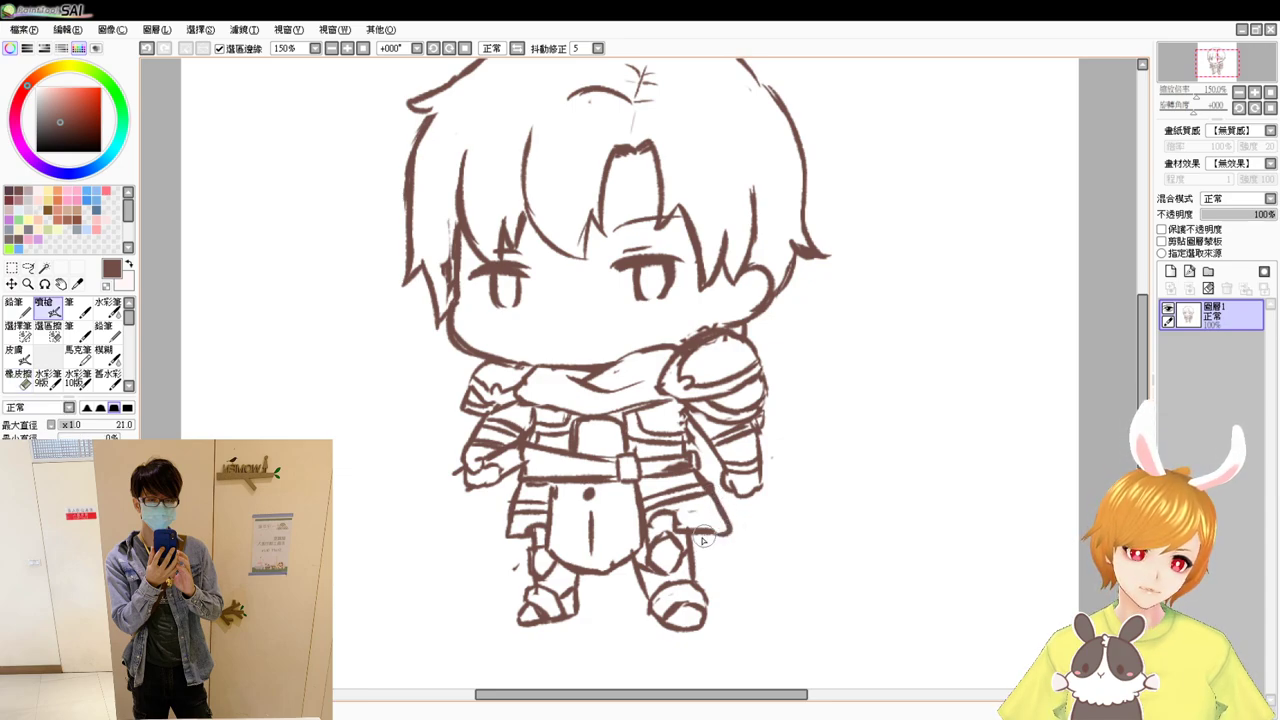
# - Rework the outer edge and upper band of the skirt armor on the side opposite the armored shoulder
pyautogui.press('e')
pyautogui.moveTo(515, 493)
pyautogui.mouseDown()
pyautogui.moveTo(540, 508)
pyautogui.moveTo(518, 497)
pyautogui.moveTo(509, 509)
pyautogui.moveTo(553, 518)
pyautogui.mouseUp()
pyautogui.press('b')
pyautogui.press('e')
pyautogui.press('e')
pyautogui.hotkey('ctrl', 'z')
pyautogui.moveTo(519, 510); pyautogui.dragTo(547, 511)
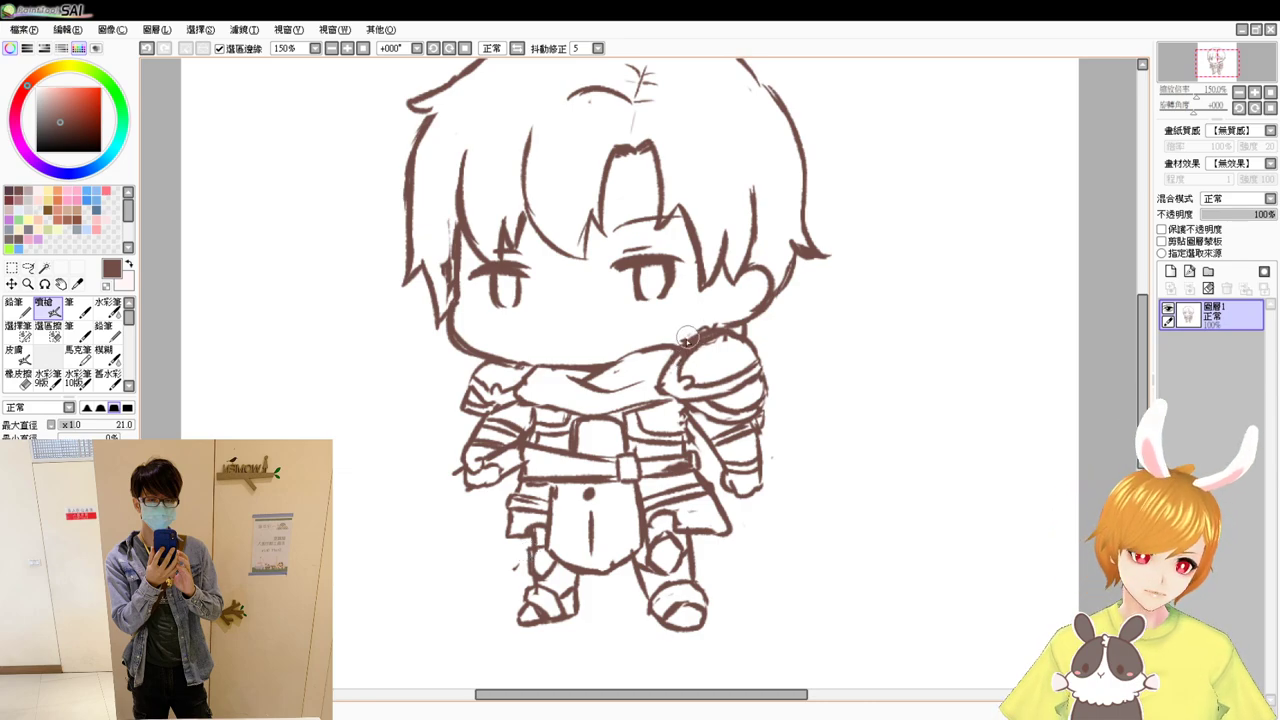
# - Erase the stray rough lines between the jaw and the top of the large shoulder armor
pyautogui.press('e')
pyautogui.moveTo(684, 332); pyautogui.dragTo(712, 319)
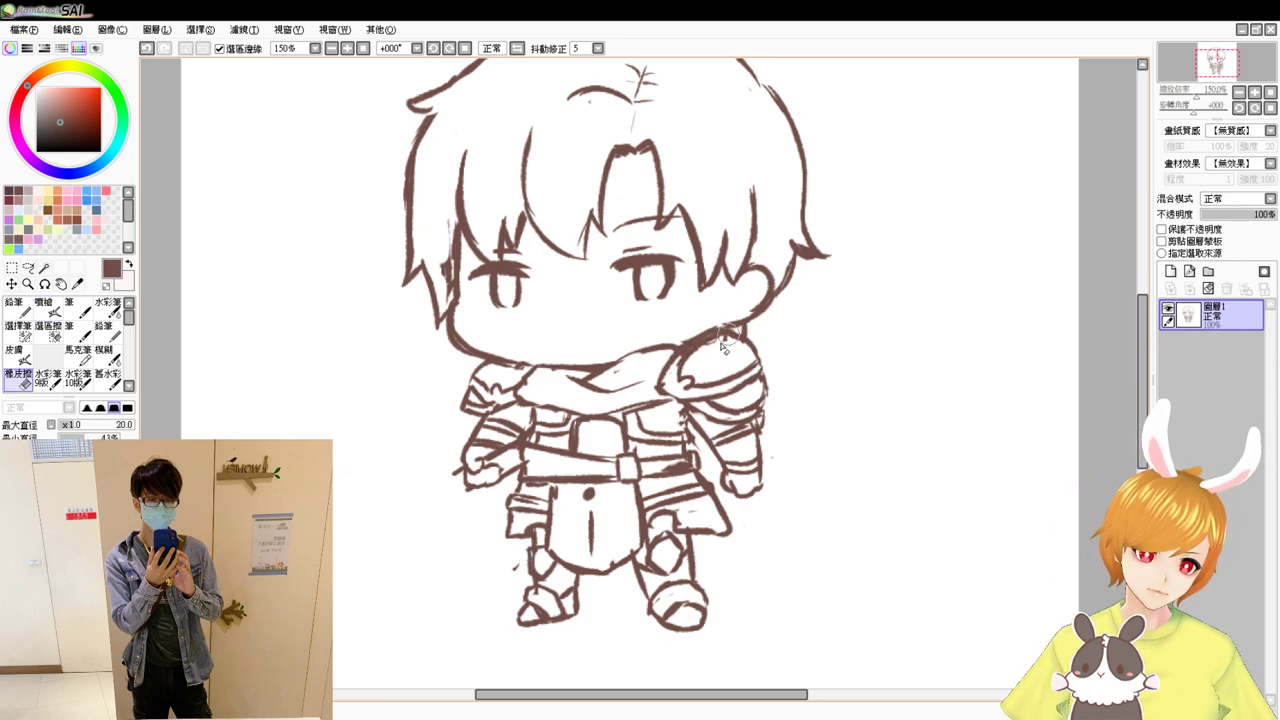
pyautogui.press('e')
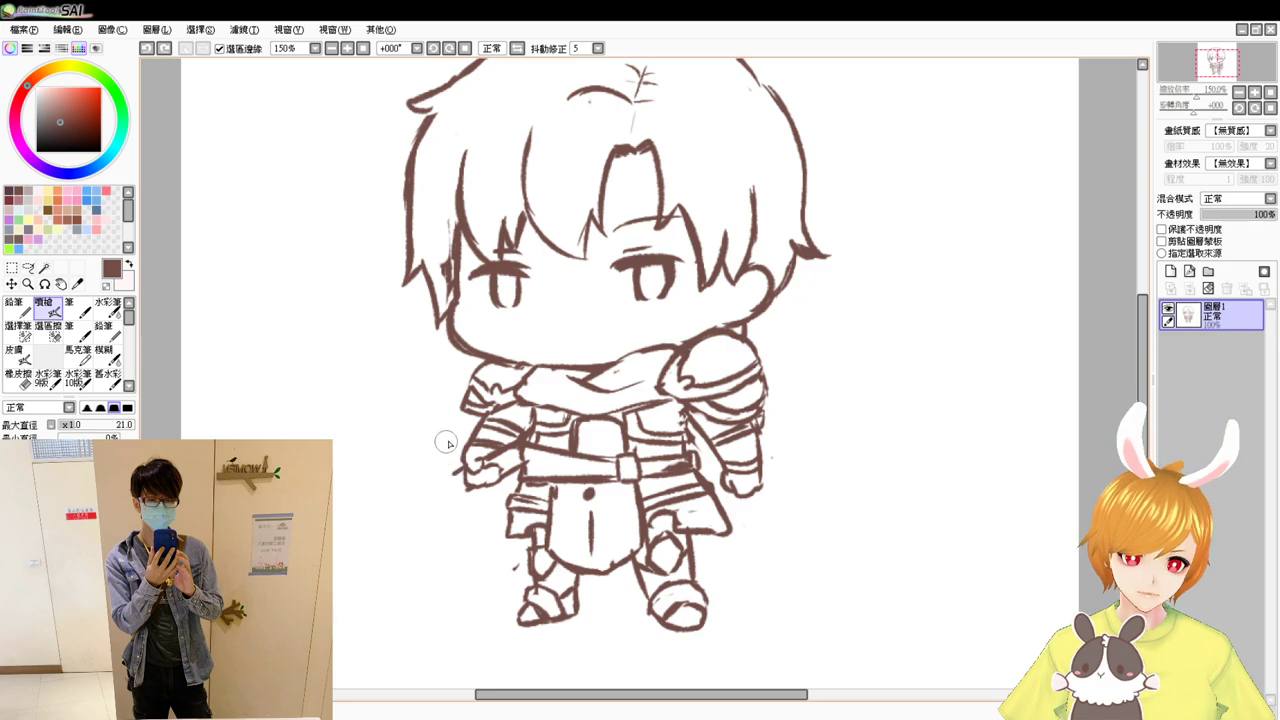
# - Draw the outline of a long, tapering, pointed weapon extending diagonally down and outward from the fist opposite the armored shoulder
pyautogui.moveTo(444, 433); pyautogui.dragTo(471, 505)
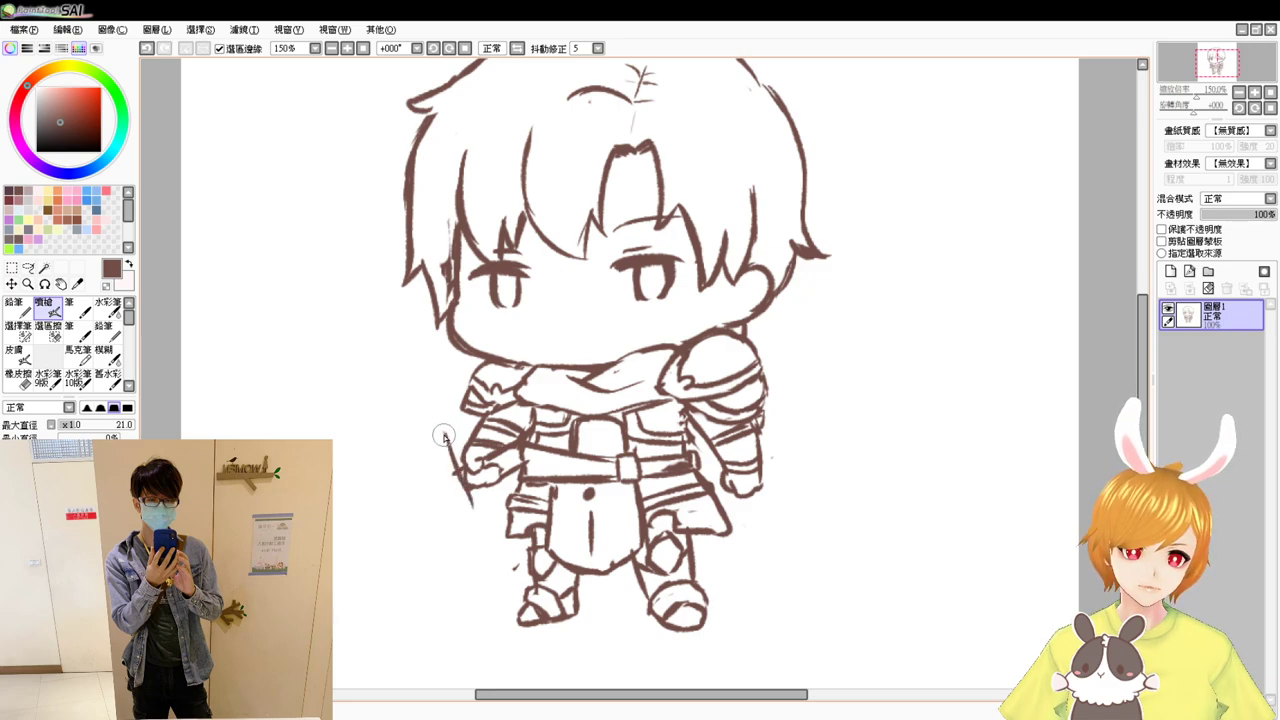
pyautogui.moveTo(444, 433); pyautogui.dragTo(338, 540)
pyautogui.moveTo(386, 482)
pyautogui.mouseDown()
pyautogui.moveTo(334, 542)
pyautogui.moveTo(389, 544)
pyautogui.moveTo(469, 517)
pyautogui.mouseUp()
pyautogui.moveTo(336, 560); pyautogui.dragTo(472, 517)
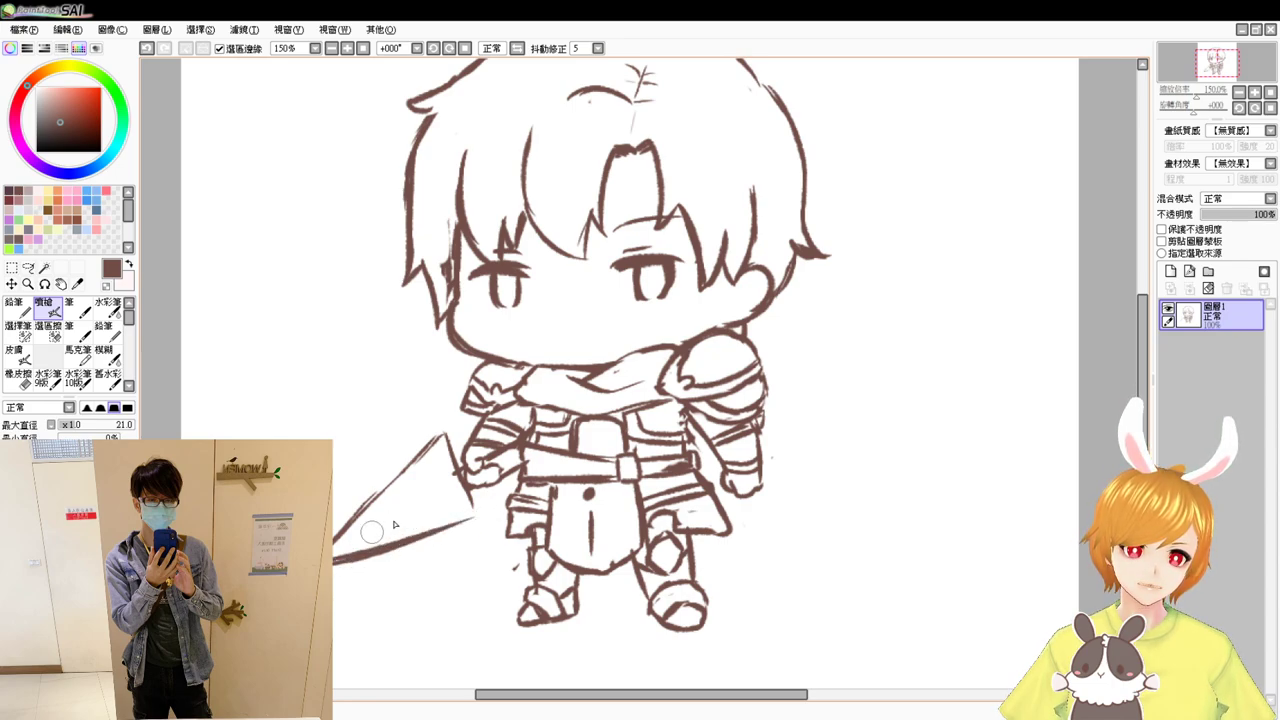
pyautogui.moveTo(336, 559); pyautogui.dragTo(482, 514)
pyautogui.moveTo(391, 544); pyautogui.dragTo(486, 512)
pyautogui.hotkey('ctrl', 'z')
pyautogui.moveTo(451, 447); pyautogui.dragTo(480, 518)
pyautogui.moveTo(348, 559)
pyautogui.mouseDown()
pyautogui.moveTo(487, 520)
pyautogui.moveTo(336, 555)
pyautogui.mouseUp()
pyautogui.press('e')
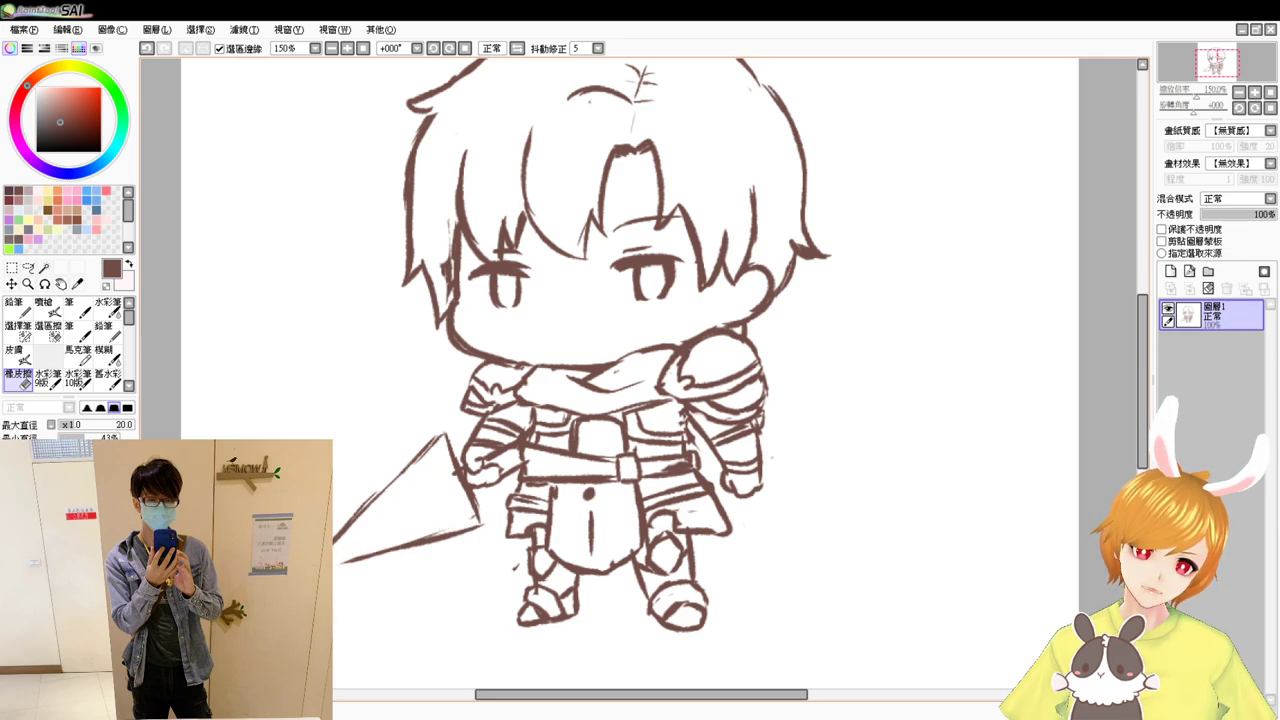
pyautogui.press('b')
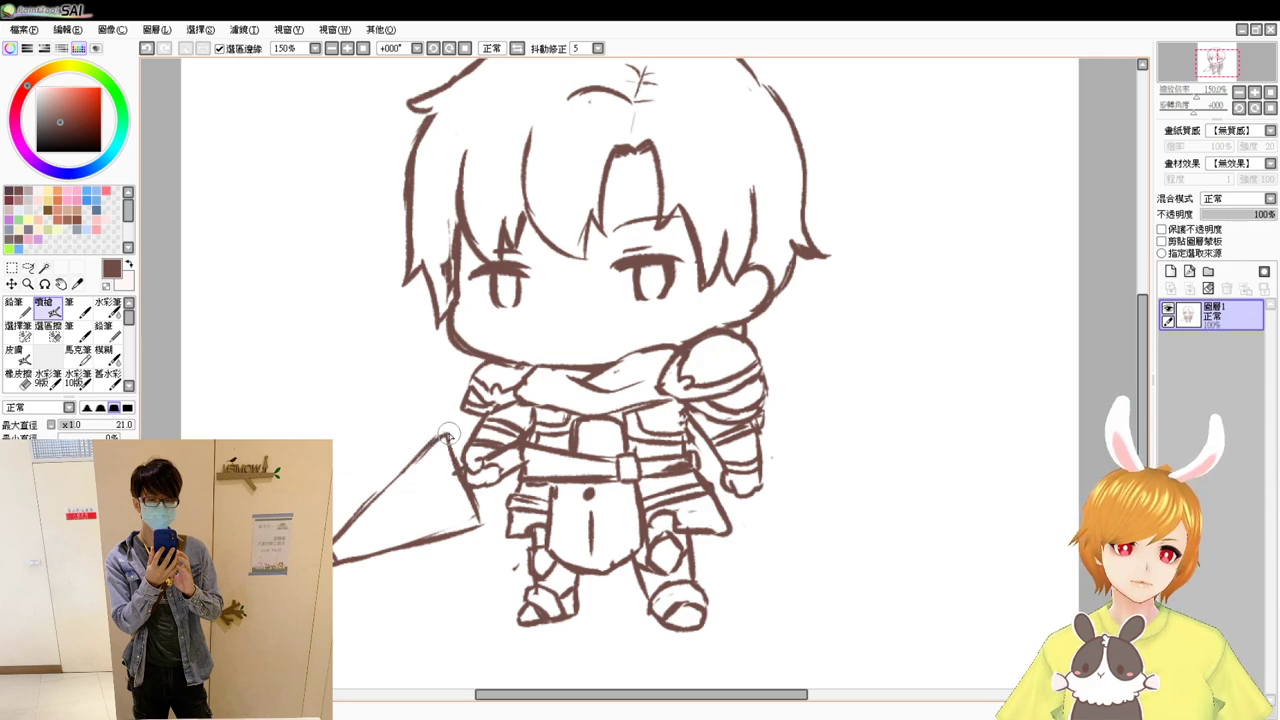
# - Add a jagged base edge and lengthwise ridge lines converging toward the tip of the tapering weapon
pyautogui.moveTo(461, 468)
pyautogui.mouseDown()
pyautogui.moveTo(475, 470)
pyautogui.moveTo(487, 520)
pyautogui.mouseUp()
pyautogui.moveTo(337, 552); pyautogui.dragTo(444, 463)
pyautogui.moveTo(341, 553); pyautogui.dragTo(476, 480)
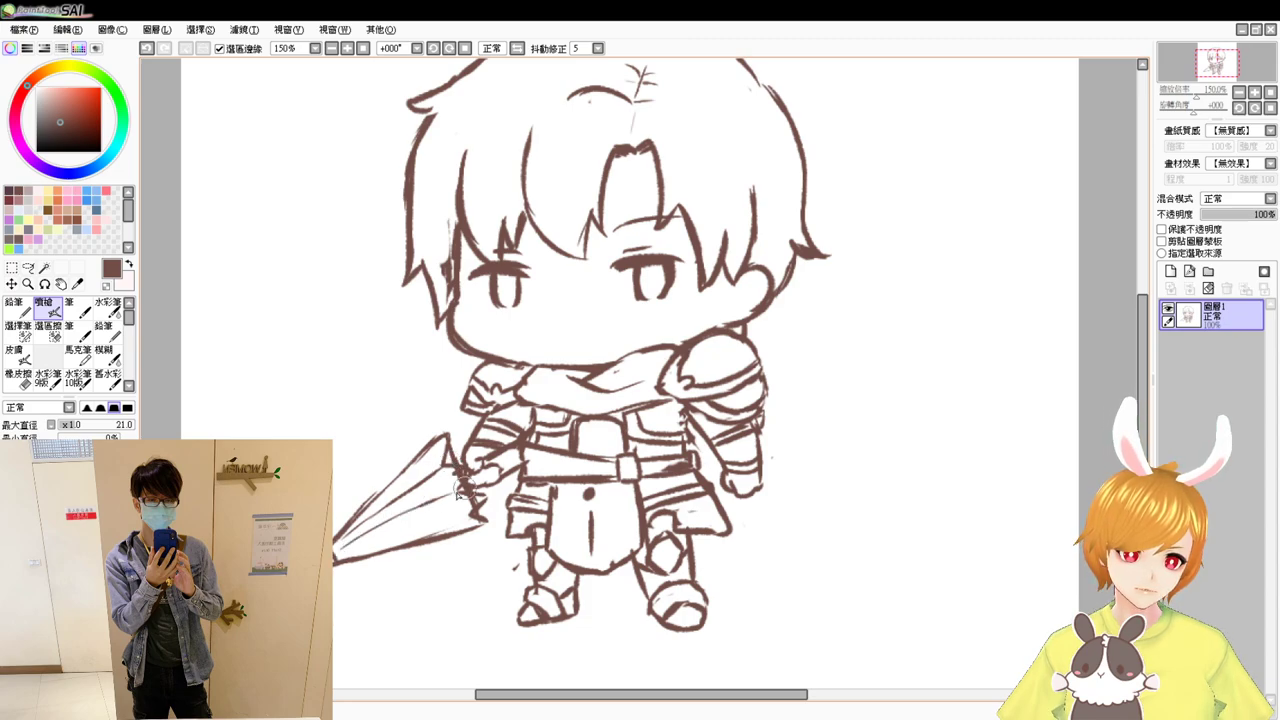
pyautogui.moveTo(336, 565)
pyautogui.mouseDown()
pyautogui.moveTo(420, 520)
pyautogui.moveTo(483, 508)
pyautogui.mouseUp()
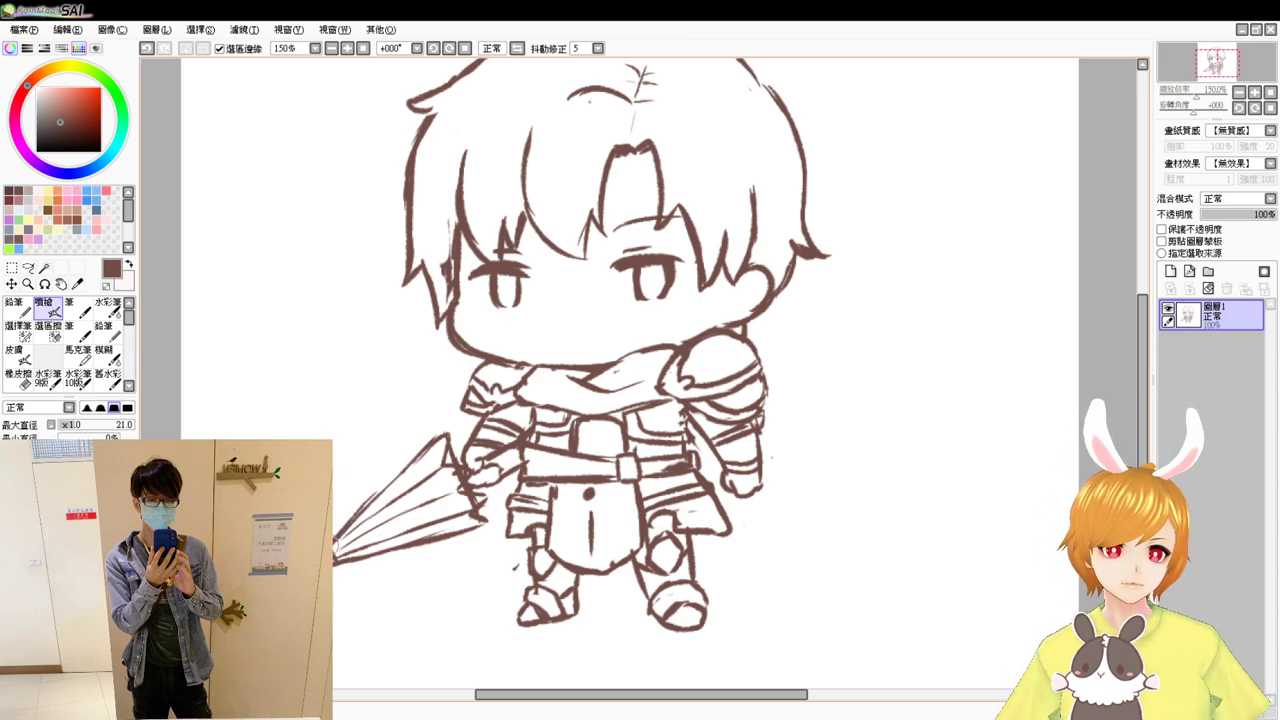
pyautogui.moveTo(354, 518)
pyautogui.mouseDown()
pyautogui.moveTo(340, 545)
pyautogui.moveTo(362, 550)
pyautogui.moveTo(345, 558)
pyautogui.moveTo(358, 548)
pyautogui.mouseUp()
pyautogui.hotkey('ctrl', 'z')
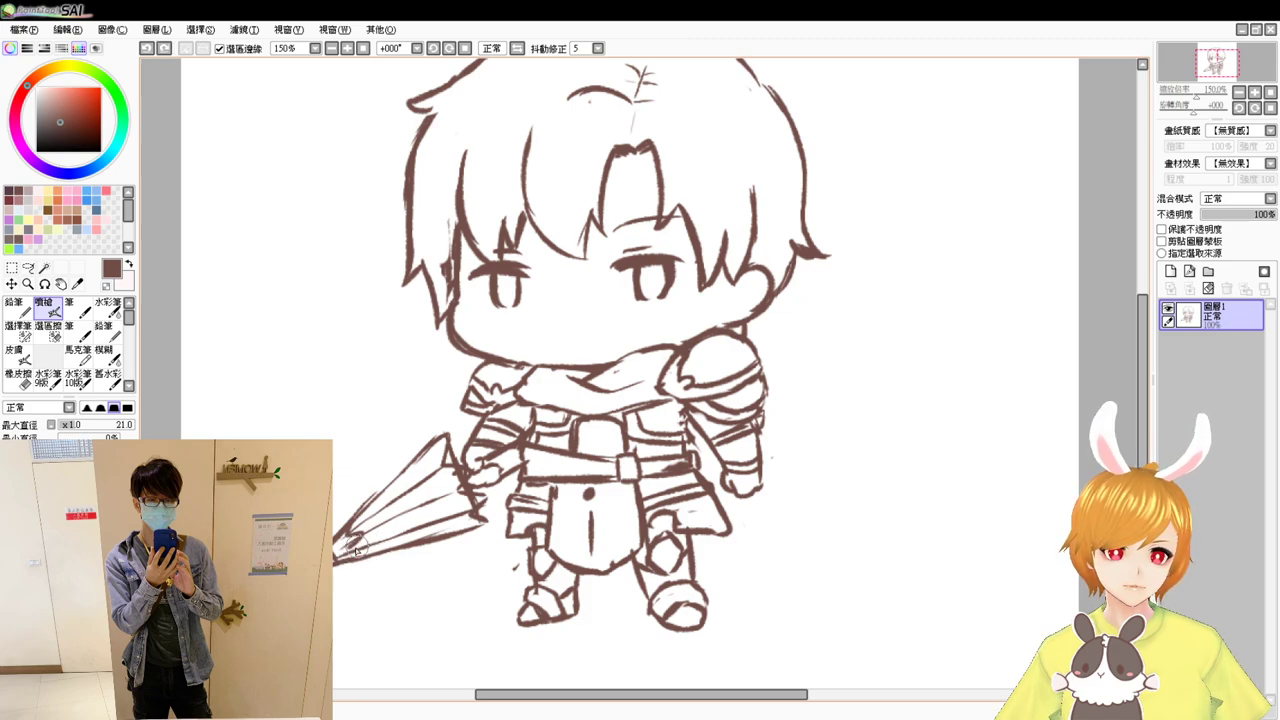
# - Erase the weapon's base edge around the fist and redraw it as layered, uneven spikes
pyautogui.scroll(1, 362, 556)
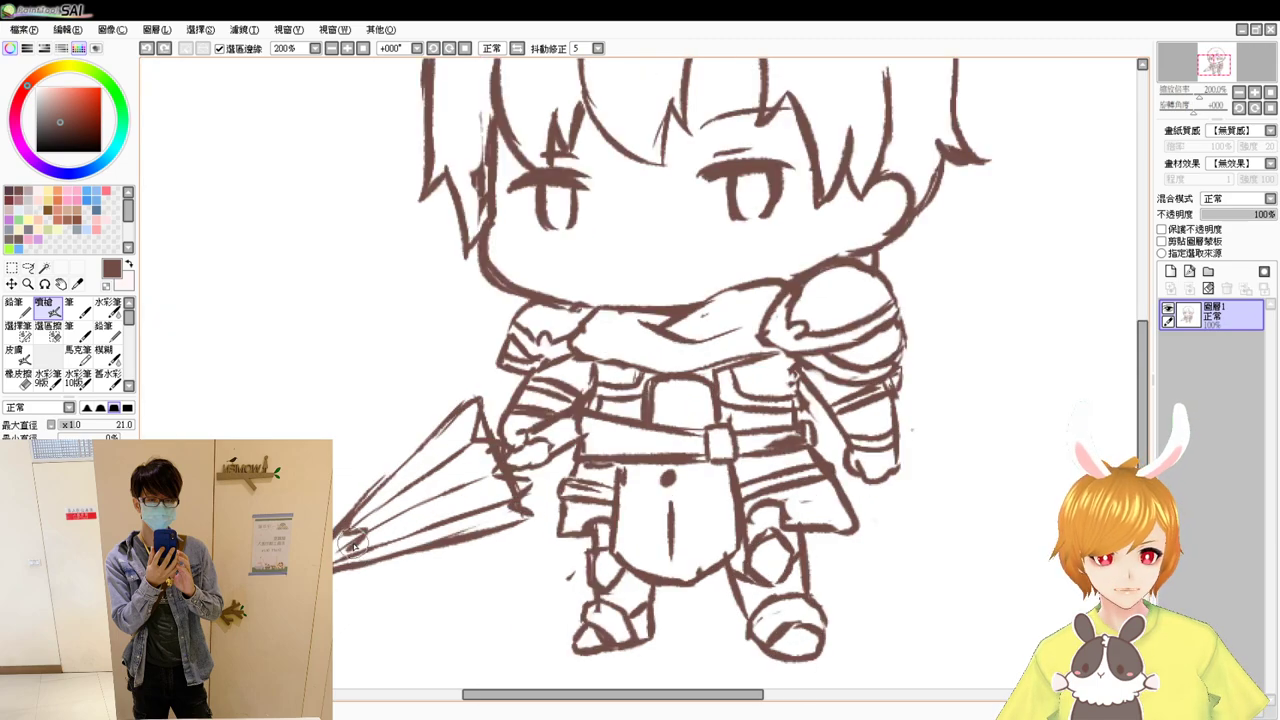
pyautogui.press('e')
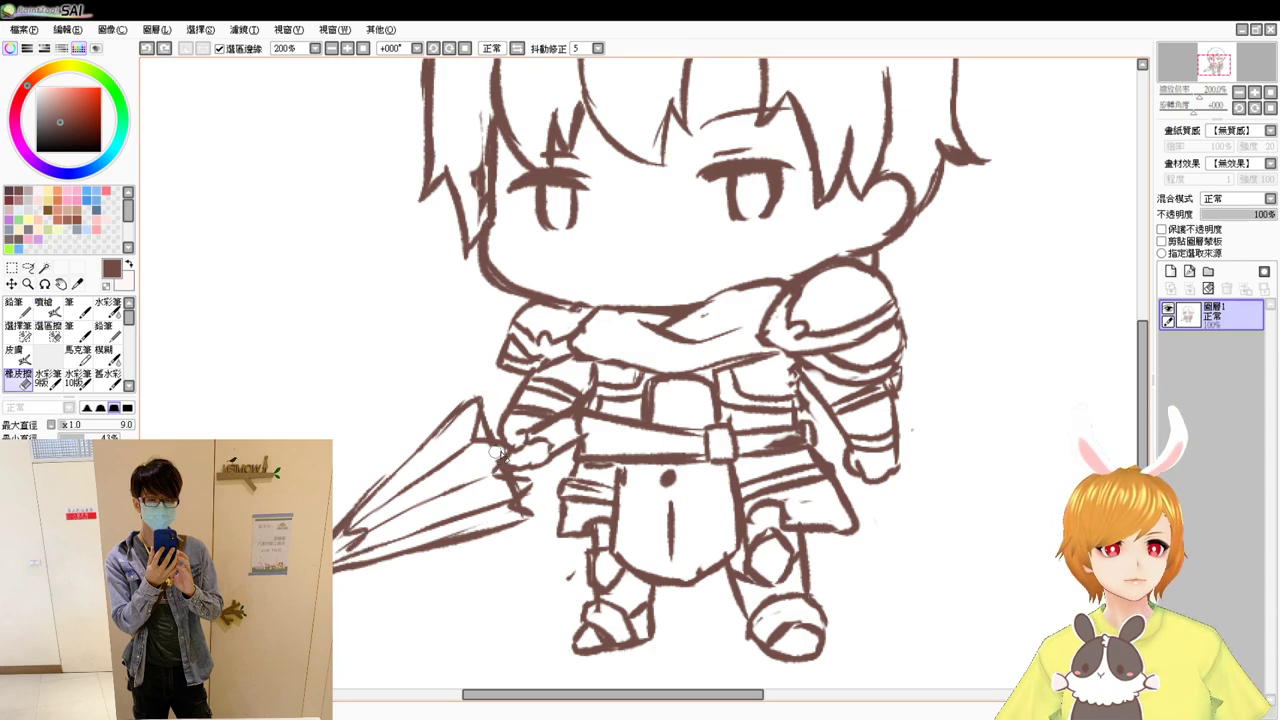
pyautogui.moveTo(500, 464); pyautogui.dragTo(518, 511)
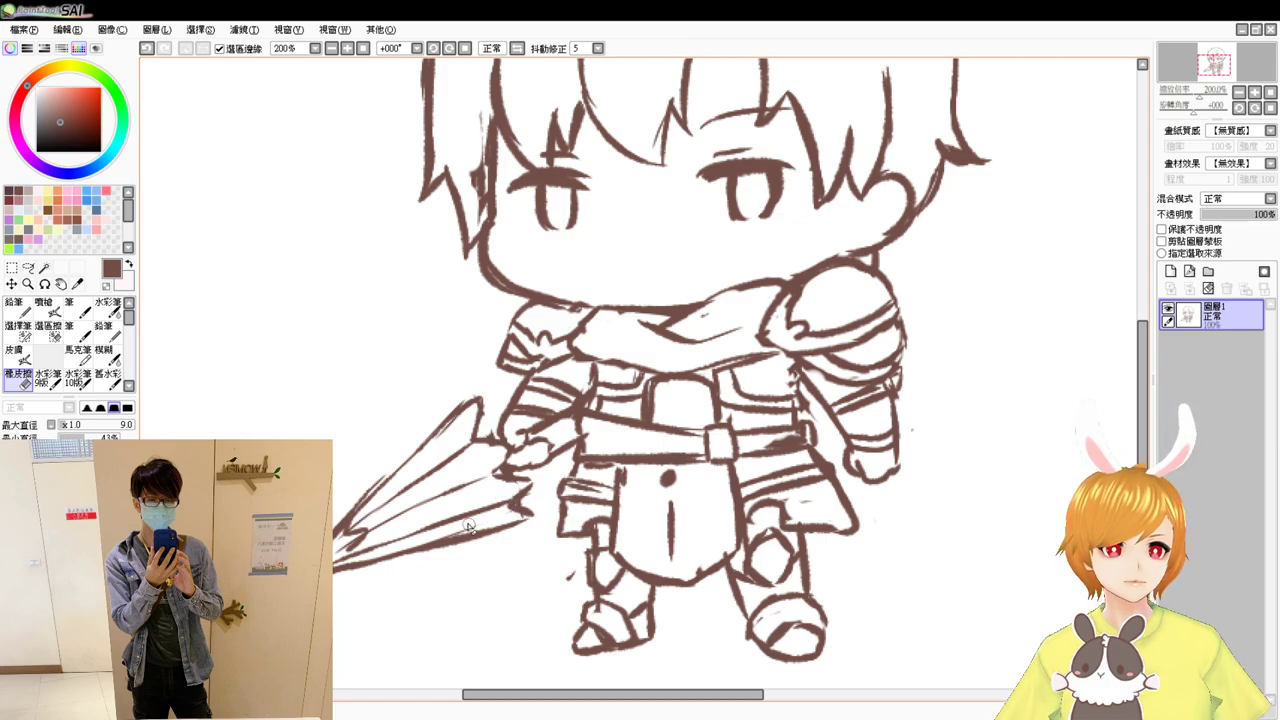
pyautogui.press('b')
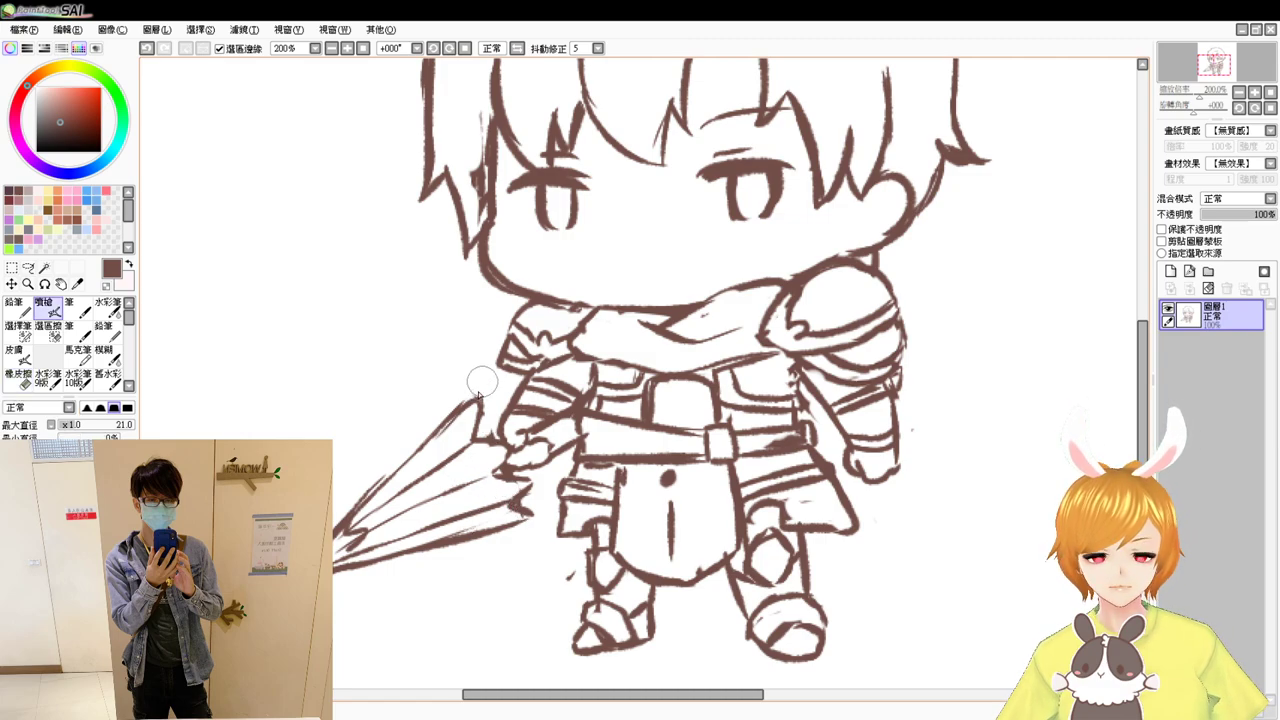
pyautogui.press('e')
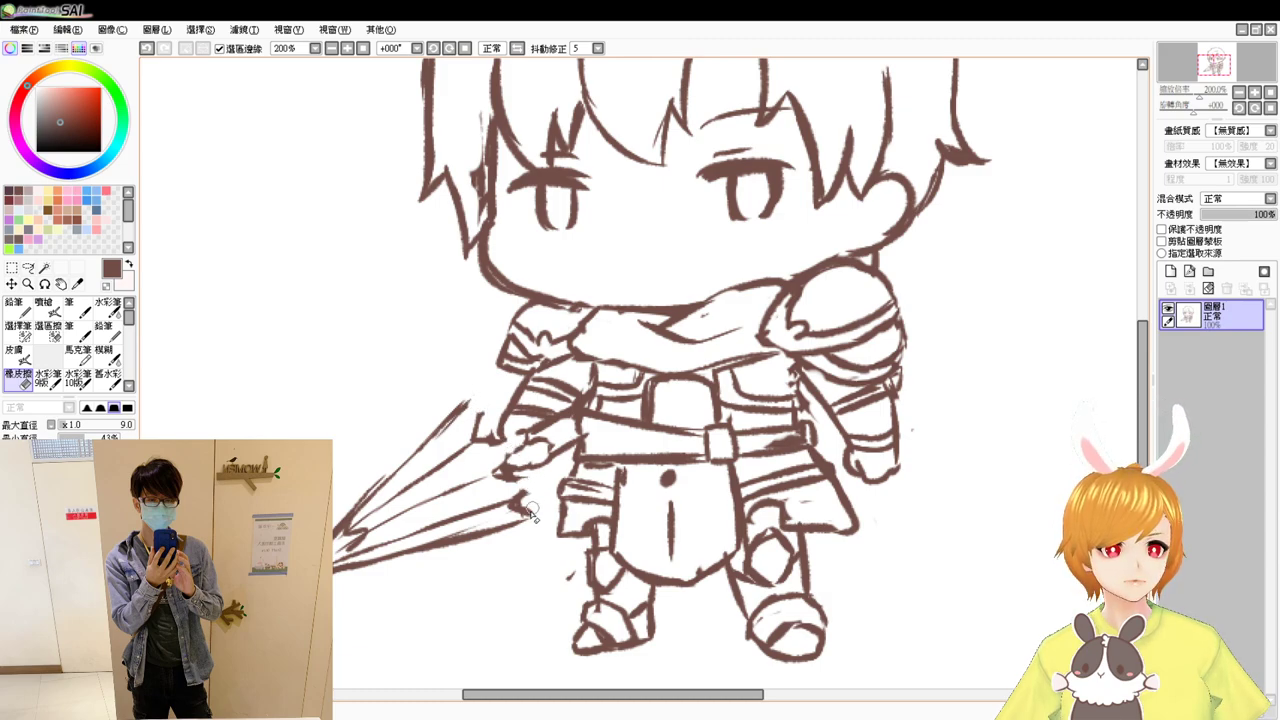
pyautogui.press('e')
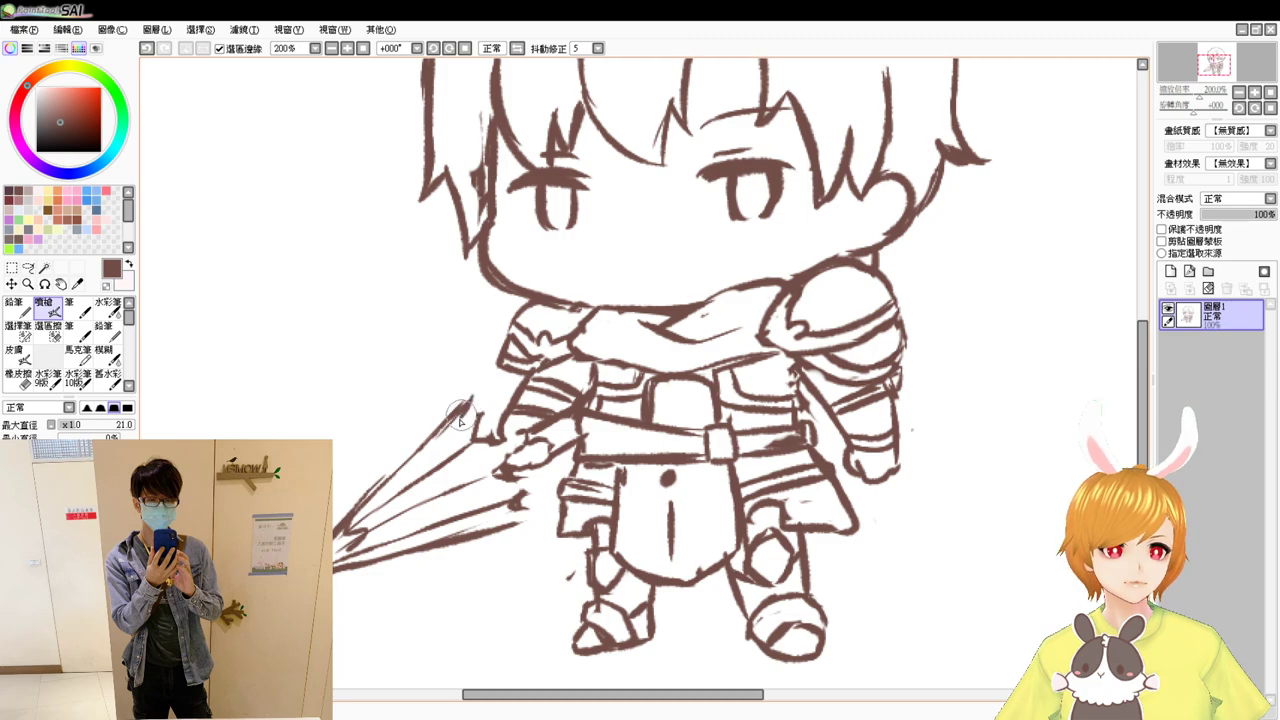
pyautogui.moveTo(472, 398)
pyautogui.mouseDown()
pyautogui.moveTo(514, 452)
pyautogui.moveTo(499, 452)
pyautogui.moveTo(520, 432)
pyautogui.moveTo(491, 460)
pyautogui.moveTo(527, 477)
pyautogui.moveTo(511, 484)
pyautogui.moveTo(542, 475)
pyautogui.moveTo(503, 494)
pyautogui.moveTo(523, 500)
pyautogui.moveTo(531, 514)
pyautogui.moveTo(520, 515)
pyautogui.moveTo(540, 504)
pyautogui.moveTo(506, 521)
pyautogui.moveTo(544, 506)
pyautogui.moveTo(526, 519)
pyautogui.moveTo(533, 485)
pyautogui.mouseUp()
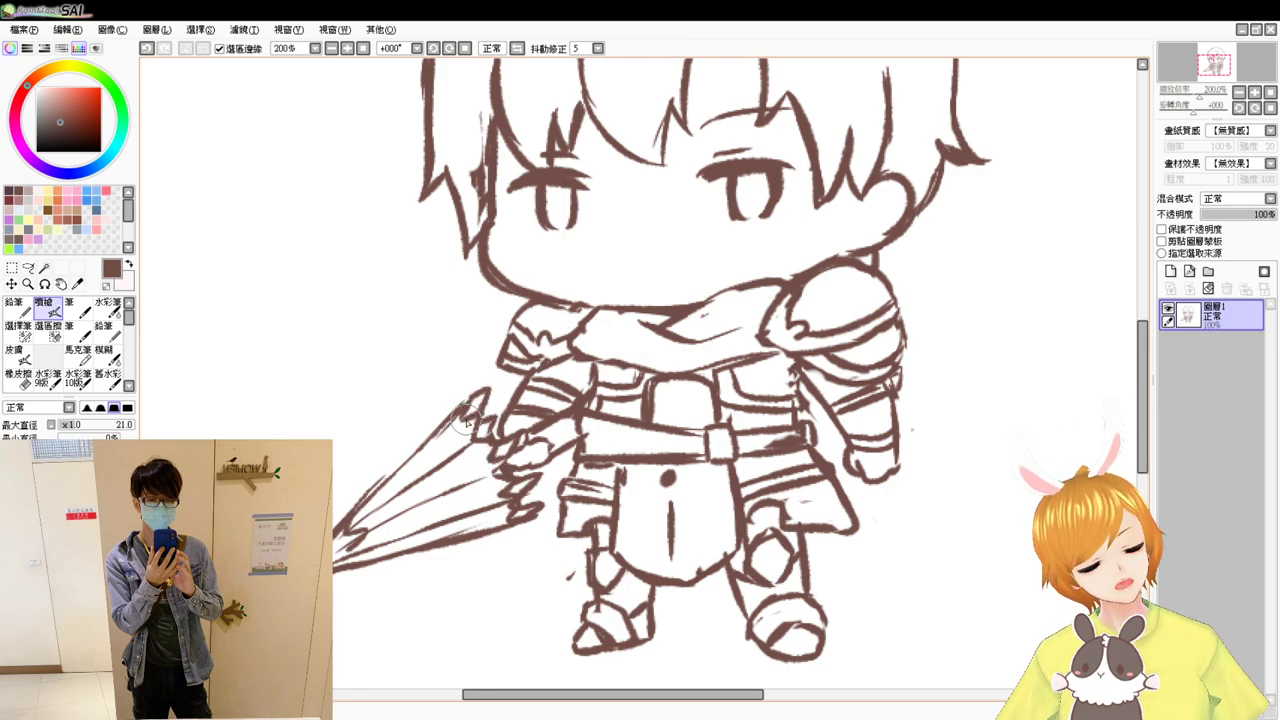
pyautogui.moveTo(452, 412); pyautogui.dragTo(482, 420)
pyautogui.hotkey('ctrl', 'z')
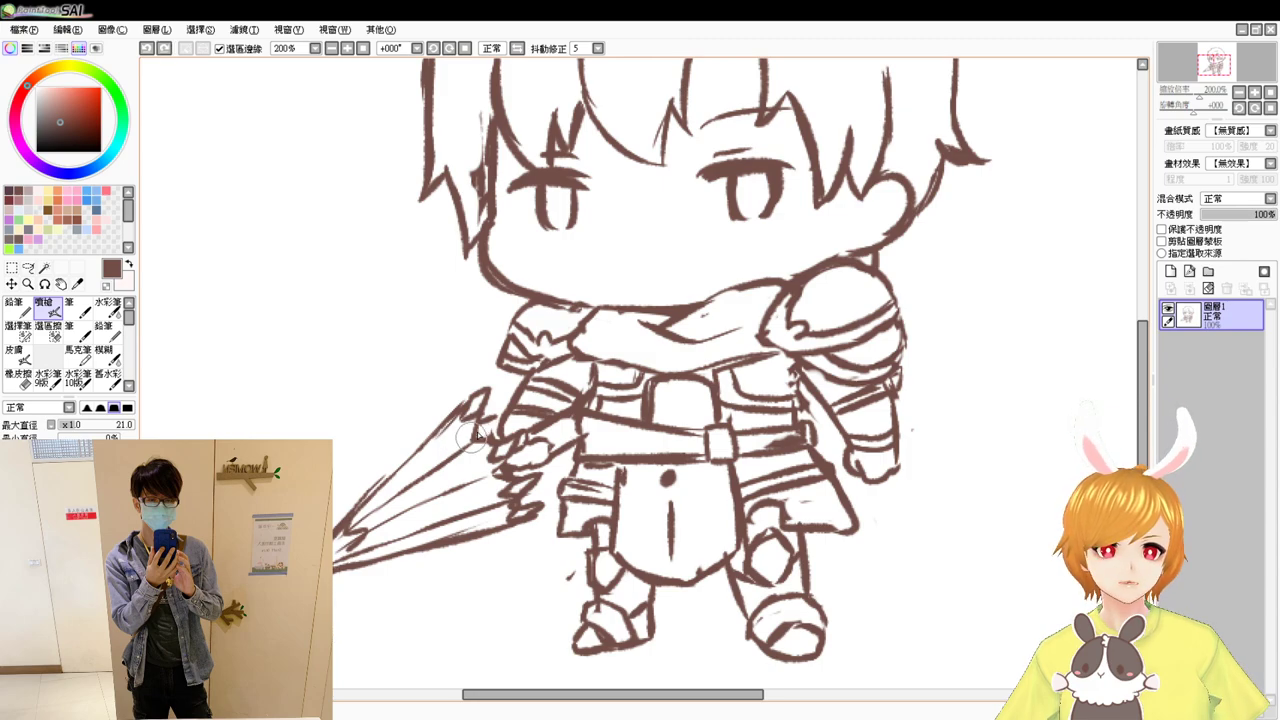
pyautogui.moveTo(488, 416); pyautogui.dragTo(491, 438)
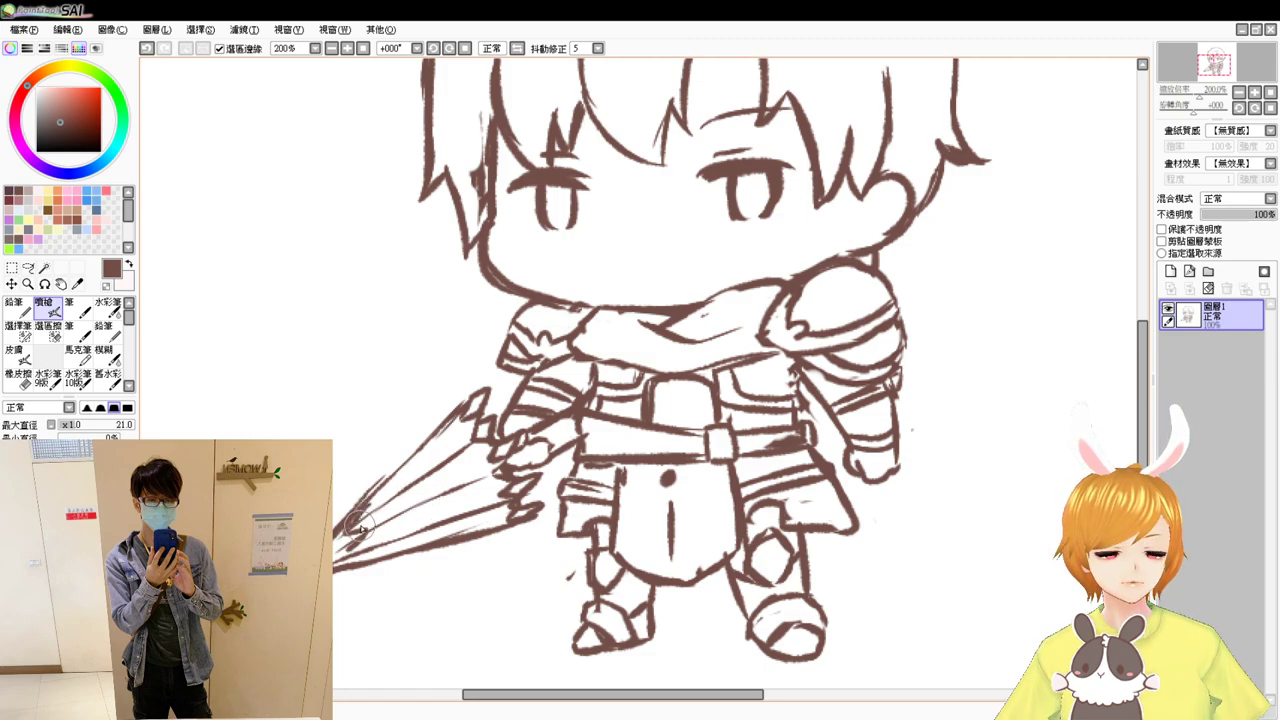
# - Fill the area near the weapon's tip with dense, jagged brown shading strokes
pyautogui.moveTo(365, 546); pyautogui.dragTo(384, 532)
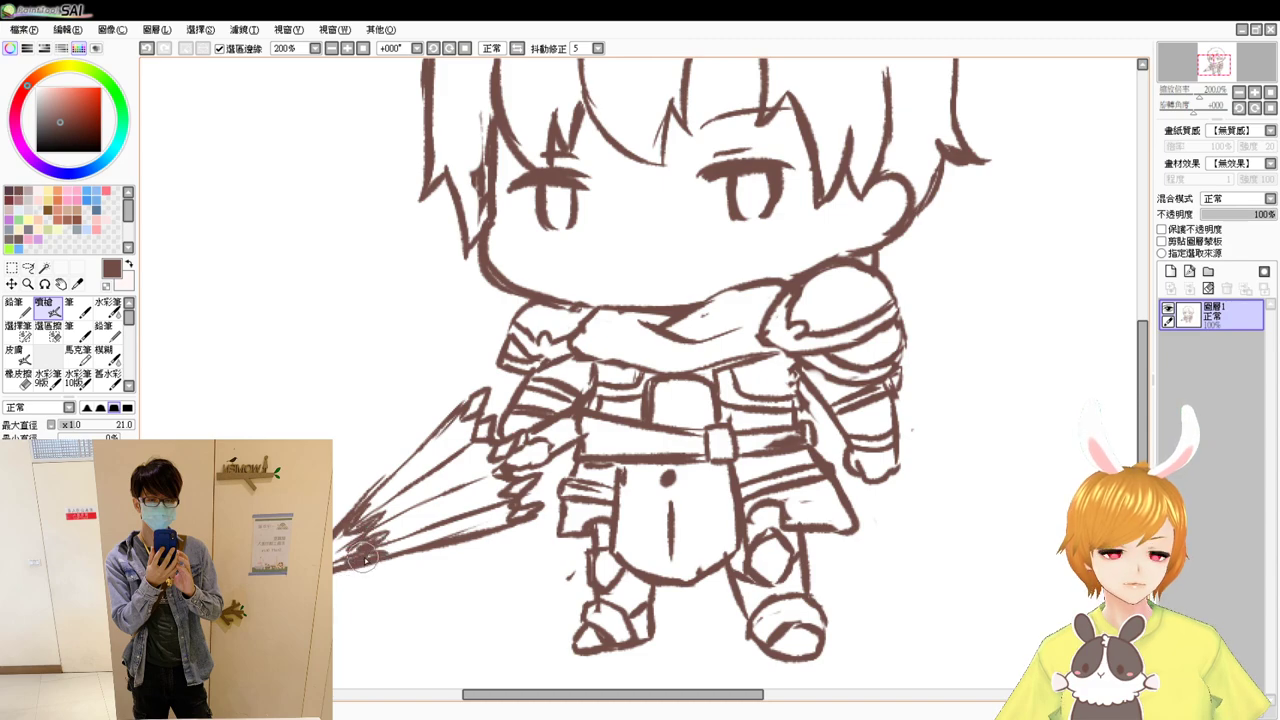
pyautogui.press('e')
pyautogui.press('v')
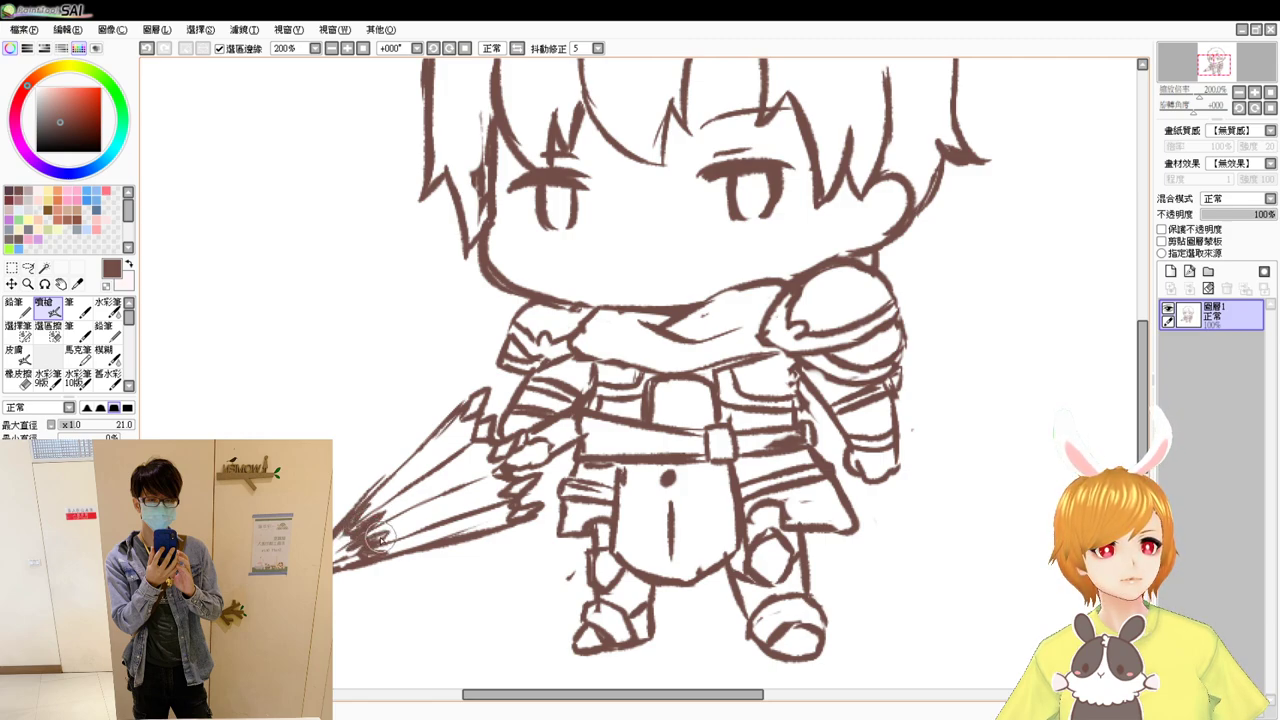
pyautogui.moveTo(380, 538); pyautogui.dragTo(355, 535)
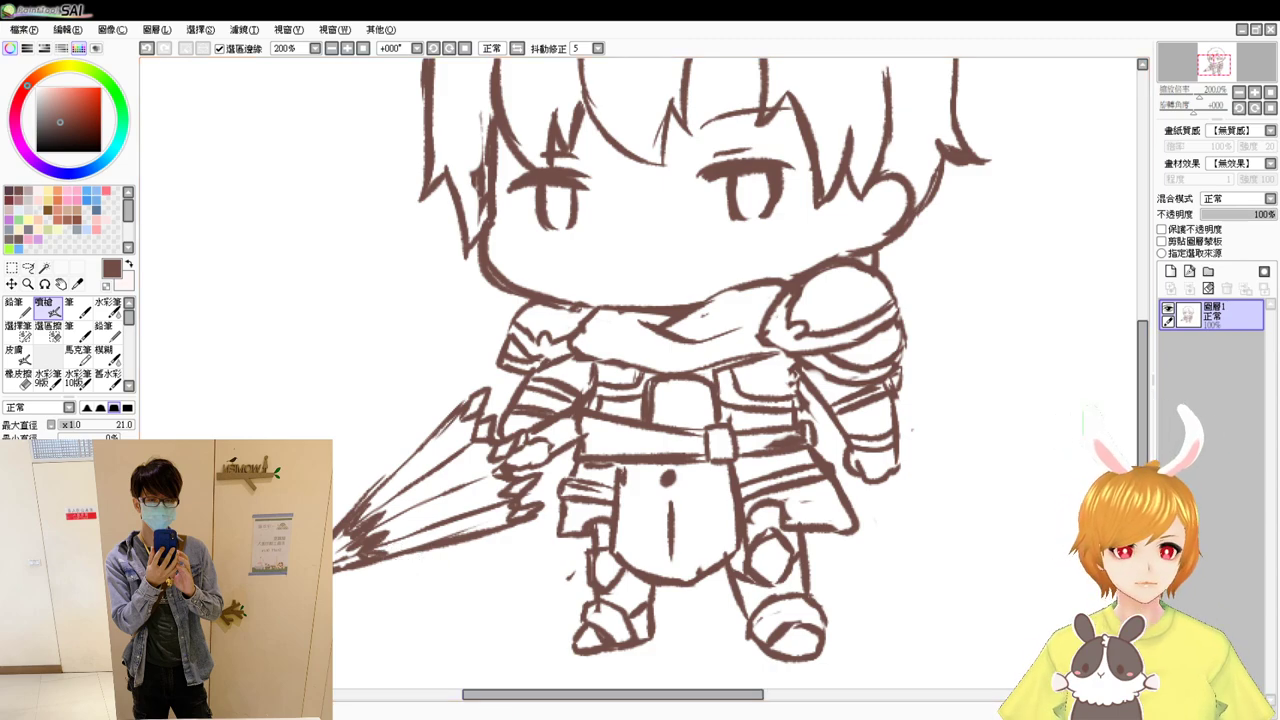
# - Rotate the whole character drawing slightly clockwise on the canvas and apply the transformation
pyautogui.click(502, 718)
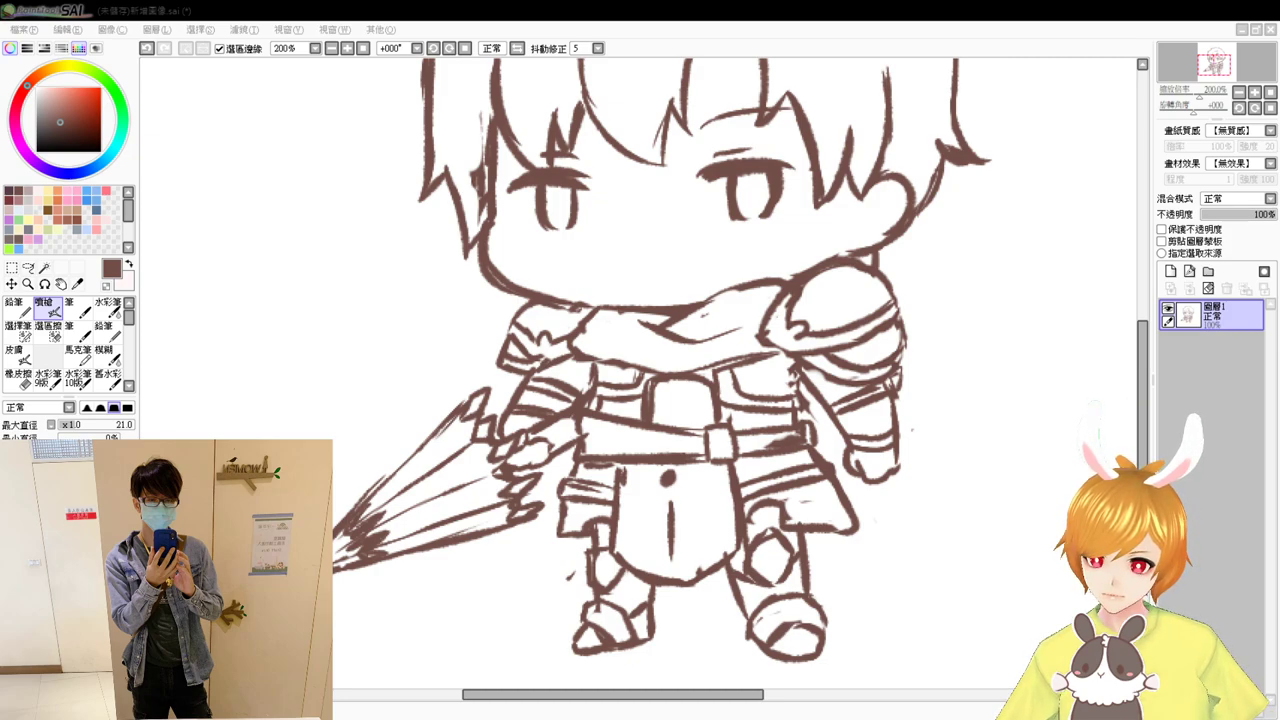
pyautogui.click(1047, 378)
pyautogui.click(331, 48)
pyautogui.click(331, 48)
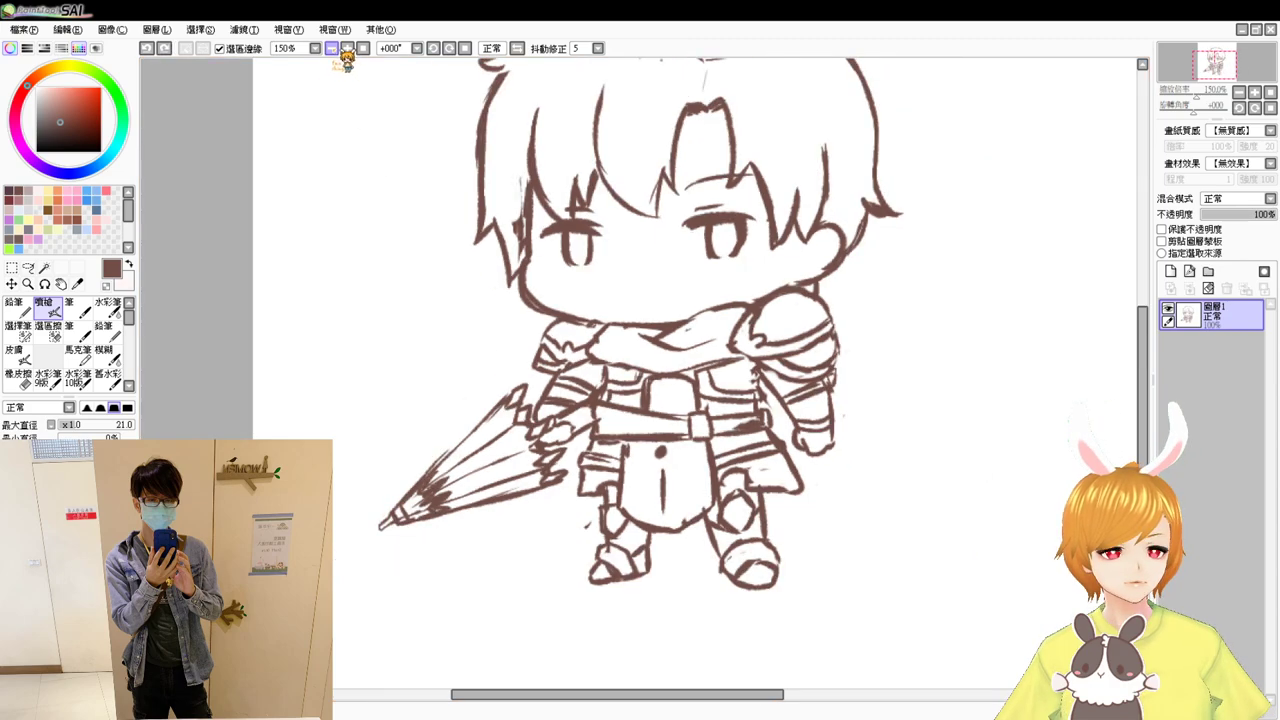
pyautogui.click(331, 48)
pyautogui.hotkey('ctrl', 't')
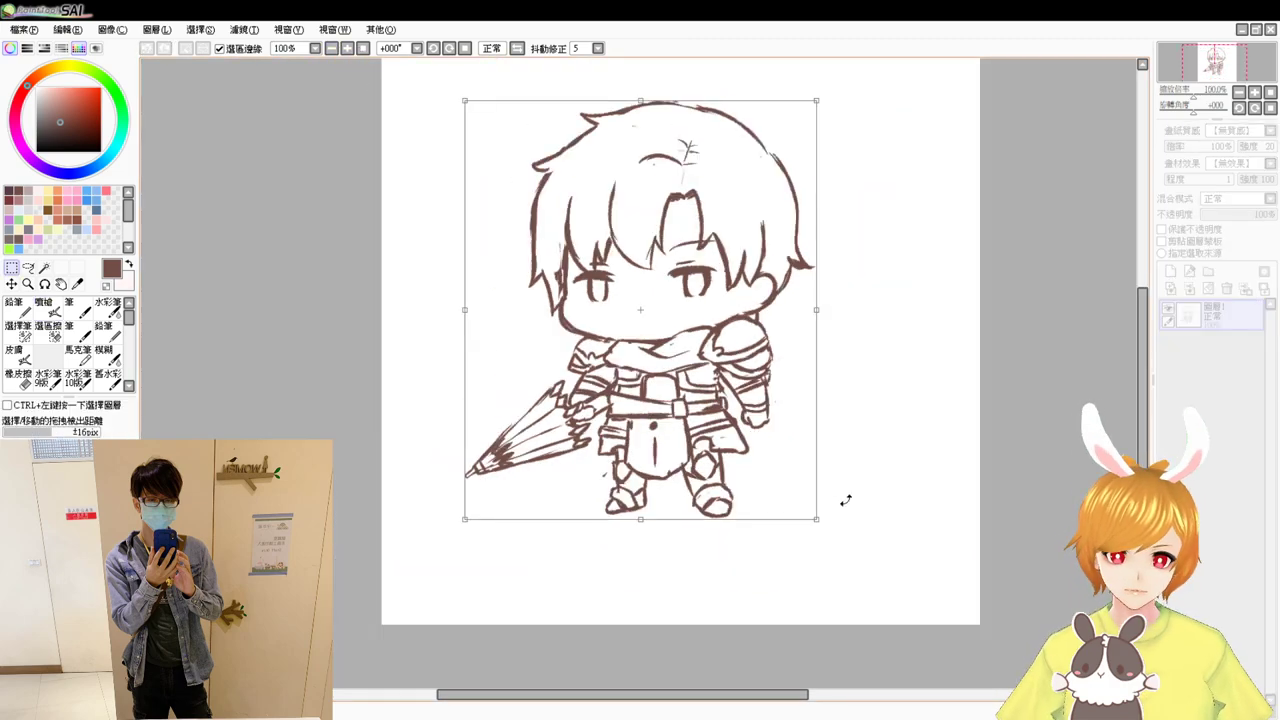
pyautogui.moveTo(843, 500)
pyautogui.mouseDown()
pyautogui.moveTo(894, 586)
pyautogui.moveTo(909, 580)
pyautogui.moveTo(901, 573)
pyautogui.mouseUp()
pyautogui.press('Return')
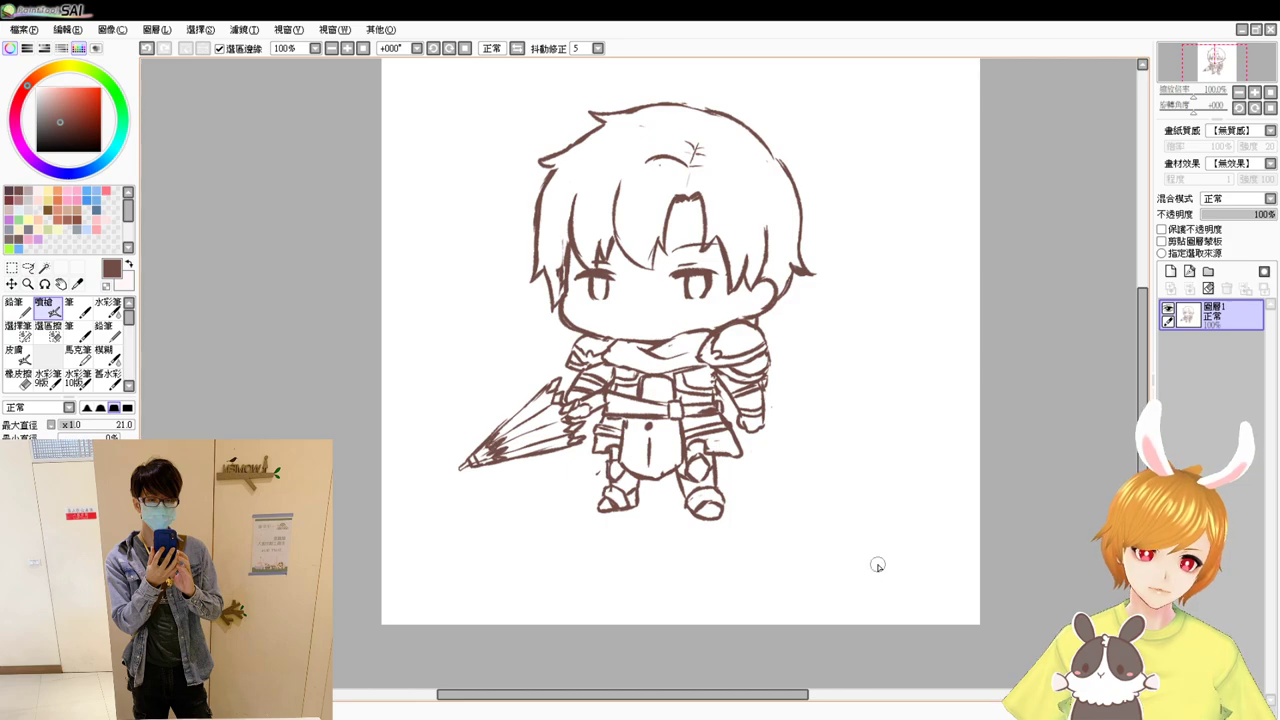
# - Lasso the character's empty-handed arm with its shoulder armor, narrow it, tilt it slightly outward, shift it into place, and deselect
pyautogui.scroll(2, 859, 566)
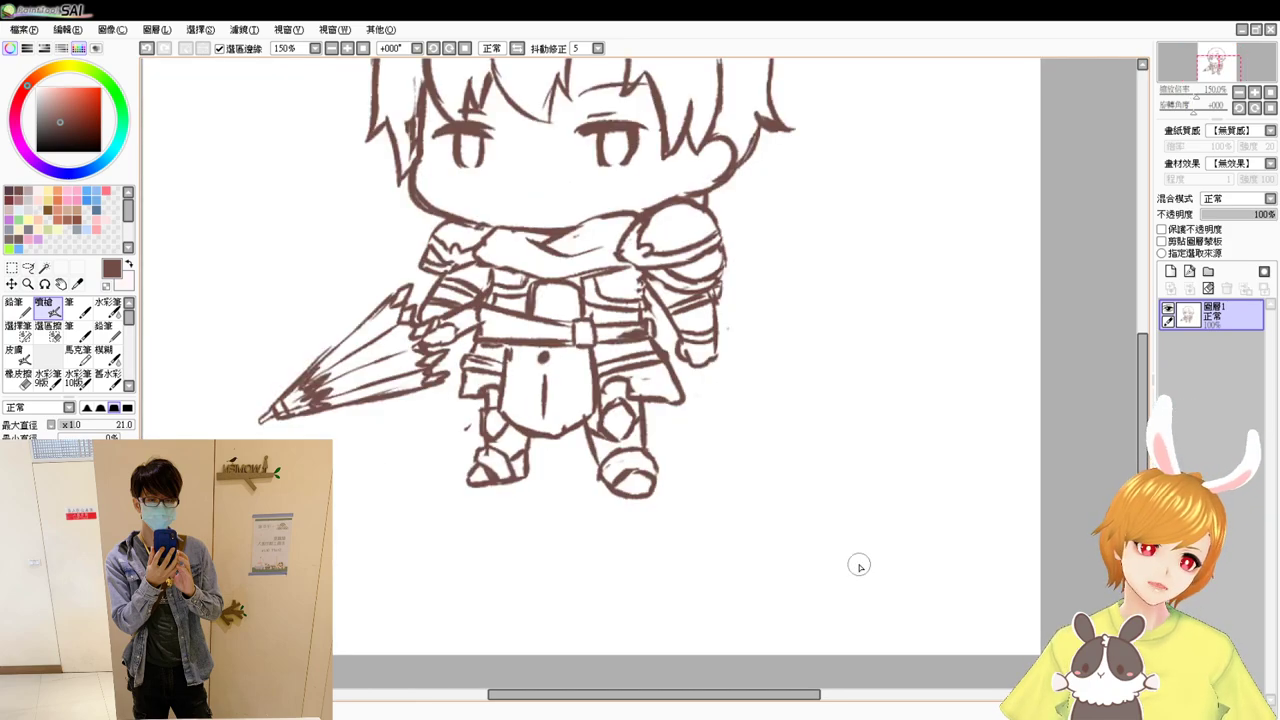
pyautogui.scroll(4, 714, 545)
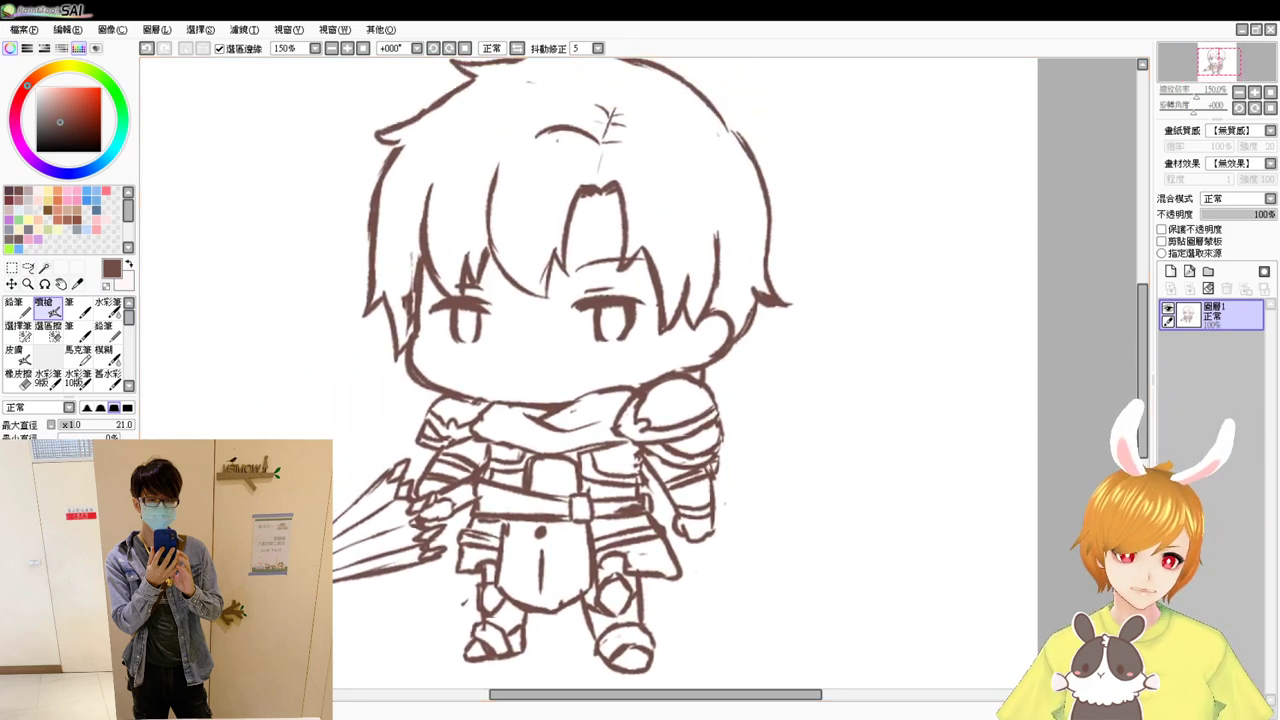
pyautogui.click(28, 267)
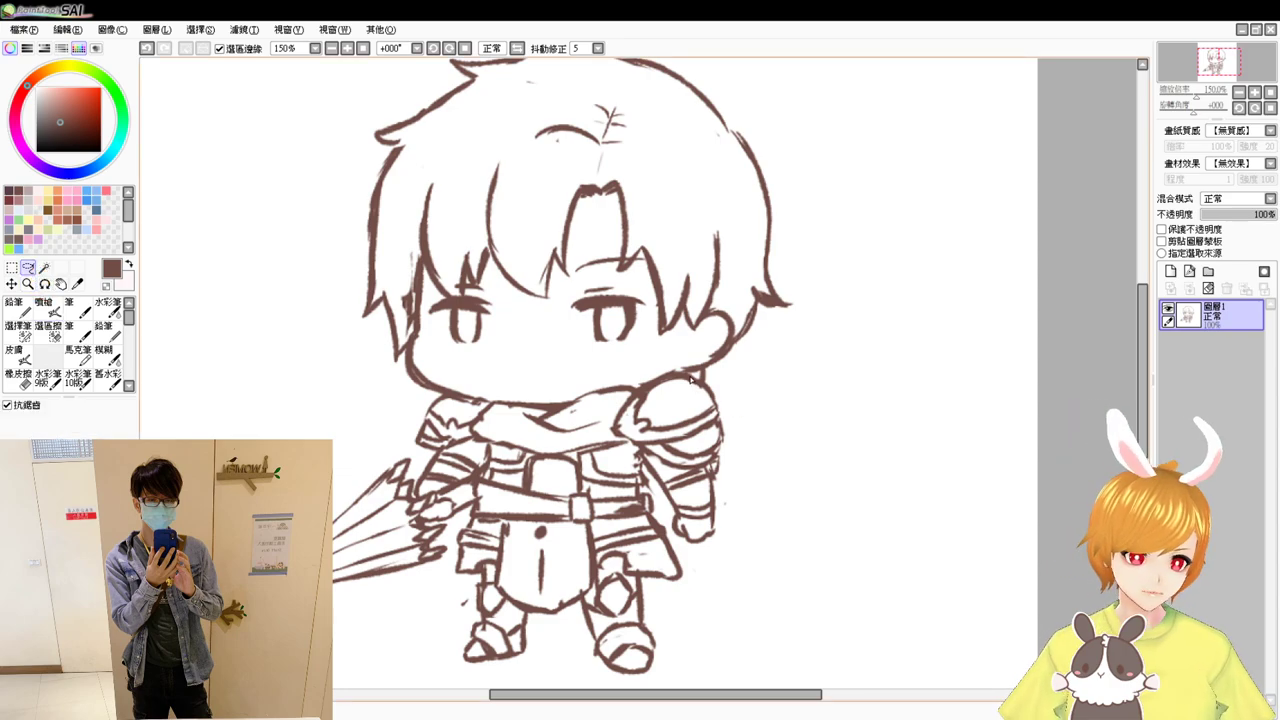
pyautogui.moveTo(694, 376)
pyautogui.mouseDown()
pyautogui.moveTo(753, 471)
pyautogui.moveTo(689, 549)
pyautogui.mouseUp()
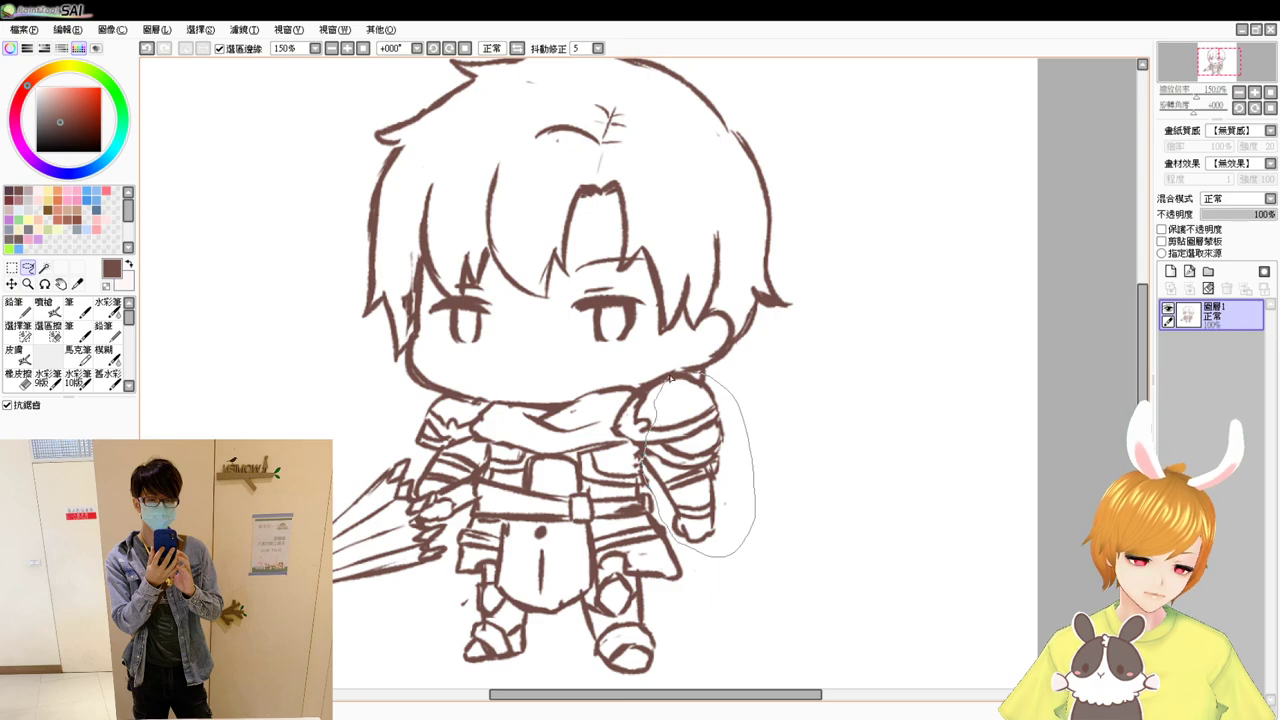
pyautogui.moveTo(672, 376); pyautogui.dragTo(672, 378)
pyautogui.hotkey('ctrl', 't')
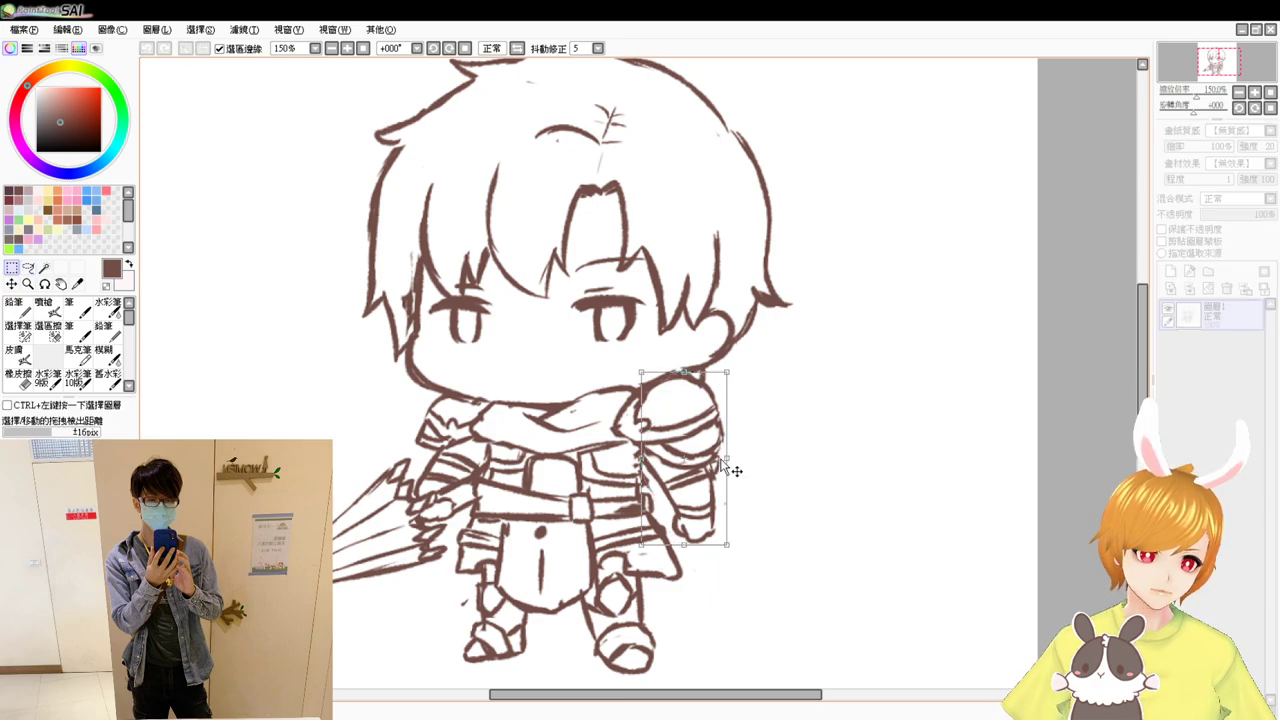
pyautogui.moveTo(721, 458); pyautogui.dragTo(710, 459)
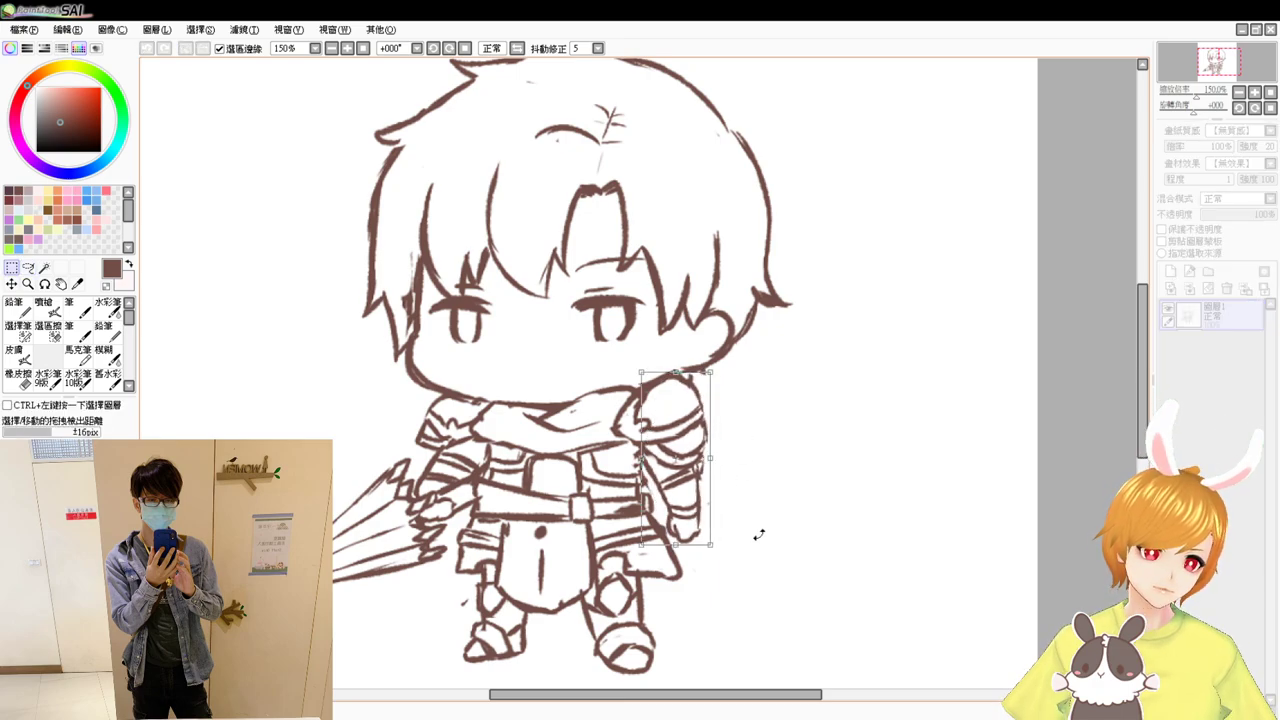
pyautogui.moveTo(758, 535); pyautogui.dragTo(768, 537)
pyautogui.moveTo(685, 506); pyautogui.dragTo(688, 499)
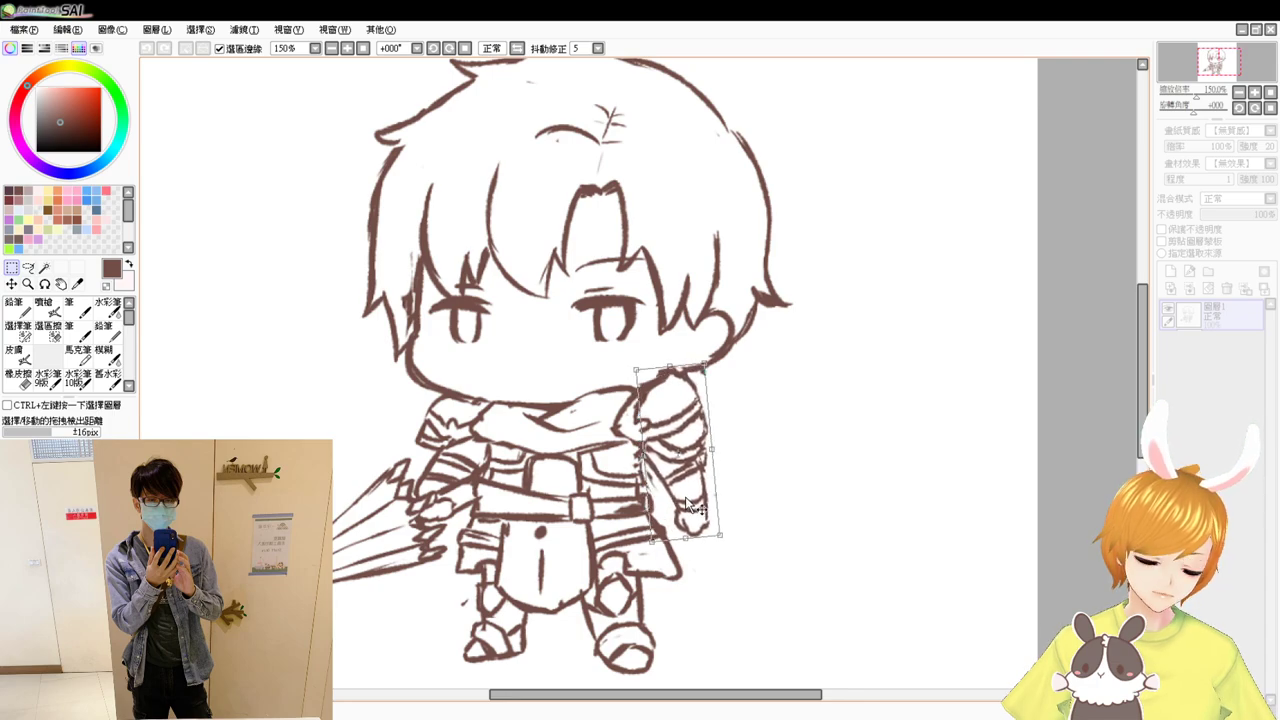
pyautogui.press('Return')
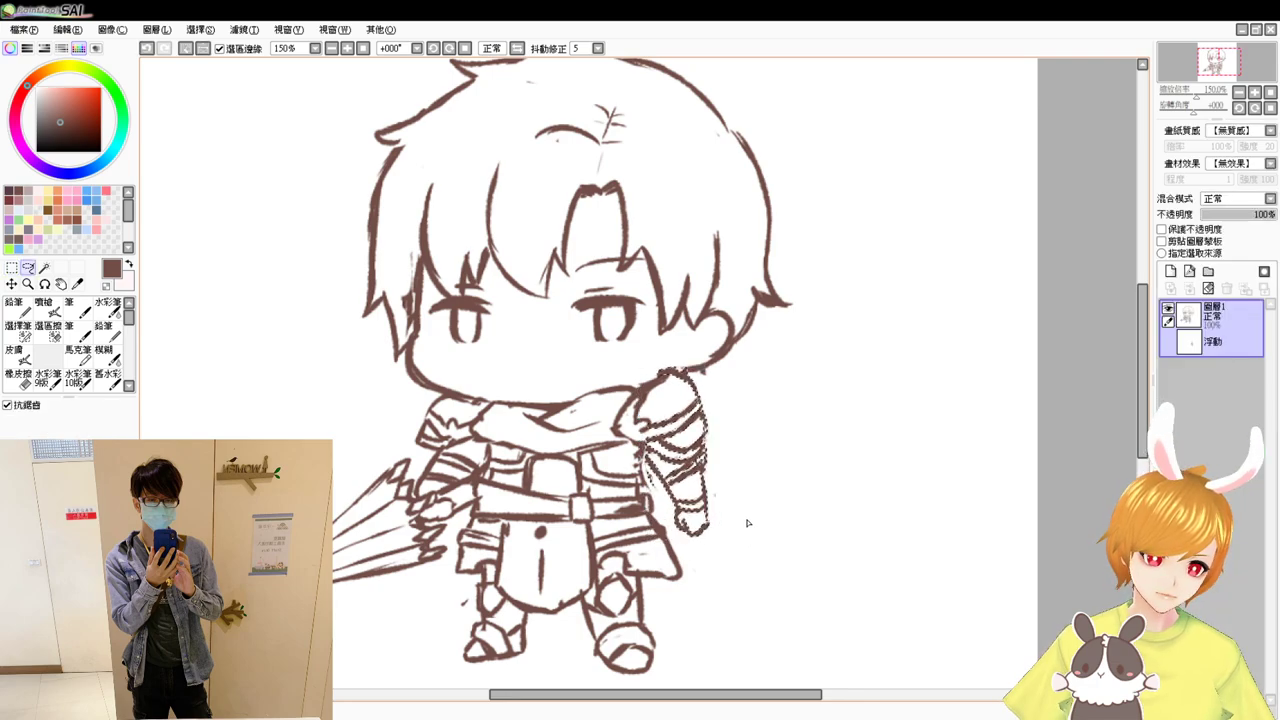
pyautogui.hotkey('ctrl', 'd')
pyautogui.click(28, 268)
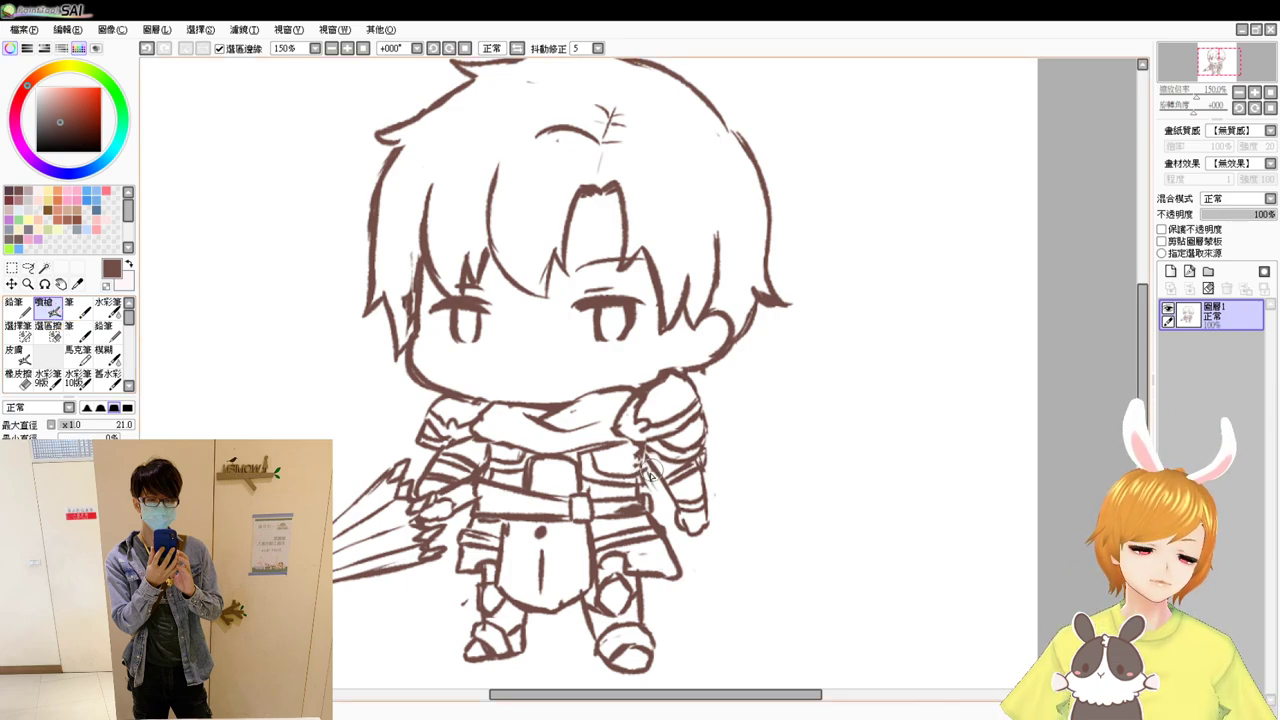
# - Clean up the transformed shoulder armor and redraw its upper outline beside the scarf
pyautogui.press('e')
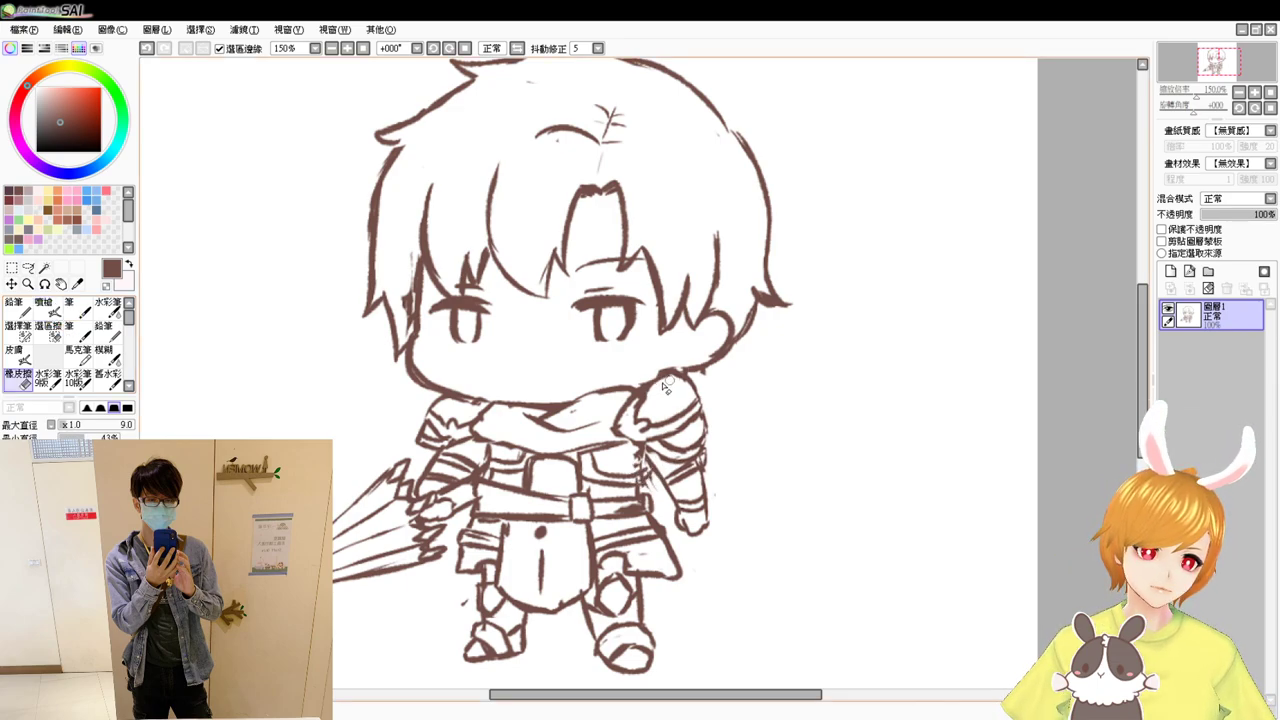
pyautogui.press('b')
pyautogui.moveTo(645, 390)
pyautogui.mouseDown()
pyautogui.moveTo(667, 375)
pyautogui.moveTo(686, 384)
pyautogui.mouseUp()
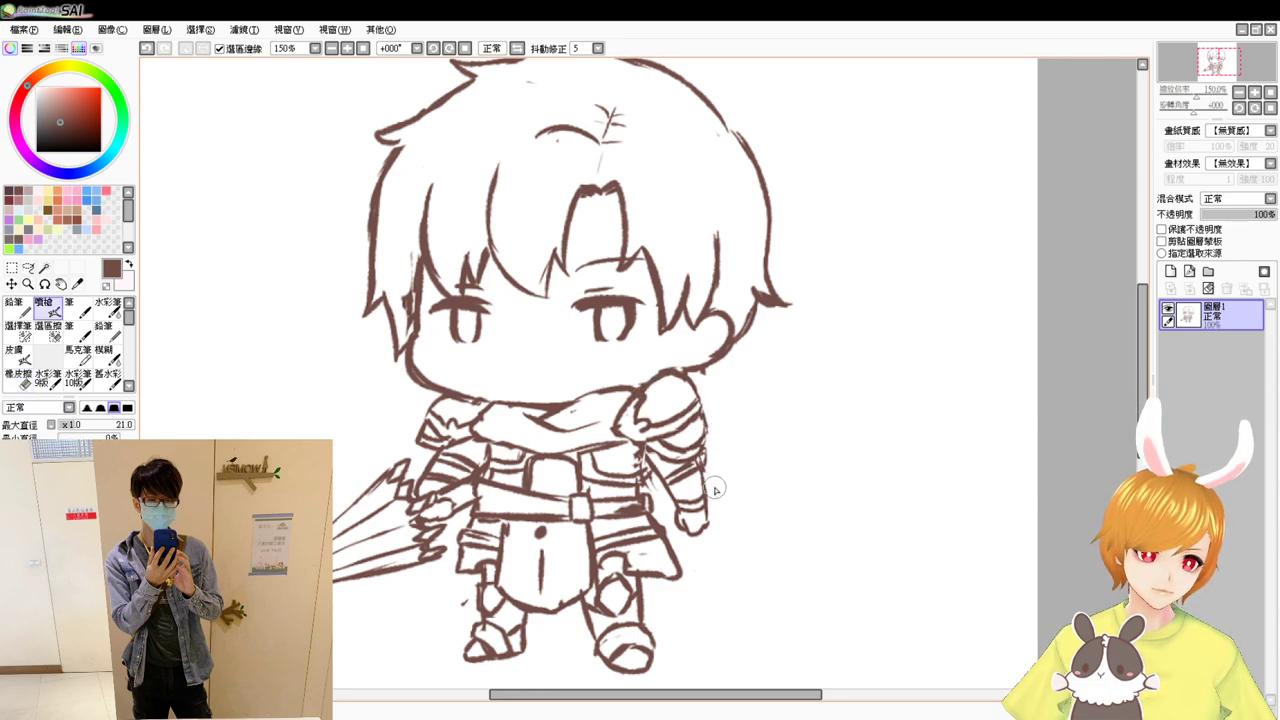
# - Erase the pointed corners of the hip armor plates on both sides and redraw them shorter and rounder
pyautogui.press('e')
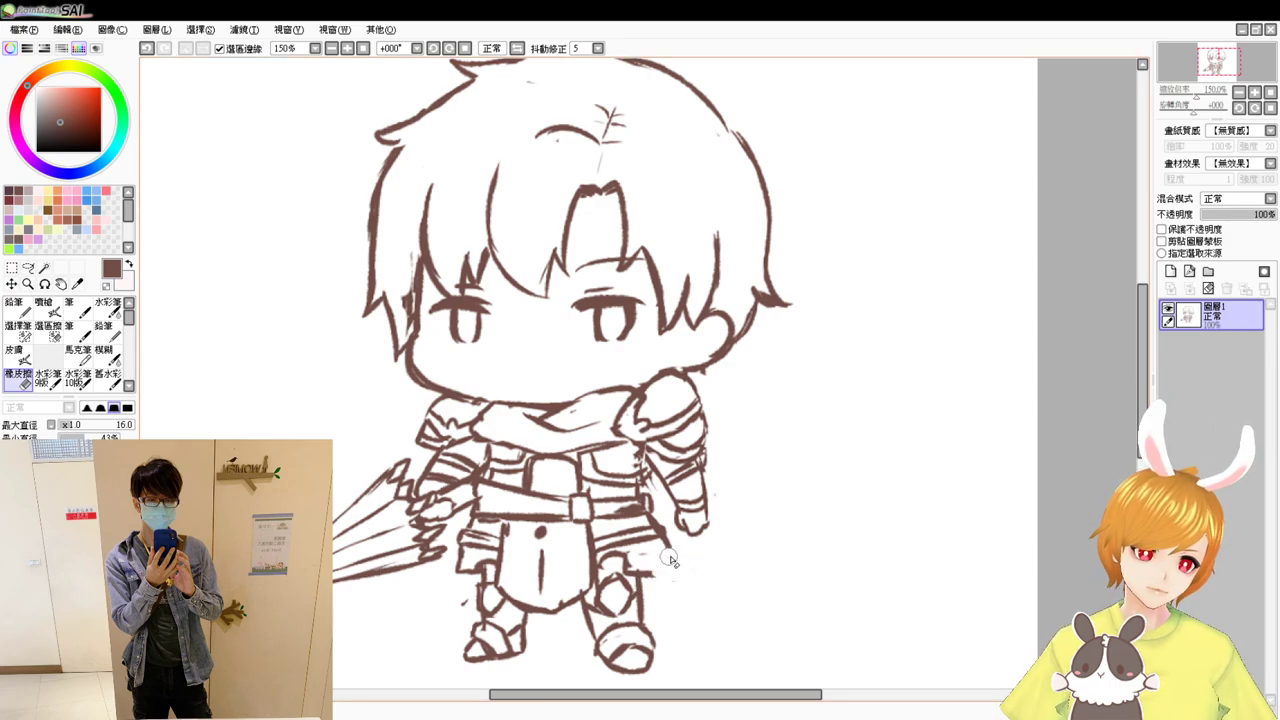
pyautogui.press('e')
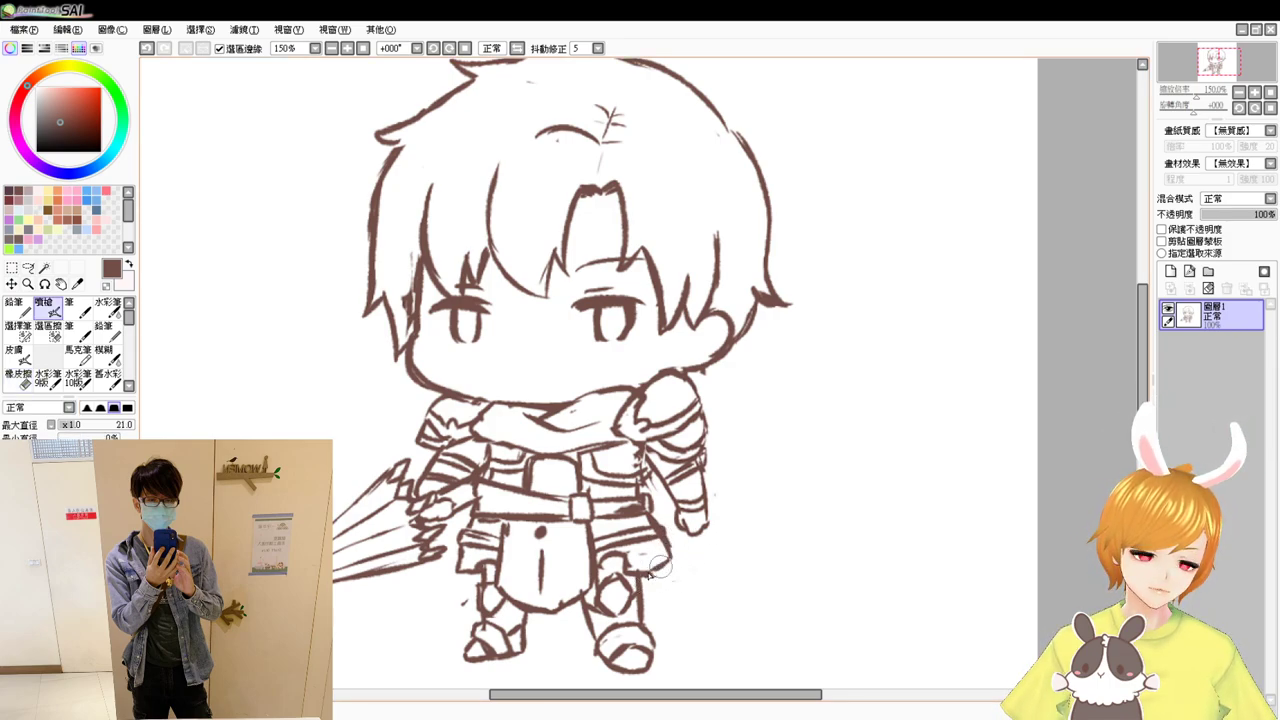
pyautogui.press('e')
pyautogui.press('e')
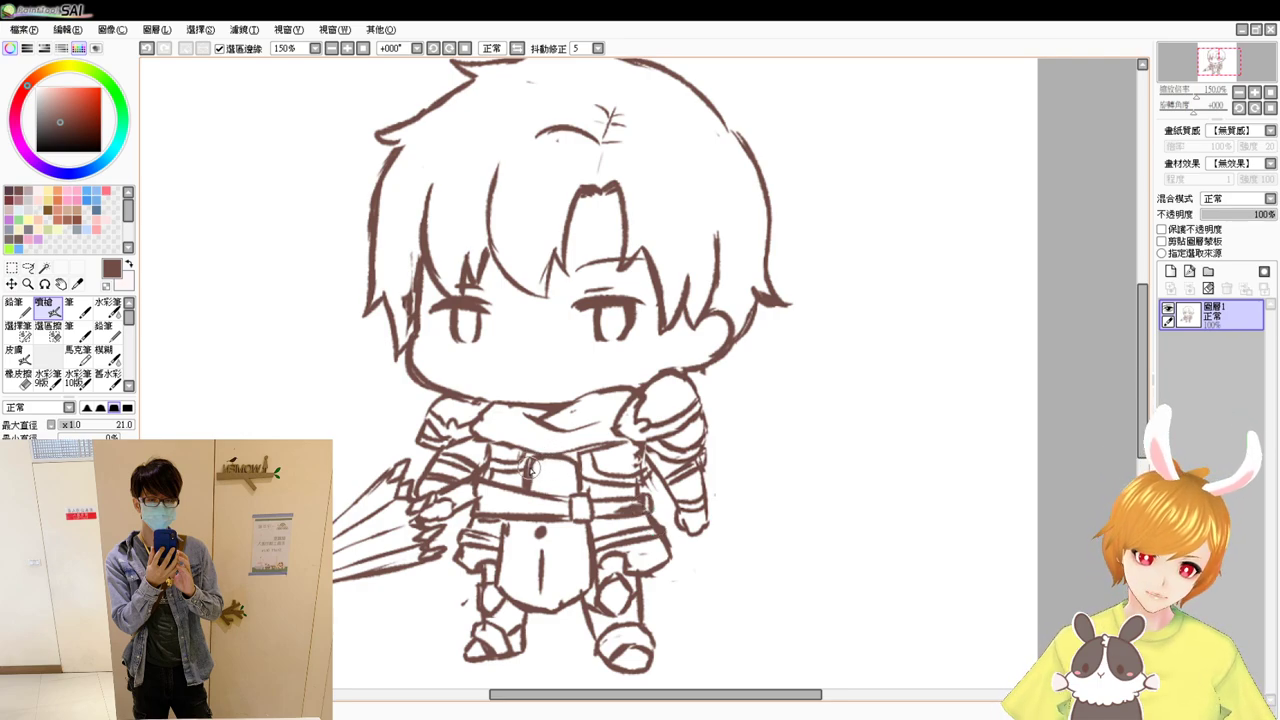
# - Erase the upper edge of the central chest plate above the belt and redraw it with a stepped notch
pyautogui.press('e')
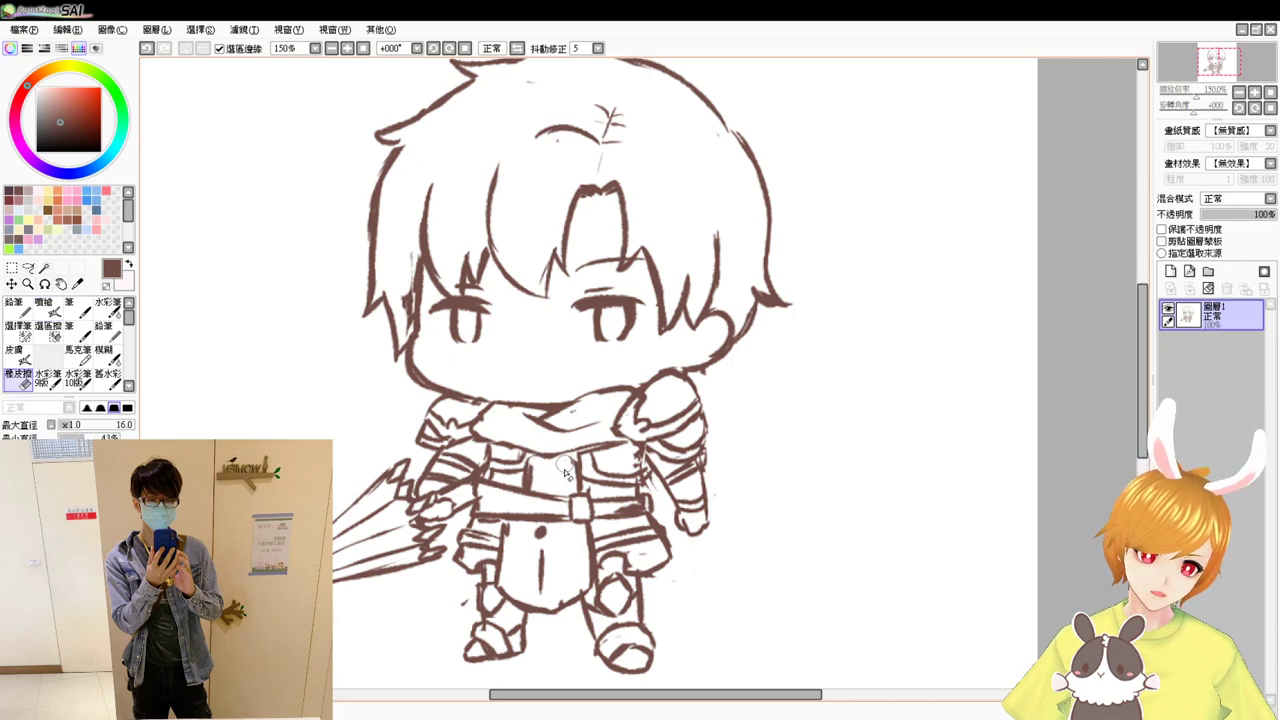
pyautogui.press('v')
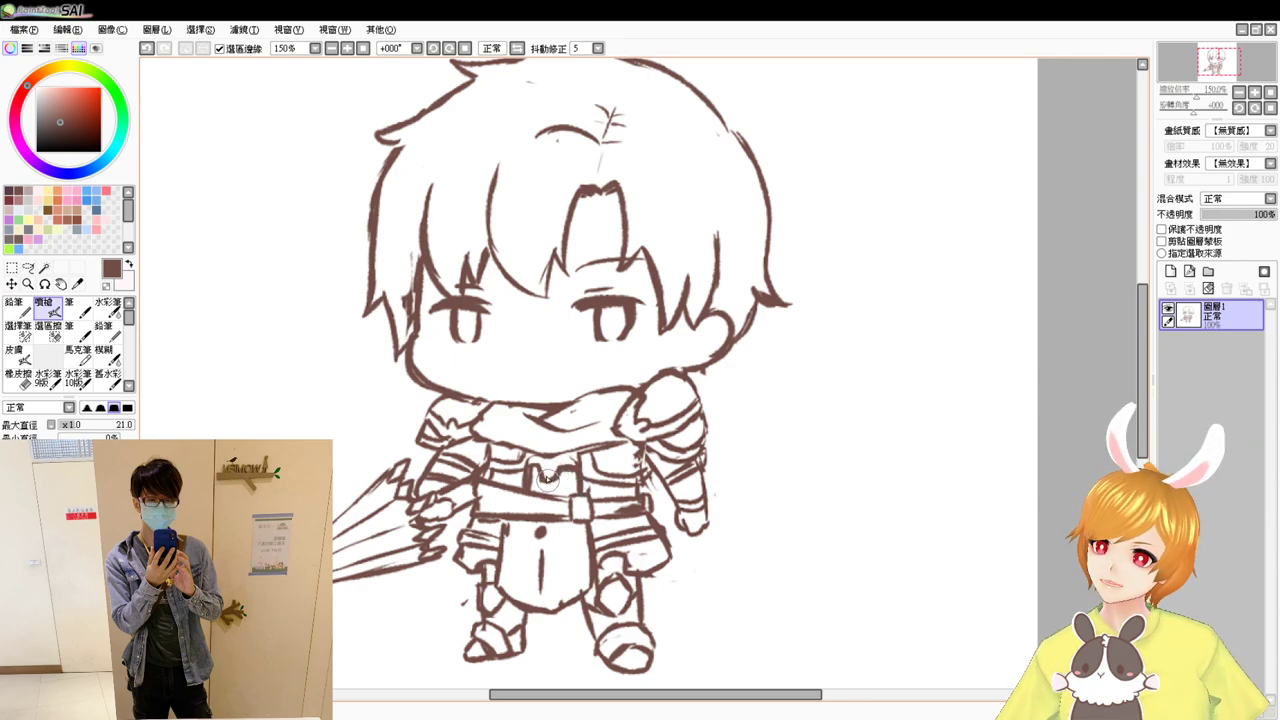
pyautogui.press('e')
pyautogui.press('e')
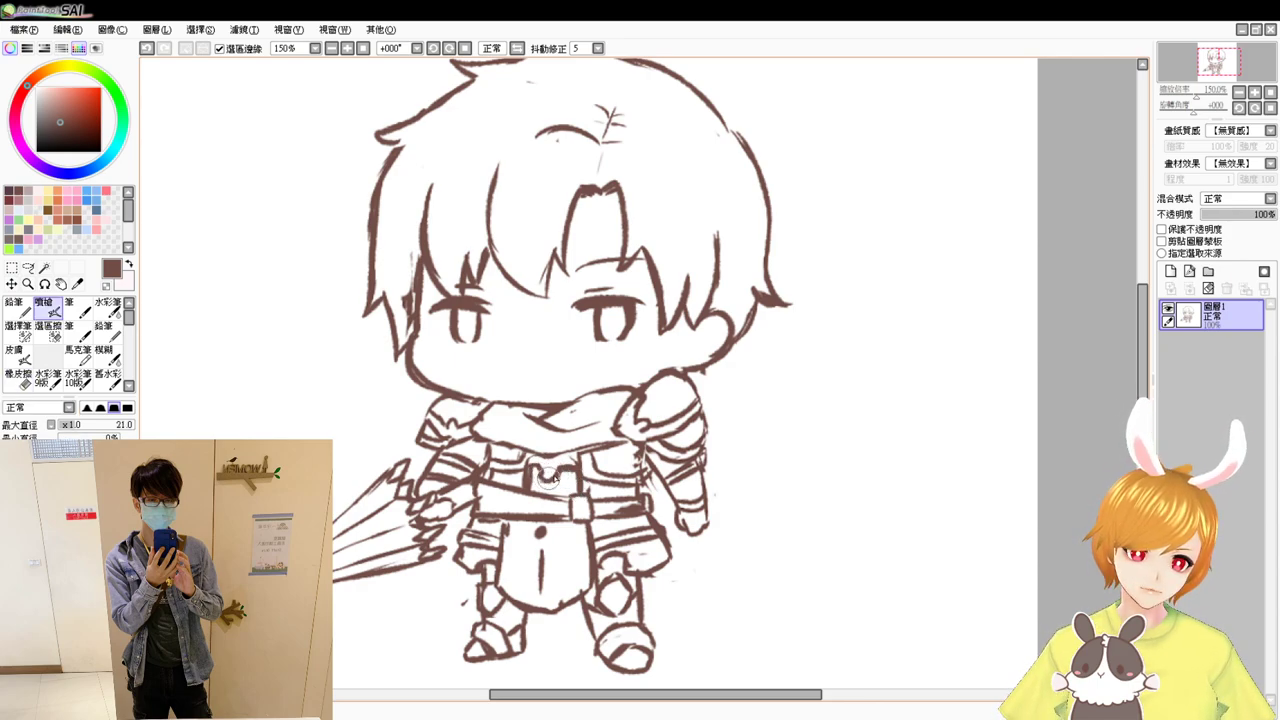
pyautogui.press('e')
pyautogui.press('e')
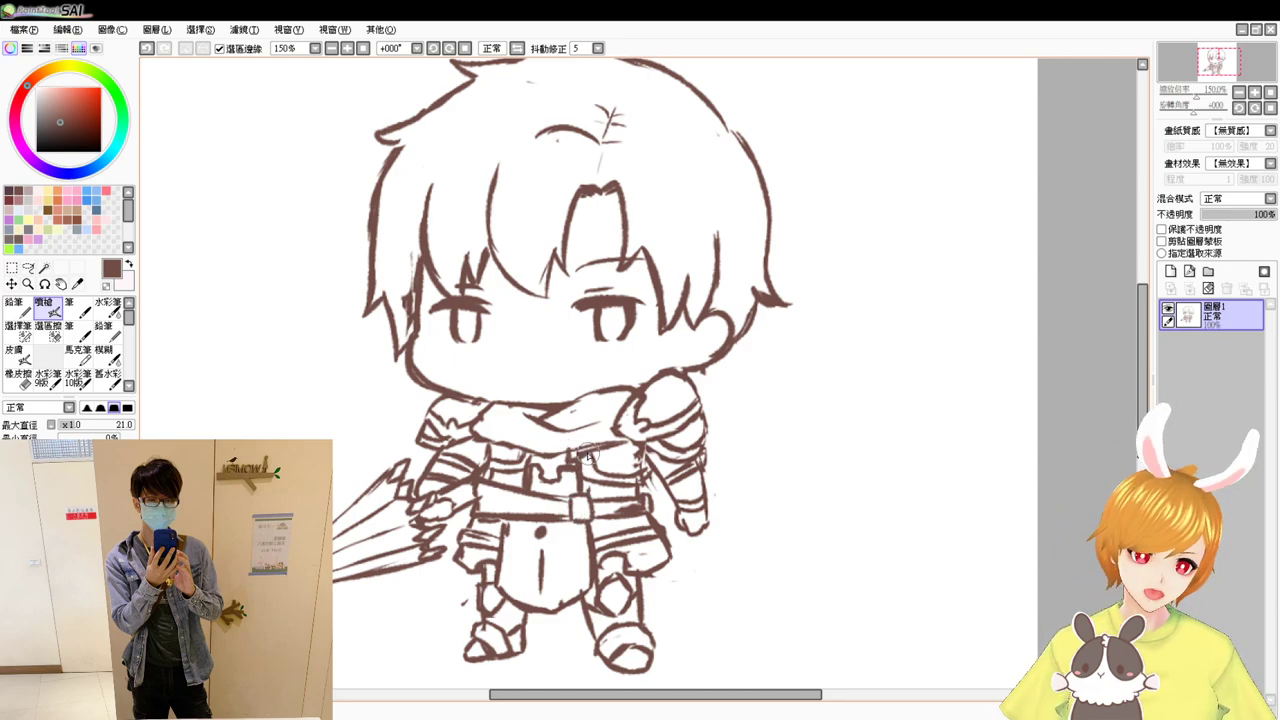
# - Erase stray lines below the scarf, redraw the chest armor flaps, and add hatched shading beneath them
pyautogui.scroll(1, 598, 501)
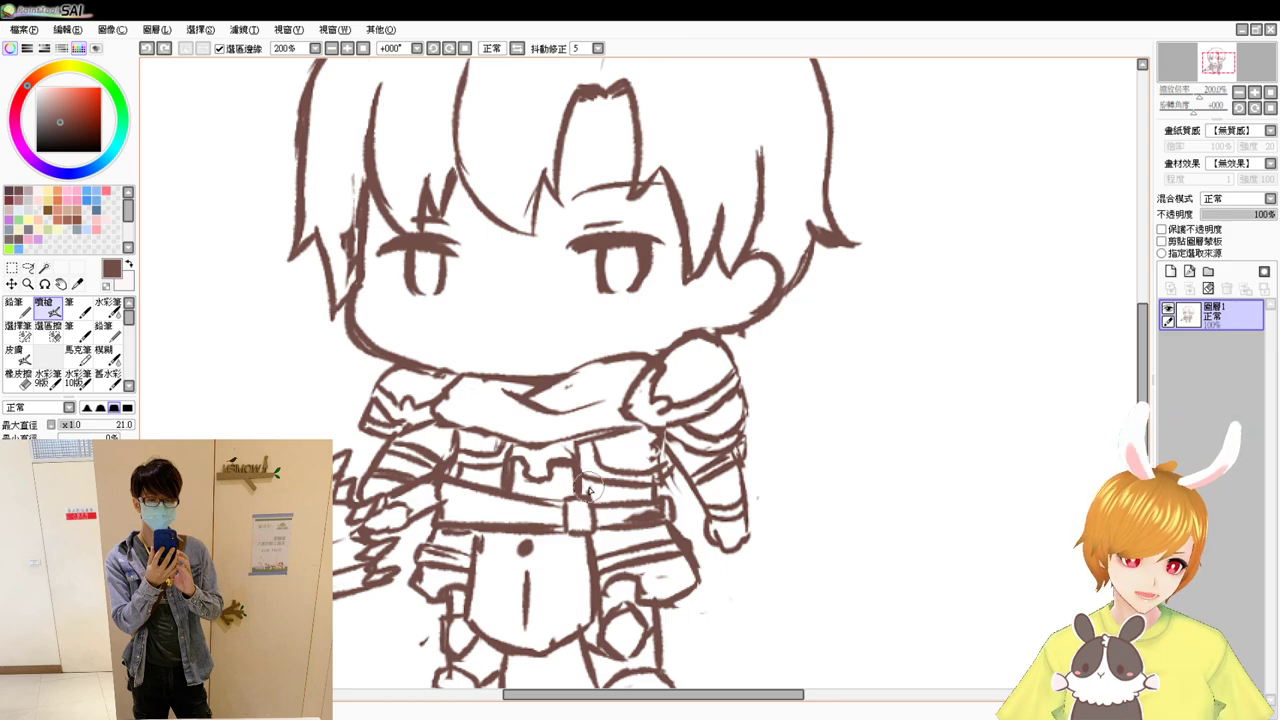
pyautogui.press('e')
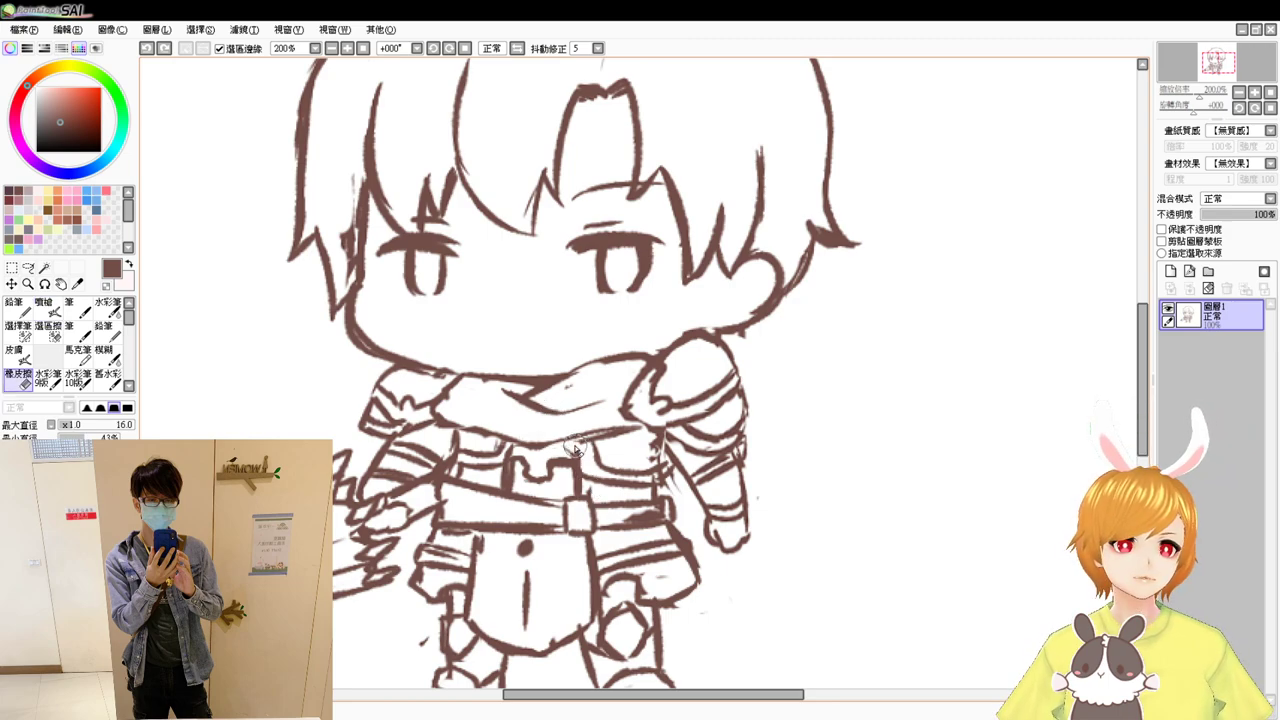
pyautogui.moveTo(576, 446); pyautogui.dragTo(558, 441)
pyautogui.press('e')
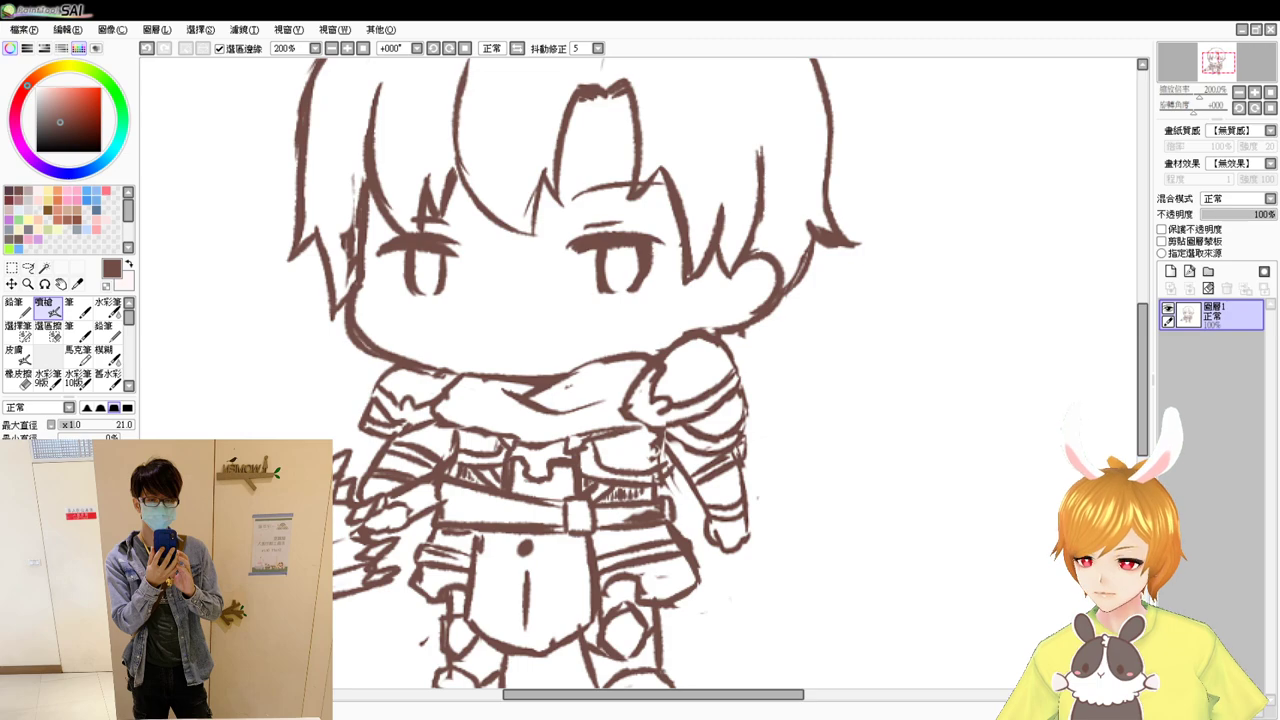
pyautogui.hotkey('alt', 'Tab')
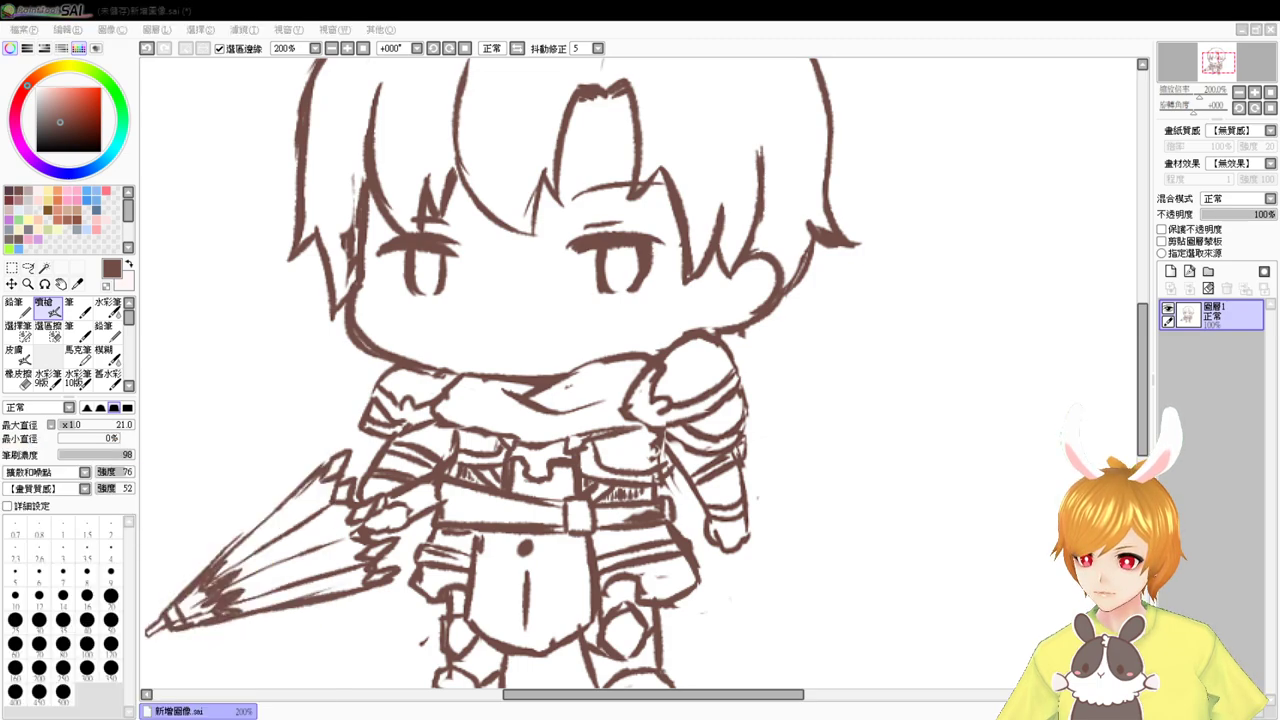
pyautogui.click(1235, 637)
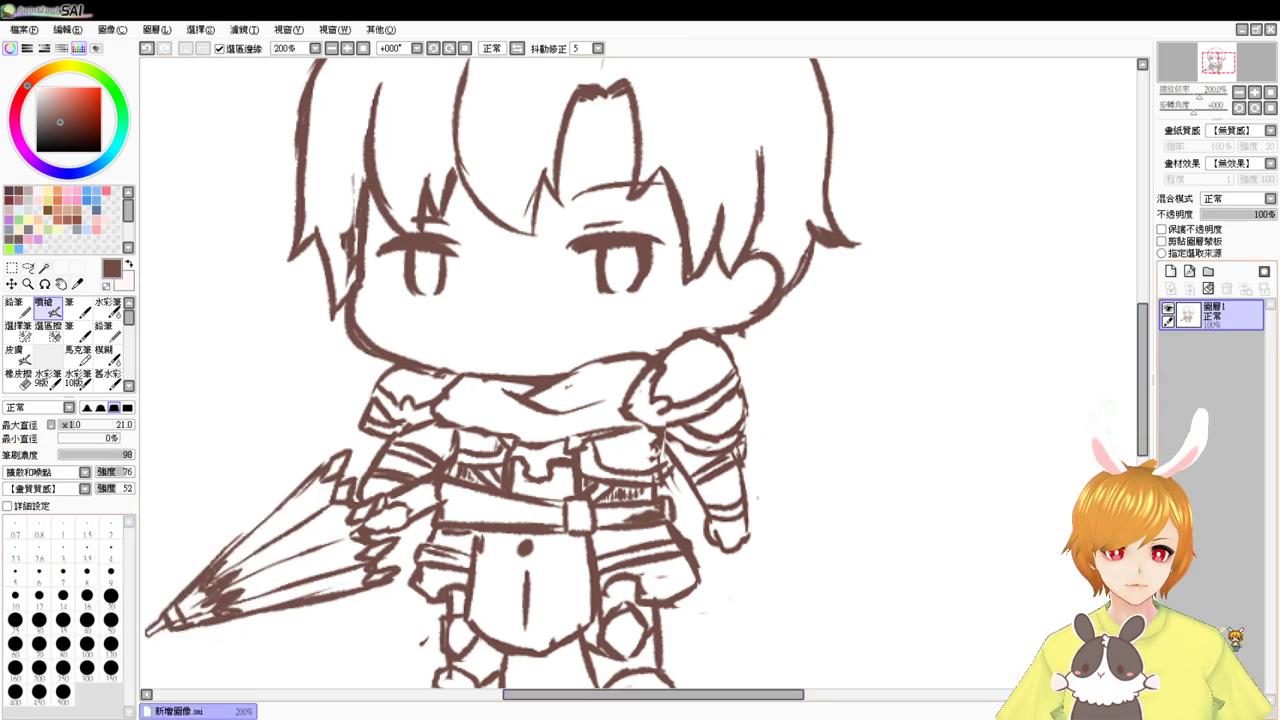
# - Clean up and redraw the fist's lines where it grips the weapon, and draw a slanted mouth line on the face
pyautogui.moveTo(473, 524); pyautogui.dragTo(537, 487)
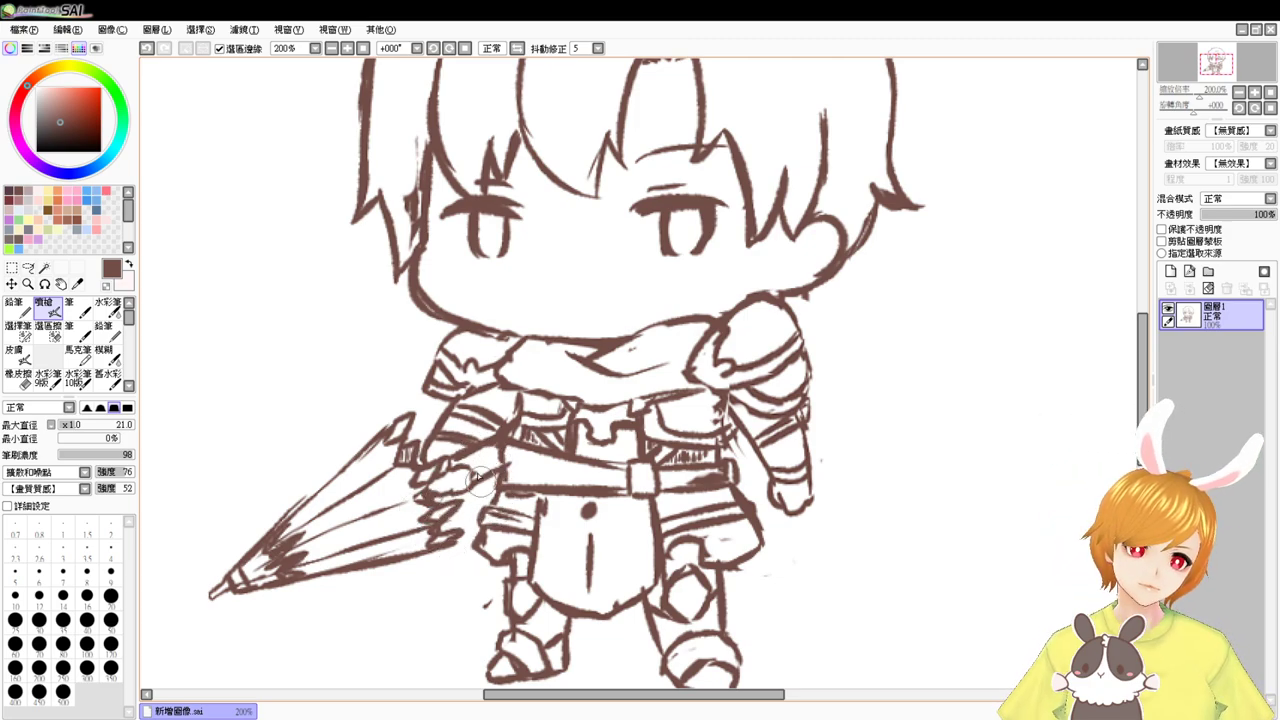
pyautogui.press('e')
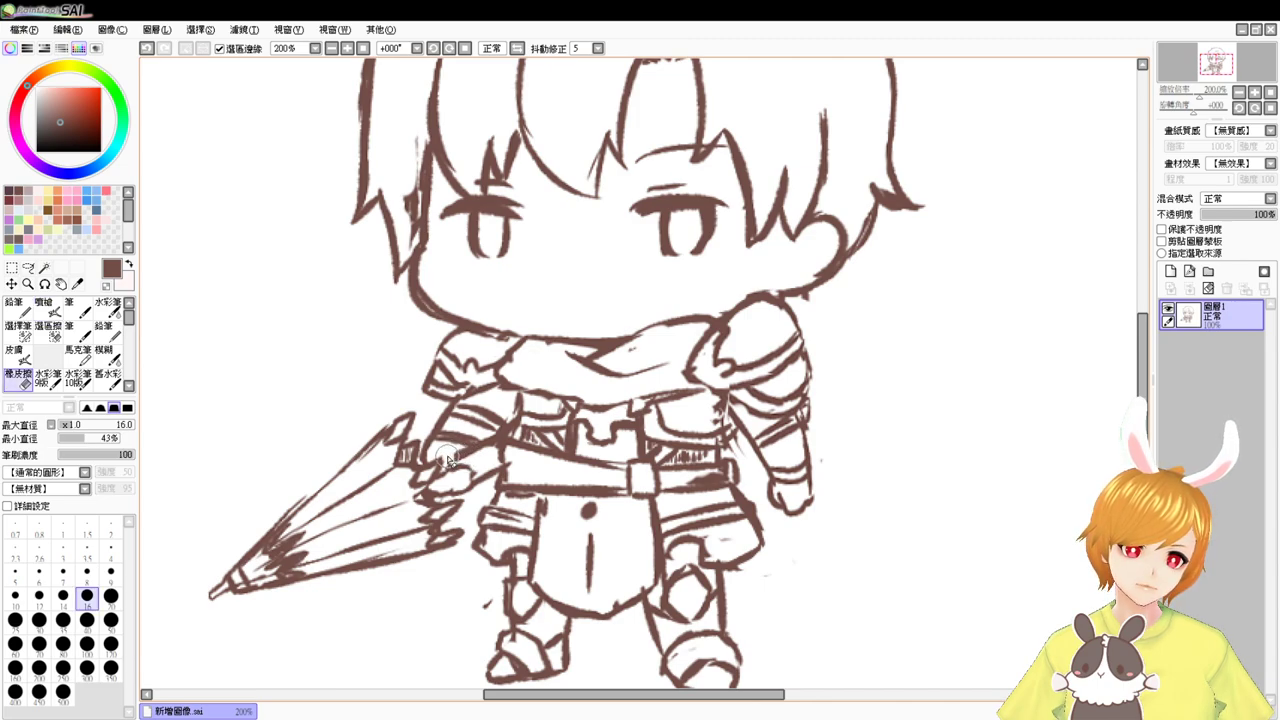
pyautogui.press('e')
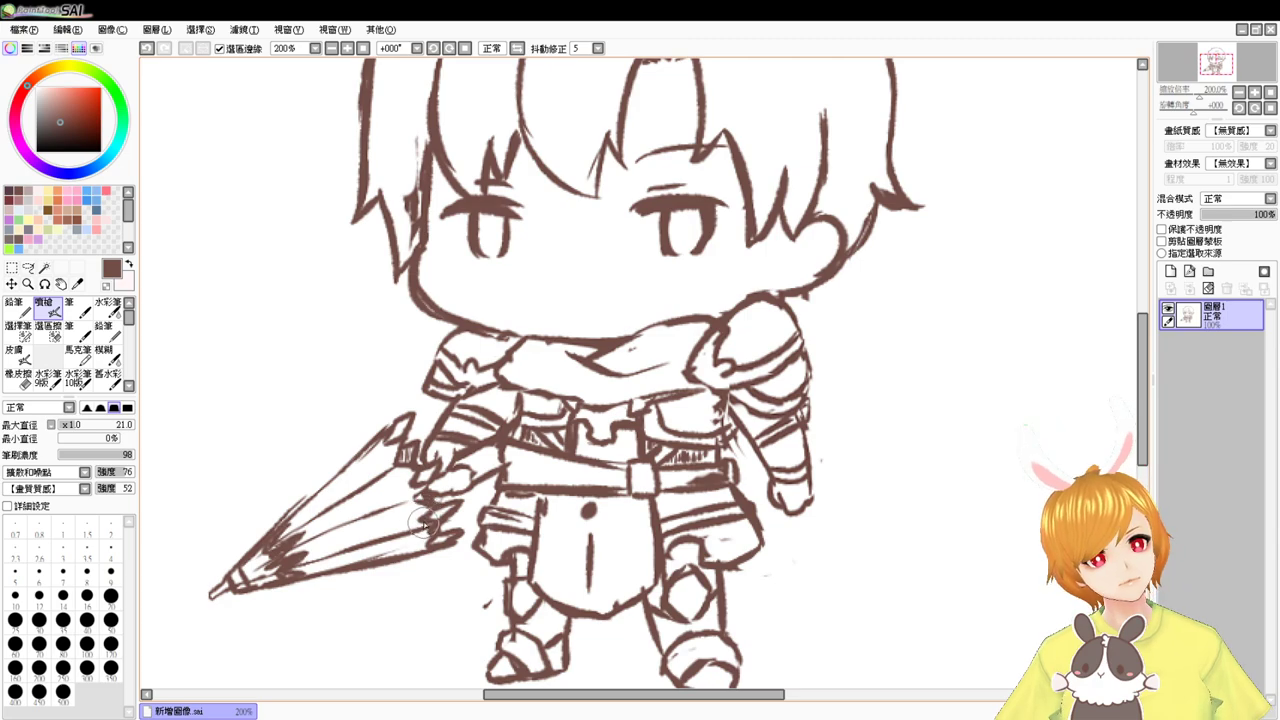
pyautogui.moveTo(549, 307); pyautogui.dragTo(618, 292)
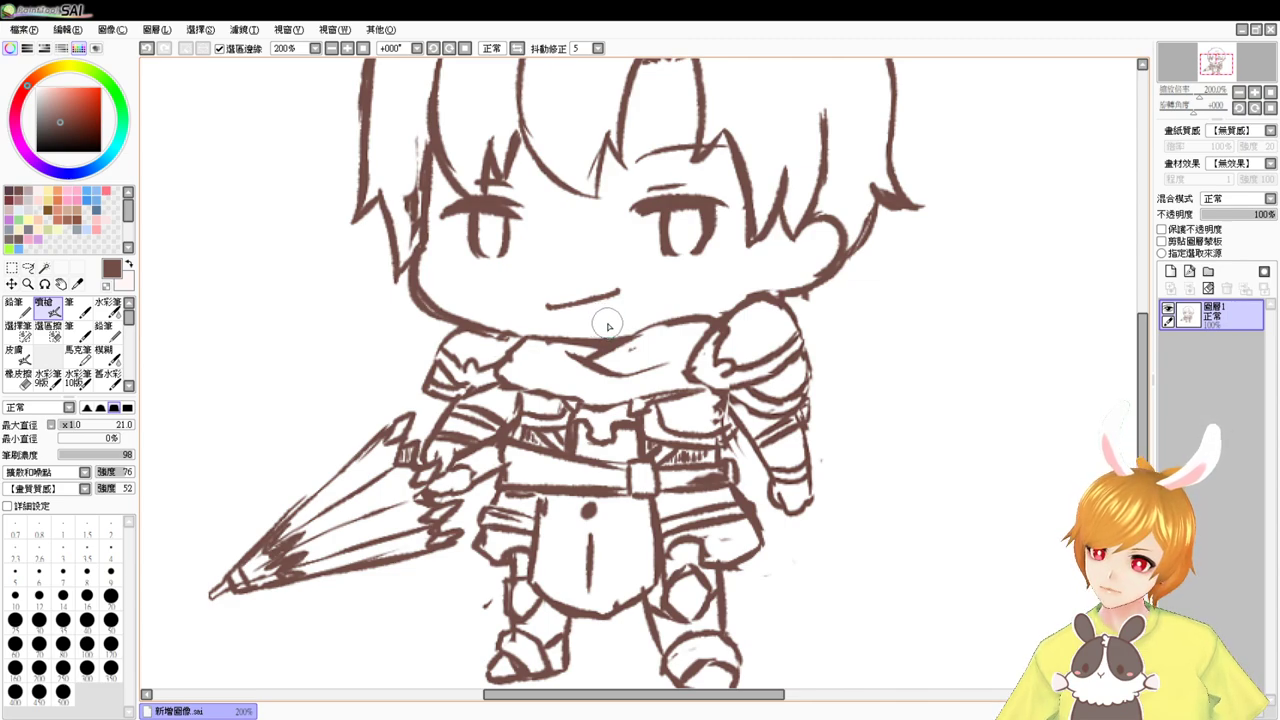
# - Rework the armored boot on the character's left foot and add vertical centre ridges to both knee guards
pyautogui.click(331, 48)
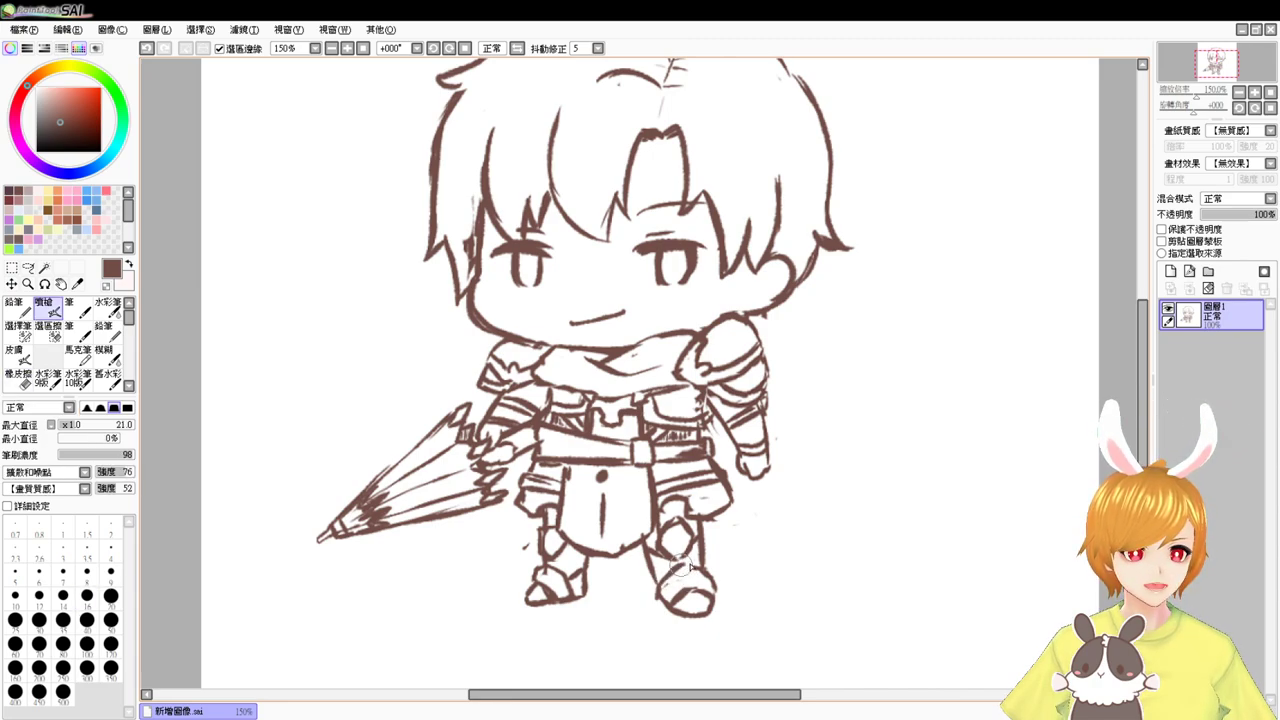
pyautogui.press('e')
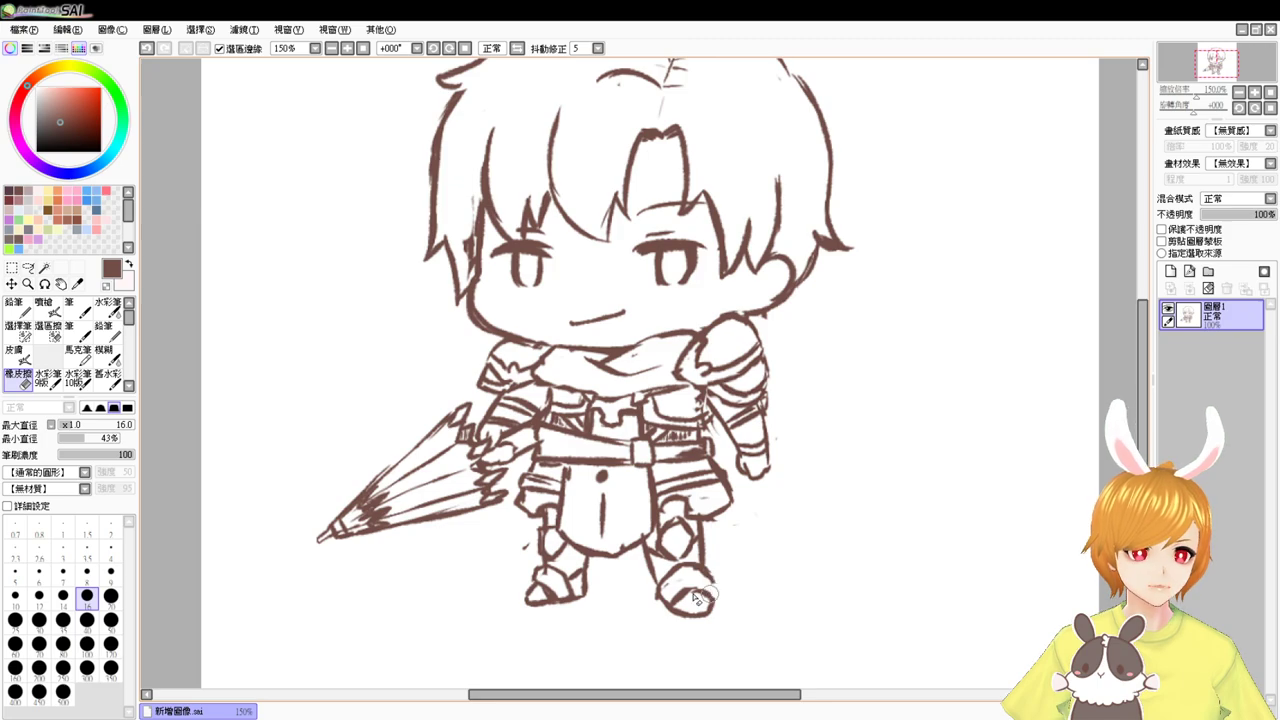
pyautogui.press('v')
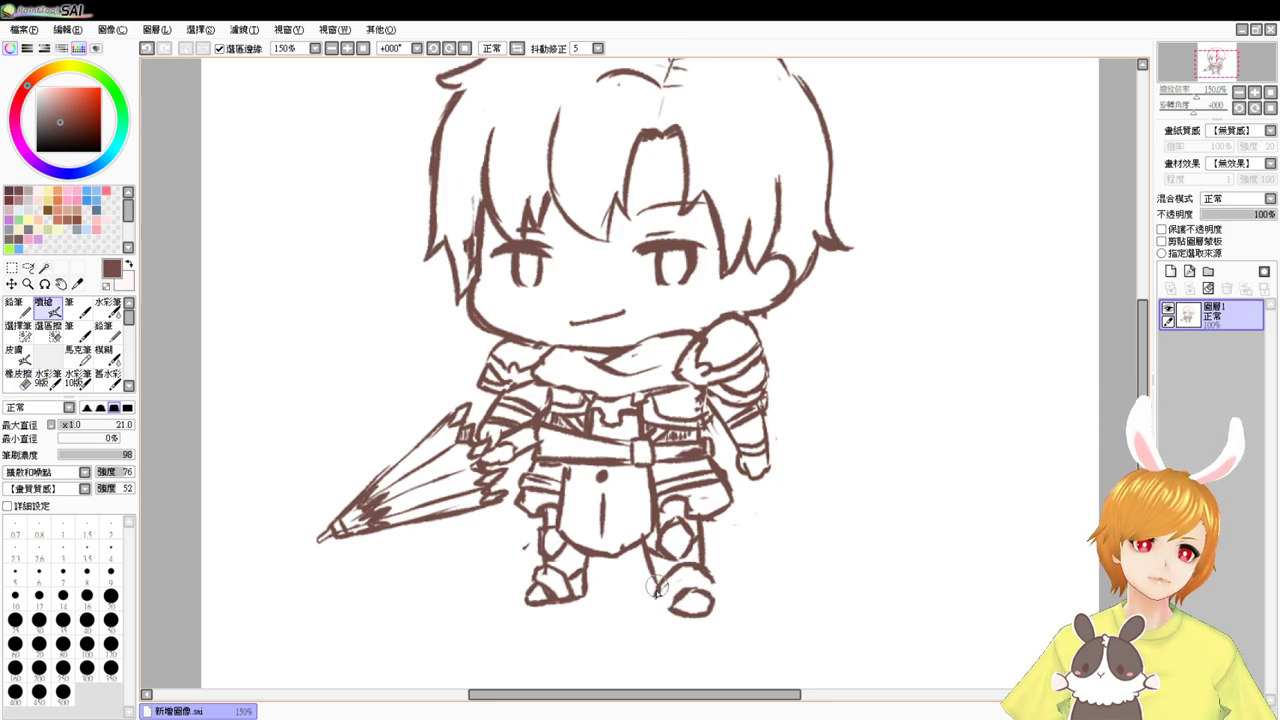
pyautogui.moveTo(656, 588)
pyautogui.mouseDown()
pyautogui.moveTo(727, 589)
pyautogui.moveTo(706, 571)
pyautogui.moveTo(710, 606)
pyautogui.mouseUp()
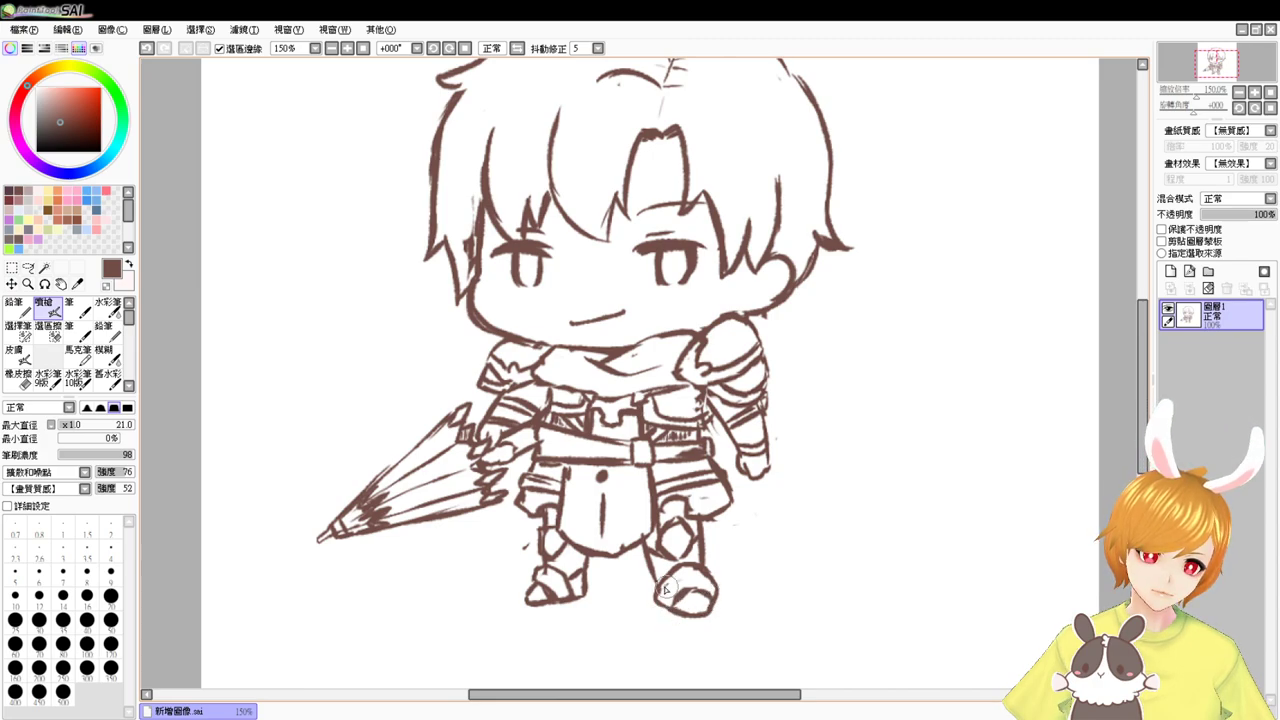
pyautogui.press('e')
pyautogui.press('b')
pyautogui.moveTo(665, 577); pyautogui.dragTo(660, 600)
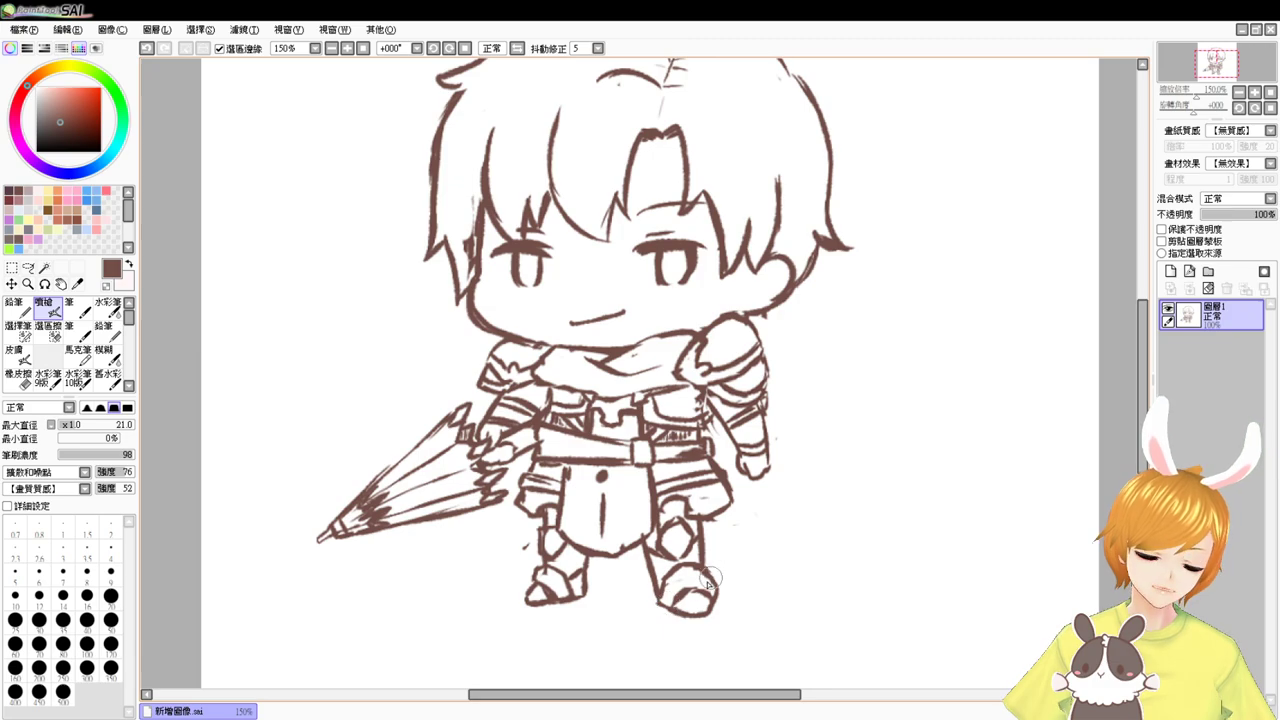
pyautogui.moveTo(680, 545); pyautogui.dragTo(679, 562)
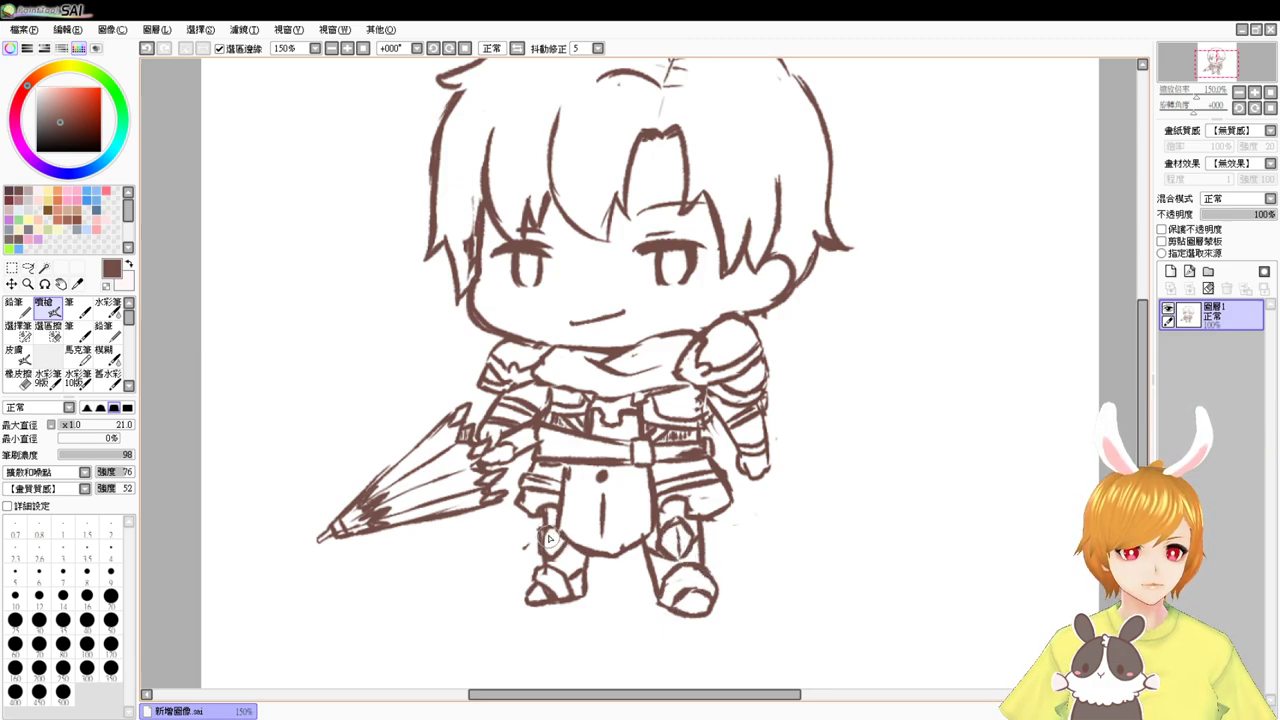
pyautogui.moveTo(548, 538); pyautogui.dragTo(587, 572)
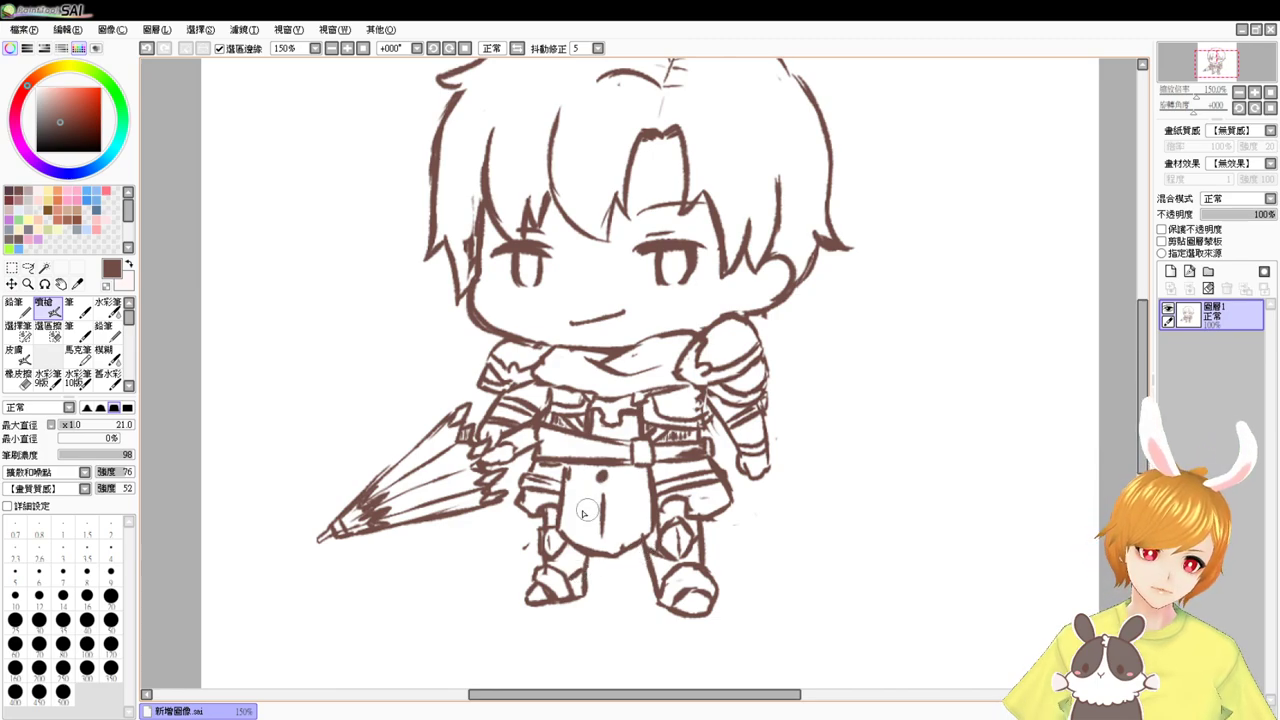
# - Erase the rounded hem of the front waist cloth and redraw it as a V-shaped point between the legs
pyautogui.press('e')
pyautogui.moveTo(565, 522); pyautogui.dragTo(560, 525)
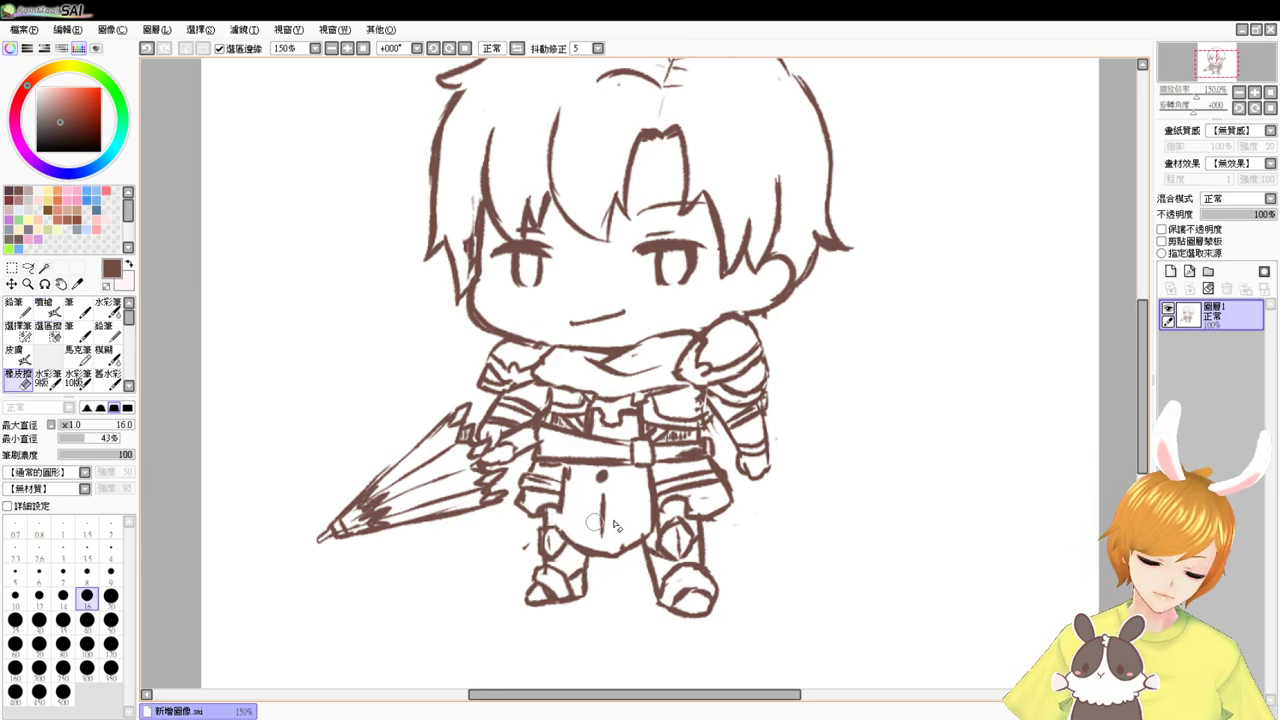
pyautogui.moveTo(630, 550)
pyautogui.mouseDown()
pyautogui.moveTo(576, 545)
pyautogui.moveTo(568, 526)
pyautogui.mouseUp()
pyautogui.press('v')
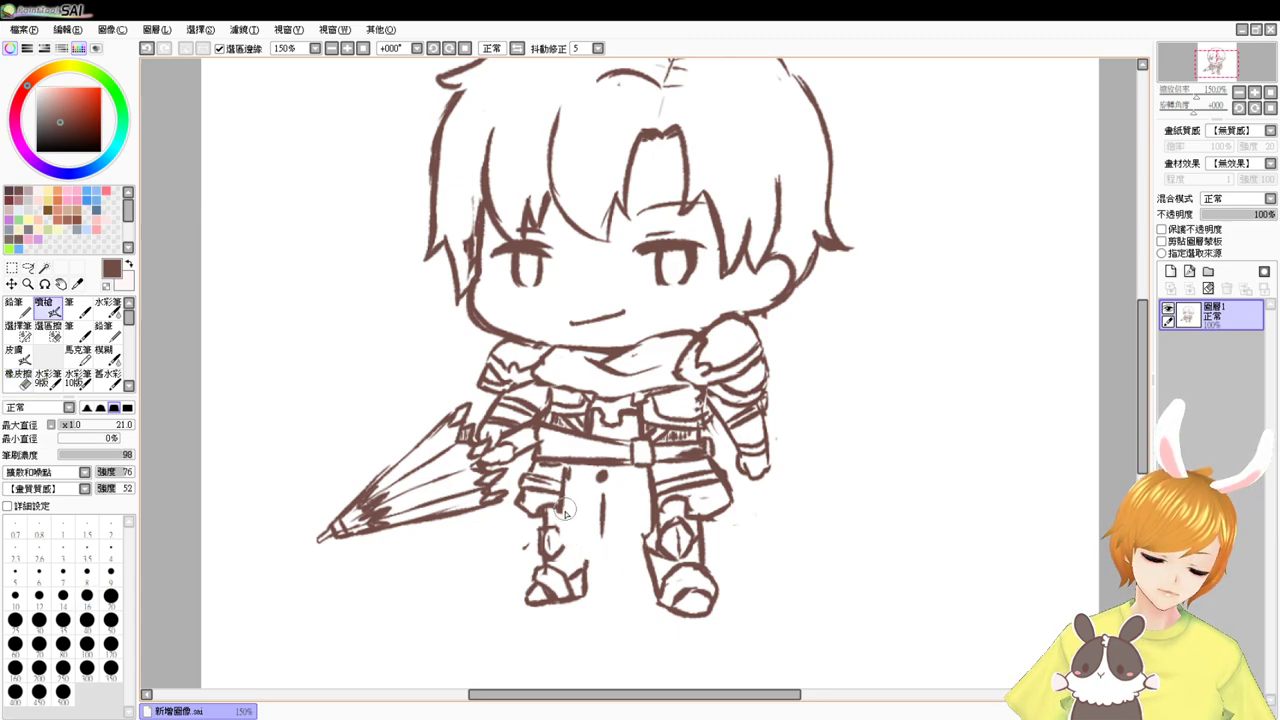
pyautogui.moveTo(560, 512)
pyautogui.mouseDown()
pyautogui.moveTo(556, 525)
pyautogui.moveTo(598, 550)
pyautogui.moveTo(620, 548)
pyautogui.moveTo(655, 508)
pyautogui.mouseUp()
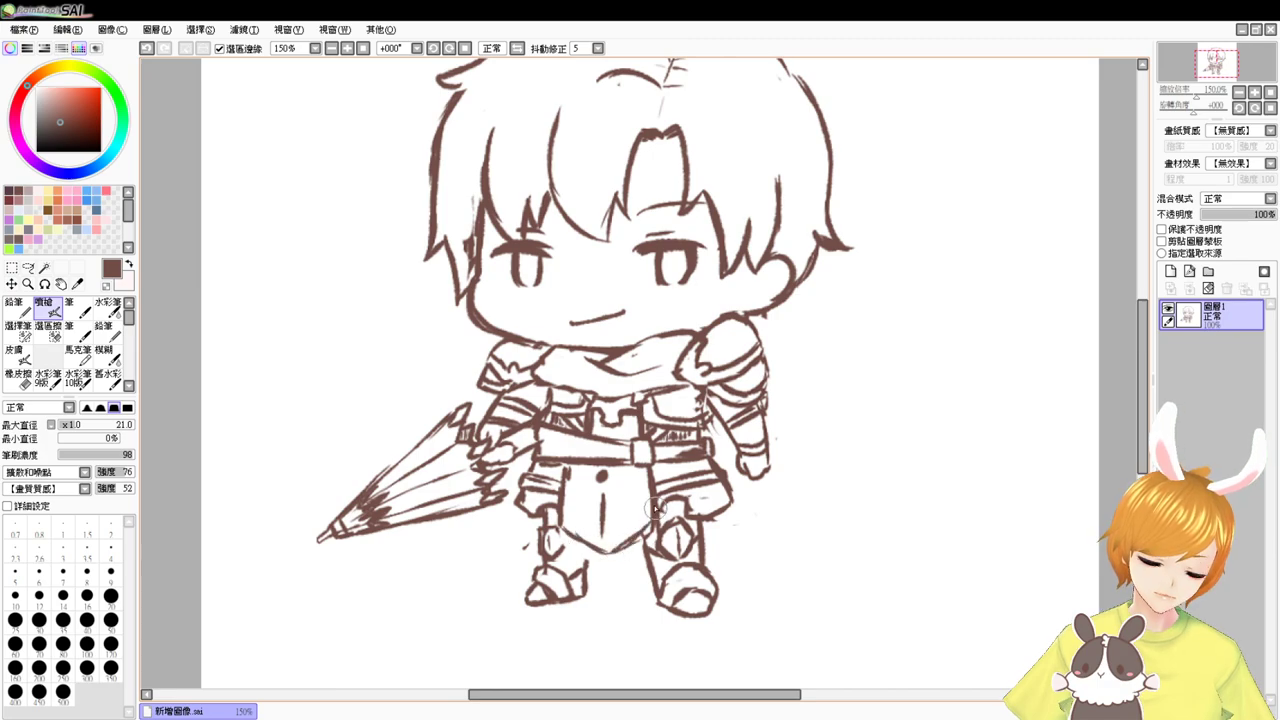
# - Erase the outer edges of both shoulder guards and redraw them with sharper, pointed corners and cleaner plates below
pyautogui.press('space')
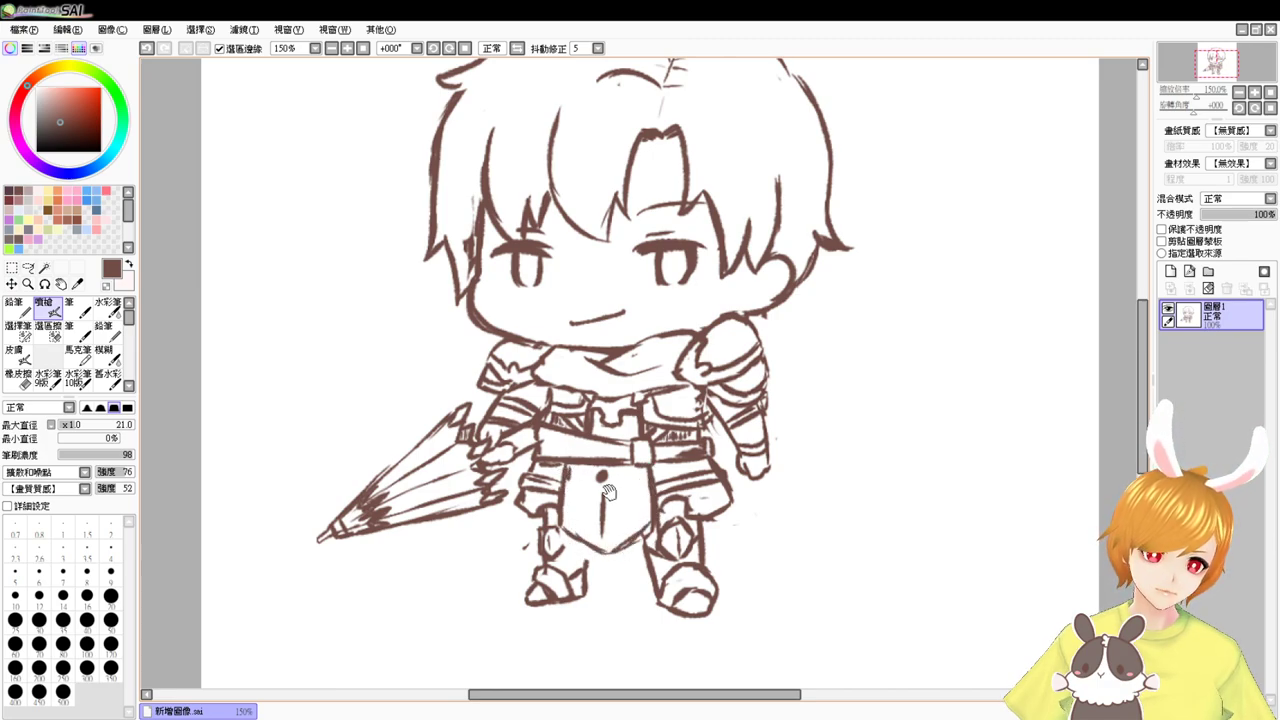
pyautogui.moveTo(619, 451); pyautogui.dragTo(628, 528)
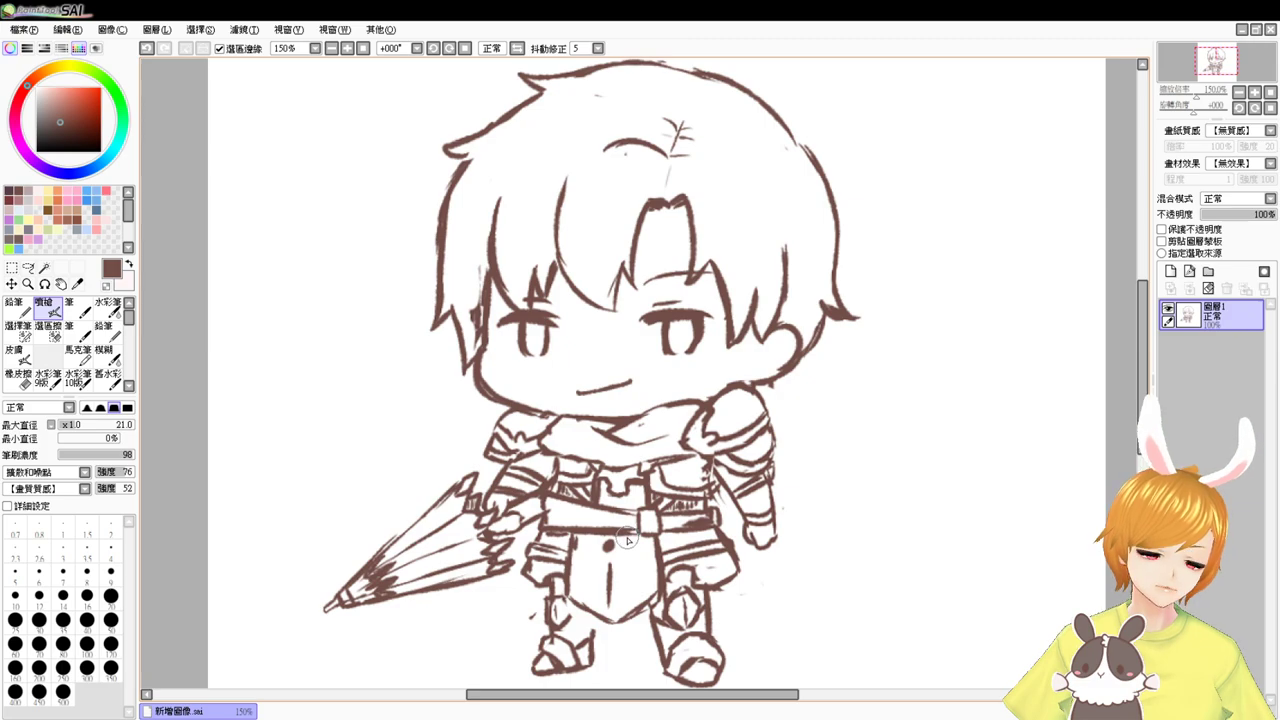
pyautogui.press('e')
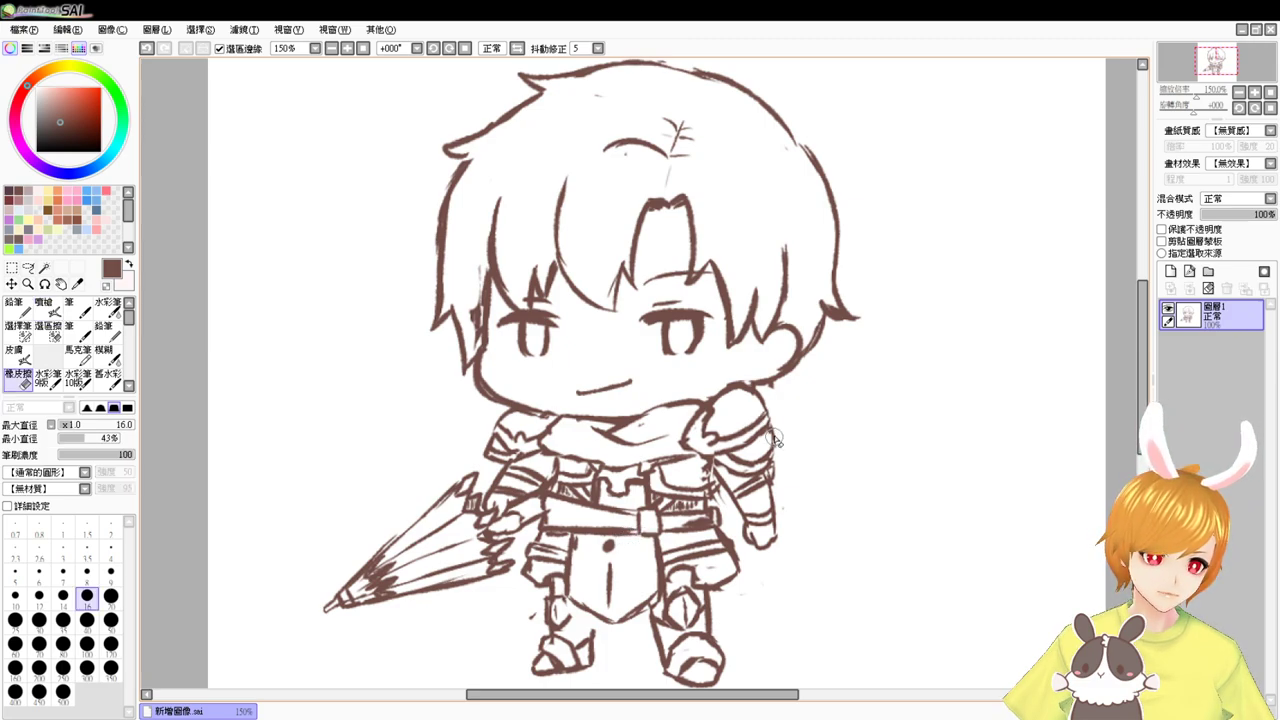
pyautogui.press('e')
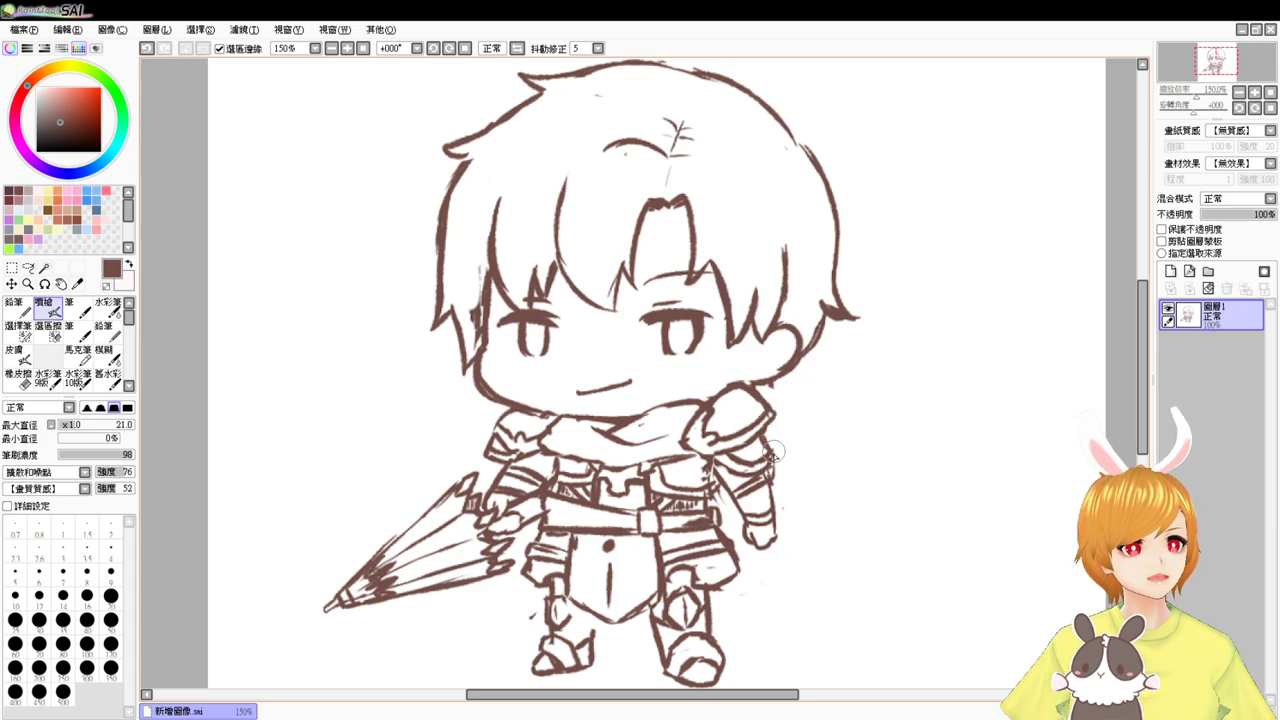
pyautogui.press('e')
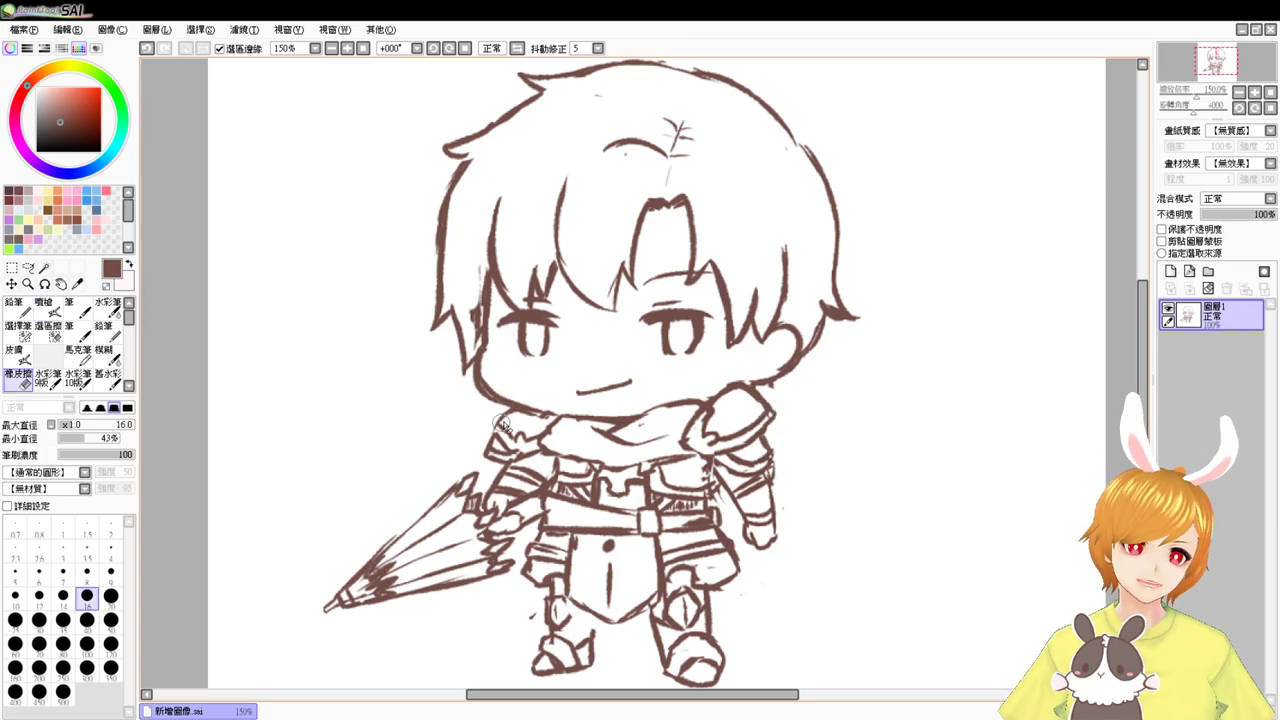
pyautogui.press('e')
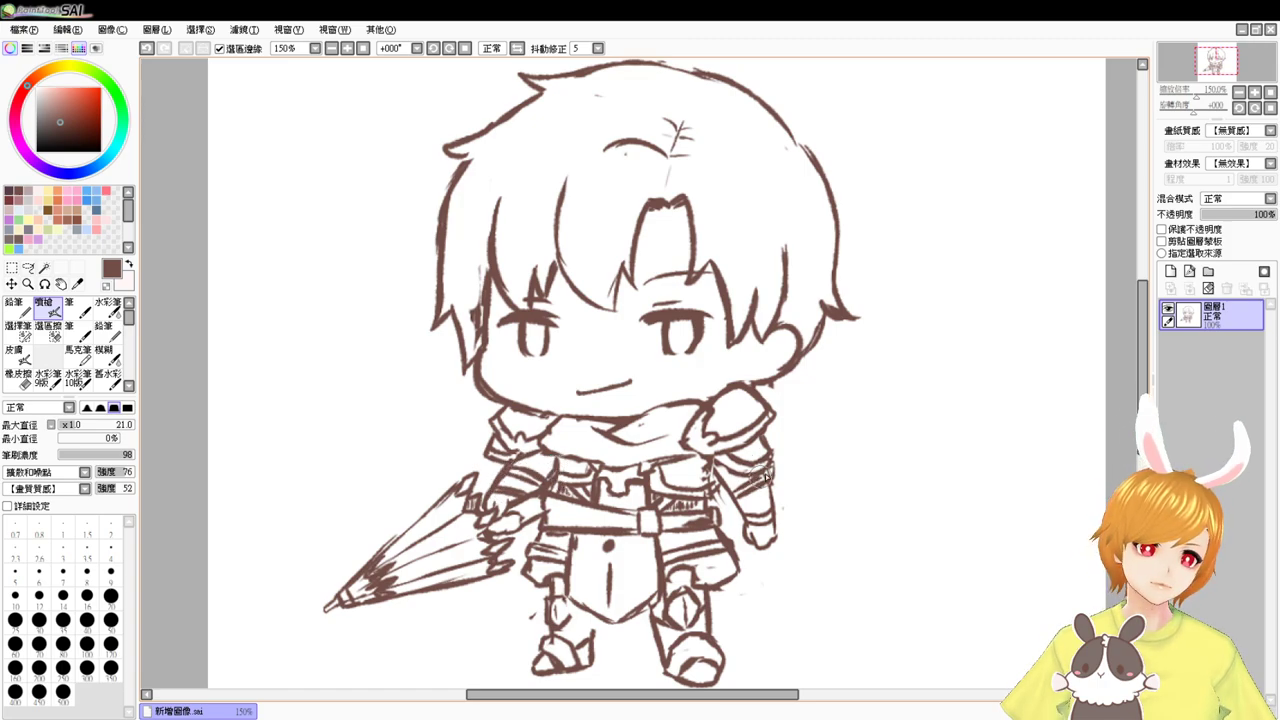
pyautogui.press('e')
pyautogui.press('e')
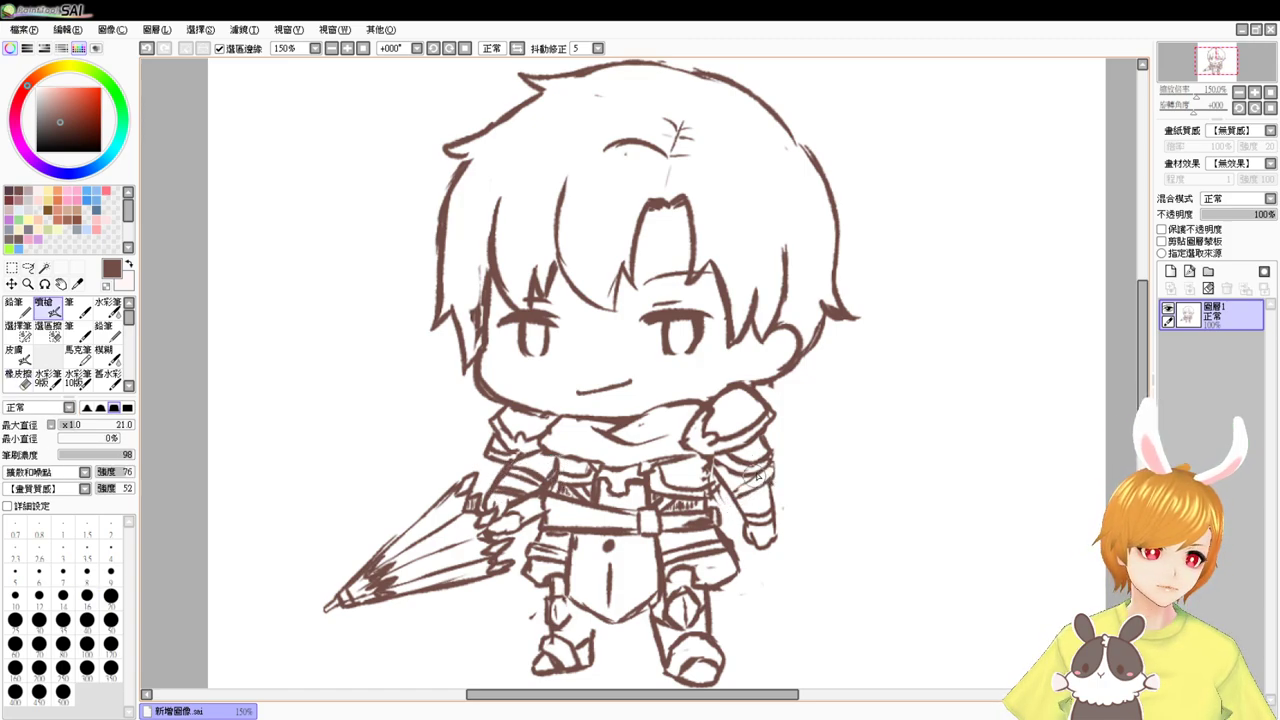
# - Sketch an enlarged study of the layered shoulder armor plates in the blank space beside the character
pyautogui.moveTo(853, 385)
pyautogui.mouseDown()
pyautogui.moveTo(915, 360)
pyautogui.moveTo(972, 376)
pyautogui.mouseUp()
pyautogui.moveTo(856, 385)
pyautogui.mouseDown()
pyautogui.moveTo(881, 453)
pyautogui.moveTo(960, 425)
pyautogui.mouseUp()
pyautogui.moveTo(966, 368)
pyautogui.mouseDown()
pyautogui.moveTo(980, 397)
pyautogui.moveTo(953, 427)
pyautogui.mouseUp()
pyautogui.moveTo(869, 384)
pyautogui.mouseDown()
pyautogui.moveTo(885, 426)
pyautogui.moveTo(973, 385)
pyautogui.mouseUp()
pyautogui.moveTo(973, 385); pyautogui.dragTo(951, 402)
pyautogui.moveTo(888, 429)
pyautogui.mouseDown()
pyautogui.moveTo(965, 396)
pyautogui.moveTo(998, 422)
pyautogui.mouseUp()
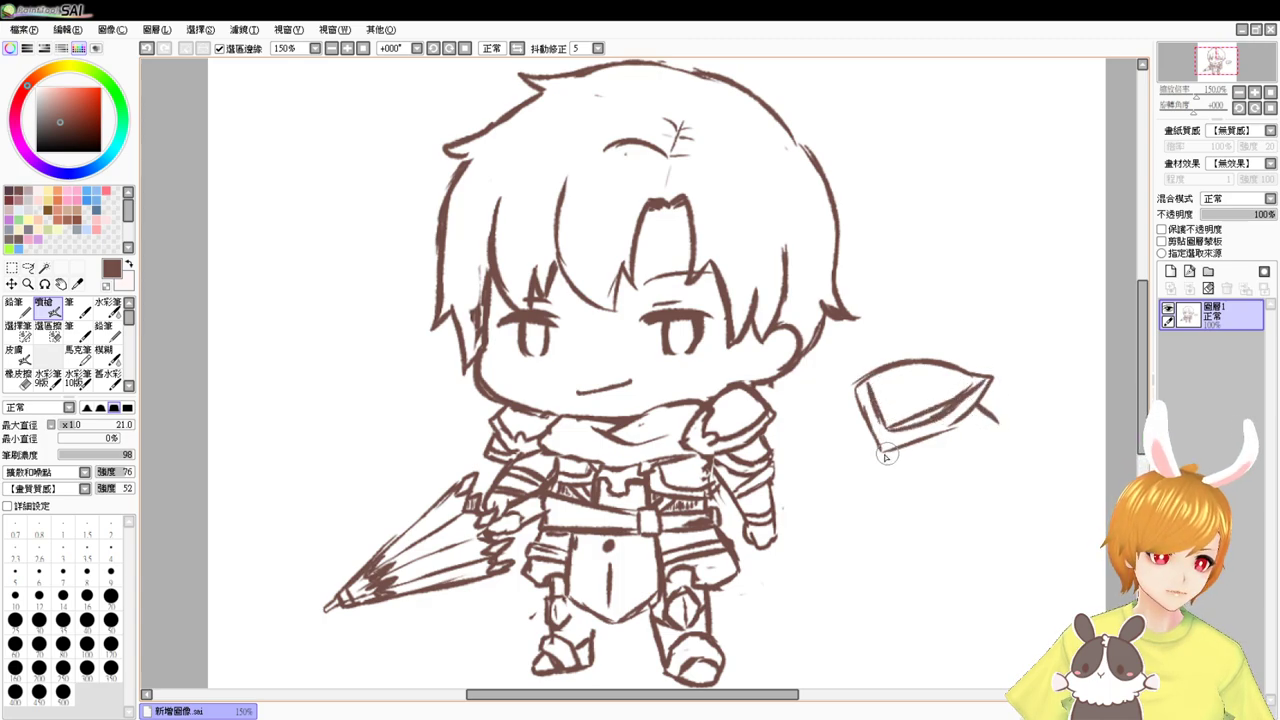
pyautogui.moveTo(872, 423)
pyautogui.mouseDown()
pyautogui.moveTo(878, 475)
pyautogui.moveTo(962, 459)
pyautogui.moveTo(1006, 417)
pyautogui.mouseUp()
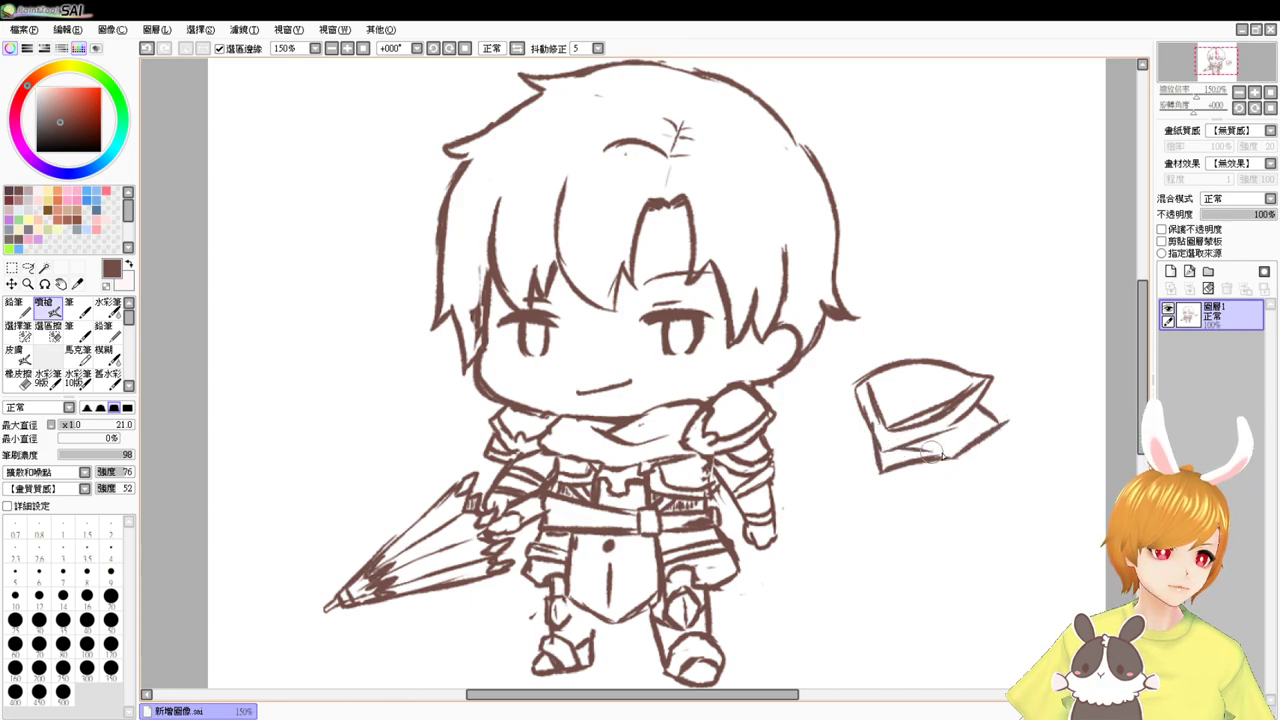
pyautogui.moveTo(906, 452); pyautogui.dragTo(1004, 436)
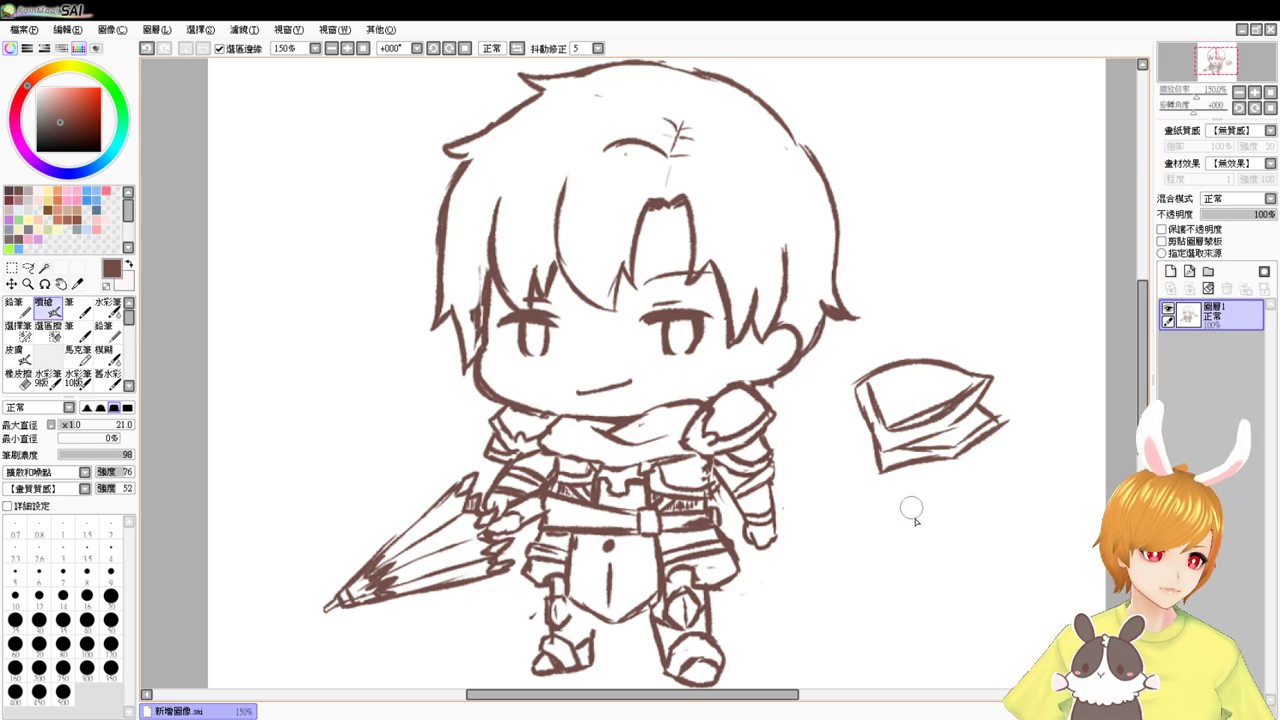
pyautogui.moveTo(892, 488); pyautogui.dragTo(948, 536)
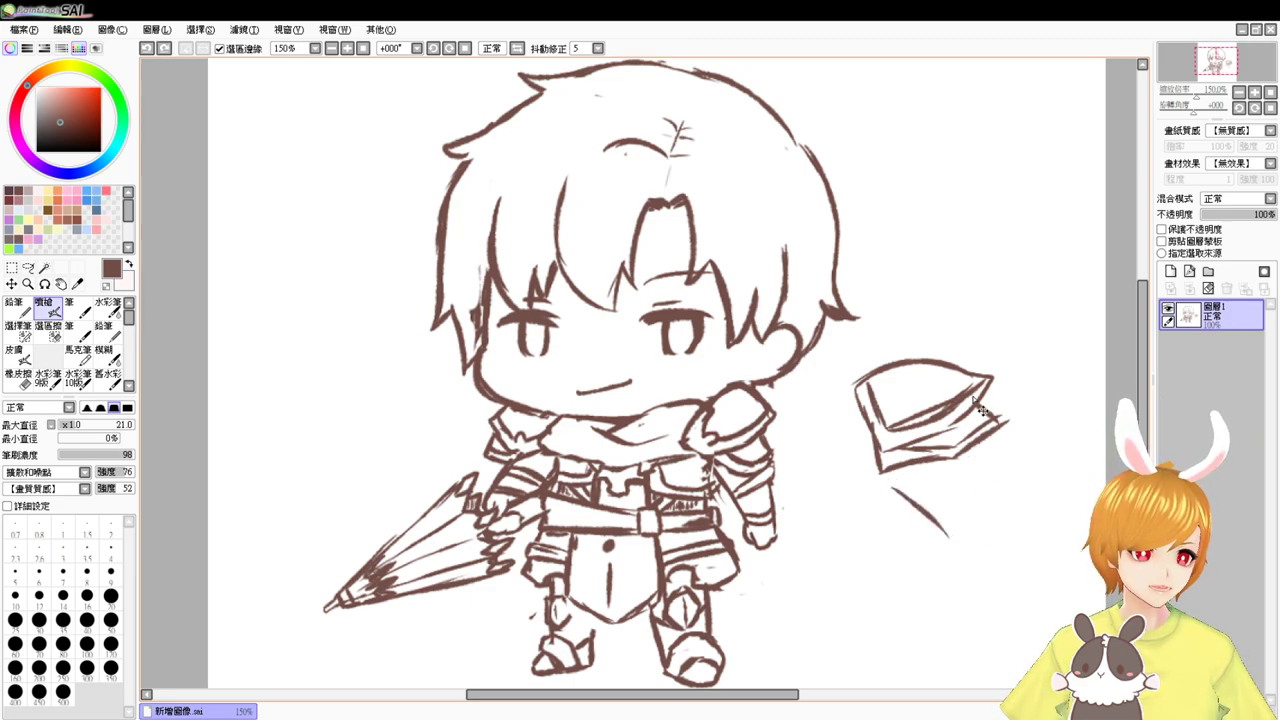
pyautogui.hotkey('ctrl', 'z')
pyautogui.moveTo(856, 416)
pyautogui.mouseDown()
pyautogui.moveTo(830, 368)
pyautogui.moveTo(872, 398)
pyautogui.mouseUp()
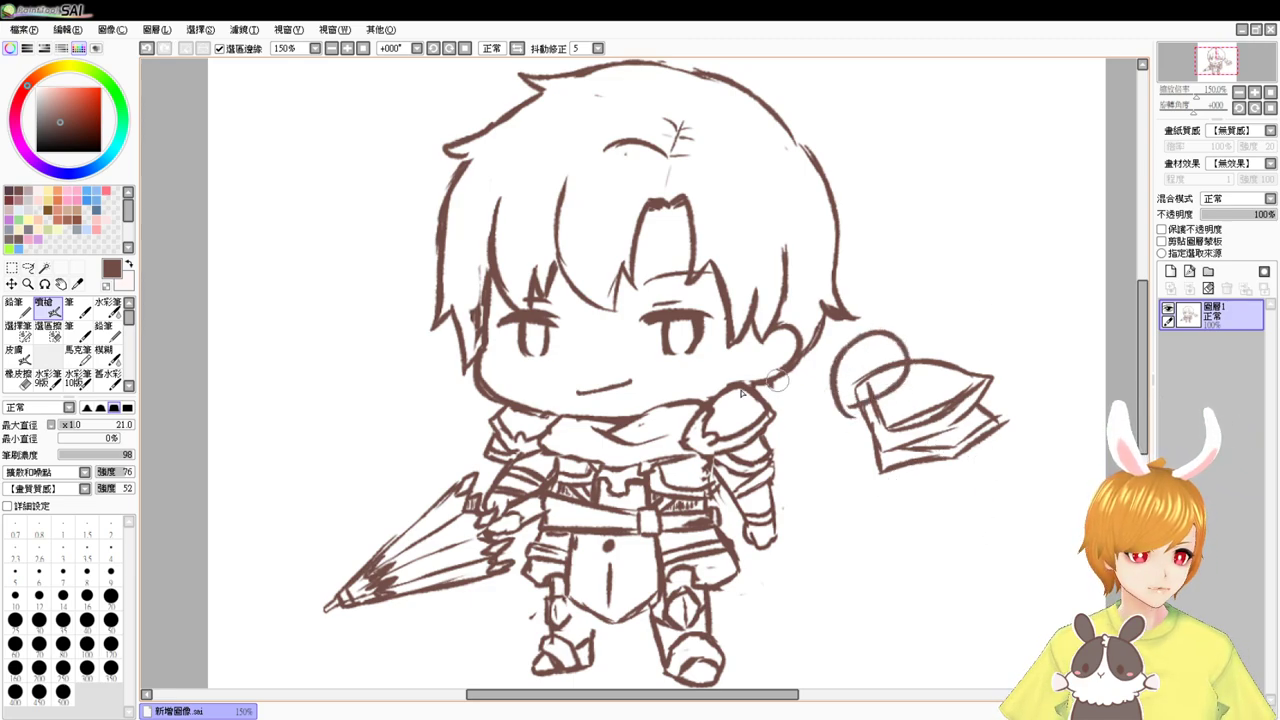
# - Undo all strokes of the enlarged armor study beside the character
pyautogui.hotkey('ctrl', 'z')
pyautogui.hotkey('ctrl', 'z')
pyautogui.hotkey('ctrl', 'z')
pyautogui.hotkey('ctrl', 'z')
pyautogui.hotkey('ctrl', 'z')
pyautogui.hotkey('ctrl', 'z')
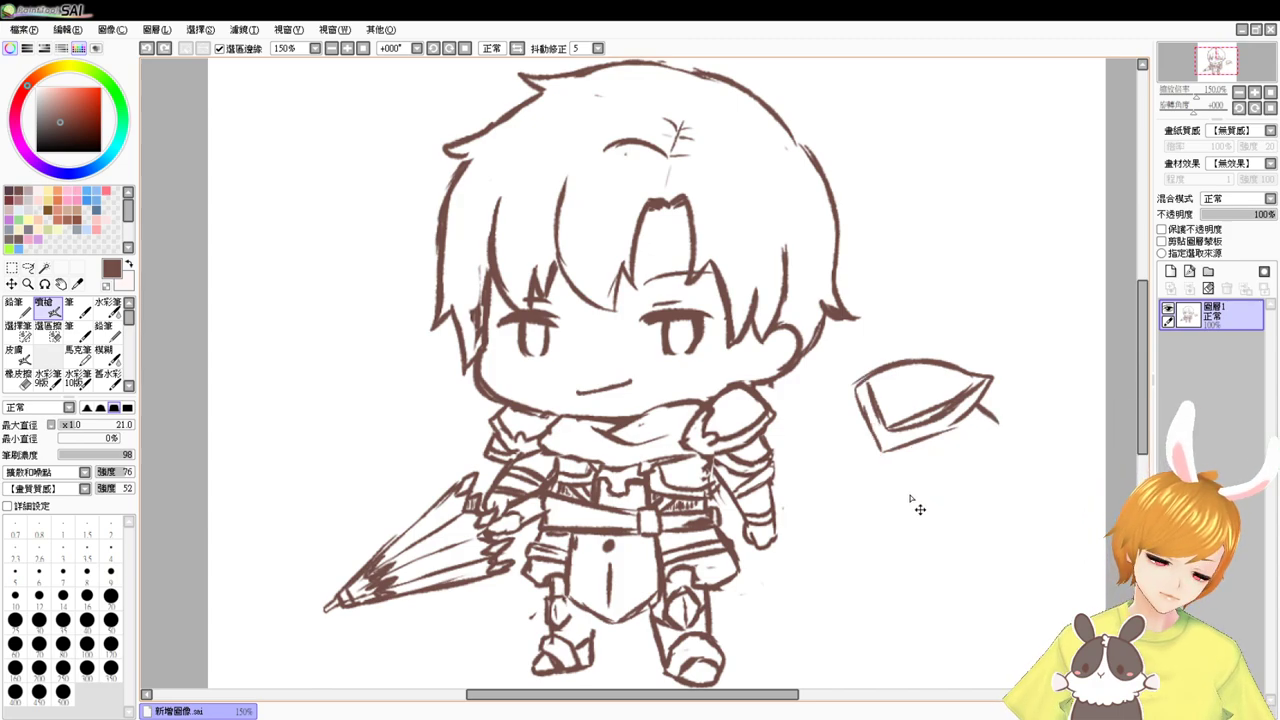
pyautogui.hotkey('ctrl', 'z')
pyautogui.hotkey('ctrl', 'z')
pyautogui.hotkey('ctrl', 'z')
pyautogui.hotkey('ctrl', 'z')
pyautogui.hotkey('ctrl', 'z')
pyautogui.hotkey('ctrl', 'z')
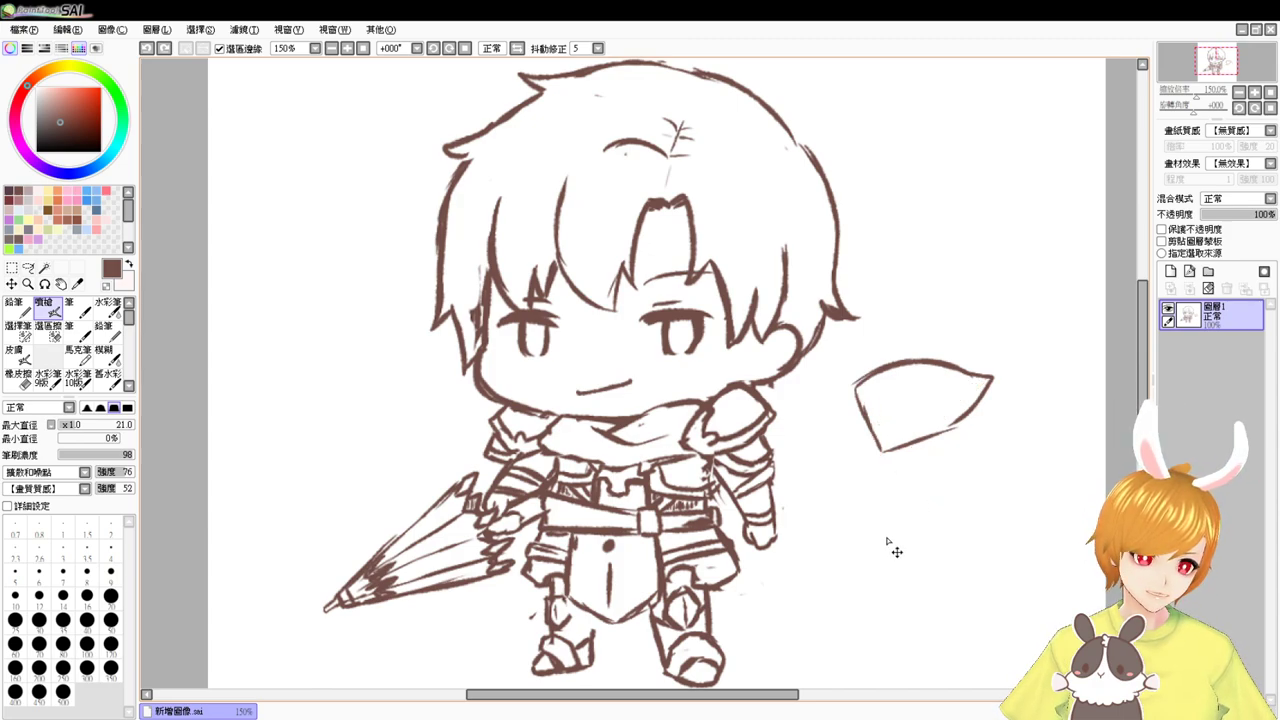
pyautogui.hotkey('ctrl', 'z')
pyautogui.hotkey('ctrl', 'z')
pyautogui.hotkey('ctrl', 'z')
pyautogui.hotkey('ctrl', 'z')
pyautogui.hotkey('ctrl', 'z')
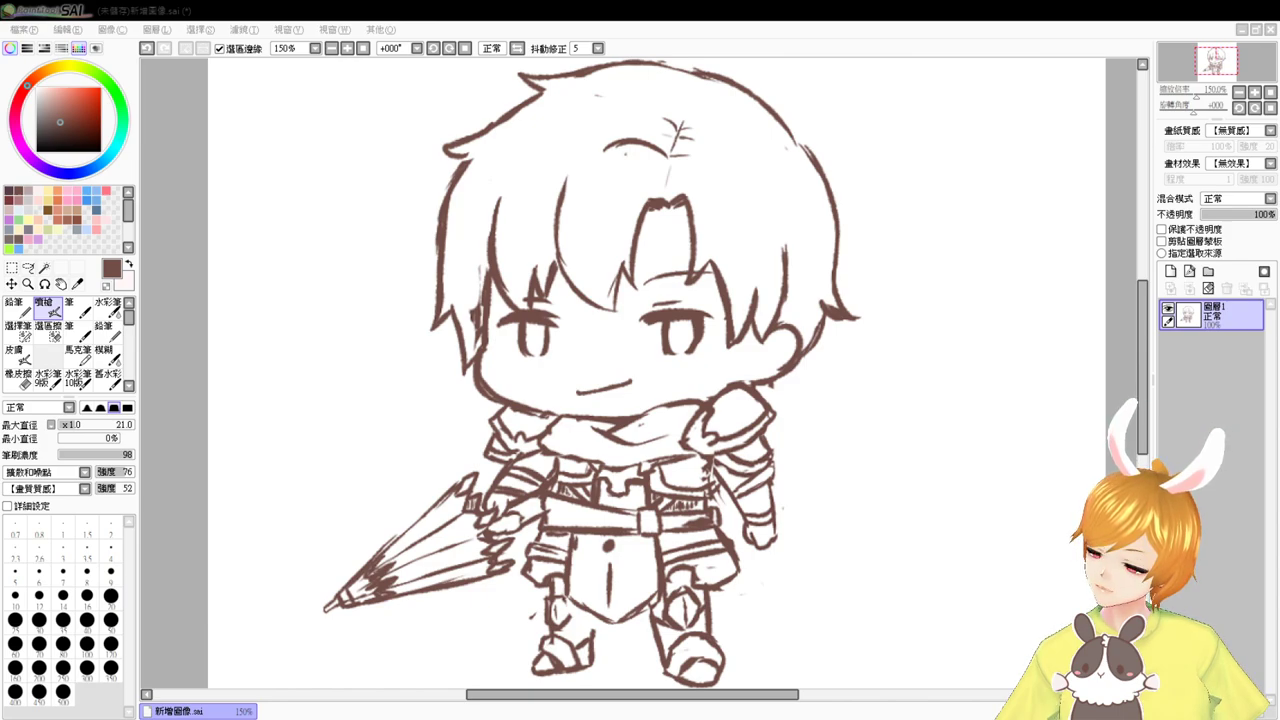
# - Refine the inner line of the character's ear and erase the mouth line
pyautogui.hotkey('alt', 'Tab')
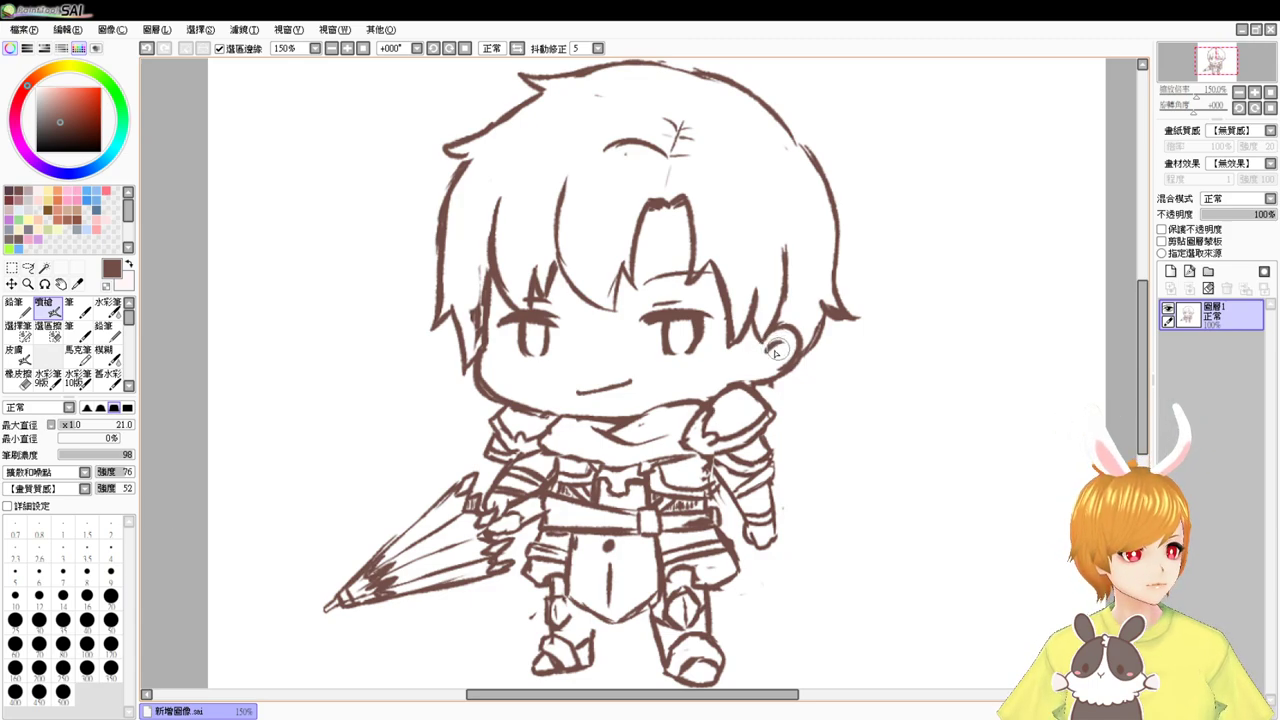
pyautogui.press('e')
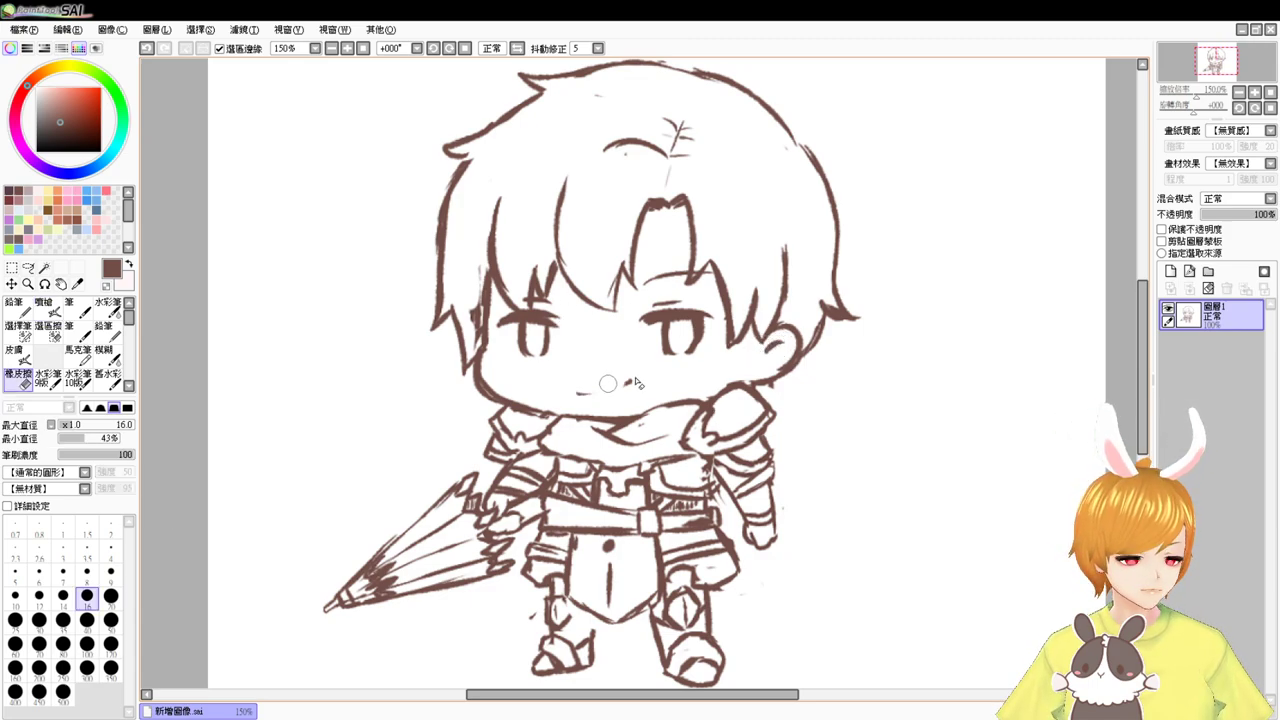
pyautogui.press('e')
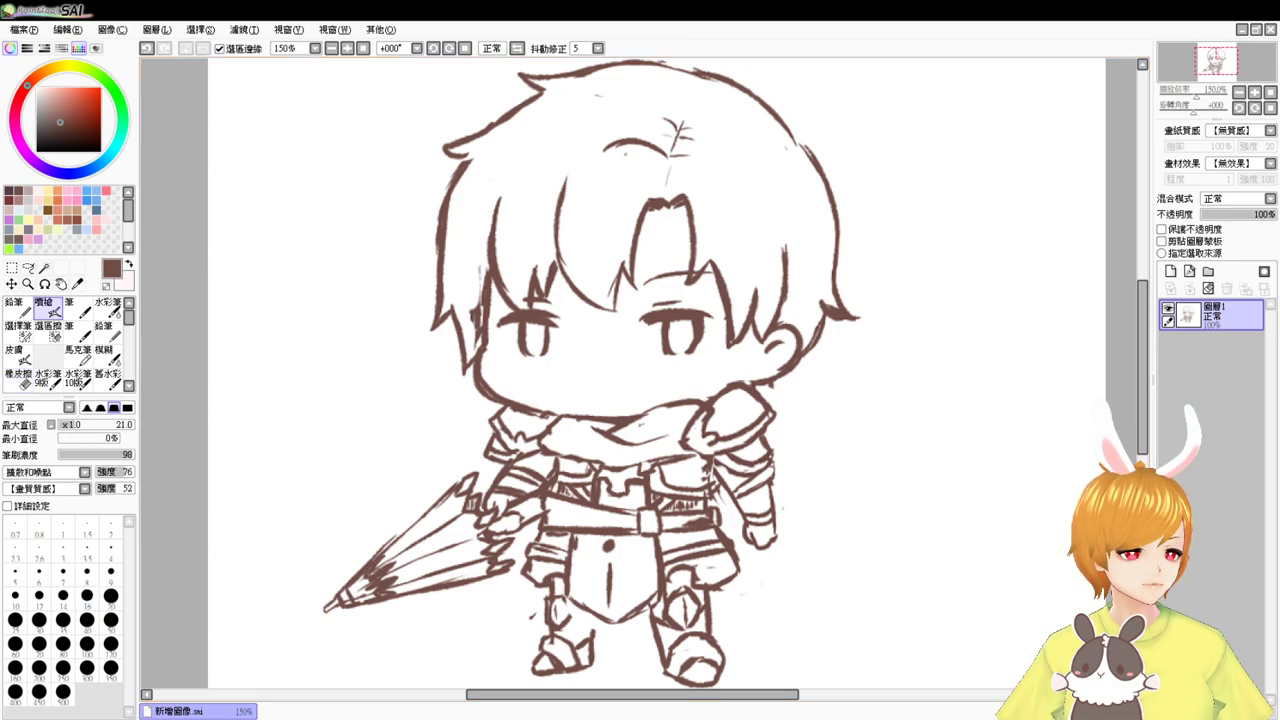
pyautogui.hotkey('alt', 'Tab')
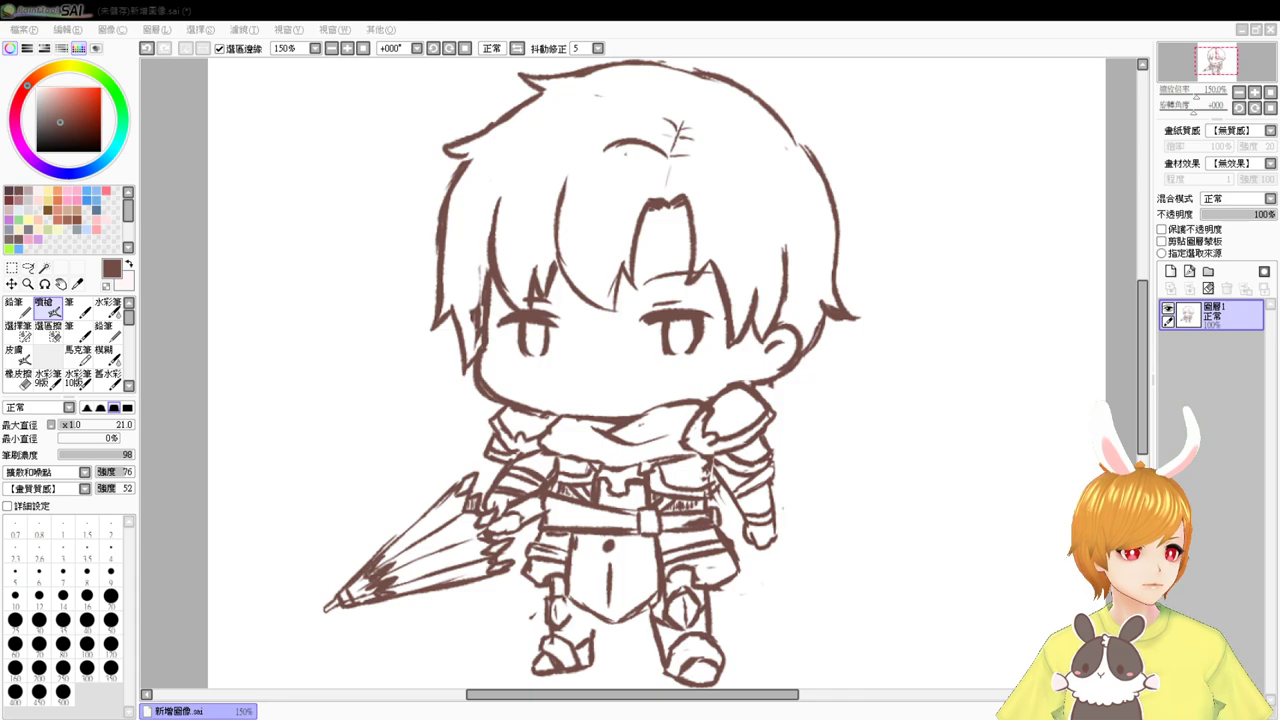
pyautogui.click(183, 541)
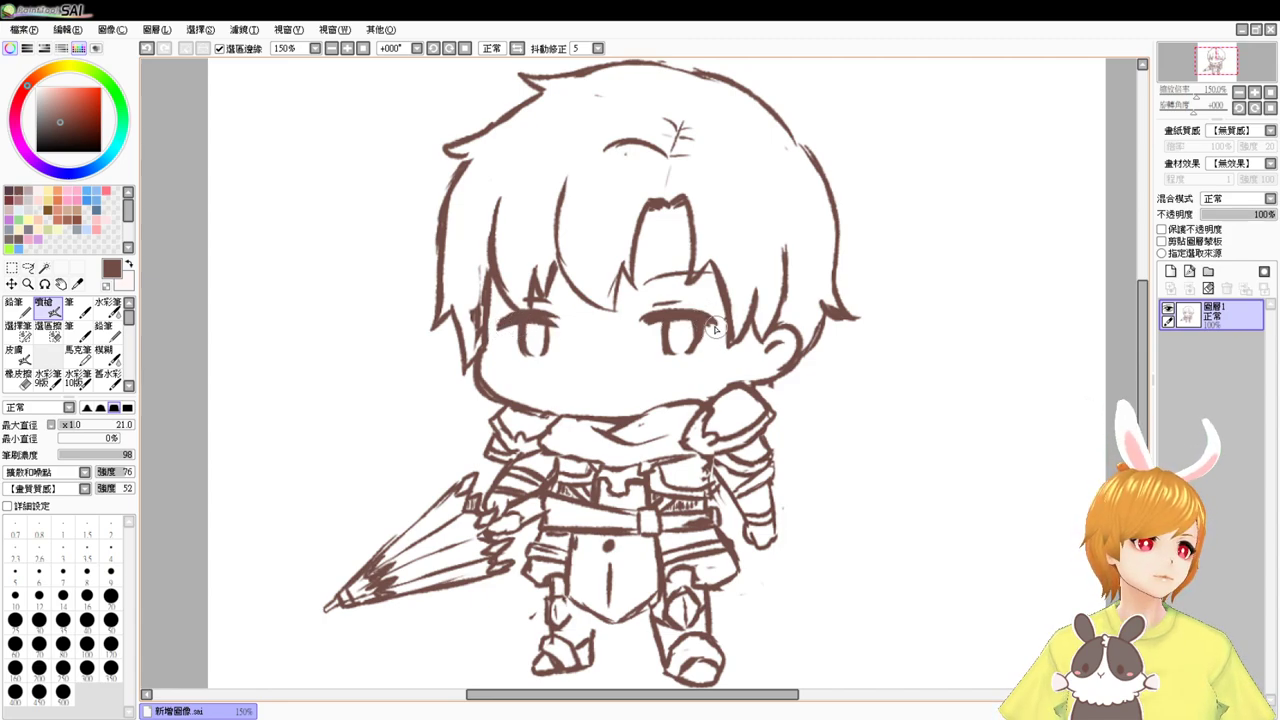
# - Redraw the upper eyelid of the character's left eye as a thicker, more arched line
pyautogui.moveTo(646, 312); pyautogui.dragTo(706, 321)
pyautogui.hotkey('ctrl', 'z')
pyautogui.hotkey('ctrl', 'z')
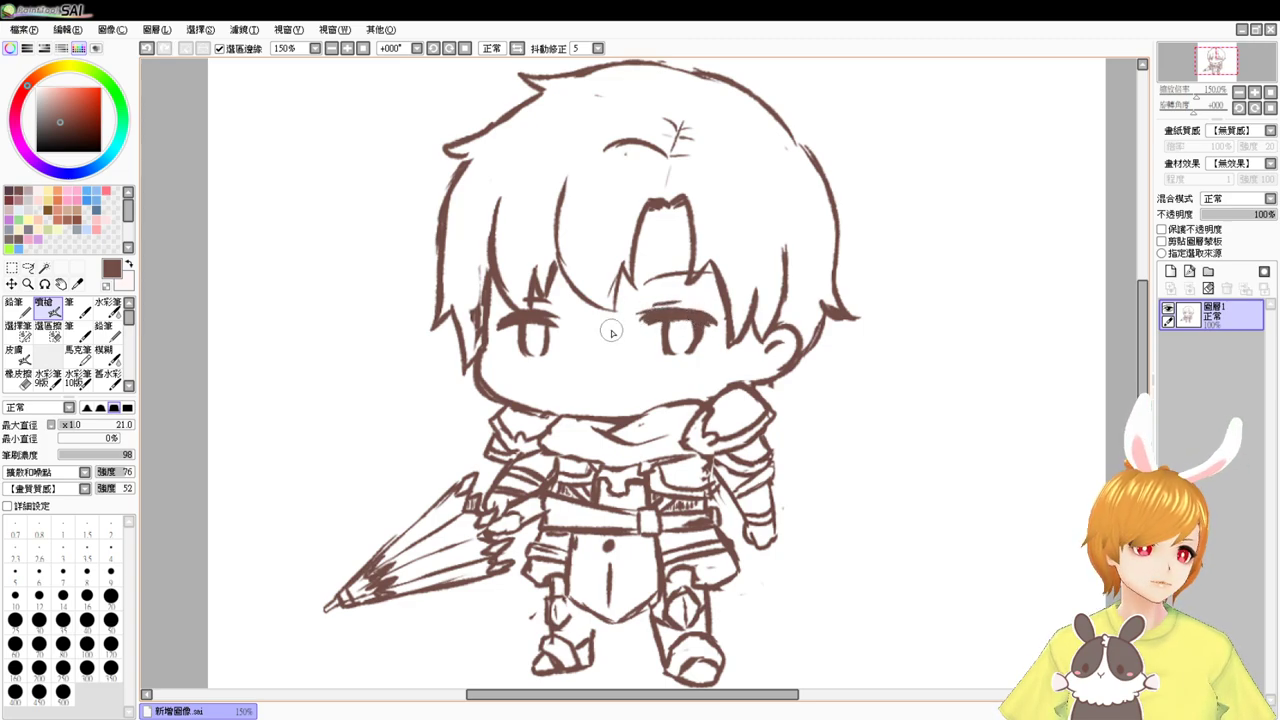
pyautogui.press('e')
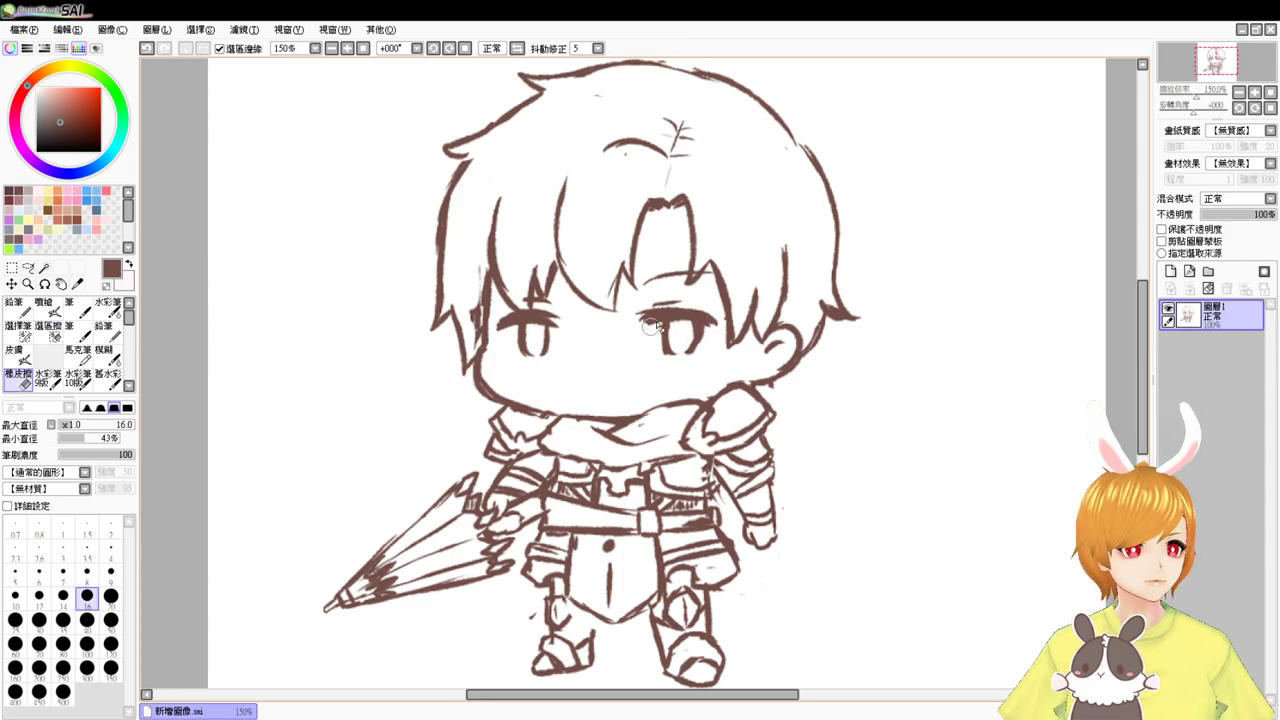
pyautogui.press('e')
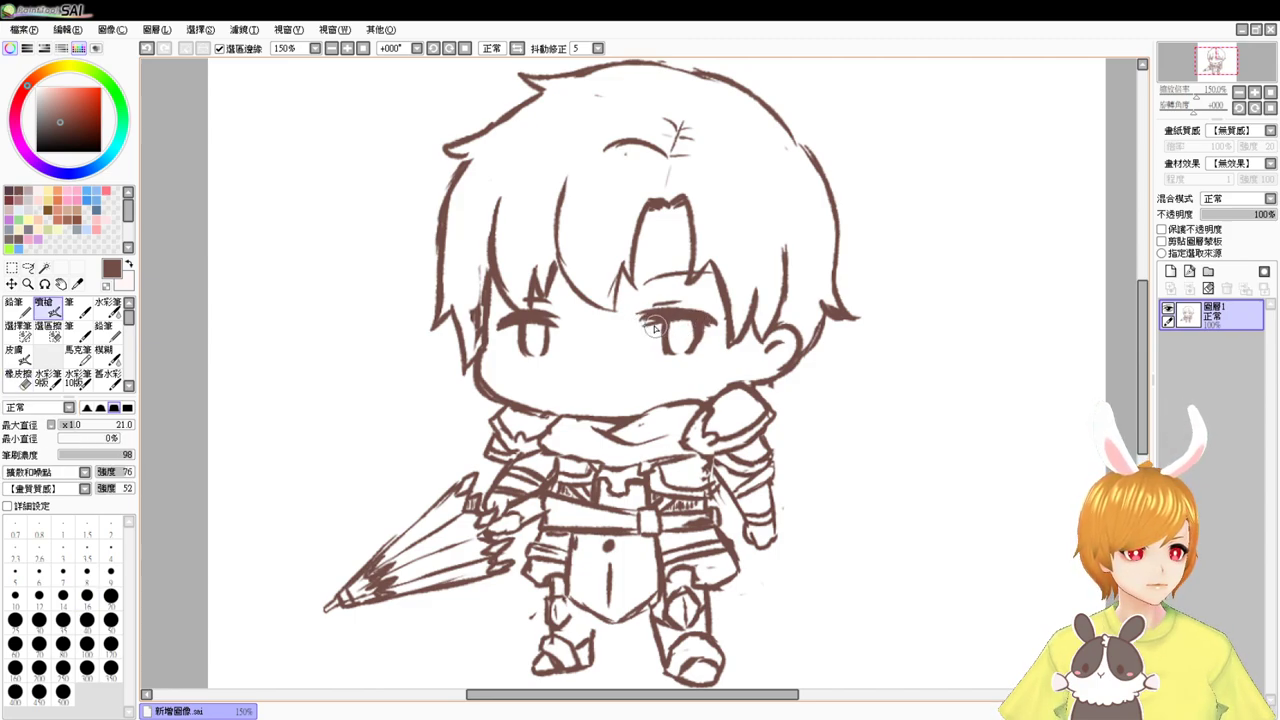
pyautogui.press('e')
pyautogui.press('e')
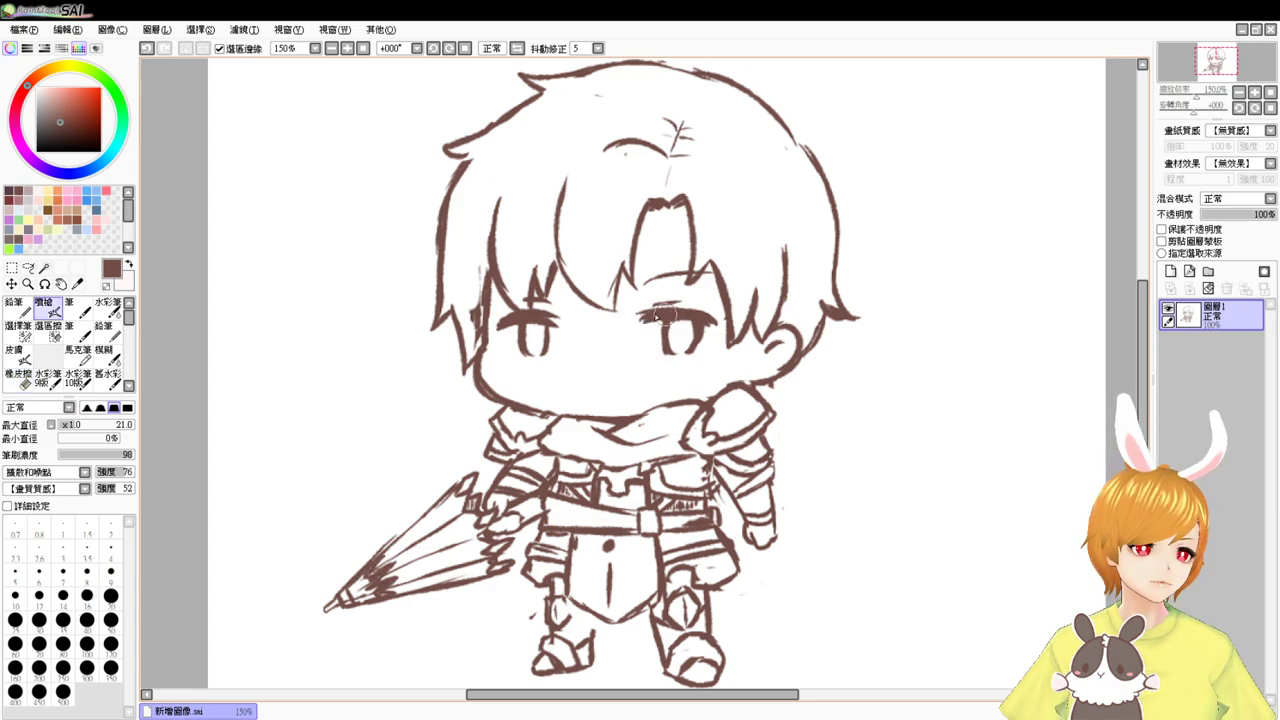
pyautogui.moveTo(645, 316); pyautogui.dragTo(710, 321)
pyautogui.hotkey('ctrl', 'z')
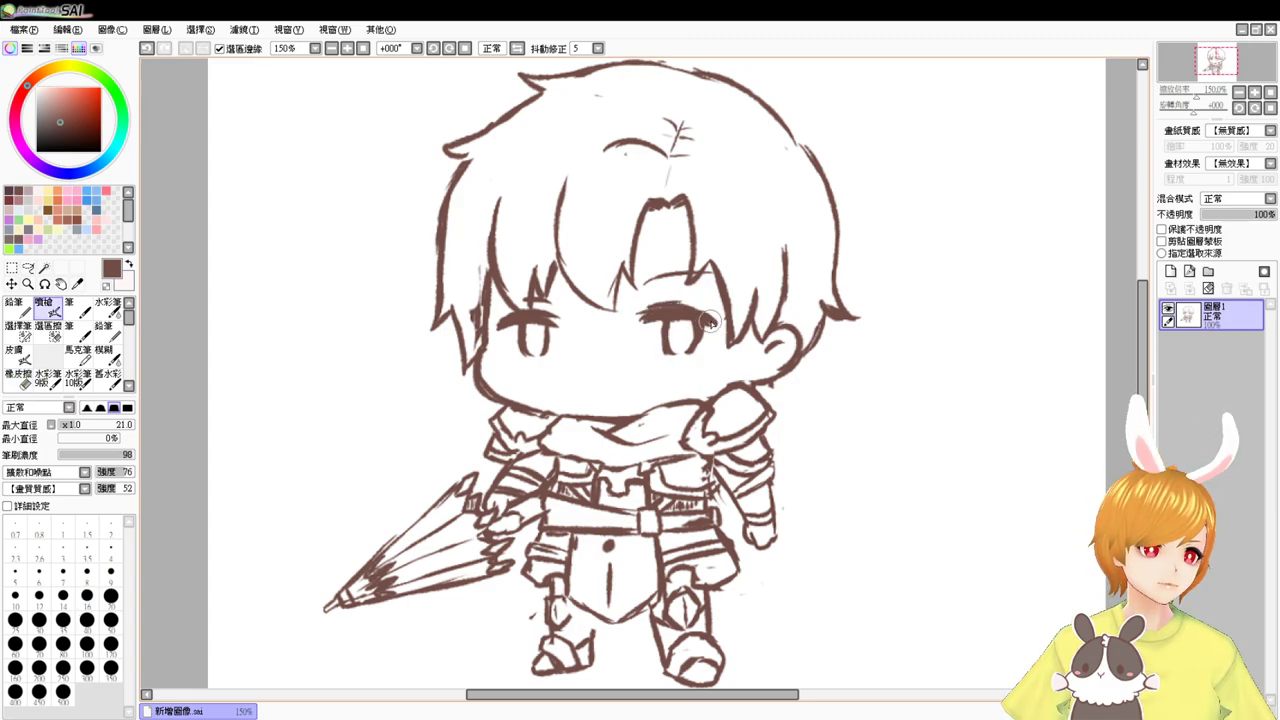
# - Redraw the thick upper eyelid of the character's left eye and tidy the lower edges of both iris outlines
pyautogui.hotkey('ctrl', 'z')
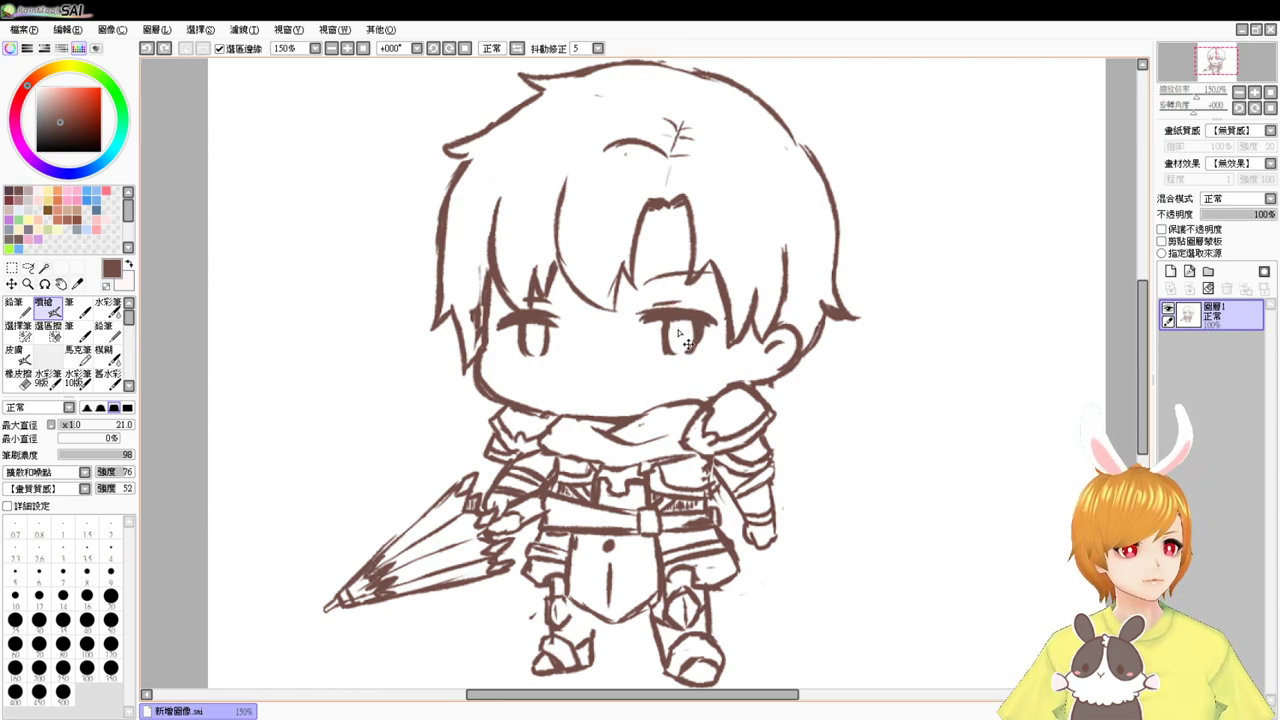
pyautogui.moveTo(640, 311); pyautogui.dragTo(716, 318)
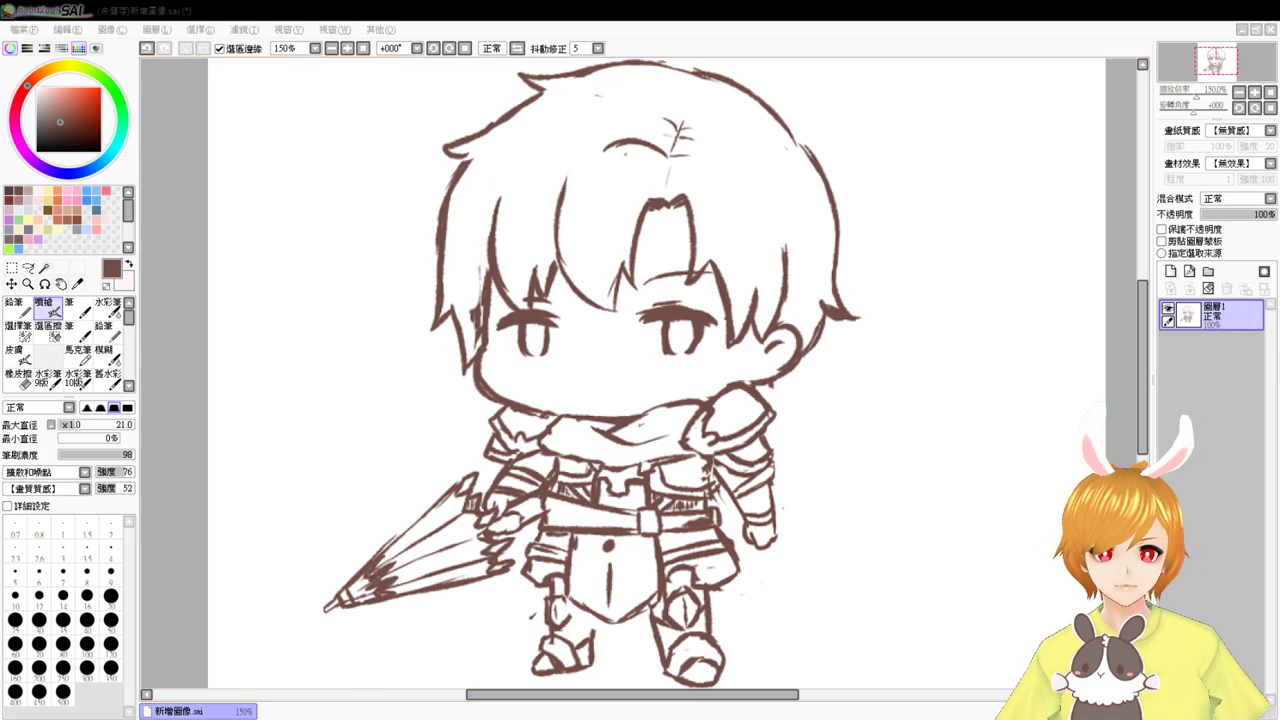
pyautogui.click(163, 480)
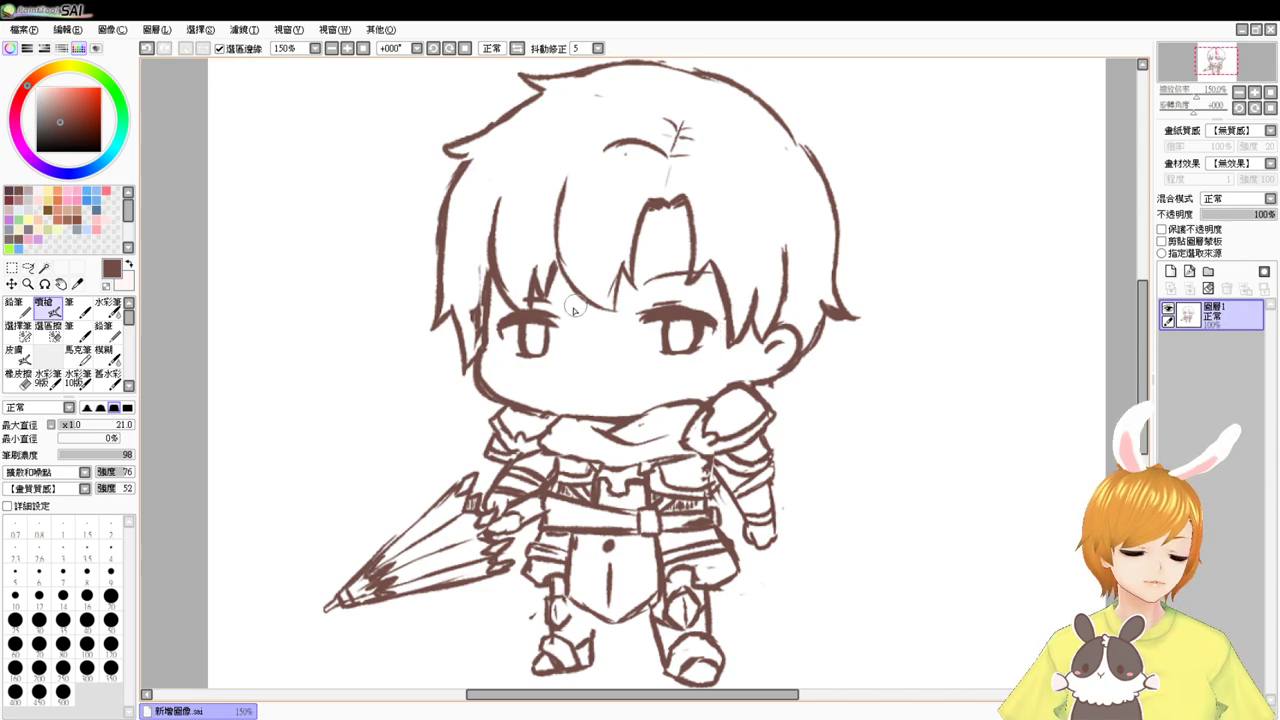
pyautogui.press('e')
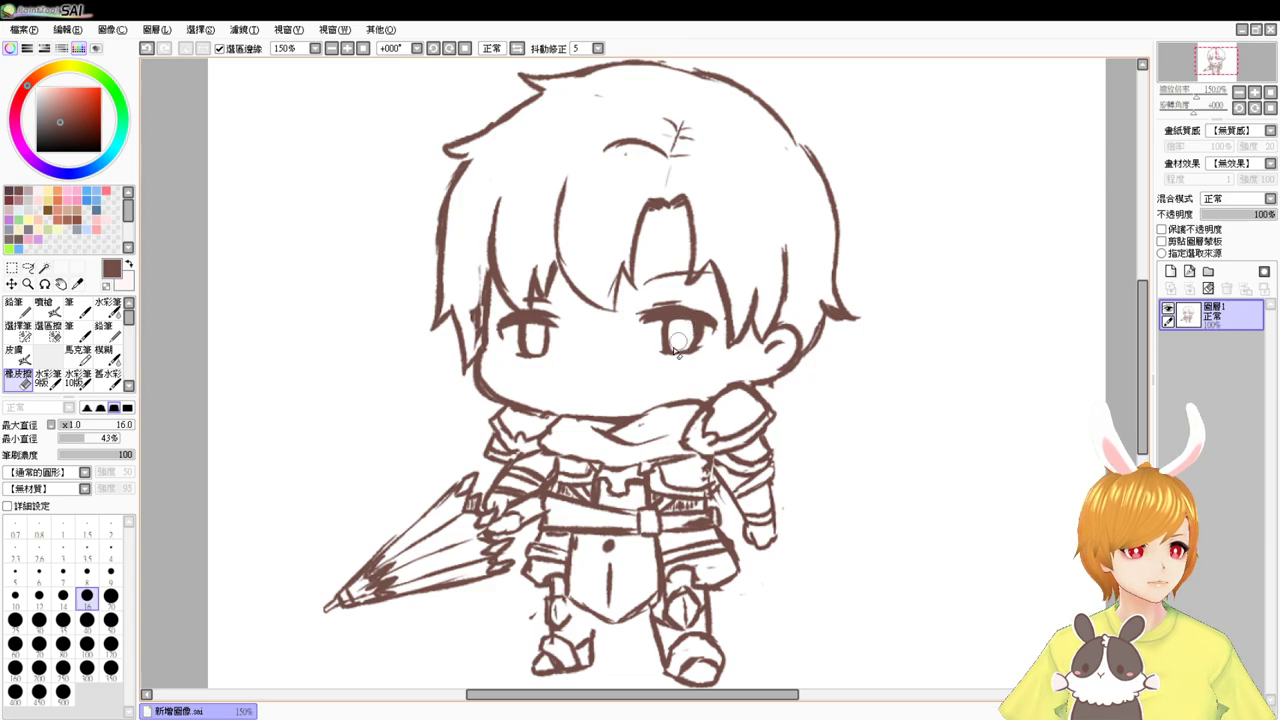
pyautogui.press('v')
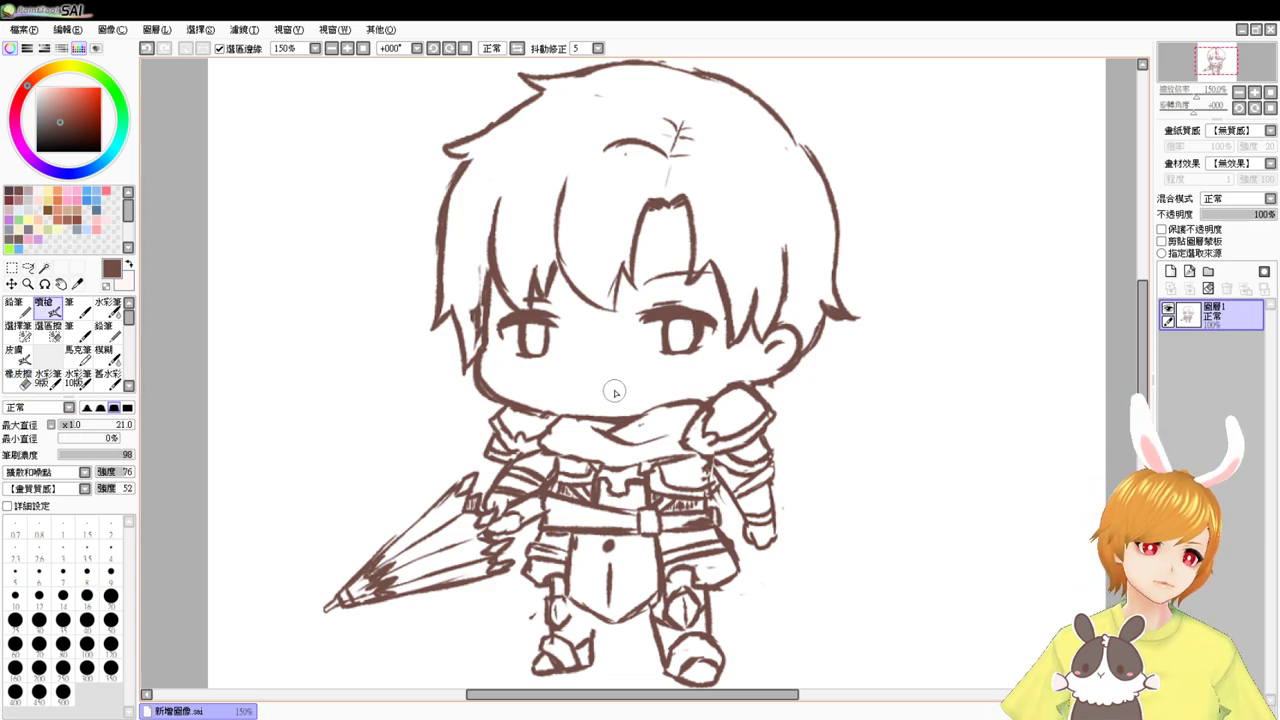
# - Lasso the character's left eye, adjust it with a free transform, and deselect it
pyautogui.click(30, 269)
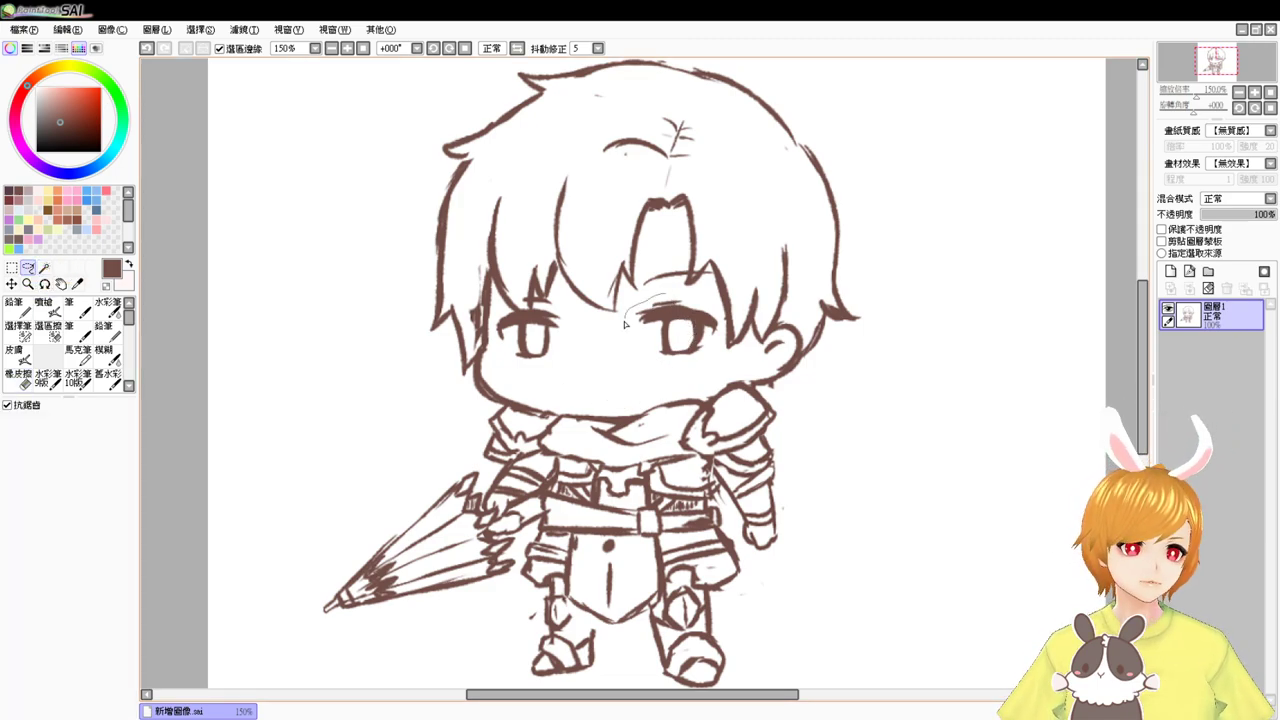
pyautogui.moveTo(716, 354)
pyautogui.mouseDown()
pyautogui.moveTo(725, 296)
pyautogui.moveTo(699, 342)
pyautogui.mouseUp()
pyautogui.hotkey('ctrl', 't')
pyautogui.press('Return')
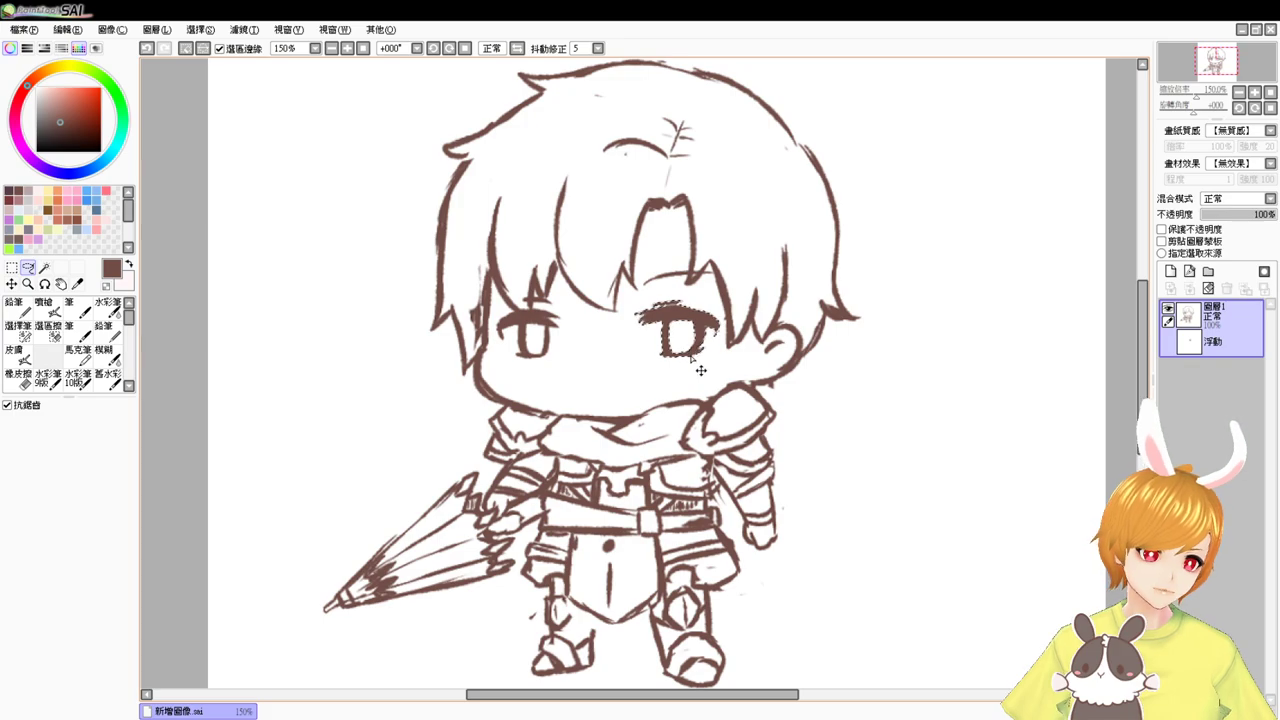
pyautogui.hotkey('ctrl', 'd')
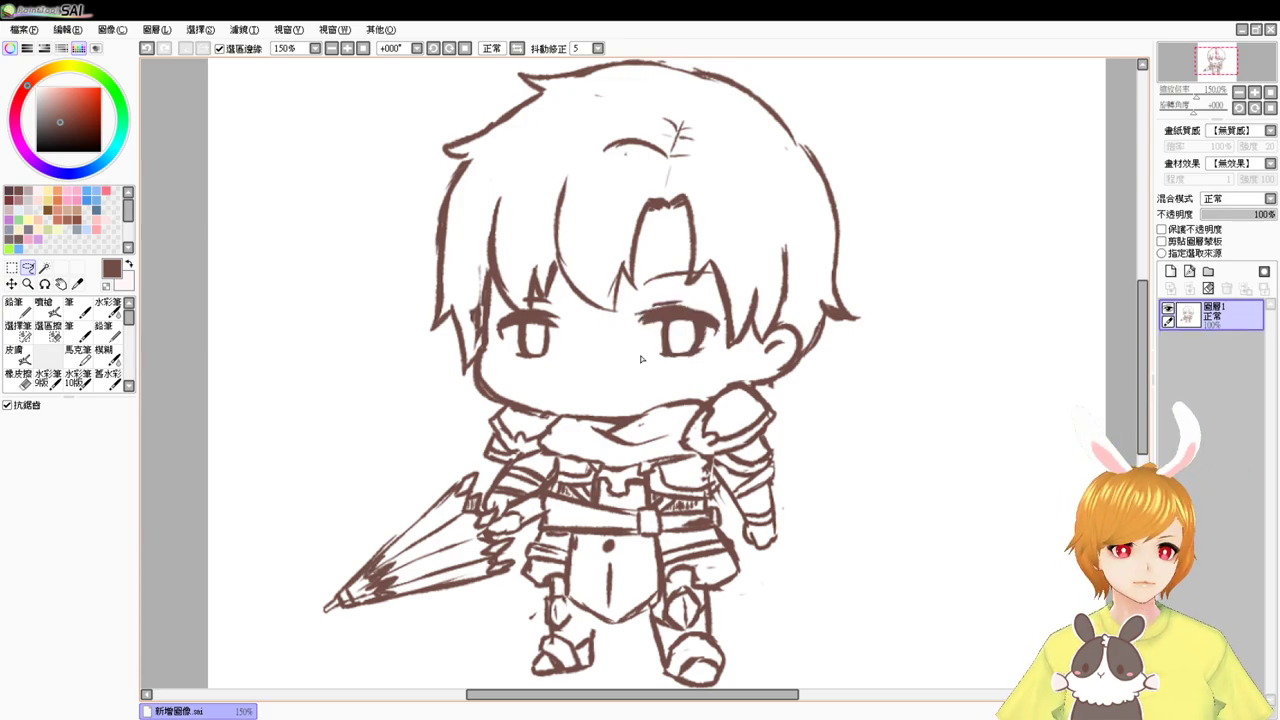
# - Draw a small dot nose and a mouth made of two short strokes on the character's face
pyautogui.click(45, 308)
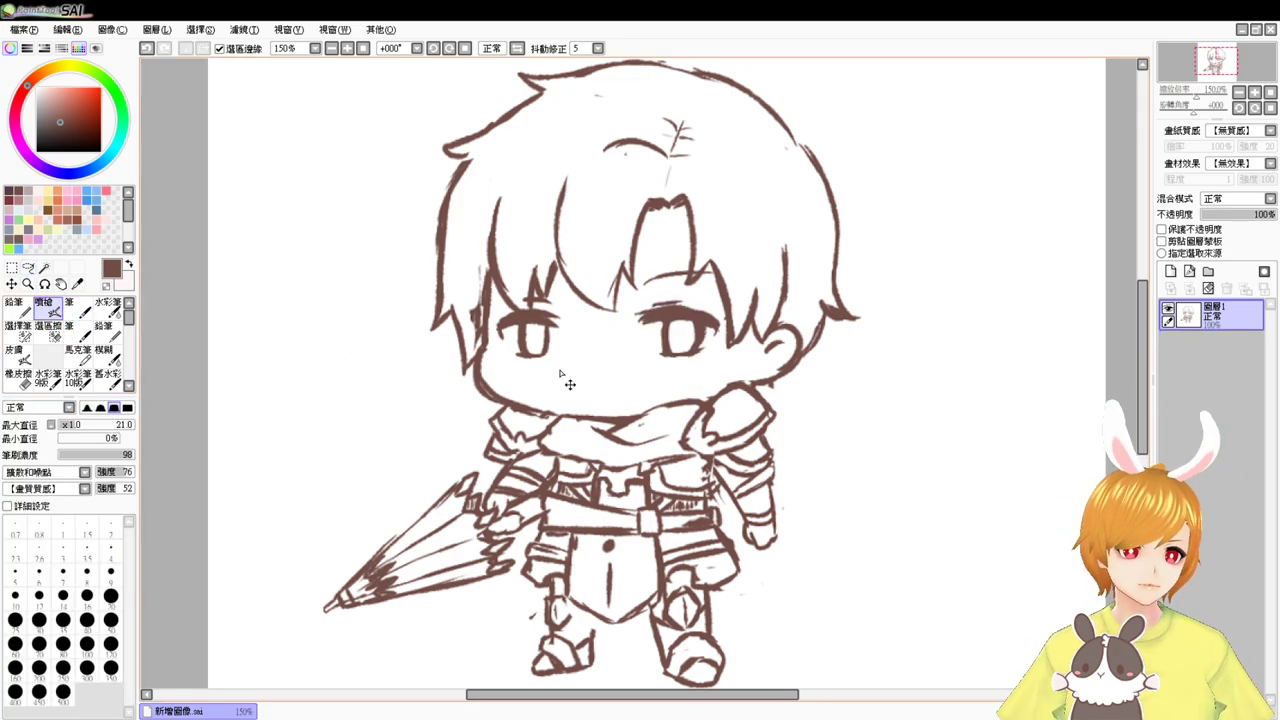
pyautogui.scroll(1, 560, 373)
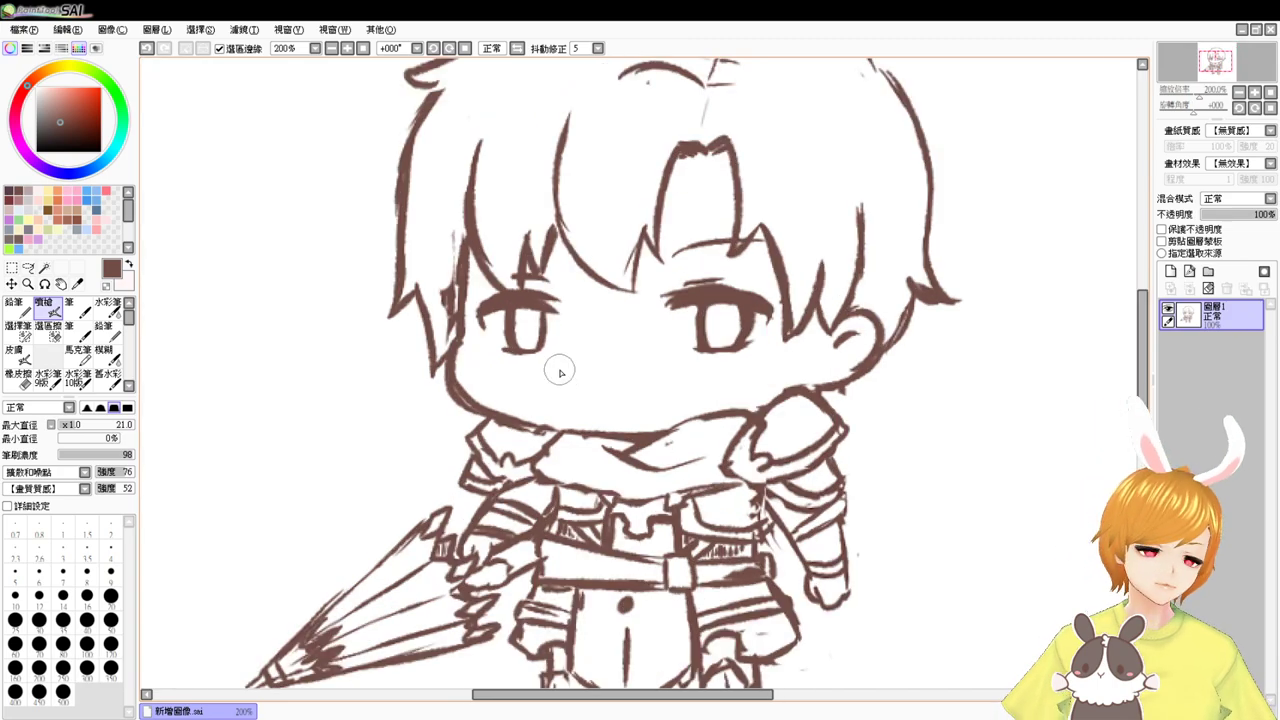
pyautogui.click(592, 363)
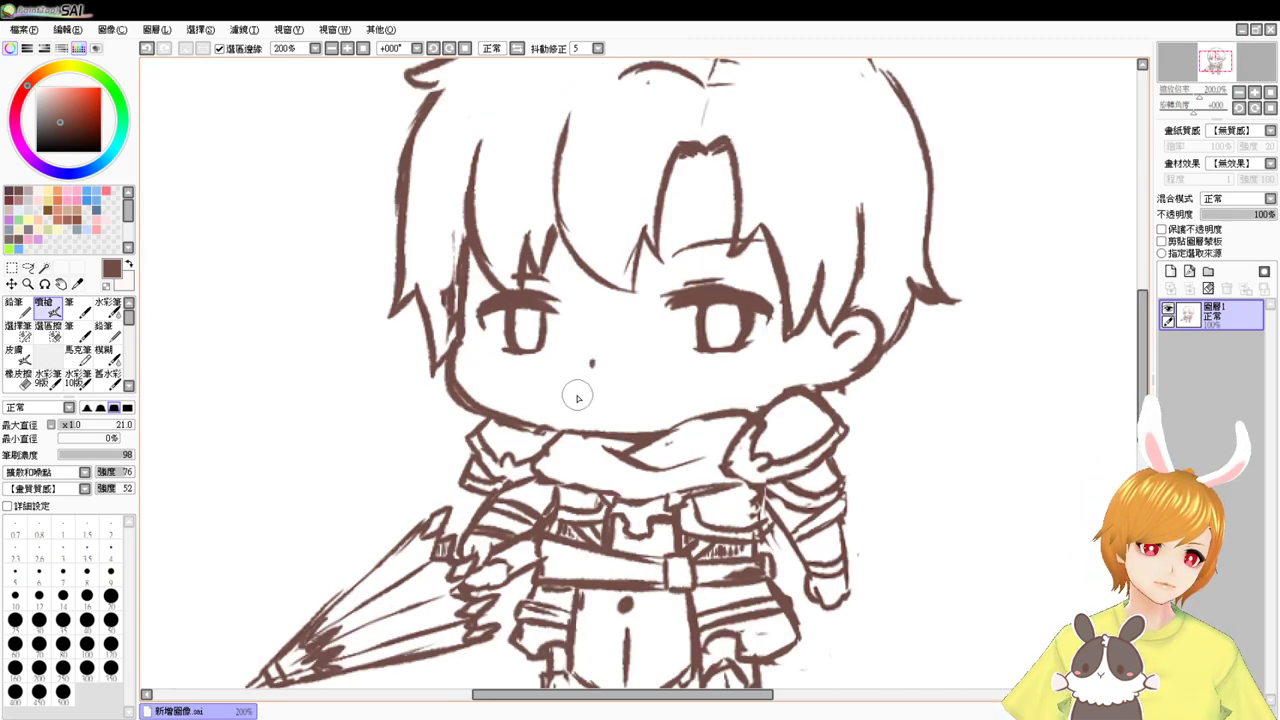
pyautogui.moveTo(575, 397); pyautogui.dragTo(640, 393)
pyautogui.hotkey('ctrl', 'z')
pyautogui.hotkey('ctrl', 'z')
pyautogui.hotkey('ctrl', 'z')
pyautogui.hotkey('ctrl', 'z')
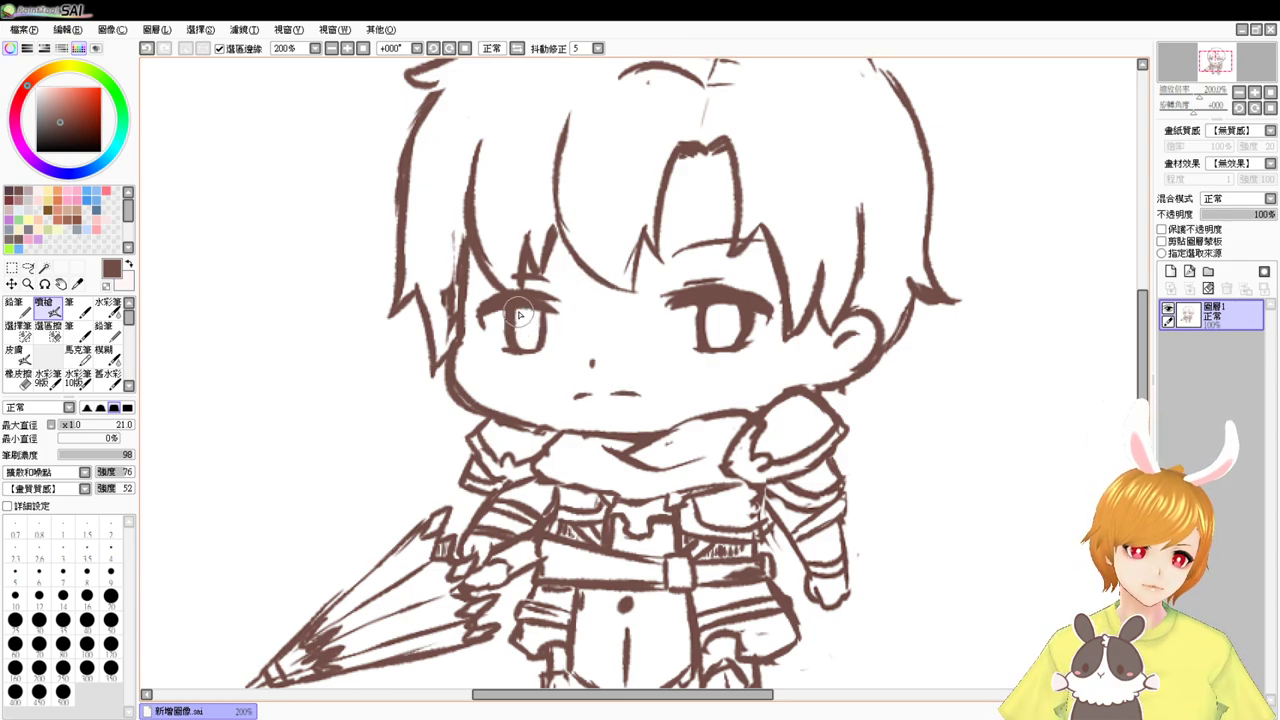
# - Draw pupils with hatched shading inside both irises and erase a small highlight in the left eye
pyautogui.moveTo(530, 321); pyautogui.dragTo(529, 333)
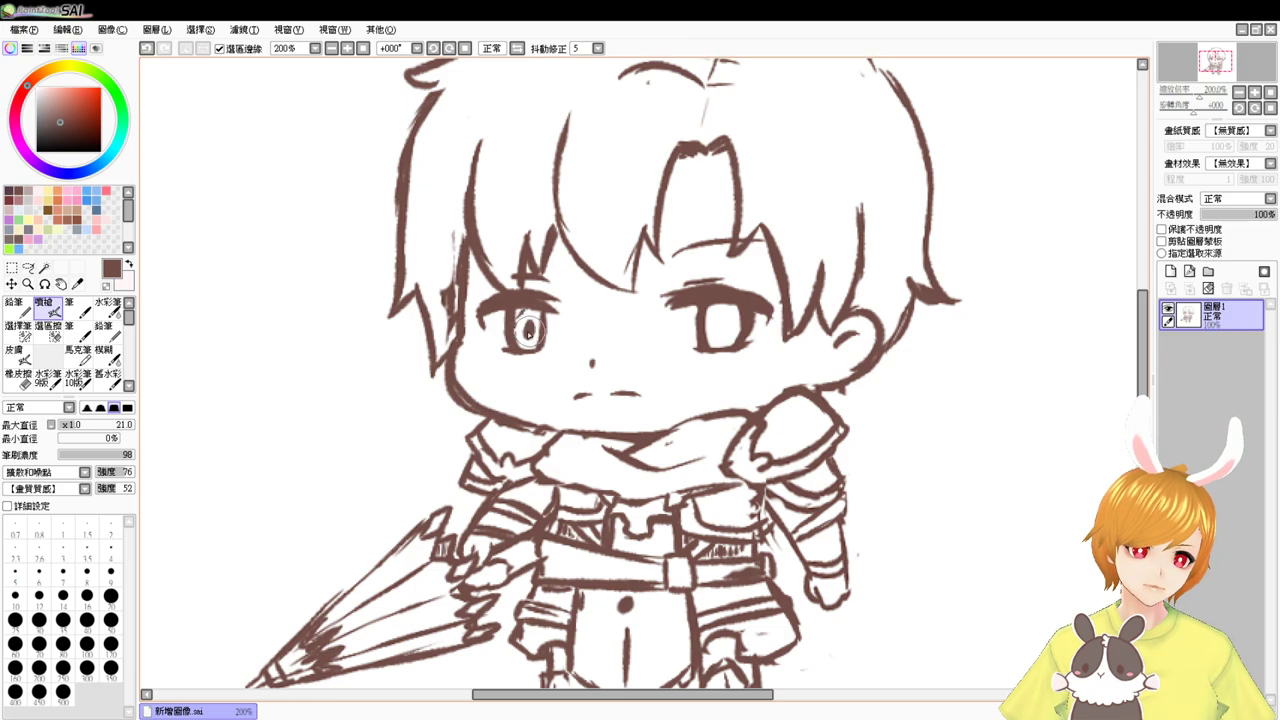
pyautogui.moveTo(722, 320)
pyautogui.mouseDown()
pyautogui.moveTo(704, 340)
pyautogui.moveTo(738, 333)
pyautogui.moveTo(738, 344)
pyautogui.mouseUp()
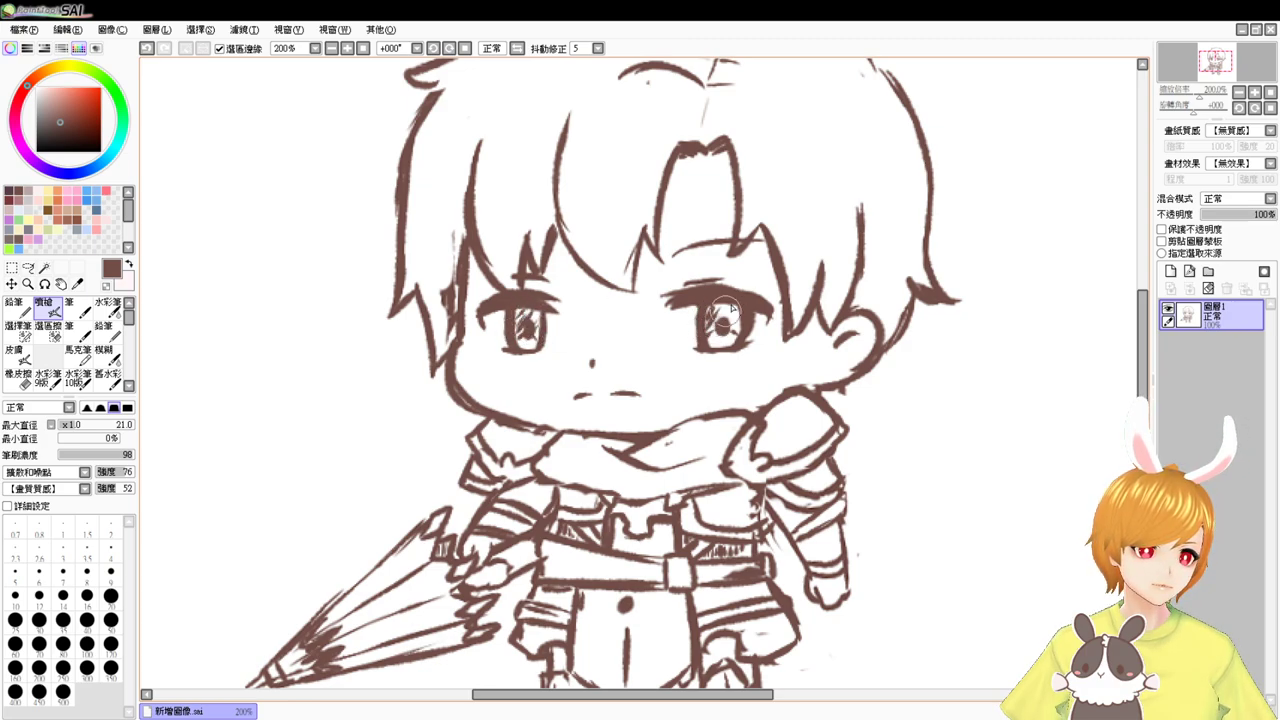
pyautogui.press('e')
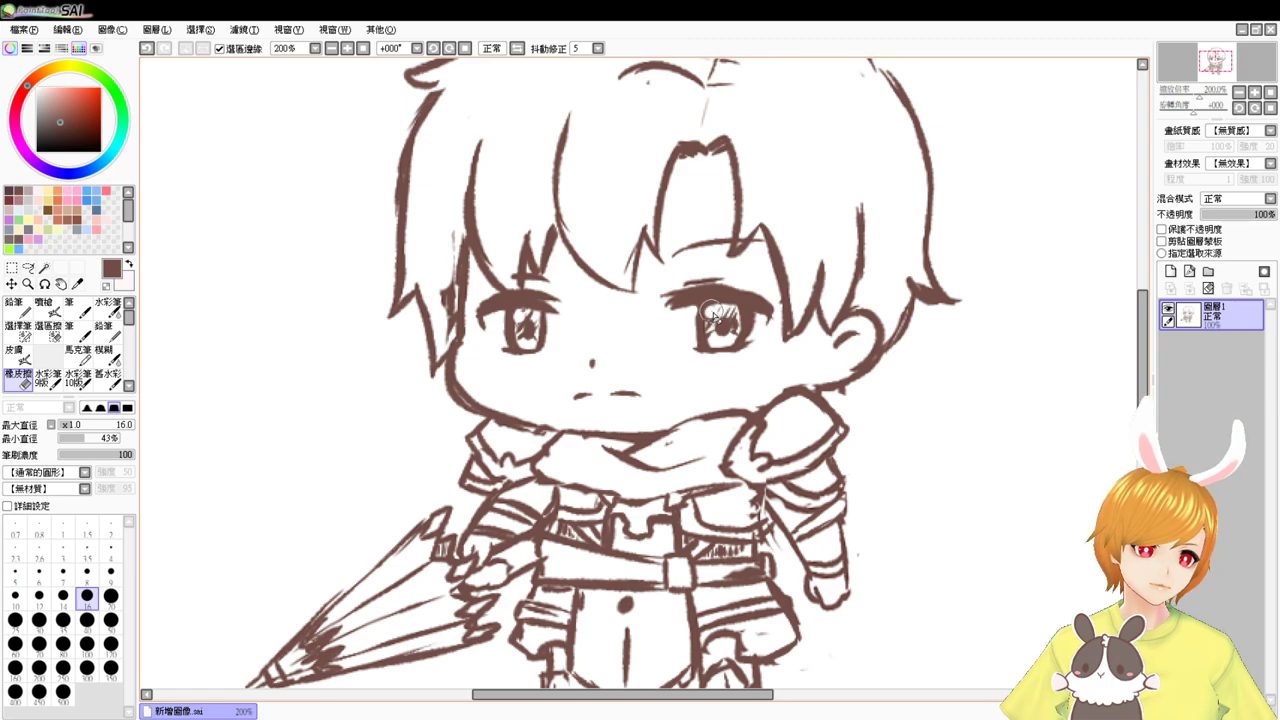
pyautogui.press('v')
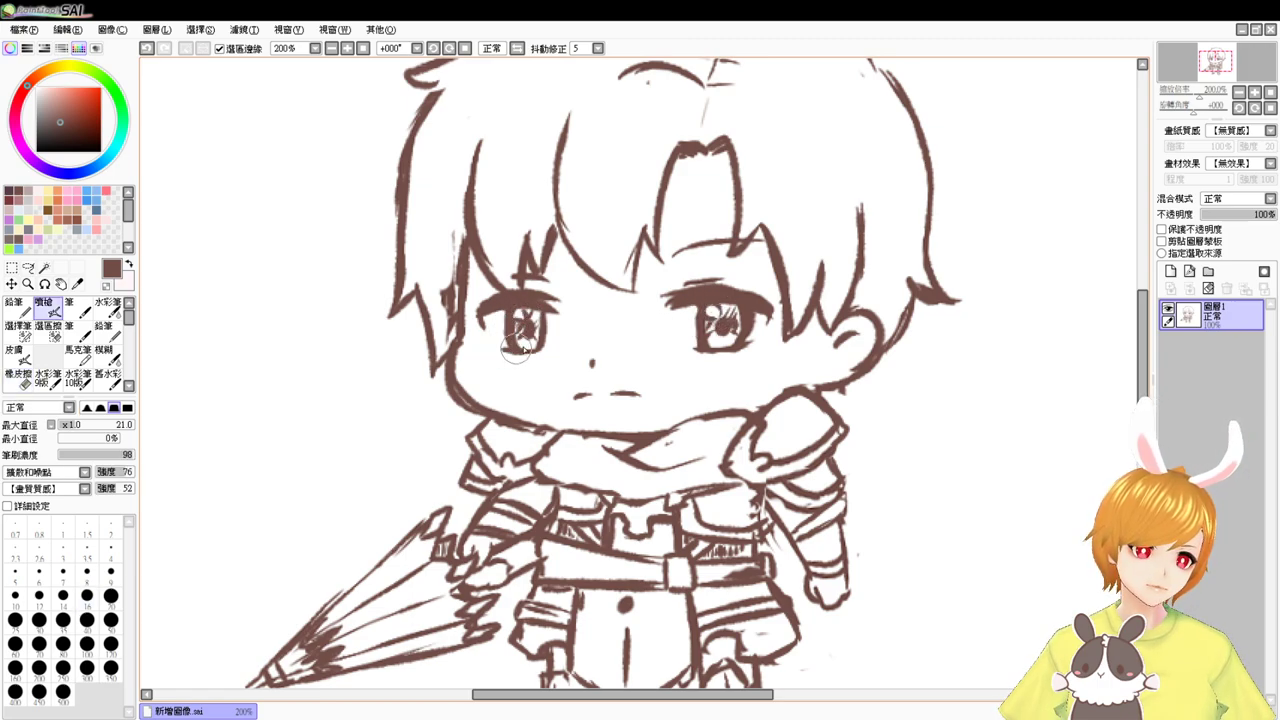
pyautogui.hotkey('ctrl', 'z')
pyautogui.moveTo(516, 317); pyautogui.dragTo(525, 312)
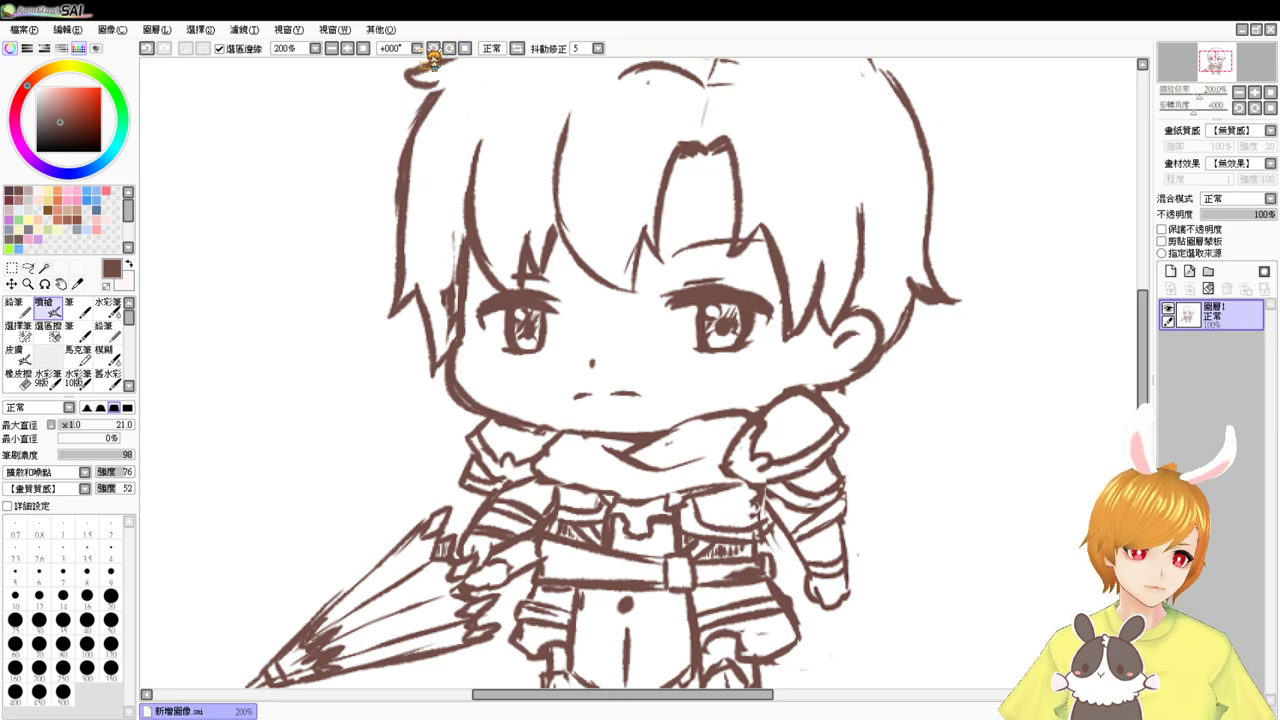
# - Try replacing the mouth strokes with a small open oval mouth
pyautogui.click(363, 48)
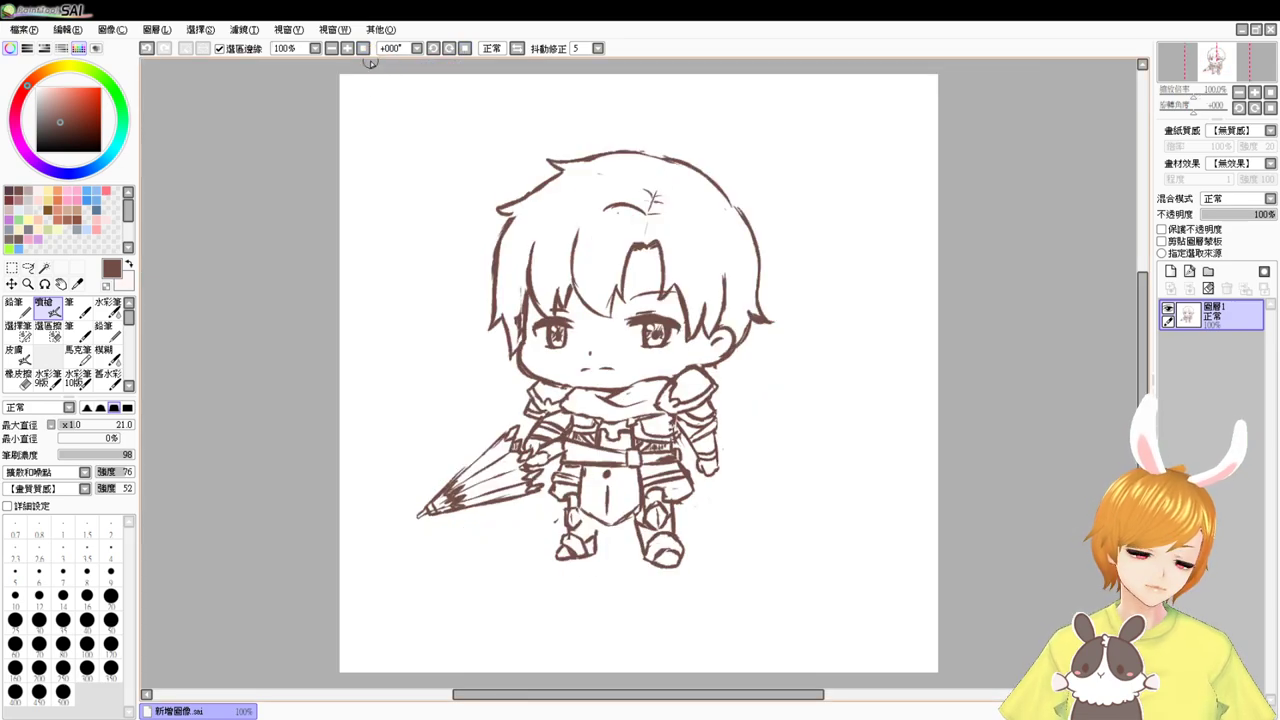
pyautogui.click(347, 48)
pyautogui.click(347, 48)
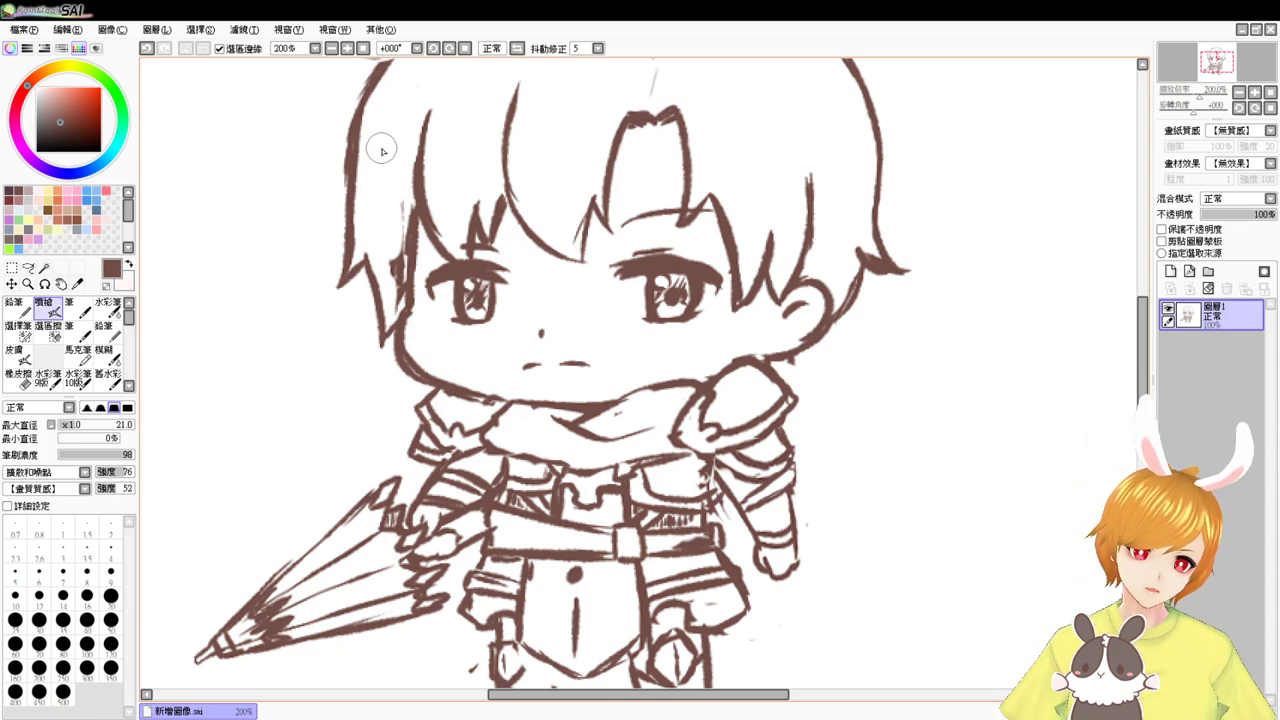
pyautogui.press('e')
pyautogui.moveTo(523, 366)
pyautogui.mouseDown()
pyautogui.moveTo(586, 365)
pyautogui.moveTo(530, 386)
pyautogui.moveTo(570, 386)
pyautogui.moveTo(574, 374)
pyautogui.mouseUp()
pyautogui.press('b')
pyautogui.hotkey('ctrl', 'z')
pyautogui.hotkey('ctrl', 'z')
pyautogui.hotkey('ctrl', 'z')
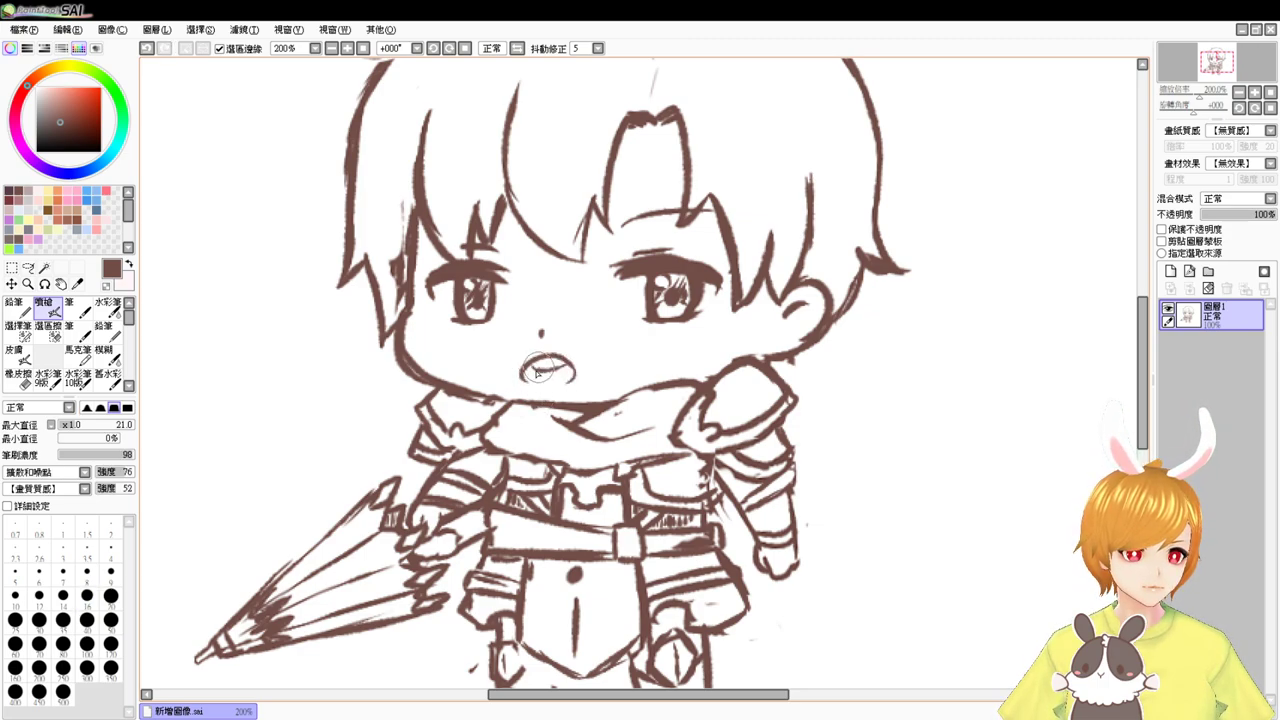
# - Undo the open mouth and the pupil shading, and remove the nose dot and the mouth strokes
pyautogui.hotkey('ctrl', 'z')
pyautogui.hotkey('ctrl', 'z')
pyautogui.hotkey('ctrl', 'z')
pyautogui.hotkey('ctrl', 'z')
pyautogui.hotkey('ctrl', 'z')
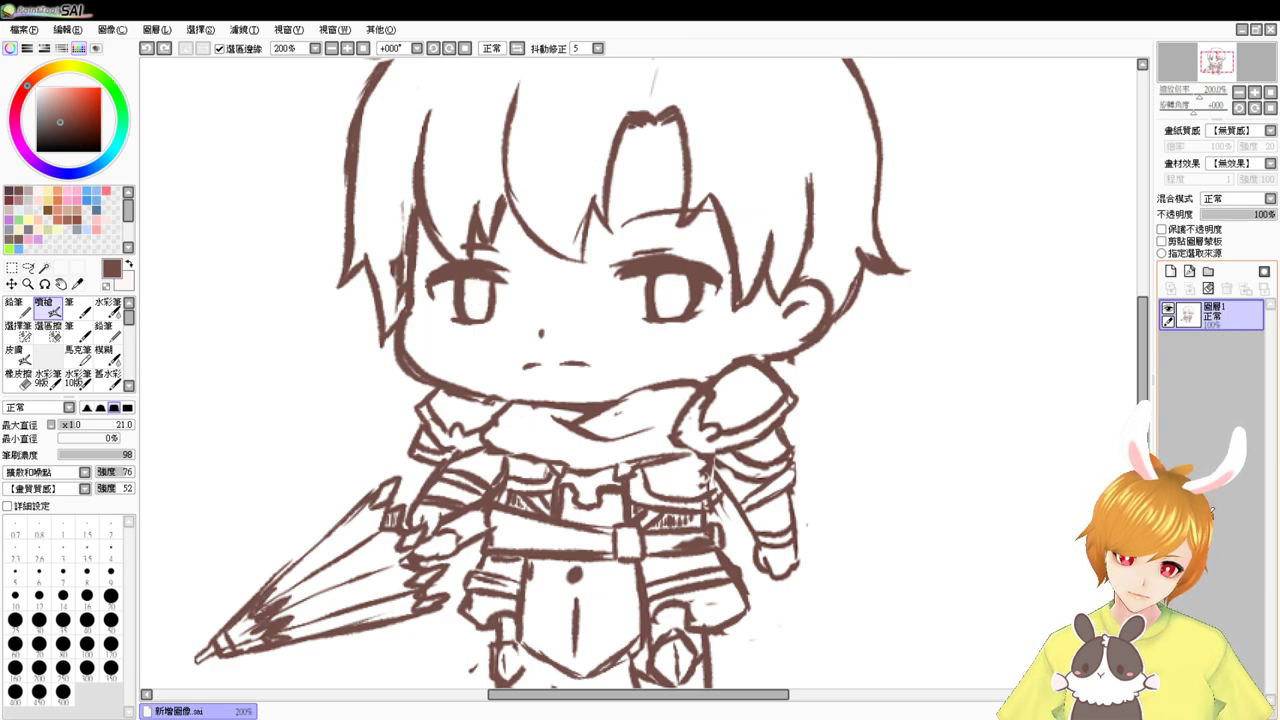
pyautogui.hotkey('ctrl', 'z')
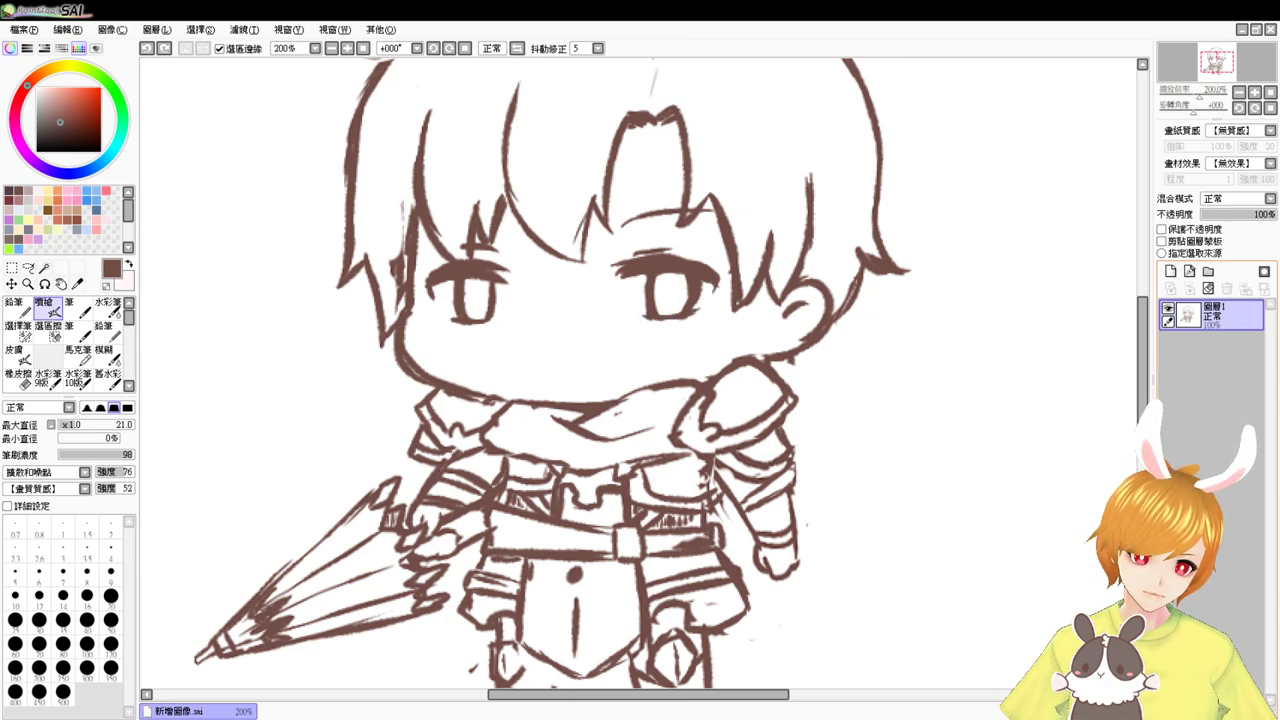
# - Trim the outer eyelid tip of the character's right eye and reshape the iris outline of the left eye
pyautogui.press('e')
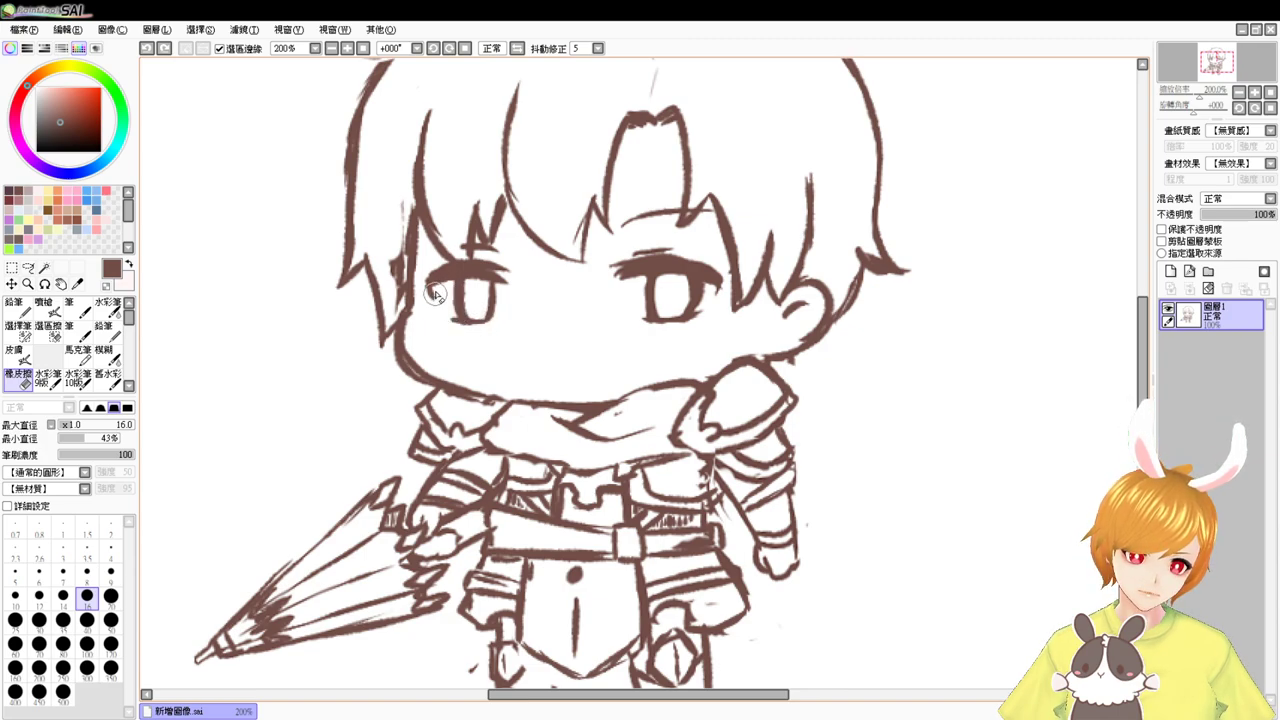
pyautogui.moveTo(434, 294); pyautogui.dragTo(433, 299)
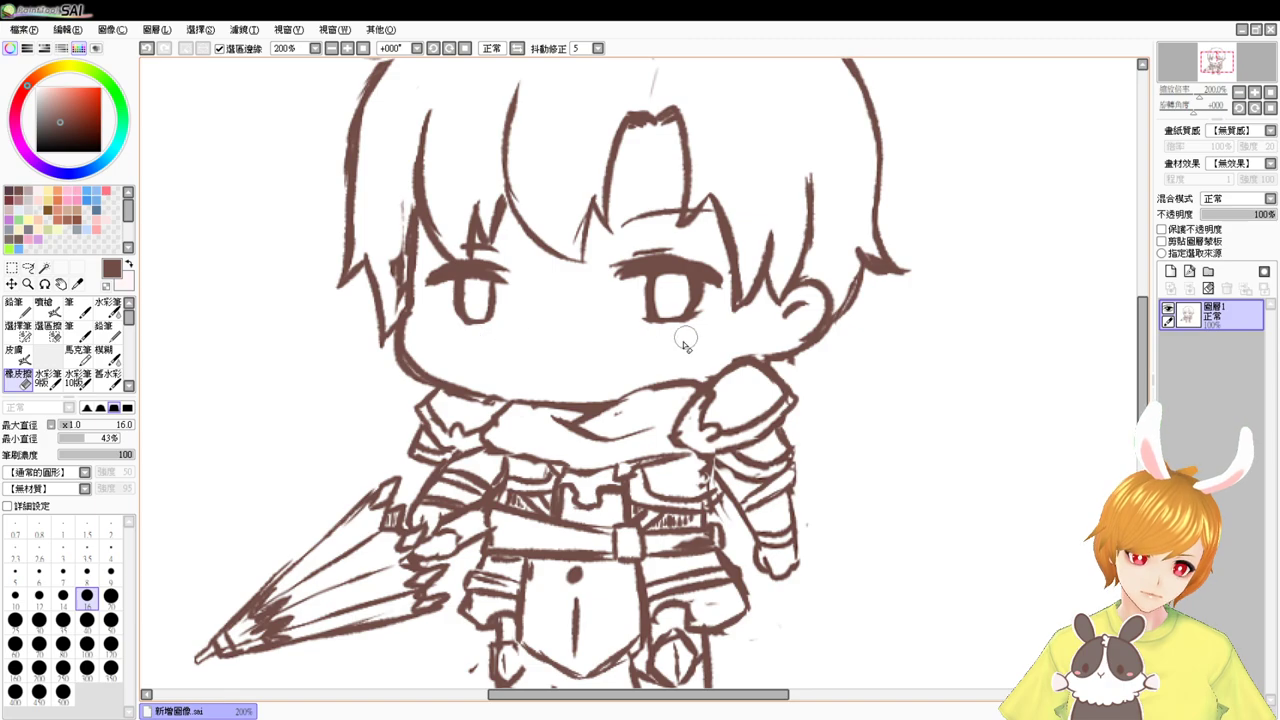
pyautogui.press('b')
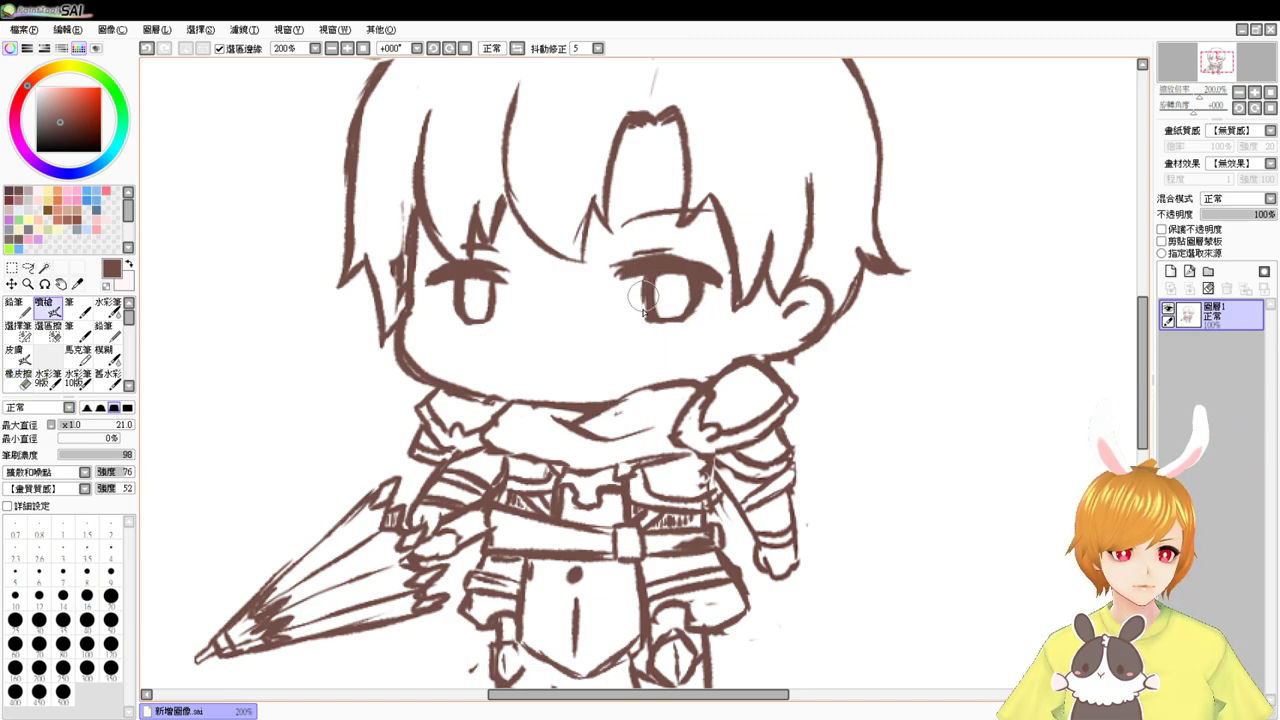
pyautogui.press('e')
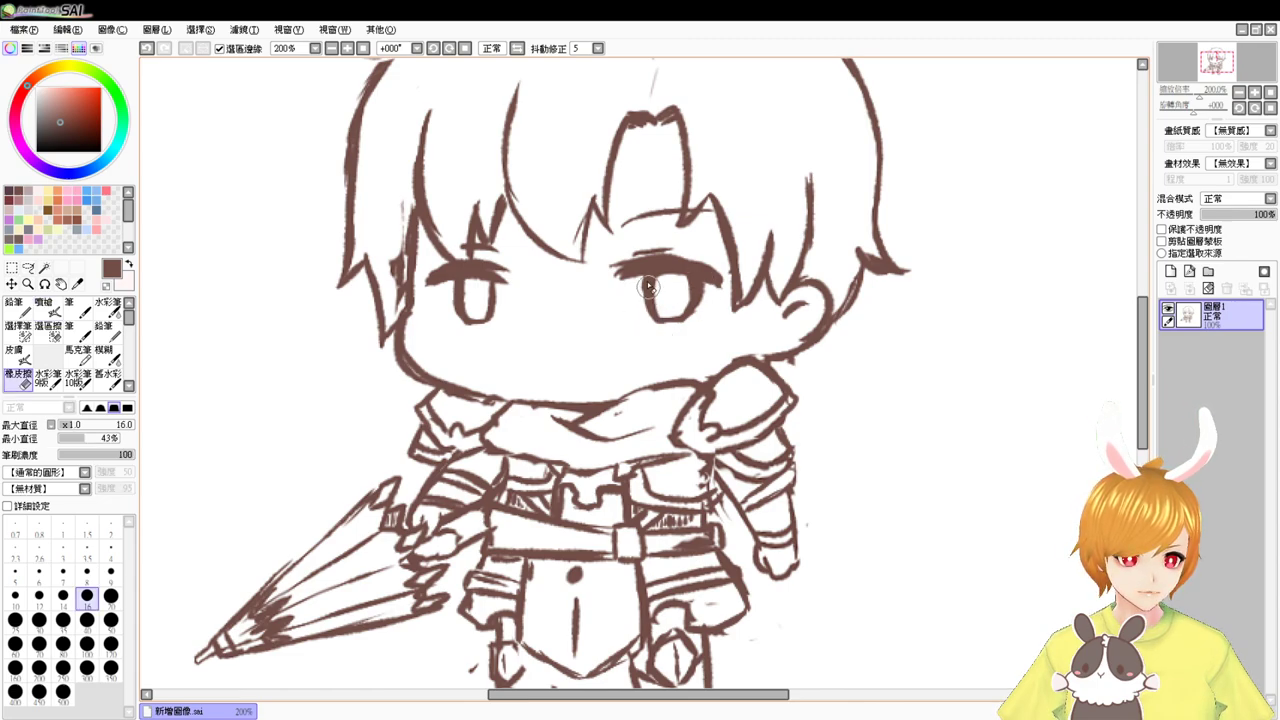
pyautogui.press('e')
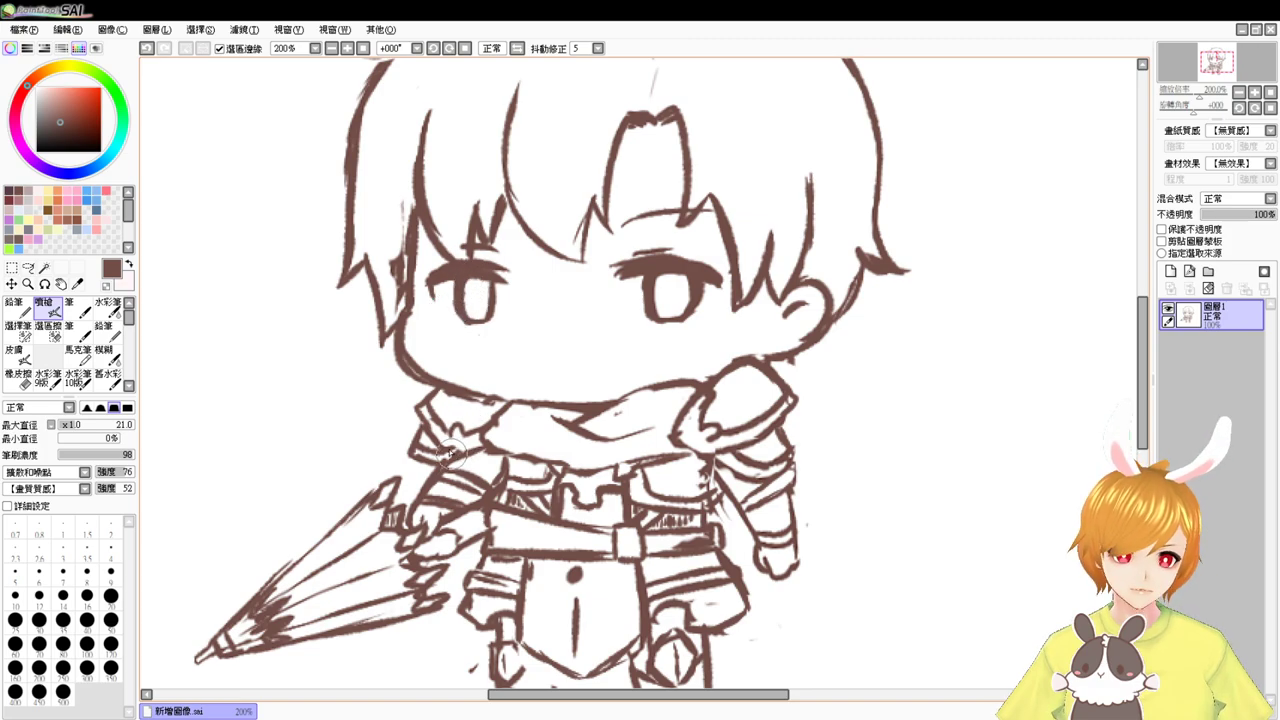
# - Redraw the mouth as two short downward-curving strokes, undoing the unwanted attempts
pyautogui.moveTo(522, 364)
pyautogui.mouseDown()
pyautogui.moveTo(598, 369)
pyautogui.moveTo(592, 360)
pyautogui.mouseUp()
pyautogui.hotkey('ctrl', 'z')
pyautogui.hotkey('ctrl', 'z')
pyautogui.hotkey('ctrl', 'z')
pyautogui.hotkey('ctrl', 'z')
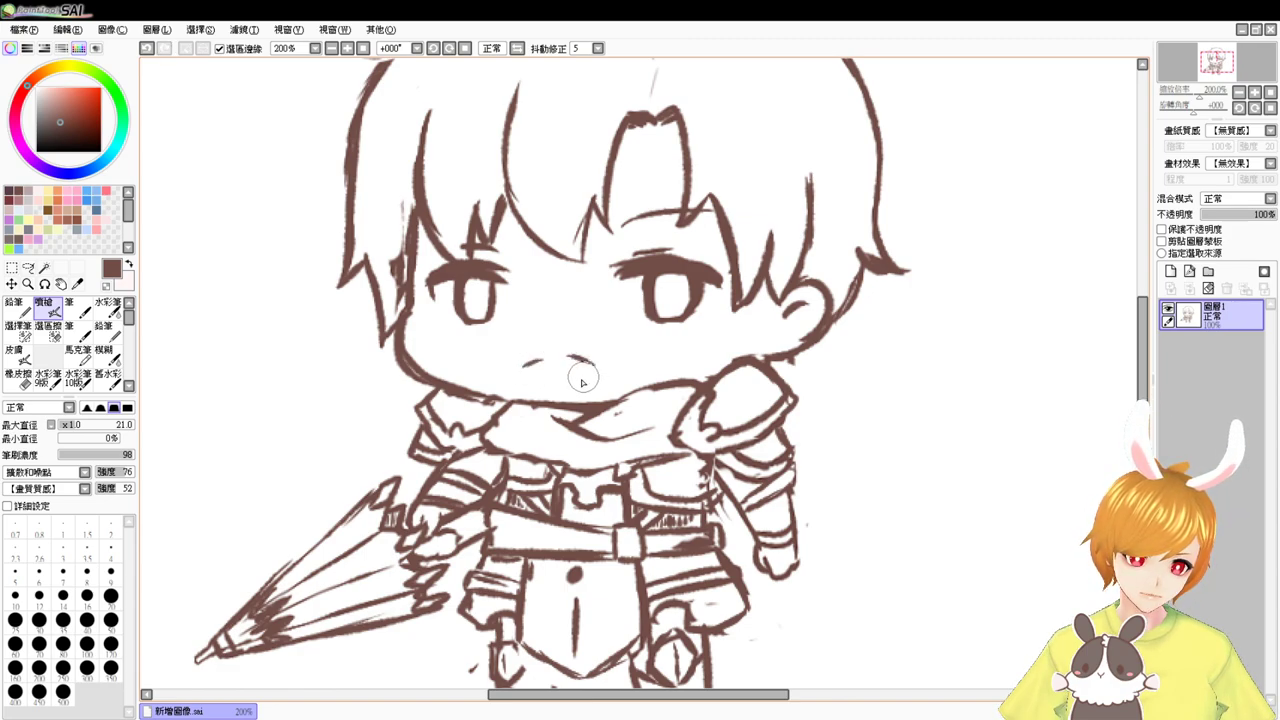
# - Lasso the character's left forearm and hand, enlarge them with a free transform, and deselect
pyautogui.moveTo(1036, 465); pyautogui.dragTo(989, 420)
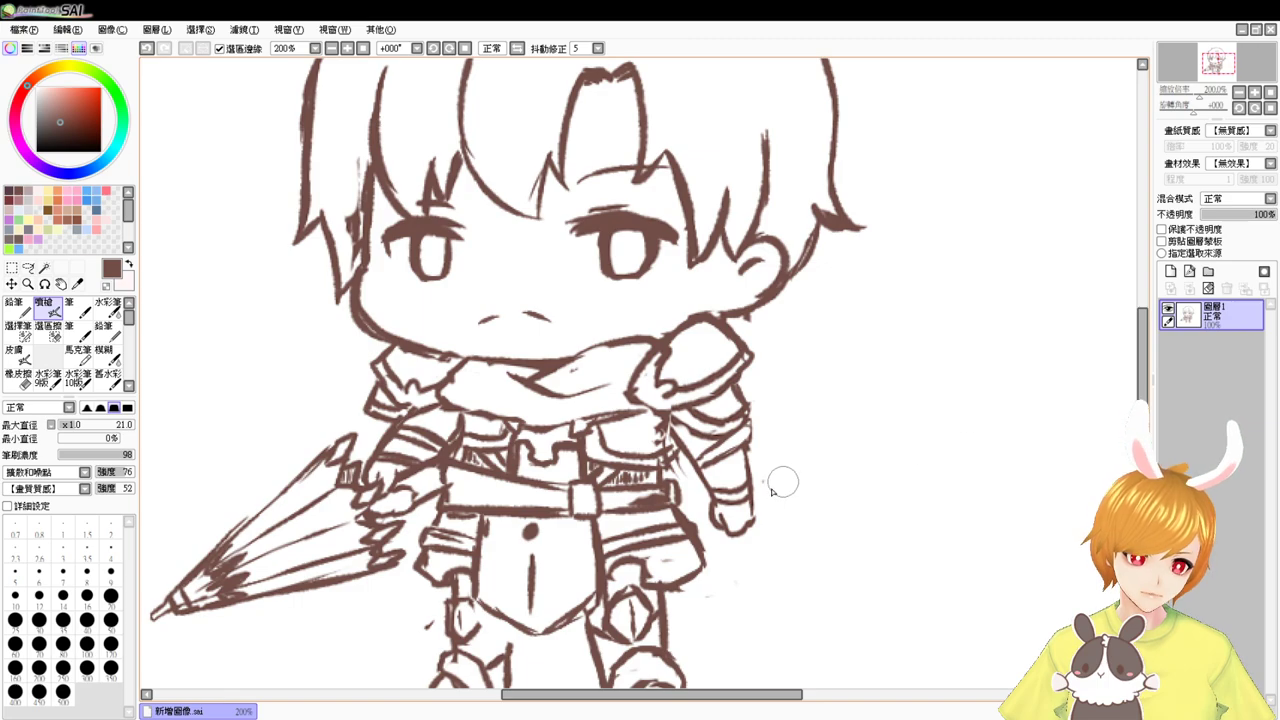
pyautogui.press('e')
pyautogui.press('b')
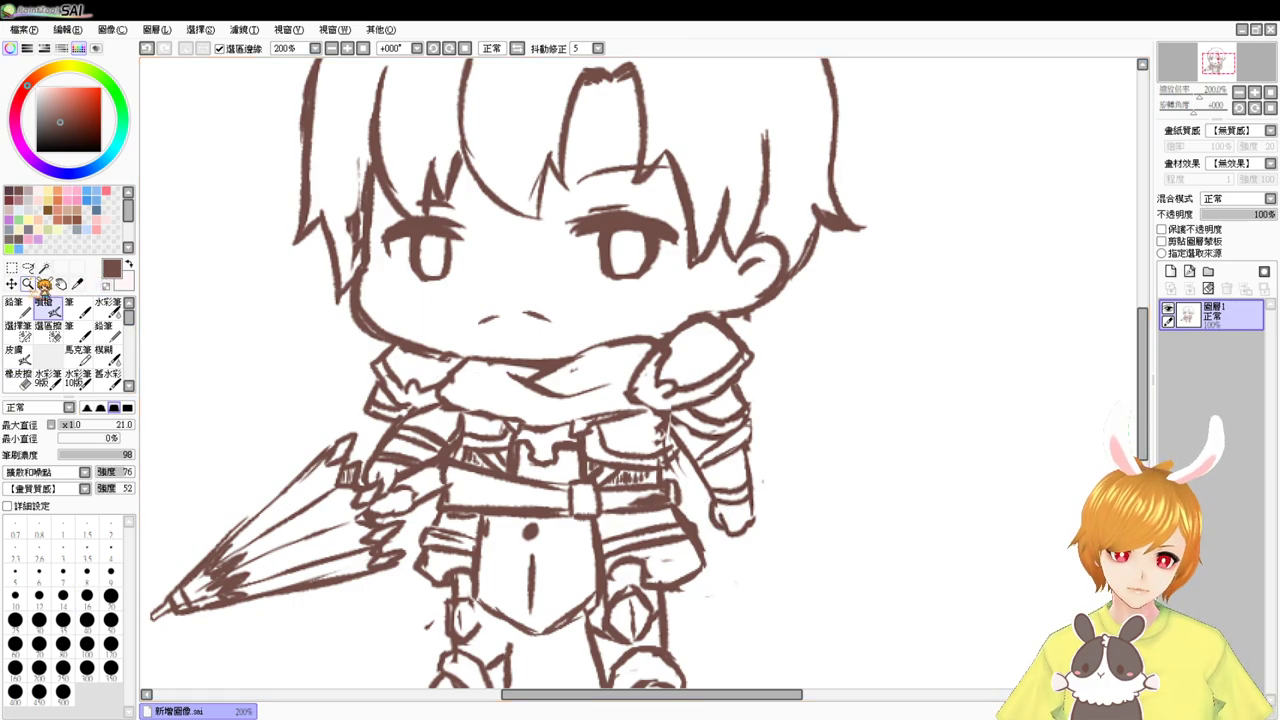
pyautogui.click(28, 268)
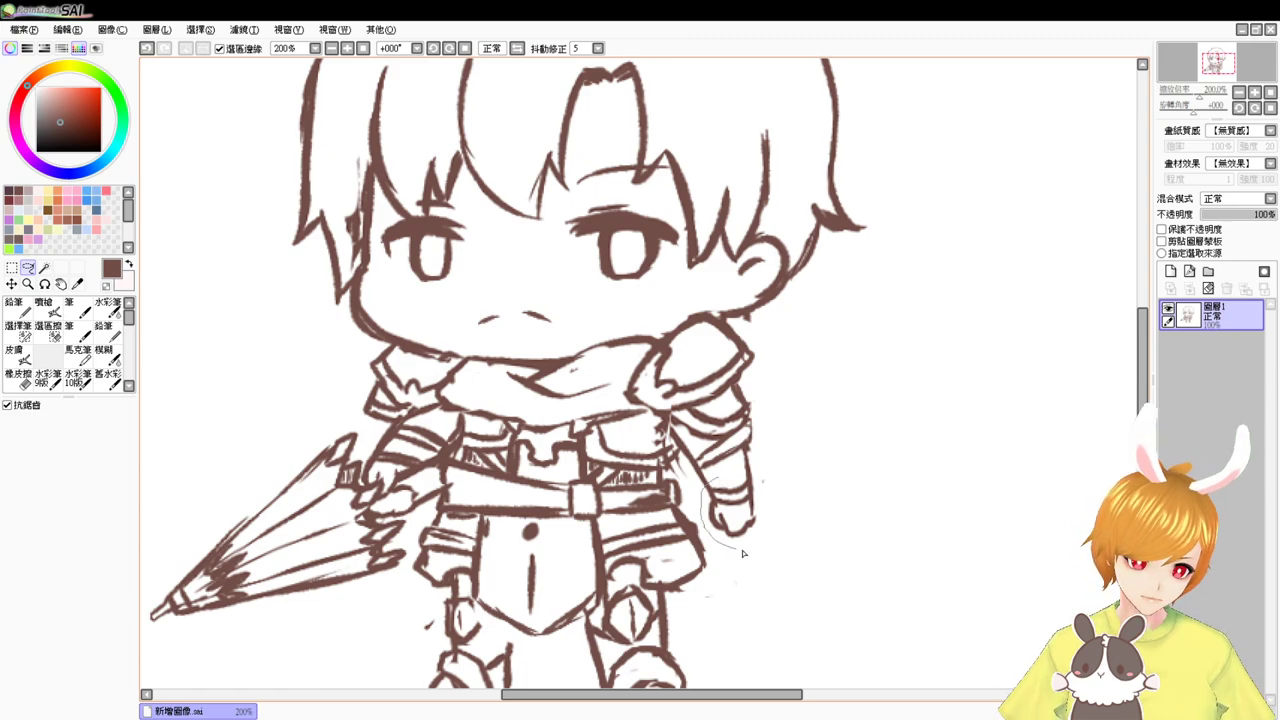
pyautogui.moveTo(748, 466); pyautogui.dragTo(752, 468)
pyautogui.hotkey('ctrl', 't')
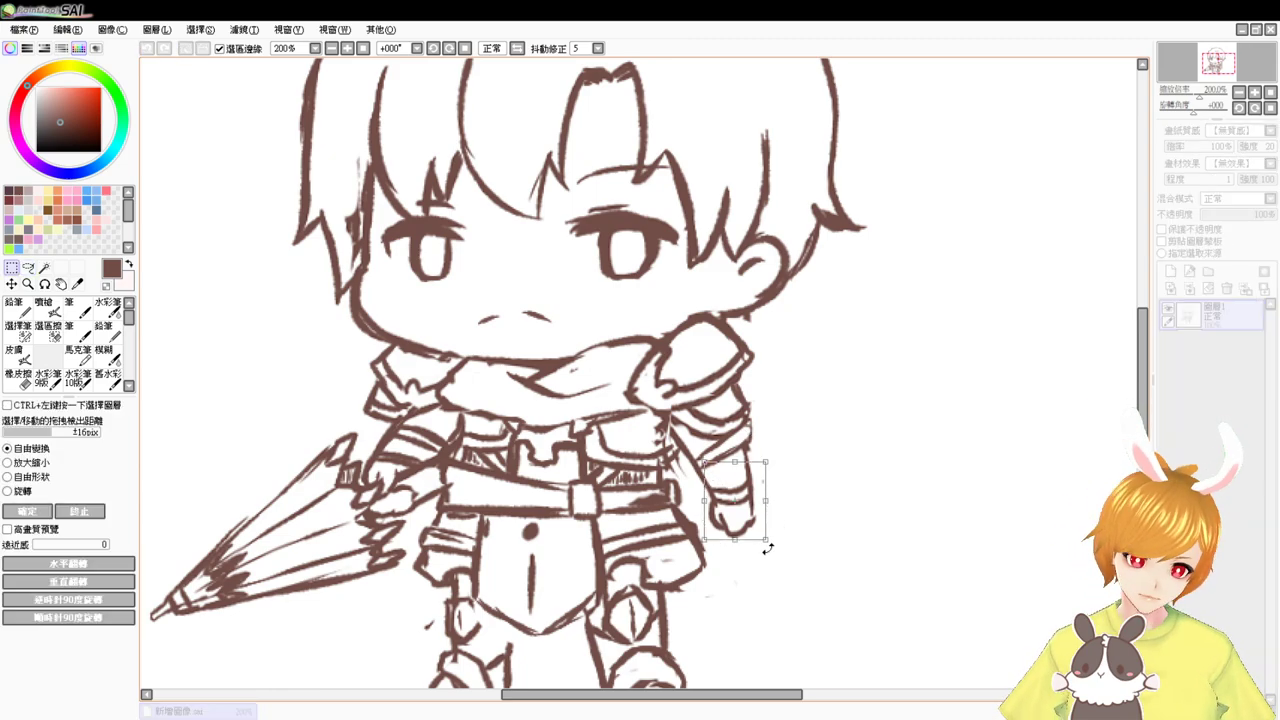
pyautogui.moveTo(767, 541); pyautogui.dragTo(789, 566)
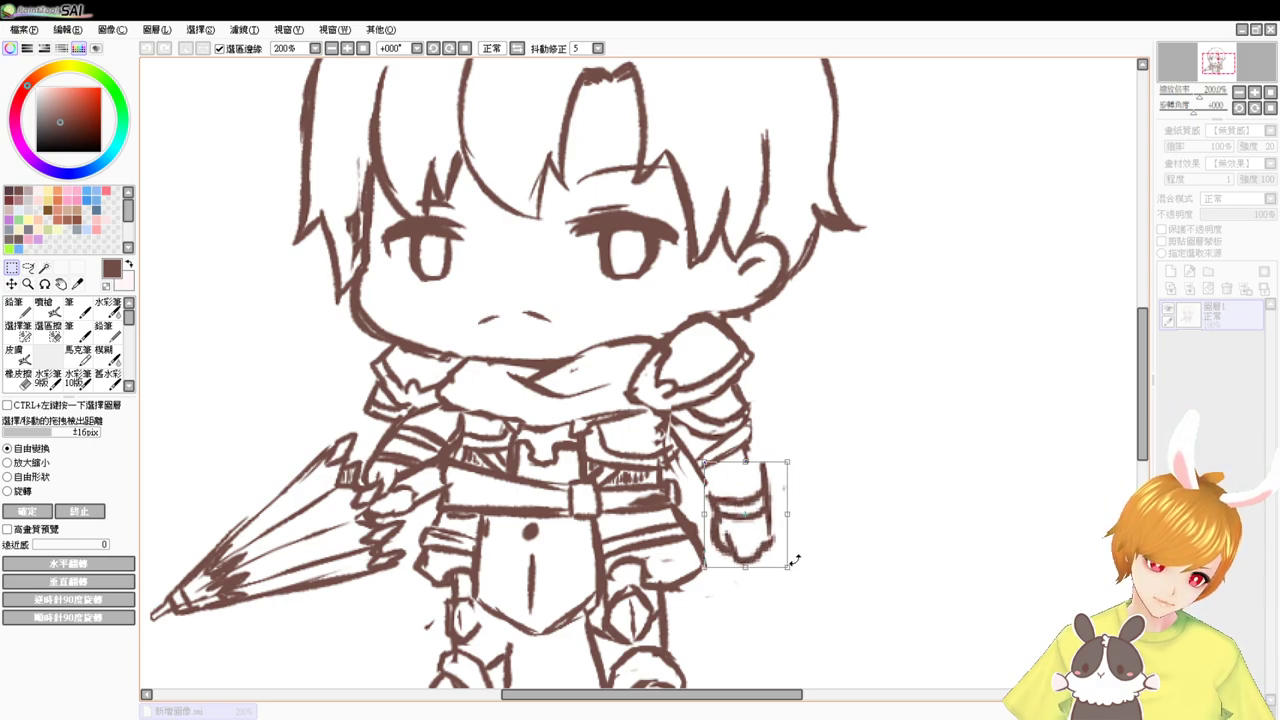
pyautogui.press('Return')
pyautogui.hotkey('ctrl', 'd')
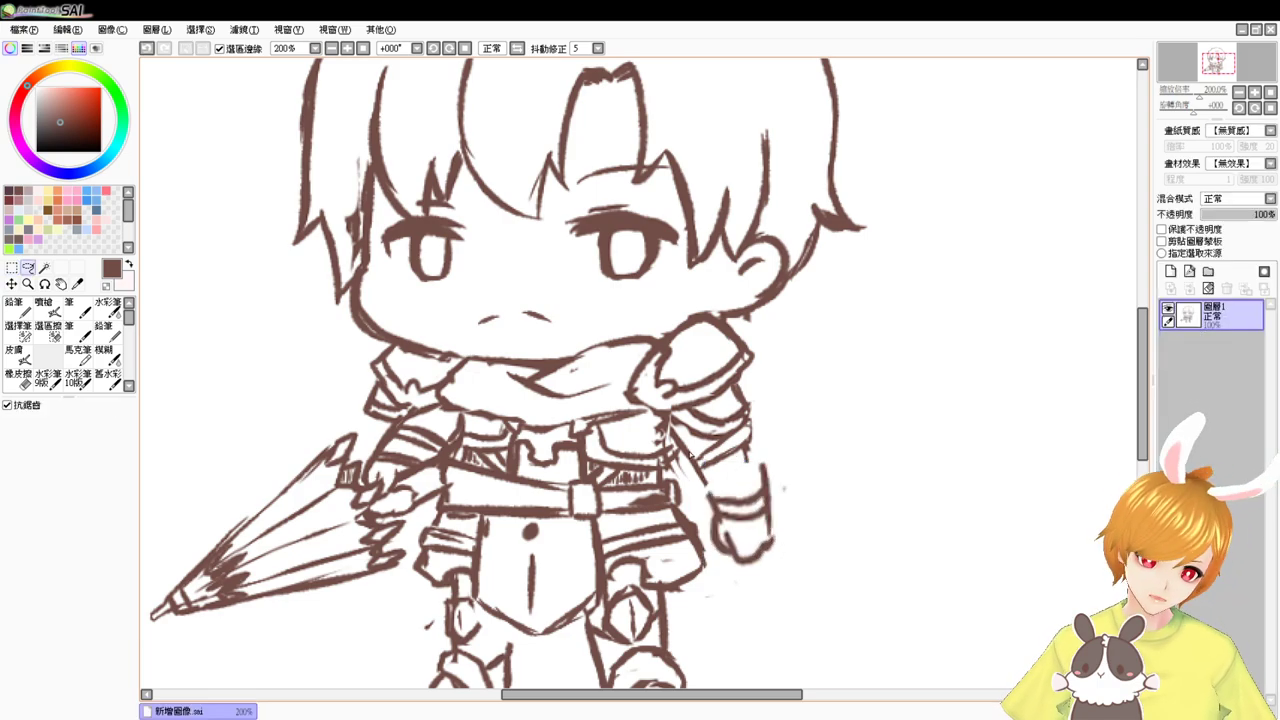
# - Clean up the lines where the character's left arm meets the chest and redraw the outer contour of the elbow and forearm
pyautogui.click(48, 309)
pyautogui.press('e')
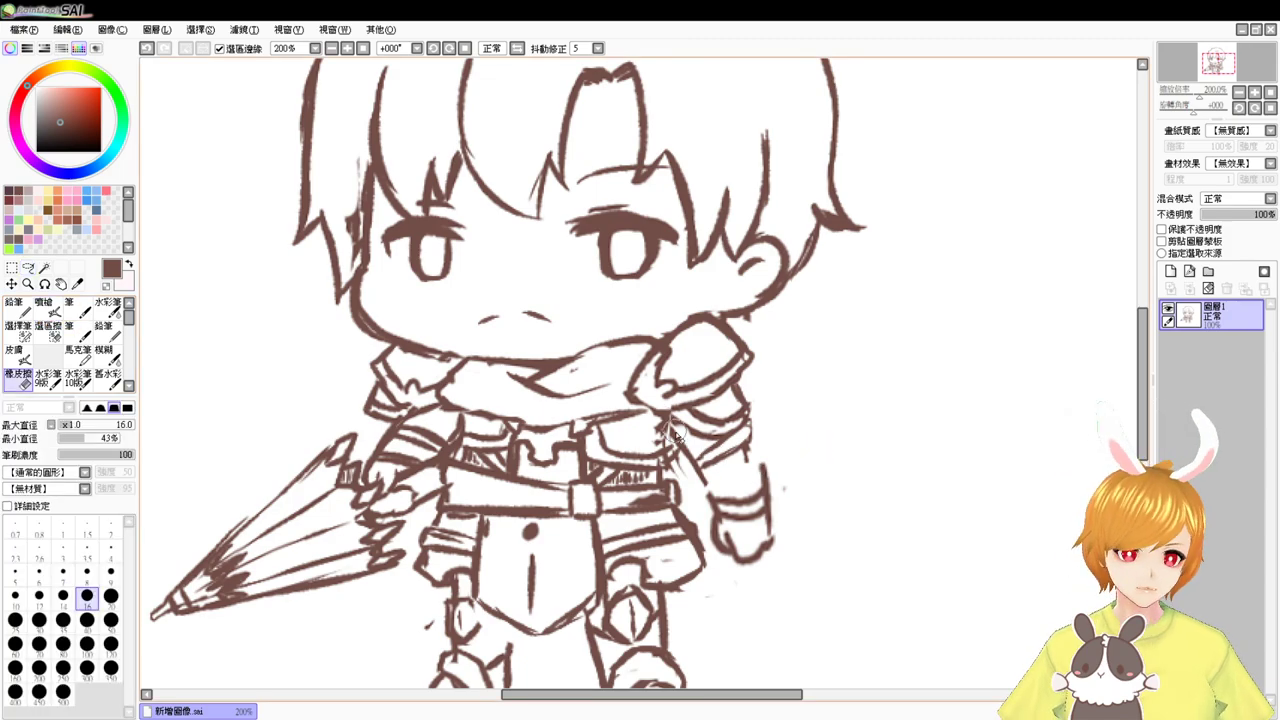
pyautogui.press('b')
pyautogui.moveTo(664, 424); pyautogui.dragTo(680, 444)
pyautogui.press('e')
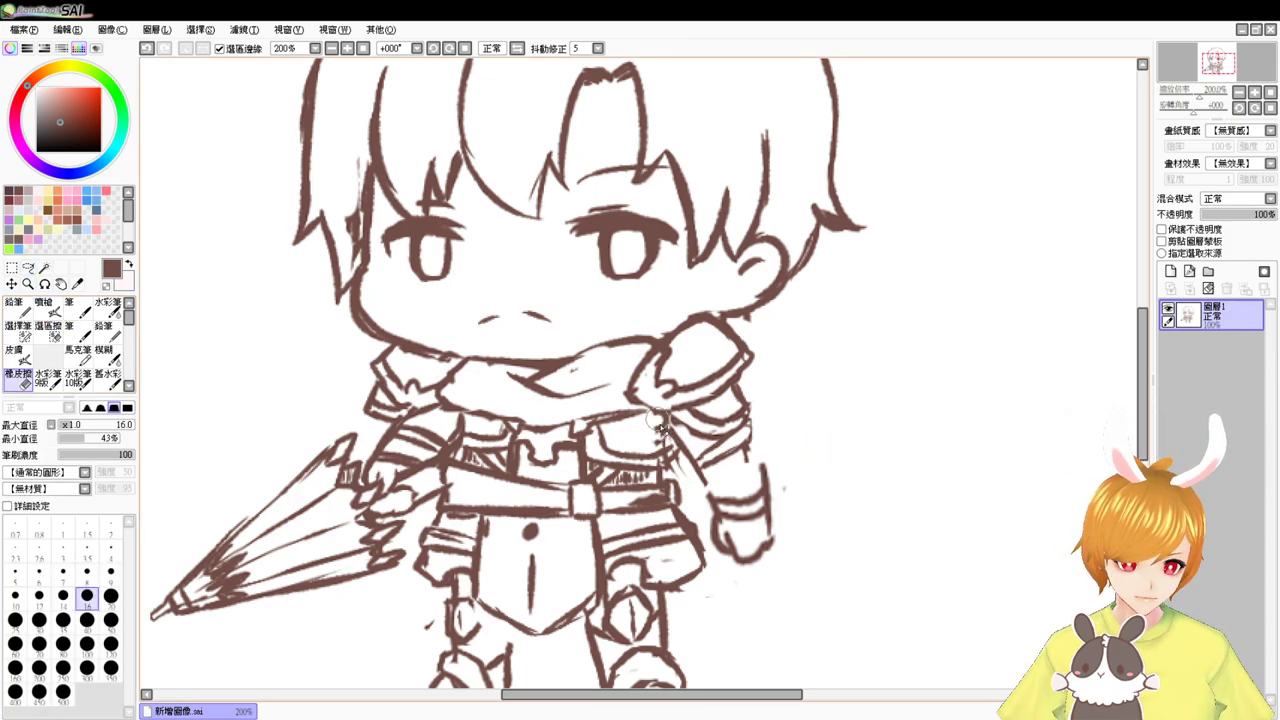
pyautogui.press('v')
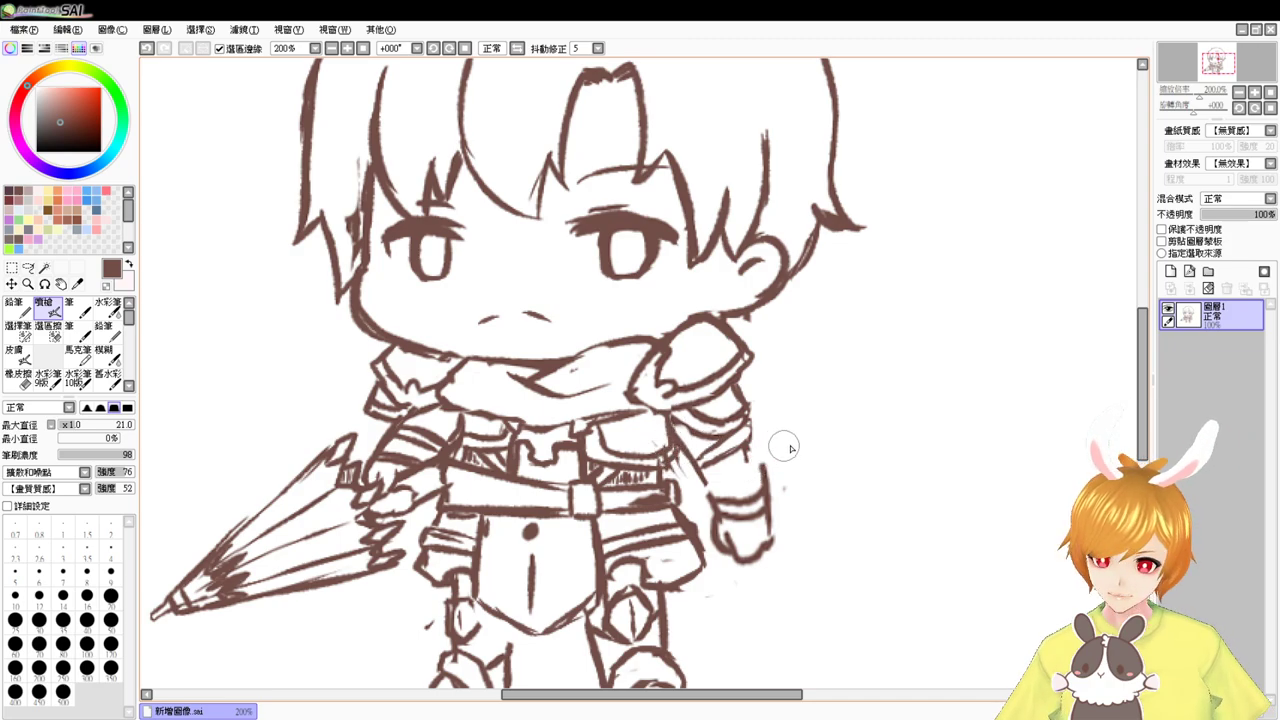
pyautogui.press('e')
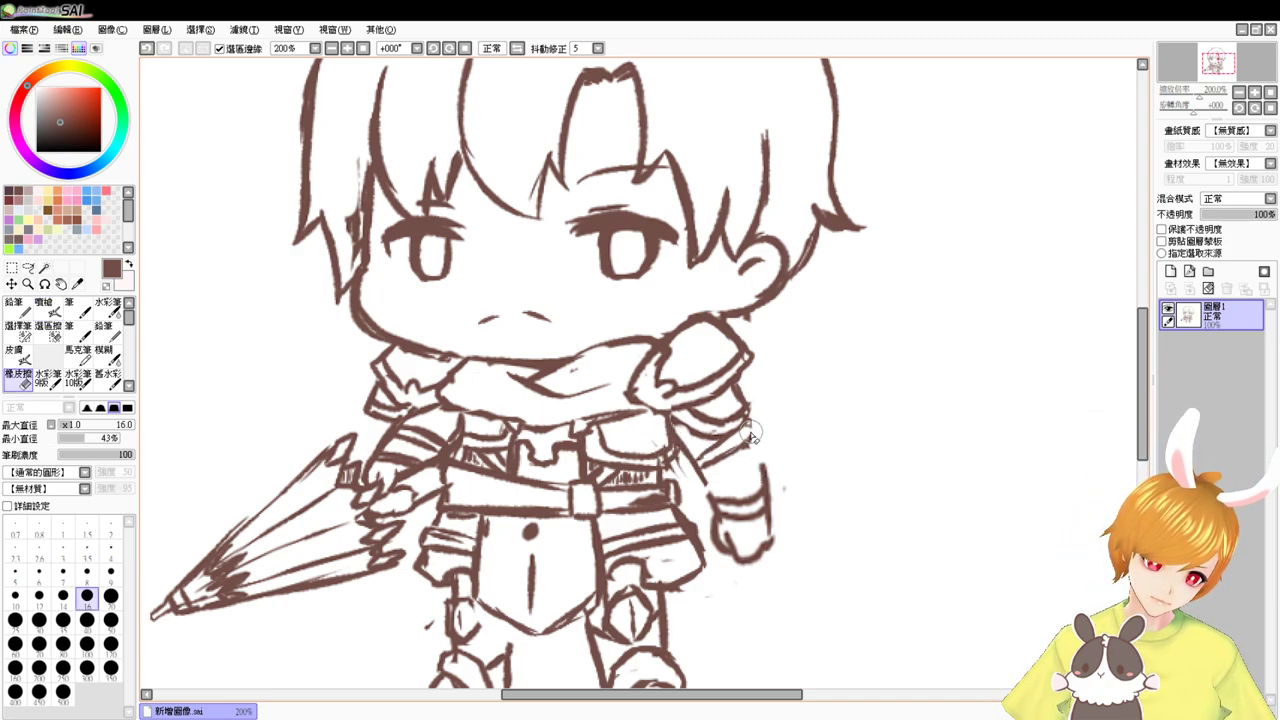
pyautogui.press('v')
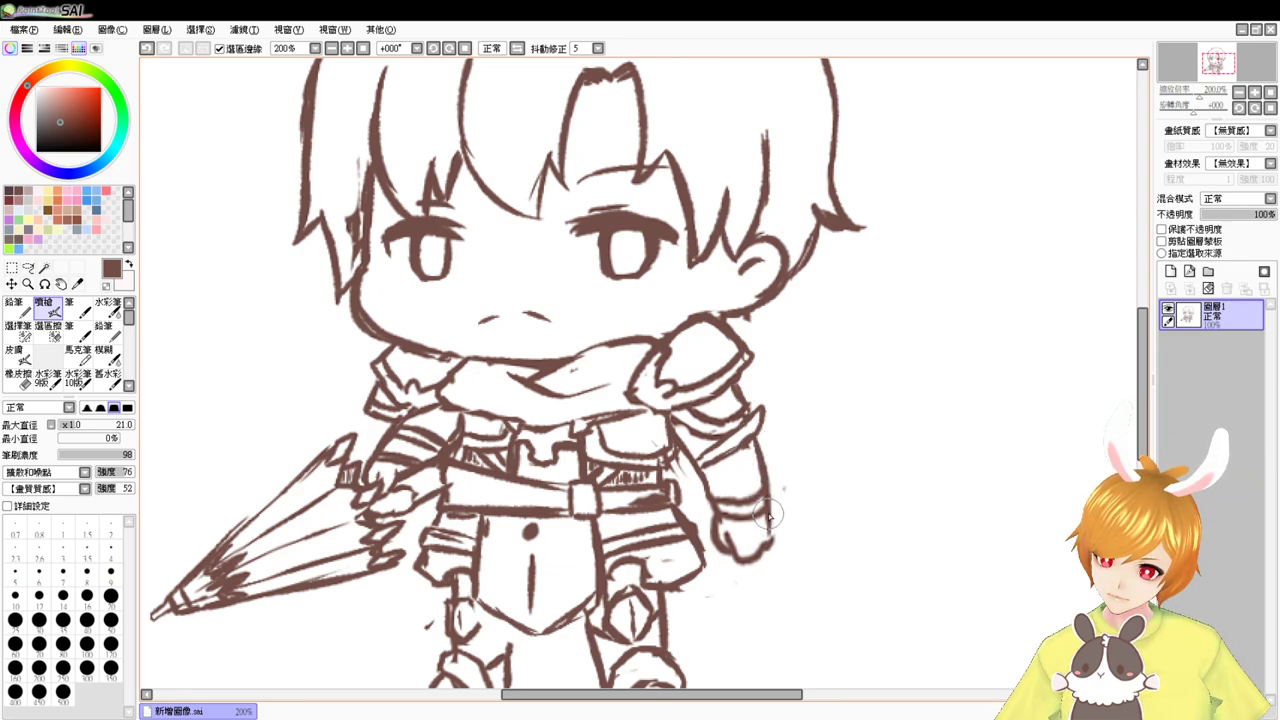
# - Redraw the overlapping armor plates between the left shoulder guard and the elbow with cleaner outer edges
pyautogui.press('e')
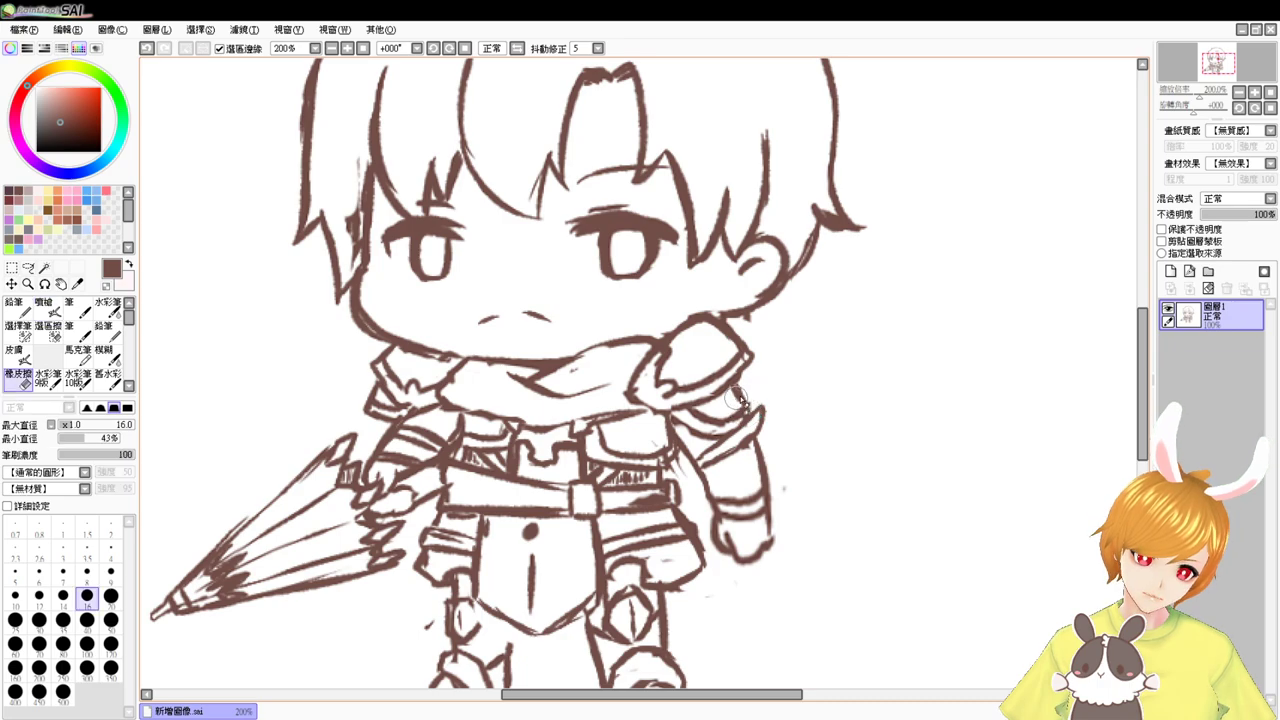
pyautogui.press('e')
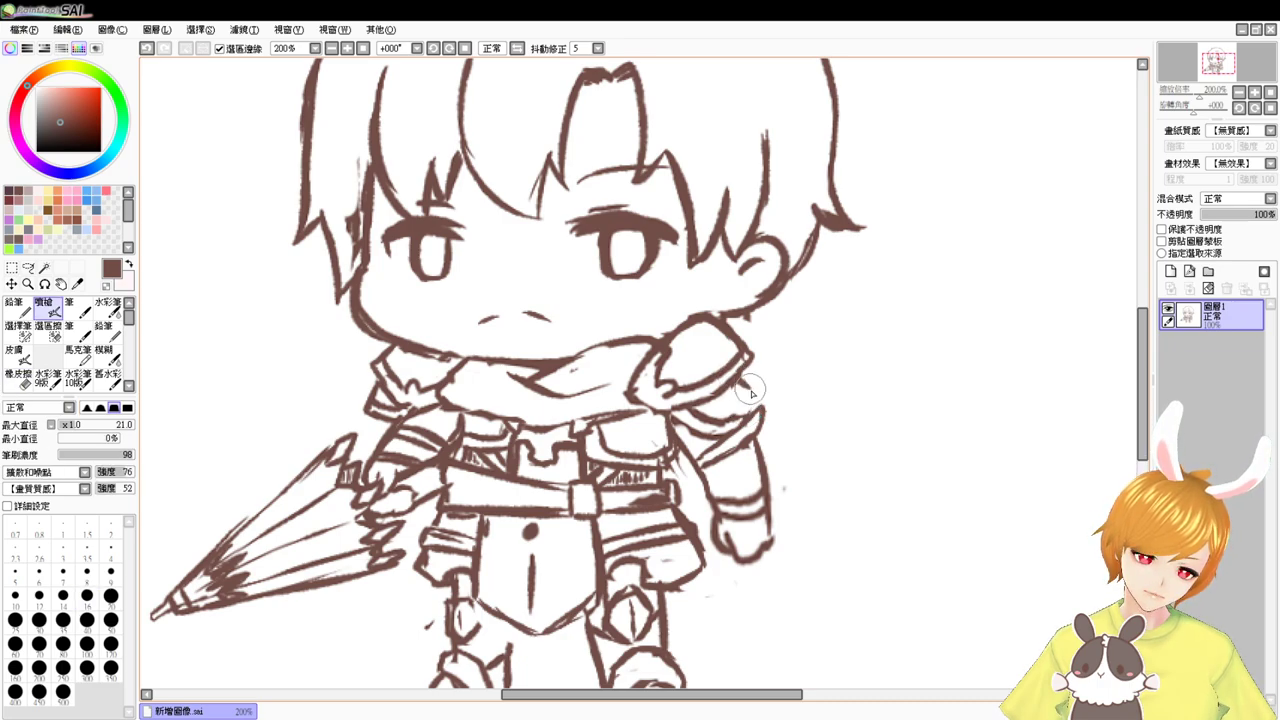
pyautogui.press('e')
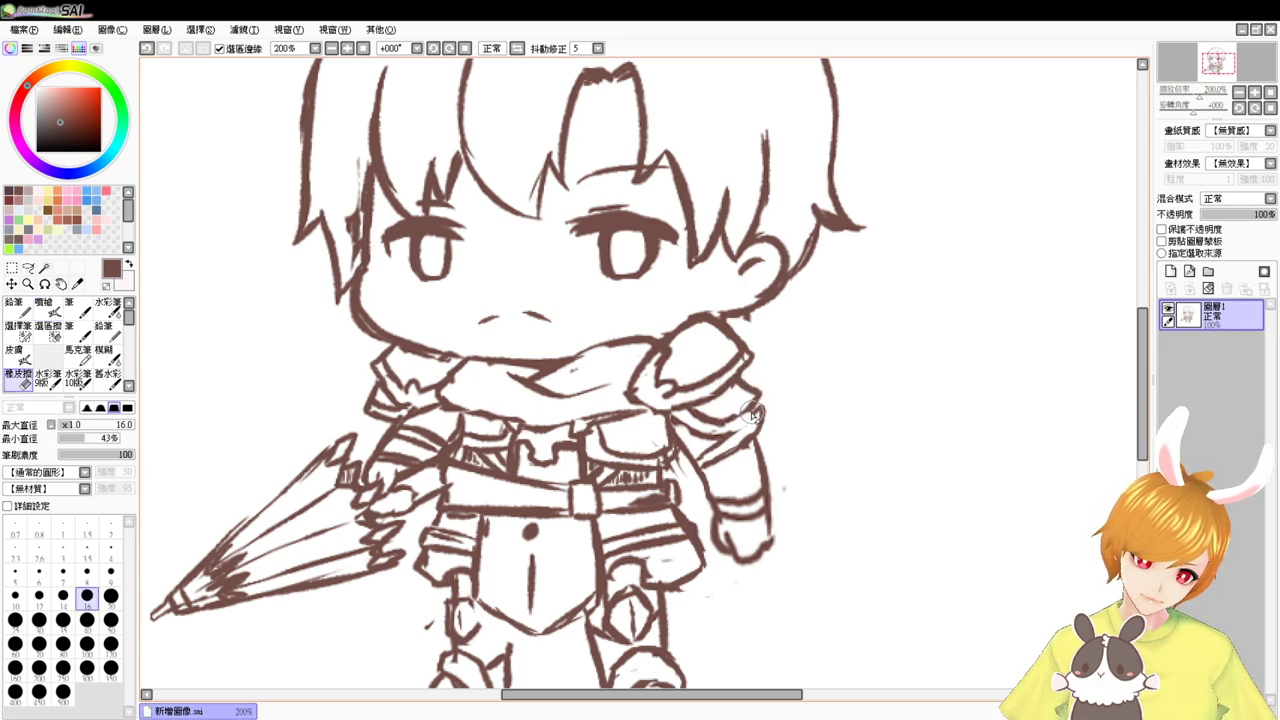
pyautogui.press('e')
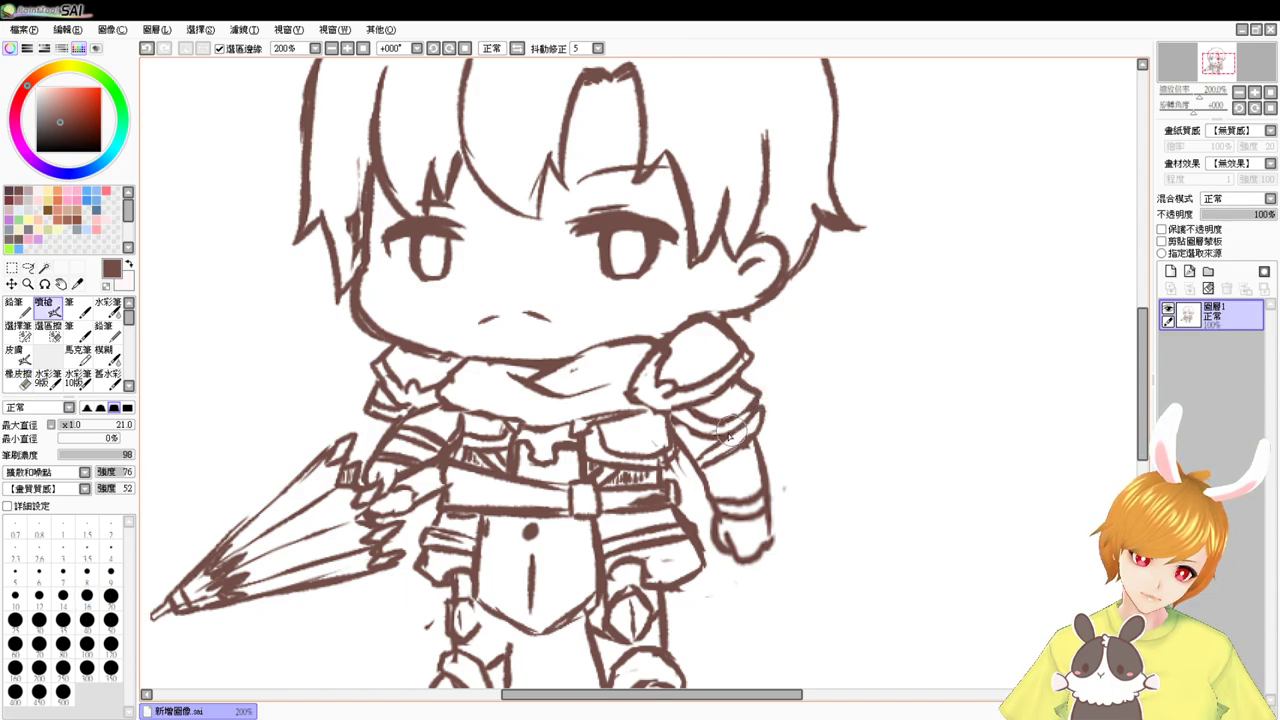
pyautogui.press('e')
pyautogui.press('e')
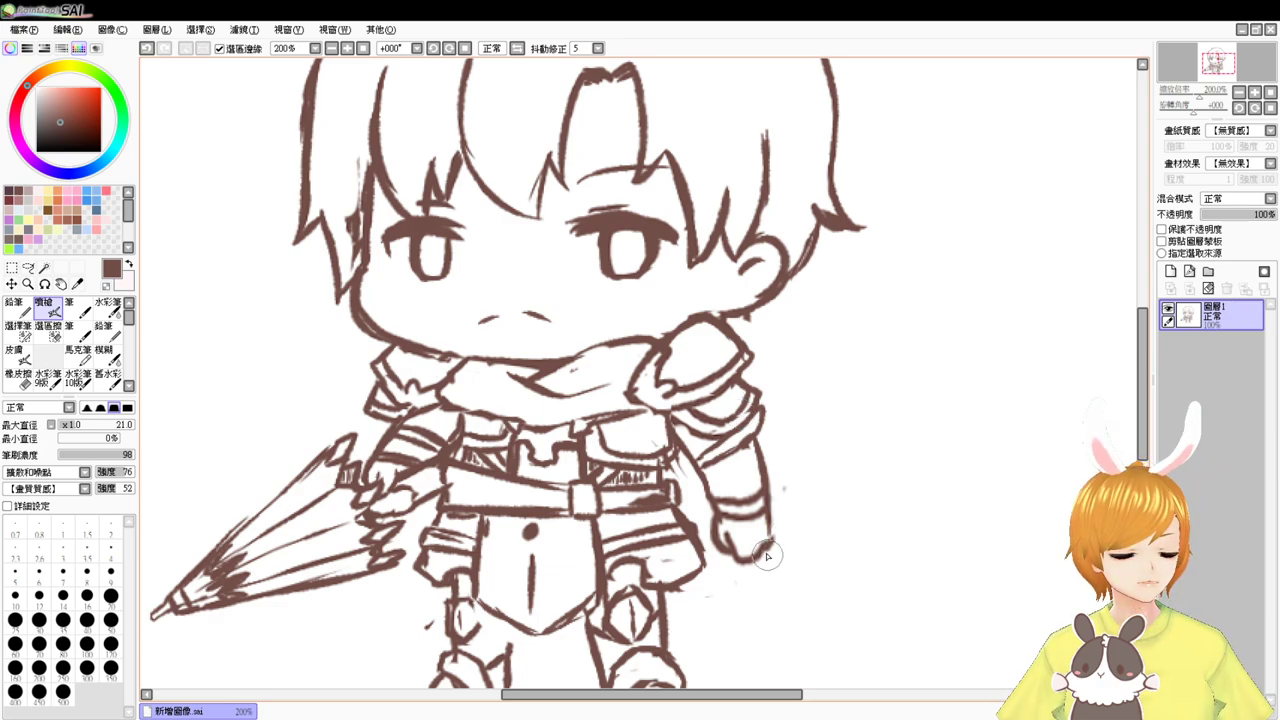
# - Reshape the rounded left hand into a smaller fist with separate fingers
pyautogui.press('e')
pyautogui.moveTo(771, 539)
pyautogui.mouseDown()
pyautogui.moveTo(742, 555)
pyautogui.moveTo(712, 535)
pyautogui.moveTo(775, 531)
pyautogui.moveTo(786, 516)
pyautogui.moveTo(697, 502)
pyautogui.moveTo(737, 575)
pyautogui.moveTo(718, 546)
pyautogui.moveTo(734, 547)
pyautogui.moveTo(728, 537)
pyautogui.moveTo(743, 557)
pyautogui.moveTo(744, 532)
pyautogui.moveTo(748, 552)
pyautogui.moveTo(768, 513)
pyautogui.moveTo(748, 555)
pyautogui.mouseUp()
pyautogui.press('e')
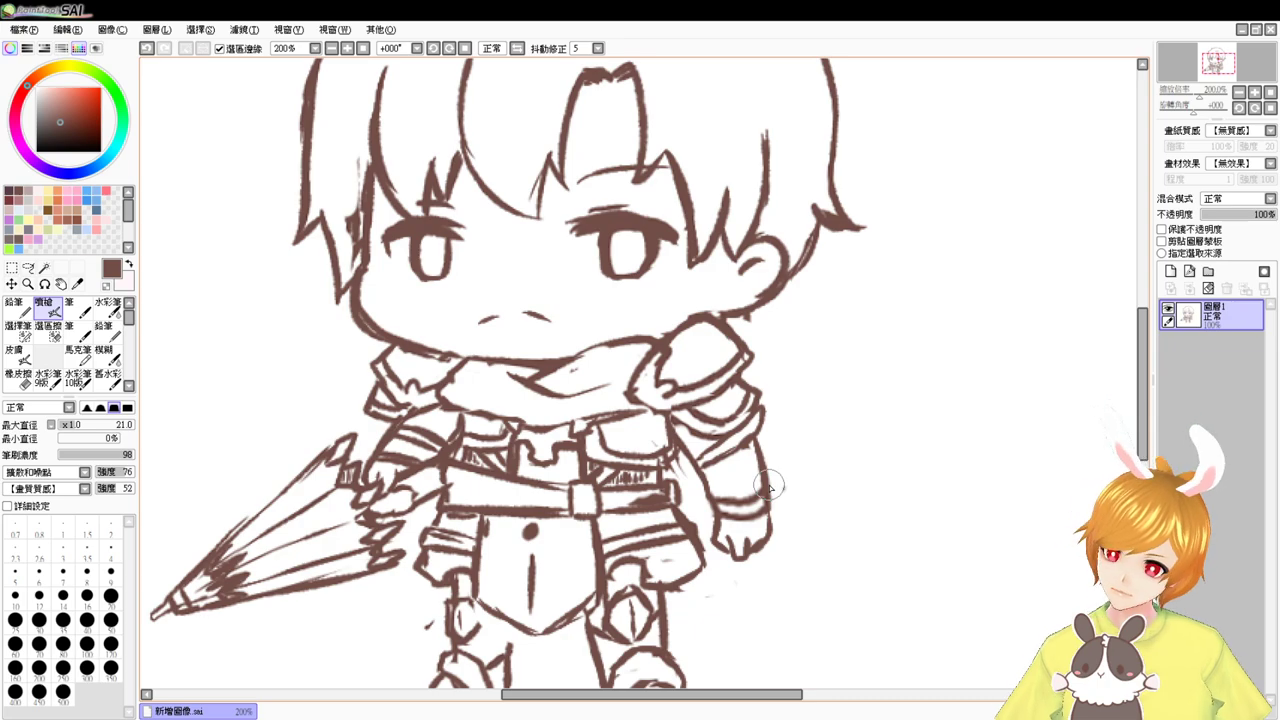
# - Erase and redraw the curved upper band of the left wrist cuff
pyautogui.press('e')
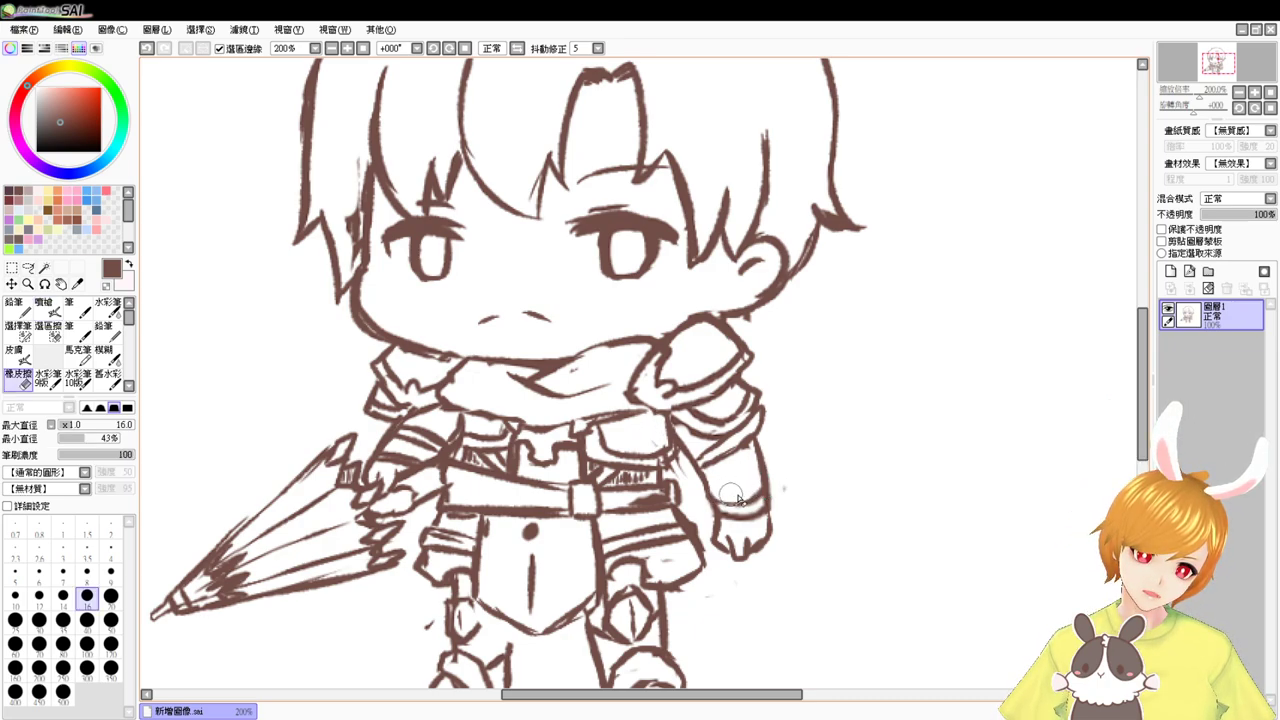
pyautogui.press('v')
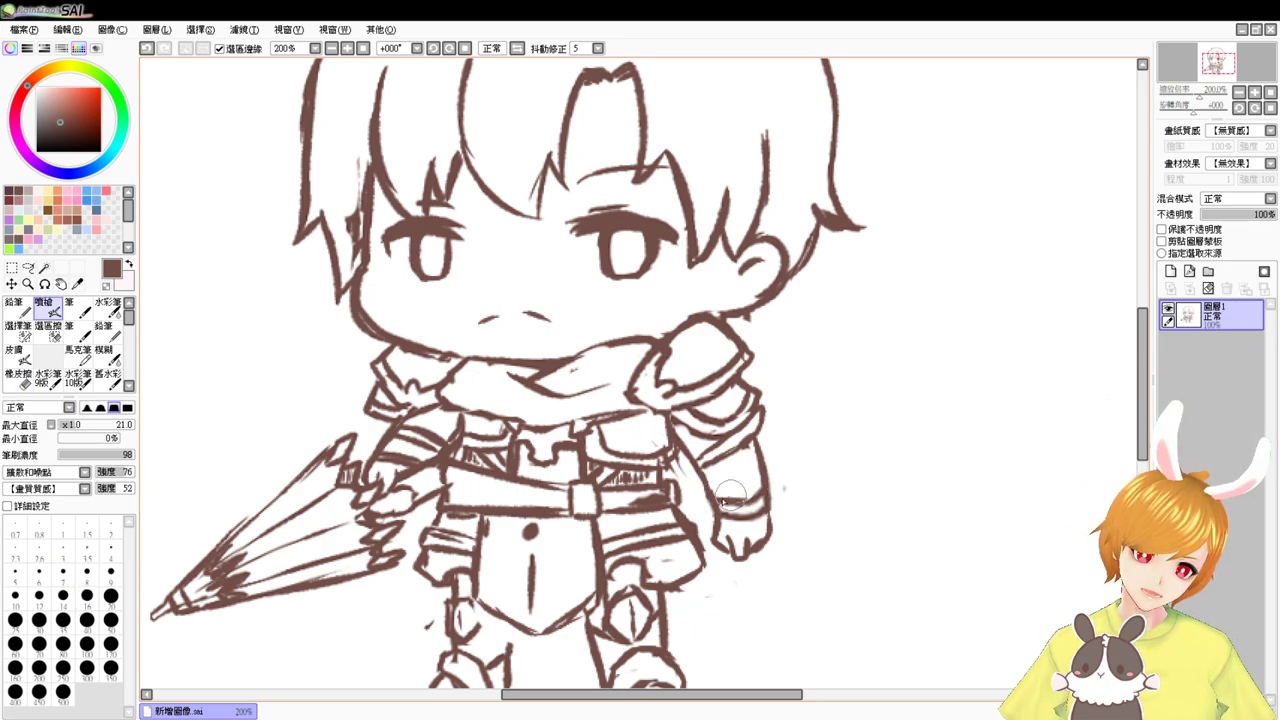
pyautogui.moveTo(723, 502); pyautogui.dragTo(765, 493)
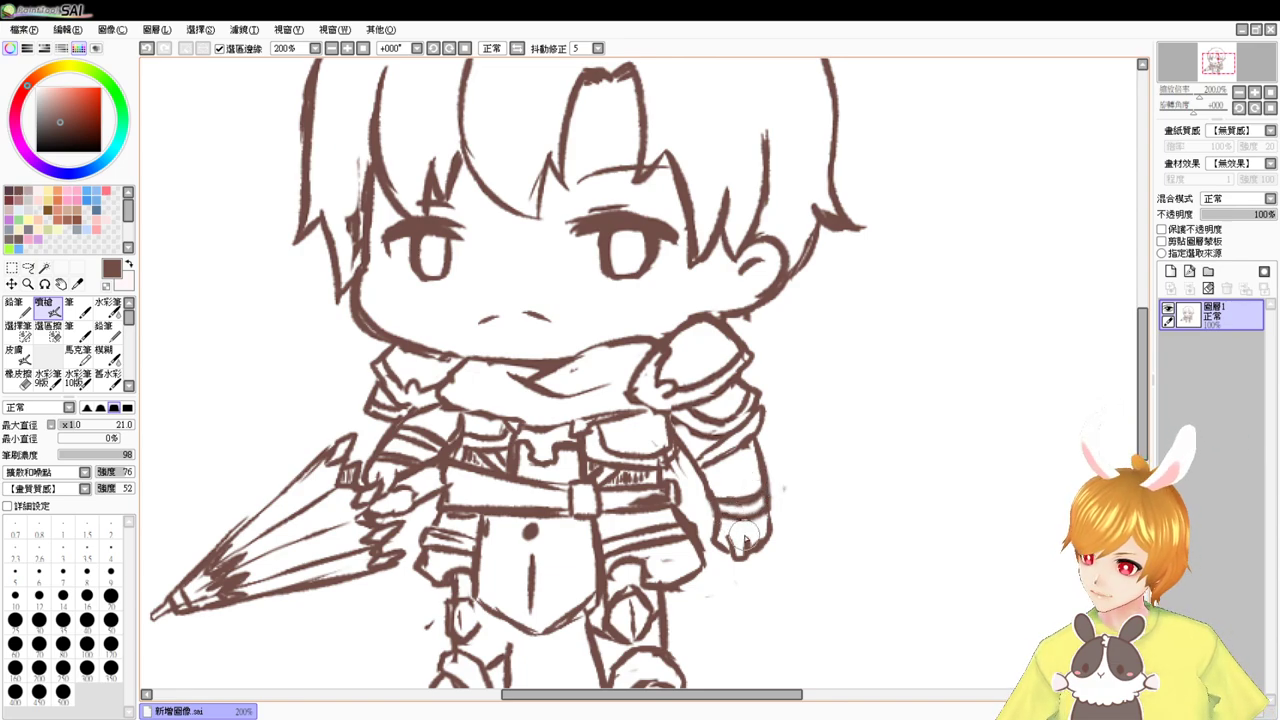
pyautogui.moveTo(742, 540)
pyautogui.mouseDown()
pyautogui.moveTo(736, 518)
pyautogui.moveTo(760, 490)
pyautogui.mouseUp()
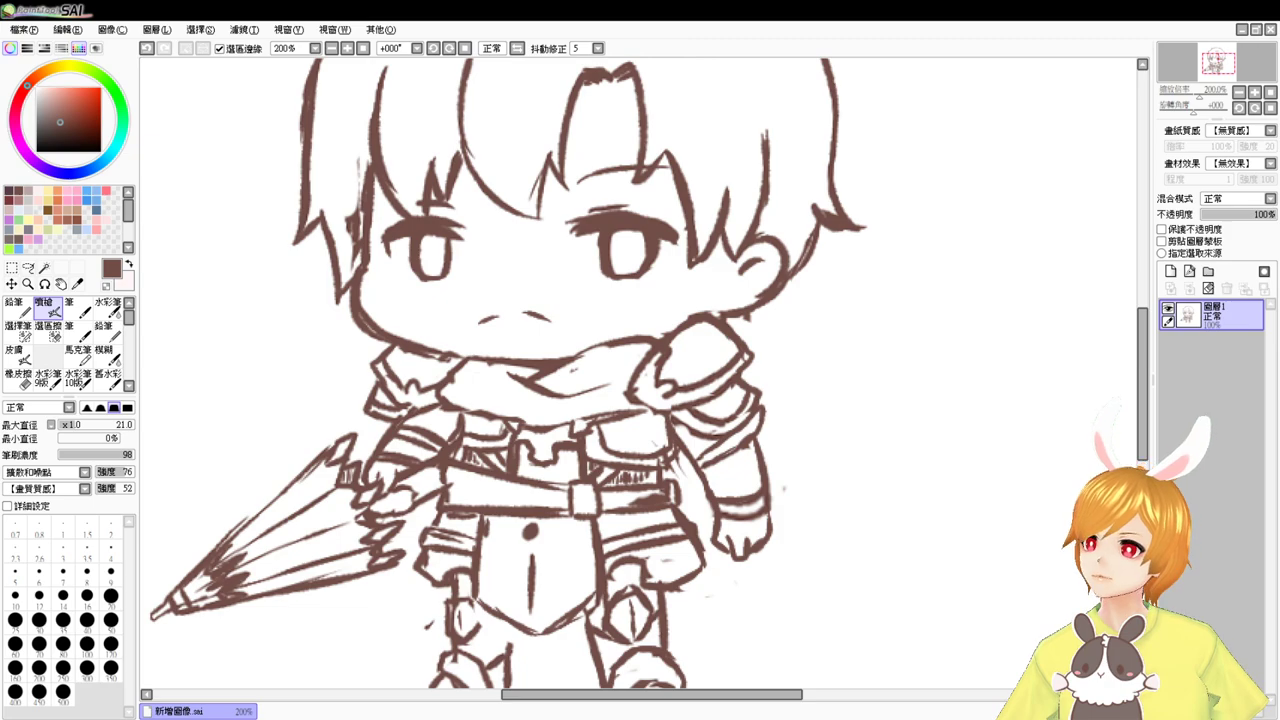
pyautogui.hotkey('alt', 'Tab')
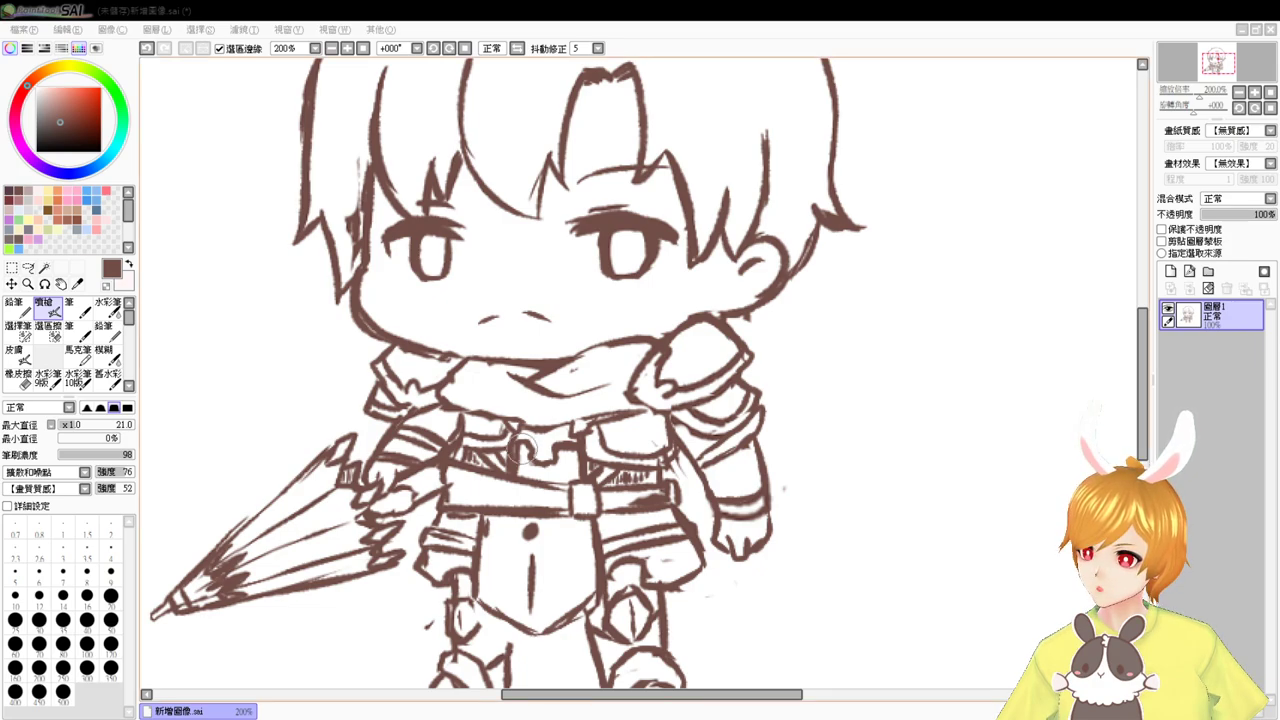
pyautogui.click(1077, 521)
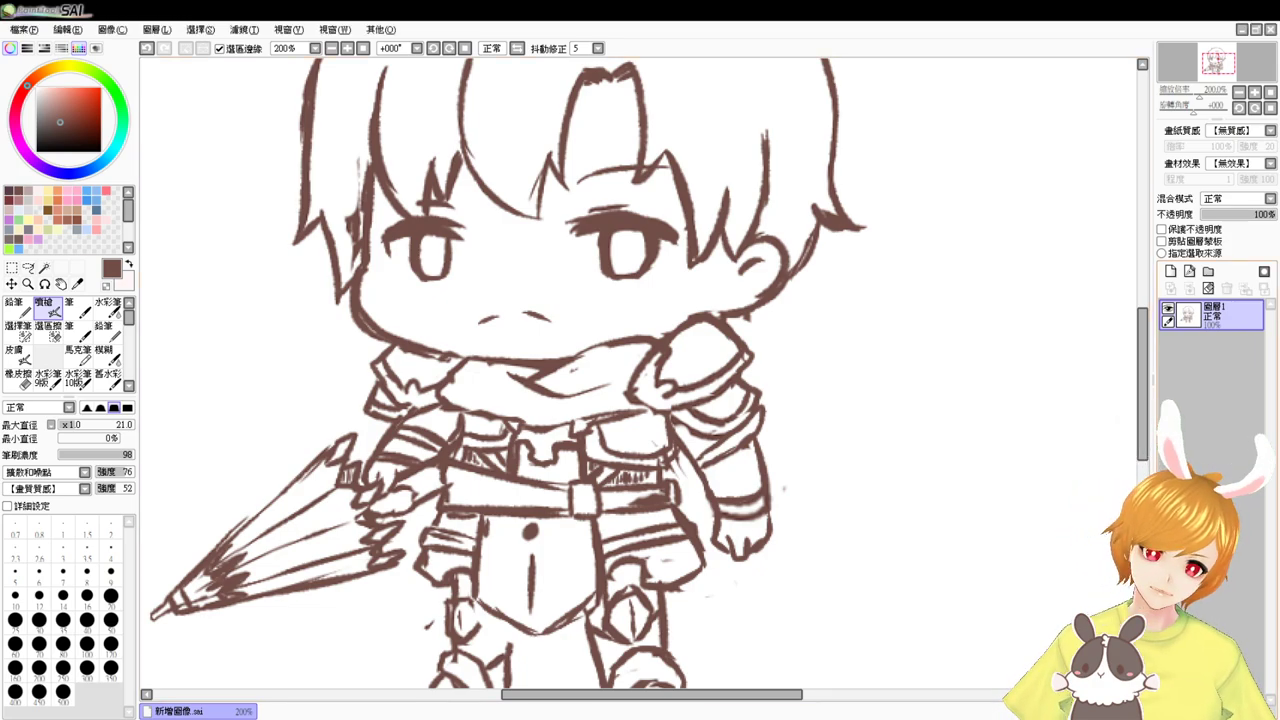
# - Refine the fingertips of the left hand and reshape the outer tip of the elbow plate above the forearm
pyautogui.press('e')
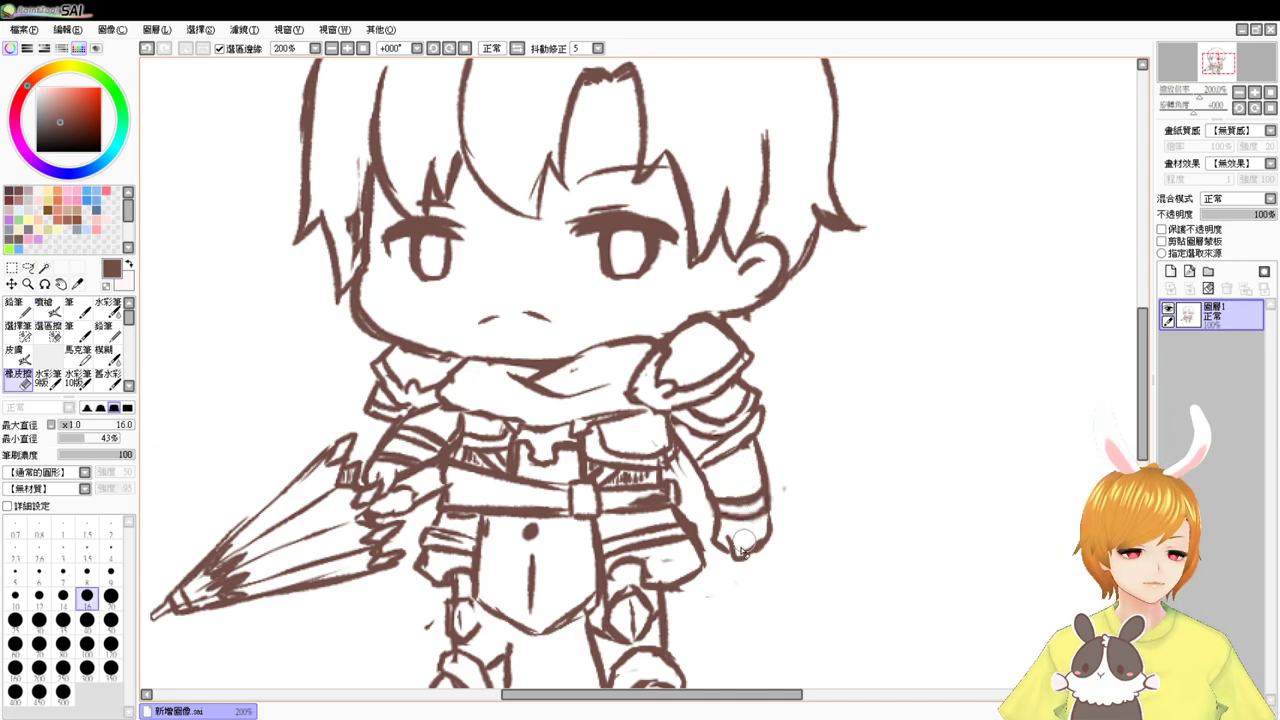
pyautogui.press('e')
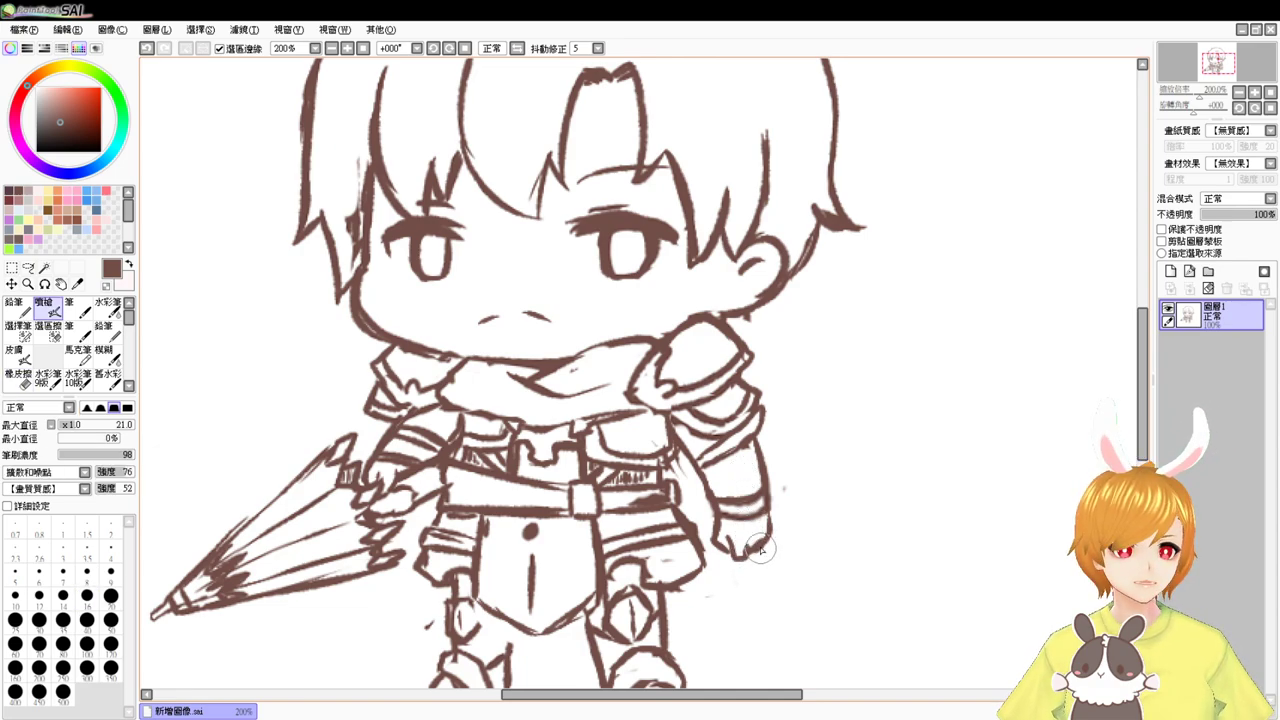
pyautogui.moveTo(761, 549)
pyautogui.mouseDown()
pyautogui.moveTo(759, 536)
pyautogui.moveTo(773, 516)
pyautogui.moveTo(753, 563)
pyautogui.mouseUp()
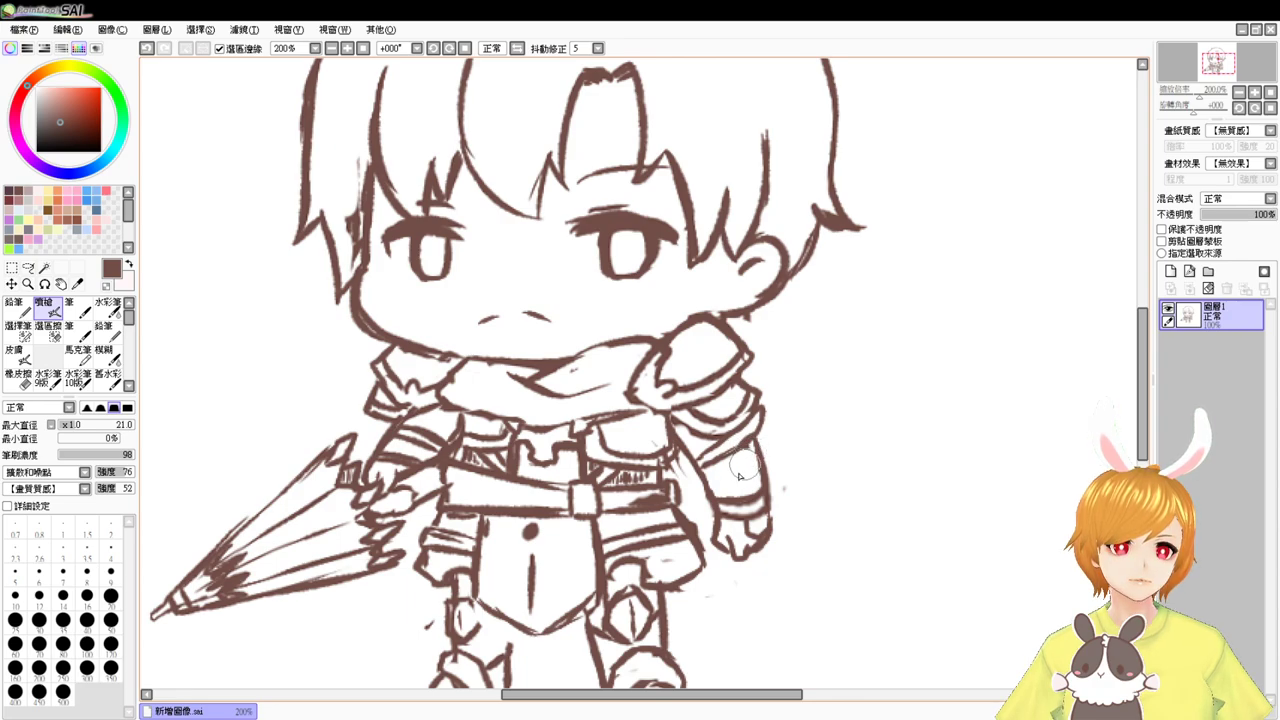
pyautogui.press('e')
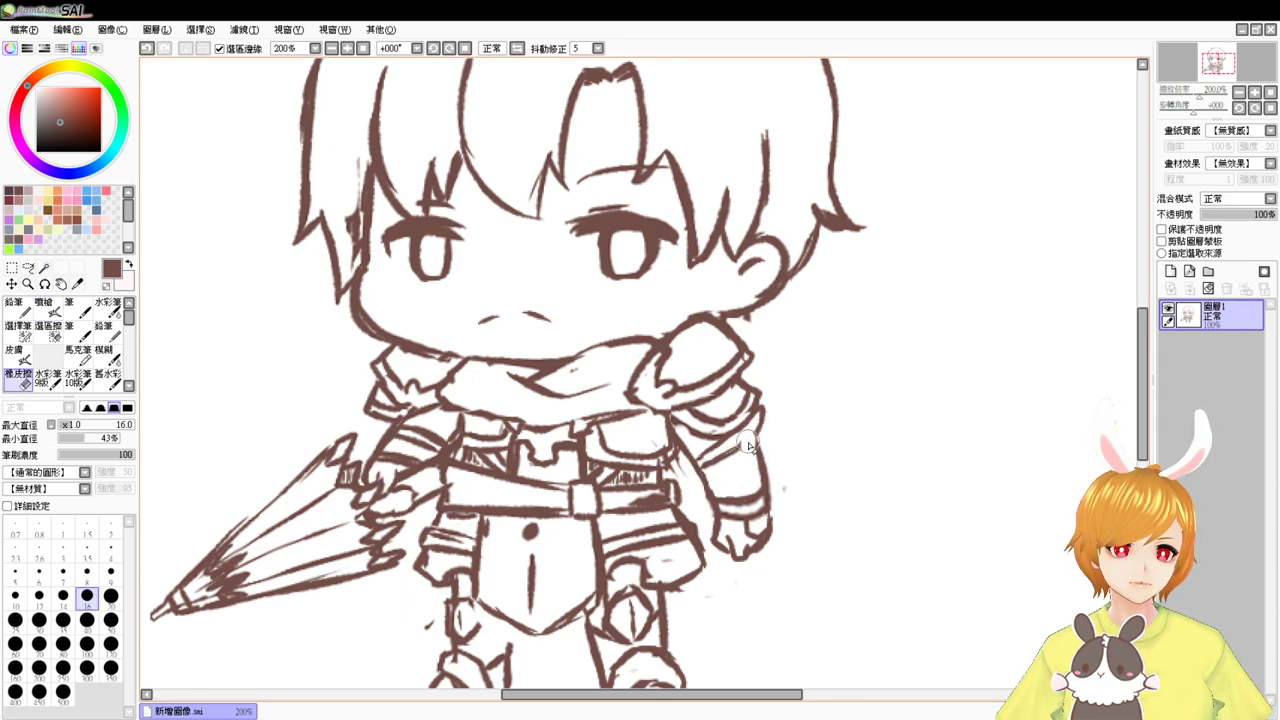
pyautogui.press('e')
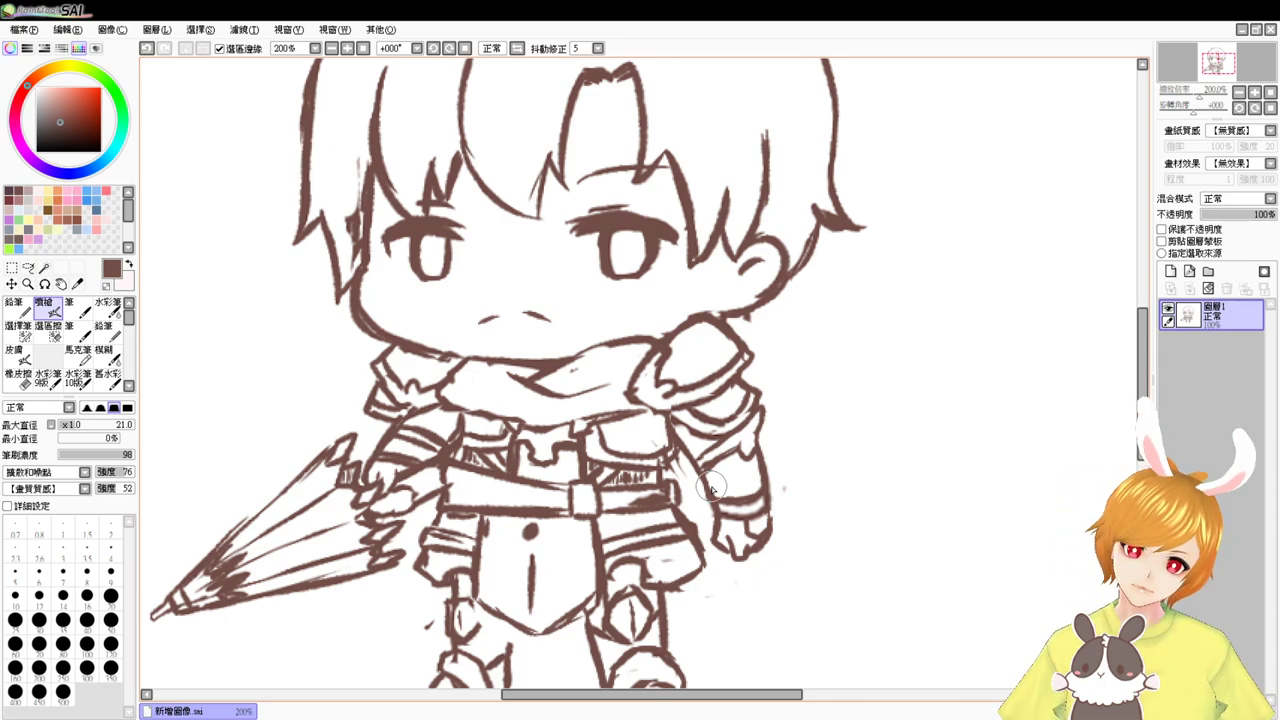
# - Extend the curved strands on both sides of the hair parting, trimming the upper end of the fringe line and erasing the stray dot
pyautogui.moveTo(806, 314); pyautogui.dragTo(817, 480)
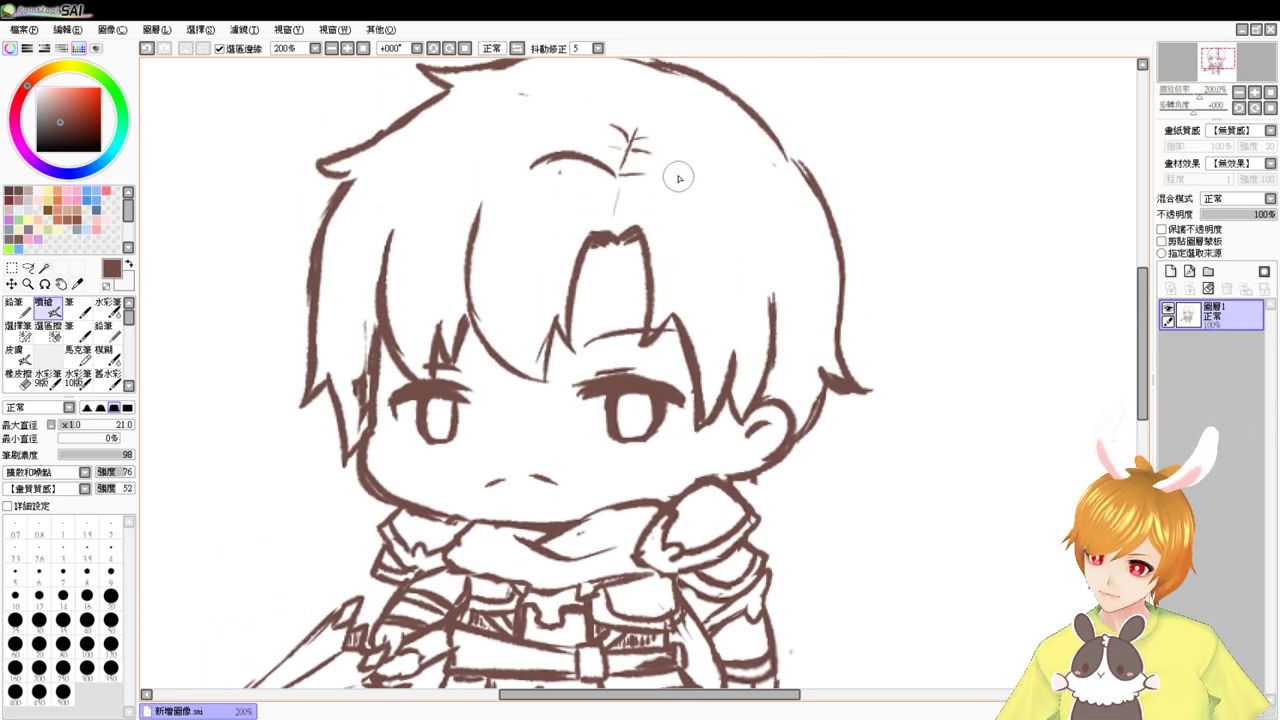
pyautogui.moveTo(619, 178)
pyautogui.mouseDown()
pyautogui.moveTo(688, 169)
pyautogui.moveTo(740, 203)
pyautogui.mouseUp()
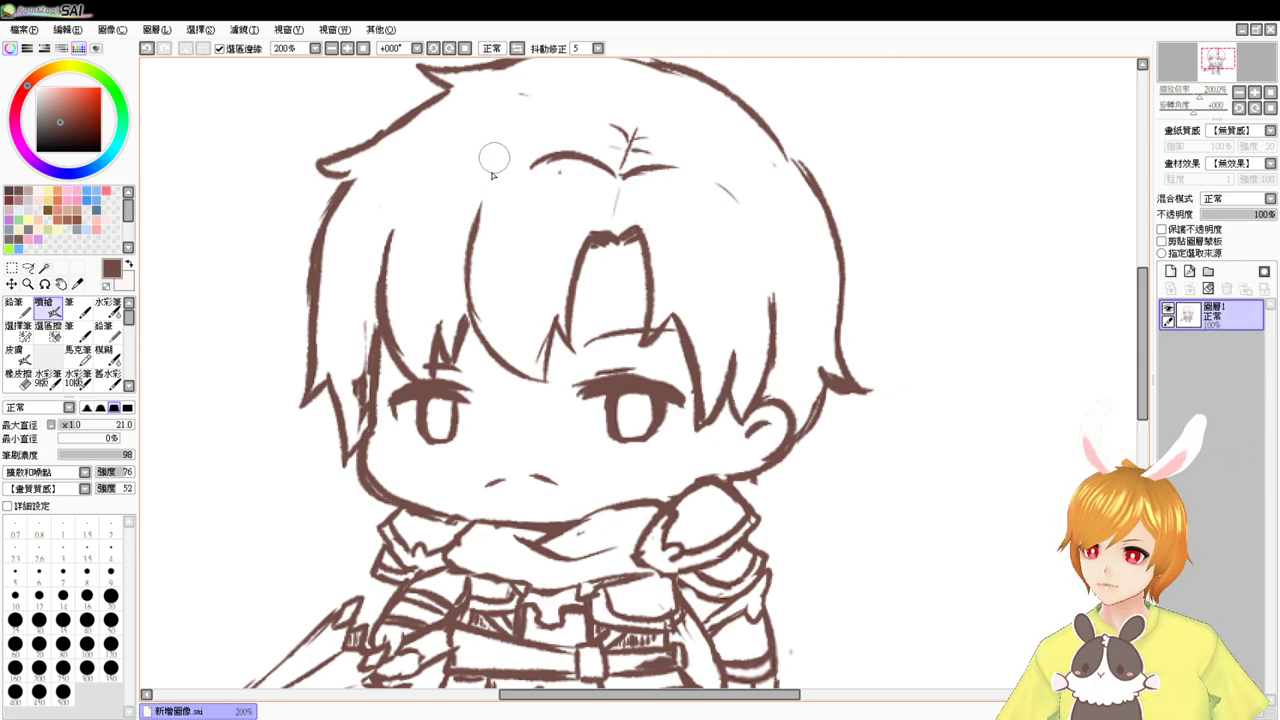
pyautogui.press('e')
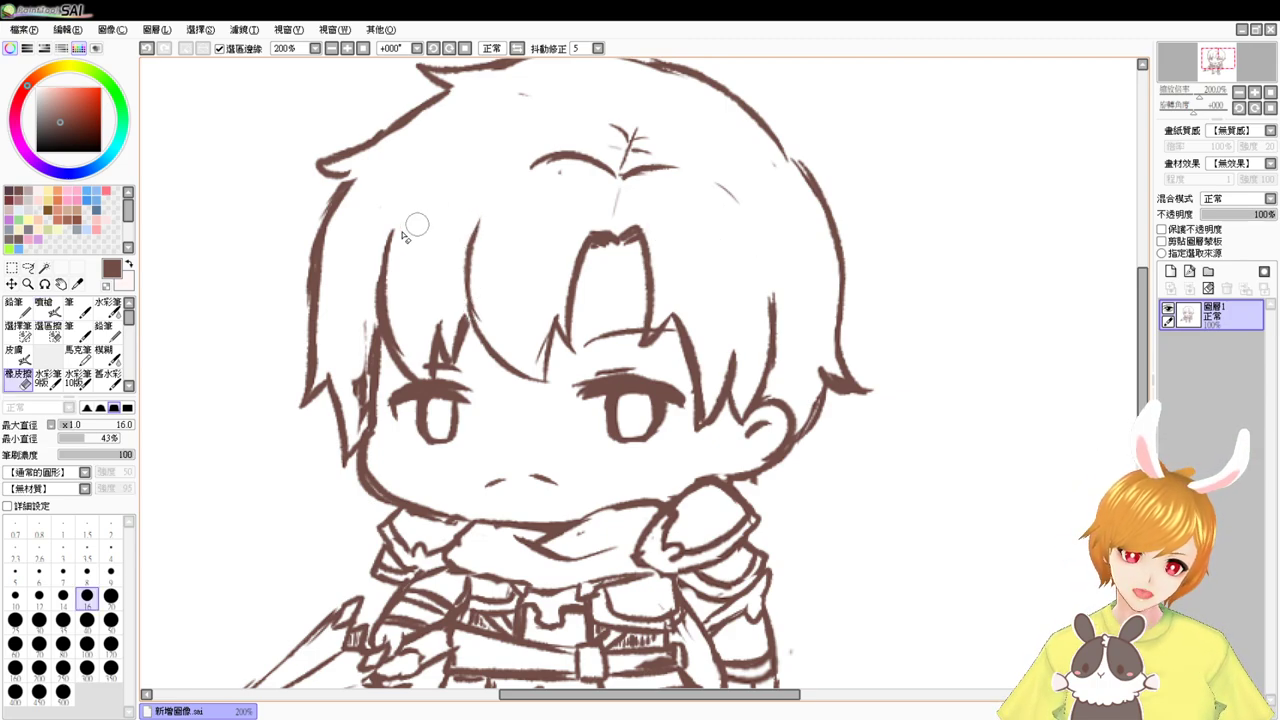
pyautogui.press('b')
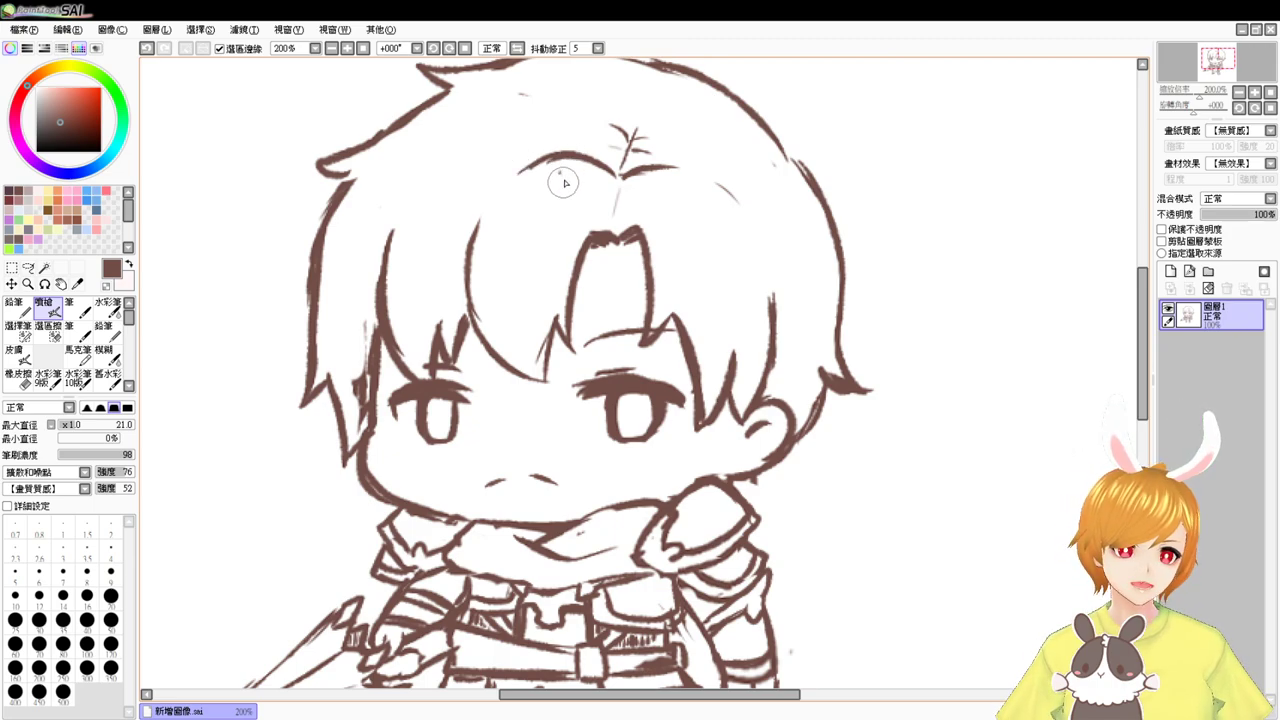
pyautogui.press('e')
pyautogui.press('v')
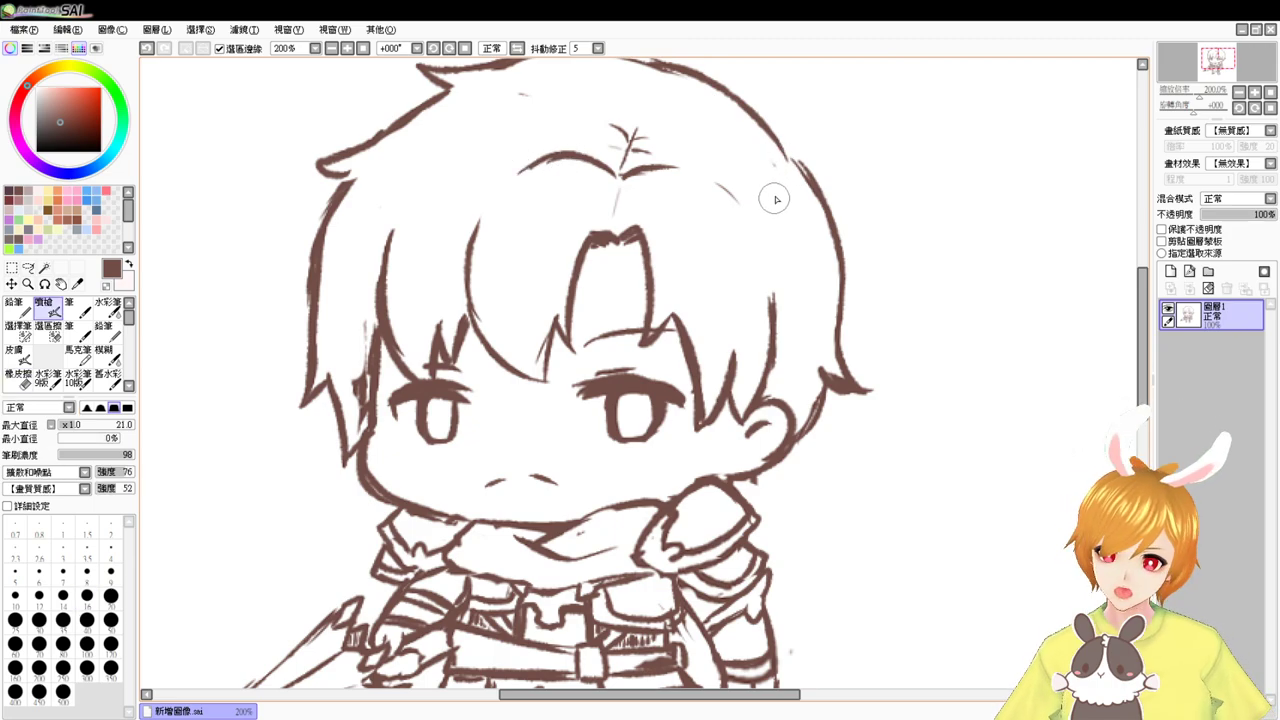
# - Add short branching strokes at the upper end of the parting line on the crown of the hair
pyautogui.moveTo(783, 172); pyautogui.dragTo(789, 224)
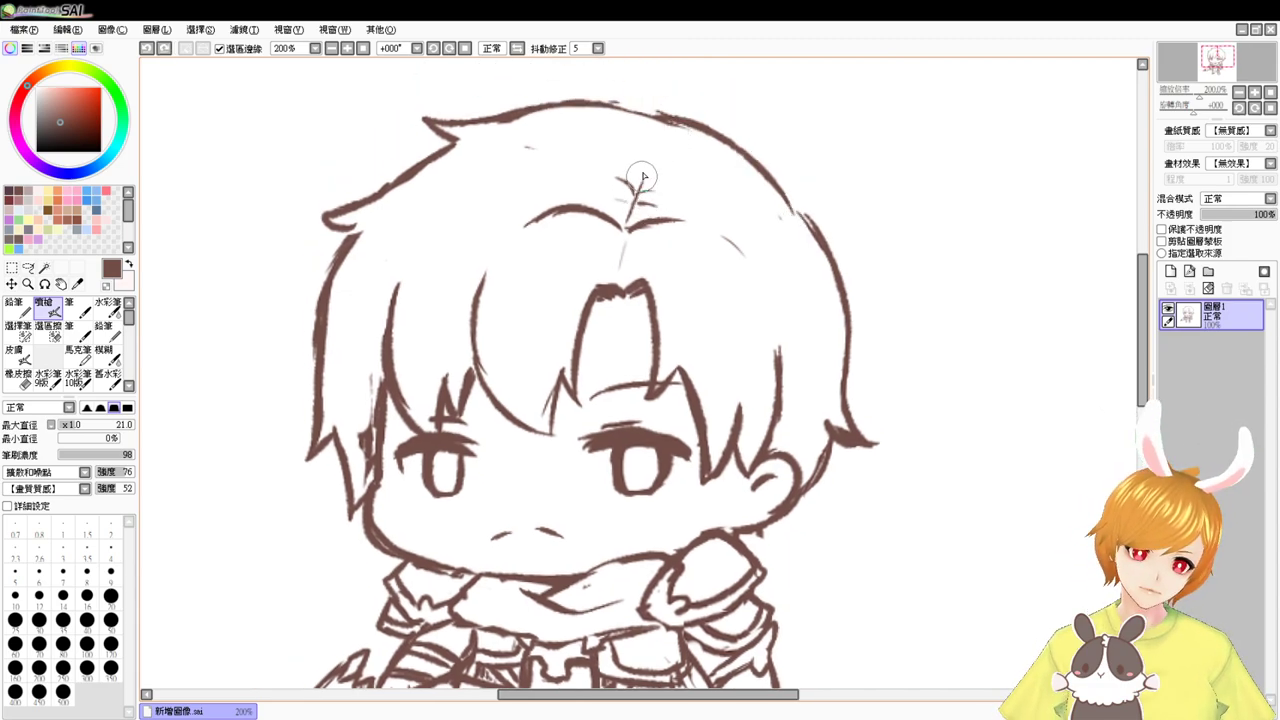
pyautogui.moveTo(645, 179); pyautogui.dragTo(662, 175)
pyautogui.moveTo(632, 162); pyautogui.dragTo(647, 176)
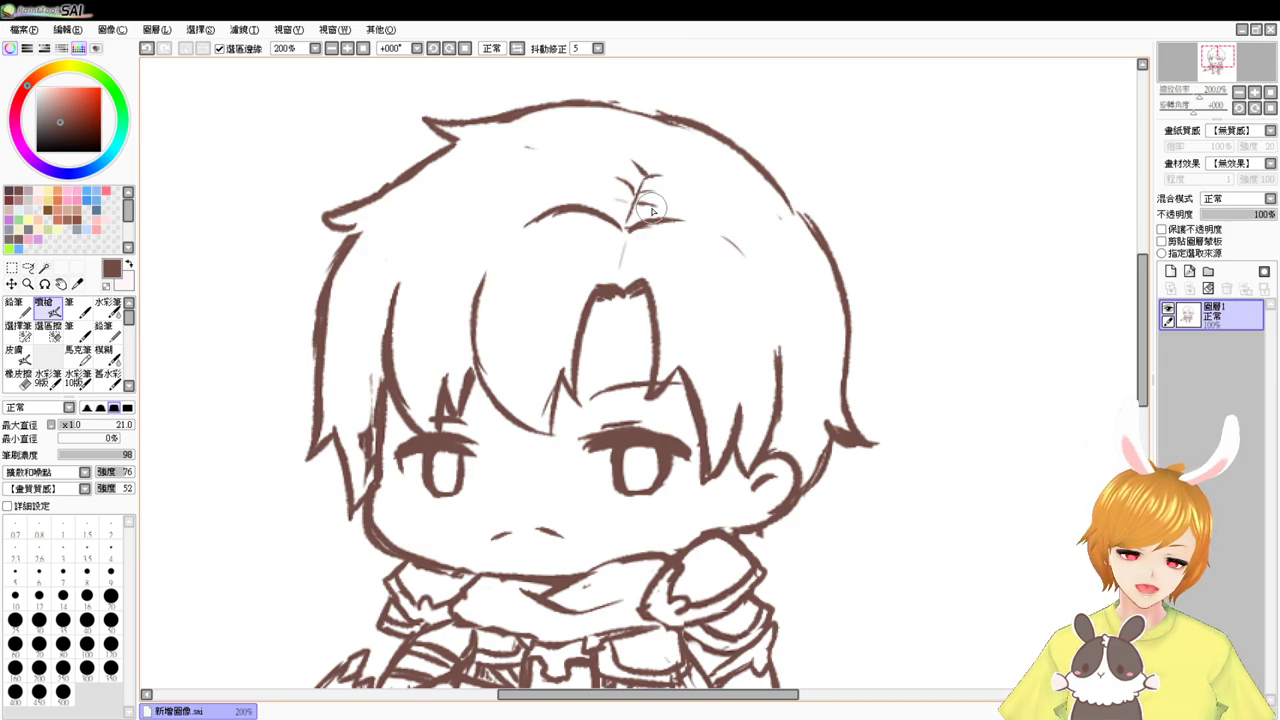
# - Reshape the outer eyelid tip of the character's right eye and thicken the upper lash line of the left eye
pyautogui.press('e')
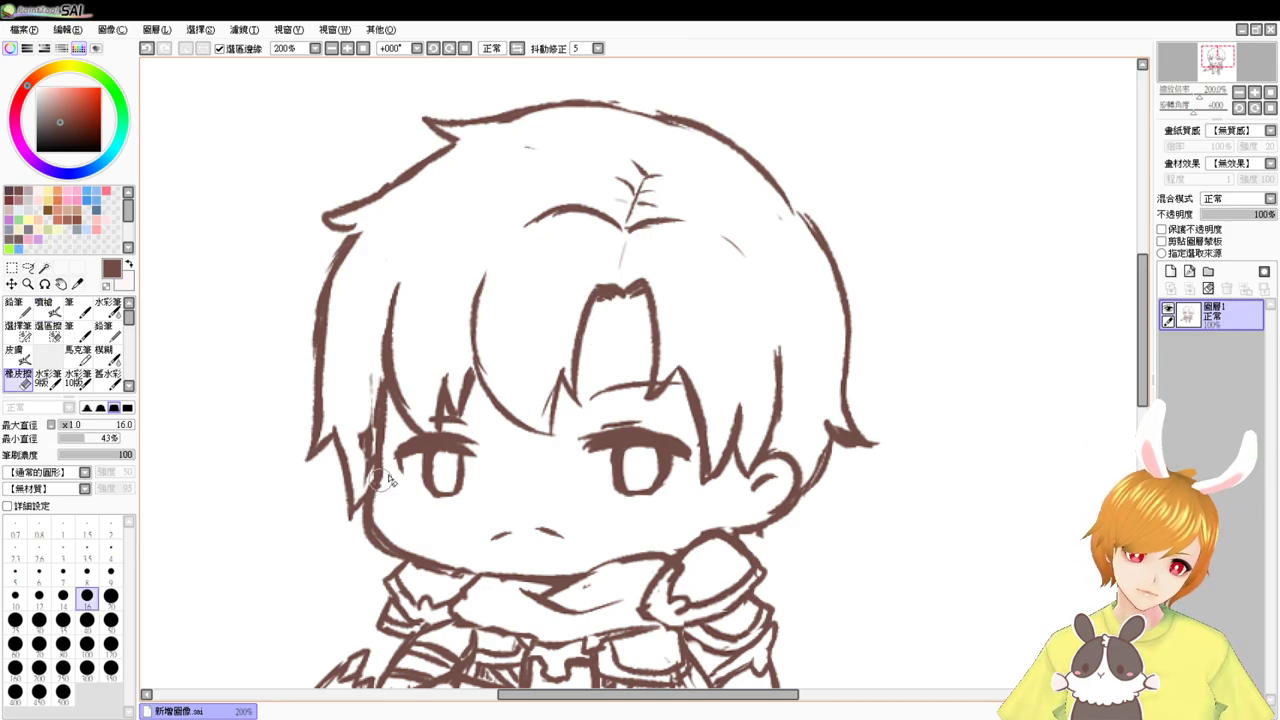
pyautogui.press('v')
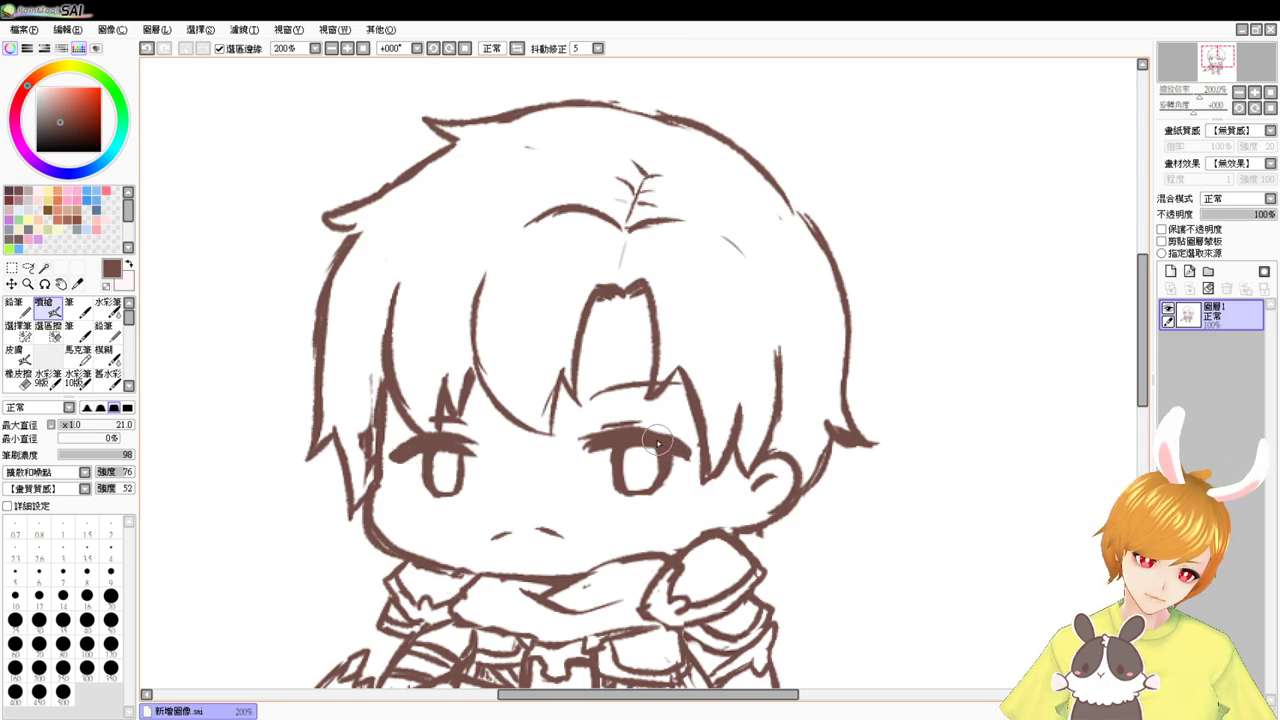
pyautogui.moveTo(640, 437); pyautogui.dragTo(688, 456)
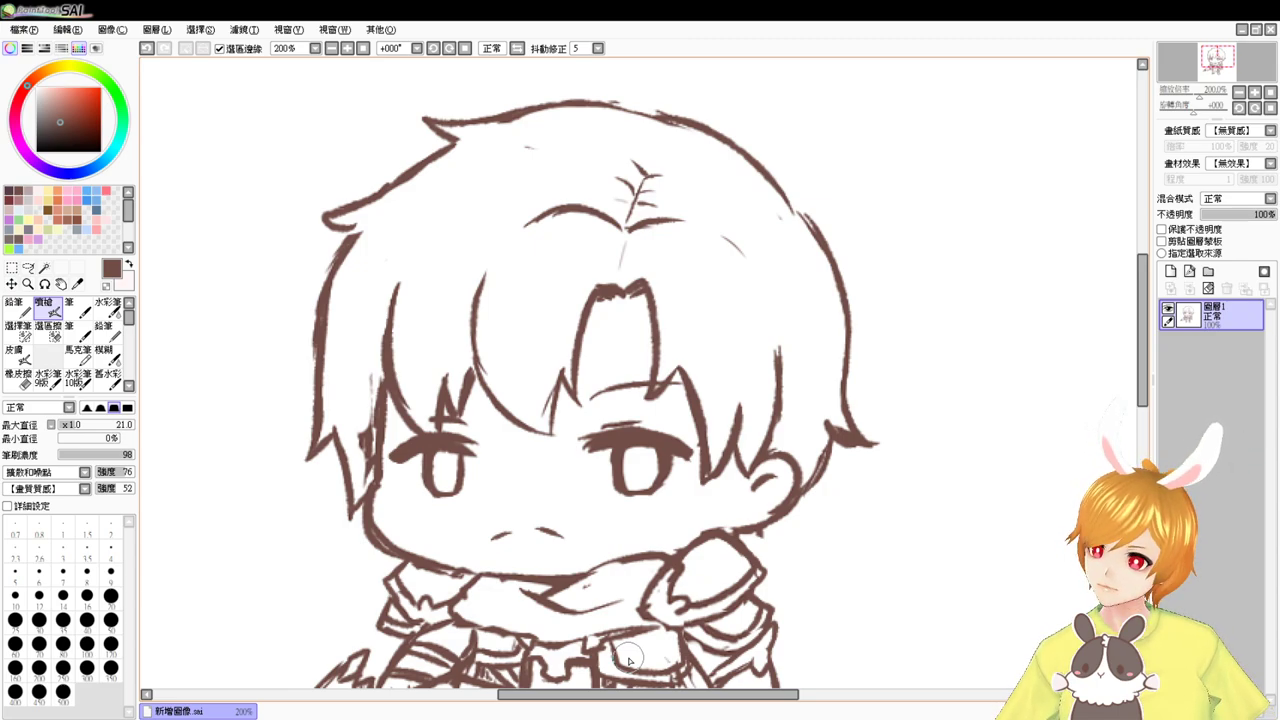
# - Redraw the pointed hair tips in front of the character's left ear, erasing the excess strokes between them
pyautogui.press('e')
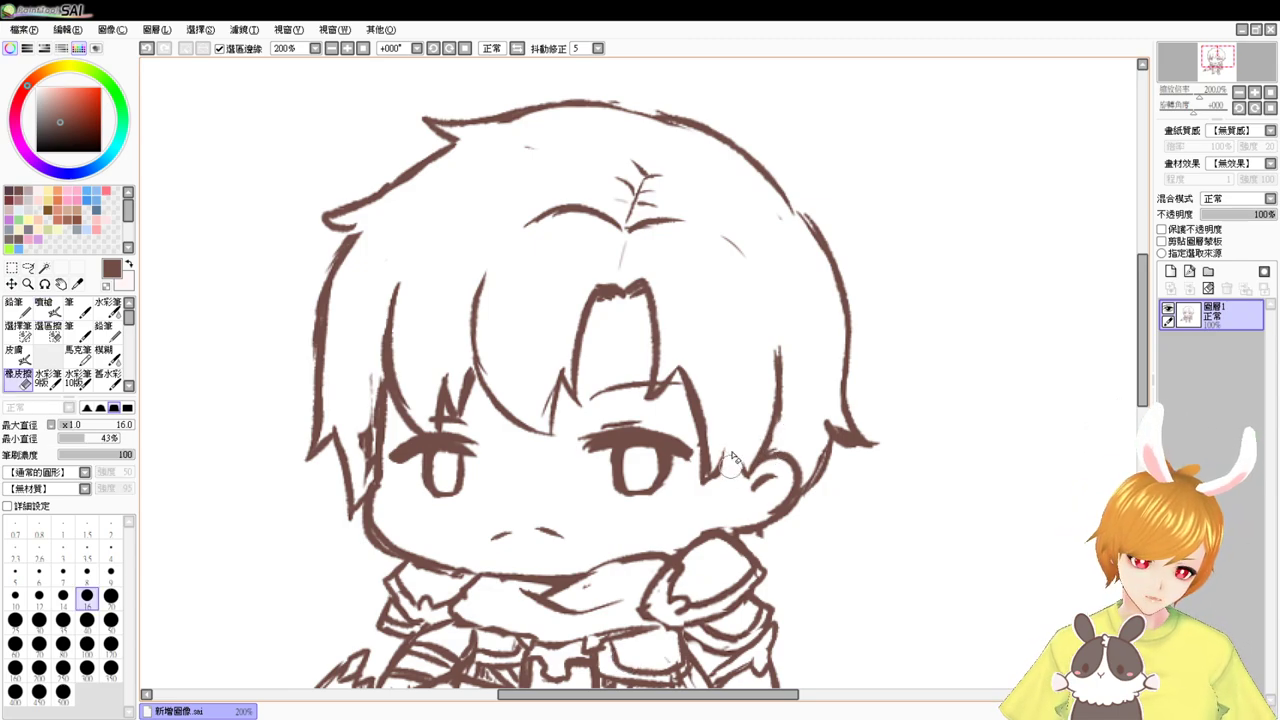
pyautogui.press('e')
pyautogui.moveTo(704, 455); pyautogui.dragTo(704, 498)
pyautogui.moveTo(704, 498)
pyautogui.mouseDown()
pyautogui.moveTo(721, 466)
pyautogui.moveTo(725, 489)
pyautogui.moveTo(744, 476)
pyautogui.moveTo(725, 503)
pyautogui.moveTo(760, 480)
pyautogui.mouseUp()
pyautogui.hotkey('ctrl', 'z')
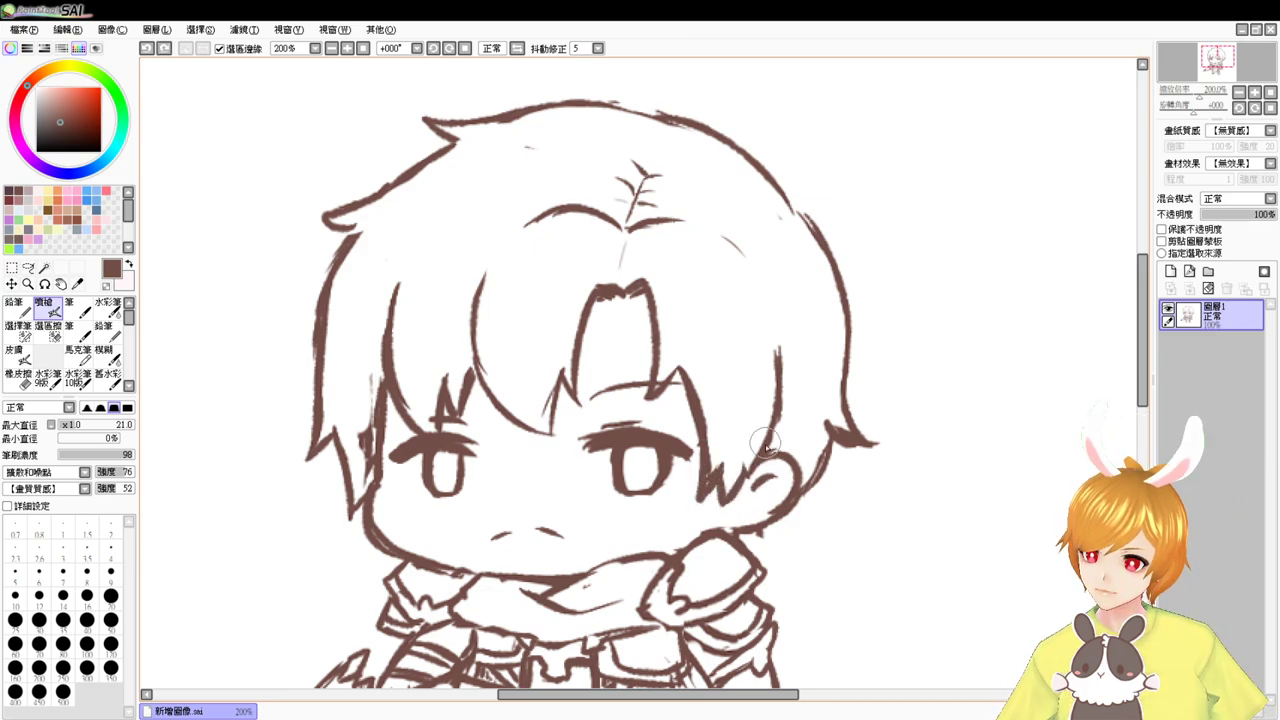
pyautogui.press('e')
pyautogui.moveTo(743, 447); pyautogui.dragTo(728, 500)
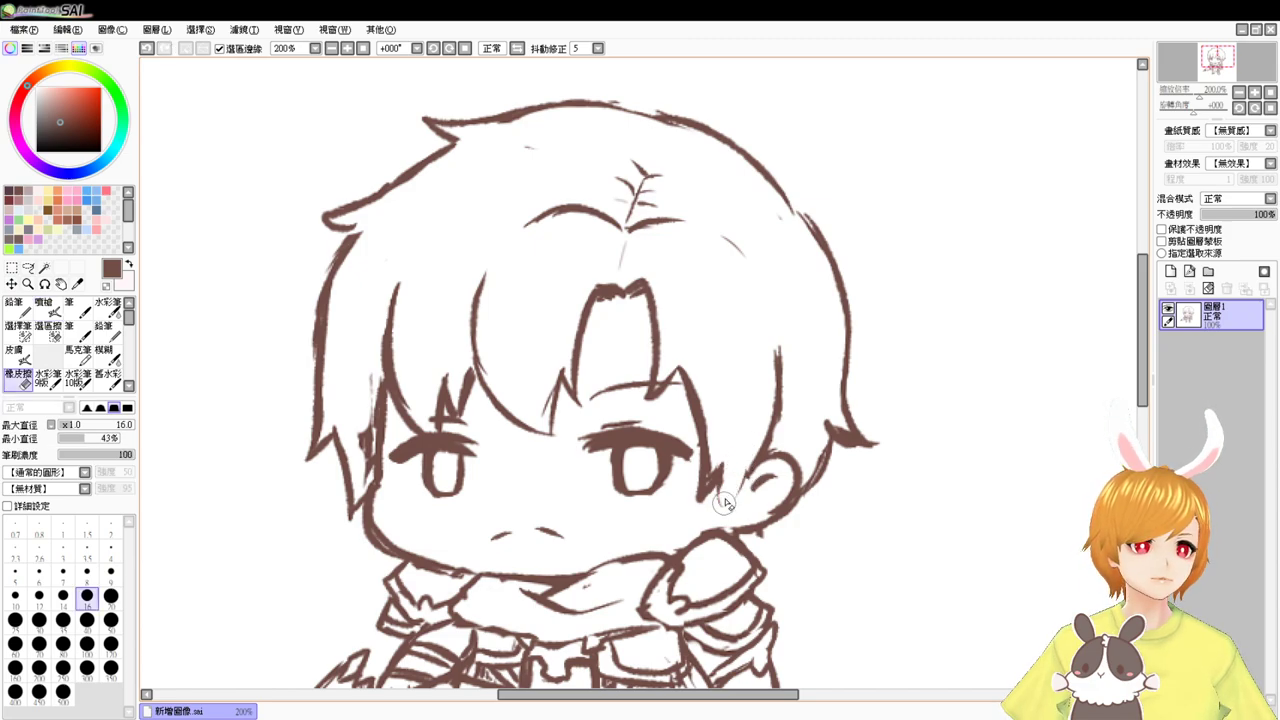
pyautogui.press('b')
pyautogui.moveTo(756, 453)
pyautogui.mouseDown()
pyautogui.moveTo(728, 499)
pyautogui.moveTo(718, 473)
pyautogui.moveTo(714, 515)
pyautogui.mouseUp()
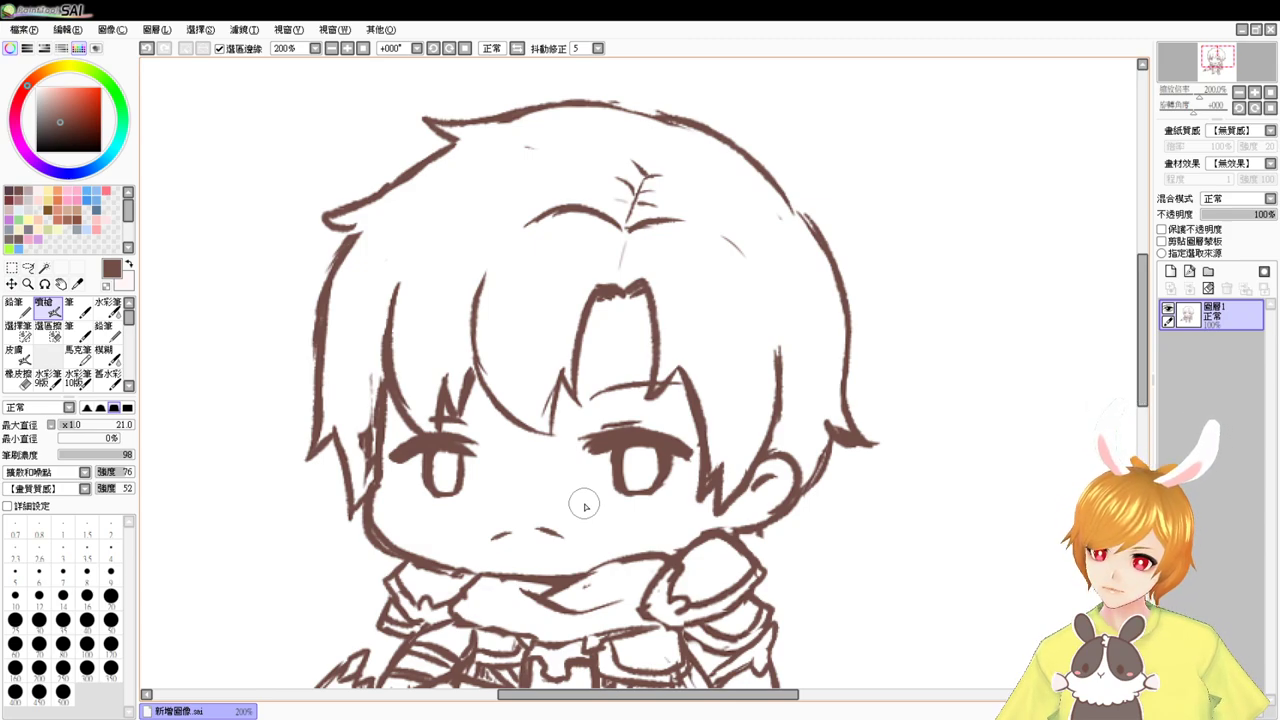
# - Erase the downturned mouth and redraw it as a small, slightly upturned smile
pyautogui.click(331, 48)
pyautogui.moveTo(729, 444); pyautogui.dragTo(749, 399)
pyautogui.press('e')
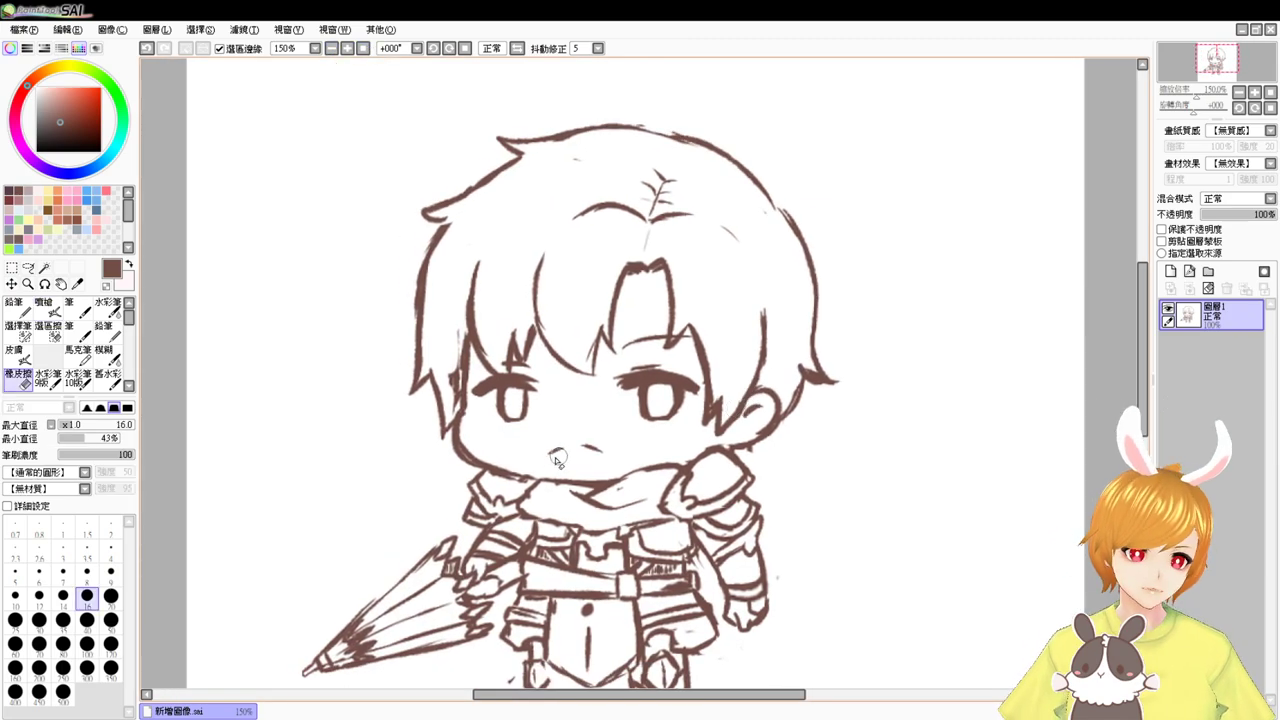
pyautogui.press('v')
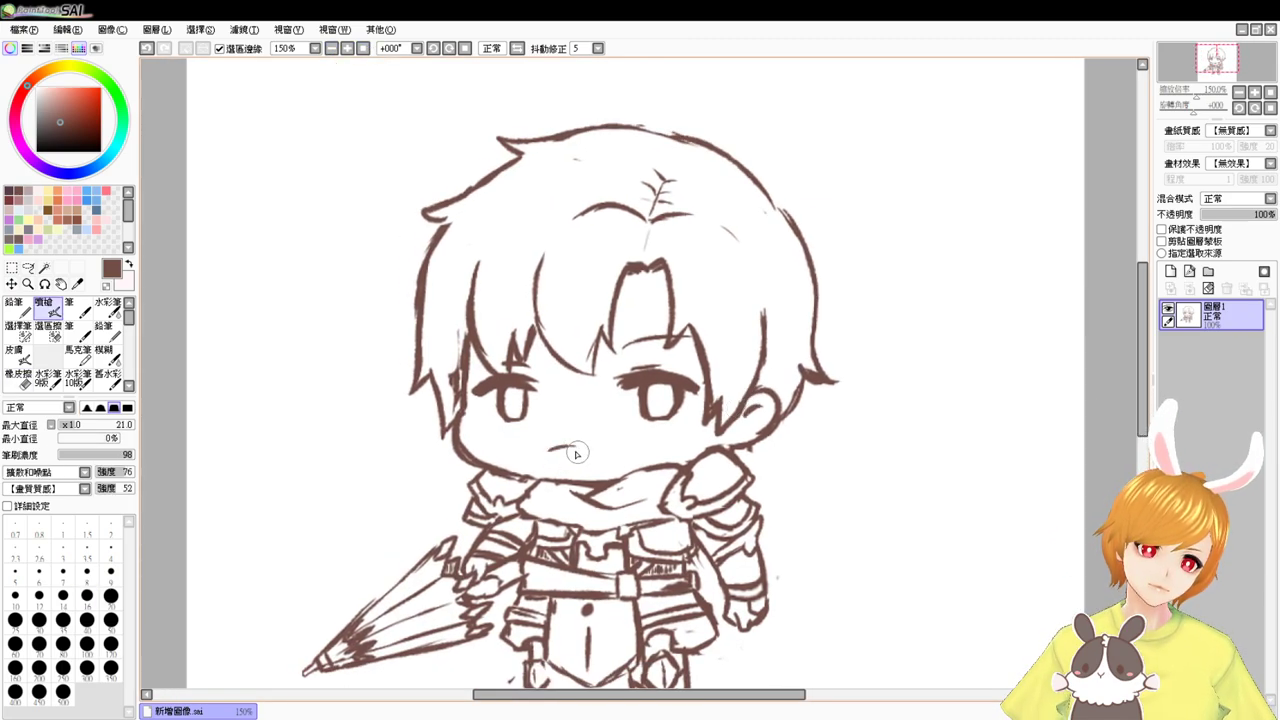
pyautogui.moveTo(556, 453)
pyautogui.mouseDown()
pyautogui.moveTo(602, 461)
pyautogui.moveTo(587, 456)
pyautogui.moveTo(605, 447)
pyautogui.mouseUp()
pyautogui.hotkey('ctrl', 'z')
pyautogui.hotkey('ctrl', 'z')
pyautogui.hotkey('ctrl', 'z')
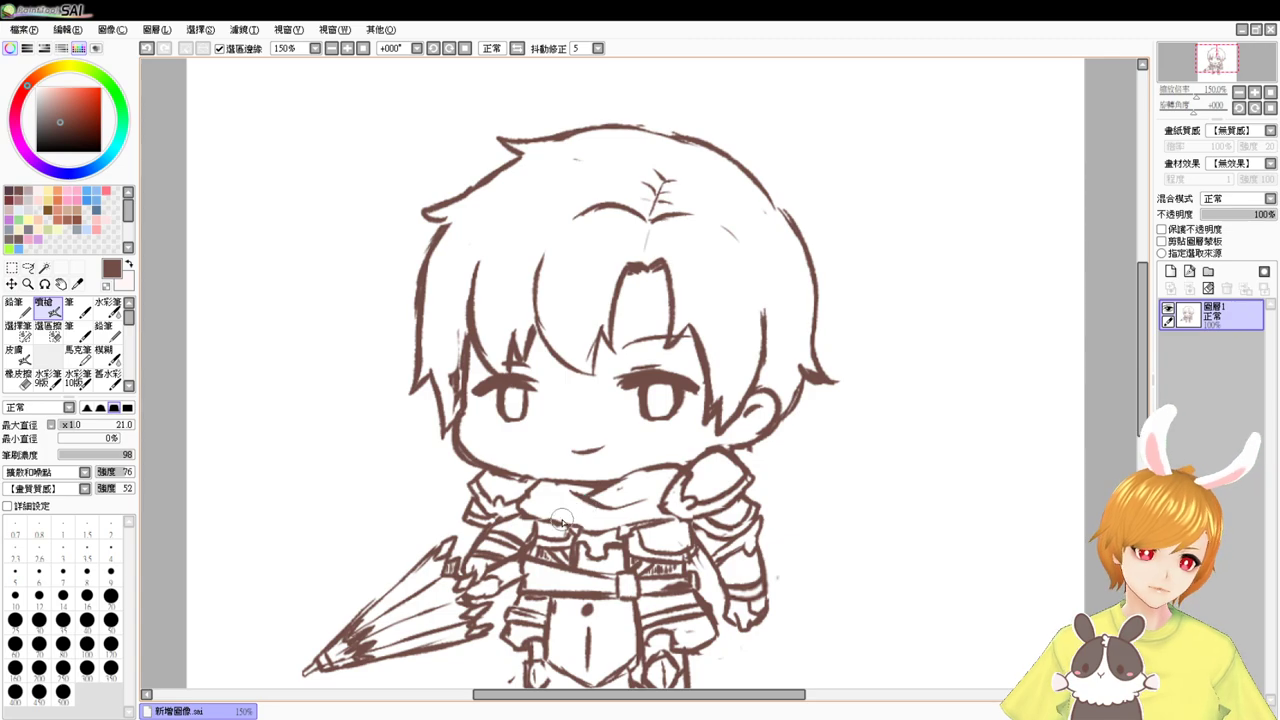
# - Clean up the belt end at the character's left waist and redraw the side contour running down to the hip armor
pyautogui.scroll(1, 570, 530)
pyautogui.scroll(-2, 570, 530)
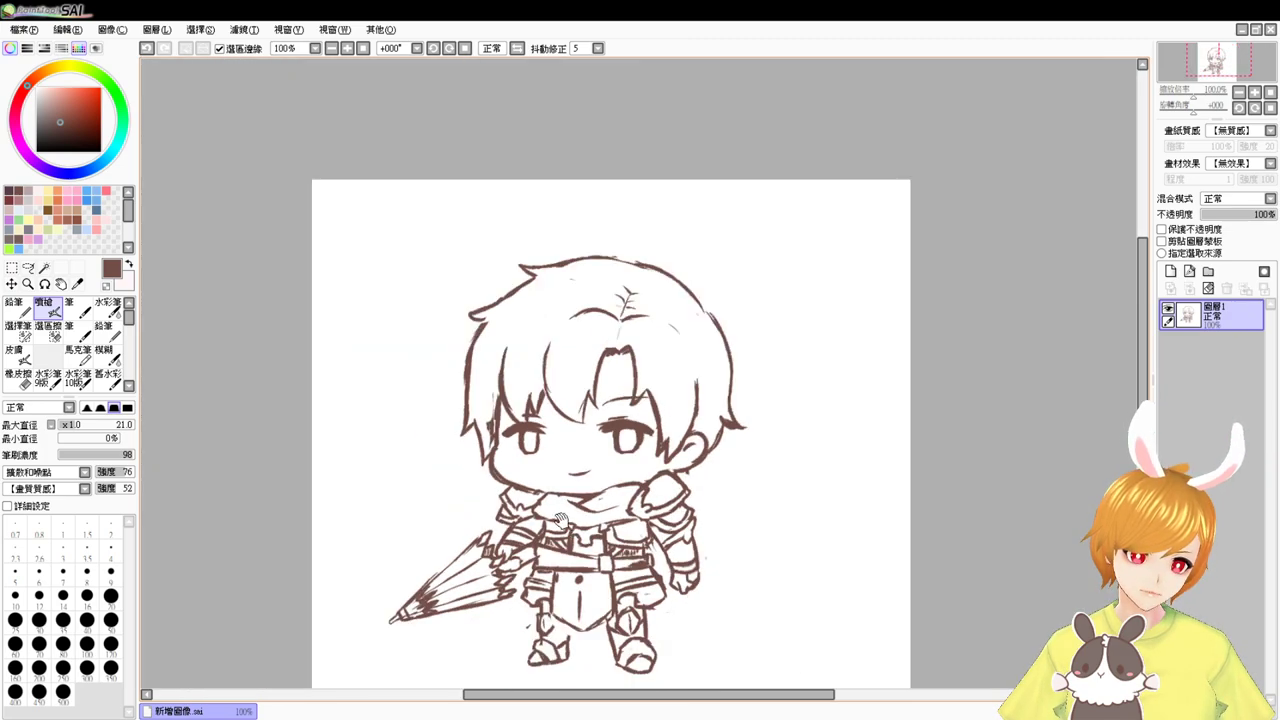
pyautogui.moveTo(814, 491); pyautogui.dragTo(820, 409)
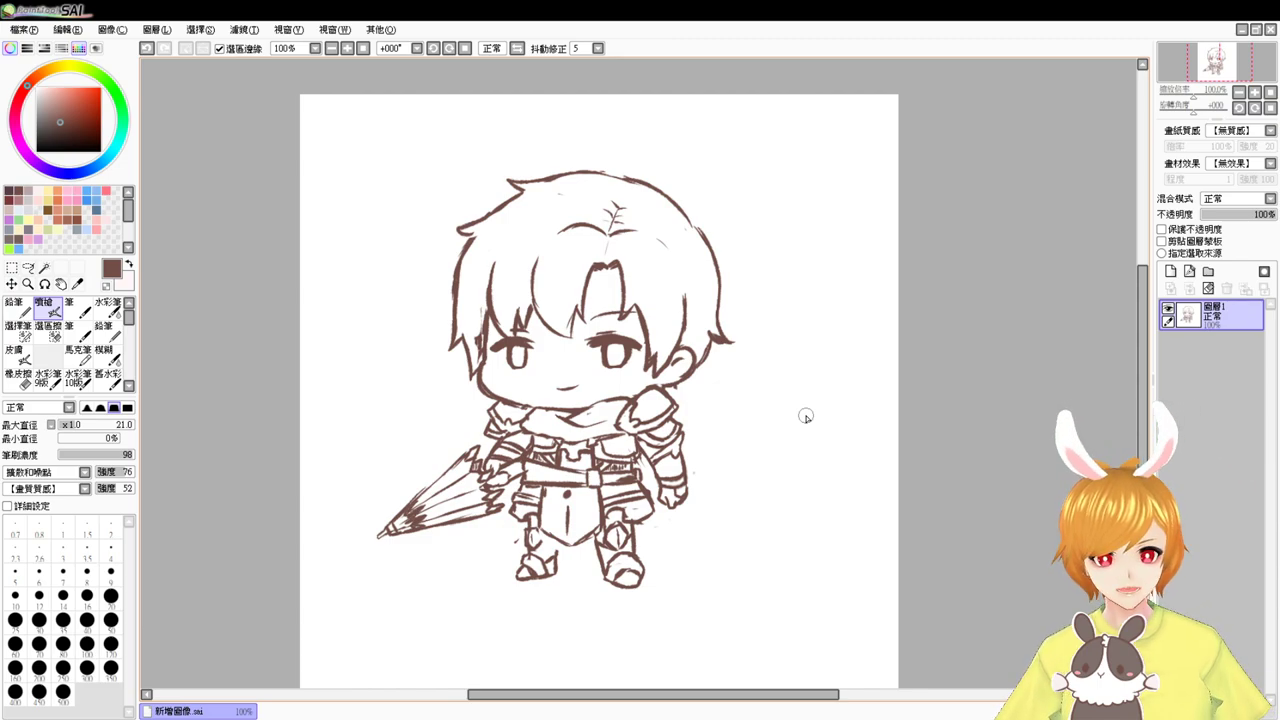
pyautogui.scroll(2, 806, 416)
pyautogui.moveTo(630, 464); pyautogui.dragTo(686, 410)
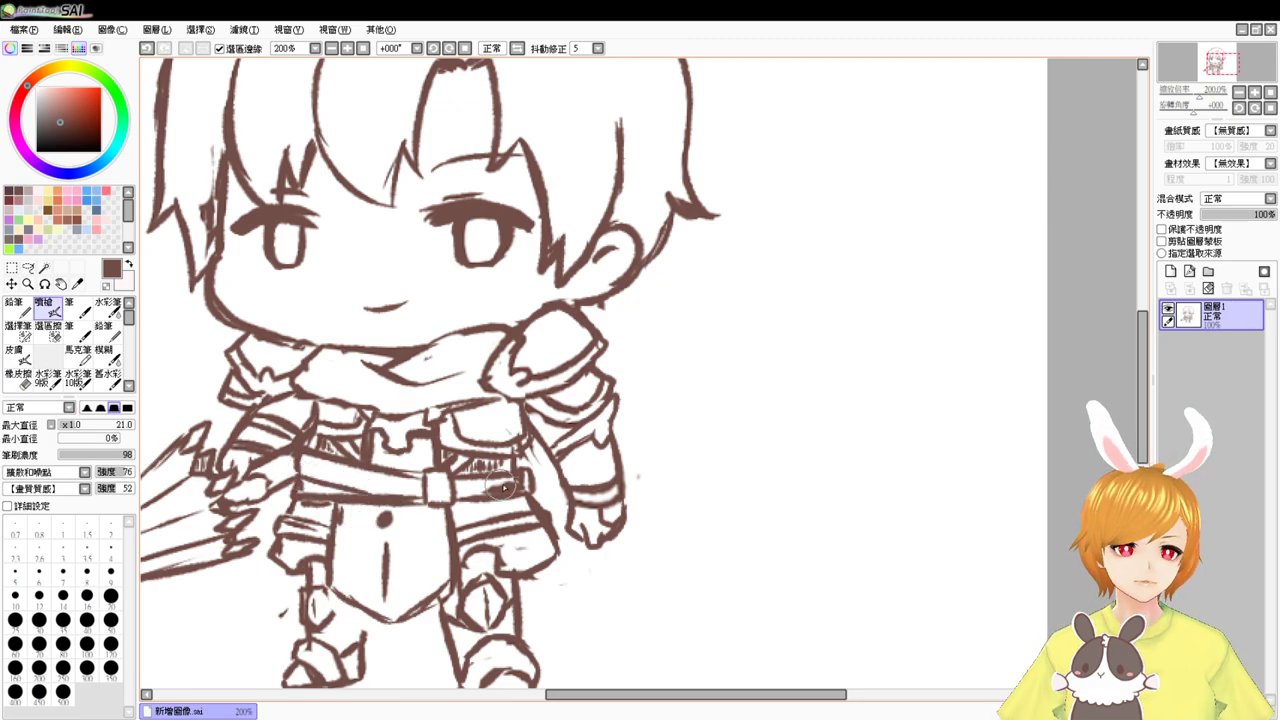
pyautogui.press('e')
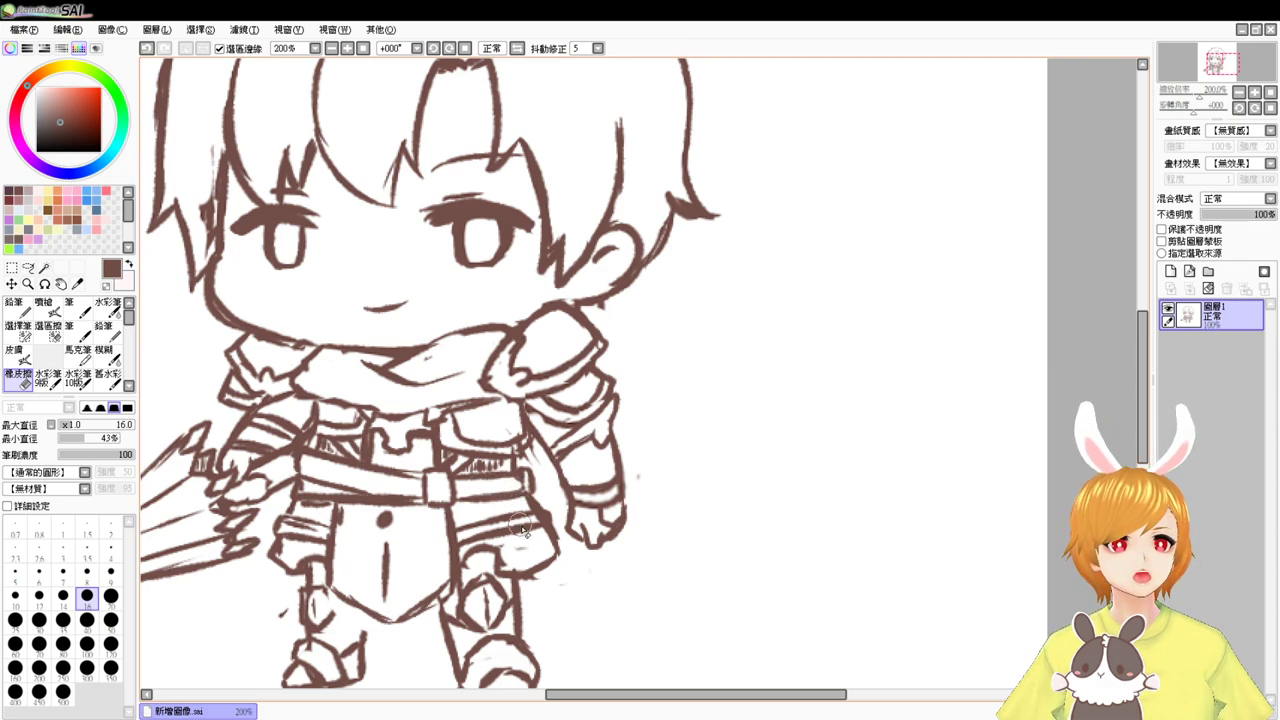
pyautogui.press('b')
pyautogui.press('e')
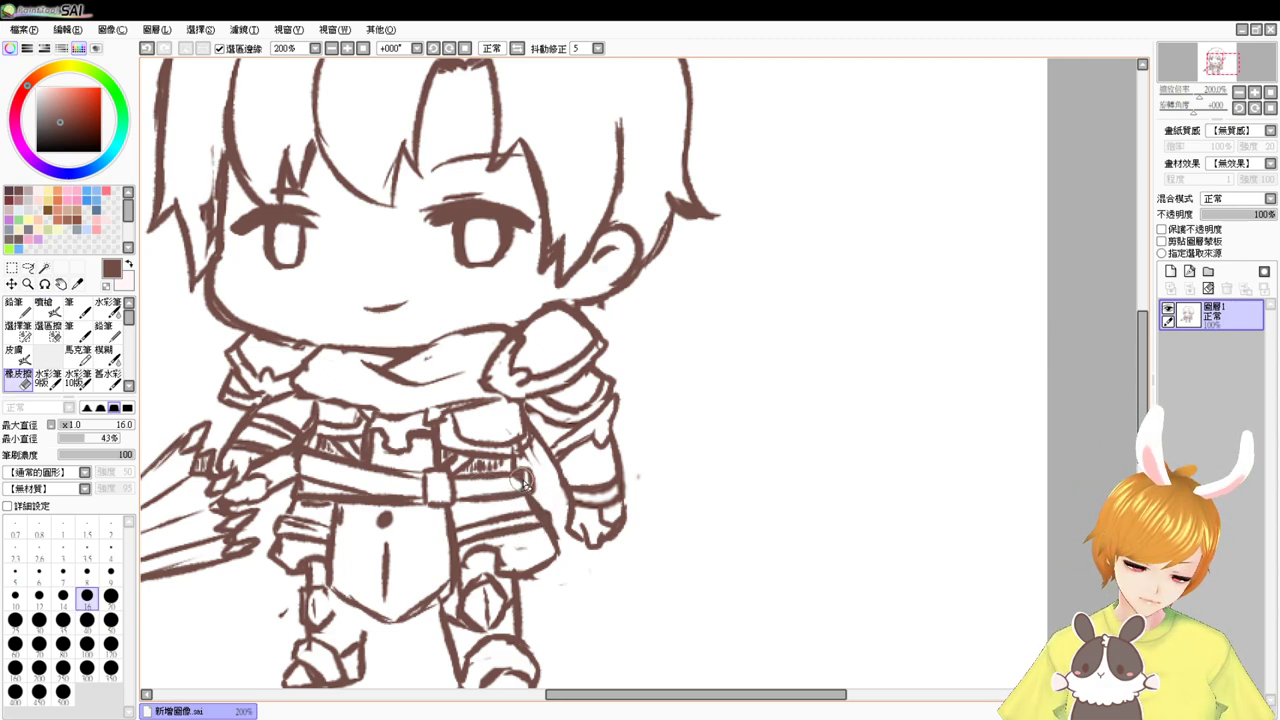
pyautogui.press('v')
pyautogui.press('e')
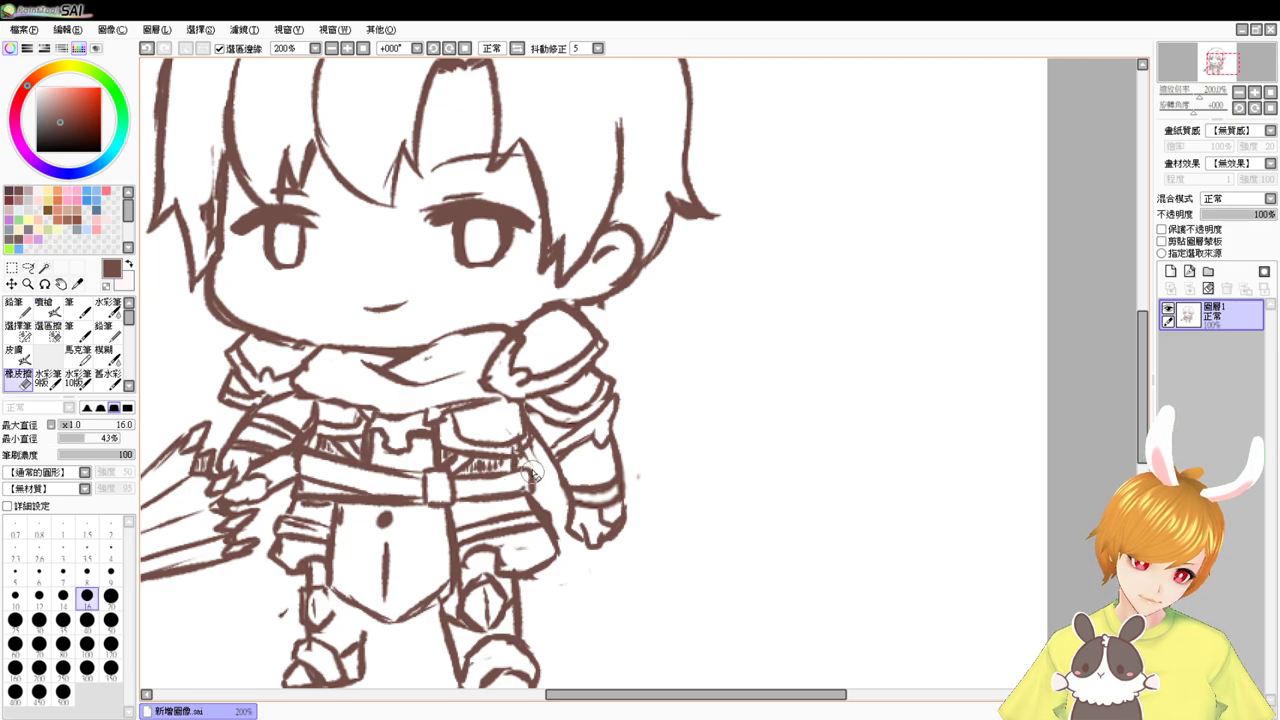
pyautogui.press('v')
pyautogui.moveTo(530, 460)
pyautogui.mouseDown()
pyautogui.moveTo(507, 466)
pyautogui.moveTo(531, 490)
pyautogui.moveTo(500, 532)
pyautogui.mouseUp()
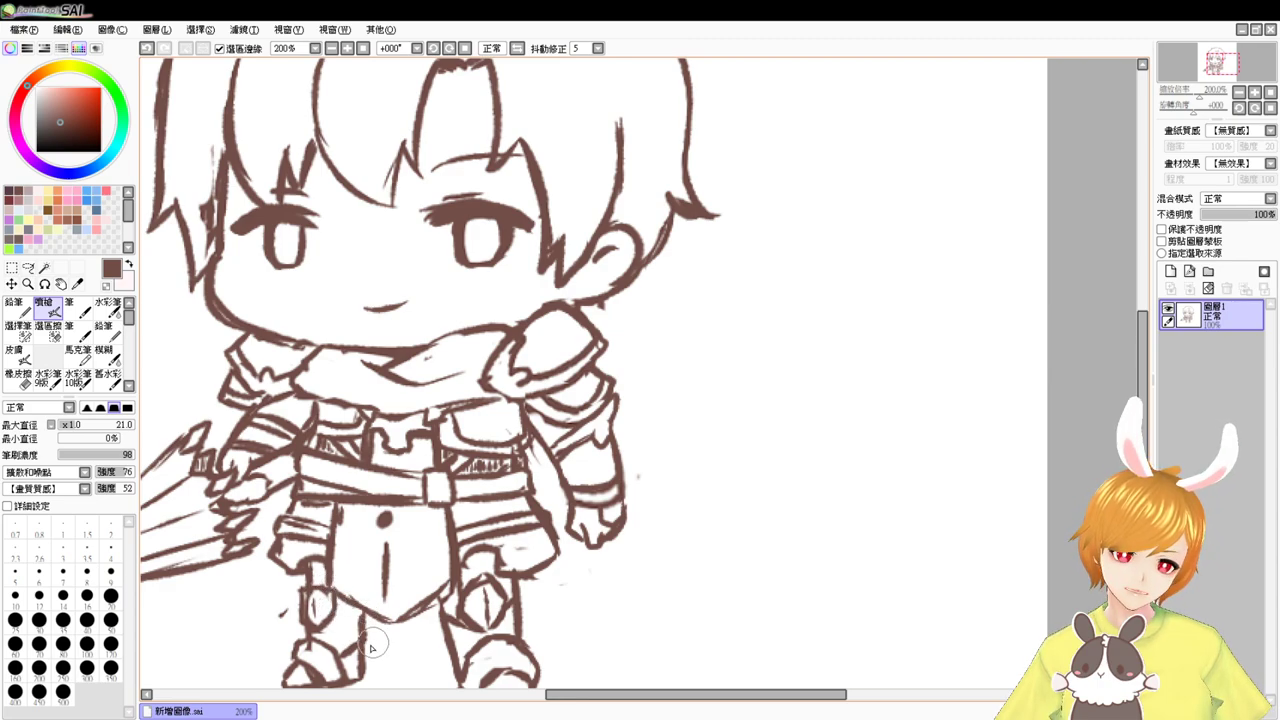
# - Tidy the inner edge of the character's right boot and redraw the inner shin and ankle contour of the left boot
pyautogui.press('e')
pyautogui.press('e')
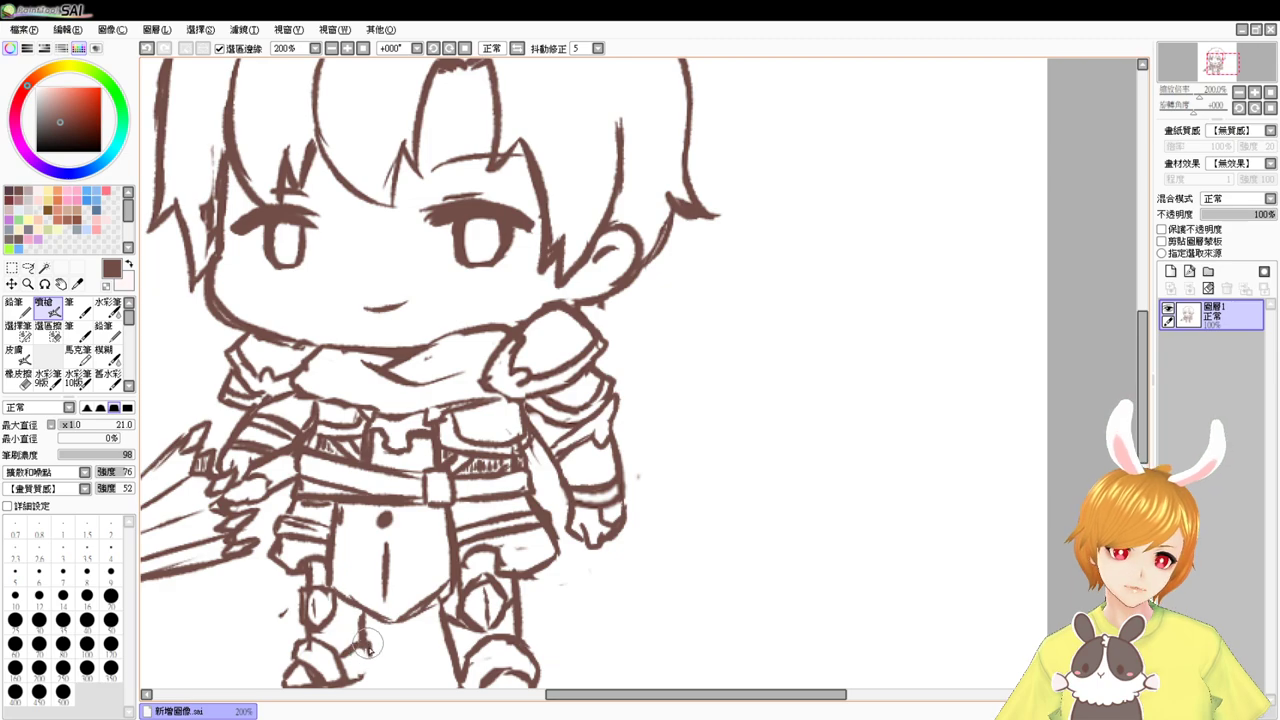
pyautogui.moveTo(378, 672); pyautogui.dragTo(391, 582)
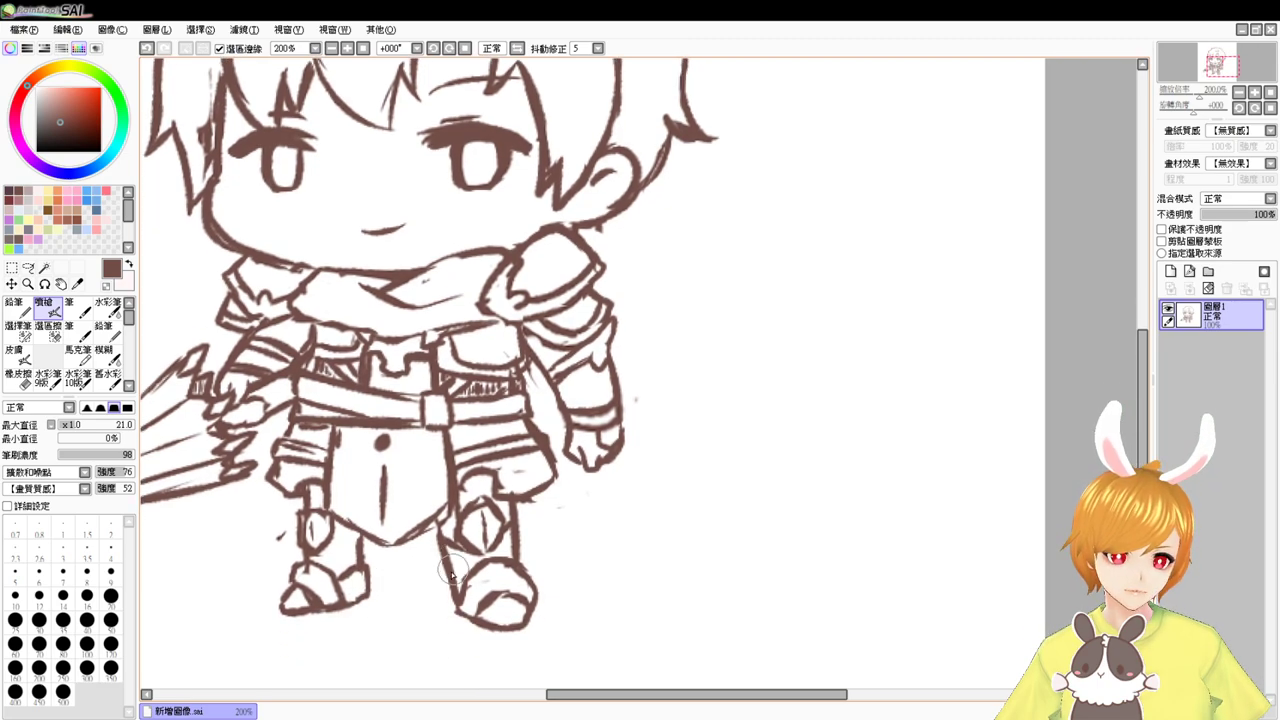
pyautogui.press('e')
pyautogui.press('e')
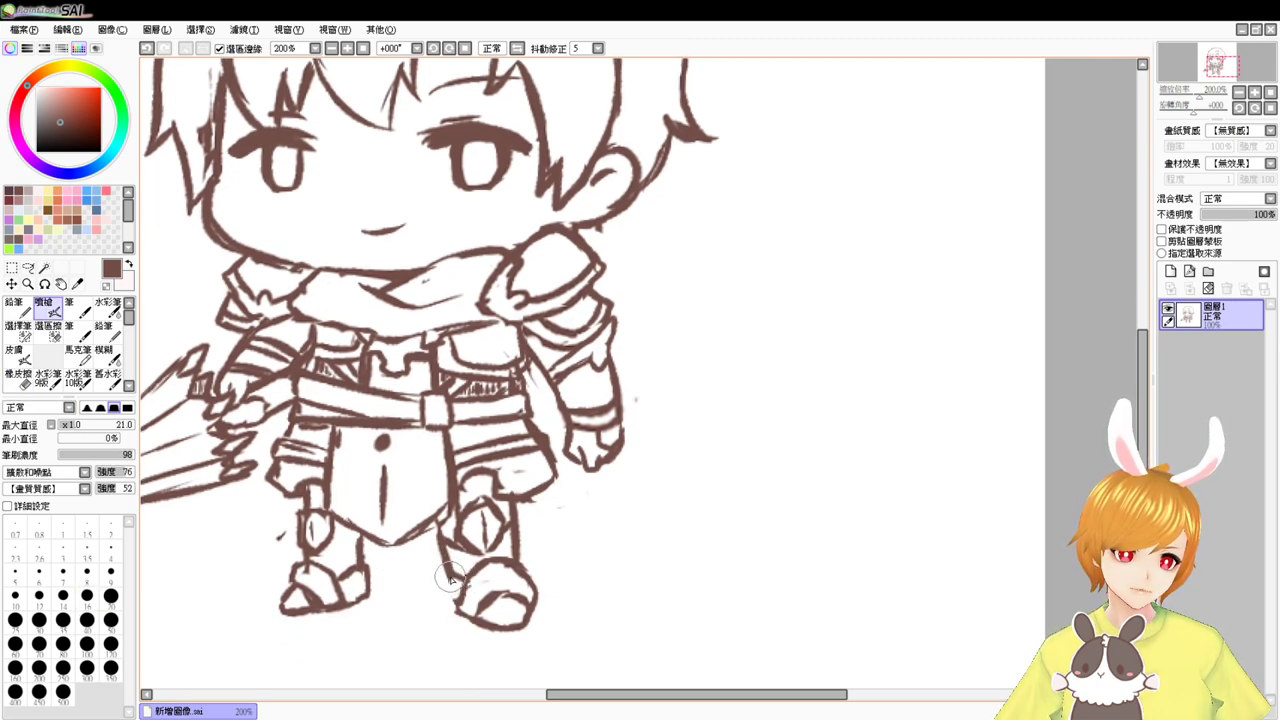
pyautogui.moveTo(448, 575); pyautogui.dragTo(461, 606)
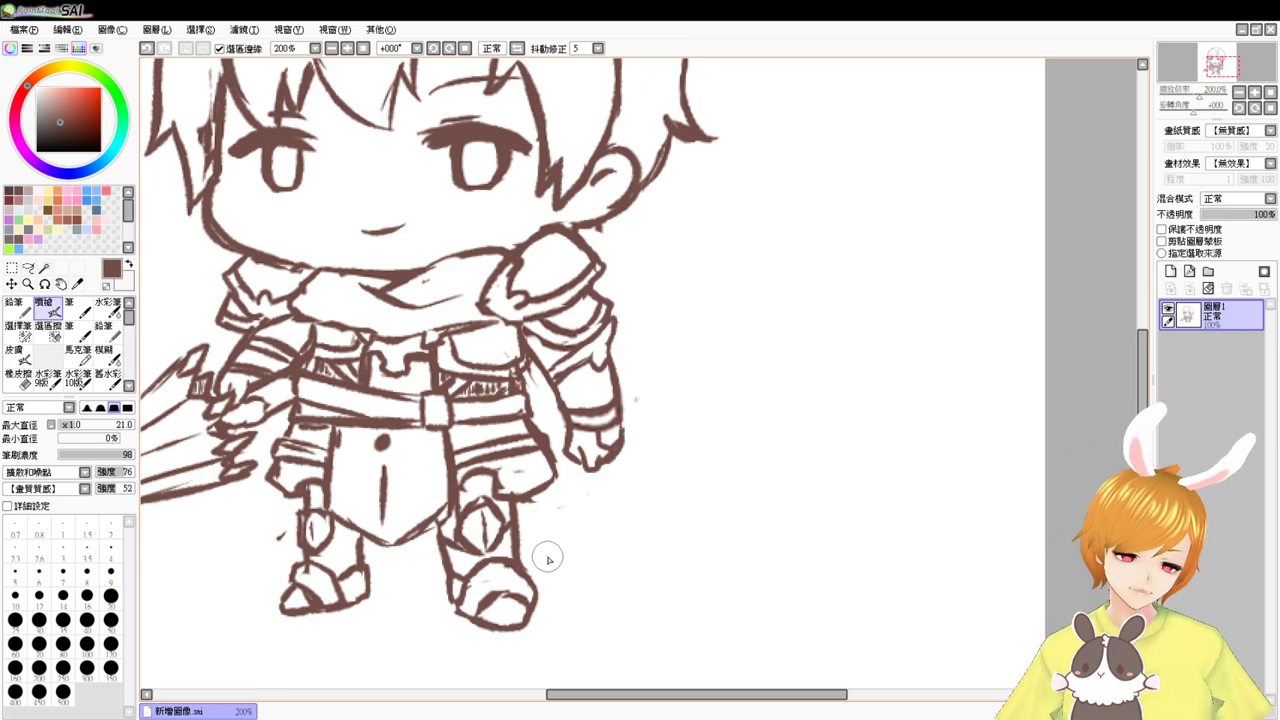
# - Reshape the outer edges of the layered armor plates on the character's left hip, rounding the lowest plate
pyautogui.press('e')
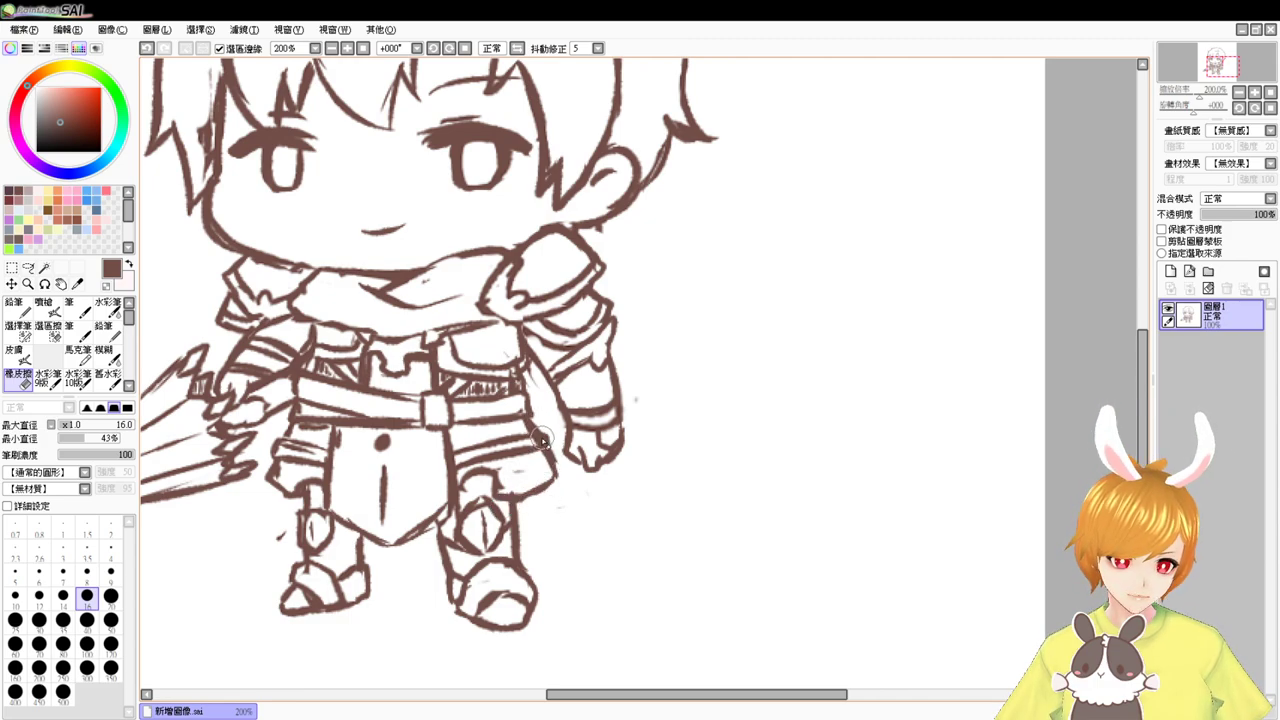
pyautogui.press('e')
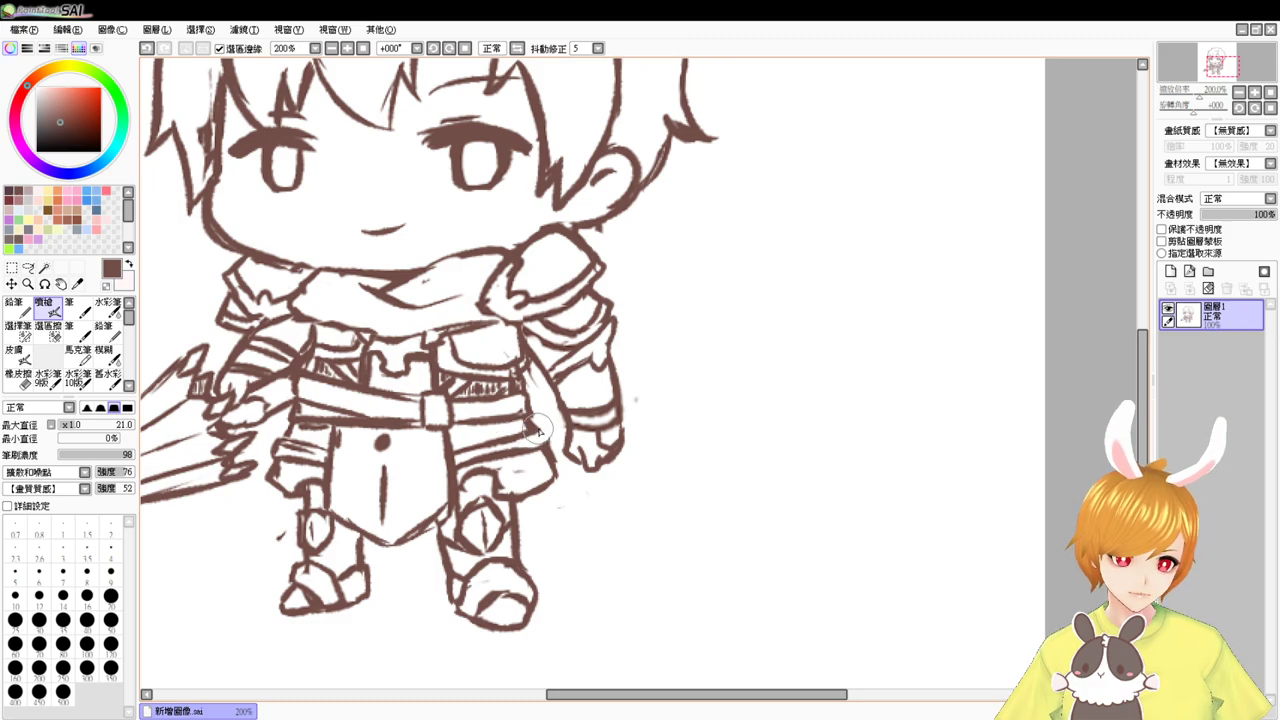
pyautogui.press('e')
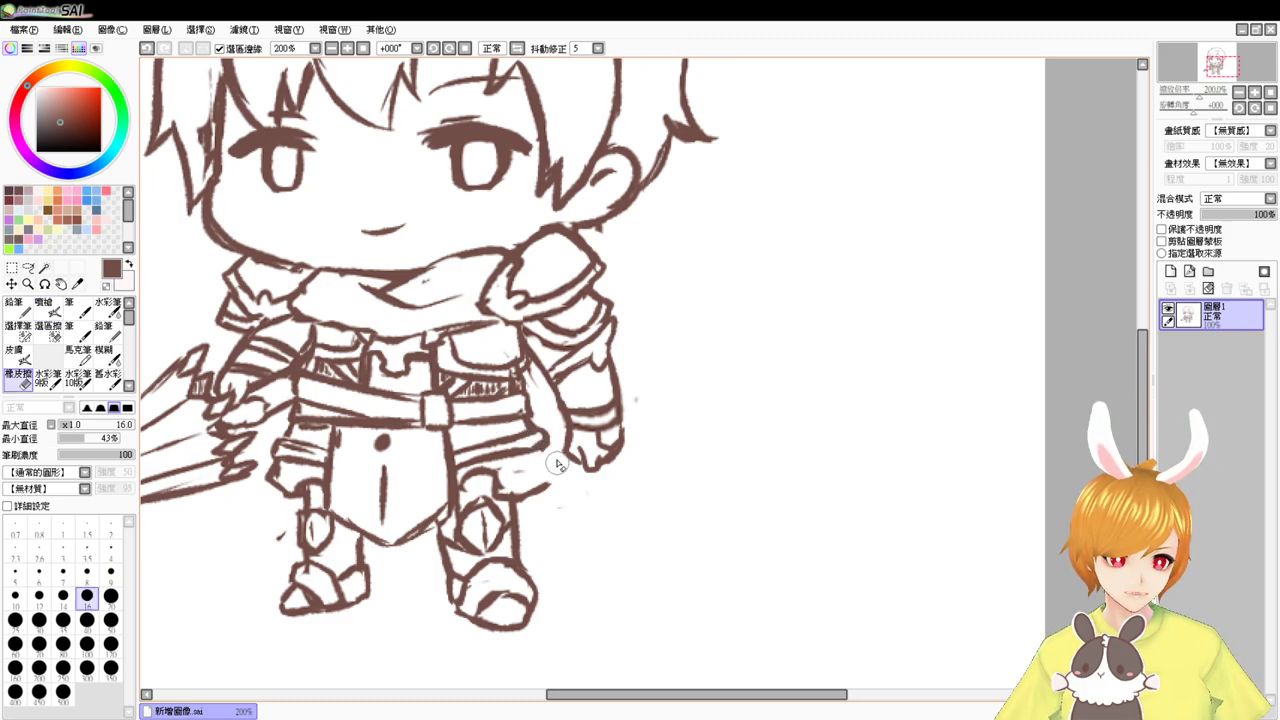
pyautogui.press('e')
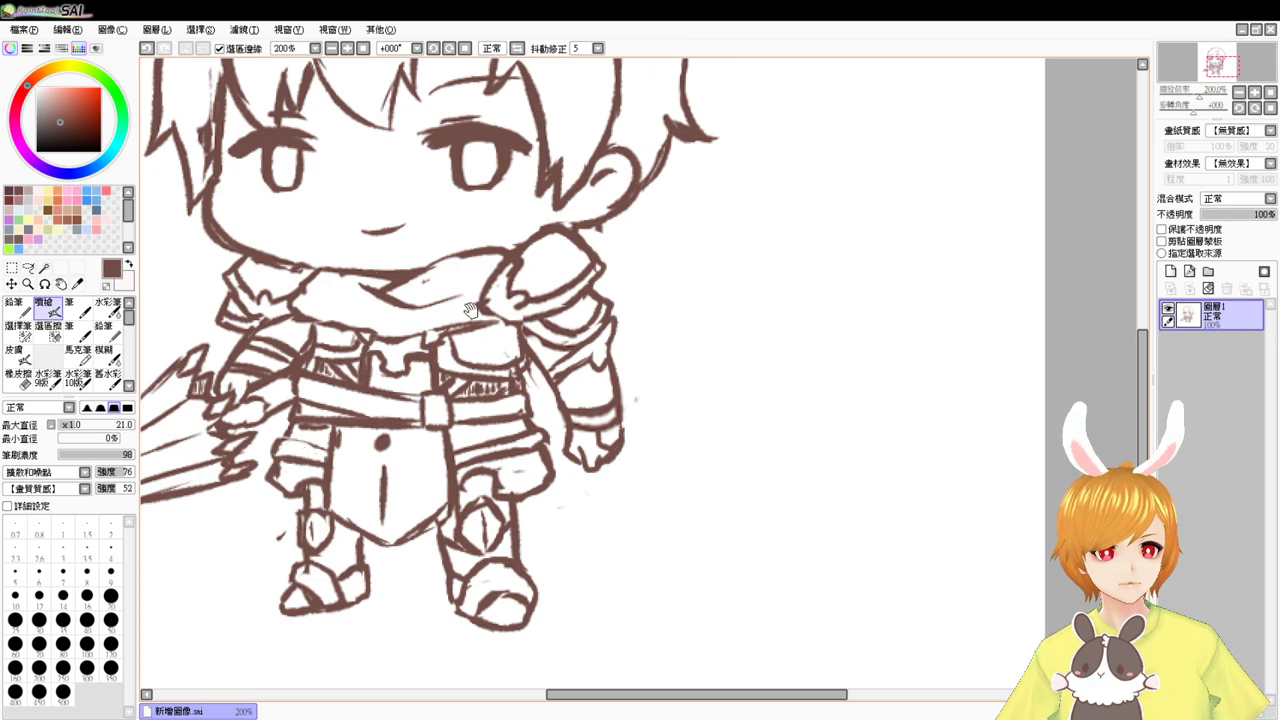
# - Clean up the notch on the inner lower edge of the character's right shoulder plate beside the scarf
pyautogui.moveTo(440, 338); pyautogui.dragTo(535, 385)
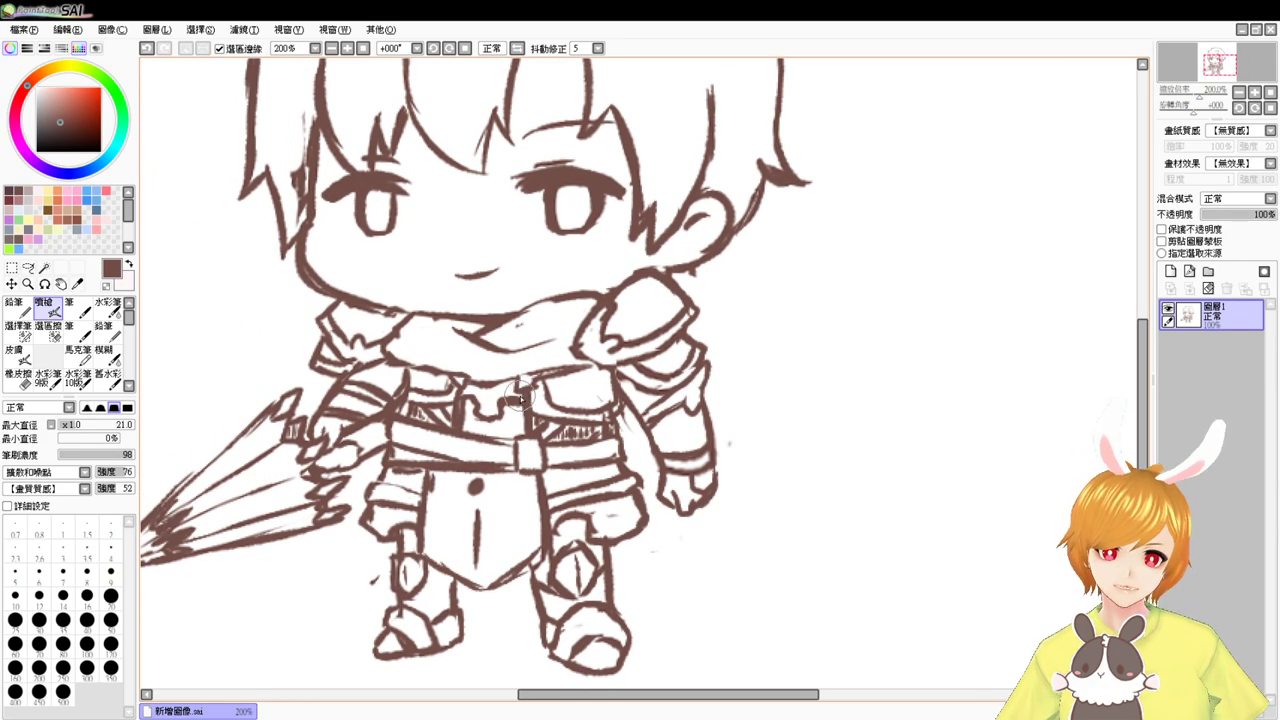
pyautogui.moveTo(430, 426); pyautogui.dragTo(485, 473)
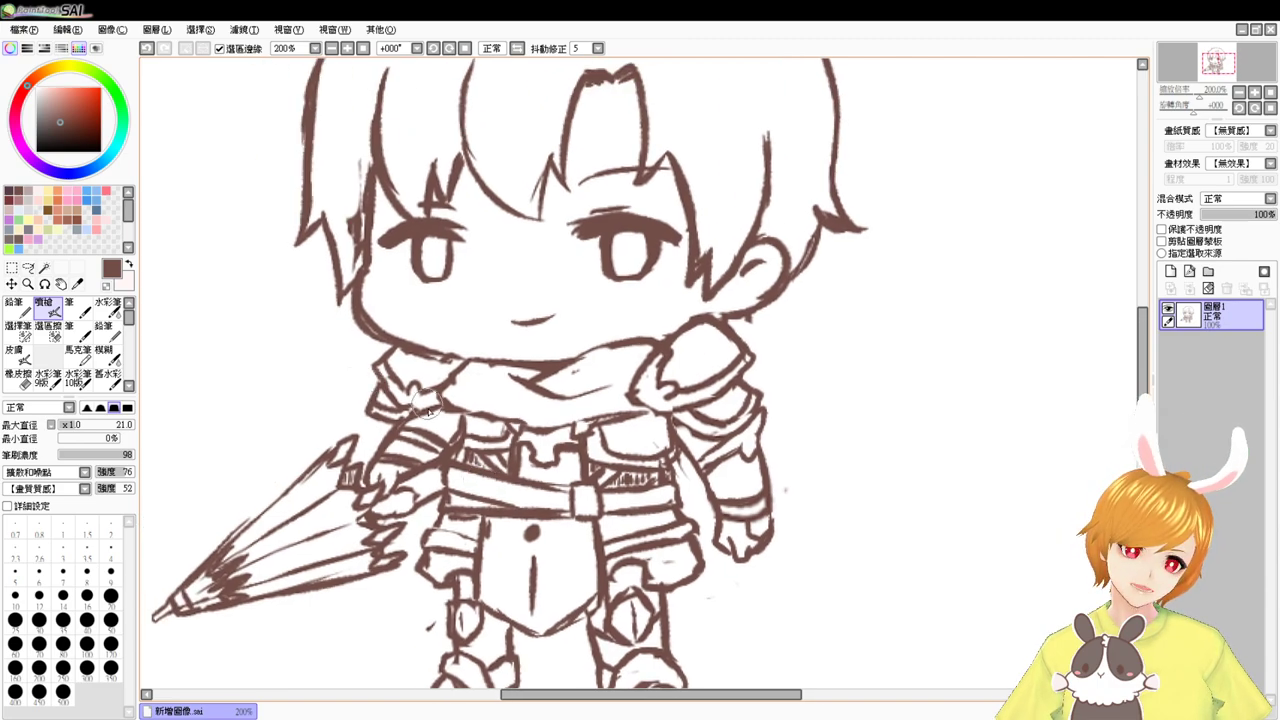
pyautogui.press('e')
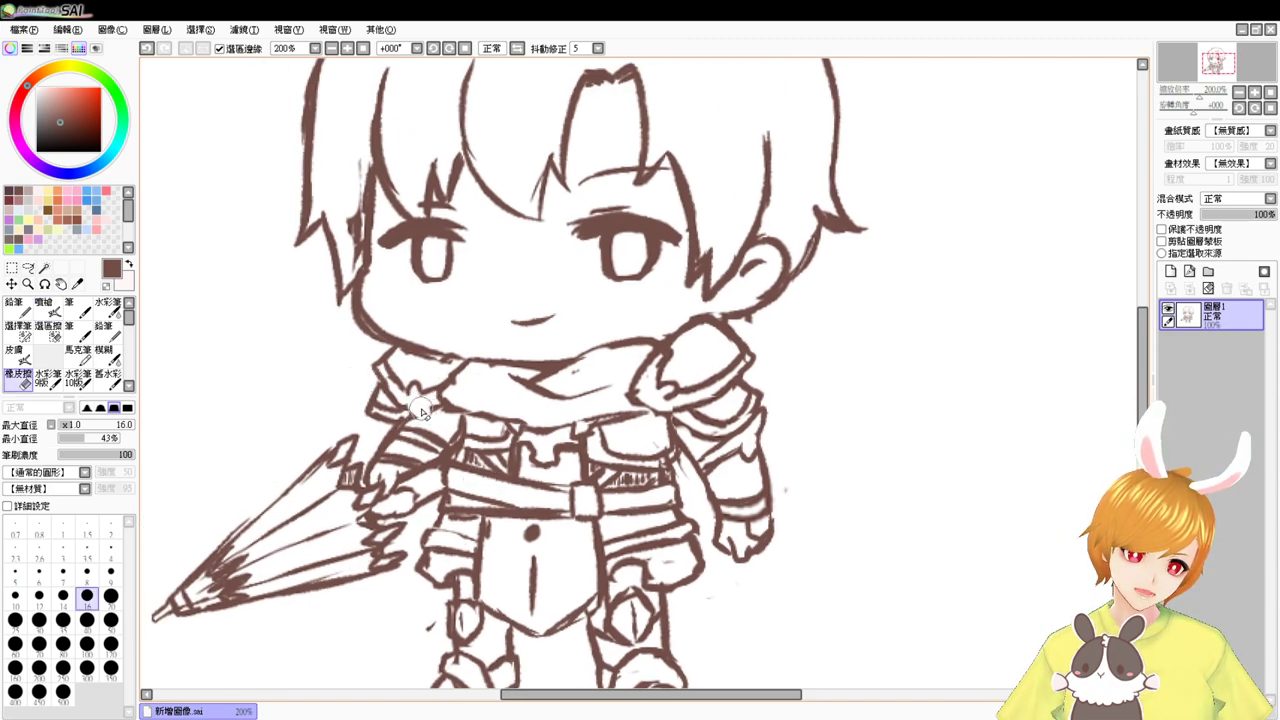
pyautogui.press('e')
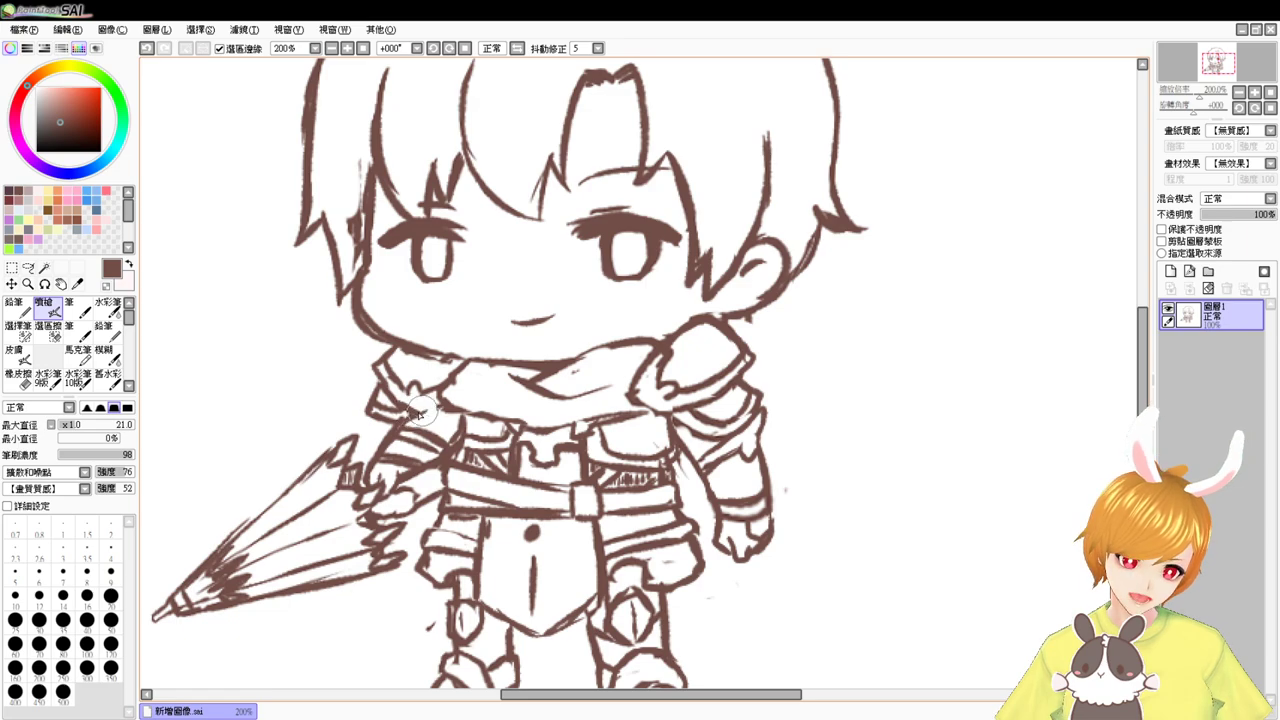
pyautogui.press('e')
pyautogui.press('e')
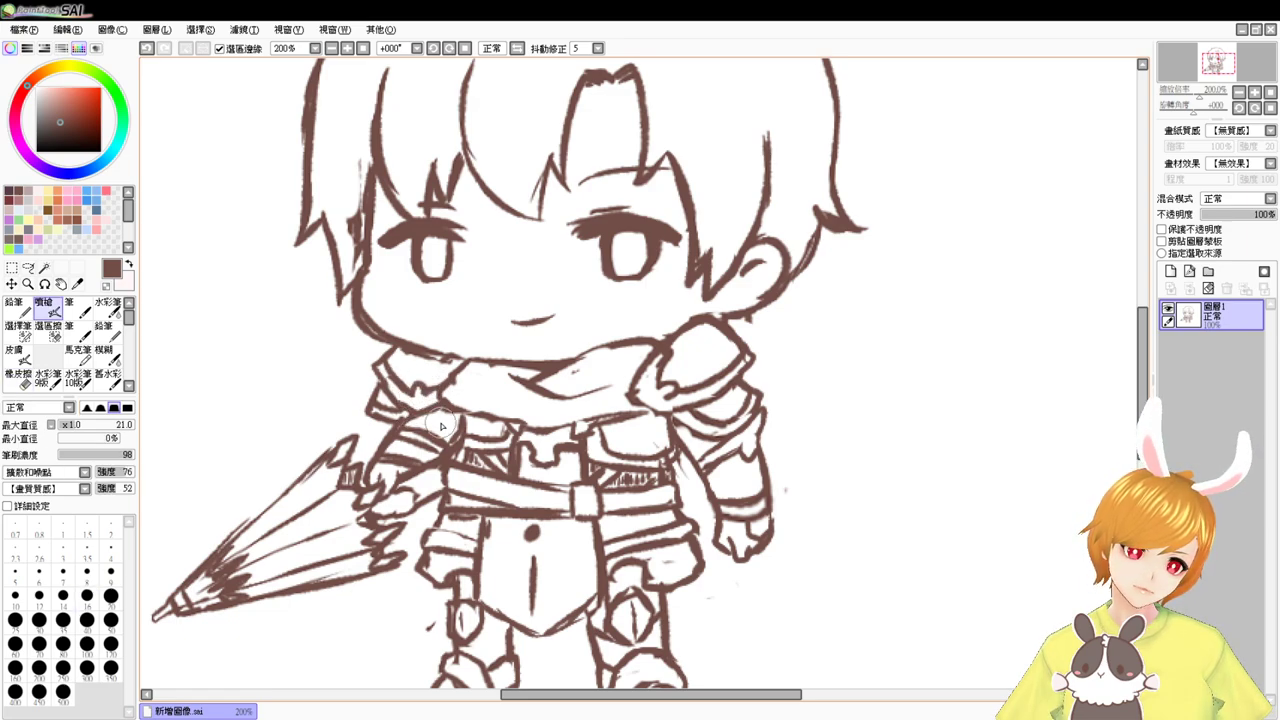
# - Redraw the inner edge of the character's left shoulder plate and add a small pointed notch at its lower corner
pyautogui.press('e')
pyautogui.press('e')
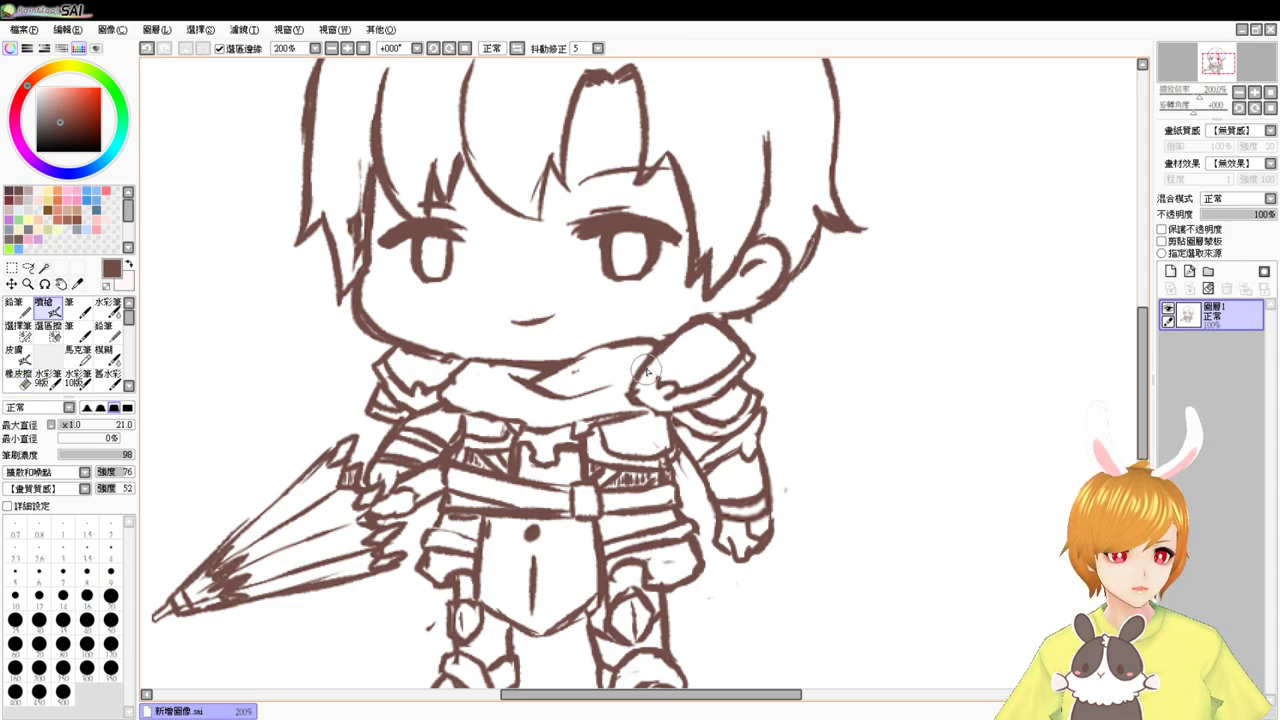
pyautogui.press('e')
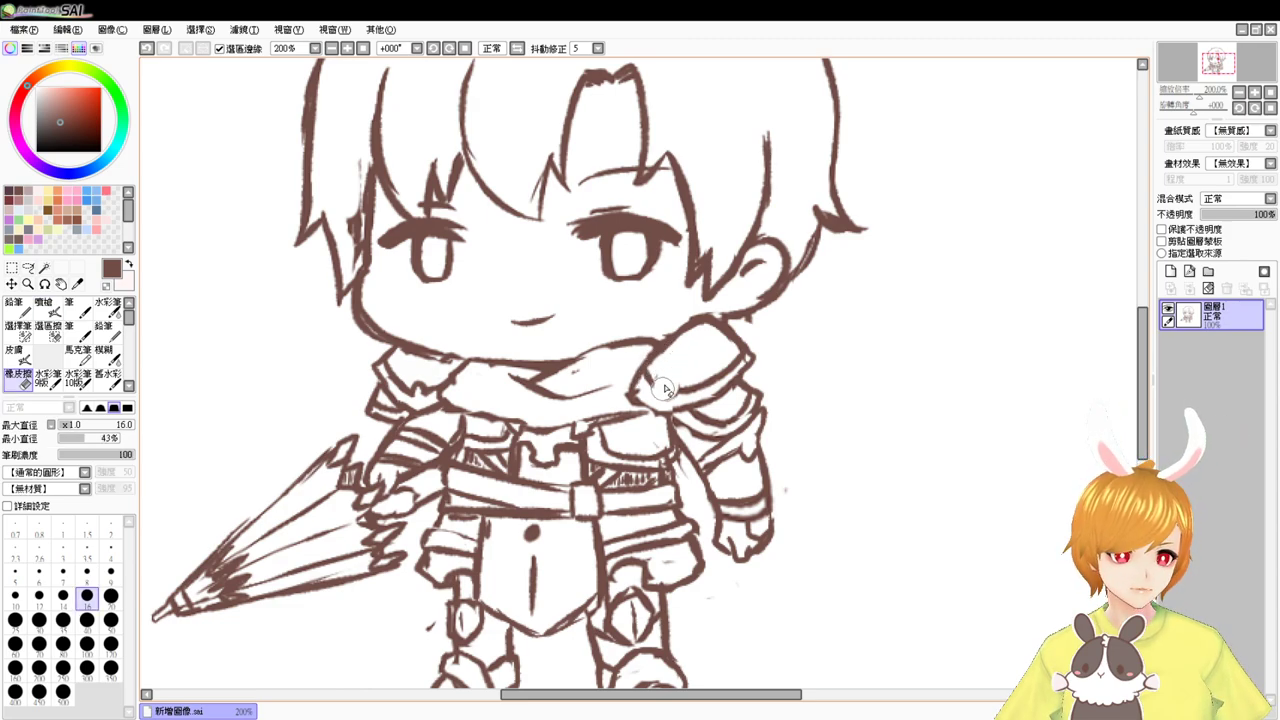
pyautogui.press('e')
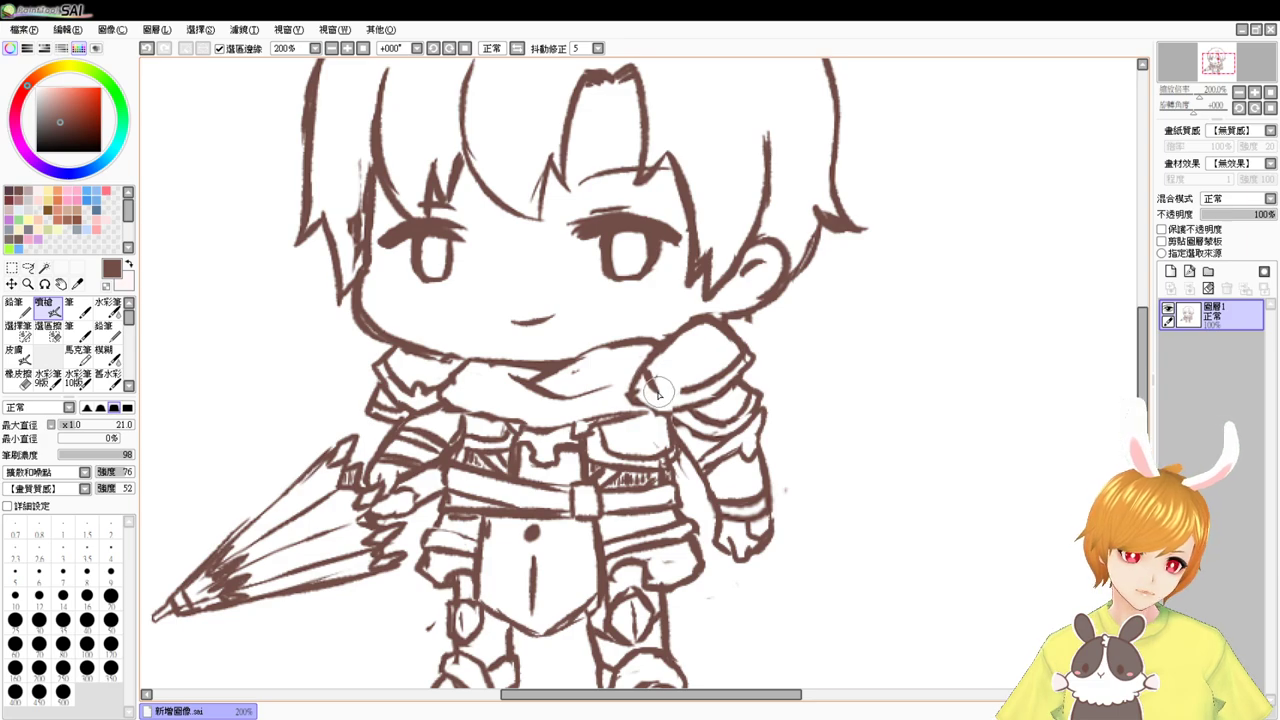
pyautogui.moveTo(658, 392)
pyautogui.mouseDown()
pyautogui.moveTo(669, 379)
pyautogui.moveTo(690, 387)
pyautogui.mouseUp()
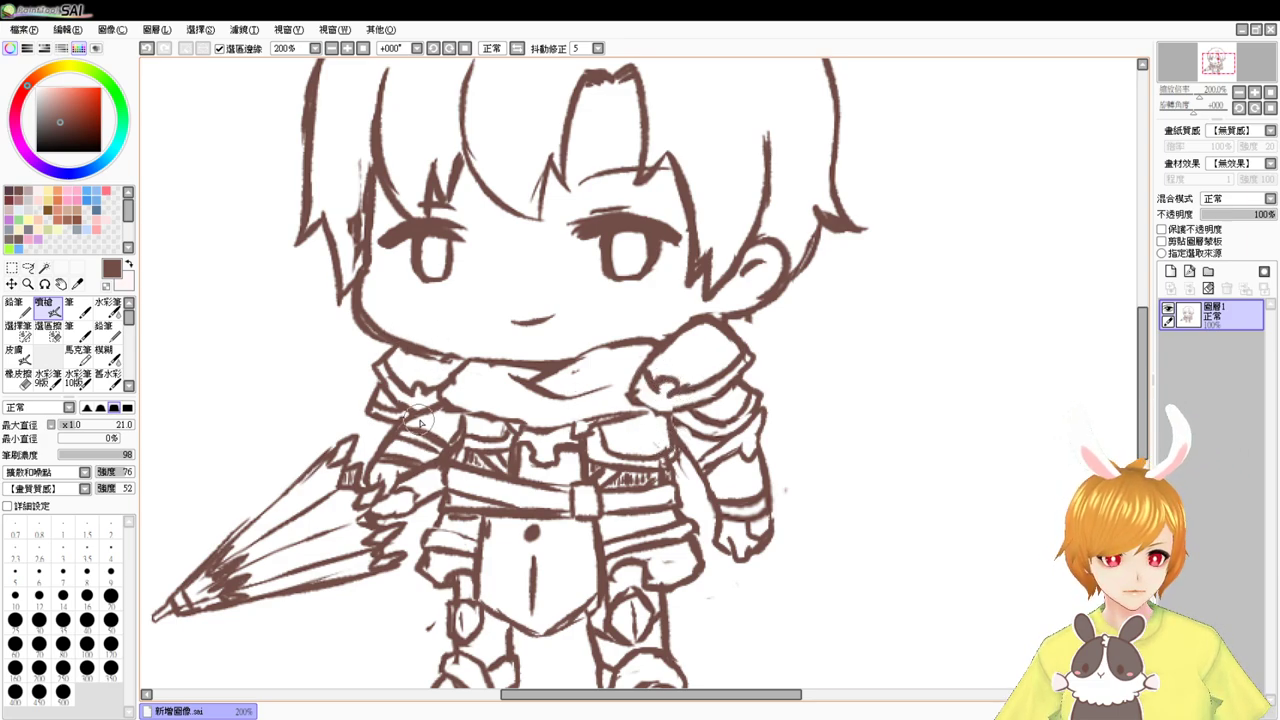
# - Erase and redraw the small rounded notch at the lower inner corner of the character's right shoulder plate
pyautogui.press('e')
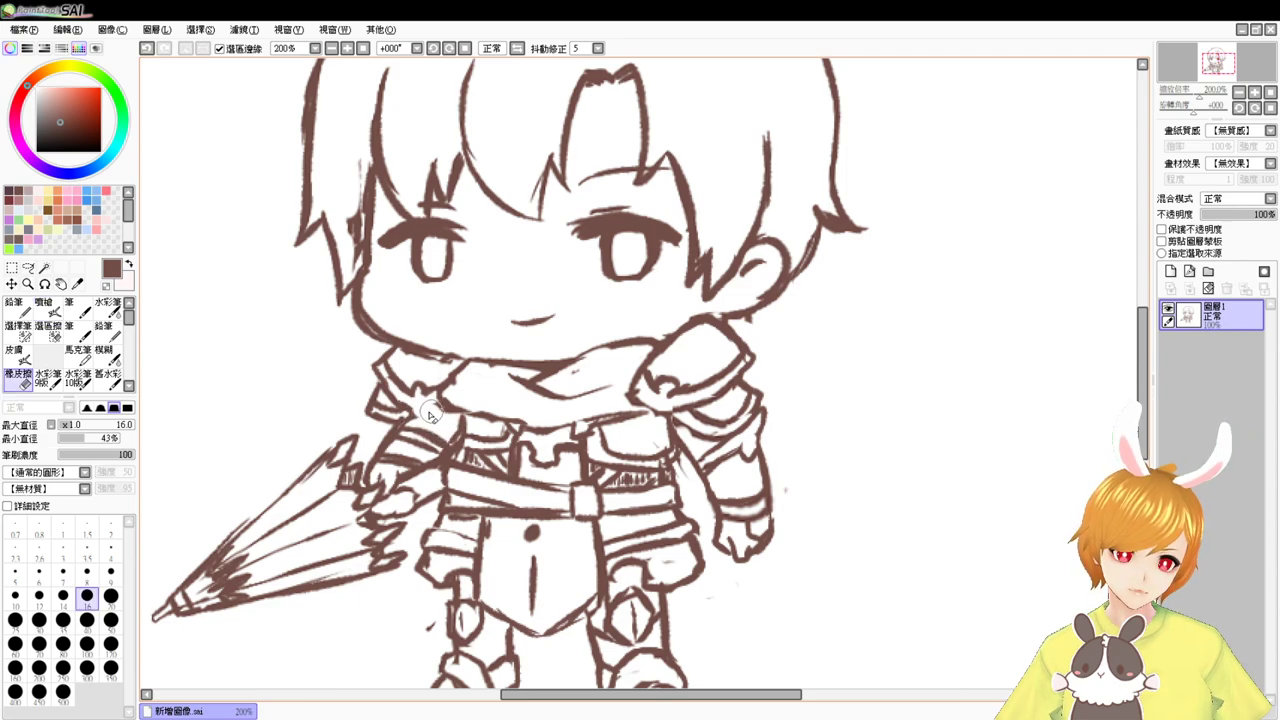
pyautogui.press('e')
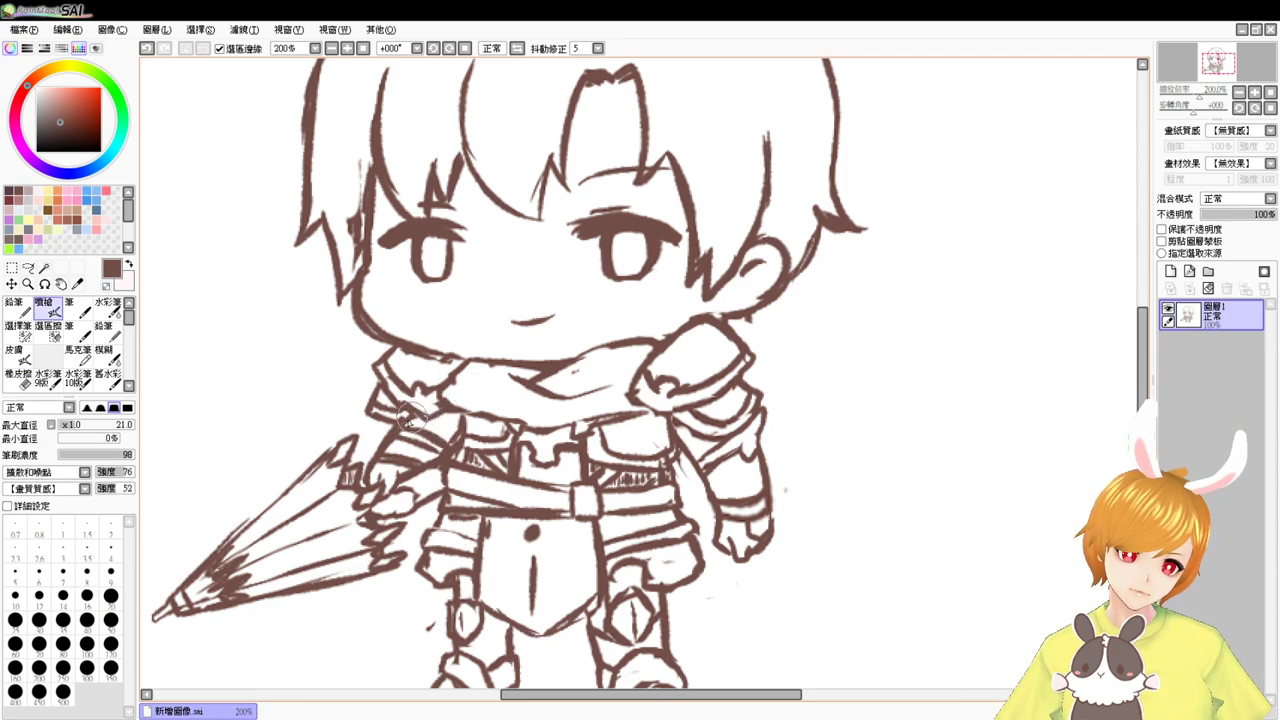
pyautogui.press('e')
pyautogui.press('e')
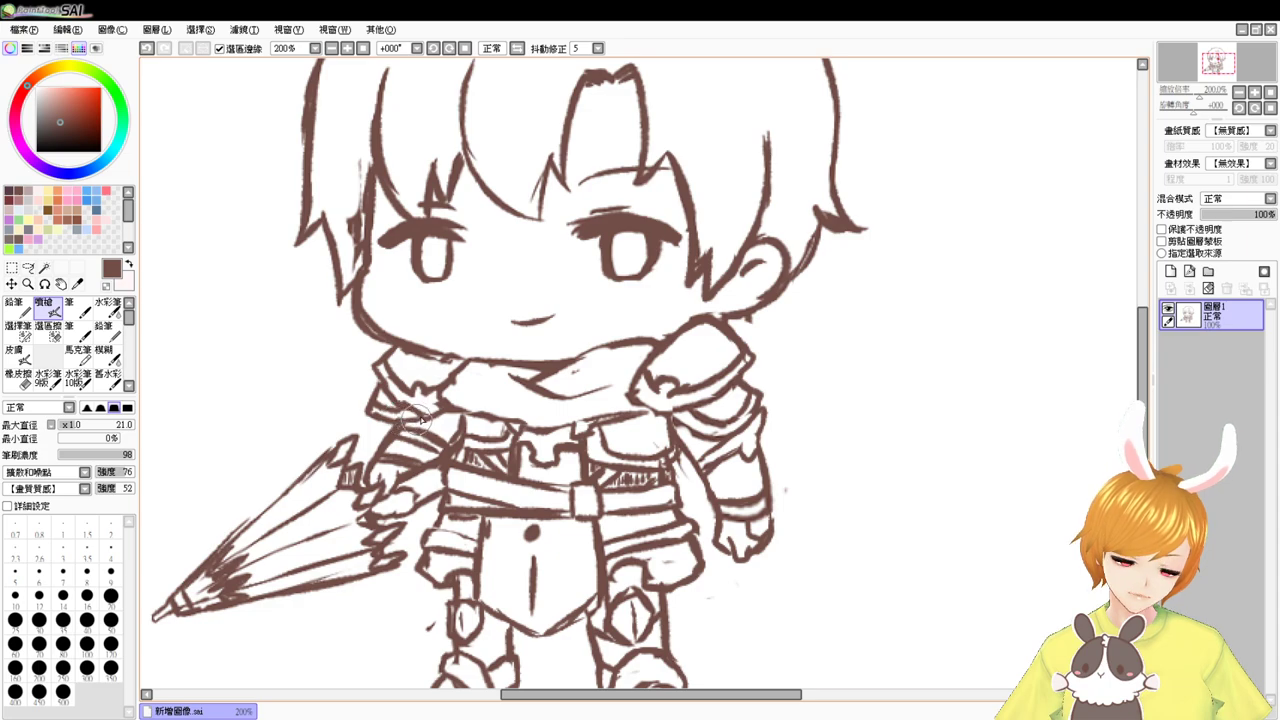
pyautogui.press('e')
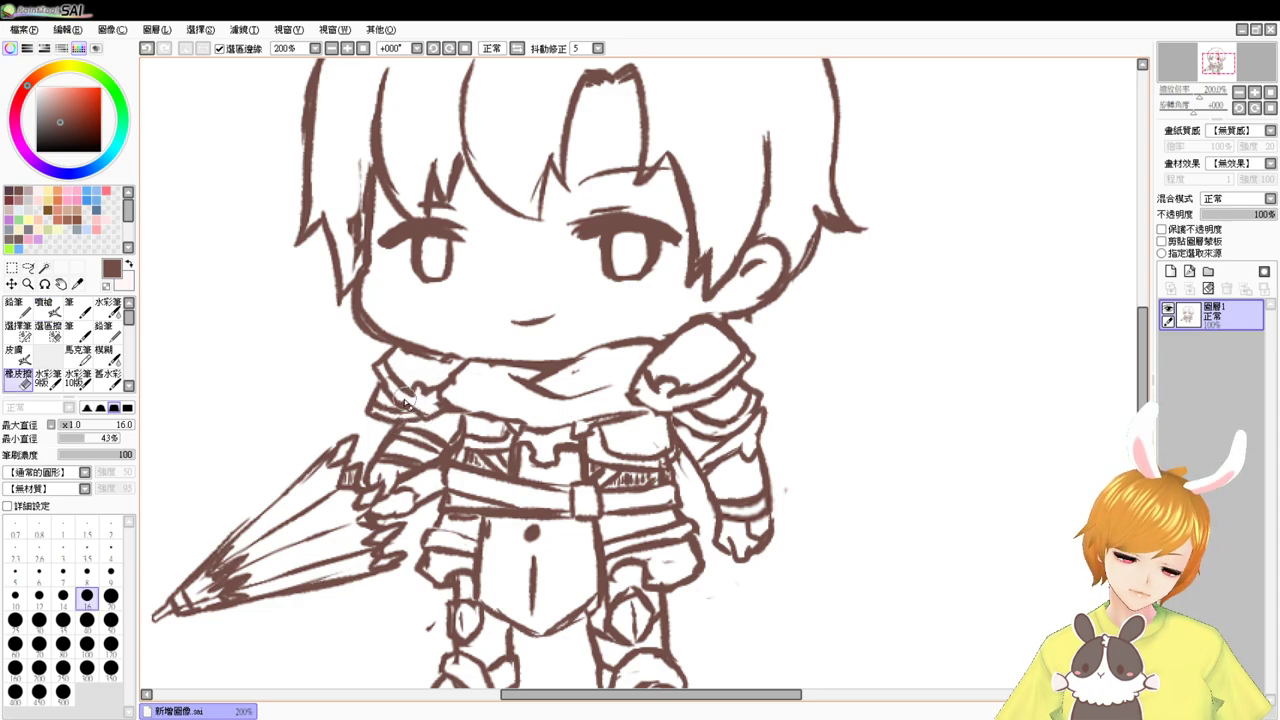
pyautogui.press('e')
pyautogui.press('e')
pyautogui.moveTo(421, 406); pyautogui.dragTo(427, 388)
pyautogui.press('e')
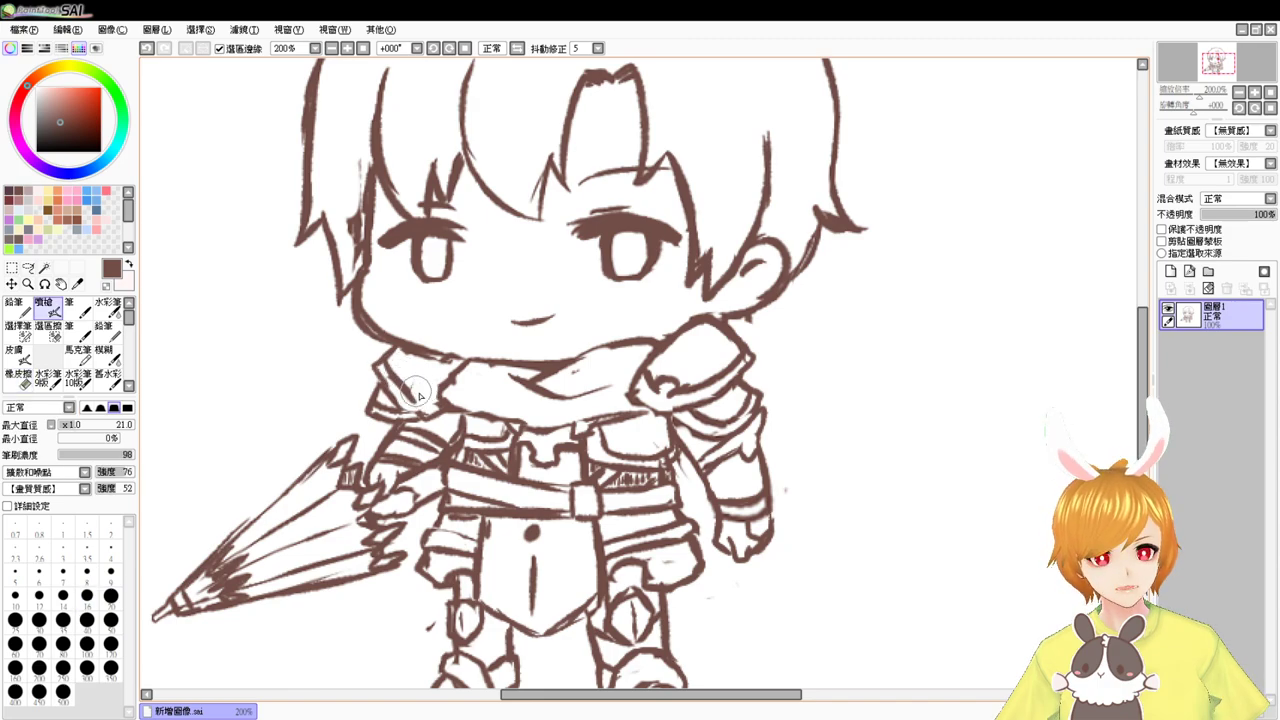
pyautogui.press('e')
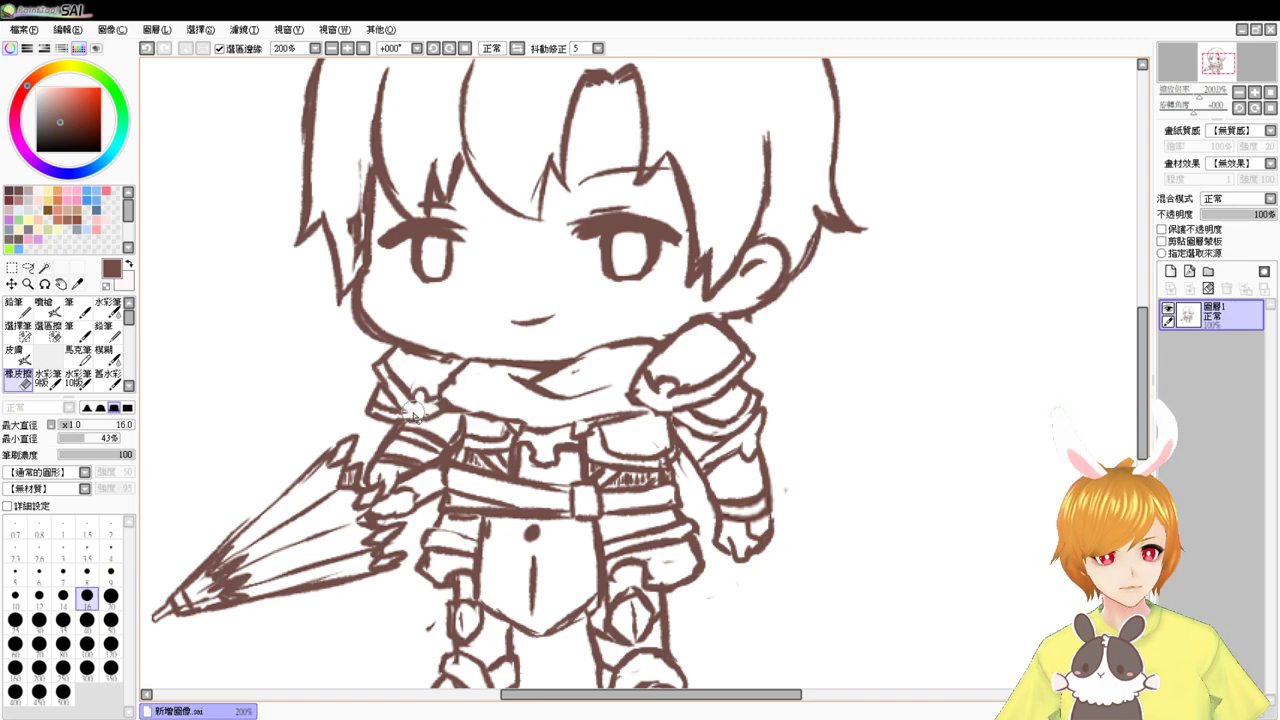
pyautogui.press('e')
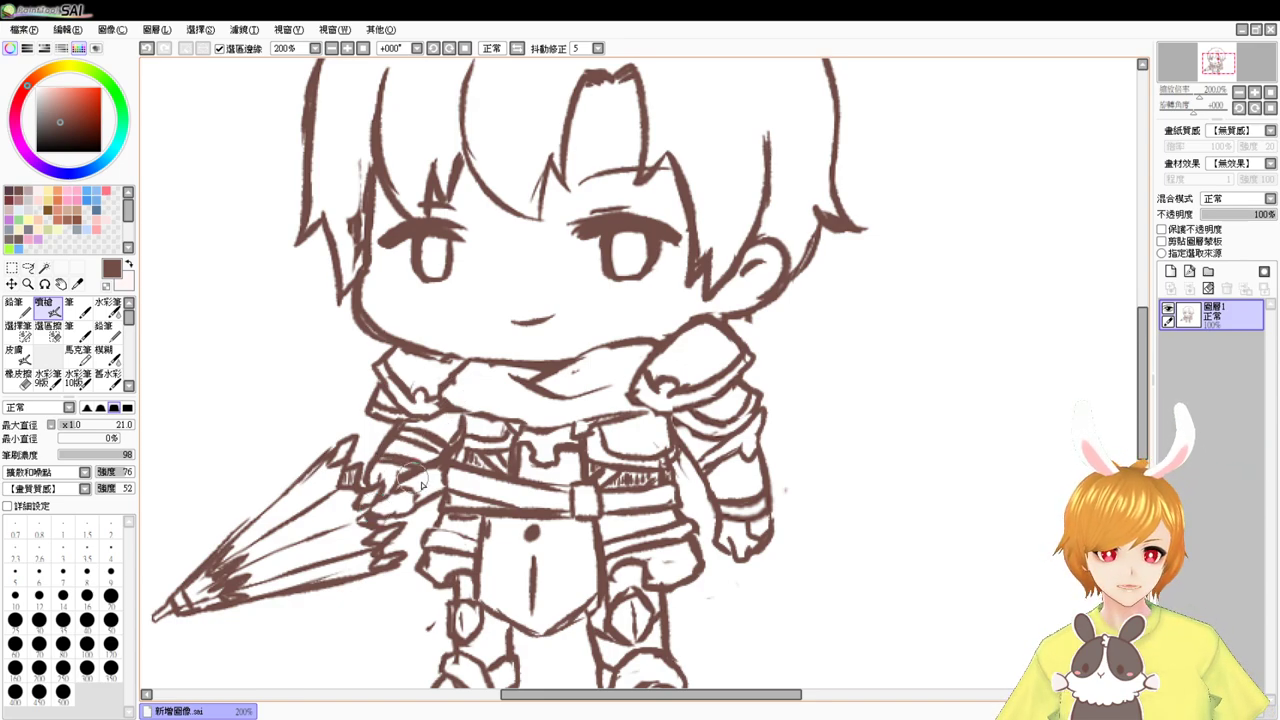
# - Clean up the gauntlet and redraw the fingers of the character's right hand around the weapon's grip
pyautogui.press('e')
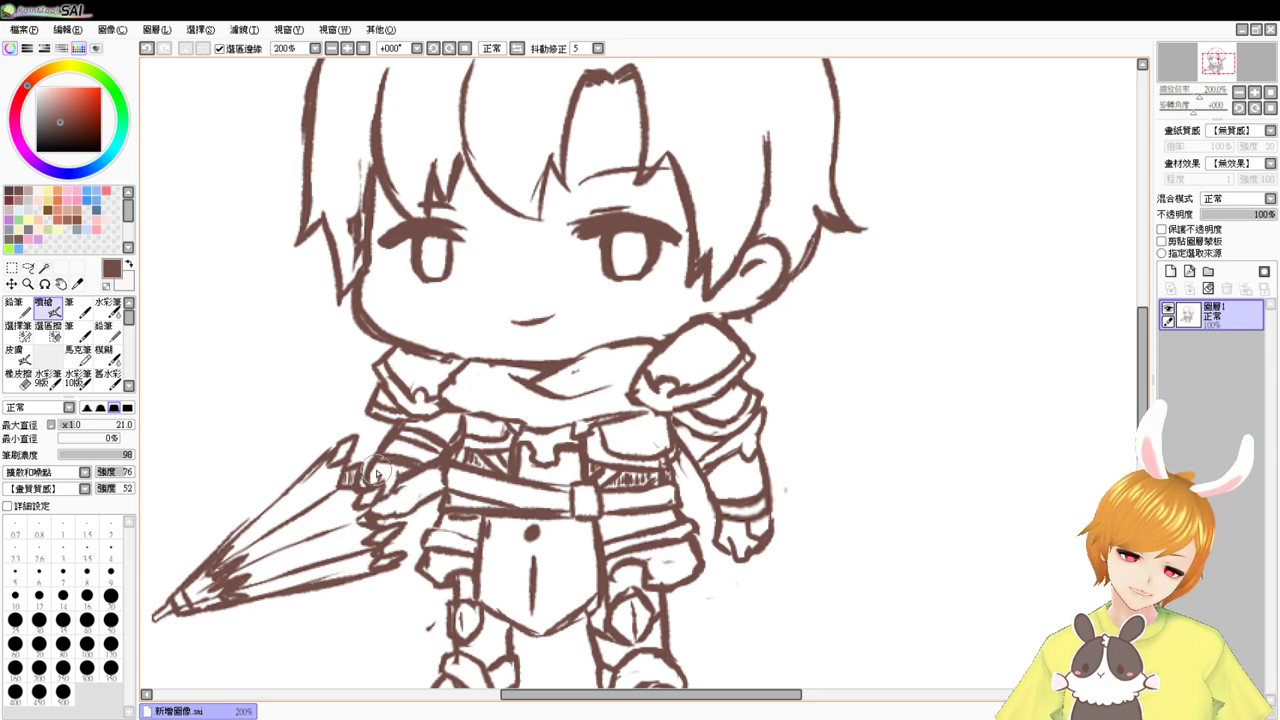
pyautogui.press('e')
pyautogui.press('e')
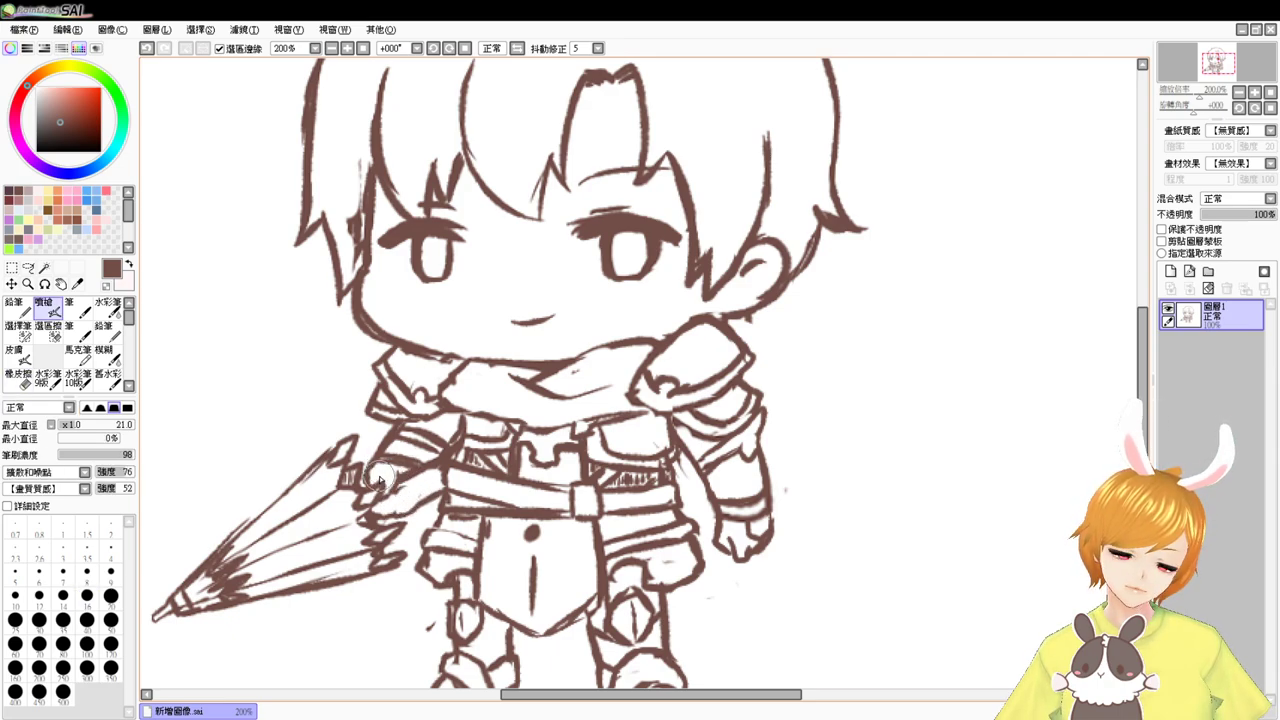
pyautogui.press('e')
pyautogui.press('e')
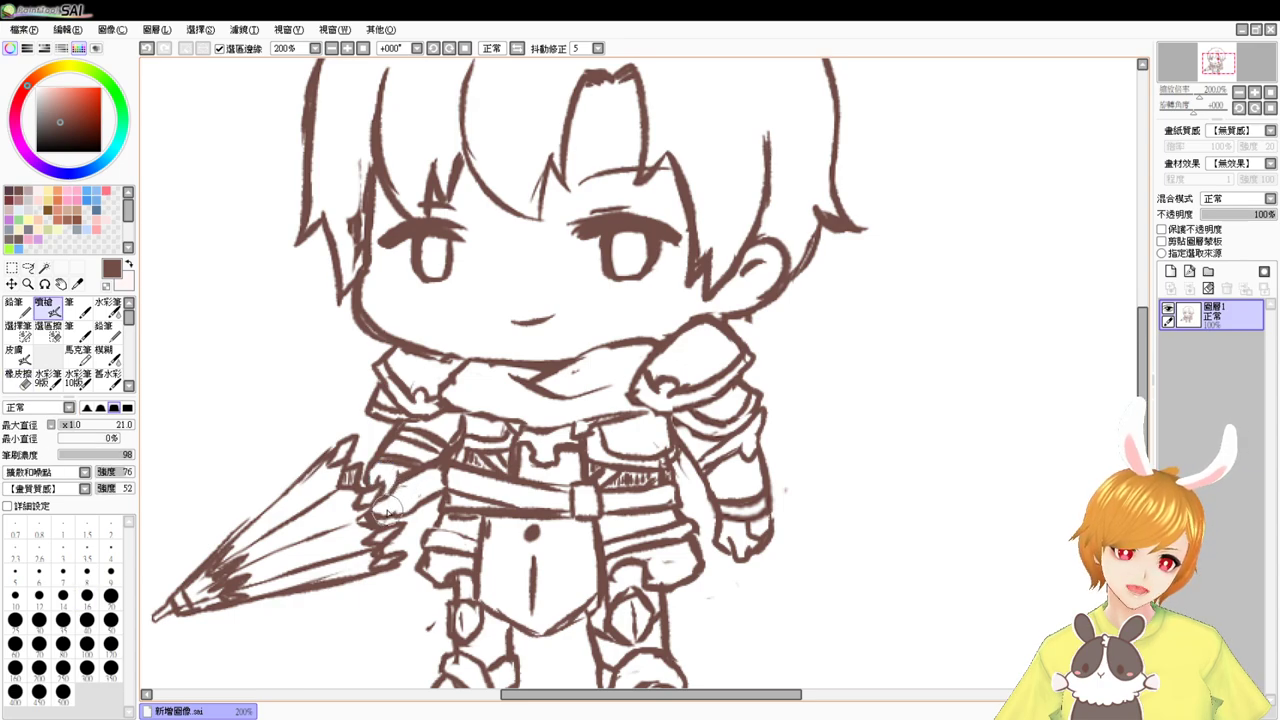
pyautogui.moveTo(399, 497); pyautogui.dragTo(433, 543)
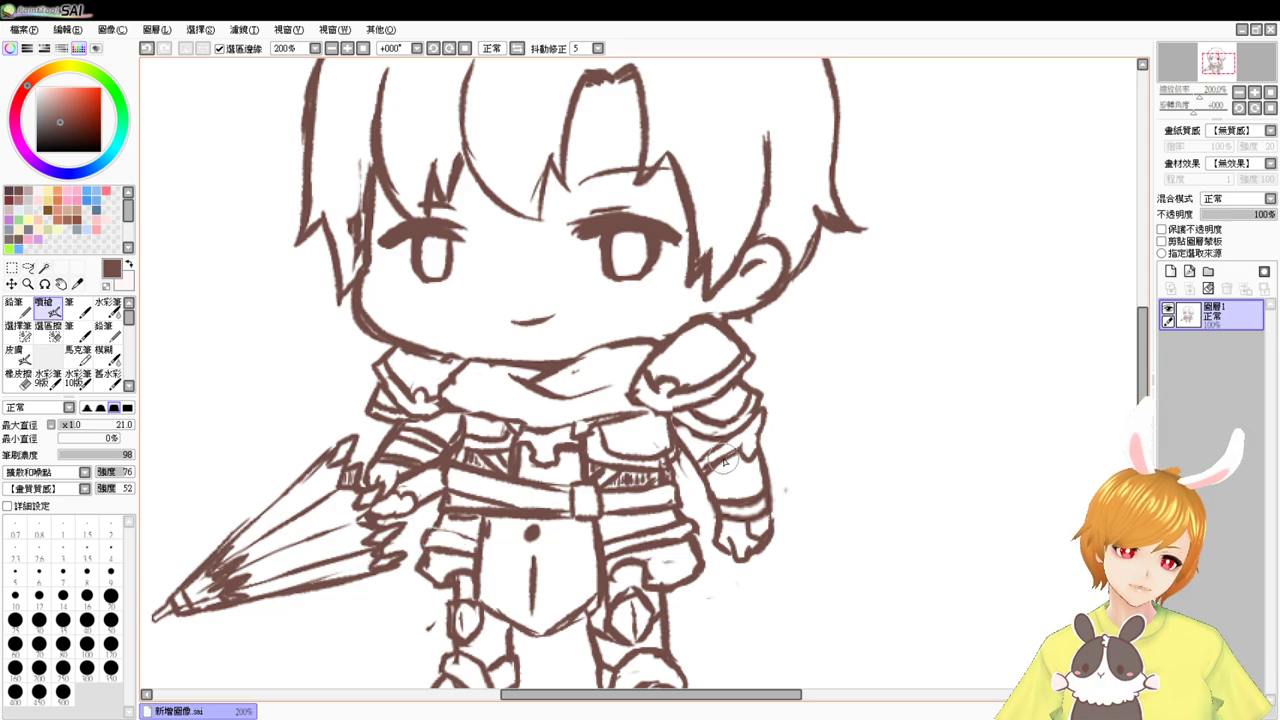
# - Erase the stray sketch lines beside the hair strand along the right side of the character's face
pyautogui.press('space')
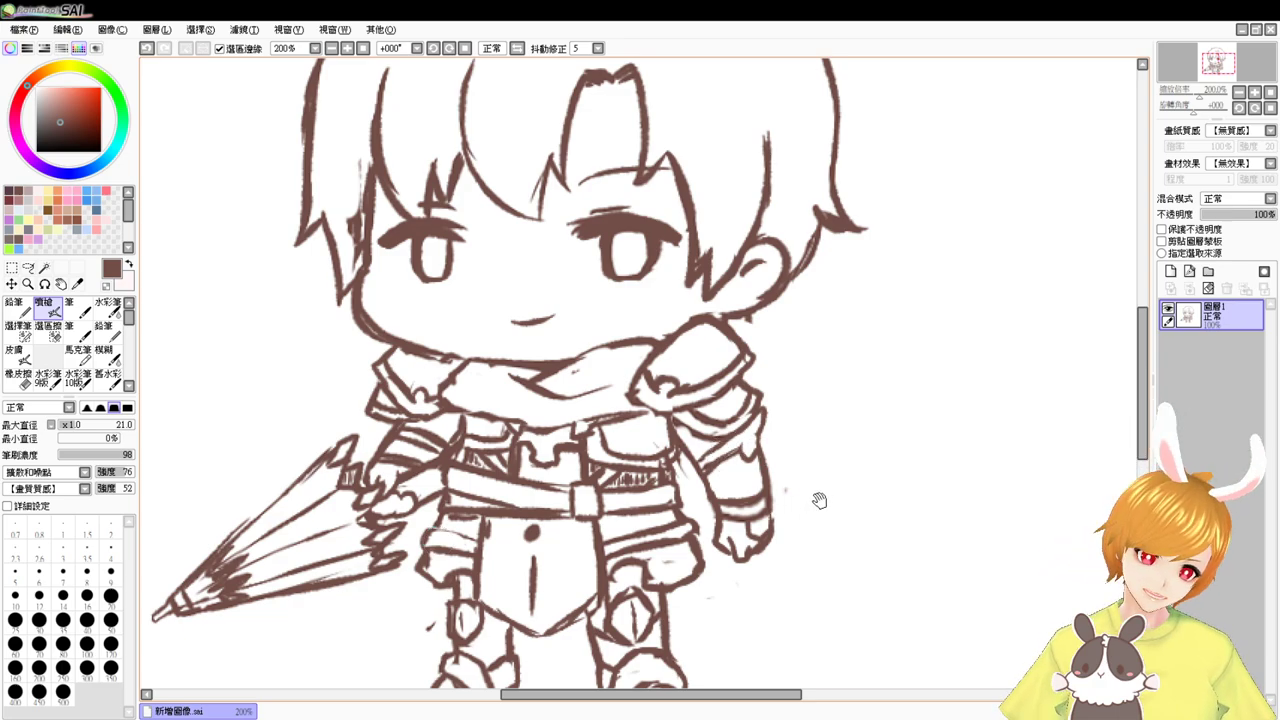
pyautogui.moveTo(819, 500); pyautogui.dragTo(751, 450)
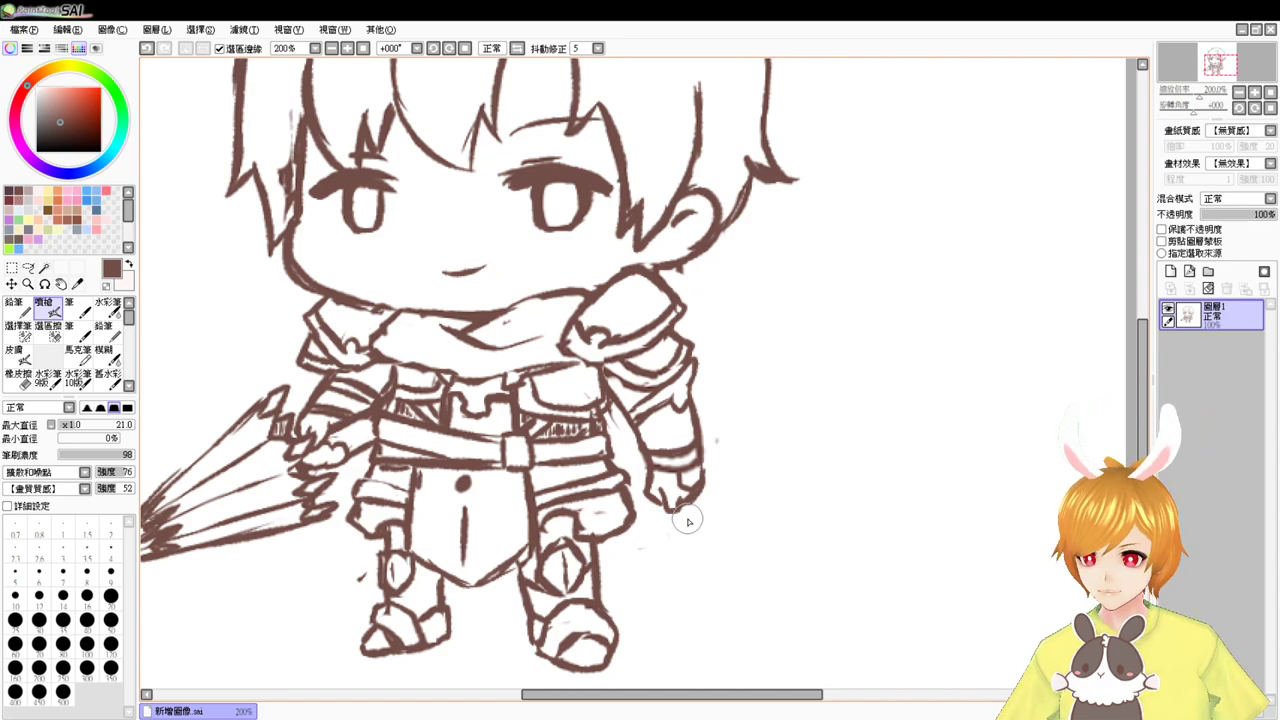
pyautogui.press('space')
pyautogui.moveTo(716, 412); pyautogui.dragTo(846, 507)
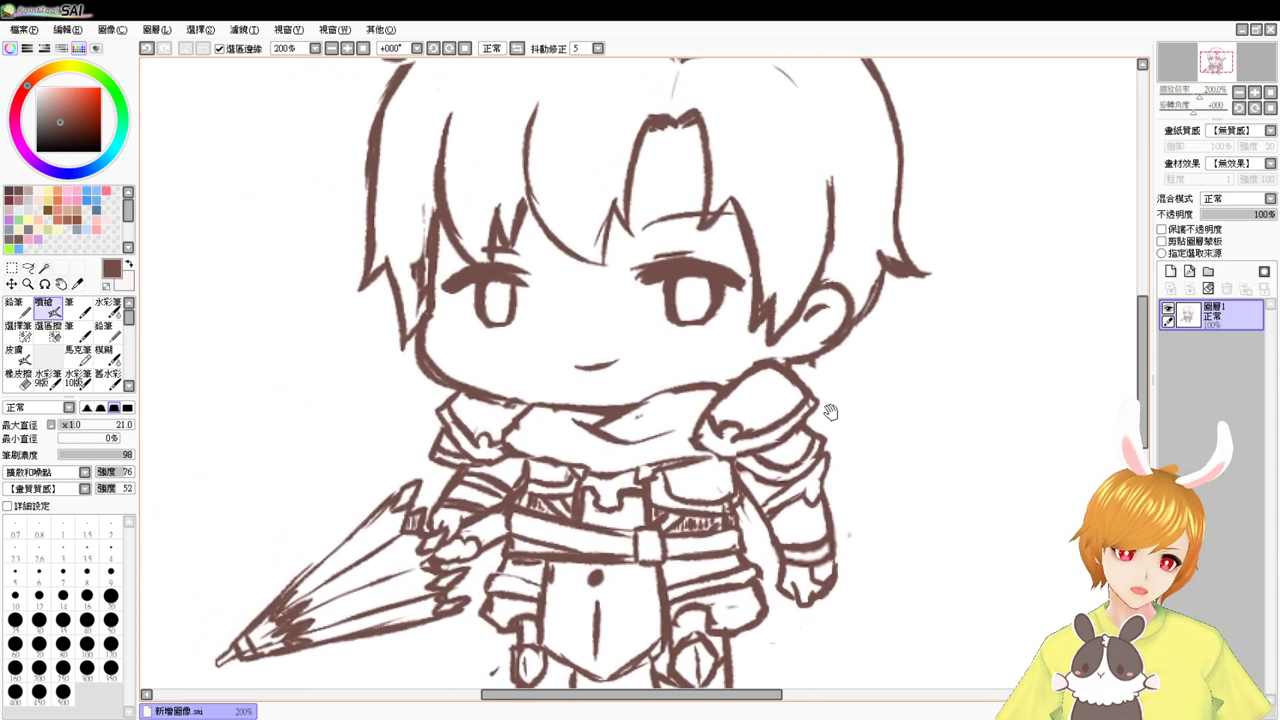
pyautogui.moveTo(830, 411); pyautogui.dragTo(825, 506)
pyautogui.press('e')
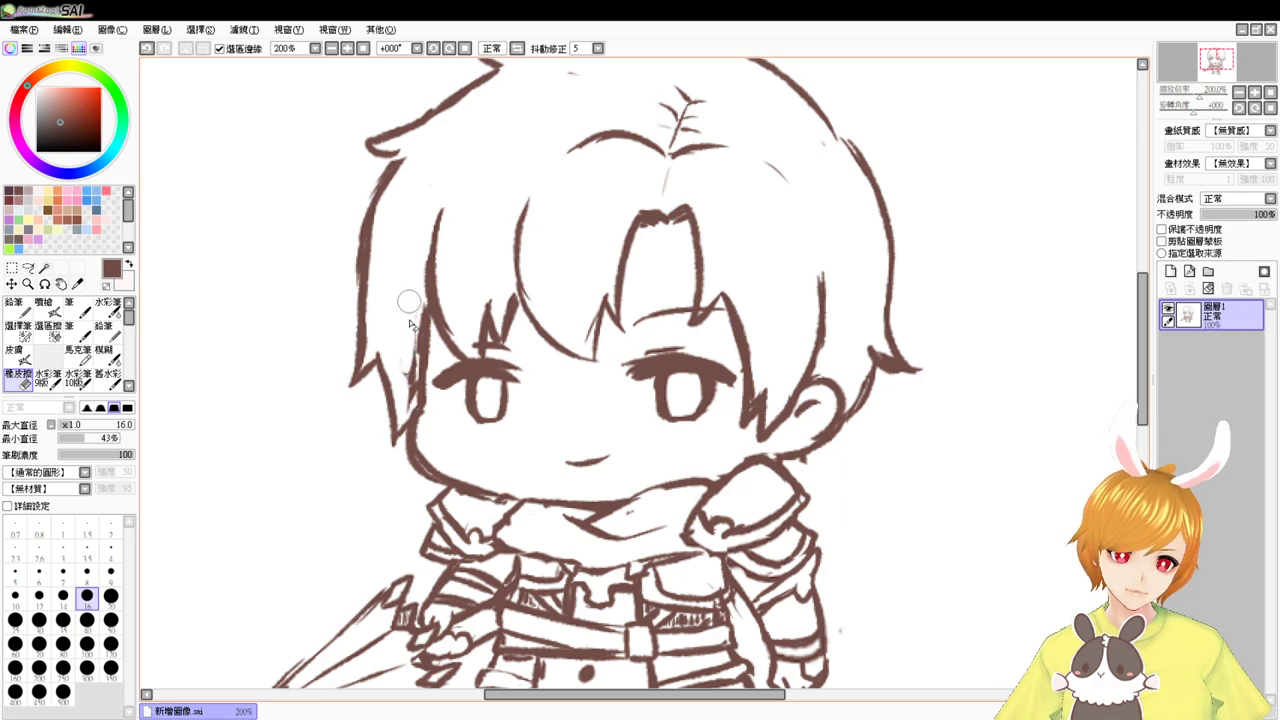
pyautogui.moveTo(408, 302)
pyautogui.mouseDown()
pyautogui.moveTo(410, 395)
pyautogui.moveTo(426, 318)
pyautogui.moveTo(422, 372)
pyautogui.mouseUp()
pyautogui.press('b')
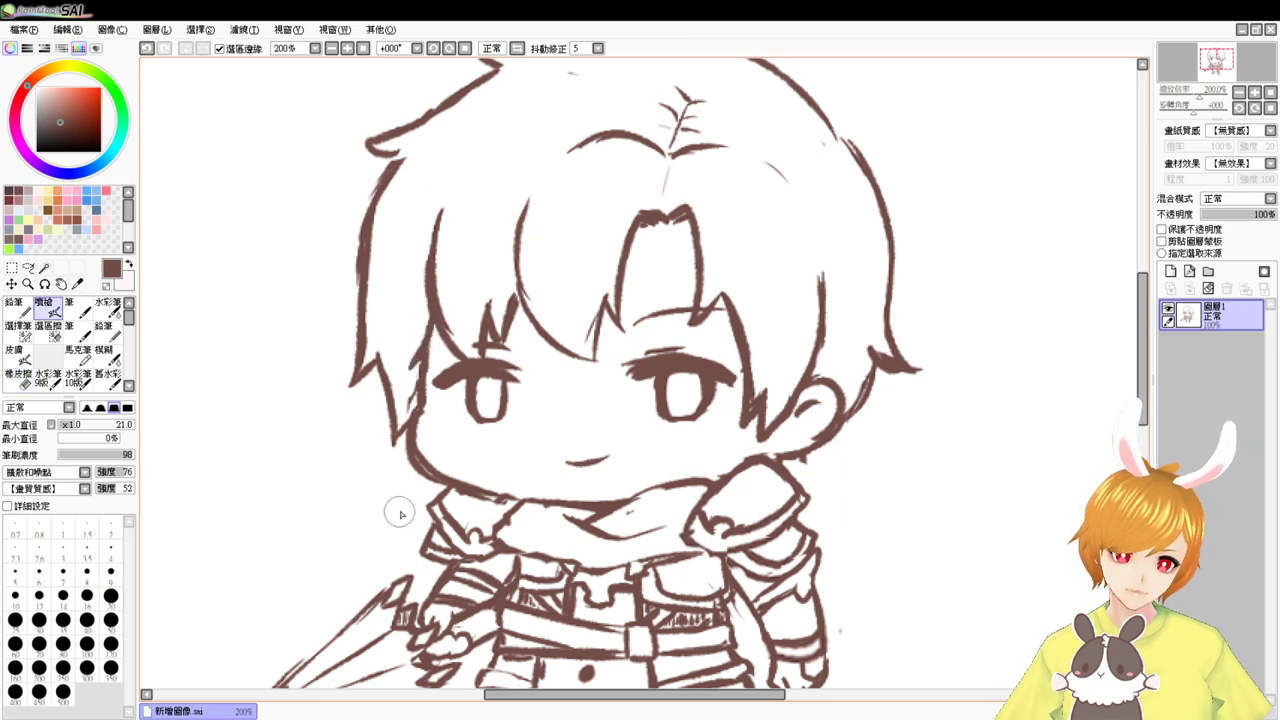
# - Fade the sketch layer to 24% opacity and add a layer group with a new empty layer inside it above the sketch
pyautogui.moveTo(782, 310); pyautogui.dragTo(747, 430)
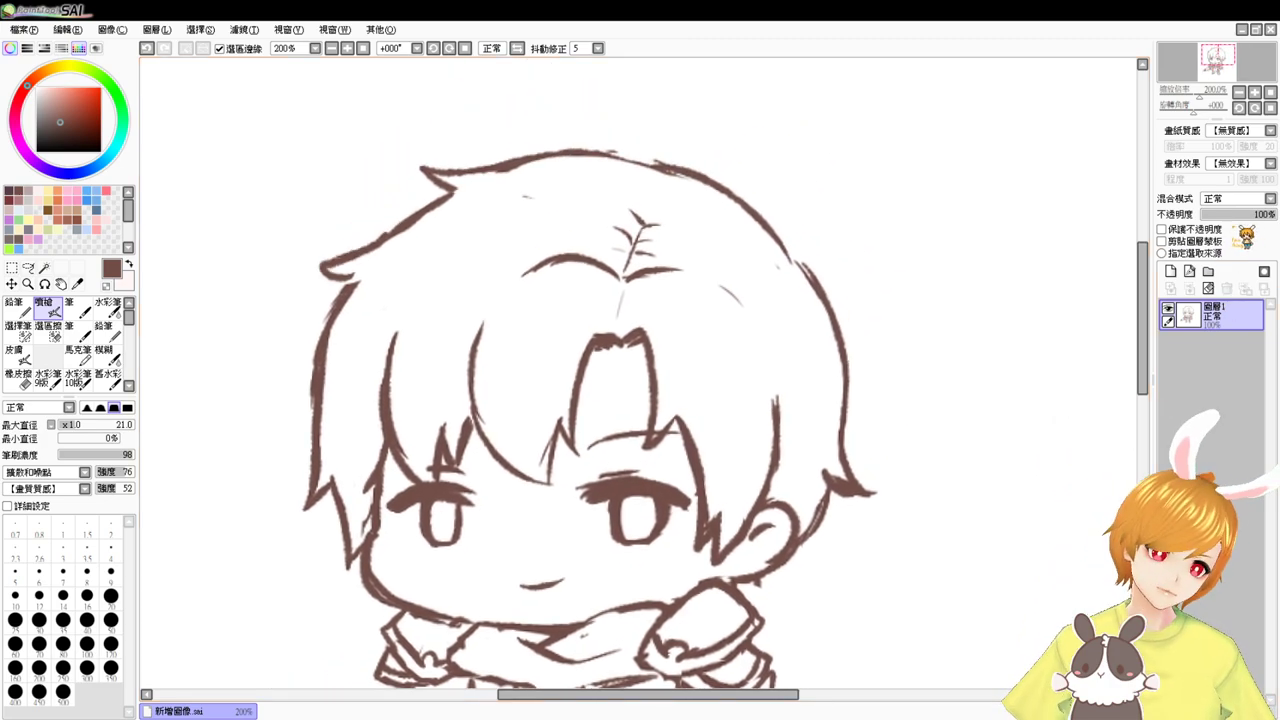
pyautogui.moveTo(1240, 214); pyautogui.dragTo(1218, 214)
pyautogui.click(1208, 271)
pyautogui.click(1170, 271)
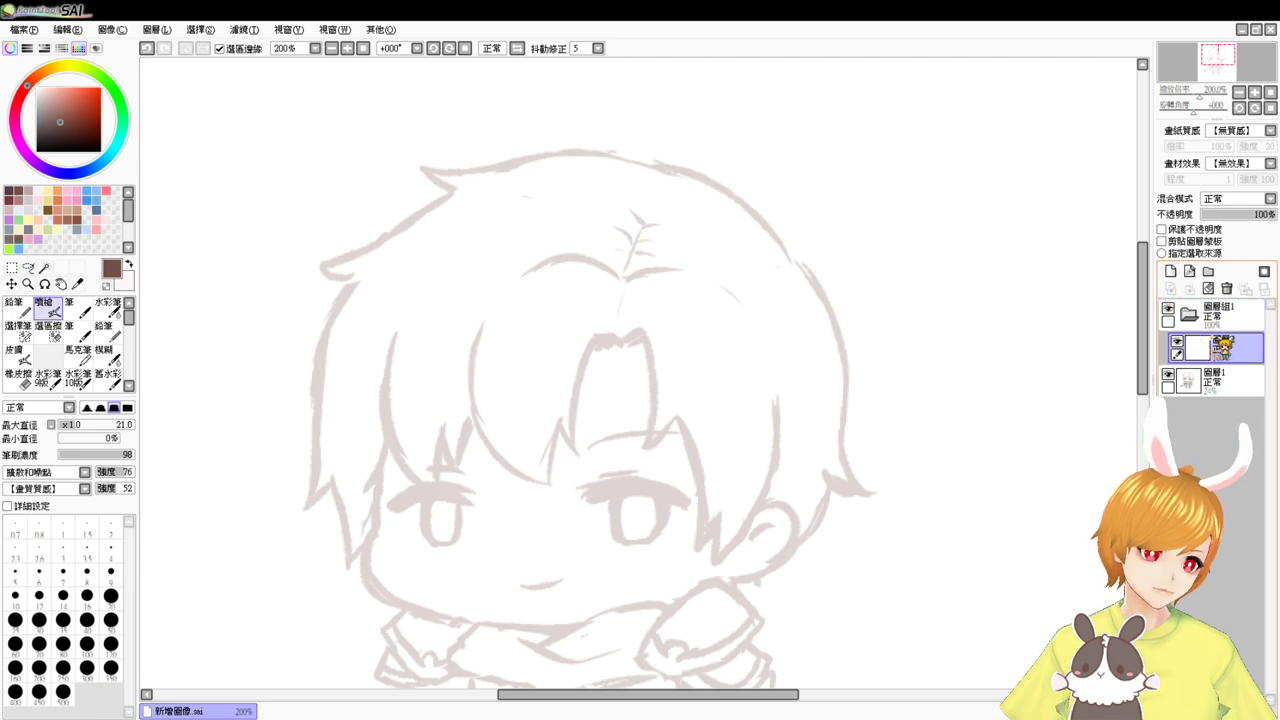
# - Enlarge the whole sketch on its layer with Free Transform and reposition it so the character fills the canvas
pyautogui.click(1229, 378)
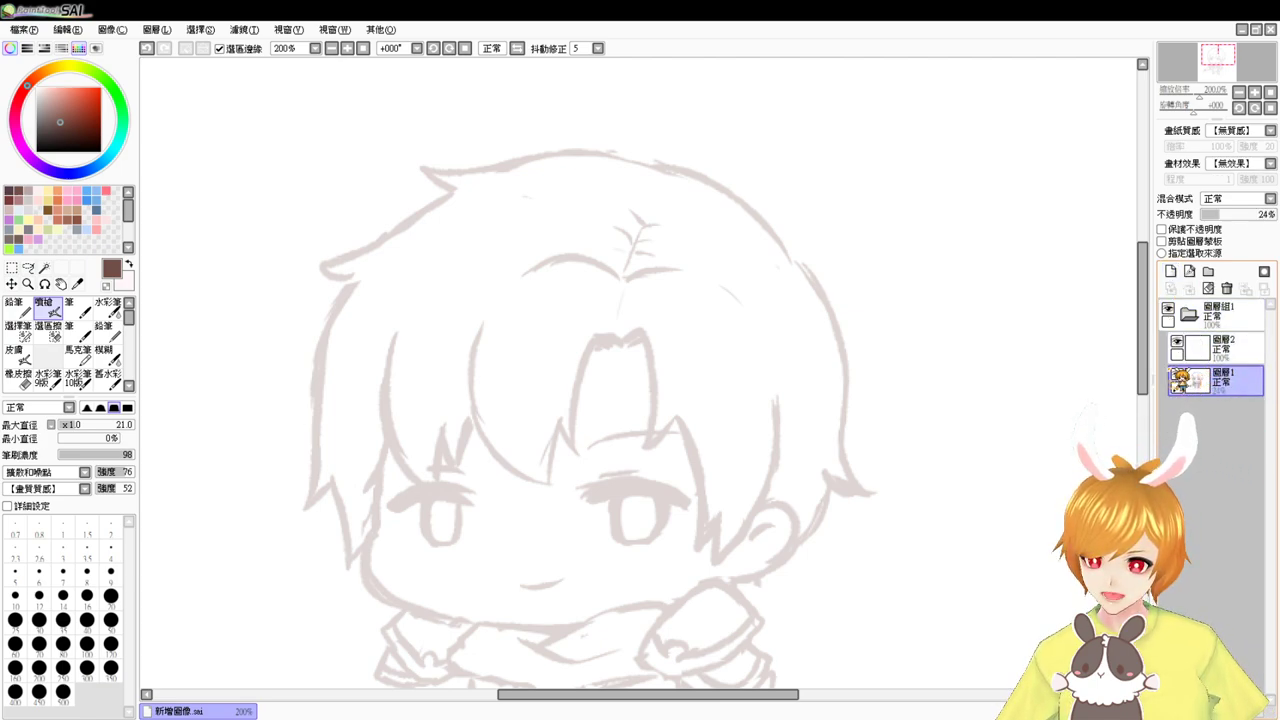
pyautogui.click(331, 48)
pyautogui.click(331, 48)
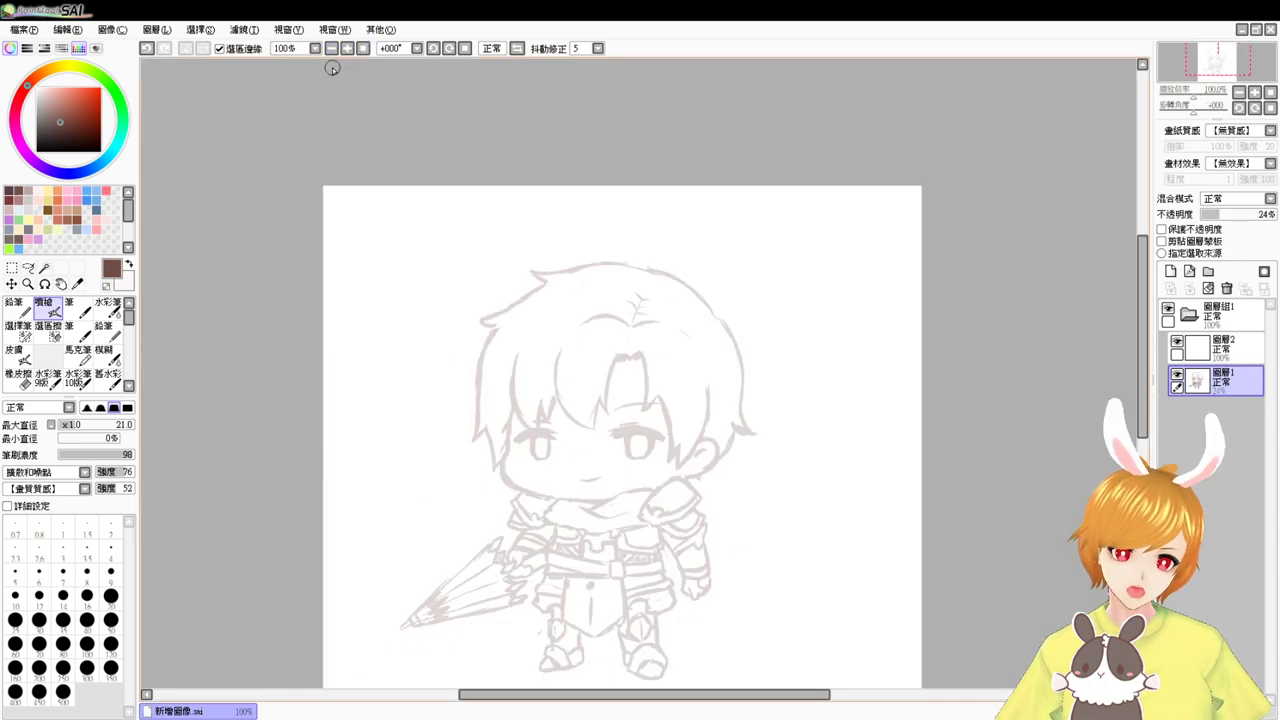
pyautogui.hotkey('ctrl', 't')
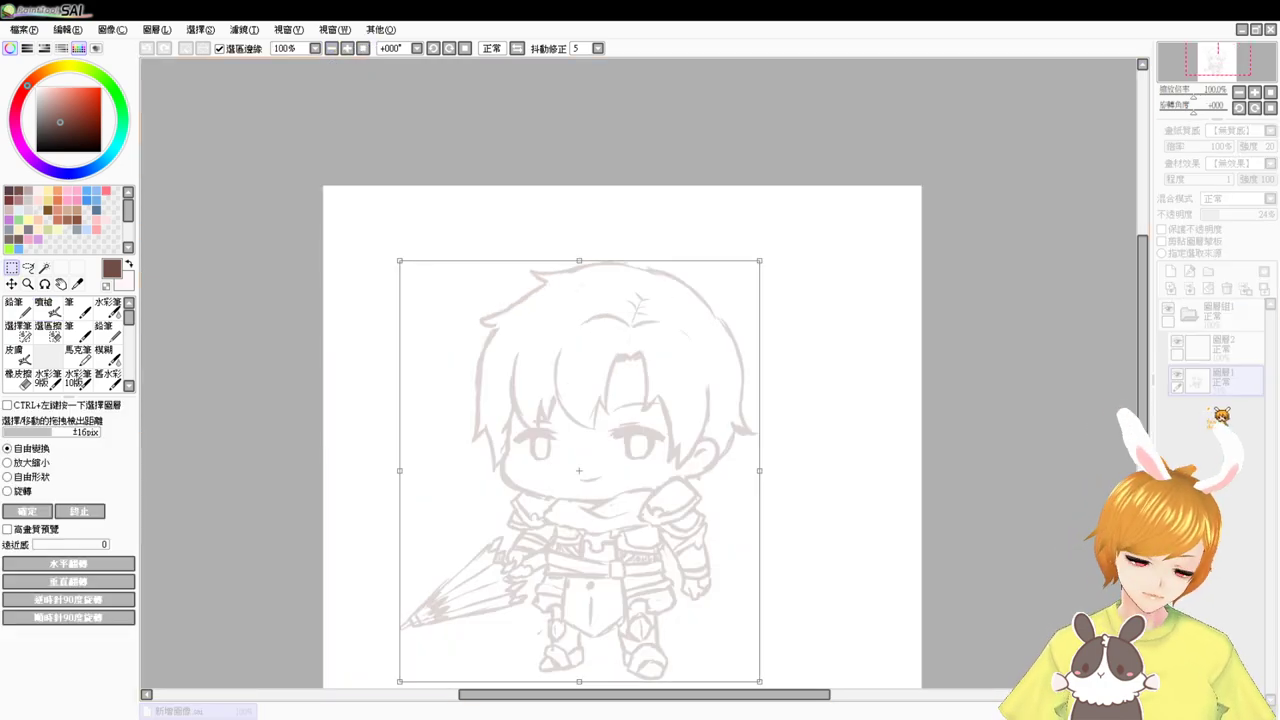
pyautogui.moveTo(640, 470); pyautogui.dragTo(624, 466)
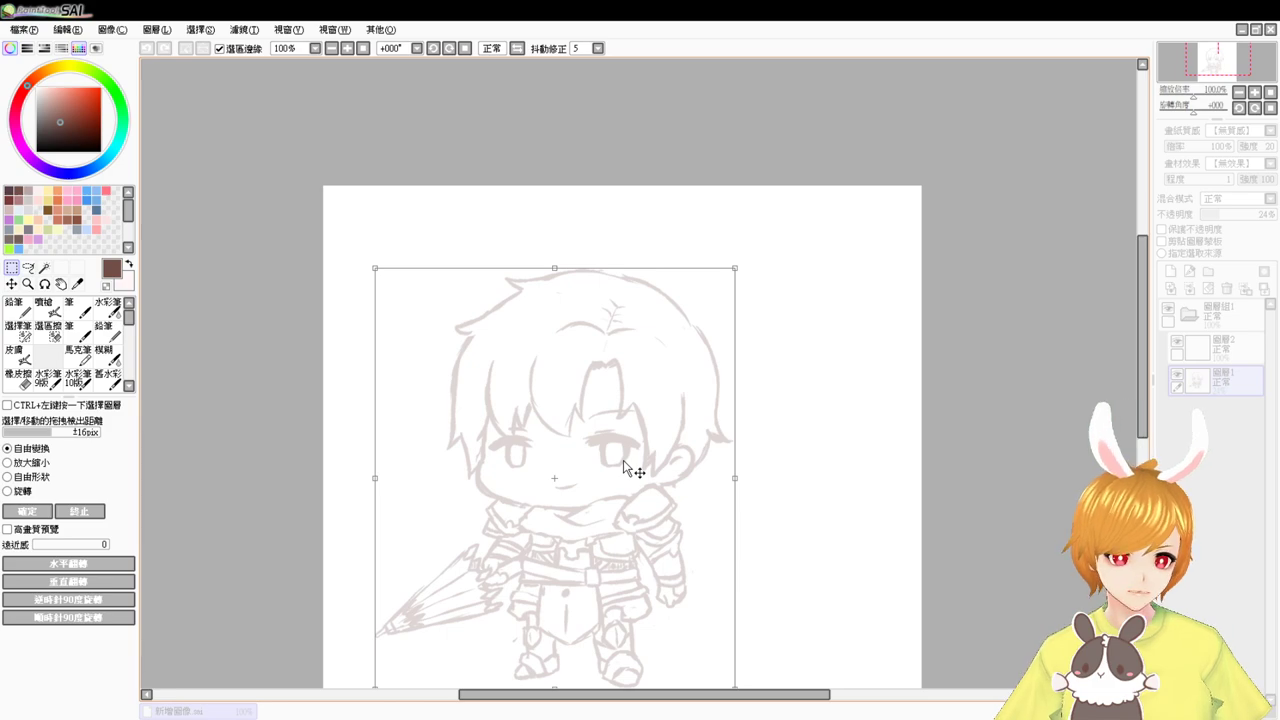
pyautogui.scroll(-1, 624, 466)
pyautogui.moveTo(622, 461); pyautogui.dragTo(560, 357)
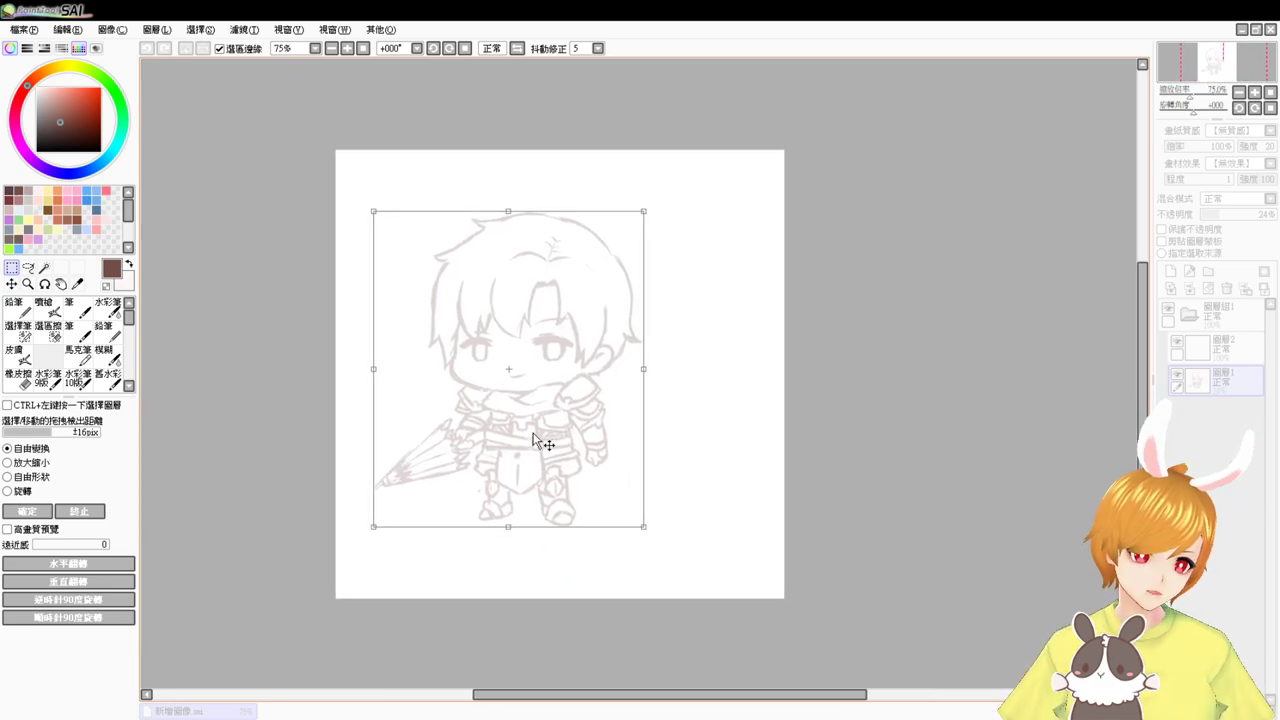
pyautogui.moveTo(568, 424); pyautogui.dragTo(563, 462)
pyautogui.moveTo(624, 282)
pyautogui.mouseDown()
pyautogui.moveTo(749, 174)
pyautogui.moveTo(735, 168)
pyautogui.mouseUp()
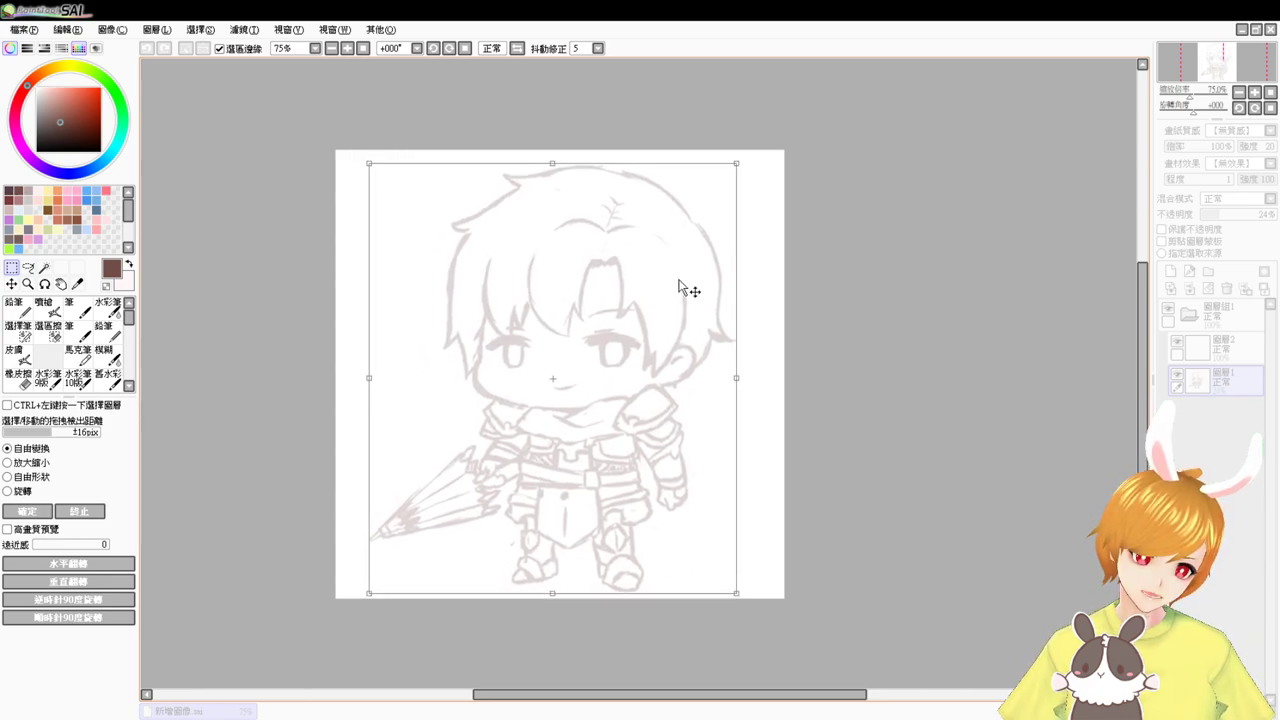
pyautogui.press('Return')
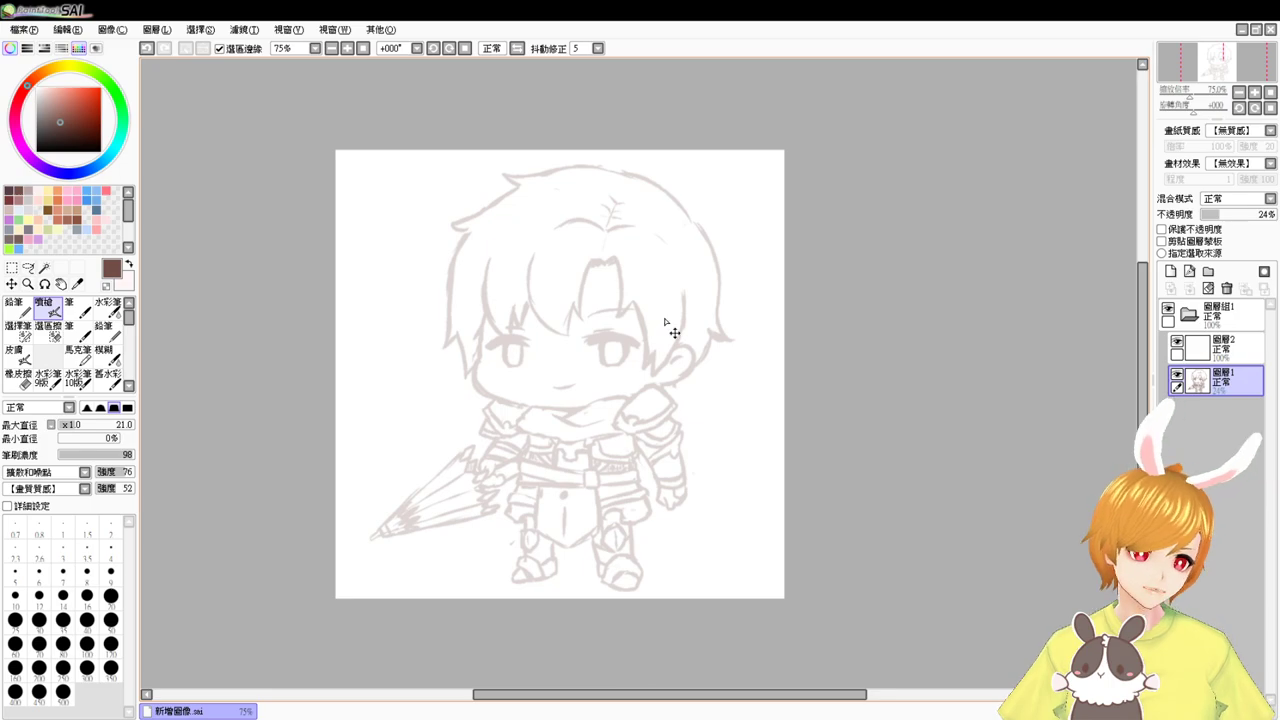
# - Lasso the character's right lower leg and boot, enlarge the selection slightly with Free Transform, and deselect it
pyautogui.scroll(2, 665, 322)
pyautogui.moveTo(712, 456); pyautogui.dragTo(720, 363)
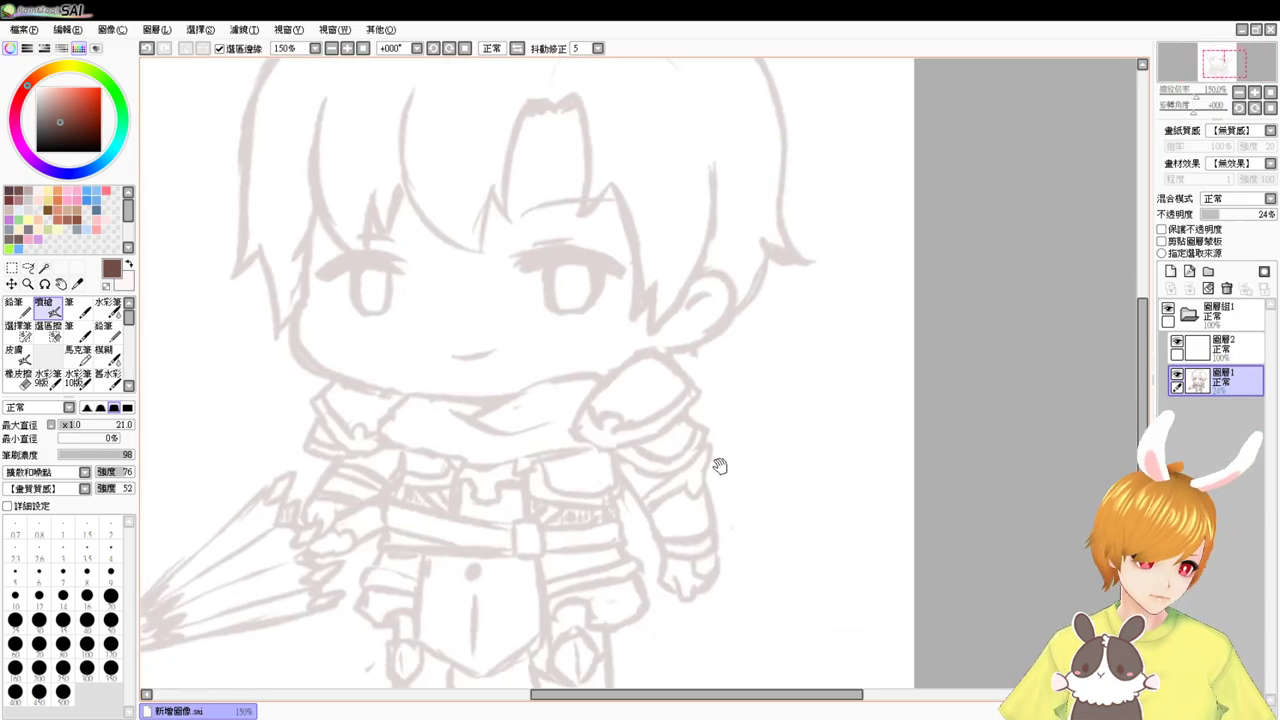
pyautogui.moveTo(690, 436); pyautogui.dragTo(728, 300)
pyautogui.click(28, 268)
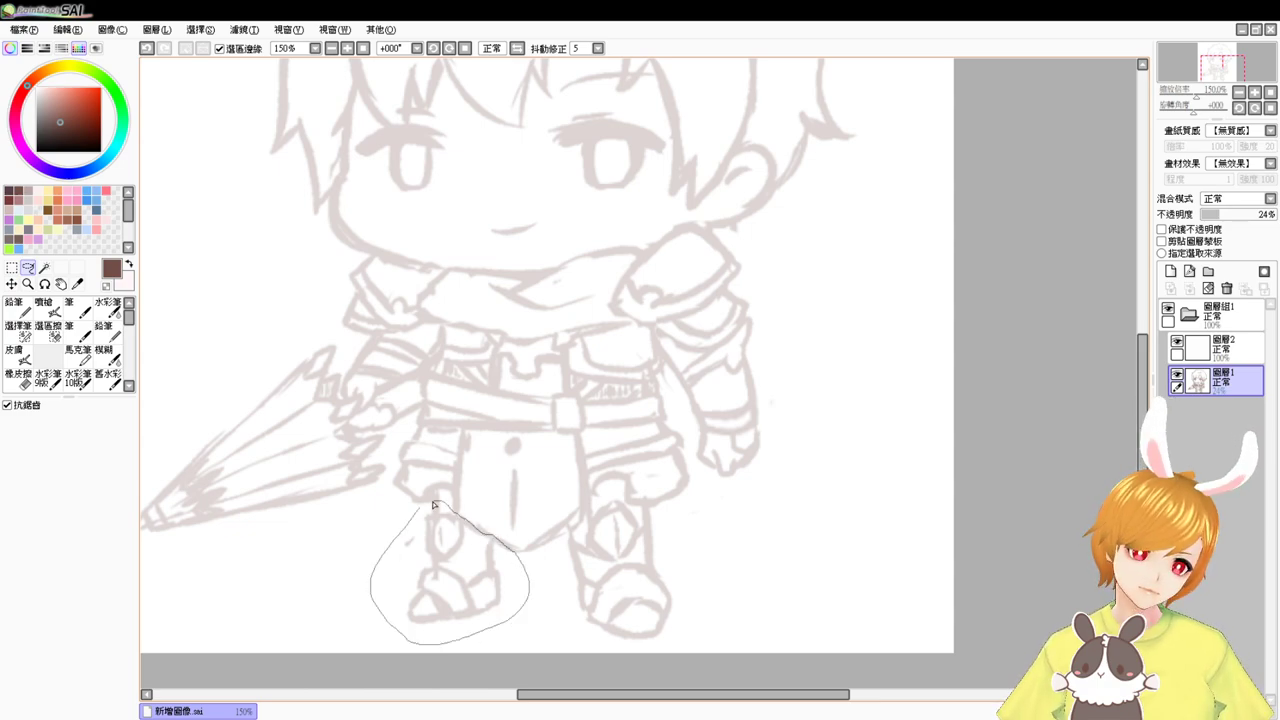
pyautogui.moveTo(434, 505); pyautogui.dragTo(436, 507)
pyautogui.hotkey('ctrl', 't')
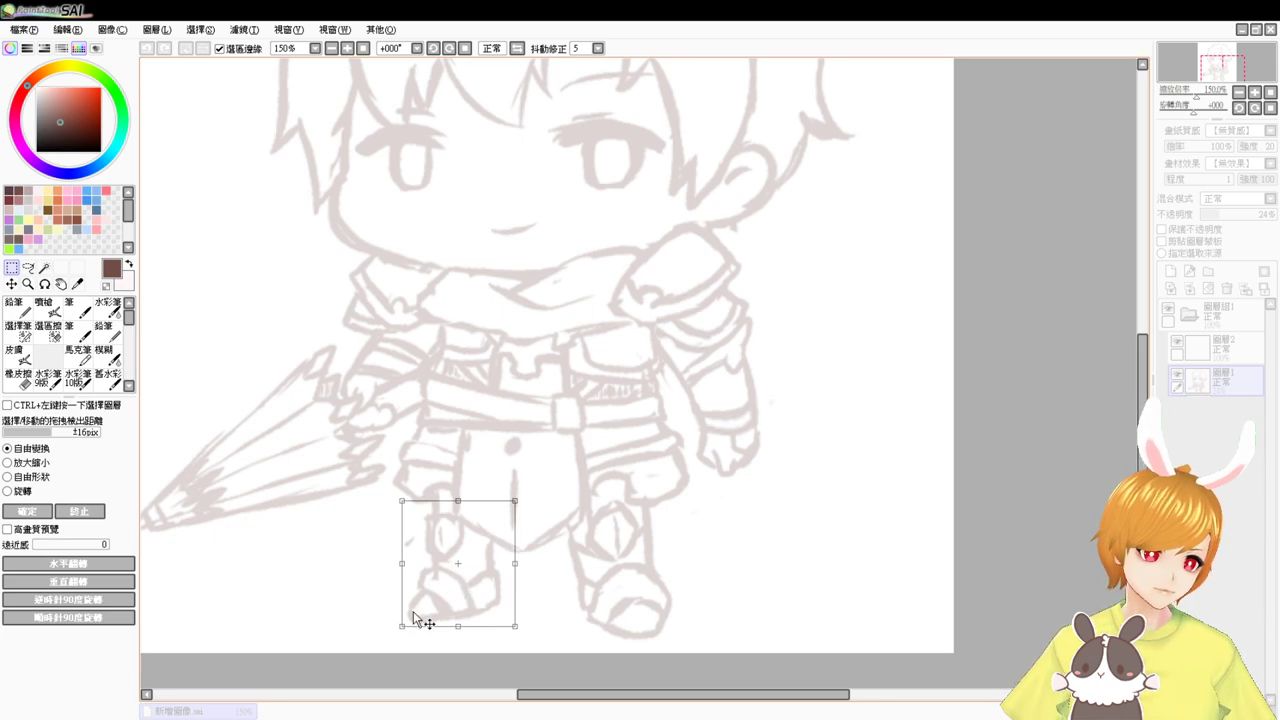
pyautogui.moveTo(406, 627); pyautogui.dragTo(390, 638)
pyautogui.moveTo(468, 603); pyautogui.dragTo(472, 604)
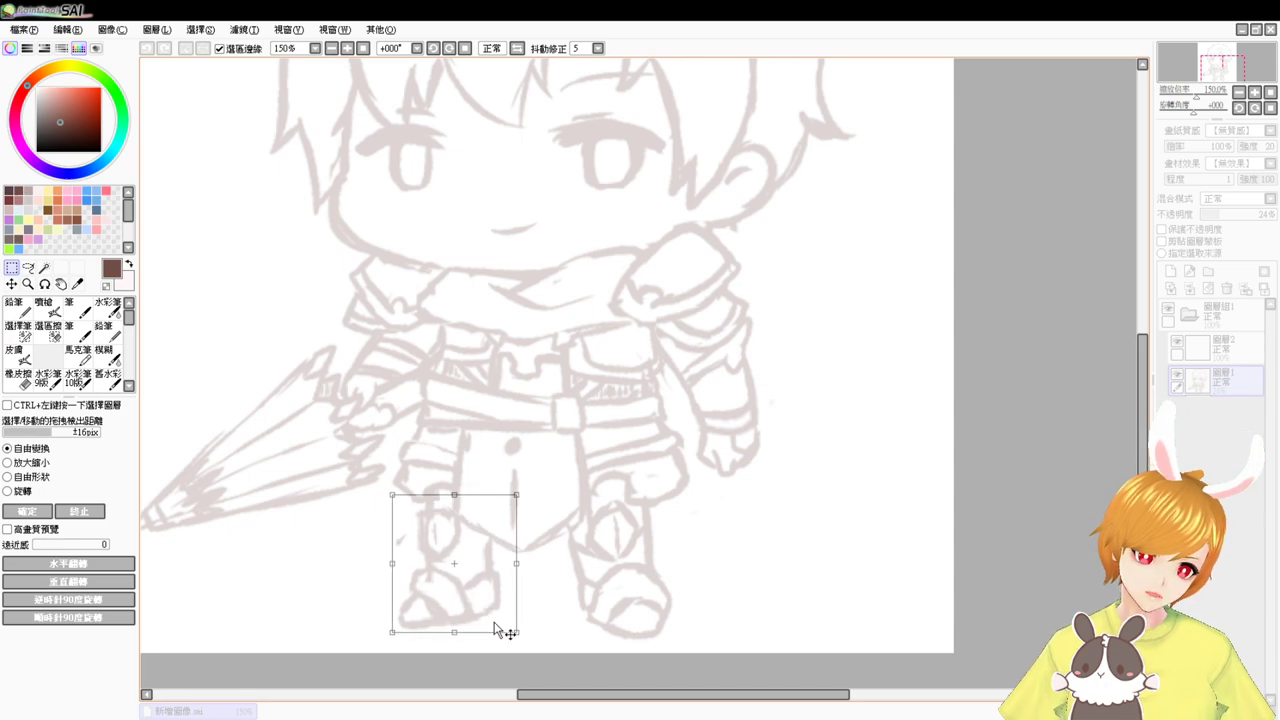
pyautogui.press('Return')
pyautogui.hotkey('ctrl', 'd')
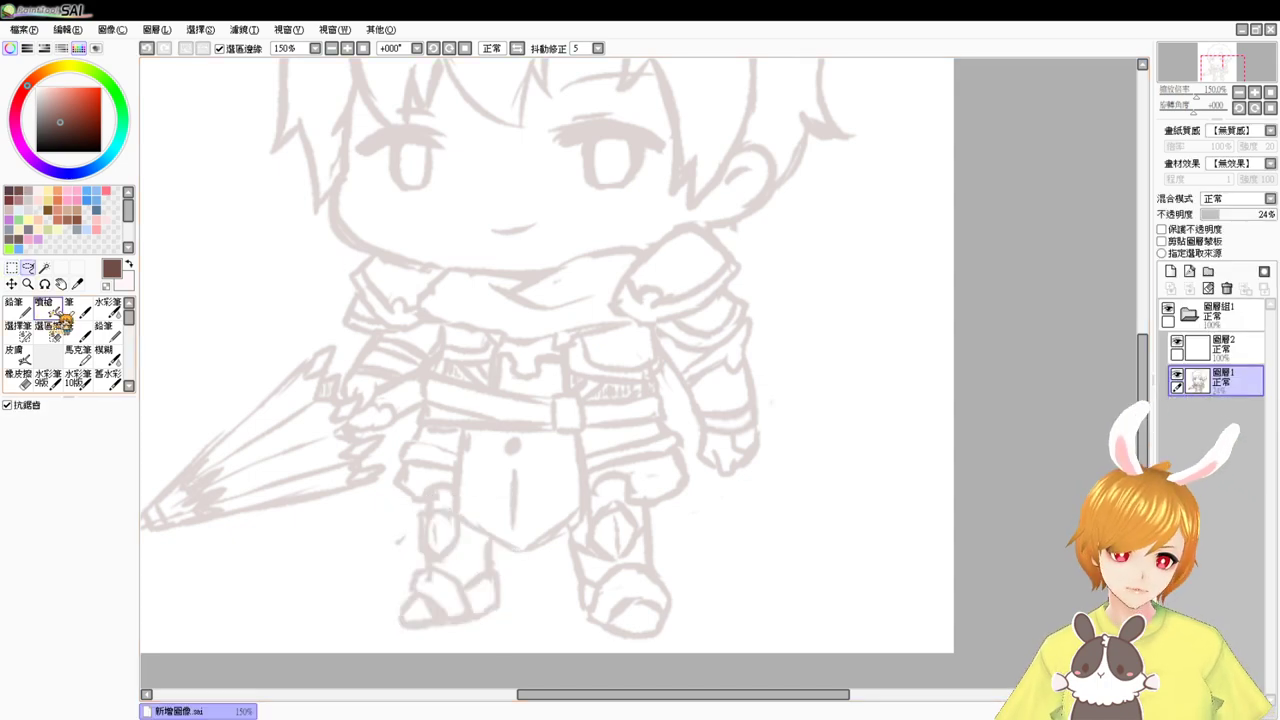
# - Clean up and touch up the sketch lines around the weapon-side thigh armor hem and the opposite leg's knee guard
pyautogui.click(47, 308)
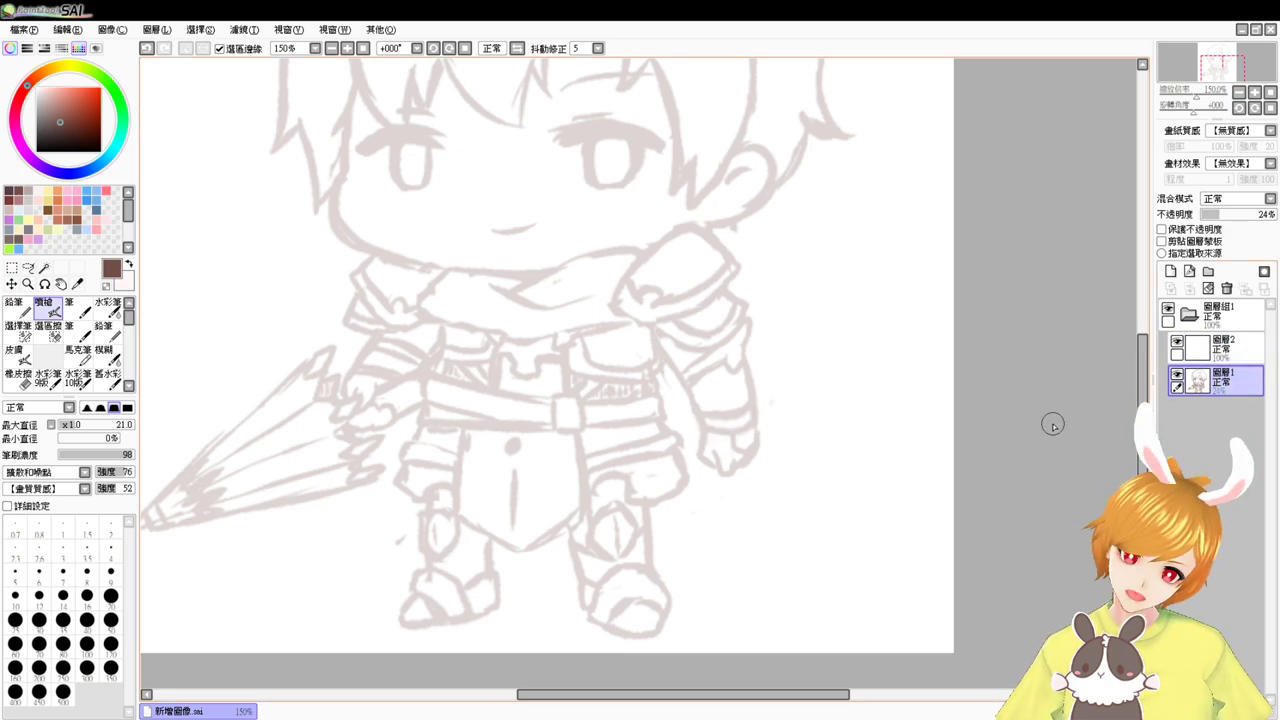
pyautogui.press('e')
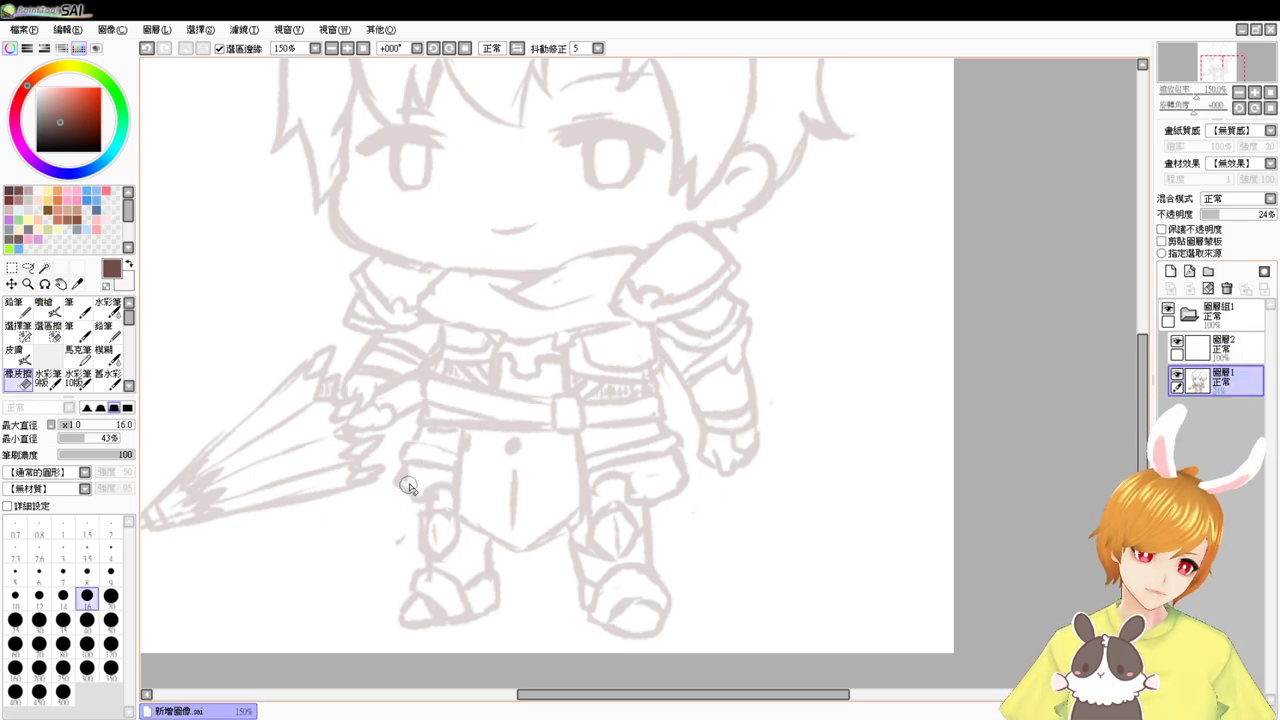
pyautogui.press('e')
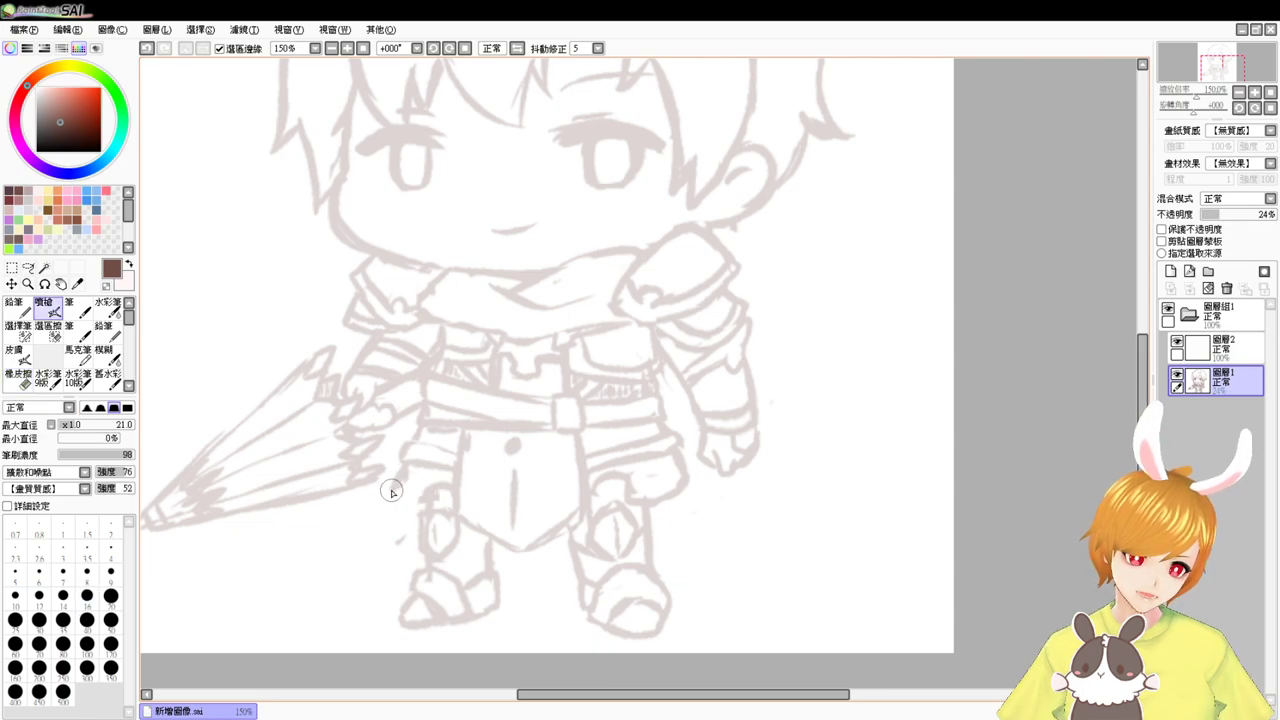
pyautogui.press('e')
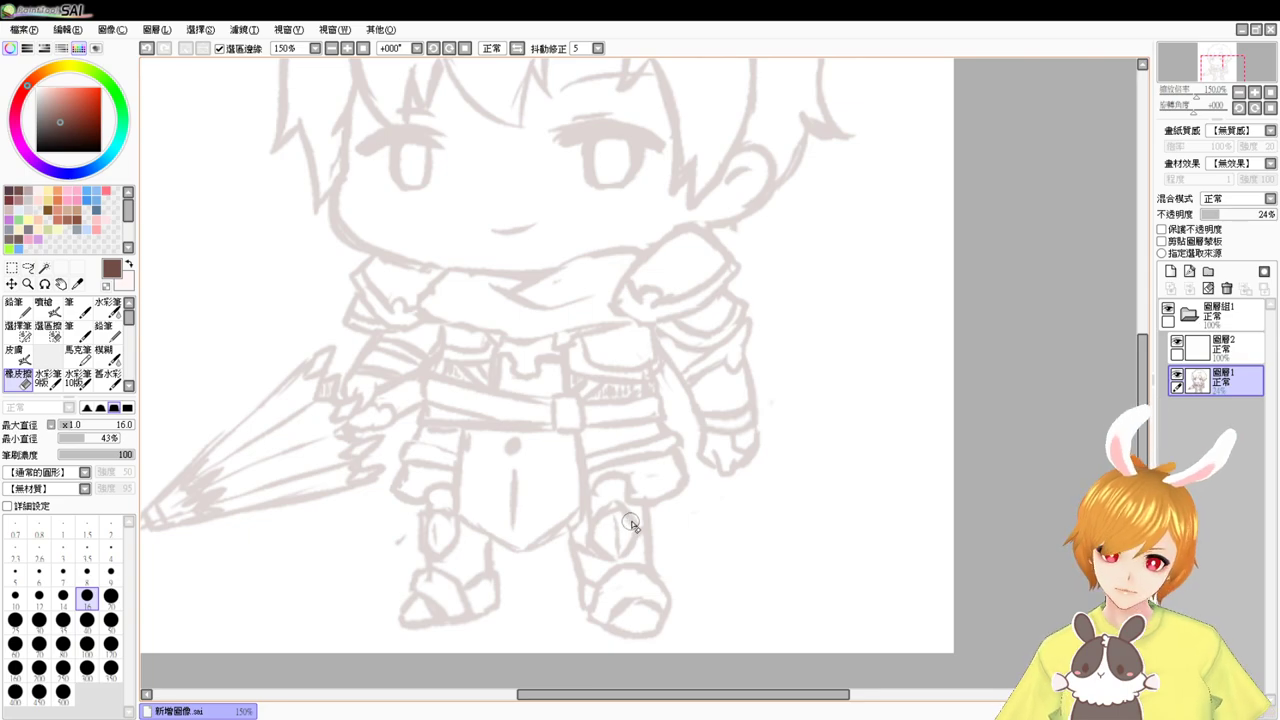
pyautogui.press('e')
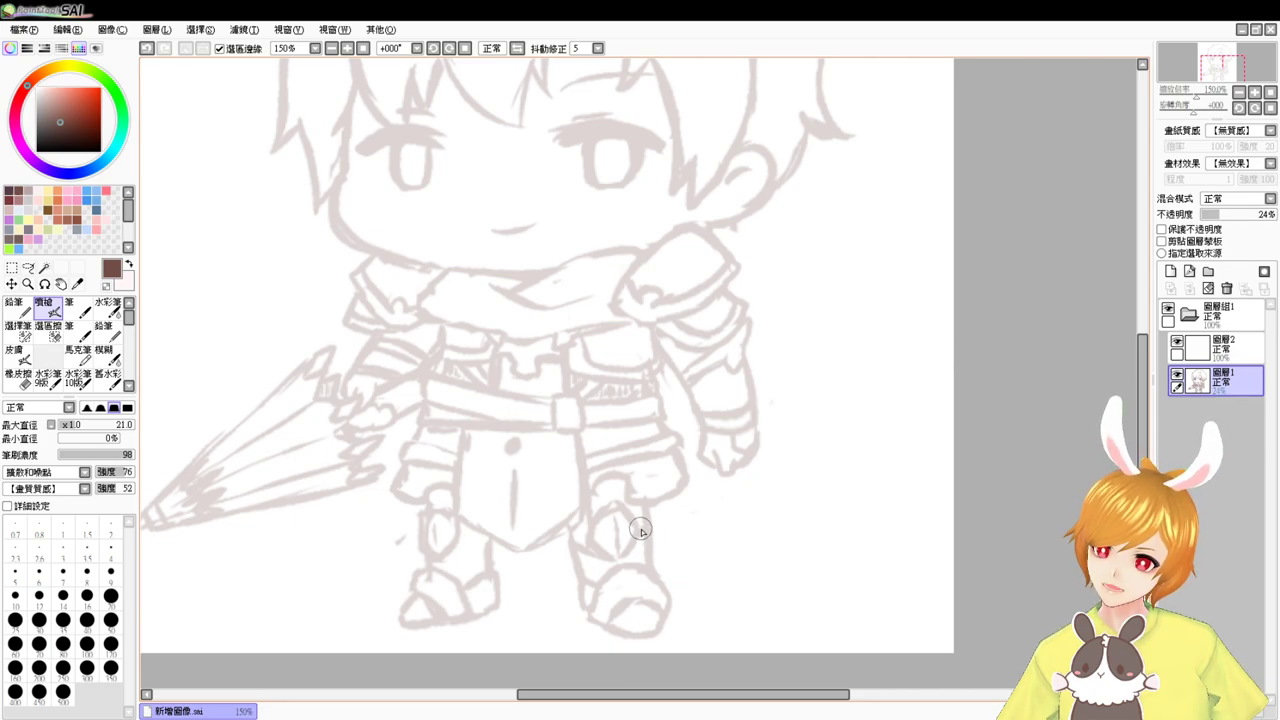
pyautogui.press('e')
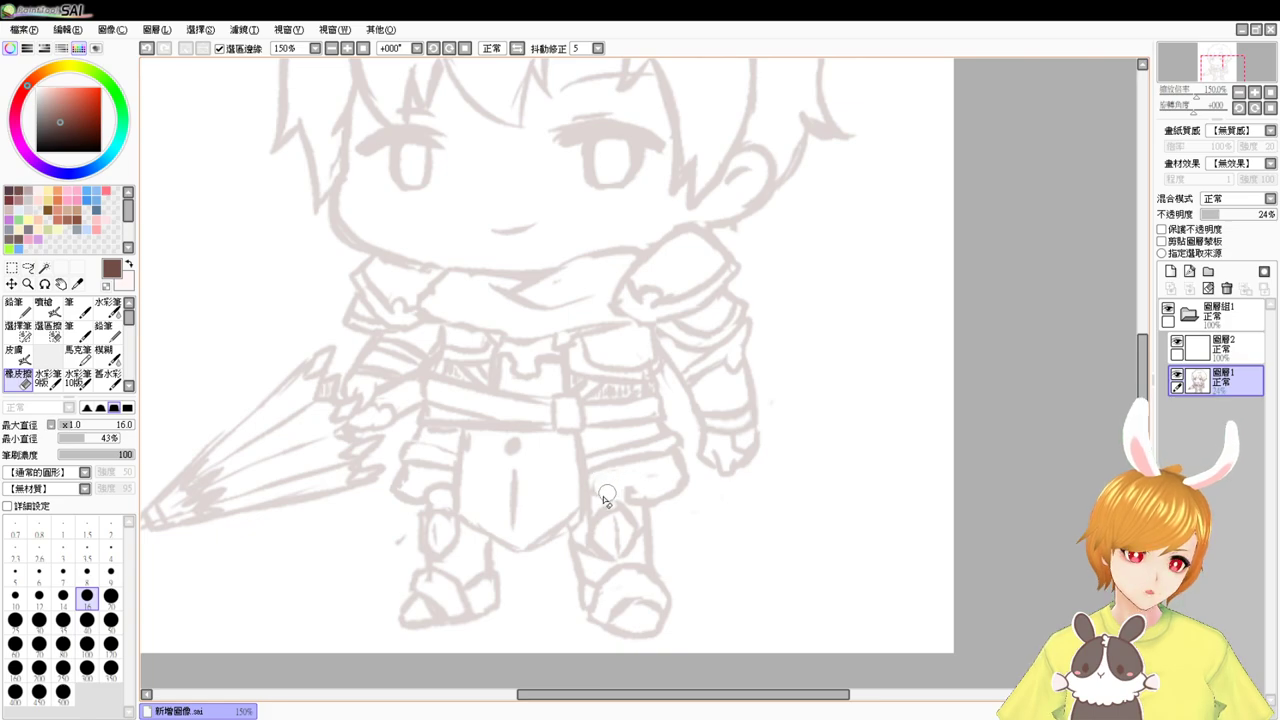
# - Erase the lower edge of the thigh armor on the side away from the weapon and redraw it with a sharper outer corner
pyautogui.press('v')
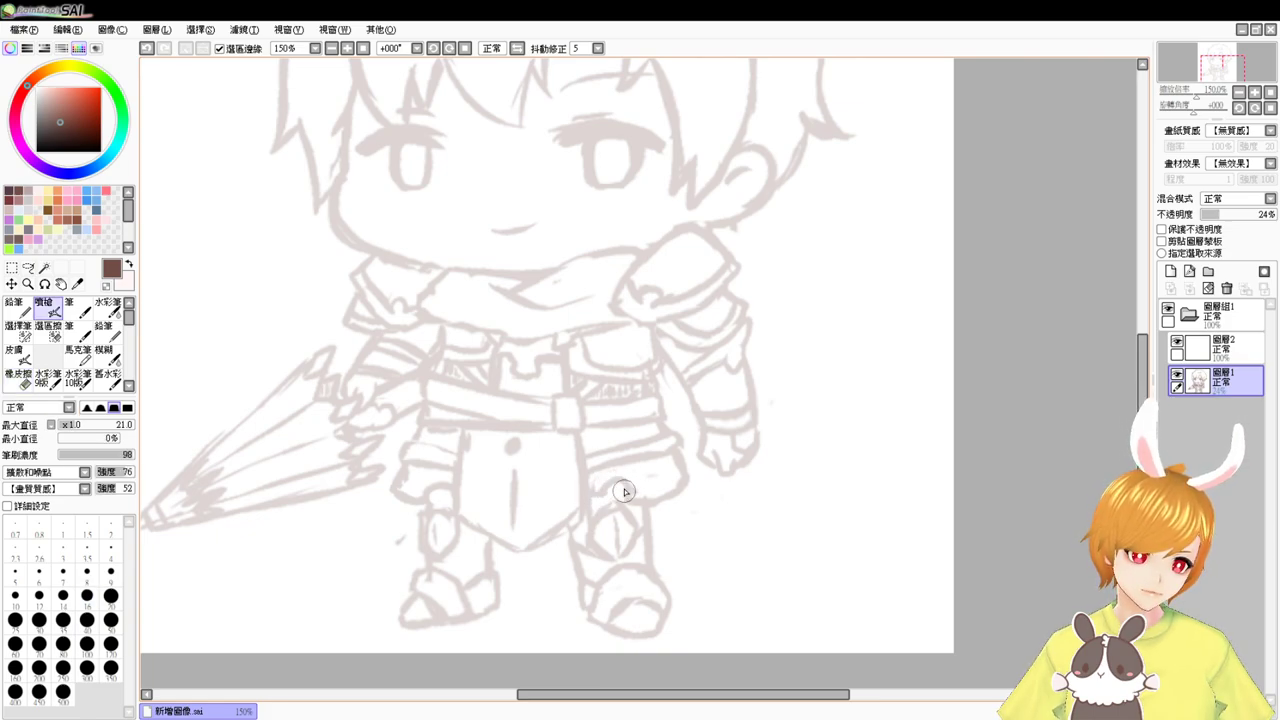
pyautogui.press('e')
pyautogui.moveTo(645, 505); pyautogui.dragTo(689, 485)
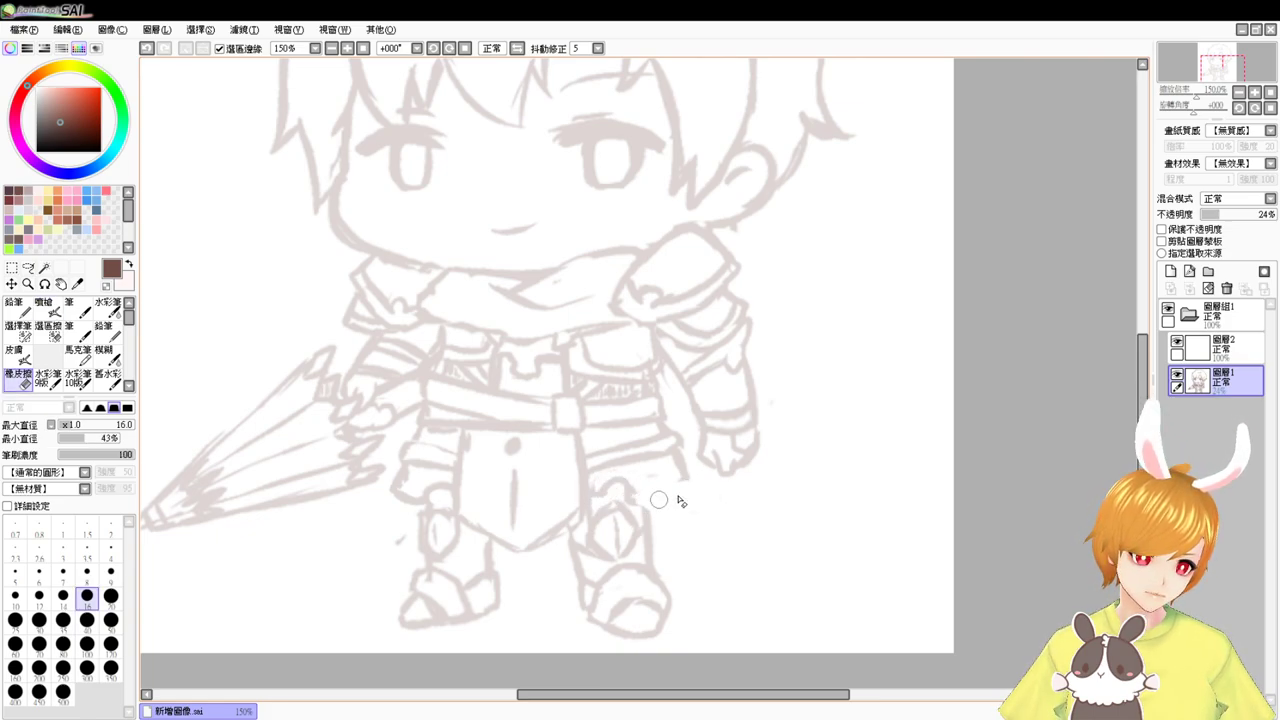
pyautogui.press('v')
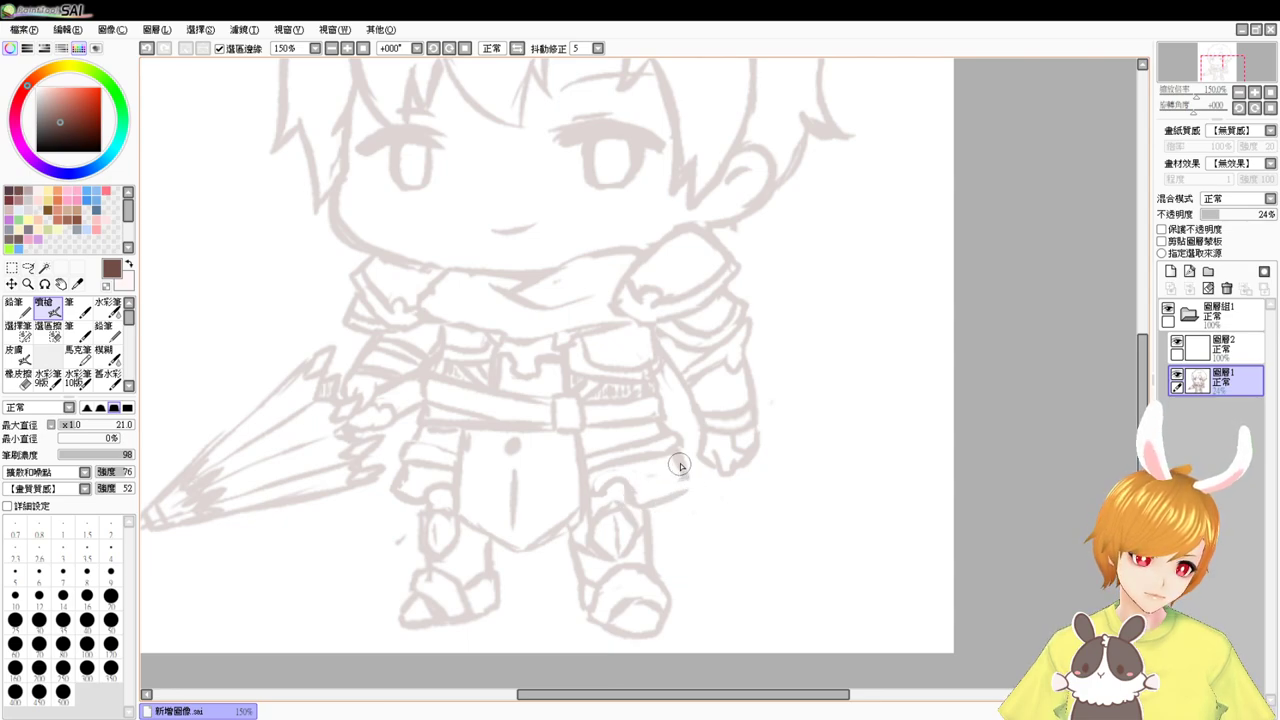
pyautogui.press('e')
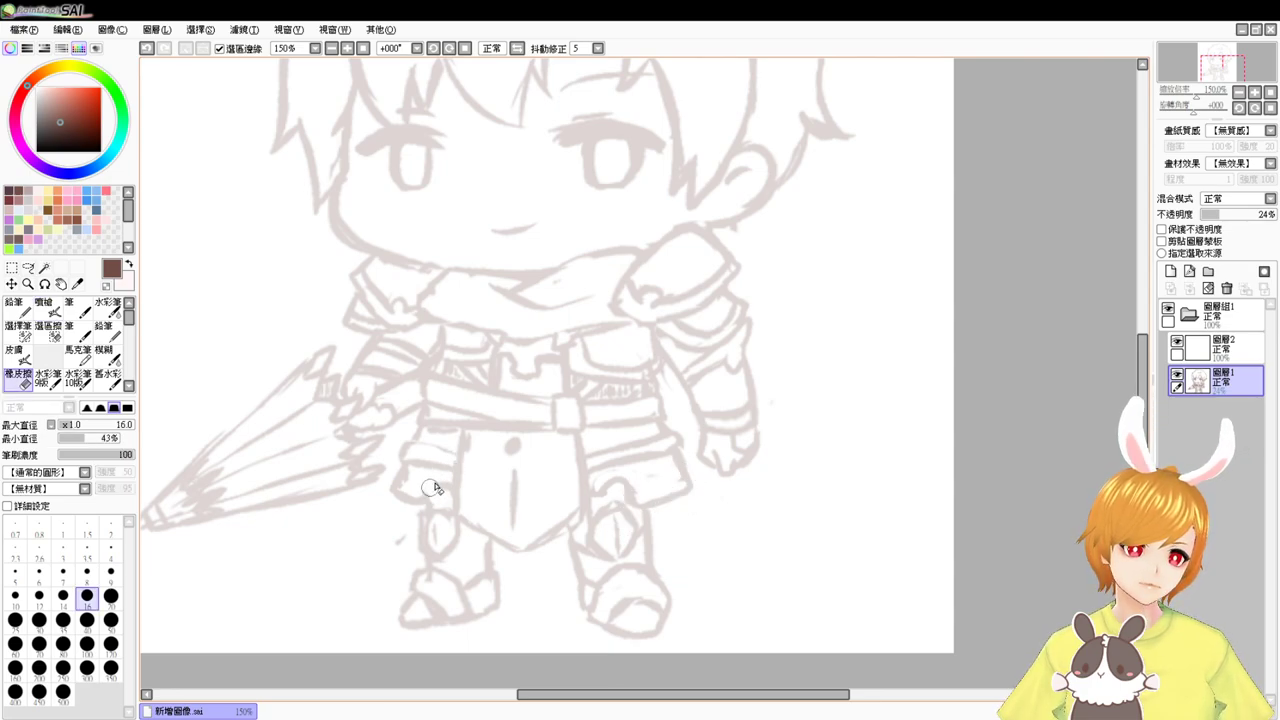
# - Reshape the weapon-side thigh armor's lower plate and the lines above its knee guard to match the other side
pyautogui.press('v')
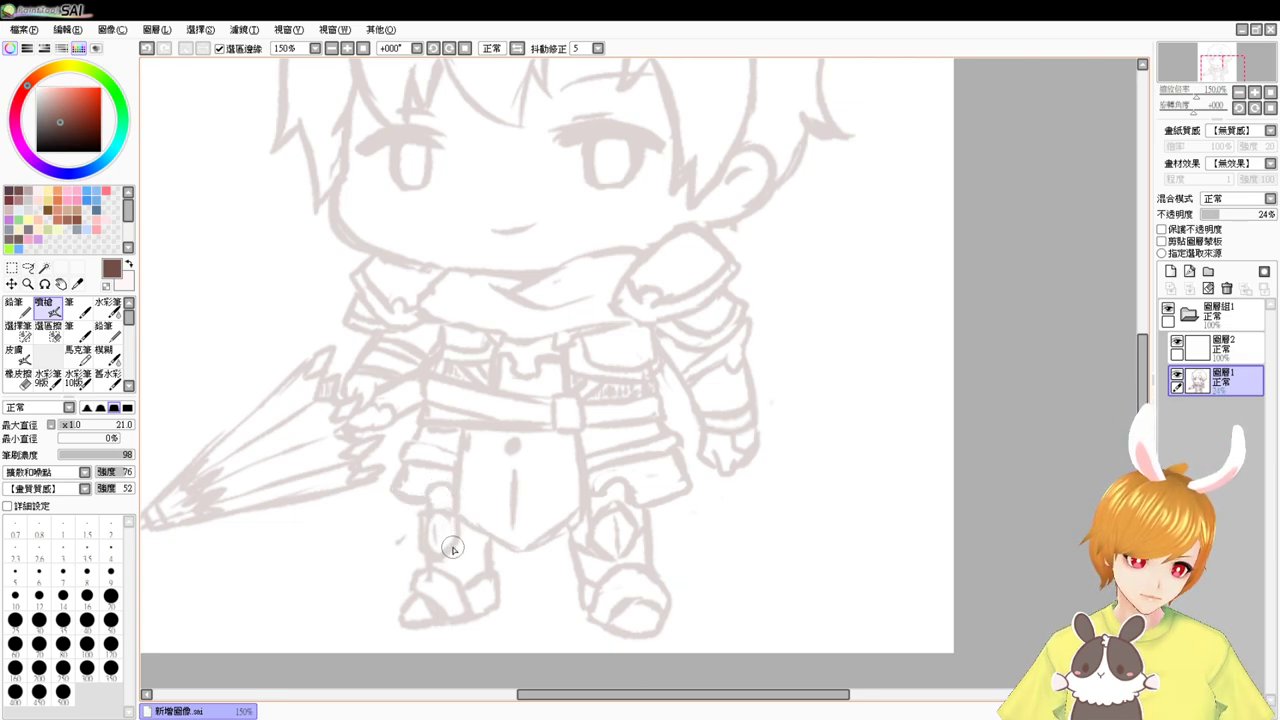
pyautogui.press('e')
pyautogui.press('b')
pyautogui.moveTo(431, 489); pyautogui.dragTo(434, 531)
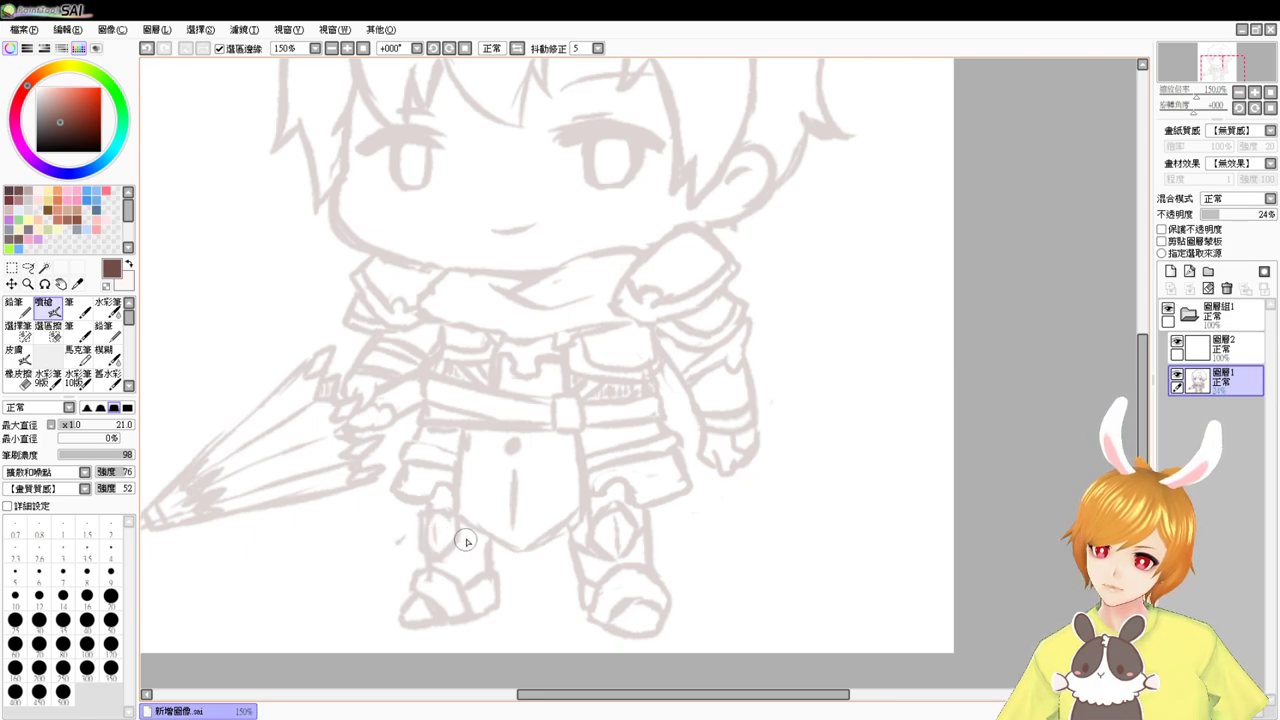
pyautogui.press('e')
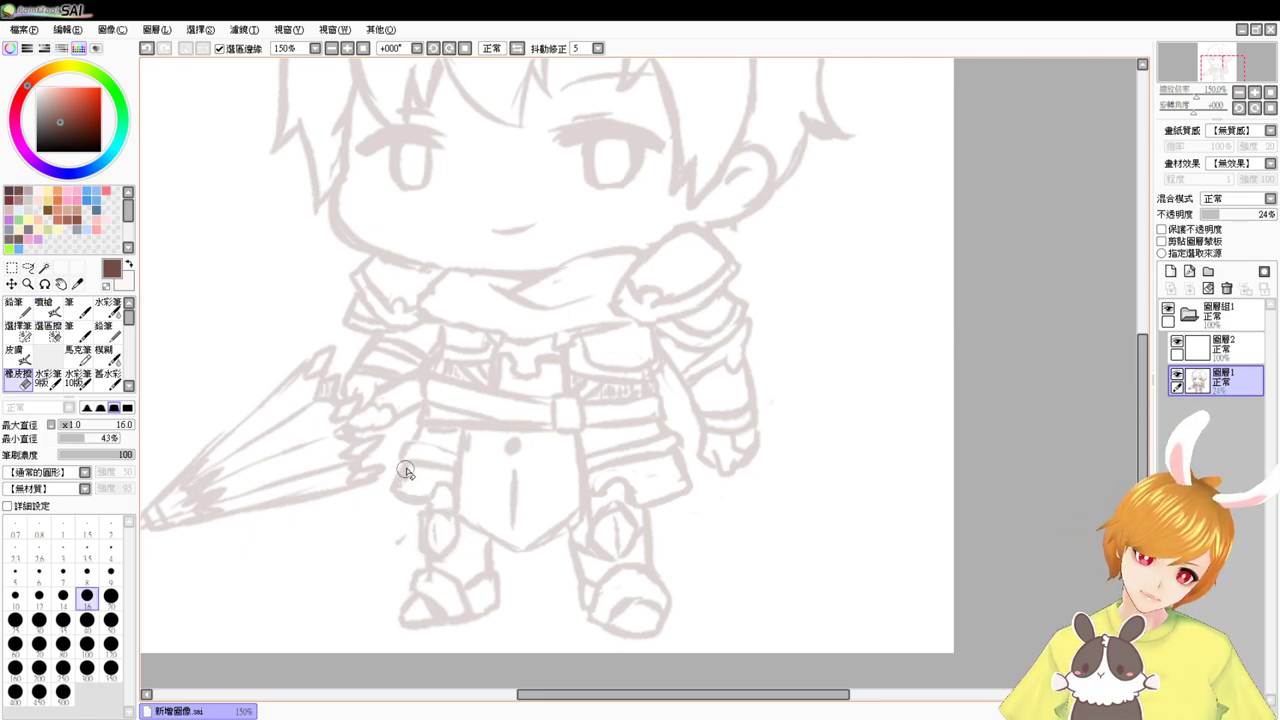
pyautogui.press('v')
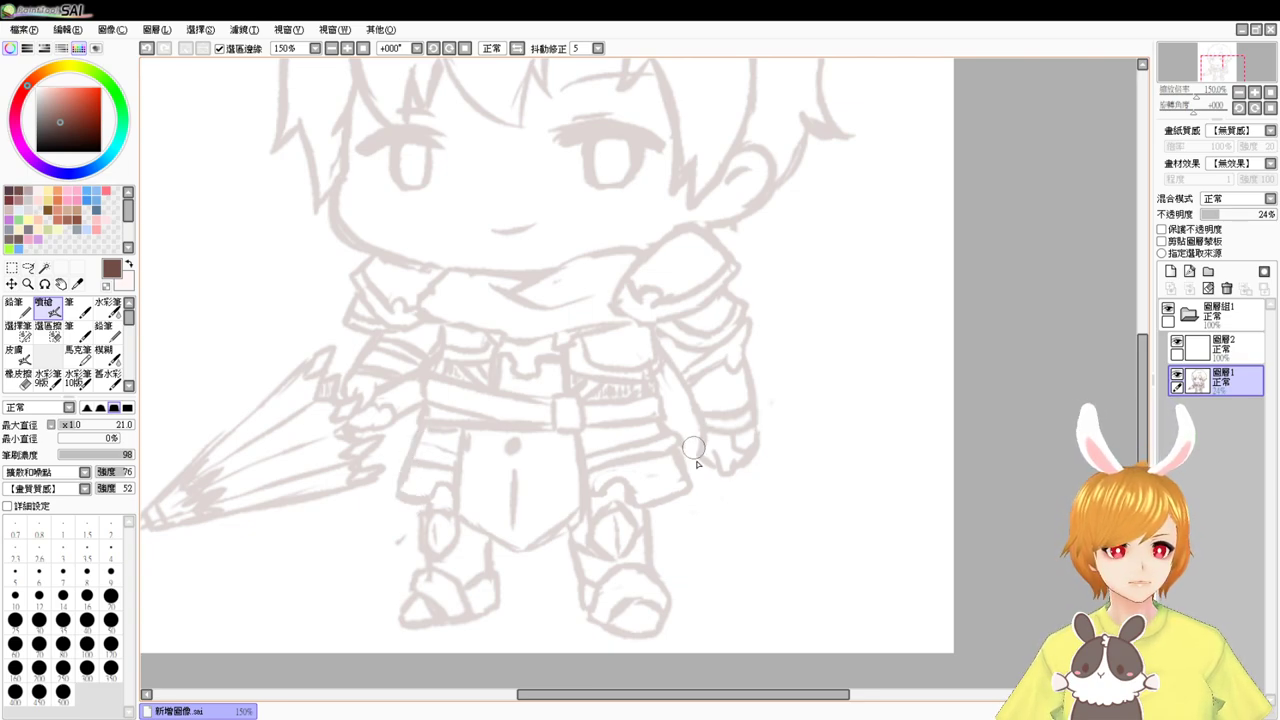
# - Refine the outer edges and layered plates of both thigh armors and tidy the lines down to the boot
pyautogui.press('e')
pyautogui.press('v')
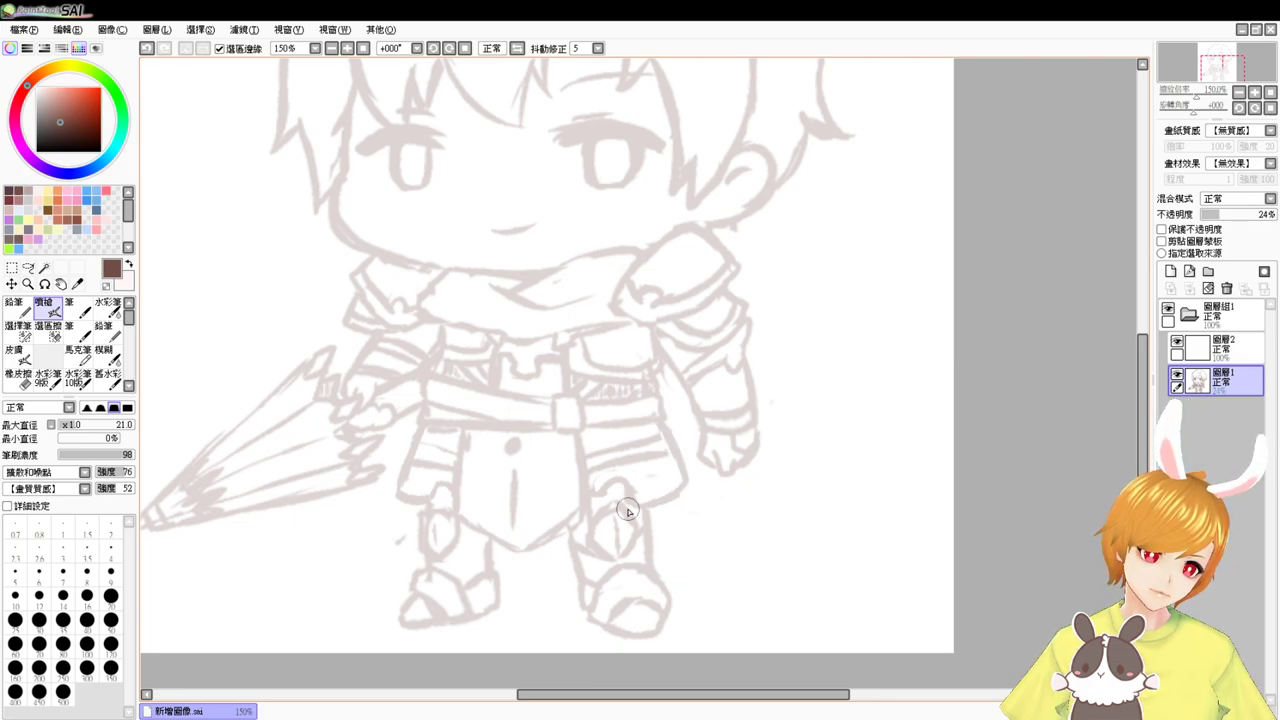
pyautogui.press('e')
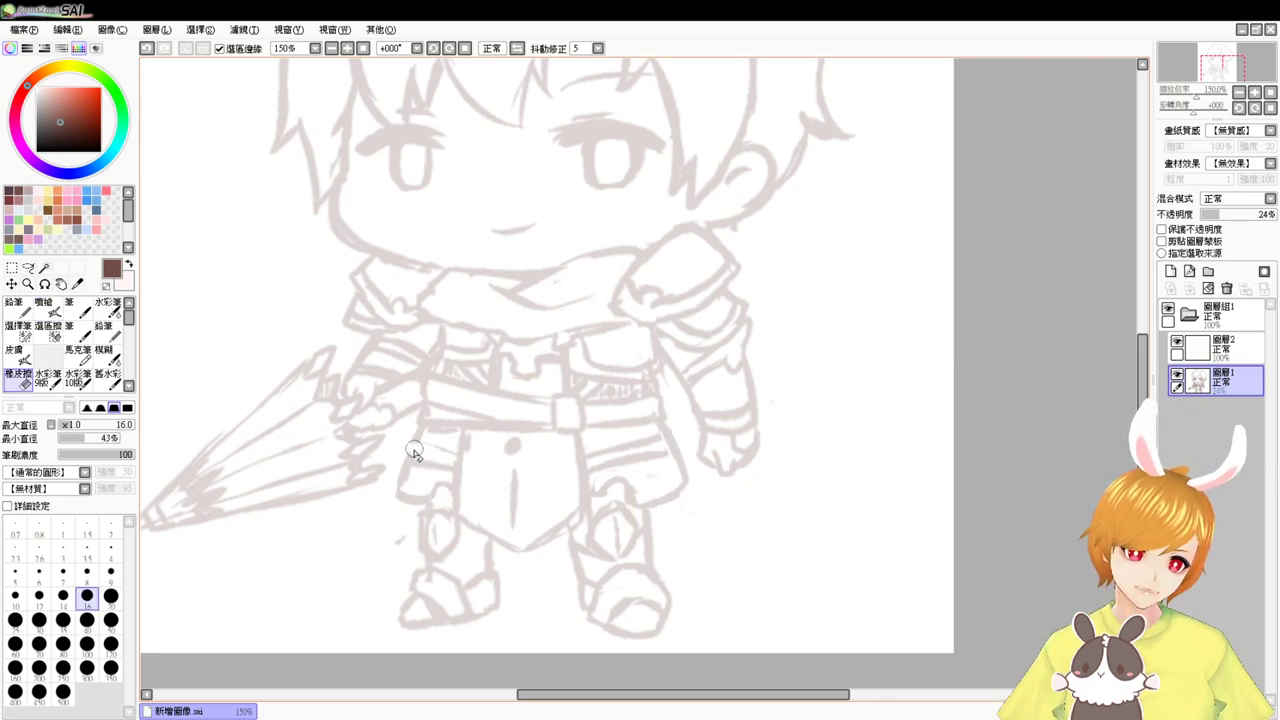
pyautogui.press('v')
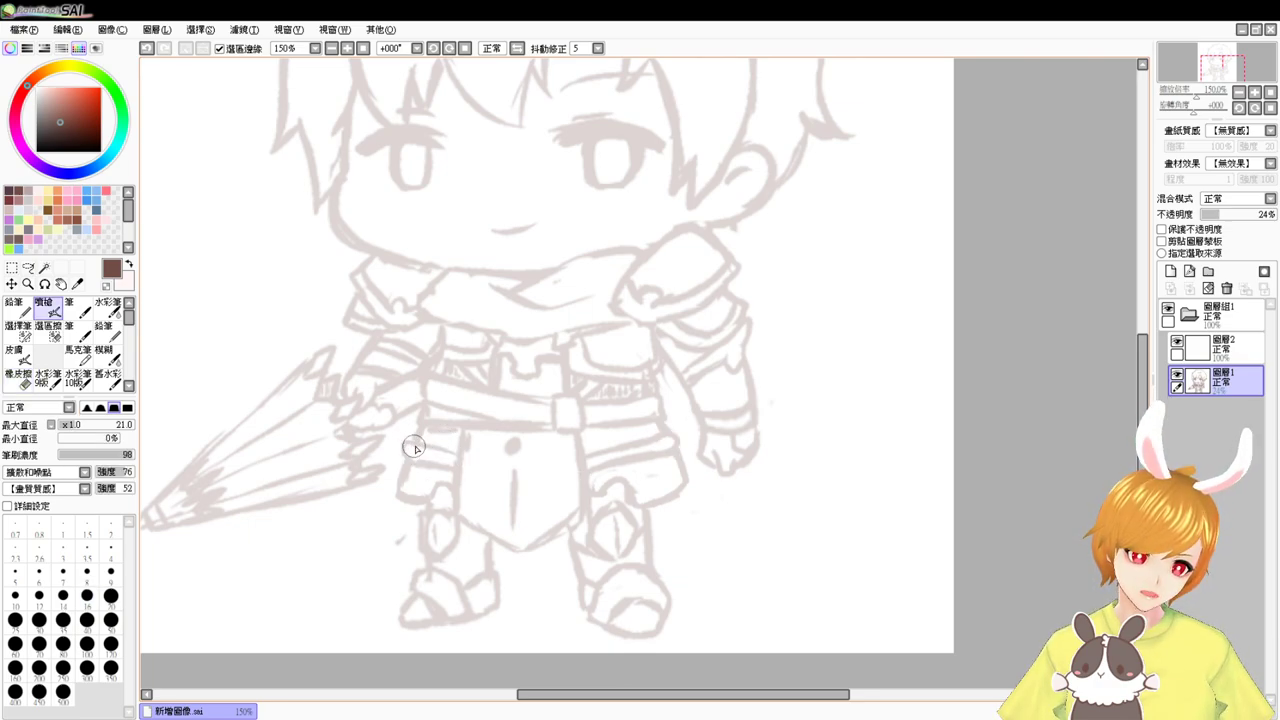
pyautogui.press('e')
pyautogui.press('v')
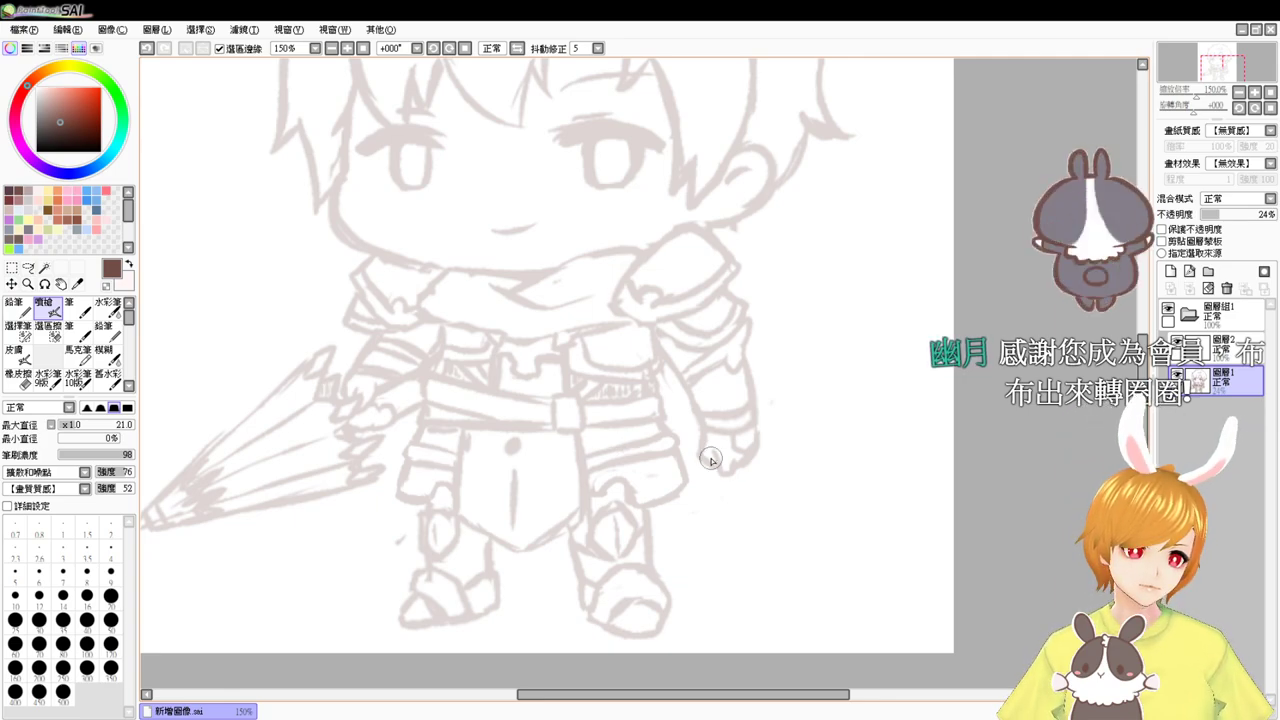
pyautogui.press('e')
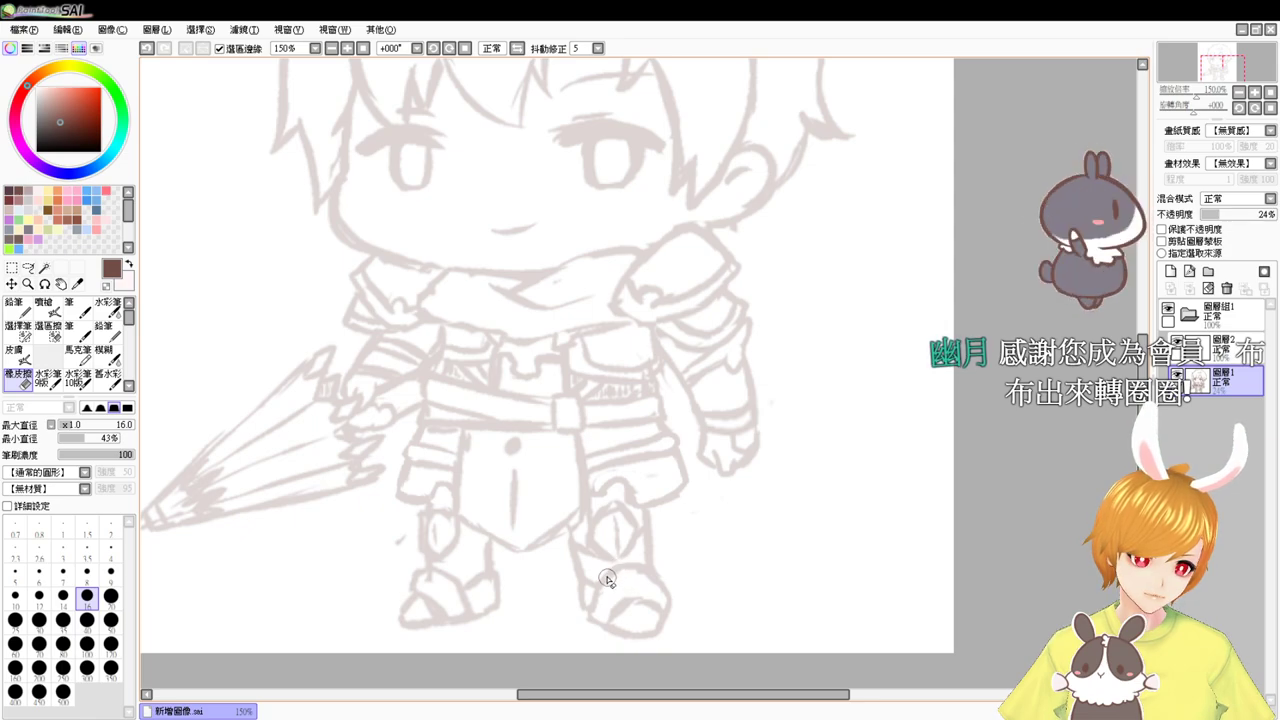
pyautogui.press('v')
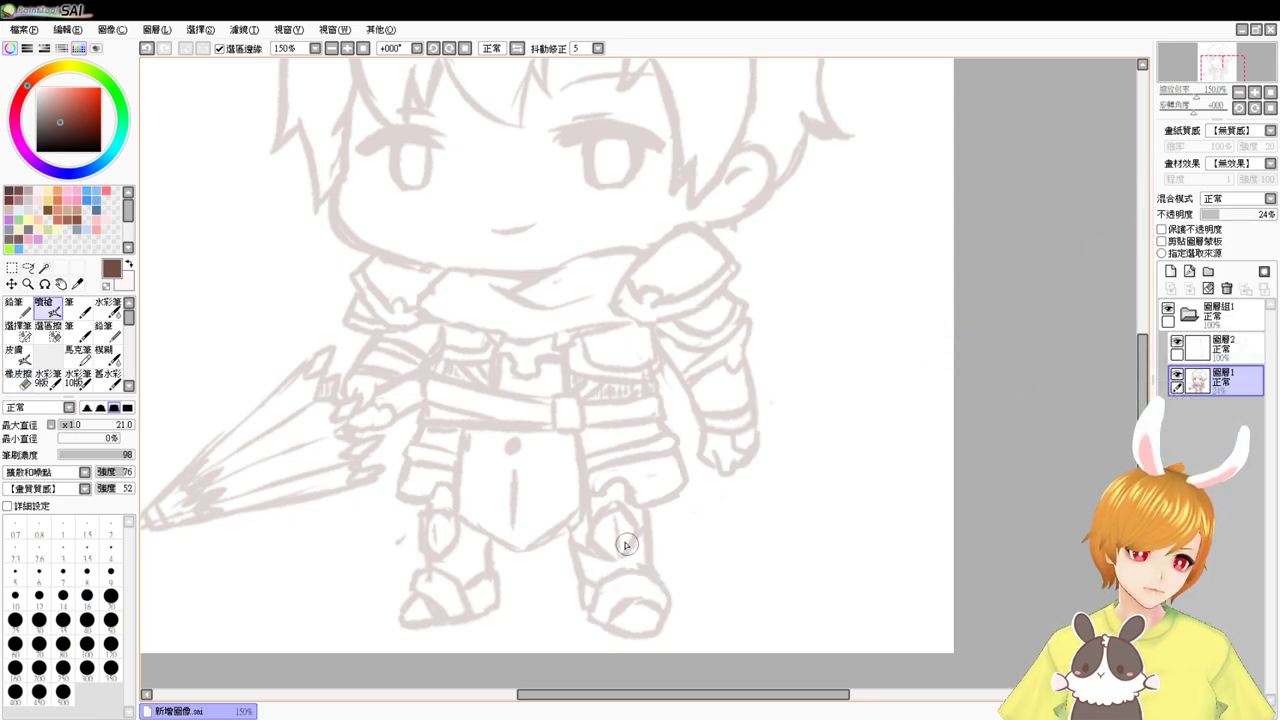
# - Check the whole sketch, then make the empty layer 圖層2 above it active with the head in view
pyautogui.moveTo(780, 398); pyautogui.dragTo(776, 446)
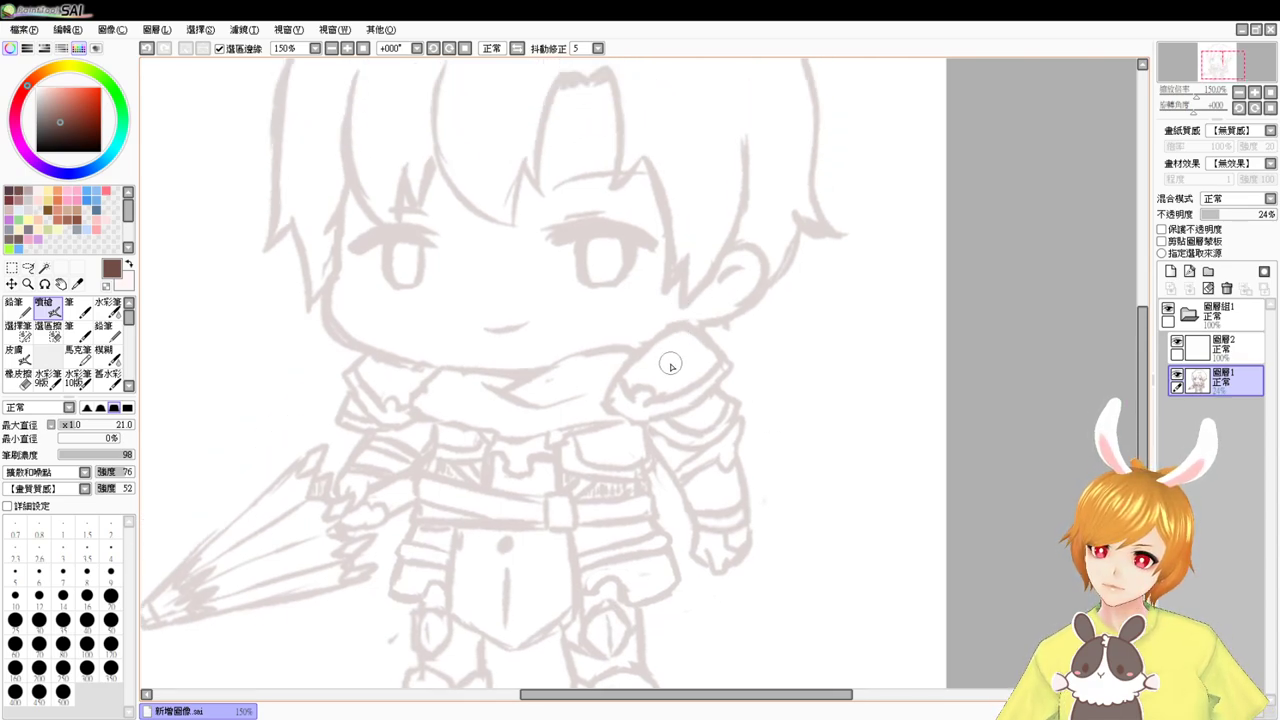
pyautogui.scroll(2, 734, 334)
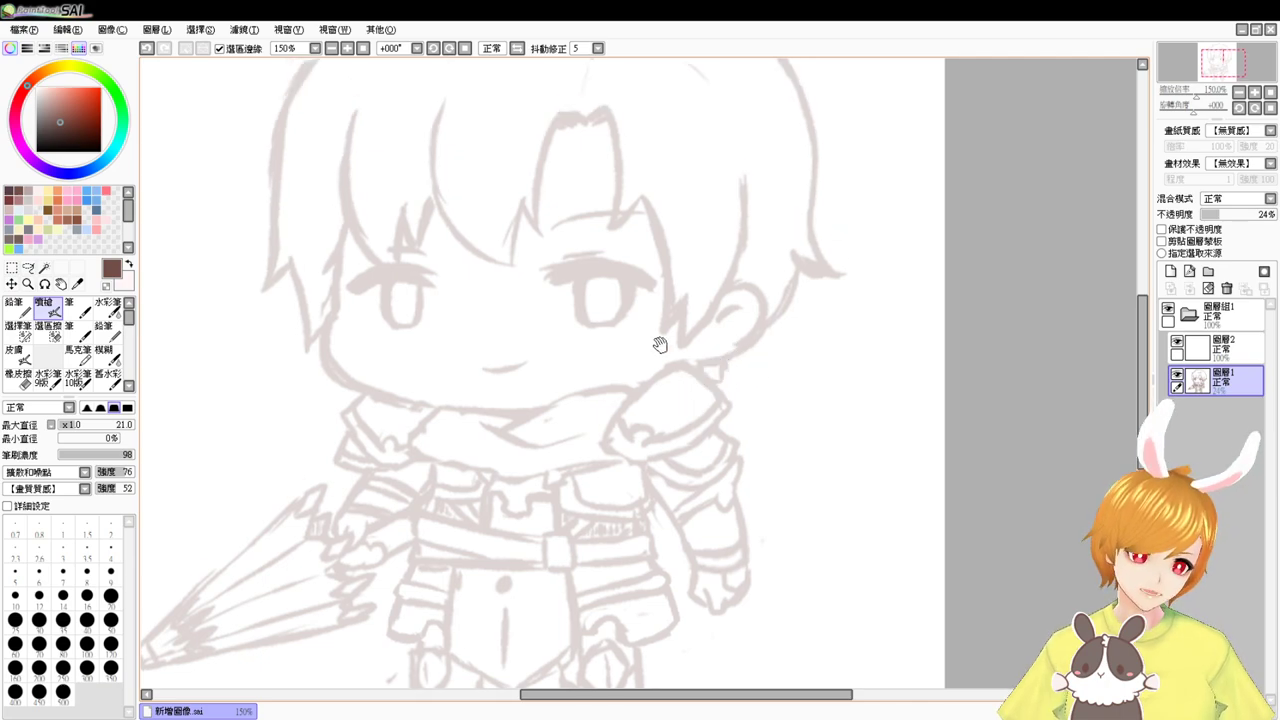
pyautogui.moveTo(660, 344); pyautogui.dragTo(683, 397)
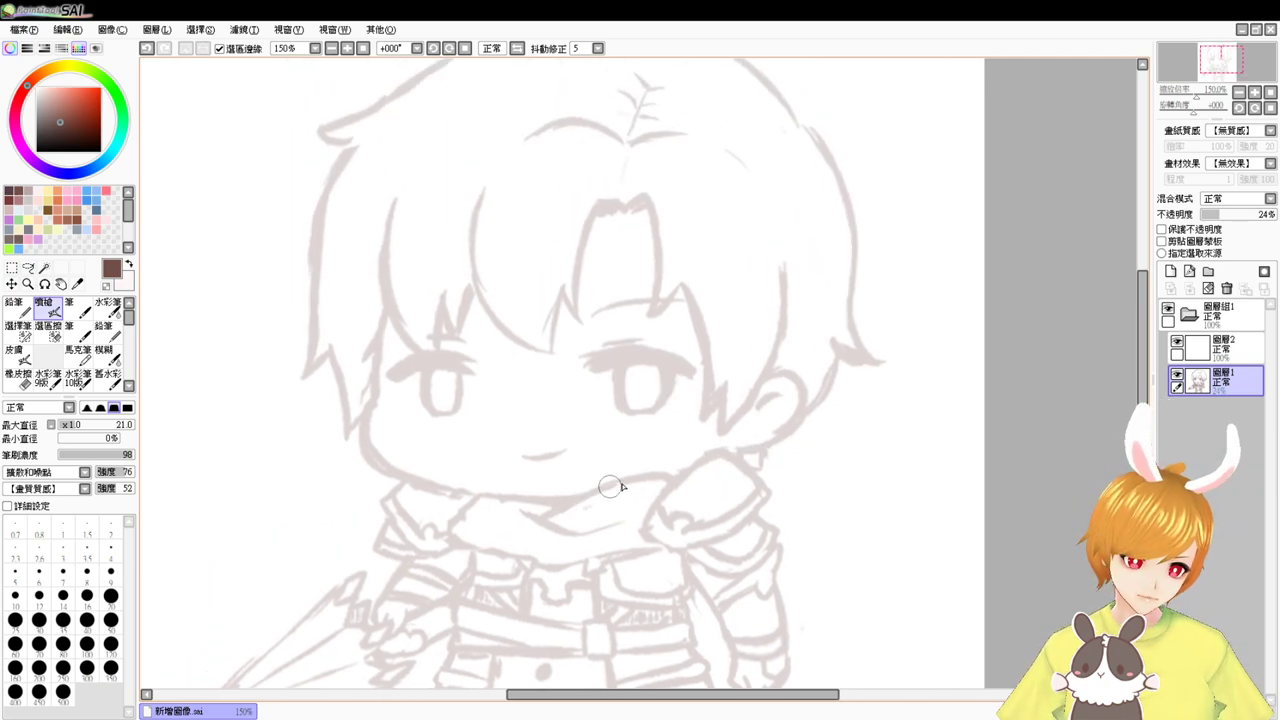
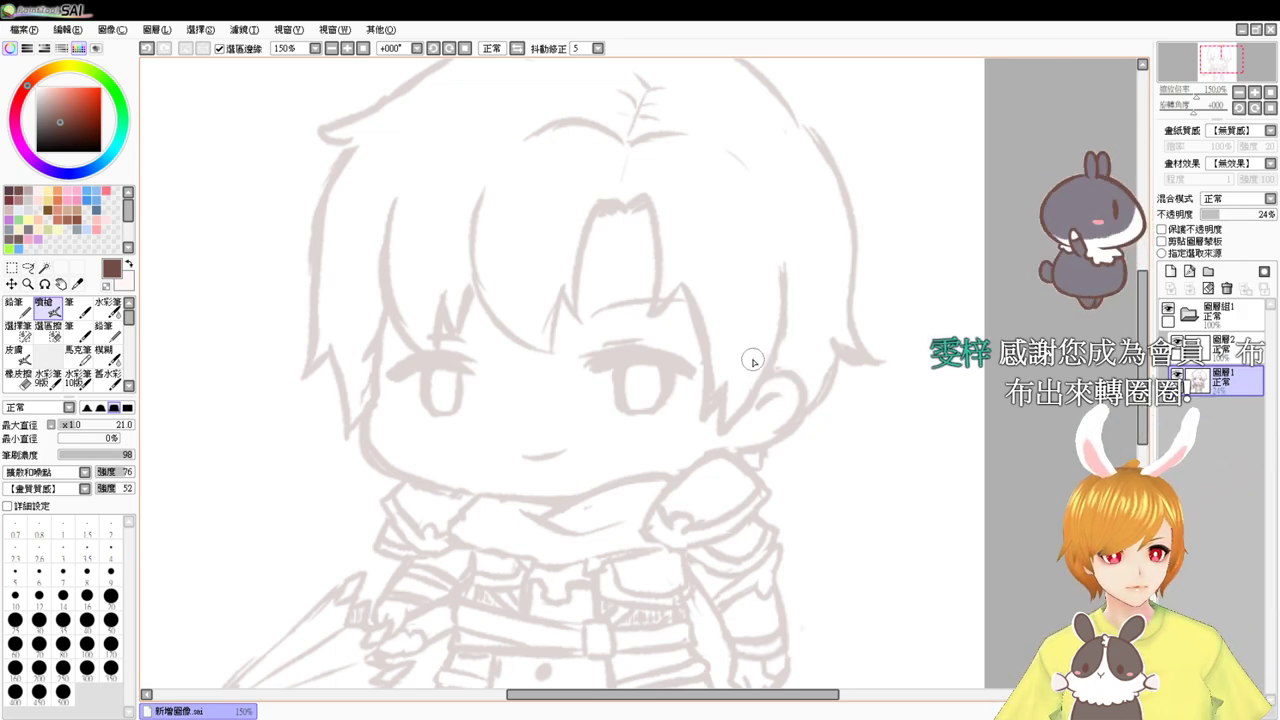
pyautogui.moveTo(462, 311); pyautogui.dragTo(488, 399)
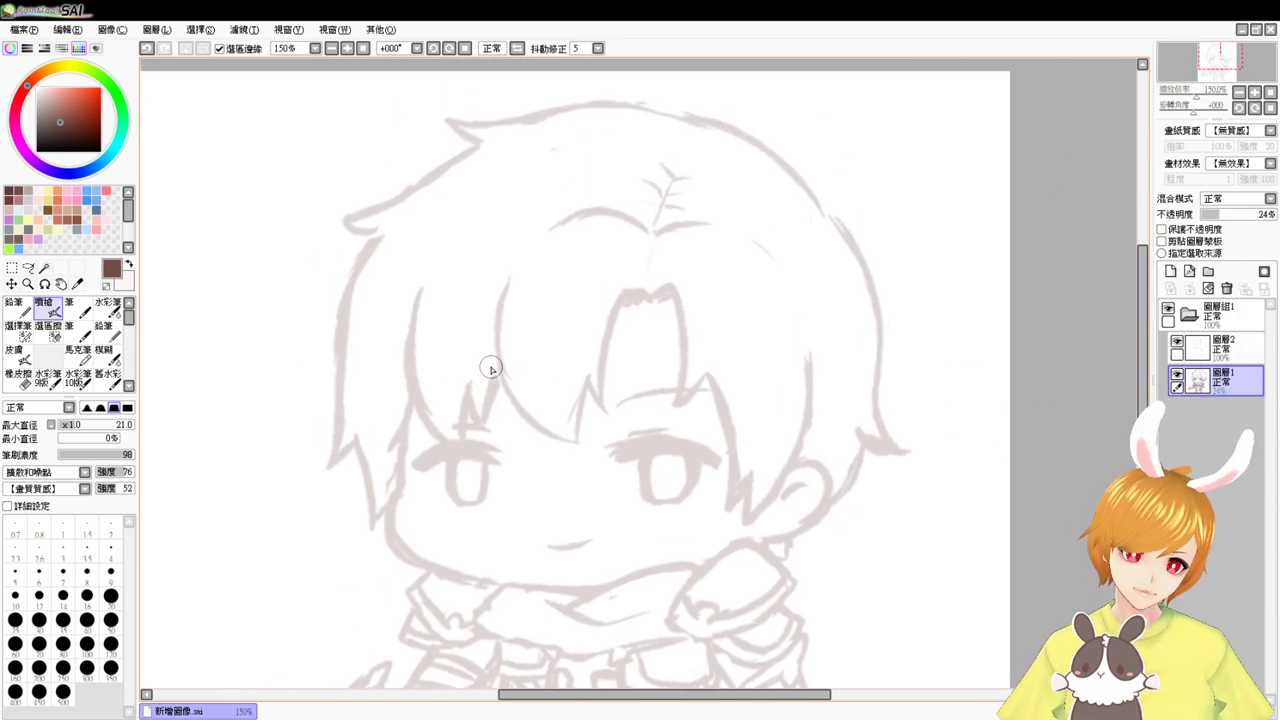
pyautogui.click(364, 49)
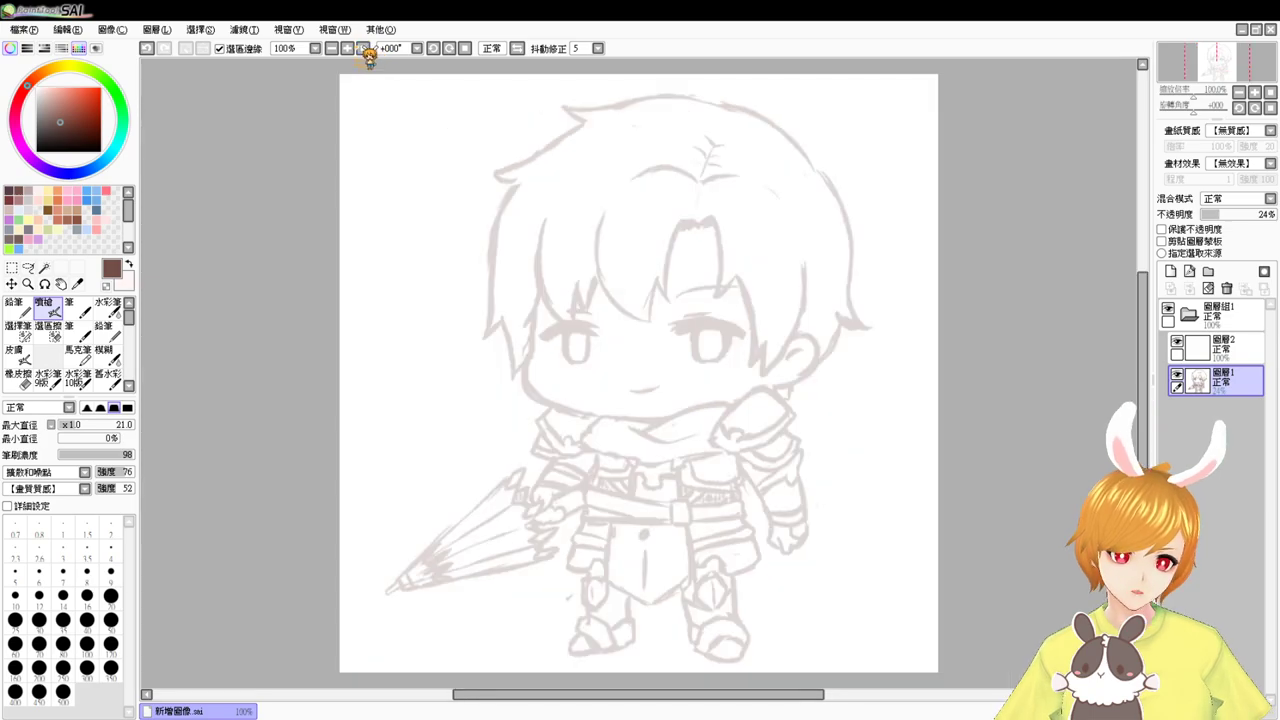
pyautogui.click(364, 50)
pyautogui.click(1245, 355)
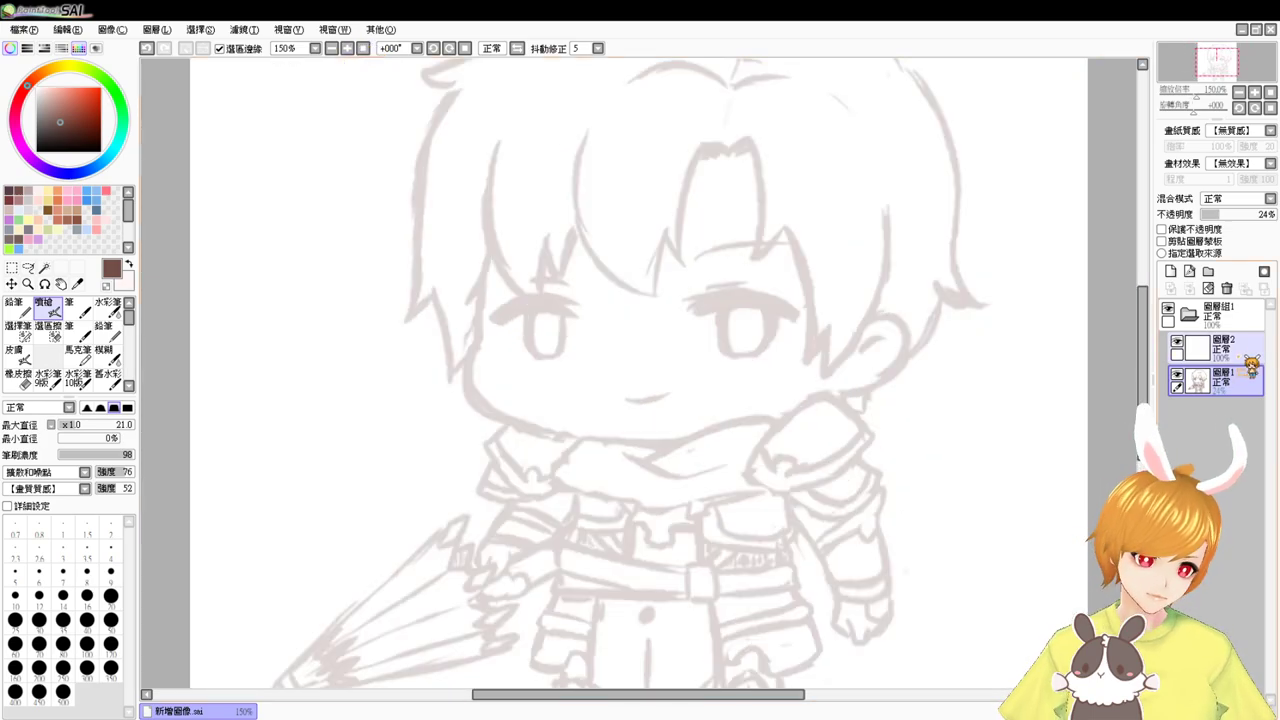
pyautogui.moveTo(1037, 317); pyautogui.dragTo(1065, 391)
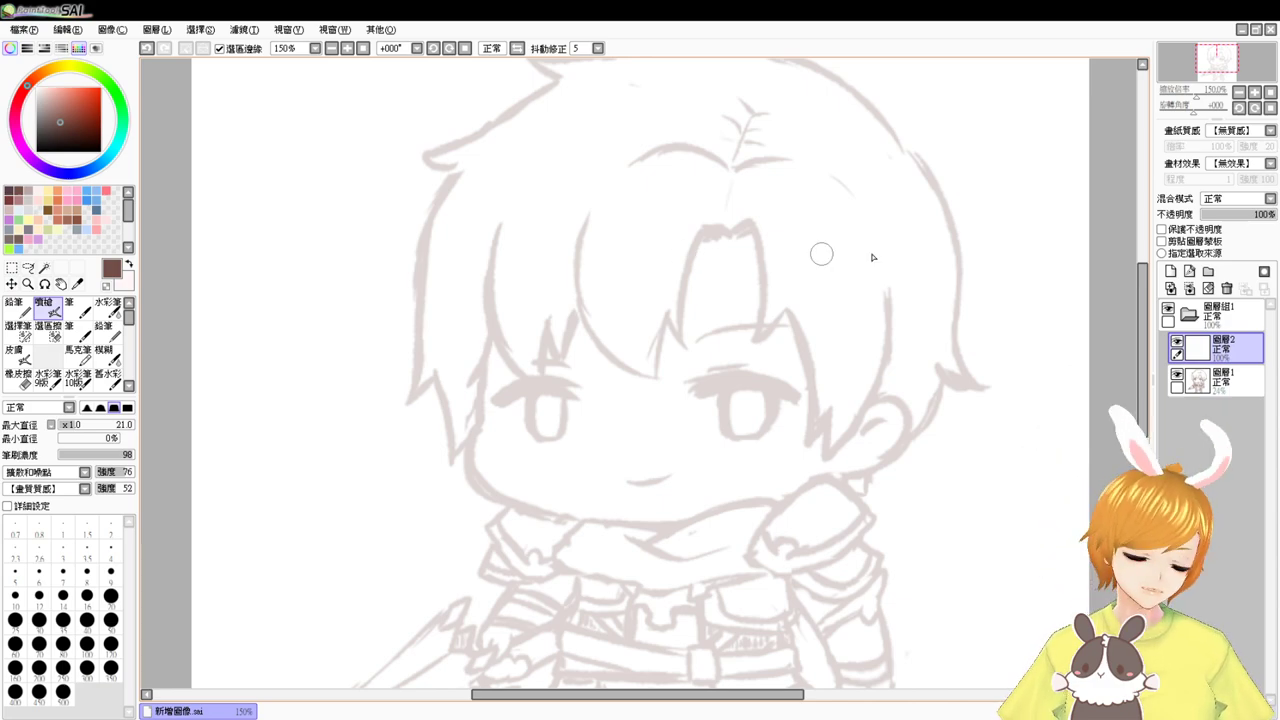
# - Trace the central bang's inner edge in dark brown with the size 21 airbrush, from the parting down to its zigzag tip
pyautogui.moveTo(719, 232); pyautogui.dragTo(681, 285)
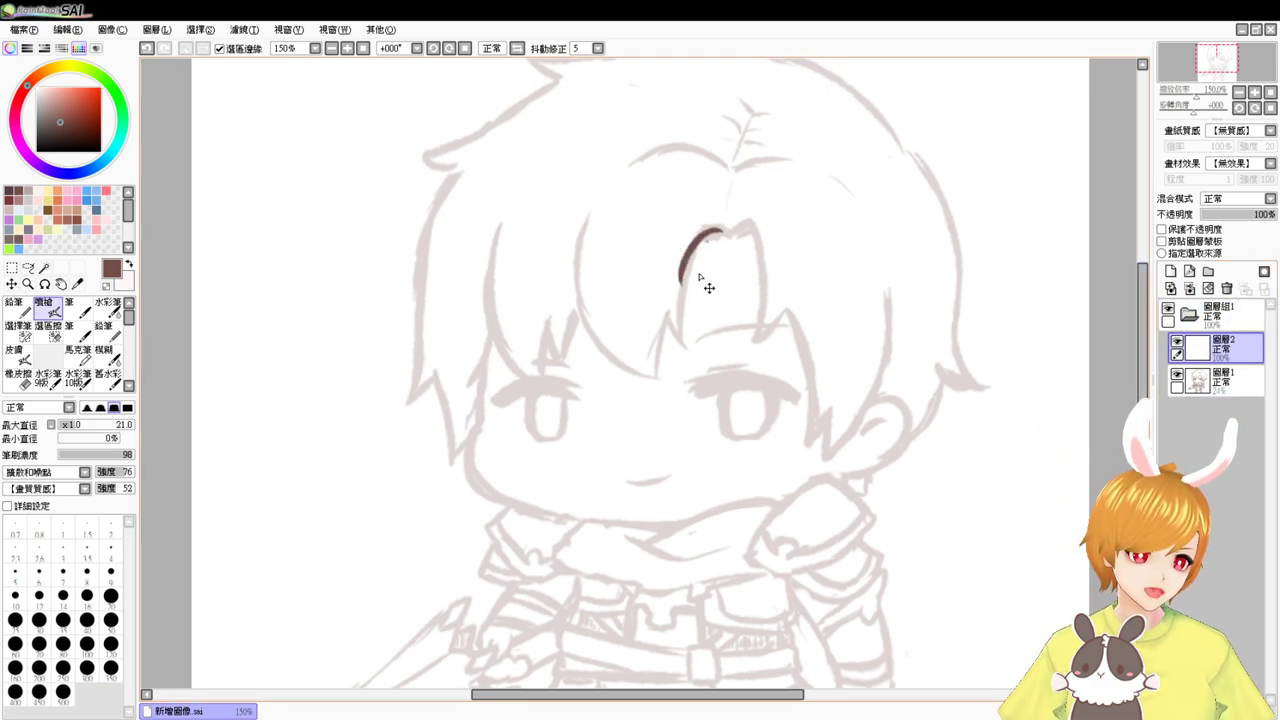
pyautogui.hotkey('ctrl', 'z')
pyautogui.moveTo(720, 233); pyautogui.dragTo(685, 270)
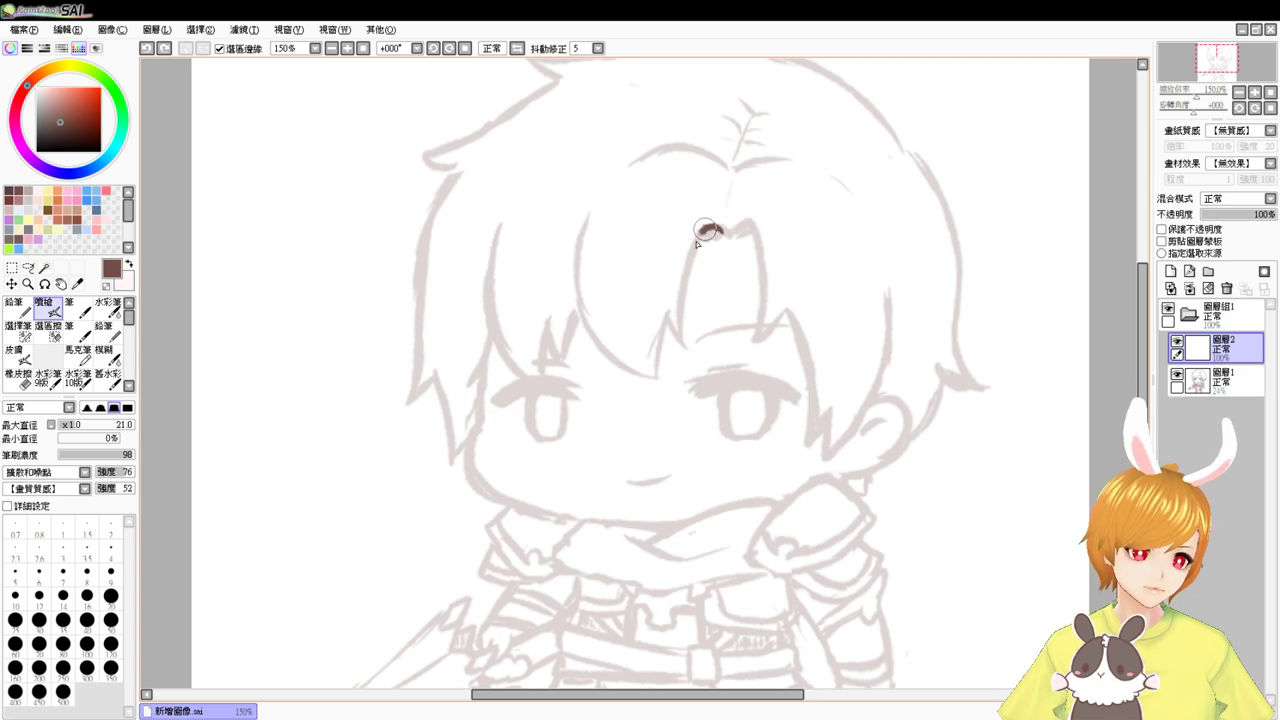
pyautogui.moveTo(706, 230)
pyautogui.mouseDown()
pyautogui.moveTo(685, 347)
pyautogui.moveTo(659, 369)
pyautogui.mouseUp()
pyautogui.hotkey('ctrl', 'z')
pyautogui.hotkey('ctrl', 'z')
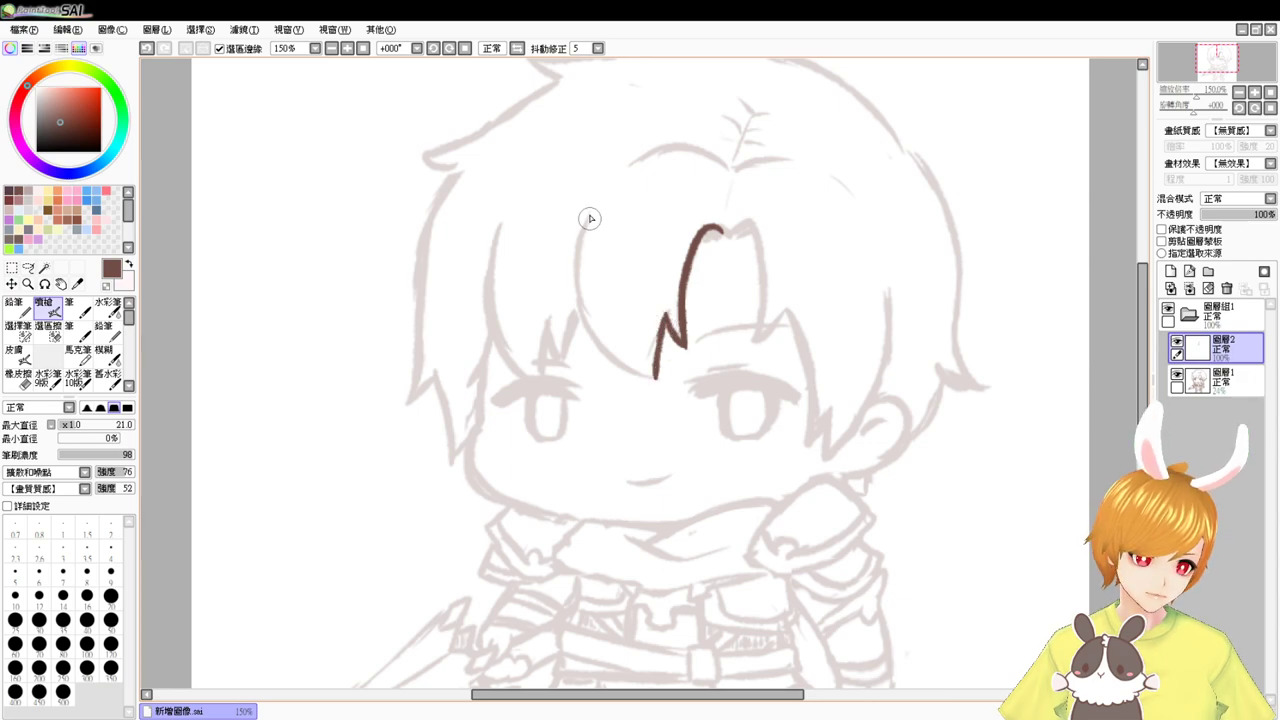
# - Trace the long curved outer edge of the central bang, sweeping down toward the tip between the eyes
pyautogui.moveTo(589, 218)
pyautogui.mouseDown()
pyautogui.moveTo(580, 263)
pyautogui.moveTo(645, 366)
pyautogui.mouseUp()
pyautogui.hotkey('ctrl', 'z')
pyautogui.moveTo(591, 211)
pyautogui.mouseDown()
pyautogui.moveTo(577, 291)
pyautogui.moveTo(657, 370)
pyautogui.mouseUp()
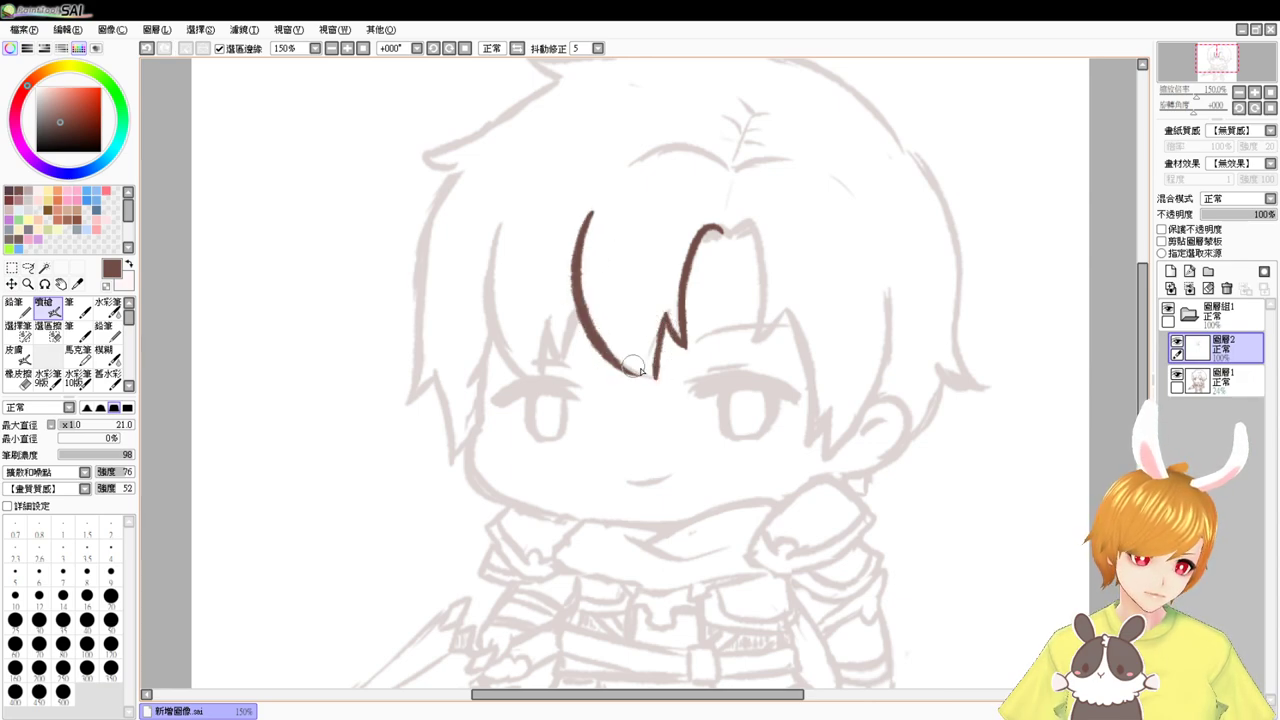
# - Join the lower end of the bang's curved edge to the zigzag line in a clean point, redoing unsatisfactory strokes
pyautogui.scroll(1, 648, 394)
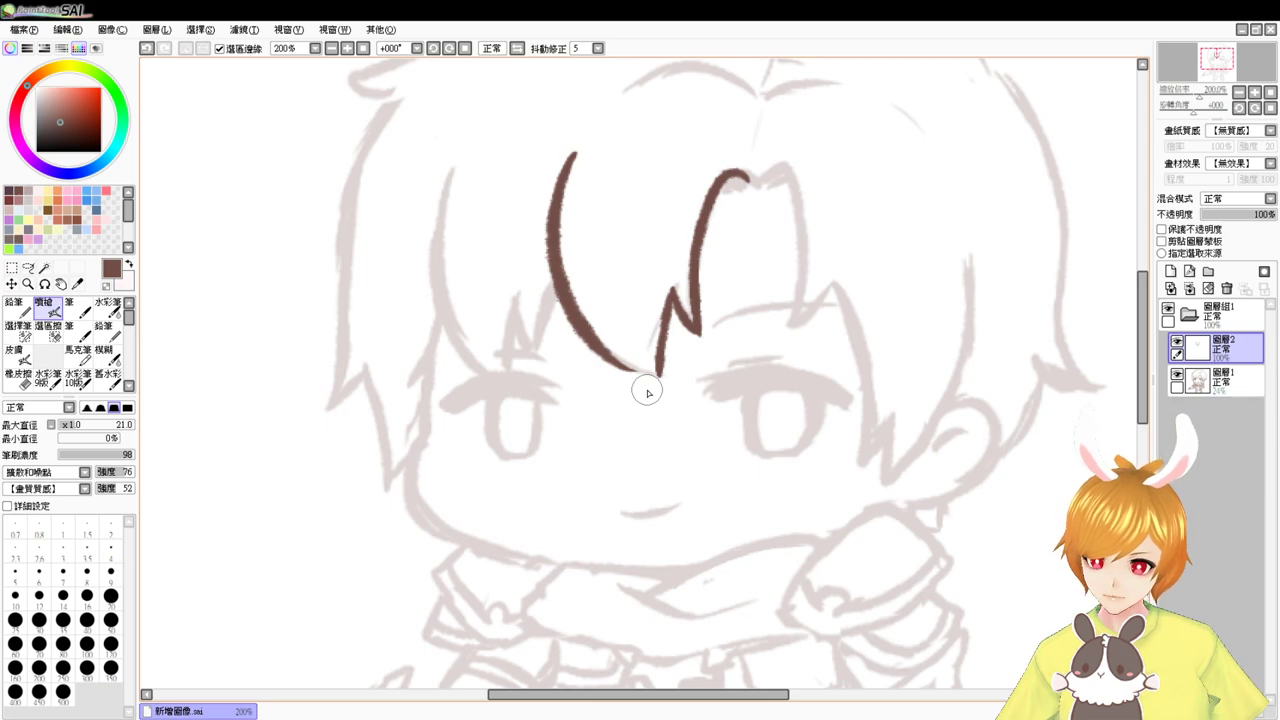
pyautogui.moveTo(604, 348); pyautogui.dragTo(661, 377)
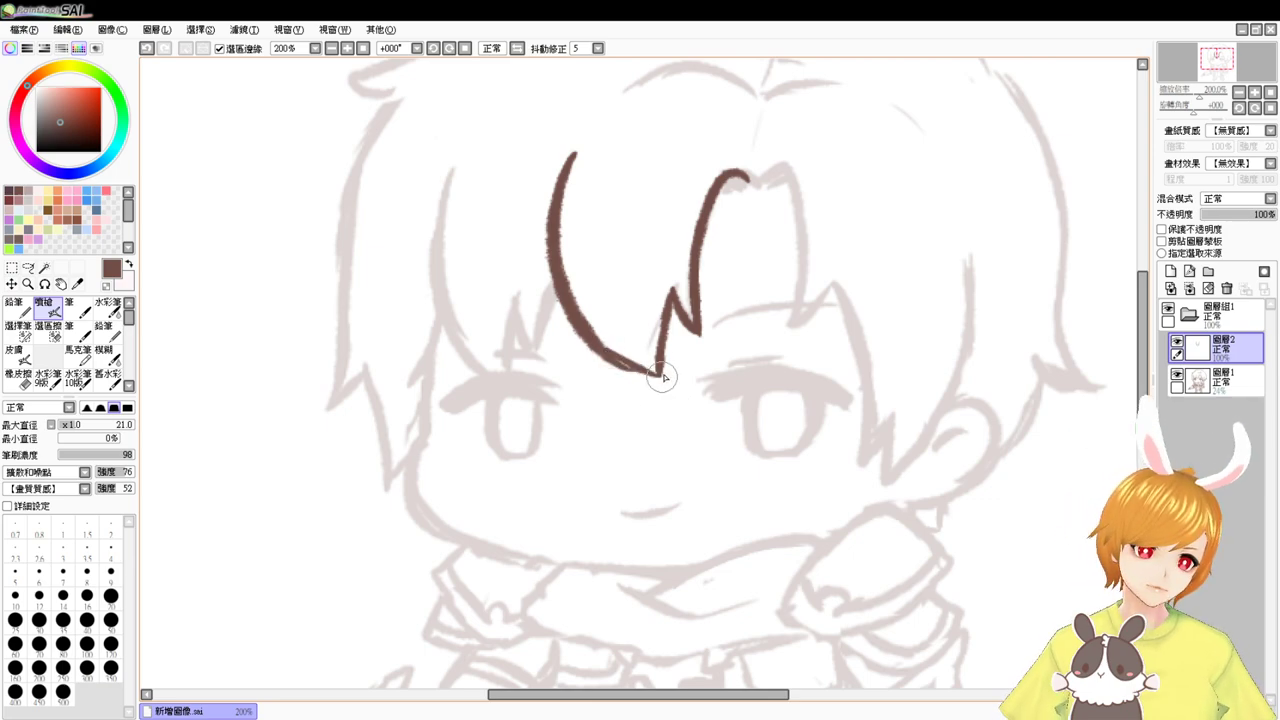
pyautogui.hotkey('ctrl', 'z')
pyautogui.moveTo(603, 346)
pyautogui.mouseDown()
pyautogui.moveTo(659, 375)
pyautogui.moveTo(656, 360)
pyautogui.mouseUp()
pyautogui.hotkey('ctrl', 'z')
pyautogui.hotkey('ctrl', 'z')
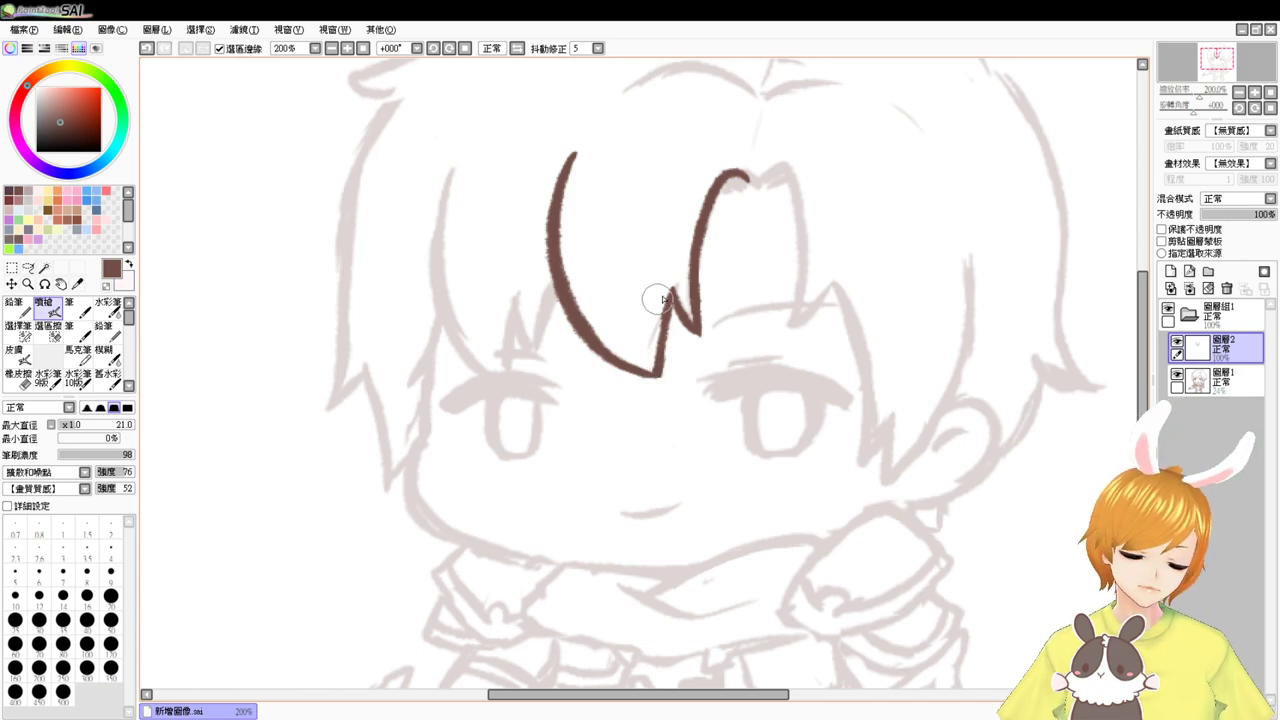
# - Trace the small V-shaped strand tip beside the central bang's outer edge, redoing unsatisfactory strokes
pyautogui.hotkey('ctrl', 'z')
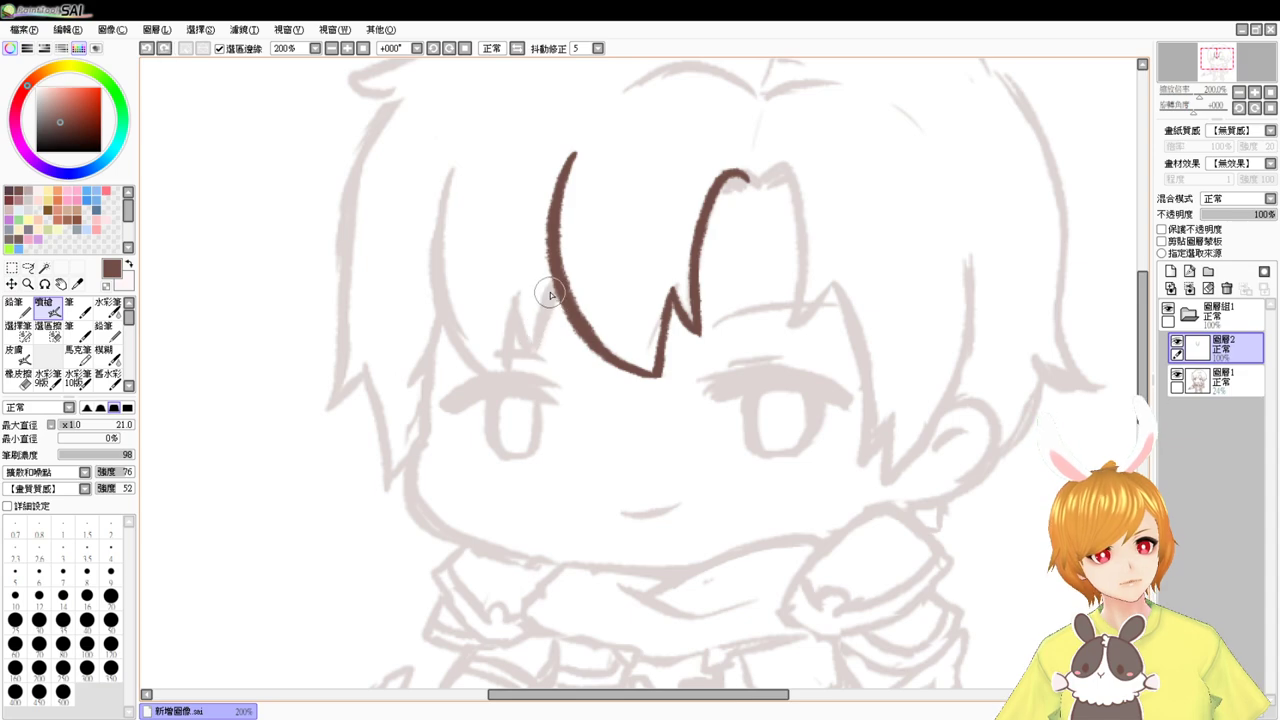
pyautogui.hotkey('ctrl', 'y')
pyautogui.hotkey('ctrl', 'z')
pyautogui.moveTo(550, 268)
pyautogui.mouseDown()
pyautogui.moveTo(538, 343)
pyautogui.moveTo(513, 303)
pyautogui.moveTo(539, 342)
pyautogui.mouseUp()
pyautogui.hotkey('ctrl', 'z')
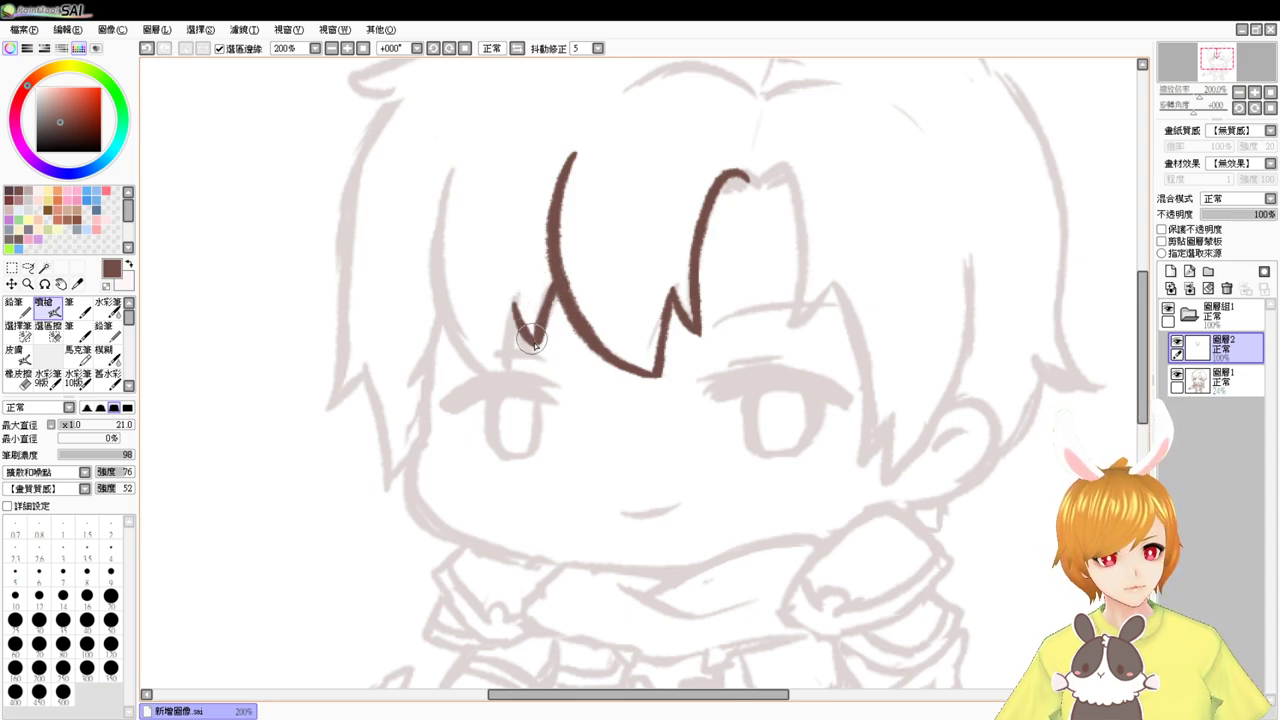
# - Trace the long curved outer edge of the viewer's-left bang down to the brow, repeating the stroke until it follows the sketch
pyautogui.moveTo(451, 180)
pyautogui.mouseDown()
pyautogui.moveTo(443, 198)
pyautogui.moveTo(475, 357)
pyautogui.mouseUp()
pyautogui.hotkey('ctrl', 'z')
pyautogui.moveTo(451, 180); pyautogui.dragTo(487, 381)
pyautogui.hotkey('ctrl', 'z')
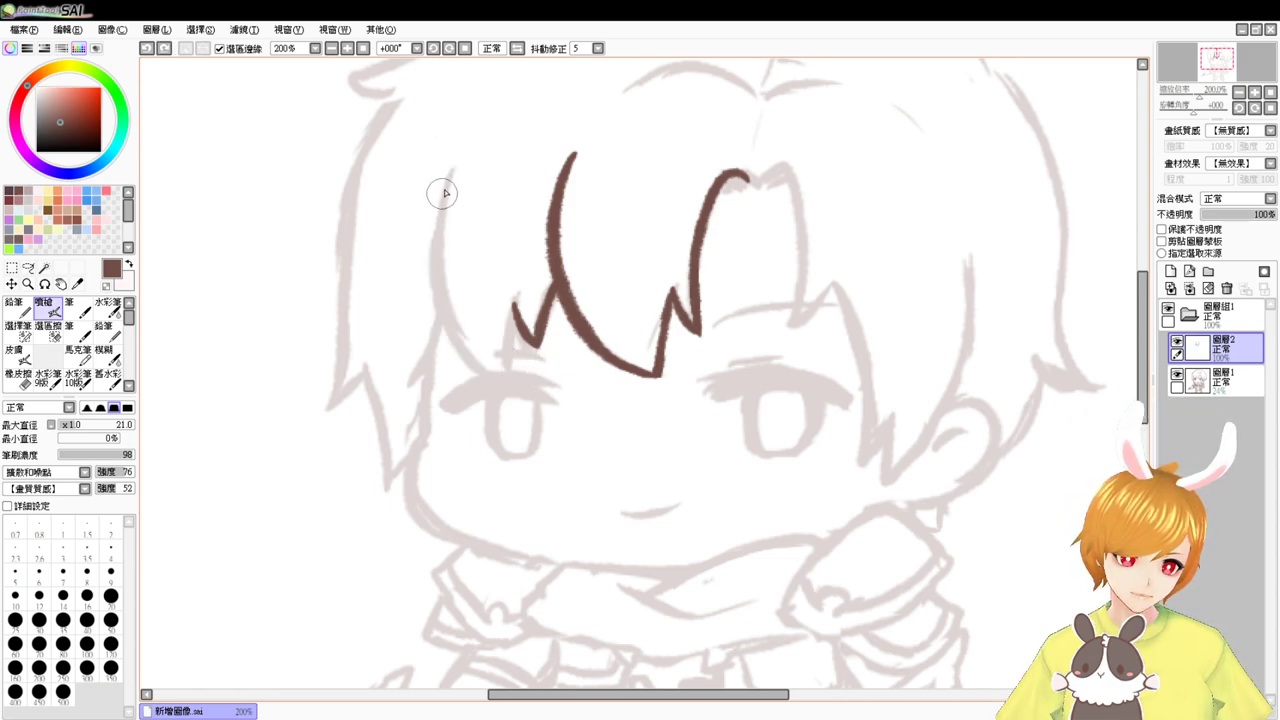
pyautogui.moveTo(451, 180)
pyautogui.mouseDown()
pyautogui.moveTo(432, 235)
pyautogui.moveTo(490, 368)
pyautogui.moveTo(439, 212)
pyautogui.moveTo(496, 373)
pyautogui.moveTo(432, 259)
pyautogui.moveTo(493, 371)
pyautogui.mouseUp()
pyautogui.hotkey('ctrl', 'z')
pyautogui.hotkey('ctrl', 'z')
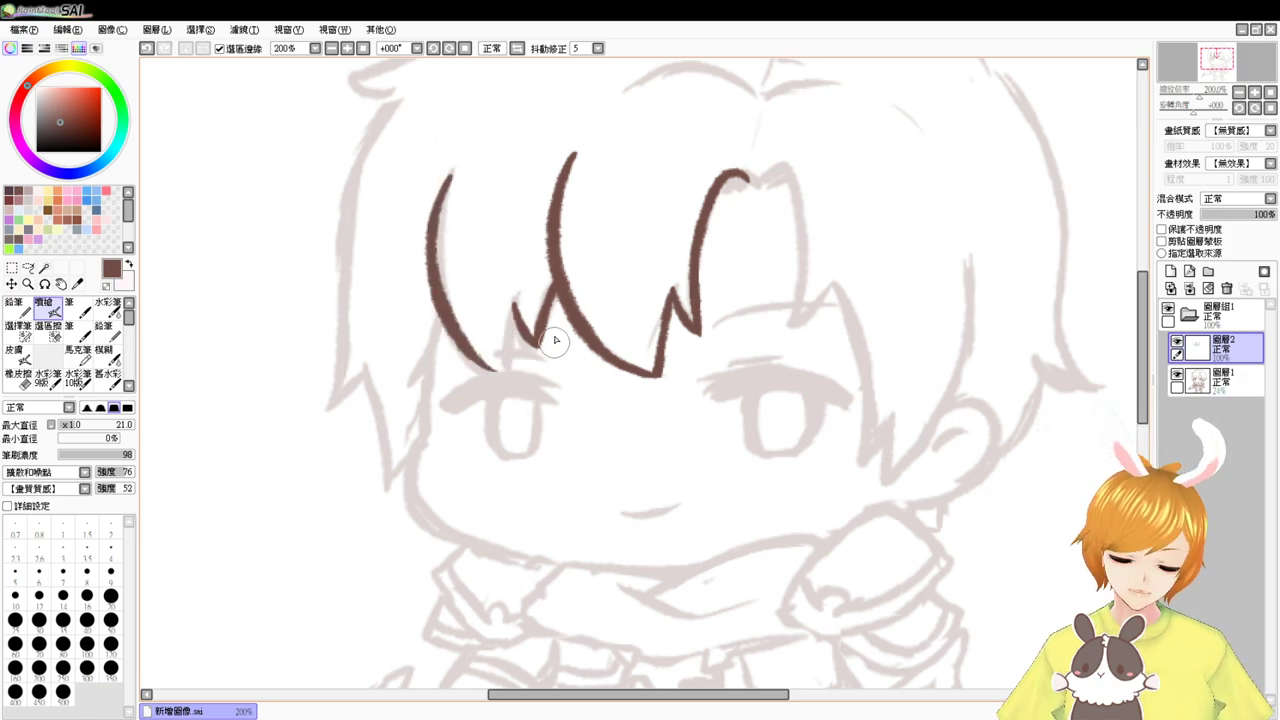
# - Join the viewer's-left bang's lower tip to the small V-shaped strand and trace the short strand branching off its outer edge
pyautogui.moveTo(514, 306); pyautogui.dragTo(499, 374)
pyautogui.hotkey('ctrl', 'z')
pyautogui.moveTo(513, 318); pyautogui.dragTo(497, 372)
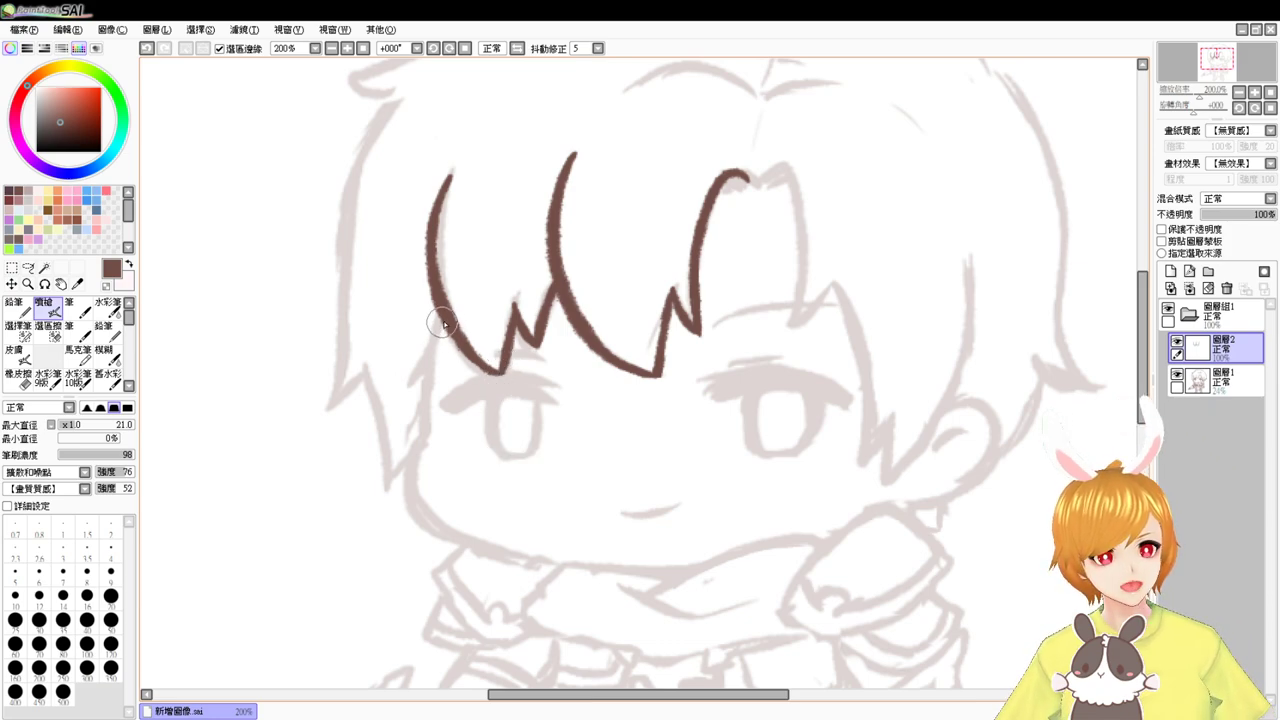
pyautogui.moveTo(453, 329); pyautogui.dragTo(415, 383)
# - Trace the notched top at the parting and the viewer's-right bang's inner edge down to its pointed tip, thickening the top
pyautogui.moveTo(837, 197); pyautogui.dragTo(786, 329)
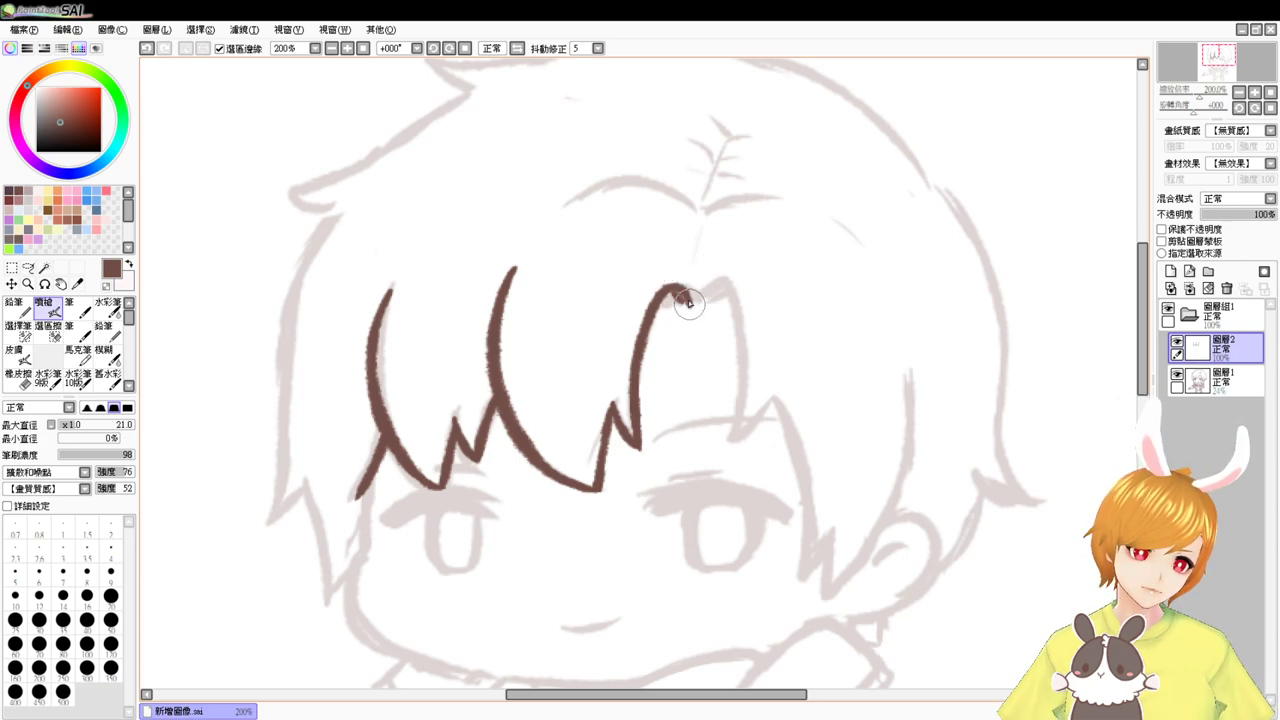
pyautogui.moveTo(673, 298)
pyautogui.mouseDown()
pyautogui.moveTo(705, 297)
pyautogui.moveTo(690, 308)
pyautogui.moveTo(722, 284)
pyautogui.moveTo(733, 294)
pyautogui.moveTo(736, 437)
pyautogui.moveTo(775, 402)
pyautogui.mouseUp()
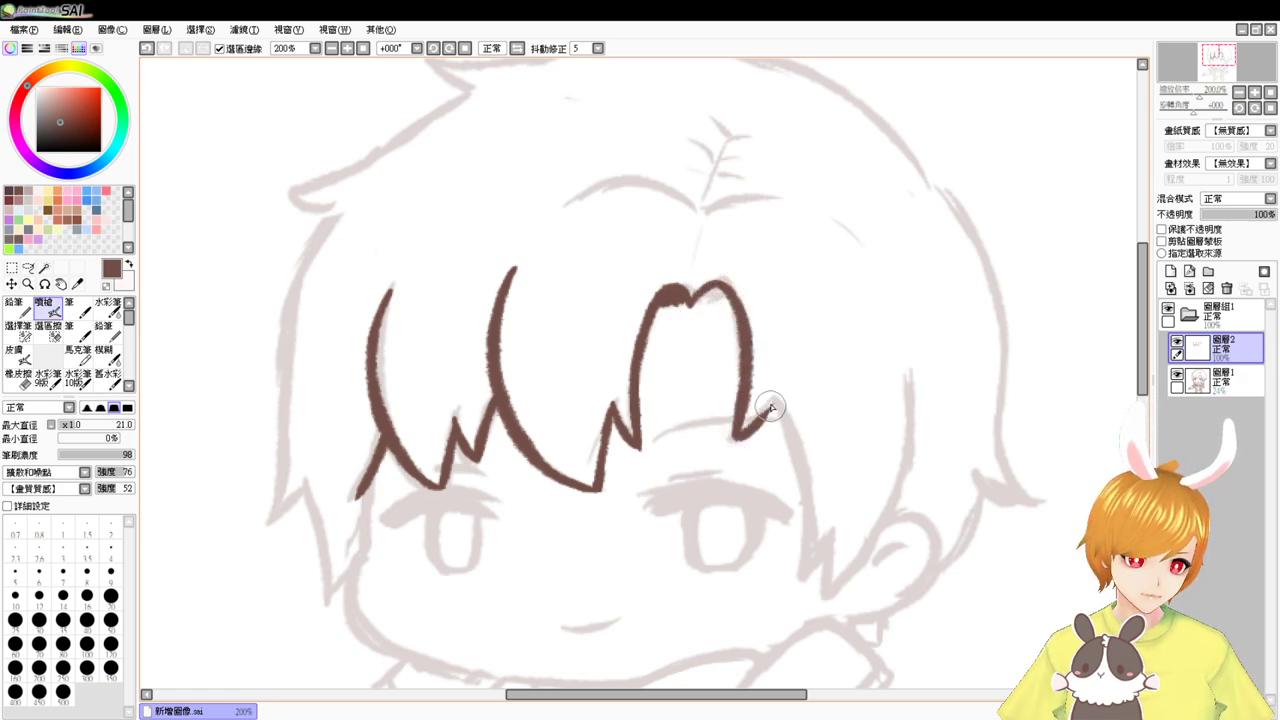
pyautogui.moveTo(711, 286); pyautogui.dragTo(716, 293)
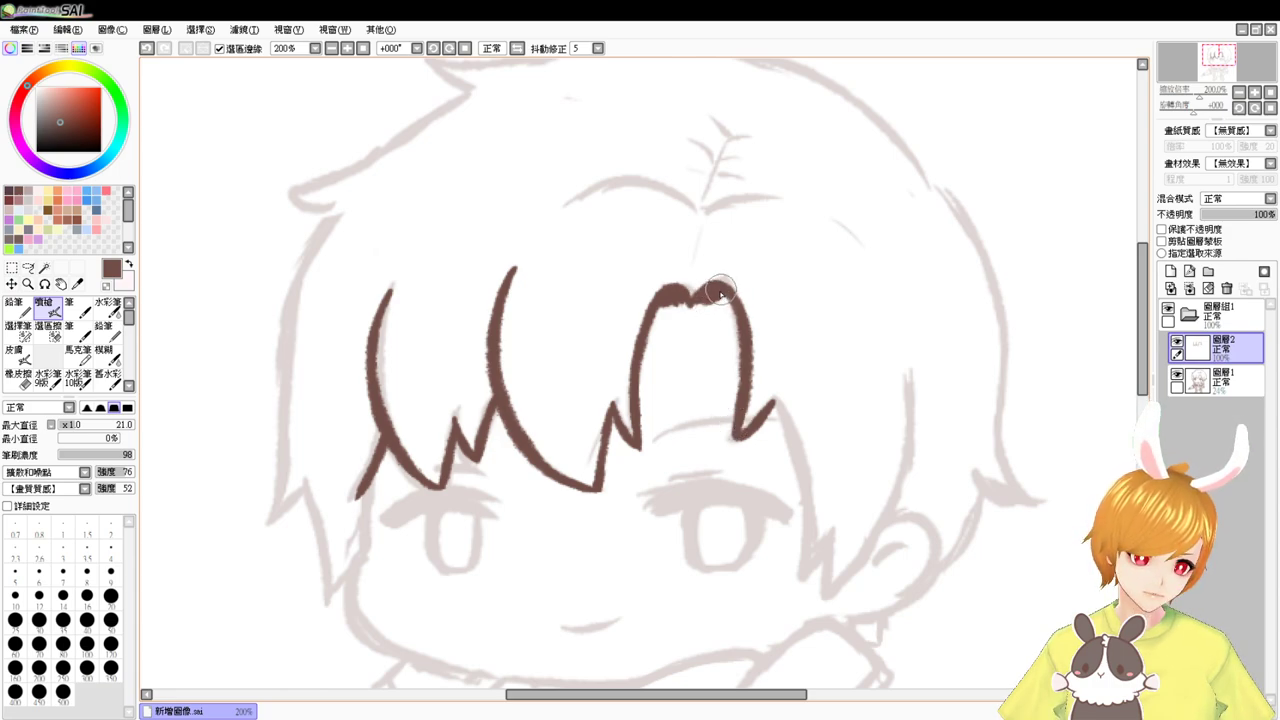
pyautogui.moveTo(940, 452); pyautogui.dragTo(857, 434)
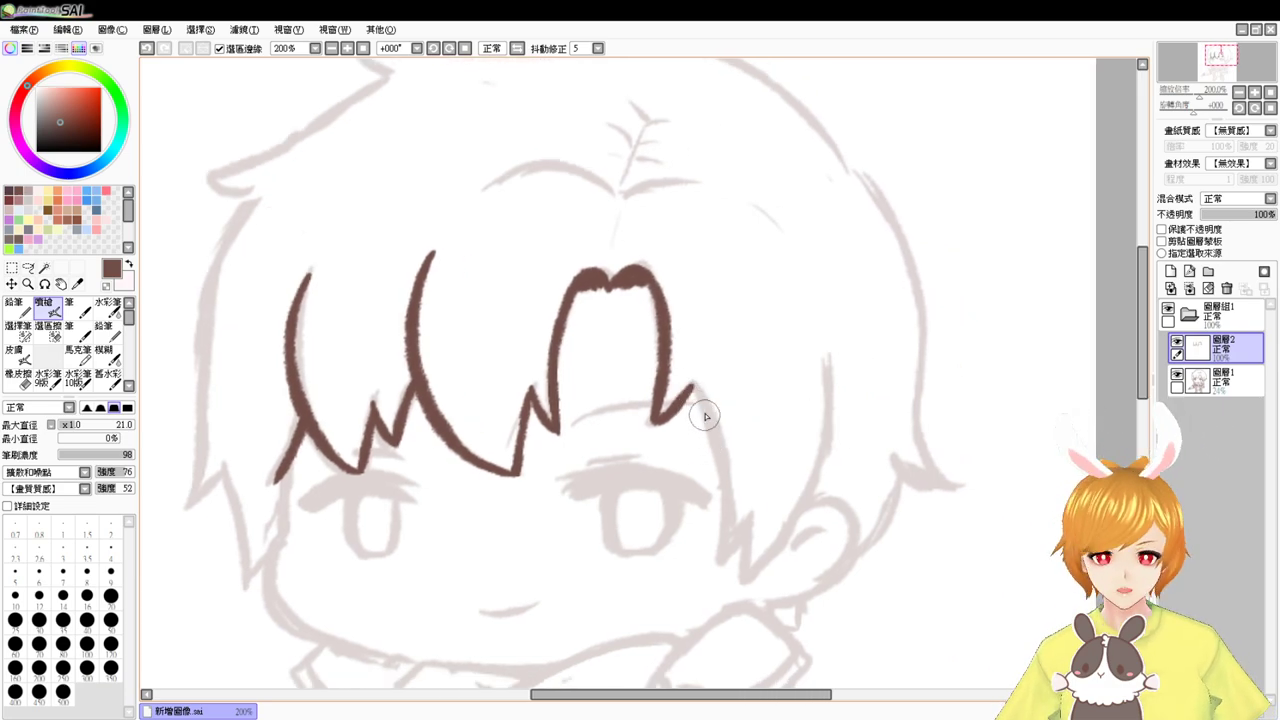
# - Hide the layer group holding the sketch and line art, and add a new empty layer above it
pyautogui.click(1168, 308)
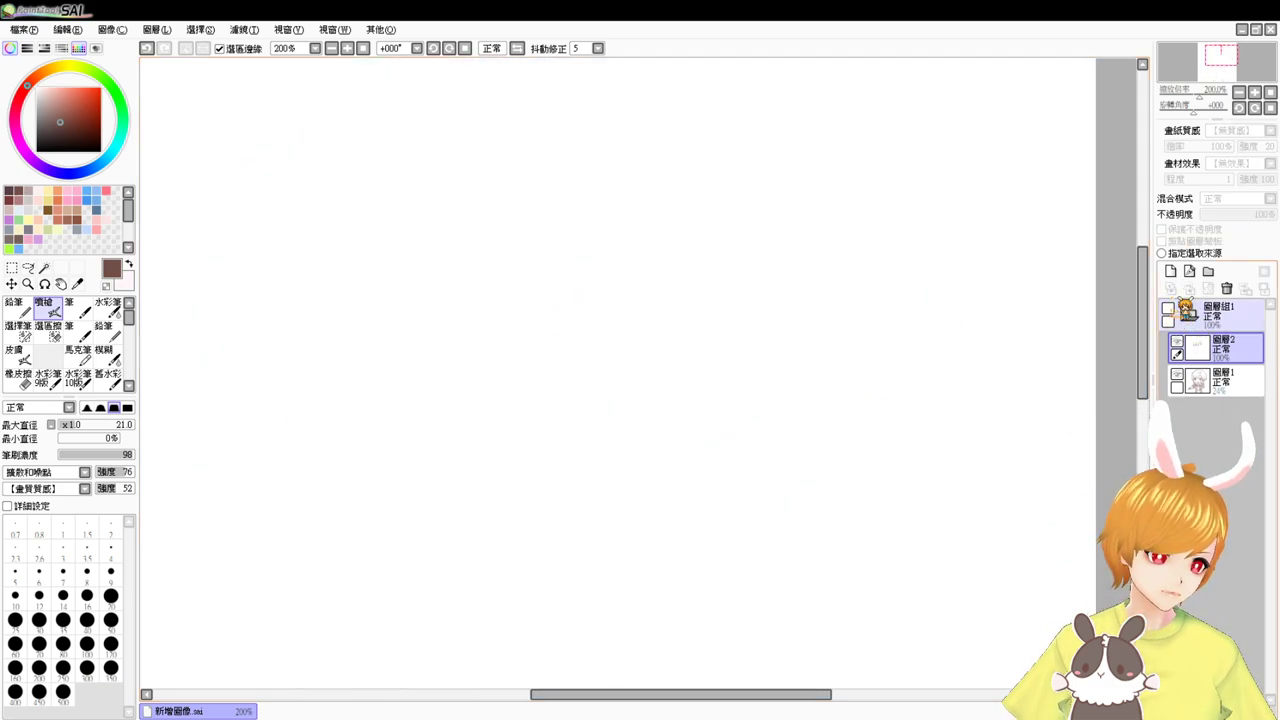
pyautogui.click(1170, 271)
pyautogui.moveTo(1240, 345); pyautogui.dragTo(1215, 310)
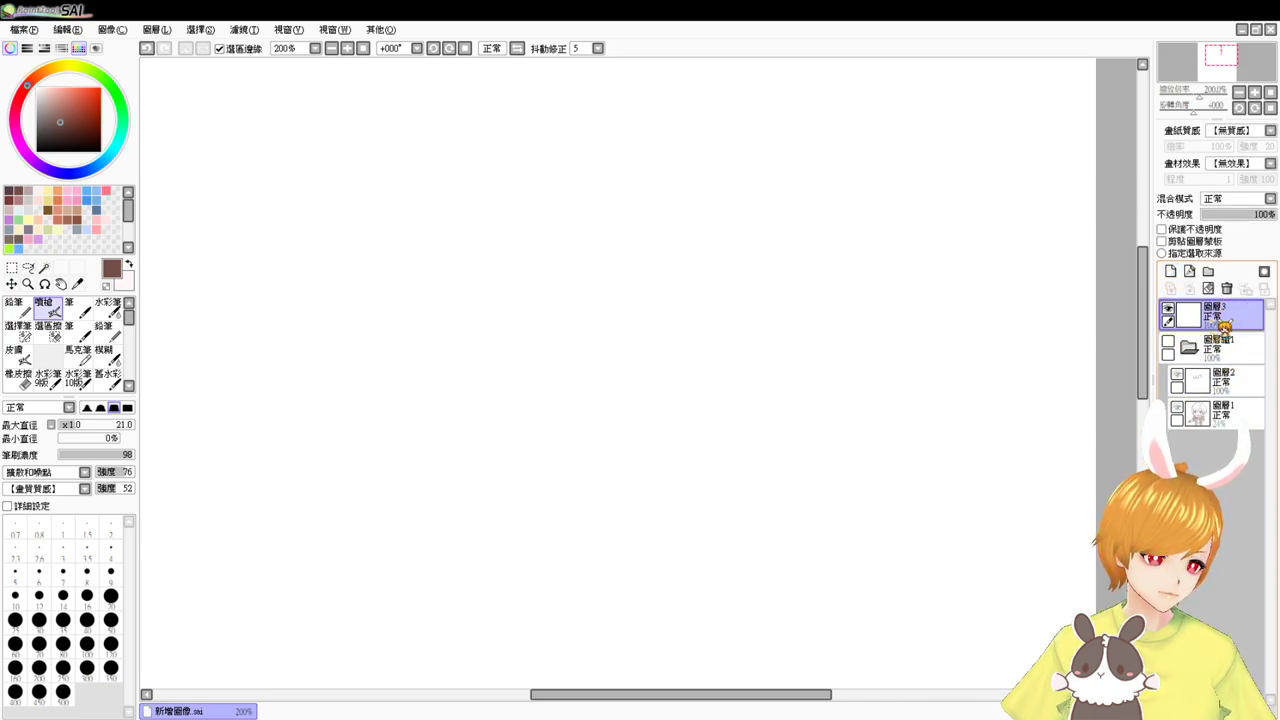
# - Doodle a rough four-sided floor-plan outline on the empty 圖層3 with the airbrush at size 23
pyautogui.moveTo(423, 313); pyautogui.dragTo(434, 309)
pyautogui.moveTo(413, 247)
pyautogui.mouseDown()
pyautogui.moveTo(412, 390)
pyautogui.moveTo(449, 238)
pyautogui.moveTo(657, 234)
pyautogui.moveTo(678, 368)
pyautogui.mouseUp()
pyautogui.moveTo(660, 243)
pyautogui.mouseDown()
pyautogui.moveTo(680, 371)
pyautogui.moveTo(684, 421)
pyautogui.mouseUp()
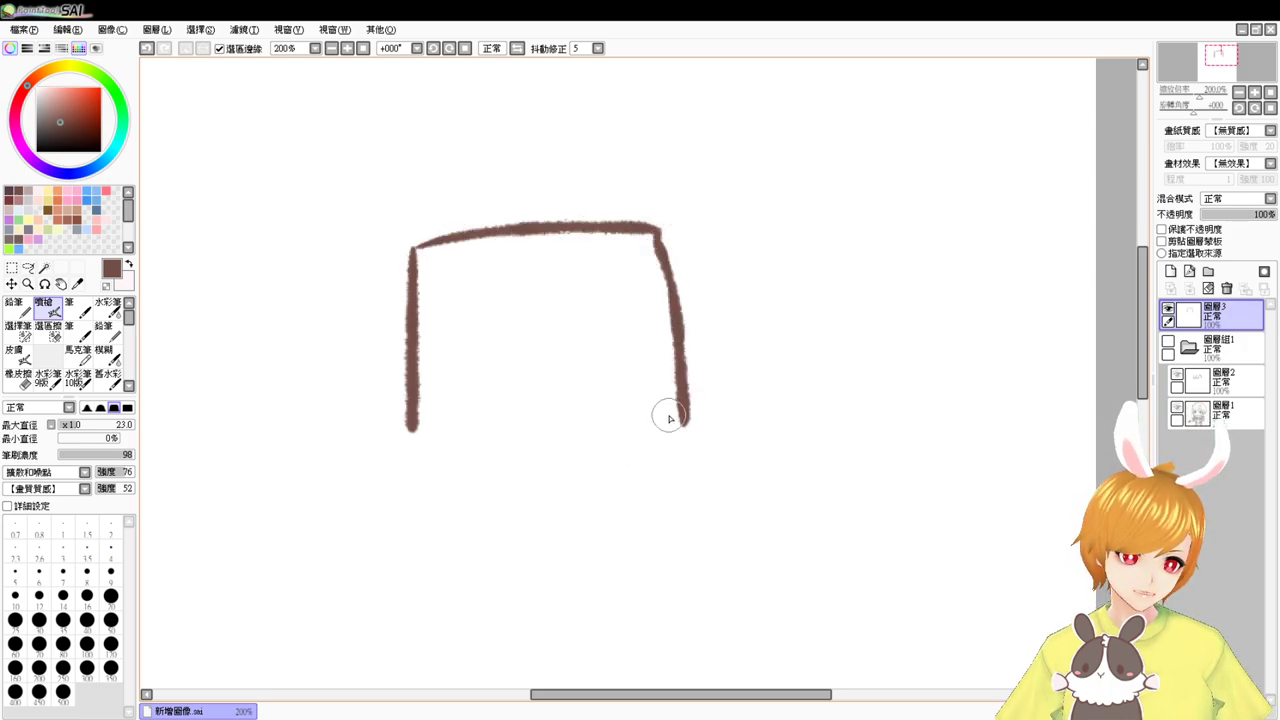
pyautogui.moveTo(422, 452); pyautogui.dragTo(675, 441)
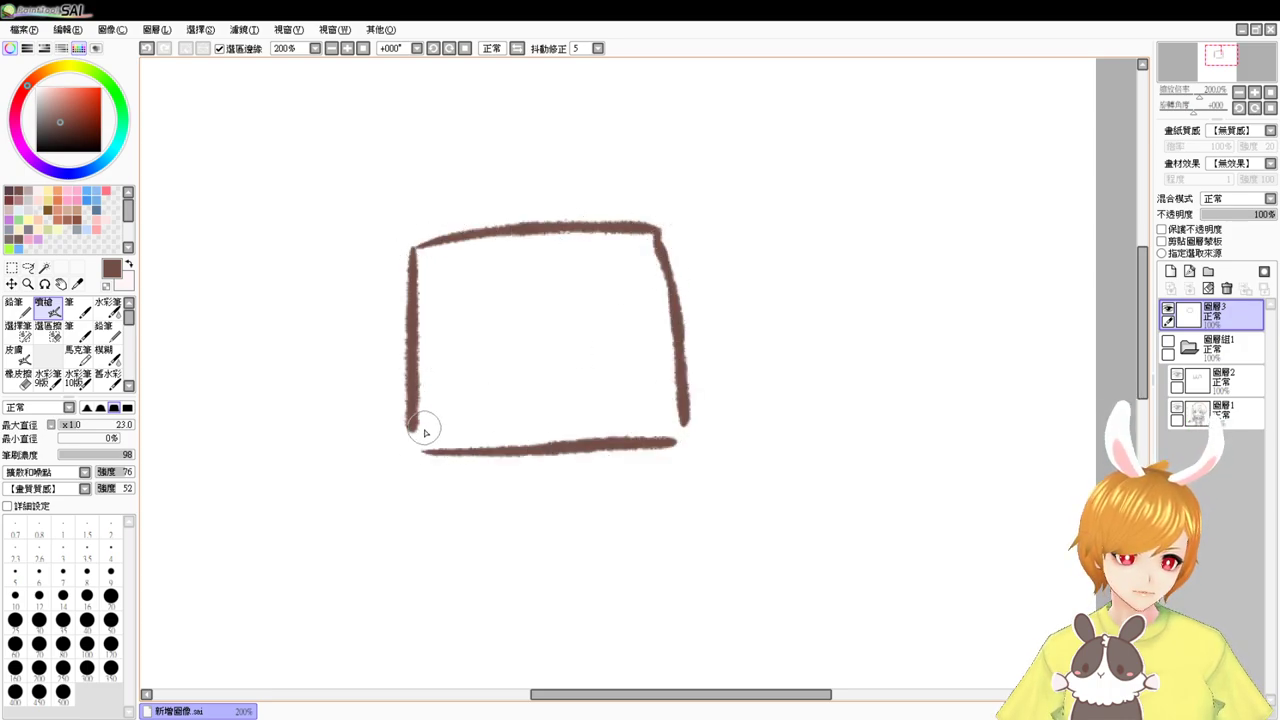
# - Add small rectangular boxes along both inner sides of the doodled floor-plan outline
pyautogui.moveTo(424, 376)
pyautogui.mouseDown()
pyautogui.moveTo(470, 382)
pyautogui.moveTo(434, 418)
pyautogui.moveTo(473, 405)
pyautogui.mouseUp()
pyautogui.moveTo(418, 421); pyautogui.dragTo(476, 420)
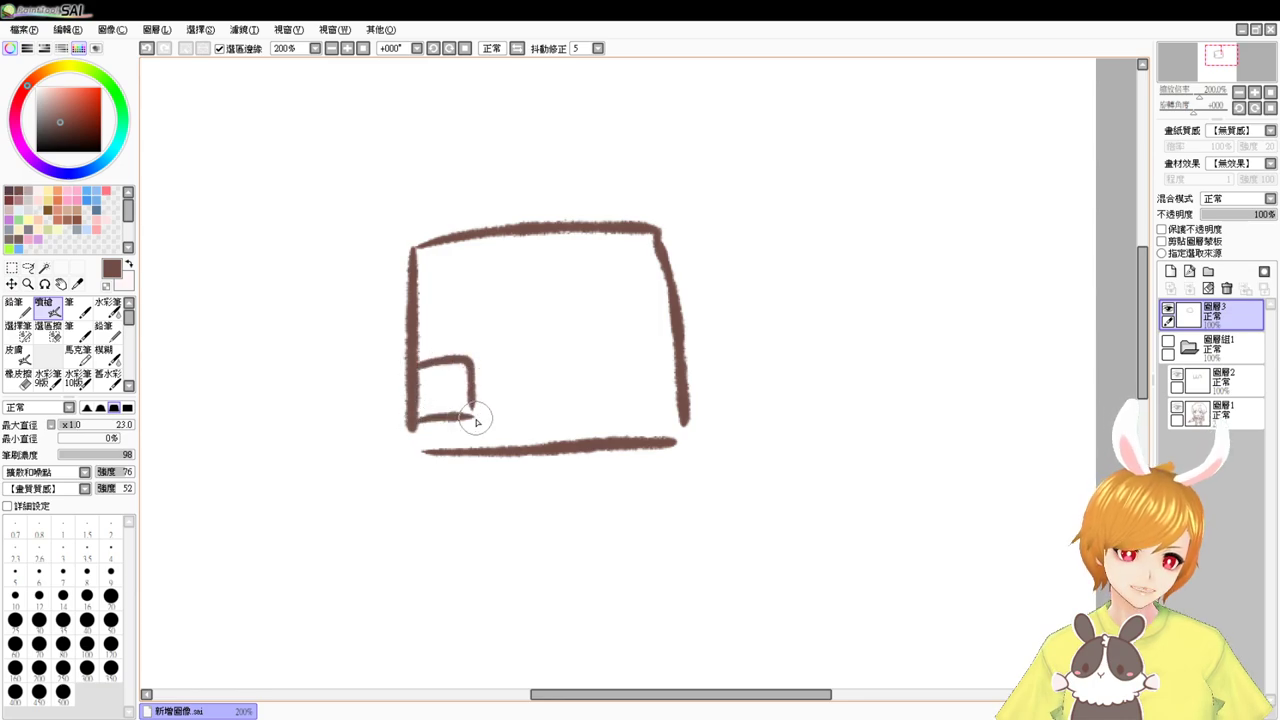
pyautogui.moveTo(476, 238); pyautogui.dragTo(474, 316)
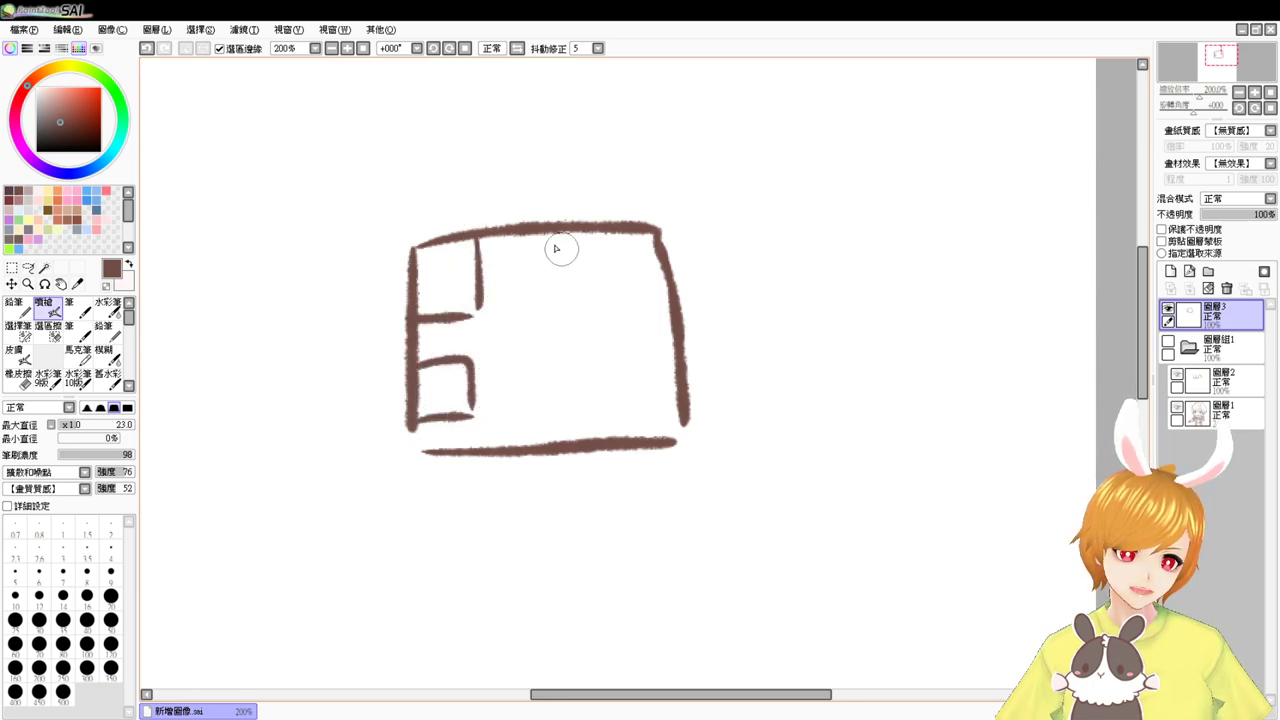
pyautogui.moveTo(545, 238)
pyautogui.mouseDown()
pyautogui.moveTo(554, 300)
pyautogui.moveTo(618, 288)
pyautogui.mouseUp()
pyautogui.moveTo(617, 235)
pyautogui.mouseDown()
pyautogui.moveTo(618, 286)
pyautogui.moveTo(662, 284)
pyautogui.mouseUp()
pyautogui.hotkey('ctrl', 'z')
pyautogui.moveTo(584, 319)
pyautogui.mouseDown()
pyautogui.moveTo(649, 314)
pyautogui.moveTo(587, 321)
pyautogui.moveTo(590, 370)
pyautogui.mouseUp()
pyautogui.moveTo(590, 370); pyautogui.dragTo(666, 356)
# - Try an oval and a row of small circles along the lower inside of the floor-plan doodle, undoing the attempts
pyautogui.moveTo(562, 428)
pyautogui.mouseDown()
pyautogui.moveTo(666, 409)
pyautogui.moveTo(582, 420)
pyautogui.mouseUp()
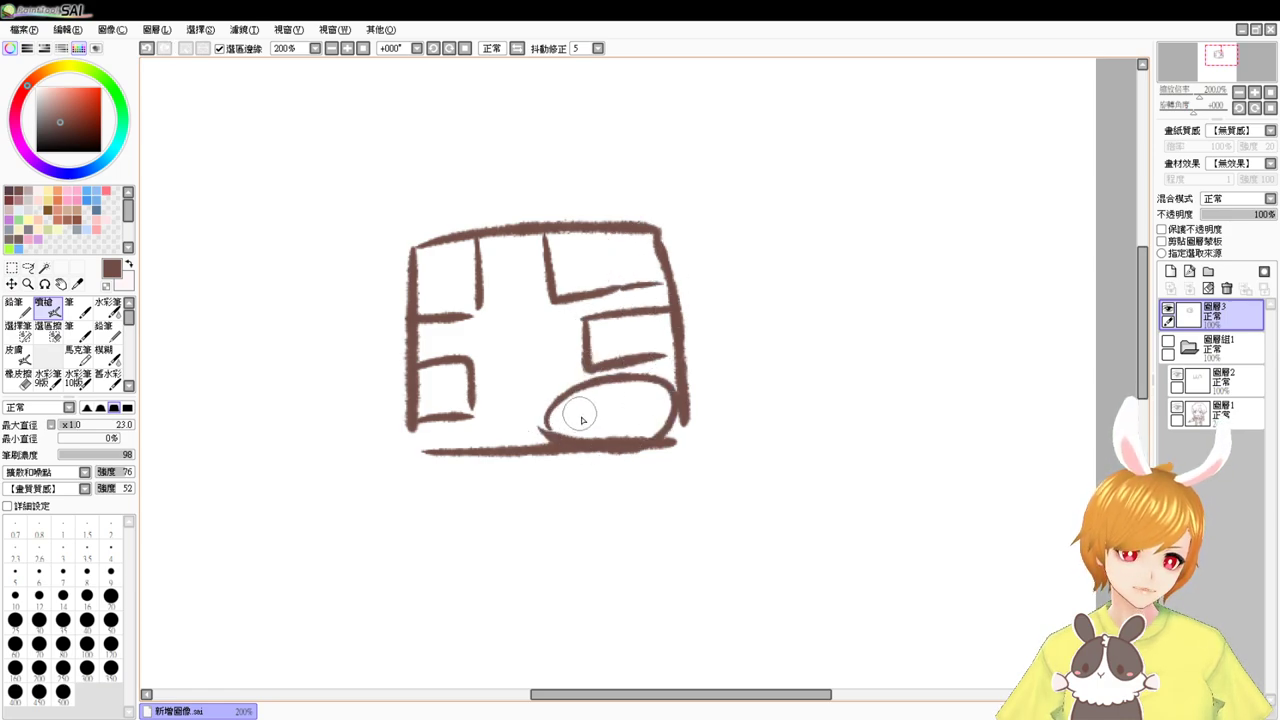
pyautogui.hotkey('ctrl', 'z')
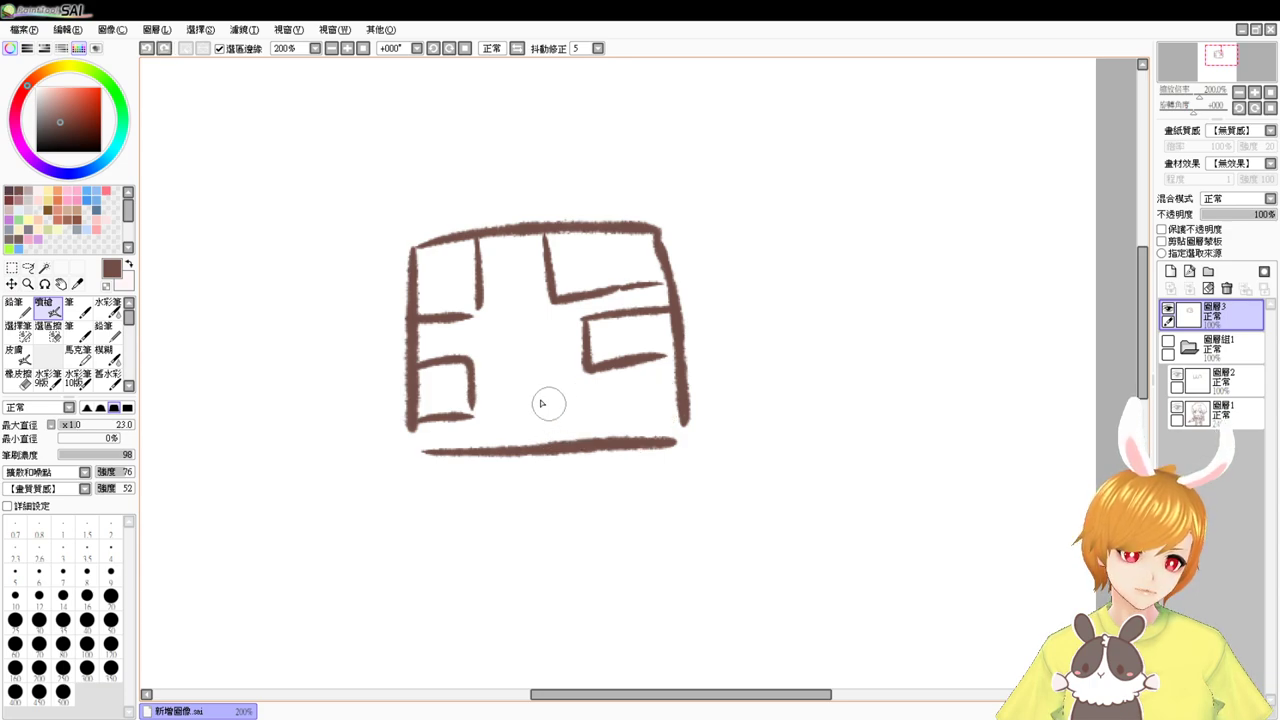
pyautogui.moveTo(525, 390)
pyautogui.mouseDown()
pyautogui.moveTo(650, 406)
pyautogui.moveTo(551, 432)
pyautogui.moveTo(641, 382)
pyautogui.moveTo(577, 418)
pyautogui.mouseUp()
pyautogui.hotkey('ctrl', 'z')
pyautogui.hotkey('ctrl', 'z')
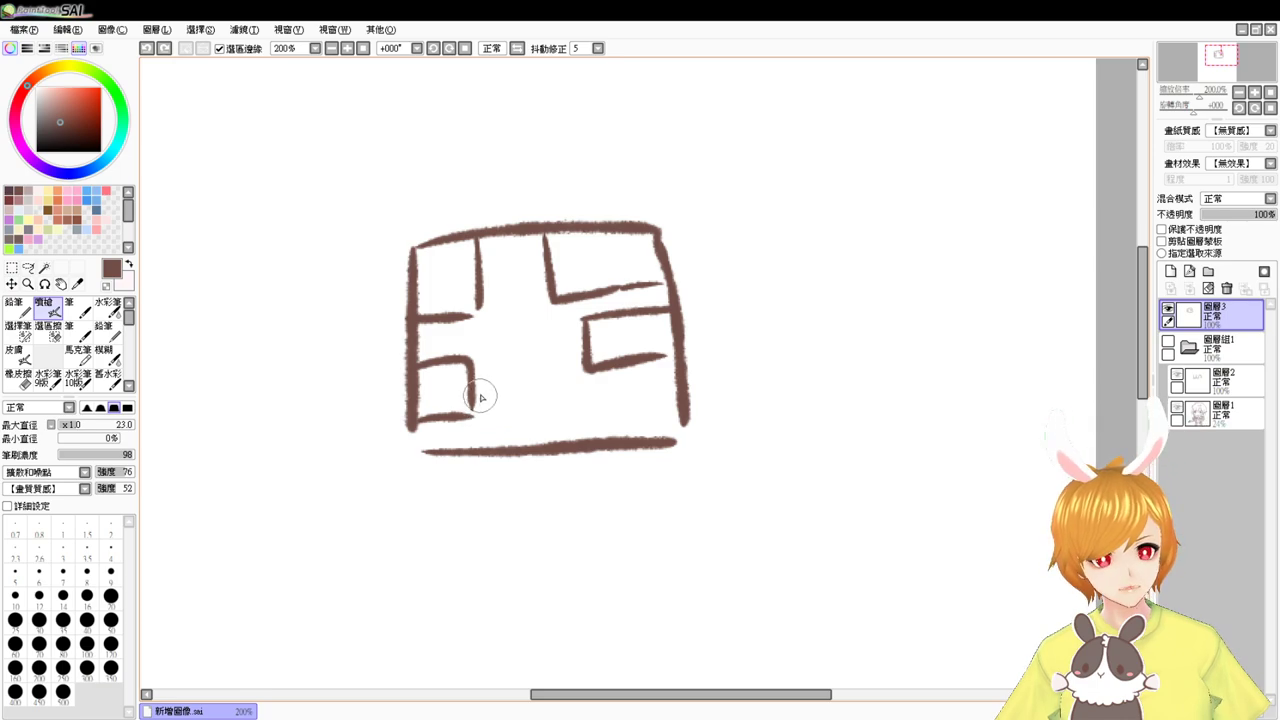
pyautogui.moveTo(481, 398); pyautogui.dragTo(604, 403)
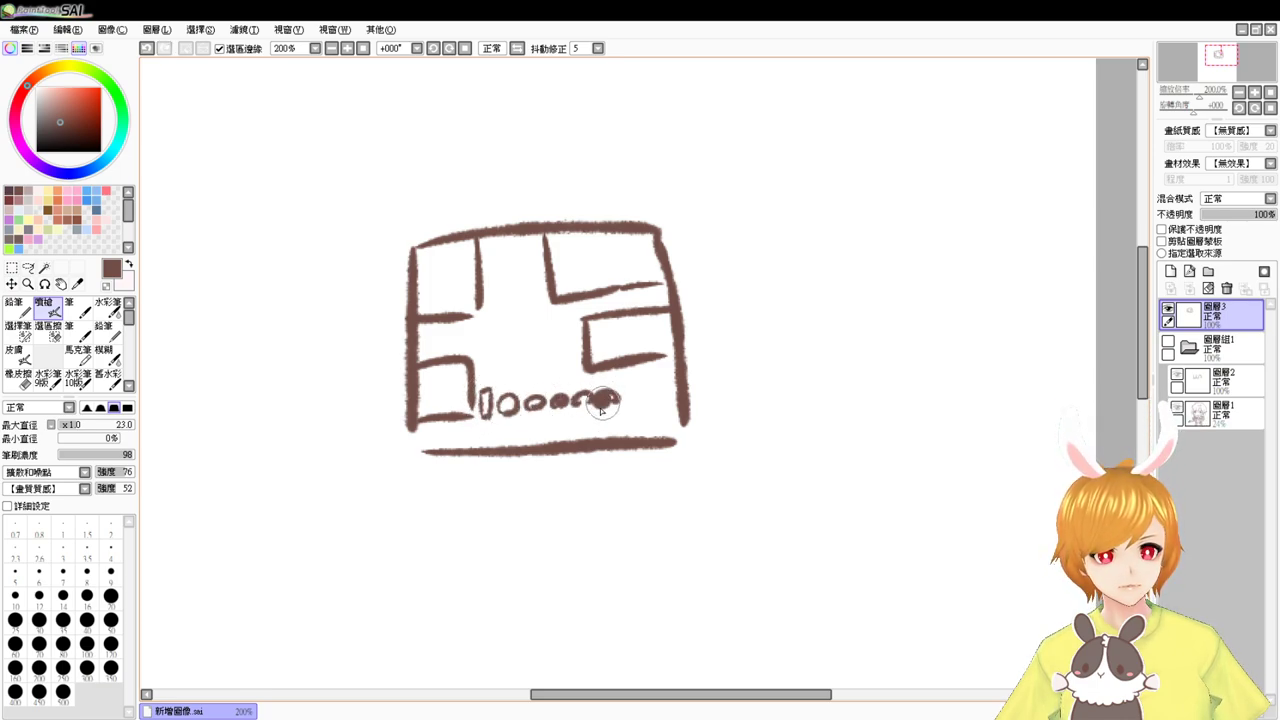
pyautogui.hotkey('ctrl', 'z')
pyautogui.hotkey('ctrl', 'z')
pyautogui.hotkey('ctrl', 'z')
pyautogui.hotkey('ctrl', 'z')
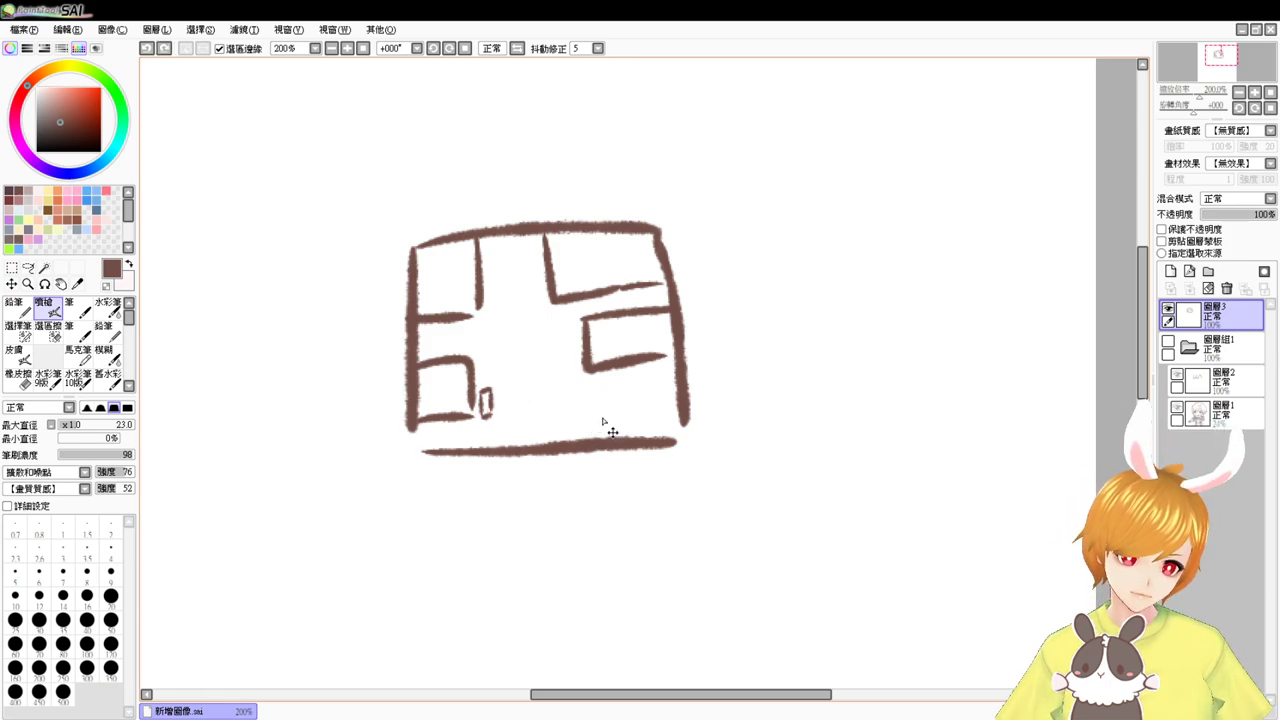
# - Undo all remaining strokes of the floor-plan doodle on 圖層3
pyautogui.hotkey('ctrl', 'z')
pyautogui.hotkey('ctrl', 'z')
pyautogui.hotkey('ctrl', 'z')
pyautogui.hotkey('ctrl', 'z')
pyautogui.hotkey('ctrl', 'z')
pyautogui.hotkey('ctrl', 'z')
pyautogui.hotkey('ctrl', 'z')
pyautogui.hotkey('ctrl', 'z')
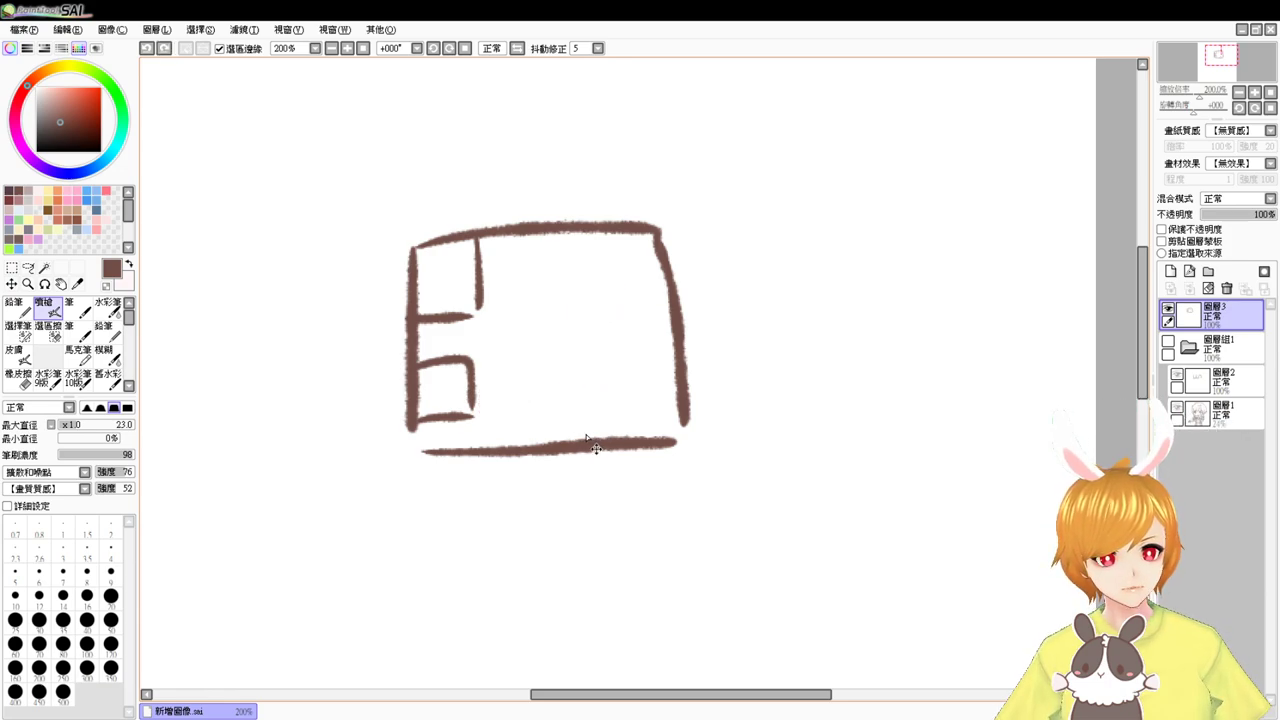
pyautogui.hotkey('ctrl', 'z')
pyautogui.hotkey('ctrl', 'z')
pyautogui.hotkey('ctrl', 'z')
pyautogui.hotkey('ctrl', 'z')
pyautogui.hotkey('ctrl', 'z')
pyautogui.hotkey('ctrl', 'z')
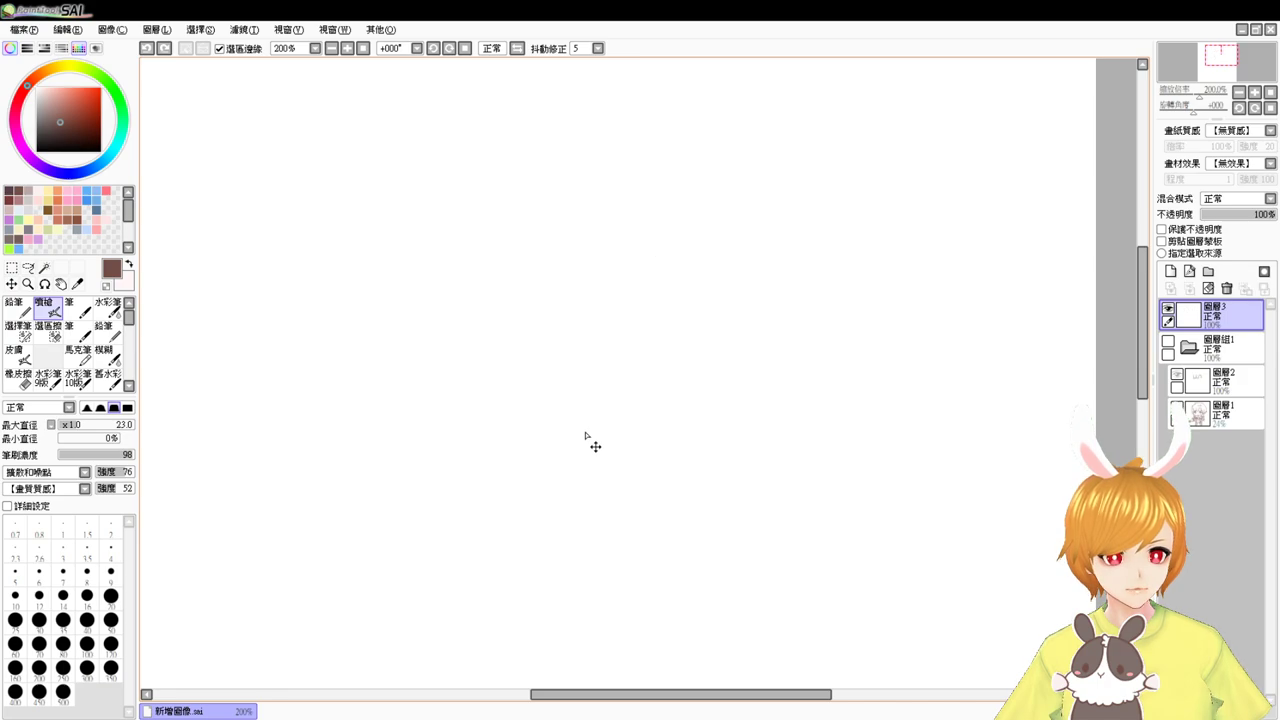
# - Doodle a tall, narrow tower-like frame with an open base and a small dot above its top edge
pyautogui.moveTo(523, 222); pyautogui.dragTo(503, 435)
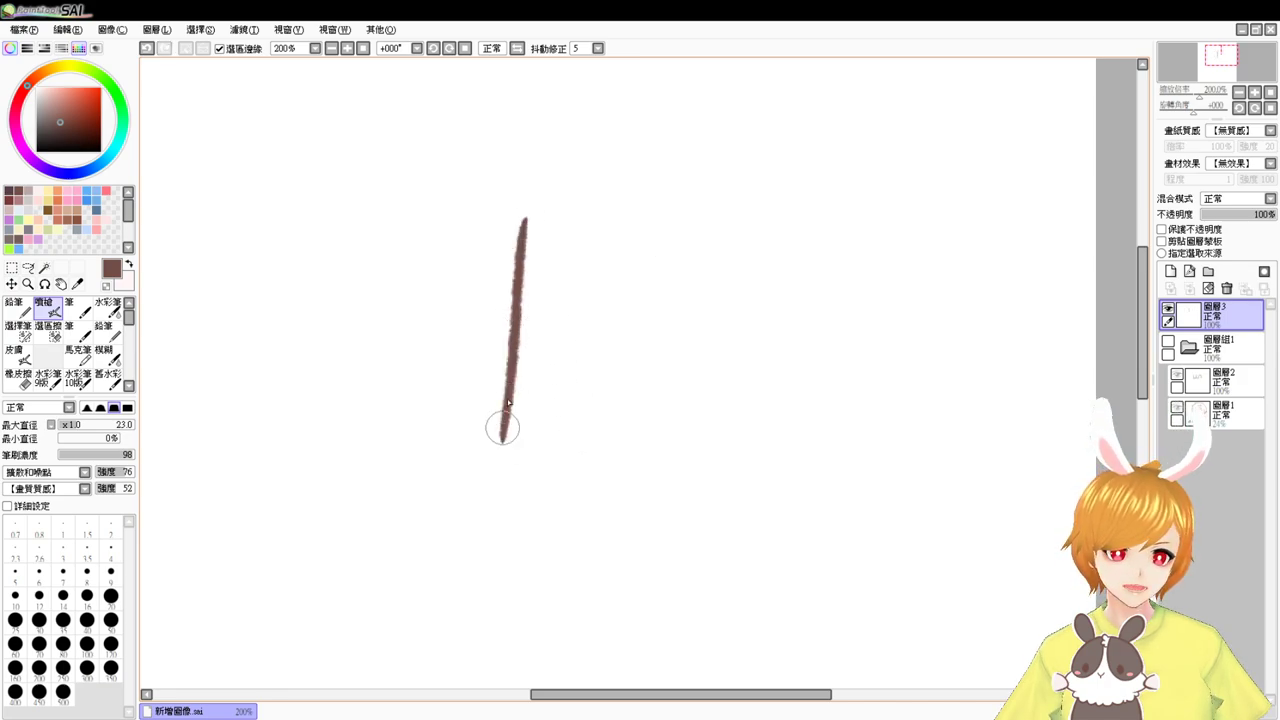
pyautogui.moveTo(523, 214)
pyautogui.mouseDown()
pyautogui.moveTo(614, 215)
pyautogui.moveTo(614, 448)
pyautogui.mouseUp()
pyautogui.moveTo(563, 184); pyautogui.dragTo(565, 190)
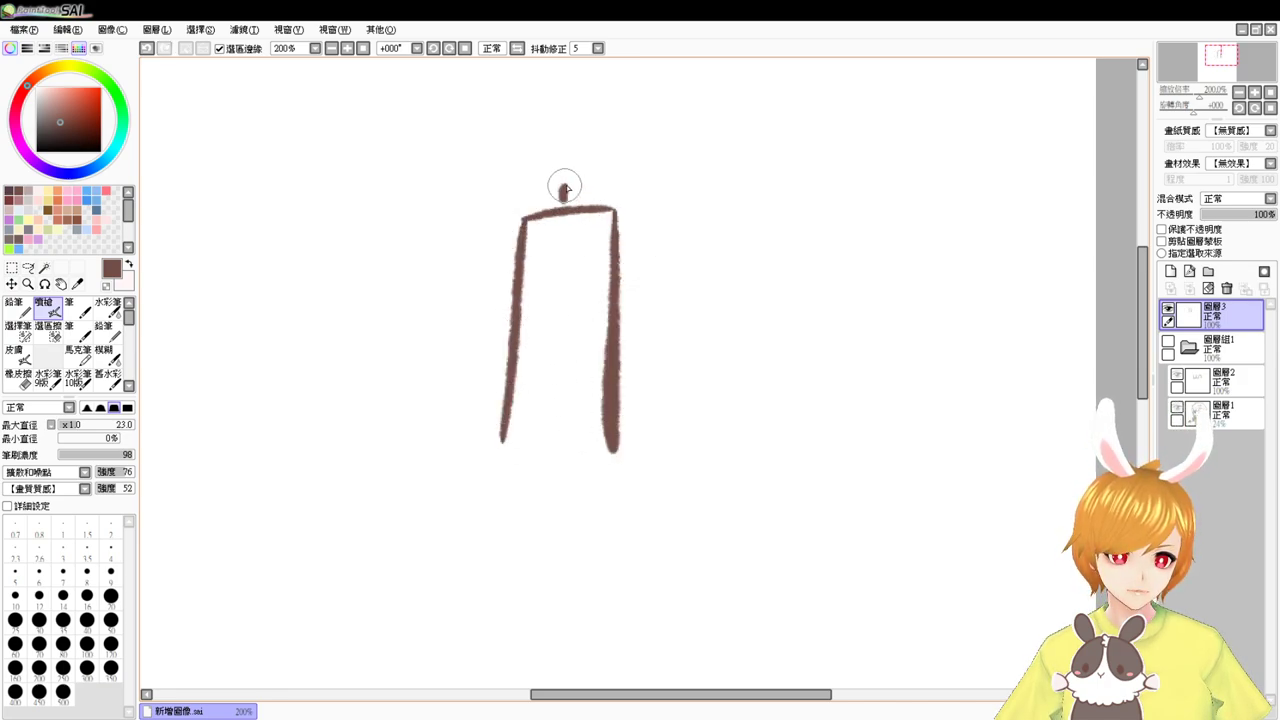
pyautogui.moveTo(515, 290); pyautogui.dragTo(598, 288)
pyautogui.hotkey('ctrl', 'z')
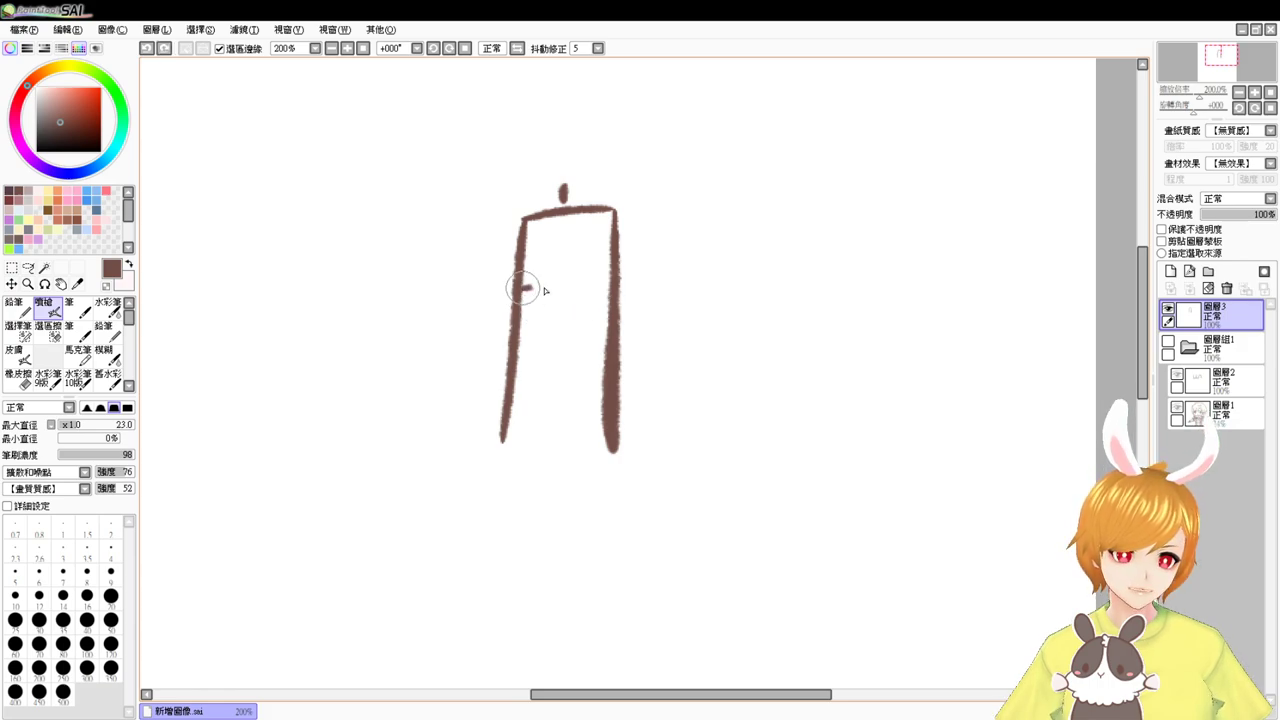
# - Add two horizontal crossbars inside the tall frame and divide the band between them with short vertical bars
pyautogui.moveTo(518, 288); pyautogui.dragTo(610, 287)
pyautogui.moveTo(517, 312); pyautogui.dragTo(600, 311)
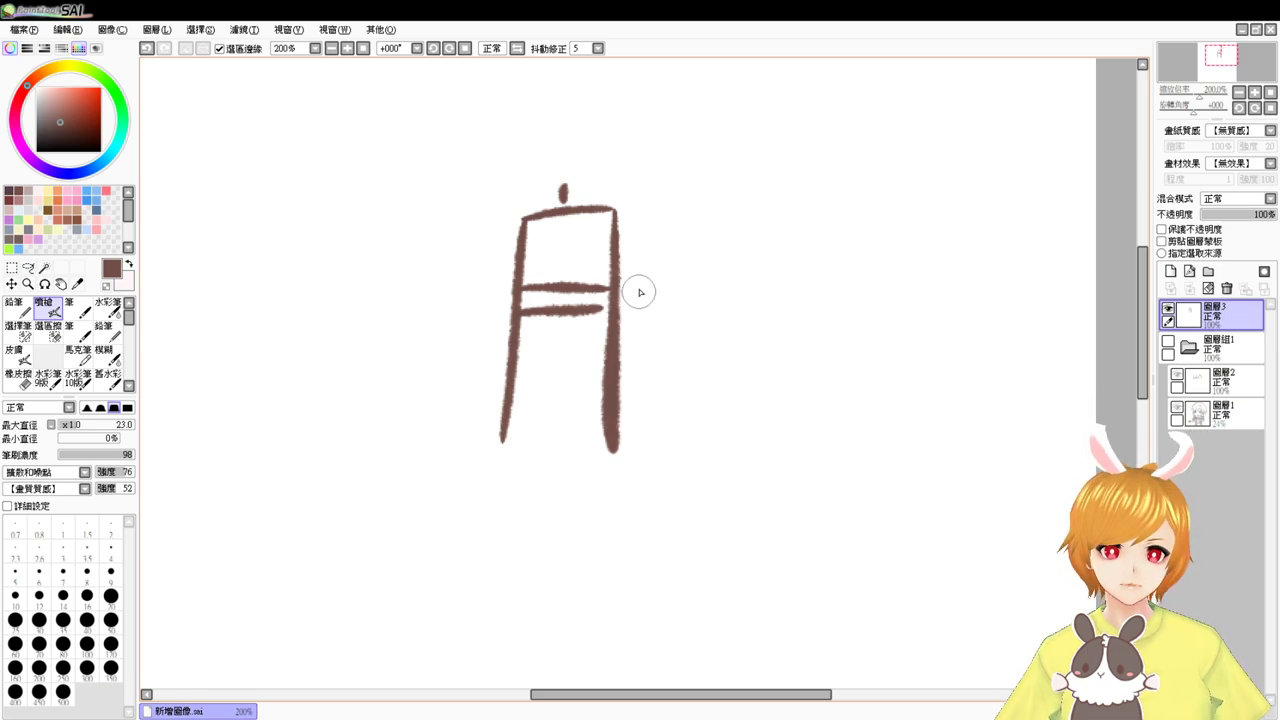
pyautogui.moveTo(638, 306); pyautogui.dragTo(668, 305)
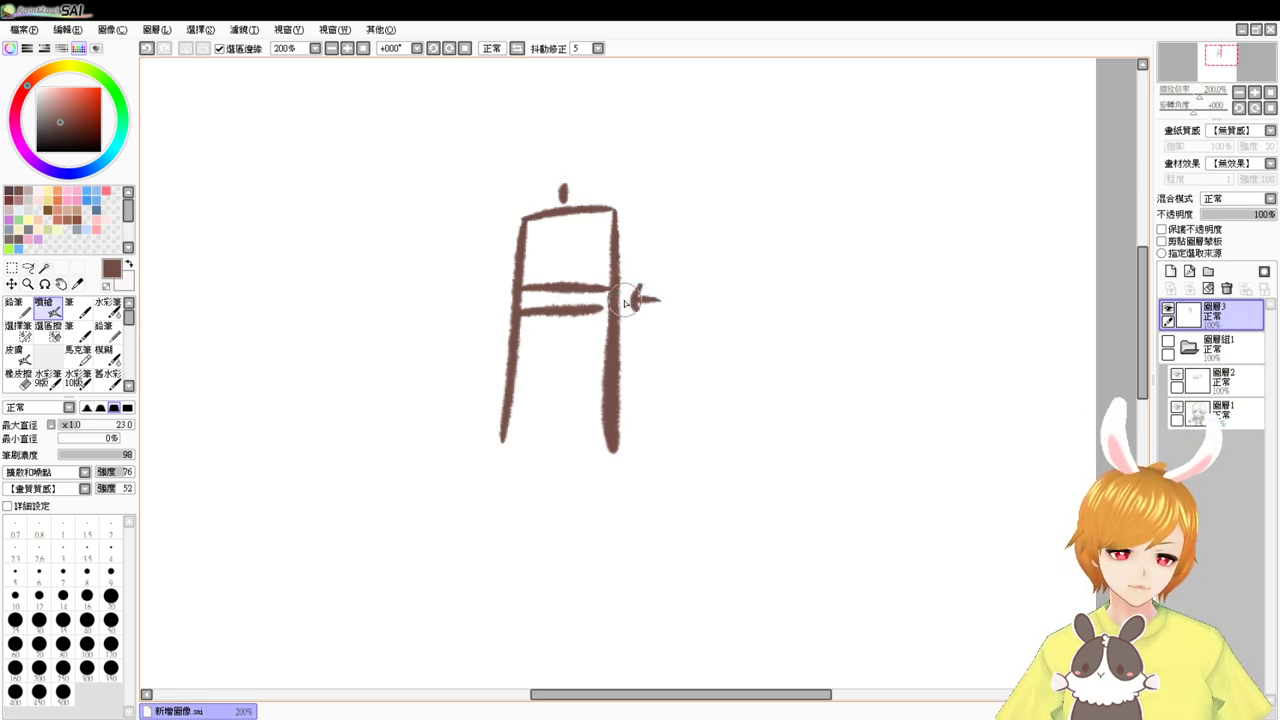
pyautogui.hotkey('ctrl', 'z')
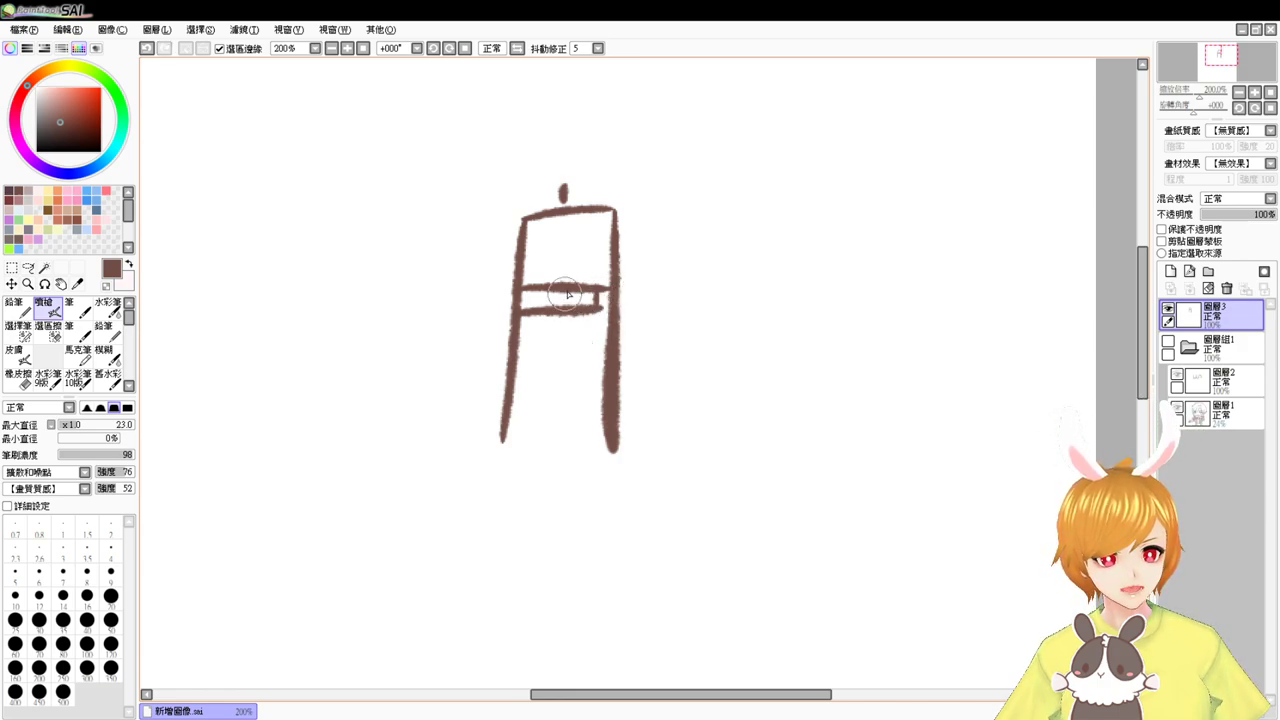
pyautogui.moveTo(575, 288)
pyautogui.mouseDown()
pyautogui.moveTo(575, 311)
pyautogui.moveTo(532, 311)
pyautogui.mouseUp()
pyautogui.hotkey('ctrl', 'z')
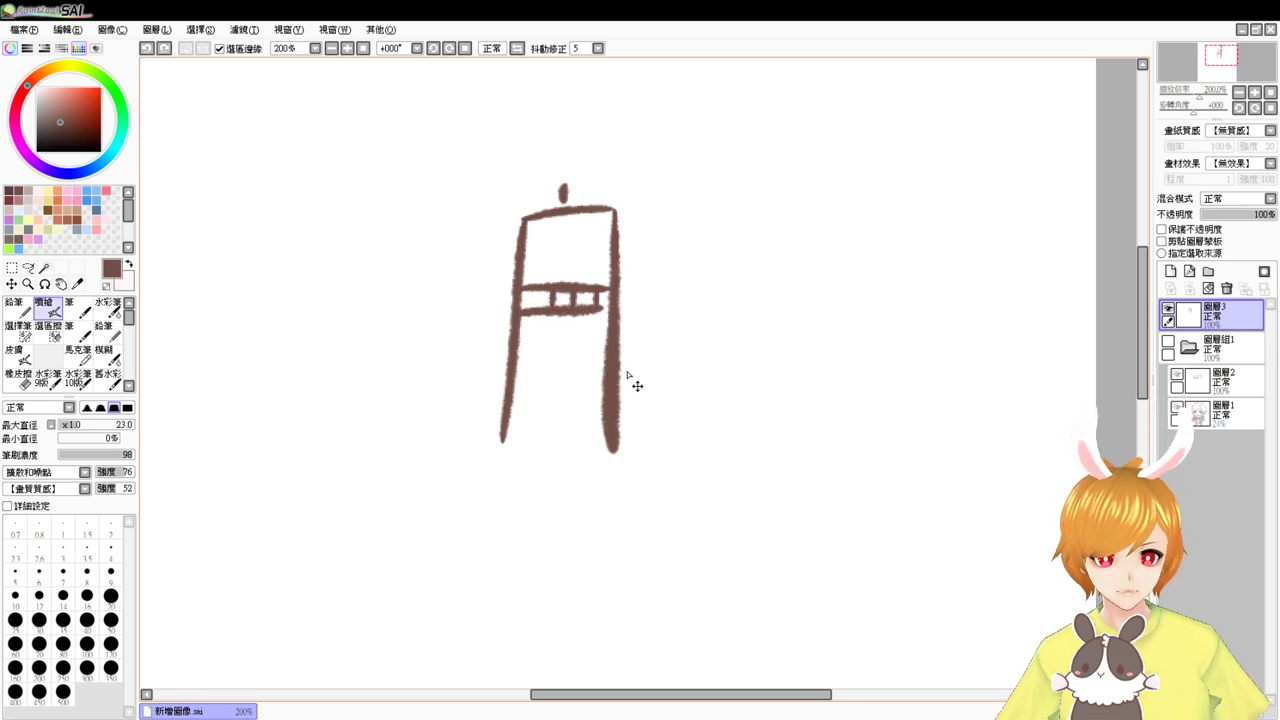
# - Undo every stroke of the tall frame doodle on 圖層3
pyautogui.hotkey('ctrl', 'z')
pyautogui.hotkey('ctrl', 'z')
pyautogui.hotkey('ctrl', 'z')
pyautogui.hotkey('ctrl', 'z')
pyautogui.hotkey('ctrl', 'z')
pyautogui.hotkey('ctrl', 'z')
pyautogui.hotkey('ctrl', 'z')
pyautogui.hotkey('ctrl', 'z')
pyautogui.hotkey('ctrl', 'z')
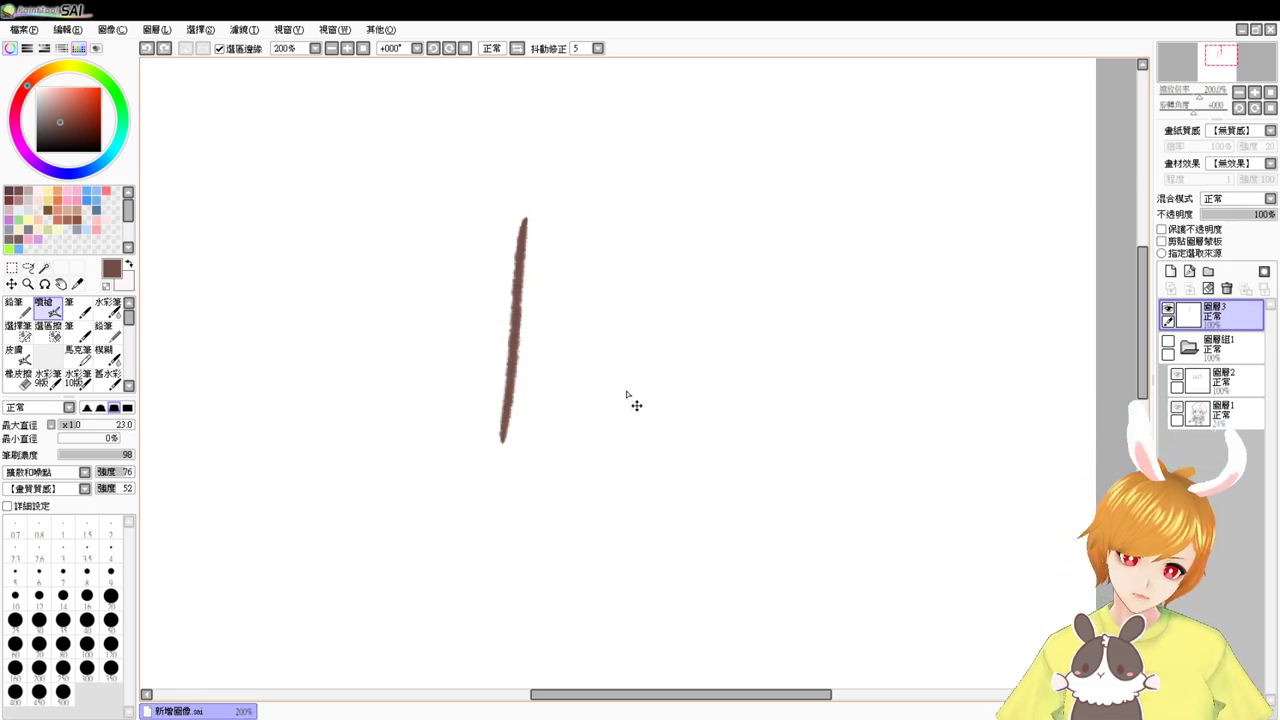
pyautogui.hotkey('ctrl', 'z')
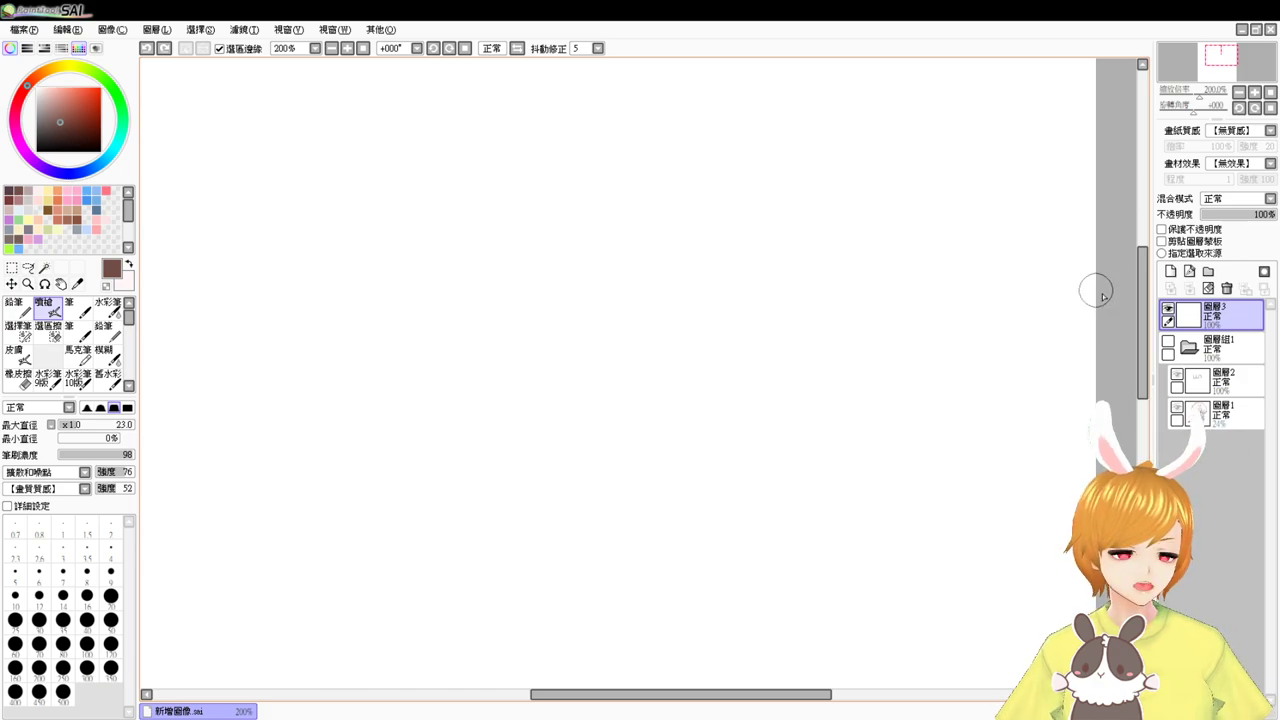
# - Move 圖層3 into the redisplayed layer group above 圖層2 and trace the upper viewer's-left face edge down from the bang
pyautogui.moveTo(1187, 317); pyautogui.dragTo(1184, 345)
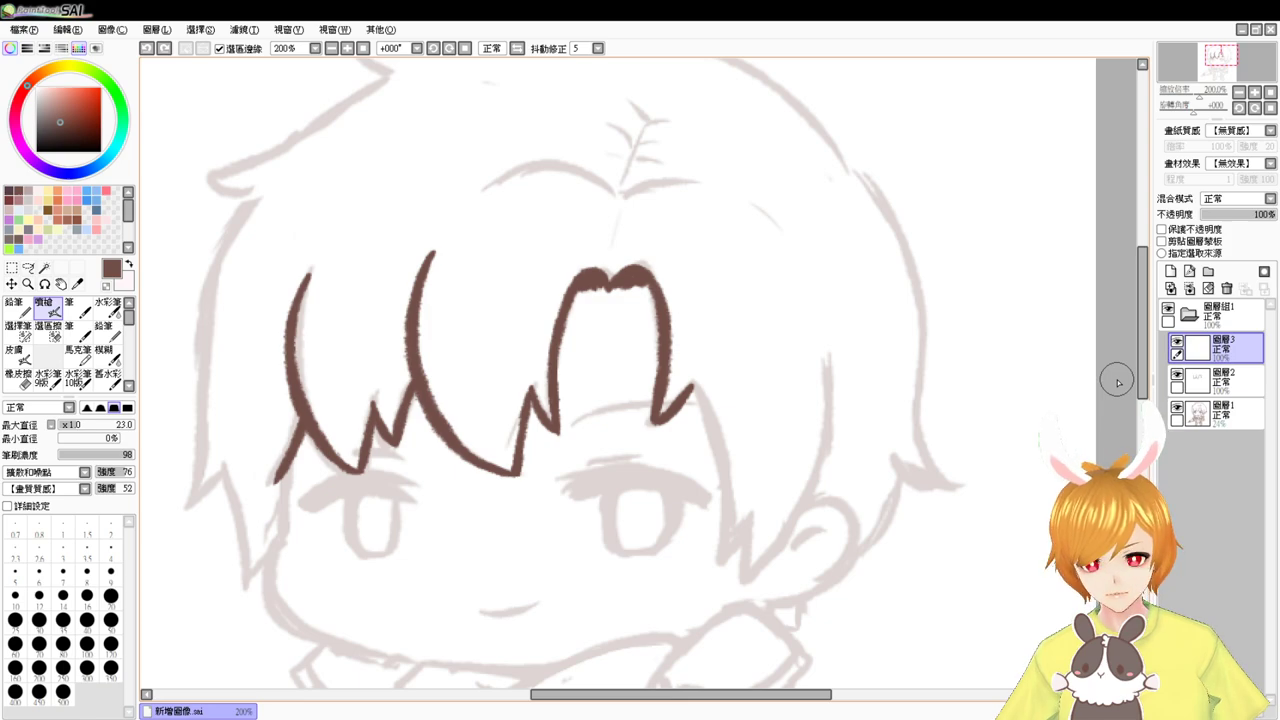
pyautogui.moveTo(307, 428)
pyautogui.mouseDown()
pyautogui.moveTo(277, 502)
pyautogui.moveTo(287, 463)
pyautogui.moveTo(287, 528)
pyautogui.mouseUp()
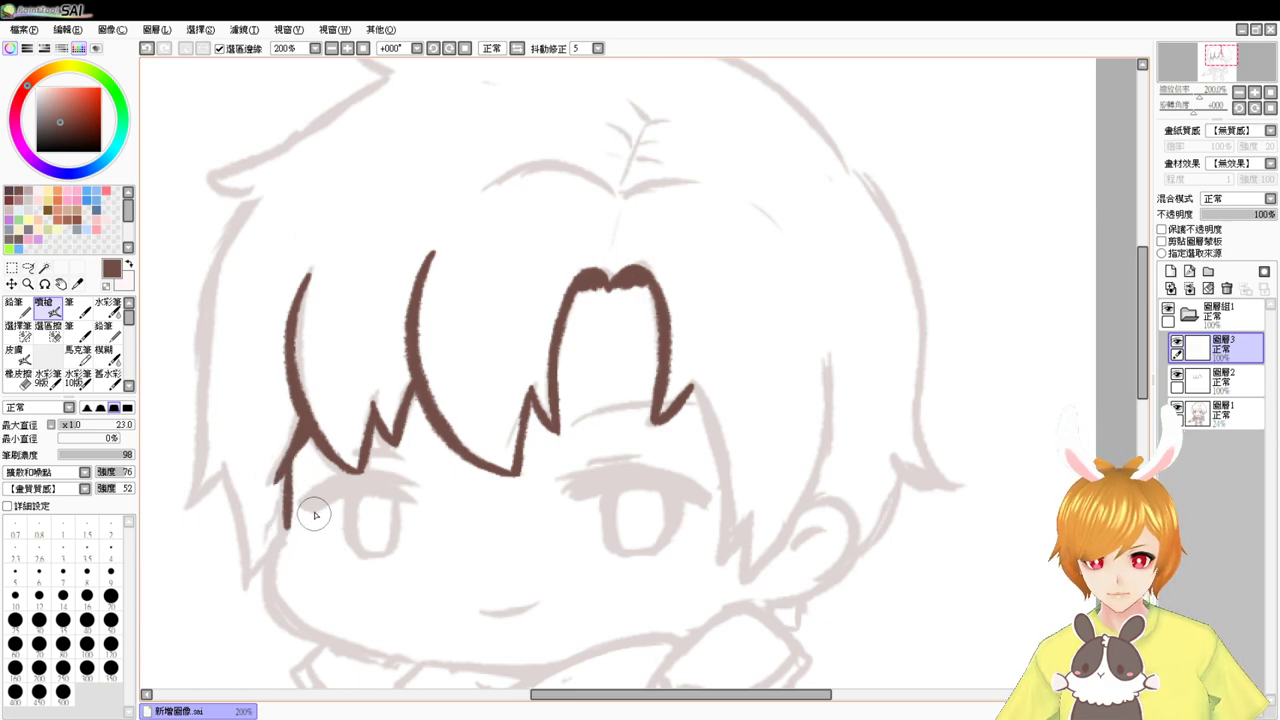
pyautogui.hotkey('ctrl', 'z')
pyautogui.moveTo(278, 460); pyautogui.dragTo(287, 528)
pyautogui.hotkey('ctrl', 'z')
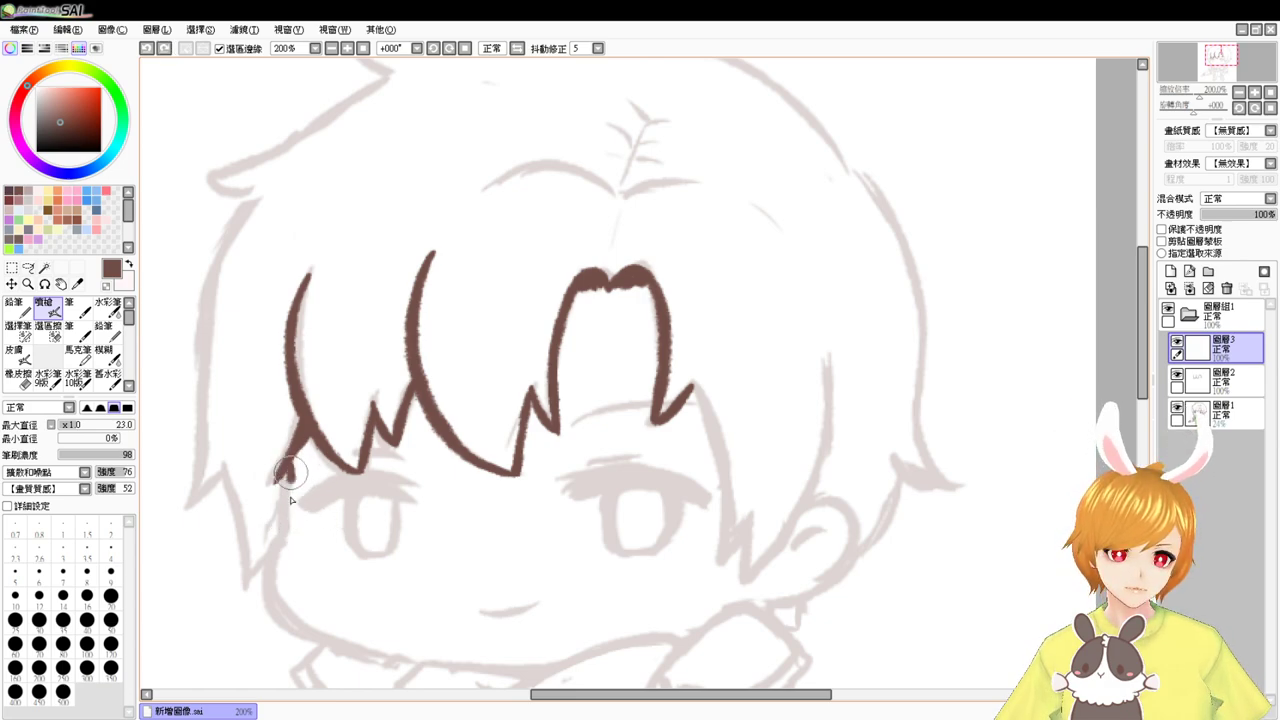
pyautogui.moveTo(282, 466); pyautogui.dragTo(287, 530)
pyautogui.scroll(-2, 300, 500)
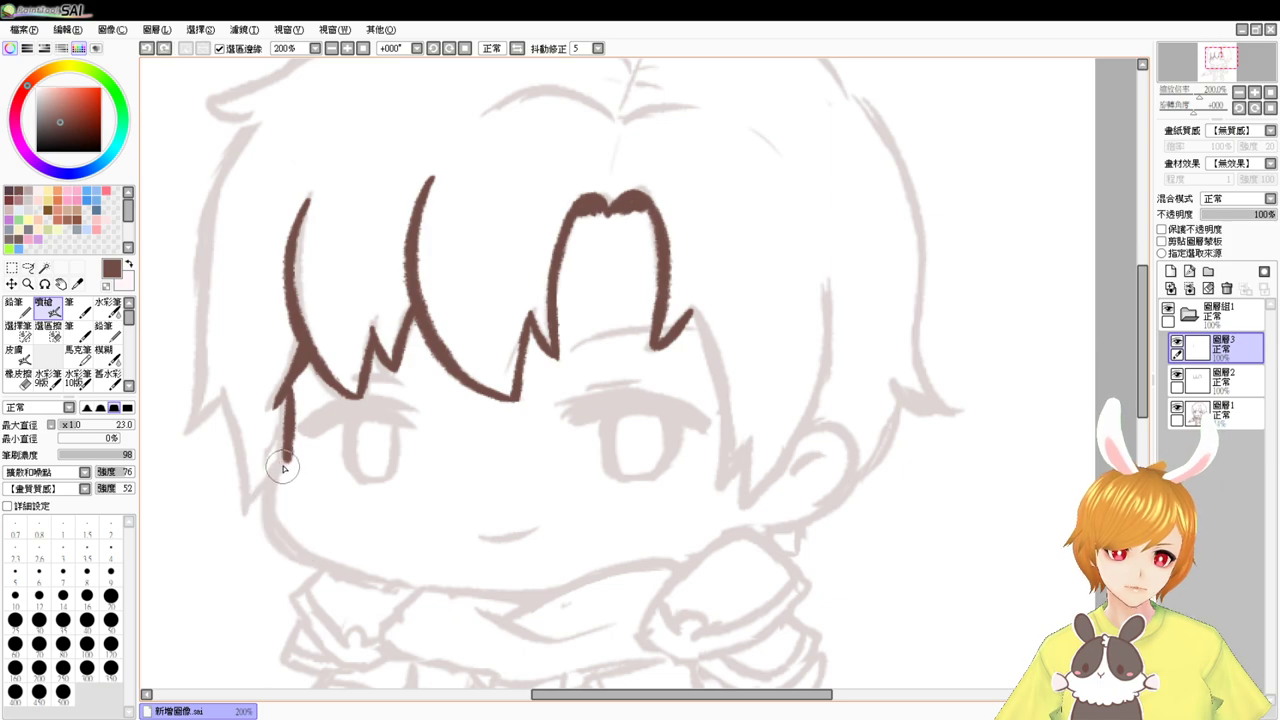
# - Trace the viewer's-left cheek and jaw curve in brown on 圖層3, from below the bang down to the chin
pyautogui.moveTo(283, 467)
pyautogui.mouseDown()
pyautogui.moveTo(278, 545)
pyautogui.moveTo(338, 564)
pyautogui.mouseUp()
pyautogui.hotkey('ctrl', 'z')
pyautogui.moveTo(282, 450); pyautogui.dragTo(364, 575)
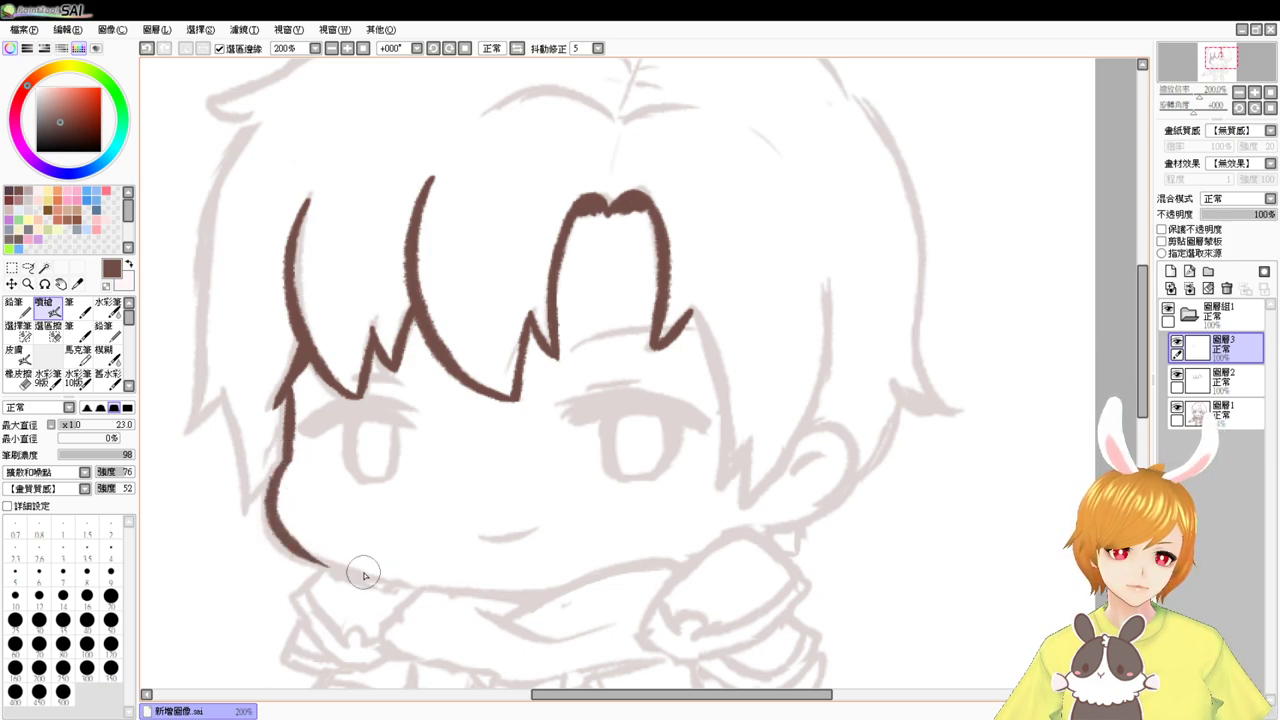
pyautogui.moveTo(272, 515); pyautogui.dragTo(449, 580)
pyautogui.hotkey('ctrl', 'z')
pyautogui.moveTo(272, 516); pyautogui.dragTo(450, 583)
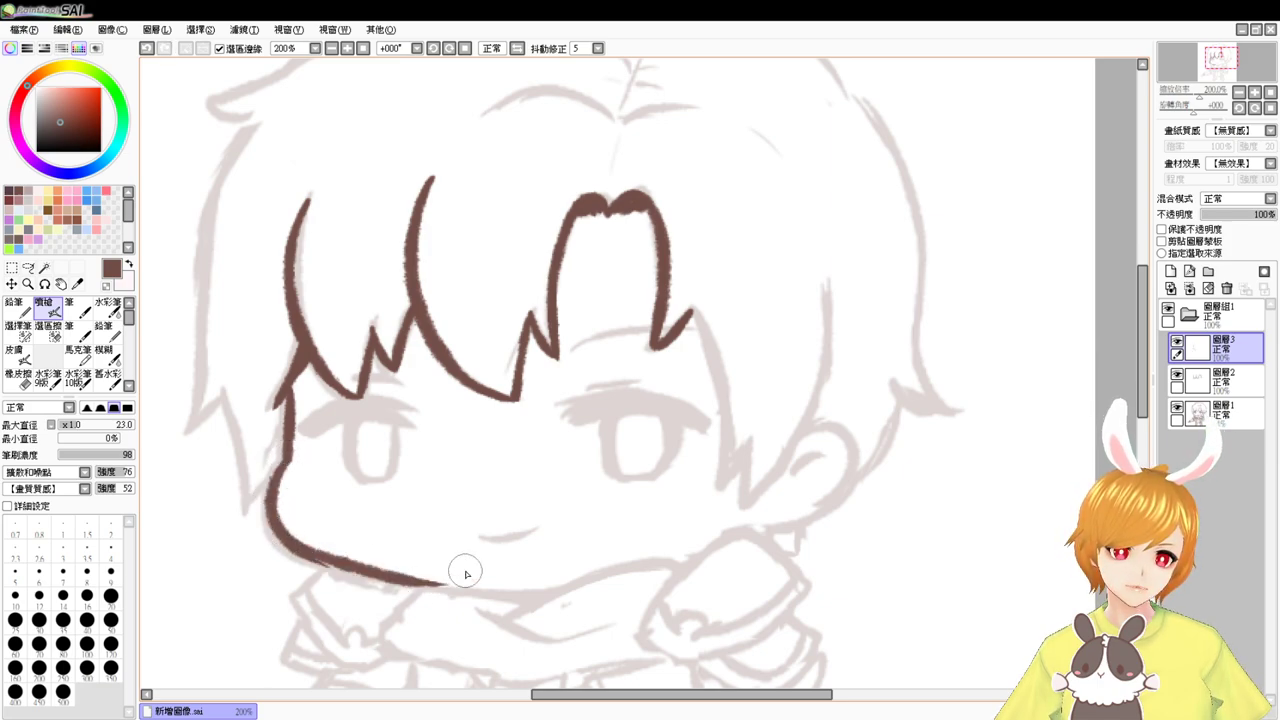
pyautogui.hotkey('ctrl', 'z')
pyautogui.moveTo(272, 516); pyautogui.dragTo(448, 588)
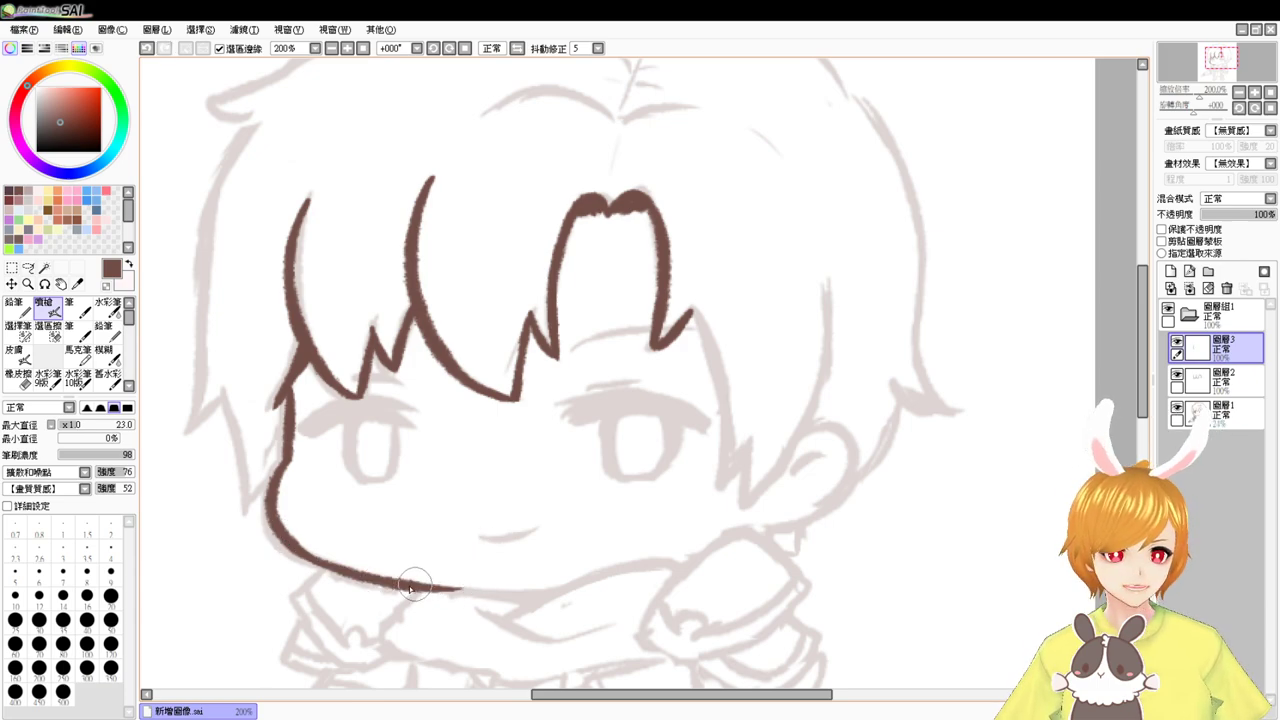
# - Extend the jaw line along the bottom of the face, past the mouth to the scarf's upper edge
pyautogui.moveTo(400, 584); pyautogui.dragTo(547, 589)
pyautogui.hotkey('ctrl', 'z')
pyautogui.moveTo(405, 583); pyautogui.dragTo(556, 588)
pyautogui.hotkey('ctrl', 'z')
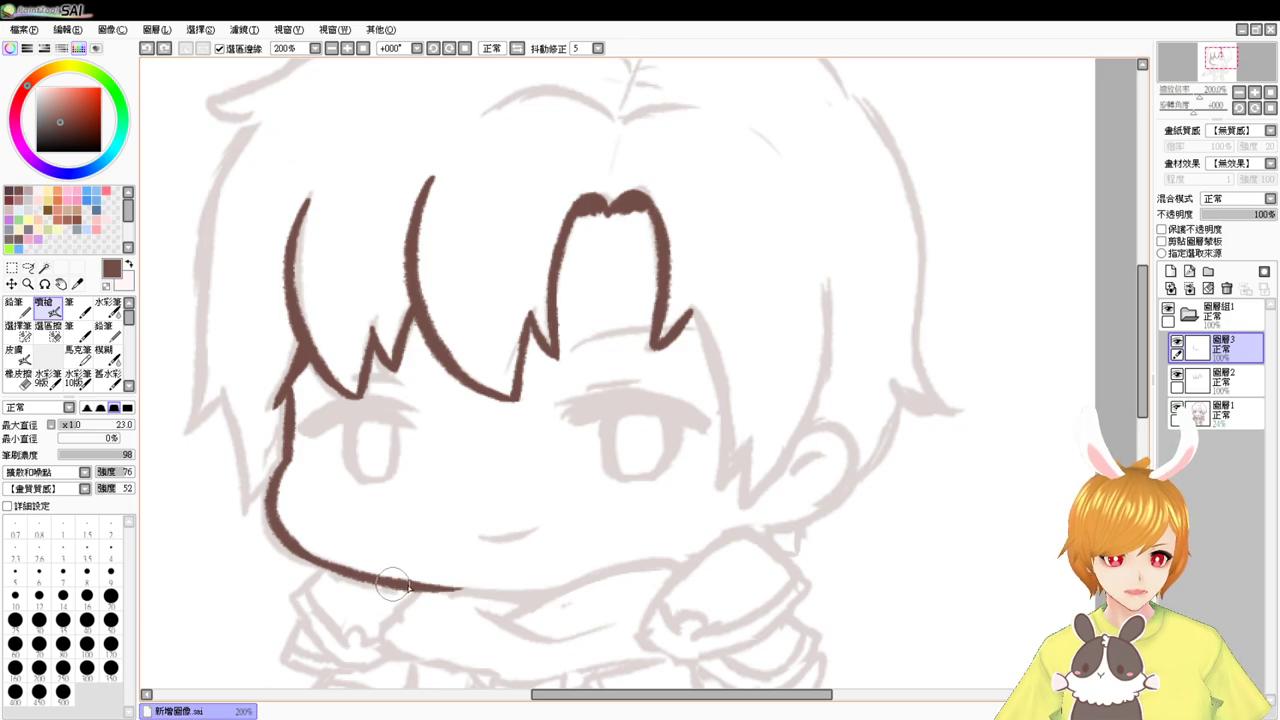
pyautogui.moveTo(393, 585); pyautogui.dragTo(600, 588)
pyautogui.hotkey('ctrl', 'z')
pyautogui.moveTo(391, 583); pyautogui.dragTo(590, 590)
pyautogui.hotkey('ctrl', 'z')
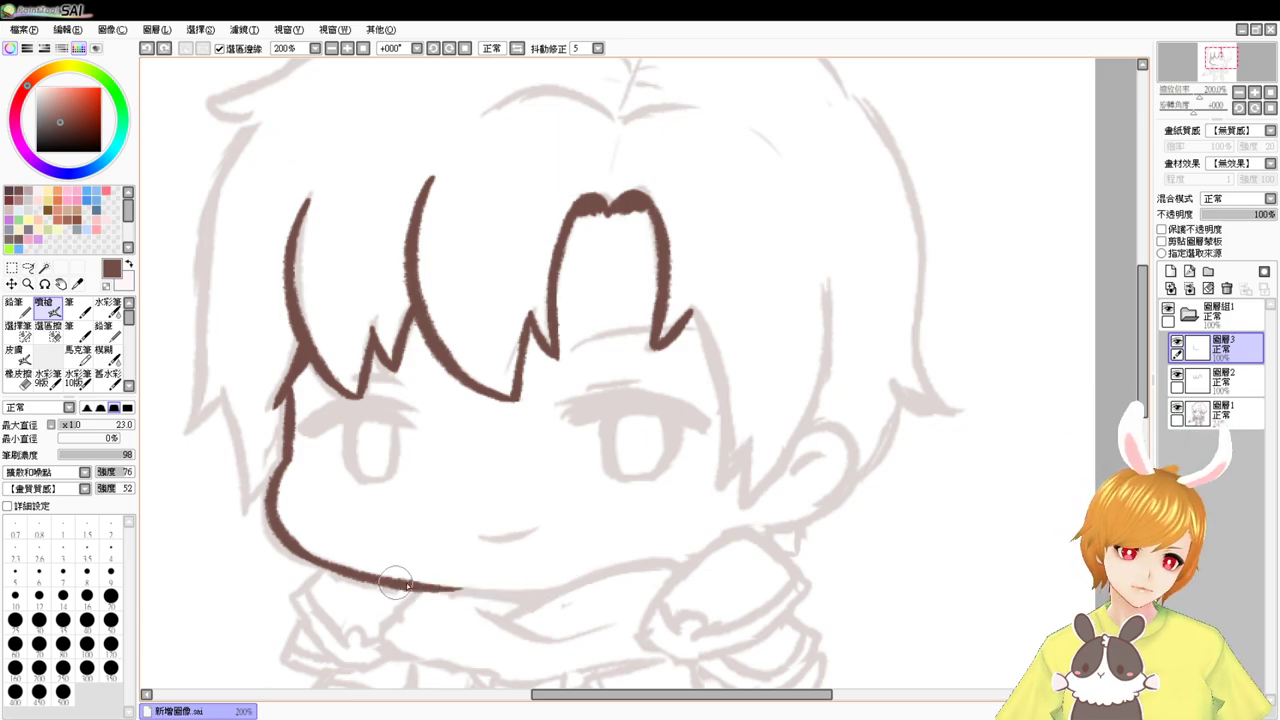
pyautogui.moveTo(395, 582); pyautogui.dragTo(514, 592)
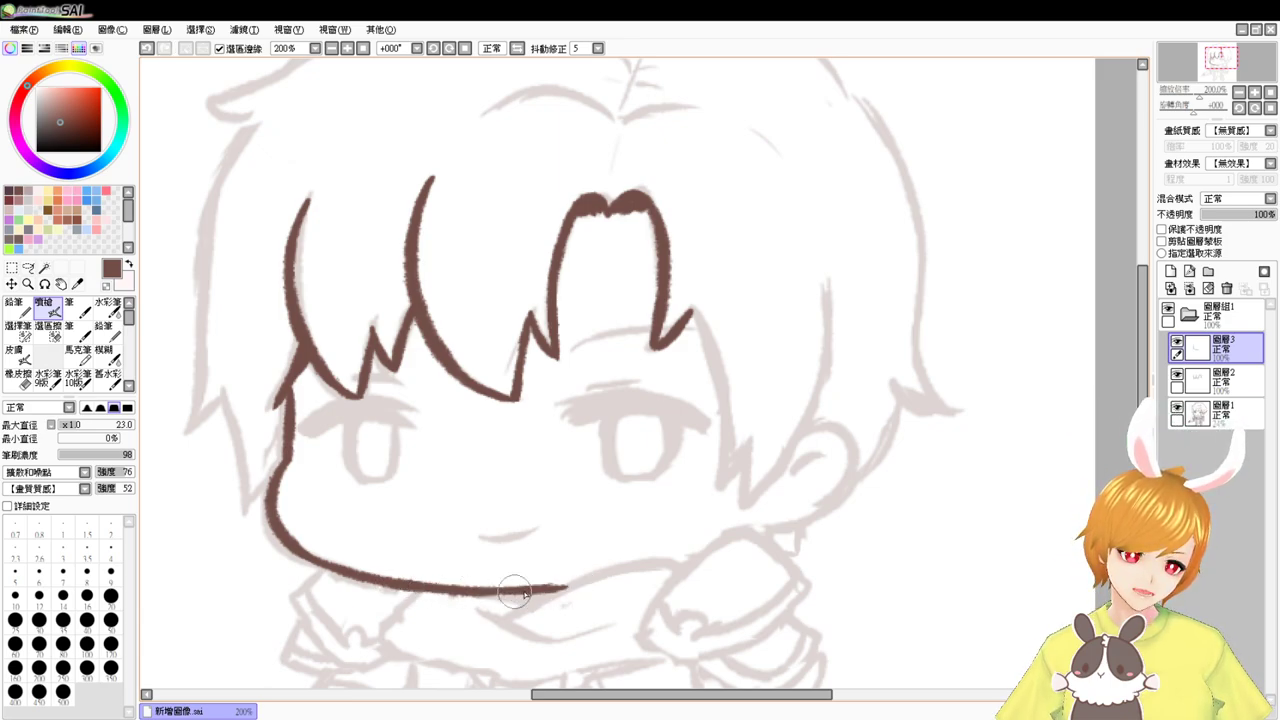
# - Trace the short pointed hair lock beside the viewer's-left cheek, joining its tip to the face edge
pyautogui.moveTo(221, 389); pyautogui.dragTo(241, 470)
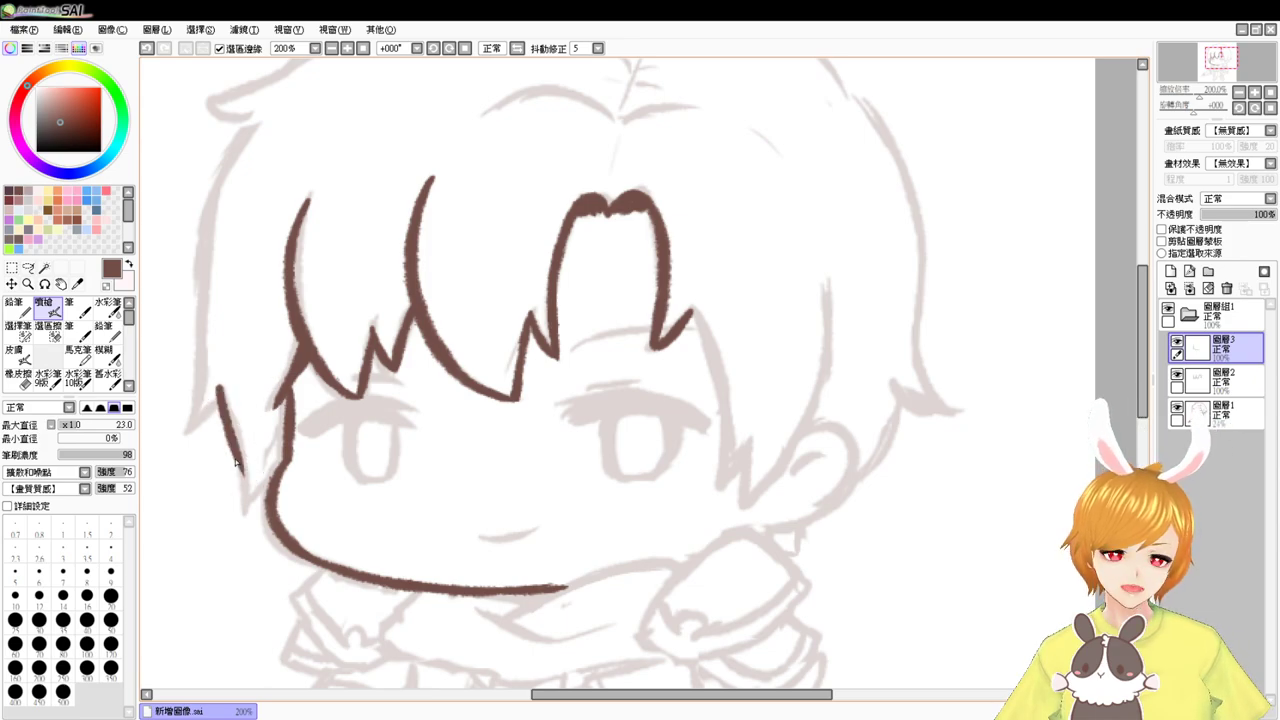
pyautogui.hotkey('ctrl', 'z')
pyautogui.moveTo(222, 391)
pyautogui.mouseDown()
pyautogui.moveTo(258, 508)
pyautogui.moveTo(278, 483)
pyautogui.mouseUp()
pyautogui.hotkey('ctrl', 'z')
# - Trace the viewer's-right side bang from the forehead peak down to its jagged tip and back up its outer curve
pyautogui.moveTo(750, 407); pyautogui.dragTo(698, 498)
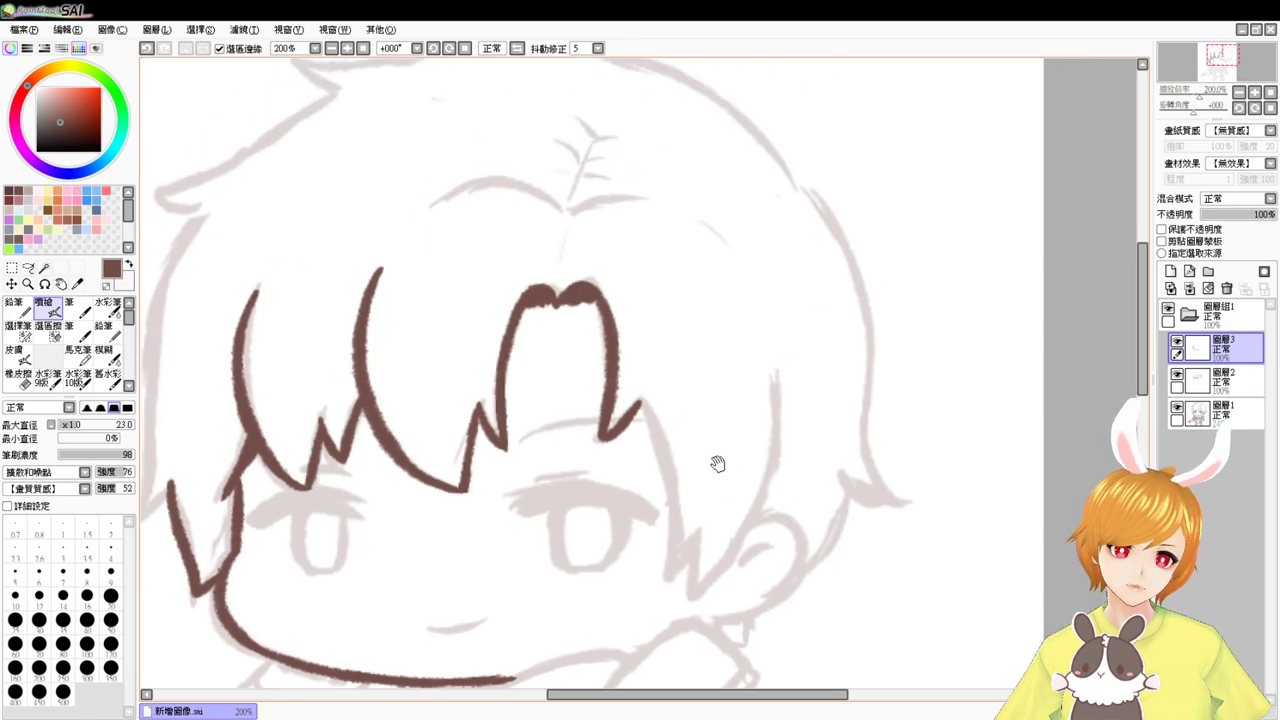
pyautogui.moveTo(638, 409)
pyautogui.mouseDown()
pyautogui.moveTo(674, 506)
pyautogui.moveTo(666, 571)
pyautogui.moveTo(706, 538)
pyautogui.moveTo(696, 594)
pyautogui.mouseUp()
pyautogui.hotkey('ctrl', 'z')
pyautogui.moveTo(778, 370)
pyautogui.mouseDown()
pyautogui.moveTo(766, 519)
pyautogui.moveTo(692, 590)
pyautogui.mouseUp()
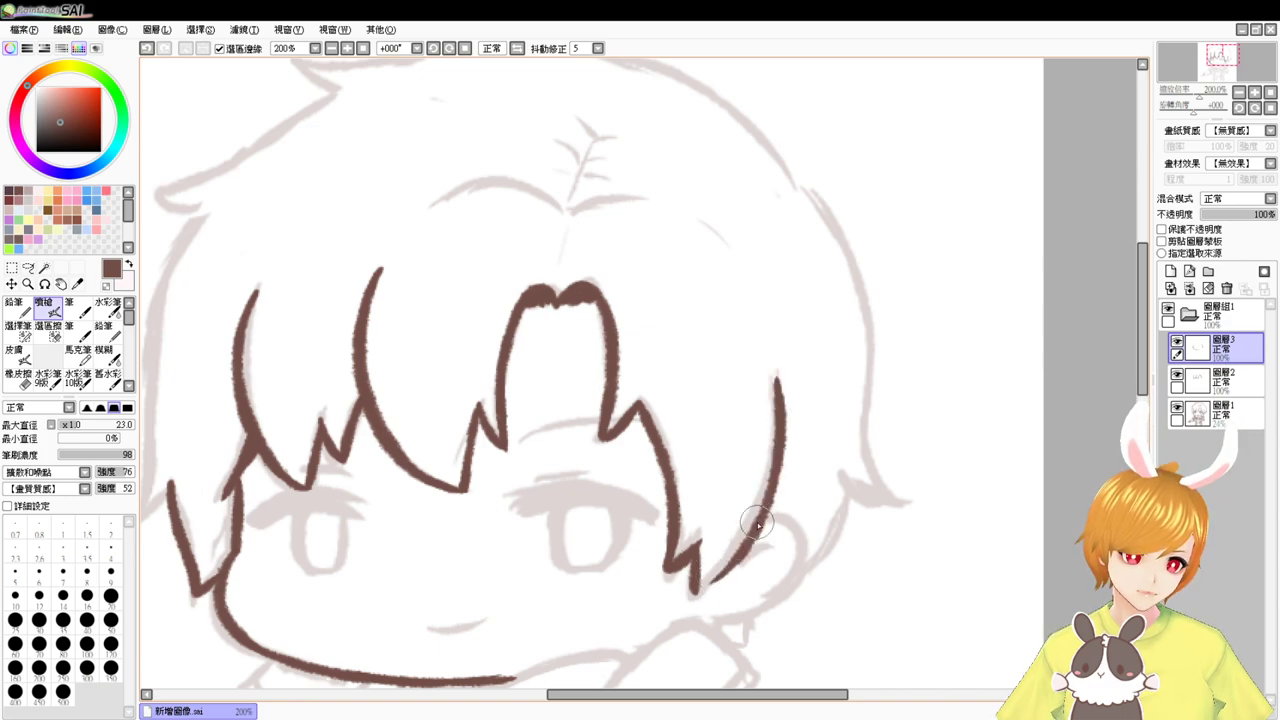
pyautogui.hotkey('ctrl', 'z')
pyautogui.moveTo(778, 372)
pyautogui.mouseDown()
pyautogui.moveTo(690, 596)
pyautogui.moveTo(680, 580)
pyautogui.moveTo(809, 562)
pyautogui.mouseUp()
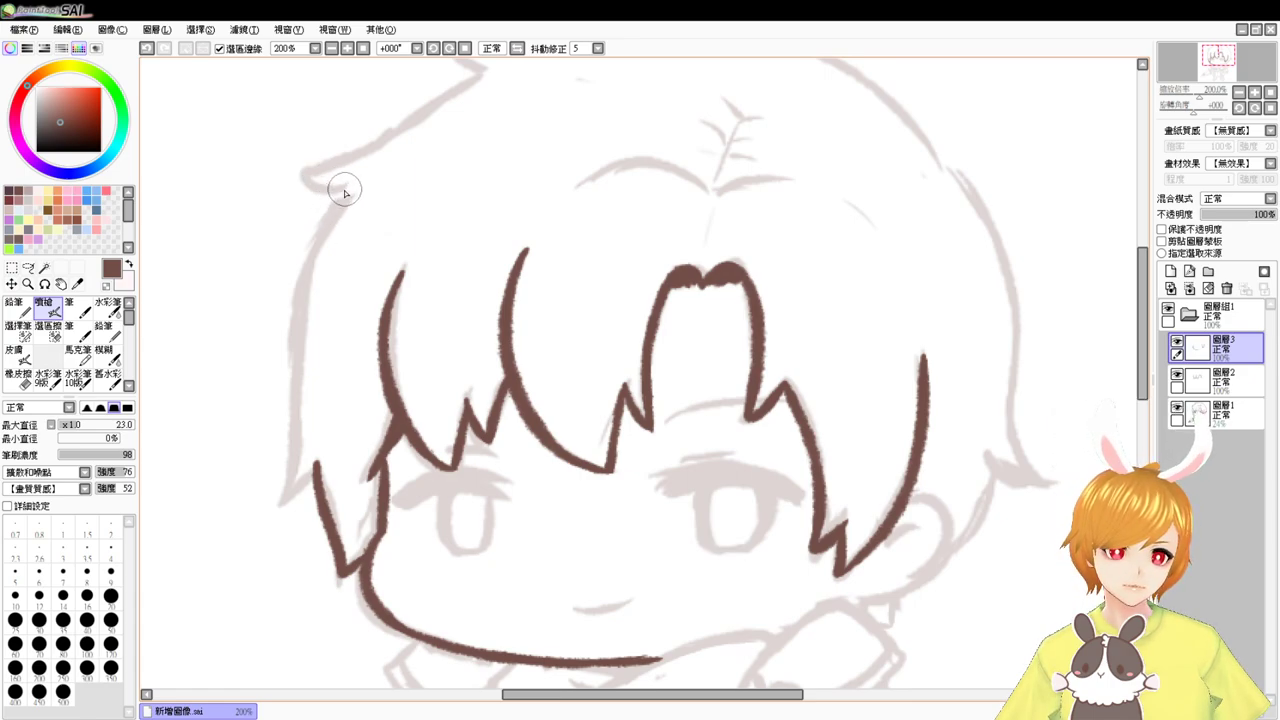
# - Trace the viewer's-left outer hair edge down to its pointed tip and connect it to the cheek lock
pyautogui.hotkey('ctrl', 'z')
pyautogui.moveTo(346, 190)
pyautogui.mouseDown()
pyautogui.moveTo(291, 297)
pyautogui.moveTo(290, 412)
pyautogui.mouseUp()
pyautogui.hotkey('ctrl', 'z')
pyautogui.moveTo(290, 352); pyautogui.dragTo(282, 508)
pyautogui.hotkey('ctrl', 'z')
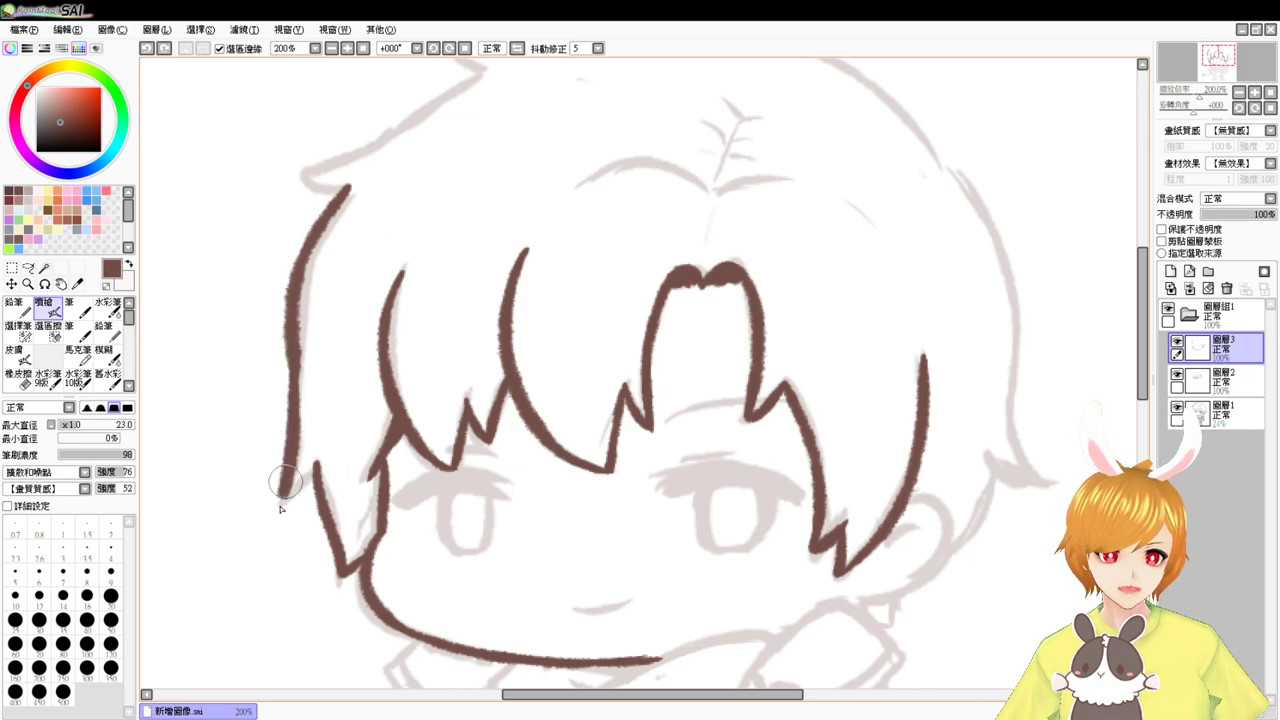
pyautogui.hotkey('ctrl', 'z')
pyautogui.moveTo(292, 365); pyautogui.dragTo(284, 496)
pyautogui.hotkey('ctrl', 'z')
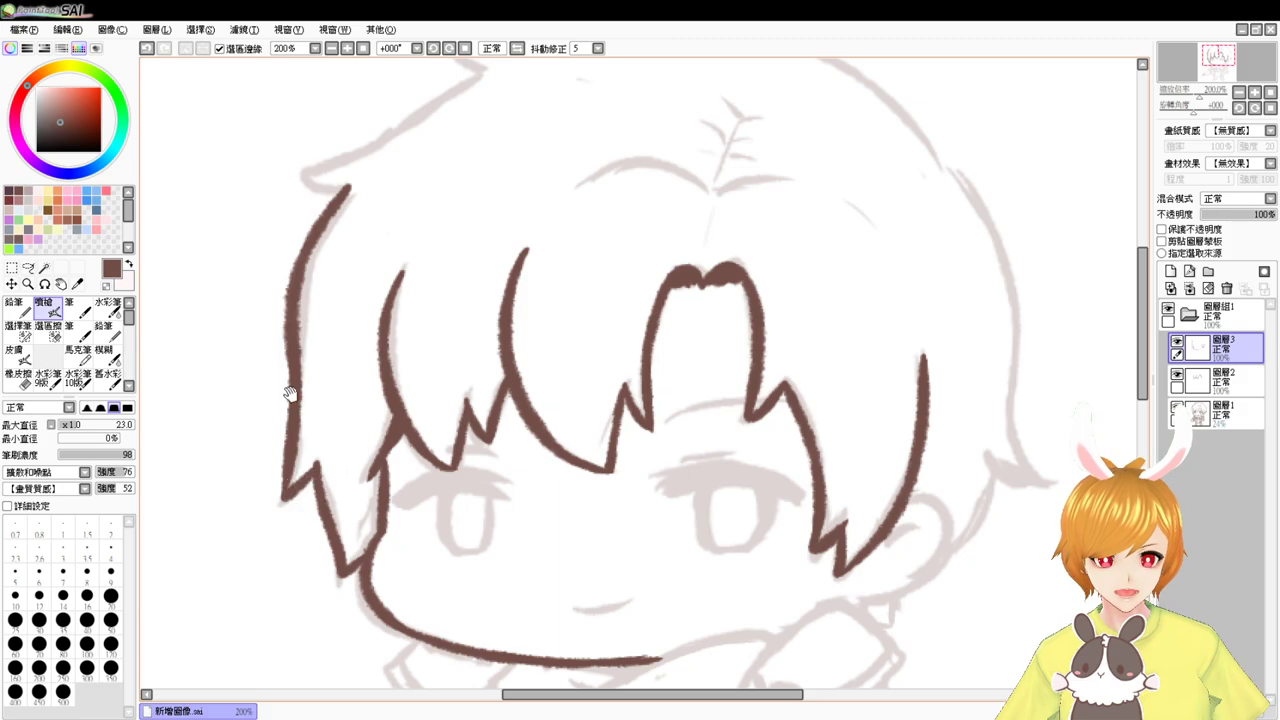
# - Trace the slanted upper hair edge on the viewer's left, ending in the pointed flick above the side outline
pyautogui.moveTo(288, 392); pyautogui.dragTo(252, 570)
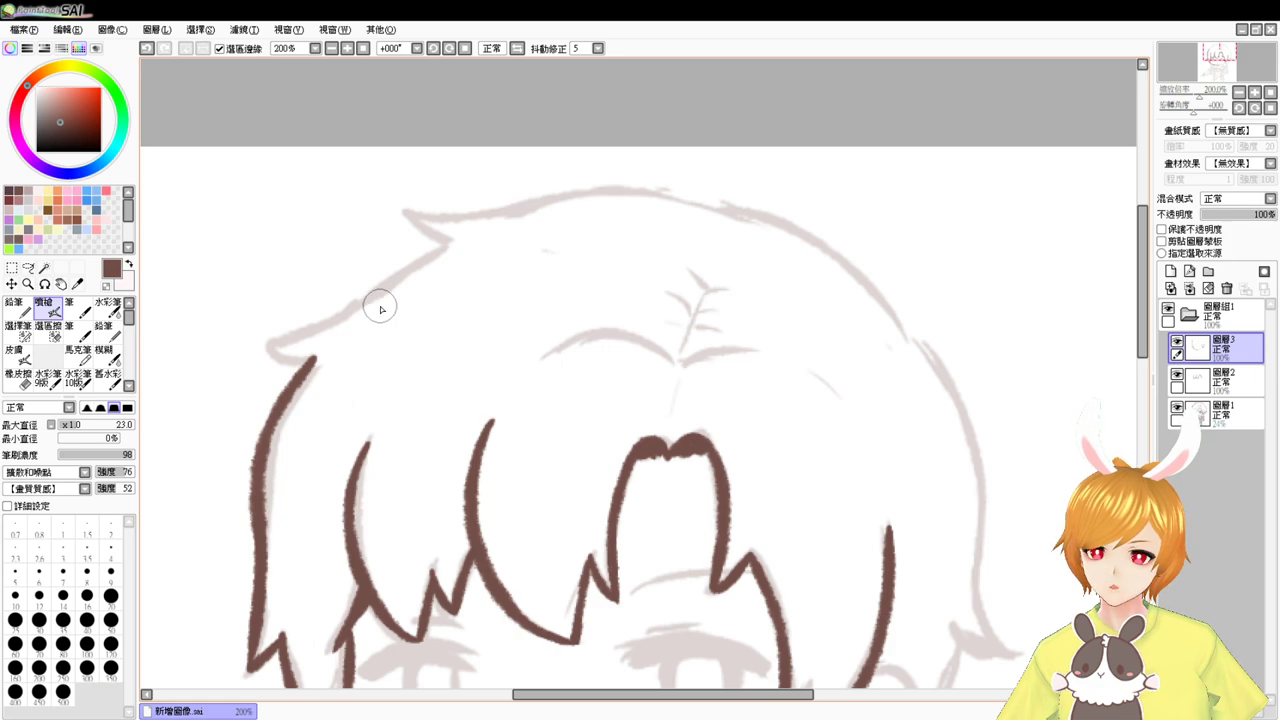
pyautogui.moveTo(446, 244); pyautogui.dragTo(377, 283)
pyautogui.hotkey('ctrl', 'z')
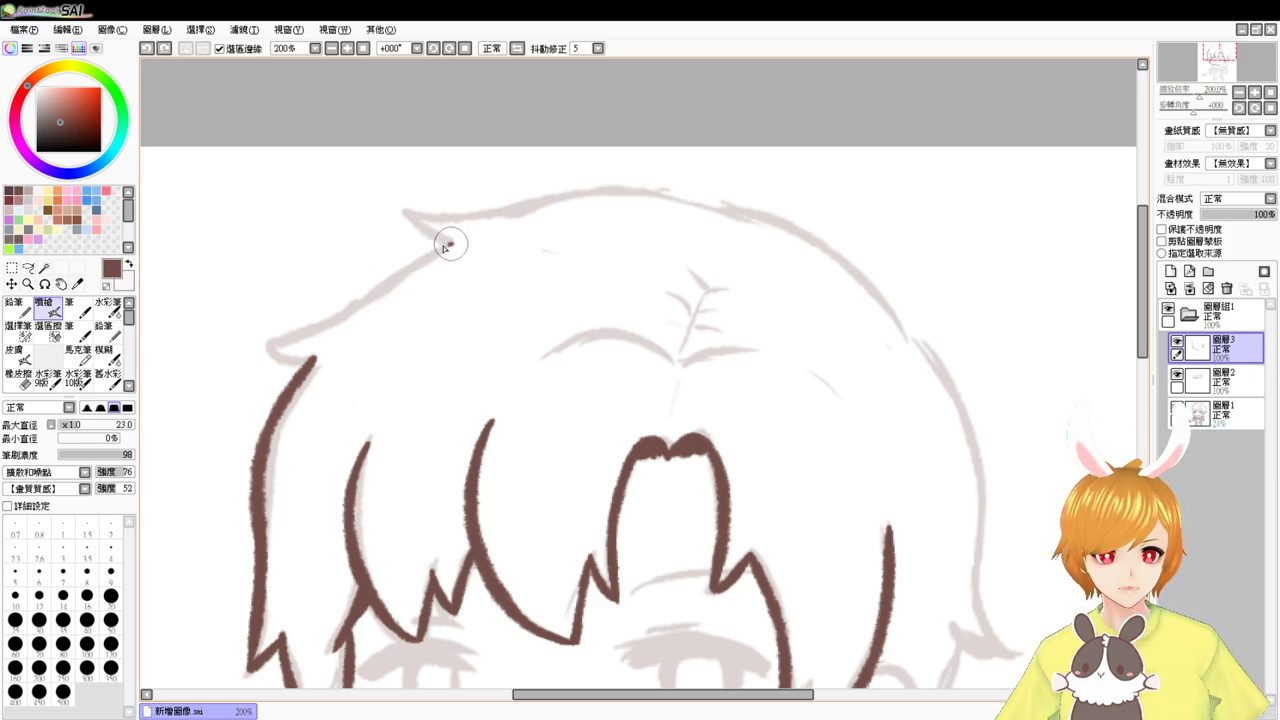
pyautogui.moveTo(447, 245); pyautogui.dragTo(276, 318)
pyautogui.hotkey('ctrl', 'z')
pyautogui.moveTo(443, 243); pyautogui.dragTo(286, 323)
pyautogui.hotkey('ctrl', 'z')
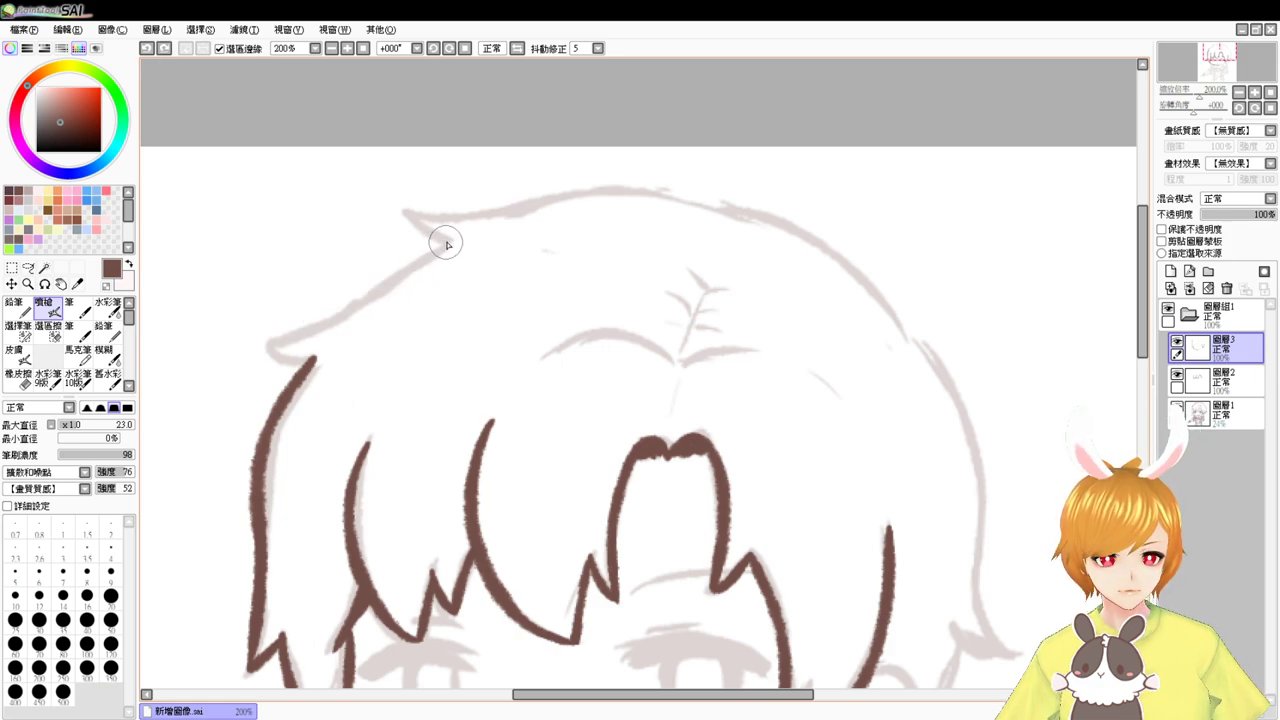
pyautogui.moveTo(447, 245)
pyautogui.mouseDown()
pyautogui.moveTo(290, 335)
pyautogui.moveTo(331, 348)
pyautogui.mouseUp()
# - Trace the arc across the crown of the head, redrawing it until it follows the sketch smoothly
pyautogui.moveTo(666, 290)
pyautogui.mouseDown()
pyautogui.moveTo(574, 328)
pyautogui.moveTo(552, 311)
pyautogui.mouseUp()
pyautogui.moveTo(370, 225); pyautogui.dragTo(595, 212)
pyautogui.hotkey('ctrl', 'z')
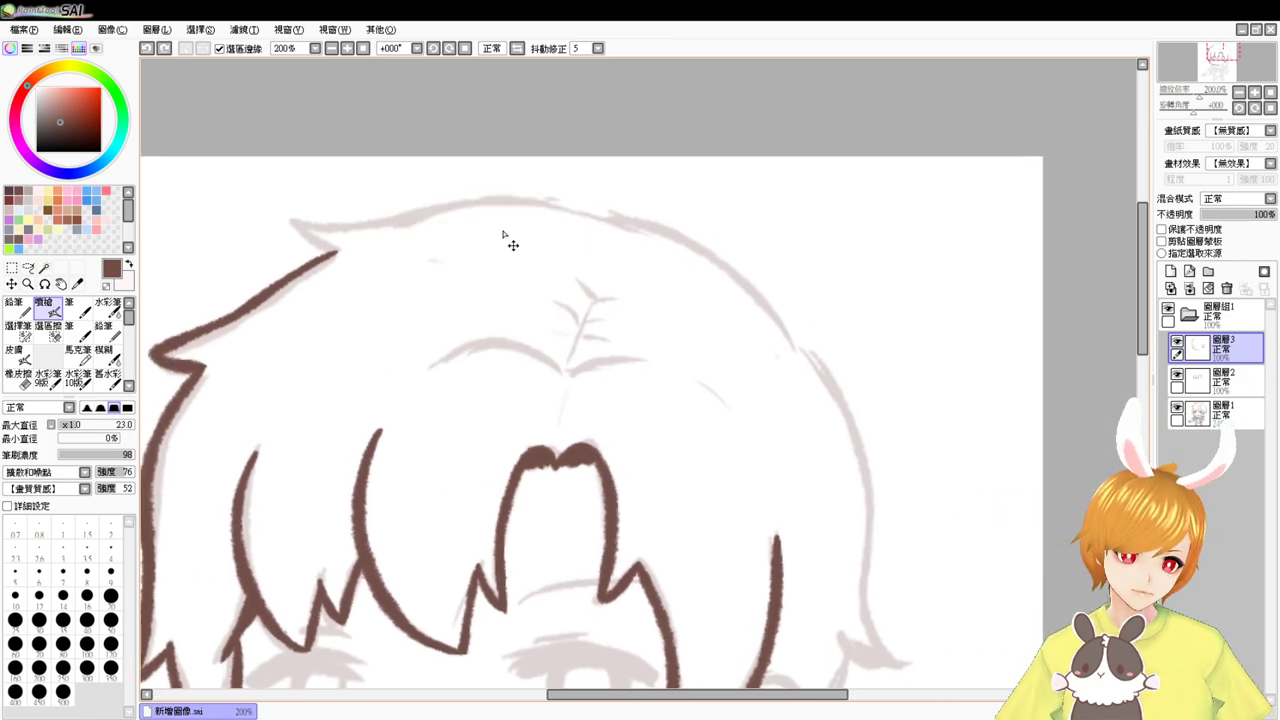
pyautogui.moveTo(379, 229); pyautogui.dragTo(680, 249)
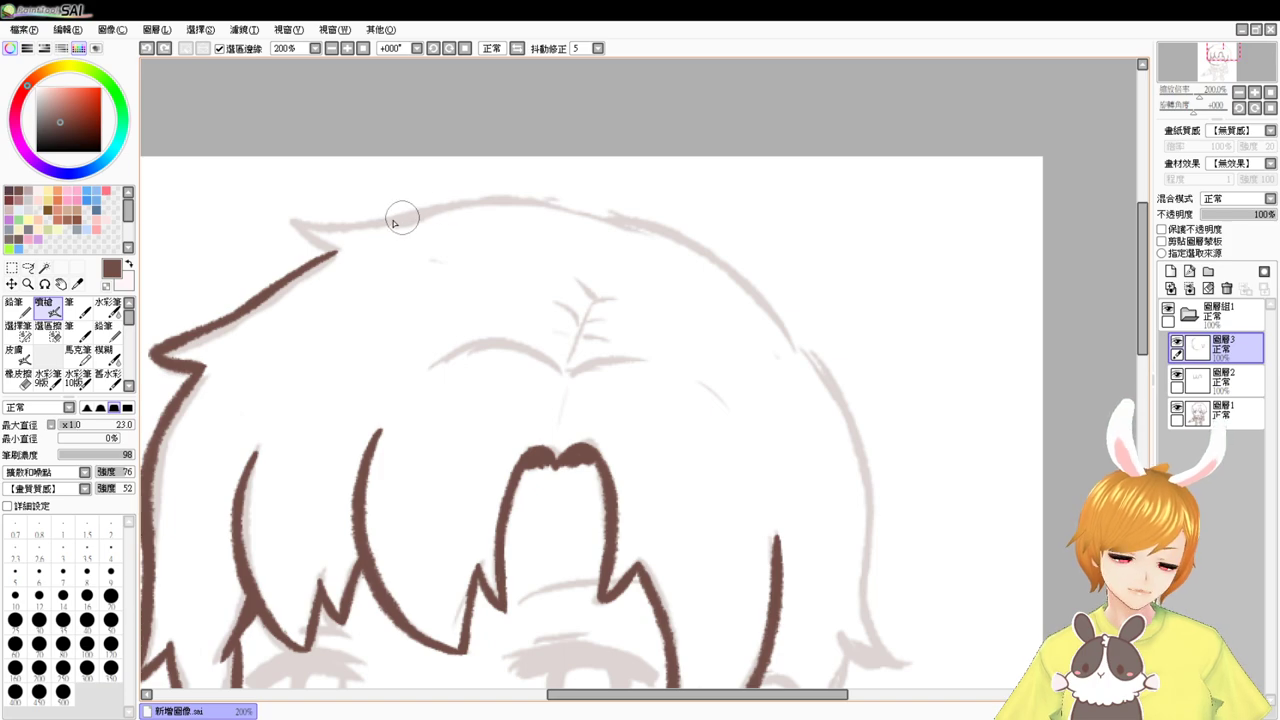
pyautogui.moveTo(380, 224); pyautogui.dragTo(657, 249)
pyautogui.hotkey('ctrl', 'z')
pyautogui.moveTo(397, 214); pyautogui.dragTo(627, 236)
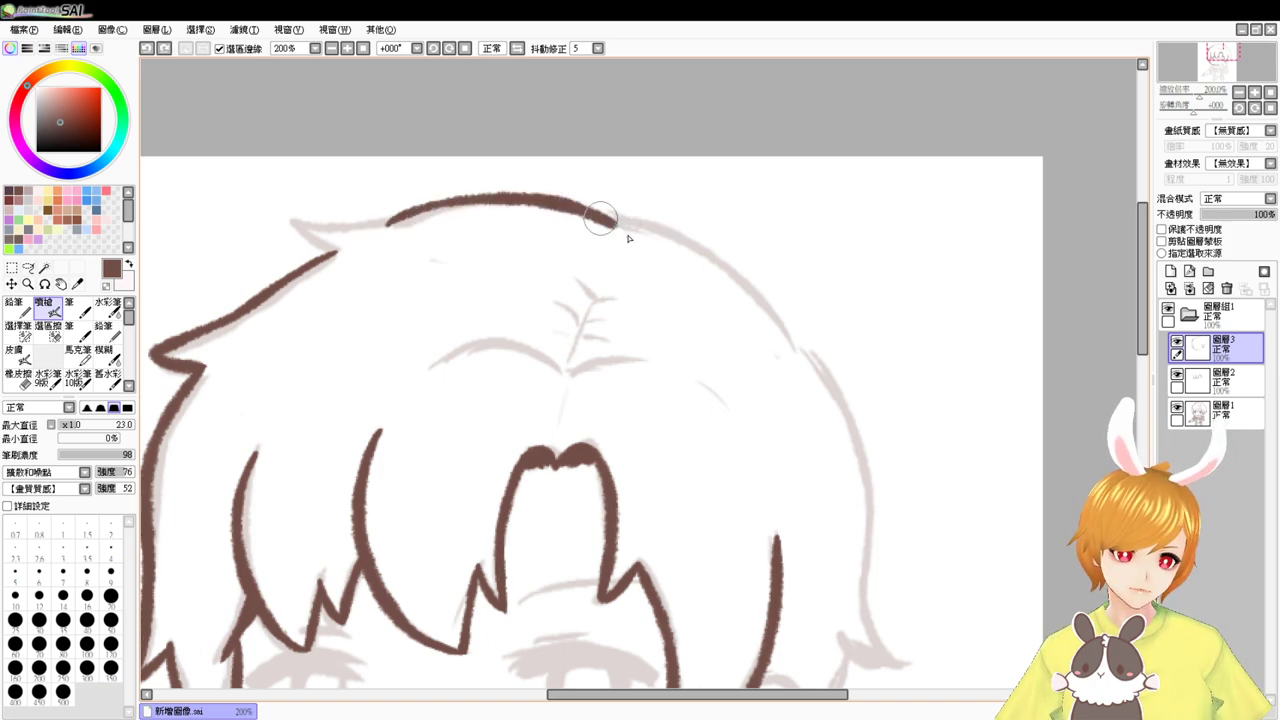
pyautogui.hotkey('ctrl', 'z')
pyautogui.moveTo(394, 217); pyautogui.dragTo(609, 251)
pyautogui.hotkey('ctrl', 'z')
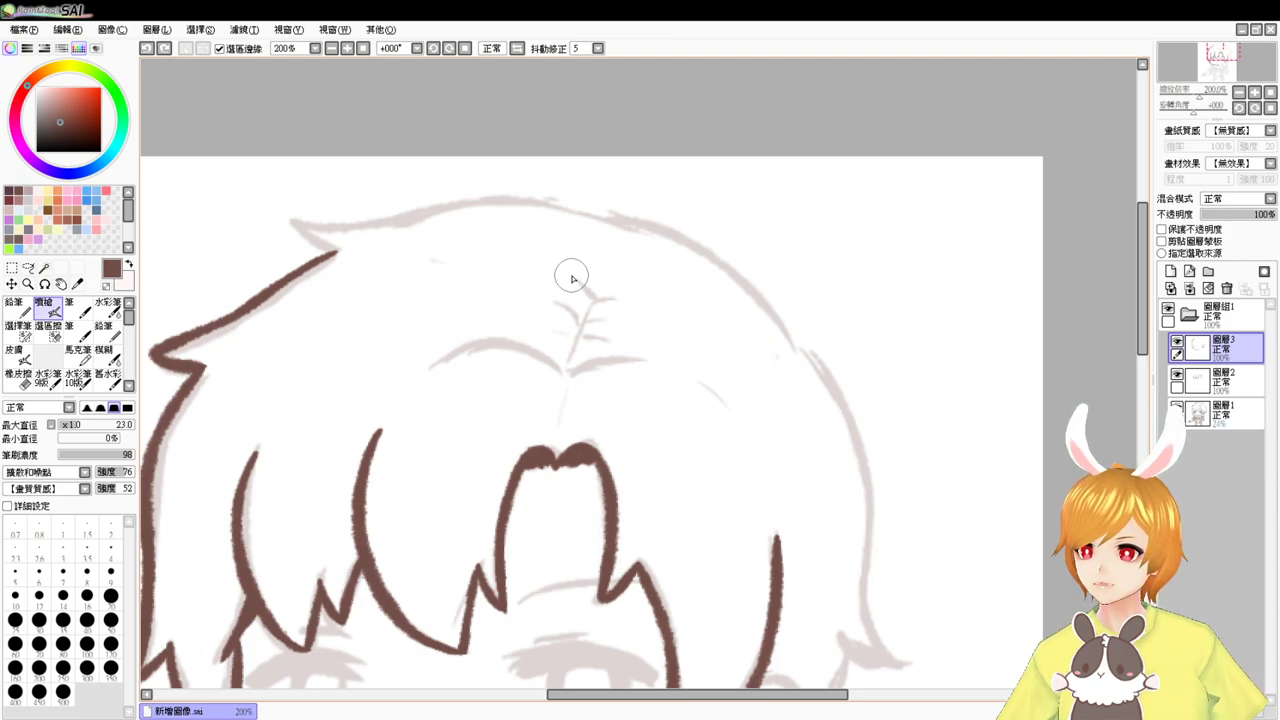
pyautogui.moveTo(386, 217); pyautogui.dragTo(620, 232)
pyautogui.hotkey('ctrl', 'z')
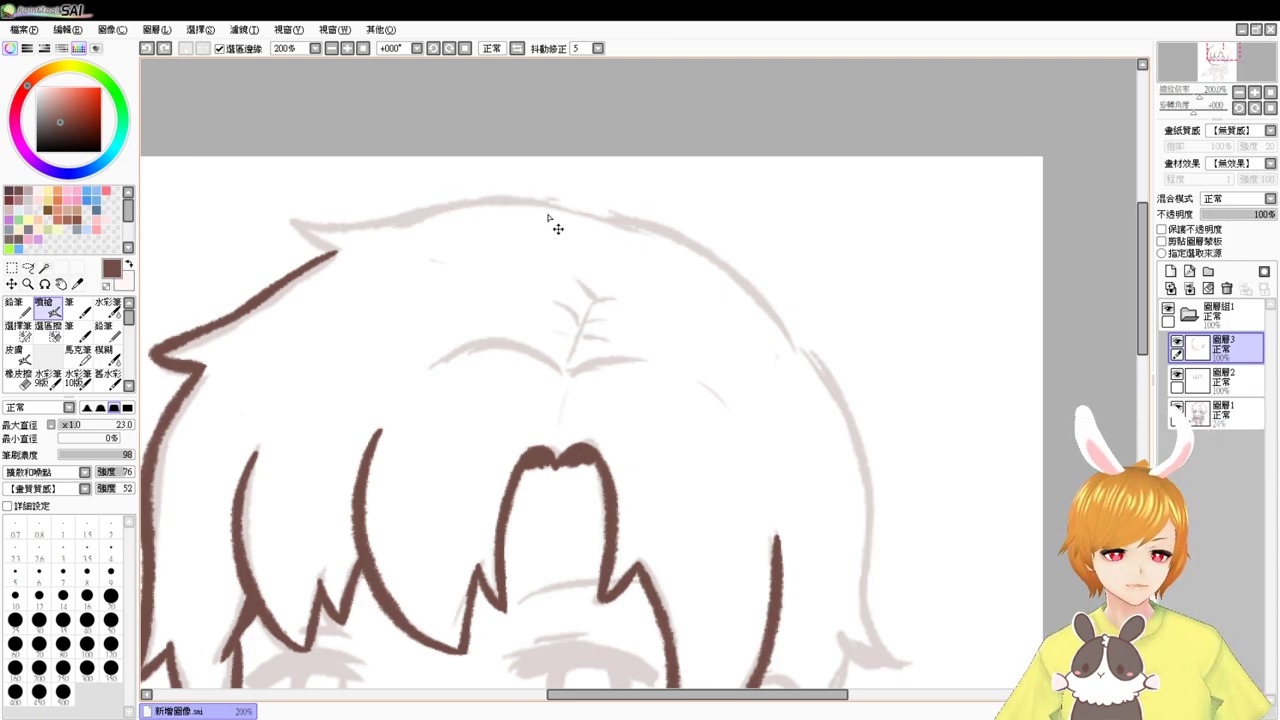
pyautogui.moveTo(394, 222)
pyautogui.mouseDown()
pyautogui.moveTo(565, 206)
pyautogui.moveTo(628, 232)
pyautogui.mouseUp()
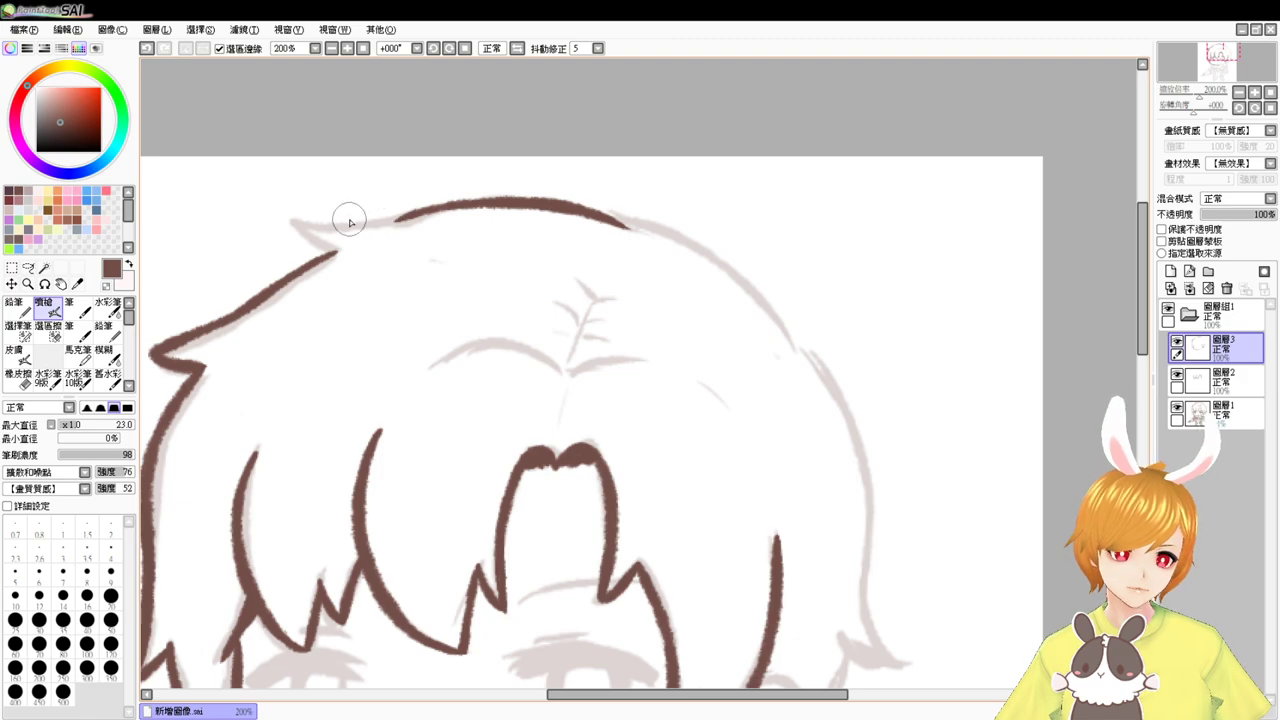
# - Try tracing the upper tuft as a sharp spike linking the slanted hair edge to the crown arc
pyautogui.moveTo(292, 220); pyautogui.dragTo(340, 251)
pyautogui.hotkey('ctrl', 'z')
pyautogui.moveTo(287, 218); pyautogui.dragTo(420, 212)
pyautogui.hotkey('ctrl', 'z')
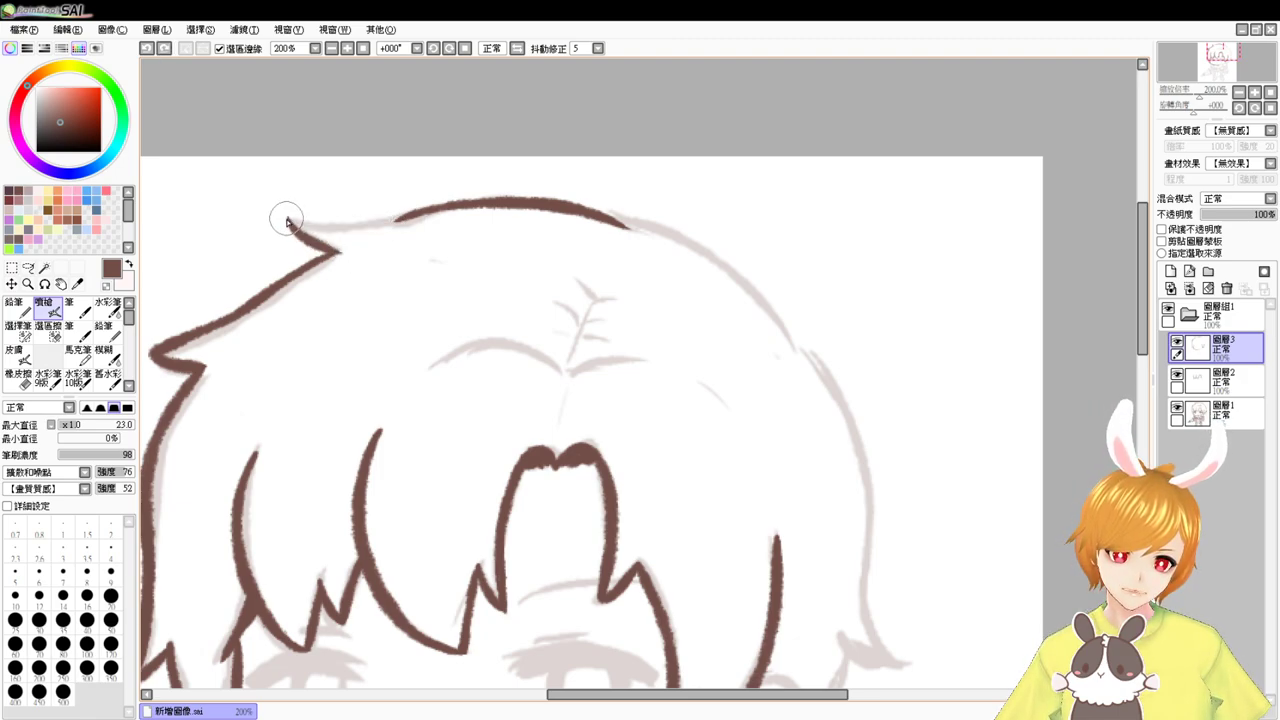
pyautogui.moveTo(286, 214)
pyautogui.mouseDown()
pyautogui.moveTo(374, 232)
pyautogui.moveTo(432, 211)
pyautogui.mouseUp()
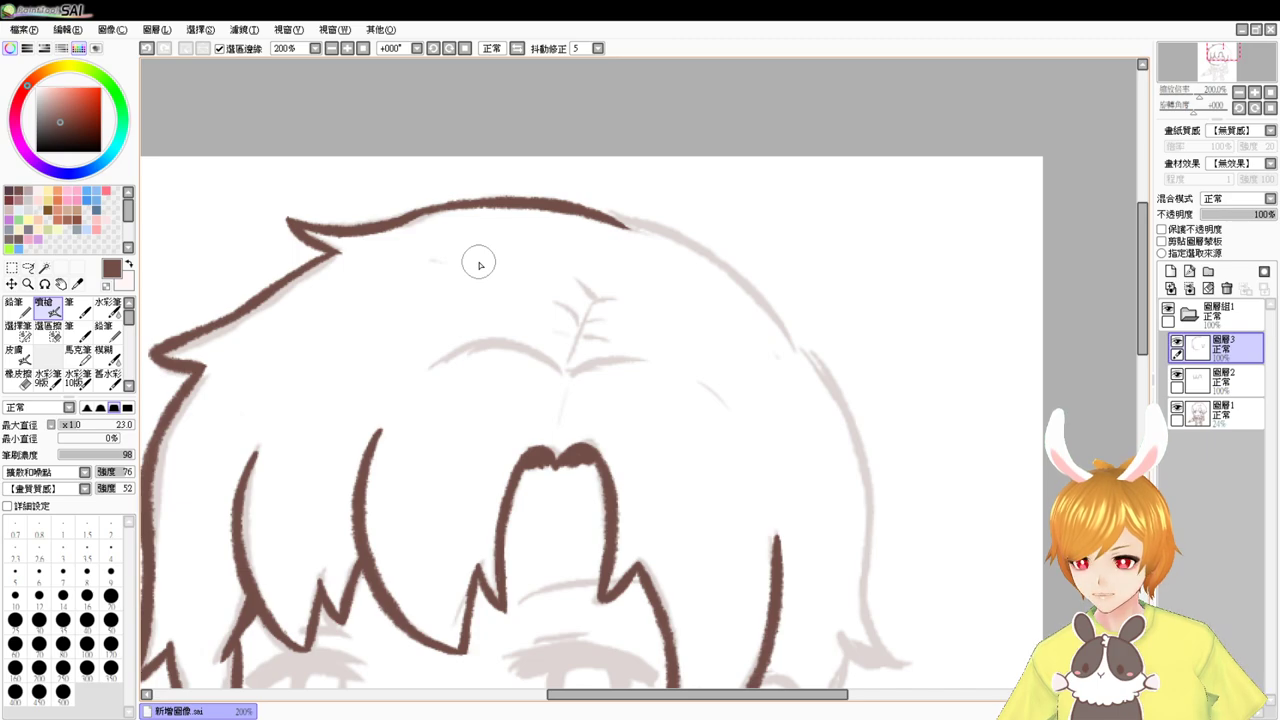
# - Undo the sharp spike strokes of the upper tuft
pyautogui.moveTo(738, 349); pyautogui.dragTo(755, 293)
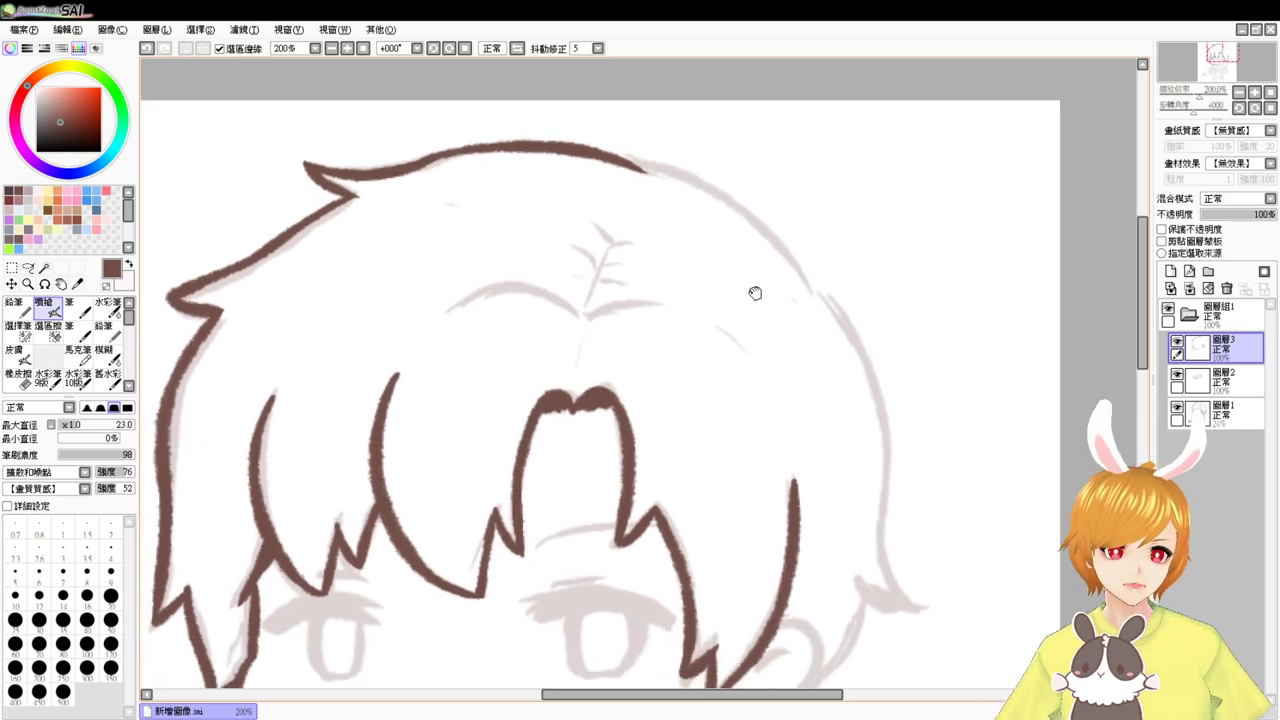
pyautogui.moveTo(420, 222); pyautogui.dragTo(462, 283)
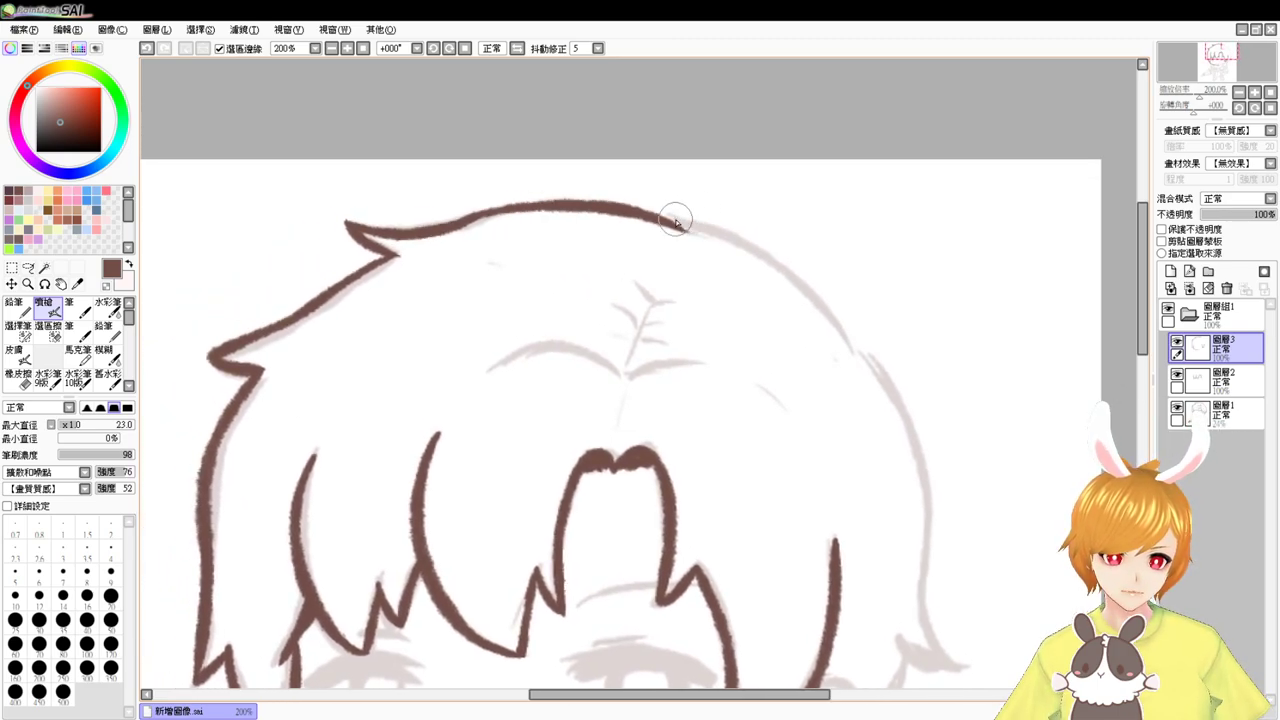
pyautogui.press('e')
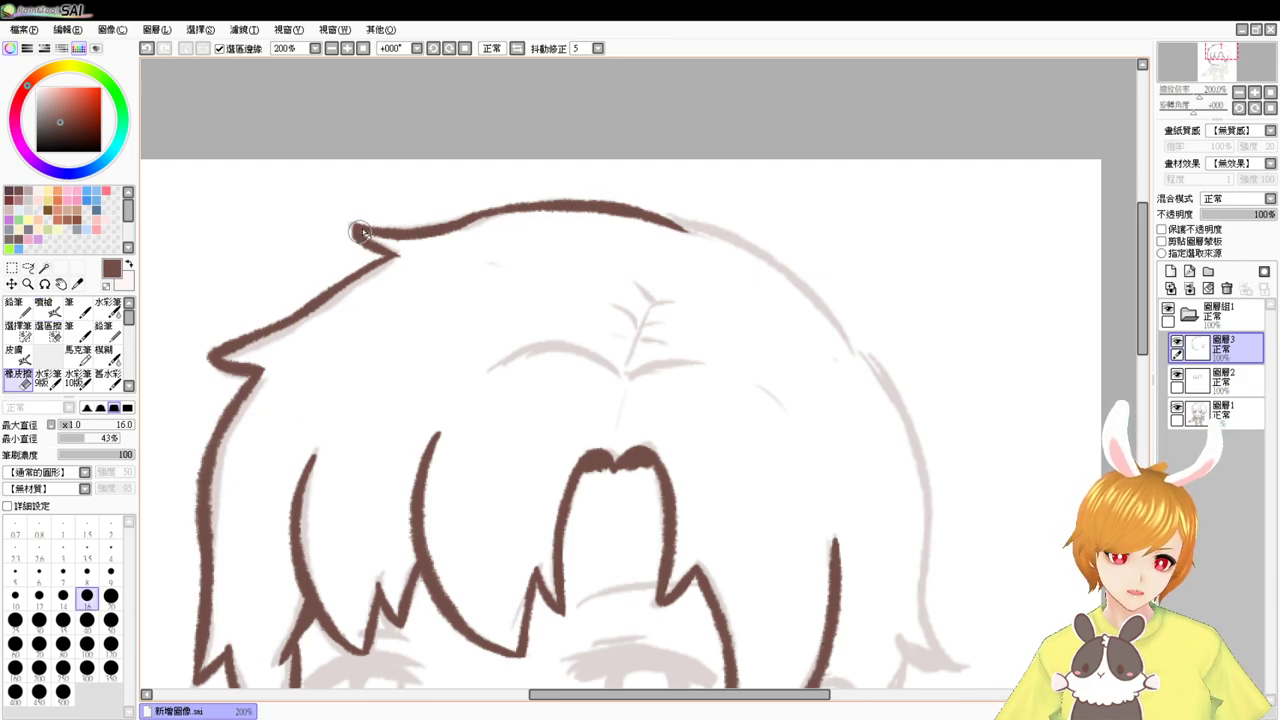
pyautogui.press('v')
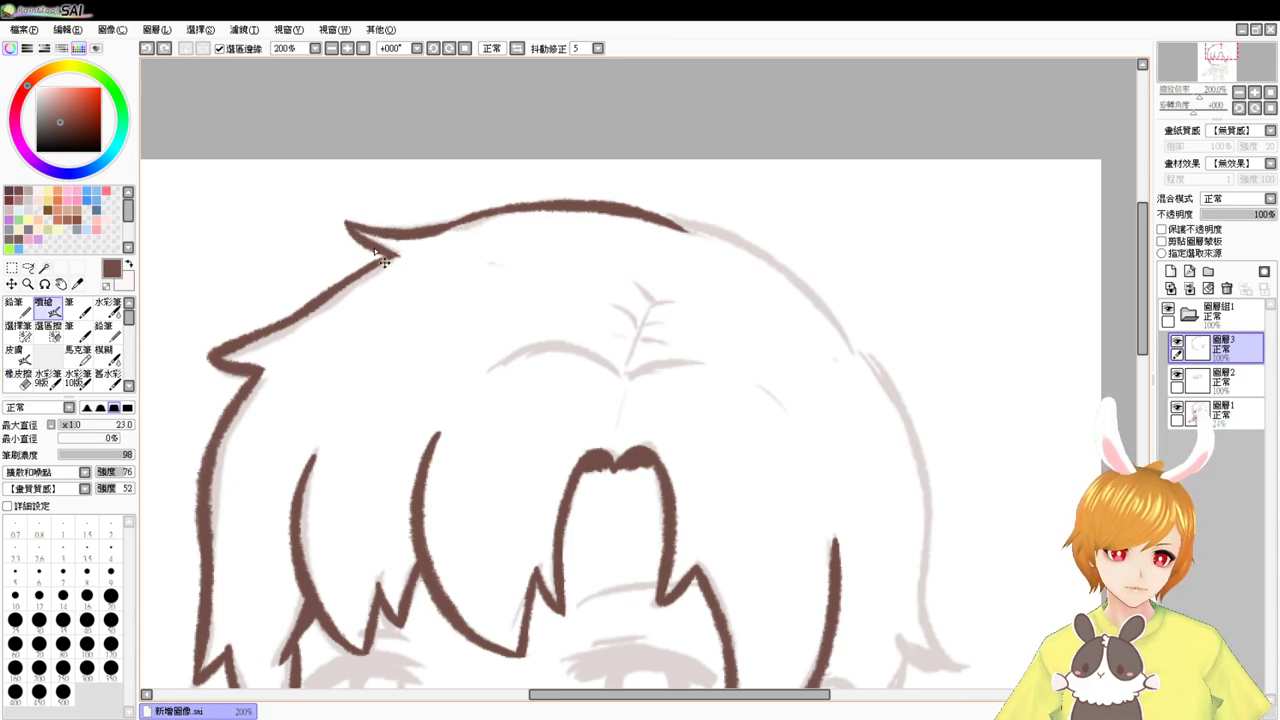
pyautogui.hotkey('ctrl', 'z')
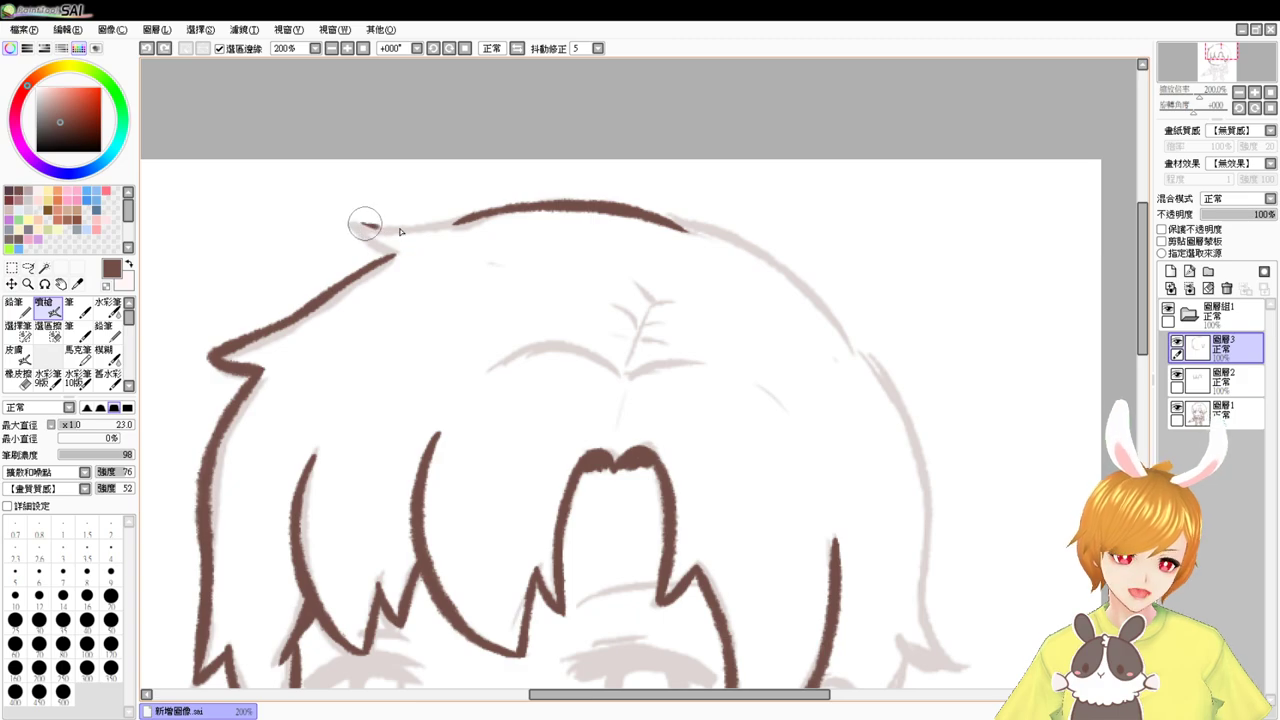
# - Redraw the upper tuft with a slightly rounded tip joining the crown arc, and tidy its inner corner
pyautogui.hotkey('ctrl', 'z')
pyautogui.moveTo(365, 223); pyautogui.dragTo(468, 204)
pyautogui.hotkey('ctrl', 'z')
pyautogui.moveTo(360, 218)
pyautogui.mouseDown()
pyautogui.moveTo(394, 229)
pyautogui.moveTo(474, 212)
pyautogui.mouseUp()
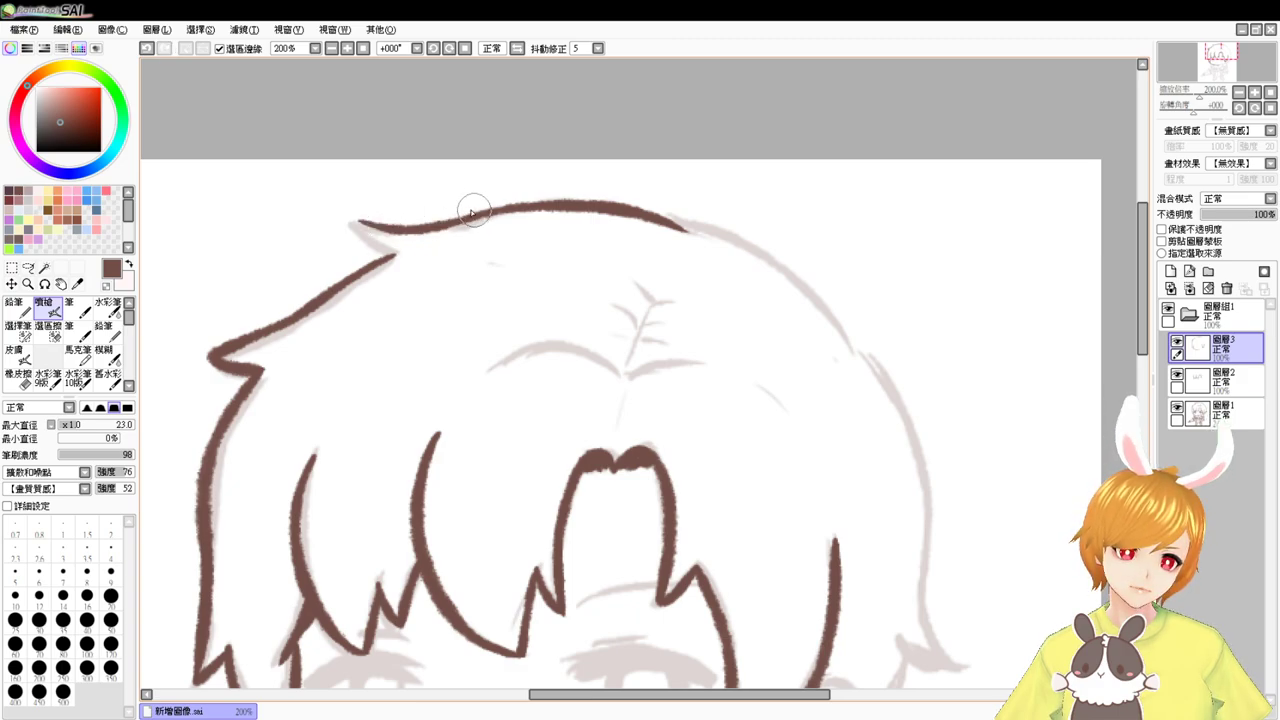
pyautogui.moveTo(352, 228); pyautogui.dragTo(388, 256)
pyautogui.hotkey('ctrl', 'z')
pyautogui.hotkey('ctrl', 'z')
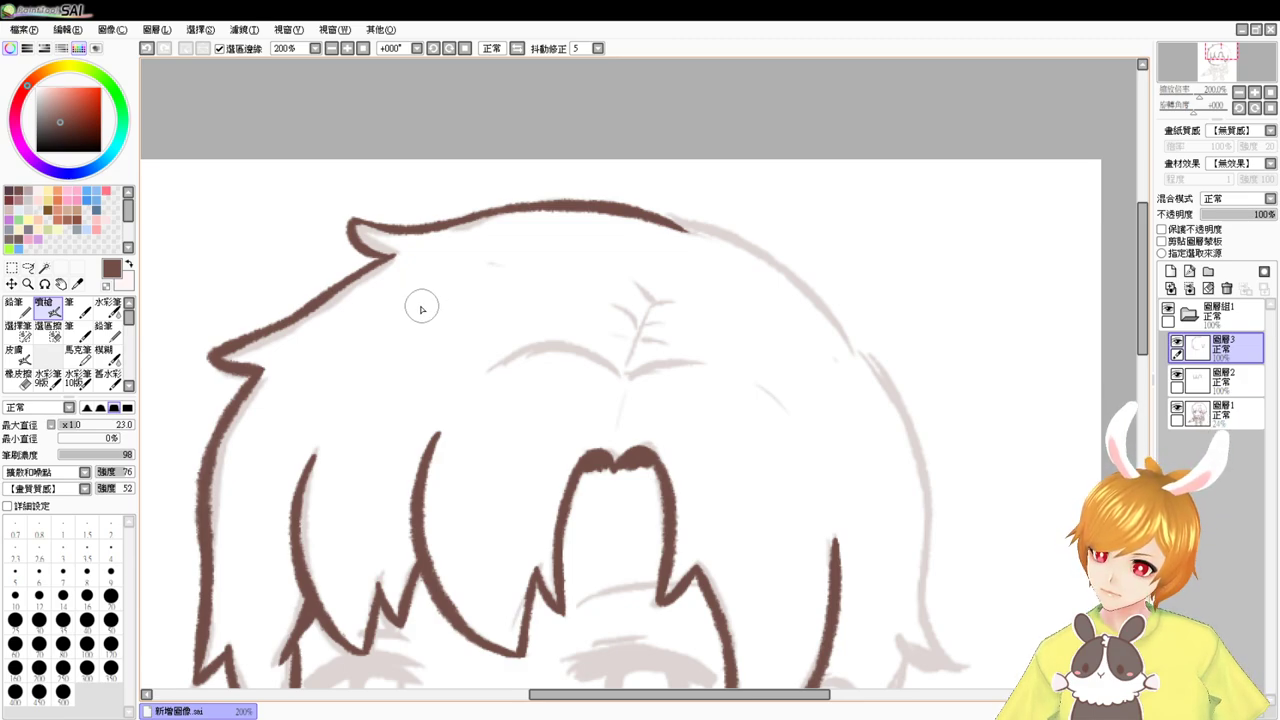
pyautogui.press('e')
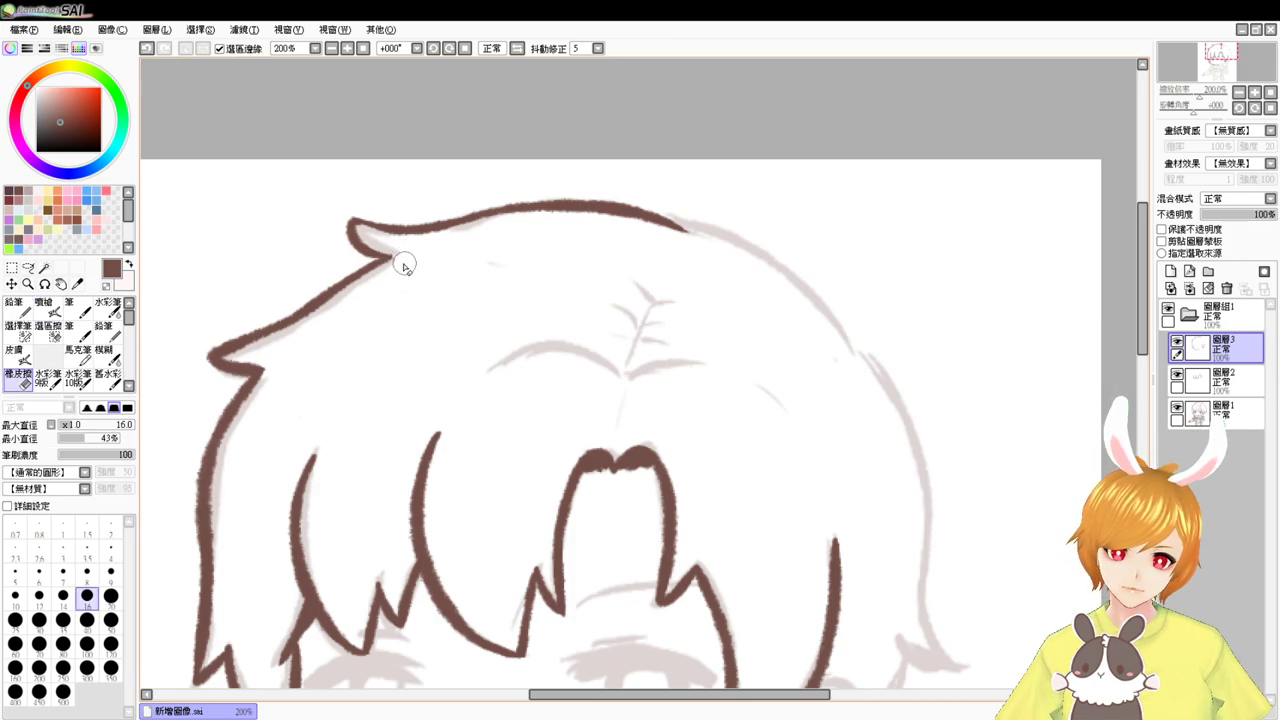
pyautogui.press('e')
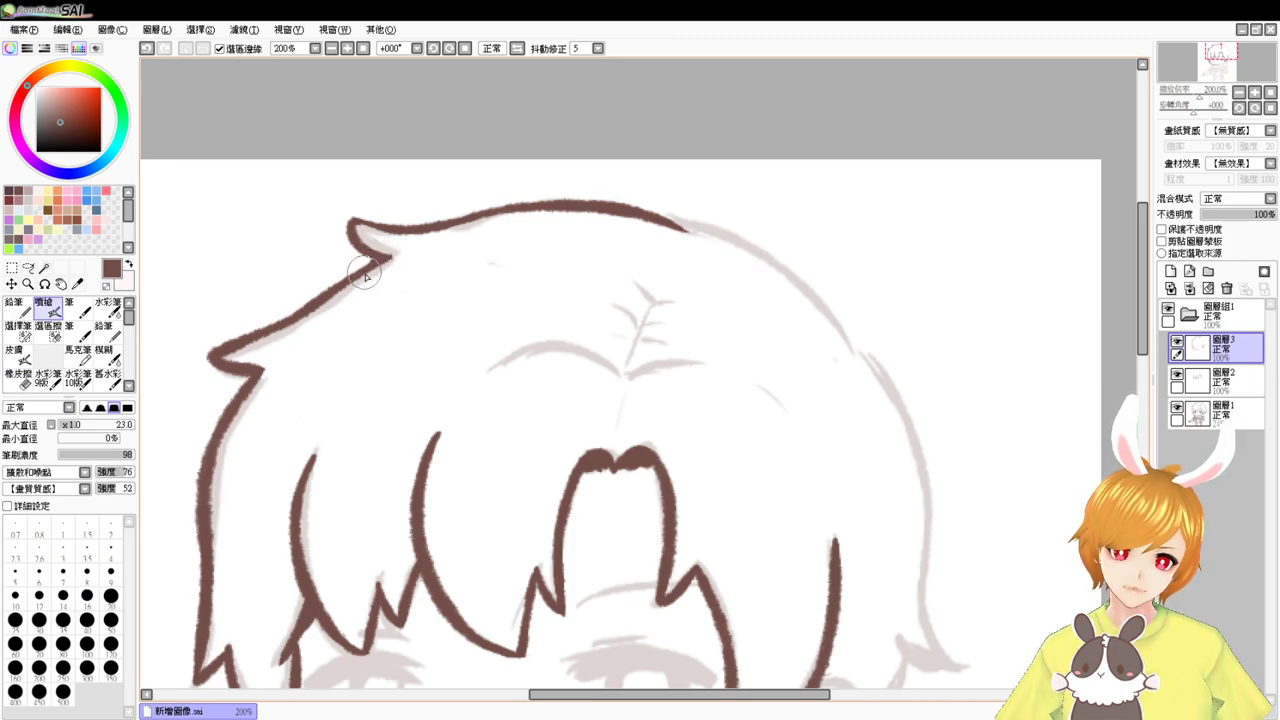
# - Trace the viewer's-right head outline from the end of the crown arc down the outer side of the hair
pyautogui.moveTo(435, 310); pyautogui.dragTo(373, 252)
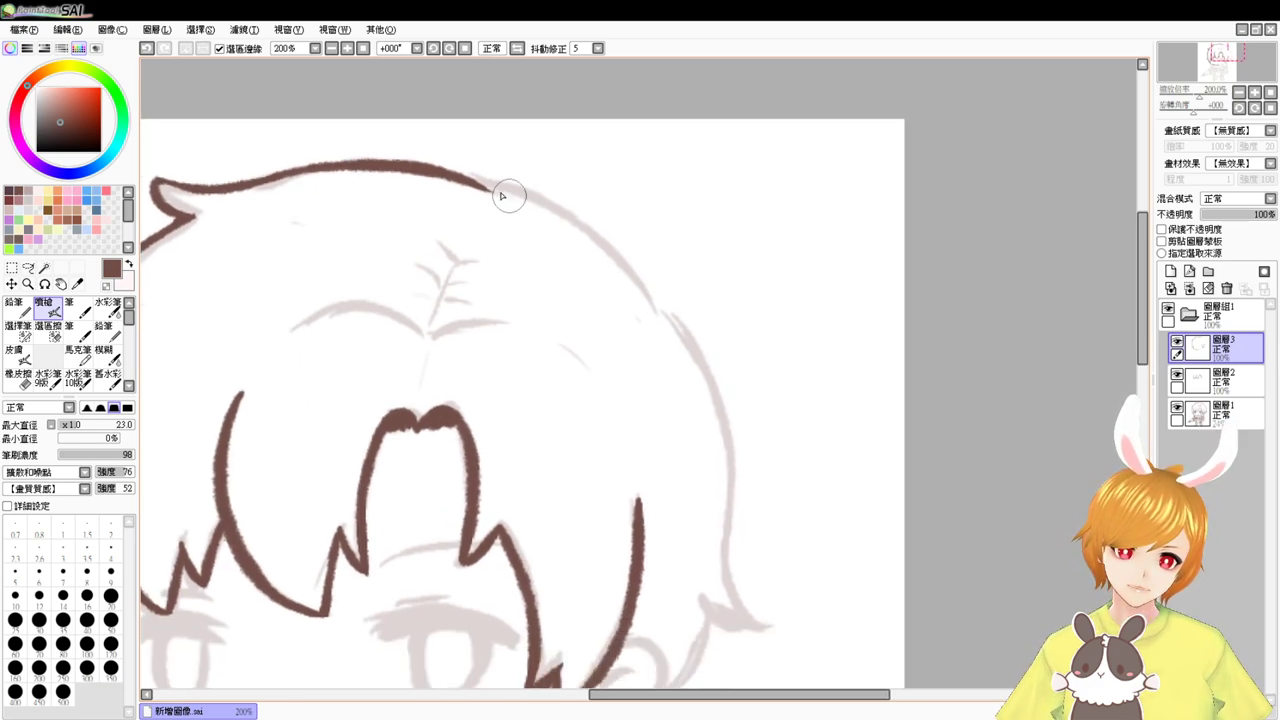
pyautogui.moveTo(481, 190); pyautogui.dragTo(605, 250)
pyautogui.hotkey('ctrl', 'z')
pyautogui.moveTo(486, 186); pyautogui.dragTo(650, 296)
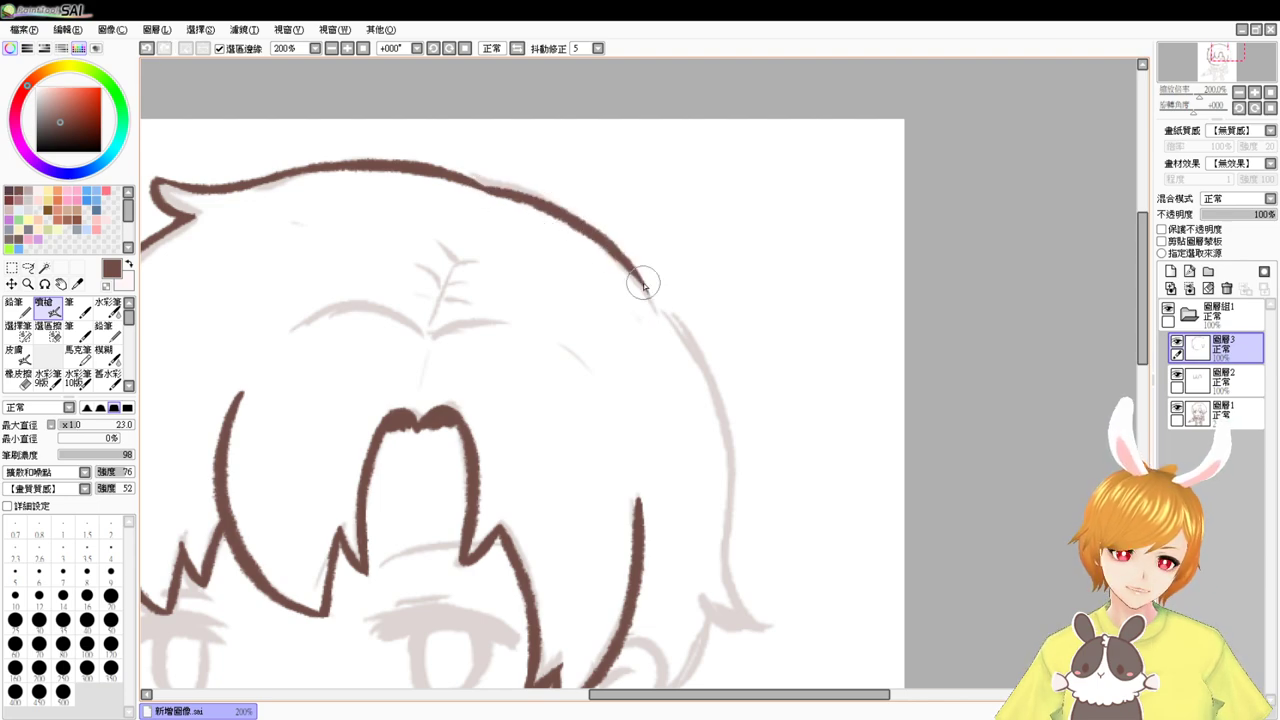
pyautogui.moveTo(731, 361); pyautogui.dragTo(628, 277)
pyautogui.hotkey('ctrl', 'z')
pyautogui.moveTo(529, 188)
pyautogui.mouseDown()
pyautogui.moveTo(614, 374)
pyautogui.moveTo(621, 364)
pyautogui.mouseUp()
pyautogui.moveTo(598, 292)
pyautogui.mouseDown()
pyautogui.moveTo(628, 424)
pyautogui.moveTo(657, 359)
pyautogui.mouseUp()
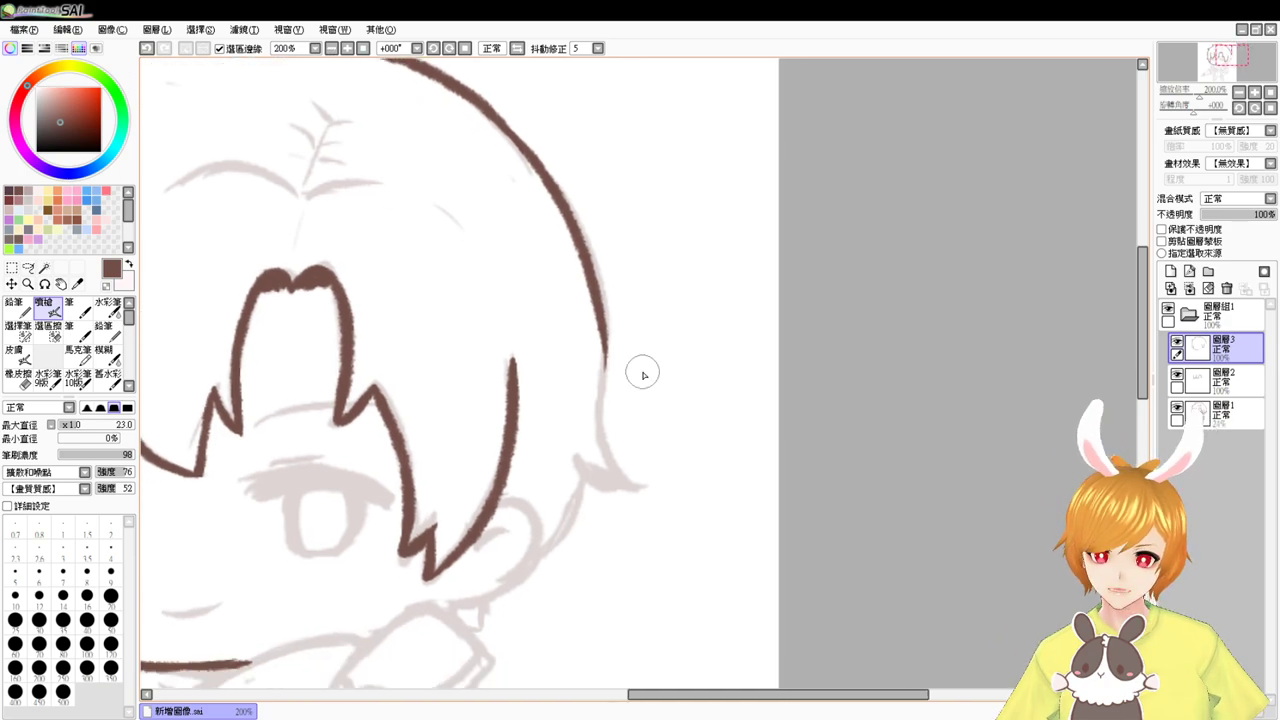
# - Extend the viewer's-right head outline down the side of the hair and curve it outward into the pointed flick
pyautogui.moveTo(585, 280); pyautogui.dragTo(600, 420)
pyautogui.hotkey('ctrl', 'z')
pyautogui.moveTo(597, 318); pyautogui.dragTo(600, 423)
pyautogui.hotkey('ctrl', 'z')
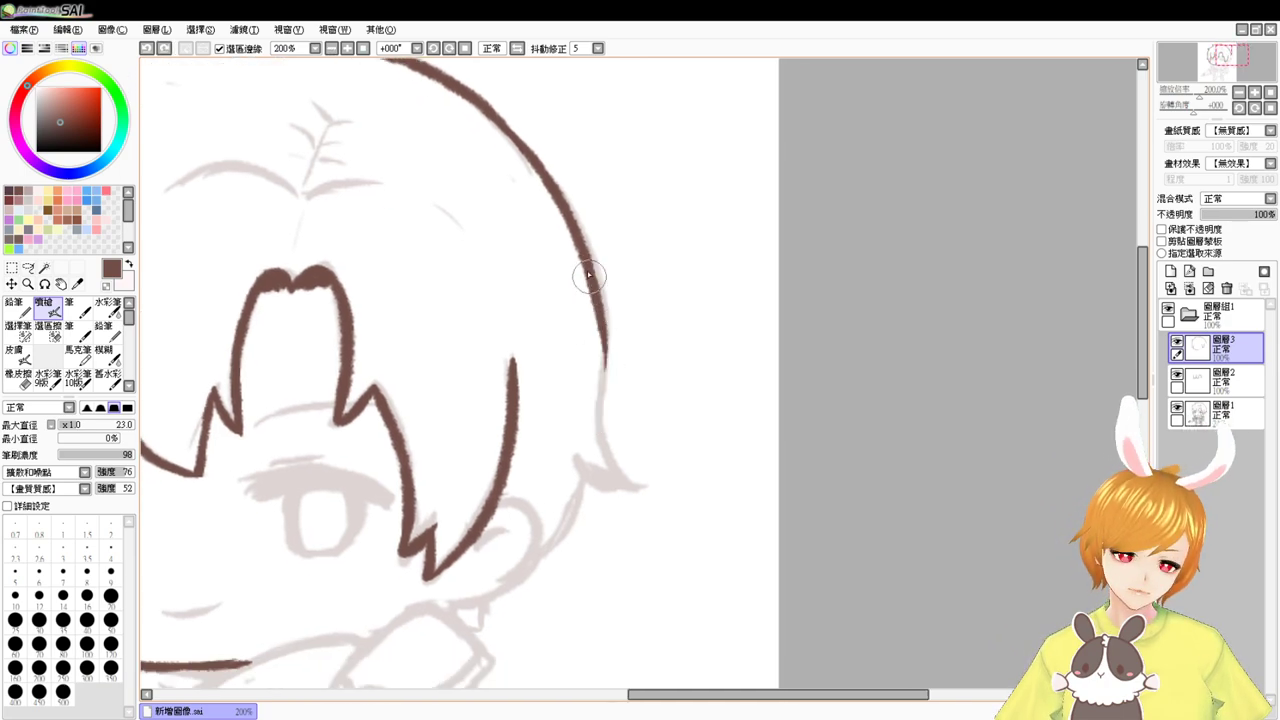
pyautogui.moveTo(592, 300)
pyautogui.mouseDown()
pyautogui.moveTo(599, 403)
pyautogui.moveTo(611, 381)
pyautogui.moveTo(590, 446)
pyautogui.mouseUp()
pyautogui.press('e')
pyautogui.press('b')
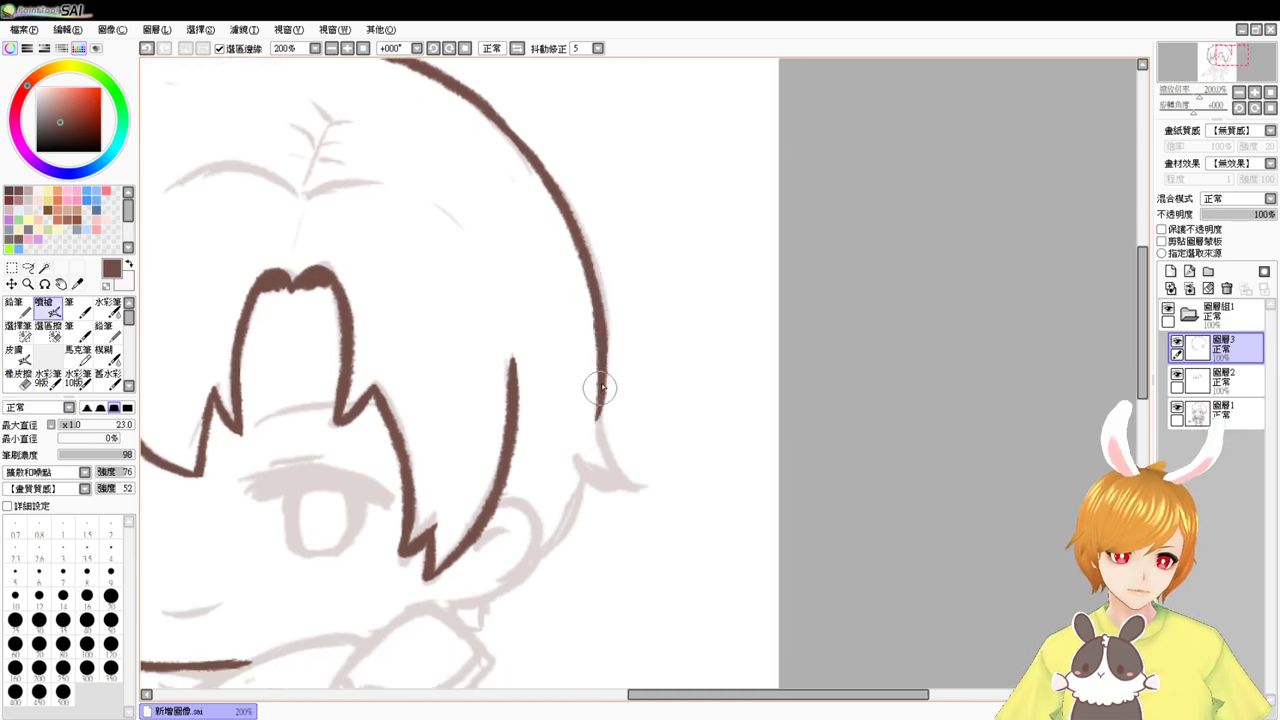
pyautogui.moveTo(600, 390)
pyautogui.mouseDown()
pyautogui.moveTo(624, 466)
pyautogui.moveTo(562, 432)
pyautogui.mouseUp()
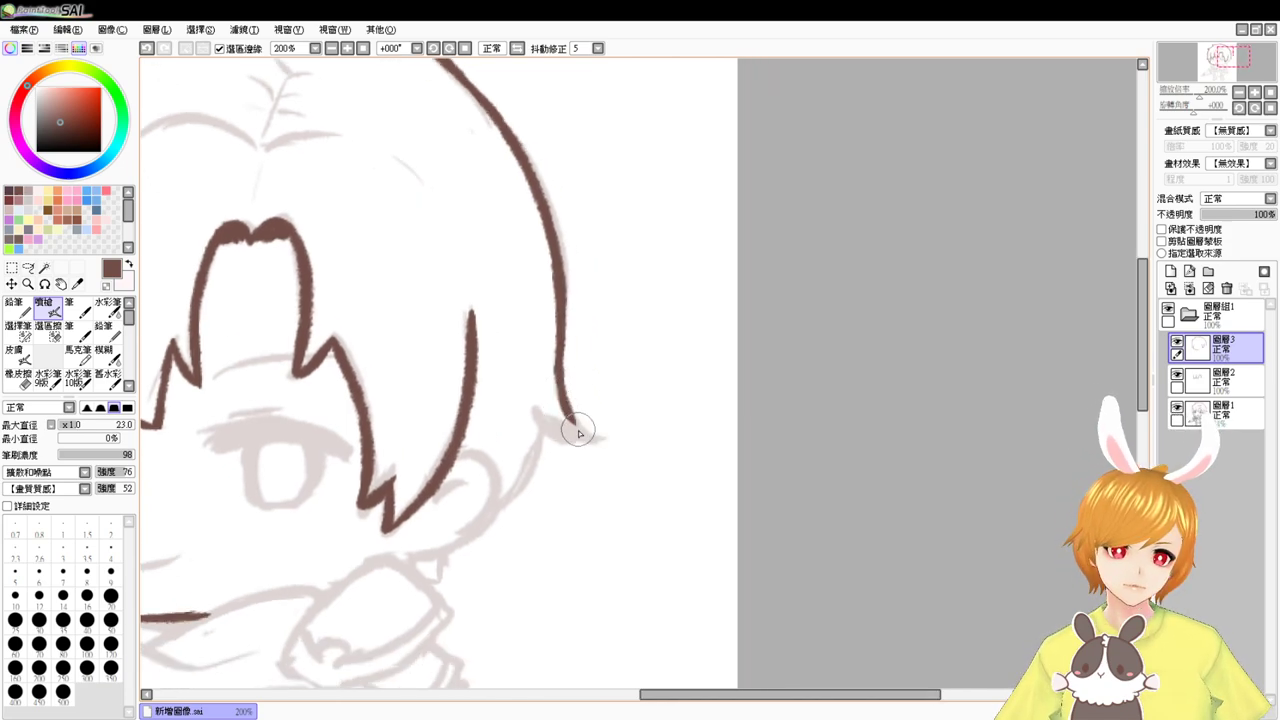
pyautogui.hotkey('ctrl', 'z')
pyautogui.moveTo(557, 364); pyautogui.dragTo(589, 437)
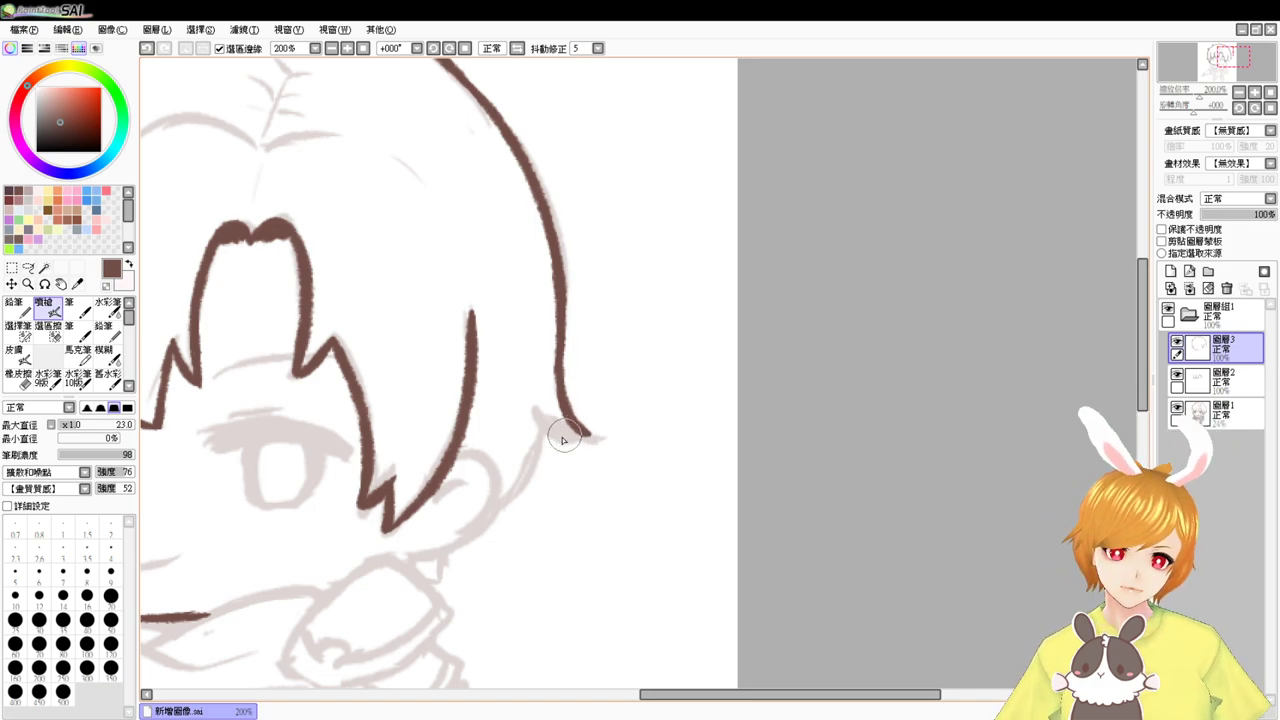
# - Trace the underside of the pointed flick inward and continue the hair edge down toward the ear
pyautogui.hotkey('ctrl', 'z')
pyautogui.moveTo(541, 426)
pyautogui.mouseDown()
pyautogui.moveTo(593, 429)
pyautogui.moveTo(552, 435)
pyautogui.moveTo(589, 424)
pyautogui.moveTo(487, 514)
pyautogui.moveTo(514, 496)
pyautogui.mouseUp()
pyautogui.hotkey('ctrl', 'z')
pyautogui.hotkey('ctrl', 'z')
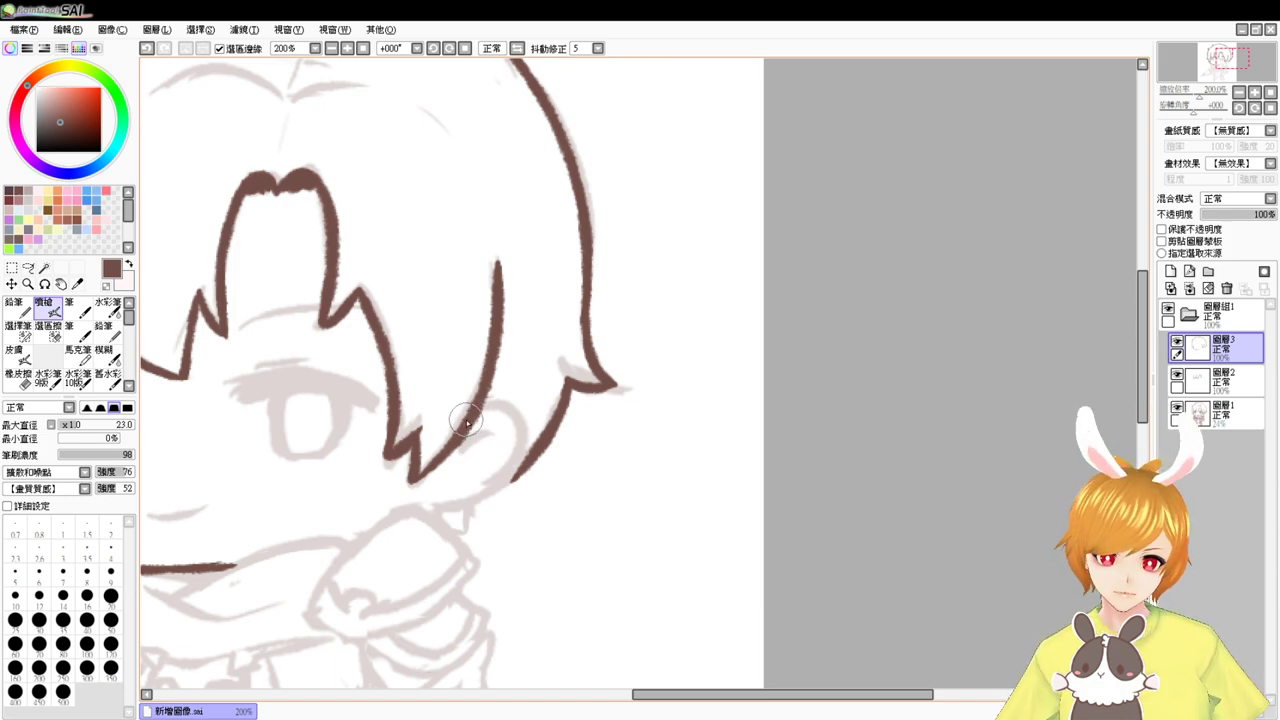
# - Trace the viewer's-right ear with its rounded upper edge, lower curve toward the jaw and short inner line
pyautogui.moveTo(474, 410); pyautogui.dragTo(470, 500)
pyautogui.hotkey('ctrl', 'z')
pyautogui.moveTo(476, 410); pyautogui.dragTo(418, 508)
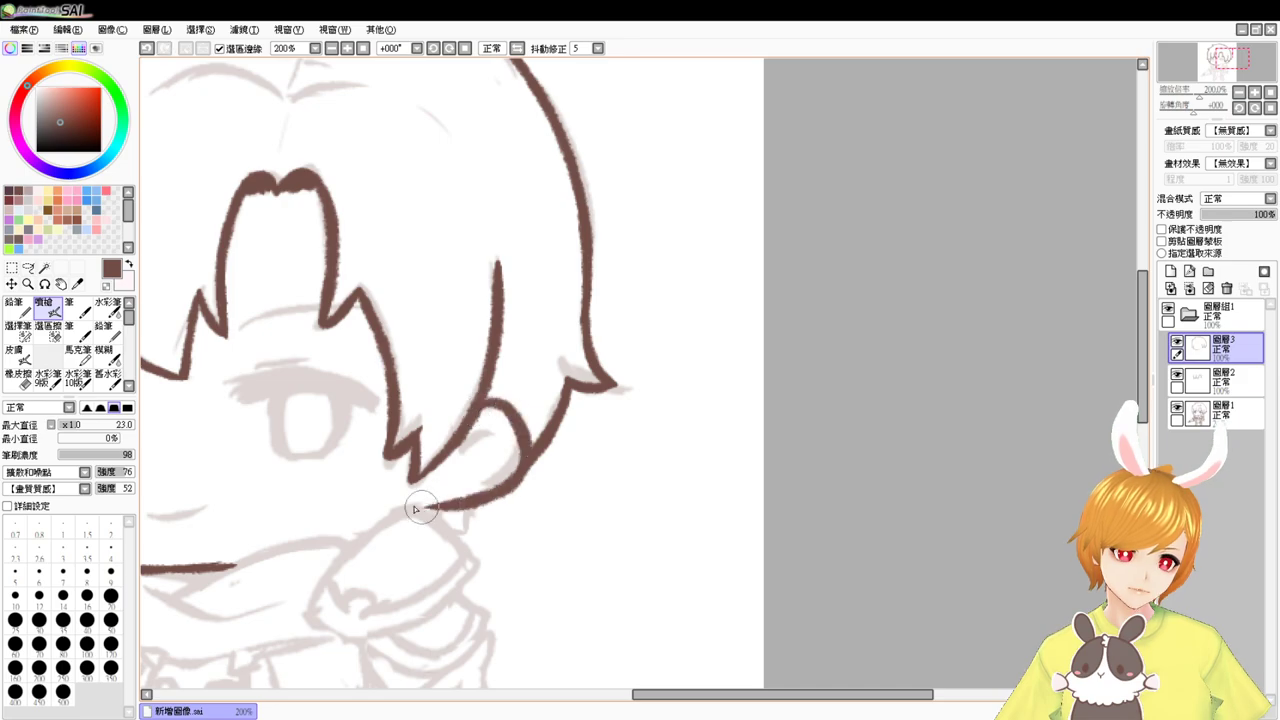
pyautogui.moveTo(474, 477); pyautogui.dragTo(565, 441)
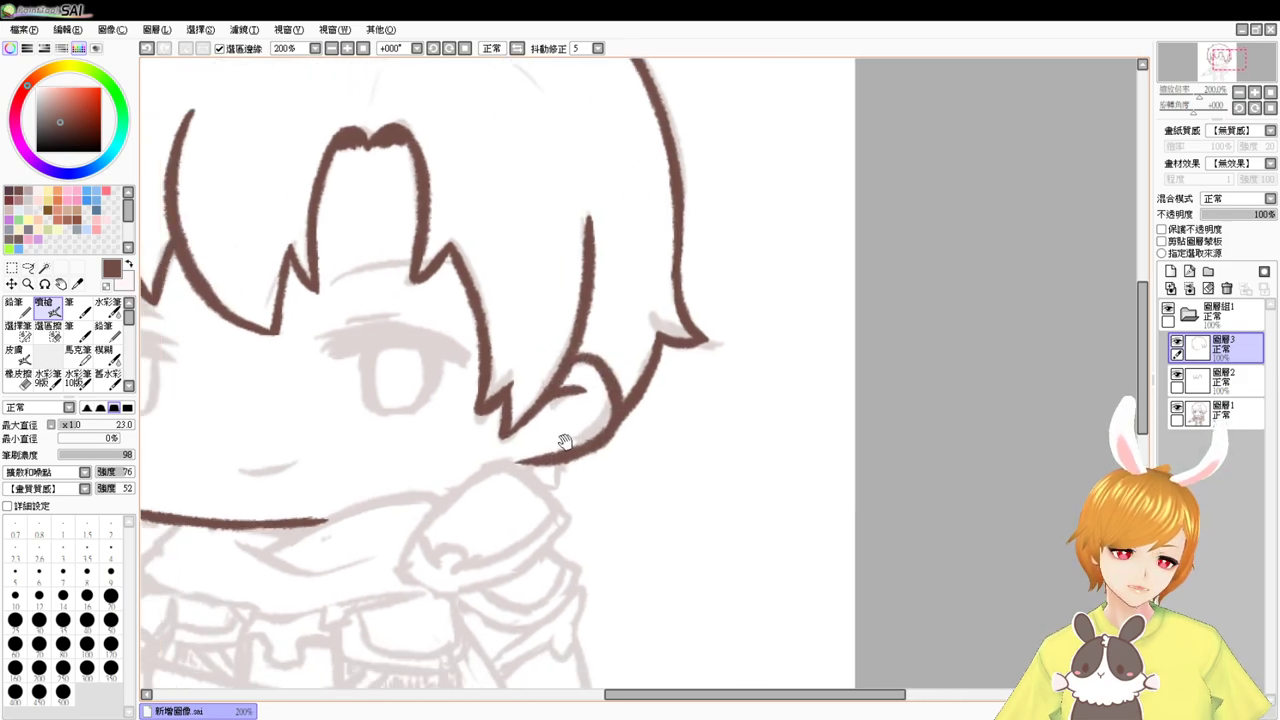
# - Trace the arched hair line on the viewer's-left side of the parting, ending at the parting point
pyautogui.moveTo(412, 484)
pyautogui.mouseDown()
pyautogui.moveTo(437, 480)
pyautogui.moveTo(469, 437)
pyautogui.moveTo(447, 561)
pyautogui.mouseUp()
pyautogui.moveTo(423, 251); pyautogui.dragTo(548, 272)
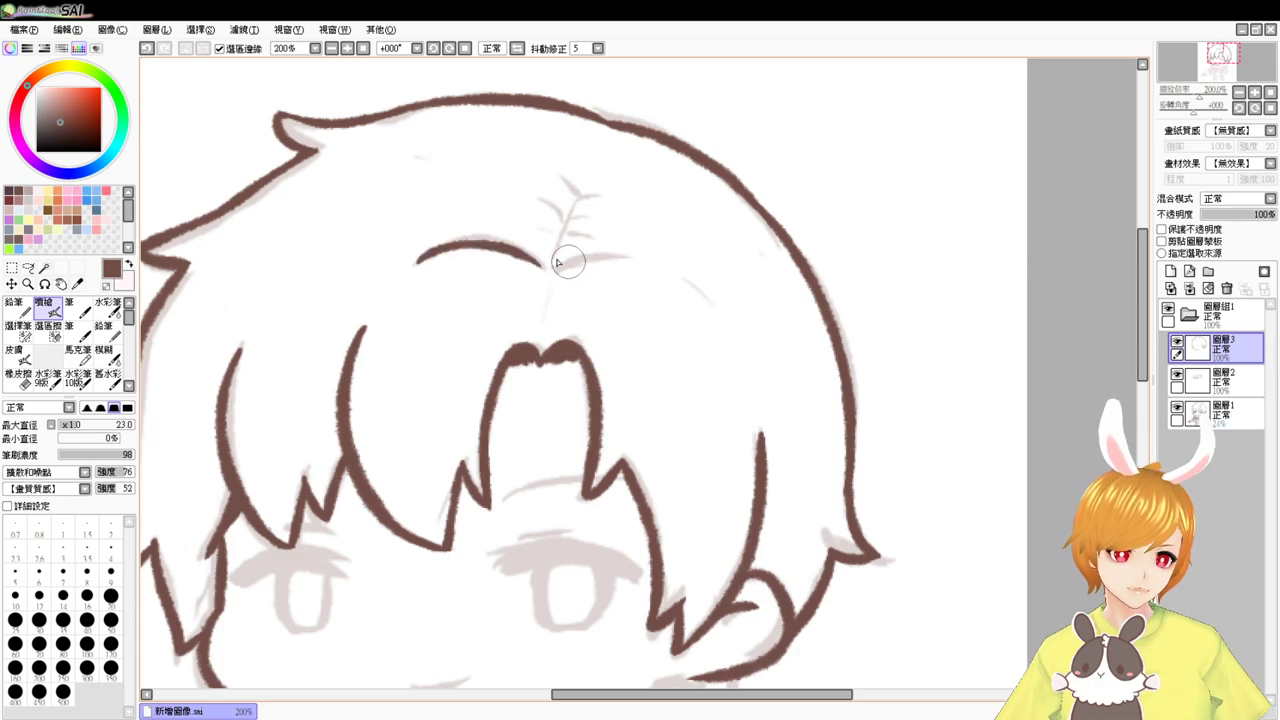
pyautogui.hotkey('ctrl', 'z')
pyautogui.moveTo(426, 254); pyautogui.dragTo(558, 274)
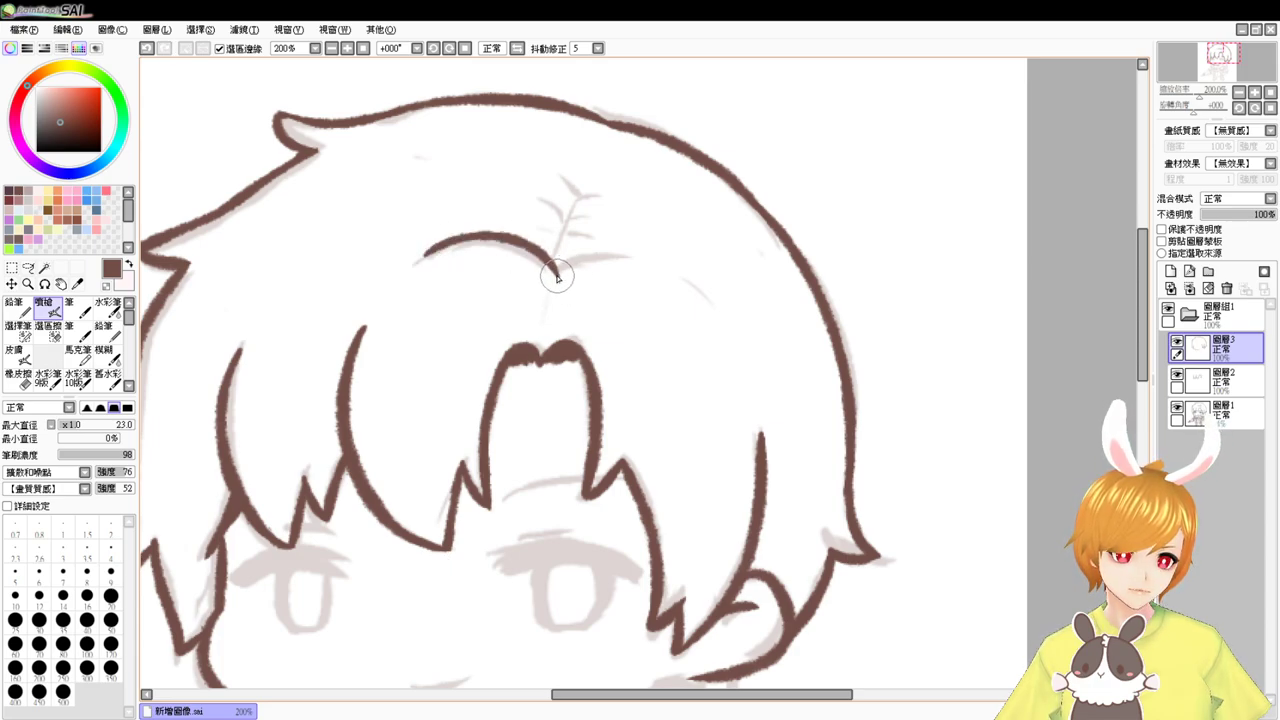
# - Trace the short parting line and curved strand on the viewer's-right side, plus the small branching strands above the parting point
pyautogui.press('e')
pyautogui.press('v')
pyautogui.moveTo(556, 271)
pyautogui.mouseDown()
pyautogui.moveTo(662, 289)
pyautogui.moveTo(724, 320)
pyautogui.moveTo(740, 350)
pyautogui.mouseUp()
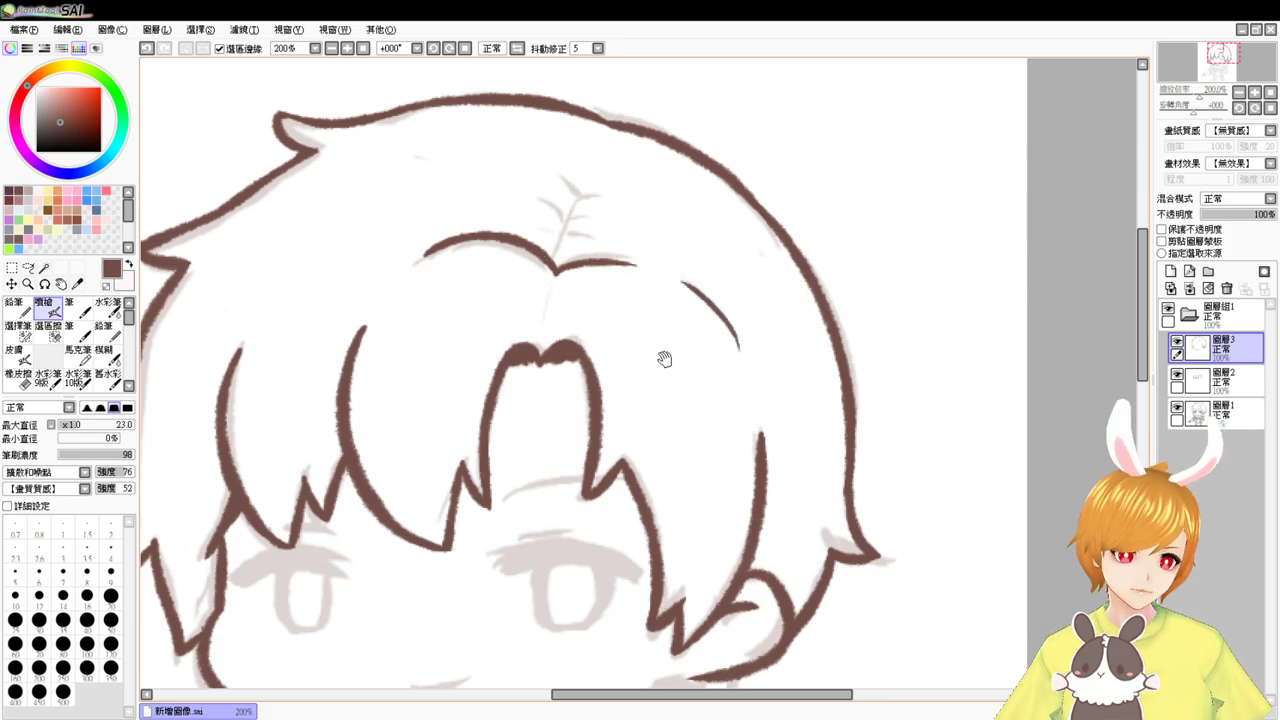
pyautogui.moveTo(556, 268); pyautogui.dragTo(592, 206)
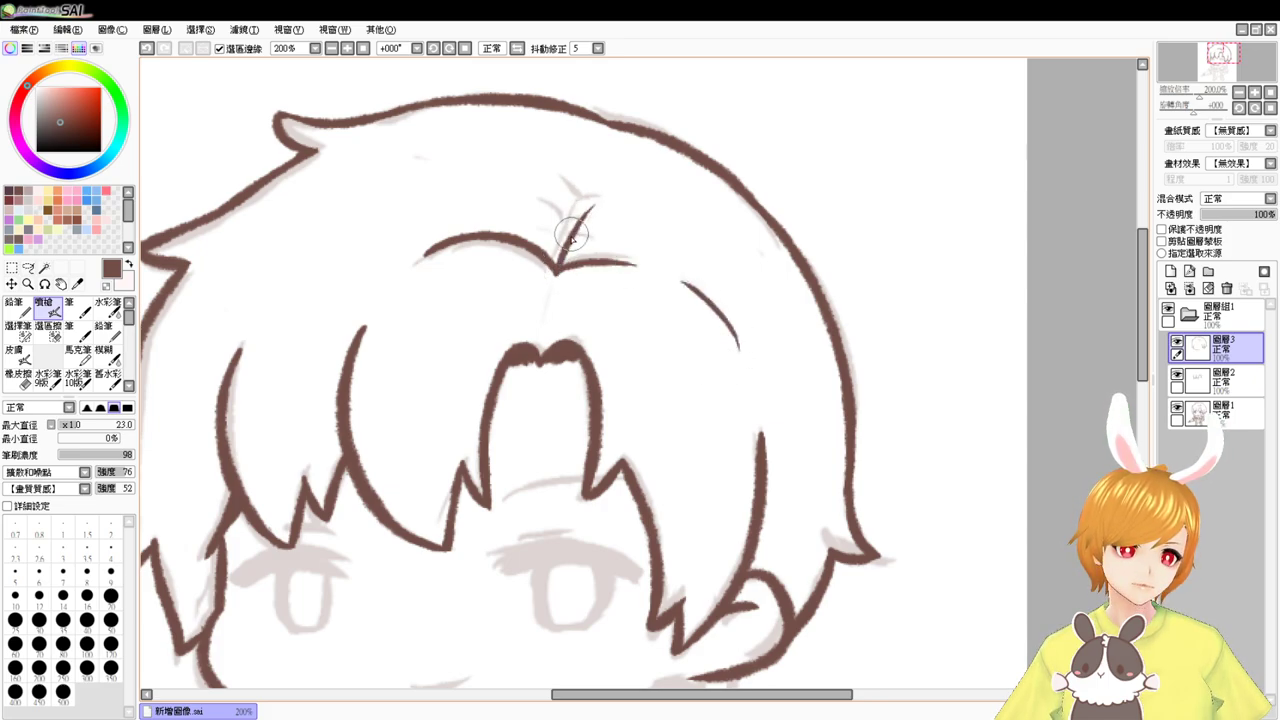
pyautogui.moveTo(560, 255)
pyautogui.mouseDown()
pyautogui.moveTo(608, 224)
pyautogui.moveTo(570, 198)
pyautogui.mouseUp()
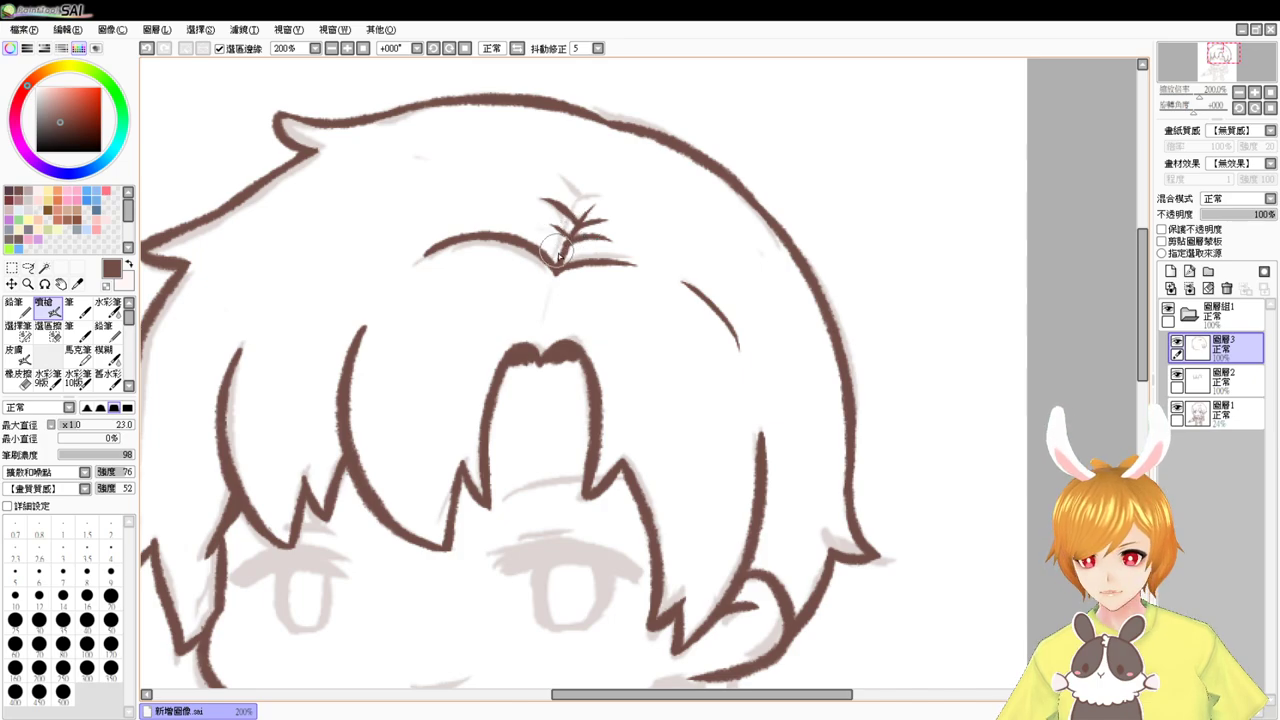
# - Trace the viewer's-left upper eyelash as a thick arch with a pointed inner end and a lower edge
pyautogui.moveTo(486, 377); pyautogui.dragTo(531, 306)
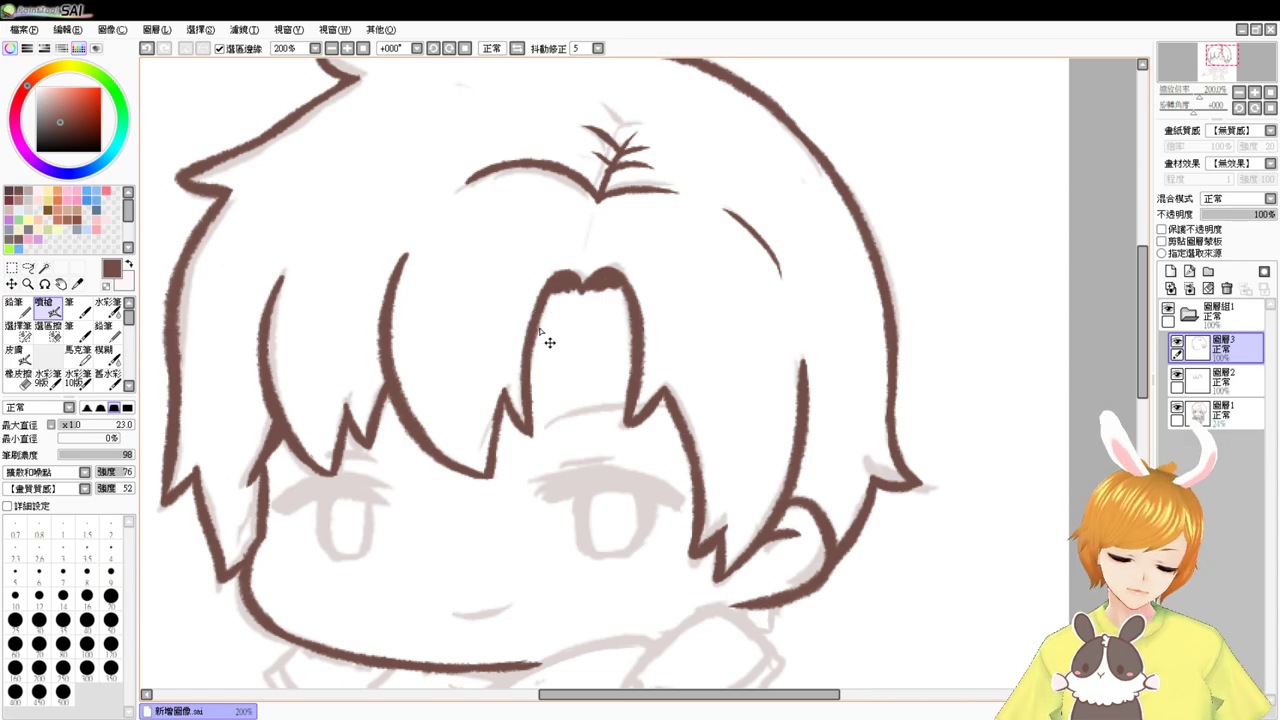
pyautogui.scroll(1, 545, 338)
pyautogui.moveTo(671, 455); pyautogui.dragTo(705, 288)
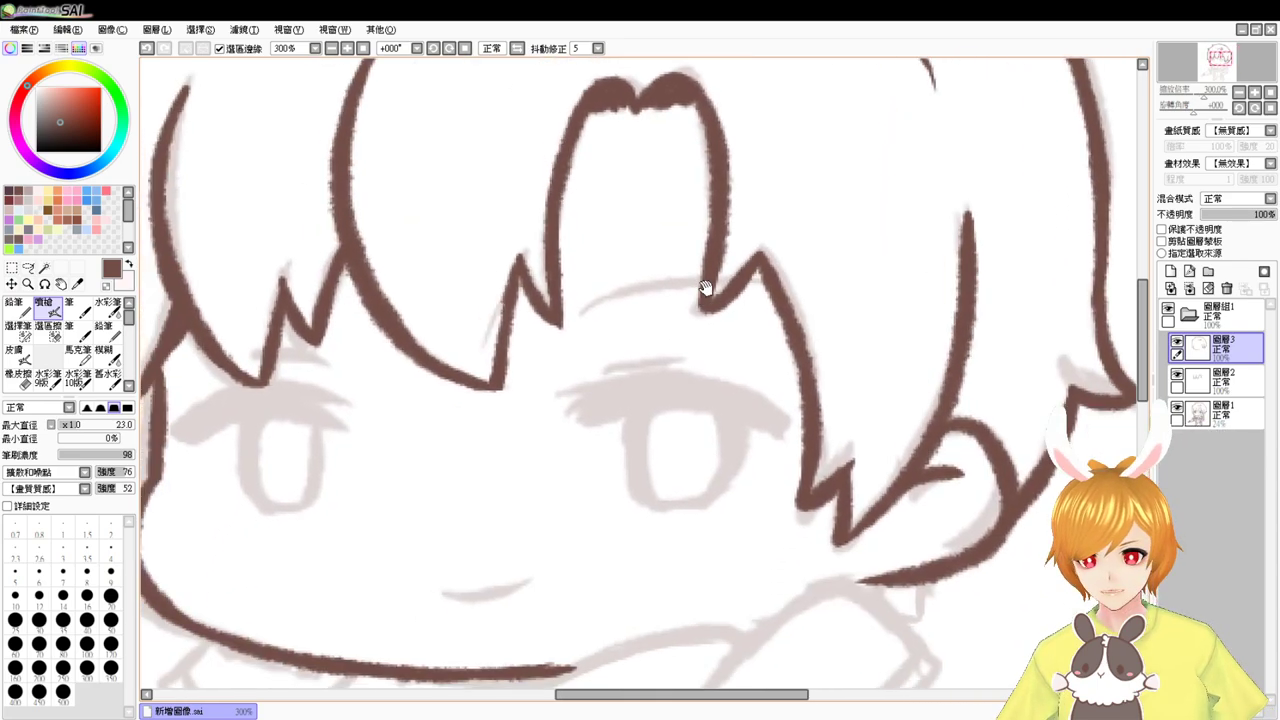
pyautogui.moveTo(579, 428)
pyautogui.mouseDown()
pyautogui.moveTo(583, 371)
pyautogui.moveTo(608, 386)
pyautogui.mouseUp()
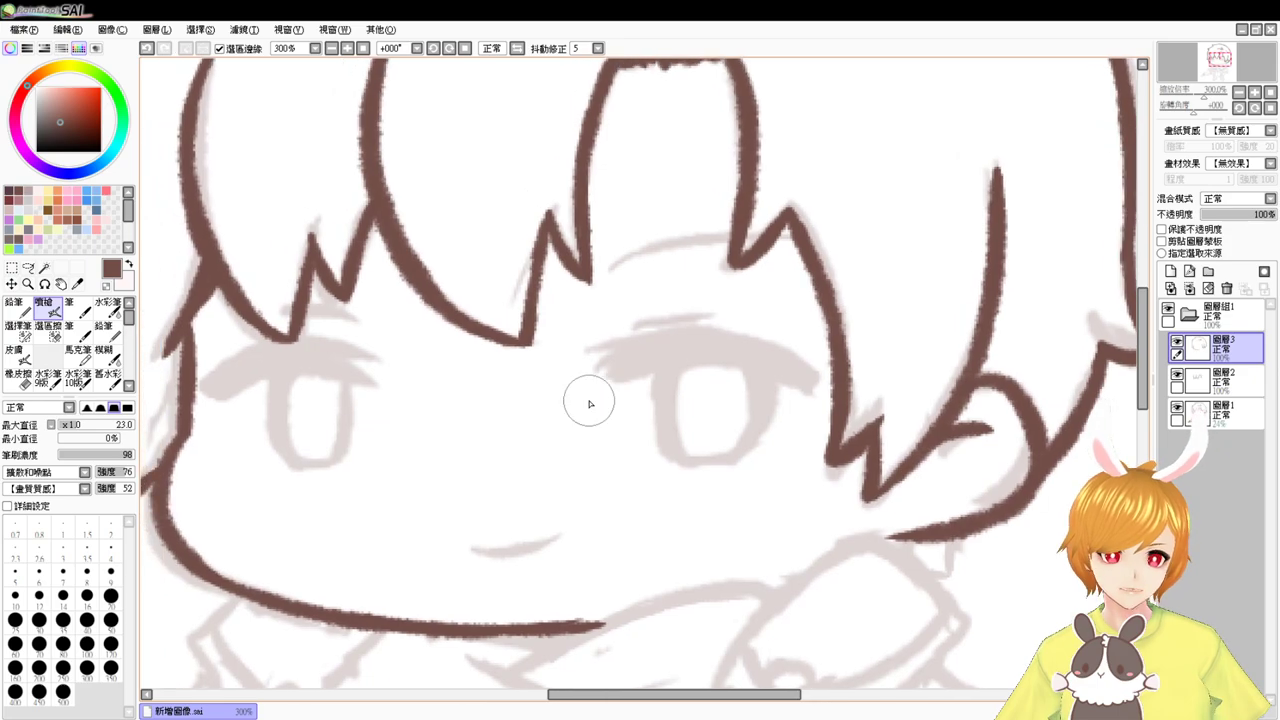
pyautogui.moveTo(201, 388)
pyautogui.mouseDown()
pyautogui.moveTo(244, 365)
pyautogui.moveTo(220, 376)
pyautogui.moveTo(305, 347)
pyautogui.mouseUp()
pyautogui.hotkey('ctrl', 'z')
pyautogui.hotkey('ctrl', 'z')
pyautogui.hotkey('ctrl', 'z')
pyautogui.moveTo(203, 398)
pyautogui.mouseDown()
pyautogui.moveTo(286, 361)
pyautogui.moveTo(223, 385)
pyautogui.moveTo(314, 361)
pyautogui.moveTo(230, 380)
pyautogui.moveTo(288, 353)
pyautogui.moveTo(337, 352)
pyautogui.mouseUp()
pyautogui.moveTo(258, 356)
pyautogui.mouseDown()
pyautogui.moveTo(362, 348)
pyautogui.moveTo(392, 359)
pyautogui.mouseUp()
pyautogui.moveTo(257, 370); pyautogui.dragTo(382, 388)
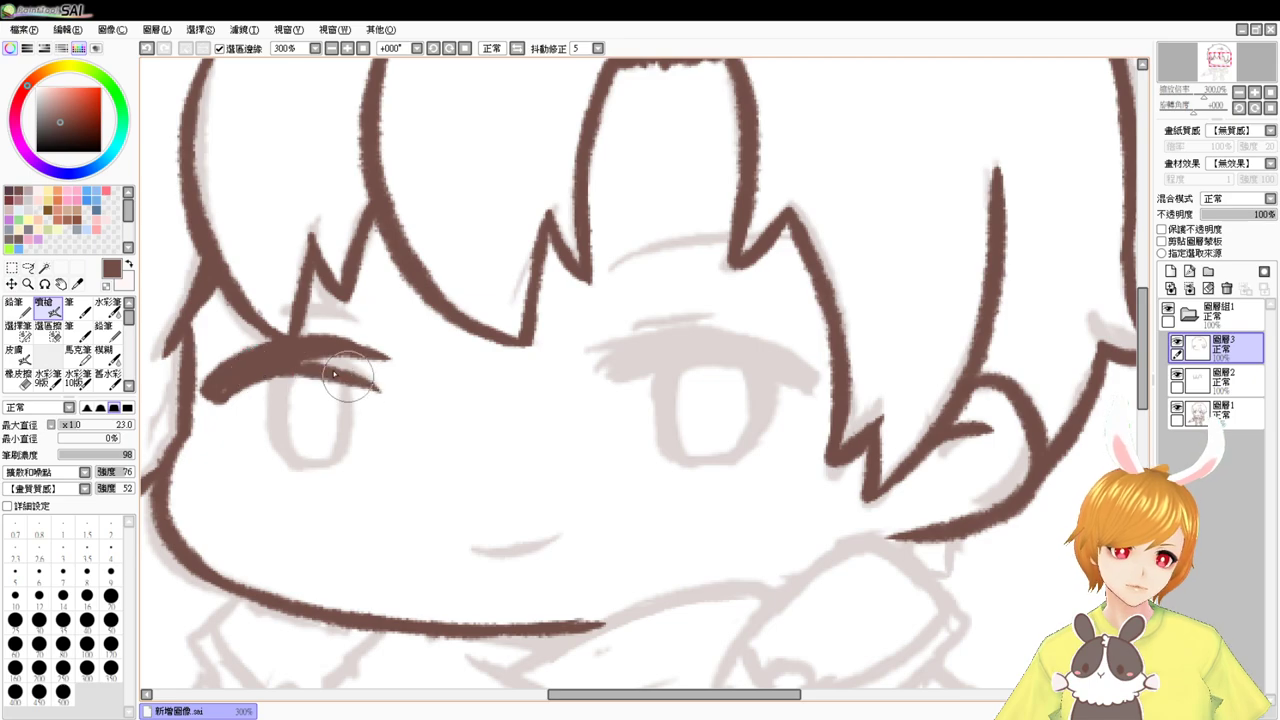
# - Redraw the lower edge of the viewer's-left eyelash and fill the gap between its strokes with brown
pyautogui.hotkey('ctrl', 'z')
pyautogui.moveTo(259, 373); pyautogui.dragTo(386, 388)
pyautogui.moveTo(301, 361); pyautogui.dragTo(376, 374)
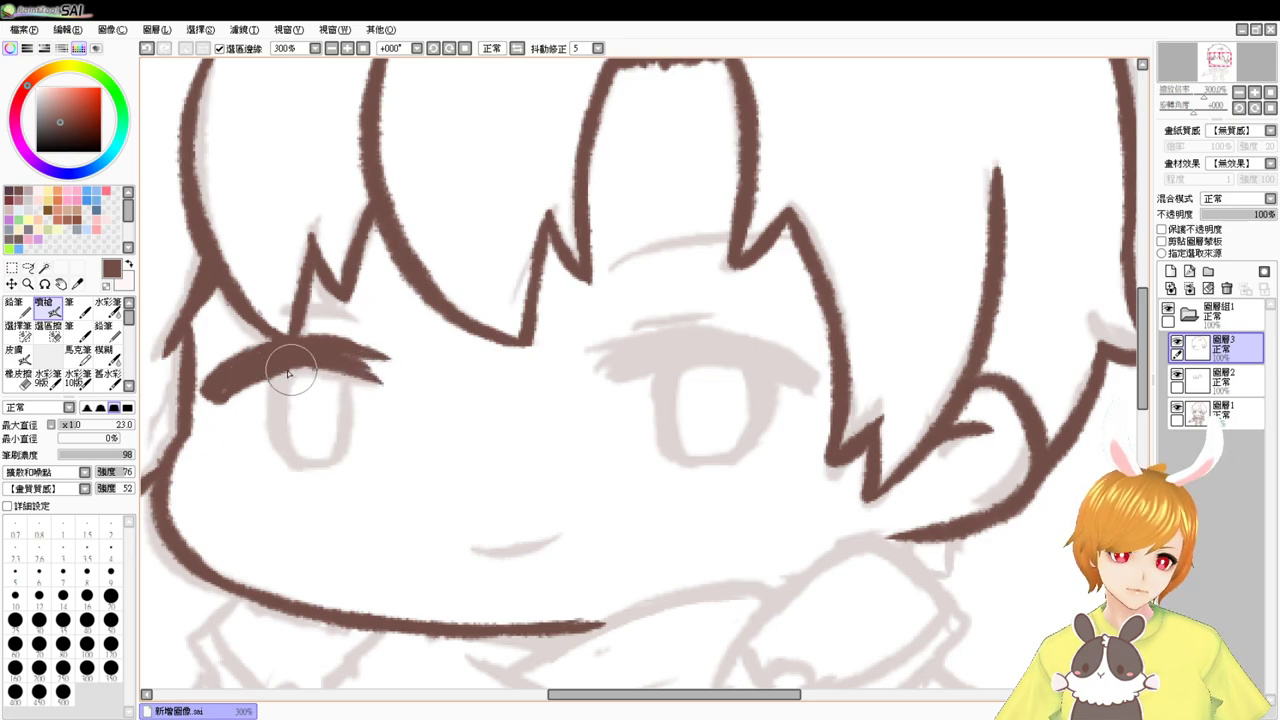
pyautogui.moveTo(266, 376); pyautogui.dragTo(372, 388)
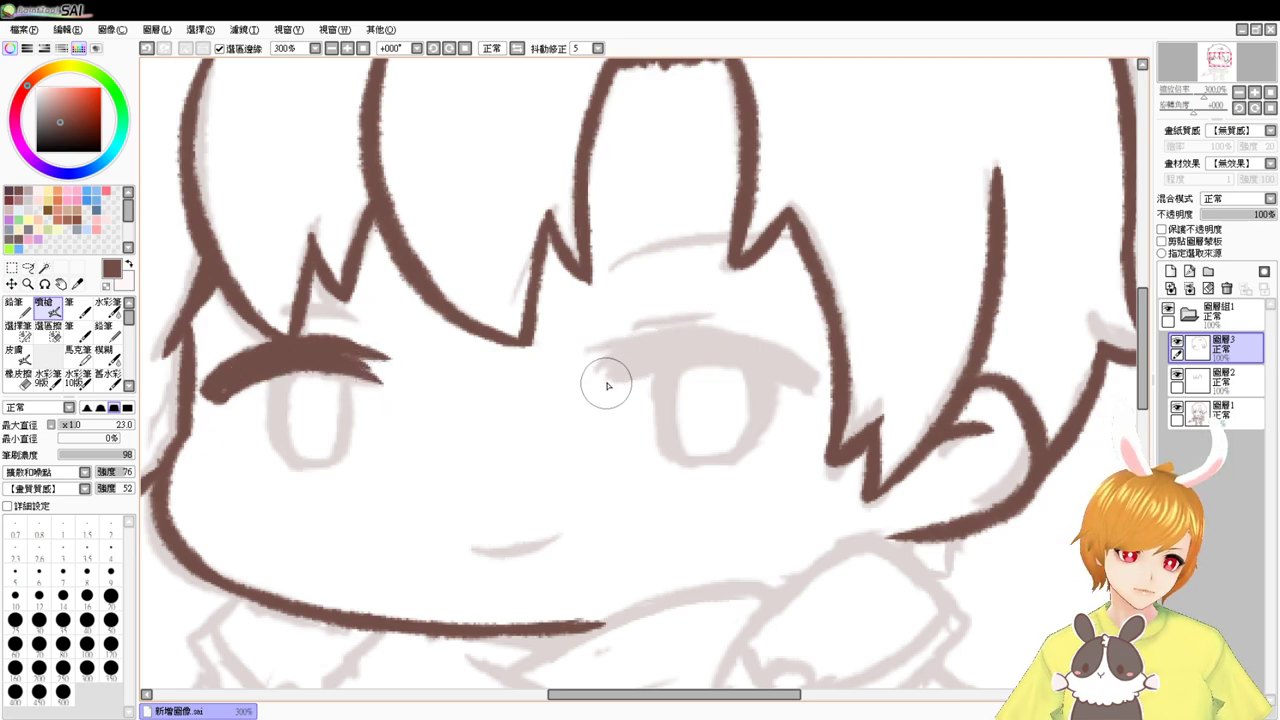
# - Trace the viewer's-right upper eyelash as a thick solid arch over the eye
pyautogui.moveTo(603, 378)
pyautogui.mouseDown()
pyautogui.moveTo(759, 372)
pyautogui.moveTo(800, 392)
pyautogui.mouseUp()
pyautogui.hotkey('ctrl', 'z')
pyautogui.moveTo(608, 380)
pyautogui.mouseDown()
pyautogui.moveTo(665, 361)
pyautogui.moveTo(807, 393)
pyautogui.mouseUp()
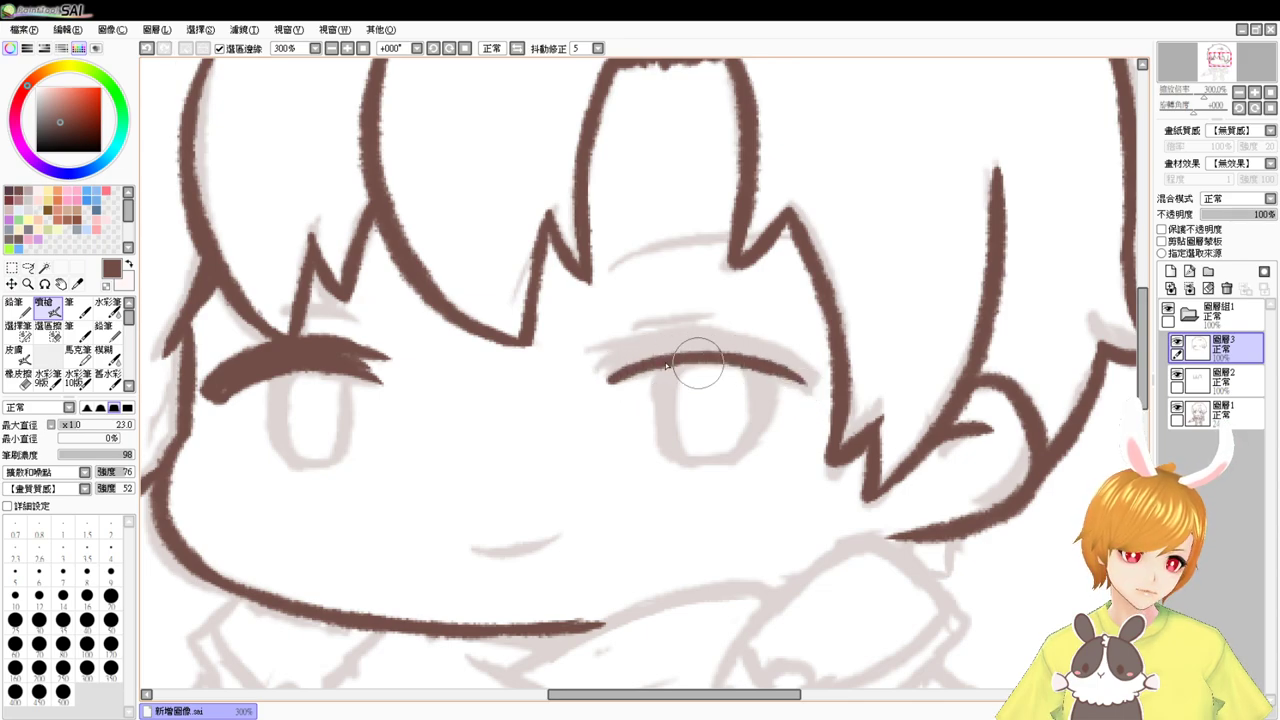
pyautogui.moveTo(595, 370)
pyautogui.mouseDown()
pyautogui.moveTo(686, 336)
pyautogui.moveTo(756, 350)
pyautogui.mouseUp()
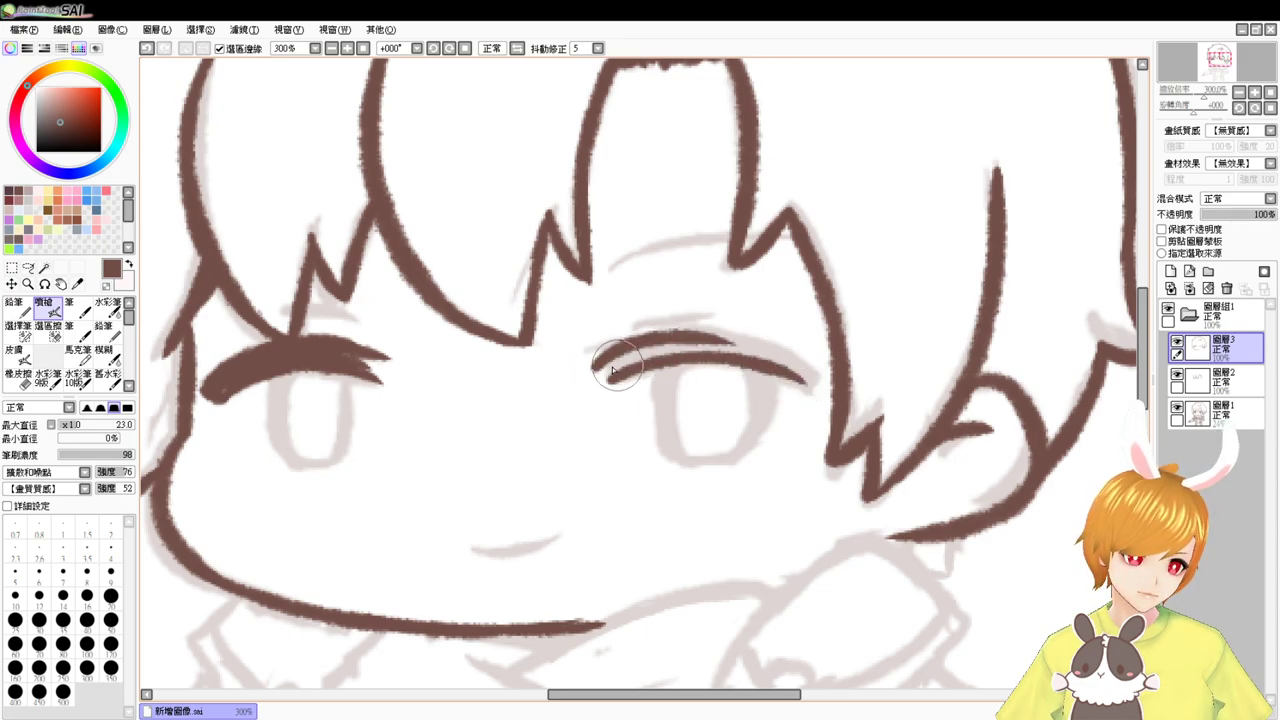
pyautogui.moveTo(601, 370)
pyautogui.mouseDown()
pyautogui.moveTo(628, 373)
pyautogui.moveTo(670, 348)
pyautogui.moveTo(737, 354)
pyautogui.moveTo(709, 345)
pyautogui.moveTo(813, 383)
pyautogui.moveTo(709, 337)
pyautogui.moveTo(777, 366)
pyautogui.moveTo(706, 337)
pyautogui.moveTo(676, 337)
pyautogui.moveTo(720, 355)
pyautogui.moveTo(628, 362)
pyautogui.moveTo(811, 371)
pyautogui.moveTo(797, 361)
pyautogui.moveTo(807, 374)
pyautogui.mouseUp()
pyautogui.hotkey('ctrl', 'z')
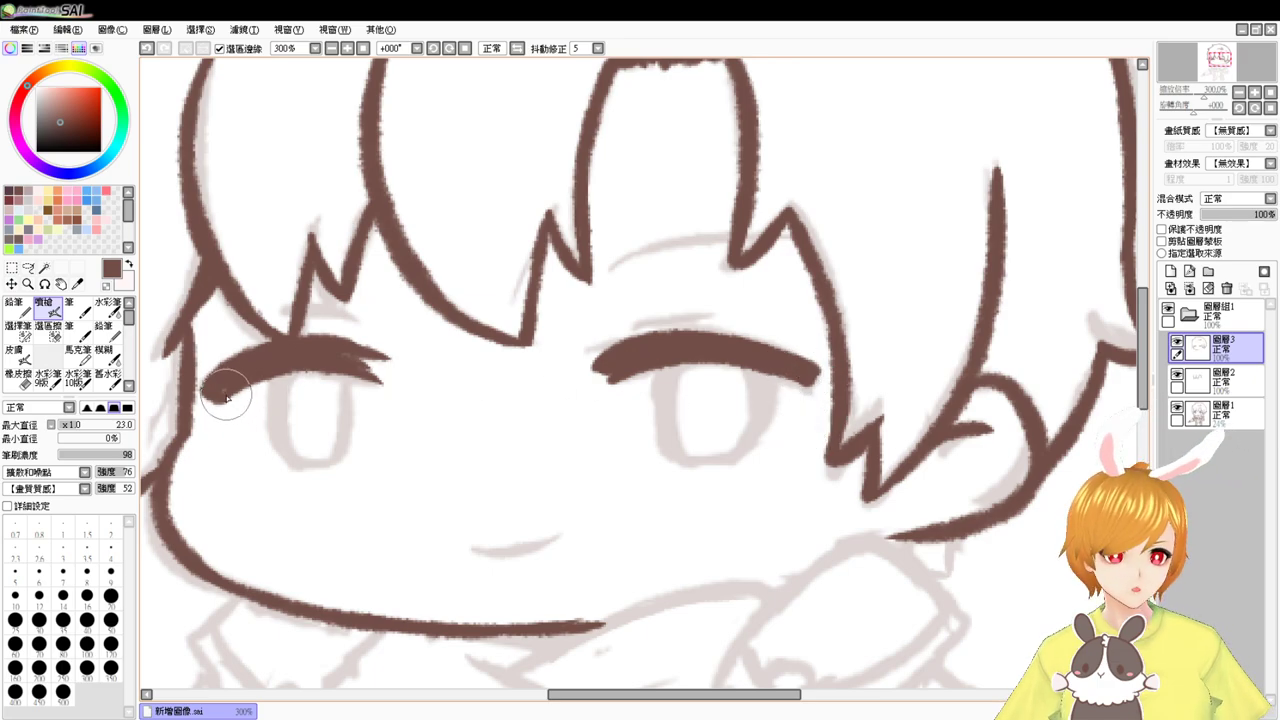
# - Trace the short eyelid creases above both eyes and the thin arched eyebrow over the viewer's-right eye
pyautogui.moveTo(224, 393); pyautogui.dragTo(352, 360)
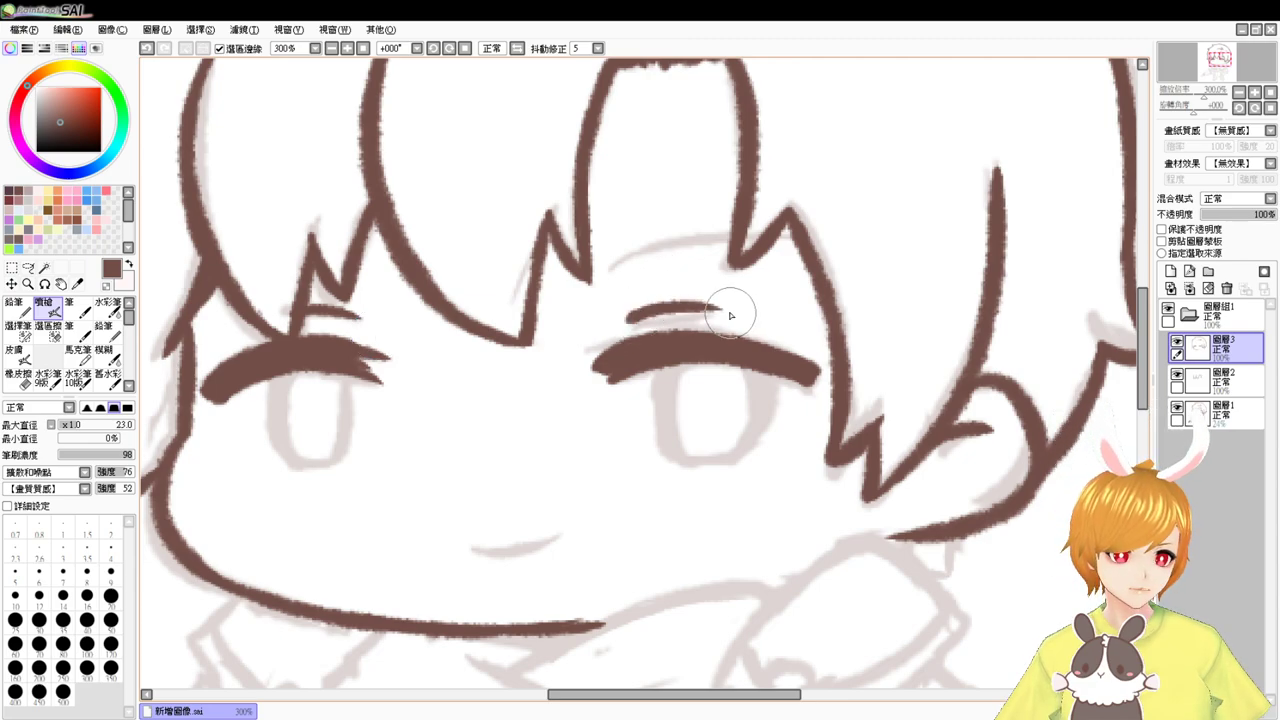
pyautogui.moveTo(630, 318); pyautogui.dragTo(706, 311)
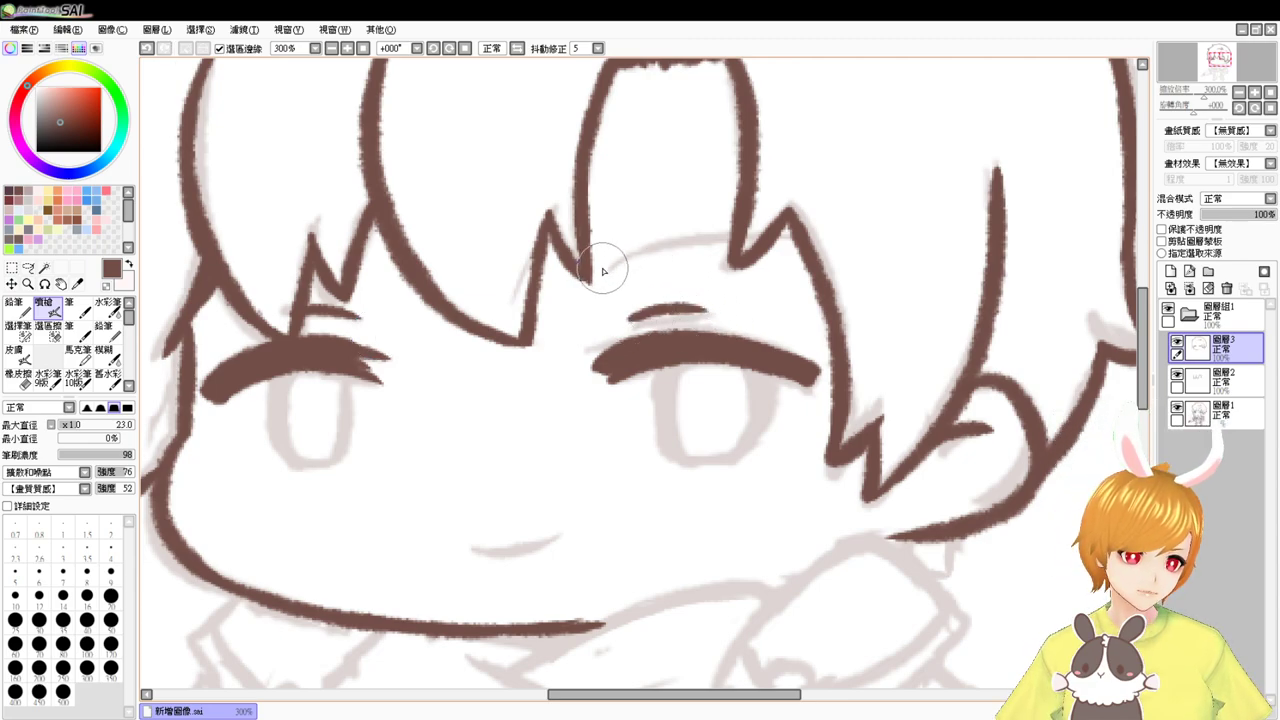
pyautogui.moveTo(615, 268); pyautogui.dragTo(808, 277)
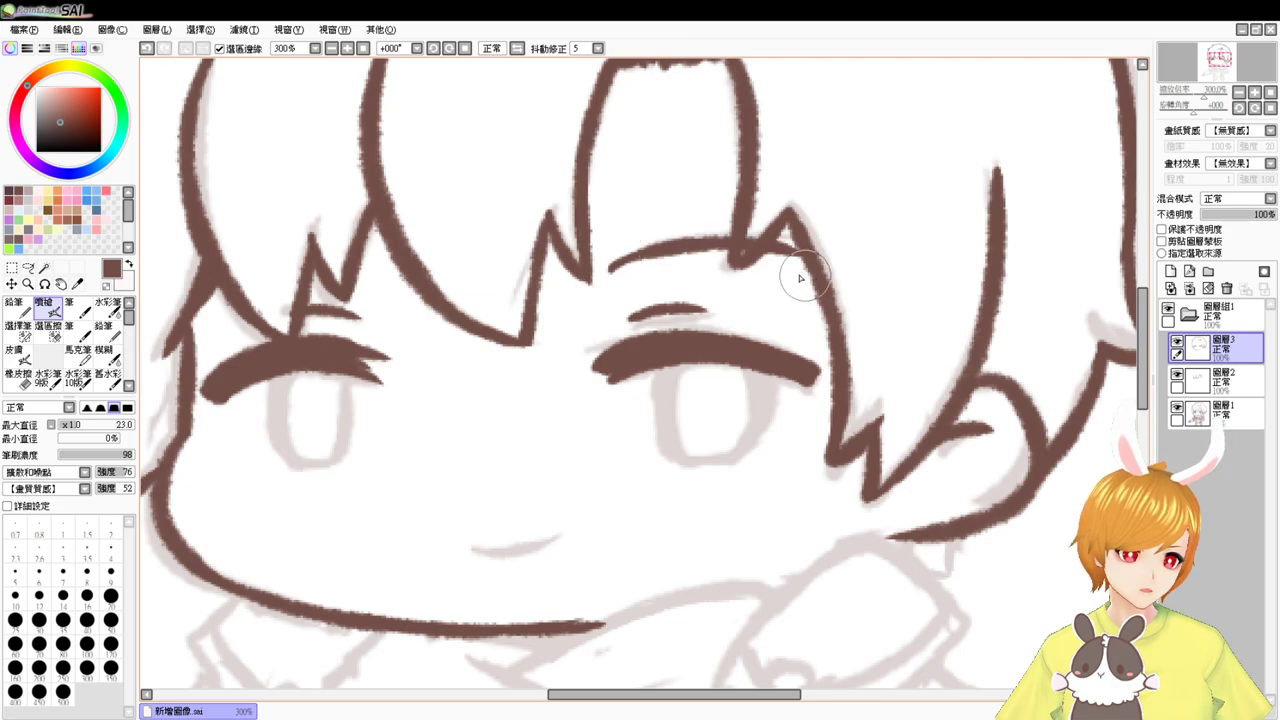
pyautogui.hotkey('ctrl', 'z')
pyautogui.moveTo(612, 262); pyautogui.dragTo(810, 272)
pyautogui.hotkey('ctrl', 'z')
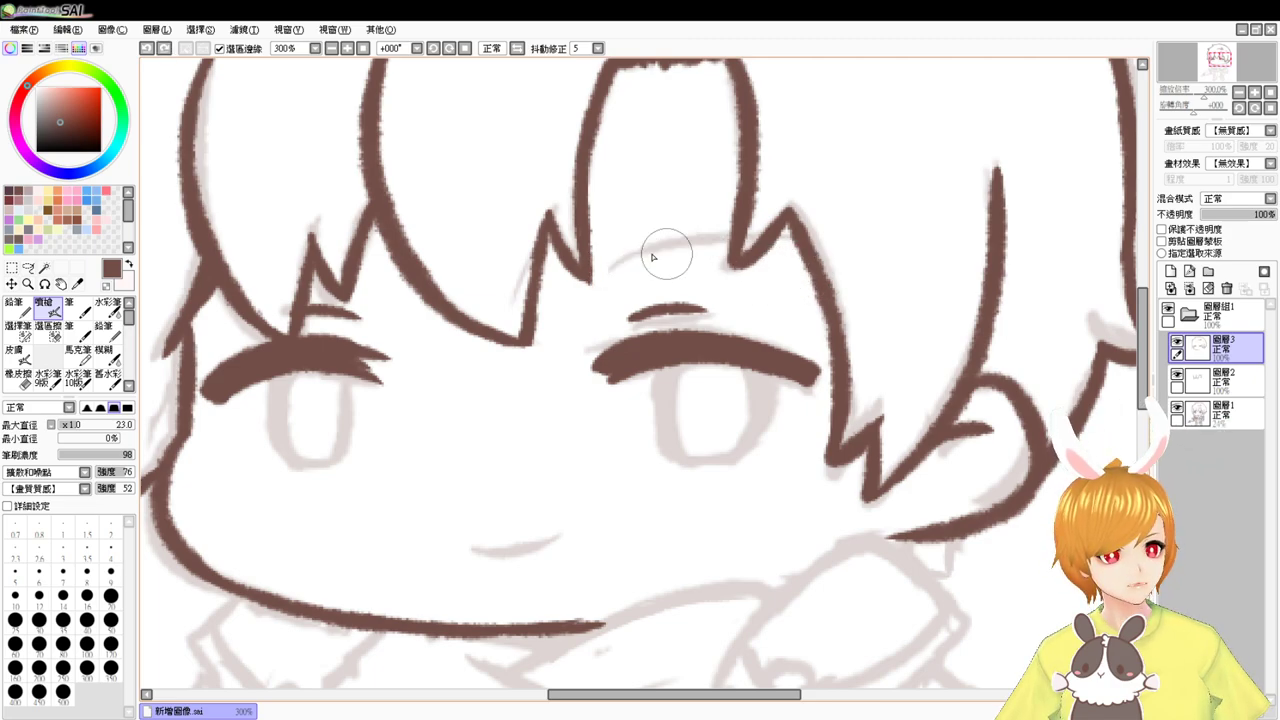
pyautogui.moveTo(613, 265)
pyautogui.mouseDown()
pyautogui.moveTo(709, 241)
pyautogui.moveTo(803, 247)
pyautogui.mouseUp()
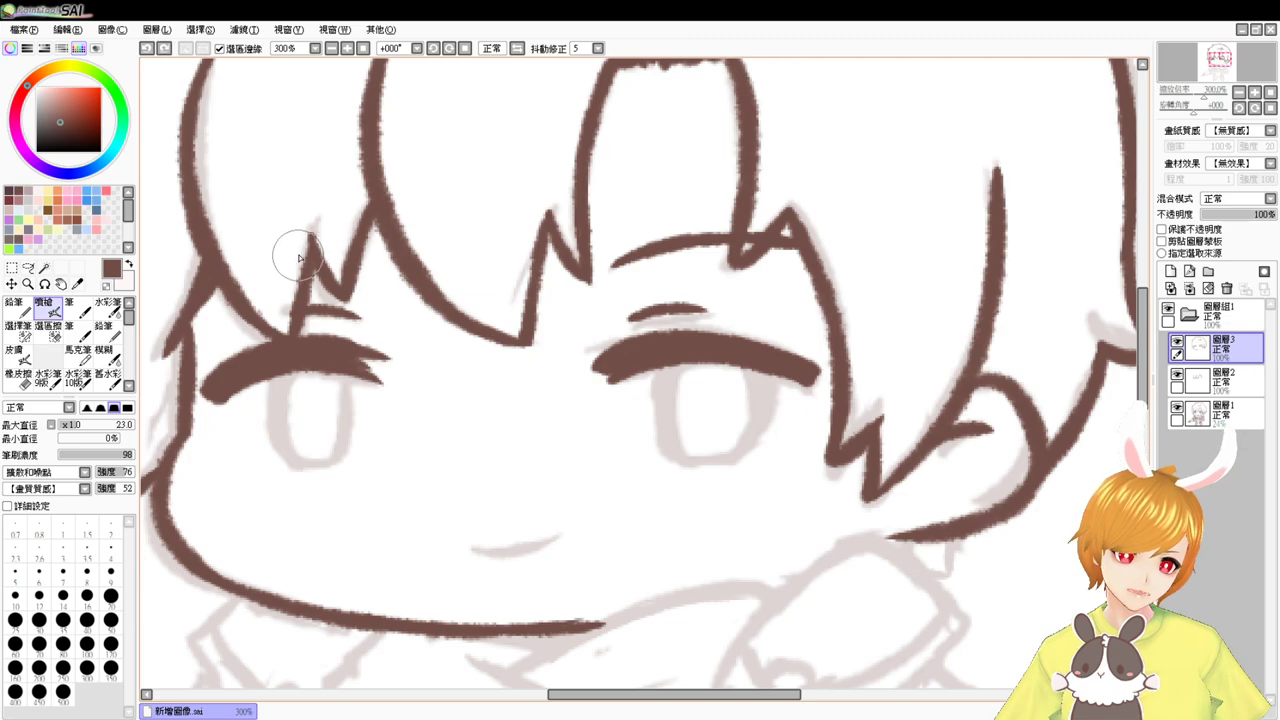
# - Trace the thin arched eyebrow over the viewer's-left eye, passing across the bangs
pyautogui.moveTo(249, 263)
pyautogui.mouseDown()
pyautogui.moveTo(329, 249)
pyautogui.moveTo(392, 258)
pyautogui.mouseUp()
pyautogui.click(363, 48)
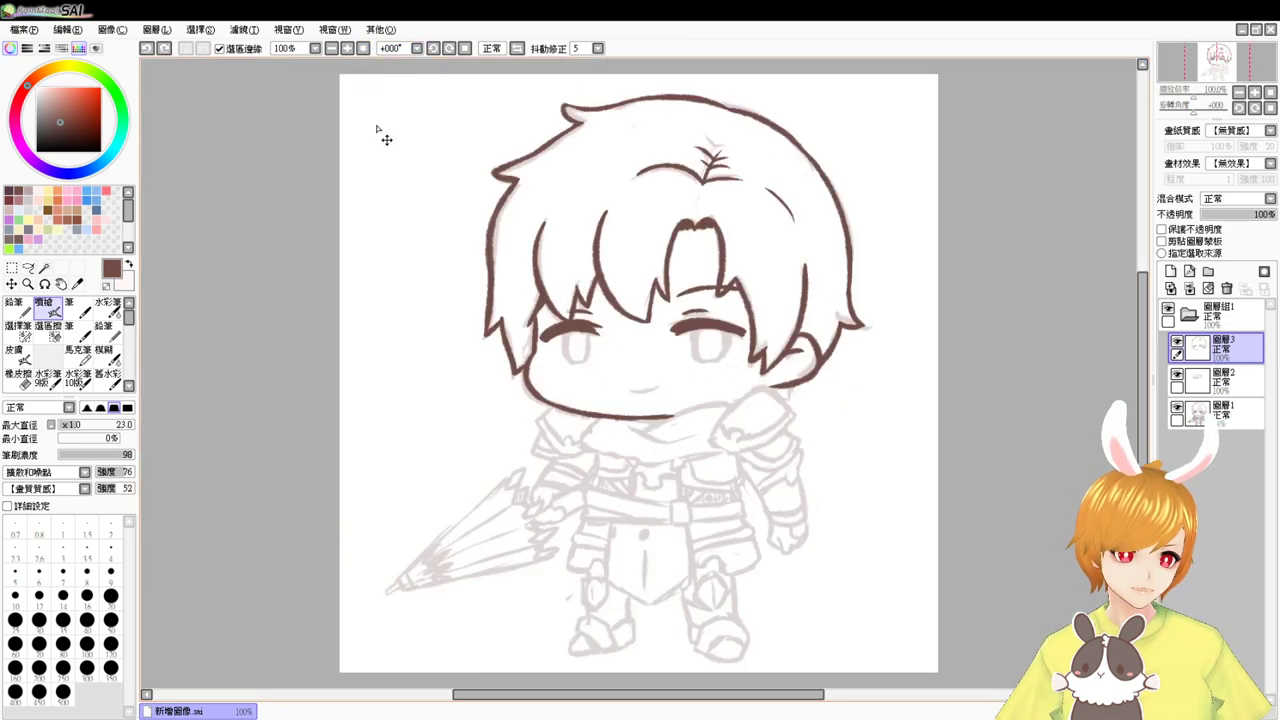
pyautogui.scroll(2, 377, 128)
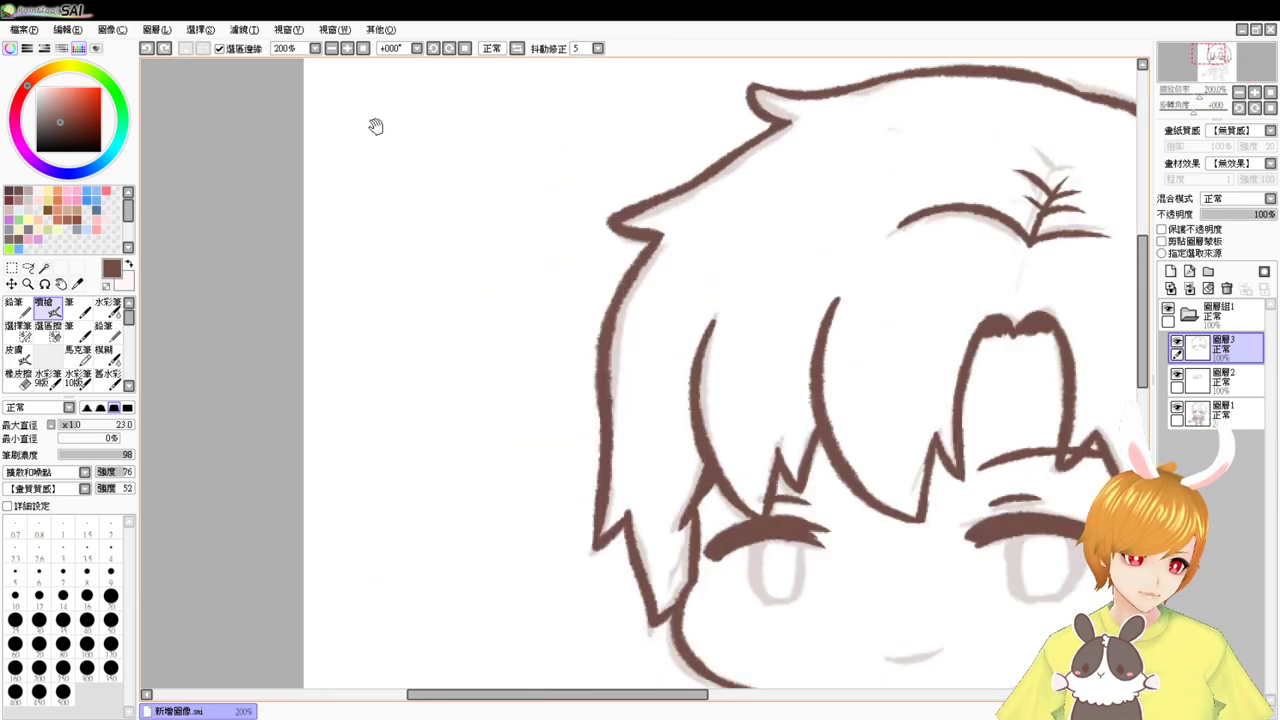
pyautogui.moveTo(806, 440); pyautogui.dragTo(524, 311)
pyautogui.moveTo(430, 343); pyautogui.dragTo(540, 328)
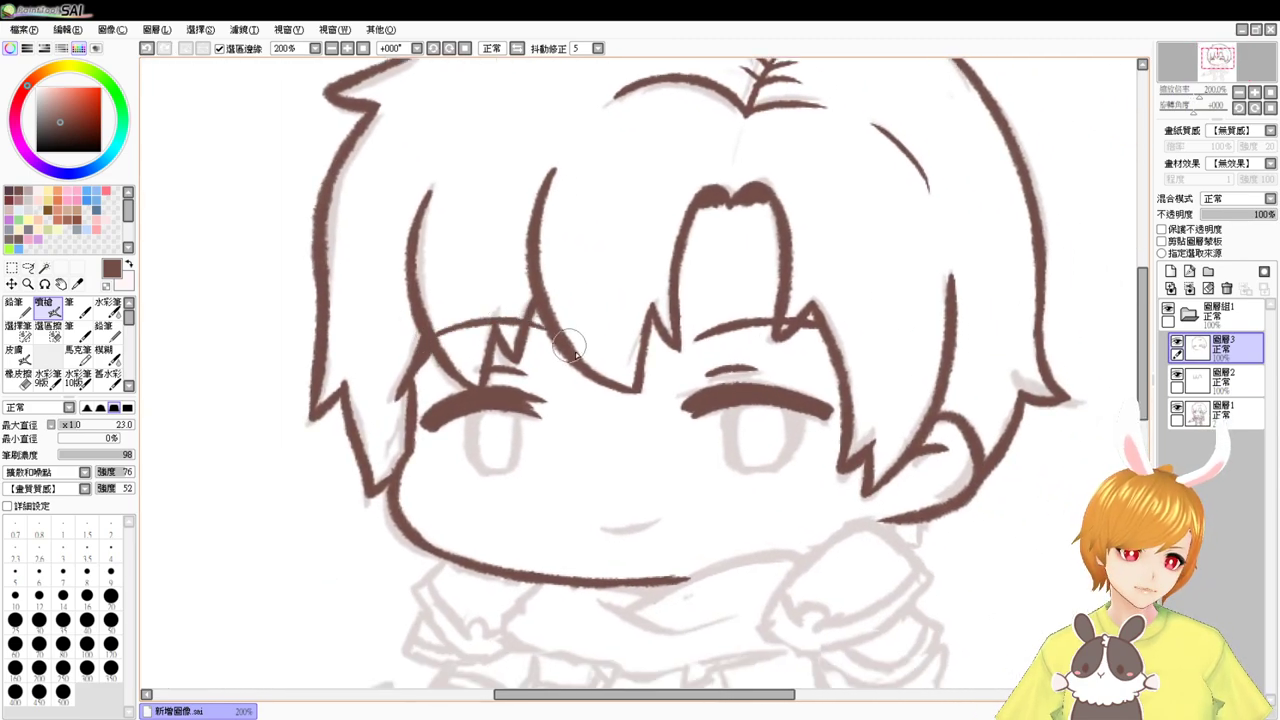
pyautogui.hotkey('ctrl', 'z')
pyautogui.moveTo(430, 346)
pyautogui.mouseDown()
pyautogui.moveTo(467, 326)
pyautogui.moveTo(545, 328)
pyautogui.mouseUp()
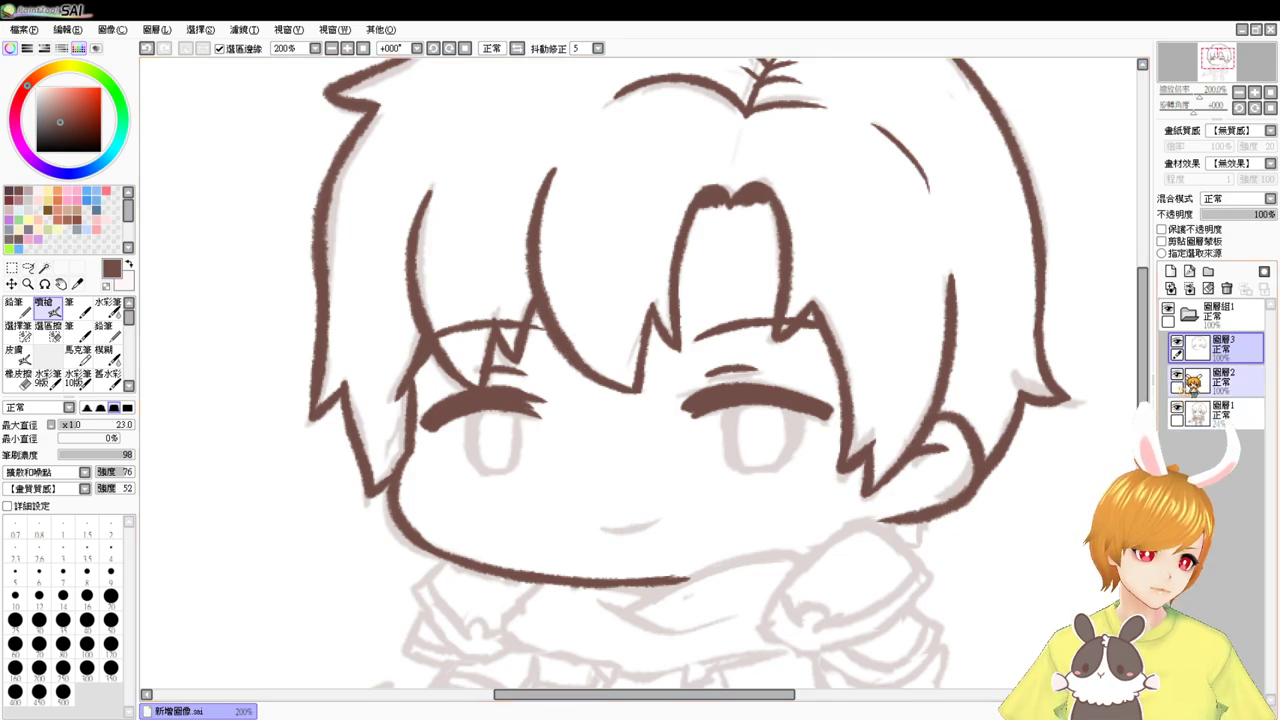
# - Check the line art by toggling the visibility of 圖層2 and 圖層1, and merge 圖層3 down into 圖層2
pyautogui.click(1179, 374)
pyautogui.click(1179, 374)
pyautogui.click(1178, 408)
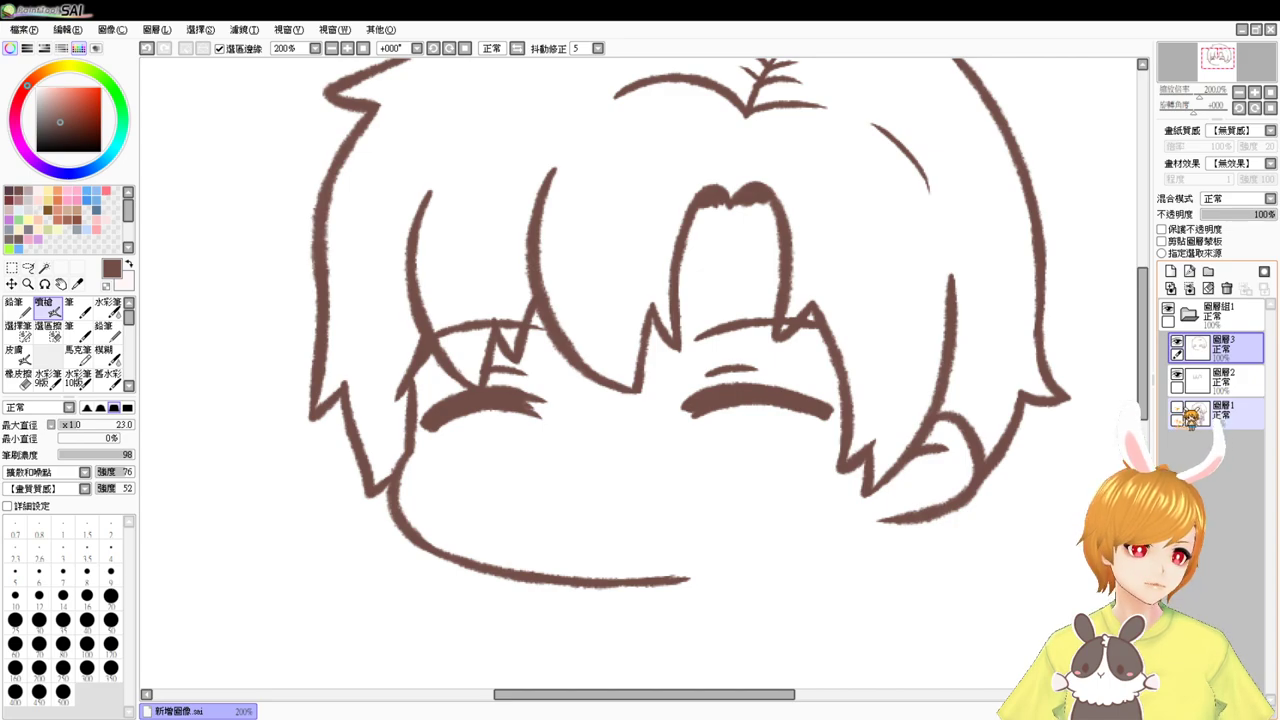
pyautogui.click(1178, 408)
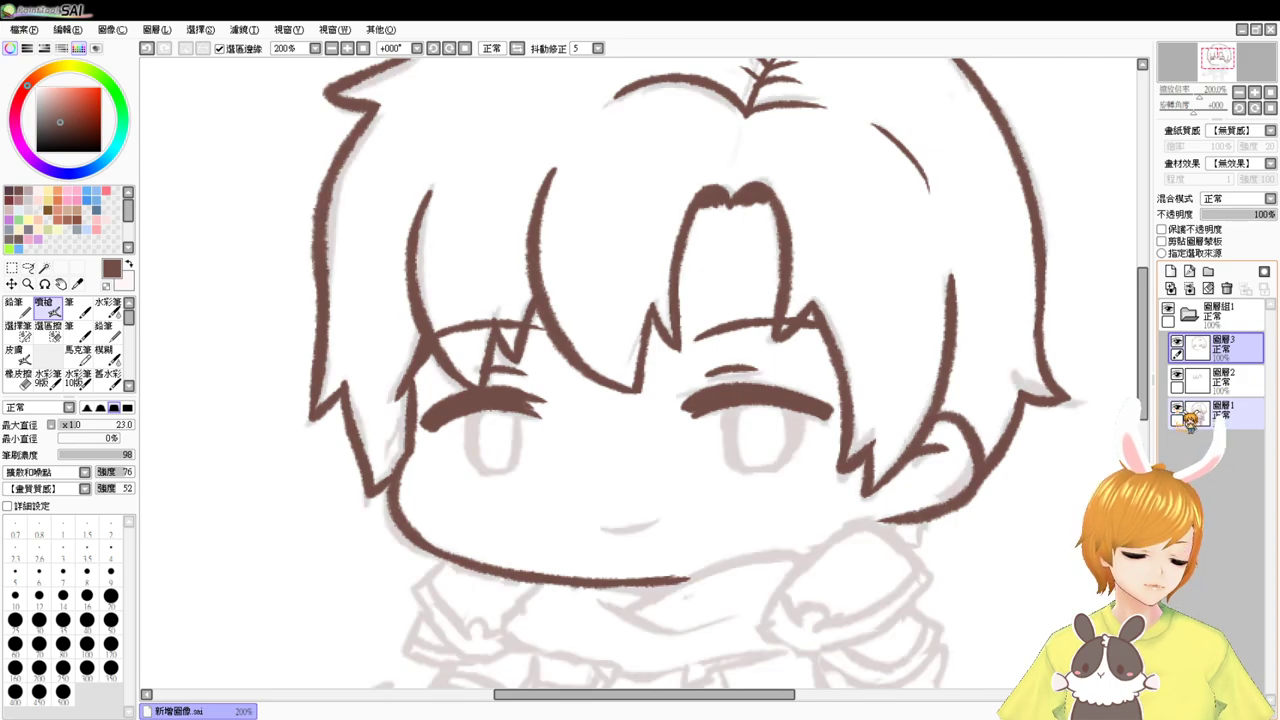
pyautogui.click(1189, 288)
pyautogui.scroll(1, 639, 373)
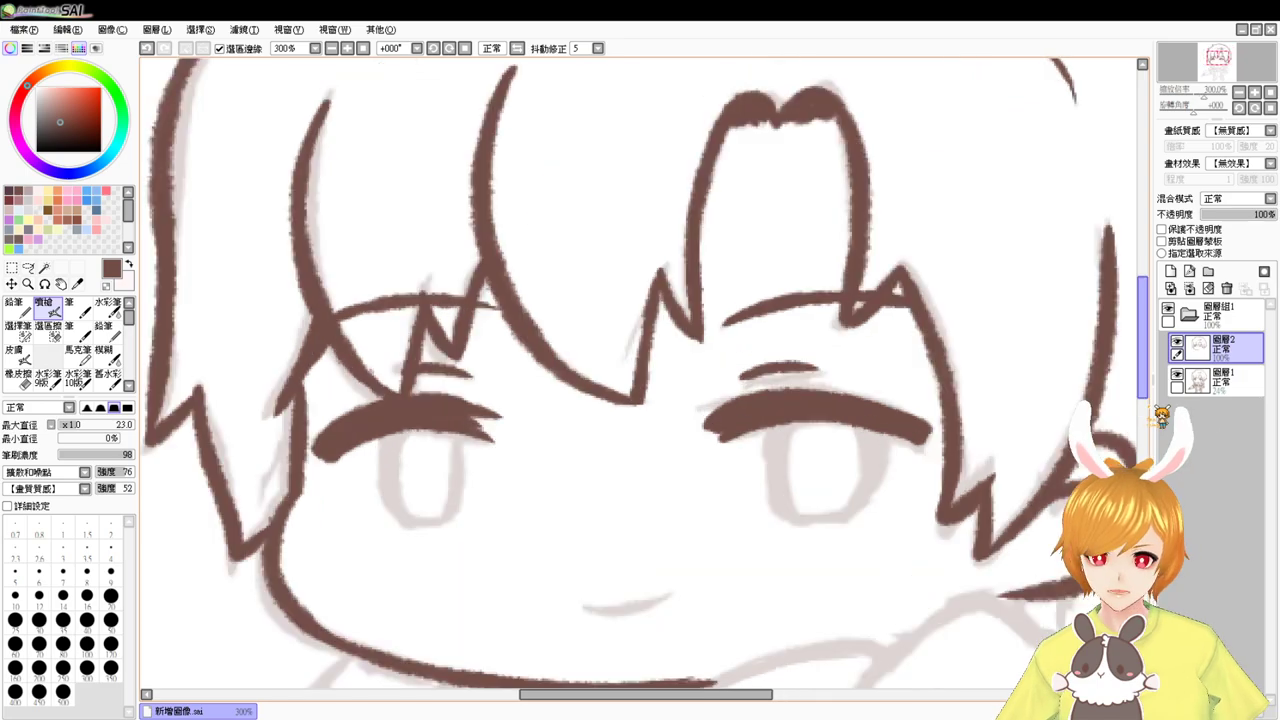
pyautogui.moveTo(745, 464); pyautogui.dragTo(634, 354)
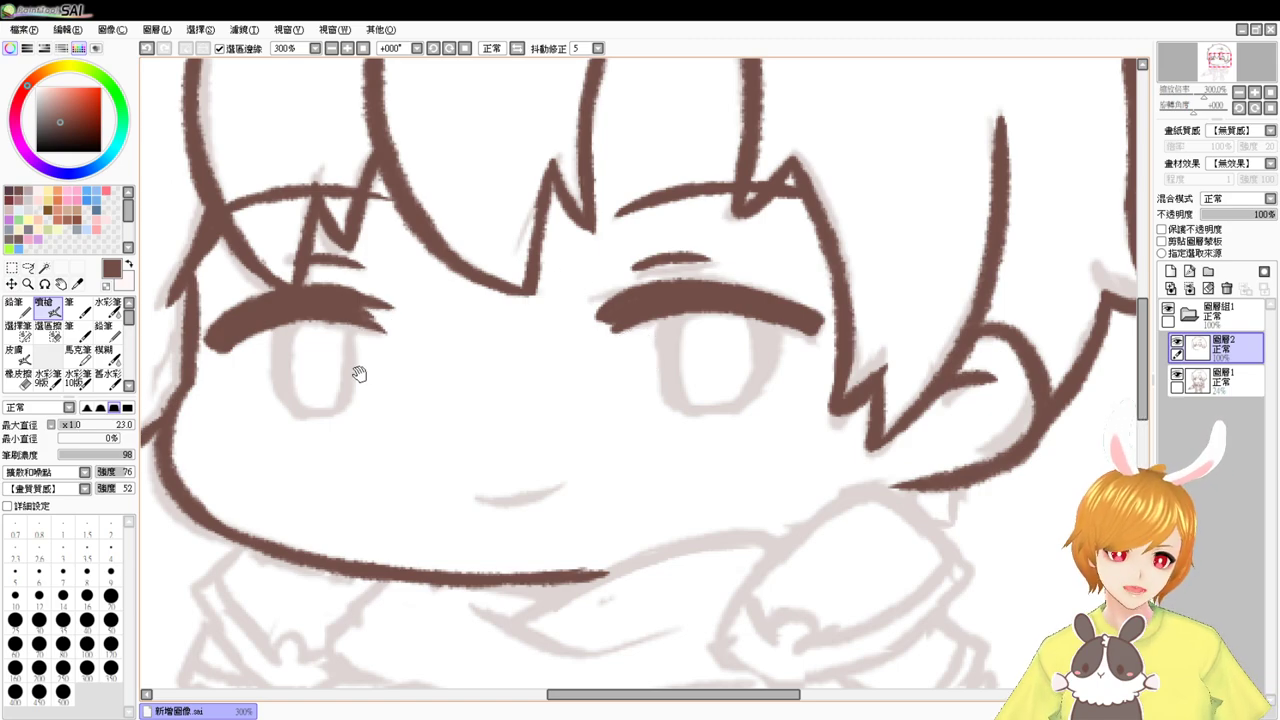
pyautogui.moveTo(359, 374); pyautogui.dragTo(457, 377)
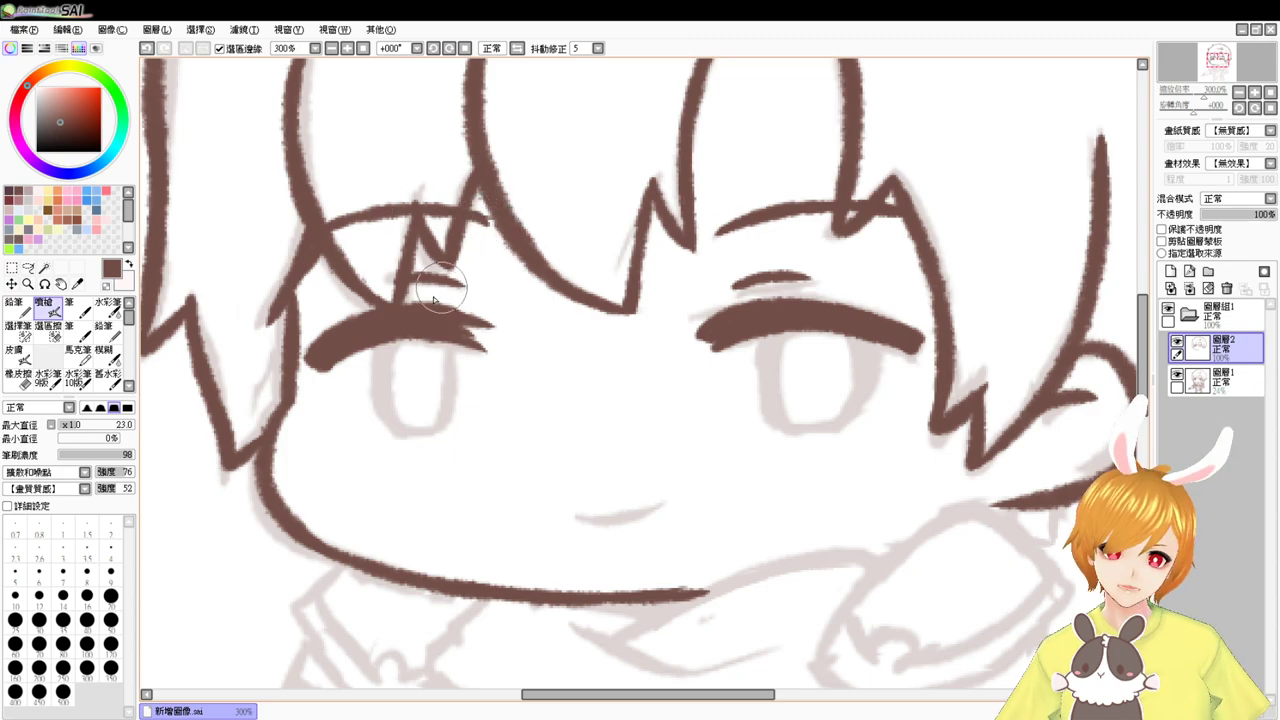
# - Trace the curved viewer's-left side of the iris outline in the viewer's-left eye, from the eyelash downward
pyautogui.moveTo(452, 340); pyautogui.dragTo(366, 273)
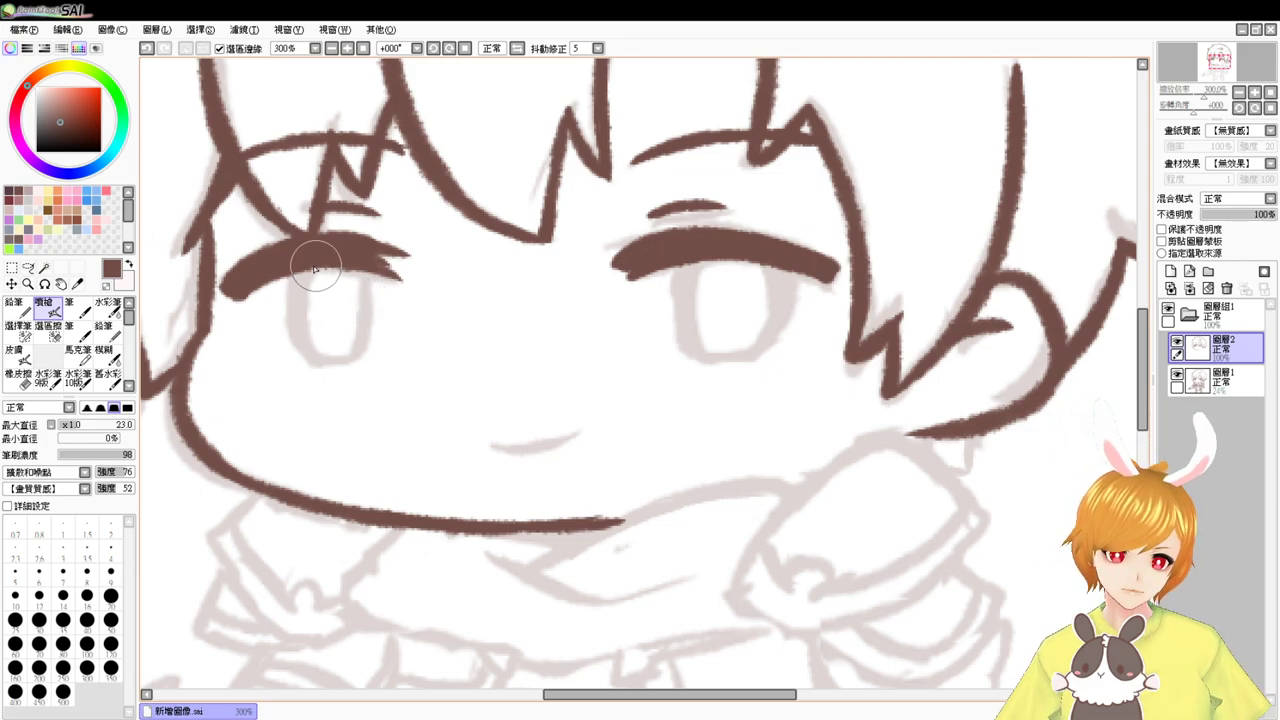
pyautogui.moveTo(306, 271); pyautogui.dragTo(312, 354)
pyautogui.hotkey('ctrl', 'z')
pyautogui.moveTo(302, 273); pyautogui.dragTo(312, 362)
pyautogui.hotkey('ctrl', 'z')
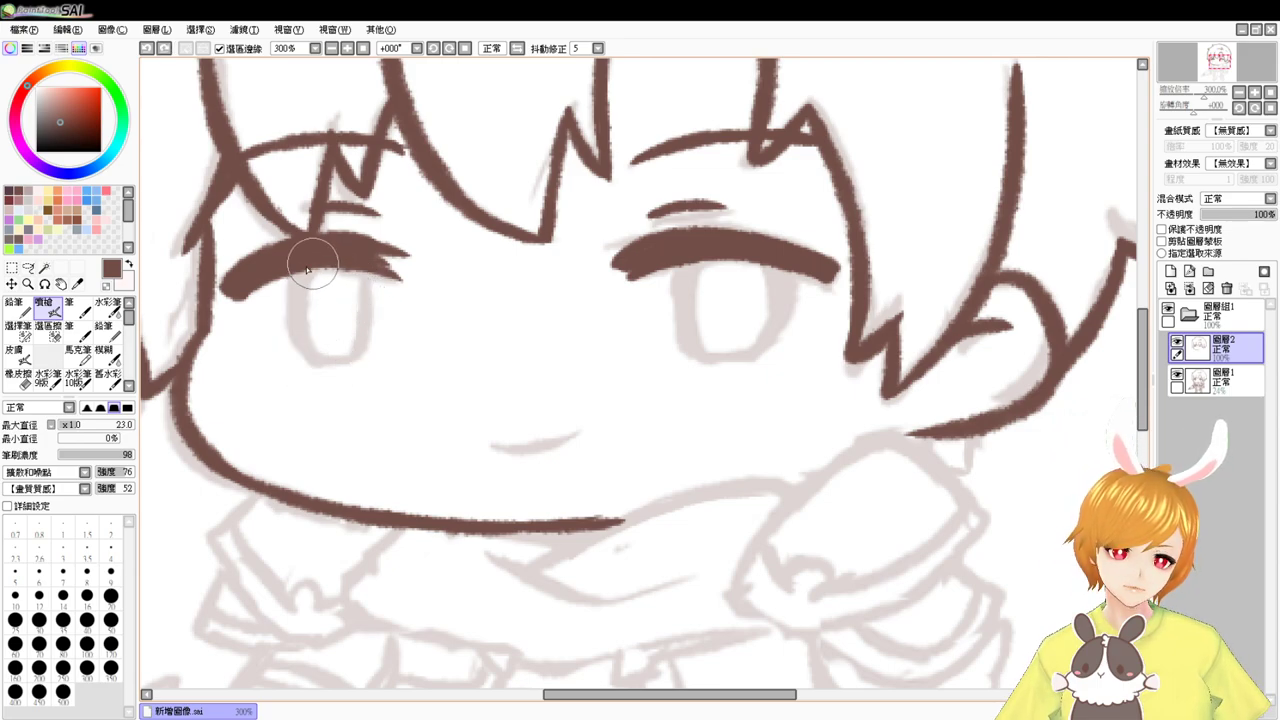
pyautogui.moveTo(306, 269); pyautogui.dragTo(316, 361)
# - Trace the curved viewer's-right side of the iris outline in the viewer's-left eye, mirroring the opposite side
pyautogui.moveTo(351, 268); pyautogui.dragTo(346, 360)
pyautogui.hotkey('ctrl', 'z')
pyautogui.moveTo(353, 270); pyautogui.dragTo(356, 357)
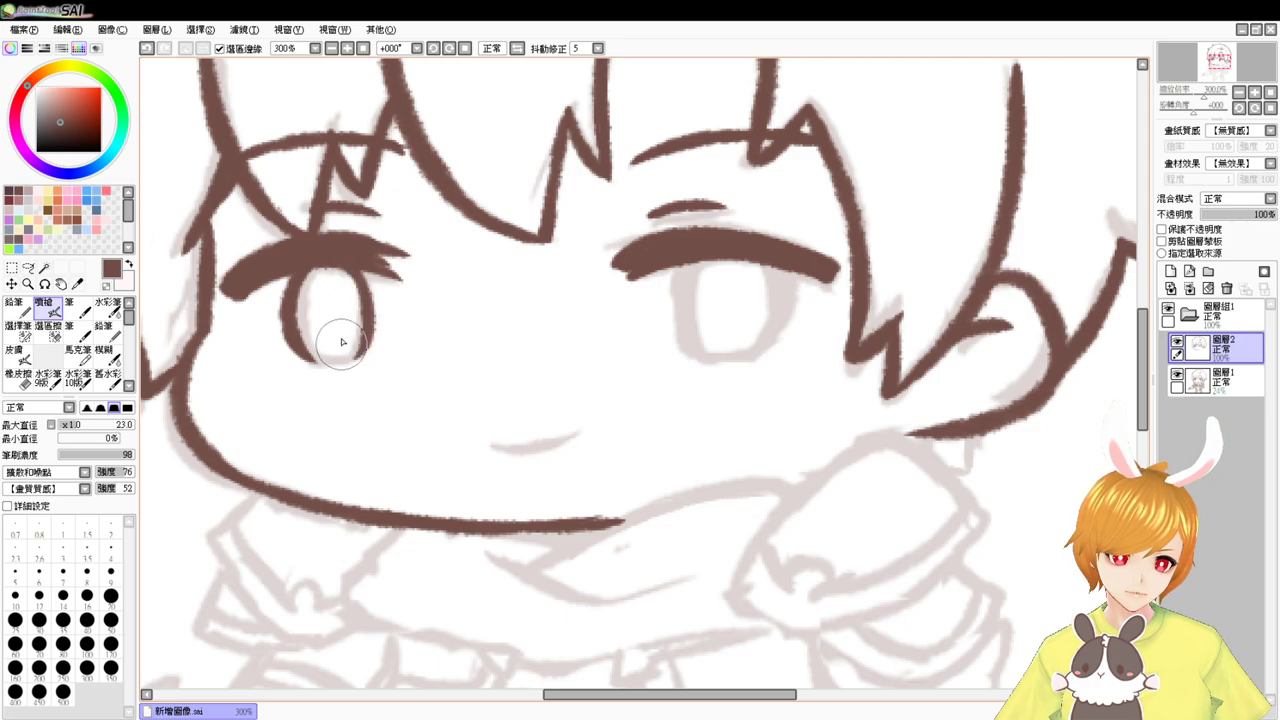
pyautogui.hotkey('ctrl', 'z')
pyautogui.moveTo(357, 277); pyautogui.dragTo(337, 349)
pyautogui.hotkey('ctrl', 'z')
pyautogui.moveTo(366, 280)
pyautogui.mouseDown()
pyautogui.moveTo(344, 352)
pyautogui.moveTo(294, 345)
pyautogui.moveTo(348, 354)
pyautogui.moveTo(293, 355)
pyautogui.moveTo(319, 362)
pyautogui.moveTo(379, 339)
pyautogui.moveTo(293, 357)
pyautogui.moveTo(370, 359)
pyautogui.mouseUp()
pyautogui.hotkey('ctrl', 'z')
pyautogui.hotkey('ctrl', 'z')
# - Close the bottom of the viewer's-left iris outline with a short curve joining its two sides
pyautogui.moveTo(291, 354); pyautogui.dragTo(377, 351)
pyautogui.hotkey('ctrl', 'z')
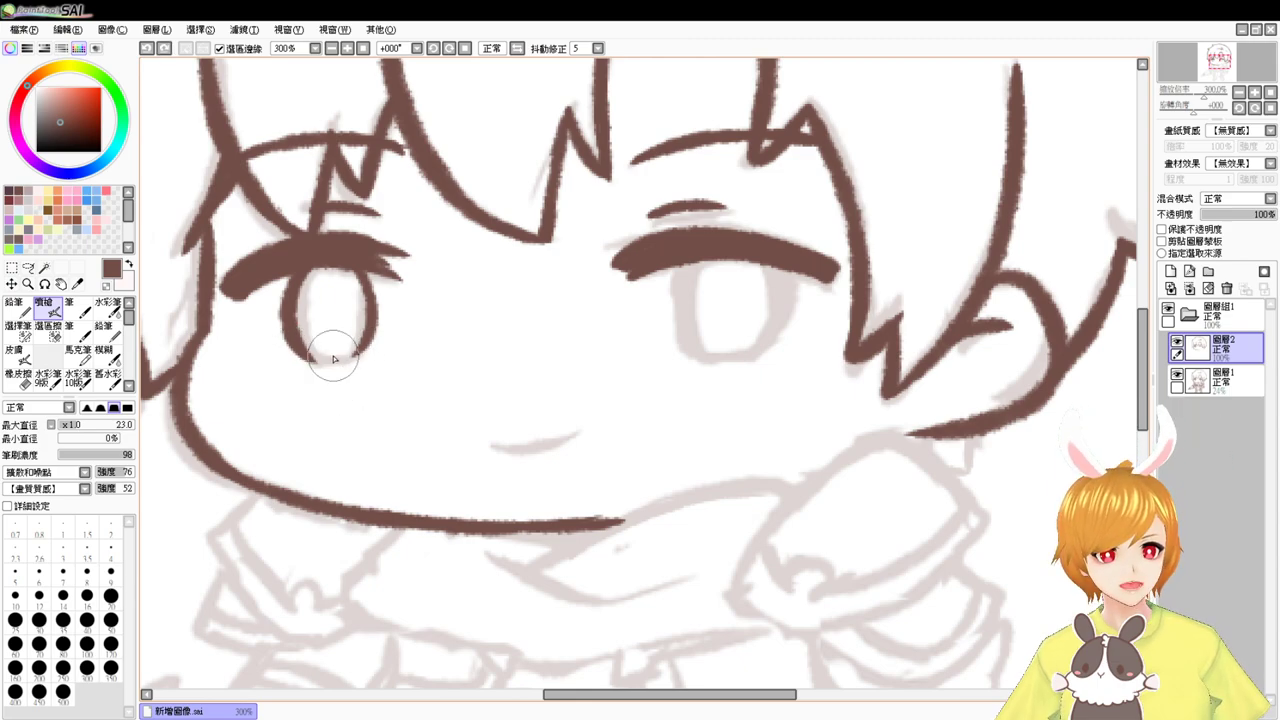
pyautogui.press('e')
pyautogui.press('v')
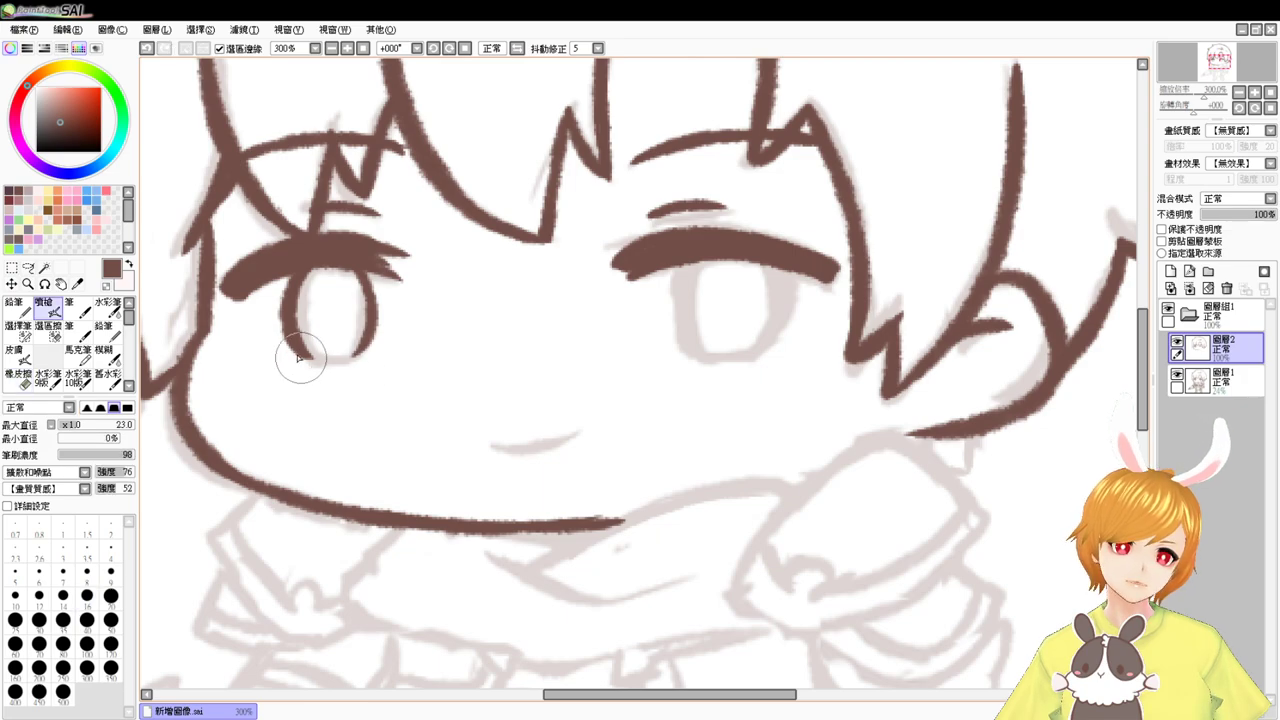
pyautogui.moveTo(303, 354); pyautogui.dragTo(372, 338)
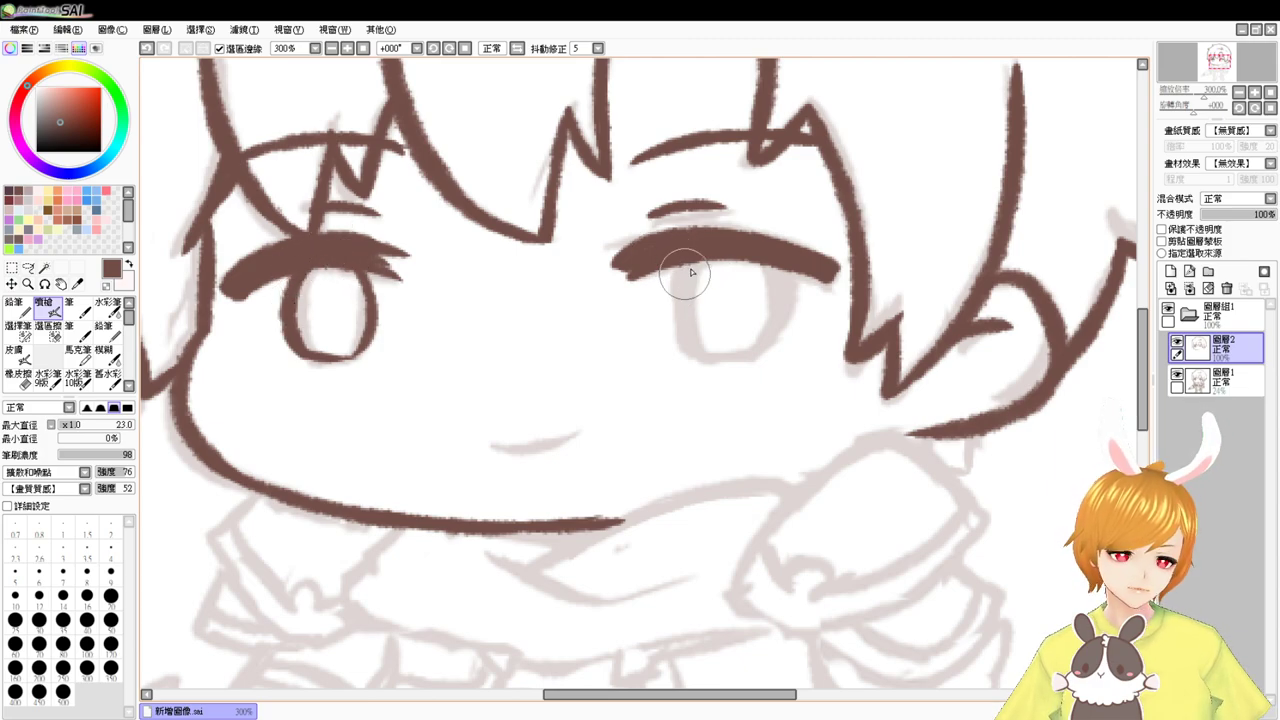
# - Trace the oval iris outline of the viewer's-right eye, with both sides starting at the eyelash and meeting at the bottom
pyautogui.moveTo(697, 264); pyautogui.dragTo(694, 341)
pyautogui.hotkey('ctrl', 'z')
pyautogui.moveTo(697, 264); pyautogui.dragTo(694, 357)
pyautogui.hotkey('ctrl', 'z')
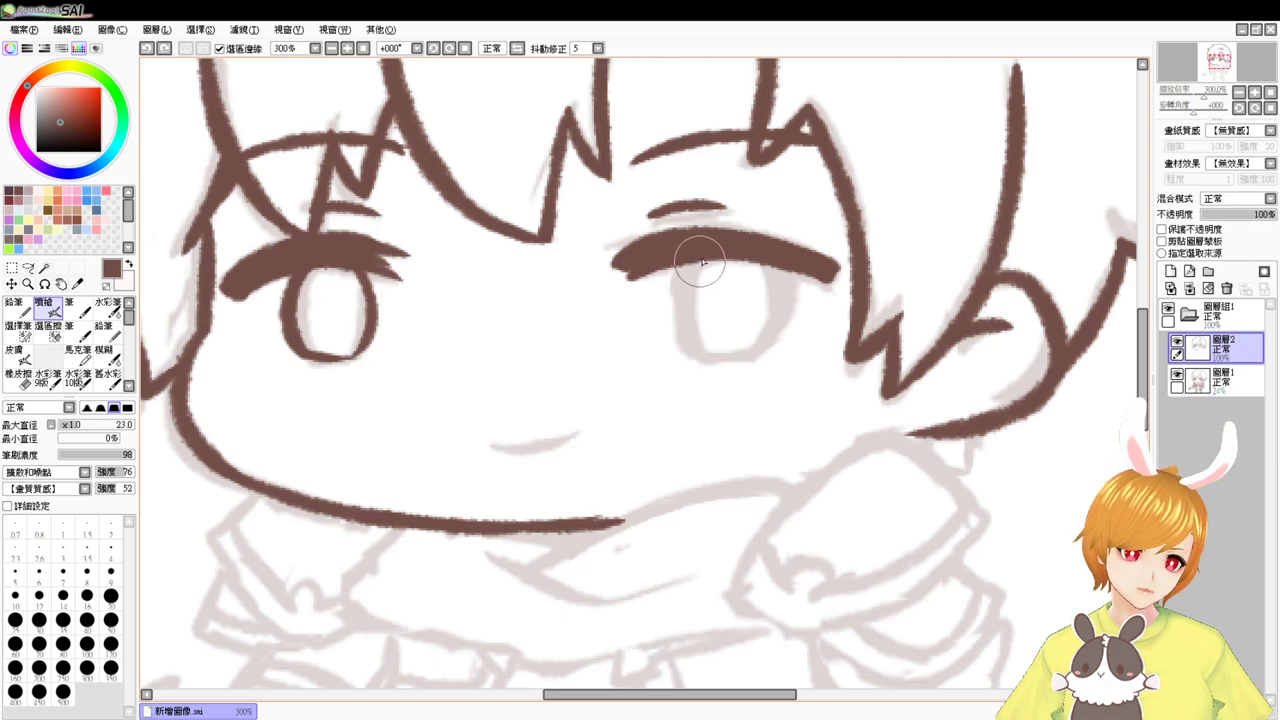
pyautogui.moveTo(698, 262); pyautogui.dragTo(703, 360)
pyautogui.moveTo(783, 269)
pyautogui.mouseDown()
pyautogui.moveTo(781, 329)
pyautogui.moveTo(786, 297)
pyautogui.moveTo(748, 336)
pyautogui.moveTo(784, 280)
pyautogui.moveTo(746, 349)
pyautogui.moveTo(773, 298)
pyautogui.moveTo(689, 335)
pyautogui.moveTo(736, 354)
pyautogui.moveTo(699, 351)
pyautogui.moveTo(752, 362)
pyautogui.moveTo(763, 351)
pyautogui.moveTo(715, 357)
pyautogui.moveTo(764, 358)
pyautogui.mouseUp()
pyautogui.hotkey('ctrl', 'z')
pyautogui.hotkey('ctrl', 'z')
pyautogui.hotkey('ctrl', 'z')
pyautogui.hotkey('ctrl', 'z')
pyautogui.hotkey('ctrl', 'z')
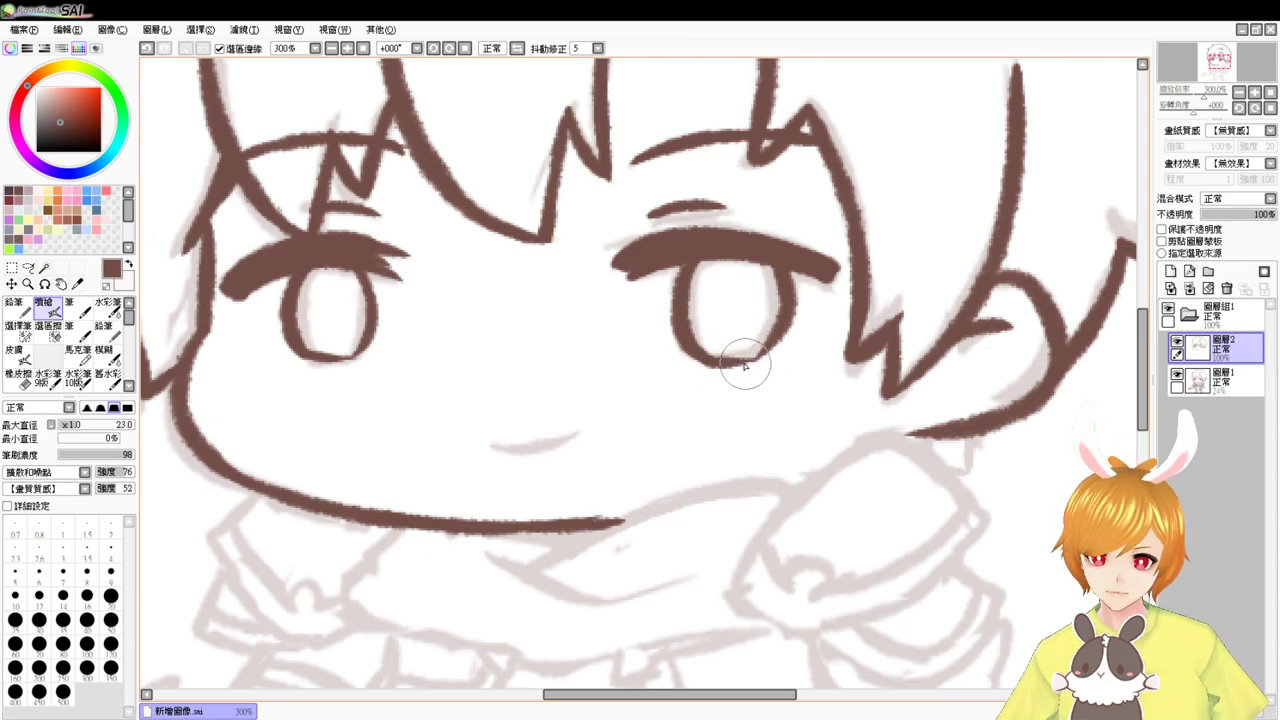
# - Fill in the gap at the inner tip of the viewer's-left upper eyelash
pyautogui.moveTo(731, 371); pyautogui.dragTo(751, 386)
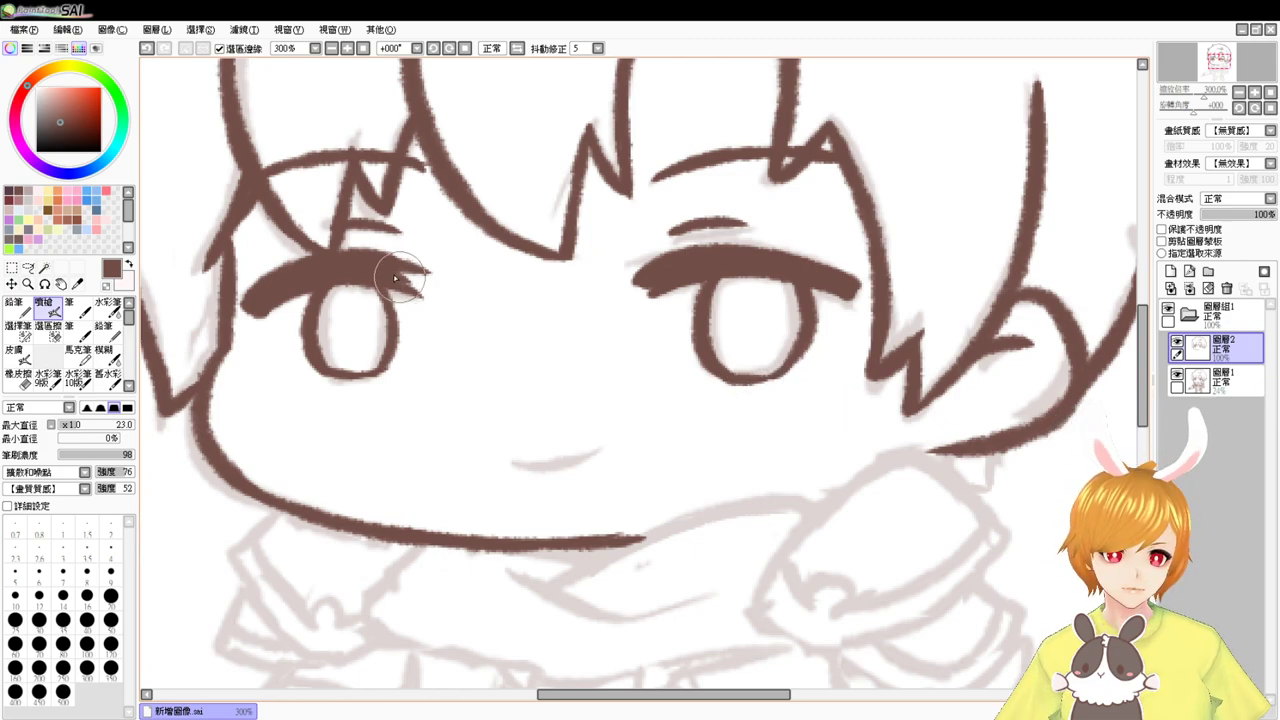
pyautogui.hotkey('ctrl', 'z')
pyautogui.moveTo(386, 269); pyautogui.dragTo(418, 293)
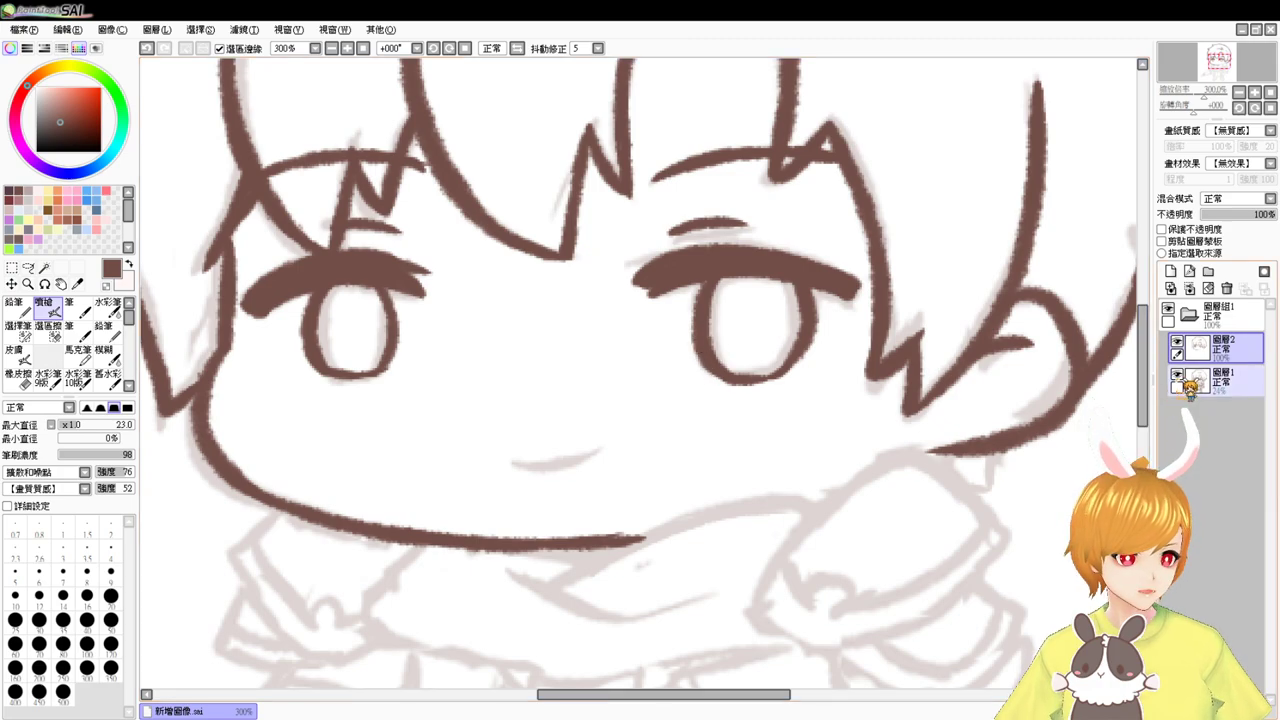
# - Check the line art at 100% and 200% with the sketch on 圖層1 hidden, and show the sketch again
pyautogui.click(1177, 375)
pyautogui.click(364, 48)
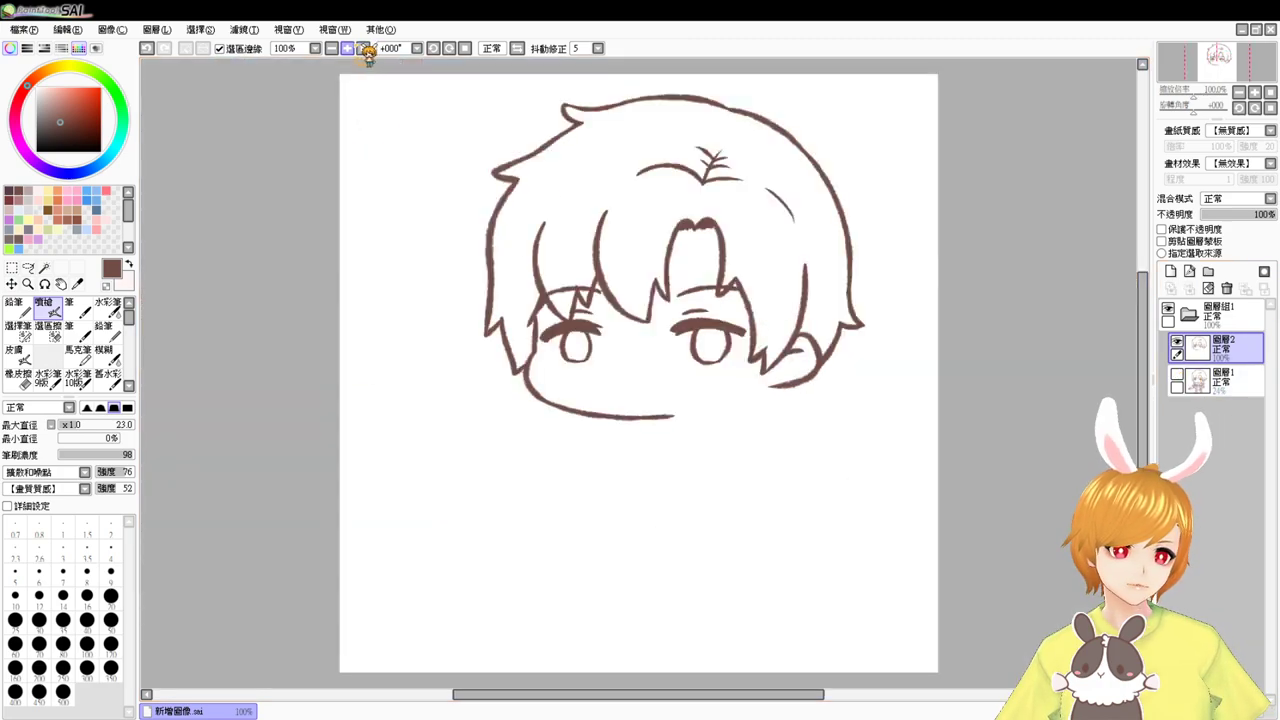
pyautogui.click(348, 48)
pyautogui.click(367, 49)
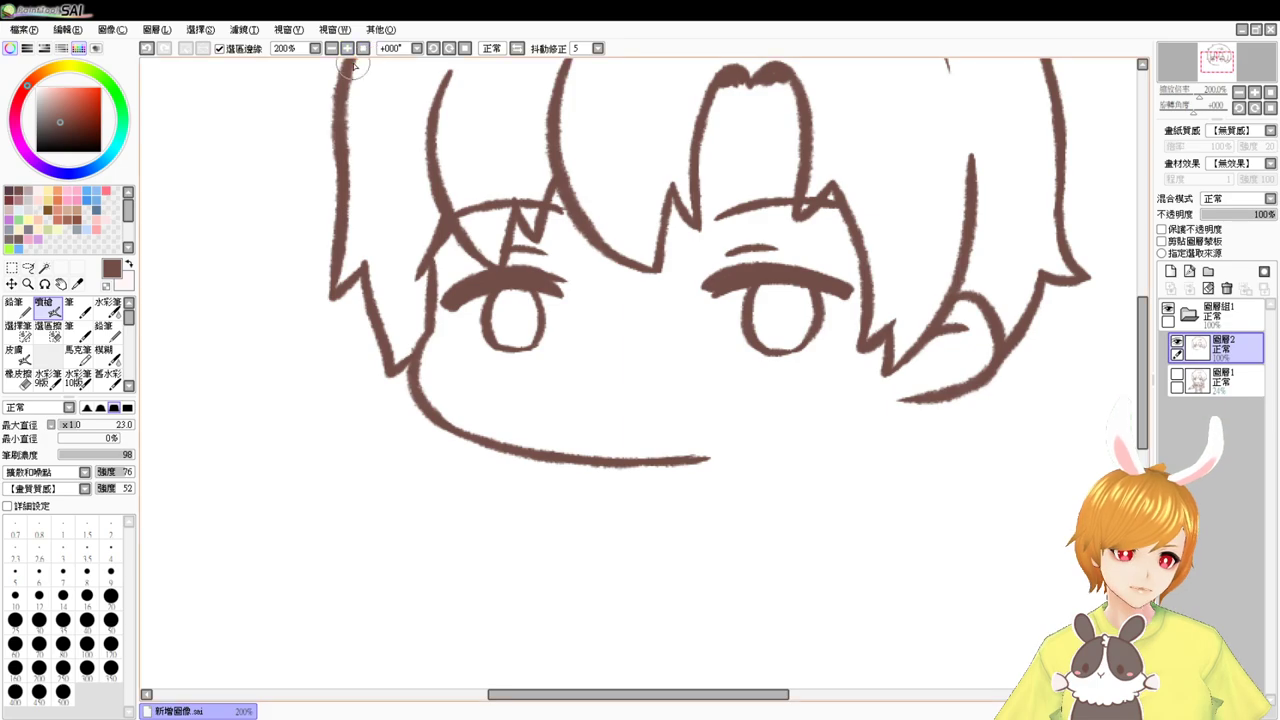
pyautogui.moveTo(884, 426); pyautogui.dragTo(810, 519)
pyautogui.click(1177, 380)
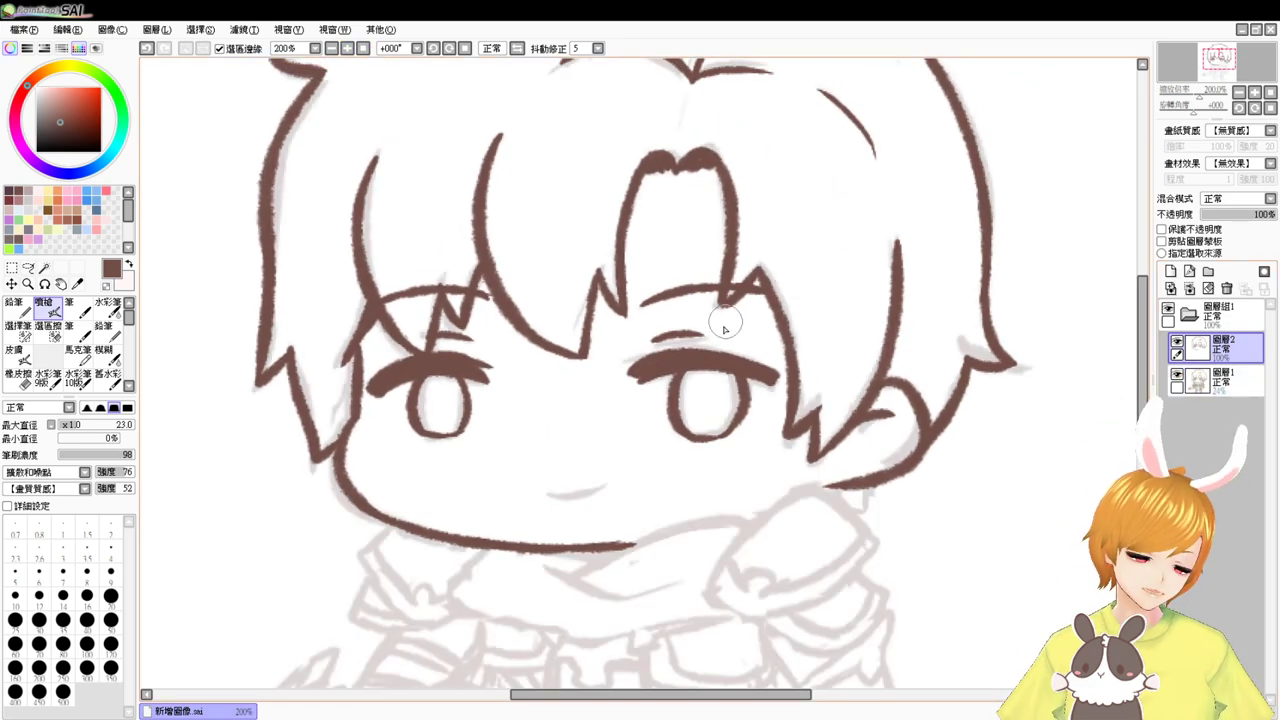
pyautogui.moveTo(660, 348); pyautogui.dragTo(774, 370)
pyautogui.hotkey('ctrl', 'z')
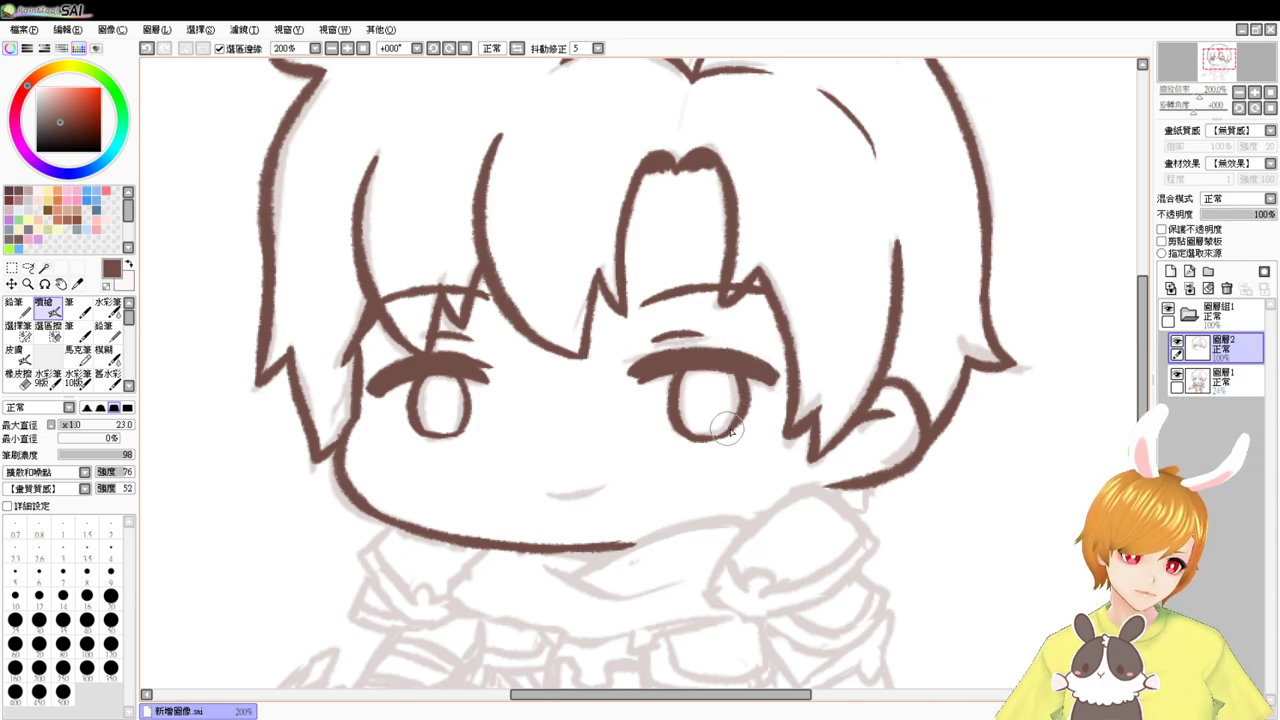
pyautogui.press('e')
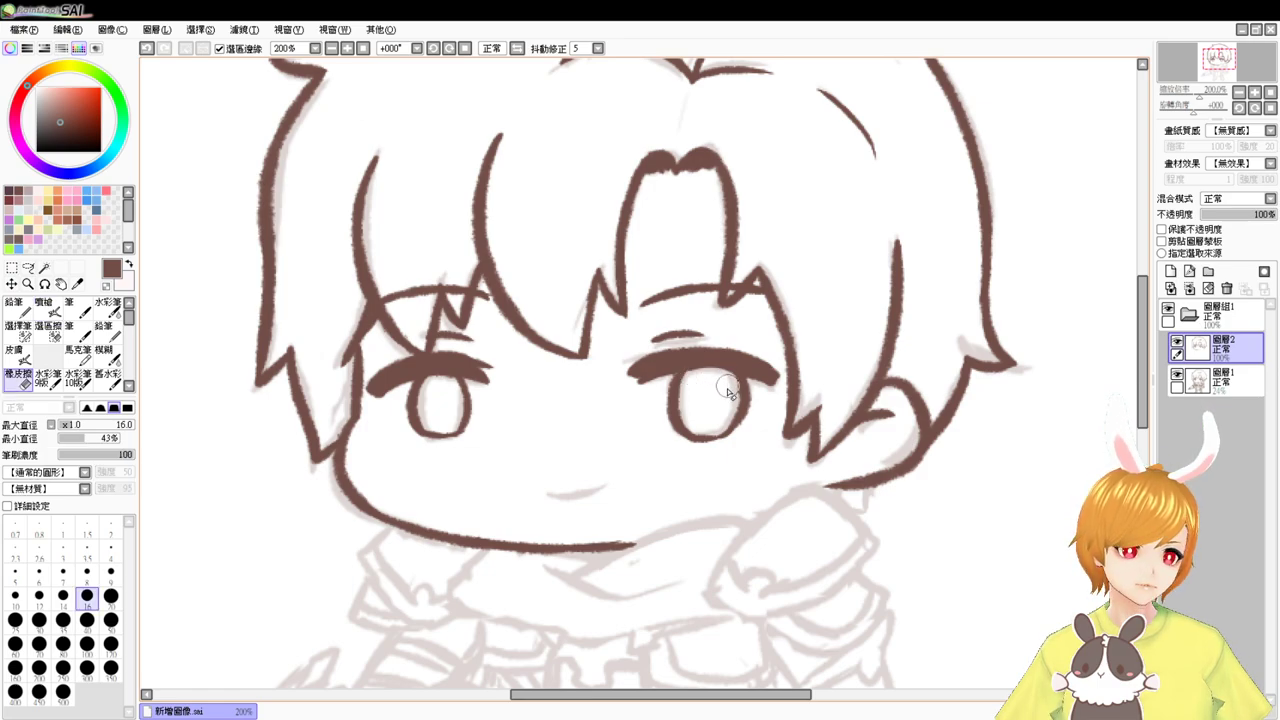
pyautogui.press('e')
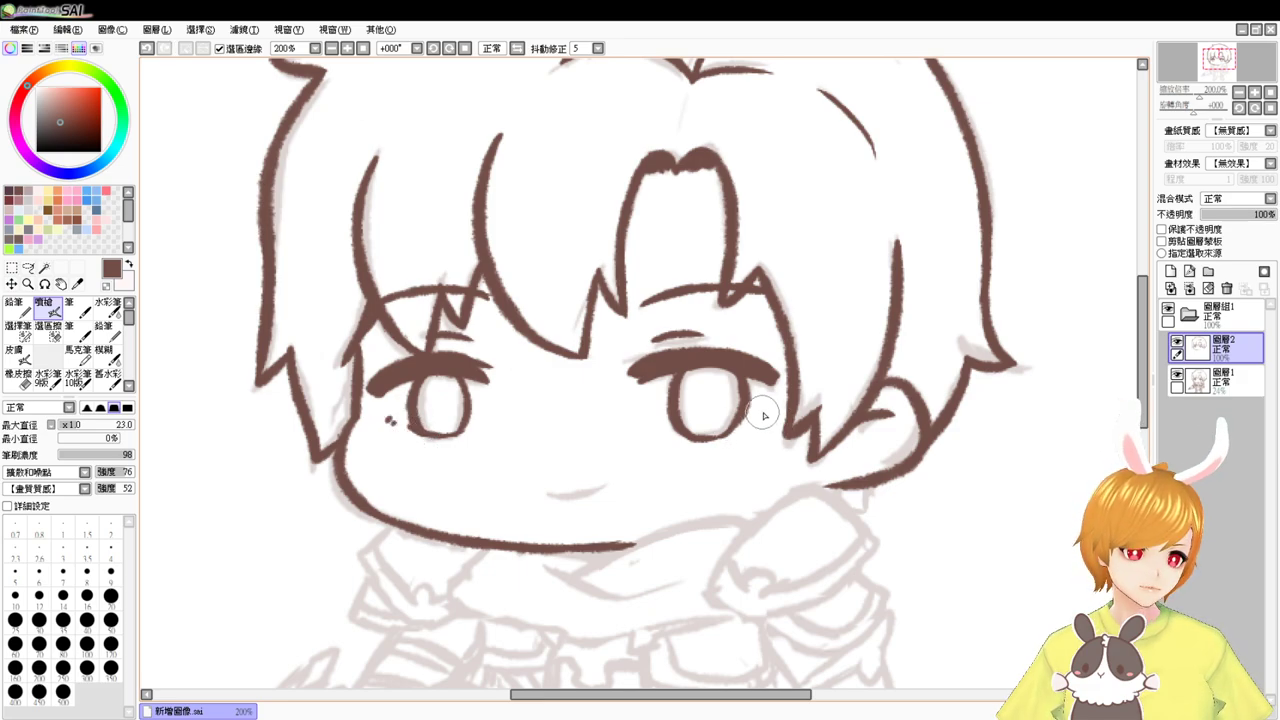
# - Add two small dots beside the lower outer side of each eye
pyautogui.moveTo(682, 440); pyautogui.dragTo(738, 435)
pyautogui.hotkey('ctrl', 'z')
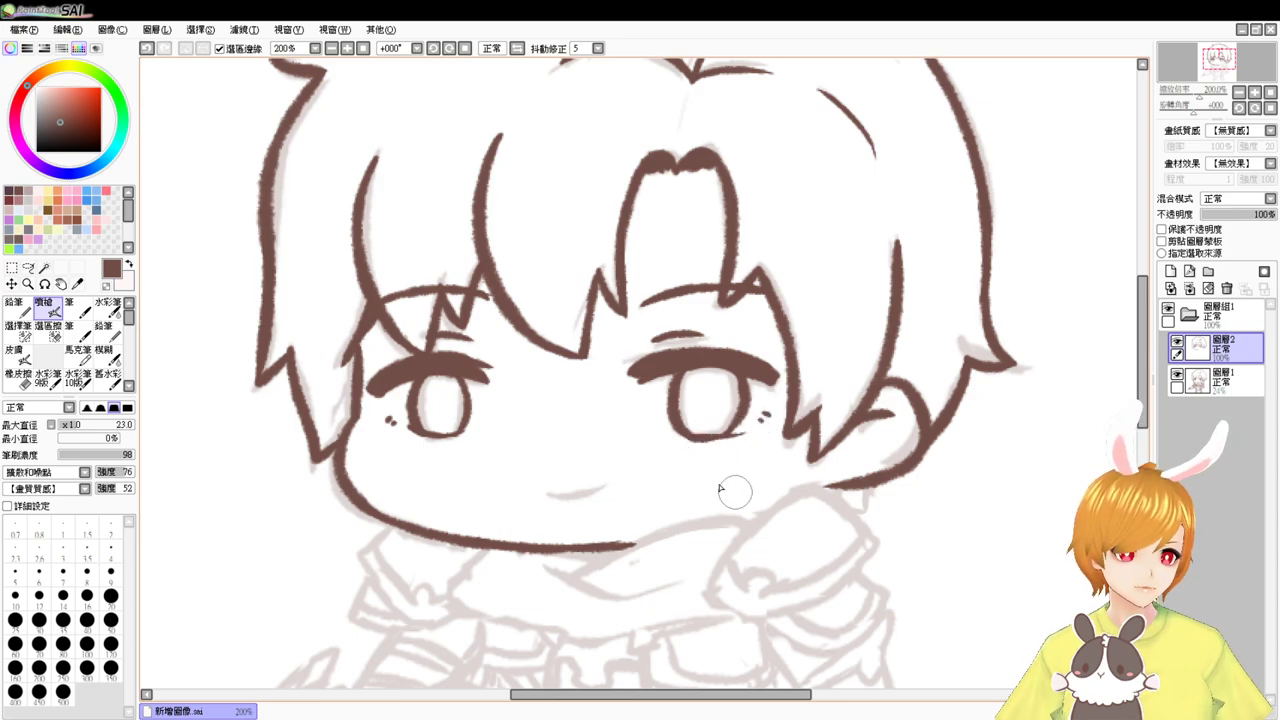
pyautogui.hotkey('ctrl', 'z')
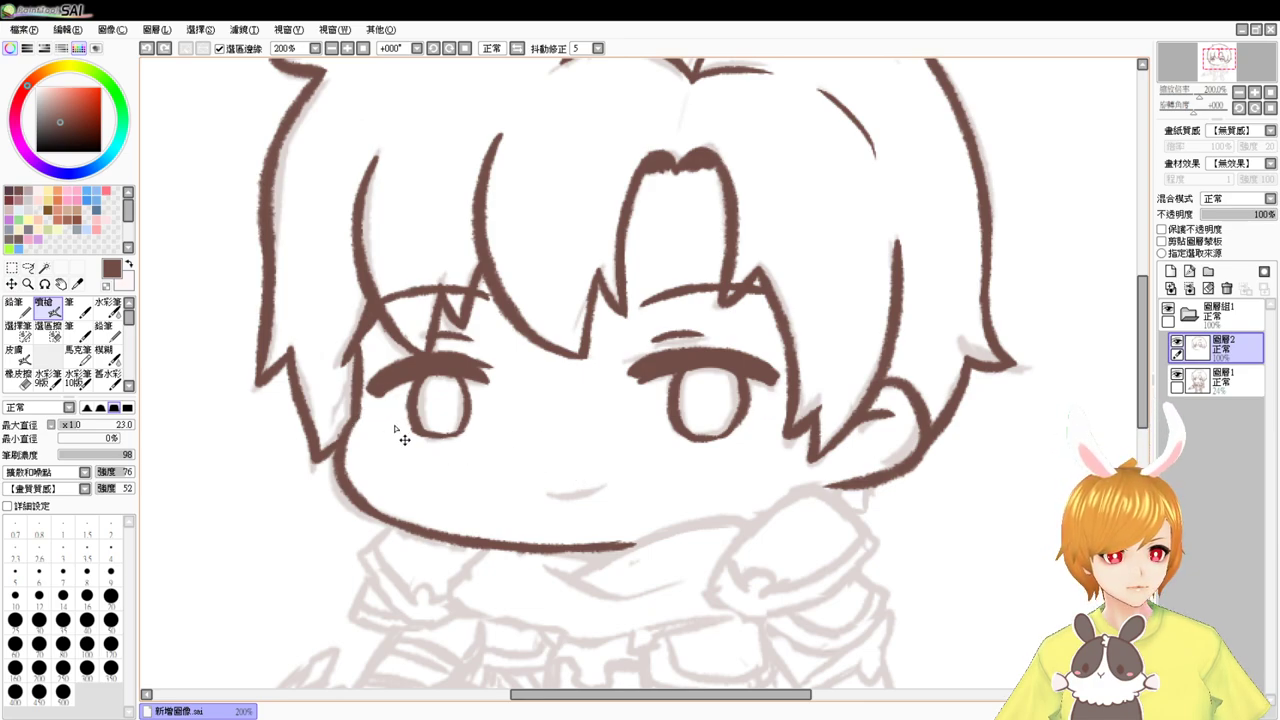
pyautogui.hotkey('ctrl', 'z')
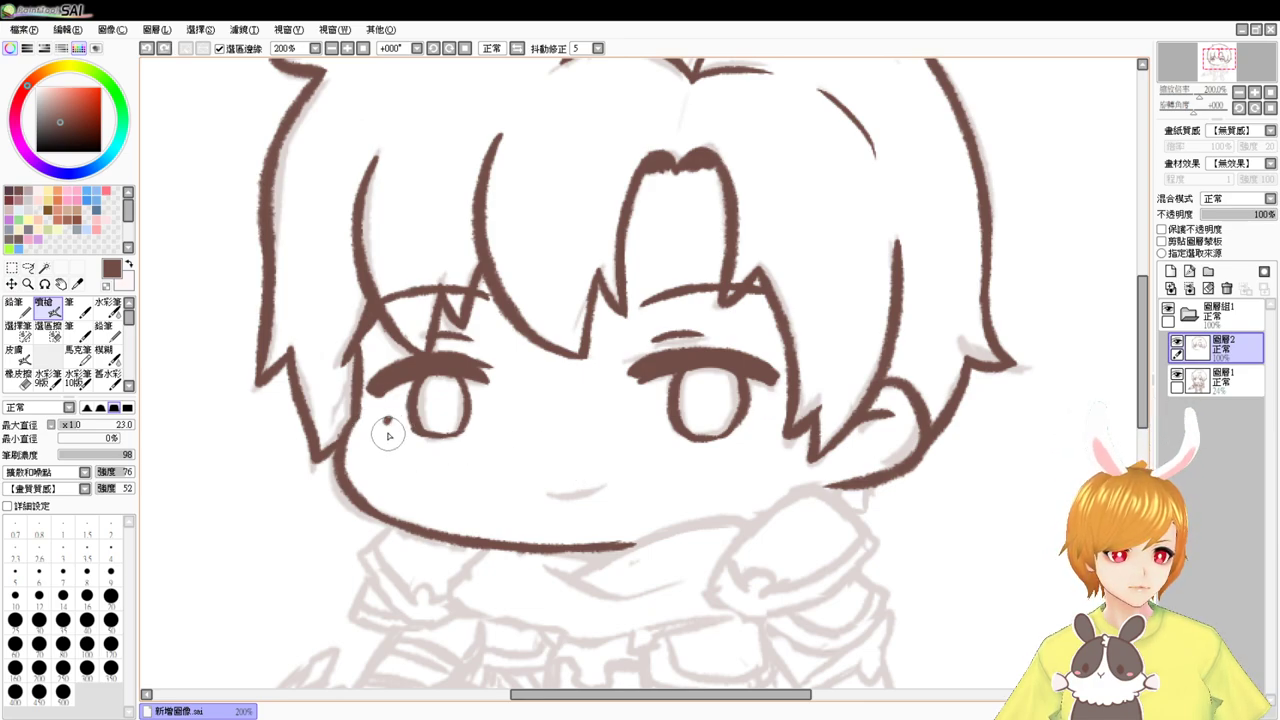
pyautogui.click(397, 427)
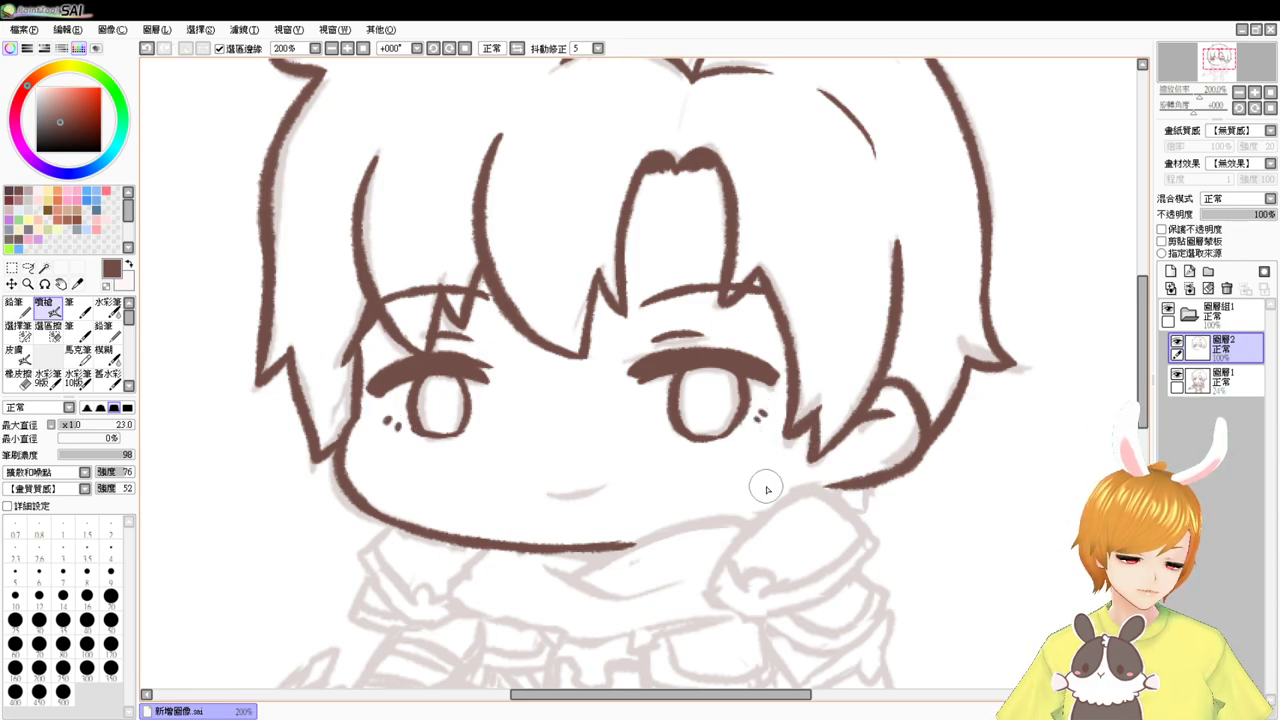
# - Trace the mouth as a short, gently curved smile over the sketch line
pyautogui.moveTo(546, 490); pyautogui.dragTo(608, 483)
pyautogui.hotkey('ctrl', 'z')
pyautogui.hotkey('ctrl', 'z')
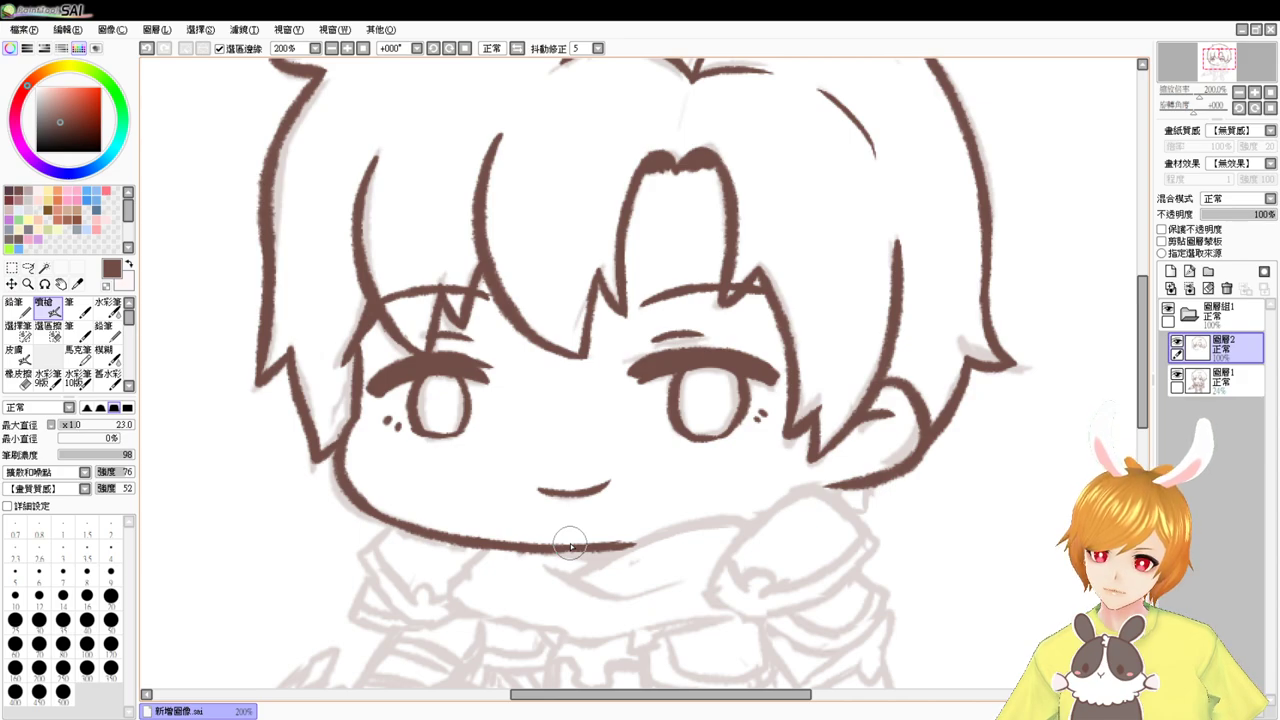
# - Trace the scarf's upper edge from below the chin, rising toward the viewer's-right shoulder
pyautogui.moveTo(568, 544)
pyautogui.mouseDown()
pyautogui.moveTo(550, 530)
pyautogui.moveTo(540, 455)
pyautogui.moveTo(436, 475)
pyautogui.moveTo(560, 456)
pyautogui.mouseUp()
pyautogui.scroll(1, 523, 455)
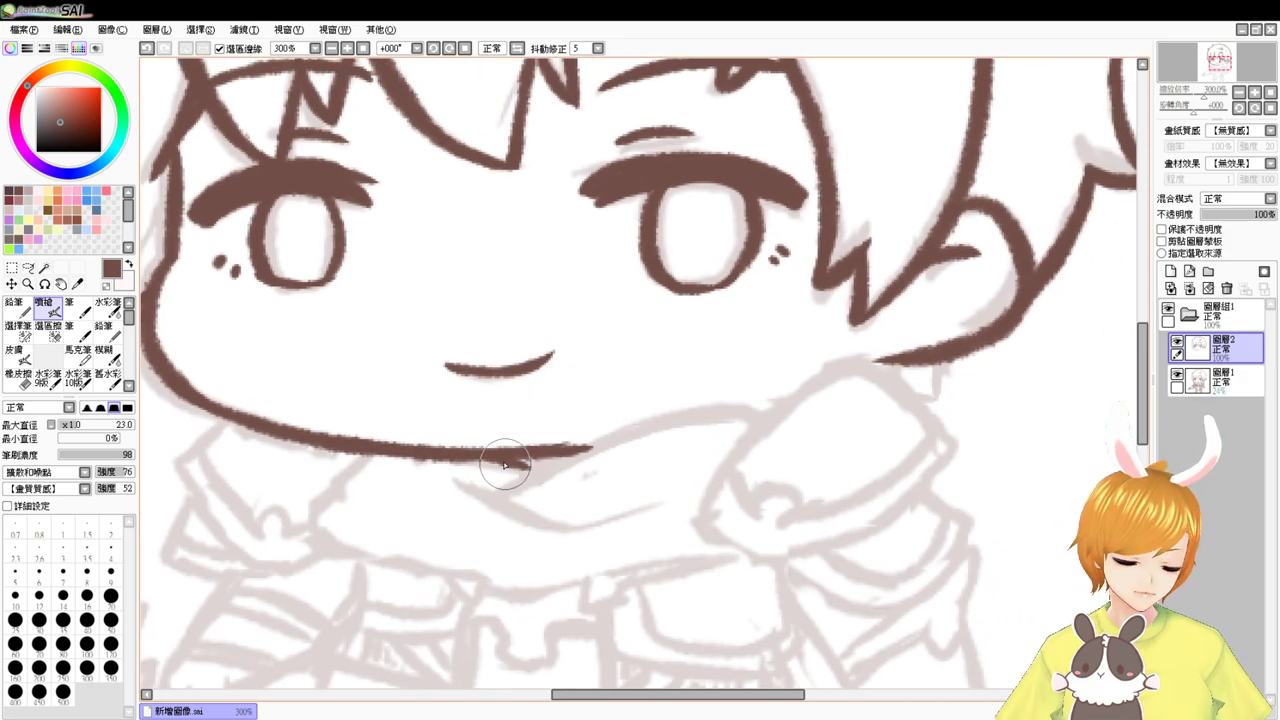
pyautogui.moveTo(503, 490); pyautogui.dragTo(663, 414)
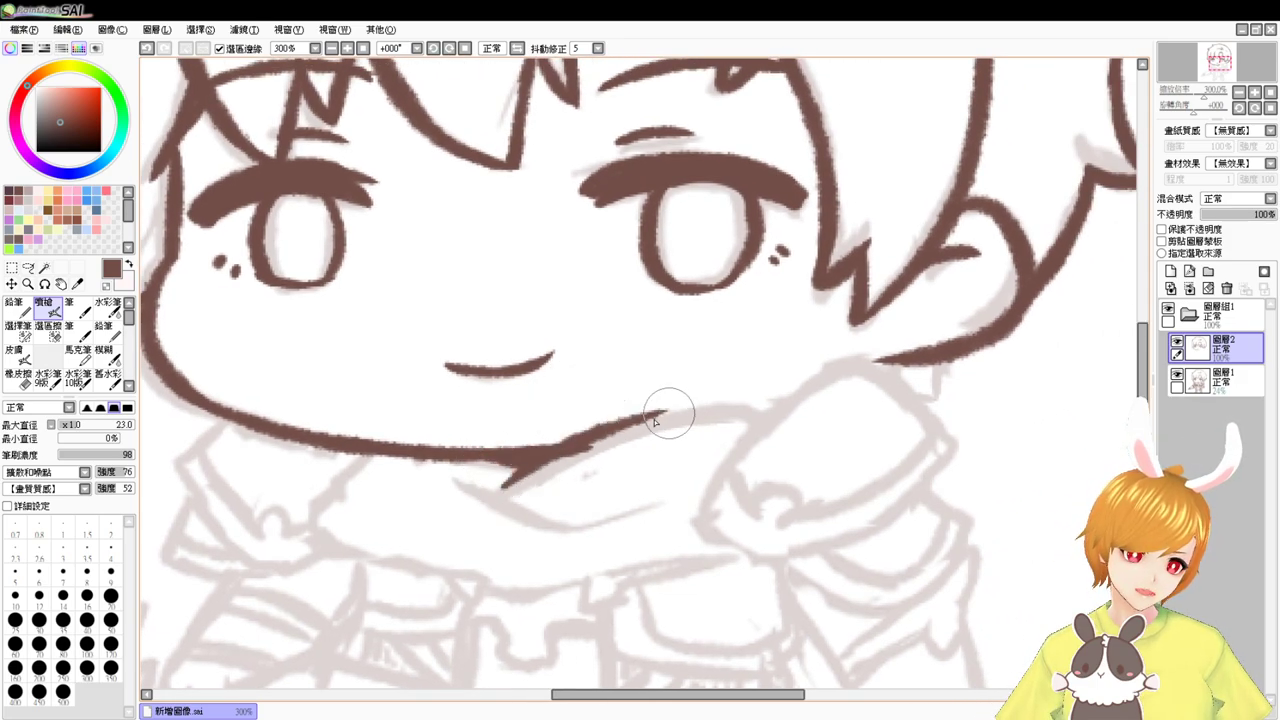
pyautogui.hotkey('ctrl', 'z')
pyautogui.moveTo(509, 486); pyautogui.dragTo(729, 414)
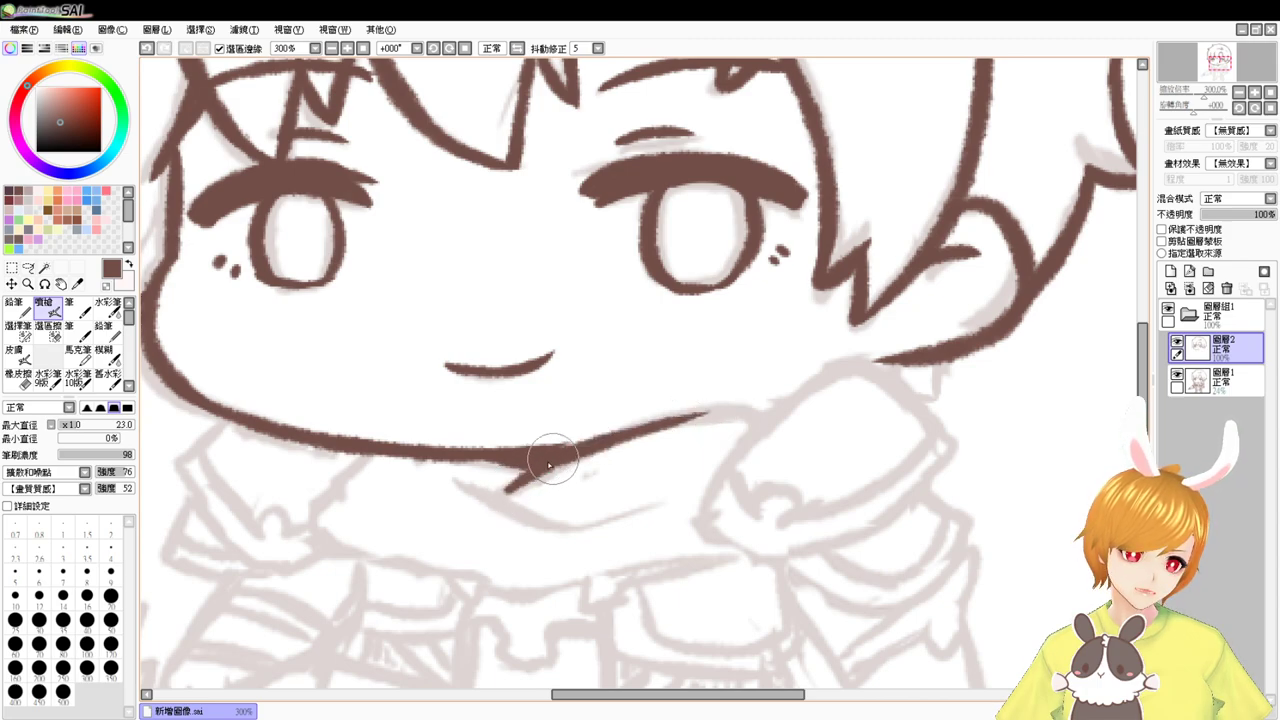
pyautogui.moveTo(595, 445); pyautogui.dragTo(770, 410)
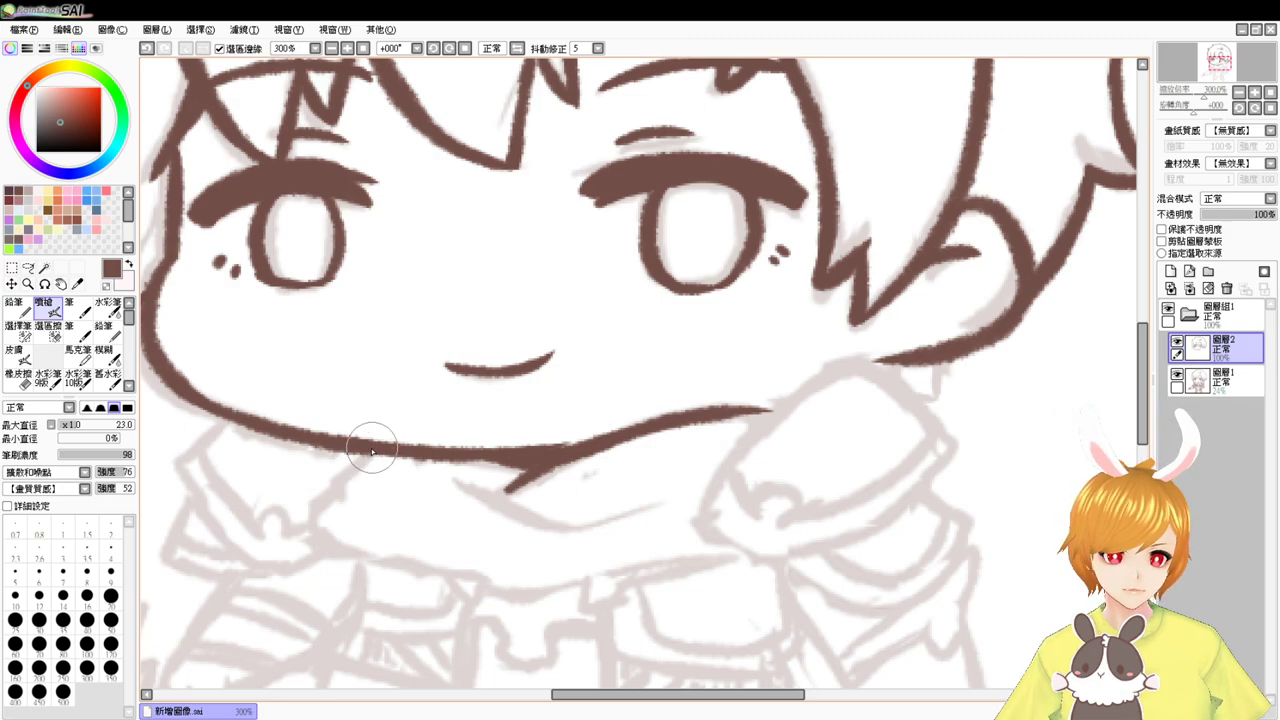
# - Trace the scarf's viewer's-left side down from the jaw and its lower edge across the chest
pyautogui.moveTo(369, 453)
pyautogui.mouseDown()
pyautogui.moveTo(324, 501)
pyautogui.moveTo(334, 543)
pyautogui.moveTo(453, 559)
pyautogui.mouseUp()
pyautogui.hotkey('ctrl', 'z')
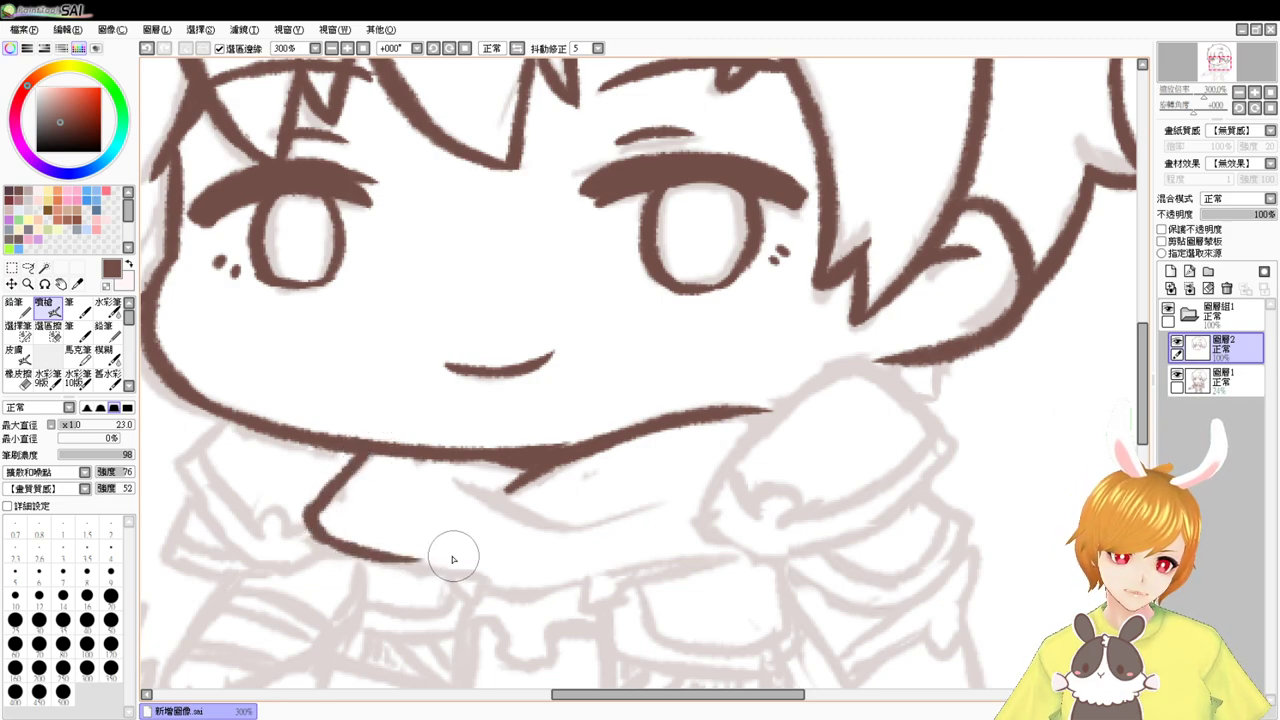
pyautogui.moveTo(339, 546); pyautogui.dragTo(494, 570)
pyautogui.hotkey('ctrl', 'z')
pyautogui.moveTo(353, 553)
pyautogui.mouseDown()
pyautogui.moveTo(510, 583)
pyautogui.moveTo(502, 572)
pyautogui.moveTo(483, 573)
pyautogui.moveTo(510, 586)
pyautogui.moveTo(613, 577)
pyautogui.moveTo(602, 579)
pyautogui.moveTo(613, 591)
pyautogui.moveTo(756, 543)
pyautogui.moveTo(702, 564)
pyautogui.moveTo(544, 589)
pyautogui.mouseUp()
pyautogui.hotkey('ctrl', 'z')
pyautogui.hotkey('ctrl', 'z')
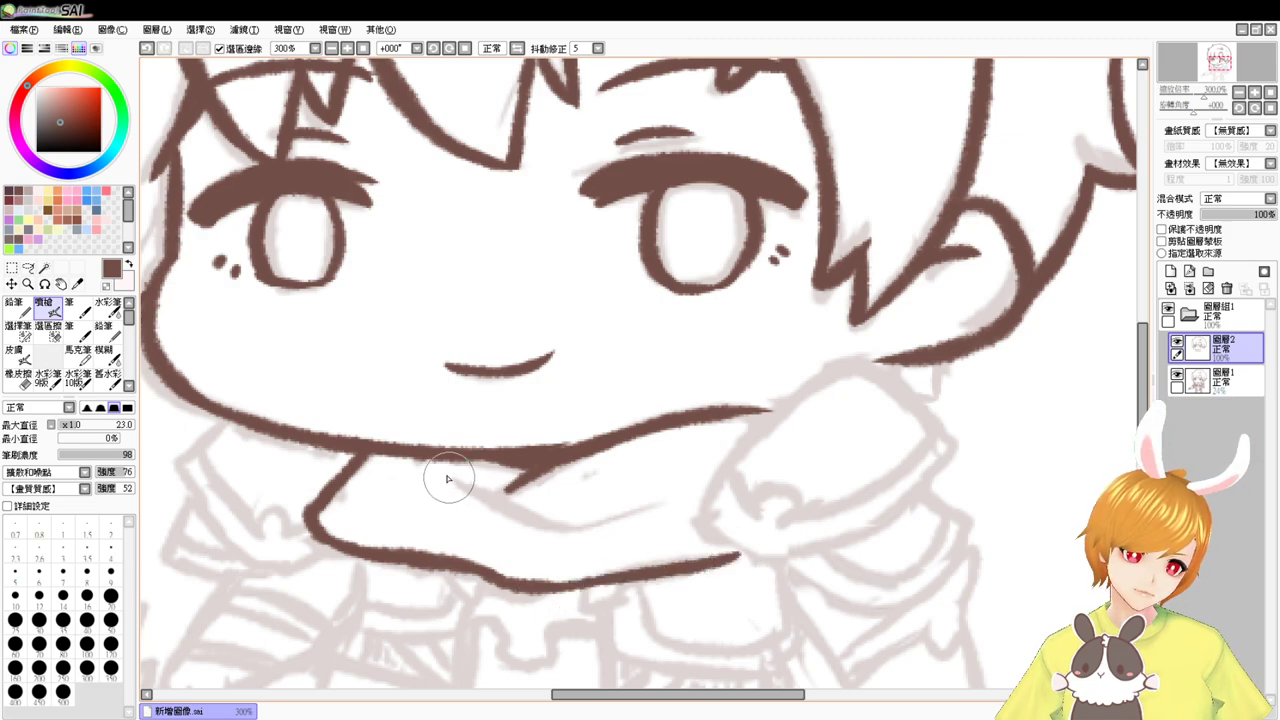
# - Trace the curved fold line inside the scarf, passing under the overlap below the chin
pyautogui.moveTo(440, 466); pyautogui.dragTo(594, 506)
pyautogui.hotkey('ctrl', 'z')
pyautogui.moveTo(434, 471); pyautogui.dragTo(597, 509)
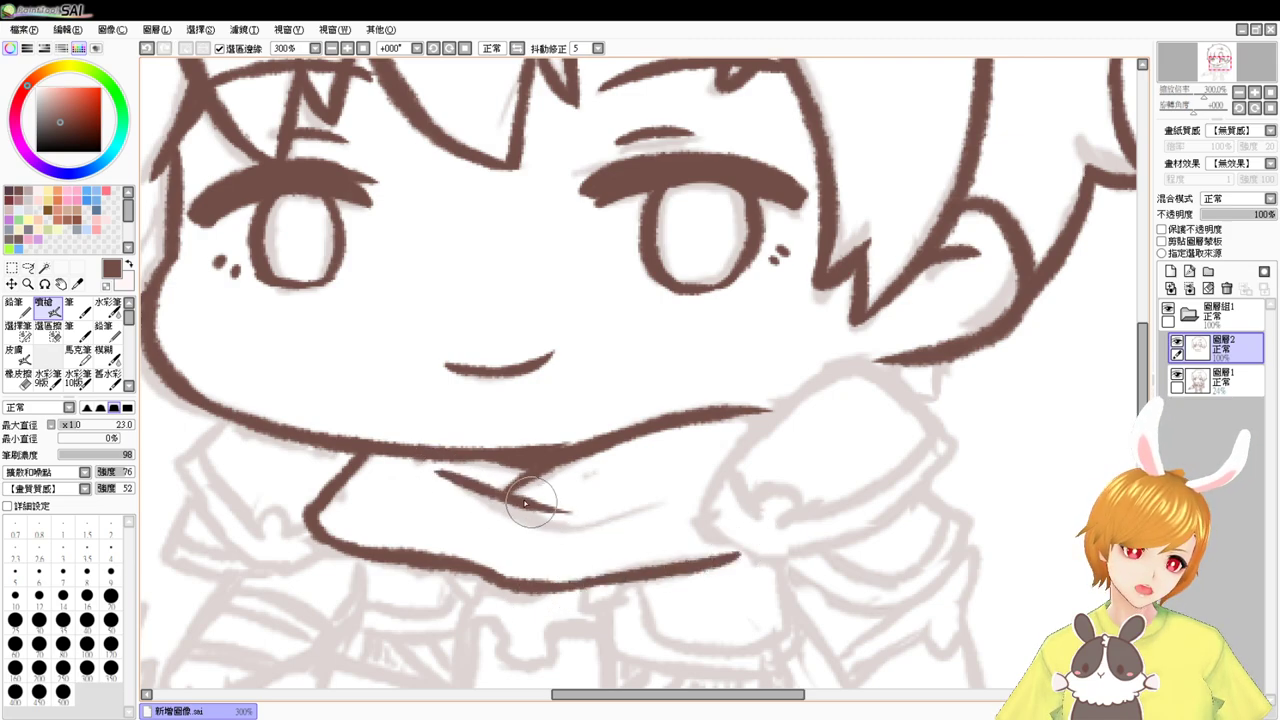
pyautogui.moveTo(506, 494)
pyautogui.mouseDown()
pyautogui.moveTo(615, 508)
pyautogui.moveTo(552, 520)
pyautogui.moveTo(507, 502)
pyautogui.moveTo(630, 515)
pyautogui.mouseUp()
pyautogui.hotkey('ctrl', 'z')
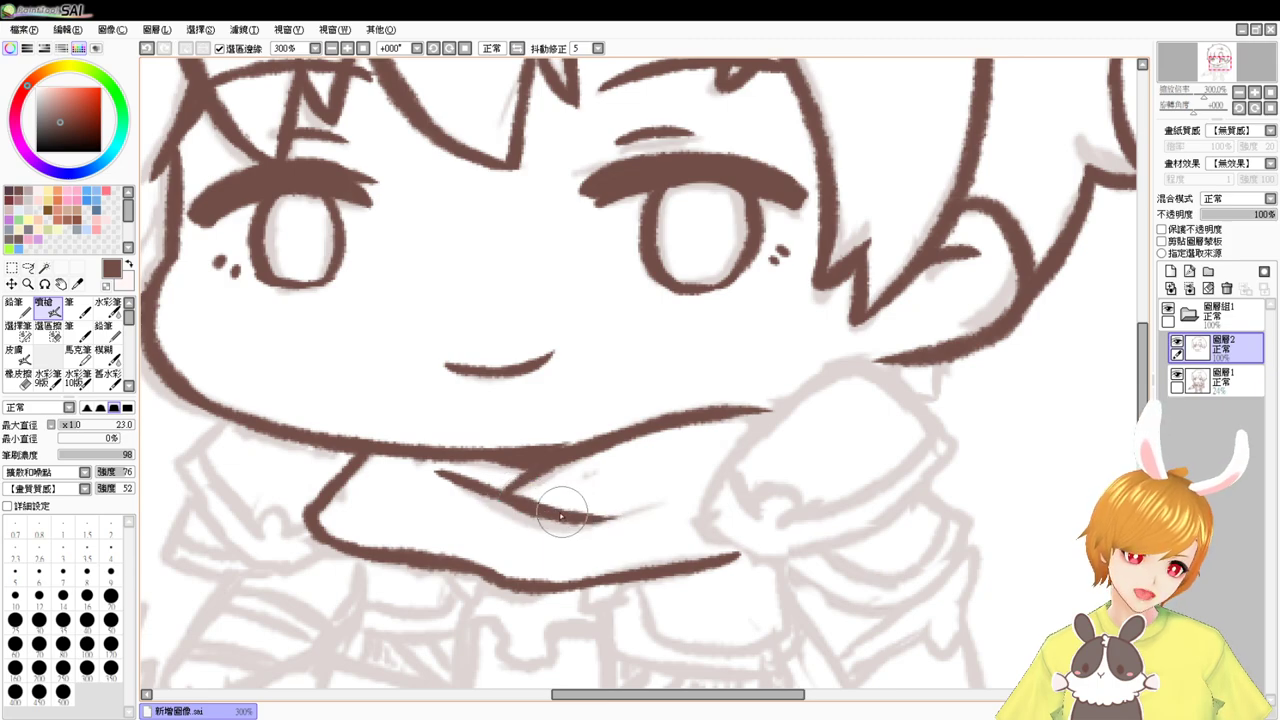
# - Ink the closed outline of the upper shoulder plate beside the scarf's right end, following the sketch on the lineart layer
pyautogui.moveTo(908, 449); pyautogui.dragTo(773, 467)
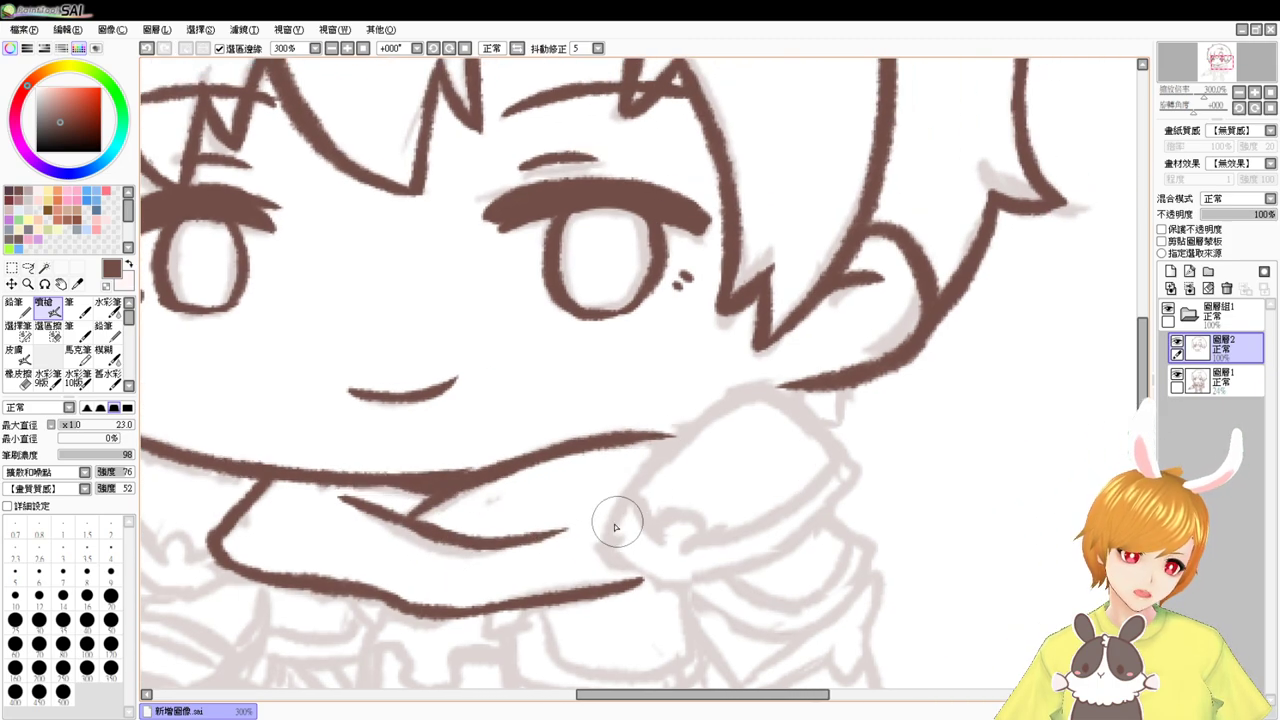
pyautogui.moveTo(607, 541); pyautogui.dragTo(800, 377)
pyautogui.hotkey('ctrl', 'z')
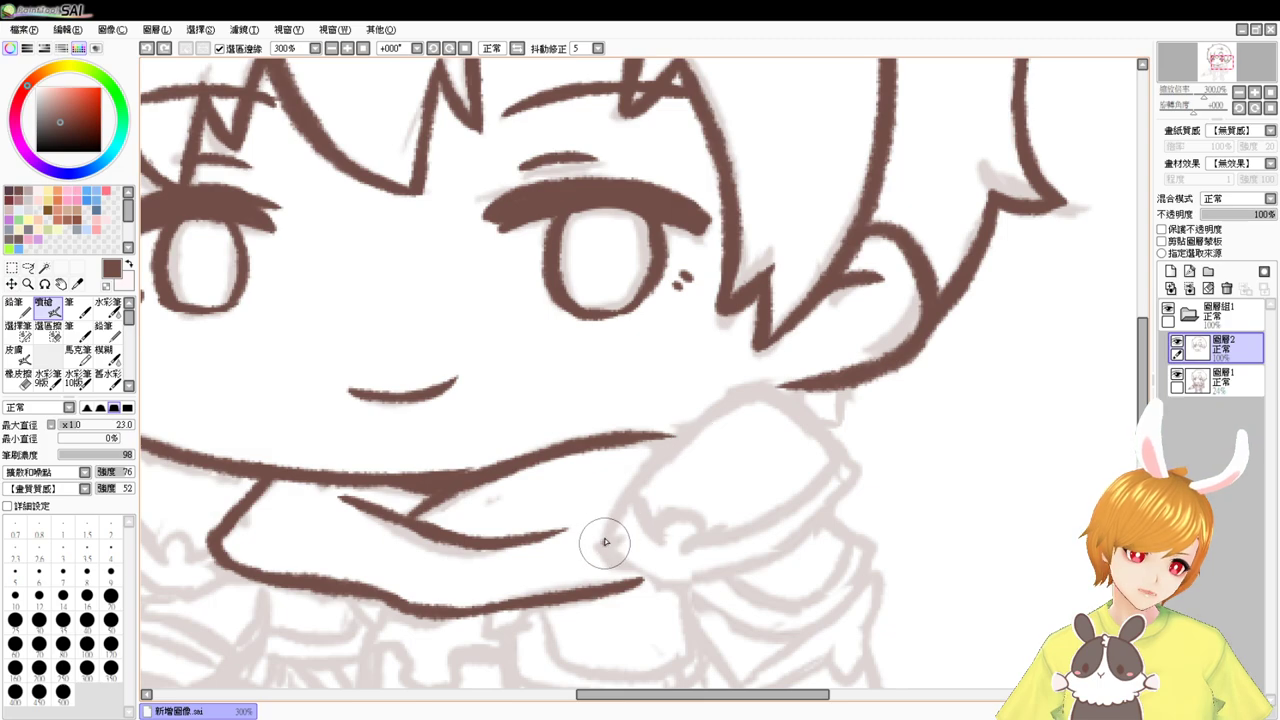
pyautogui.moveTo(604, 541)
pyautogui.mouseDown()
pyautogui.moveTo(832, 405)
pyautogui.moveTo(846, 432)
pyautogui.mouseUp()
pyautogui.hotkey('ctrl', 'z')
pyautogui.moveTo(770, 393)
pyautogui.mouseDown()
pyautogui.moveTo(846, 420)
pyautogui.moveTo(870, 445)
pyautogui.mouseUp()
pyautogui.moveTo(876, 489); pyautogui.dragTo(766, 489)
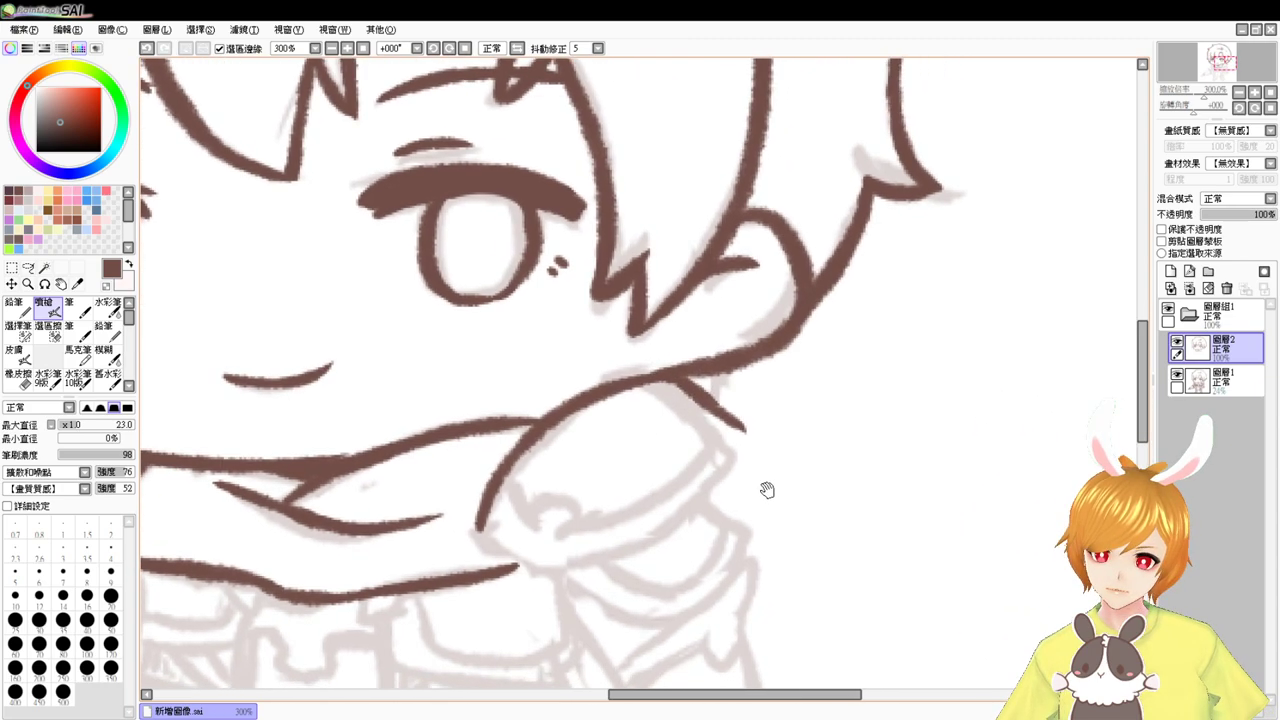
pyautogui.moveTo(480, 525)
pyautogui.mouseDown()
pyautogui.moveTo(496, 557)
pyautogui.moveTo(558, 563)
pyautogui.moveTo(674, 520)
pyautogui.mouseUp()
pyautogui.hotkey('ctrl', 'z')
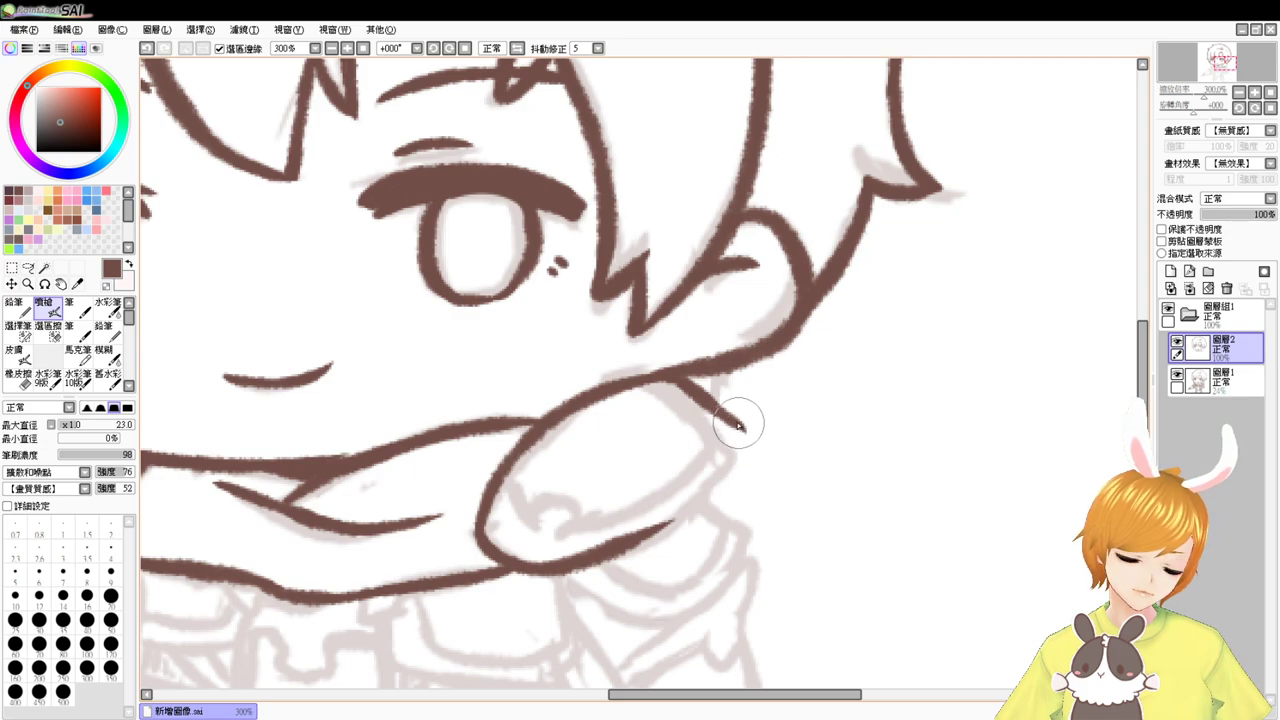
pyautogui.moveTo(708, 390)
pyautogui.mouseDown()
pyautogui.moveTo(720, 490)
pyautogui.moveTo(708, 497)
pyautogui.mouseUp()
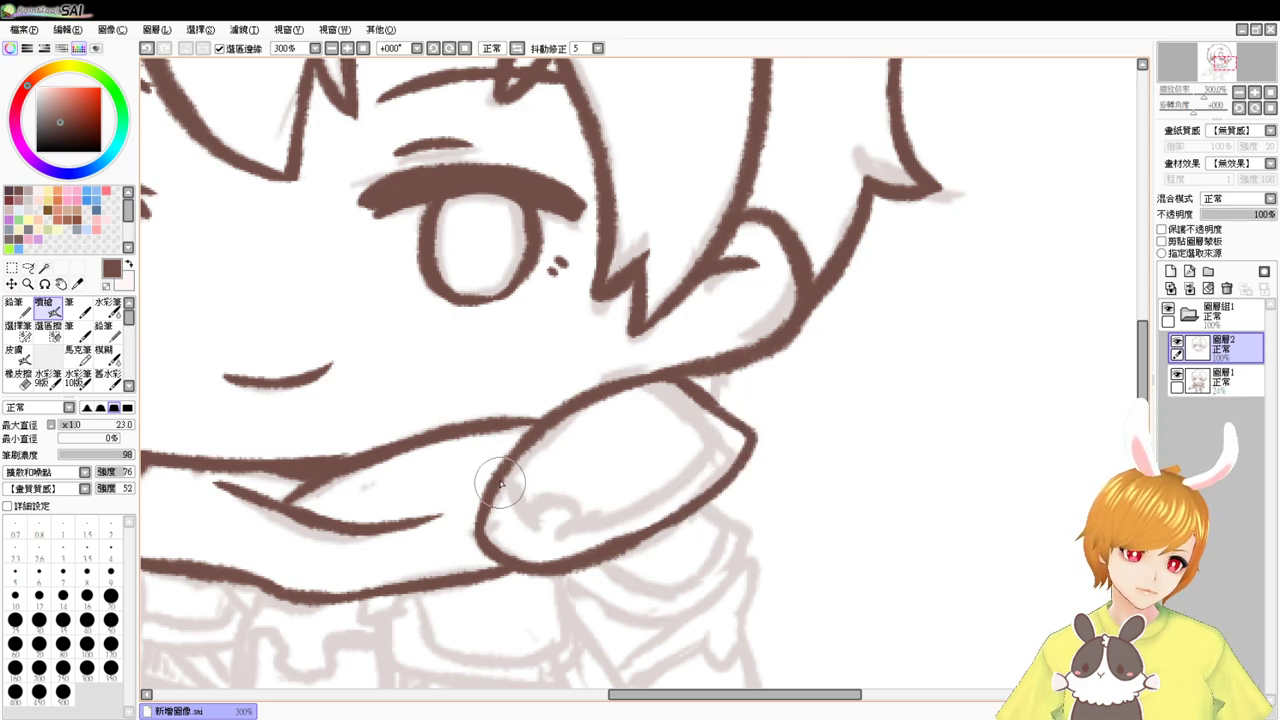
# - Ink the inner rim line of the upper shoulder plate, including the small round notch near its inner end
pyautogui.moveTo(501, 476)
pyautogui.mouseDown()
pyautogui.moveTo(548, 529)
pyautogui.moveTo(535, 526)
pyautogui.moveTo(559, 492)
pyautogui.moveTo(561, 529)
pyautogui.moveTo(672, 489)
pyautogui.mouseUp()
pyautogui.hotkey('ctrl', 'z')
pyautogui.moveTo(736, 430)
pyautogui.mouseDown()
pyautogui.moveTo(687, 476)
pyautogui.moveTo(627, 504)
pyautogui.mouseUp()
# - Ink the second shoulder plate beneath the first one, with its curved outer edge and parallel inner rim line
pyautogui.moveTo(707, 499); pyautogui.dragTo(686, 426)
pyautogui.moveTo(515, 495); pyautogui.dragTo(608, 537)
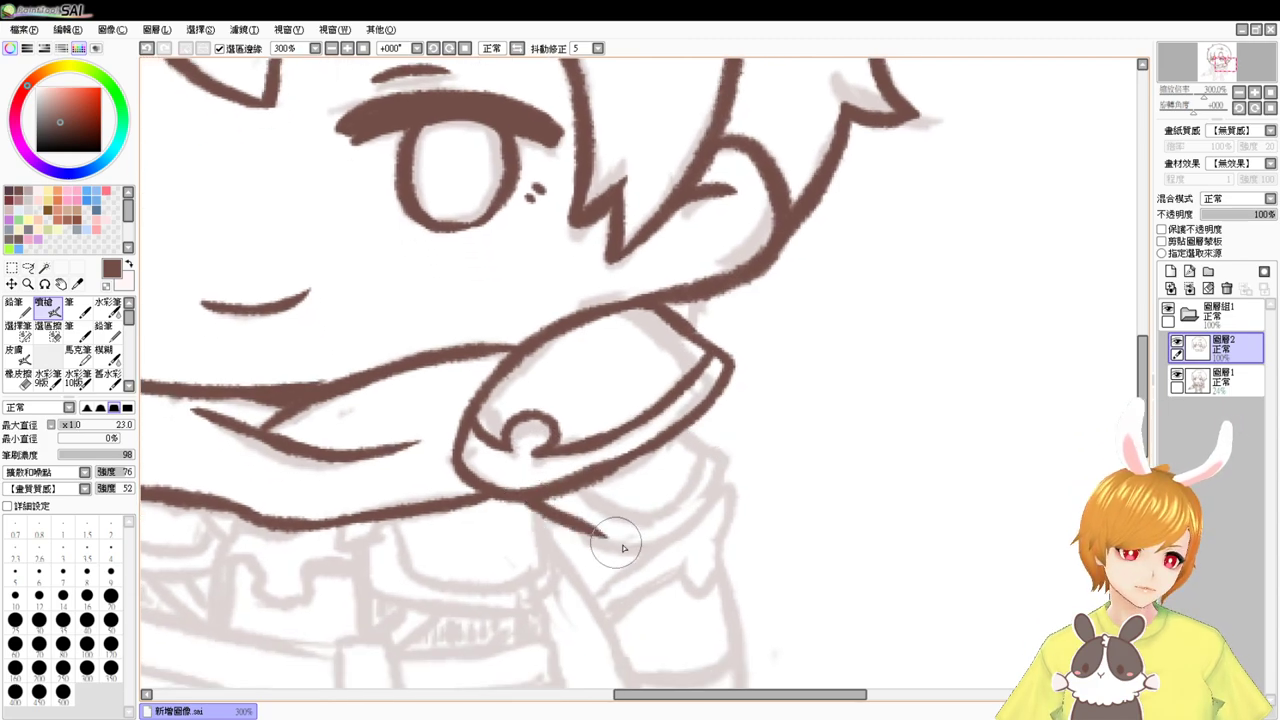
pyautogui.moveTo(702, 415)
pyautogui.mouseDown()
pyautogui.moveTo(740, 432)
pyautogui.moveTo(660, 517)
pyautogui.moveTo(698, 497)
pyautogui.mouseUp()
pyautogui.moveTo(570, 488); pyautogui.dragTo(632, 503)
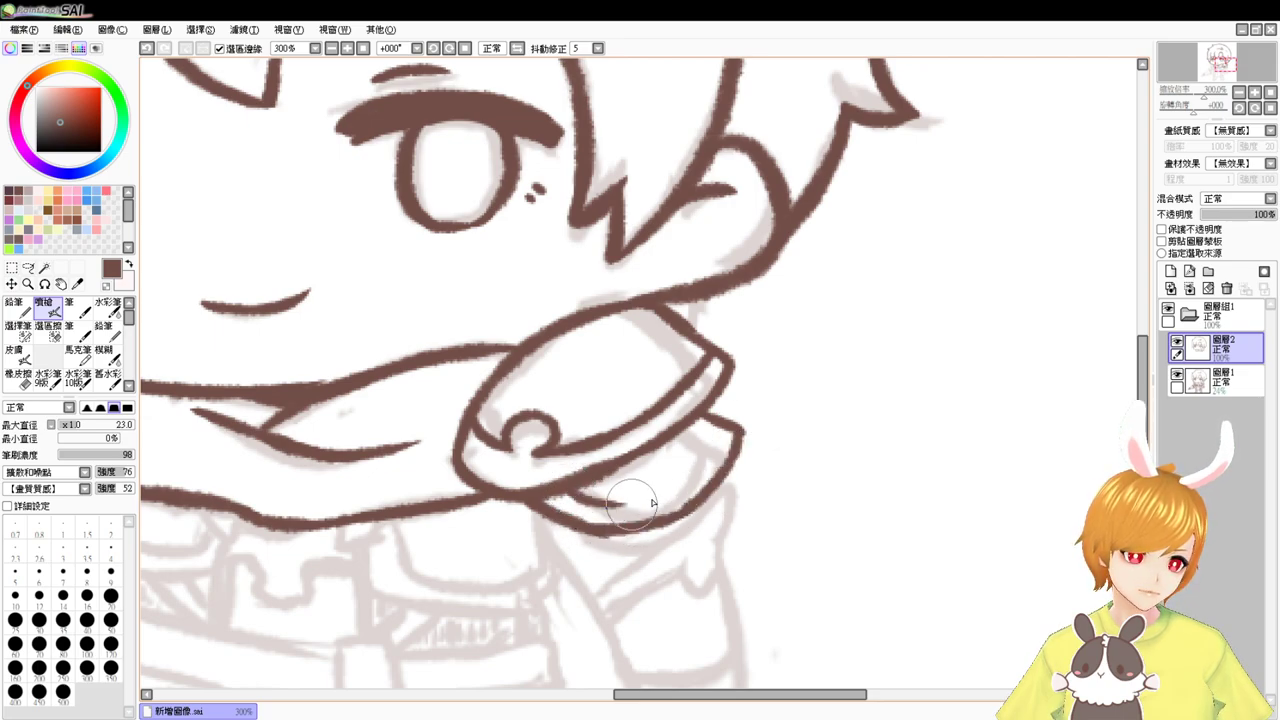
pyautogui.moveTo(725, 429)
pyautogui.mouseDown()
pyautogui.moveTo(686, 477)
pyautogui.moveTo(626, 506)
pyautogui.moveTo(686, 479)
pyautogui.moveTo(640, 494)
pyautogui.mouseUp()
pyautogui.hotkey('ctrl', 'z')
pyautogui.hotkey('ctrl', 'z')
pyautogui.moveTo(718, 428); pyautogui.dragTo(680, 492)
# - Ink the large rounded chest plate below the scarf's right half, with its side tab and inner rim line
pyautogui.scroll(-3, 640, 470)
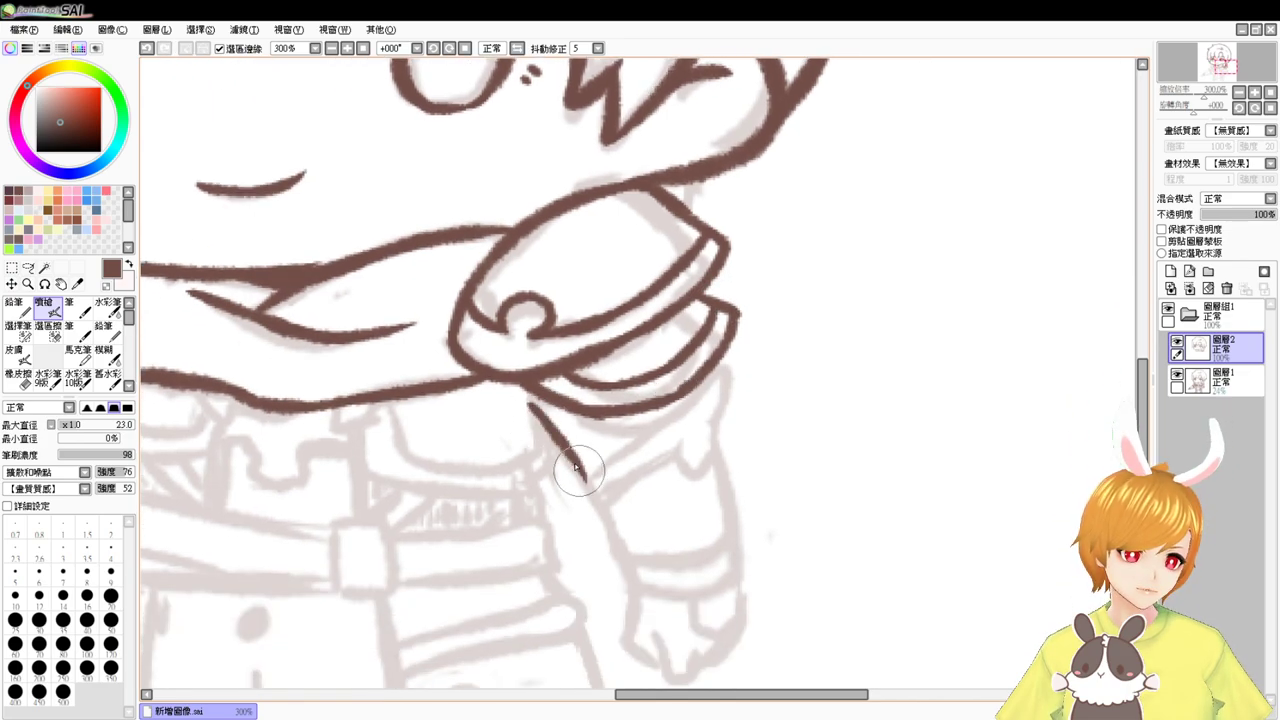
pyautogui.moveTo(360, 420)
pyautogui.mouseDown()
pyautogui.moveTo(453, 399)
pyautogui.moveTo(428, 458)
pyautogui.mouseUp()
pyautogui.moveTo(448, 392)
pyautogui.mouseDown()
pyautogui.moveTo(452, 446)
pyautogui.moveTo(486, 480)
pyautogui.moveTo(585, 477)
pyautogui.mouseUp()
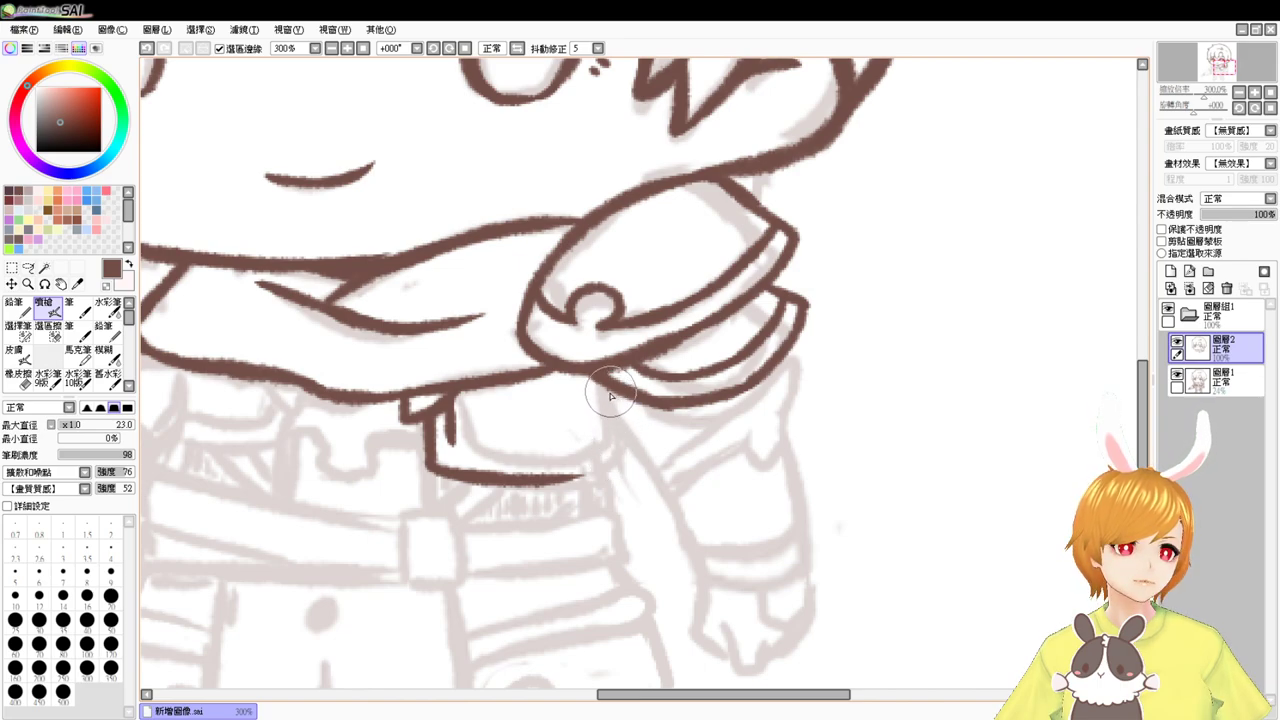
pyautogui.moveTo(612, 392); pyautogui.dragTo(571, 477)
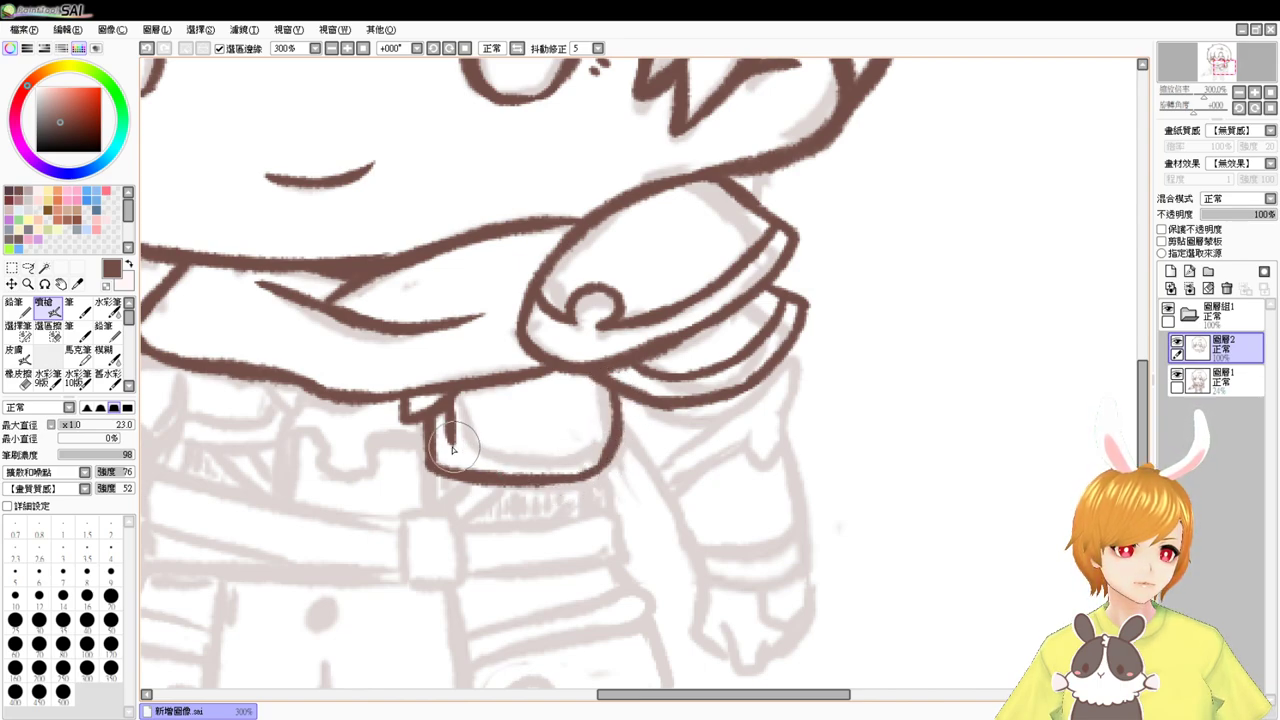
pyautogui.moveTo(450, 444); pyautogui.dragTo(605, 452)
# - Ink the smaller chest plate below the scarf's left half, with its inner rim line and side tab
pyautogui.moveTo(475, 466); pyautogui.dragTo(578, 428)
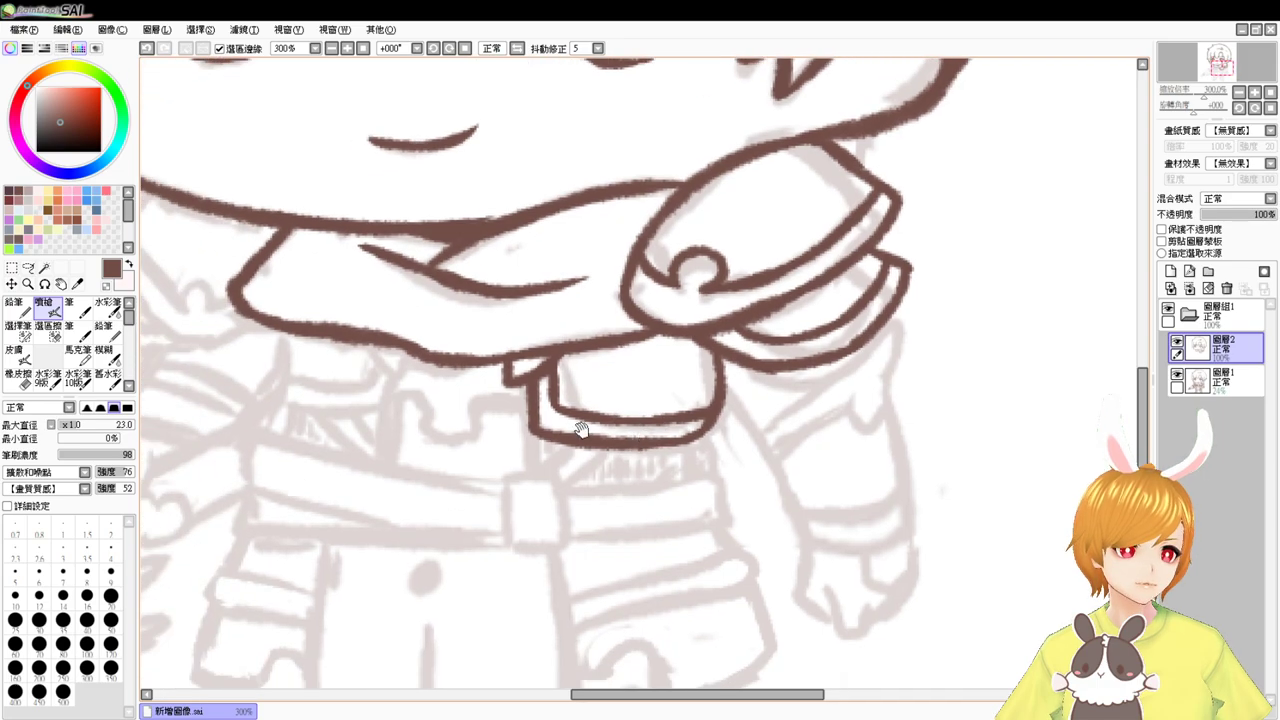
pyautogui.moveTo(280, 333); pyautogui.dragTo(270, 400)
pyautogui.hotkey('ctrl', 'z')
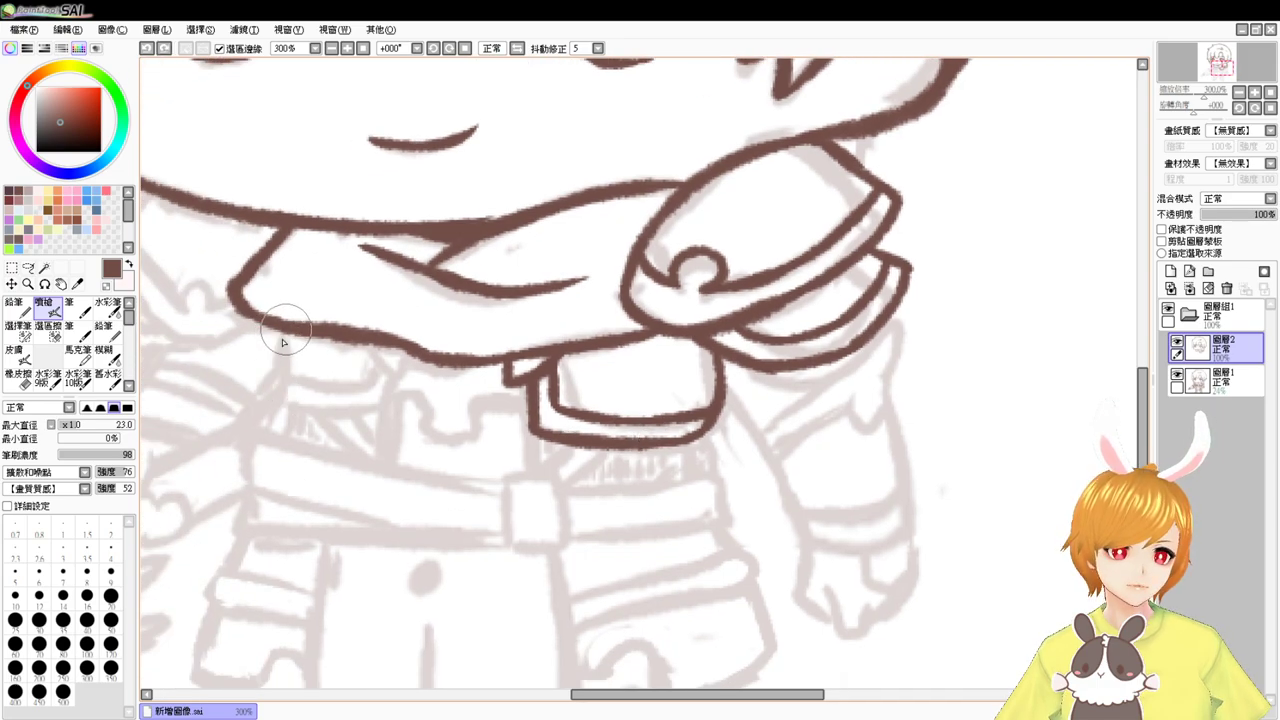
pyautogui.moveTo(279, 333)
pyautogui.mouseDown()
pyautogui.moveTo(271, 371)
pyautogui.moveTo(394, 397)
pyautogui.mouseUp()
pyautogui.moveTo(370, 346)
pyautogui.mouseDown()
pyautogui.moveTo(392, 370)
pyautogui.moveTo(403, 350)
pyautogui.moveTo(343, 406)
pyautogui.mouseUp()
pyautogui.moveTo(275, 375)
pyautogui.mouseDown()
pyautogui.moveTo(359, 378)
pyautogui.moveTo(334, 384)
pyautogui.mouseUp()
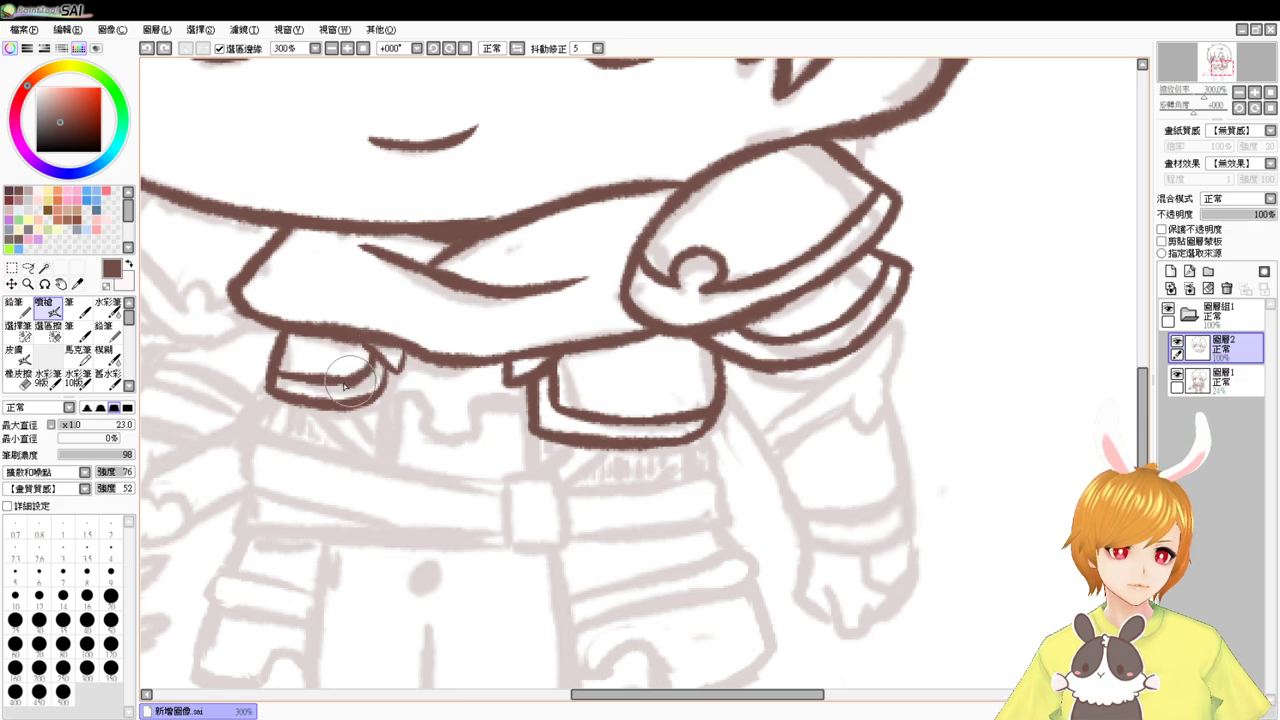
# - Ink the central torso panel between the two chest plates, with its notched upper edge and both side lines
pyautogui.moveTo(489, 513); pyautogui.dragTo(428, 501)
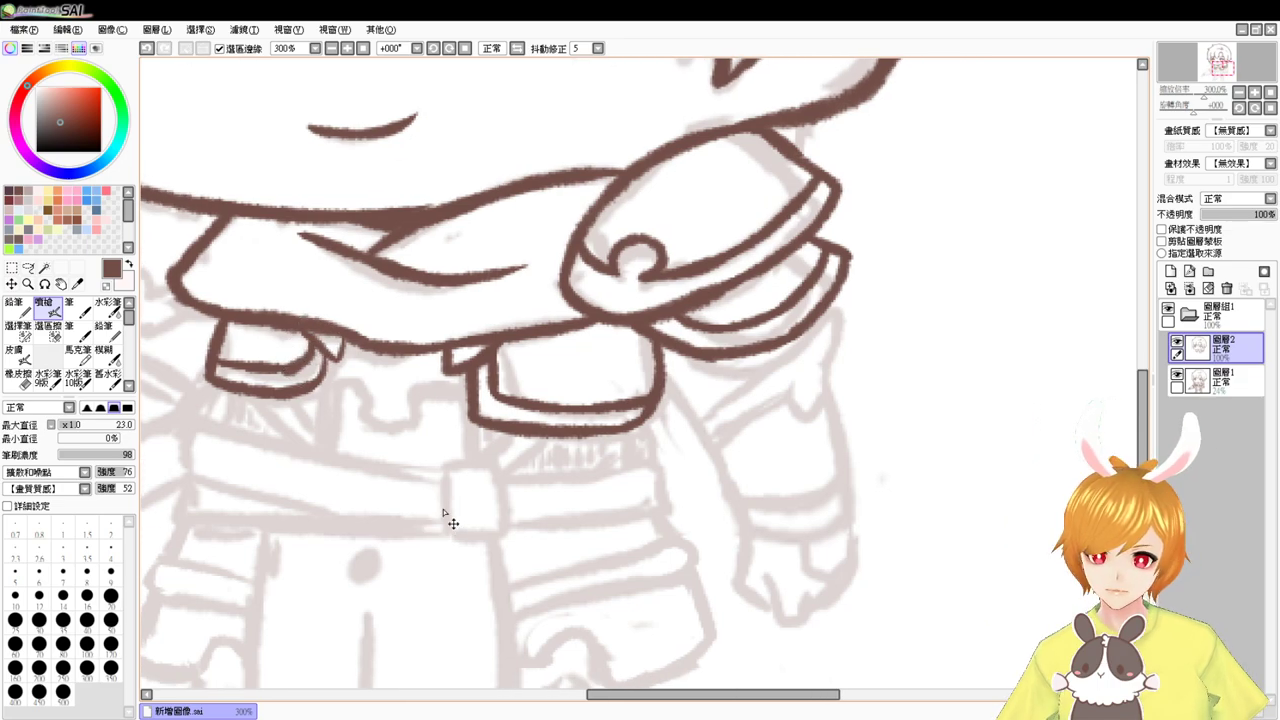
pyautogui.scroll(1, 447, 515)
pyautogui.moveTo(550, 391)
pyautogui.mouseDown()
pyautogui.moveTo(571, 346)
pyautogui.moveTo(586, 349)
pyautogui.mouseUp()
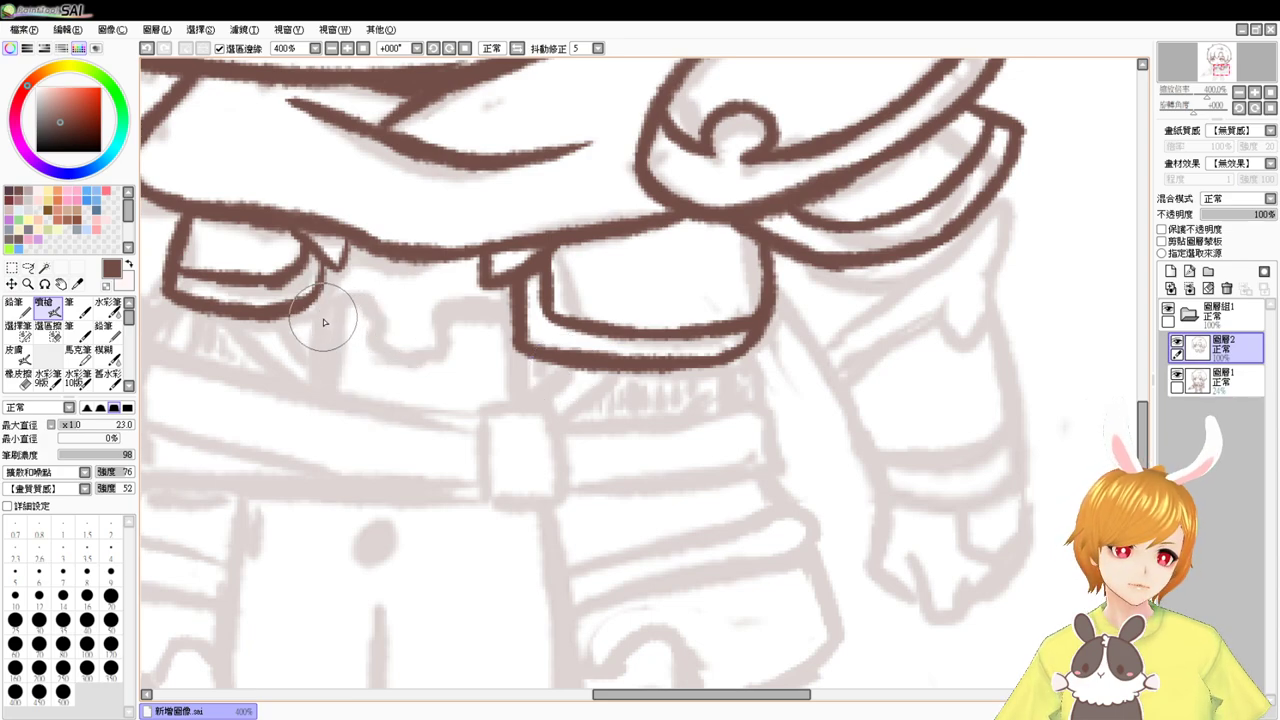
pyautogui.moveTo(323, 306); pyautogui.dragTo(314, 384)
pyautogui.hotkey('ctrl', 'z')
pyautogui.hotkey('ctrl', 'z')
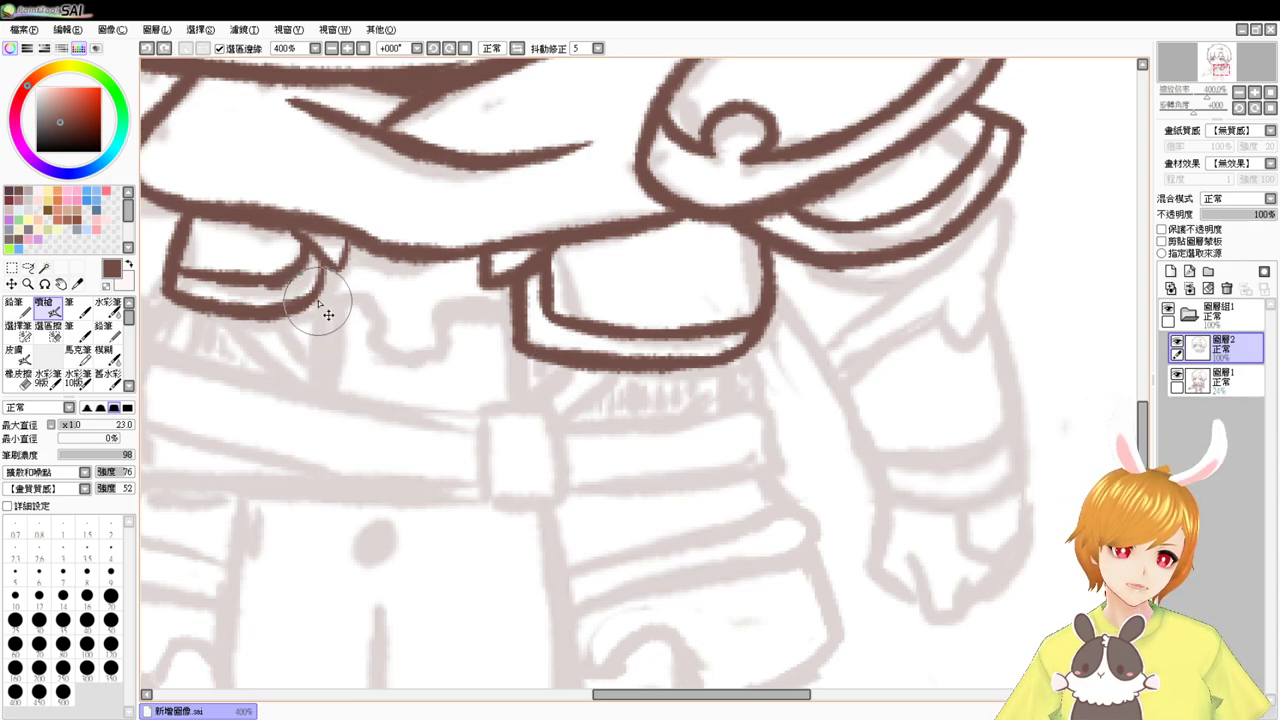
pyautogui.moveTo(320, 294); pyautogui.dragTo(313, 386)
pyautogui.moveTo(321, 298); pyautogui.dragTo(367, 320)
pyautogui.hotkey('ctrl', 'z')
pyautogui.hotkey('ctrl', 'z')
pyautogui.moveTo(324, 297)
pyautogui.mouseDown()
pyautogui.moveTo(348, 295)
pyautogui.moveTo(374, 318)
pyautogui.moveTo(357, 337)
pyautogui.moveTo(409, 355)
pyautogui.moveTo(472, 299)
pyautogui.moveTo(510, 303)
pyautogui.moveTo(514, 380)
pyautogui.mouseUp()
pyautogui.moveTo(516, 322); pyautogui.dragTo(515, 398)
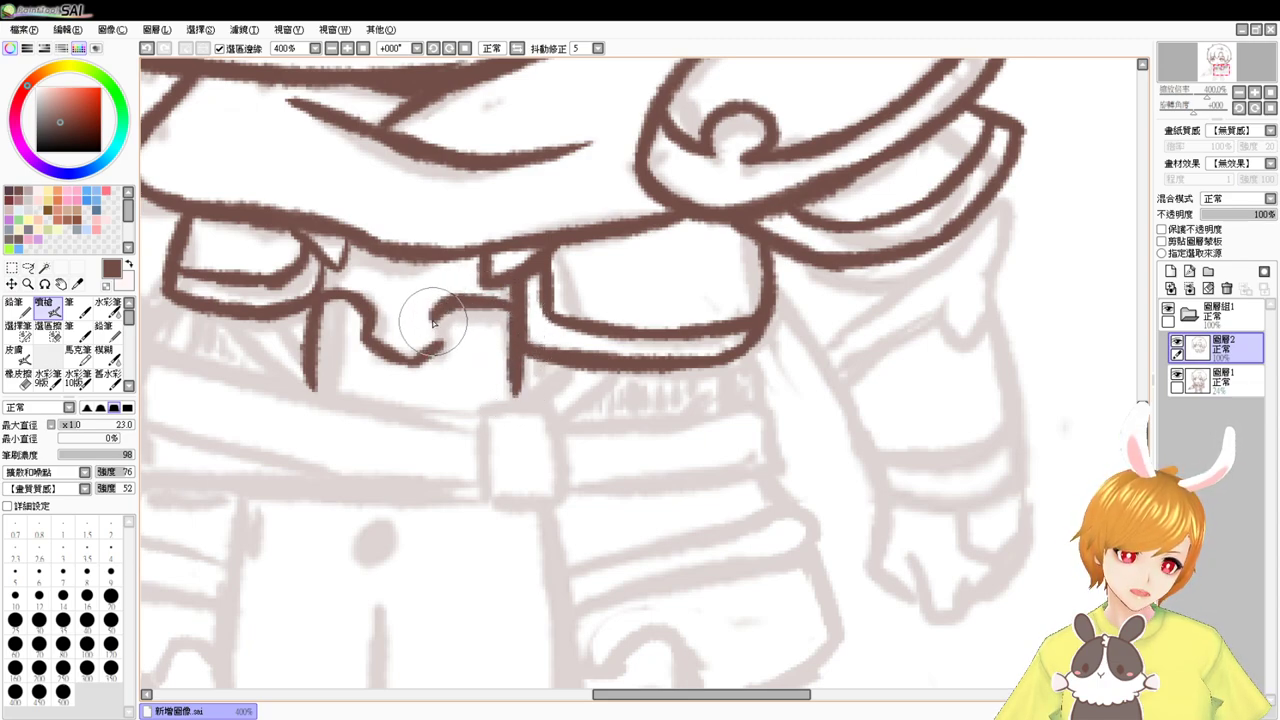
pyautogui.moveTo(435, 315); pyautogui.dragTo(440, 336)
# - Ink the short waist side lines under both chest plates and the lower edge of the torso's right section
pyautogui.press('space')
pyautogui.moveTo(465, 427); pyautogui.dragTo(488, 441)
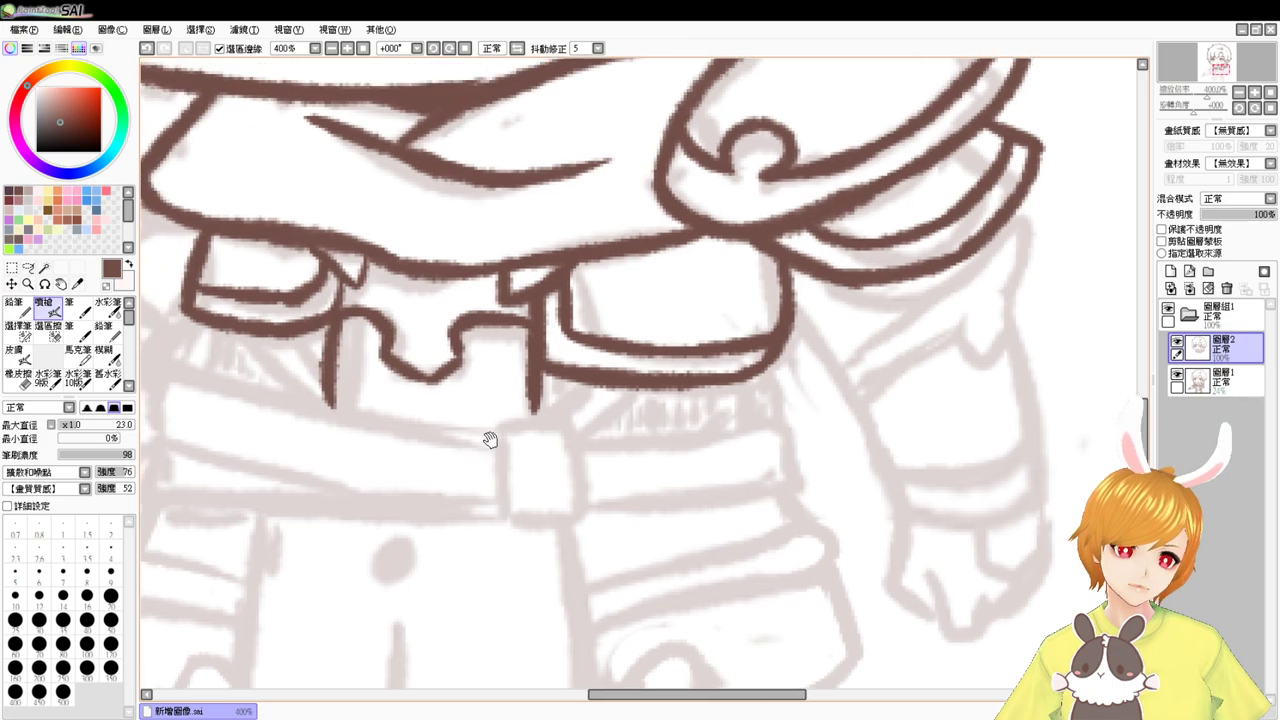
pyautogui.moveTo(540, 383)
pyautogui.mouseDown()
pyautogui.moveTo(534, 432)
pyautogui.moveTo(579, 422)
pyautogui.mouseUp()
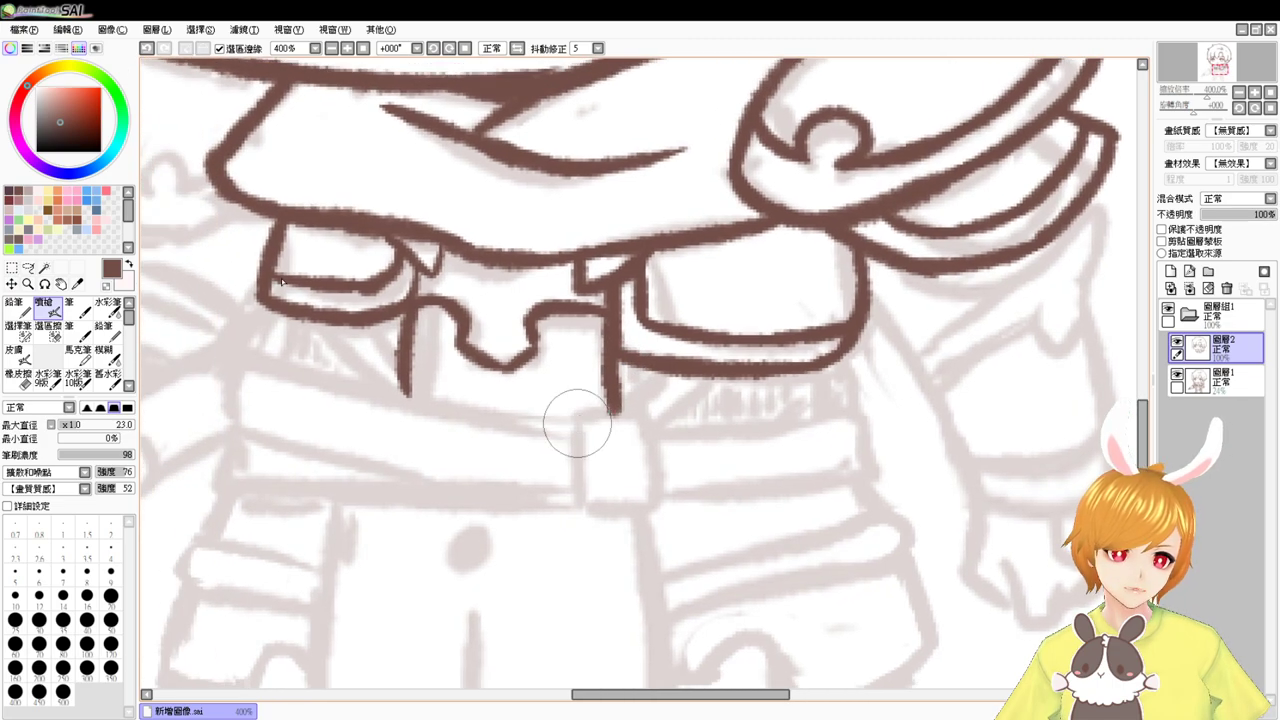
pyautogui.moveTo(295, 316); pyautogui.dragTo(286, 355)
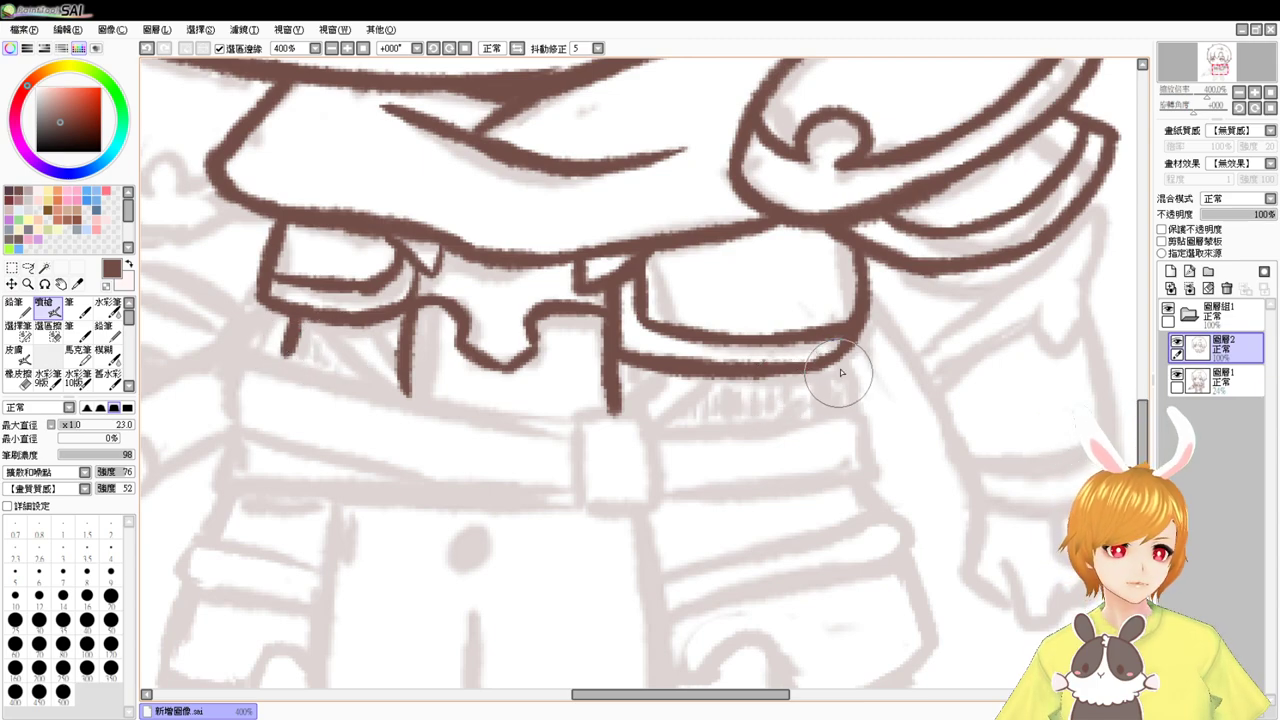
pyautogui.moveTo(842, 345); pyautogui.dragTo(849, 407)
pyautogui.moveTo(662, 438); pyautogui.dragTo(780, 411)
pyautogui.hotkey('ctrl', 'z')
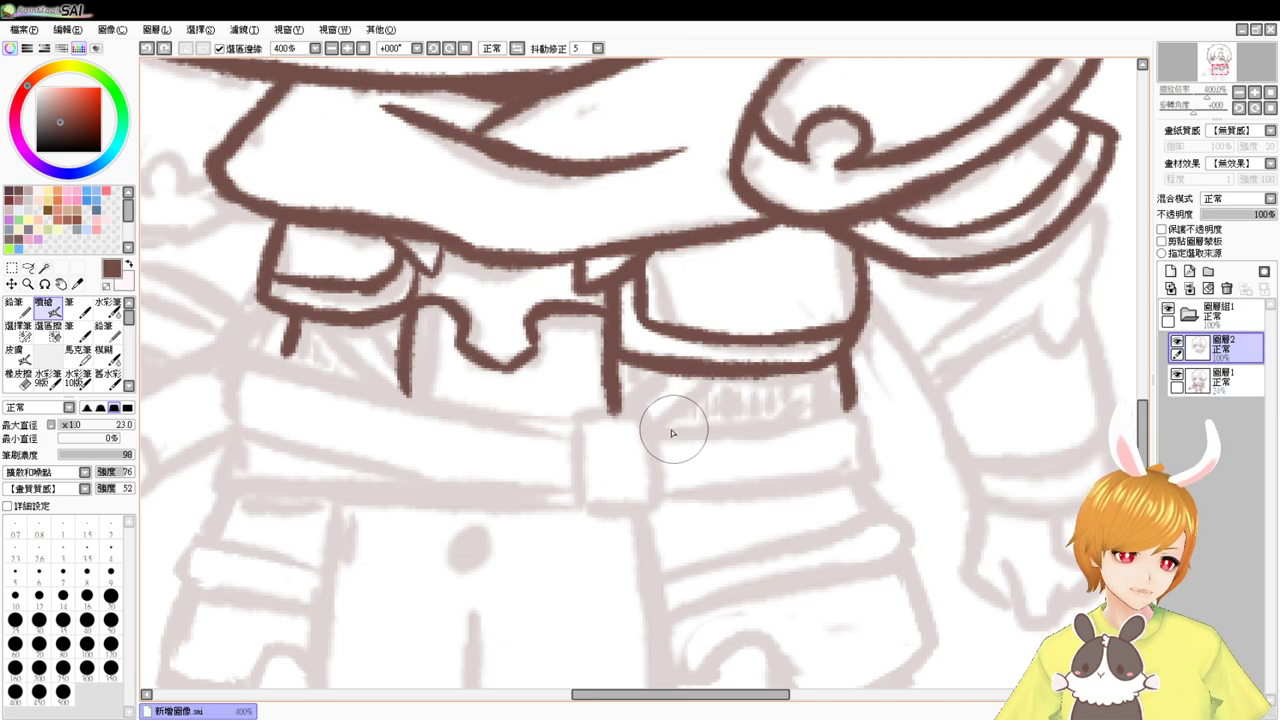
pyautogui.moveTo(664, 435); pyautogui.dragTo(803, 417)
pyautogui.moveTo(720, 428); pyautogui.dragTo(852, 408)
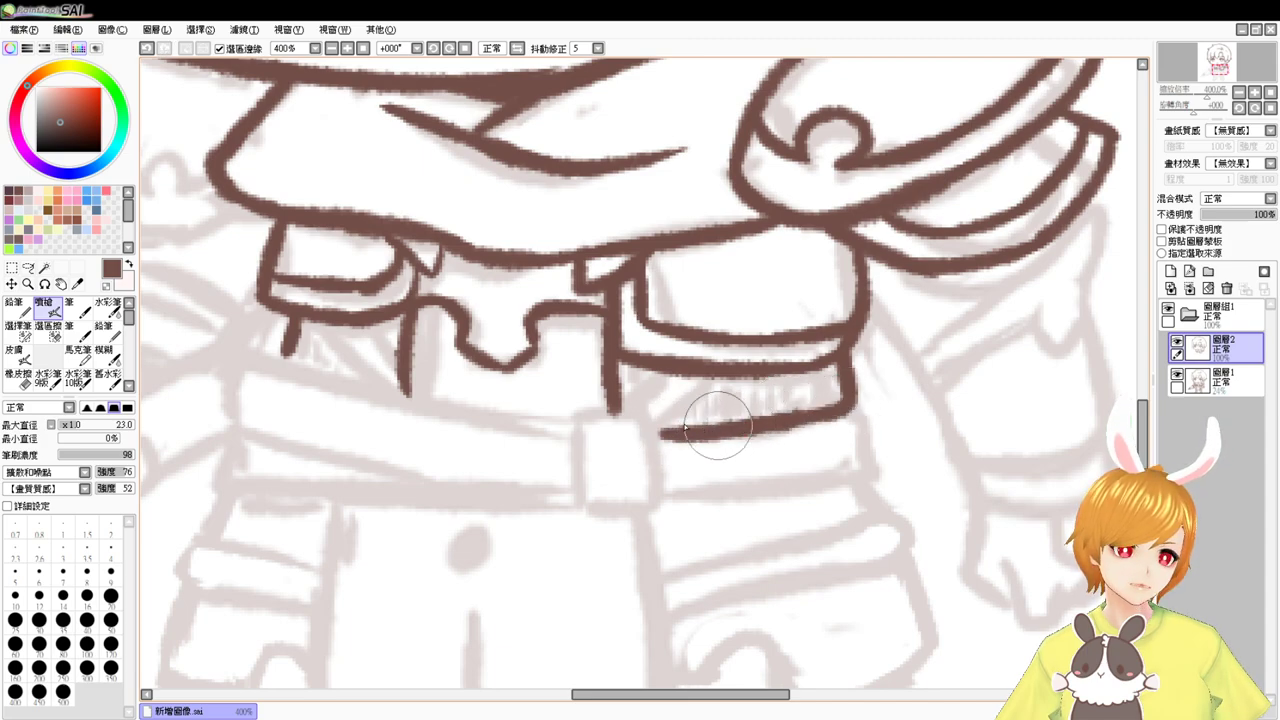
# - Ink the diagonal belt's upper edge across the waist and its rounded left end
pyautogui.moveTo(251, 351); pyautogui.dragTo(454, 403)
pyautogui.hotkey('ctrl', 'z')
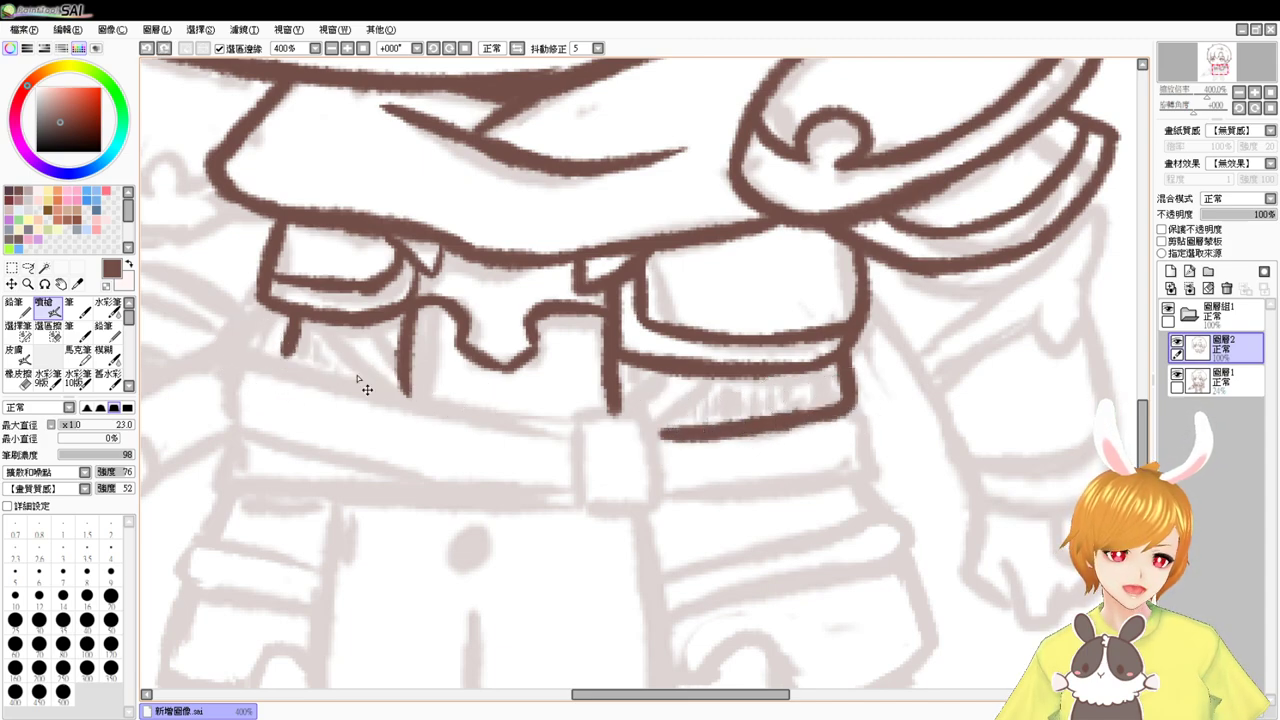
pyautogui.moveTo(251, 351); pyautogui.dragTo(515, 432)
pyautogui.hotkey('ctrl', 'z')
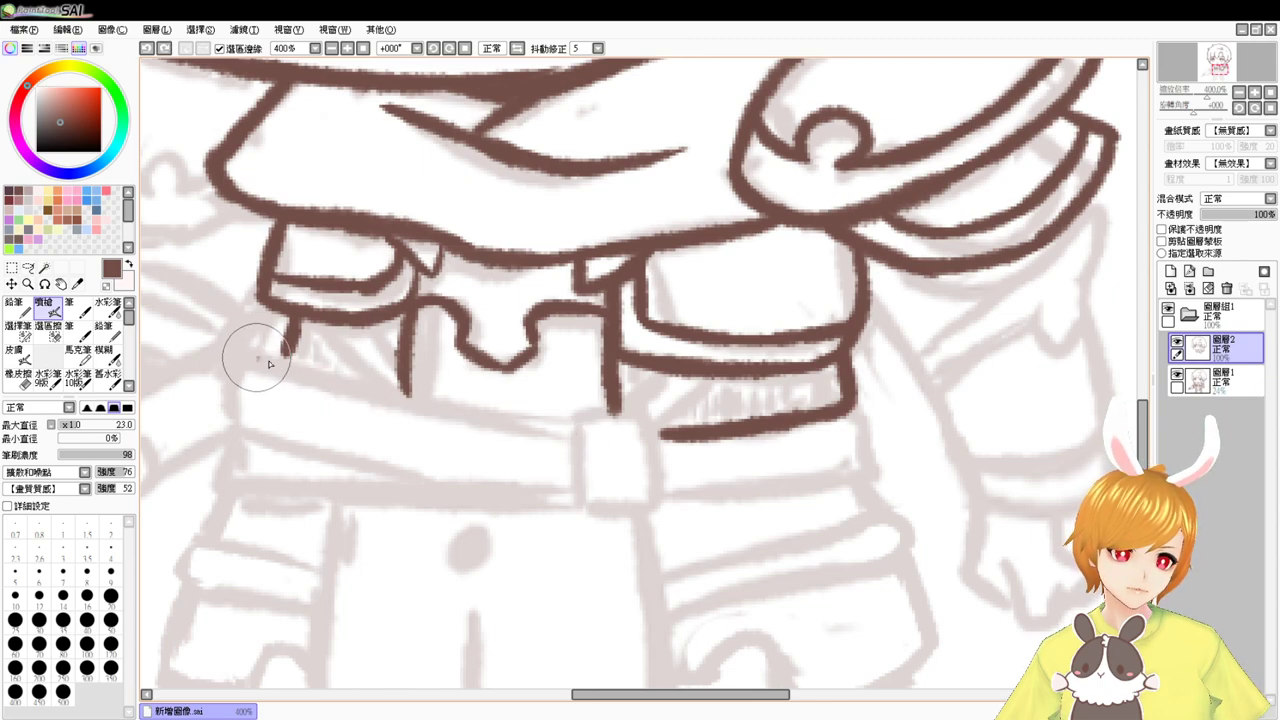
pyautogui.moveTo(257, 357)
pyautogui.mouseDown()
pyautogui.moveTo(612, 437)
pyautogui.moveTo(450, 411)
pyautogui.mouseUp()
pyautogui.click(575, 430)
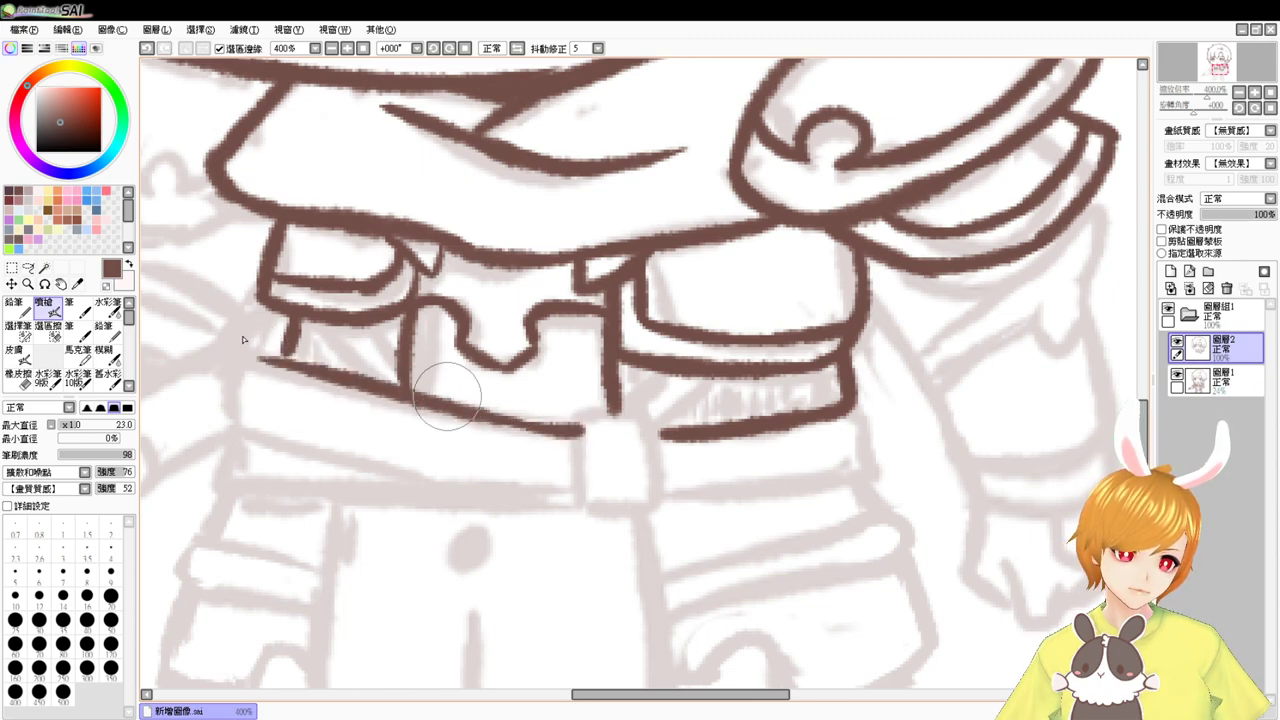
pyautogui.moveTo(247, 357)
pyautogui.mouseDown()
pyautogui.moveTo(278, 361)
pyautogui.moveTo(248, 360)
pyautogui.moveTo(229, 420)
pyautogui.moveTo(234, 377)
pyautogui.moveTo(237, 428)
pyautogui.moveTo(420, 464)
pyautogui.mouseUp()
pyautogui.hotkey('ctrl', 'z')
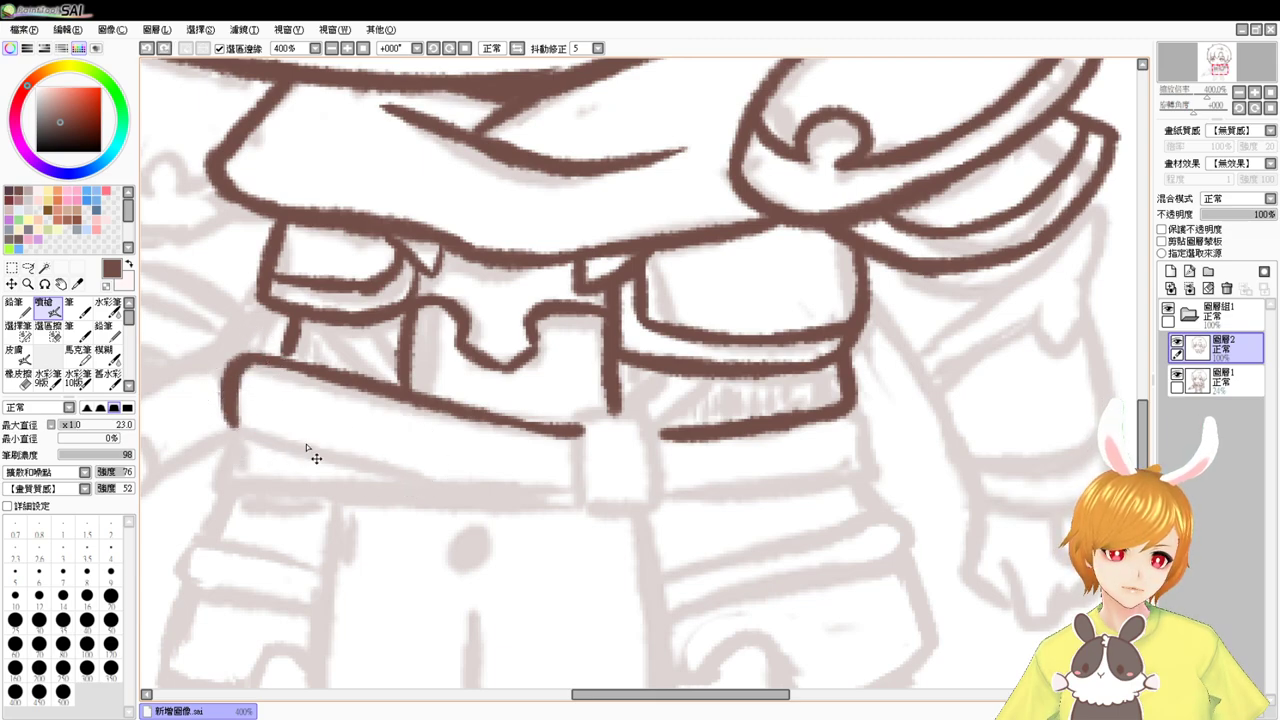
# - Ink the diagonal belt's lower edge, reducing the brush size to 18 for the second part of the line
pyautogui.moveTo(235, 422); pyautogui.dragTo(412, 471)
pyautogui.moveTo(333, 449)
pyautogui.mouseDown()
pyautogui.moveTo(442, 481)
pyautogui.moveTo(556, 490)
pyautogui.mouseUp()
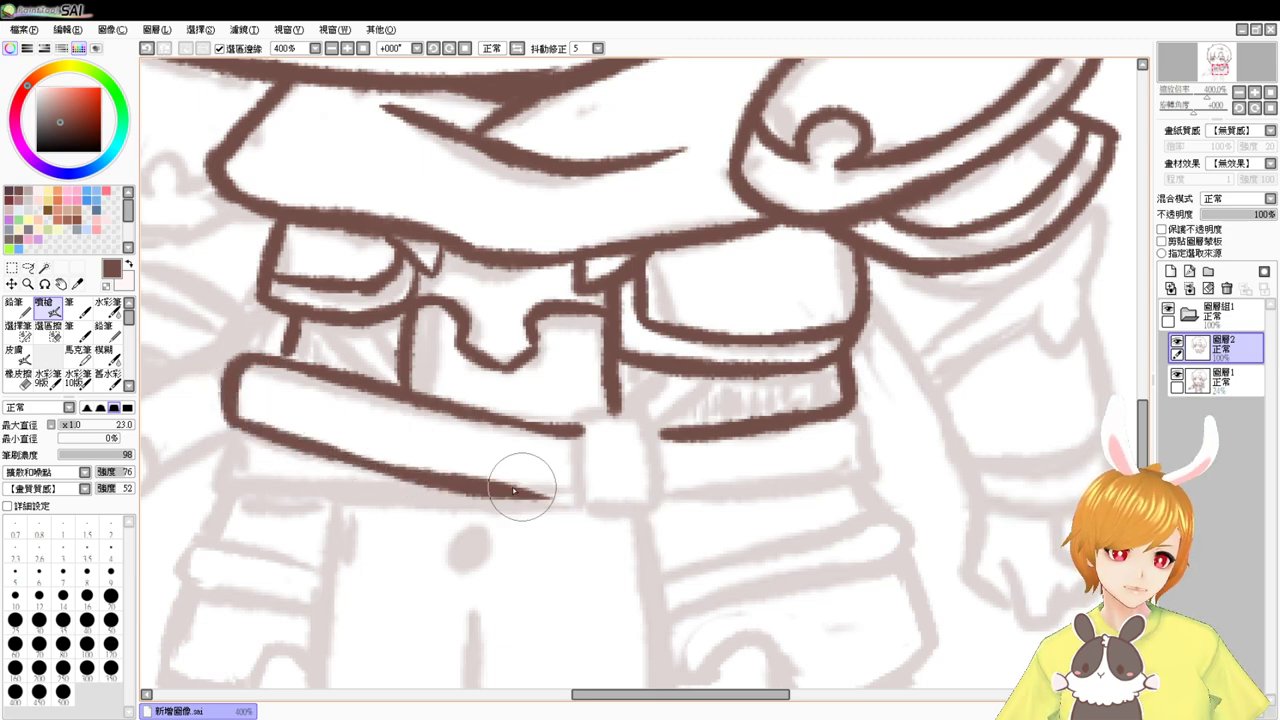
pyautogui.hotkey('ctrl', 'z')
pyautogui.moveTo(352, 454)
pyautogui.mouseDown()
pyautogui.moveTo(555, 492)
pyautogui.moveTo(344, 463)
pyautogui.moveTo(594, 490)
pyautogui.mouseUp()
pyautogui.hotkey('ctrl', 'z')
pyautogui.hotkey('ctrl', 'z')
pyautogui.moveTo(461, 503); pyautogui.dragTo(477, 523)
pyautogui.moveTo(338, 460); pyautogui.dragTo(585, 495)
pyautogui.hotkey('ctrl', 'z')
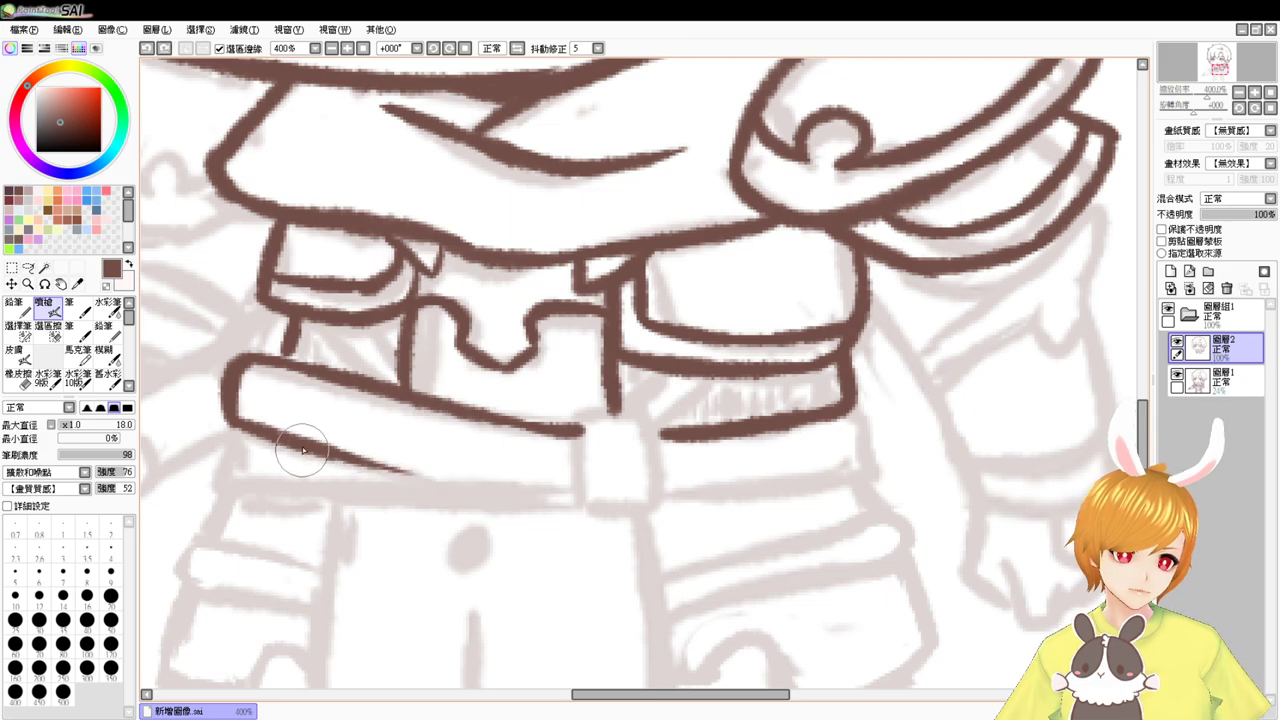
pyautogui.moveTo(300, 445)
pyautogui.mouseDown()
pyautogui.moveTo(386, 470)
pyautogui.moveTo(639, 488)
pyautogui.moveTo(519, 478)
pyautogui.moveTo(573, 495)
pyautogui.moveTo(552, 499)
pyautogui.moveTo(516, 487)
pyautogui.mouseUp()
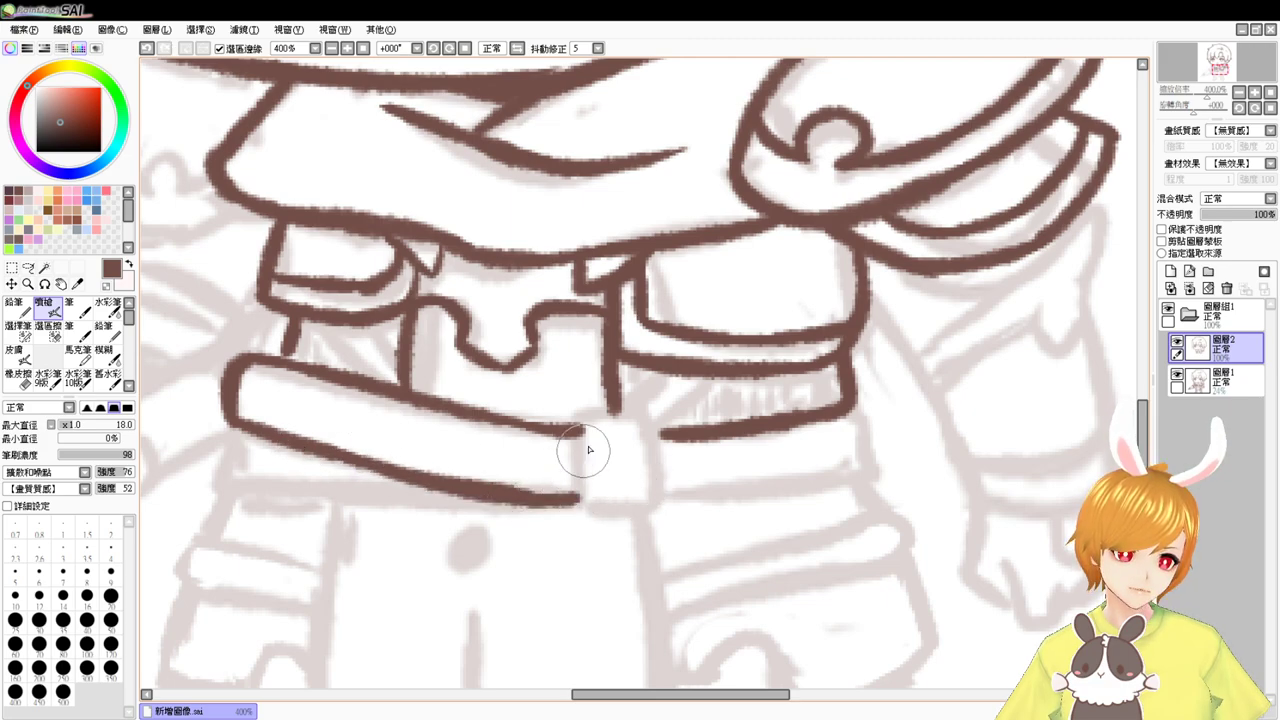
# - Ink the hexagonal buckle at the belt's right end, closing the end of the belt
pyautogui.moveTo(581, 432); pyautogui.dragTo(577, 505)
pyautogui.hotkey('ctrl', 'z')
pyautogui.moveTo(581, 430); pyautogui.dragTo(577, 503)
pyautogui.hotkey('ctrl', 'z')
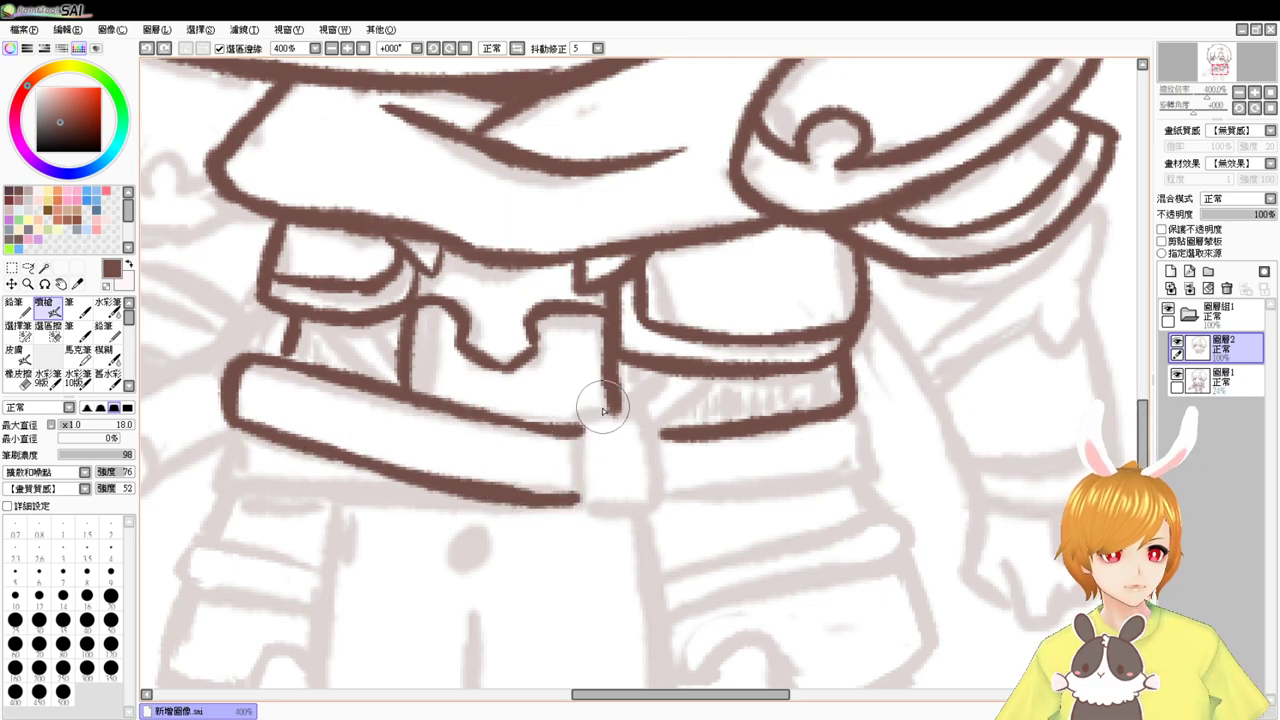
pyautogui.moveTo(612, 405)
pyautogui.mouseDown()
pyautogui.moveTo(584, 432)
pyautogui.moveTo(577, 499)
pyautogui.mouseUp()
pyautogui.moveTo(612, 407); pyautogui.dragTo(660, 440)
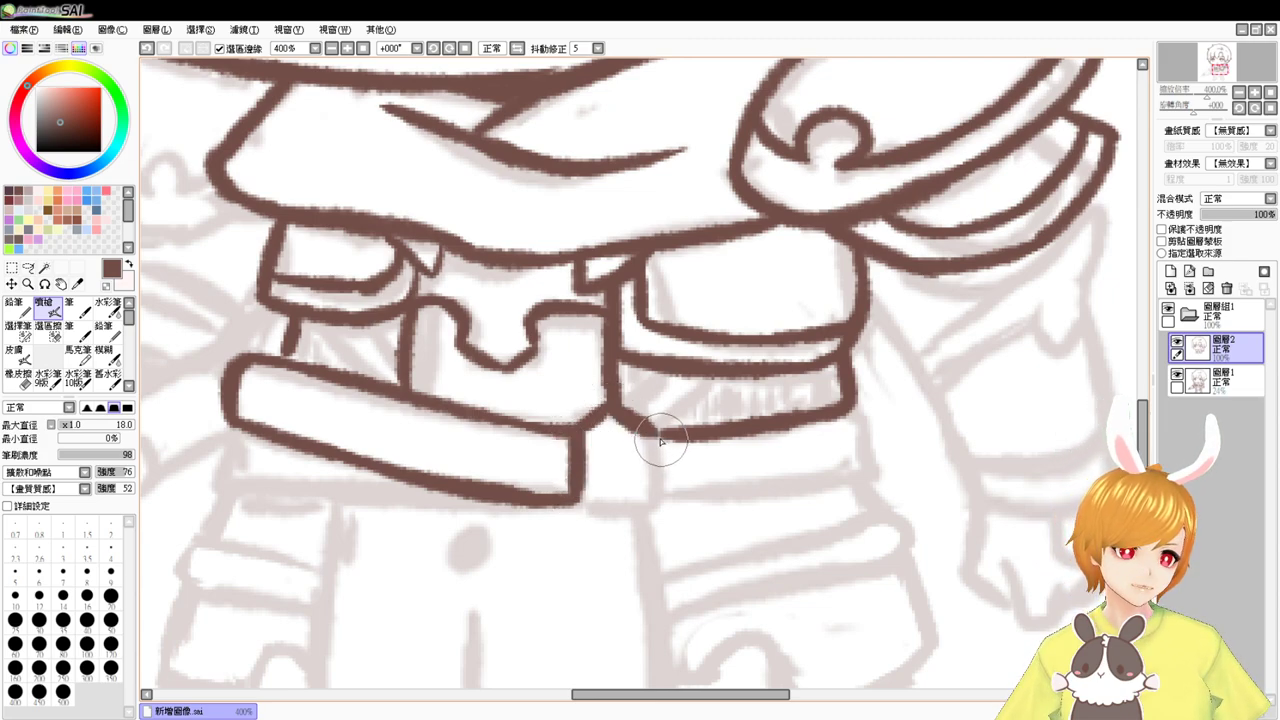
pyautogui.hotkey('ctrl', 'z')
pyautogui.moveTo(612, 406)
pyautogui.mouseDown()
pyautogui.moveTo(660, 439)
pyautogui.moveTo(657, 460)
pyautogui.mouseUp()
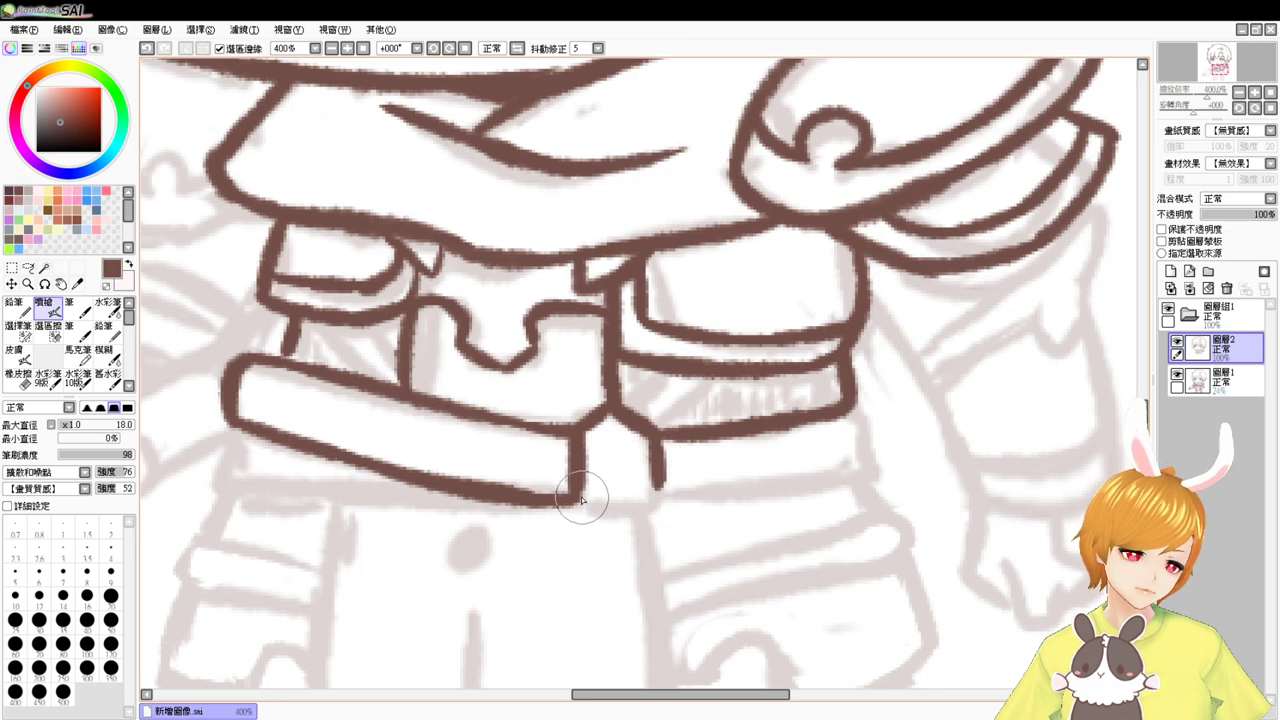
pyautogui.moveTo(580, 498); pyautogui.dragTo(631, 530)
pyautogui.moveTo(656, 465); pyautogui.dragTo(622, 524)
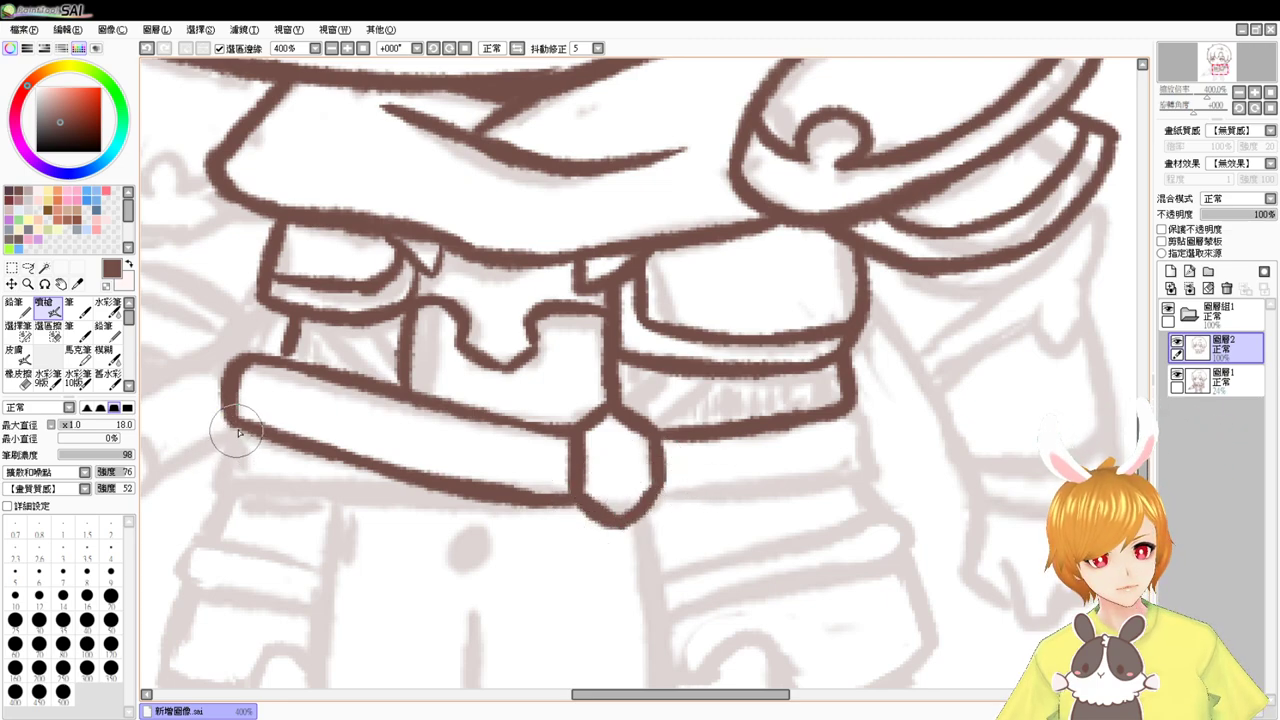
# - Ink the left side and lower edge of the waistband section showing below the diagonal belt
pyautogui.moveTo(237, 432); pyautogui.dragTo(230, 485)
pyautogui.hotkey('ctrl', 'z')
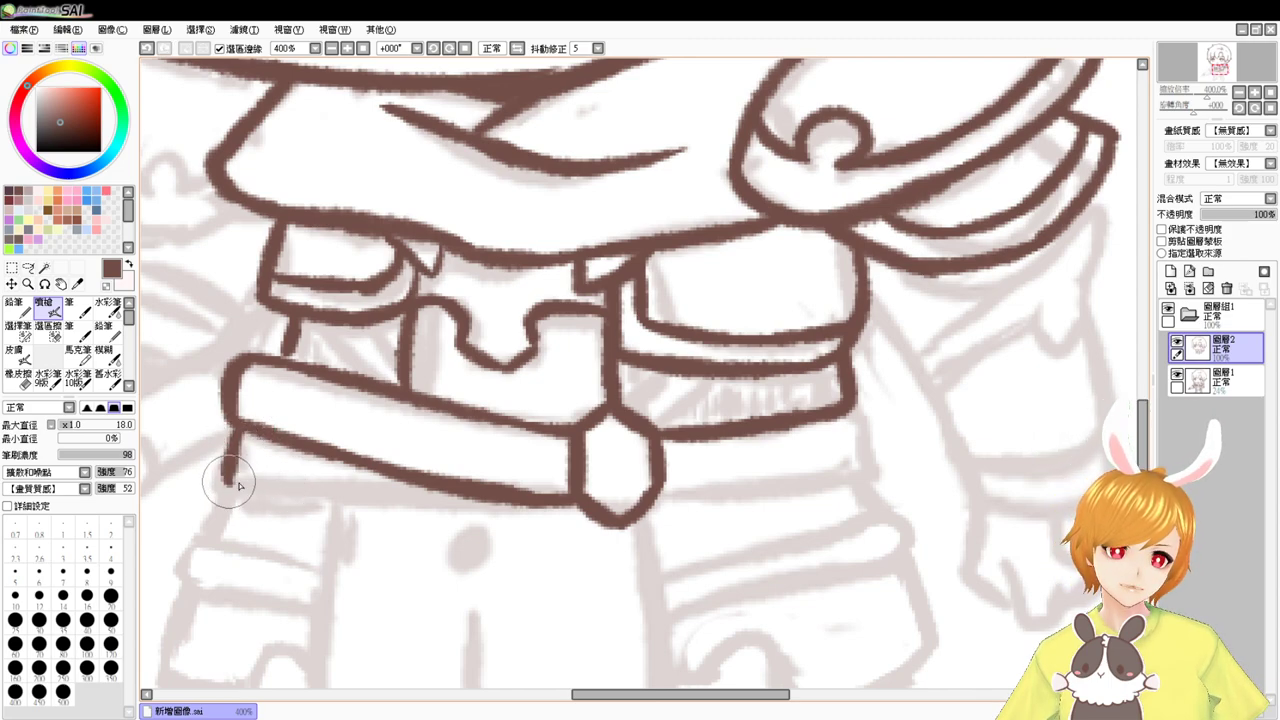
pyautogui.moveTo(238, 486); pyautogui.dragTo(440, 490)
pyautogui.hotkey('ctrl', 'z')
pyautogui.moveTo(226, 486); pyautogui.dragTo(440, 492)
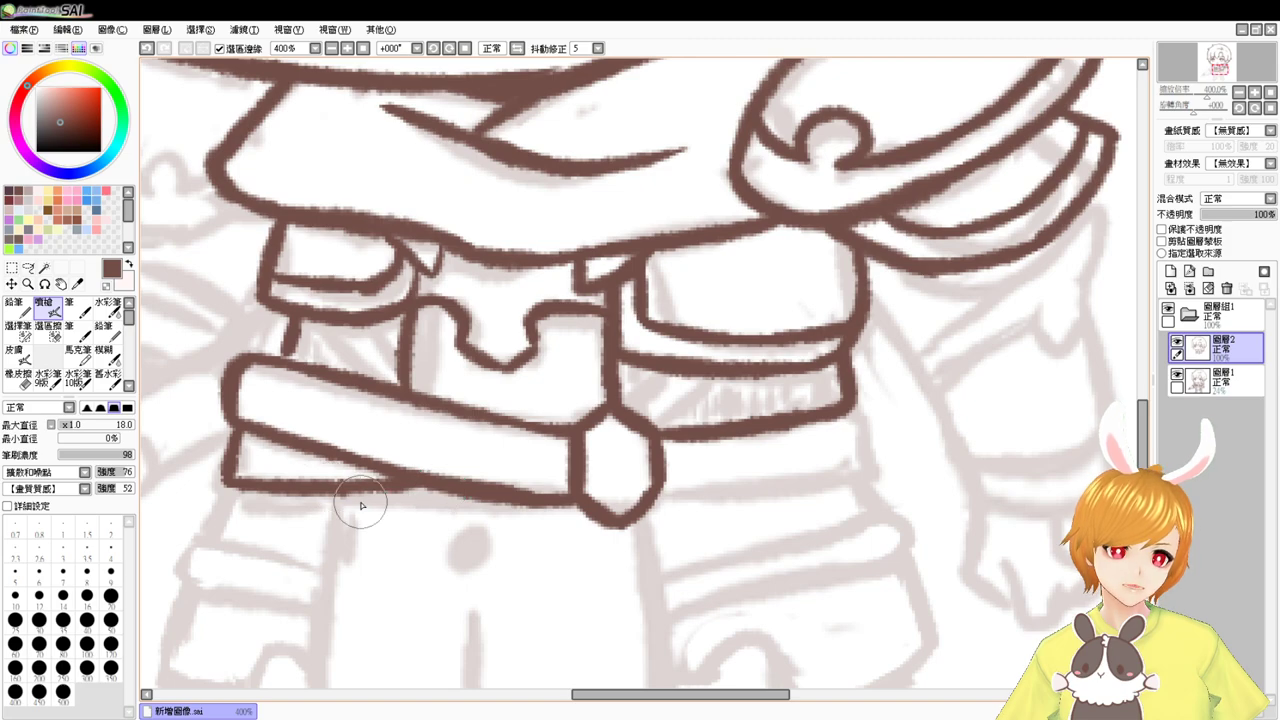
# - Ink the lower edge and outer end of the waistband section to the right of the hexagonal buckle
pyautogui.moveTo(640, 490); pyautogui.dragTo(828, 486)
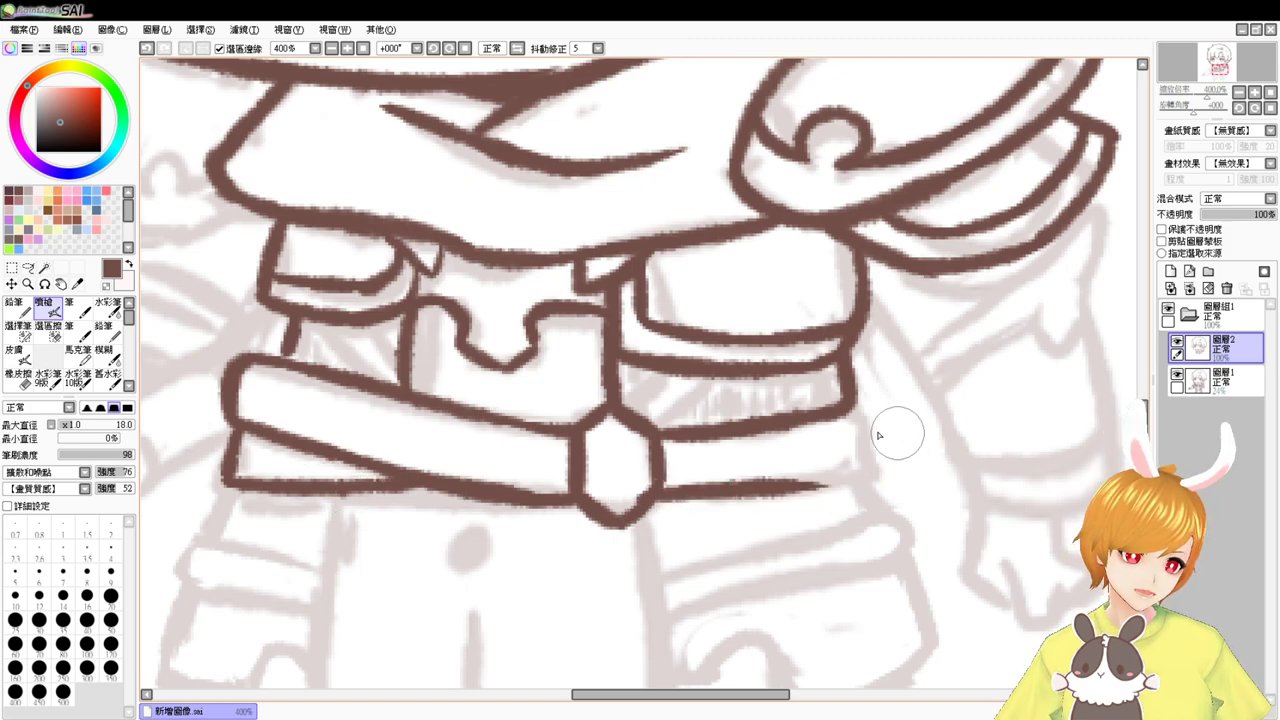
pyautogui.moveTo(852, 406)
pyautogui.mouseDown()
pyautogui.moveTo(875, 469)
pyautogui.moveTo(829, 484)
pyautogui.moveTo(851, 485)
pyautogui.moveTo(746, 489)
pyautogui.mouseUp()
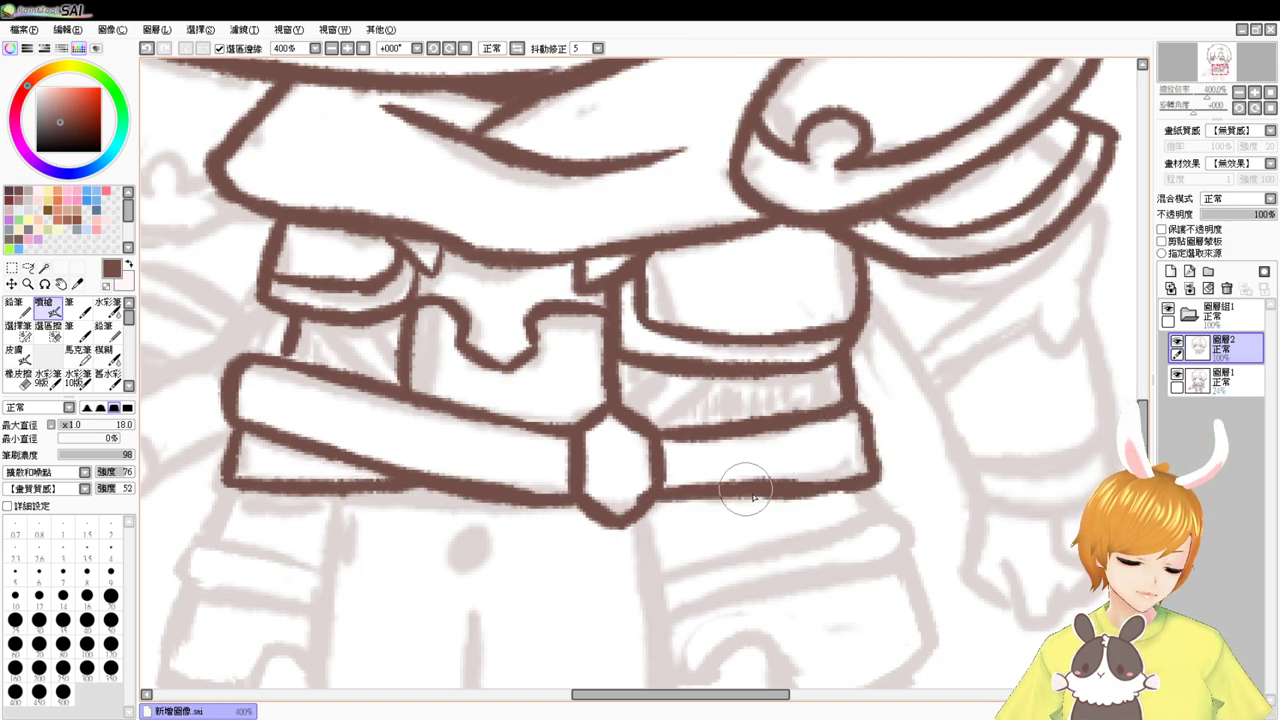
pyautogui.hotkey('ctrl', 'z')
# - Ink the left and right sides of the long front flap hanging below the belt
pyautogui.moveTo(866, 483)
pyautogui.mouseDown()
pyautogui.moveTo(749, 488)
pyautogui.moveTo(811, 451)
pyautogui.mouseUp()
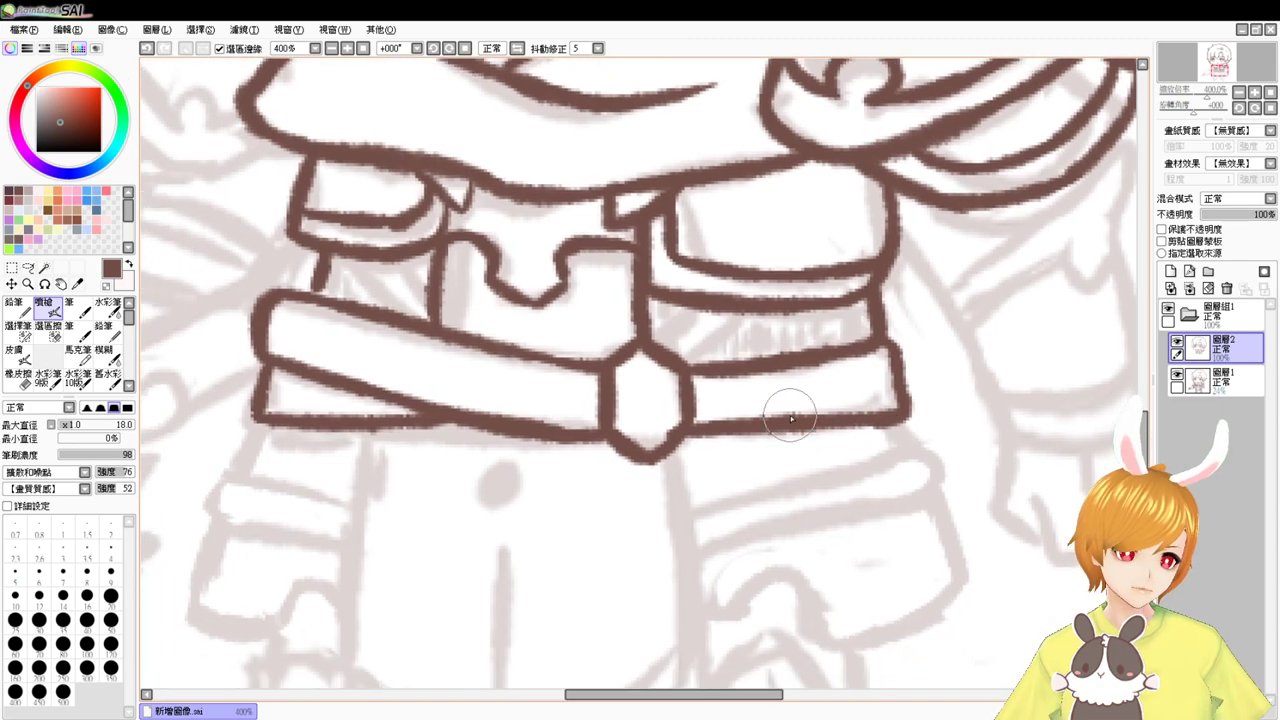
pyautogui.moveTo(453, 481); pyautogui.dragTo(473, 371)
pyautogui.moveTo(404, 318); pyautogui.dragTo(380, 548)
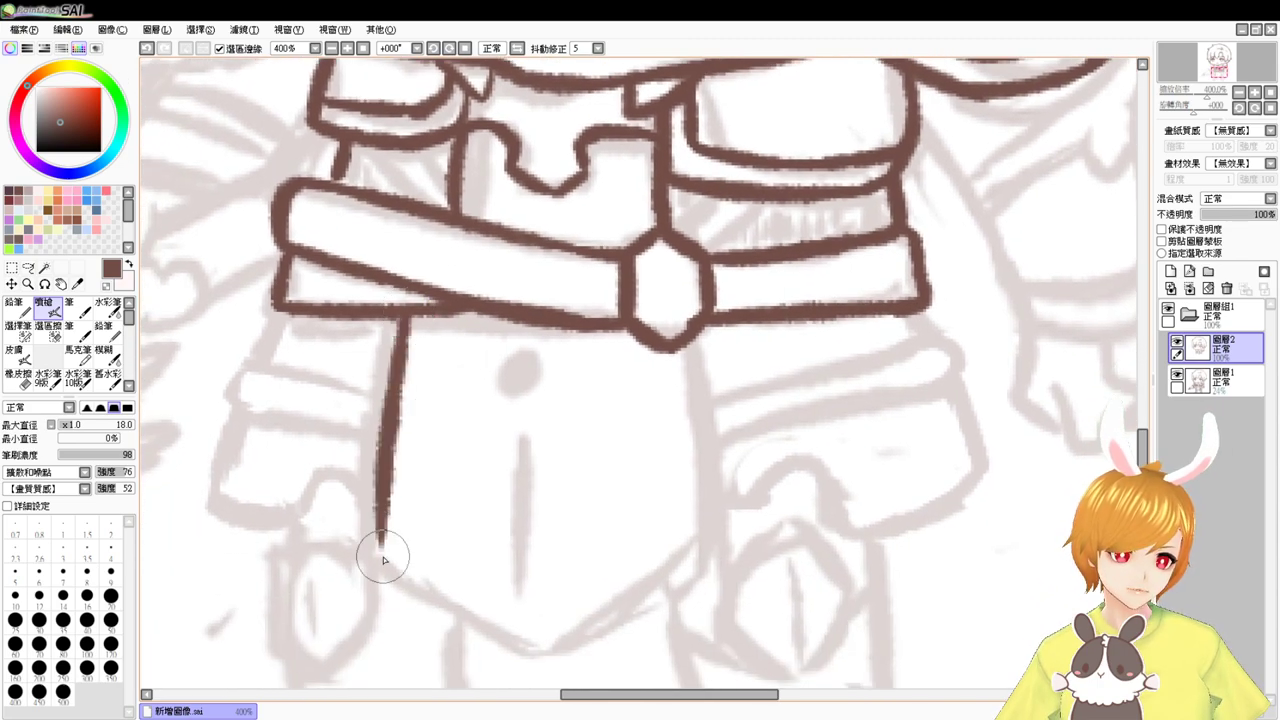
pyautogui.moveTo(685, 348); pyautogui.dragTo(697, 520)
pyautogui.hotkey('ctrl', 'z')
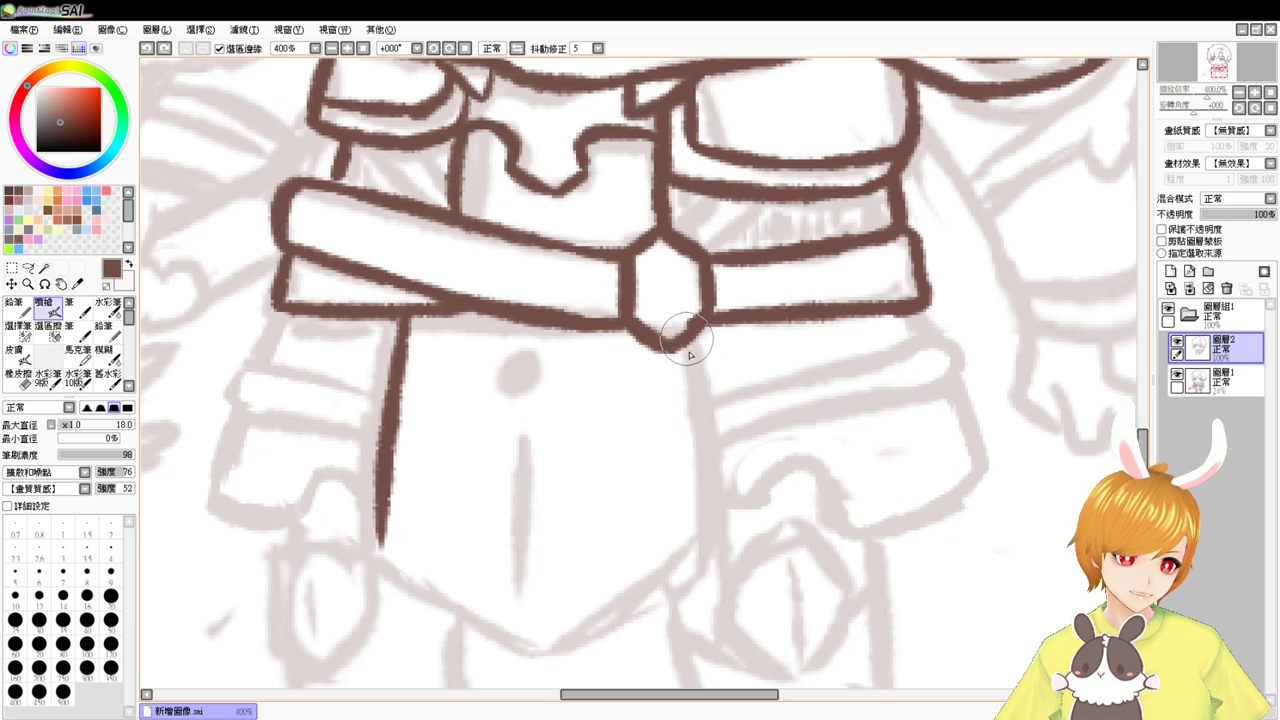
pyautogui.moveTo(680, 343); pyautogui.dragTo(705, 533)
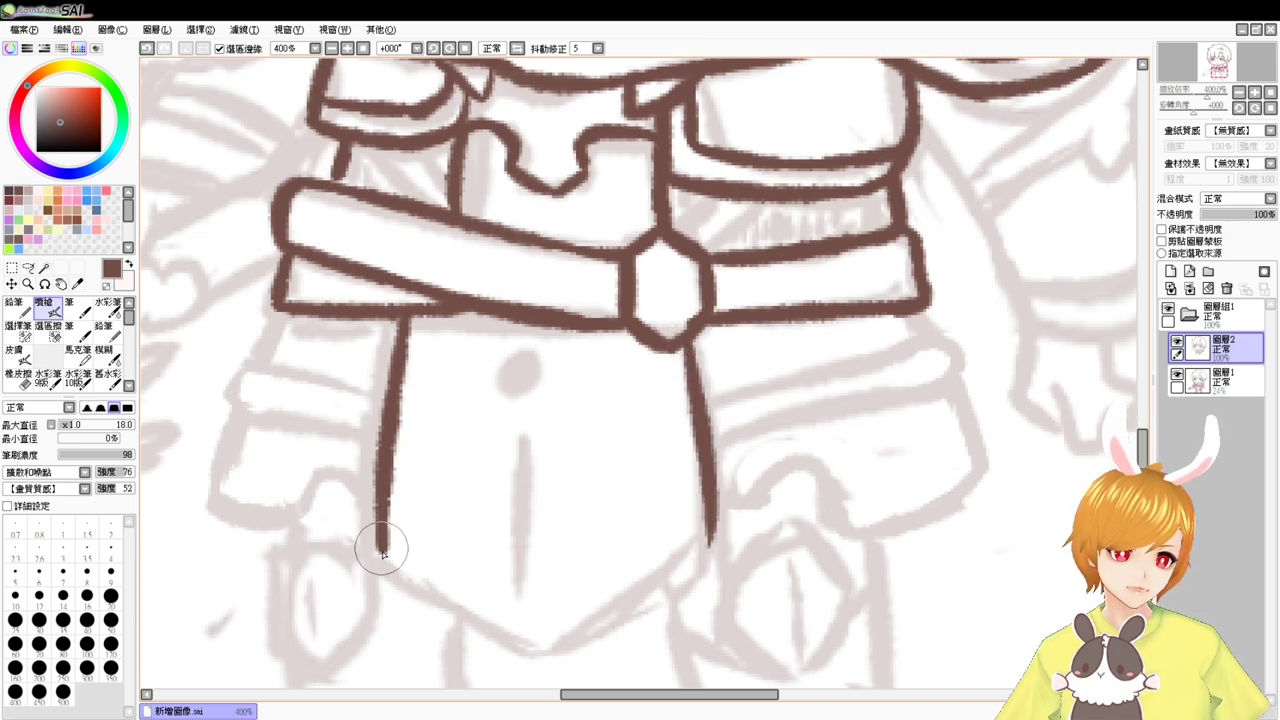
# - Ink the front flap's shallow pointed lower edge, joining its two sides
pyautogui.moveTo(380, 545)
pyautogui.mouseDown()
pyautogui.moveTo(495, 617)
pyautogui.moveTo(522, 616)
pyautogui.moveTo(467, 597)
pyautogui.moveTo(545, 624)
pyautogui.moveTo(459, 596)
pyautogui.moveTo(549, 624)
pyautogui.moveTo(519, 623)
pyautogui.moveTo(711, 551)
pyautogui.moveTo(663, 563)
pyautogui.mouseUp()
pyautogui.hotkey('ctrl', 'z')
pyautogui.moveTo(711, 521); pyautogui.dragTo(702, 542)
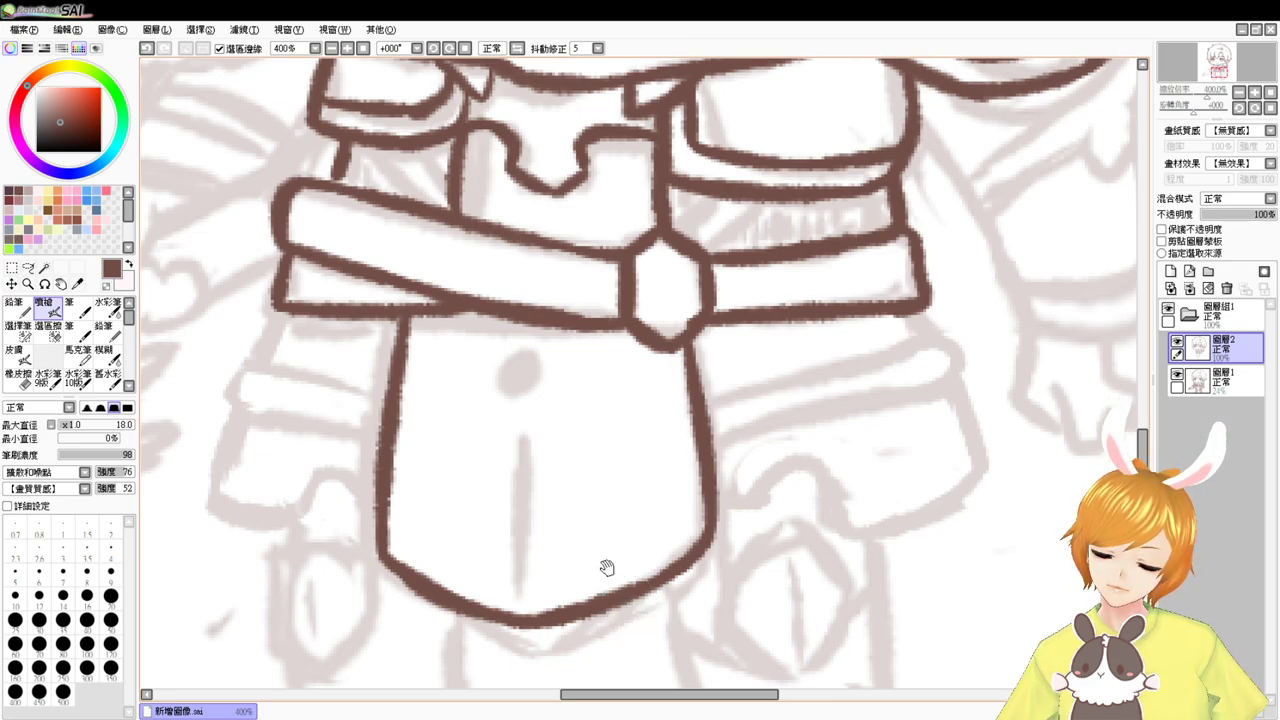
# - Ink the outline of the left hip armor plate, including its flared outer side and the arched notch in its lower edge
pyautogui.moveTo(595, 553)
pyautogui.mouseDown()
pyautogui.moveTo(623, 526)
pyautogui.moveTo(640, 537)
pyautogui.mouseUp()
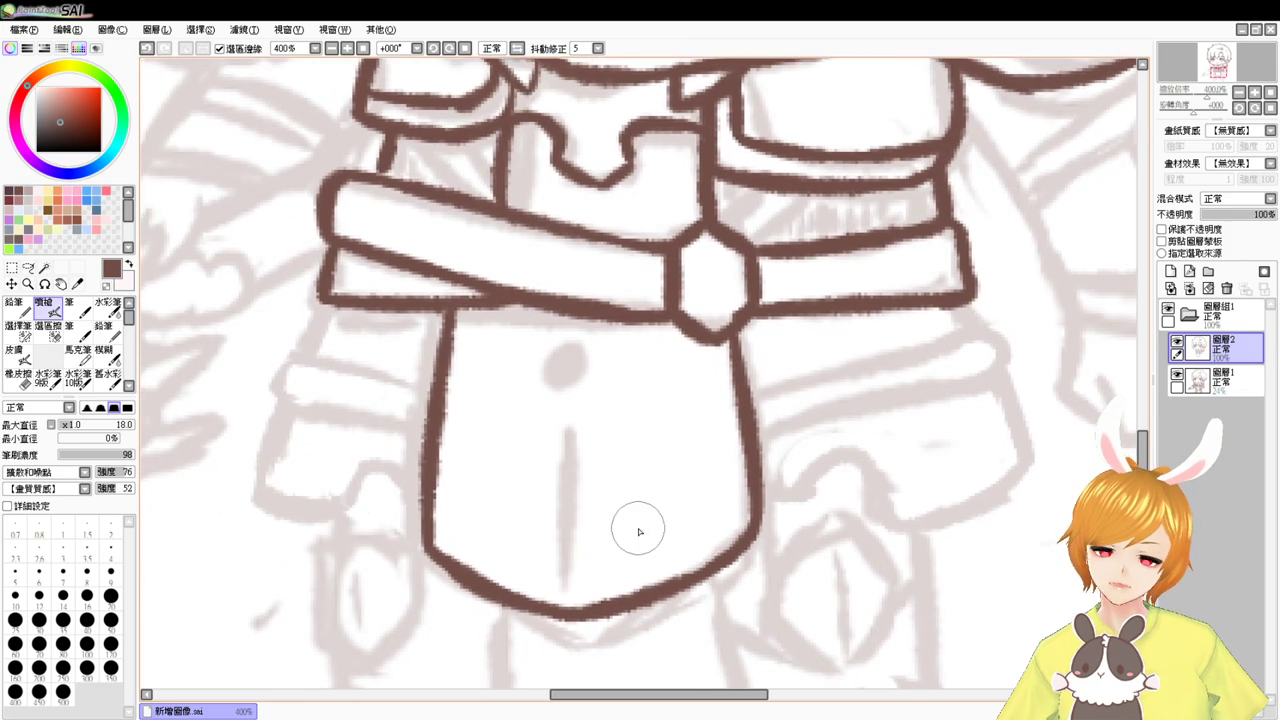
pyautogui.hotkey('ctrl', 'z')
pyautogui.moveTo(335, 305)
pyautogui.mouseDown()
pyautogui.moveTo(262, 430)
pyautogui.moveTo(264, 462)
pyautogui.mouseUp()
pyautogui.hotkey('ctrl', 'z')
pyautogui.moveTo(335, 305)
pyautogui.mouseDown()
pyautogui.moveTo(300, 366)
pyautogui.moveTo(260, 506)
pyautogui.moveTo(351, 518)
pyautogui.moveTo(354, 474)
pyautogui.moveTo(372, 465)
pyautogui.moveTo(417, 513)
pyautogui.mouseUp()
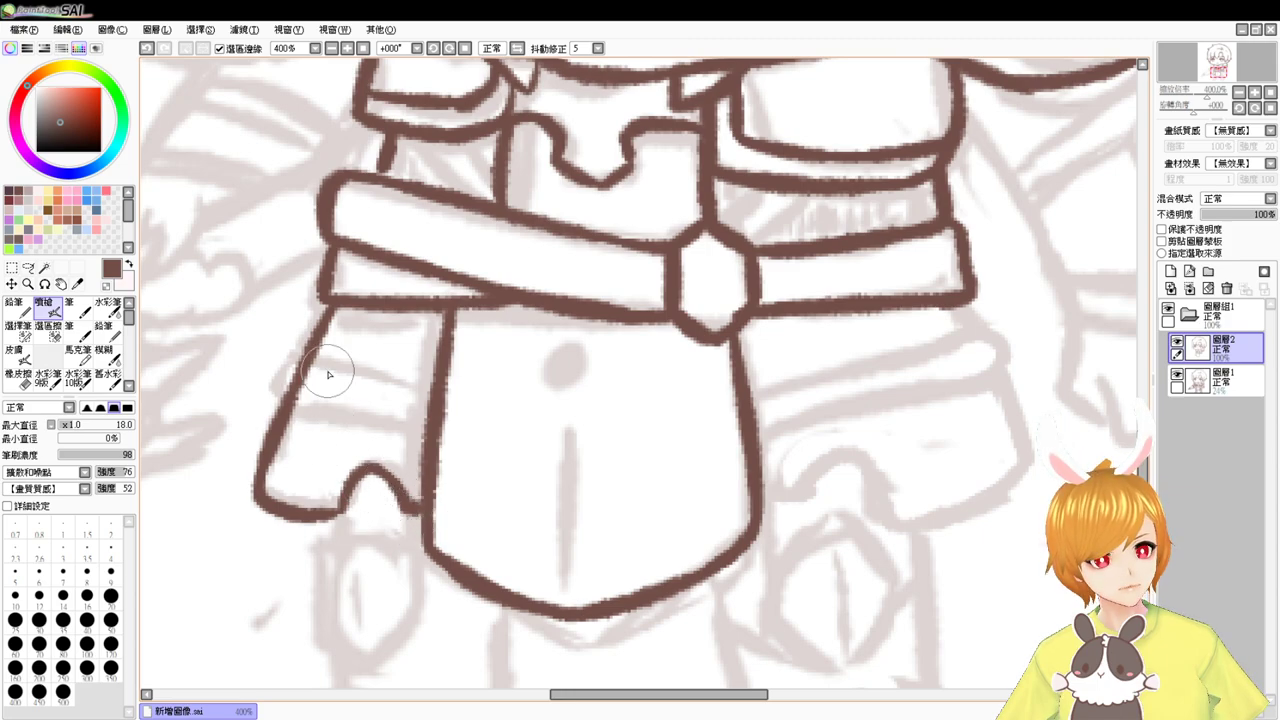
# - Ink the right hip armor plate's arched notch, flared outer side and lower edge, closing them at a rounded corner
pyautogui.moveTo(760, 506)
pyautogui.mouseDown()
pyautogui.moveTo(783, 505)
pyautogui.moveTo(802, 459)
pyautogui.moveTo(851, 512)
pyautogui.moveTo(824, 444)
pyautogui.moveTo(861, 513)
pyautogui.mouseUp()
pyautogui.hotkey('ctrl', 'z')
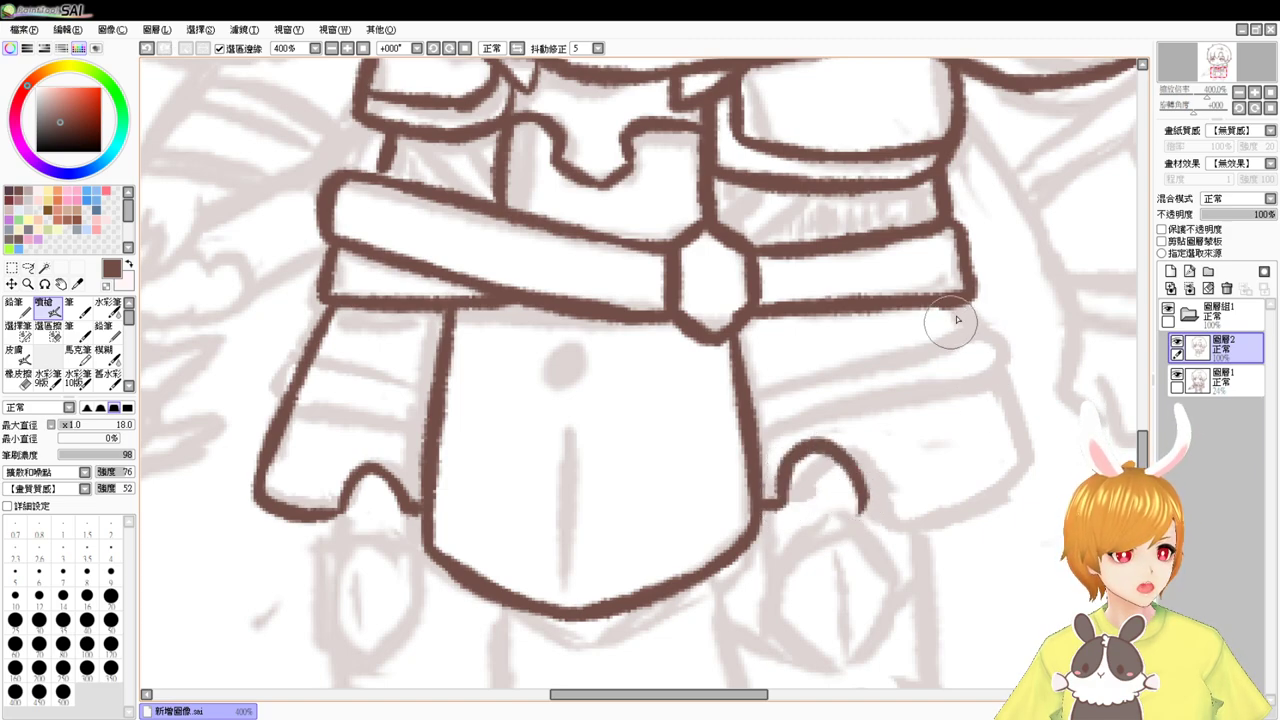
pyautogui.moveTo(952, 298); pyautogui.dragTo(992, 460)
pyautogui.hotkey('ctrl', 'z')
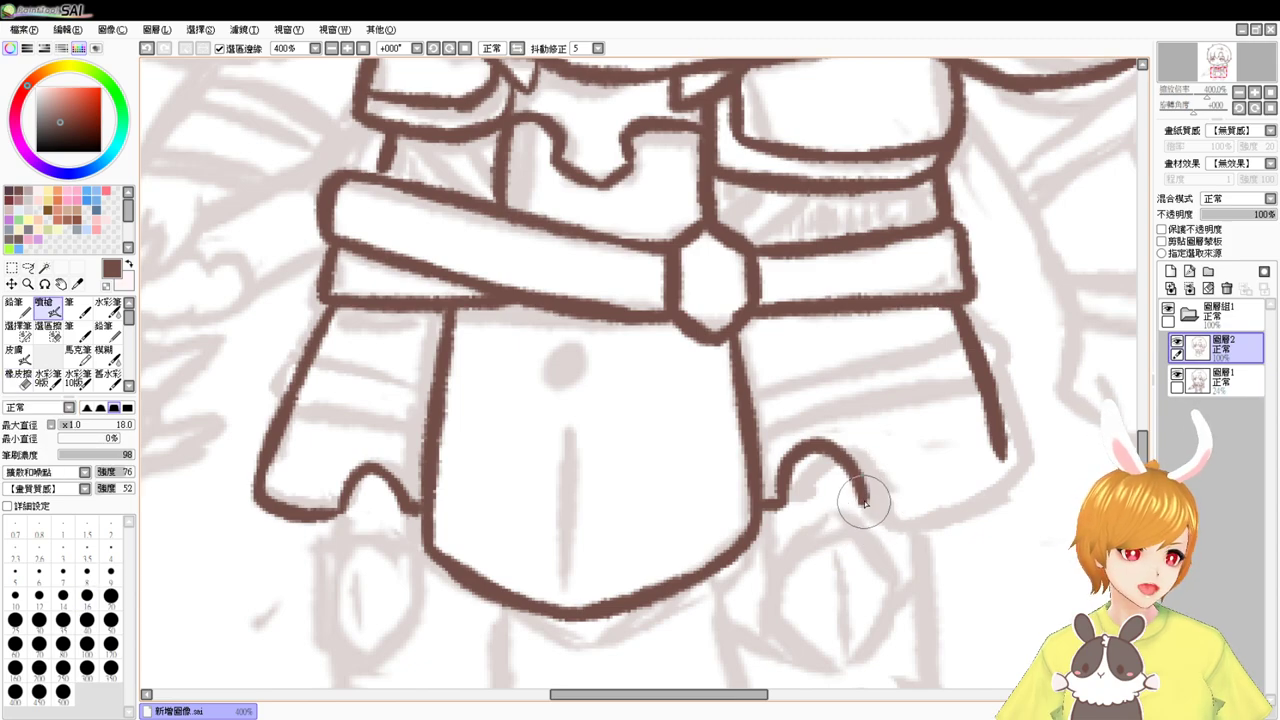
pyautogui.moveTo(855, 483)
pyautogui.mouseDown()
pyautogui.moveTo(929, 500)
pyautogui.moveTo(990, 488)
pyautogui.mouseUp()
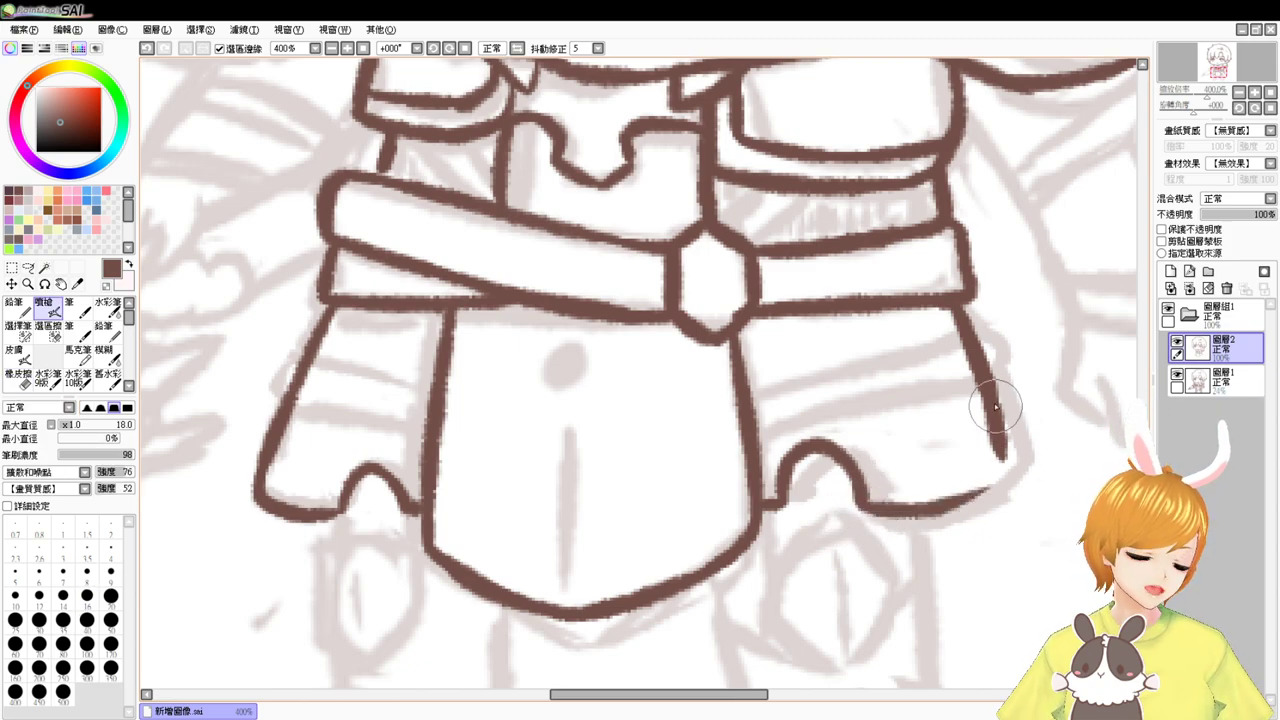
pyautogui.moveTo(995, 432); pyautogui.dragTo(975, 497)
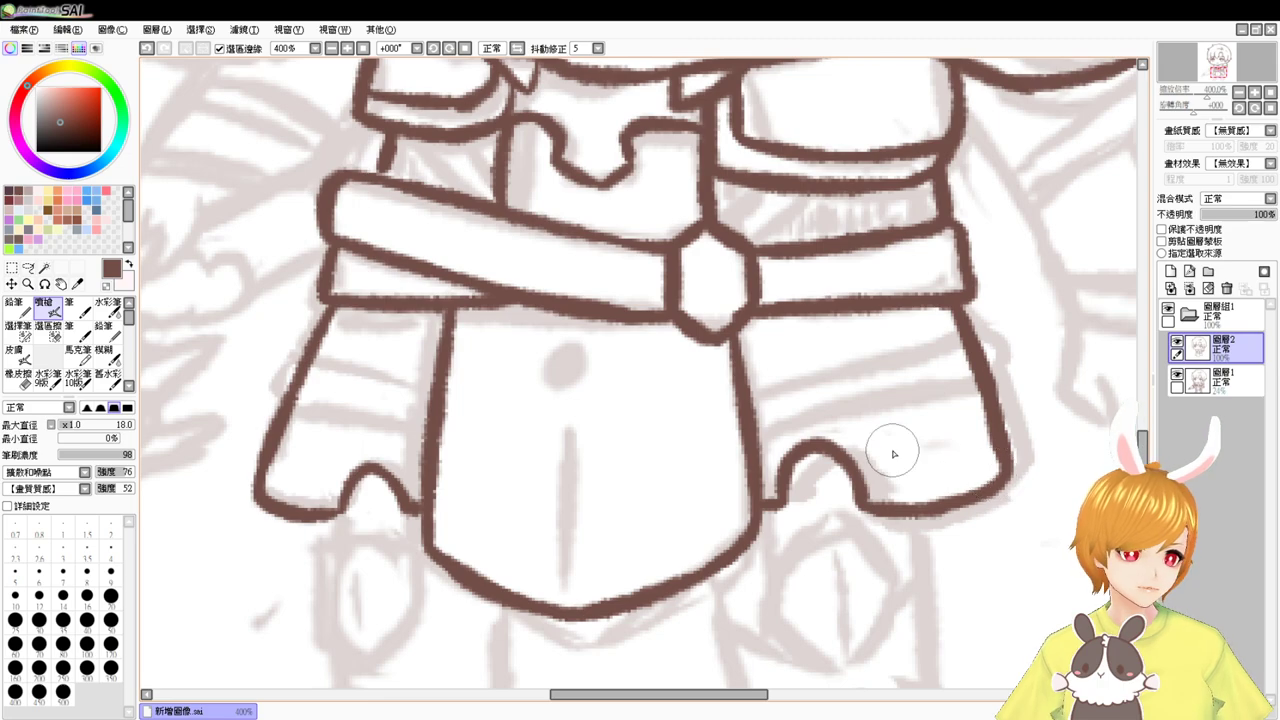
# - Erase a gap in the outer edge of both hip plates where the trim bands cross
pyautogui.press('e')
pyautogui.moveTo(318, 360); pyautogui.dragTo(318, 367)
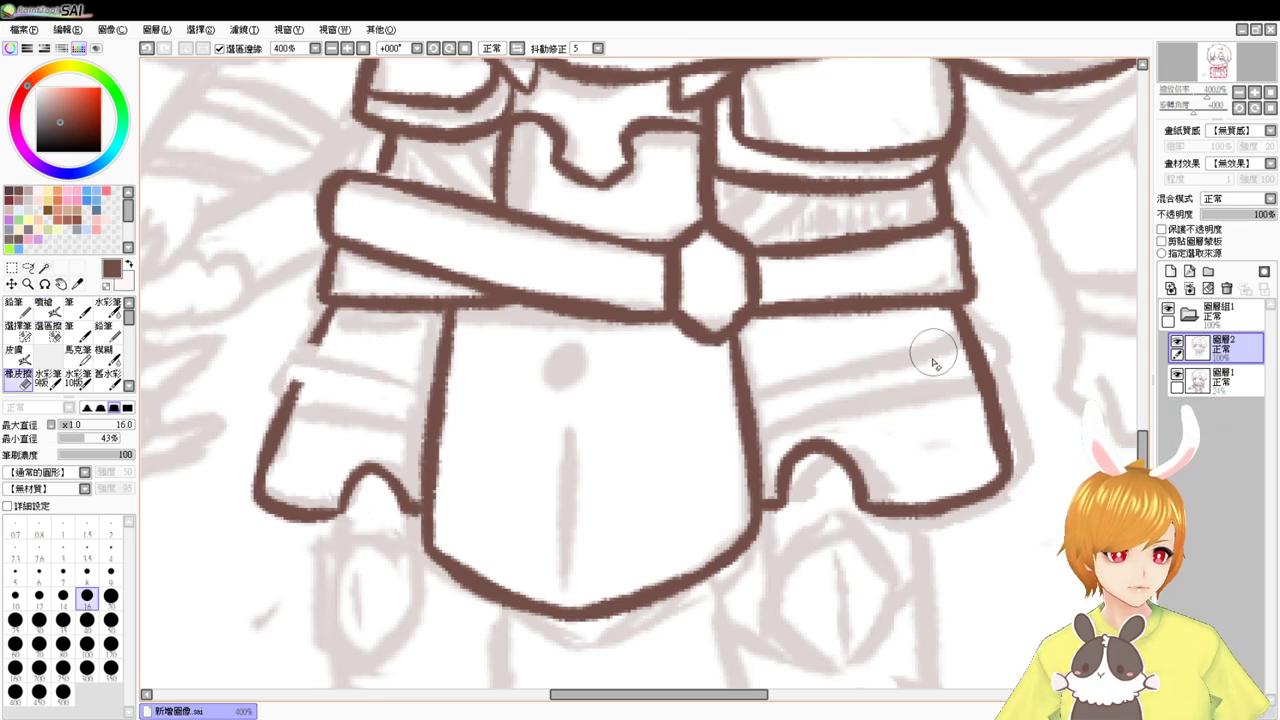
pyautogui.moveTo(974, 352); pyautogui.dragTo(956, 356)
# - Ink the upper edge of the right hip plate's trim band and its rounded outer end, cleaning up the join
pyautogui.press('b')
pyautogui.moveTo(743, 385); pyautogui.dragTo(876, 349)
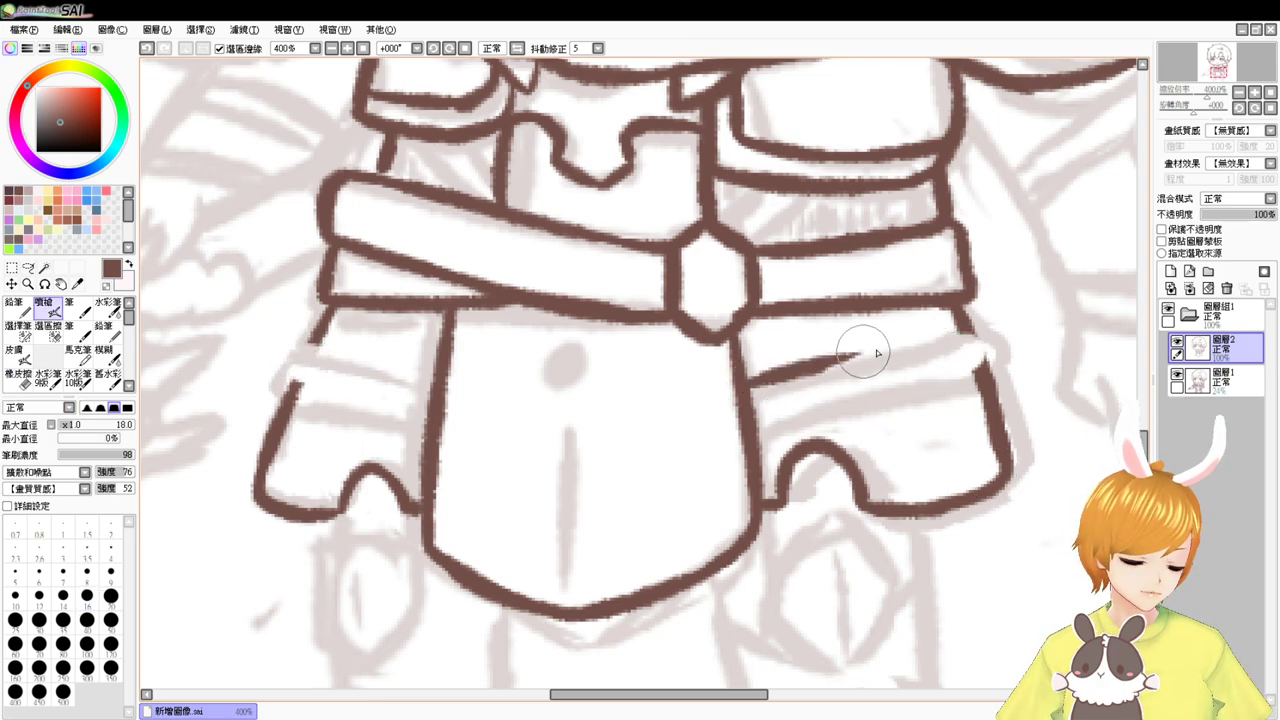
pyautogui.moveTo(746, 385); pyautogui.dragTo(964, 342)
pyautogui.hotkey('ctrl', 'z')
pyautogui.hotkey('ctrl', 'z')
pyautogui.moveTo(745, 383)
pyautogui.mouseDown()
pyautogui.moveTo(975, 323)
pyautogui.moveTo(975, 336)
pyautogui.moveTo(1002, 329)
pyautogui.moveTo(984, 360)
pyautogui.mouseUp()
pyautogui.press('e')
pyautogui.press('b')
pyautogui.press('e')
pyautogui.press('b')
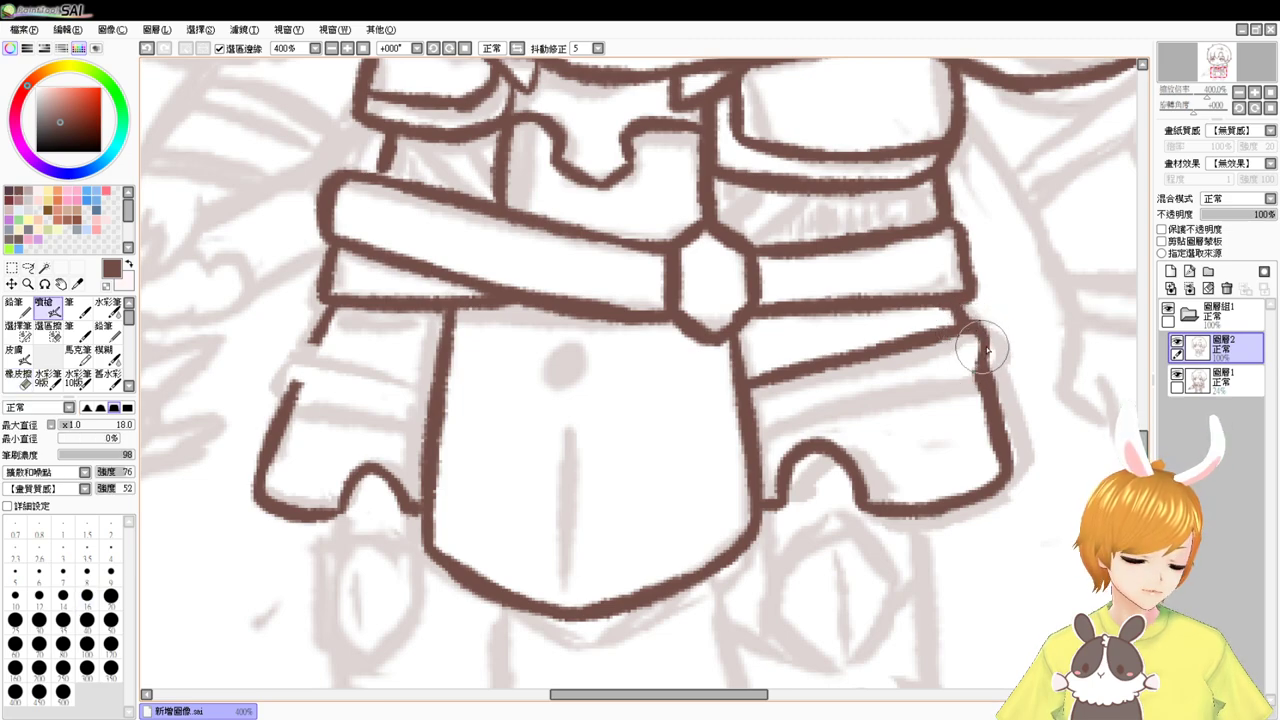
# - Ink the lower edge of the trim band across the right hip plate
pyautogui.moveTo(754, 417); pyautogui.dragTo(937, 372)
pyautogui.hotkey('ctrl', 'z')
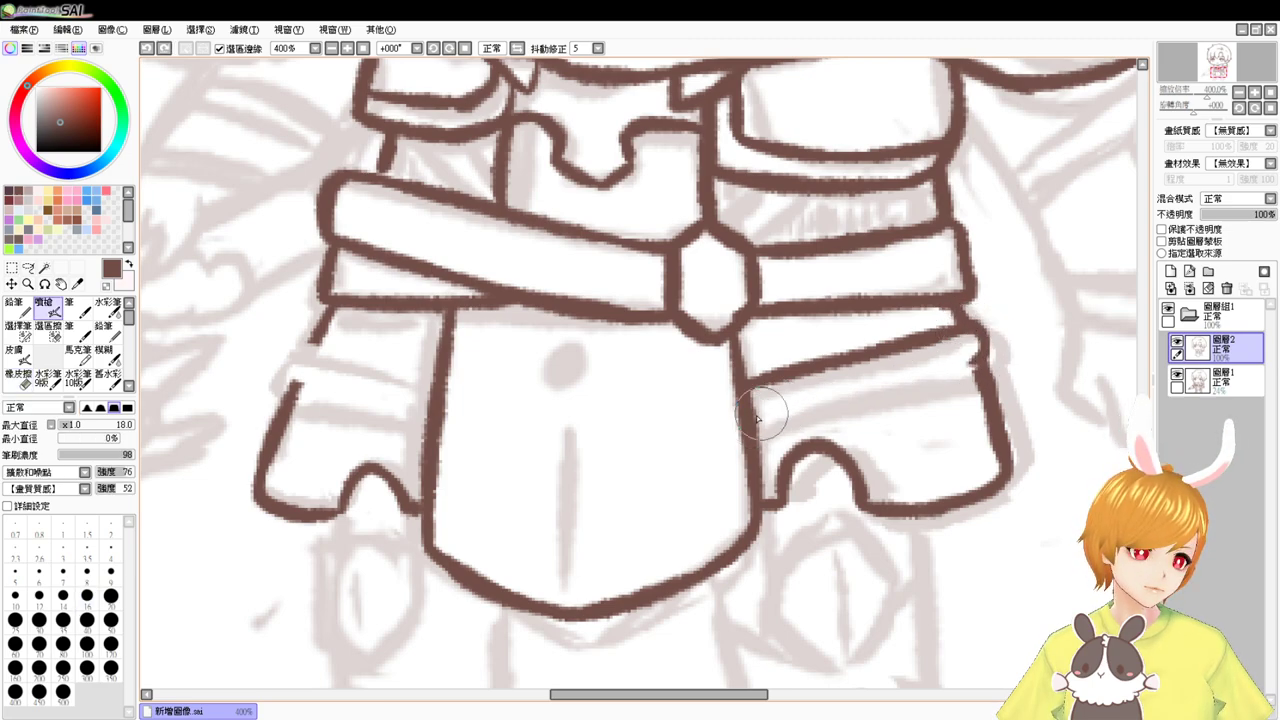
pyautogui.moveTo(754, 416); pyautogui.dragTo(942, 377)
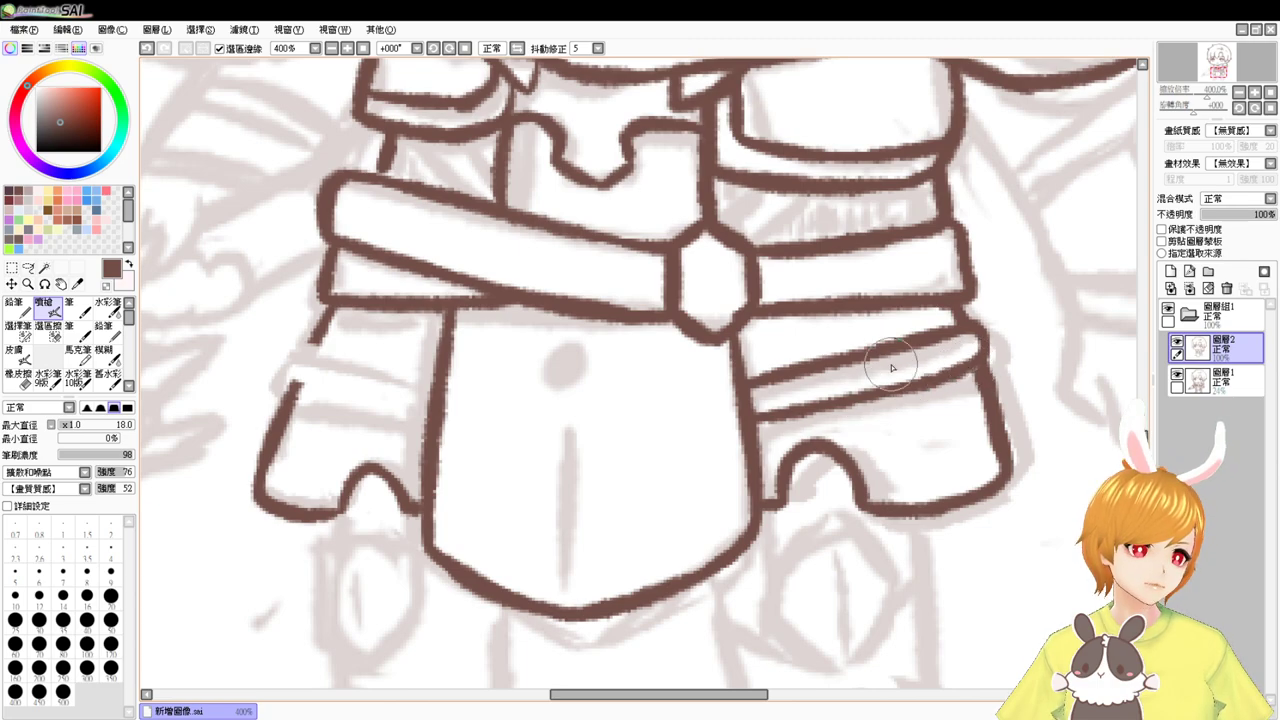
# - Ink the left hip plate's trim band with its upper edge, rounded outer end and lower edge
pyautogui.moveTo(305, 342); pyautogui.dragTo(418, 380)
pyautogui.hotkey('ctrl', 'z')
pyautogui.moveTo(308, 343); pyautogui.dragTo(432, 380)
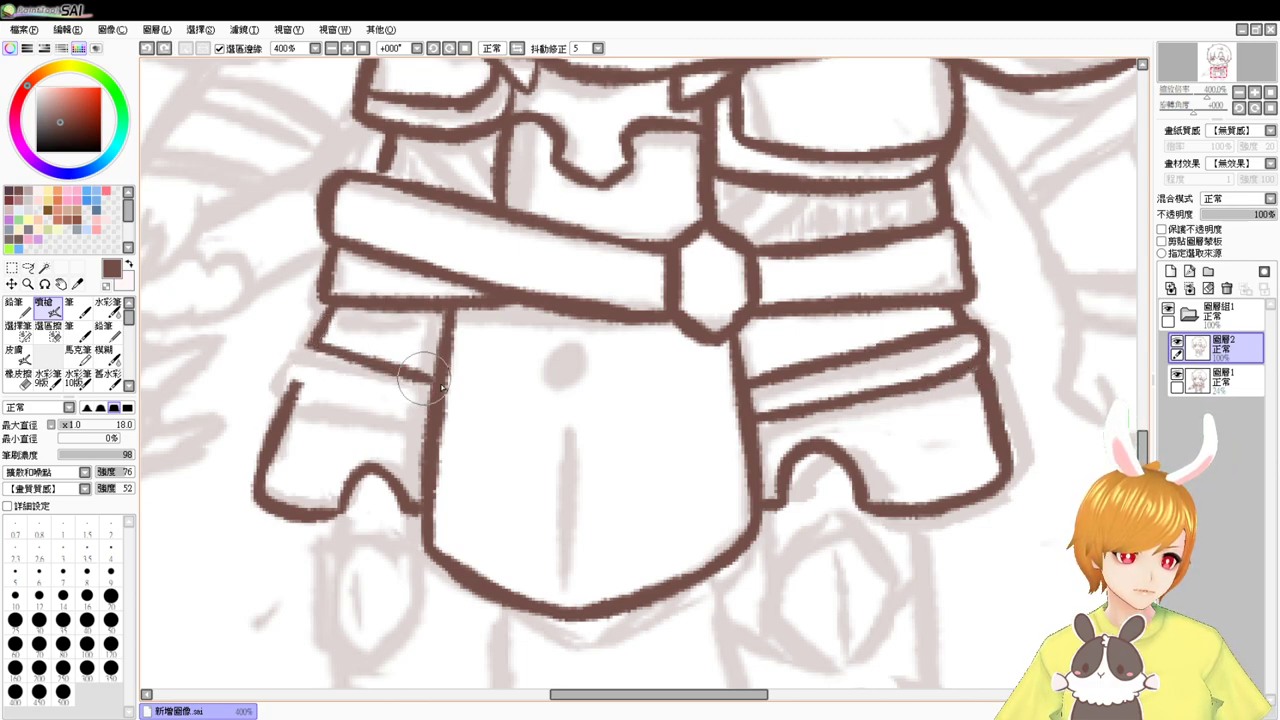
pyautogui.moveTo(308, 345)
pyautogui.mouseDown()
pyautogui.moveTo(288, 382)
pyautogui.moveTo(293, 364)
pyautogui.moveTo(298, 386)
pyautogui.moveTo(428, 418)
pyautogui.moveTo(408, 415)
pyautogui.mouseUp()
pyautogui.hotkey('ctrl', 'z')
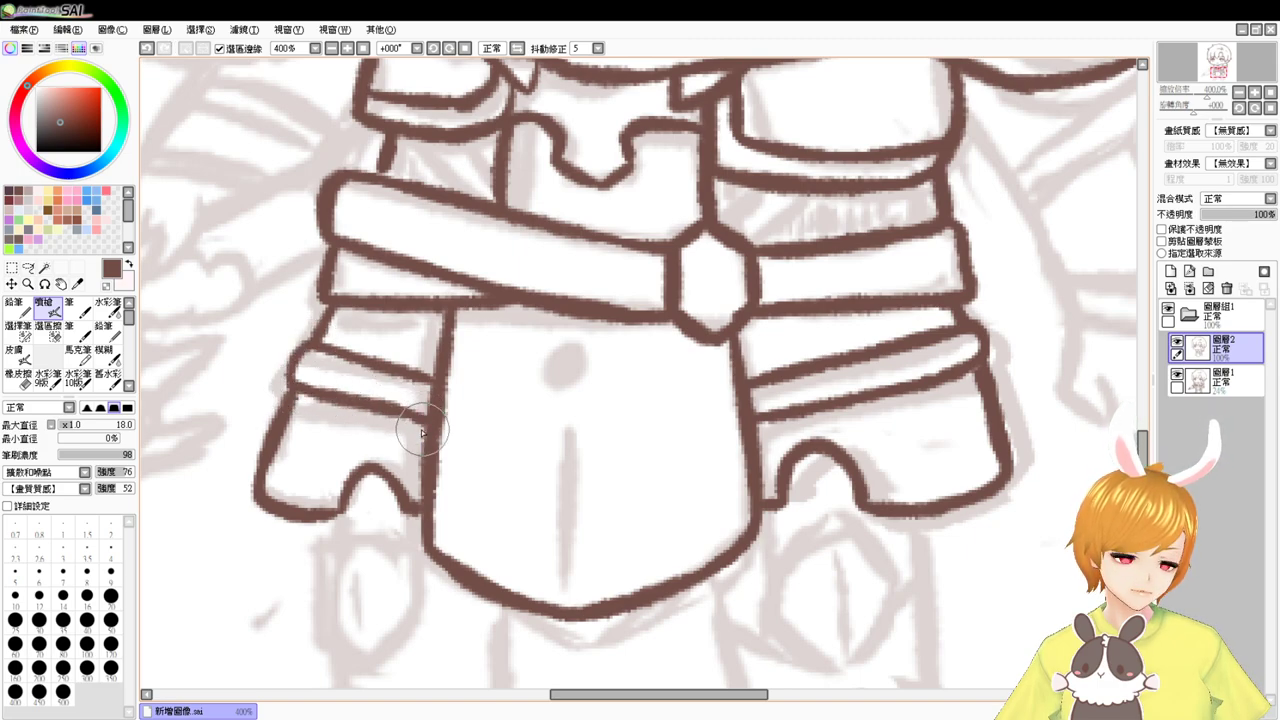
# - Ink the short inner and outer thigh lines of the right leg below the front flap and hip plate
pyautogui.moveTo(869, 521); pyautogui.dragTo(822, 471)
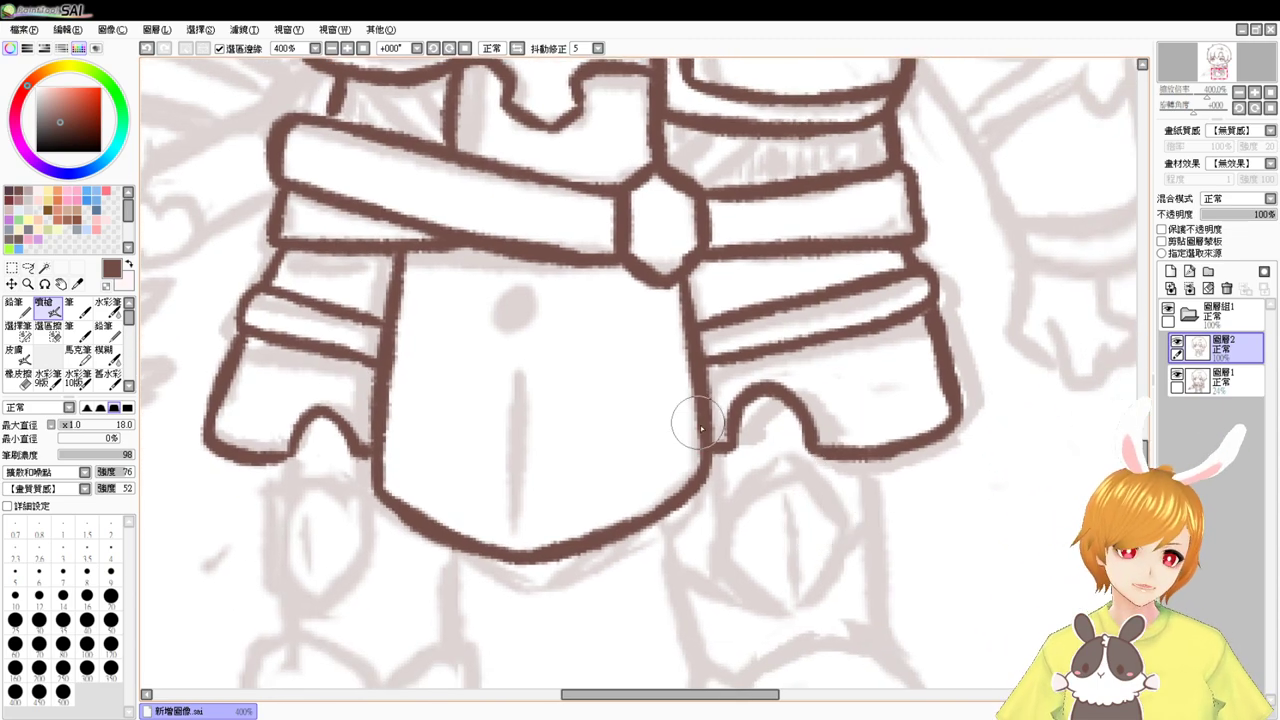
pyautogui.moveTo(736, 464); pyautogui.dragTo(759, 356)
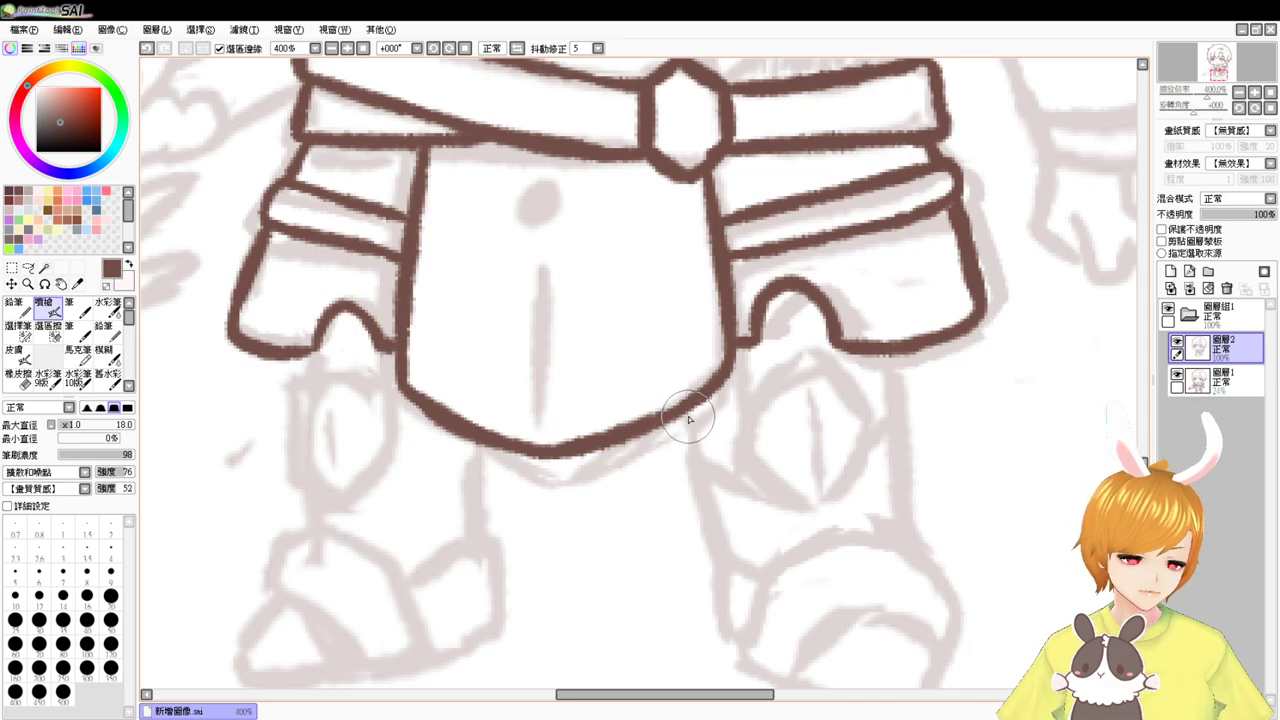
pyautogui.moveTo(689, 410); pyautogui.dragTo(703, 468)
pyautogui.hotkey('ctrl', 'z')
pyautogui.moveTo(688, 405); pyautogui.dragTo(704, 463)
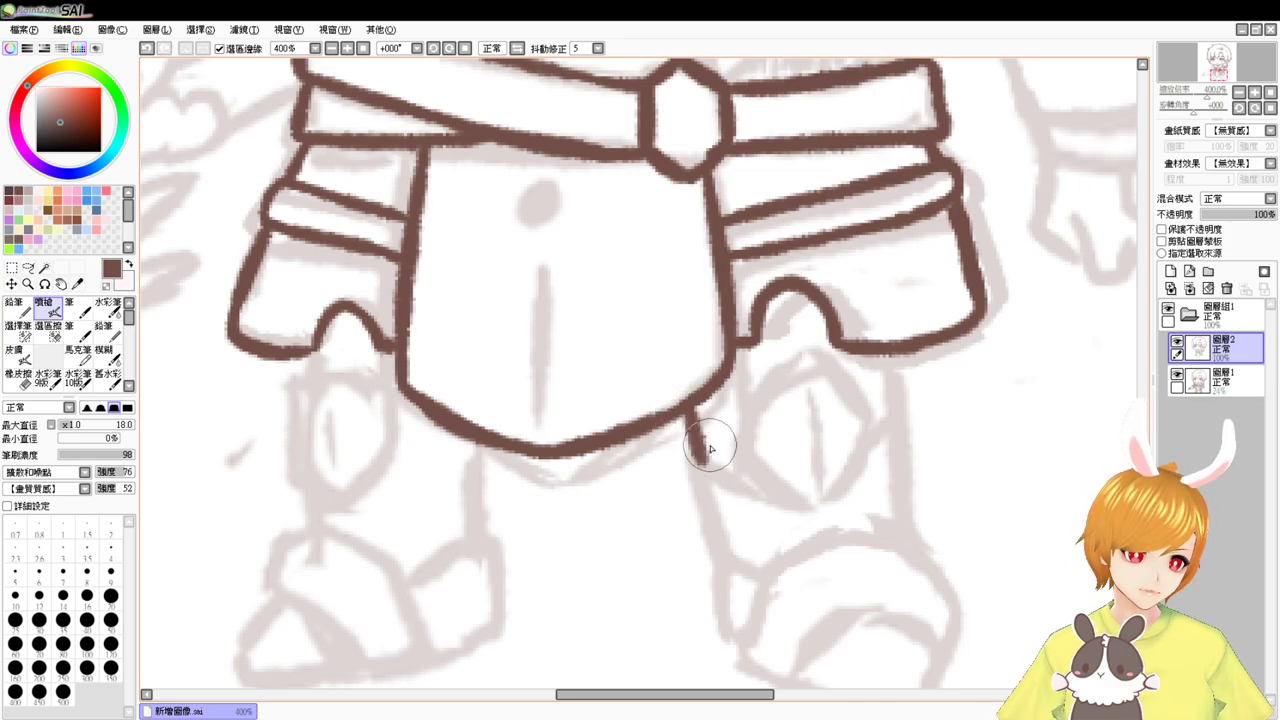
pyautogui.moveTo(890, 362); pyautogui.dragTo(895, 423)
pyautogui.moveTo(891, 348); pyautogui.dragTo(894, 391)
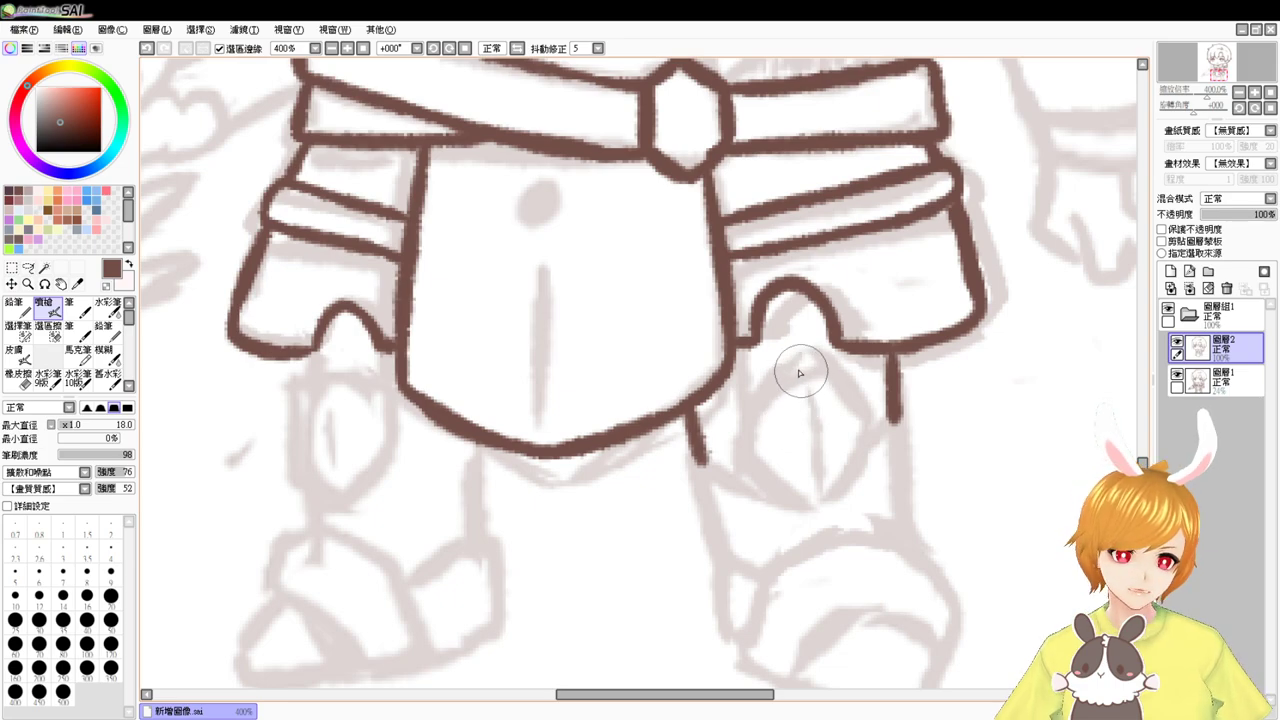
# - Ink the pointed oval knee guard on the right leg
pyautogui.moveTo(800, 350)
pyautogui.mouseDown()
pyautogui.moveTo(770, 372)
pyautogui.moveTo(757, 434)
pyautogui.moveTo(797, 494)
pyautogui.mouseUp()
pyautogui.hotkey('ctrl', 'z')
pyautogui.moveTo(814, 366); pyautogui.dragTo(852, 423)
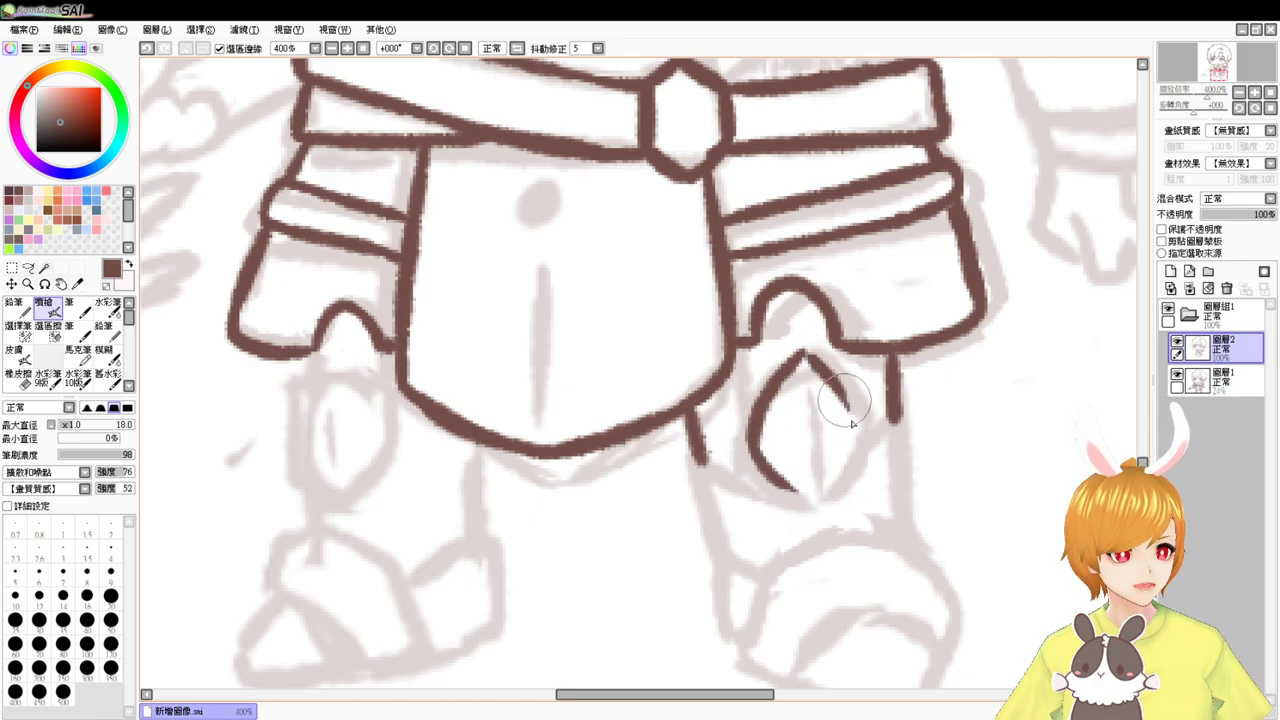
pyautogui.moveTo(814, 366)
pyautogui.mouseDown()
pyautogui.moveTo(843, 437)
pyautogui.moveTo(828, 492)
pyautogui.moveTo(814, 486)
pyautogui.moveTo(837, 485)
pyautogui.mouseUp()
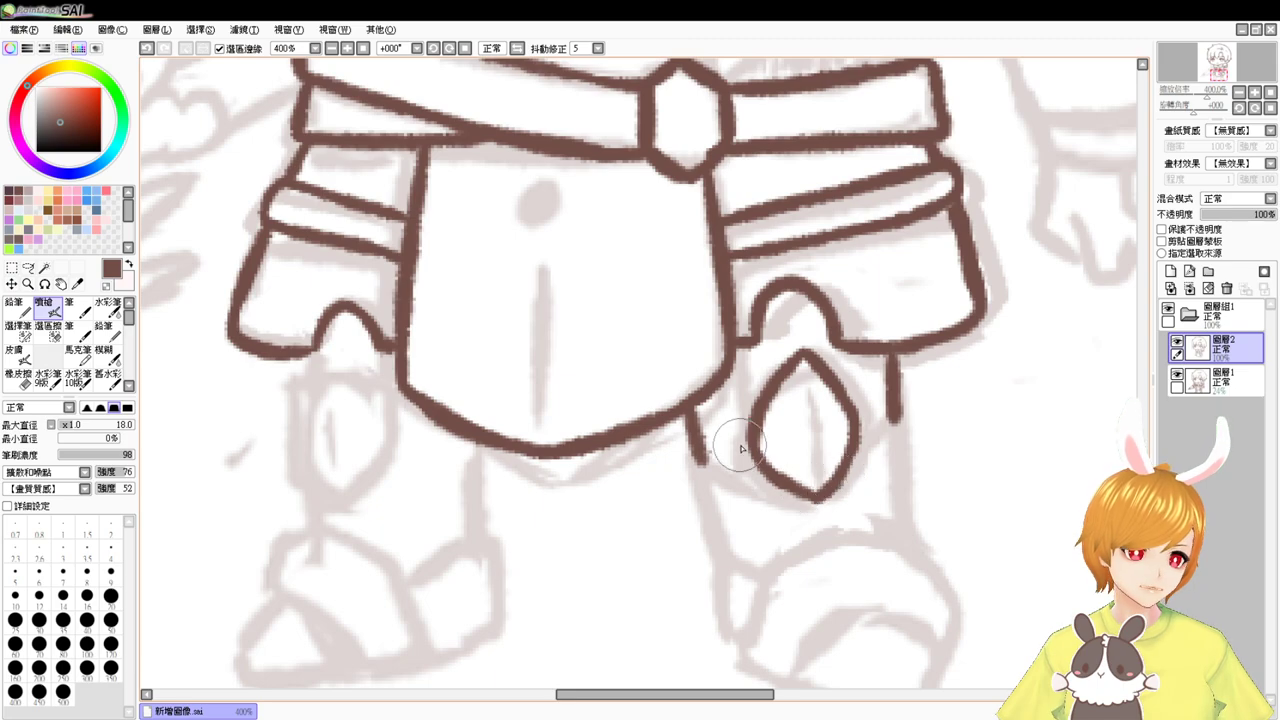
# - Ink the curved edges joining the thigh lines to the right knee guard and the ridge line down the guard's center
pyautogui.moveTo(703, 454); pyautogui.dragTo(769, 479)
pyautogui.hotkey('ctrl', 'z')
pyautogui.moveTo(702, 456); pyautogui.dragTo(785, 486)
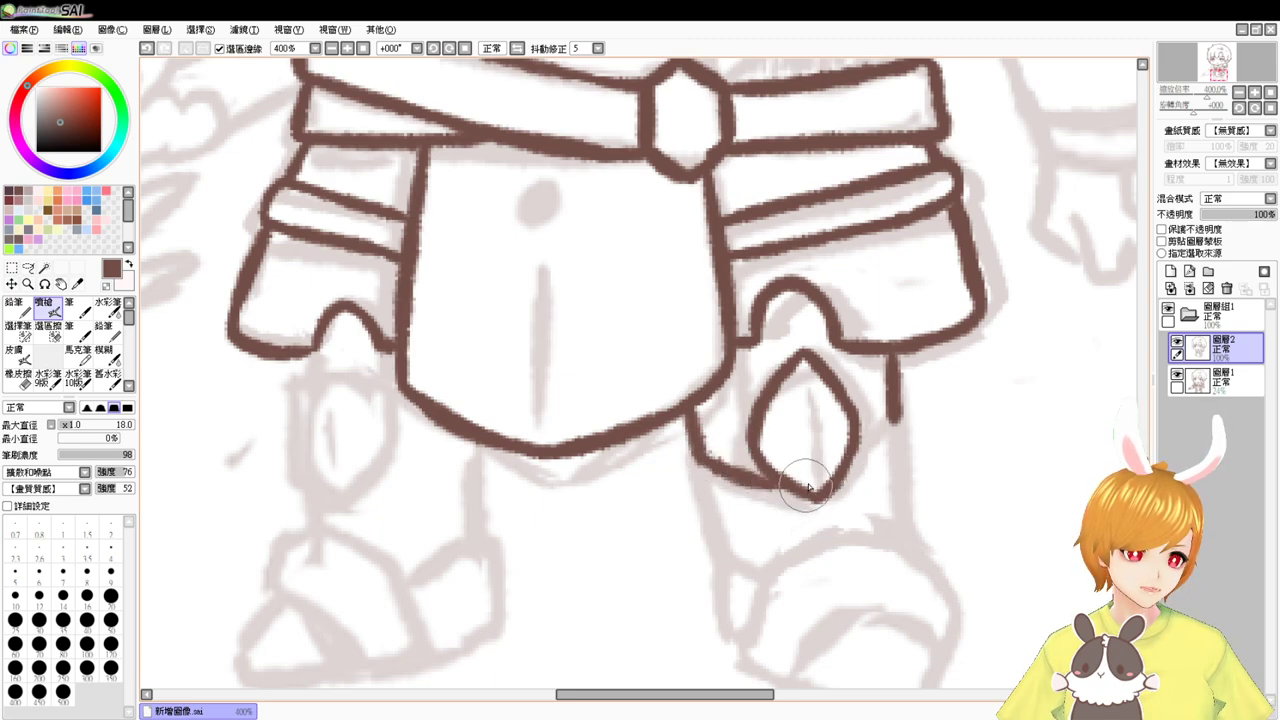
pyautogui.hotkey('ctrl', 'z')
pyautogui.moveTo(894, 422); pyautogui.dragTo(844, 466)
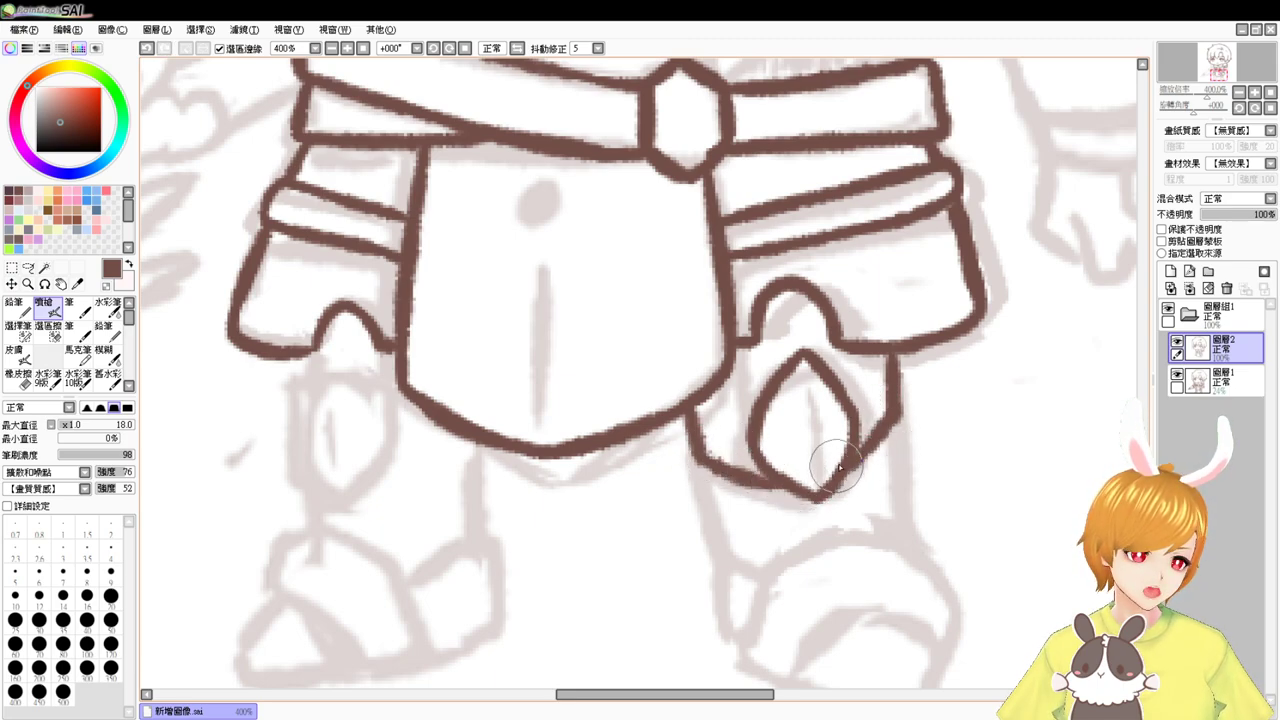
pyautogui.moveTo(807, 378); pyautogui.dragTo(817, 468)
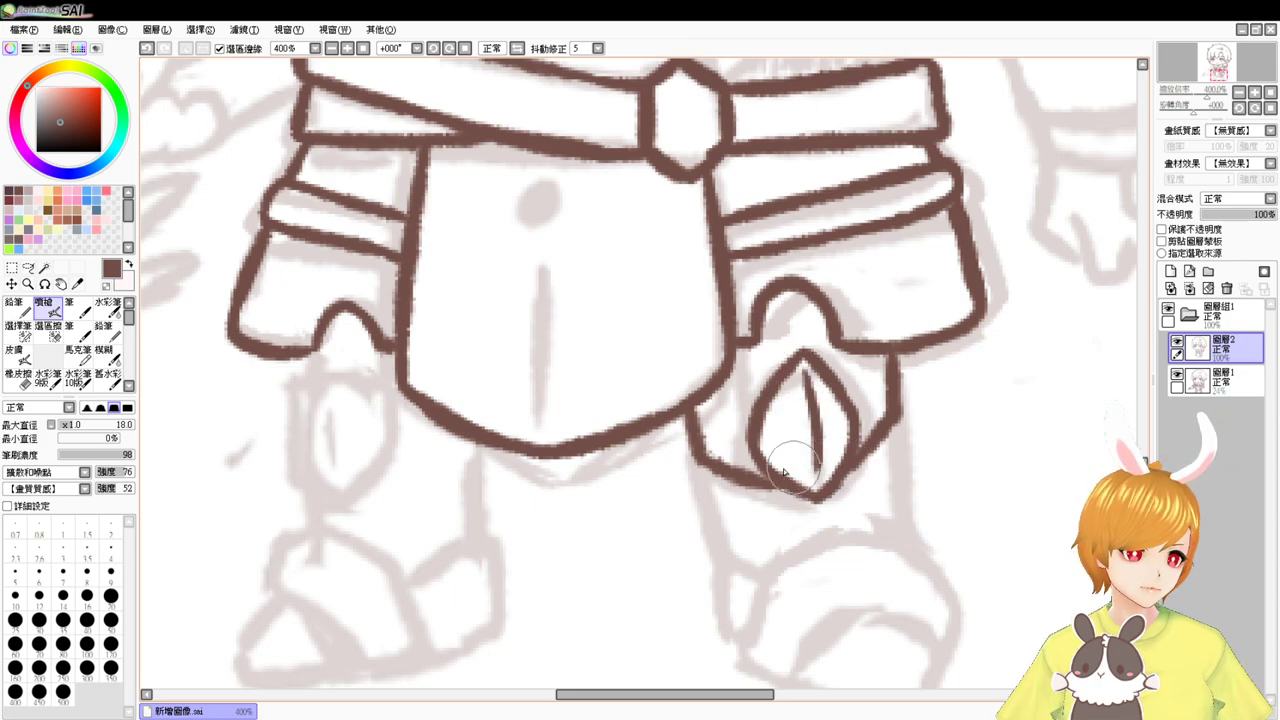
# - Ink the inner and outer sides of the right lower leg from the knee down to the boot
pyautogui.moveTo(692, 453); pyautogui.dragTo(714, 537)
pyautogui.hotkey('ctrl', 'z')
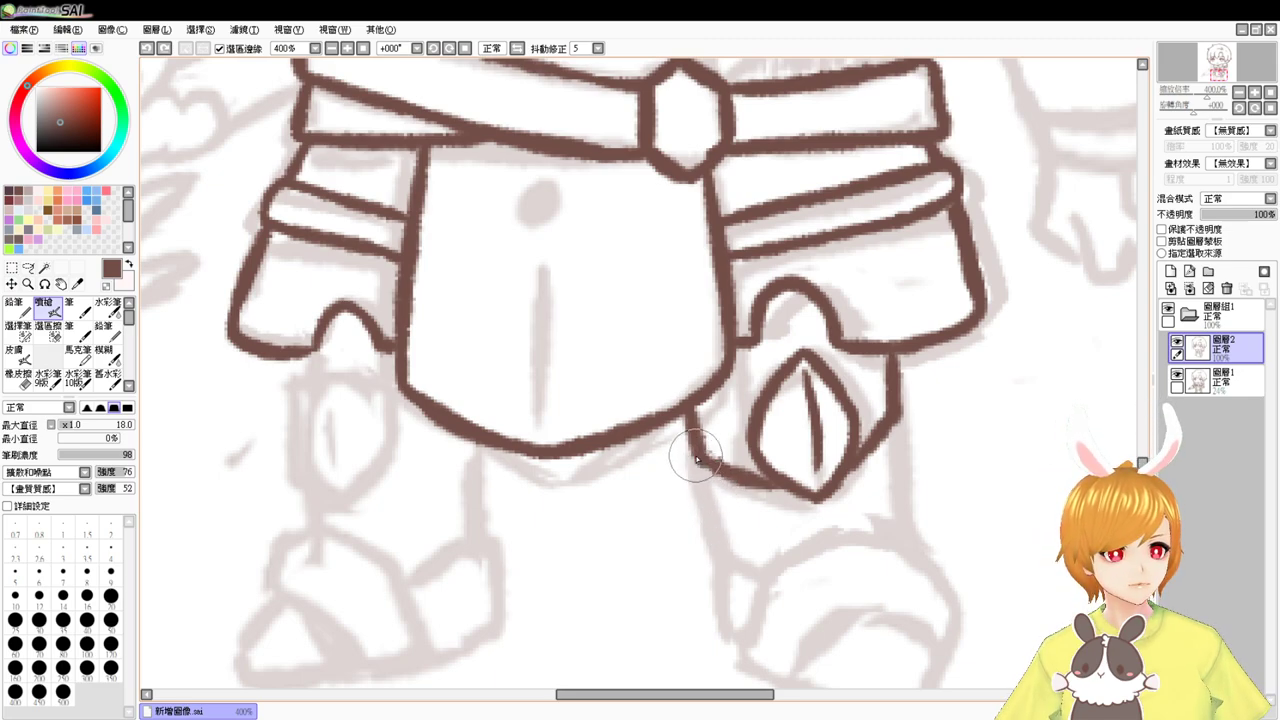
pyautogui.moveTo(696, 457); pyautogui.dragTo(724, 556)
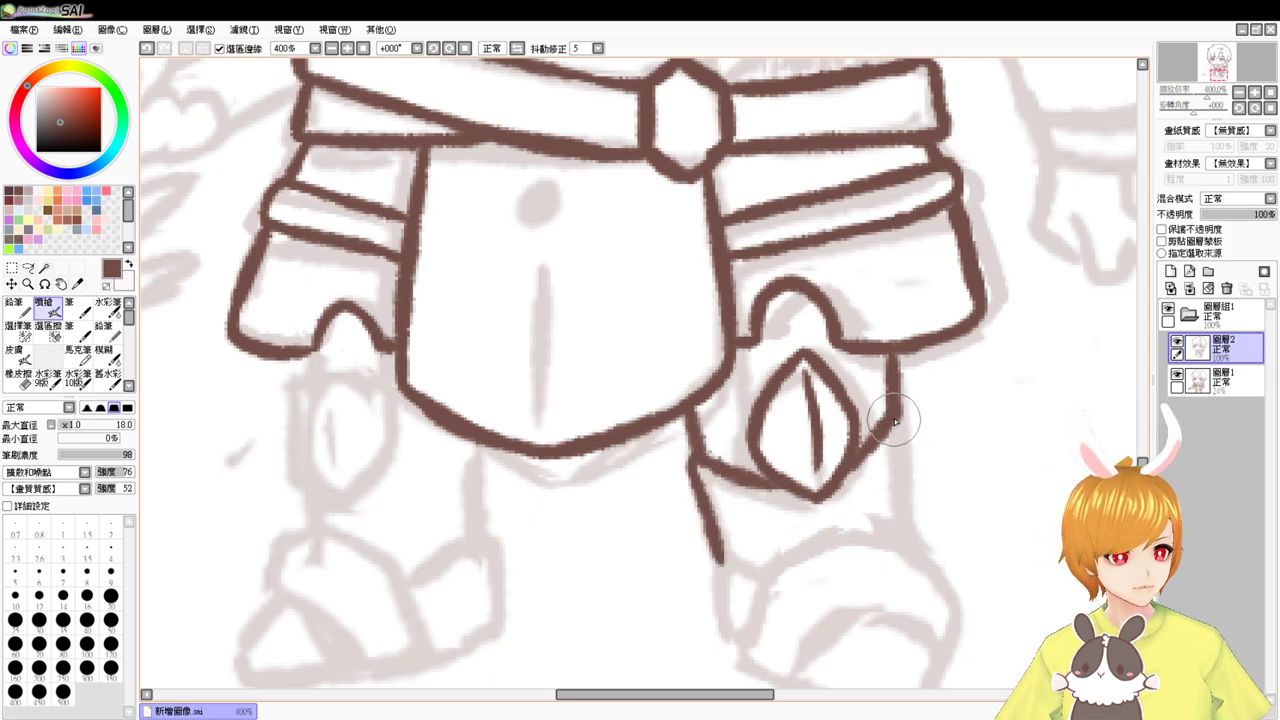
pyautogui.hotkey('ctrl', 'z')
pyautogui.moveTo(703, 461); pyautogui.dragTo(731, 559)
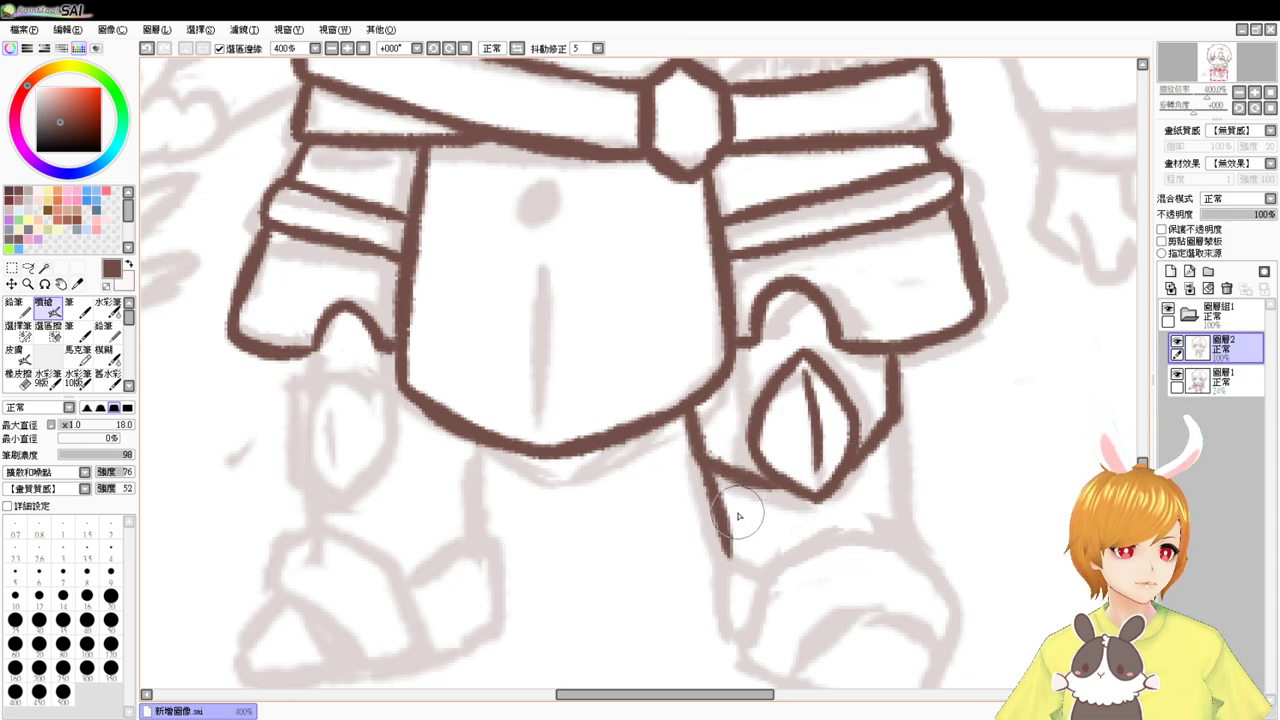
pyautogui.moveTo(888, 355); pyautogui.dragTo(901, 525)
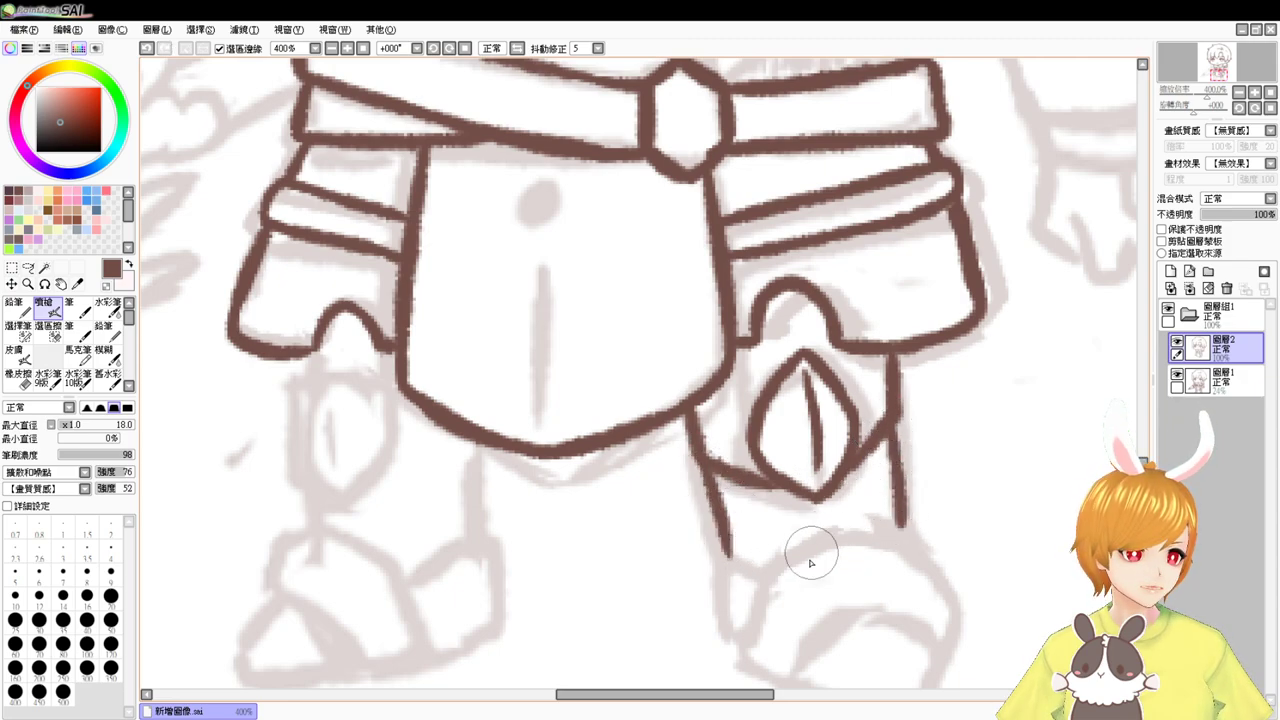
# - Ink the large arched upper edge of the right boot below the shin
pyautogui.moveTo(811, 563); pyautogui.dragTo(798, 509)
pyautogui.moveTo(741, 580)
pyautogui.mouseDown()
pyautogui.moveTo(792, 482)
pyautogui.moveTo(907, 490)
pyautogui.mouseUp()
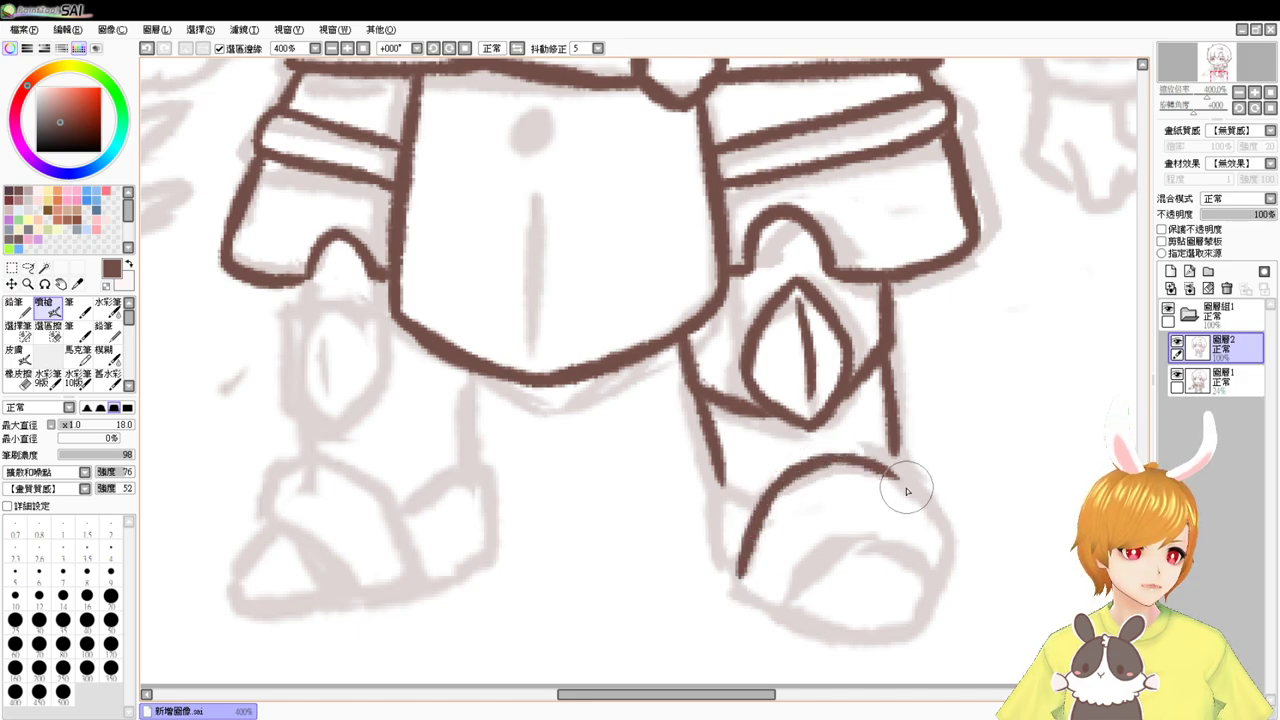
pyautogui.moveTo(895, 437); pyautogui.dragTo(940, 528)
pyautogui.hotkey('ctrl', 'z')
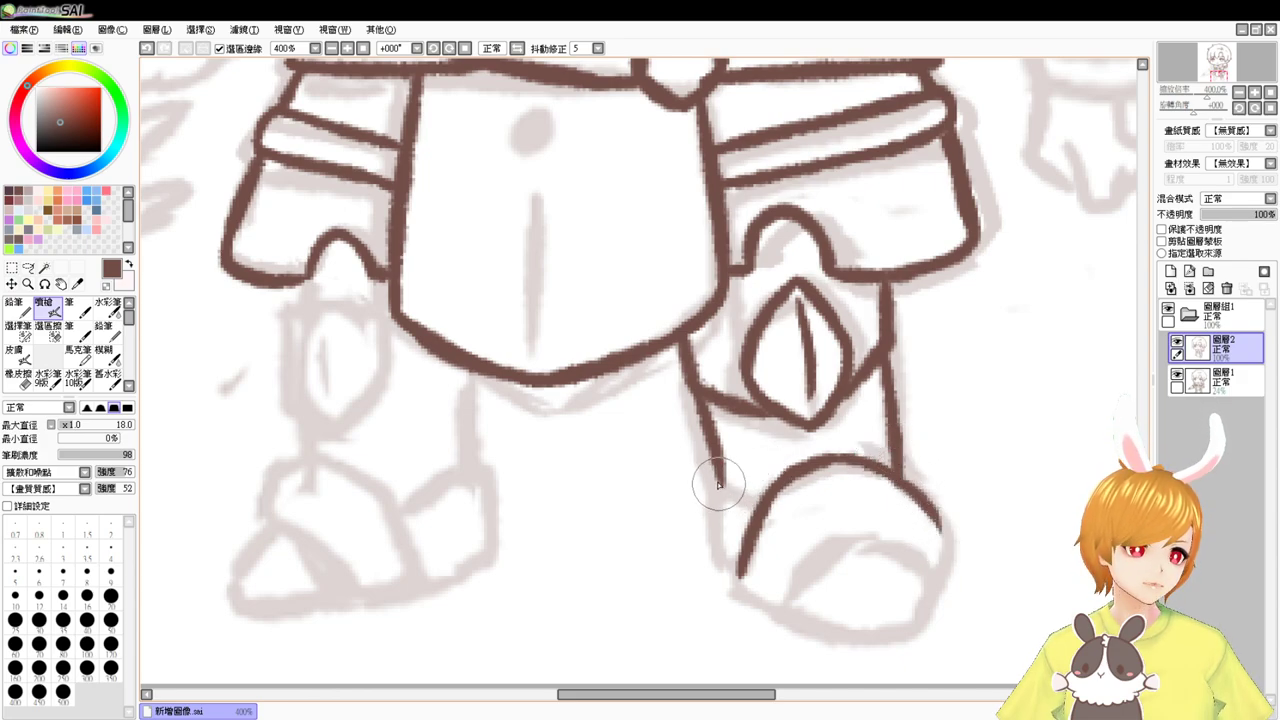
# - Ink the heel section on the inner side of the right boot and rework the boot's upper edge into a more angular arch
pyautogui.moveTo(718, 485); pyautogui.dragTo(737, 495)
pyautogui.moveTo(718, 490)
pyautogui.mouseDown()
pyautogui.moveTo(713, 569)
pyautogui.moveTo(710, 557)
pyautogui.moveTo(749, 598)
pyautogui.moveTo(747, 579)
pyautogui.moveTo(746, 600)
pyautogui.moveTo(742, 588)
pyautogui.moveTo(780, 613)
pyautogui.mouseUp()
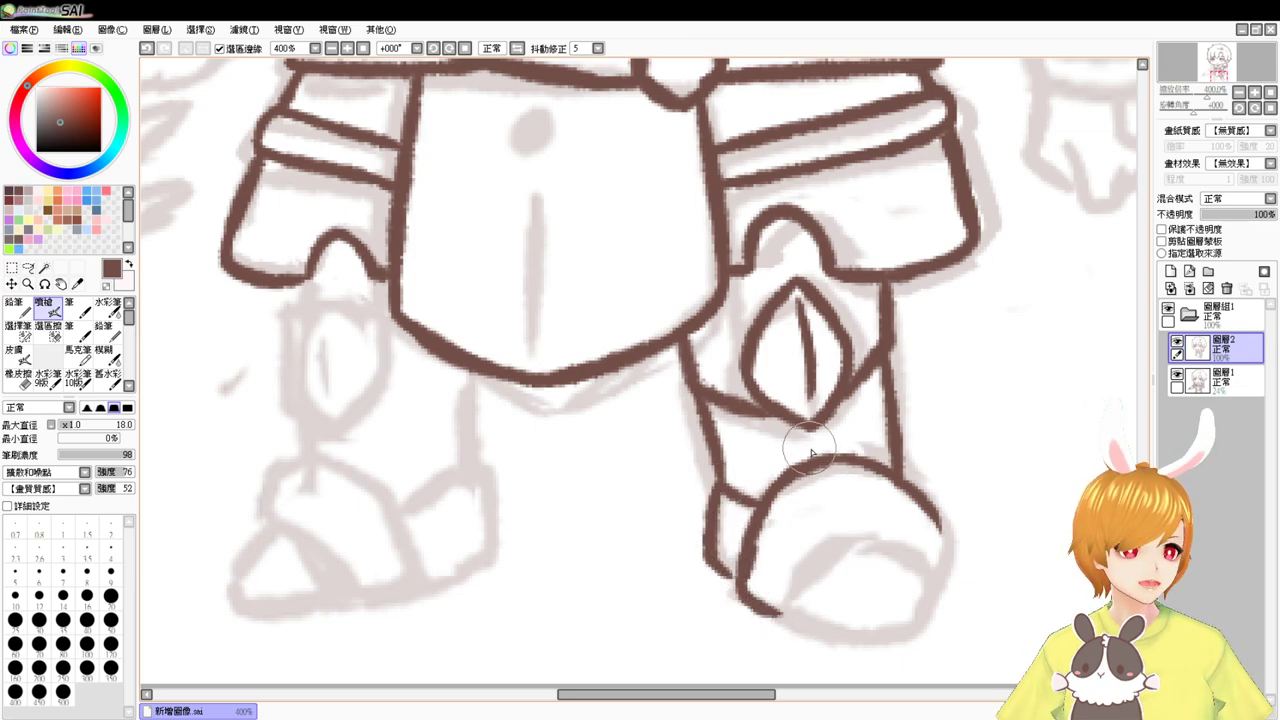
pyautogui.press('e')
pyautogui.moveTo(779, 472); pyautogui.dragTo(843, 456)
pyautogui.press('b')
pyautogui.moveTo(768, 498)
pyautogui.mouseDown()
pyautogui.moveTo(883, 461)
pyautogui.moveTo(947, 559)
pyautogui.moveTo(922, 506)
pyautogui.moveTo(948, 558)
pyautogui.mouseUp()
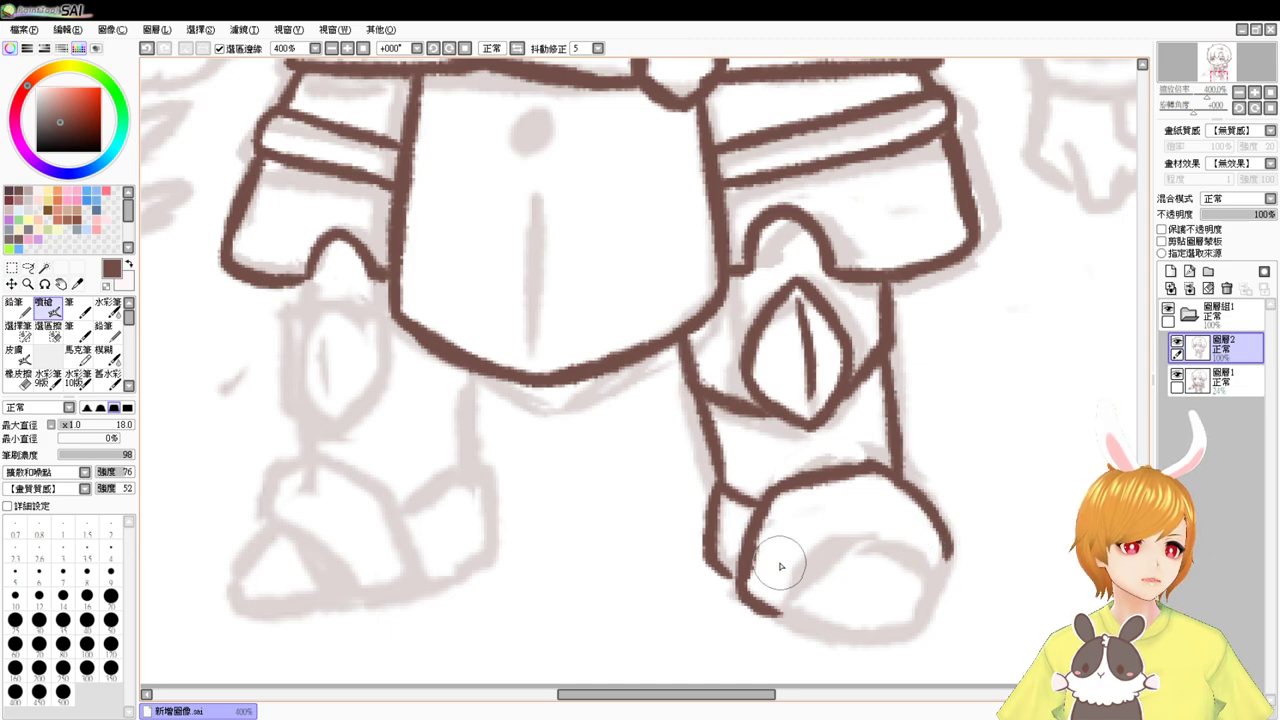
# - Ink the rounded toe cap of the right boot with its arched upper edge and curved sole line
pyautogui.moveTo(776, 606)
pyautogui.mouseDown()
pyautogui.moveTo(796, 550)
pyautogui.moveTo(791, 577)
pyautogui.moveTo(822, 541)
pyautogui.moveTo(810, 550)
pyautogui.moveTo(809, 539)
pyautogui.moveTo(912, 540)
pyautogui.mouseUp()
pyautogui.hotkey('ctrl', 'z')
pyautogui.moveTo(829, 523)
pyautogui.mouseDown()
pyautogui.moveTo(870, 521)
pyautogui.moveTo(946, 562)
pyautogui.moveTo(946, 536)
pyautogui.moveTo(933, 612)
pyautogui.mouseUp()
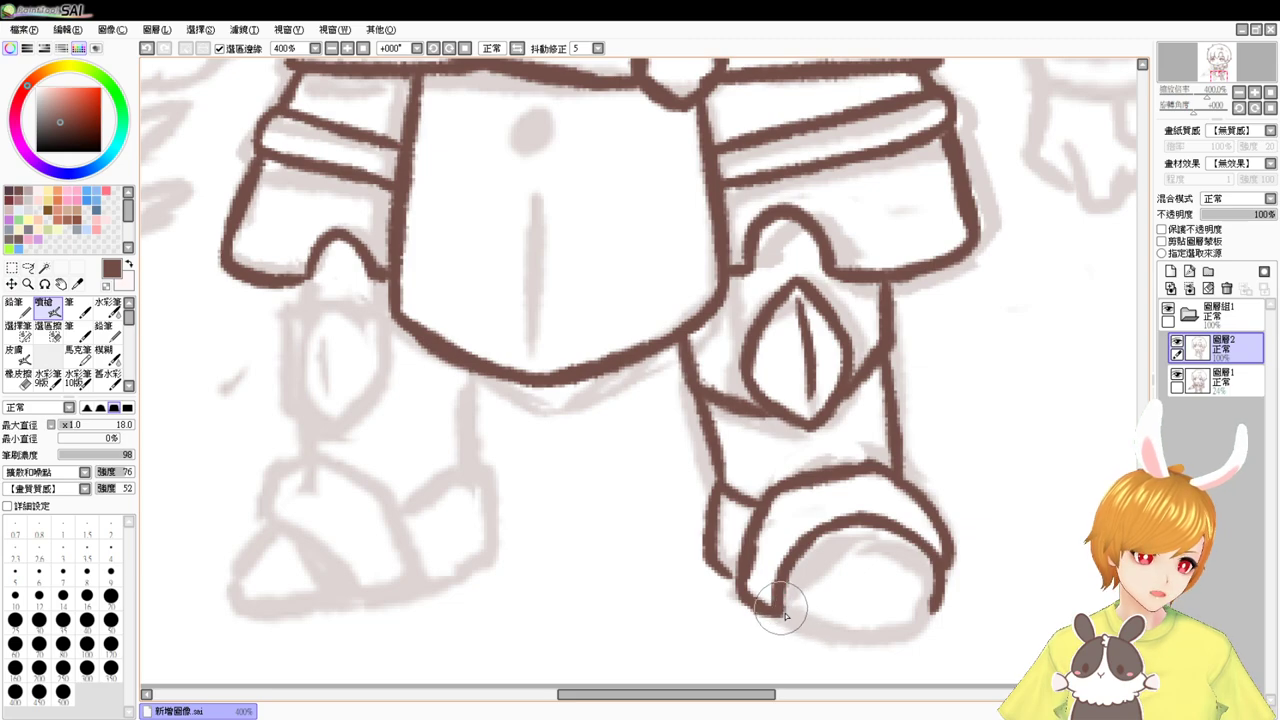
pyautogui.moveTo(783, 614)
pyautogui.mouseDown()
pyautogui.moveTo(880, 646)
pyautogui.moveTo(832, 643)
pyautogui.moveTo(914, 649)
pyautogui.moveTo(902, 649)
pyautogui.moveTo(941, 608)
pyautogui.moveTo(900, 640)
pyautogui.mouseUp()
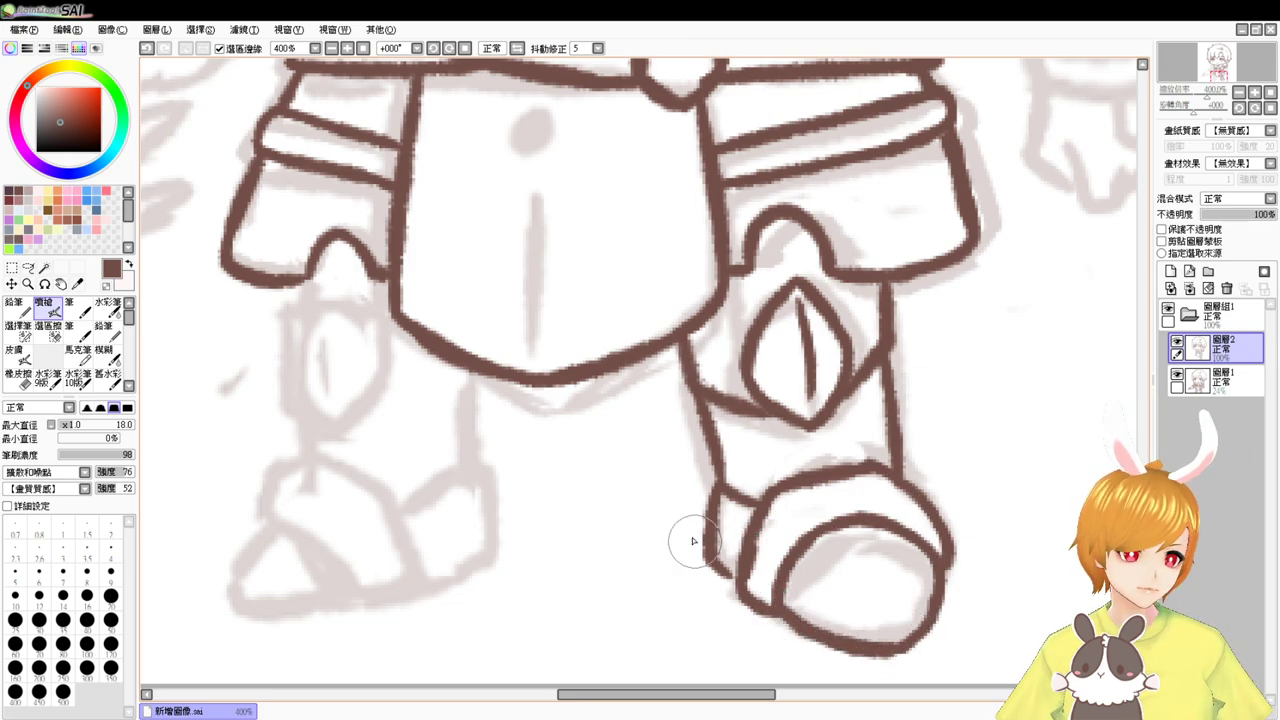
# - Clean up the right boot's heel outline and extend it down to join the sole
pyautogui.press('e')
pyautogui.press('b')
pyautogui.moveTo(713, 499)
pyautogui.mouseDown()
pyautogui.moveTo(715, 554)
pyautogui.moveTo(738, 588)
pyautogui.mouseUp()
pyautogui.moveTo(682, 553); pyautogui.dragTo(718, 603)
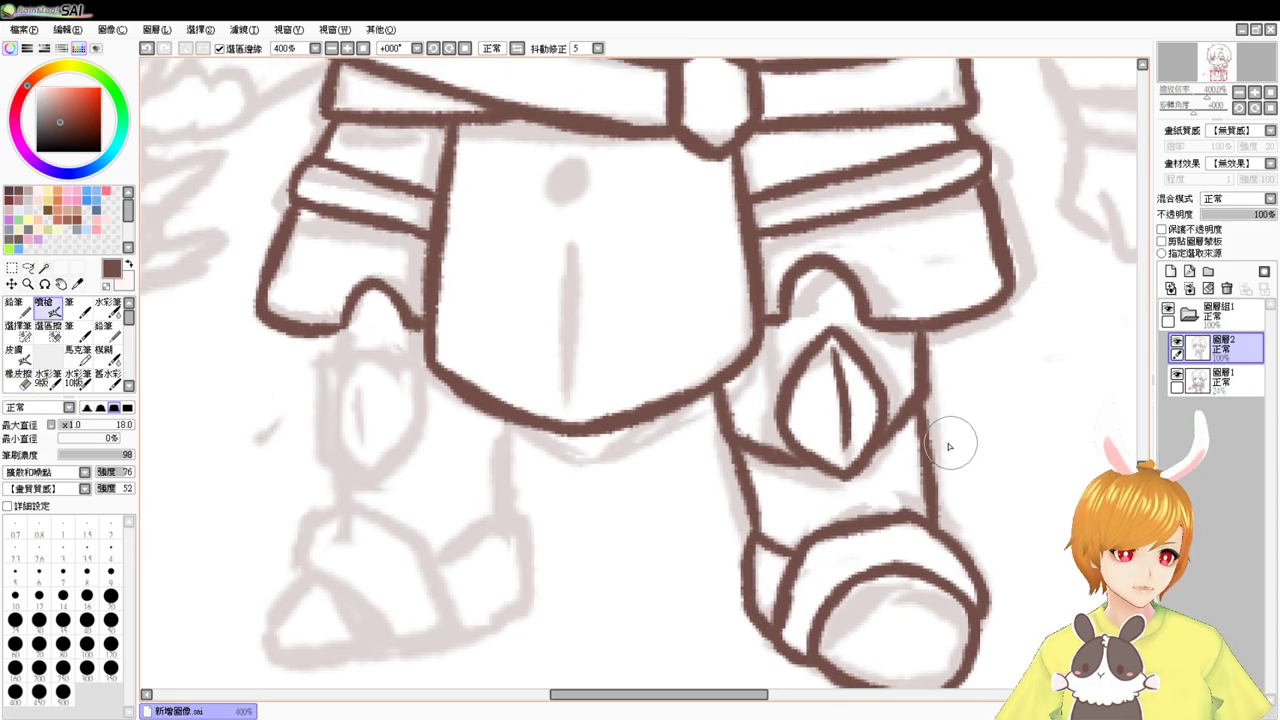
# - Add two short crease lines to the right boot's upper plate and a ridge line down its toe cap
pyautogui.moveTo(957, 494); pyautogui.dragTo(937, 379)
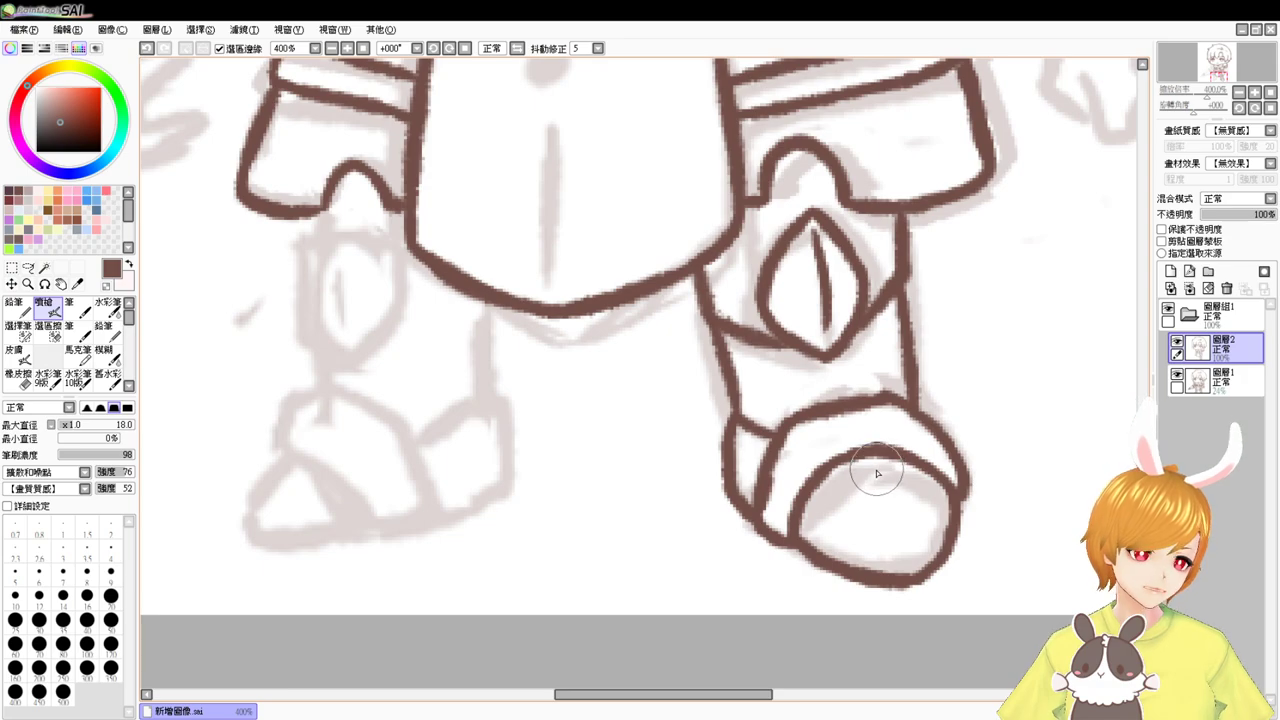
pyautogui.moveTo(807, 429); pyautogui.dragTo(820, 444)
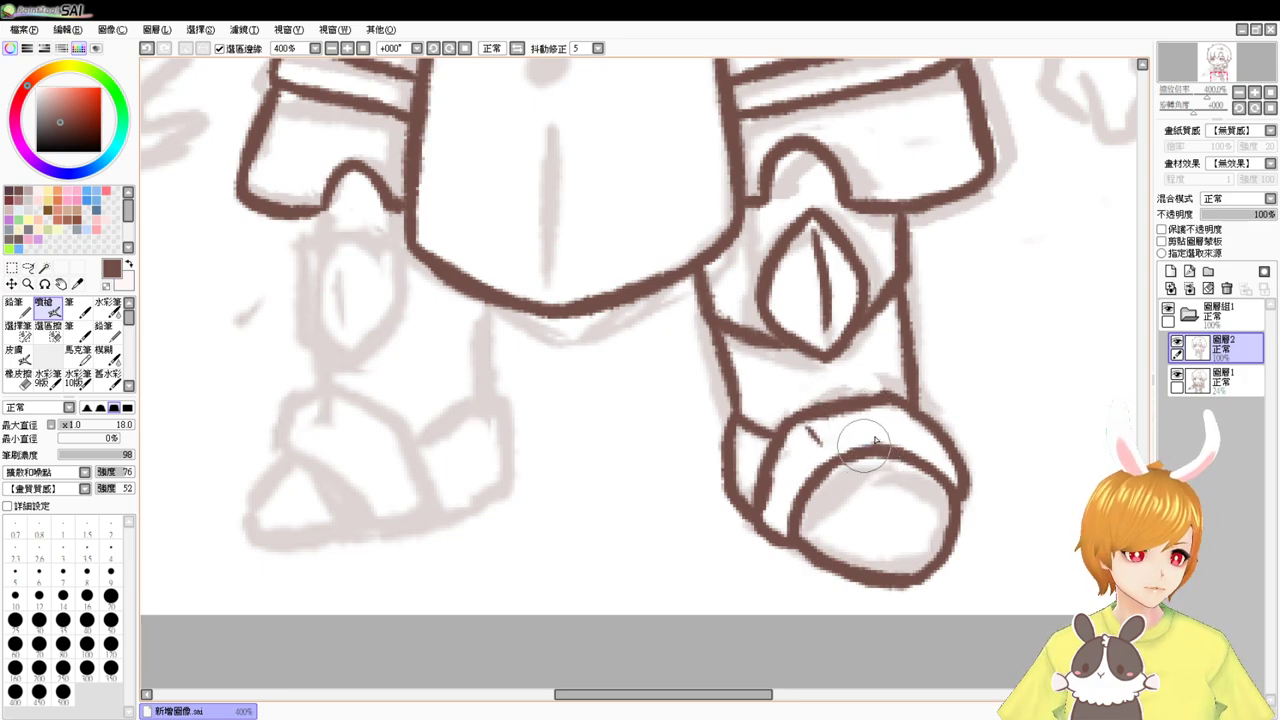
pyautogui.moveTo(892, 409); pyautogui.dragTo(896, 555)
pyautogui.moveTo(512, 450); pyautogui.dragTo(574, 509)
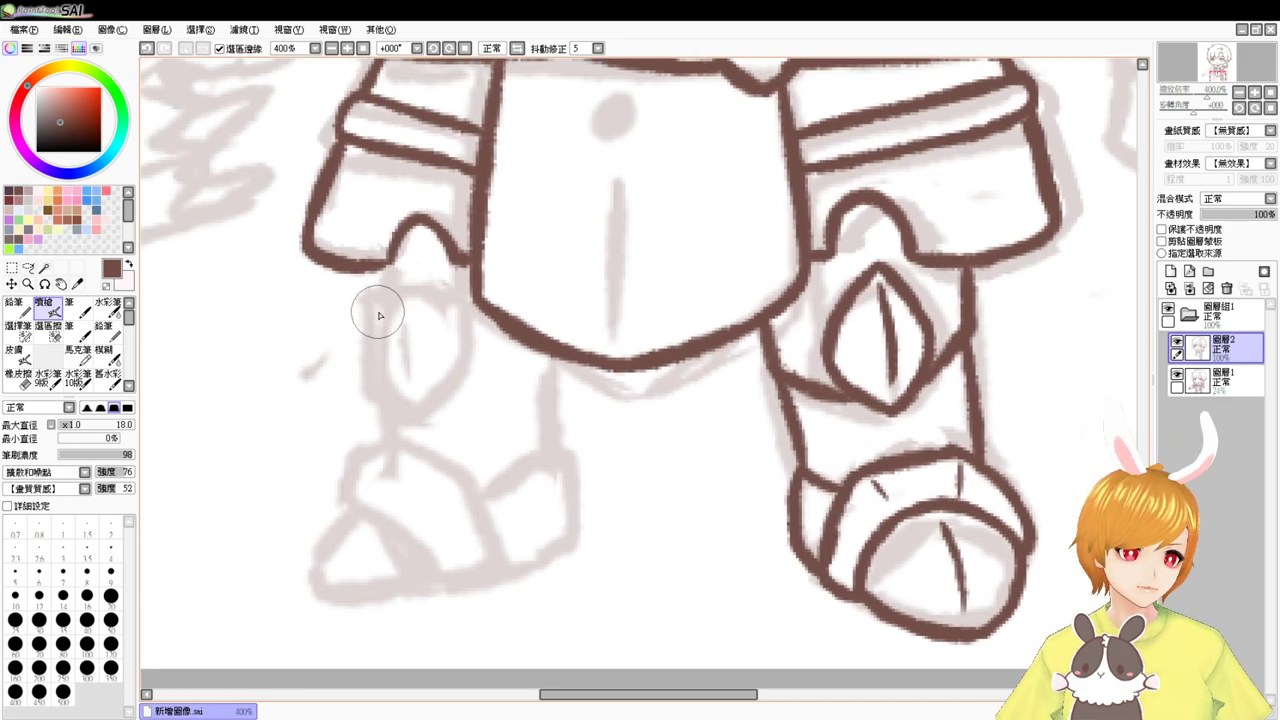
# - Ink the diamond-shaped knee guard on the left leg with a ridge line down its center
pyautogui.moveTo(393, 276)
pyautogui.mouseDown()
pyautogui.moveTo(371, 346)
pyautogui.moveTo(415, 410)
pyautogui.mouseUp()
pyautogui.hotkey('ctrl', 'z')
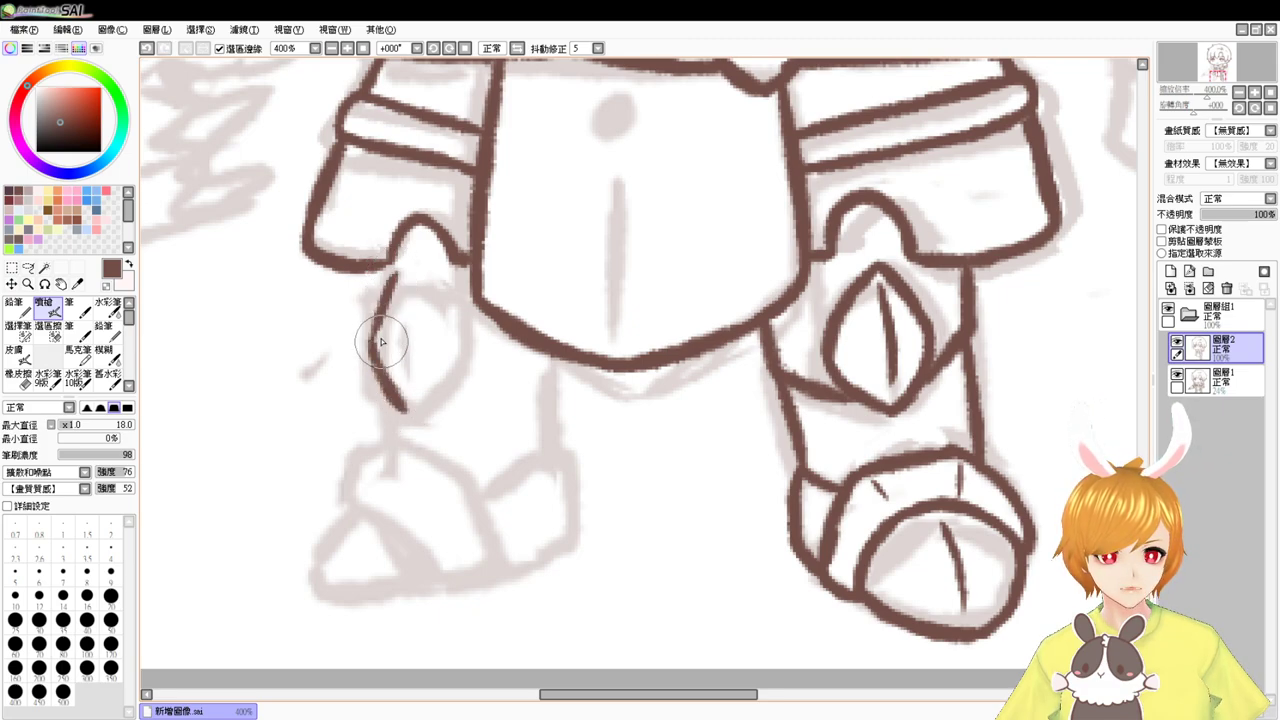
pyautogui.hotkey('ctrl', 'z')
pyautogui.moveTo(383, 315)
pyautogui.mouseDown()
pyautogui.moveTo(376, 357)
pyautogui.moveTo(383, 320)
pyautogui.moveTo(406, 404)
pyautogui.mouseUp()
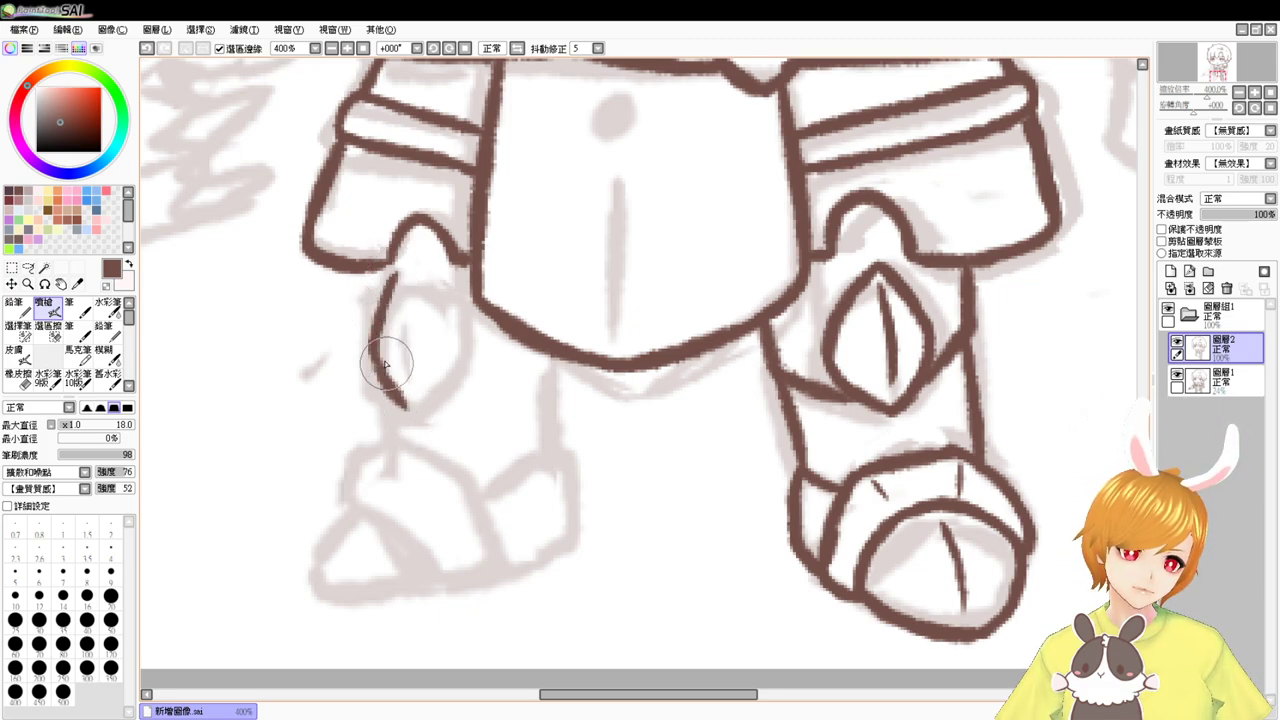
pyautogui.moveTo(398, 274); pyautogui.dragTo(449, 327)
pyautogui.hotkey('ctrl', 'z')
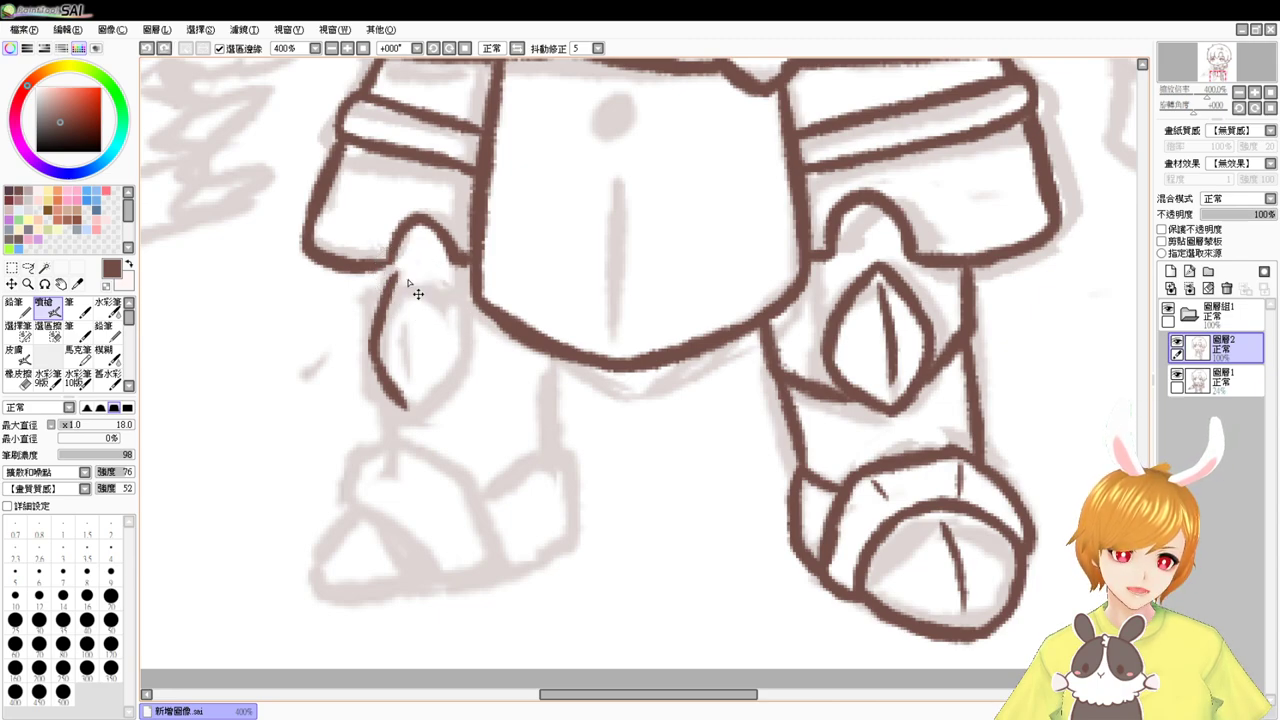
pyautogui.moveTo(399, 274); pyautogui.dragTo(462, 320)
pyautogui.hotkey('ctrl', 'z')
pyautogui.moveTo(406, 276)
pyautogui.mouseDown()
pyautogui.moveTo(469, 339)
pyautogui.moveTo(456, 323)
pyautogui.moveTo(466, 336)
pyautogui.moveTo(441, 389)
pyautogui.moveTo(467, 345)
pyautogui.moveTo(411, 416)
pyautogui.moveTo(398, 371)
pyautogui.mouseUp()
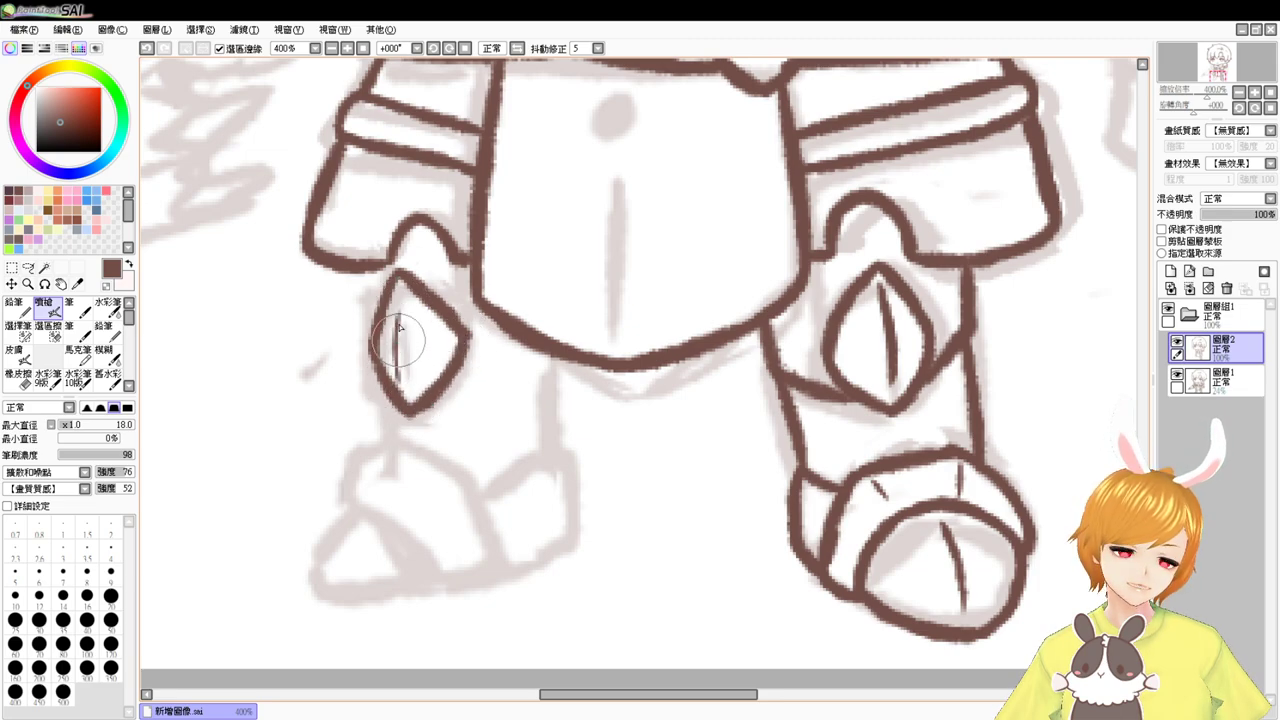
pyautogui.hotkey('ctrl', 'z')
pyautogui.moveTo(402, 298); pyautogui.dragTo(402, 374)
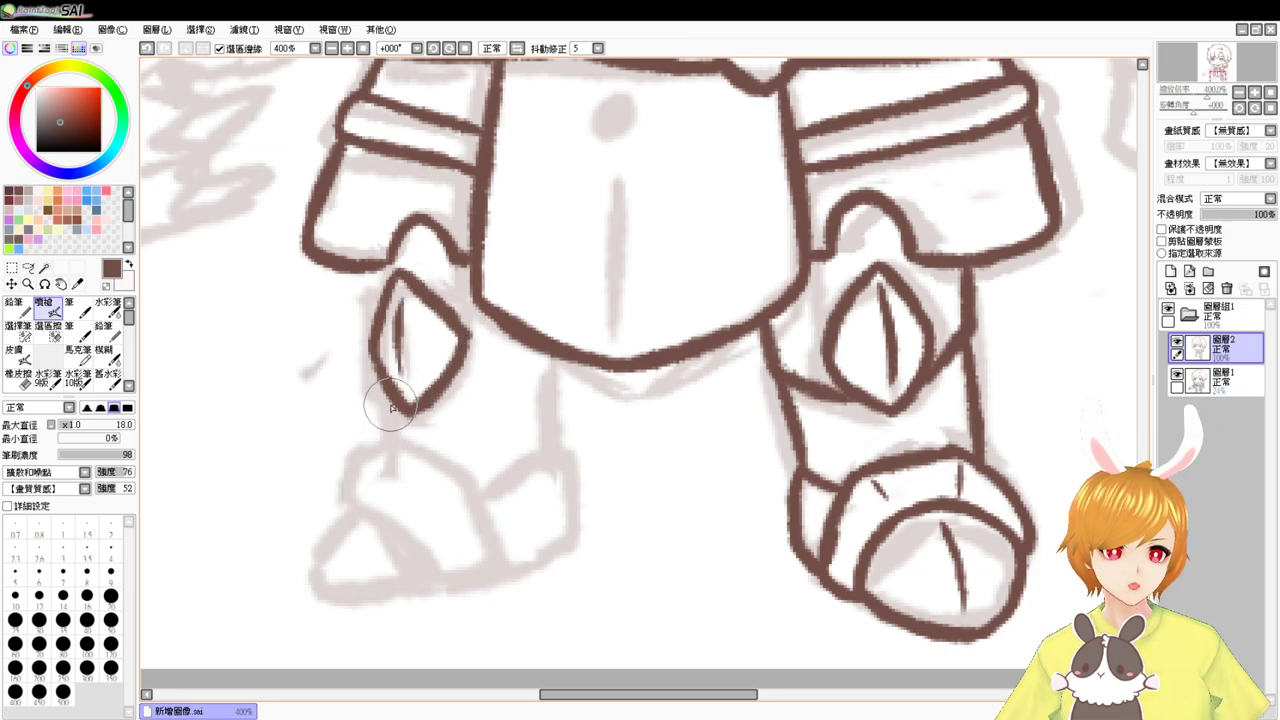
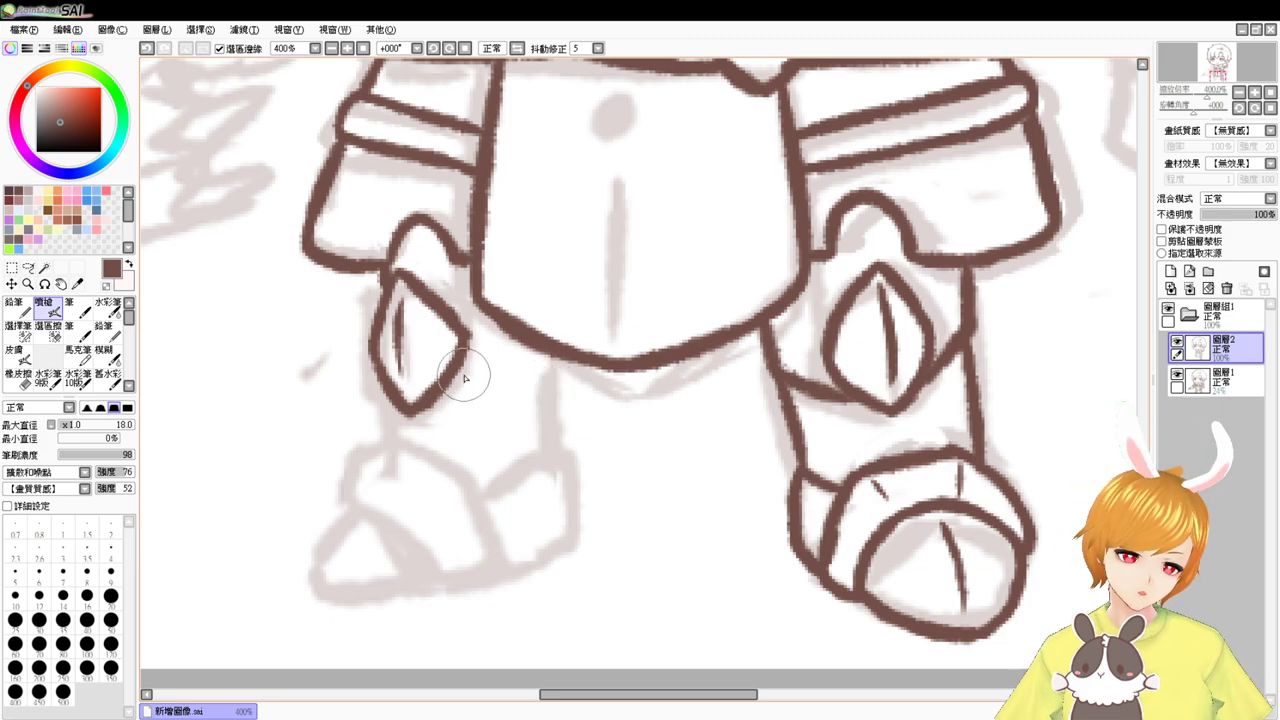
# - Ink the left lower leg with the curved edge behind its knee guard, and outline the left boot's curved instep plate
pyautogui.moveTo(450, 383)
pyautogui.mouseDown()
pyautogui.moveTo(547, 367)
pyautogui.moveTo(546, 349)
pyautogui.moveTo(546, 436)
pyautogui.moveTo(544, 379)
pyautogui.moveTo(538, 440)
pyautogui.mouseUp()
pyautogui.moveTo(388, 406); pyautogui.dragTo(392, 437)
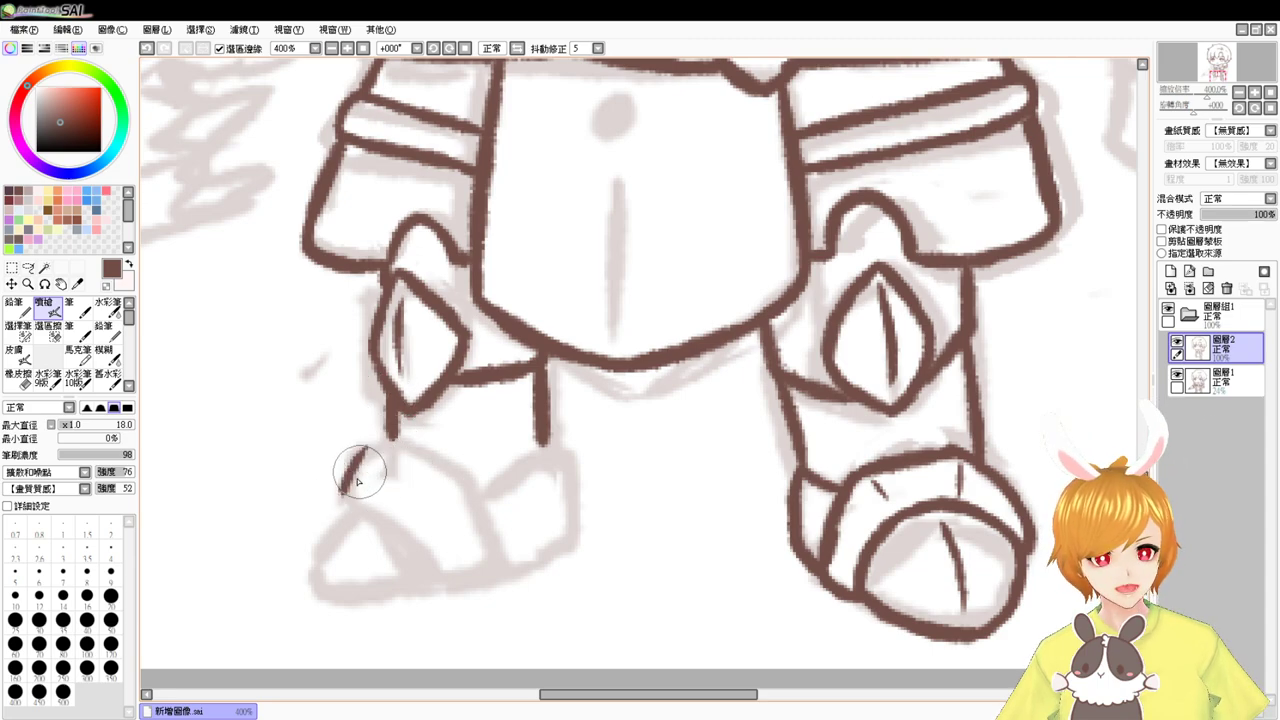
pyautogui.moveTo(346, 494)
pyautogui.mouseDown()
pyautogui.moveTo(368, 450)
pyautogui.moveTo(362, 466)
pyautogui.moveTo(403, 442)
pyautogui.moveTo(384, 442)
pyautogui.moveTo(437, 458)
pyautogui.moveTo(401, 444)
pyautogui.moveTo(476, 493)
pyautogui.moveTo(459, 474)
pyautogui.moveTo(497, 556)
pyautogui.mouseUp()
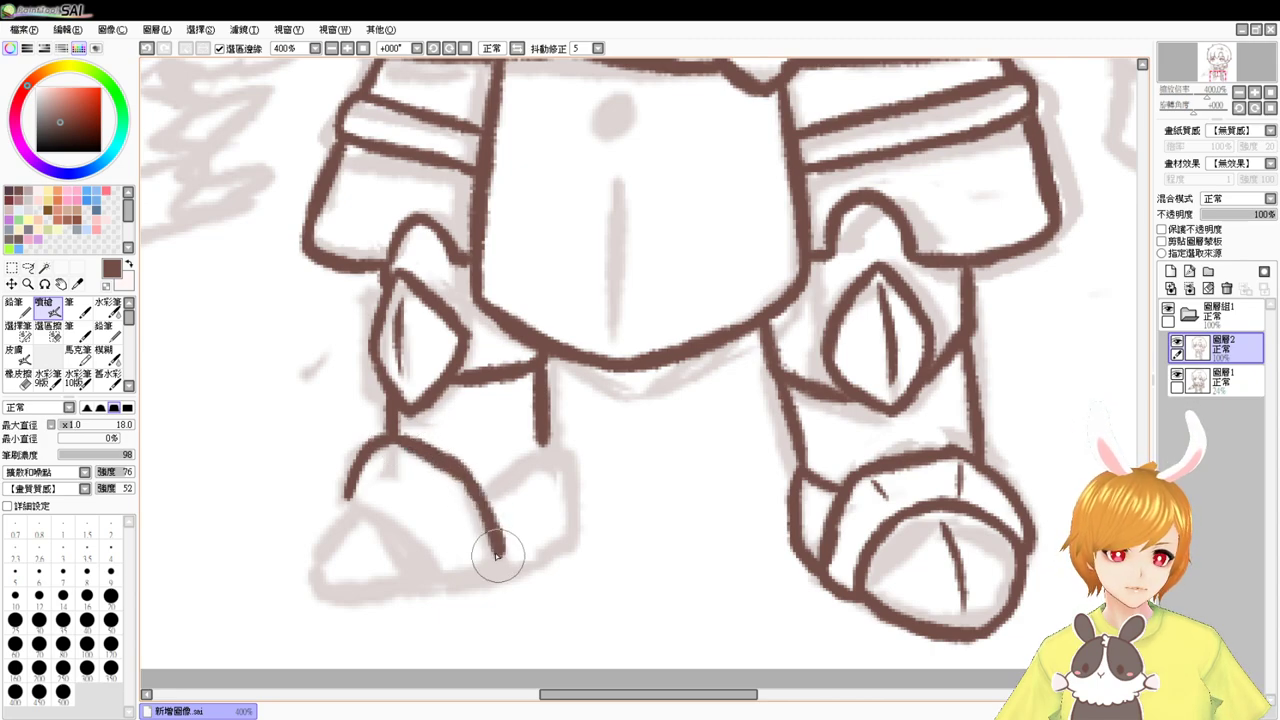
pyautogui.moveTo(343, 491)
pyautogui.mouseDown()
pyautogui.moveTo(409, 549)
pyautogui.moveTo(371, 512)
pyautogui.moveTo(415, 579)
pyautogui.moveTo(493, 570)
pyautogui.mouseUp()
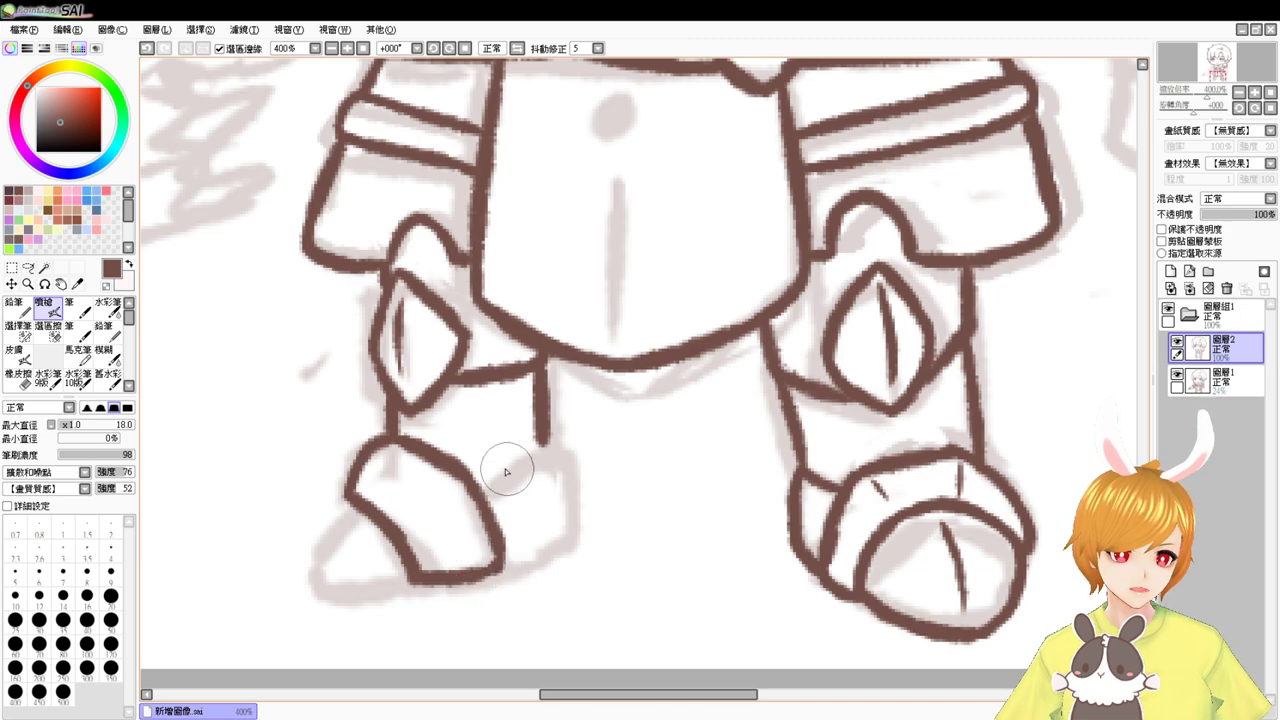
# - Ink the pointed toe cap of the left boot and smooth the boot's bottom edge
pyautogui.moveTo(350, 500)
pyautogui.mouseDown()
pyautogui.moveTo(316, 545)
pyautogui.moveTo(312, 597)
pyautogui.mouseUp()
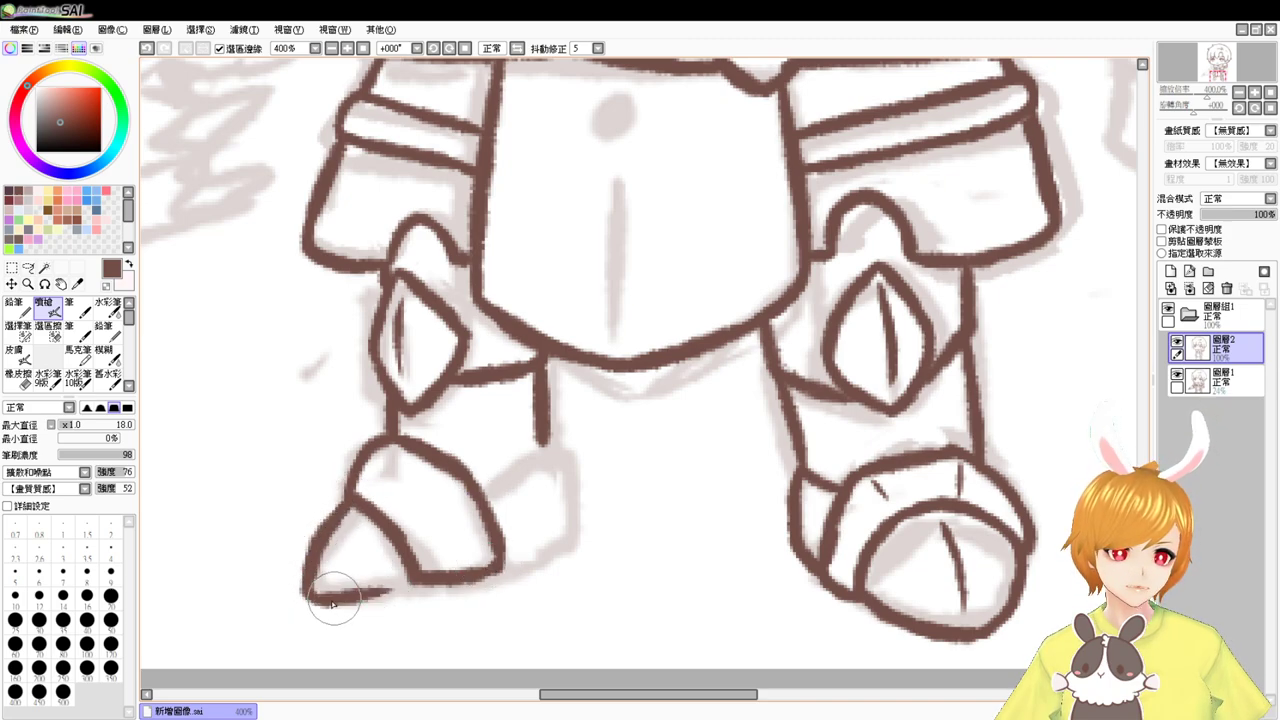
pyautogui.hotkey('ctrl', 'z')
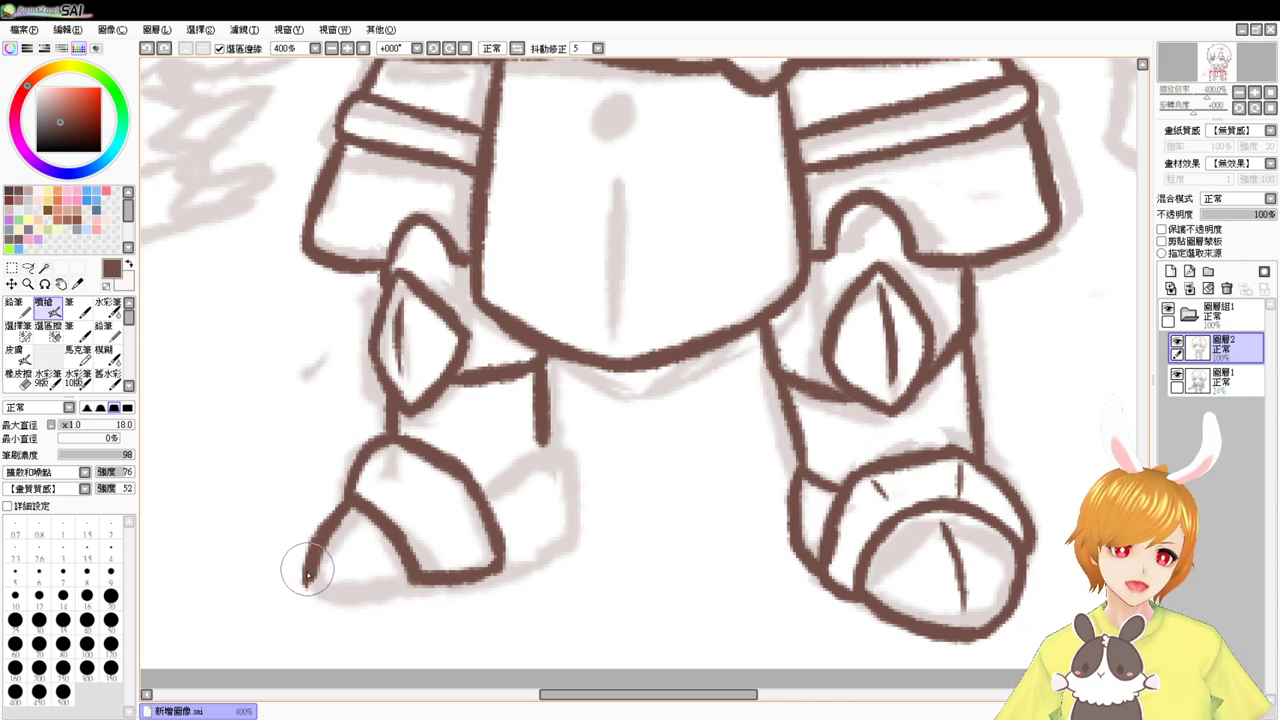
pyautogui.moveTo(307, 572)
pyautogui.mouseDown()
pyautogui.moveTo(334, 591)
pyautogui.moveTo(476, 563)
pyautogui.mouseUp()
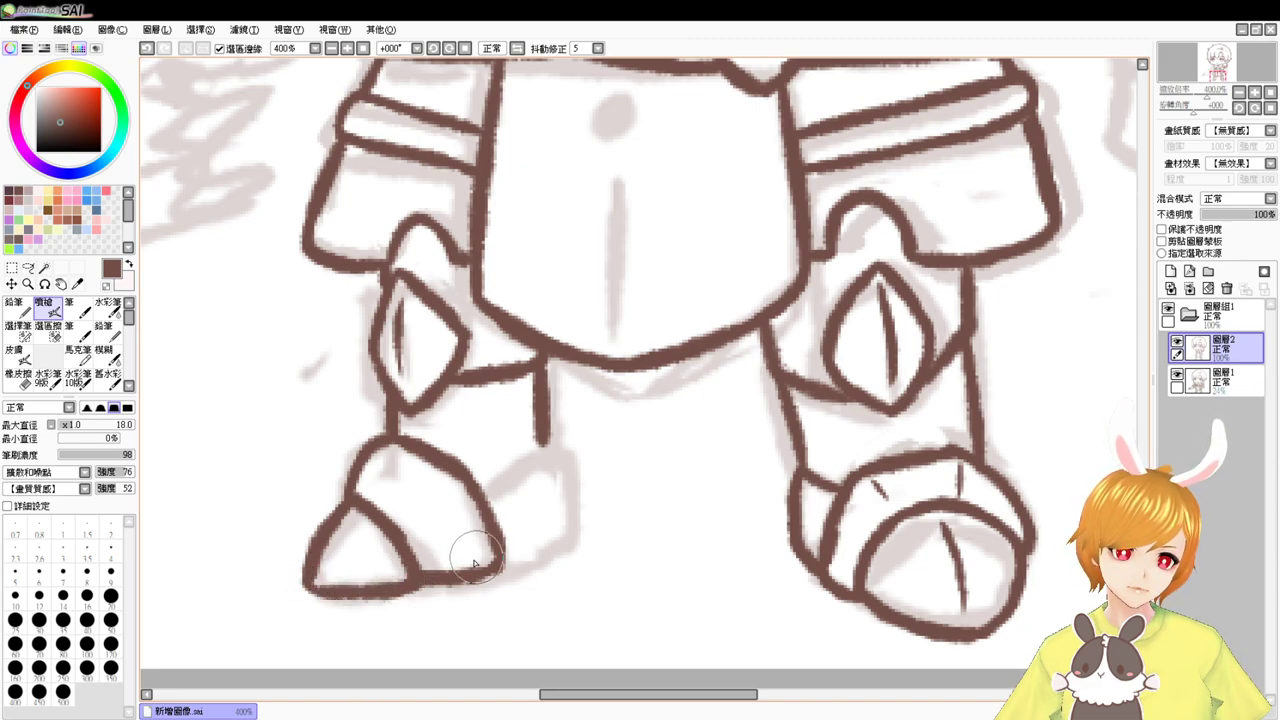
pyautogui.press('e')
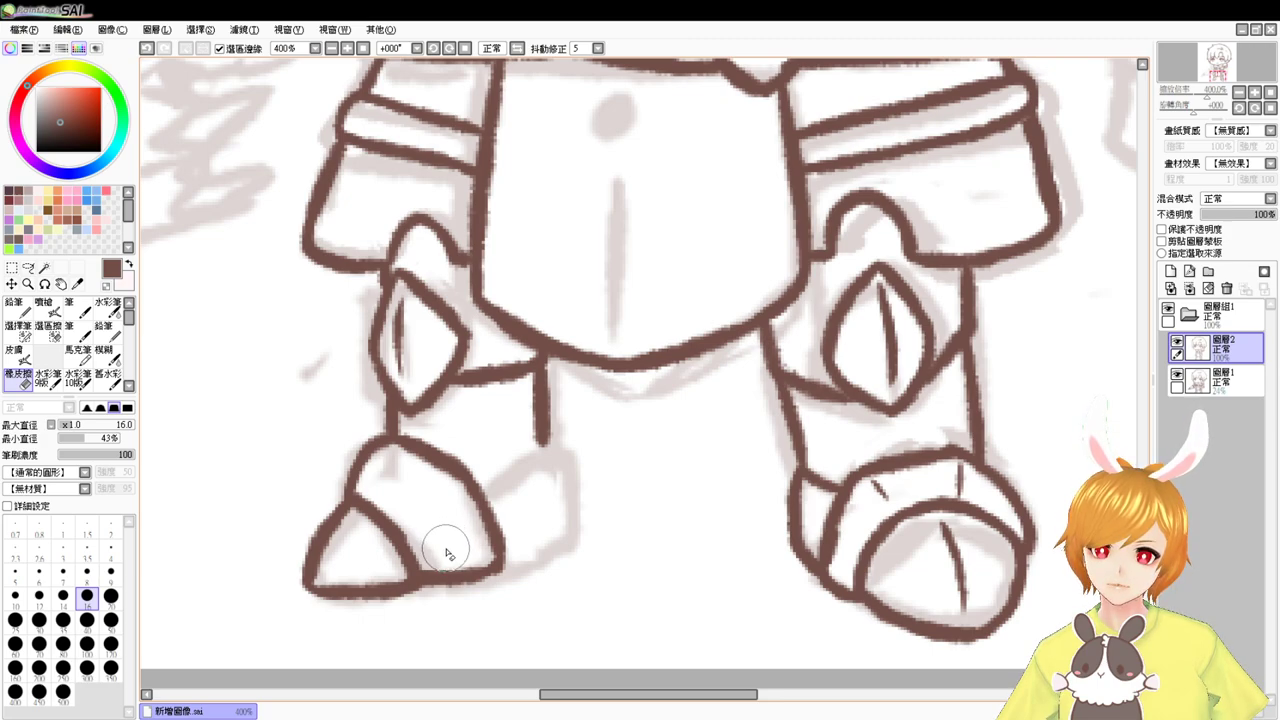
pyautogui.moveTo(456, 553)
pyautogui.mouseDown()
pyautogui.moveTo(471, 560)
pyautogui.moveTo(452, 584)
pyautogui.moveTo(486, 566)
pyautogui.moveTo(457, 580)
pyautogui.mouseUp()
pyautogui.press('b')
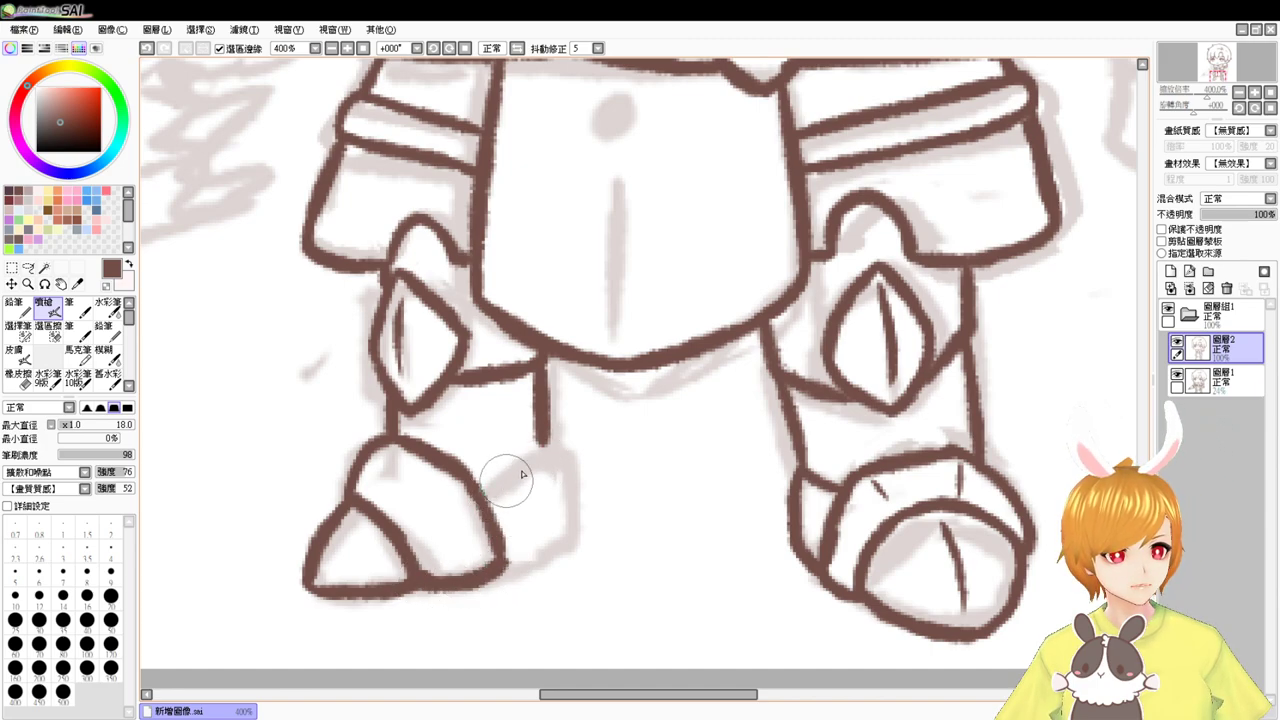
# - Ink the left boot's heel section, join the shin line to it, and touch up where the right shin meets its heel
pyautogui.moveTo(490, 489)
pyautogui.mouseDown()
pyautogui.moveTo(550, 466)
pyautogui.moveTo(561, 540)
pyautogui.moveTo(519, 563)
pyautogui.mouseUp()
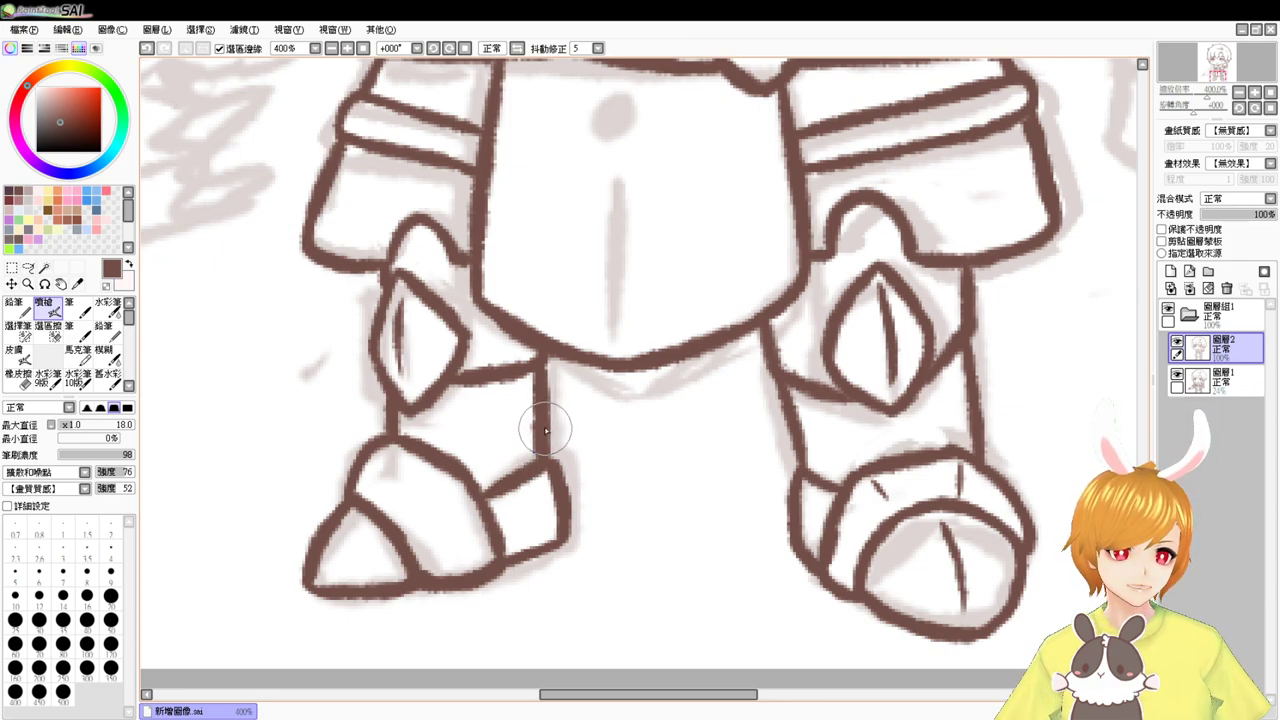
pyautogui.moveTo(544, 424); pyautogui.dragTo(547, 463)
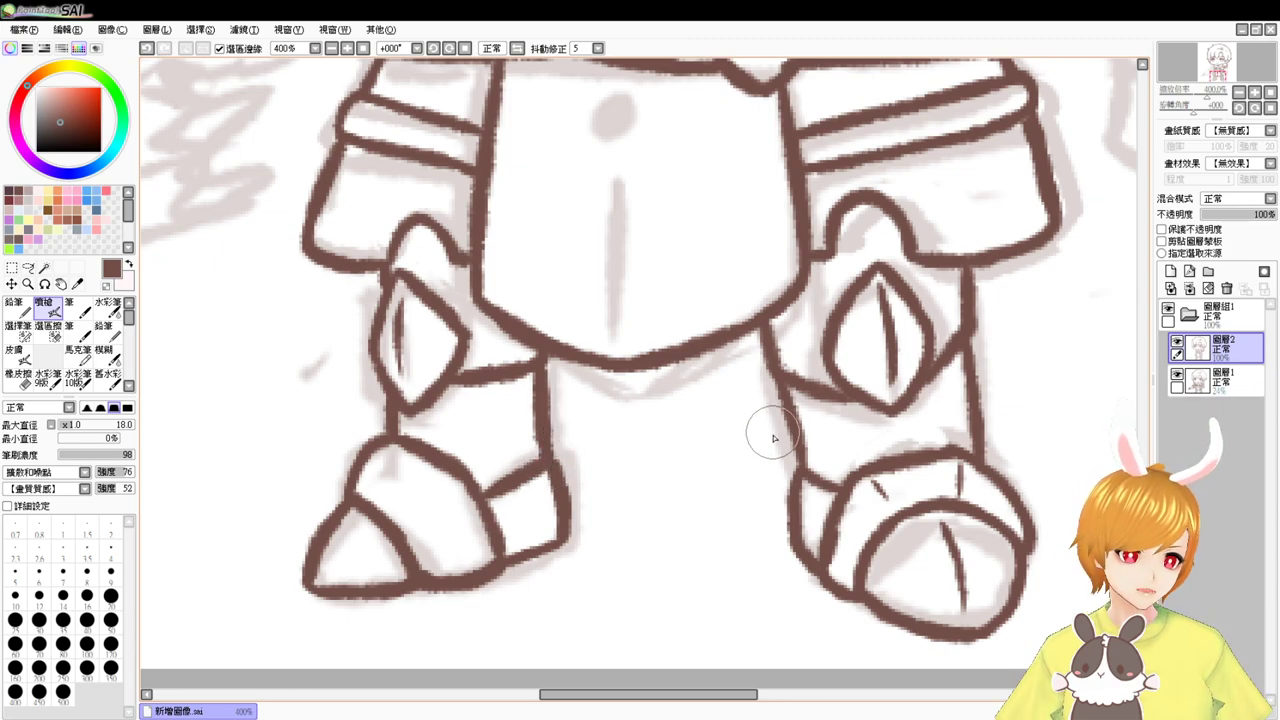
pyautogui.moveTo(798, 433); pyautogui.dragTo(795, 490)
pyautogui.press('e')
pyautogui.press('b')
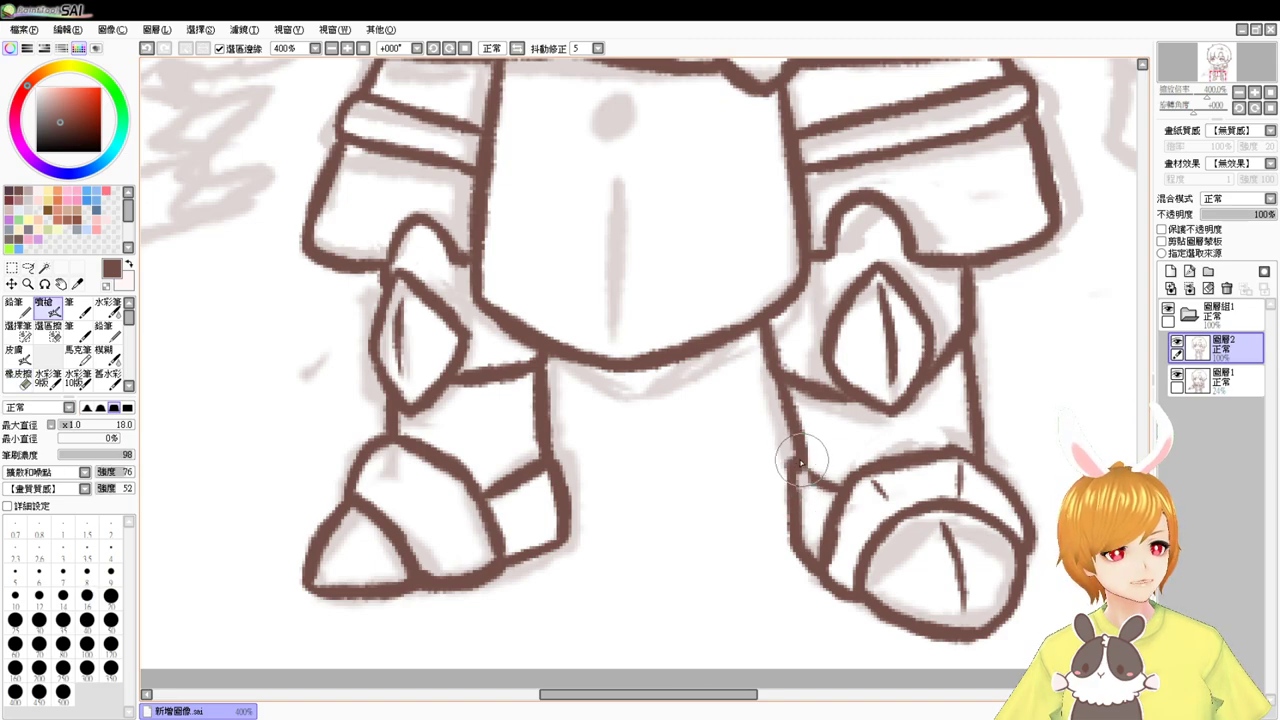
# - Ink diagonal strap lines across the waist gaps above the belt on both sides of the torso
pyautogui.scroll(5, 766, 460)
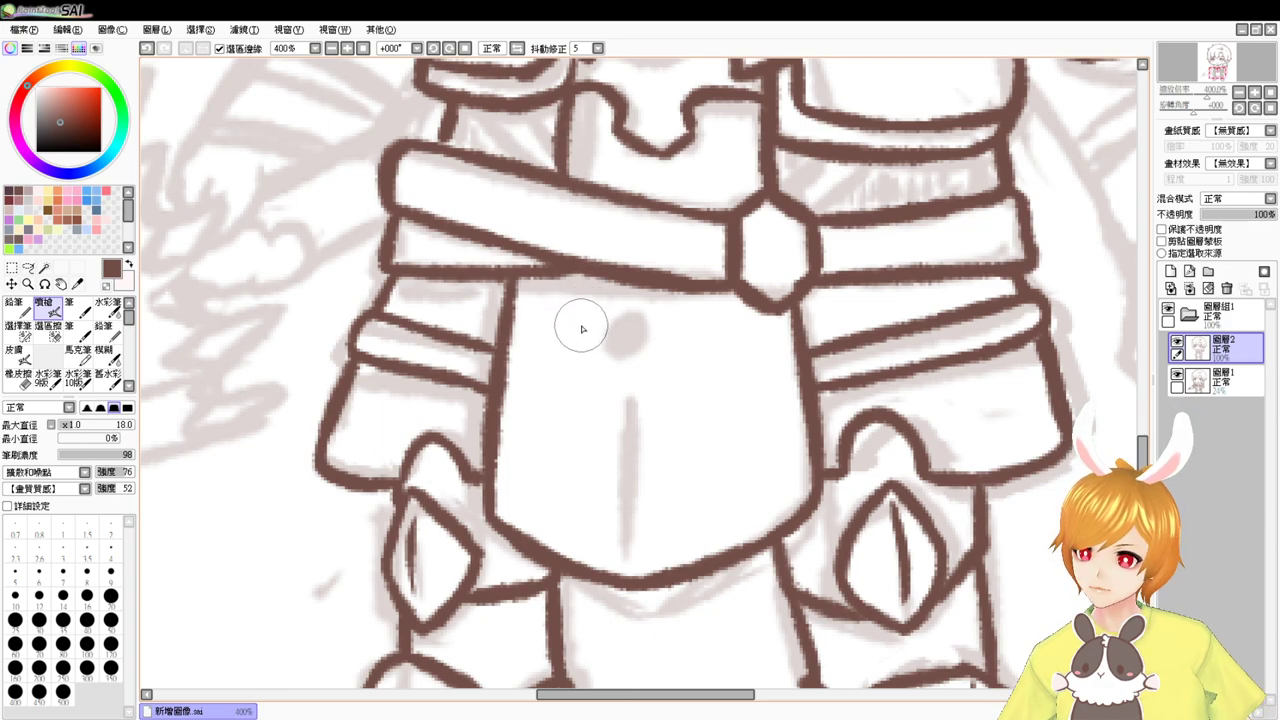
pyautogui.moveTo(604, 309); pyautogui.dragTo(559, 408)
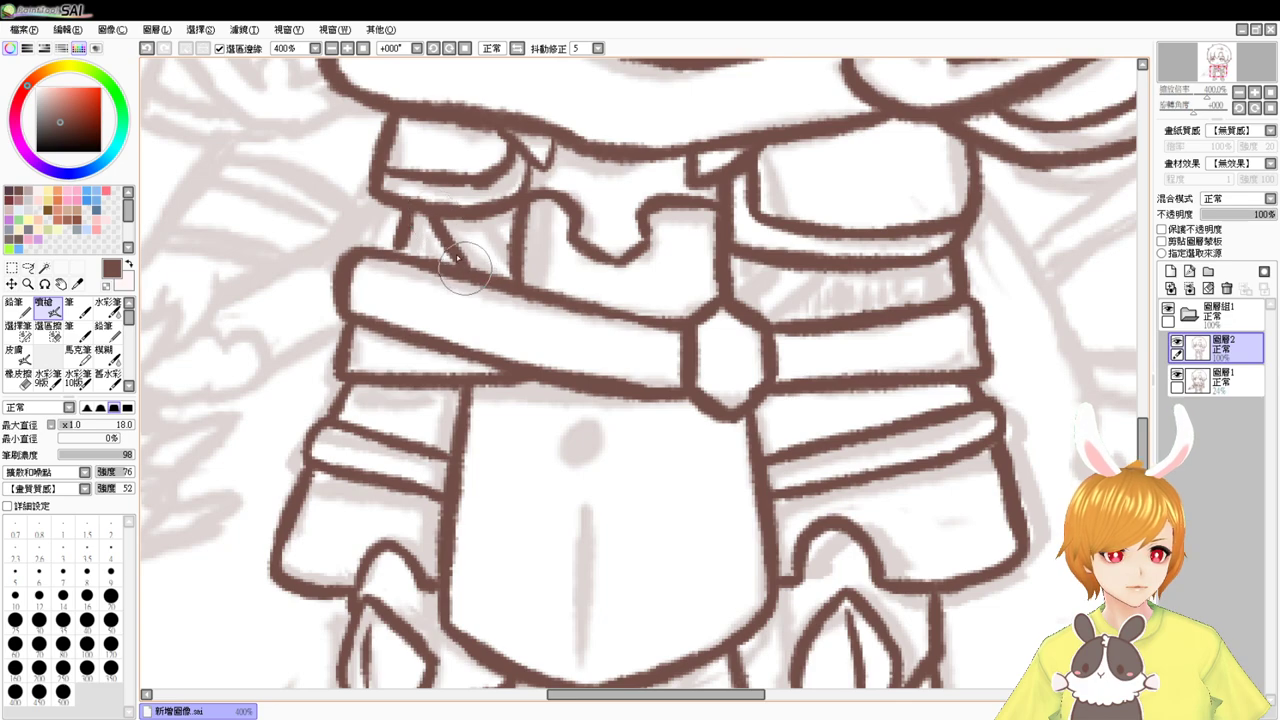
pyautogui.moveTo(485, 219); pyautogui.dragTo(508, 254)
pyautogui.moveTo(776, 266); pyautogui.dragTo(732, 298)
pyautogui.moveTo(858, 273); pyautogui.dragTo(781, 325)
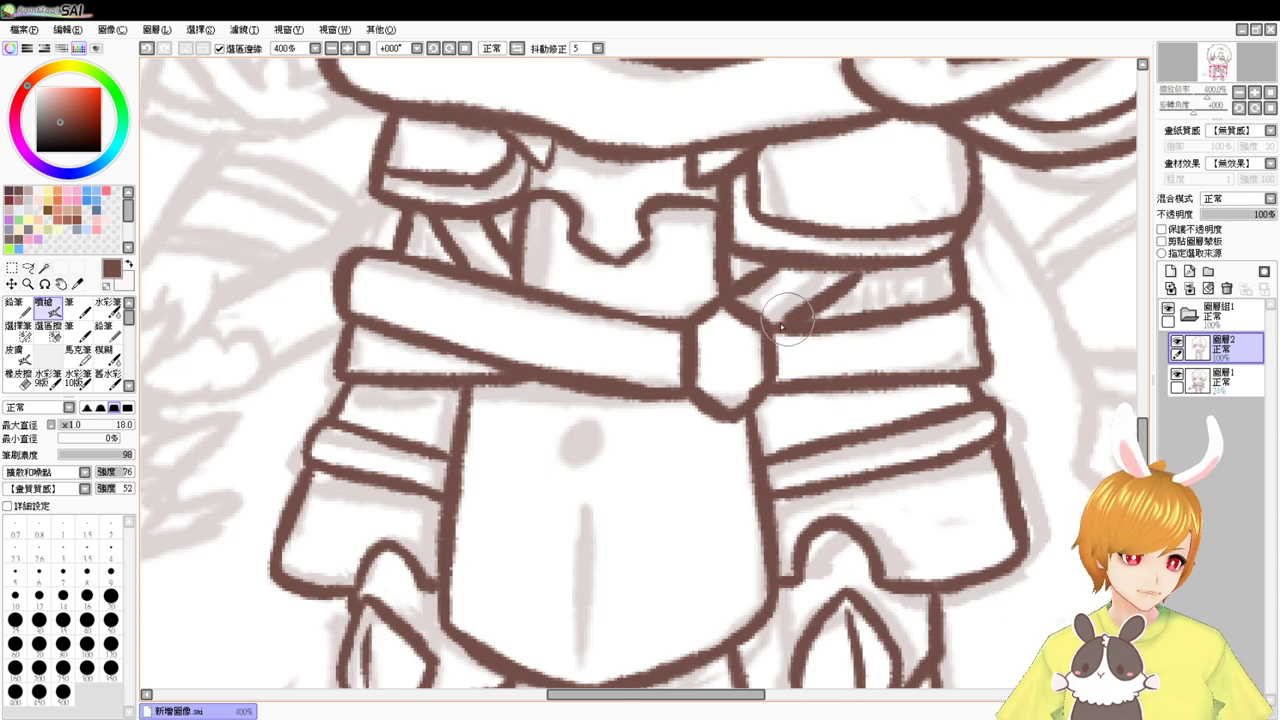
pyautogui.moveTo(860, 274); pyautogui.dragTo(832, 299)
# - Ink the inner upper-arm line and the flared, pointed elbow plate below the right shoulder armor
pyautogui.scroll(3, 724, 437)
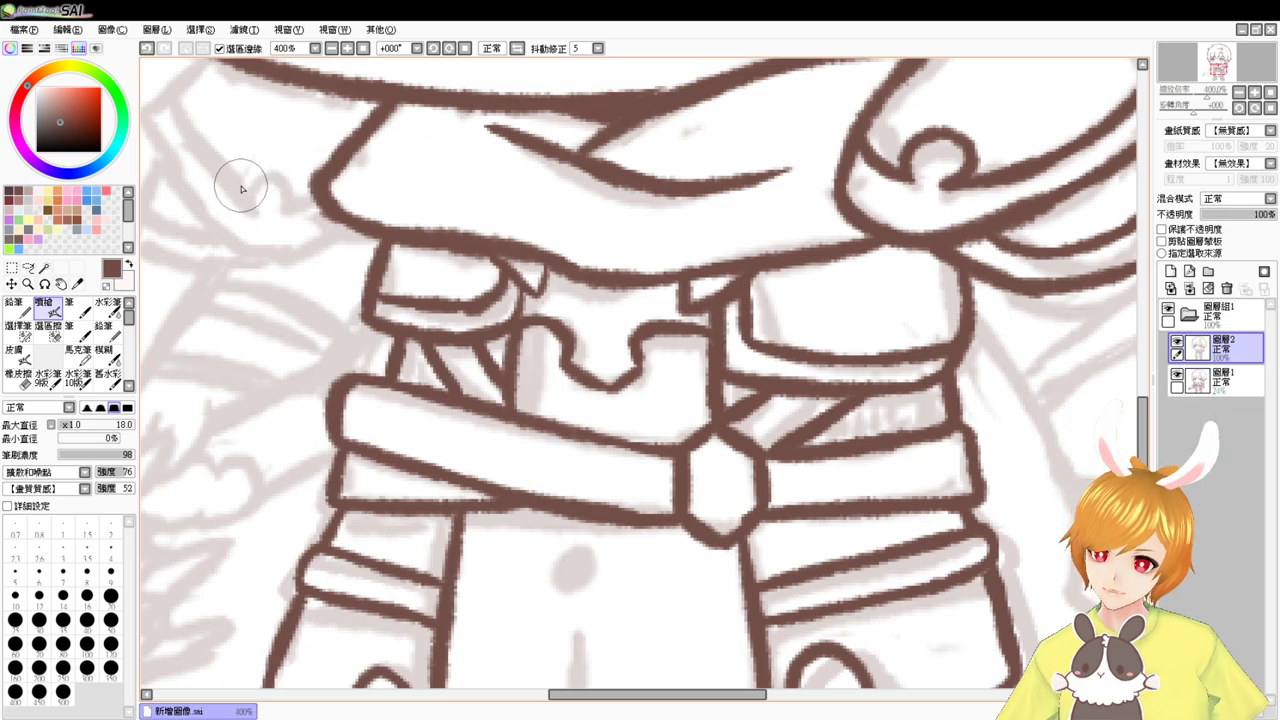
pyautogui.moveTo(828, 372); pyautogui.dragTo(444, 384)
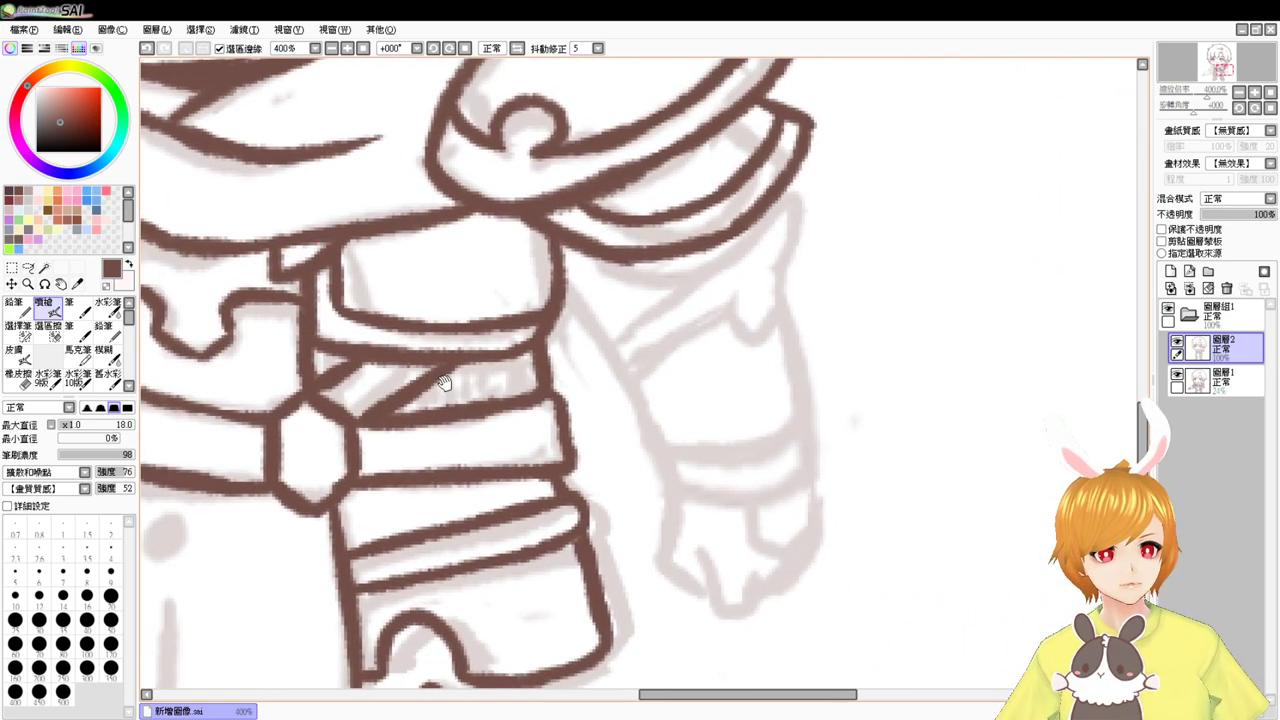
pyautogui.moveTo(555, 253); pyautogui.dragTo(605, 345)
pyautogui.hotkey('ctrl', 'z')
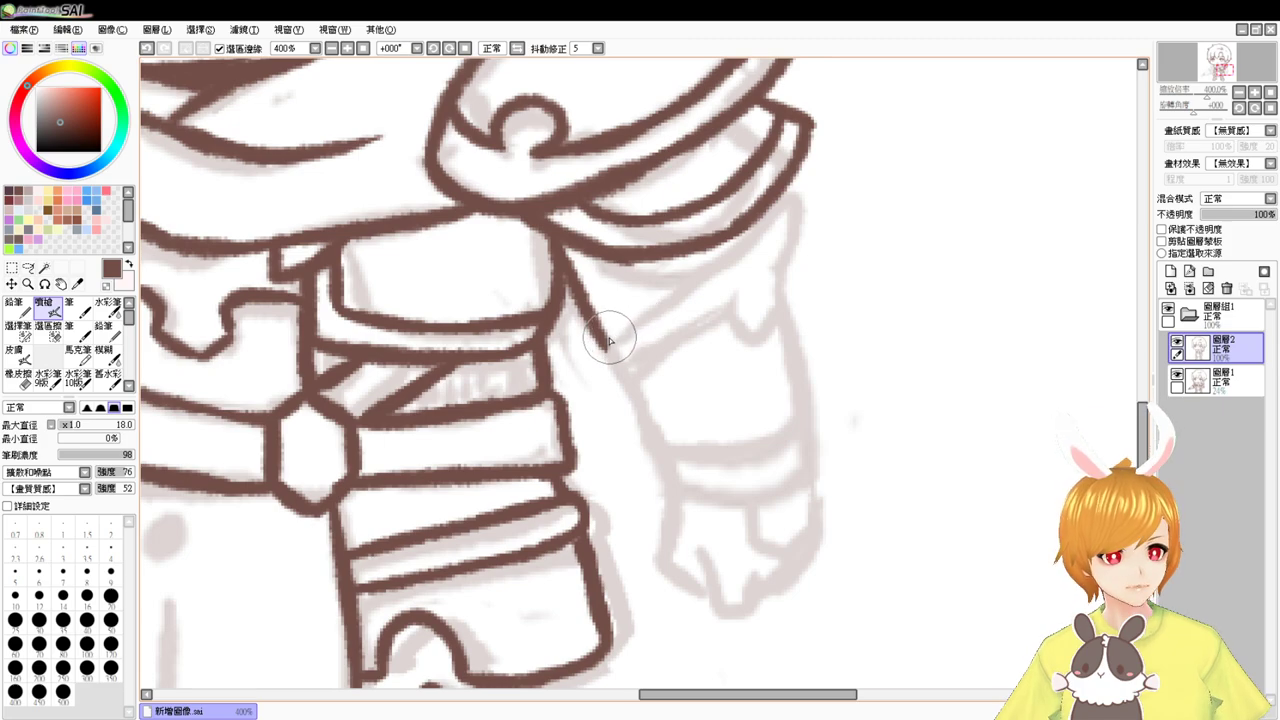
pyautogui.moveTo(608, 345); pyautogui.dragTo(700, 283)
pyautogui.hotkey('ctrl', 'z')
pyautogui.moveTo(607, 345); pyautogui.dragTo(720, 272)
pyautogui.moveTo(648, 316)
pyautogui.mouseDown()
pyautogui.moveTo(746, 251)
pyautogui.moveTo(788, 212)
pyautogui.moveTo(748, 246)
pyautogui.moveTo(761, 221)
pyautogui.moveTo(750, 228)
pyautogui.moveTo(784, 204)
pyautogui.moveTo(760, 233)
pyautogui.moveTo(803, 228)
pyautogui.moveTo(802, 217)
pyautogui.moveTo(778, 300)
pyautogui.mouseUp()
pyautogui.moveTo(606, 352)
pyautogui.mouseDown()
pyautogui.moveTo(619, 378)
pyautogui.moveTo(660, 372)
pyautogui.moveTo(742, 311)
pyautogui.moveTo(746, 350)
pyautogui.moveTo(787, 291)
pyautogui.mouseUp()
pyautogui.hotkey('ctrl', 'z')
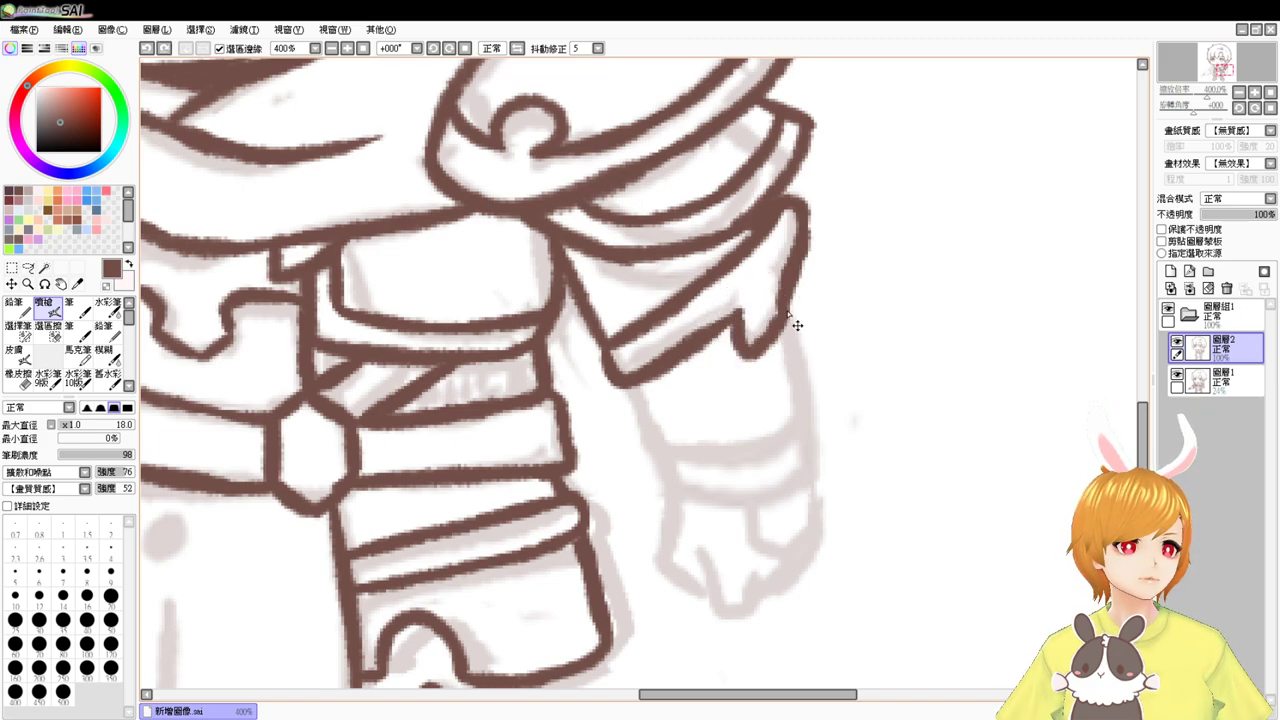
# - Erase and redraw the hooked lower corner of the right elbow plate as a rounded curve
pyautogui.press('e')
pyautogui.press('b')
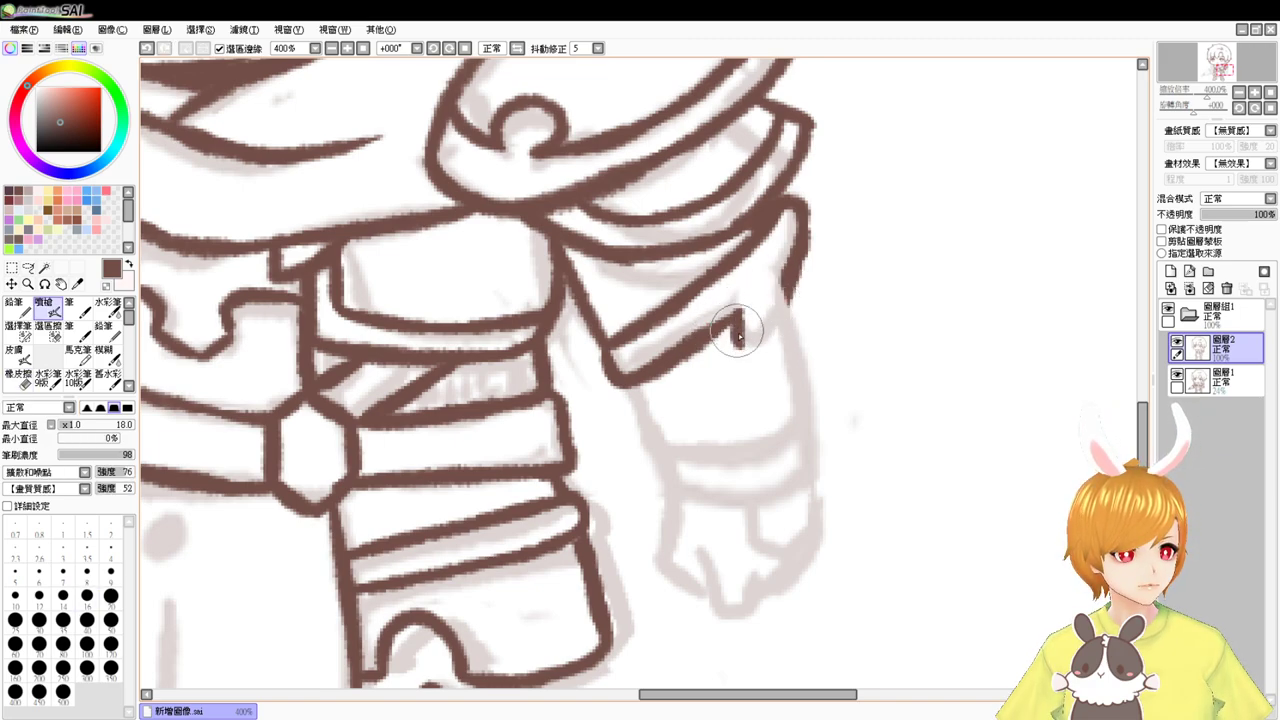
pyautogui.press('e')
pyautogui.moveTo(746, 326)
pyautogui.mouseDown()
pyautogui.moveTo(740, 350)
pyautogui.moveTo(771, 286)
pyautogui.moveTo(771, 337)
pyautogui.mouseUp()
pyautogui.press('b')
# - Ink both sides of the right forearm and the curved edge above the wrist band
pyautogui.moveTo(608, 368)
pyautogui.mouseDown()
pyautogui.moveTo(643, 416)
pyautogui.moveTo(691, 439)
pyautogui.moveTo(668, 448)
pyautogui.moveTo(656, 442)
pyautogui.moveTo(787, 426)
pyautogui.mouseUp()
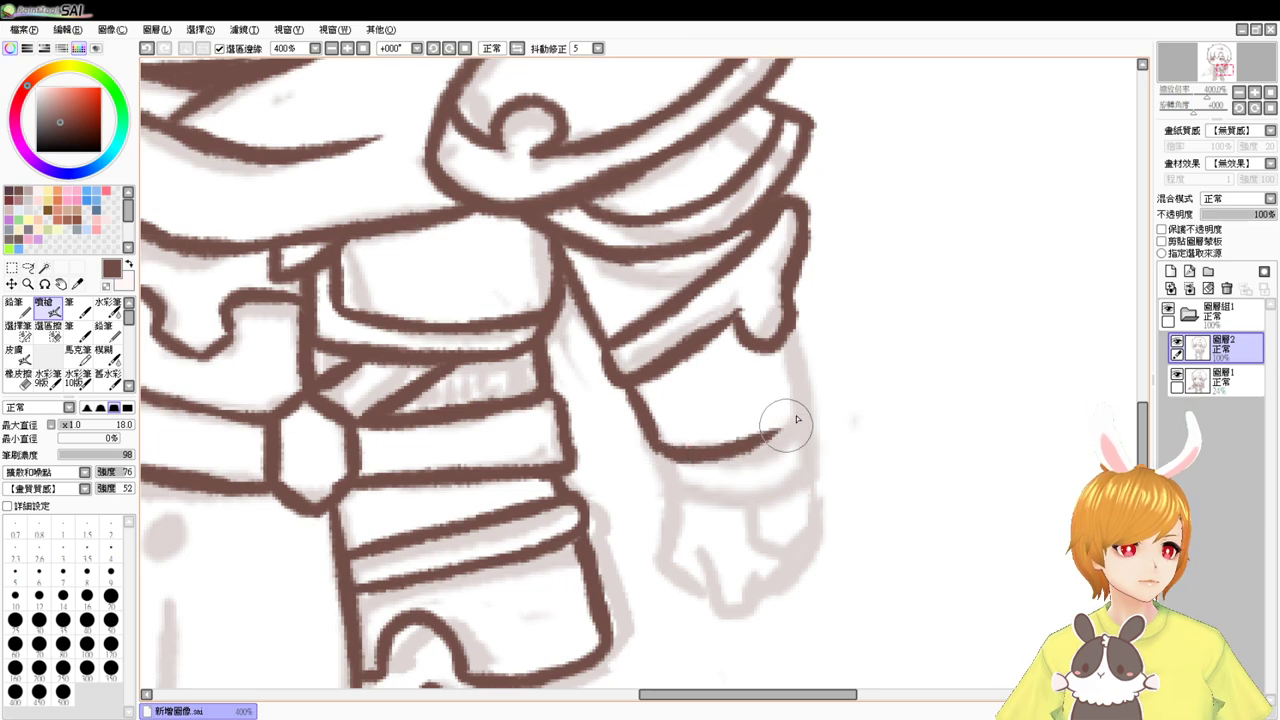
pyautogui.moveTo(791, 349)
pyautogui.mouseDown()
pyautogui.moveTo(798, 411)
pyautogui.moveTo(769, 434)
pyautogui.mouseUp()
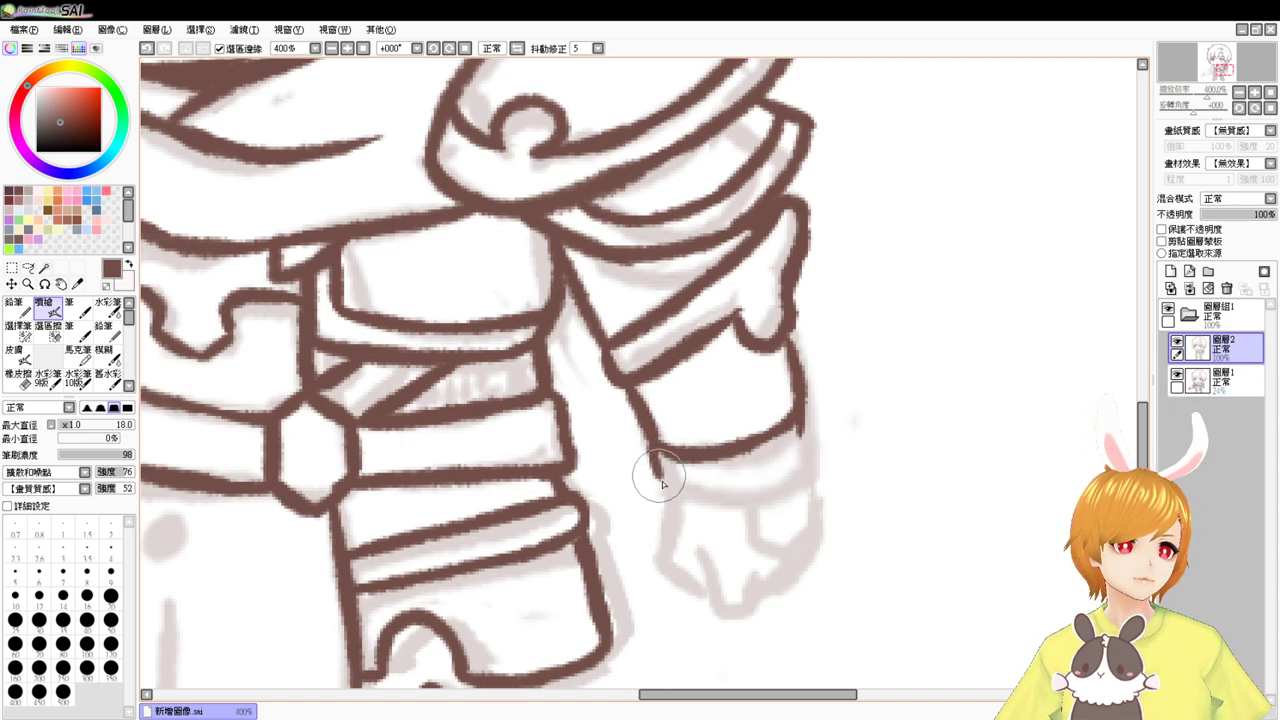
# - Undo the curved edge above the right wrist band and ink two parallel curved bands across the forearm instead
pyautogui.moveTo(654, 447)
pyautogui.mouseDown()
pyautogui.moveTo(663, 474)
pyautogui.moveTo(726, 471)
pyautogui.mouseUp()
pyautogui.hotkey('ctrl', 'z')
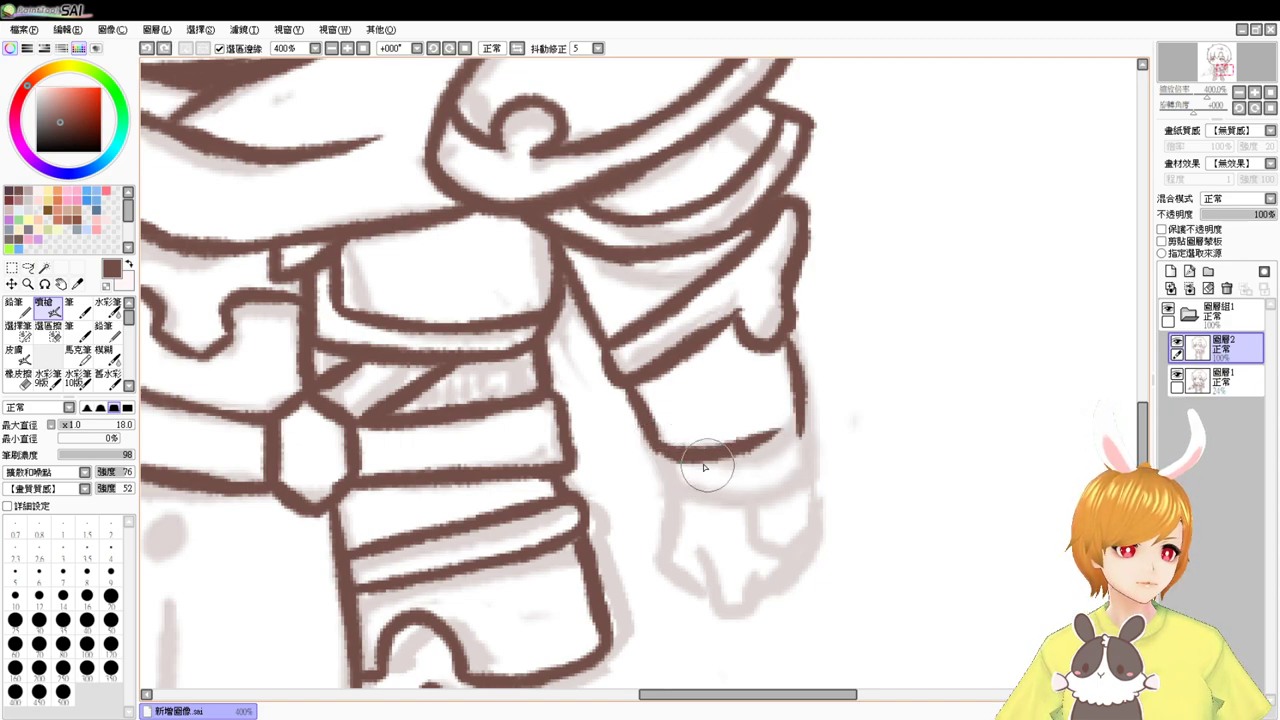
pyautogui.hotkey('ctrl', 'z')
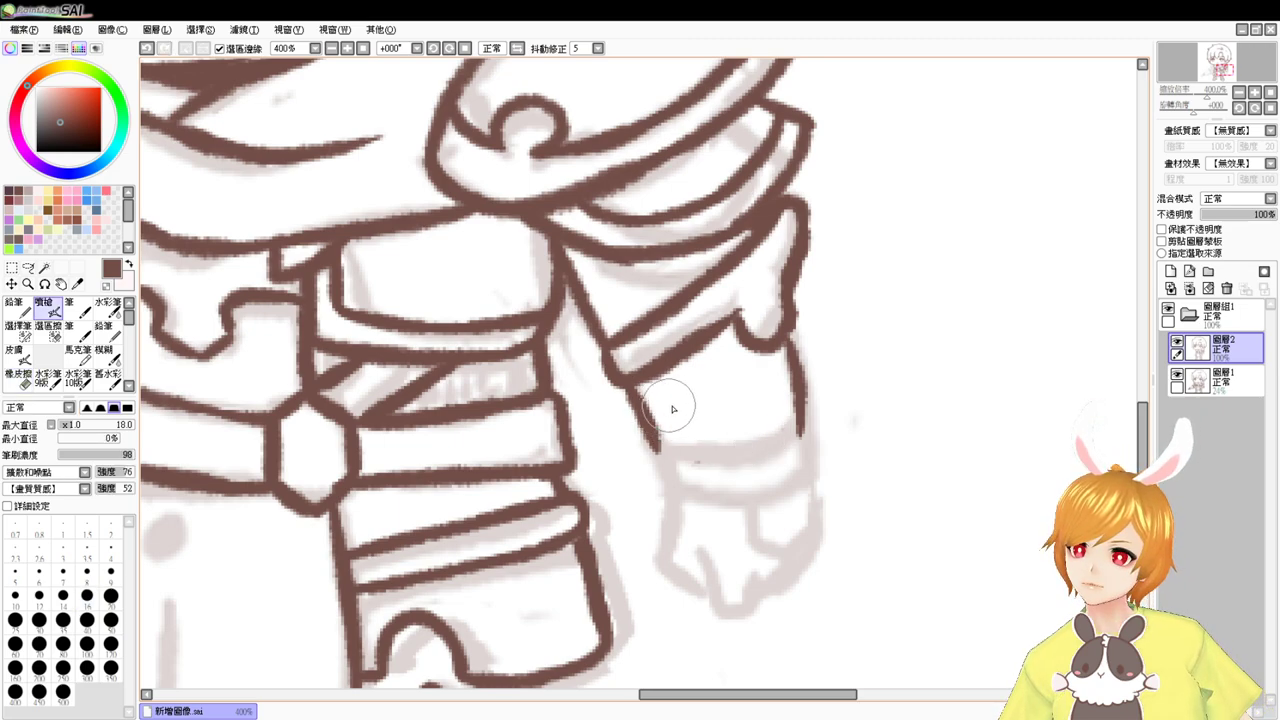
pyautogui.moveTo(633, 405); pyautogui.dragTo(767, 344)
pyautogui.moveTo(643, 428); pyautogui.dragTo(790, 370)
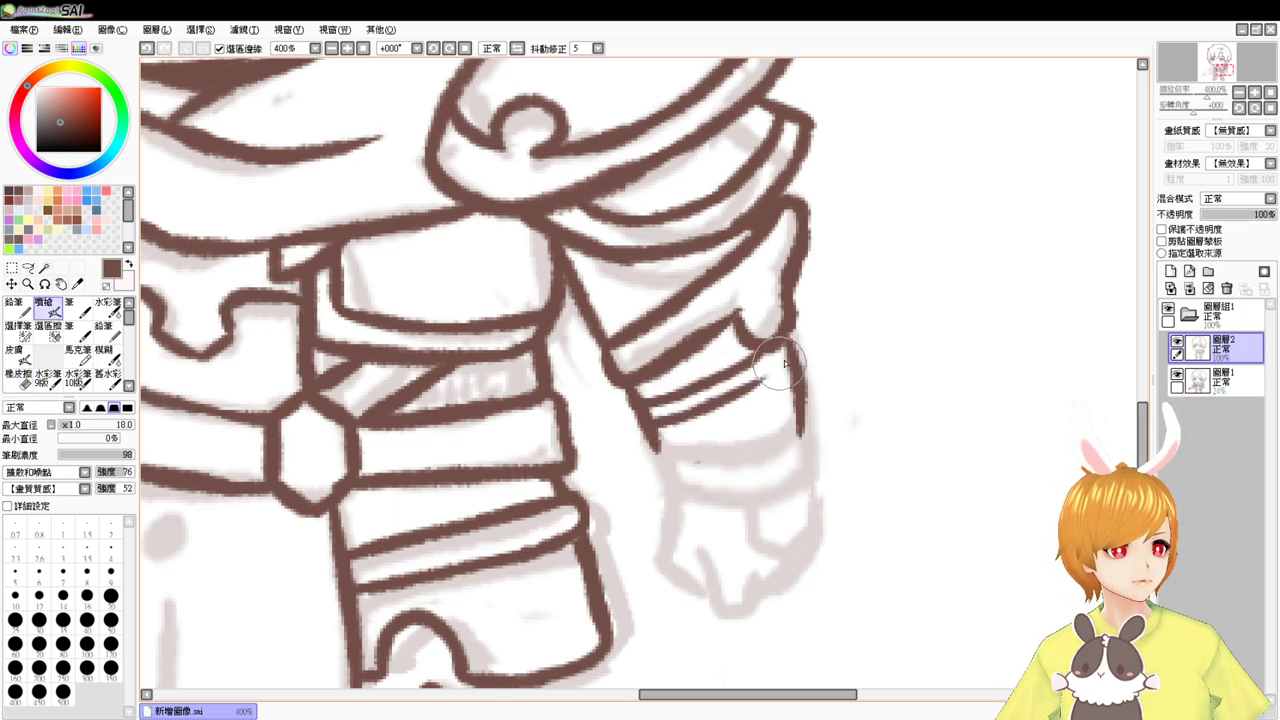
# - Ink the lower sides of the right forearm, the curved wrist edge and the rounded thumb below it
pyautogui.moveTo(650, 420)
pyautogui.mouseDown()
pyautogui.moveTo(671, 486)
pyautogui.moveTo(726, 486)
pyautogui.moveTo(775, 465)
pyautogui.mouseUp()
pyautogui.moveTo(809, 392)
pyautogui.mouseDown()
pyautogui.moveTo(806, 432)
pyautogui.moveTo(757, 471)
pyautogui.moveTo(723, 477)
pyautogui.moveTo(797, 535)
pyautogui.mouseUp()
pyautogui.moveTo(808, 451)
pyautogui.mouseDown()
pyautogui.moveTo(812, 522)
pyautogui.moveTo(783, 541)
pyautogui.mouseUp()
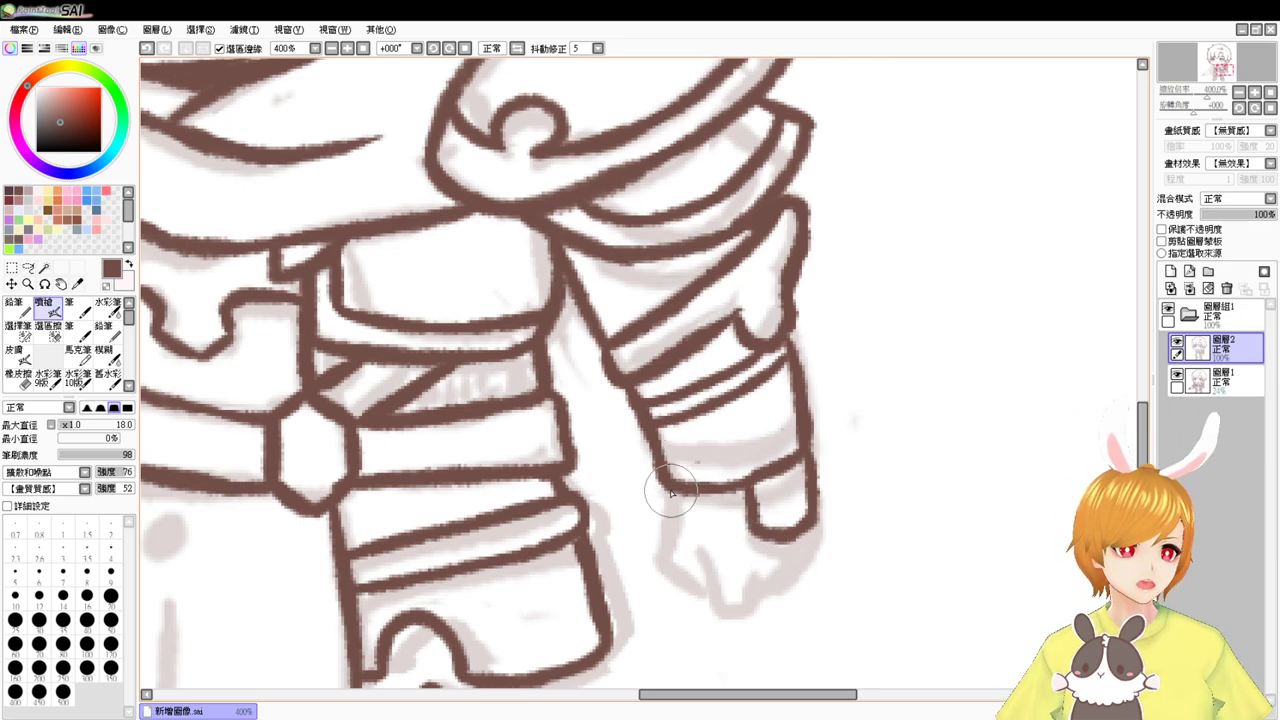
# - Ink the inner side of the right hand, its angled lower corner and the first short finger line
pyautogui.moveTo(671, 490)
pyautogui.mouseDown()
pyautogui.moveTo(663, 568)
pyautogui.moveTo(704, 589)
pyautogui.mouseUp()
pyautogui.hotkey('ctrl', 'z')
pyautogui.hotkey('ctrl', 'z')
pyautogui.hotkey('ctrl', 'z')
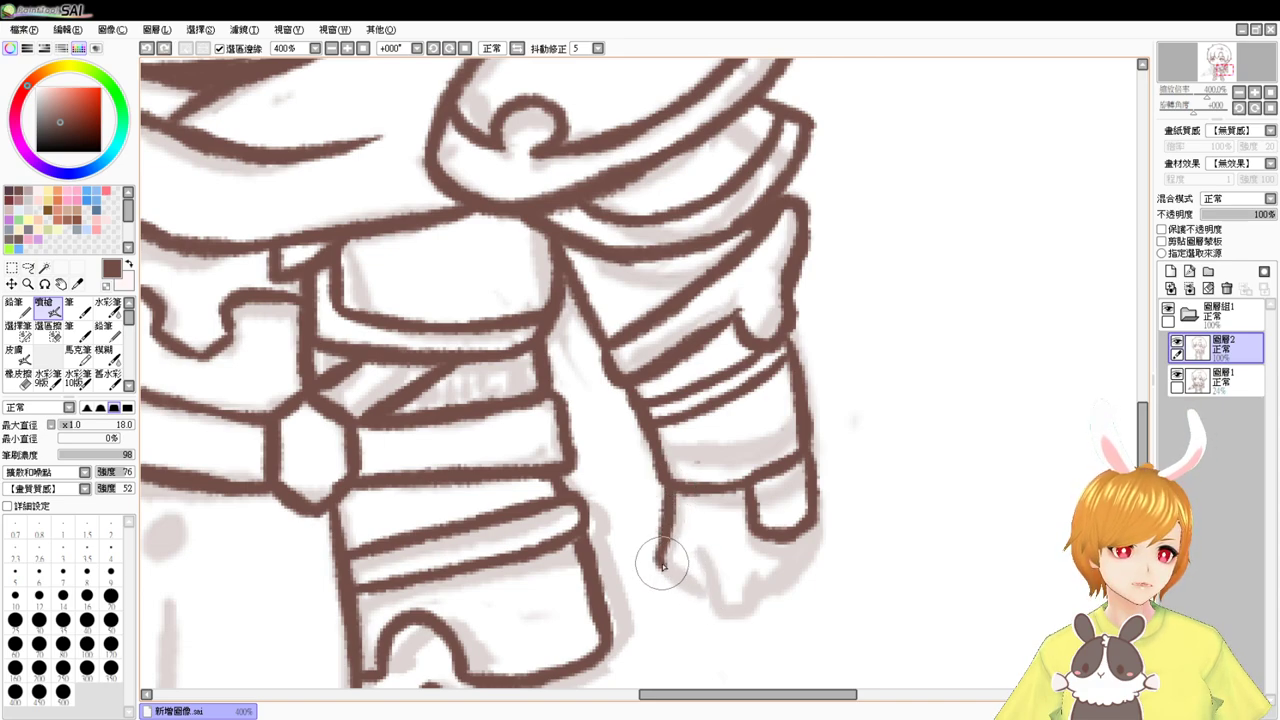
pyautogui.moveTo(660, 550); pyautogui.dragTo(703, 586)
pyautogui.hotkey('ctrl', 'z')
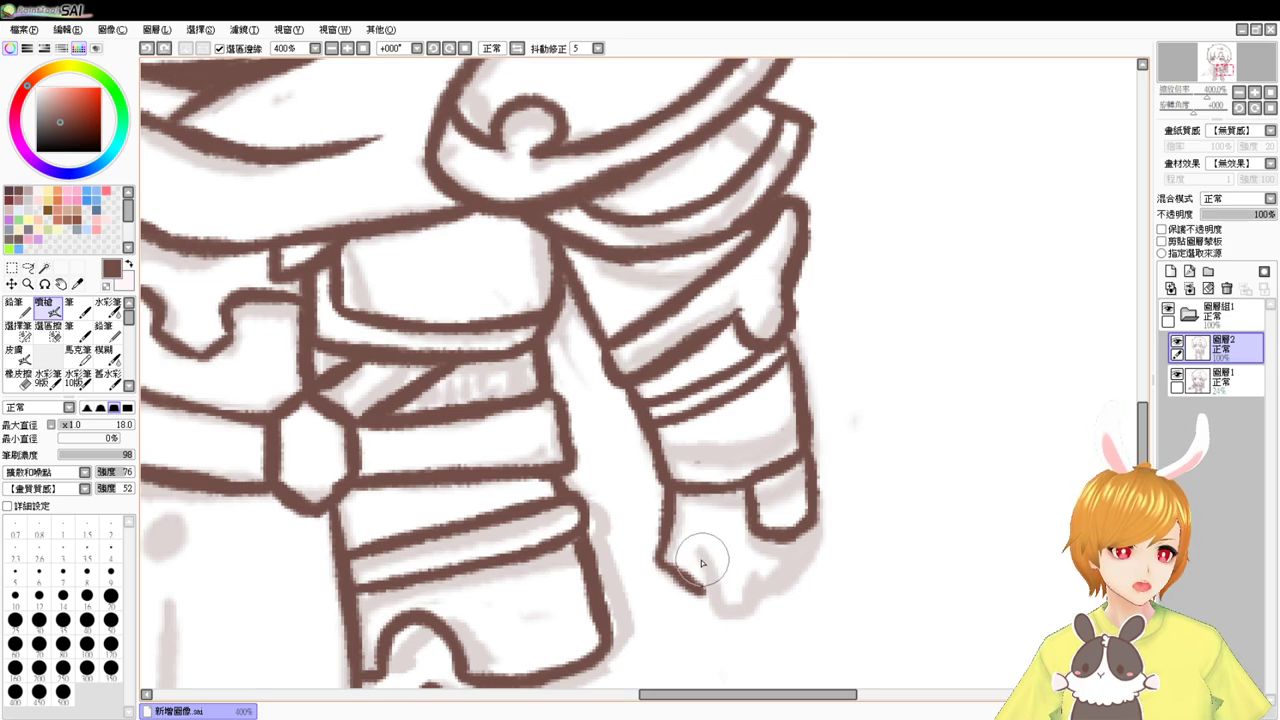
pyautogui.moveTo(711, 590); pyautogui.dragTo(718, 597)
pyautogui.hotkey('ctrl', 'z')
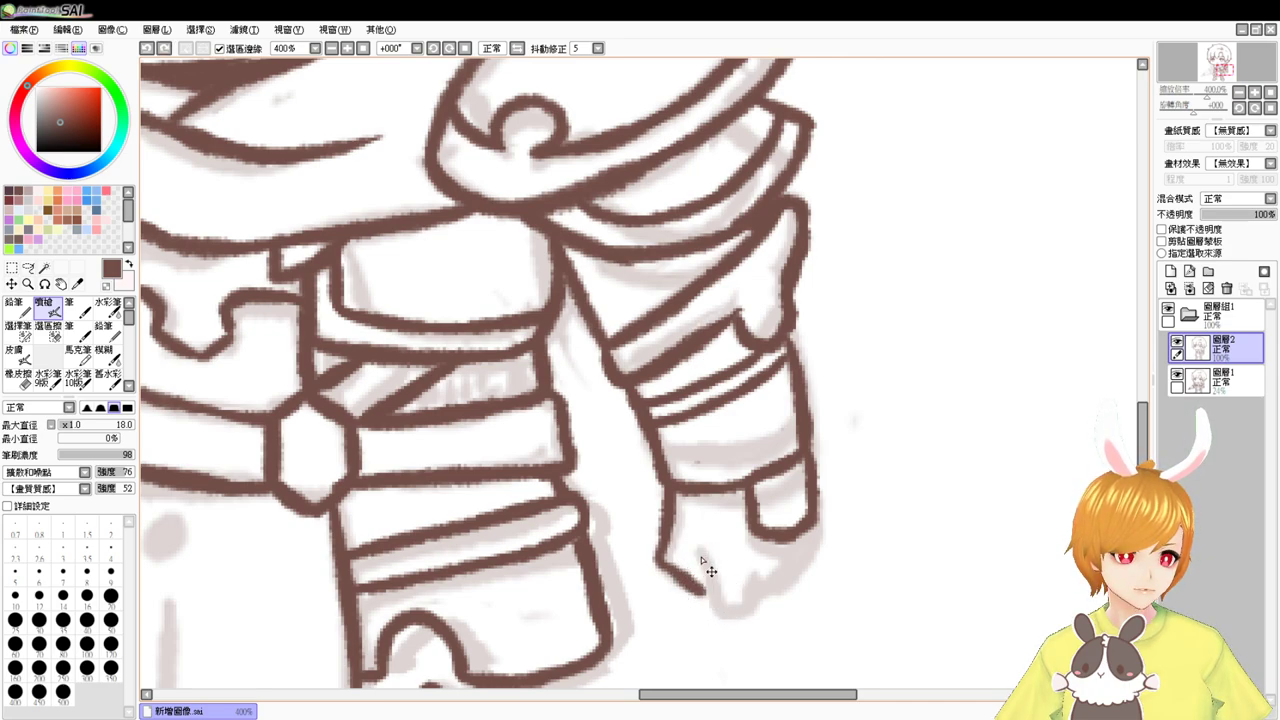
pyautogui.moveTo(698, 554); pyautogui.dragTo(719, 594)
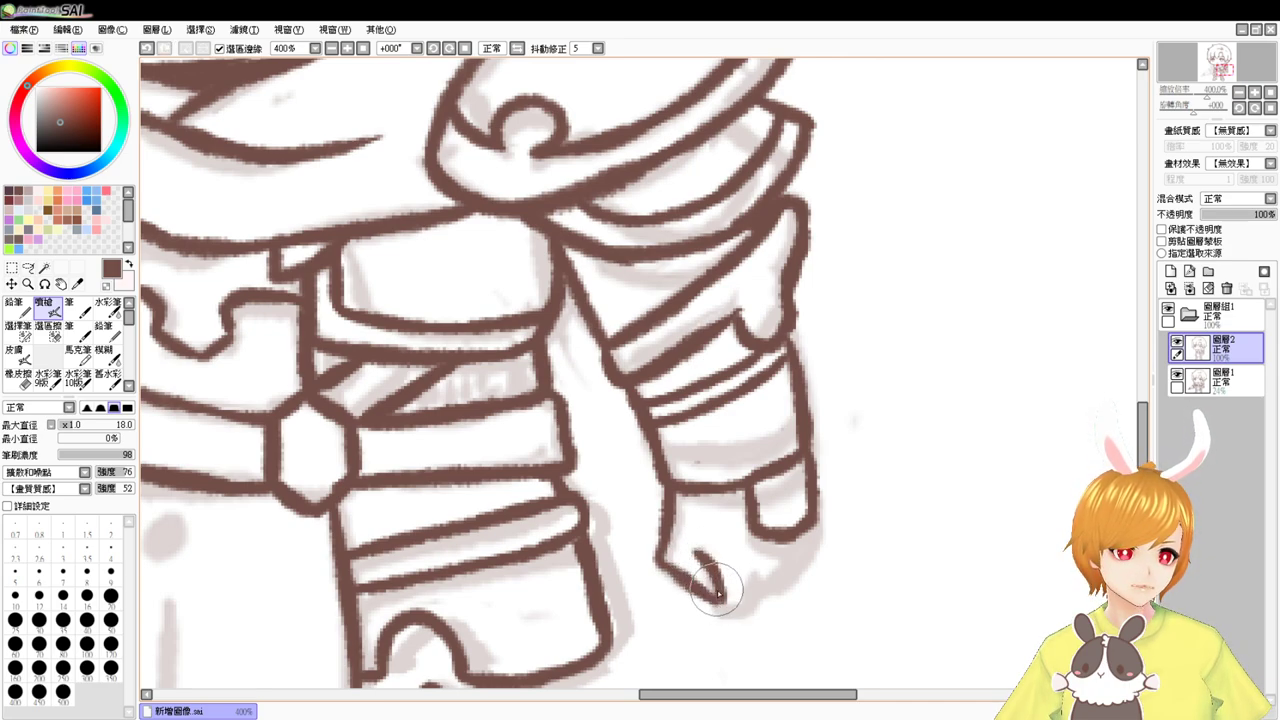
# - Ink the lower outline of the right fist up to the thumb and add the second finger line
pyautogui.moveTo(748, 607)
pyautogui.mouseDown()
pyautogui.moveTo(761, 562)
pyautogui.moveTo(757, 603)
pyautogui.moveTo(812, 535)
pyautogui.mouseUp()
pyautogui.hotkey('ctrl', 'z')
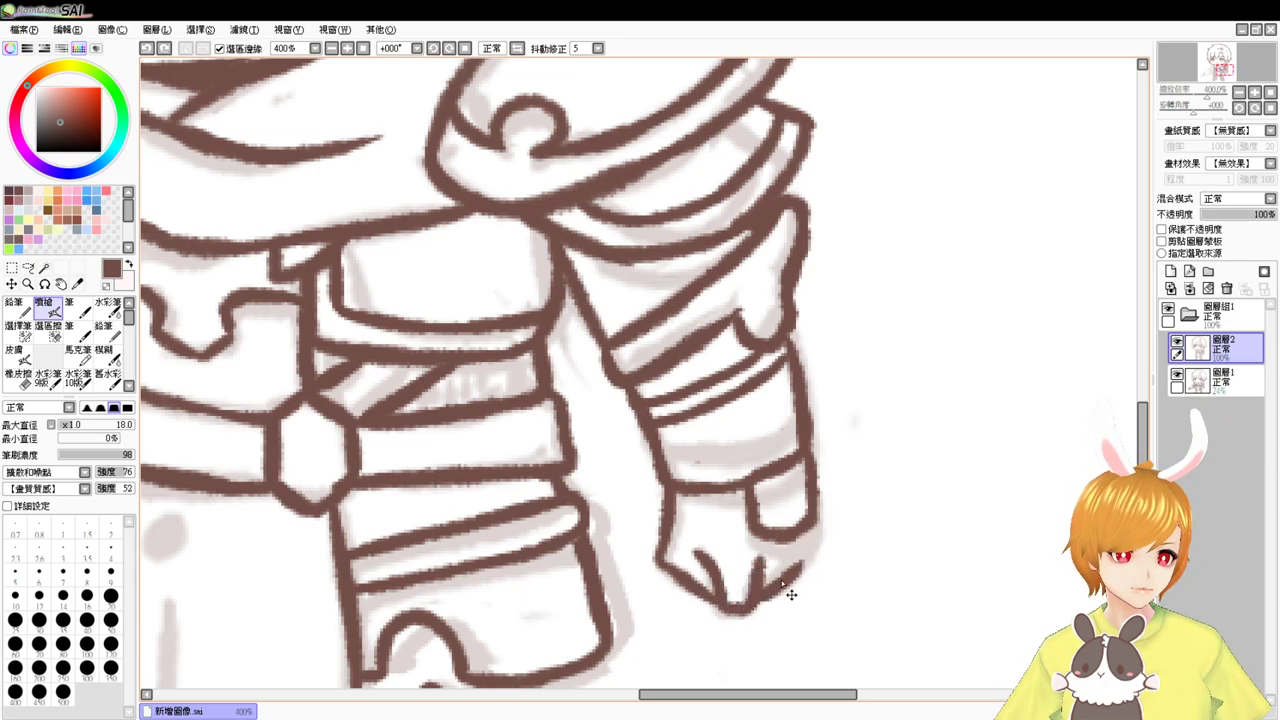
pyautogui.hotkey('ctrl', 'z')
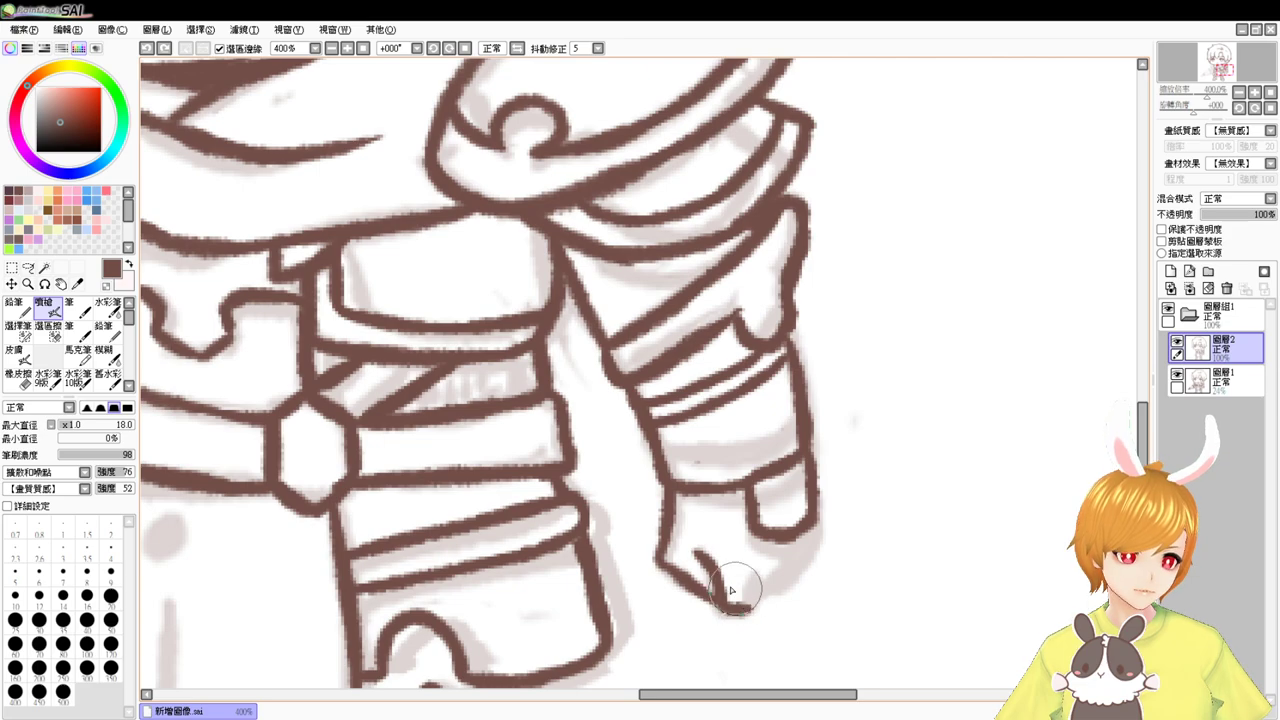
pyautogui.moveTo(728, 608)
pyautogui.mouseDown()
pyautogui.moveTo(756, 571)
pyautogui.moveTo(754, 598)
pyautogui.moveTo(801, 567)
pyautogui.moveTo(810, 537)
pyautogui.mouseUp()
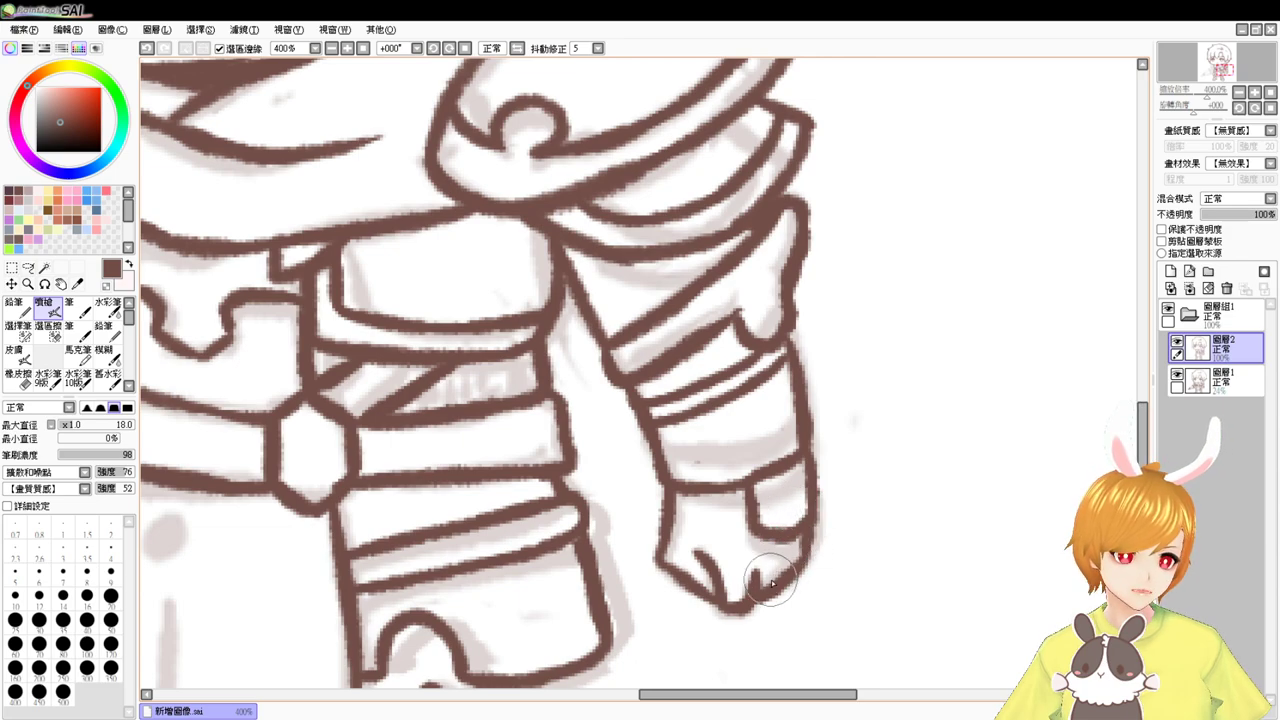
pyautogui.moveTo(757, 572); pyautogui.dragTo(745, 607)
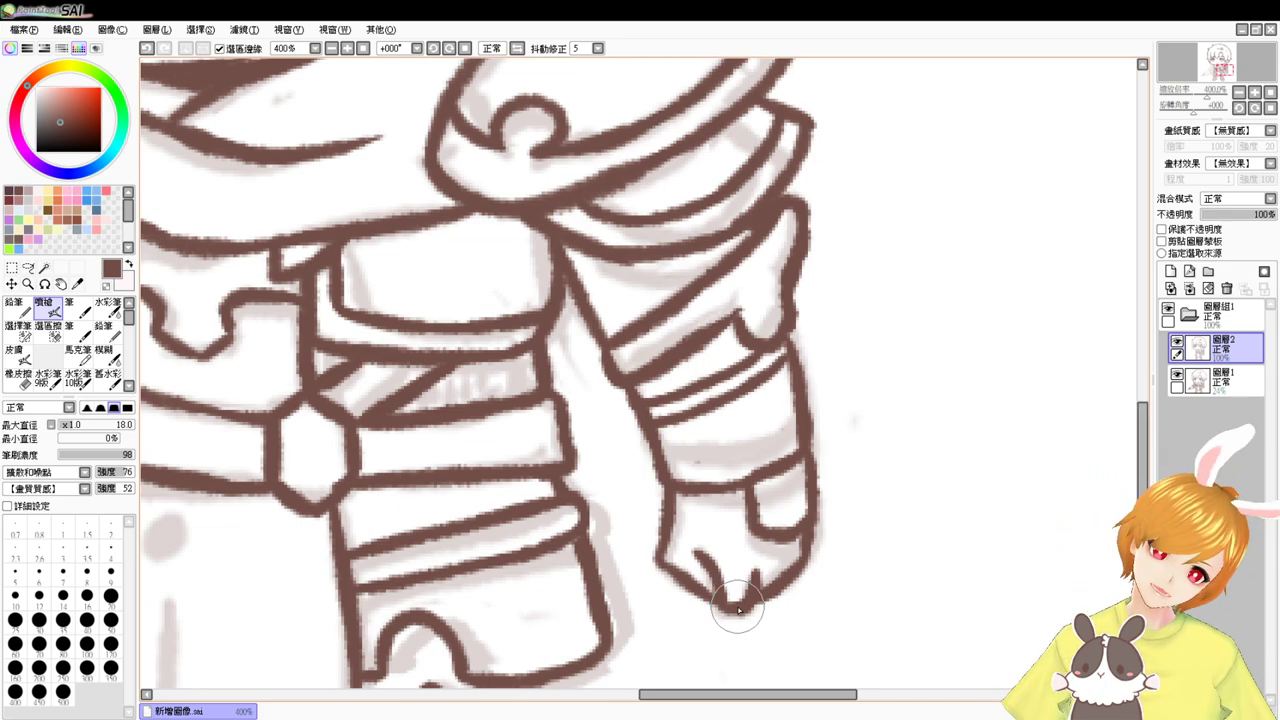
# - Erase and touch up the finger lines inside the right fist
pyautogui.press('e')
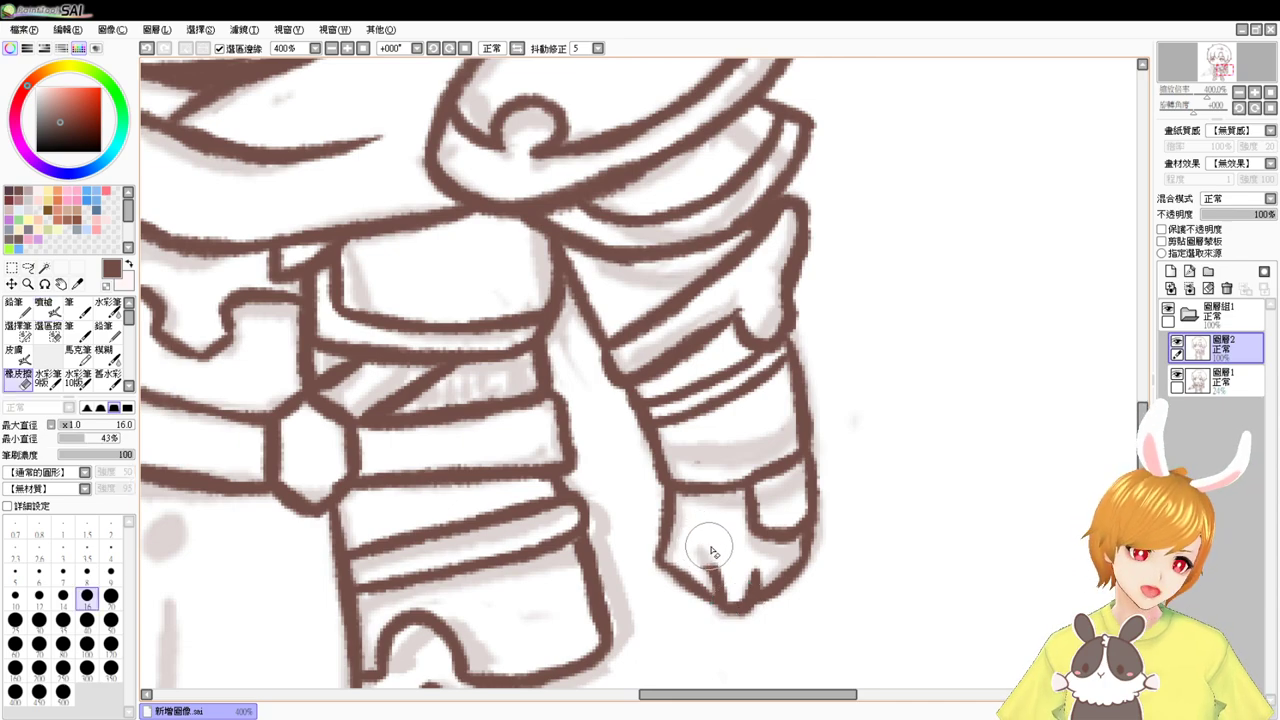
pyautogui.press('v')
pyautogui.moveTo(683, 566)
pyautogui.mouseDown()
pyautogui.moveTo(743, 549)
pyautogui.moveTo(738, 534)
pyautogui.mouseUp()
pyautogui.press('e')
pyautogui.moveTo(884, 537)
pyautogui.mouseDown()
pyautogui.moveTo(861, 552)
pyautogui.moveTo(882, 556)
pyautogui.mouseUp()
# - Ink the left shoulder armor's outer outline and its inner rim with the small rounded notch
pyautogui.press('v')
pyautogui.moveTo(810, 596); pyautogui.dragTo(915, 548)
pyautogui.moveTo(740, 538); pyautogui.dragTo(895, 533)
pyautogui.moveTo(834, 536)
pyautogui.mouseDown()
pyautogui.moveTo(908, 507)
pyautogui.moveTo(845, 546)
pyautogui.moveTo(889, 563)
pyautogui.moveTo(840, 514)
pyautogui.moveTo(863, 560)
pyautogui.mouseUp()
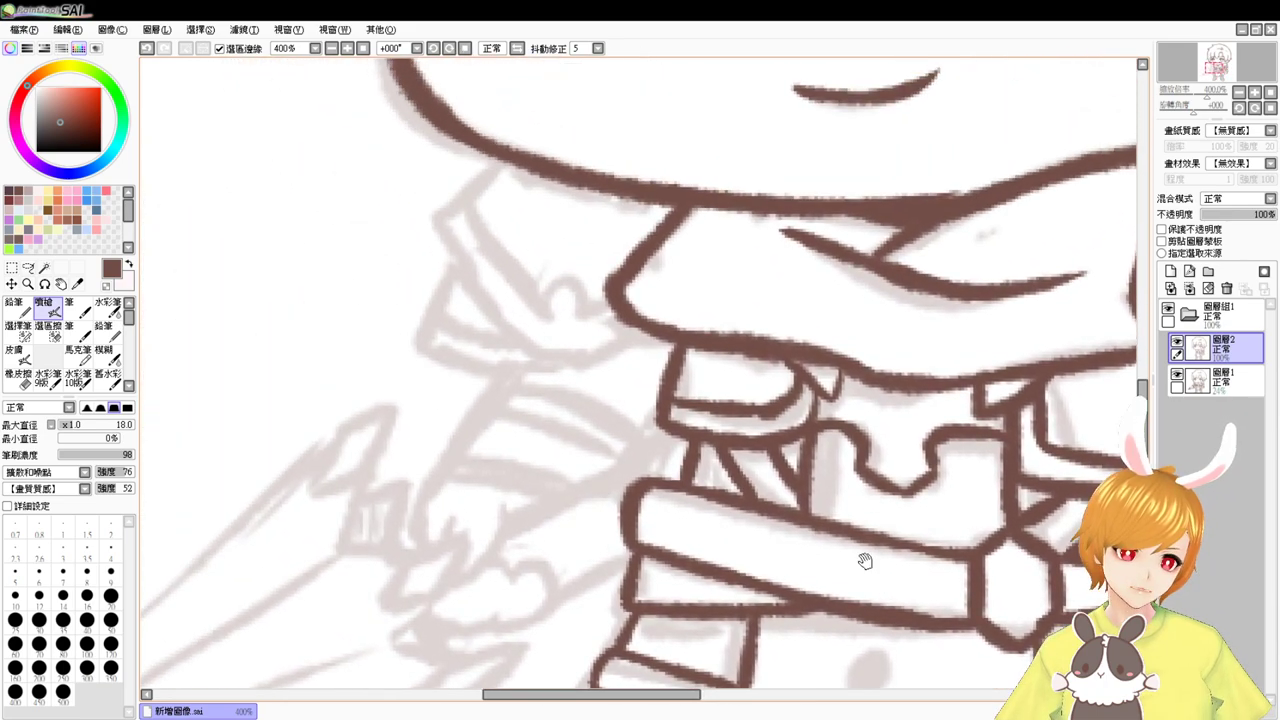
pyautogui.moveTo(502, 162)
pyautogui.mouseDown()
pyautogui.moveTo(435, 228)
pyautogui.moveTo(478, 269)
pyautogui.moveTo(461, 280)
pyautogui.moveTo(449, 257)
pyautogui.moveTo(543, 355)
pyautogui.moveTo(607, 348)
pyautogui.moveTo(549, 361)
pyautogui.moveTo(658, 325)
pyautogui.moveTo(590, 356)
pyautogui.mouseUp()
pyautogui.hotkey('ctrl', 'z')
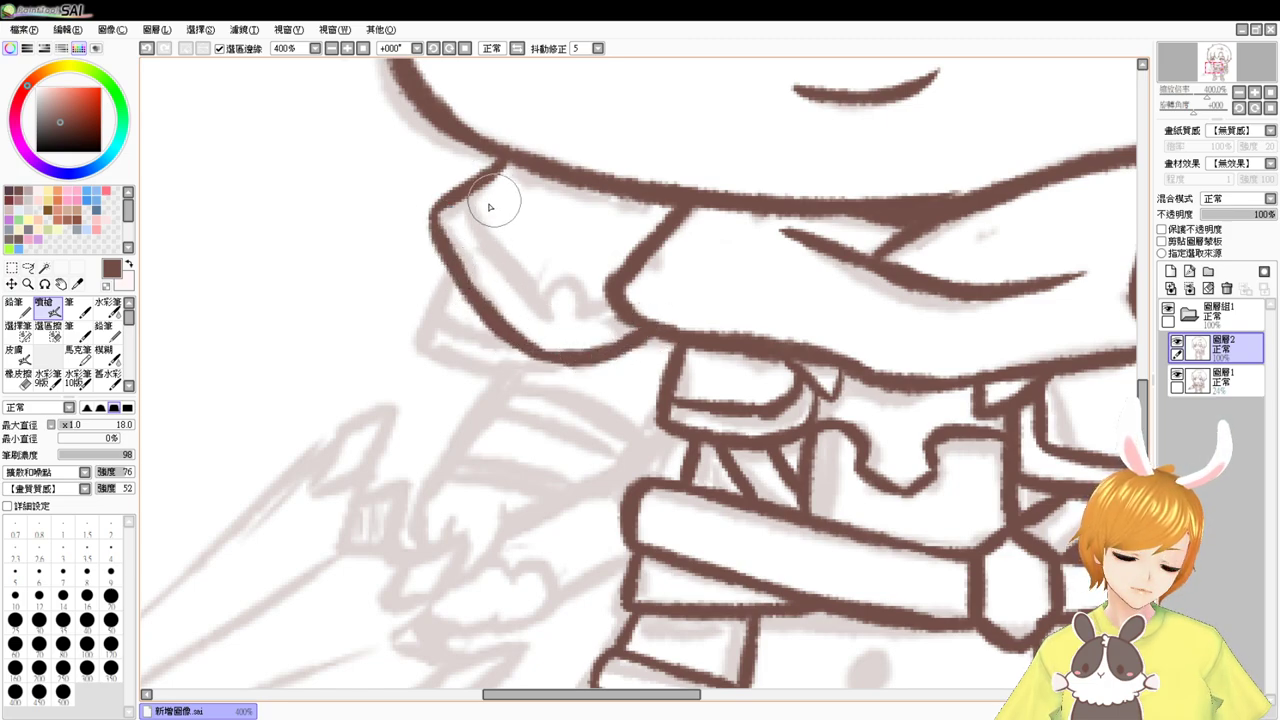
pyautogui.hotkey('ctrl', 'z')
pyautogui.moveTo(466, 202)
pyautogui.mouseDown()
pyautogui.moveTo(522, 278)
pyautogui.moveTo(552, 302)
pyautogui.moveTo(569, 298)
pyautogui.moveTo(555, 302)
pyautogui.moveTo(560, 272)
pyautogui.moveTo(614, 303)
pyautogui.mouseUp()
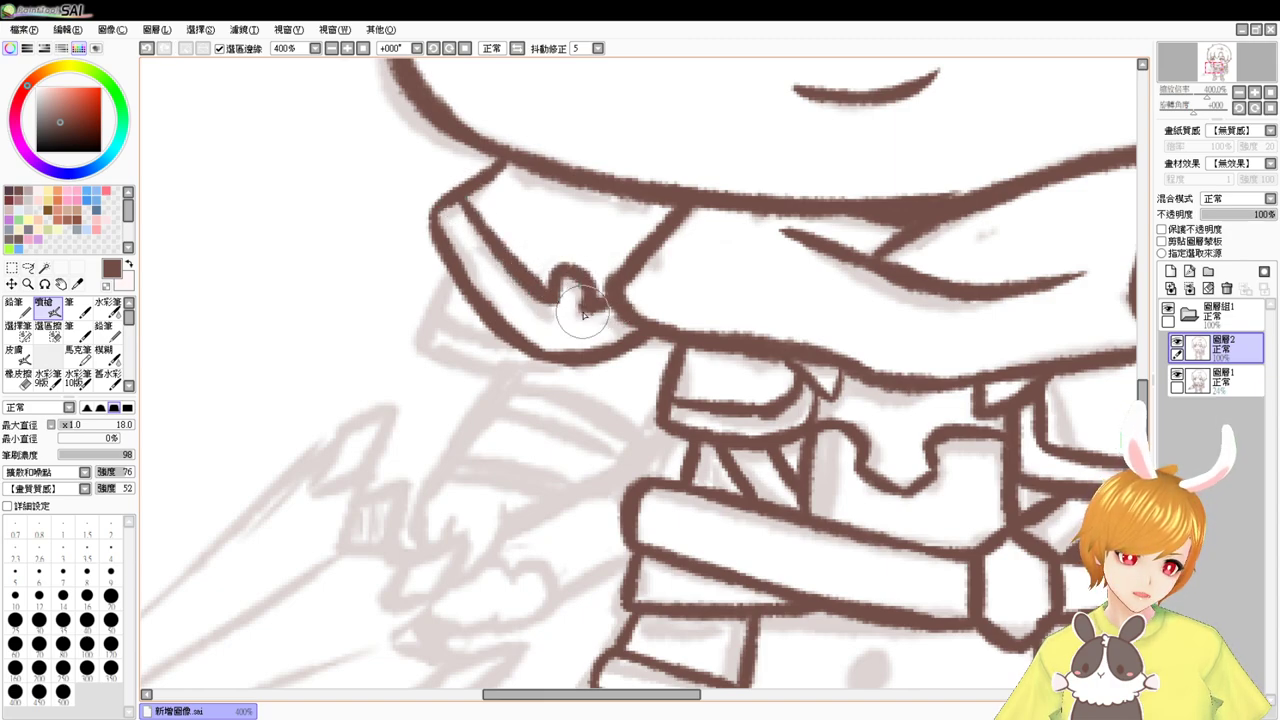
# - Ink the pointed lower plate under the left shoulder armor with its inner band line
pyautogui.moveTo(455, 276)
pyautogui.mouseDown()
pyautogui.moveTo(413, 334)
pyautogui.moveTo(514, 361)
pyautogui.moveTo(446, 357)
pyautogui.moveTo(550, 354)
pyautogui.mouseUp()
pyautogui.moveTo(448, 316); pyautogui.dragTo(508, 334)
pyautogui.hotkey('ctrl', 'z')
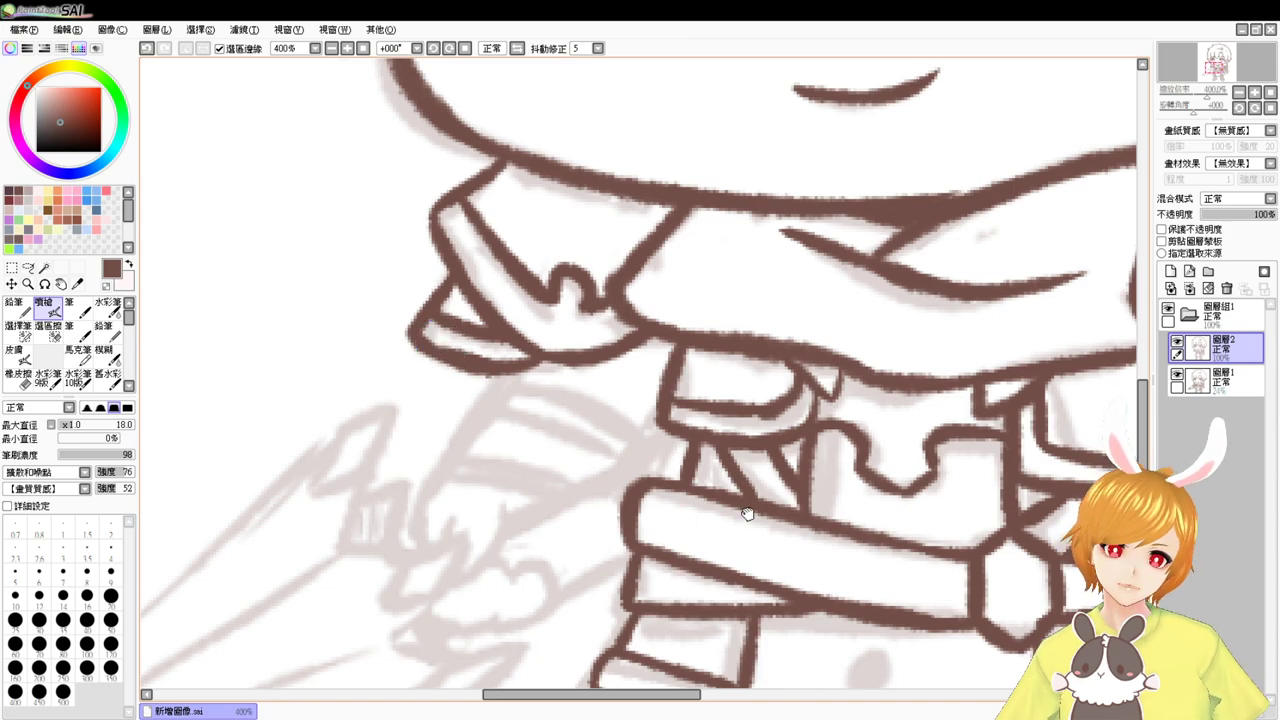
# - Ink the outer line of the left forearm and two parallel curved bands across it
pyautogui.moveTo(747, 513); pyautogui.dragTo(790, 418)
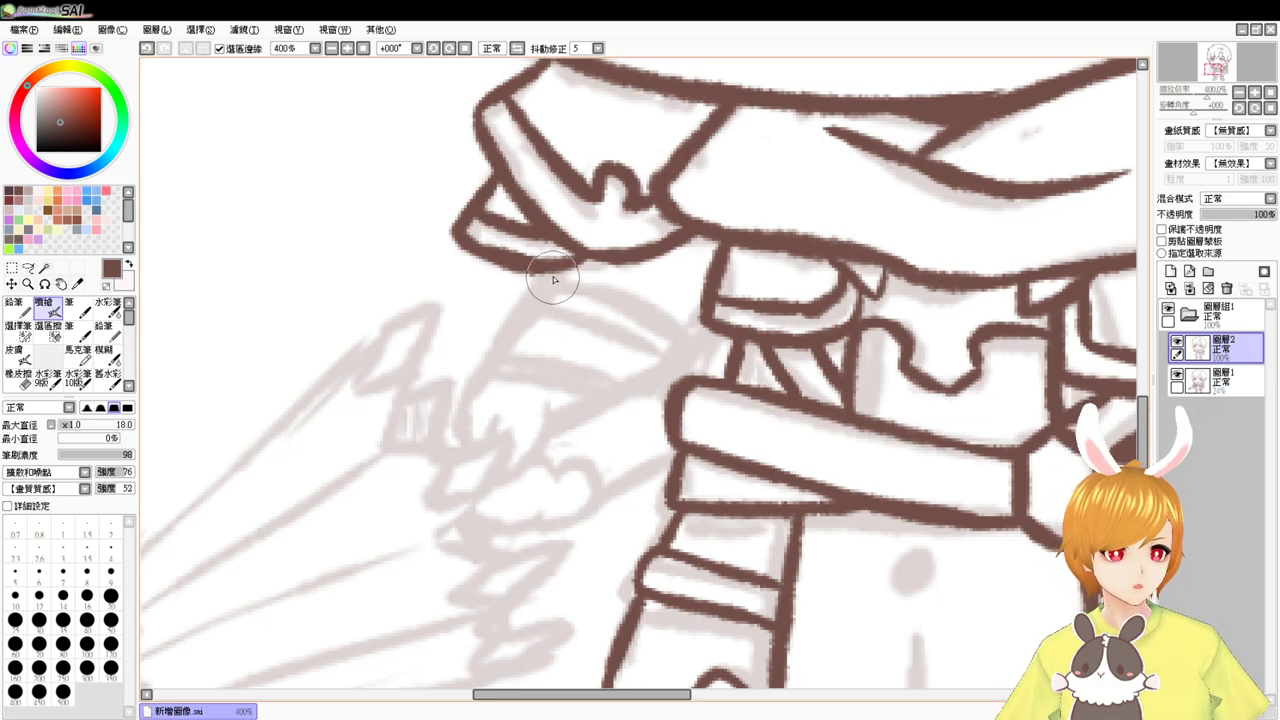
pyautogui.moveTo(552, 272); pyautogui.dragTo(480, 343)
pyautogui.hotkey('ctrl', 'z')
pyautogui.moveTo(551, 277); pyautogui.dragTo(492, 384)
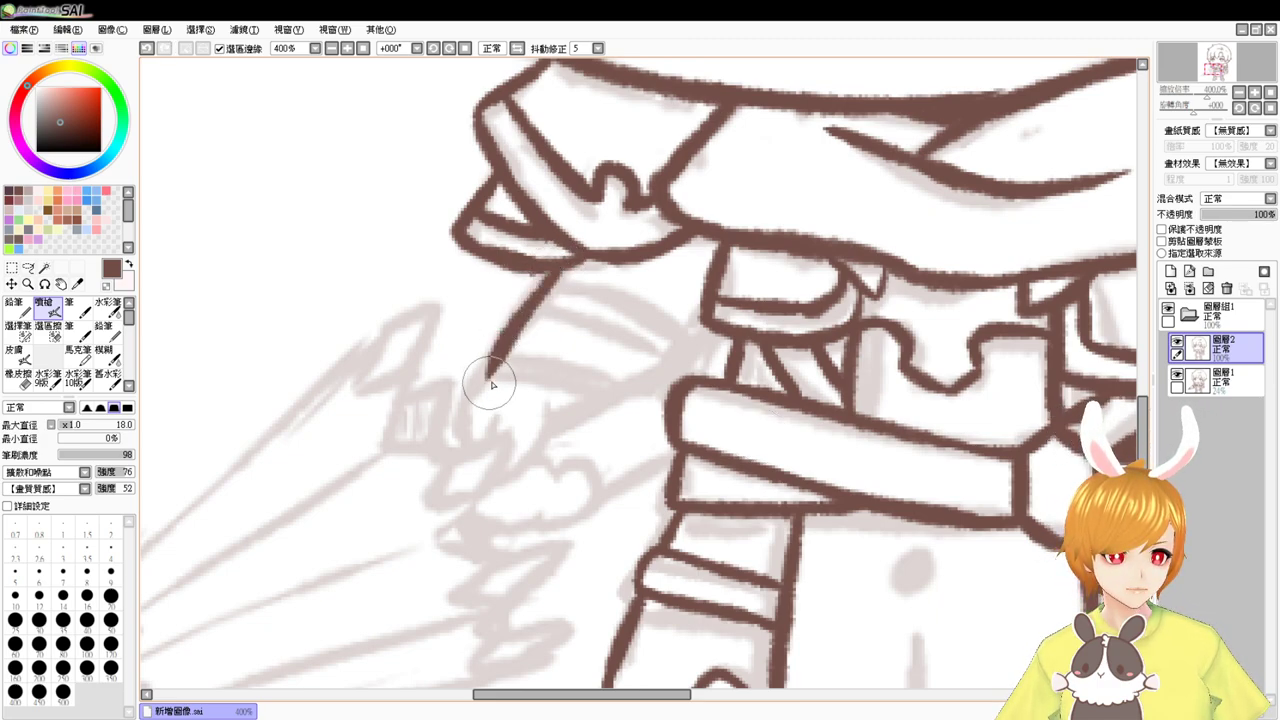
pyautogui.moveTo(533, 272)
pyautogui.mouseDown()
pyautogui.moveTo(645, 307)
pyautogui.moveTo(664, 337)
pyautogui.moveTo(645, 333)
pyautogui.moveTo(700, 365)
pyautogui.mouseUp()
pyautogui.hotkey('ctrl', 'z')
pyautogui.hotkey('ctrl', 'z')
pyautogui.moveTo(530, 282)
pyautogui.mouseDown()
pyautogui.moveTo(528, 312)
pyautogui.moveTo(686, 383)
pyautogui.mouseUp()
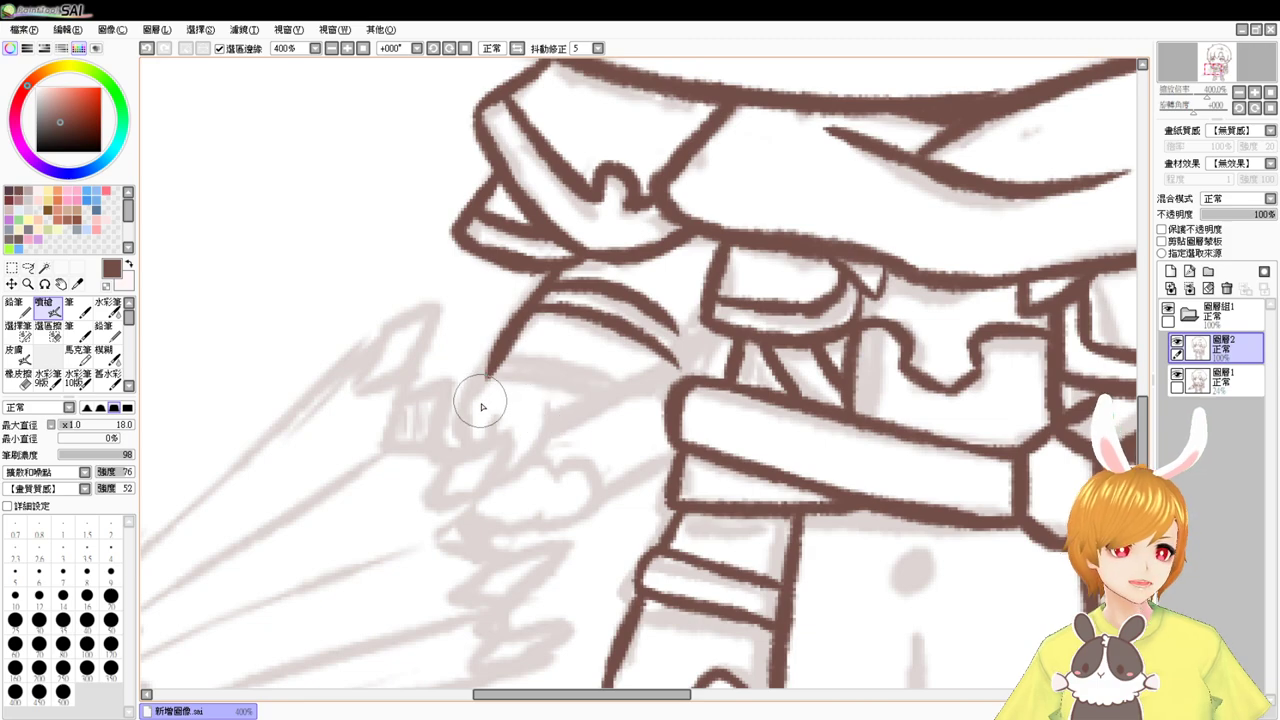
# - Ink the left wrist edge, the outer side of the hand and the short finger lines
pyautogui.moveTo(496, 376); pyautogui.dragTo(601, 390)
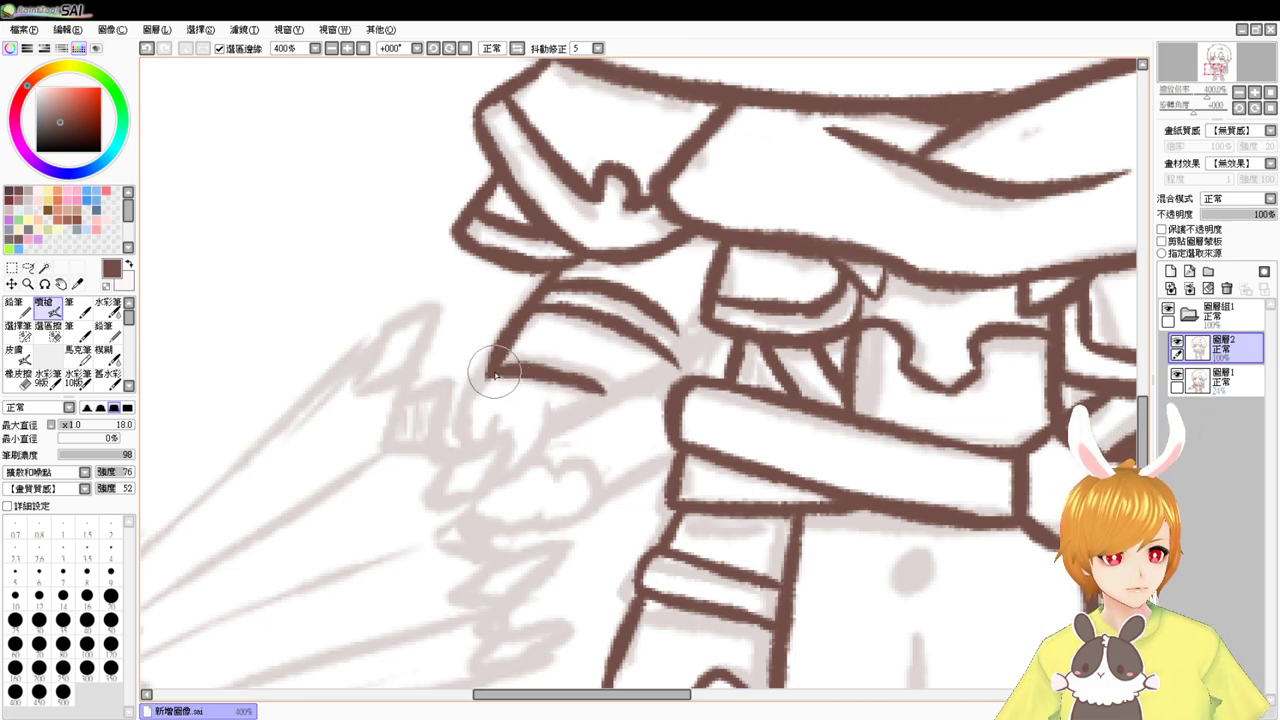
pyautogui.moveTo(493, 374)
pyautogui.mouseDown()
pyautogui.moveTo(463, 450)
pyautogui.moveTo(496, 423)
pyautogui.moveTo(487, 467)
pyautogui.moveTo(500, 485)
pyautogui.moveTo(554, 416)
pyautogui.moveTo(532, 467)
pyautogui.moveTo(490, 497)
pyautogui.mouseUp()
pyautogui.press('e')
pyautogui.press('b')
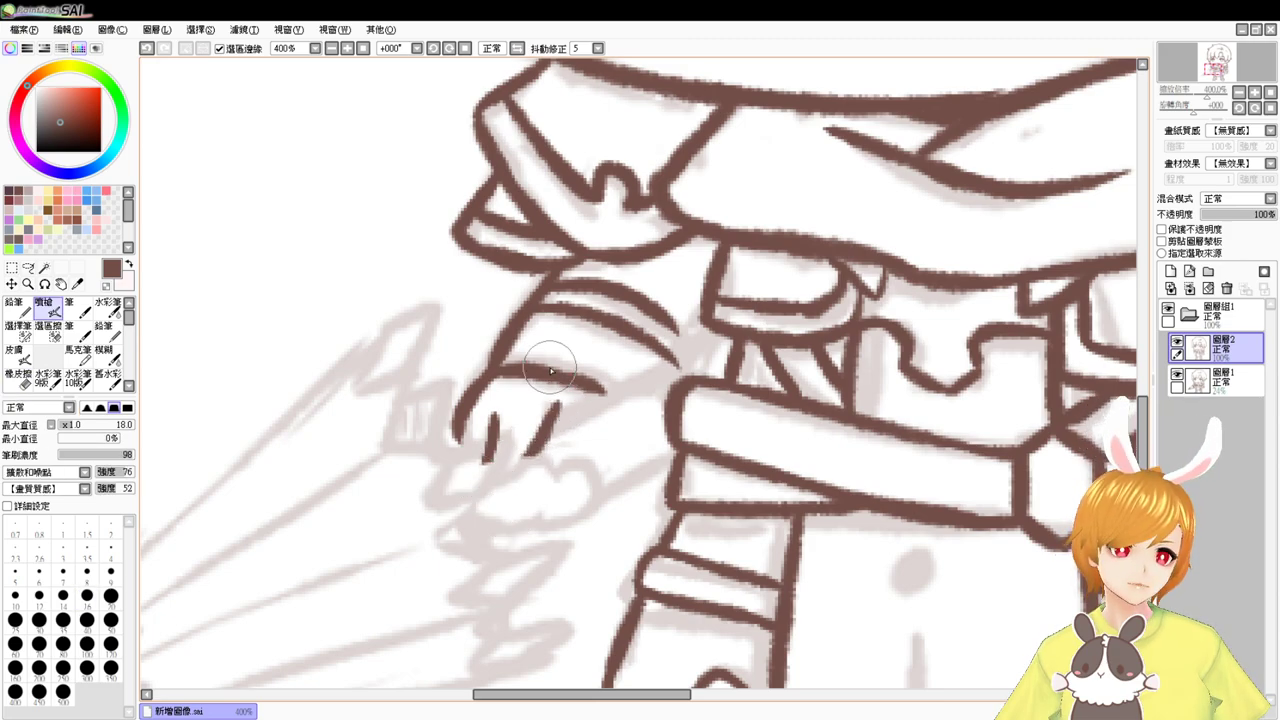
pyautogui.press('e')
pyautogui.press('v')
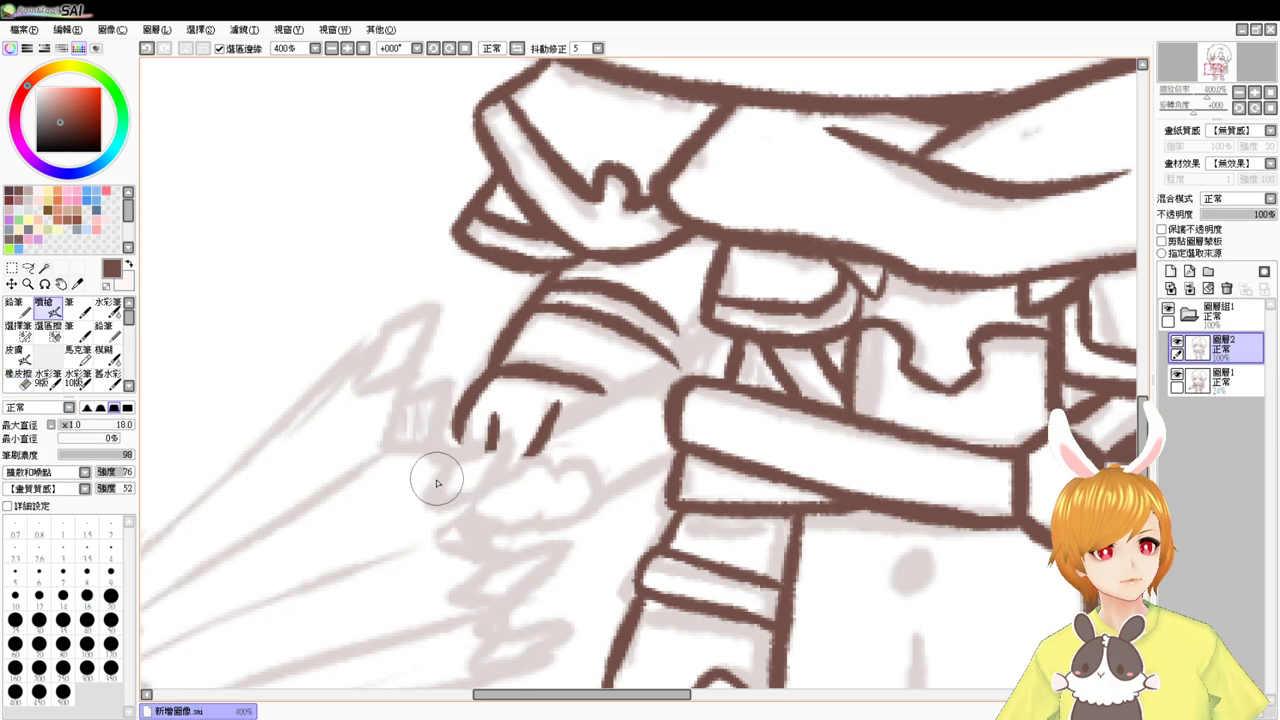
# - Ink the small pointed, diamond-like shape below the left fingers, redoing its upper edge and tidying its inside
pyautogui.moveTo(445, 466)
pyautogui.mouseDown()
pyautogui.moveTo(420, 509)
pyautogui.moveTo(487, 496)
pyautogui.moveTo(528, 437)
pyautogui.mouseUp()
pyautogui.hotkey('ctrl', 'z')
pyautogui.moveTo(442, 467); pyautogui.dragTo(512, 437)
pyautogui.hotkey('ctrl', 'z')
pyautogui.moveTo(444, 467)
pyautogui.mouseDown()
pyautogui.moveTo(518, 442)
pyautogui.moveTo(472, 512)
pyautogui.mouseUp()
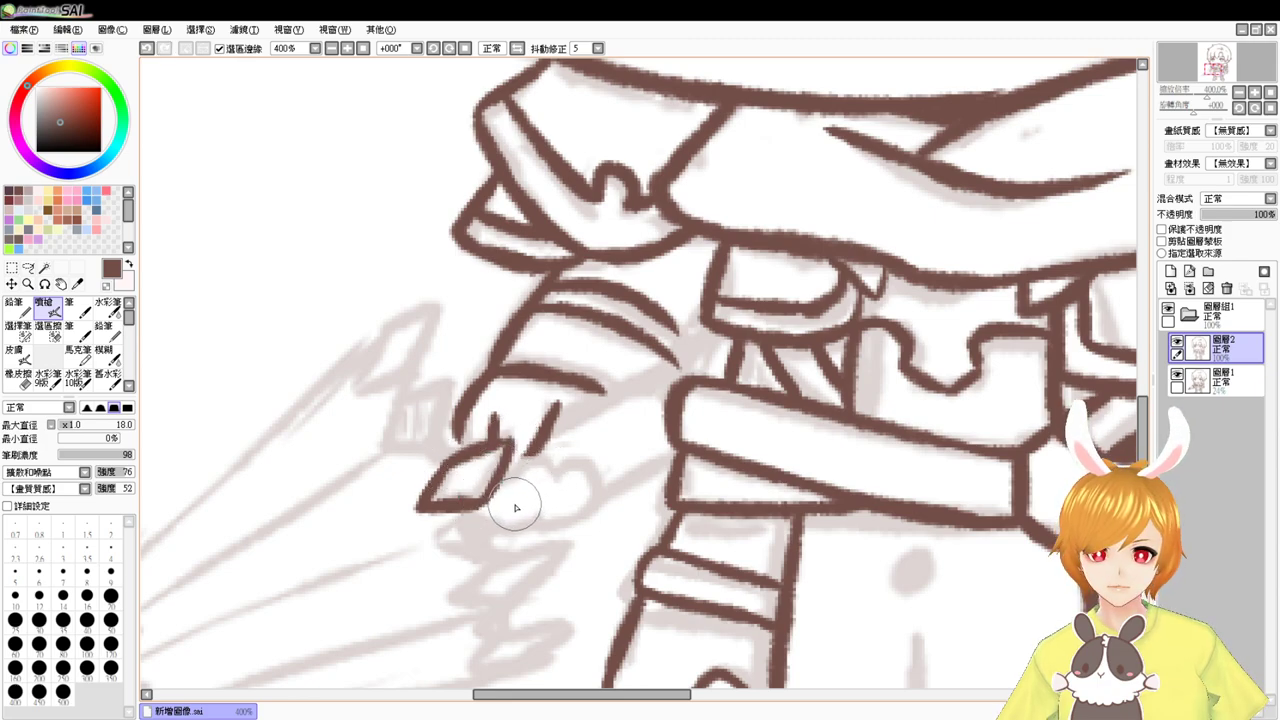
pyautogui.press('e')
pyautogui.moveTo(470, 492); pyautogui.dragTo(468, 491)
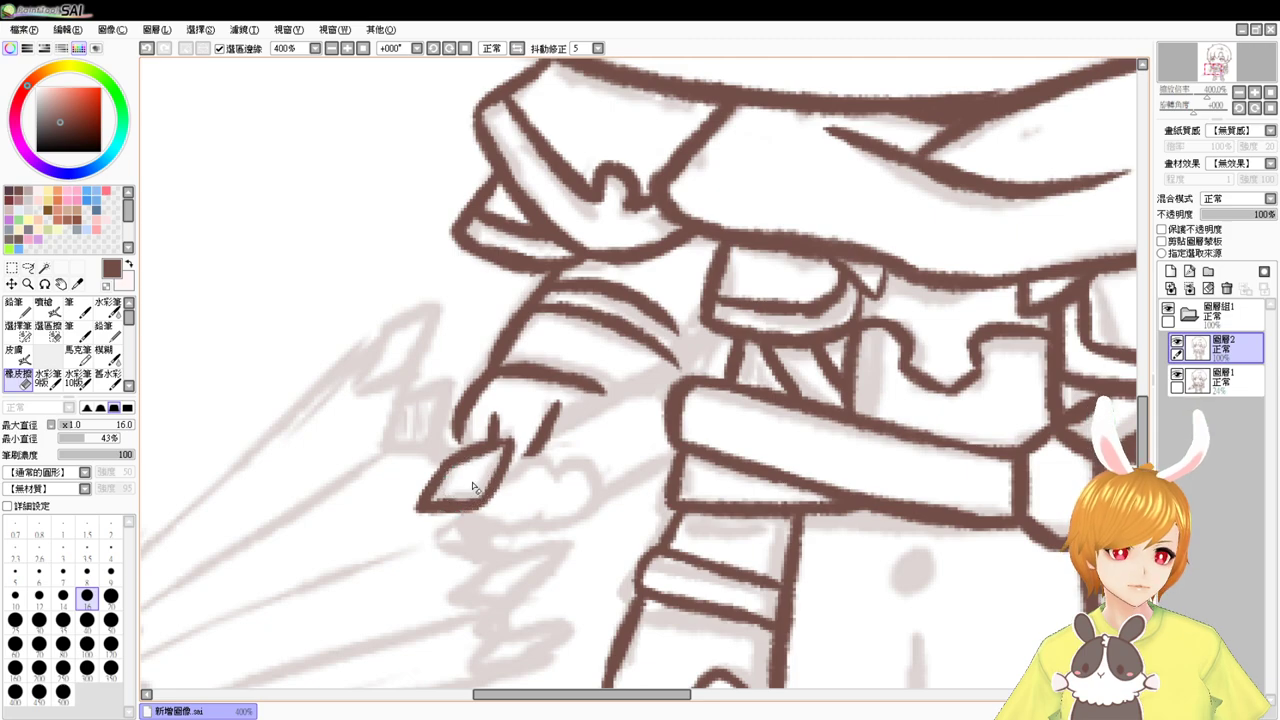
pyautogui.press('e')
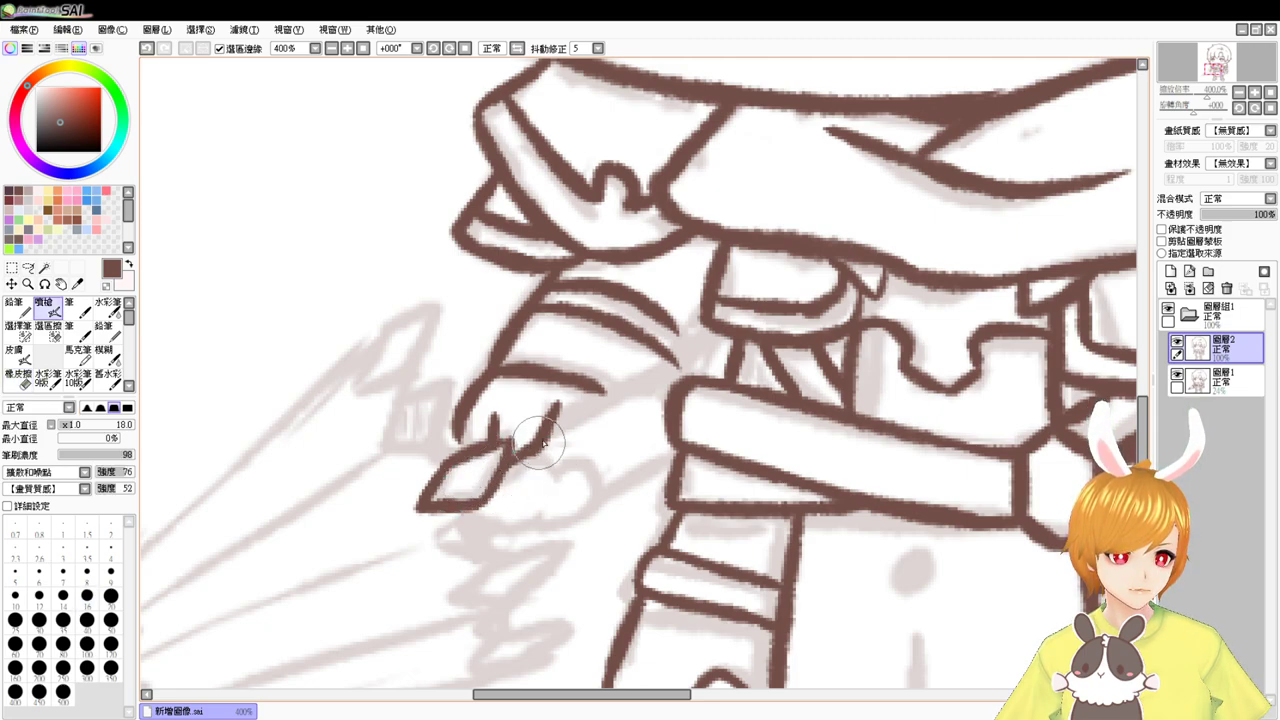
# - Ink a small wavy outline beside the left fingers and the long underside of the forearm up to the waist
pyautogui.moveTo(508, 479)
pyautogui.mouseDown()
pyautogui.moveTo(578, 465)
pyautogui.moveTo(600, 482)
pyautogui.moveTo(548, 470)
pyautogui.moveTo(567, 469)
pyautogui.moveTo(595, 498)
pyautogui.mouseUp()
pyautogui.hotkey('ctrl', 'z')
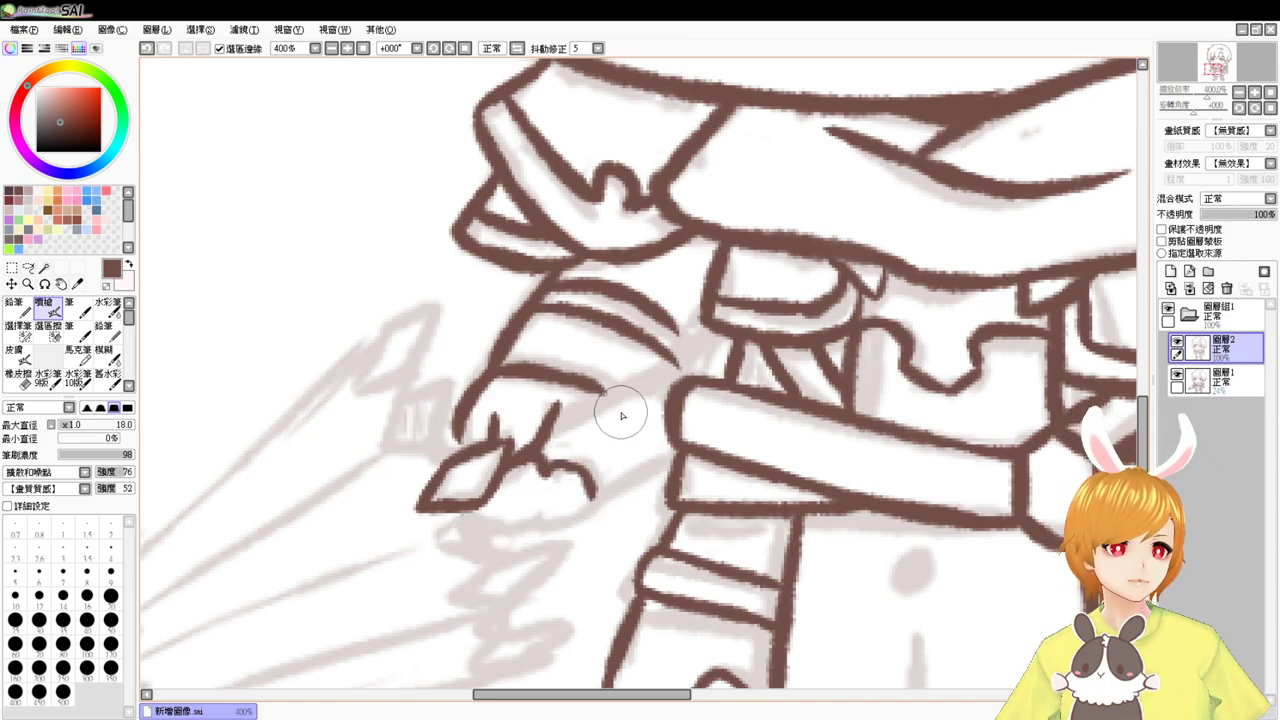
pyautogui.moveTo(558, 415); pyautogui.dragTo(690, 357)
pyautogui.hotkey('ctrl', 'z')
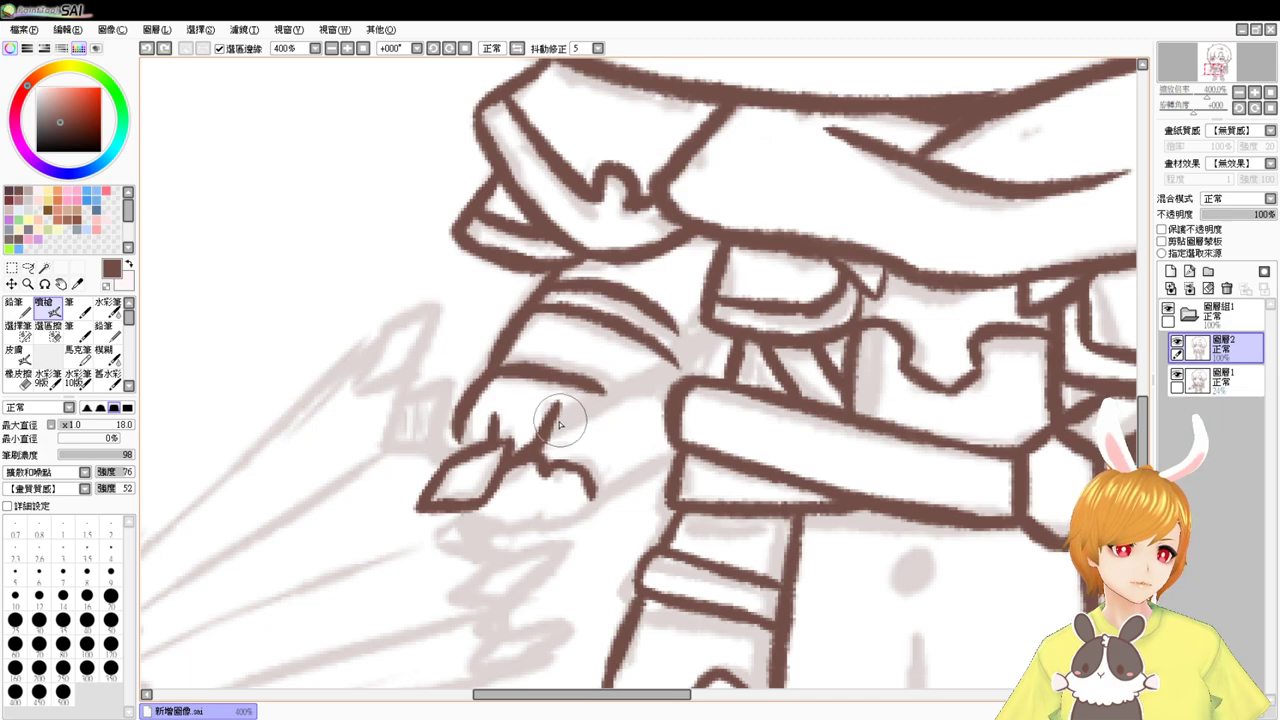
pyautogui.moveTo(559, 424)
pyautogui.mouseDown()
pyautogui.moveTo(726, 338)
pyautogui.moveTo(680, 358)
pyautogui.moveTo(664, 321)
pyautogui.moveTo(712, 336)
pyautogui.mouseUp()
pyautogui.hotkey('ctrl', 'z')
# - Ink short crease marks inside the elbow area of both arms
pyautogui.moveTo(710, 425); pyautogui.dragTo(710, 399)
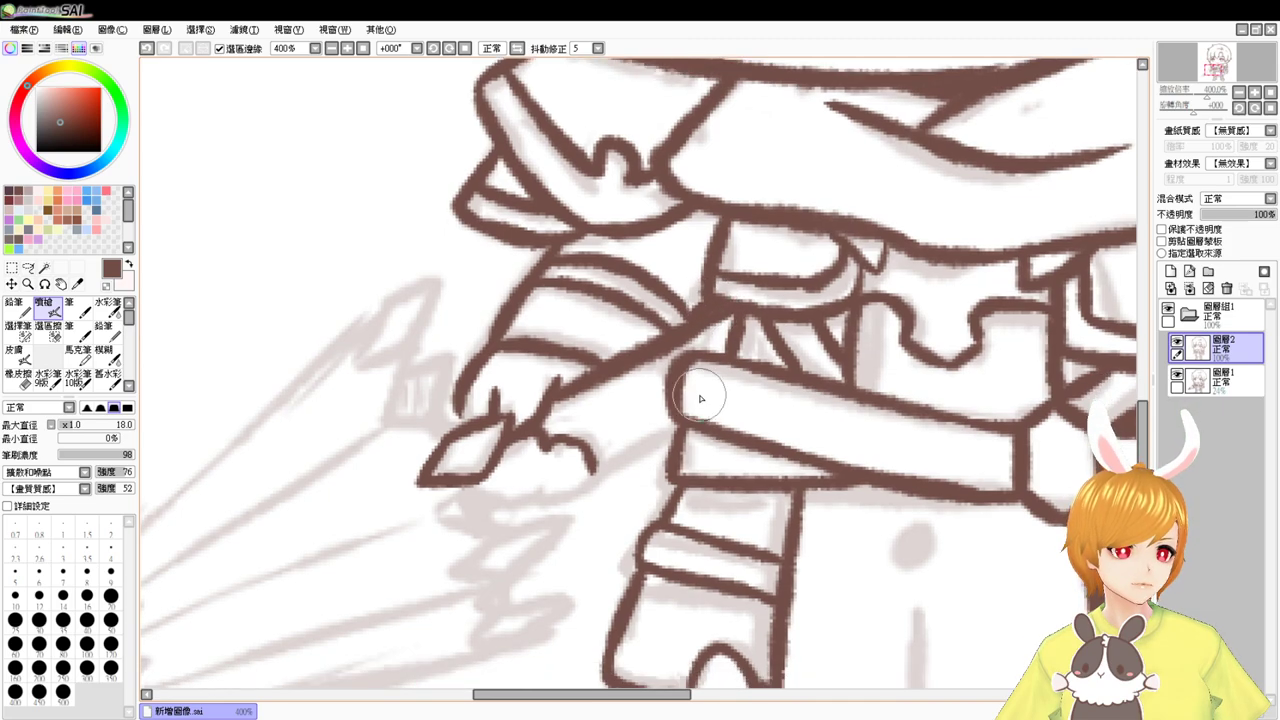
pyautogui.moveTo(668, 252); pyautogui.dragTo(670, 288)
pyautogui.moveTo(792, 355)
pyautogui.mouseDown()
pyautogui.moveTo(410, 345)
pyautogui.moveTo(708, 379)
pyautogui.mouseUp()
pyautogui.moveTo(943, 354); pyautogui.dragTo(921, 361)
pyautogui.moveTo(888, 318); pyautogui.dragTo(904, 337)
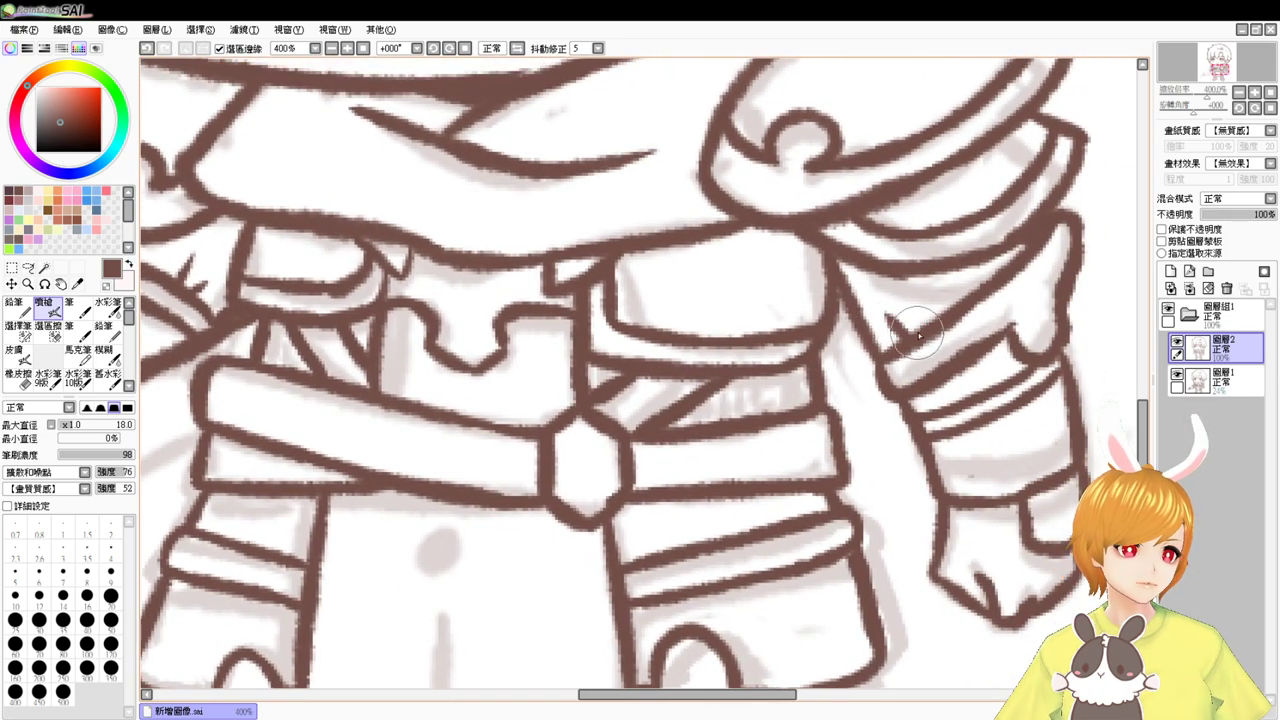
# - Remove the wavy outline beside the left fingers by undoing it and erasing the leftover stroke
pyautogui.moveTo(872, 430); pyautogui.dragTo(939, 302)
pyautogui.moveTo(813, 390); pyautogui.dragTo(989, 320)
pyautogui.moveTo(905, 327); pyautogui.dragTo(985, 390)
pyautogui.moveTo(892, 349)
pyautogui.mouseDown()
pyautogui.moveTo(912, 368)
pyautogui.moveTo(907, 403)
pyautogui.mouseUp()
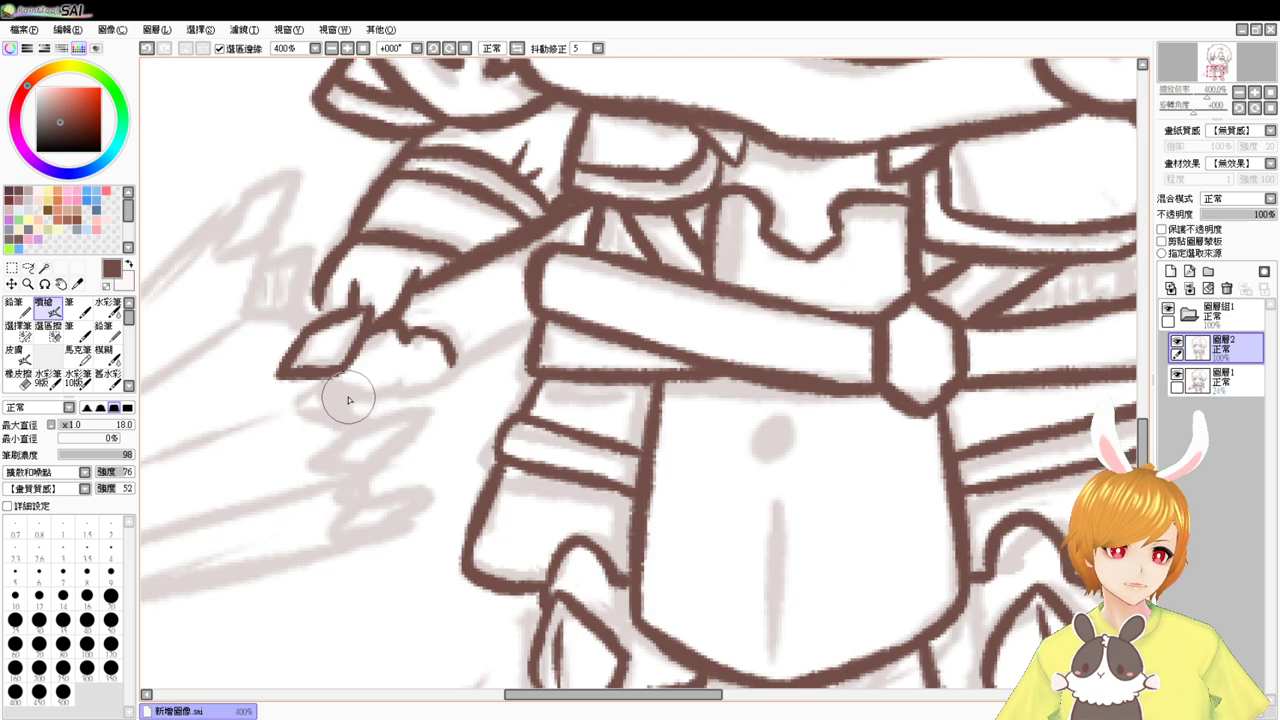
pyautogui.moveTo(349, 400)
pyautogui.mouseDown()
pyautogui.moveTo(449, 360)
pyautogui.moveTo(437, 389)
pyautogui.moveTo(463, 403)
pyautogui.mouseUp()
pyautogui.hotkey('ctrl', 'z')
pyautogui.hotkey('ctrl', 'z')
pyautogui.hotkey('ctrl', 'z')
pyautogui.press('e')
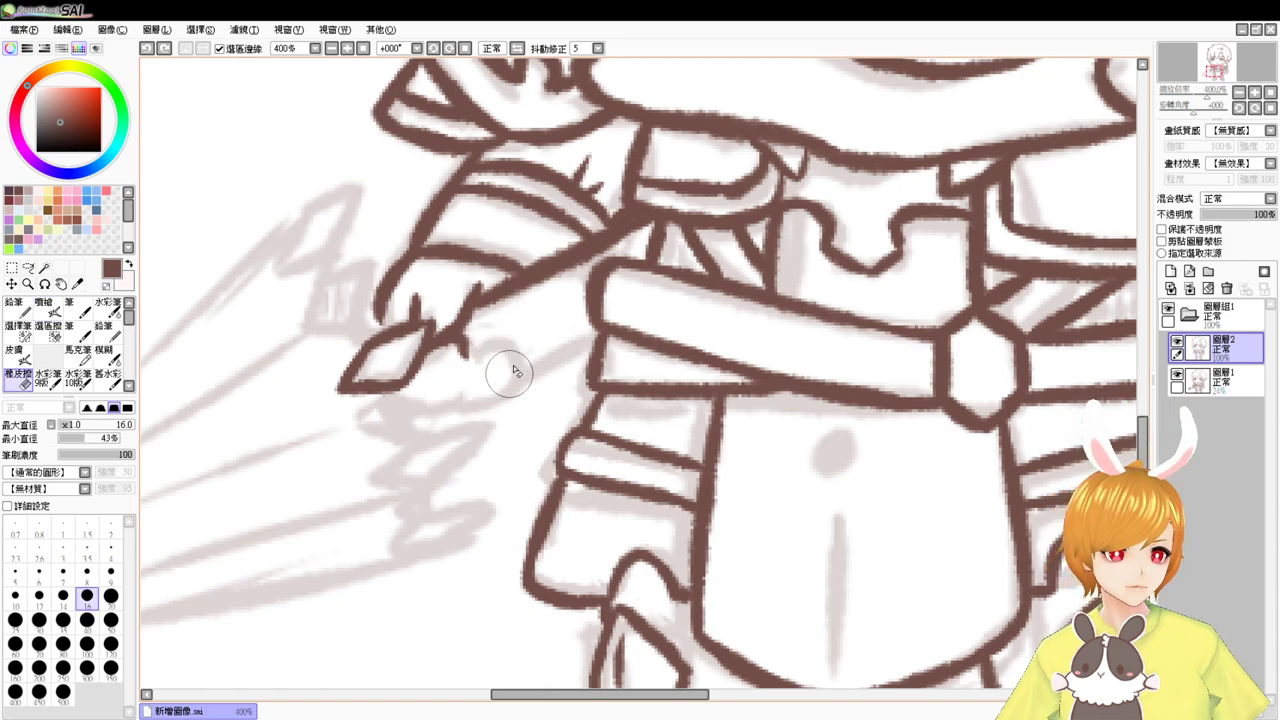
pyautogui.moveTo(508, 366); pyautogui.dragTo(457, 357)
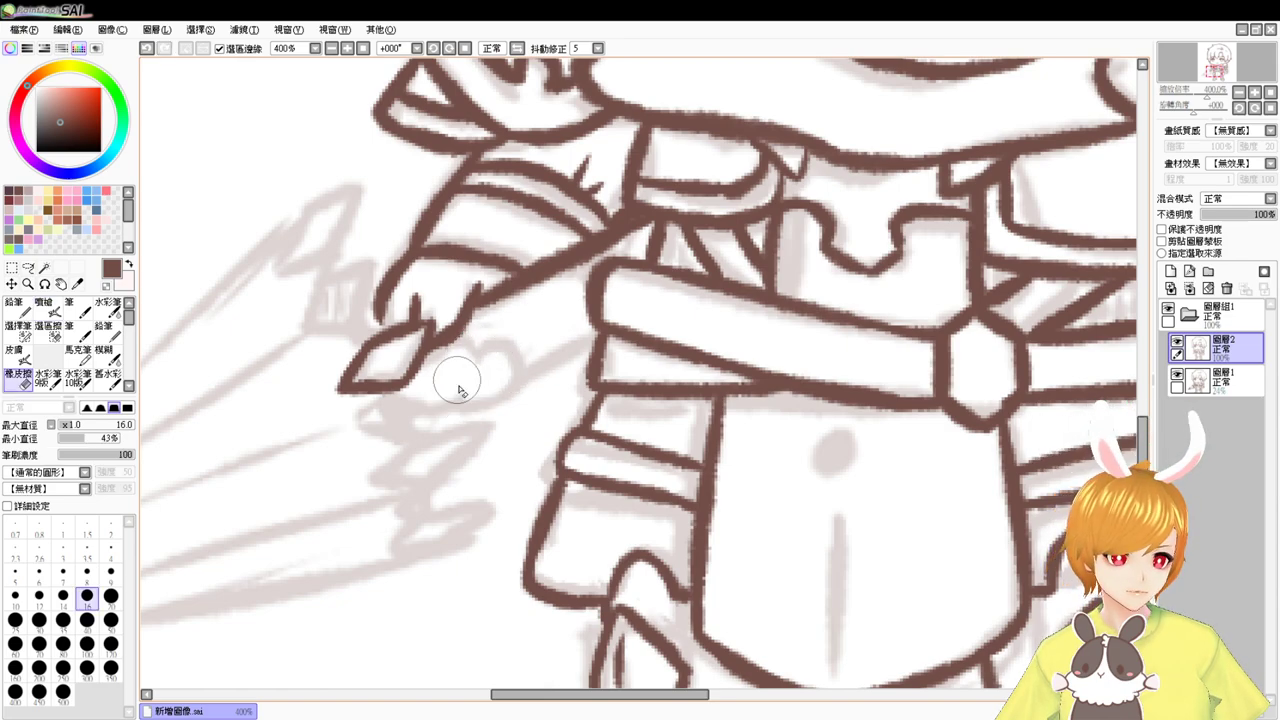
# - Ink a separate elongated diamond shape over the sketch on the outer side of the left hand
pyautogui.press('v')
pyautogui.moveTo(350, 384); pyautogui.dragTo(430, 392)
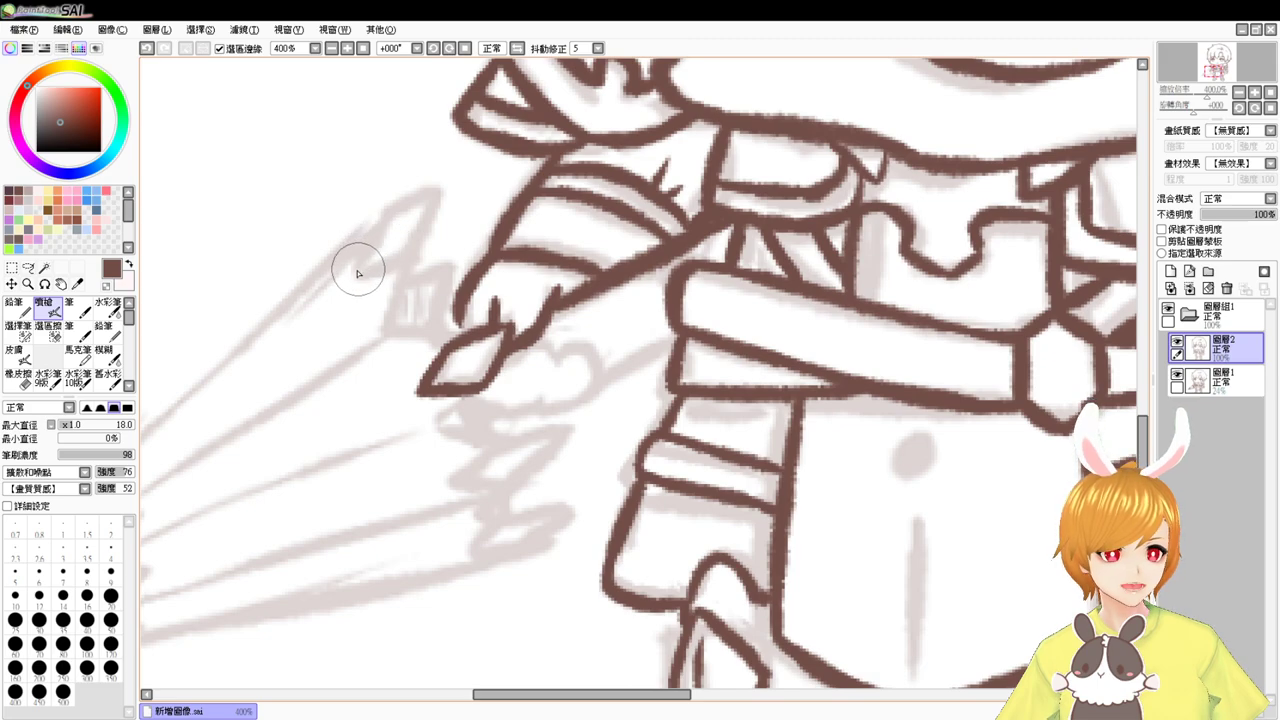
pyautogui.moveTo(357, 268)
pyautogui.mouseDown()
pyautogui.moveTo(407, 201)
pyautogui.moveTo(443, 186)
pyautogui.moveTo(371, 277)
pyautogui.moveTo(422, 265)
pyautogui.mouseUp()
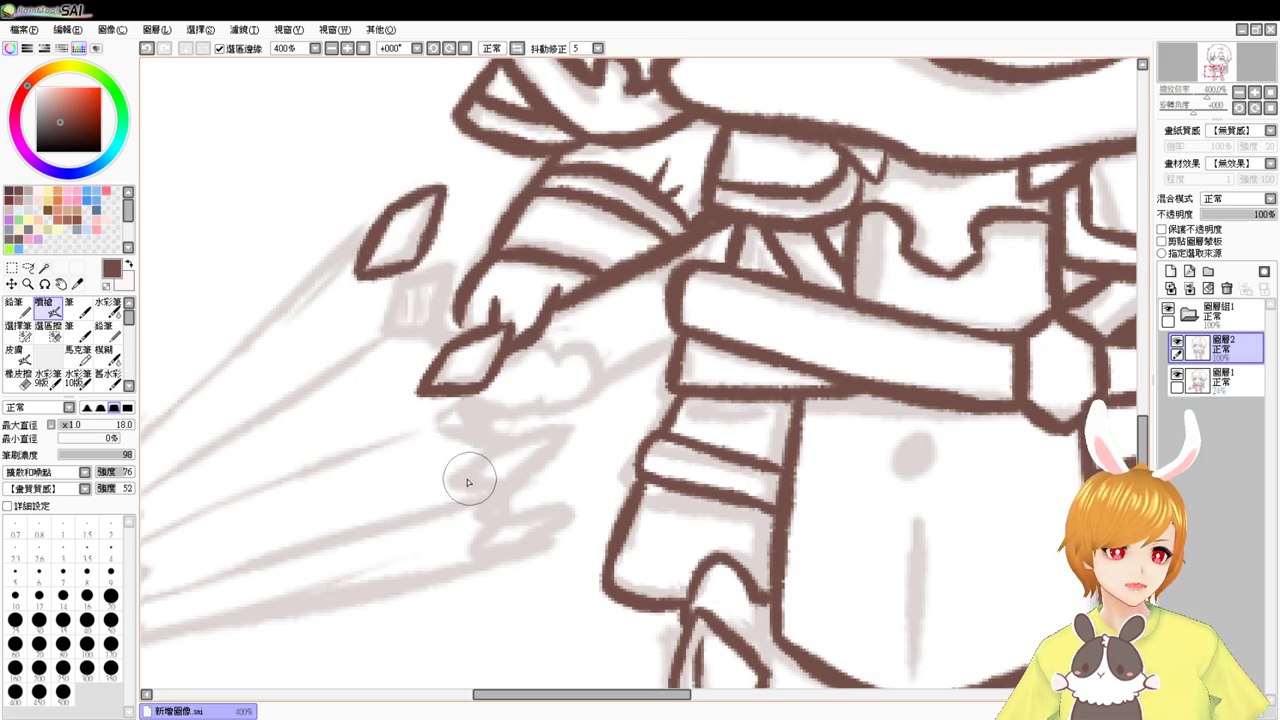
# - Ink the curved upper edge and start the underside of a leaf-shaped point over the sketch below the left hand
pyautogui.moveTo(463, 482); pyautogui.dragTo(490, 453)
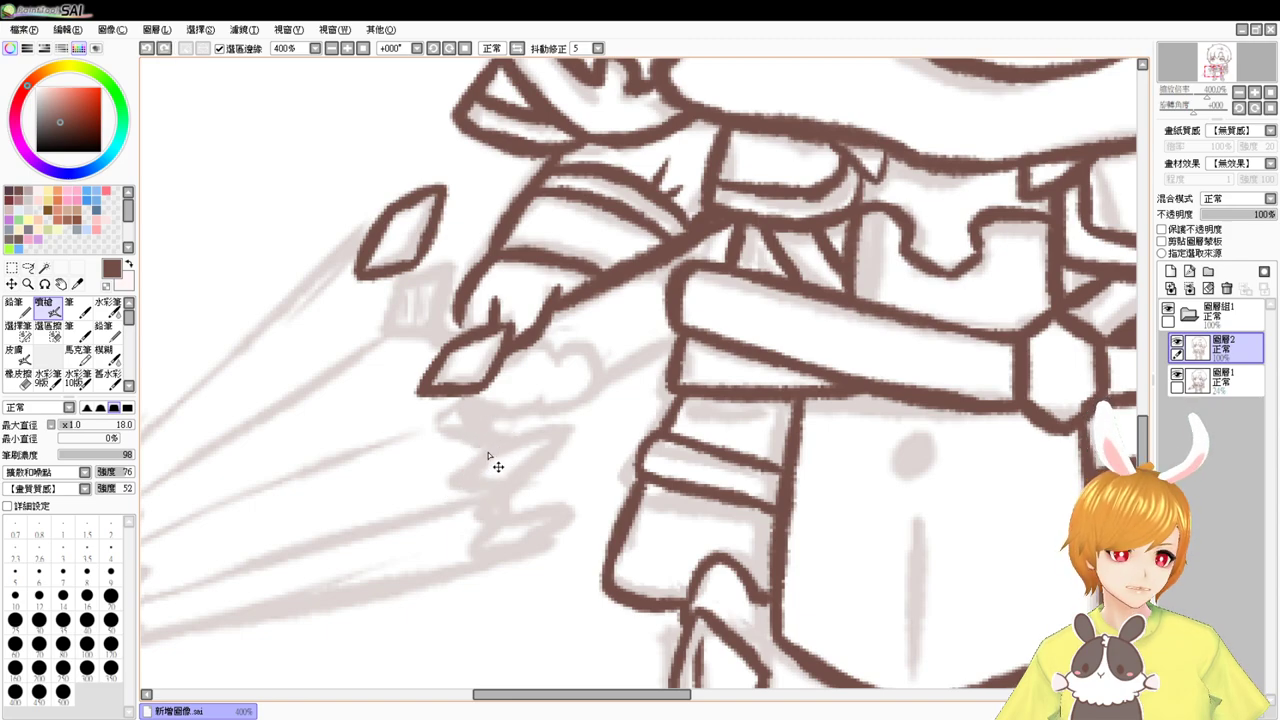
pyautogui.moveTo(453, 491); pyautogui.dragTo(508, 434)
pyautogui.hotkey('ctrl', 'z')
pyautogui.moveTo(457, 488)
pyautogui.mouseDown()
pyautogui.moveTo(480, 455)
pyautogui.moveTo(578, 425)
pyautogui.mouseUp()
pyautogui.hotkey('ctrl', 'z')
pyautogui.moveTo(504, 444); pyautogui.dragTo(580, 428)
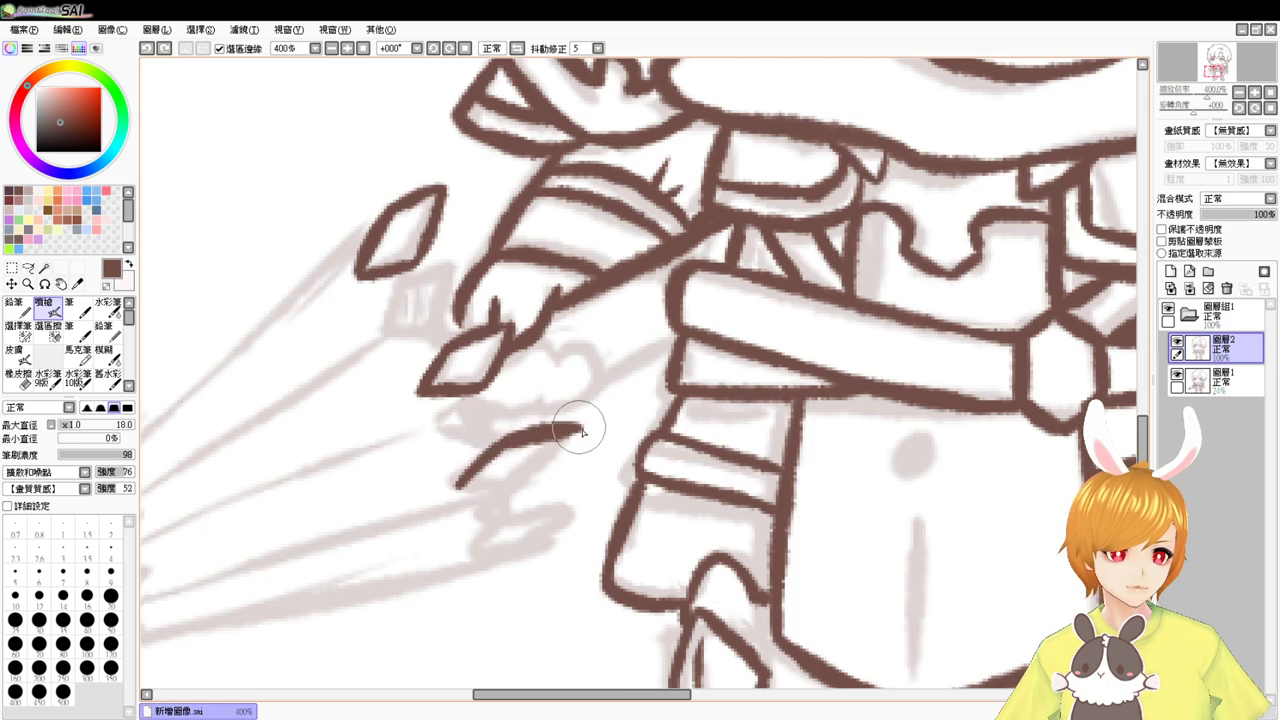
pyautogui.hotkey('ctrl', 'z')
pyautogui.moveTo(508, 446); pyautogui.dragTo(580, 428)
pyautogui.moveTo(458, 488)
pyautogui.mouseDown()
pyautogui.moveTo(512, 495)
pyautogui.moveTo(574, 443)
pyautogui.mouseUp()
pyautogui.hotkey('ctrl', 'z')
pyautogui.hotkey('ctrl', 'z')
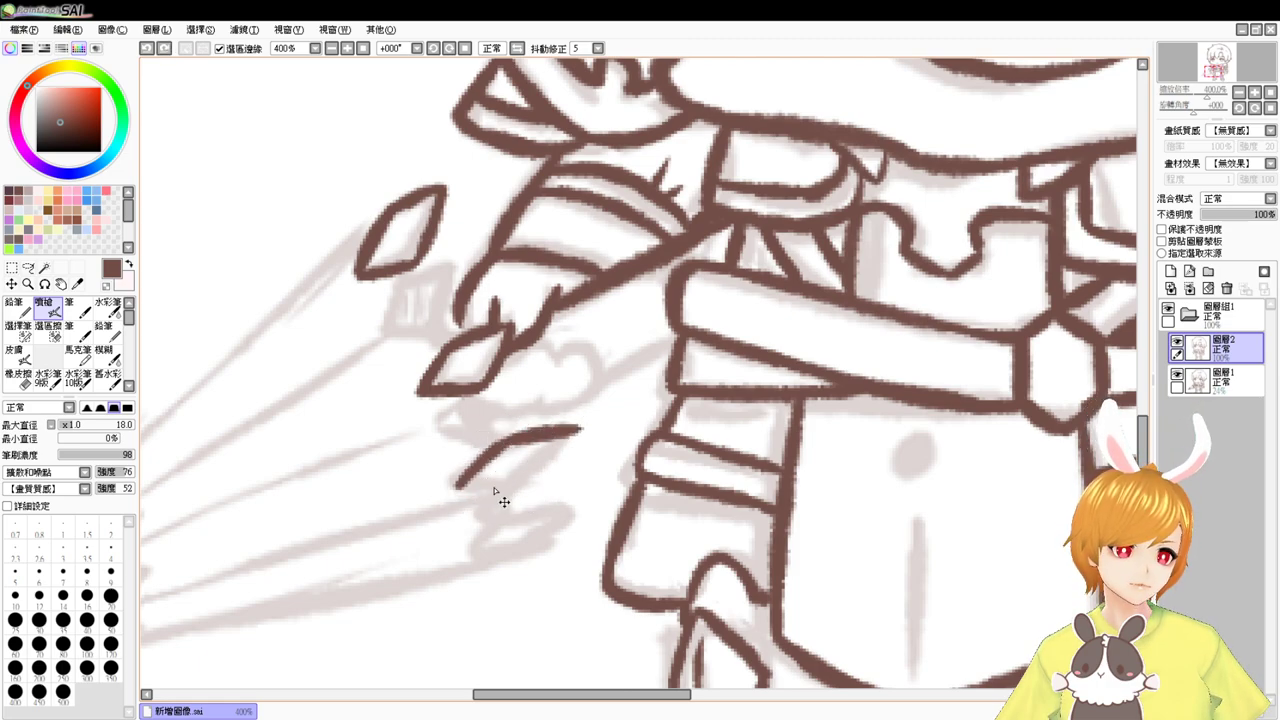
pyautogui.moveTo(459, 488); pyautogui.dragTo(528, 490)
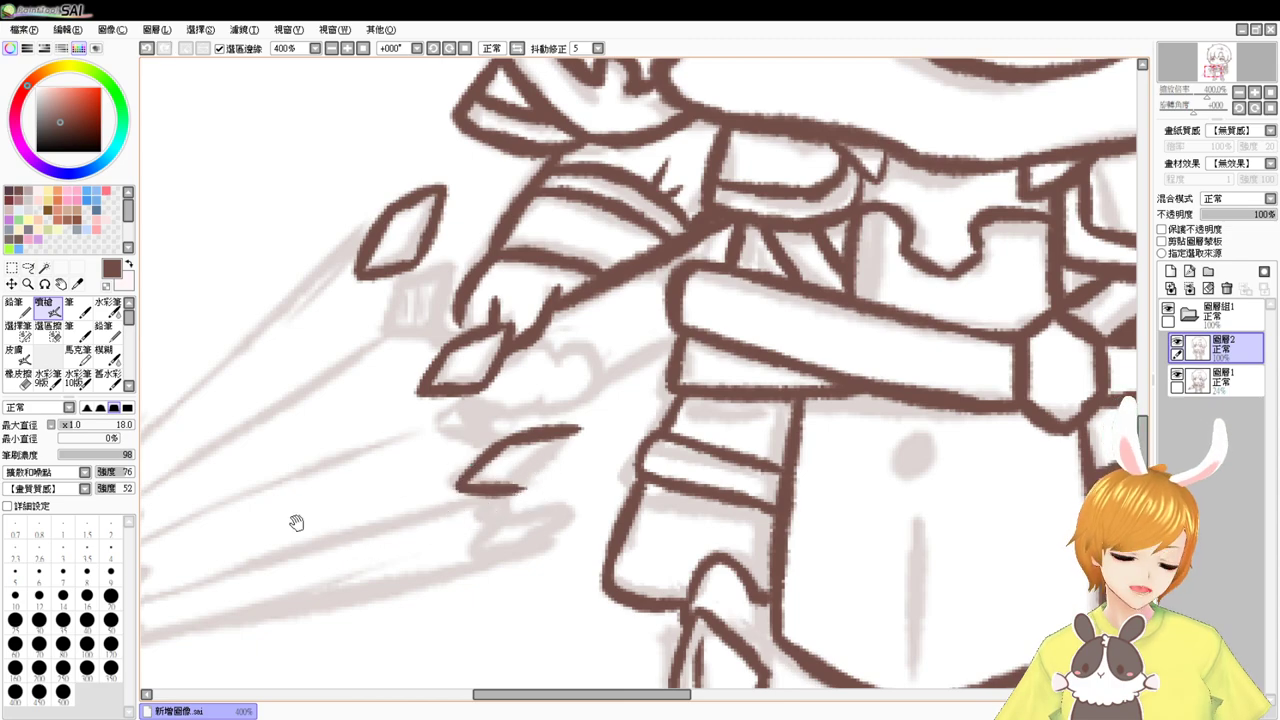
pyautogui.moveTo(168, 560); pyautogui.dragTo(350, 422)
pyautogui.moveTo(541, 535); pyautogui.dragTo(525, 397)
pyautogui.moveTo(495, 462)
pyautogui.mouseDown()
pyautogui.moveTo(451, 443)
pyautogui.moveTo(423, 491)
pyautogui.moveTo(498, 493)
pyautogui.moveTo(530, 549)
pyautogui.mouseUp()
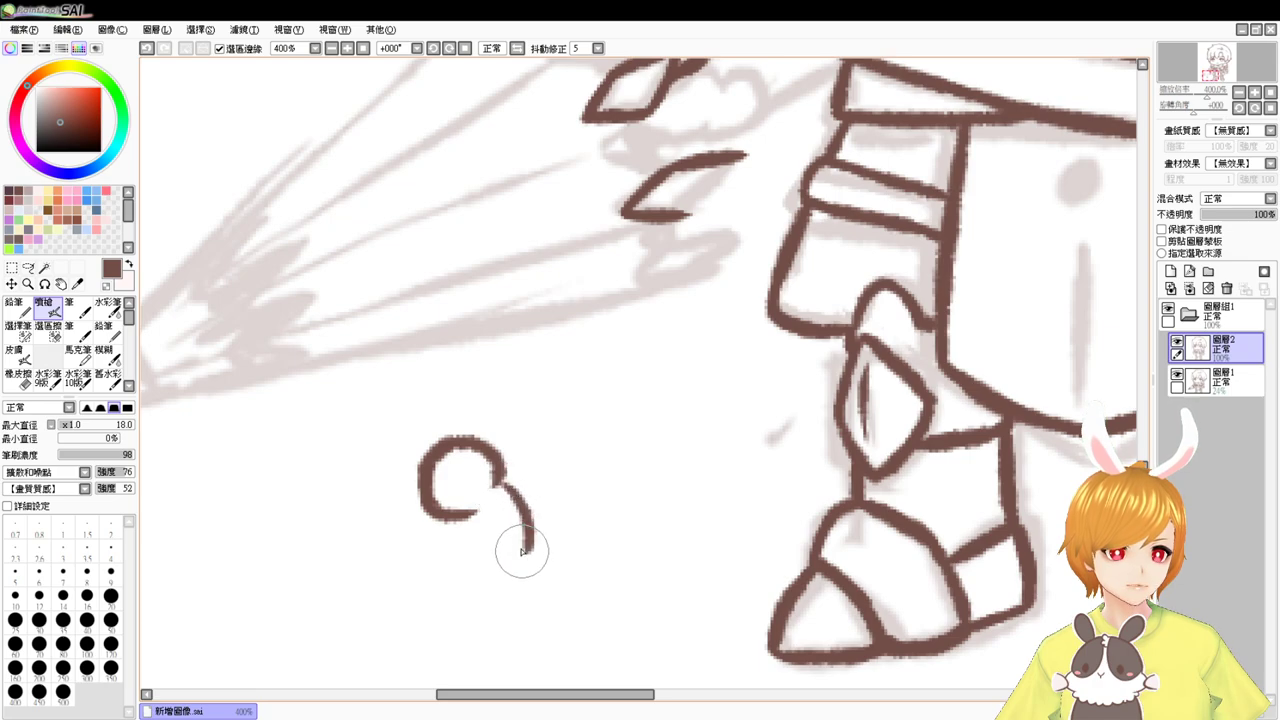
pyautogui.moveTo(414, 545)
pyautogui.mouseDown()
pyautogui.moveTo(477, 556)
pyautogui.moveTo(464, 534)
pyautogui.mouseUp()
pyautogui.moveTo(495, 522)
pyautogui.mouseDown()
pyautogui.moveTo(469, 545)
pyautogui.moveTo(529, 572)
pyautogui.mouseUp()
pyautogui.moveTo(416, 514); pyautogui.dragTo(469, 541)
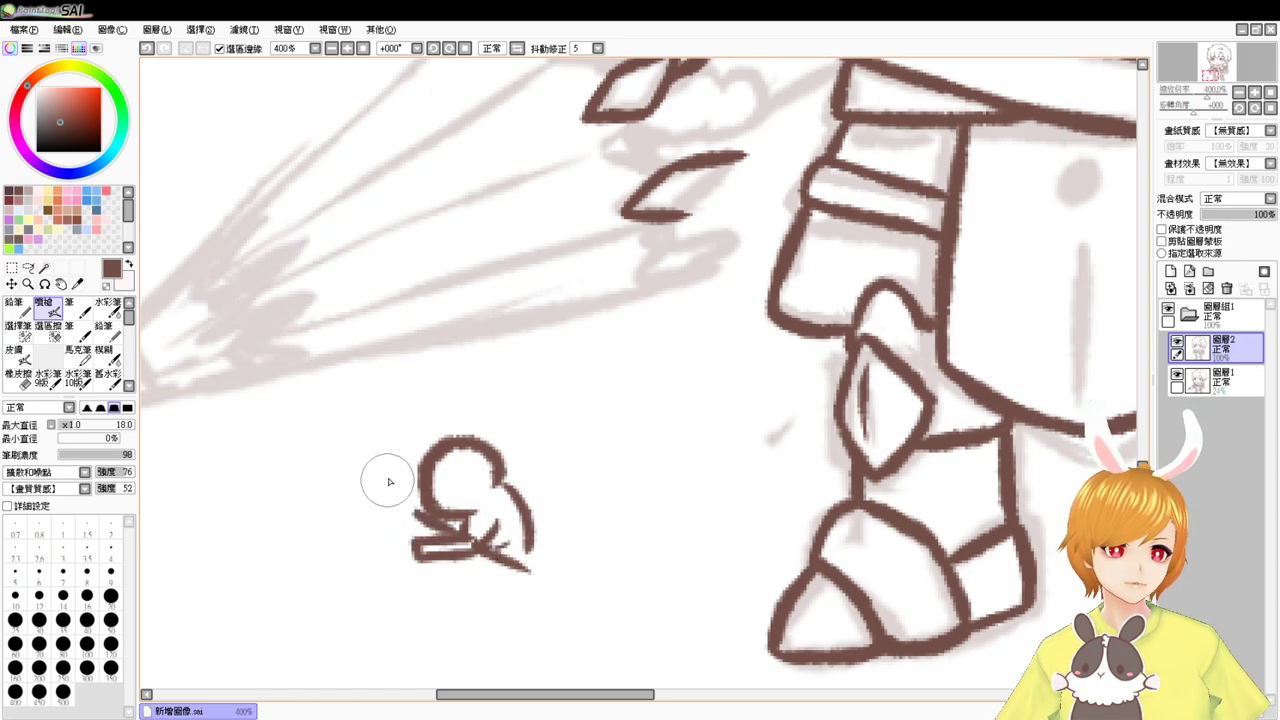
pyautogui.moveTo(273, 466)
pyautogui.mouseDown()
pyautogui.moveTo(320, 494)
pyautogui.moveTo(298, 512)
pyautogui.mouseUp()
pyautogui.moveTo(342, 421)
pyautogui.mouseDown()
pyautogui.moveTo(352, 408)
pyautogui.moveTo(373, 443)
pyautogui.mouseUp()
pyautogui.moveTo(408, 390)
pyautogui.mouseDown()
pyautogui.moveTo(385, 445)
pyautogui.moveTo(396, 450)
pyautogui.mouseUp()
pyautogui.moveTo(440, 395)
pyautogui.mouseDown()
pyautogui.moveTo(456, 436)
pyautogui.moveTo(406, 492)
pyautogui.moveTo(447, 500)
pyautogui.moveTo(494, 460)
pyautogui.moveTo(453, 501)
pyautogui.mouseUp()
pyautogui.hotkey('ctrl', 'z')
pyautogui.hotkey('ctrl', 'z')
pyautogui.hotkey('ctrl', 'z')
pyautogui.press('e')
pyautogui.press('b')
pyautogui.moveTo(466, 450)
pyautogui.mouseDown()
pyautogui.moveTo(520, 500)
pyautogui.moveTo(443, 478)
pyautogui.moveTo(519, 487)
pyautogui.mouseUp()
pyautogui.hotkey('ctrl', 'z')
pyautogui.hotkey('ctrl', 'z')
pyautogui.moveTo(422, 420)
pyautogui.mouseDown()
pyautogui.moveTo(413, 478)
pyautogui.moveTo(476, 427)
pyautogui.moveTo(546, 444)
pyautogui.mouseUp()
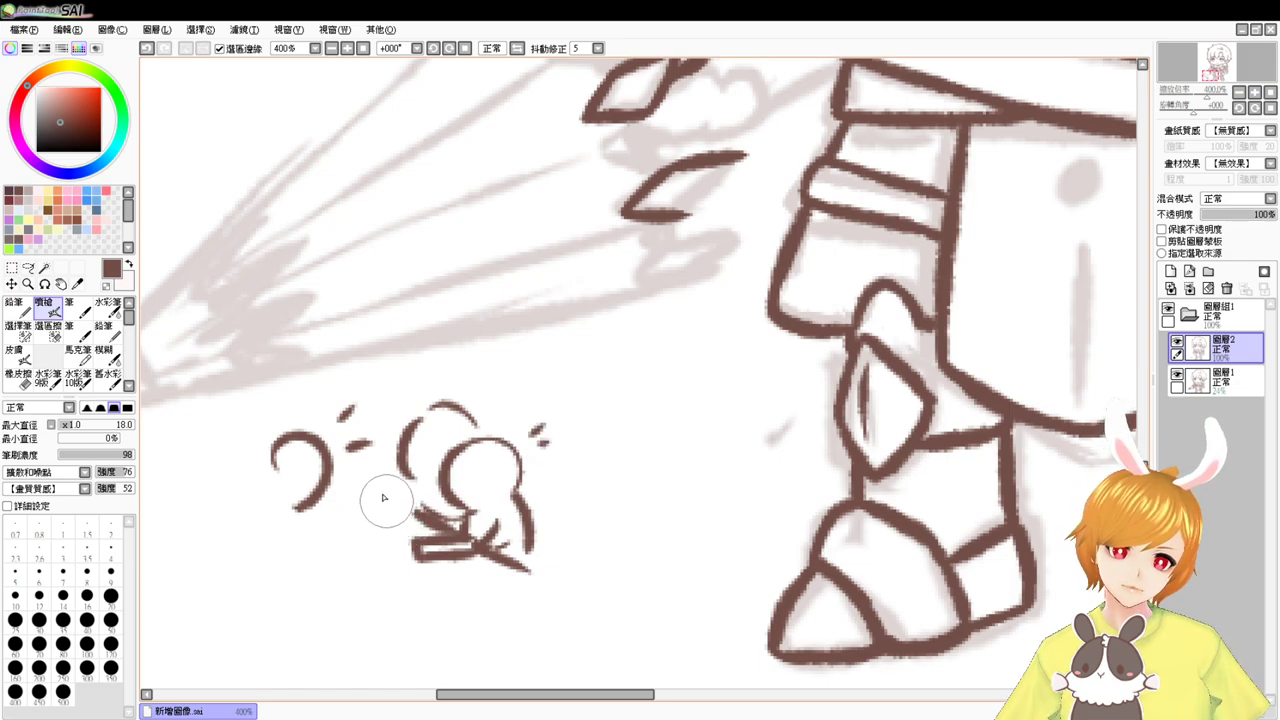
pyautogui.press('e')
pyautogui.moveTo(335, 405)
pyautogui.mouseDown()
pyautogui.moveTo(283, 480)
pyautogui.moveTo(306, 528)
pyautogui.mouseUp()
pyautogui.moveTo(411, 425); pyautogui.dragTo(468, 415)
pyautogui.moveTo(306, 528)
pyautogui.mouseDown()
pyautogui.moveTo(403, 549)
pyautogui.moveTo(440, 580)
pyautogui.moveTo(520, 580)
pyautogui.mouseUp()
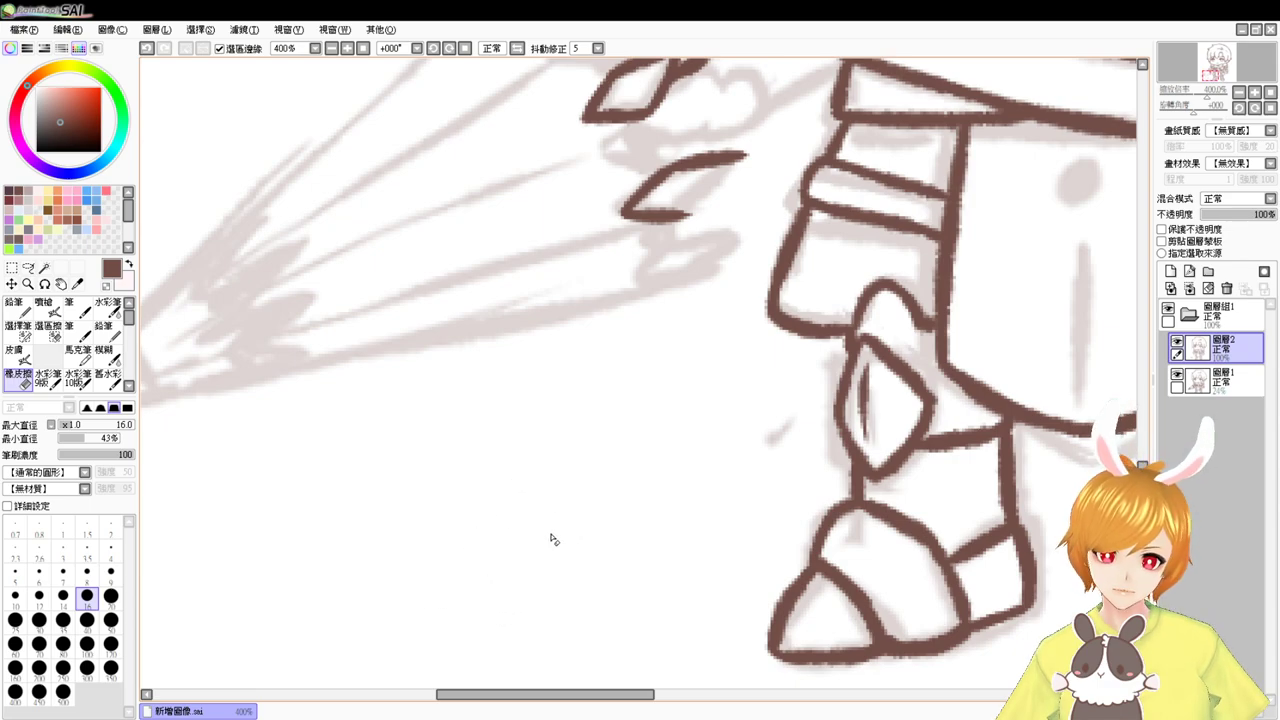
# - Close the leaf-shaped point below the hand and ink a smaller diamond point beneath it over the sketch
pyautogui.press('b')
pyautogui.moveTo(660, 430); pyautogui.dragTo(637, 578)
pyautogui.moveTo(657, 363)
pyautogui.mouseDown()
pyautogui.moveTo(720, 306)
pyautogui.moveTo(720, 337)
pyautogui.moveTo(660, 368)
pyautogui.moveTo(722, 387)
pyautogui.mouseUp()
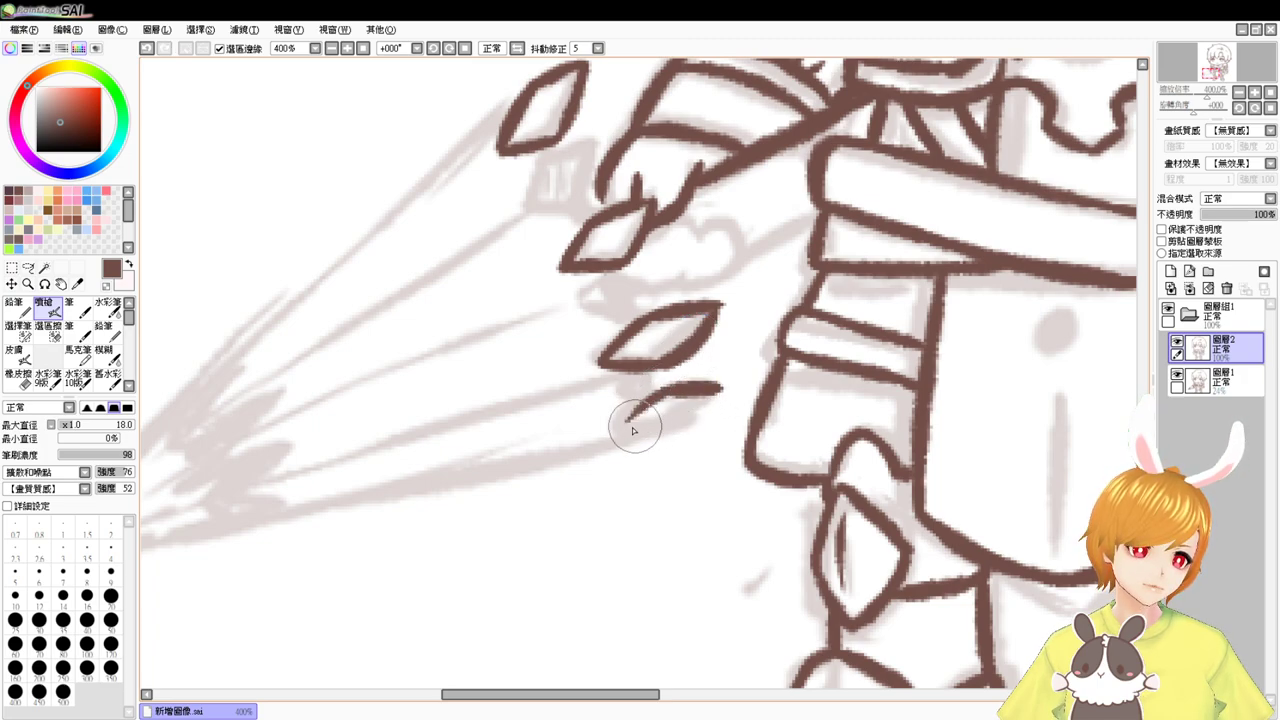
pyautogui.moveTo(630, 421)
pyautogui.mouseDown()
pyautogui.moveTo(675, 436)
pyautogui.moveTo(724, 390)
pyautogui.mouseUp()
pyautogui.hotkey('ctrl', 'z')
pyautogui.hotkey('ctrl', 'z')
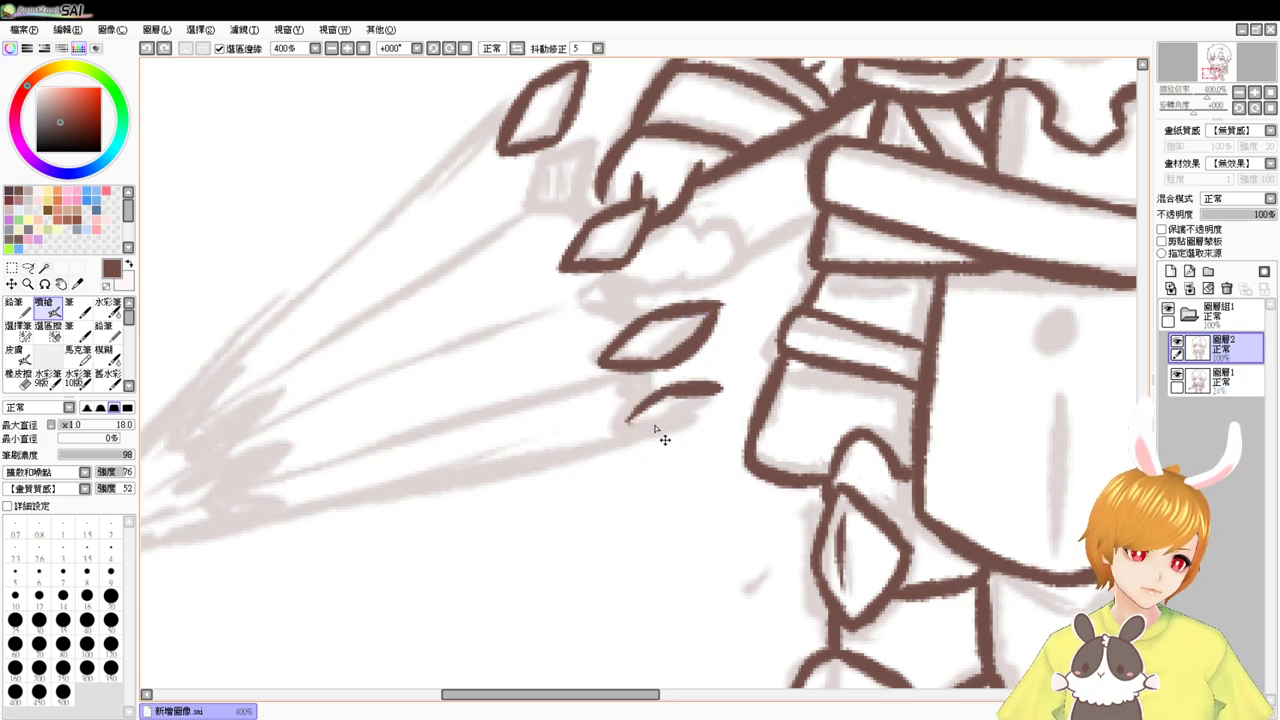
pyautogui.moveTo(627, 427)
pyautogui.mouseDown()
pyautogui.moveTo(676, 435)
pyautogui.moveTo(640, 414)
pyautogui.moveTo(722, 395)
pyautogui.moveTo(696, 420)
pyautogui.moveTo(718, 402)
pyautogui.moveTo(704, 415)
pyautogui.moveTo(702, 387)
pyautogui.mouseUp()
pyautogui.hotkey('ctrl', 'z')
pyautogui.hotkey('ctrl', 'z')
# - Ink an angular line connecting the uppermost diamond point to the one at the fingertips
pyautogui.moveTo(618, 399)
pyautogui.mouseDown()
pyautogui.moveTo(660, 469)
pyautogui.moveTo(634, 511)
pyautogui.mouseUp()
pyautogui.moveTo(617, 278); pyautogui.dragTo(597, 332)
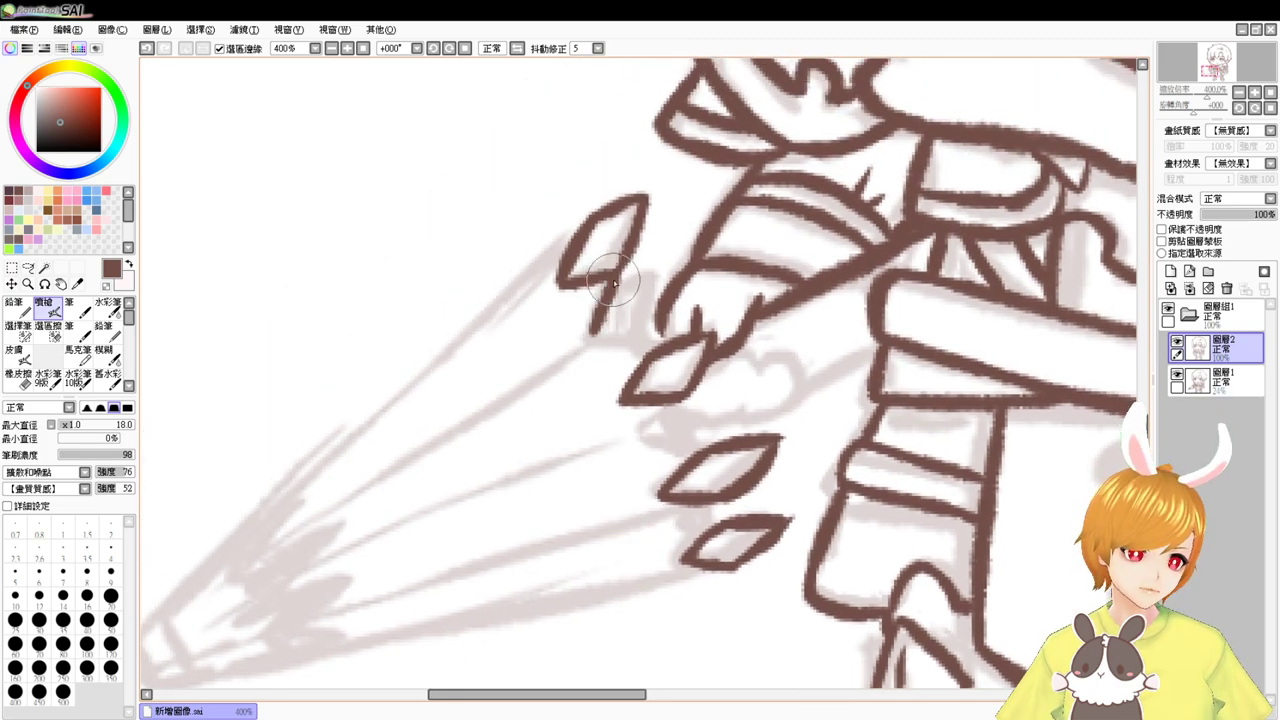
pyautogui.hotkey('ctrl', 'z')
pyautogui.moveTo(615, 280); pyautogui.dragTo(598, 333)
pyautogui.hotkey('ctrl', 'z')
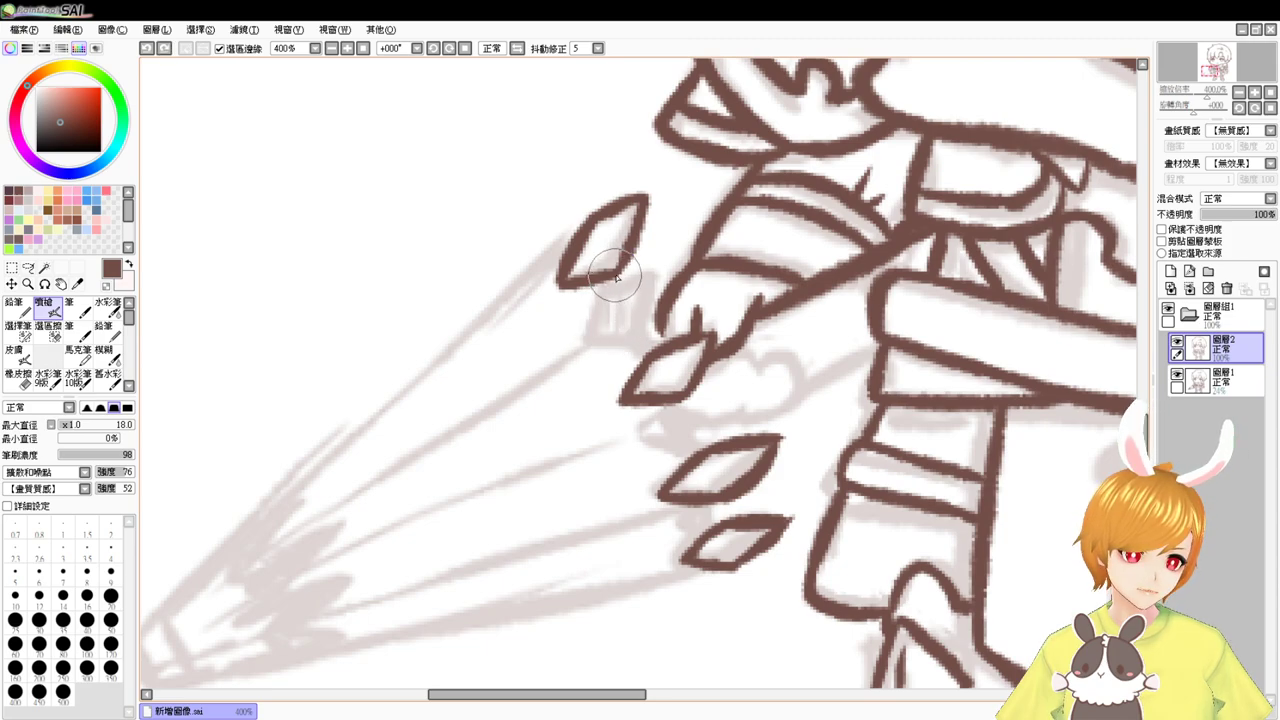
pyautogui.moveTo(615, 278)
pyautogui.mouseDown()
pyautogui.moveTo(594, 334)
pyautogui.moveTo(644, 345)
pyautogui.mouseUp()
pyautogui.hotkey('ctrl', 'z')
pyautogui.hotkey('ctrl', 'z')
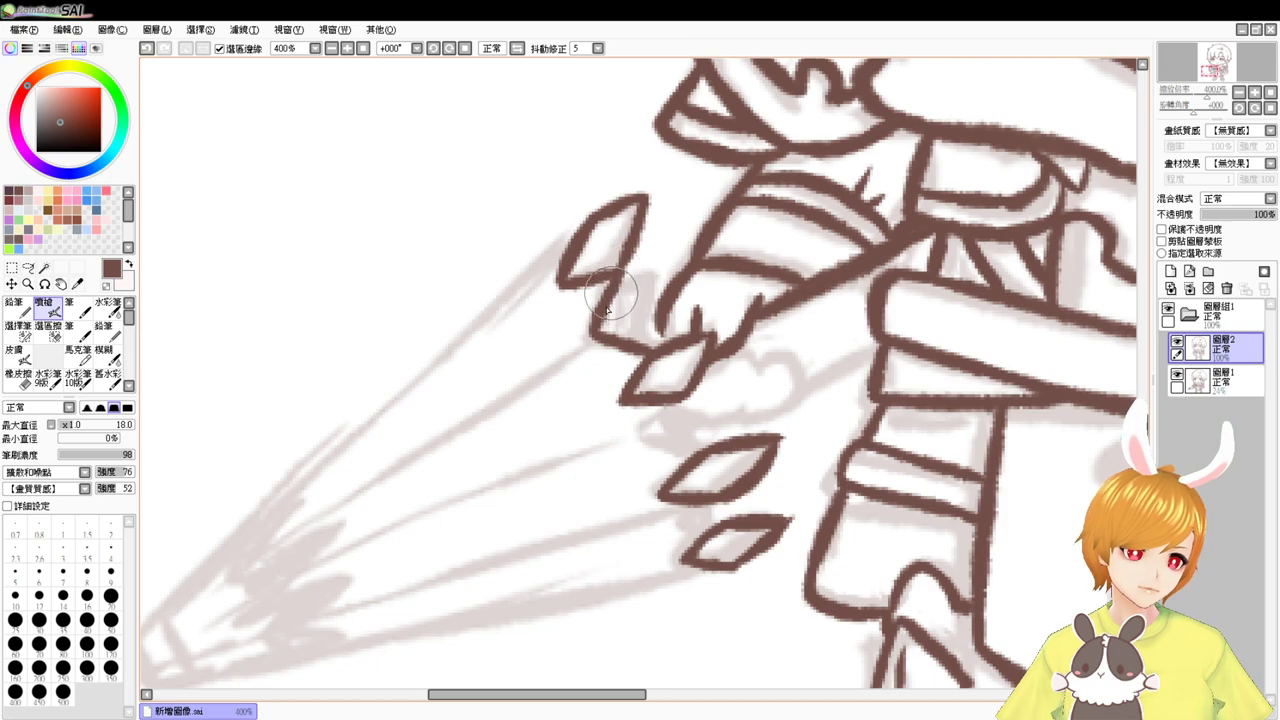
# - Ink zigzag connecting lines between the three lower diamond points to complete the umbrella's jagged rim
pyautogui.moveTo(709, 455); pyautogui.dragTo(705, 385)
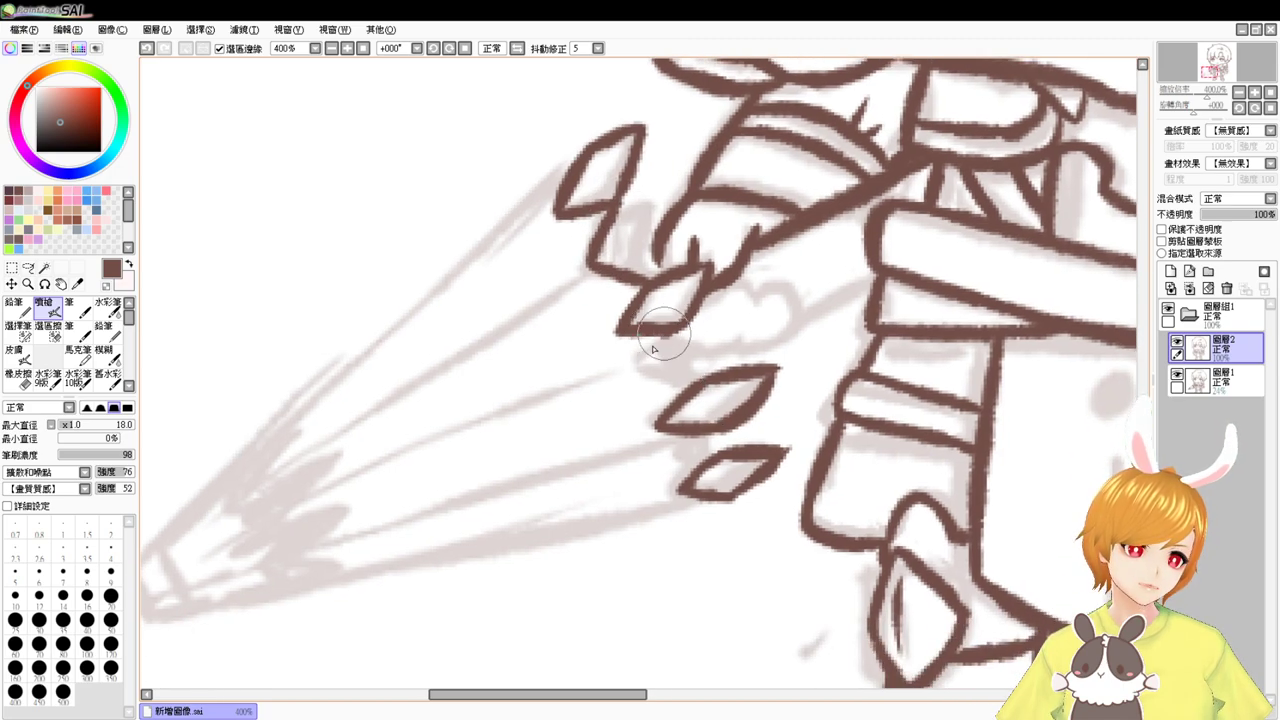
pyautogui.moveTo(668, 343); pyautogui.dragTo(625, 376)
pyautogui.hotkey('ctrl', 'z')
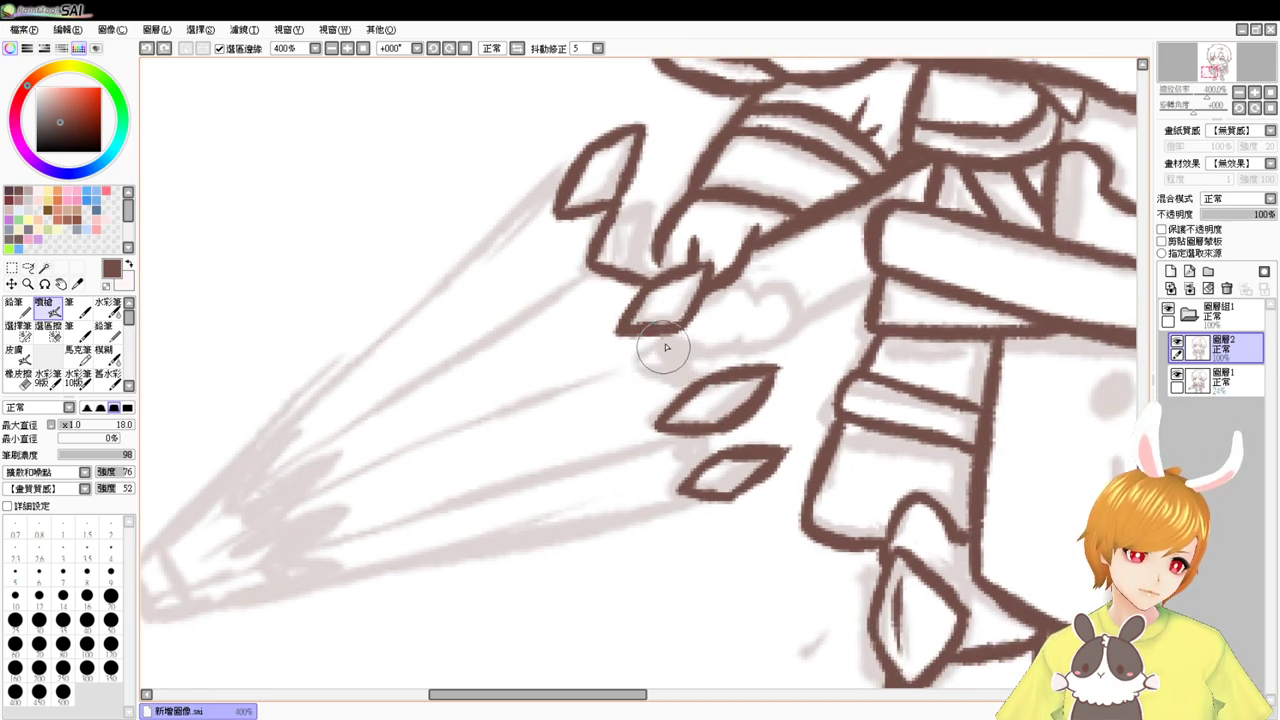
pyautogui.moveTo(674, 332)
pyautogui.mouseDown()
pyautogui.moveTo(637, 373)
pyautogui.moveTo(704, 384)
pyautogui.mouseUp()
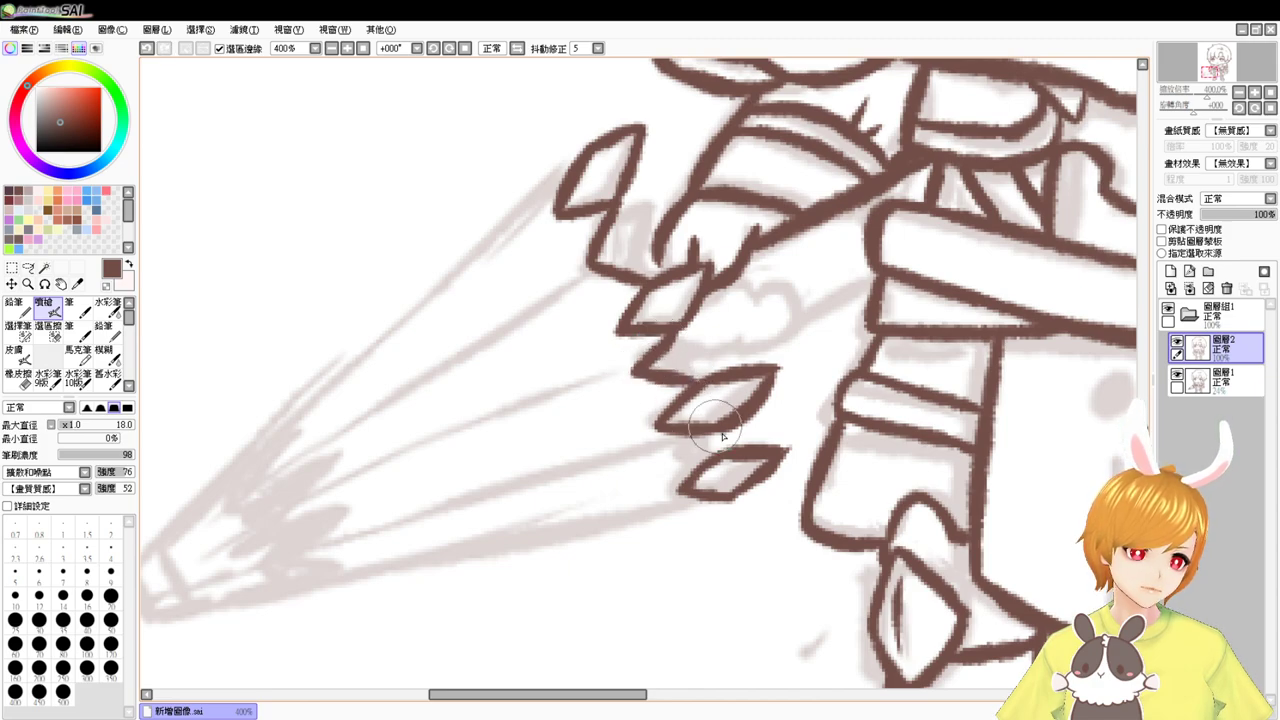
pyautogui.moveTo(698, 432)
pyautogui.mouseDown()
pyautogui.moveTo(674, 457)
pyautogui.moveTo(712, 462)
pyautogui.mouseUp()
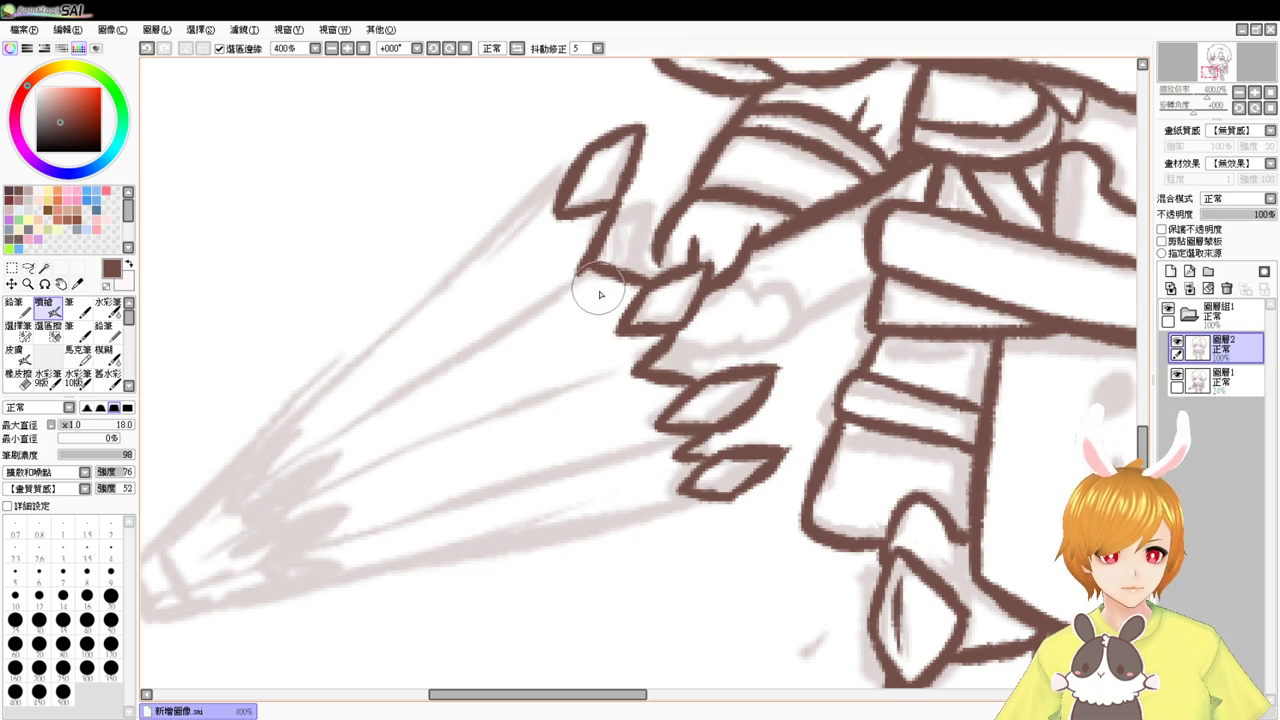
# - Ink the umbrella's two long straight outer edges from the jagged rim to the narrow end with a size 6 brush
pyautogui.moveTo(537, 345); pyautogui.dragTo(634, 291)
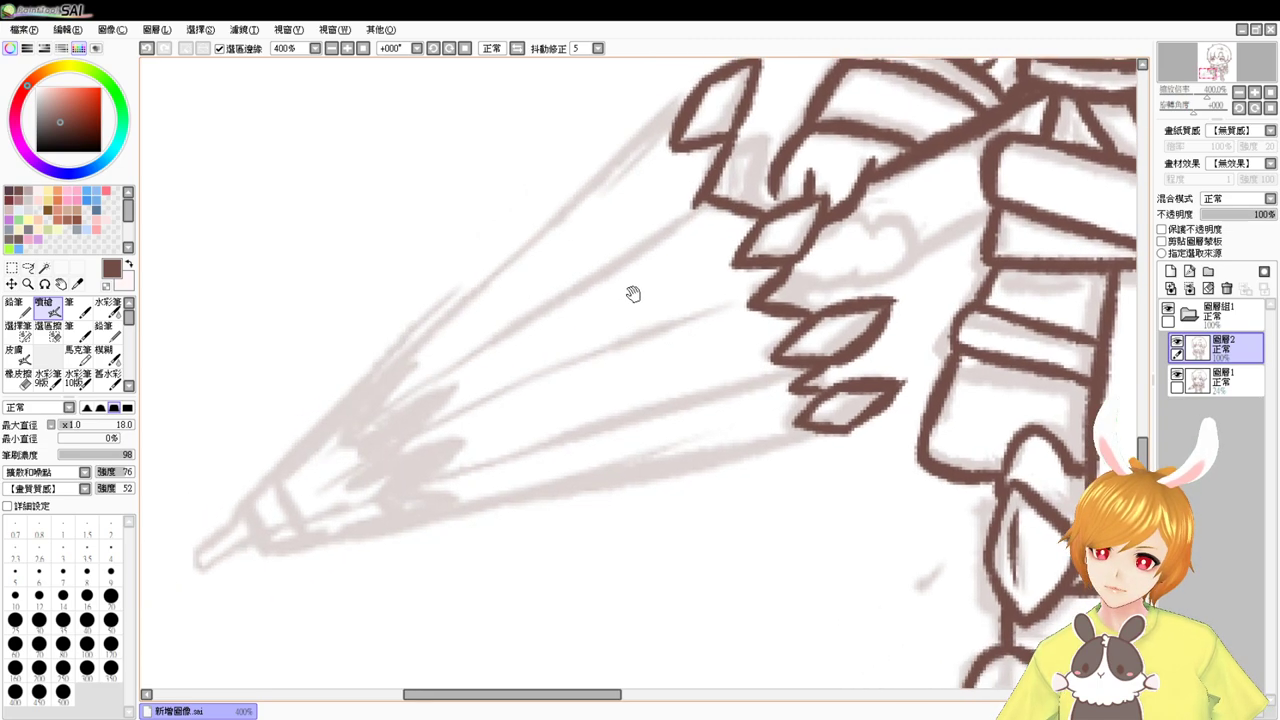
pyautogui.moveTo(688, 108); pyautogui.dragTo(428, 318)
pyautogui.hotkey('ctrl', 'z')
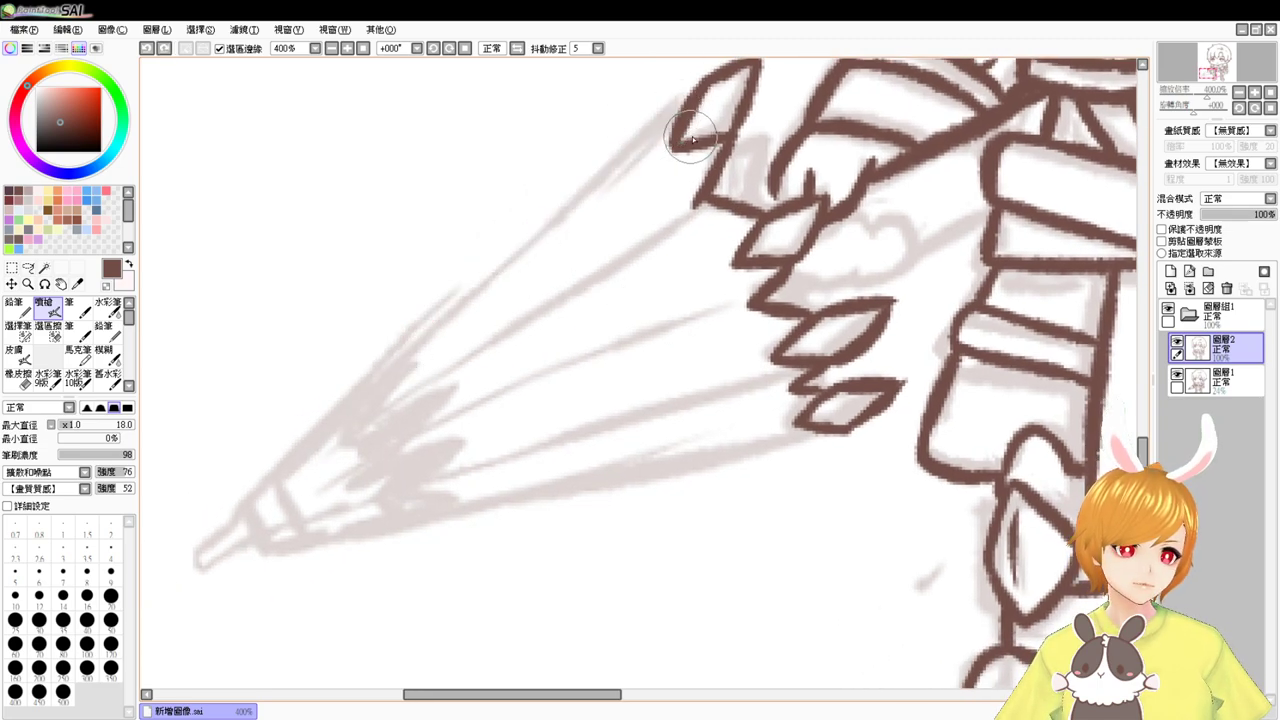
pyautogui.moveTo(690, 105); pyautogui.dragTo(352, 440)
pyautogui.hotkey('ctrl', 'z')
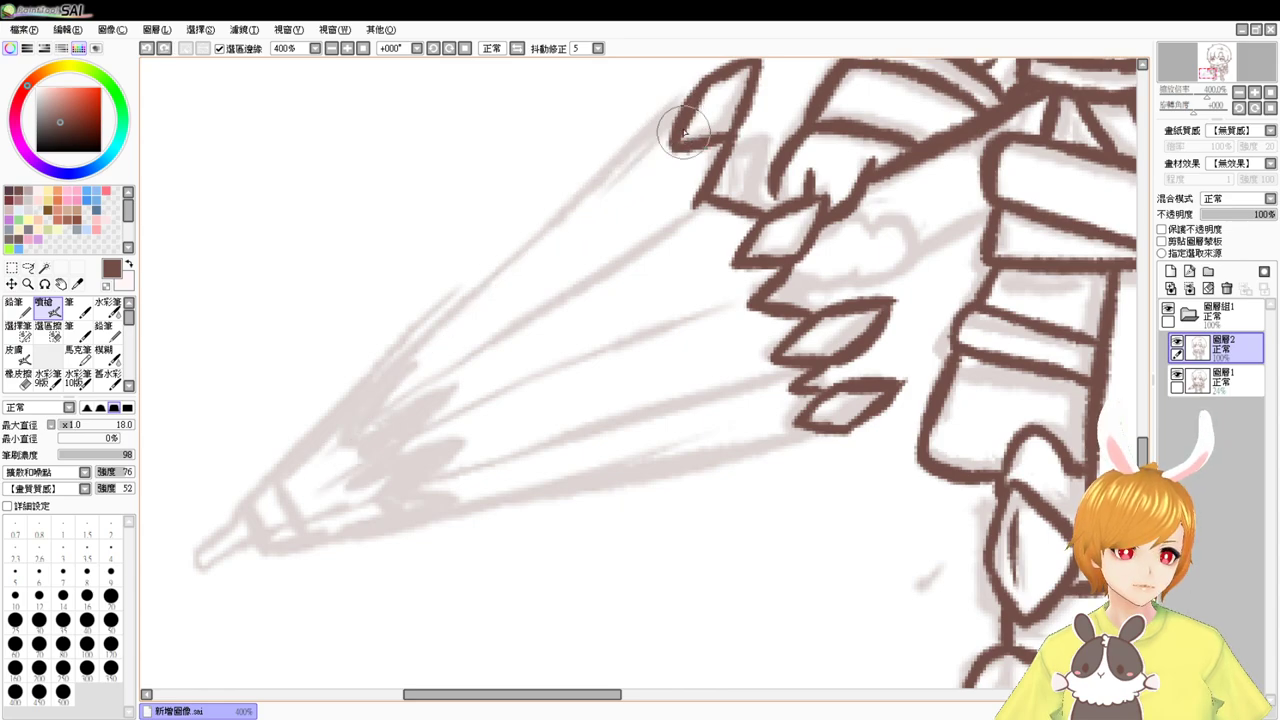
pyautogui.moveTo(685, 130); pyautogui.dragTo(680, 138)
pyautogui.keyDown('shift'); pyautogui.click(246, 510); pyautogui.keyUp('shift')
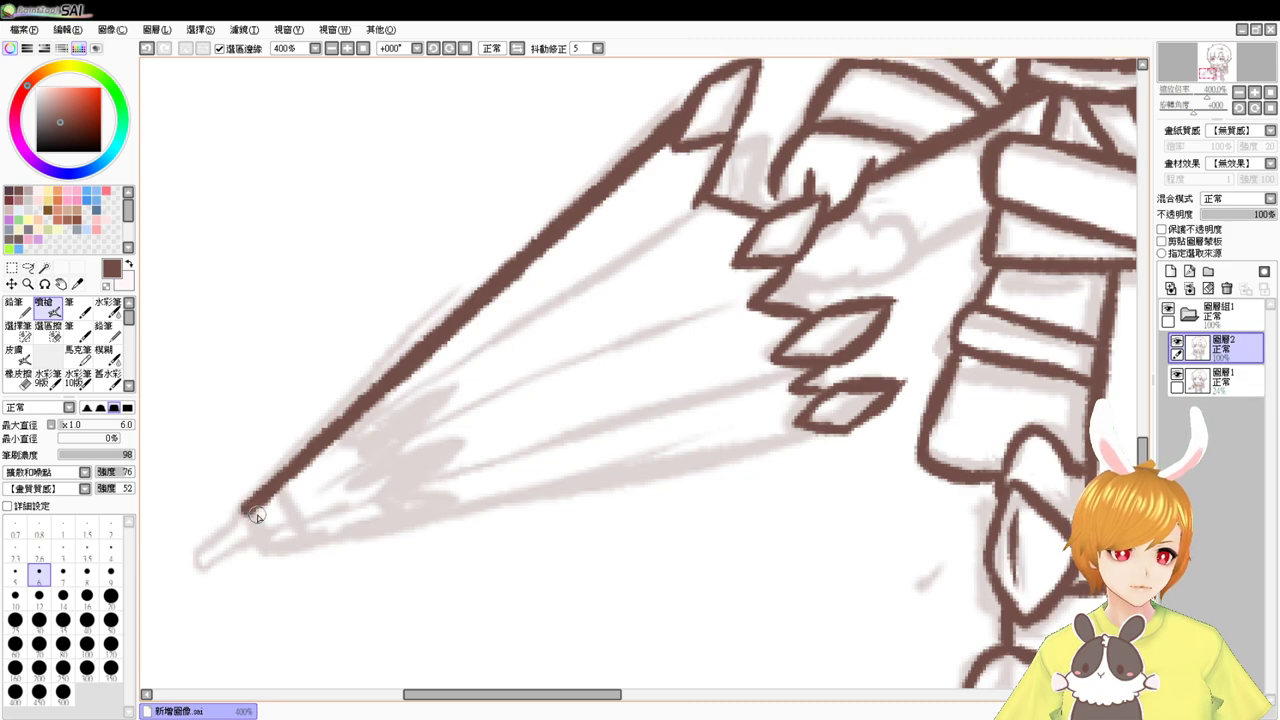
pyautogui.keyDown('shift'); pyautogui.click(826, 437); pyautogui.keyUp('shift')
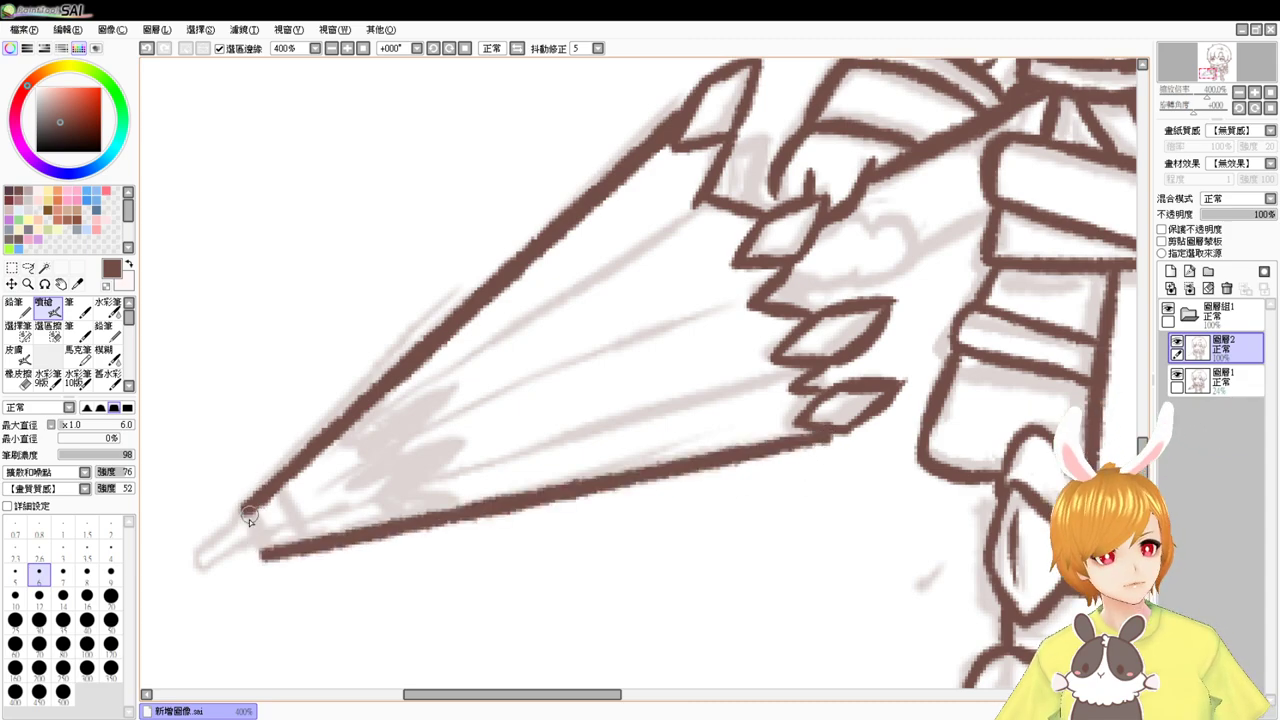
# - Ink the two curved bands and the thin tip at the umbrella's narrow end with a size 8 brush
pyautogui.moveTo(246, 510)
pyautogui.mouseDown()
pyautogui.moveTo(262, 555)
pyautogui.moveTo(297, 516)
pyautogui.moveTo(302, 546)
pyautogui.mouseUp()
pyautogui.moveTo(283, 480)
pyautogui.mouseDown()
pyautogui.moveTo(302, 545)
pyautogui.moveTo(200, 558)
pyautogui.mouseUp()
pyautogui.hotkey('ctrl', 'z')
pyautogui.moveTo(250, 520)
pyautogui.mouseDown()
pyautogui.moveTo(200, 546)
pyautogui.moveTo(200, 575)
pyautogui.moveTo(233, 576)
pyautogui.mouseUp()
pyautogui.moveTo(233, 575)
pyautogui.mouseDown()
pyautogui.moveTo(250, 556)
pyautogui.moveTo(202, 554)
pyautogui.moveTo(256, 554)
pyautogui.moveTo(208, 566)
pyautogui.moveTo(257, 554)
pyautogui.moveTo(210, 568)
pyautogui.moveTo(262, 550)
pyautogui.mouseUp()
pyautogui.hotkey('ctrl', 'z')
pyautogui.hotkey('ctrl', 'z')
pyautogui.hotkey('ctrl', 'z')
pyautogui.hotkey('ctrl', 'z')
pyautogui.hotkey('ctrl', 'z')
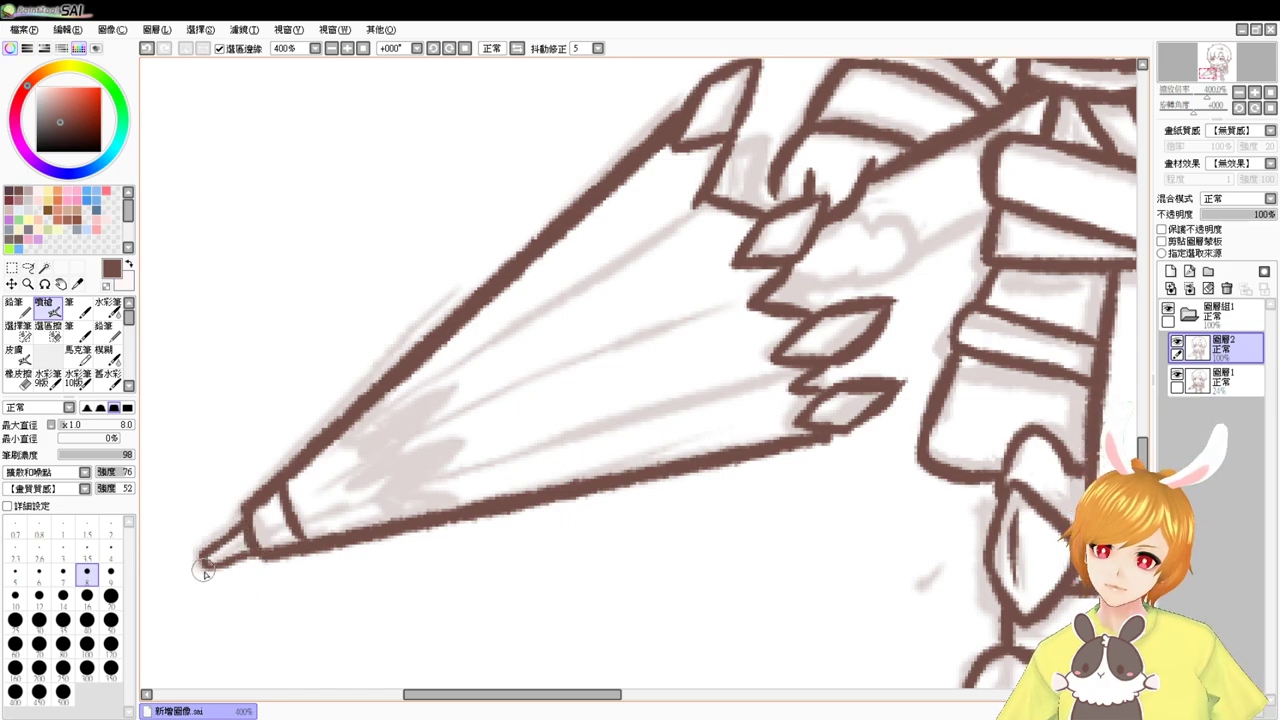
# - Erase the end of the umbrella's tip, redraw it as a small diamond, and clean up its lines with the eraser
pyautogui.press('e')
pyautogui.moveTo(203, 550); pyautogui.dragTo(216, 577)
pyautogui.press('b')
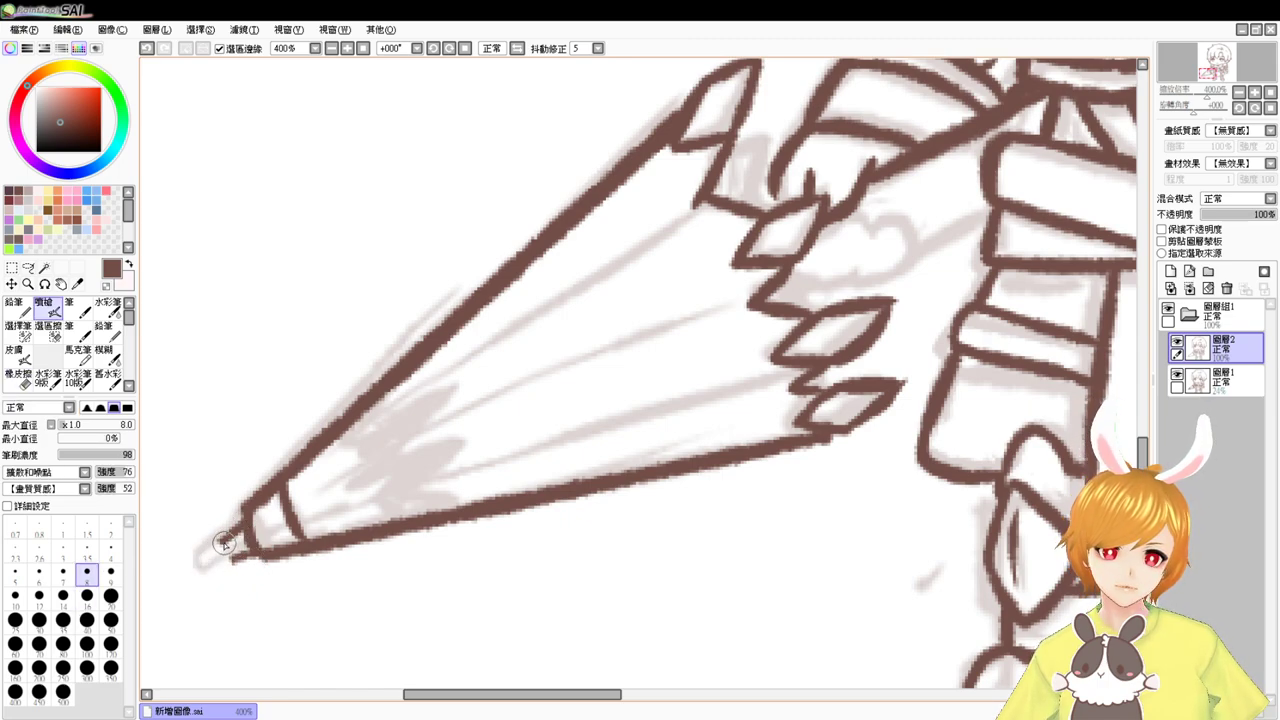
pyautogui.moveTo(222, 540)
pyautogui.mouseDown()
pyautogui.moveTo(234, 556)
pyautogui.moveTo(205, 552)
pyautogui.moveTo(186, 570)
pyautogui.moveTo(223, 568)
pyautogui.mouseUp()
pyautogui.hotkey('ctrl', 'z')
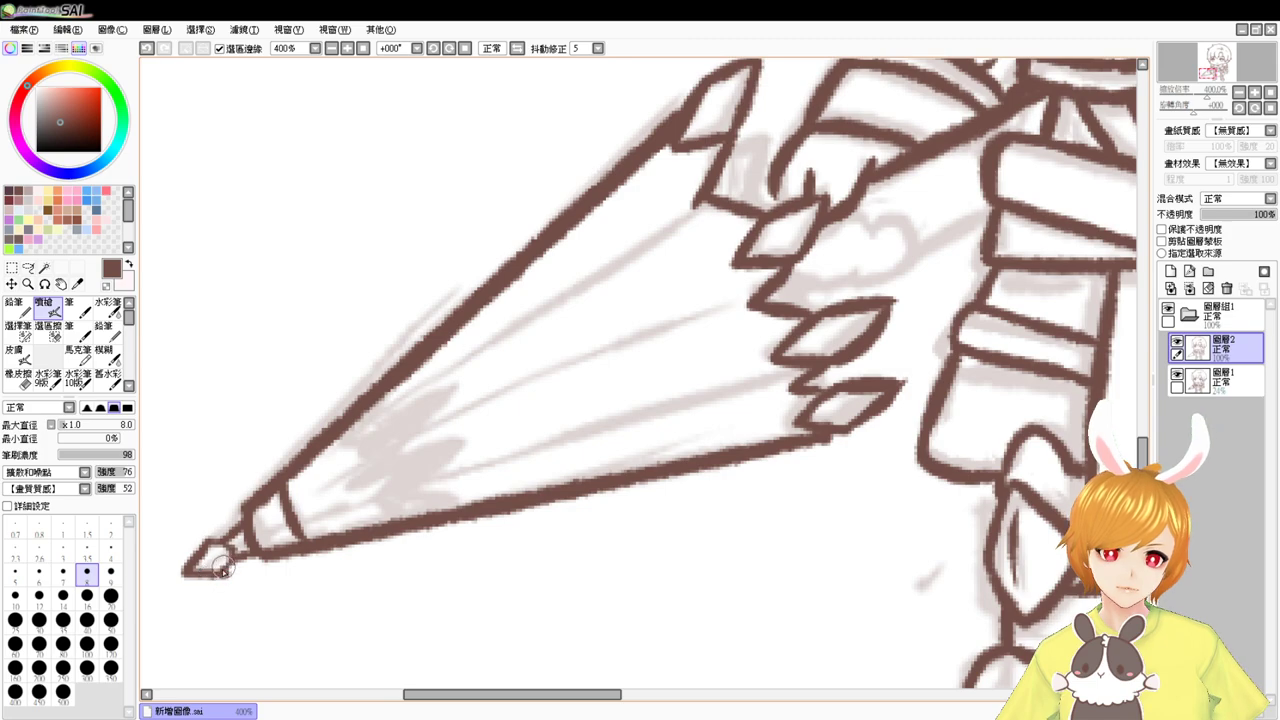
pyautogui.press('e')
pyautogui.click(110, 572)
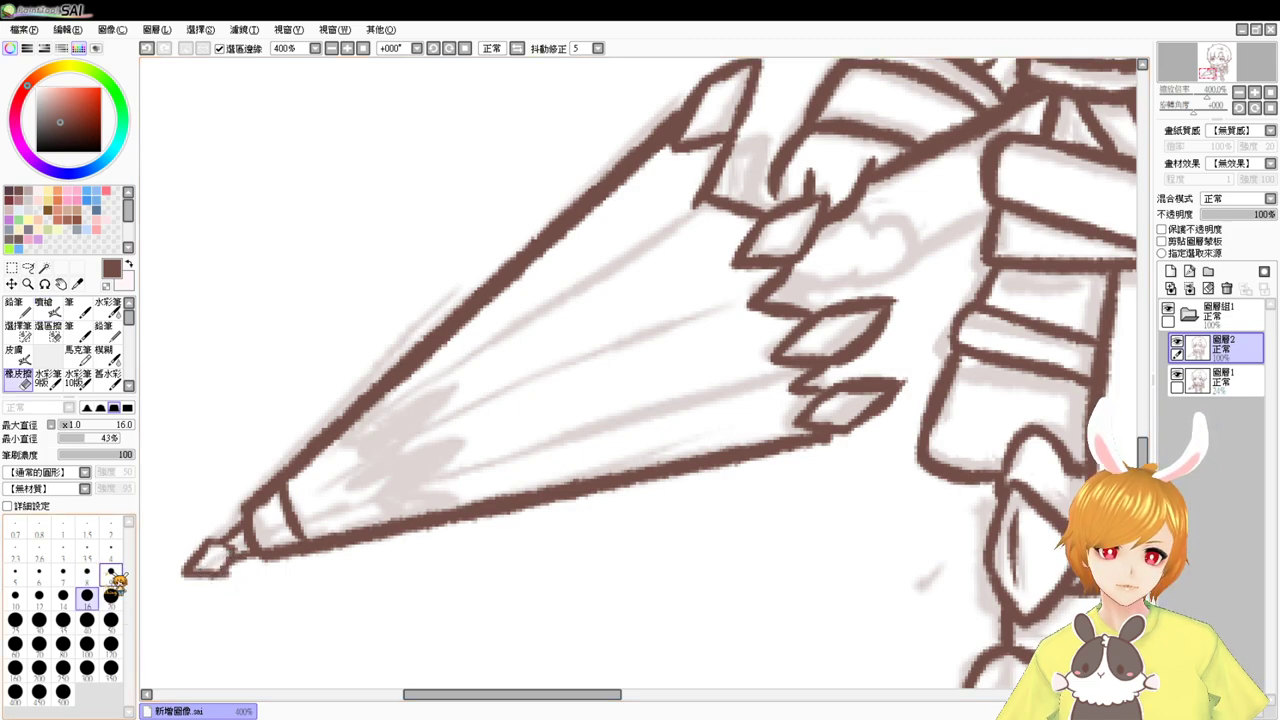
pyautogui.press('e')
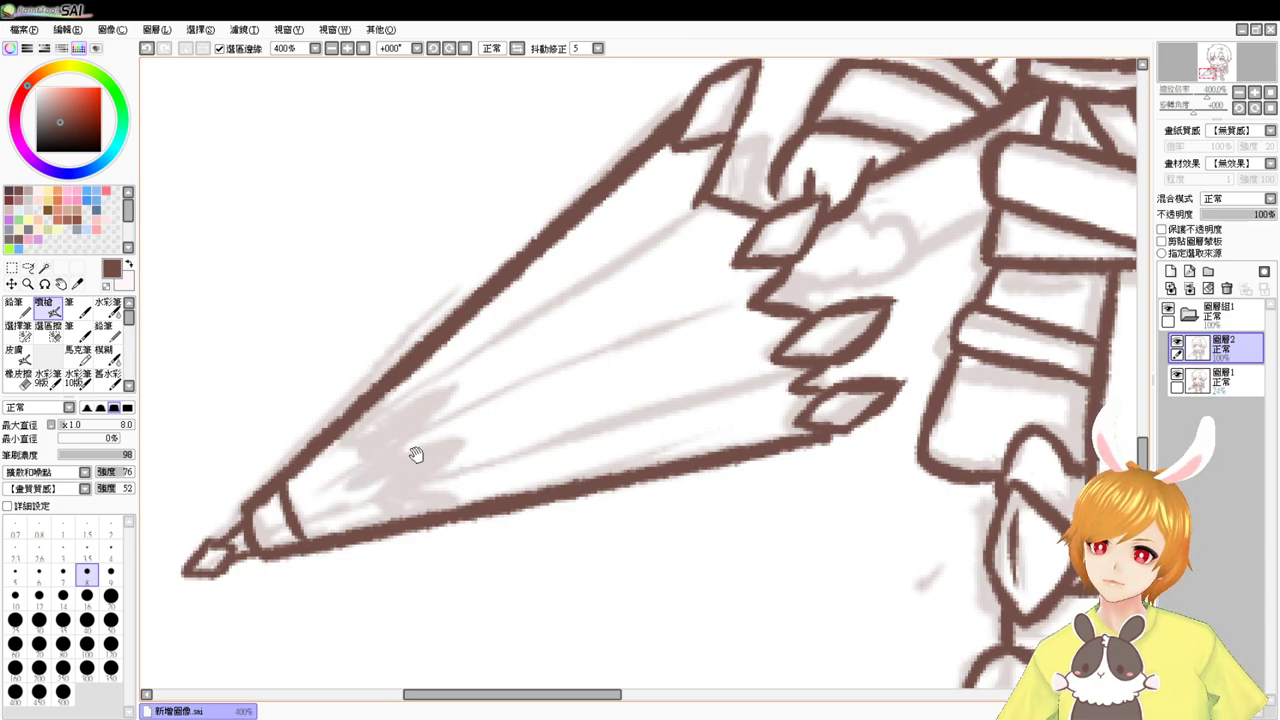
pyautogui.moveTo(416, 455)
pyautogui.mouseDown()
pyautogui.moveTo(351, 449)
pyautogui.moveTo(343, 463)
pyautogui.moveTo(376, 453)
pyautogui.mouseUp()
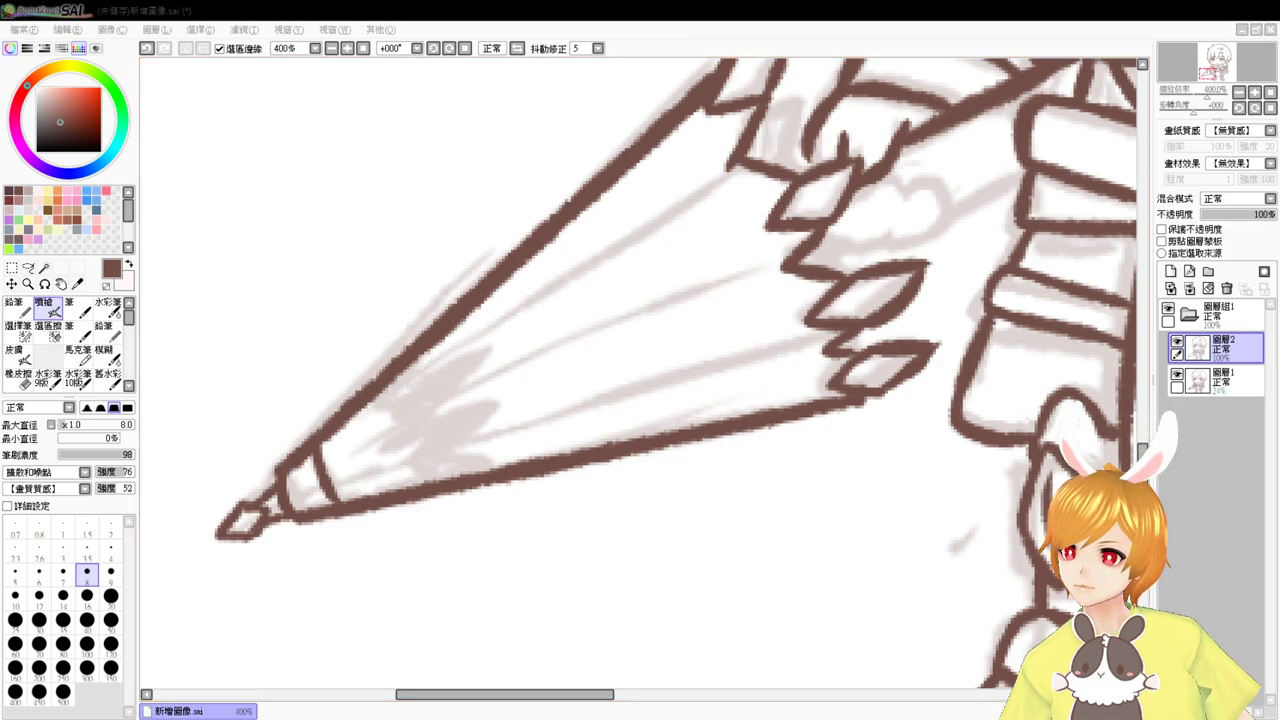
pyautogui.click(336, 715)
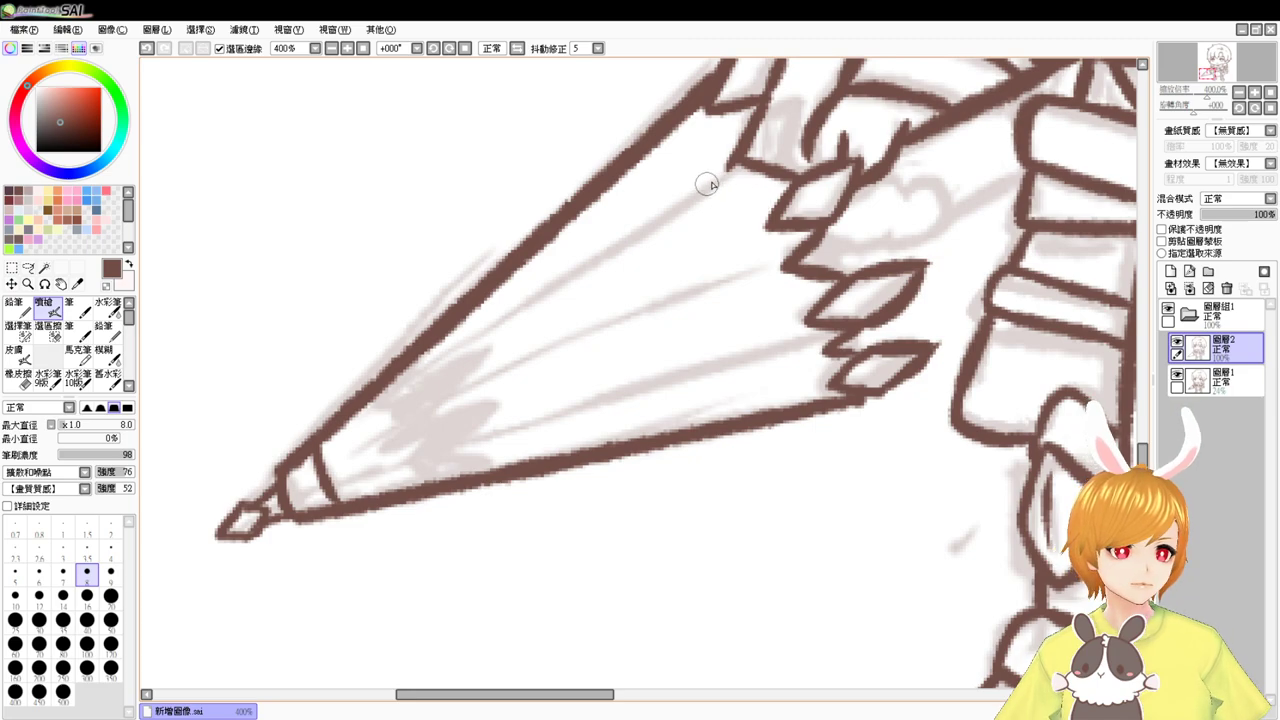
pyautogui.moveTo(736, 162); pyautogui.dragTo(671, 201)
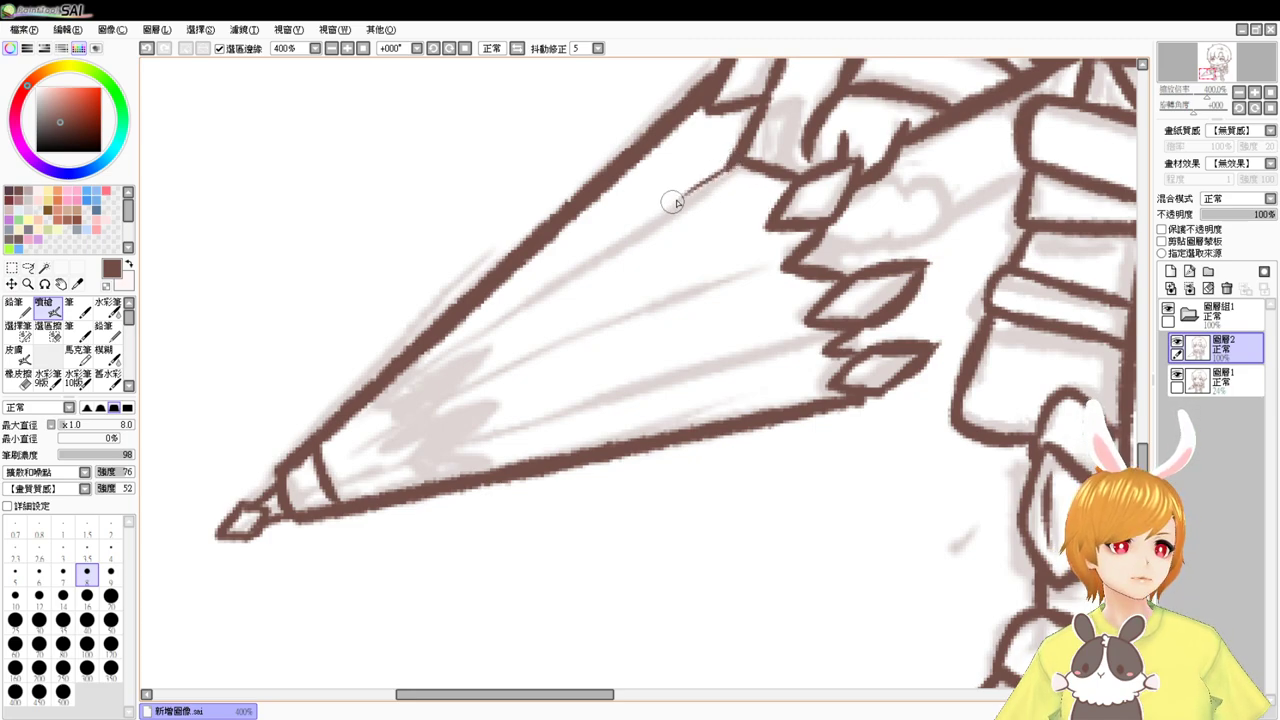
pyautogui.hotkey('ctrl', 'z')
pyautogui.moveTo(737, 164); pyautogui.dragTo(642, 227)
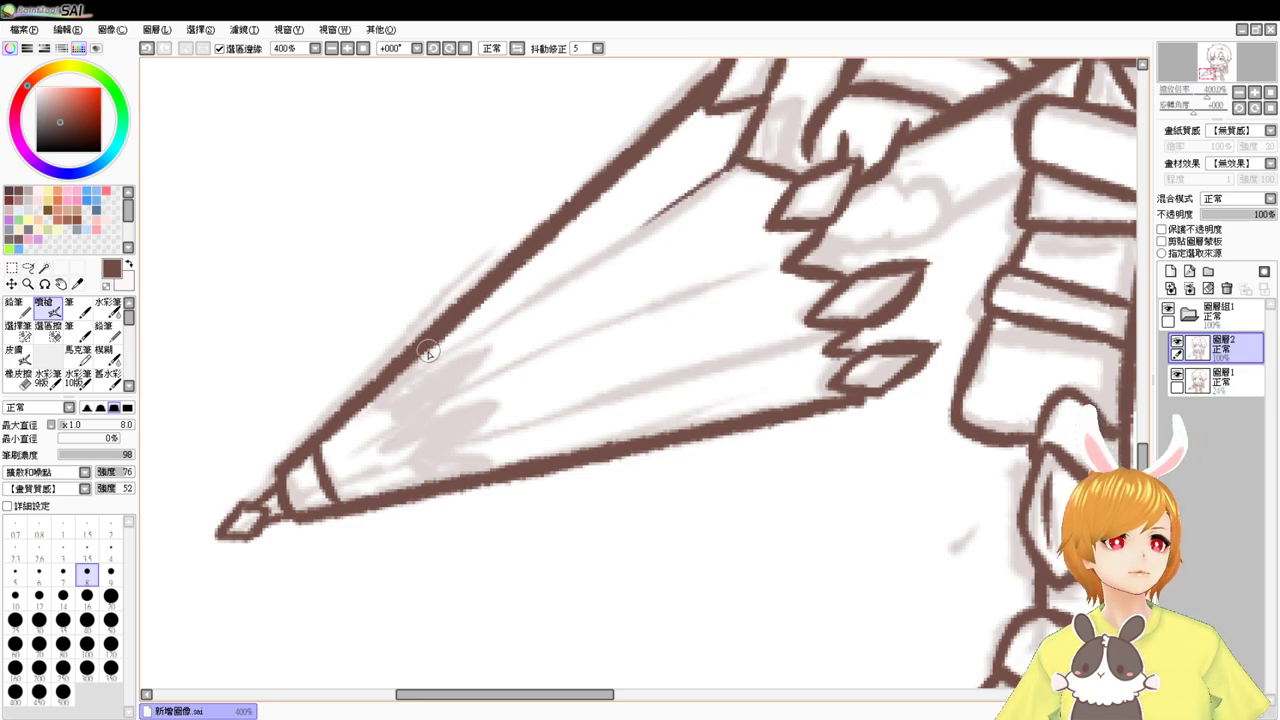
pyautogui.moveTo(429, 362); pyautogui.dragTo(607, 255)
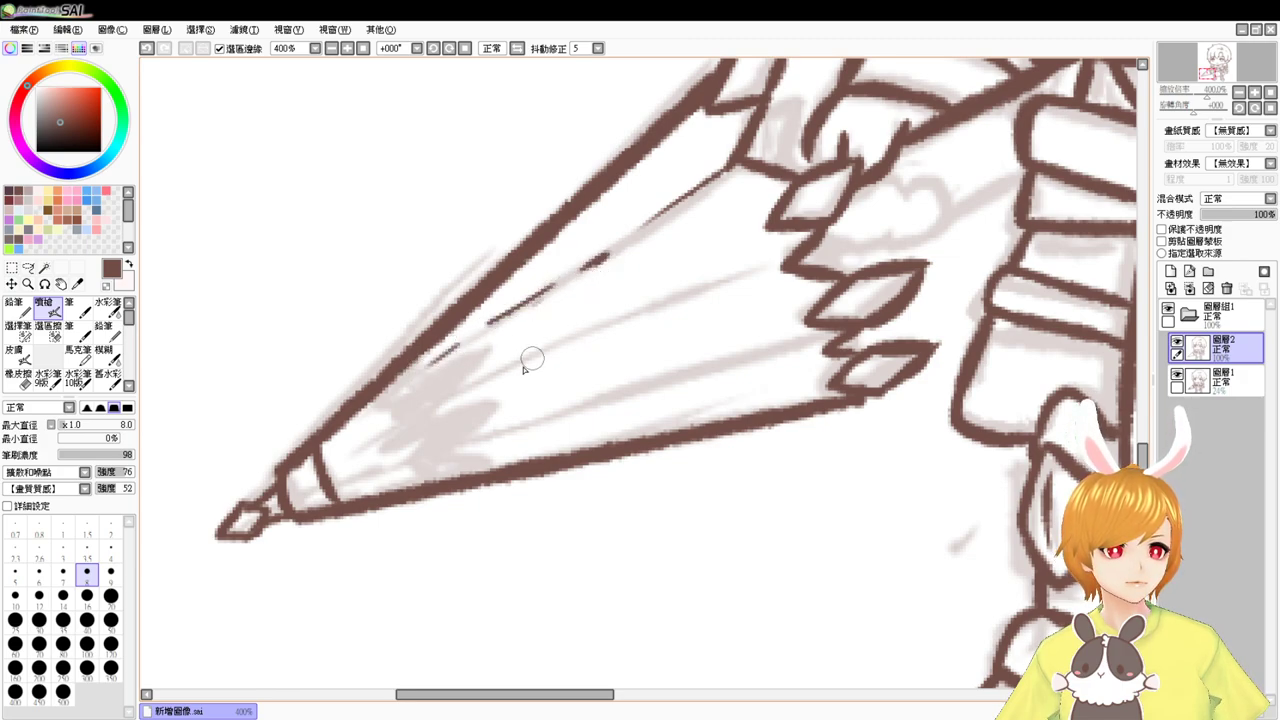
pyautogui.hotkey('ctrl', 'z')
pyautogui.hotkey('ctrl', 'z')
pyautogui.hotkey('ctrl', 'z')
pyautogui.hotkey('ctrl', 'z')
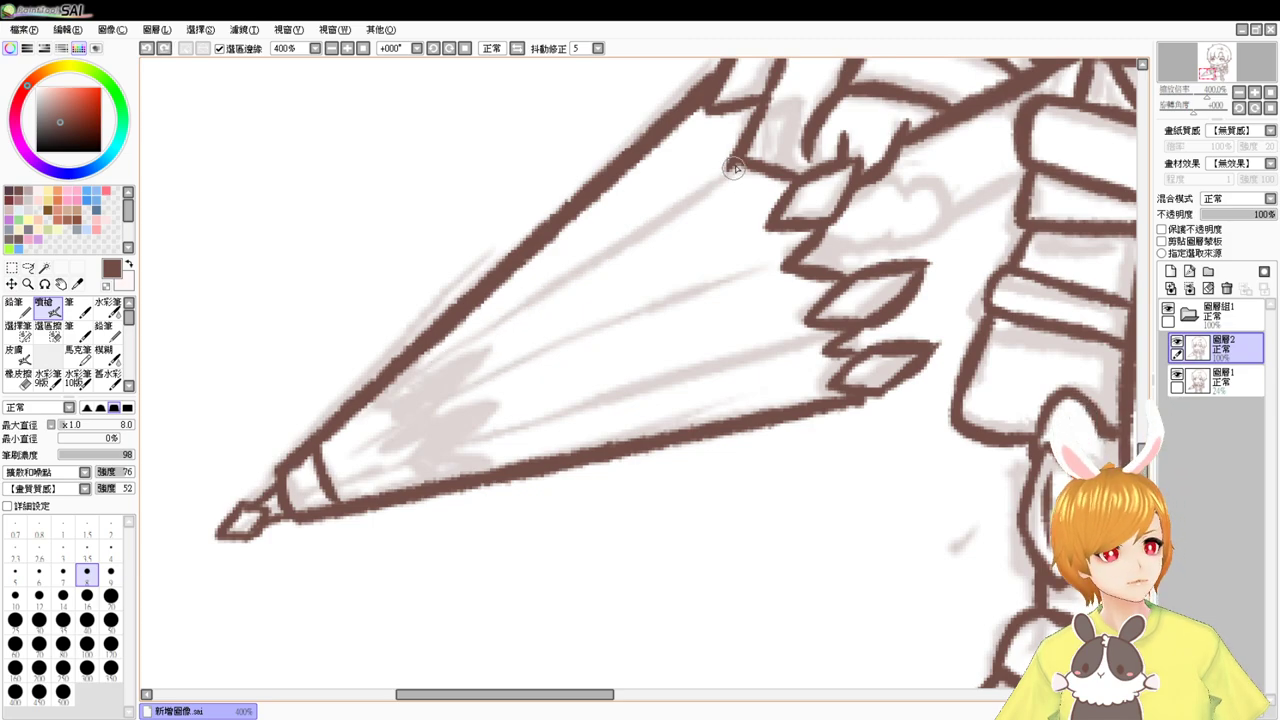
# - Ink three long fold lines inside the umbrella, running from the jagged rim toward the narrow end, with the size 8 brush
pyautogui.click(333, 48)
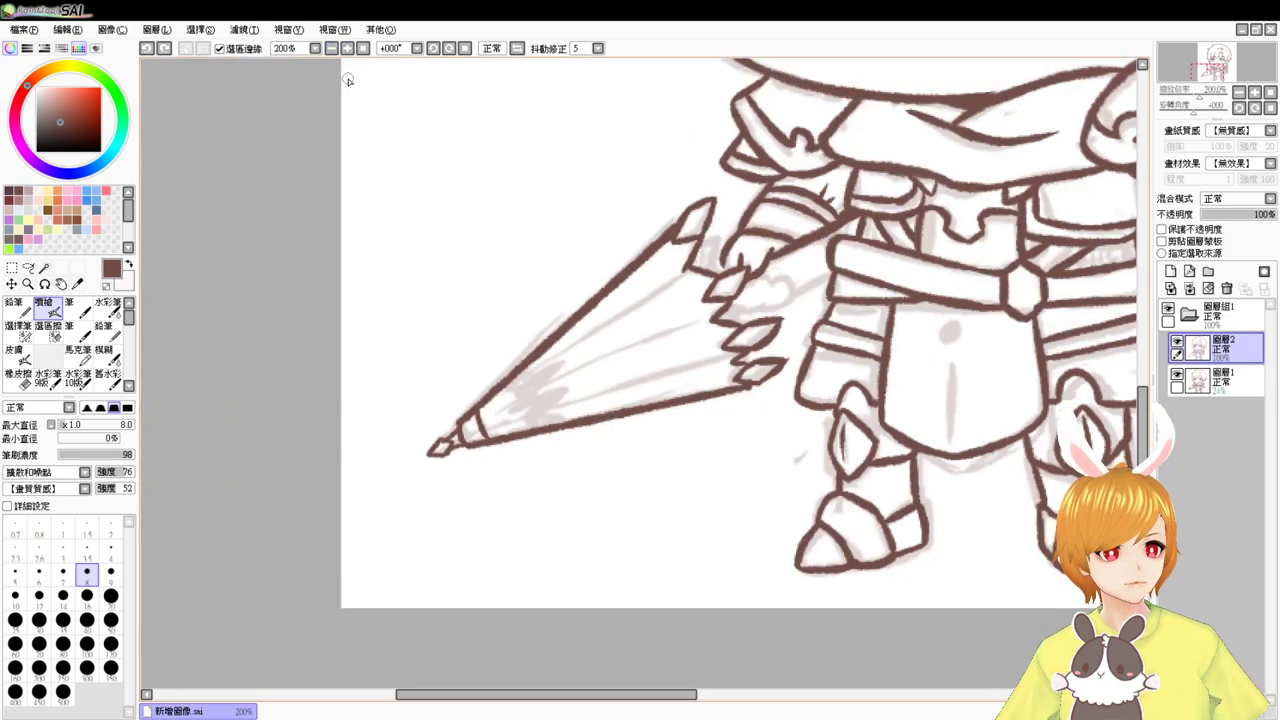
pyautogui.moveTo(536, 378); pyautogui.dragTo(677, 276)
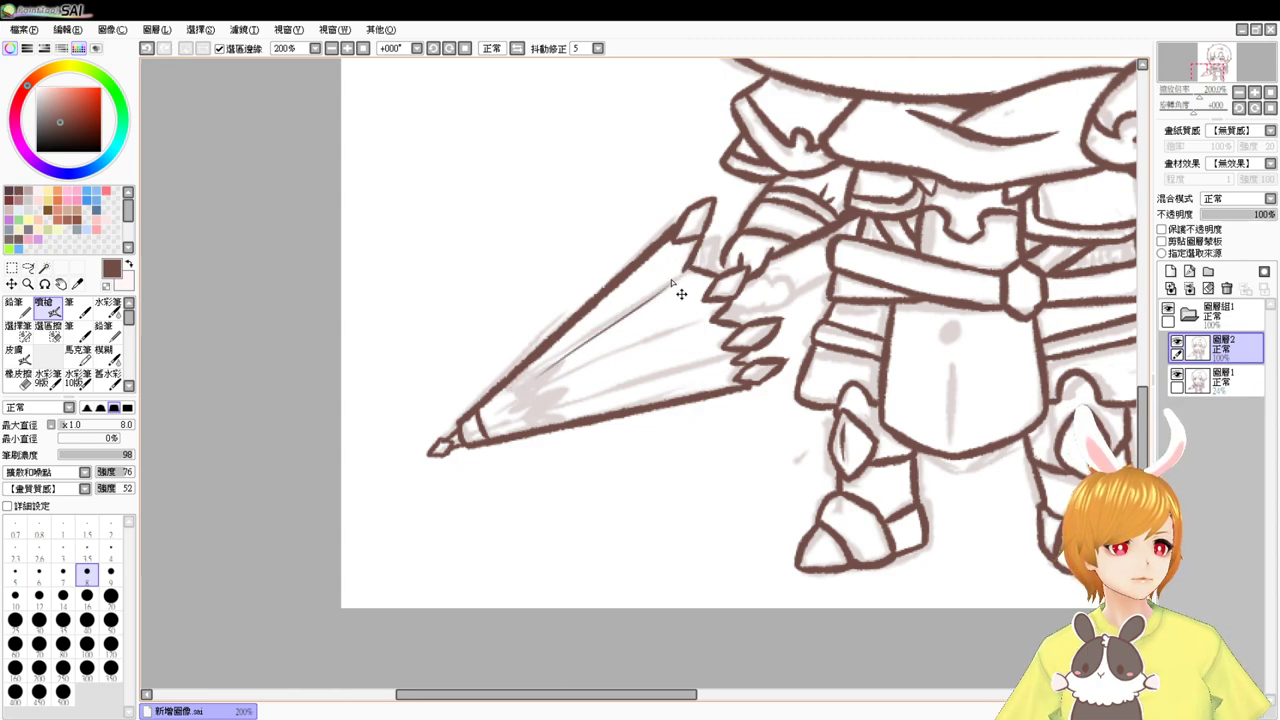
pyautogui.hotkey('ctrl', 'z')
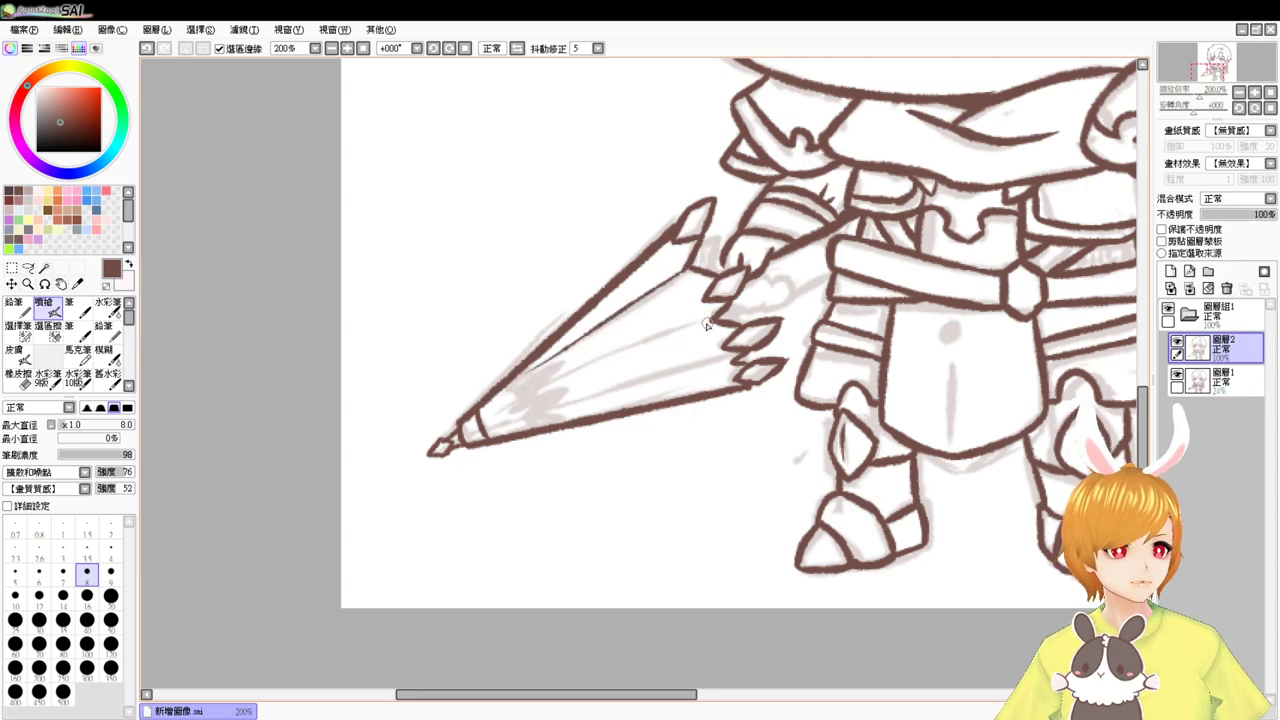
pyautogui.moveTo(705, 326)
pyautogui.mouseDown()
pyautogui.moveTo(492, 414)
pyautogui.moveTo(686, 315)
pyautogui.mouseUp()
pyautogui.hotkey('ctrl', 'z')
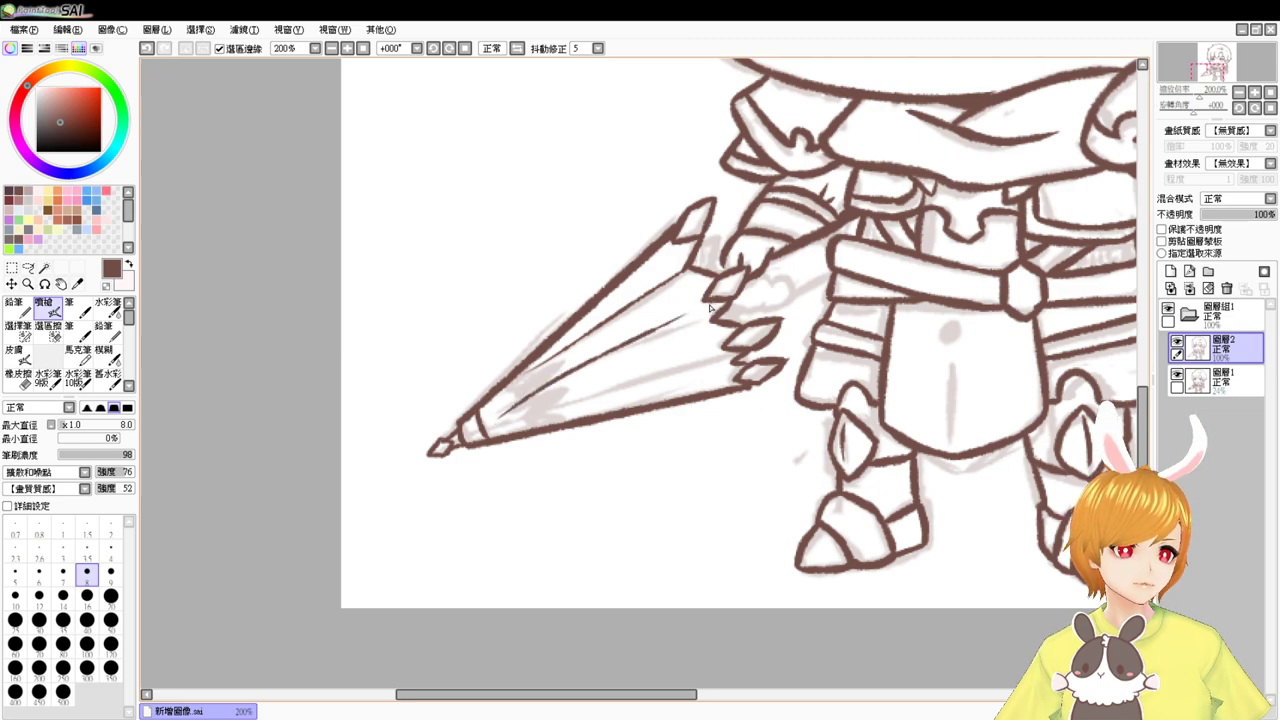
pyautogui.hotkey('ctrl', 'z')
pyautogui.moveTo(507, 409); pyautogui.dragTo(720, 304)
pyautogui.hotkey('ctrl', 'z')
pyautogui.moveTo(504, 414); pyautogui.dragTo(708, 321)
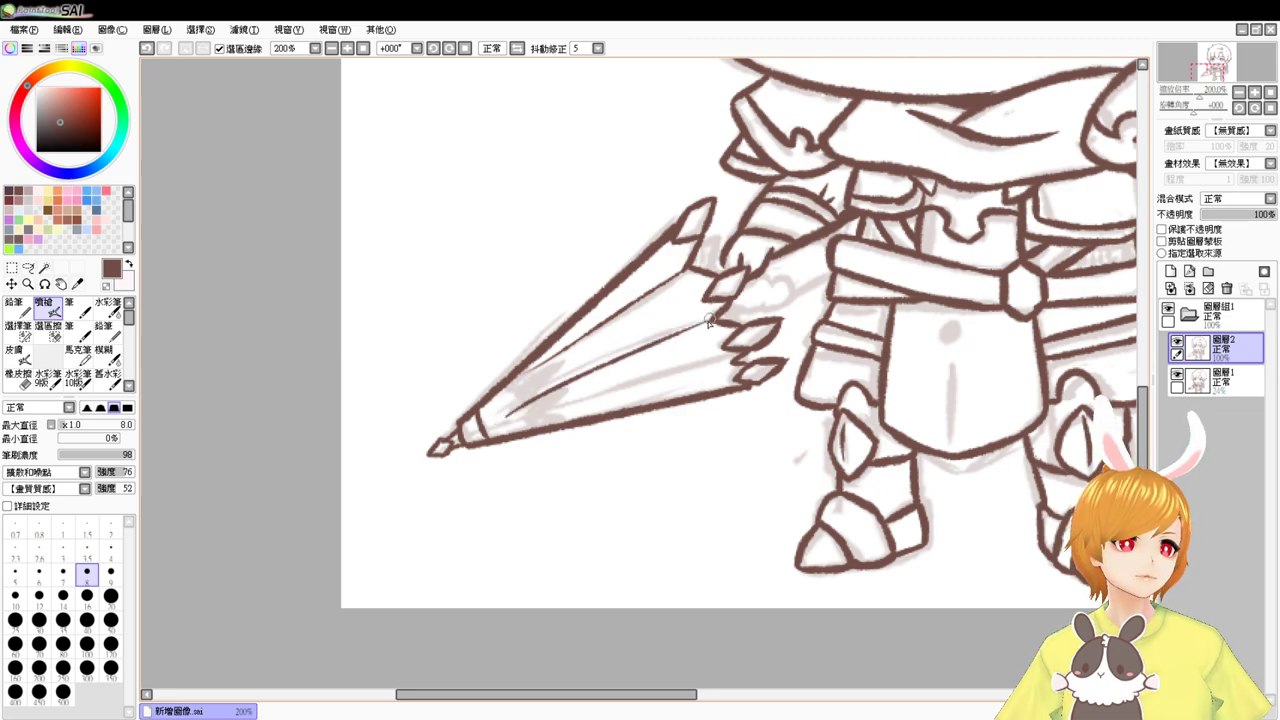
pyautogui.moveTo(512, 426); pyautogui.dragTo(712, 366)
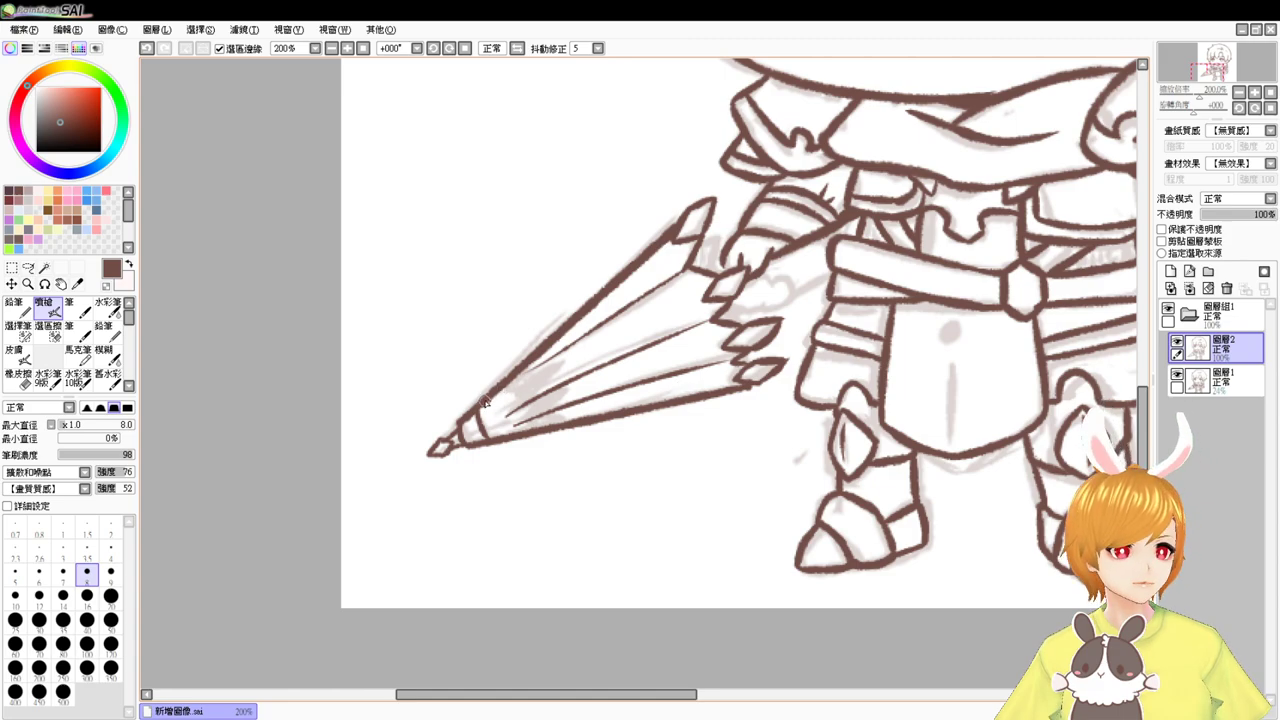
pyautogui.moveTo(487, 402); pyautogui.dragTo(581, 346)
pyautogui.hotkey('ctrl', 'z')
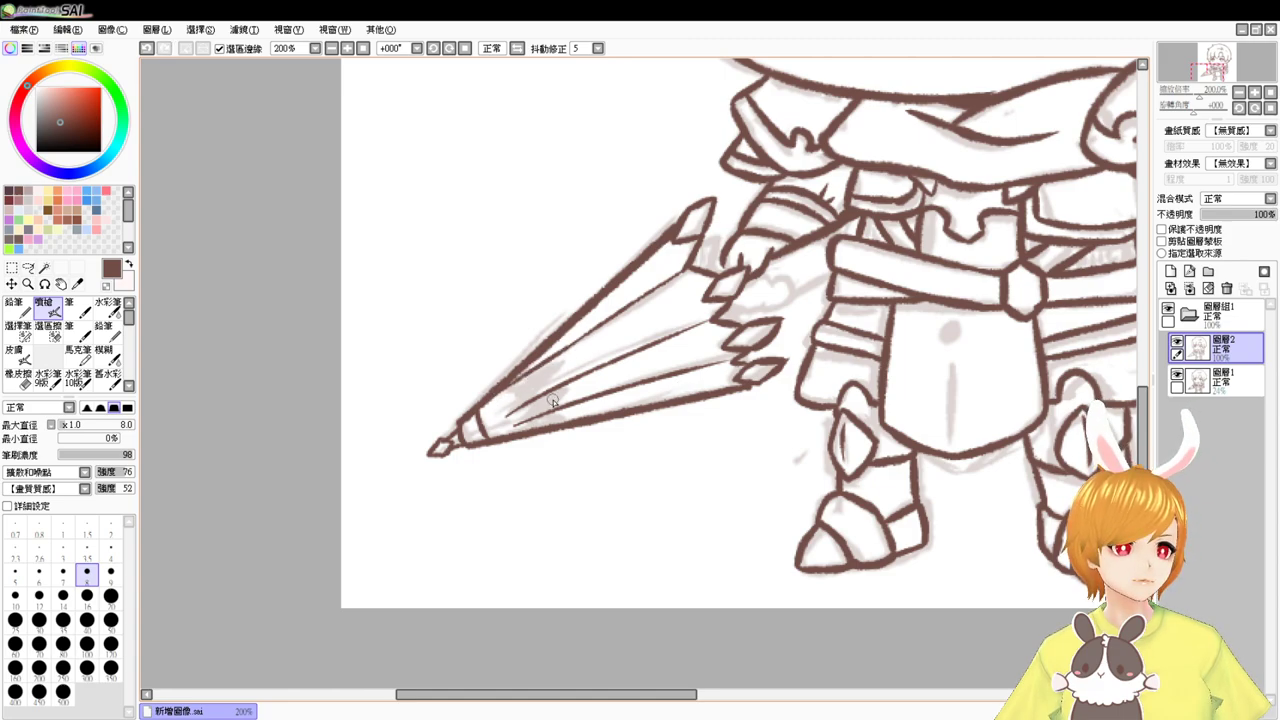
# - Erase the end of the umbrella's middle fold line nearest the narrow tip
pyautogui.scroll(2, 563, 414)
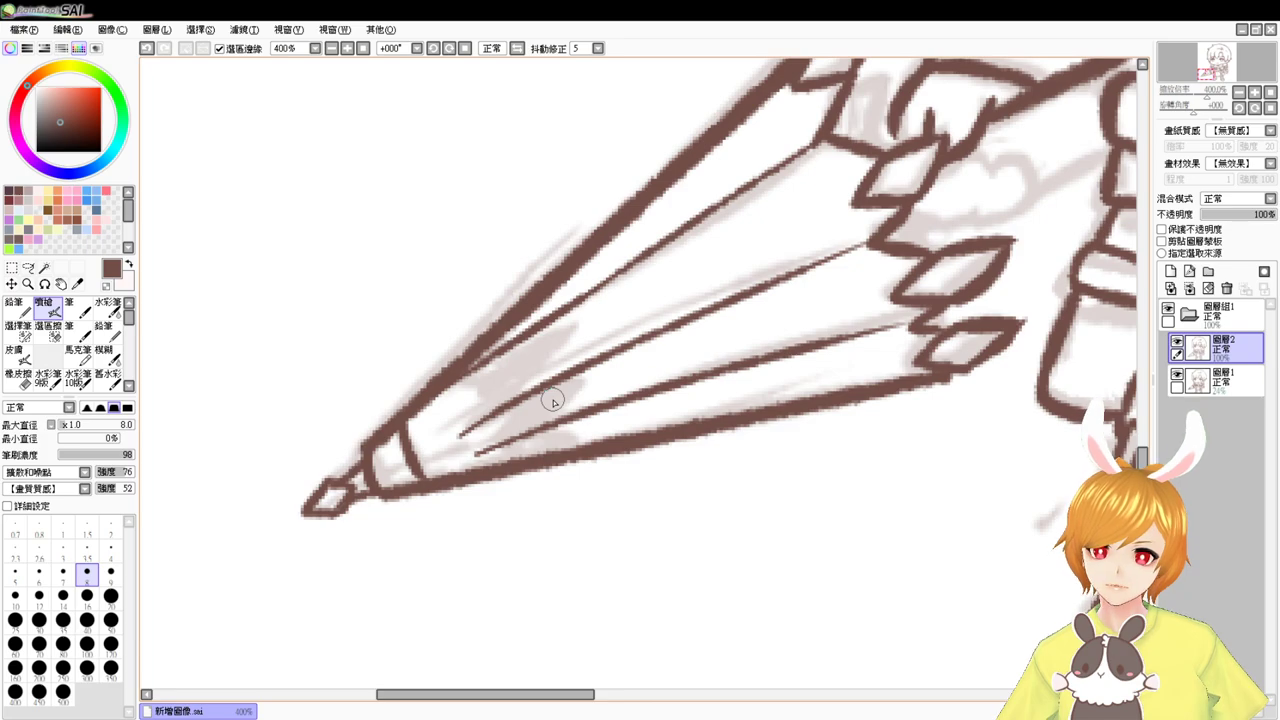
pyautogui.moveTo(646, 380); pyautogui.dragTo(590, 315)
pyautogui.moveTo(635, 377); pyautogui.dragTo(597, 364)
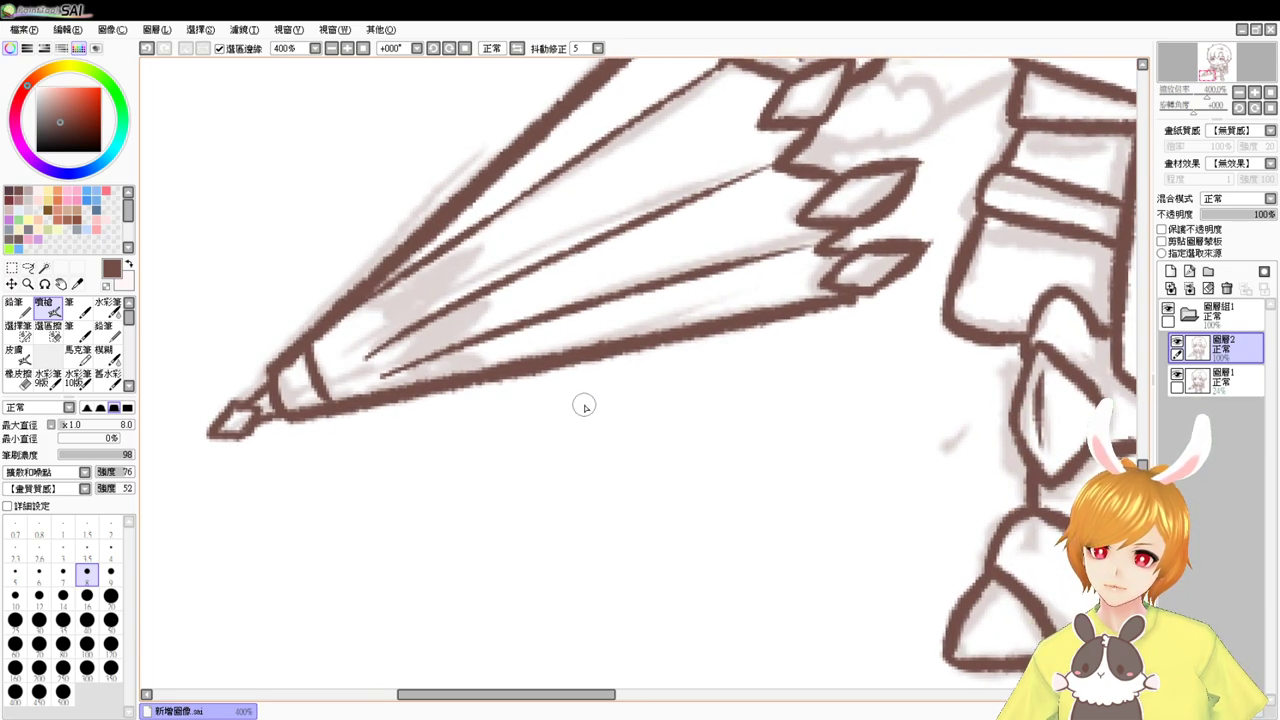
pyautogui.press('e')
pyautogui.moveTo(414, 320)
pyautogui.mouseDown()
pyautogui.moveTo(360, 355)
pyautogui.moveTo(406, 329)
pyautogui.mouseUp()
pyautogui.press('b')
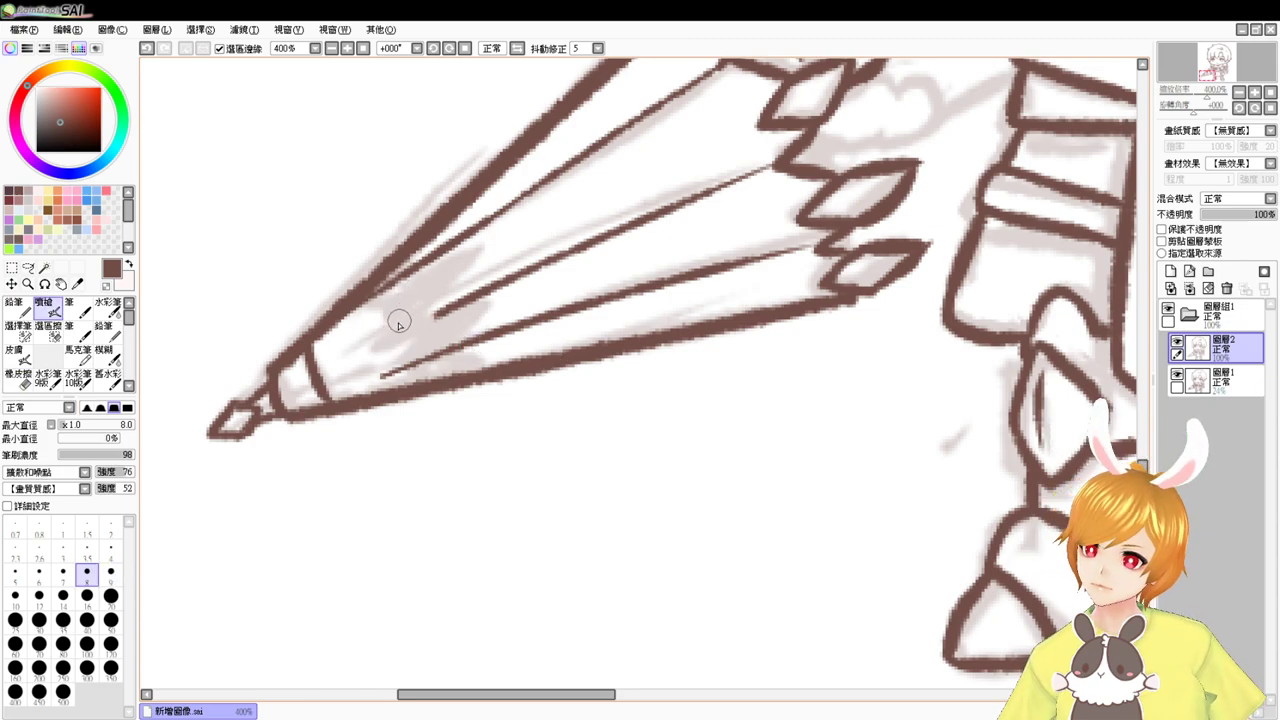
# - Ink a short curved stroke beside the umbrella's bands and a small V-shaped pleat at the end of the lowest fold line
pyautogui.moveTo(332, 341); pyautogui.dragTo(353, 386)
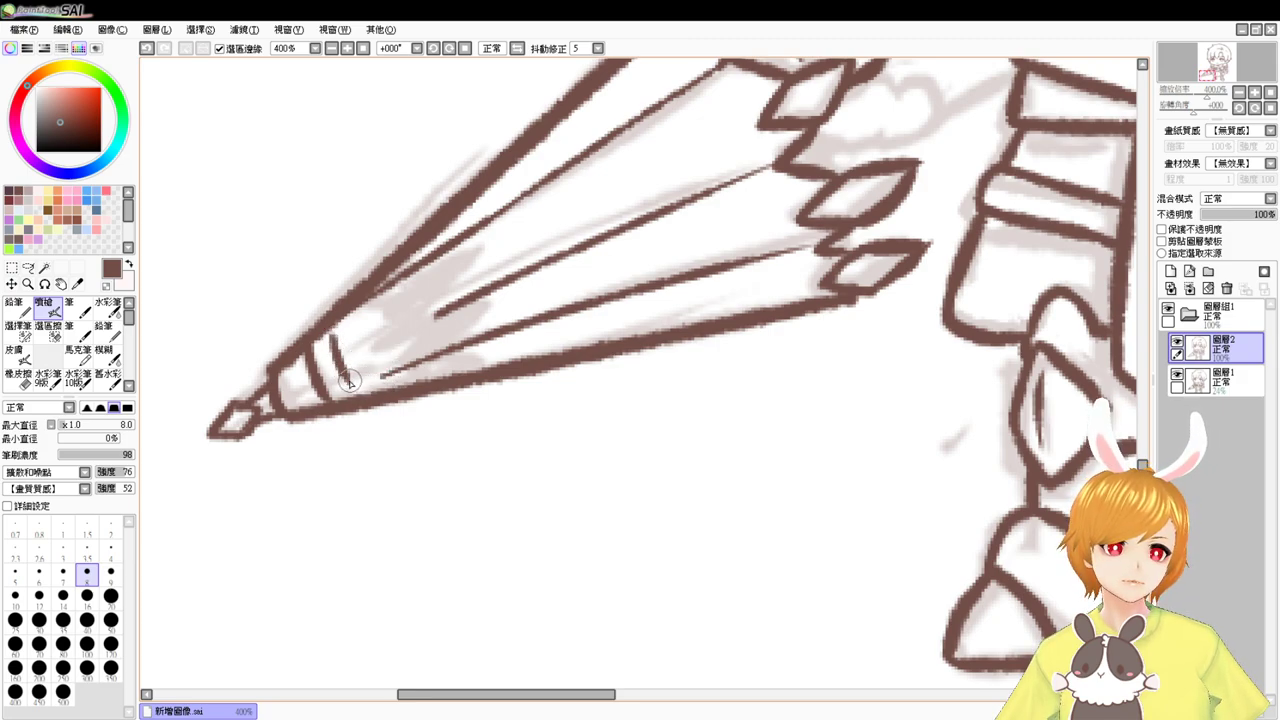
pyautogui.moveTo(350, 381)
pyautogui.mouseDown()
pyautogui.moveTo(414, 362)
pyautogui.moveTo(350, 395)
pyautogui.mouseUp()
pyautogui.hotkey('ctrl', 'z')
pyautogui.press('e')
pyautogui.press('b')
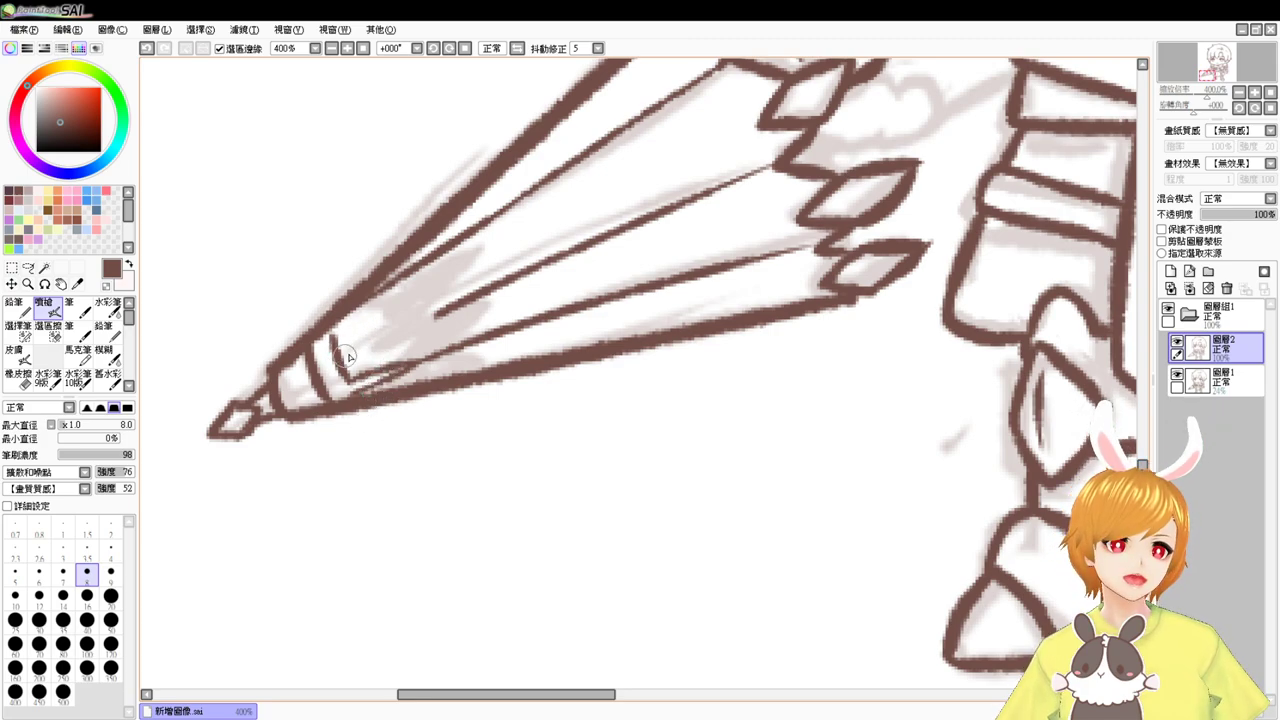
# - Ink a second V-shaped pleat above the first and a slanted stroke joining it to the umbrella's upper edge
pyautogui.press('e')
pyautogui.press('e')
pyautogui.moveTo(329, 349)
pyautogui.mouseDown()
pyautogui.moveTo(410, 316)
pyautogui.moveTo(343, 369)
pyautogui.moveTo(354, 291)
pyautogui.moveTo(333, 318)
pyautogui.moveTo(364, 276)
pyautogui.mouseUp()
pyautogui.press('e')
pyautogui.press('e')
pyautogui.press('e')
pyautogui.press('e')
pyautogui.hotkey('ctrl', 'z')
pyautogui.hotkey('ctrl', 'z')
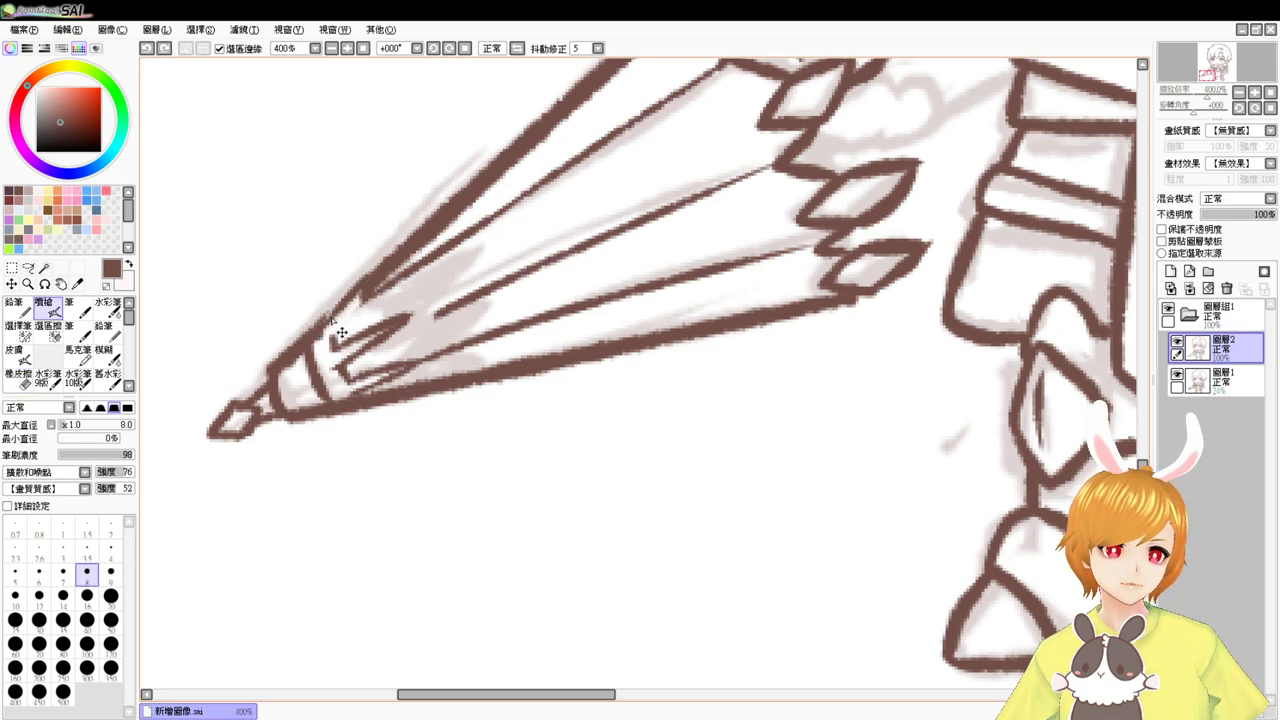
pyautogui.hotkey('ctrl', 'z')
pyautogui.moveTo(330, 340); pyautogui.dragTo(365, 278)
pyautogui.hotkey('ctrl', 'z')
pyautogui.moveTo(330, 340)
pyautogui.mouseDown()
pyautogui.moveTo(360, 273)
pyautogui.moveTo(334, 312)
pyautogui.moveTo(355, 281)
pyautogui.moveTo(337, 325)
pyautogui.mouseUp()
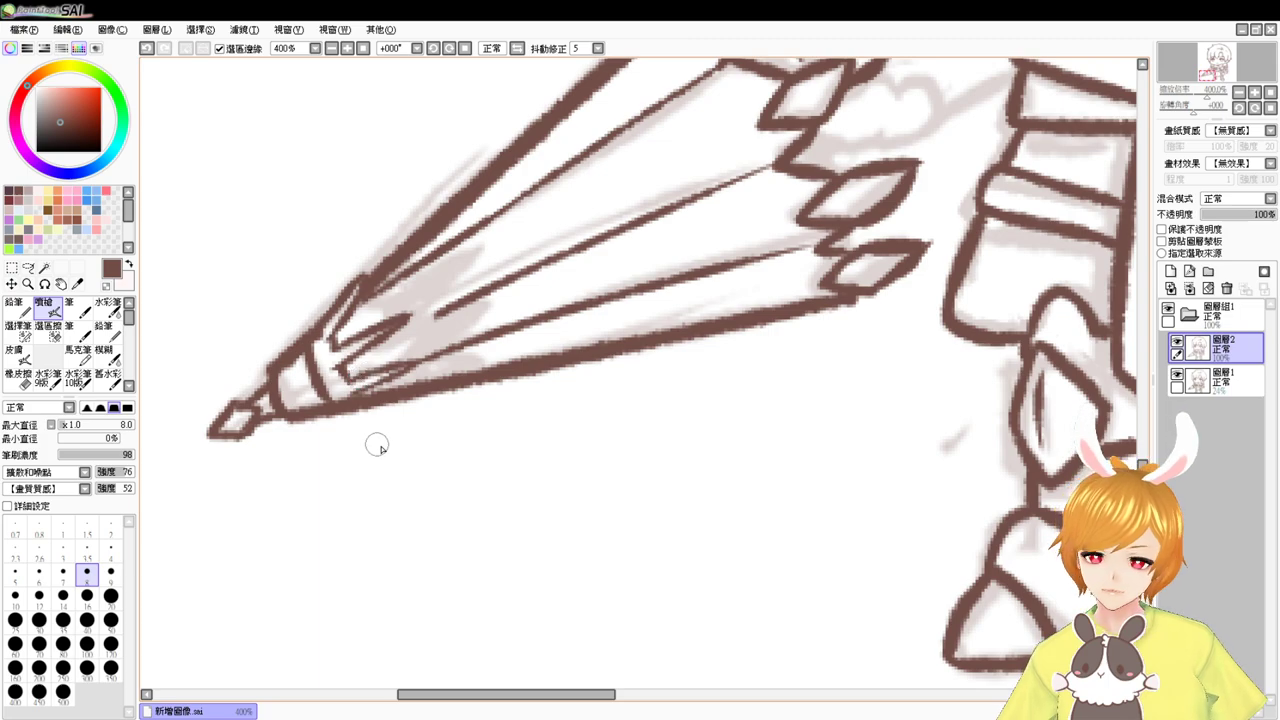
# - Erase the umbrella's lower edge near the bands and redraw it as a small pleat overlapping the edge
pyautogui.press('e')
pyautogui.moveTo(362, 402)
pyautogui.mouseDown()
pyautogui.moveTo(395, 398)
pyautogui.moveTo(347, 394)
pyautogui.moveTo(398, 394)
pyautogui.moveTo(343, 386)
pyautogui.moveTo(398, 374)
pyautogui.moveTo(361, 388)
pyautogui.moveTo(344, 374)
pyautogui.moveTo(419, 353)
pyautogui.moveTo(359, 387)
pyautogui.moveTo(405, 367)
pyautogui.moveTo(349, 376)
pyautogui.moveTo(415, 362)
pyautogui.mouseUp()
pyautogui.press('b')
pyautogui.press('e')
pyautogui.press('b')
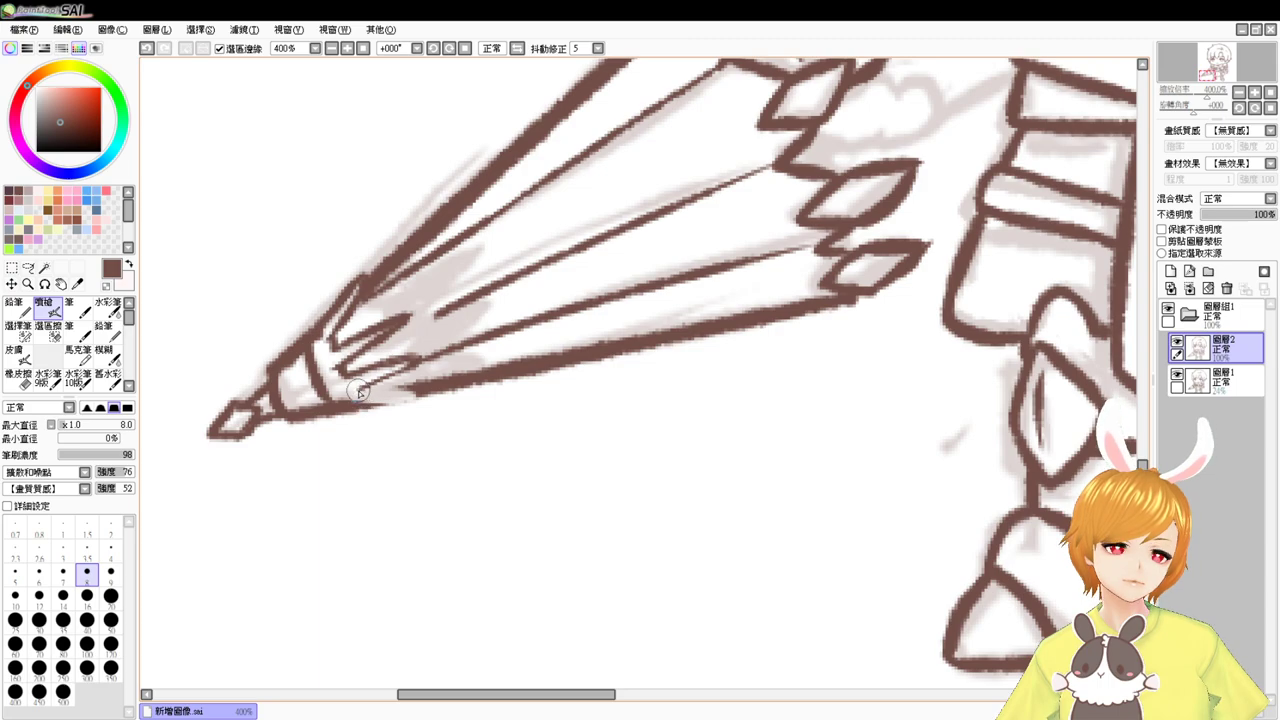
pyautogui.moveTo(358, 394)
pyautogui.mouseDown()
pyautogui.moveTo(406, 391)
pyautogui.moveTo(356, 406)
pyautogui.moveTo(429, 401)
pyautogui.moveTo(415, 389)
pyautogui.moveTo(398, 428)
pyautogui.moveTo(425, 417)
pyautogui.moveTo(375, 407)
pyautogui.mouseUp()
pyautogui.hotkey('ctrl', 'z')
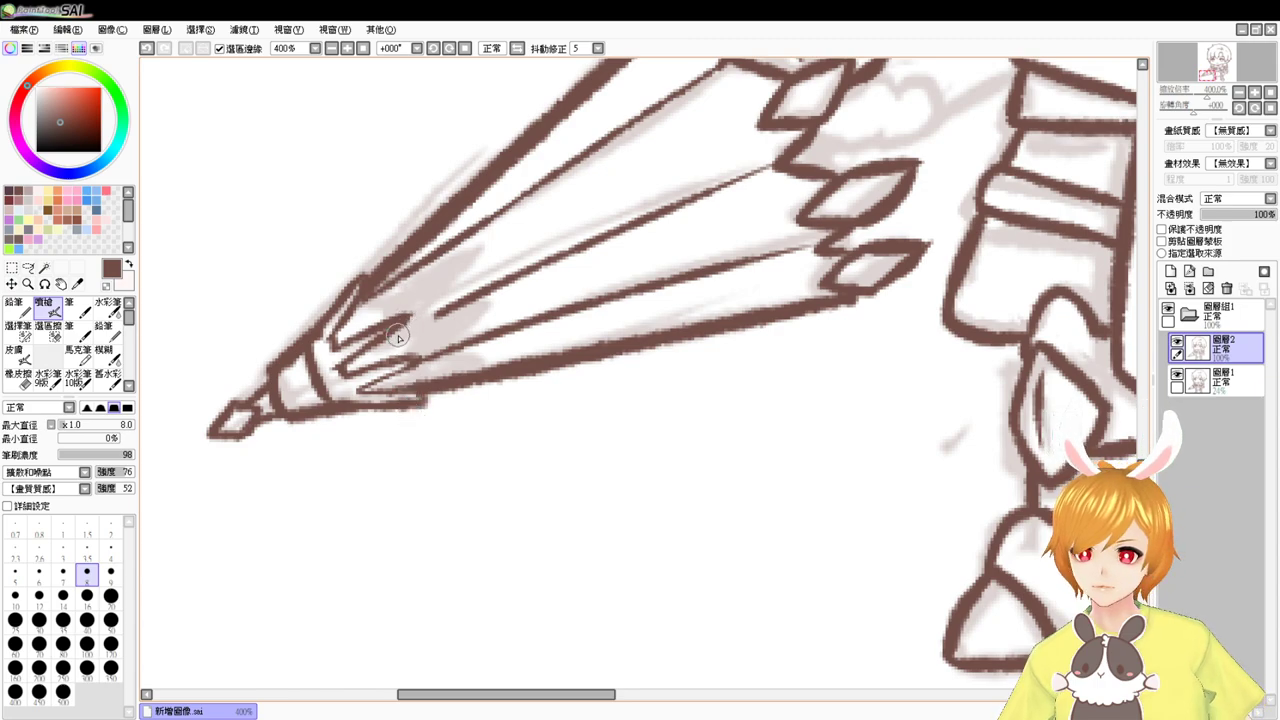
# - Break up the pleat lines beside the umbrella's bands with the size 9 eraser and redraw them as small jagged folds
pyautogui.press('e')
pyautogui.moveTo(352, 331)
pyautogui.mouseDown()
pyautogui.moveTo(363, 343)
pyautogui.moveTo(345, 328)
pyautogui.moveTo(348, 342)
pyautogui.moveTo(370, 338)
pyautogui.moveTo(383, 362)
pyautogui.mouseUp()
pyautogui.press('e')
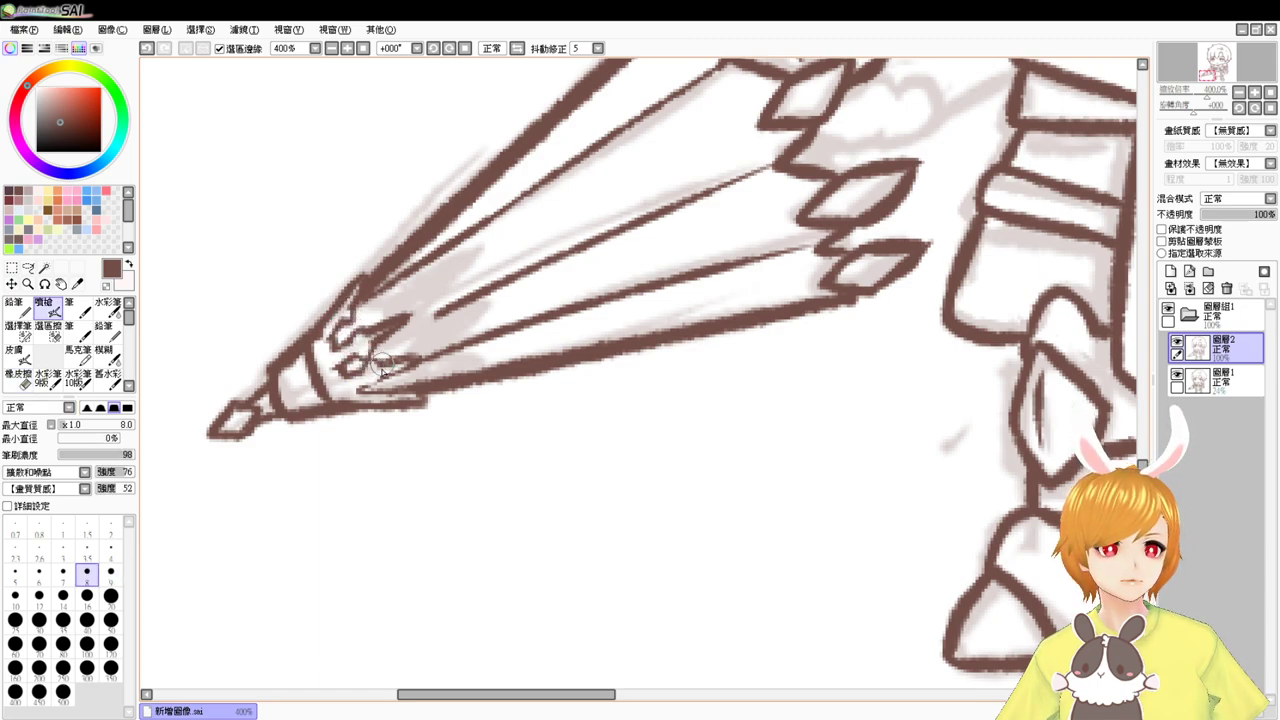
pyautogui.press('e')
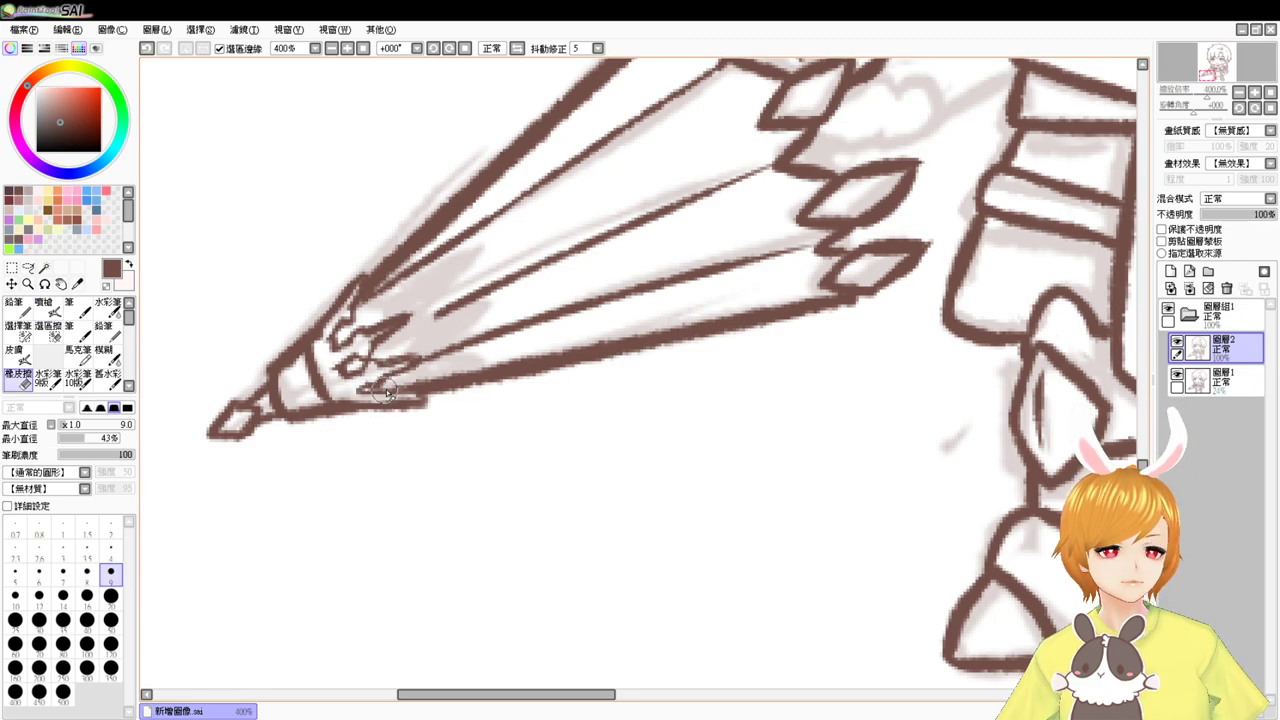
pyautogui.press('v')
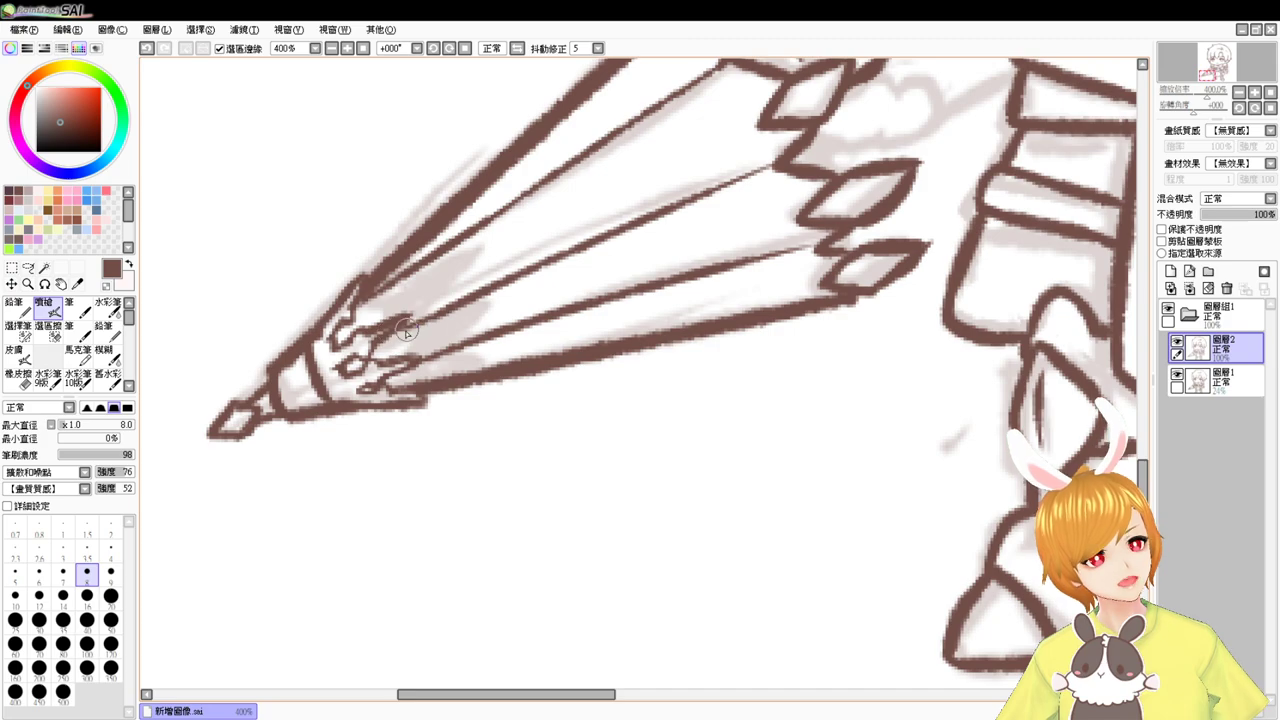
# - Ink a short jagged rim piece between the umbrella's uppermost point and the character's hand
pyautogui.moveTo(414, 313); pyautogui.dragTo(373, 459)
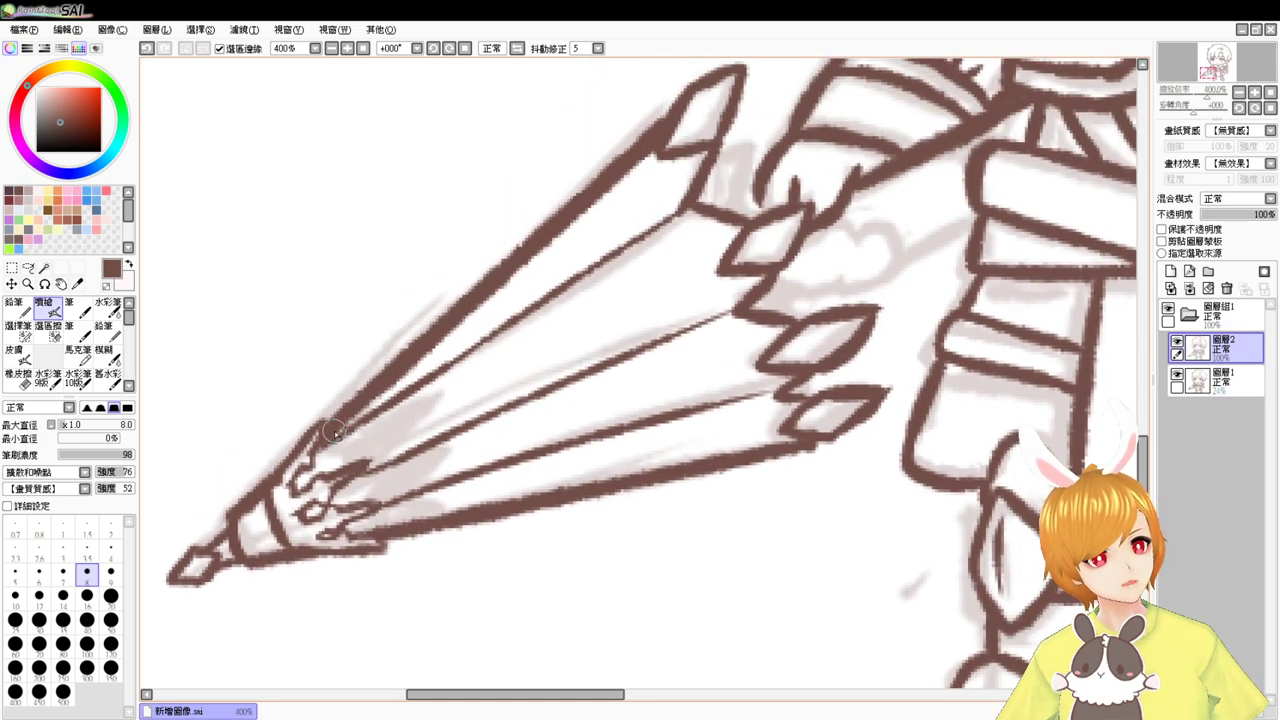
pyautogui.moveTo(750, 149)
pyautogui.mouseDown()
pyautogui.moveTo(606, 255)
pyautogui.moveTo(650, 232)
pyautogui.mouseUp()
pyautogui.hotkey('ctrl', 'z')
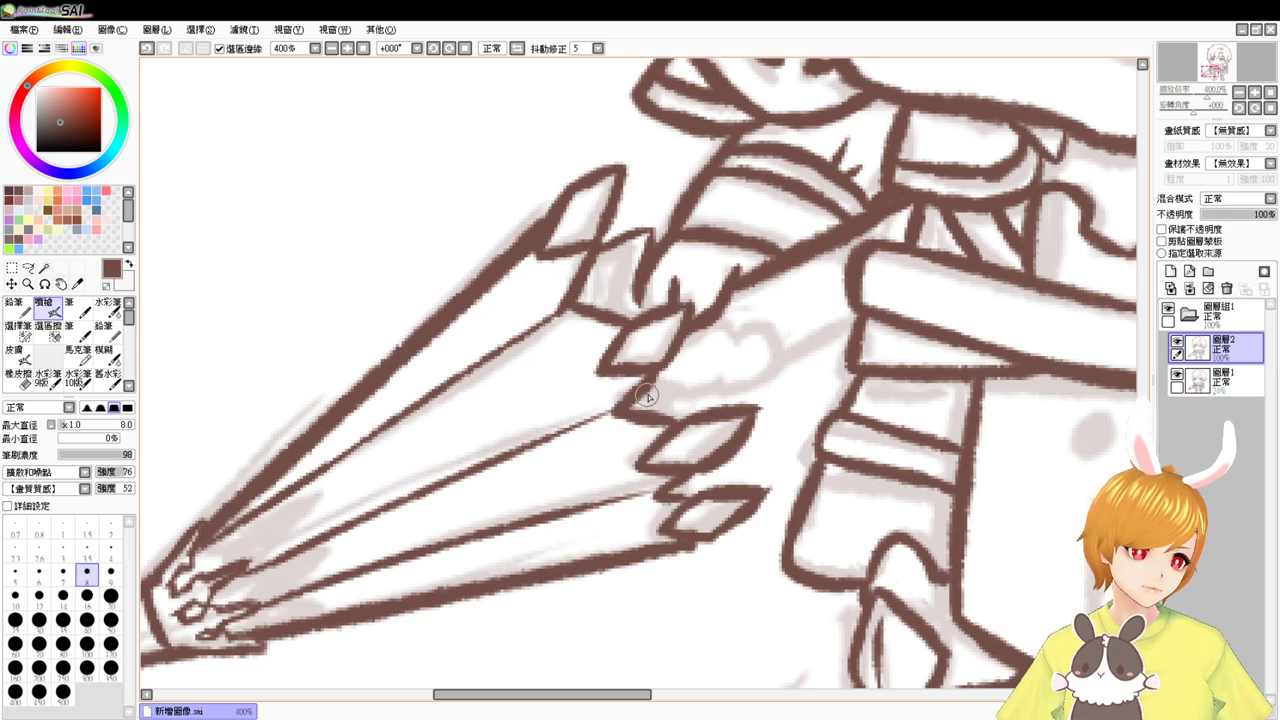
# - Ink the small scalloped shape below the hand and the slanted line joining it to the waist armor
pyautogui.moveTo(646, 396)
pyautogui.mouseDown()
pyautogui.moveTo(734, 374)
pyautogui.moveTo(698, 366)
pyautogui.moveTo(722, 345)
pyautogui.moveTo(750, 372)
pyautogui.moveTo(736, 380)
pyautogui.mouseUp()
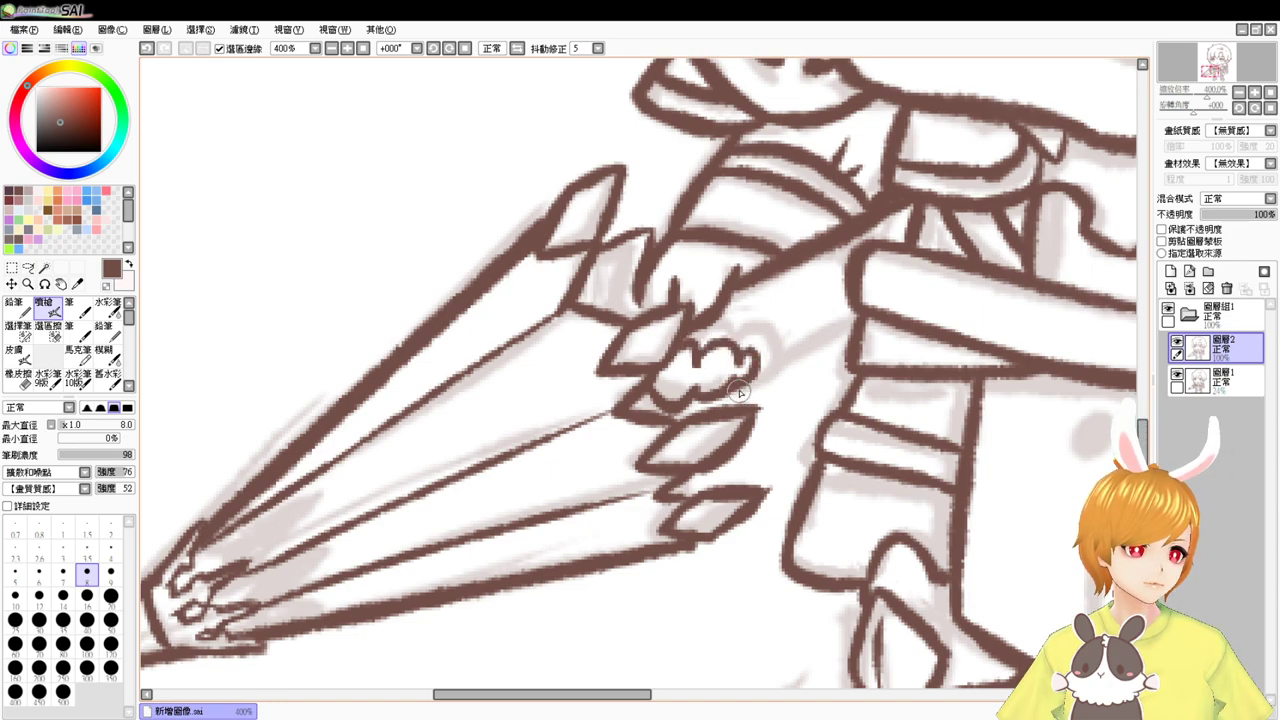
pyautogui.moveTo(828, 340); pyautogui.dragTo(765, 368)
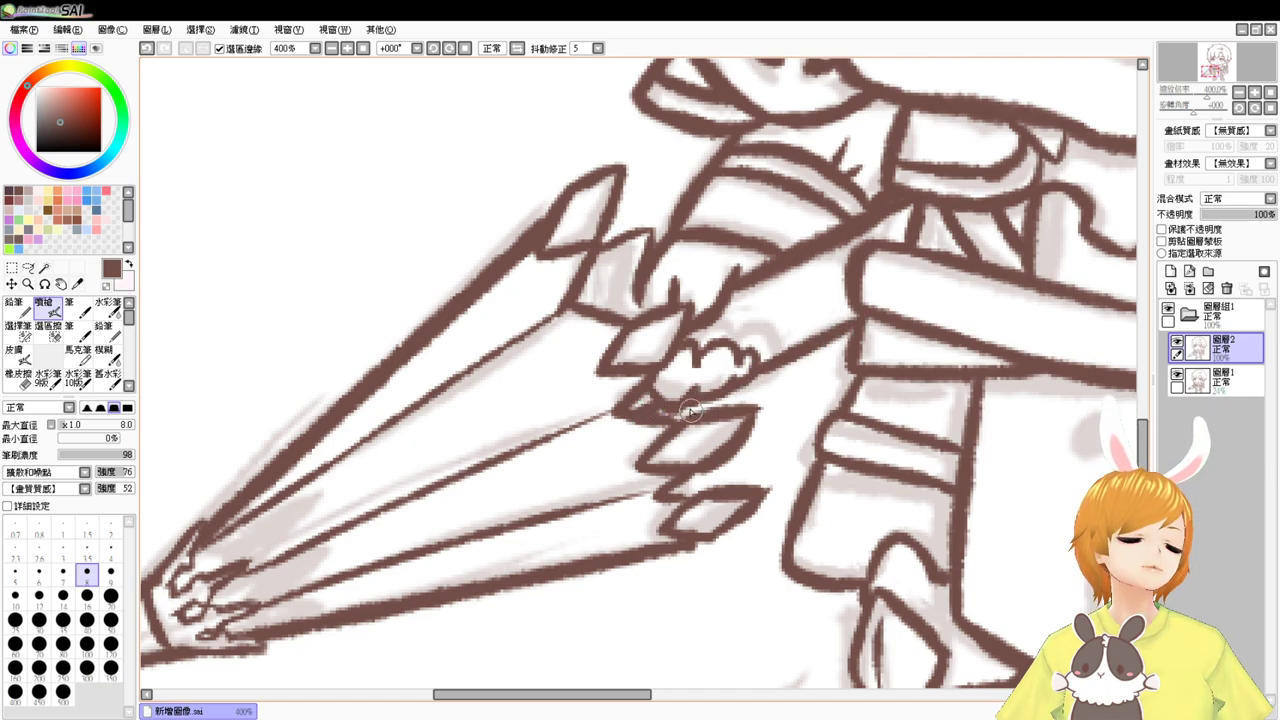
# - Rework the edges between the umbrella's lower rim points and fill the gaps along the rim with short hatching lines
pyautogui.press('e')
pyautogui.press('v')
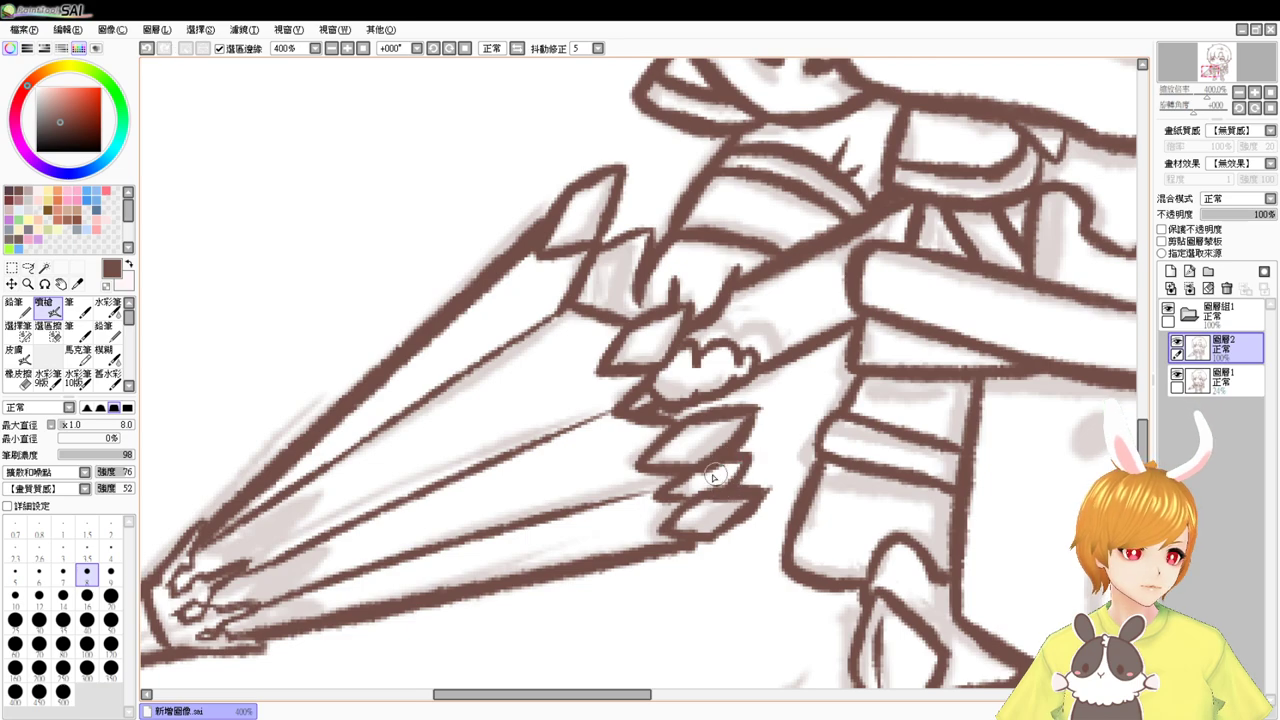
pyautogui.moveTo(714, 477)
pyautogui.mouseDown()
pyautogui.moveTo(695, 485)
pyautogui.moveTo(718, 465)
pyautogui.moveTo(718, 484)
pyautogui.mouseUp()
pyautogui.moveTo(615, 306)
pyautogui.mouseDown()
pyautogui.moveTo(651, 280)
pyautogui.moveTo(646, 299)
pyautogui.moveTo(610, 300)
pyautogui.moveTo(603, 272)
pyautogui.moveTo(616, 292)
pyautogui.moveTo(619, 257)
pyautogui.moveTo(625, 299)
pyautogui.moveTo(633, 241)
pyautogui.mouseUp()
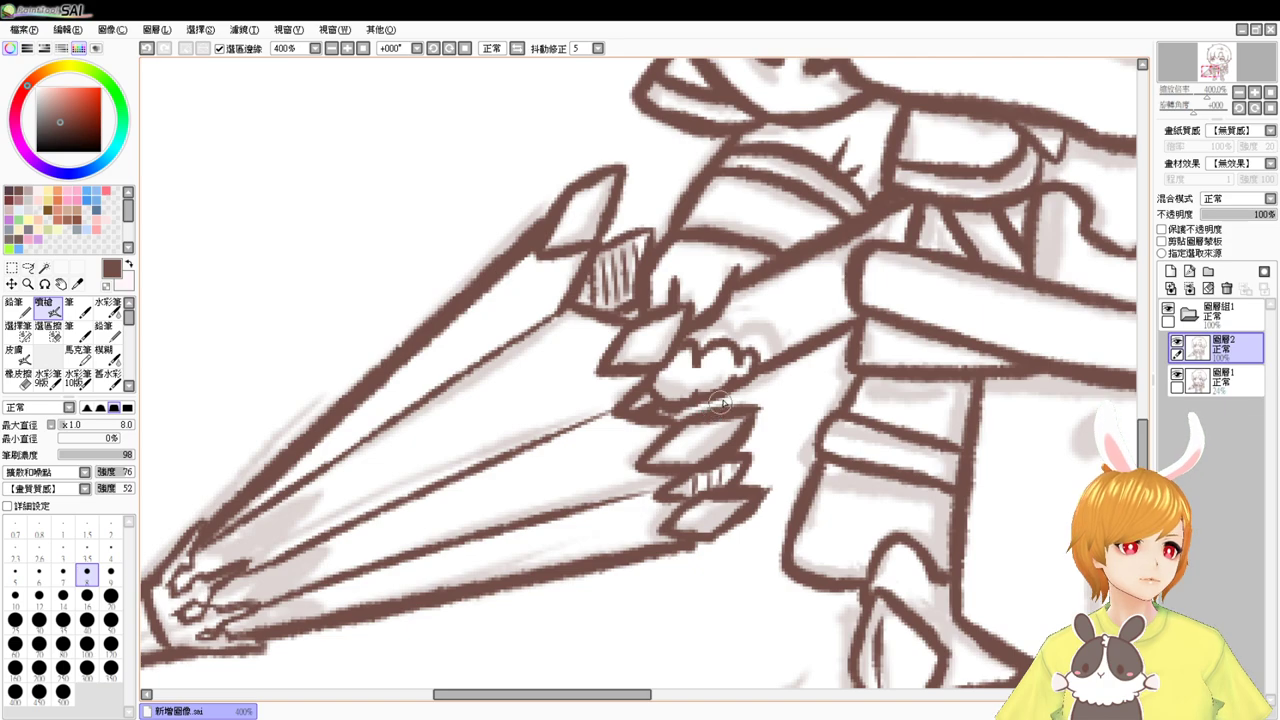
pyautogui.moveTo(709, 403); pyautogui.dragTo(704, 412)
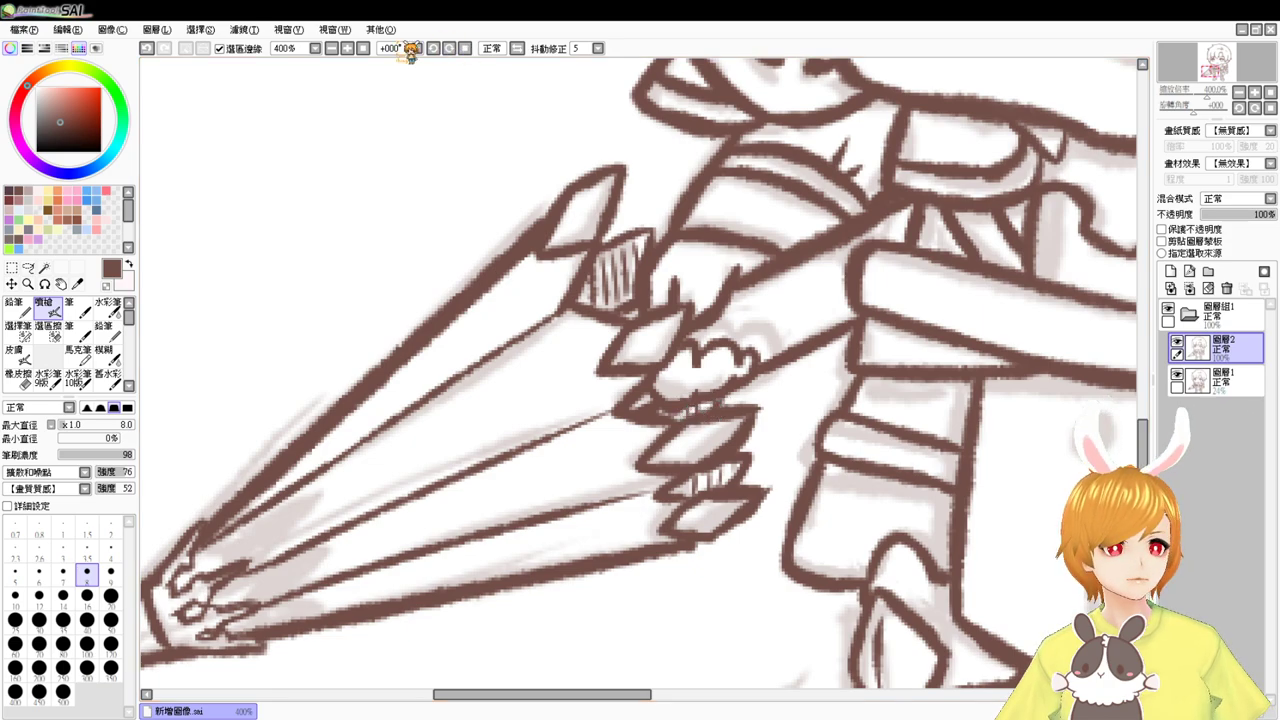
# - Review the lineart with the sketch layer 圖層1 hidden, and show the sketch again at the armored shoulder
pyautogui.click(364, 48)
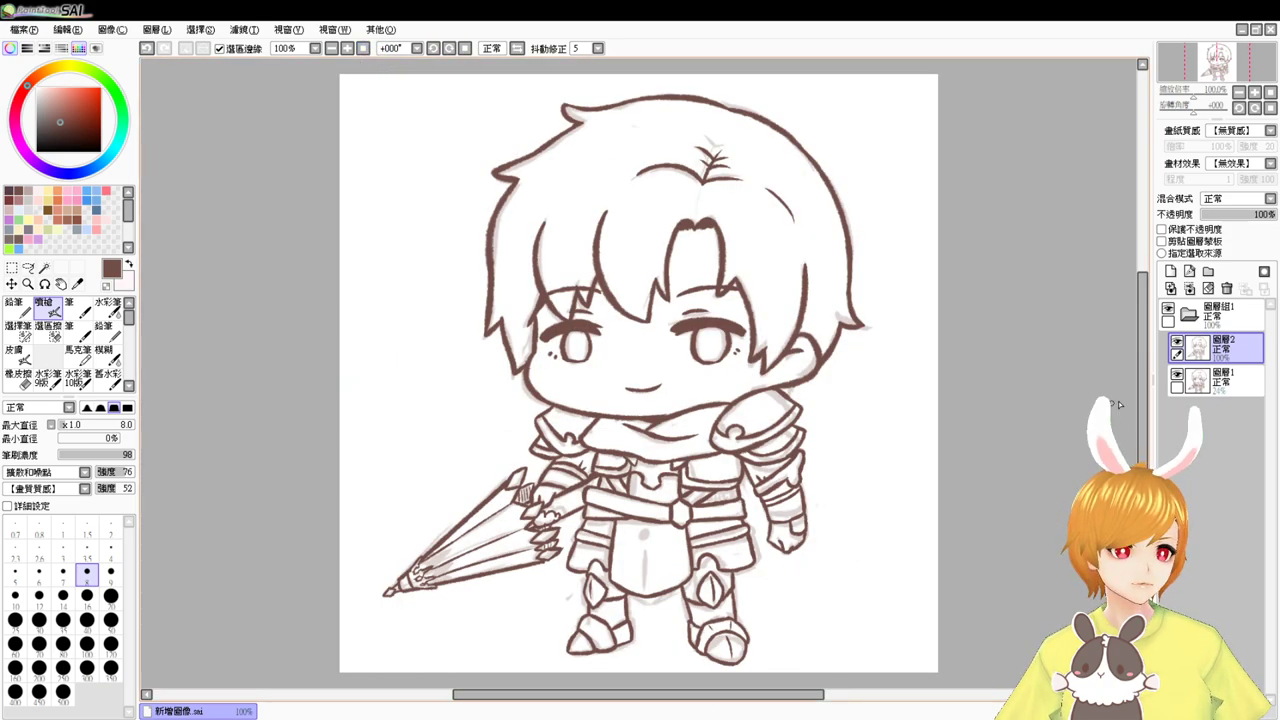
pyautogui.click(1177, 374)
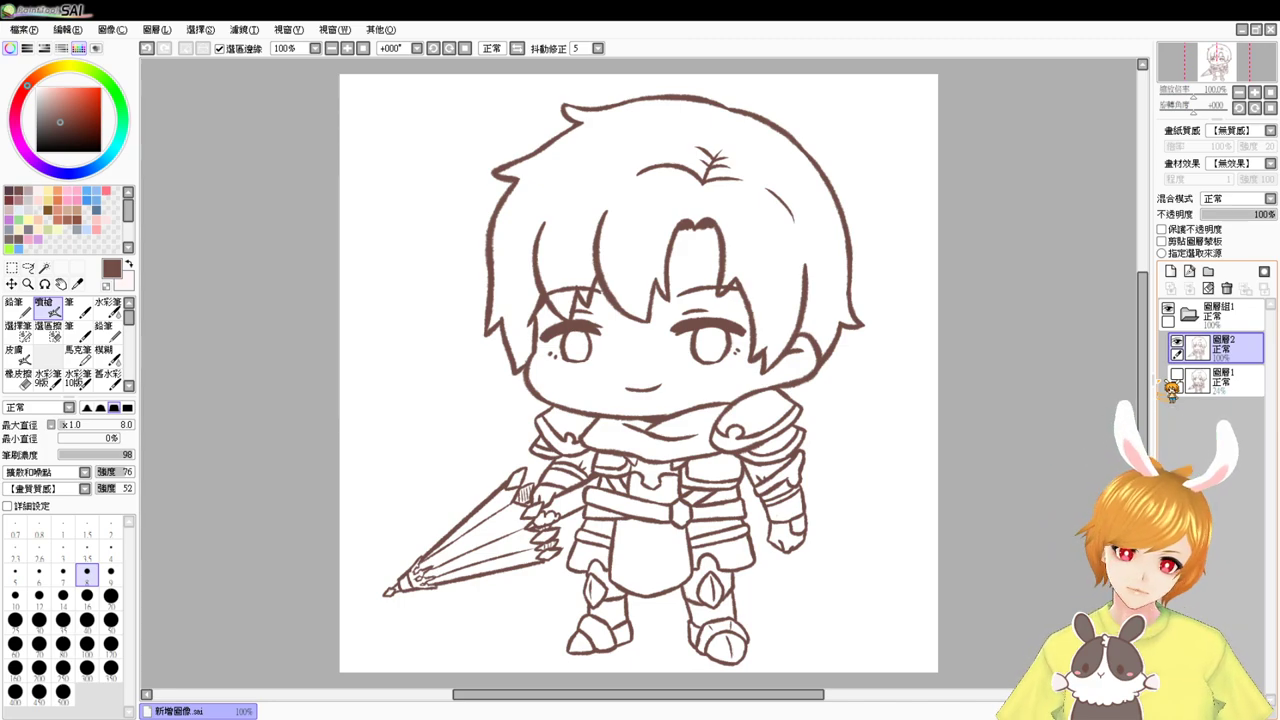
pyautogui.press('pageup')
pyautogui.press('pageup')
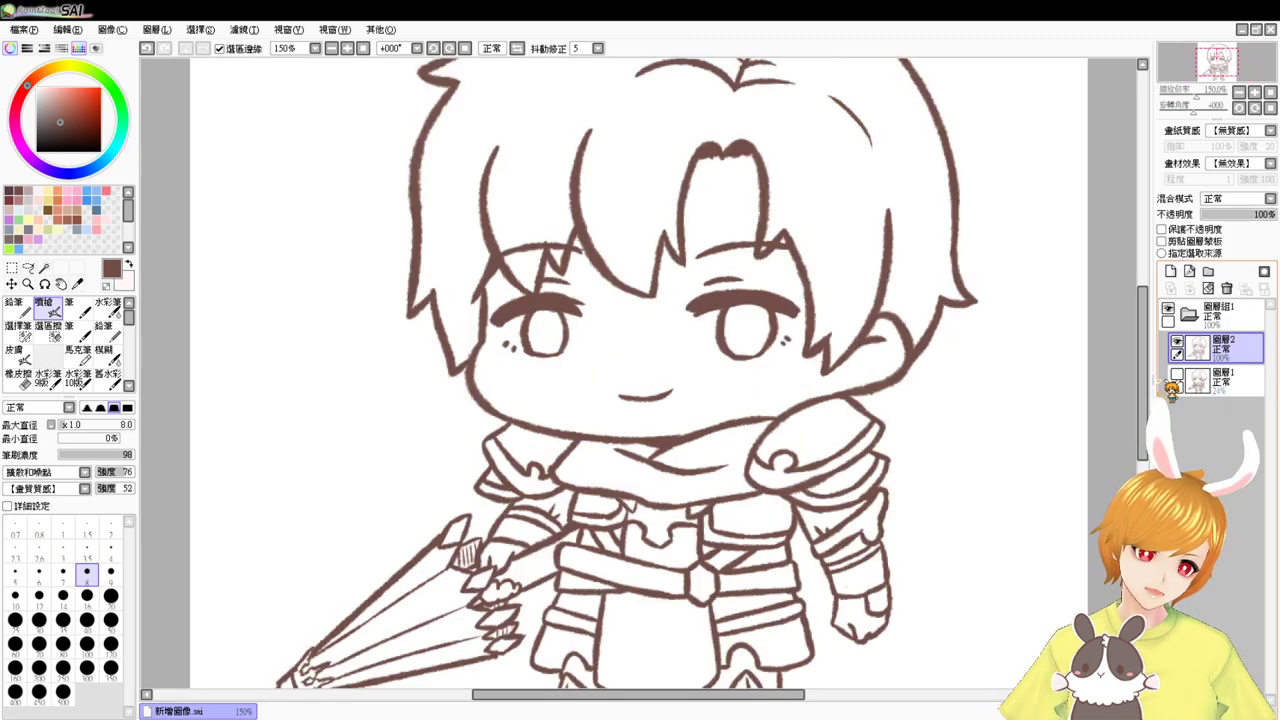
pyautogui.moveTo(758, 446); pyautogui.dragTo(481, 336)
pyautogui.scroll(1, 521, 356)
pyautogui.click(1176, 373)
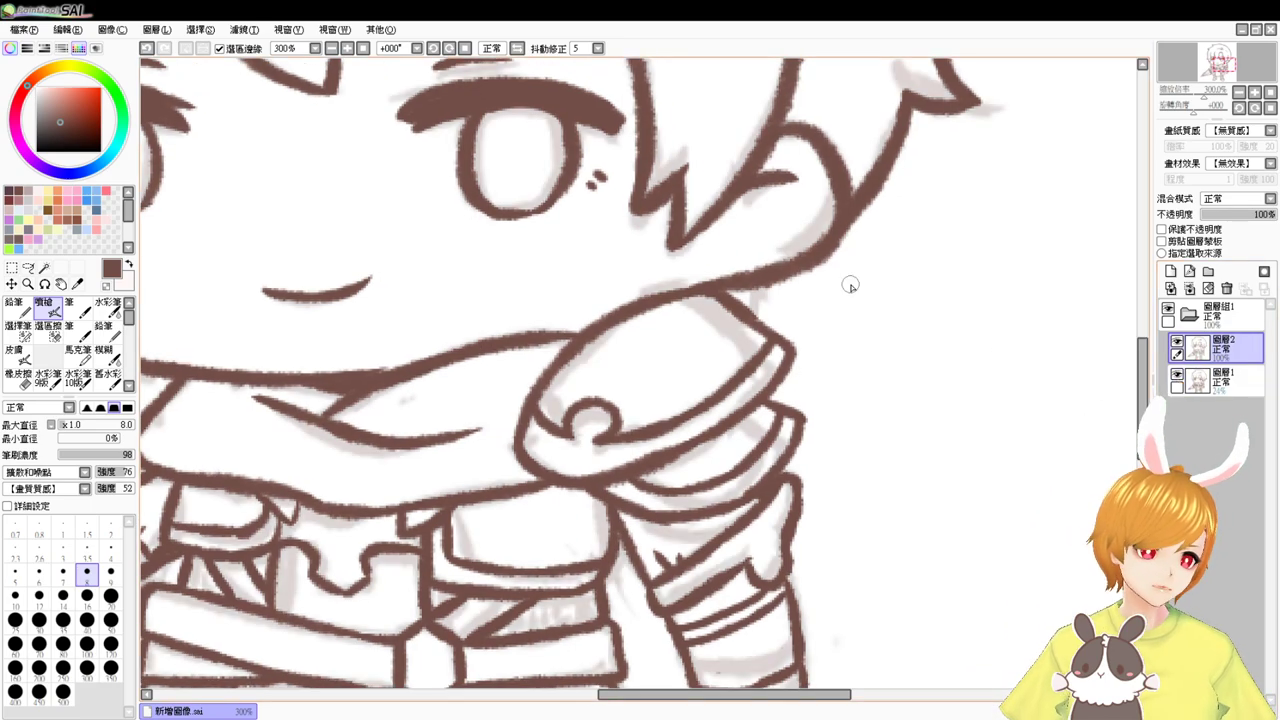
# - Erase the inked outline and notch of the large shoulder plate beside the scarf with a size 20 eraser
pyautogui.press('e')
pyautogui.click(118, 602)
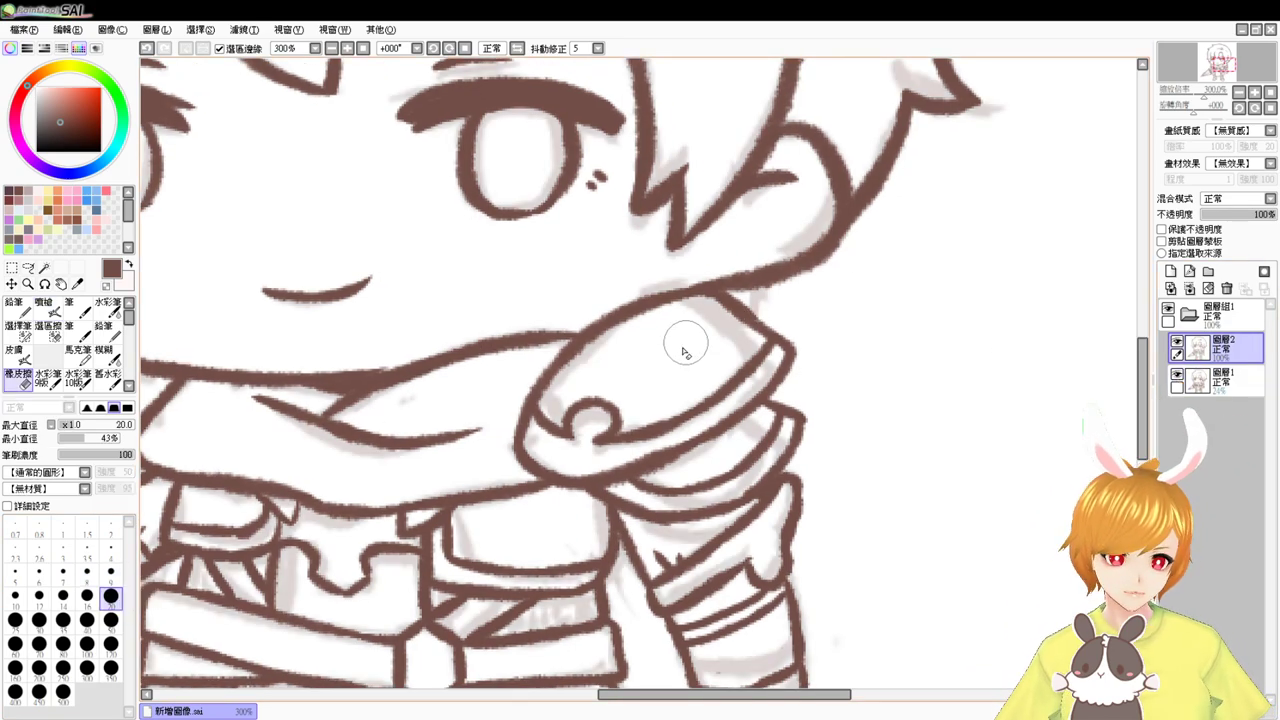
pyautogui.moveTo(648, 306)
pyautogui.mouseDown()
pyautogui.moveTo(715, 317)
pyautogui.moveTo(639, 311)
pyautogui.moveTo(625, 339)
pyautogui.moveTo(750, 328)
pyautogui.moveTo(791, 347)
pyautogui.moveTo(673, 360)
pyautogui.moveTo(607, 321)
pyautogui.moveTo(599, 341)
pyautogui.moveTo(537, 375)
pyautogui.moveTo(512, 437)
pyautogui.moveTo(618, 385)
pyautogui.moveTo(618, 411)
pyautogui.moveTo(600, 422)
pyautogui.moveTo(542, 431)
pyautogui.moveTo(597, 423)
pyautogui.mouseUp()
pyautogui.press('b')
pyautogui.press('e')
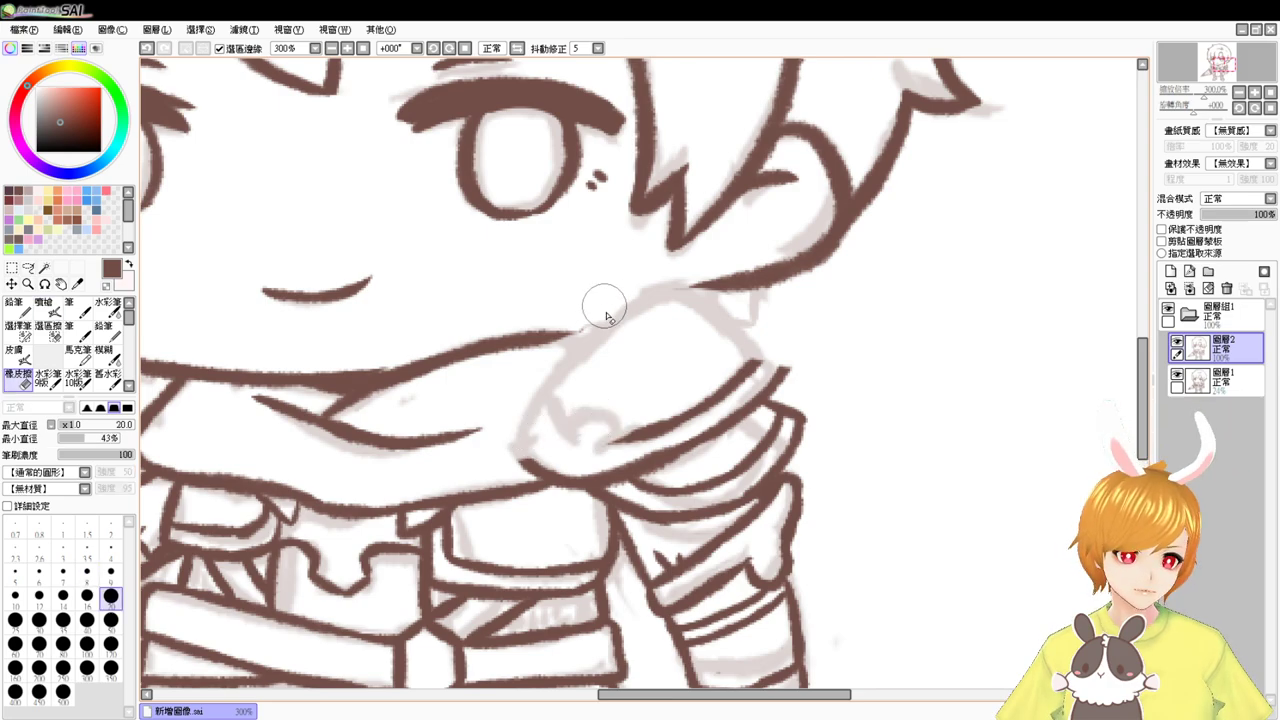
pyautogui.moveTo(603, 305); pyautogui.dragTo(602, 357)
# - Ink the large shoulder plate's rounded outline and the small curl near its lower end with a size 10 brush
pyautogui.press('b')
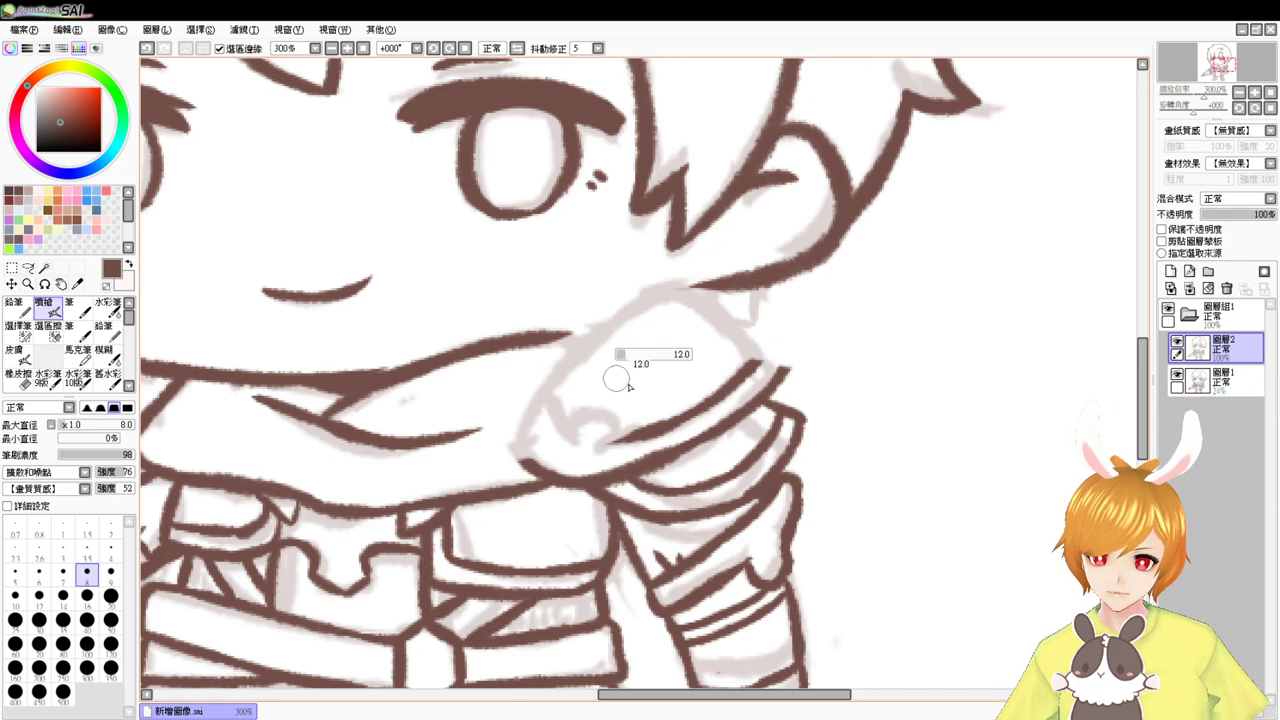
pyautogui.moveTo(634, 388)
pyautogui.mouseDown()
pyautogui.moveTo(608, 391)
pyautogui.moveTo(618, 387)
pyautogui.mouseUp()
pyautogui.press('e')
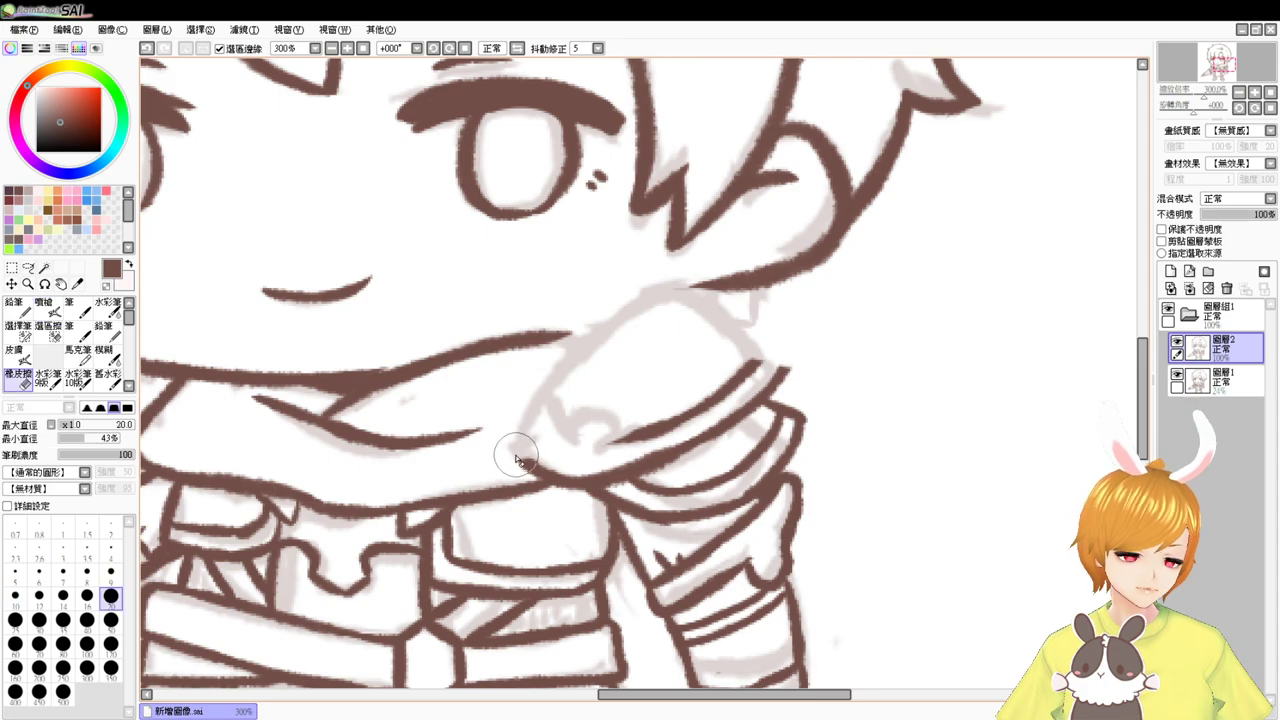
pyautogui.moveTo(549, 455)
pyautogui.mouseDown()
pyautogui.moveTo(621, 435)
pyautogui.moveTo(596, 448)
pyautogui.moveTo(589, 435)
pyautogui.moveTo(634, 425)
pyautogui.mouseUp()
pyautogui.press('v')
pyautogui.press('e')
pyautogui.press('v')
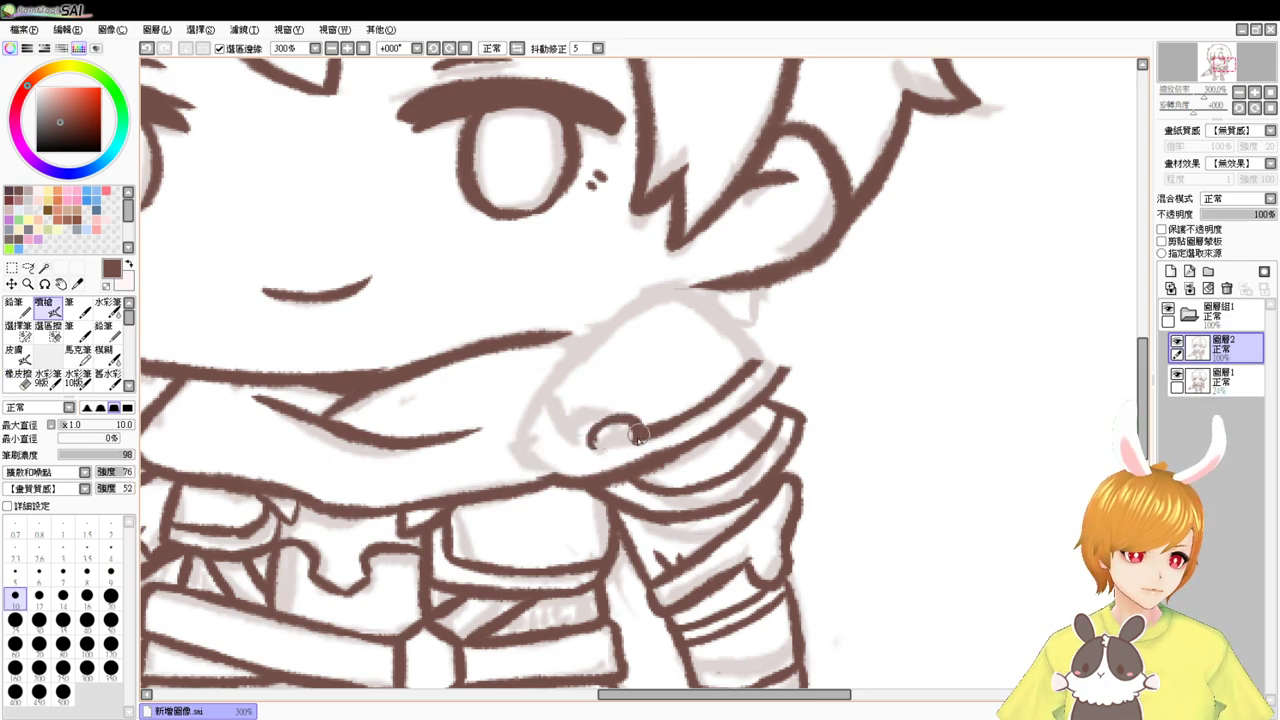
pyautogui.moveTo(557, 472); pyautogui.dragTo(560, 478)
pyautogui.moveTo(549, 446); pyautogui.dragTo(632, 345)
pyautogui.moveTo(584, 389)
pyautogui.mouseDown()
pyautogui.moveTo(664, 322)
pyautogui.moveTo(727, 323)
pyautogui.moveTo(694, 318)
pyautogui.moveTo(763, 352)
pyautogui.mouseUp()
pyautogui.hotkey('ctrl', 'z')
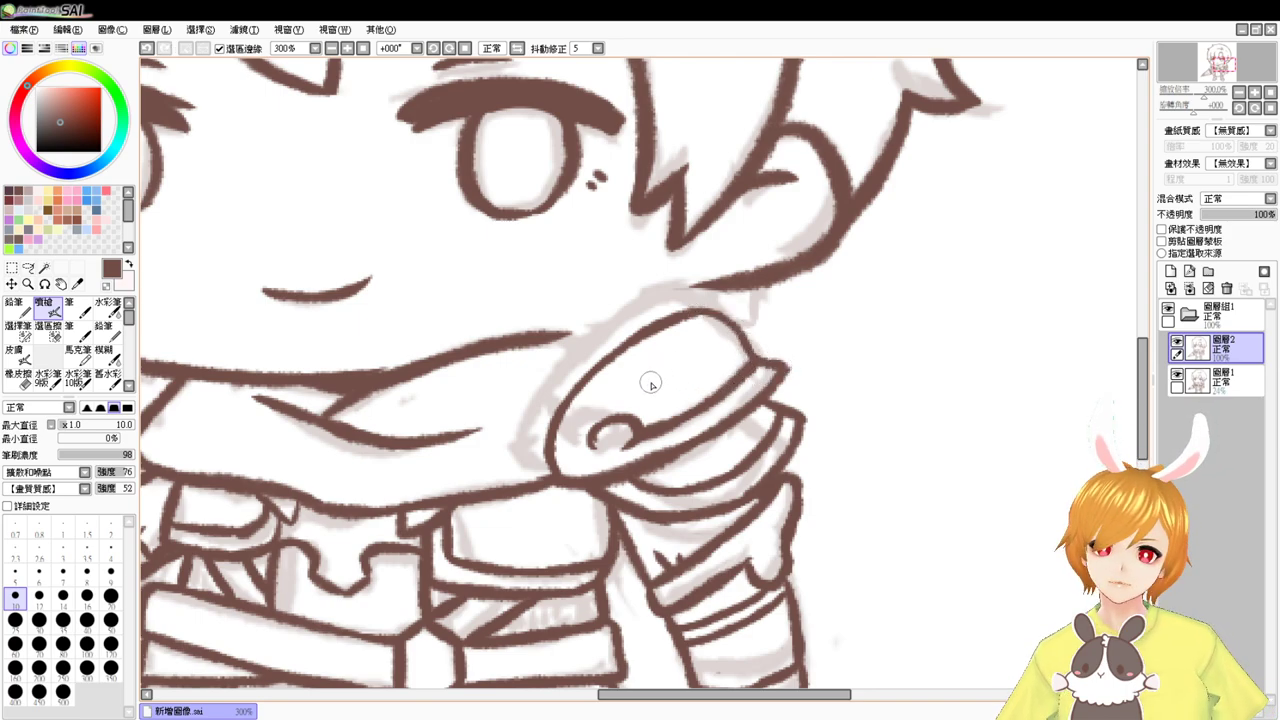
# - Erase the small curl and ink a curved inner line along the plate's upper edge to form a raised rim
pyautogui.press('e')
pyautogui.moveTo(614, 437)
pyautogui.mouseDown()
pyautogui.moveTo(604, 399)
pyautogui.moveTo(580, 432)
pyautogui.moveTo(670, 353)
pyautogui.moveTo(646, 370)
pyautogui.moveTo(718, 312)
pyautogui.mouseUp()
pyautogui.press('b')
pyautogui.press('e')
pyautogui.press('v')
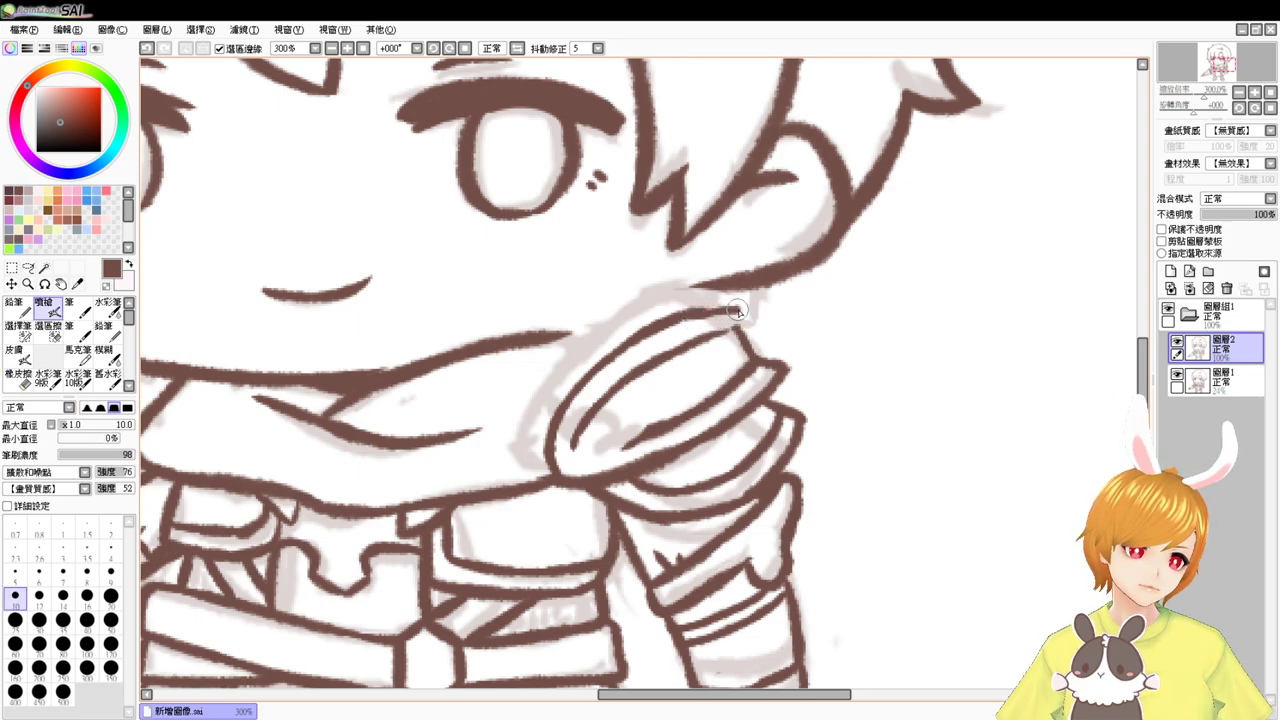
pyautogui.hotkey('ctrl', 'z')
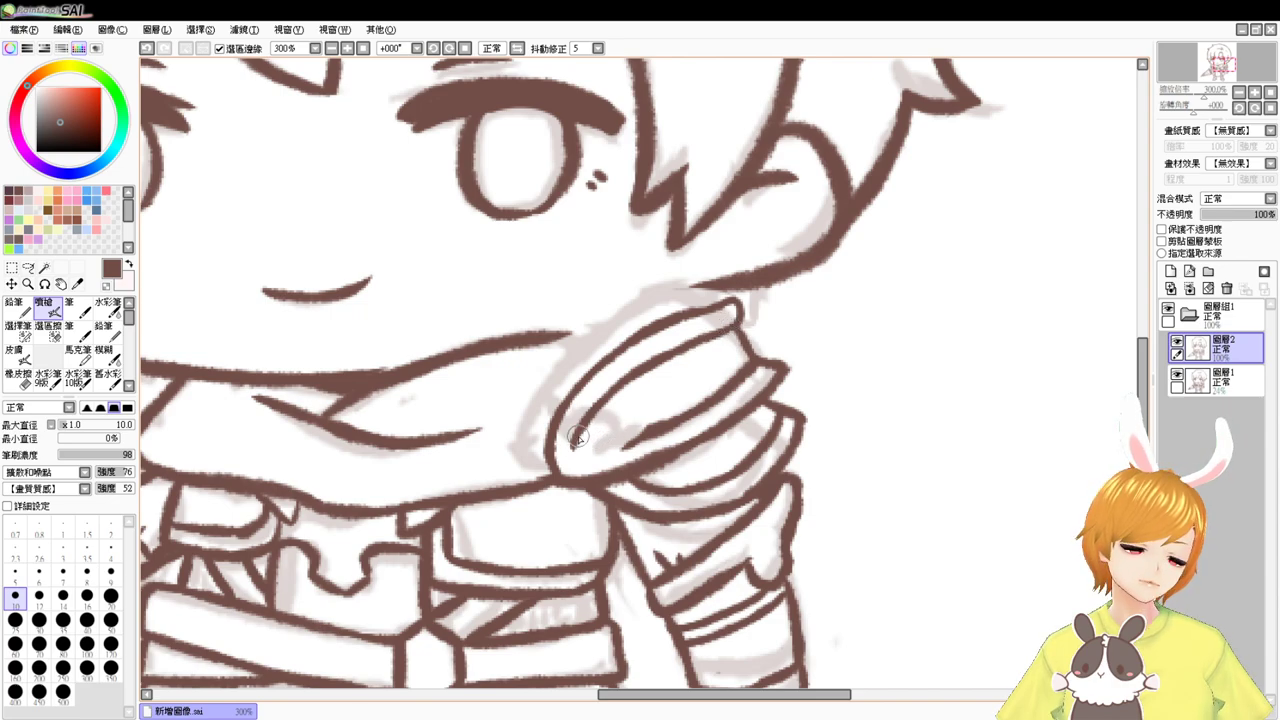
# - Ink a small hook at the lower end of the shoulder plate's inner rim line
pyautogui.moveTo(573, 447); pyautogui.dragTo(608, 444)
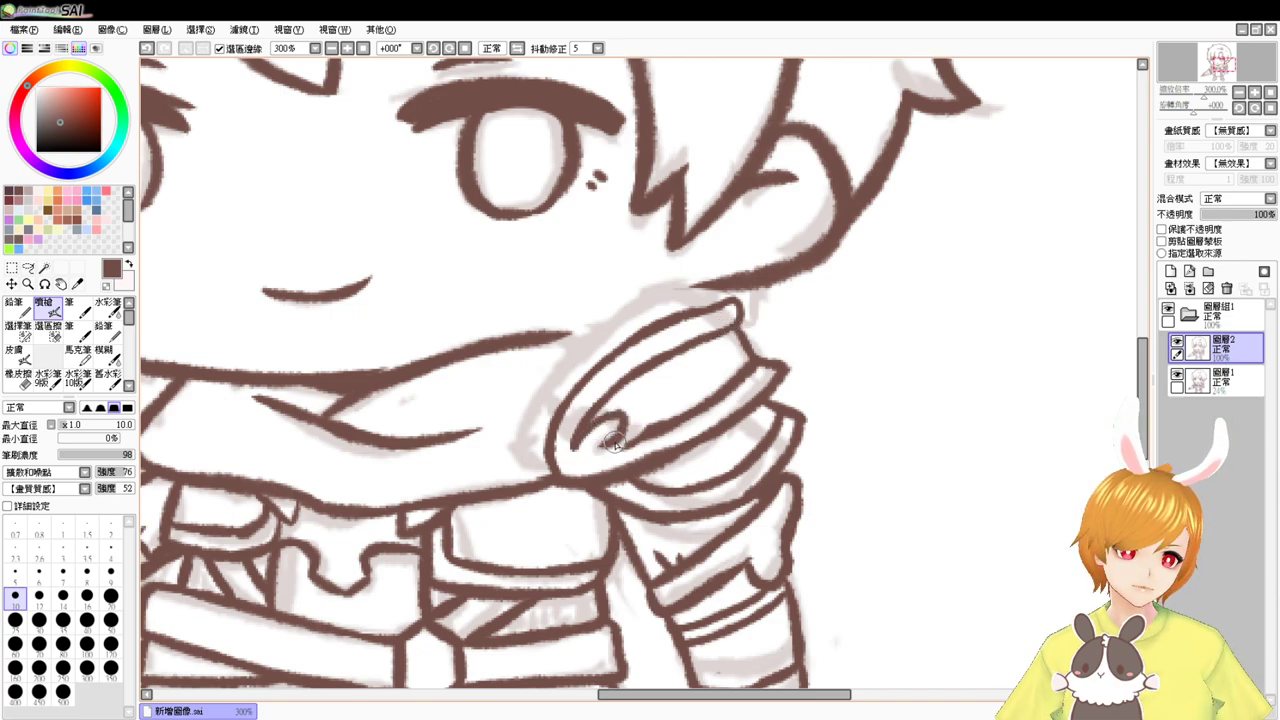
pyautogui.hotkey('ctrl', 'z')
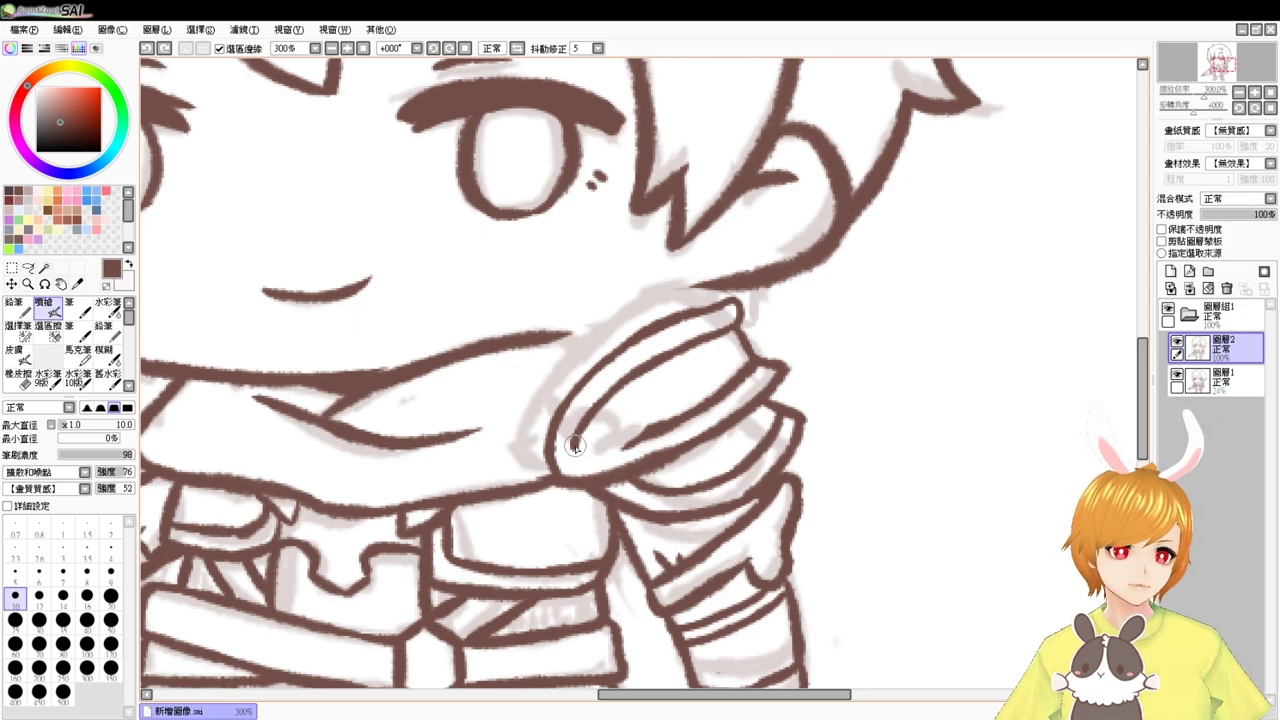
pyautogui.moveTo(574, 446)
pyautogui.mouseDown()
pyautogui.moveTo(614, 422)
pyautogui.moveTo(590, 458)
pyautogui.mouseUp()
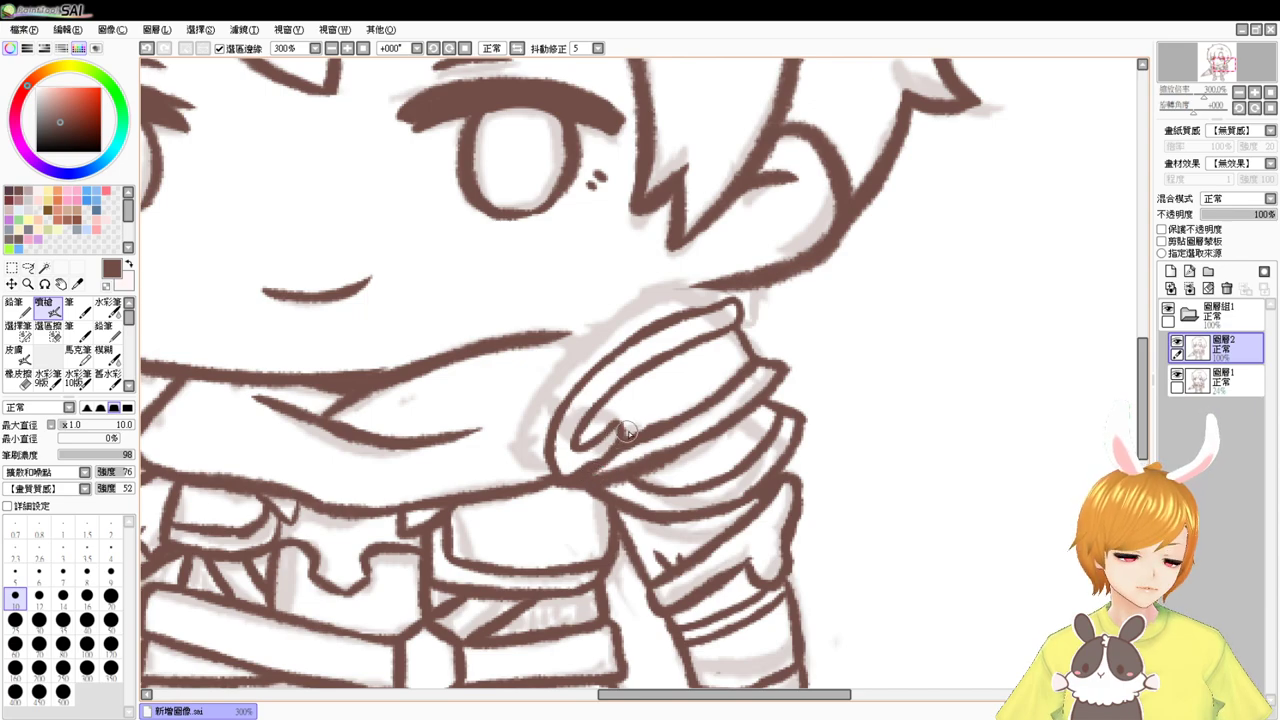
pyautogui.moveTo(566, 376)
pyautogui.mouseDown()
pyautogui.moveTo(577, 404)
pyautogui.moveTo(659, 402)
pyautogui.moveTo(714, 363)
pyautogui.moveTo(737, 371)
pyautogui.mouseUp()
pyautogui.hotkey('ctrl', 'z')
# - Enlarge the brush to size 19 and extend the scarf's upper line to the large shoulder plate
pyautogui.press(']')
pyautogui.press(']')
pyautogui.press(']')
pyautogui.press(']')
pyautogui.press(']')
pyautogui.press(']')
pyautogui.press(']')
pyautogui.press(']')
pyautogui.press(']')
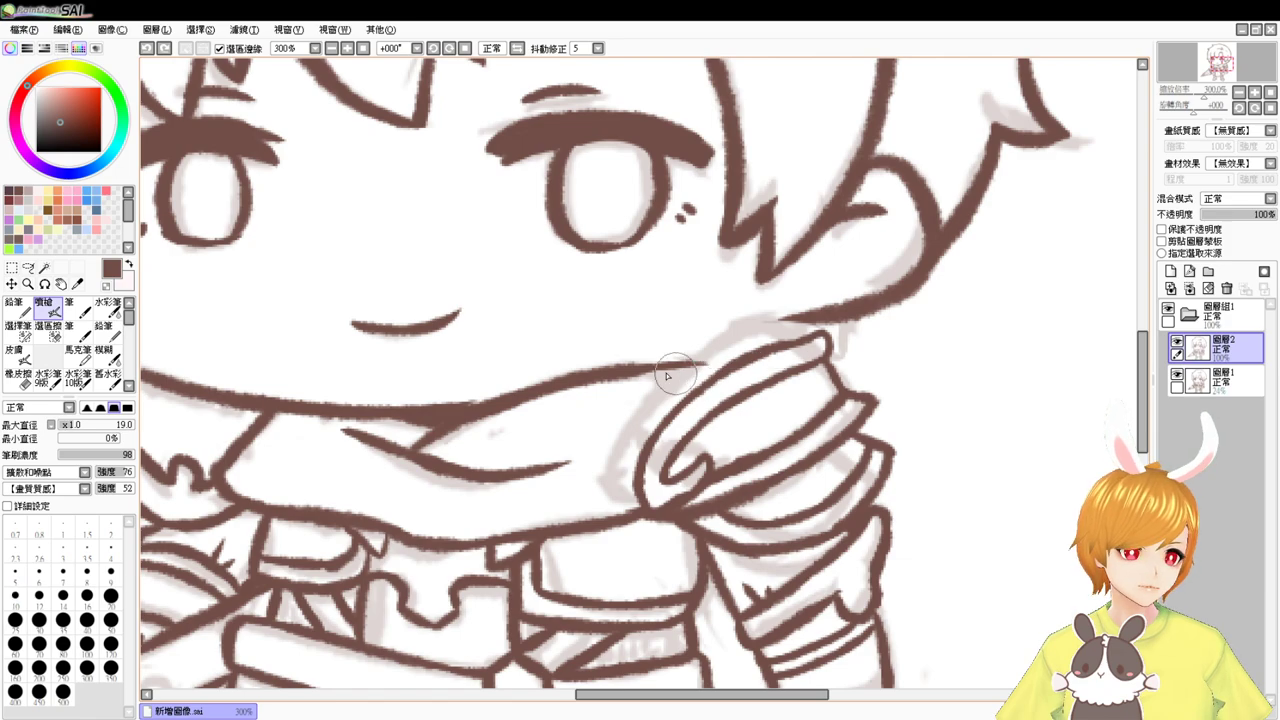
pyautogui.moveTo(622, 374); pyautogui.dragTo(738, 366)
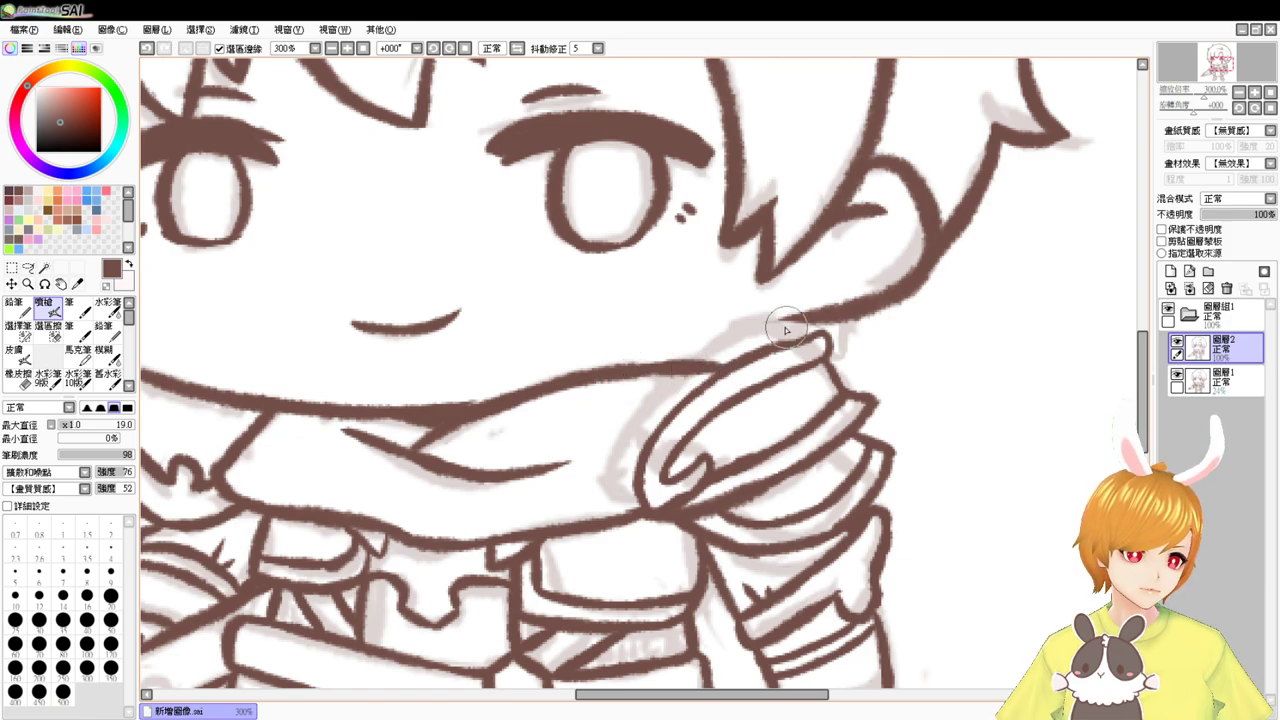
# - Ink the line joining the hair beside the ear to the scarf's upper edge above the shoulder plate
pyautogui.moveTo(786, 330); pyautogui.dragTo(688, 365)
pyautogui.hotkey('ctrl', 'z')
pyautogui.hotkey('ctrl', 'z')
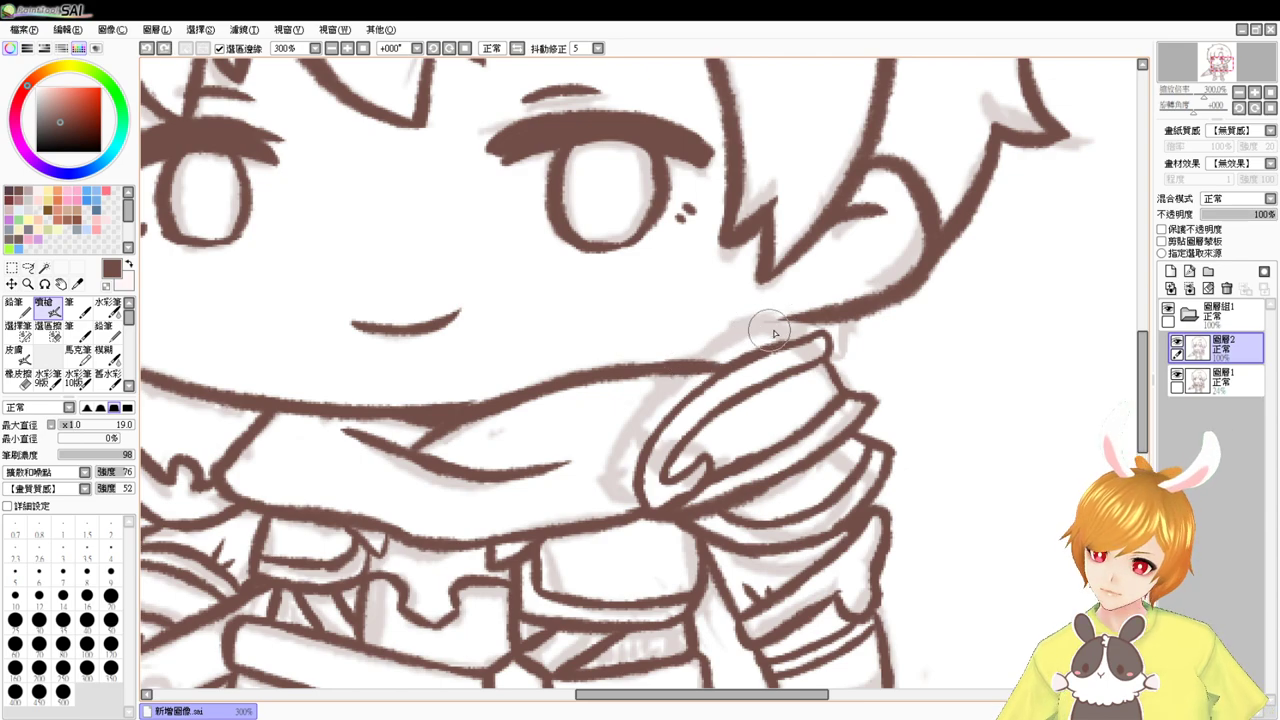
pyautogui.moveTo(779, 319)
pyautogui.mouseDown()
pyautogui.moveTo(704, 366)
pyautogui.moveTo(743, 392)
pyautogui.mouseUp()
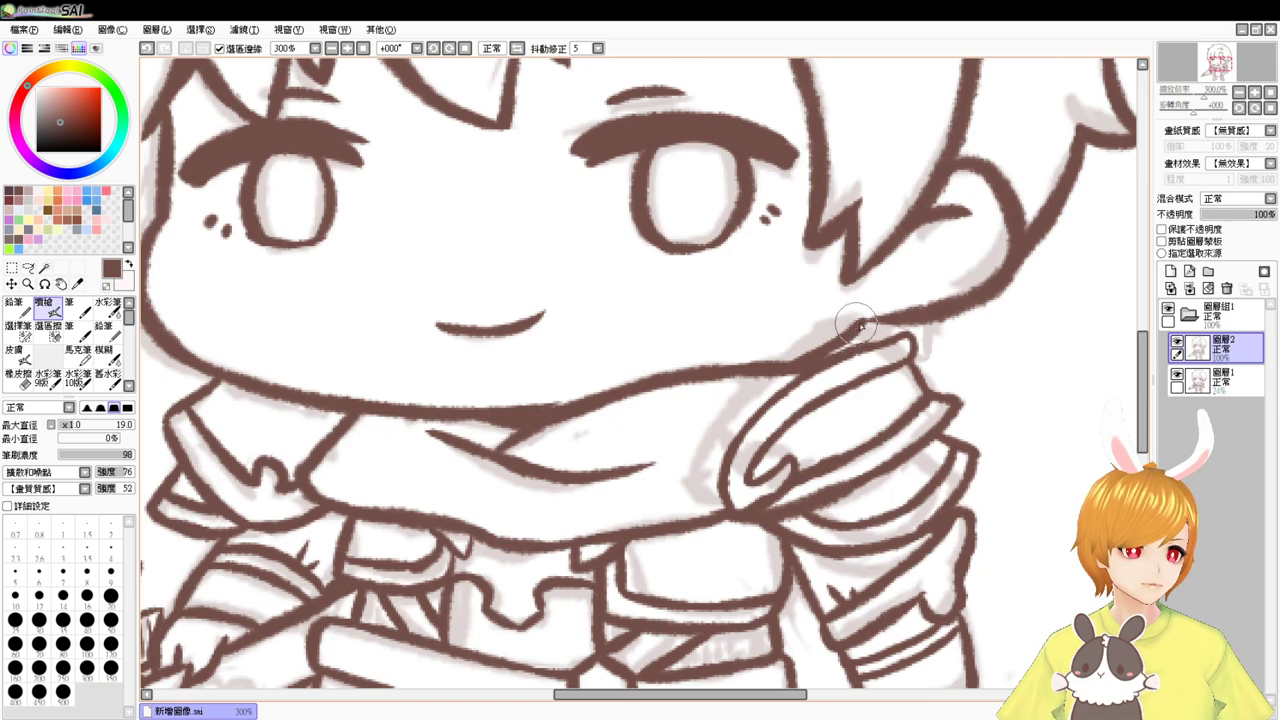
pyautogui.moveTo(636, 376); pyautogui.dragTo(752, 378)
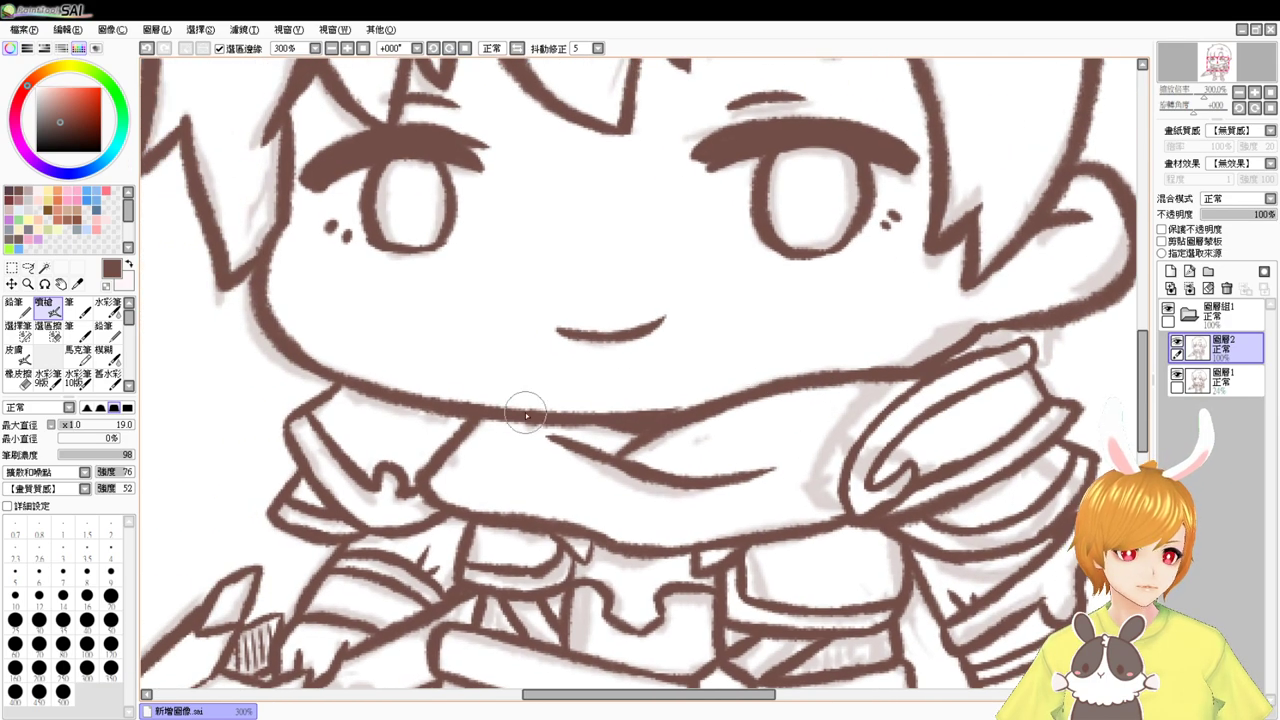
# - Rework the curled notch of the shoulder plate on the umbrella side, where it meets the scarf
pyautogui.moveTo(443, 416)
pyautogui.mouseDown()
pyautogui.moveTo(403, 488)
pyautogui.moveTo(386, 465)
pyautogui.moveTo(391, 484)
pyautogui.moveTo(360, 484)
pyautogui.moveTo(344, 459)
pyautogui.moveTo(377, 526)
pyautogui.moveTo(366, 486)
pyautogui.moveTo(370, 507)
pyautogui.moveTo(378, 461)
pyautogui.moveTo(400, 482)
pyautogui.moveTo(397, 460)
pyautogui.moveTo(397, 493)
pyautogui.moveTo(422, 500)
pyautogui.mouseUp()
pyautogui.press('e')
pyautogui.press('b')
pyautogui.press('e')
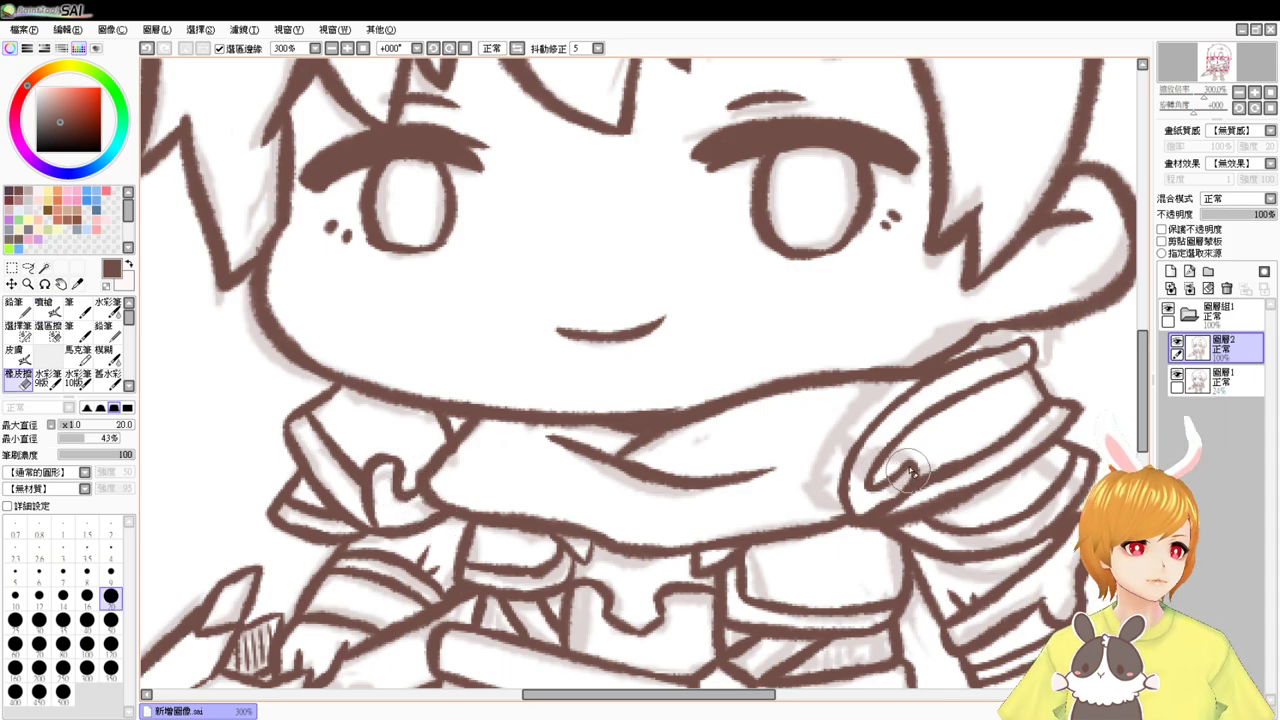
# - Refine the hook on the large shoulder plate and ink a short inner line on the umbrella-side shoulder plate
pyautogui.press('e')
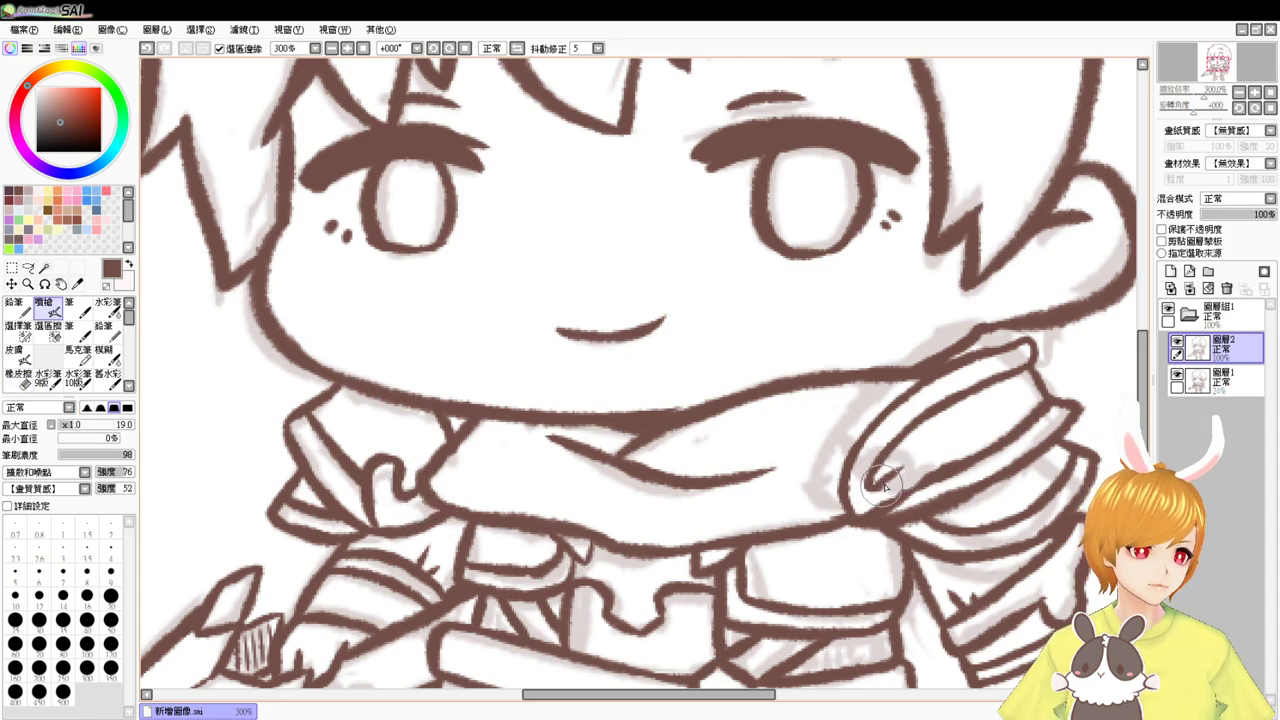
pyautogui.press('e')
pyautogui.moveTo(894, 488); pyautogui.dragTo(884, 480)
pyautogui.press('e')
pyautogui.press('e')
pyautogui.moveTo(884, 486)
pyautogui.mouseDown()
pyautogui.moveTo(921, 458)
pyautogui.moveTo(881, 488)
pyautogui.moveTo(877, 471)
pyautogui.moveTo(870, 480)
pyautogui.moveTo(911, 458)
pyautogui.moveTo(922, 488)
pyautogui.moveTo(925, 478)
pyautogui.moveTo(893, 505)
pyautogui.mouseUp()
pyautogui.press('e')
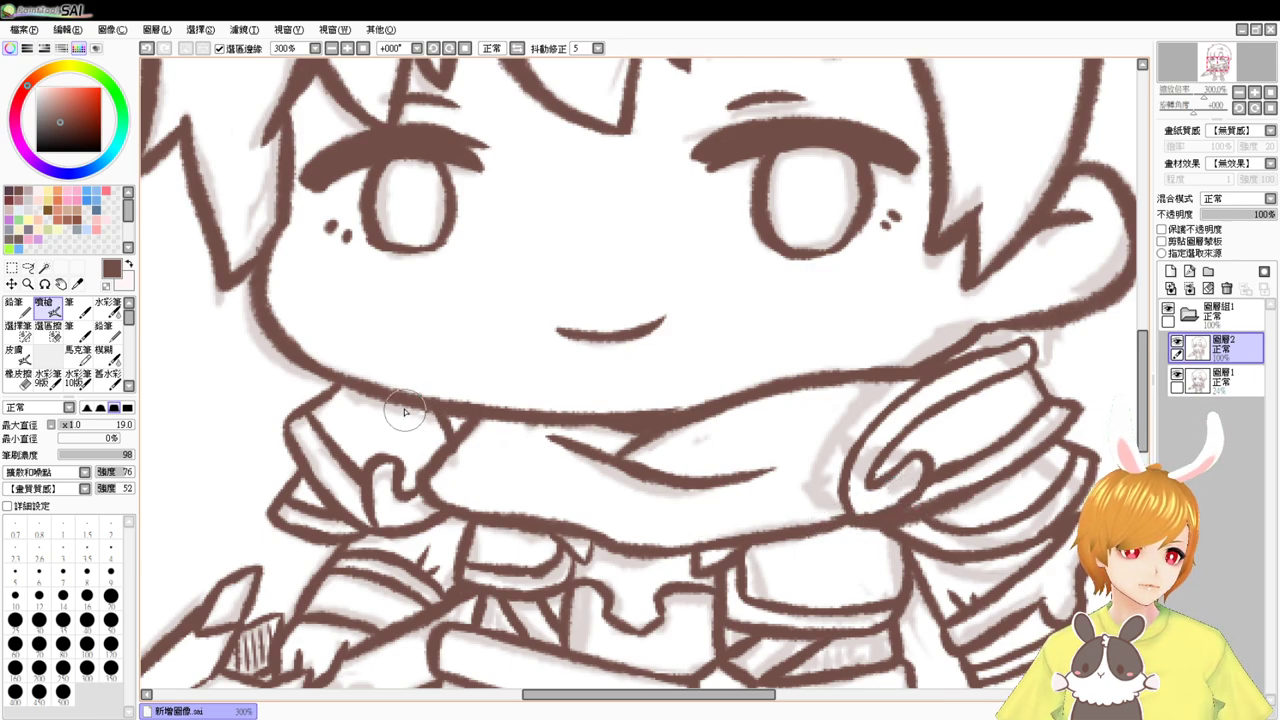
pyautogui.moveTo(405, 410)
pyautogui.mouseDown()
pyautogui.moveTo(421, 450)
pyautogui.moveTo(406, 399)
pyautogui.moveTo(427, 480)
pyautogui.mouseUp()
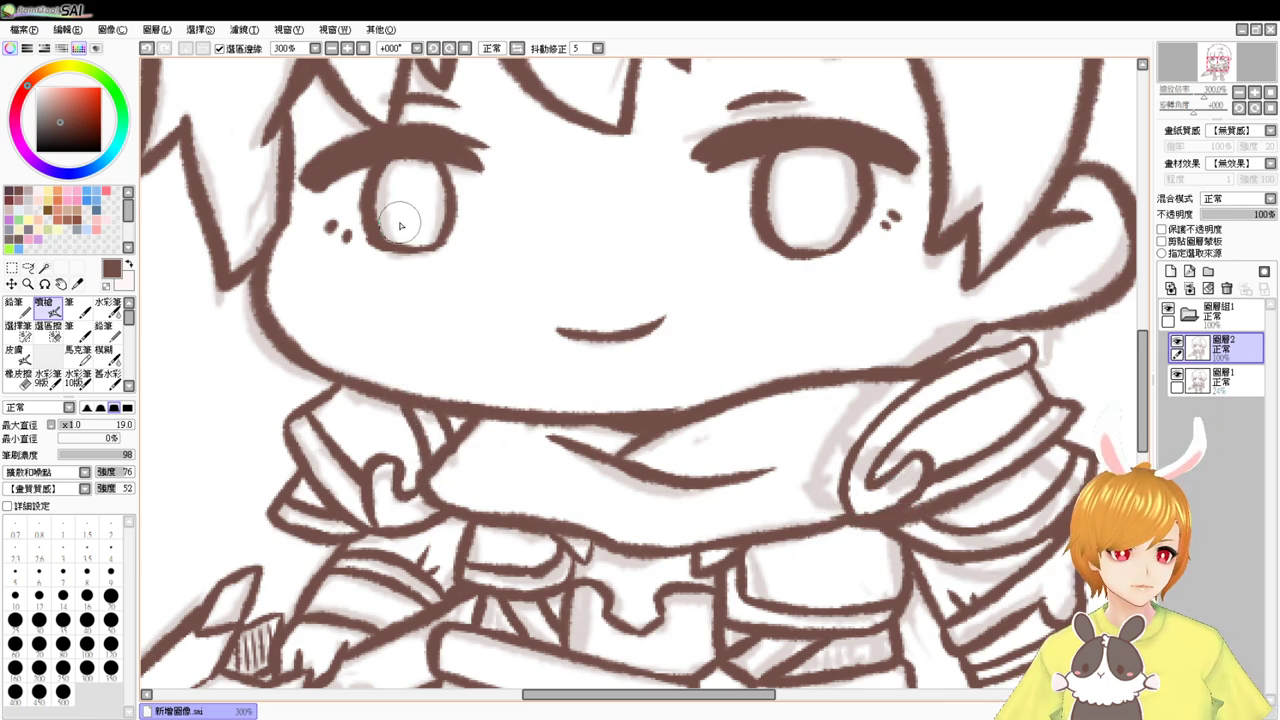
# - Review the full lineart with the sketch layer 圖層1 hidden and inspect the redrawn shoulder plate up close
pyautogui.click(364, 49)
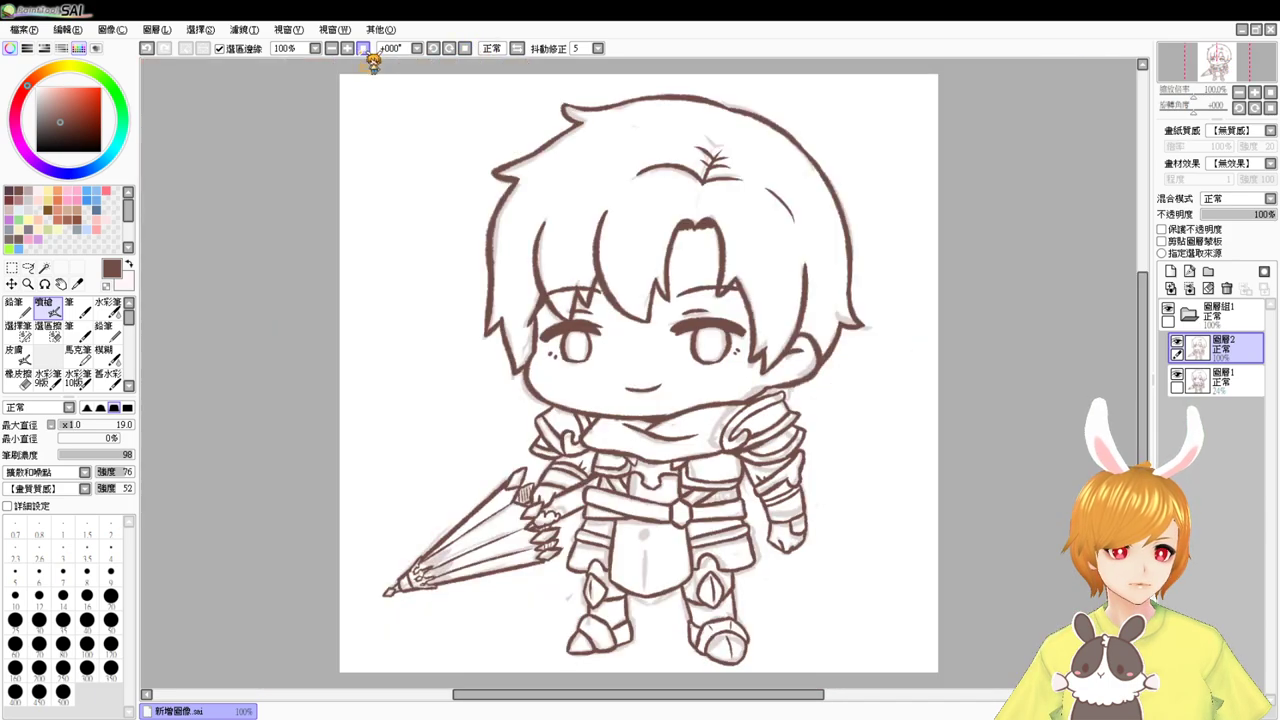
pyautogui.click(1177, 375)
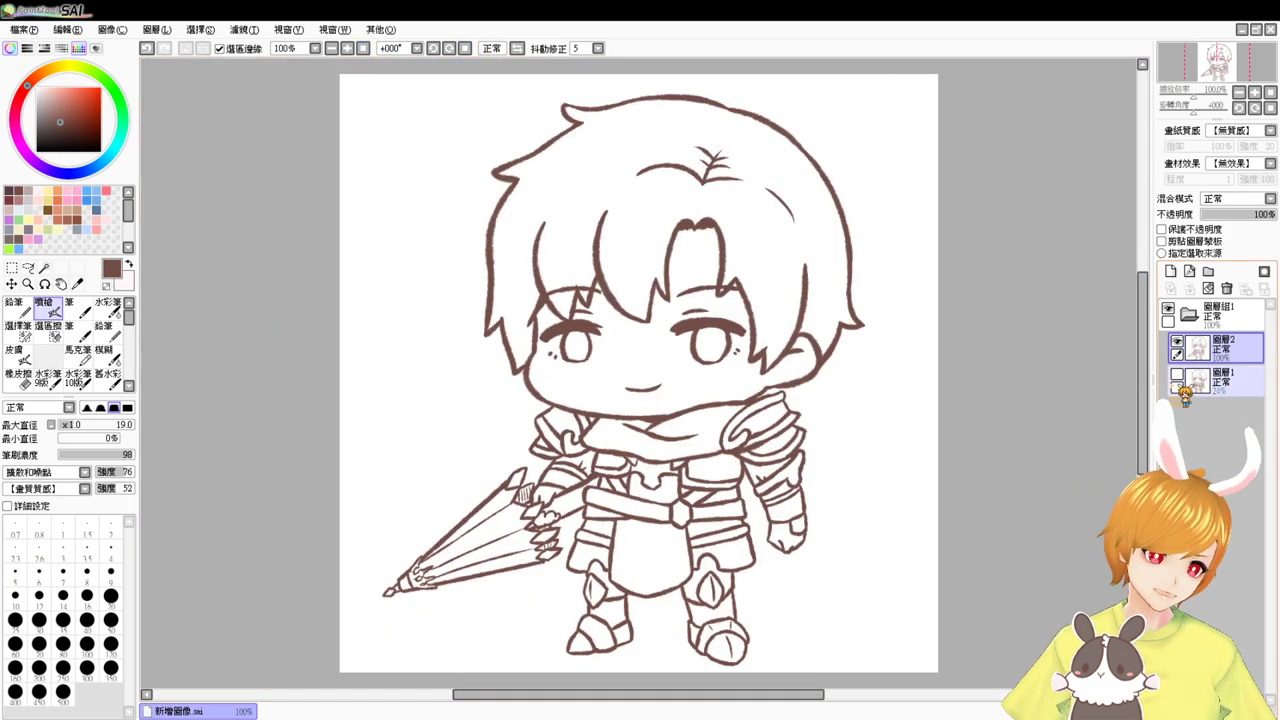
pyautogui.press('pageup')
pyautogui.press('pageup')
pyautogui.press('pageup')
pyautogui.moveTo(875, 430); pyautogui.dragTo(523, 430)
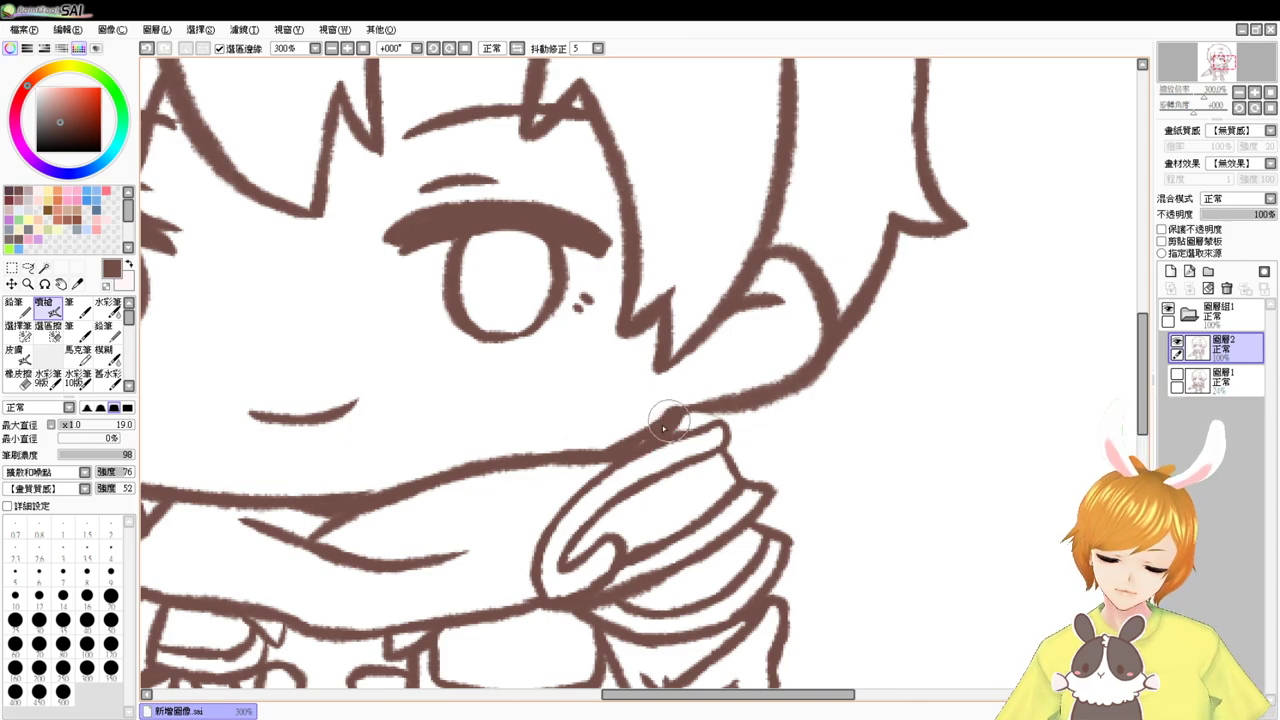
# - Erase the large shoulder plate's outer edge and lower rim lines, and show the sketch layer 圖層1 again
pyautogui.press('e')
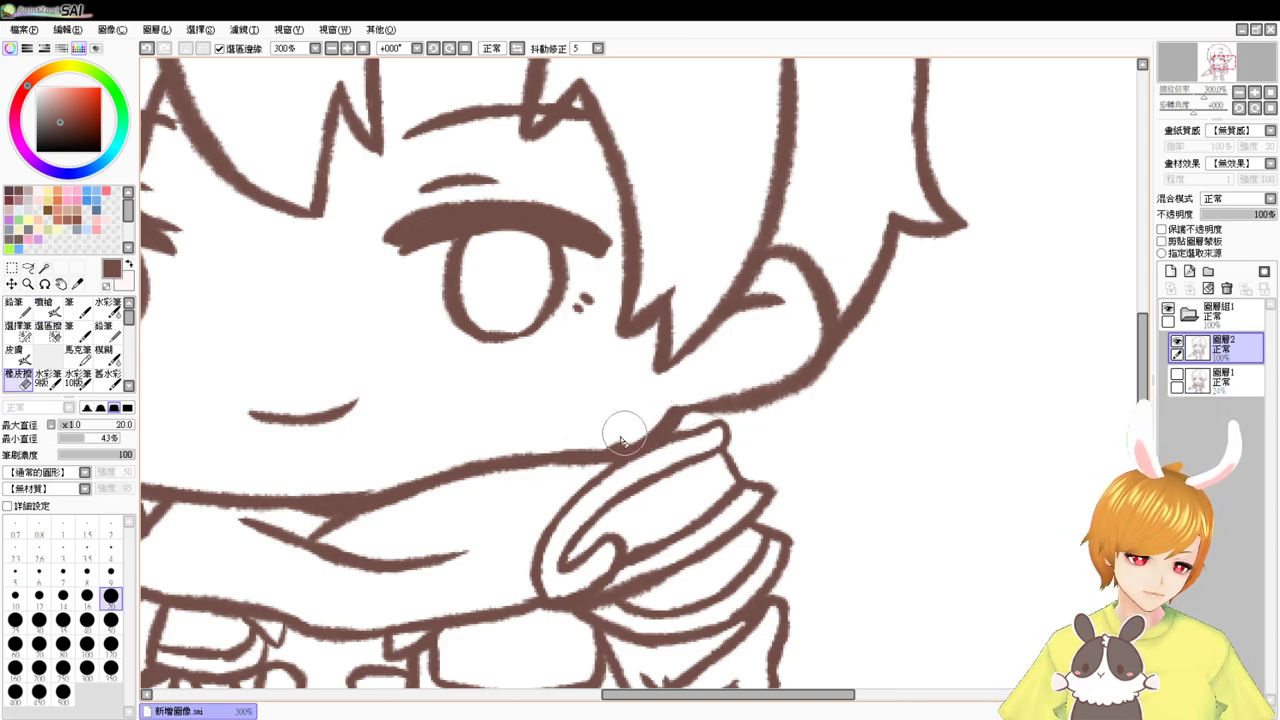
pyautogui.press('v')
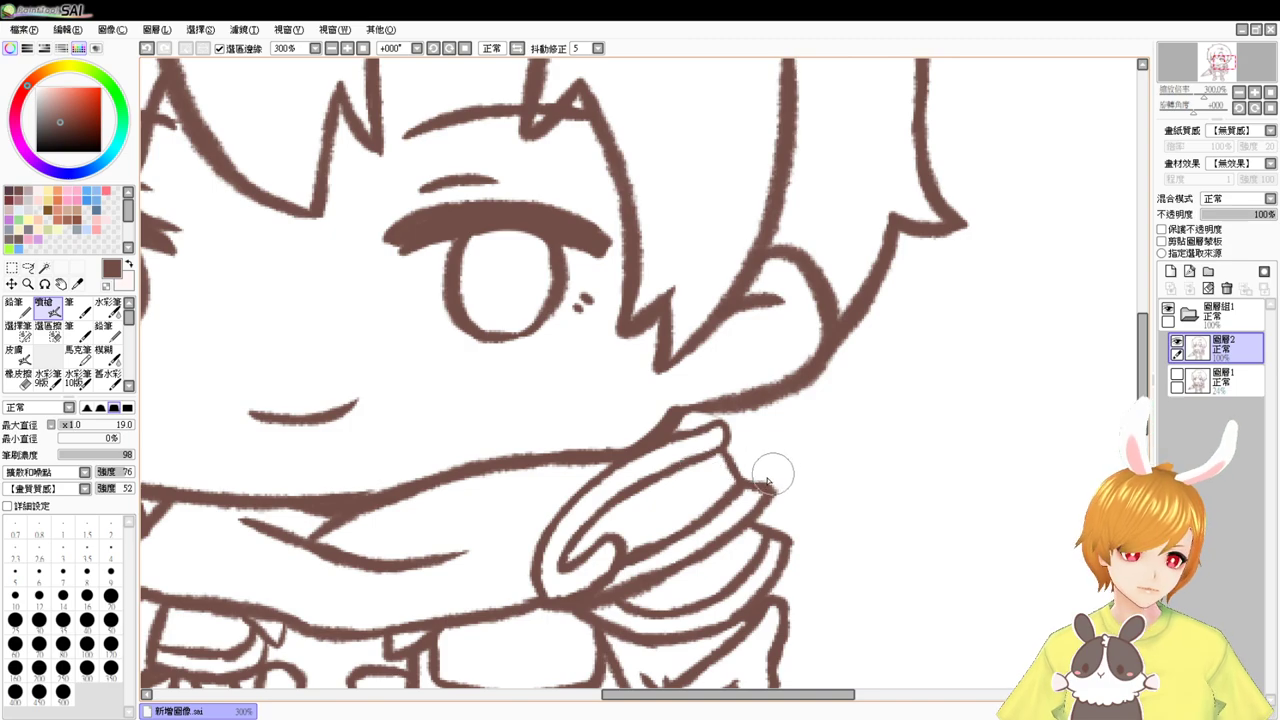
pyautogui.press('e')
pyautogui.moveTo(762, 487)
pyautogui.mouseDown()
pyautogui.moveTo(763, 471)
pyautogui.moveTo(766, 494)
pyautogui.moveTo(700, 529)
pyautogui.moveTo(672, 562)
pyautogui.moveTo(665, 552)
pyautogui.moveTo(745, 512)
pyautogui.mouseUp()
pyautogui.press('v')
pyautogui.click(1178, 374)
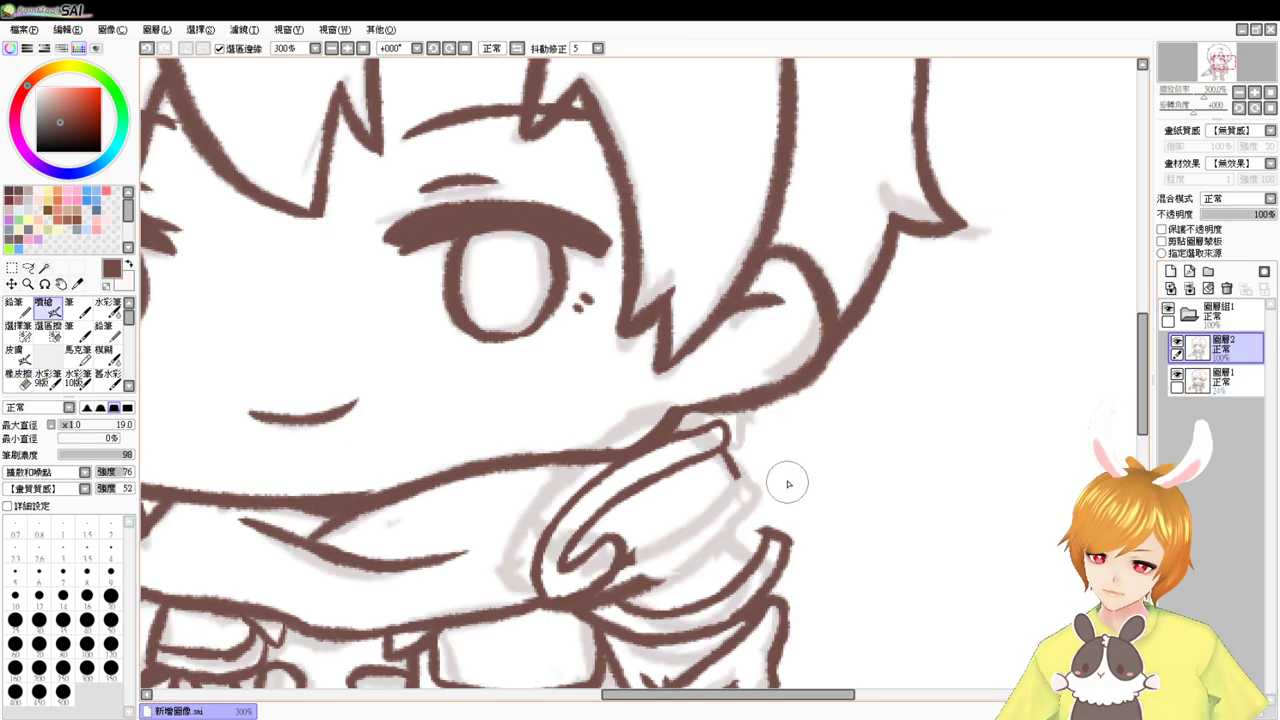
pyautogui.press('e')
pyautogui.press('v')
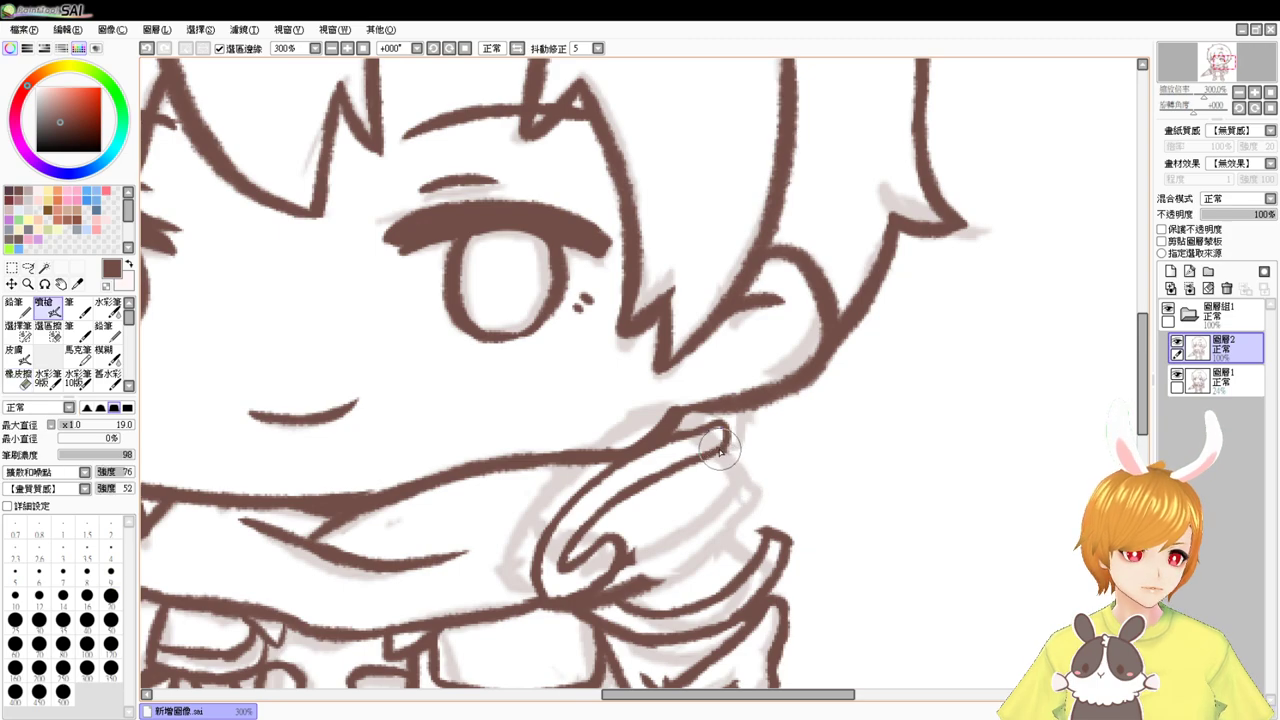
# - Ink the plate's rounded outer edge and trim the leftover rim strokes near the hook with a size 9 eraser
pyautogui.moveTo(724, 451); pyautogui.dragTo(755, 497)
pyautogui.press('e')
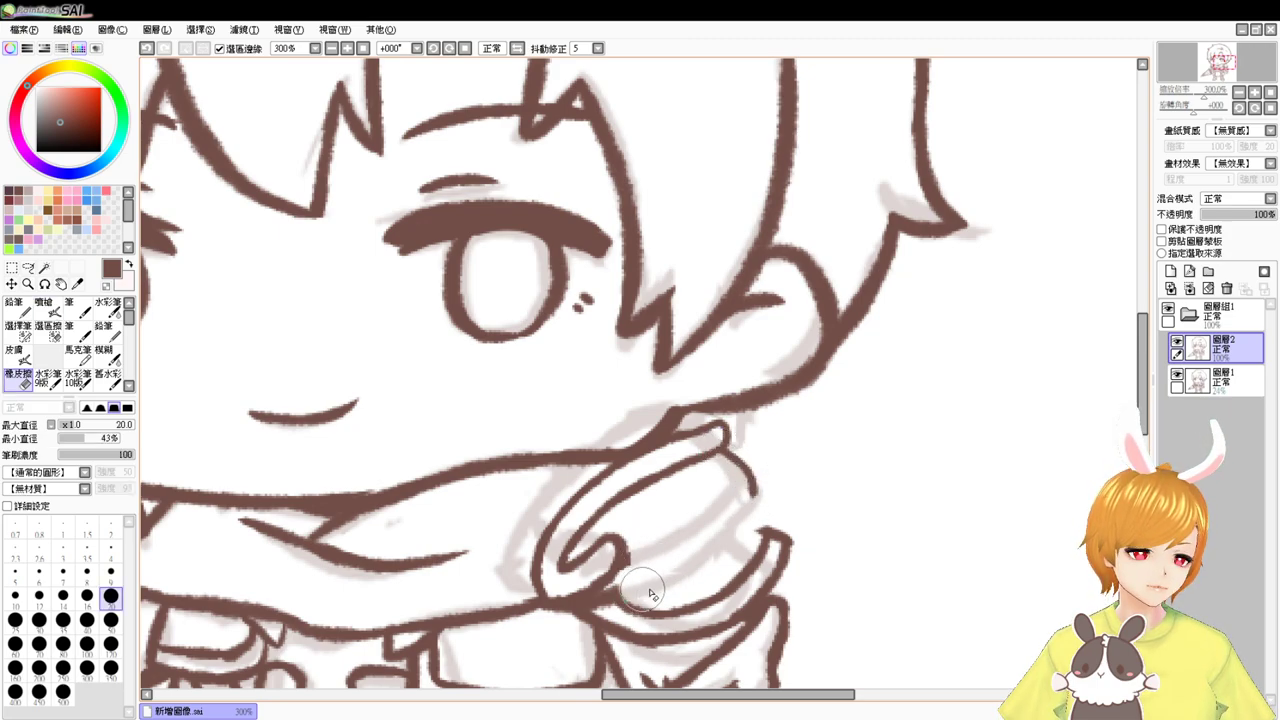
pyautogui.click(111, 572)
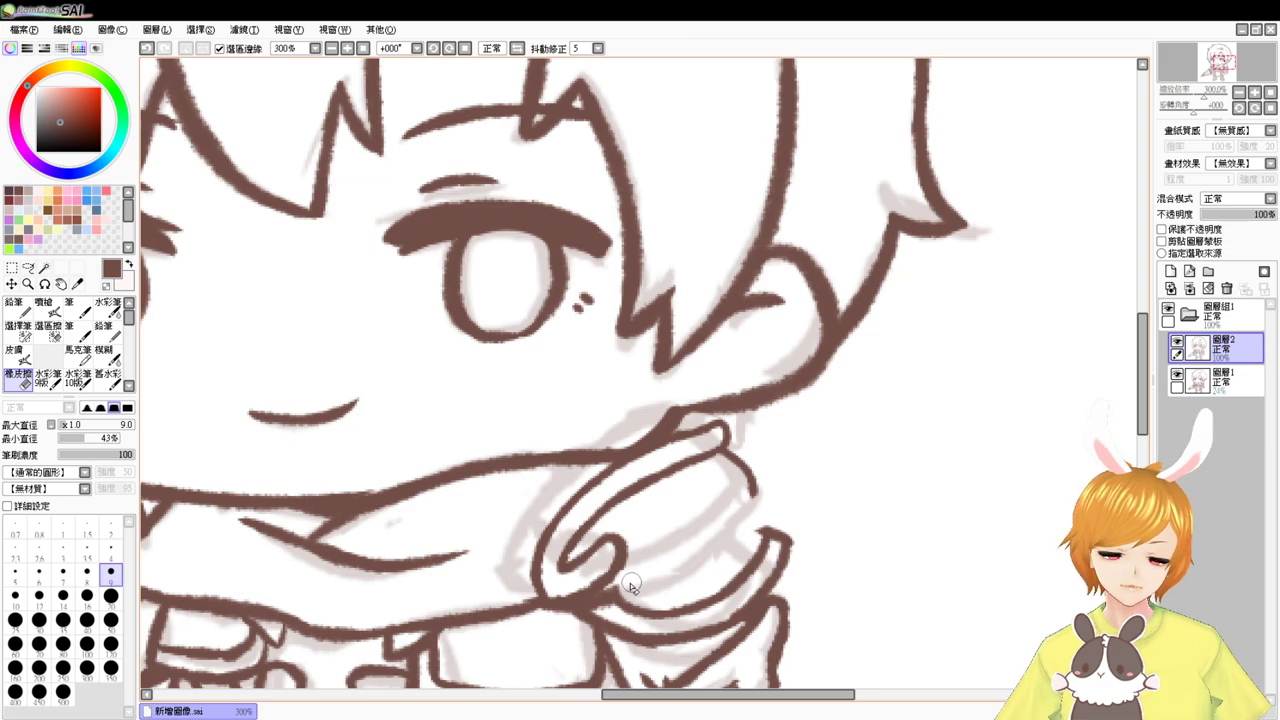
pyautogui.press('b')
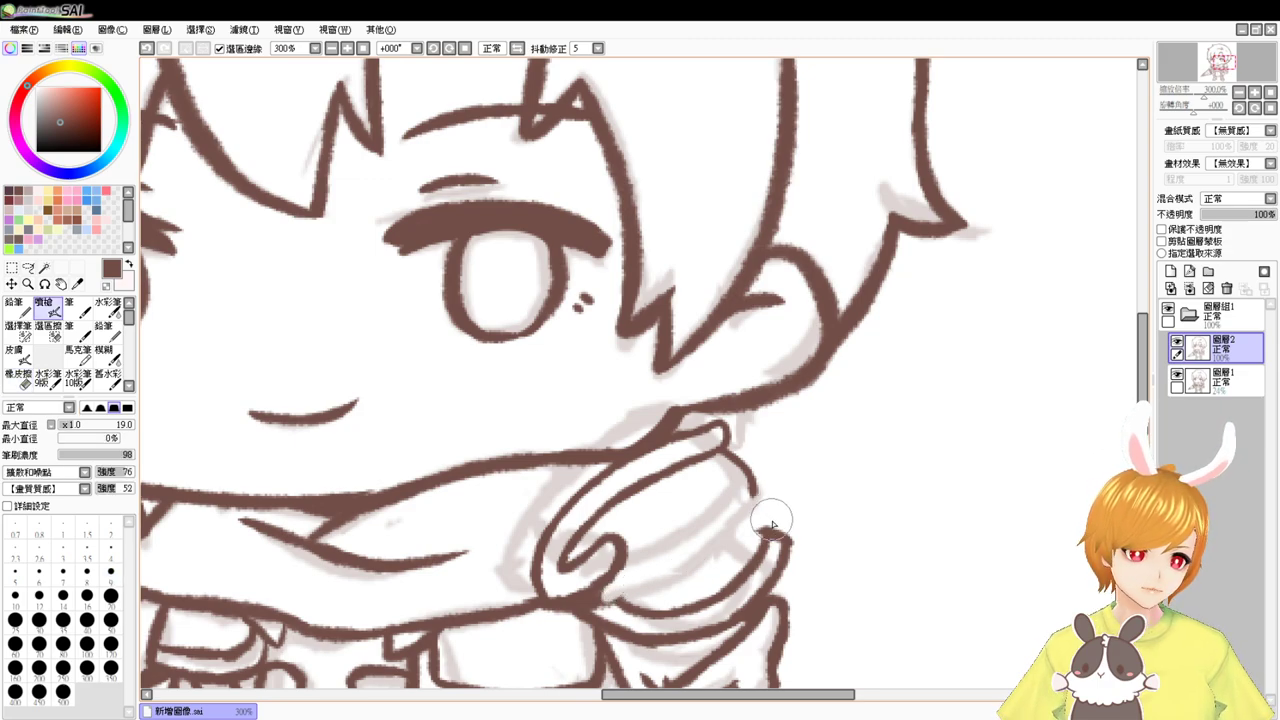
# - Erase the corner of the armor band below and ink the plate's lower edge curving back to the hook
pyautogui.press('e')
pyautogui.moveTo(748, 532)
pyautogui.mouseDown()
pyautogui.moveTo(823, 519)
pyautogui.moveTo(767, 522)
pyautogui.moveTo(790, 493)
pyautogui.moveTo(757, 510)
pyautogui.moveTo(754, 496)
pyautogui.moveTo(688, 551)
pyautogui.mouseUp()
pyautogui.press('b')
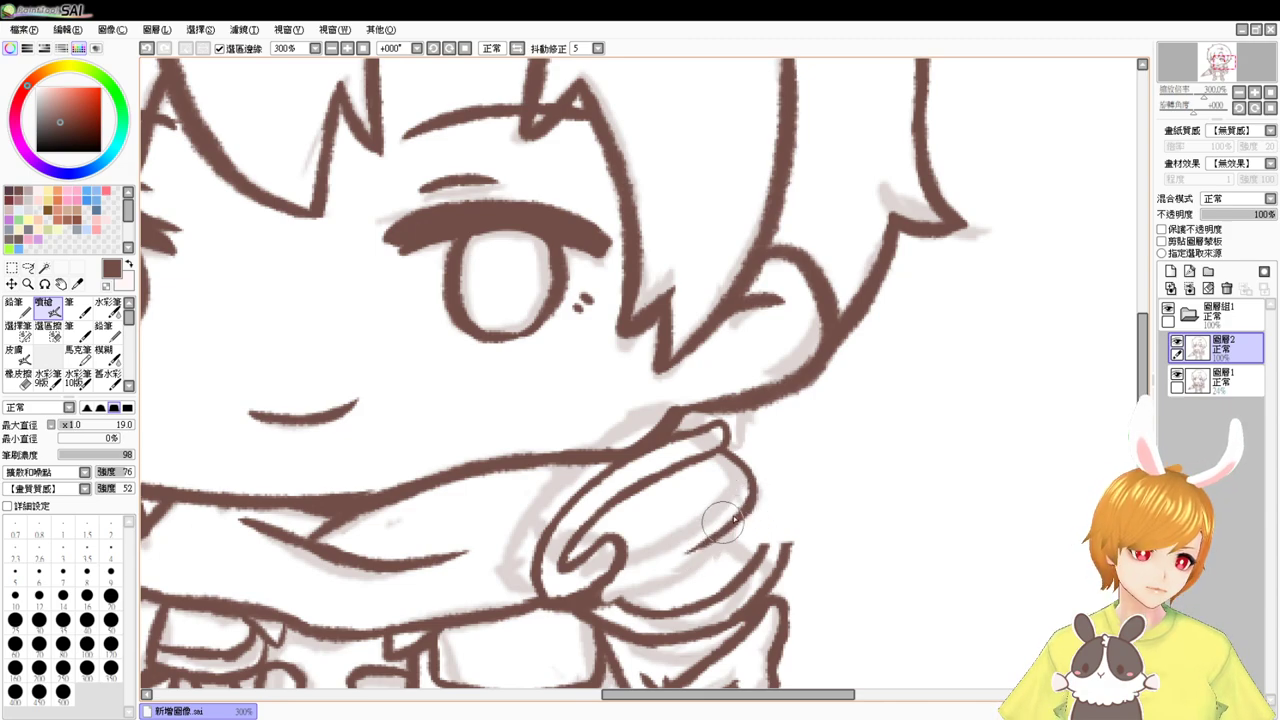
pyautogui.hotkey('ctrl', 'z')
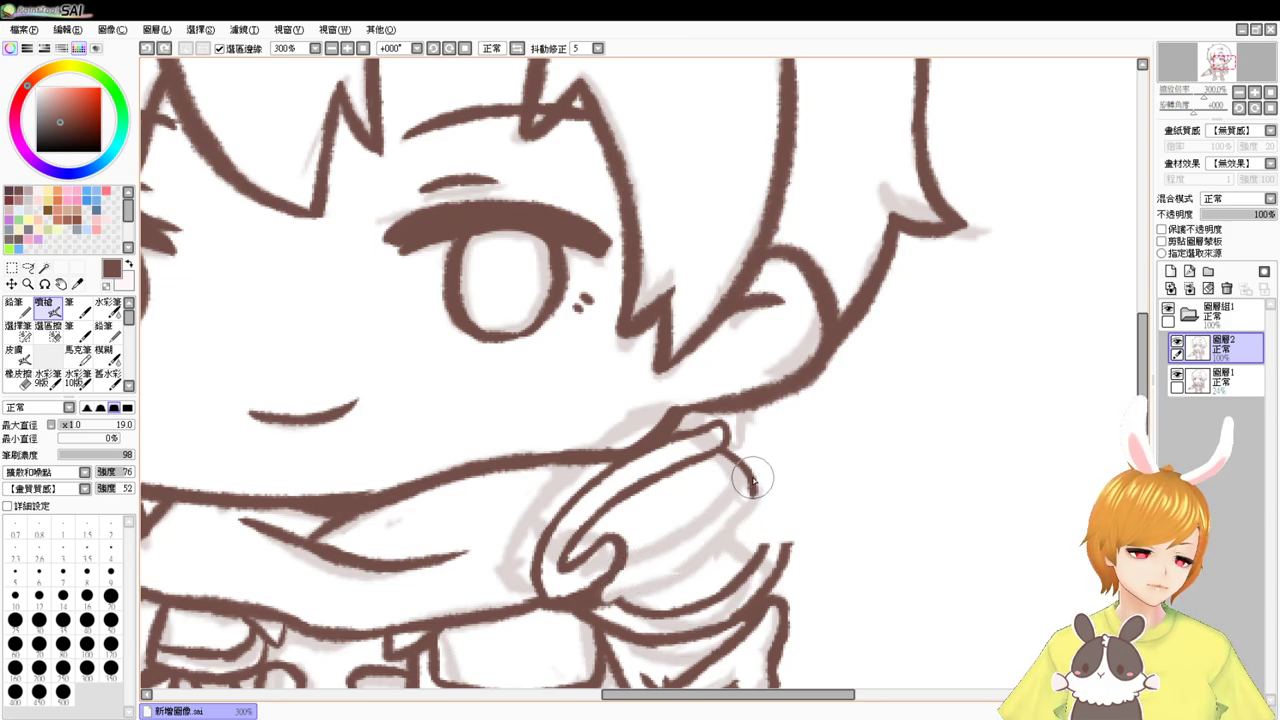
pyautogui.moveTo(752, 482)
pyautogui.mouseDown()
pyautogui.moveTo(750, 516)
pyautogui.moveTo(719, 536)
pyautogui.moveTo(745, 522)
pyautogui.moveTo(618, 567)
pyautogui.moveTo(694, 547)
pyautogui.moveTo(607, 596)
pyautogui.moveTo(683, 577)
pyautogui.mouseUp()
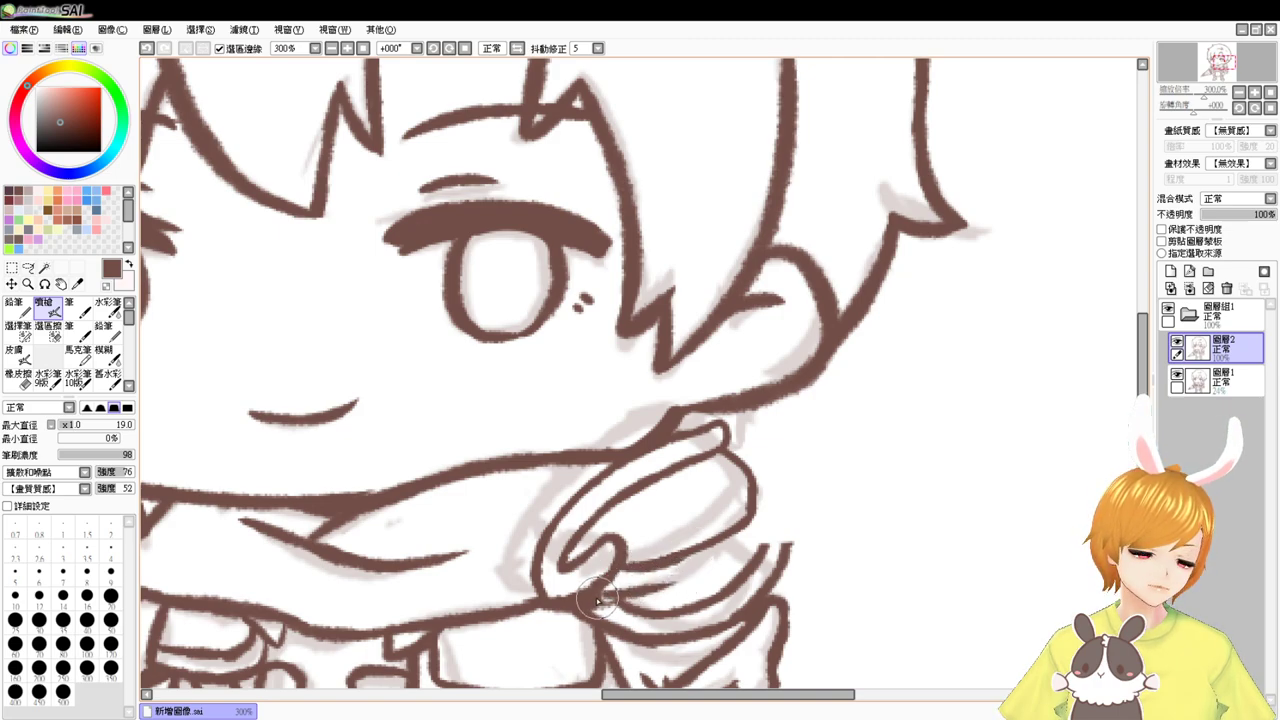
# - Ink a pointed armor band beneath the large shoulder plate and reconnect the edge of the band below it
pyautogui.moveTo(597, 598)
pyautogui.mouseDown()
pyautogui.moveTo(715, 577)
pyautogui.moveTo(790, 525)
pyautogui.moveTo(749, 520)
pyautogui.moveTo(792, 521)
pyautogui.mouseUp()
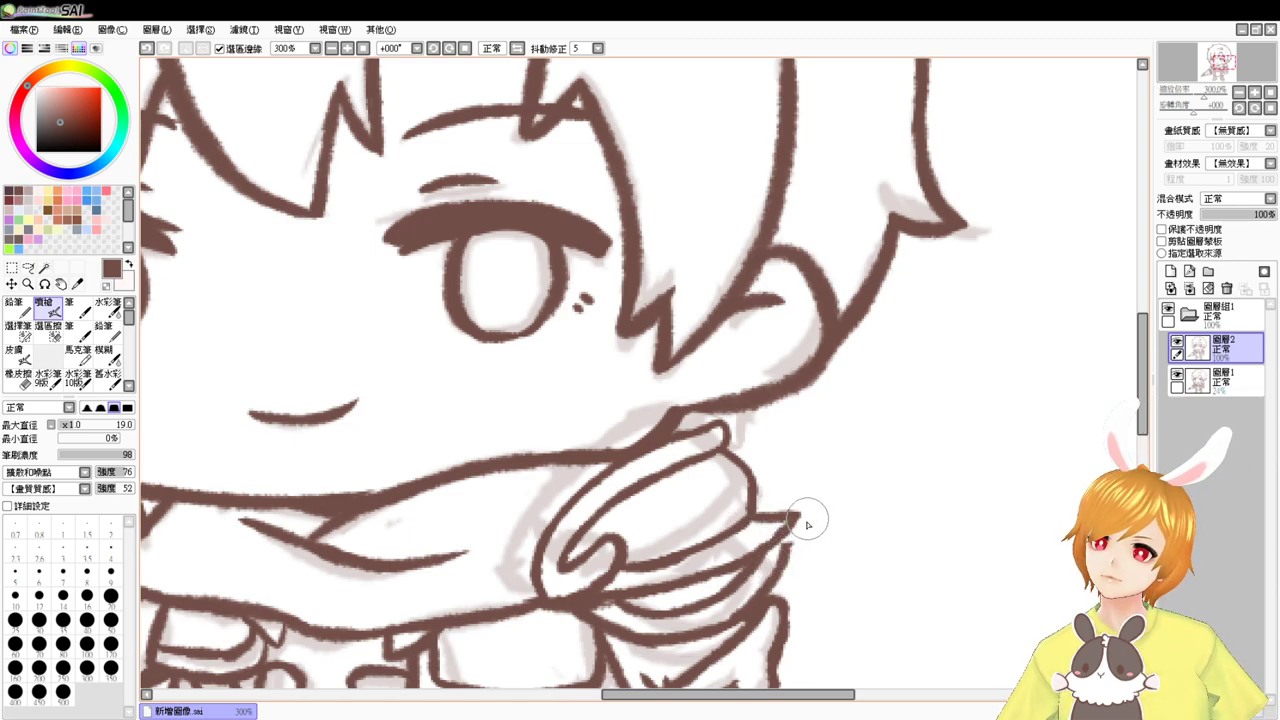
pyautogui.moveTo(787, 540); pyautogui.dragTo(876, 512)
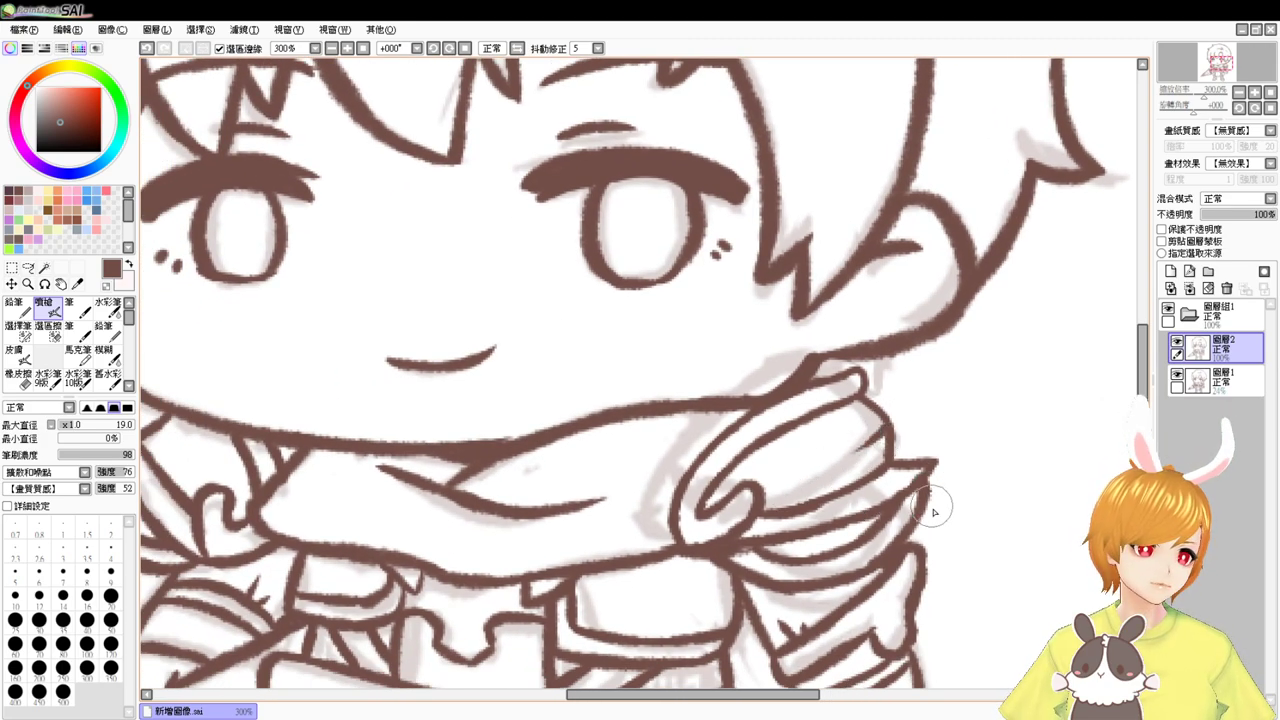
pyautogui.moveTo(930, 521); pyautogui.dragTo(1048, 481)
# - Erase the tip of the upper shoulder band on the weapon side, ink it into a sharp point, and redraw the plate edge beside it
pyautogui.press('e')
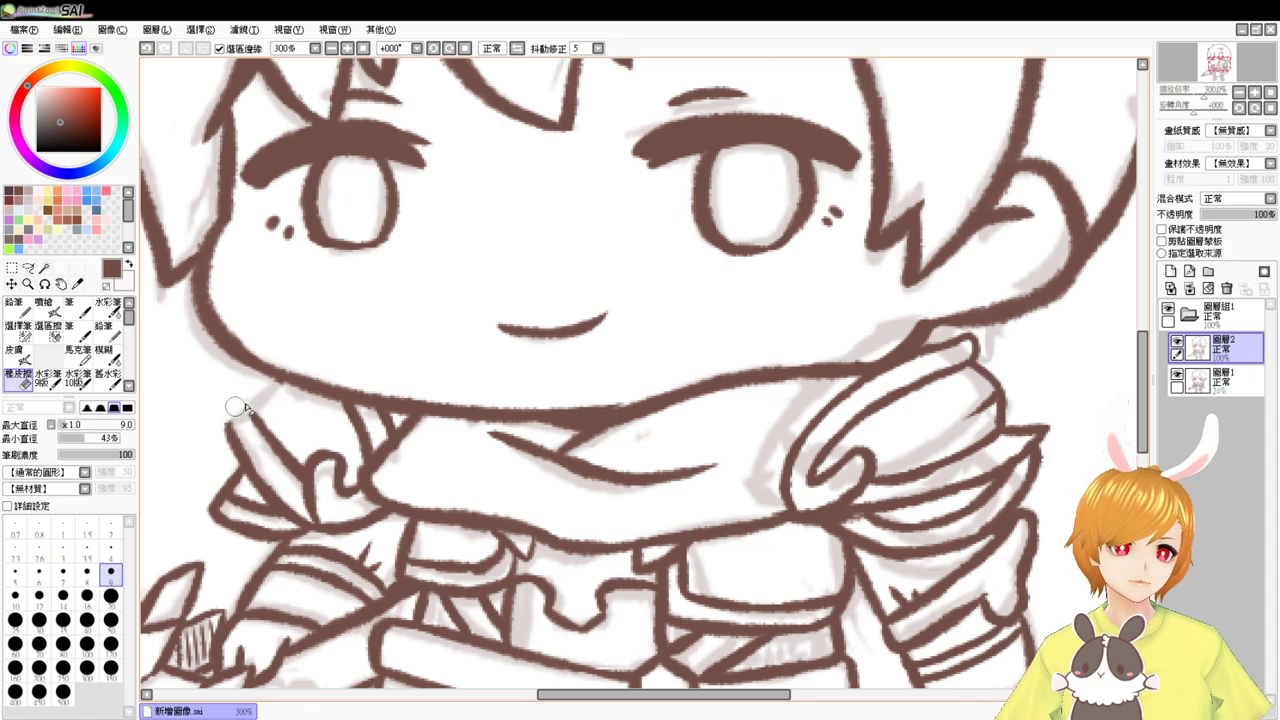
pyautogui.press('v')
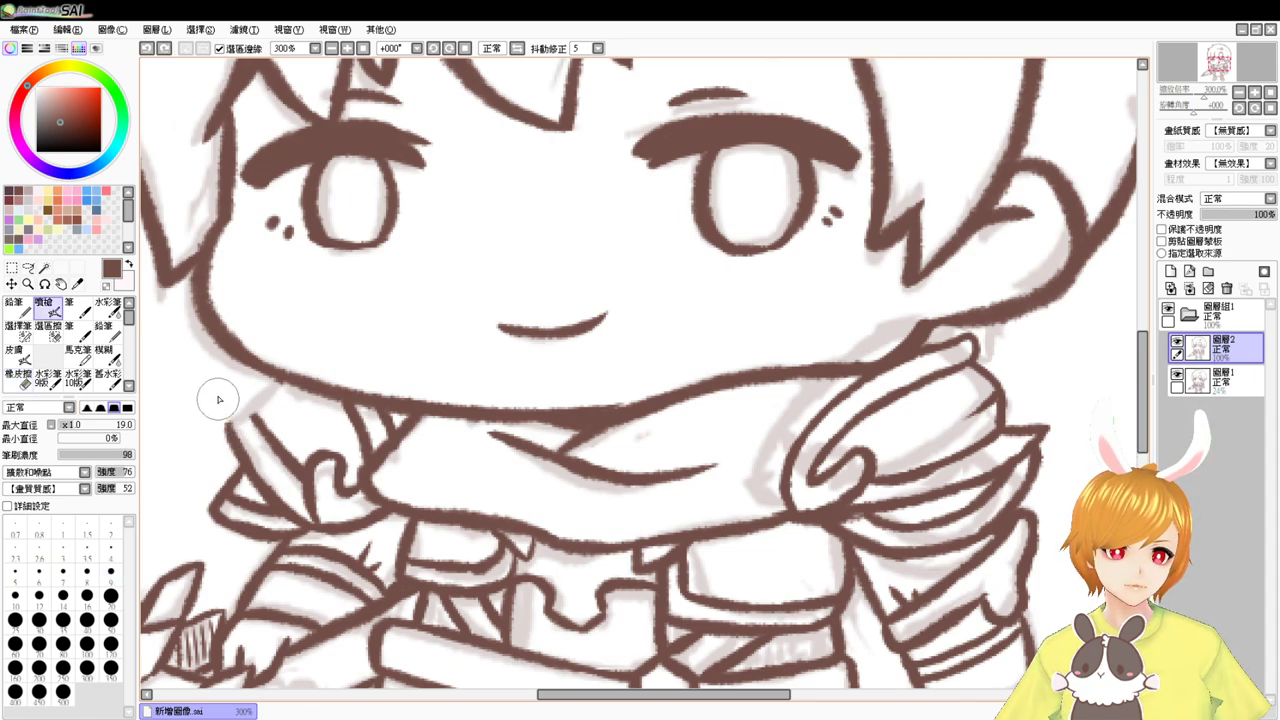
pyautogui.hotkey('ctrl', 'z')
pyautogui.moveTo(218, 402)
pyautogui.mouseDown()
pyautogui.moveTo(235, 437)
pyautogui.moveTo(220, 405)
pyautogui.moveTo(261, 419)
pyautogui.moveTo(242, 412)
pyautogui.moveTo(257, 417)
pyautogui.moveTo(296, 385)
pyautogui.mouseUp()
pyautogui.press('e')
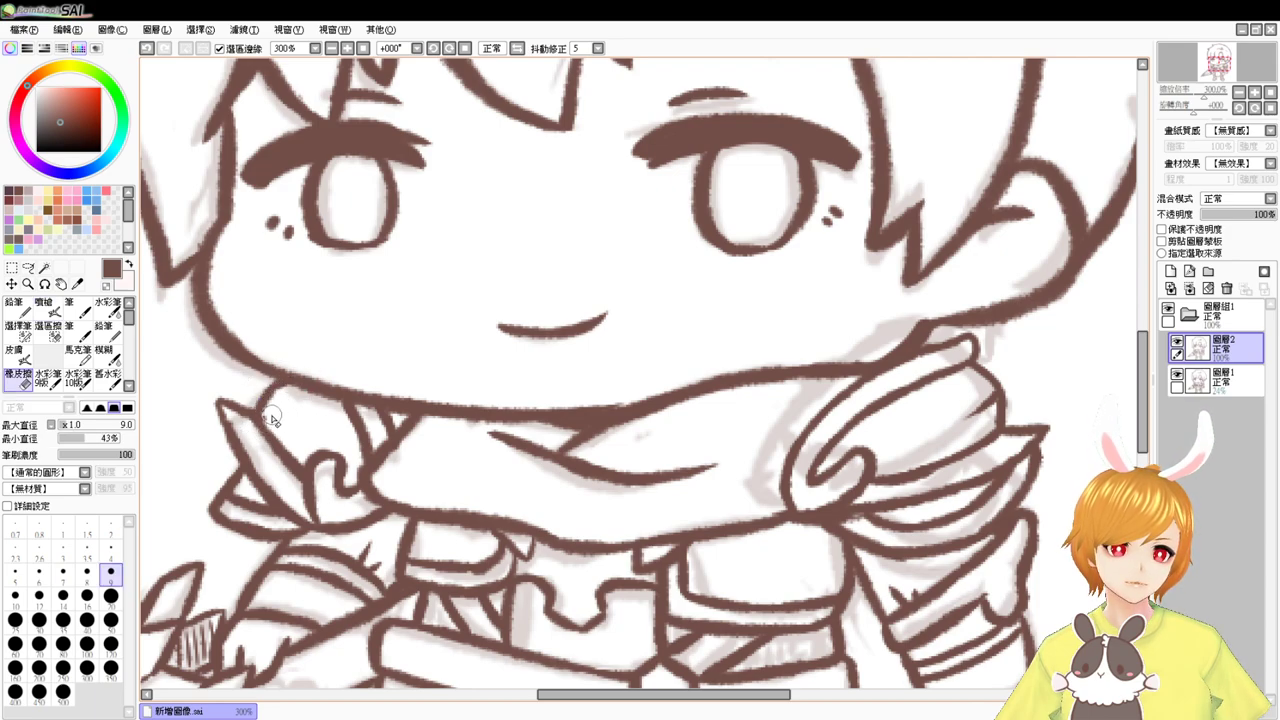
pyautogui.press('v')
pyautogui.moveTo(263, 385)
pyautogui.mouseDown()
pyautogui.moveTo(283, 399)
pyautogui.moveTo(300, 432)
pyautogui.mouseUp()
pyautogui.moveTo(235, 500); pyautogui.dragTo(237, 436)
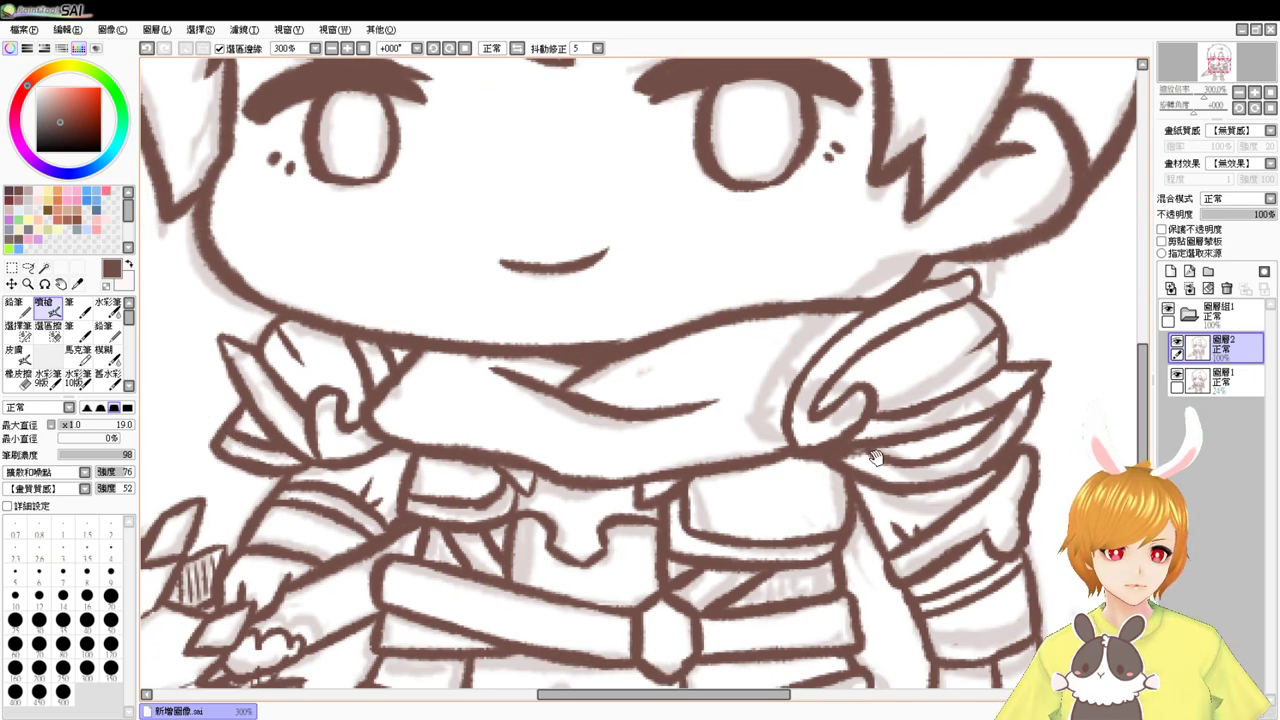
# - Trim the lower shoulder band on the empty-handed side and ink it outward into a pointed tip overhanging the sleeve
pyautogui.moveTo(878, 464)
pyautogui.mouseDown()
pyautogui.moveTo(563, 526)
pyautogui.moveTo(475, 527)
pyautogui.mouseUp()
pyautogui.press('e')
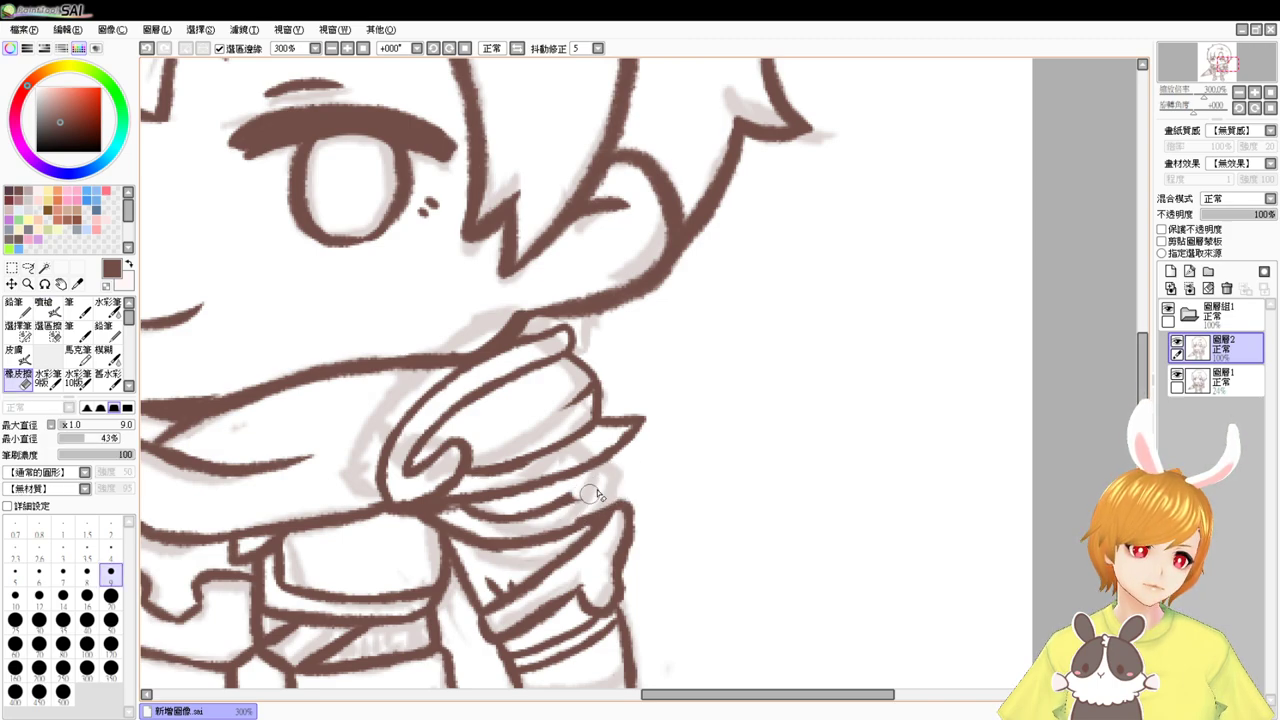
pyautogui.press('v')
pyautogui.hotkey('ctrl', 'z')
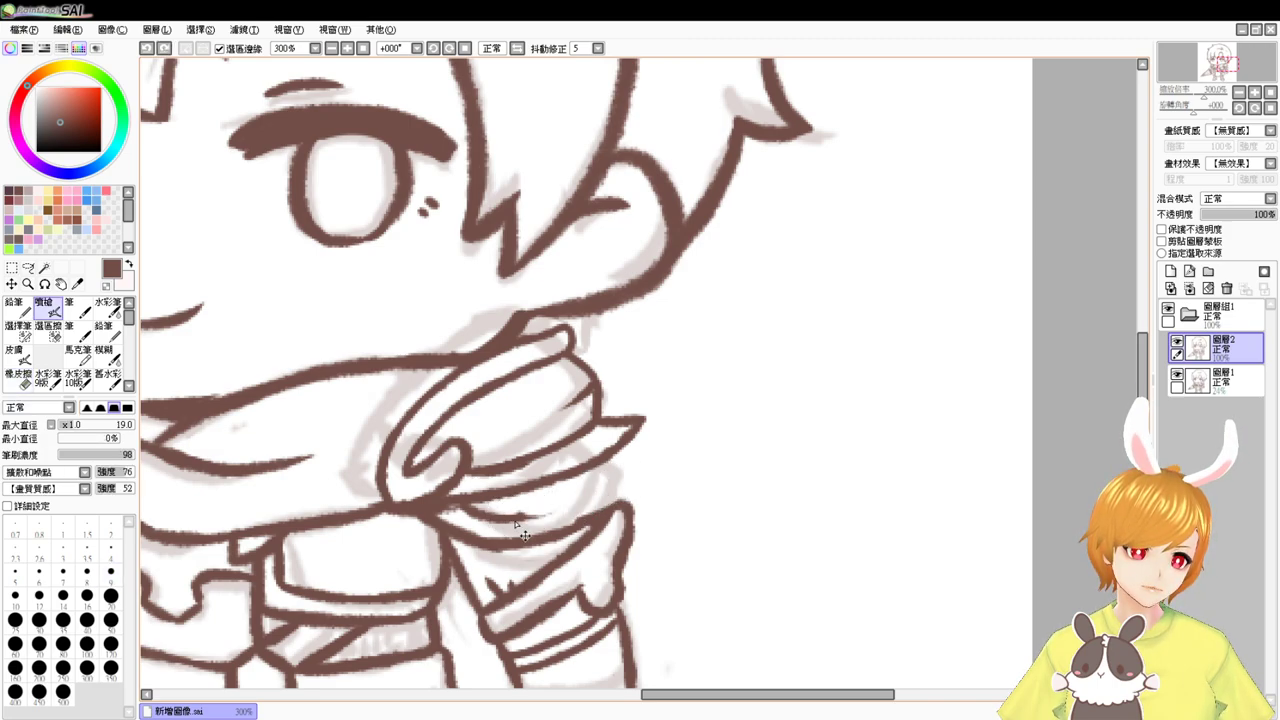
pyautogui.moveTo(500, 517); pyautogui.dragTo(634, 485)
pyautogui.moveTo(552, 509); pyautogui.dragTo(649, 467)
pyautogui.hotkey('ctrl', 'z')
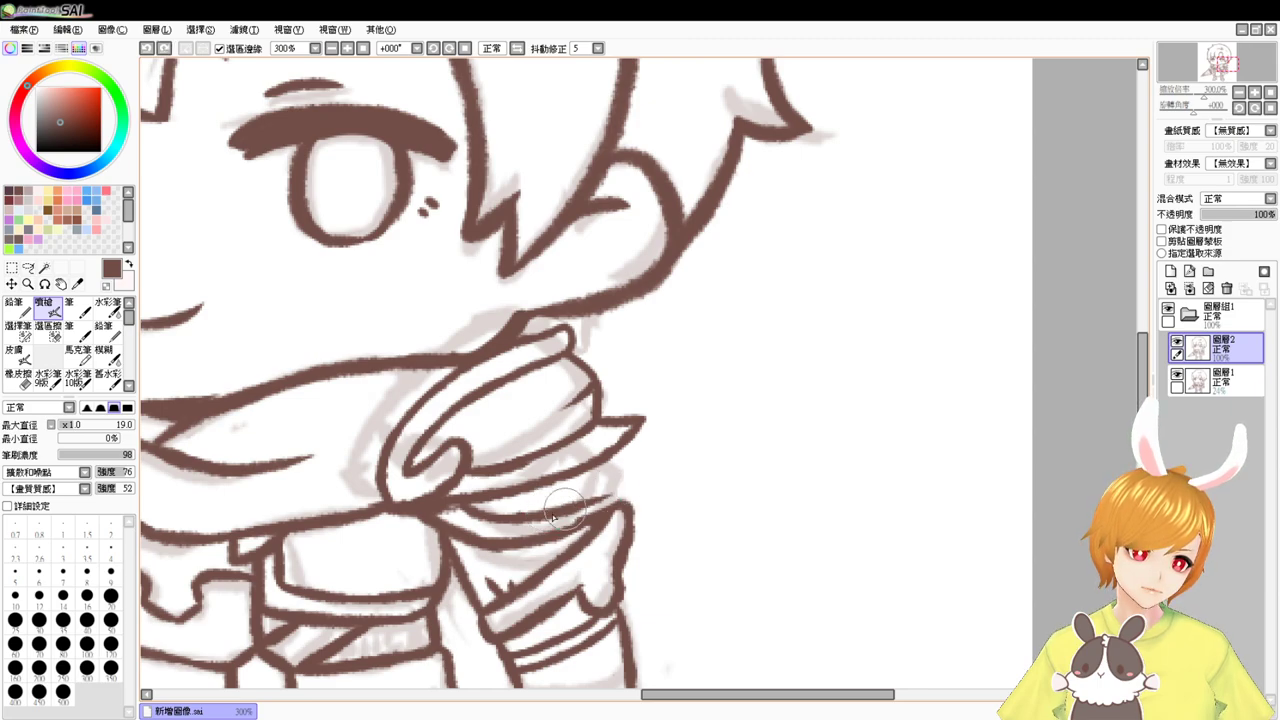
pyautogui.moveTo(544, 521); pyautogui.dragTo(634, 488)
pyautogui.hotkey('ctrl', 'z')
pyautogui.press('e')
pyautogui.moveTo(568, 523)
pyautogui.mouseDown()
pyautogui.moveTo(634, 490)
pyautogui.moveTo(657, 501)
pyautogui.moveTo(600, 516)
pyautogui.mouseUp()
pyautogui.press('v')
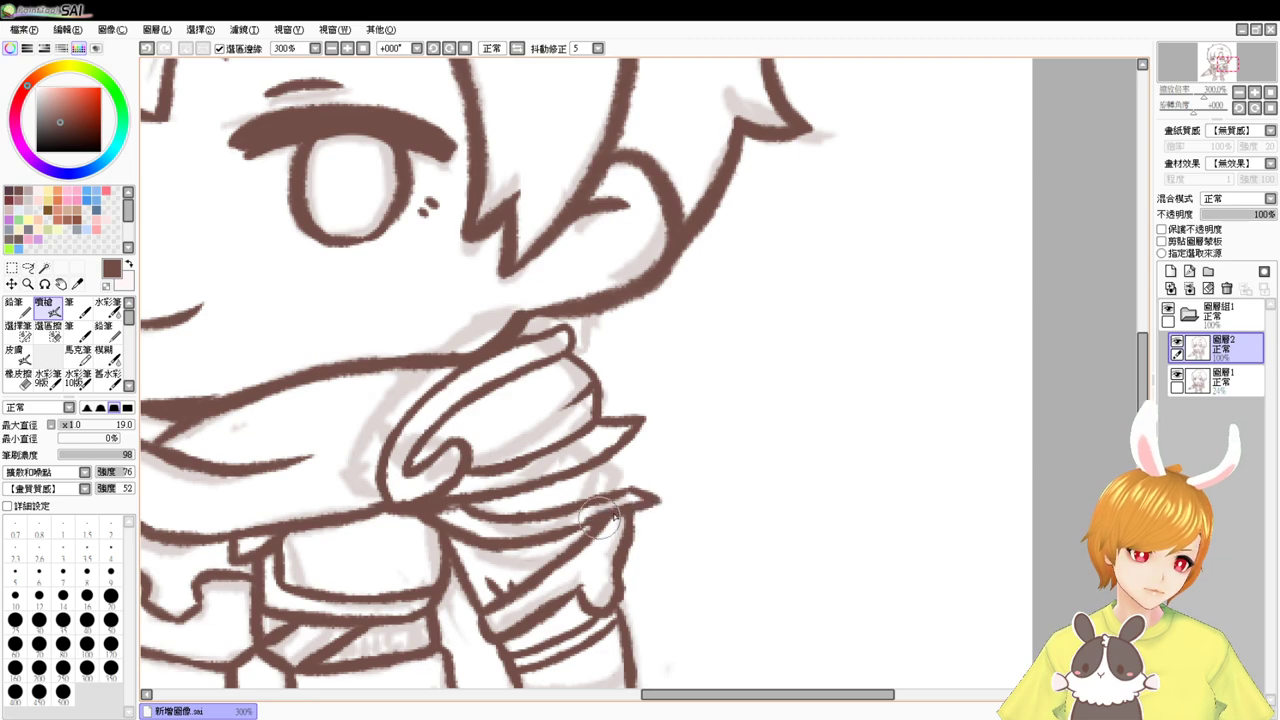
# - Ink a pointed tip on the lower shoulder band on the weapon side
pyautogui.moveTo(606, 460)
pyautogui.mouseDown()
pyautogui.moveTo(633, 489)
pyautogui.moveTo(694, 446)
pyautogui.moveTo(802, 462)
pyautogui.moveTo(790, 490)
pyautogui.moveTo(760, 494)
pyautogui.mouseUp()
pyautogui.press('e')
pyautogui.press('b')
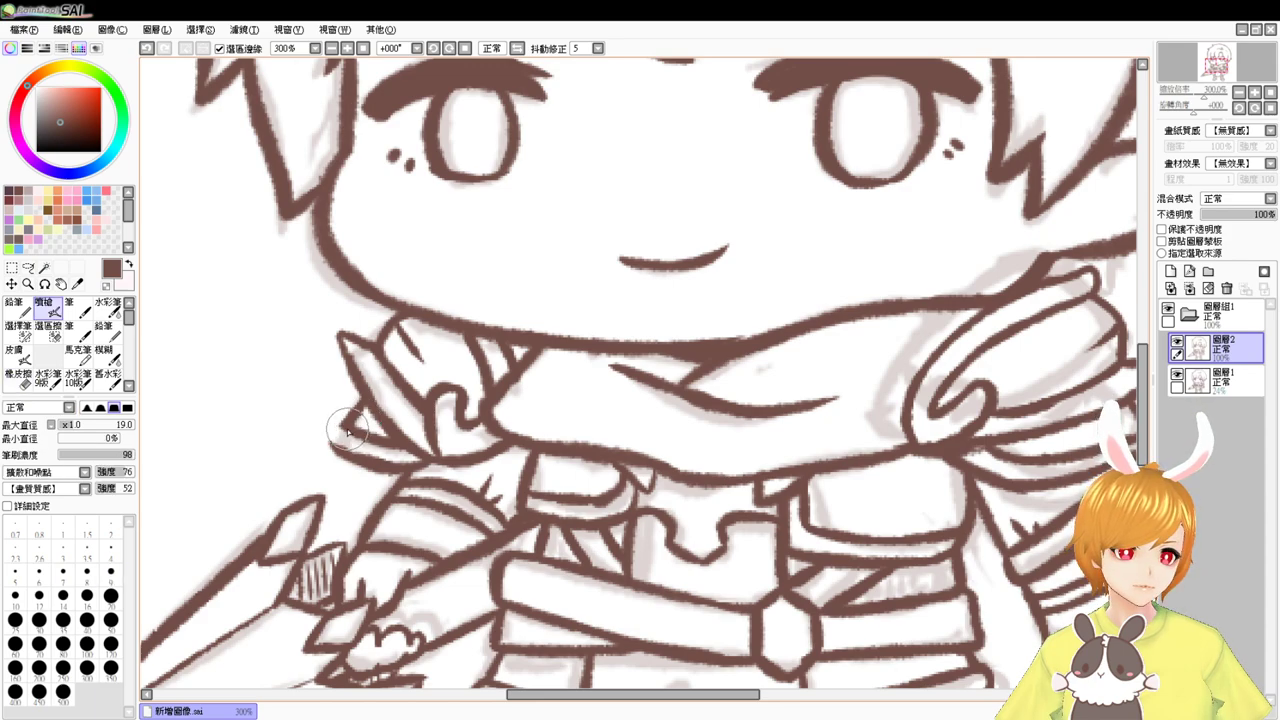
pyautogui.moveTo(348, 428)
pyautogui.mouseDown()
pyautogui.moveTo(307, 431)
pyautogui.moveTo(362, 457)
pyautogui.moveTo(345, 430)
pyautogui.moveTo(316, 428)
pyautogui.moveTo(360, 450)
pyautogui.mouseUp()
pyautogui.hotkey('ctrl', 'z')
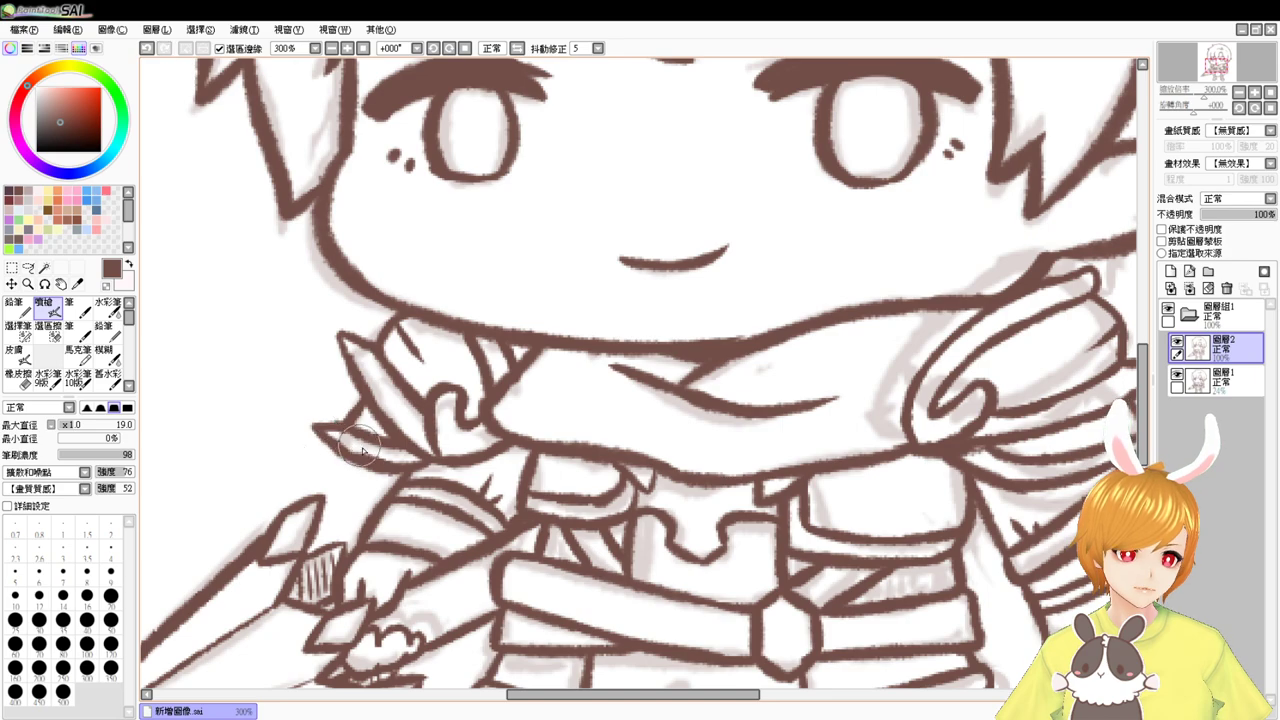
# - Erase the hooked fold above the forearm wraps on the empty-handed arm and ink the wrap line through to the arm's outline
pyautogui.moveTo(588, 491); pyautogui.dragTo(345, 429)
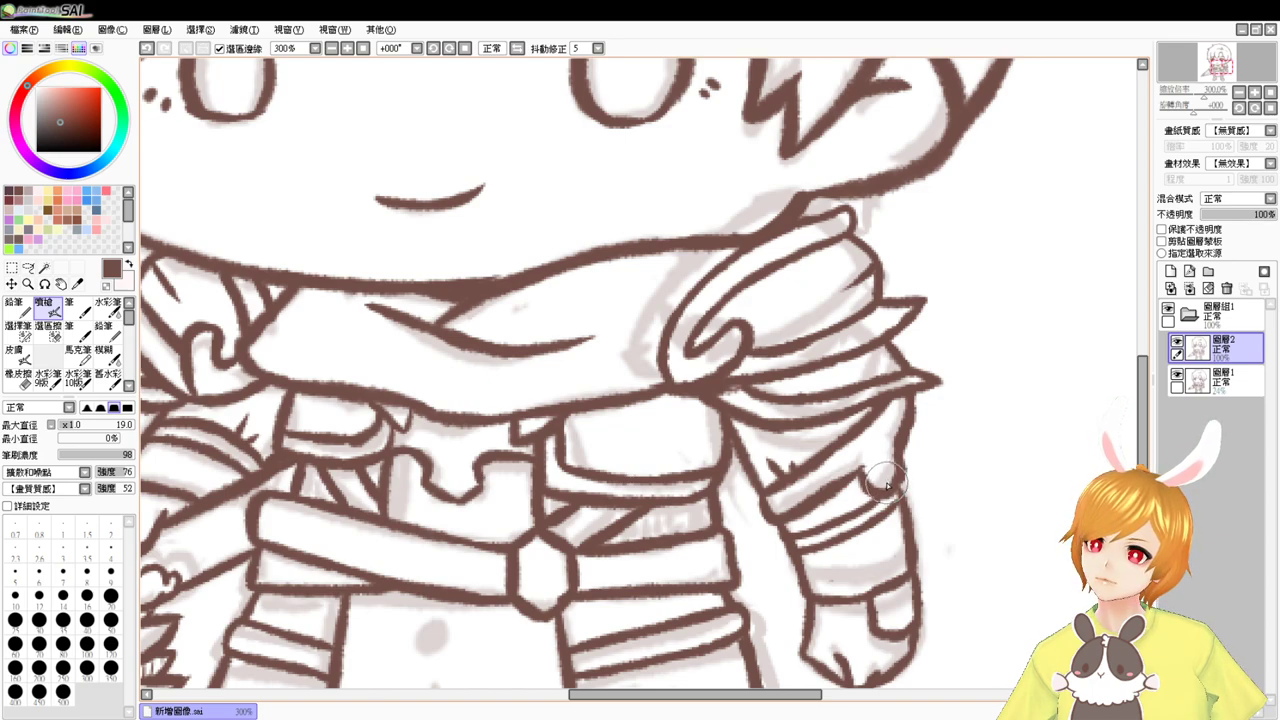
pyautogui.press('e')
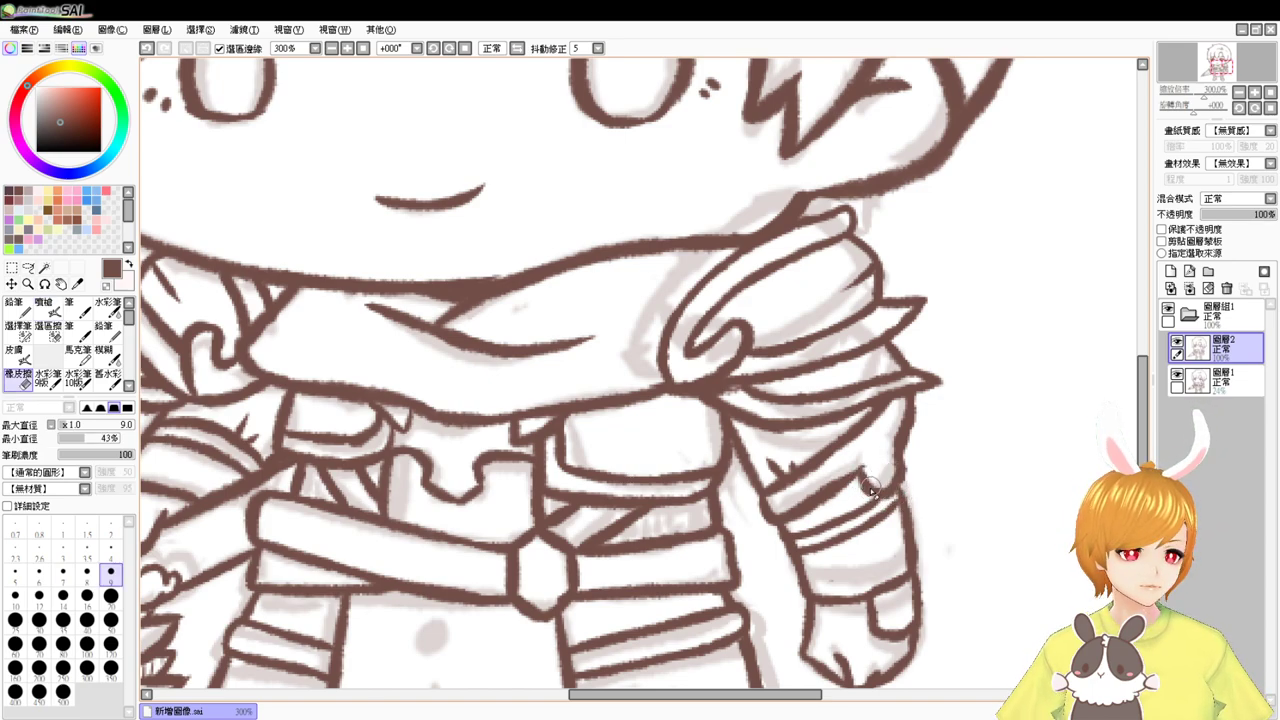
pyautogui.press('v')
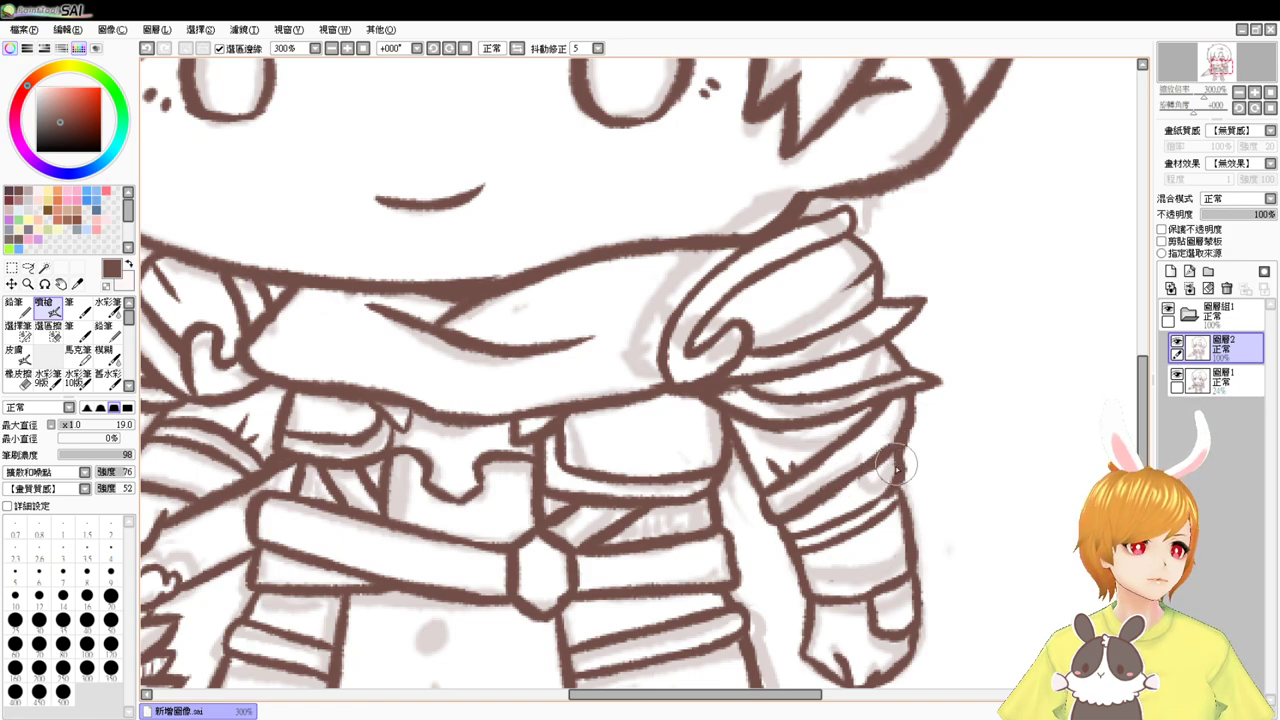
pyautogui.press('e')
pyautogui.press('v')
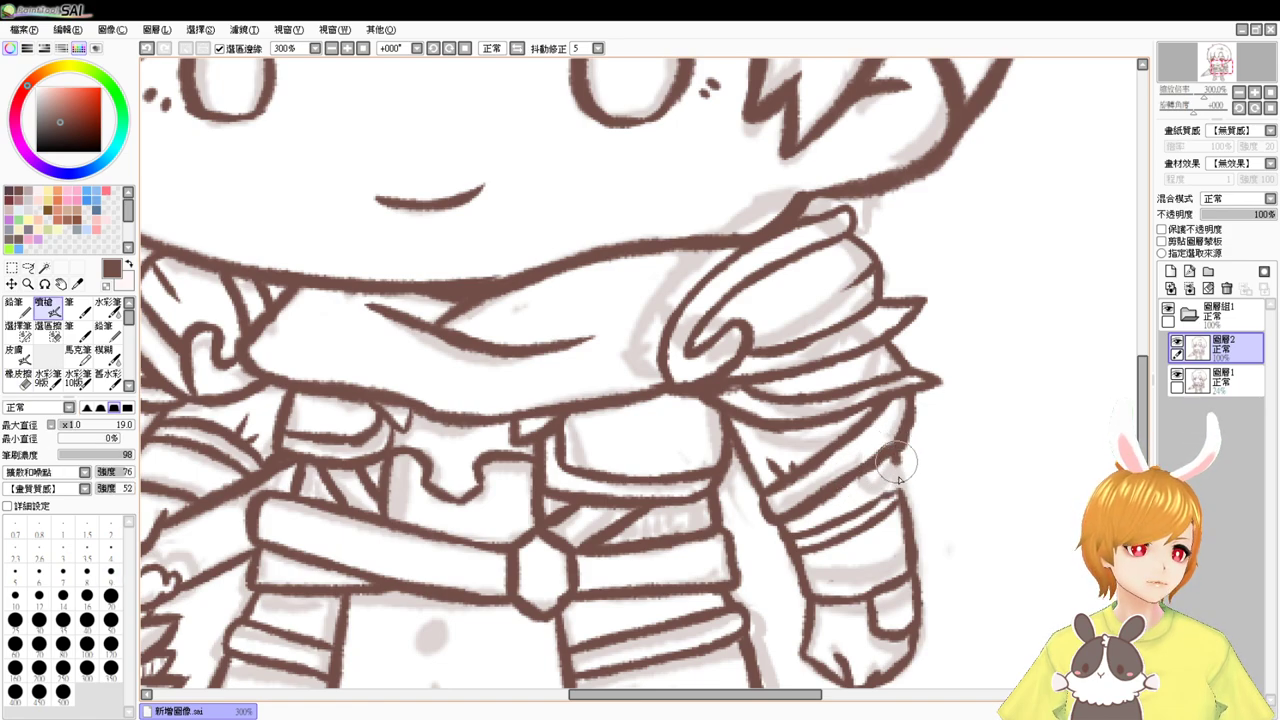
pyautogui.moveTo(898, 459)
pyautogui.mouseDown()
pyautogui.moveTo(901, 505)
pyautogui.moveTo(897, 483)
pyautogui.moveTo(853, 511)
pyautogui.mouseUp()
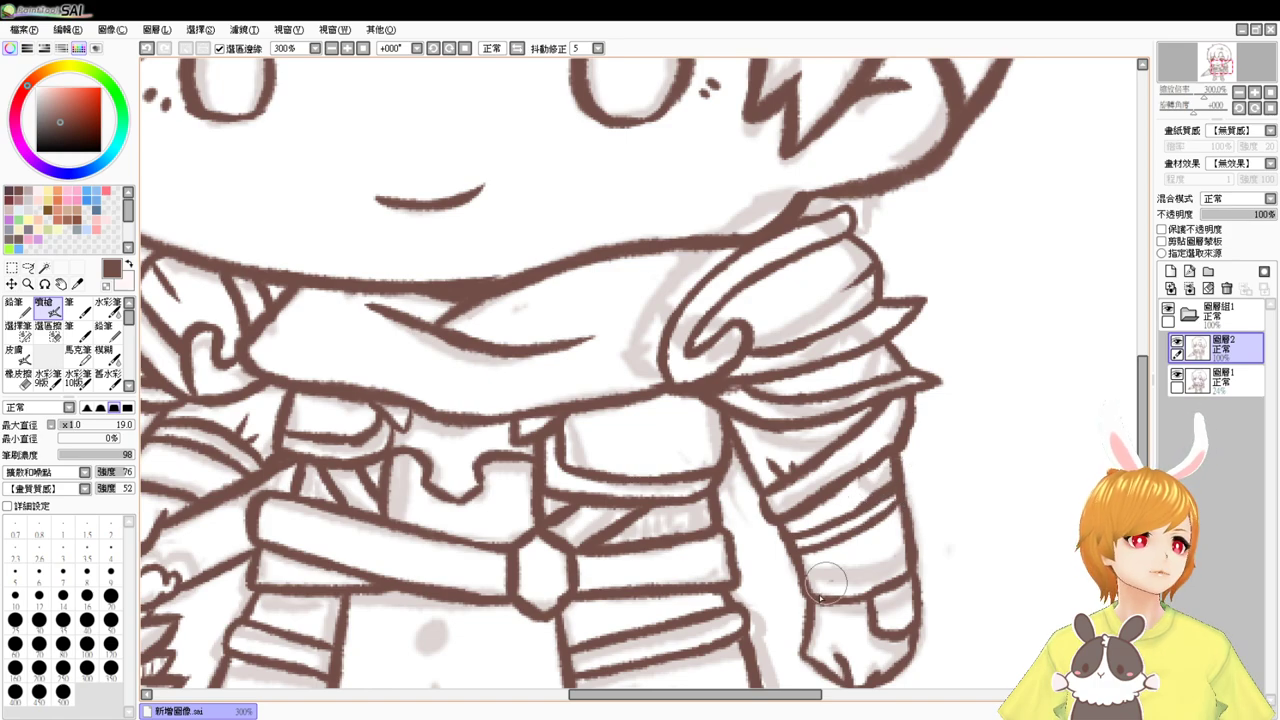
# - View the whole character and toggle the sketch layer 圖層1 off and on to check the lineart
pyautogui.moveTo(723, 540); pyautogui.dragTo(873, 492)
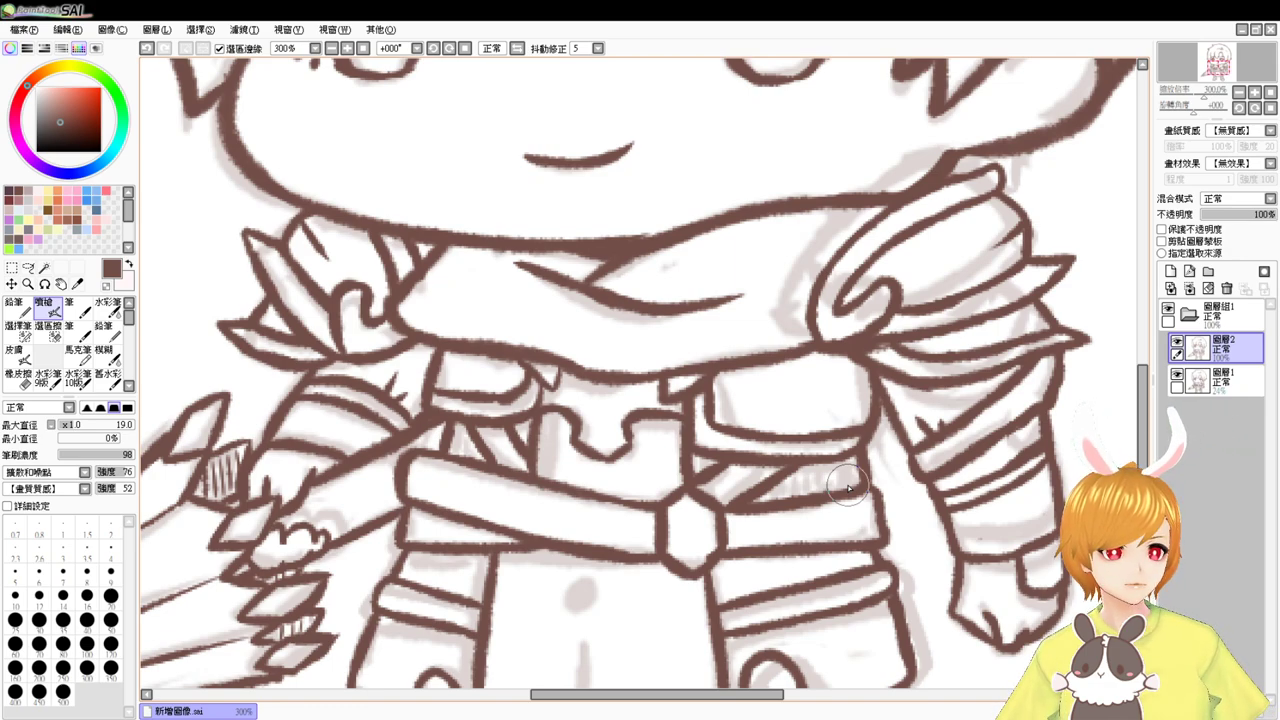
pyautogui.click(347, 50)
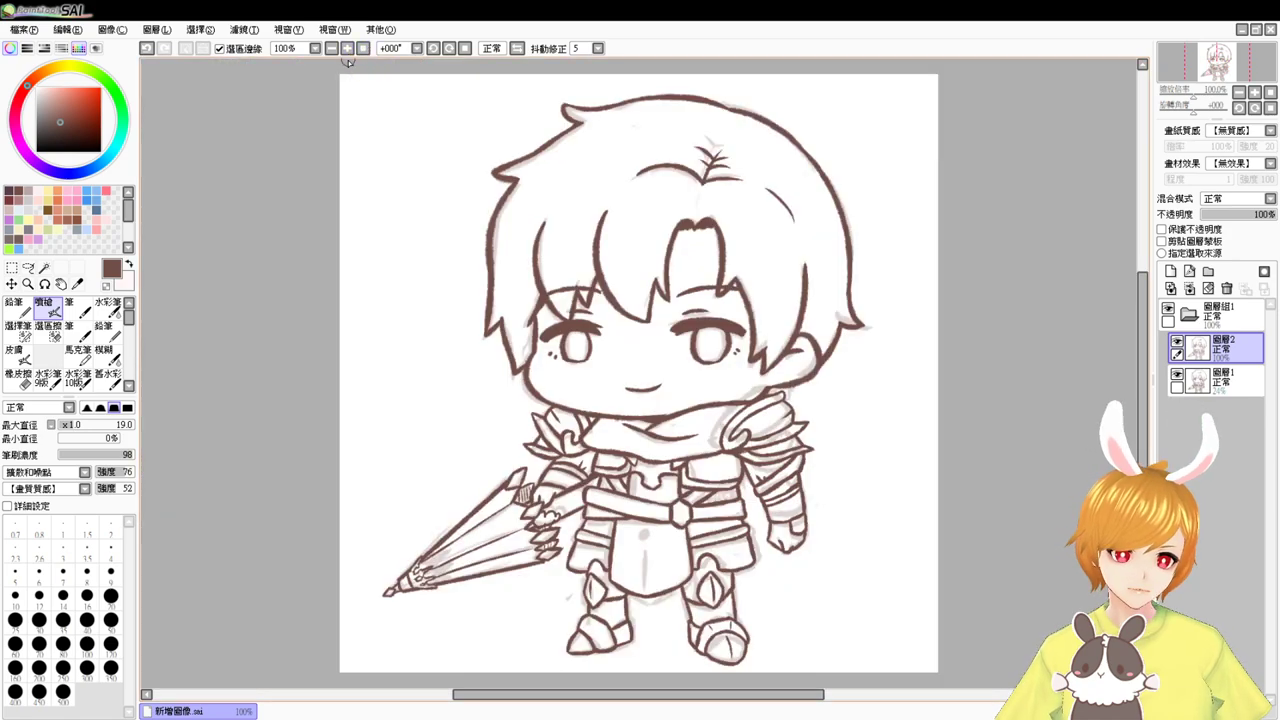
pyautogui.click(1176, 374)
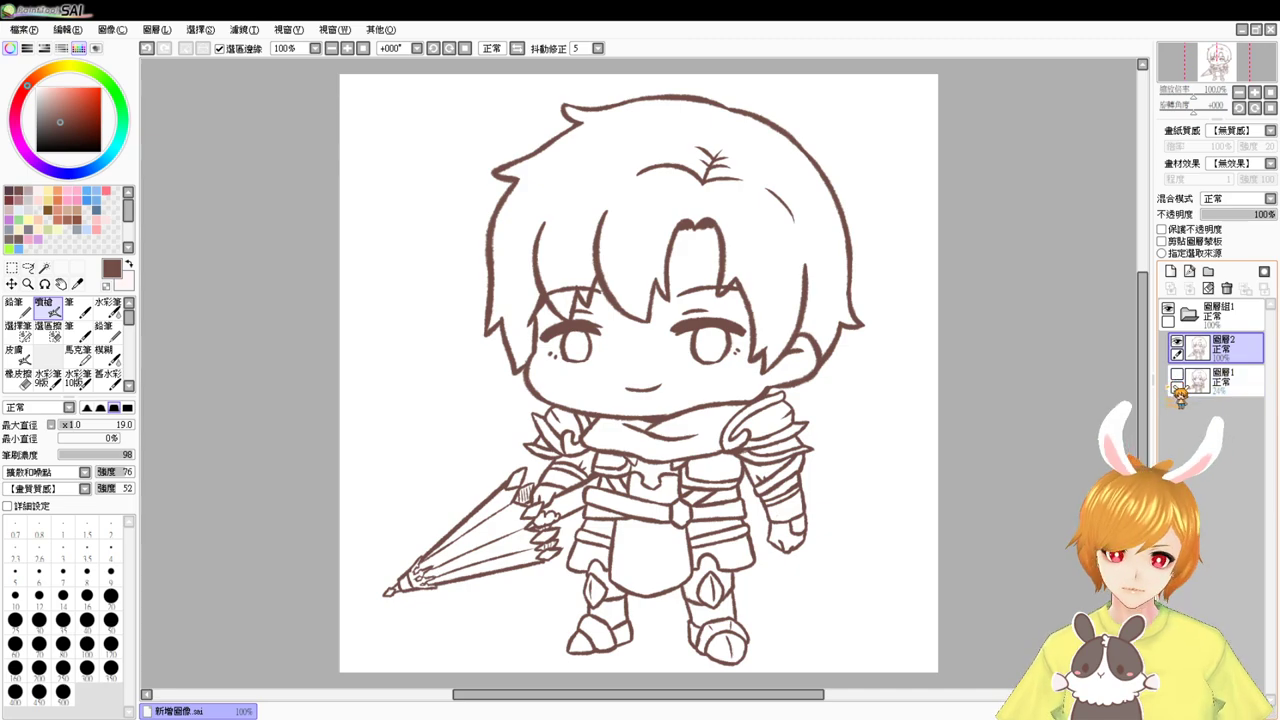
pyautogui.click(1176, 374)
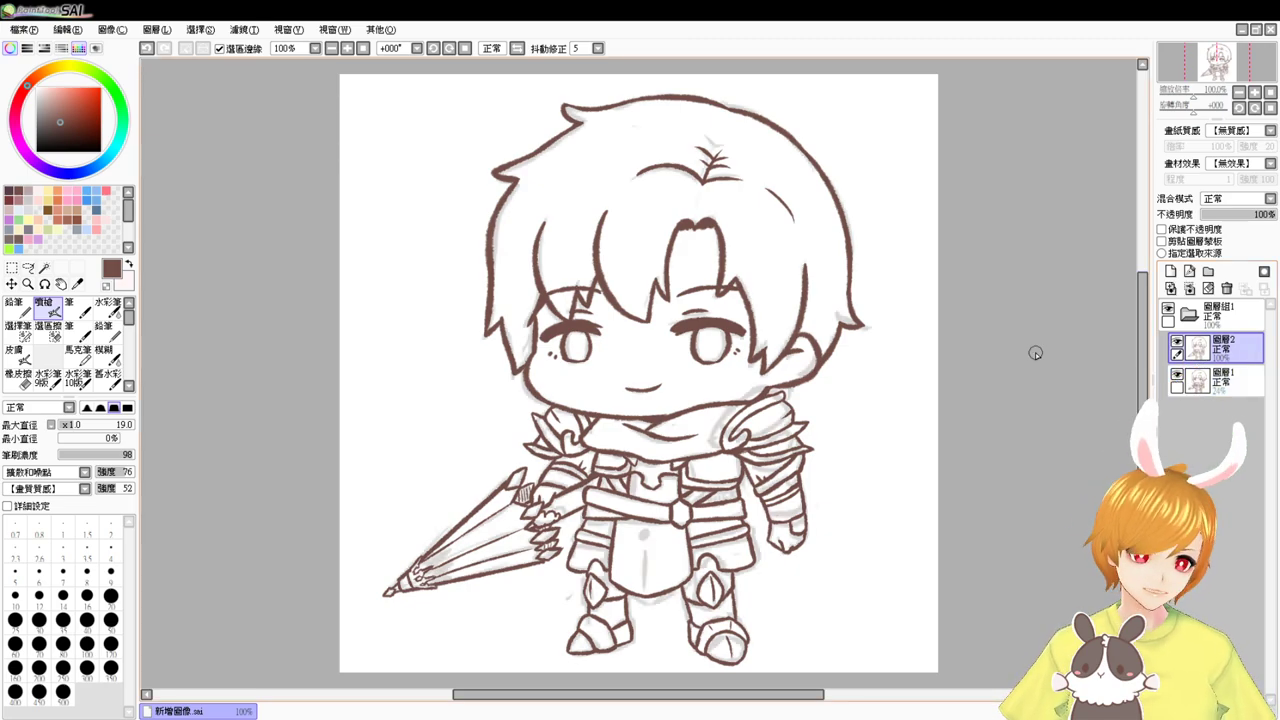
# - Ink the two long curved edges of a flowing cloth tail from behind the shoulder on the empty-handed side
pyautogui.scroll(1, 1035, 352)
pyautogui.moveTo(800, 434); pyautogui.dragTo(690, 394)
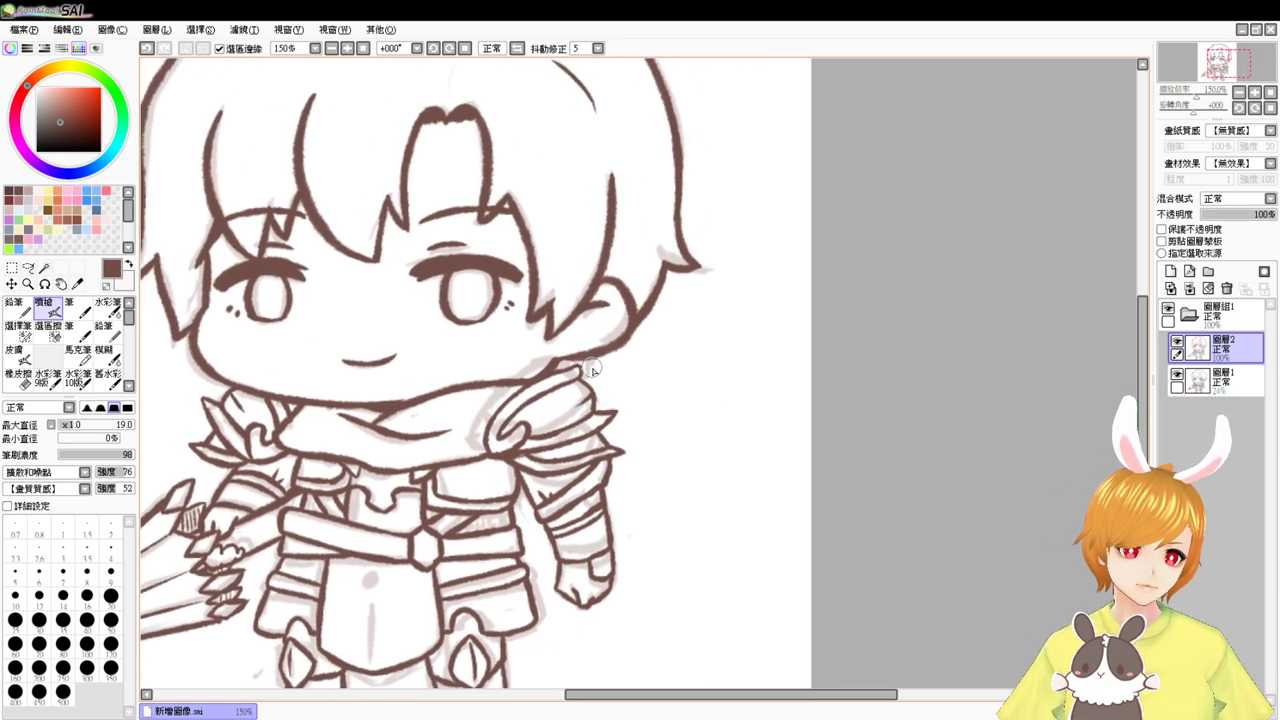
pyautogui.moveTo(594, 392)
pyautogui.mouseDown()
pyautogui.moveTo(639, 420)
pyautogui.moveTo(662, 399)
pyautogui.moveTo(718, 530)
pyautogui.mouseUp()
pyautogui.hotkey('ctrl', 'z')
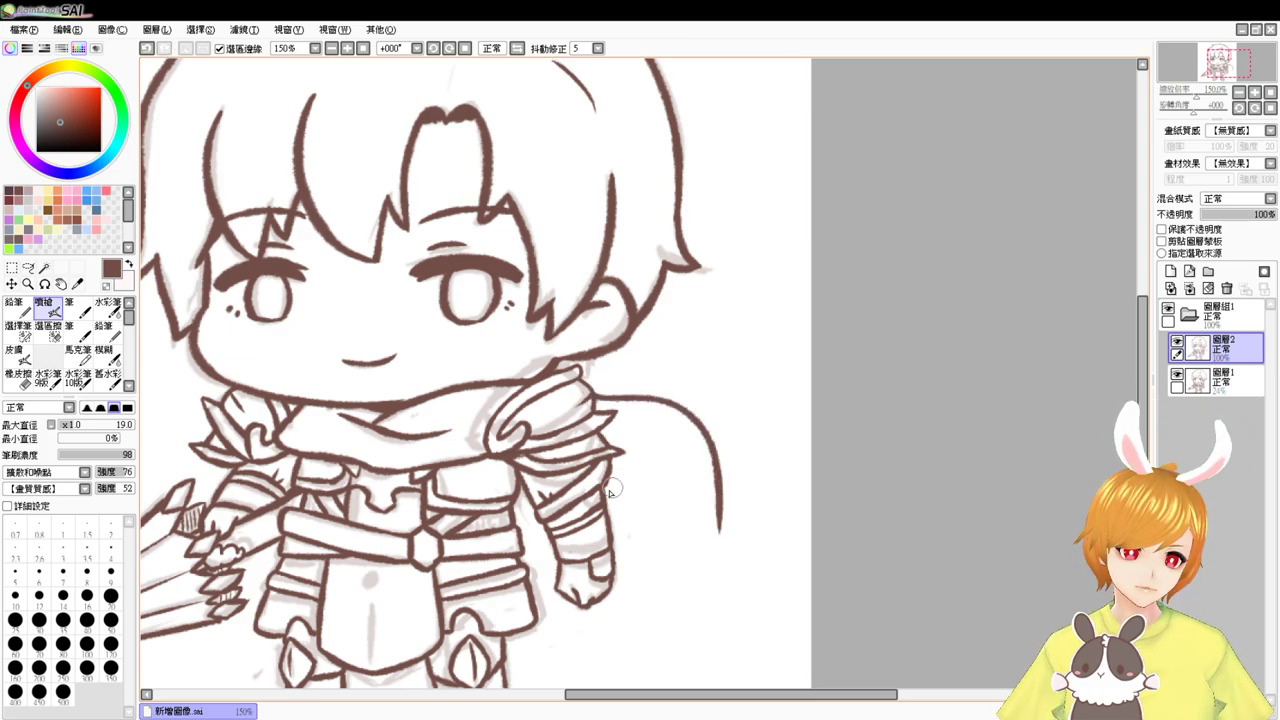
pyautogui.moveTo(621, 474); pyautogui.dragTo(735, 658)
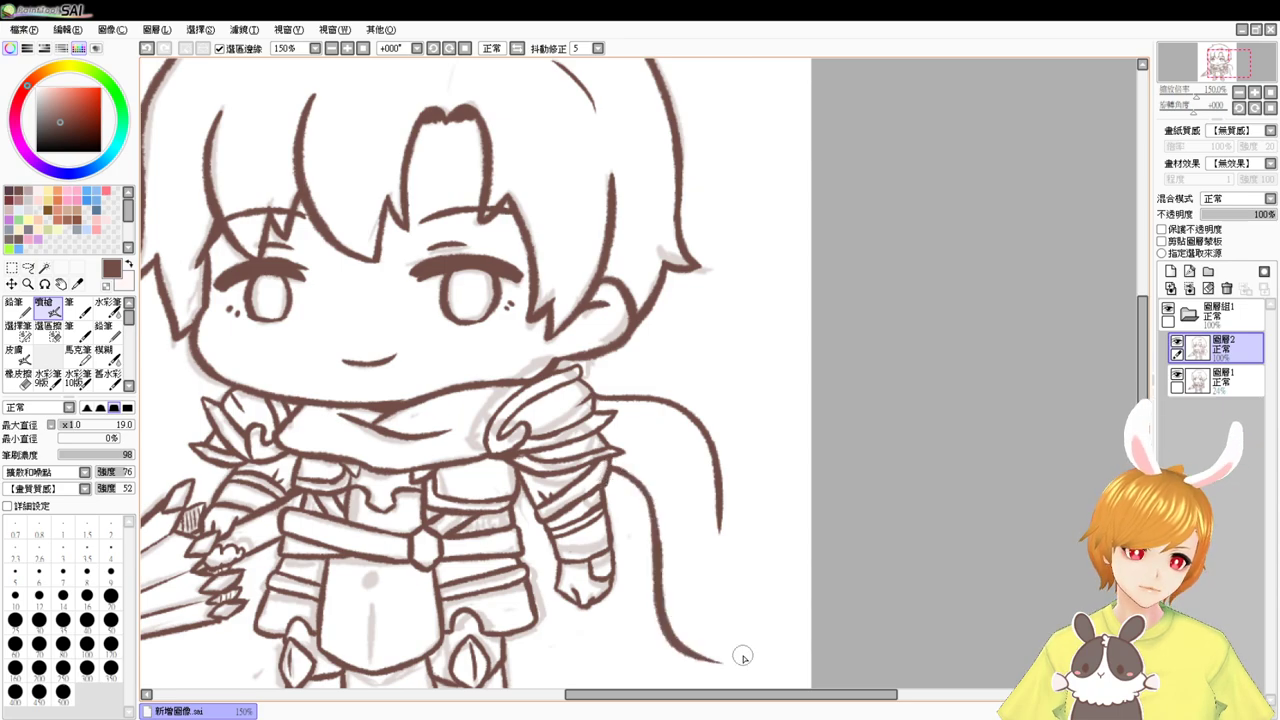
# - Extend the cloth tail's edges outward and close its lower end with a ragged, torn hem
pyautogui.moveTo(774, 515)
pyautogui.mouseDown()
pyautogui.moveTo(785, 404)
pyautogui.moveTo(750, 469)
pyautogui.mouseUp()
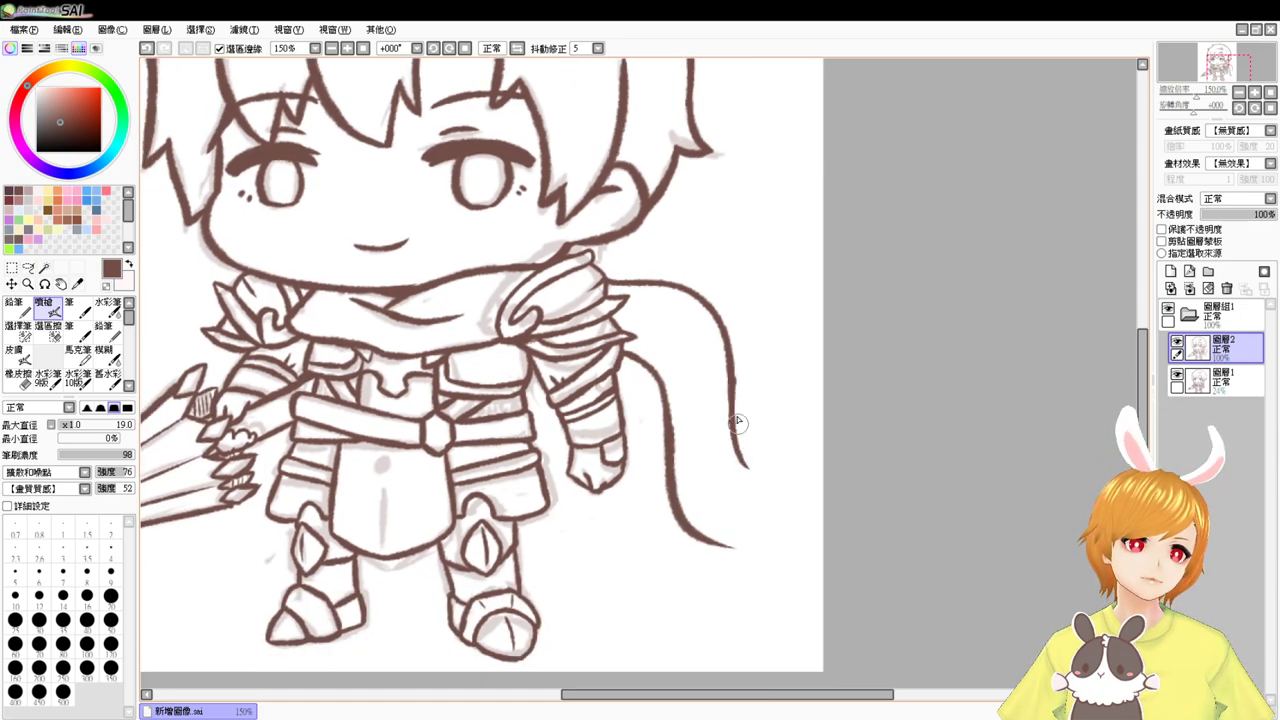
pyautogui.hotkey('ctrl', 'z')
pyautogui.moveTo(730, 378)
pyautogui.mouseDown()
pyautogui.moveTo(770, 472)
pyautogui.moveTo(783, 469)
pyautogui.moveTo(757, 491)
pyautogui.moveTo(766, 520)
pyautogui.moveTo(740, 555)
pyautogui.moveTo(757, 565)
pyautogui.moveTo(770, 537)
pyautogui.mouseUp()
pyautogui.hotkey('ctrl', 'z')
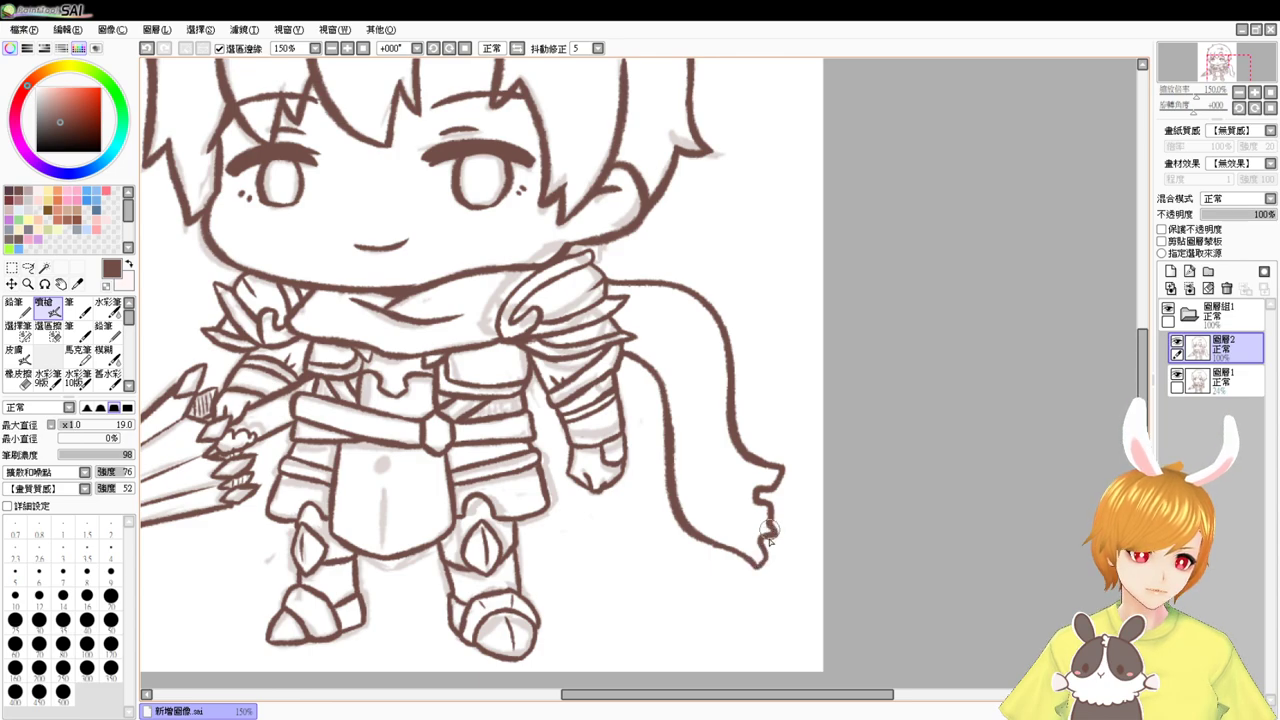
pyautogui.moveTo(671, 488); pyautogui.dragTo(827, 575)
# - Try to ink a cloth tail hanging from the weapon-side shoulder down behind the weapon, and undo the strokes
pyautogui.moveTo(514, 443); pyautogui.dragTo(619, 299)
pyautogui.moveTo(498, 212)
pyautogui.mouseDown()
pyautogui.moveTo(463, 215)
pyautogui.moveTo(374, 322)
pyautogui.mouseUp()
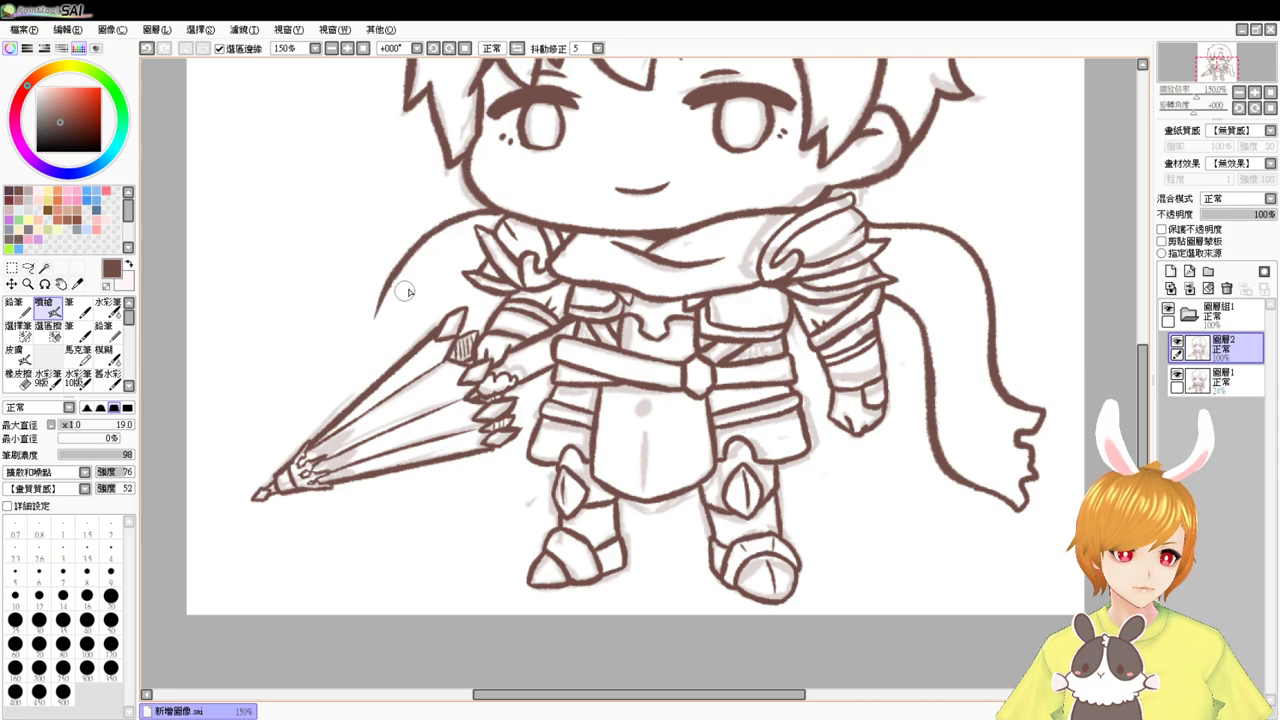
pyautogui.hotkey('ctrl', 'z')
pyautogui.moveTo(498, 211)
pyautogui.mouseDown()
pyautogui.moveTo(410, 320)
pyautogui.moveTo(413, 356)
pyautogui.moveTo(412, 310)
pyautogui.moveTo(389, 362)
pyautogui.moveTo(397, 414)
pyautogui.moveTo(410, 313)
pyautogui.moveTo(393, 366)
pyautogui.mouseUp()
pyautogui.hotkey('ctrl', 'z')
pyautogui.hotkey('ctrl', 'z')
pyautogui.moveTo(411, 318); pyautogui.dragTo(399, 364)
pyautogui.hotkey('ctrl', 'z')
pyautogui.moveTo(384, 482)
pyautogui.mouseDown()
pyautogui.moveTo(377, 506)
pyautogui.moveTo(400, 514)
pyautogui.moveTo(412, 492)
pyautogui.mouseUp()
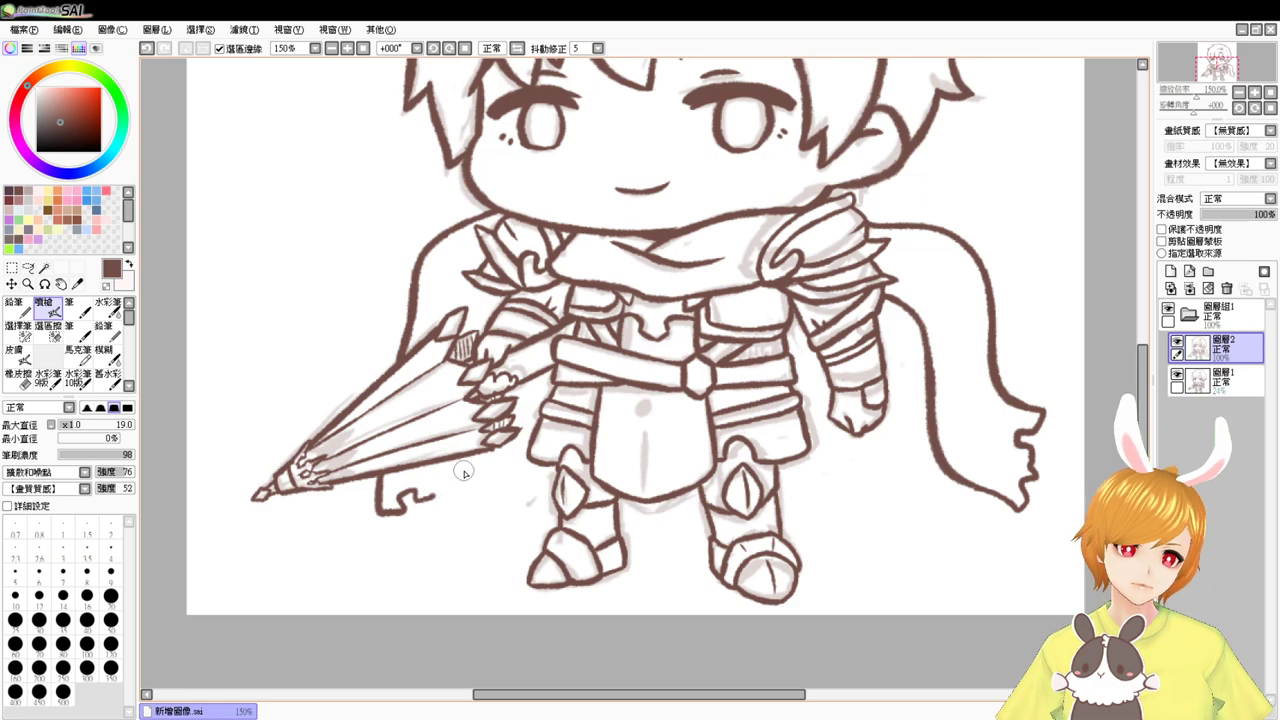
pyautogui.hotkey('ctrl', 'z')
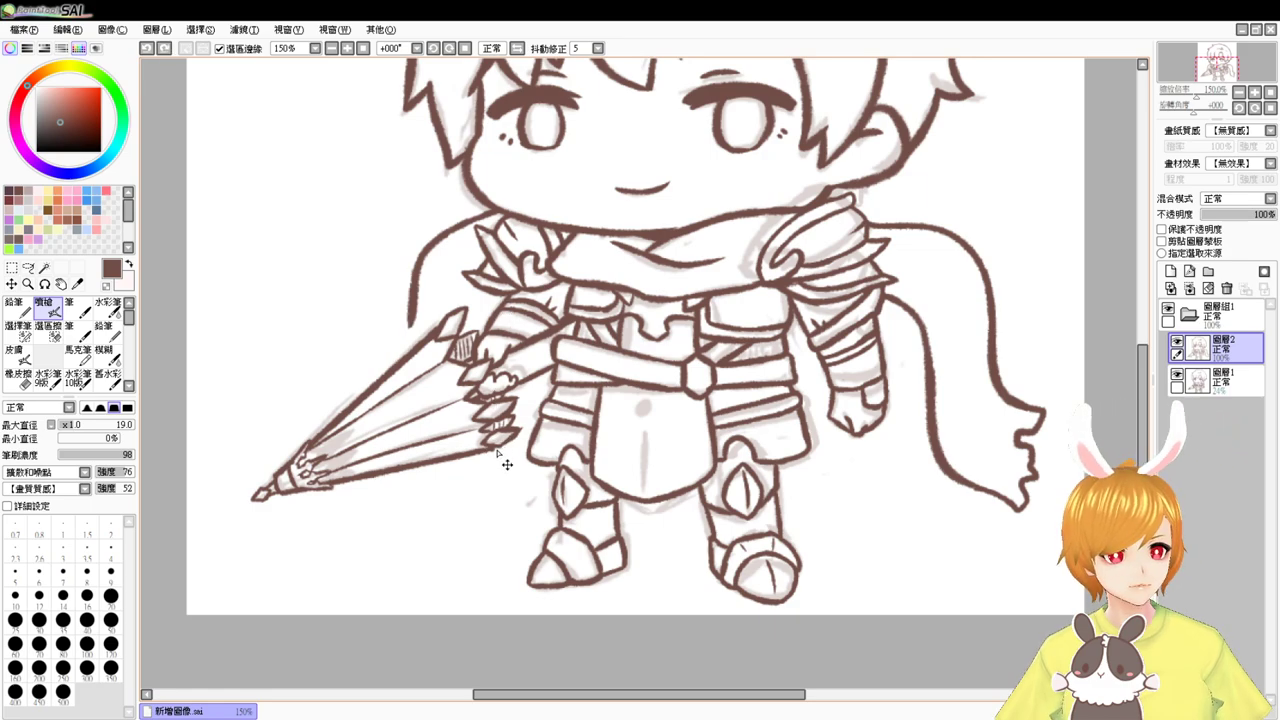
pyautogui.hotkey('ctrl', 'z')
pyautogui.hotkey('ctrl', 'z')
# - Ink the upper edge and ragged end of a cloth tail blowing outward above the weapon
pyautogui.moveTo(444, 348); pyautogui.dragTo(489, 442)
pyautogui.moveTo(542, 302)
pyautogui.mouseDown()
pyautogui.moveTo(512, 304)
pyautogui.moveTo(363, 411)
pyautogui.mouseUp()
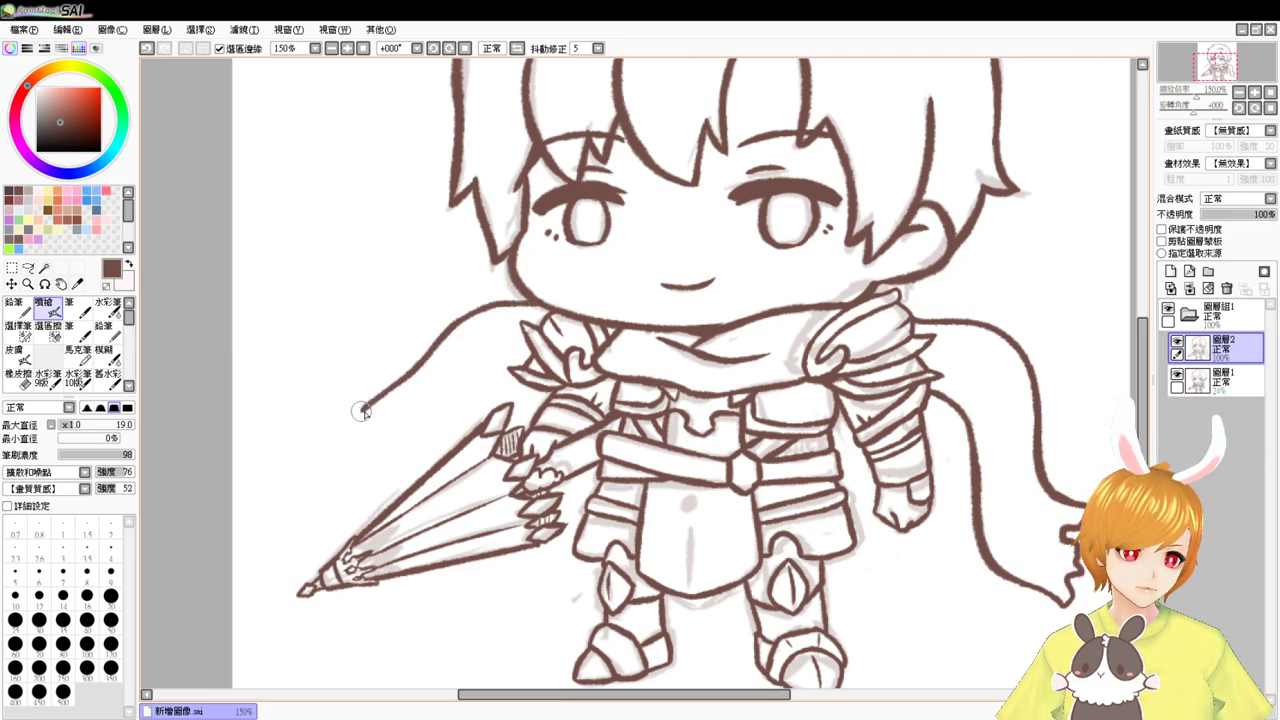
pyautogui.hotkey('ctrl', 'z')
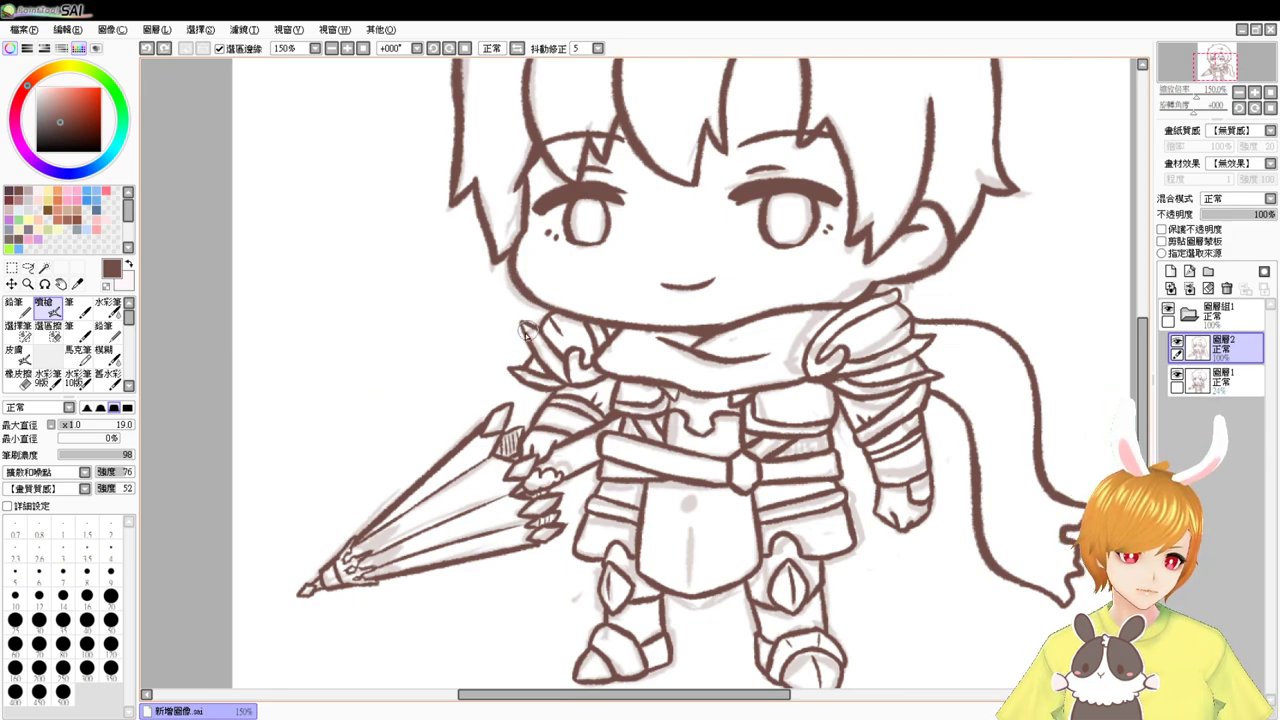
pyautogui.moveTo(520, 335)
pyautogui.mouseDown()
pyautogui.moveTo(425, 341)
pyautogui.moveTo(352, 405)
pyautogui.mouseUp()
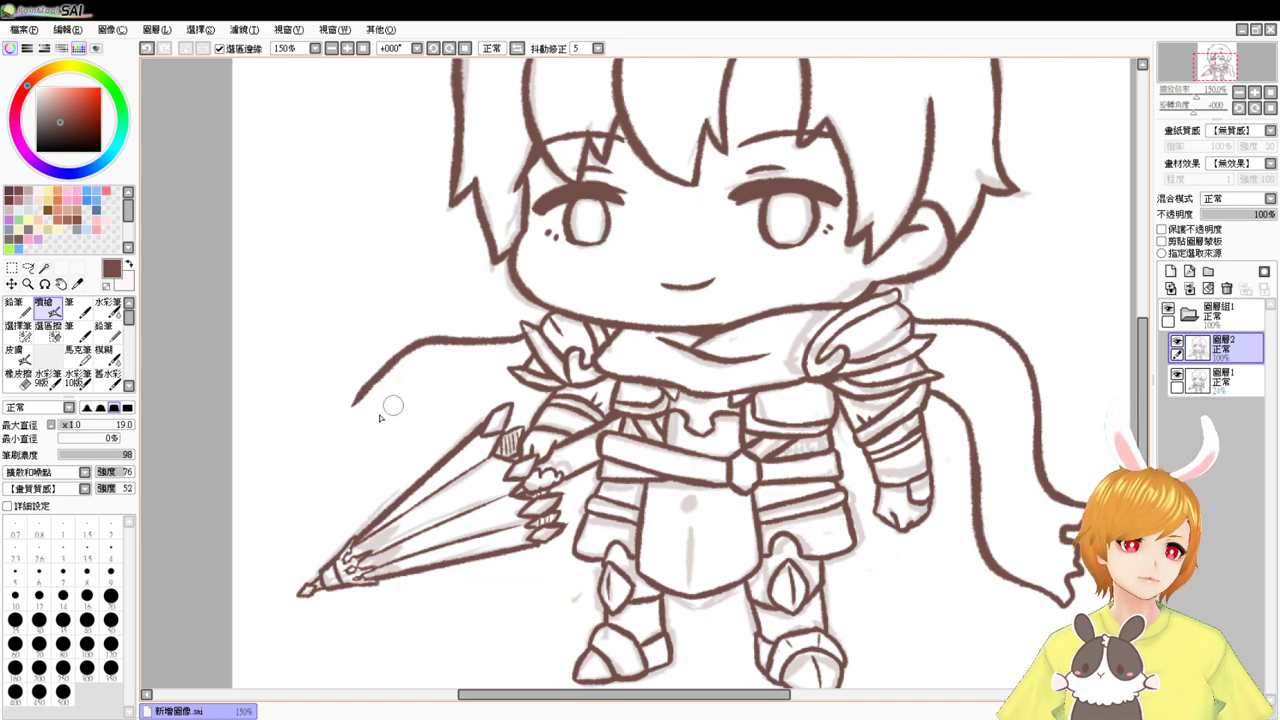
pyautogui.moveTo(360, 396)
pyautogui.mouseDown()
pyautogui.moveTo(322, 432)
pyautogui.moveTo(347, 443)
pyautogui.moveTo(351, 478)
pyautogui.moveTo(385, 481)
pyautogui.moveTo(401, 474)
pyautogui.moveTo(428, 403)
pyautogui.moveTo(505, 402)
pyautogui.mouseUp()
pyautogui.hotkey('ctrl', 'z')
pyautogui.hotkey('ctrl', 'z')
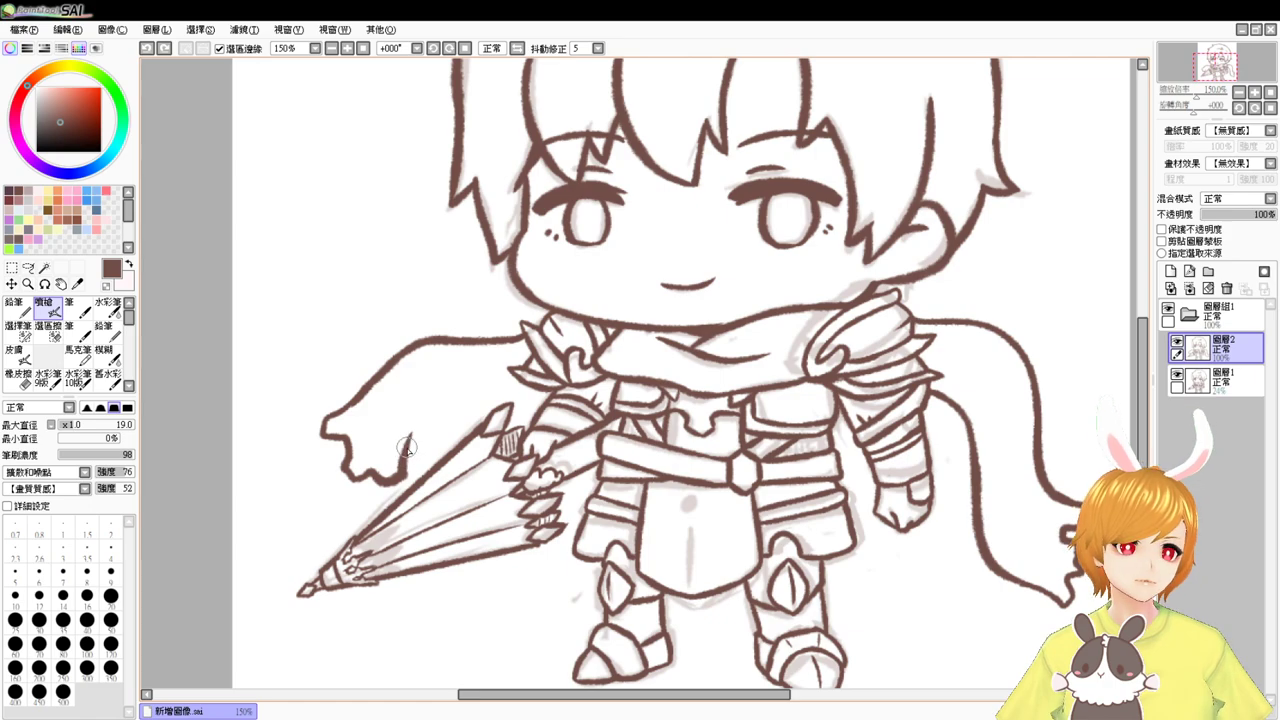
# - Ink the blowing cloth tail's lower edge from its ragged end back to the weapon-side shoulder, retrying the curve
pyautogui.moveTo(407, 450)
pyautogui.mouseDown()
pyautogui.moveTo(441, 414)
pyautogui.moveTo(488, 421)
pyautogui.mouseUp()
pyautogui.hotkey('ctrl', 'z')
pyautogui.moveTo(407, 453)
pyautogui.mouseDown()
pyautogui.moveTo(431, 404)
pyautogui.moveTo(515, 393)
pyautogui.mouseUp()
pyautogui.hotkey('ctrl', 'z')
pyautogui.moveTo(405, 452)
pyautogui.mouseDown()
pyautogui.moveTo(481, 387)
pyautogui.moveTo(516, 402)
pyautogui.moveTo(538, 388)
pyautogui.moveTo(464, 400)
pyautogui.moveTo(551, 392)
pyautogui.moveTo(473, 406)
pyautogui.moveTo(536, 398)
pyautogui.mouseUp()
pyautogui.hotkey('ctrl', 'z')
pyautogui.hotkey('ctrl', 'z')
pyautogui.hotkey('ctrl', 'z')
pyautogui.hotkey('ctrl', 'z')
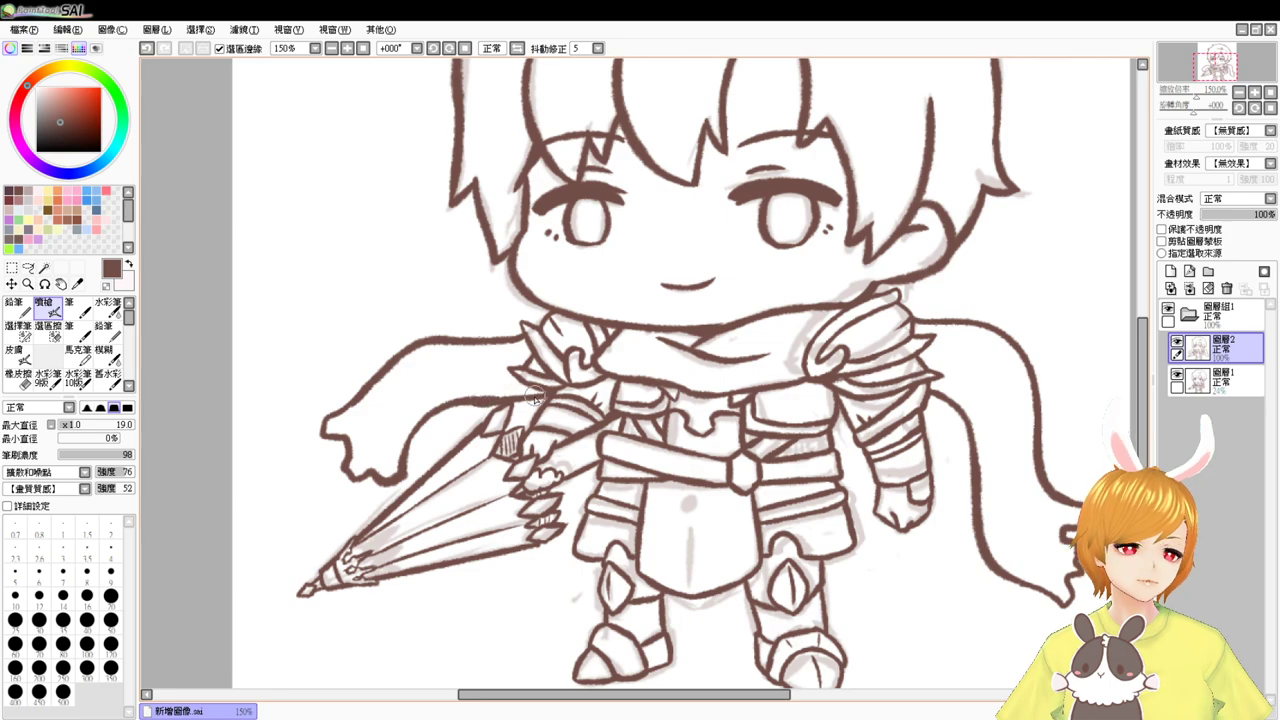
# - View the whole character and undo all strokes of the cloth tail above the weapon
pyautogui.click(363, 48)
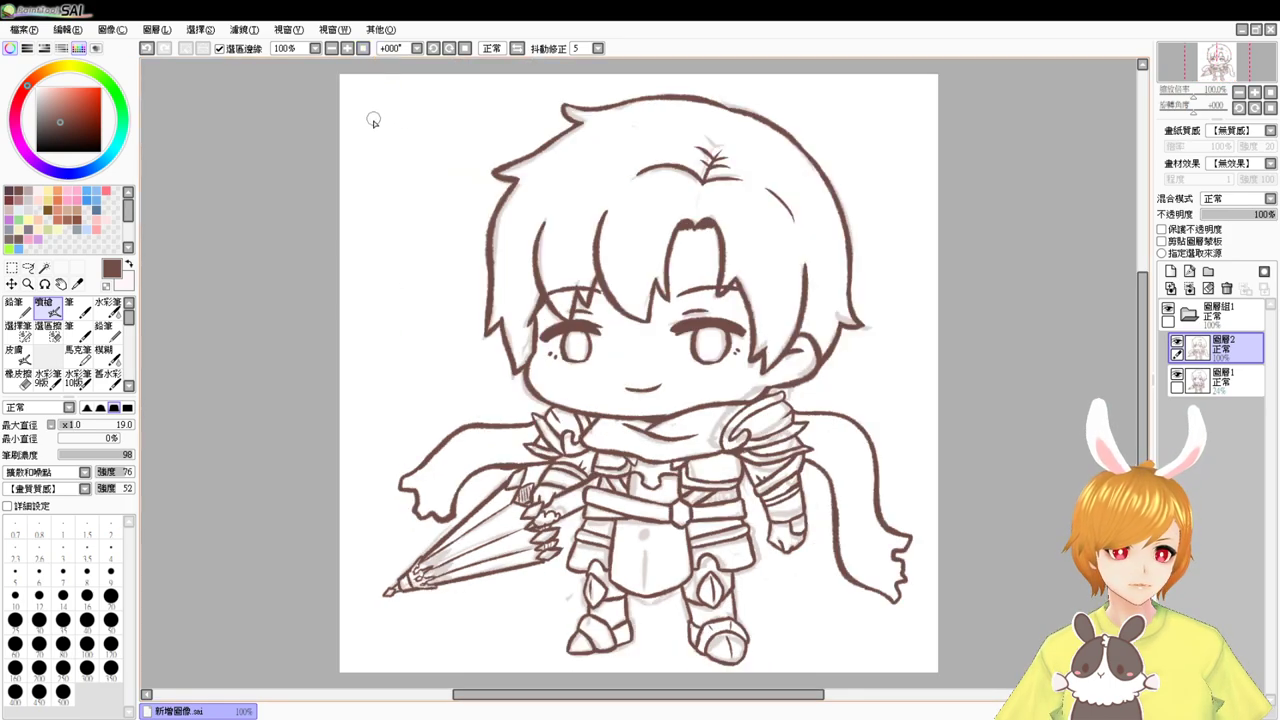
pyautogui.hotkey('ctrl', 'z')
pyautogui.hotkey('ctrl', 'z')
pyautogui.hotkey('ctrl', 'z')
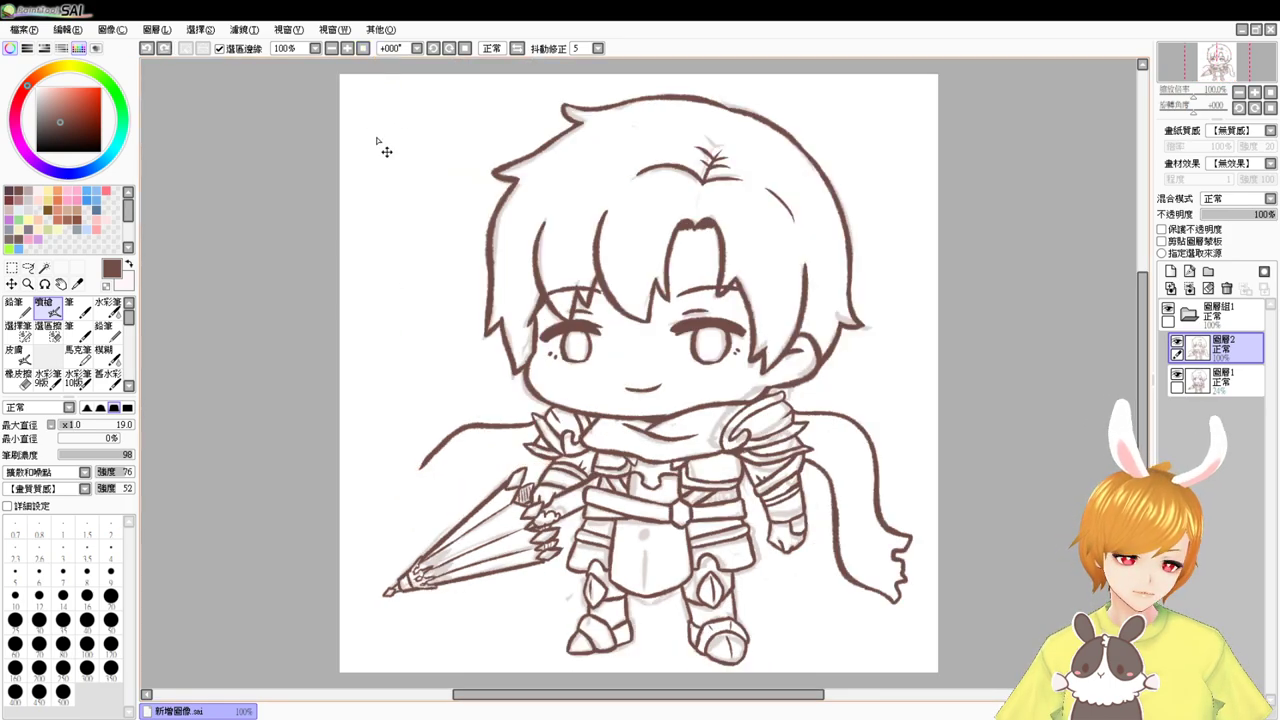
pyautogui.hotkey('ctrl', 'z')
pyautogui.scroll(-3, 376, 138)
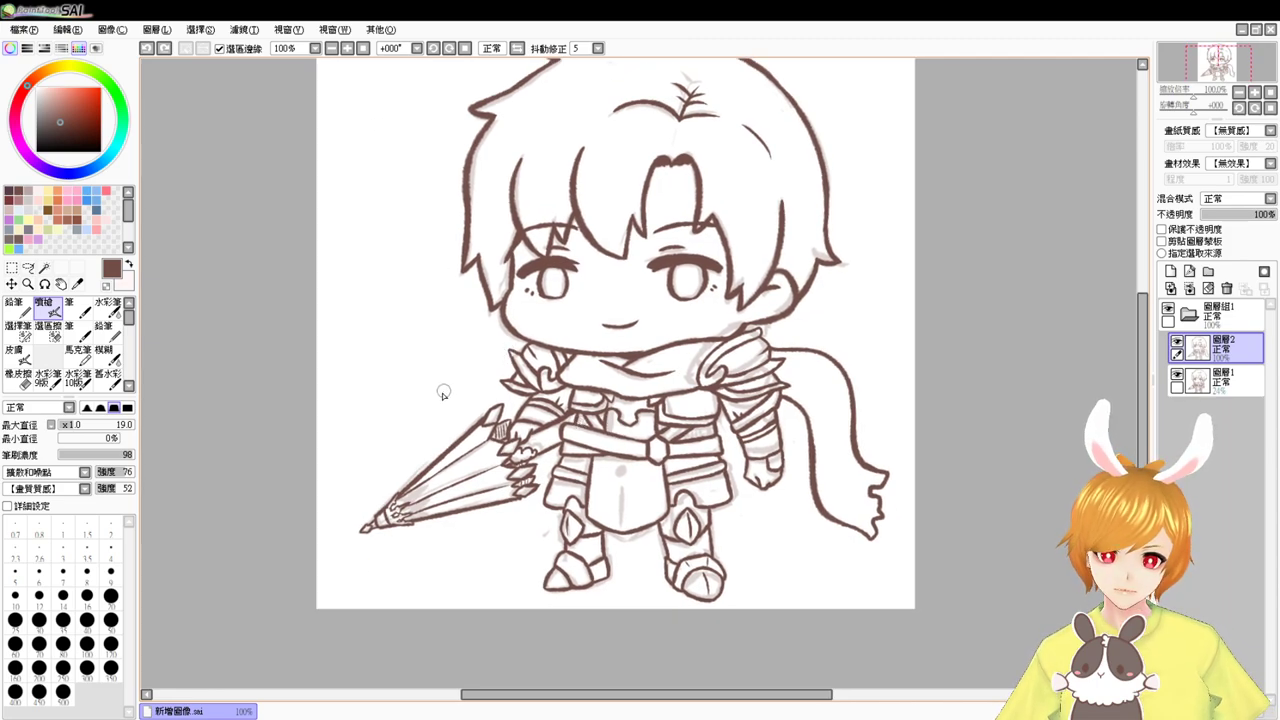
# - Try to ink a broad cloth tail sweeping outward from the weapon-side shoulder and down to the weapon's tip, retrying its lower edge
pyautogui.moveTo(517, 337)
pyautogui.mouseDown()
pyautogui.moveTo(425, 311)
pyautogui.moveTo(327, 365)
pyautogui.moveTo(320, 396)
pyautogui.mouseUp()
pyautogui.hotkey('ctrl', 'z')
pyautogui.moveTo(511, 338)
pyautogui.mouseDown()
pyautogui.moveTo(363, 386)
pyautogui.moveTo(374, 420)
pyautogui.moveTo(357, 419)
pyautogui.moveTo(415, 379)
pyautogui.mouseUp()
pyautogui.hotkey('ctrl', 'z')
pyautogui.moveTo(365, 426); pyautogui.dragTo(455, 373)
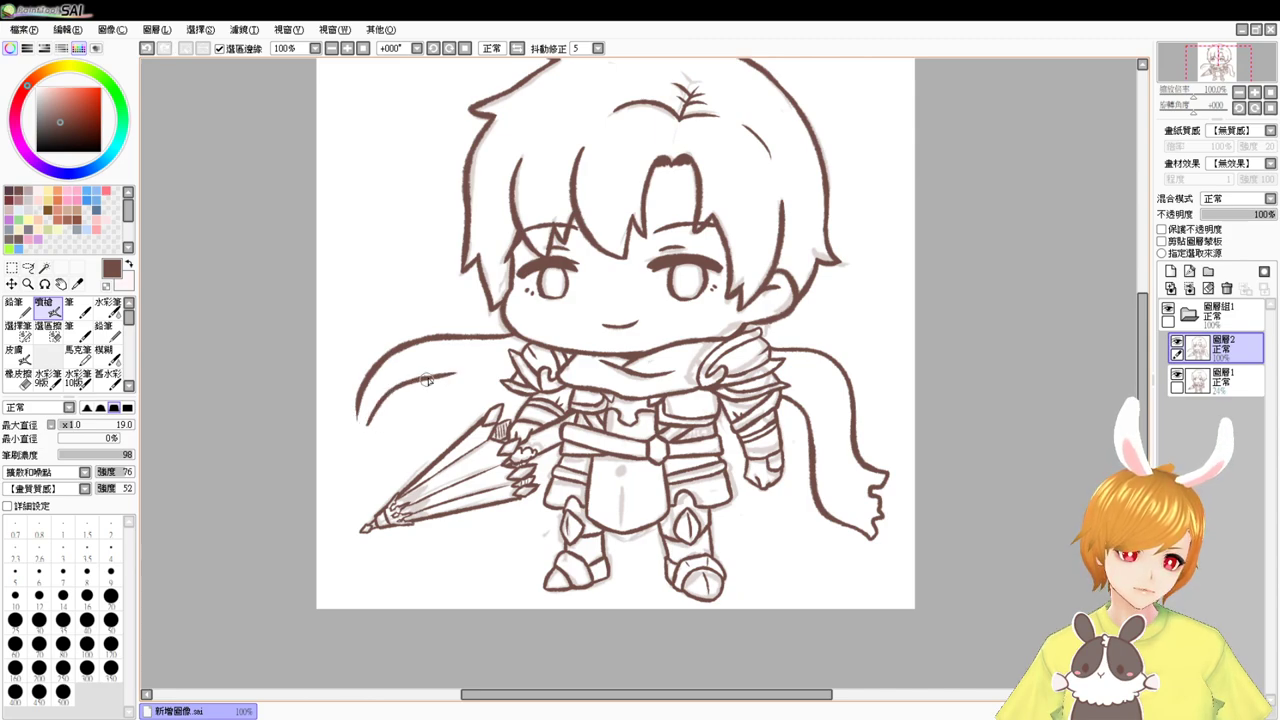
pyautogui.hotkey('ctrl', 'z')
pyautogui.moveTo(365, 431)
pyautogui.mouseDown()
pyautogui.moveTo(488, 387)
pyautogui.moveTo(459, 387)
pyautogui.moveTo(442, 408)
pyautogui.mouseUp()
pyautogui.moveTo(361, 396)
pyautogui.mouseDown()
pyautogui.moveTo(352, 509)
pyautogui.moveTo(393, 482)
pyautogui.mouseUp()
pyautogui.hotkey('ctrl', 'z')
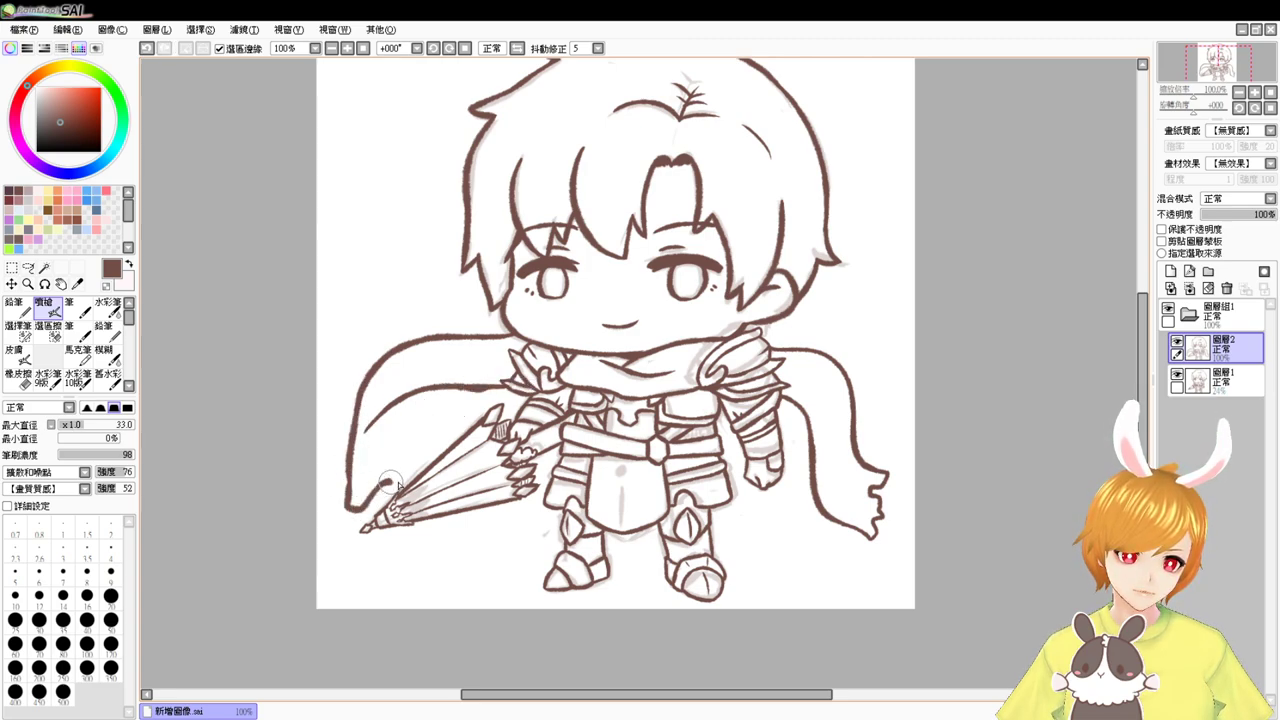
pyautogui.moveTo(411, 395)
pyautogui.mouseDown()
pyautogui.moveTo(386, 450)
pyautogui.moveTo(392, 423)
pyautogui.moveTo(383, 435)
pyautogui.moveTo(416, 476)
pyautogui.mouseUp()
pyautogui.hotkey('ctrl', 'z')
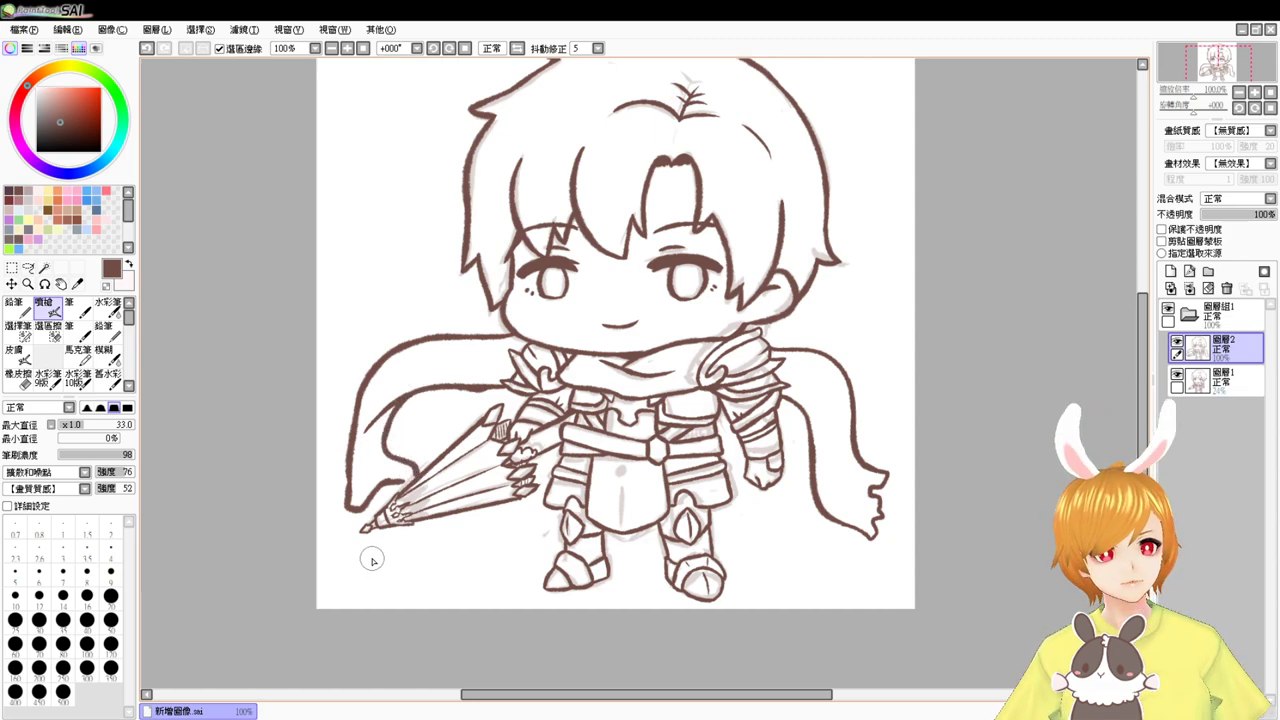
# - Undo all strokes of the broad cloth tail sweeping over the weapon
pyautogui.hotkey('ctrl', 'z')
pyautogui.hotkey('ctrl', 'z')
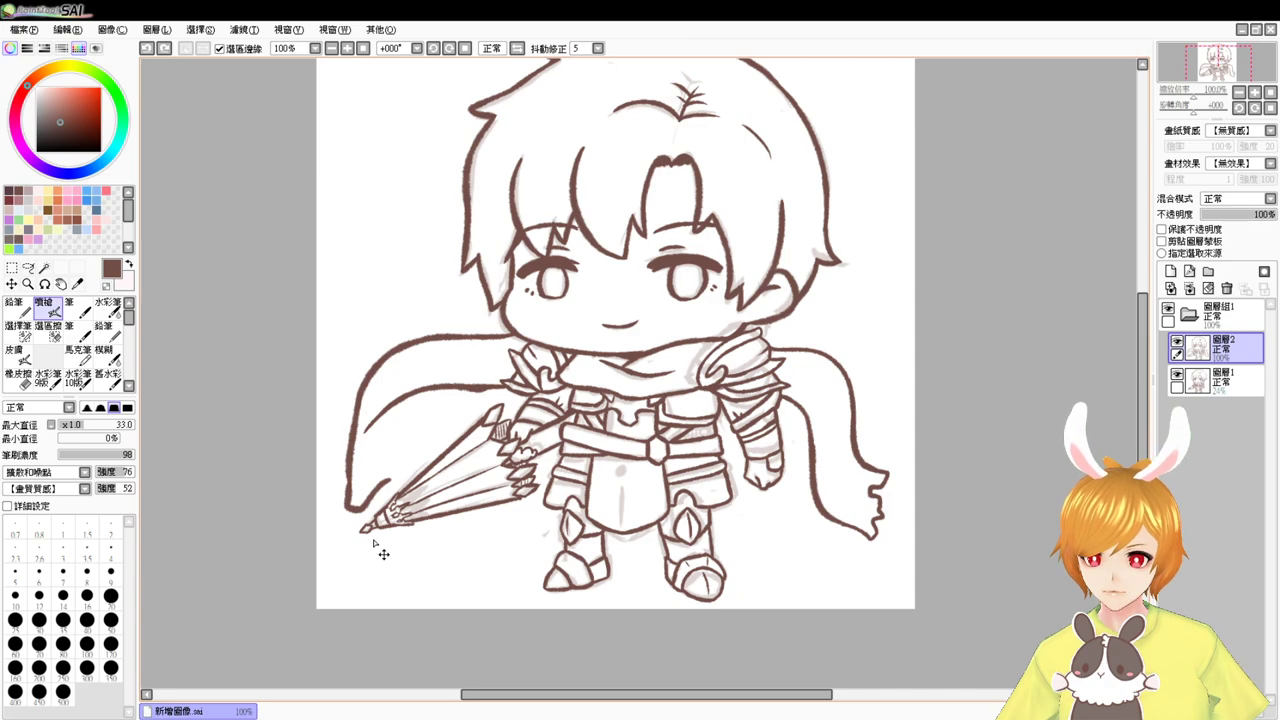
pyautogui.hotkey('ctrl', 'z')
pyautogui.hotkey('ctrl', 'z')
pyautogui.hotkey('ctrl', 'z')
pyautogui.hotkey('ctrl', 'z')
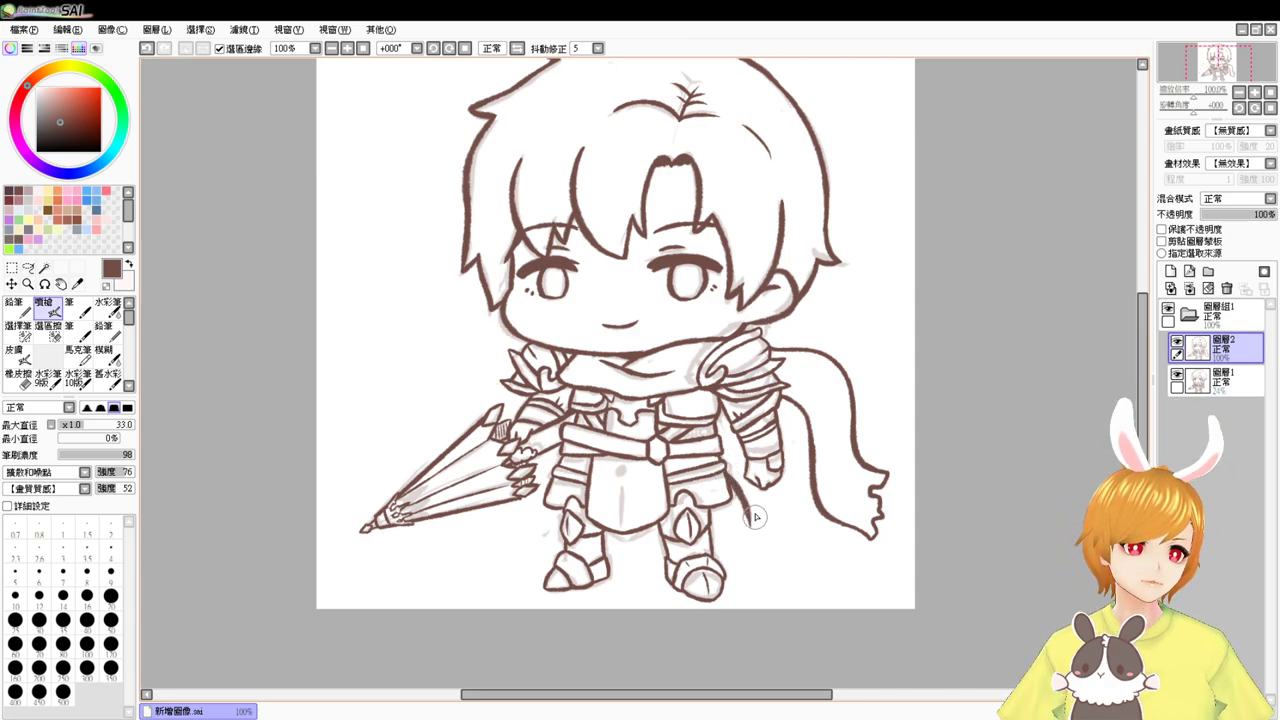
# - Try to ink a second cloth edge curving out from below the ear above the existing tail, and undo the strokes
pyautogui.moveTo(775, 320)
pyautogui.mouseDown()
pyautogui.moveTo(833, 312)
pyautogui.moveTo(860, 336)
pyautogui.mouseUp()
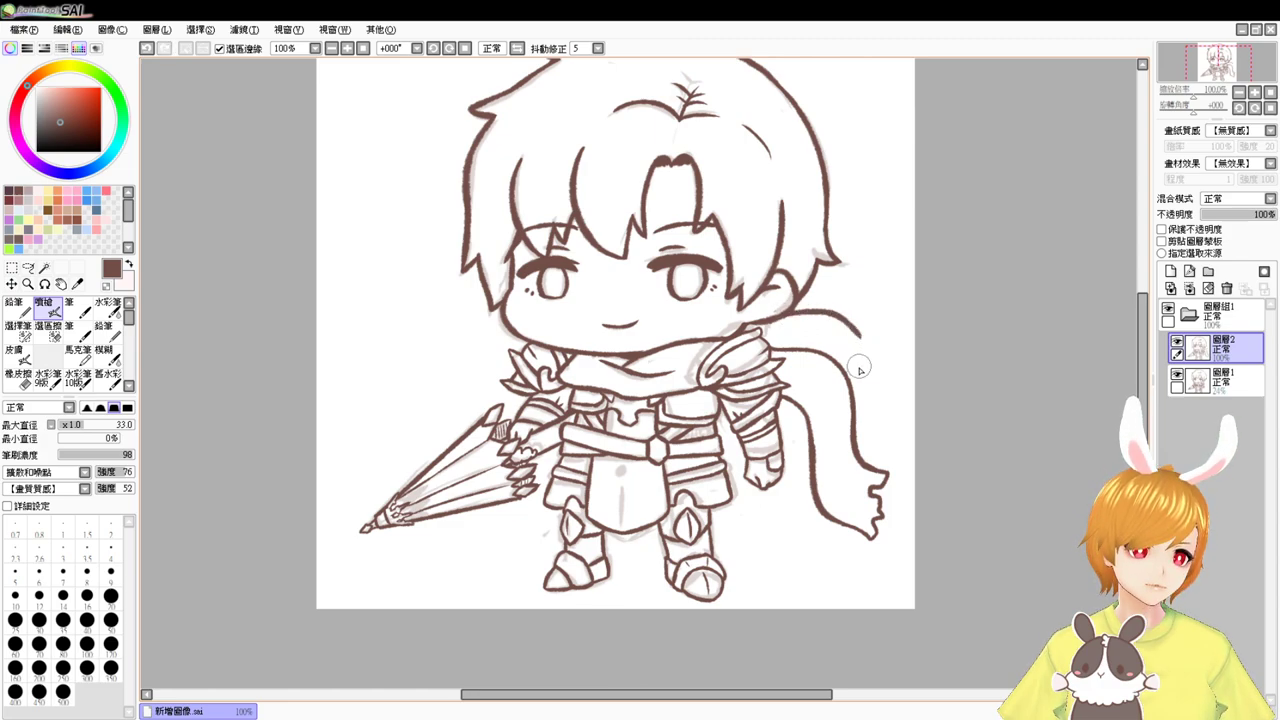
pyautogui.hotkey('ctrl', 'z')
pyautogui.moveTo(772, 323)
pyautogui.mouseDown()
pyautogui.moveTo(862, 359)
pyautogui.moveTo(880, 372)
pyautogui.moveTo(879, 397)
pyautogui.mouseUp()
pyautogui.hotkey('ctrl', 'z')
pyautogui.hotkey('ctrl', 'z')
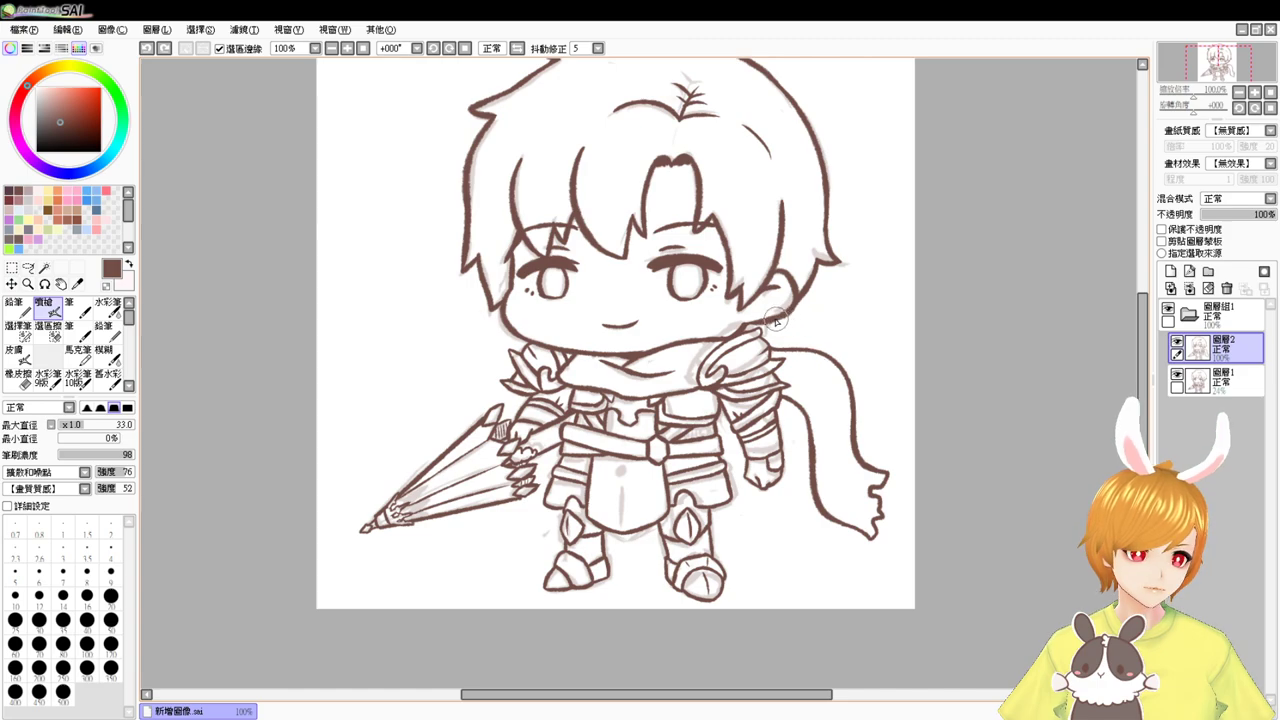
pyautogui.moveTo(776, 320); pyautogui.dragTo(832, 360)
pyautogui.moveTo(761, 489); pyautogui.dragTo(757, 539)
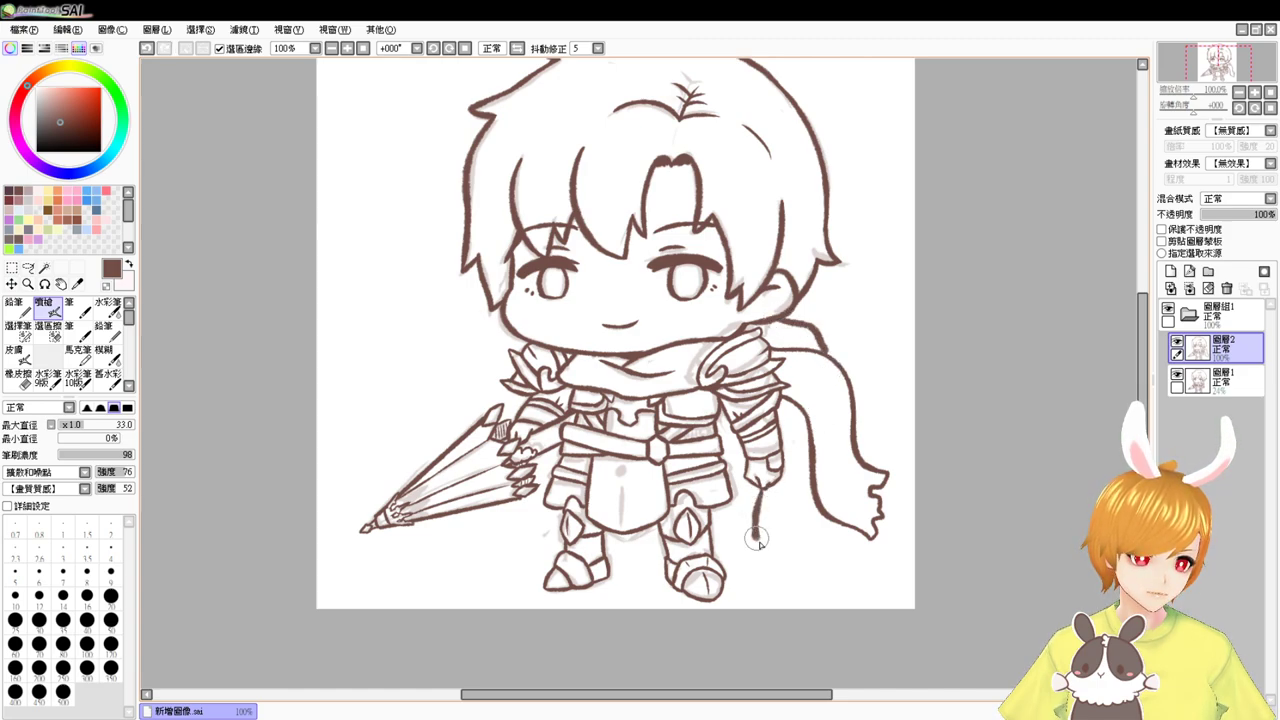
pyautogui.hotkey('ctrl', 'z')
pyautogui.hotkey('ctrl', 'z')
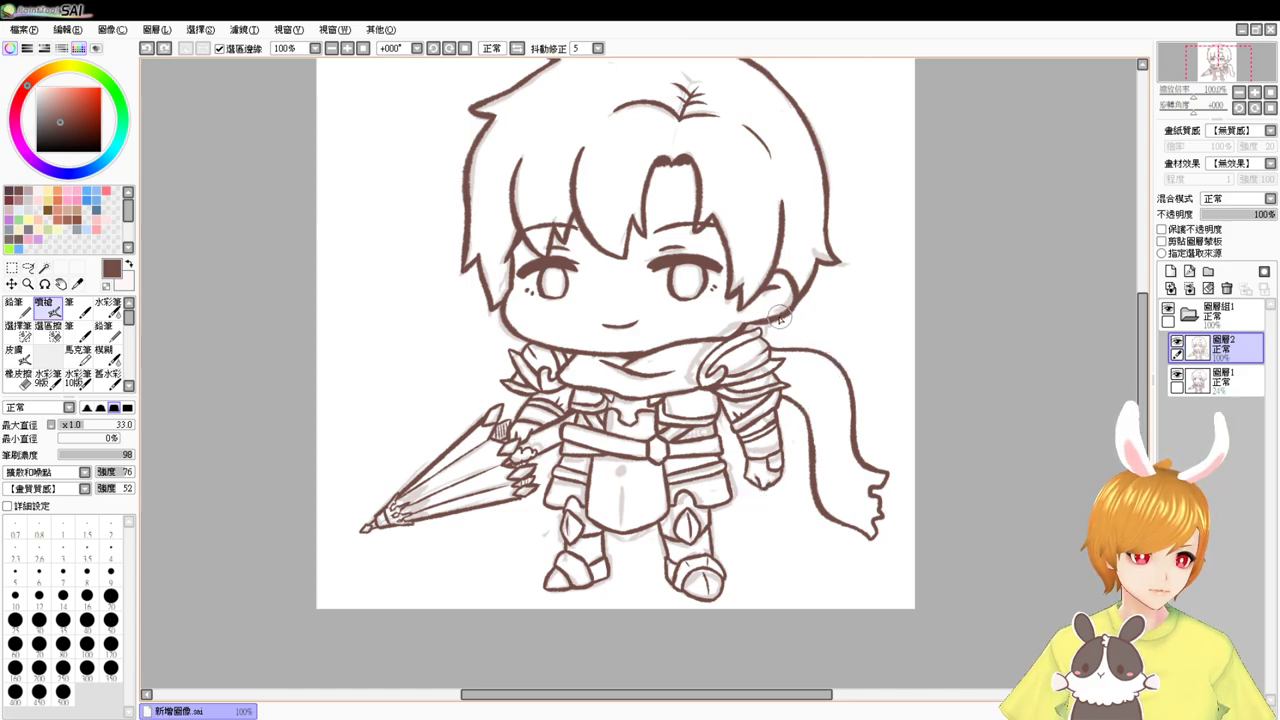
pyautogui.moveTo(783, 317); pyautogui.dragTo(819, 352)
pyautogui.hotkey('ctrl', 'z')
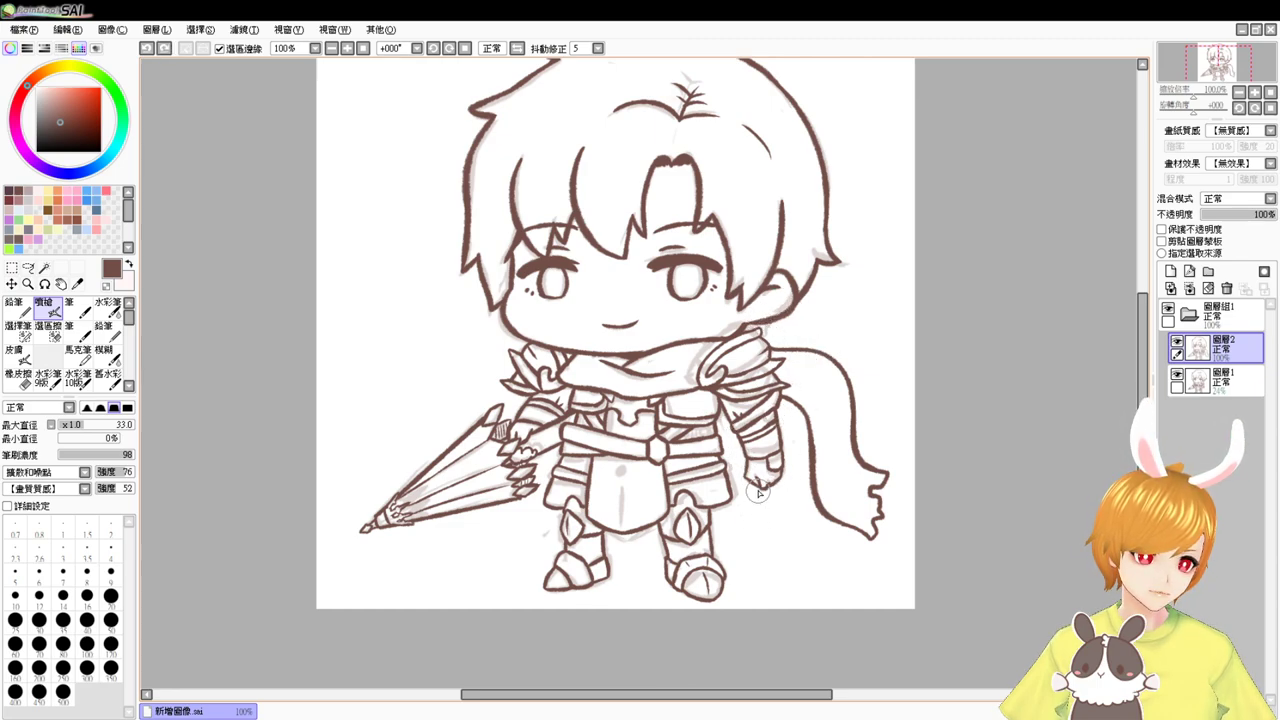
# - Try to ink a cloth panel with a ragged hem hanging below the free hand, and undo it
pyautogui.moveTo(759, 492); pyautogui.dragTo(756, 543)
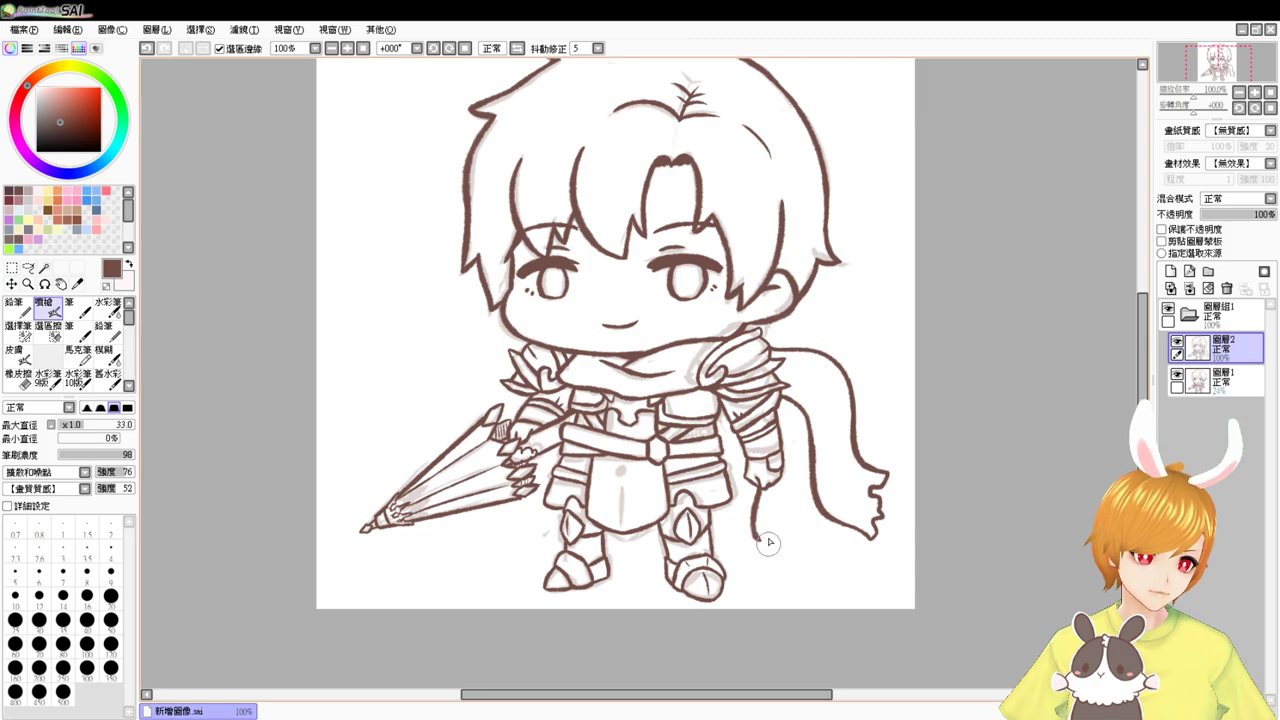
pyautogui.hotkey('ctrl', 'z')
pyautogui.moveTo(762, 484)
pyautogui.mouseDown()
pyautogui.moveTo(768, 546)
pyautogui.moveTo(848, 530)
pyautogui.mouseUp()
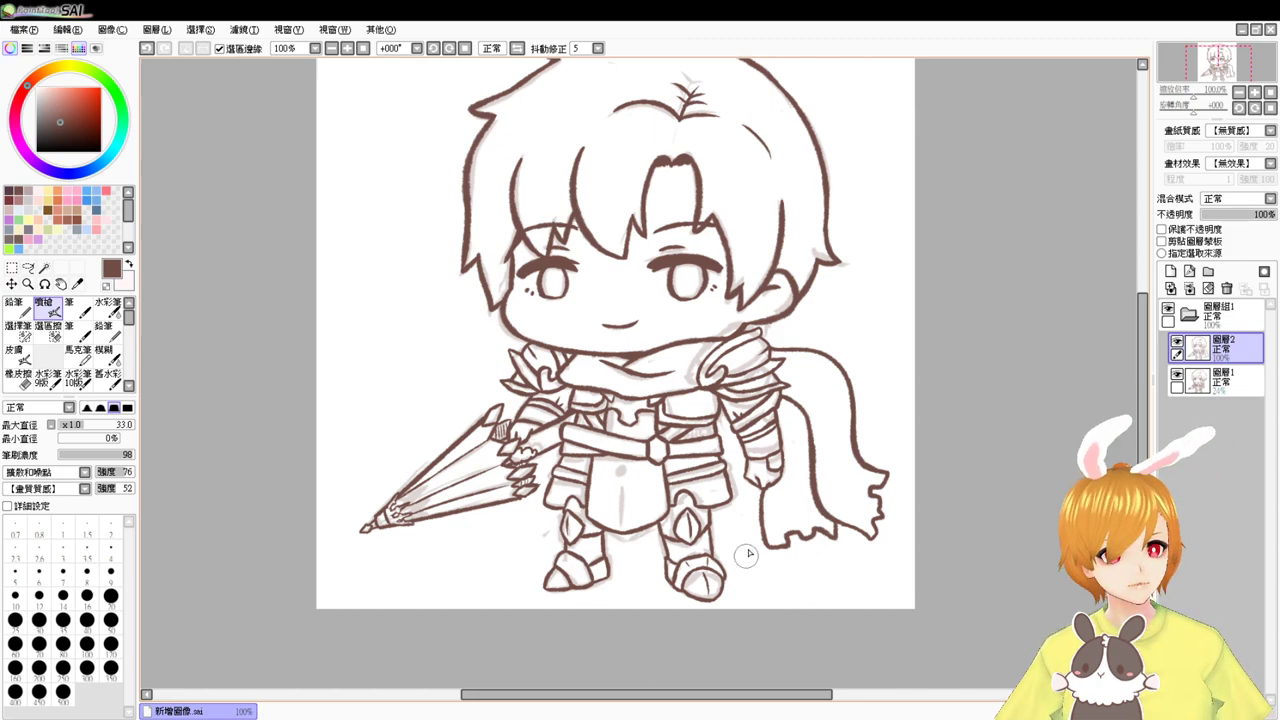
pyautogui.hotkey('ctrl', 'z')
pyautogui.hotkey('ctrl', 'z')
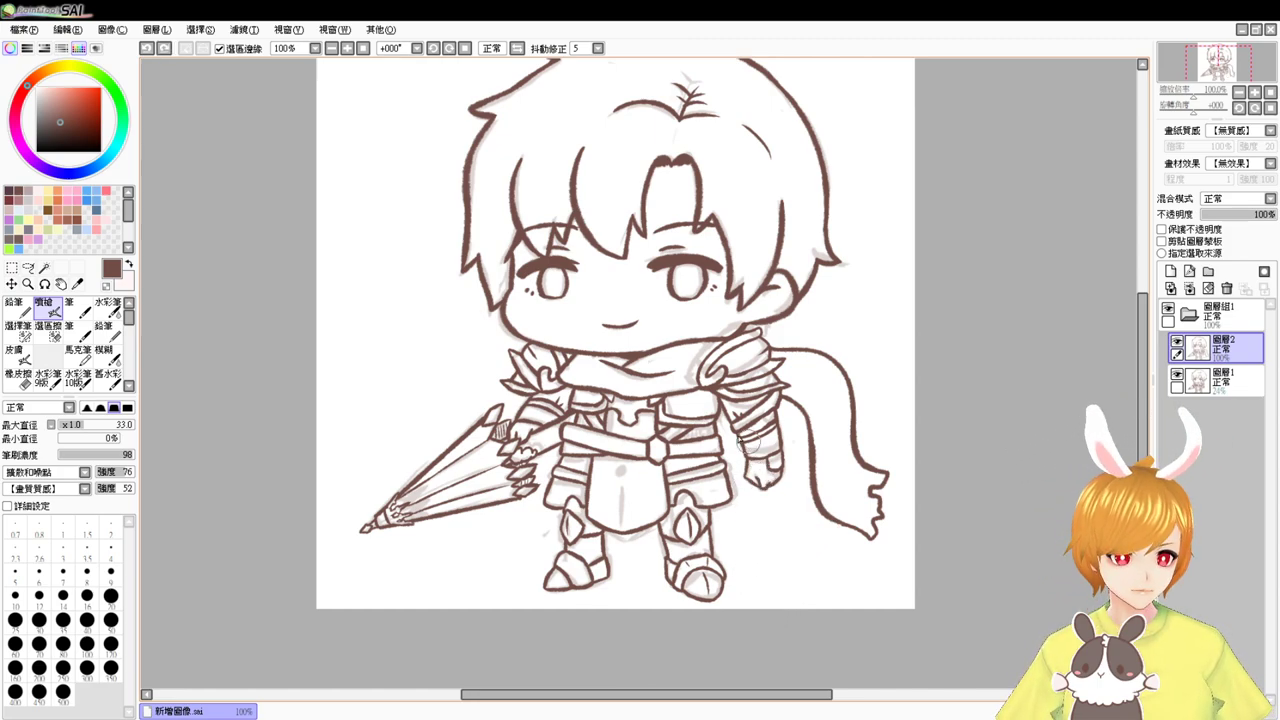
# - Try to ink a cloth panel with a ragged hem hanging below the weapon, and undo it
pyautogui.moveTo(488, 508); pyautogui.dragTo(483, 543)
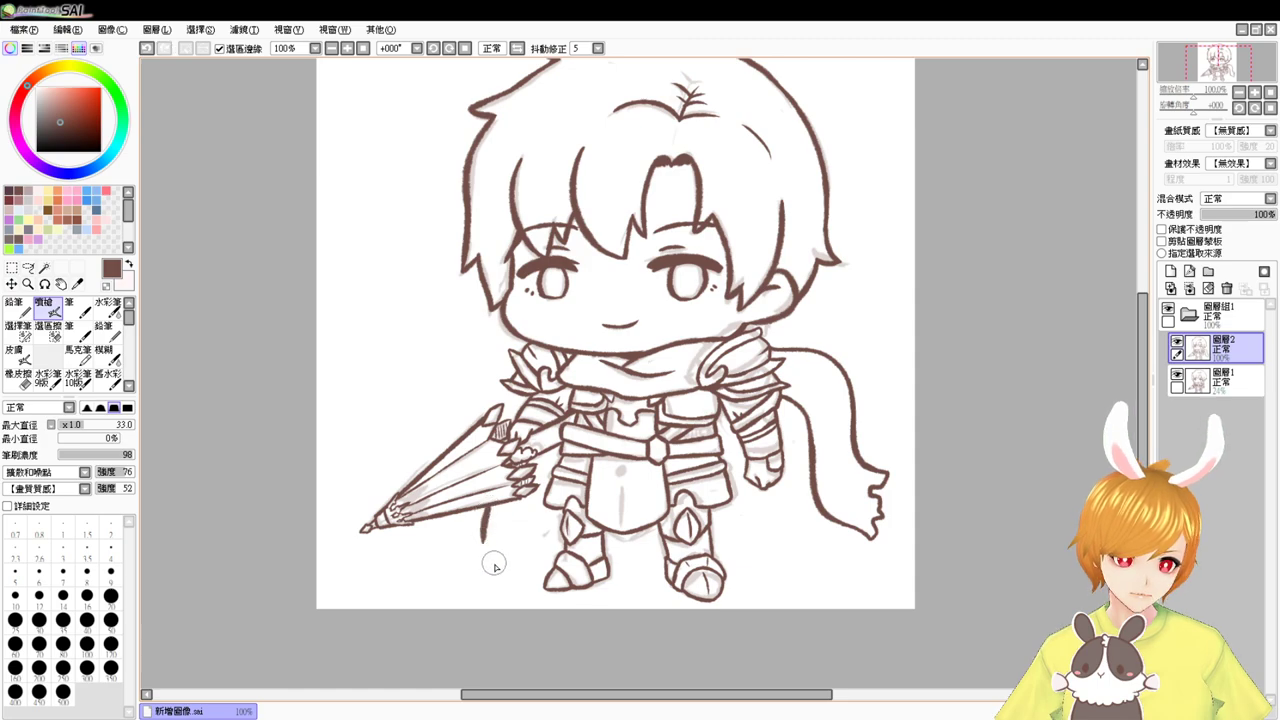
pyautogui.hotkey('ctrl', 'z')
pyautogui.moveTo(516, 392); pyautogui.dragTo(493, 462)
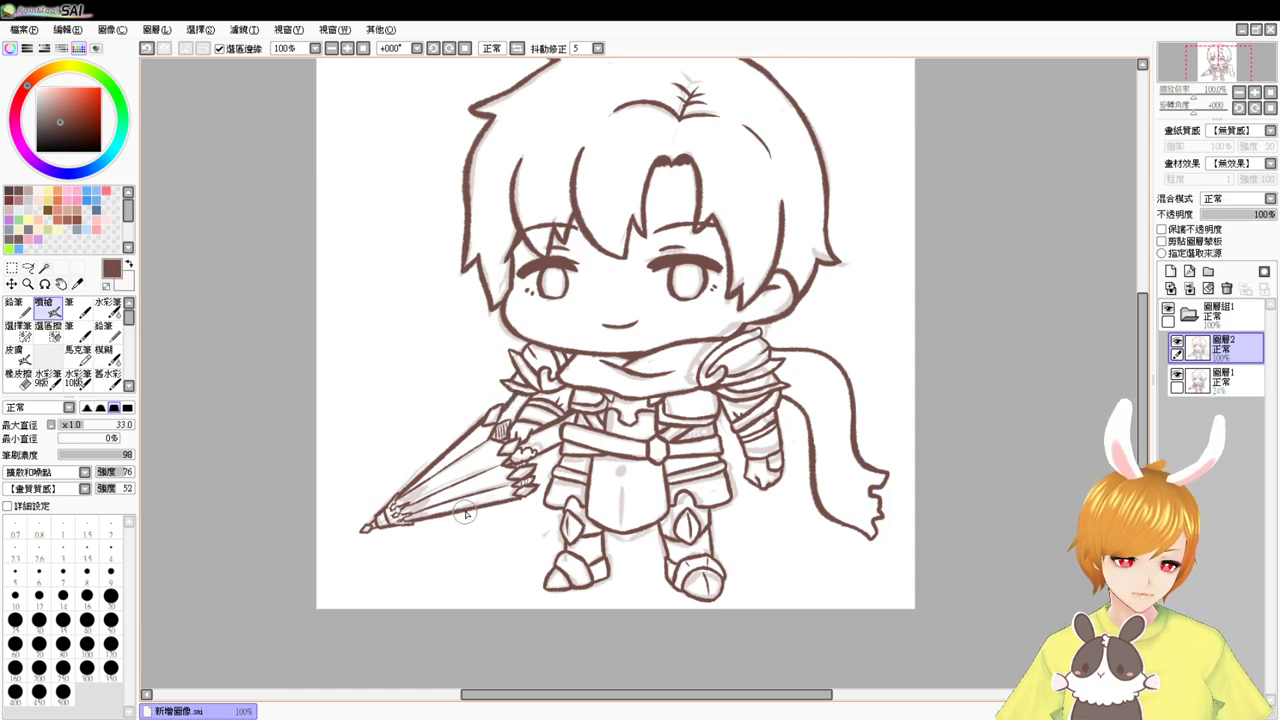
pyautogui.moveTo(466, 509)
pyautogui.mouseDown()
pyautogui.moveTo(473, 543)
pyautogui.moveTo(540, 530)
pyautogui.mouseUp()
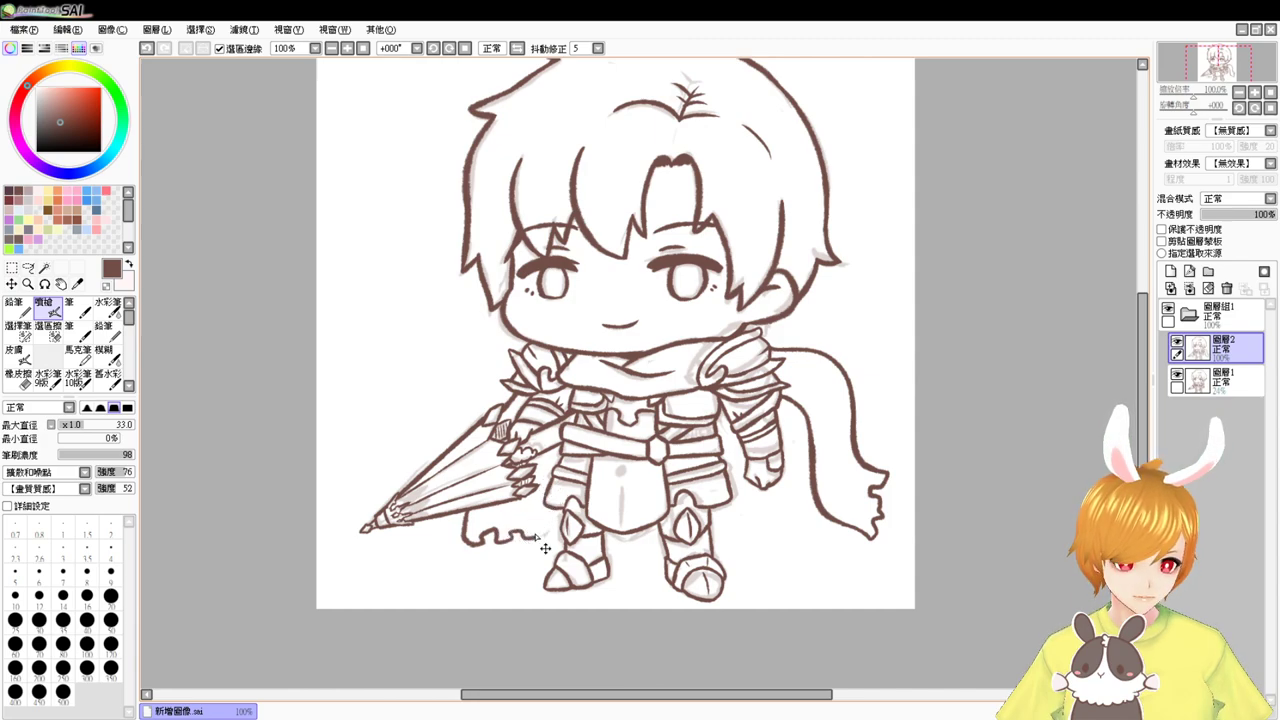
pyautogui.hotkey('ctrl', 'z')
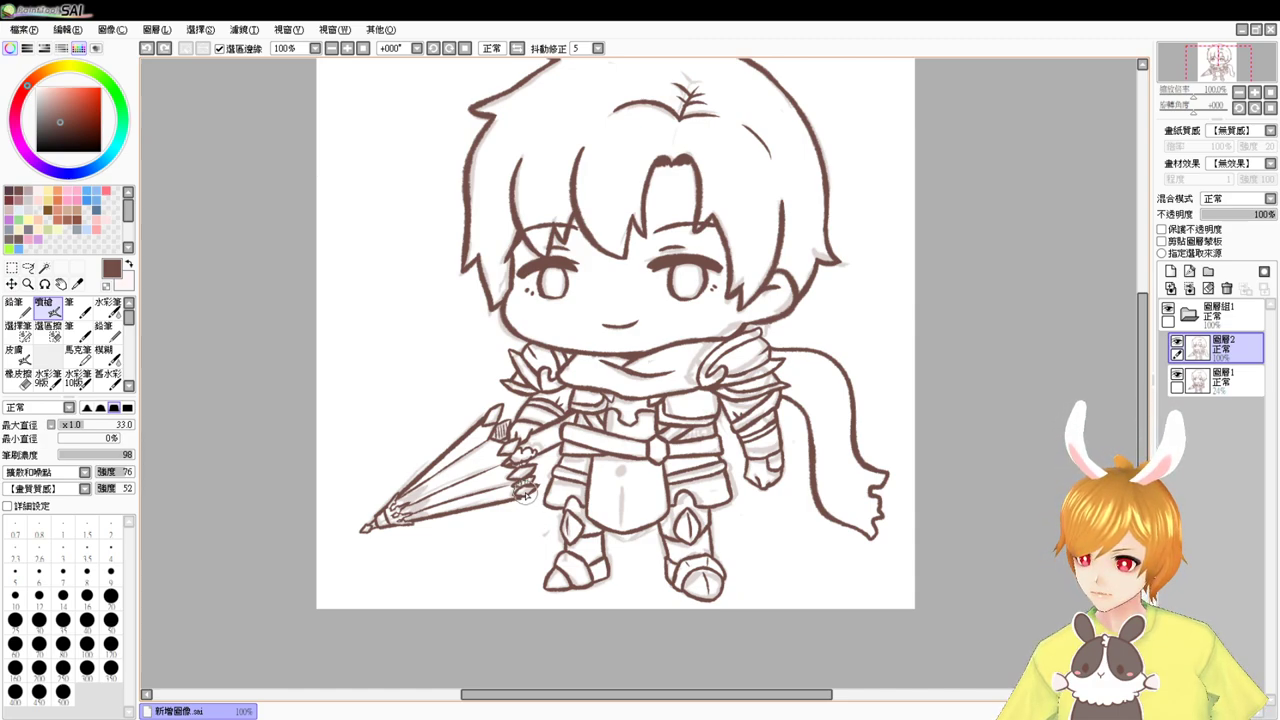
# - Undo all strokes of the long cloth tail blowing out behind the free arm
pyautogui.hotkey('ctrl', 'z')
pyautogui.hotkey('ctrl', 'z')
pyautogui.hotkey('ctrl', 'z')
pyautogui.hotkey('ctrl', 'z')
pyautogui.hotkey('ctrl', 'z')
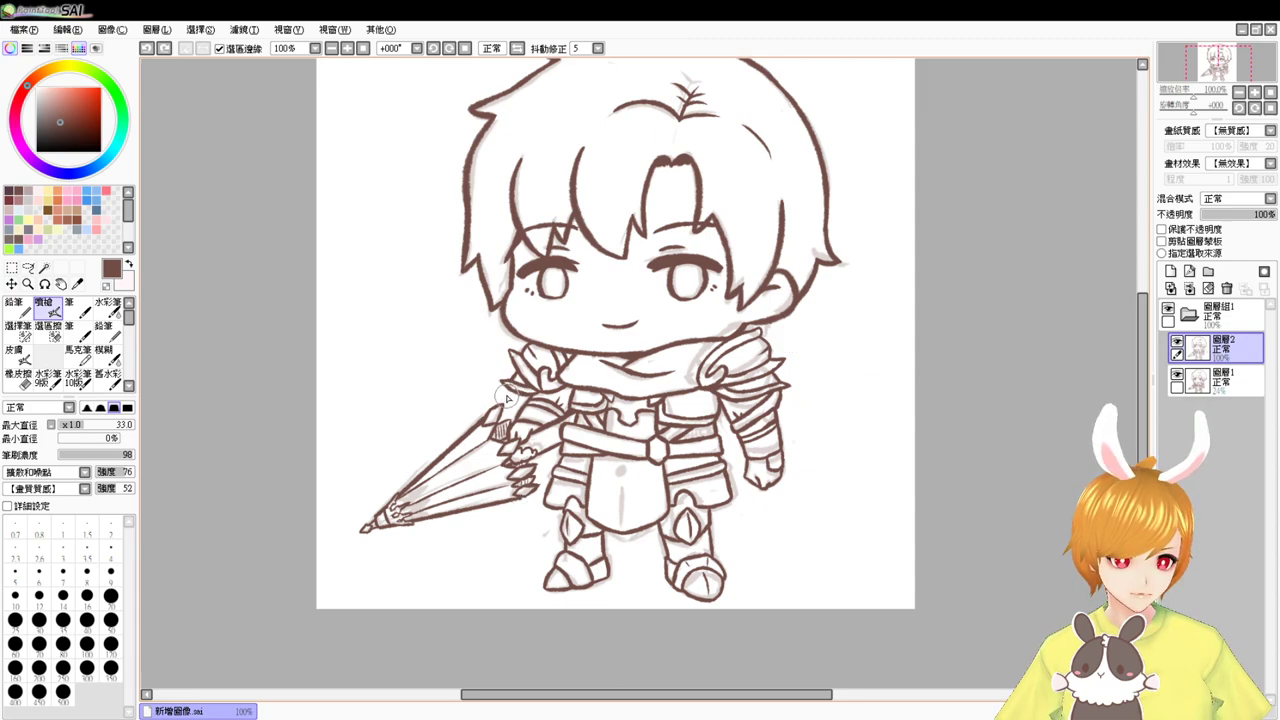
# - Try to ink a cape flaring out behind both sides, with ragged ends around the weapon and a ragged hem beside the free-arm leg
pyautogui.moveTo(502, 396)
pyautogui.mouseDown()
pyautogui.moveTo(419, 421)
pyautogui.moveTo(380, 483)
pyautogui.moveTo(365, 483)
pyautogui.moveTo(398, 486)
pyautogui.moveTo(425, 558)
pyautogui.moveTo(457, 518)
pyautogui.mouseUp()
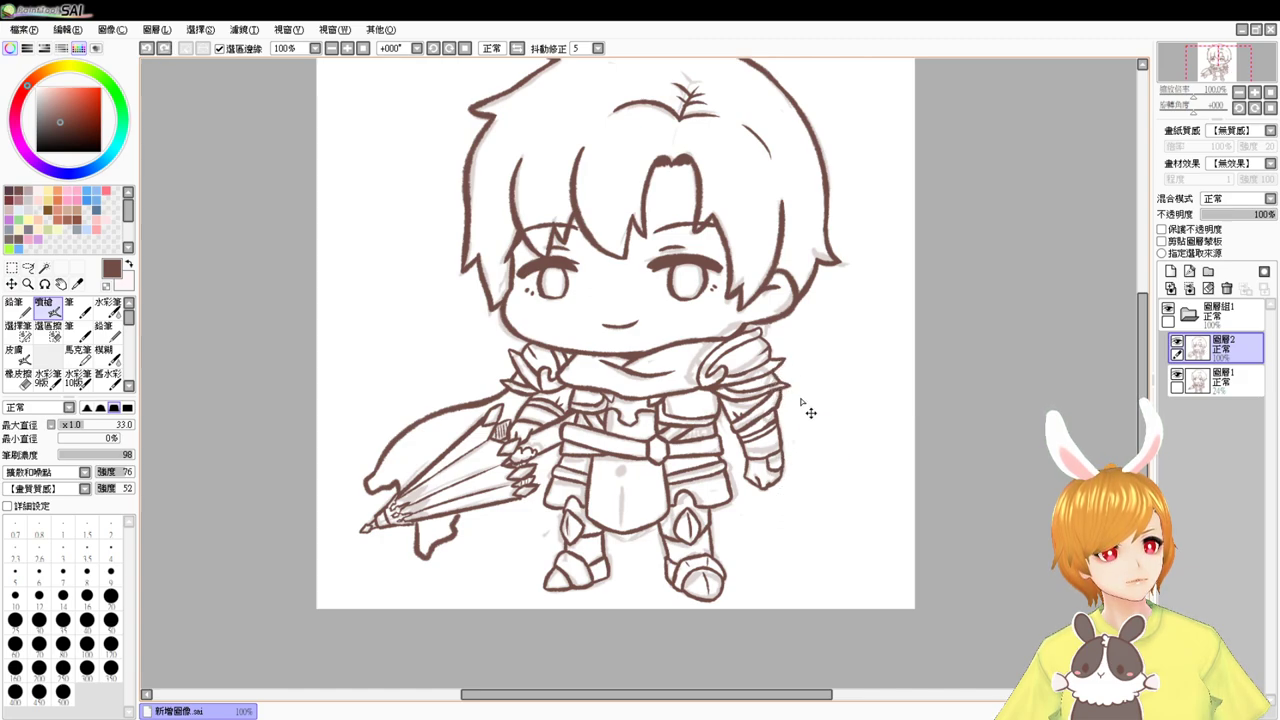
pyautogui.moveTo(785, 392)
pyautogui.mouseDown()
pyautogui.moveTo(833, 445)
pyautogui.moveTo(855, 545)
pyautogui.mouseUp()
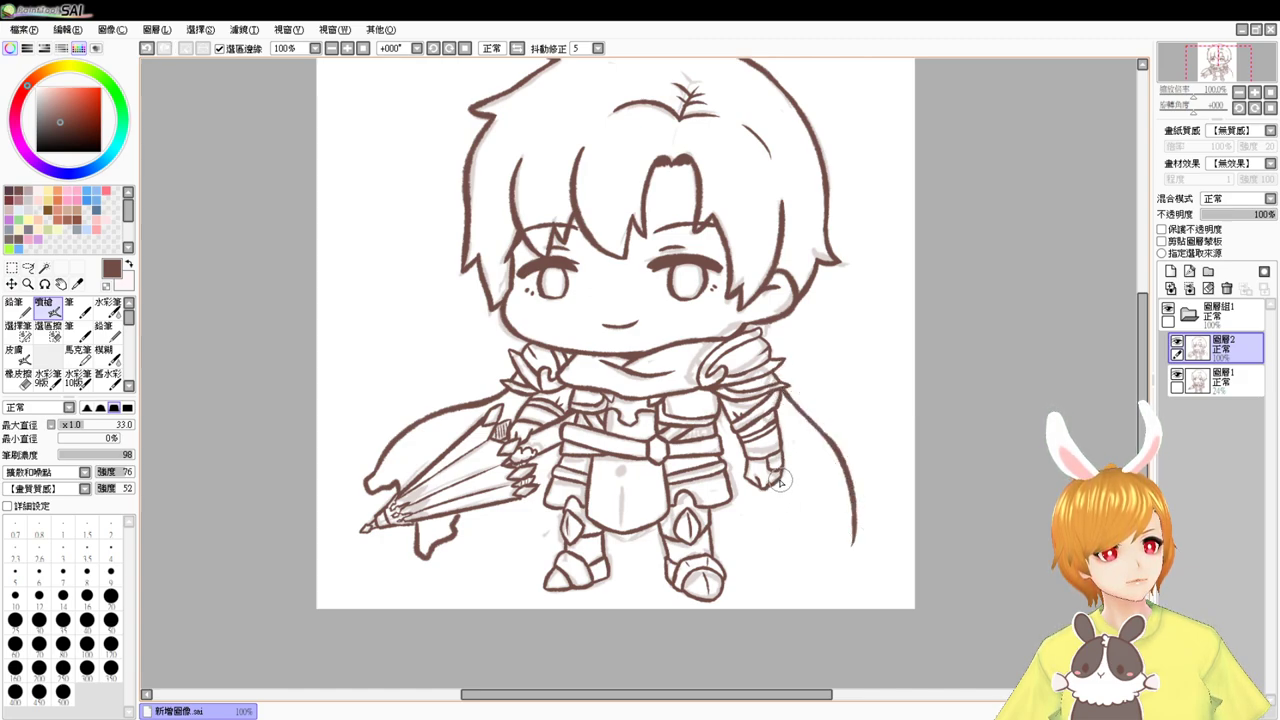
pyautogui.moveTo(781, 482); pyautogui.dragTo(767, 537)
pyautogui.hotkey('ctrl', 'z')
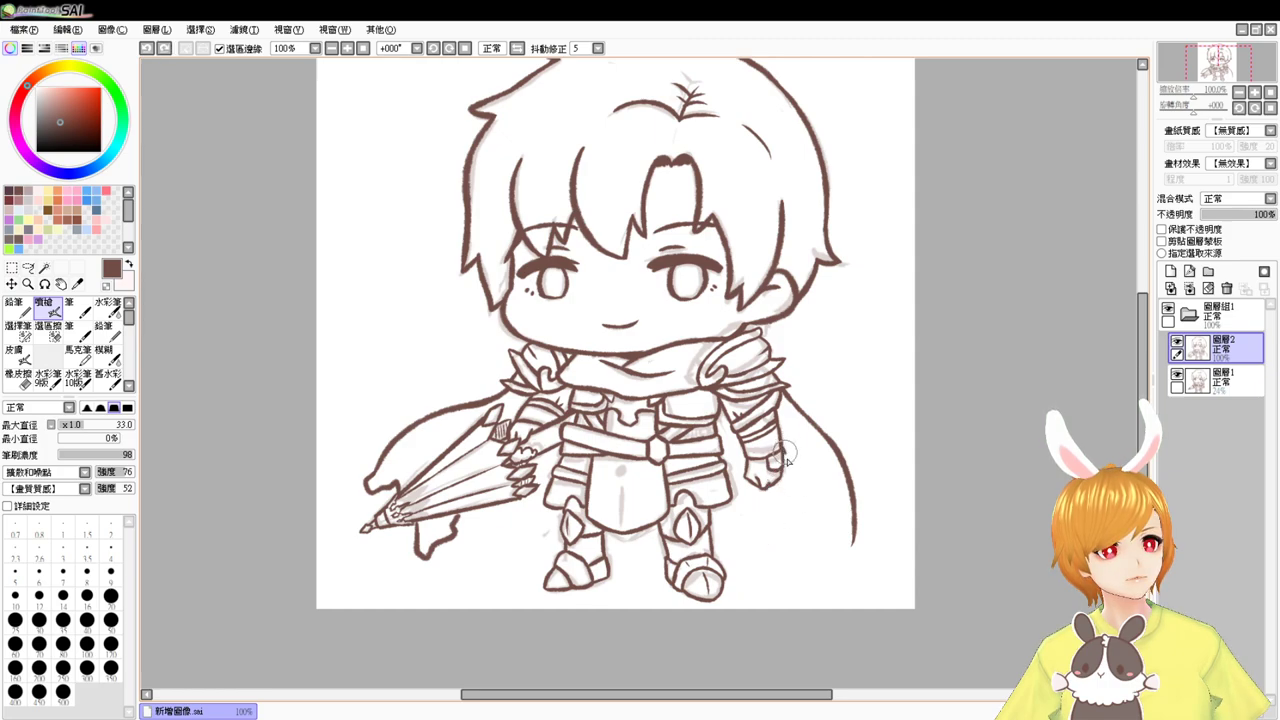
pyautogui.moveTo(783, 459); pyautogui.dragTo(779, 565)
pyautogui.hotkey('ctrl', 'z')
pyautogui.moveTo(784, 446)
pyautogui.mouseDown()
pyautogui.moveTo(776, 542)
pyautogui.moveTo(755, 575)
pyautogui.moveTo(816, 574)
pyautogui.moveTo(858, 535)
pyautogui.mouseUp()
pyautogui.hotkey('ctrl', 'z')
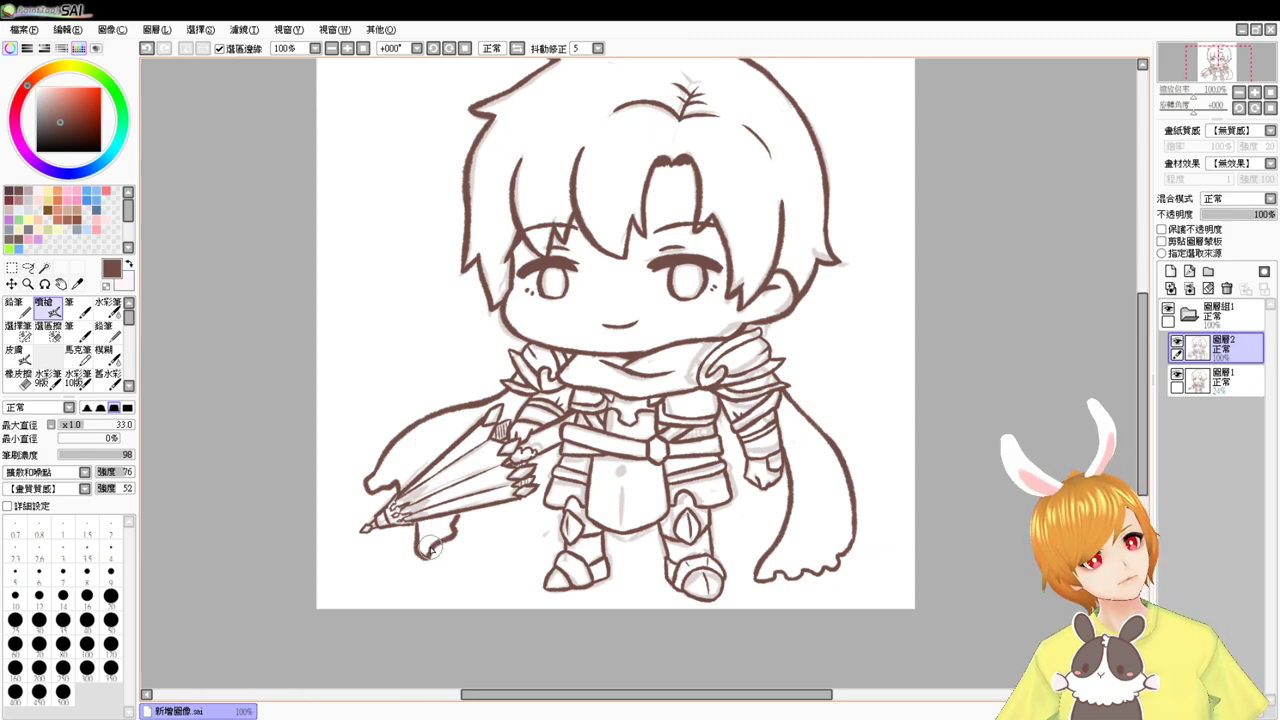
# - Undo all cape strokes on both sides of the body
pyautogui.hotkey('ctrl', 'z')
pyautogui.hotkey('ctrl', 'z')
pyautogui.hotkey('ctrl', 'z')
pyautogui.hotkey('ctrl', 'z')
pyautogui.hotkey('ctrl', 'z')
pyautogui.hotkey('ctrl', 'z')
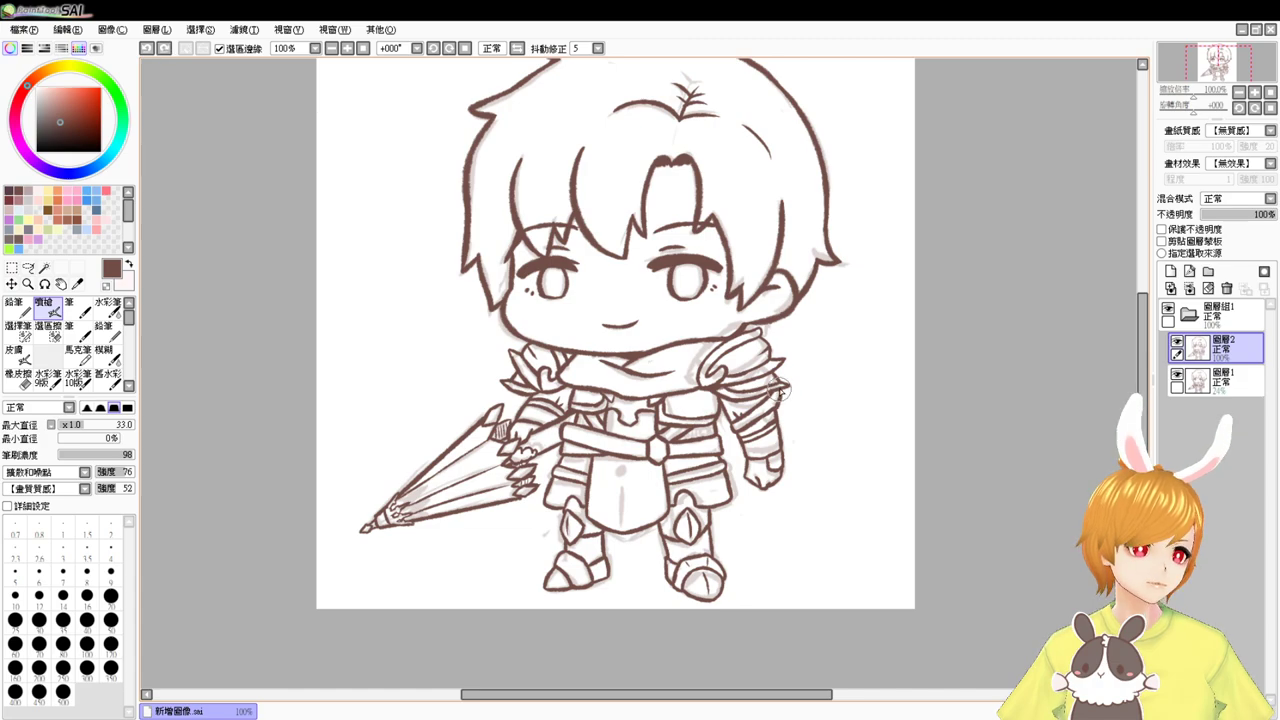
# - Ink the free-arm side of the cape with a curved outer edge, an inner edge below the hand and a ragged hem
pyautogui.moveTo(780, 393); pyautogui.dragTo(849, 512)
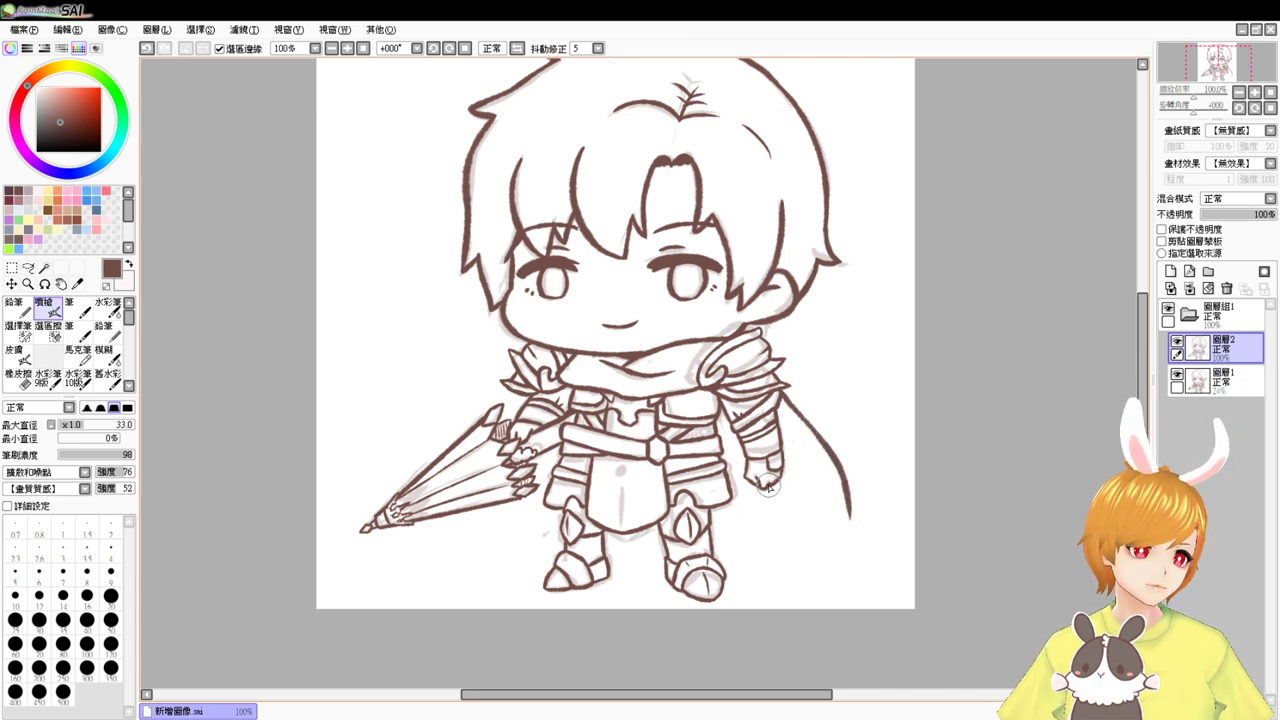
pyautogui.moveTo(771, 478)
pyautogui.mouseDown()
pyautogui.moveTo(765, 570)
pyautogui.moveTo(825, 572)
pyautogui.moveTo(856, 532)
pyautogui.moveTo(849, 506)
pyautogui.mouseUp()
pyautogui.hotkey('ctrl', 'z')
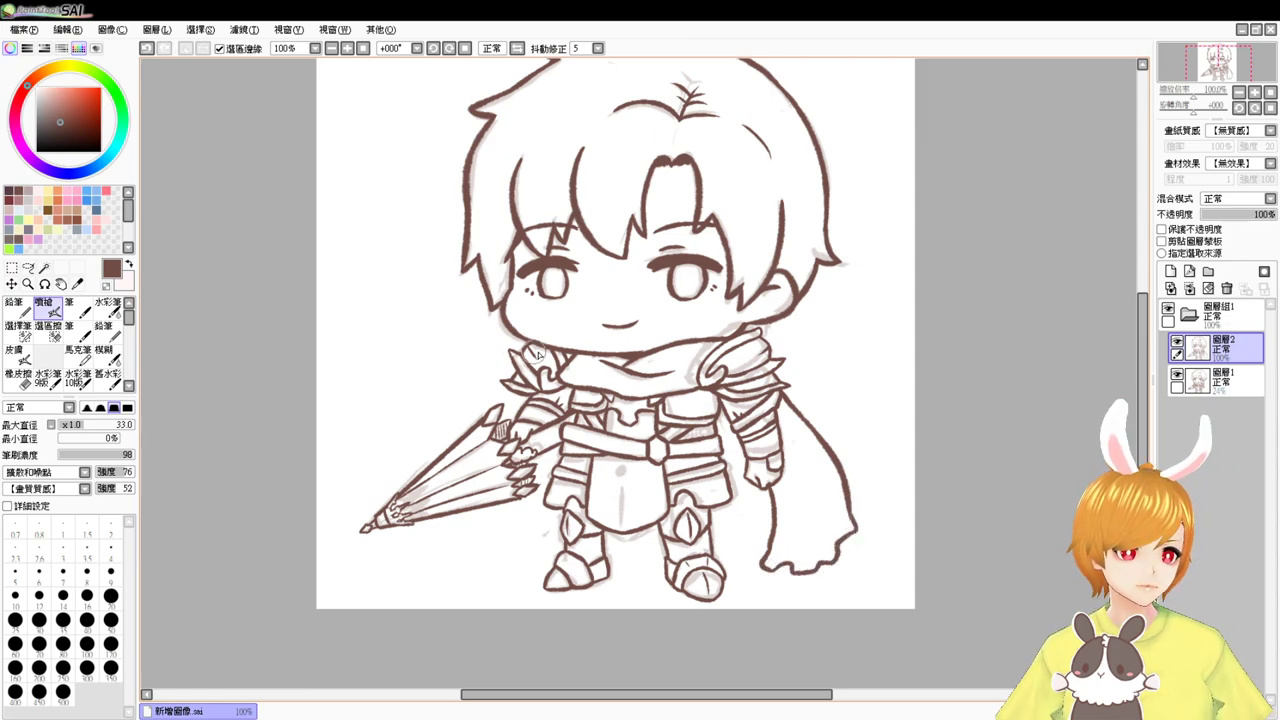
# - Try to ink the weapon-side cape's side edges and ragged hem below the weapon, and undo the strokes
pyautogui.moveTo(518, 390); pyautogui.dragTo(508, 418)
pyautogui.hotkey('ctrl', 'z')
pyautogui.scroll(1, 507, 418)
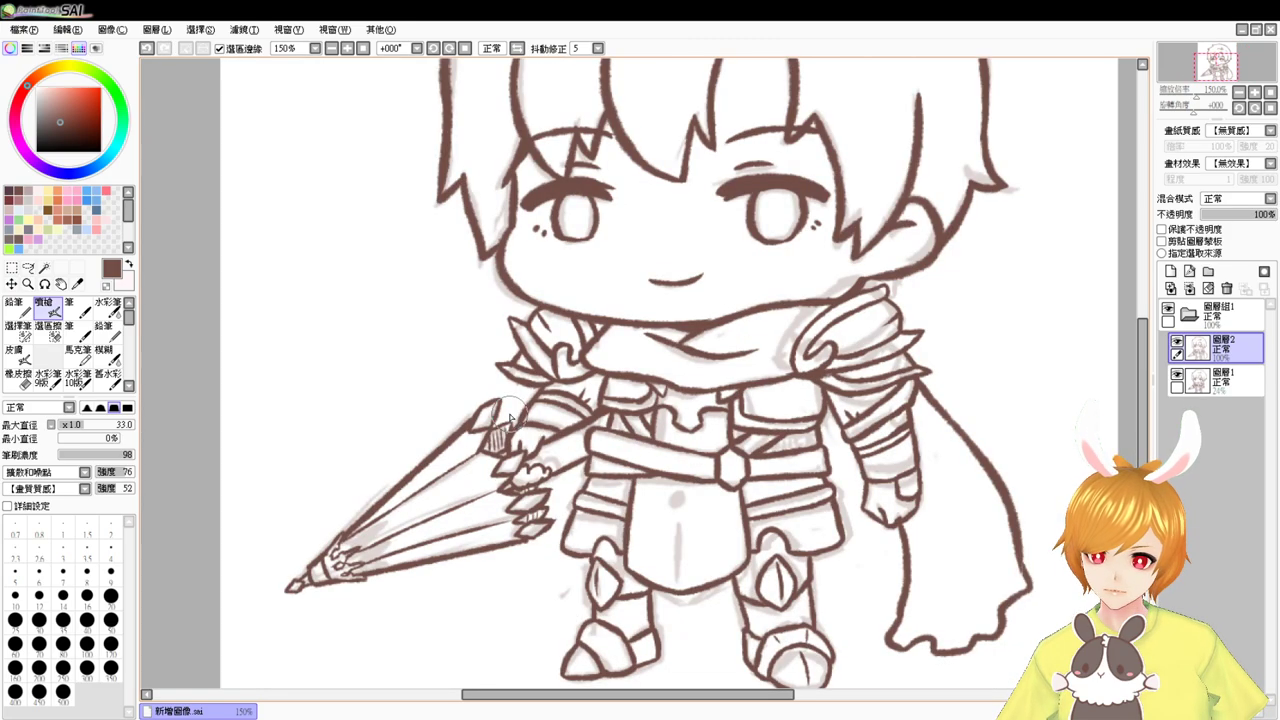
pyautogui.moveTo(635, 431); pyautogui.dragTo(667, 323)
pyautogui.moveTo(450, 456); pyautogui.dragTo(430, 533)
pyautogui.hotkey('ctrl', 'z')
pyautogui.moveTo(461, 457); pyautogui.dragTo(437, 532)
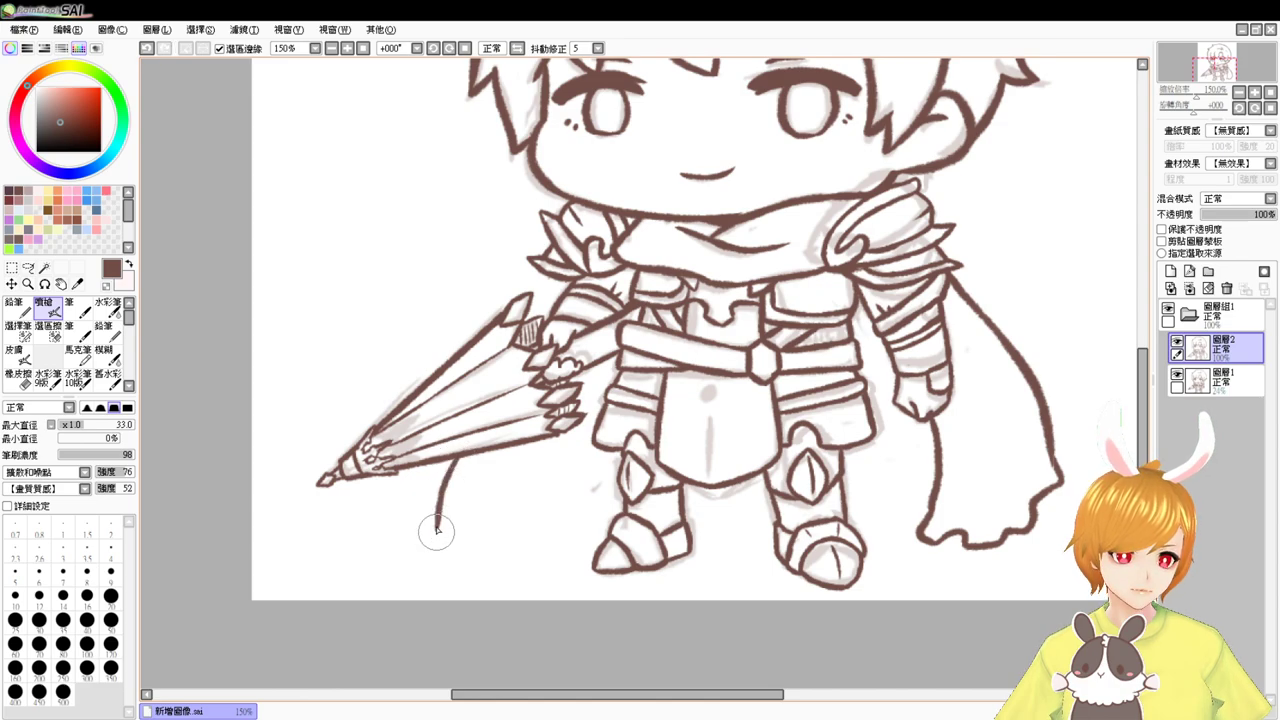
pyautogui.hotkey('ctrl', 'z')
pyautogui.moveTo(461, 456)
pyautogui.mouseDown()
pyautogui.moveTo(442, 502)
pyautogui.moveTo(451, 549)
pyautogui.moveTo(540, 530)
pyautogui.mouseUp()
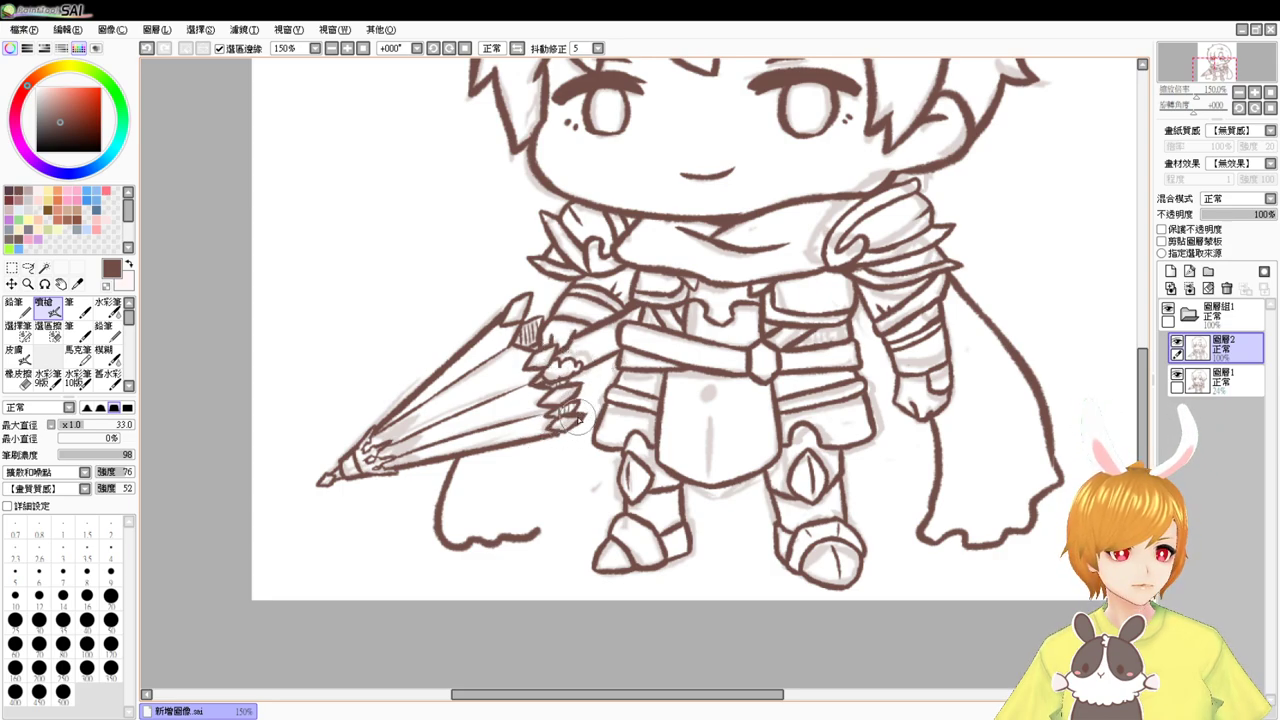
pyautogui.moveTo(580, 413); pyautogui.dragTo(533, 535)
pyautogui.hotkey('ctrl', 'z')
pyautogui.hotkey('ctrl', 'z')
pyautogui.moveTo(463, 459); pyautogui.dragTo(429, 563)
pyautogui.hotkey('ctrl', 'z')
pyautogui.hotkey('ctrl', 'z')
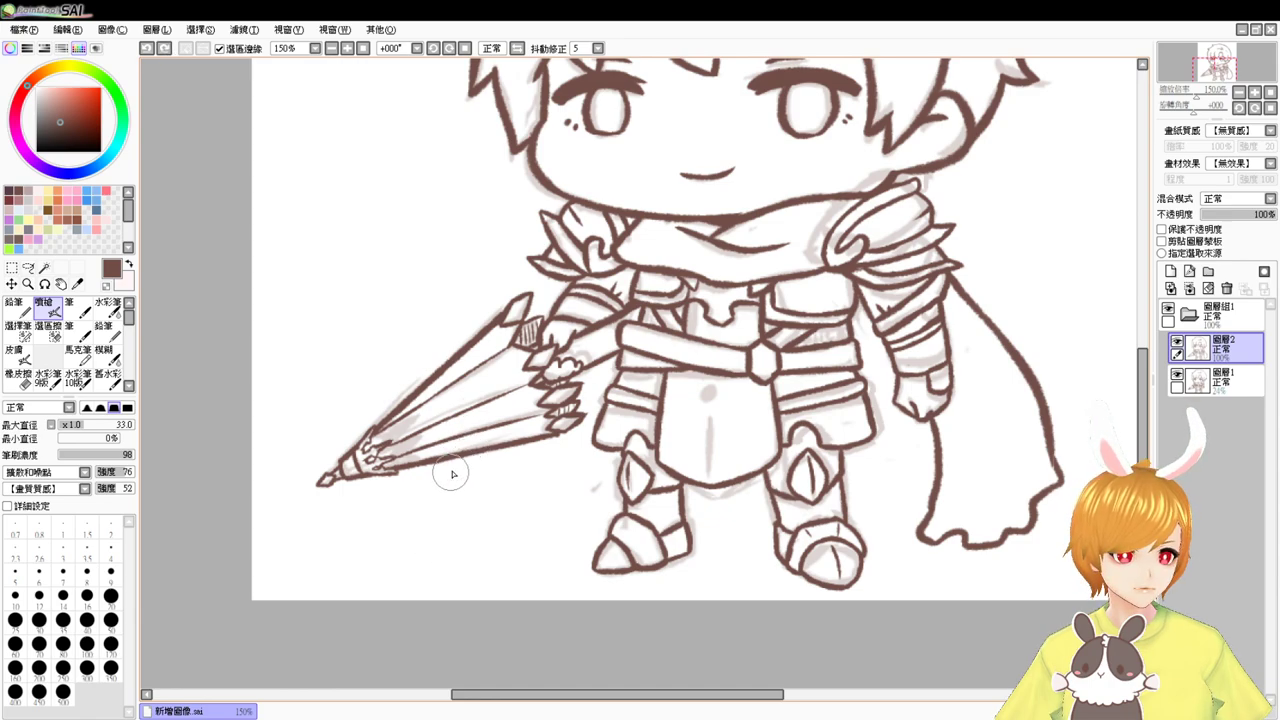
# - Ink the weapon-side cape with a short line between shoulder and weapon, plus both side edges and a ragged hem below the weapon
pyautogui.moveTo(452, 460); pyautogui.dragTo(436, 530)
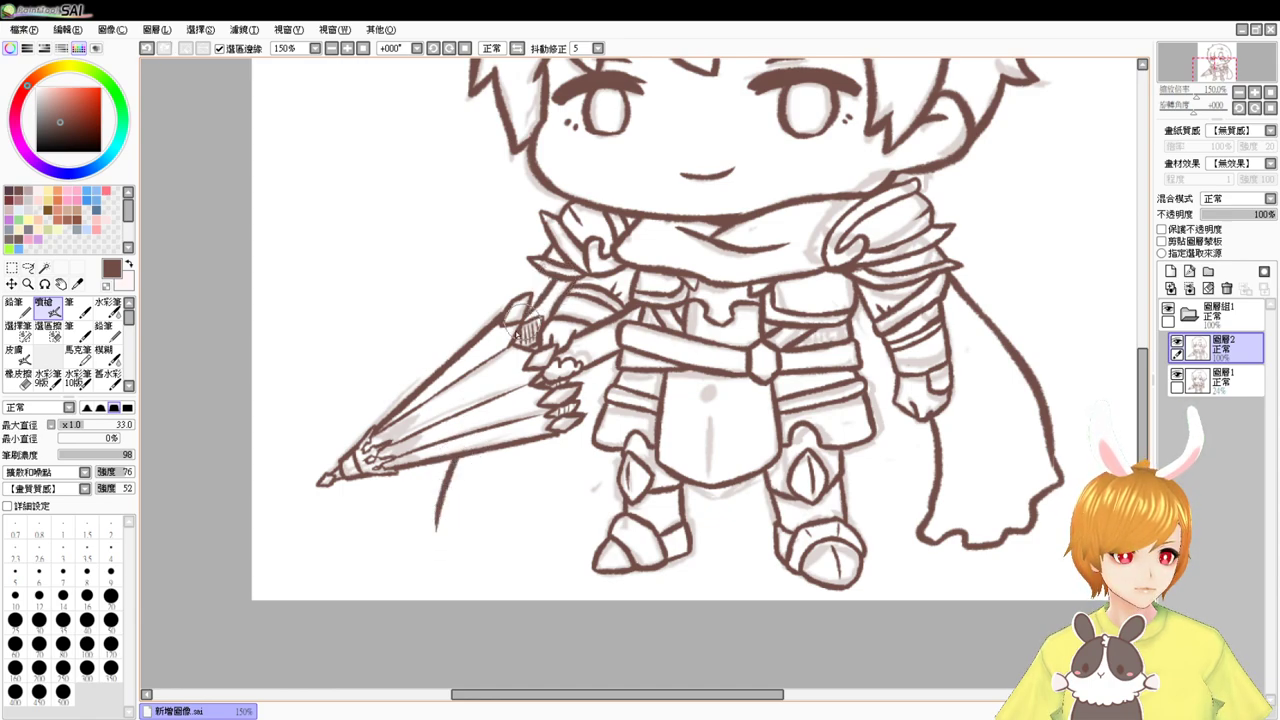
pyautogui.hotkey('ctrl', 'z')
pyautogui.moveTo(558, 280); pyautogui.dragTo(536, 310)
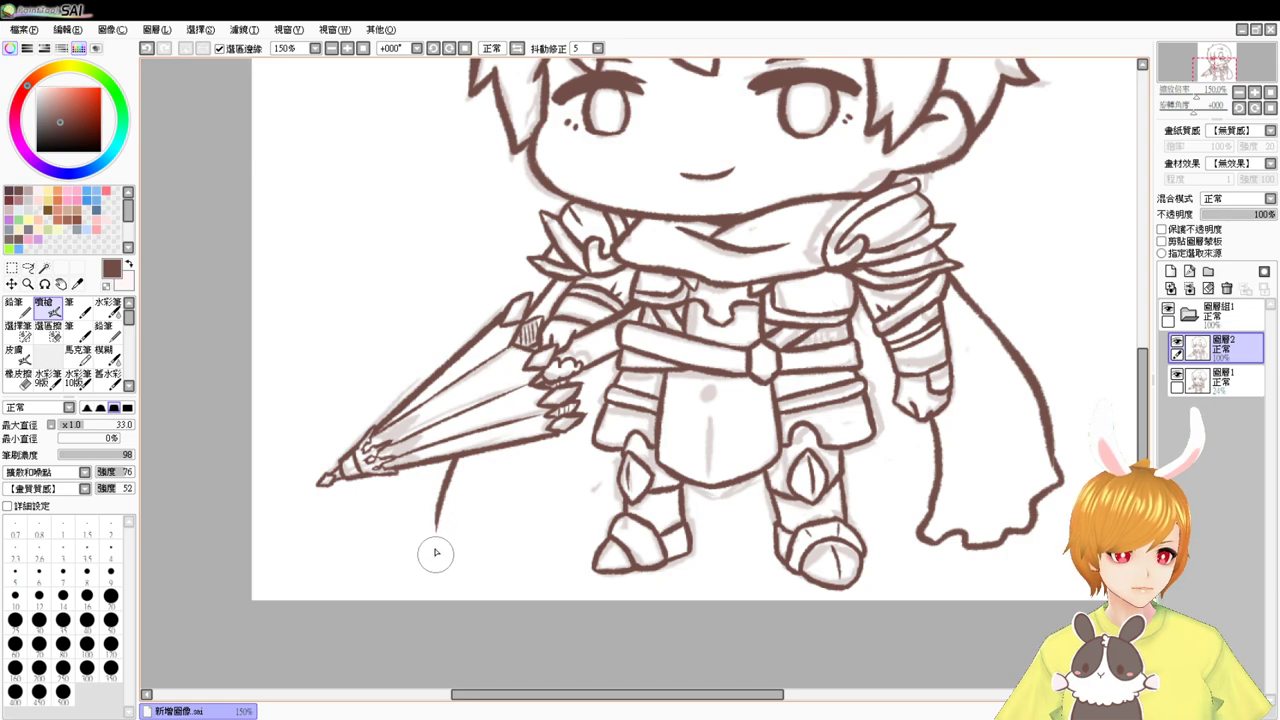
pyautogui.moveTo(440, 511)
pyautogui.mouseDown()
pyautogui.moveTo(434, 542)
pyautogui.moveTo(437, 526)
pyautogui.moveTo(452, 546)
pyautogui.moveTo(522, 535)
pyautogui.mouseUp()
pyautogui.hotkey('ctrl', 'z')
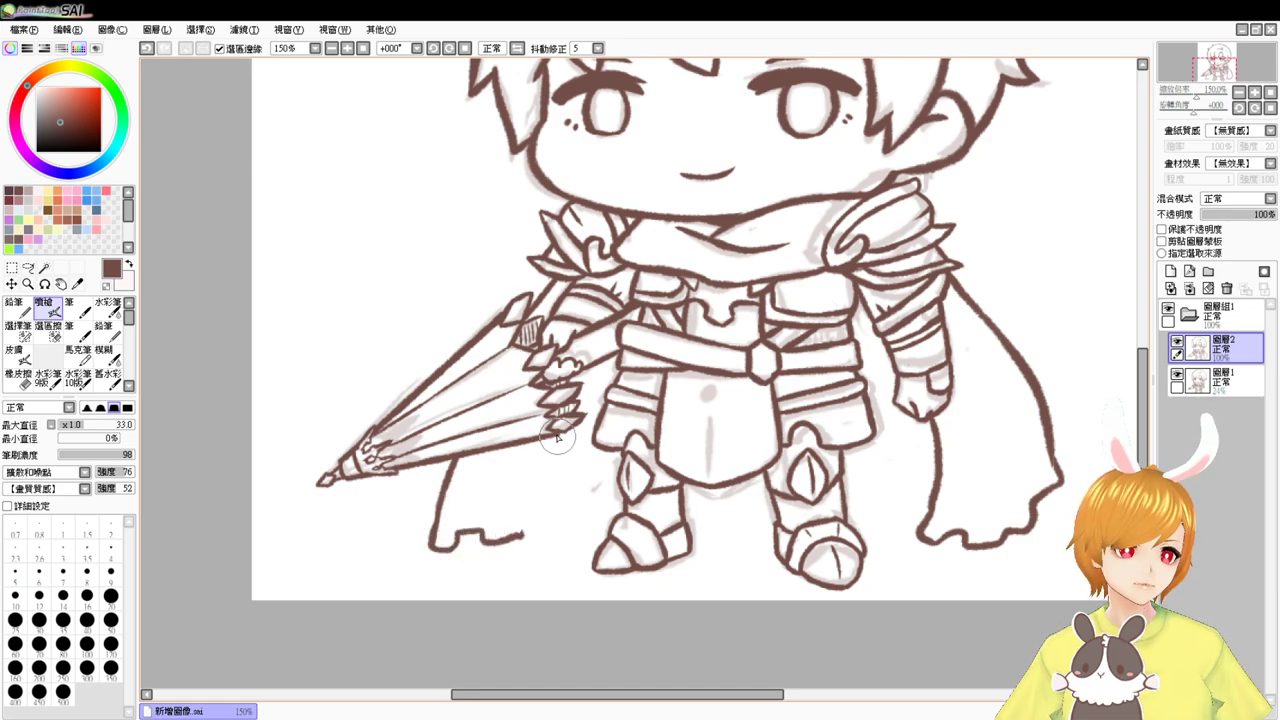
pyautogui.moveTo(555, 430); pyautogui.dragTo(533, 520)
pyautogui.hotkey('ctrl', 'z')
pyautogui.moveTo(545, 440)
pyautogui.mouseDown()
pyautogui.moveTo(551, 535)
pyautogui.moveTo(520, 538)
pyautogui.moveTo(553, 532)
pyautogui.mouseUp()
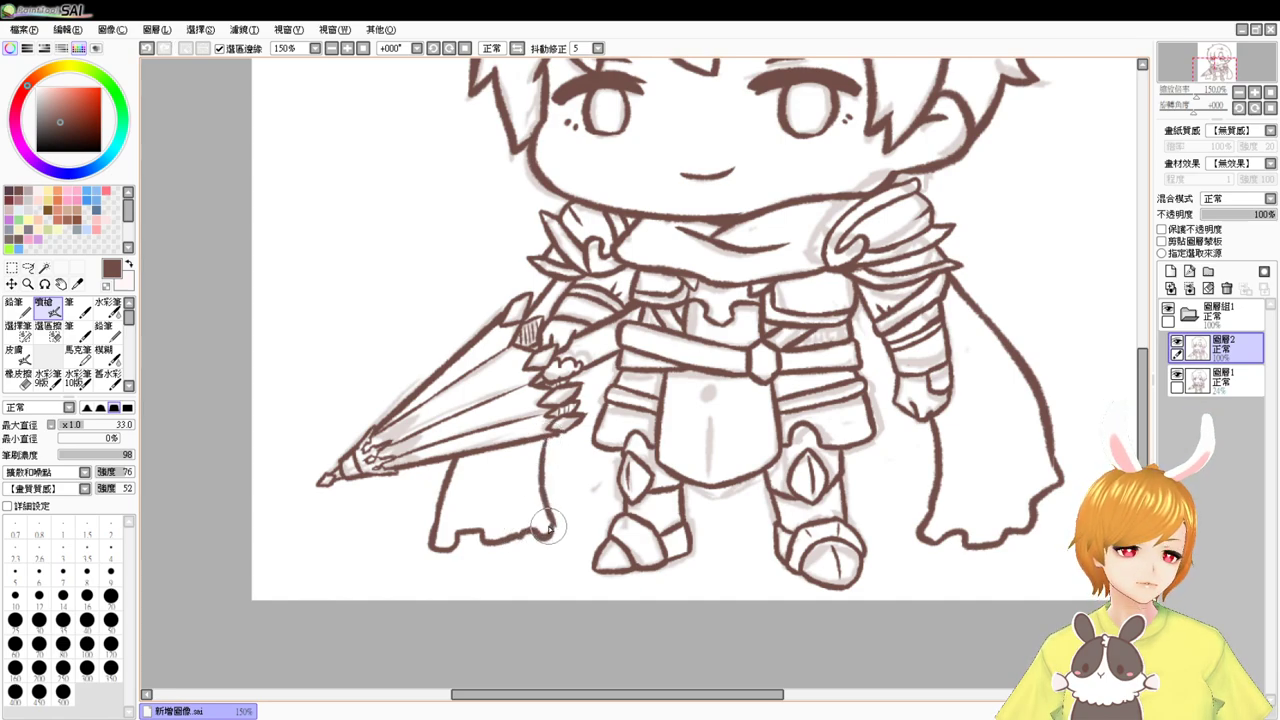
# - Hide the faded sketch layer 圖層1 and show the whole character's lineart at 100%
pyautogui.click(366, 49)
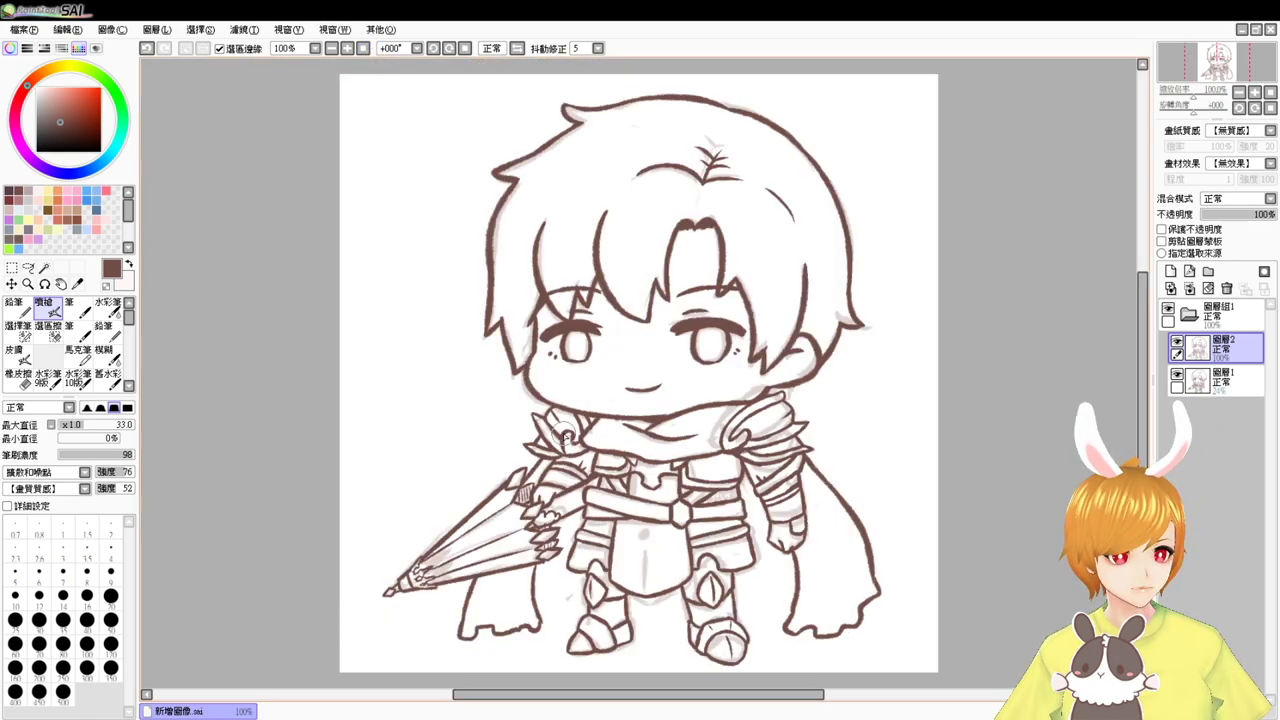
pyautogui.click(1177, 375)
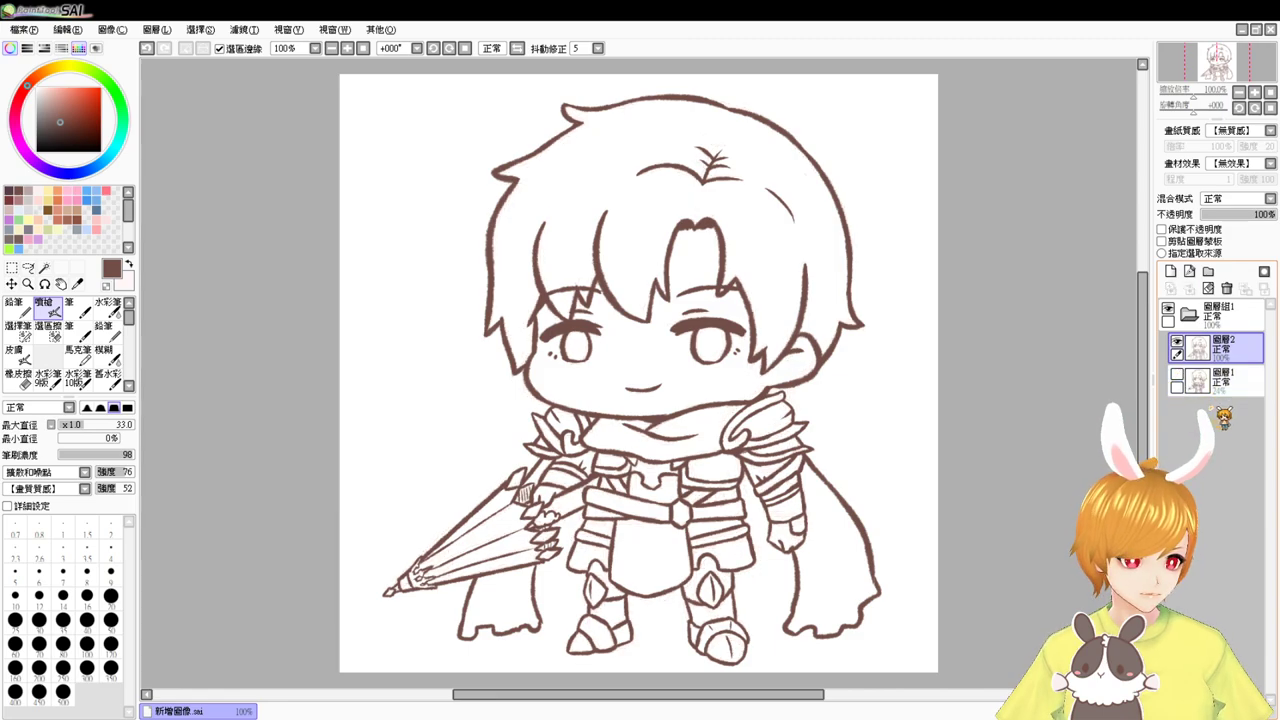
# - Thicken the outer edge of the free-arm-side hip armor with a size 12 brush, undoing the trial strokes
pyautogui.moveTo(996, 459)
pyautogui.mouseDown()
pyautogui.moveTo(929, 437)
pyautogui.moveTo(940, 434)
pyautogui.mouseUp()
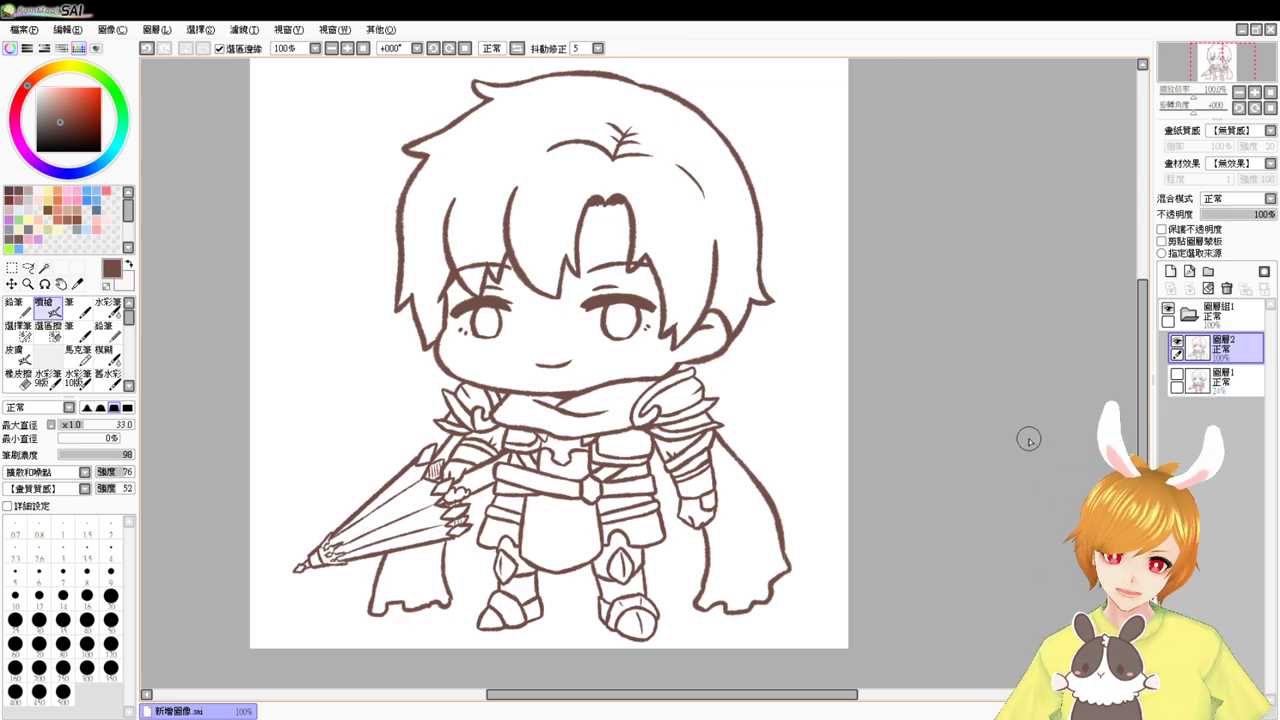
pyautogui.scroll(1, 1029, 439)
pyautogui.moveTo(1029, 439); pyautogui.dragTo(1050, 278)
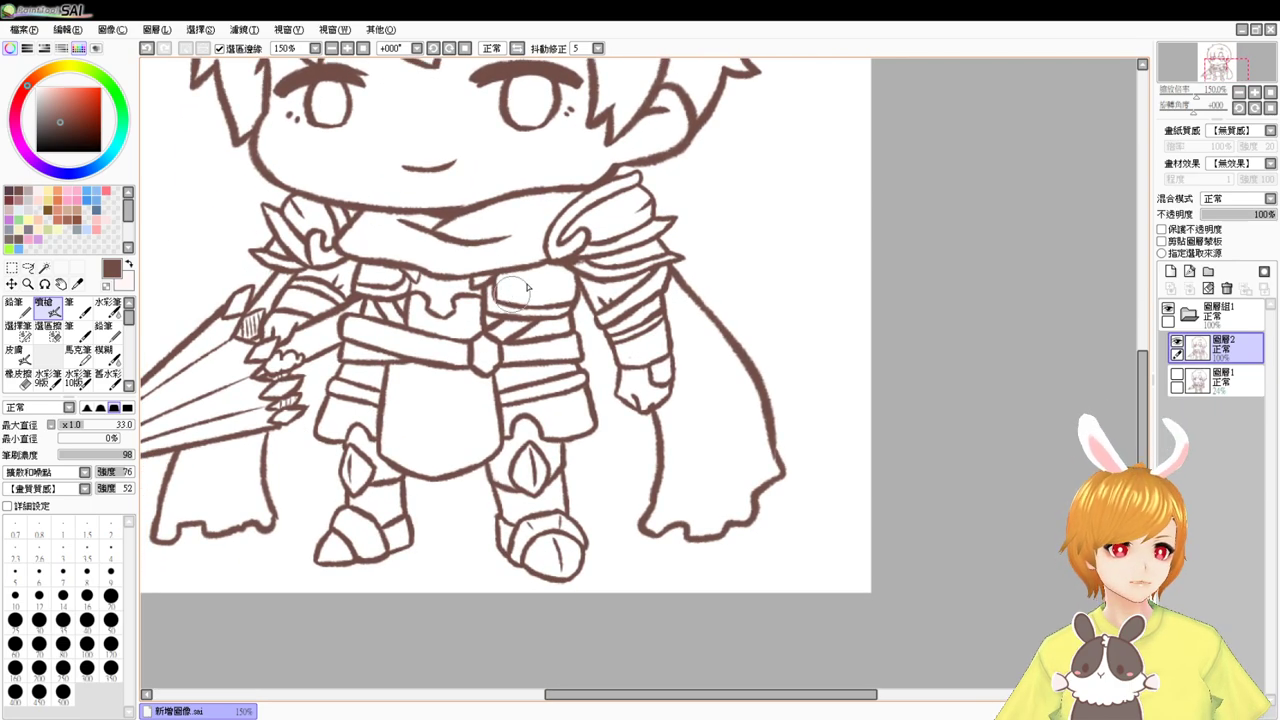
pyautogui.moveTo(612, 268); pyautogui.dragTo(573, 310)
pyautogui.hotkey('ctrl', 'z')
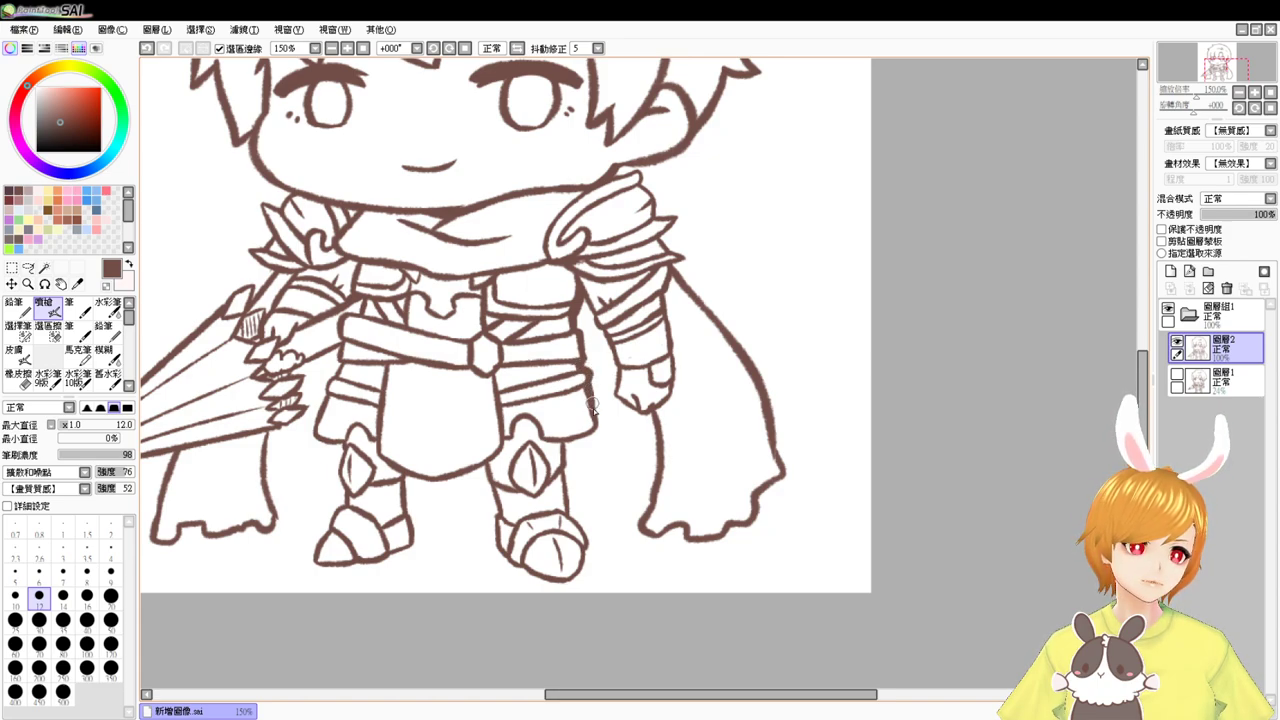
pyautogui.moveTo(589, 384); pyautogui.dragTo(598, 426)
pyautogui.hotkey('ctrl', 'z')
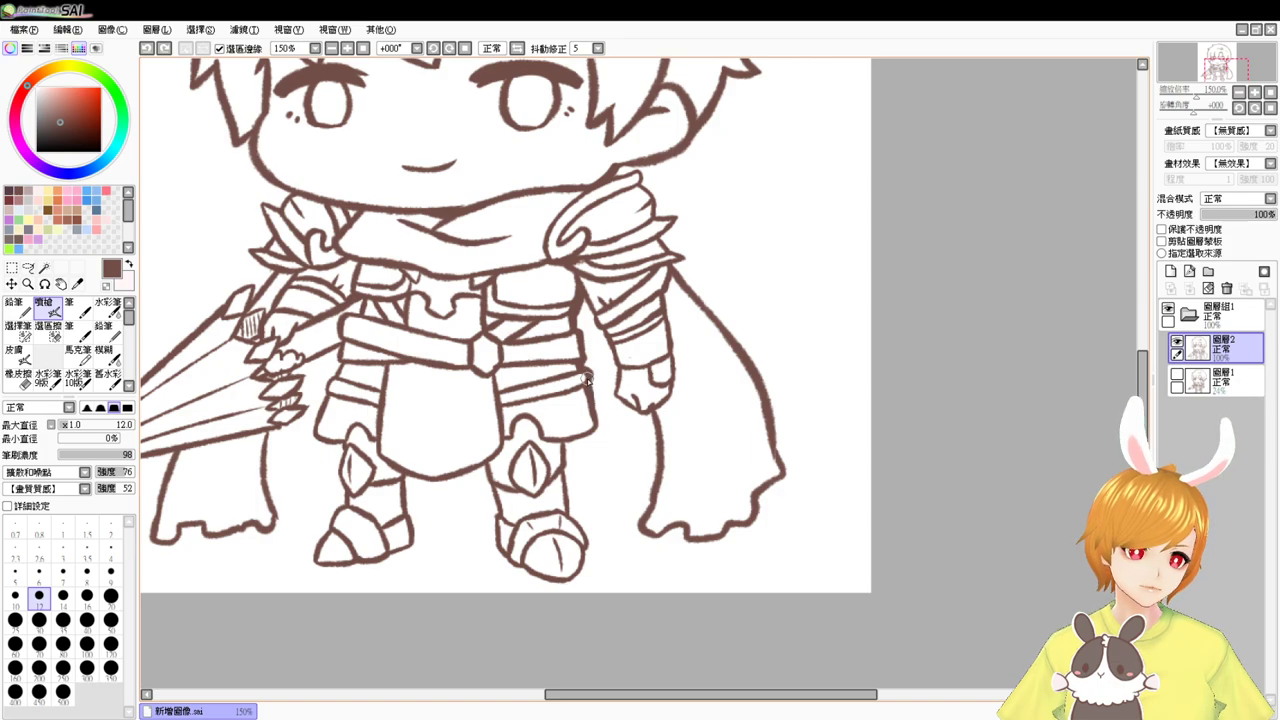
pyautogui.moveTo(587, 380); pyautogui.dragTo(598, 420)
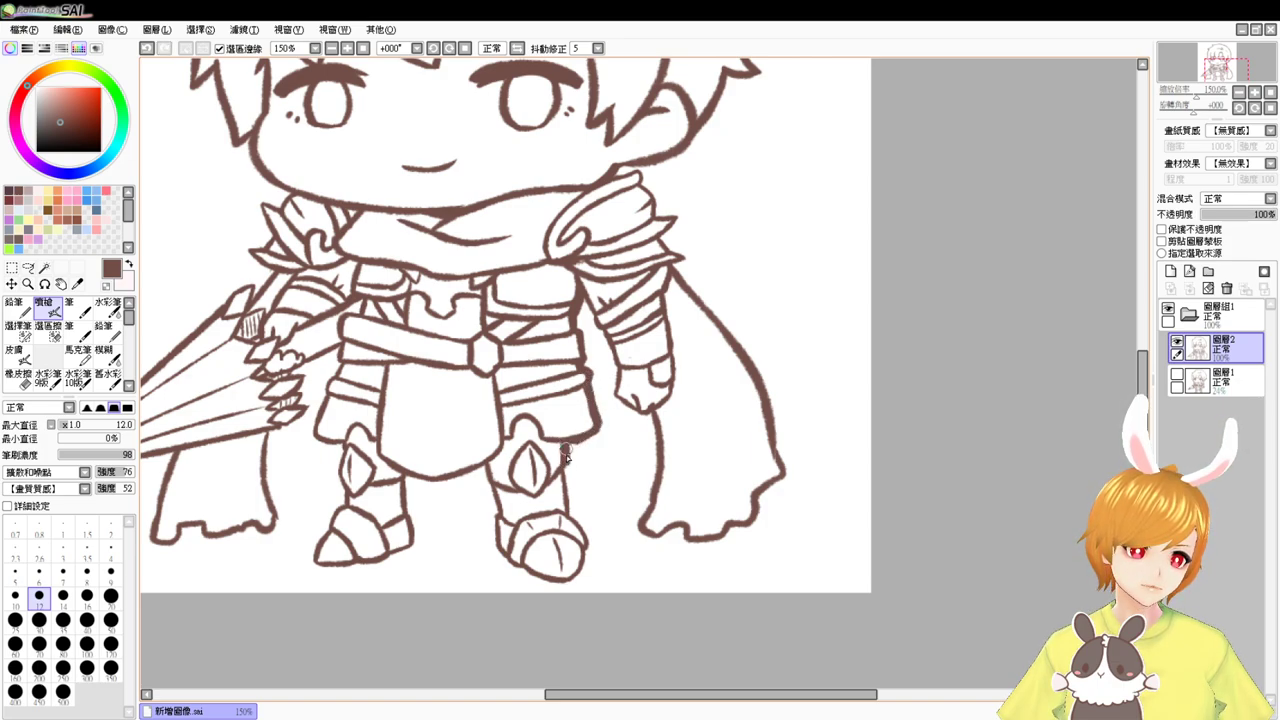
# - Thicken the free-arm-side cape's inner edge with the size 12 brush and its ragged hem with brush size 9
pyautogui.scroll(-1, 606, 480)
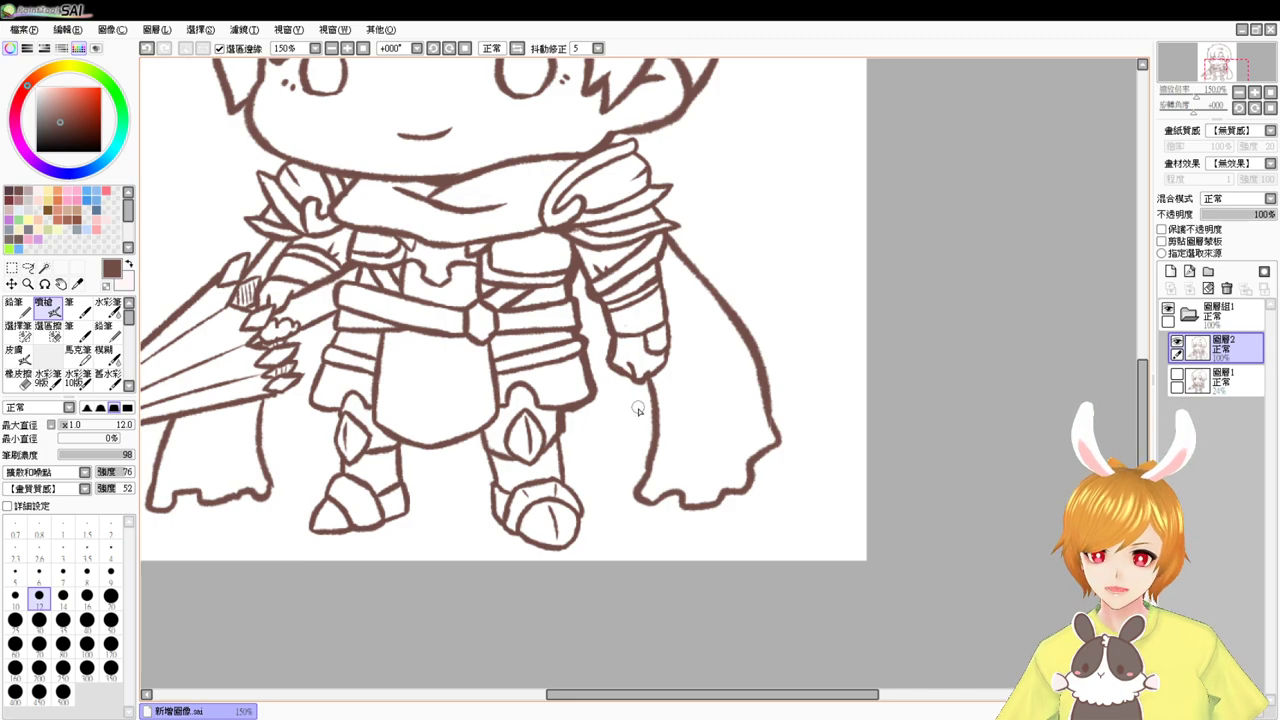
pyautogui.moveTo(634, 422)
pyautogui.mouseDown()
pyautogui.moveTo(607, 399)
pyautogui.moveTo(621, 358)
pyautogui.moveTo(624, 427)
pyautogui.mouseUp()
pyautogui.hotkey('ctrl', 'z')
pyautogui.moveTo(625, 361); pyautogui.dragTo(612, 470)
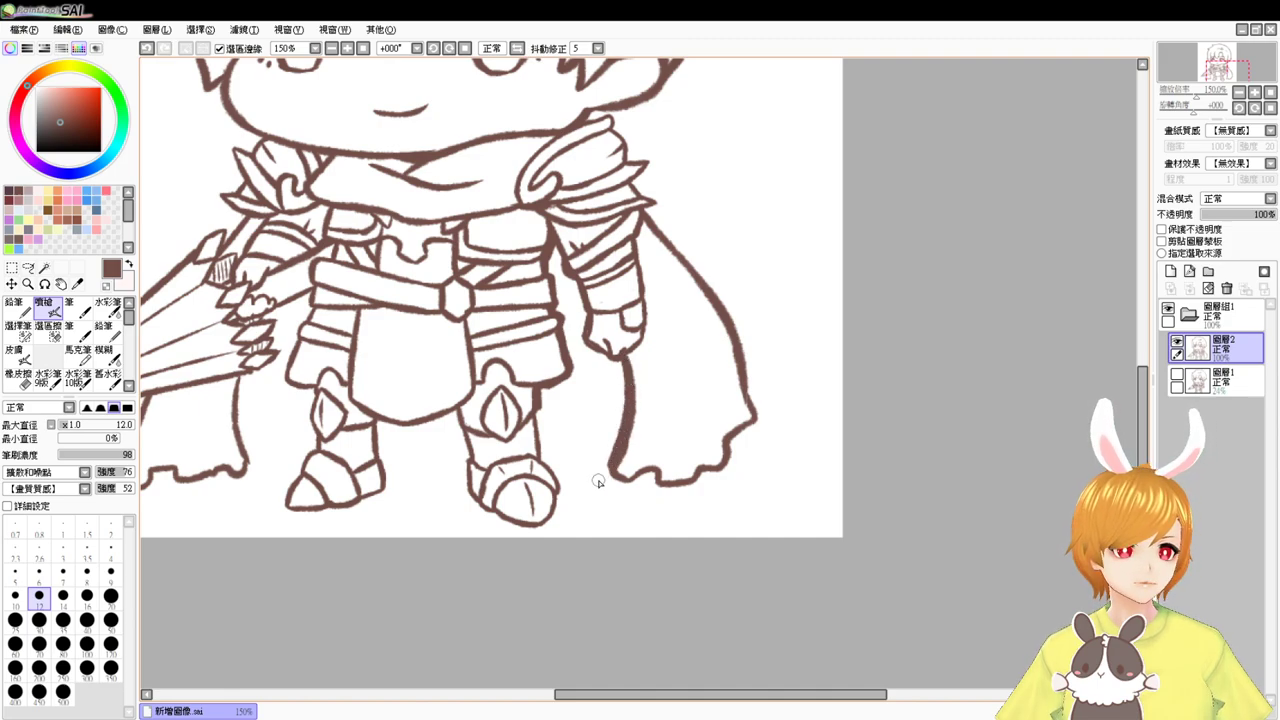
pyautogui.press('[')
pyautogui.press('[')
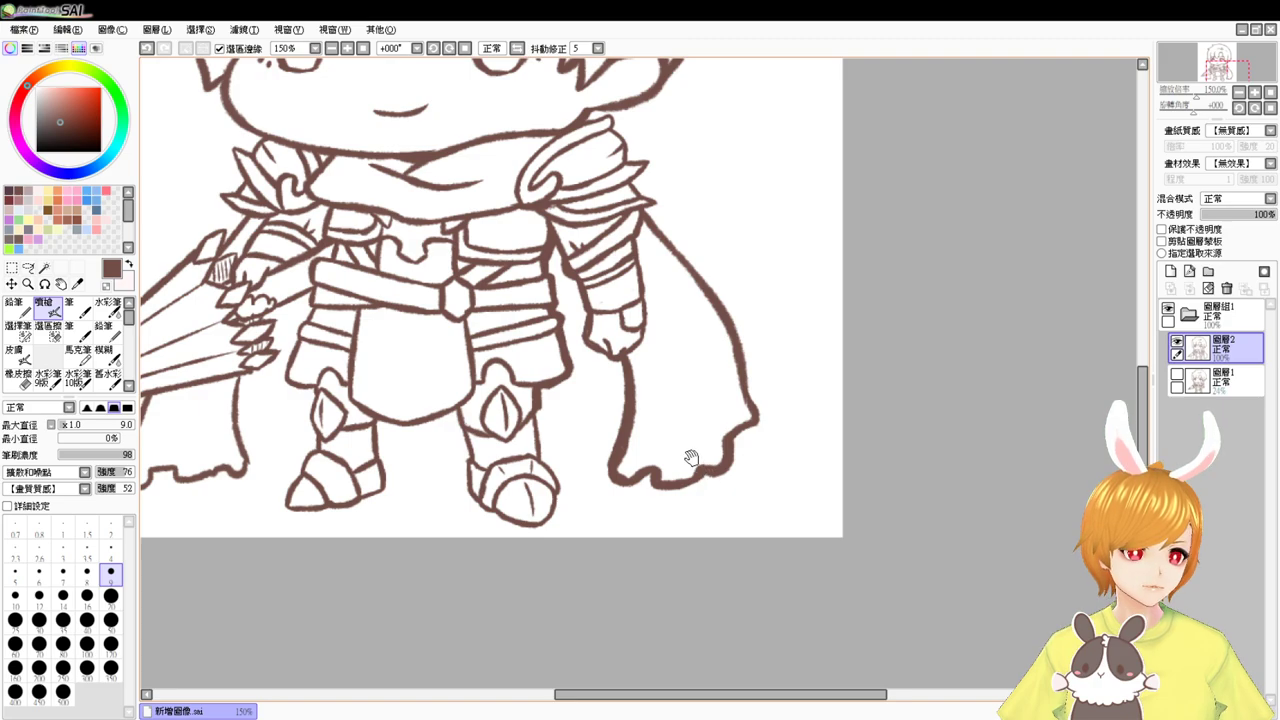
# - Thicken the outer outlines of the front waist plate and both armored boots with the size 9 brush
pyautogui.moveTo(690, 457); pyautogui.dragTo(790, 476)
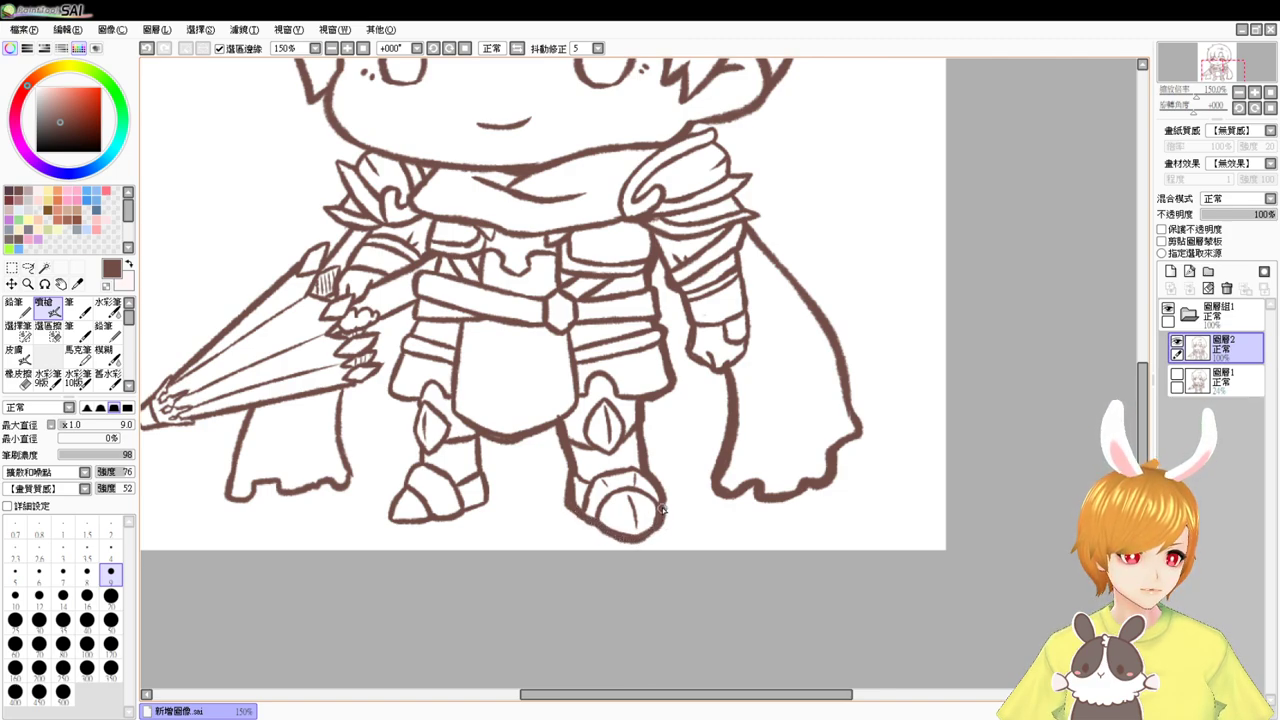
pyautogui.moveTo(623, 505); pyautogui.dragTo(671, 524)
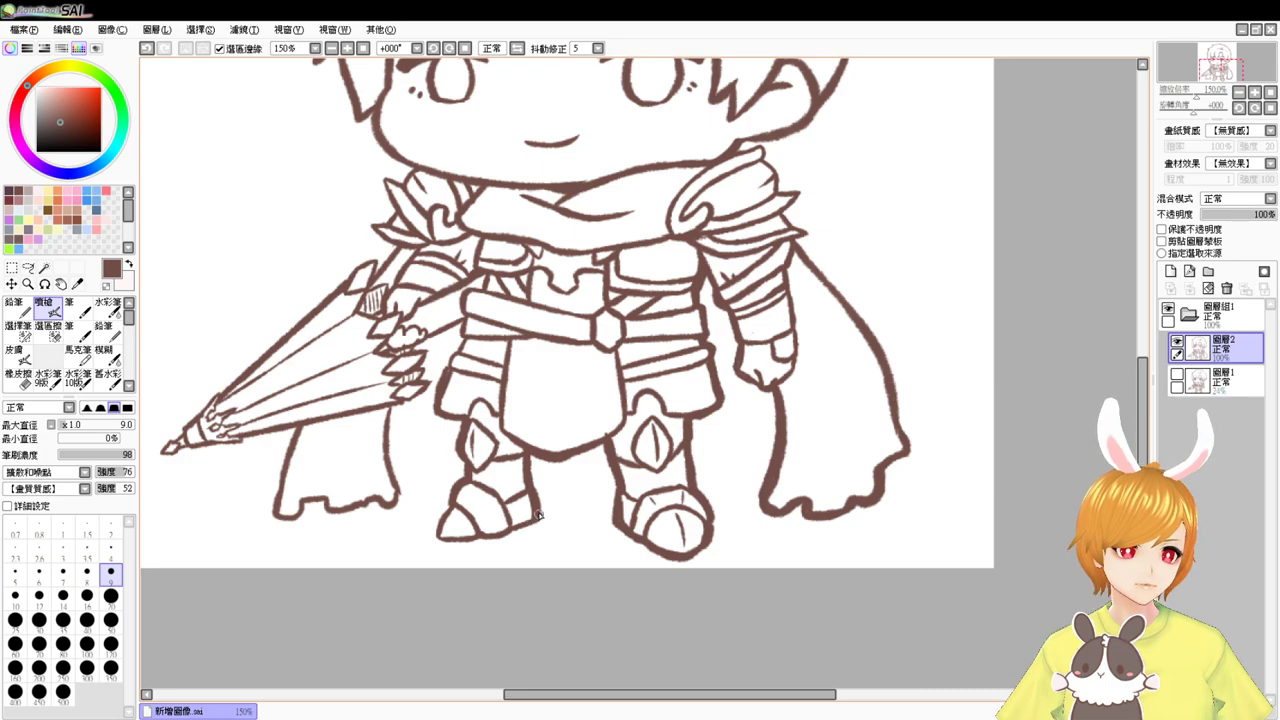
pyautogui.moveTo(450, 501)
pyautogui.mouseDown()
pyautogui.moveTo(436, 543)
pyautogui.moveTo(450, 549)
pyautogui.moveTo(436, 541)
pyautogui.moveTo(519, 530)
pyautogui.mouseUp()
pyautogui.press('e')
pyautogui.press('b')
pyautogui.hotkey('ctrl', 'z')
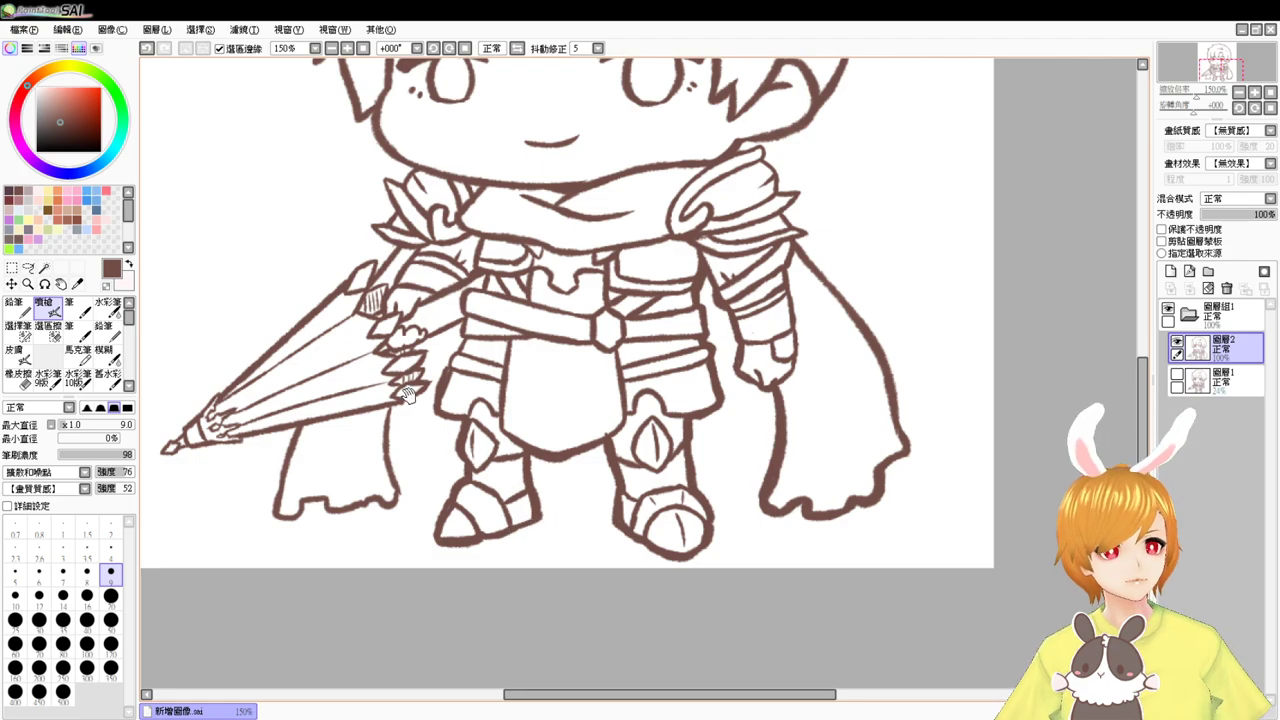
# - Thicken the jagged edge of the weapon's wide end near the hand and the inner edge of the cape below it
pyautogui.moveTo(409, 395); pyautogui.dragTo(436, 422)
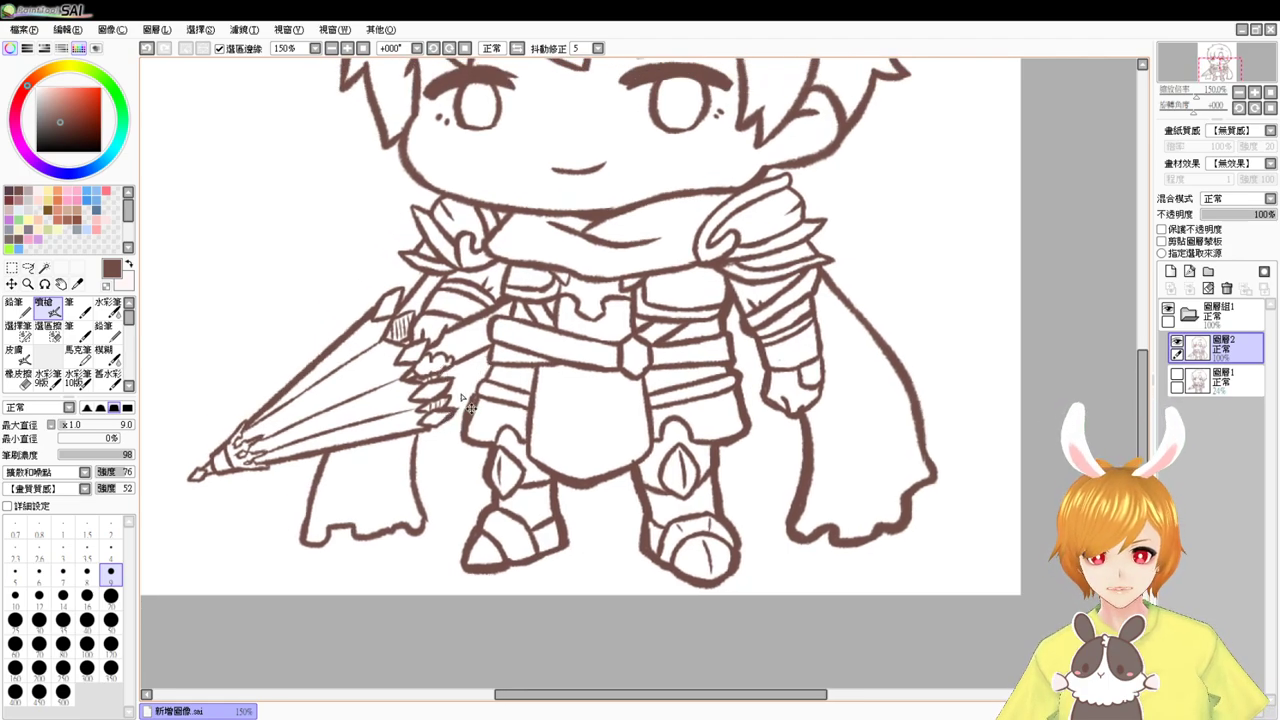
pyautogui.scroll(1, 467, 405)
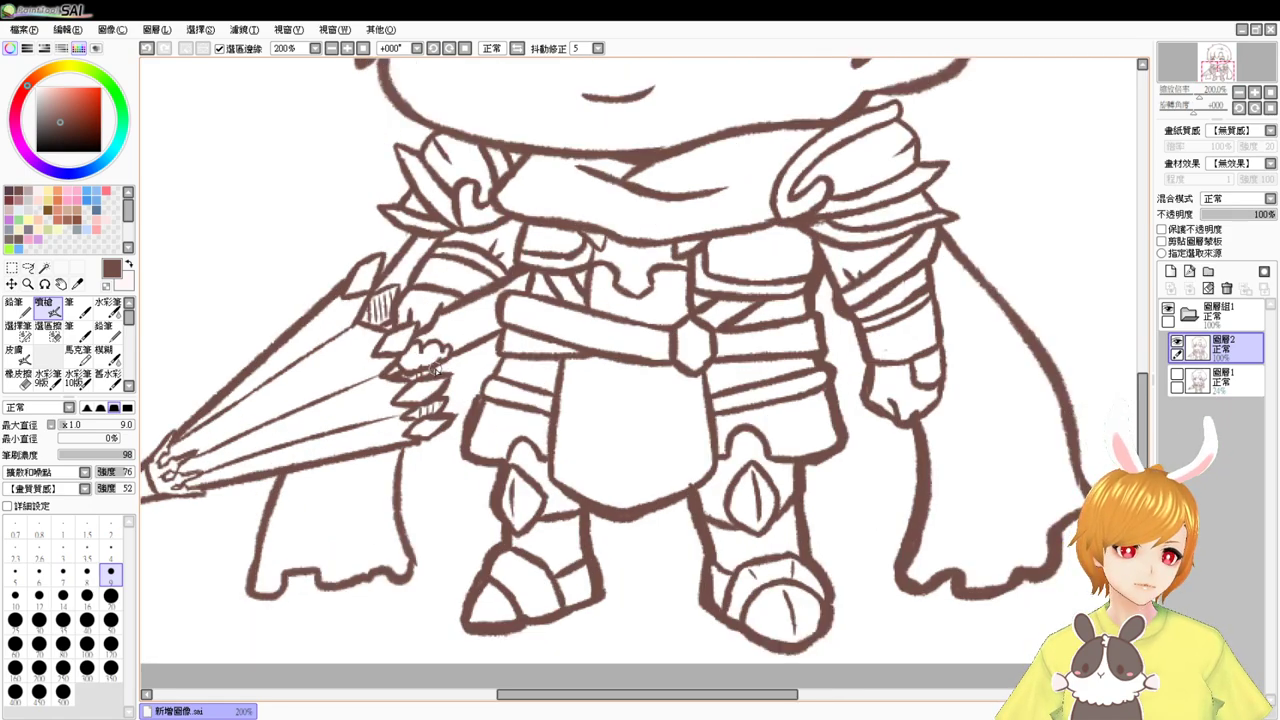
pyautogui.moveTo(435, 369)
pyautogui.mouseDown()
pyautogui.moveTo(497, 340)
pyautogui.moveTo(497, 356)
pyautogui.mouseUp()
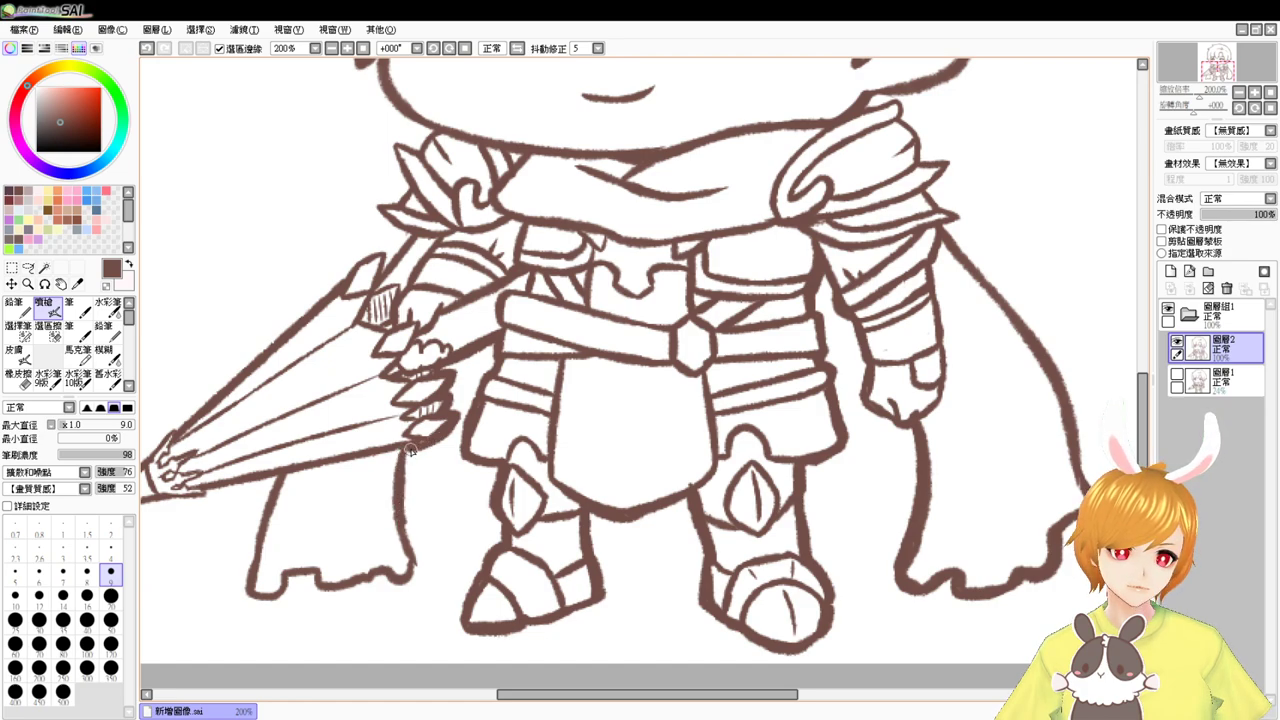
pyautogui.moveTo(395, 490)
pyautogui.mouseDown()
pyautogui.moveTo(413, 566)
pyautogui.moveTo(404, 588)
pyautogui.mouseUp()
# - Thicken the weapon's lower edge near its point and the outline of its tip, undoing the stray stroke
pyautogui.moveTo(268, 498); pyautogui.dragTo(354, 488)
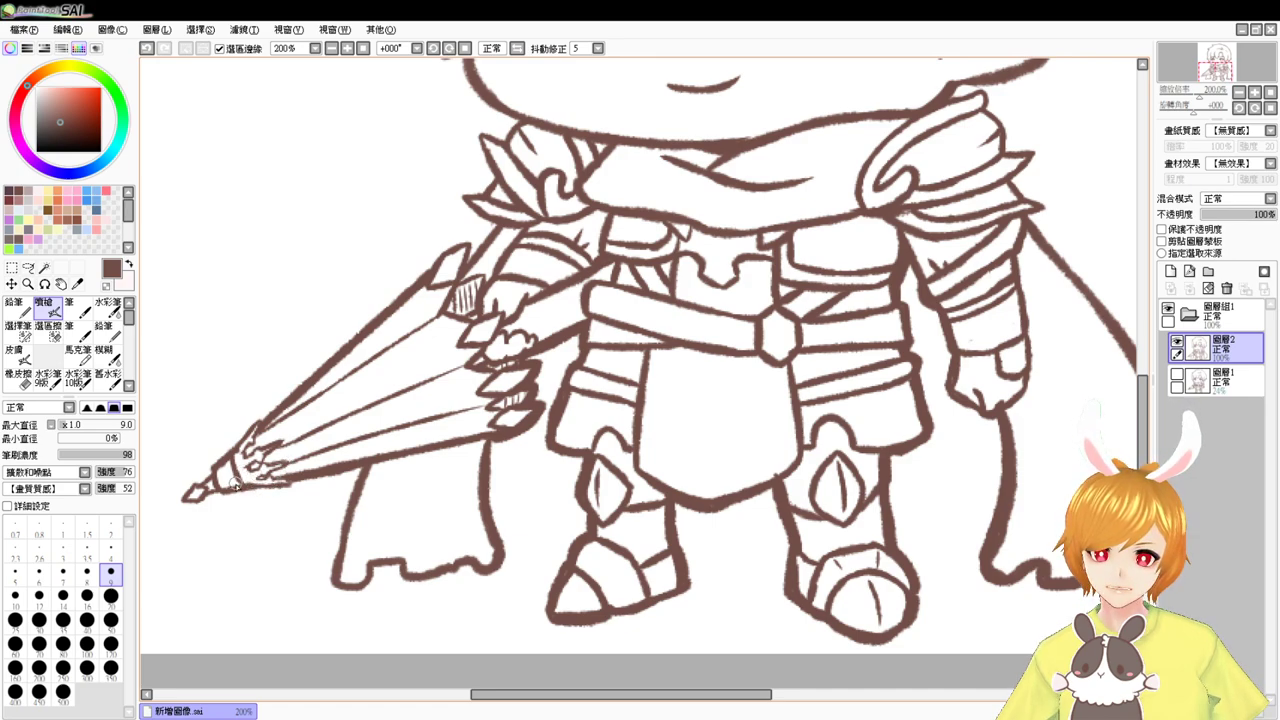
pyautogui.moveTo(223, 493); pyautogui.dragTo(294, 486)
pyautogui.hotkey('ctrl', 'z')
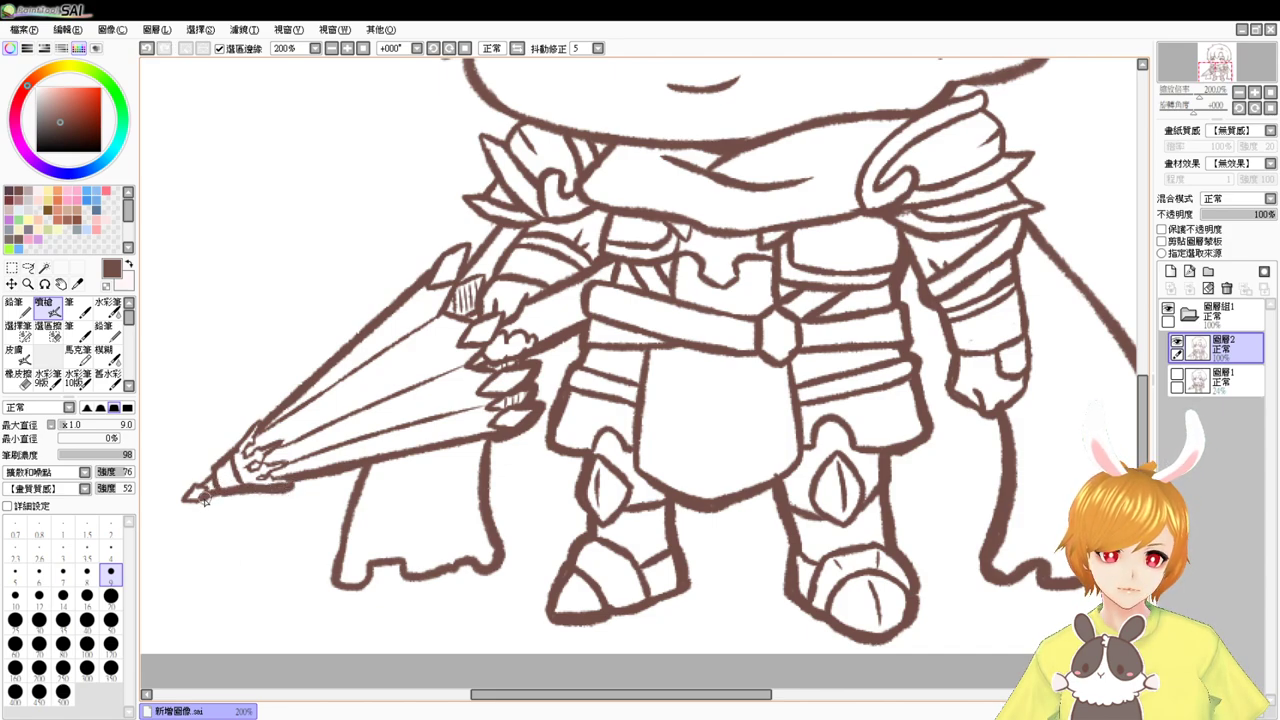
pyautogui.moveTo(178, 501); pyautogui.dragTo(274, 414)
# - Thicken the outer contour of the weapon-side shoulder armor, including its upper curve and pointed plates
pyautogui.moveTo(443, 360); pyautogui.dragTo(482, 417)
pyautogui.moveTo(628, 254); pyautogui.dragTo(594, 397)
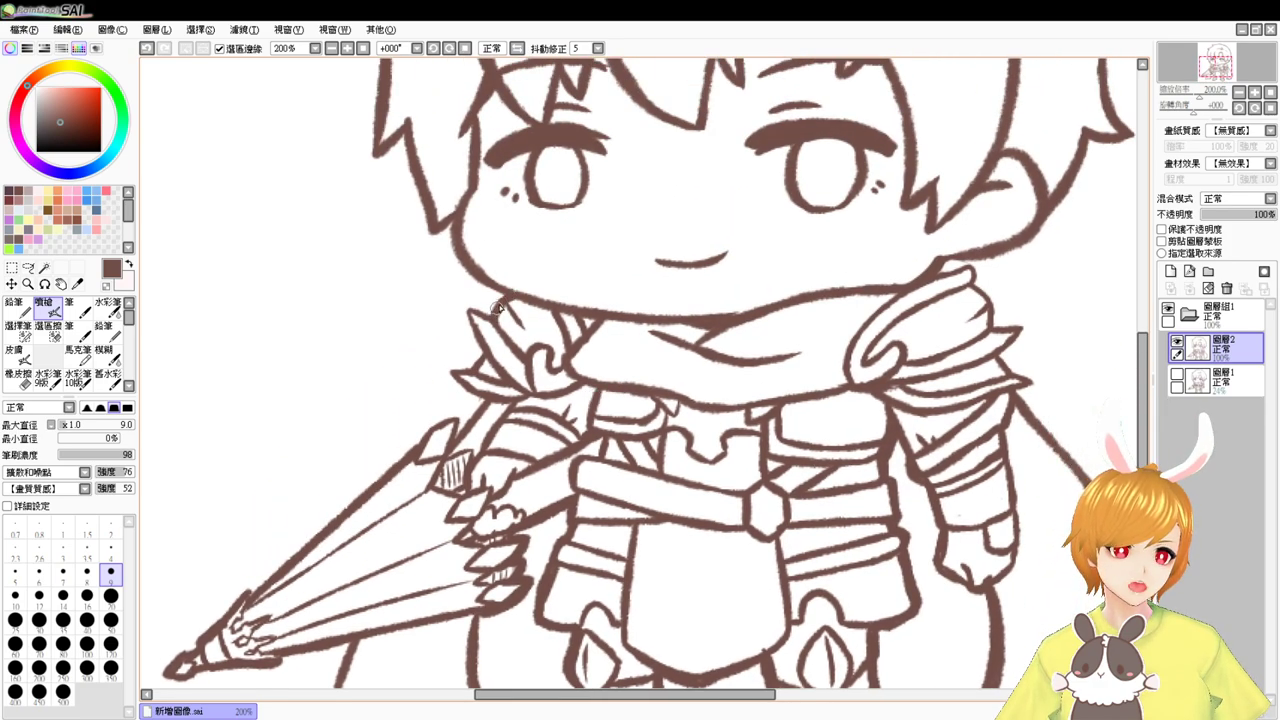
pyautogui.moveTo(510, 295); pyautogui.dragTo(490, 316)
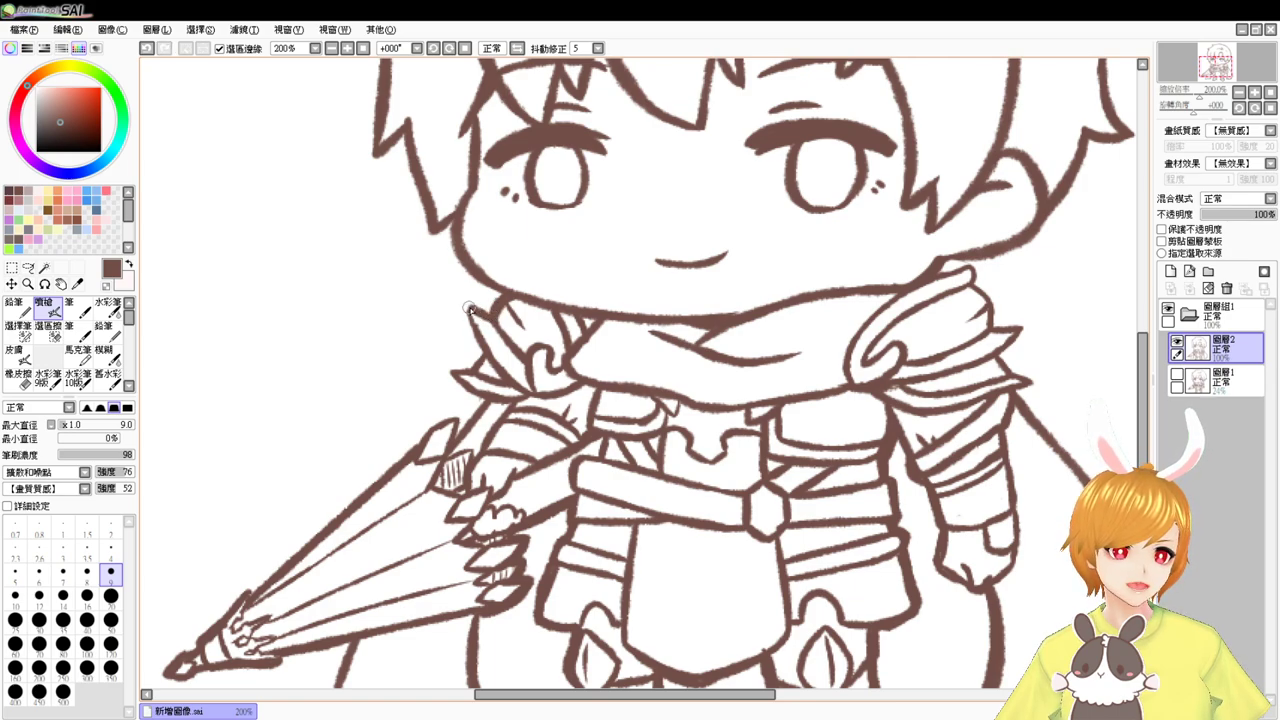
pyautogui.moveTo(465, 311); pyautogui.dragTo(479, 357)
pyautogui.hotkey('ctrl', 'z')
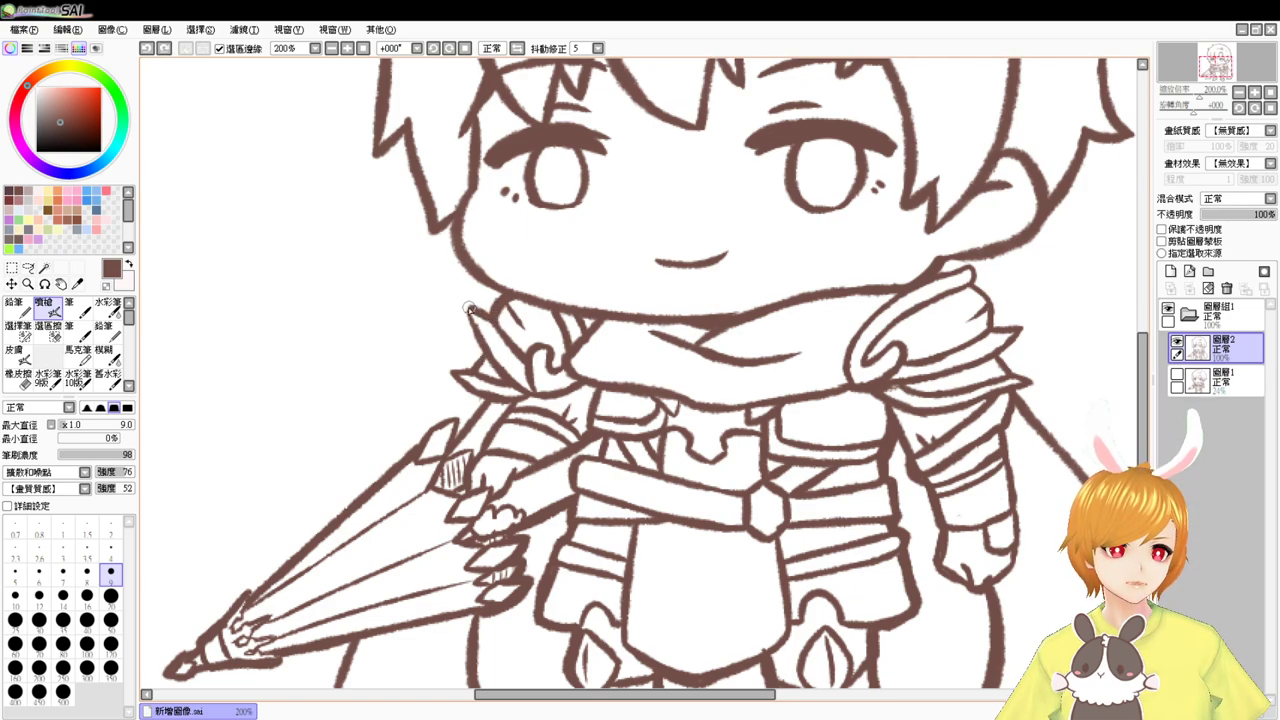
pyautogui.moveTo(468, 309); pyautogui.dragTo(484, 360)
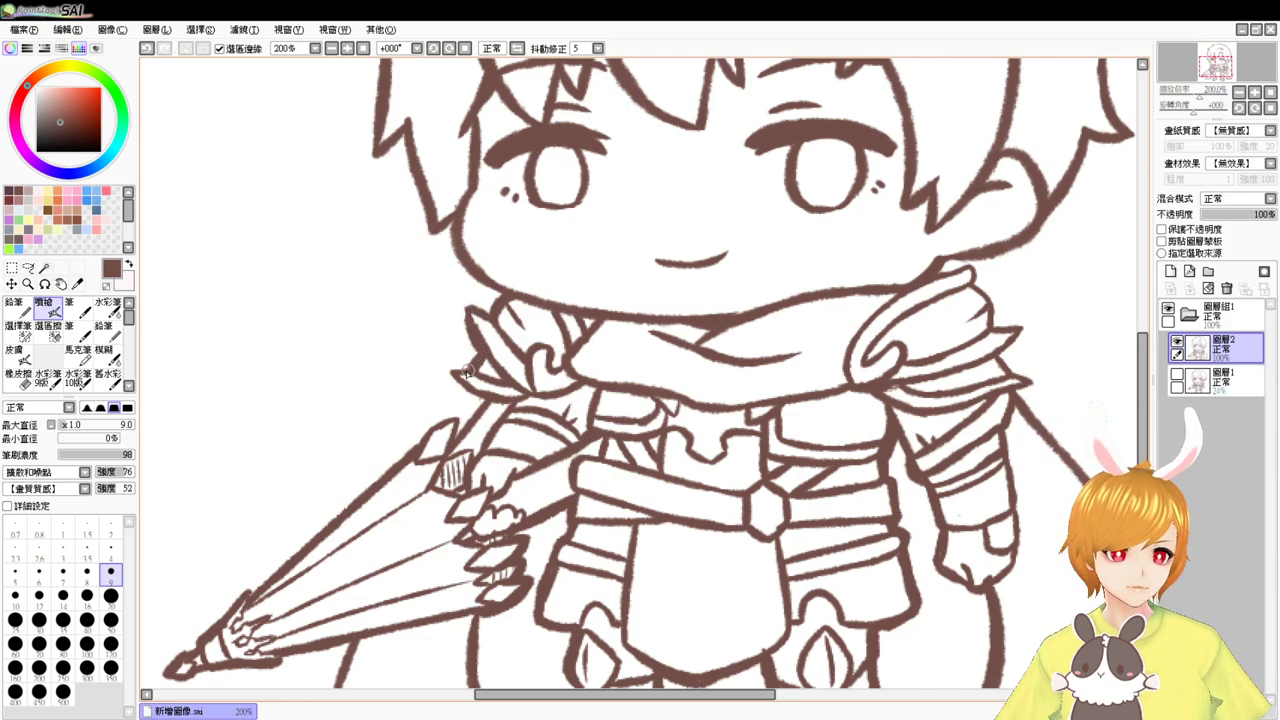
pyautogui.moveTo(465, 369)
pyautogui.mouseDown()
pyautogui.moveTo(449, 372)
pyautogui.moveTo(486, 396)
pyautogui.moveTo(457, 432)
pyautogui.moveTo(433, 426)
pyautogui.moveTo(459, 416)
pyautogui.mouseUp()
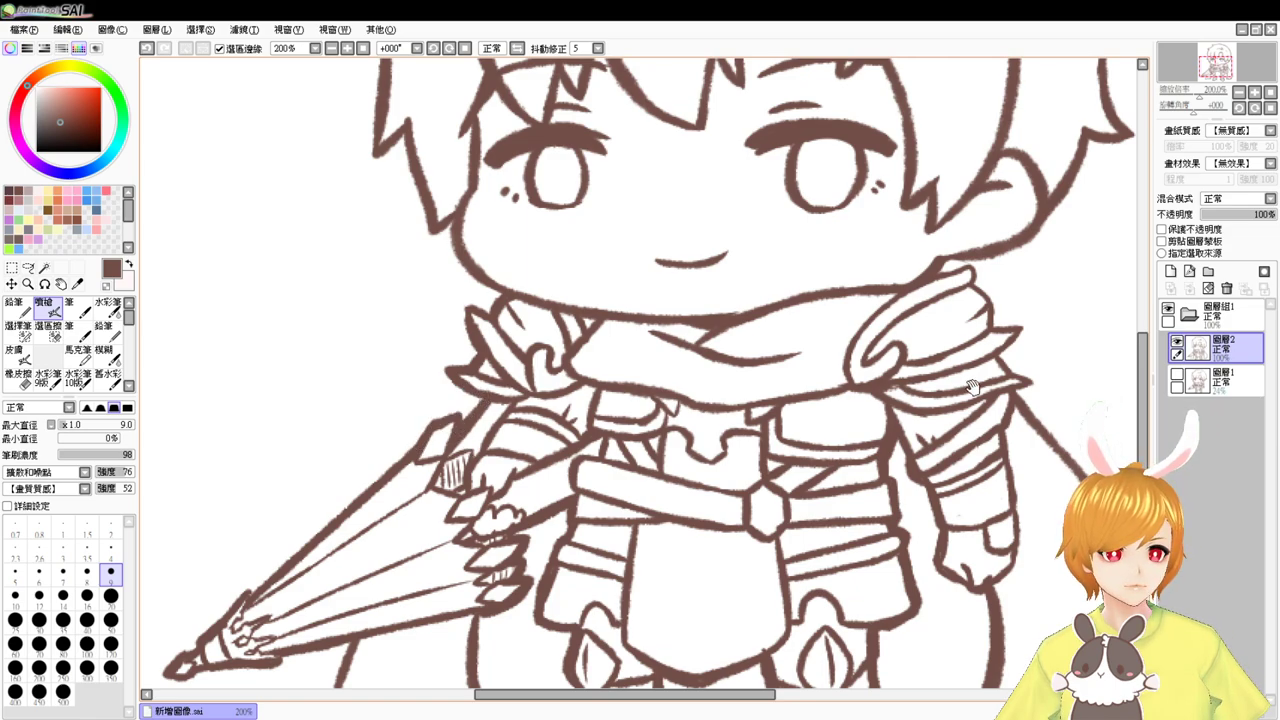
# - Thicken the outer contour of the free-arm shoulder armor and view the whole character at 100%
pyautogui.moveTo(972, 387); pyautogui.dragTo(620, 460)
pyautogui.moveTo(594, 354)
pyautogui.mouseDown()
pyautogui.moveTo(633, 340)
pyautogui.moveTo(662, 405)
pyautogui.moveTo(649, 404)
pyautogui.moveTo(678, 404)
pyautogui.moveTo(662, 433)
pyautogui.moveTo(676, 474)
pyautogui.mouseUp()
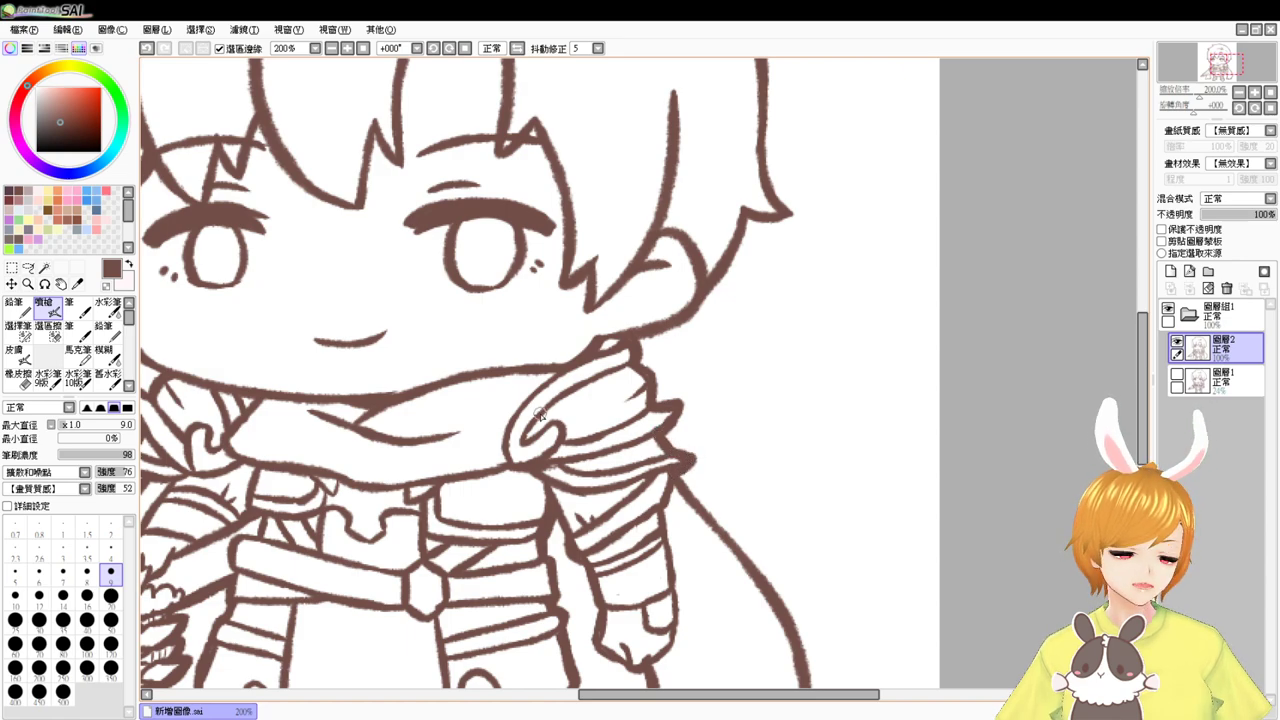
pyautogui.click(347, 48)
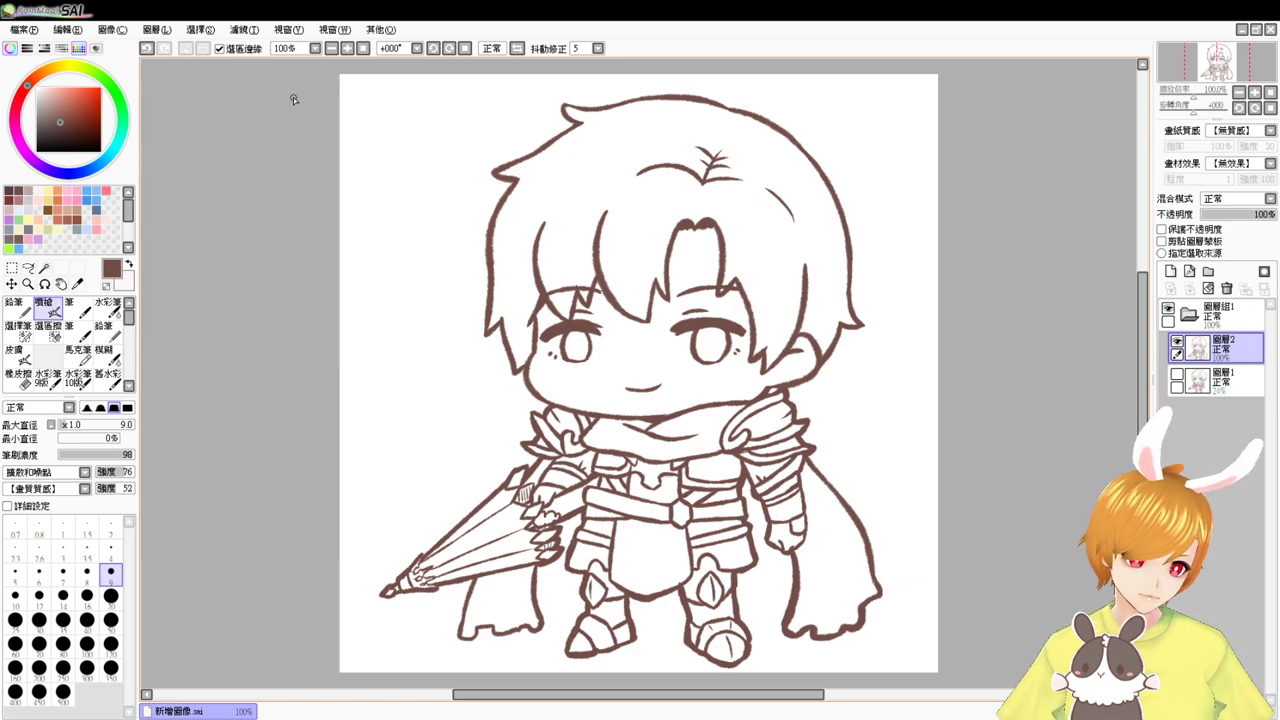
# - Examine the lineart of the chest, scarf and shoulder armor at 200%
pyautogui.scroll(2, 293, 98)
pyautogui.moveTo(839, 512); pyautogui.dragTo(357, 207)
pyautogui.moveTo(603, 437); pyautogui.dragTo(597, 386)
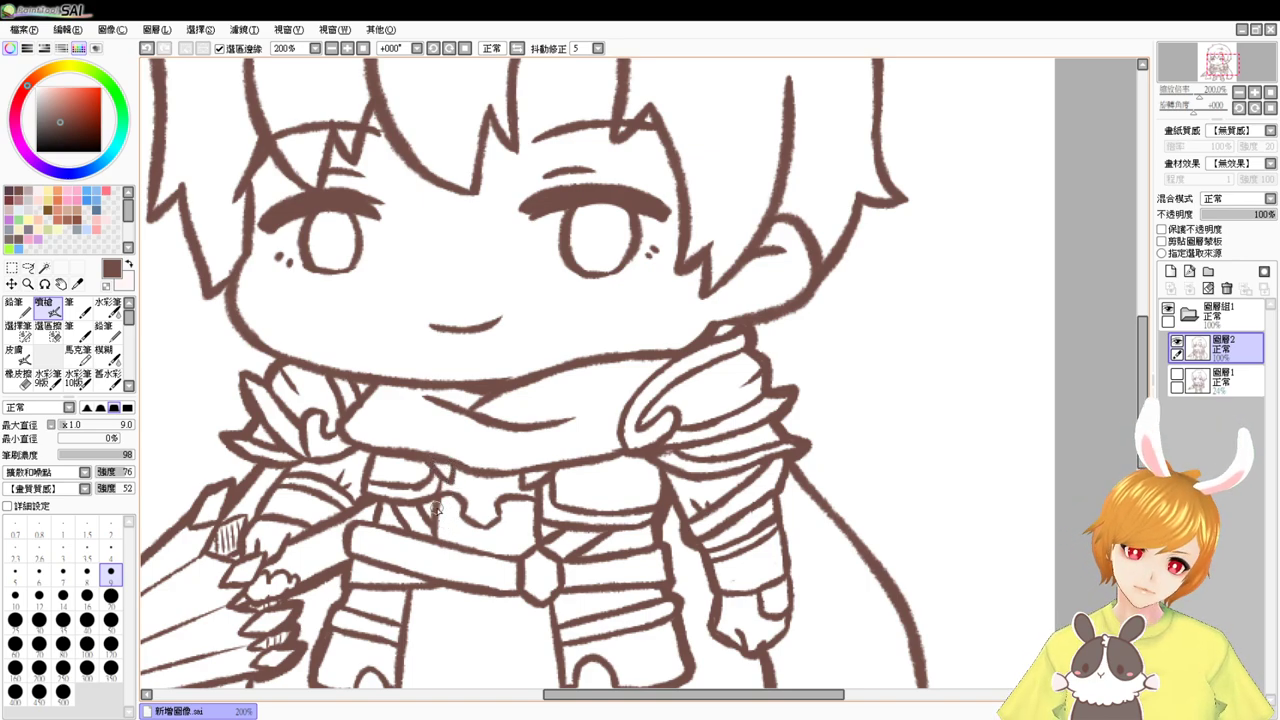
# - Lengthen the thin eyelid crease line above the character's left eye with the 噴槍 brush
pyautogui.press('e')
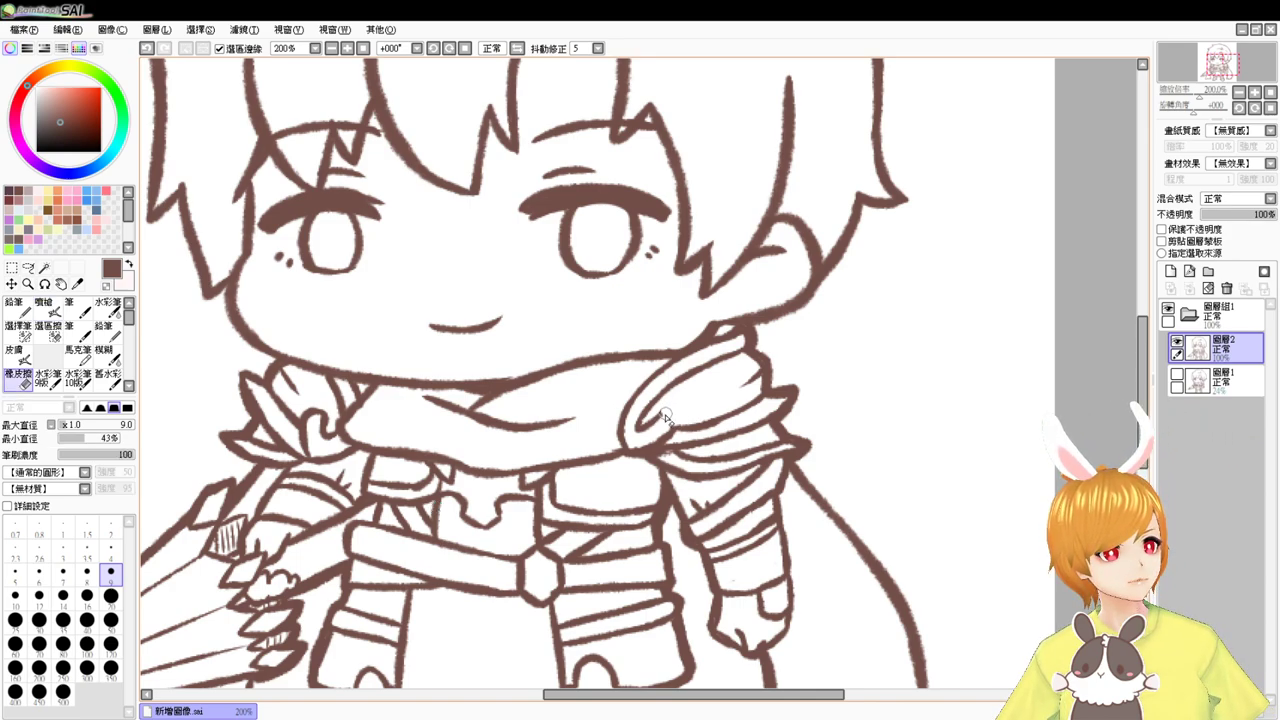
pyautogui.press('b')
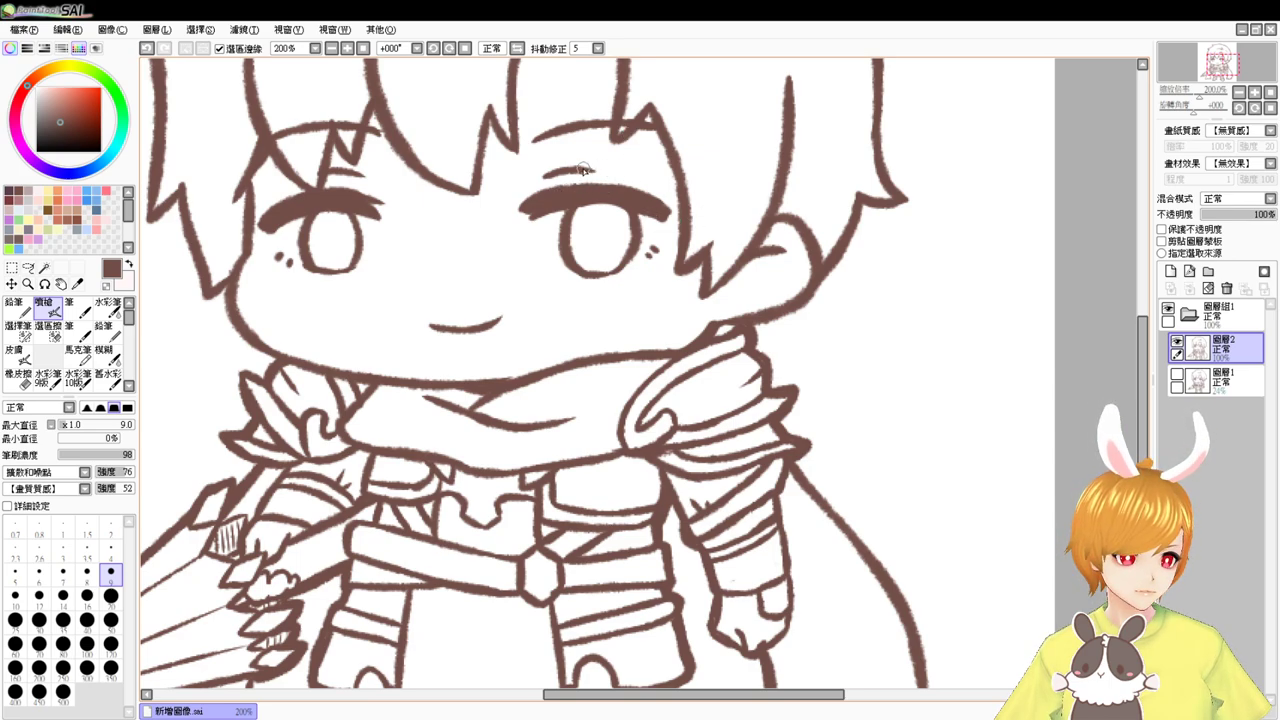
pyautogui.moveTo(574, 170); pyautogui.dragTo(613, 174)
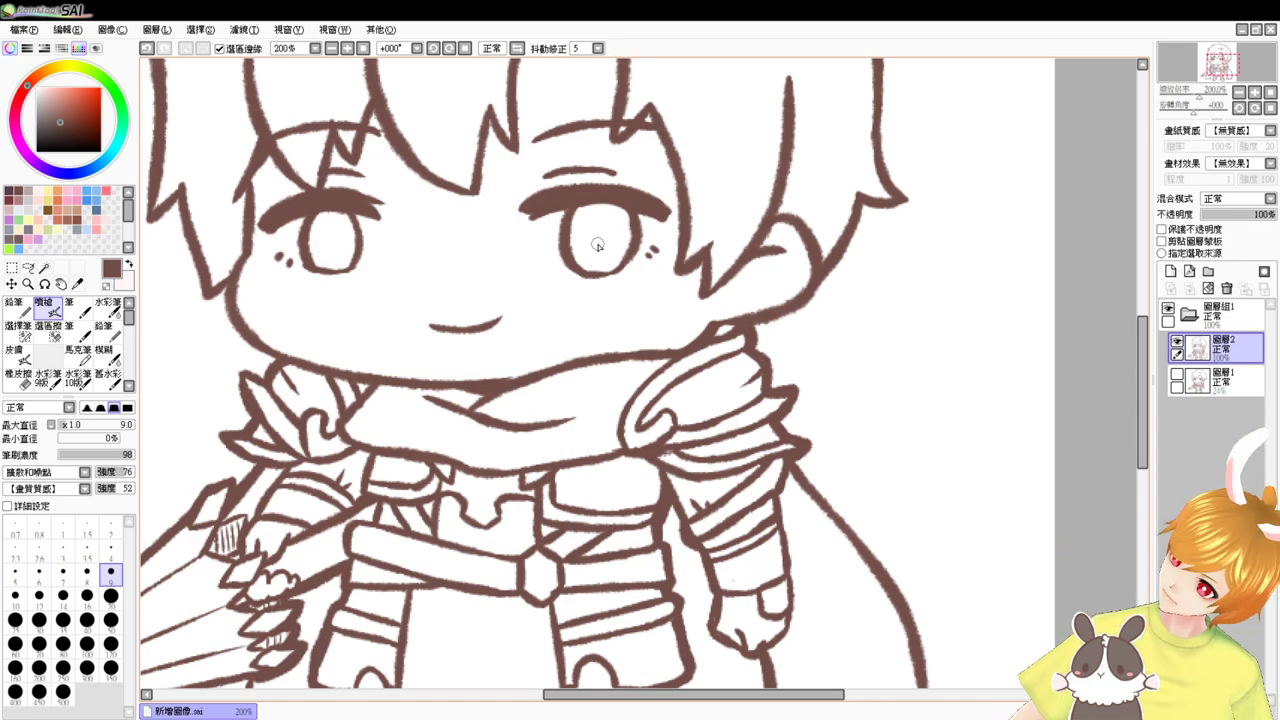
# - Add short dashed strokes that extend the strand lines on the crown and on both sides of the hair
pyautogui.click(331, 48)
pyautogui.click(331, 48)
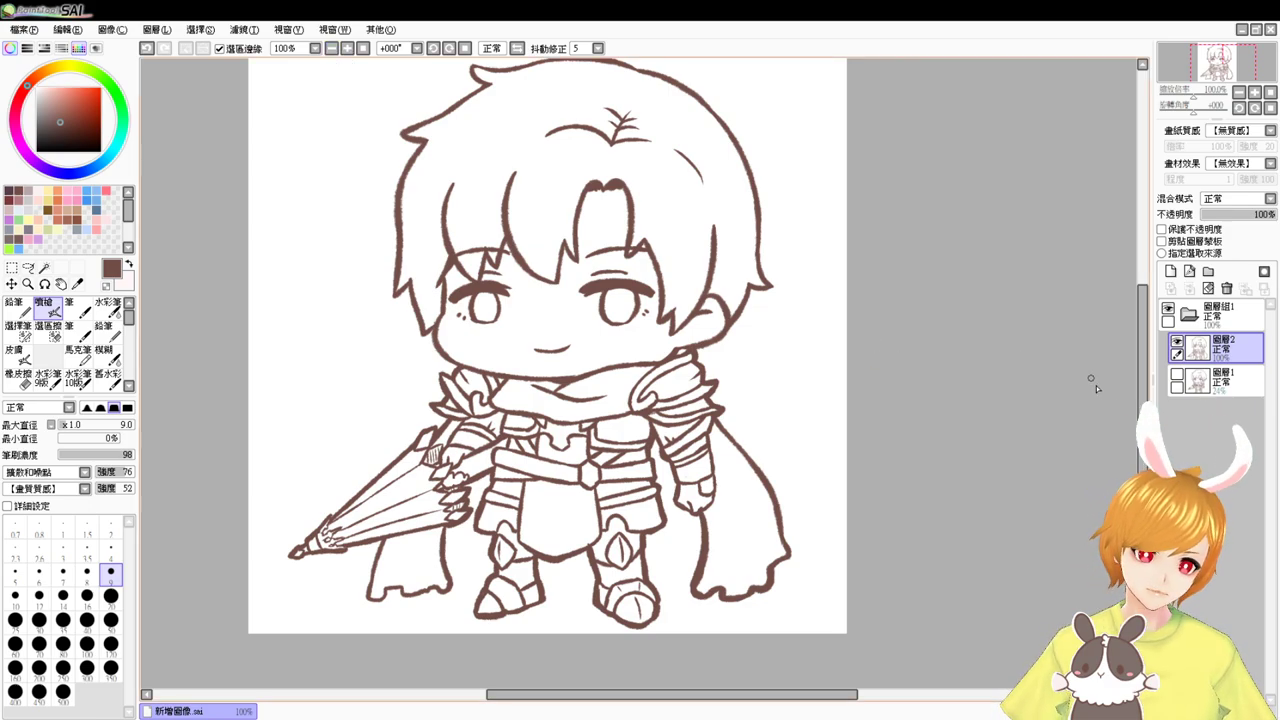
pyautogui.scroll(2, 1148, 423)
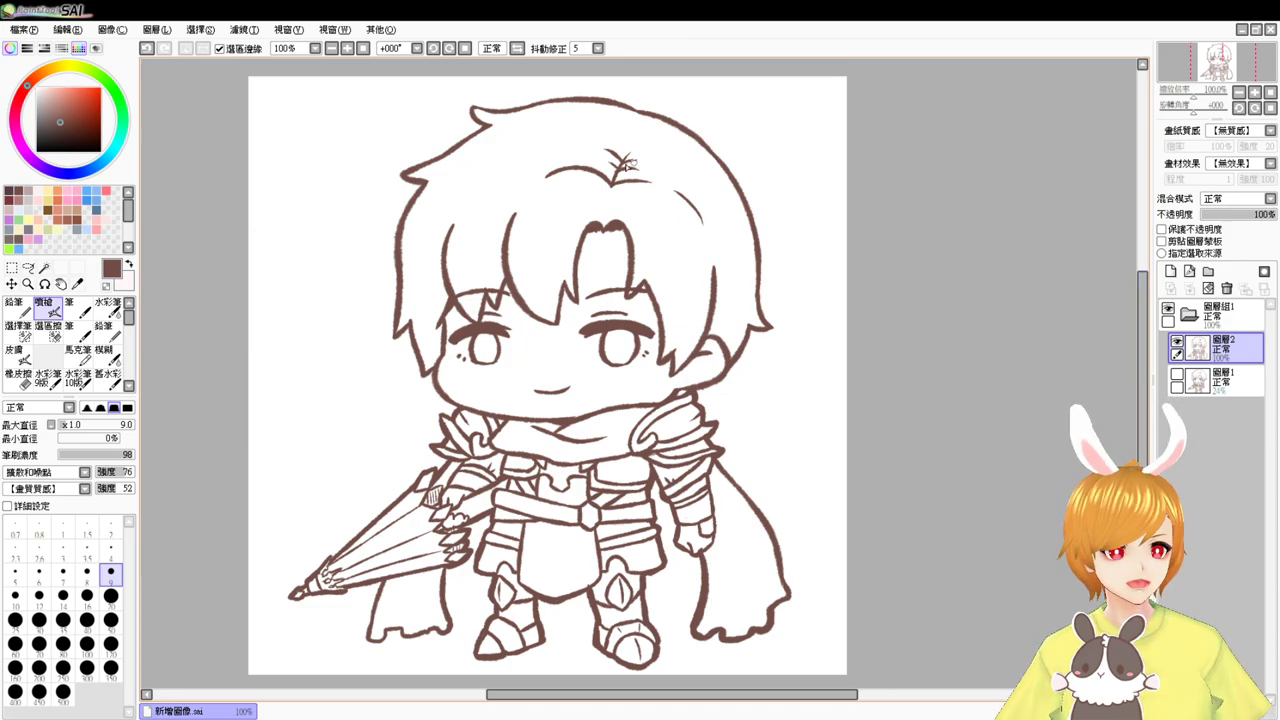
pyautogui.moveTo(540, 179); pyautogui.dragTo(522, 206)
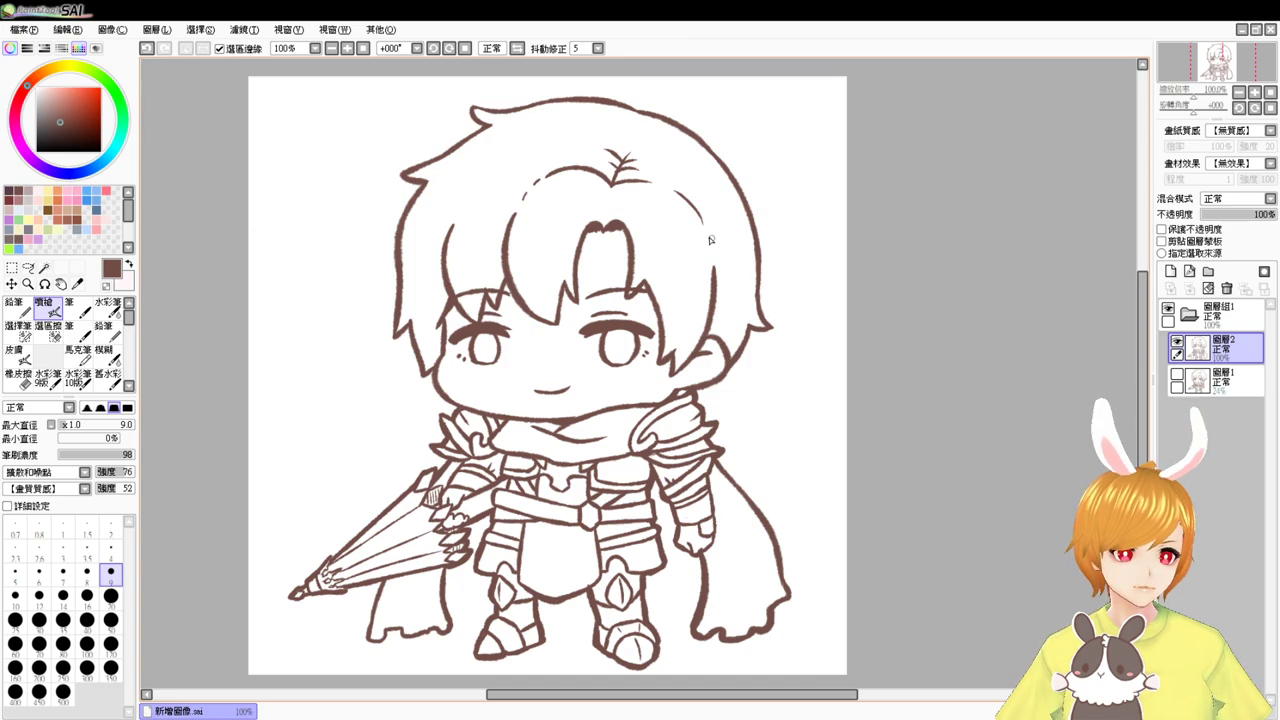
pyautogui.moveTo(707, 240); pyautogui.dragTo(712, 258)
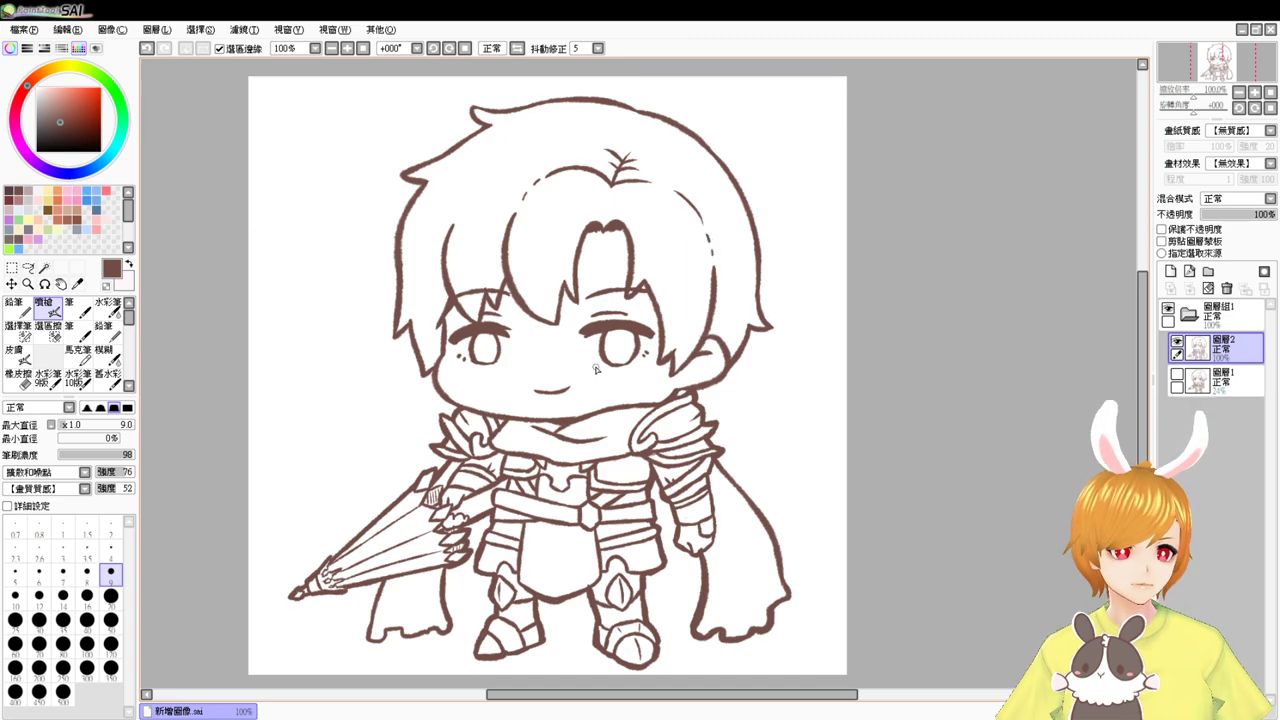
pyautogui.moveTo(475, 189); pyautogui.dragTo(459, 213)
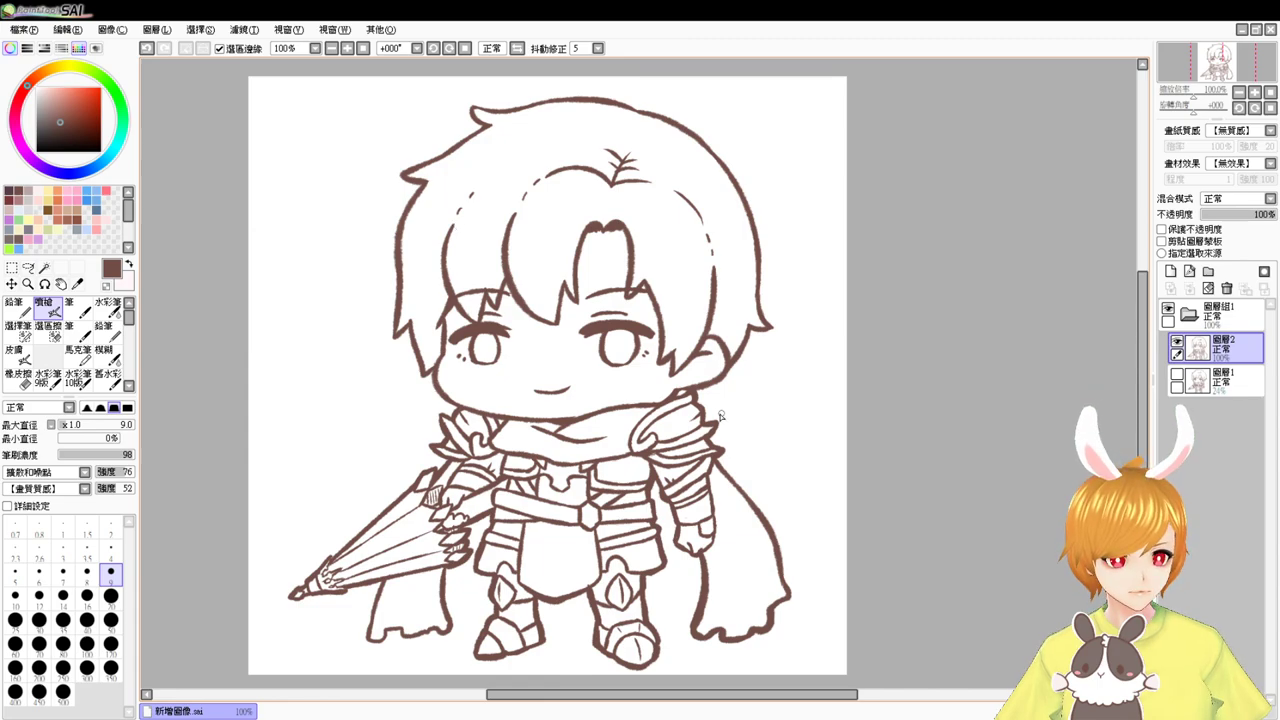
# - Break the middle rib line of the folded umbrella into even dashes with the eraser and the brush
pyautogui.scroll(2, 720, 430)
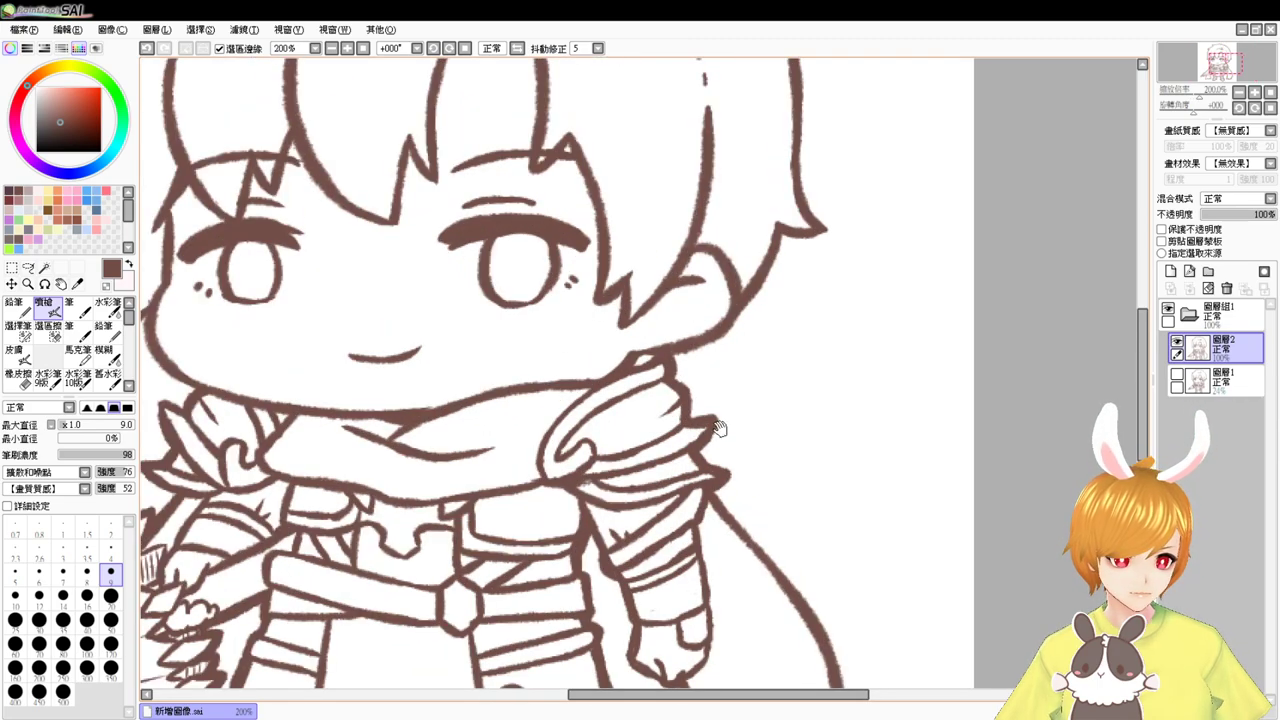
pyautogui.moveTo(720, 429); pyautogui.dragTo(1043, 236)
pyautogui.press('e')
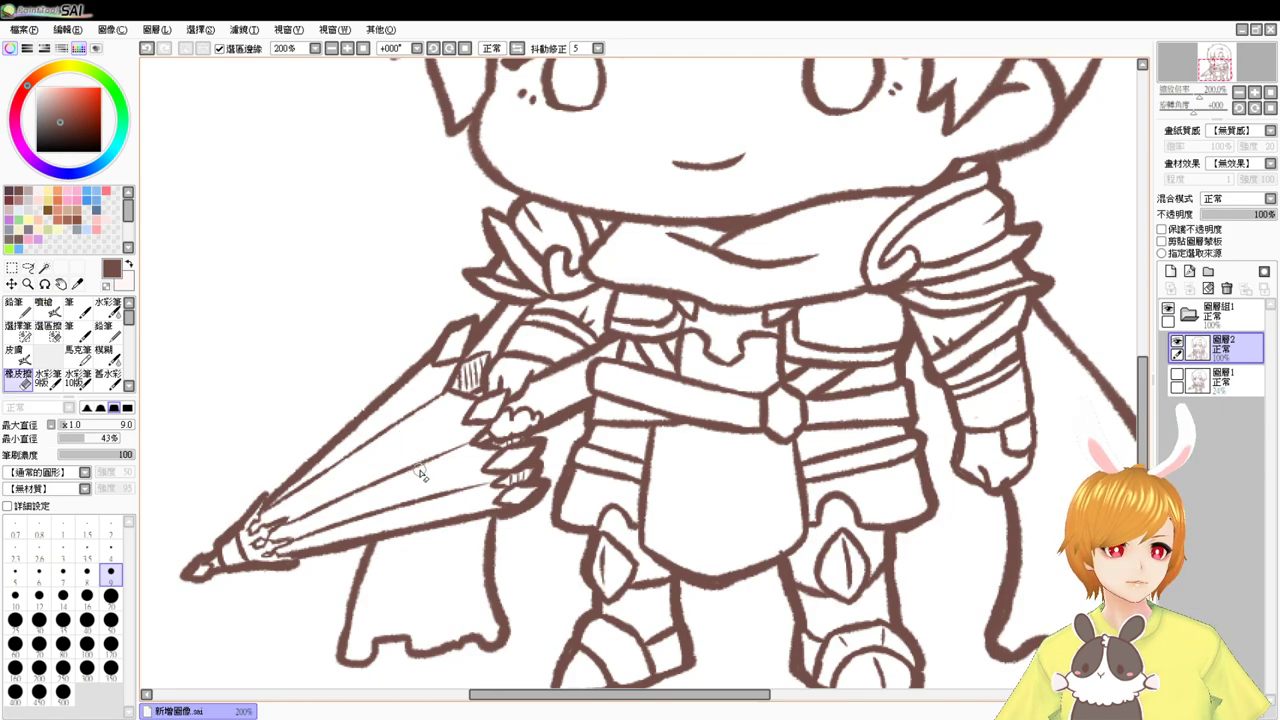
pyautogui.moveTo(430, 462); pyautogui.dragTo(370, 495)
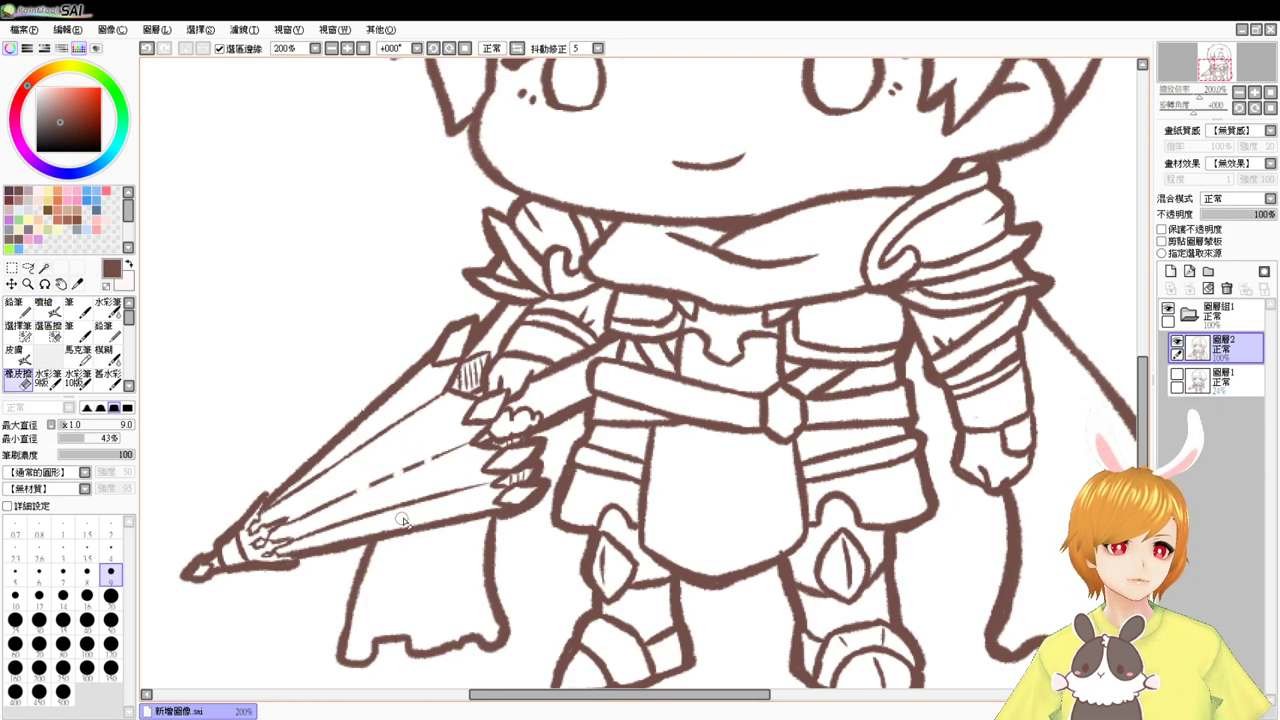
pyautogui.press('v')
pyautogui.press('e')
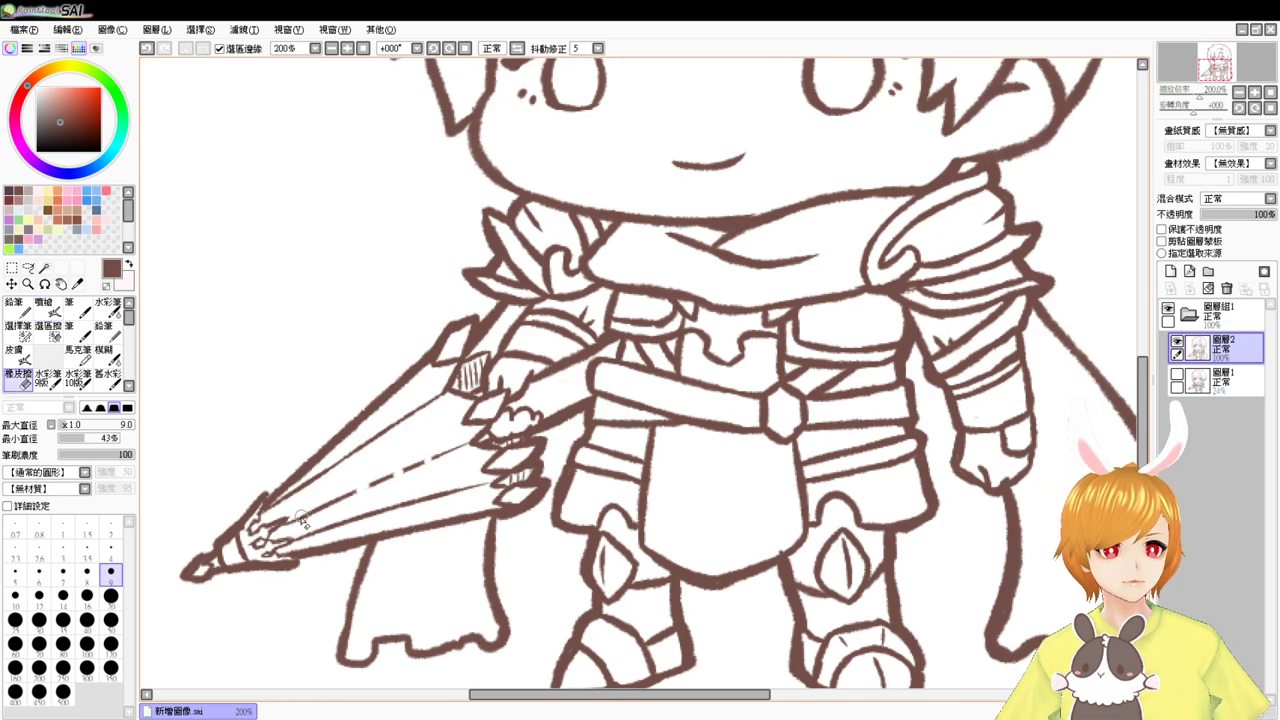
pyautogui.moveTo(302, 520)
pyautogui.mouseDown()
pyautogui.moveTo(455, 449)
pyautogui.moveTo(312, 515)
pyautogui.mouseUp()
pyautogui.press('v')
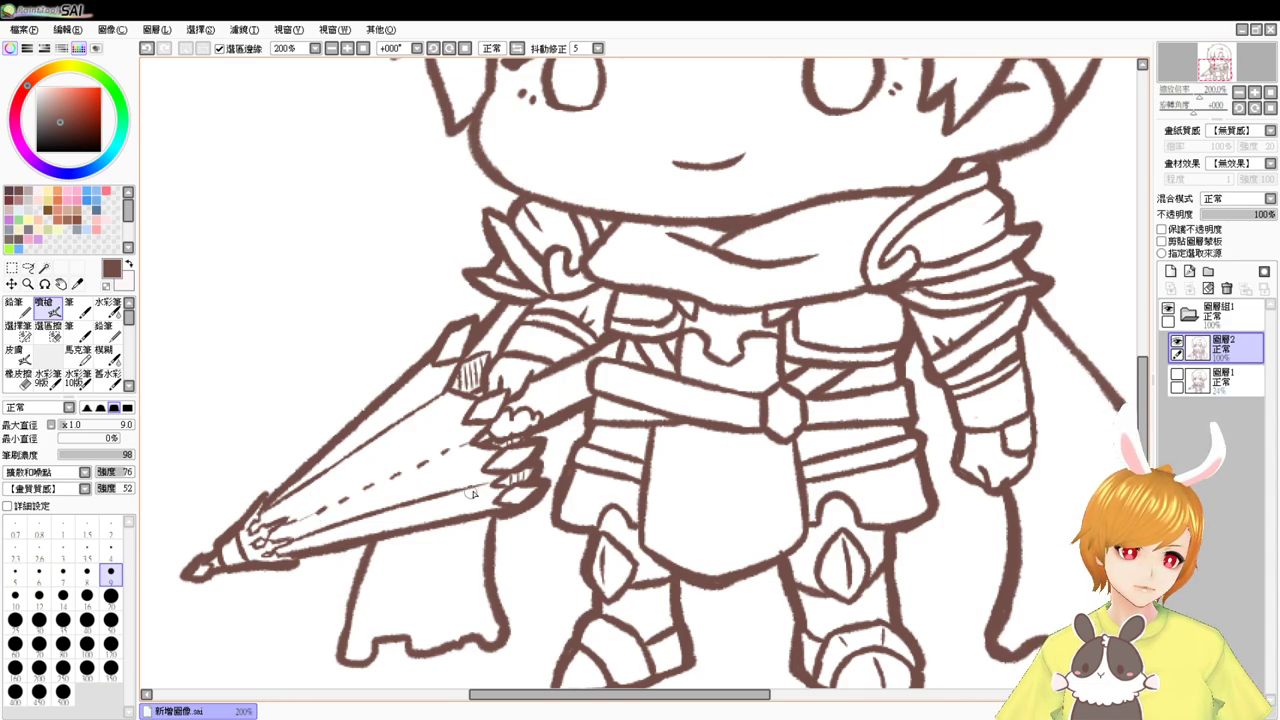
# - Replace the two outer rib lines of the folded umbrella with dashed lines running from its jagged rim to its tip
pyautogui.press('e')
pyautogui.moveTo(435, 503)
pyautogui.mouseDown()
pyautogui.moveTo(308, 540)
pyautogui.moveTo(343, 525)
pyautogui.moveTo(668, 565)
pyautogui.mouseUp()
pyautogui.press('b')
pyautogui.moveTo(738, 520); pyautogui.dragTo(732, 290)
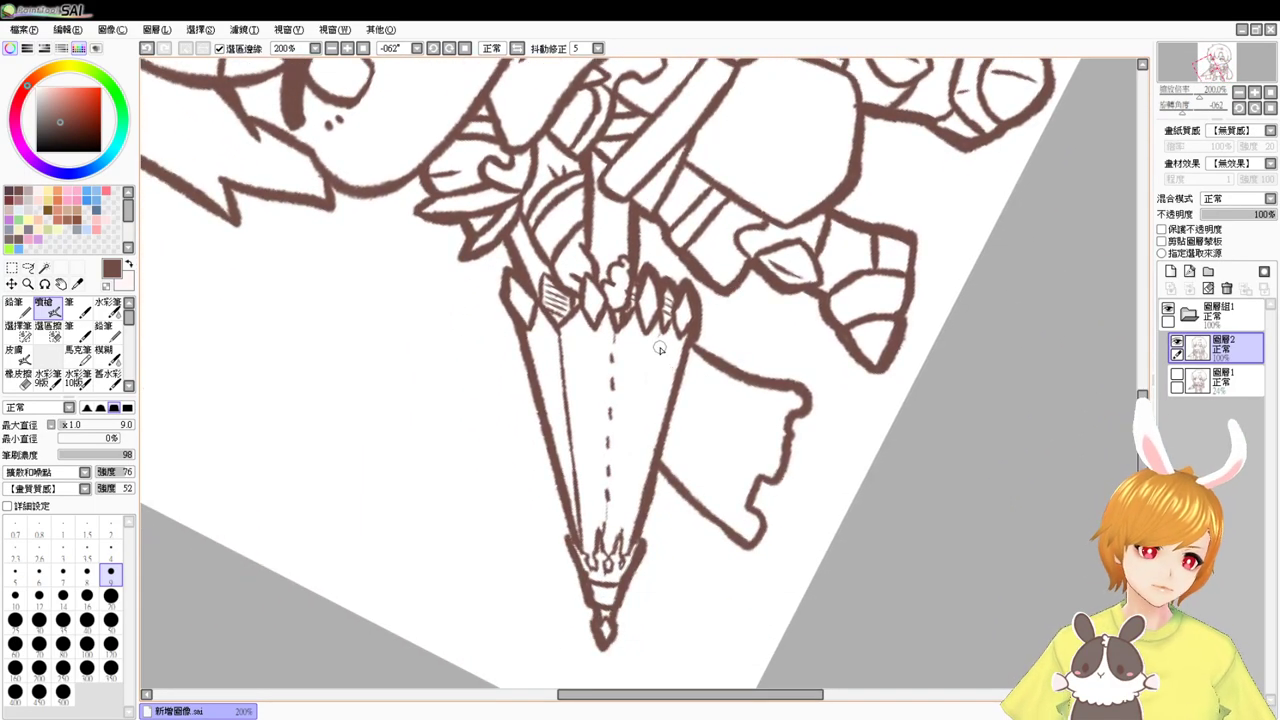
pyautogui.moveTo(658, 356); pyautogui.dragTo(630, 484)
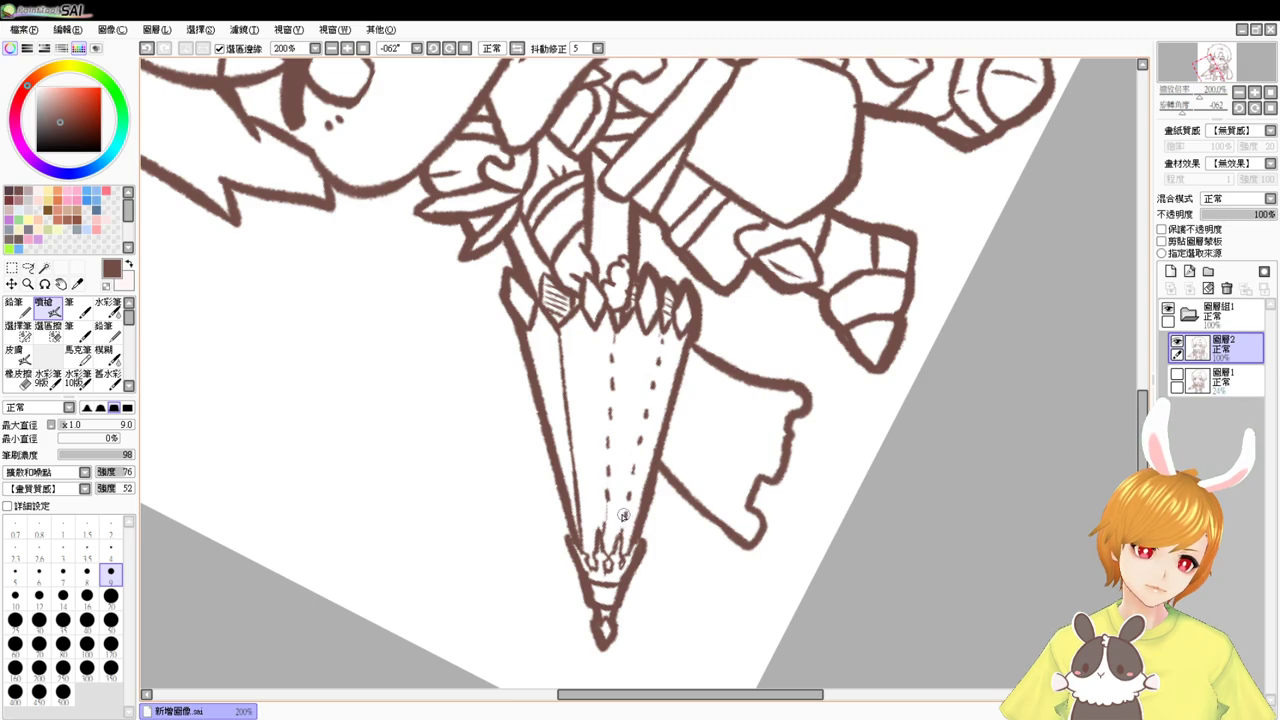
pyautogui.press('e')
pyautogui.moveTo(560, 335); pyautogui.dragTo(575, 500)
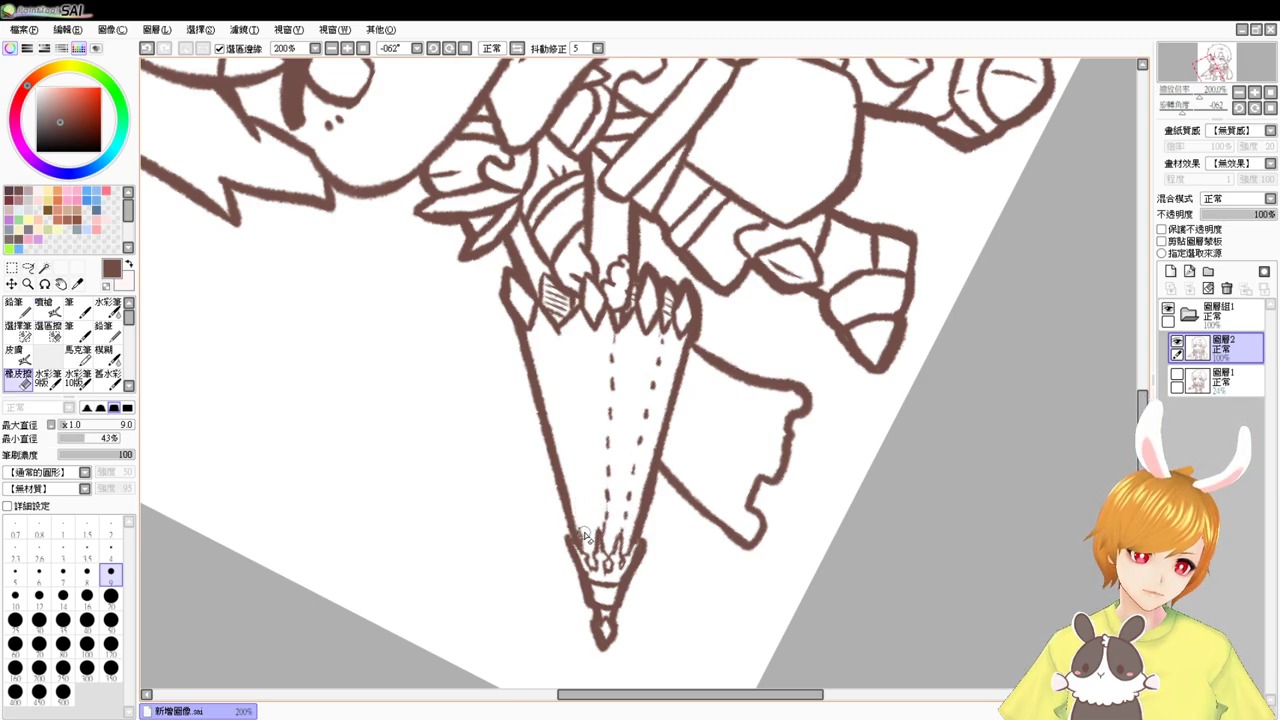
pyautogui.press('v')
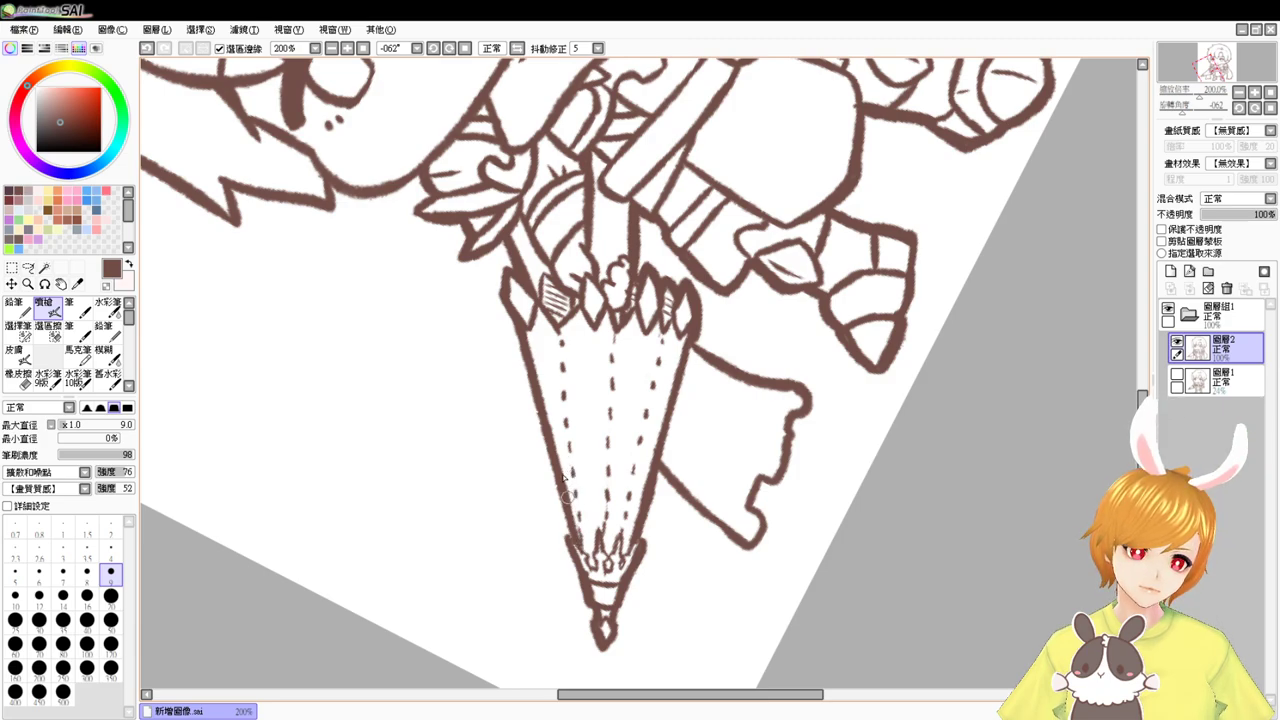
# - Draw dashed fold lines down both visible parts of the cape, behind the arm and below the umbrella
pyautogui.click(464, 48)
pyautogui.moveTo(833, 335)
pyautogui.mouseDown()
pyautogui.moveTo(820, 391)
pyautogui.moveTo(760, 438)
pyautogui.moveTo(678, 452)
pyautogui.mouseUp()
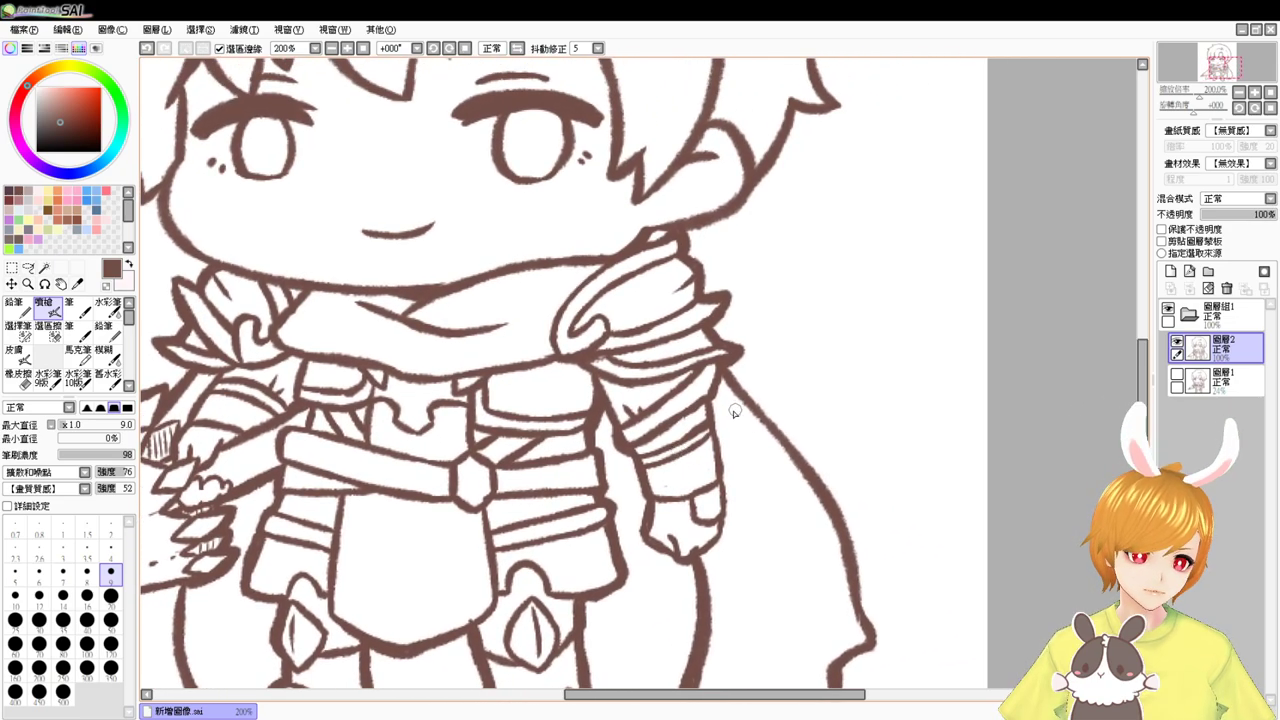
pyautogui.moveTo(725, 408)
pyautogui.mouseDown()
pyautogui.moveTo(758, 464)
pyautogui.moveTo(779, 469)
pyautogui.moveTo(759, 404)
pyautogui.moveTo(793, 611)
pyautogui.mouseUp()
pyautogui.hotkey('ctrl', 'z')
pyautogui.moveTo(712, 542); pyautogui.dragTo(862, 449)
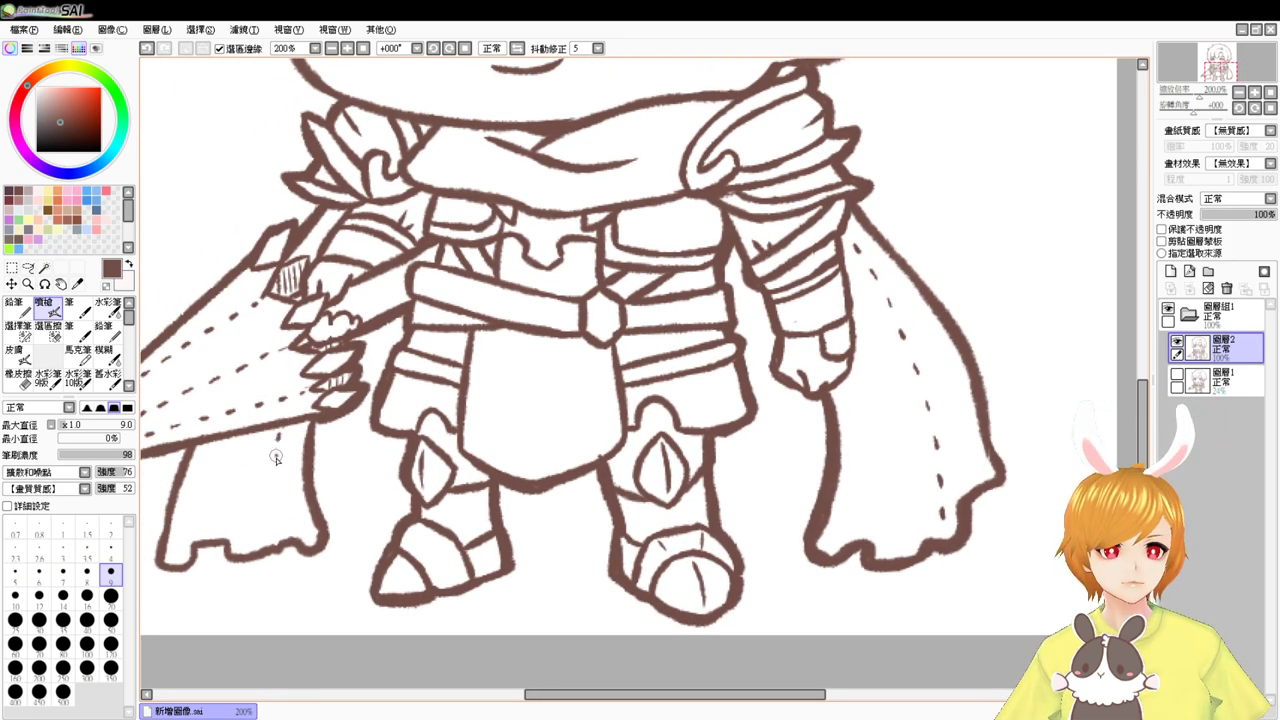
pyautogui.moveTo(276, 457); pyautogui.dragTo(272, 508)
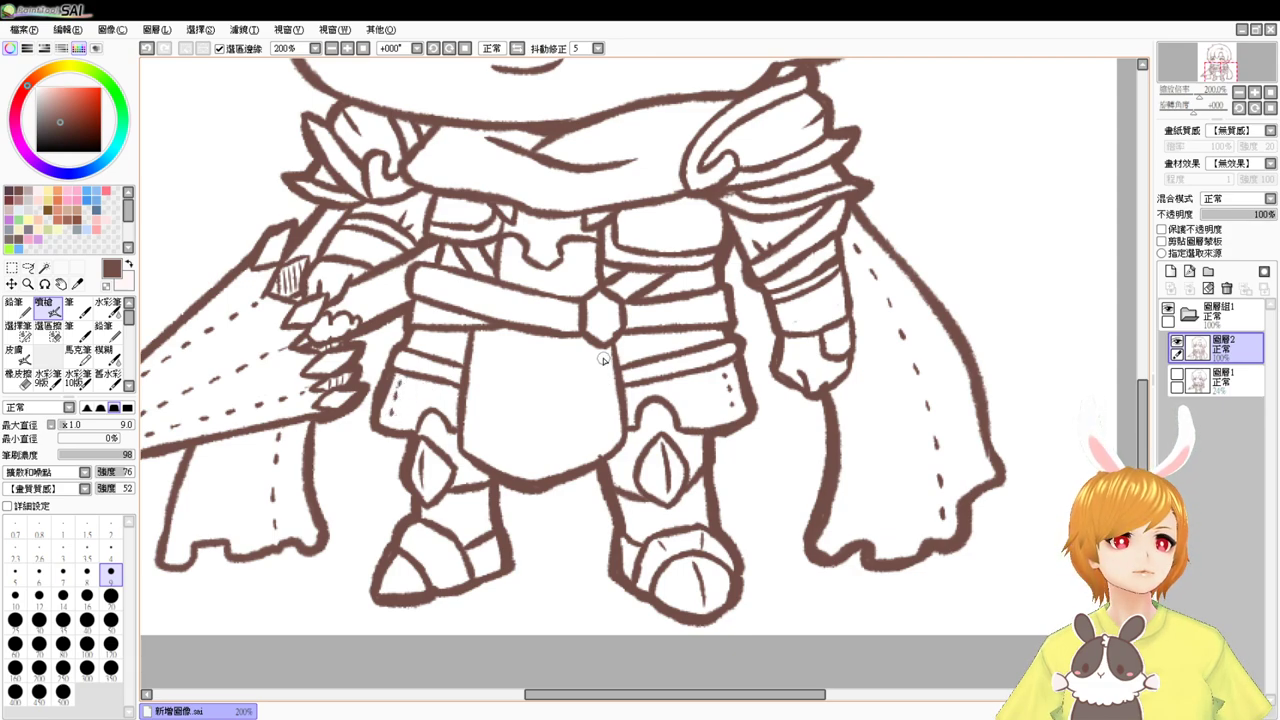
# - Draw dashed seam lines along both side edges of the front tabard and a short dashed fold on the scarf
pyautogui.moveTo(602, 378); pyautogui.dragTo(605, 410)
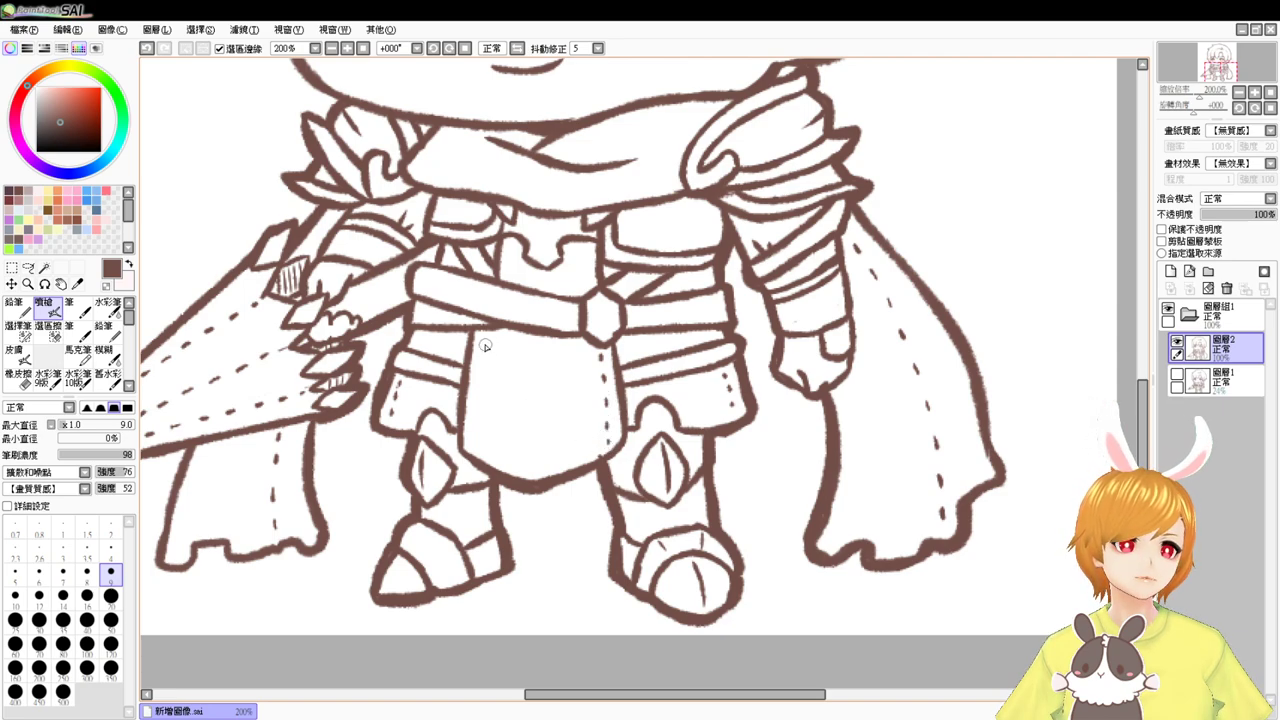
pyautogui.moveTo(480, 352); pyautogui.dragTo(473, 430)
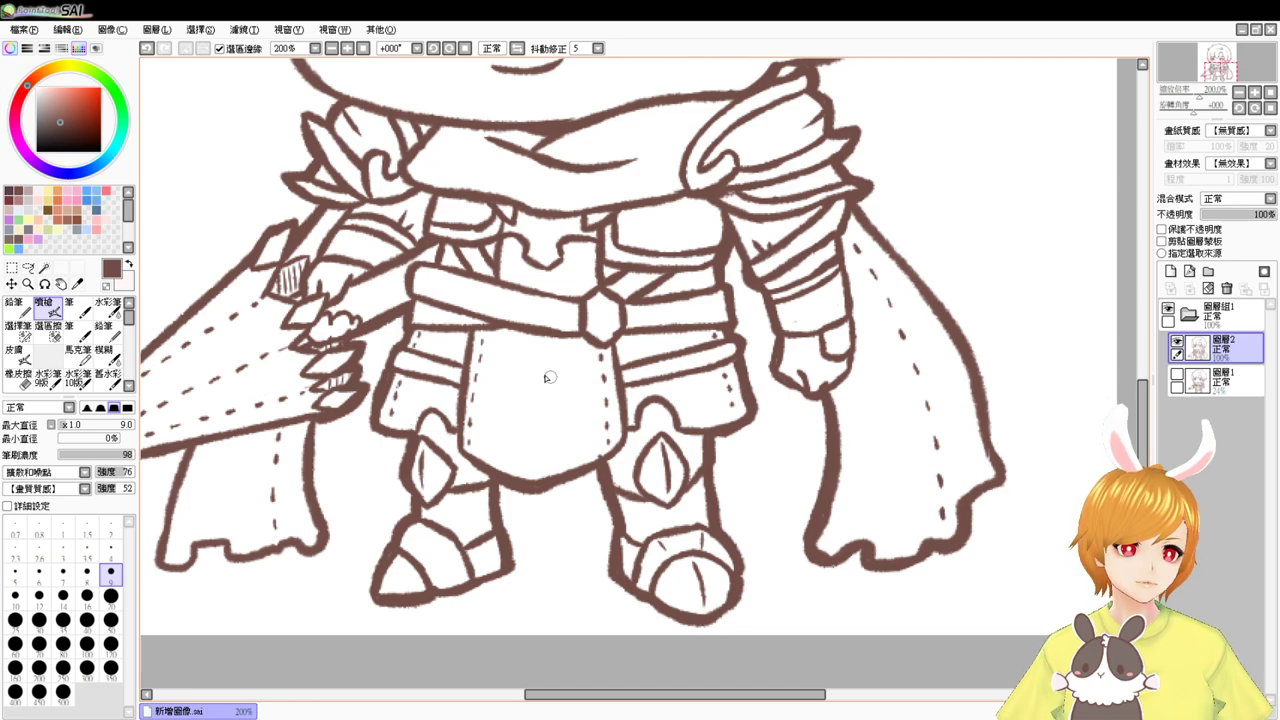
pyautogui.moveTo(543, 343); pyautogui.dragTo(537, 474)
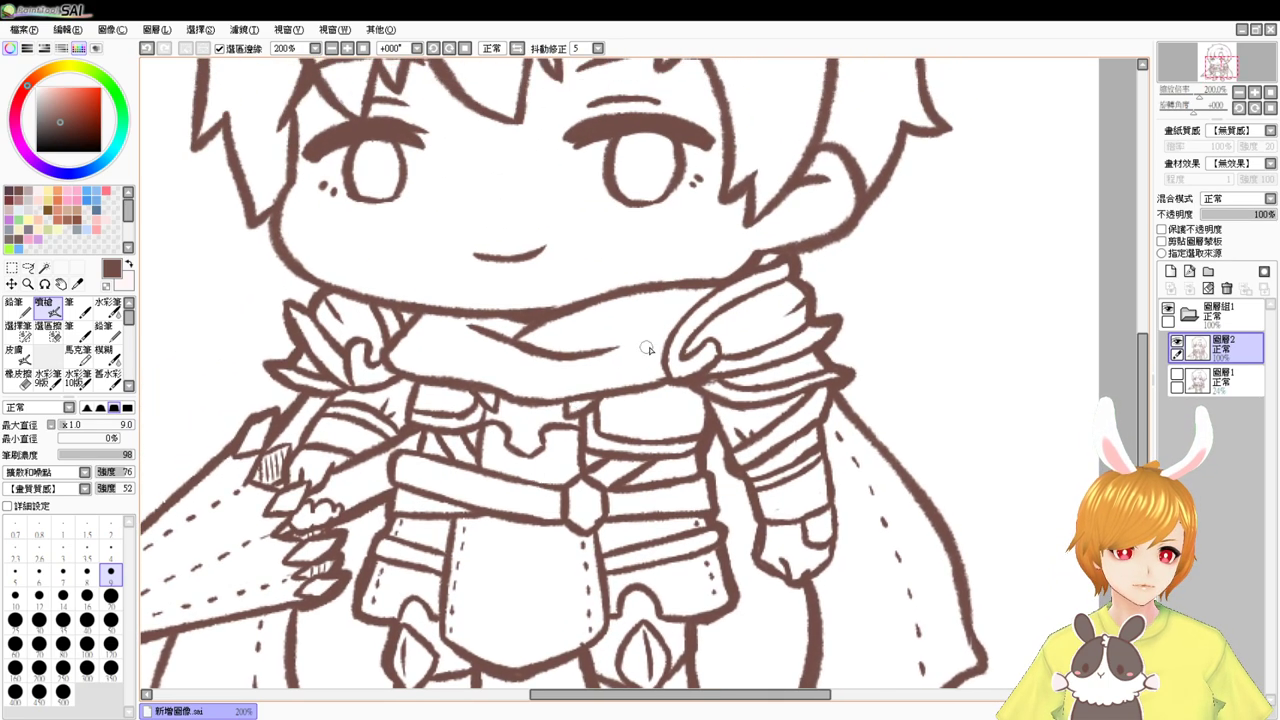
pyautogui.moveTo(656, 297); pyautogui.dragTo(662, 316)
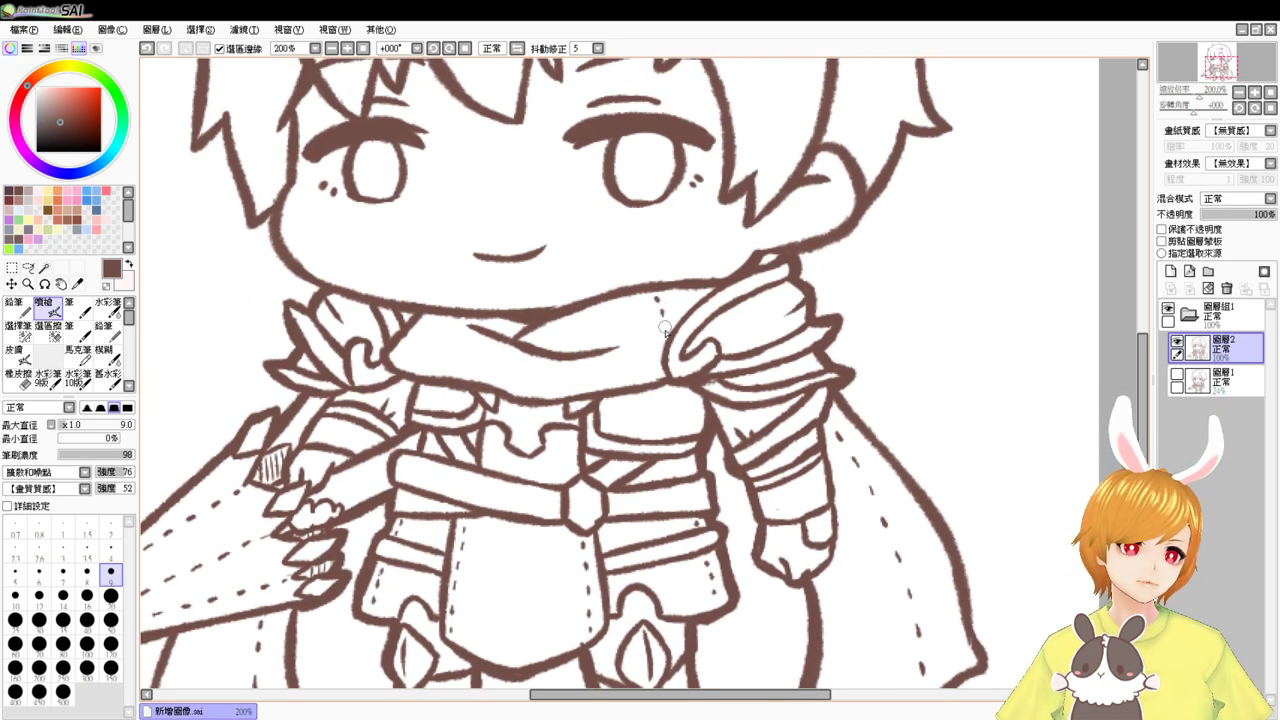
pyautogui.moveTo(575, 350); pyautogui.dragTo(622, 398)
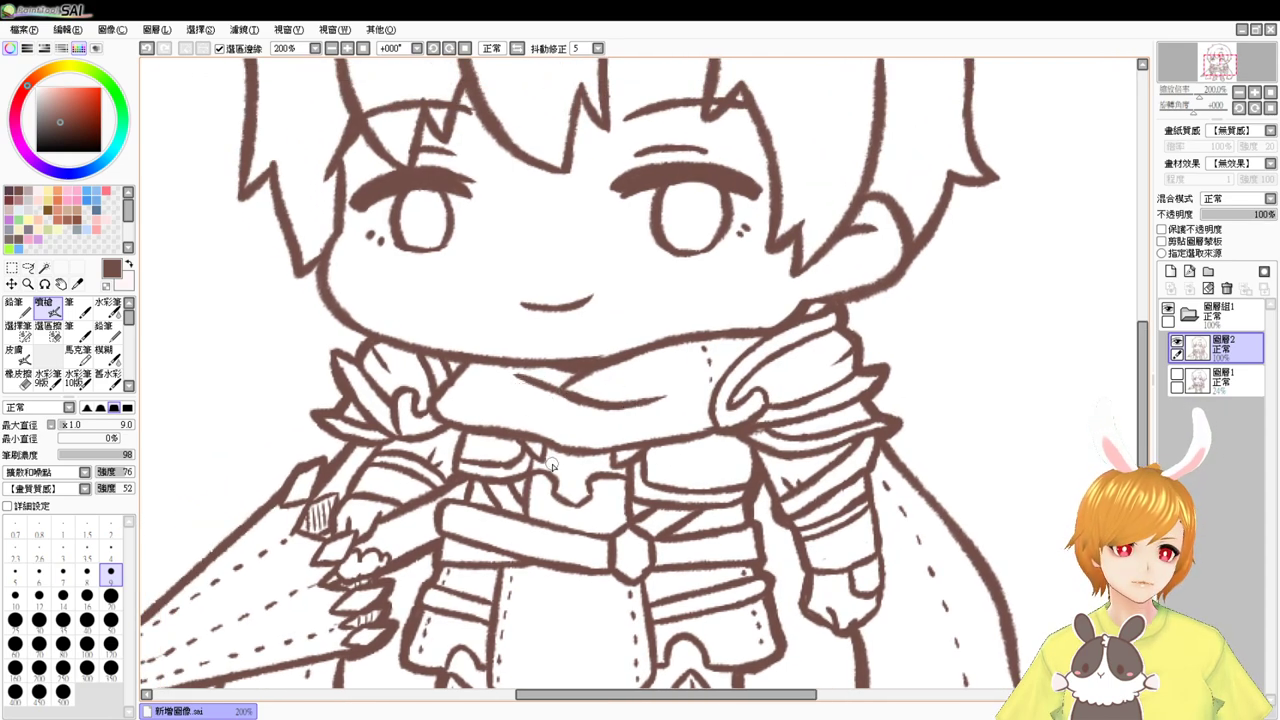
pyautogui.click(364, 48)
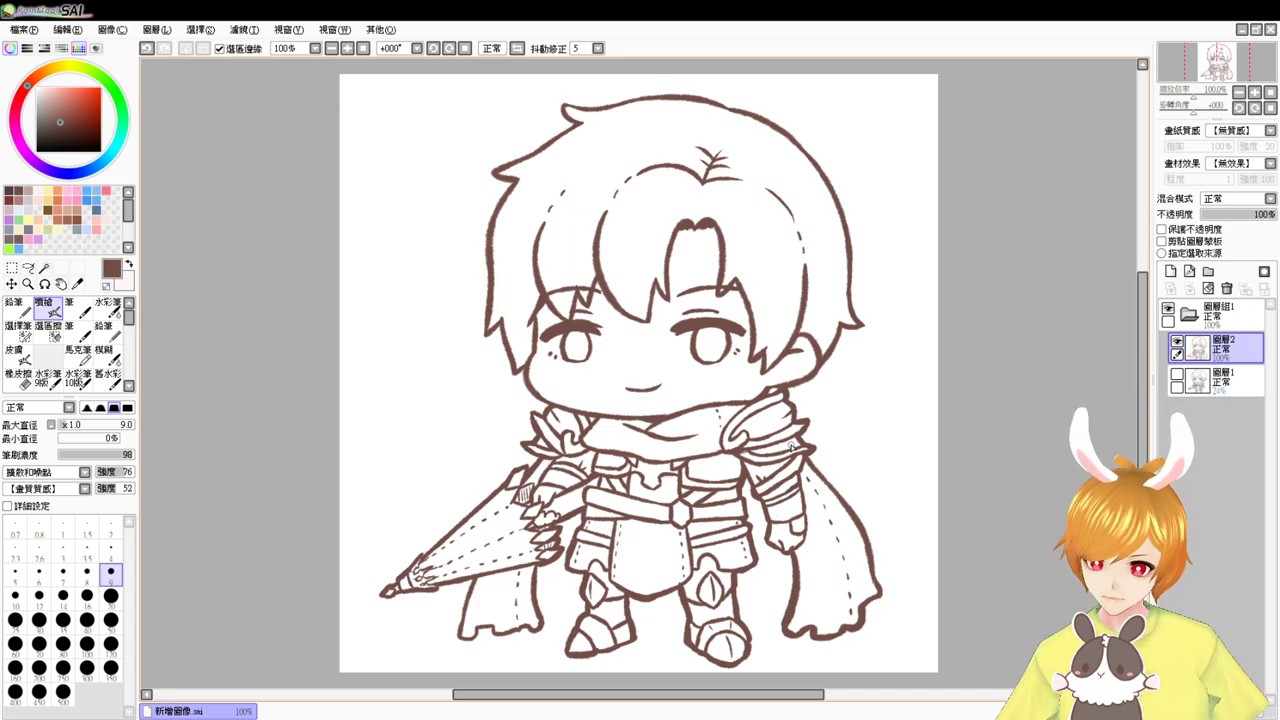
# - Add a dashed strand line inside the outer edge of the hair, above the visible ear
pyautogui.hotkey('alt', 'Tab')
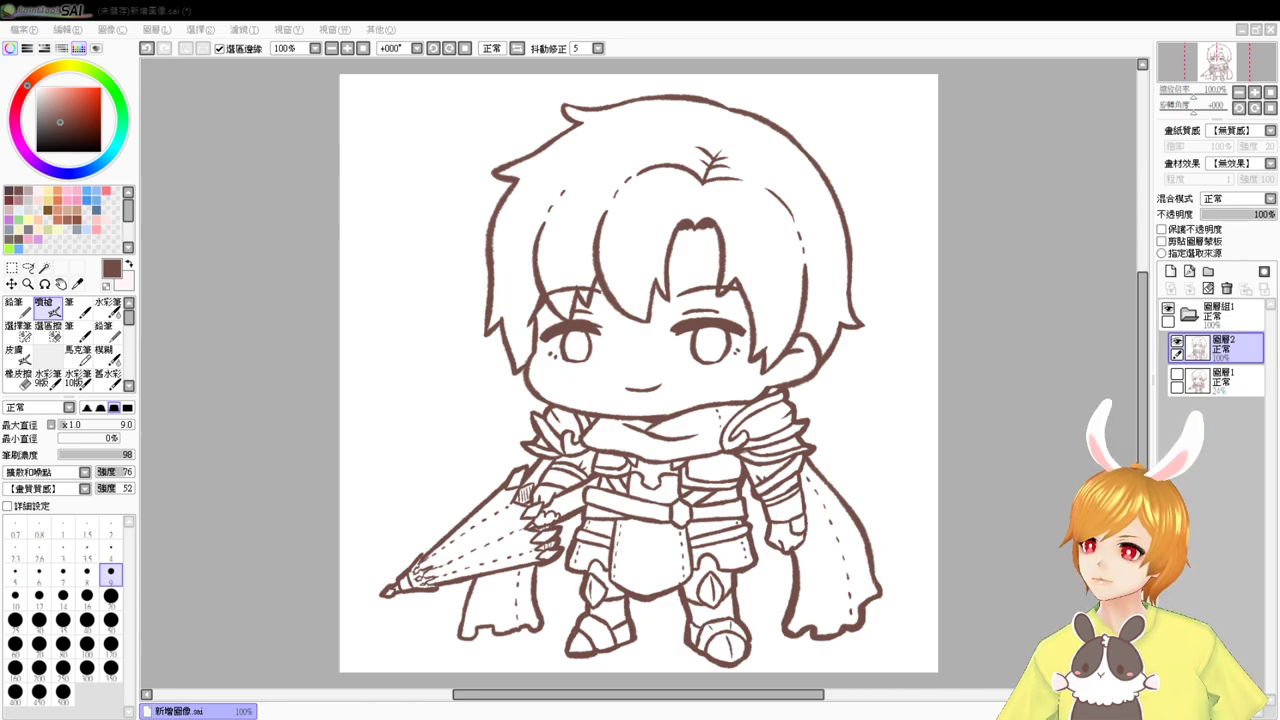
pyautogui.click(215, 493)
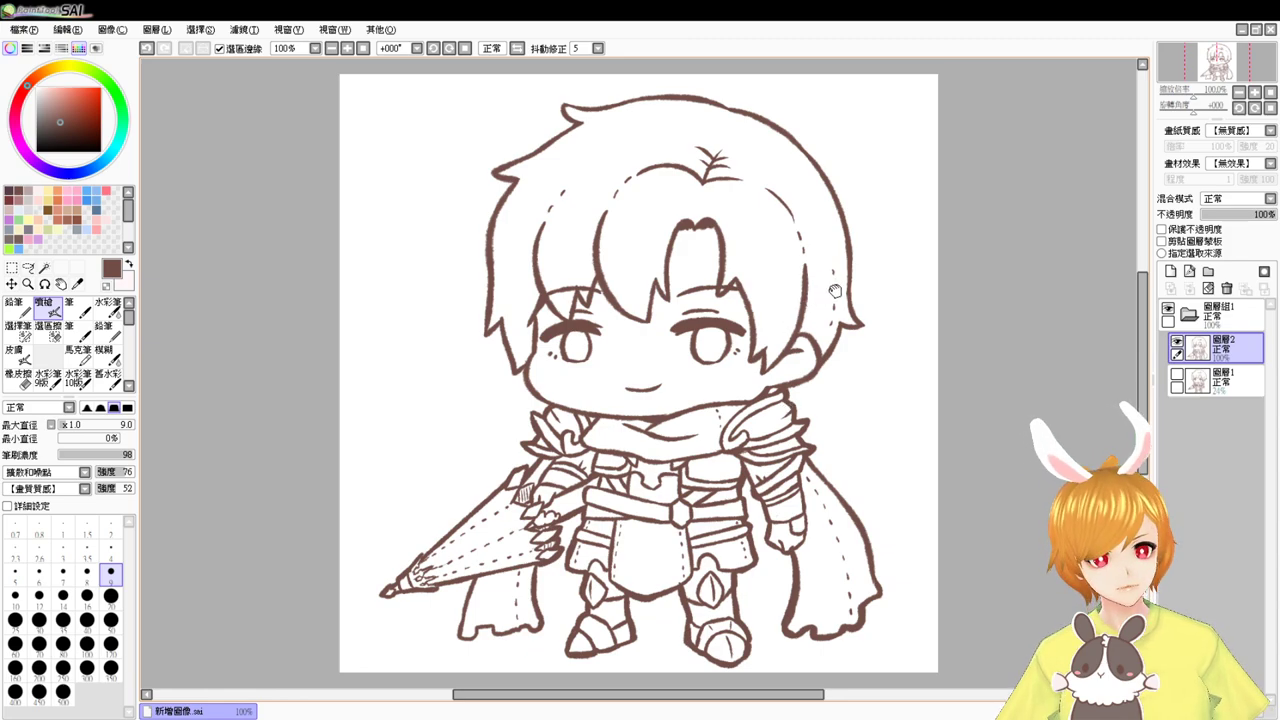
pyautogui.moveTo(815, 298); pyautogui.dragTo(808, 340)
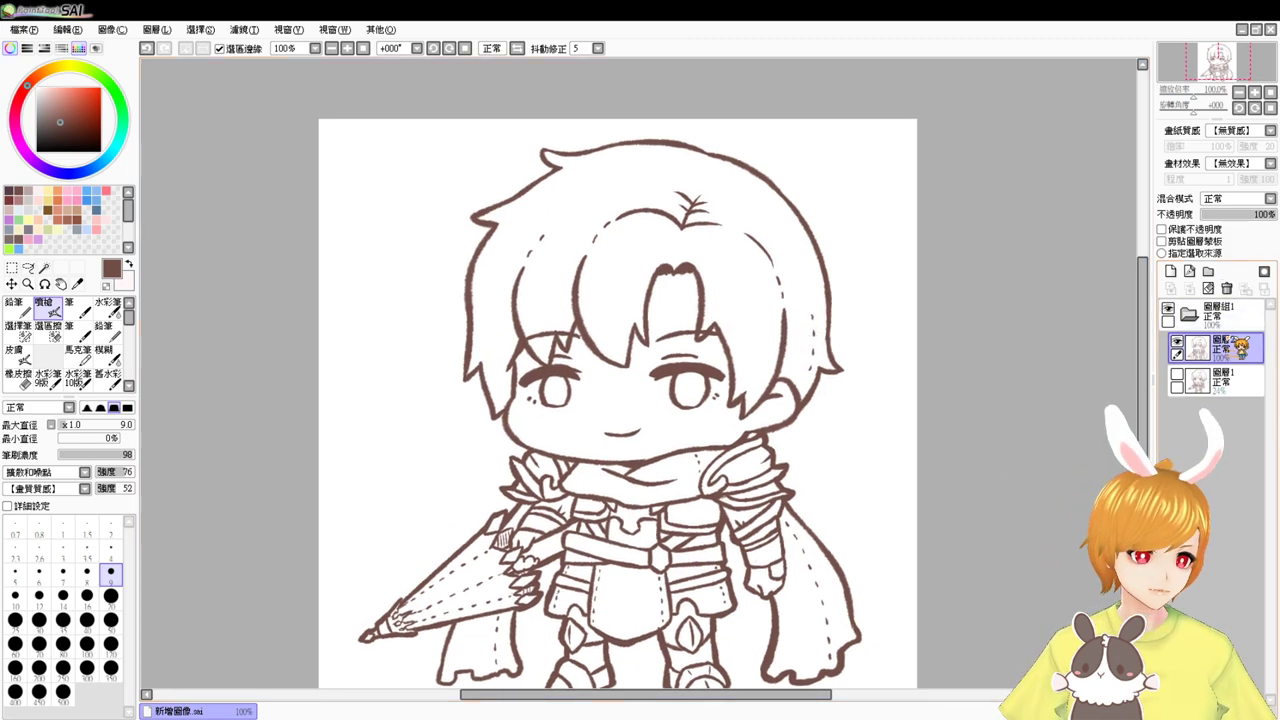
# - Create a new layer between the line art layer 圖層2 and the sketch layer 圖層1
pyautogui.click(1238, 372)
pyautogui.click(1170, 271)
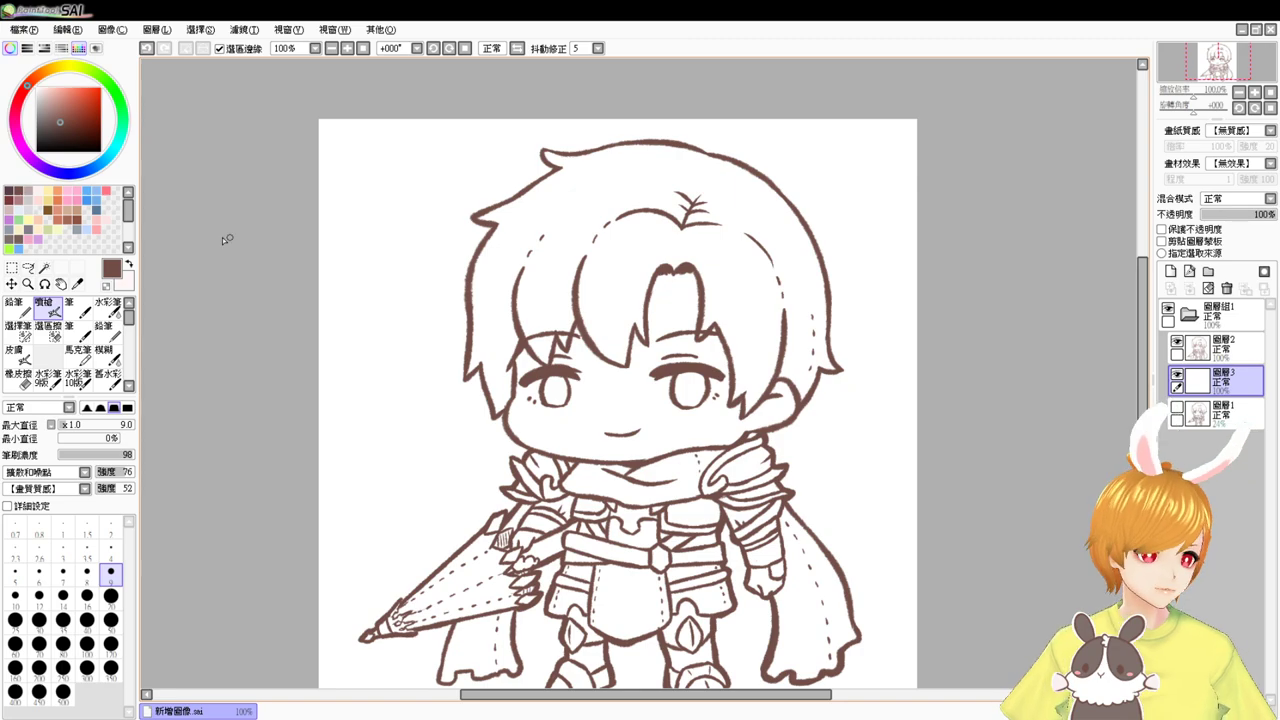
# - Select the whole hair area with the magic wand, including the small fringe section over the forehead
pyautogui.click(44, 268)
pyautogui.click(601, 211)
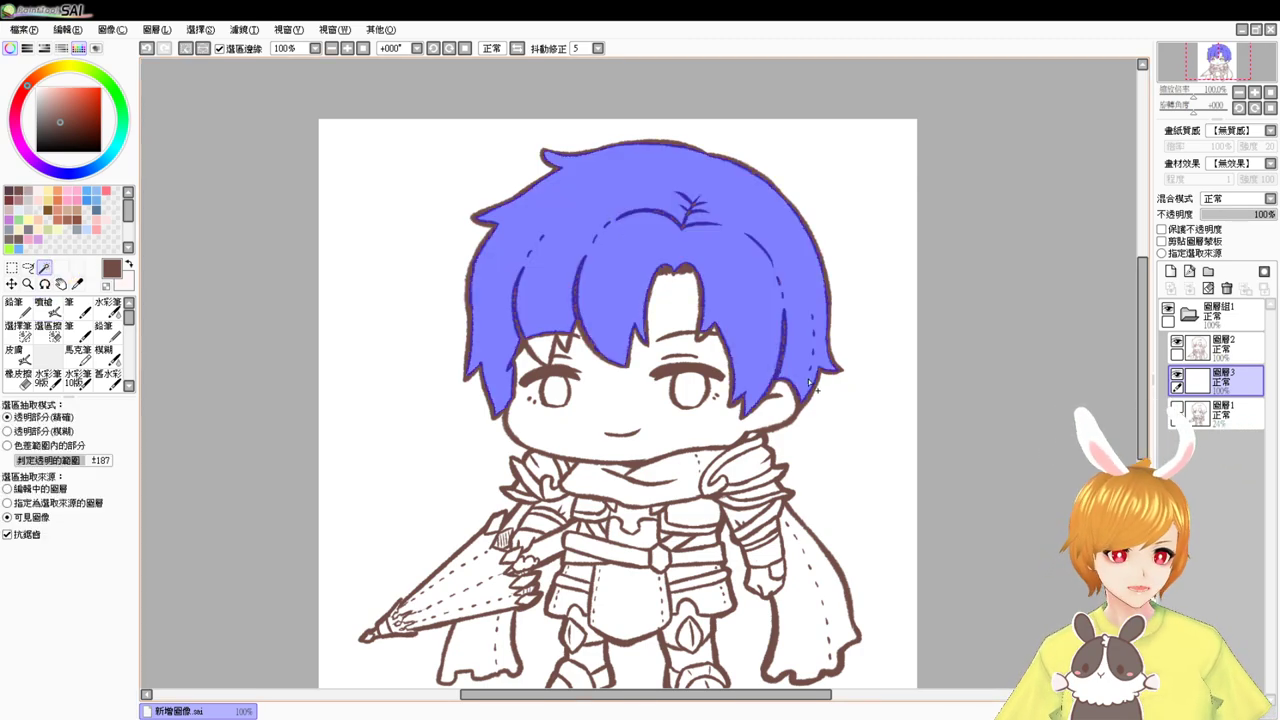
pyautogui.scroll(2, 787, 396)
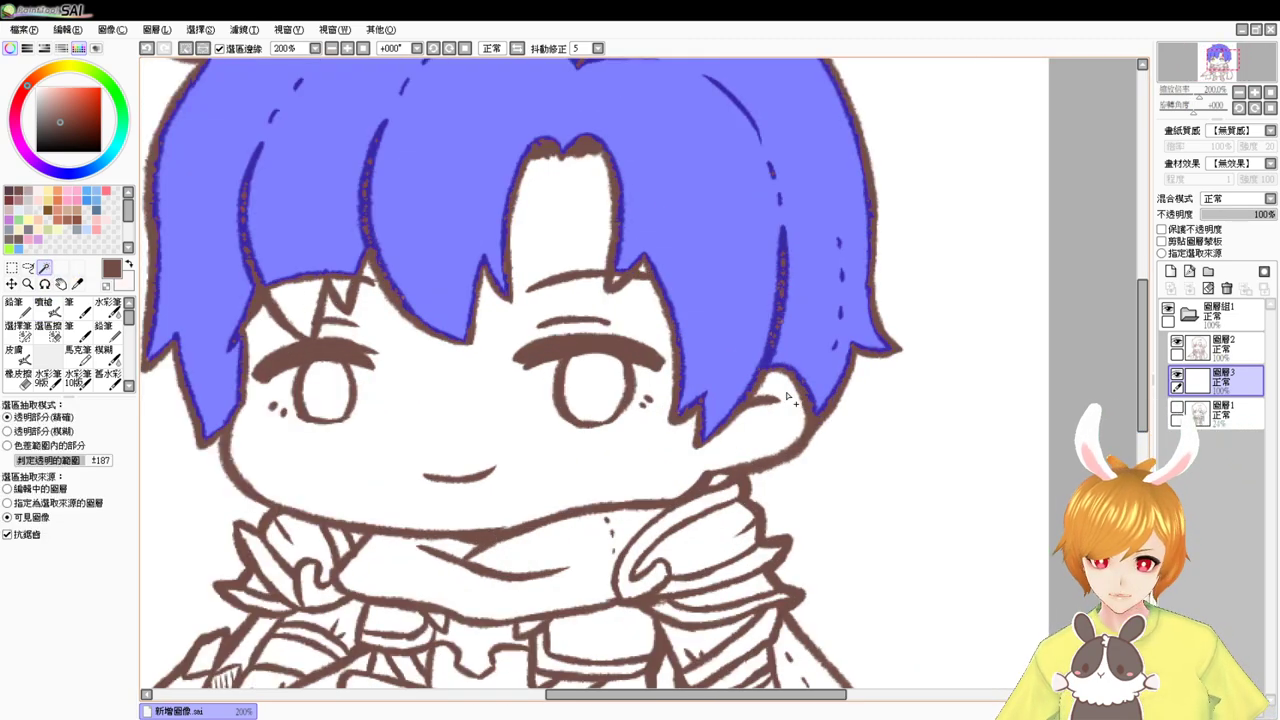
pyautogui.moveTo(502, 254); pyautogui.dragTo(547, 363)
pyautogui.click(385, 388)
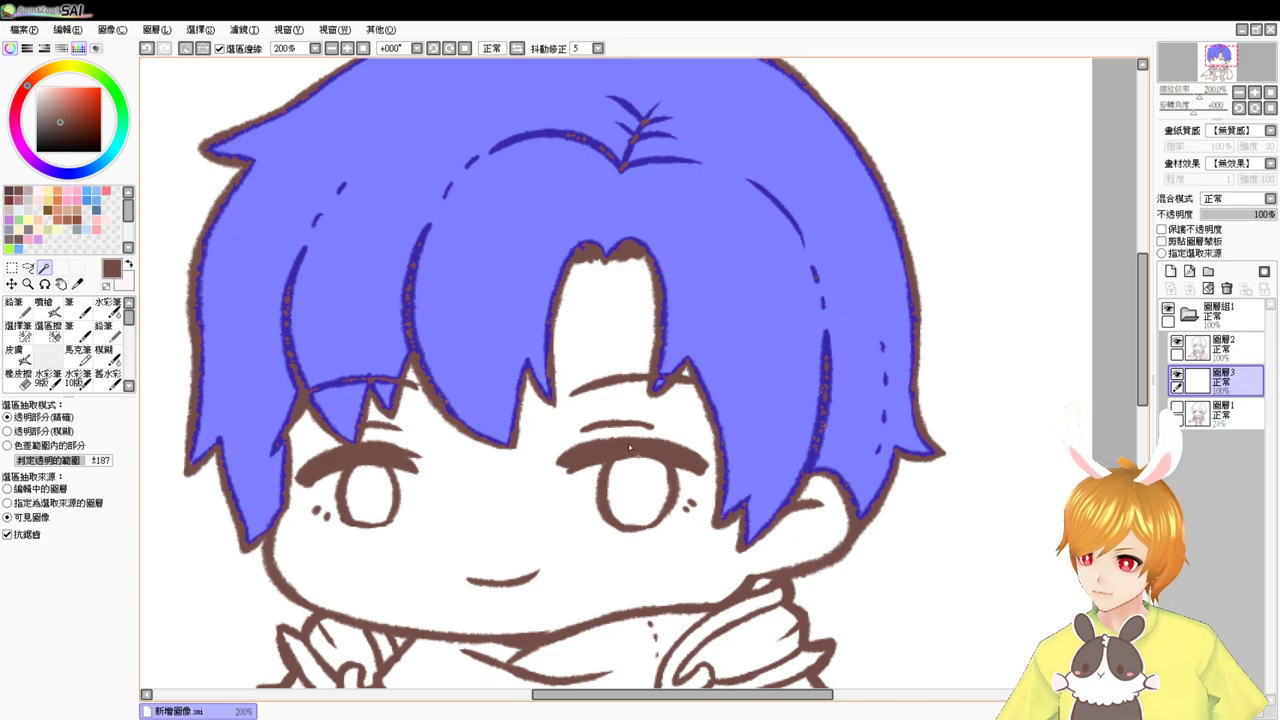
pyautogui.click(346, 49)
pyautogui.doubleClick(347, 49)
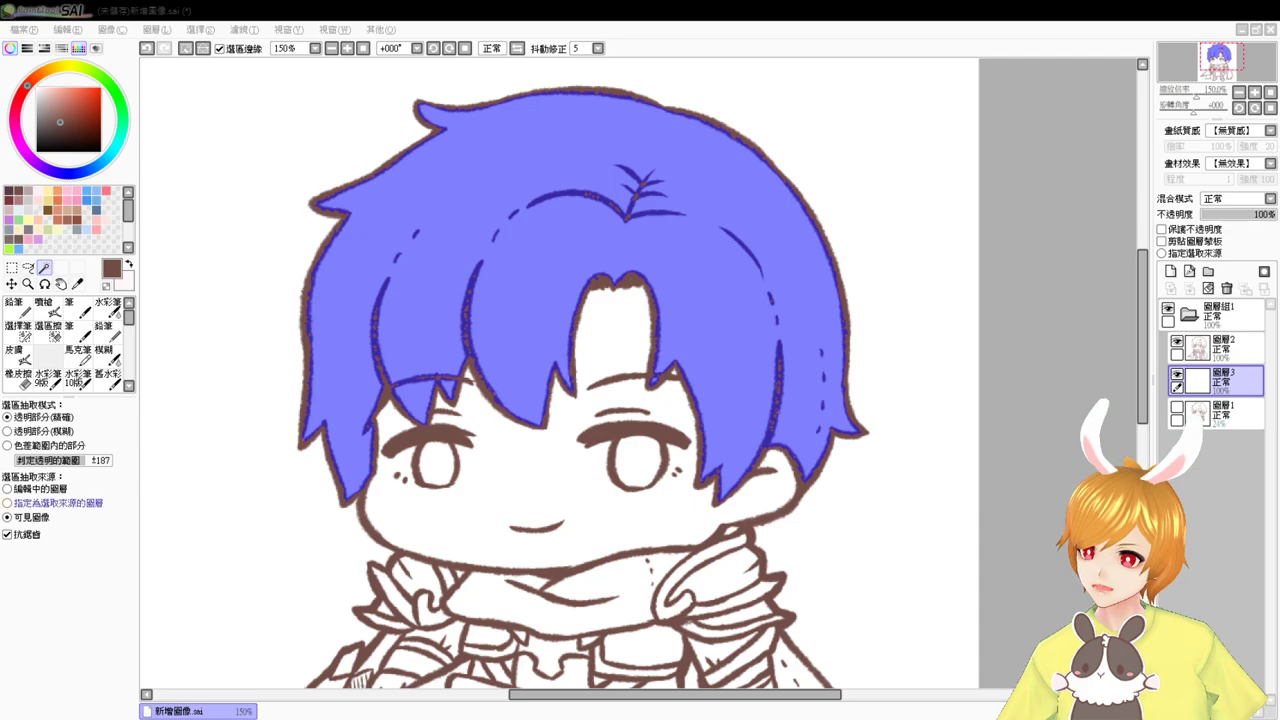
pyautogui.click(62, 595)
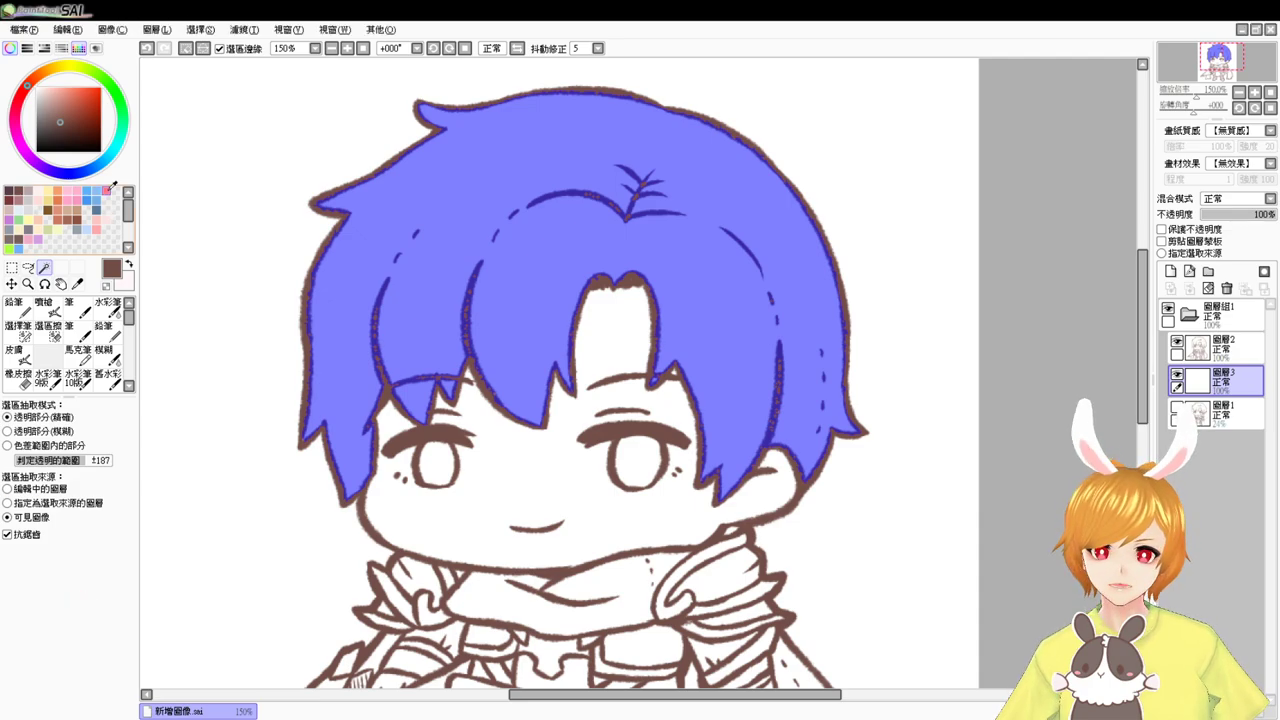
# - Fill the selected hair area with a flat light orange-brown
pyautogui.click(61, 207)
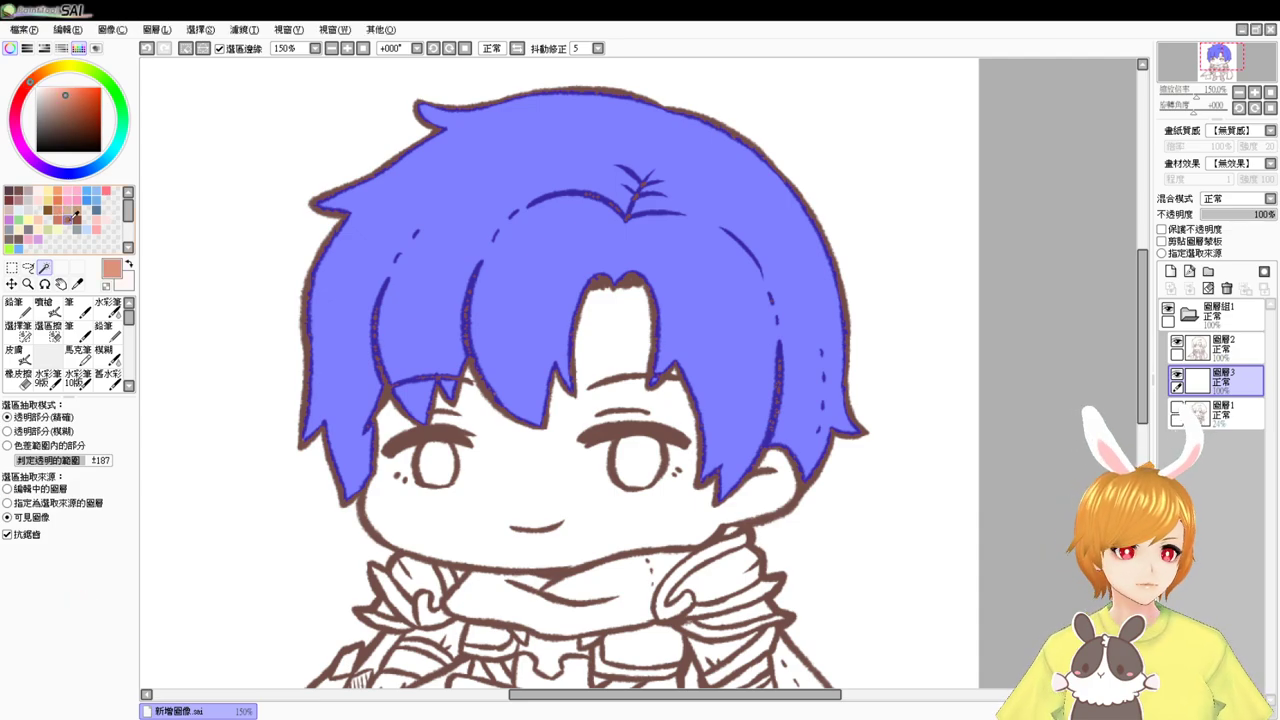
pyautogui.hotkey('ctrl', 'f')
pyautogui.click(51, 312)
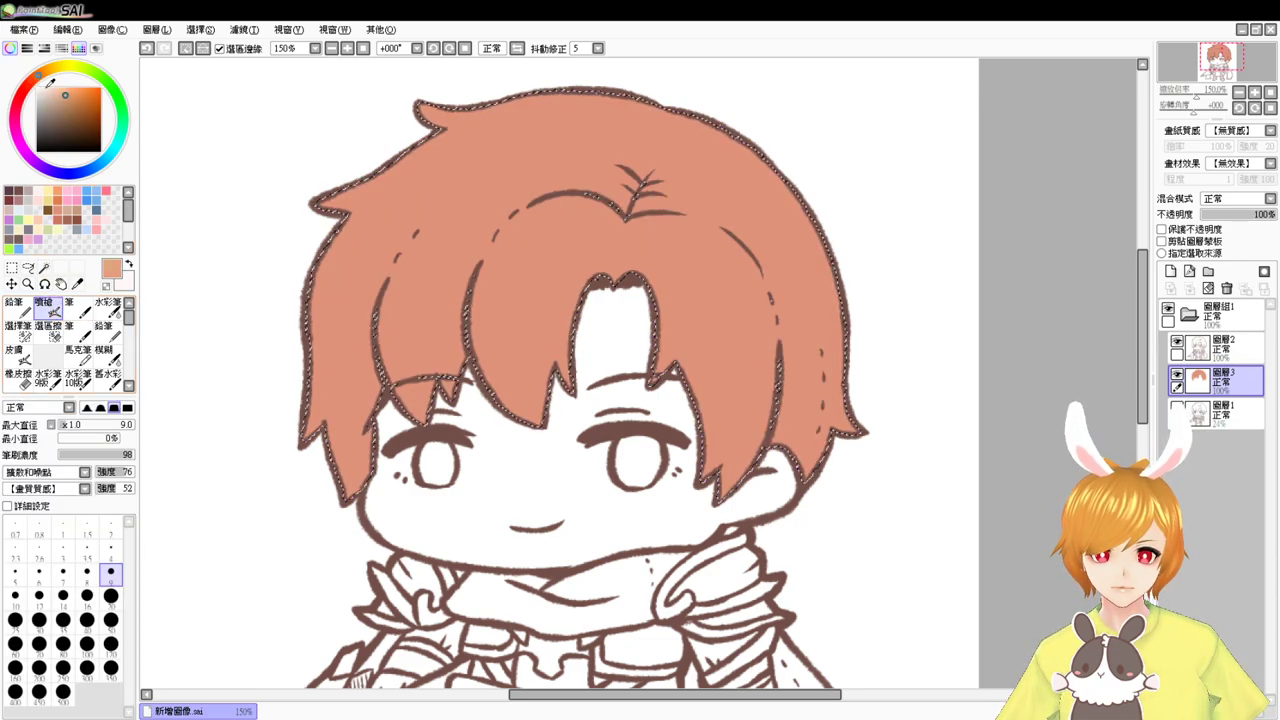
pyautogui.click(66, 99)
pyautogui.hotkey('ctrl', 'f')
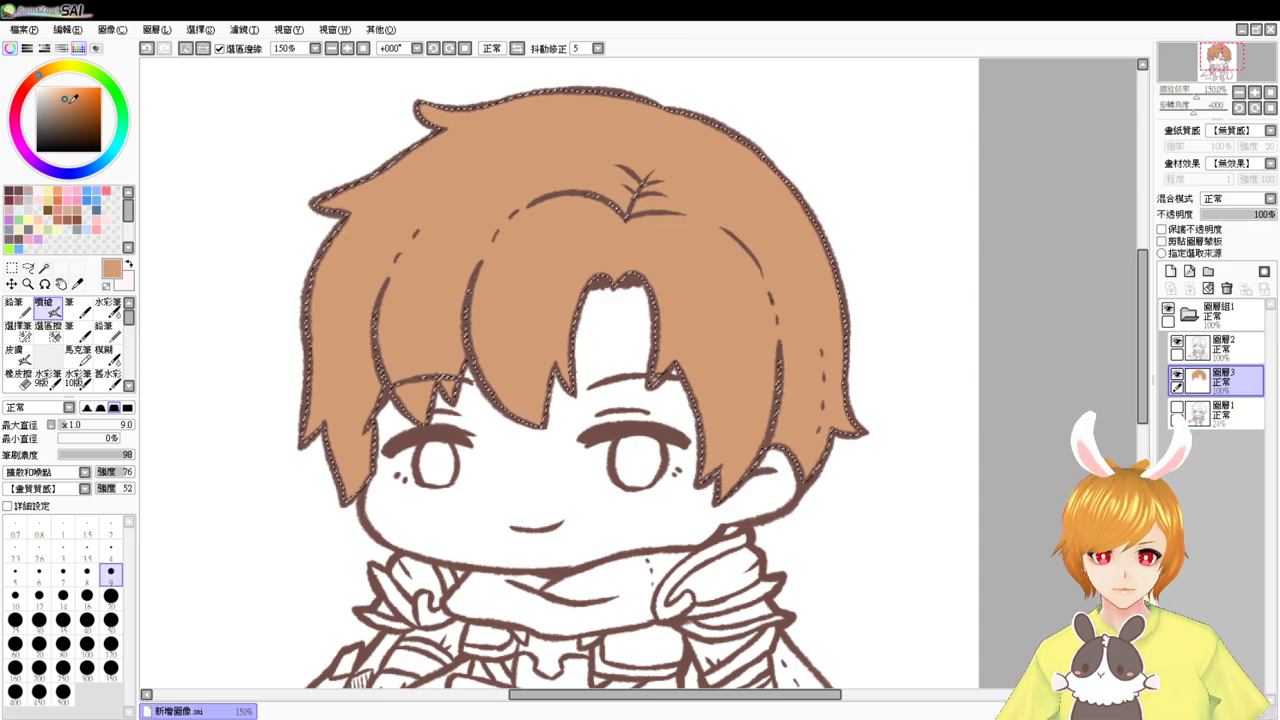
# - Shade the hair strand above the visible ear with a slightly darker brown airbrush at size 27, following the curved dashed strand line
pyautogui.click(70, 102)
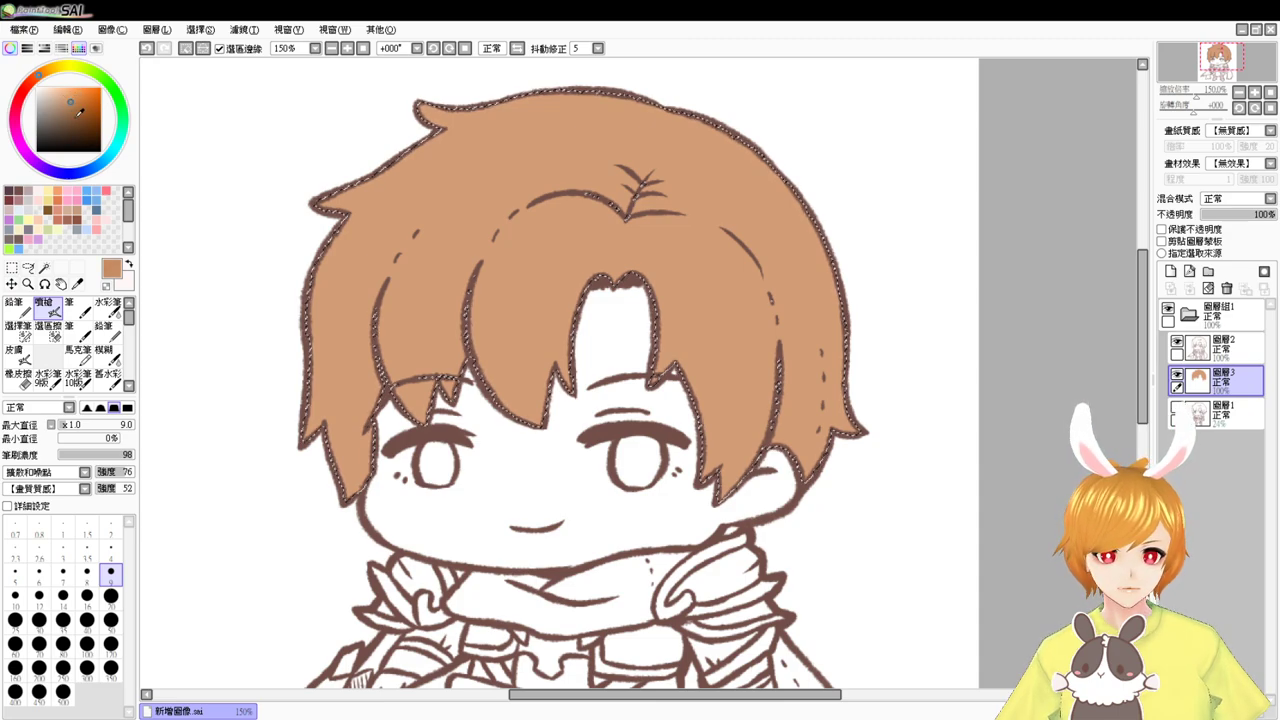
pyautogui.moveTo(712, 222); pyautogui.dragTo(752, 331)
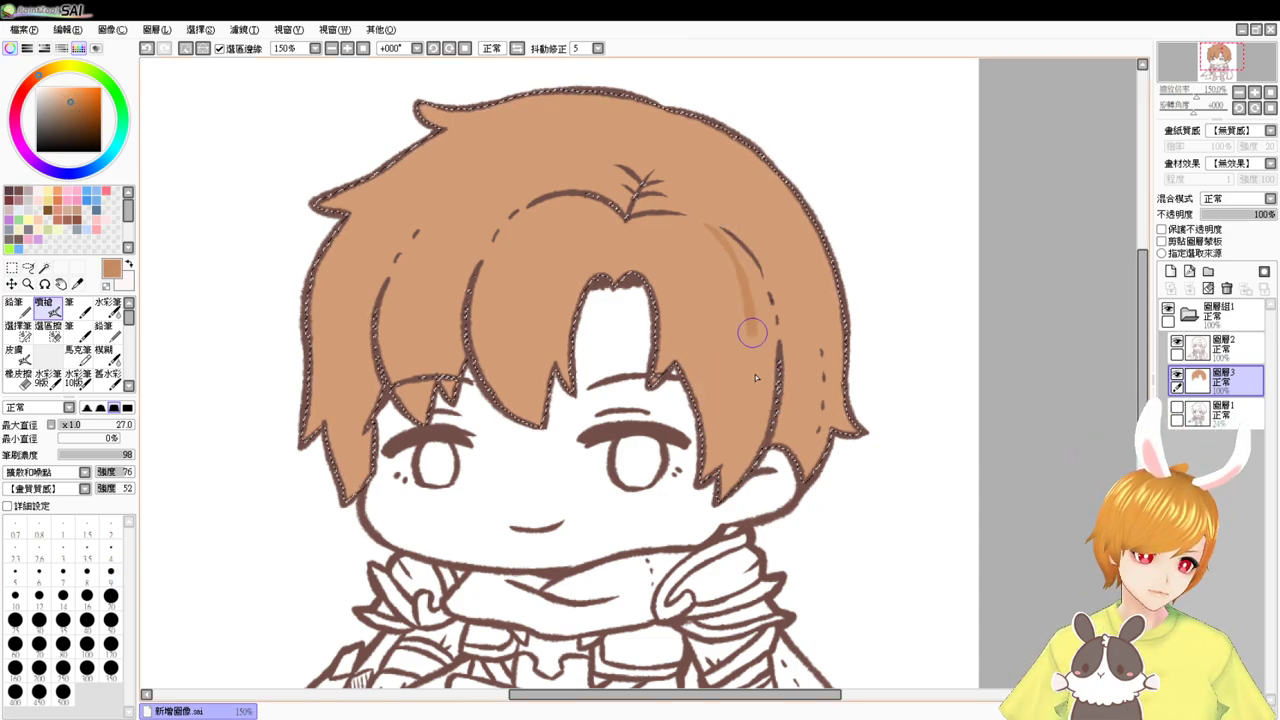
pyautogui.moveTo(756, 378); pyautogui.dragTo(750, 427)
pyautogui.hotkey('ctrl', 'z')
pyautogui.moveTo(708, 223)
pyautogui.mouseDown()
pyautogui.moveTo(763, 383)
pyautogui.moveTo(722, 493)
pyautogui.mouseUp()
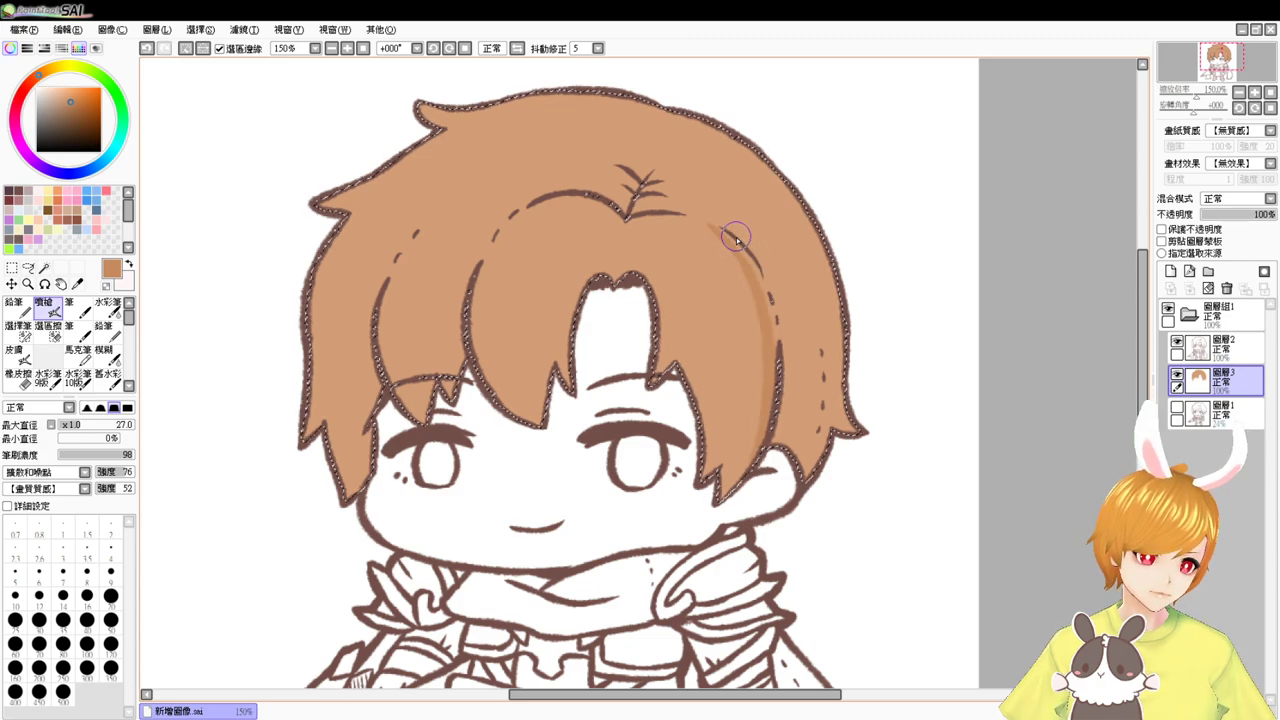
pyautogui.moveTo(736, 237); pyautogui.dragTo(770, 404)
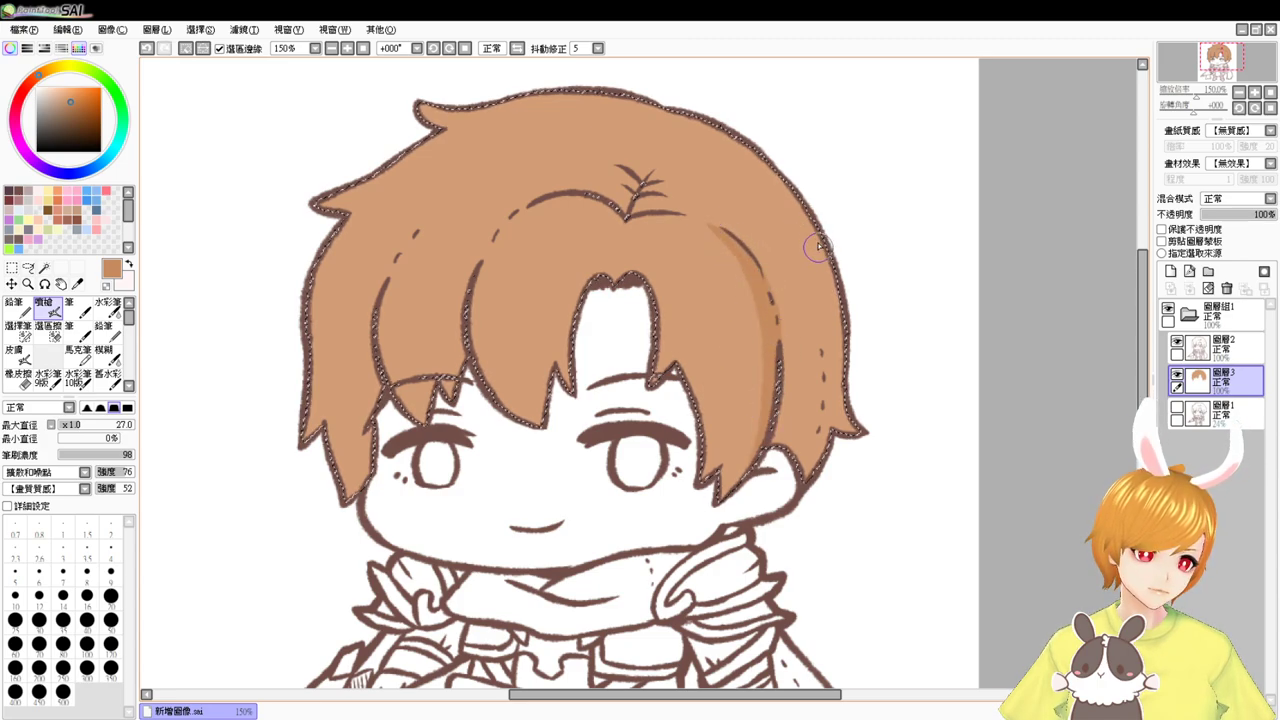
pyautogui.moveTo(748, 258)
pyautogui.mouseDown()
pyautogui.moveTo(788, 275)
pyautogui.moveTo(791, 293)
pyautogui.moveTo(829, 242)
pyautogui.moveTo(779, 345)
pyautogui.mouseUp()
pyautogui.moveTo(772, 290)
pyautogui.mouseDown()
pyautogui.moveTo(826, 250)
pyautogui.moveTo(796, 307)
pyautogui.moveTo(783, 436)
pyautogui.moveTo(779, 425)
pyautogui.moveTo(809, 375)
pyautogui.moveTo(829, 394)
pyautogui.moveTo(843, 460)
pyautogui.moveTo(862, 448)
pyautogui.moveTo(846, 416)
pyautogui.moveTo(783, 468)
pyautogui.moveTo(761, 293)
pyautogui.moveTo(684, 506)
pyautogui.moveTo(782, 310)
pyautogui.moveTo(718, 495)
pyautogui.mouseUp()
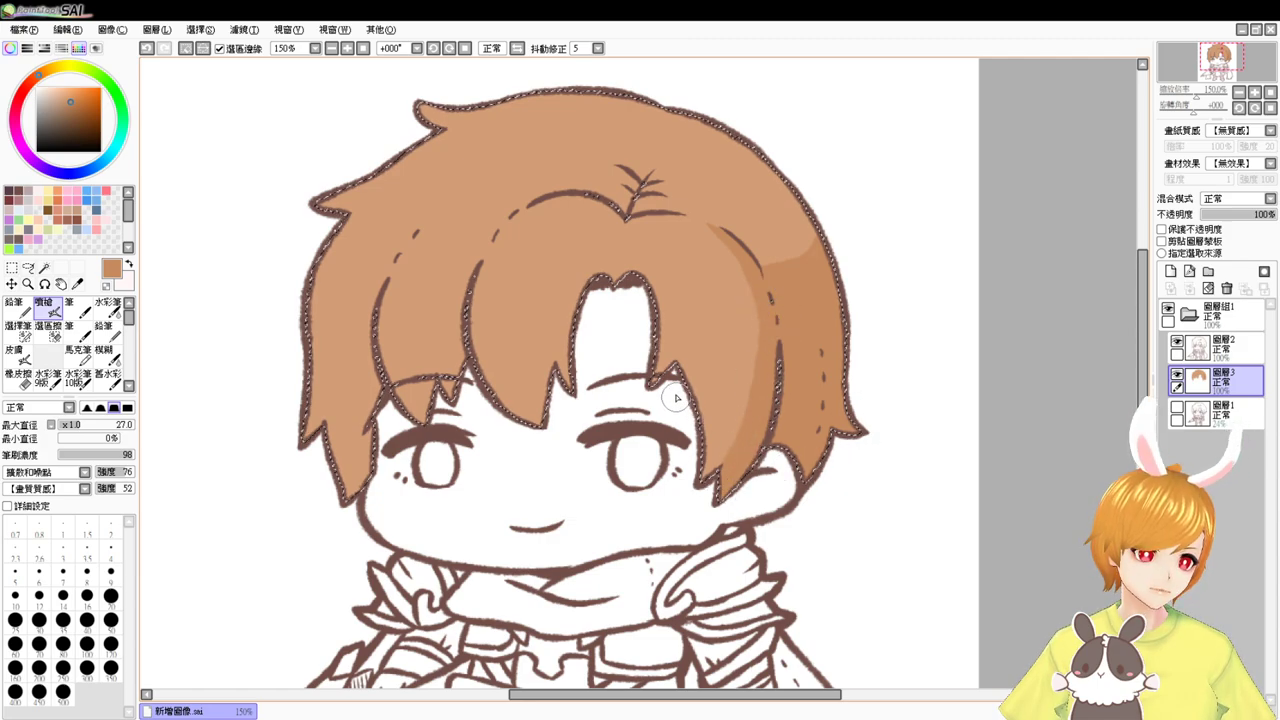
# - Add a pointed shadow to the lower fringe on the ear side of the forehead opening
pyautogui.moveTo(684, 400); pyautogui.dragTo(714, 517)
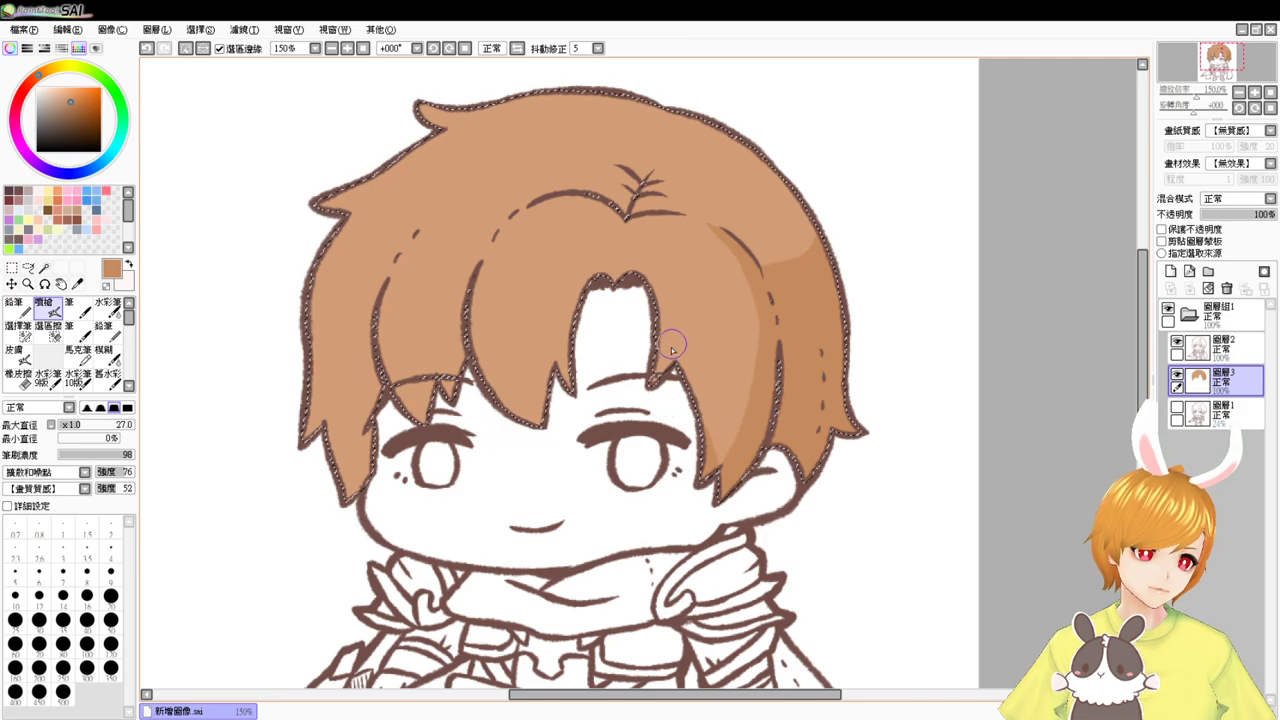
pyautogui.hotkey('ctrl', 'z')
pyautogui.moveTo(675, 345); pyautogui.dragTo(641, 381)
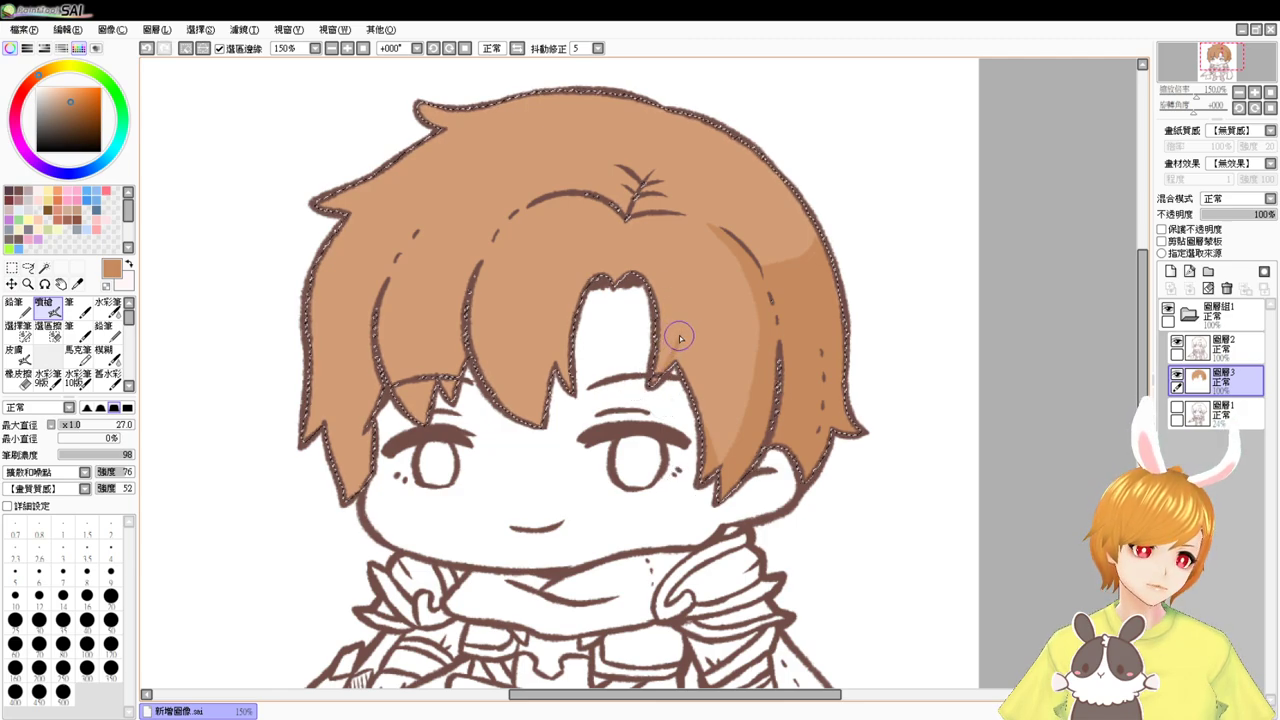
pyautogui.moveTo(680, 337); pyautogui.dragTo(670, 400)
pyautogui.hotkey('ctrl', 'z')
pyautogui.moveTo(679, 338)
pyautogui.mouseDown()
pyautogui.moveTo(684, 468)
pyautogui.moveTo(679, 344)
pyautogui.moveTo(662, 394)
pyautogui.moveTo(681, 352)
pyautogui.moveTo(686, 422)
pyautogui.moveTo(721, 389)
pyautogui.moveTo(762, 385)
pyautogui.moveTo(770, 307)
pyautogui.moveTo(730, 416)
pyautogui.mouseUp()
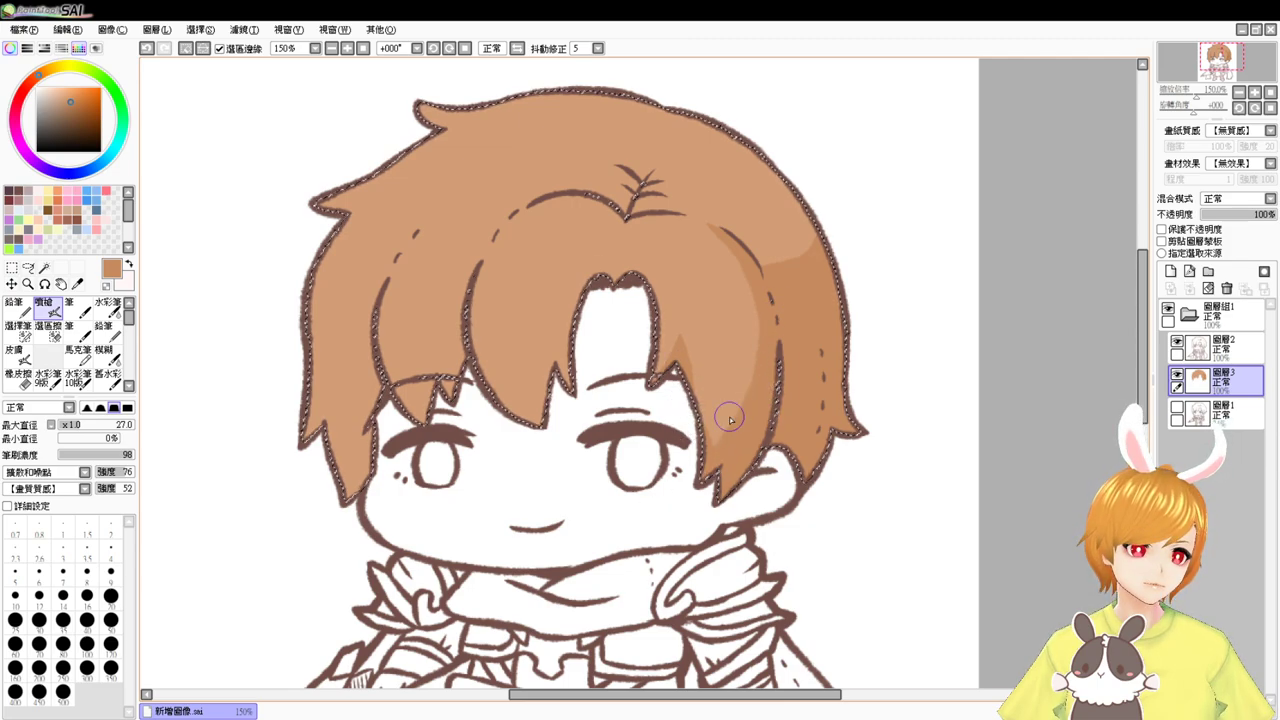
# - Paint jagged darker-brown shadows over the fringe lock across the forehead opening and deepen the ear-side fringe shadow
pyautogui.moveTo(593, 282); pyautogui.dragTo(578, 426)
pyautogui.hotkey('ctrl', 'z')
pyautogui.moveTo(594, 275); pyautogui.dragTo(537, 470)
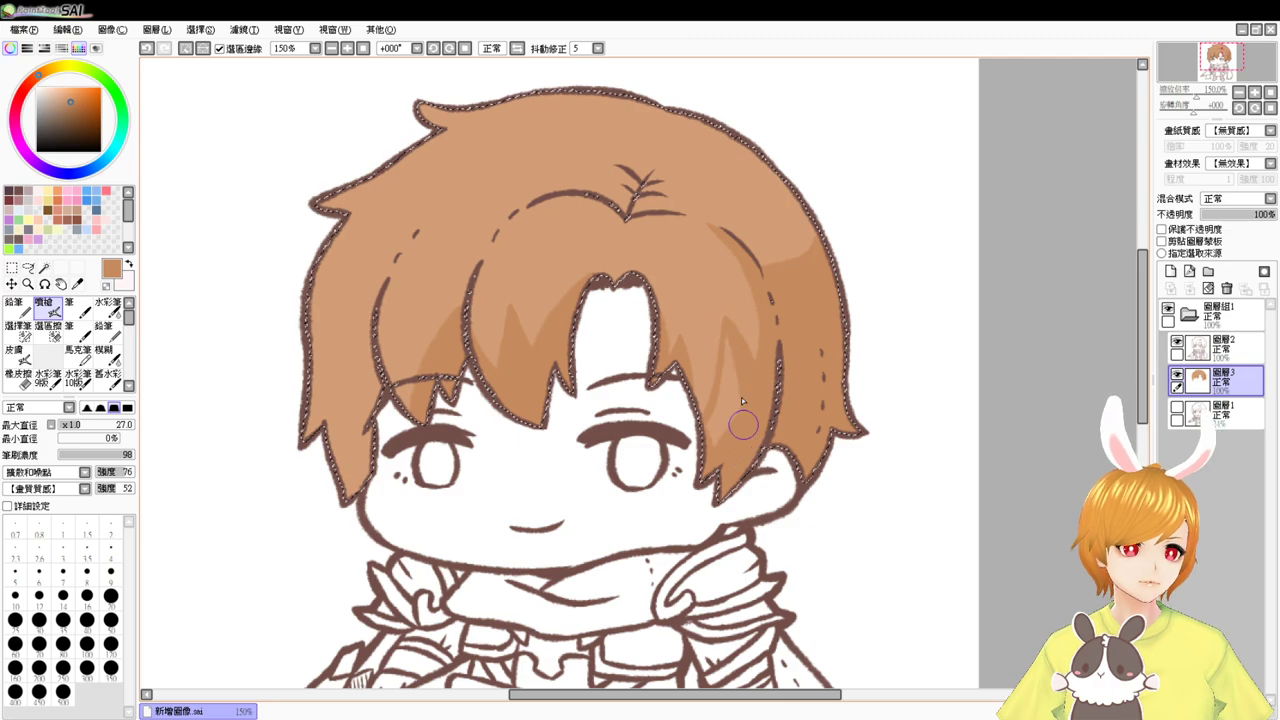
pyautogui.moveTo(730, 329); pyautogui.dragTo(717, 444)
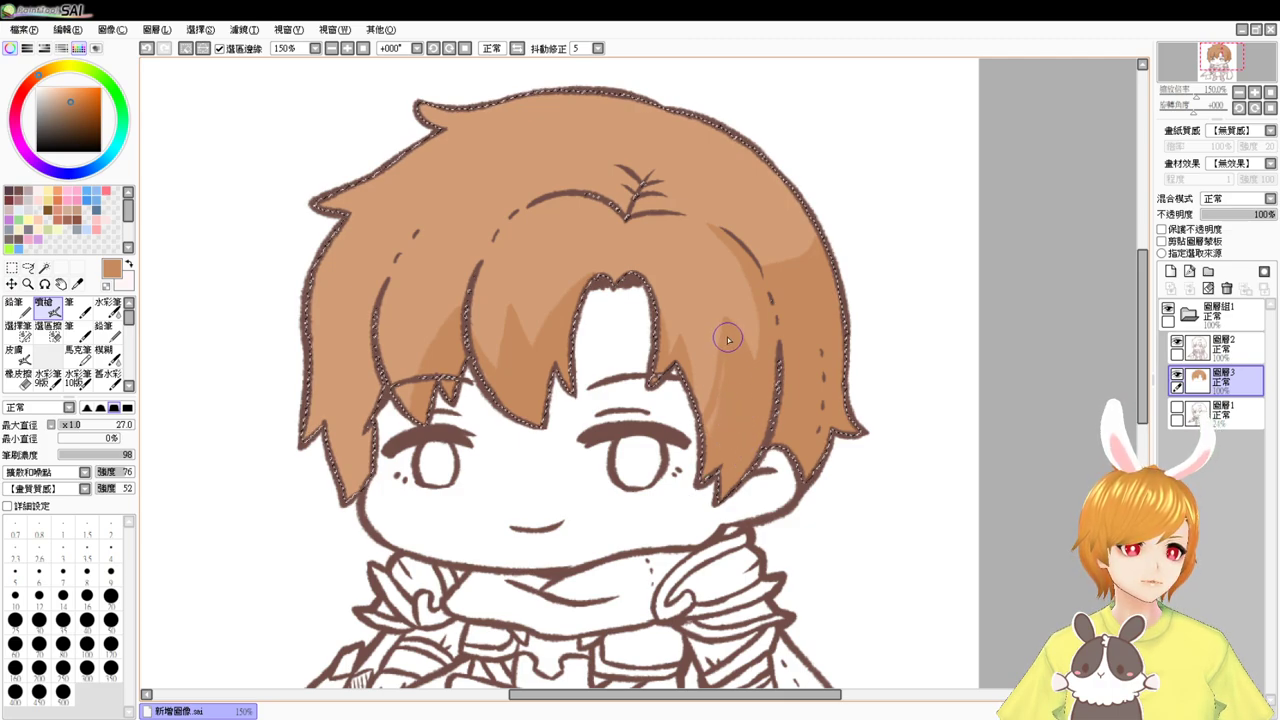
pyautogui.moveTo(727, 342); pyautogui.dragTo(712, 428)
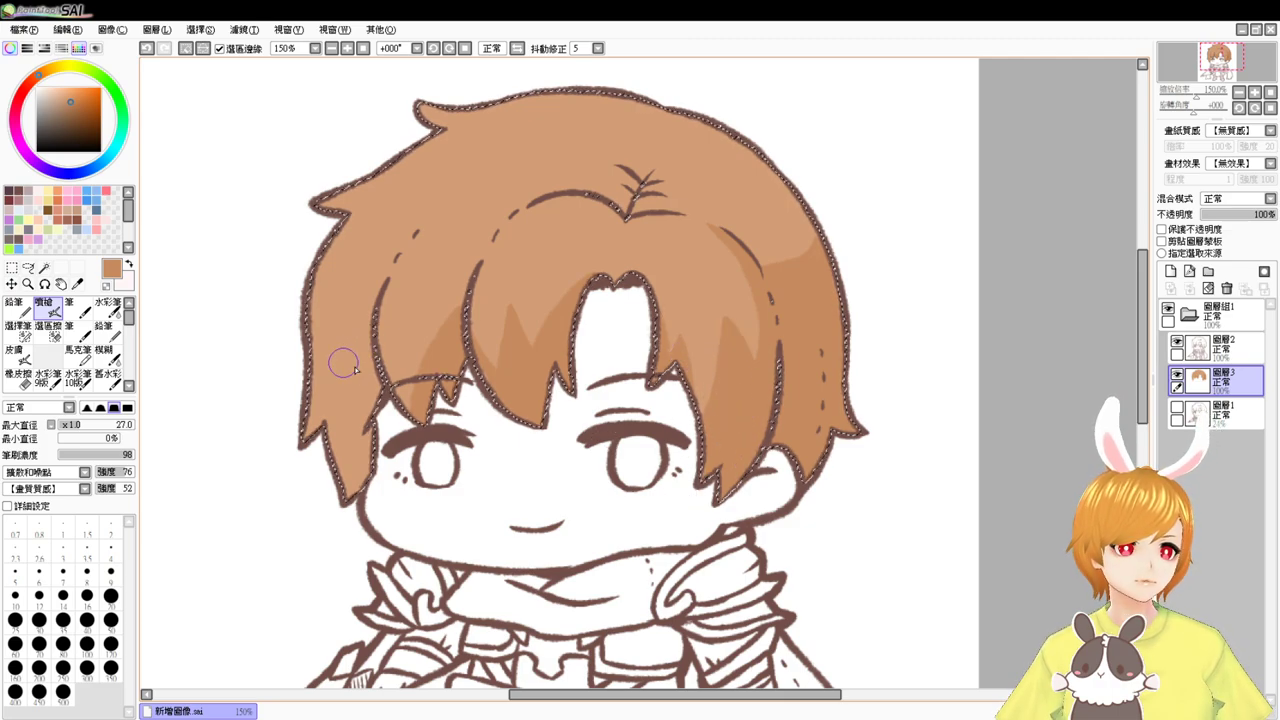
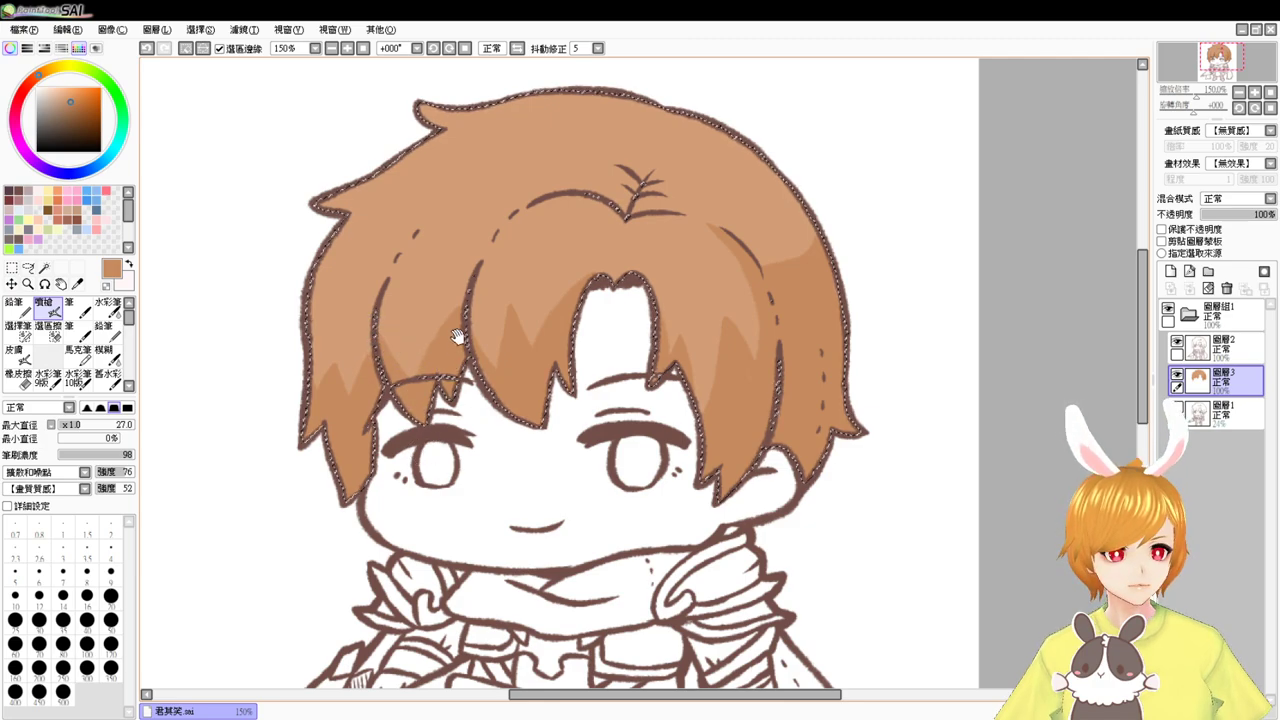
# - Add a curved darker-brown shadow below the hair parting on the ear side, running along the parting line
pyautogui.moveTo(455, 336); pyautogui.dragTo(421, 454)
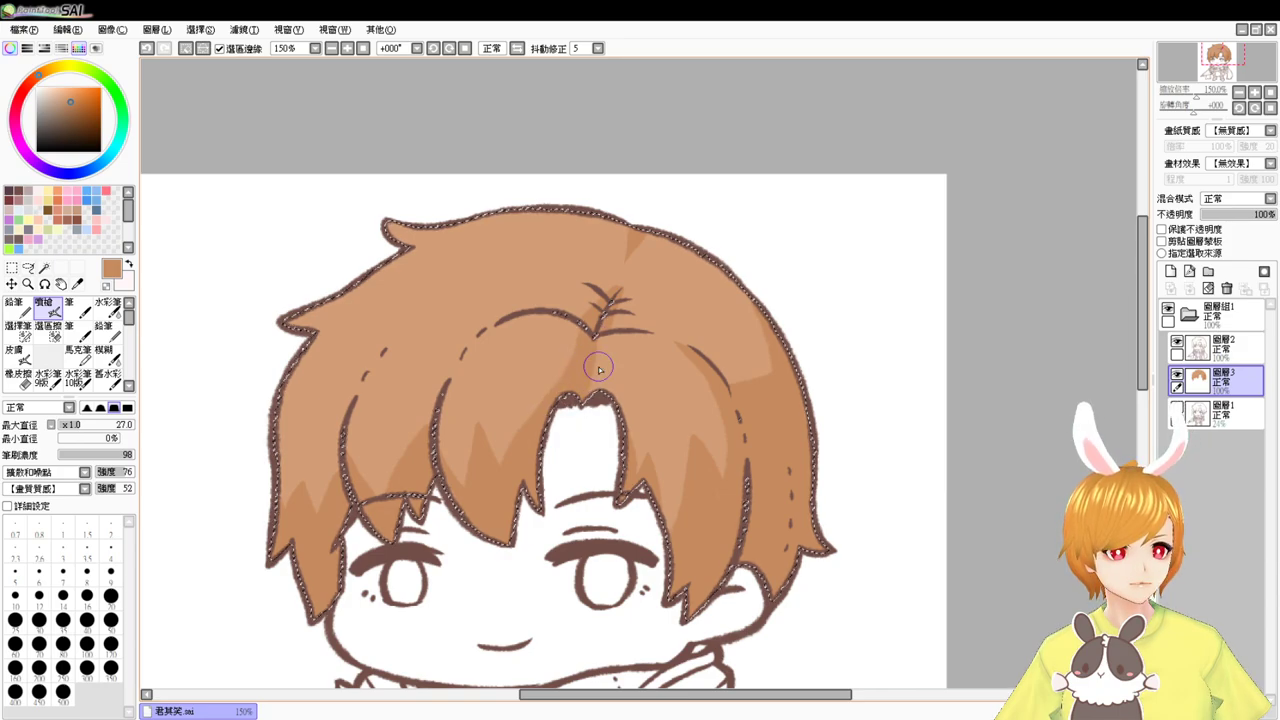
pyautogui.moveTo(631, 334); pyautogui.dragTo(708, 376)
pyautogui.hotkey('ctrl', 'z')
pyautogui.moveTo(634, 335); pyautogui.dragTo(724, 384)
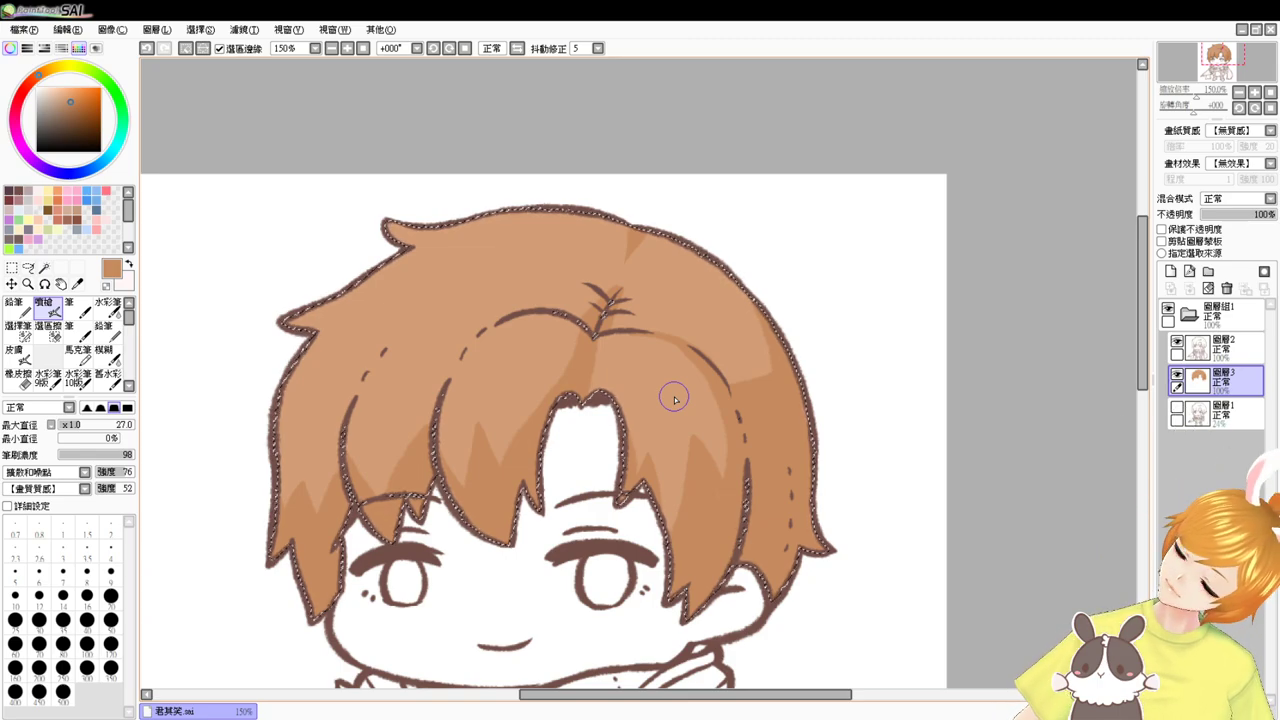
# - Mix a light peach from the hair's base colour and paint highlights along the hair's upper outline, outer tufts and crown
pyautogui.moveTo(587, 477)
pyautogui.mouseDown()
pyautogui.moveTo(686, 277)
pyautogui.moveTo(670, 286)
pyautogui.mouseUp()
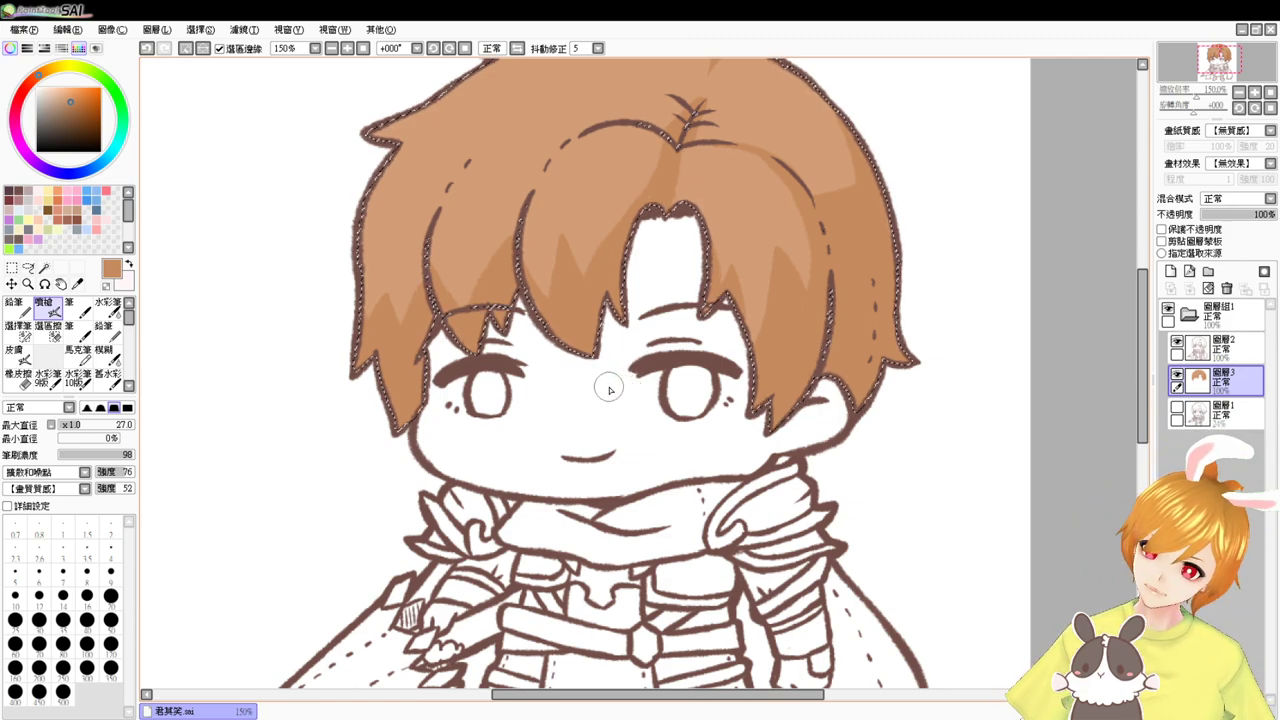
pyautogui.scroll(3, 605, 392)
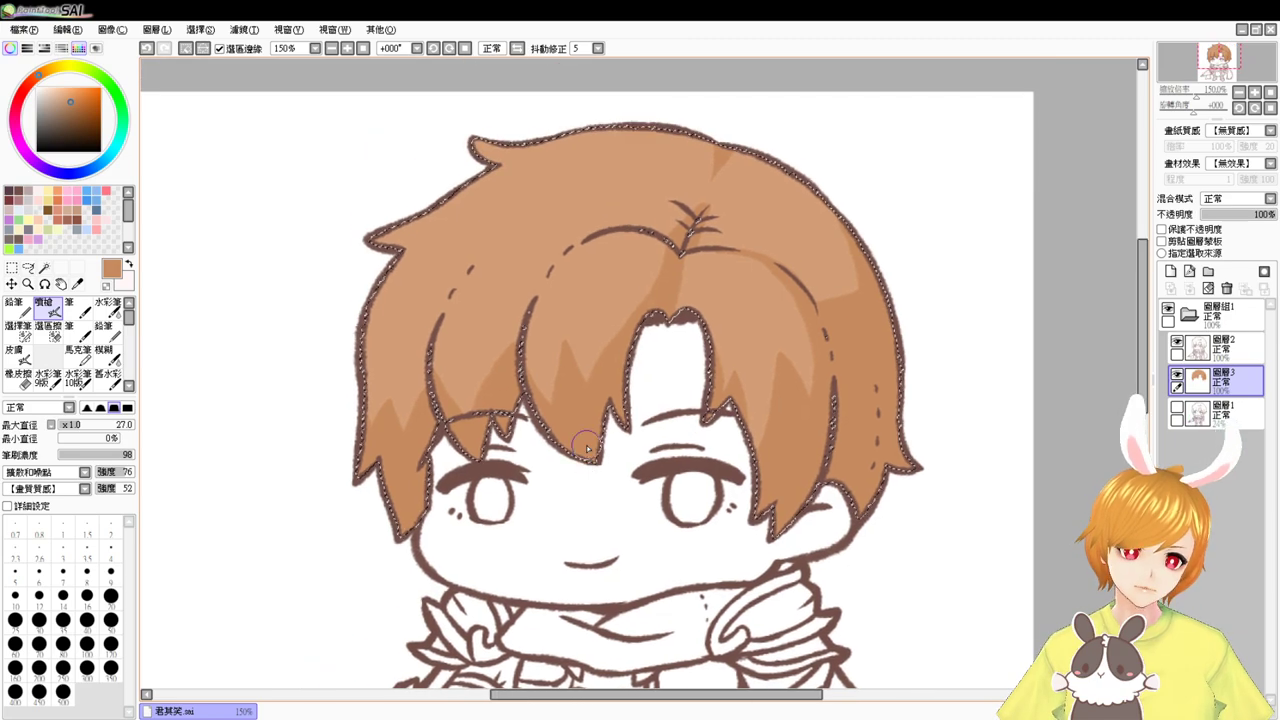
pyautogui.rightClick(524, 202)
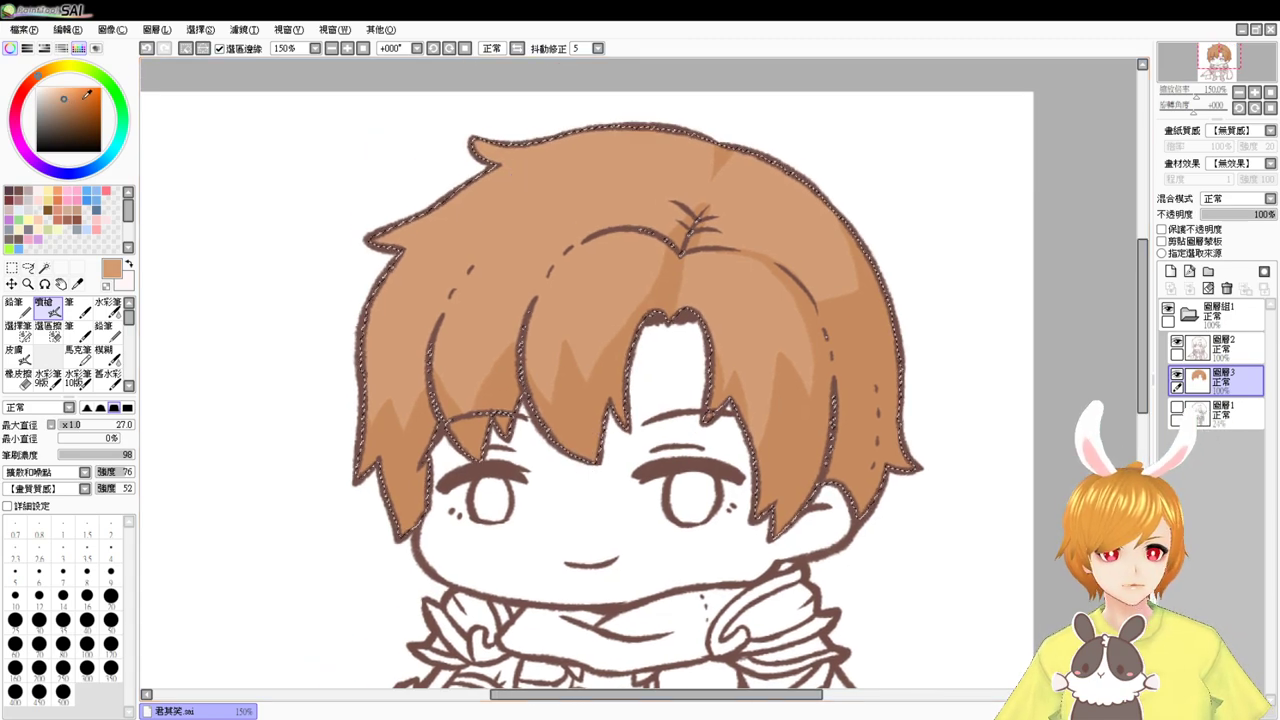
pyautogui.moveTo(64, 97); pyautogui.dragTo(56, 90)
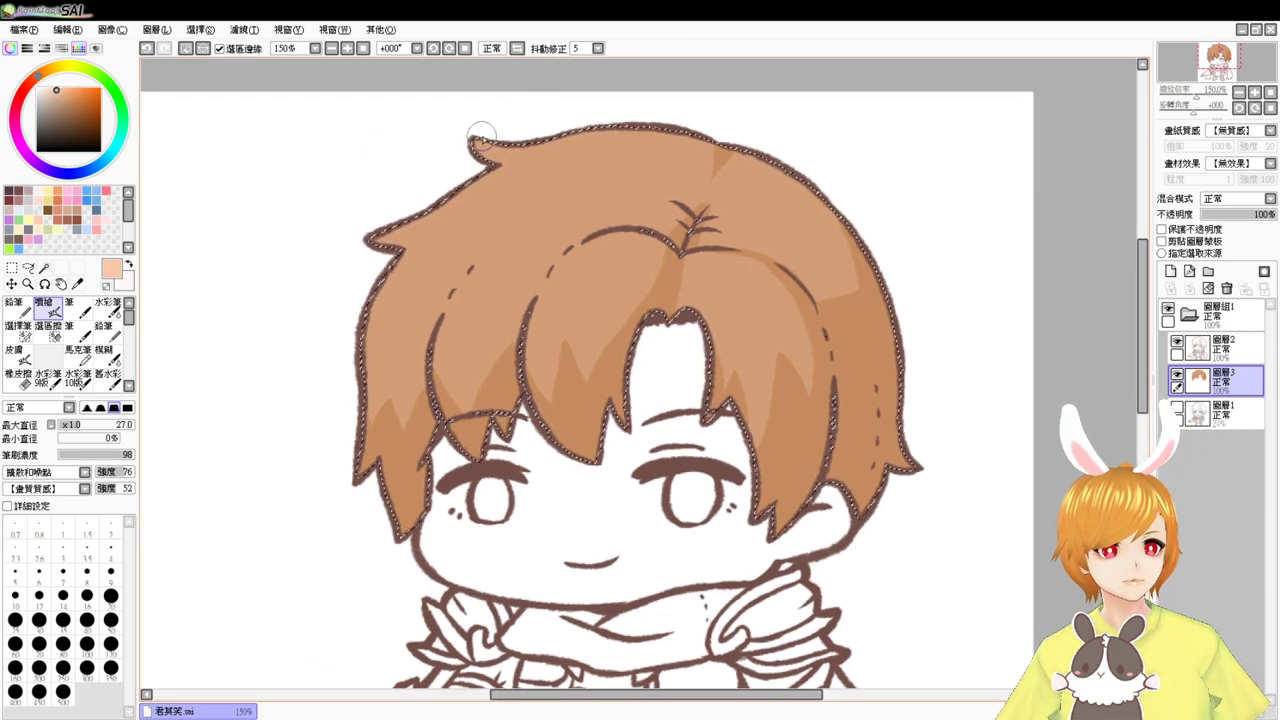
pyautogui.moveTo(481, 137); pyautogui.dragTo(608, 137)
pyautogui.hotkey('ctrl', 'z')
pyautogui.moveTo(473, 140); pyautogui.dragTo(650, 129)
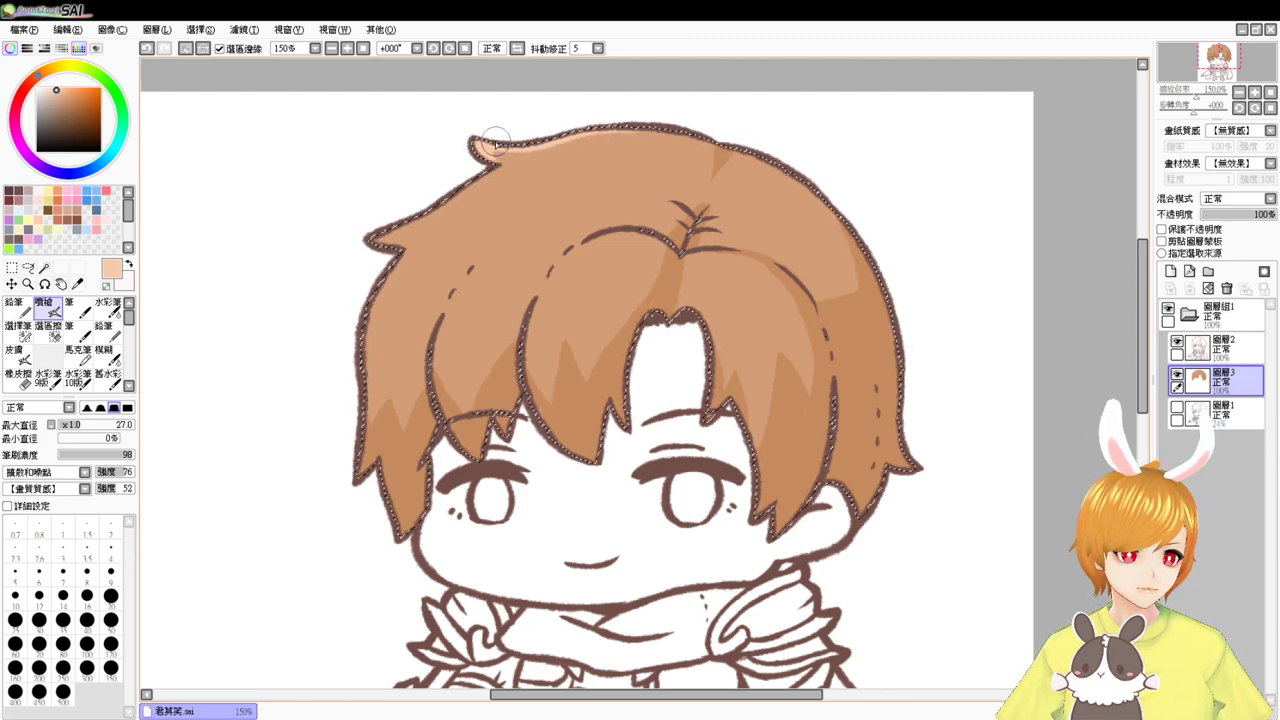
pyautogui.moveTo(494, 143)
pyautogui.mouseDown()
pyautogui.moveTo(505, 146)
pyautogui.moveTo(392, 228)
pyautogui.mouseUp()
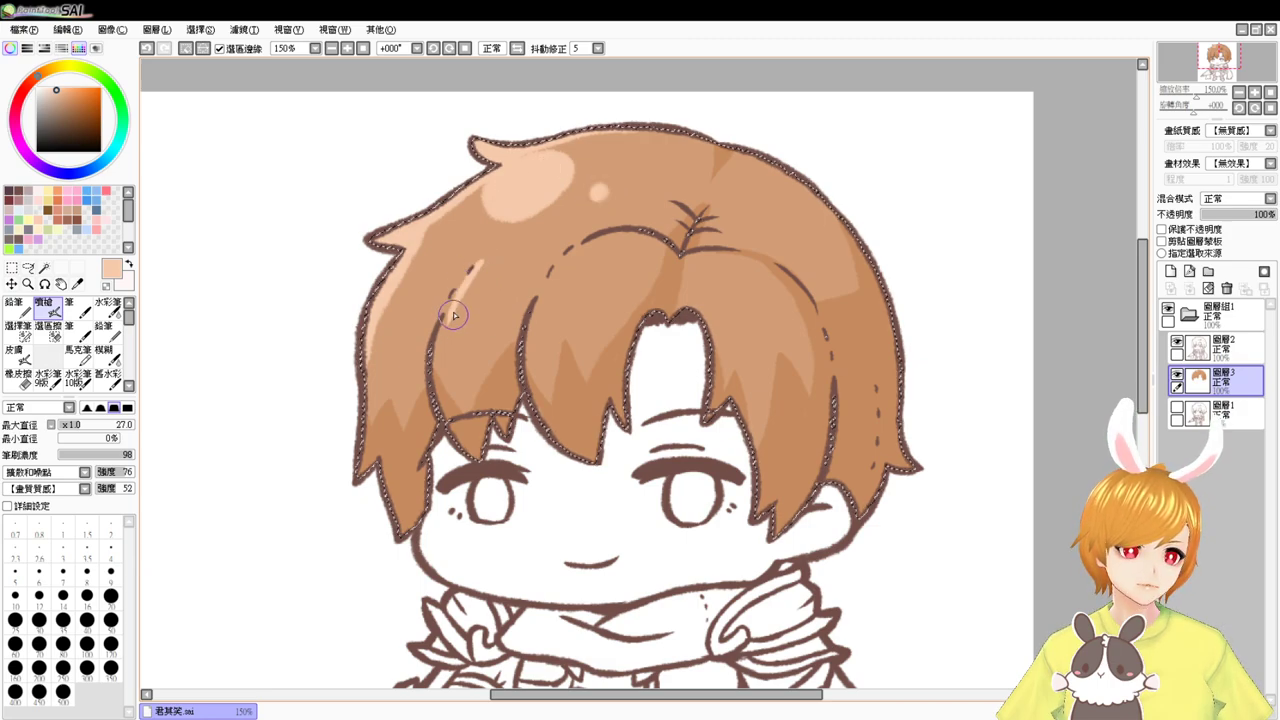
# - Undo the last lock highlight, then paint thin peach highlights along the fringe lock edges and short streaks inside the locks
pyautogui.hotkey('ctrl', 'z')
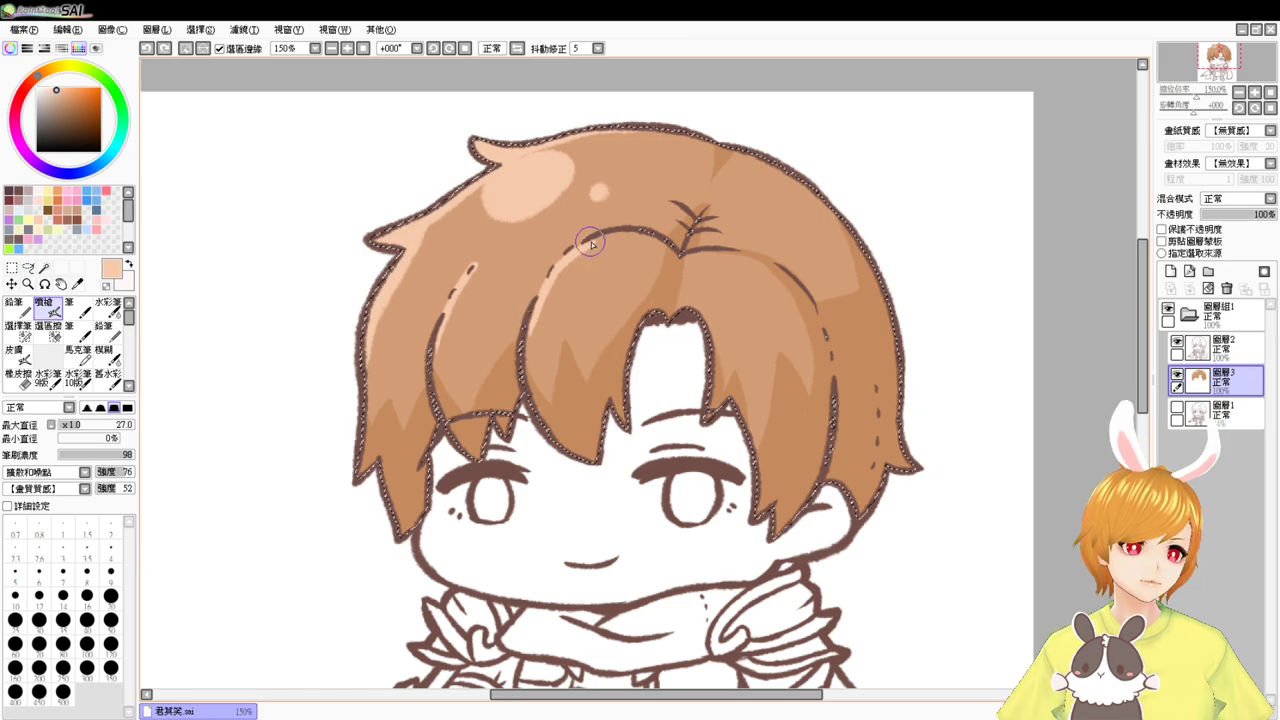
pyautogui.moveTo(591, 244); pyautogui.dragTo(528, 325)
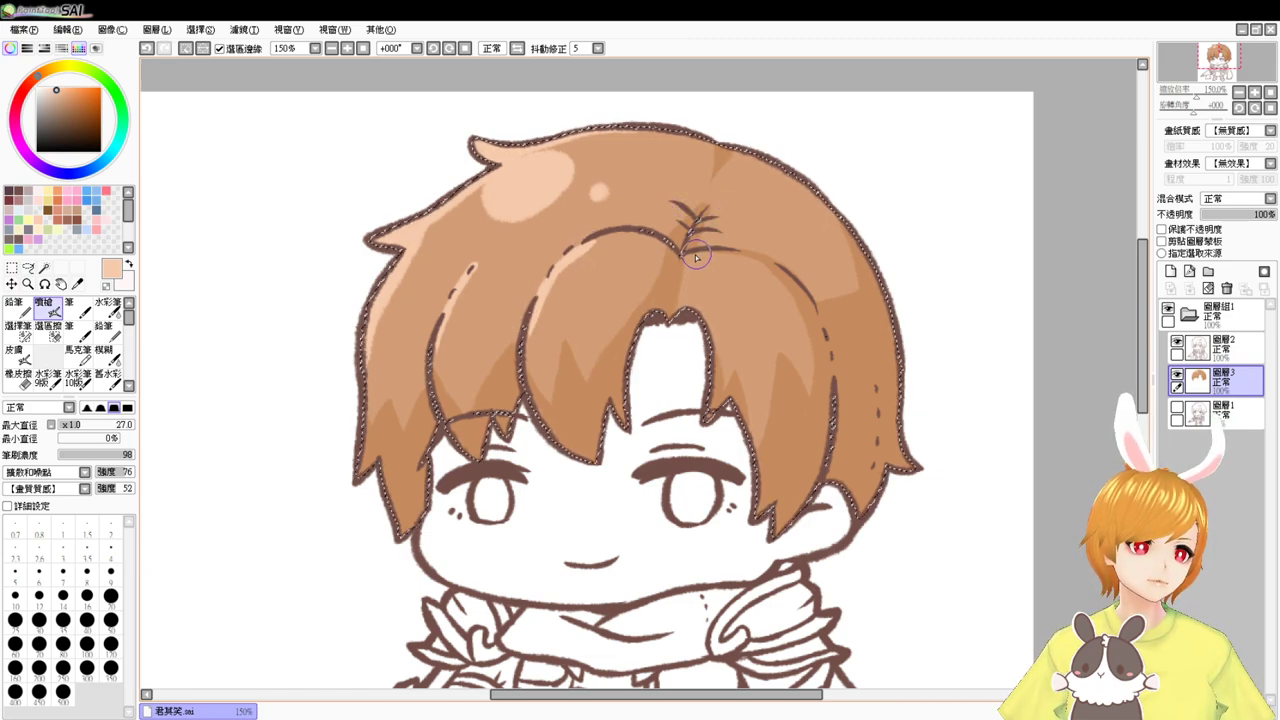
pyautogui.moveTo(728, 283); pyautogui.dragTo(746, 304)
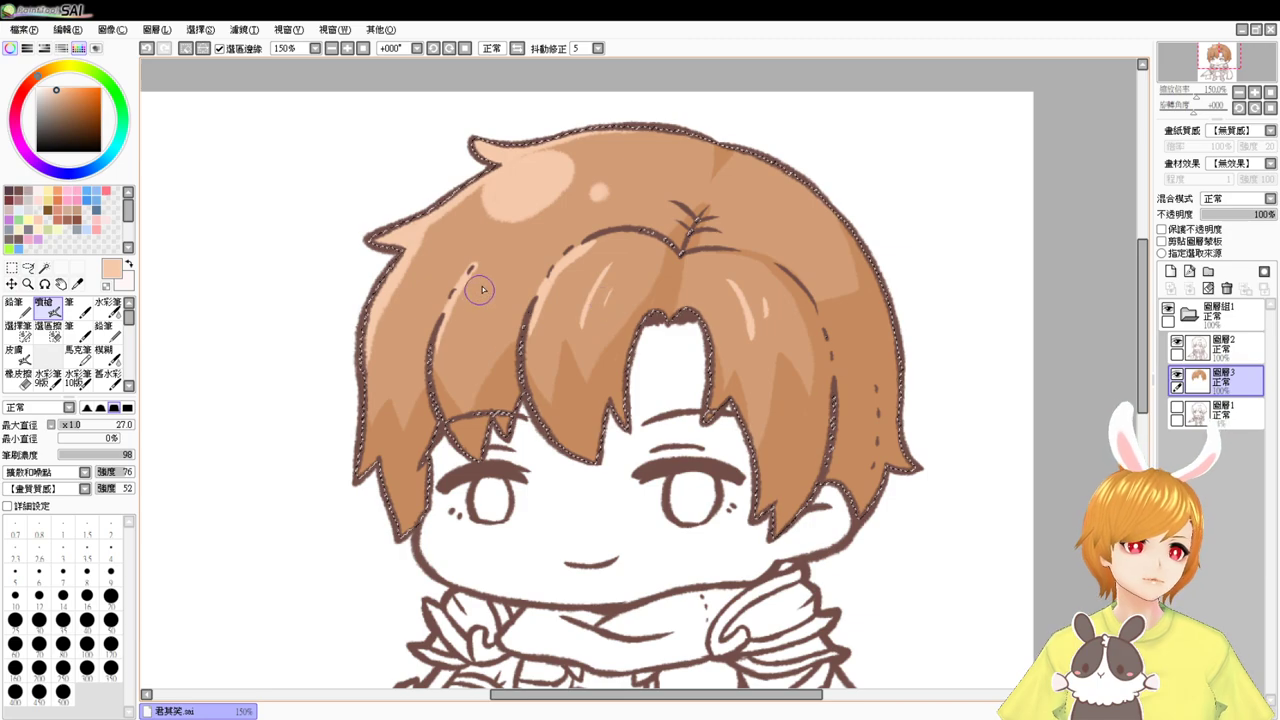
pyautogui.moveTo(482, 286); pyautogui.dragTo(470, 332)
pyautogui.moveTo(490, 302); pyautogui.dragTo(486, 314)
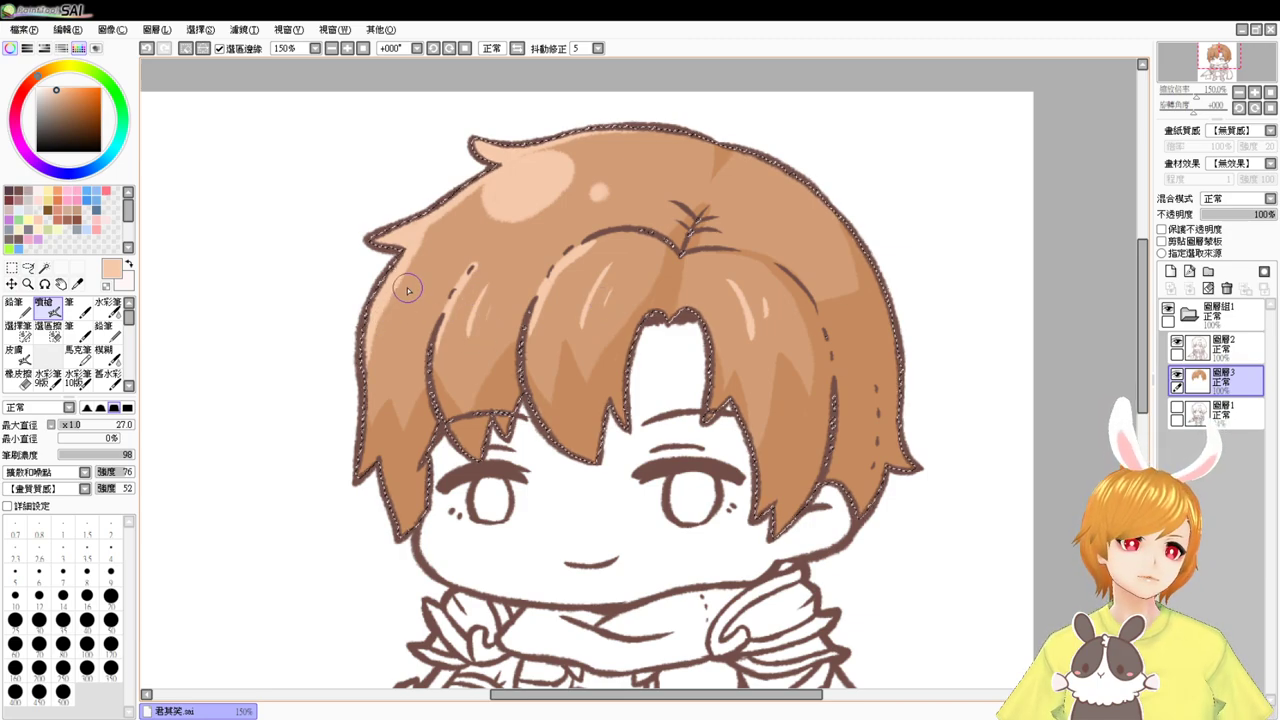
# - Add soft peach glows around the streak highlights on the fringe locks either side of the parting, using the 水彩筆 brush at size 32
pyautogui.click(364, 48)
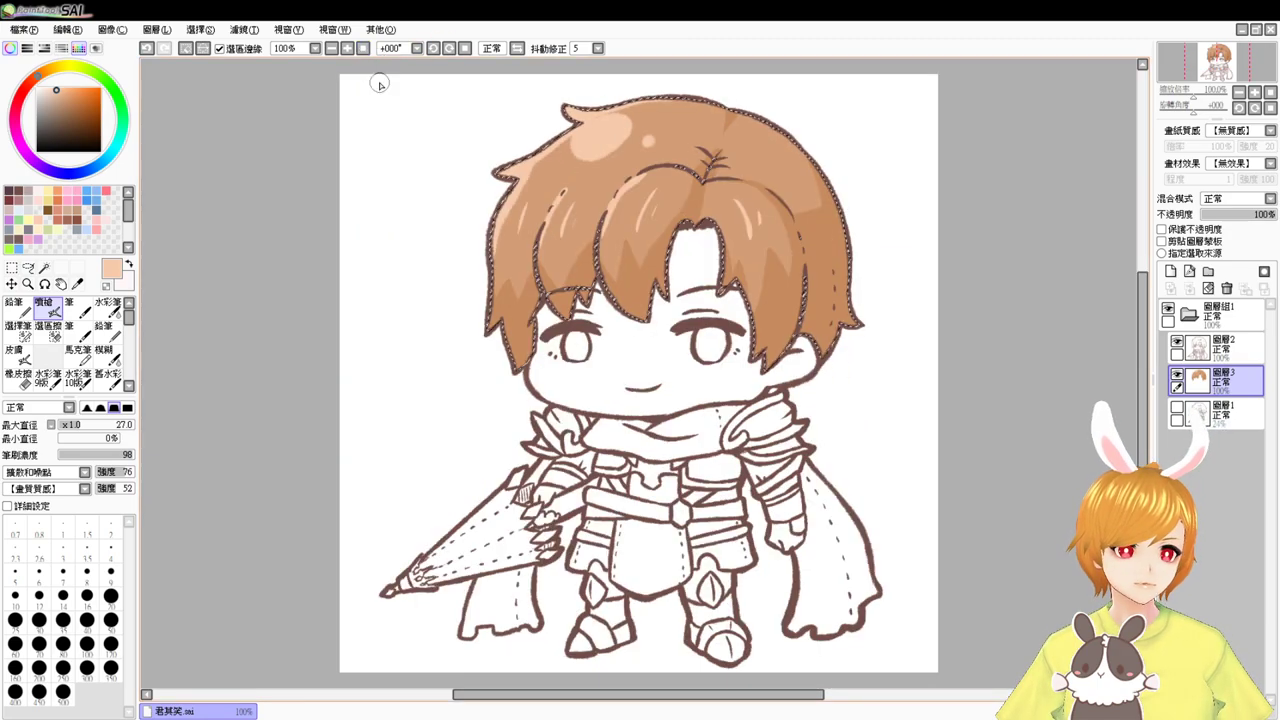
pyautogui.moveTo(775, 341); pyautogui.dragTo(685, 429)
pyautogui.scroll(1, 688, 434)
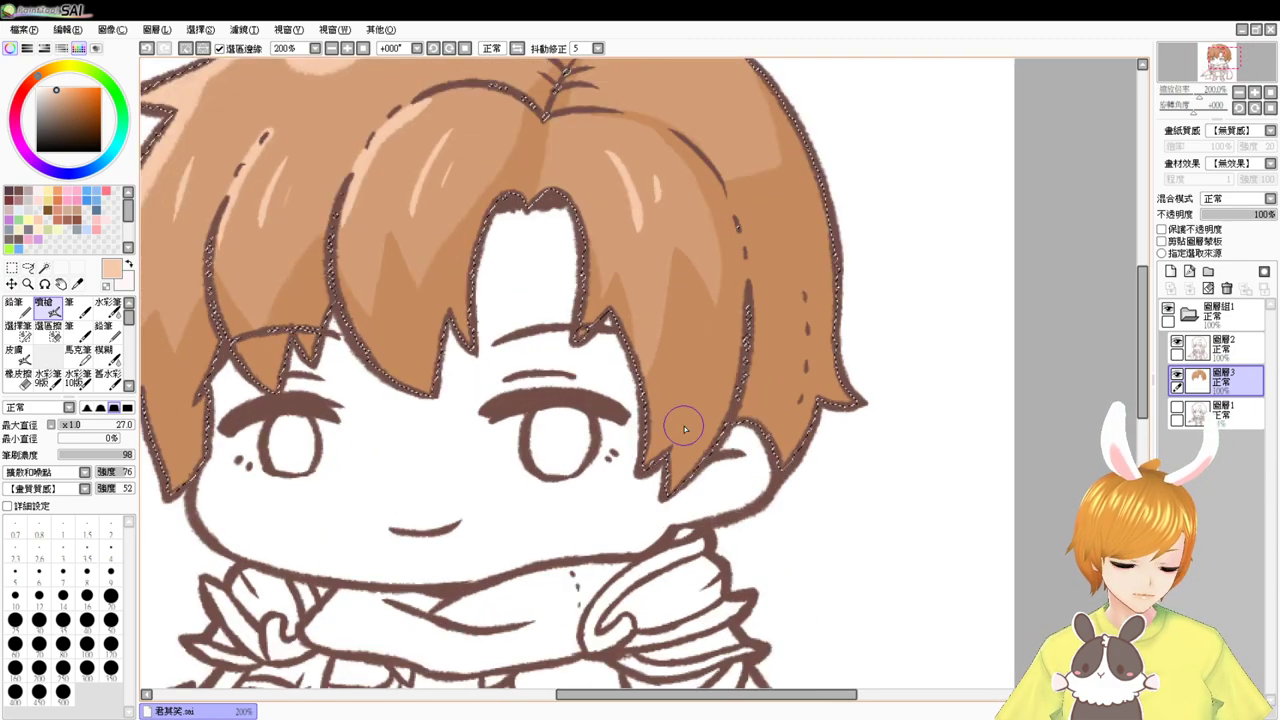
pyautogui.scroll(1, 680, 428)
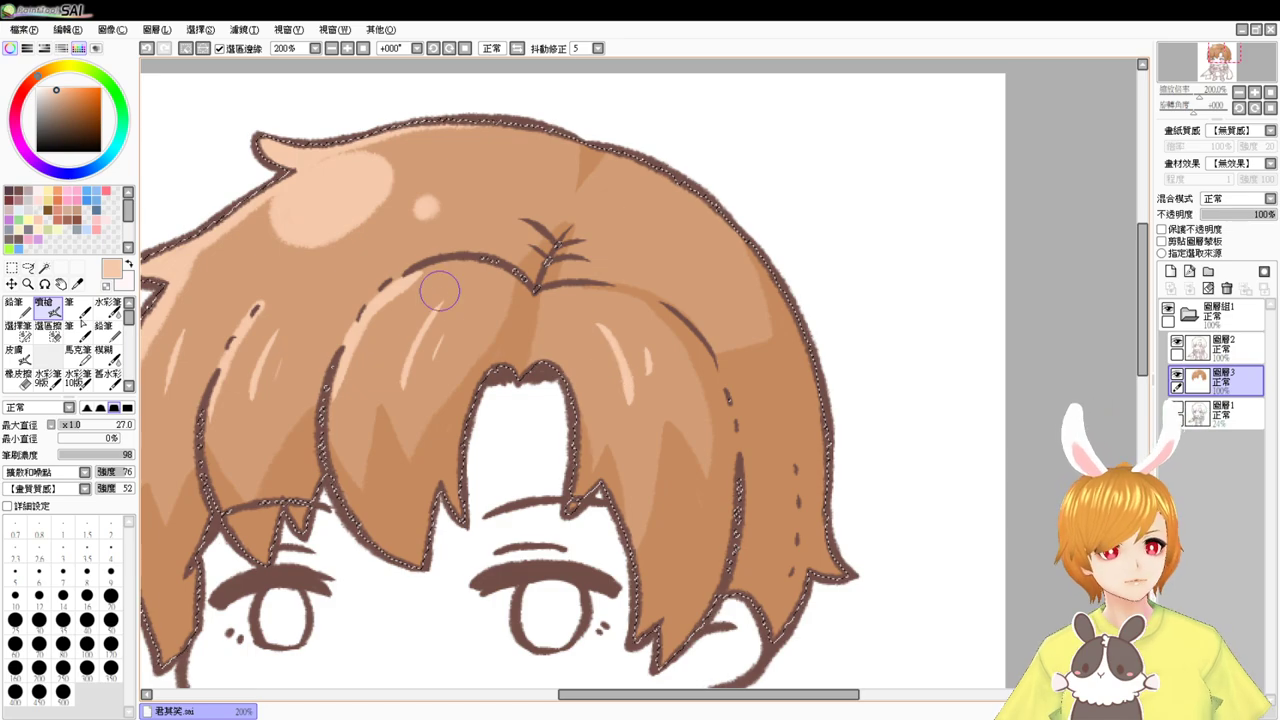
pyautogui.click(107, 308)
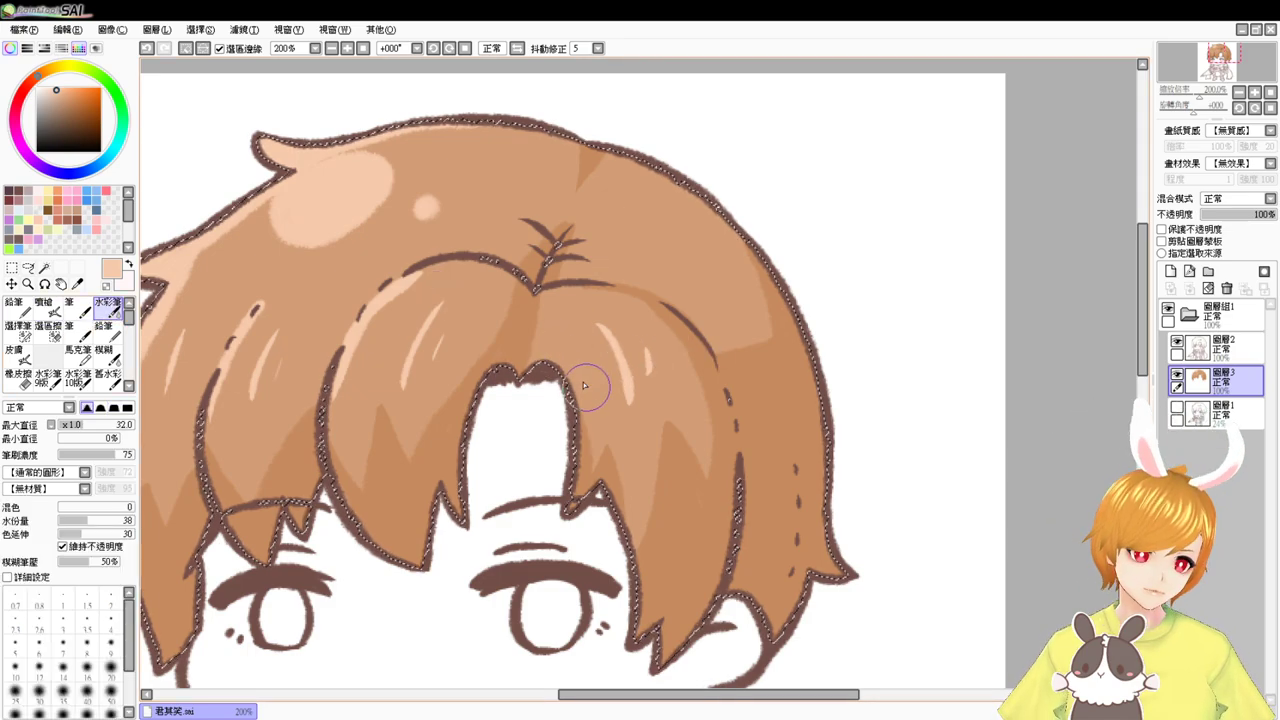
pyautogui.moveTo(593, 364)
pyautogui.mouseDown()
pyautogui.moveTo(610, 416)
pyautogui.moveTo(593, 346)
pyautogui.moveTo(617, 409)
pyautogui.moveTo(582, 370)
pyautogui.moveTo(590, 333)
pyautogui.moveTo(594, 371)
pyautogui.mouseUp()
pyautogui.hotkey('ctrl', 'z')
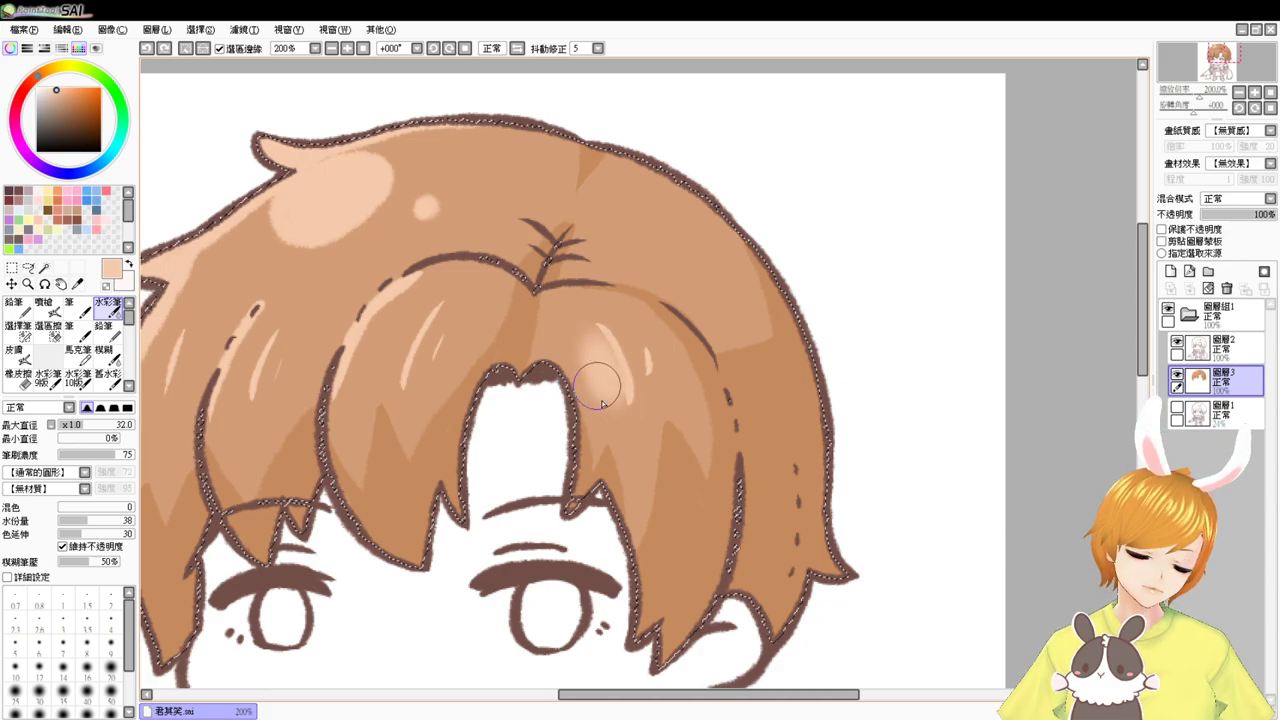
pyautogui.moveTo(431, 357)
pyautogui.mouseDown()
pyautogui.moveTo(451, 314)
pyautogui.moveTo(443, 378)
pyautogui.moveTo(400, 329)
pyautogui.moveTo(412, 305)
pyautogui.moveTo(406, 322)
pyautogui.mouseUp()
pyautogui.moveTo(335, 398); pyautogui.dragTo(468, 374)
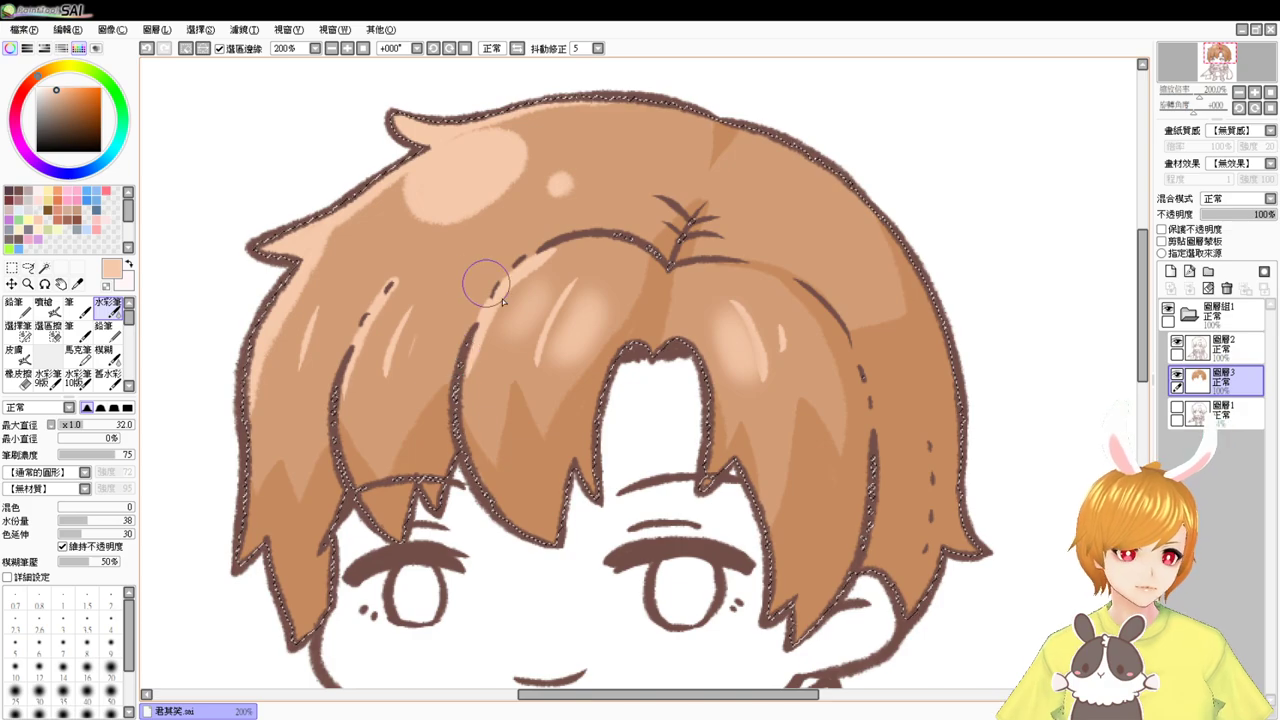
# - Try trimming the fringe glows with the hair's base colour using the 噴槍 brush, and undo back to before the glows
pyautogui.rightClick(535, 385)
pyautogui.click(43, 303)
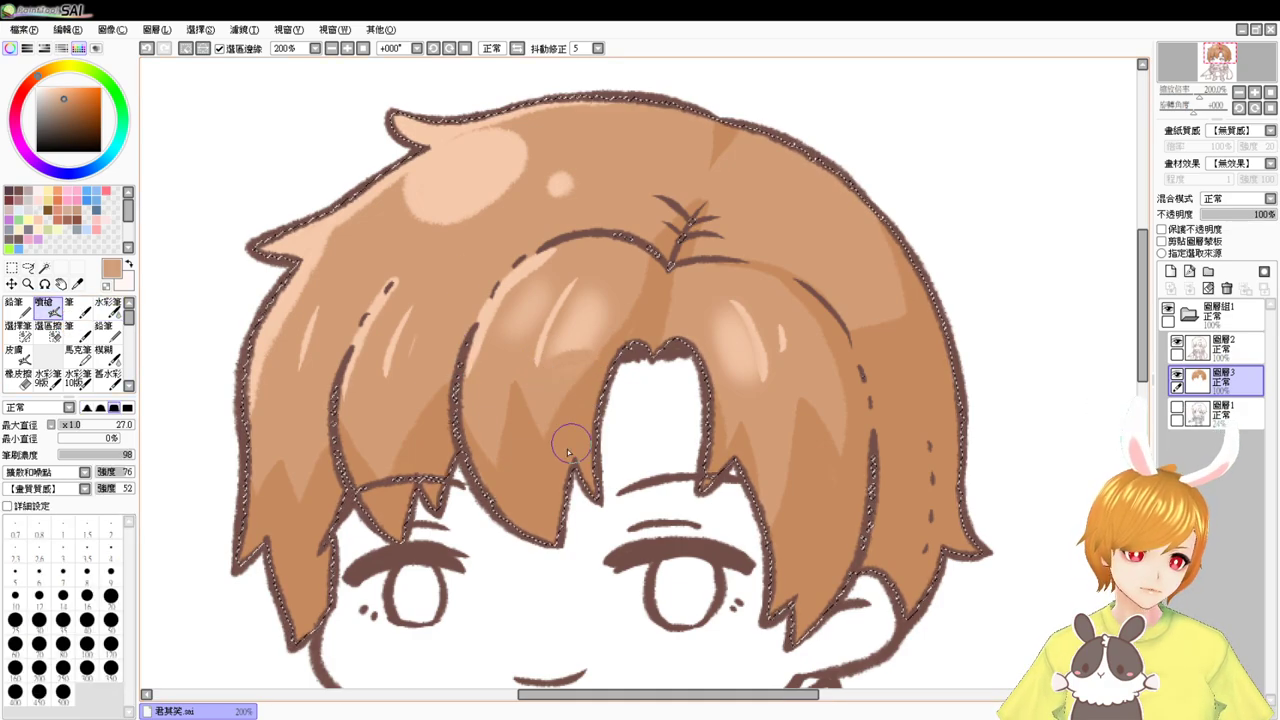
pyautogui.moveTo(586, 363)
pyautogui.mouseDown()
pyautogui.moveTo(560, 386)
pyautogui.moveTo(585, 362)
pyautogui.moveTo(567, 398)
pyautogui.mouseUp()
pyautogui.hotkey('ctrl', 'z')
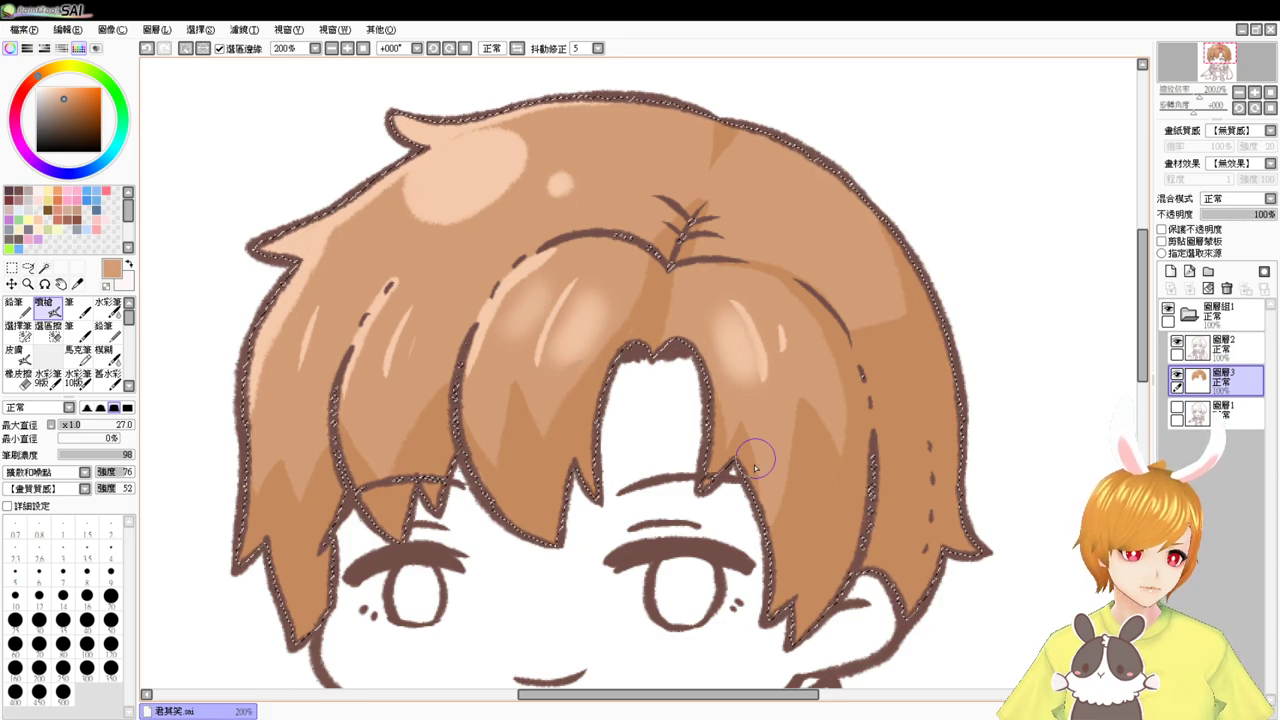
pyautogui.hotkey('ctrl', 'z')
pyautogui.hotkey('ctrl', 'z')
pyautogui.hotkey('ctrl', 'z')
pyautogui.hotkey('ctrl', 'z')
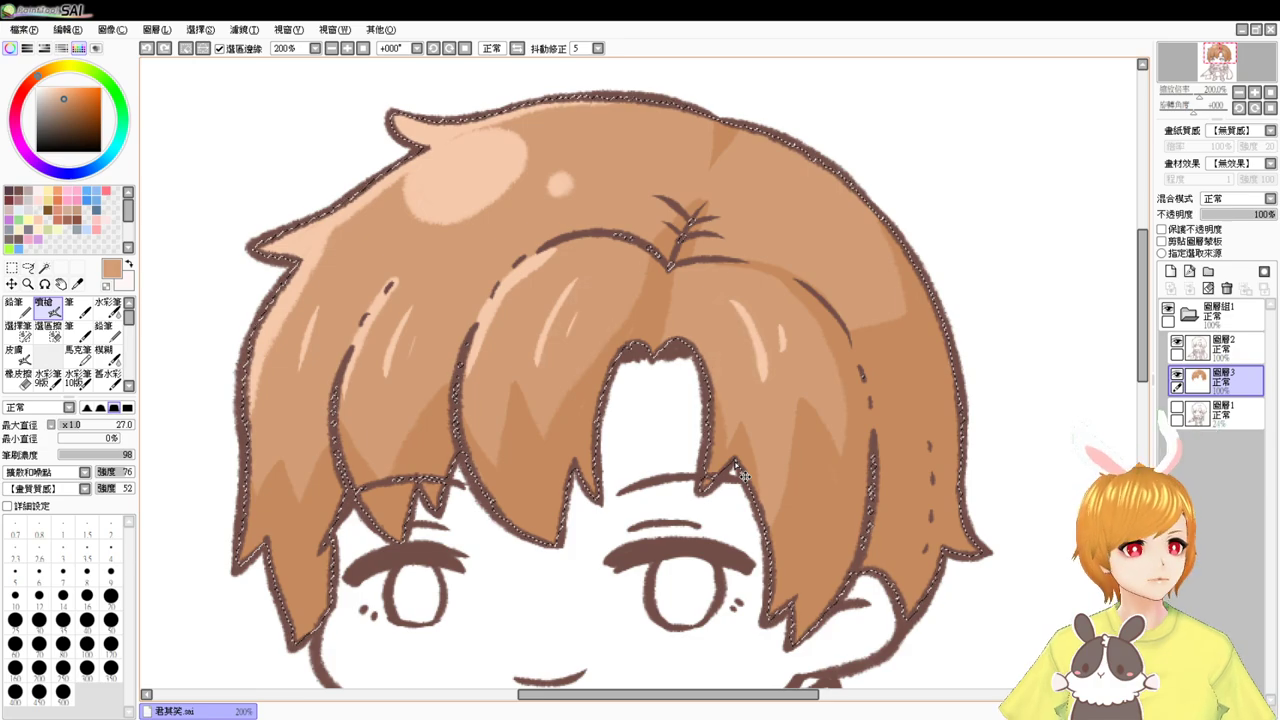
# - Add a new layer above the hair colours and paint a wide soft peach highlight band across the fringe with the 水彩筆 brush
pyautogui.click(1171, 271)
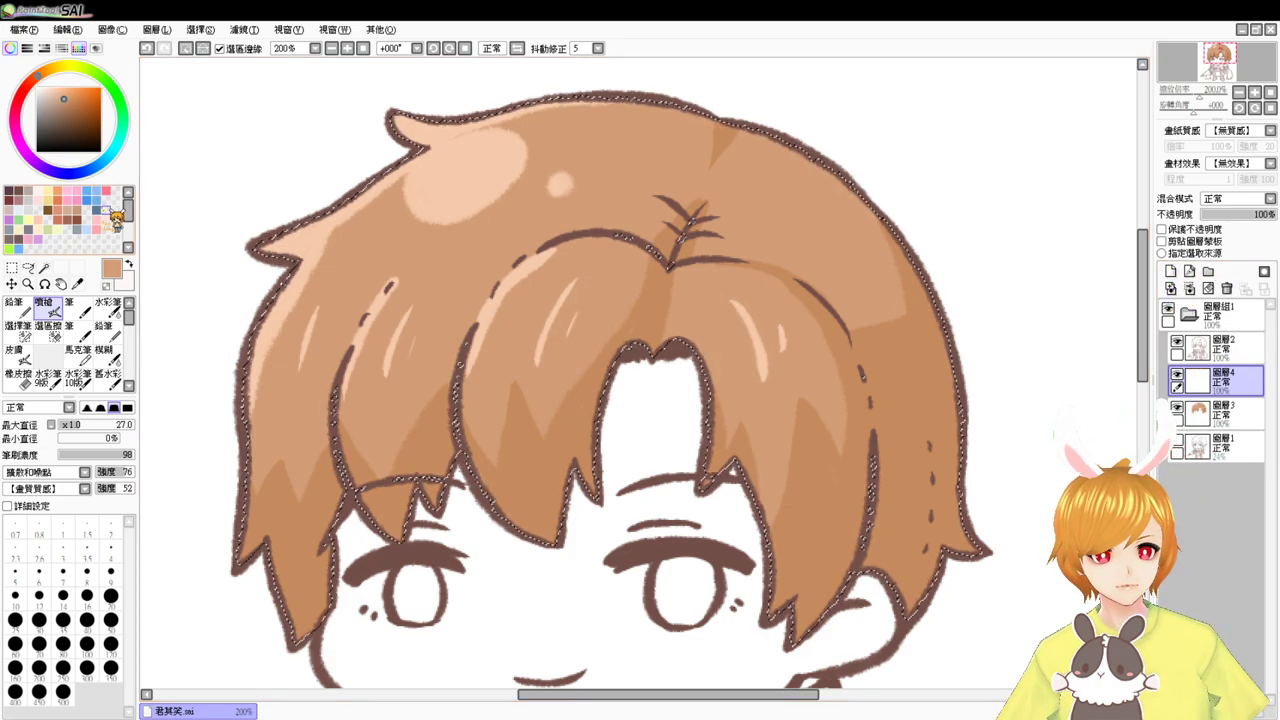
pyautogui.keyDown('alt'); pyautogui.click(463, 199); pyautogui.keyUp('alt')
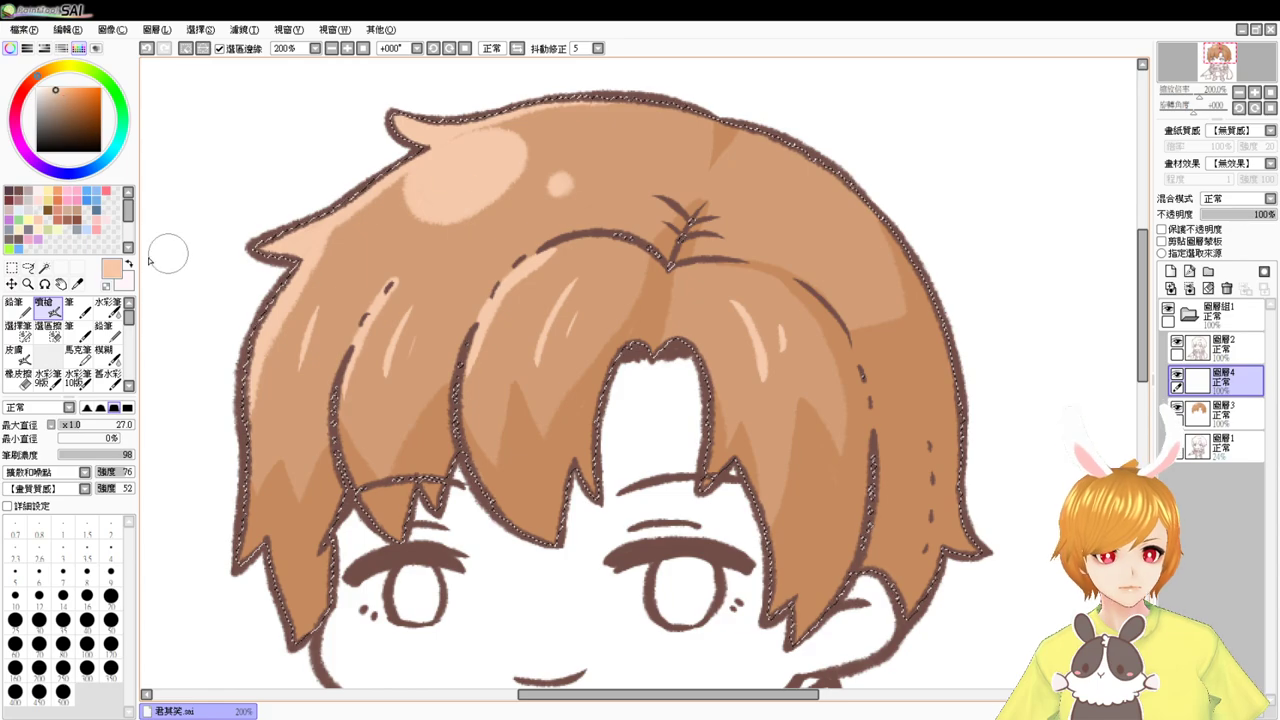
pyautogui.click(108, 303)
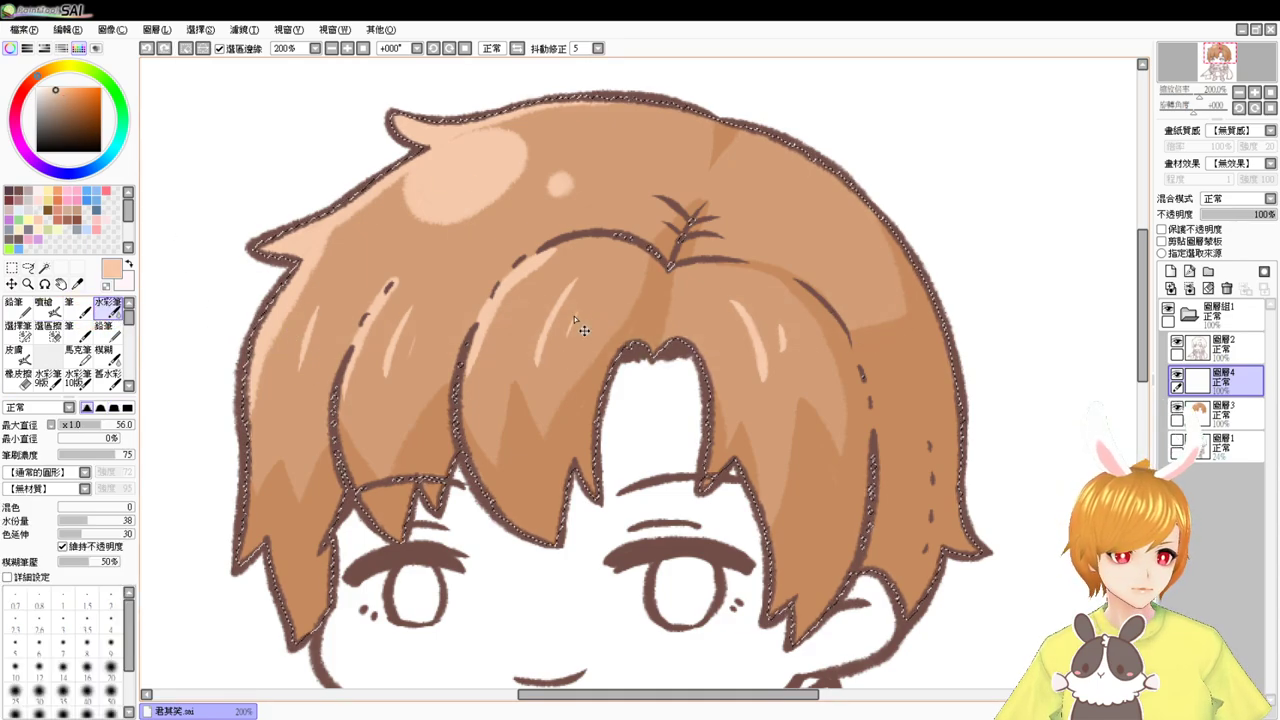
pyautogui.moveTo(294, 334)
pyautogui.mouseDown()
pyautogui.moveTo(620, 329)
pyautogui.moveTo(583, 342)
pyautogui.moveTo(848, 351)
pyautogui.mouseUp()
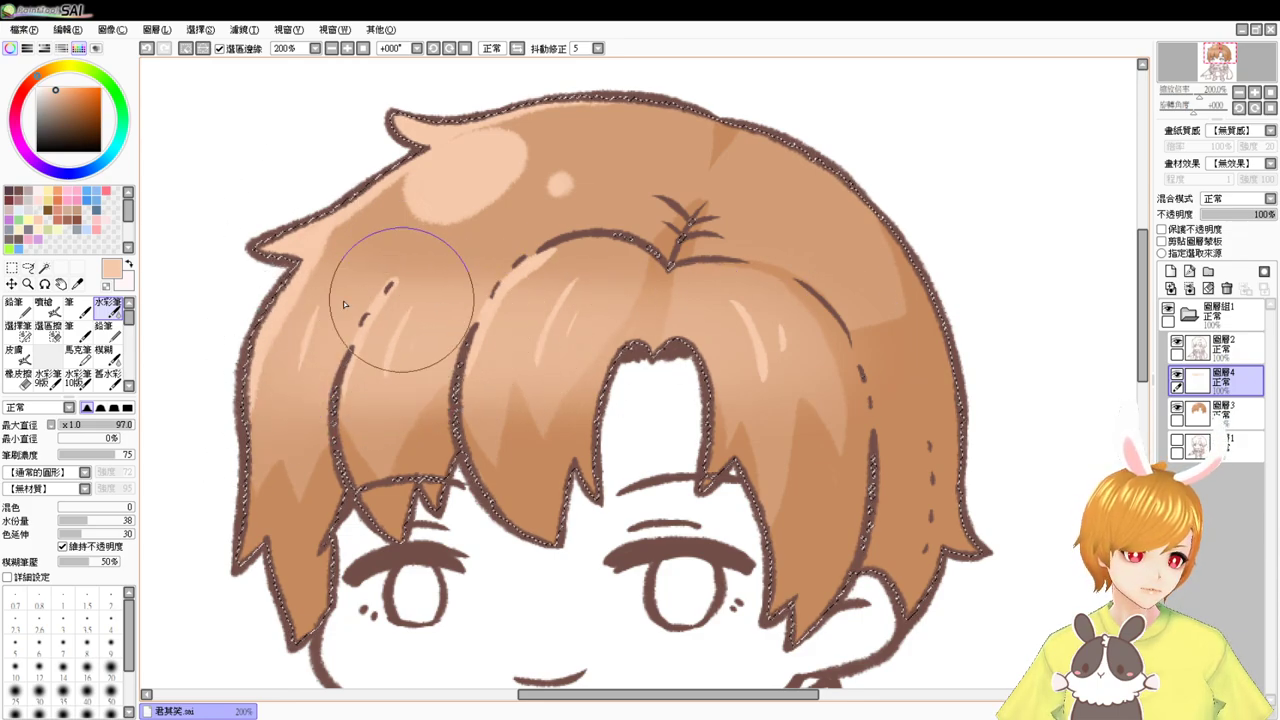
# - Try painting the hair's base colour over the highlight band's upper edge with the 噴槍 brush at size 36
pyautogui.click(43, 305)
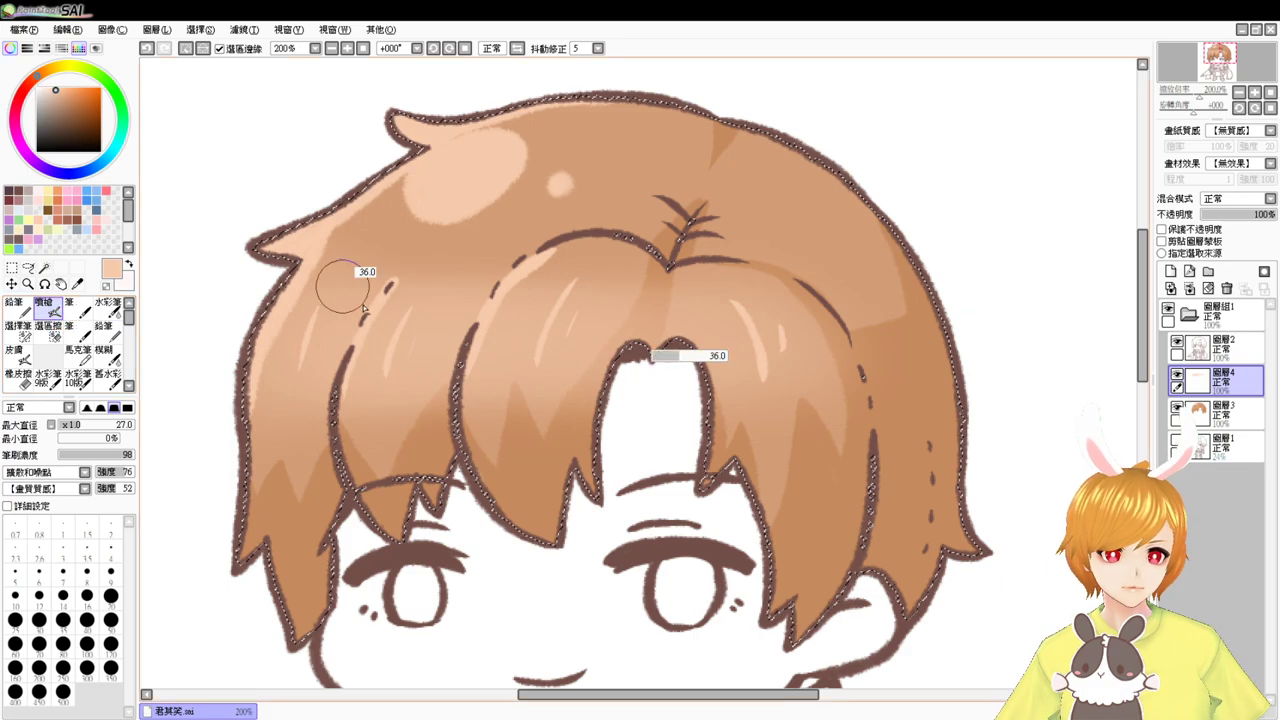
pyautogui.hotkey('ctrl', 'z')
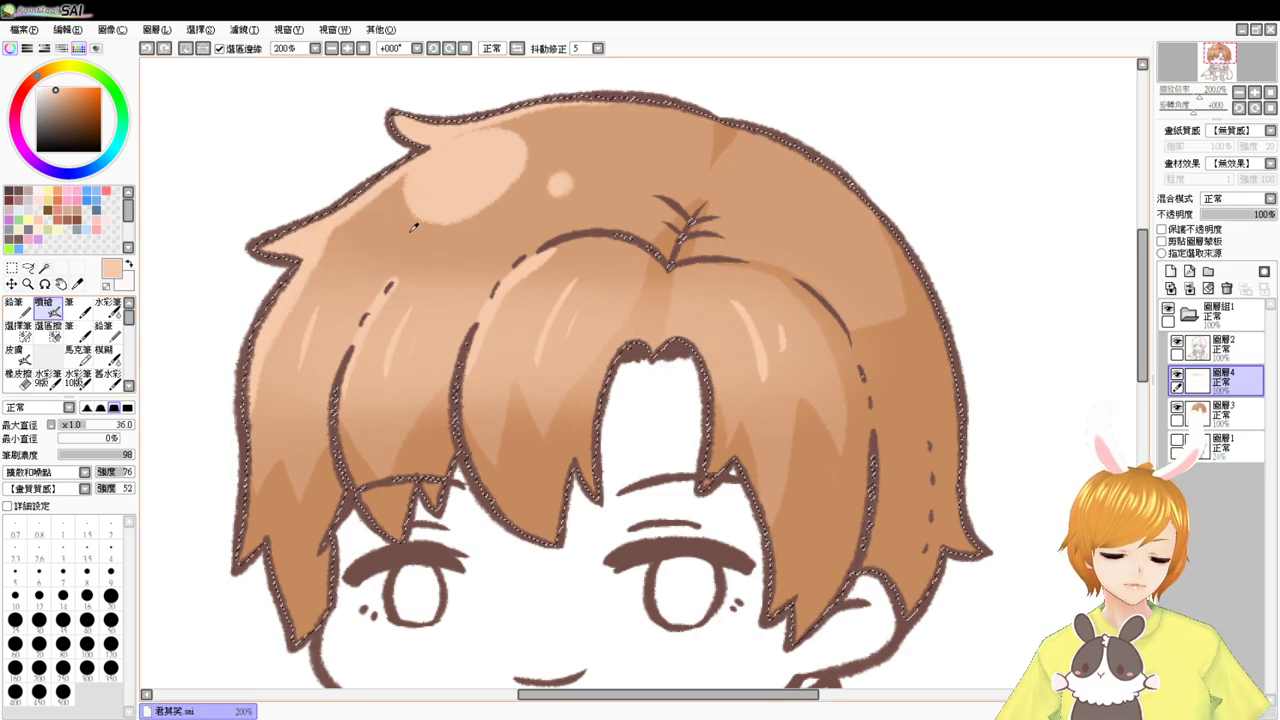
pyautogui.rightClick(633, 146)
pyautogui.moveTo(338, 262); pyautogui.dragTo(466, 280)
pyautogui.hotkey('ctrl', 'z')
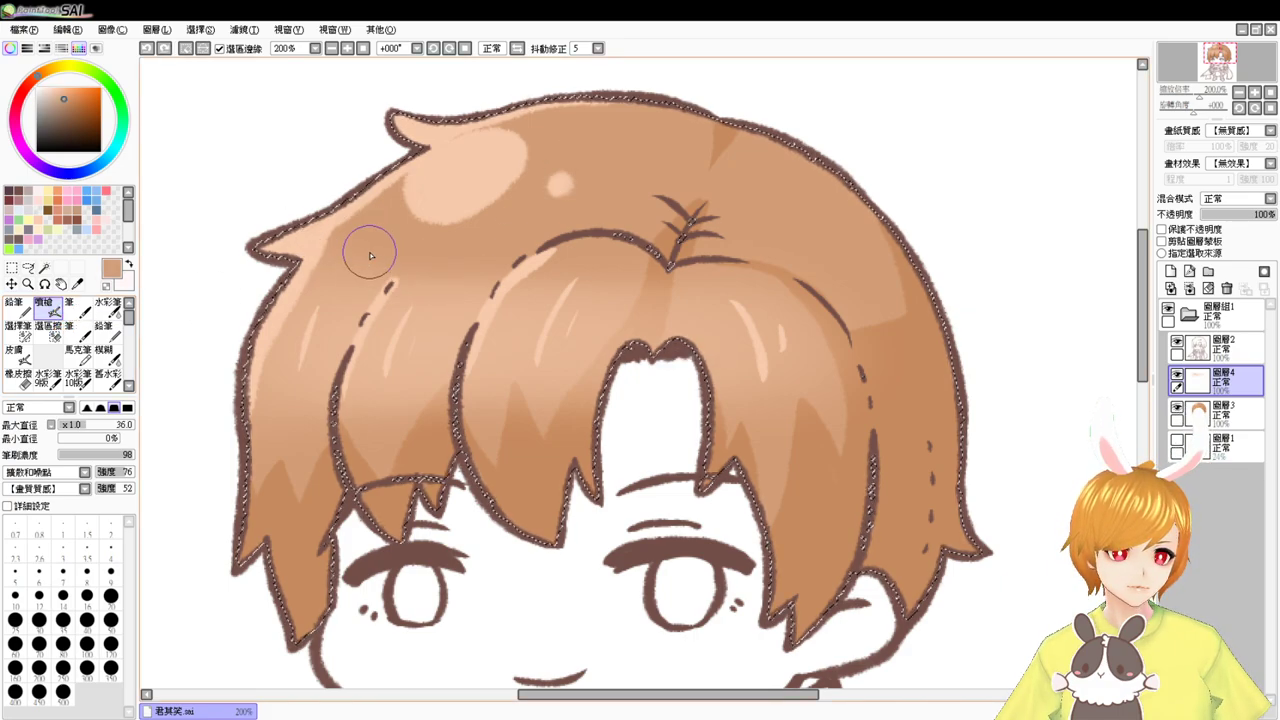
pyautogui.moveTo(334, 275); pyautogui.dragTo(348, 258)
pyautogui.hotkey('ctrl', 'z')
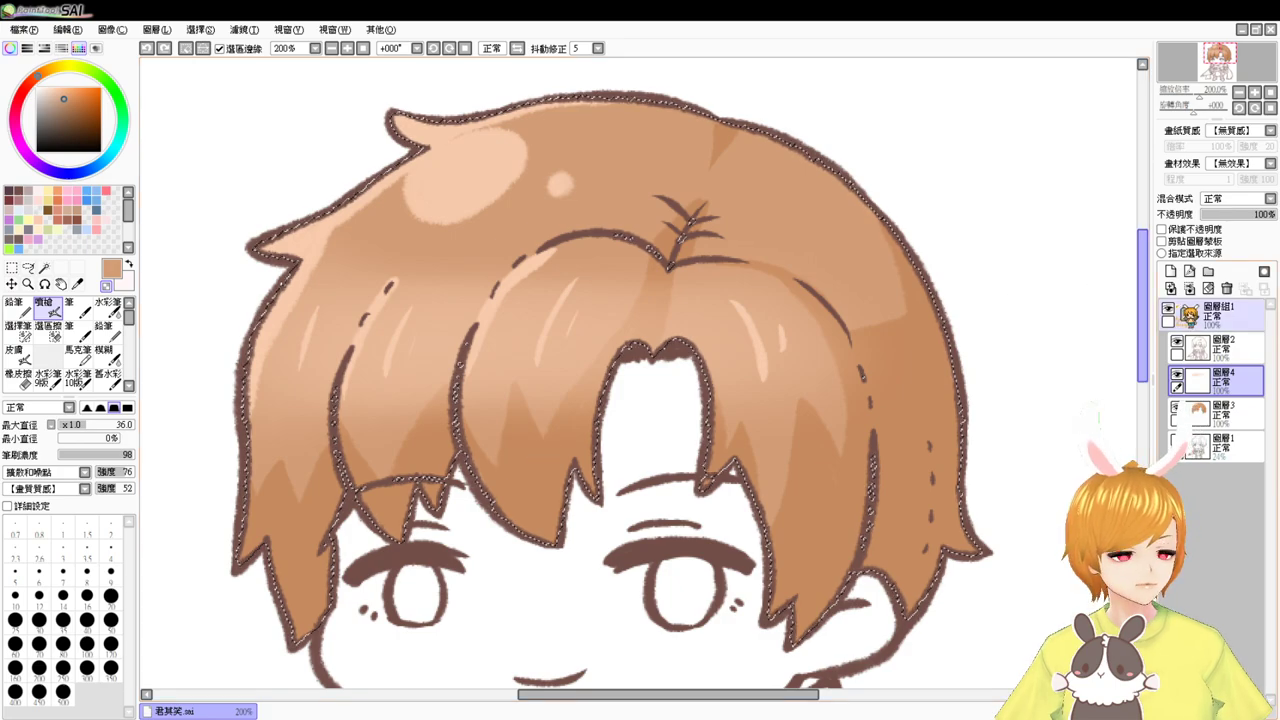
# - Pick a darker brown and paint deeper shadows on 圖層3 along the ear-side fringe lock and the hair behind it, using 噴槍 at size 18
pyautogui.hotkey('ctrl', 'd')
pyautogui.moveTo(951, 429); pyautogui.dragTo(983, 337)
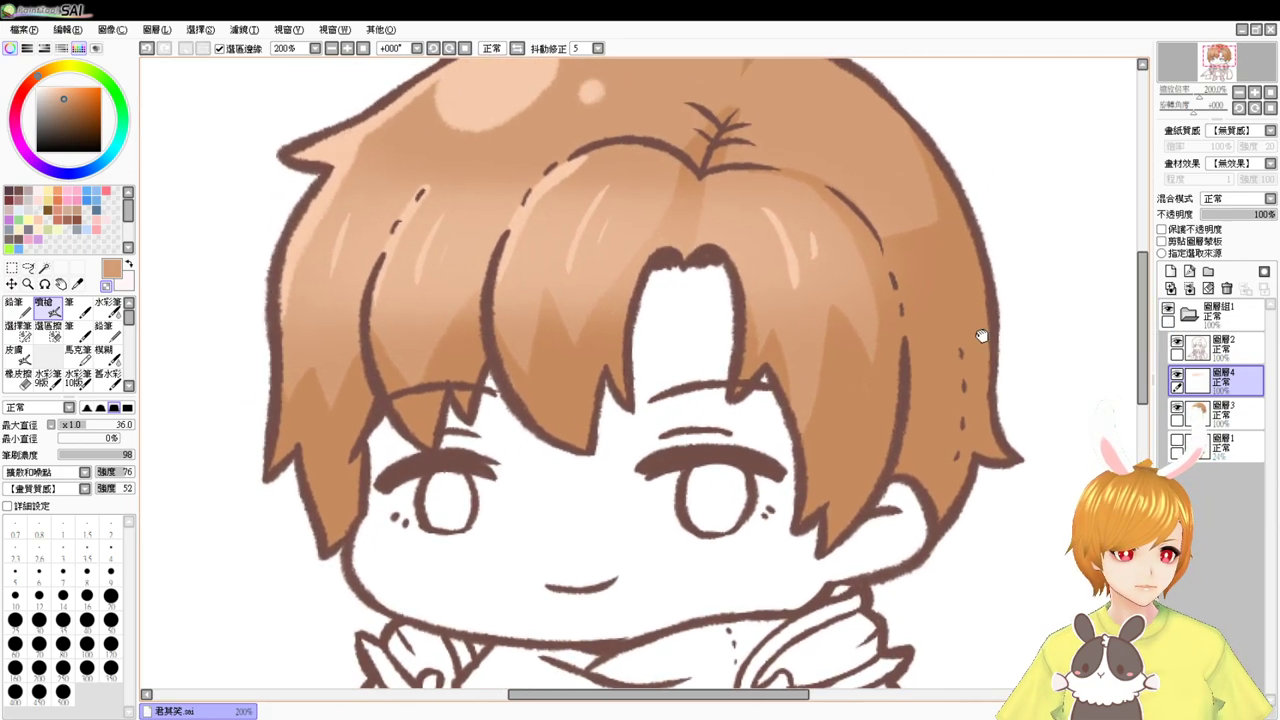
pyautogui.hotkey('ctrl', 'z')
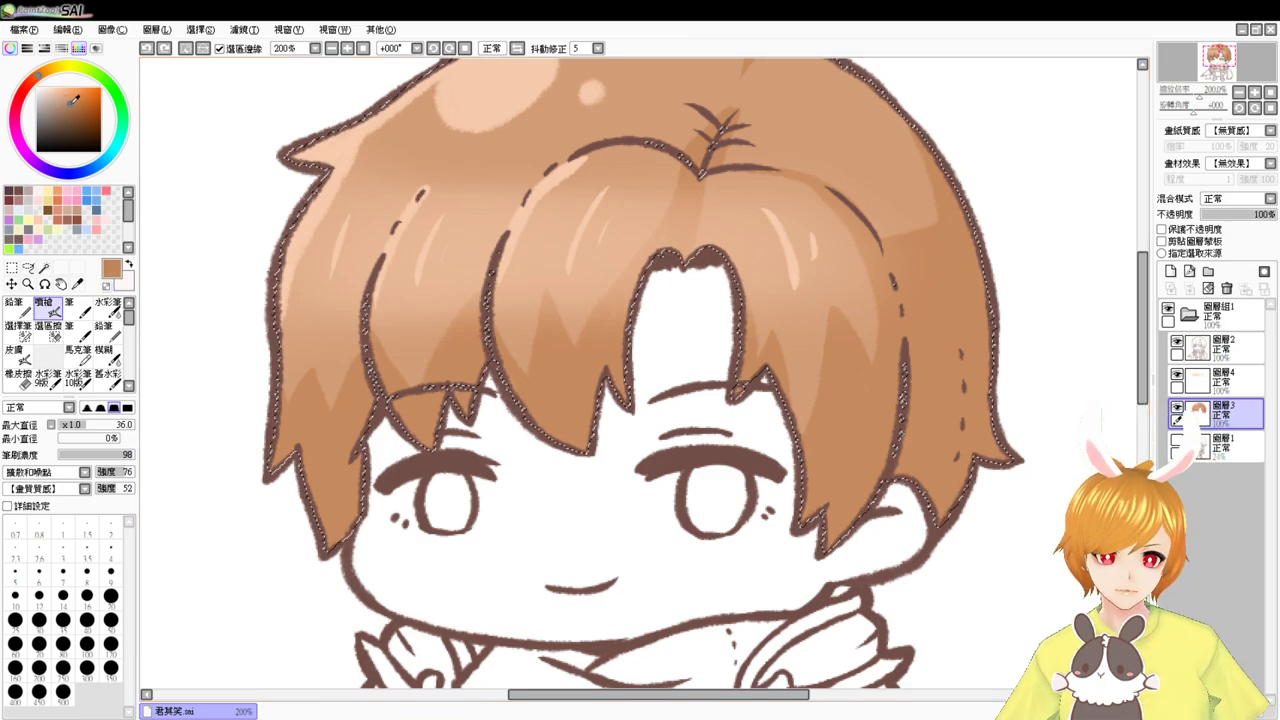
pyautogui.click(72, 105)
pyautogui.moveTo(893, 449)
pyautogui.mouseDown()
pyautogui.moveTo(877, 449)
pyautogui.moveTo(836, 528)
pyautogui.mouseUp()
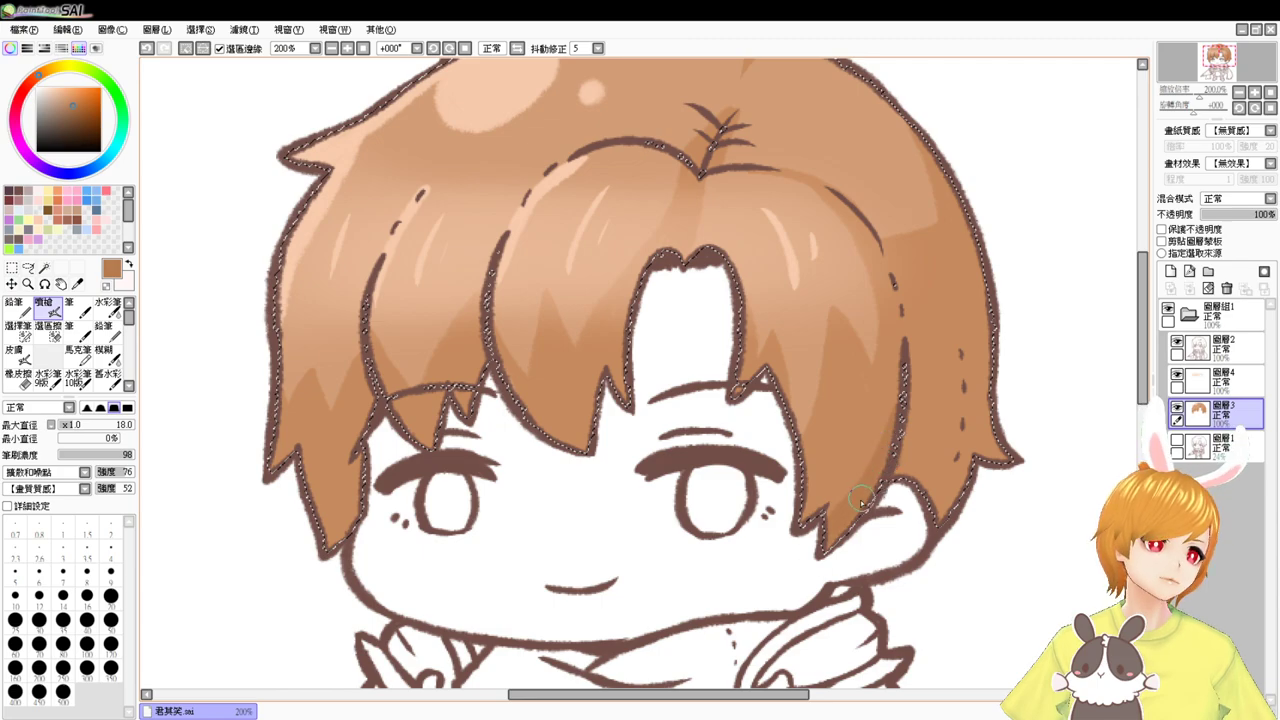
pyautogui.moveTo(945, 451)
pyautogui.mouseDown()
pyautogui.moveTo(767, 460)
pyautogui.moveTo(749, 510)
pyautogui.mouseUp()
pyautogui.moveTo(730, 430); pyautogui.dragTo(726, 449)
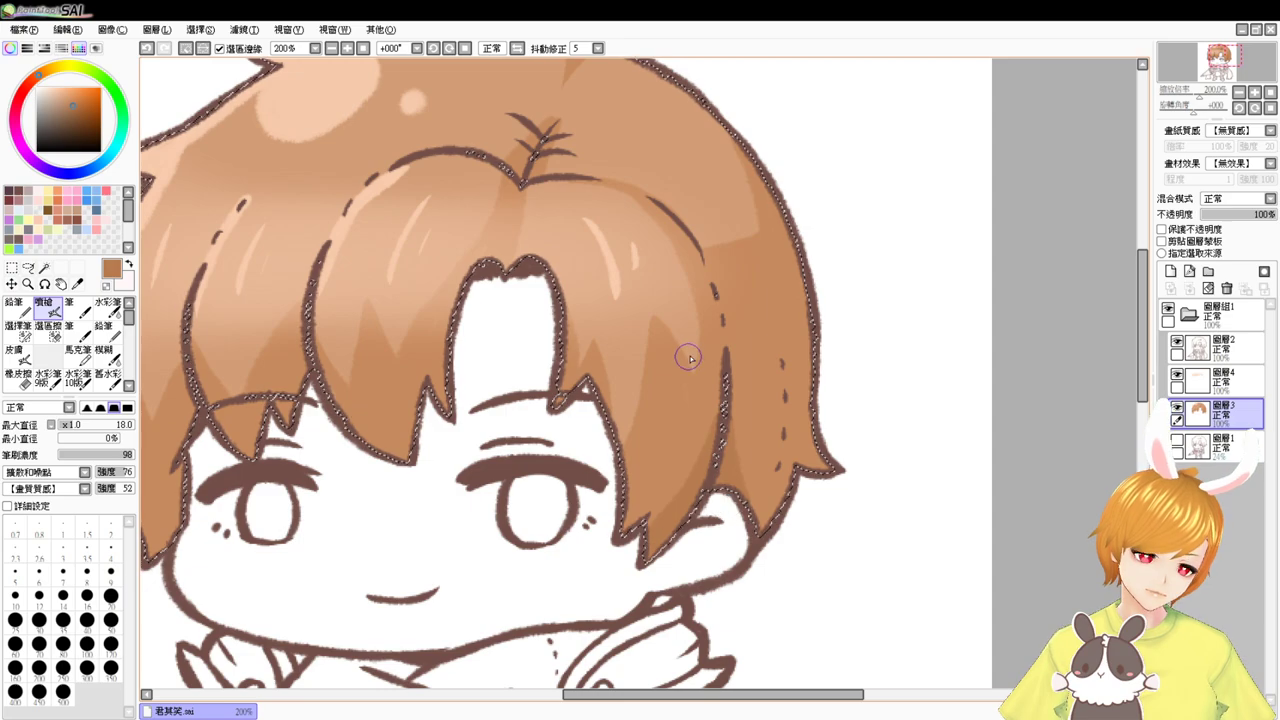
pyautogui.moveTo(698, 246)
pyautogui.mouseDown()
pyautogui.moveTo(704, 420)
pyautogui.moveTo(716, 318)
pyautogui.moveTo(714, 432)
pyautogui.mouseUp()
pyautogui.moveTo(700, 246)
pyautogui.mouseDown()
pyautogui.moveTo(717, 369)
pyautogui.moveTo(814, 286)
pyautogui.mouseUp()
# - Add darker-brown shadows along the inner fringe edge and the locks on the side away from the ear, and clear the selection
pyautogui.moveTo(568, 297)
pyautogui.mouseDown()
pyautogui.moveTo(559, 412)
pyautogui.moveTo(525, 421)
pyautogui.moveTo(521, 455)
pyautogui.mouseUp()
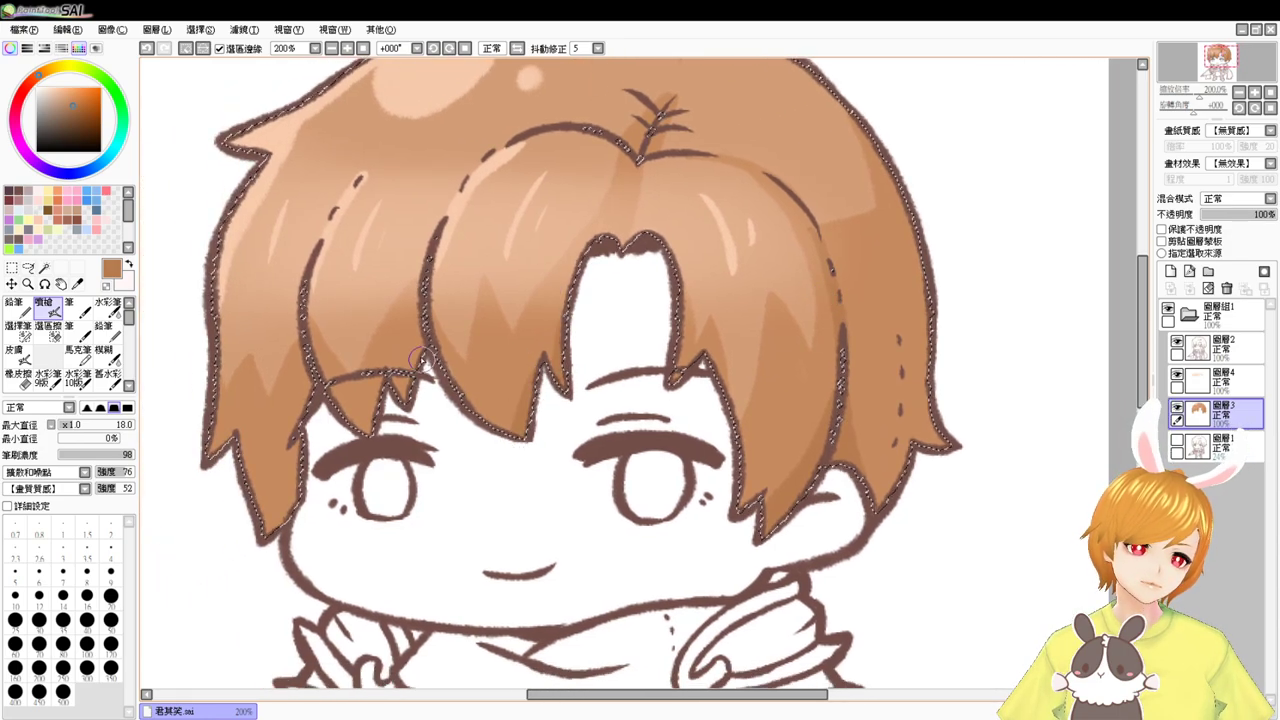
pyautogui.moveTo(426, 318)
pyautogui.mouseDown()
pyautogui.moveTo(400, 423)
pyautogui.moveTo(413, 348)
pyautogui.moveTo(390, 411)
pyautogui.moveTo(293, 446)
pyautogui.moveTo(296, 433)
pyautogui.moveTo(281, 491)
pyautogui.moveTo(283, 516)
pyautogui.moveTo(300, 490)
pyautogui.moveTo(294, 522)
pyautogui.mouseUp()
pyautogui.moveTo(246, 463)
pyautogui.mouseDown()
pyautogui.moveTo(250, 508)
pyautogui.moveTo(242, 491)
pyautogui.mouseUp()
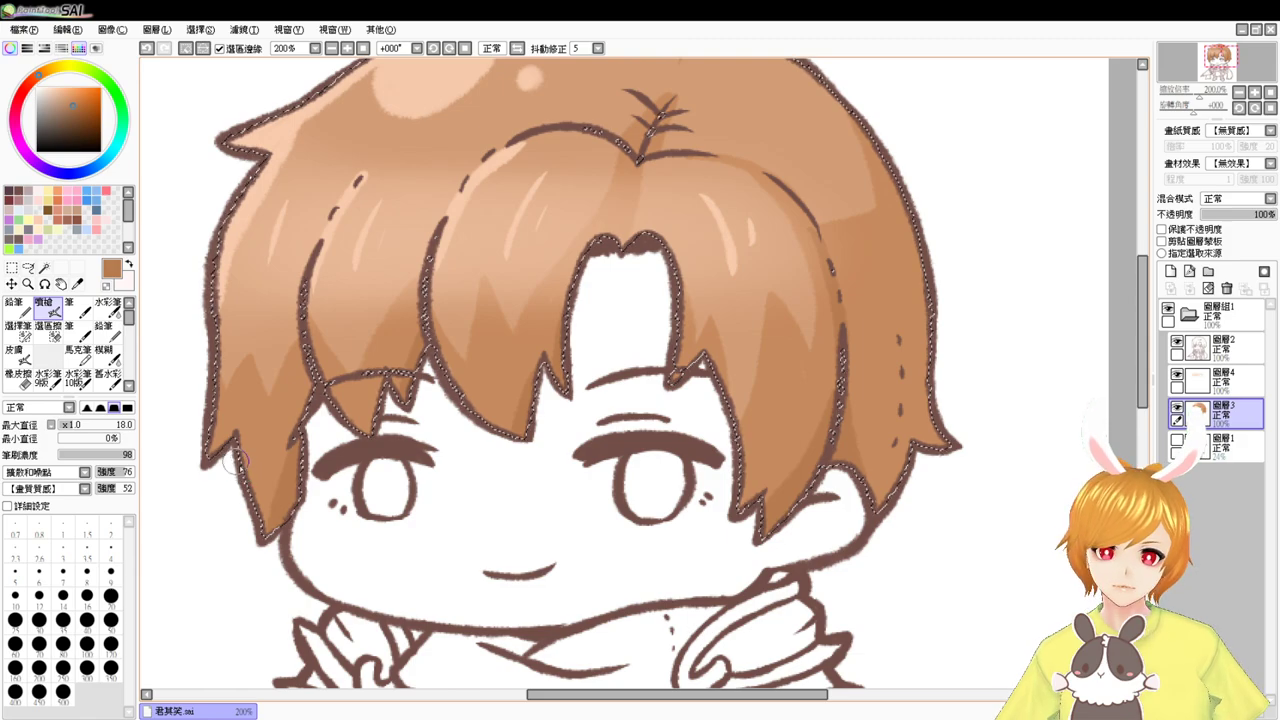
pyautogui.moveTo(238, 463); pyautogui.dragTo(270, 531)
pyautogui.scroll(-3, 648, 268)
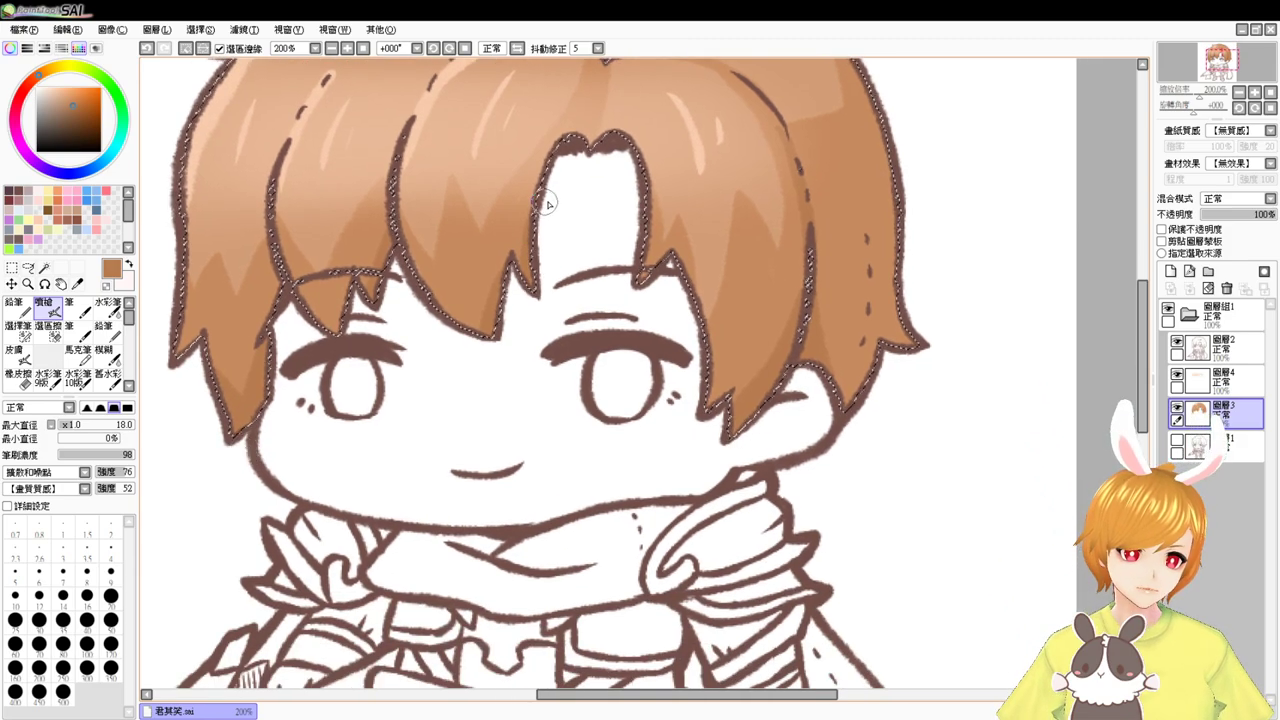
pyautogui.hotkey('ctrl', 'd')
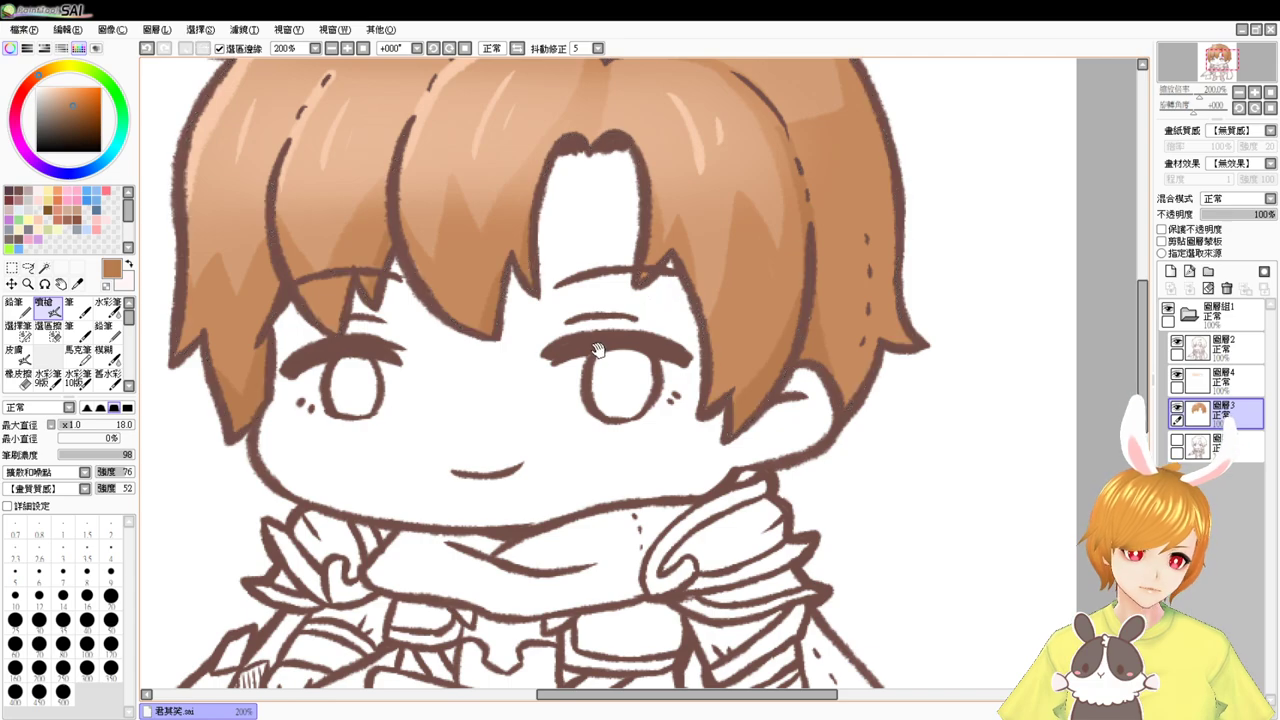
# - Select the face, ear and bare skin of both hands with the magic wand and fill them with a pale pink skin colour
pyautogui.scroll(4, 601, 509)
pyautogui.scroll(-1, 601, 509)
pyautogui.press('w')
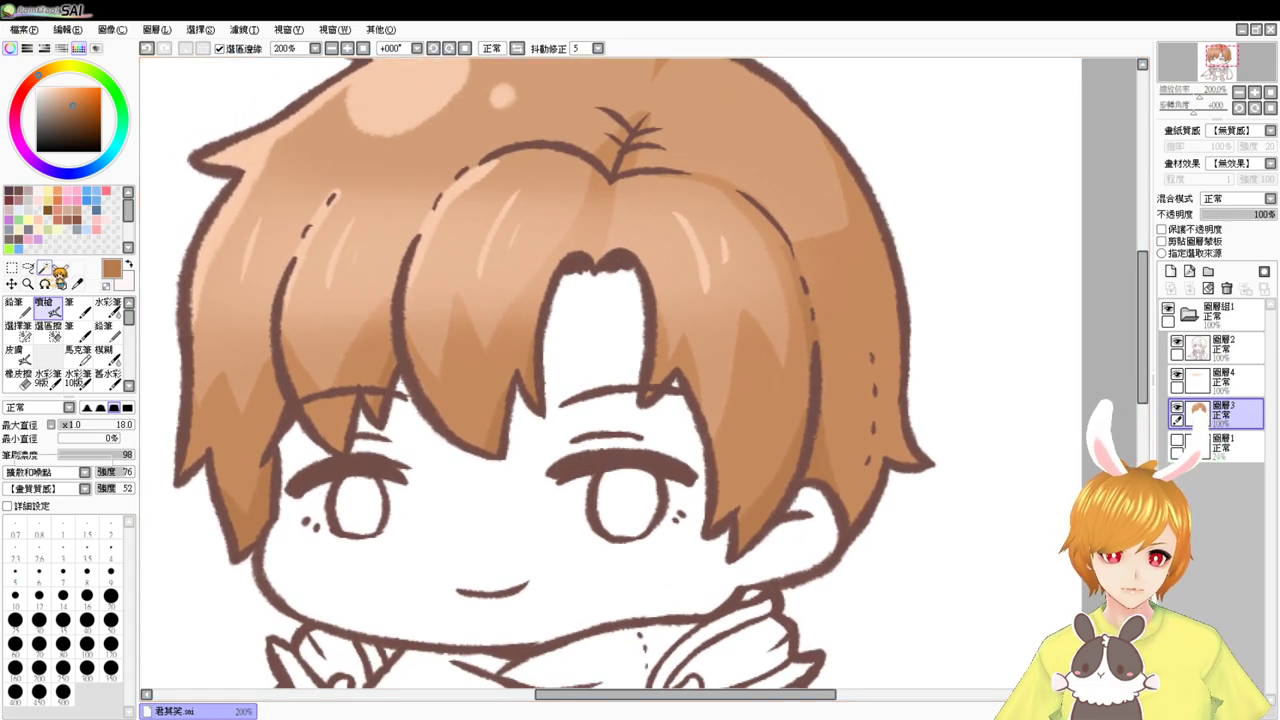
pyautogui.click(497, 495)
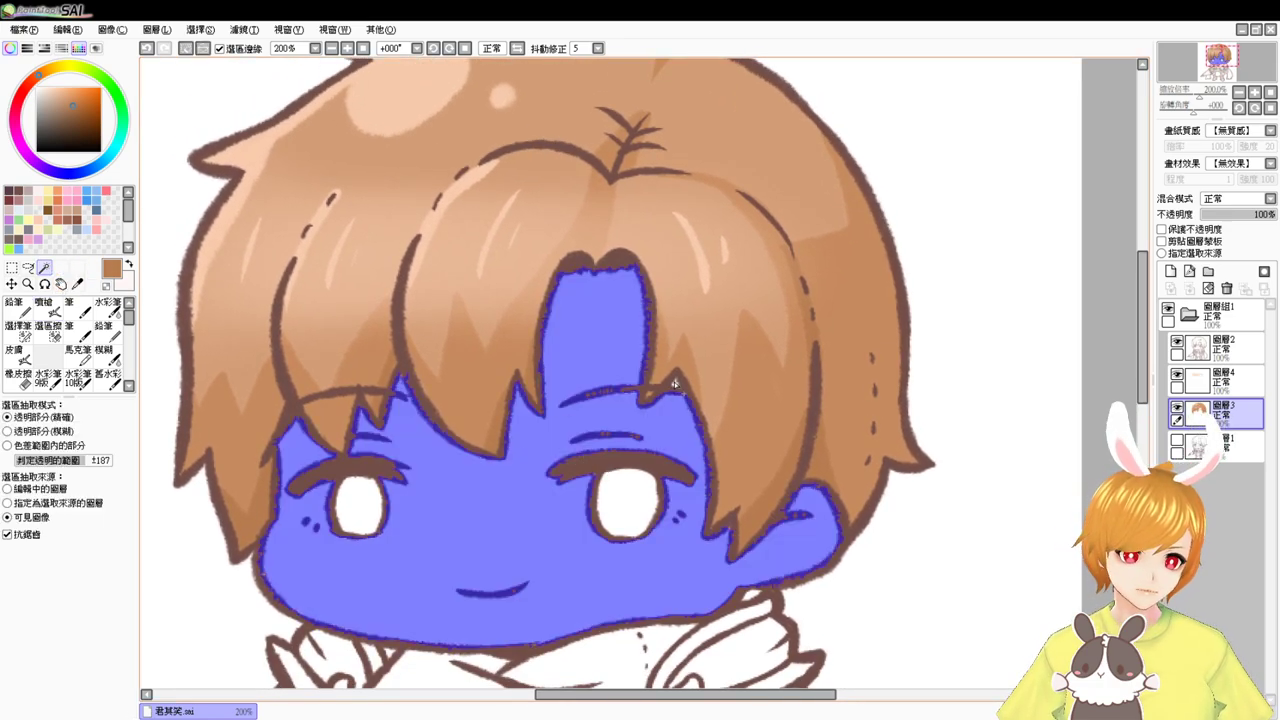
pyautogui.scroll(-5, 595, 453)
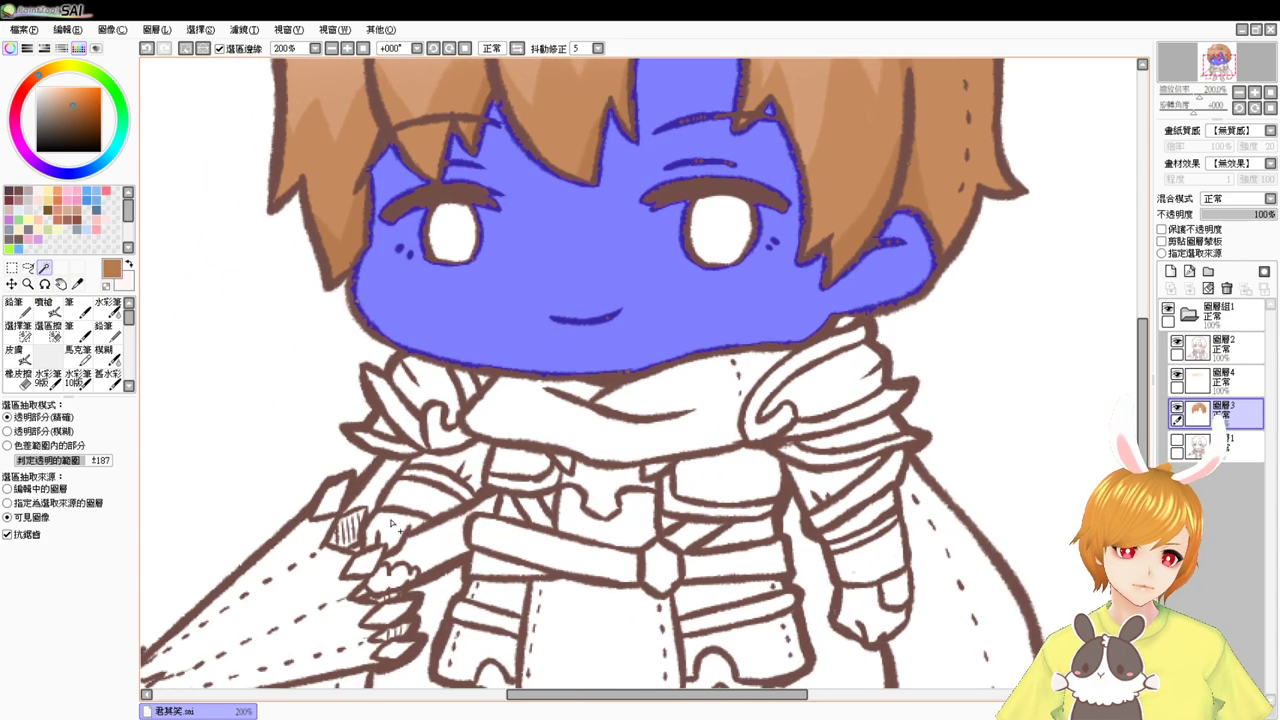
pyautogui.click(392, 525)
pyautogui.click(395, 575)
pyautogui.scroll(-1, 600, 560)
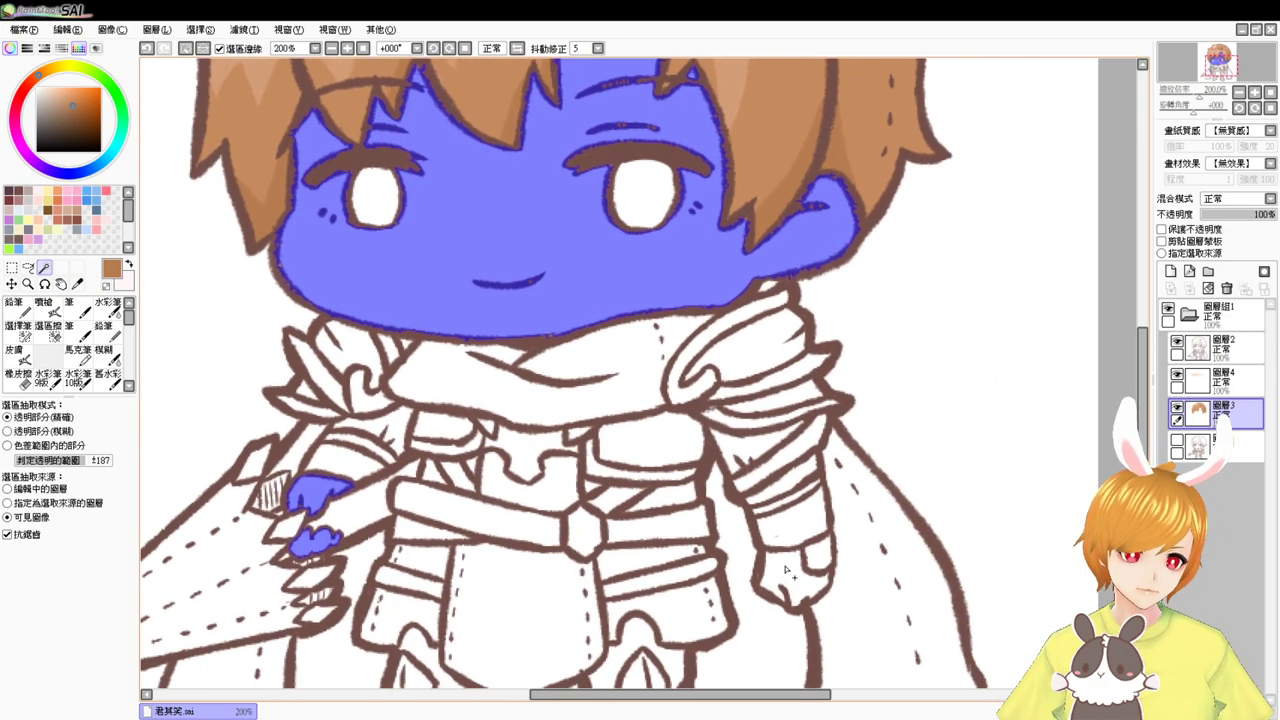
pyautogui.click(786, 570)
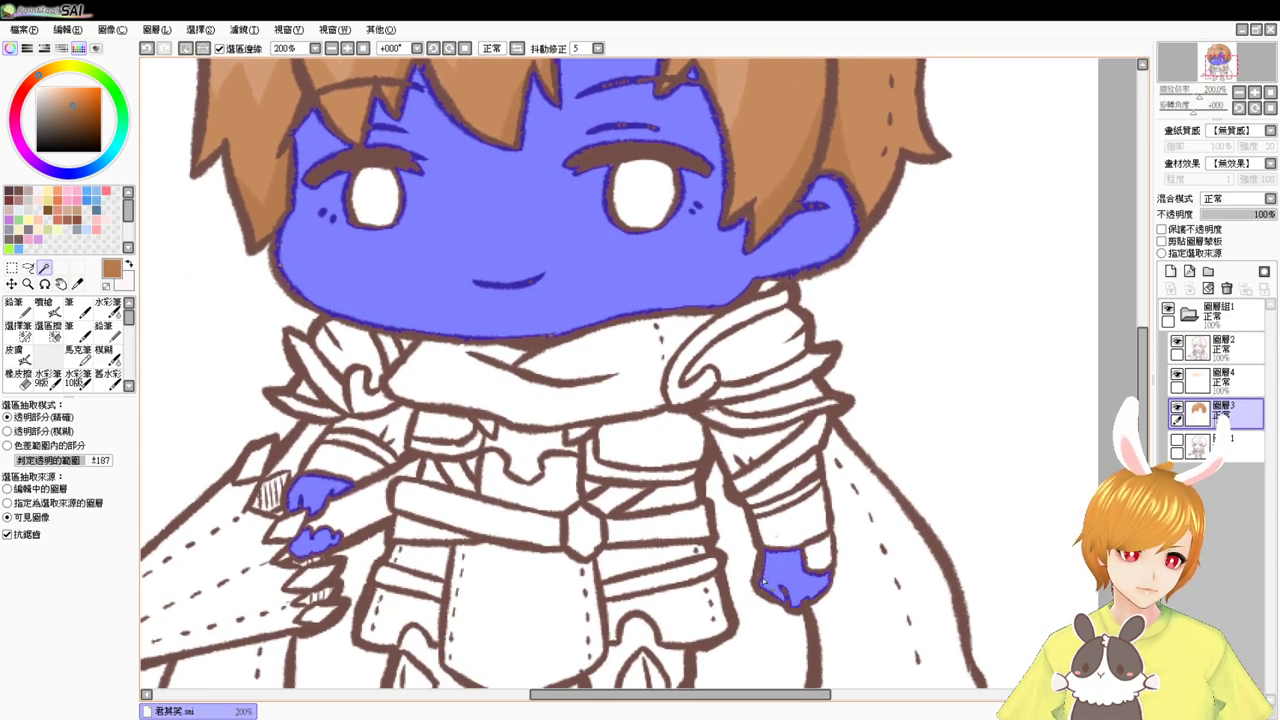
pyautogui.click(38, 199)
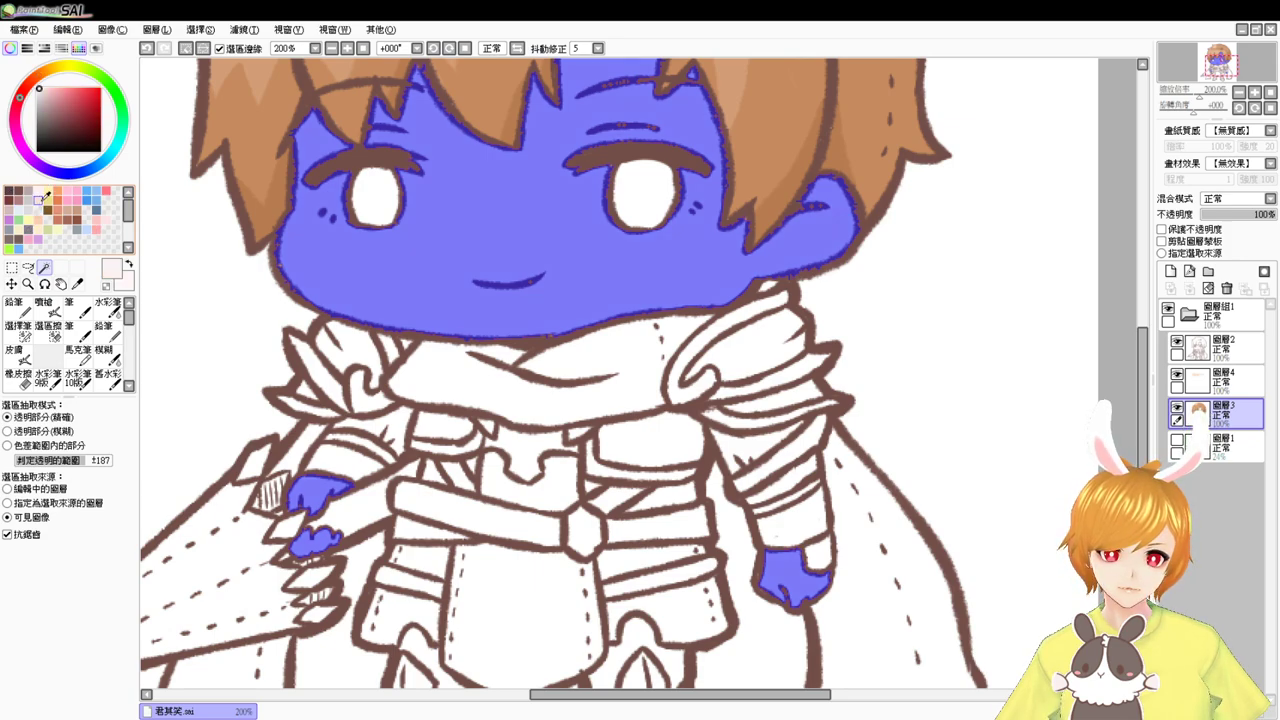
# - Pick a slightly darker pink swatch and paint skin shadows beneath the fringe locks with the 噴槍 brush at size 21
pyautogui.click(44, 199)
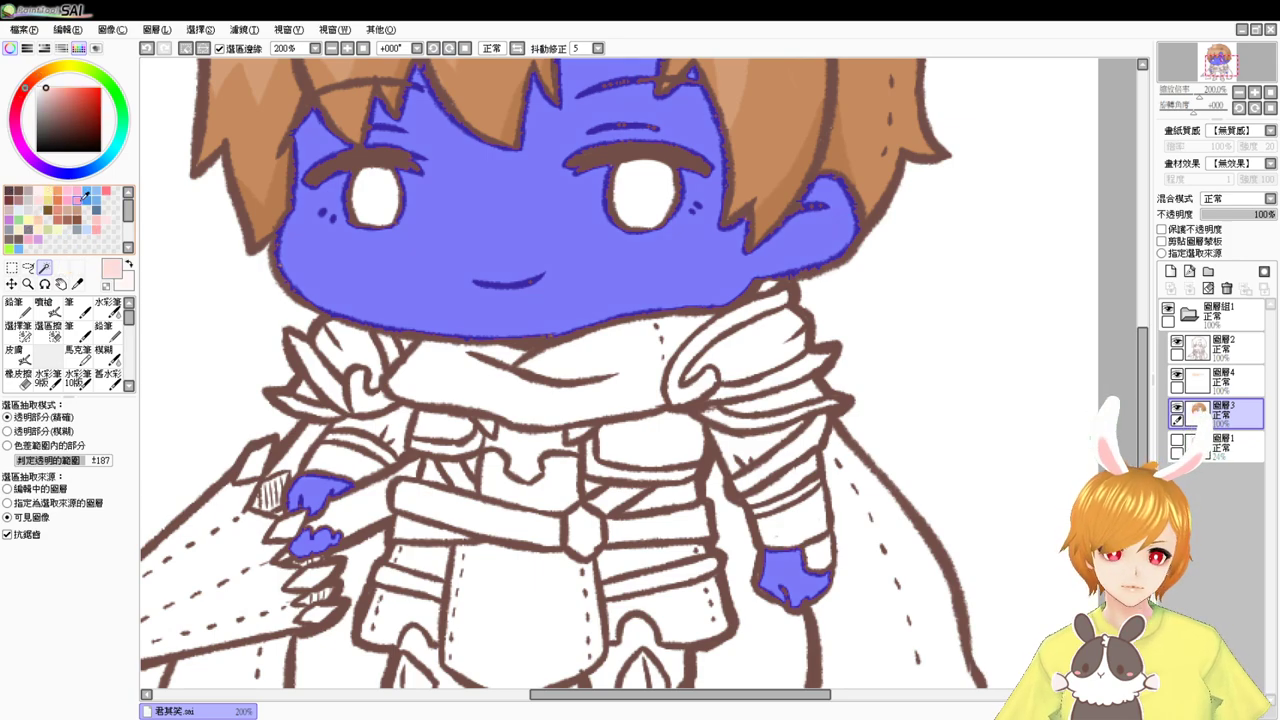
pyautogui.moveTo(456, 242); pyautogui.dragTo(471, 443)
pyautogui.click(44, 302)
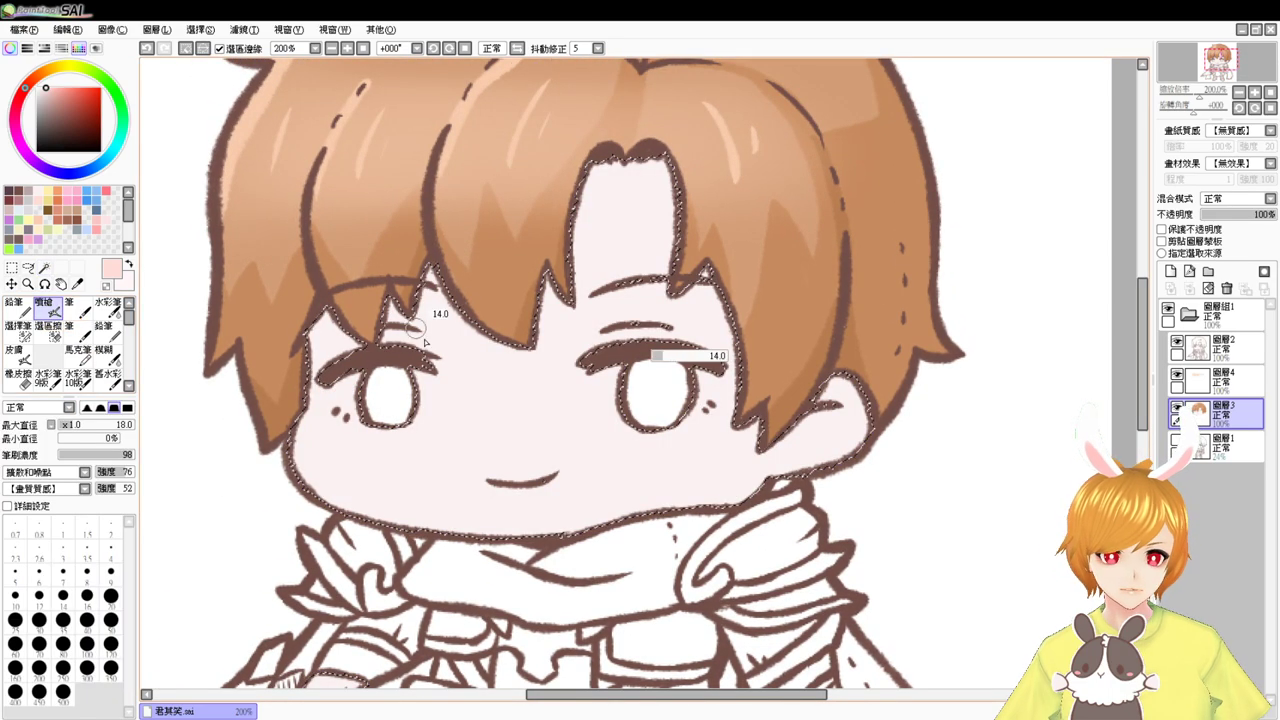
pyautogui.moveTo(342, 315)
pyautogui.mouseDown()
pyautogui.moveTo(290, 352)
pyautogui.moveTo(325, 343)
pyautogui.mouseUp()
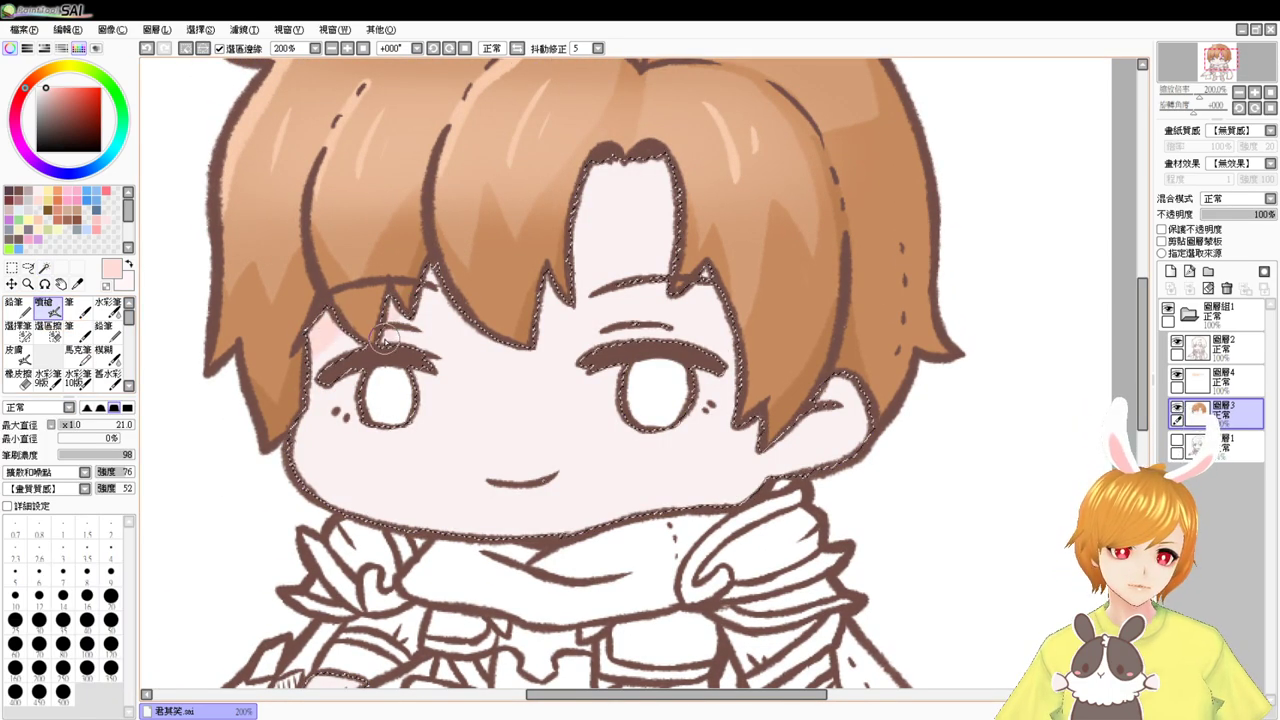
pyautogui.moveTo(450, 264)
pyautogui.mouseDown()
pyautogui.moveTo(430, 301)
pyautogui.moveTo(411, 284)
pyautogui.mouseUp()
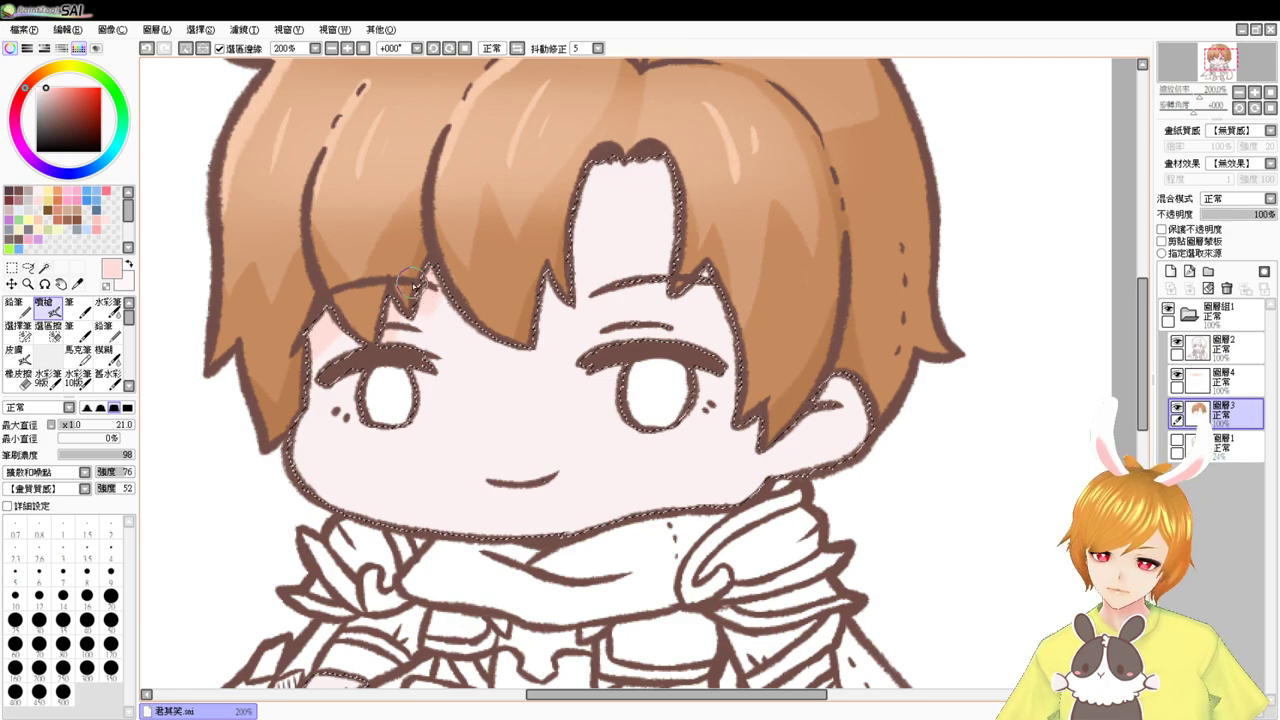
pyautogui.moveTo(598, 188)
pyautogui.mouseDown()
pyautogui.moveTo(636, 171)
pyautogui.moveTo(590, 180)
pyautogui.moveTo(716, 177)
pyautogui.moveTo(579, 163)
pyautogui.moveTo(615, 209)
pyautogui.moveTo(605, 188)
pyautogui.moveTo(585, 186)
pyautogui.moveTo(566, 275)
pyautogui.moveTo(539, 298)
pyautogui.moveTo(543, 334)
pyautogui.mouseUp()
# - Paint pink shadows down the ear-side cheek and over the ear, and dab a small round pink spot for the nose
pyautogui.moveTo(734, 352)
pyautogui.mouseDown()
pyautogui.moveTo(714, 246)
pyautogui.moveTo(690, 273)
pyautogui.moveTo(715, 281)
pyautogui.moveTo(749, 457)
pyautogui.moveTo(678, 512)
pyautogui.moveTo(777, 457)
pyautogui.moveTo(771, 443)
pyautogui.moveTo(822, 388)
pyautogui.mouseUp()
pyautogui.moveTo(809, 433)
pyautogui.mouseDown()
pyautogui.moveTo(845, 440)
pyautogui.moveTo(855, 468)
pyautogui.moveTo(776, 460)
pyautogui.moveTo(740, 437)
pyautogui.moveTo(692, 504)
pyautogui.moveTo(780, 434)
pyautogui.mouseUp()
pyautogui.moveTo(688, 507); pyautogui.dragTo(698, 451)
pyautogui.moveTo(605, 268); pyautogui.dragTo(605, 276)
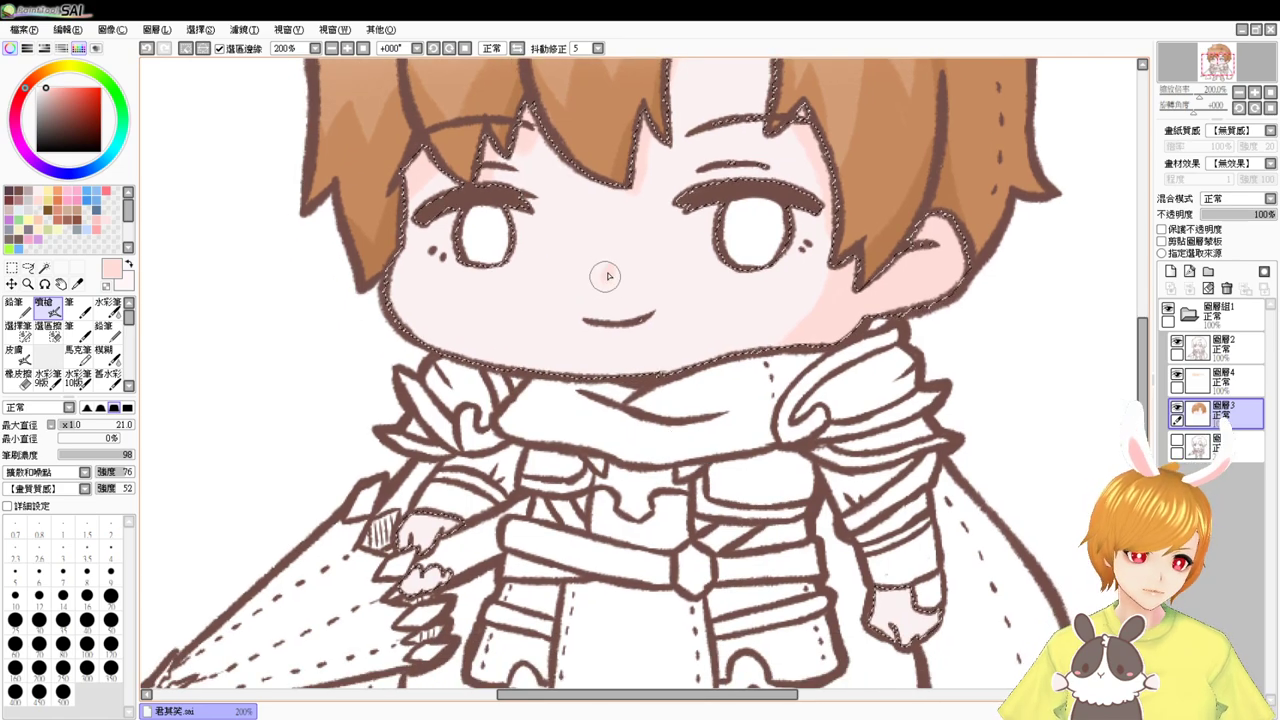
# - Paint pink shadows on the fingers holding the umbrella and on the other hand
pyautogui.scroll(-2, 550, 480)
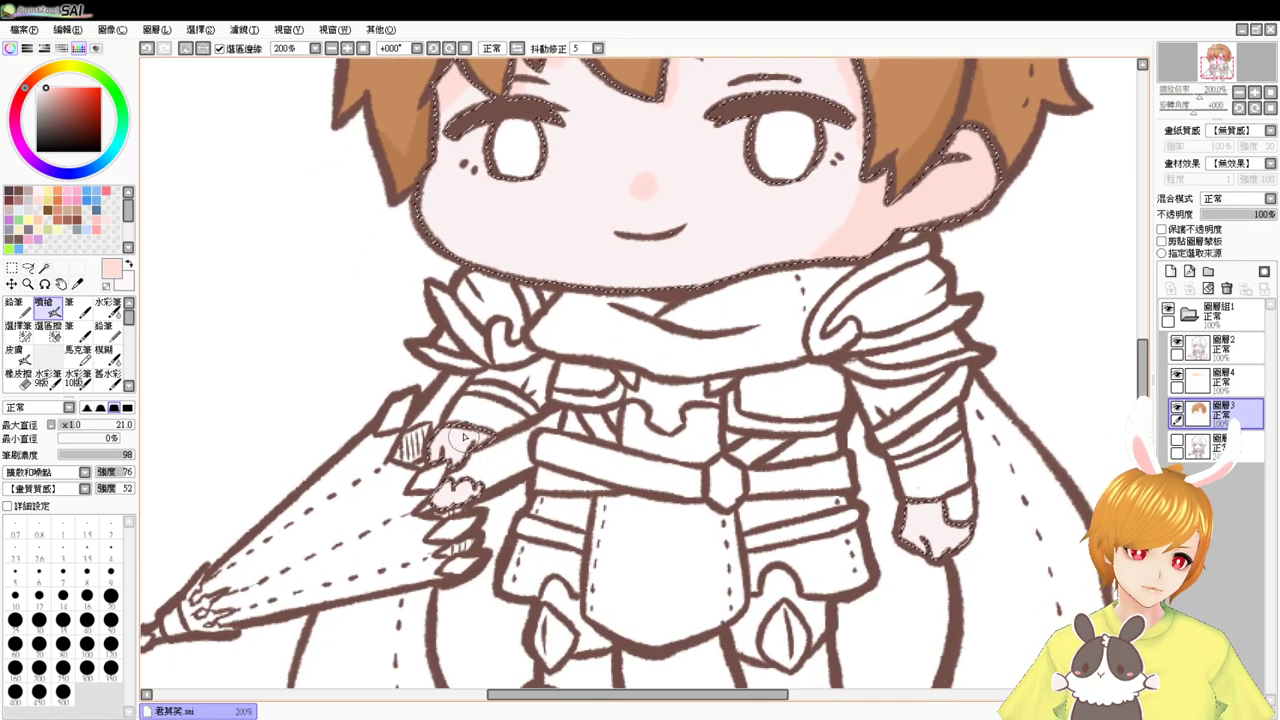
pyautogui.moveTo(452, 481); pyautogui.dragTo(478, 488)
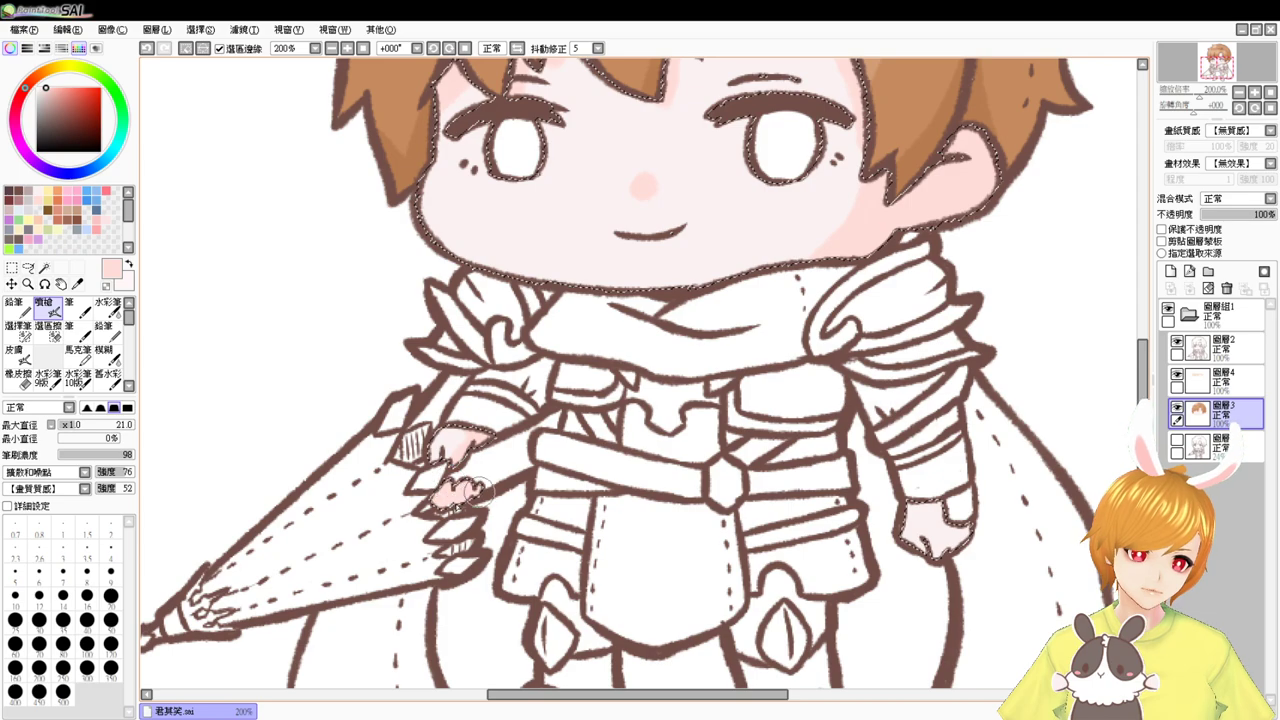
pyautogui.moveTo(915, 512); pyautogui.dragTo(941, 566)
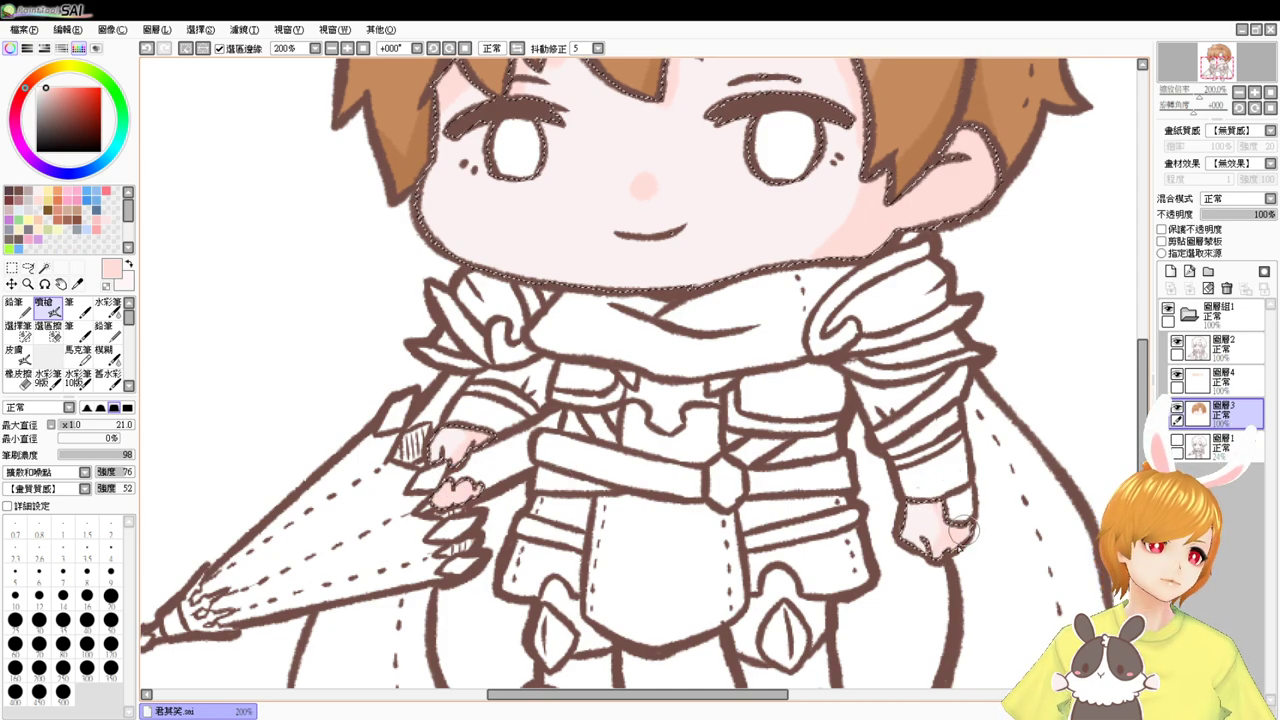
# - Pick a slightly deeper pink and paint a second layer of skin shadows under the fringe, along the ear-side cheek and on the hands
pyautogui.scroll(4, 860, 480)
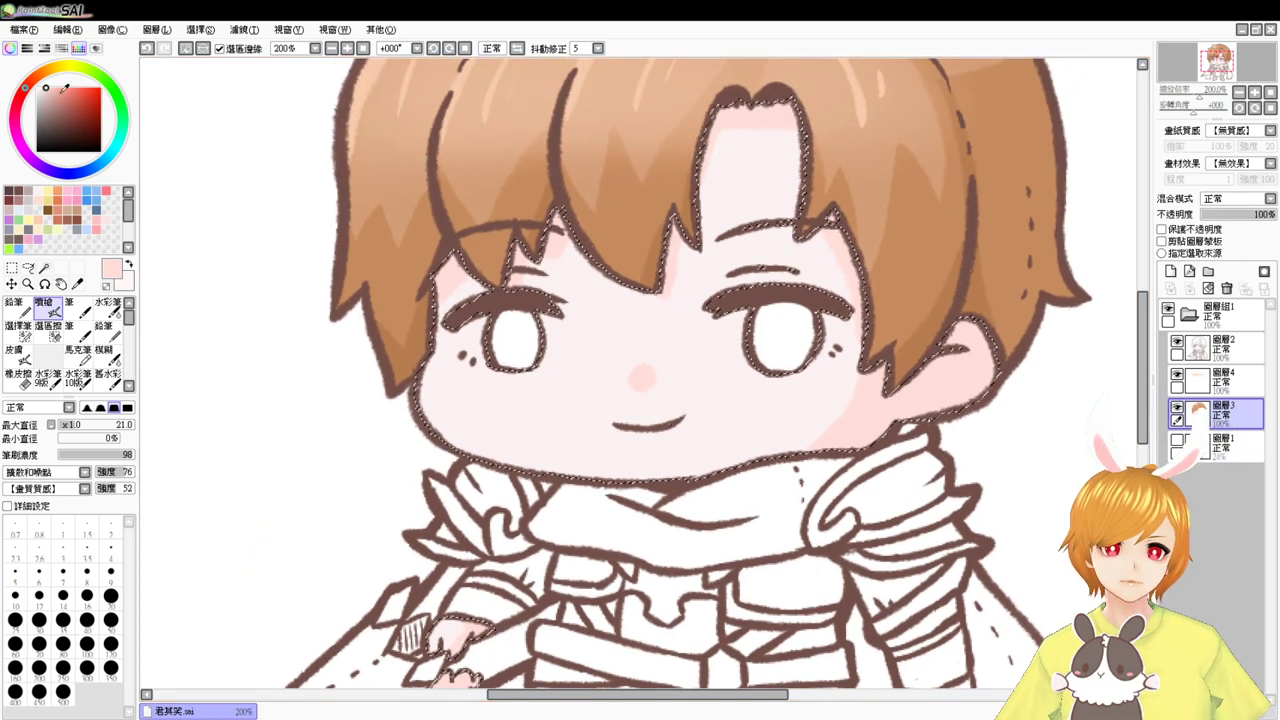
pyautogui.click(53, 86)
pyautogui.scroll(2, 709, 251)
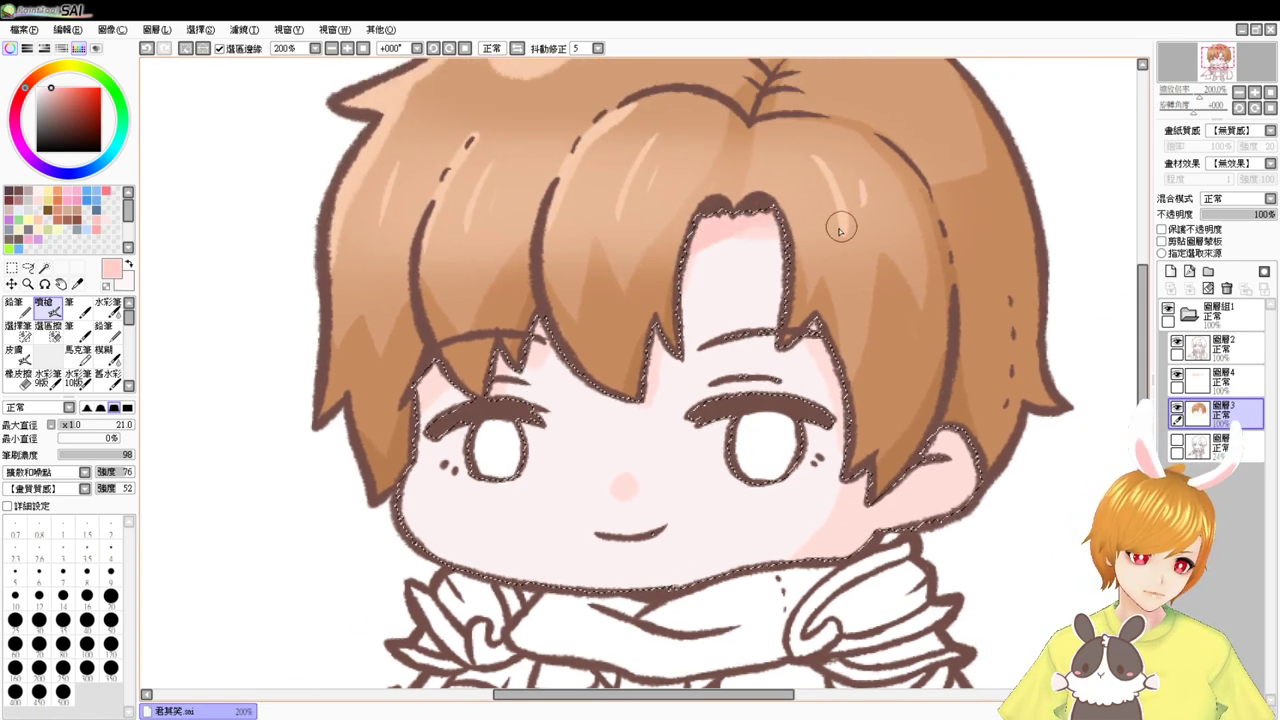
pyautogui.moveTo(866, 458)
pyautogui.mouseDown()
pyautogui.moveTo(799, 573)
pyautogui.moveTo(867, 493)
pyautogui.moveTo(826, 575)
pyautogui.mouseUp()
pyautogui.moveTo(450, 359); pyautogui.dragTo(391, 405)
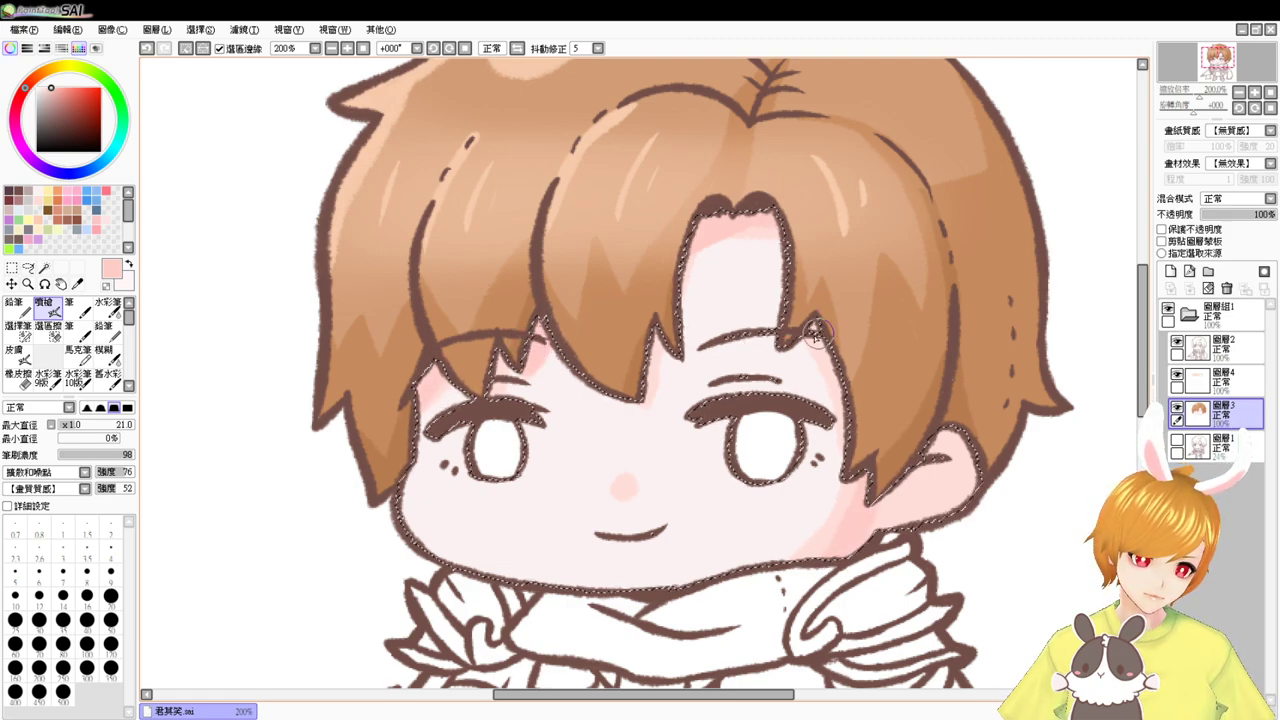
pyautogui.moveTo(825, 324)
pyautogui.mouseDown()
pyautogui.moveTo(787, 344)
pyautogui.moveTo(848, 408)
pyautogui.moveTo(829, 317)
pyautogui.mouseUp()
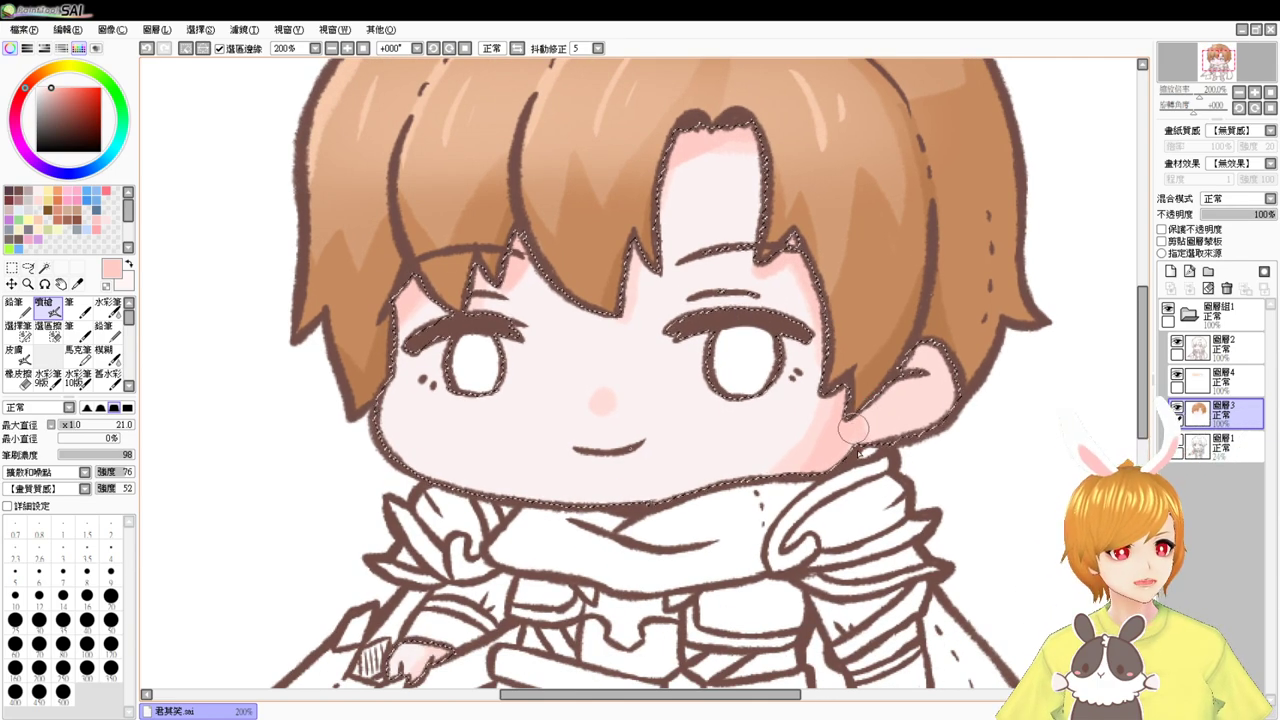
pyautogui.moveTo(845, 500); pyautogui.dragTo(853, 350)
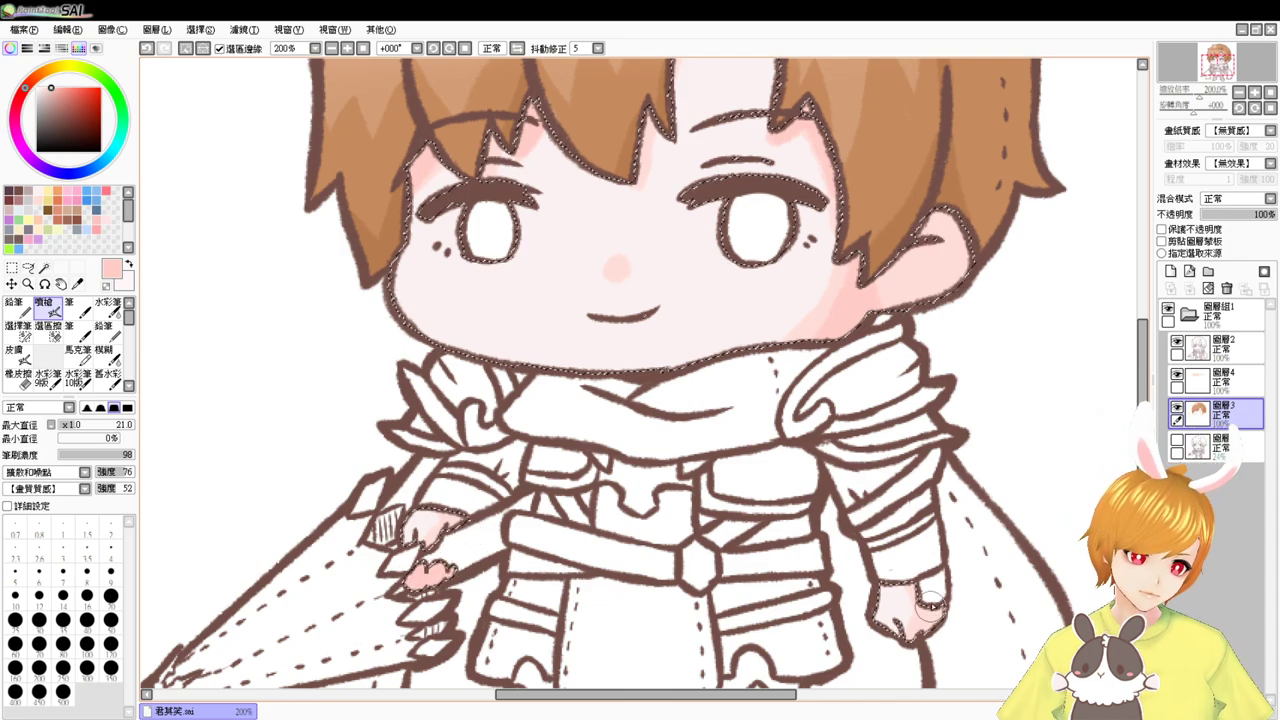
pyautogui.moveTo(954, 573); pyautogui.dragTo(908, 671)
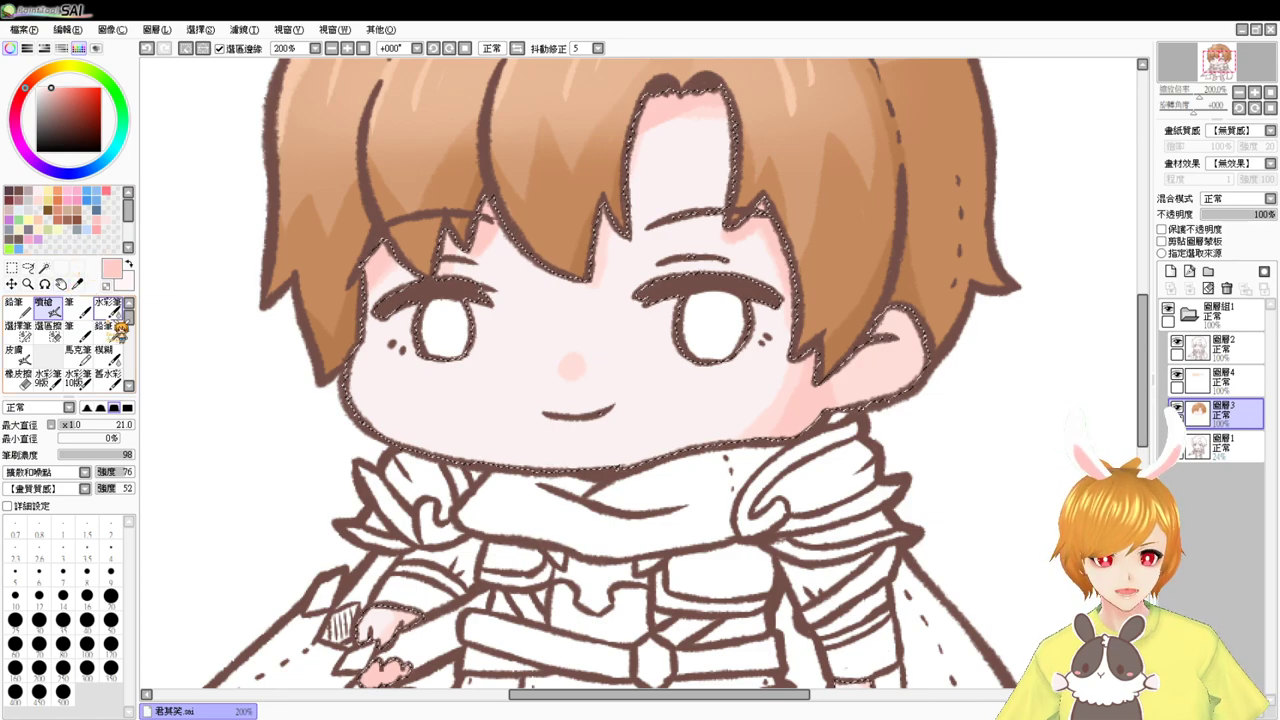
# - Blend the ear-side cheek shadow into the face with the 水彩筆 brush at size 35, sampling nearby skin and shadow tones
pyautogui.click(110, 304)
pyautogui.moveTo(664, 148)
pyautogui.mouseDown()
pyautogui.moveTo(654, 282)
pyautogui.moveTo(646, 271)
pyautogui.moveTo(668, 282)
pyautogui.moveTo(646, 268)
pyautogui.moveTo(658, 264)
pyautogui.moveTo(629, 261)
pyautogui.moveTo(625, 281)
pyautogui.mouseUp()
pyautogui.rightClick(670, 285)
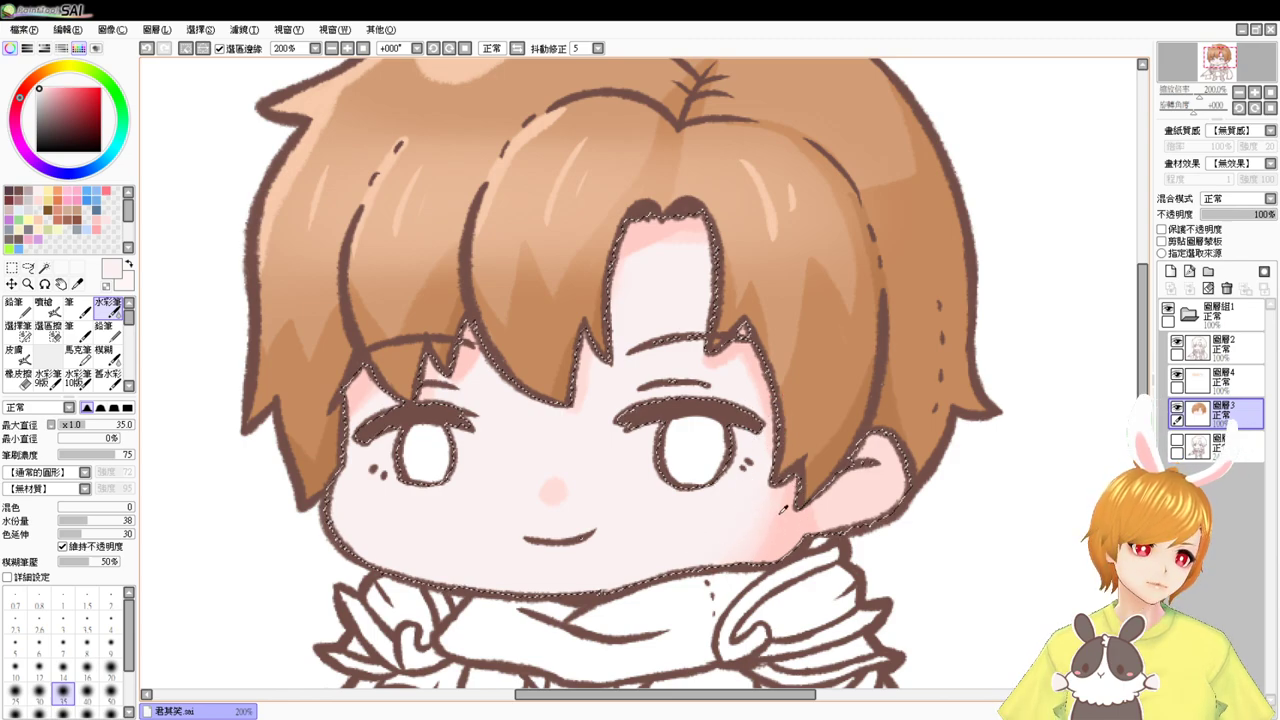
pyautogui.keyDown('alt'); pyautogui.click(785, 523); pyautogui.keyUp('alt')
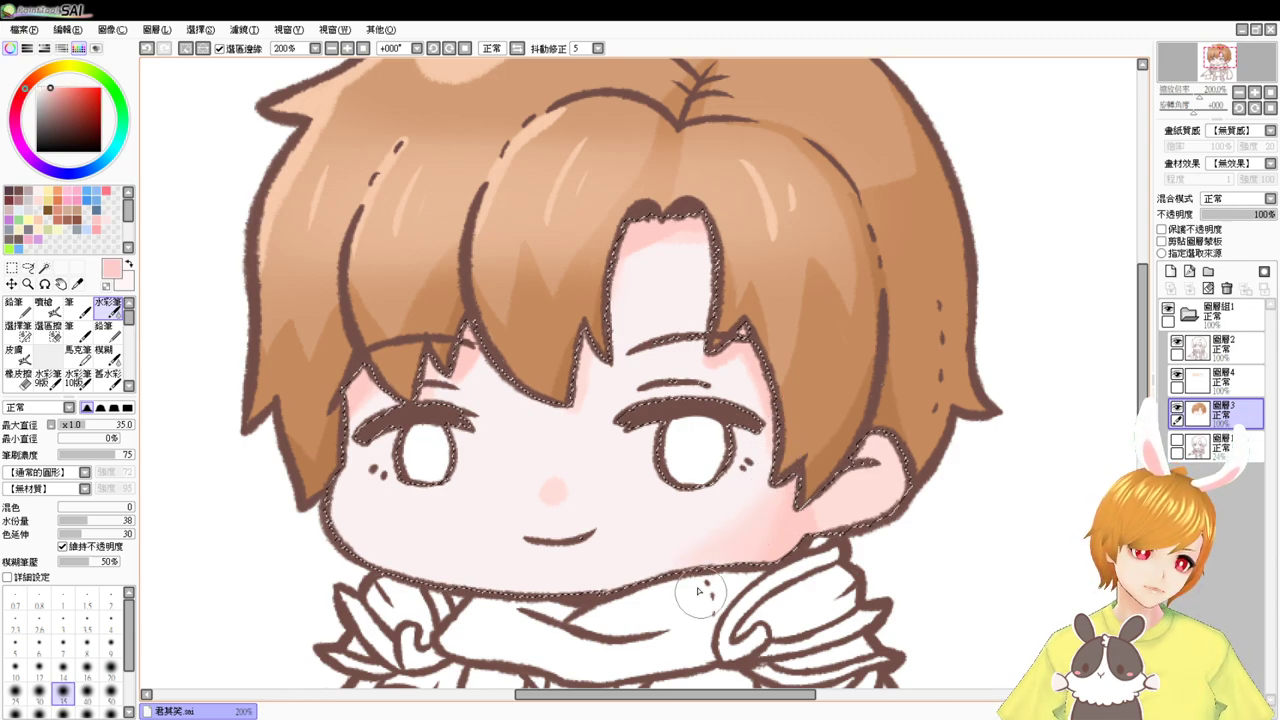
pyautogui.moveTo(797, 498)
pyautogui.mouseDown()
pyautogui.moveTo(771, 513)
pyautogui.moveTo(781, 466)
pyautogui.mouseUp()
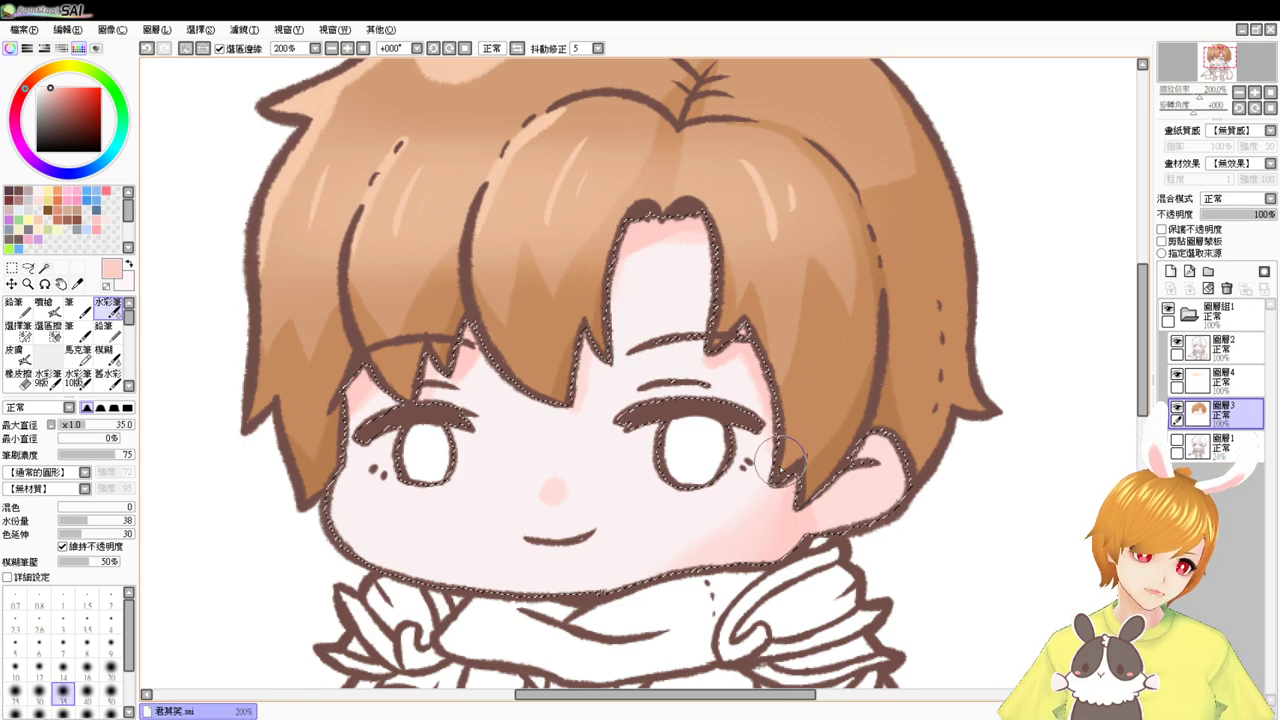
pyautogui.keyDown('alt'); pyautogui.click(719, 517); pyautogui.keyUp('alt')
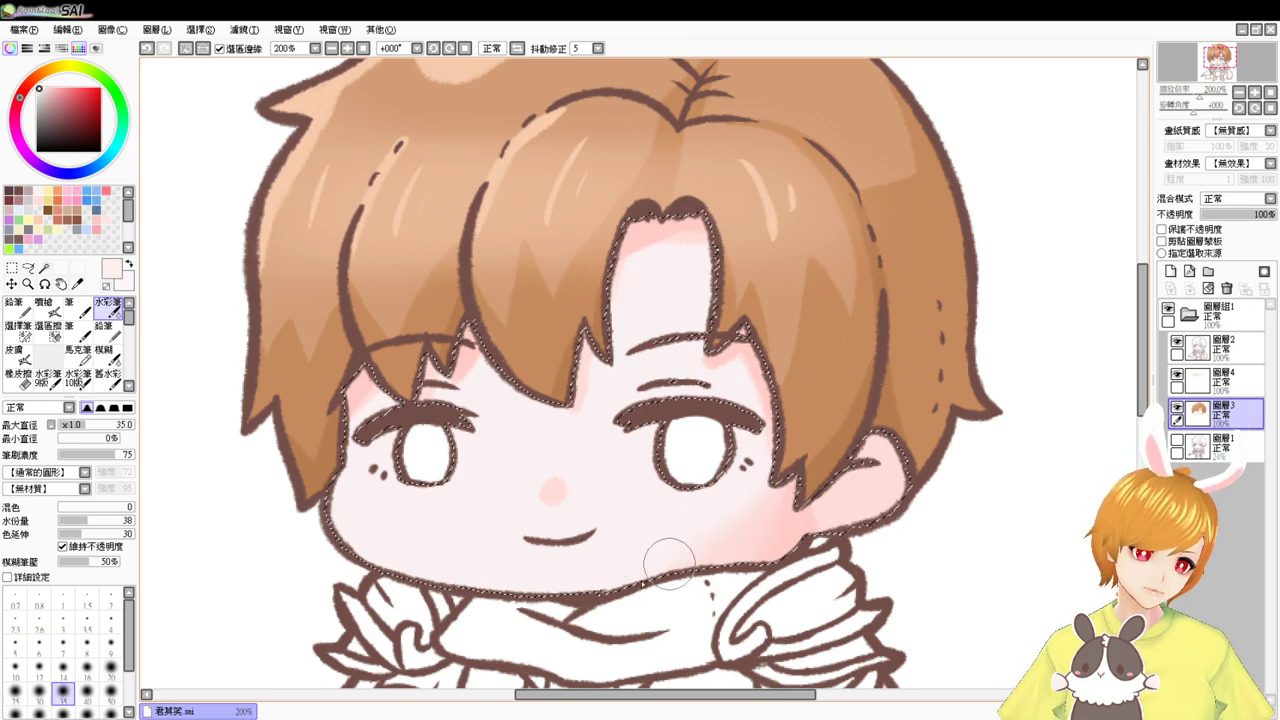
pyautogui.keyDown('alt'); pyautogui.click(786, 513); pyautogui.keyUp('alt')
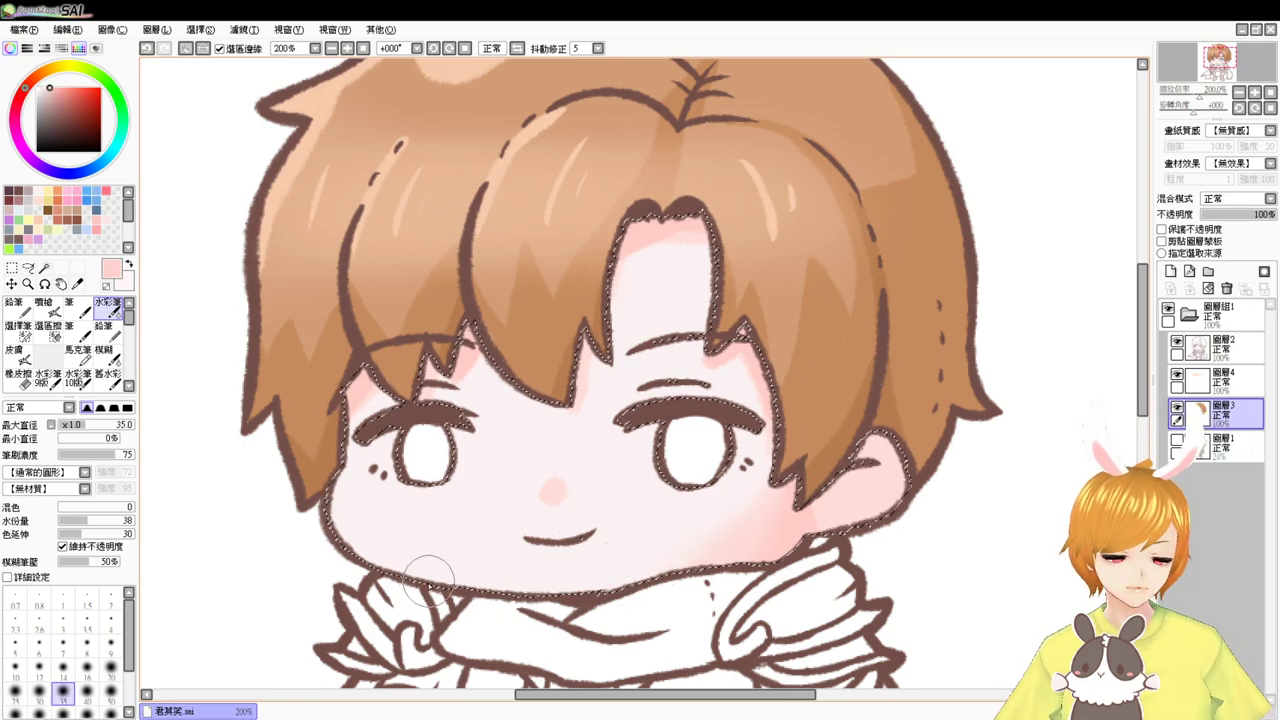
# - Soften the shadows on both hands and blend the pink nose spot with the 水彩筆 brush, using size 28 for the nose
pyautogui.moveTo(623, 606); pyautogui.dragTo(531, 363)
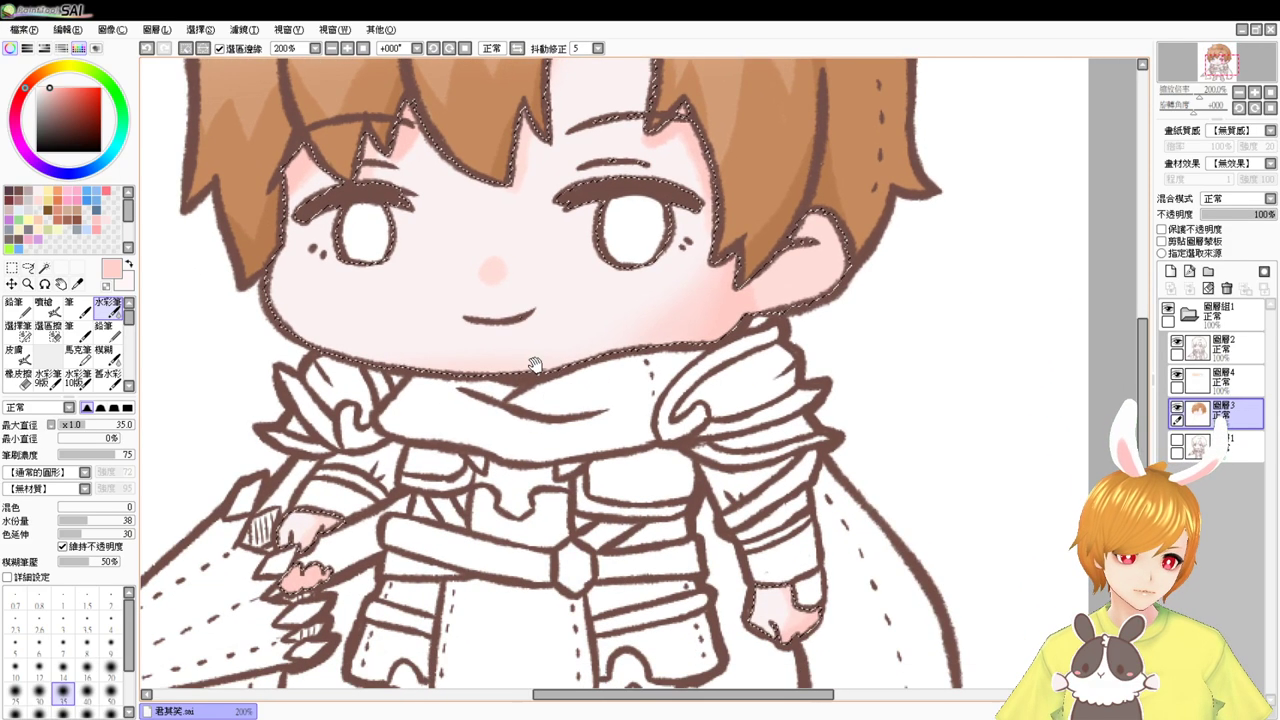
pyautogui.moveTo(338, 512)
pyautogui.mouseDown()
pyautogui.moveTo(319, 509)
pyautogui.moveTo(292, 537)
pyautogui.mouseUp()
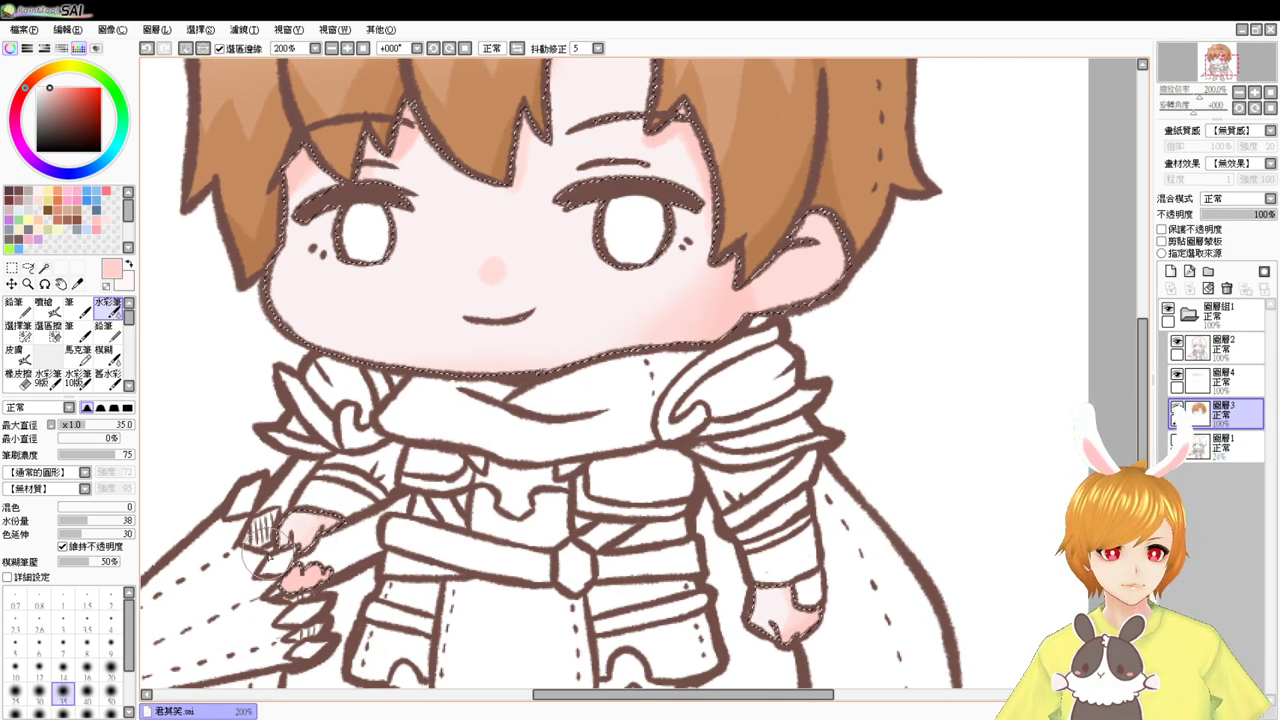
pyautogui.moveTo(794, 620); pyautogui.dragTo(766, 618)
pyautogui.moveTo(598, 336); pyautogui.dragTo(629, 472)
pyautogui.moveTo(531, 397); pyautogui.dragTo(549, 426)
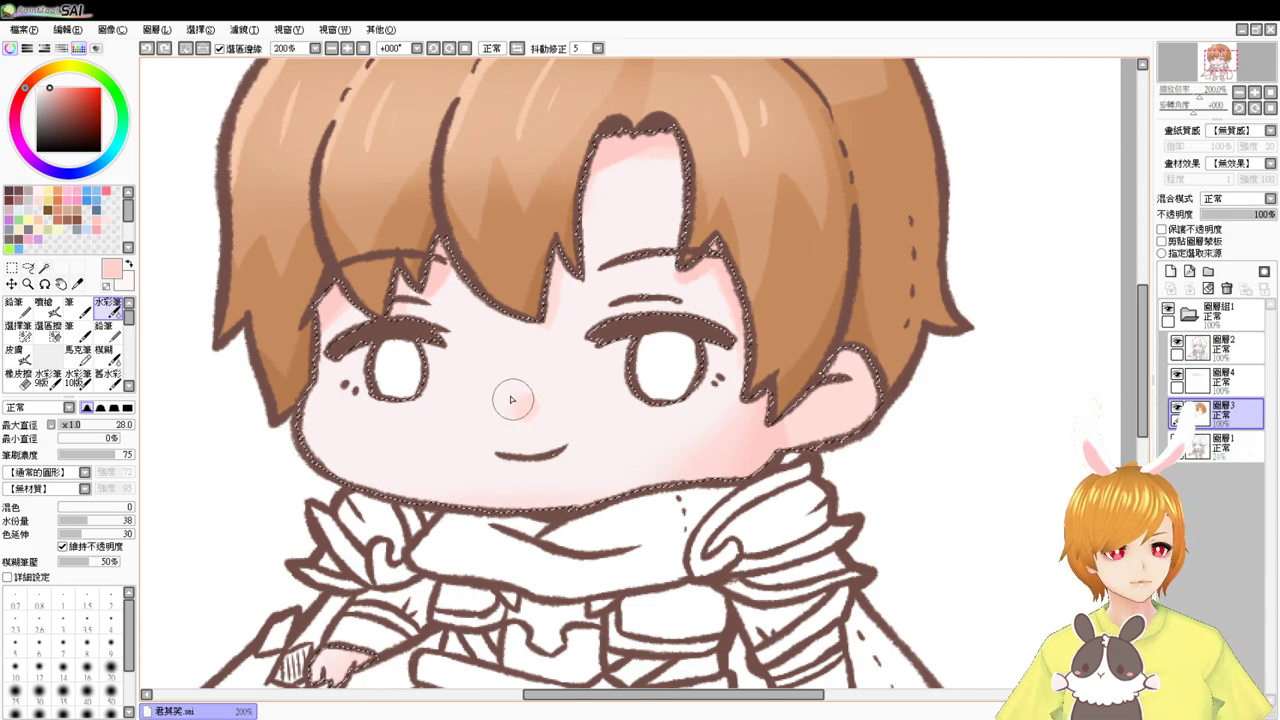
pyautogui.keyDown('alt'); pyautogui.click(510, 396); pyautogui.keyUp('alt')
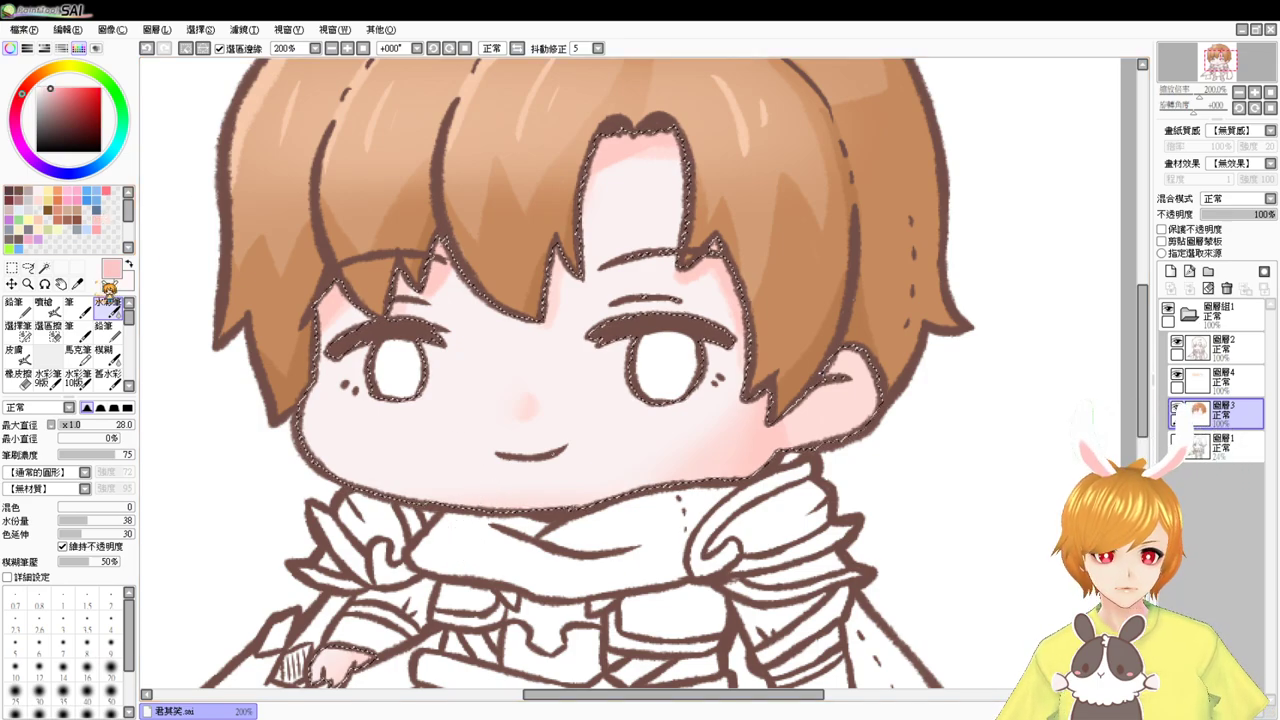
# - Paint oval pink blushes on both cheeks with the 噴槍 brush at size 25 and soften their edges with the 水彩筆 brush
pyautogui.click(43, 305)
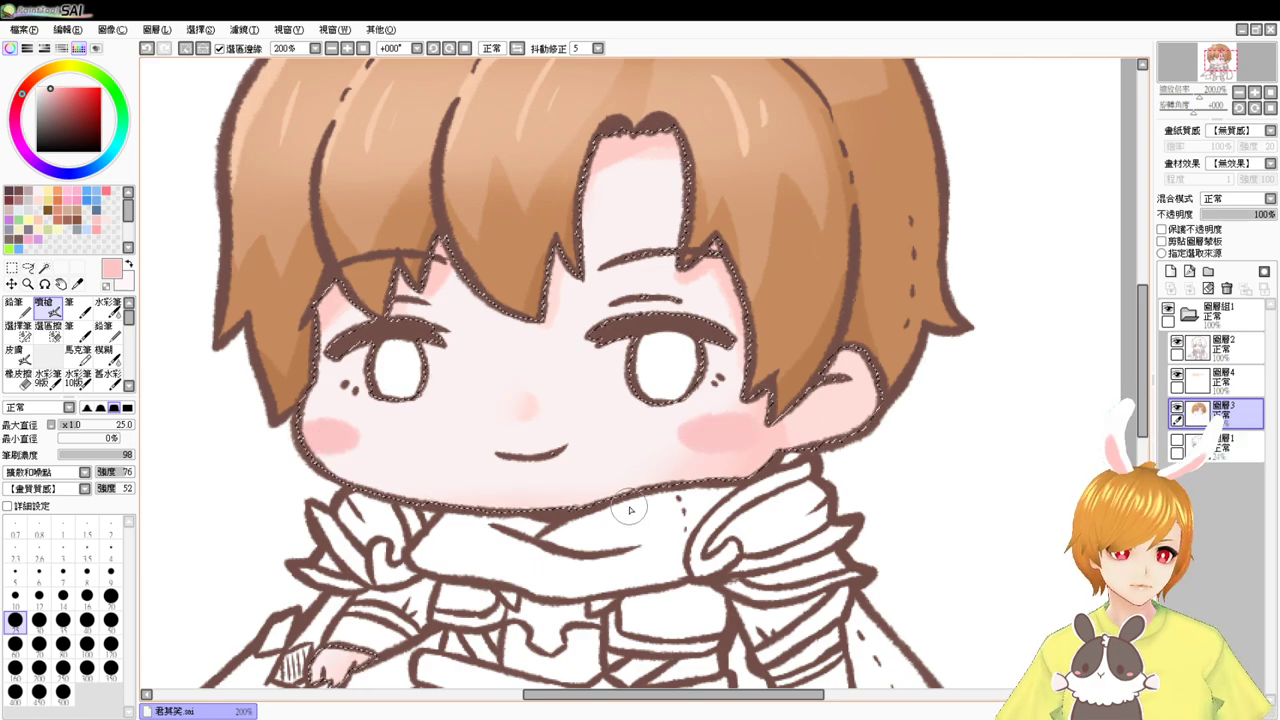
pyautogui.click(108, 305)
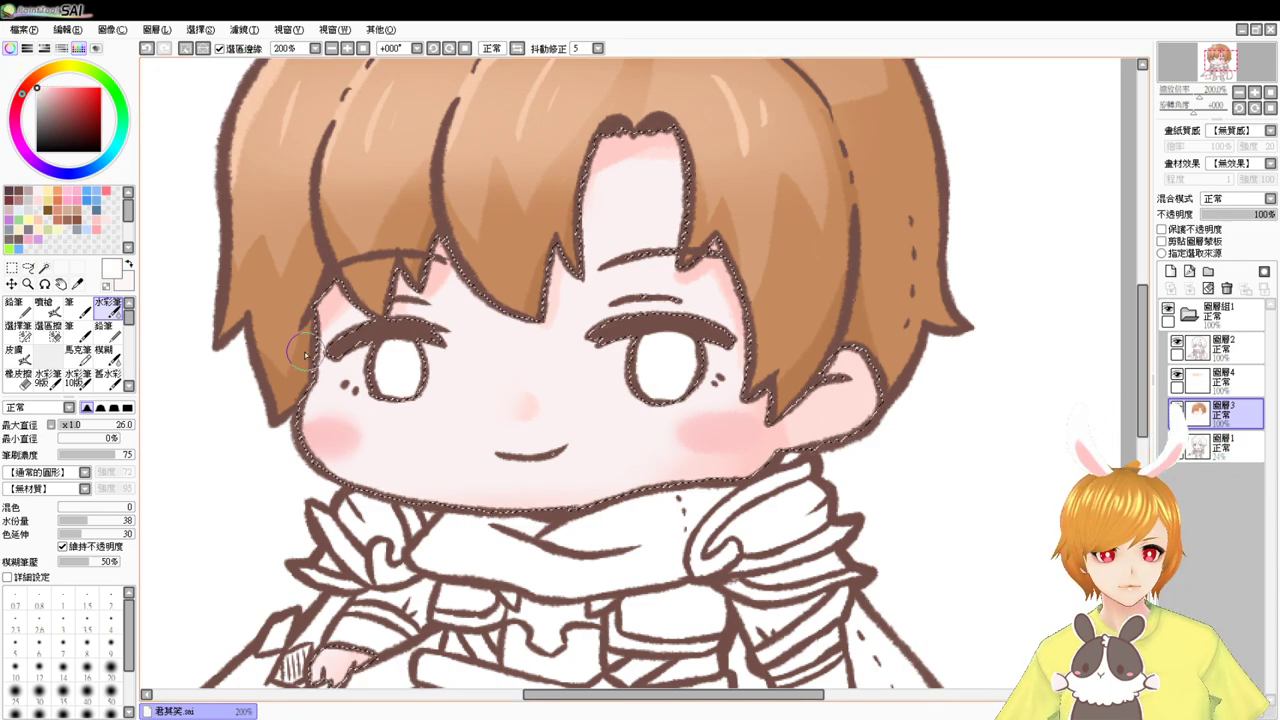
# - Paint the whites of both eyes with the 噴槍 brush at size 20, add light grey shadows beneath the upper lashes, and deselect
pyautogui.click(83, 311)
pyautogui.click(52, 311)
pyautogui.press('[')
pyautogui.press('[')
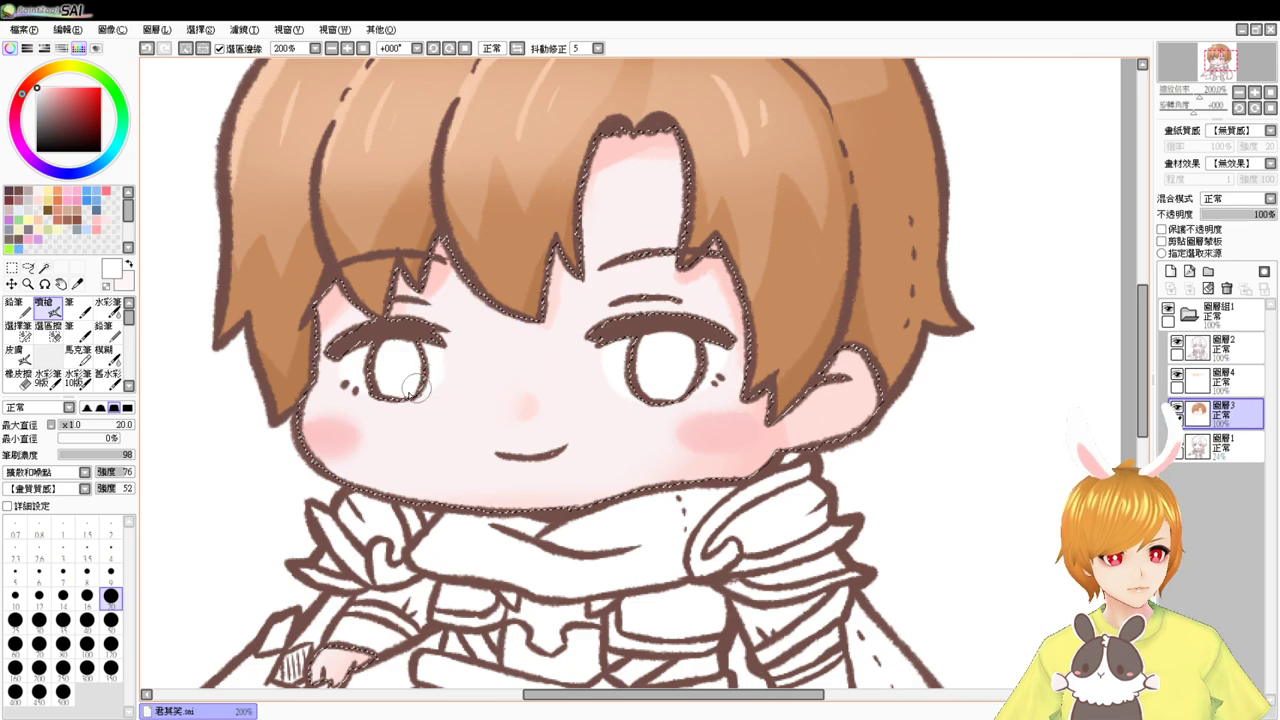
pyautogui.click(364, 469)
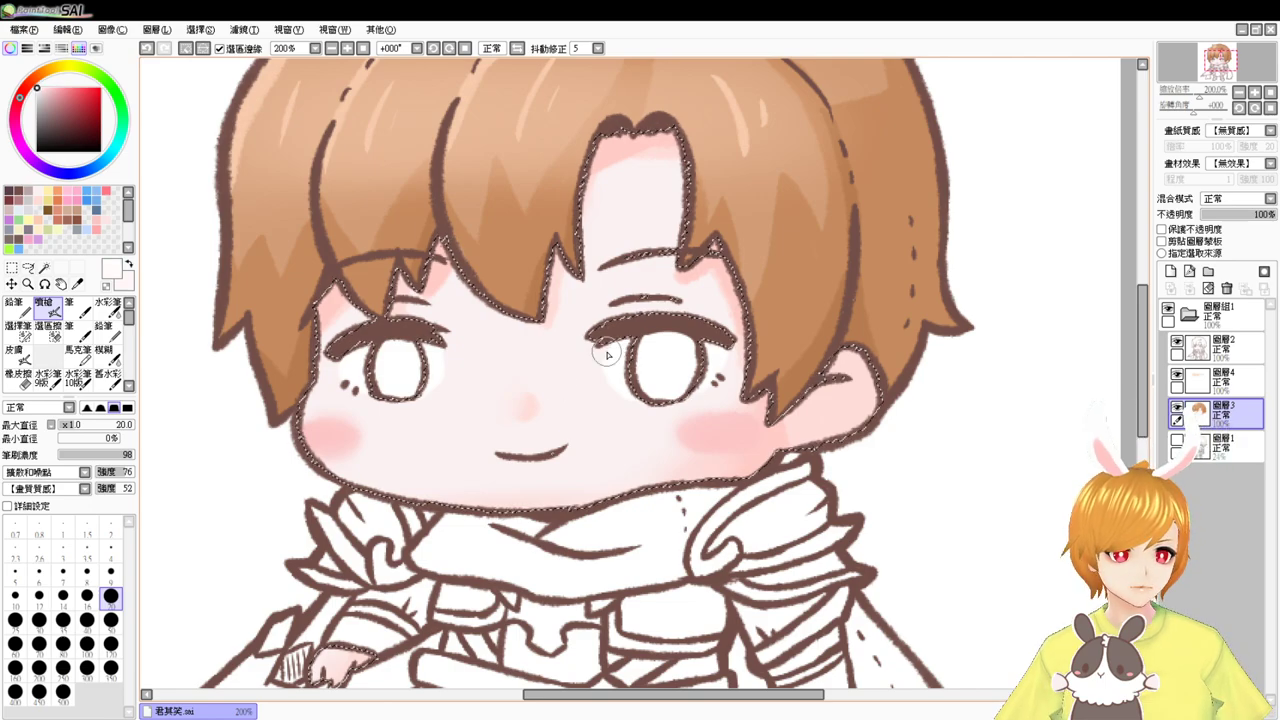
pyautogui.click(29, 207)
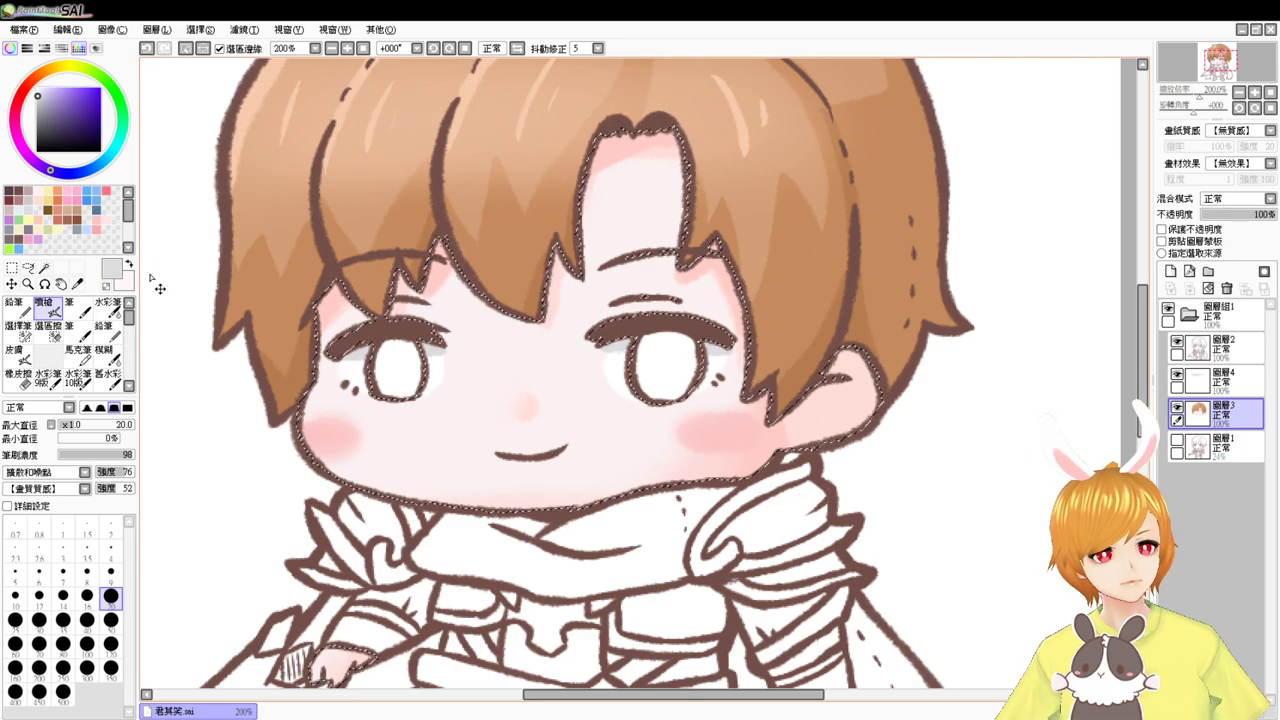
pyautogui.hotkey('ctrl', 'd')
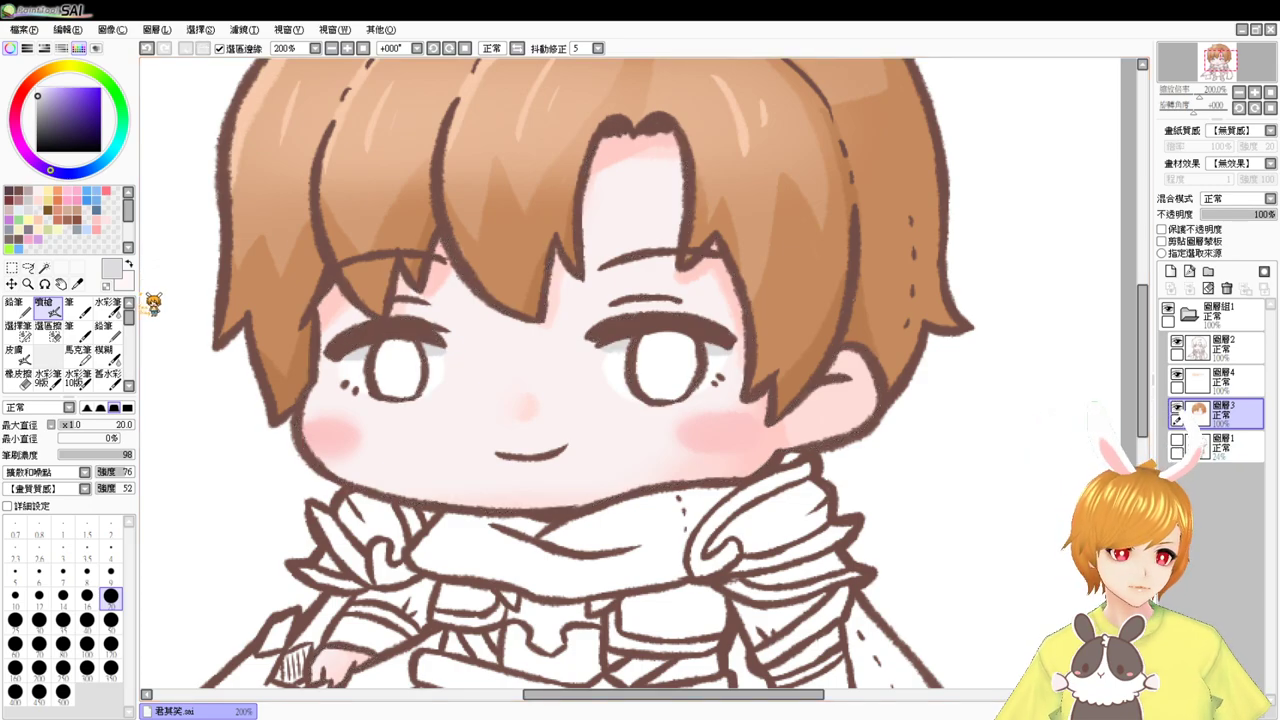
pyautogui.click(24, 188)
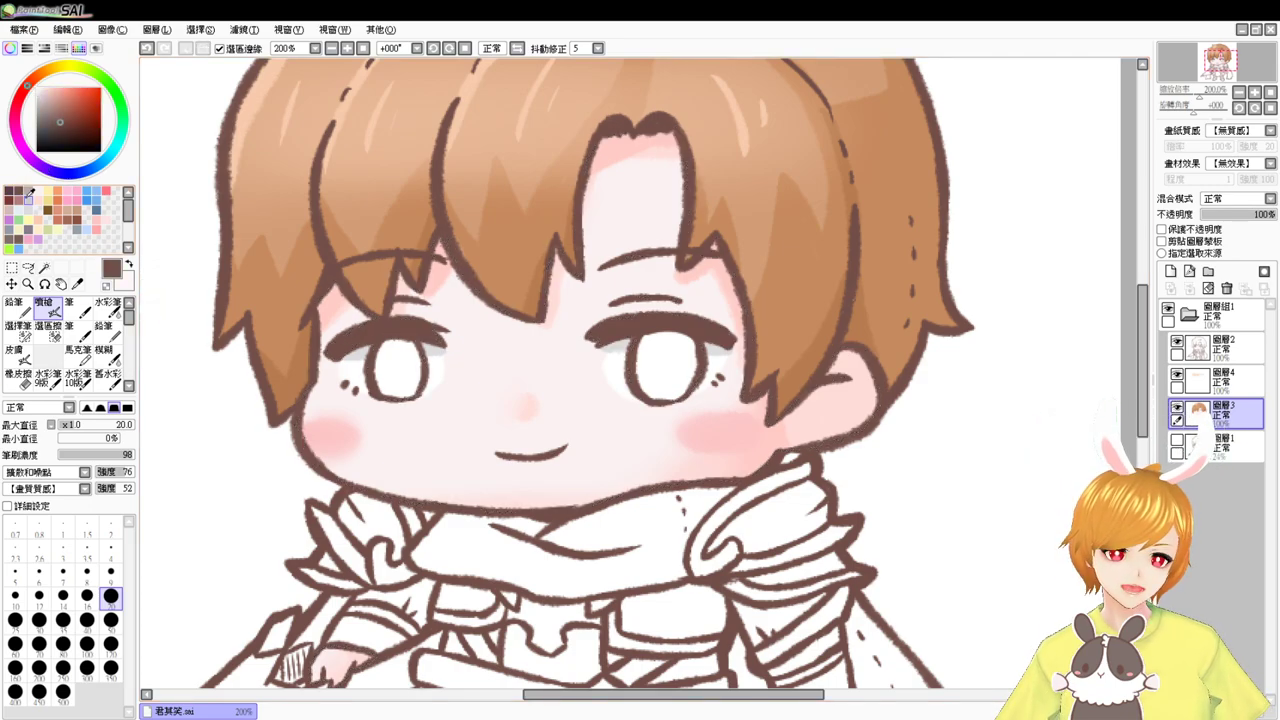
pyautogui.click(1220, 350)
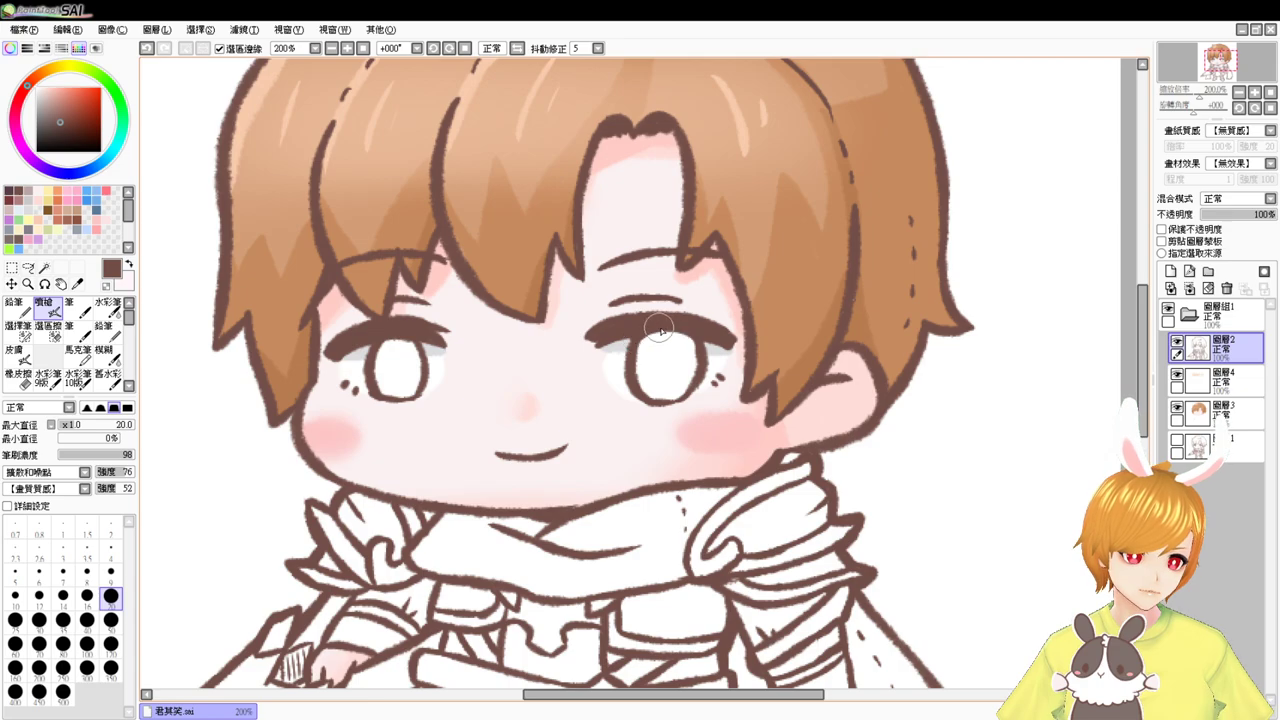
pyautogui.hotkey('ctrl', 'z')
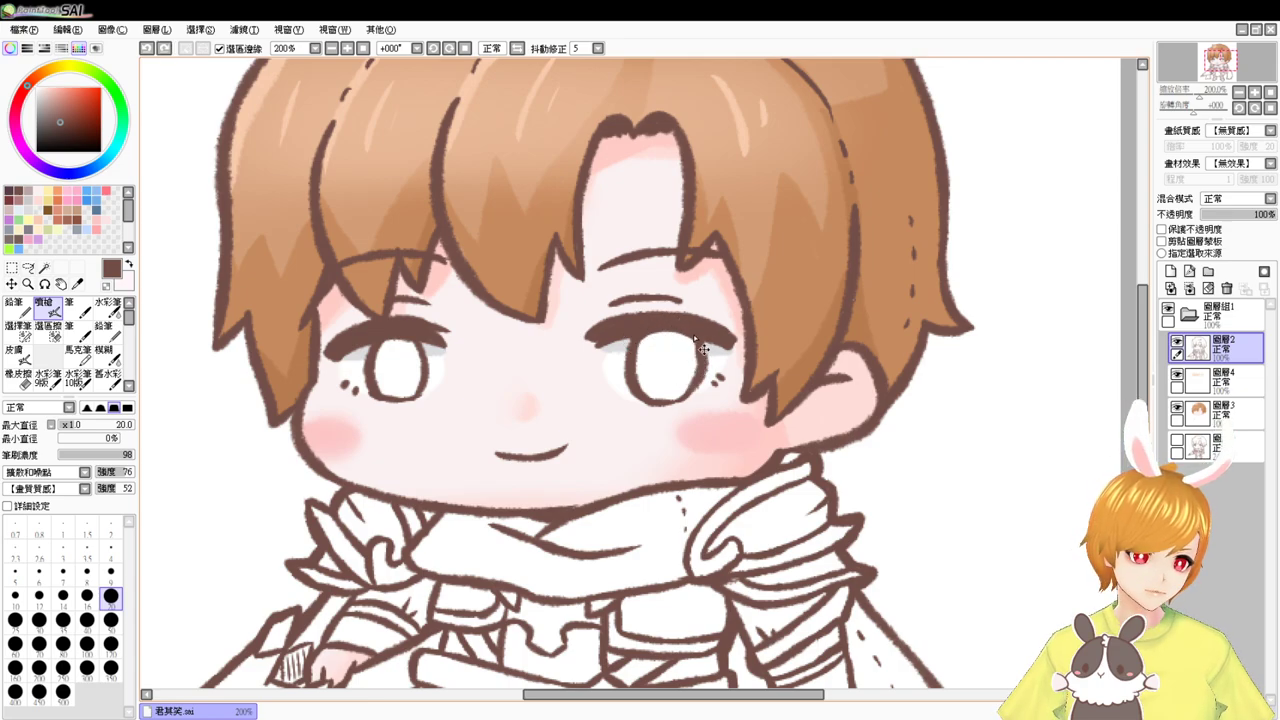
pyautogui.moveTo(683, 329); pyautogui.dragTo(693, 367)
pyautogui.hotkey('ctrl', 'z')
pyautogui.hotkey('ctrl', 'z')
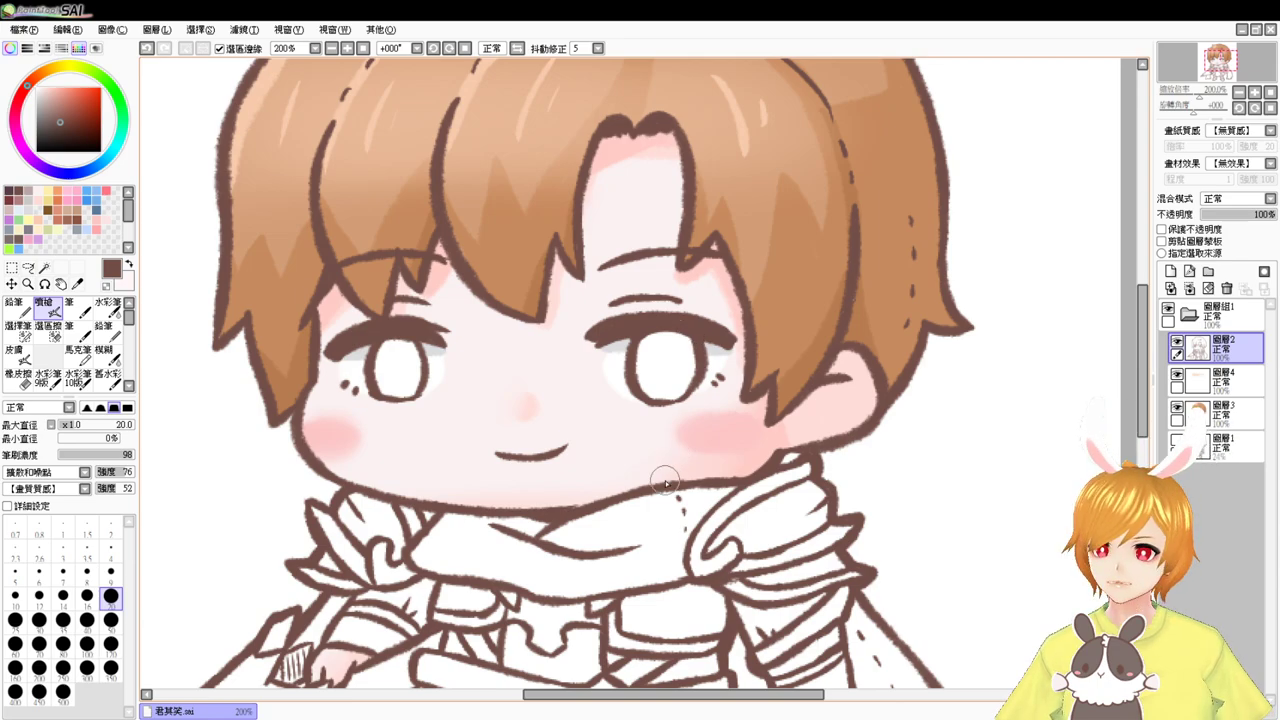
# - Select both irises with the magic wand on layer 圖層3 and fill them with an orange-brown swatch colour
pyautogui.click(1215, 410)
pyautogui.click(400, 384)
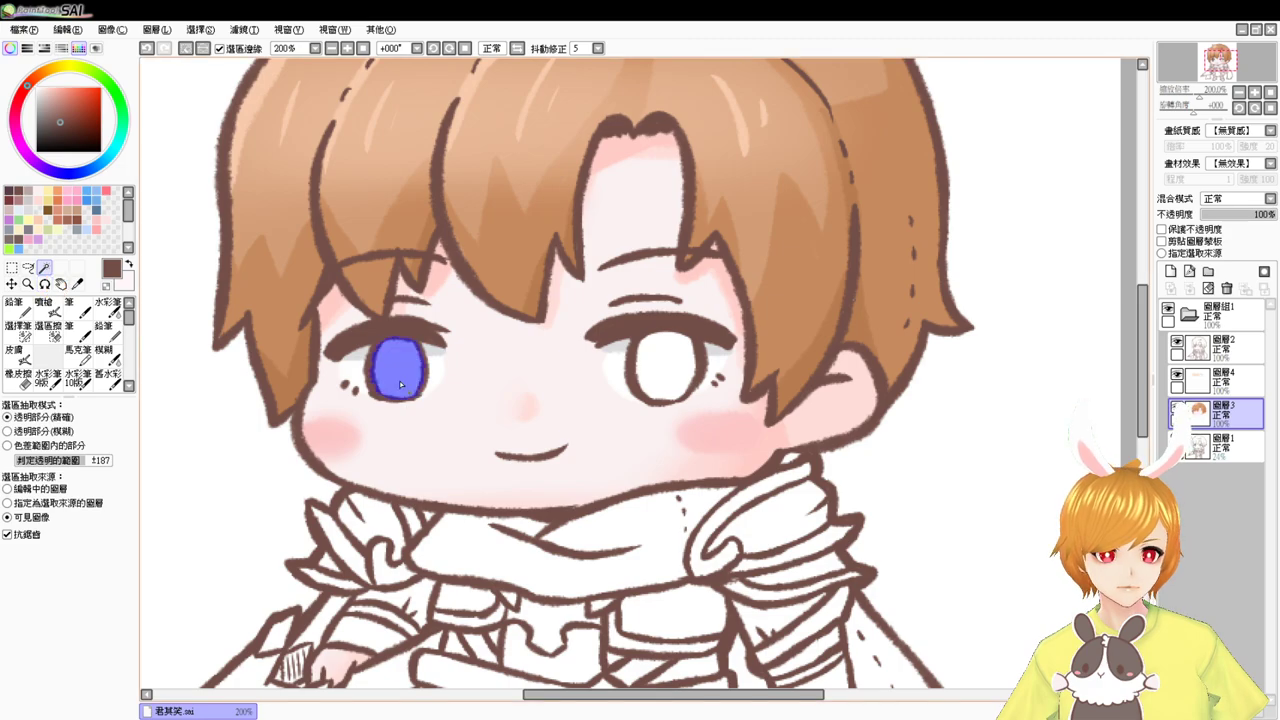
pyautogui.click(668, 368)
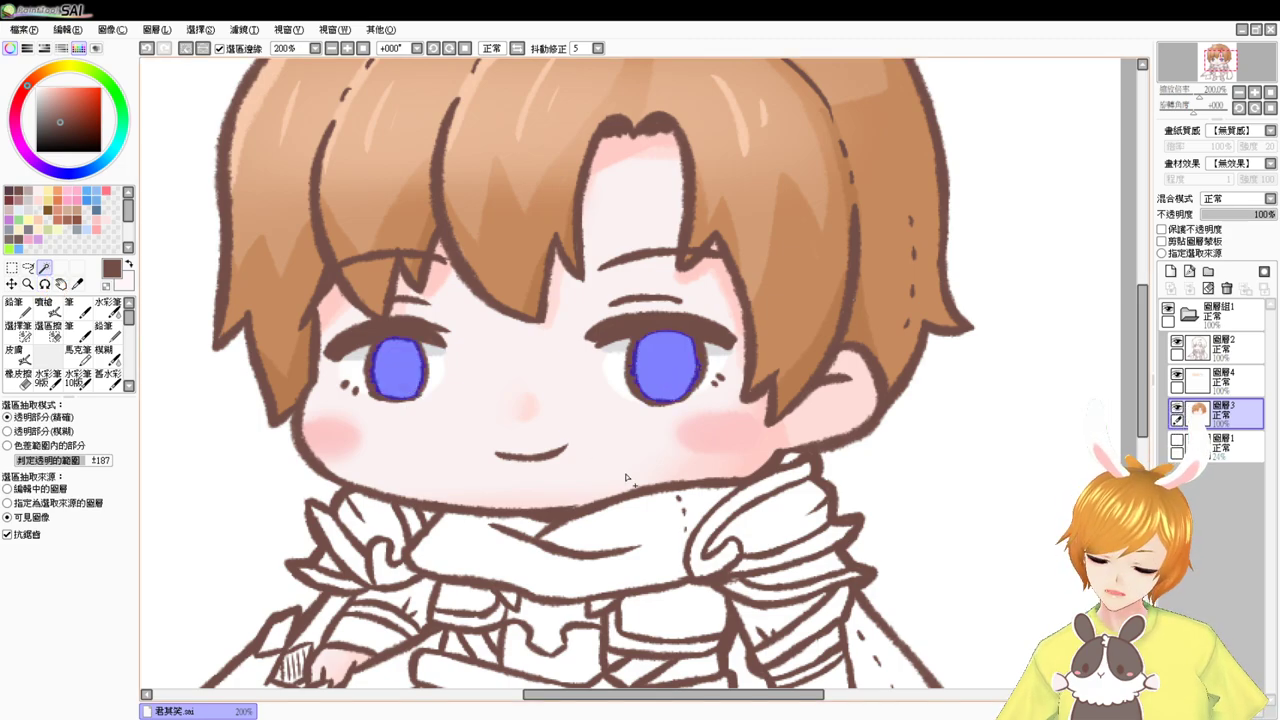
pyautogui.click(58, 206)
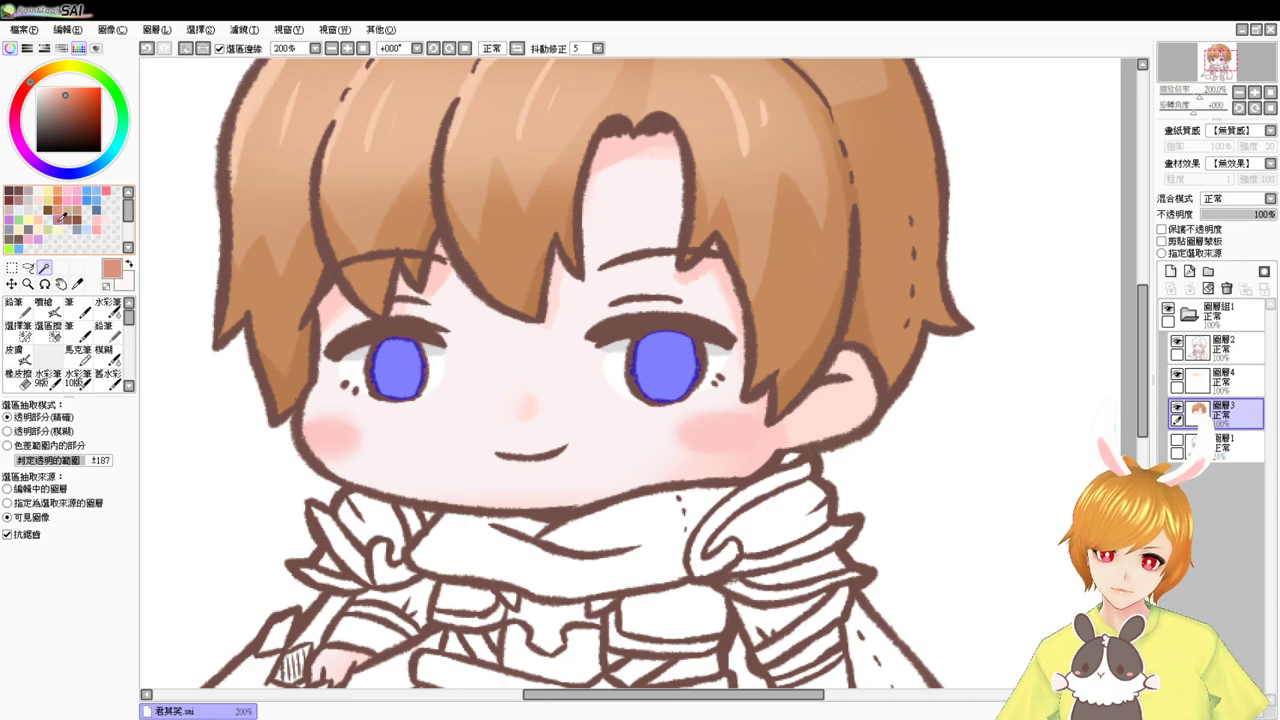
pyautogui.press('pageup')
pyautogui.hotkey('ctrl', 'f')
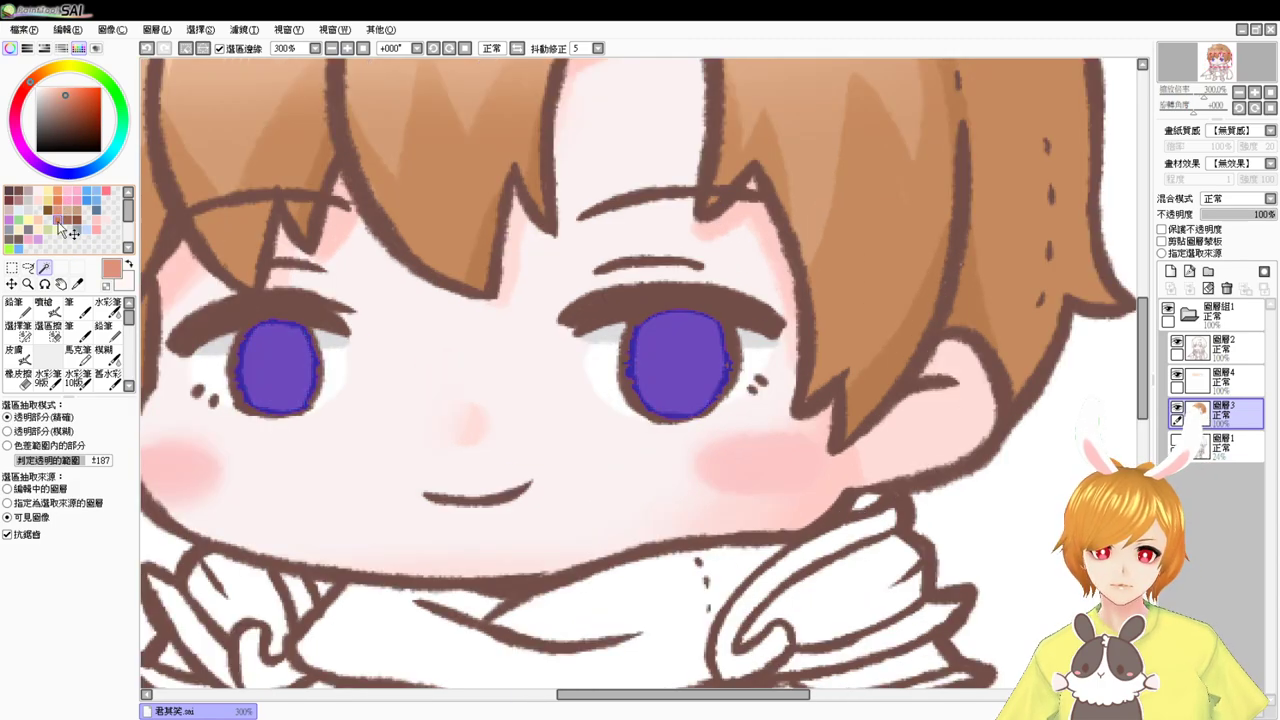
# - Try to paint a darker muted brown pupil in the ear-side eye with the 噴槍 brush at size 14
pyautogui.click(44, 304)
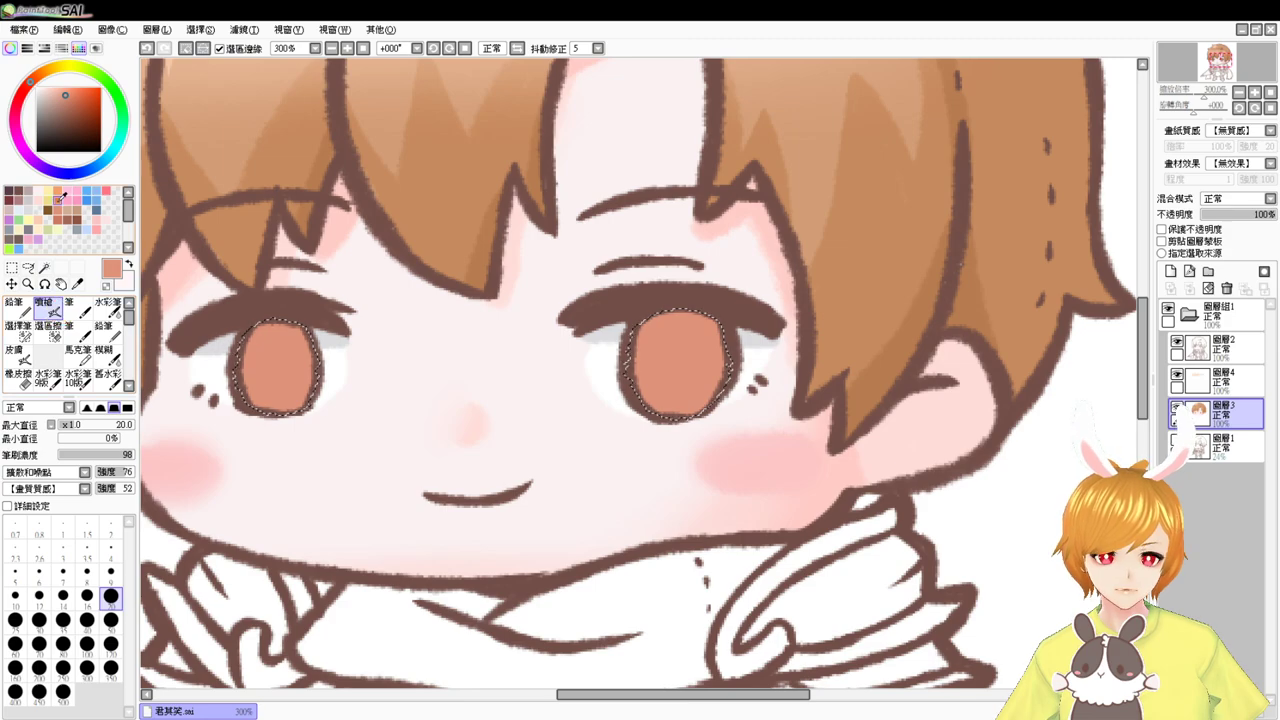
pyautogui.click(70, 98)
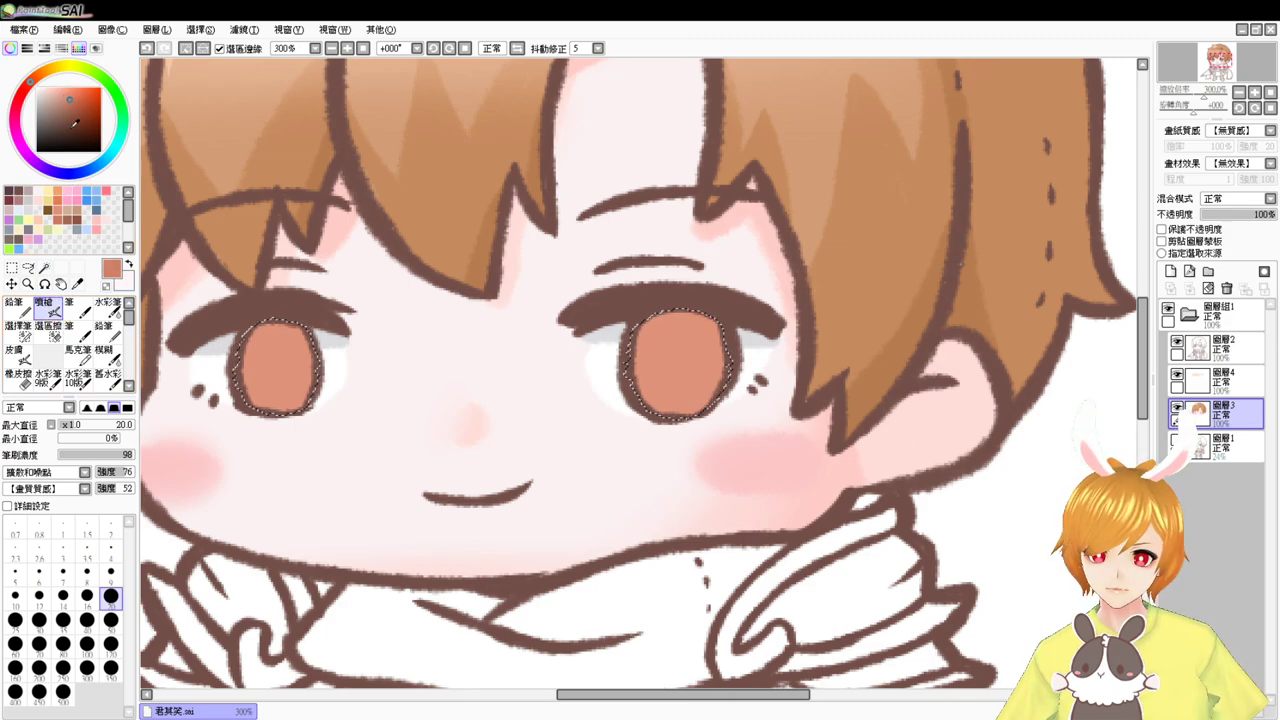
pyautogui.moveTo(73, 93); pyautogui.dragTo(60, 107)
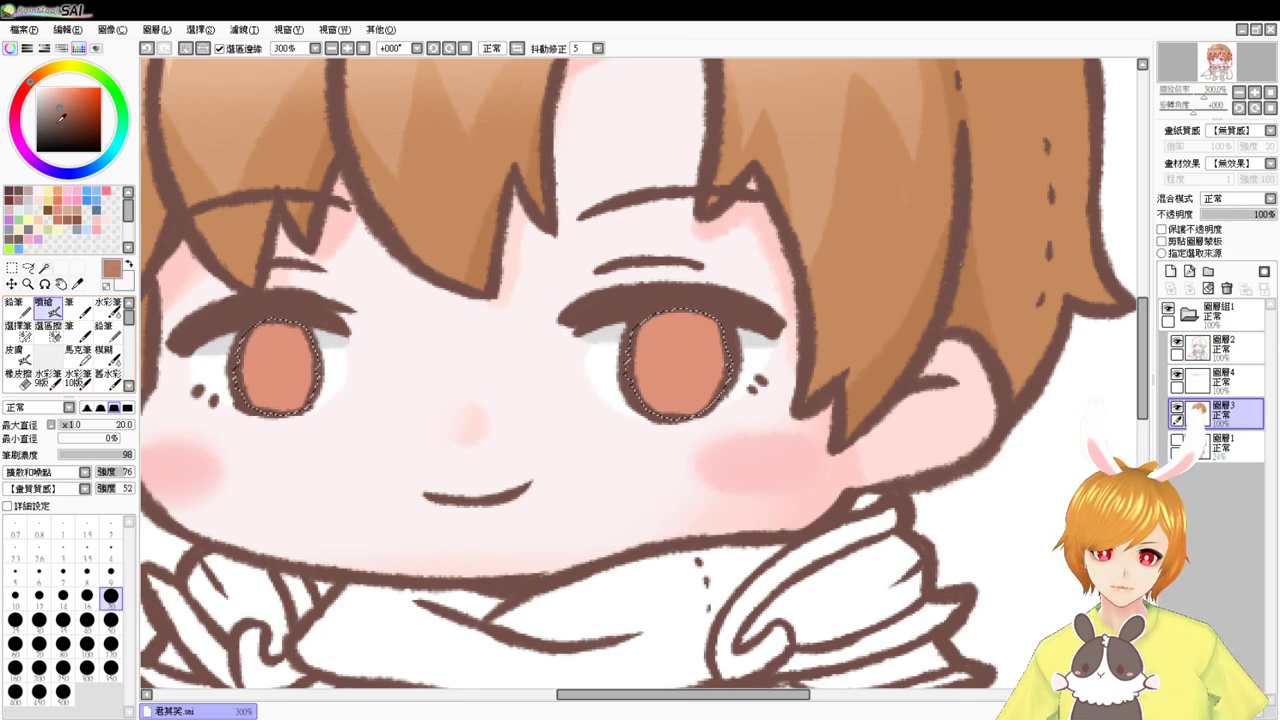
pyautogui.moveTo(344, 357); pyautogui.dragTo(347, 360)
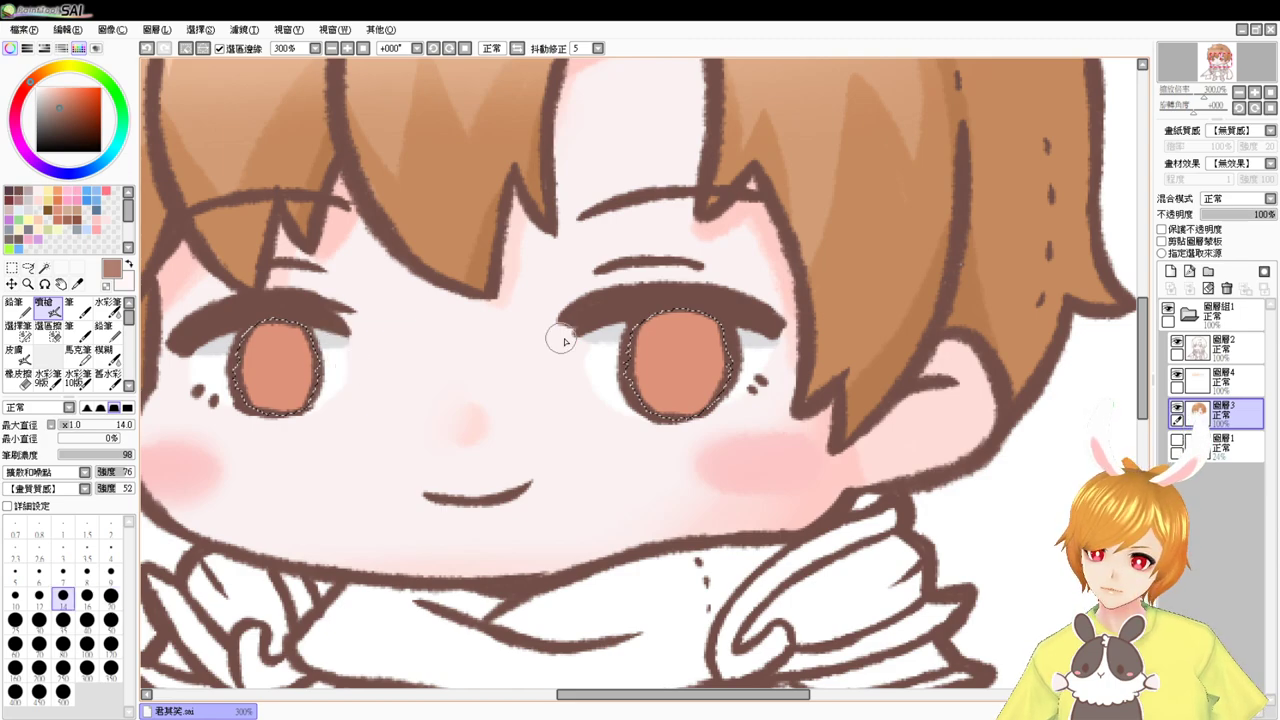
pyautogui.moveTo(680, 373); pyautogui.dragTo(682, 370)
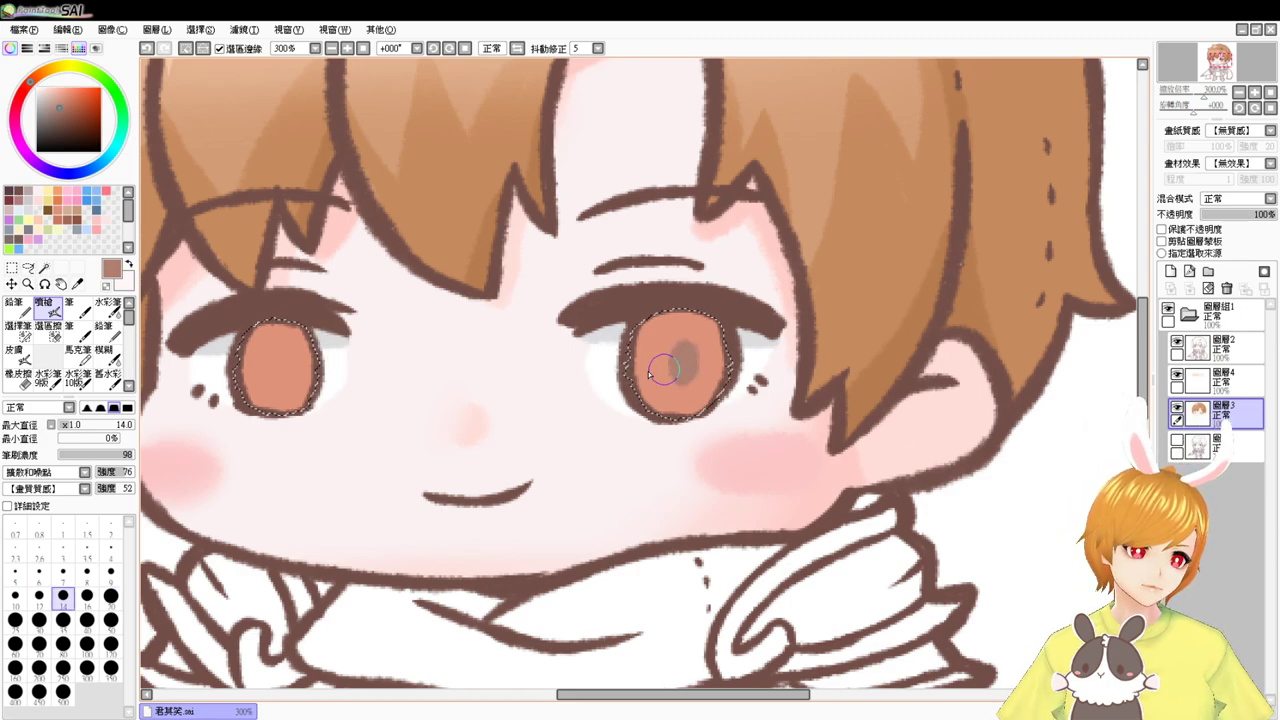
pyautogui.hotkey('ctrl', 'z')
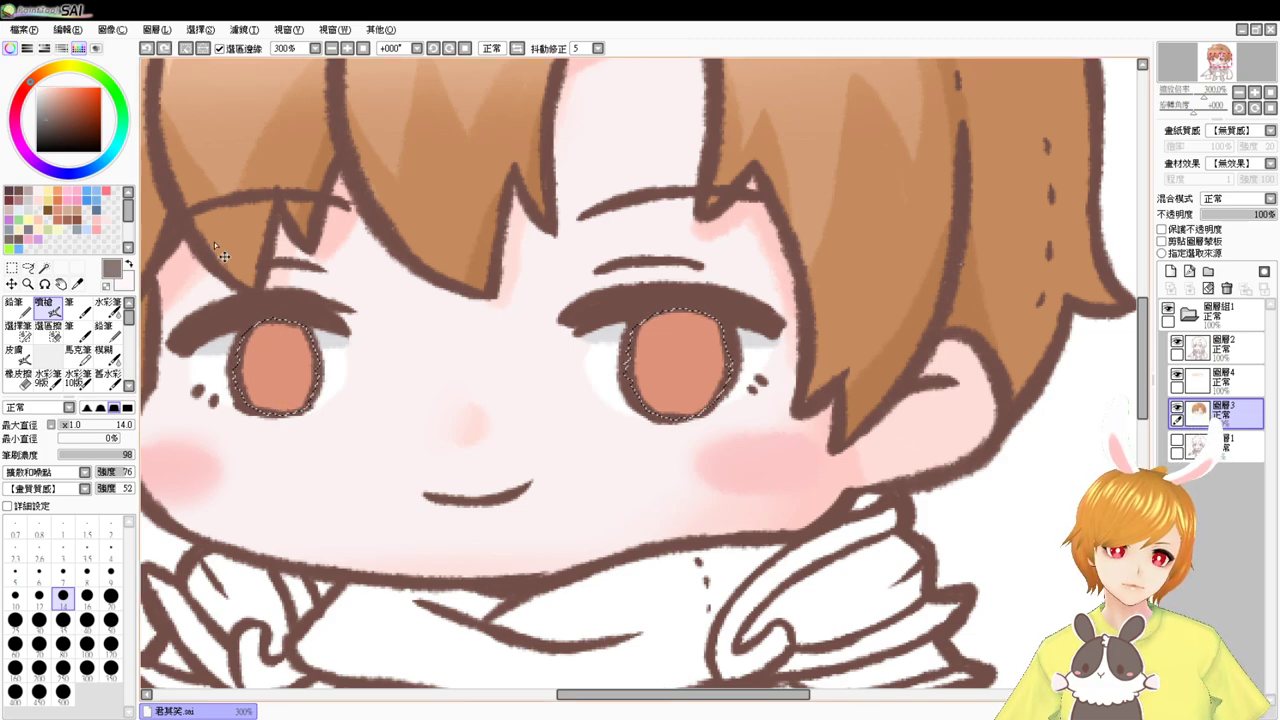
# - Paint the lower halves of both irises light peach with the 噴槍 brush at size 14 and add dark brown oval pupils
pyautogui.click(60, 120)
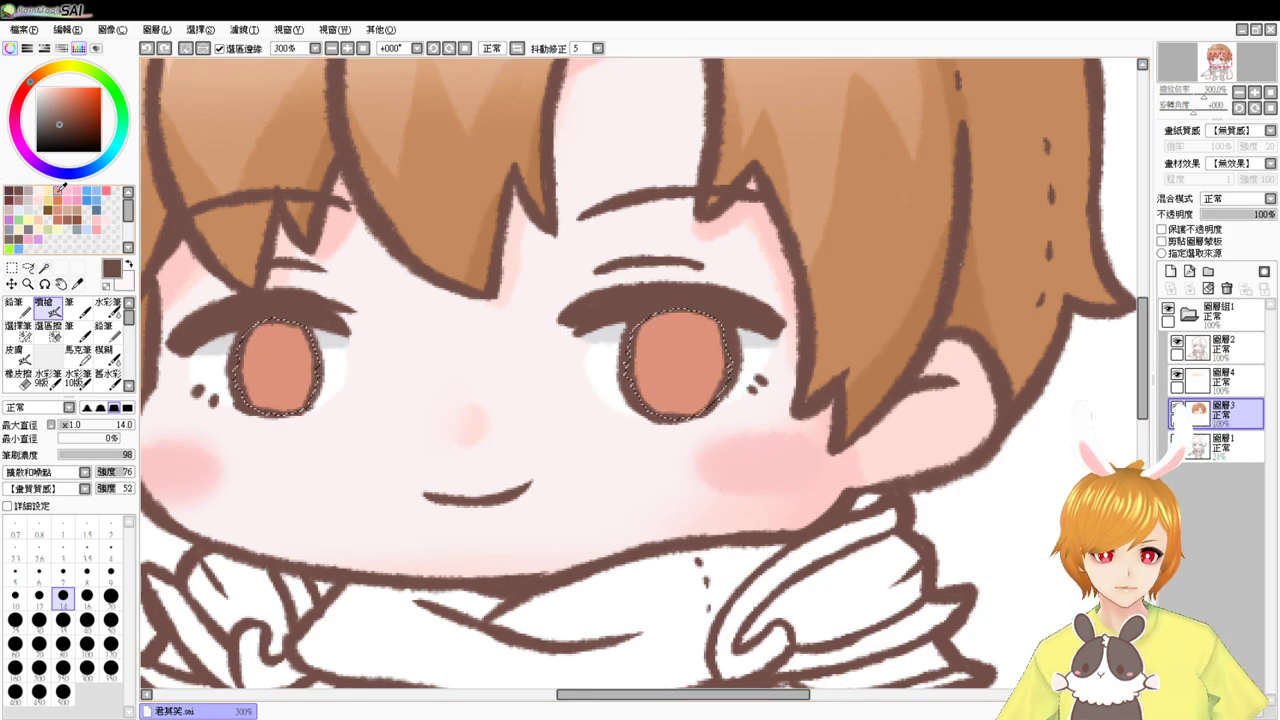
pyautogui.keyDown('alt'); pyautogui.click(273, 362); pyautogui.keyUp('alt')
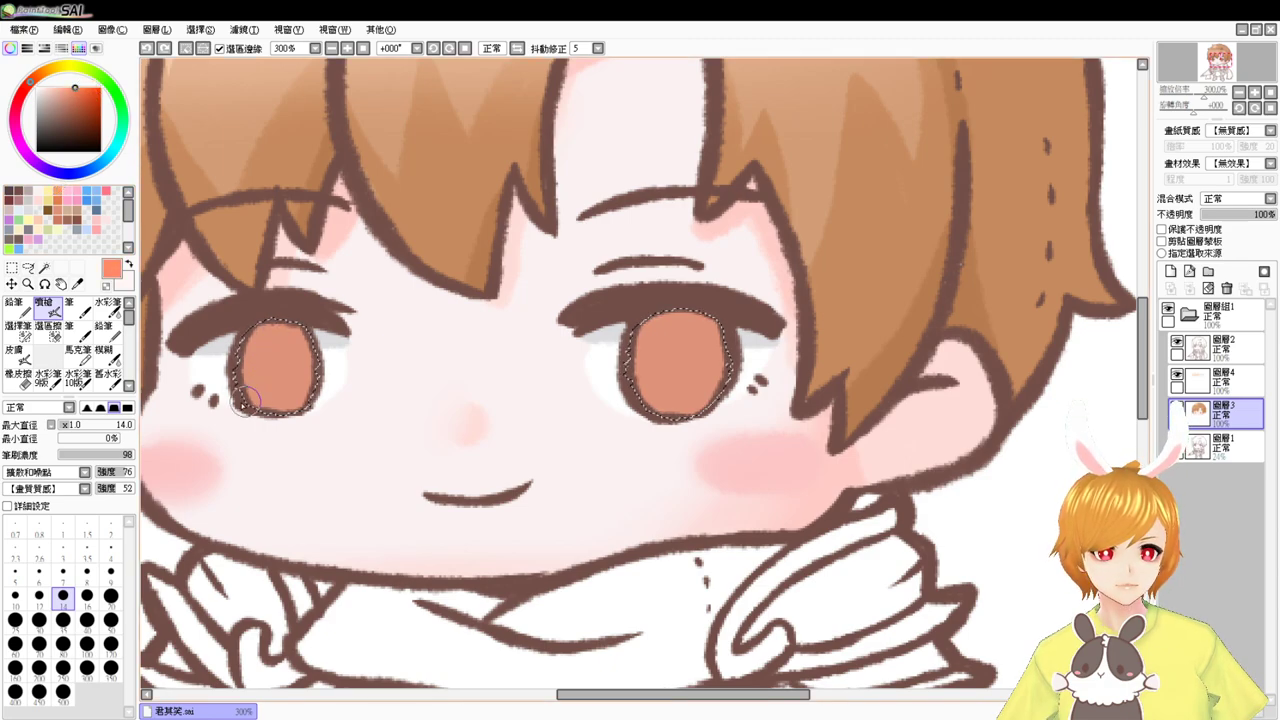
pyautogui.hotkey('ctrl', 'z')
pyautogui.click(61, 88)
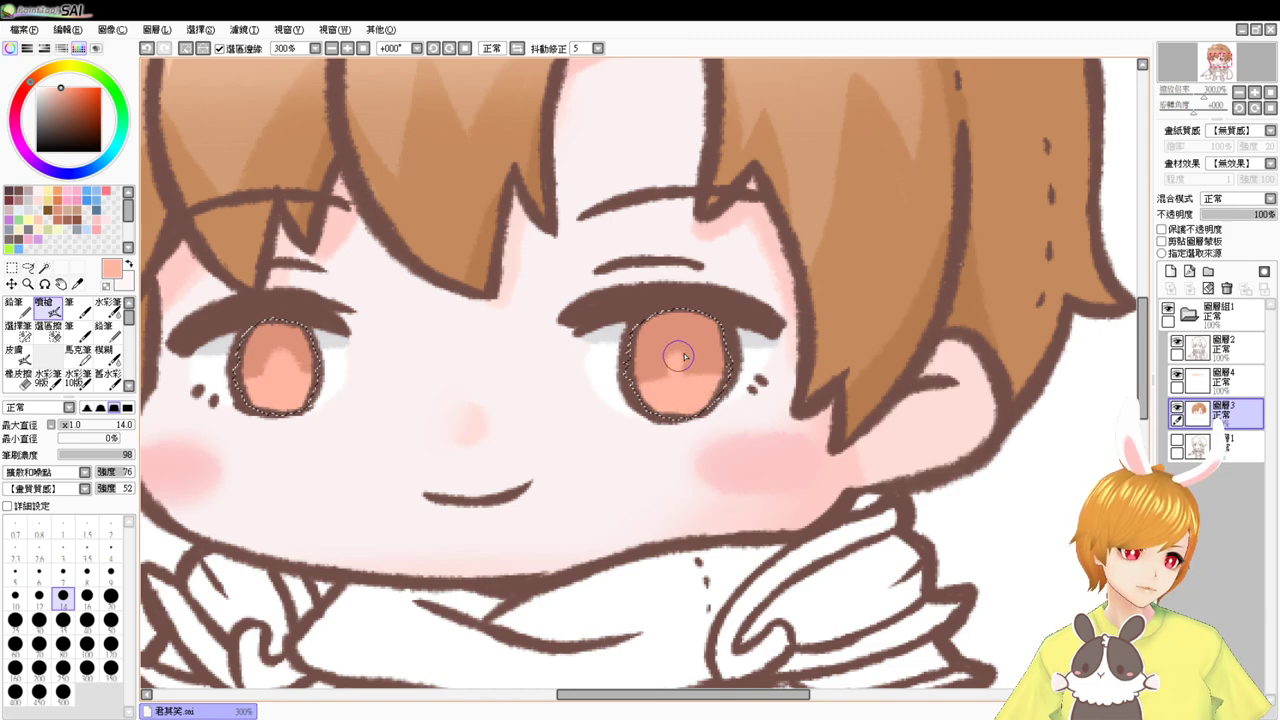
pyautogui.keyDown('alt'); pyautogui.click(289, 313); pyautogui.keyUp('alt')
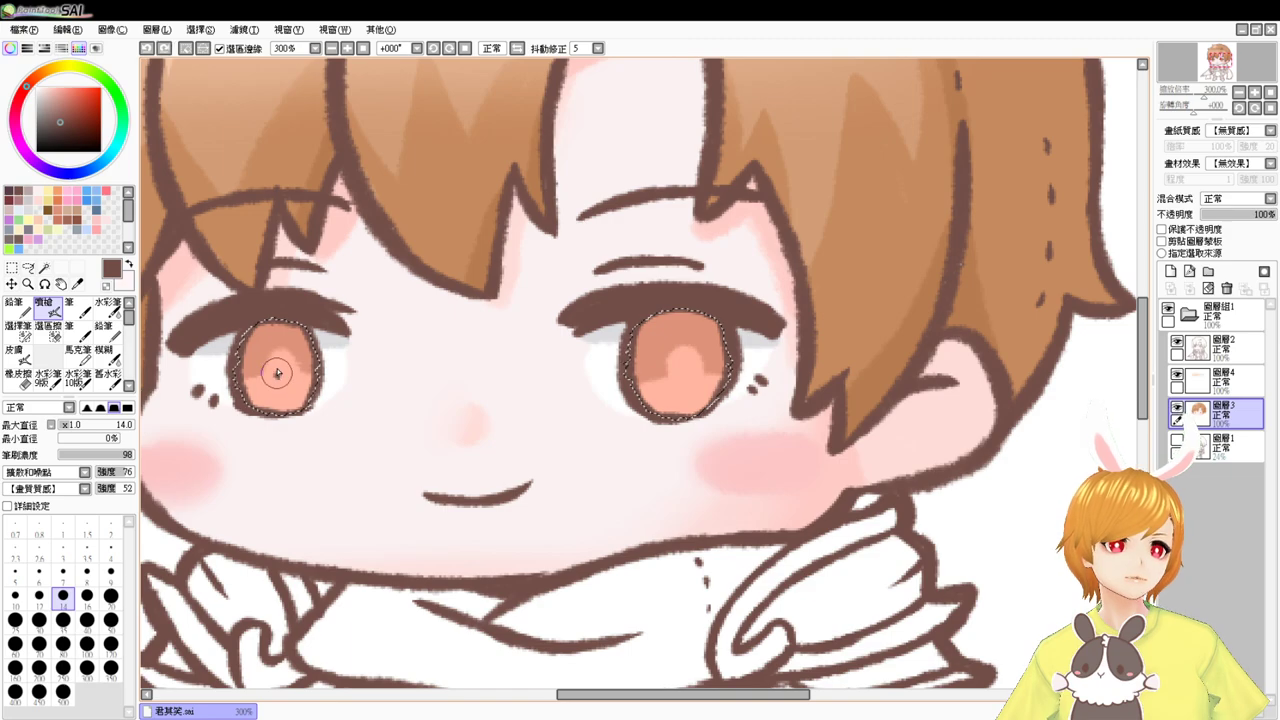
pyautogui.moveTo(680, 376)
pyautogui.mouseDown()
pyautogui.moveTo(689, 346)
pyautogui.moveTo(688, 378)
pyautogui.moveTo(684, 366)
pyautogui.mouseUp()
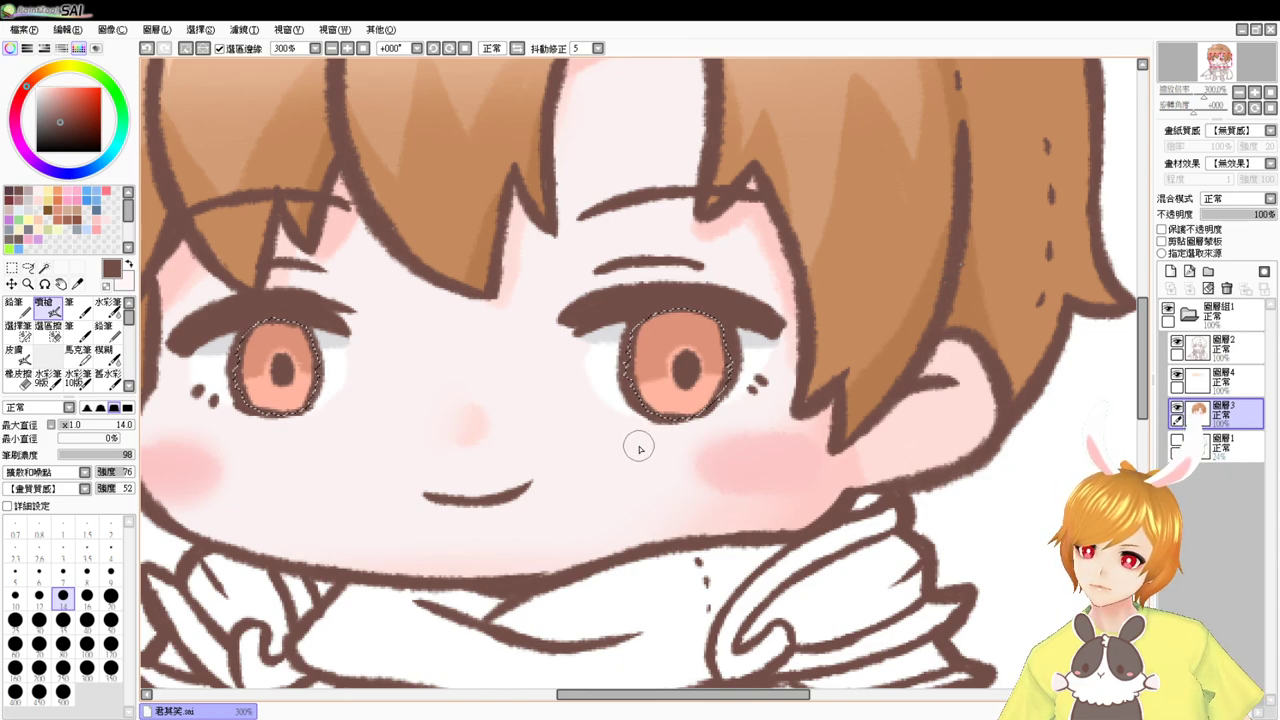
# - Shade the upper part of both irises with a darker reddish brown and blend it downward with the 水彩筆 brush
pyautogui.keyDown('alt'); pyautogui.click(640, 330); pyautogui.keyUp('alt')
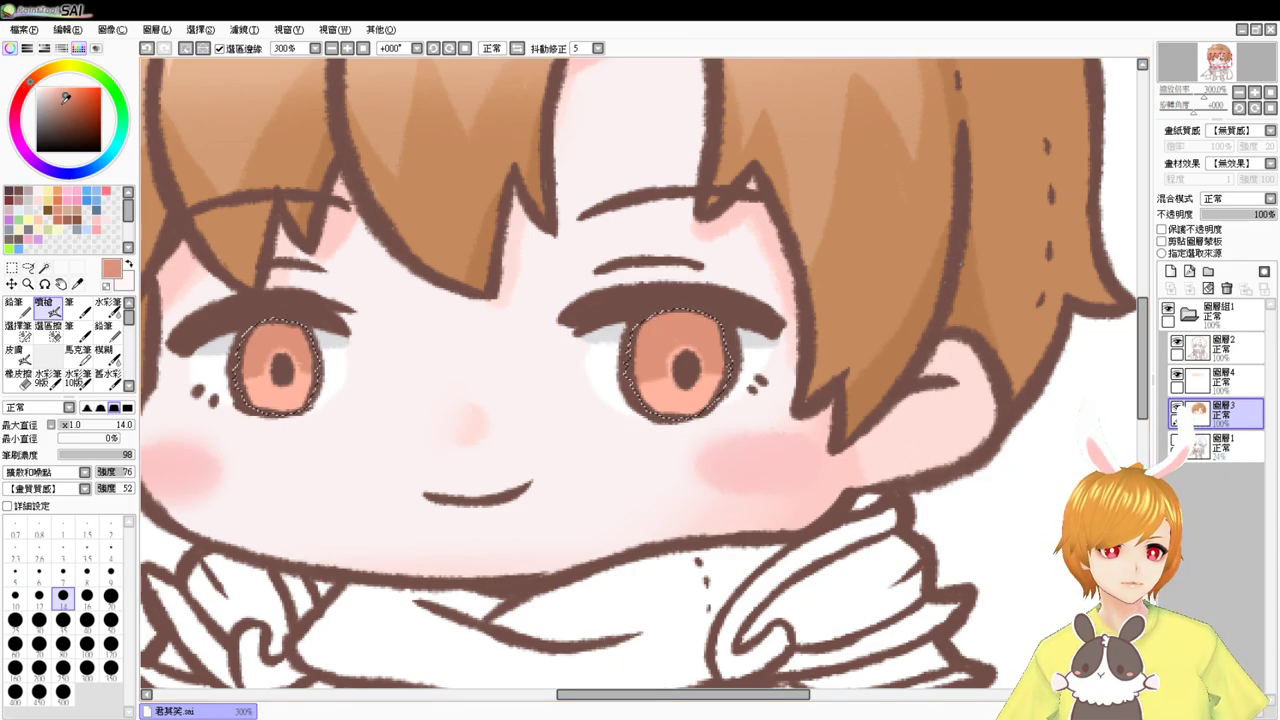
pyautogui.moveTo(279, 339)
pyautogui.mouseDown()
pyautogui.moveTo(234, 337)
pyautogui.moveTo(313, 332)
pyautogui.moveTo(283, 333)
pyautogui.mouseUp()
pyautogui.click(73, 97)
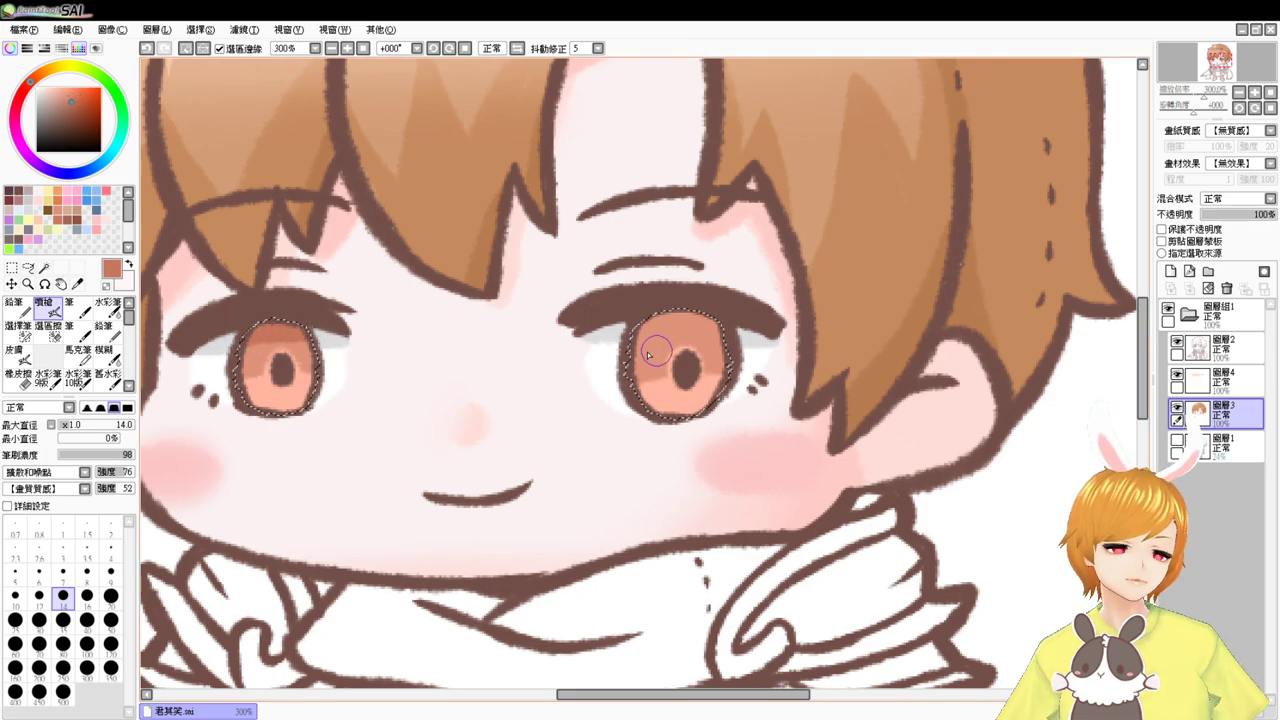
pyautogui.moveTo(613, 342)
pyautogui.mouseDown()
pyautogui.moveTo(741, 317)
pyautogui.moveTo(633, 311)
pyautogui.mouseUp()
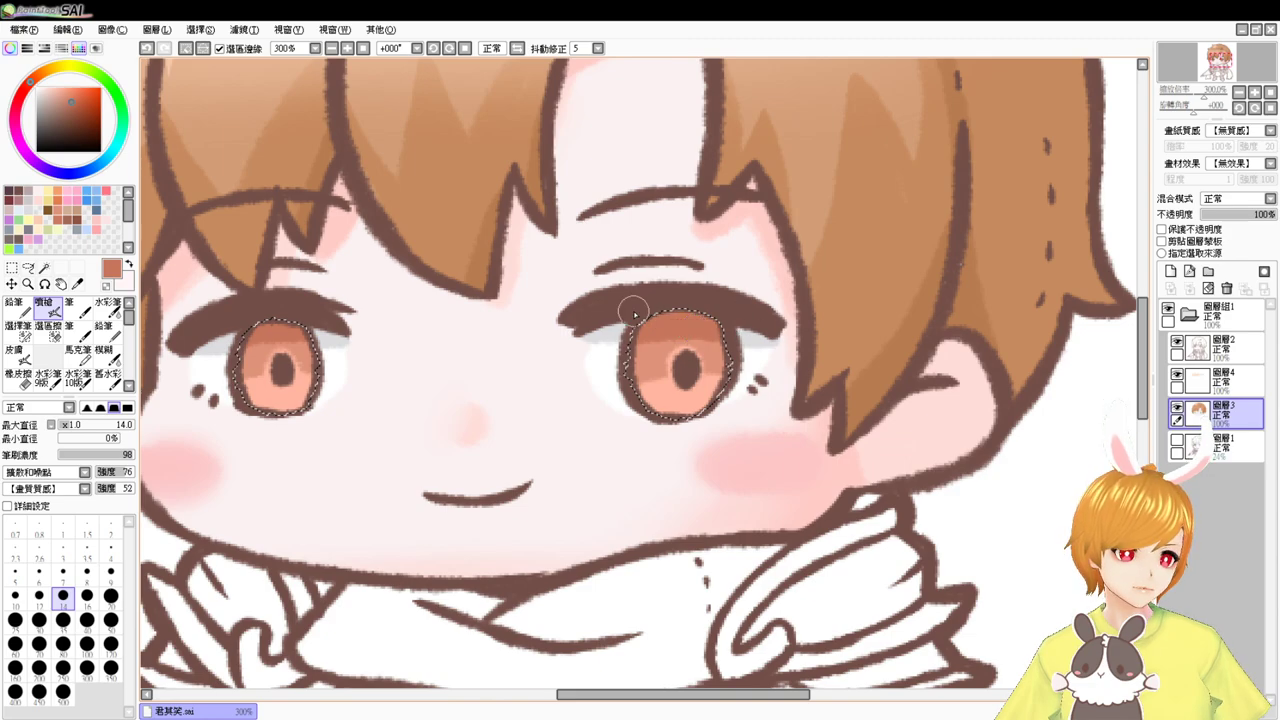
pyautogui.click(112, 311)
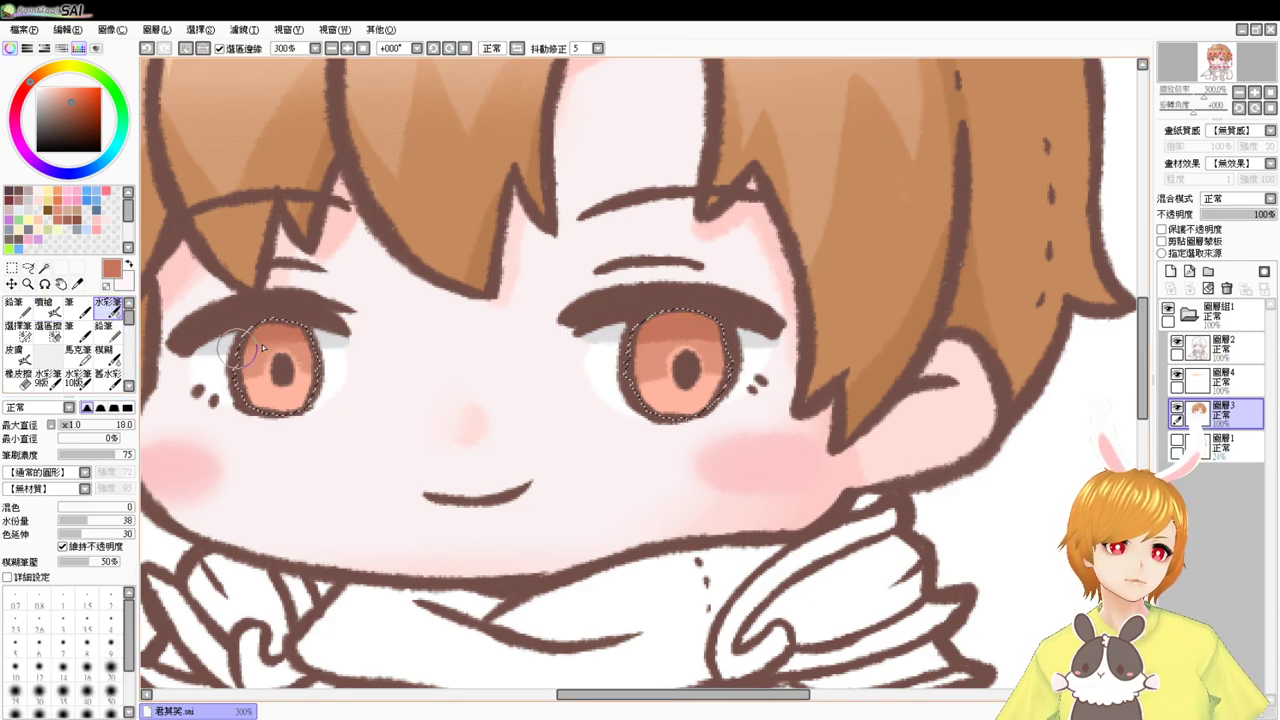
pyautogui.moveTo(628, 332); pyautogui.dragTo(694, 345)
pyautogui.moveTo(622, 343)
pyautogui.mouseDown()
pyautogui.moveTo(715, 345)
pyautogui.moveTo(717, 356)
pyautogui.mouseUp()
# - Paint a round white highlight beside the pupil in each iris with the 噴槍 brush at size 8
pyautogui.click(36, 88)
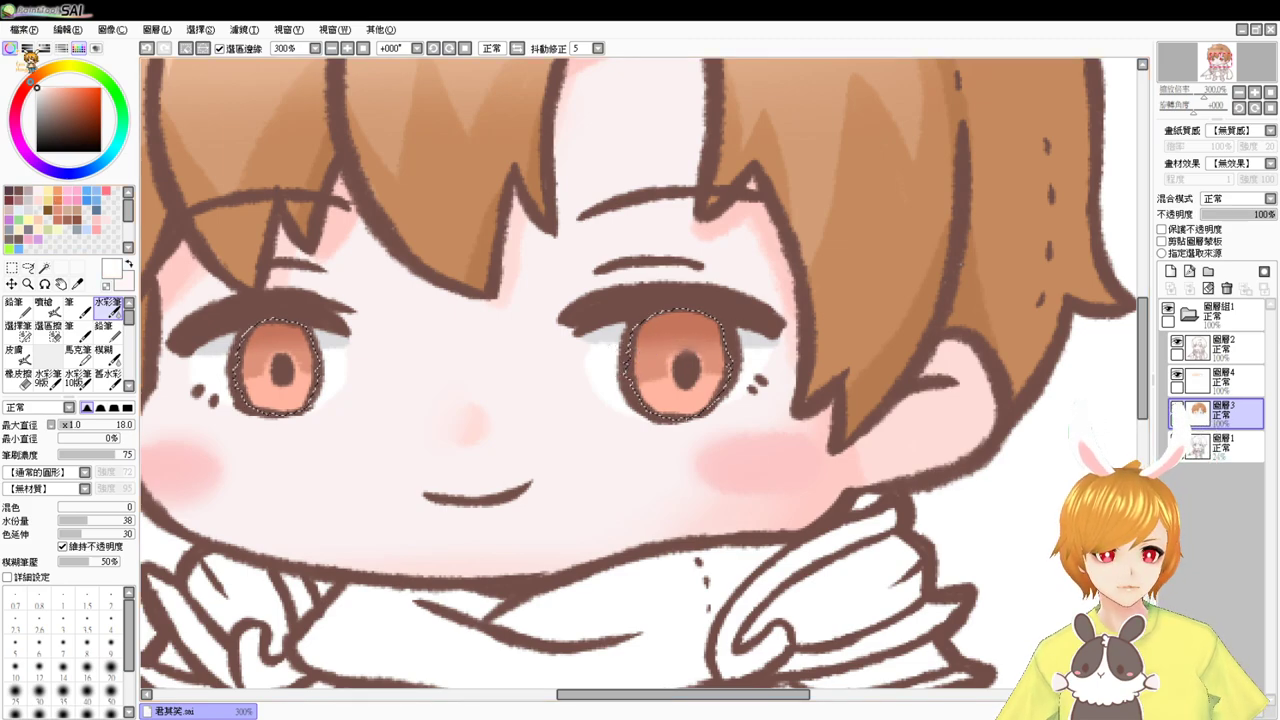
pyautogui.click(44, 305)
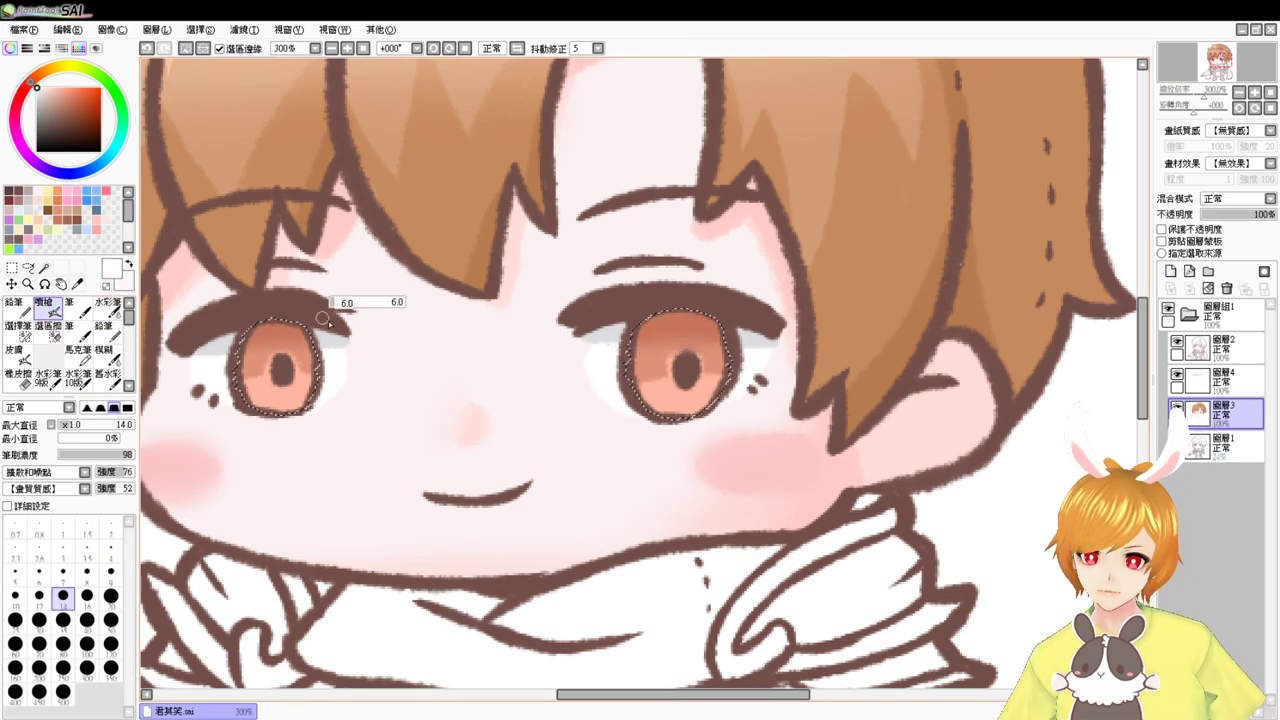
pyautogui.moveTo(254, 336); pyautogui.dragTo(272, 348)
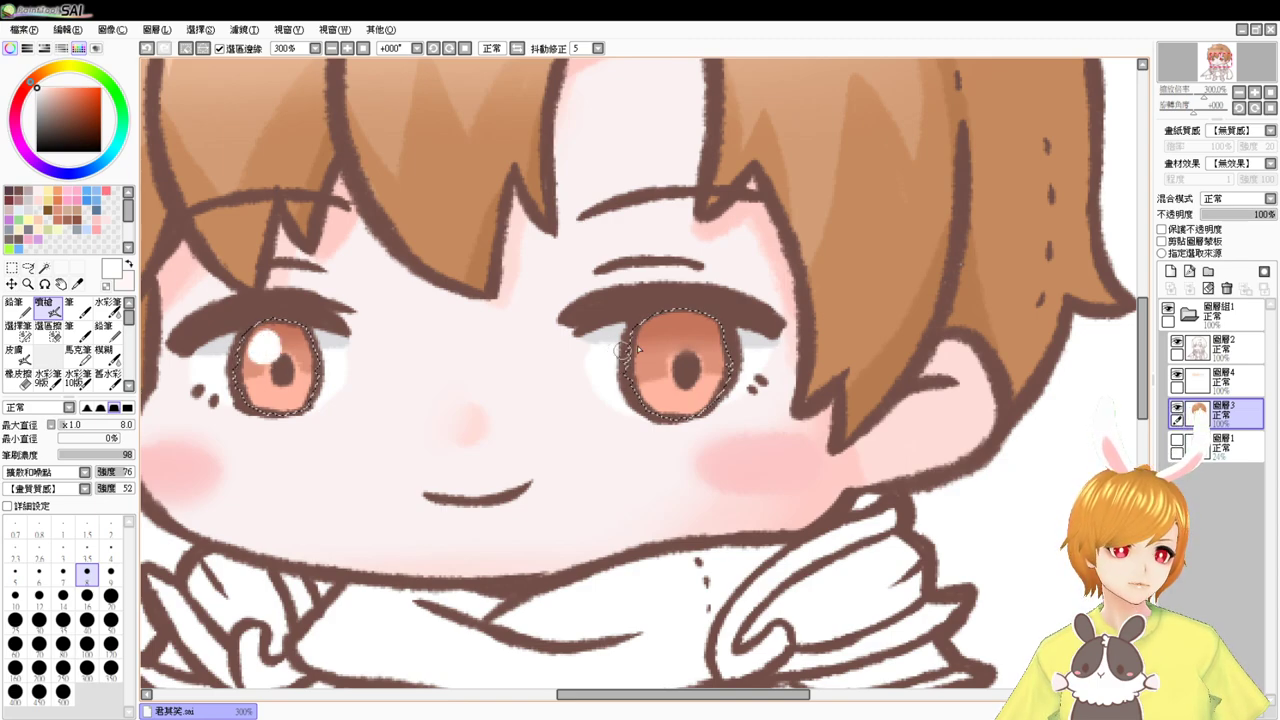
pyautogui.moveTo(637, 345)
pyautogui.mouseDown()
pyautogui.moveTo(665, 340)
pyautogui.moveTo(648, 346)
pyautogui.mouseUp()
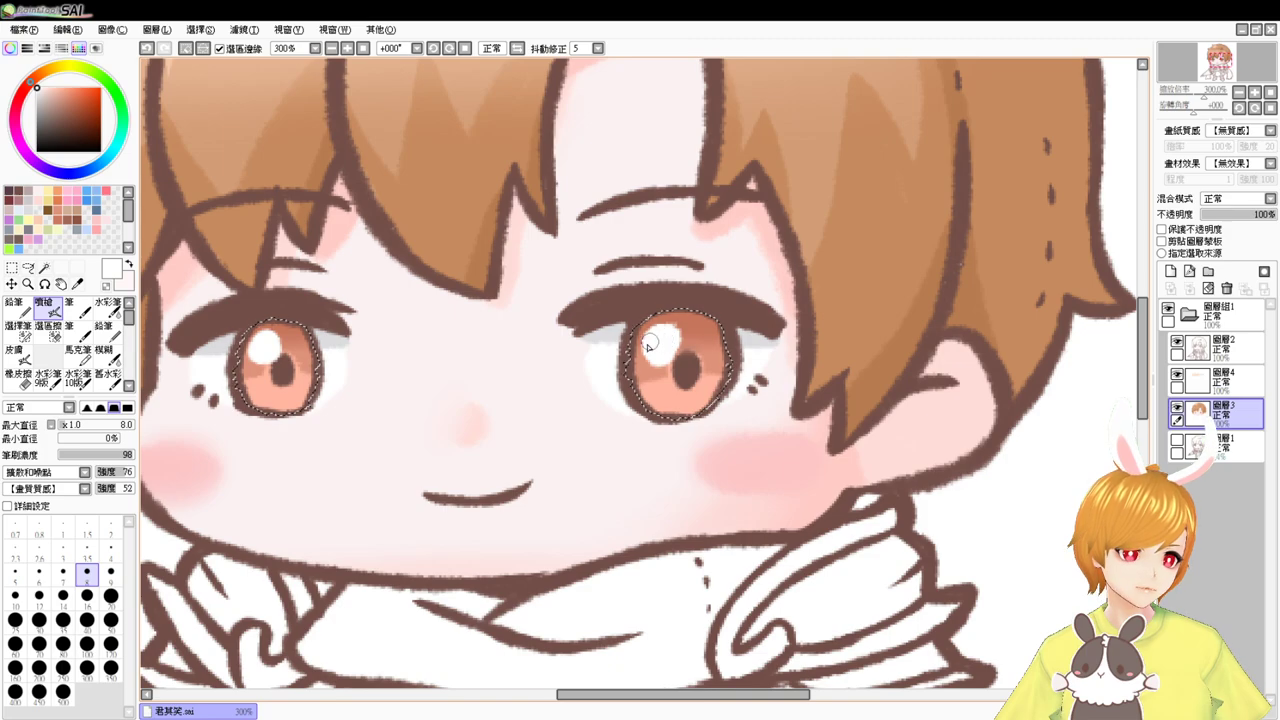
# - Add a new clipped layer directly above 圖層3, set its blending mode to 發光, and pick the light peach iris colour
pyautogui.click(1225, 378)
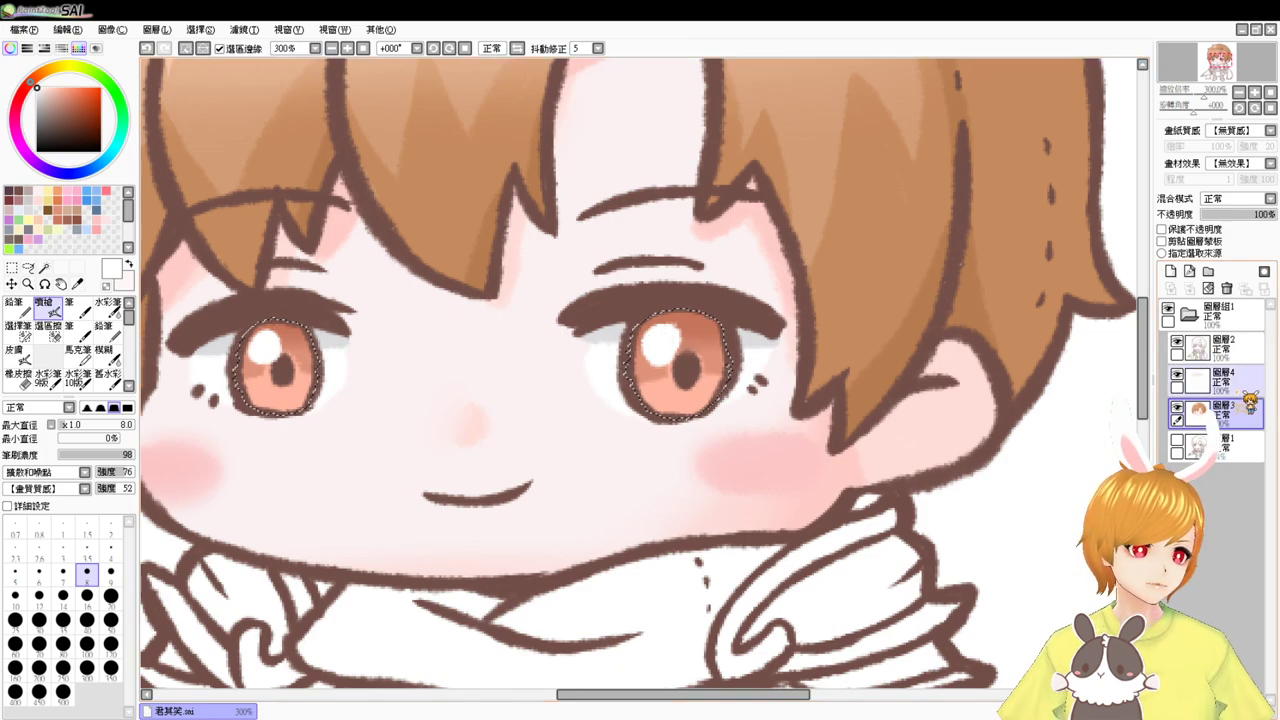
pyautogui.click(1172, 270)
pyautogui.click(1162, 241)
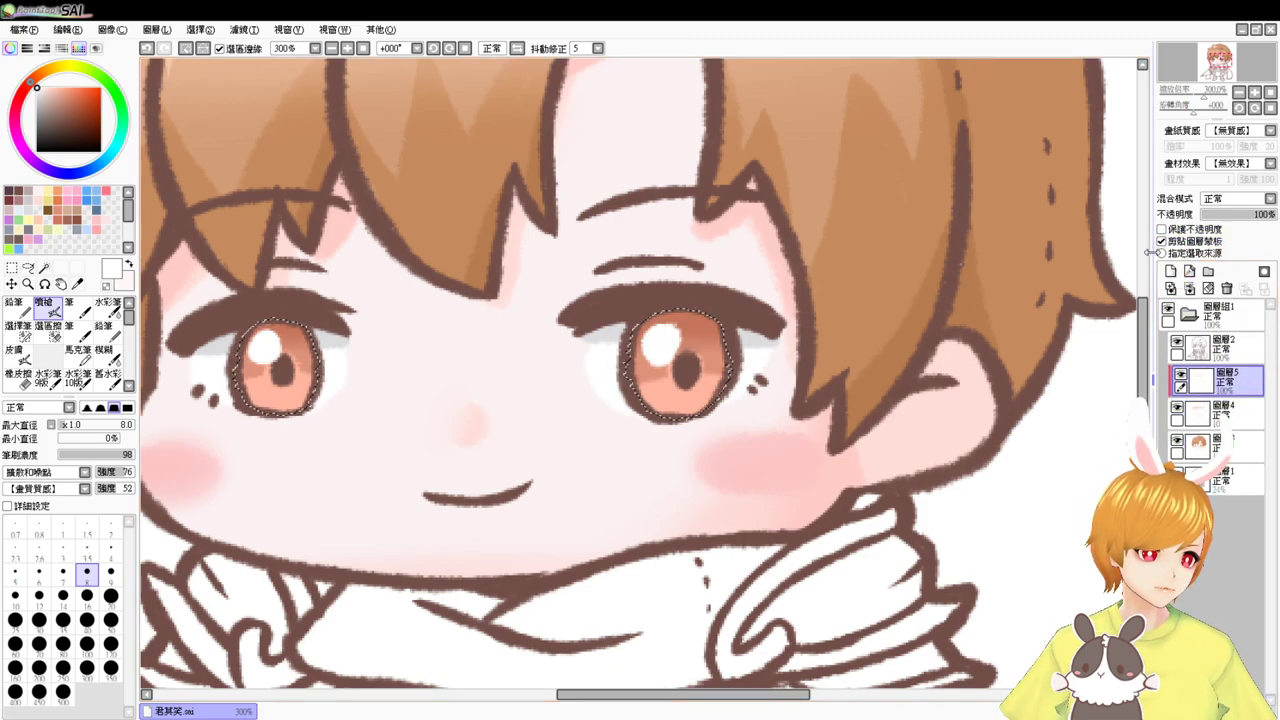
pyautogui.moveTo(1225, 380); pyautogui.dragTo(1243, 422)
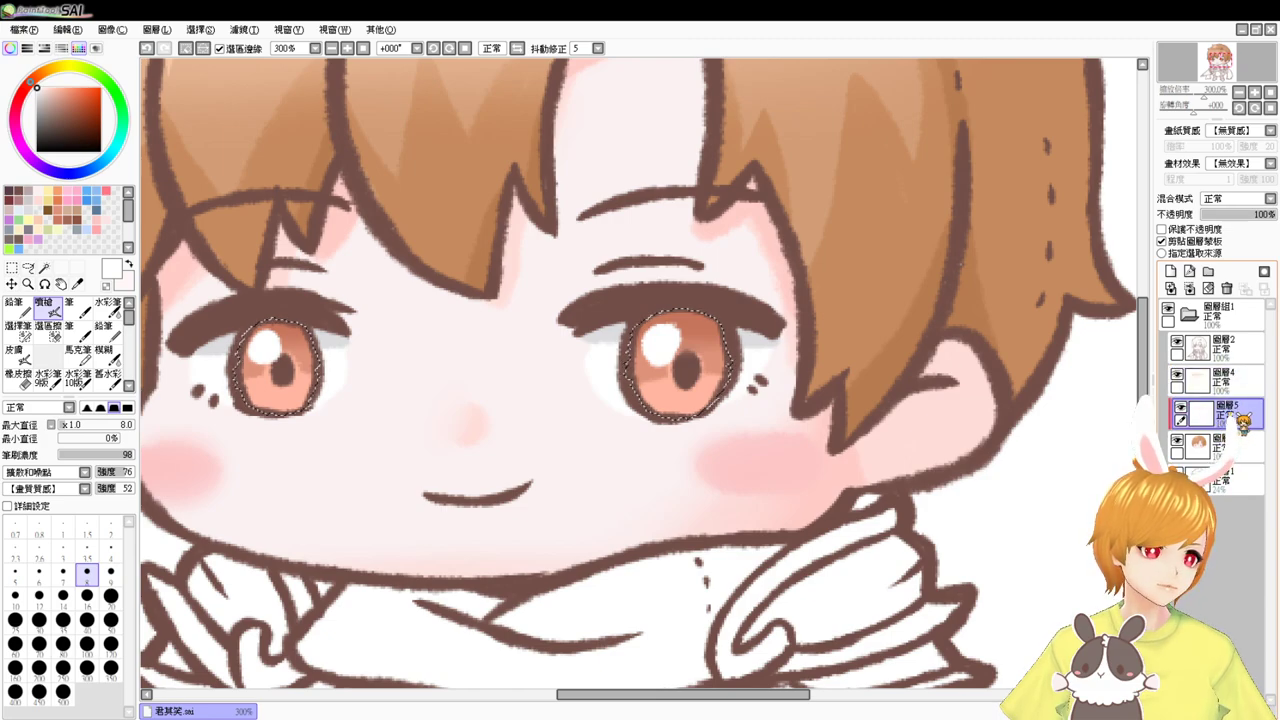
pyautogui.rightClick(297, 378)
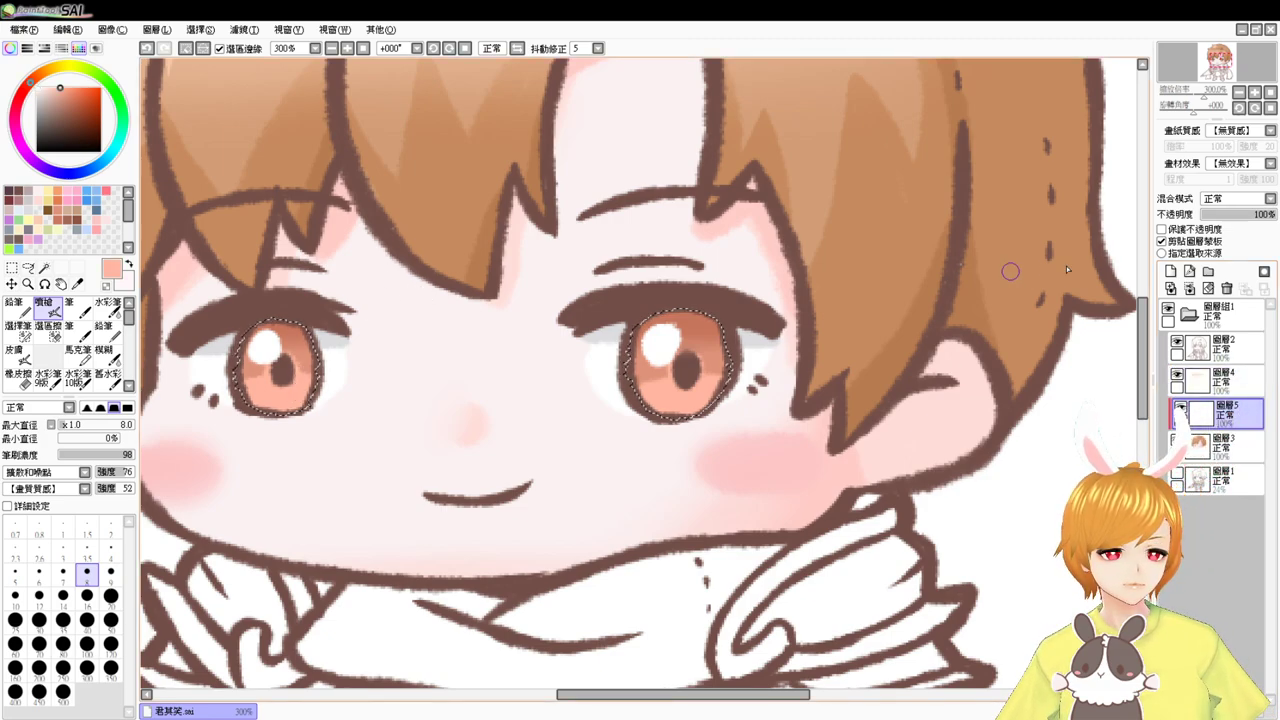
pyautogui.click(1238, 199)
pyautogui.click(1230, 267)
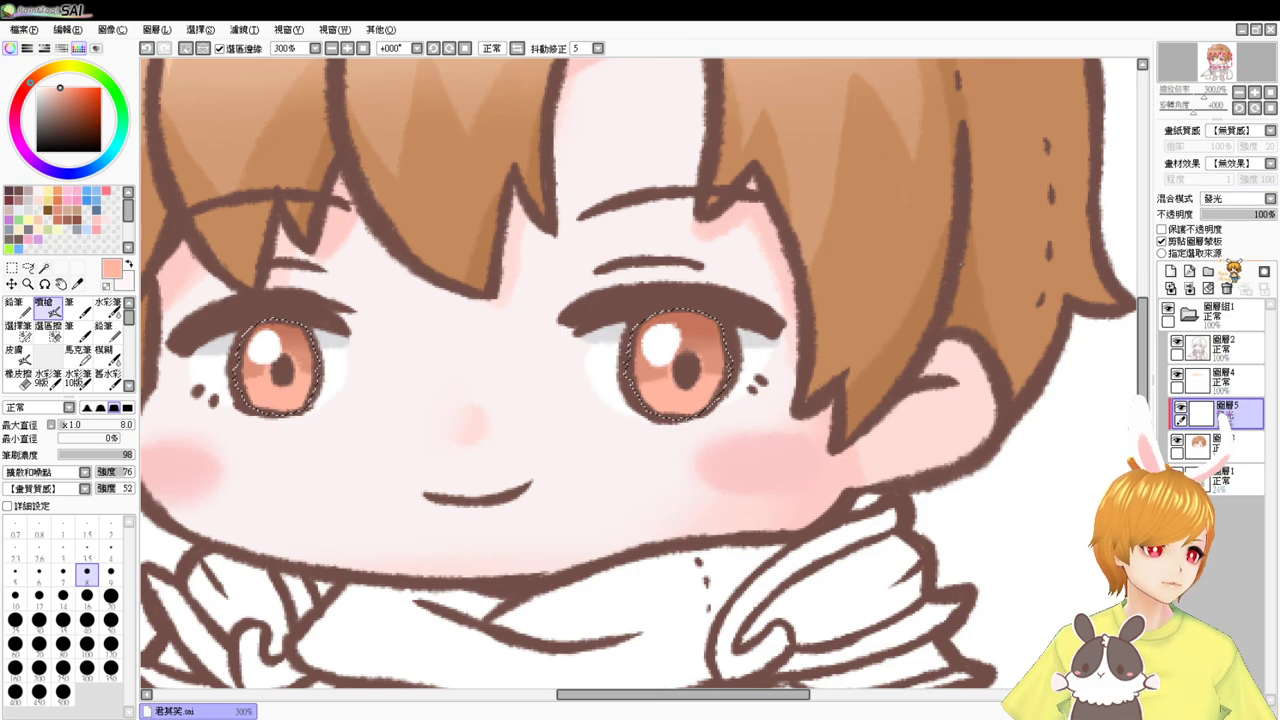
# - Paint a glow along the bottoms of both irises at brush size 16, lower the layer's opacity to 20%, and deselect
pyautogui.moveTo(690, 360); pyautogui.dragTo(745, 420)
pyautogui.moveTo(648, 418)
pyautogui.mouseDown()
pyautogui.moveTo(706, 423)
pyautogui.moveTo(660, 420)
pyautogui.mouseUp()
pyautogui.hotkey('ctrl', 'z')
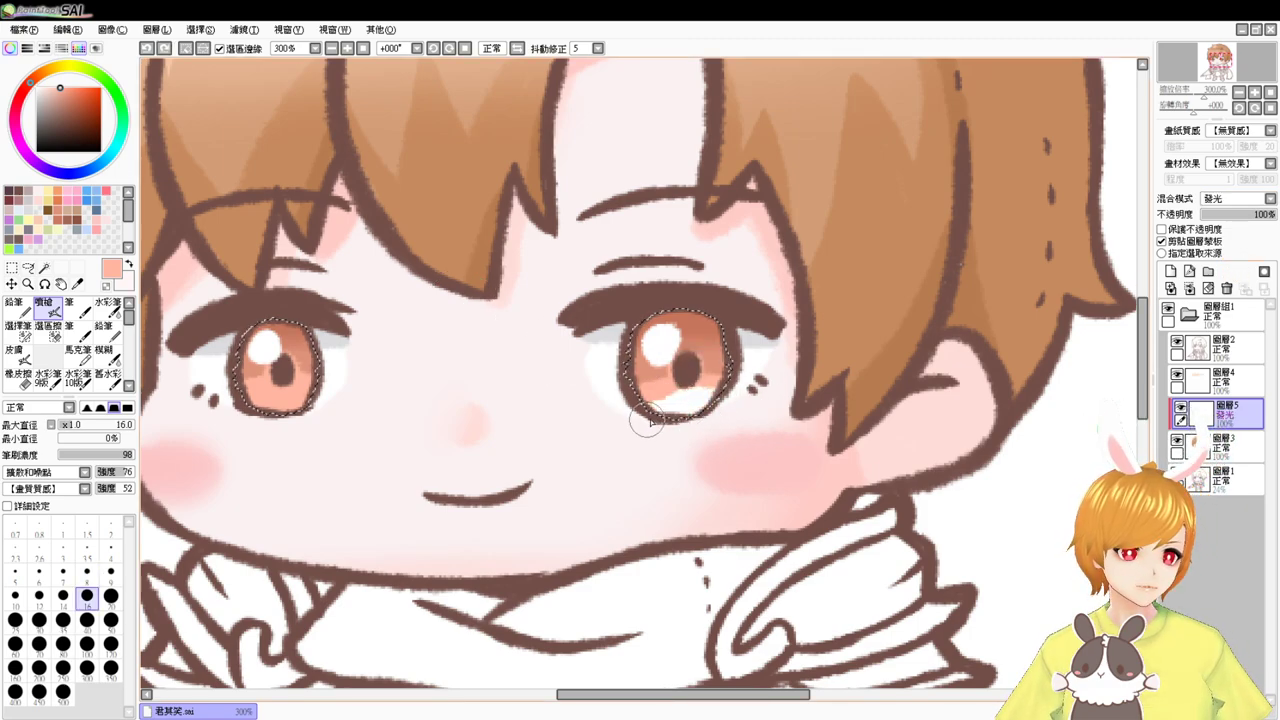
pyautogui.hotkey('ctrl', 'z')
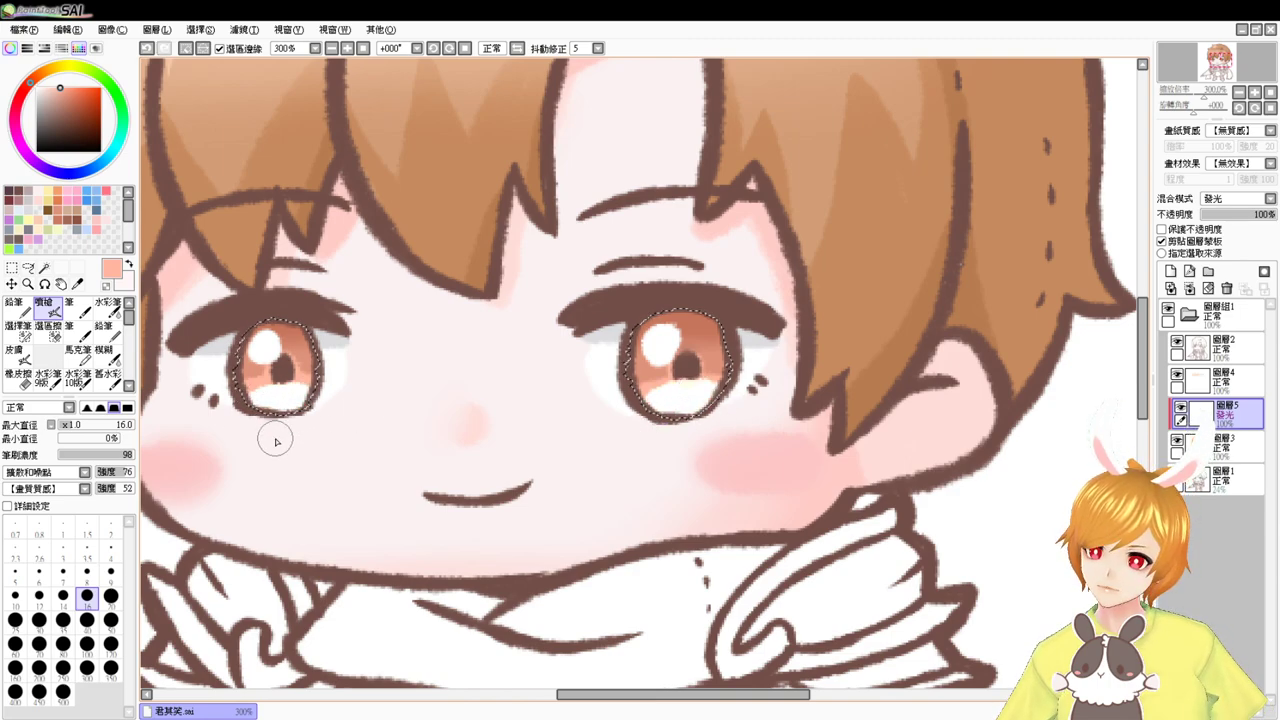
pyautogui.moveTo(1264, 216); pyautogui.dragTo(1216, 216)
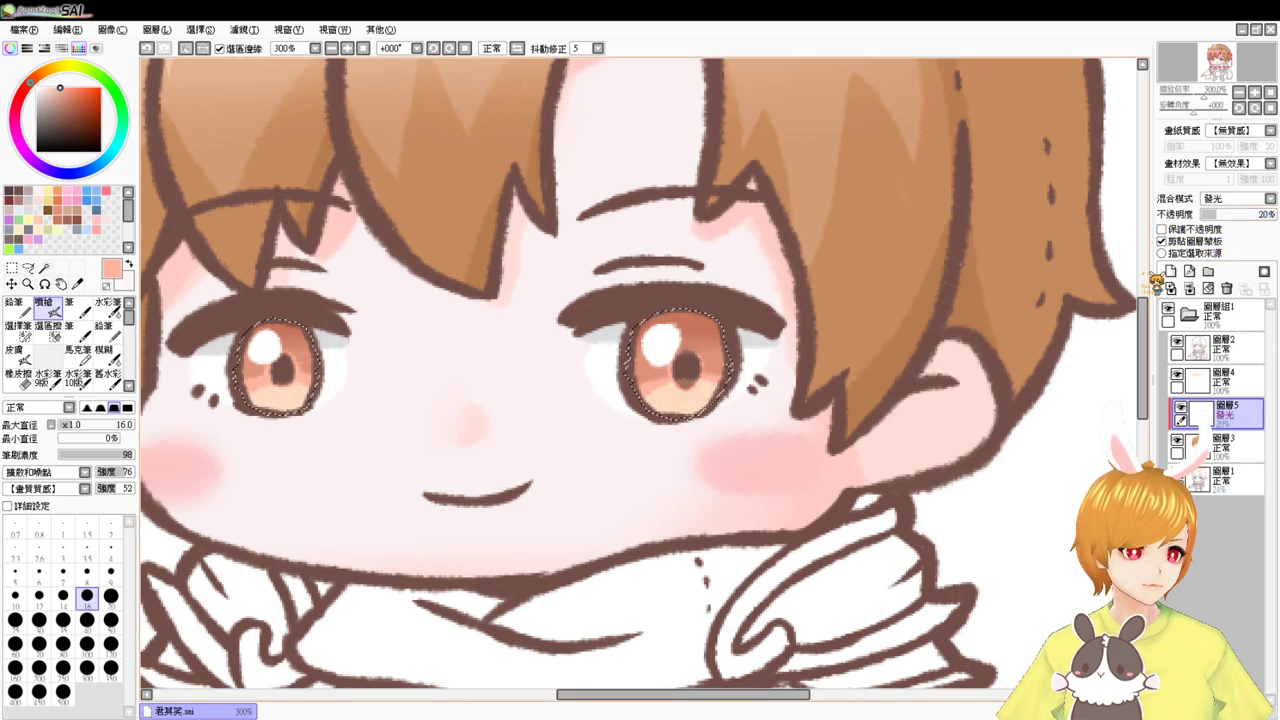
pyautogui.press('e')
pyautogui.press('b')
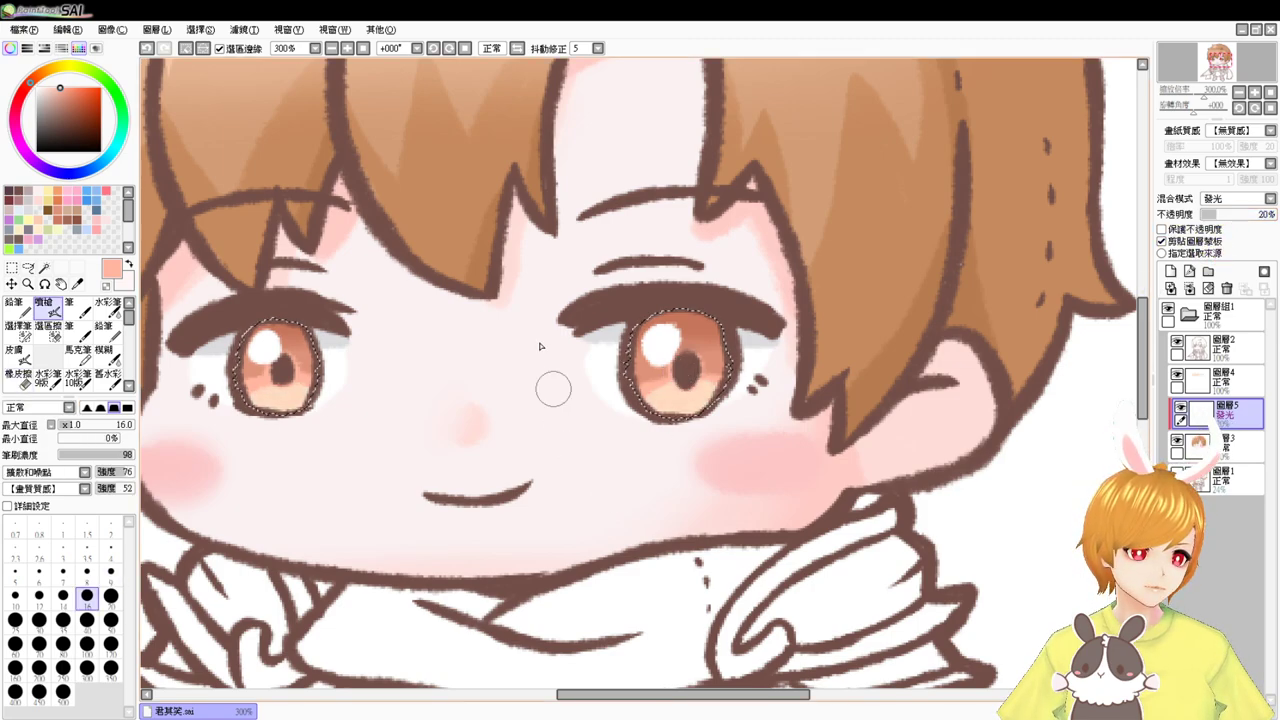
# - Enlarge and round off the white highlights in both eyes on 圖層3 with the 噴槍 brush at size 8
pyautogui.click(363, 48)
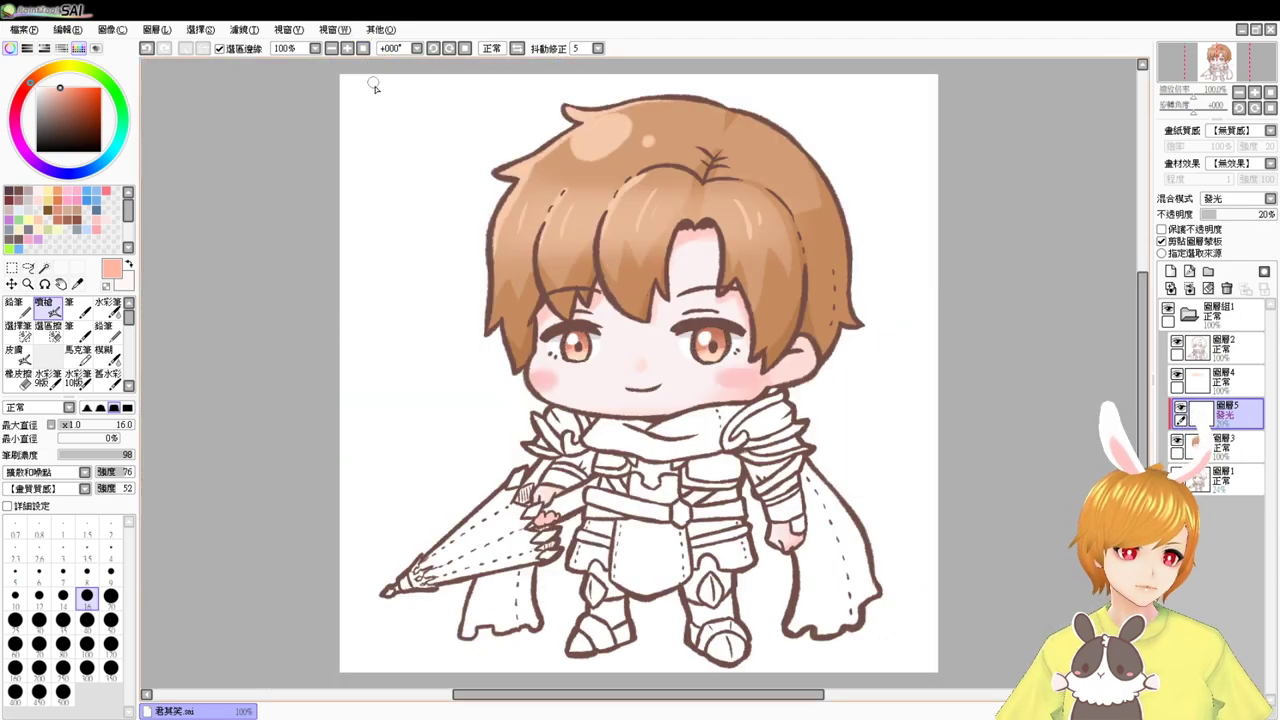
pyautogui.click(347, 48)
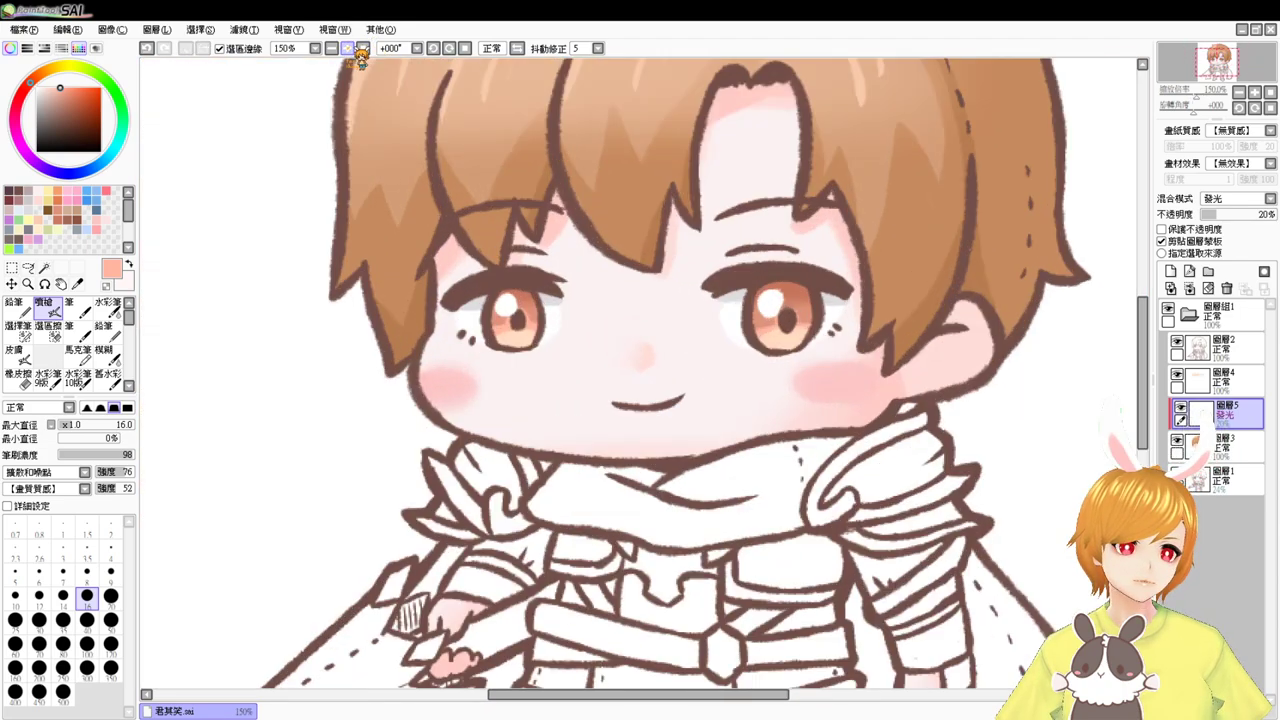
pyautogui.click(347, 48)
pyautogui.click(347, 48)
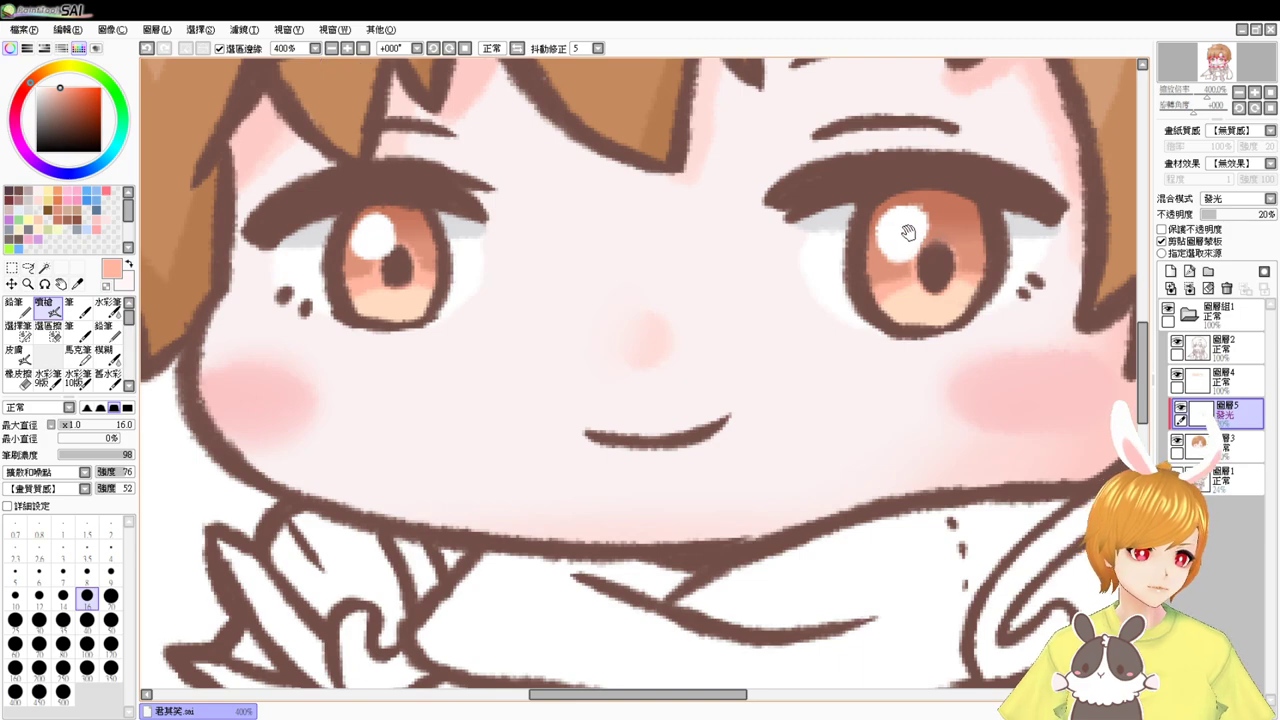
pyautogui.moveTo(908, 238); pyautogui.dragTo(858, 380)
pyautogui.click(1215, 445)
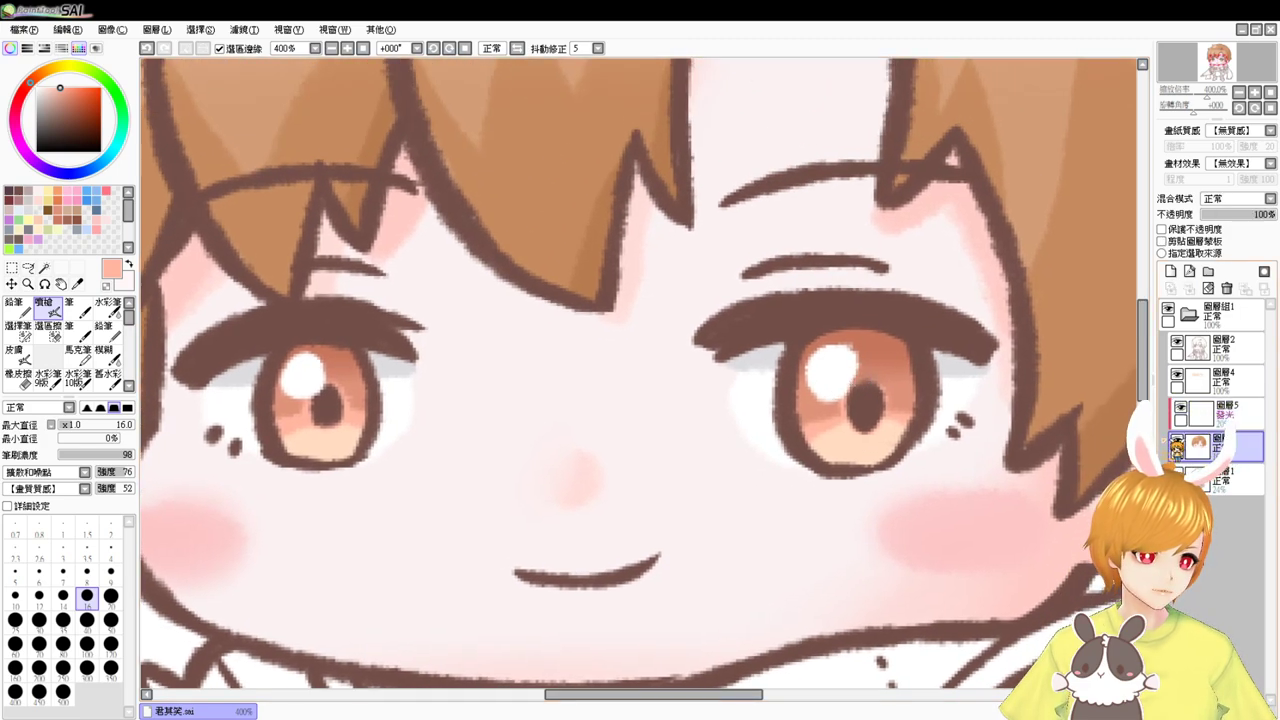
pyautogui.rightClick(832, 365)
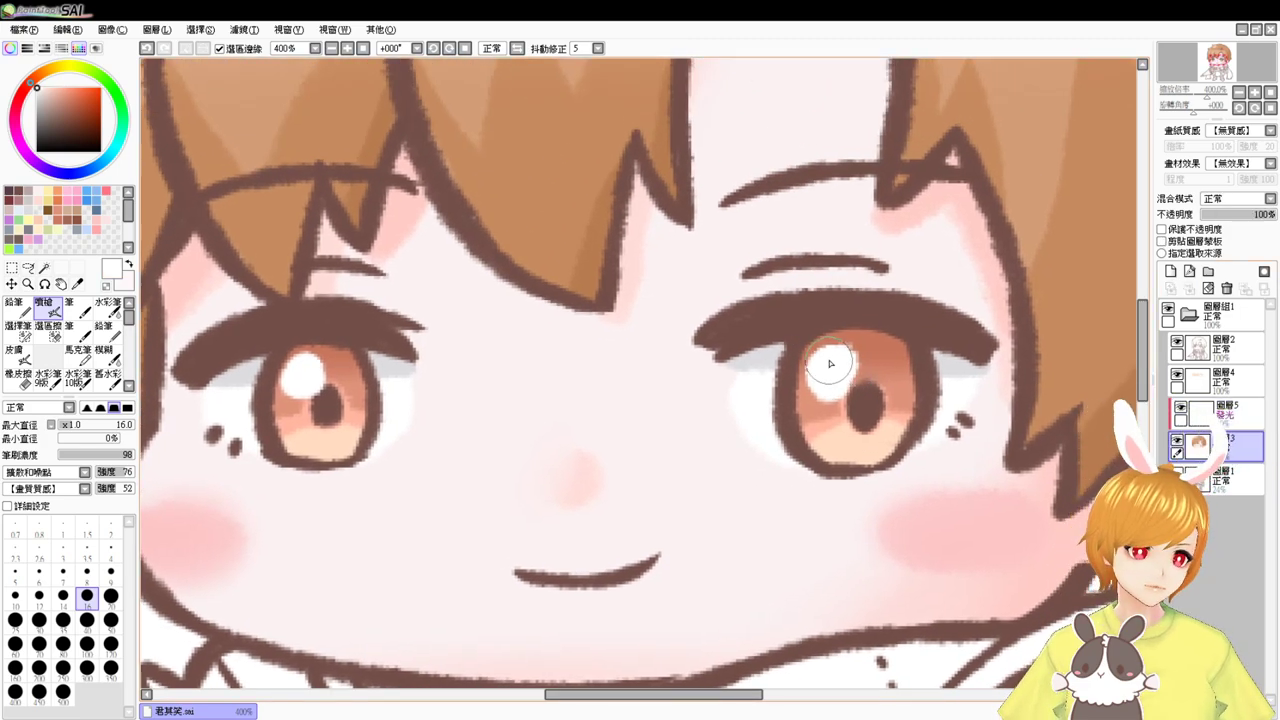
pyautogui.press('[')
pyautogui.press('[')
pyautogui.press('[')
pyautogui.press('[')
pyautogui.press('[')
pyautogui.moveTo(828, 358)
pyautogui.mouseDown()
pyautogui.moveTo(811, 371)
pyautogui.moveTo(848, 352)
pyautogui.moveTo(814, 357)
pyautogui.moveTo(810, 345)
pyautogui.mouseUp()
pyautogui.moveTo(311, 372)
pyautogui.mouseDown()
pyautogui.moveTo(286, 366)
pyautogui.moveTo(310, 360)
pyautogui.mouseUp()
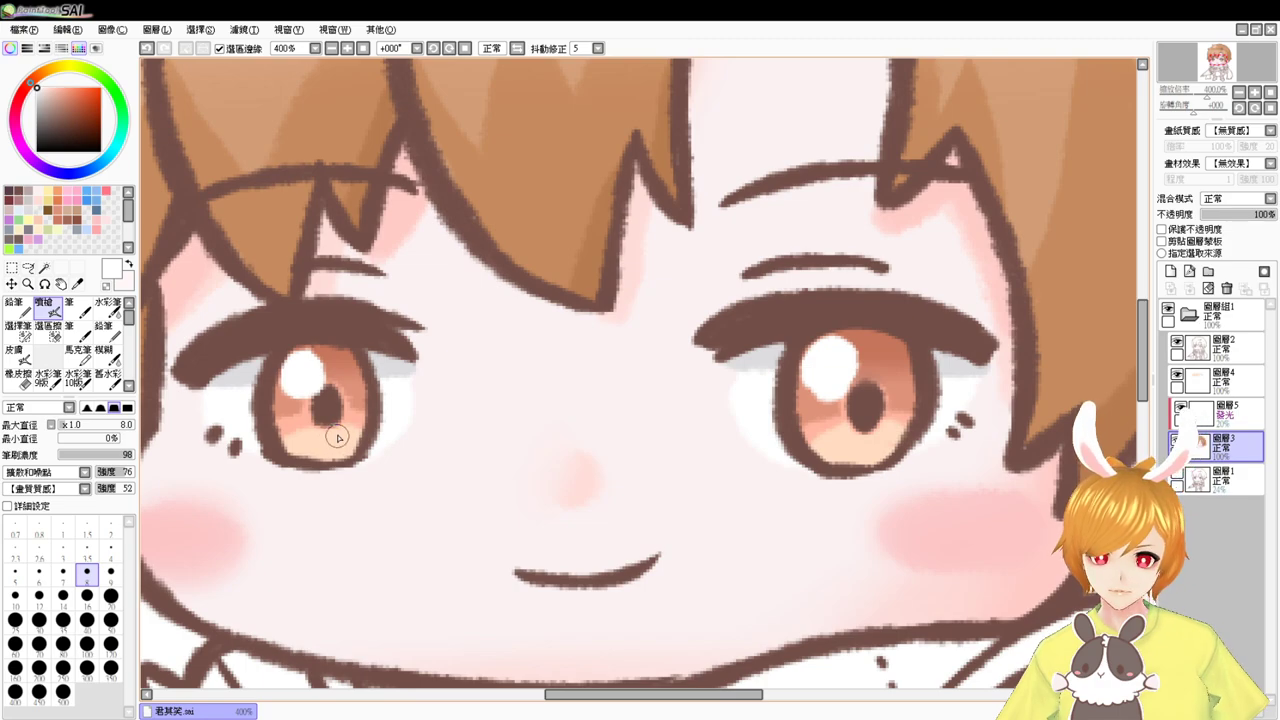
# - Extend the outer corners of both upper lashes downward on 圖層2 in the line-art brown at brush size 10
pyautogui.moveTo(498, 475); pyautogui.dragTo(456, 471)
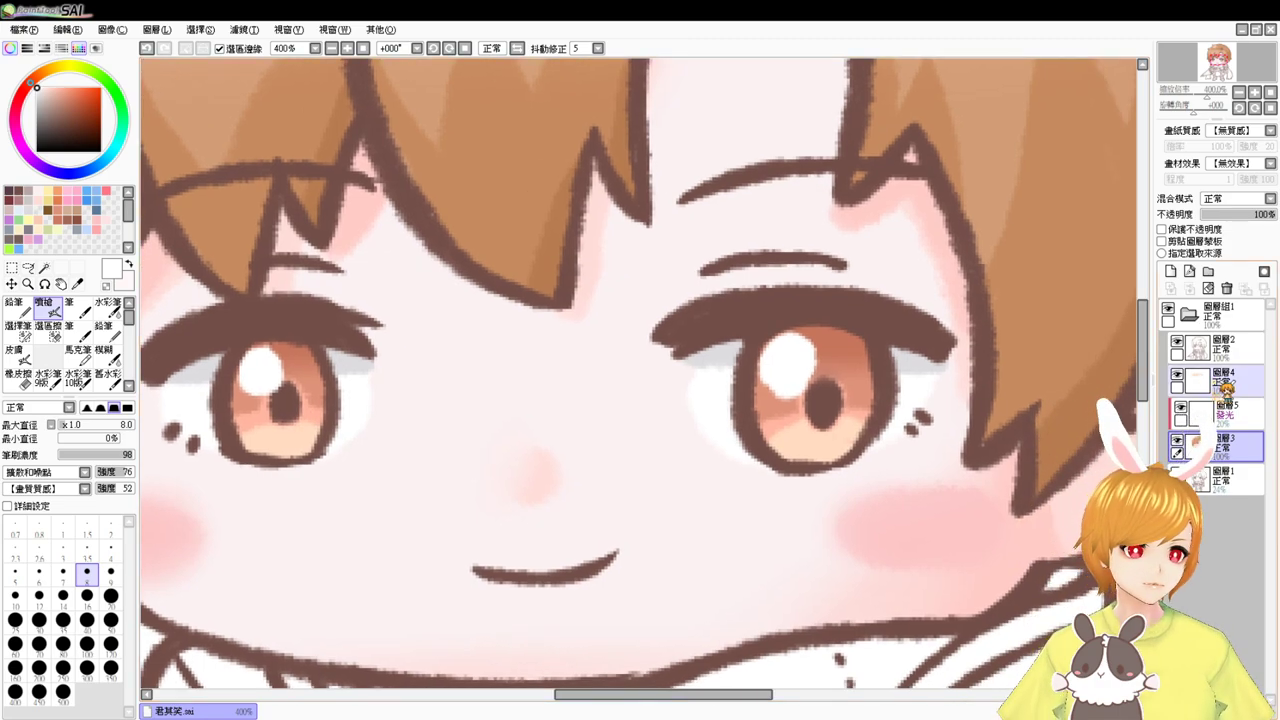
pyautogui.click(1226, 352)
pyautogui.rightClick(851, 306)
pyautogui.press(']')
pyautogui.press(']')
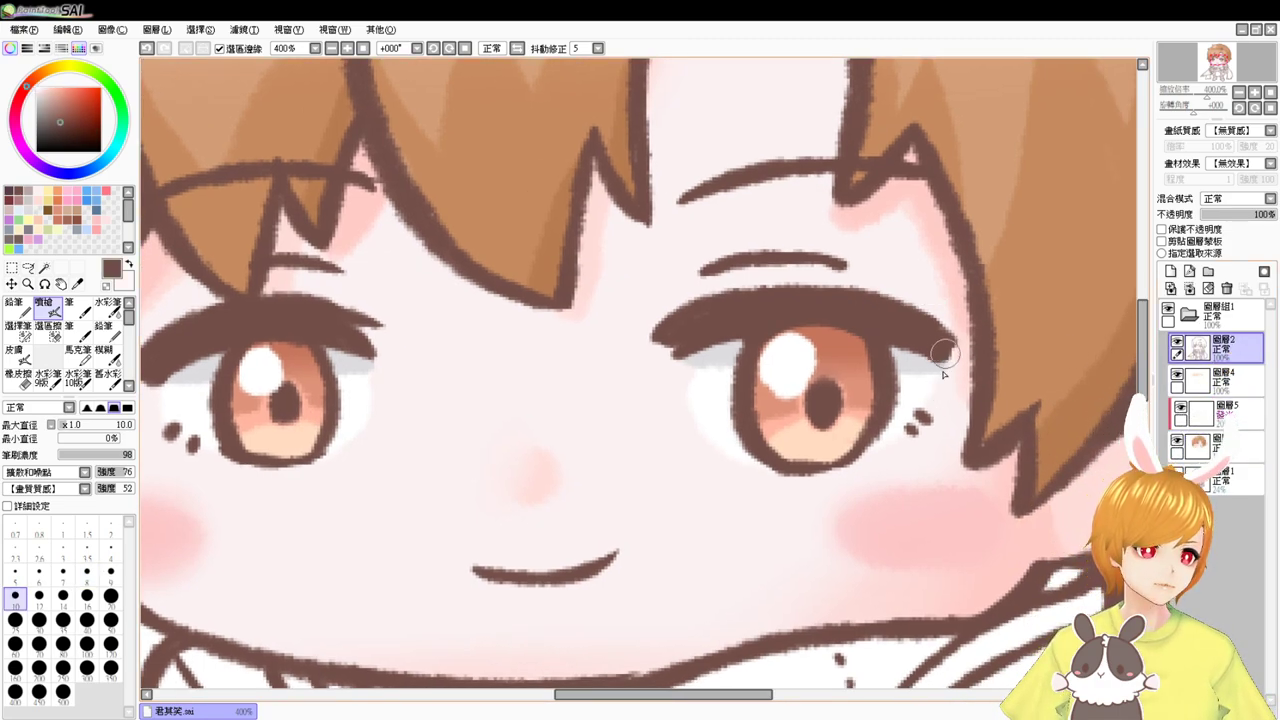
pyautogui.moveTo(944, 352)
pyautogui.mouseDown()
pyautogui.moveTo(925, 400)
pyautogui.moveTo(944, 366)
pyautogui.mouseUp()
pyautogui.moveTo(607, 372); pyautogui.dragTo(684, 390)
pyautogui.moveTo(228, 390); pyautogui.dragTo(249, 437)
pyautogui.hotkey('ctrl', 'z')
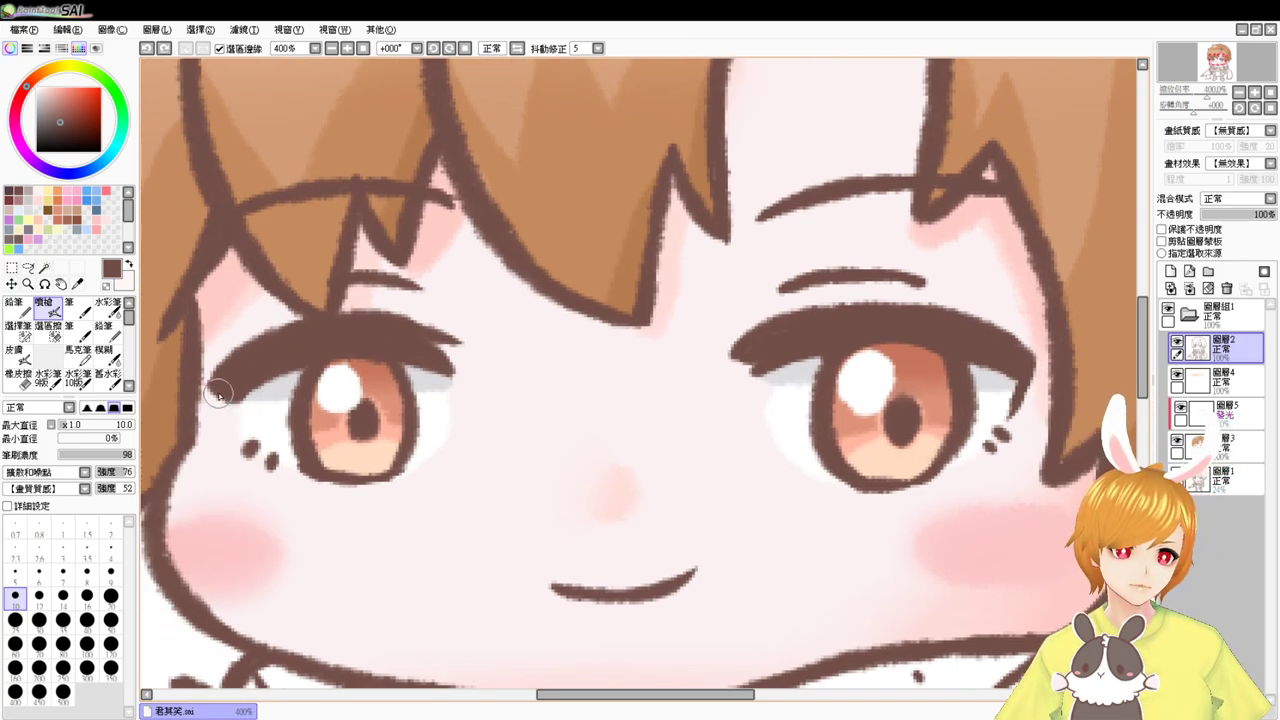
pyautogui.moveTo(218, 394); pyautogui.dragTo(240, 423)
# - Draw short dark brown lower lash lines beneath both irises on 圖層2 at brush size 10
pyautogui.moveTo(287, 474)
pyautogui.mouseDown()
pyautogui.moveTo(354, 481)
pyautogui.moveTo(330, 478)
pyautogui.mouseUp()
pyautogui.hotkey('ctrl', 'z')
pyautogui.hotkey('ctrl', 'z')
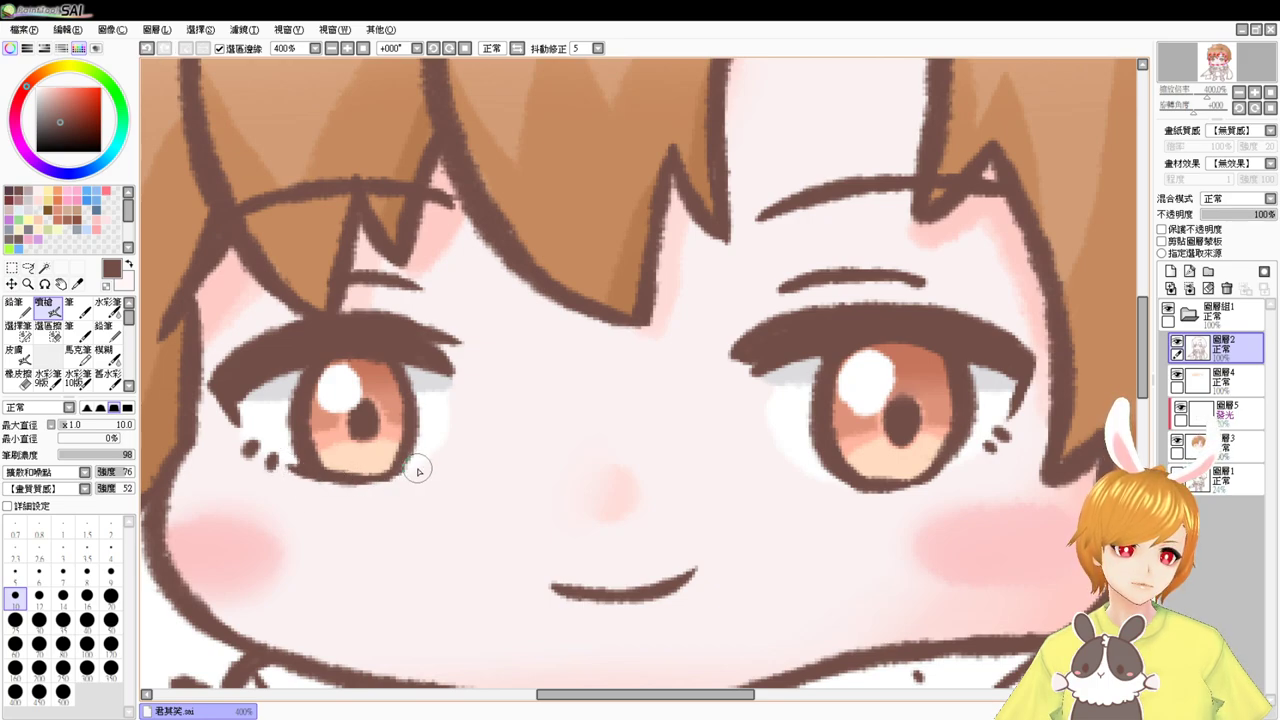
pyautogui.moveTo(832, 484); pyautogui.dragTo(927, 485)
pyautogui.hotkey('ctrl', 'z')
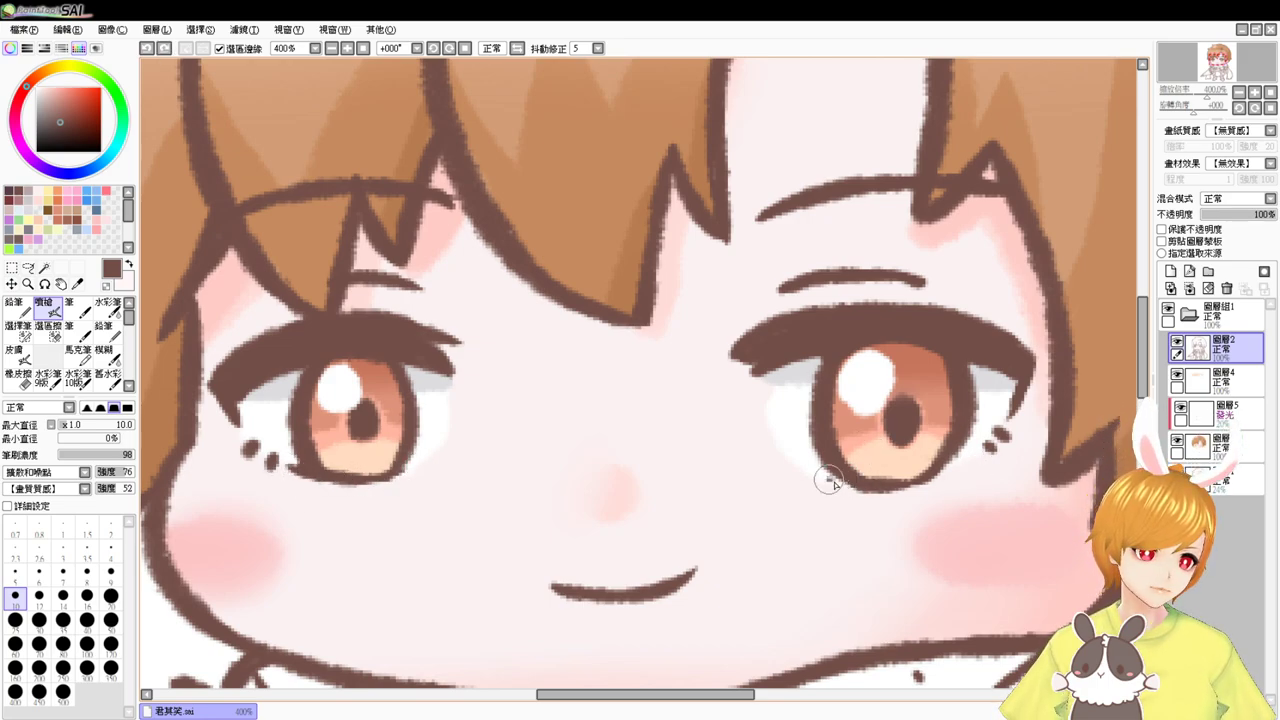
pyautogui.moveTo(829, 482)
pyautogui.mouseDown()
pyautogui.moveTo(963, 467)
pyautogui.moveTo(891, 487)
pyautogui.moveTo(953, 483)
pyautogui.mouseUp()
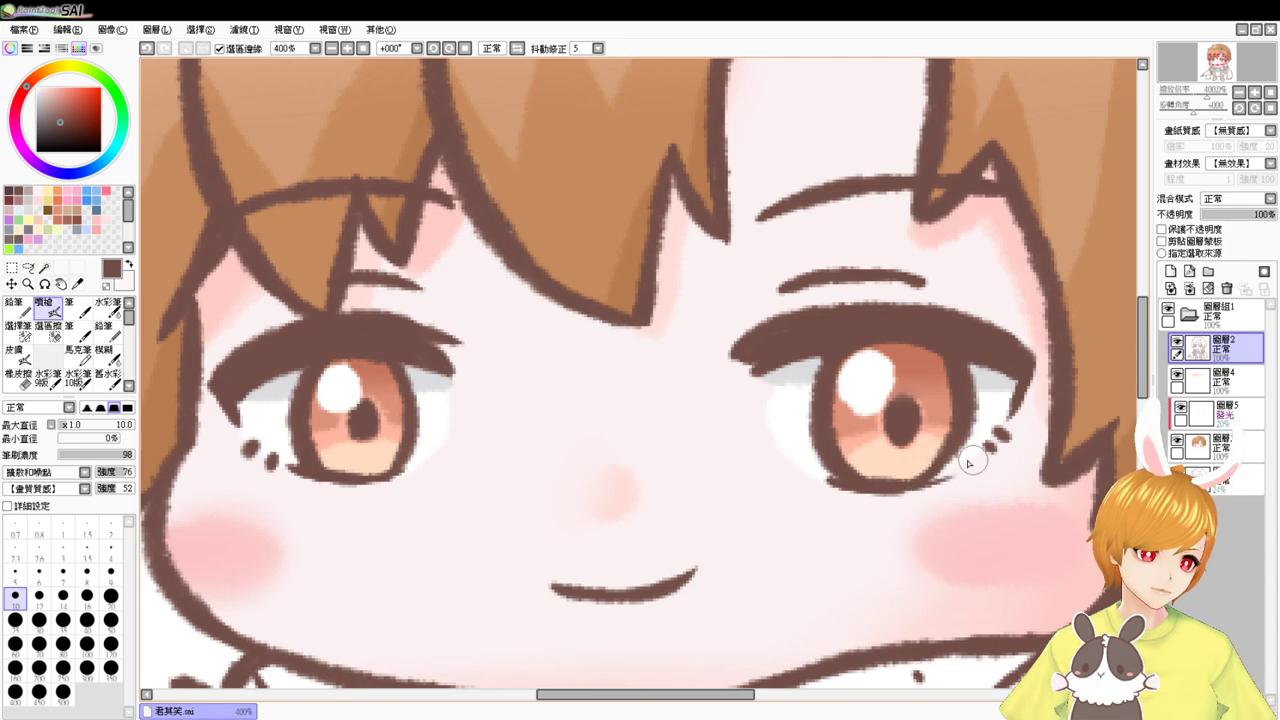
pyautogui.click(466, 50)
pyautogui.click(363, 48)
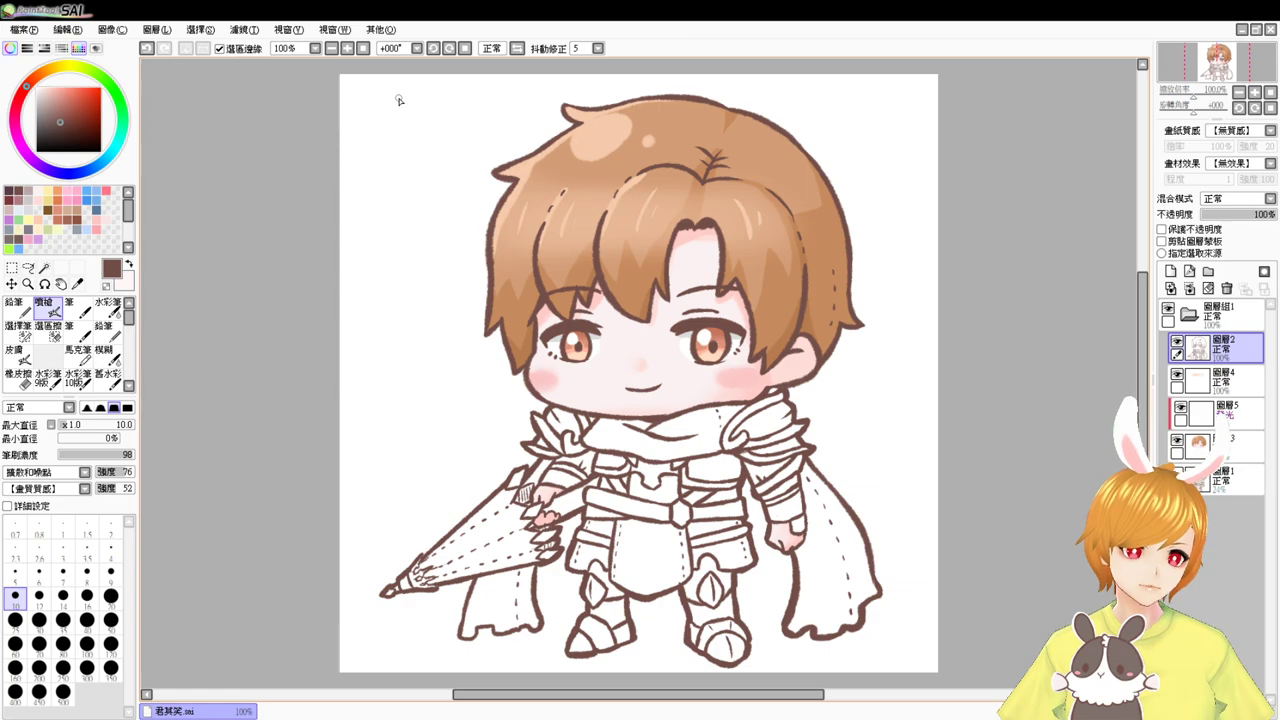
# - Select the scarf and the cape areas on both sides of the body with the Magic Wand
pyautogui.click(364, 49)
pyautogui.click(364, 49)
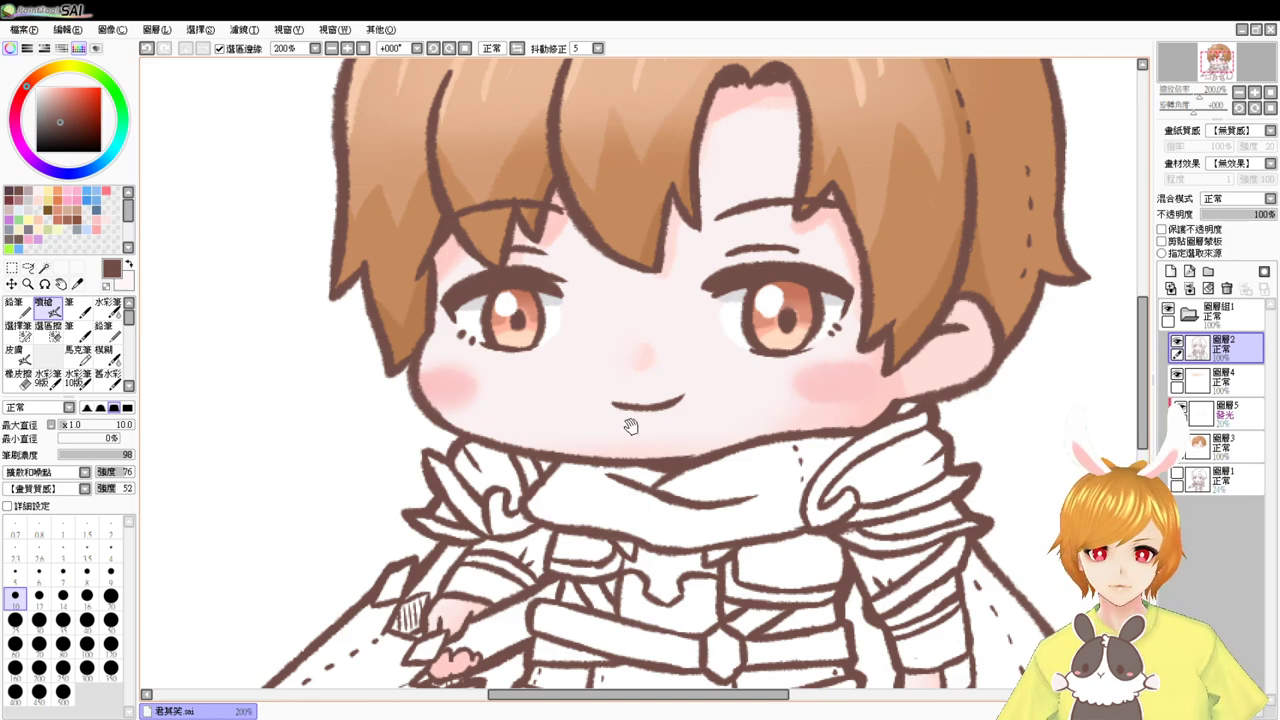
pyautogui.moveTo(668, 444); pyautogui.dragTo(592, 420)
pyautogui.press('x')
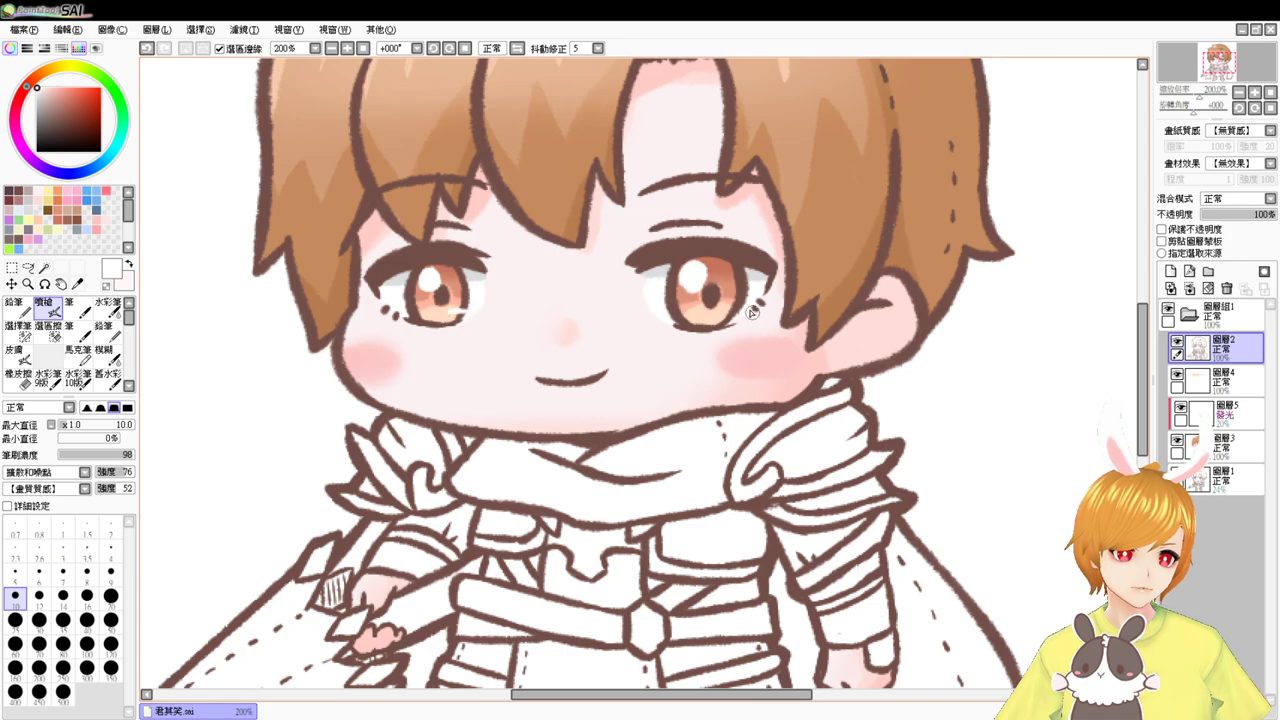
pyautogui.scroll(-3, 667, 411)
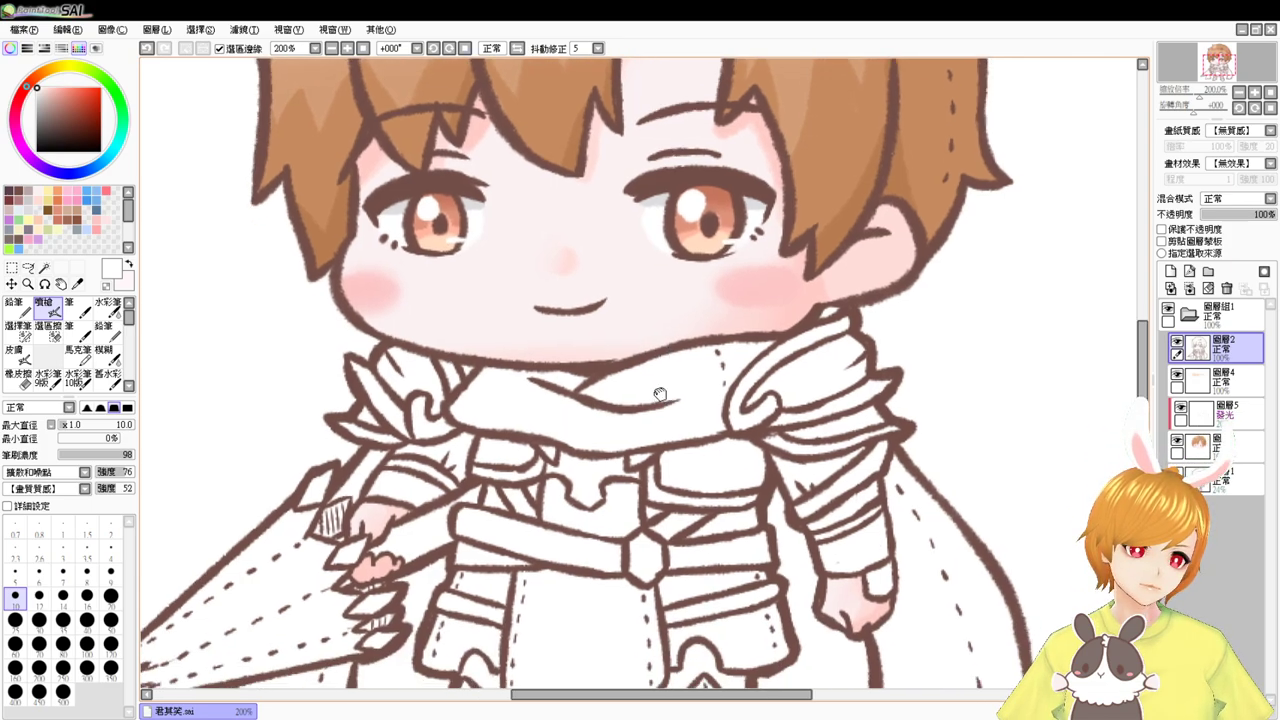
pyautogui.click(44, 267)
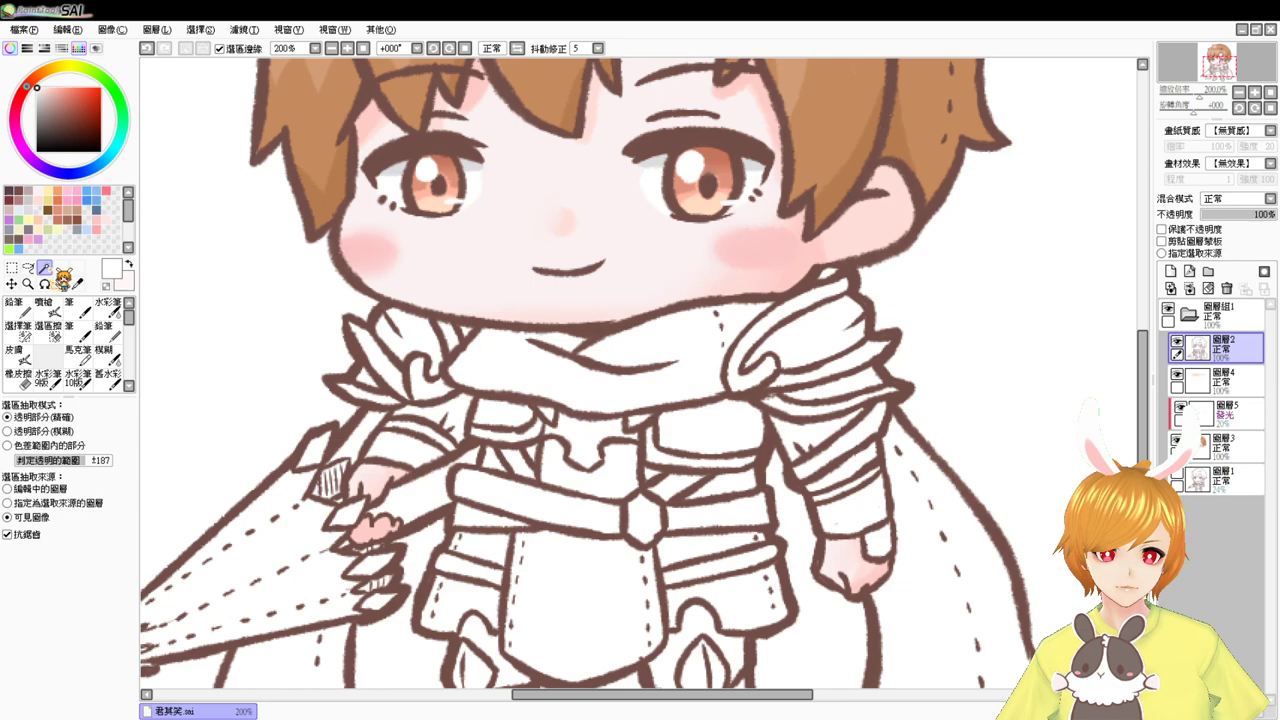
pyautogui.click(578, 372)
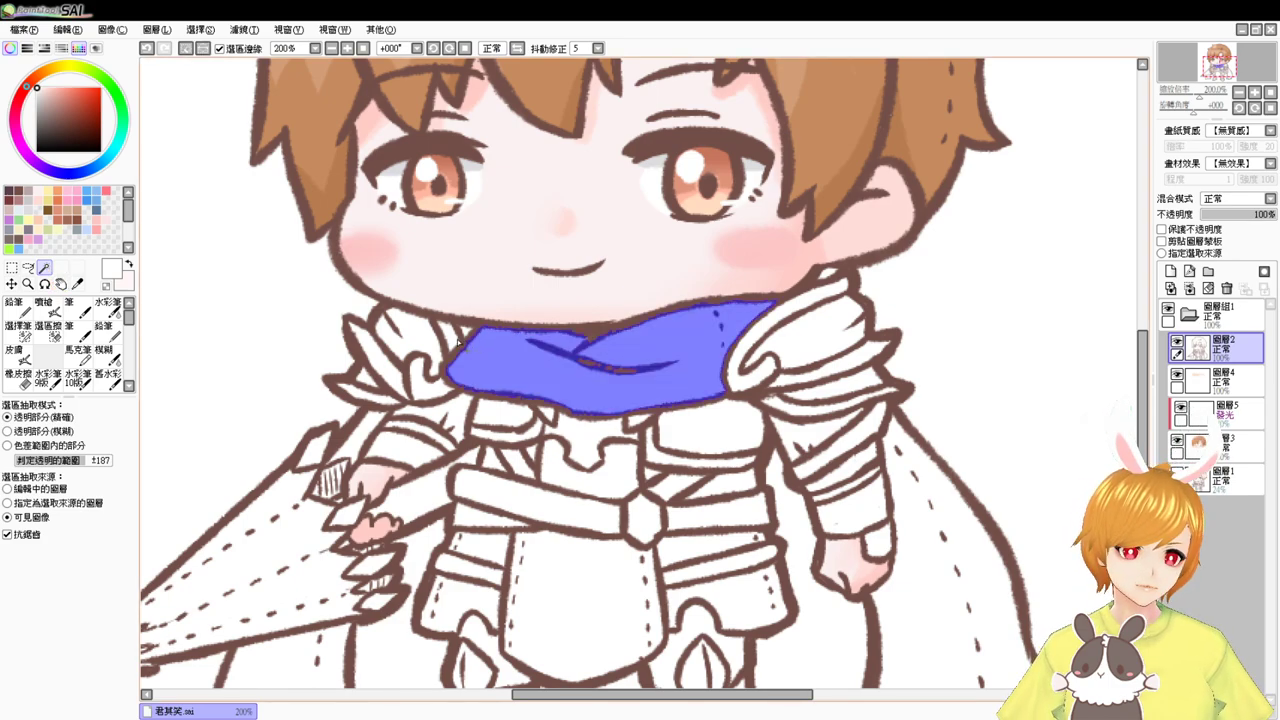
pyautogui.click(347, 438)
pyautogui.moveTo(374, 482); pyautogui.dragTo(429, 354)
pyautogui.click(323, 539)
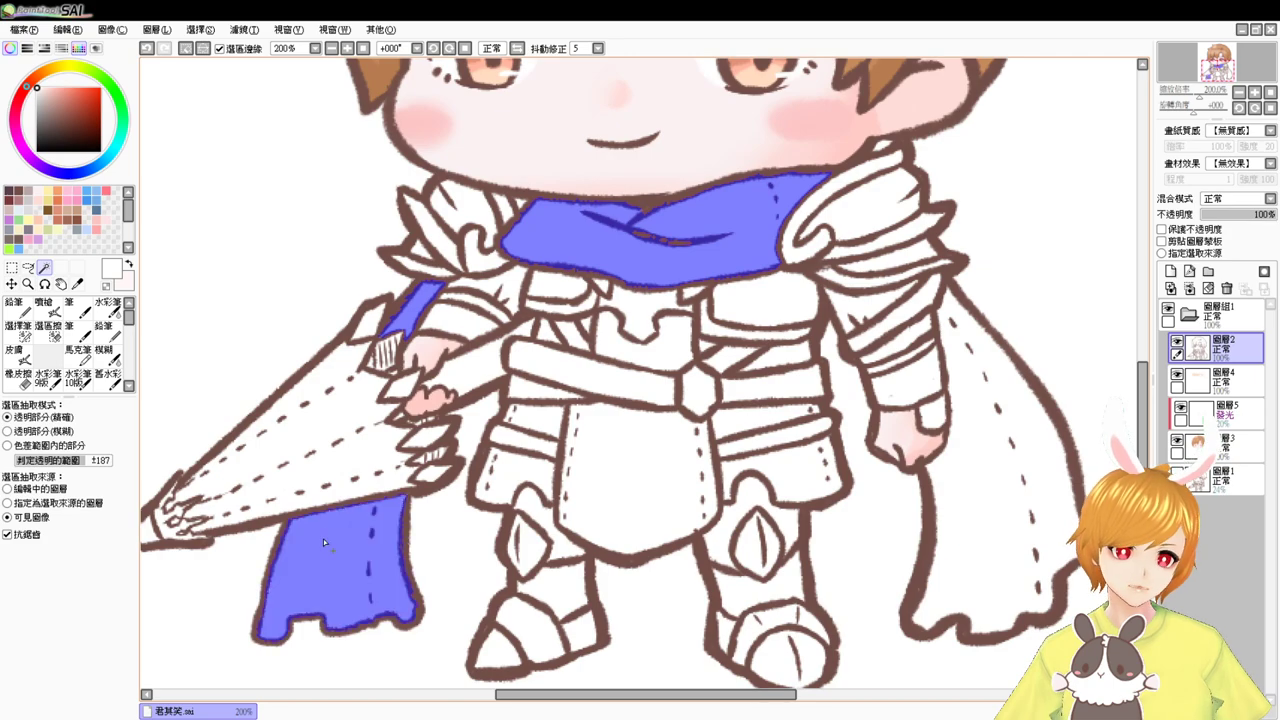
pyautogui.click(983, 452)
pyautogui.moveTo(980, 371); pyautogui.dragTo(958, 463)
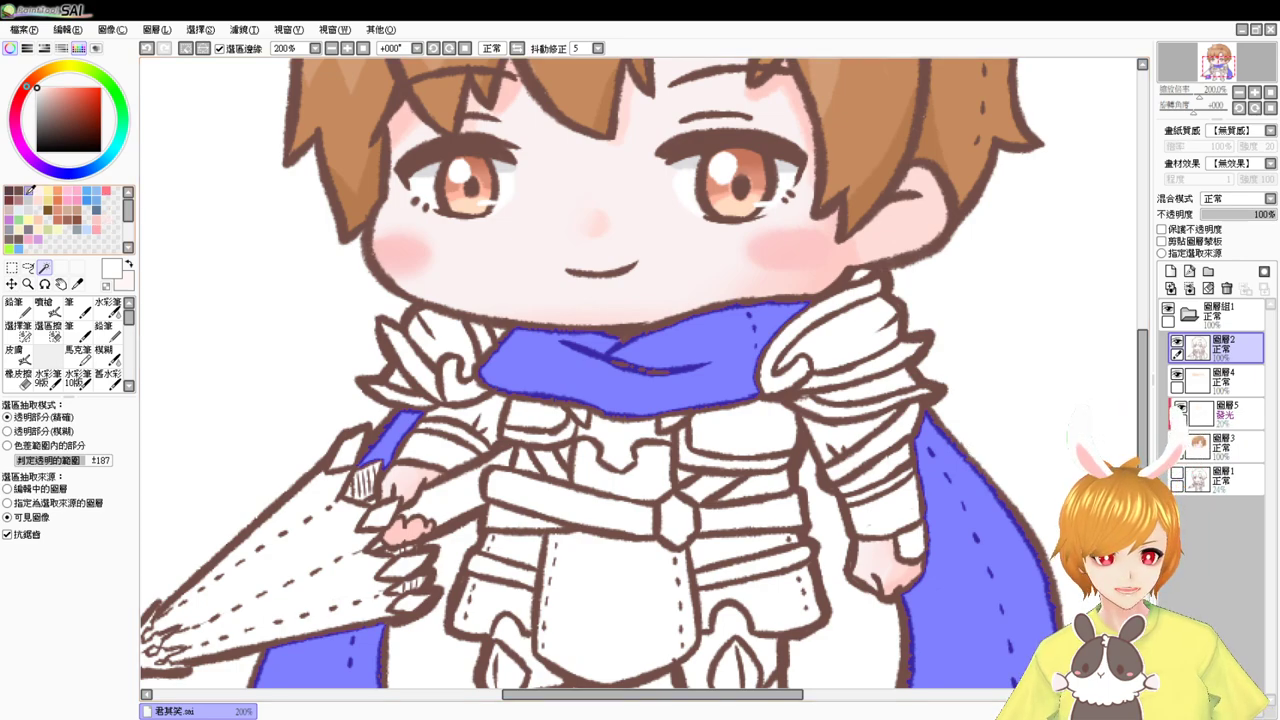
# - Fill the selected scarf and cape areas on 圖層3 with a light red
pyautogui.click(104, 189)
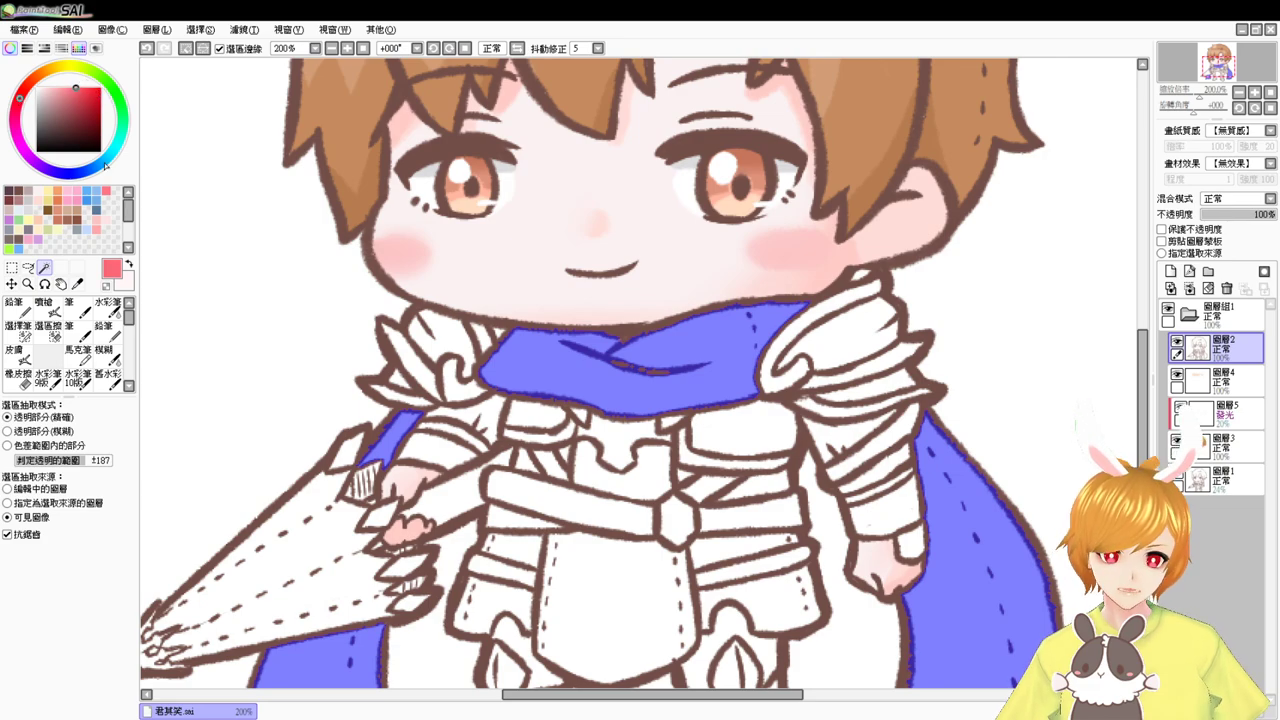
pyautogui.click(1236, 447)
pyautogui.hotkey('ctrl', 'f')
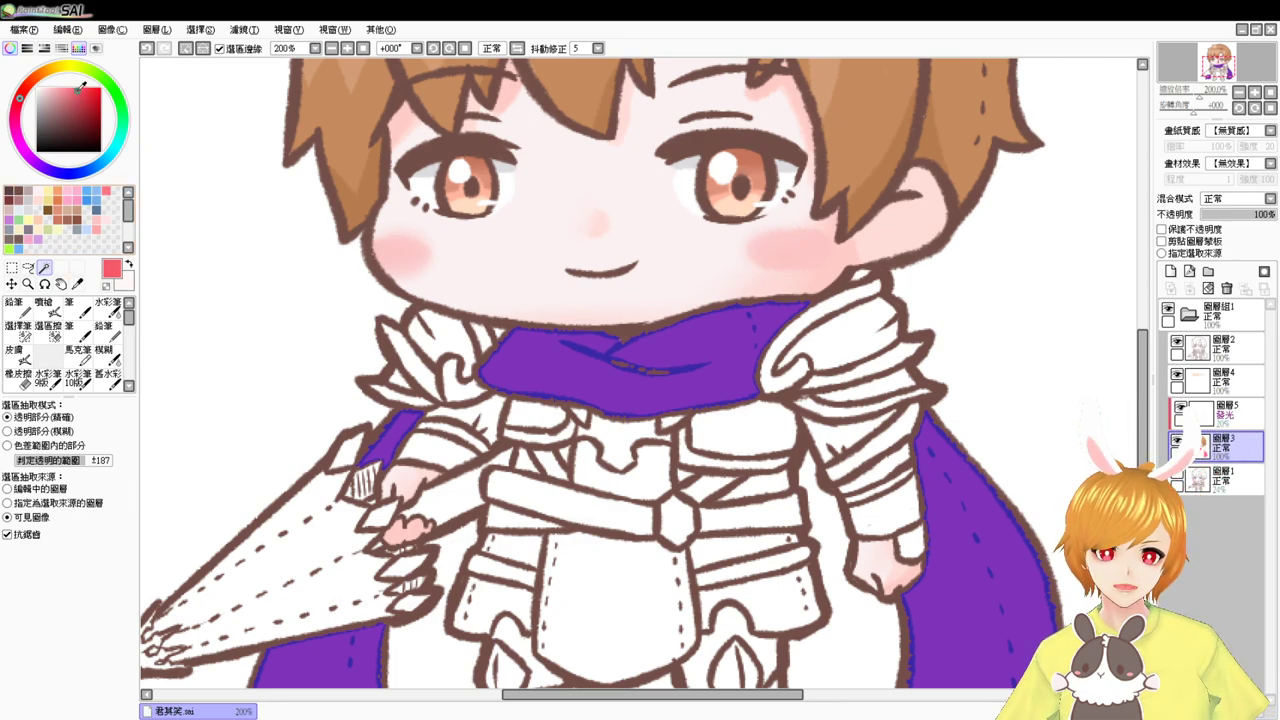
# - Shade the scarf's shoulder end and lower edge in a darker red with the 噴槍 brush at size 20
pyautogui.click(44, 310)
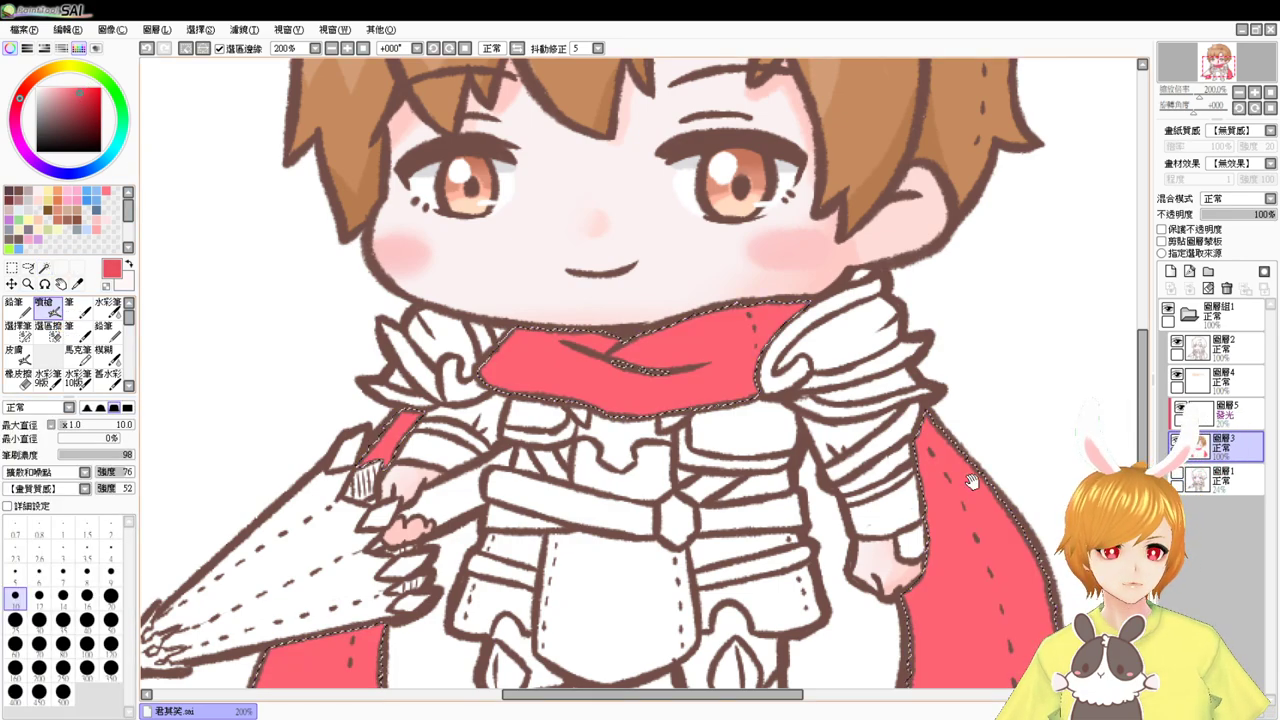
pyautogui.moveTo(972, 472); pyautogui.dragTo(857, 444)
pyautogui.click(110, 595)
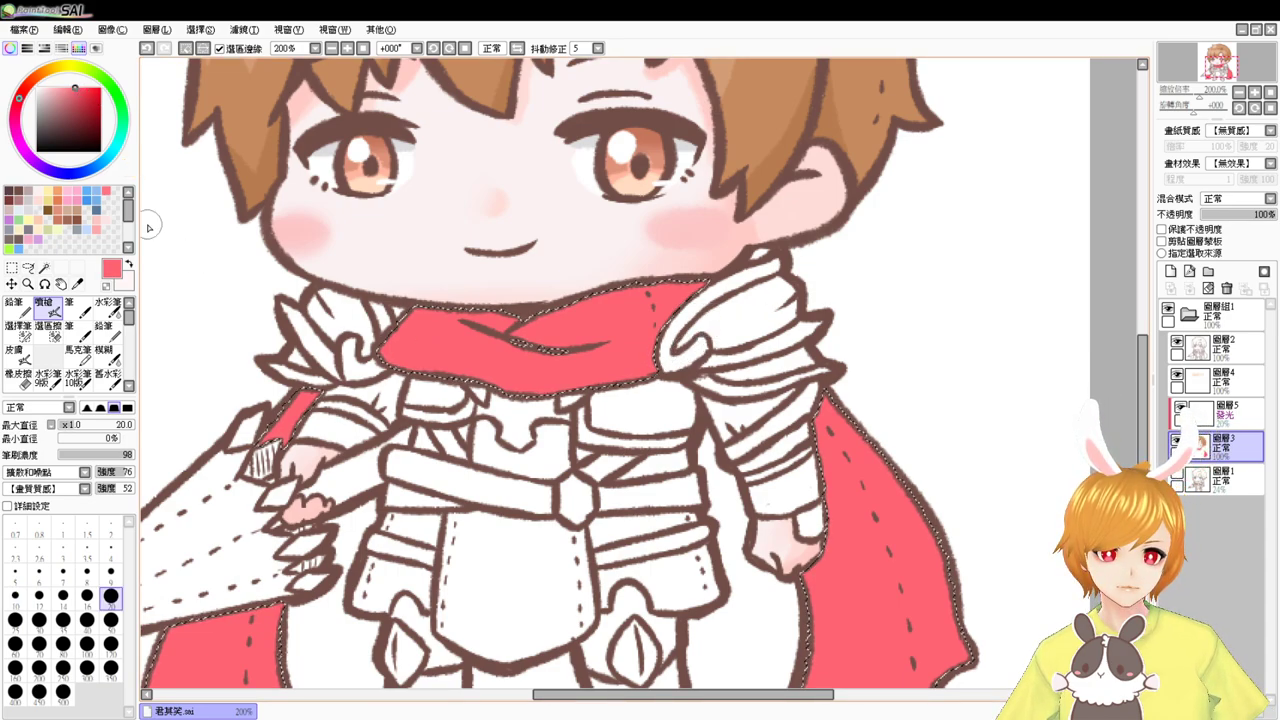
pyautogui.click(82, 84)
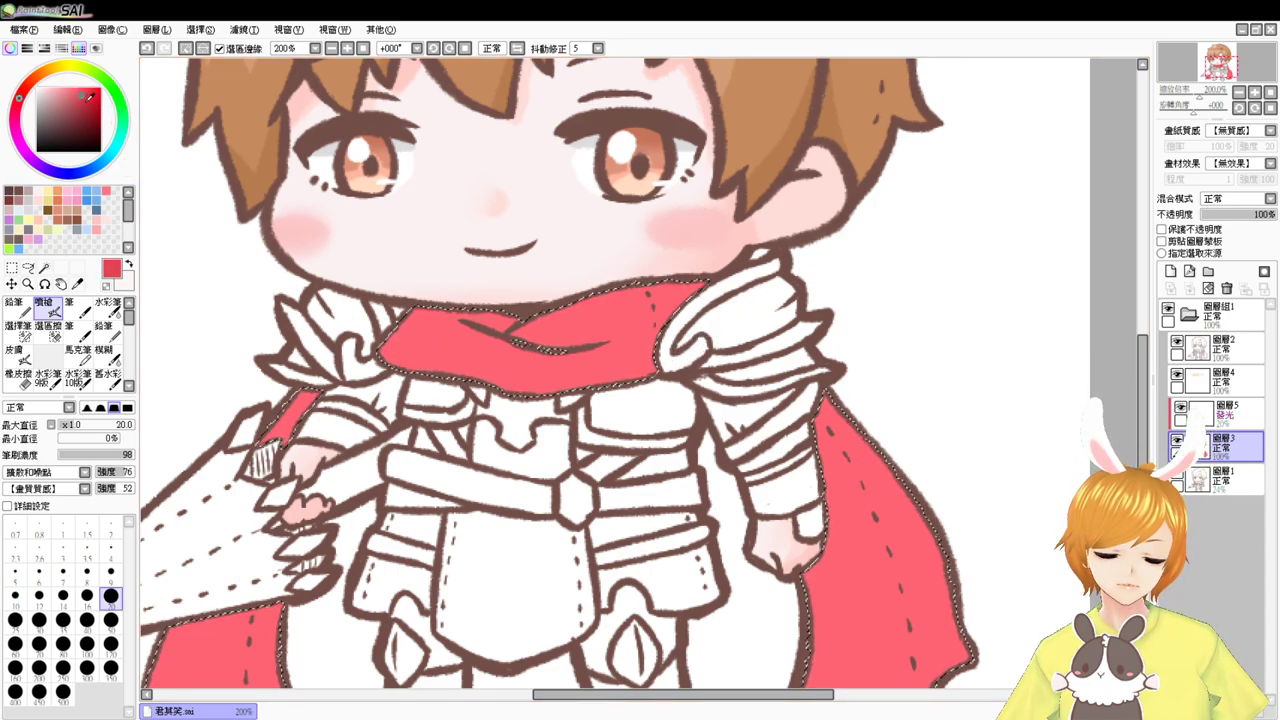
pyautogui.moveTo(649, 288)
pyautogui.mouseDown()
pyautogui.moveTo(660, 318)
pyautogui.moveTo(651, 279)
pyautogui.moveTo(577, 400)
pyautogui.moveTo(680, 288)
pyautogui.moveTo(662, 281)
pyautogui.moveTo(680, 313)
pyautogui.mouseUp()
pyautogui.hotkey('ctrl', 'z')
pyautogui.moveTo(645, 358); pyautogui.dragTo(614, 402)
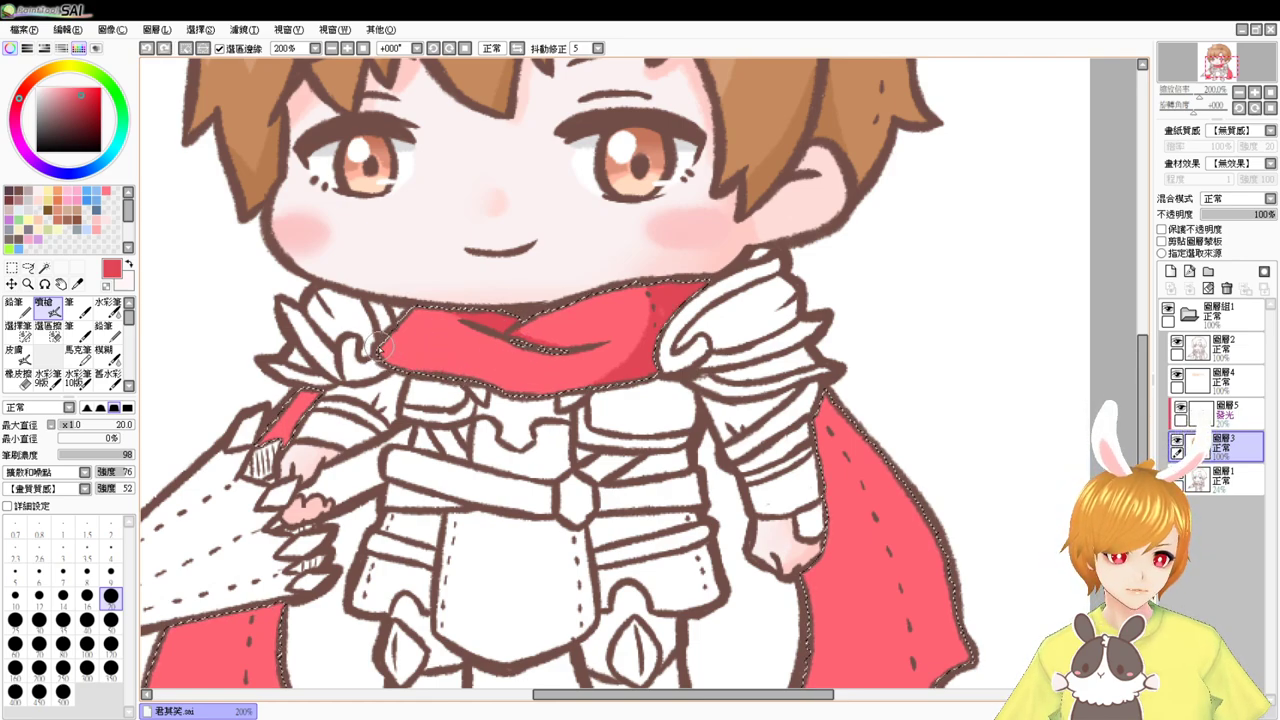
pyautogui.moveTo(461, 378)
pyautogui.mouseDown()
pyautogui.moveTo(568, 387)
pyautogui.moveTo(630, 377)
pyautogui.mouseUp()
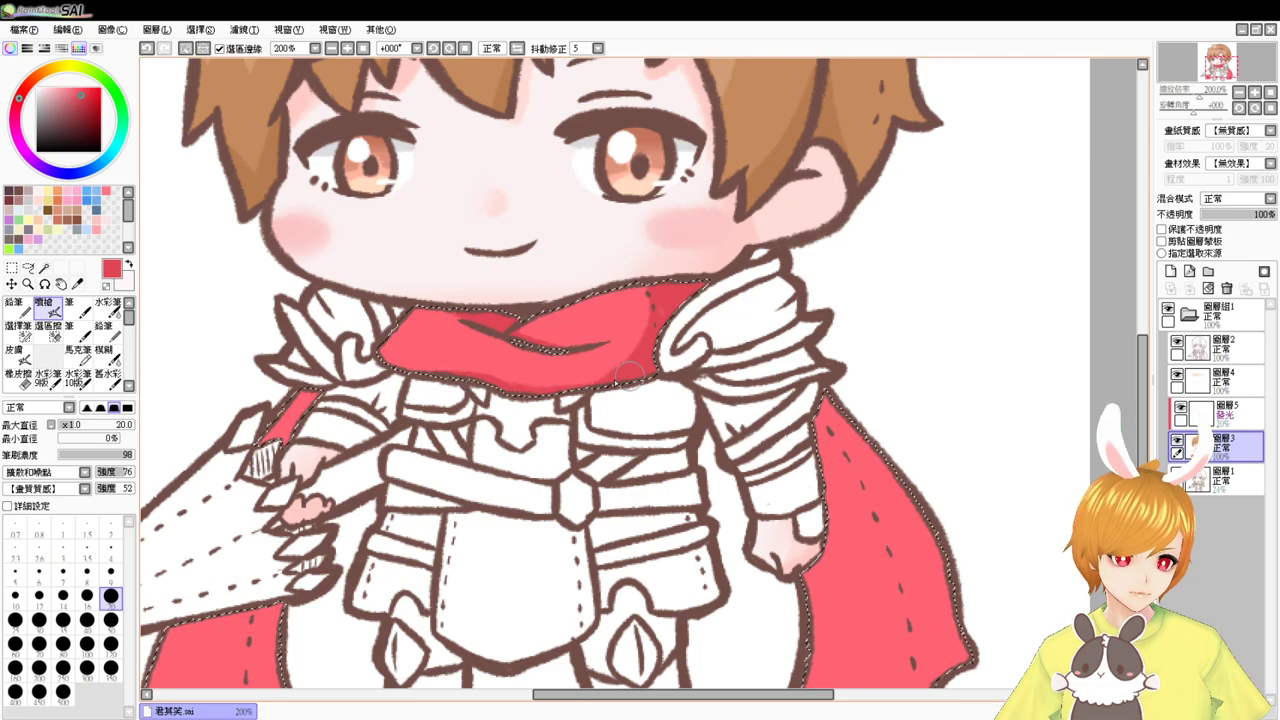
pyautogui.moveTo(471, 378); pyautogui.dragTo(603, 385)
# - Shade the outer folds along the dashed lines of both cape halves in the darker red at size 20
pyautogui.moveTo(655, 343); pyautogui.dragTo(525, 223)
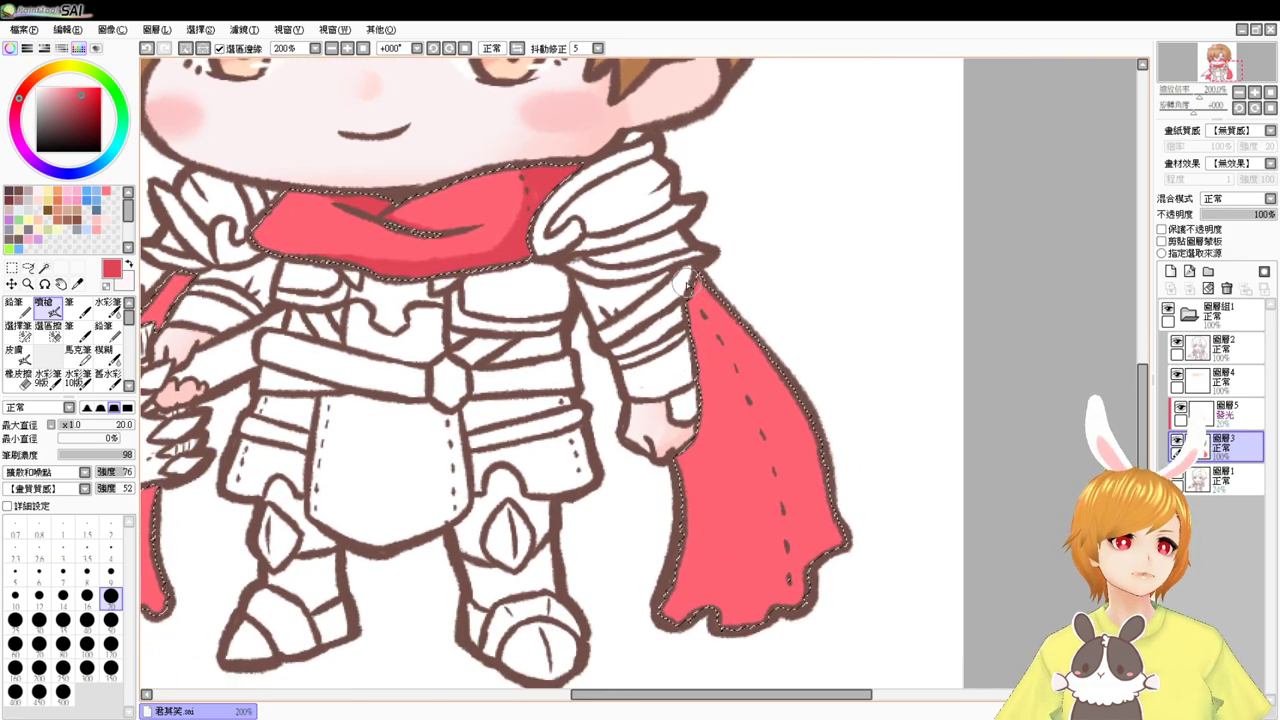
pyautogui.moveTo(695, 285); pyautogui.dragTo(752, 632)
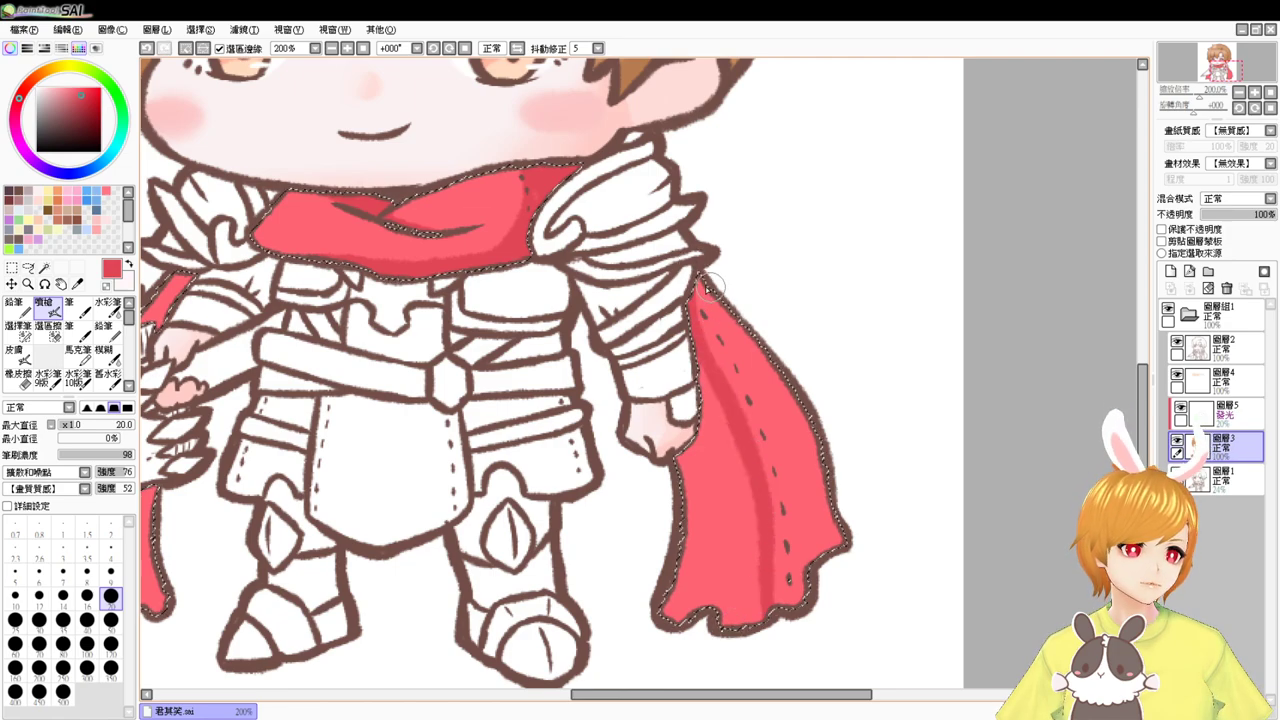
pyautogui.moveTo(755, 432)
pyautogui.mouseDown()
pyautogui.moveTo(823, 537)
pyautogui.moveTo(822, 468)
pyautogui.moveTo(825, 480)
pyautogui.moveTo(772, 625)
pyautogui.moveTo(800, 540)
pyautogui.mouseUp()
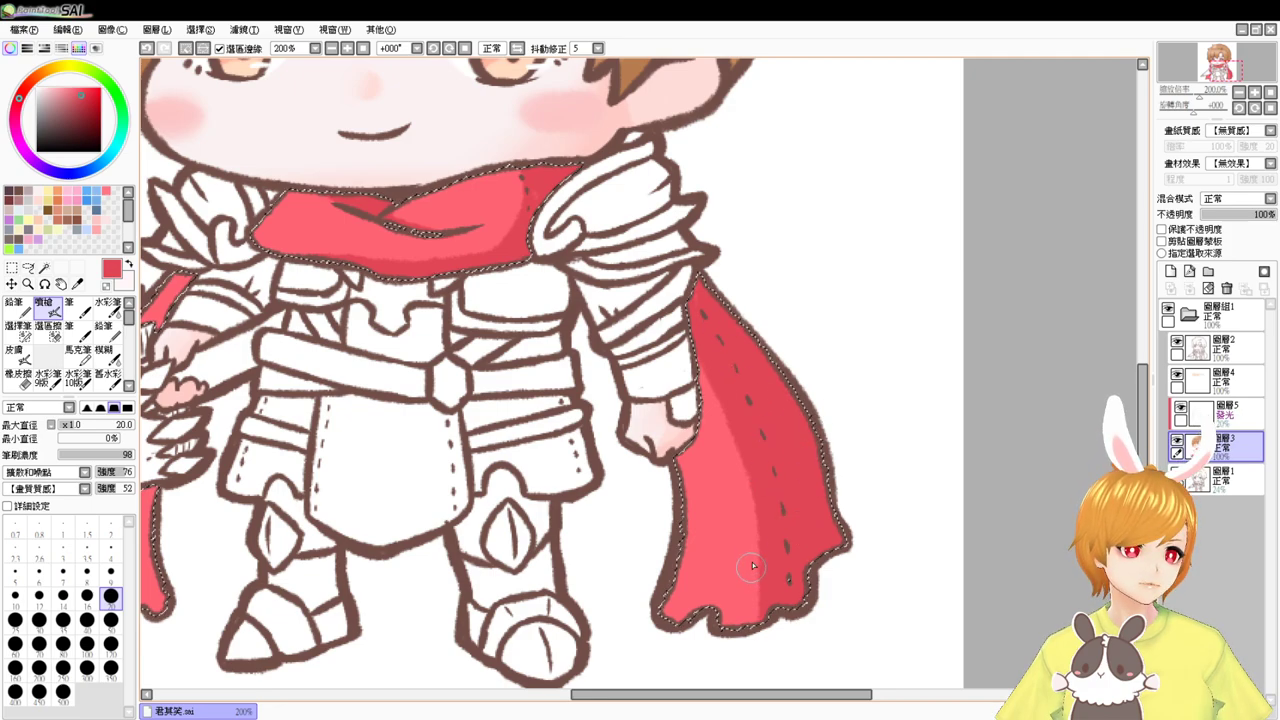
pyautogui.moveTo(658, 540); pyautogui.dragTo(819, 497)
pyautogui.moveTo(275, 438)
pyautogui.mouseDown()
pyautogui.moveTo(287, 521)
pyautogui.moveTo(268, 582)
pyautogui.moveTo(289, 592)
pyautogui.moveTo(326, 577)
pyautogui.mouseUp()
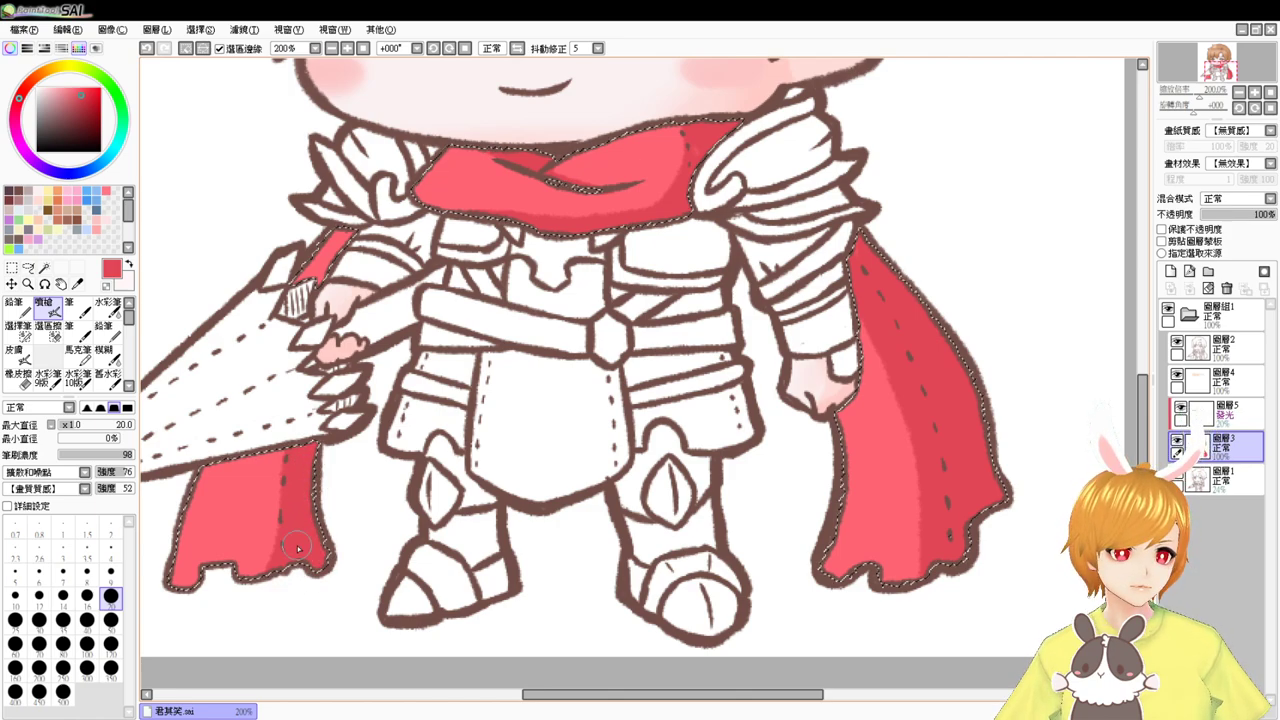
# - Dot small darker red spots on the scarf and the cape at brush size 14
pyautogui.press('[')
pyautogui.press('[')
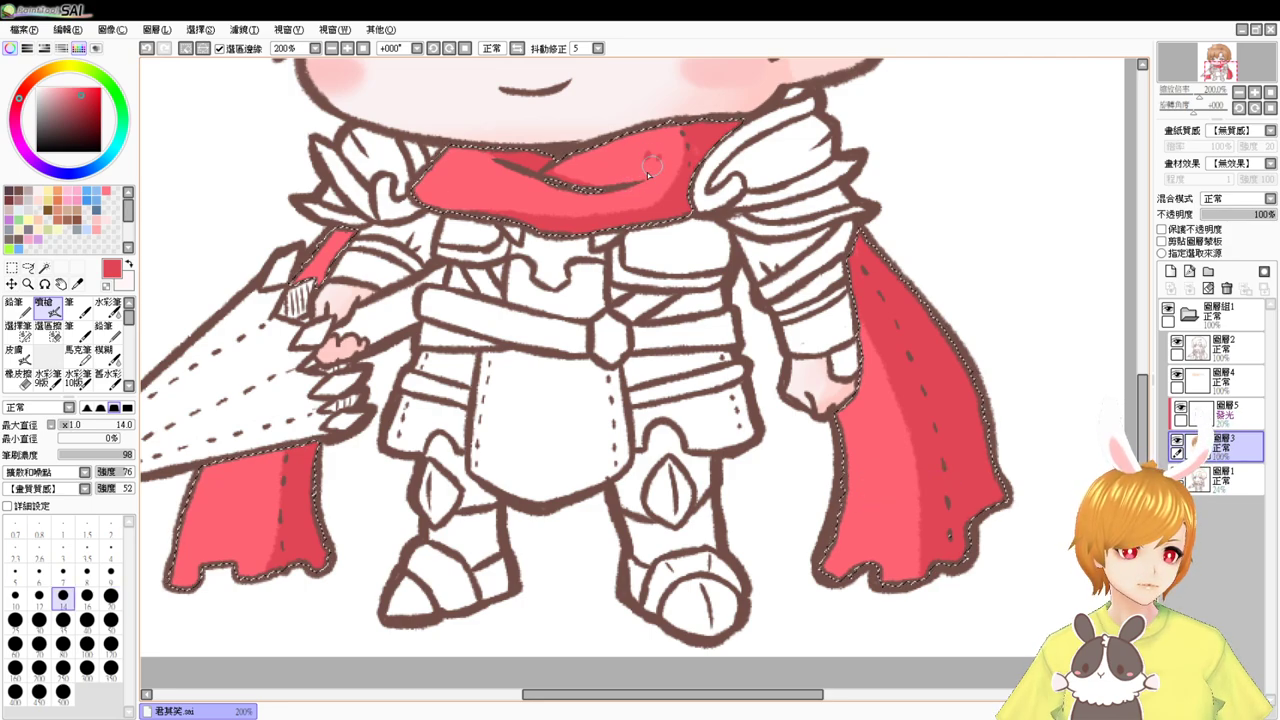
pyautogui.moveTo(449, 185); pyautogui.dragTo(455, 192)
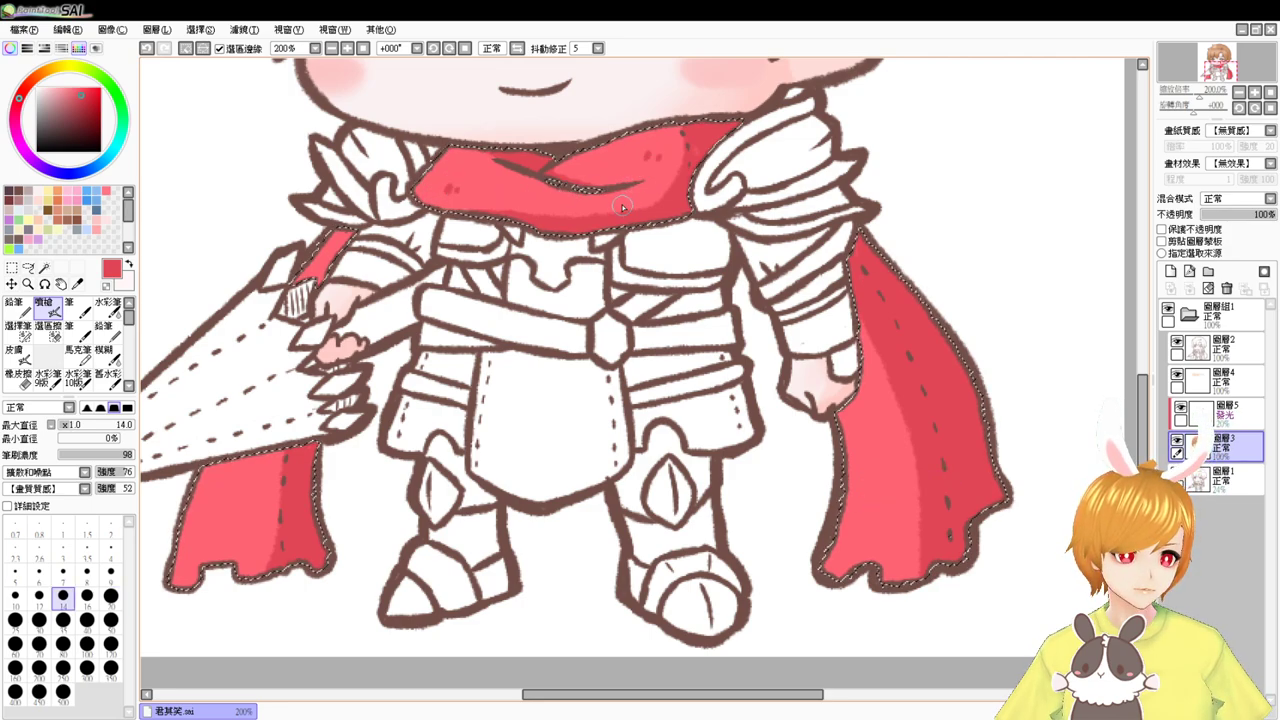
pyautogui.click(889, 448)
pyautogui.click(895, 455)
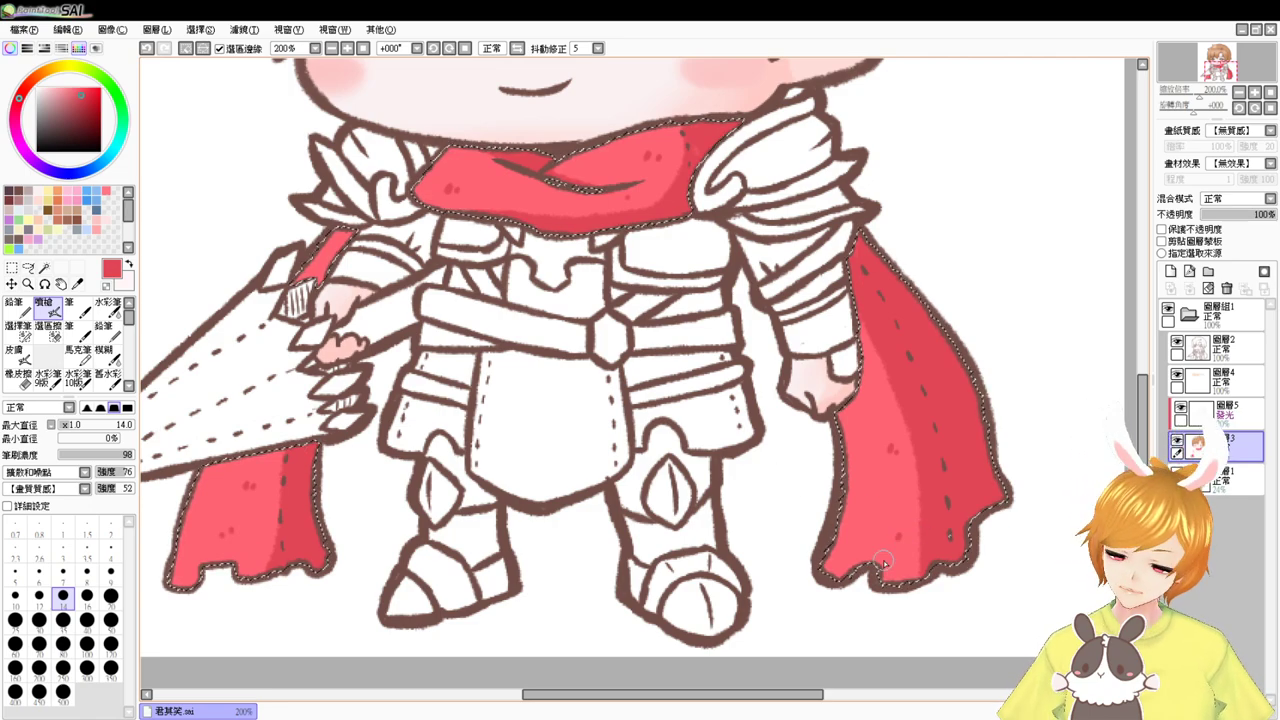
# - Soften the fold shading on the cape beside the empty hand with the 水彩筆 brush at size 28, using the darker red
pyautogui.click(108, 307)
pyautogui.rightClick(878, 395)
pyautogui.press(']')
pyautogui.press(']')
pyautogui.press(']')
pyautogui.press(']')
pyautogui.press(']')
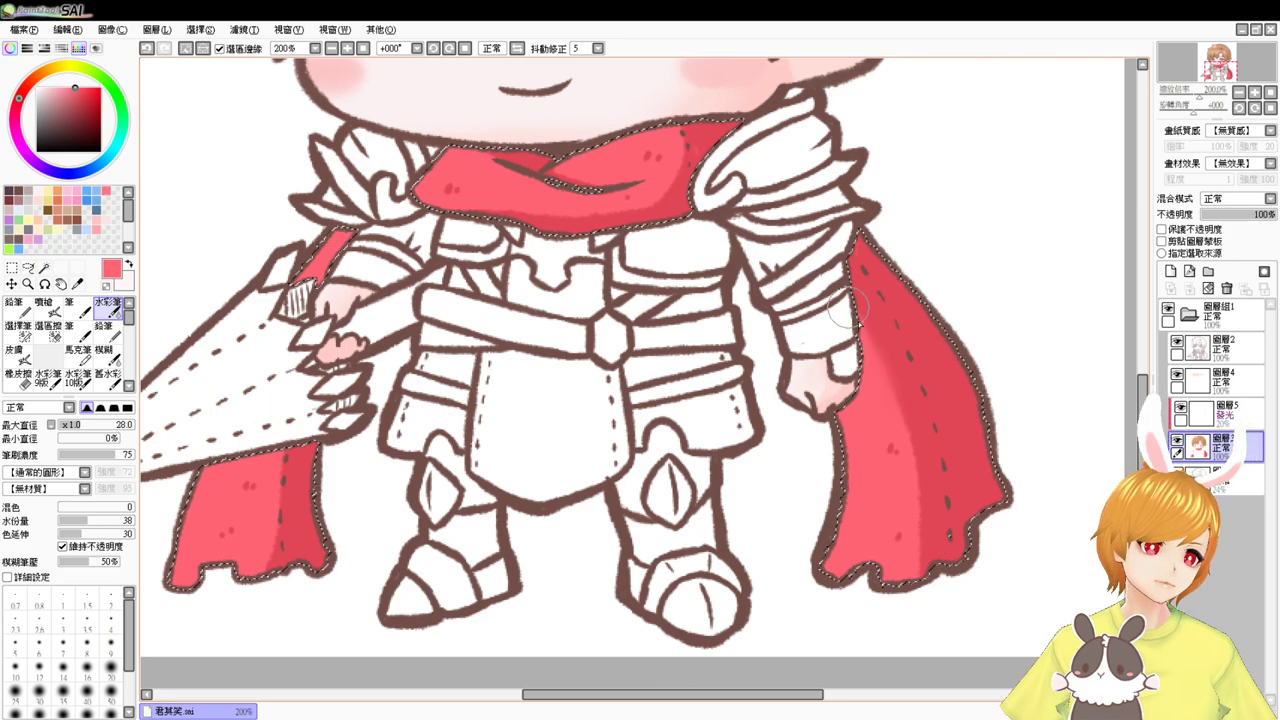
pyautogui.keyDown('alt'); pyautogui.click(891, 350); pyautogui.keyUp('alt')
pyautogui.moveTo(860, 317); pyautogui.dragTo(919, 499)
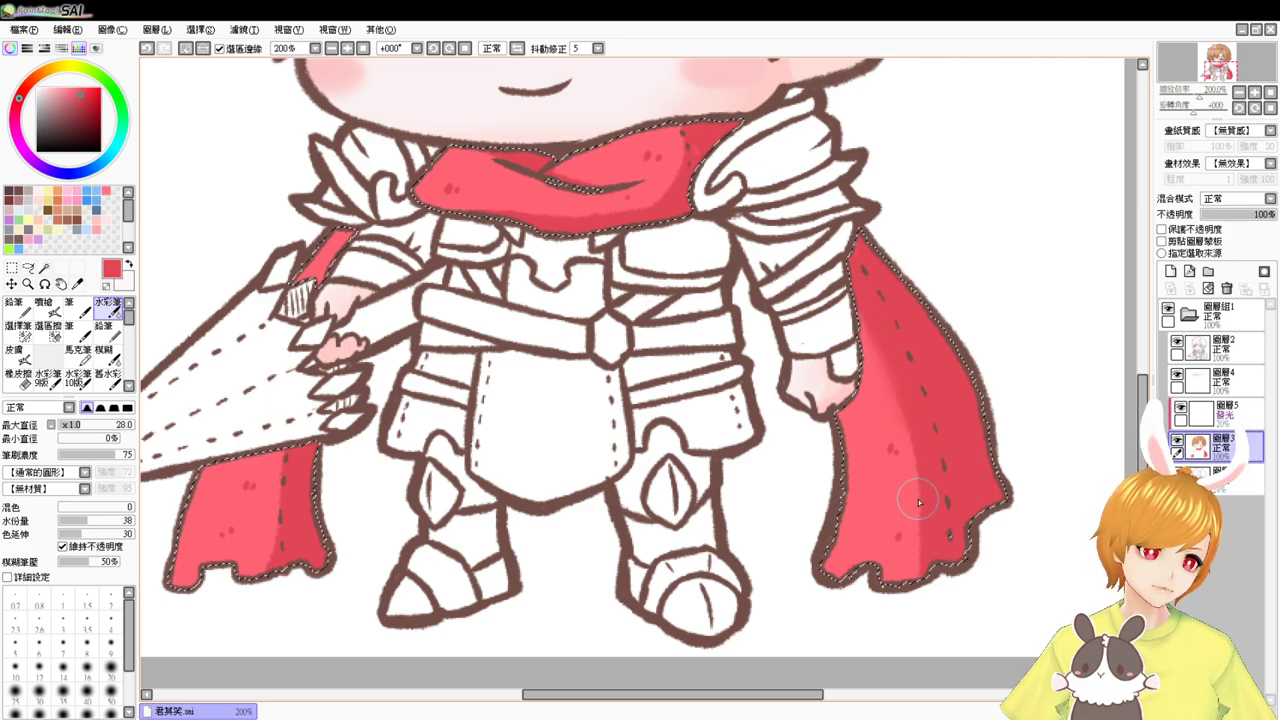
pyautogui.moveTo(888, 396)
pyautogui.mouseDown()
pyautogui.moveTo(921, 478)
pyautogui.moveTo(893, 400)
pyautogui.moveTo(915, 512)
pyautogui.mouseUp()
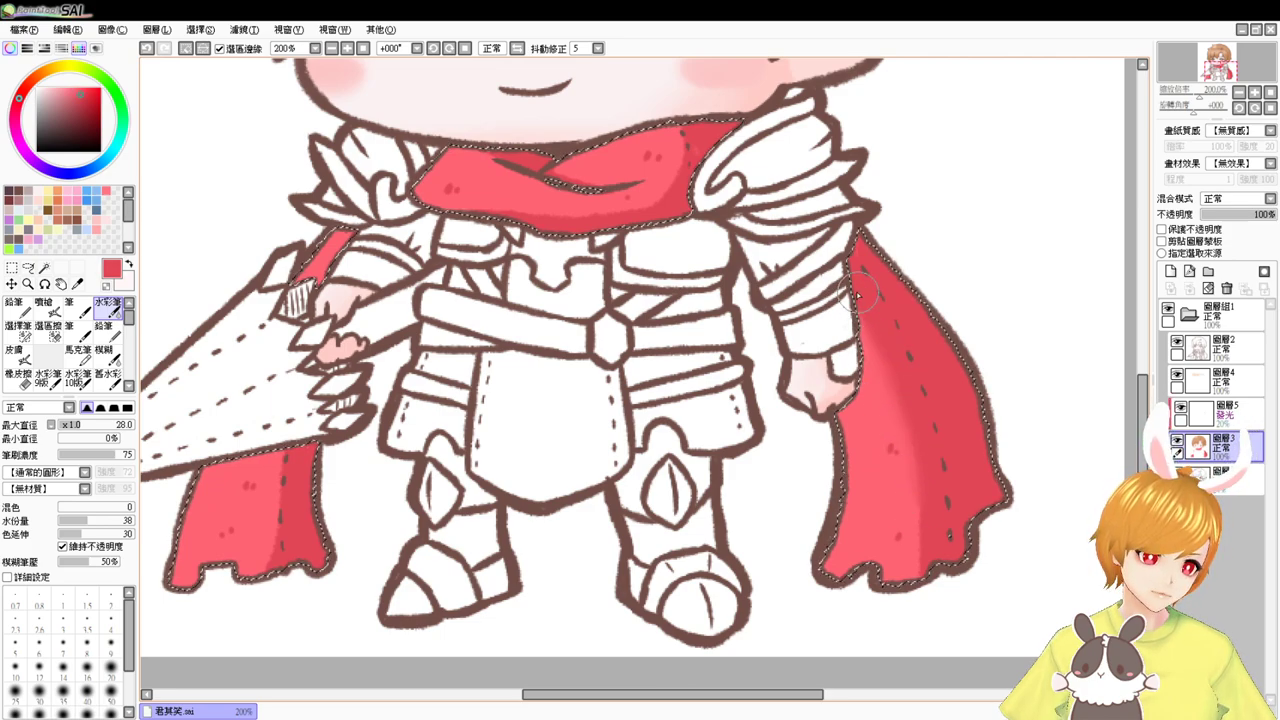
# - Blend the darker red shading on the scarf and the cape behind the umbrella at brush size 24, and raise the size to 29
pyautogui.moveTo(761, 271); pyautogui.dragTo(821, 411)
pyautogui.press('[')
pyautogui.press('[')
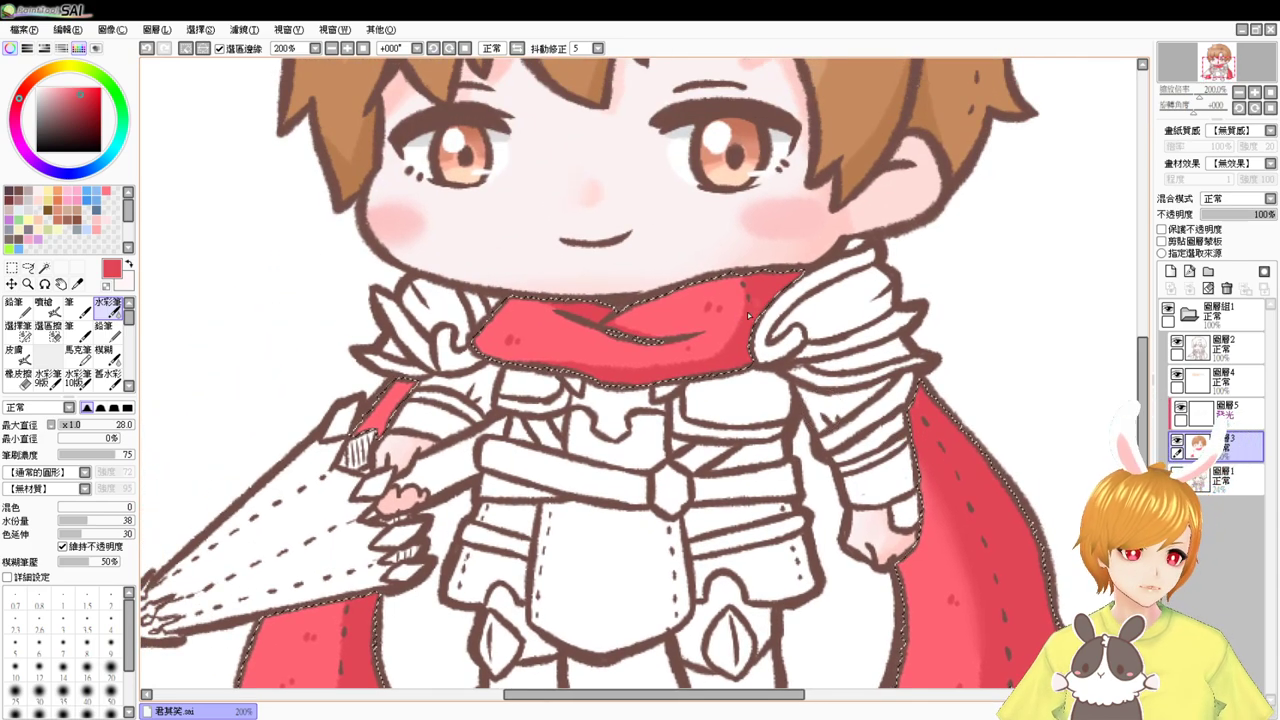
pyautogui.moveTo(745, 270)
pyautogui.mouseDown()
pyautogui.moveTo(714, 334)
pyautogui.moveTo(722, 349)
pyautogui.moveTo(741, 285)
pyautogui.mouseUp()
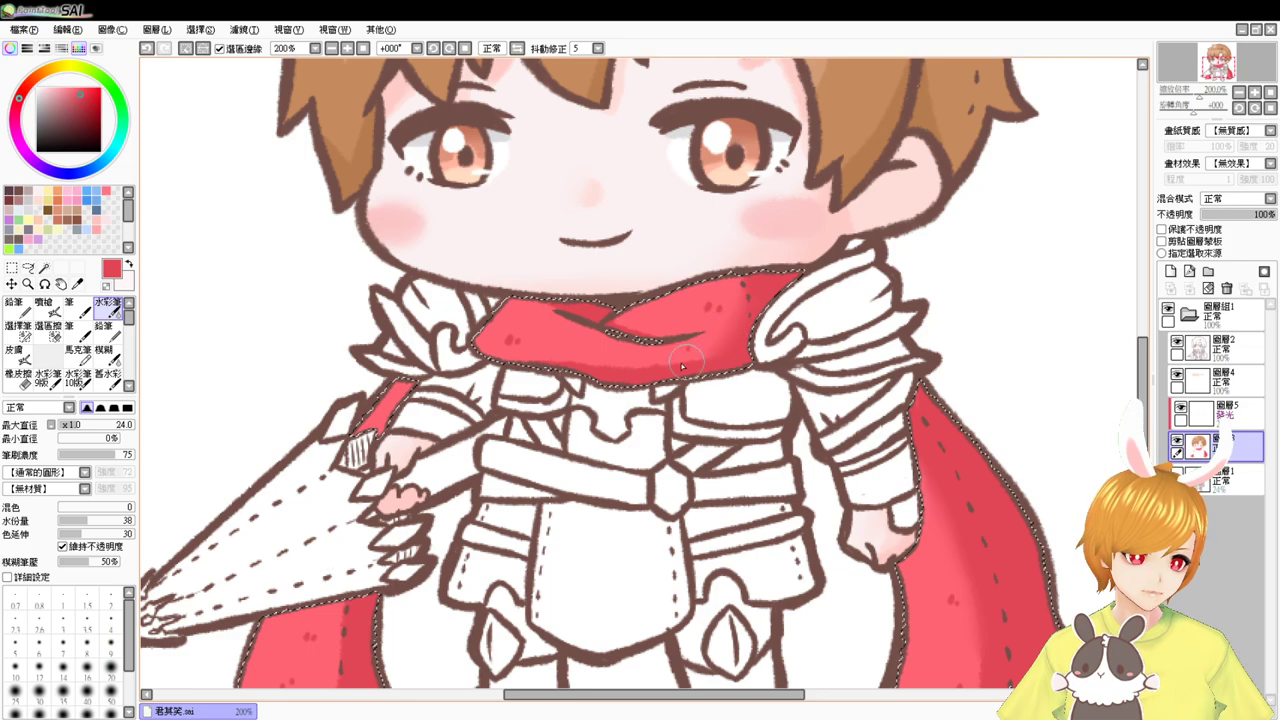
pyautogui.moveTo(638, 340); pyautogui.dragTo(738, 257)
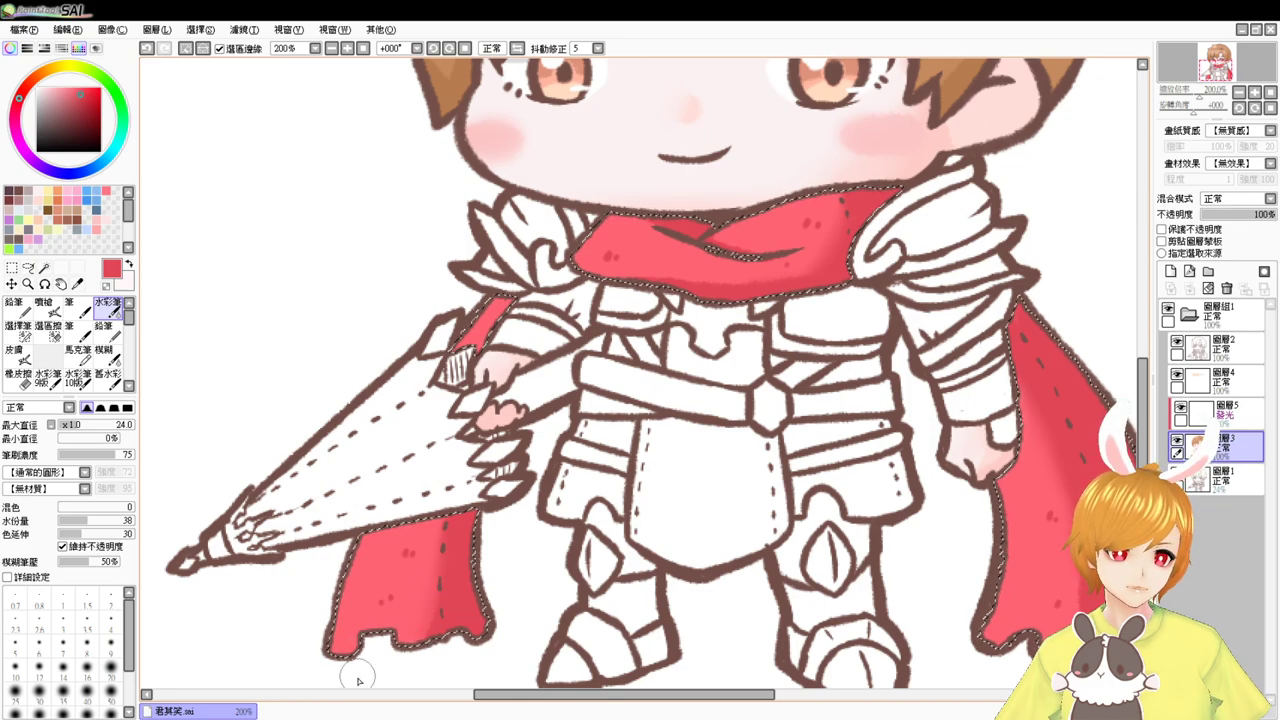
pyautogui.moveTo(428, 480); pyautogui.dragTo(322, 586)
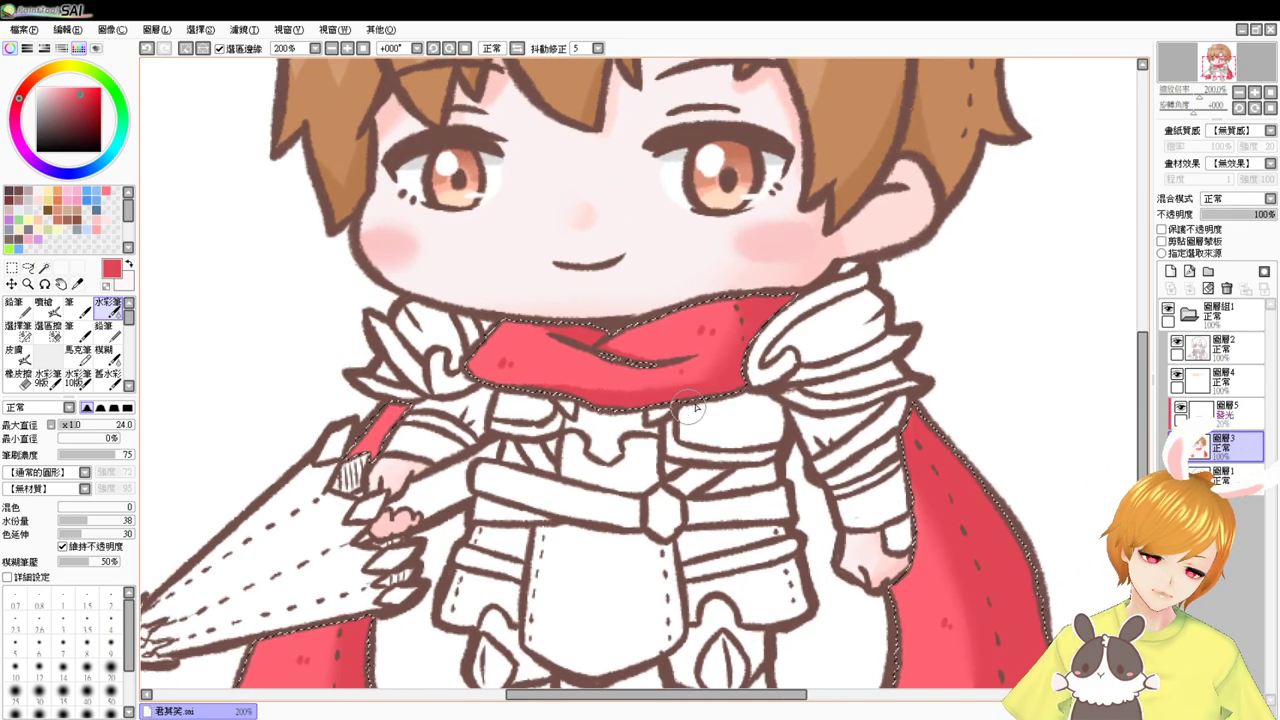
pyautogui.press(']')
pyautogui.press(']')
pyautogui.press(']')
pyautogui.press(']')
pyautogui.press(']')
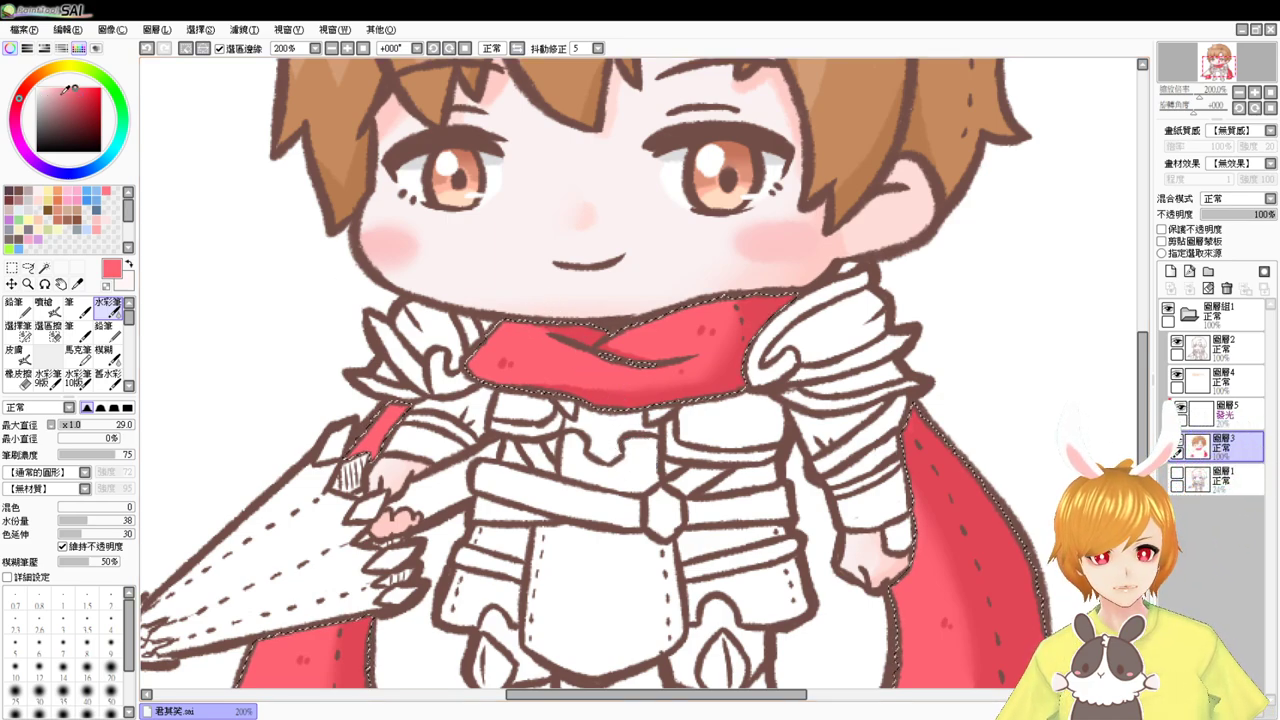
# - Paint light pink highlights along the edges of the scarf and the cape behind the umbrella with the 噴槍 brush at size 16
pyautogui.click(66, 85)
pyautogui.click(44, 306)
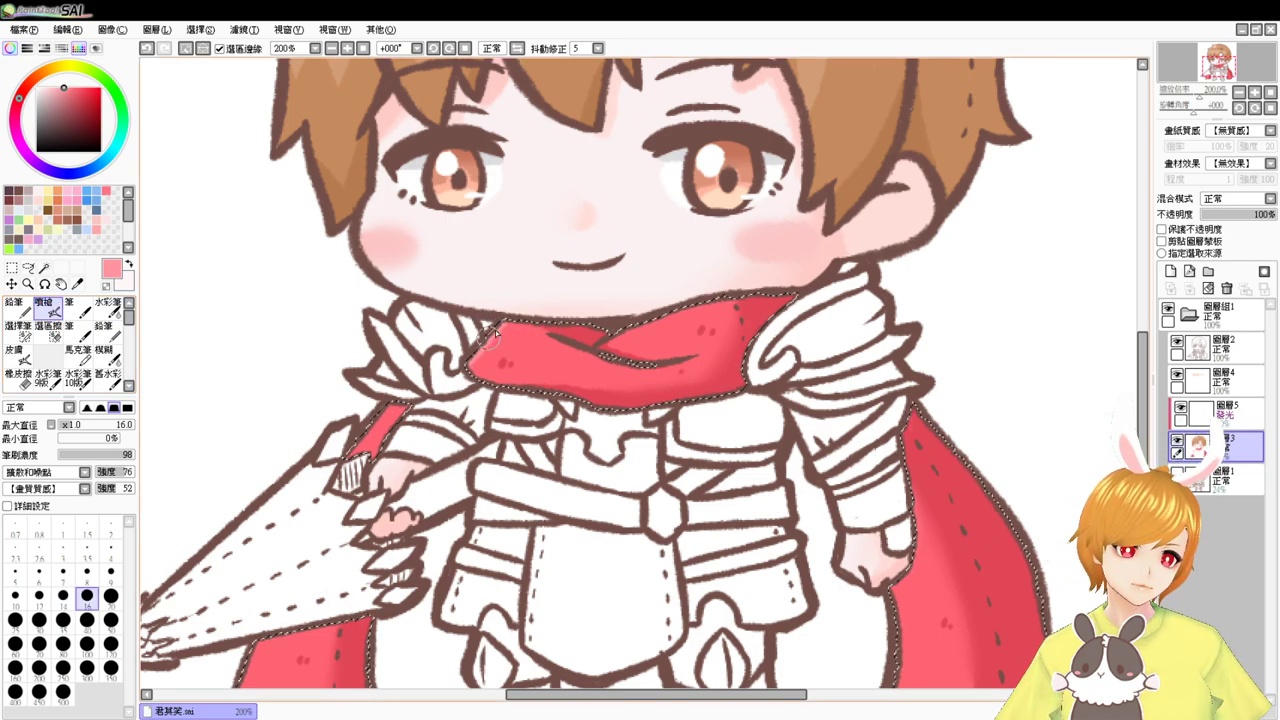
pyautogui.moveTo(372, 428); pyautogui.dragTo(349, 459)
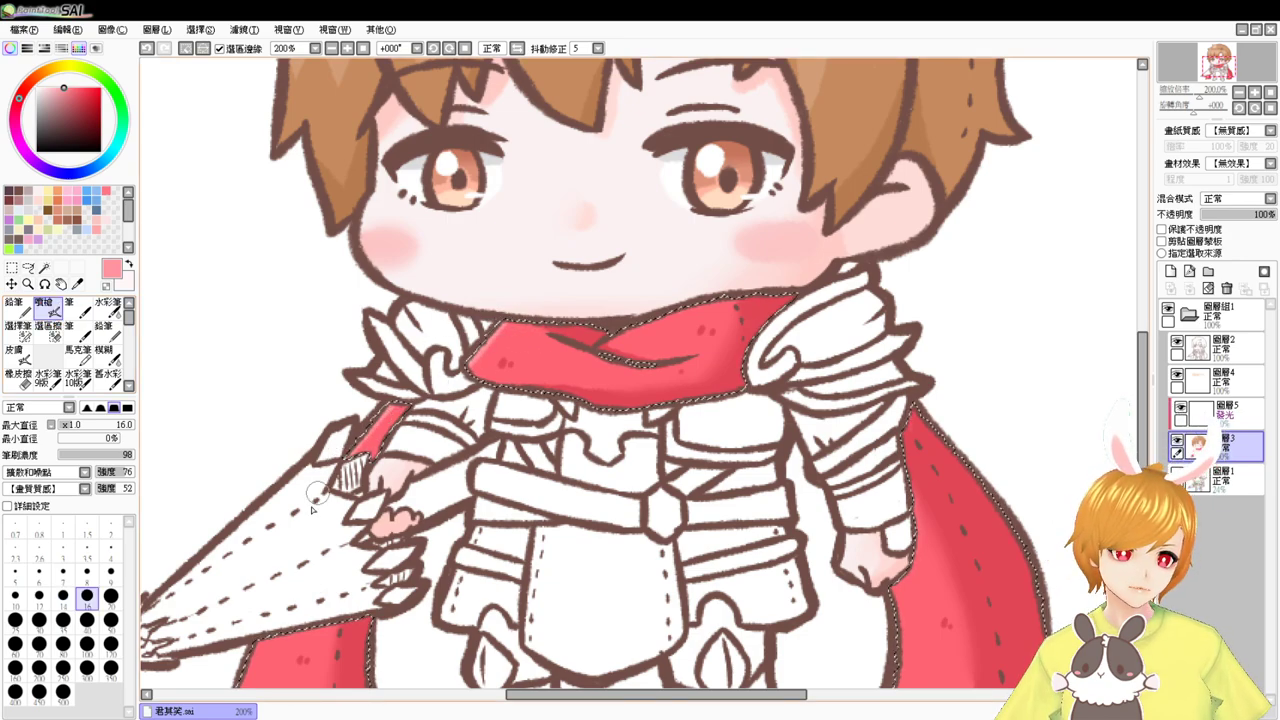
pyautogui.moveTo(297, 520); pyautogui.dragTo(392, 346)
pyautogui.moveTo(348, 472); pyautogui.dragTo(328, 562)
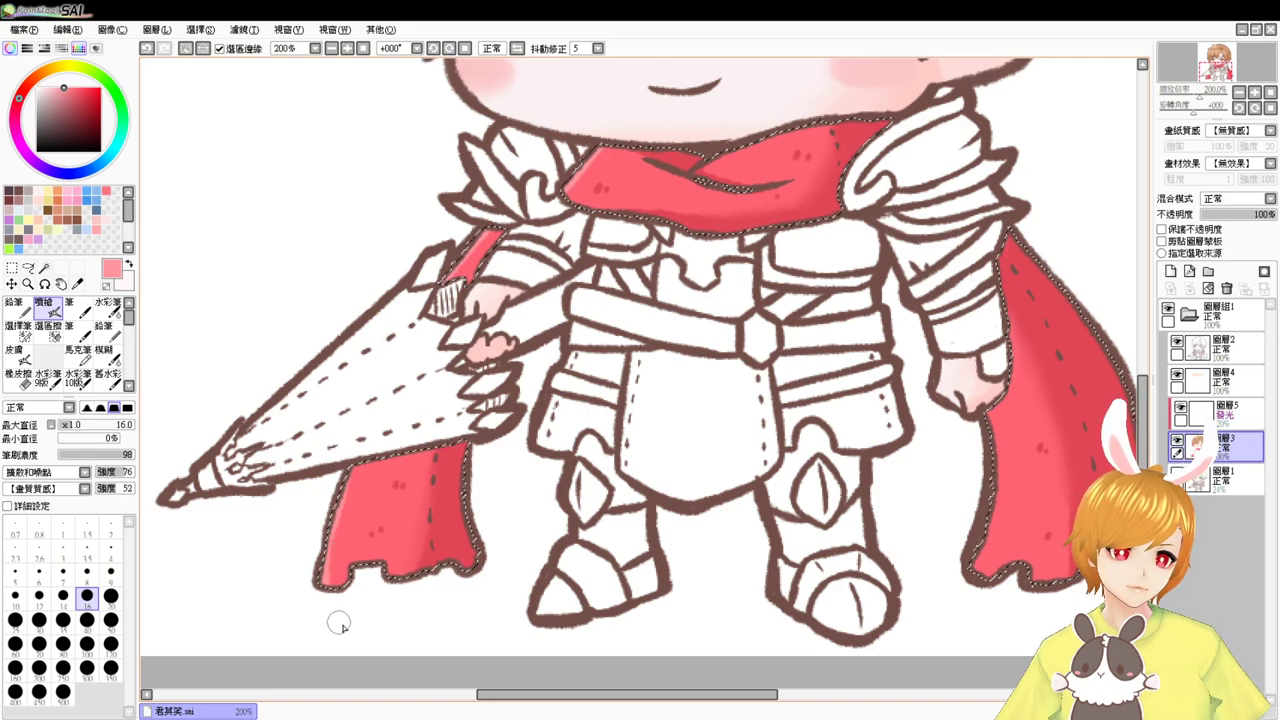
# - Paint a light pink highlight down the inner edge of the cape beside the empty hand, redoing the stroke until it fits
pyautogui.moveTo(706, 426); pyautogui.dragTo(495, 435)
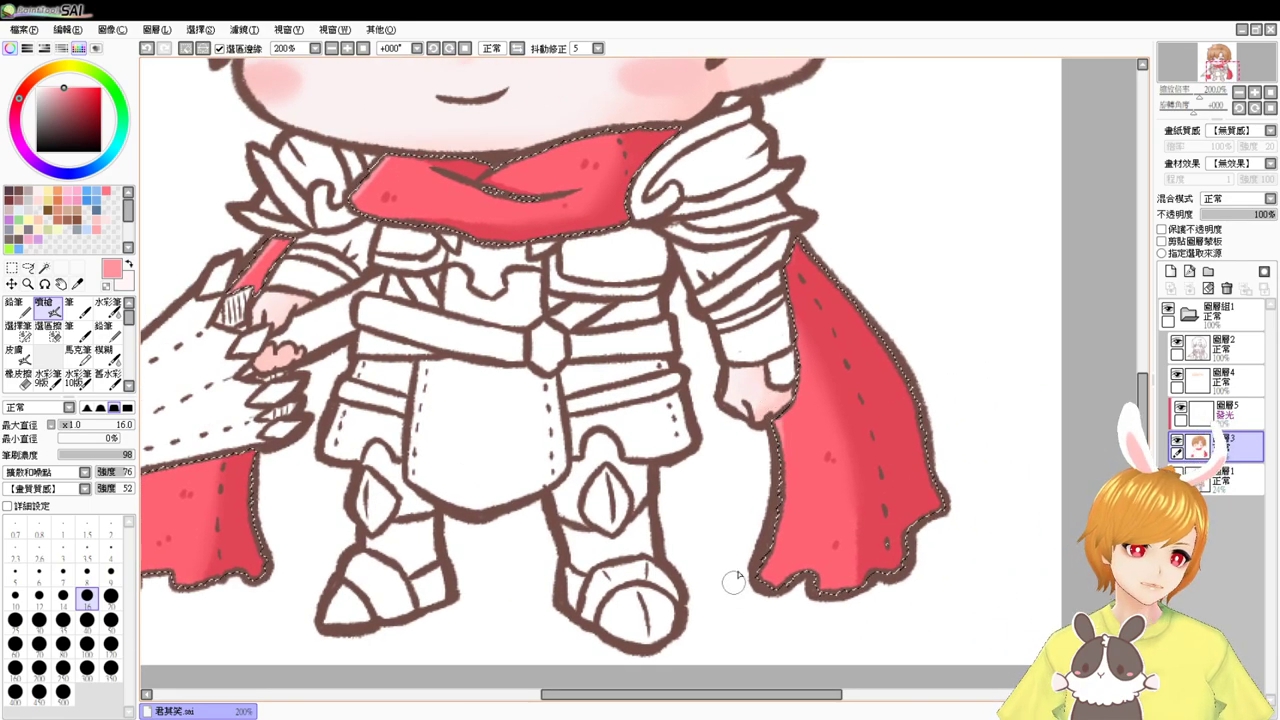
pyautogui.hotkey('ctrl', 'z')
pyautogui.moveTo(776, 414); pyautogui.dragTo(755, 606)
pyautogui.hotkey('ctrl', 'z')
pyautogui.moveTo(776, 420); pyautogui.dragTo(744, 614)
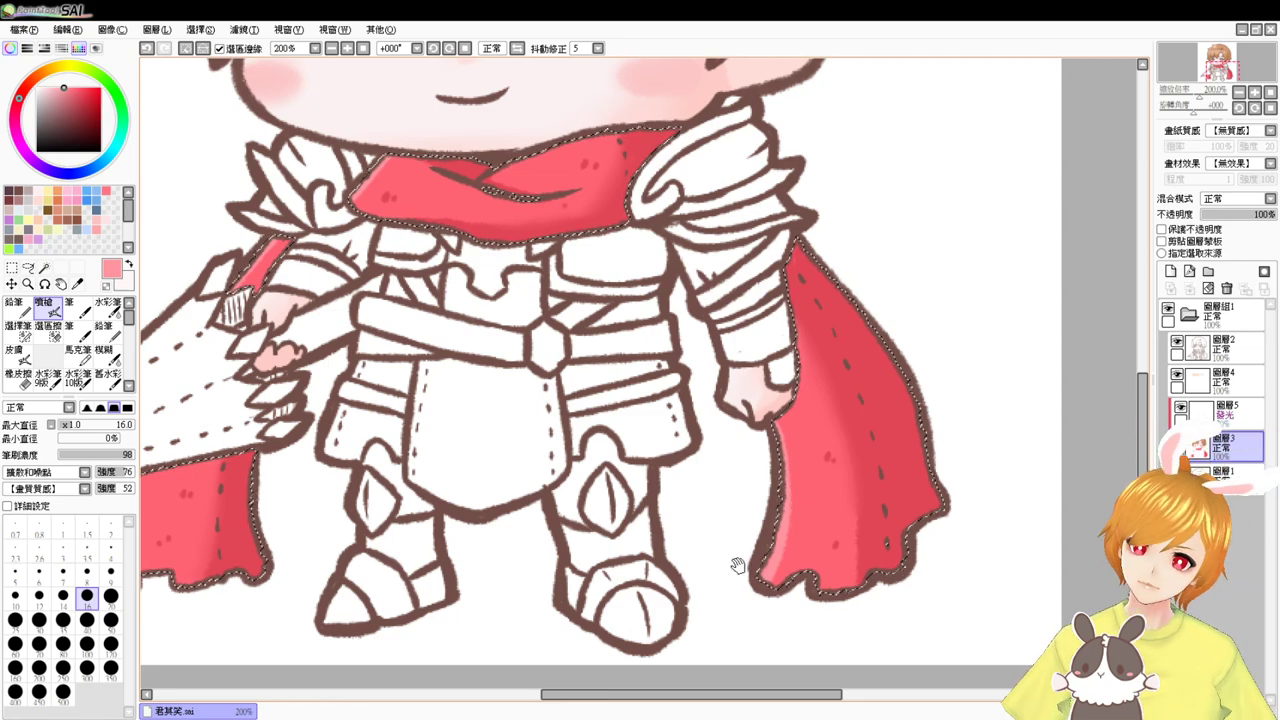
pyautogui.moveTo(736, 566); pyautogui.dragTo(822, 612)
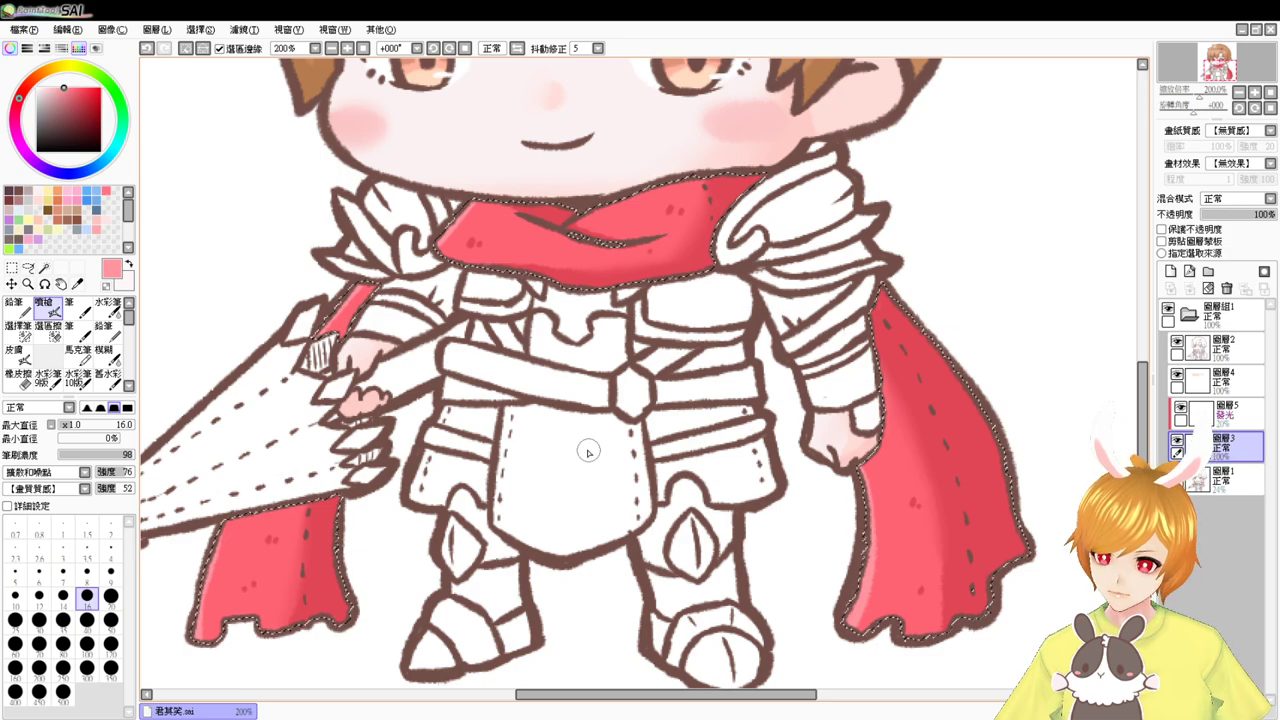
# - Deselect the cape and scarf, and select the inner plates of both shoulder guards and both forearm guards with the magic wand
pyautogui.hotkey('ctrl', 'd')
pyautogui.moveTo(584, 428); pyautogui.dragTo(600, 478)
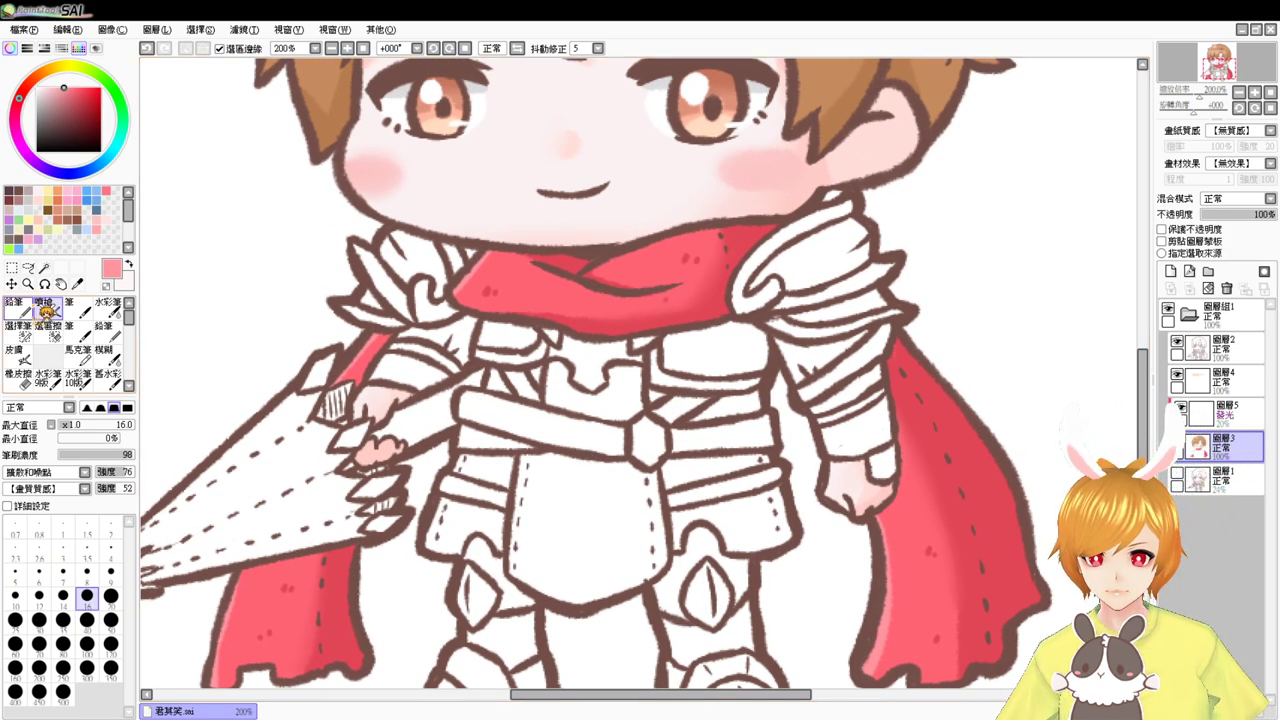
pyautogui.click(45, 268)
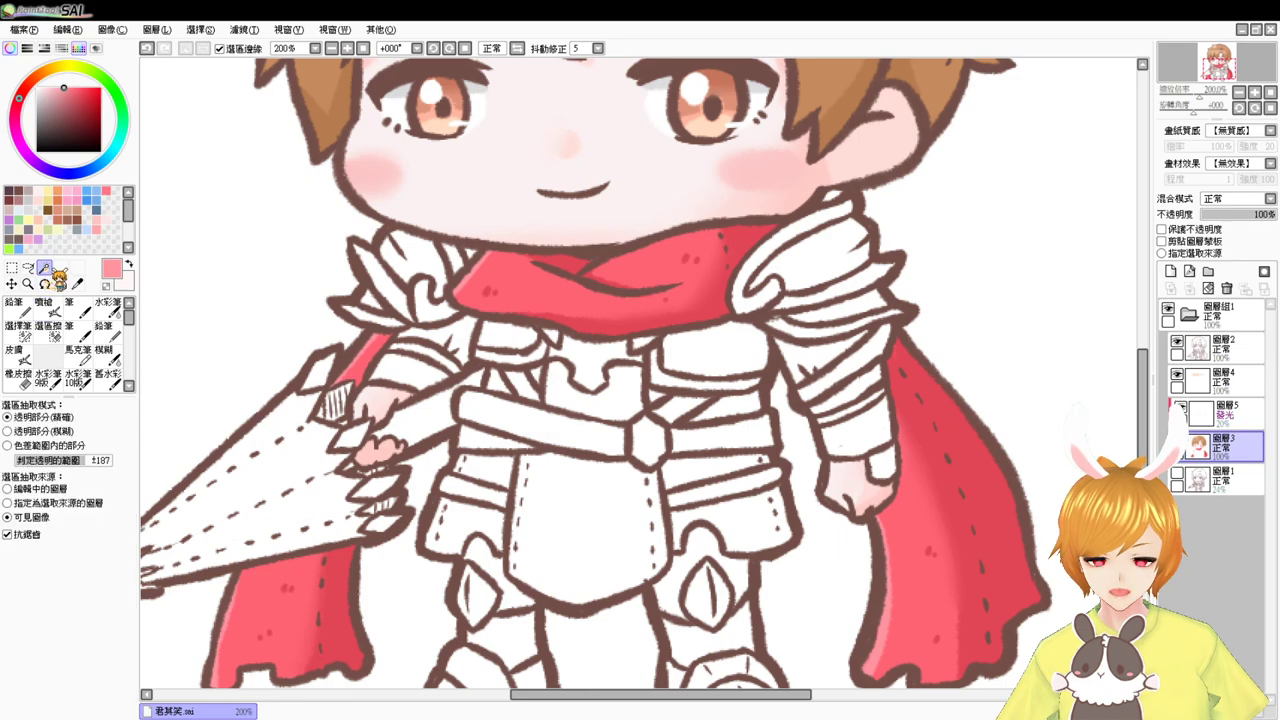
pyautogui.click(415, 371)
pyautogui.click(422, 268)
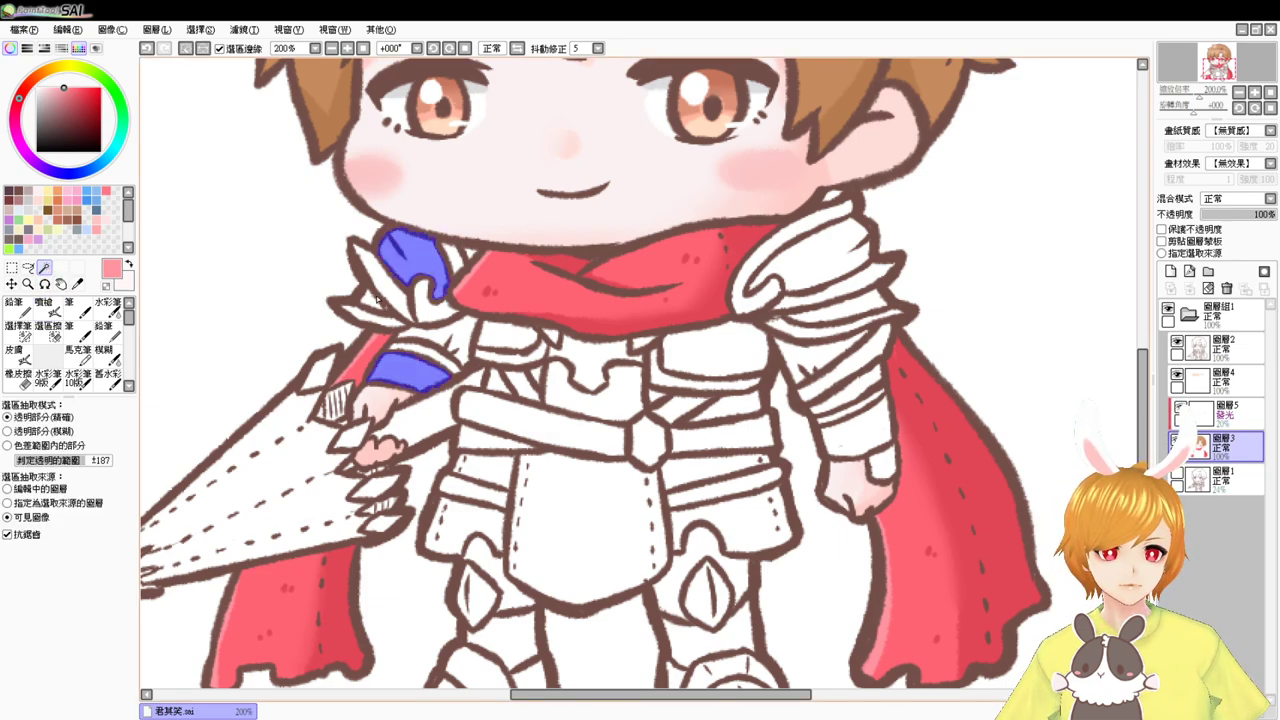
pyautogui.click(806, 274)
pyautogui.click(864, 320)
pyautogui.click(855, 396)
pyautogui.click(867, 428)
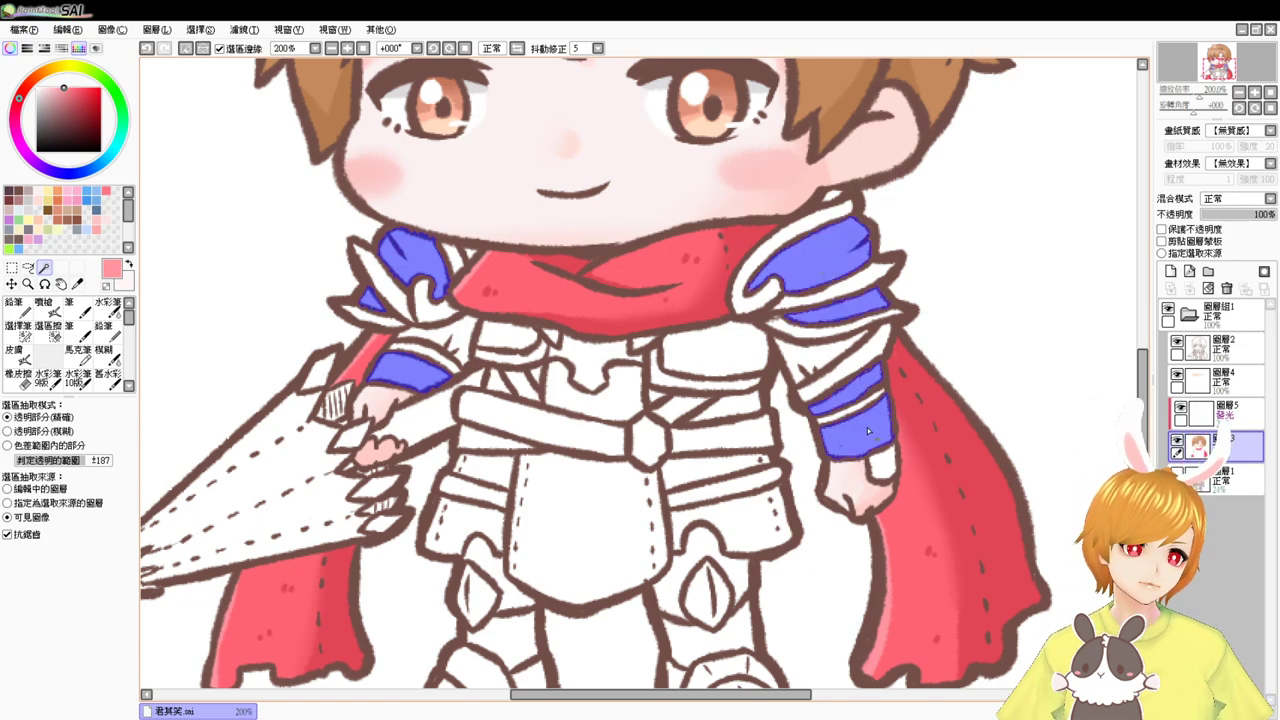
# - Add both knee guards around their diamonds and the emblem on the upper chest to the selection
pyautogui.moveTo(737, 440); pyautogui.dragTo(735, 313)
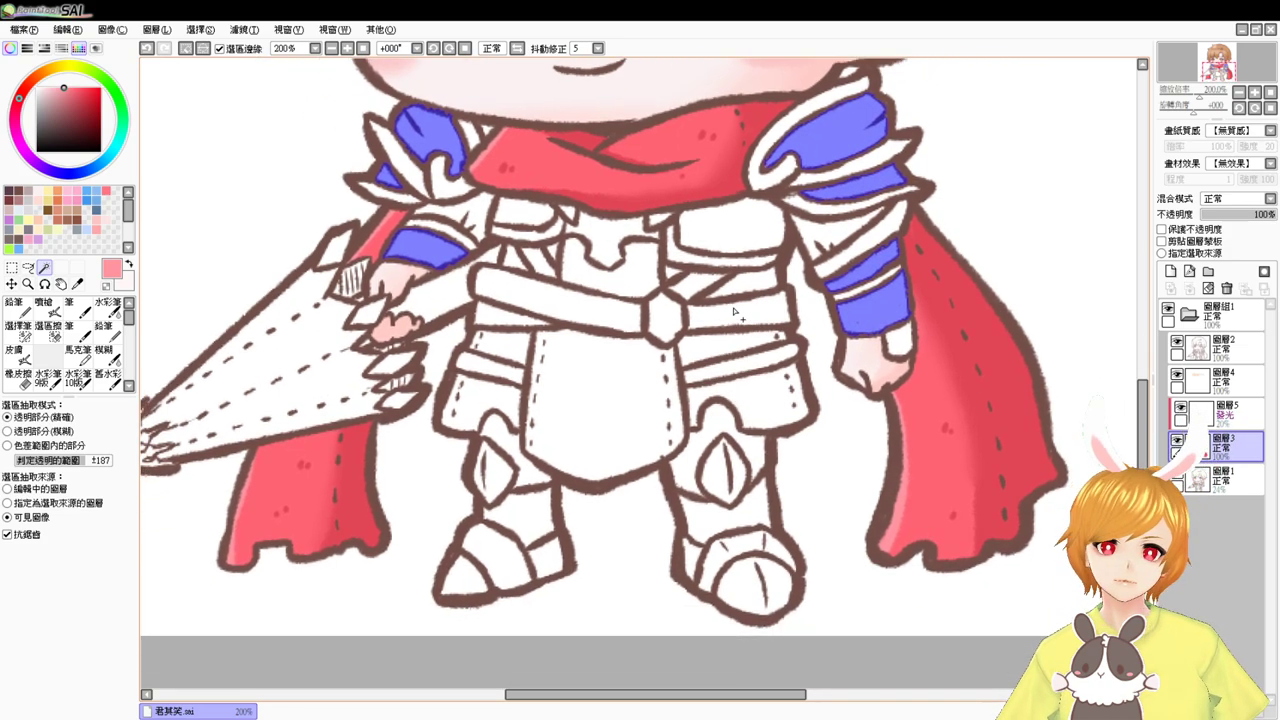
pyautogui.click(681, 448)
pyautogui.click(530, 480)
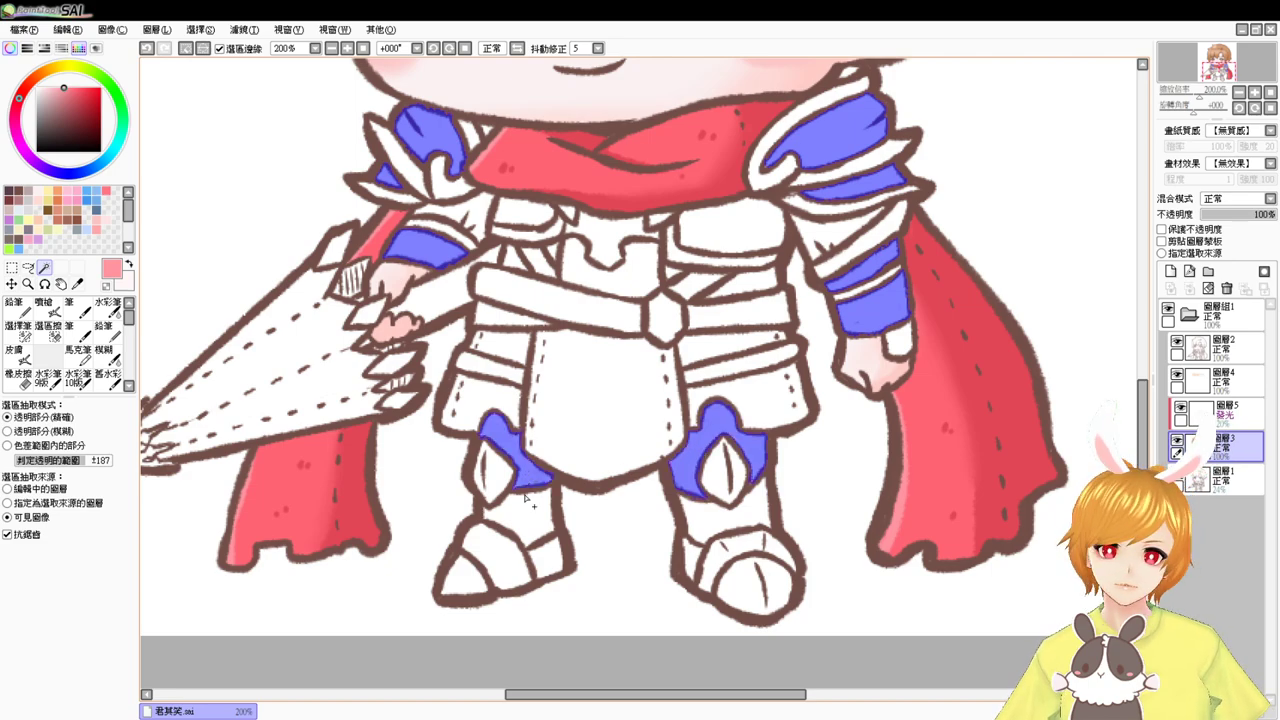
pyautogui.moveTo(479, 363); pyautogui.dragTo(490, 459)
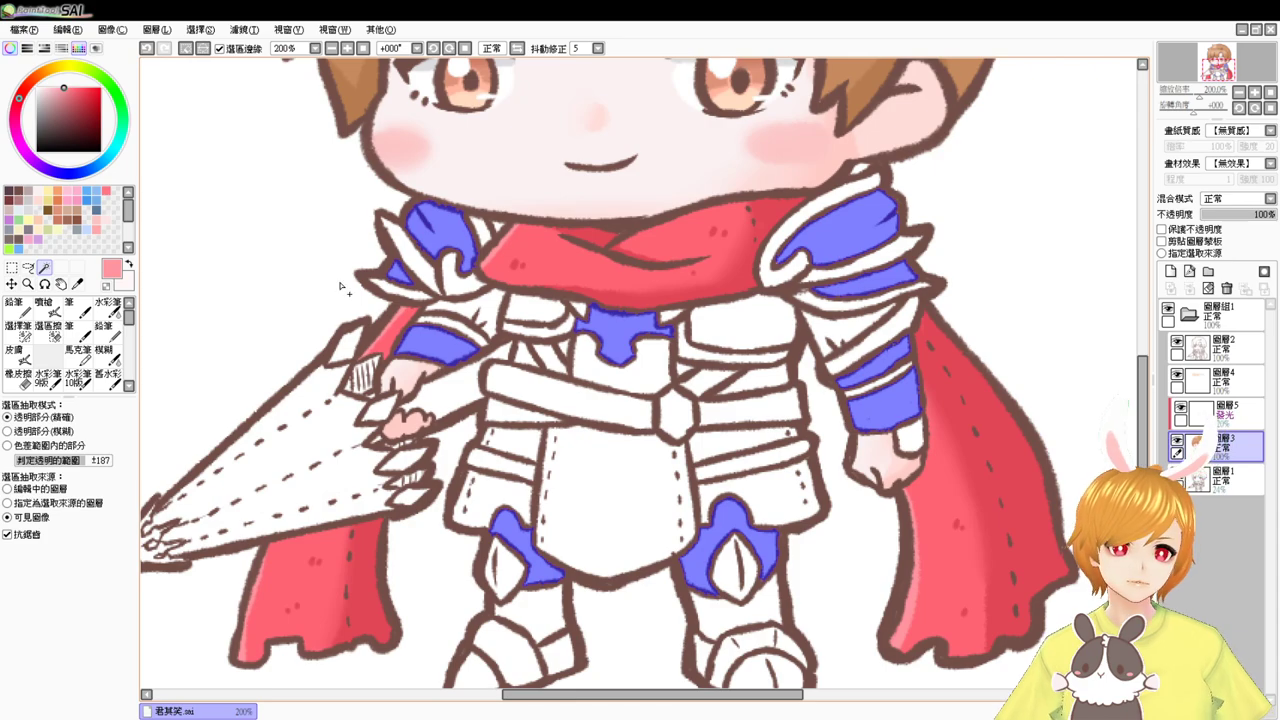
# - Fill the selected armour plates with the dark blue swatch, and refill them with a lighter greyish blue
pyautogui.click(112, 211)
pyautogui.click(50, 306)
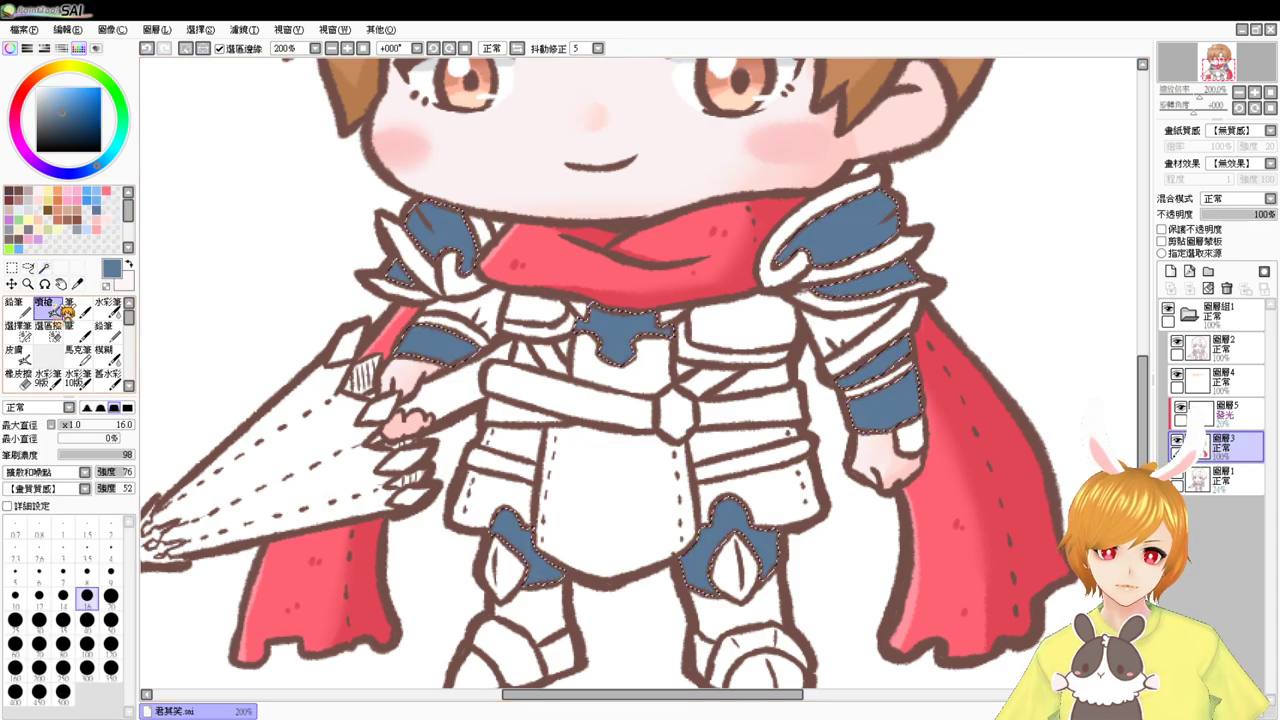
pyautogui.moveTo(788, 236); pyautogui.dragTo(620, 370)
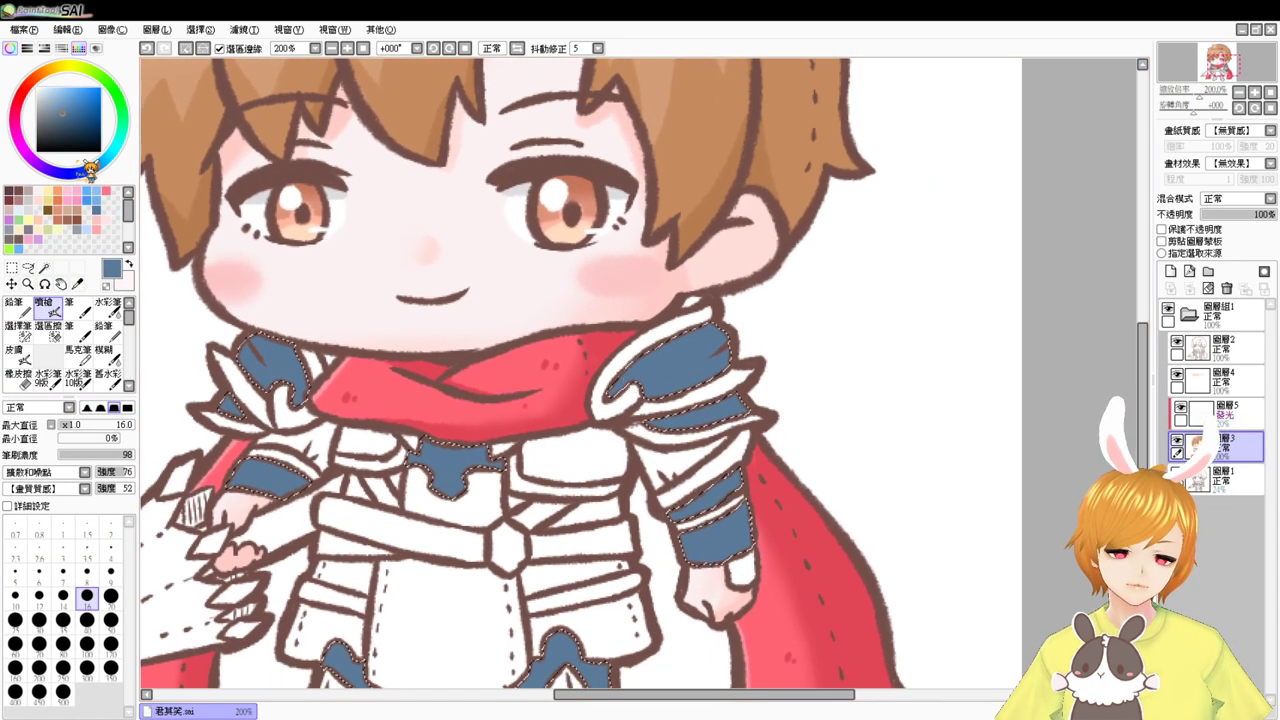
pyautogui.click(56, 108)
pyautogui.hotkey('ctrl', 'f')
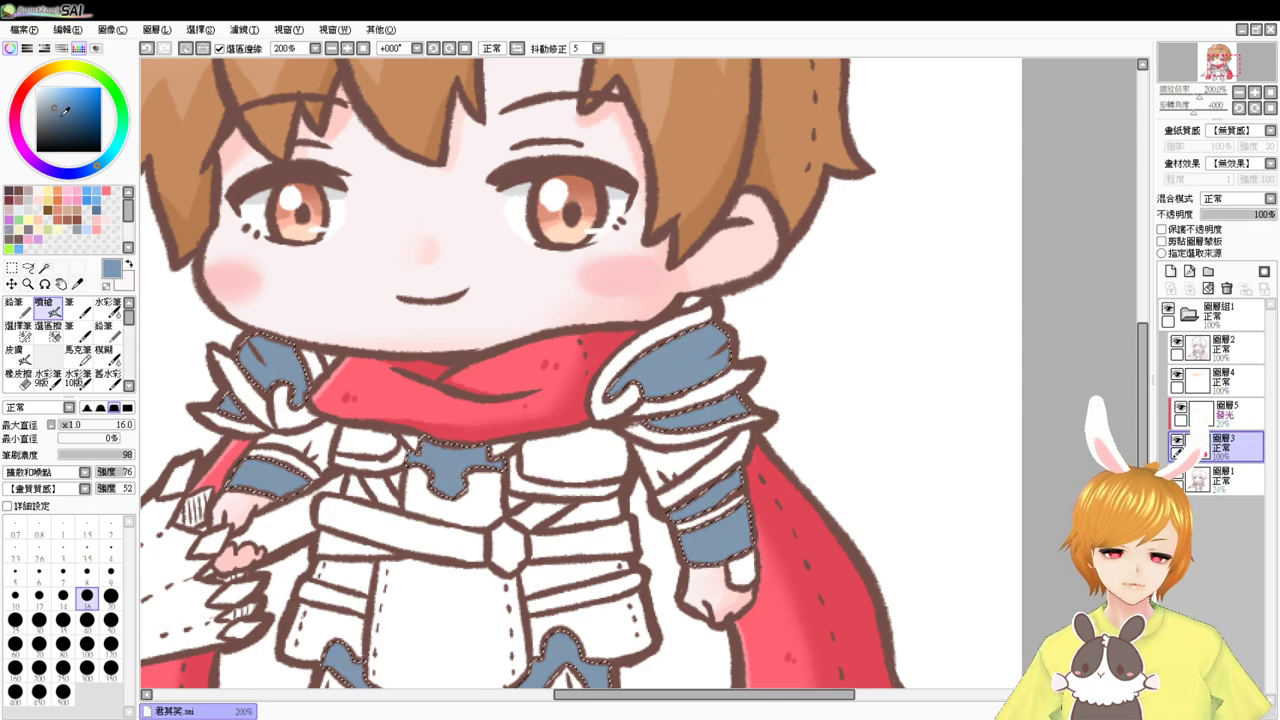
# - Shade the shoulder and forearm plates on the empty-hand side in a darker blue with the 噴槍 brush, reducing its size to 14
pyautogui.moveTo(57, 108); pyautogui.dragTo(60, 114)
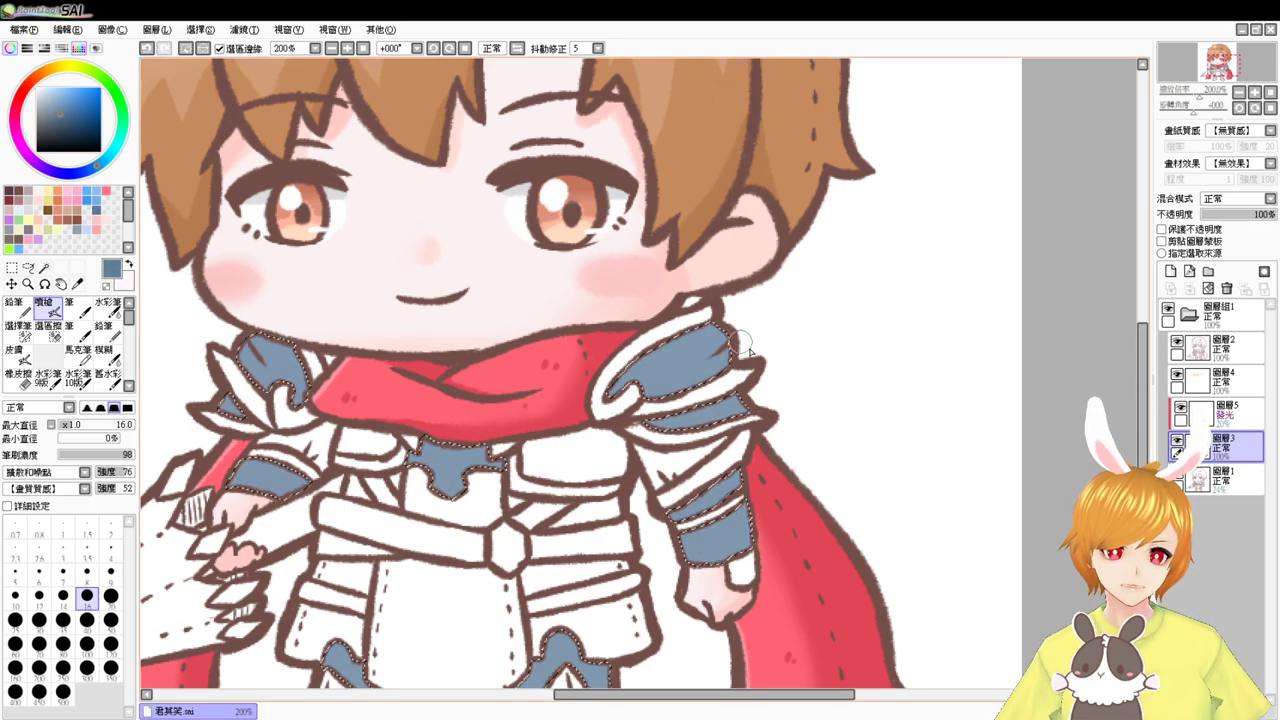
pyautogui.moveTo(733, 348); pyautogui.dragTo(600, 400)
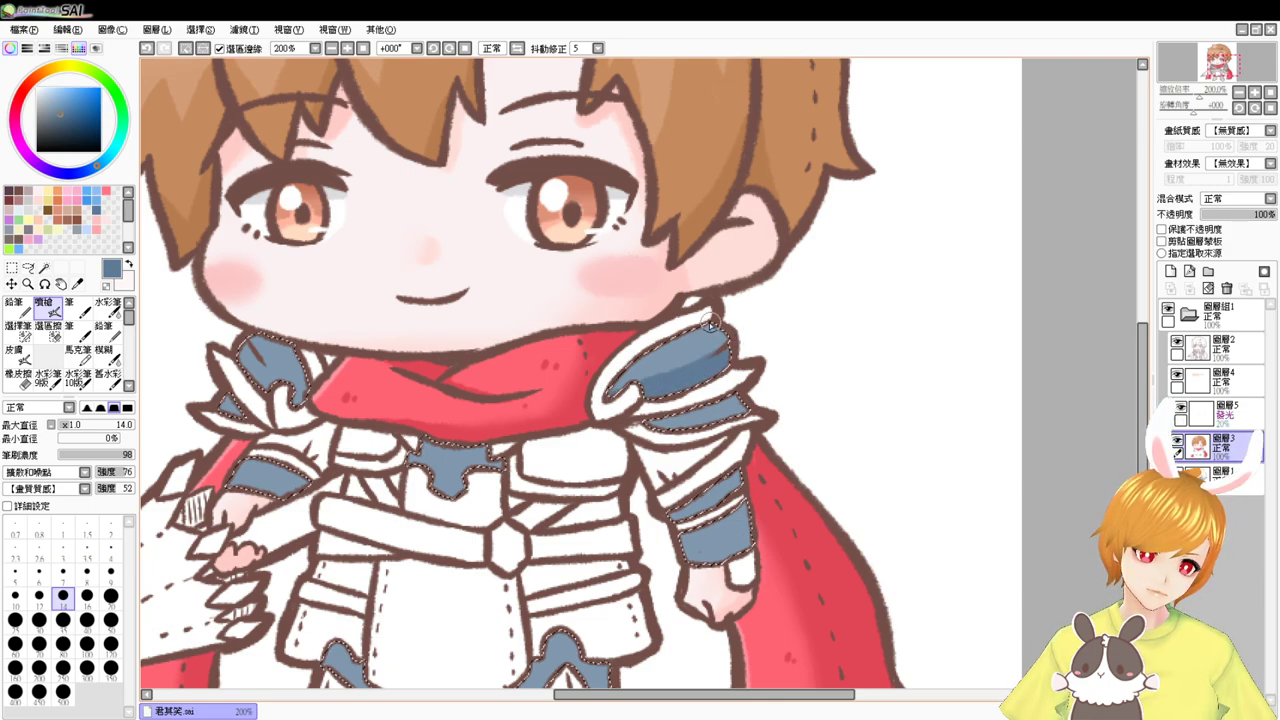
pyautogui.moveTo(745, 390); pyautogui.dragTo(625, 430)
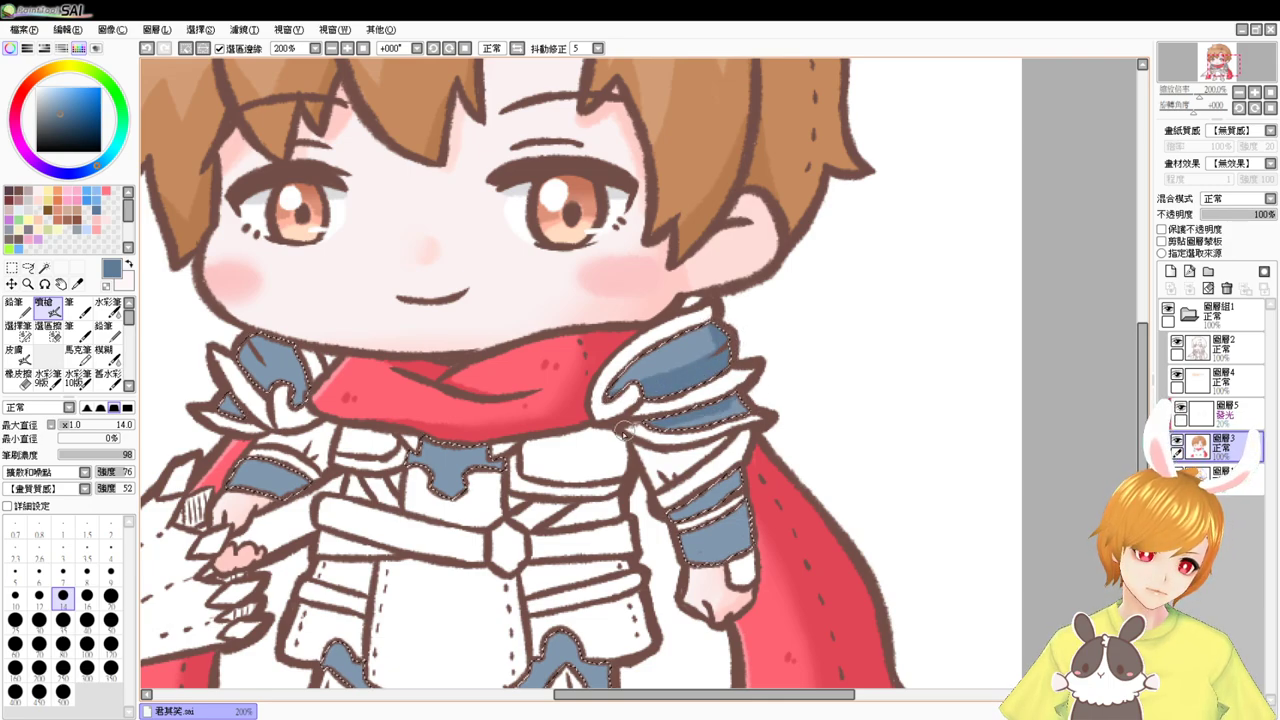
pyautogui.moveTo(738, 408)
pyautogui.mouseDown()
pyautogui.moveTo(716, 424)
pyautogui.moveTo(722, 372)
pyautogui.mouseUp()
pyautogui.moveTo(688, 414); pyautogui.dragTo(694, 487)
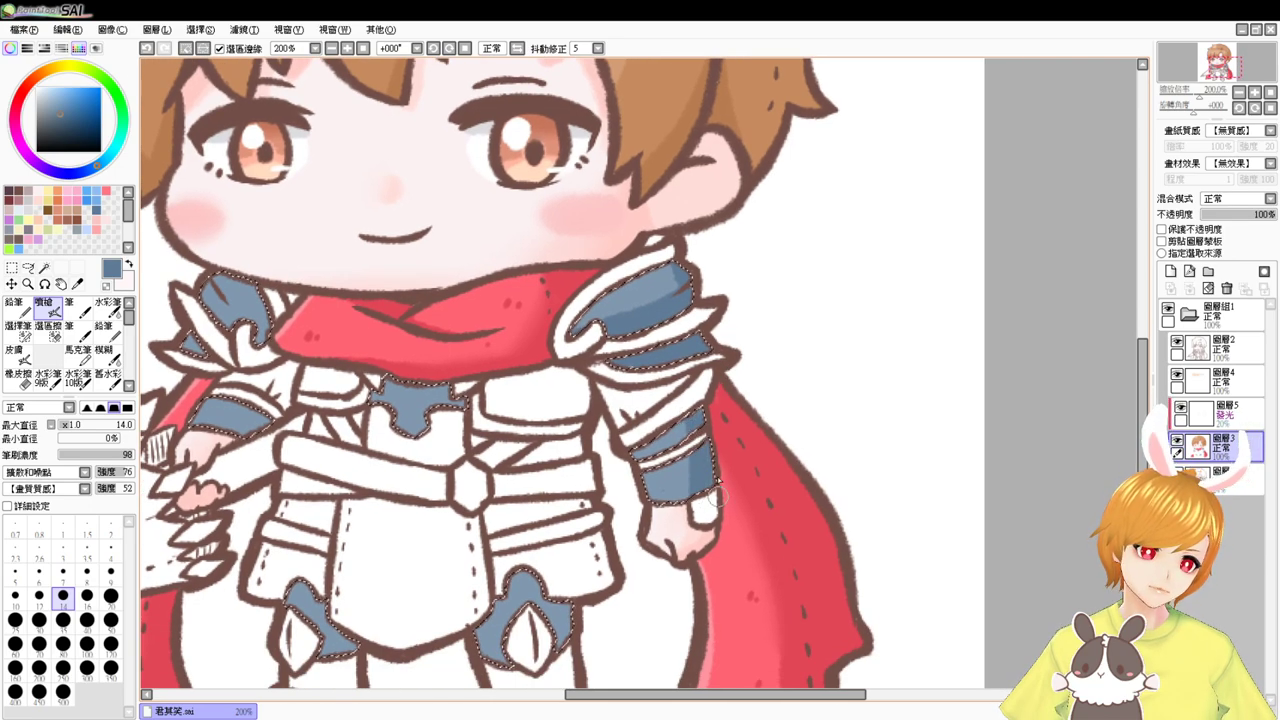
# - Shade the shoulder and forearm plates on the umbrella side and the chest emblem with the darker blue
pyautogui.moveTo(584, 435); pyautogui.dragTo(690, 446)
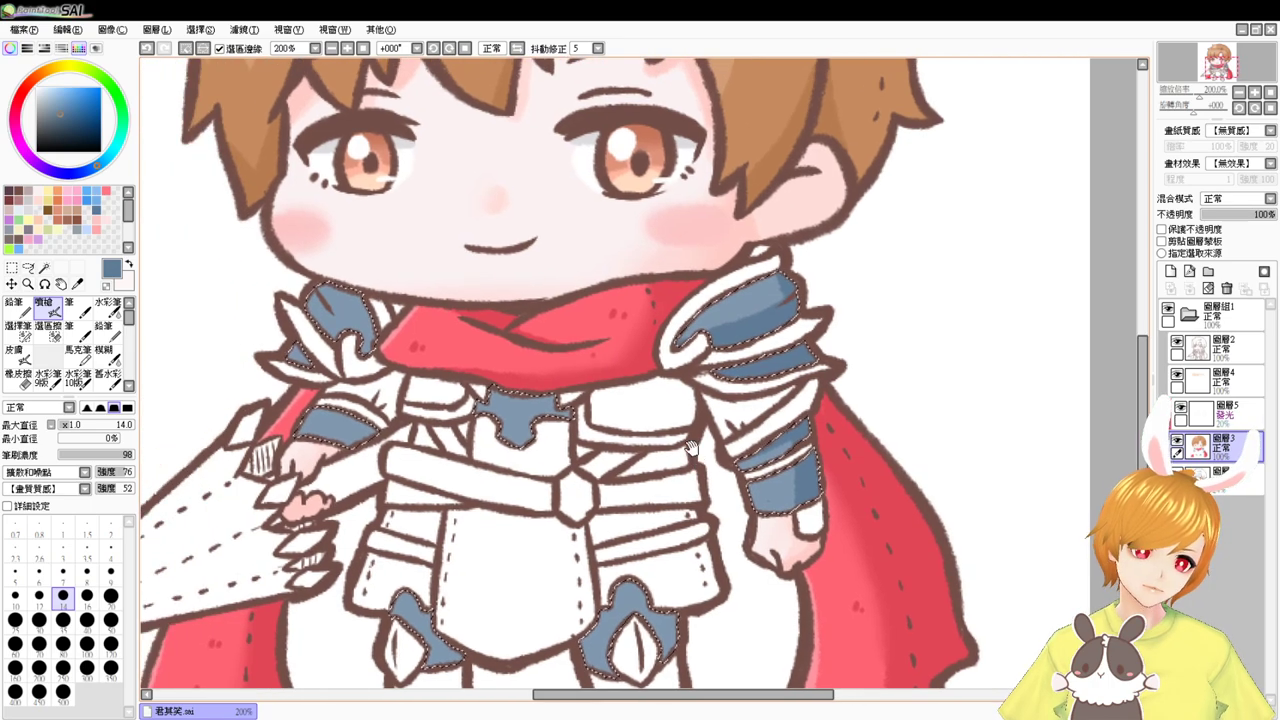
pyautogui.moveTo(366, 330)
pyautogui.mouseDown()
pyautogui.moveTo(344, 287)
pyautogui.moveTo(326, 290)
pyautogui.moveTo(350, 302)
pyautogui.moveTo(360, 340)
pyautogui.mouseUp()
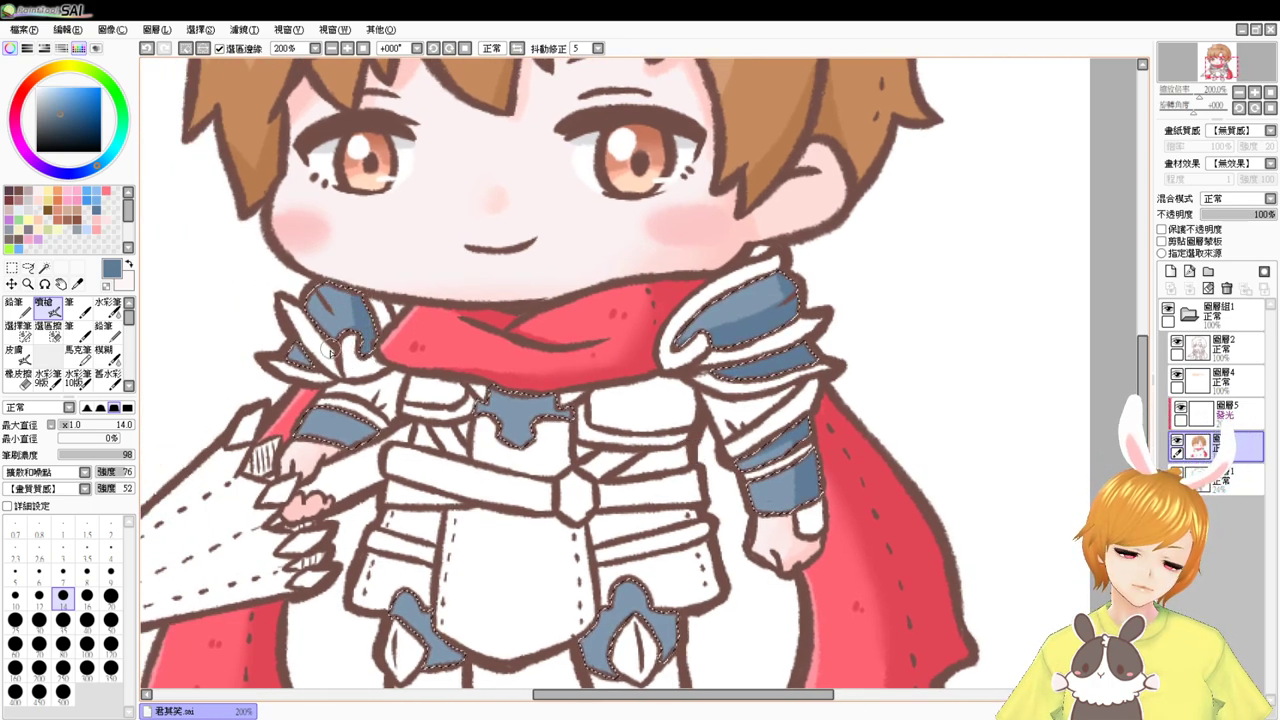
pyautogui.moveTo(314, 390); pyautogui.dragTo(364, 403)
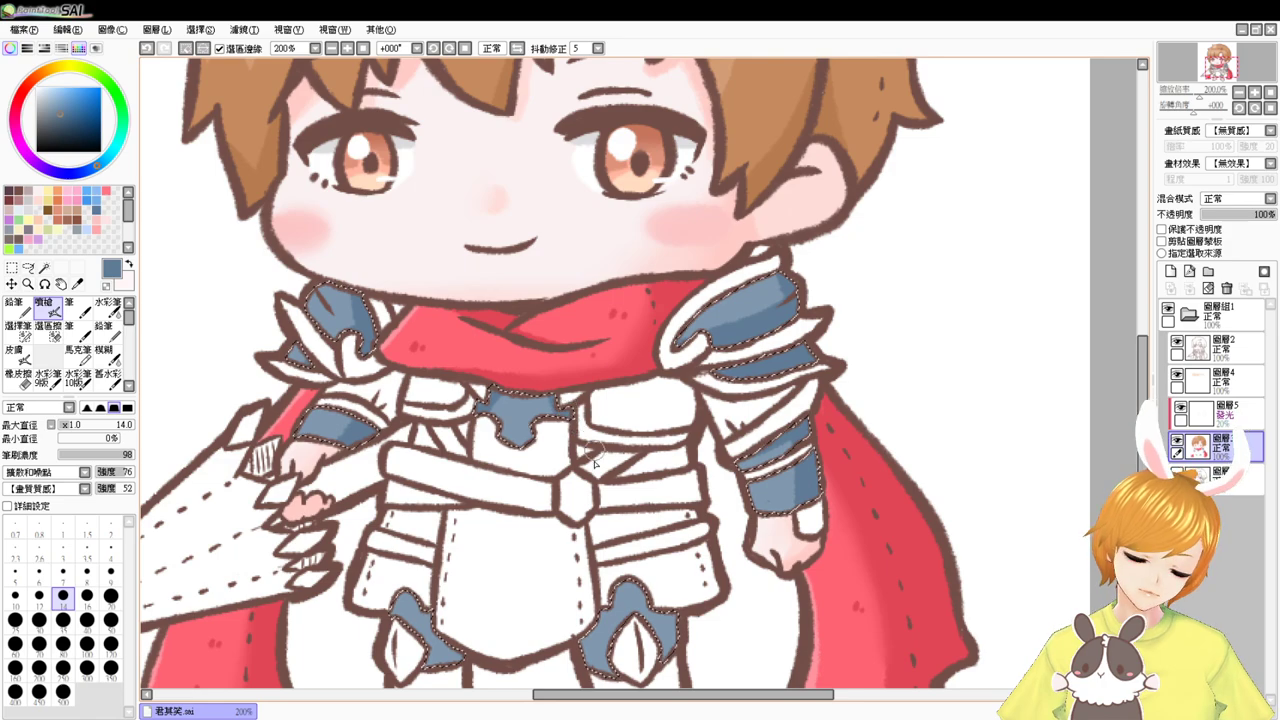
pyautogui.moveTo(576, 423); pyautogui.dragTo(566, 322)
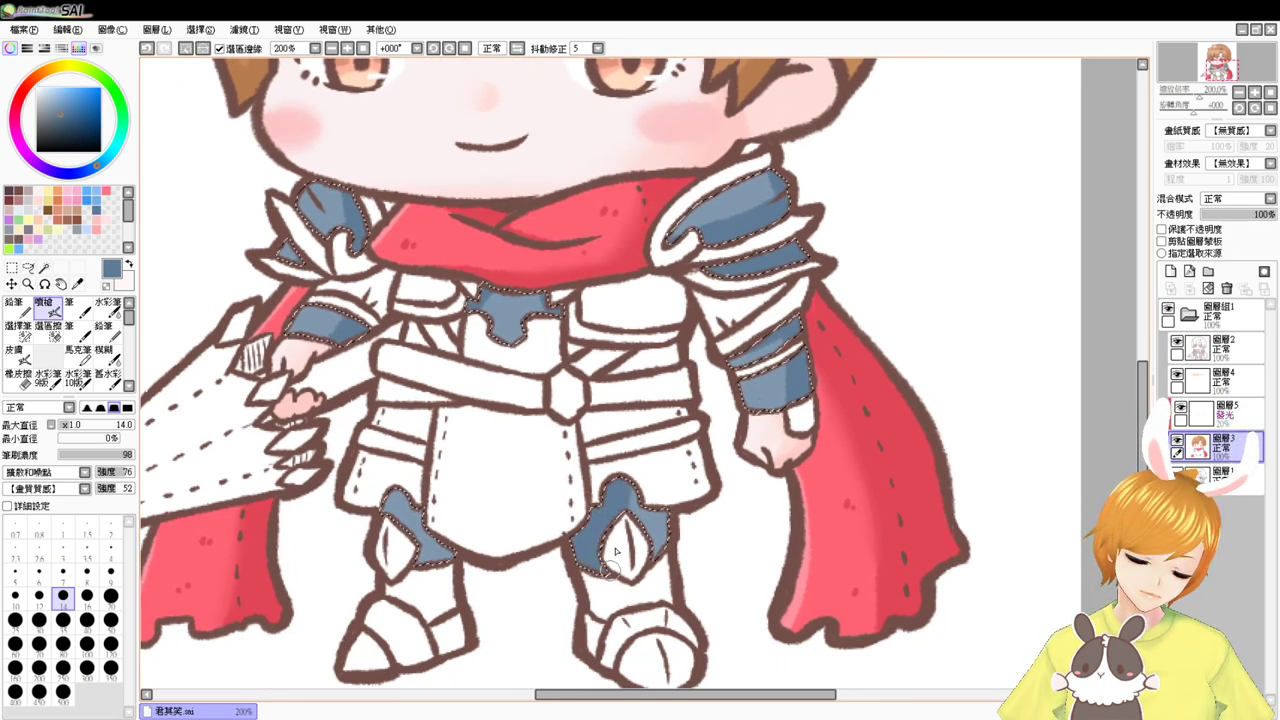
# - Shade the upper parts of both knee guards with the darker blue, undoing the misplaced strokes first
pyautogui.moveTo(616, 551); pyautogui.dragTo(652, 558)
pyautogui.hotkey('ctrl', 'z')
pyautogui.hotkey('ctrl', 'z')
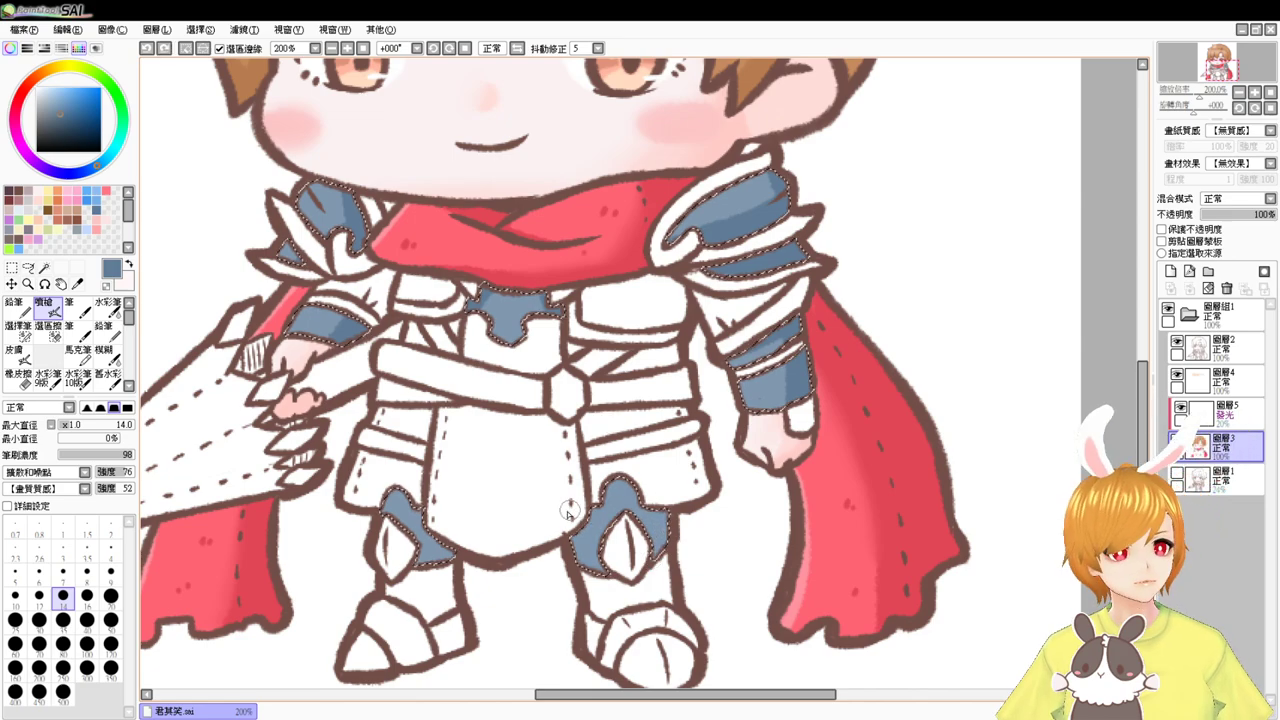
pyautogui.moveTo(575, 519)
pyautogui.mouseDown()
pyautogui.moveTo(604, 516)
pyautogui.moveTo(624, 489)
pyautogui.mouseUp()
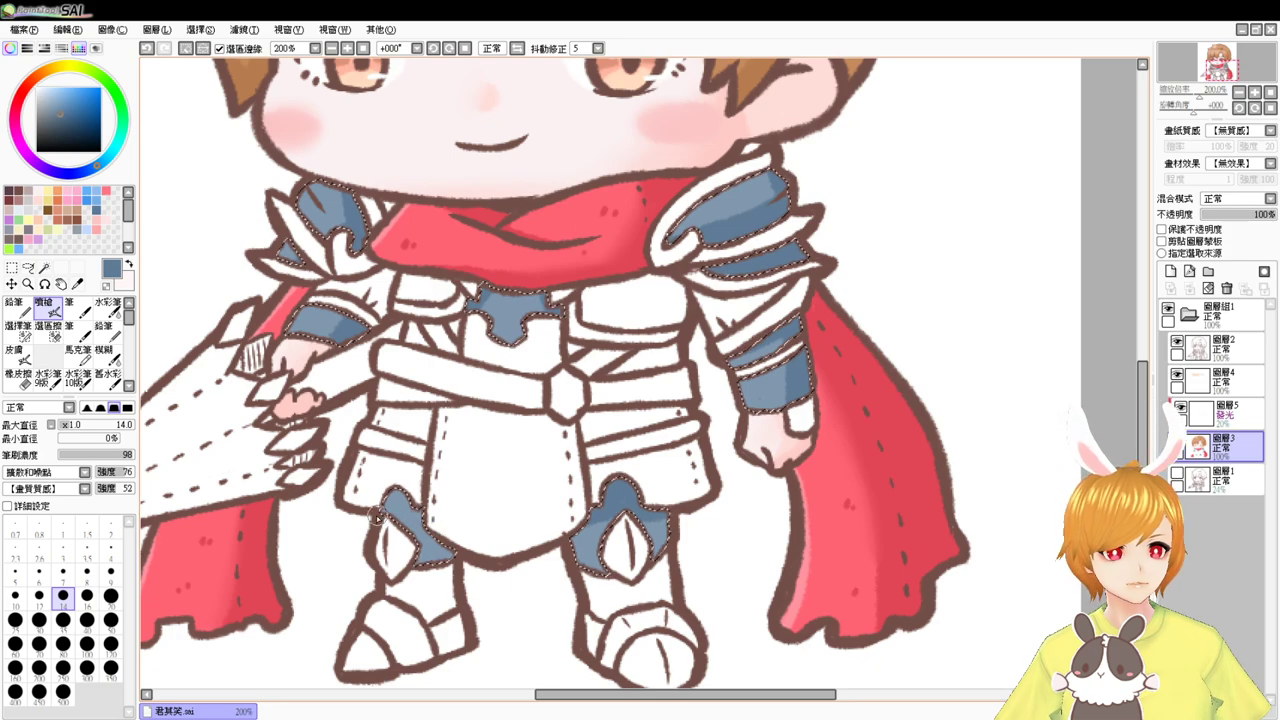
pyautogui.moveTo(376, 514); pyautogui.dragTo(424, 516)
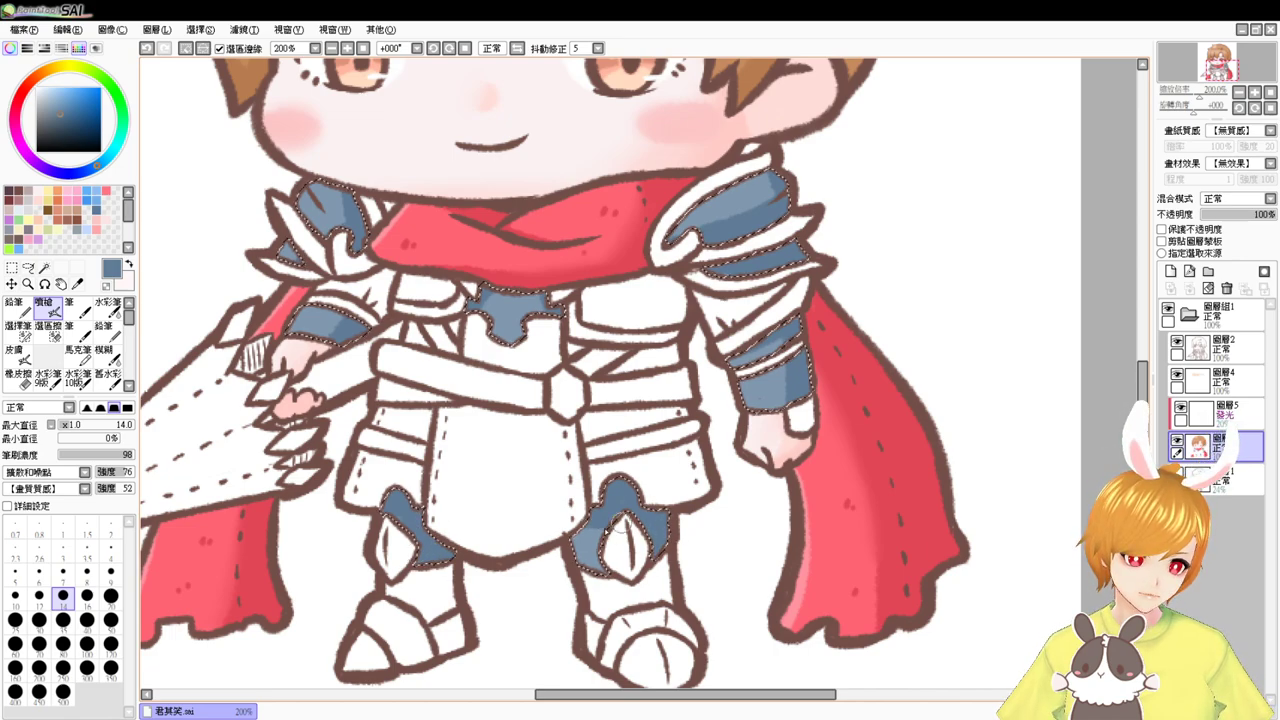
# - Paint pale grey-blue highlights on the shoulder plate on the umbrella side with the 噴槍 brush at size 12, keeping the selection active
pyautogui.hotkey('ctrl', 'd')
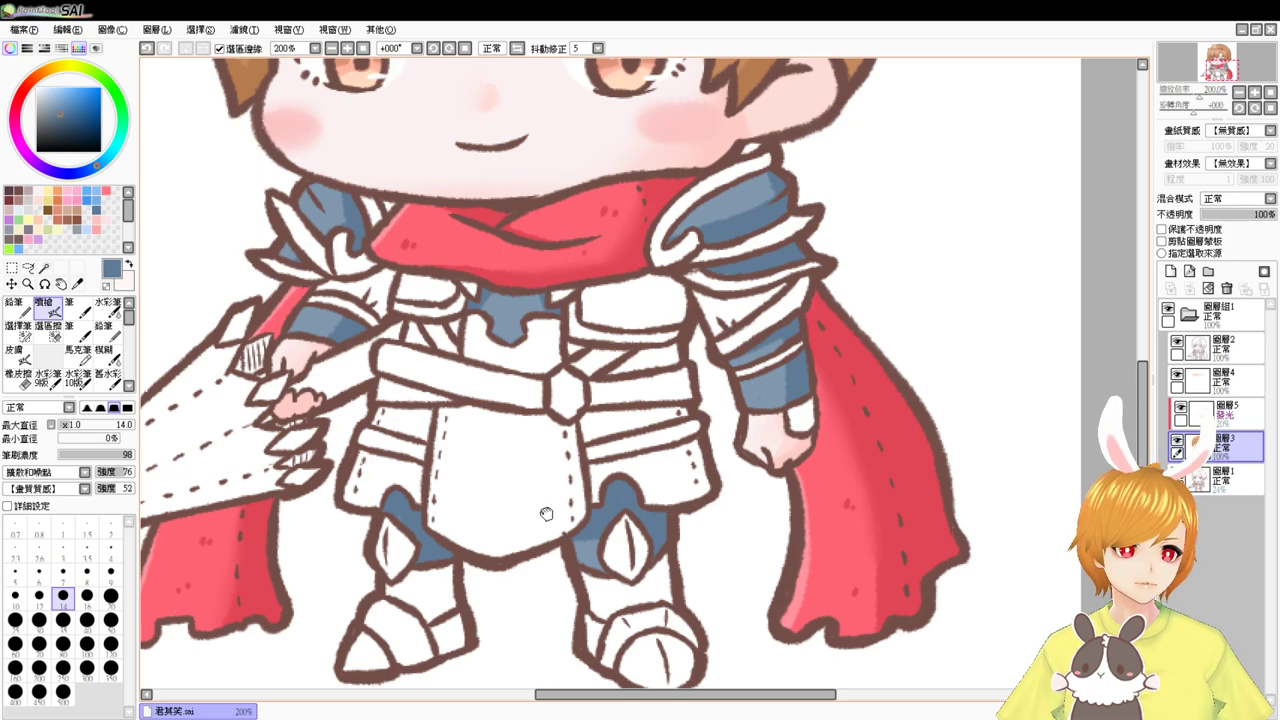
pyautogui.moveTo(546, 514); pyautogui.dragTo(558, 575)
pyautogui.hotkey('ctrl', 'z')
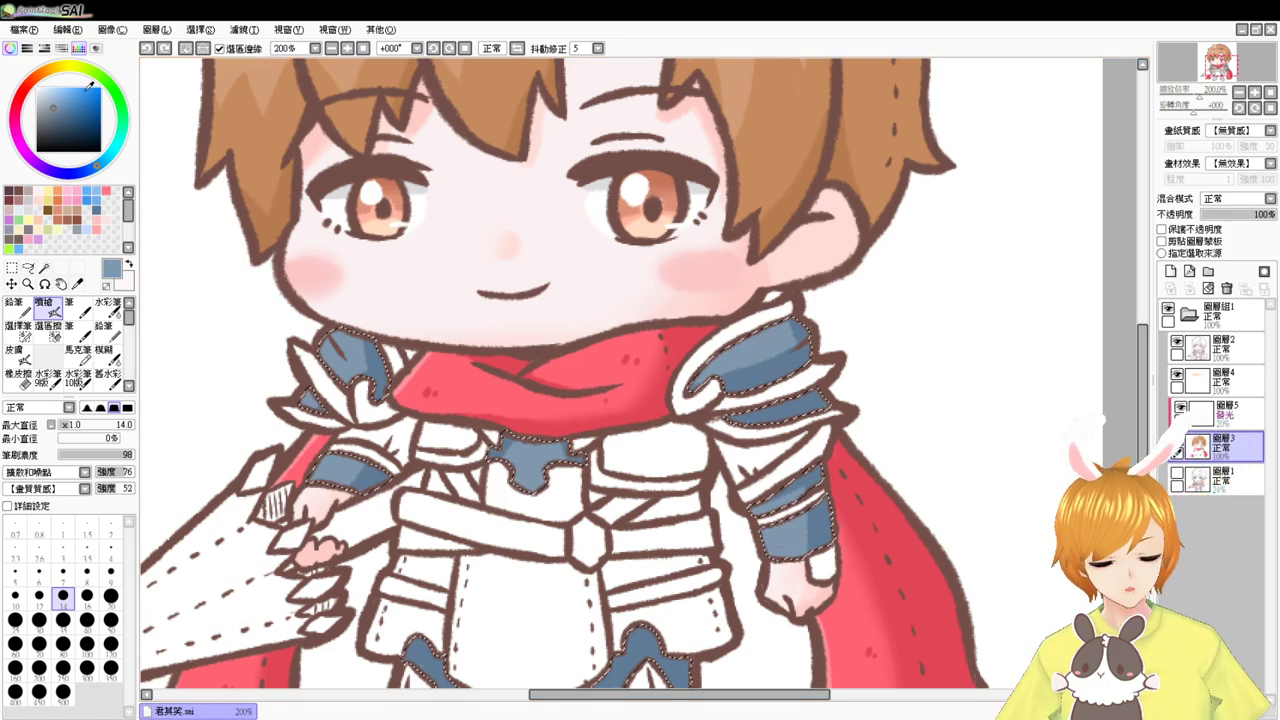
pyautogui.moveTo(58, 101); pyautogui.dragTo(52, 103)
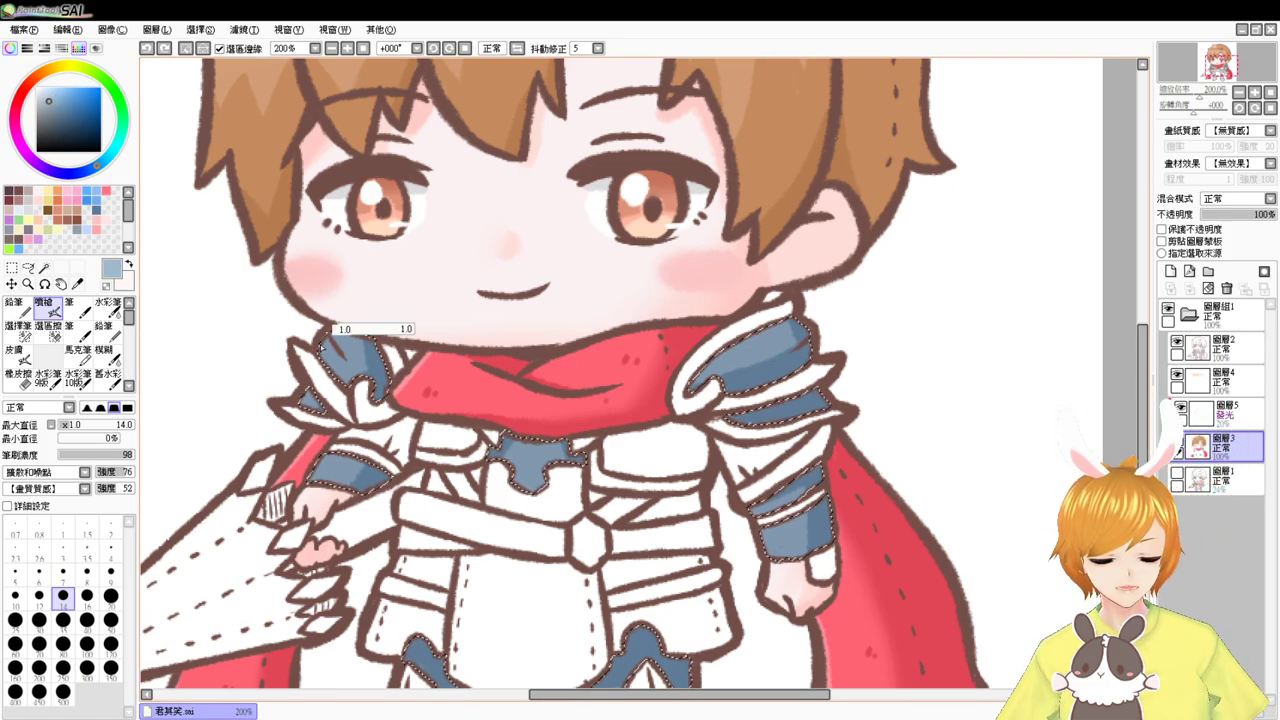
pyautogui.press('[')
pyautogui.moveTo(340, 340); pyautogui.dragTo(354, 330)
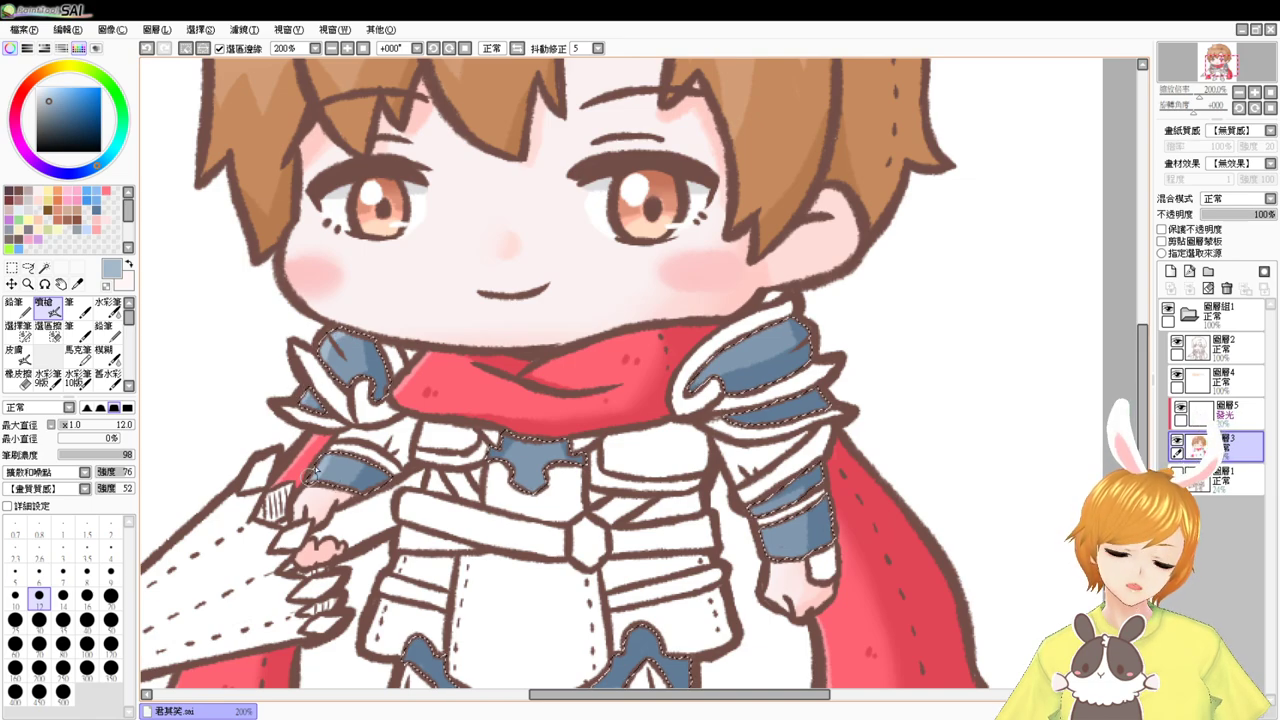
# - Paint a pale grey-blue highlight along the upper edge of the shoulder plate on the empty-hand side, redoing the stroke until it fits
pyautogui.scroll(-2, 574, 500)
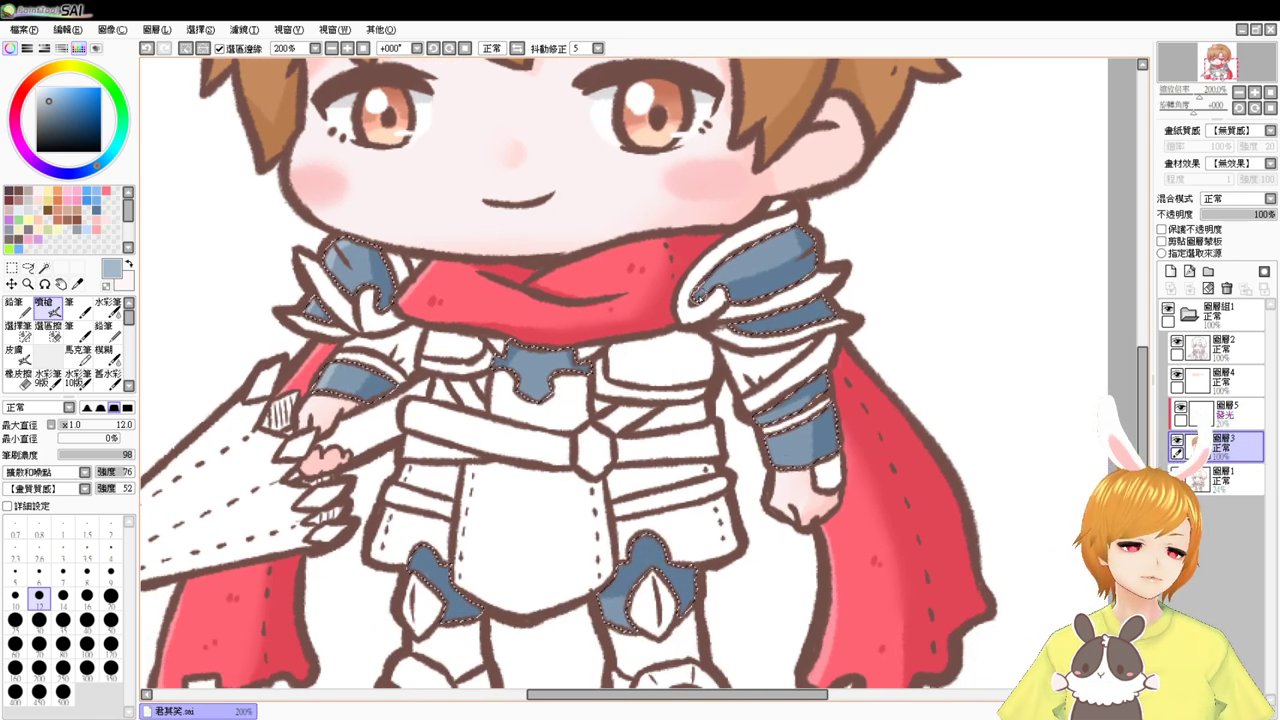
pyautogui.moveTo(699, 298)
pyautogui.mouseDown()
pyautogui.moveTo(731, 260)
pyautogui.moveTo(773, 238)
pyautogui.moveTo(742, 279)
pyautogui.moveTo(698, 285)
pyautogui.moveTo(804, 234)
pyautogui.mouseUp()
pyautogui.hotkey('ctrl', 'z')
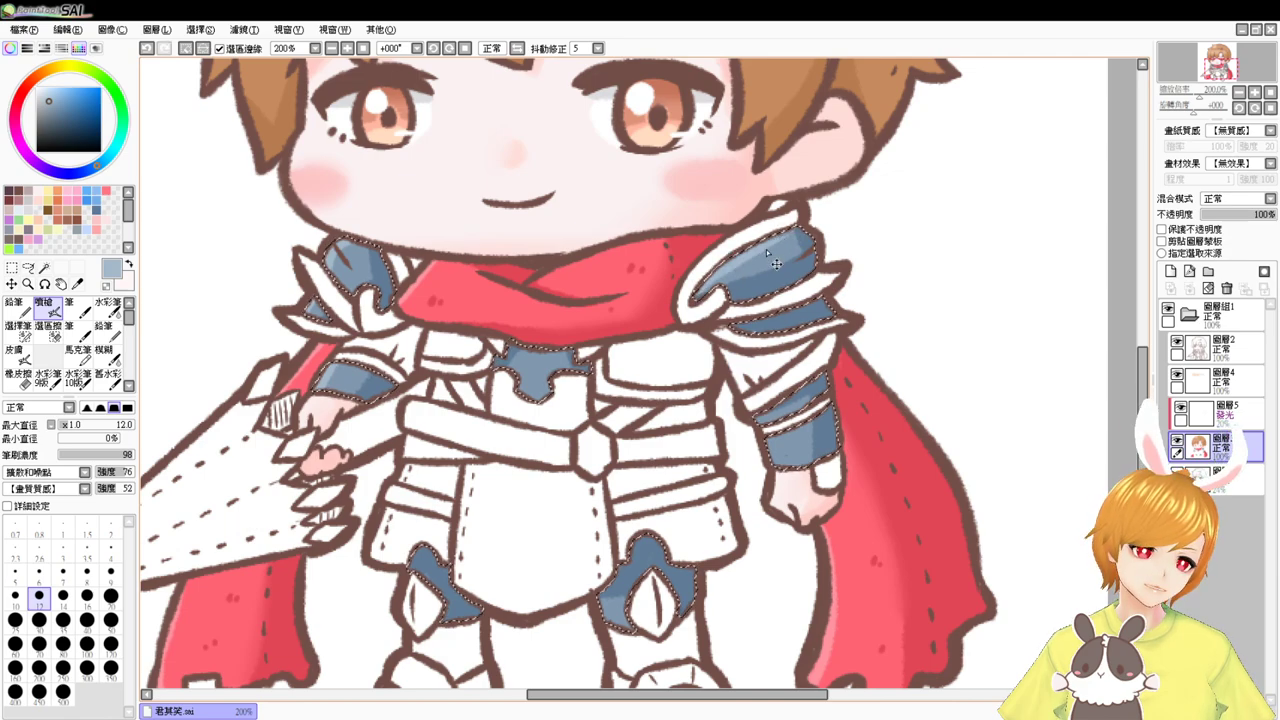
pyautogui.hotkey('ctrl', 'z')
pyautogui.moveTo(702, 294); pyautogui.dragTo(753, 245)
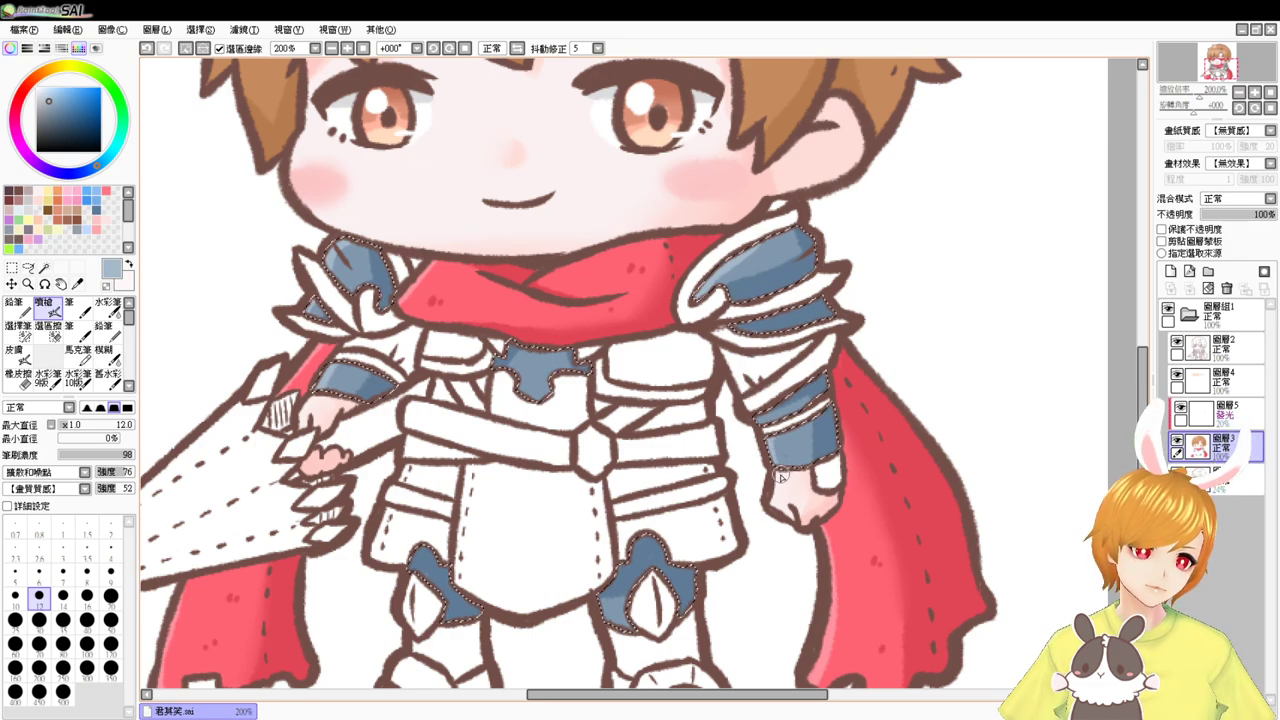
pyautogui.hotkey('ctrl', 'd')
pyautogui.moveTo(543, 372); pyautogui.dragTo(533, 440)
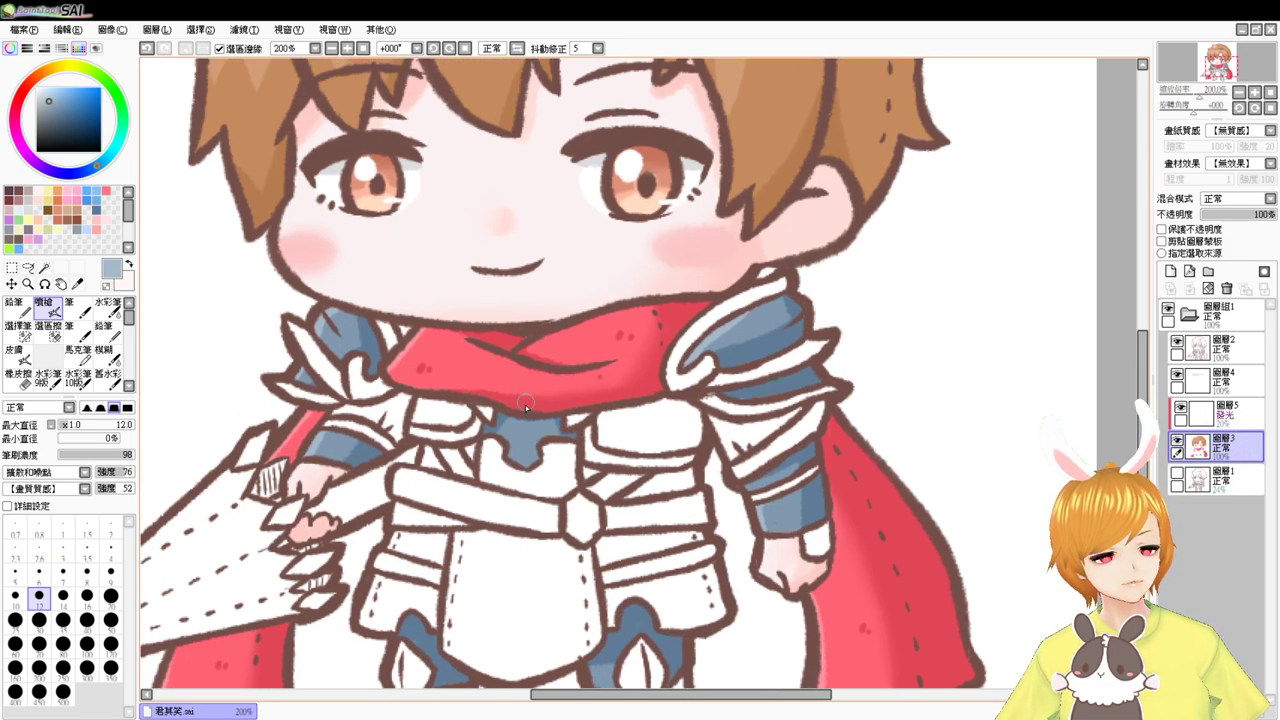
pyautogui.hotkey('ctrl', 'z')
pyautogui.rightClick(513, 421)
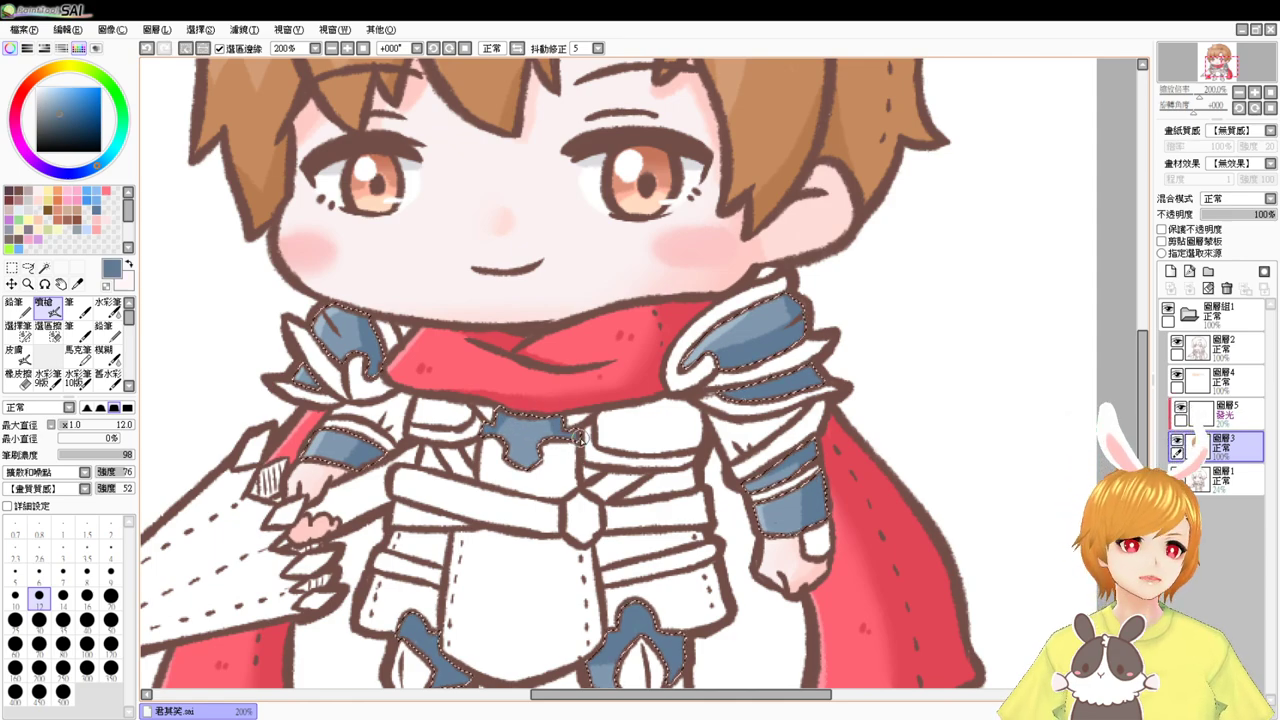
pyautogui.hotkey('ctrl', 'd')
pyautogui.hotkey('ctrl', 'z')
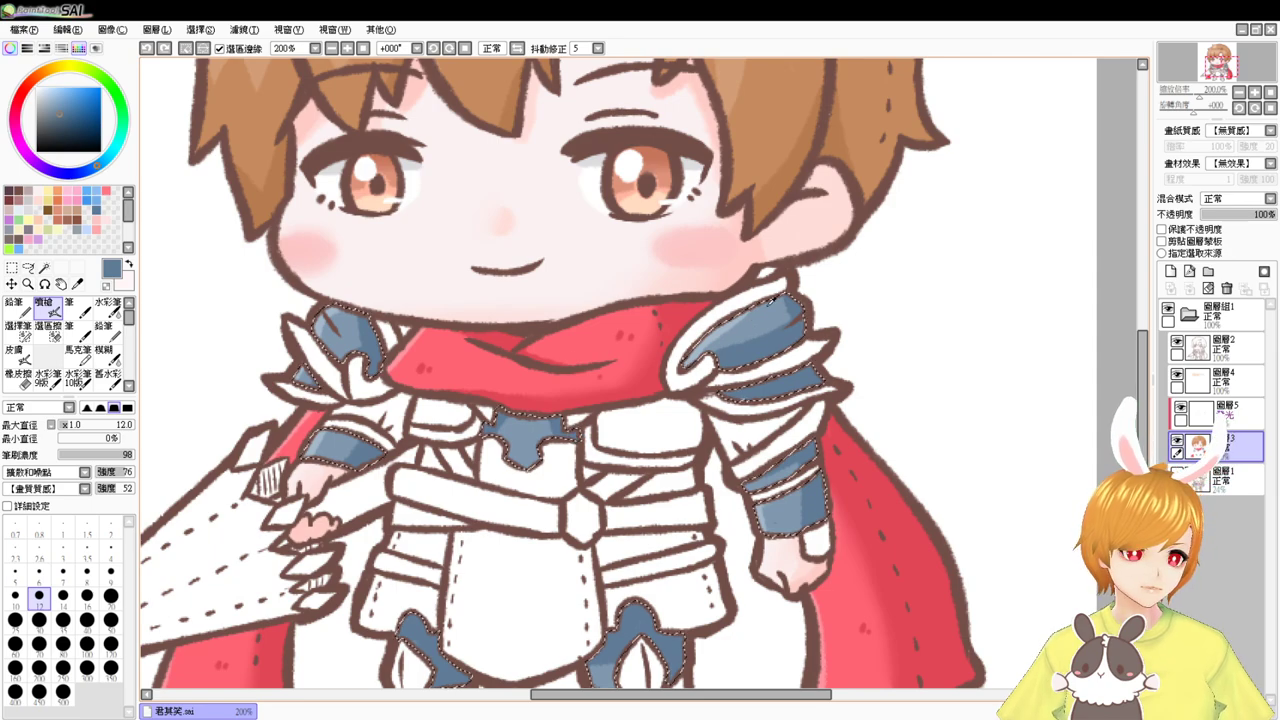
# - Blend a lighter grey-blue into the shoulder plate on the umbrella side with the 水彩筆 brush at size 19, replacing the 噴槍 attempt
pyautogui.moveTo(58, 104); pyautogui.dragTo(51, 100)
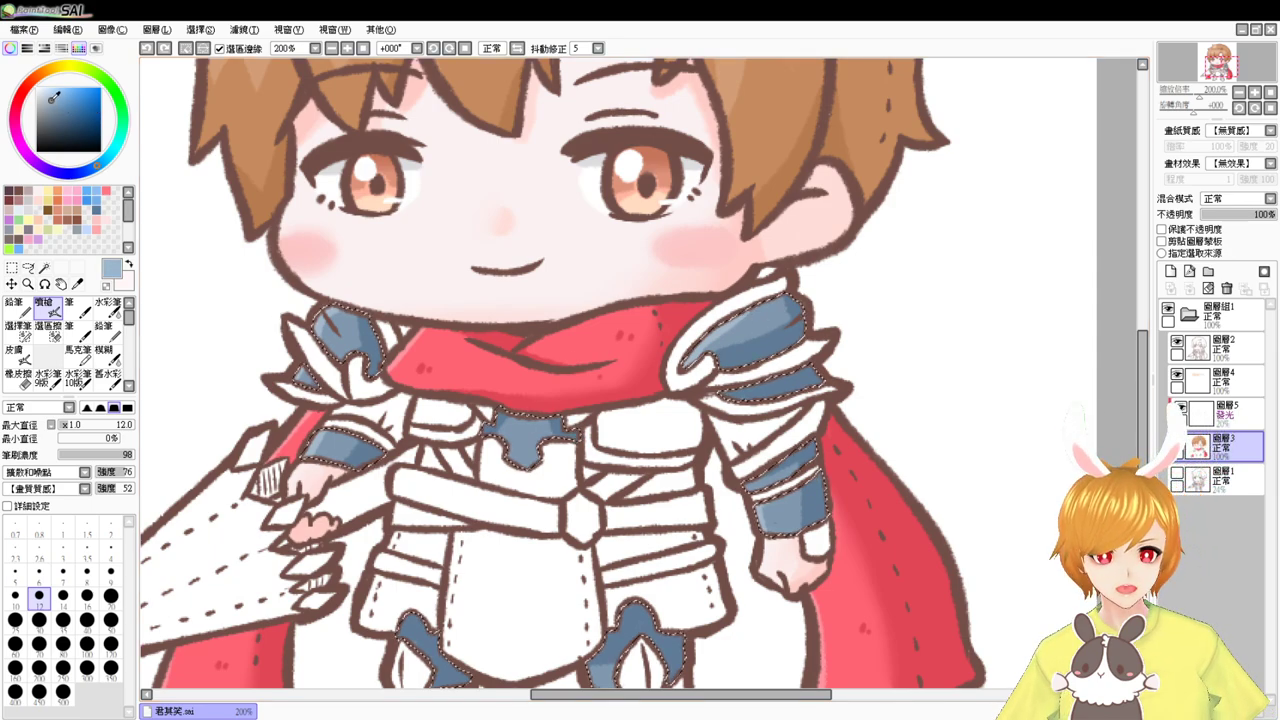
pyautogui.moveTo(448, 346); pyautogui.dragTo(443, 376)
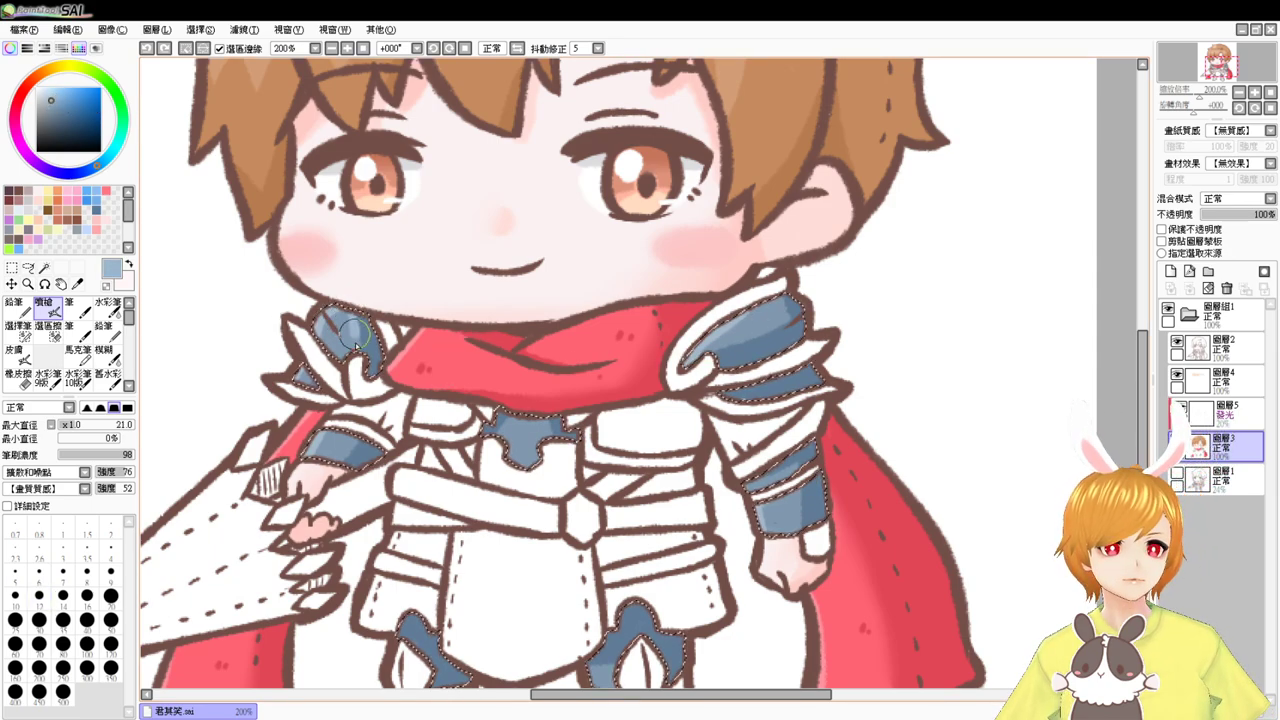
pyautogui.moveTo(358, 312); pyautogui.dragTo(351, 338)
pyautogui.hotkey('ctrl', 'z')
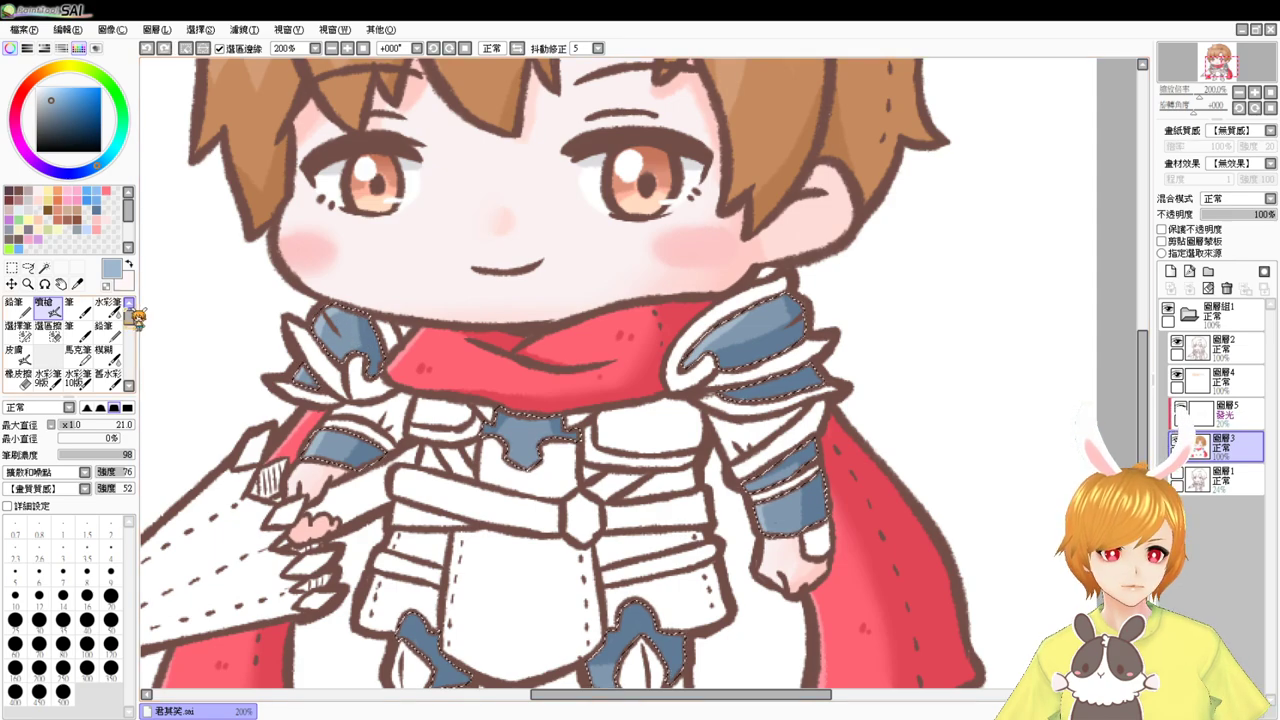
pyautogui.click(108, 308)
pyautogui.moveTo(358, 321); pyautogui.dragTo(373, 365)
pyautogui.moveTo(355, 312); pyautogui.dragTo(342, 364)
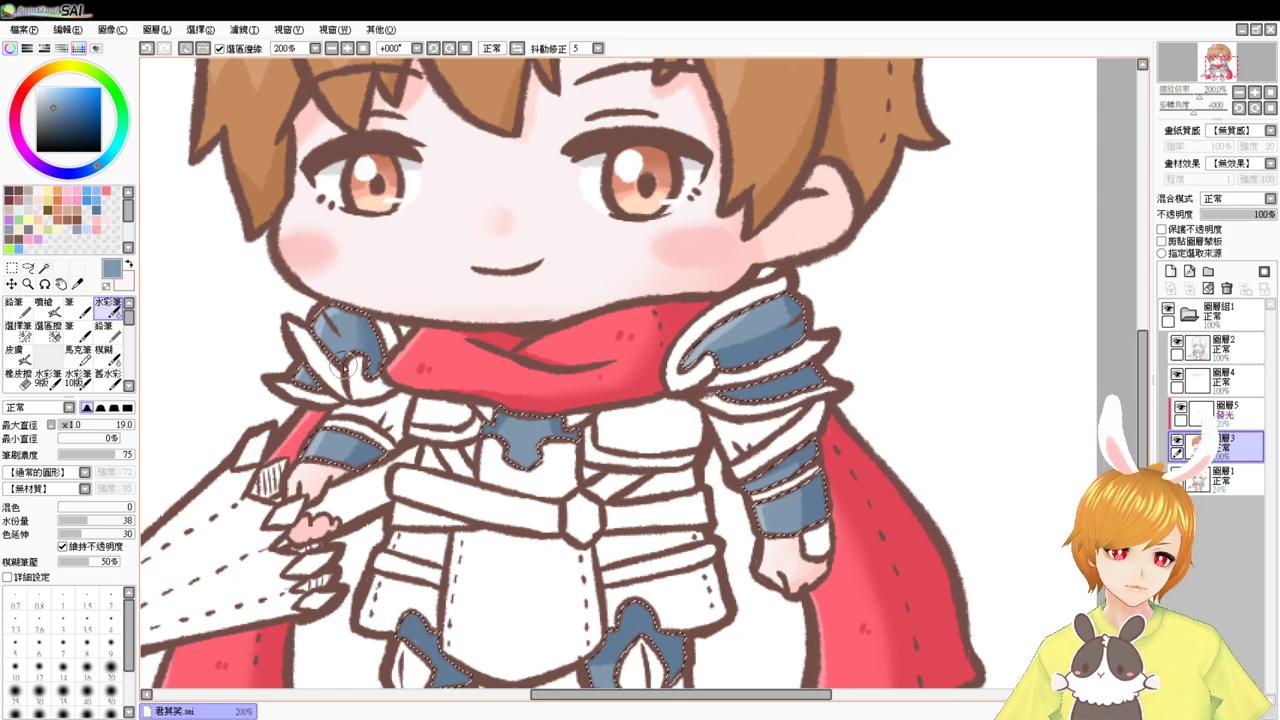
# - Blend lighter grey-blue highlights into the shoulder plate on the empty-hand side and both forearm guards, and clear the selection
pyautogui.moveTo(782, 314); pyautogui.dragTo(735, 345)
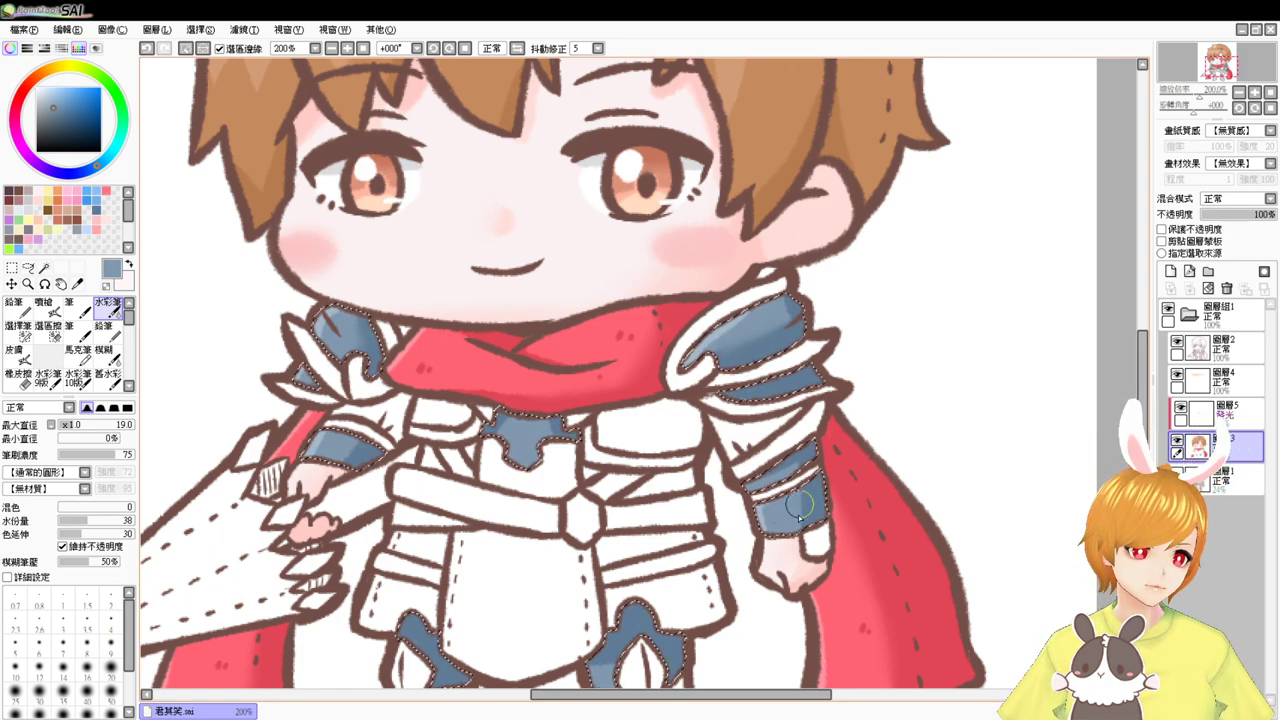
pyautogui.scroll(-3, 790, 520)
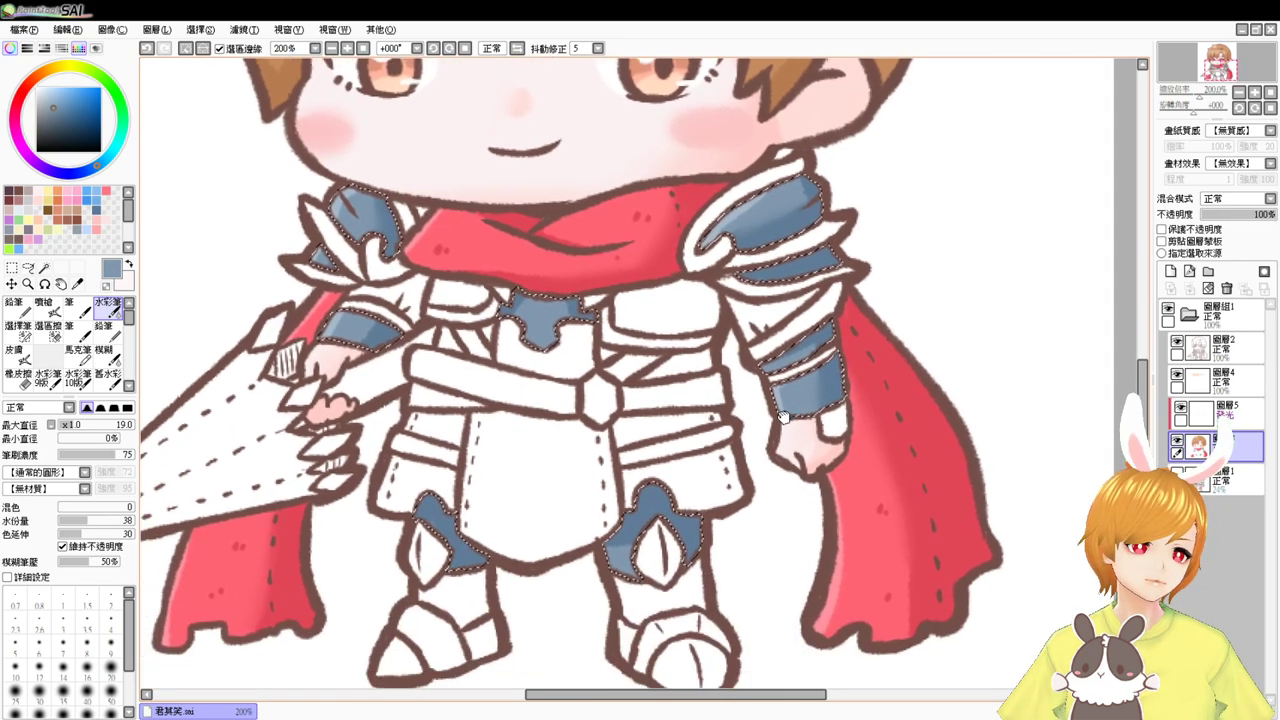
pyautogui.moveTo(612, 548); pyautogui.dragTo(630, 556)
pyautogui.hotkey('ctrl', 'z')
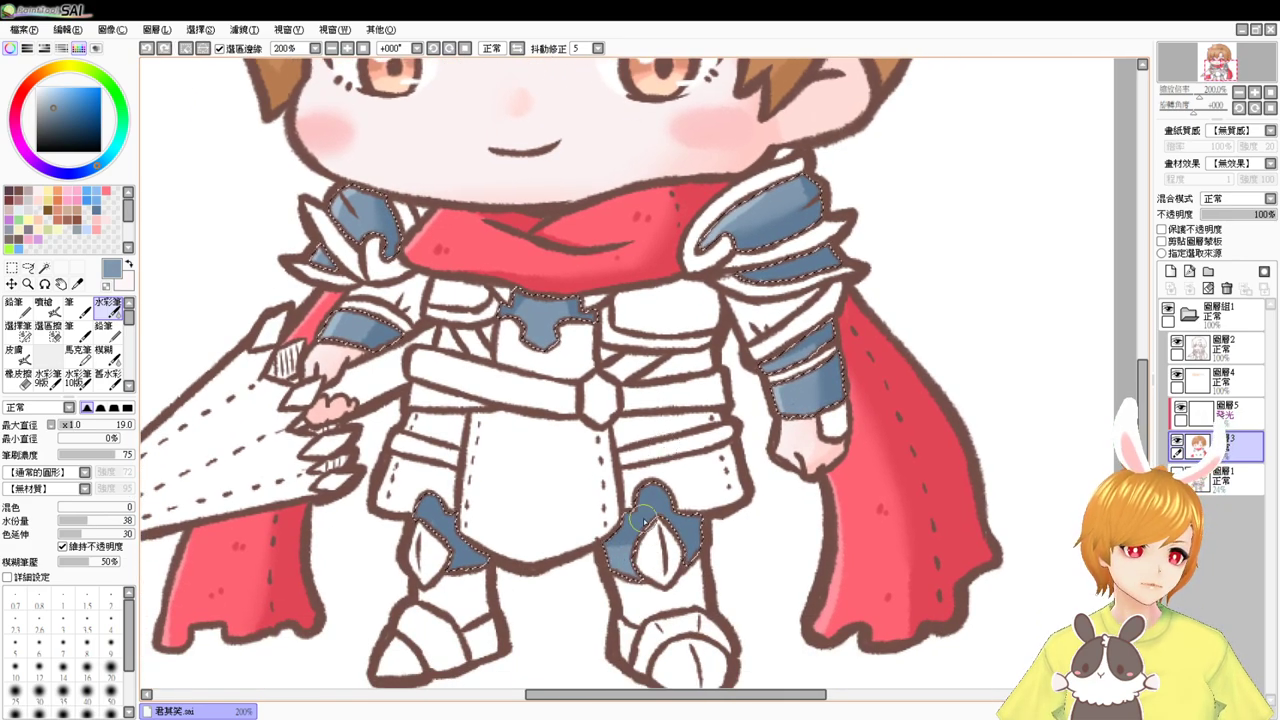
pyautogui.moveTo(814, 387)
pyautogui.mouseDown()
pyautogui.moveTo(800, 424)
pyautogui.moveTo(813, 383)
pyautogui.mouseUp()
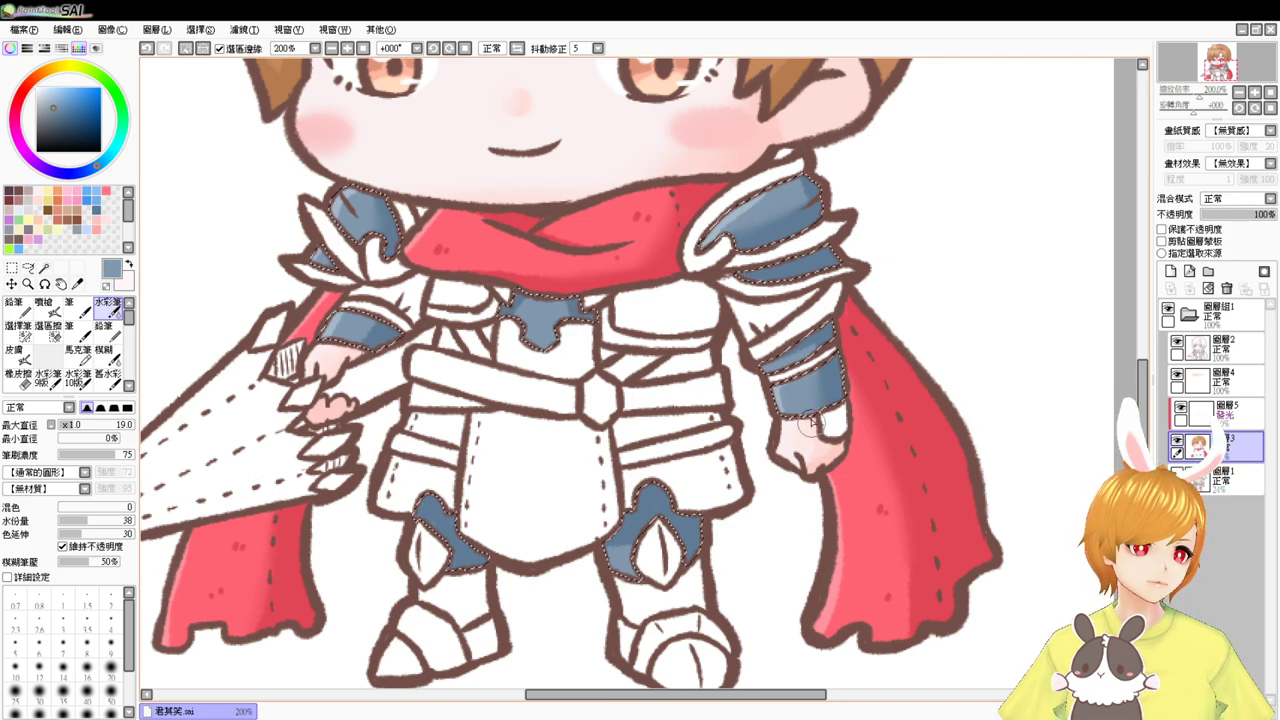
pyautogui.moveTo(788, 450); pyautogui.dragTo(808, 533)
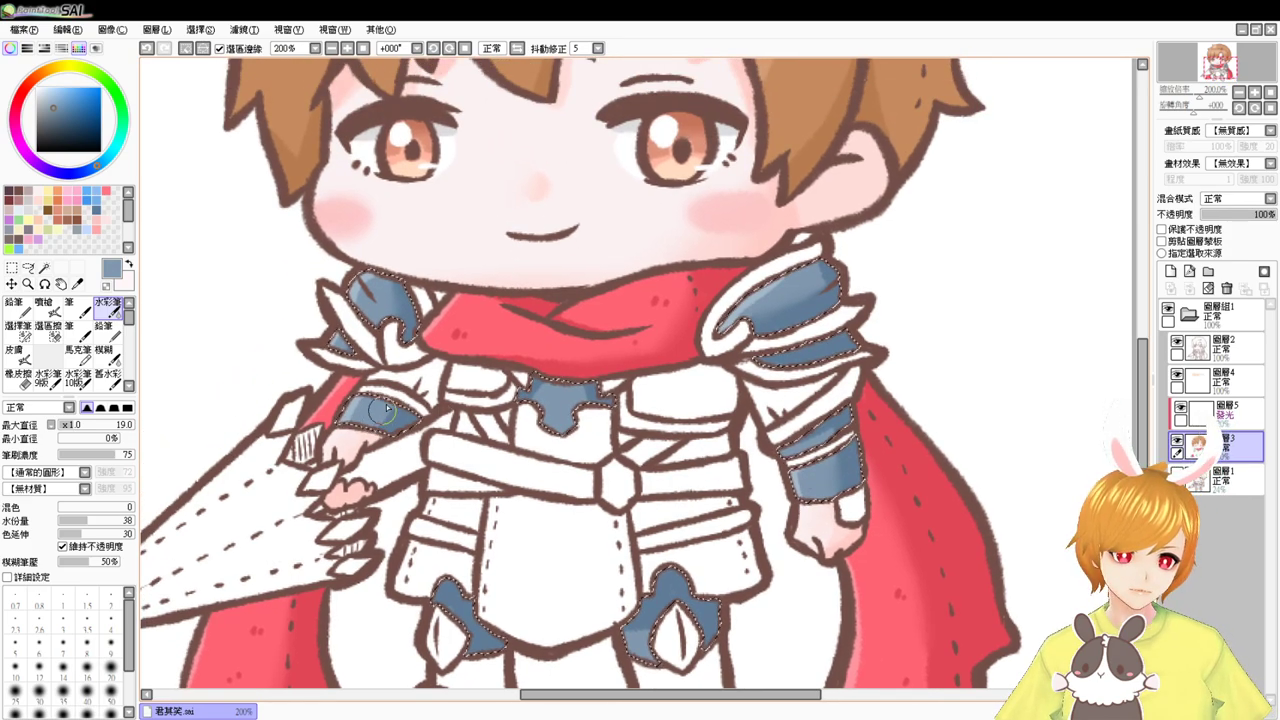
pyautogui.moveTo(385, 410)
pyautogui.mouseDown()
pyautogui.moveTo(378, 425)
pyautogui.moveTo(395, 405)
pyautogui.mouseUp()
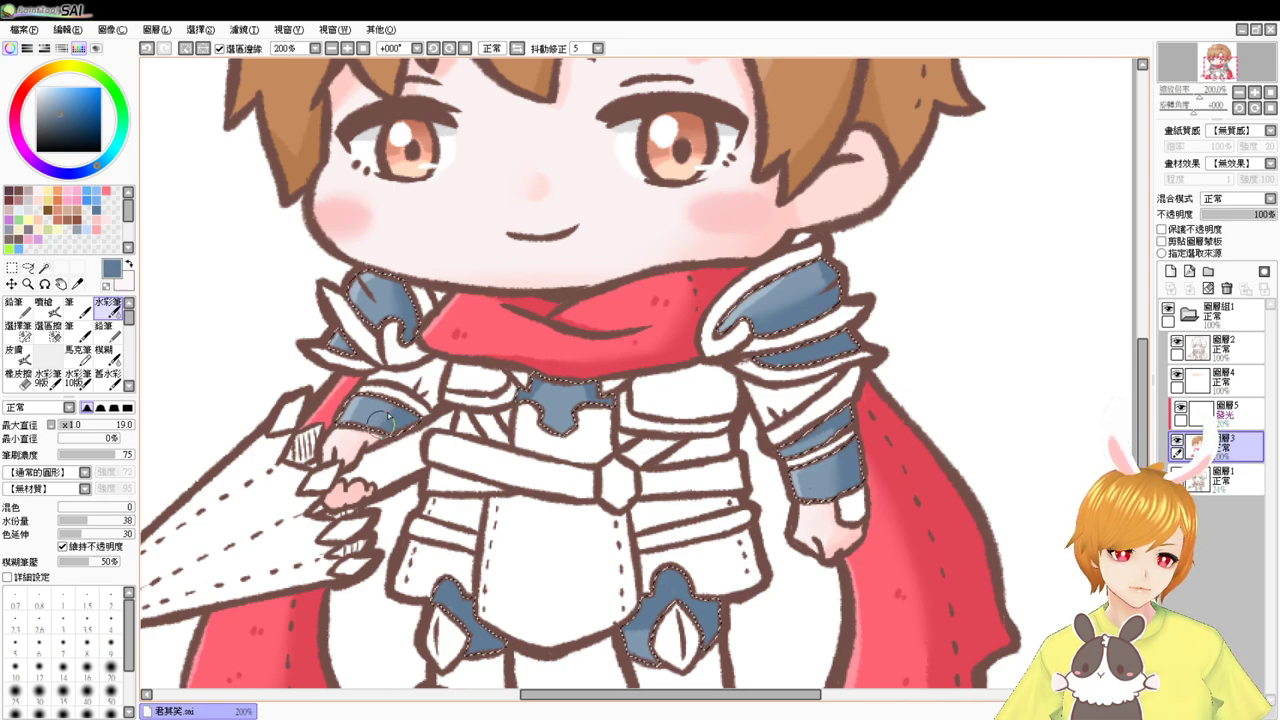
pyautogui.hotkey('ctrl', 'd')
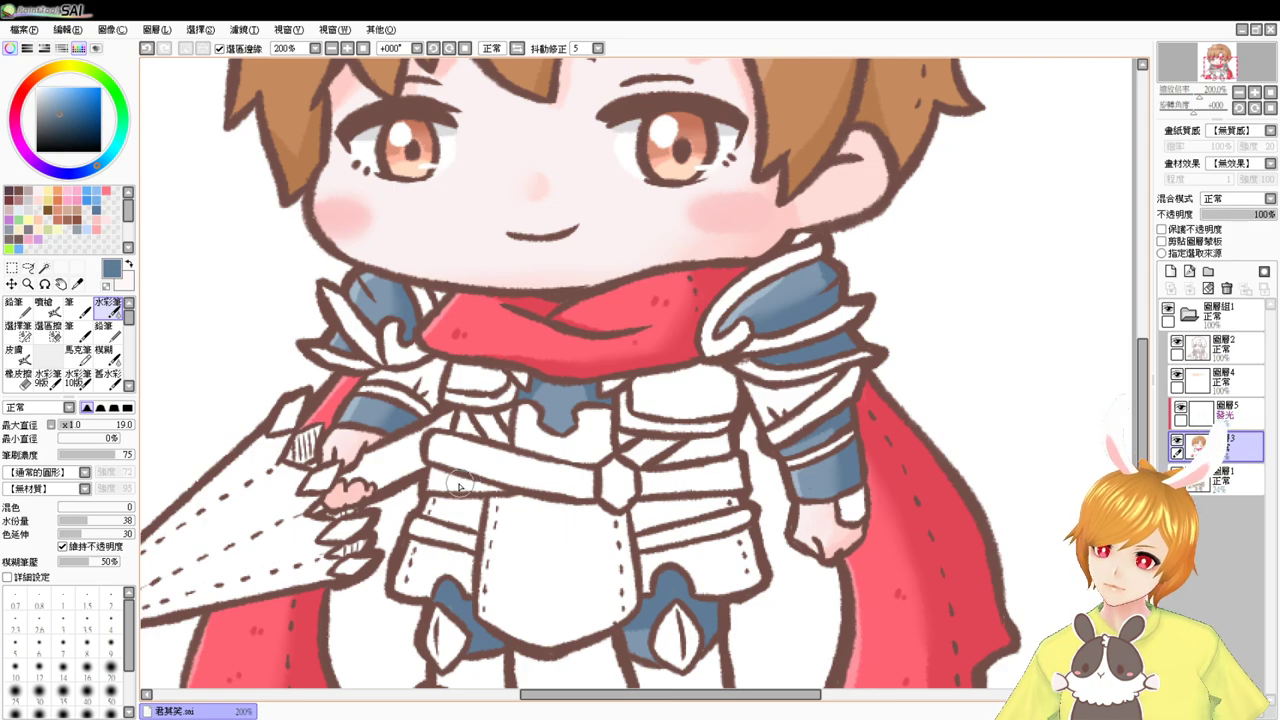
pyautogui.moveTo(435, 477); pyautogui.dragTo(395, 553)
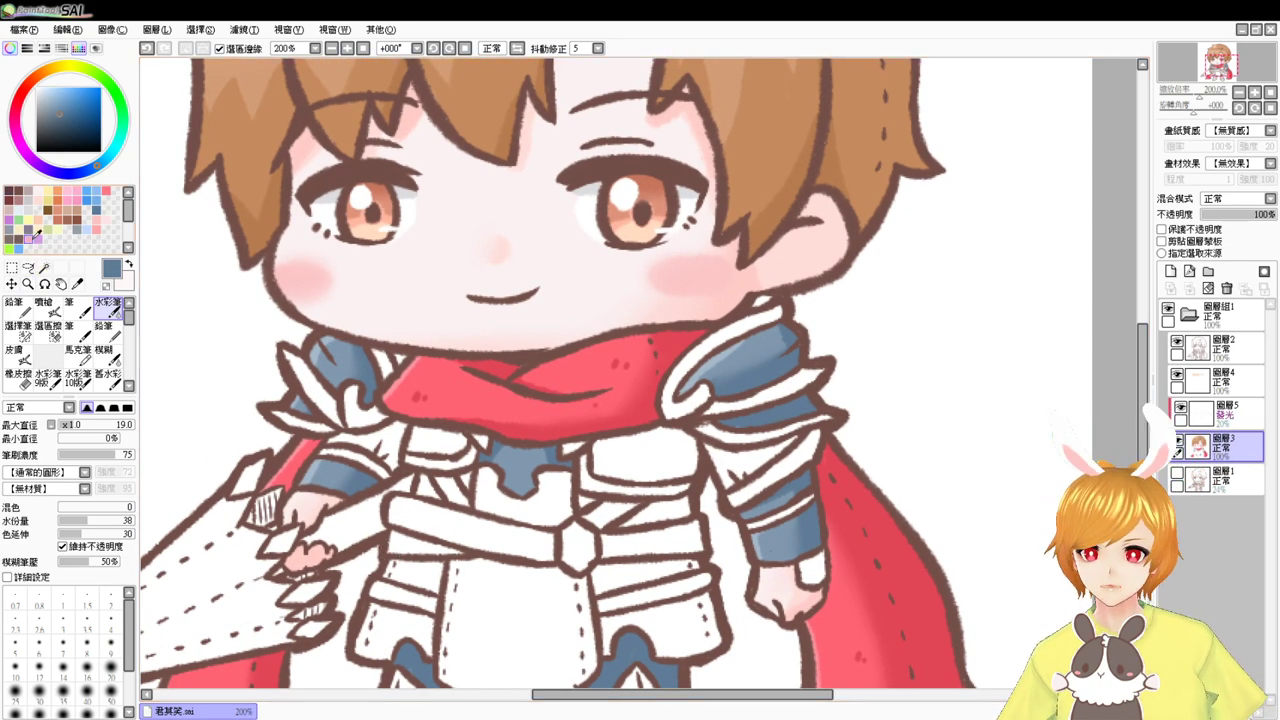
pyautogui.click(44, 269)
pyautogui.click(356, 410)
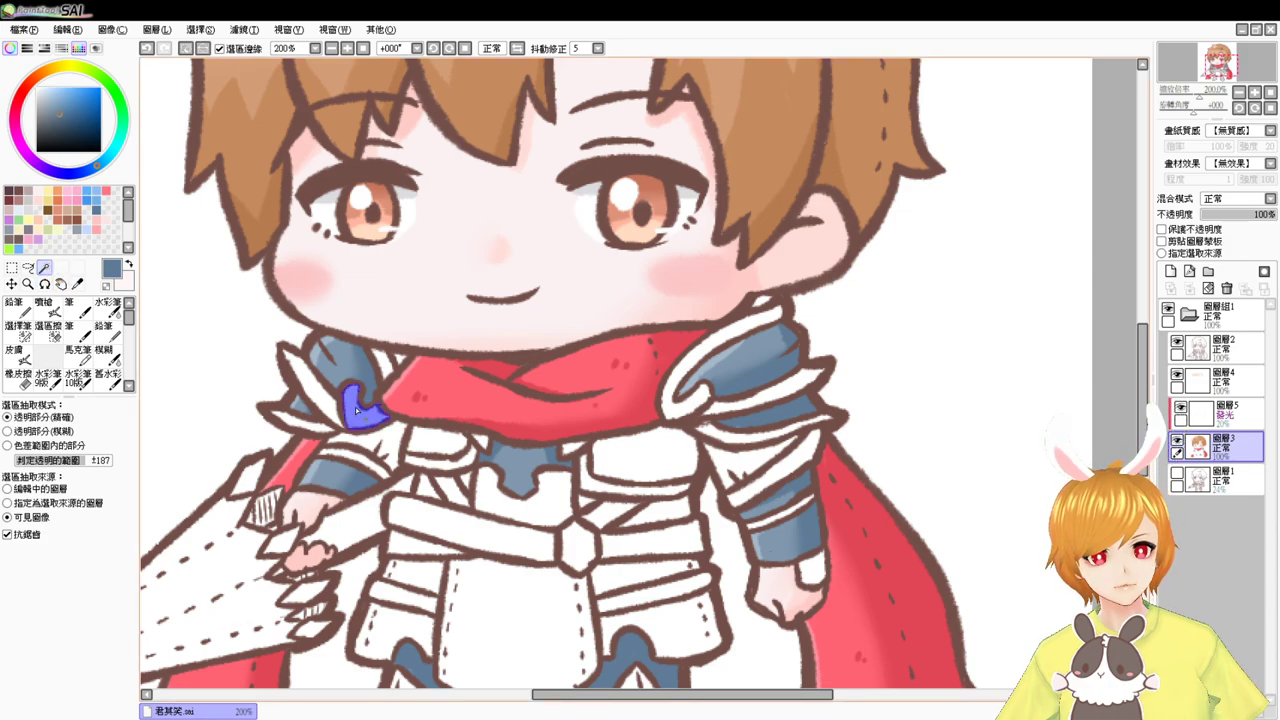
pyautogui.click(384, 366)
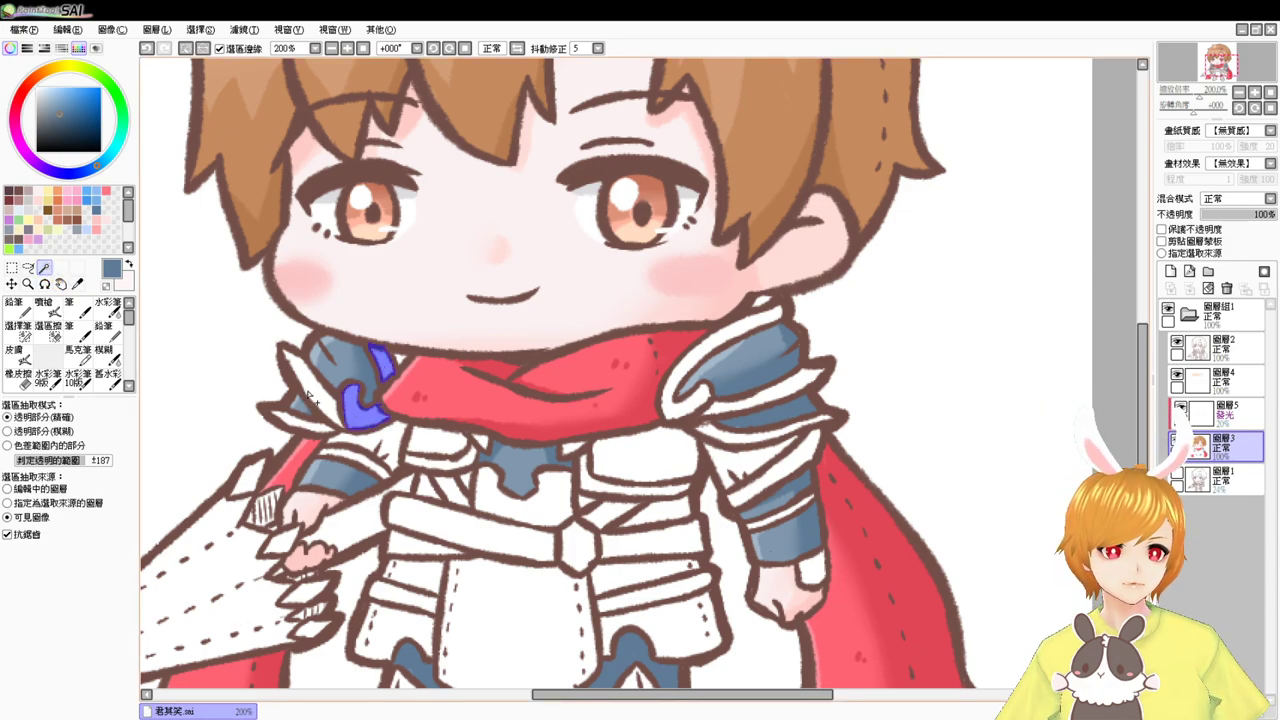
pyautogui.click(312, 392)
pyautogui.click(310, 427)
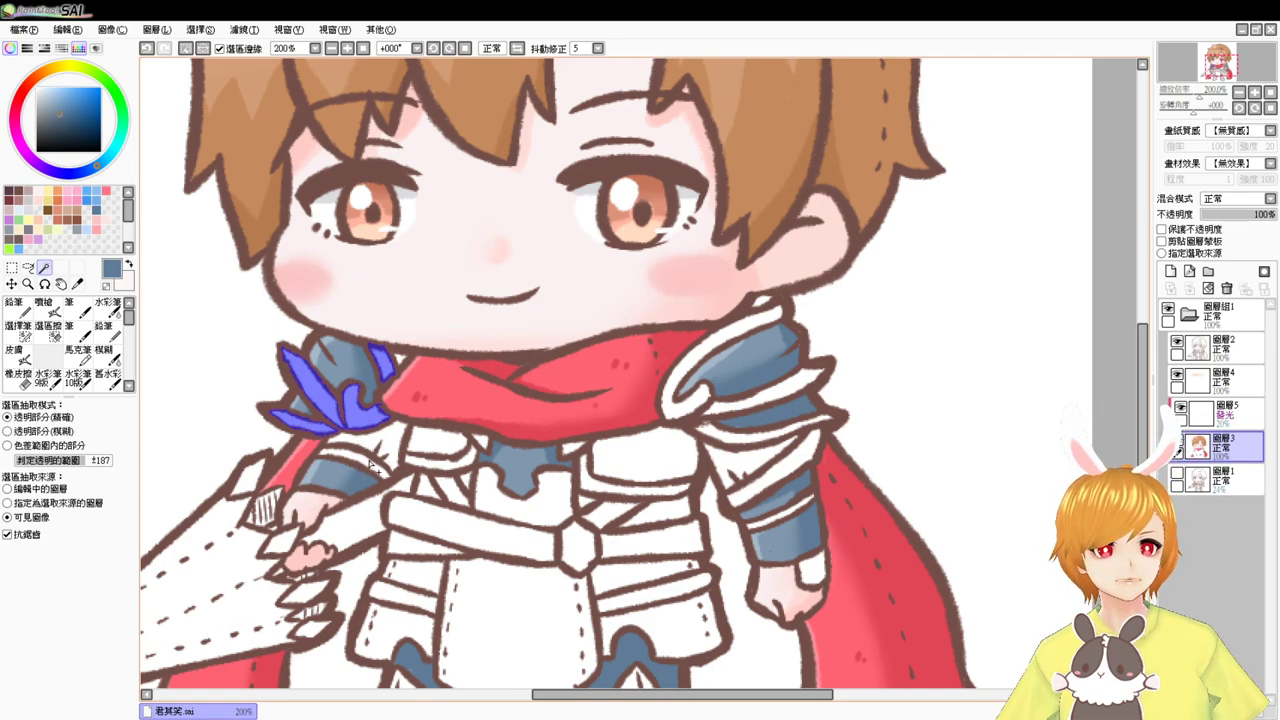
pyautogui.click(372, 466)
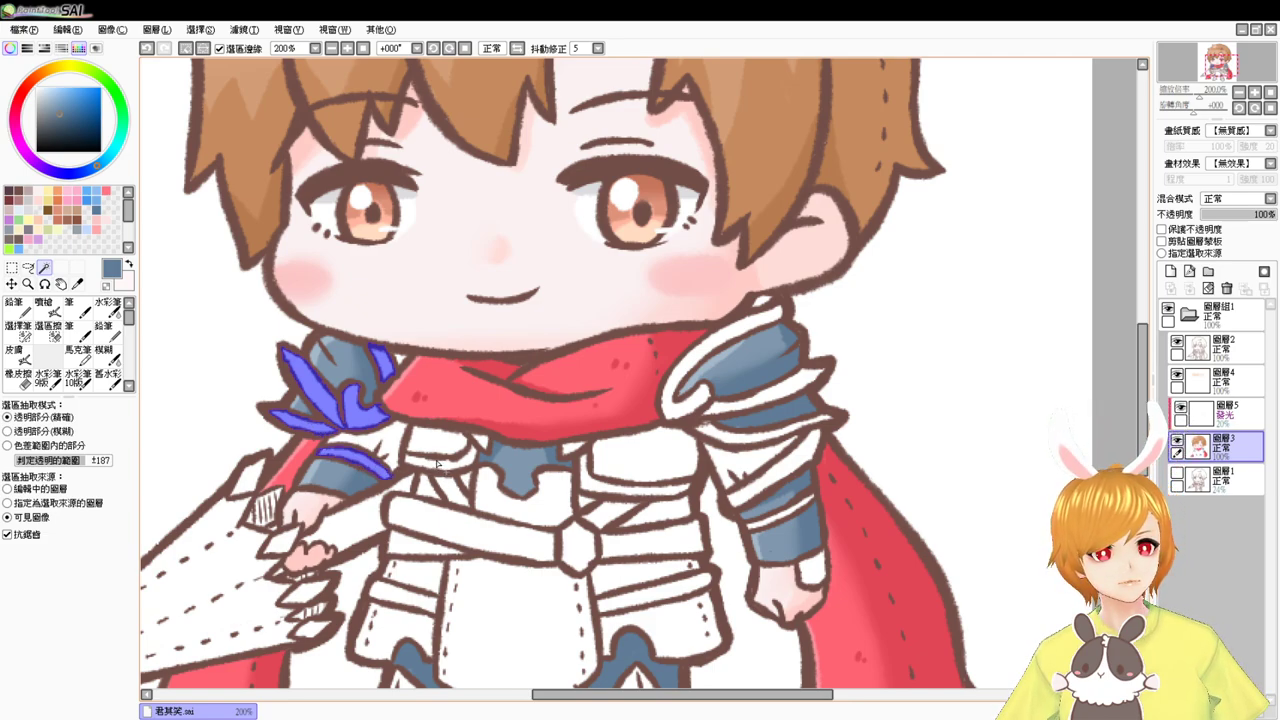
pyautogui.click(440, 465)
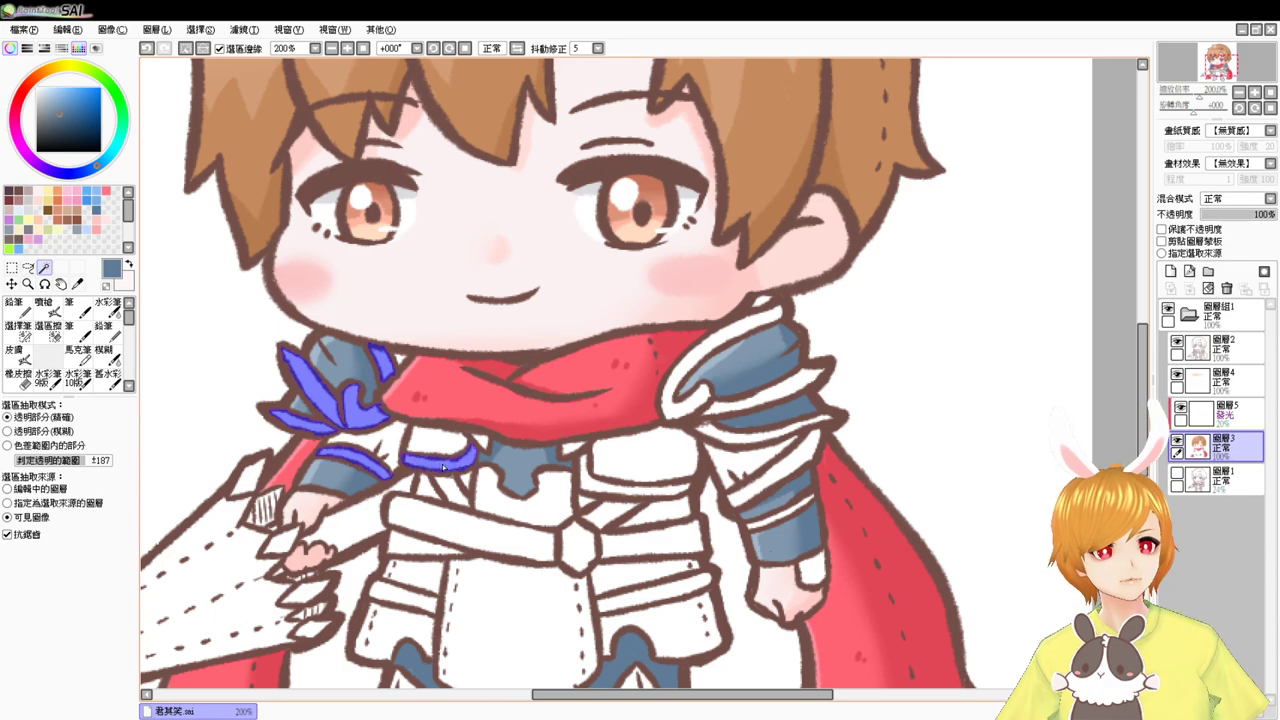
pyautogui.click(671, 414)
pyautogui.click(801, 413)
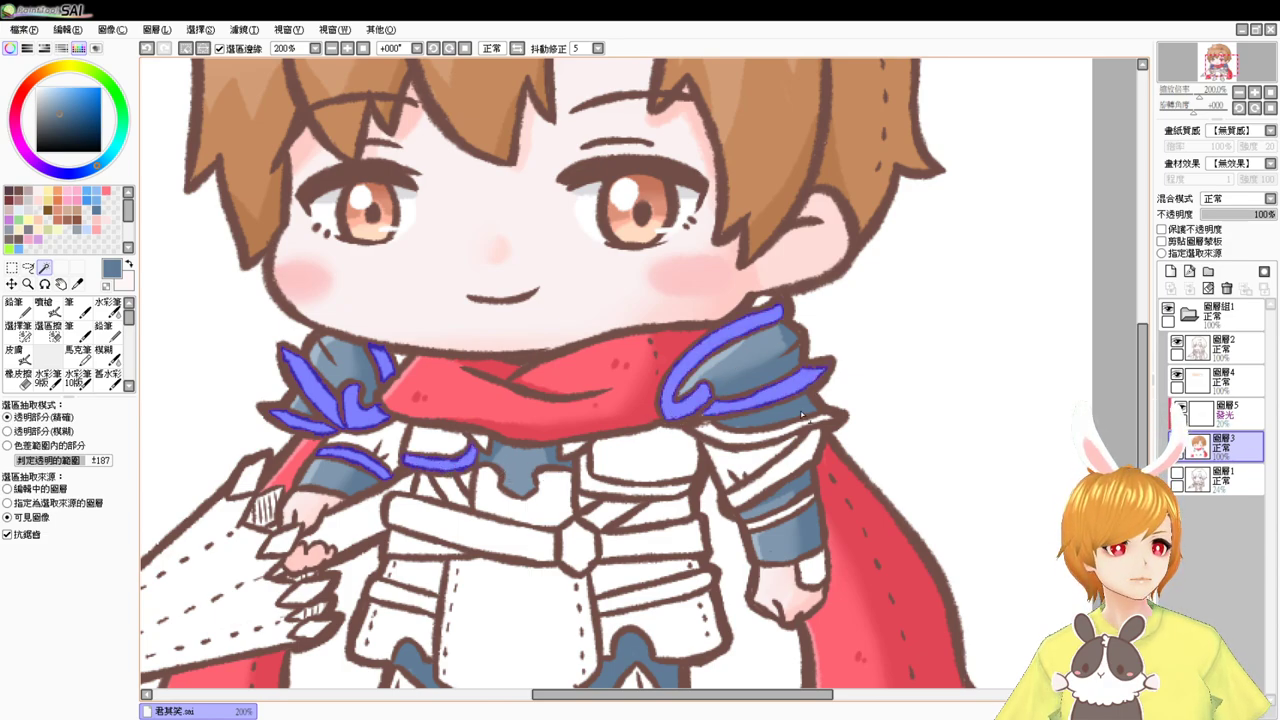
pyautogui.click(790, 433)
pyautogui.click(786, 470)
pyautogui.click(775, 522)
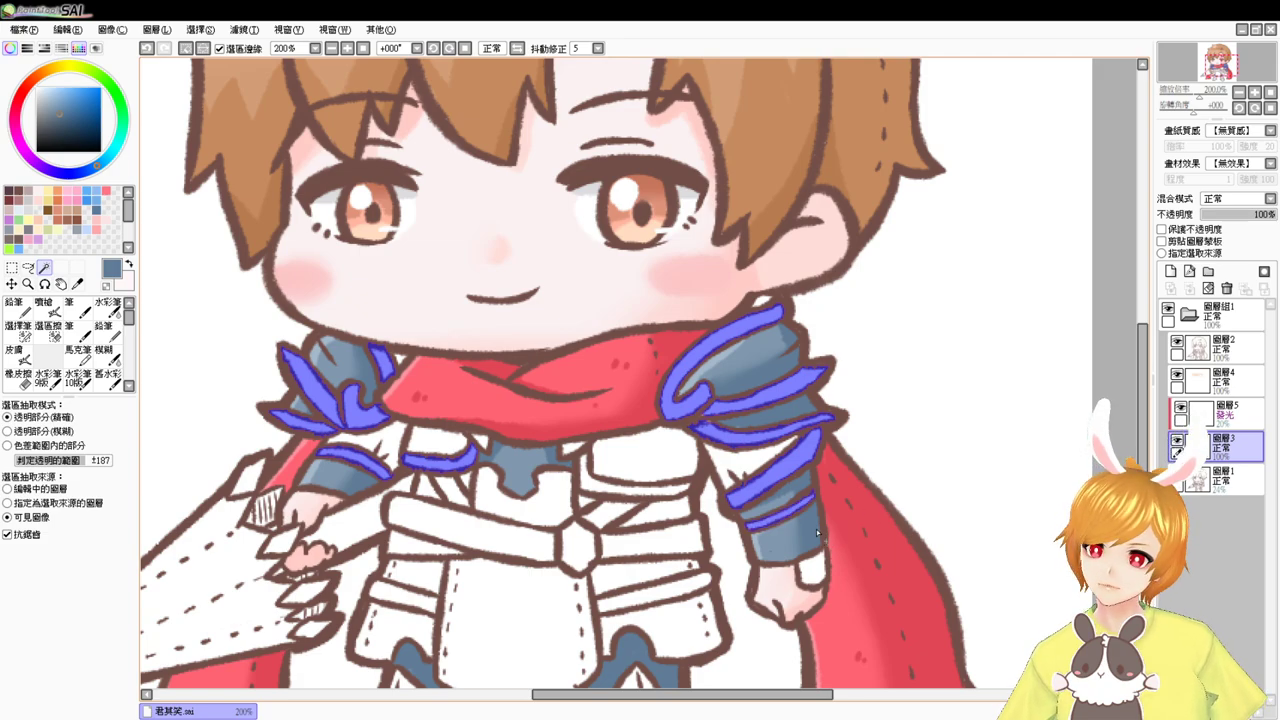
pyautogui.click(815, 570)
pyautogui.moveTo(770, 527); pyautogui.dragTo(812, 467)
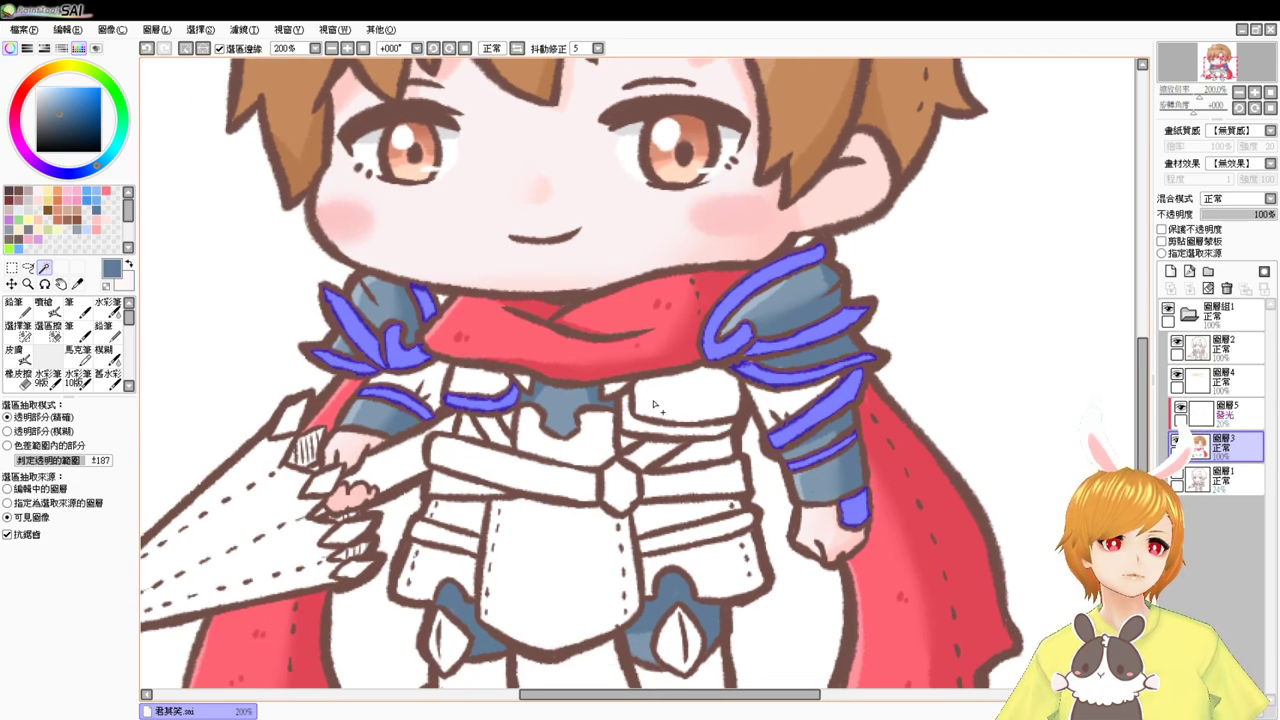
pyautogui.click(630, 426)
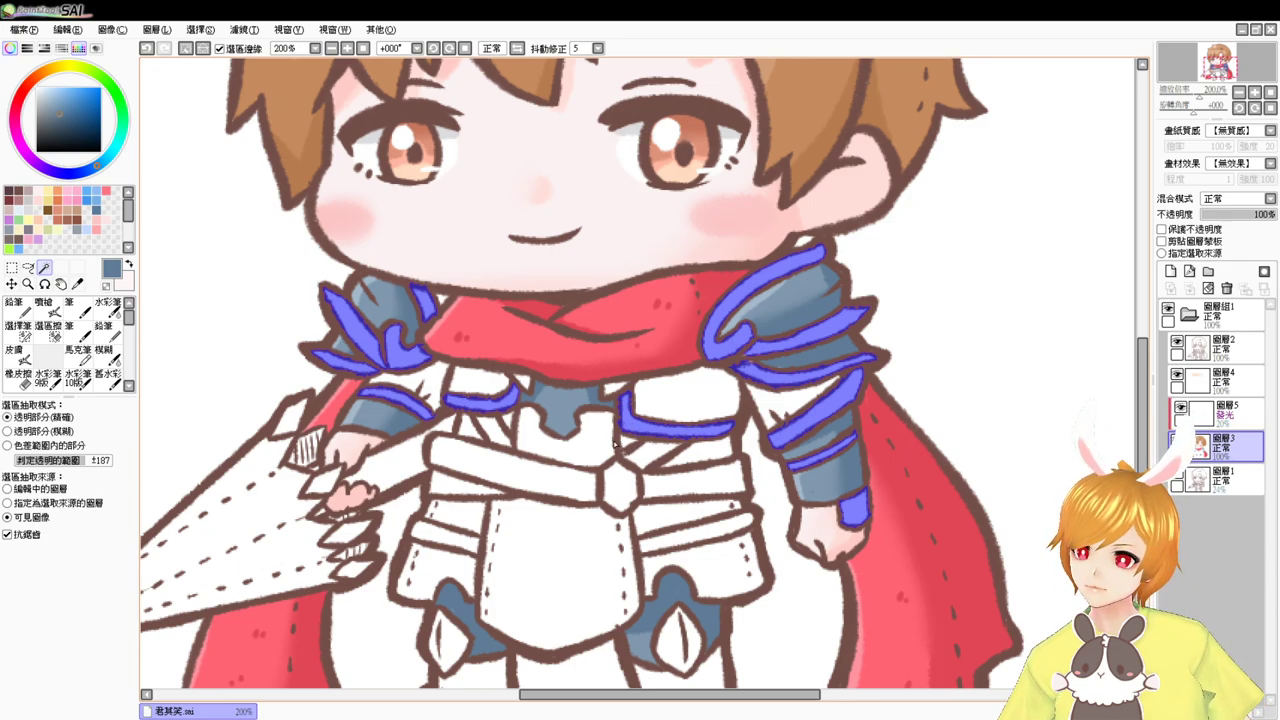
pyautogui.hotkey('ctrl', 'z')
pyautogui.hotkey('ctrl', 'z')
pyautogui.hotkey('ctrl', 'z')
pyautogui.hotkey('ctrl', 'z')
pyautogui.hotkey('ctrl', 'z')
pyautogui.hotkey('ctrl', 'z')
pyautogui.hotkey('ctrl', 'z')
pyautogui.hotkey('ctrl', 'z')
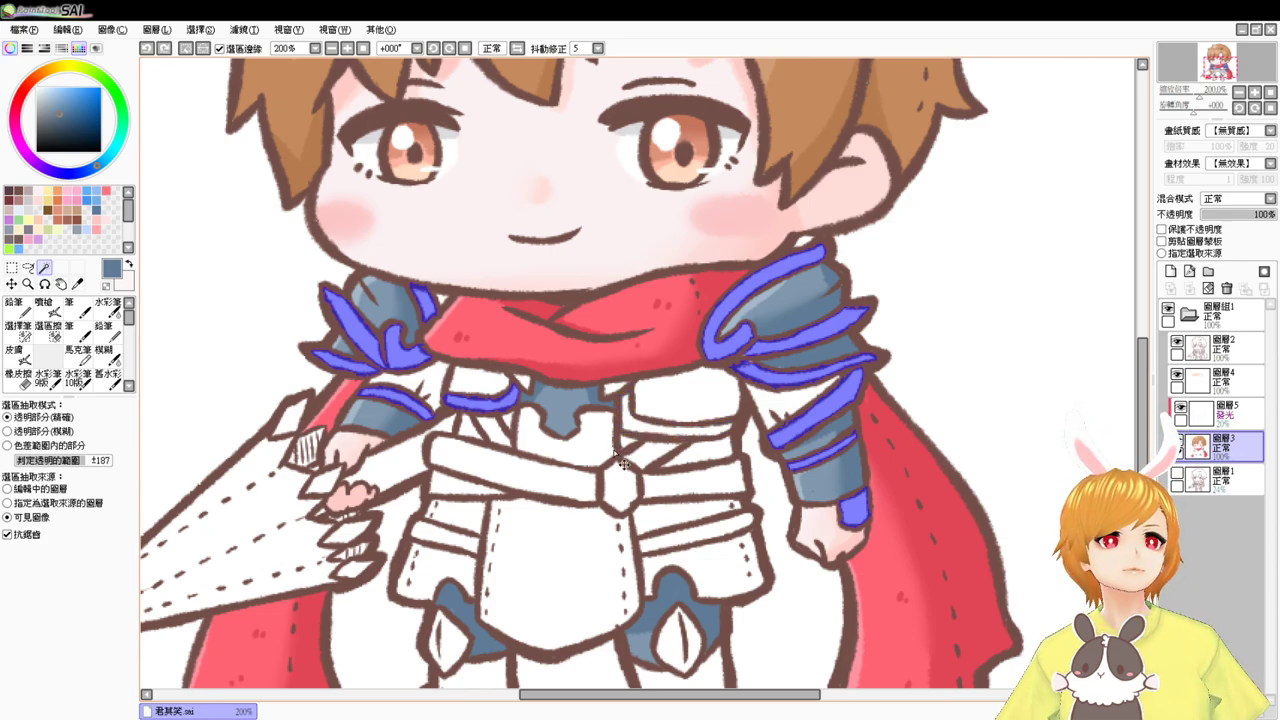
pyautogui.hotkey('ctrl', 'z')
pyautogui.hotkey('ctrl', 'z')
pyautogui.hotkey('ctrl', 'z')
pyautogui.hotkey('ctrl', 'z')
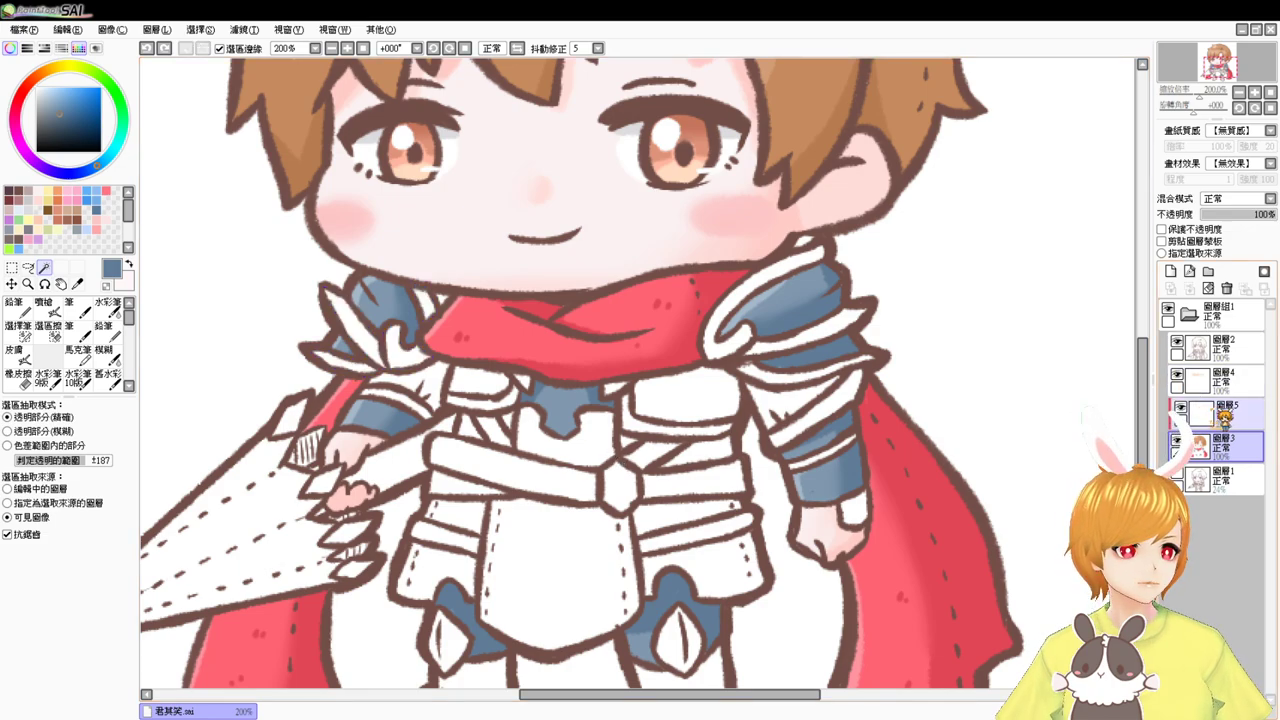
# - Draw the missing brown trim lines across the umbrella-side forearm guard on 圖層2 with the 噴槍 brush at size 7, redoing misplaced strokes
pyautogui.click(1228, 347)
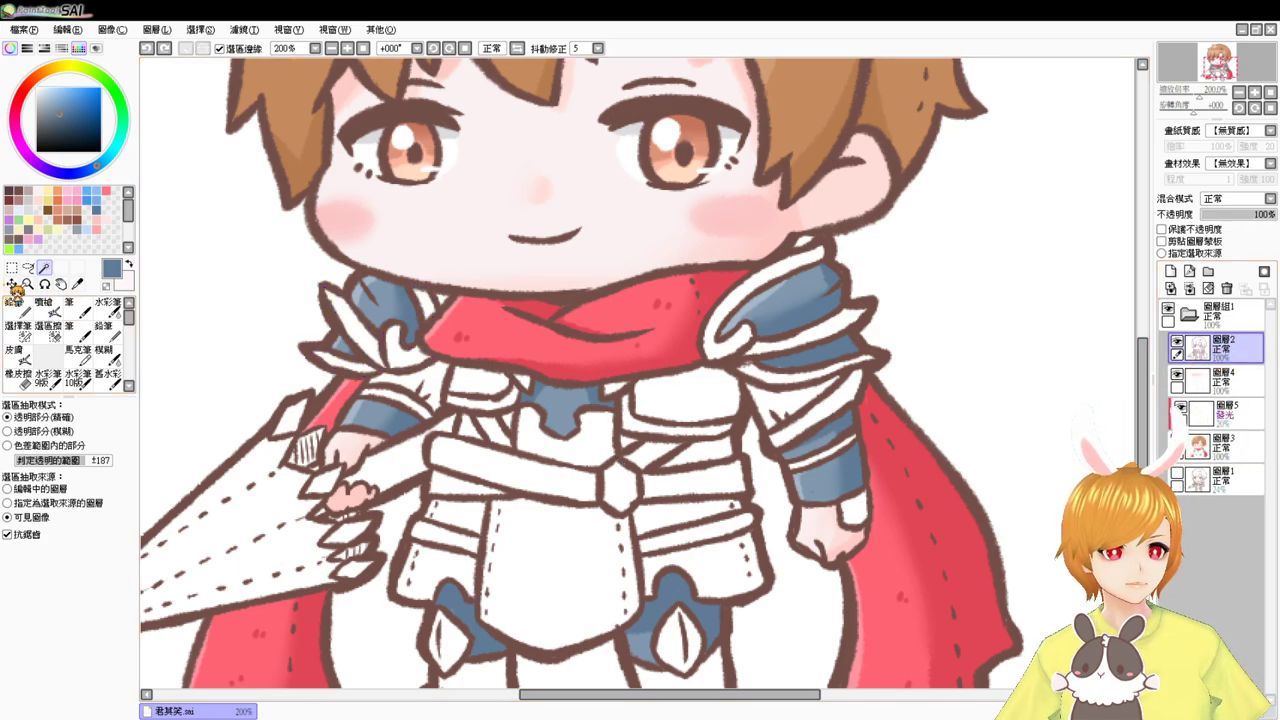
pyautogui.click(46, 308)
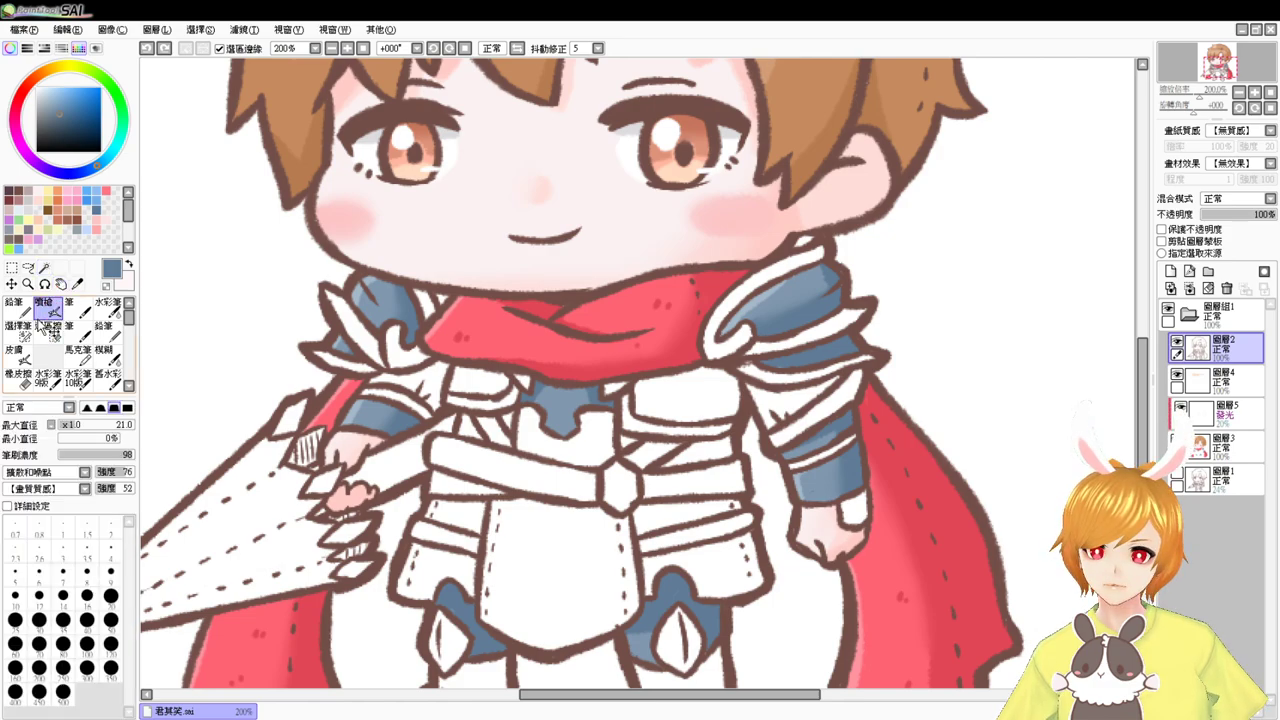
pyautogui.hotkey('ctrl', '+')
pyautogui.moveTo(453, 342); pyautogui.dragTo(422, 309)
pyautogui.moveTo(338, 364); pyautogui.dragTo(343, 373)
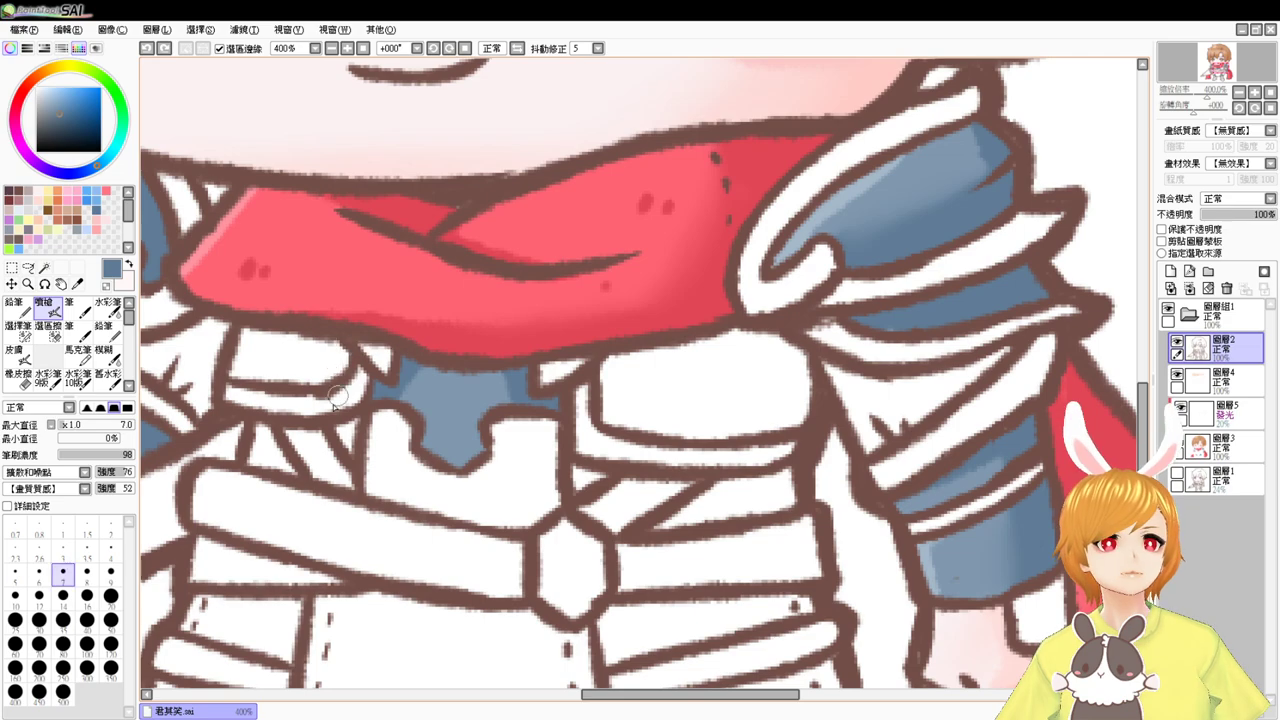
pyautogui.moveTo(227, 416); pyautogui.dragTo(429, 380)
pyautogui.click(17, 189)
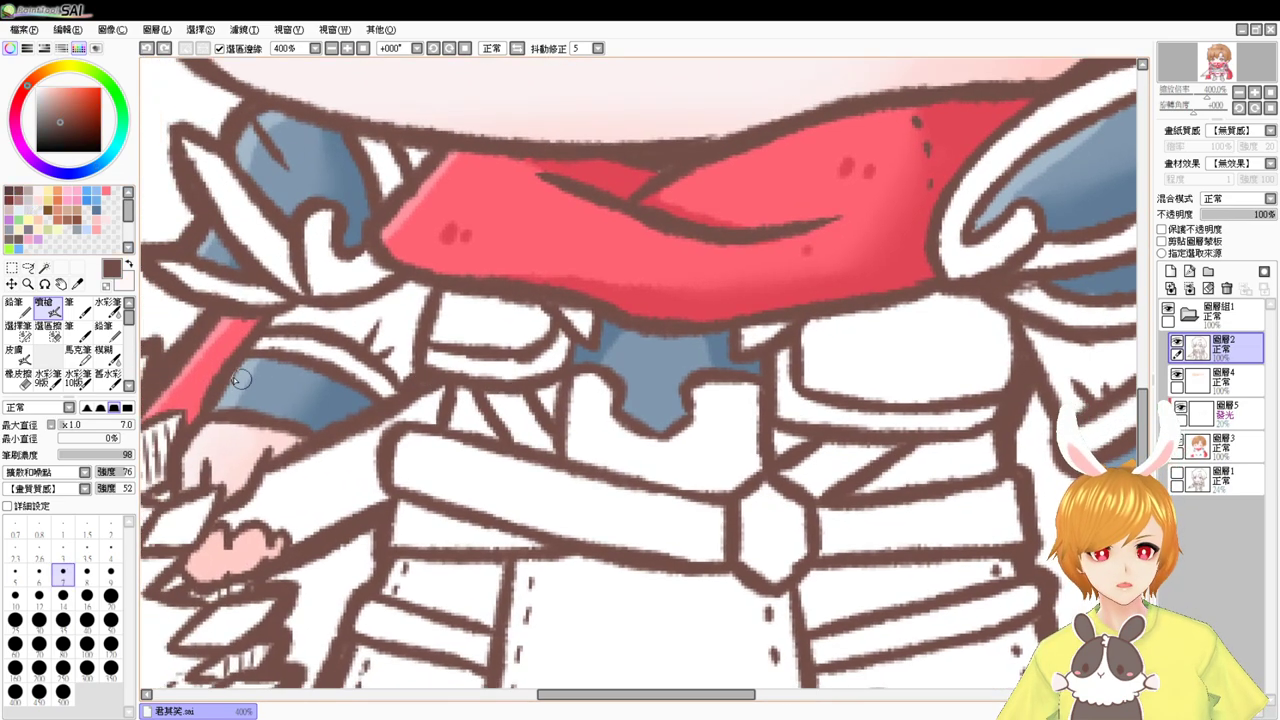
pyautogui.moveTo(229, 377); pyautogui.dragTo(326, 400)
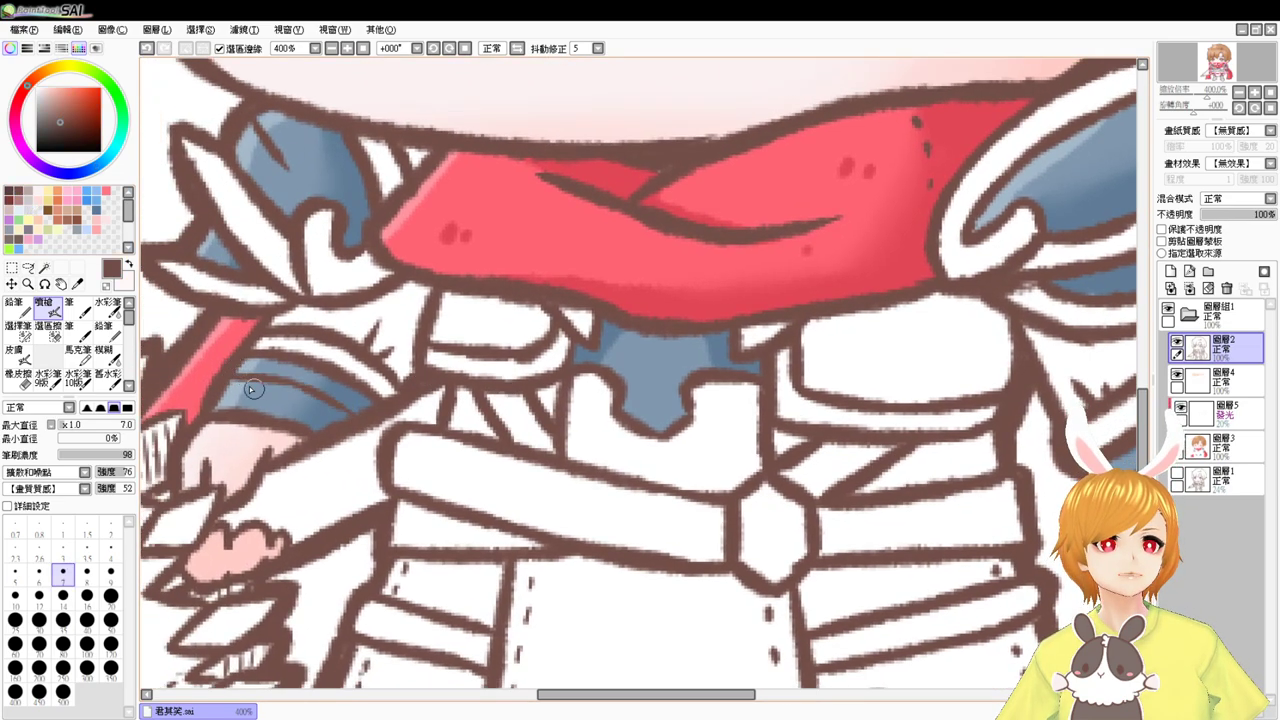
pyautogui.hotkey('ctrl', 'z')
pyautogui.hotkey('ctrl', 'z')
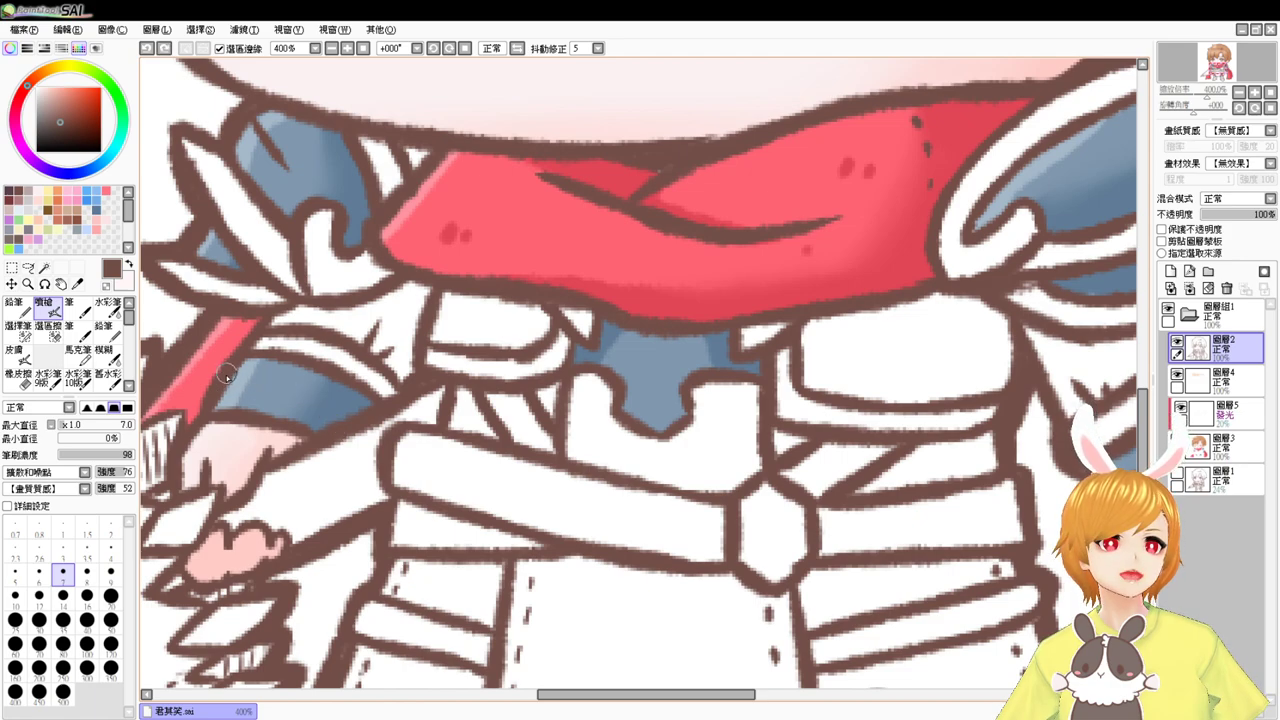
pyautogui.moveTo(229, 373); pyautogui.dragTo(342, 411)
pyautogui.hotkey('ctrl', 'z')
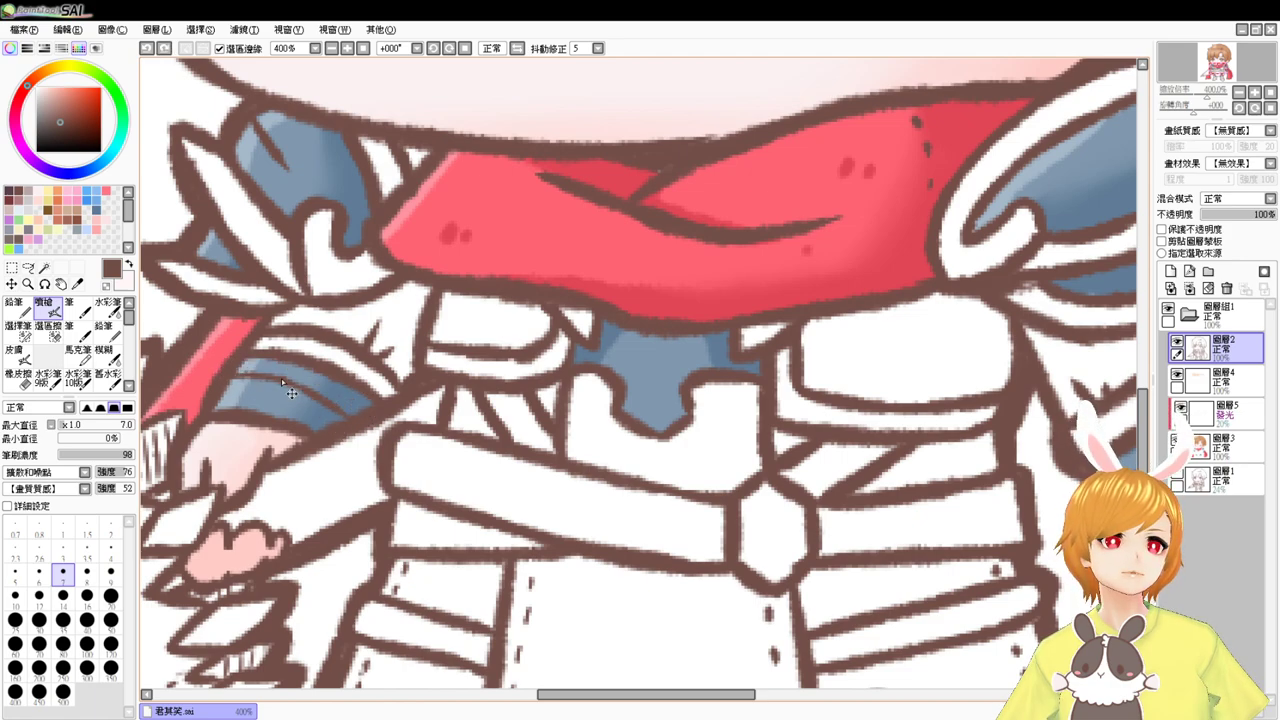
pyautogui.moveTo(236, 367); pyautogui.dragTo(363, 415)
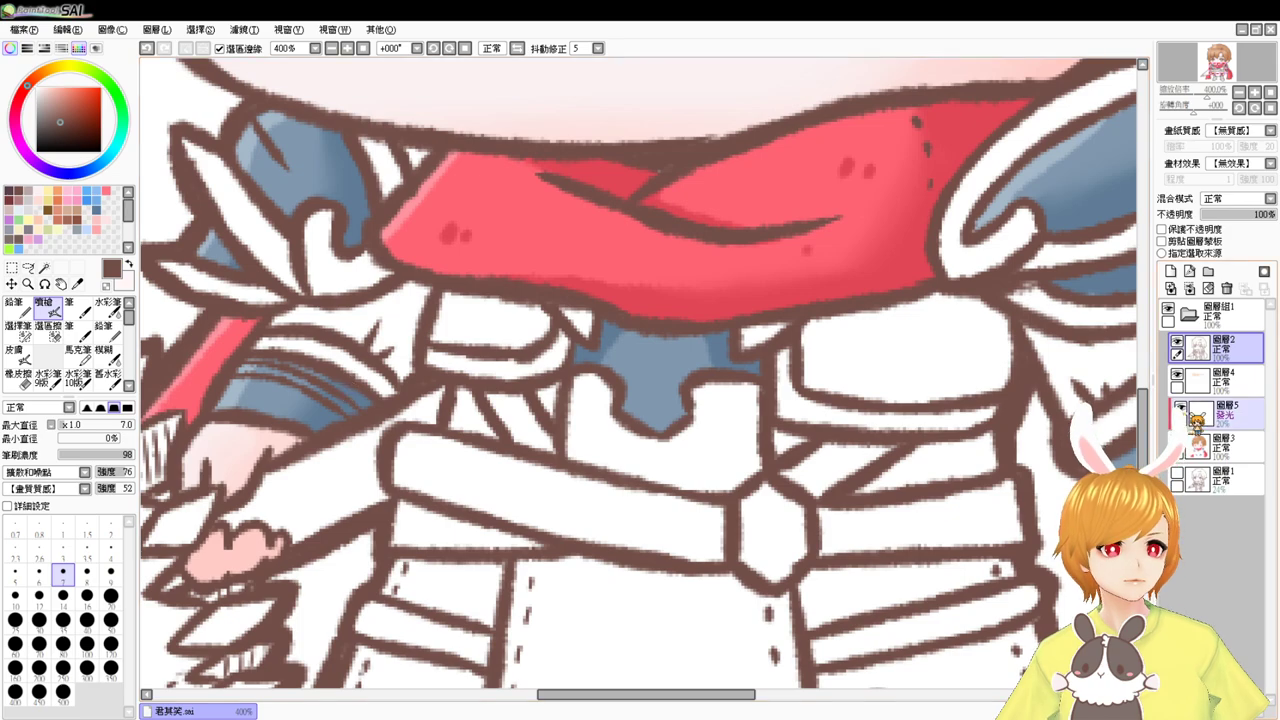
# - Select the narrow and wide trim bands on the umbrella-side forearm guard with the magic wand, hiding 圖層3 while selecting
pyautogui.click(1177, 441)
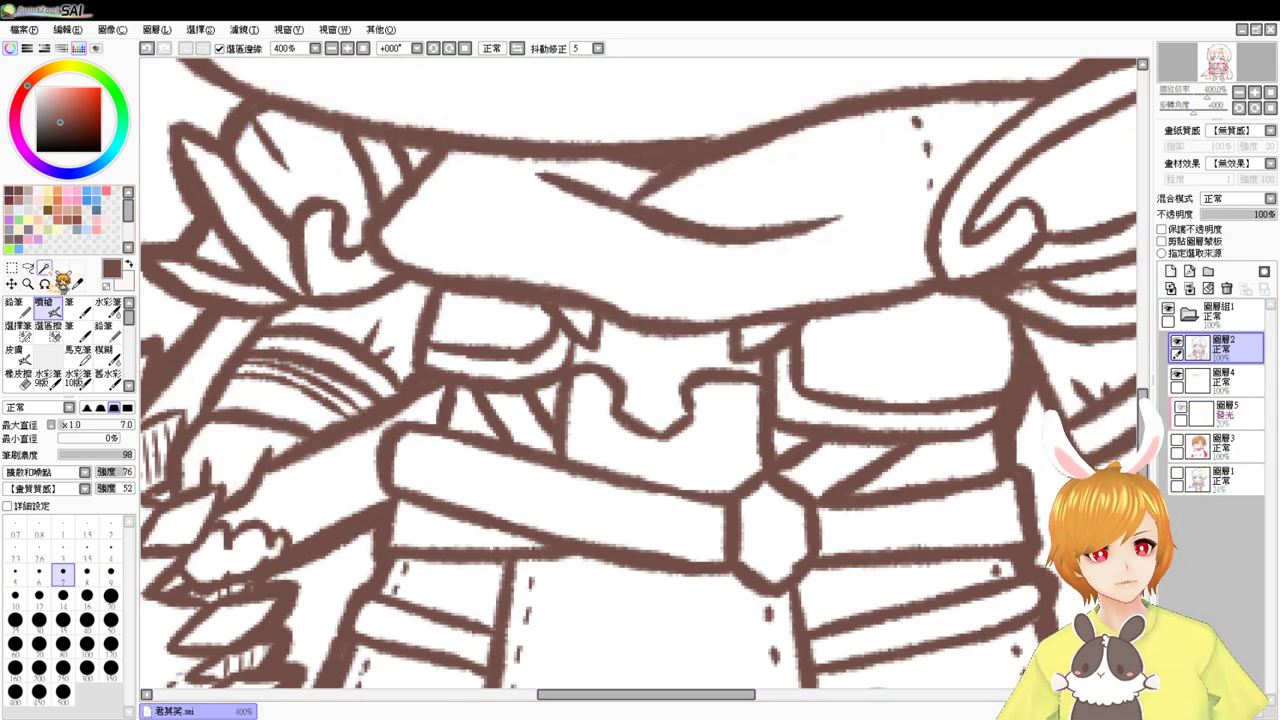
pyautogui.click(44, 268)
pyautogui.click(345, 409)
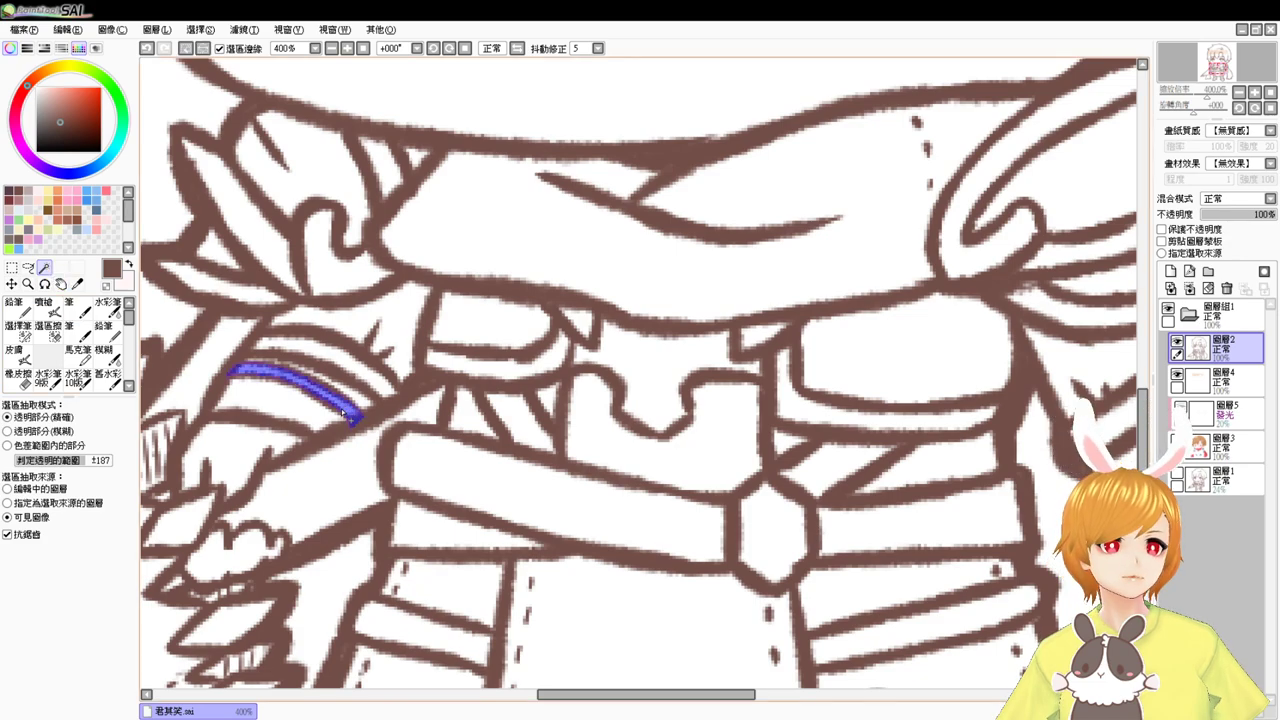
pyautogui.click(354, 371)
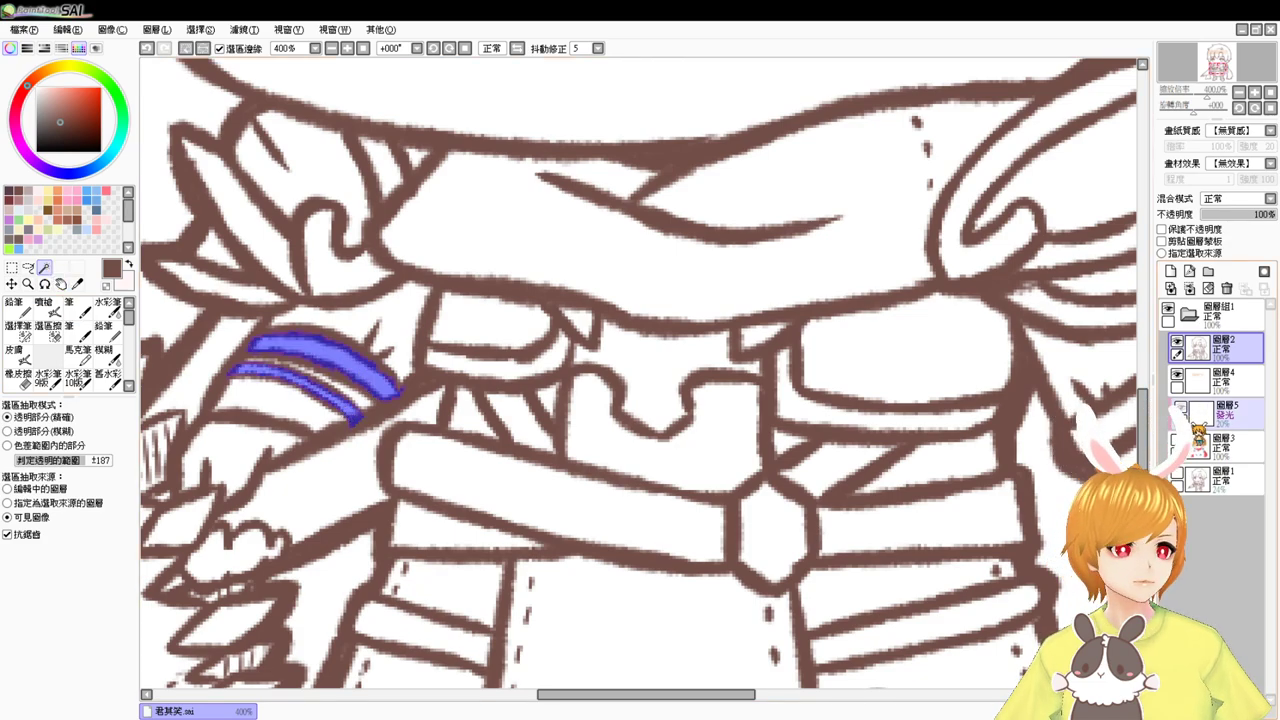
pyautogui.click(1177, 440)
# - Add the white trim pieces and spikes around the umbrella-side shoulder plate to the selection
pyautogui.moveTo(994, 412); pyautogui.dragTo(954, 533)
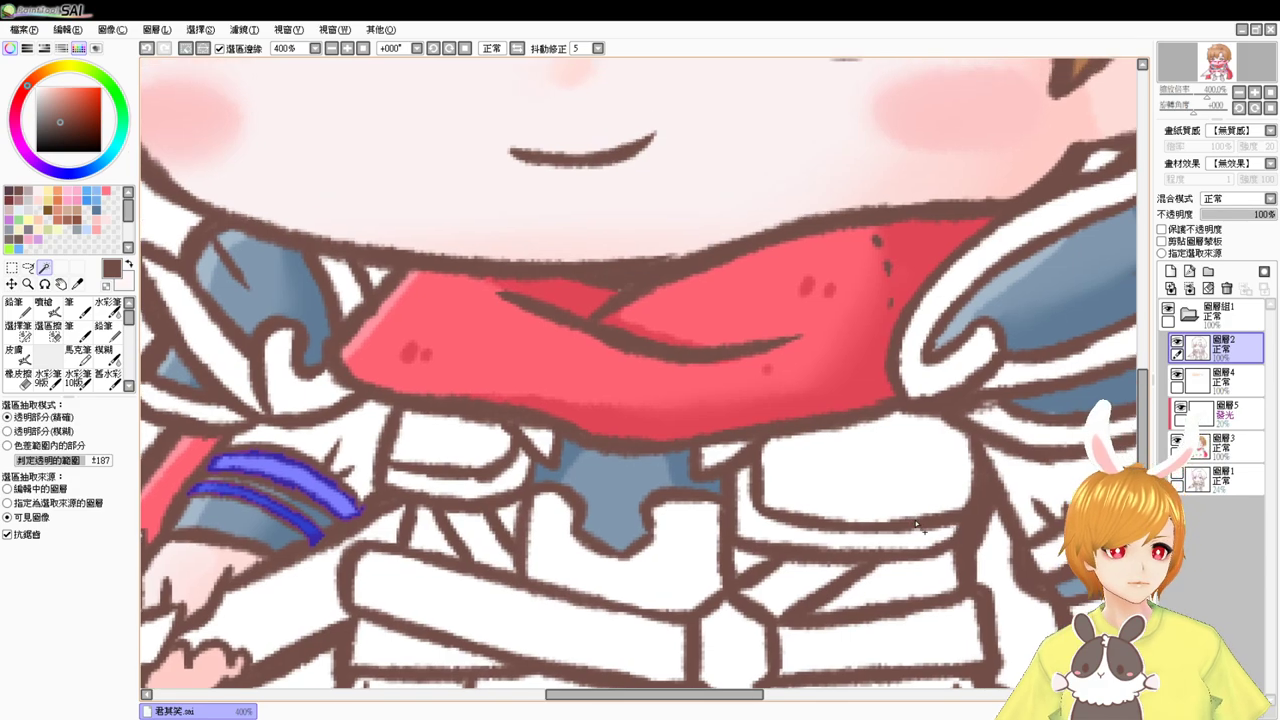
pyautogui.click(292, 405)
pyautogui.click(345, 297)
pyautogui.click(226, 371)
pyautogui.click(211, 406)
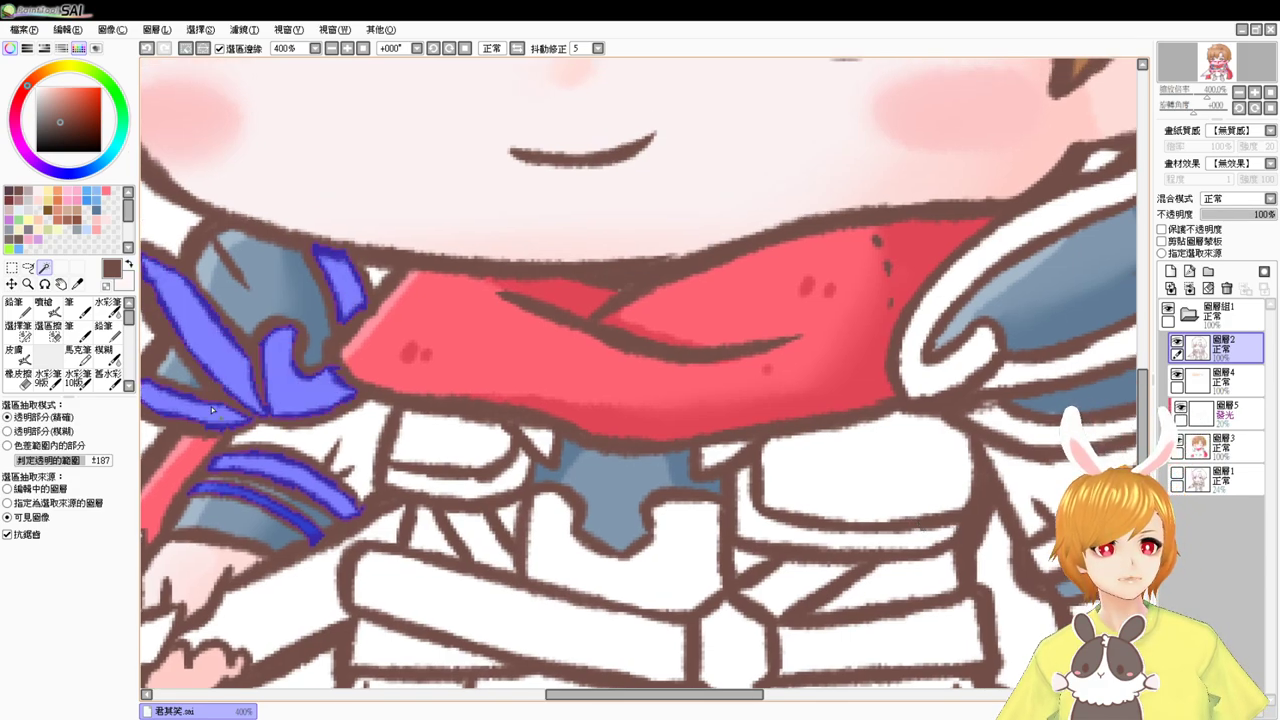
# - Add the white trim bands, cuff piece and shoulder-plate trim on the empty-hand arm to the magic-wand selection
pyautogui.moveTo(220, 412); pyautogui.dragTo(336, 242)
pyautogui.moveTo(960, 323); pyautogui.dragTo(477, 358)
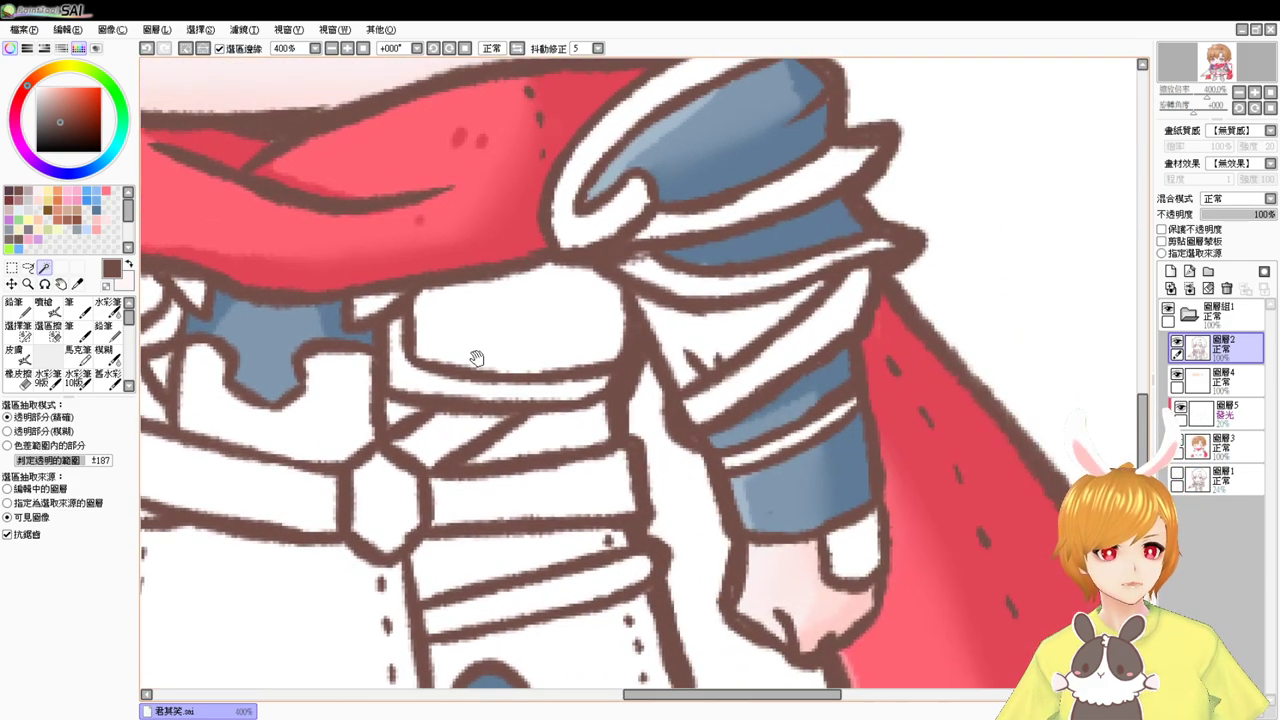
pyautogui.click(754, 384)
pyautogui.click(787, 440)
pyautogui.click(852, 550)
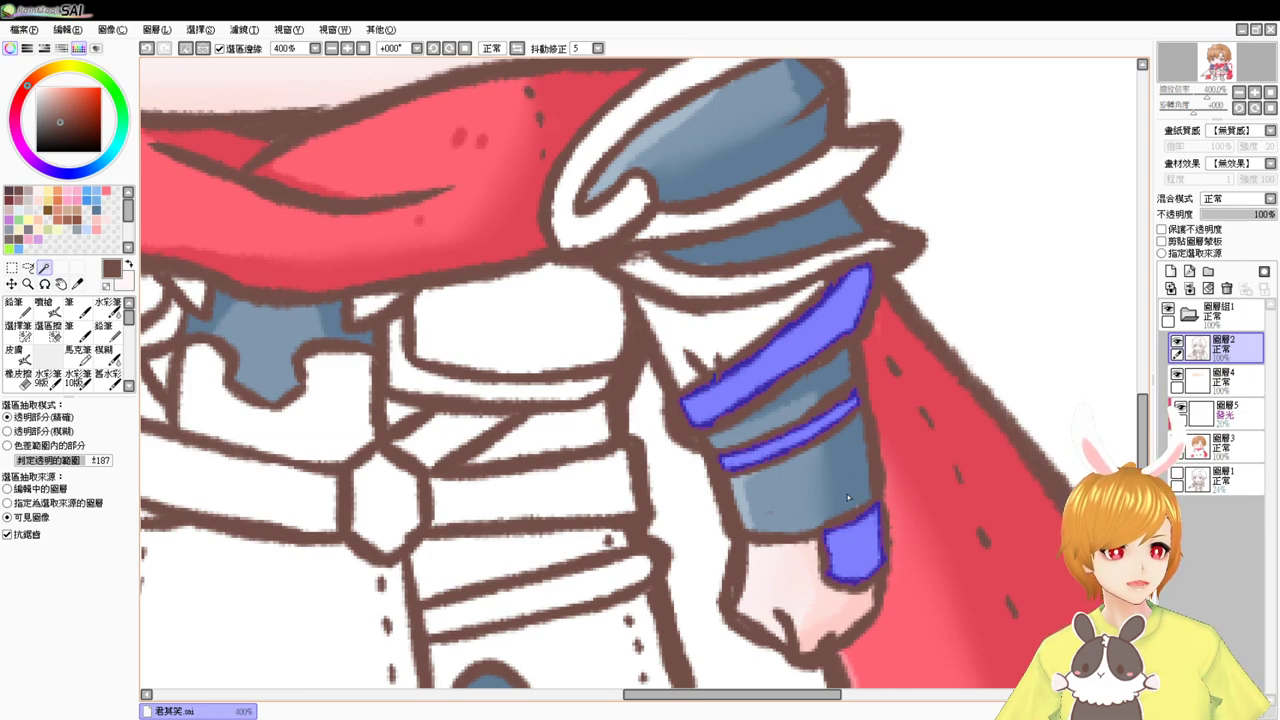
pyautogui.click(776, 197)
pyautogui.click(741, 287)
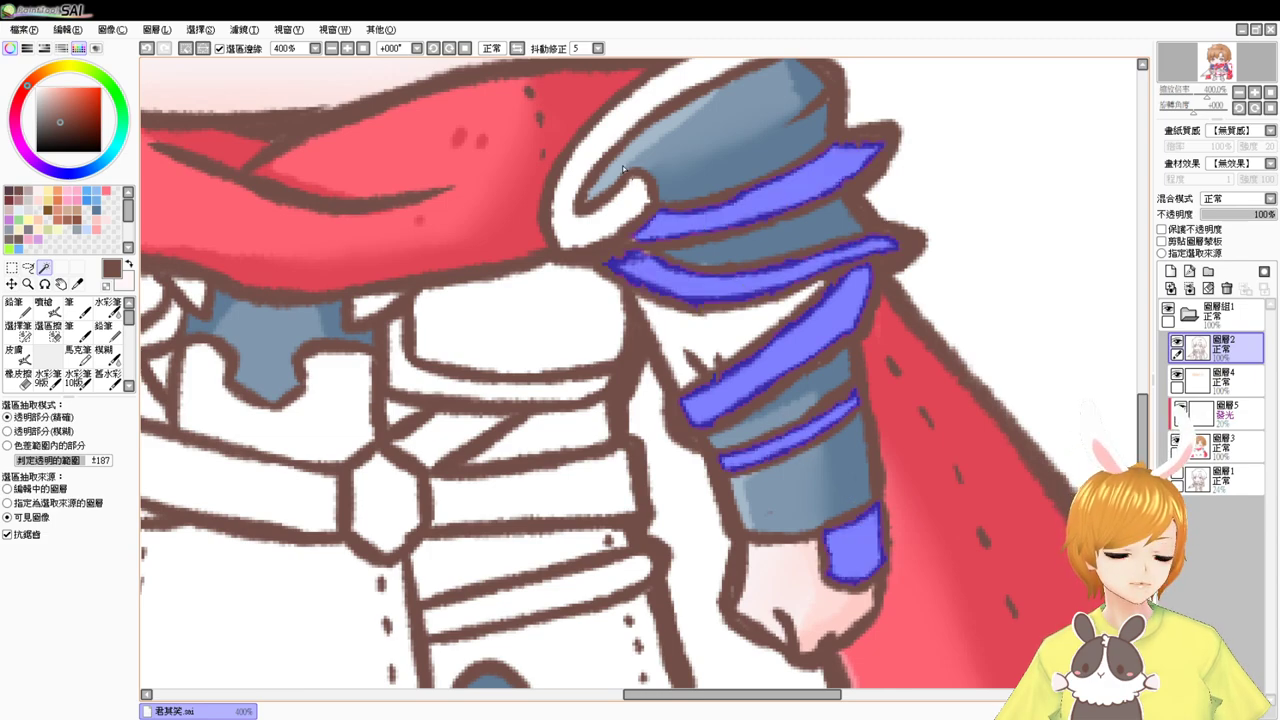
pyautogui.click(586, 230)
# - Add the two small white triangular pieces just below the scarf on the chest to the selection
pyautogui.moveTo(396, 353); pyautogui.dragTo(672, 230)
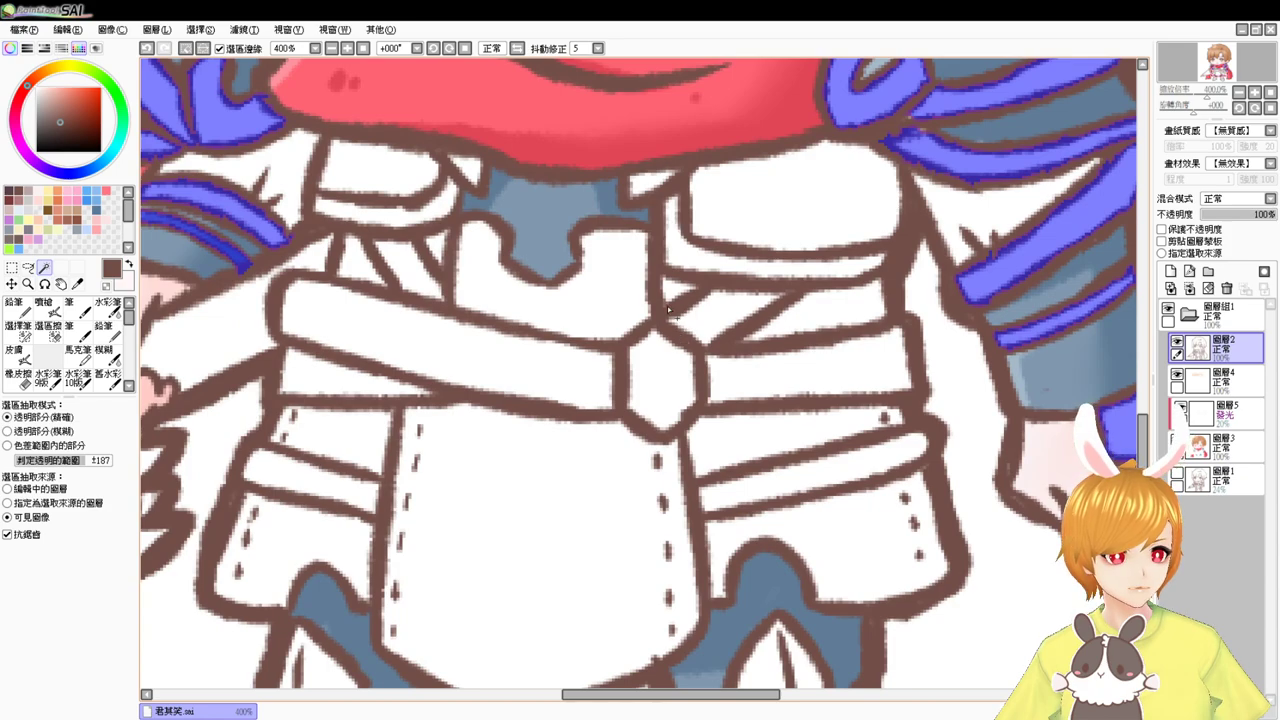
pyautogui.click(474, 172)
pyautogui.click(656, 192)
# - Add the umbrella's handle piece beside the belt and the pointed pieces around the gripping hand to the selection
pyautogui.scroll(-2, 612, 250)
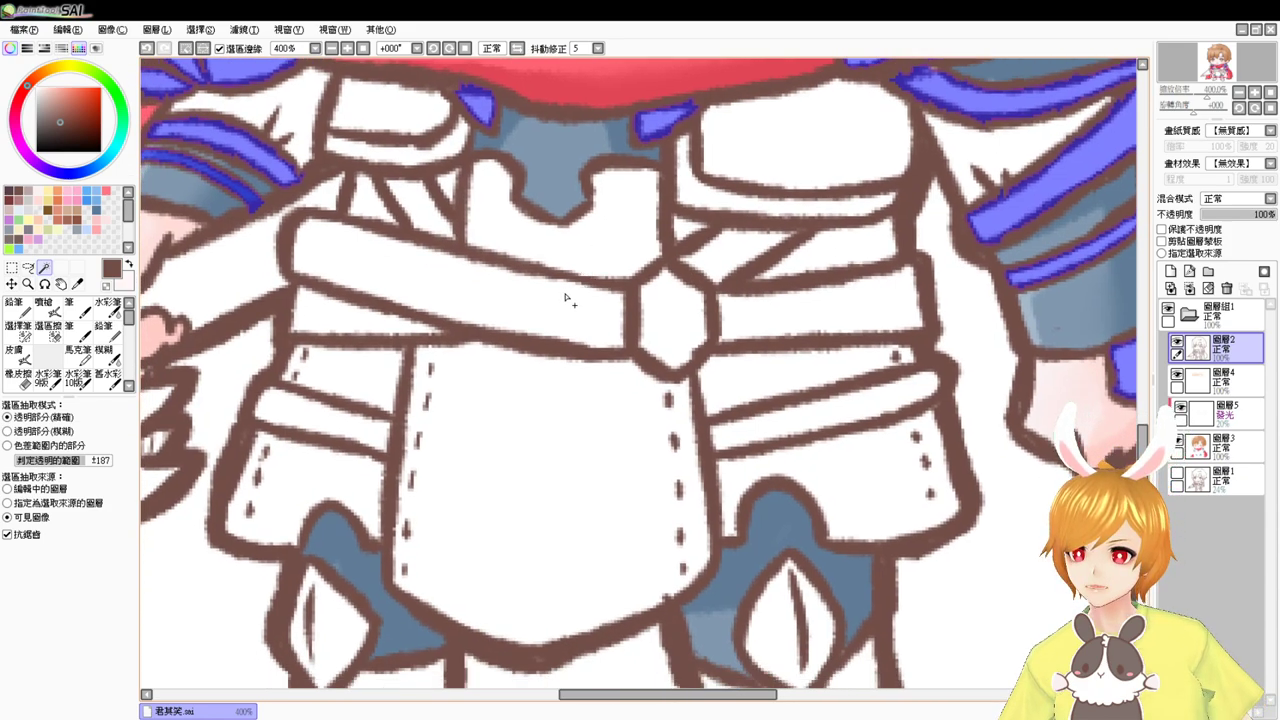
pyautogui.moveTo(527, 316); pyautogui.dragTo(566, 276)
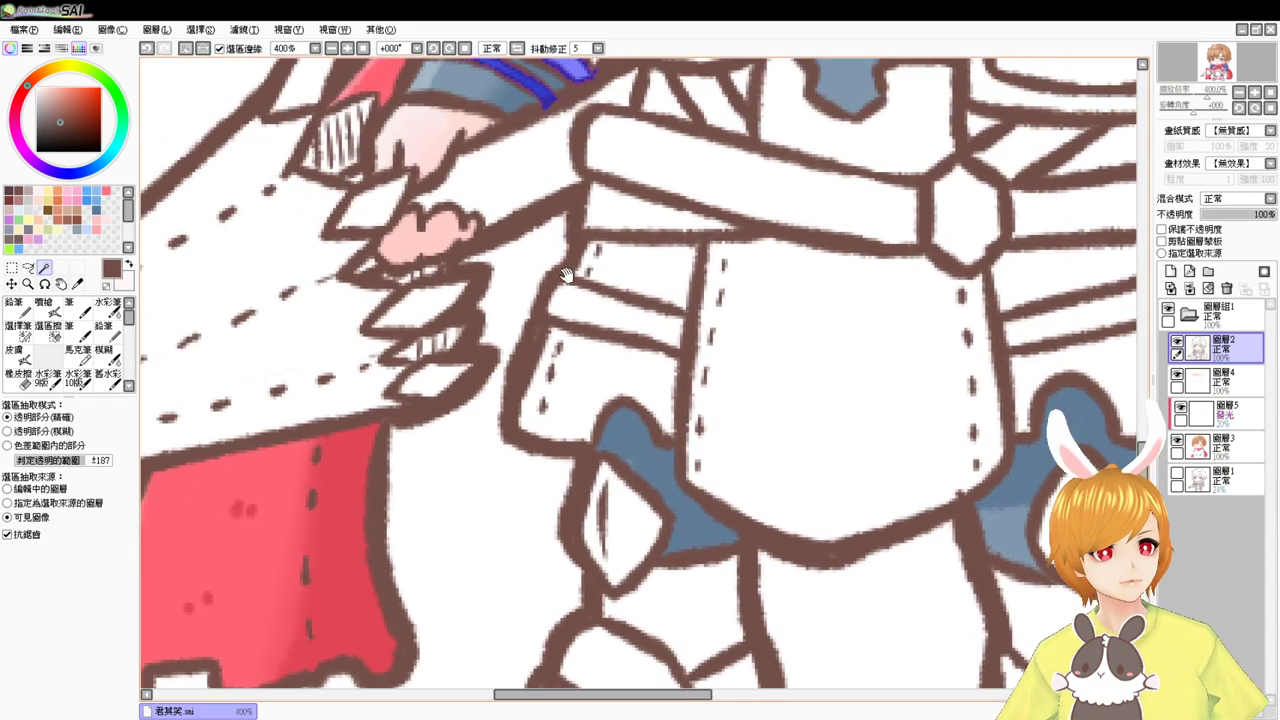
pyautogui.click(423, 302)
pyautogui.click(376, 206)
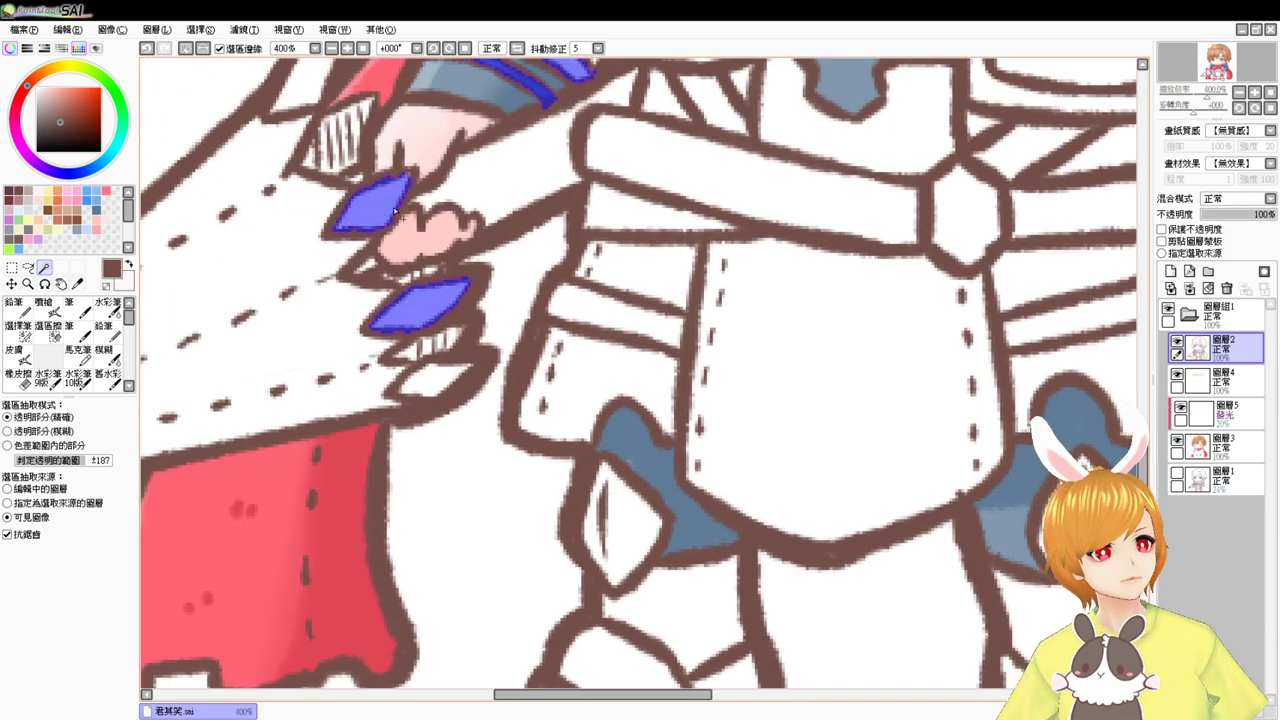
pyautogui.click(410, 208)
pyautogui.click(432, 380)
pyautogui.moveTo(436, 318); pyautogui.dragTo(474, 434)
pyautogui.click(350, 208)
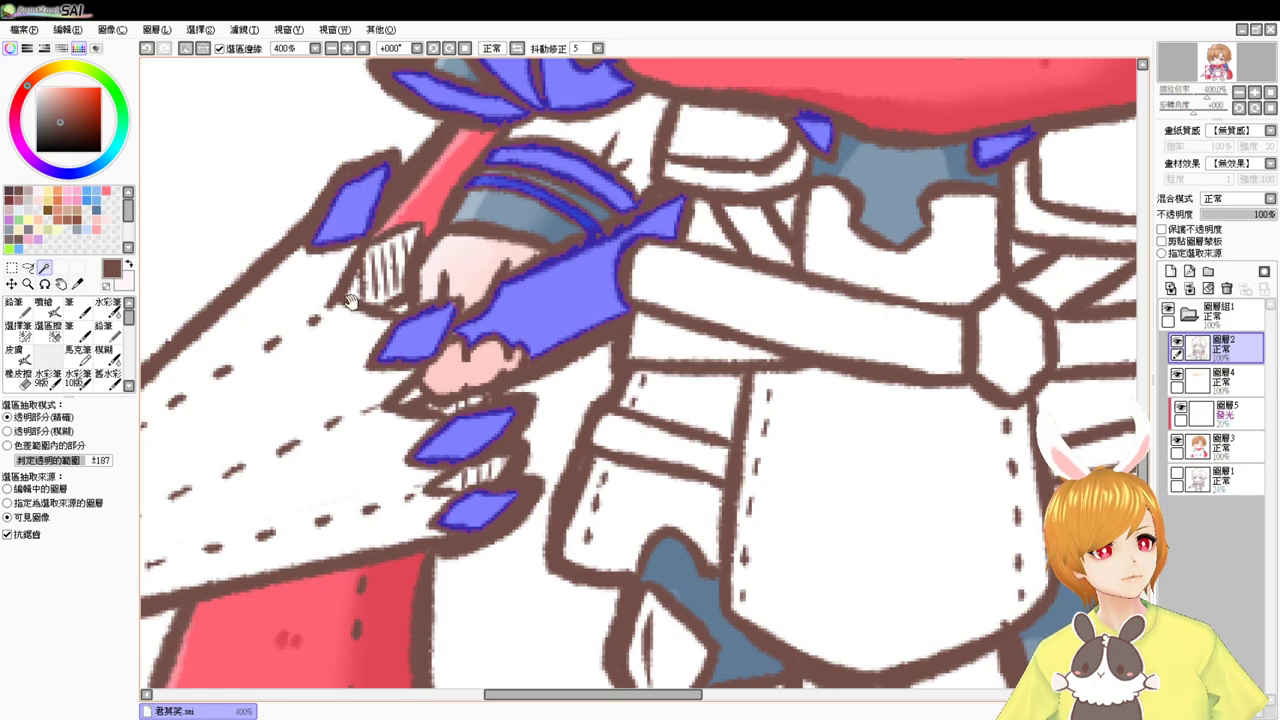
# - Add the claw-shaped ornament and the small end pieces at the umbrella's tip to the selection
pyautogui.moveTo(214, 386); pyautogui.dragTo(559, 231)
pyautogui.click(300, 425)
pyautogui.click(248, 455)
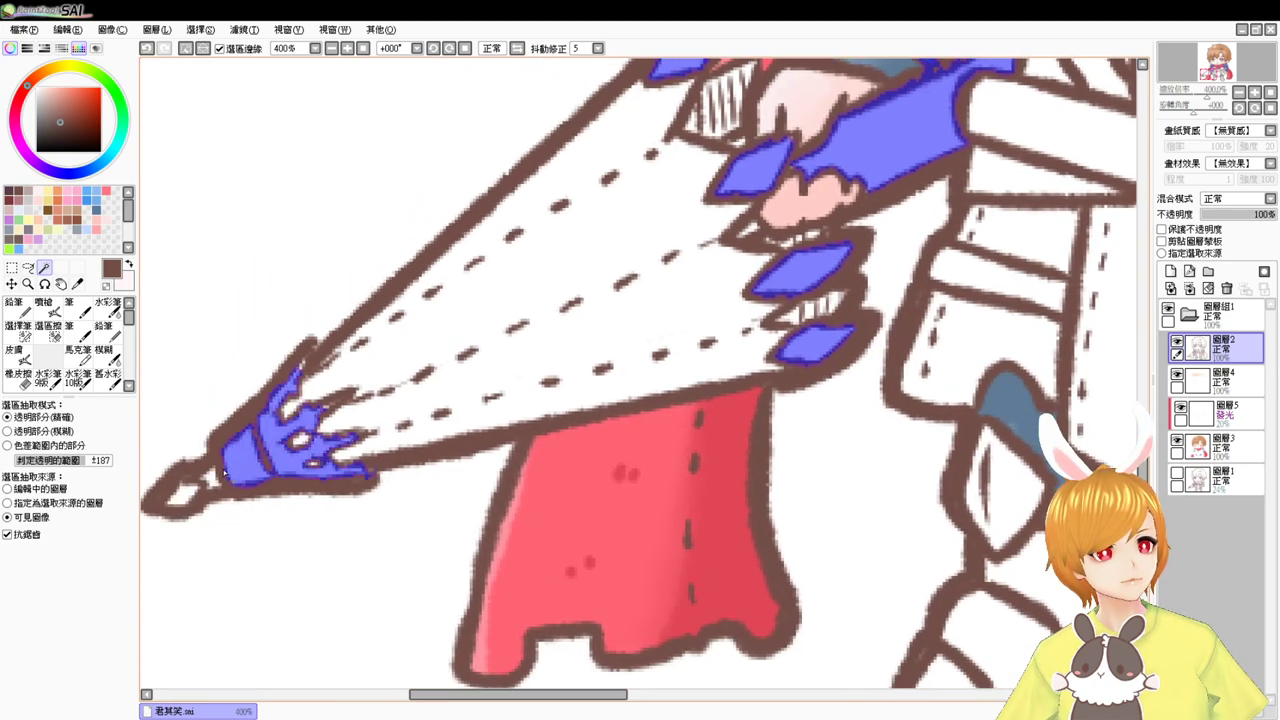
pyautogui.click(184, 494)
pyautogui.click(210, 480)
# - Touch up gaps in the selected trim from the umbrella tip to the shoulder with the 選擇筆 brush at size 6
pyautogui.click(18, 328)
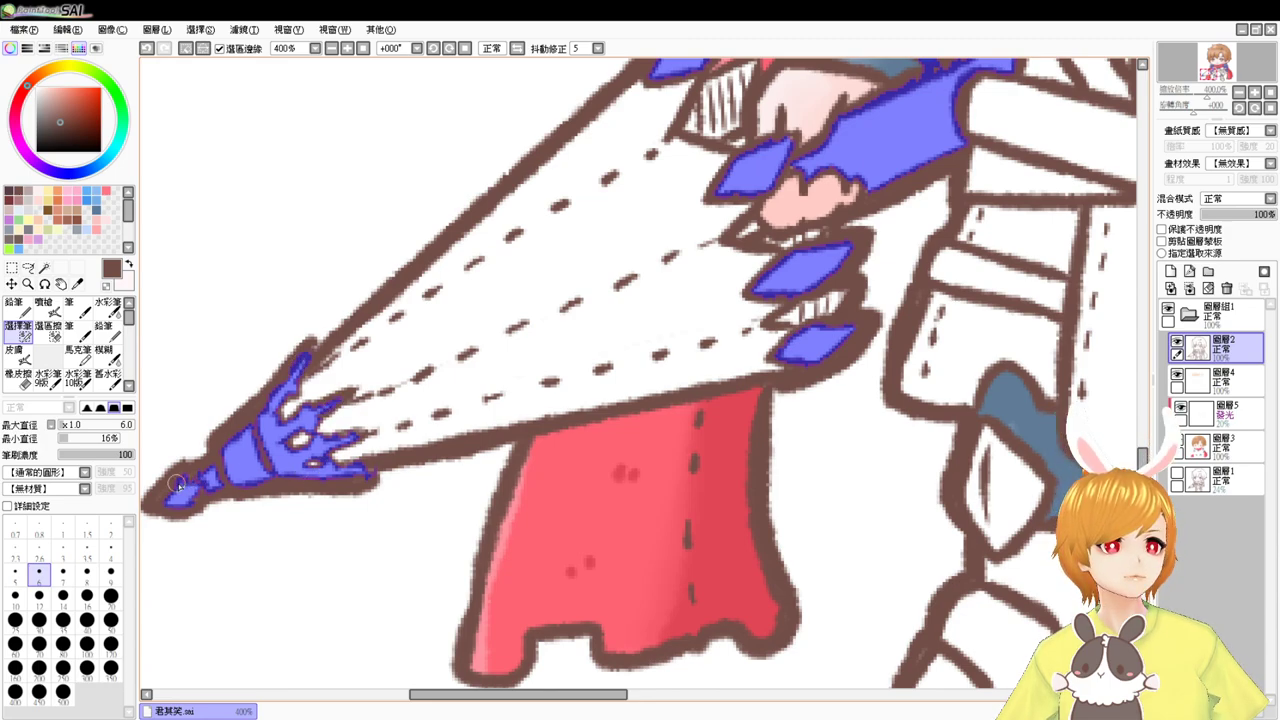
pyautogui.moveTo(562, 256); pyautogui.dragTo(209, 484)
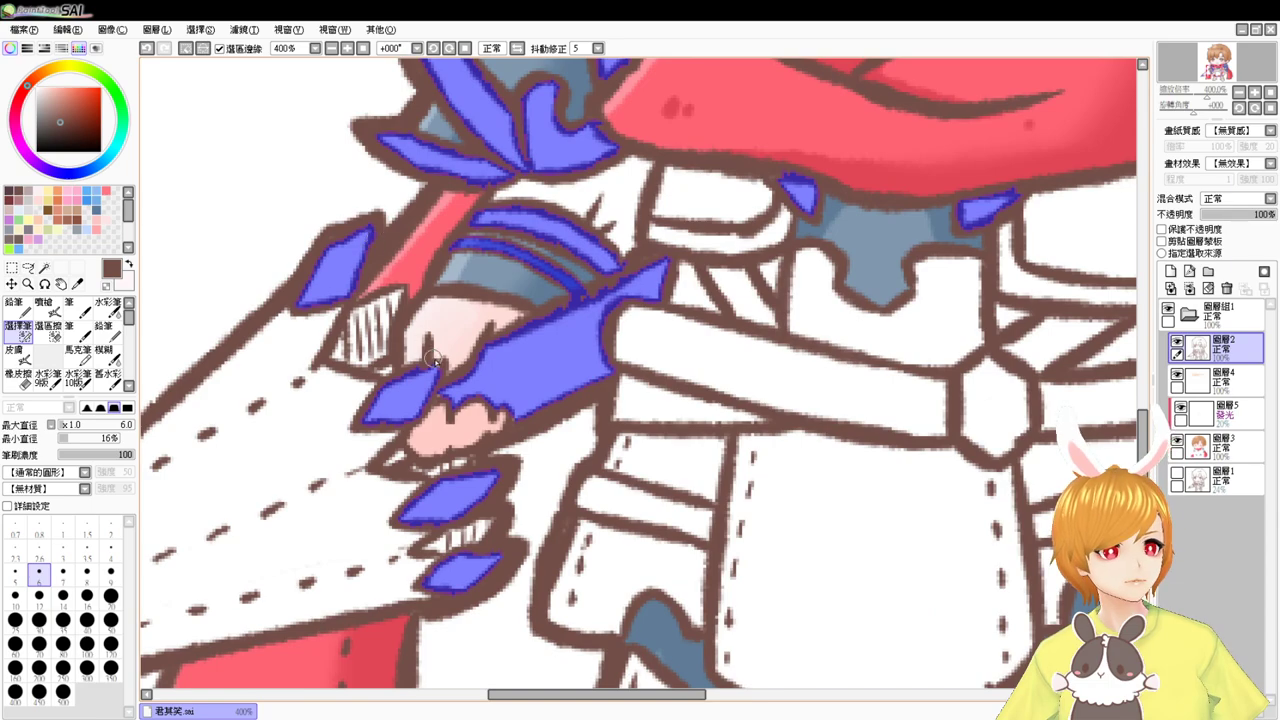
pyautogui.moveTo(642, 361); pyautogui.dragTo(370, 460)
pyautogui.moveTo(649, 313); pyautogui.dragTo(378, 420)
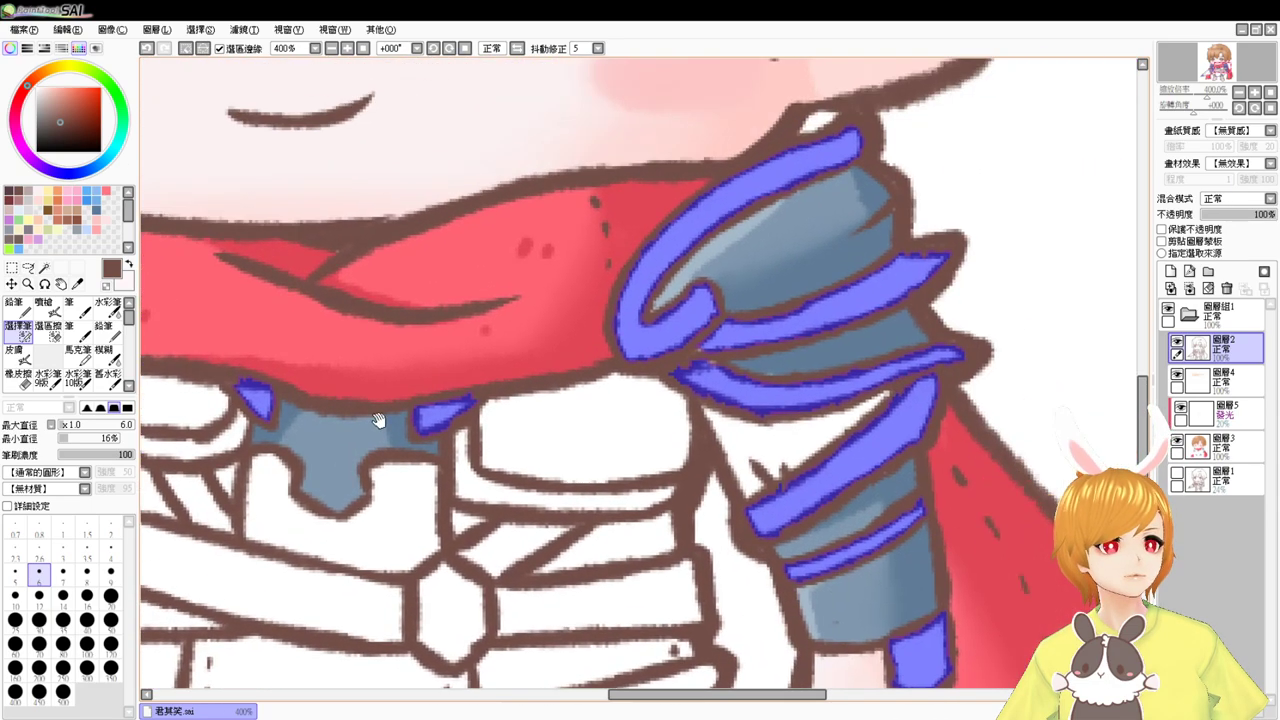
pyautogui.moveTo(642, 343); pyautogui.dragTo(560, 367)
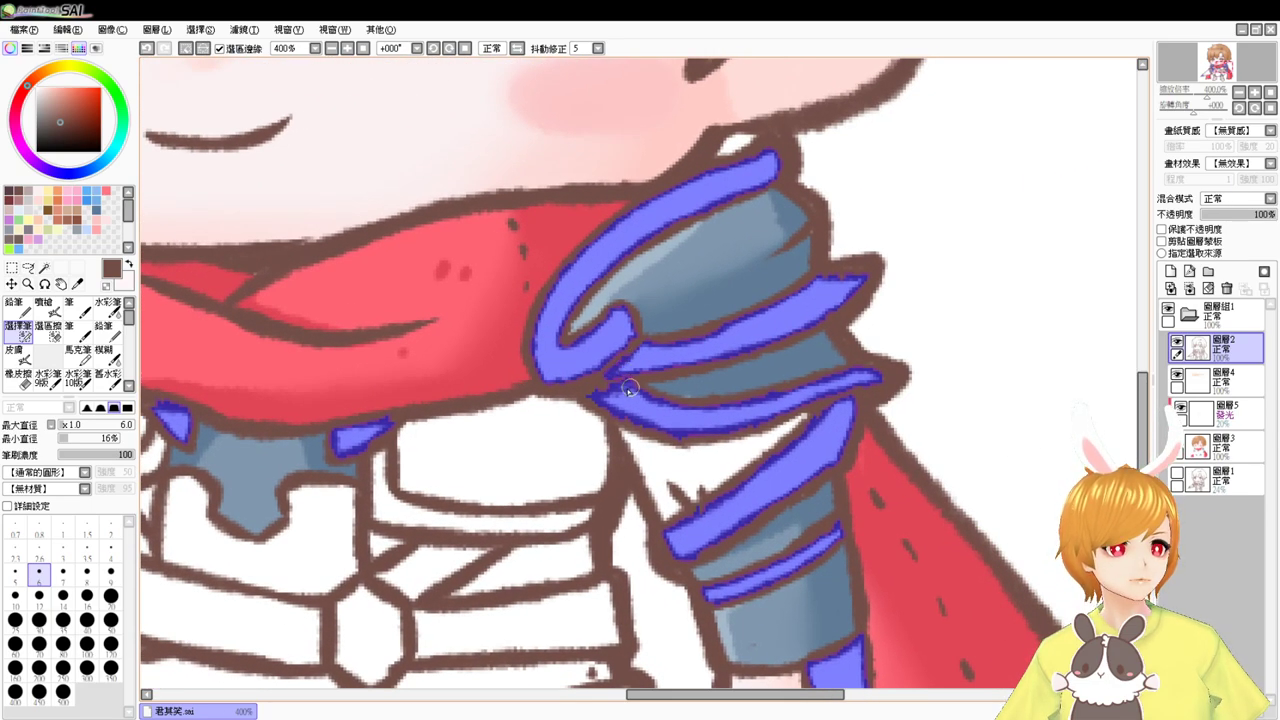
pyautogui.moveTo(738, 484); pyautogui.dragTo(785, 441)
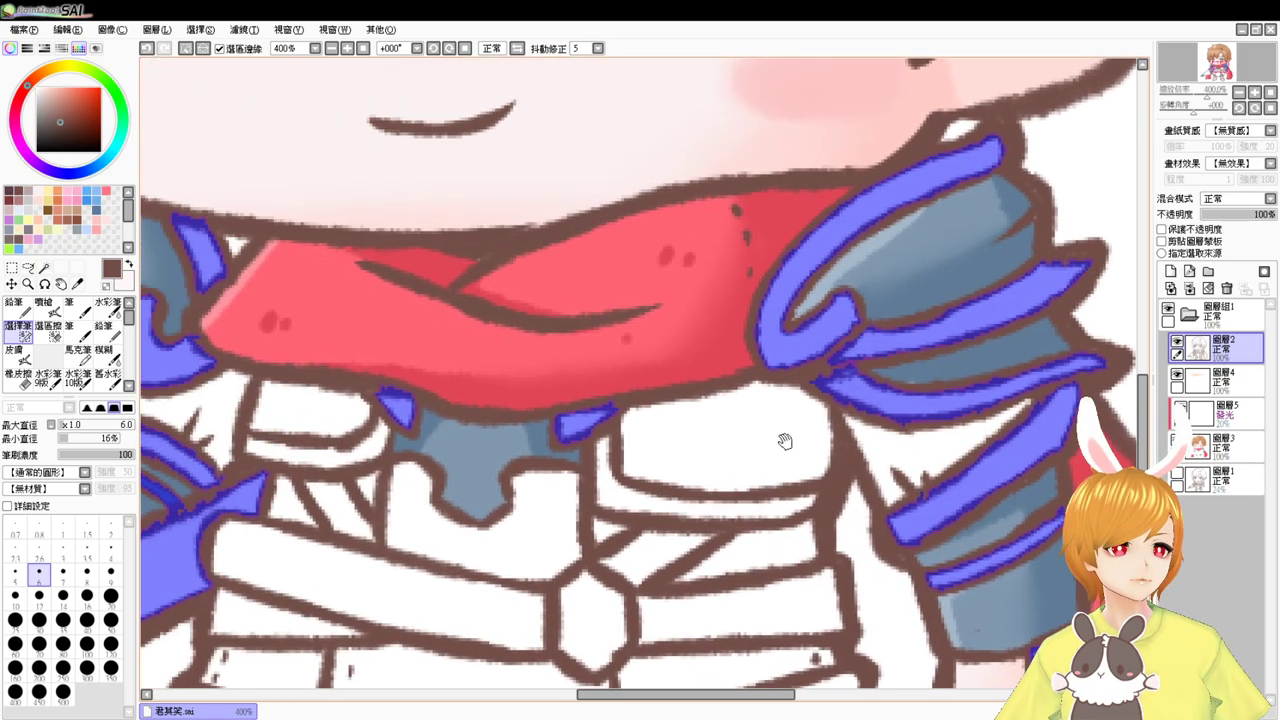
pyautogui.moveTo(583, 438); pyautogui.dragTo(686, 501)
pyautogui.moveTo(590, 415); pyautogui.dragTo(497, 160)
pyautogui.moveTo(556, 502); pyautogui.dragTo(549, 401)
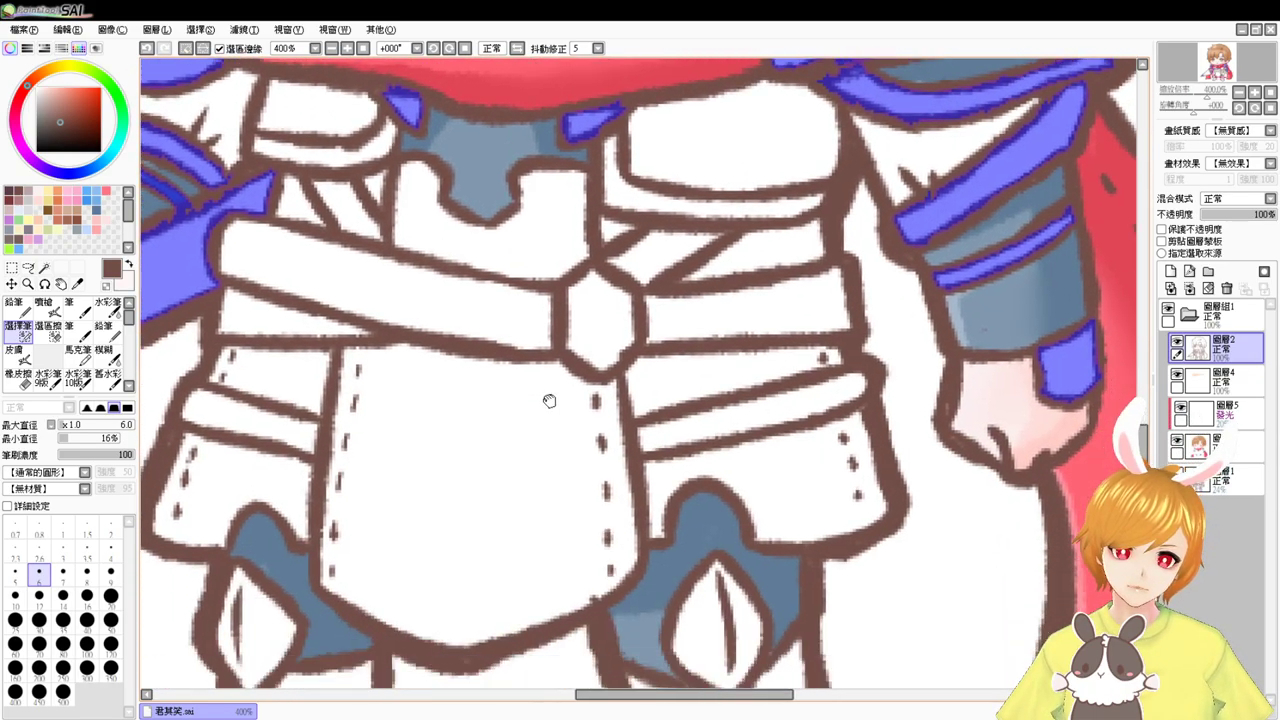
# - Add the instep and ankle plates of both boots to the selection with the magic wand, leaving out the toe caps
pyautogui.scroll(-5, 549, 401)
pyautogui.click(44, 268)
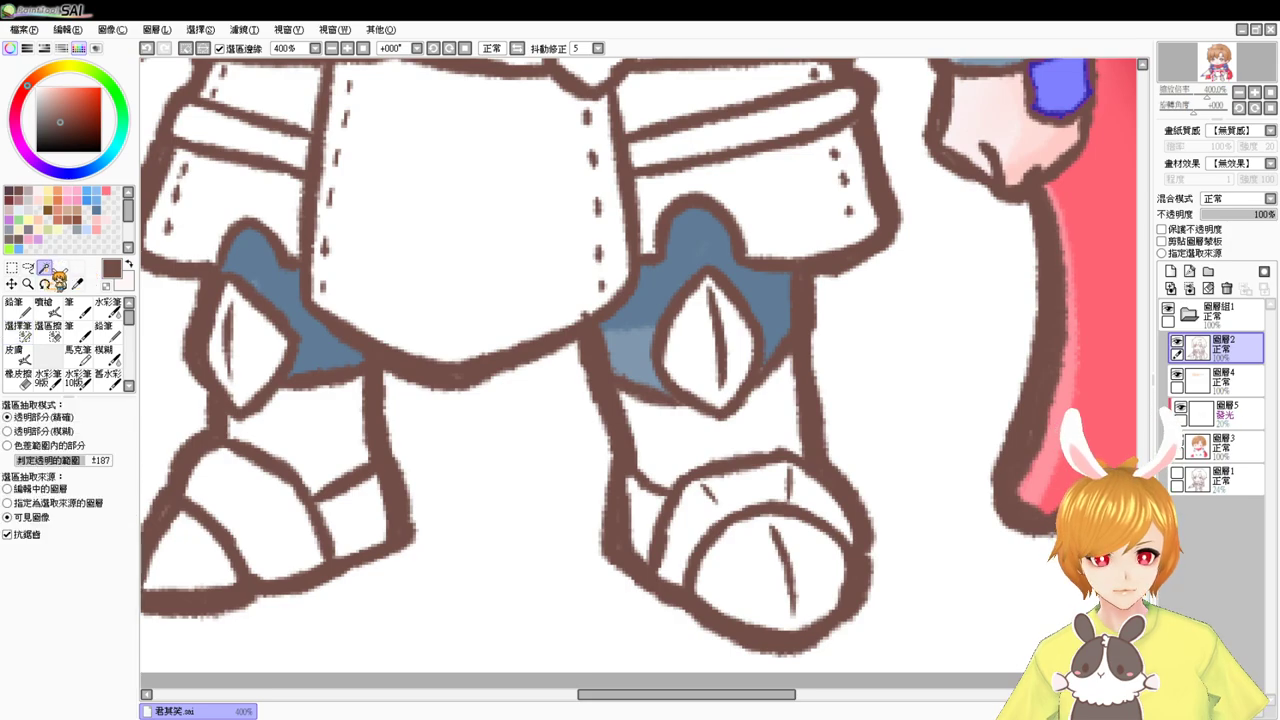
pyautogui.click(254, 521)
pyautogui.keyDown('shift'); pyautogui.click(355, 526); pyautogui.keyUp('shift')
pyautogui.keyDown('shift'); pyautogui.click(734, 570); pyautogui.keyUp('shift')
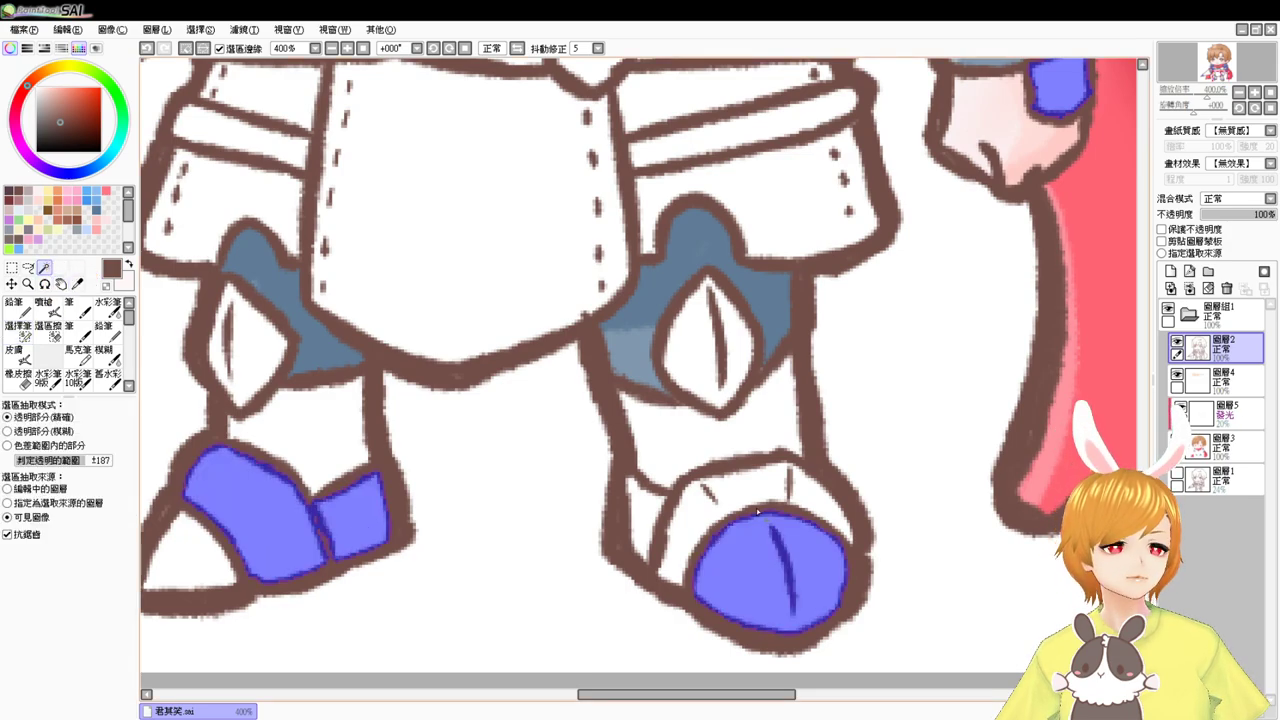
pyautogui.keyDown('shift'); pyautogui.click(749, 493); pyautogui.keyUp('shift')
pyautogui.hotkey('ctrl', 'z')
pyautogui.hotkey('ctrl', 'z')
pyautogui.keyDown('shift'); pyautogui.click(737, 491); pyautogui.keyUp('shift')
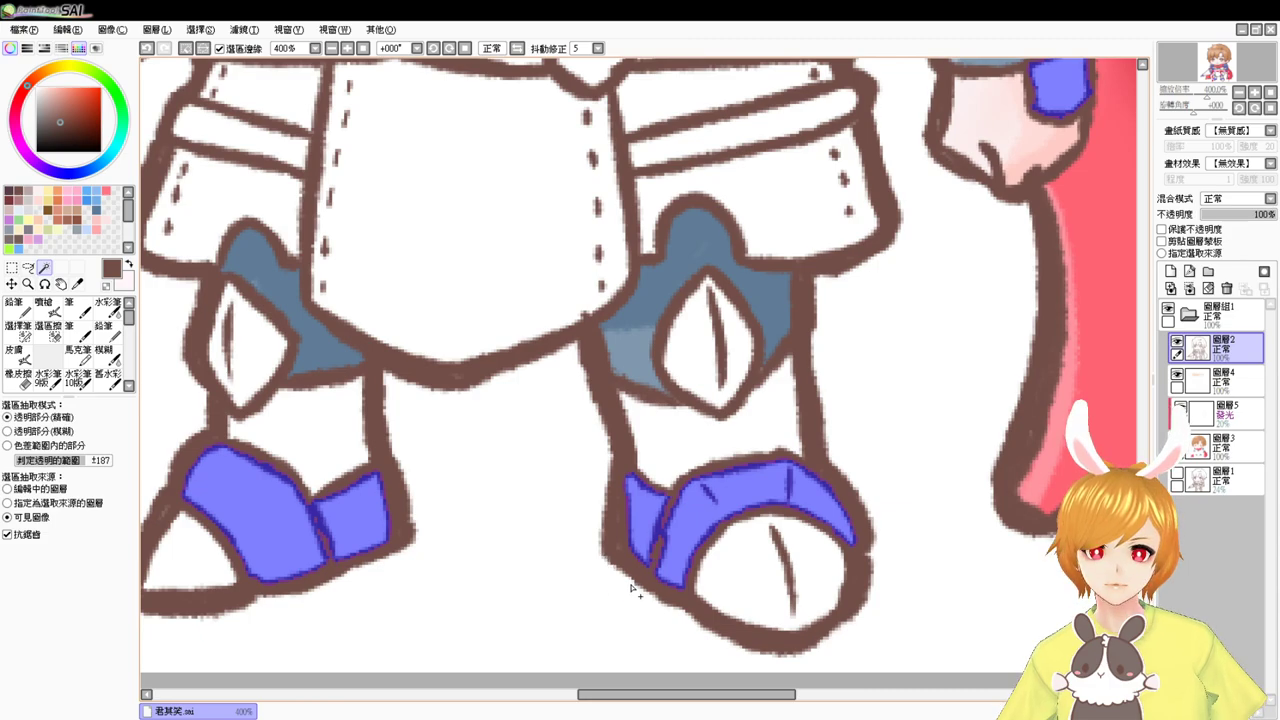
# - Add the horizontal bands across both side panels of the armour skirt to the selection
pyautogui.keyDown('shift'); pyautogui.click(255, 133); pyautogui.keyUp('shift')
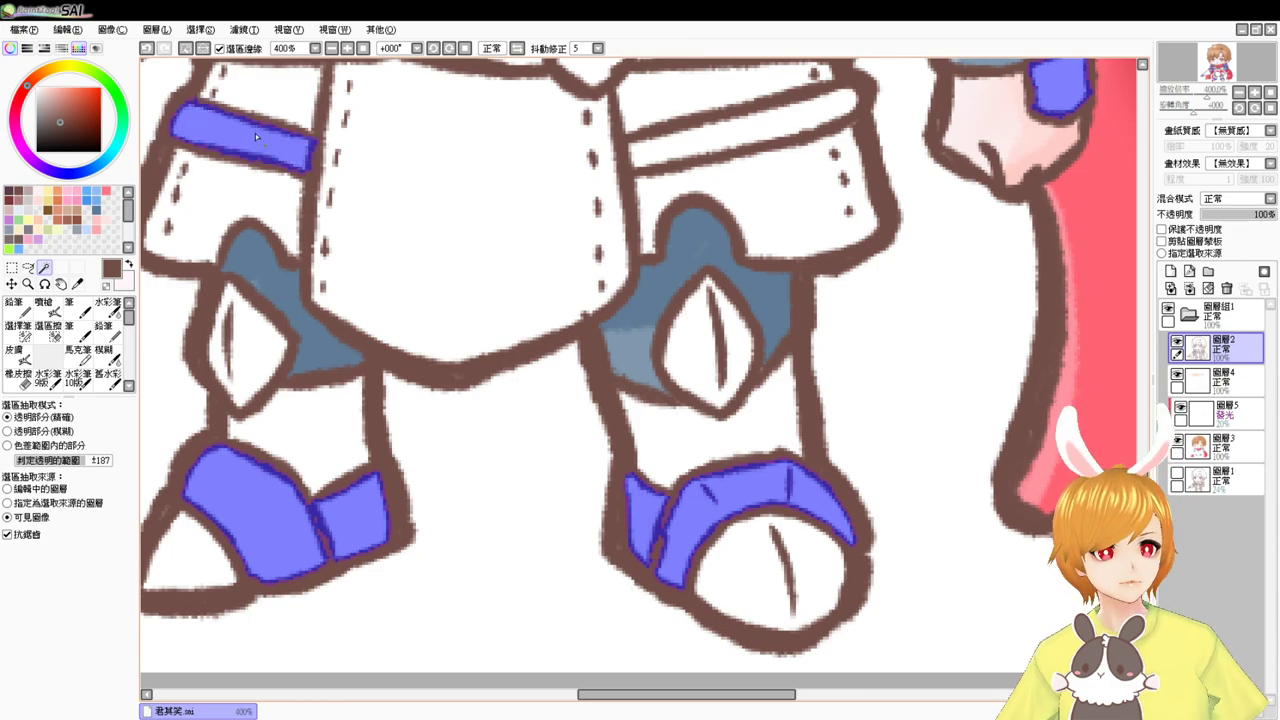
pyautogui.keyDown('shift'); pyautogui.click(722, 162); pyautogui.keyUp('shift')
pyautogui.moveTo(722, 162); pyautogui.dragTo(678, 345)
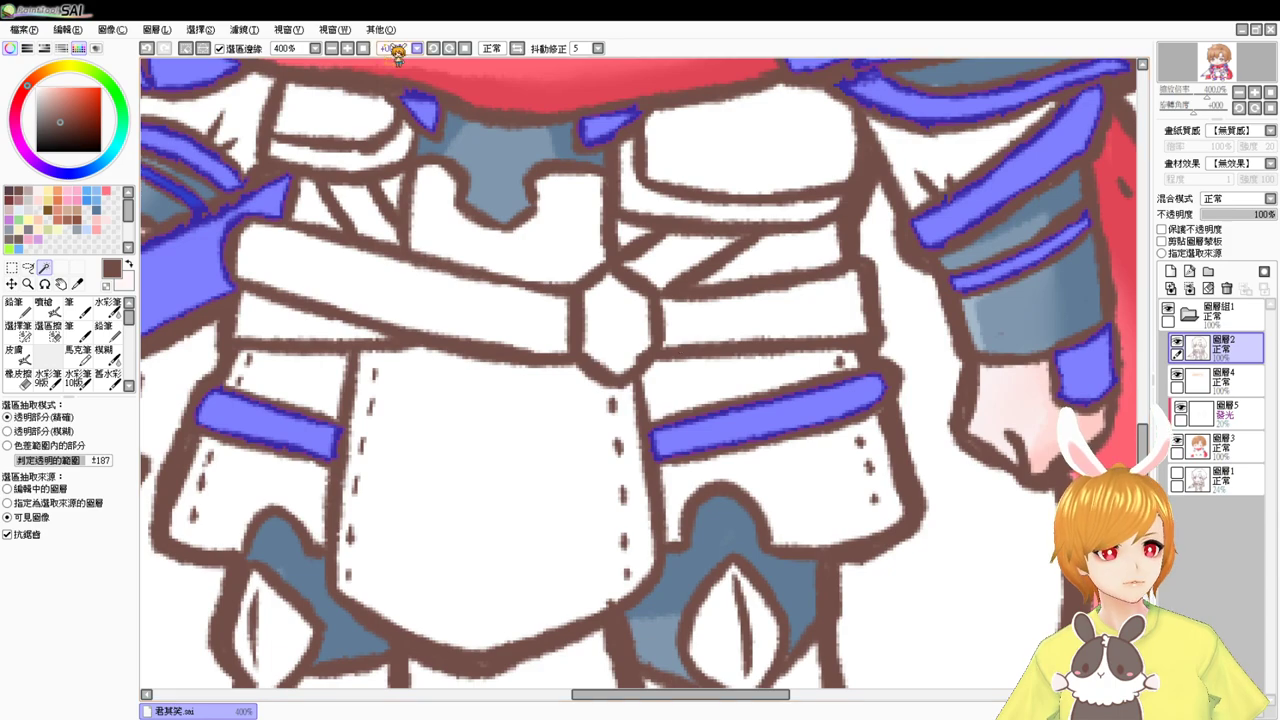
# - Fill the selected trim with golden yellow on 圖層3 and switch to the 噴槍 brush
pyautogui.click(345, 48)
pyautogui.click(345, 48)
pyautogui.click(345, 48)
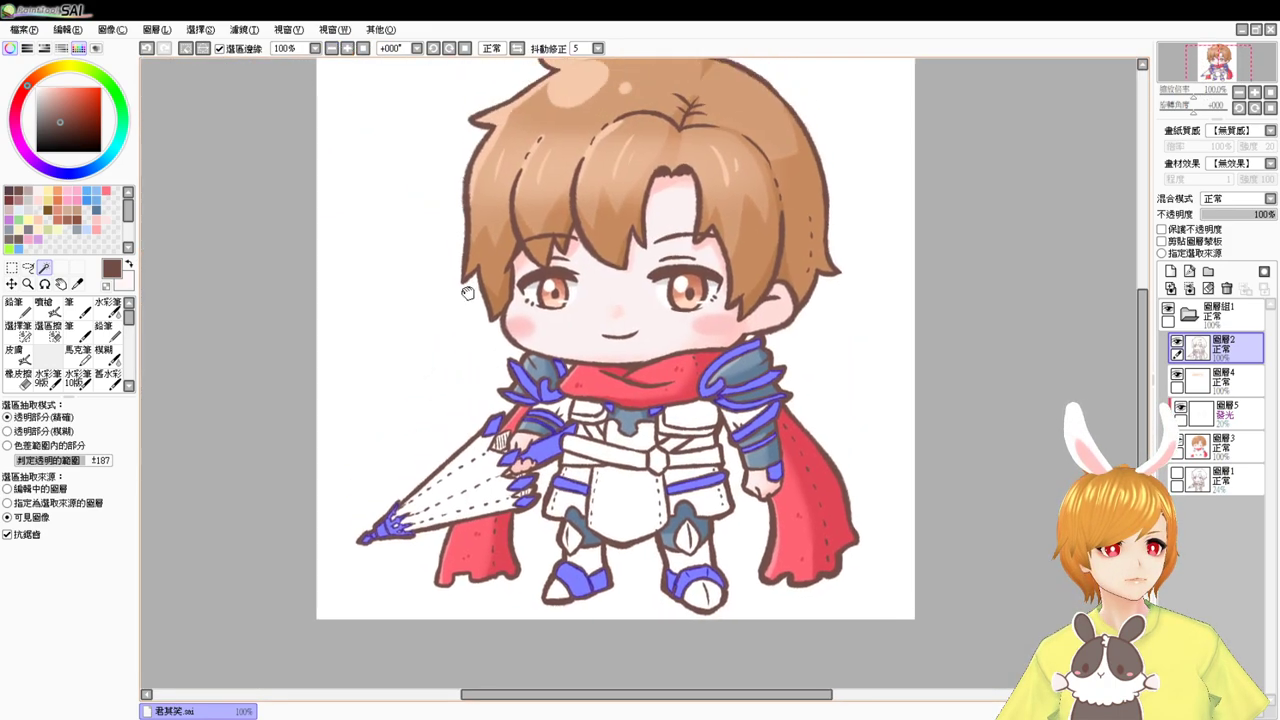
pyautogui.click(50, 191)
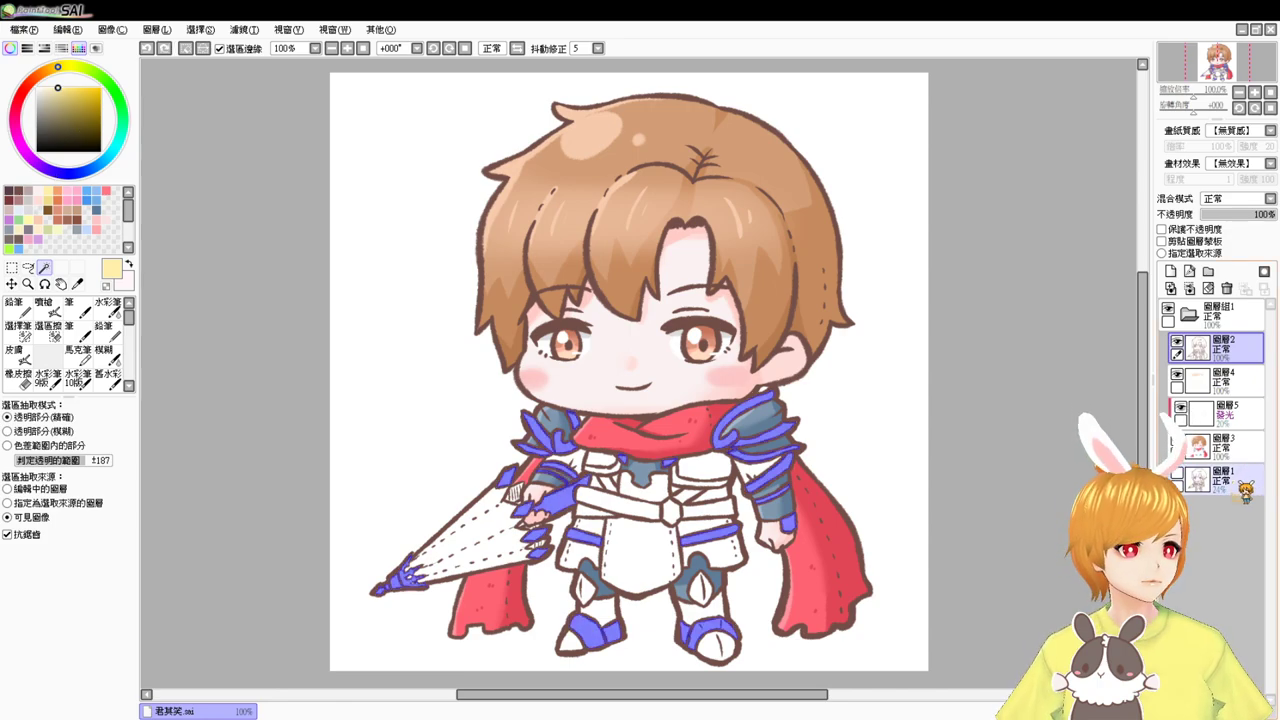
pyautogui.click(1225, 445)
pyautogui.click(72, 87)
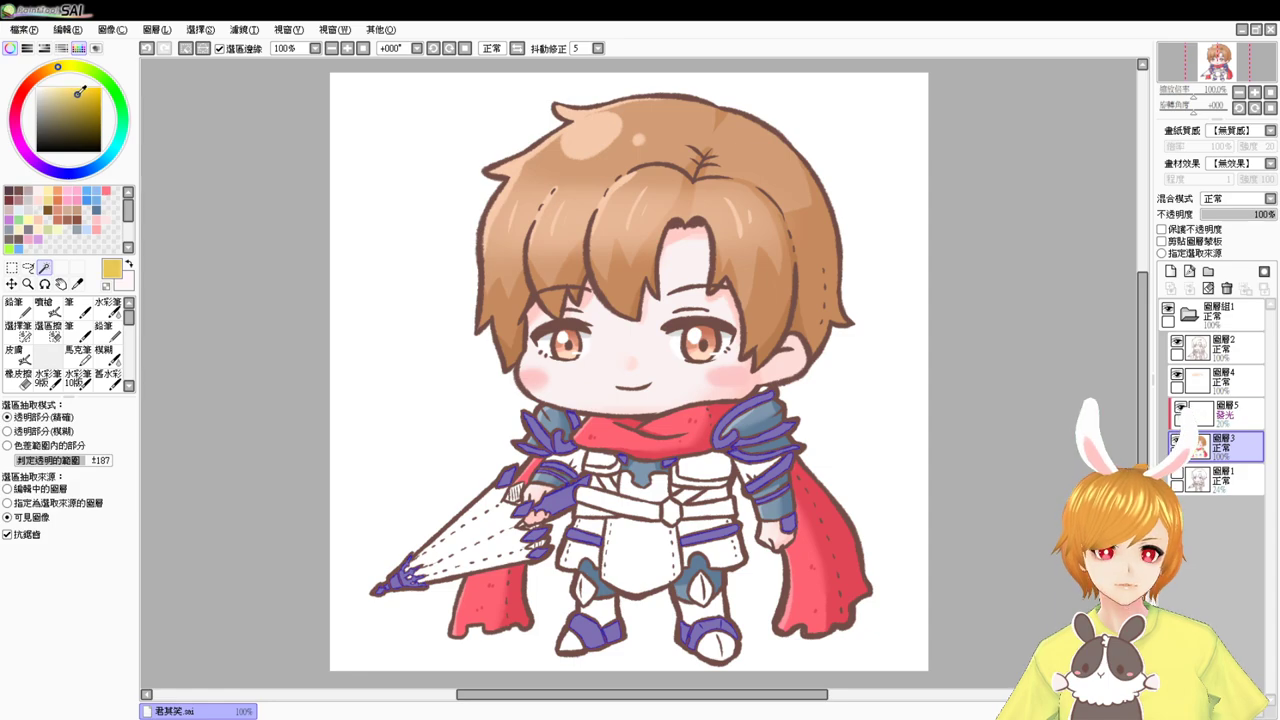
pyautogui.click(50, 308)
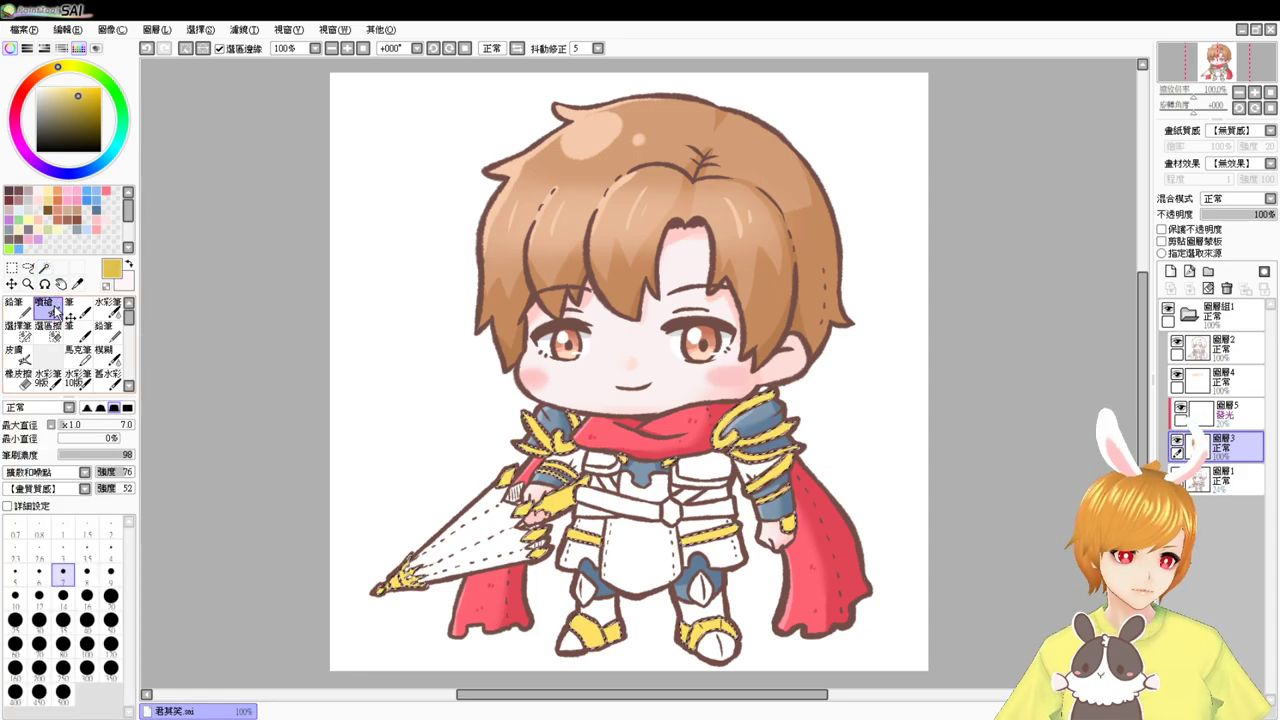
# - Refill the selected trim with the pale yellow swatch on 圖層3
pyautogui.hotkey('ctrl', '+')
pyautogui.moveTo(642, 335); pyautogui.dragTo(634, 355)
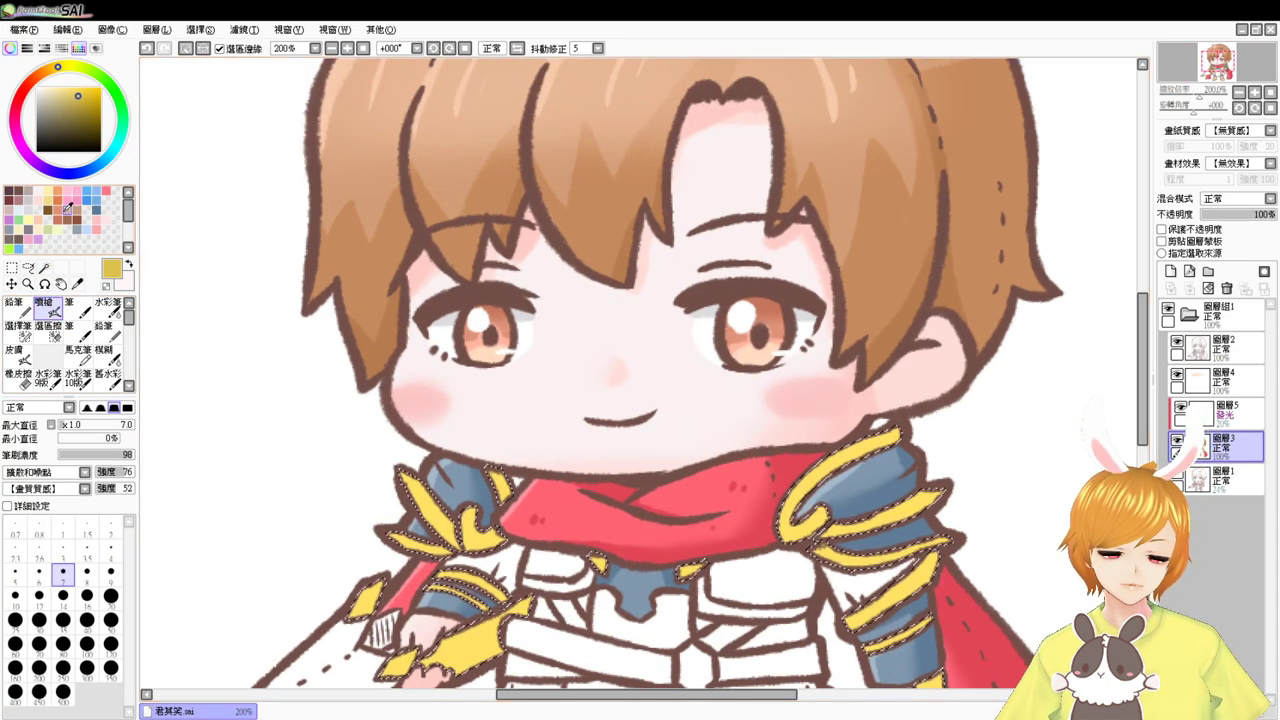
pyautogui.click(46, 192)
pyautogui.hotkey('ctrl', 'f')
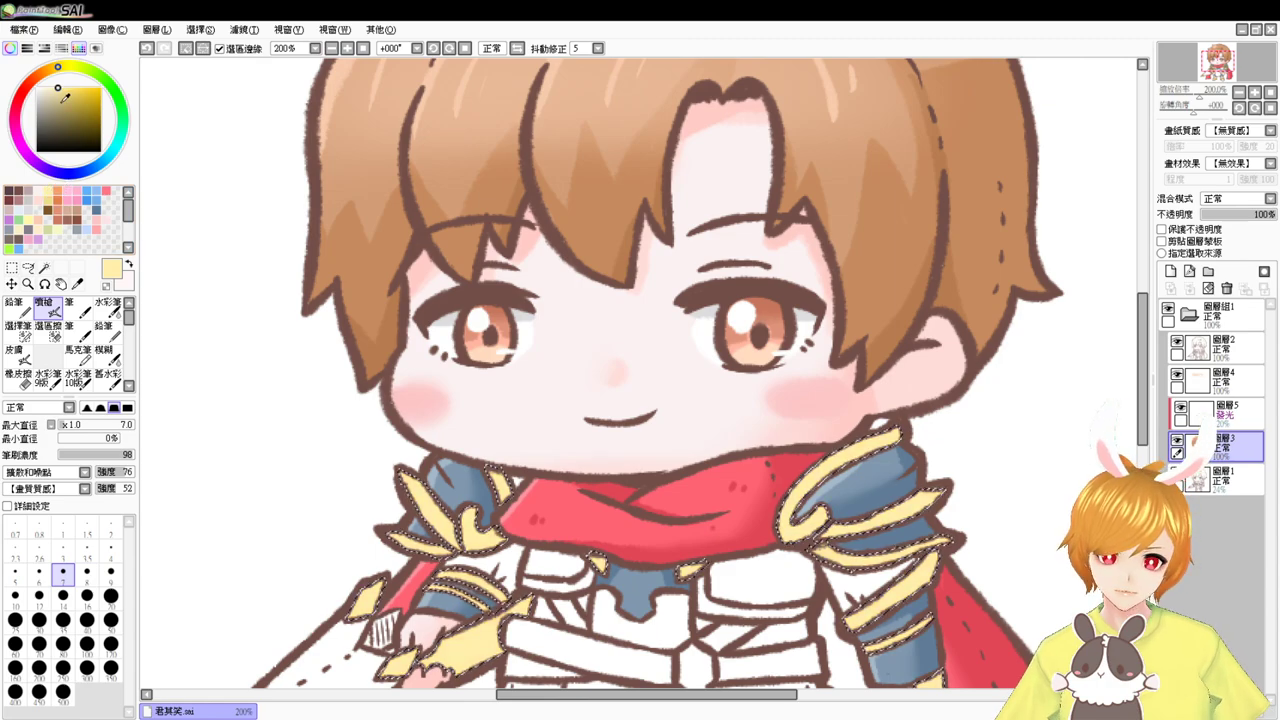
# - Shade the empty-hand shoulder plate's trim in a slightly darker yellow with the 噴槍 brush at size 15
pyautogui.click(63, 91)
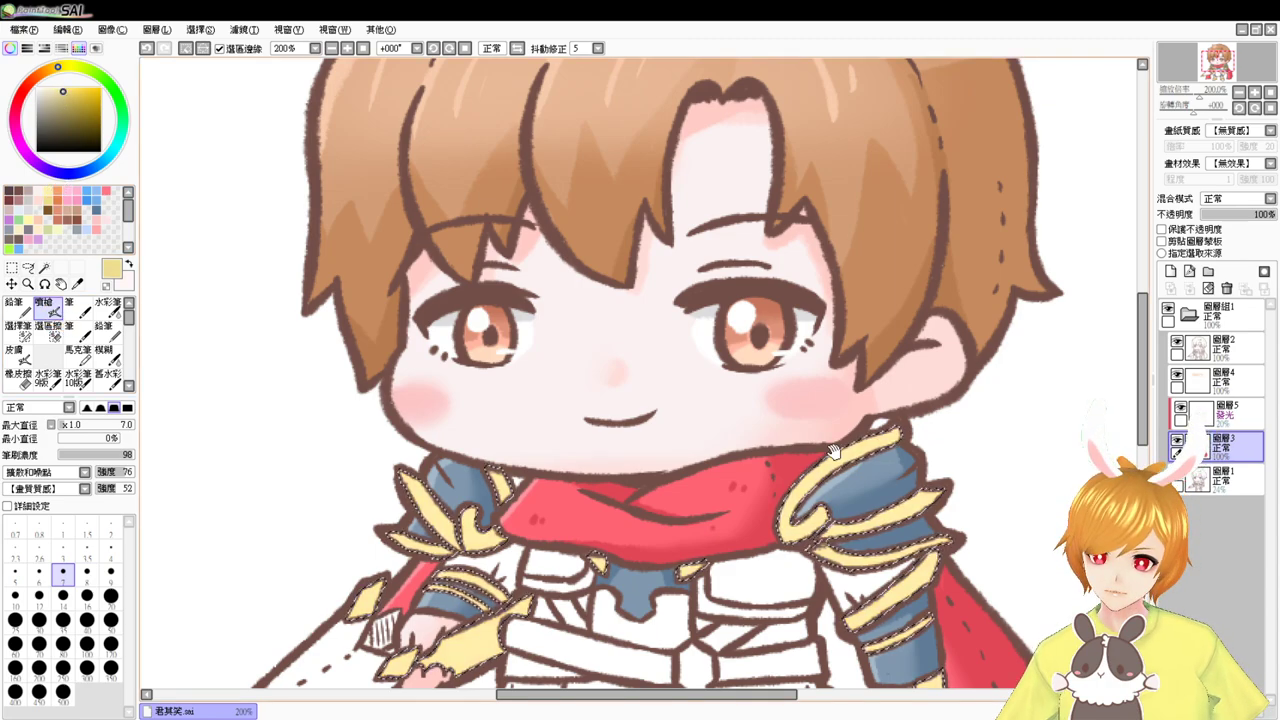
pyautogui.moveTo(826, 474); pyautogui.dragTo(701, 426)
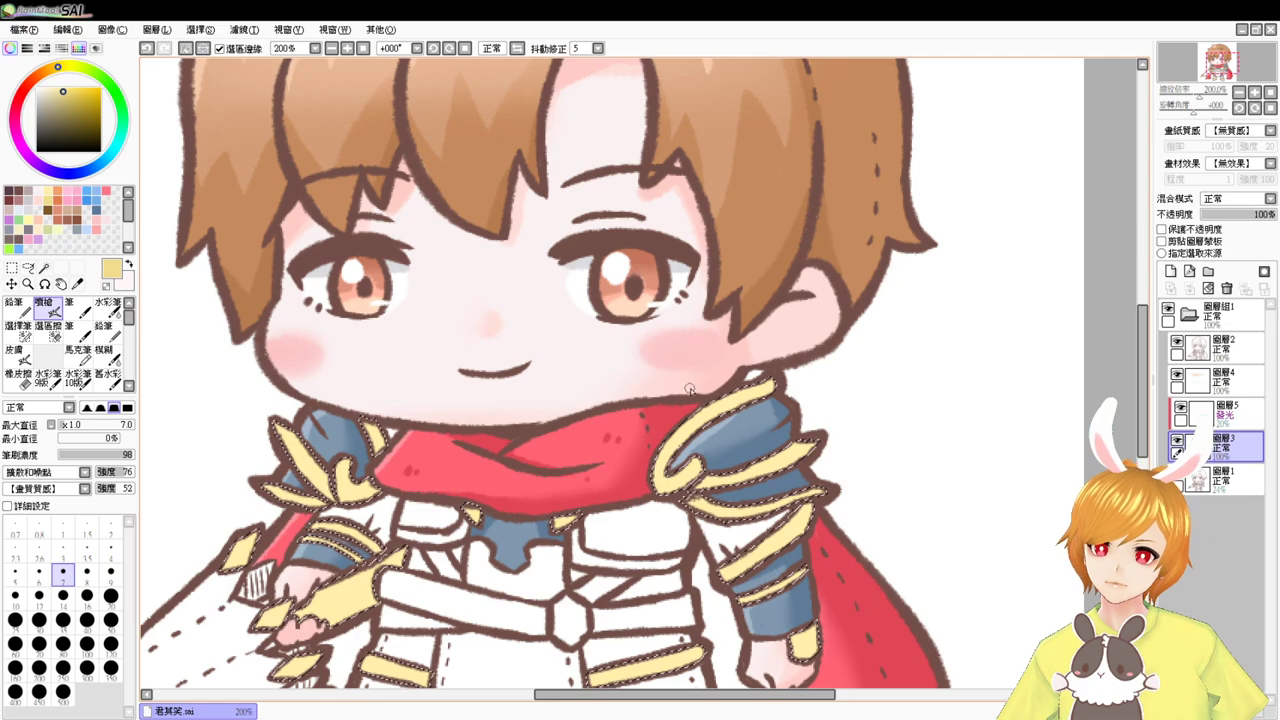
pyautogui.moveTo(796, 457); pyautogui.dragTo(754, 375)
pyautogui.moveTo(776, 303); pyautogui.dragTo(790, 302)
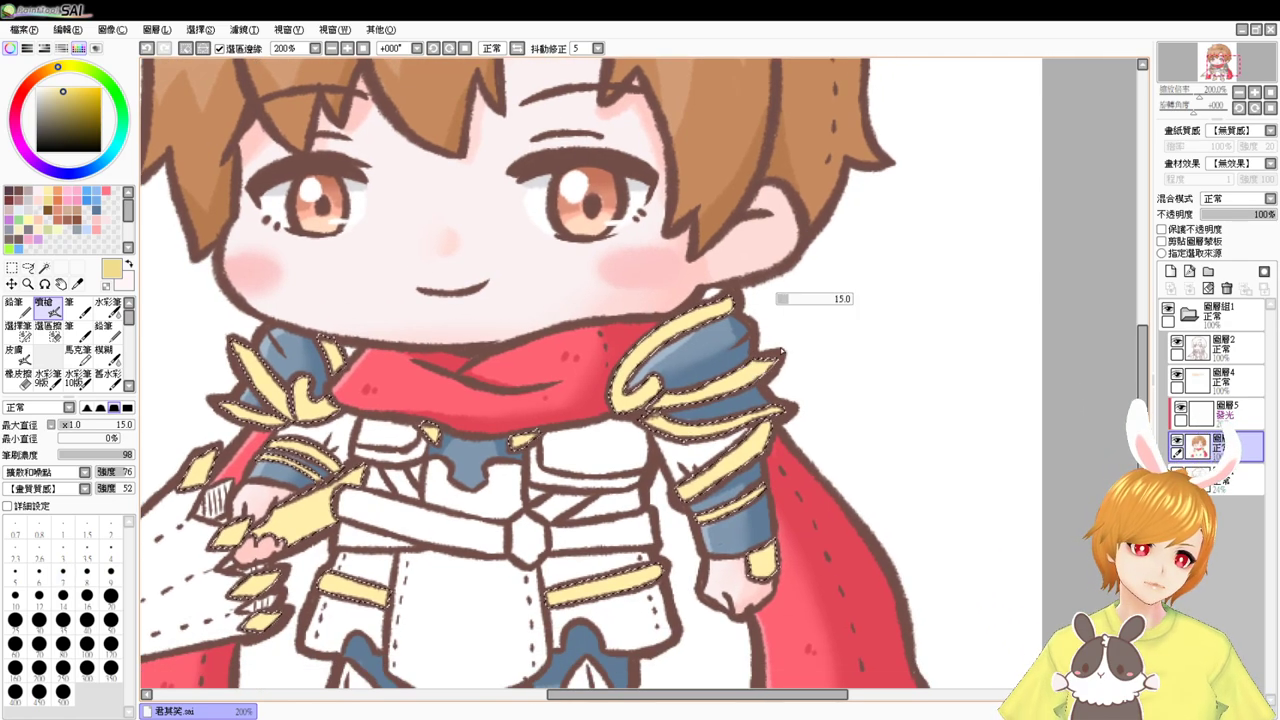
pyautogui.moveTo(737, 368)
pyautogui.mouseDown()
pyautogui.moveTo(788, 356)
pyautogui.moveTo(646, 409)
pyautogui.moveTo(656, 369)
pyautogui.moveTo(608, 413)
pyautogui.mouseUp()
pyautogui.moveTo(683, 403); pyautogui.dragTo(671, 409)
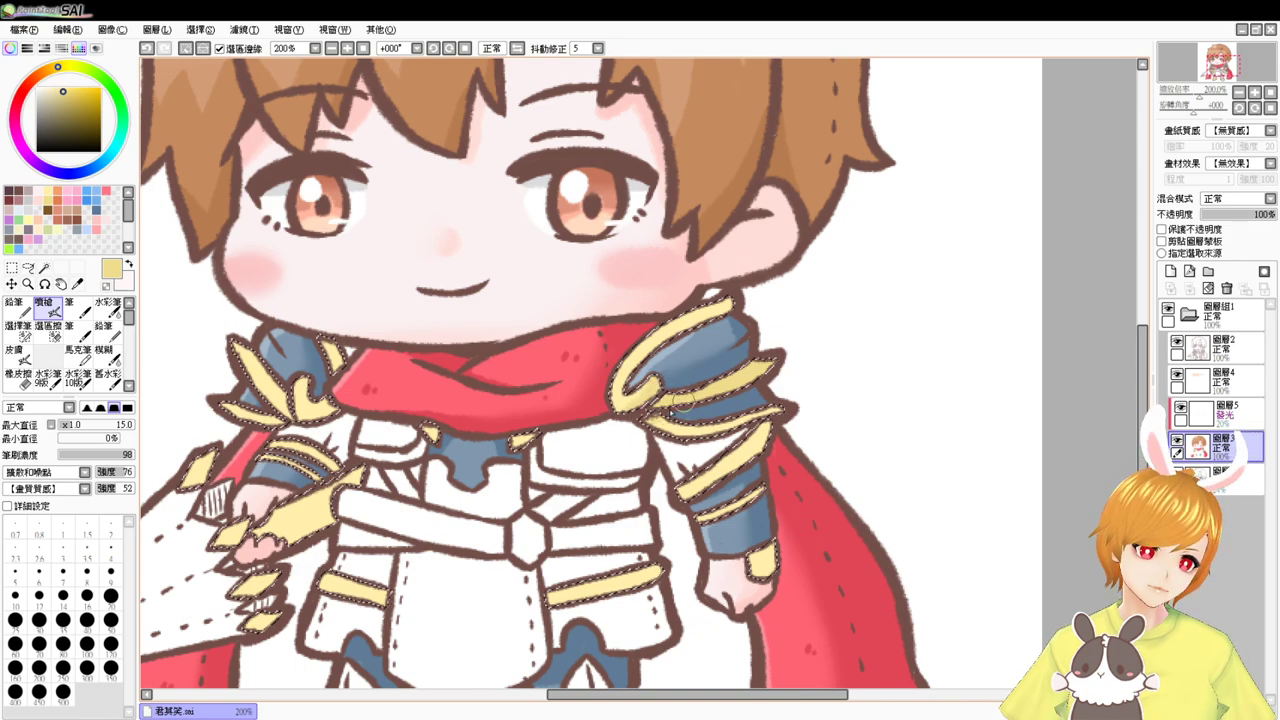
pyautogui.moveTo(797, 428); pyautogui.dragTo(730, 451)
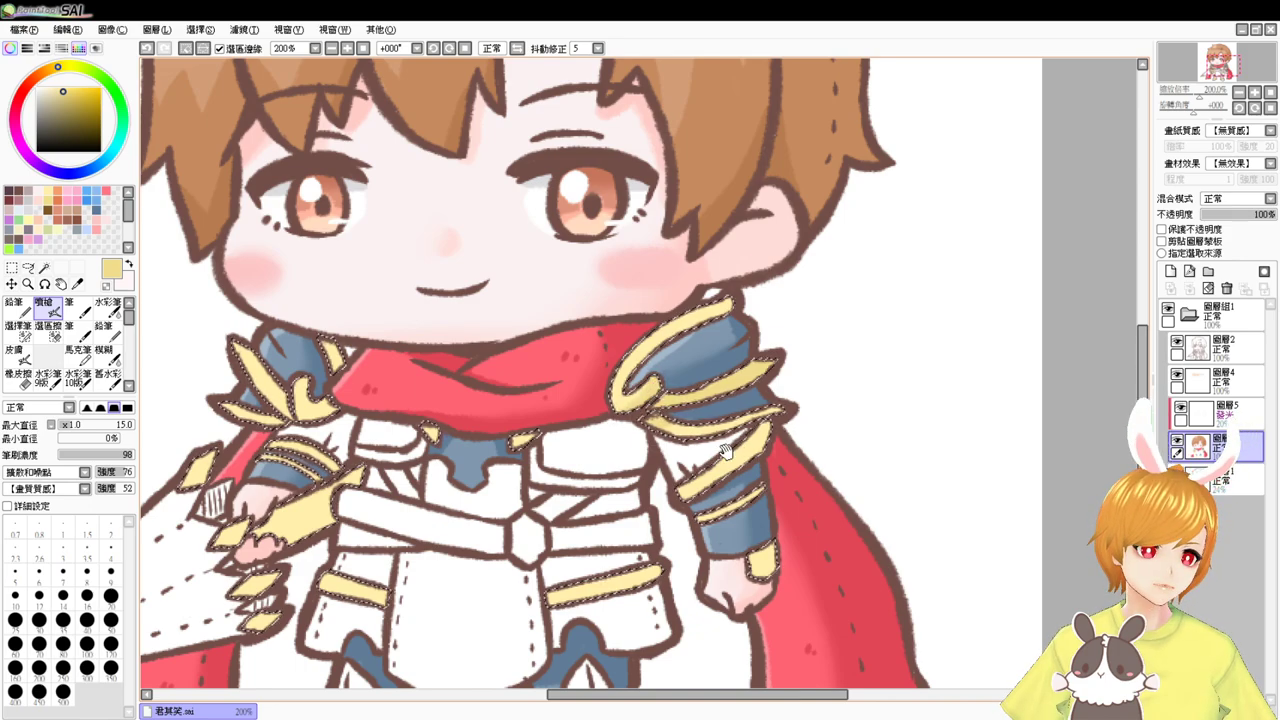
# - Shade the outer ends of the empty-hand forearm's trim bands and the cuff piece with the darker yellow
pyautogui.scroll(2, 735, 463)
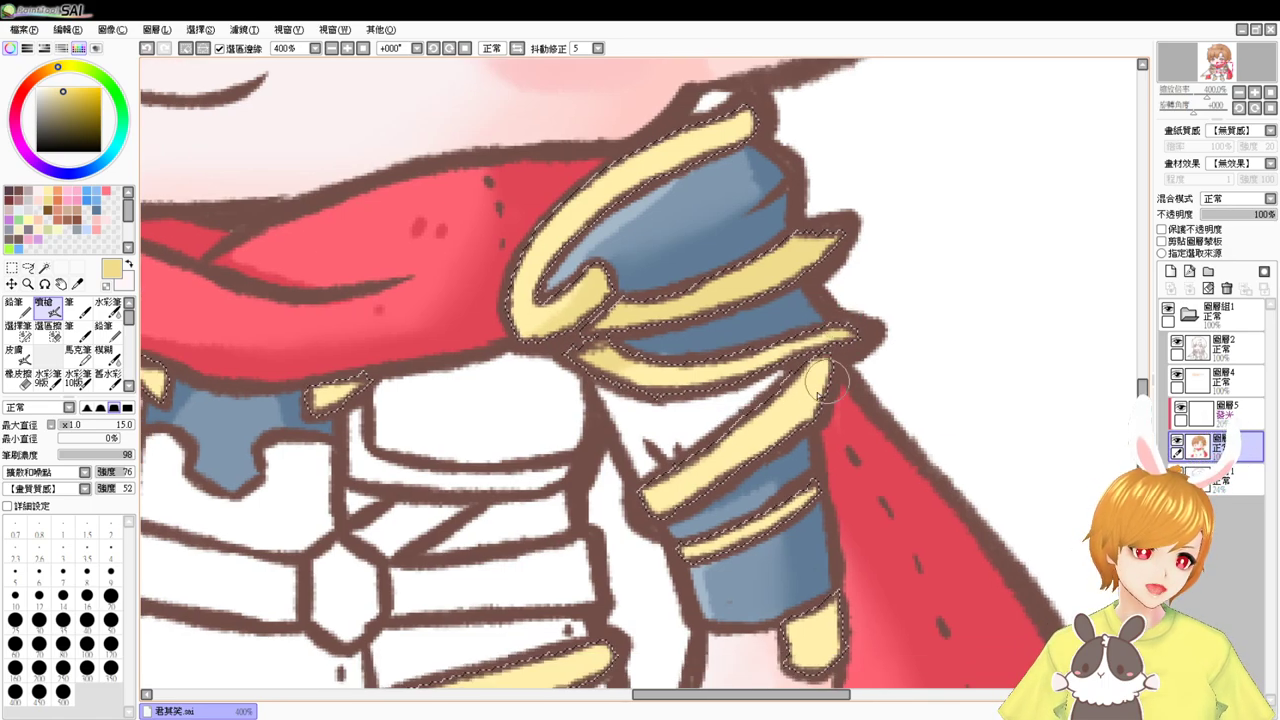
pyautogui.moveTo(828, 381); pyautogui.dragTo(757, 460)
pyautogui.moveTo(828, 386); pyautogui.dragTo(757, 445)
pyautogui.moveTo(811, 478)
pyautogui.mouseDown()
pyautogui.moveTo(828, 406)
pyautogui.moveTo(829, 449)
pyautogui.mouseUp()
pyautogui.moveTo(842, 532)
pyautogui.mouseDown()
pyautogui.moveTo(826, 588)
pyautogui.moveTo(844, 601)
pyautogui.moveTo(803, 601)
pyautogui.moveTo(891, 451)
pyautogui.mouseUp()
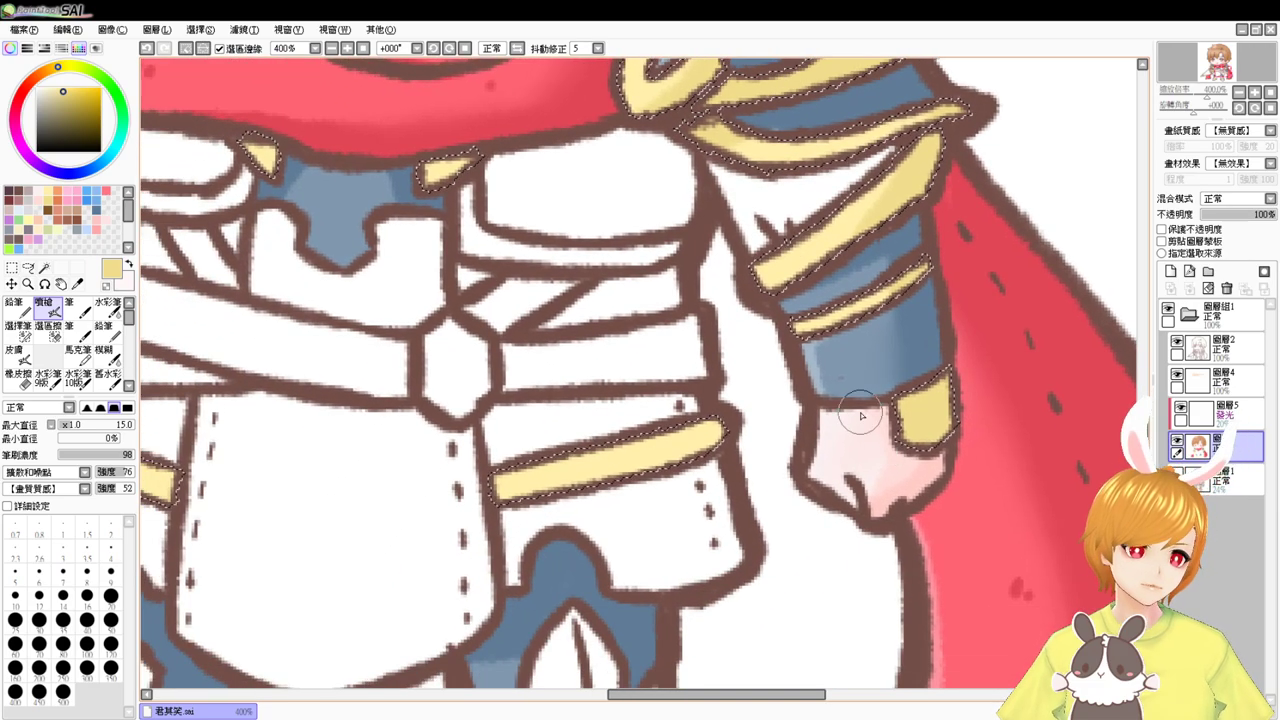
# - Shade the inner ends of the skirt bands and the umbrella's handle piece with the darker yellow
pyautogui.moveTo(507, 451)
pyautogui.mouseDown()
pyautogui.moveTo(508, 526)
pyautogui.moveTo(501, 505)
pyautogui.moveTo(724, 466)
pyautogui.mouseUp()
pyautogui.moveTo(384, 428)
pyautogui.mouseDown()
pyautogui.moveTo(361, 489)
pyautogui.moveTo(538, 473)
pyautogui.mouseUp()
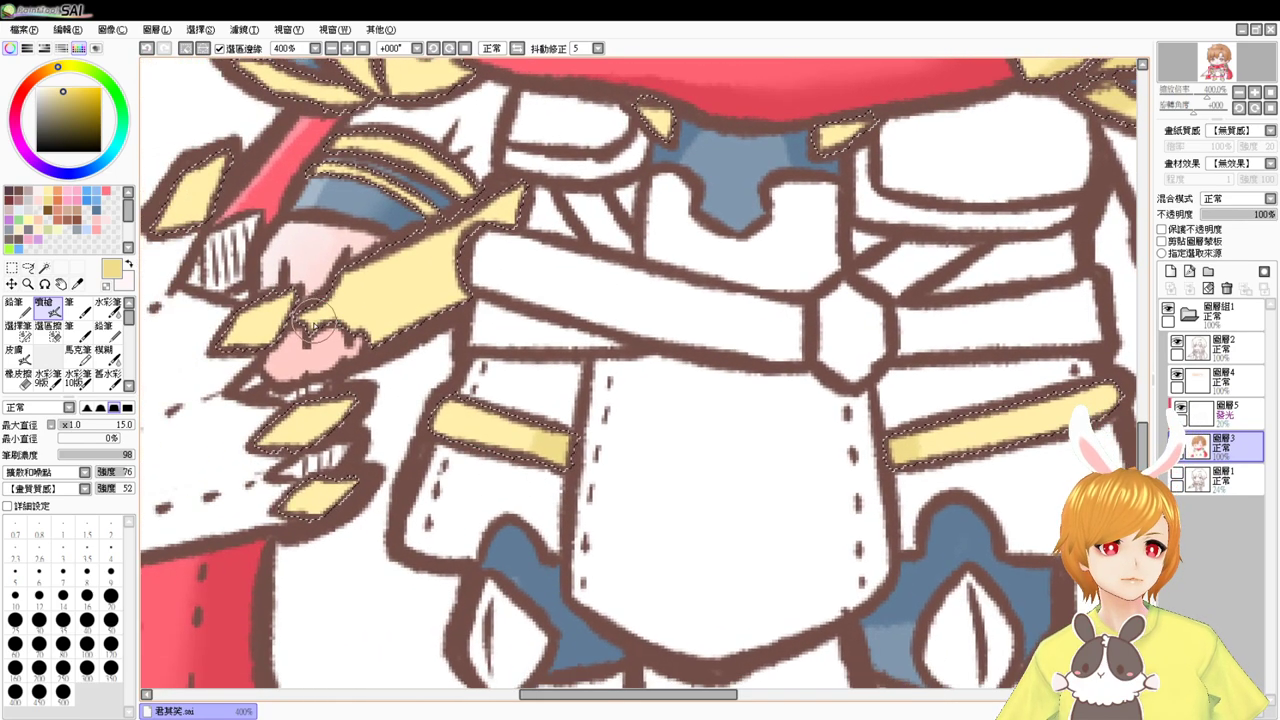
pyautogui.moveTo(484, 286)
pyautogui.mouseDown()
pyautogui.moveTo(339, 330)
pyautogui.moveTo(352, 345)
pyautogui.moveTo(462, 276)
pyautogui.moveTo(330, 270)
pyautogui.moveTo(319, 313)
pyautogui.moveTo(526, 241)
pyautogui.moveTo(546, 215)
pyautogui.moveTo(377, 316)
pyautogui.moveTo(360, 348)
pyautogui.moveTo(438, 318)
pyautogui.moveTo(333, 336)
pyautogui.mouseUp()
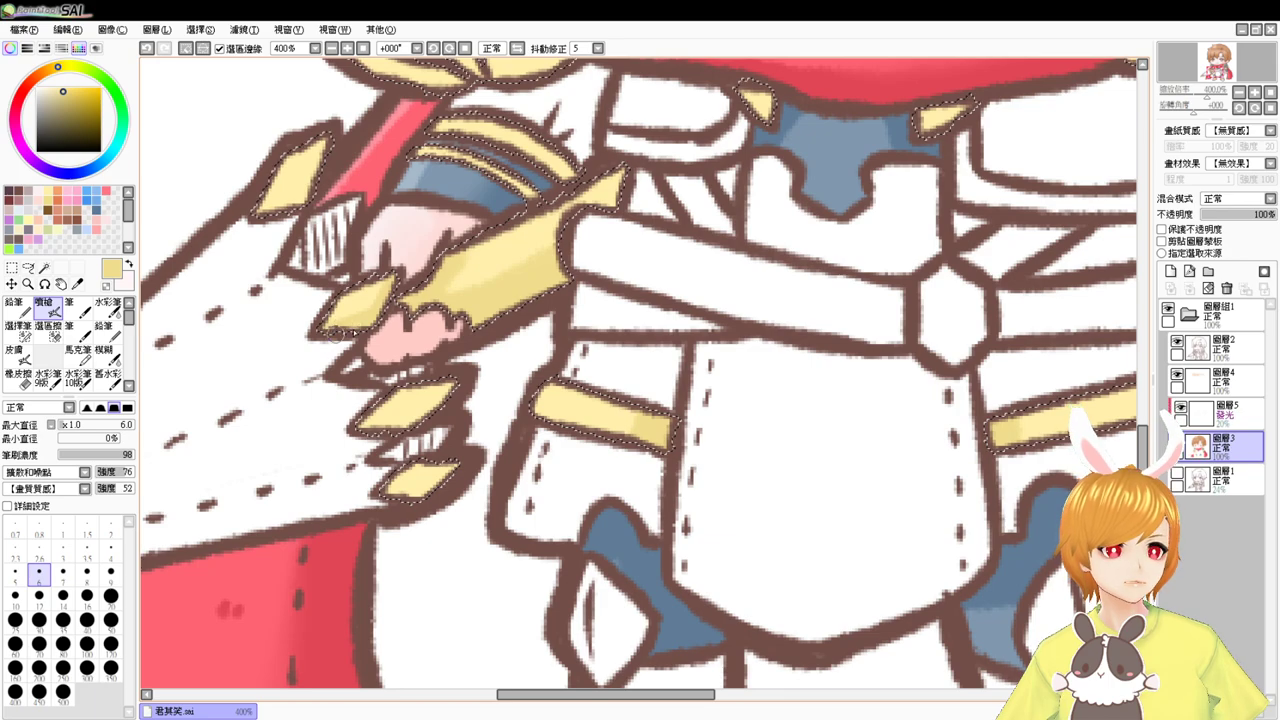
# - Shade the gold rib tips along the umbrella's rim and the ornament at its pointed end with the darker yellow
pyautogui.moveTo(451, 386)
pyautogui.mouseDown()
pyautogui.moveTo(437, 407)
pyautogui.moveTo(416, 411)
pyautogui.moveTo(463, 380)
pyautogui.moveTo(344, 430)
pyautogui.mouseUp()
pyautogui.moveTo(424, 474)
pyautogui.mouseDown()
pyautogui.moveTo(450, 462)
pyautogui.moveTo(416, 500)
pyautogui.moveTo(371, 490)
pyautogui.mouseUp()
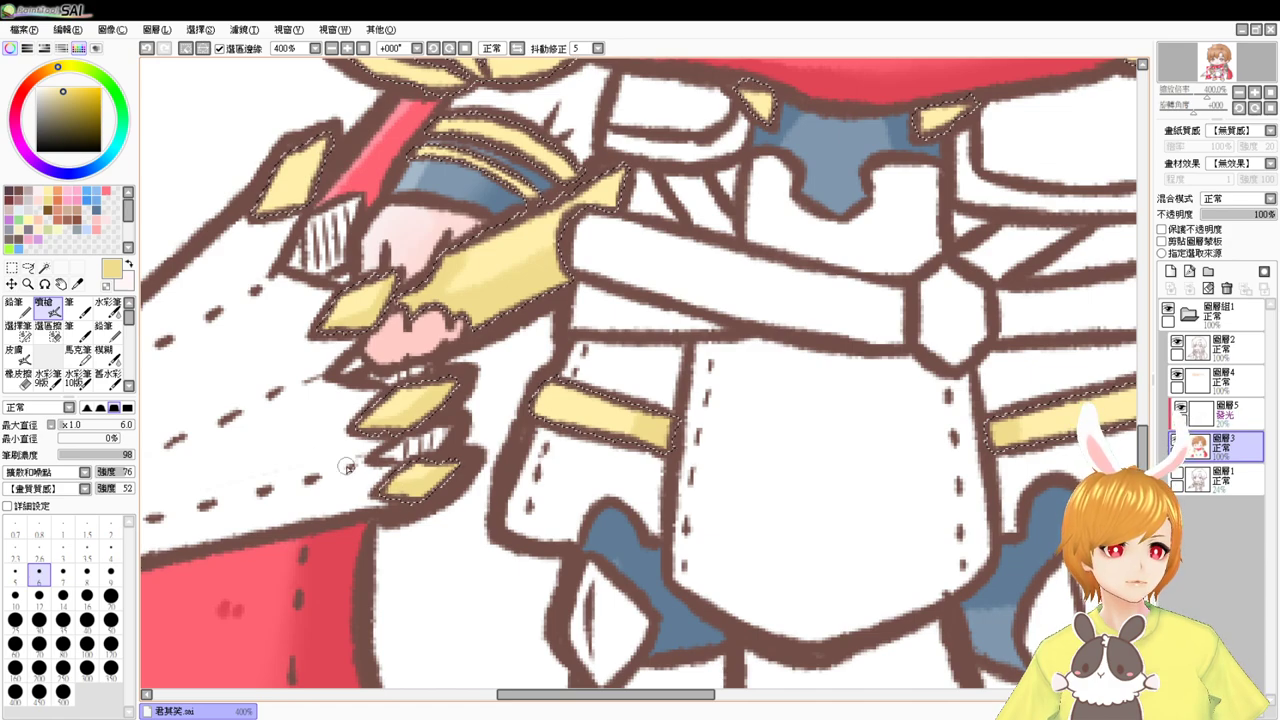
pyautogui.moveTo(317, 151)
pyautogui.mouseDown()
pyautogui.moveTo(307, 188)
pyautogui.moveTo(320, 141)
pyautogui.moveTo(298, 213)
pyautogui.moveTo(309, 186)
pyautogui.moveTo(268, 205)
pyautogui.mouseUp()
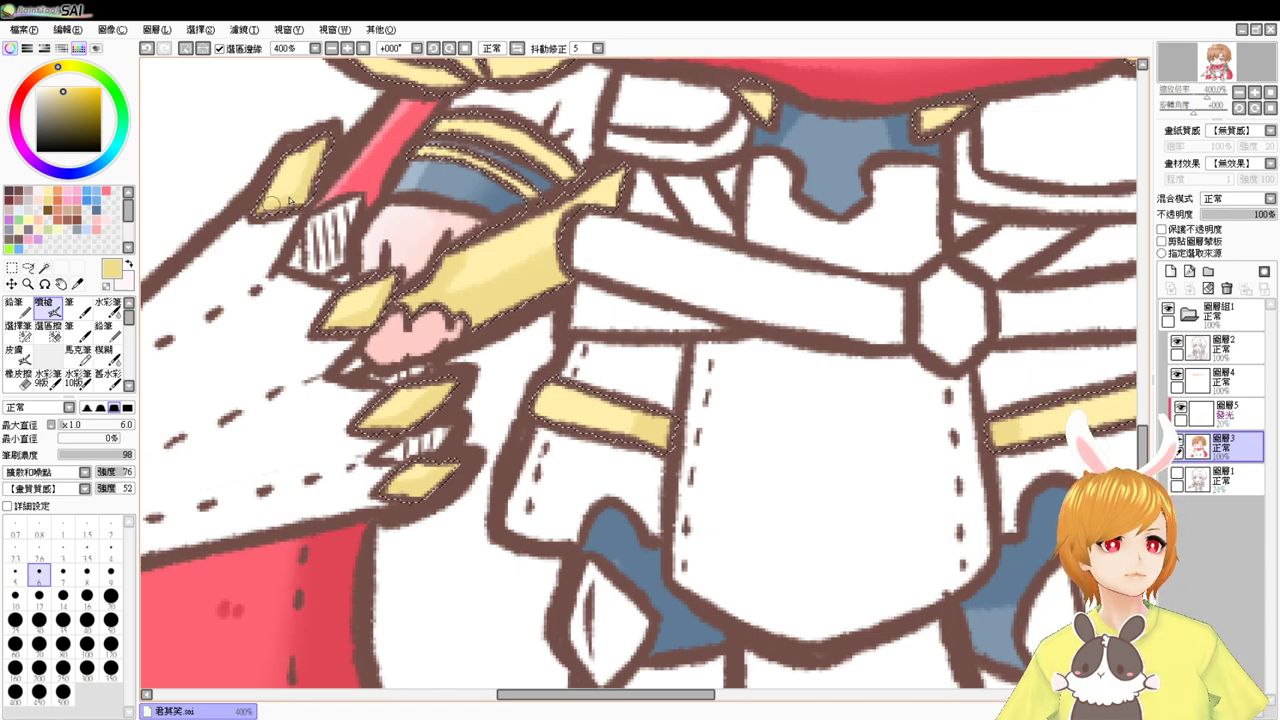
pyautogui.moveTo(160, 405)
pyautogui.mouseDown()
pyautogui.moveTo(269, 351)
pyautogui.moveTo(448, 337)
pyautogui.moveTo(372, 396)
pyautogui.moveTo(396, 412)
pyautogui.mouseUp()
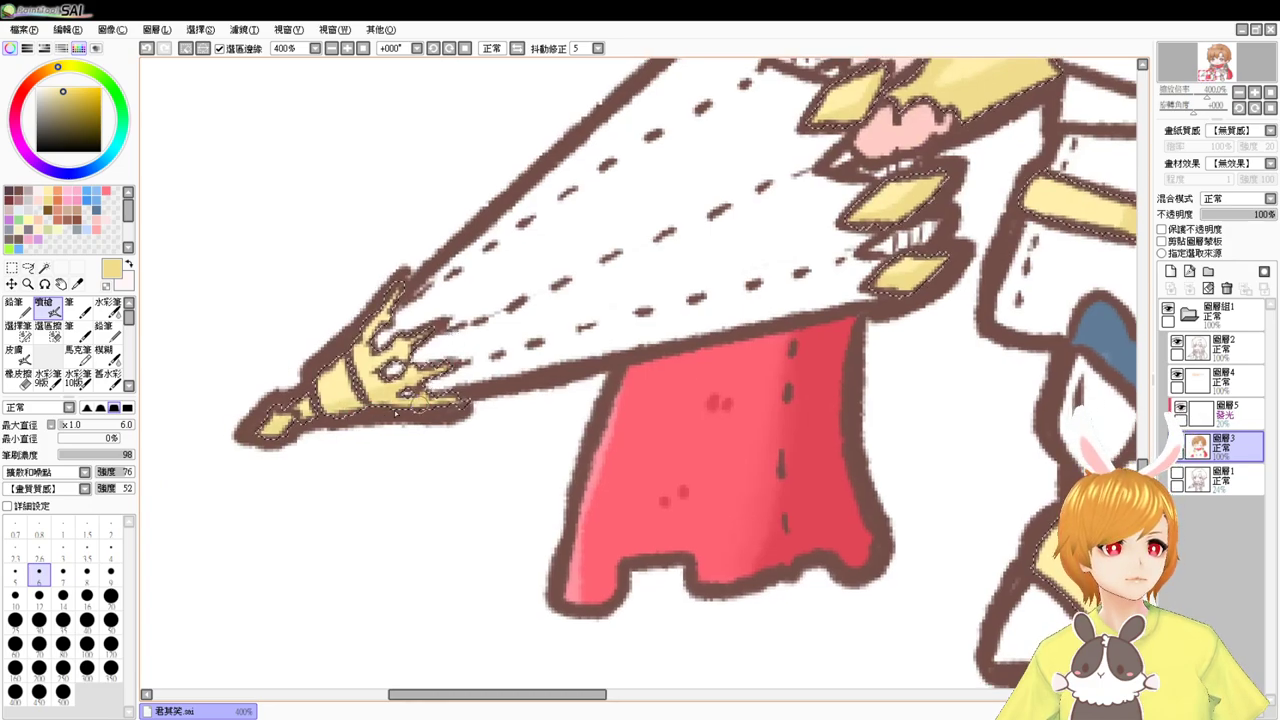
# - Shade the gold plates of both boots in the darker yellow with the brush at size 12
pyautogui.moveTo(612, 430); pyautogui.dragTo(242, 272)
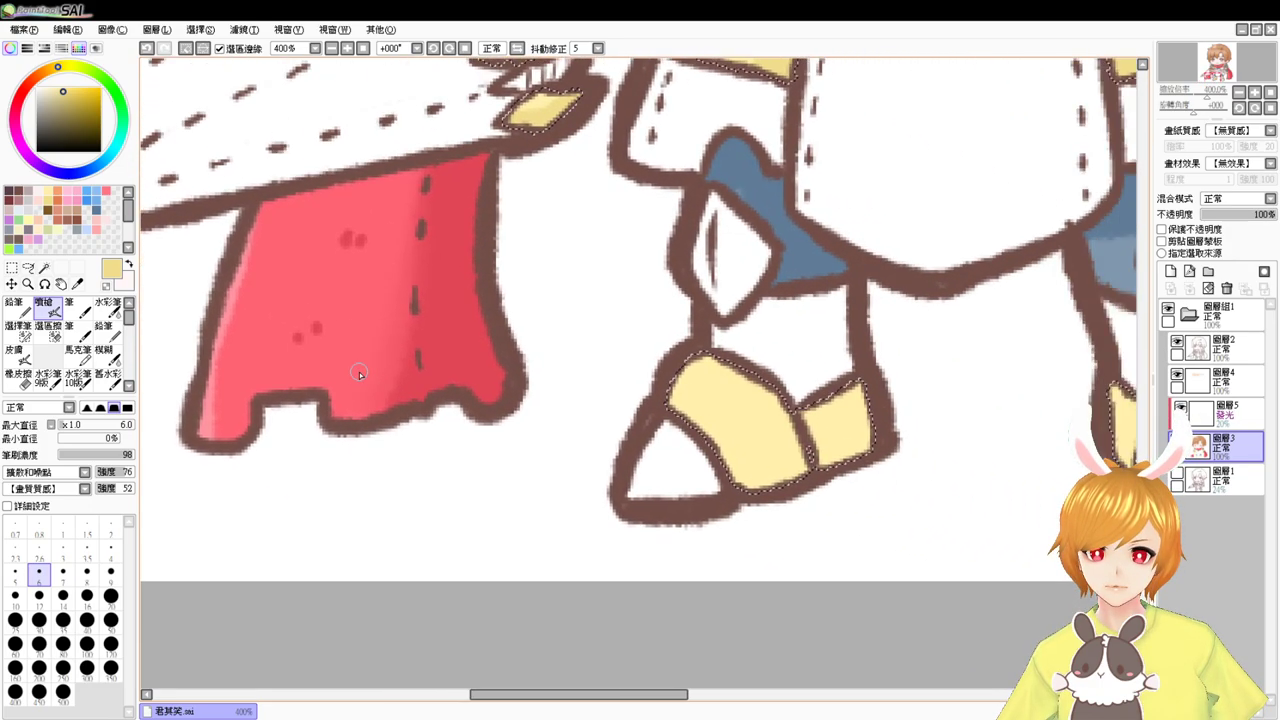
pyautogui.moveTo(472, 371); pyautogui.dragTo(398, 442)
pyautogui.press(']')
pyautogui.press(']')
pyautogui.press(']')
pyautogui.press(']')
pyautogui.press(']')
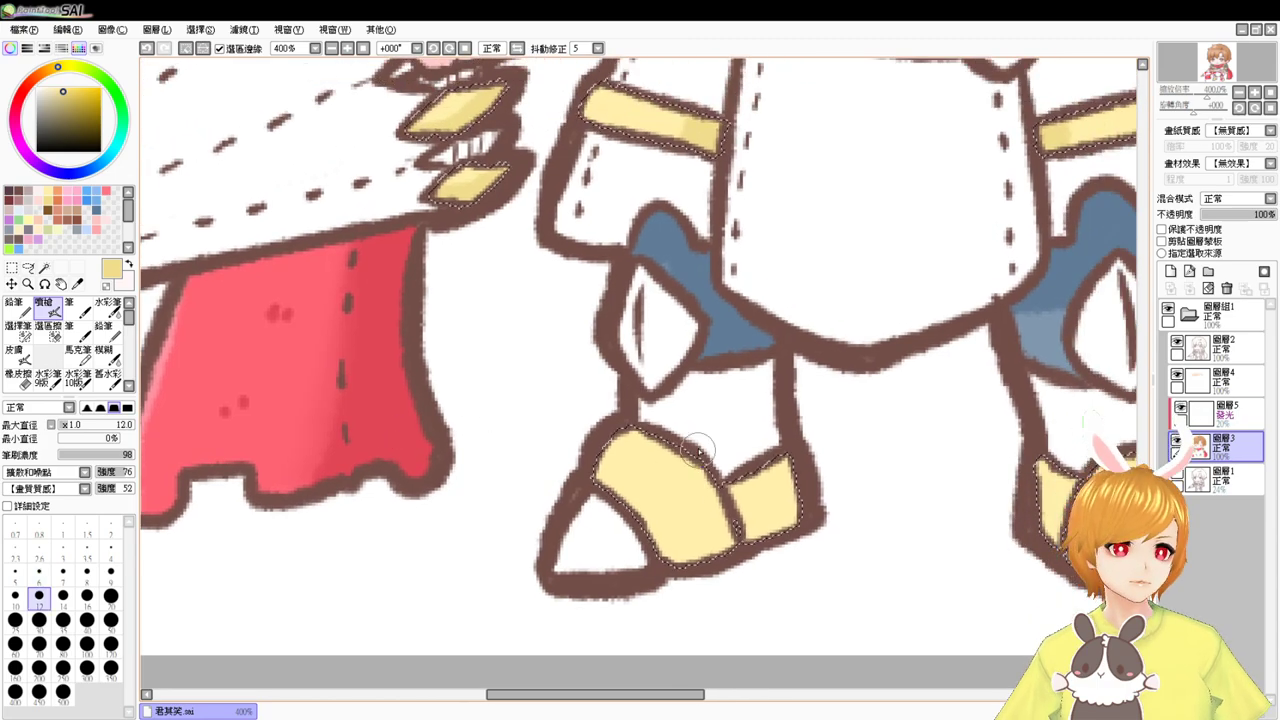
pyautogui.moveTo(687, 501)
pyautogui.mouseDown()
pyautogui.moveTo(701, 469)
pyautogui.moveTo(600, 490)
pyautogui.moveTo(654, 491)
pyautogui.moveTo(693, 537)
pyautogui.moveTo(731, 543)
pyautogui.mouseUp()
pyautogui.moveTo(880, 495); pyautogui.dragTo(475, 478)
pyautogui.moveTo(684, 466)
pyautogui.mouseDown()
pyautogui.moveTo(726, 444)
pyautogui.moveTo(798, 463)
pyautogui.moveTo(826, 505)
pyautogui.moveTo(801, 433)
pyautogui.moveTo(767, 456)
pyautogui.moveTo(799, 449)
pyautogui.moveTo(711, 455)
pyautogui.moveTo(755, 470)
pyautogui.moveTo(697, 537)
pyautogui.mouseUp()
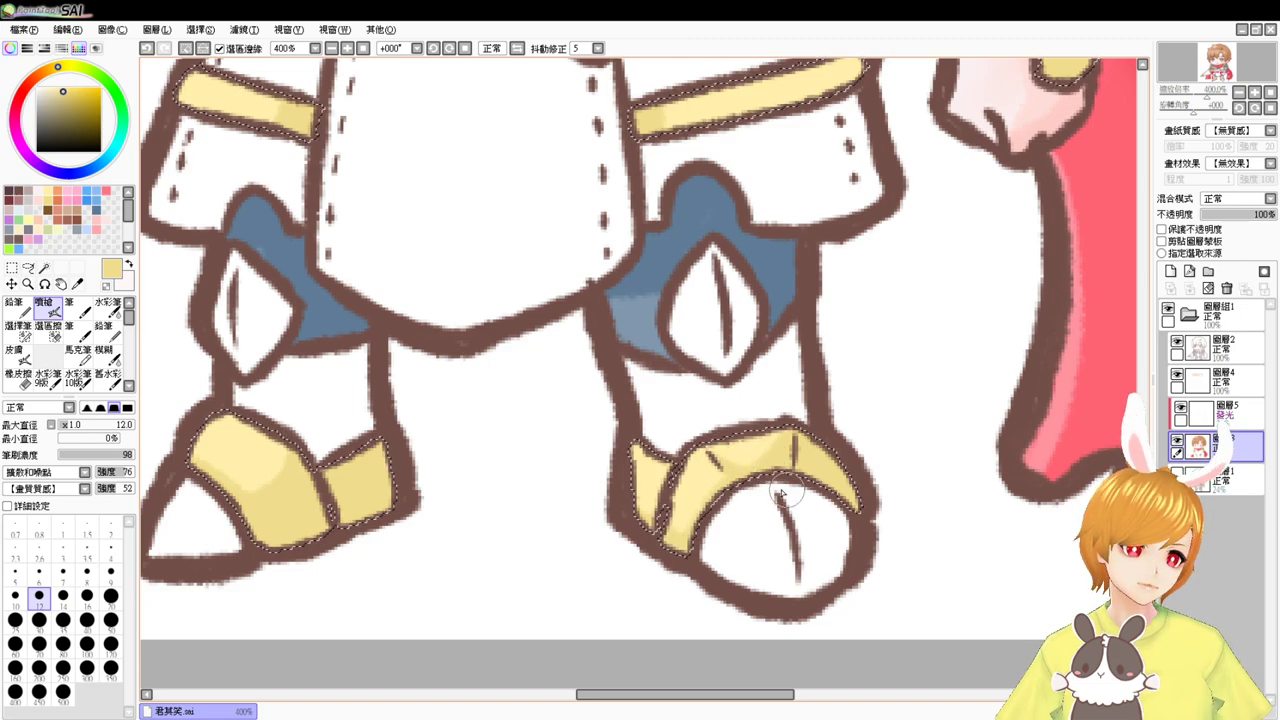
# - Shade the empty-hand side's skirt band and forearm trim, plus the gold chest corner below the scarf, with the darker yellow
pyautogui.moveTo(860, 443); pyautogui.dragTo(738, 537)
pyautogui.moveTo(797, 398)
pyautogui.mouseDown()
pyautogui.moveTo(746, 540)
pyautogui.moveTo(682, 567)
pyautogui.mouseUp()
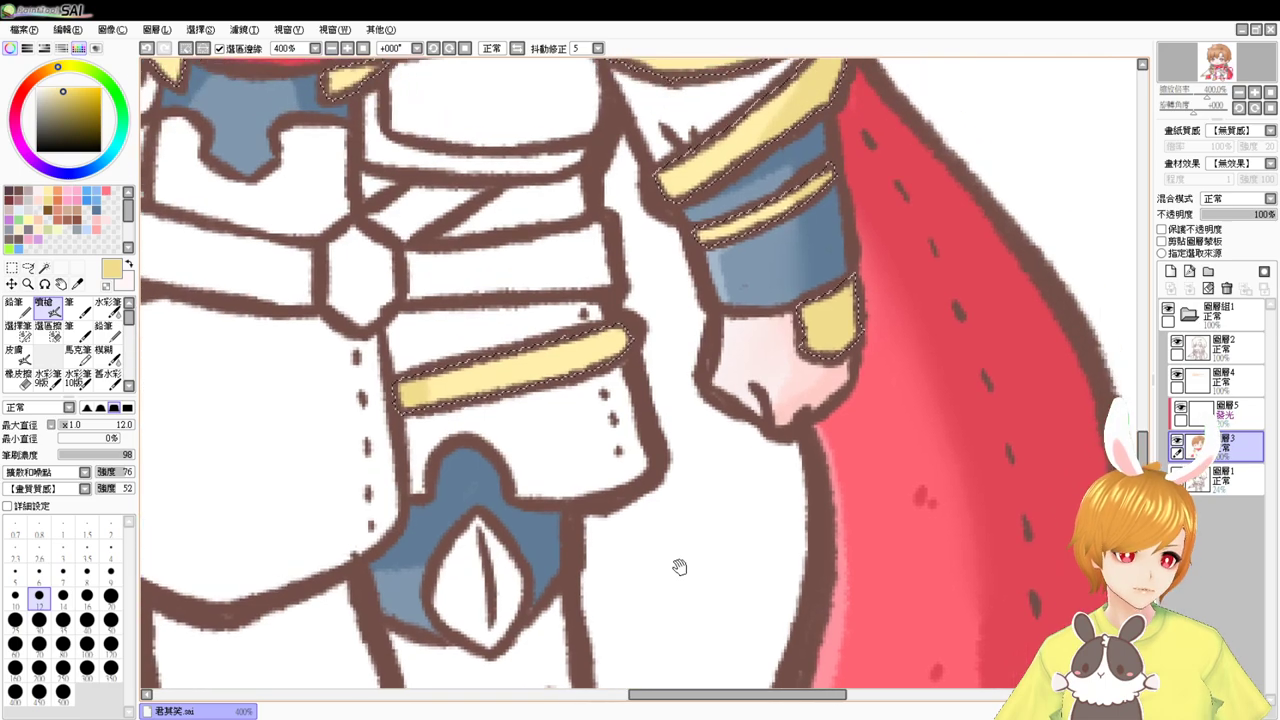
pyautogui.moveTo(611, 318); pyautogui.dragTo(619, 361)
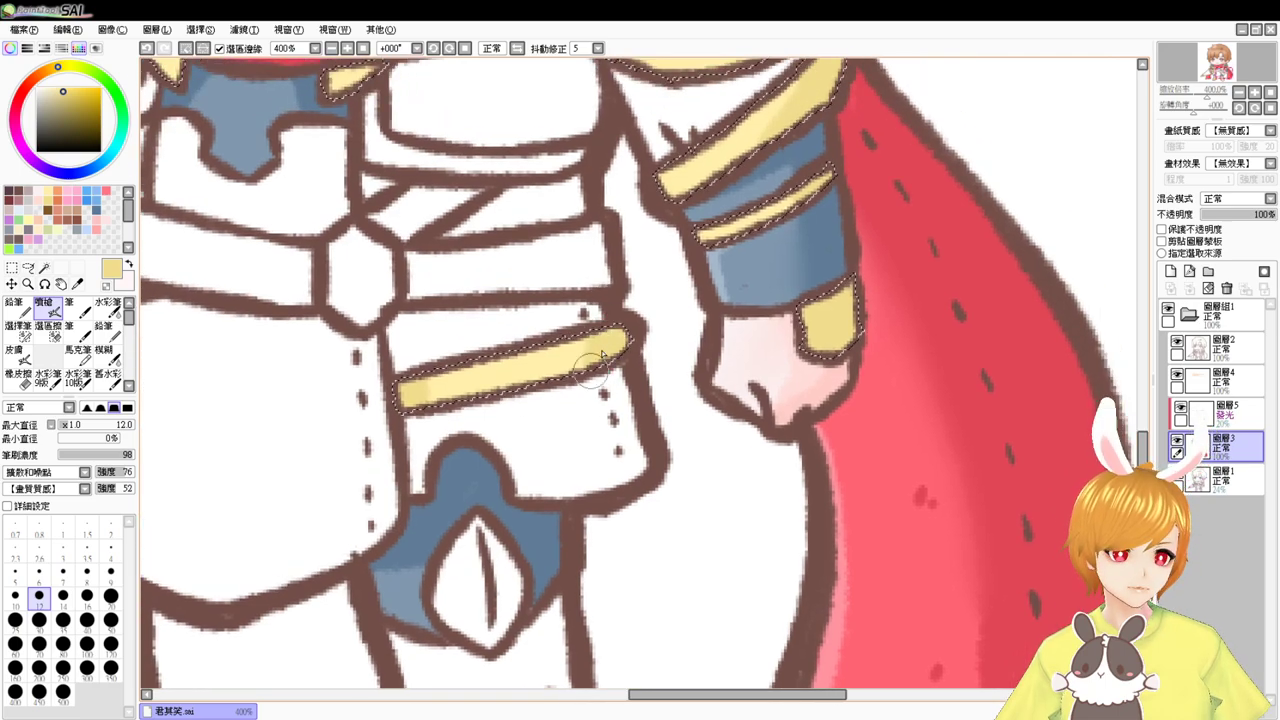
pyautogui.scroll(5, 602, 357)
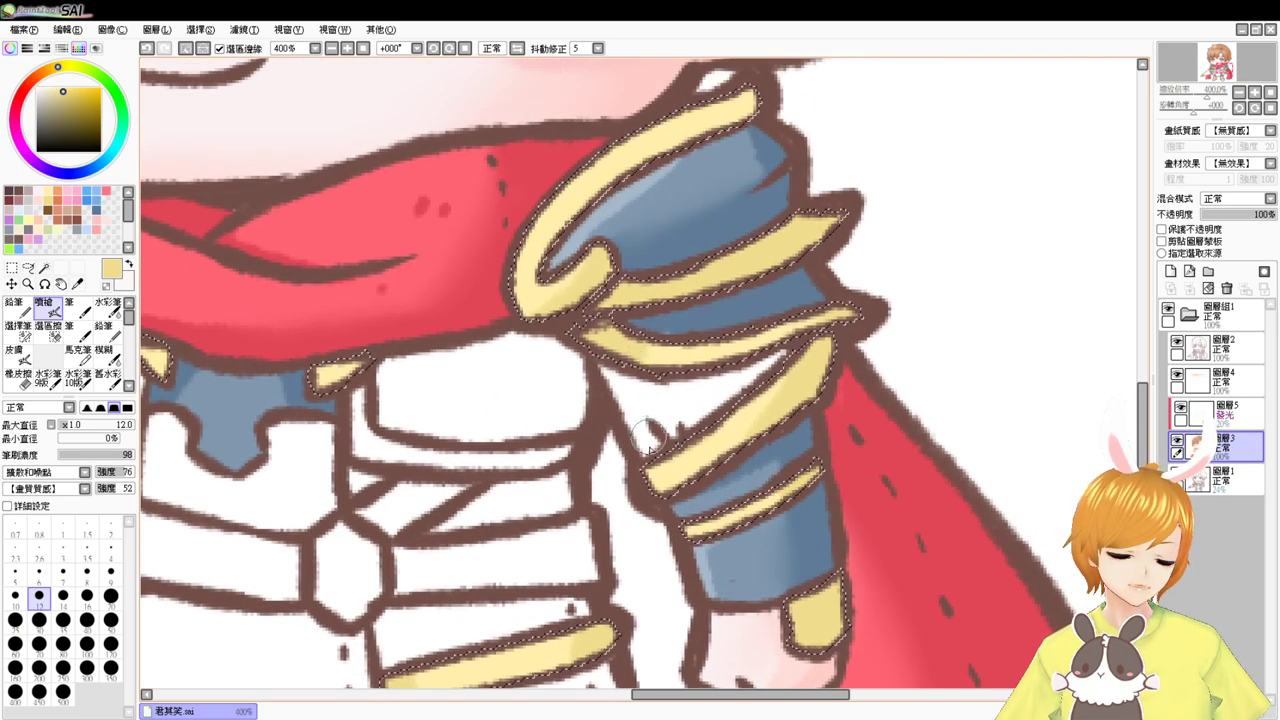
pyautogui.moveTo(650, 466)
pyautogui.mouseDown()
pyautogui.moveTo(697, 487)
pyautogui.moveTo(744, 453)
pyautogui.mouseUp()
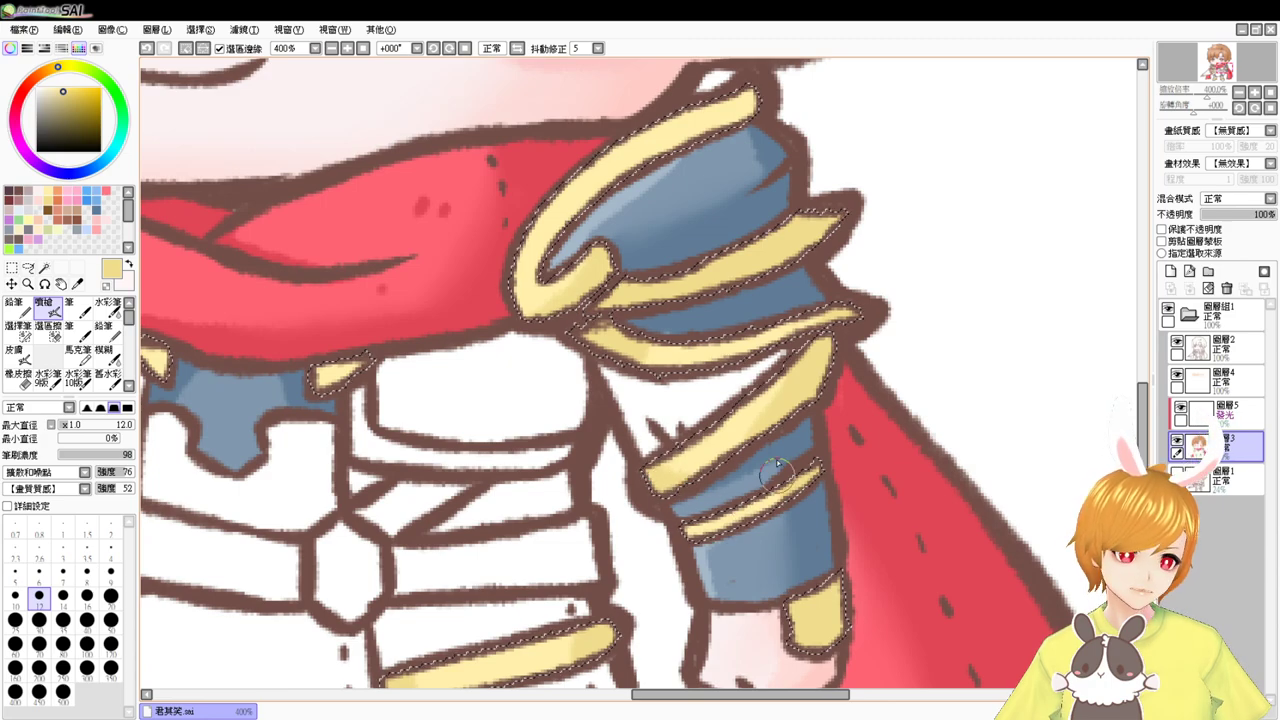
pyautogui.moveTo(574, 420); pyautogui.dragTo(647, 533)
pyautogui.moveTo(376, 482); pyautogui.dragTo(431, 480)
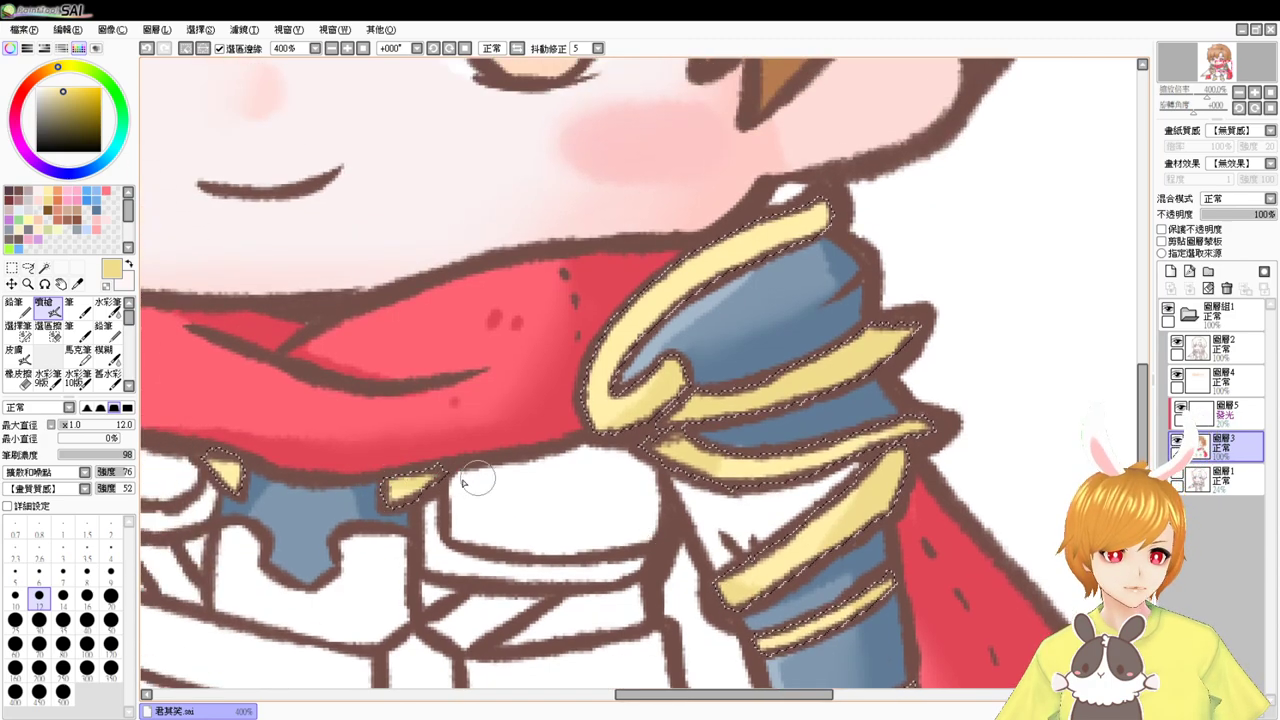
# - Shade the curled and leaf-shaped gold trim of the umbrella-side shoulder plate with the darker yellow
pyautogui.moveTo(438, 250); pyautogui.dragTo(628, 456)
pyautogui.scroll(-3, 529, 286)
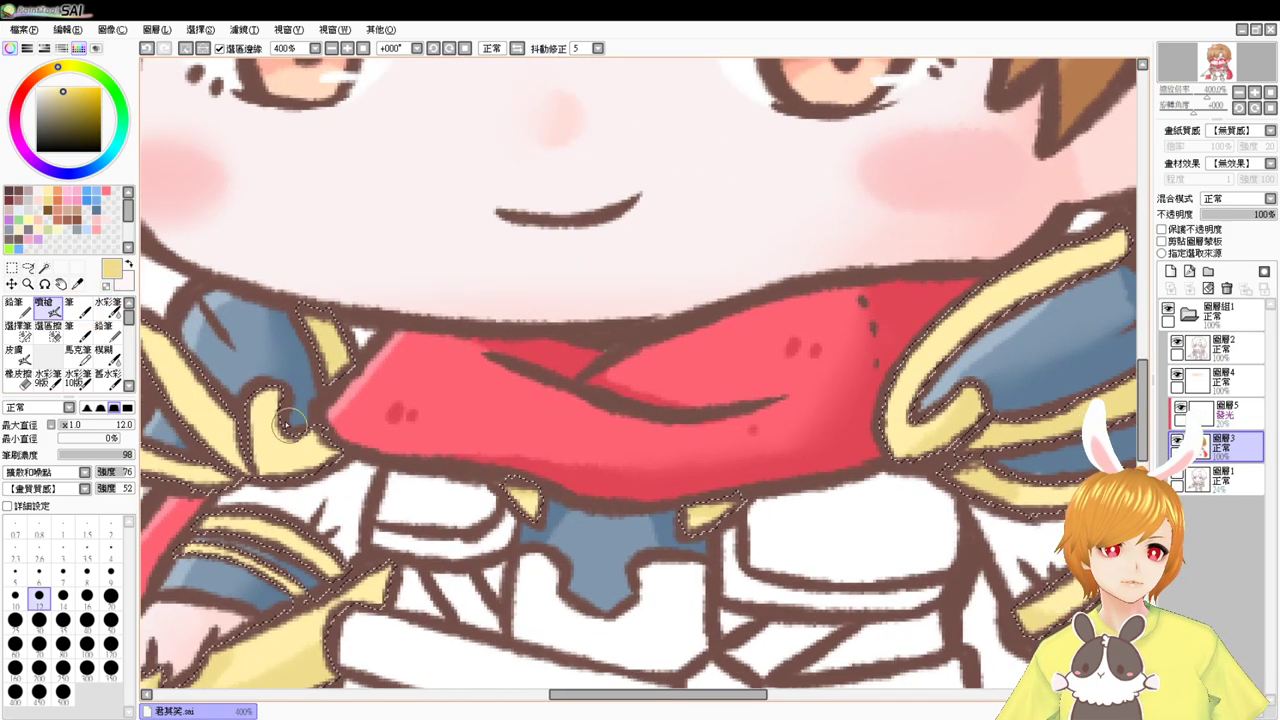
pyautogui.moveTo(271, 390)
pyautogui.mouseDown()
pyautogui.moveTo(256, 450)
pyautogui.moveTo(327, 452)
pyautogui.mouseUp()
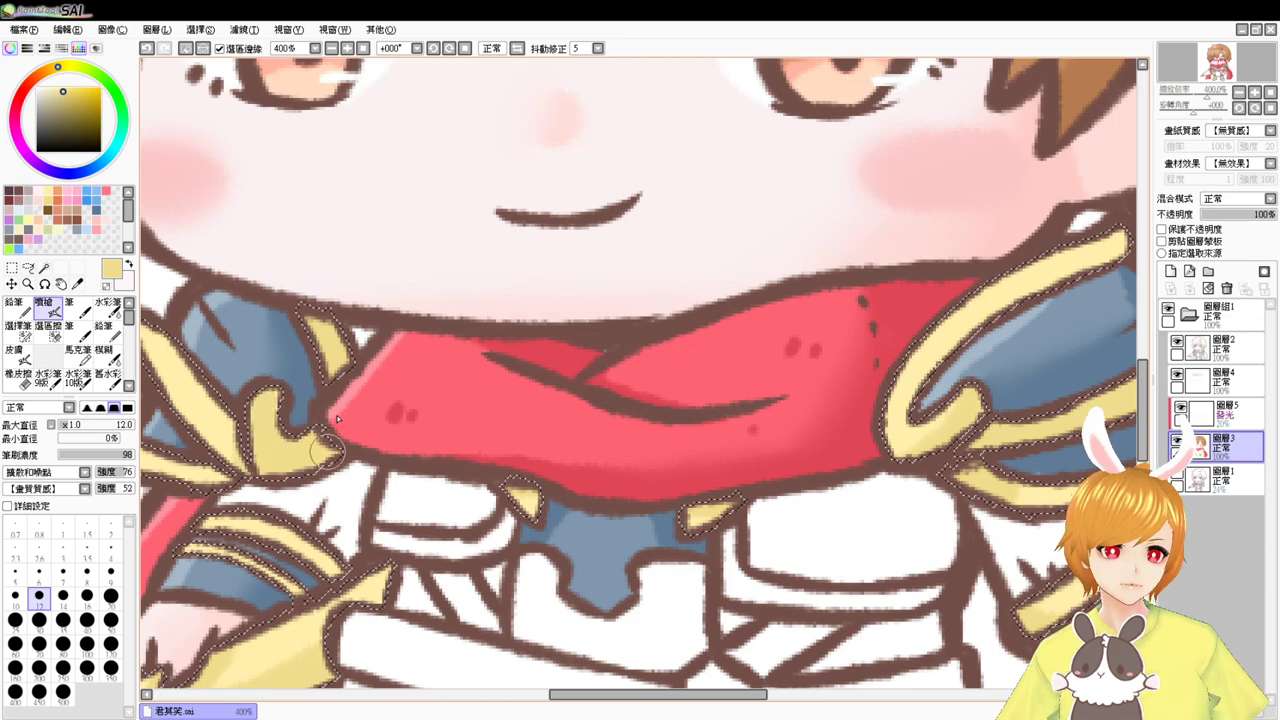
pyautogui.moveTo(370, 381); pyautogui.dragTo(514, 341)
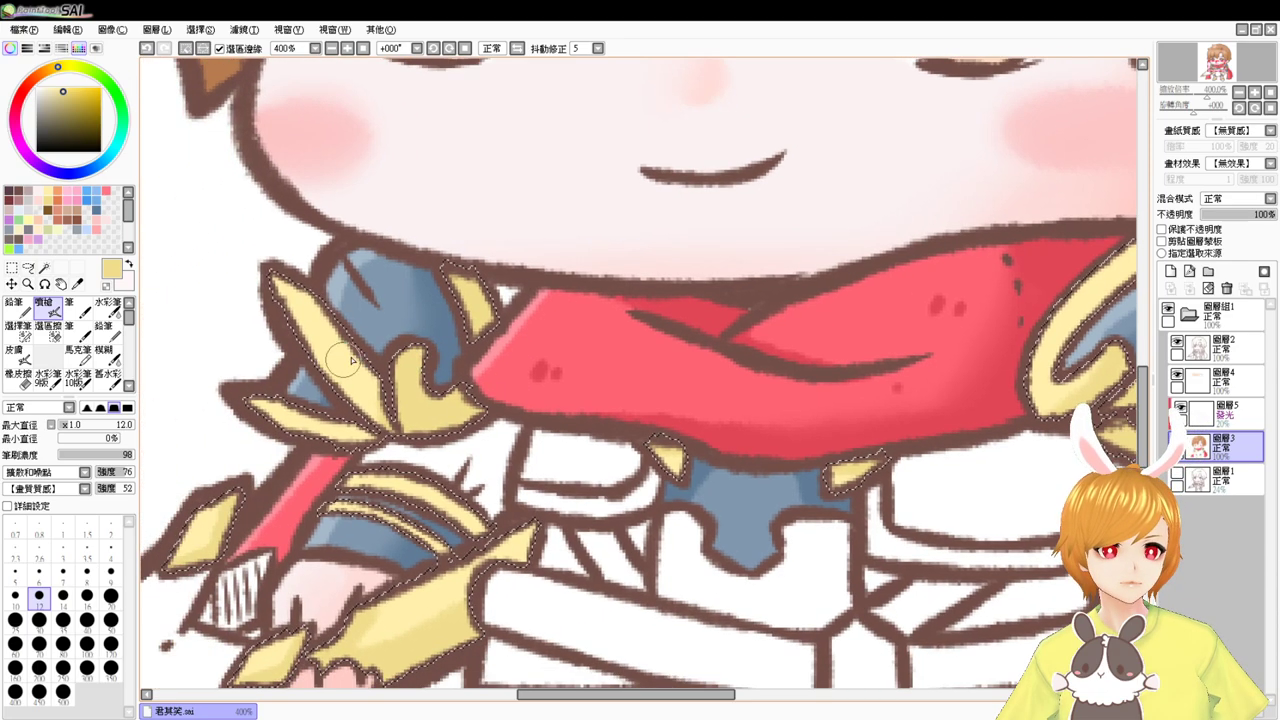
pyautogui.moveTo(348, 350); pyautogui.dragTo(361, 392)
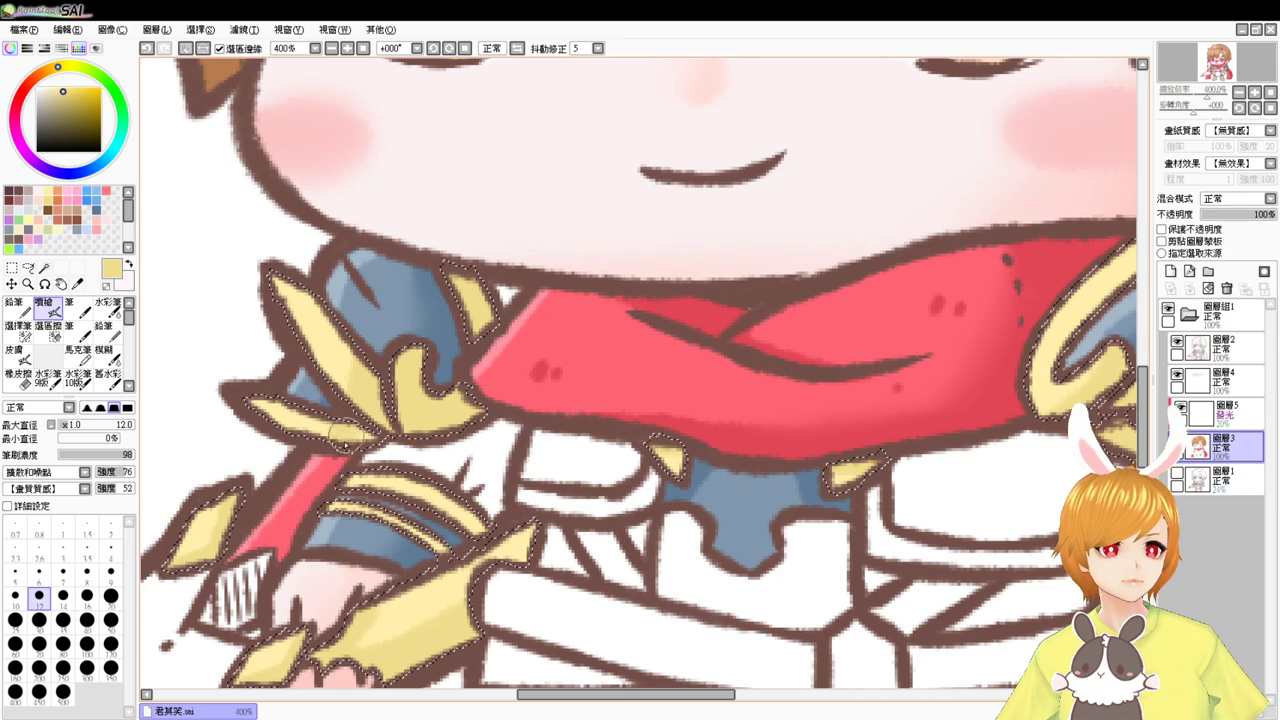
pyautogui.moveTo(448, 494); pyautogui.dragTo(474, 440)
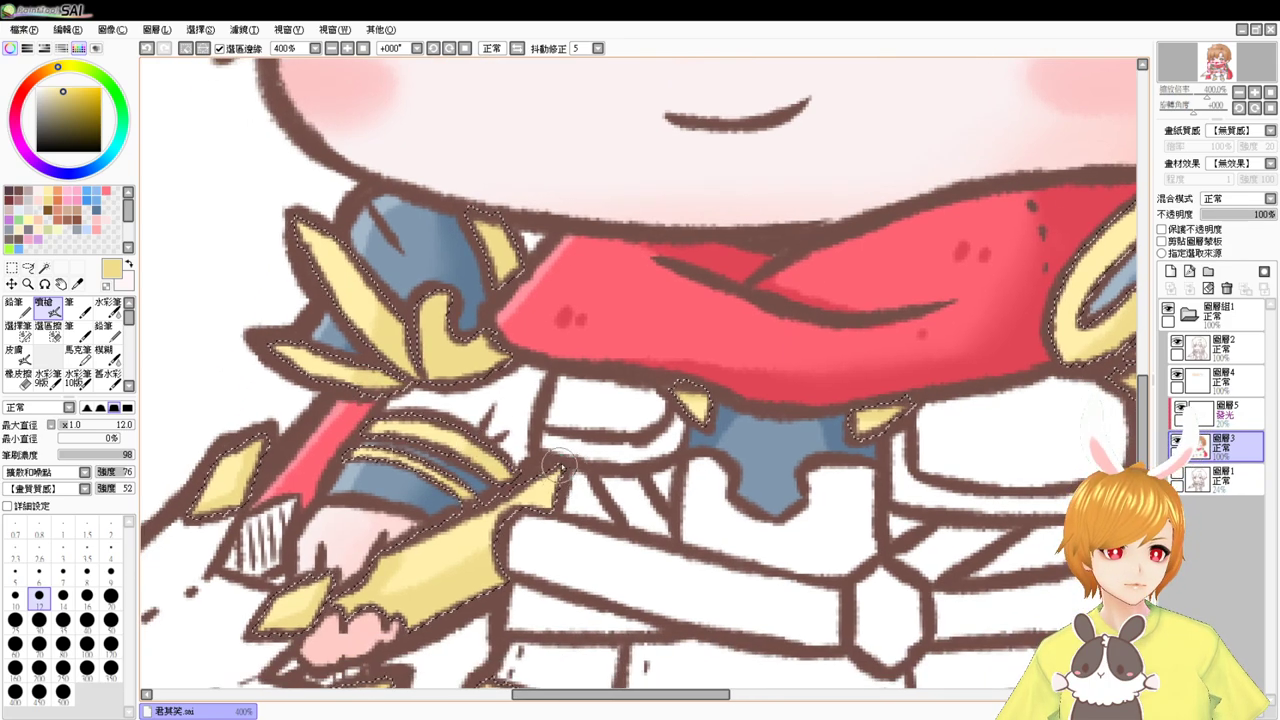
# - Add a deeper yellow second shadow to the umbrella's uppermost rib tip with the brush at size 5
pyautogui.scroll(-1, 545, 495)
pyautogui.hscroll(-1, 545, 495)
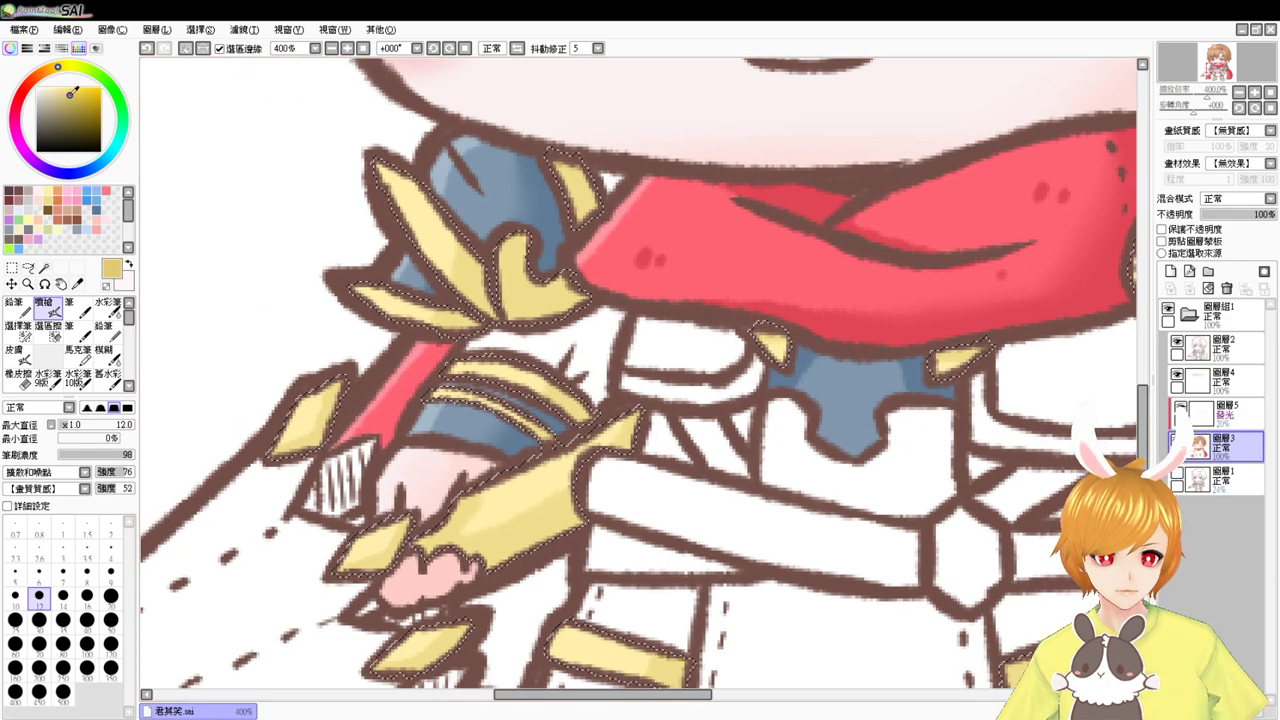
pyautogui.click(69, 97)
pyautogui.moveTo(425, 459); pyautogui.dragTo(408, 487)
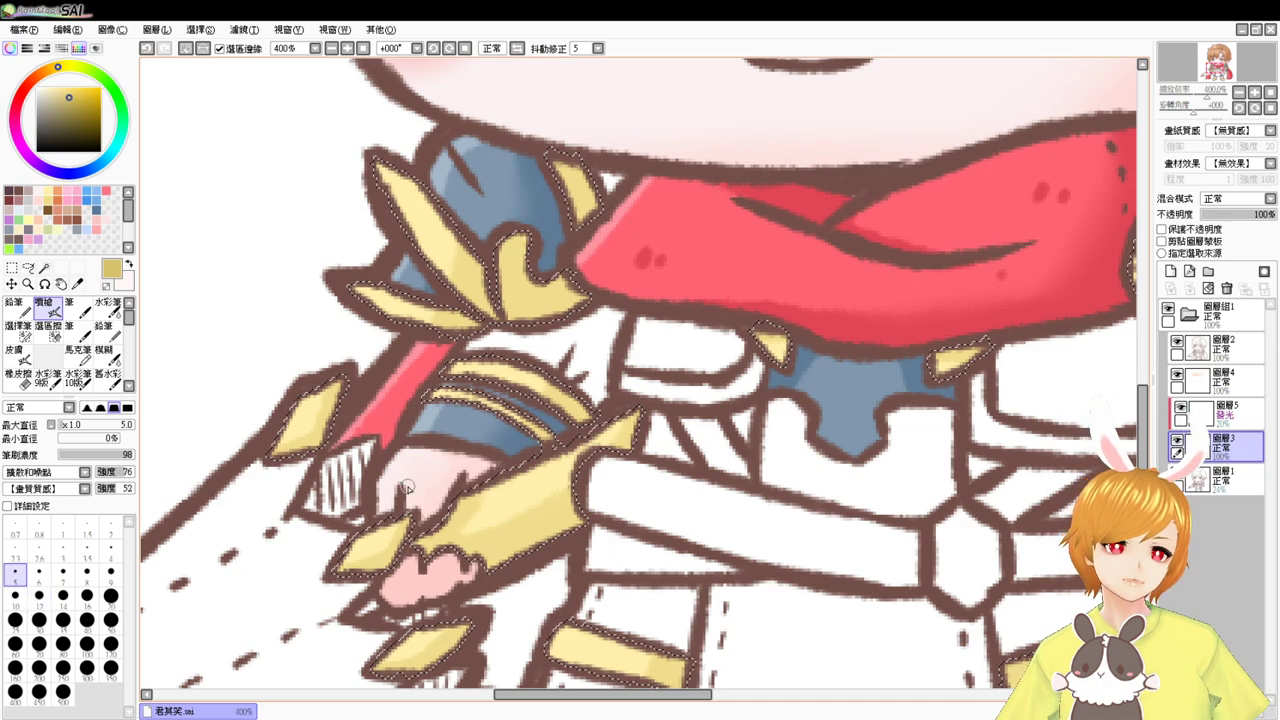
pyautogui.keyDown('alt'); pyautogui.click(317, 419); pyautogui.keyUp('alt')
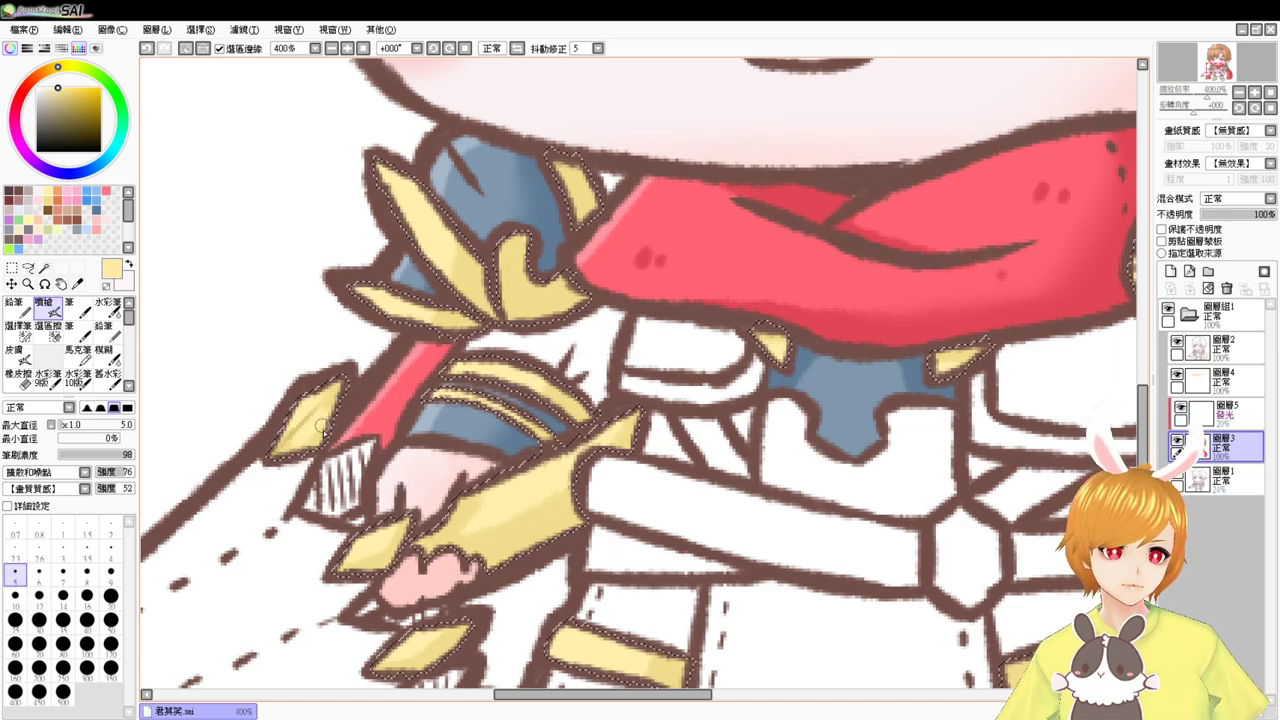
pyautogui.keyDown('alt'); pyautogui.click(326, 402); pyautogui.keyUp('alt')
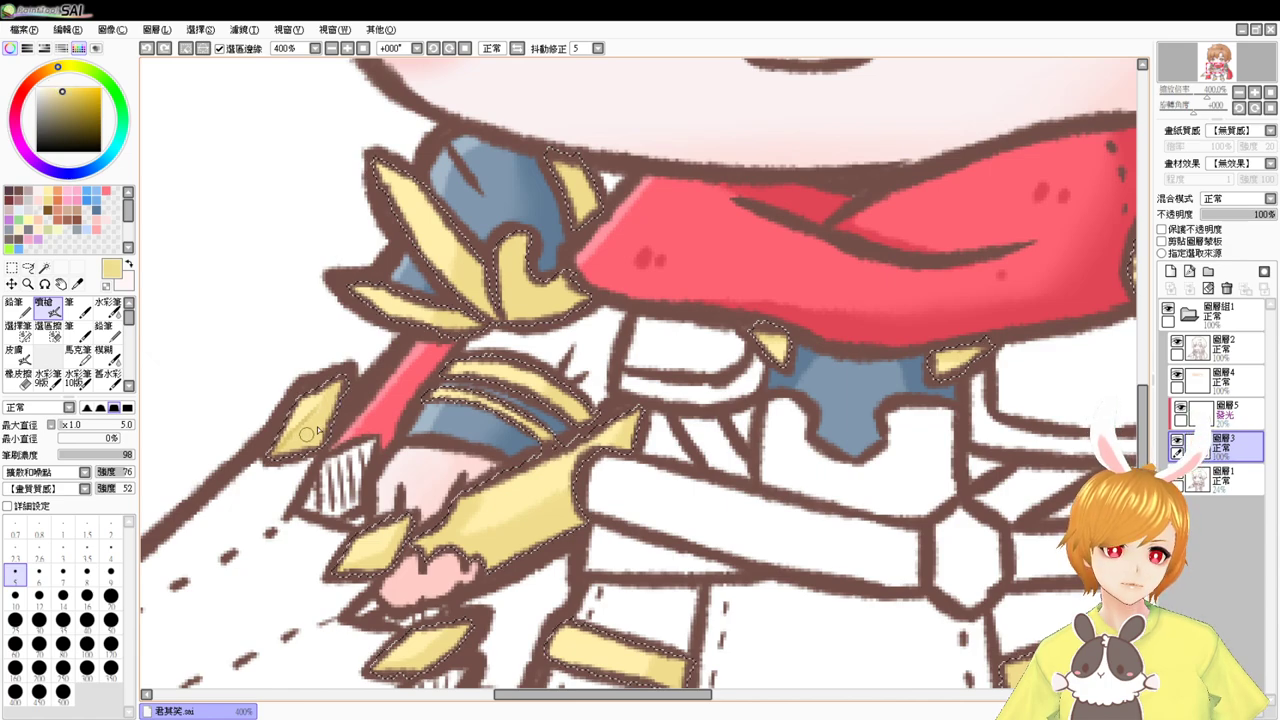
pyautogui.keyDown('alt'); pyautogui.click(311, 411); pyautogui.keyUp('alt')
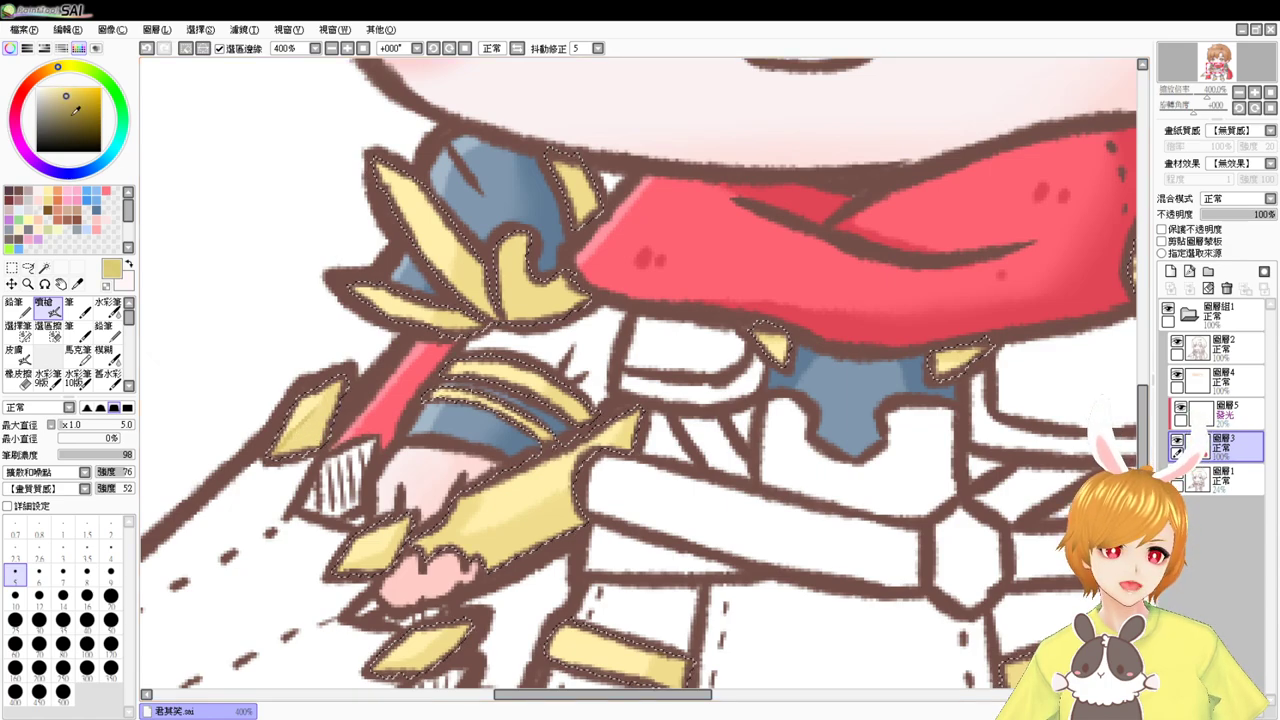
pyautogui.moveTo(297, 447)
pyautogui.mouseDown()
pyautogui.moveTo(277, 453)
pyautogui.moveTo(321, 403)
pyautogui.mouseUp()
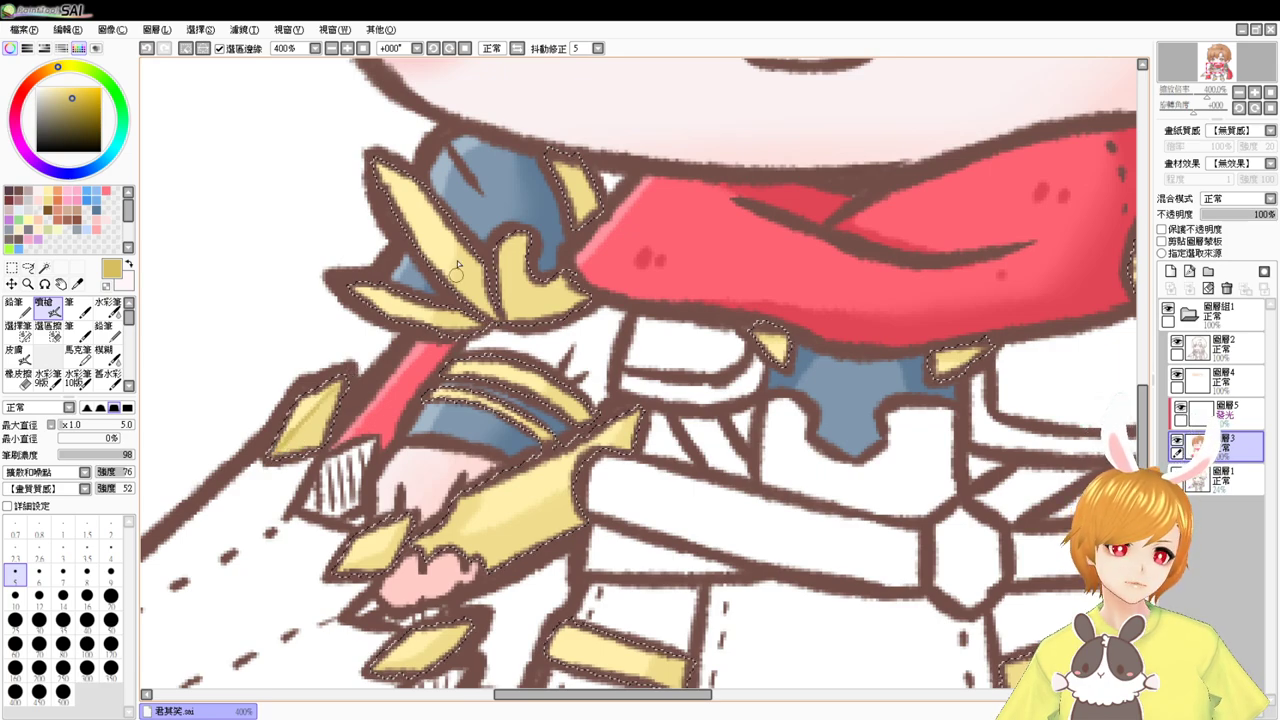
pyautogui.scroll(-2, 447, 185)
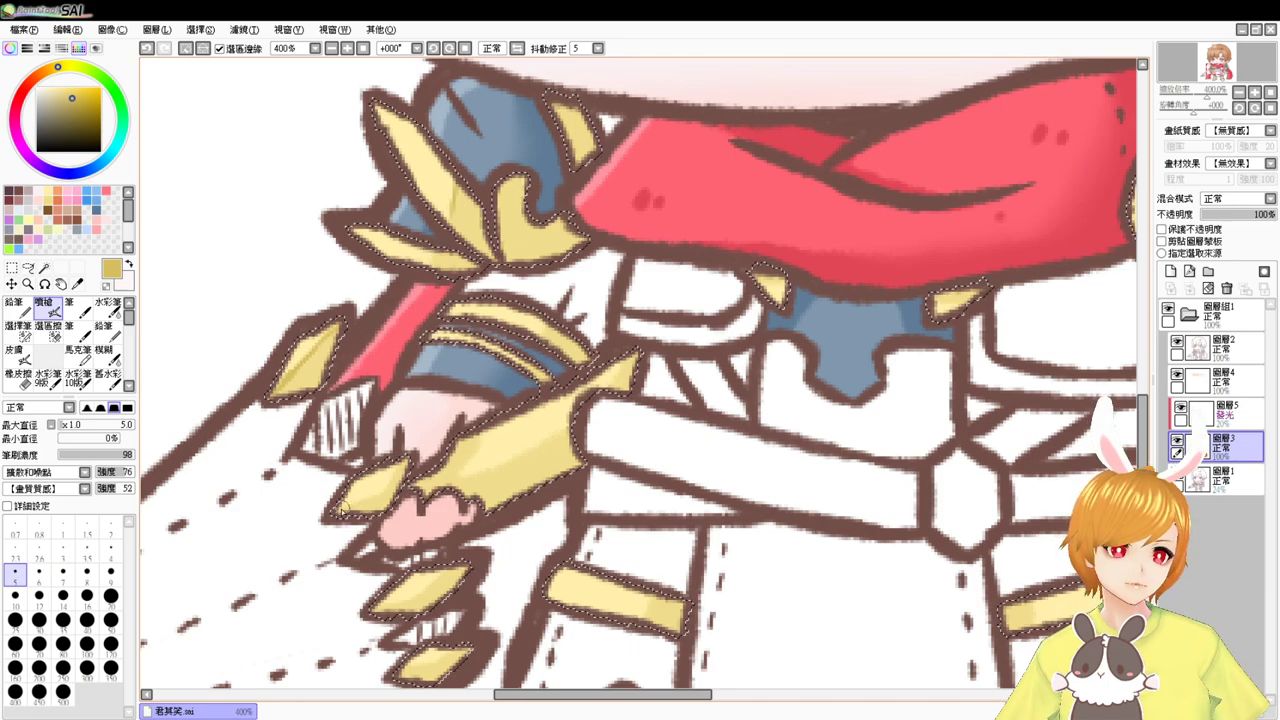
# - Sample the darker gold, enlarge the airbrush to size 8 and shade the gold spikes around the clenched fist beside the white cloth
pyautogui.keyDown('alt'); pyautogui.click(385, 487); pyautogui.keyUp('alt')
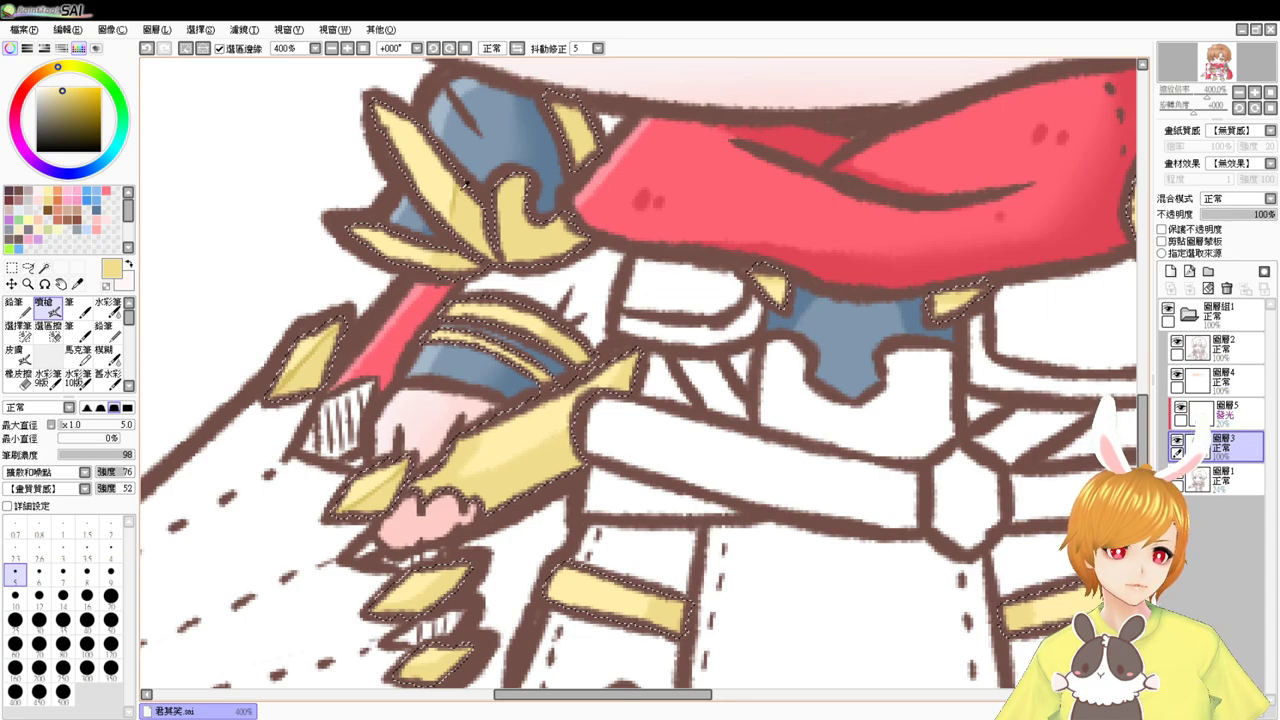
pyautogui.keyDown('alt'); pyautogui.click(430, 255); pyautogui.keyUp('alt')
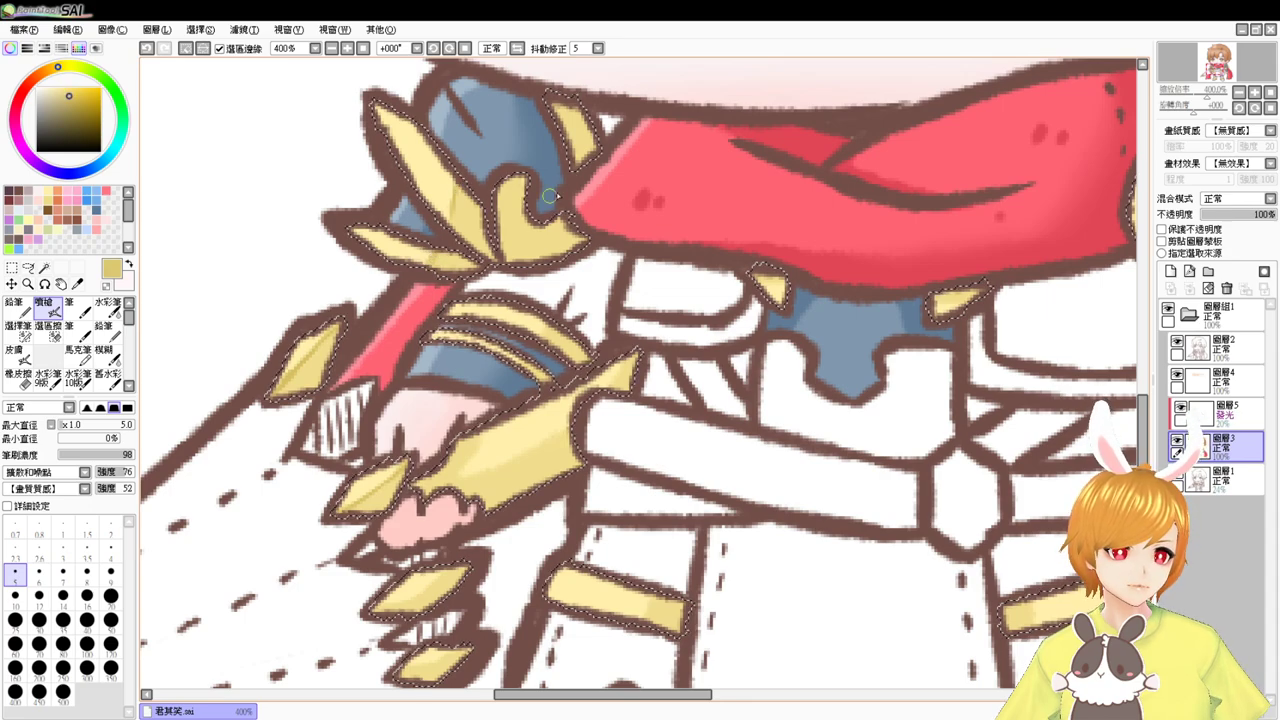
pyautogui.scroll(-2, 548, 262)
pyautogui.moveTo(548, 262); pyautogui.dragTo(546, 232)
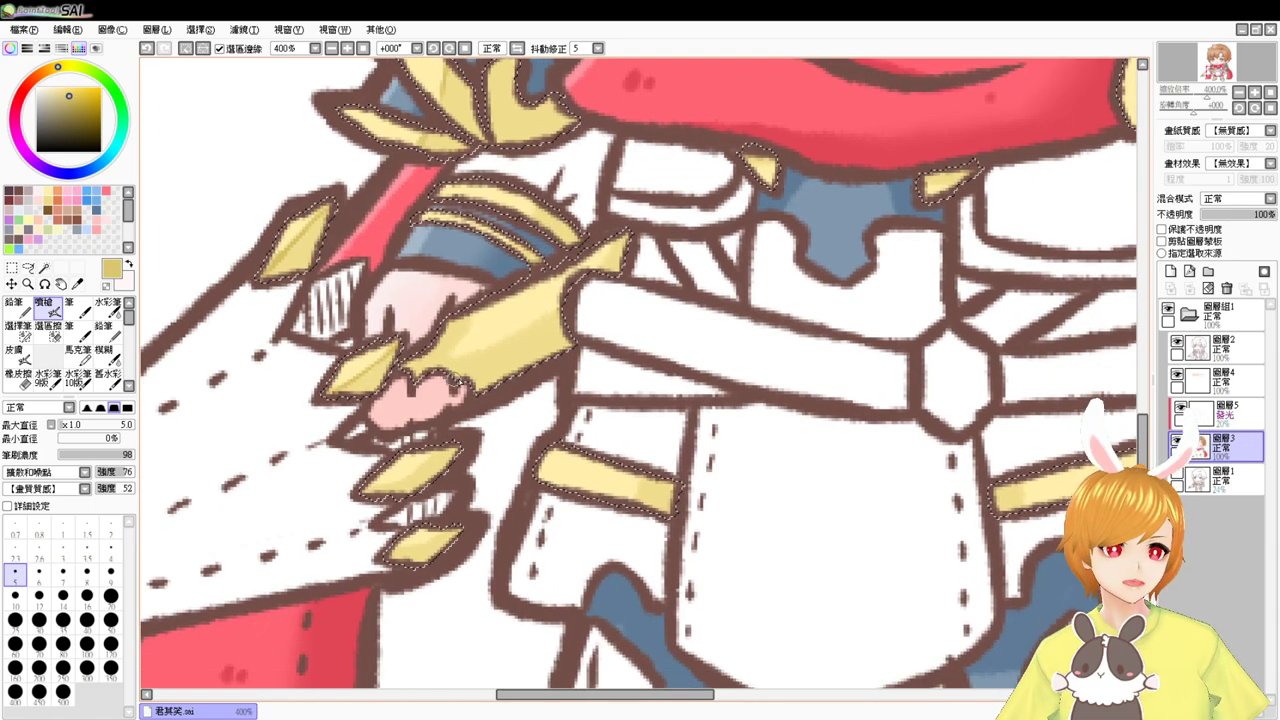
pyautogui.press(']')
pyautogui.press(']')
pyautogui.press(']')
pyautogui.moveTo(452, 316)
pyautogui.mouseDown()
pyautogui.moveTo(425, 360)
pyautogui.moveTo(388, 355)
pyautogui.moveTo(383, 387)
pyautogui.moveTo(341, 404)
pyautogui.mouseUp()
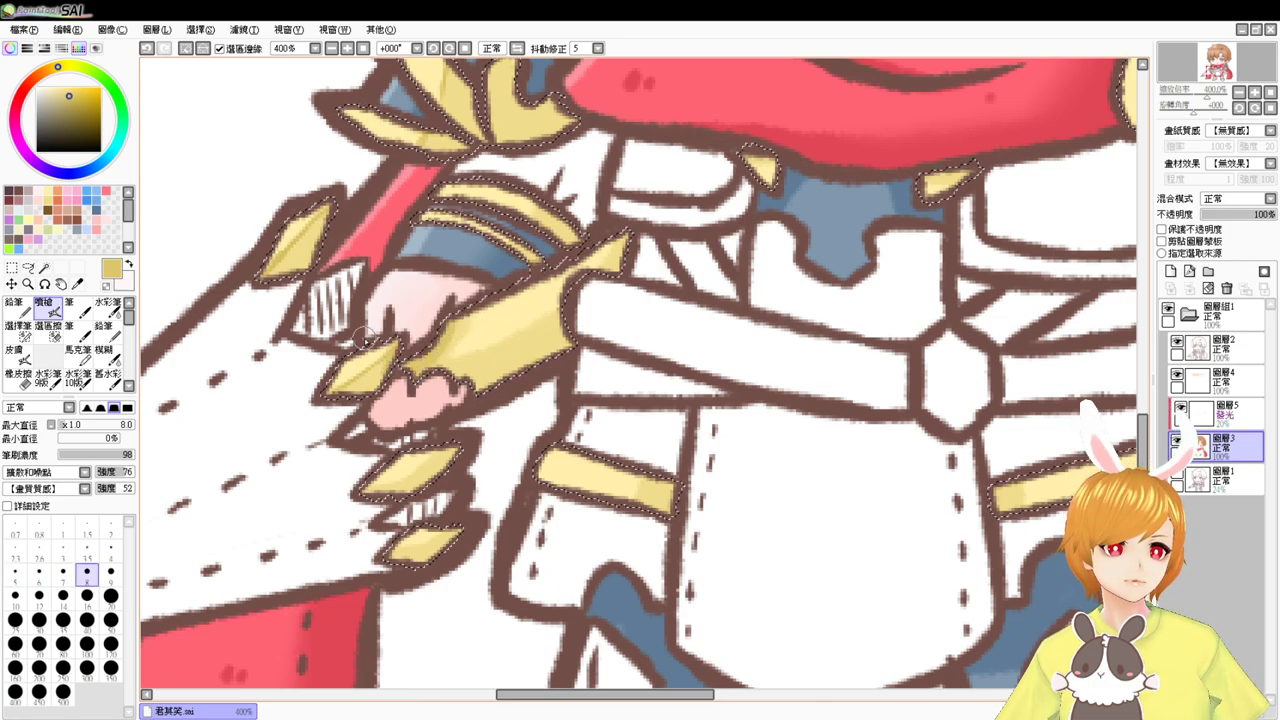
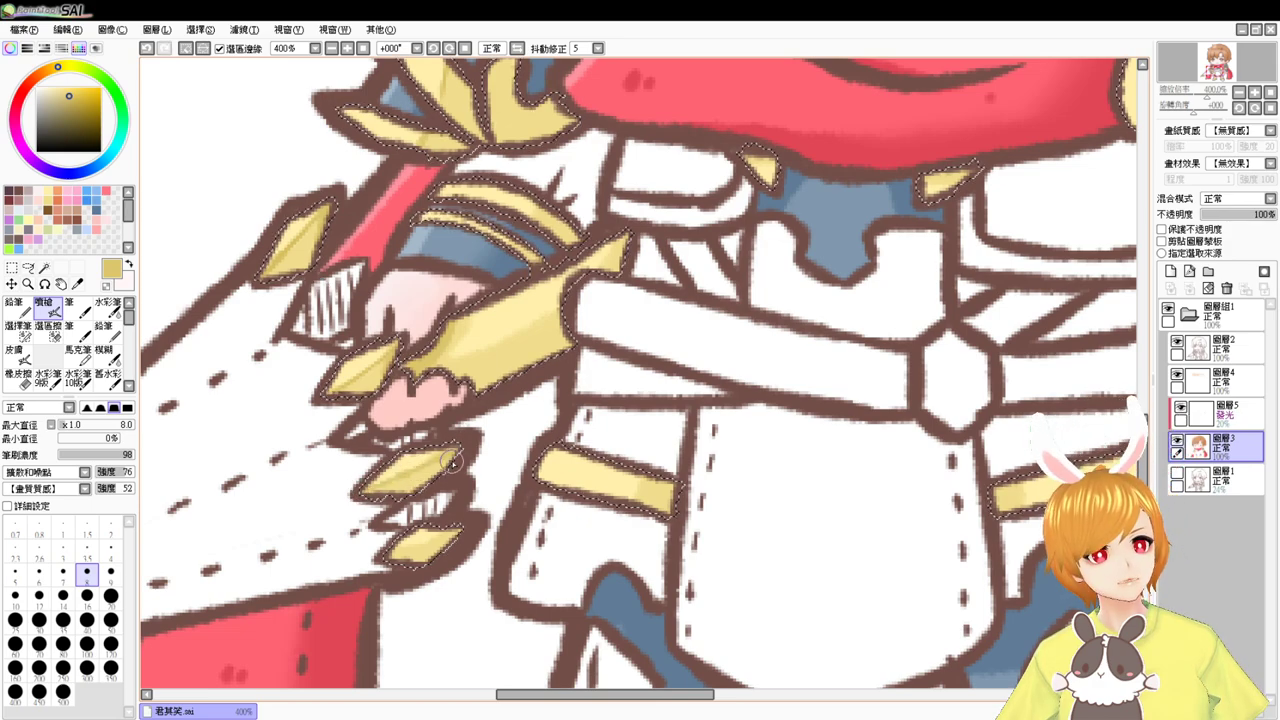
# - Shade the gold cuffs of both boots with sampled darker gold, adding a crease and shadows along the lower edges
pyautogui.moveTo(360, 546); pyautogui.dragTo(339, 489)
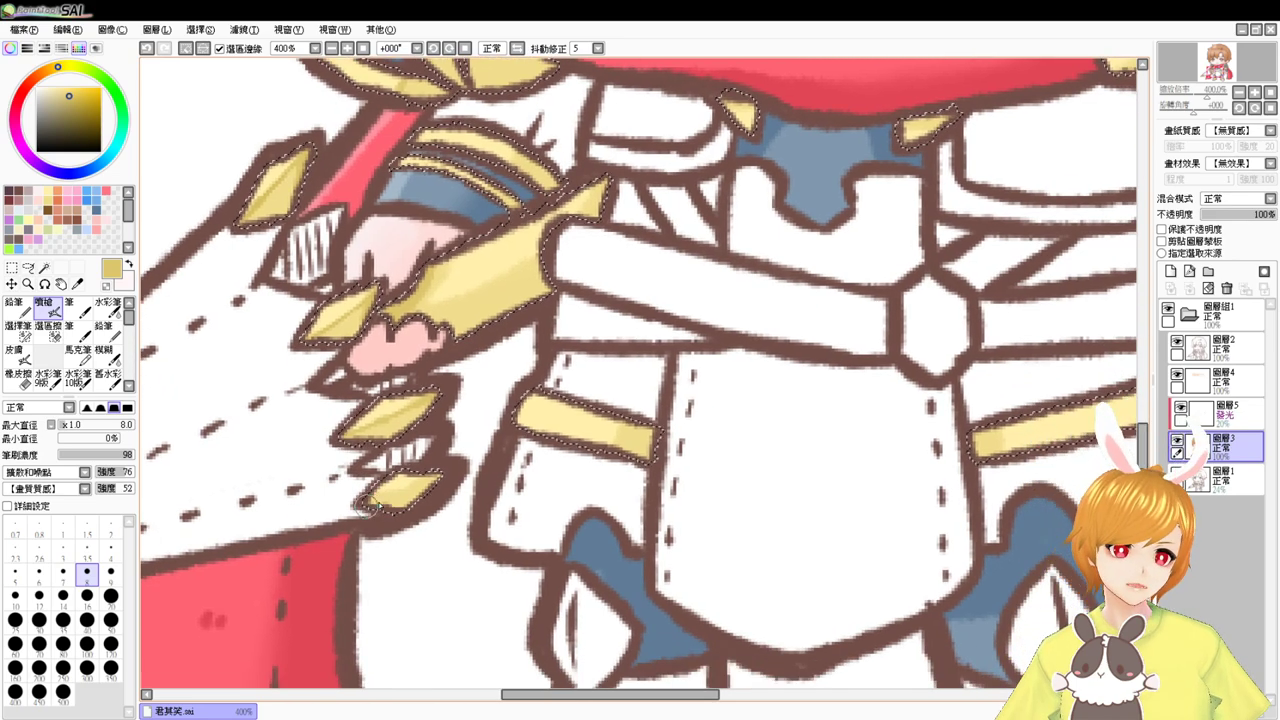
pyautogui.moveTo(412, 571)
pyautogui.mouseDown()
pyautogui.moveTo(430, 559)
pyautogui.moveTo(446, 411)
pyautogui.mouseUp()
pyautogui.moveTo(362, 448); pyautogui.dragTo(335, 335)
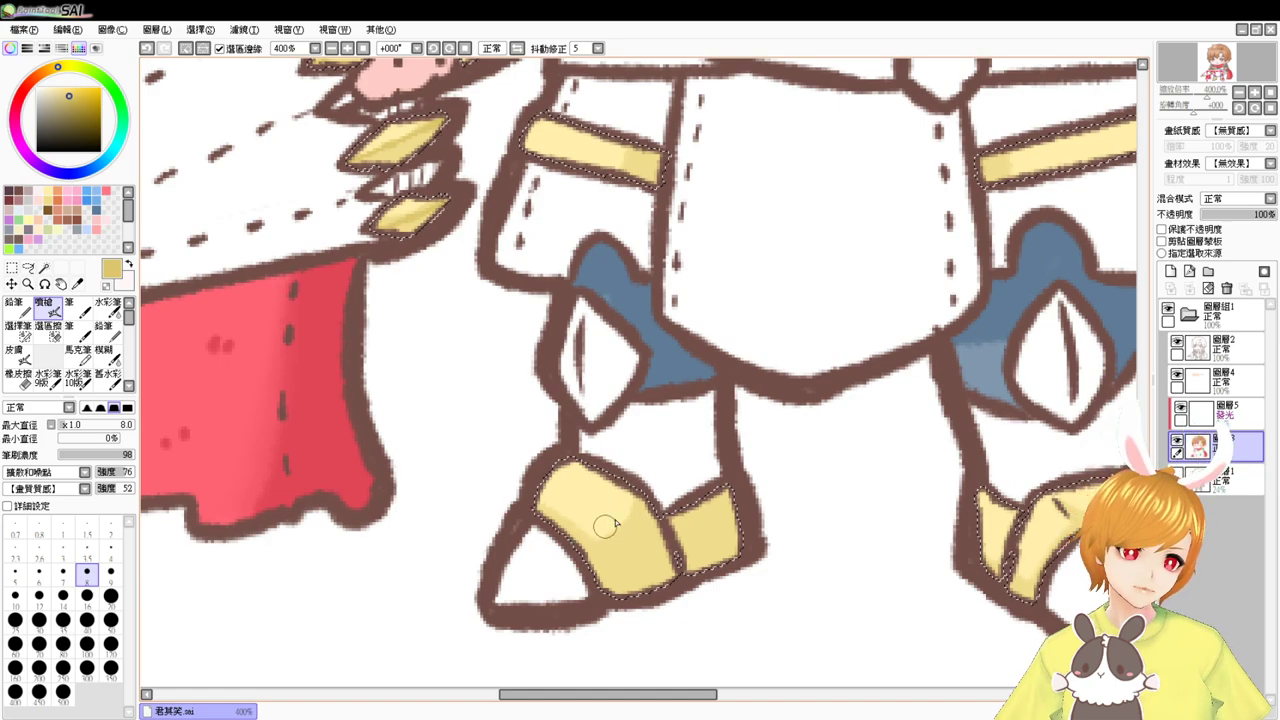
pyautogui.moveTo(606, 526)
pyautogui.mouseDown()
pyautogui.moveTo(629, 506)
pyautogui.moveTo(643, 514)
pyautogui.mouseUp()
pyautogui.hotkey('ctrl', 'z')
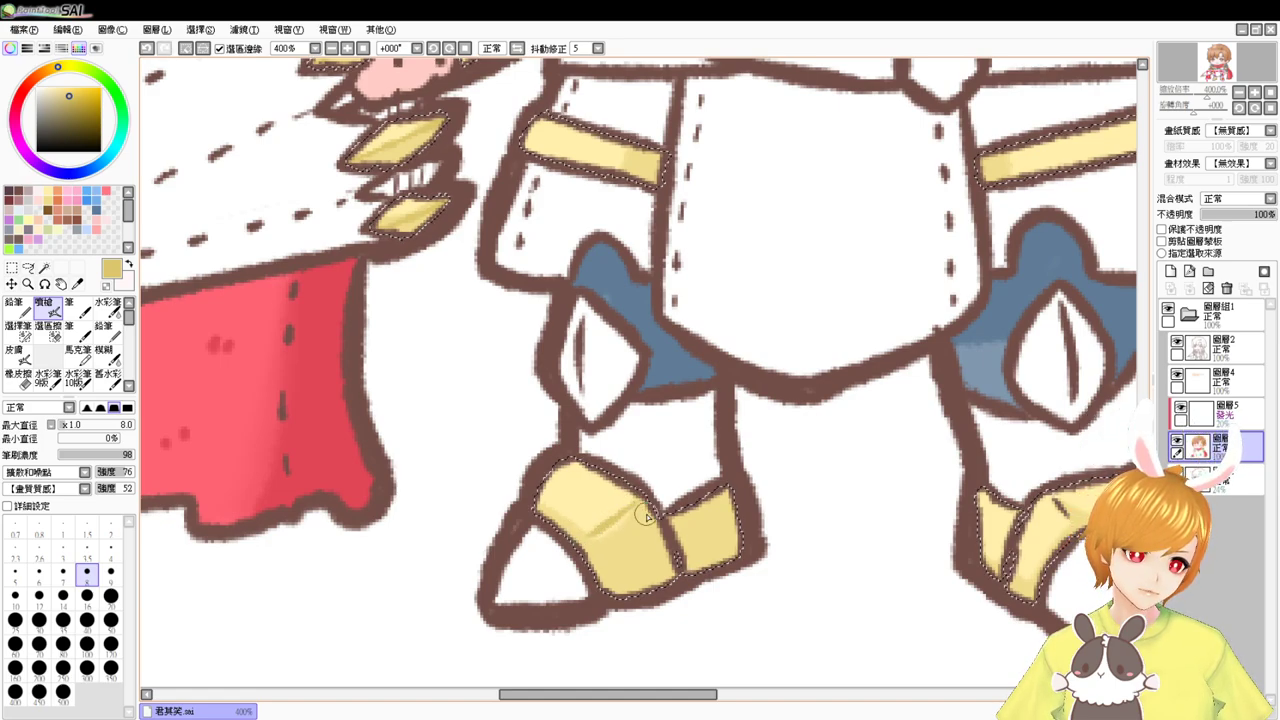
pyautogui.keyDown('alt'); pyautogui.click(638, 527); pyautogui.keyUp('alt')
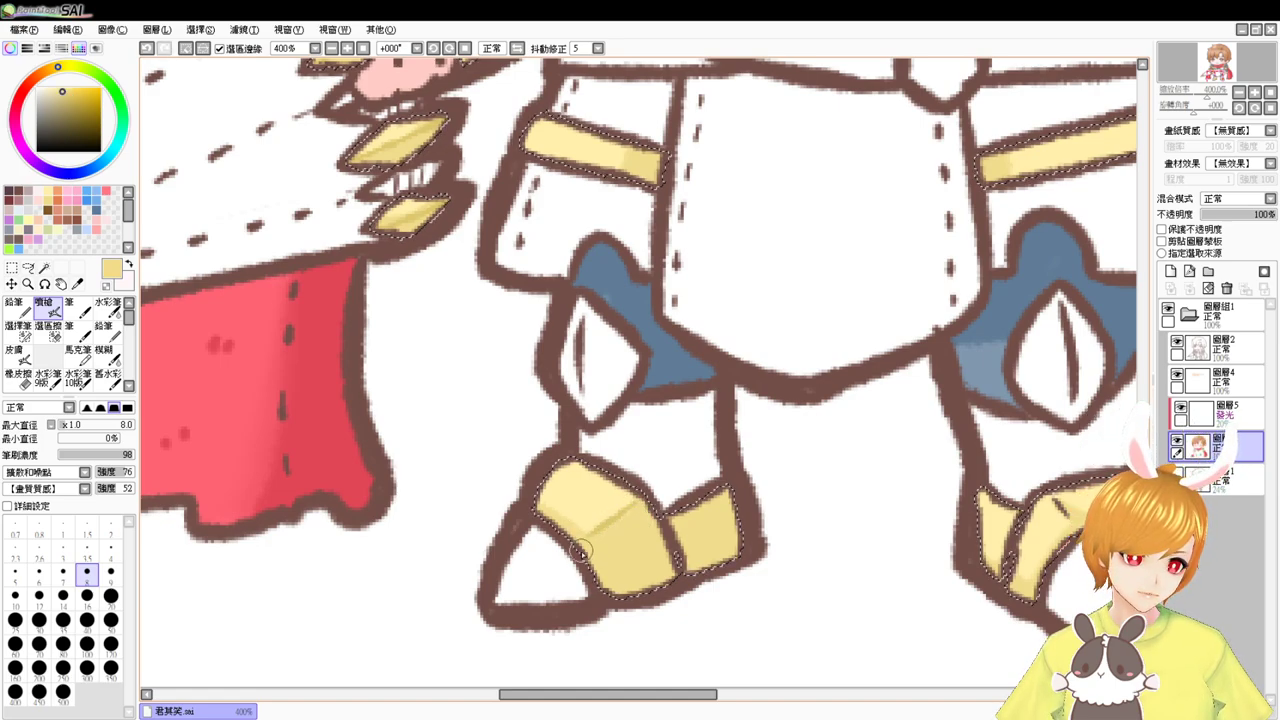
pyautogui.keyDown('alt'); pyautogui.click(625, 512); pyautogui.keyUp('alt')
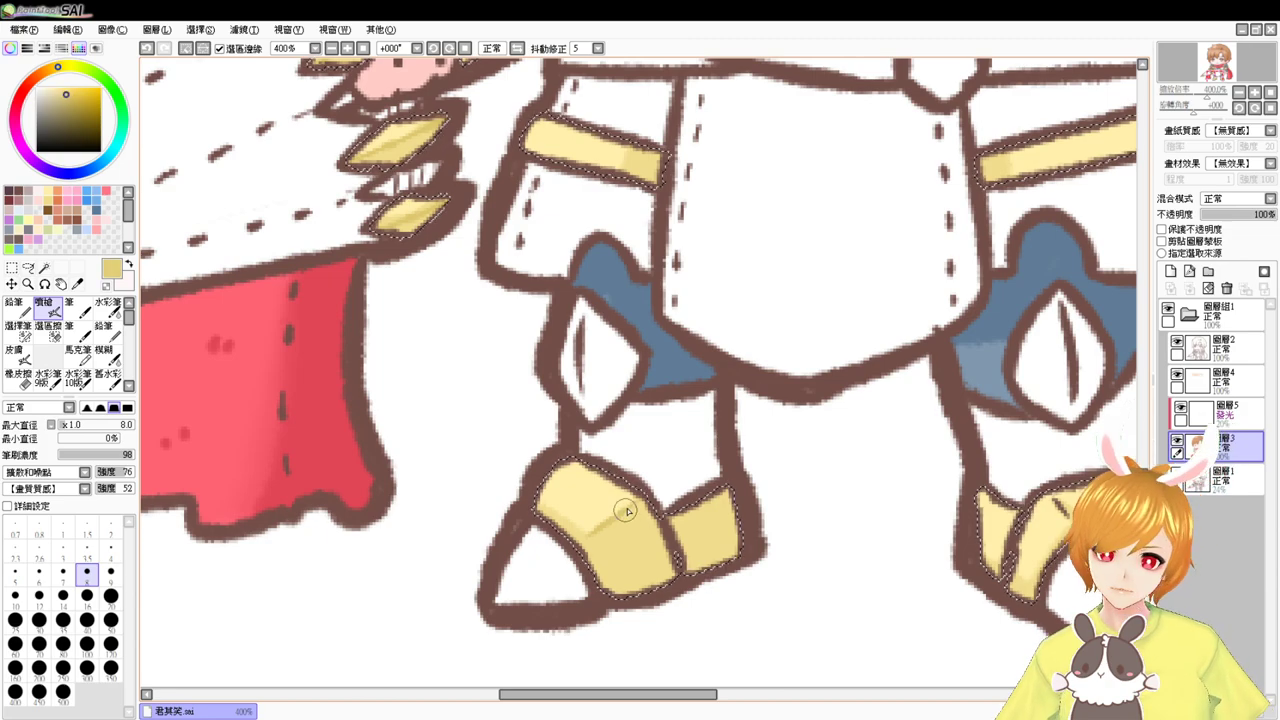
pyautogui.moveTo(647, 540); pyautogui.dragTo(618, 474)
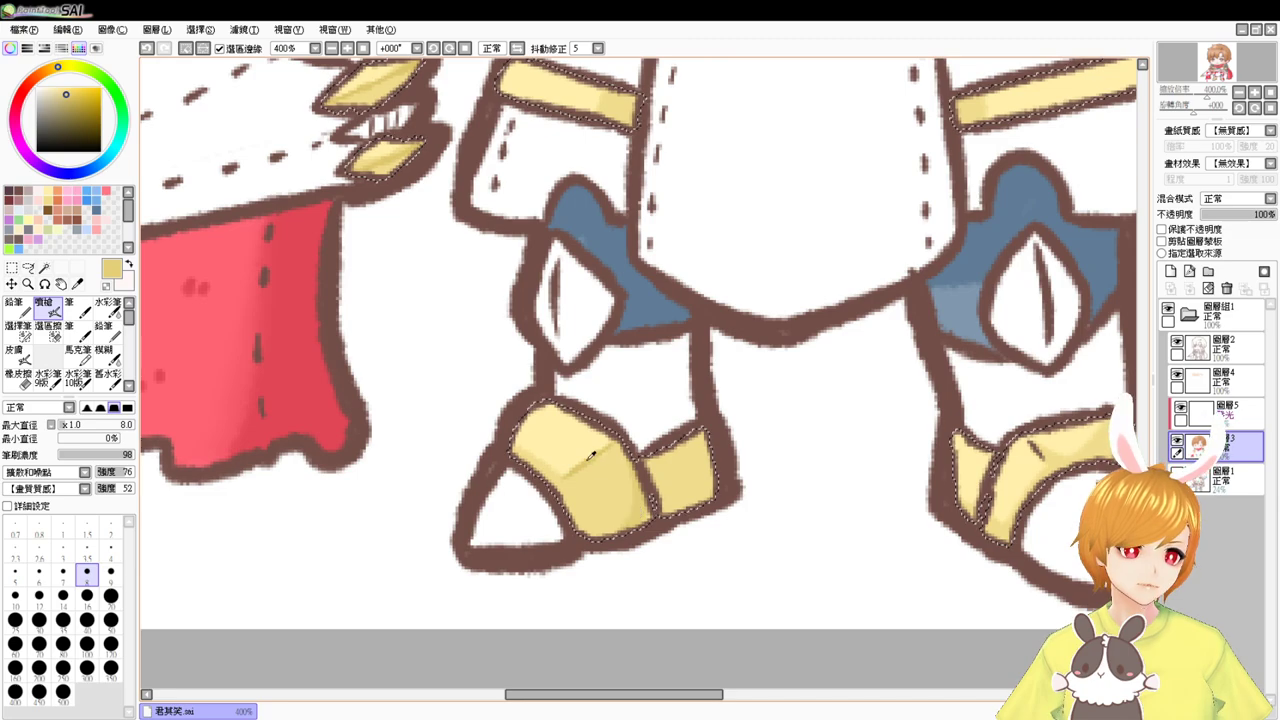
pyautogui.keyDown('alt'); pyautogui.click(587, 463); pyautogui.keyUp('alt')
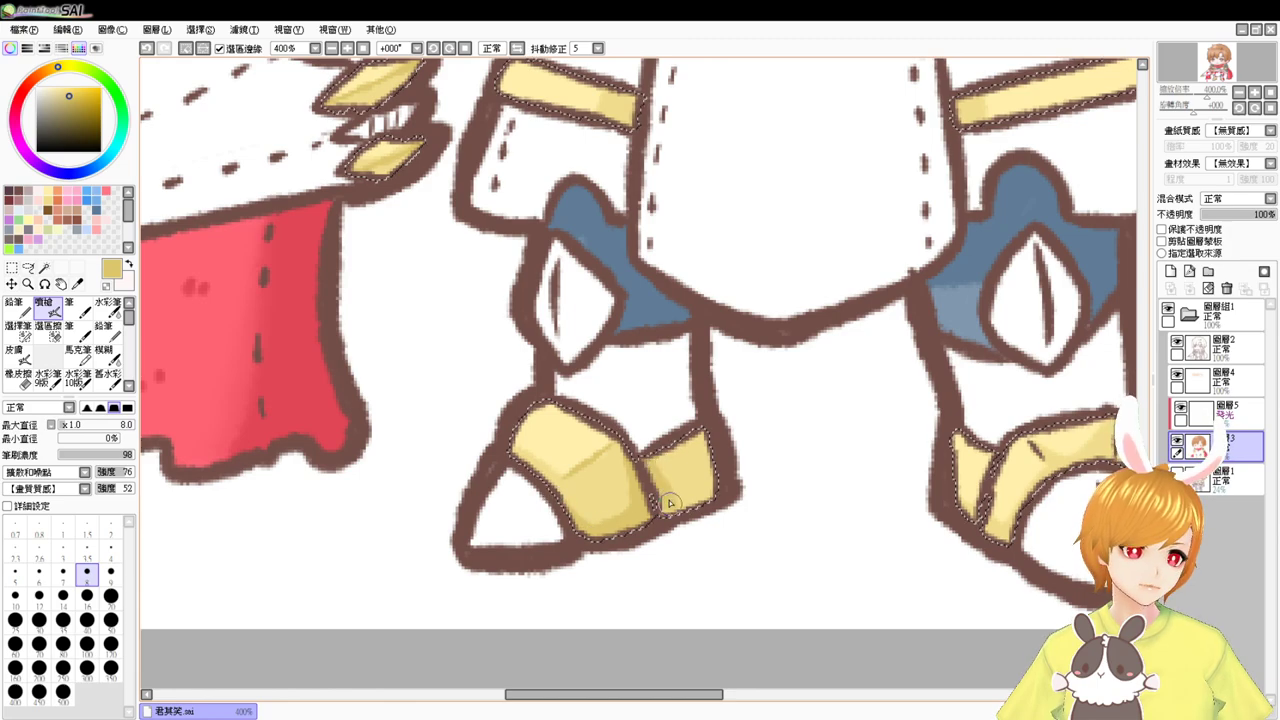
pyautogui.moveTo(672, 508)
pyautogui.mouseDown()
pyautogui.moveTo(679, 490)
pyautogui.moveTo(462, 510)
pyautogui.mouseUp()
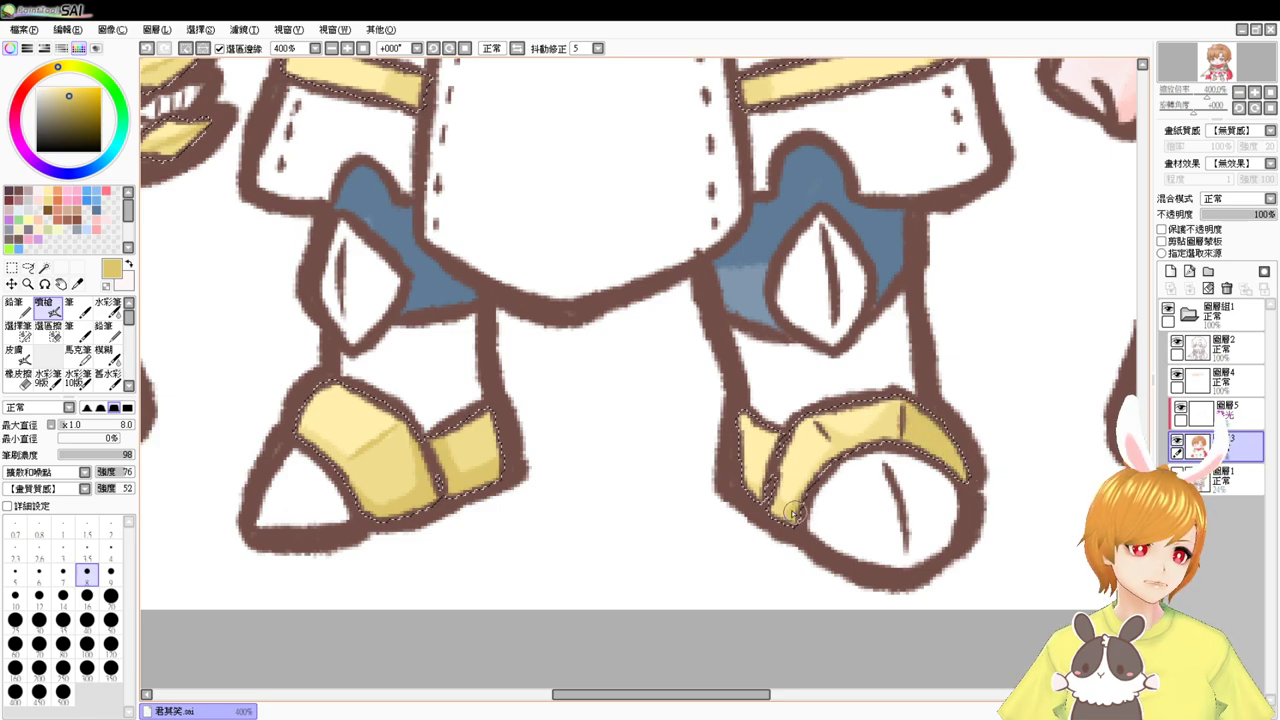
# - Darken the lower edges of the large spiked gold piece above the fist and the small gold spikes around it
pyautogui.moveTo(741, 457); pyautogui.dragTo(682, 592)
pyautogui.moveTo(729, 404); pyautogui.dragTo(680, 523)
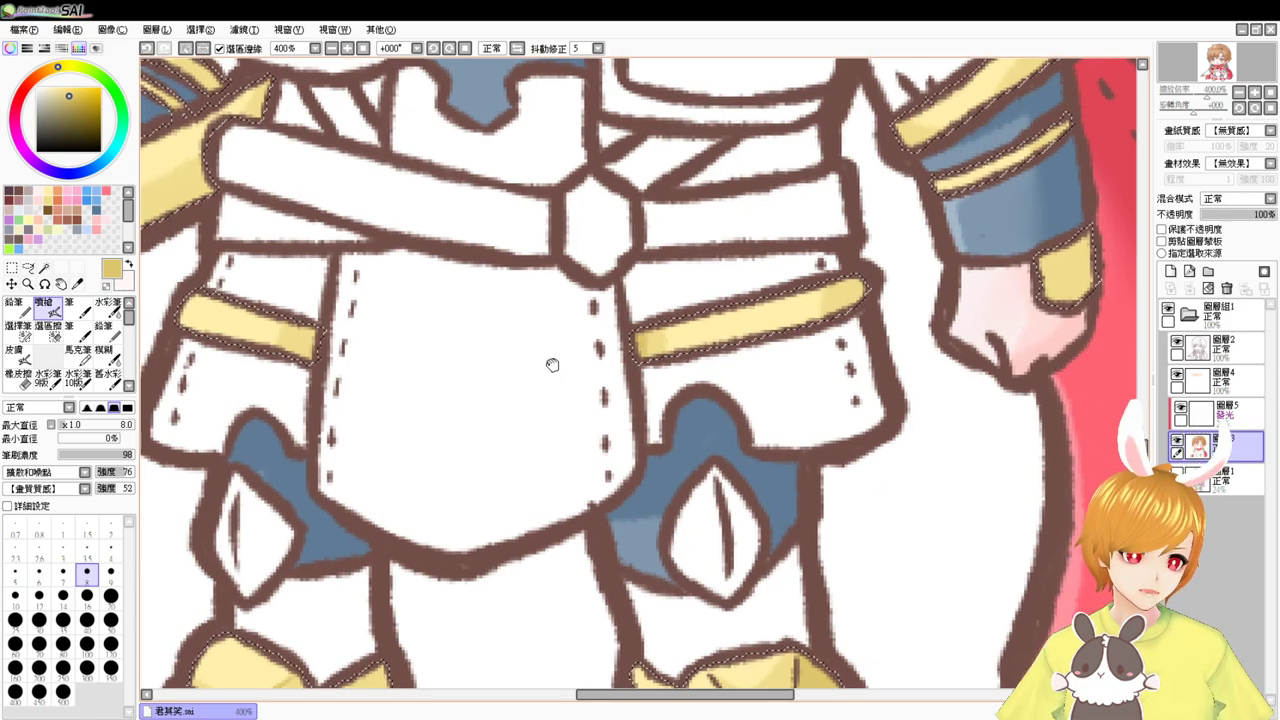
pyautogui.moveTo(554, 363); pyautogui.dragTo(613, 391)
pyautogui.moveTo(427, 369)
pyautogui.mouseDown()
pyautogui.moveTo(417, 413)
pyautogui.moveTo(424, 391)
pyautogui.mouseUp()
pyautogui.moveTo(410, 443); pyautogui.dragTo(525, 393)
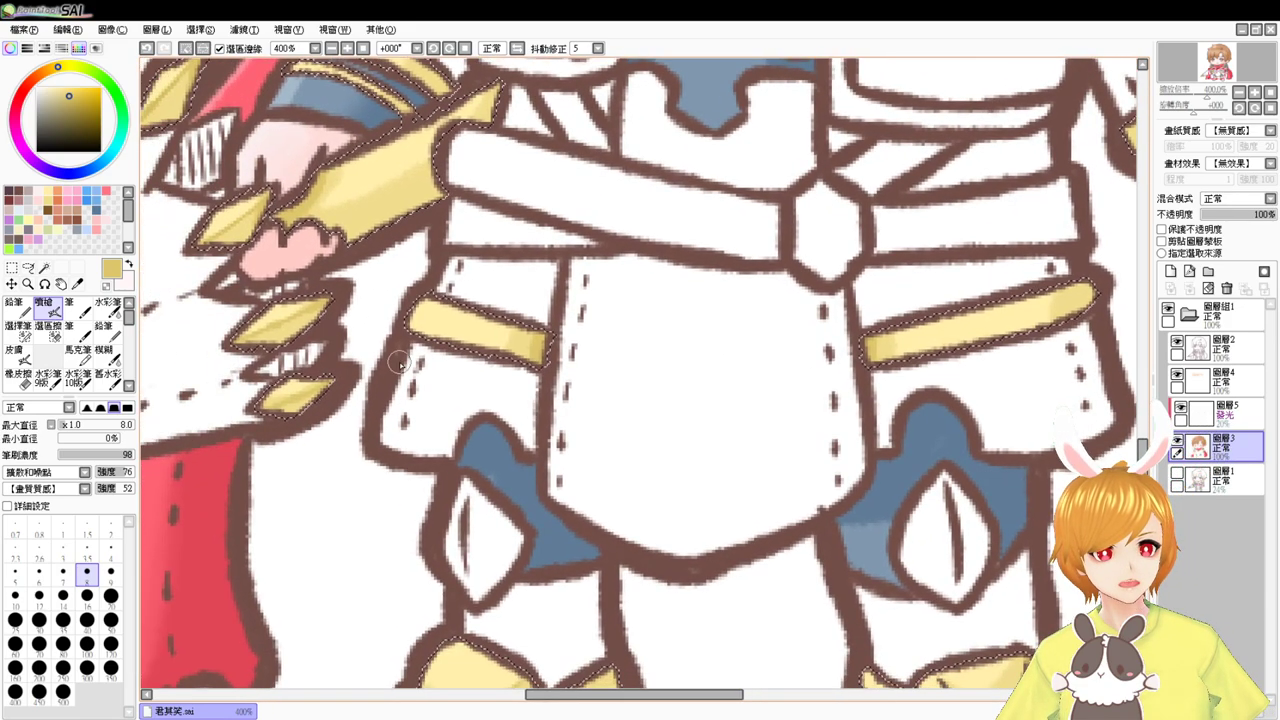
pyautogui.moveTo(359, 231); pyautogui.dragTo(477, 171)
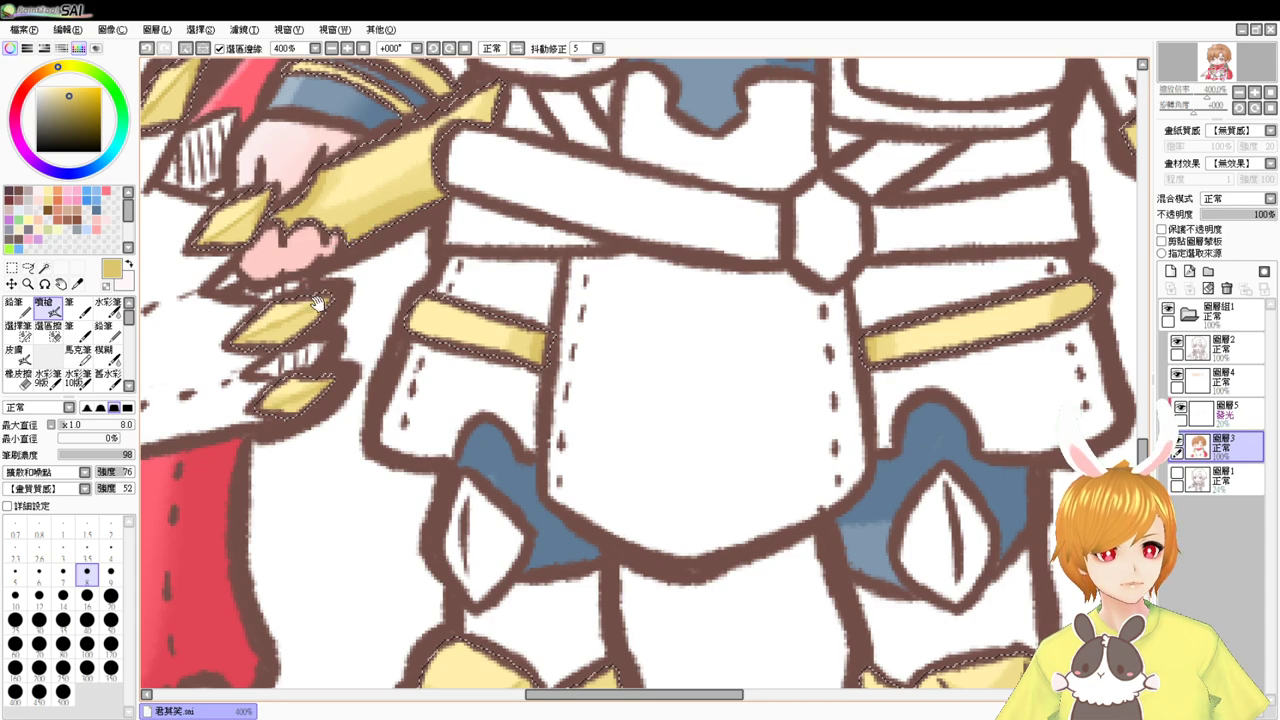
pyautogui.moveTo(318, 305)
pyautogui.mouseDown()
pyautogui.moveTo(486, 217)
pyautogui.moveTo(333, 322)
pyautogui.mouseUp()
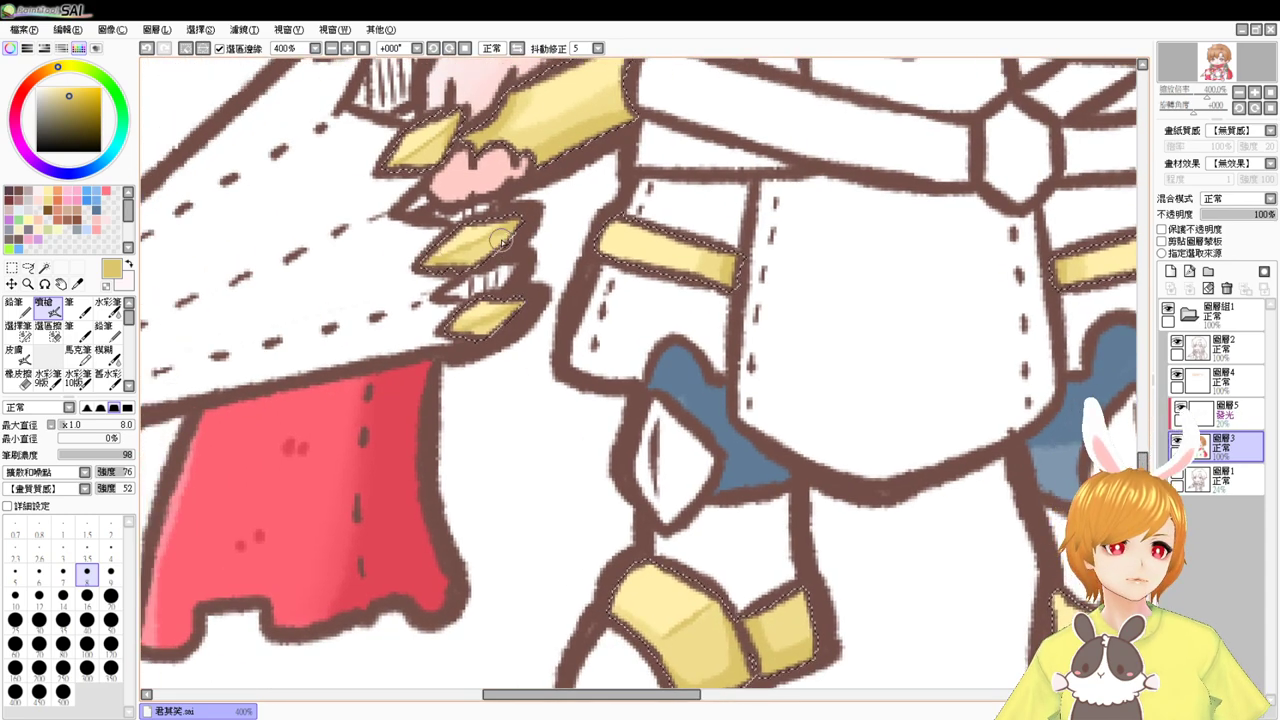
pyautogui.moveTo(350, 345); pyautogui.dragTo(480, 331)
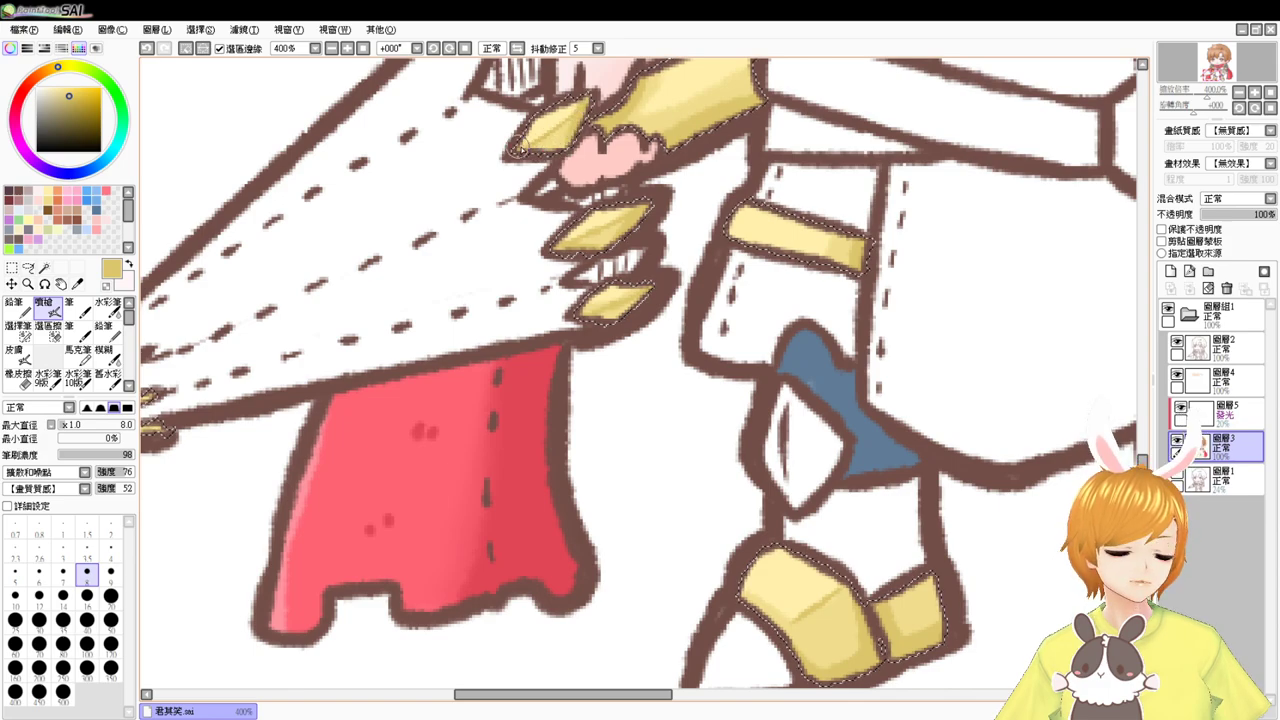
pyautogui.moveTo(491, 161); pyautogui.dragTo(457, 298)
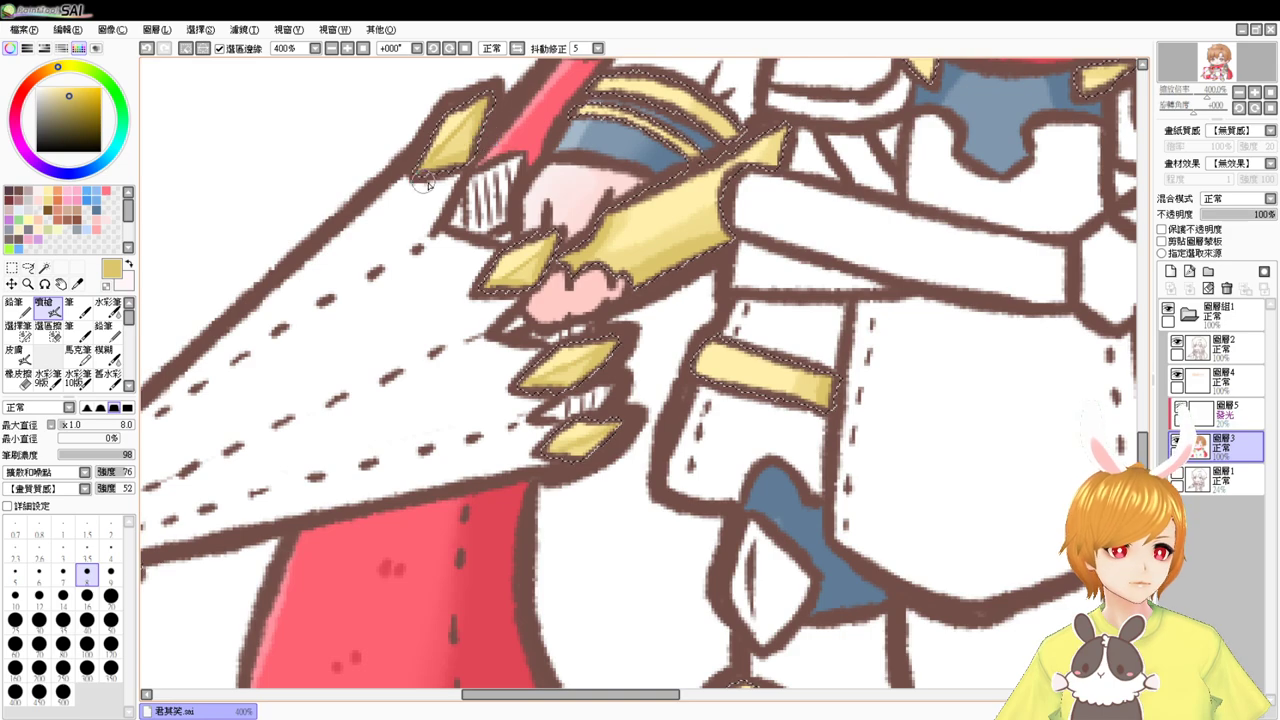
# - Shade the lower edge of the gold ornament at the pointed tip of the white cloth with darker gold
pyautogui.moveTo(400, 283); pyautogui.dragTo(565, 190)
pyautogui.moveTo(440, 265); pyautogui.dragTo(574, 190)
pyautogui.moveTo(458, 244); pyautogui.dragTo(539, 201)
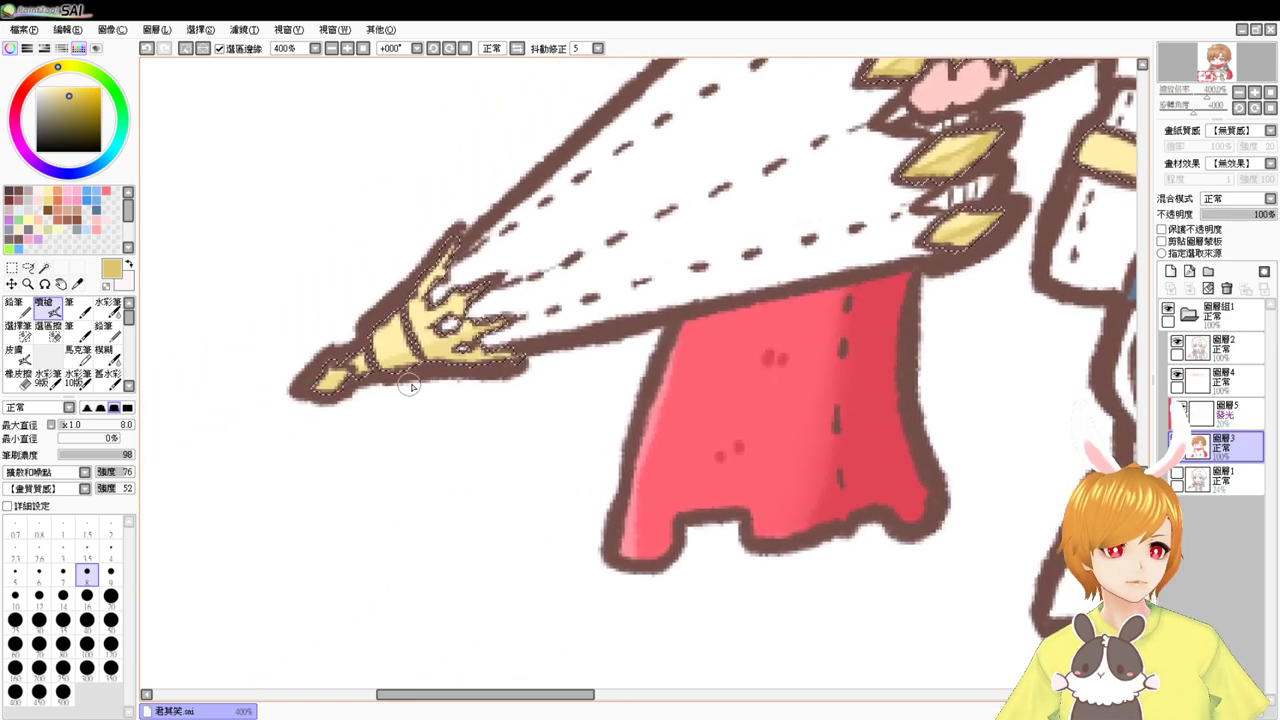
pyautogui.moveTo(418, 366); pyautogui.dragTo(514, 361)
pyautogui.moveTo(405, 368); pyautogui.dragTo(358, 378)
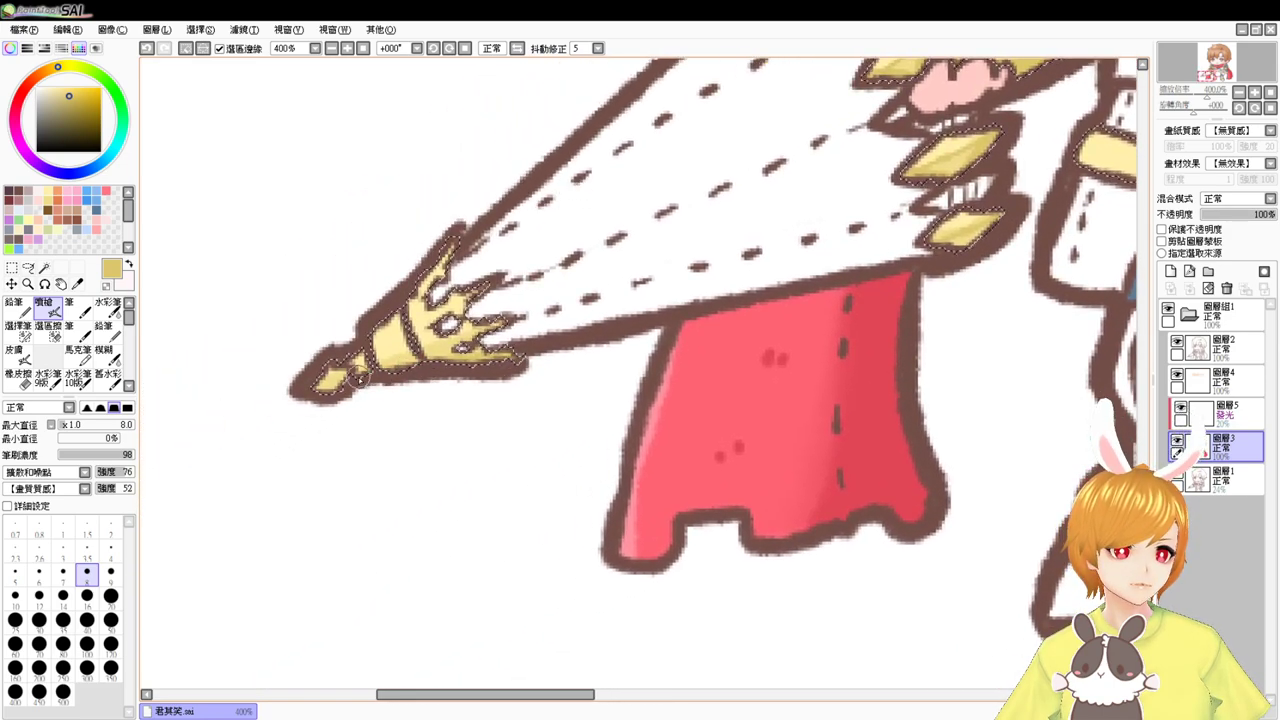
# - Paint a darker gold crease across the wide gold band on the forearm in front of the red cape
pyautogui.moveTo(607, 340); pyautogui.dragTo(417, 360)
pyautogui.moveTo(715, 310); pyautogui.dragTo(489, 366)
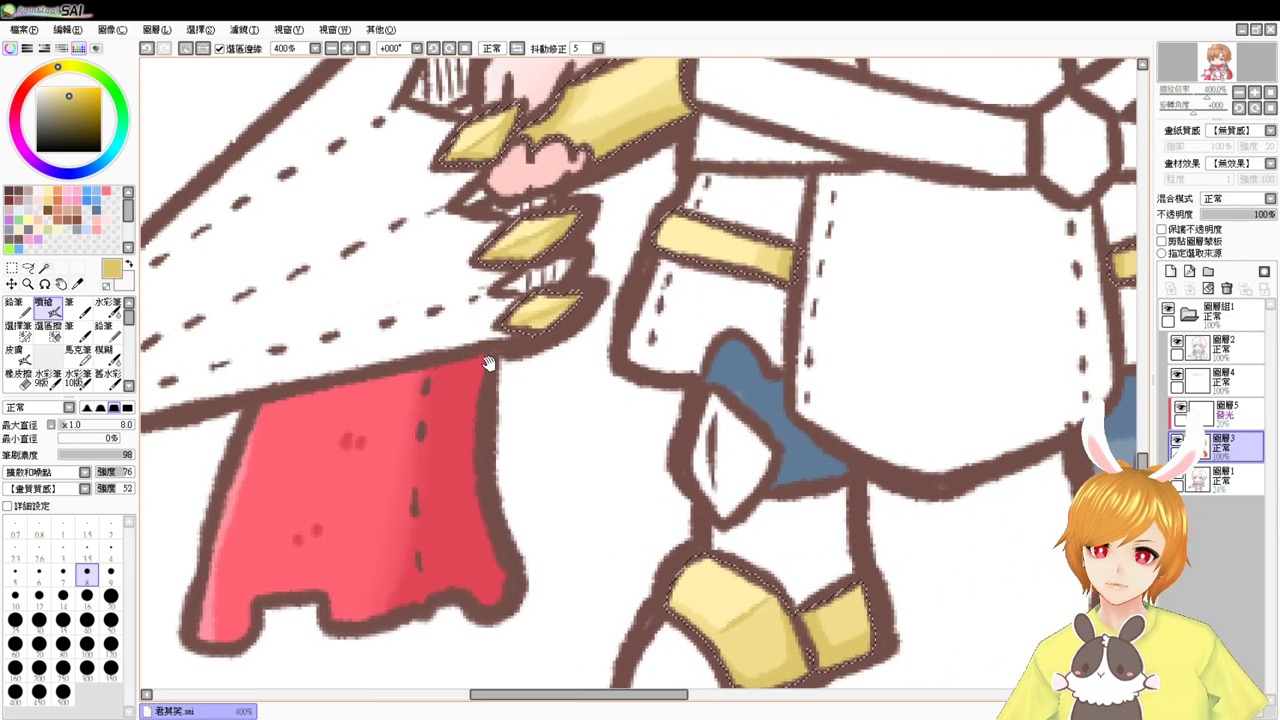
pyautogui.moveTo(655, 345); pyautogui.dragTo(348, 413)
pyautogui.moveTo(602, 307); pyautogui.dragTo(291, 395)
pyautogui.moveTo(580, 344); pyautogui.dragTo(446, 369)
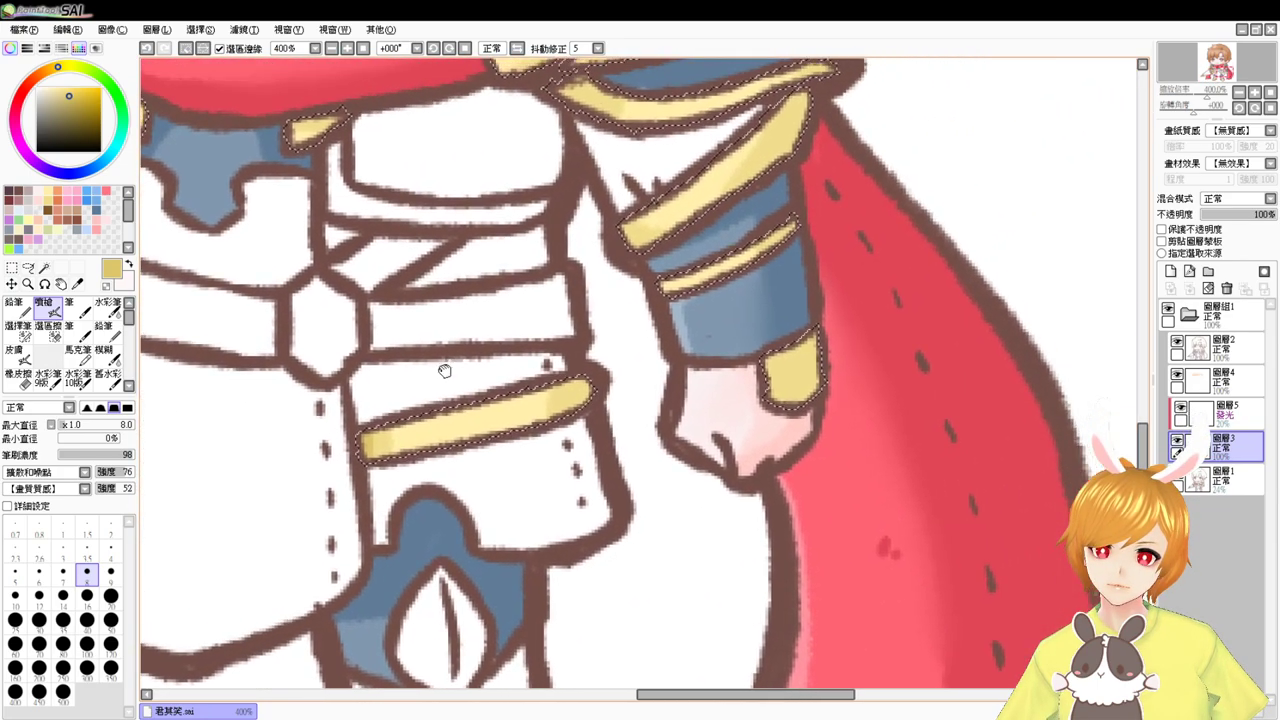
pyautogui.moveTo(516, 339); pyautogui.dragTo(417, 385)
pyautogui.moveTo(660, 180)
pyautogui.mouseDown()
pyautogui.moveTo(632, 212)
pyautogui.moveTo(638, 226)
pyautogui.mouseUp()
pyautogui.hotkey('ctrl', 'z')
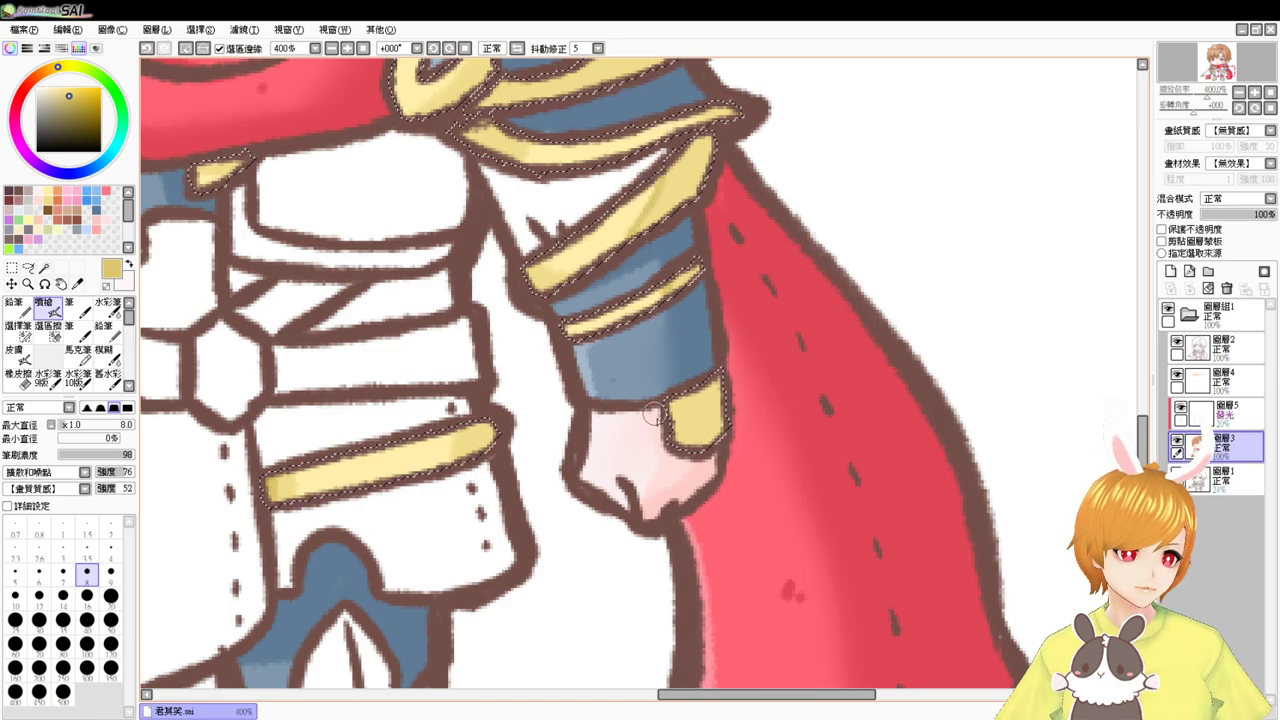
# - Shade the gold trims of the shoulder armor and forearm beside the cape with darker gold, and clear the selection
pyautogui.moveTo(685, 395); pyautogui.dragTo(675, 515)
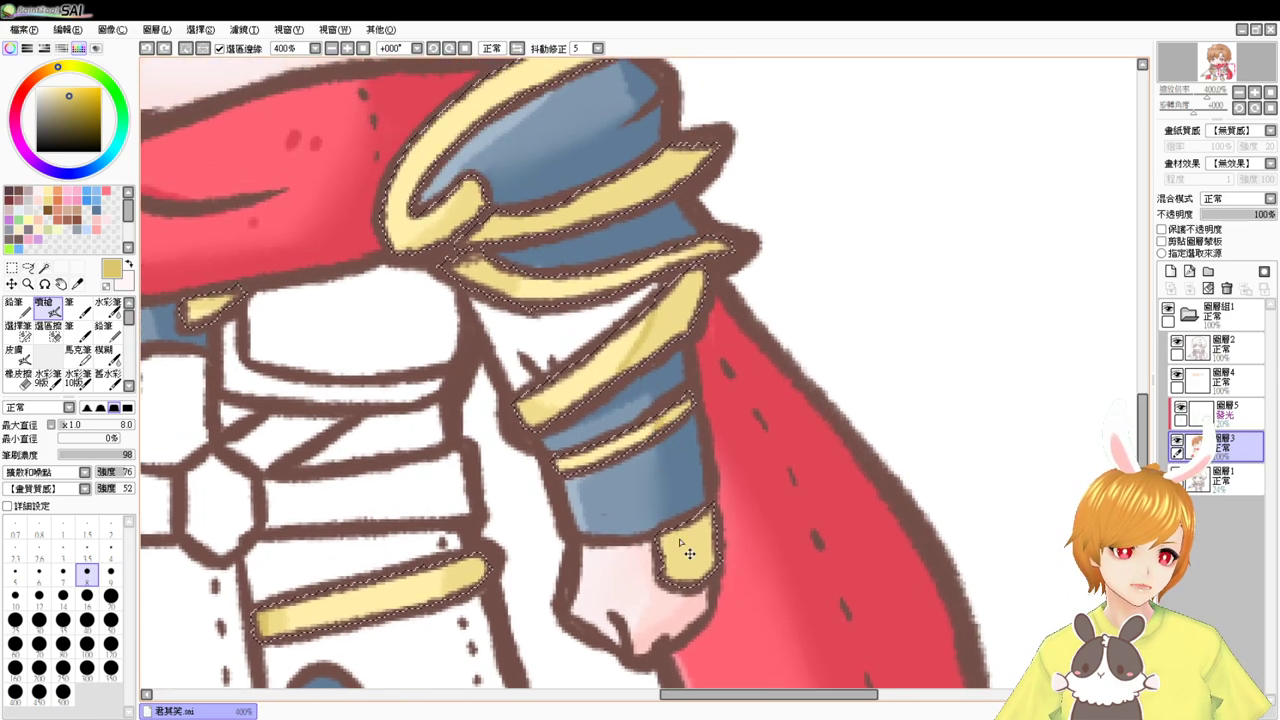
pyautogui.scroll(2, 625, 418)
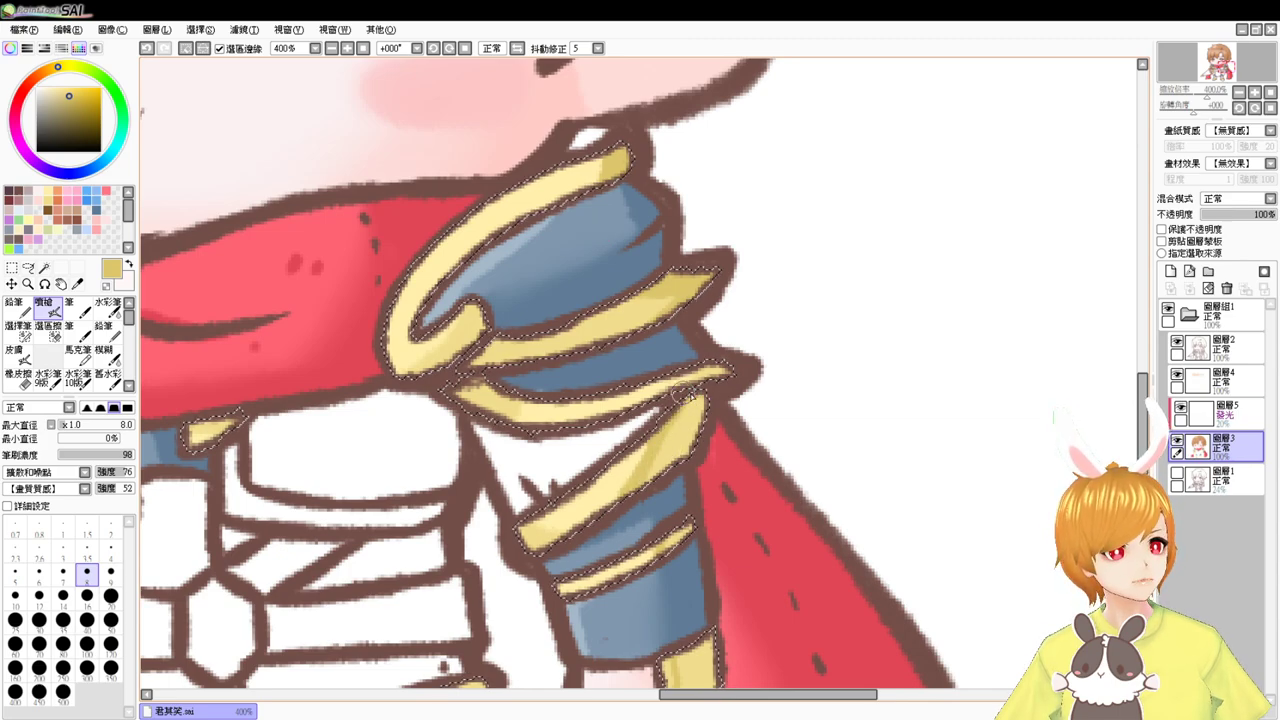
pyautogui.moveTo(676, 396); pyautogui.dragTo(754, 398)
pyautogui.moveTo(627, 417); pyautogui.dragTo(694, 411)
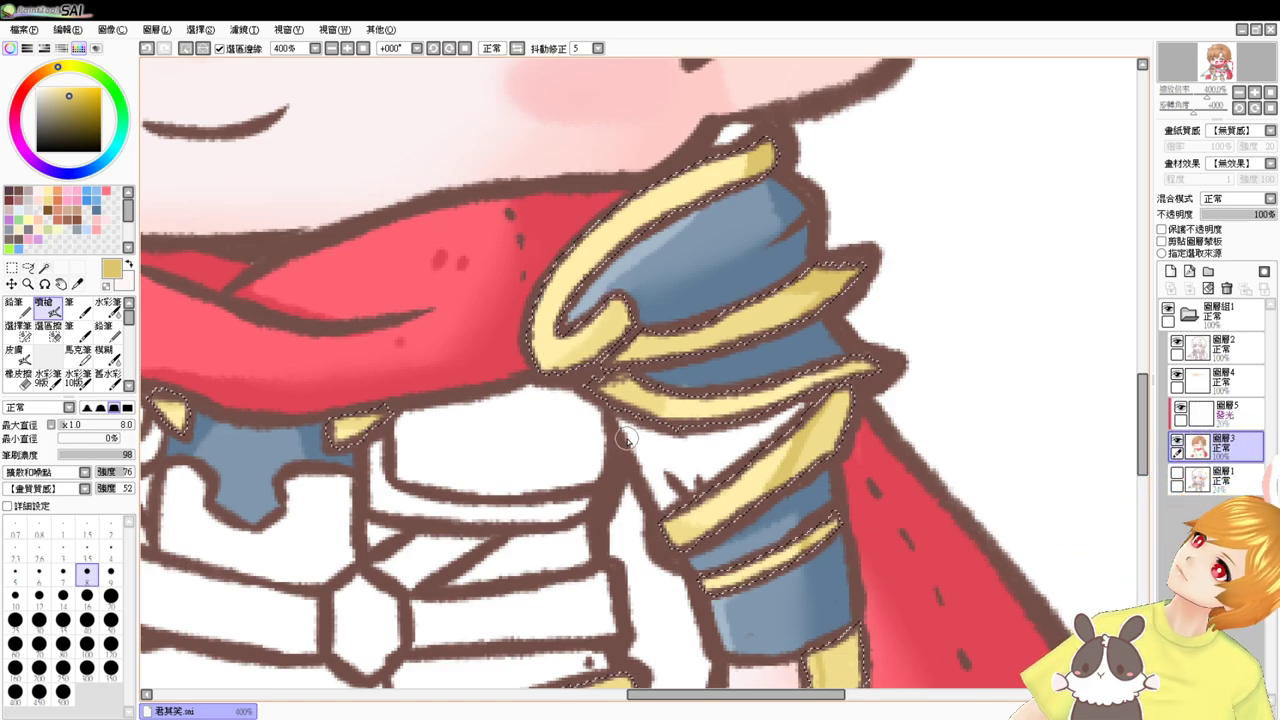
pyautogui.moveTo(588, 480); pyautogui.dragTo(677, 447)
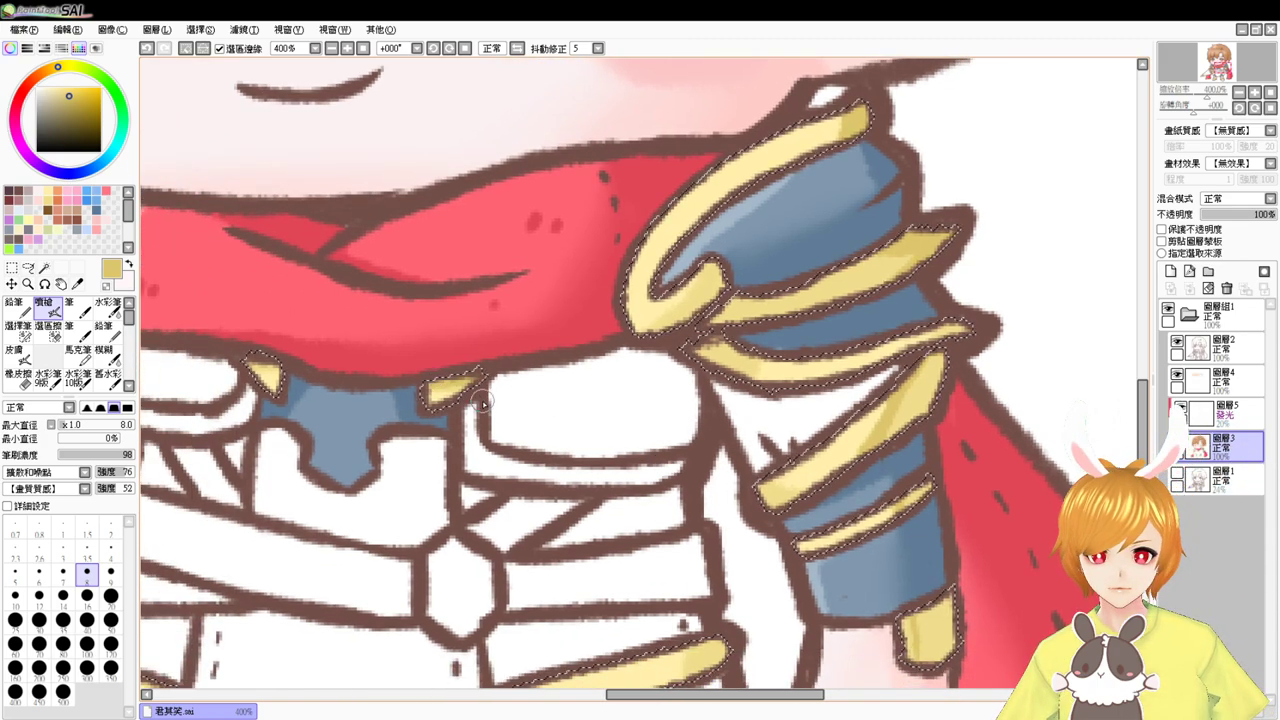
pyautogui.hotkey('ctrl', 'd')
# - On layer 圖層2, draw a dark brown diamond outline on the red scarf near the shoulder armor, and hide color layer 圖層3
pyautogui.moveTo(483, 393); pyautogui.dragTo(531, 449)
pyautogui.moveTo(506, 354); pyautogui.dragTo(524, 519)
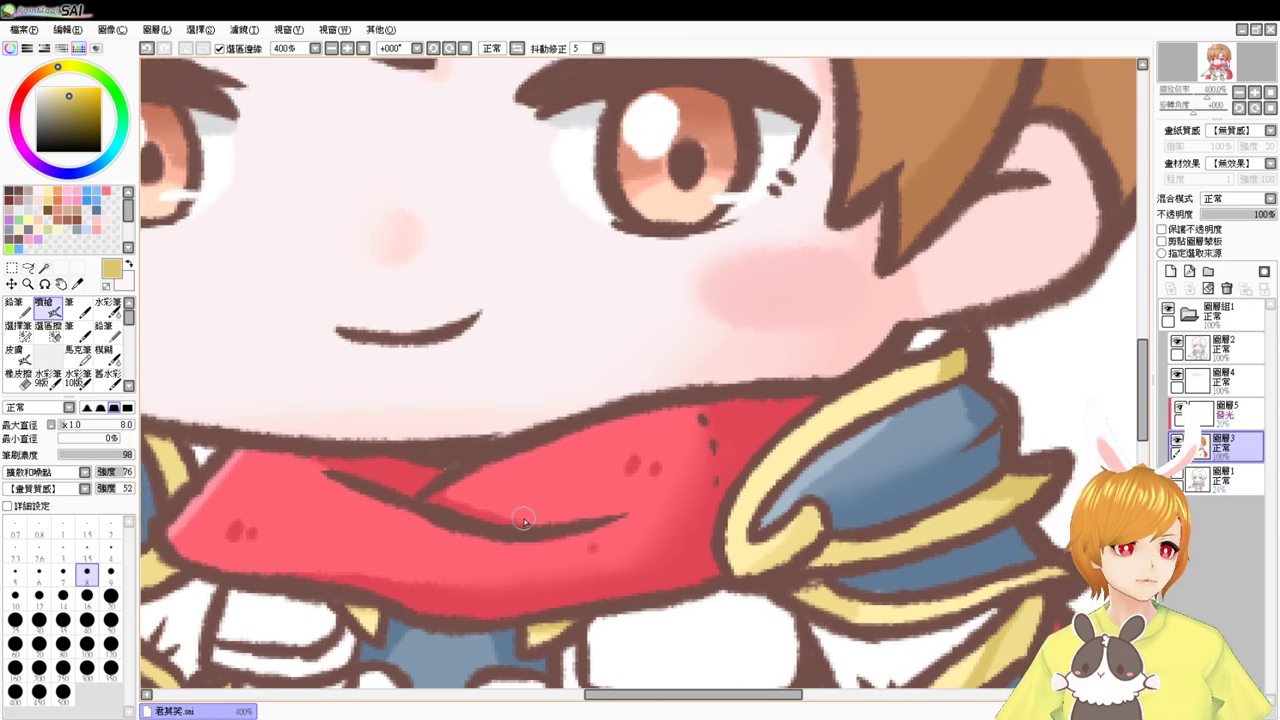
pyautogui.click(1240, 356)
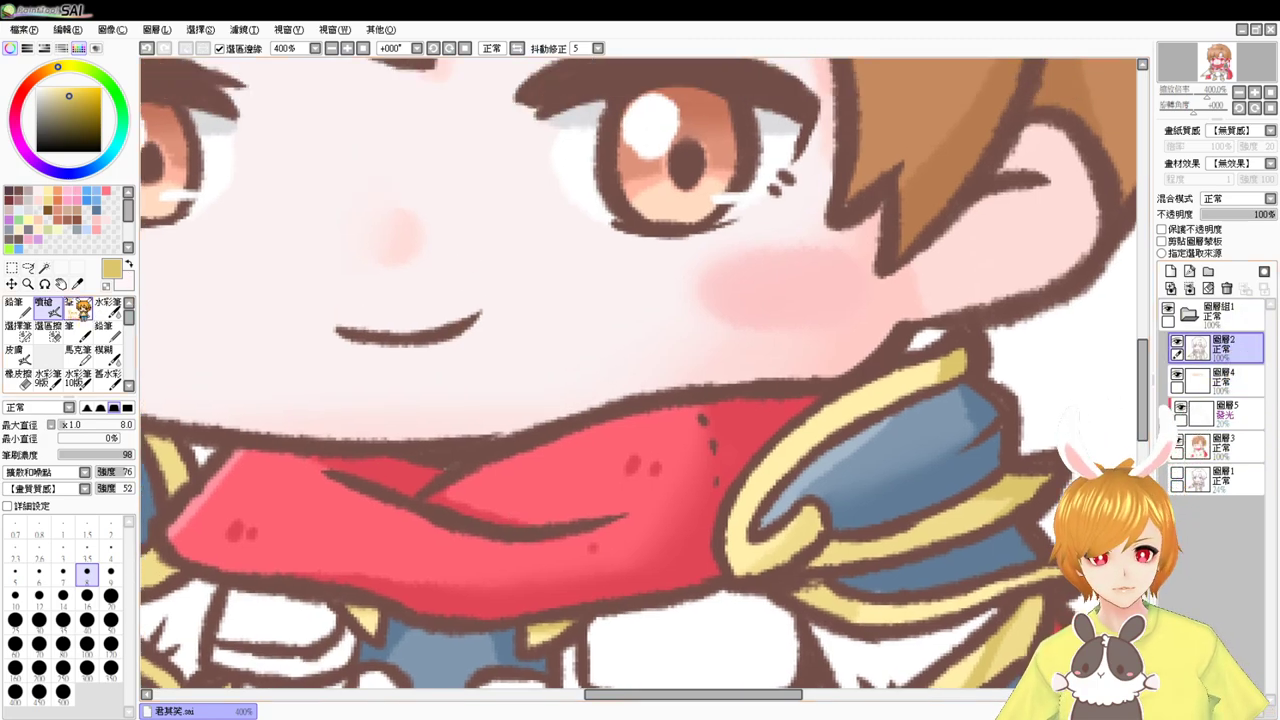
pyautogui.click(24, 190)
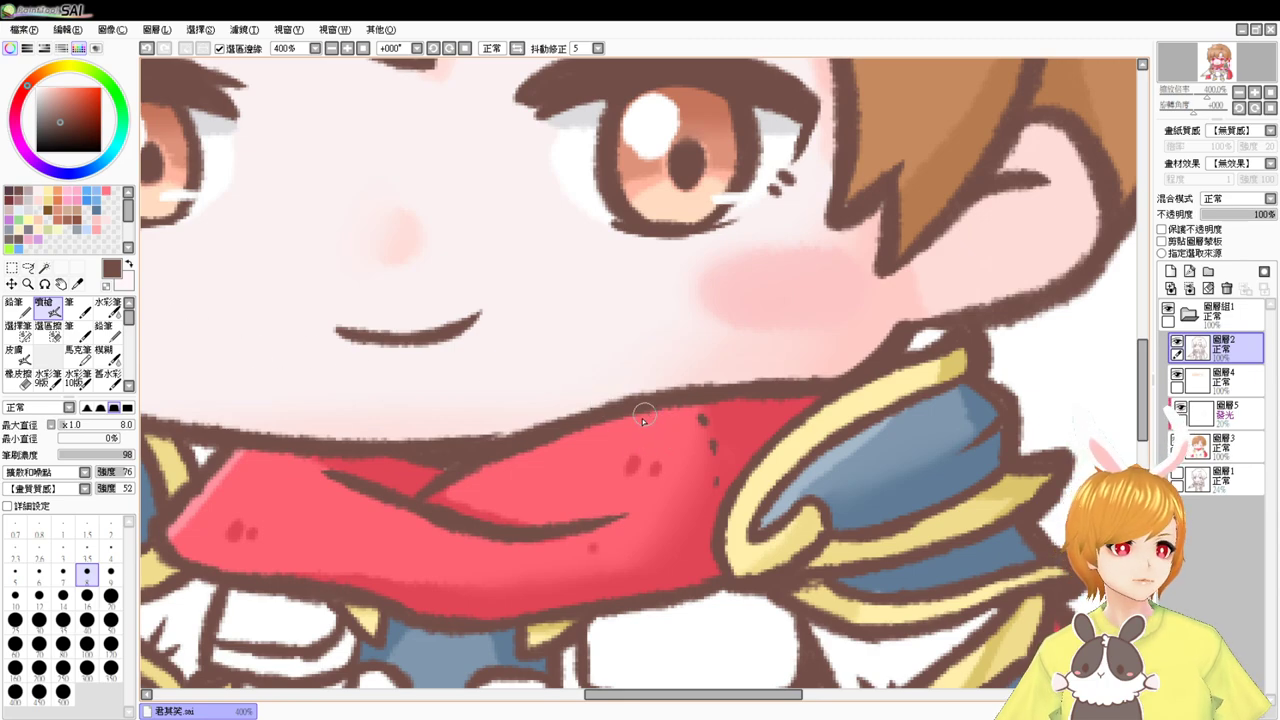
pyautogui.moveTo(632, 420); pyautogui.dragTo(631, 456)
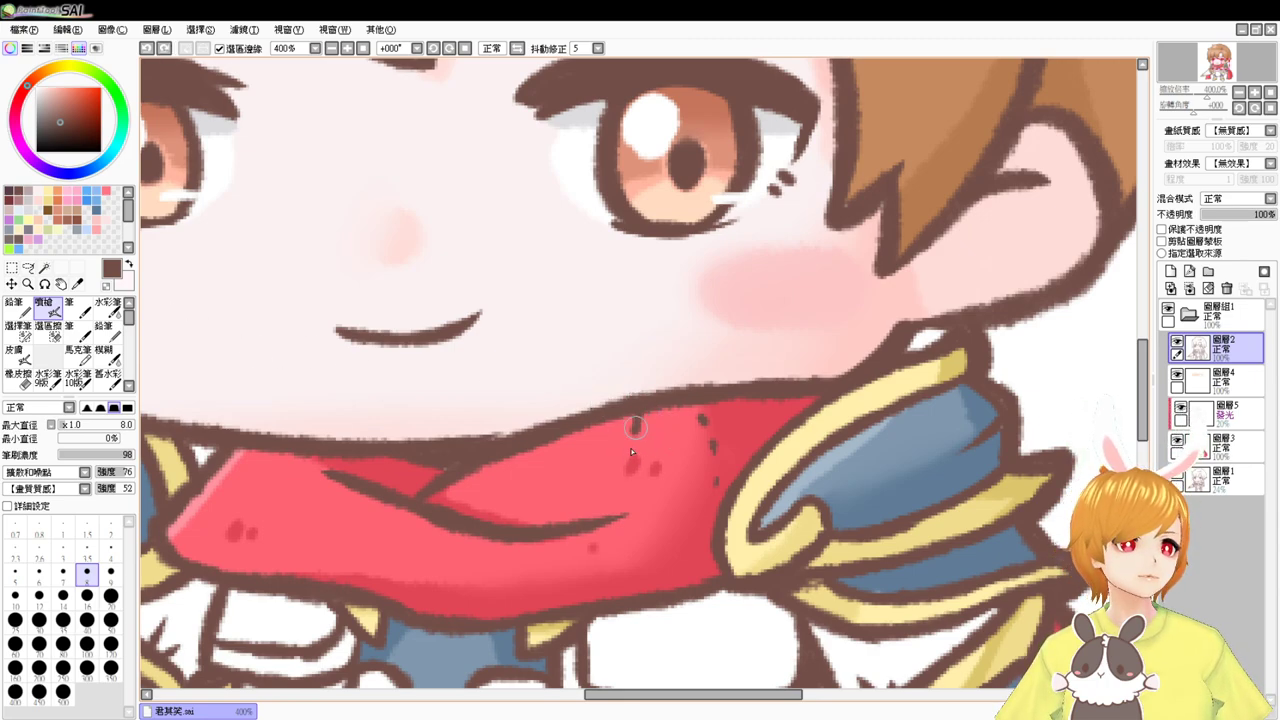
pyautogui.moveTo(650, 398); pyautogui.dragTo(692, 467)
pyautogui.hotkey('ctrl', 'z')
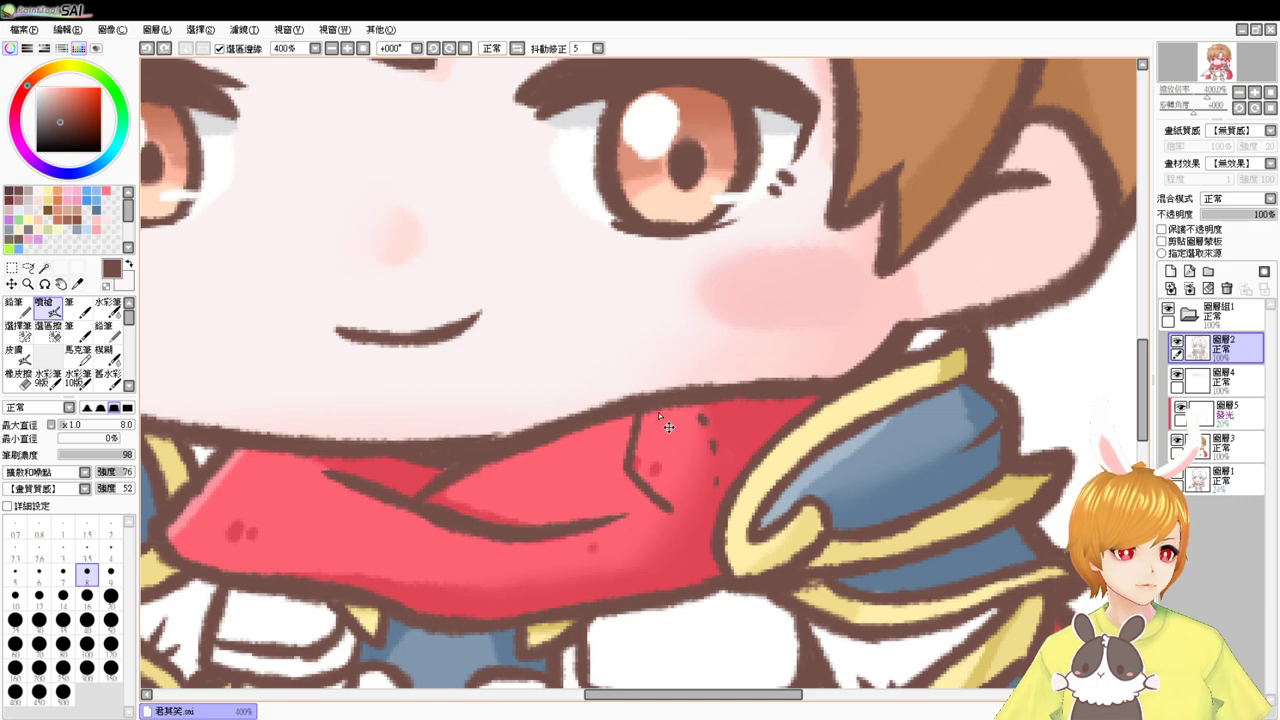
pyautogui.moveTo(641, 410); pyautogui.dragTo(686, 462)
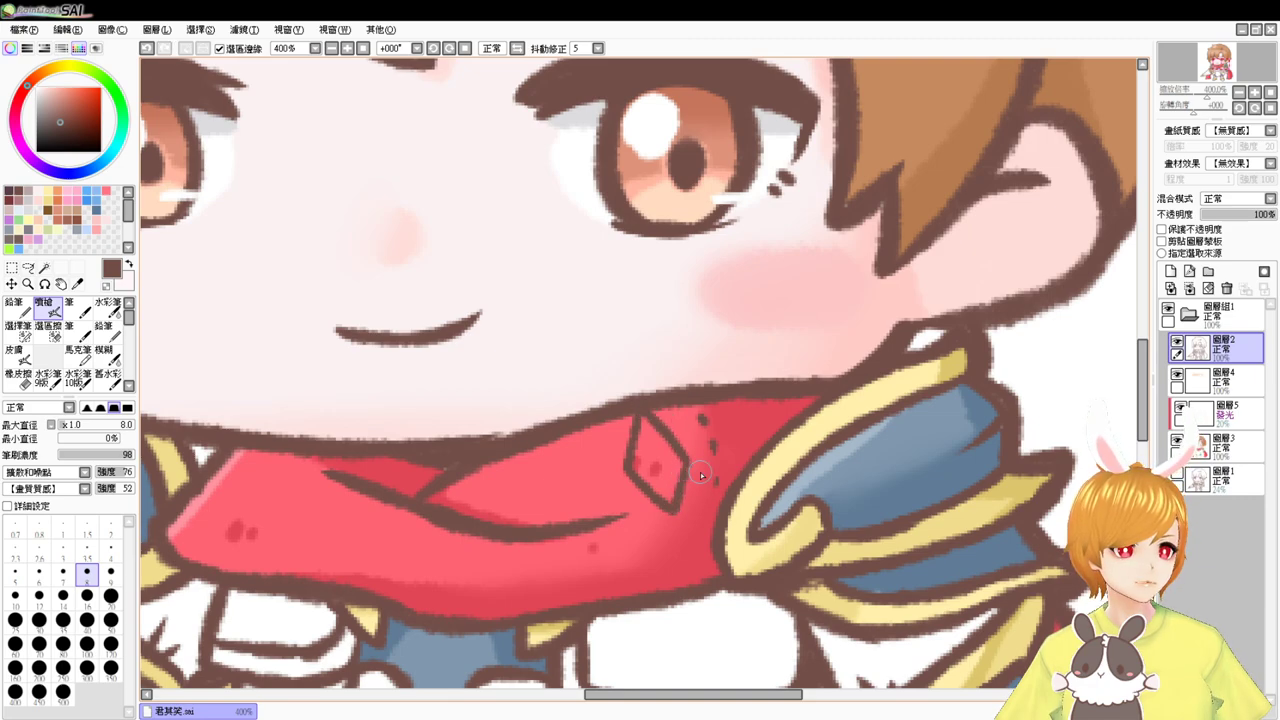
pyautogui.click(1178, 441)
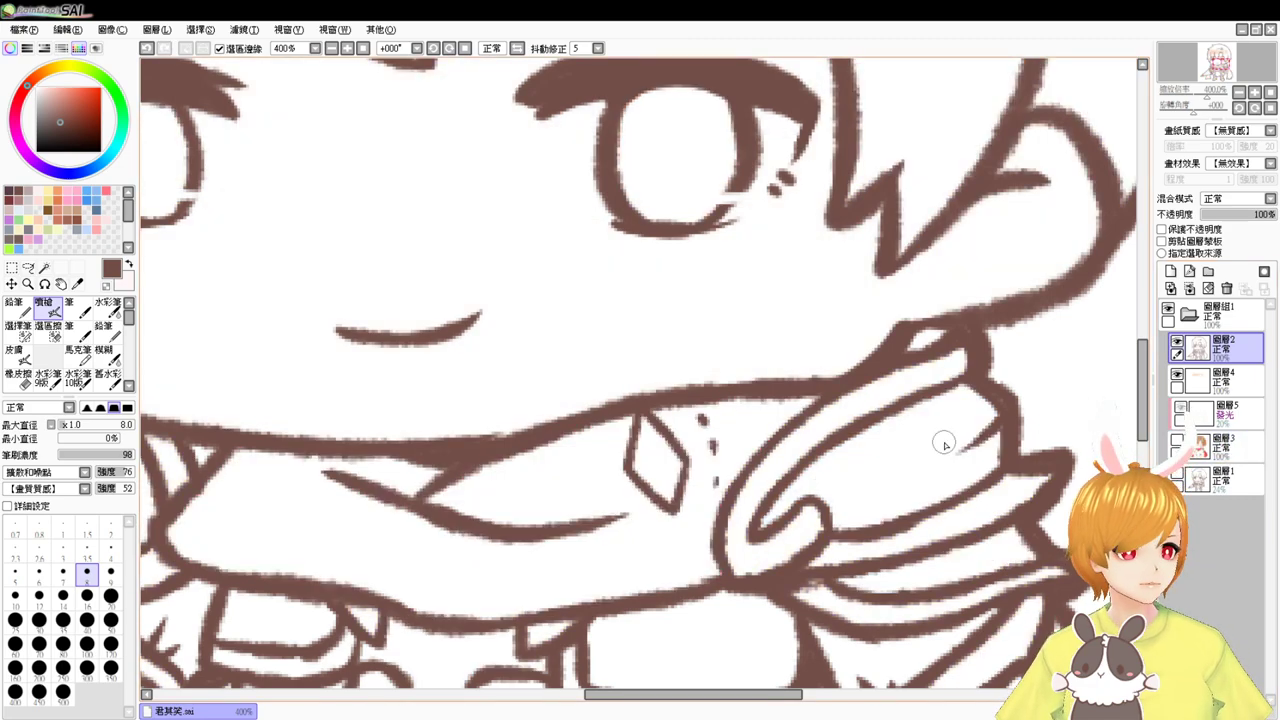
# - Select the inside of the diamond on the red scarf, show layer 圖層3 again, and fill the diamond with pale gold
pyautogui.click(45, 268)
pyautogui.click(676, 467)
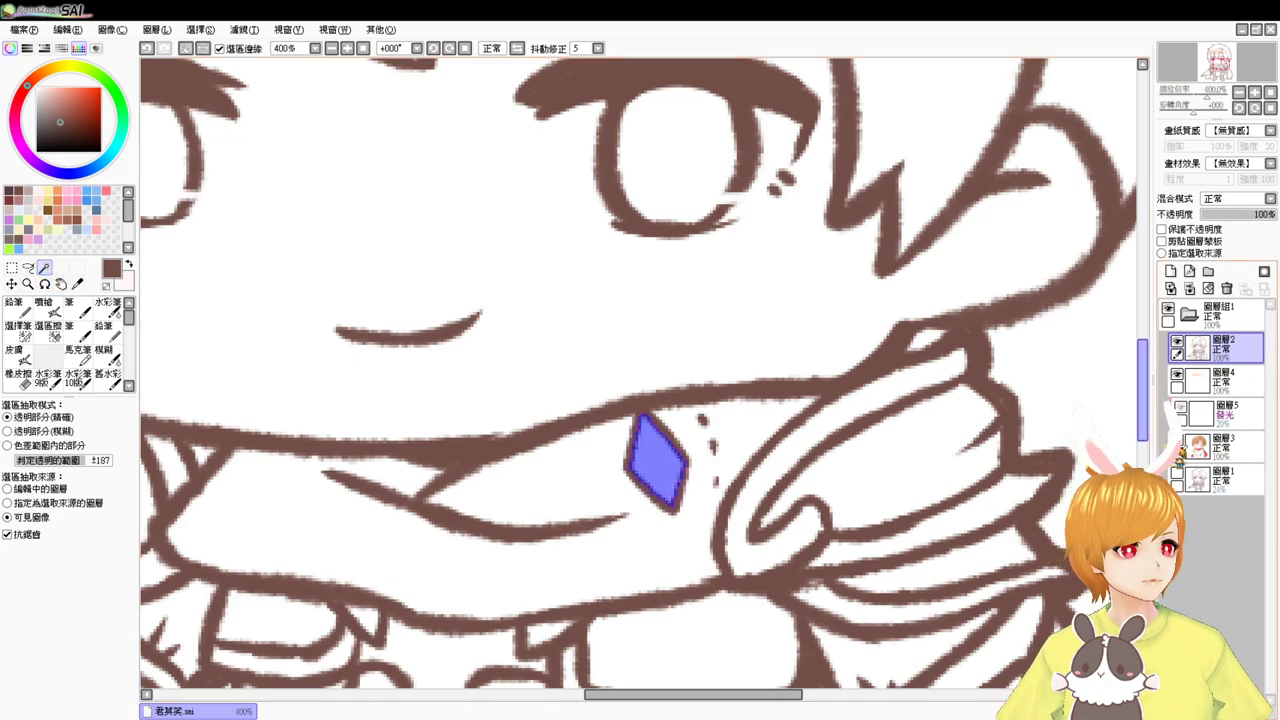
pyautogui.click(1178, 441)
pyautogui.click(44, 305)
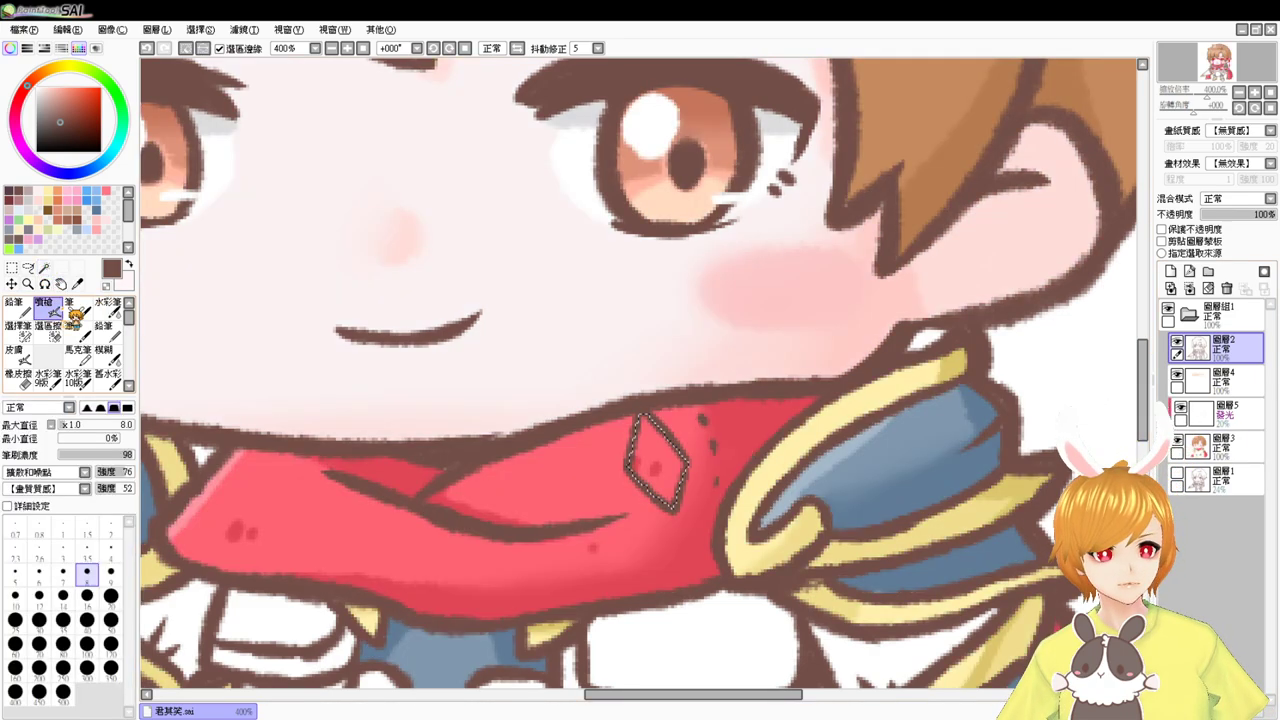
pyautogui.rightClick(801, 446)
pyautogui.hotkey('ctrl', 'f')
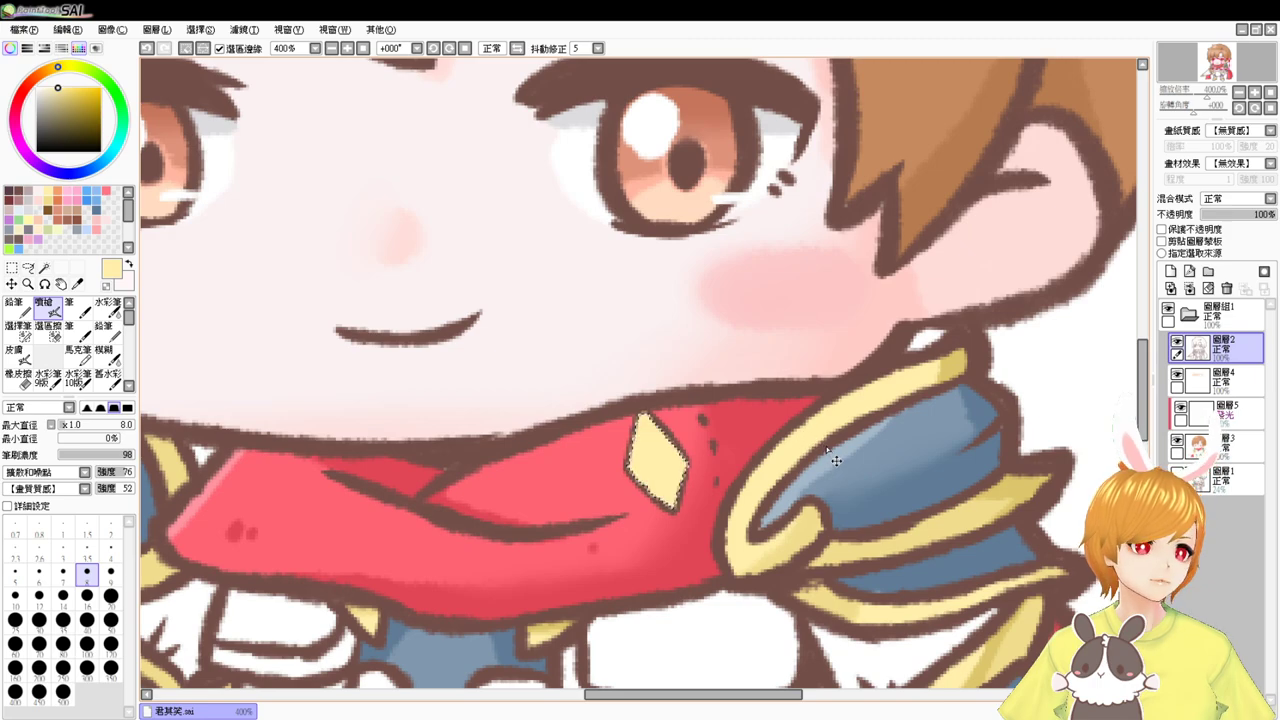
# - On layer 圖層3, shade one side of the scarf's diamond with darker gold at brush size 10, and clear the selection
pyautogui.click(1185, 448)
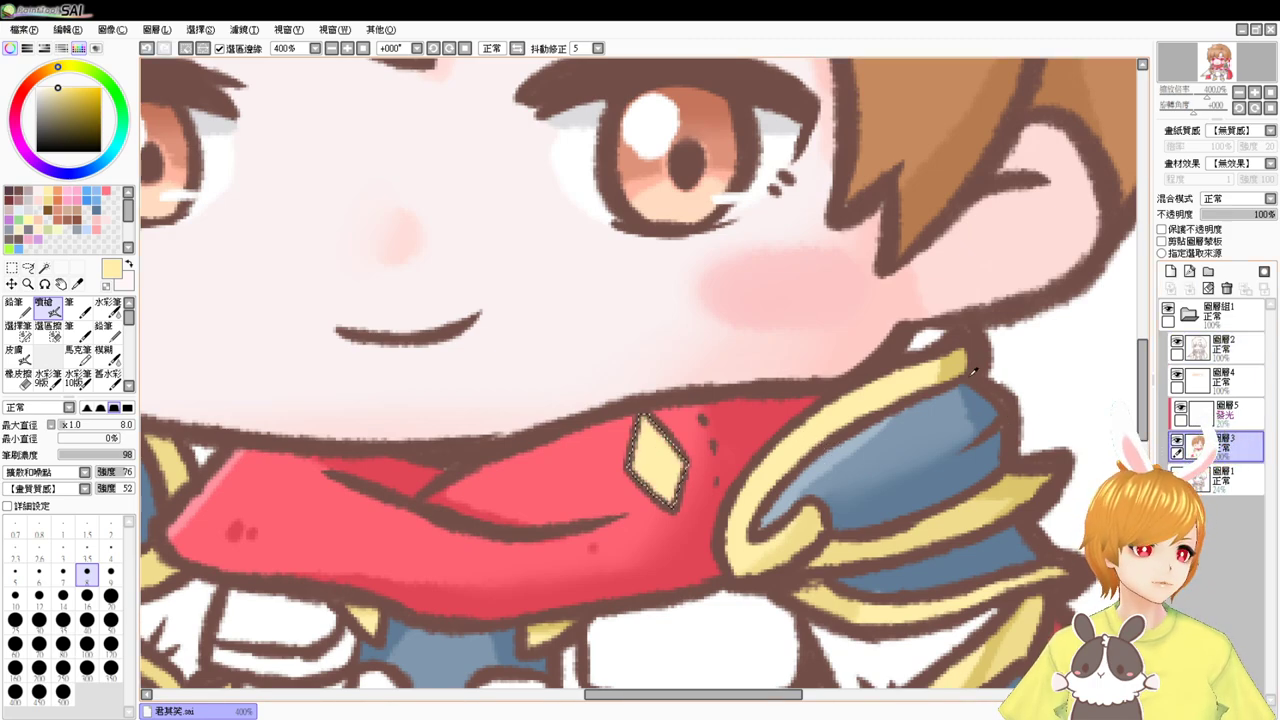
pyautogui.press(']')
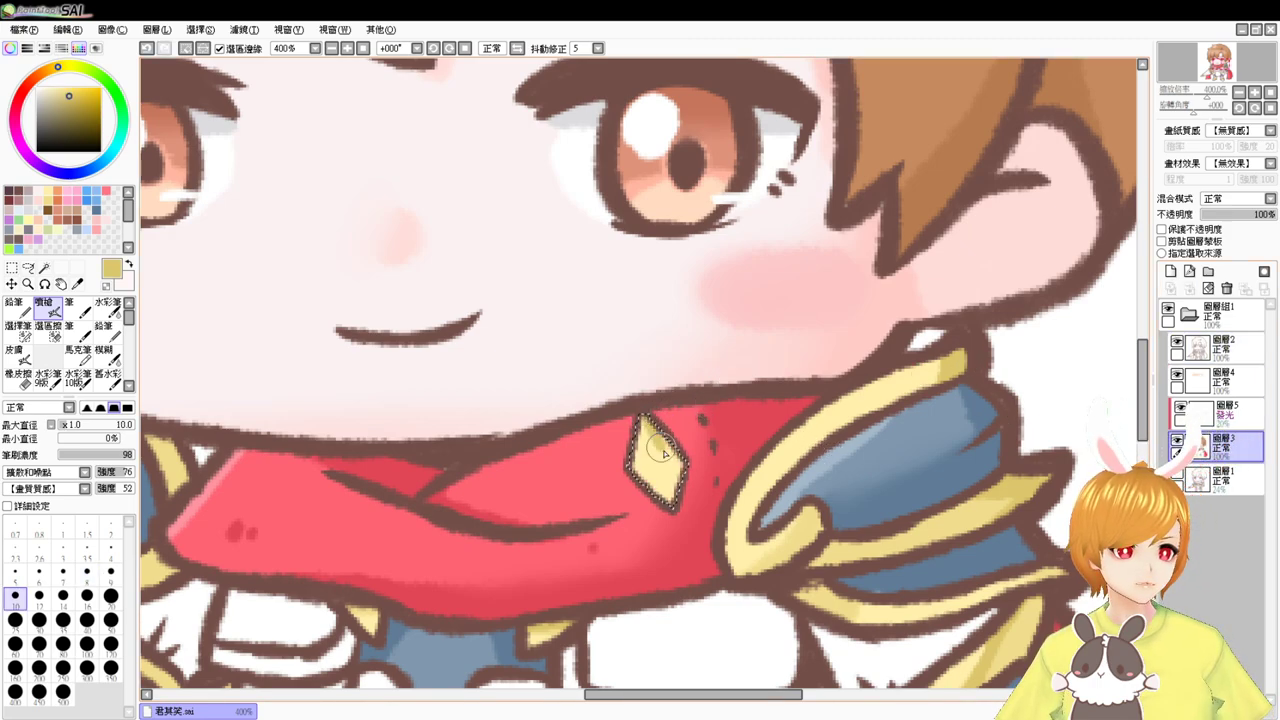
pyautogui.moveTo(670, 473); pyautogui.dragTo(675, 468)
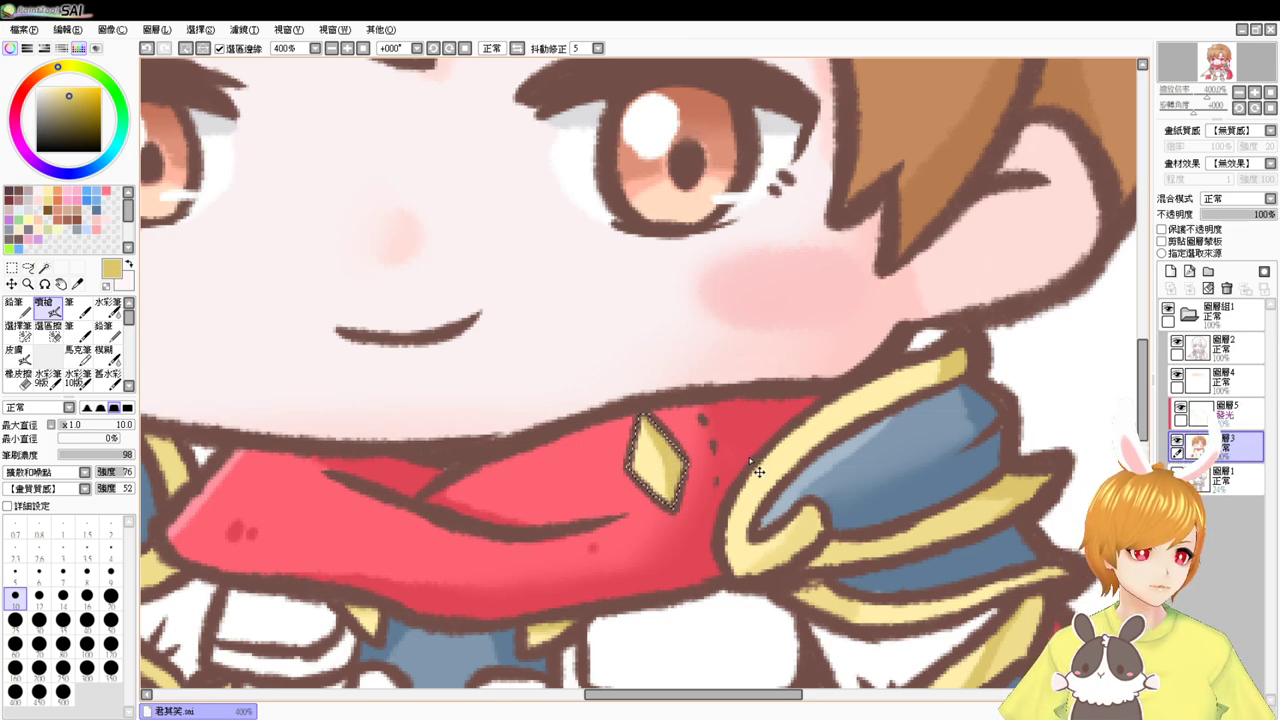
pyautogui.hotkey('ctrl', 'z')
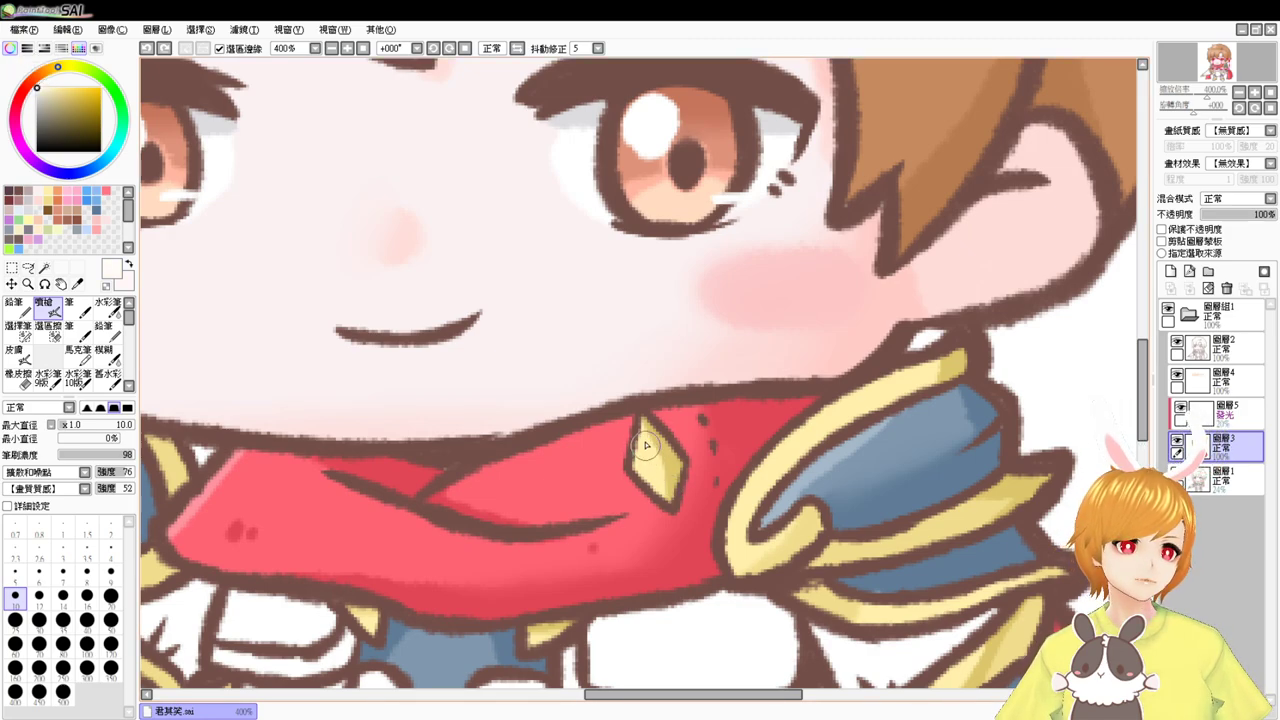
# - Paint white highlights on the scarf's gold diamond and on the tips of the gold spikes of the opposite shoulder armor
pyautogui.moveTo(645, 445); pyautogui.dragTo(646, 470)
pyautogui.moveTo(768, 482)
pyautogui.mouseDown()
pyautogui.moveTo(735, 537)
pyautogui.moveTo(855, 470)
pyautogui.mouseUp()
pyautogui.moveTo(285, 440); pyautogui.dragTo(400, 418)
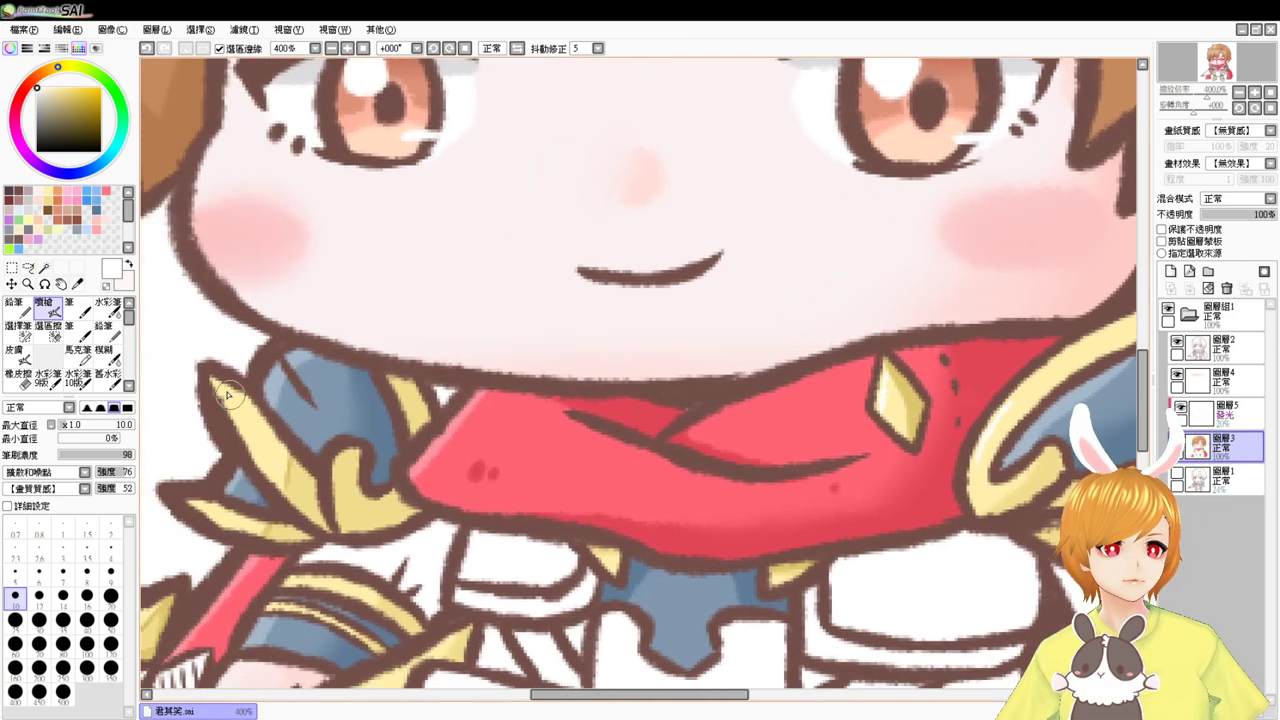
pyautogui.moveTo(216, 381)
pyautogui.mouseDown()
pyautogui.moveTo(242, 404)
pyautogui.moveTo(222, 463)
pyautogui.mouseUp()
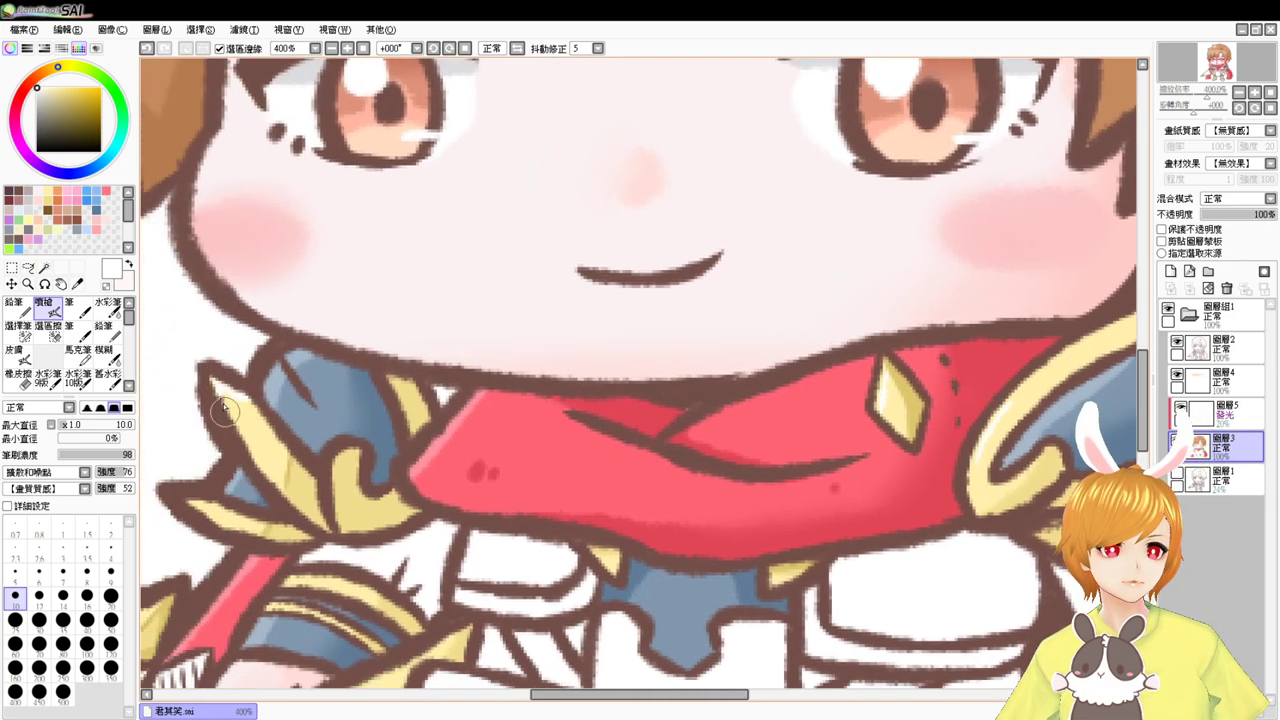
pyautogui.moveTo(224, 408); pyautogui.dragTo(212, 378)
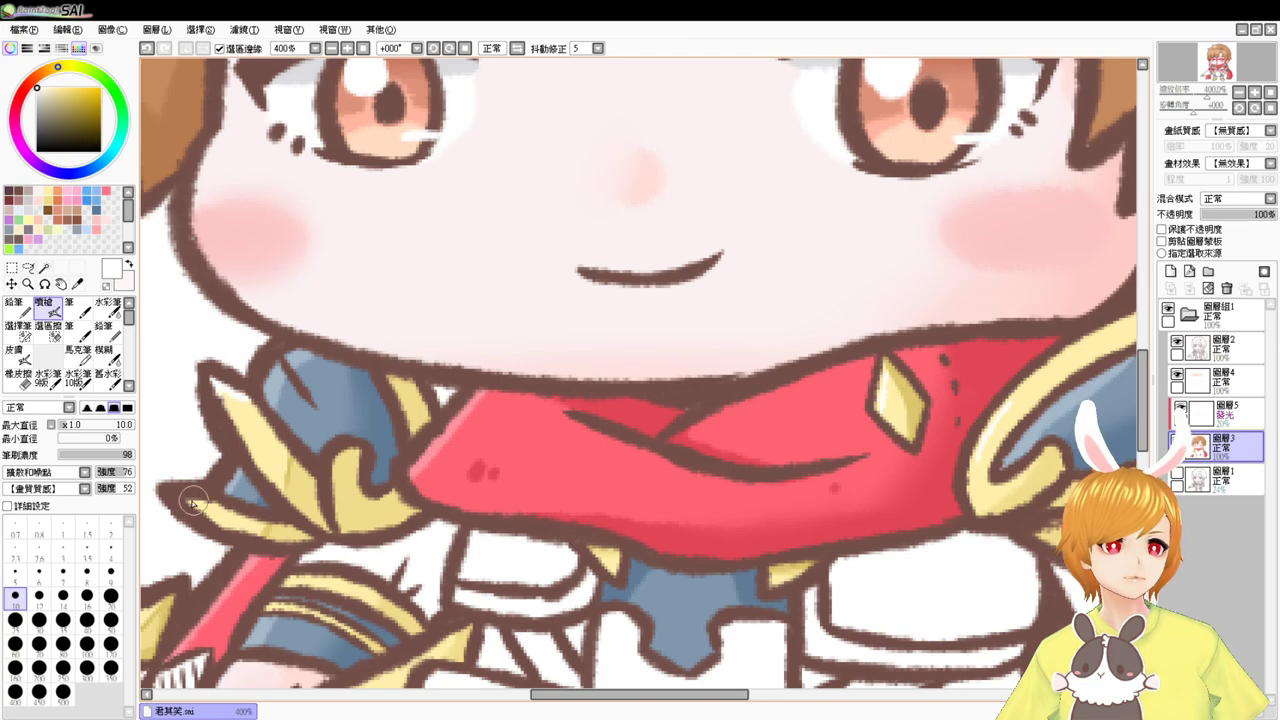
pyautogui.moveTo(203, 513)
pyautogui.mouseDown()
pyautogui.moveTo(391, 381)
pyautogui.moveTo(374, 401)
pyautogui.moveTo(382, 413)
pyautogui.mouseUp()
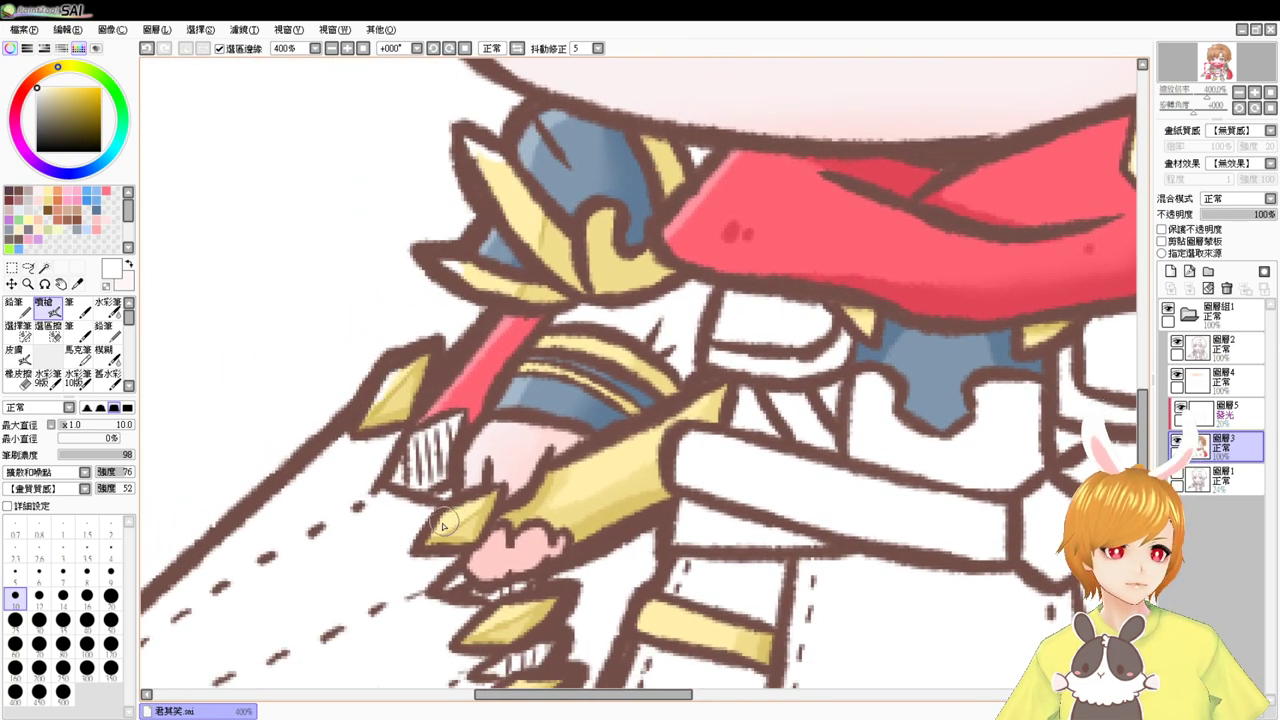
# - Paint small white highlights on the gold spikes along the edge of the white pointed cloth beside the hand
pyautogui.moveTo(444, 523)
pyautogui.mouseDown()
pyautogui.moveTo(431, 535)
pyautogui.moveTo(470, 500)
pyautogui.mouseUp()
pyautogui.moveTo(416, 554); pyautogui.dragTo(536, 459)
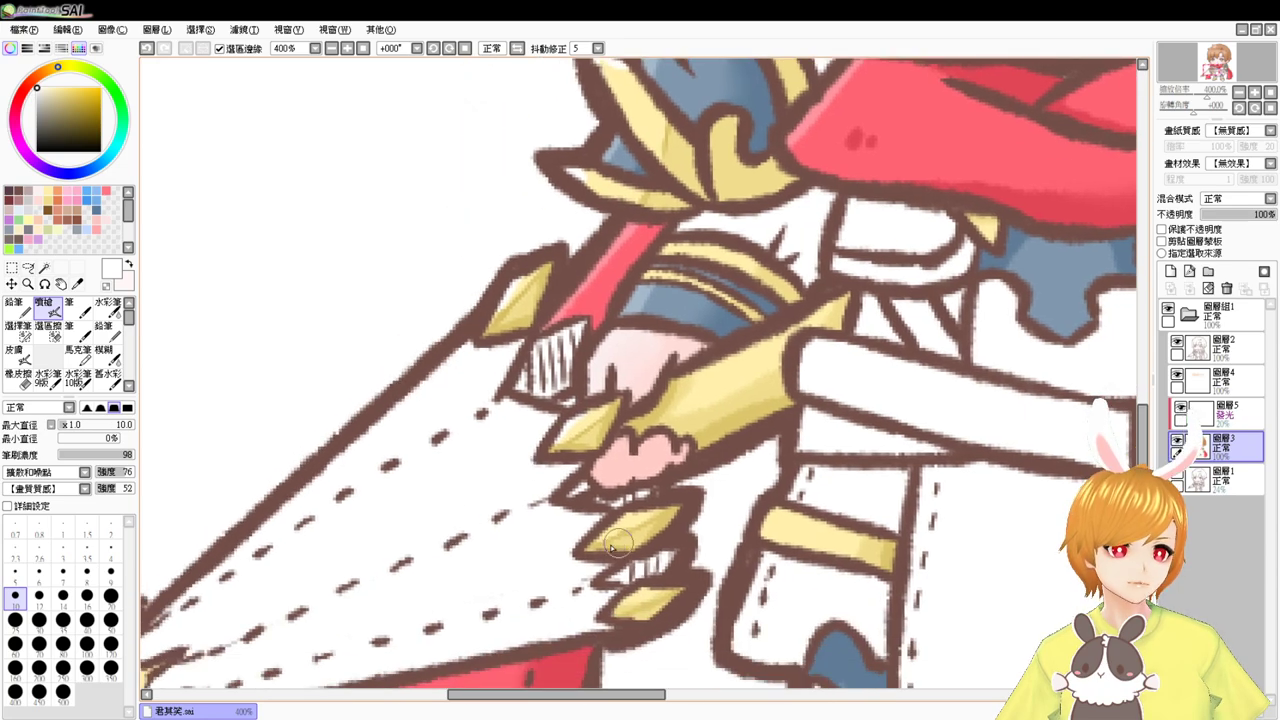
pyautogui.moveTo(603, 534); pyautogui.dragTo(643, 513)
pyautogui.moveTo(449, 600)
pyautogui.mouseDown()
pyautogui.moveTo(586, 543)
pyautogui.moveTo(574, 506)
pyautogui.mouseUp()
pyautogui.moveTo(326, 577); pyautogui.dragTo(400, 500)
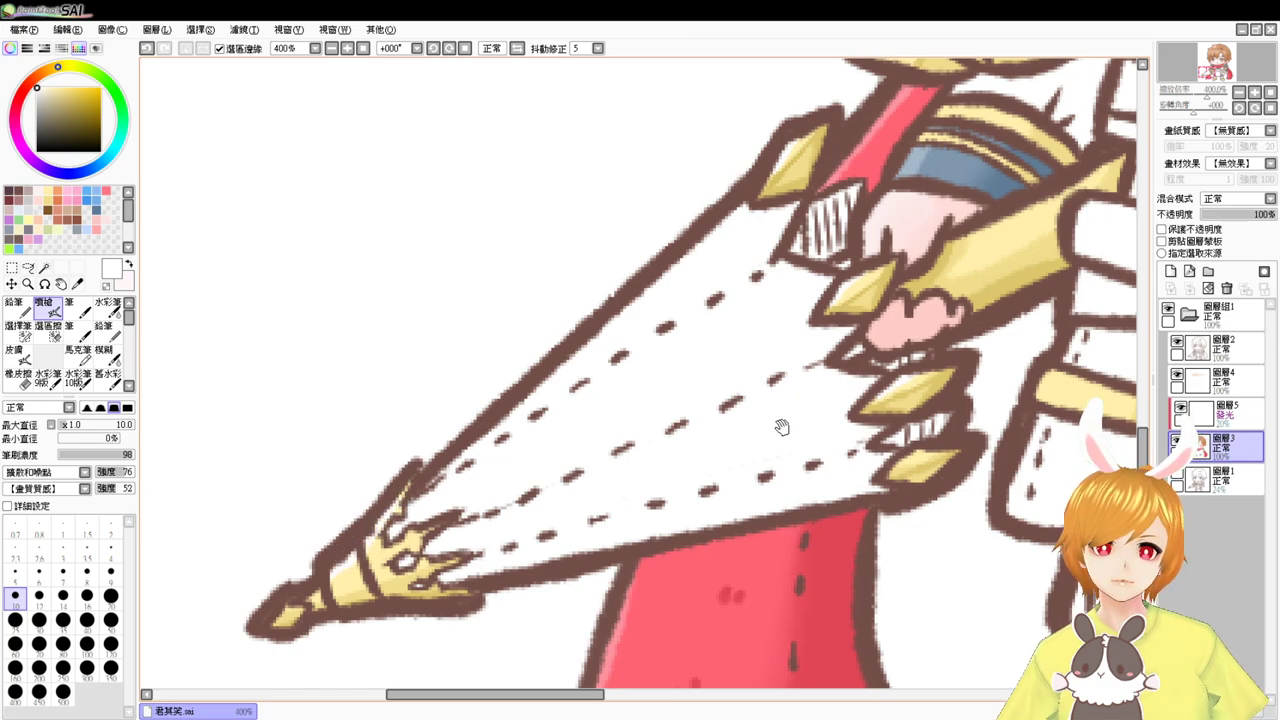
# - Paint white highlights across the wide gold forearm band in front of the cape and the gold band on the neighbouring skirt panel
pyautogui.moveTo(782, 427); pyautogui.dragTo(383, 542)
pyautogui.moveTo(754, 446); pyautogui.dragTo(596, 403)
pyautogui.moveTo(794, 437); pyautogui.dragTo(751, 454)
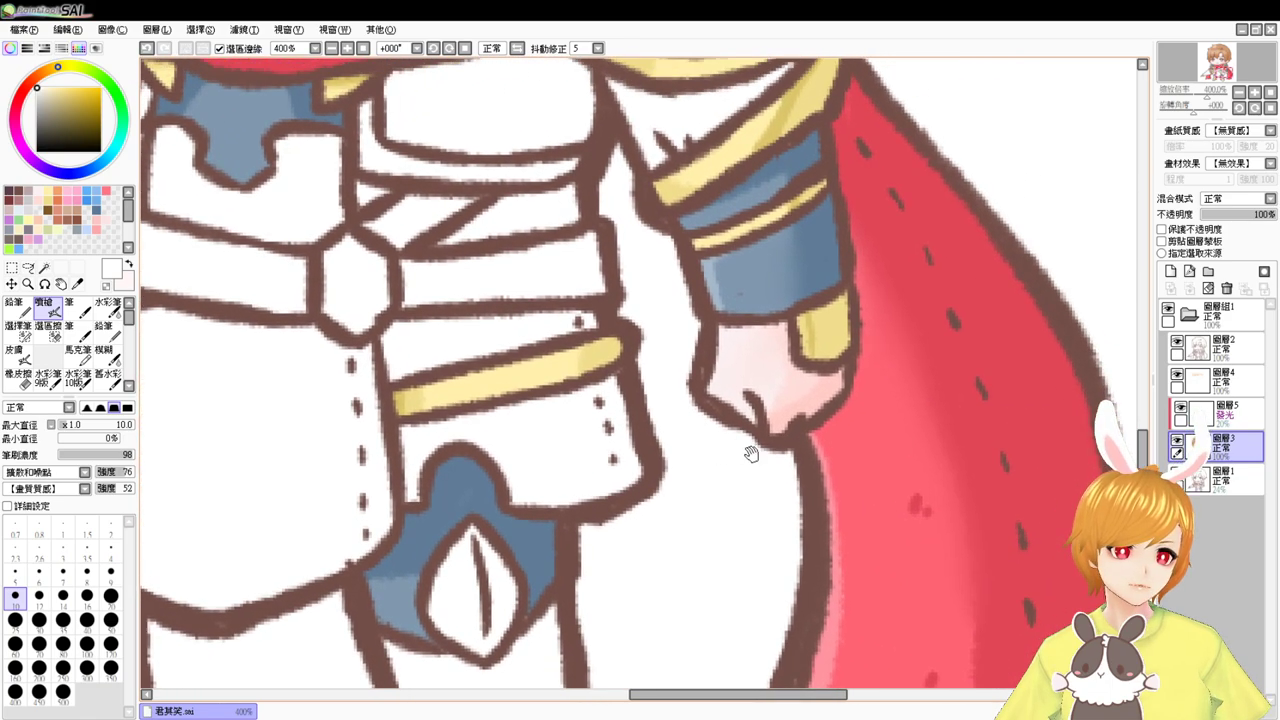
pyautogui.moveTo(795, 374); pyautogui.dragTo(685, 560)
pyautogui.moveTo(608, 352); pyautogui.dragTo(606, 331)
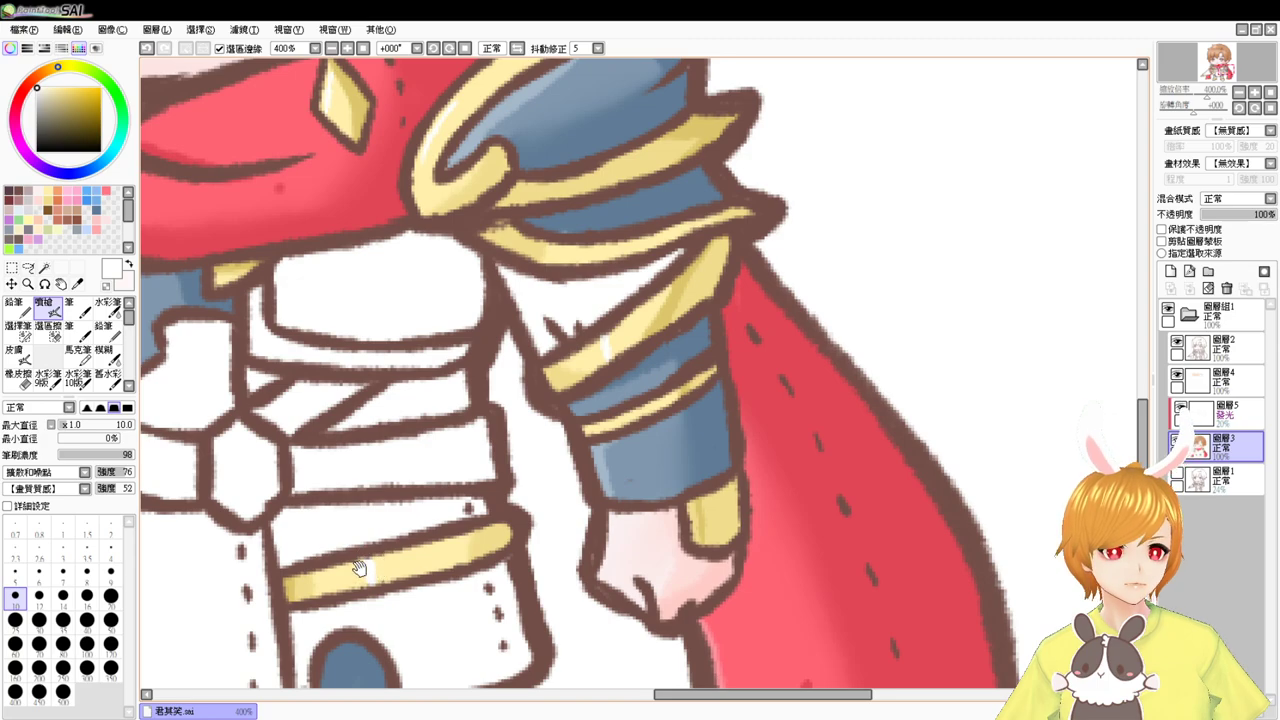
# - Paint a white highlight across the gold band on the other side skirt panel, undoing unwanted strokes
pyautogui.moveTo(359, 568); pyautogui.dragTo(531, 500)
pyautogui.moveTo(426, 519); pyautogui.dragTo(616, 476)
pyautogui.moveTo(533, 494); pyautogui.dragTo(586, 486)
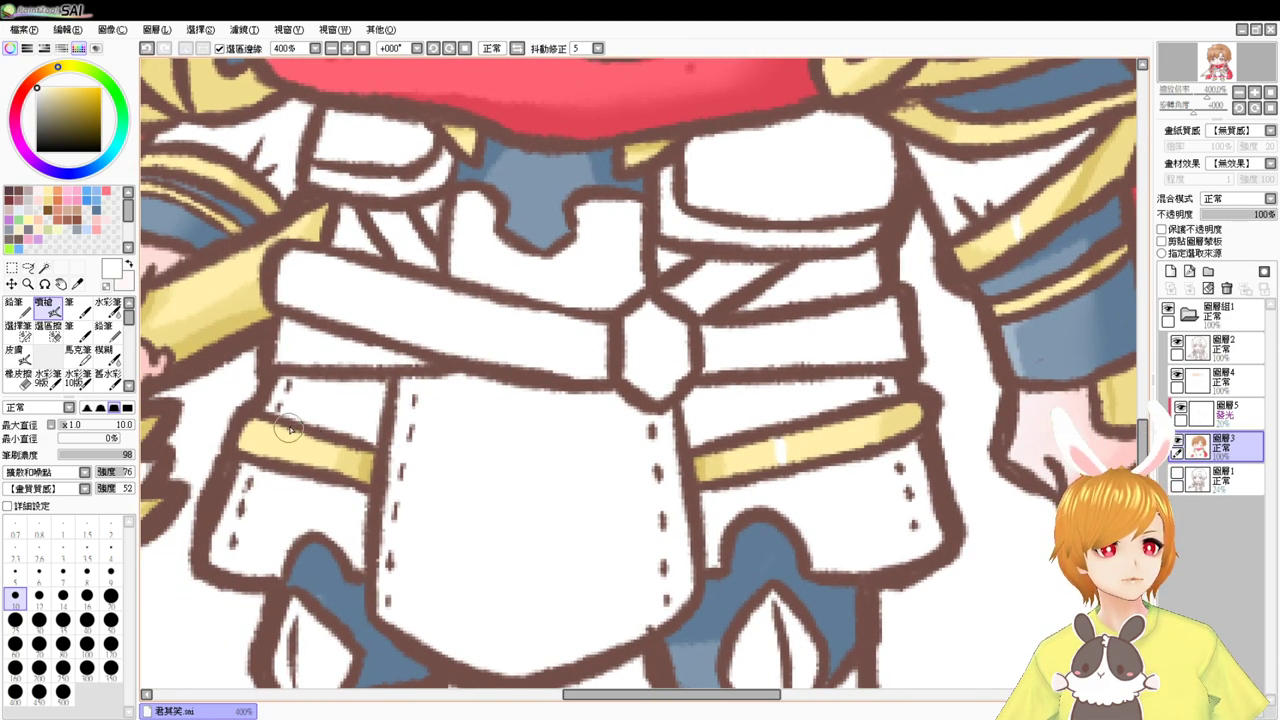
pyautogui.moveTo(289, 429)
pyautogui.mouseDown()
pyautogui.moveTo(297, 479)
pyautogui.moveTo(306, 451)
pyautogui.moveTo(292, 436)
pyautogui.moveTo(289, 467)
pyautogui.moveTo(289, 430)
pyautogui.moveTo(317, 464)
pyautogui.moveTo(290, 448)
pyautogui.mouseUp()
pyautogui.hotkey('ctrl', 'z')
pyautogui.hotkey('ctrl', 'z')
pyautogui.hotkey('ctrl', 'z')
# - Add a white highlight stroke across the large gold spike of the shoulder armor above the pointed cloth
pyautogui.moveTo(255, 350)
pyautogui.mouseDown()
pyautogui.moveTo(300, 451)
pyautogui.moveTo(506, 575)
pyautogui.mouseUp()
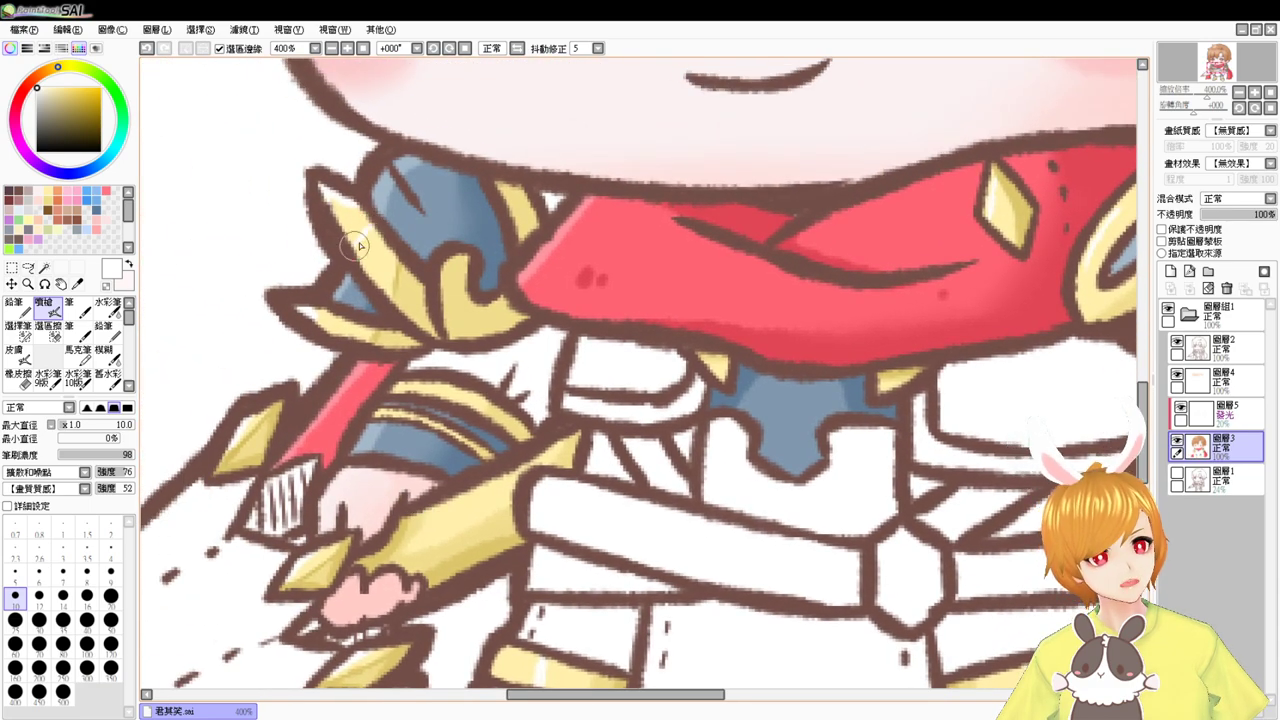
pyautogui.moveTo(375, 229)
pyautogui.mouseDown()
pyautogui.moveTo(350, 242)
pyautogui.moveTo(361, 241)
pyautogui.mouseUp()
pyautogui.hotkey('ctrl', 'z')
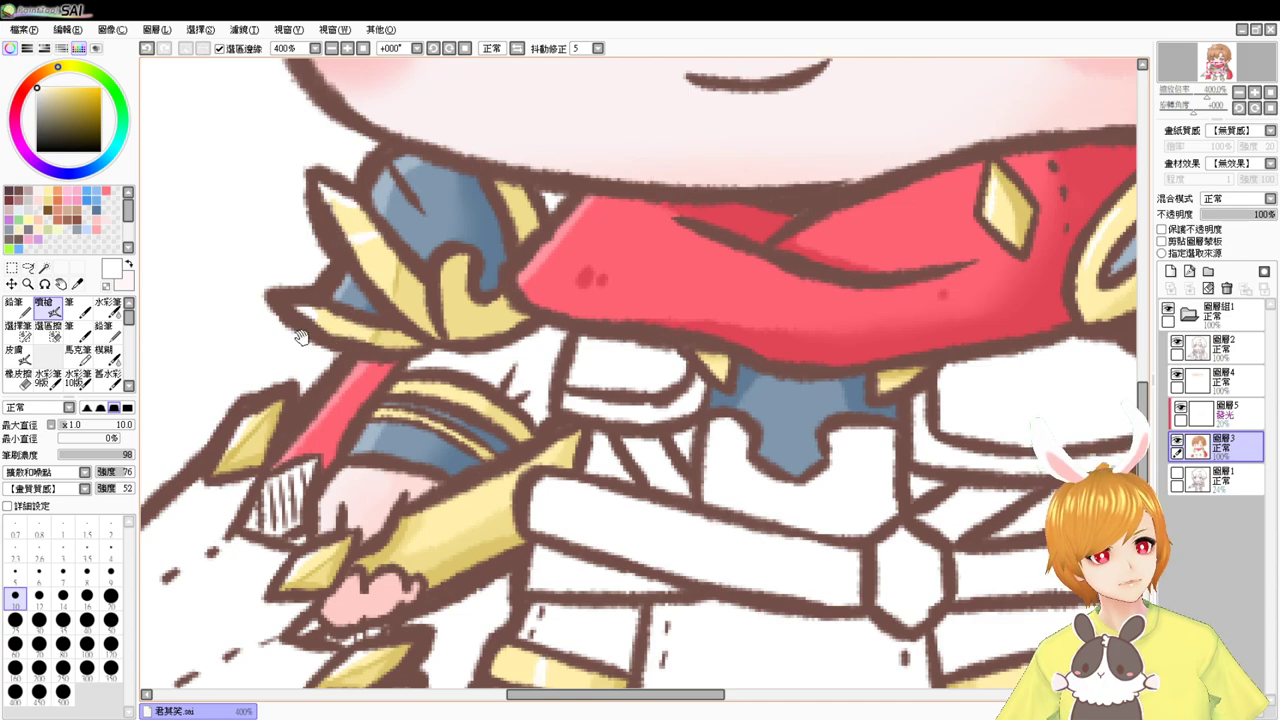
# - Examine the whole figure, then the face, skirt, boots and shoulder armor at 300% zoom, for missing gold highlights
pyautogui.moveTo(300, 338); pyautogui.dragTo(310, 280)
pyautogui.click(363, 48)
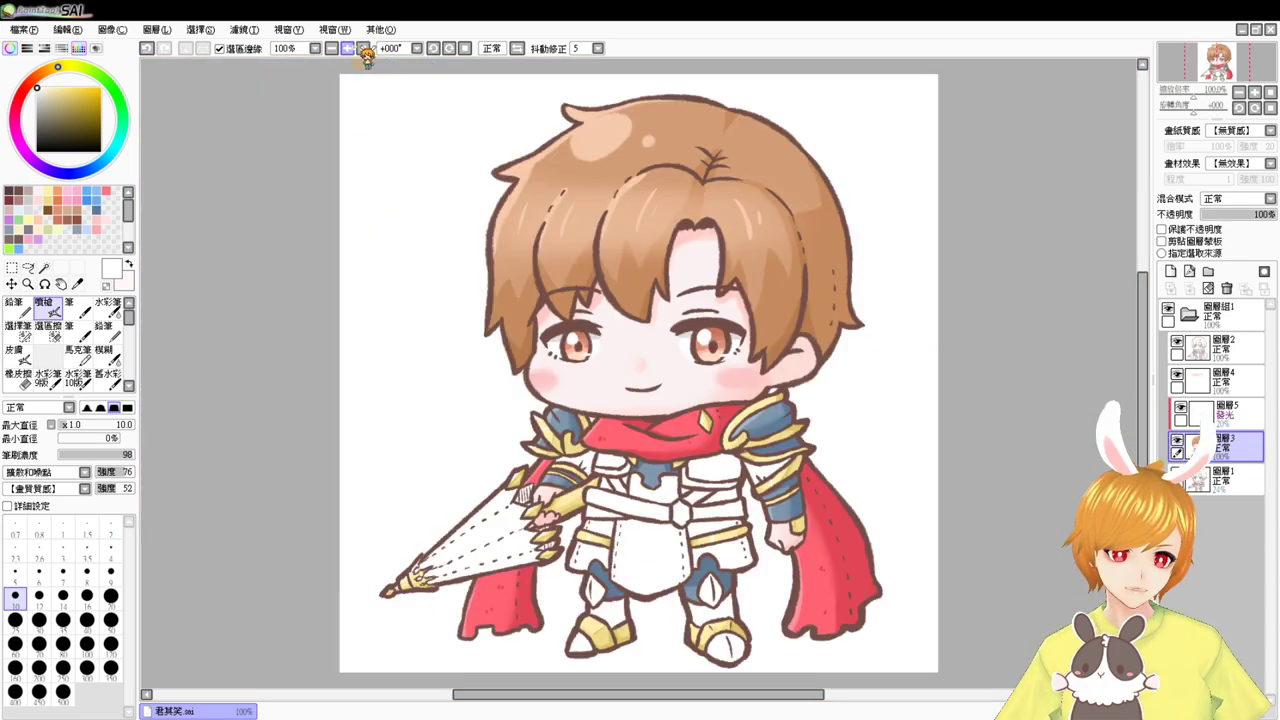
pyautogui.click(350, 49)
pyautogui.click(350, 49)
pyautogui.click(350, 49)
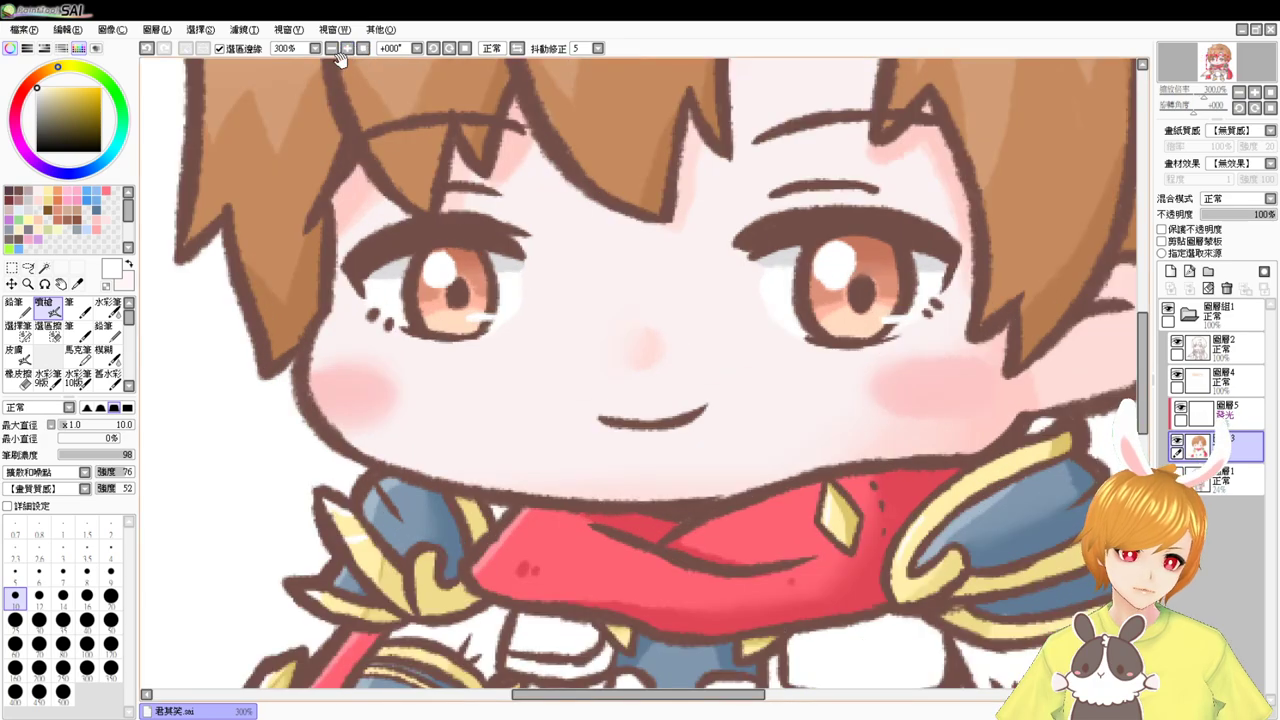
pyautogui.moveTo(748, 548); pyautogui.dragTo(724, 264)
pyautogui.moveTo(677, 497); pyautogui.dragTo(682, 339)
pyautogui.scroll(-3, 598, 392)
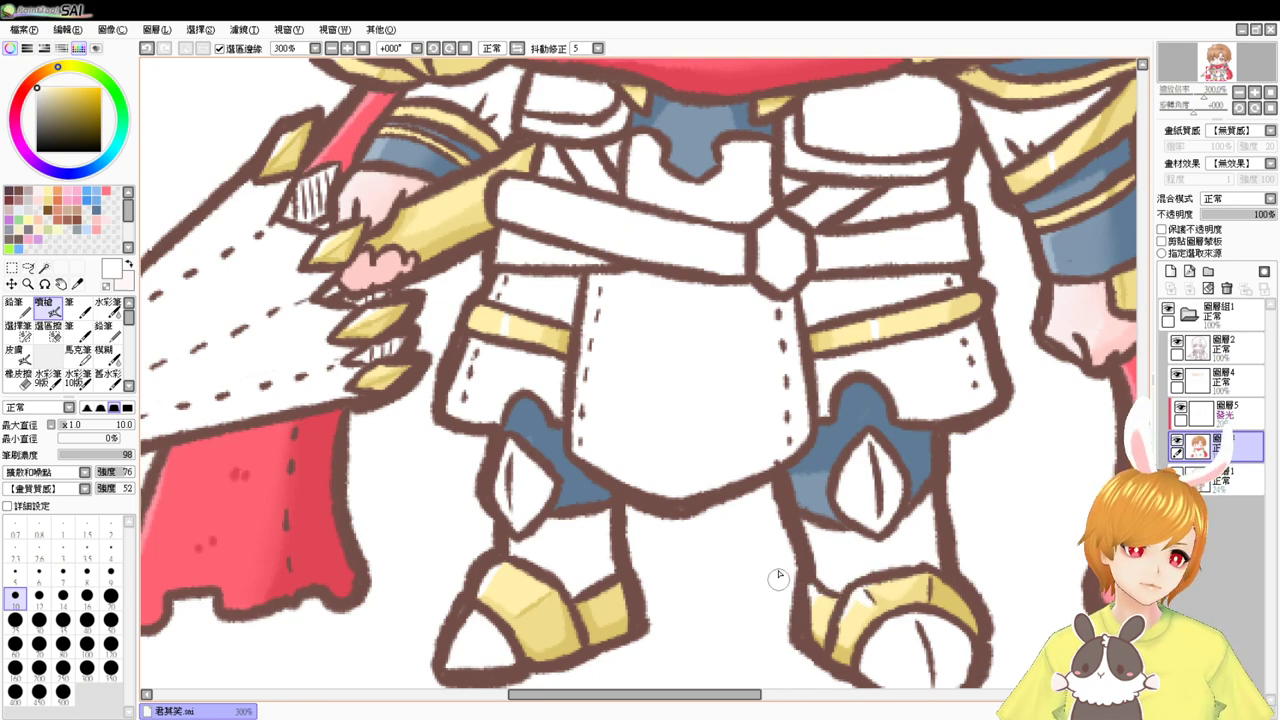
pyautogui.moveTo(845, 472); pyautogui.dragTo(793, 571)
pyautogui.moveTo(857, 503)
pyautogui.mouseDown()
pyautogui.moveTo(772, 600)
pyautogui.moveTo(781, 563)
pyautogui.mouseUp()
pyautogui.hscroll(3, 815, 523)
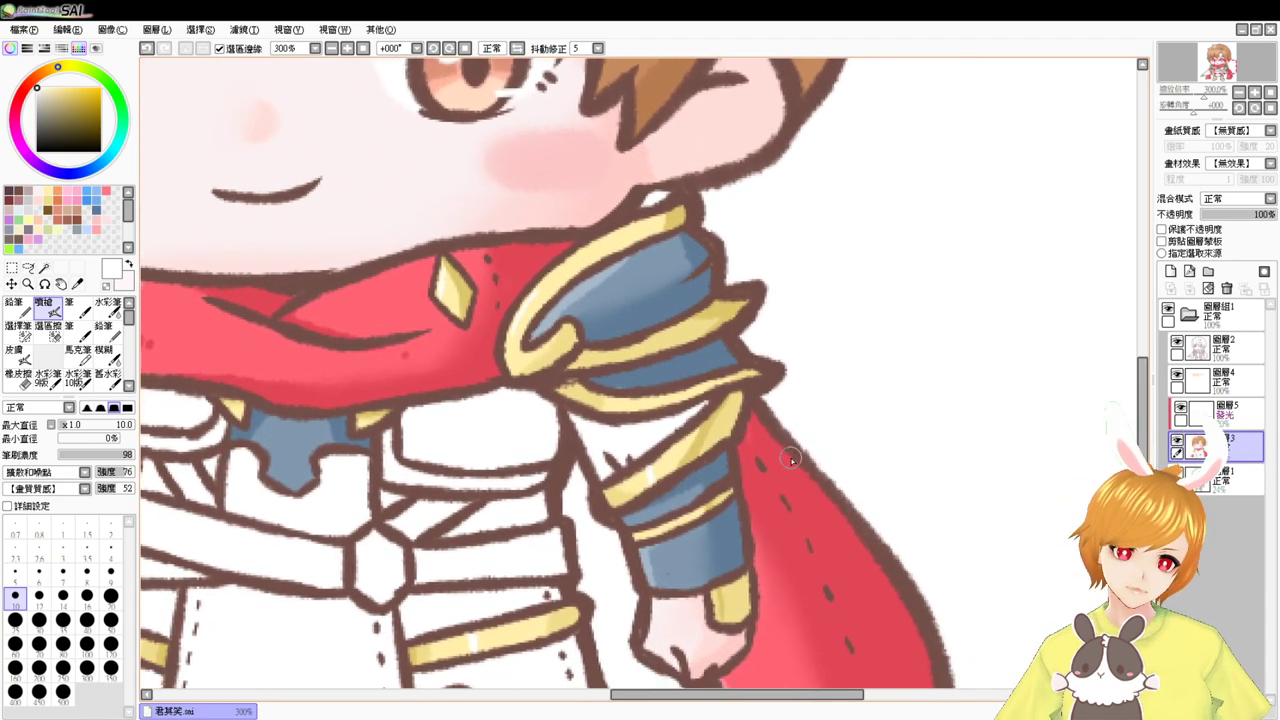
pyautogui.moveTo(560, 407); pyautogui.dragTo(735, 460)
# - Select the white upper sleeves, both chest plates and the notched breastplate piece with the Magic Wand
pyautogui.click(44, 268)
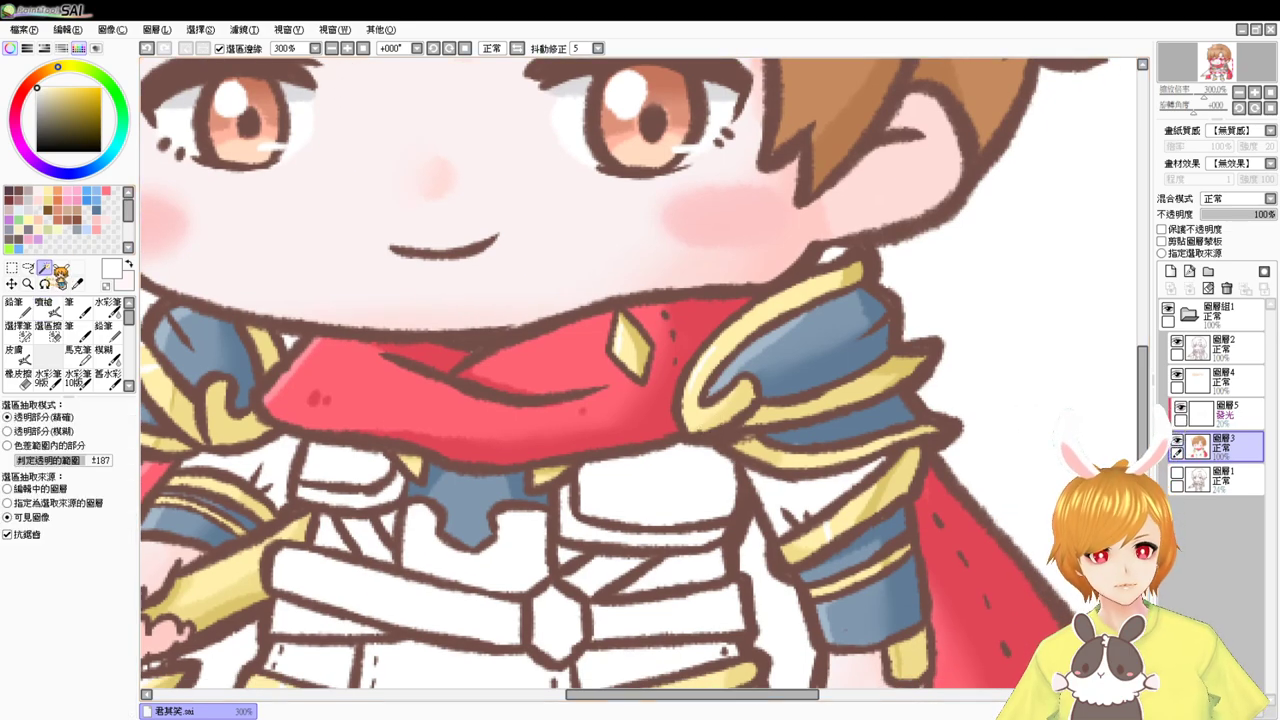
pyautogui.click(285, 463)
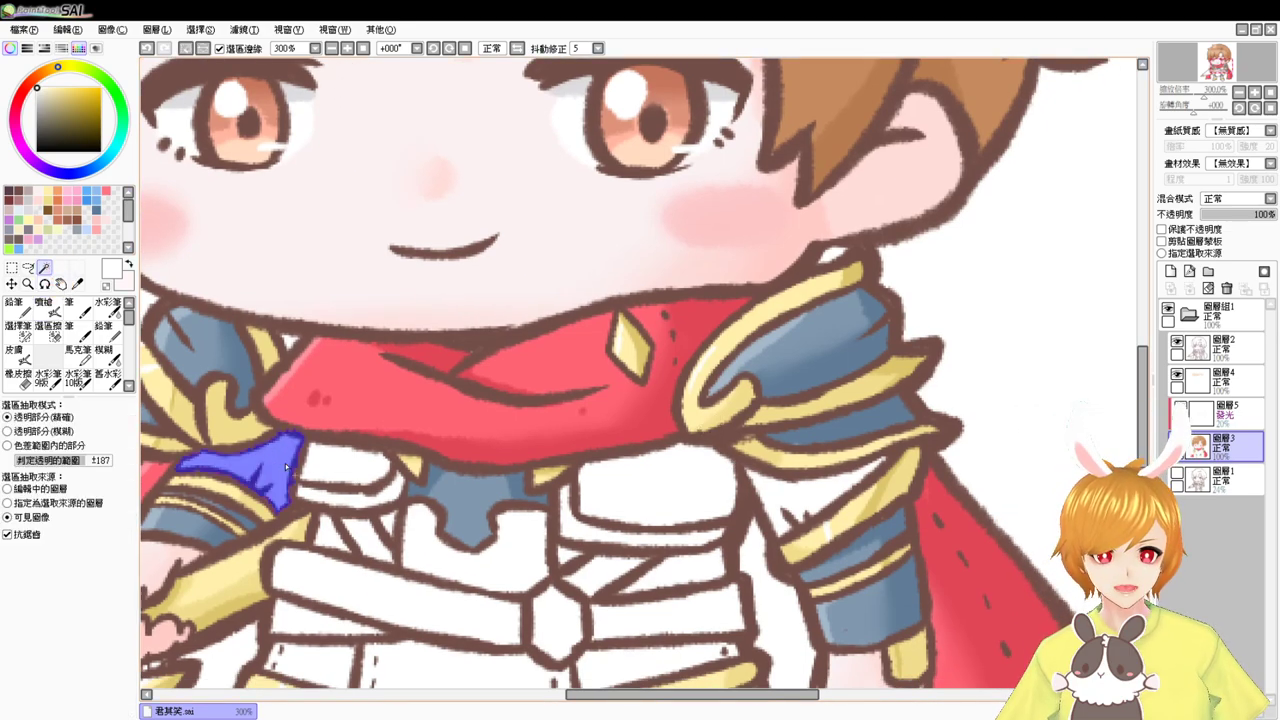
pyautogui.click(675, 472)
pyautogui.click(806, 496)
pyautogui.click(360, 472)
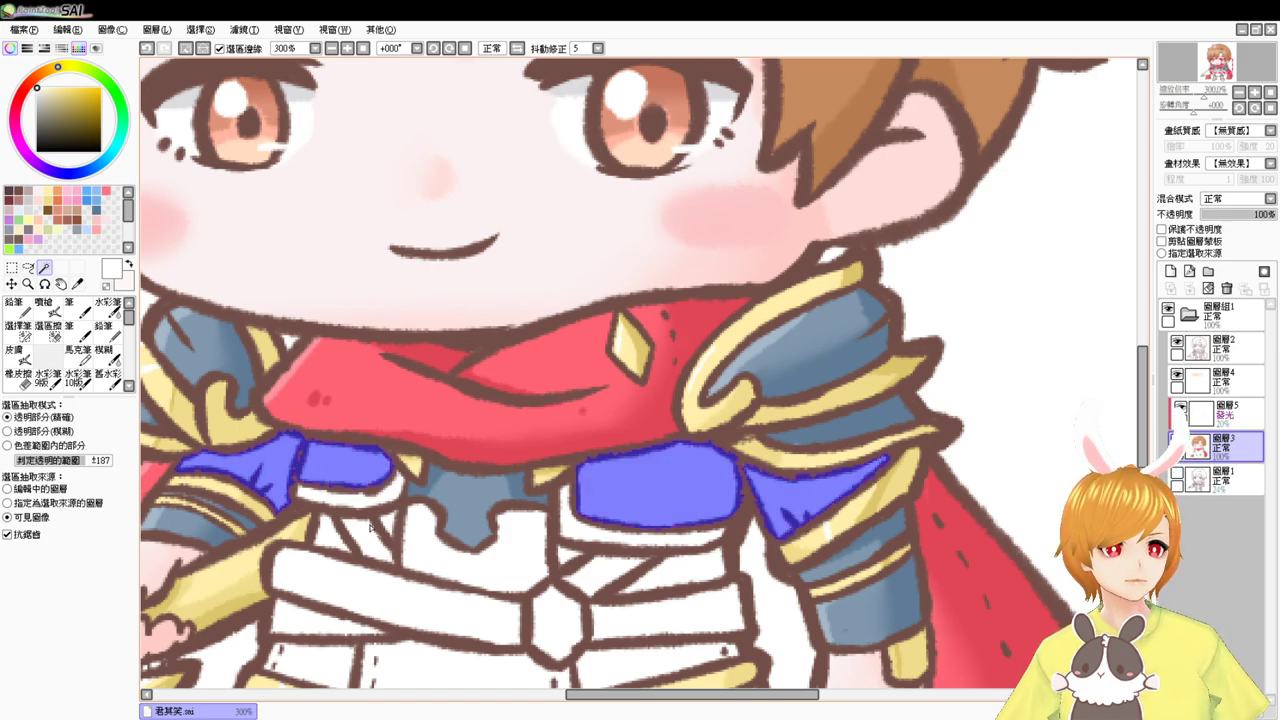
pyautogui.click(476, 552)
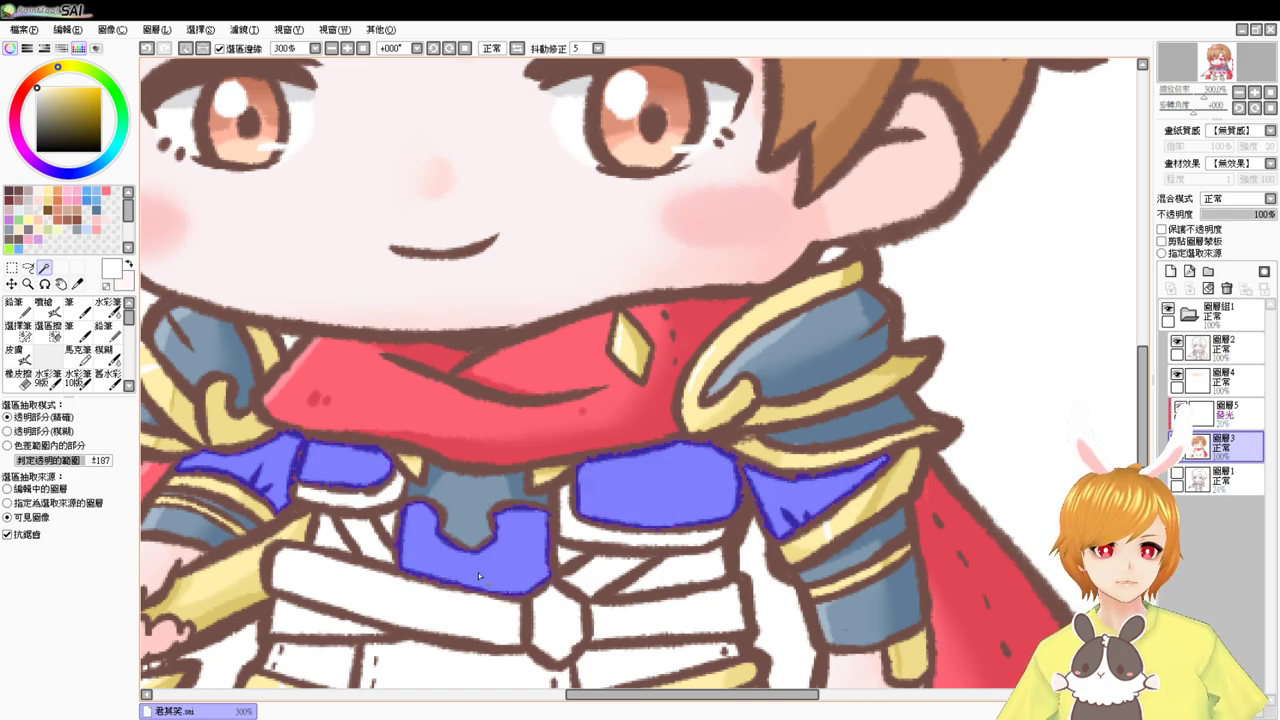
# - Add the white front skirt panel and the white areas above and below the gold bands on both side panels to the selection
pyautogui.scroll(-4, 491, 457)
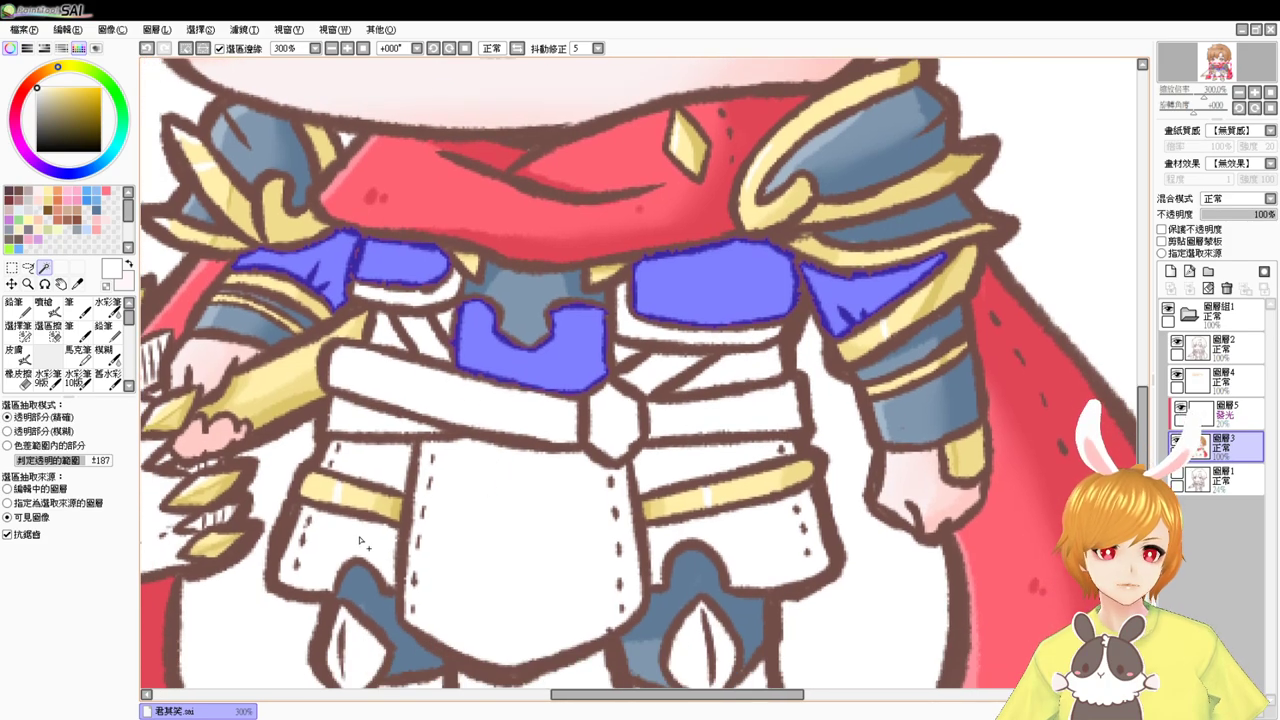
pyautogui.click(360, 541)
pyautogui.click(362, 466)
pyautogui.click(520, 545)
pyautogui.click(712, 462)
pyautogui.click(761, 531)
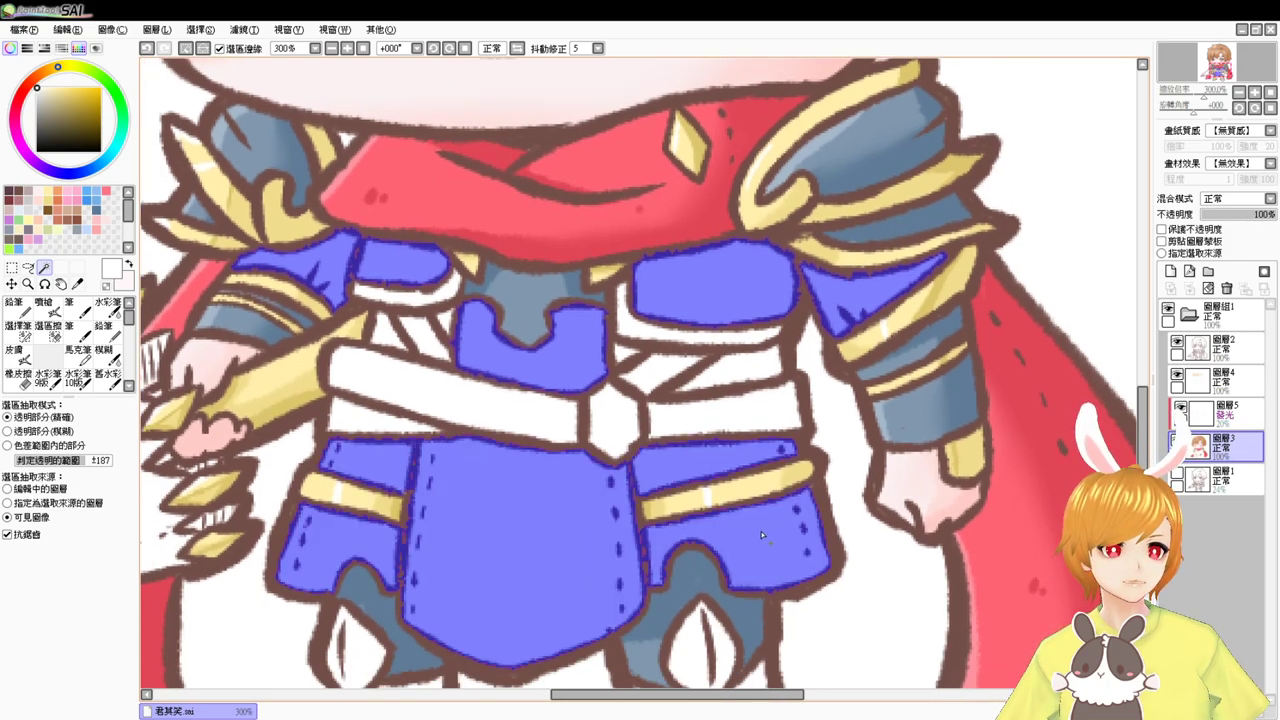
# - Add the large white pointed cloth beside the hand to the selection, and switch to the selection pen 選擇筆
pyautogui.moveTo(737, 474); pyautogui.dragTo(928, 416)
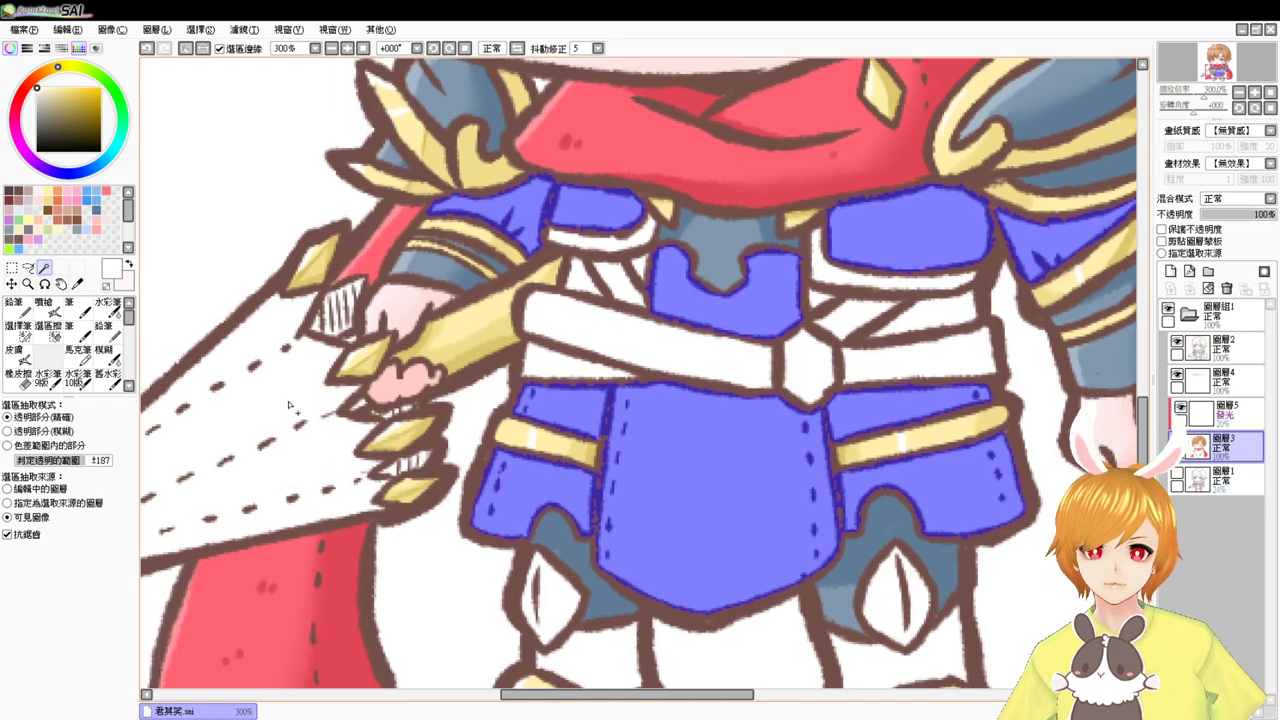
pyautogui.click(288, 416)
pyautogui.moveTo(284, 424); pyautogui.dragTo(647, 323)
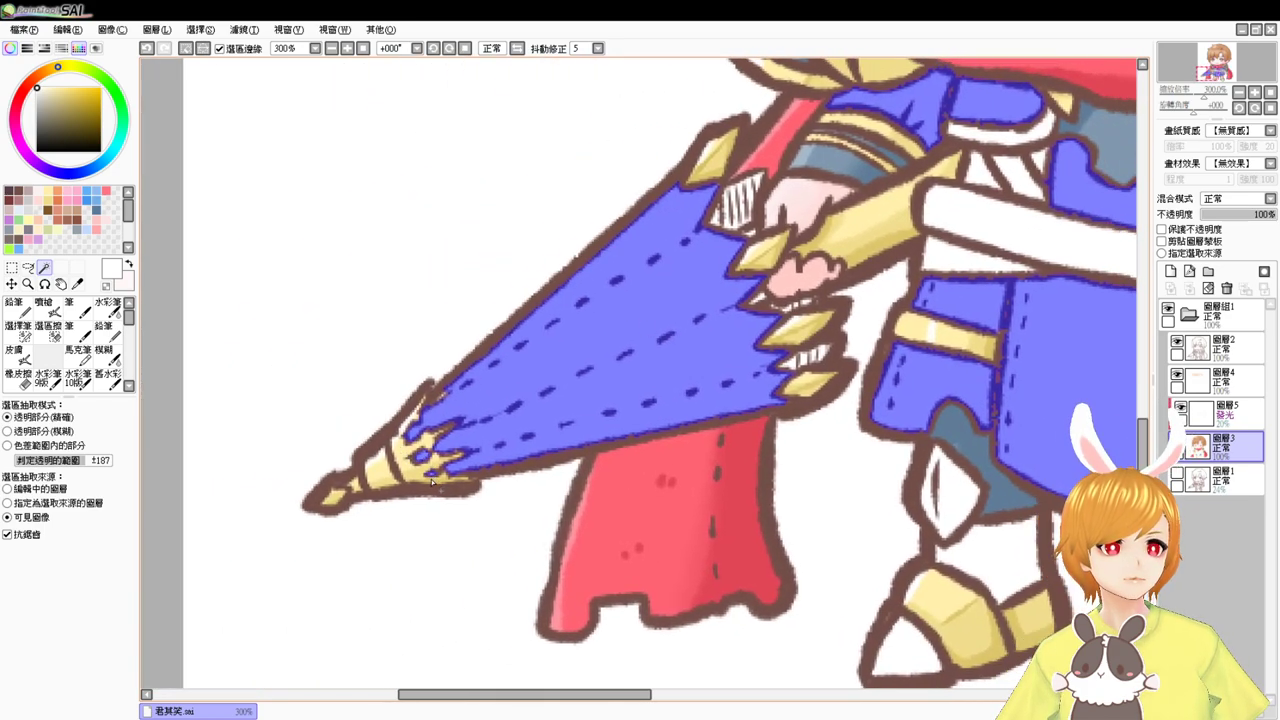
pyautogui.click(18, 330)
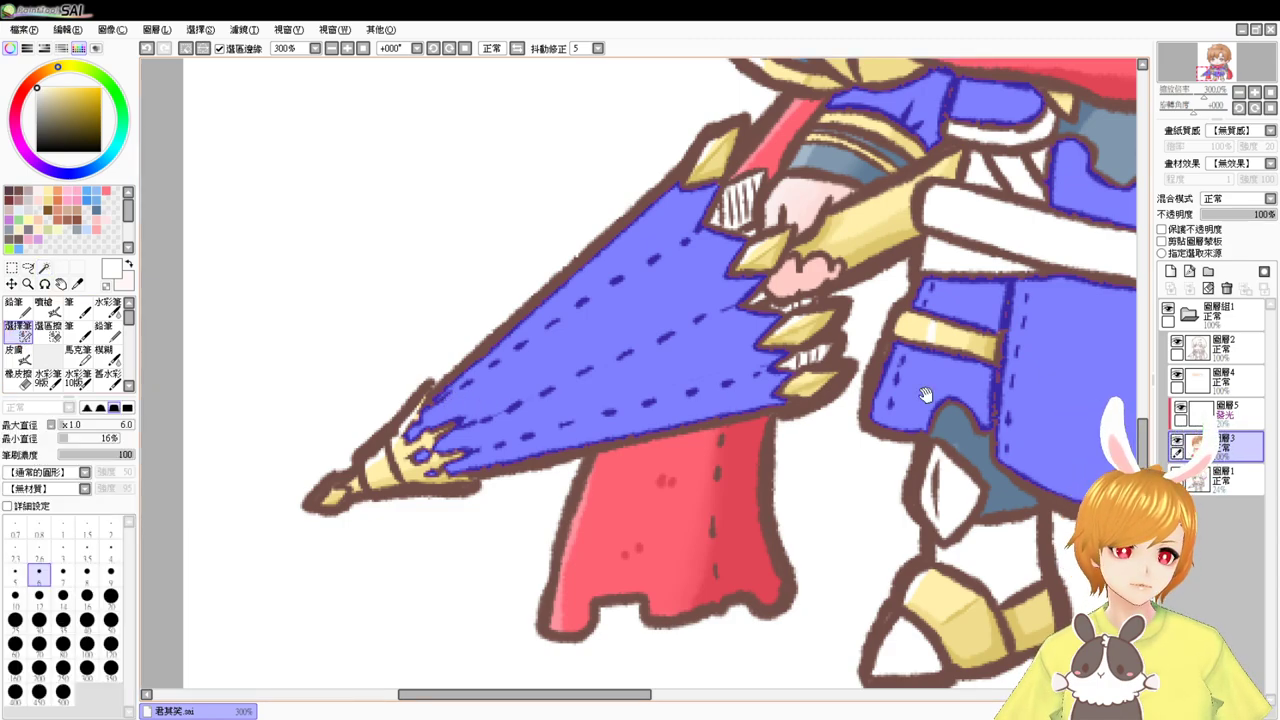
pyautogui.moveTo(926, 395); pyautogui.dragTo(754, 493)
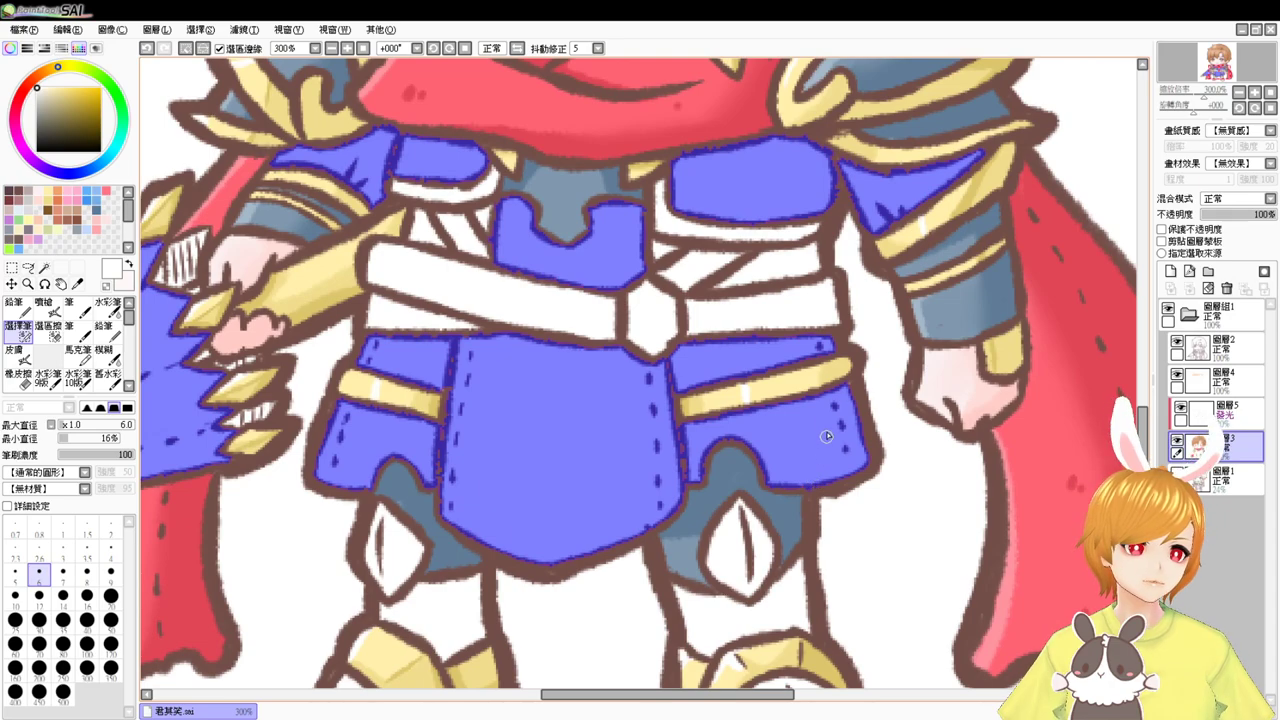
pyautogui.moveTo(838, 402); pyautogui.dragTo(841, 510)
pyautogui.moveTo(846, 437); pyautogui.dragTo(859, 362)
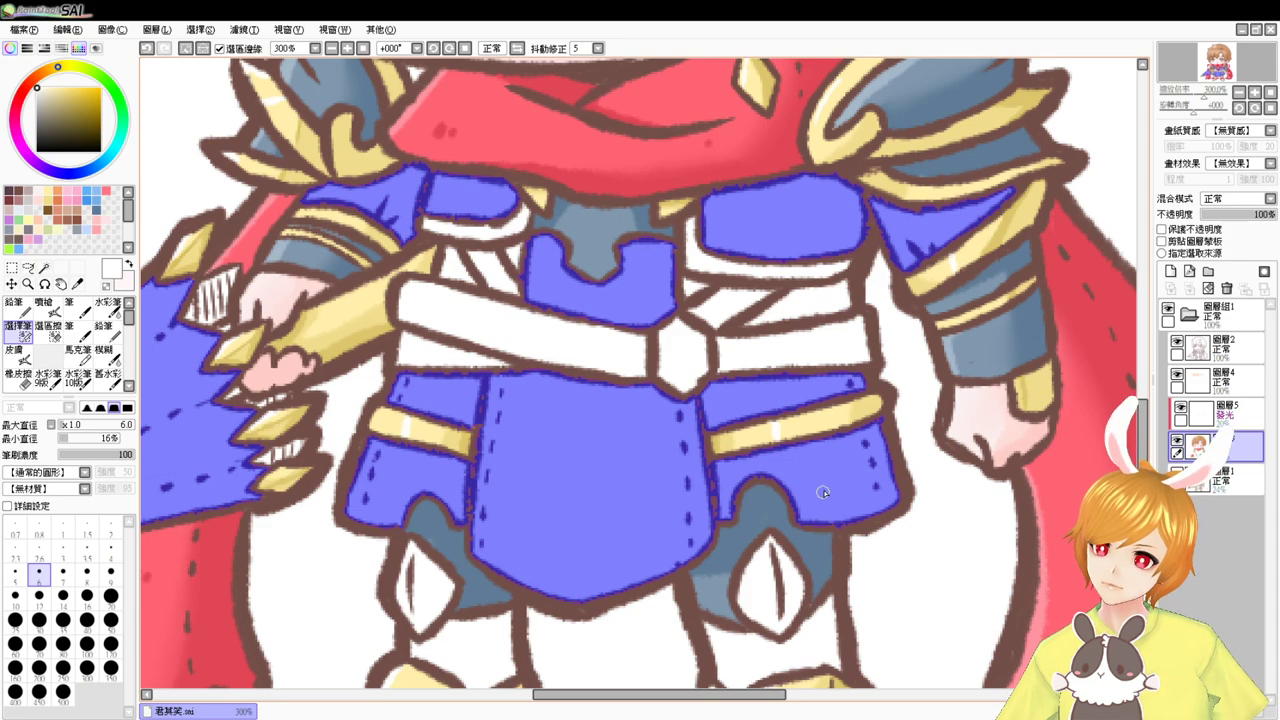
pyautogui.moveTo(805, 440); pyautogui.dragTo(815, 487)
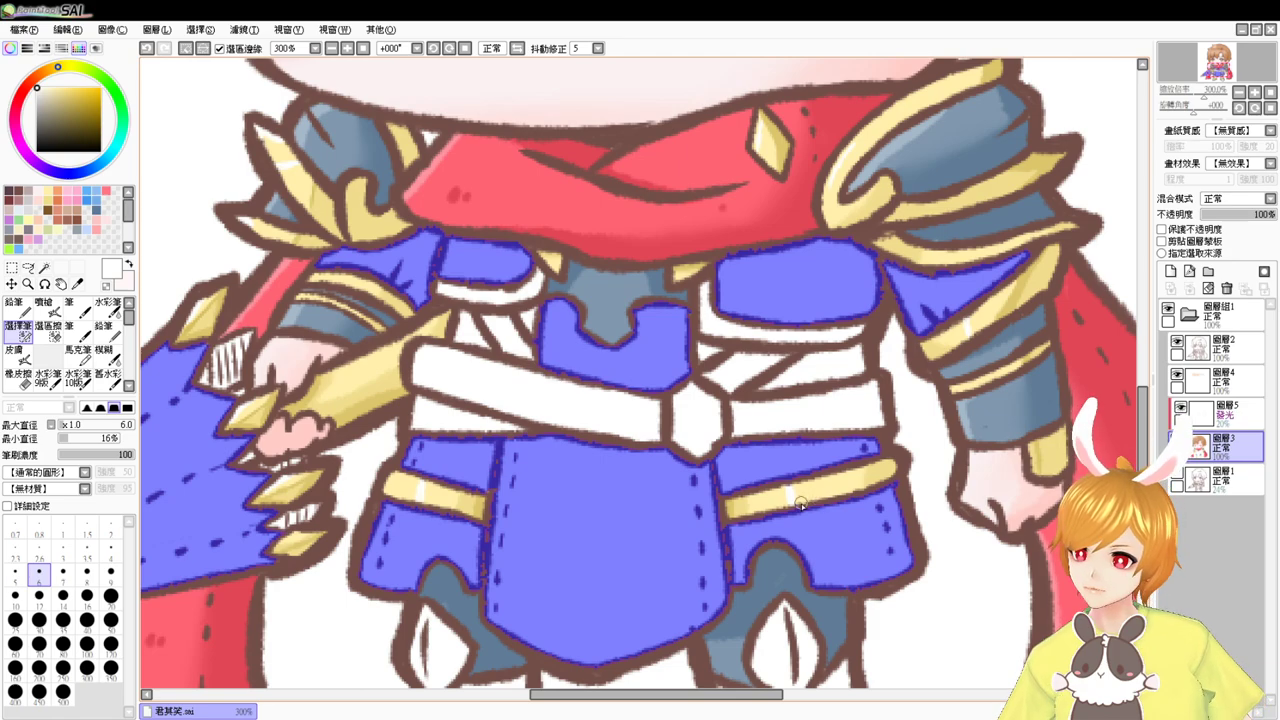
pyautogui.moveTo(800, 512); pyautogui.dragTo(818, 358)
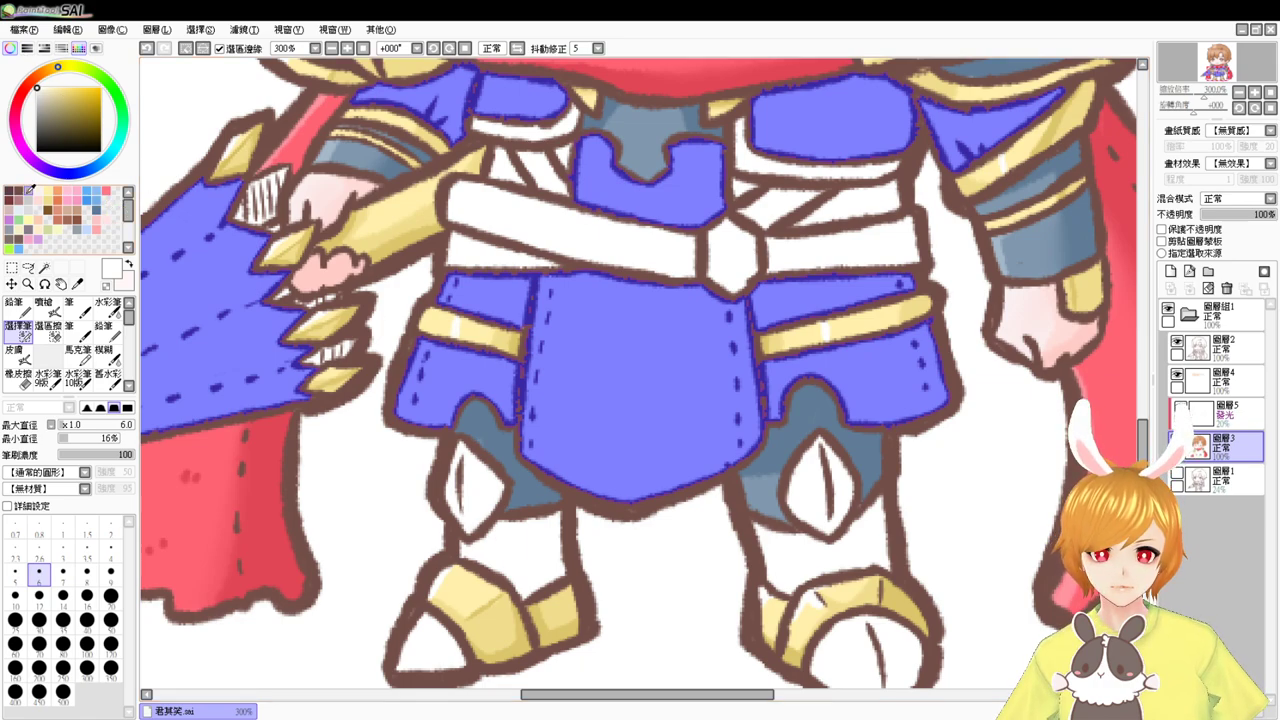
# - Shade the lower edge of the large pointed cloth beside the hand in light grey with the airbrush 噴槍 at size 17
pyautogui.click(28, 207)
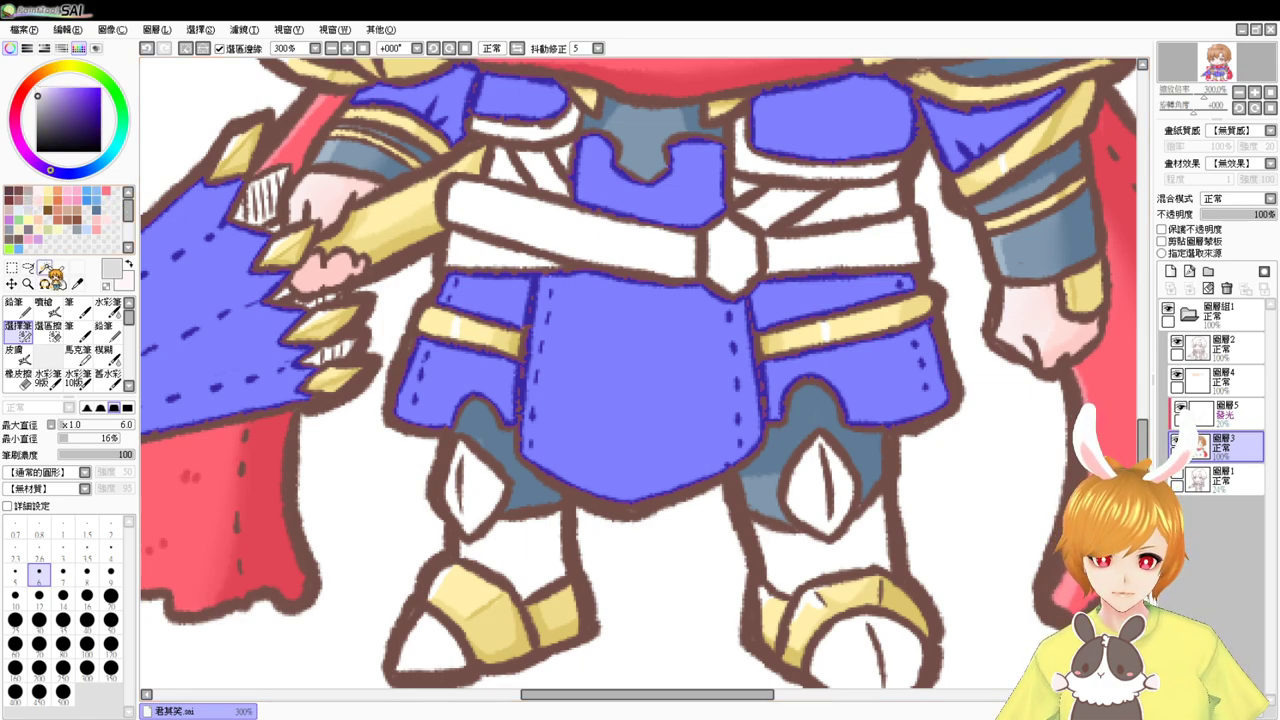
pyautogui.click(44, 303)
pyautogui.moveTo(370, 210)
pyautogui.mouseDown()
pyautogui.moveTo(480, 304)
pyautogui.moveTo(590, 266)
pyautogui.mouseUp()
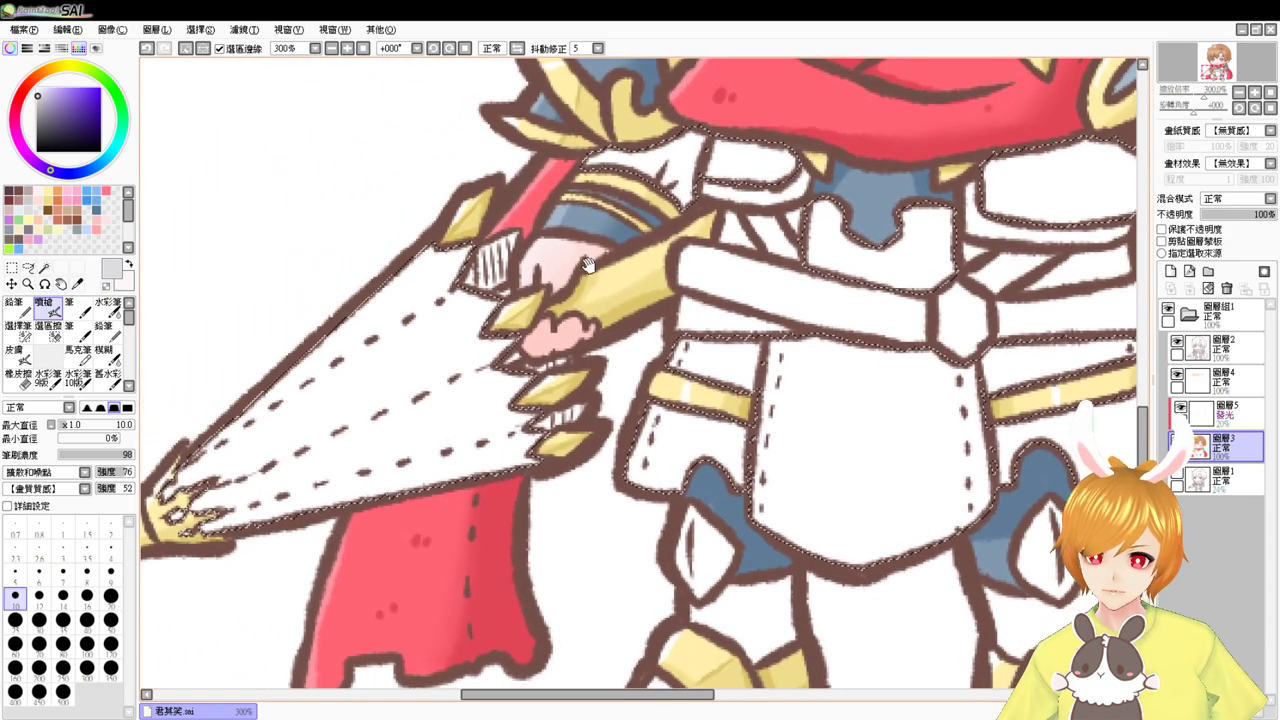
pyautogui.moveTo(529, 402)
pyautogui.mouseDown()
pyautogui.moveTo(552, 404)
pyautogui.moveTo(270, 518)
pyautogui.moveTo(472, 463)
pyautogui.mouseUp()
pyautogui.hotkey('ctrl', 'z')
pyautogui.moveTo(228, 522); pyautogui.dragTo(499, 456)
pyautogui.moveTo(322, 496); pyautogui.dragTo(520, 455)
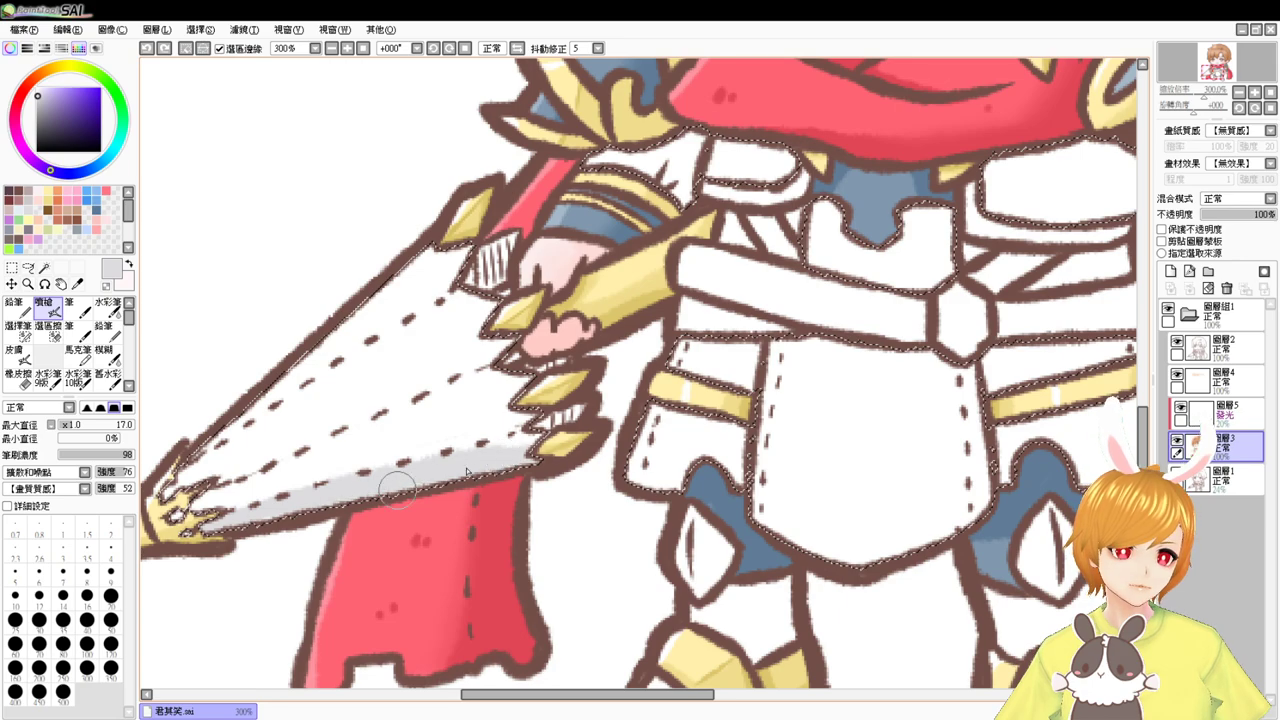
pyautogui.moveTo(408, 486)
pyautogui.mouseDown()
pyautogui.moveTo(522, 444)
pyautogui.moveTo(535, 456)
pyautogui.mouseUp()
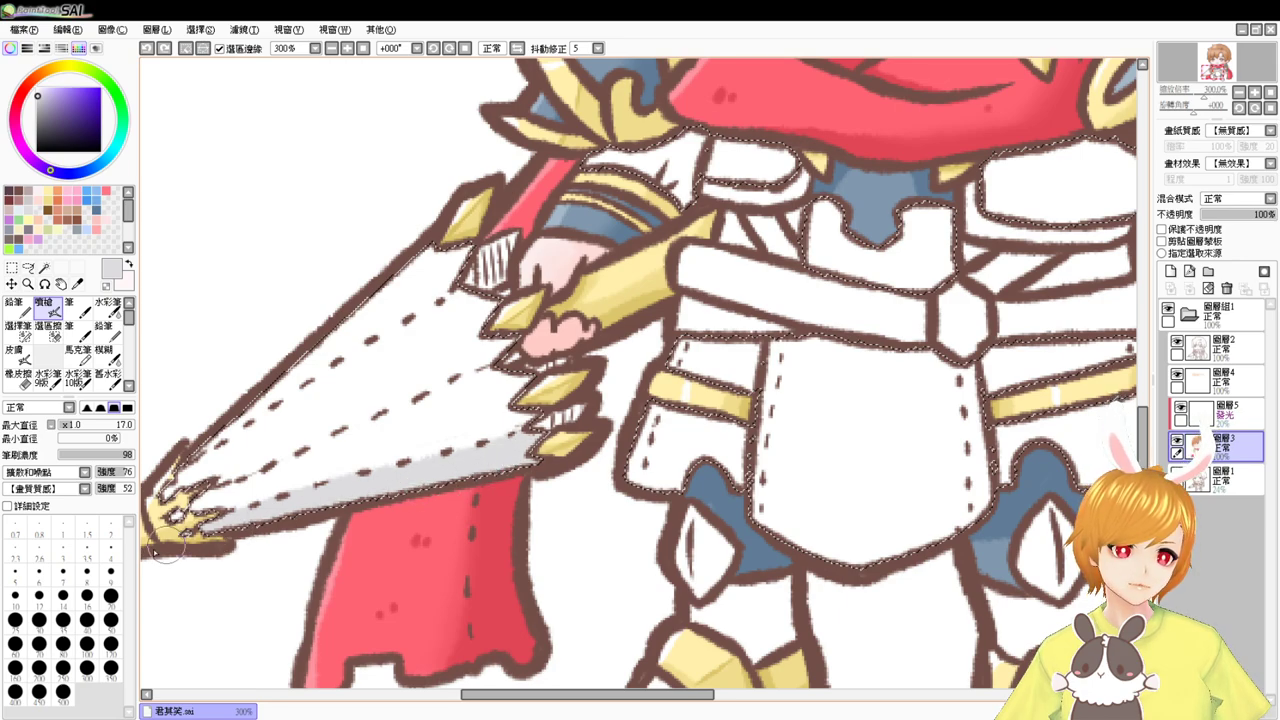
pyautogui.moveTo(194, 508); pyautogui.dragTo(177, 518)
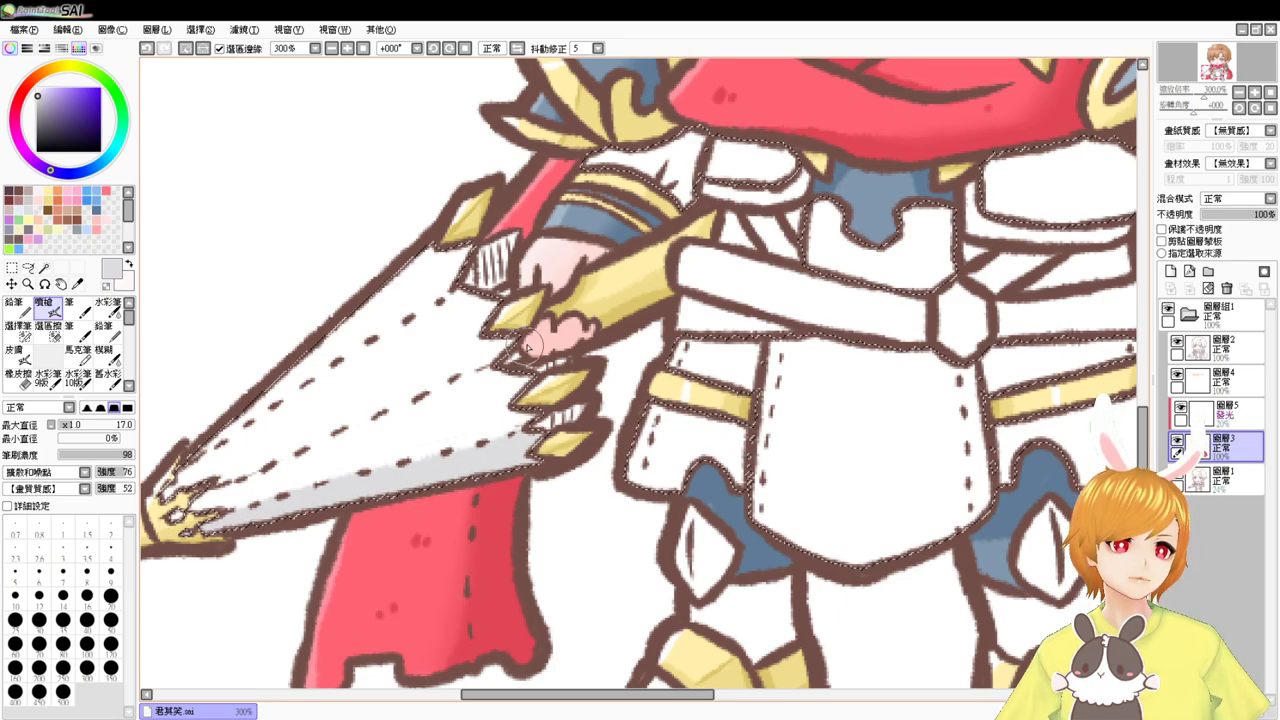
# - Shade the upper and inner parts of both side skirt panels and the edges of the front panel light grey, at airbrush size 13
pyautogui.moveTo(891, 350); pyautogui.dragTo(701, 426)
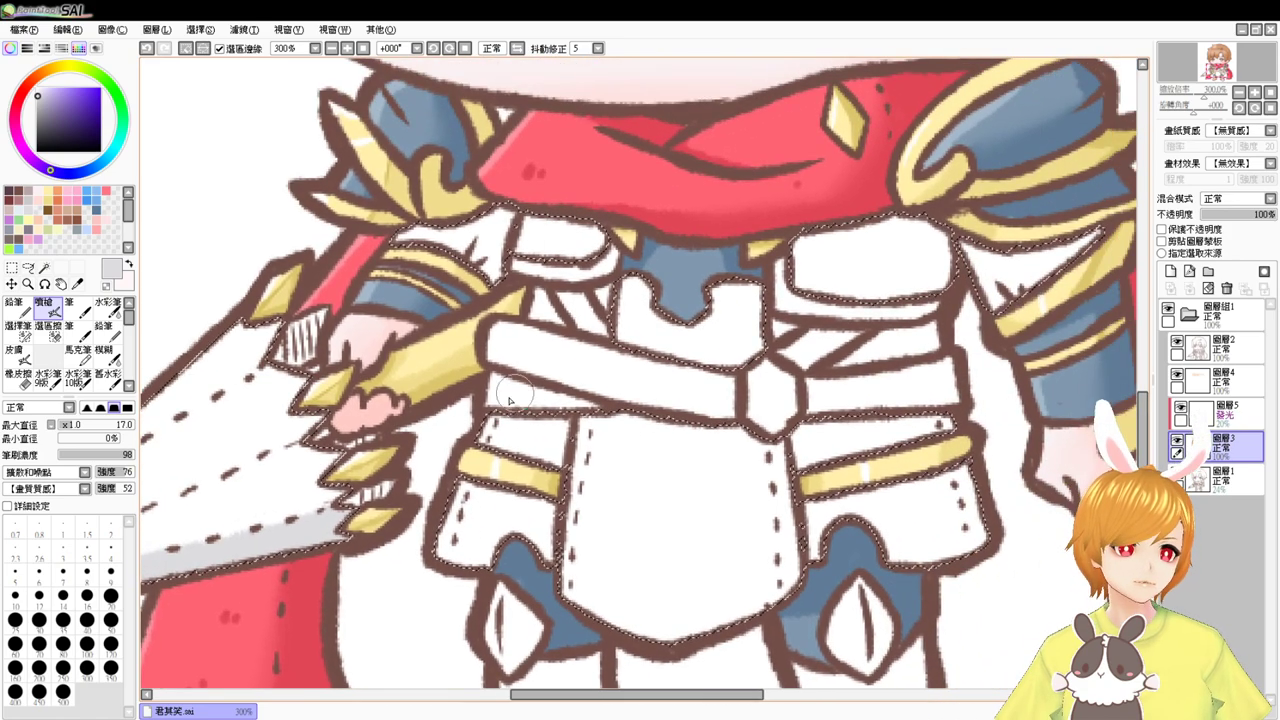
pyautogui.press('[')
pyautogui.press('[')
pyautogui.press('[')
pyautogui.press('[')
pyautogui.moveTo(482, 426)
pyautogui.mouseDown()
pyautogui.moveTo(561, 422)
pyautogui.moveTo(551, 481)
pyautogui.moveTo(563, 414)
pyautogui.moveTo(548, 557)
pyautogui.moveTo(546, 511)
pyautogui.moveTo(532, 505)
pyautogui.moveTo(534, 523)
pyautogui.moveTo(459, 480)
pyautogui.moveTo(554, 506)
pyautogui.moveTo(525, 491)
pyautogui.moveTo(549, 526)
pyautogui.mouseUp()
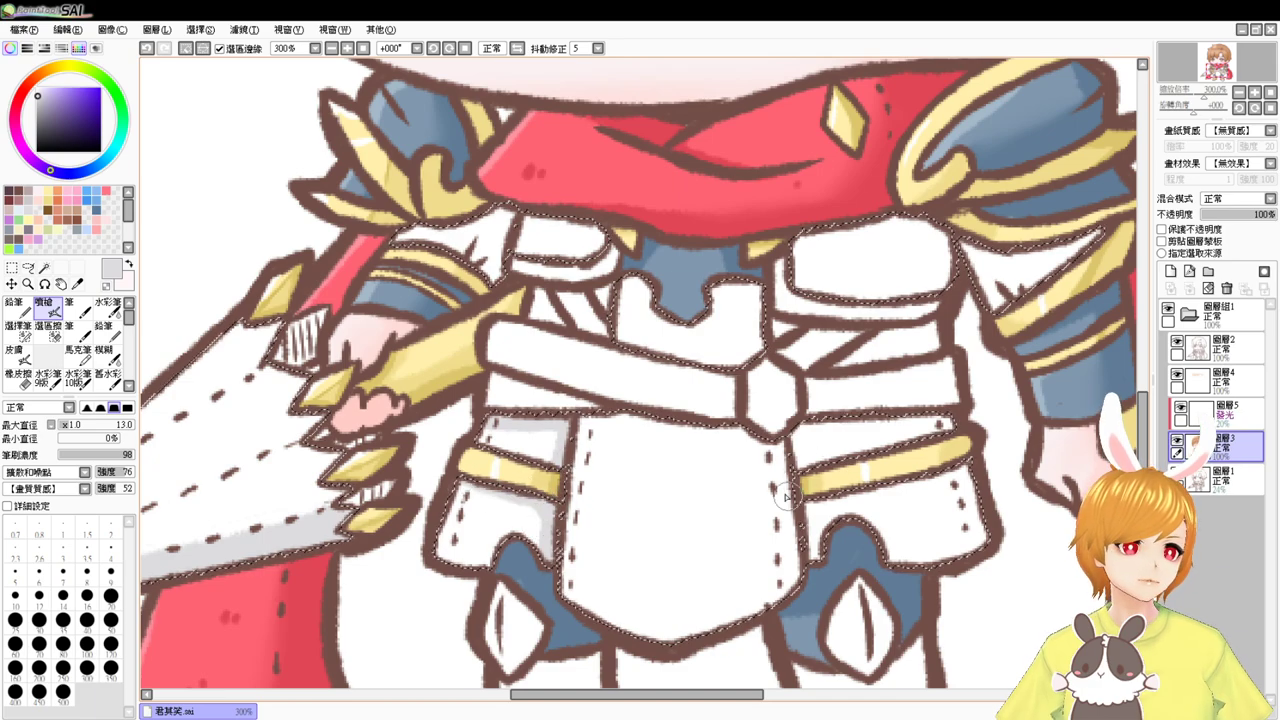
pyautogui.moveTo(785, 495)
pyautogui.mouseDown()
pyautogui.moveTo(792, 430)
pyautogui.moveTo(812, 548)
pyautogui.moveTo(805, 430)
pyautogui.moveTo(945, 423)
pyautogui.mouseUp()
pyautogui.moveTo(800, 430); pyautogui.dragTo(958, 420)
pyautogui.moveTo(810, 506)
pyautogui.mouseDown()
pyautogui.moveTo(1017, 447)
pyautogui.moveTo(901, 478)
pyautogui.moveTo(820, 537)
pyautogui.mouseUp()
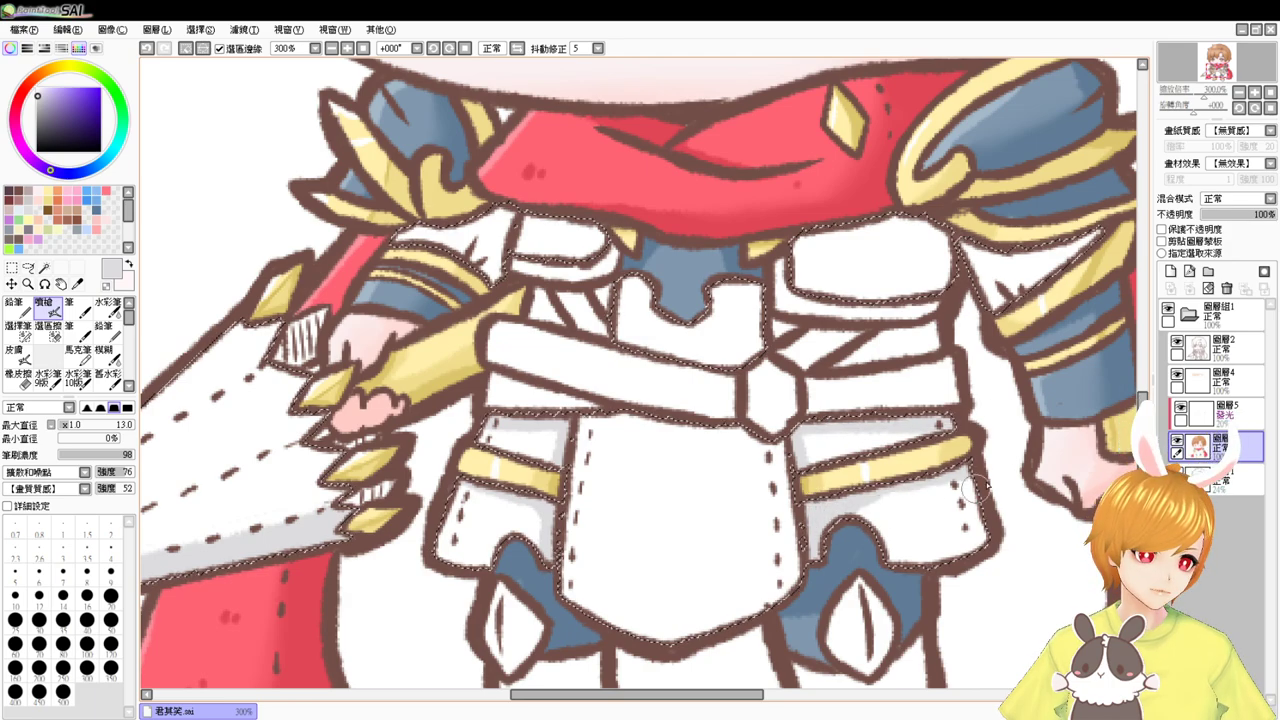
pyautogui.scroll(-3, 806, 451)
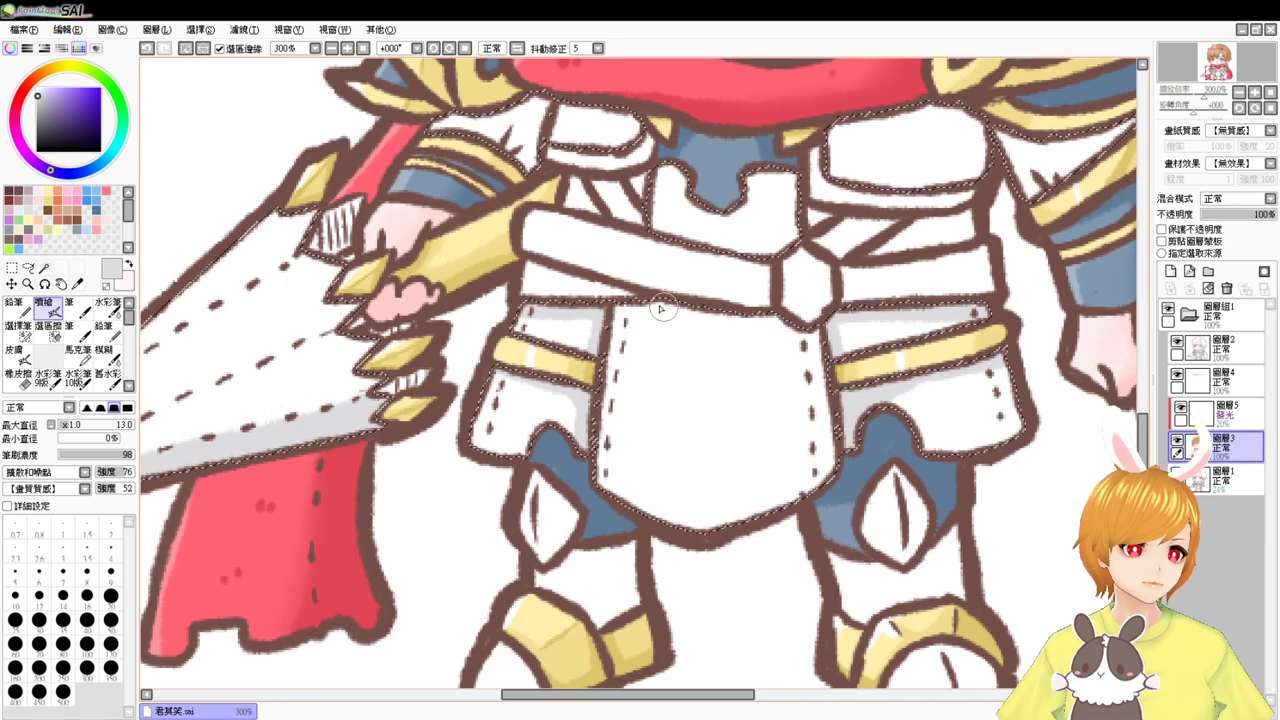
pyautogui.moveTo(660, 309)
pyautogui.mouseDown()
pyautogui.moveTo(732, 316)
pyautogui.moveTo(620, 316)
pyautogui.moveTo(815, 331)
pyautogui.moveTo(822, 455)
pyautogui.moveTo(830, 437)
pyautogui.moveTo(788, 352)
pyautogui.moveTo(800, 448)
pyautogui.moveTo(782, 505)
pyautogui.moveTo(793, 503)
pyautogui.moveTo(729, 521)
pyautogui.moveTo(627, 504)
pyautogui.mouseUp()
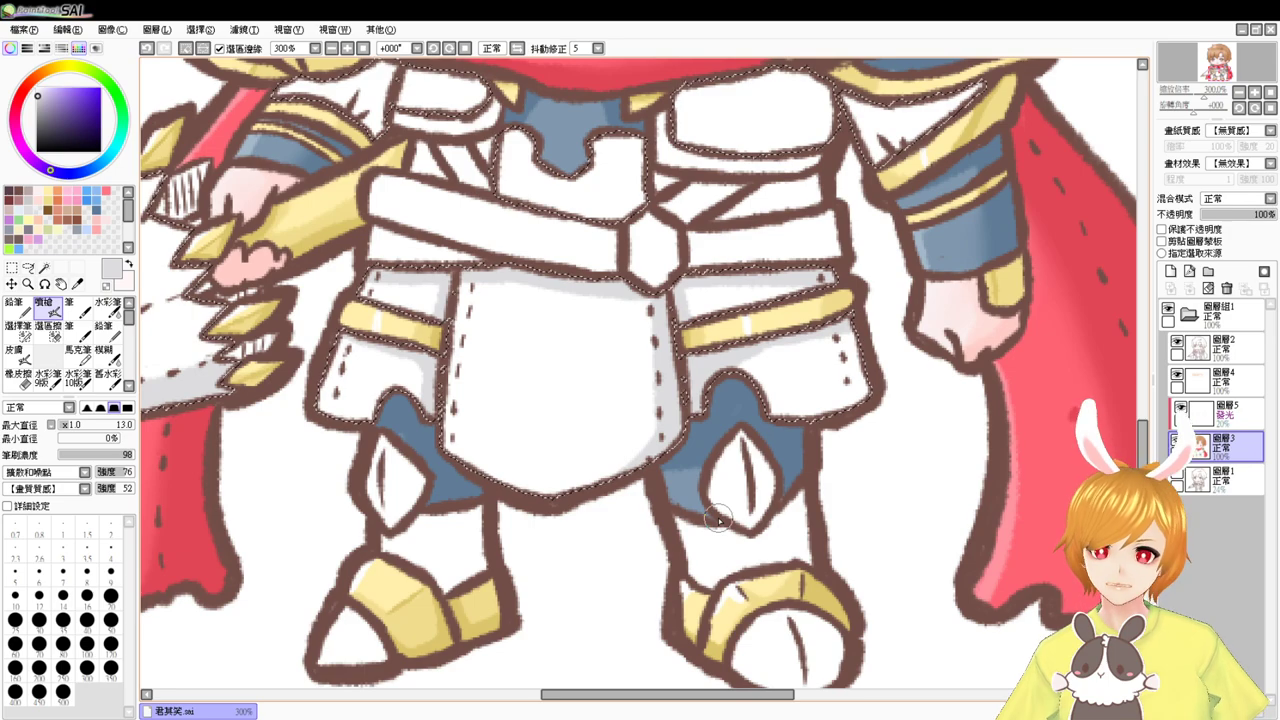
# - Shade the upper edges of both chest plates and the folds of both white upper sleeves in light grey
pyautogui.scroll(3, 860, 400)
pyautogui.hscroll(1, 860, 400)
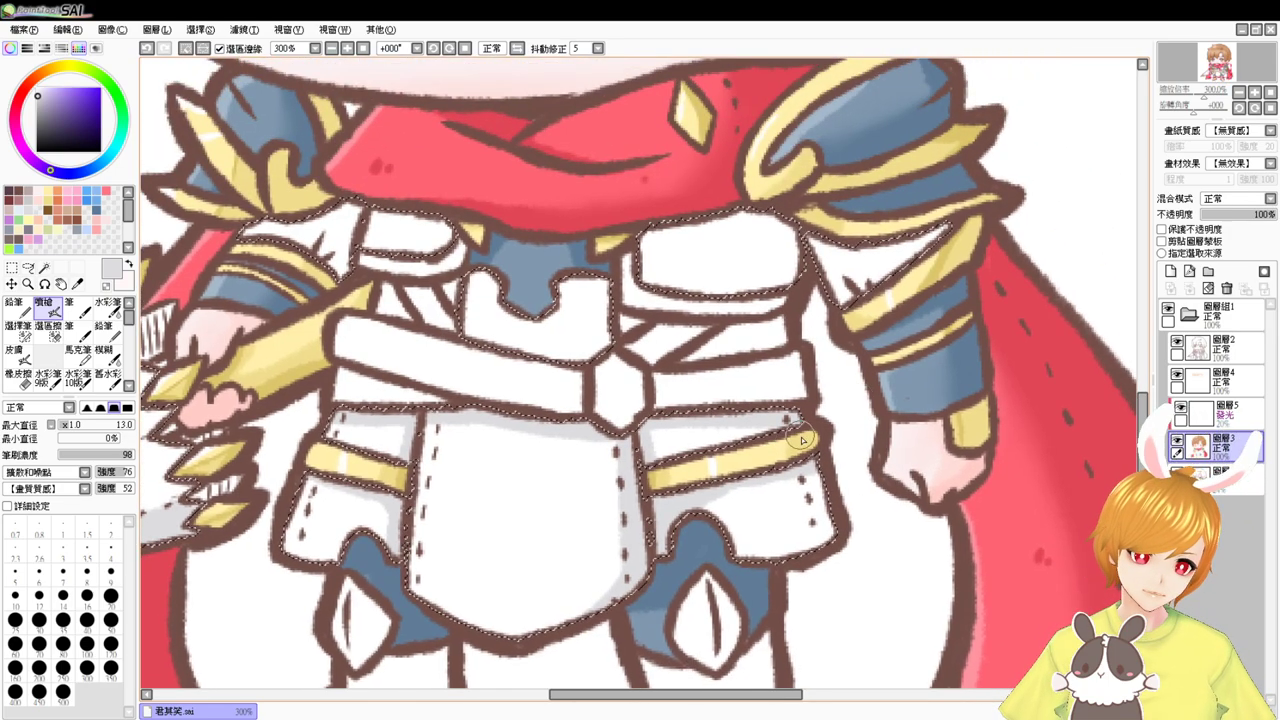
pyautogui.scroll(2, 760, 390)
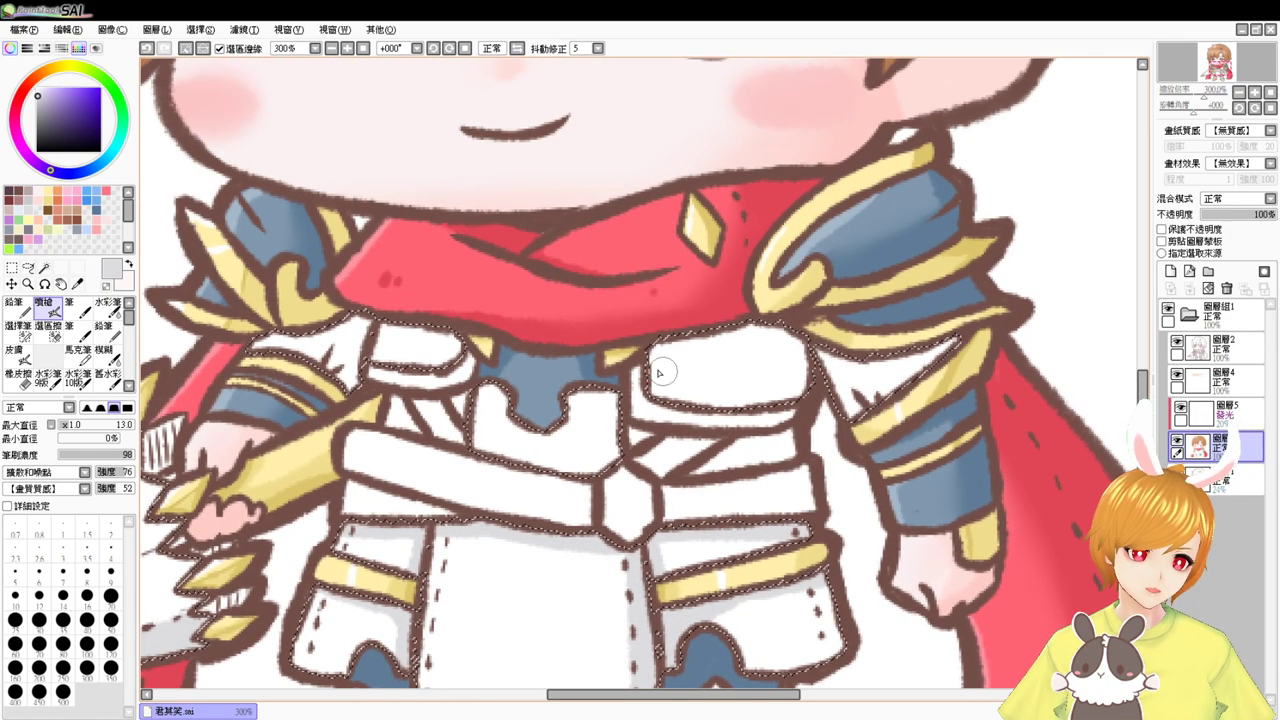
pyautogui.moveTo(658, 374)
pyautogui.mouseDown()
pyautogui.moveTo(704, 323)
pyautogui.moveTo(811, 333)
pyautogui.moveTo(711, 319)
pyautogui.mouseUp()
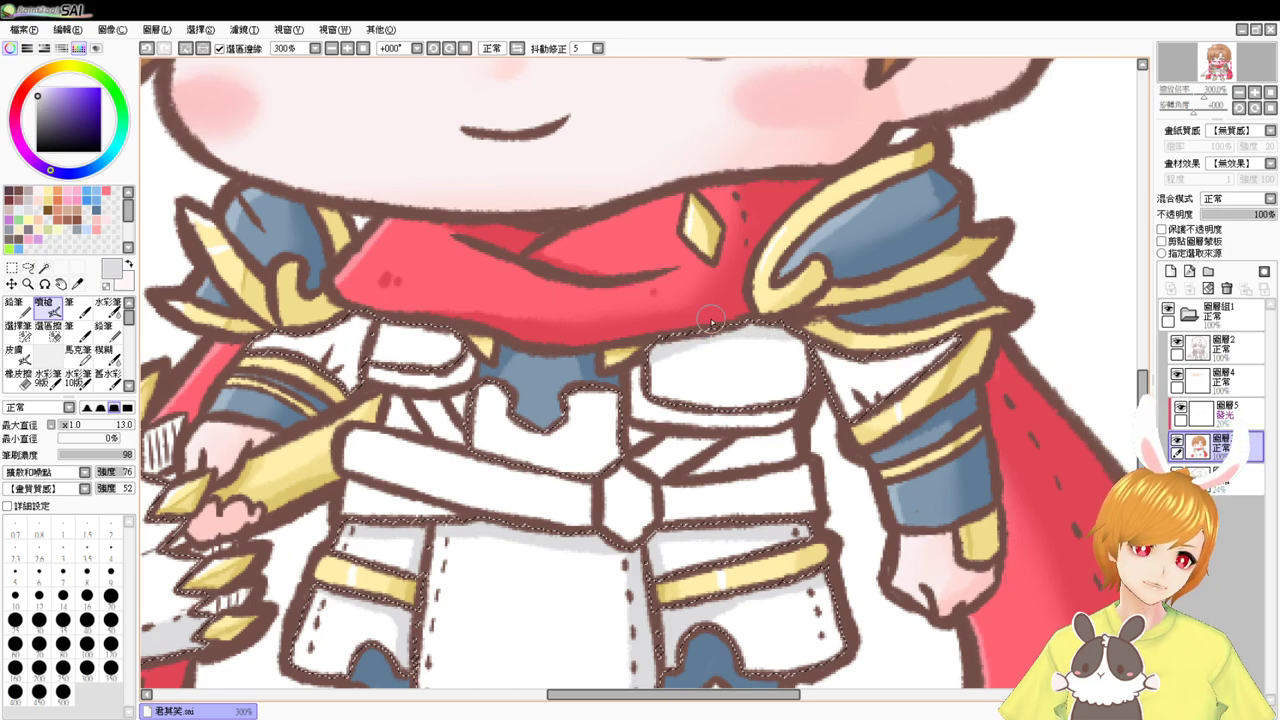
pyautogui.moveTo(422, 328)
pyautogui.mouseDown()
pyautogui.moveTo(462, 338)
pyautogui.moveTo(475, 362)
pyautogui.mouseUp()
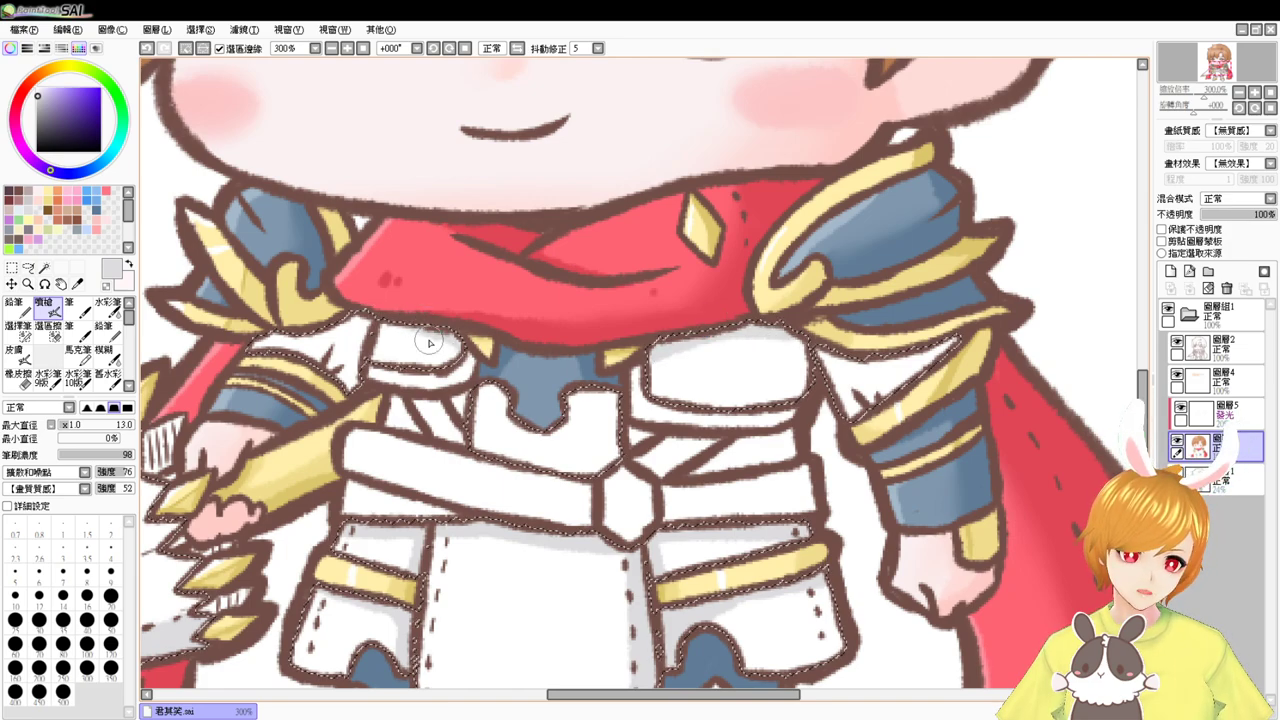
pyautogui.moveTo(338, 315)
pyautogui.mouseDown()
pyautogui.moveTo(340, 375)
pyautogui.moveTo(352, 332)
pyautogui.mouseUp()
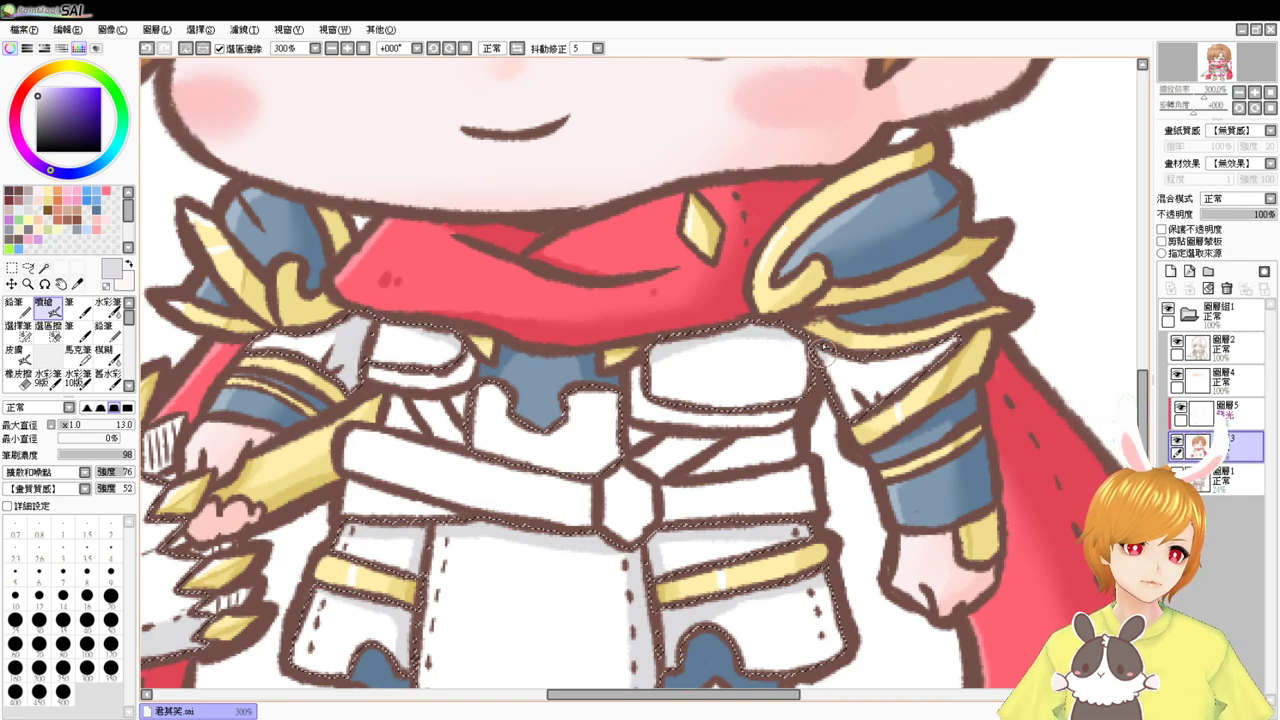
pyautogui.moveTo(822, 350); pyautogui.dragTo(936, 338)
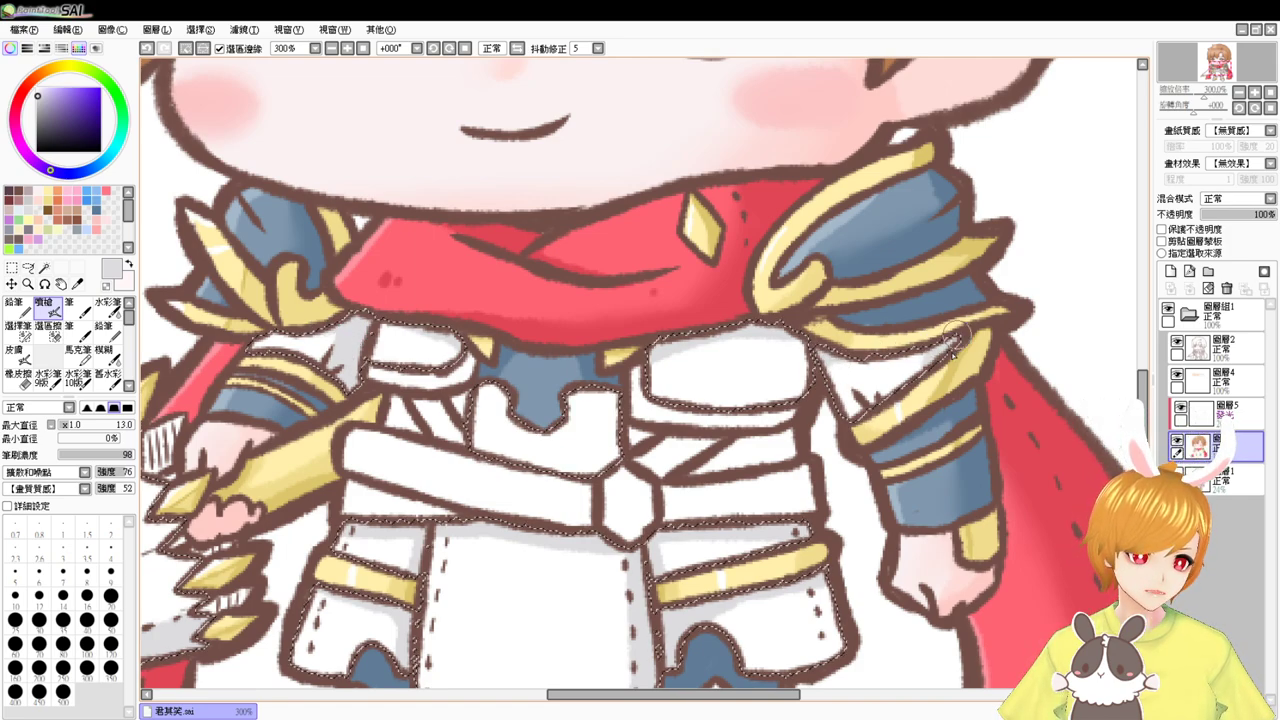
pyautogui.moveTo(934, 386); pyautogui.dragTo(866, 350)
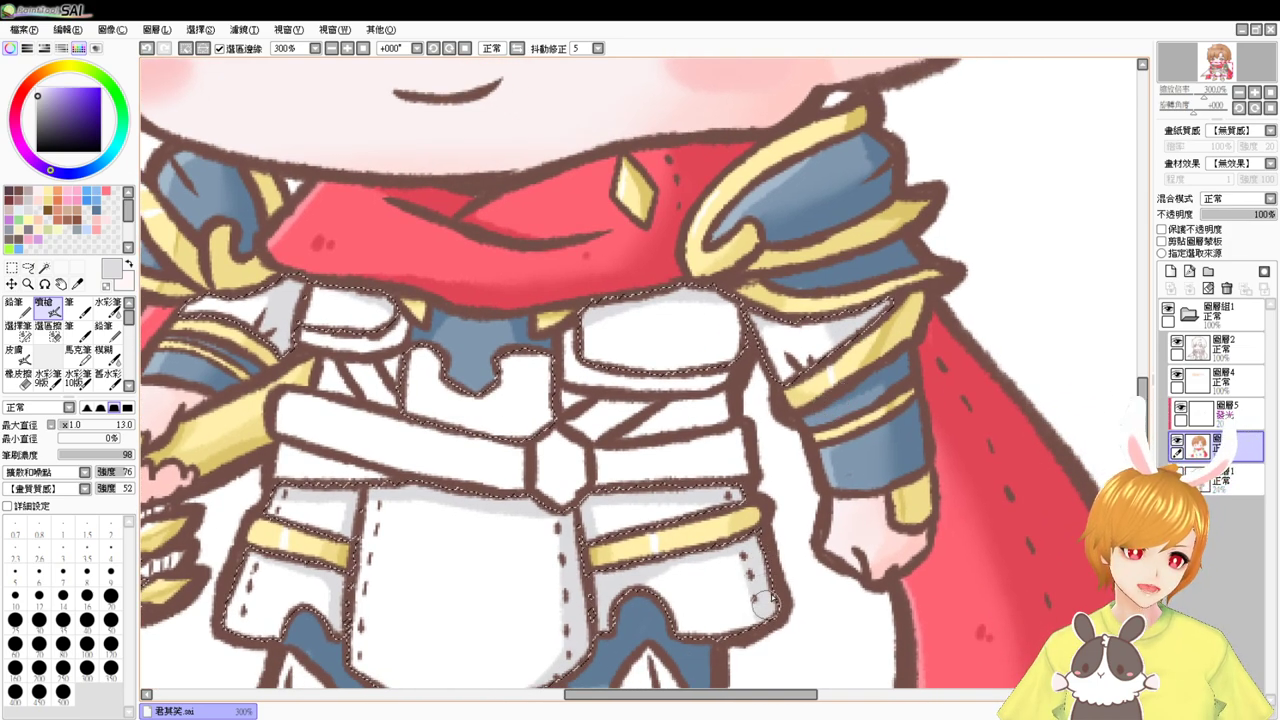
pyautogui.moveTo(810, 402); pyautogui.dragTo(835, 377)
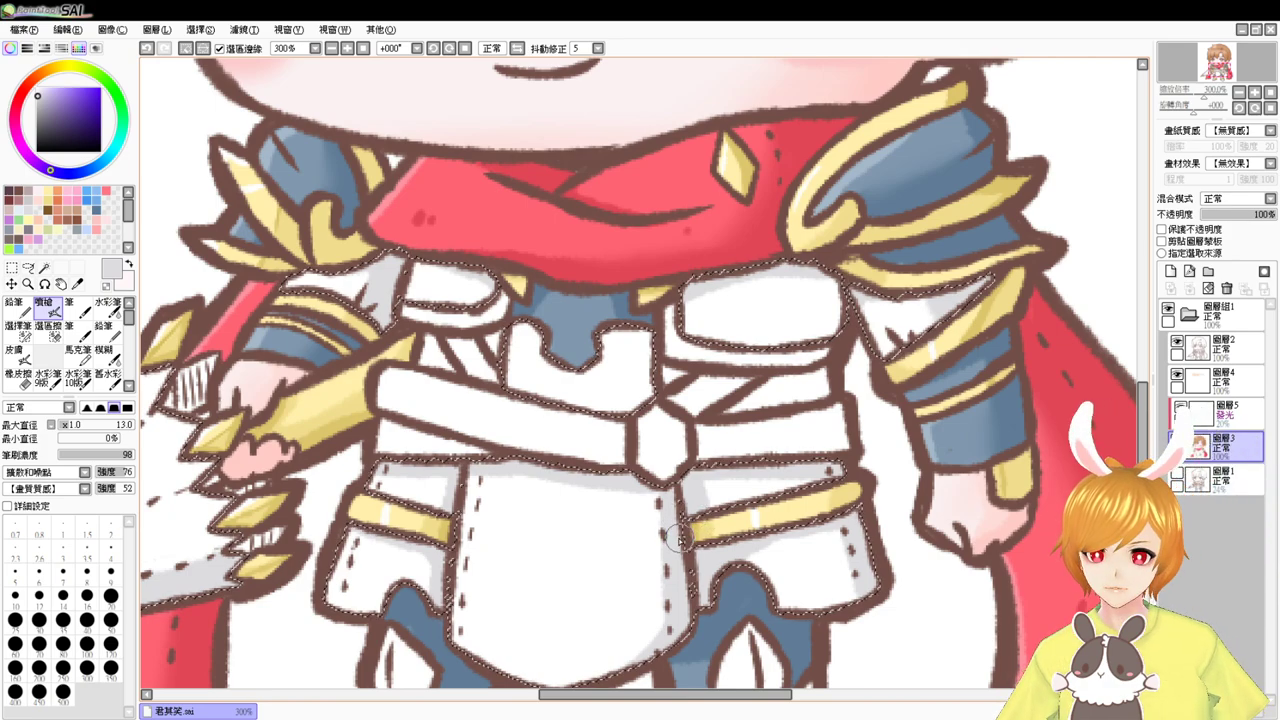
# - Widen the grey shading low on the pointed cloth, add a grey fold along its middle, and clear the selection
pyautogui.moveTo(601, 592); pyautogui.dragTo(804, 423)
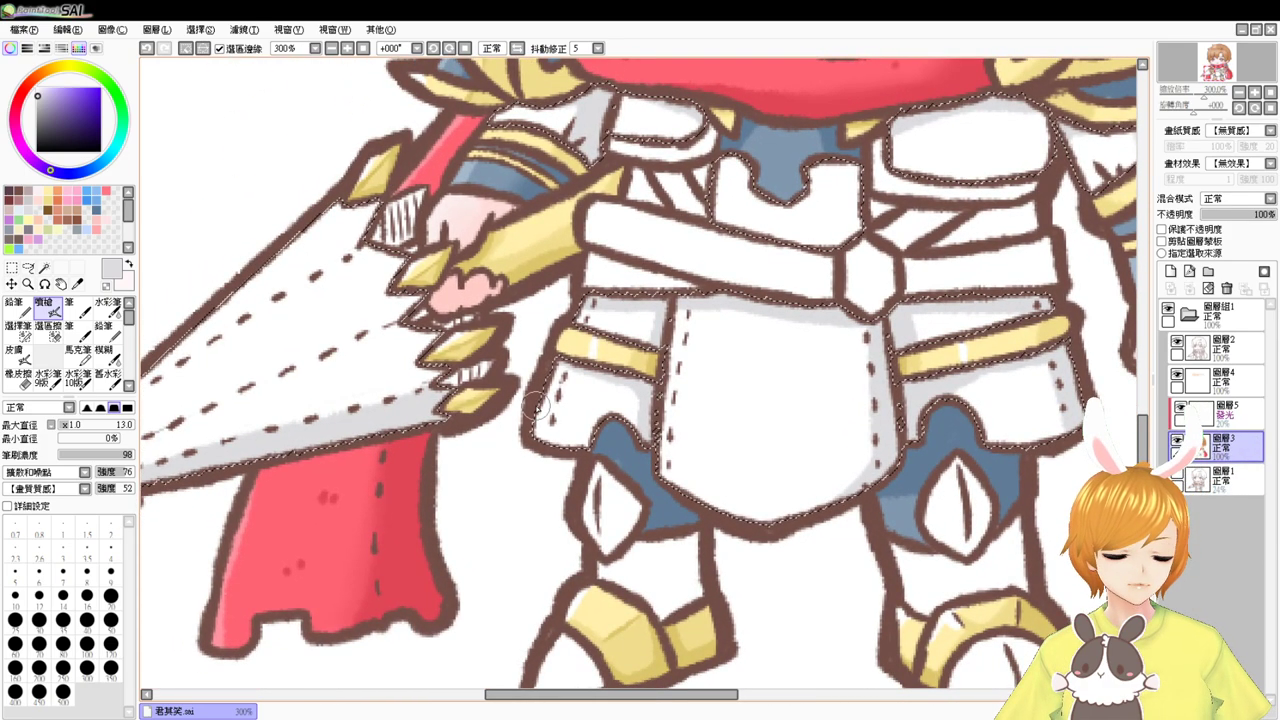
pyautogui.moveTo(372, 419); pyautogui.dragTo(436, 410)
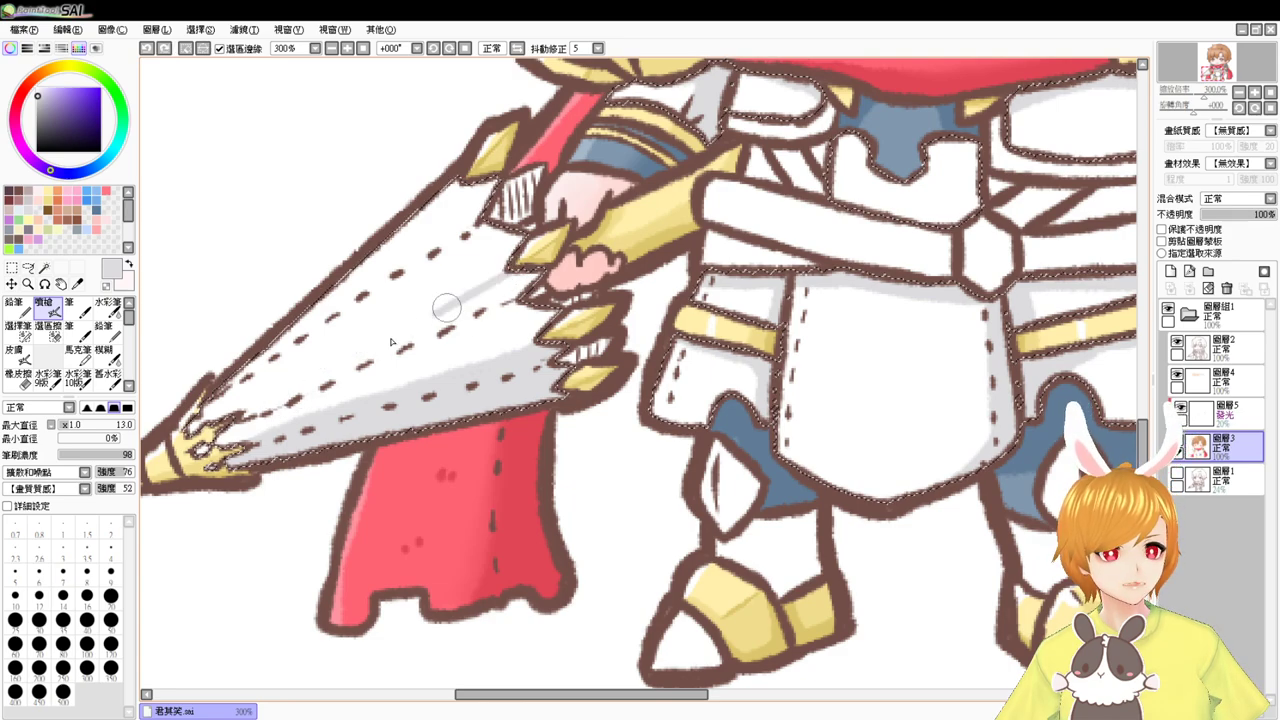
pyautogui.moveTo(240, 411); pyautogui.dragTo(440, 315)
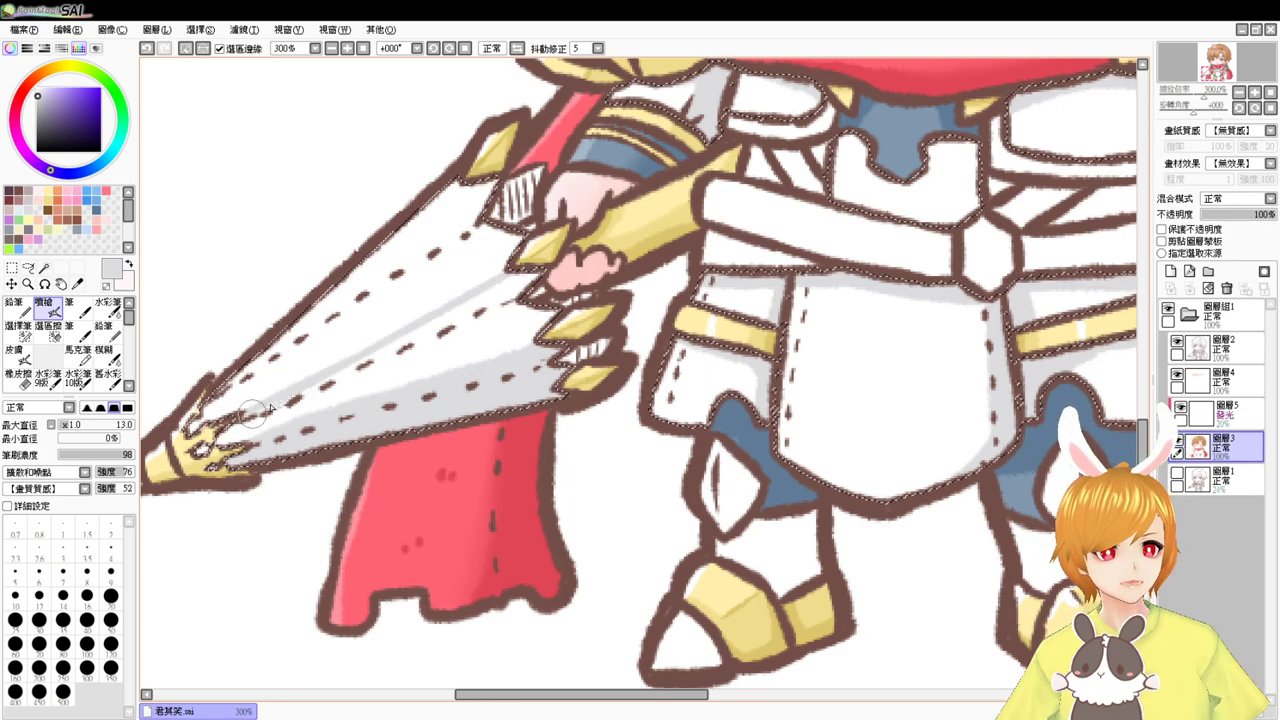
pyautogui.moveTo(242, 412); pyautogui.dragTo(468, 314)
pyautogui.moveTo(521, 286)
pyautogui.mouseDown()
pyautogui.moveTo(537, 274)
pyautogui.moveTo(497, 289)
pyautogui.moveTo(521, 281)
pyautogui.mouseUp()
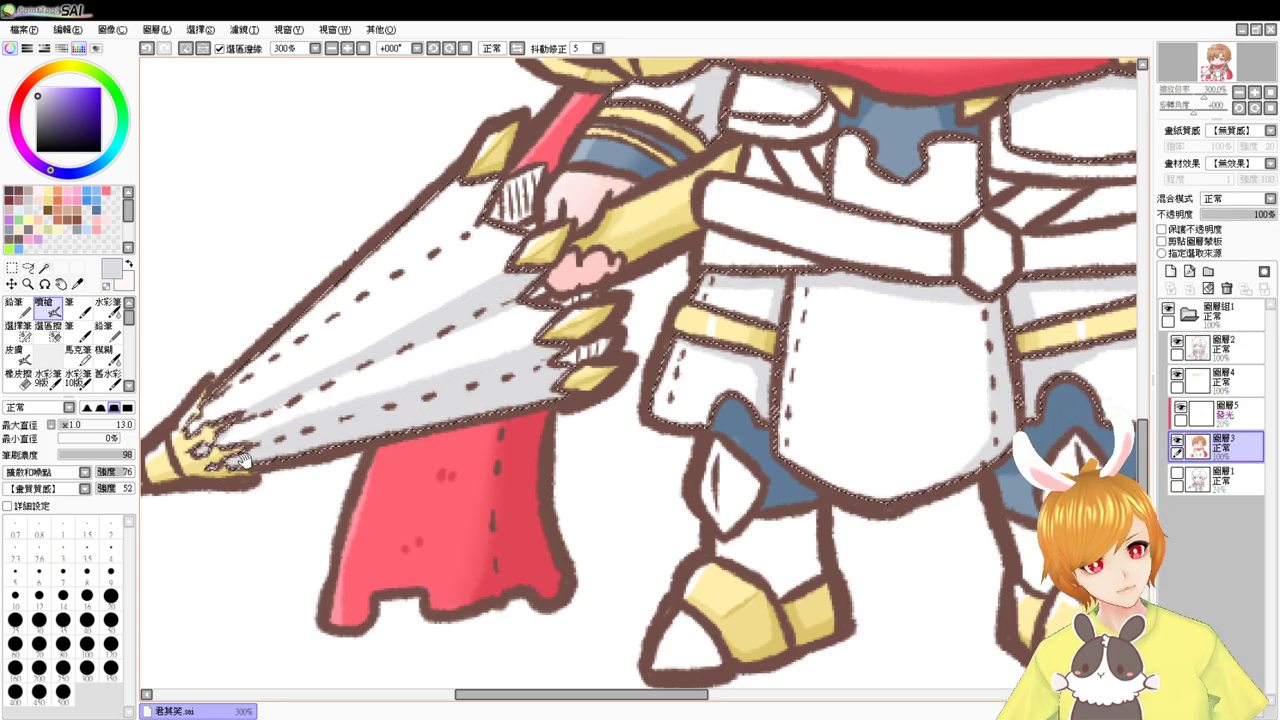
pyautogui.moveTo(246, 458); pyautogui.dragTo(207, 576)
pyautogui.hotkey('ctrl', 'd')
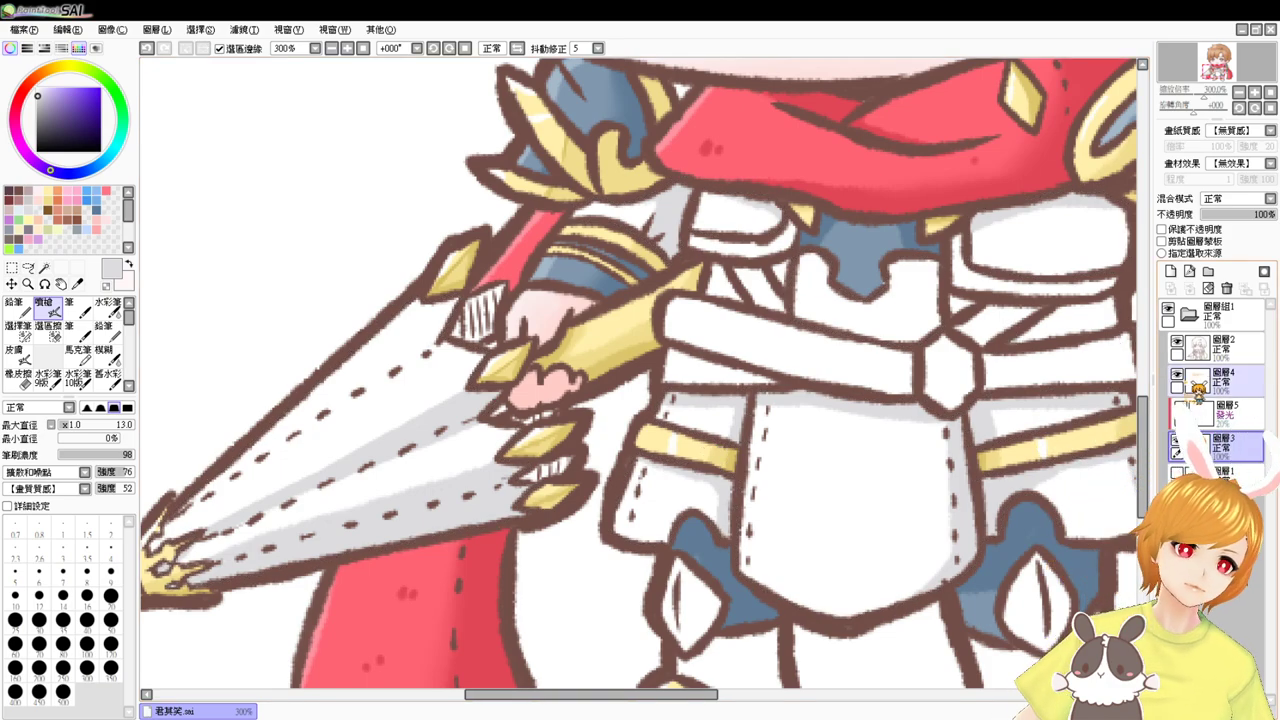
# - Paint the small gap beside the gripping hand in the cape's red at size 7, and sample the gold from the shaft
pyautogui.rightClick(526, 255)
pyautogui.moveTo(506, 325); pyautogui.dragTo(488, 328)
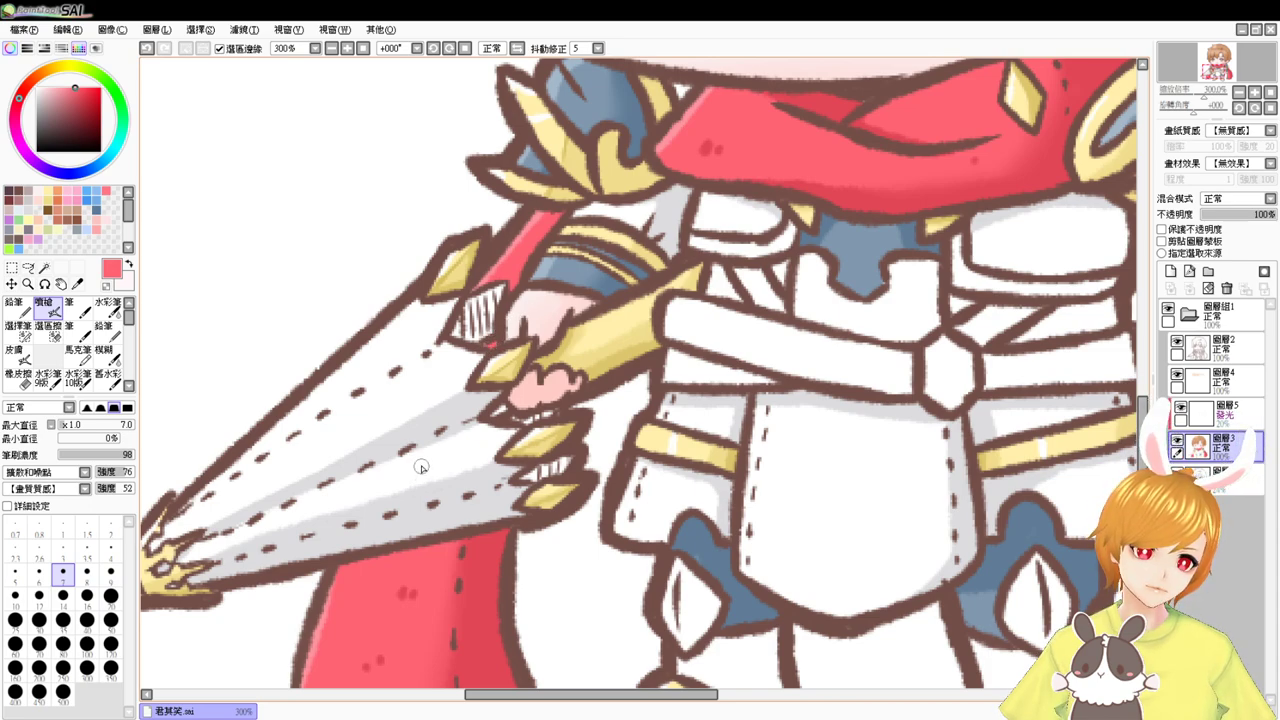
pyautogui.keyDown('alt'); pyautogui.click(601, 366); pyautogui.keyUp('alt')
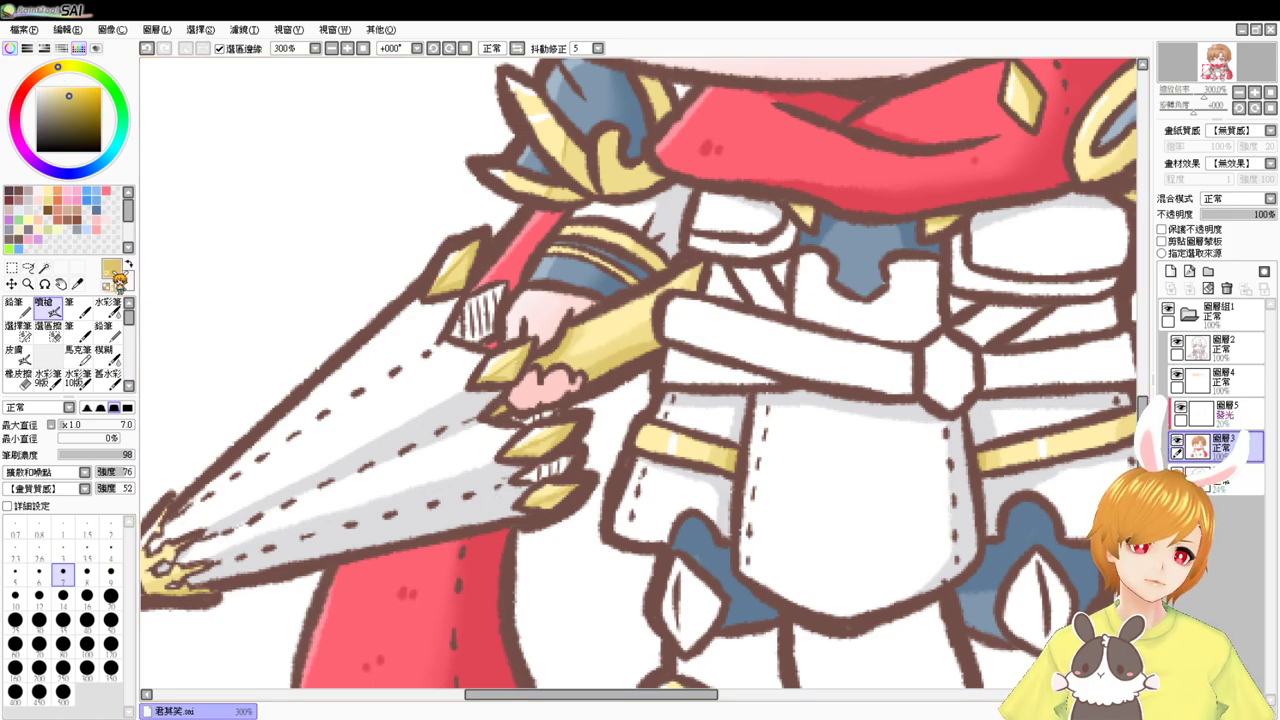
# - Select the three small hatched areas between the gold spikes around the hand with the Magic Wand and the selection pen 選擇筆
pyautogui.click(44, 268)
pyautogui.click(492, 300)
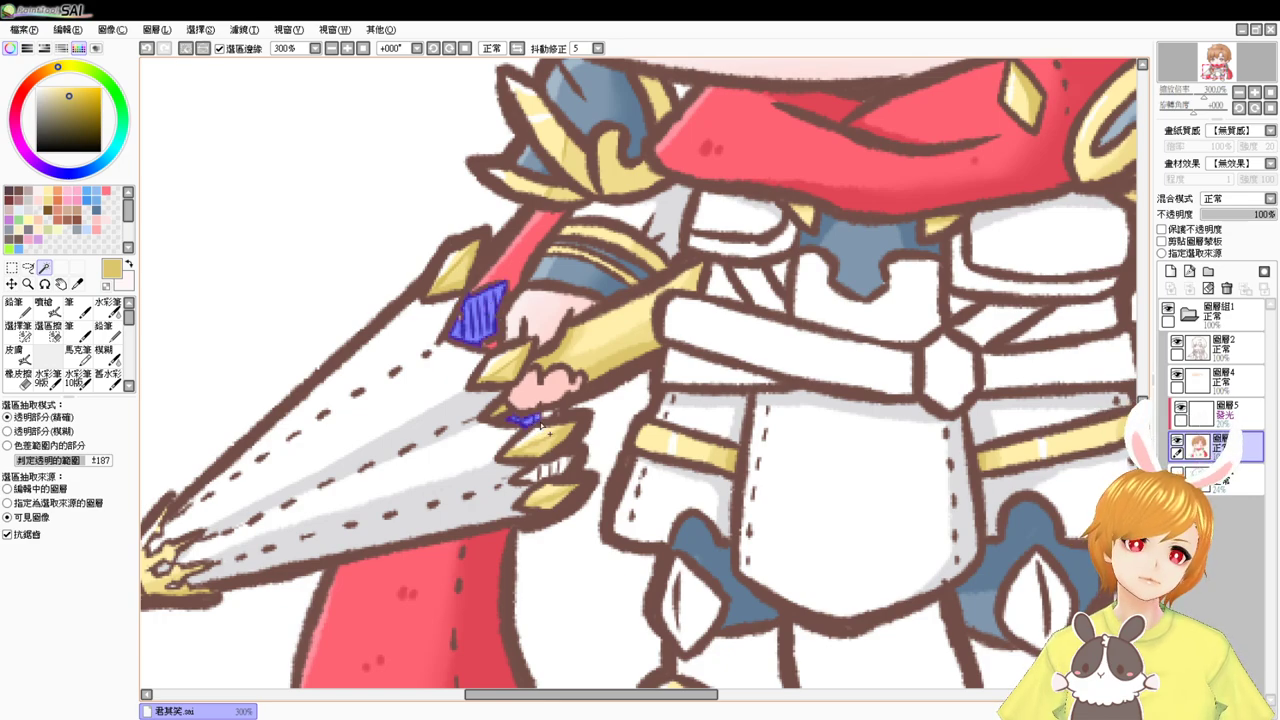
pyautogui.click(543, 470)
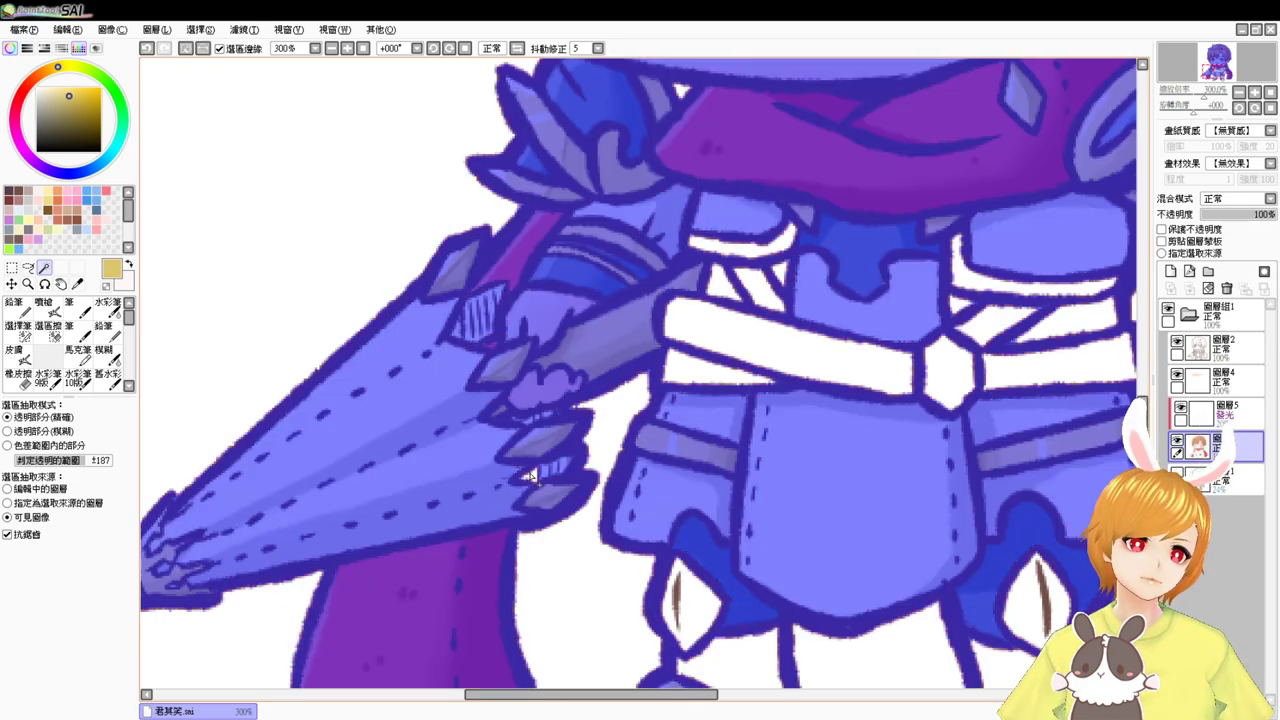
pyautogui.click(18, 325)
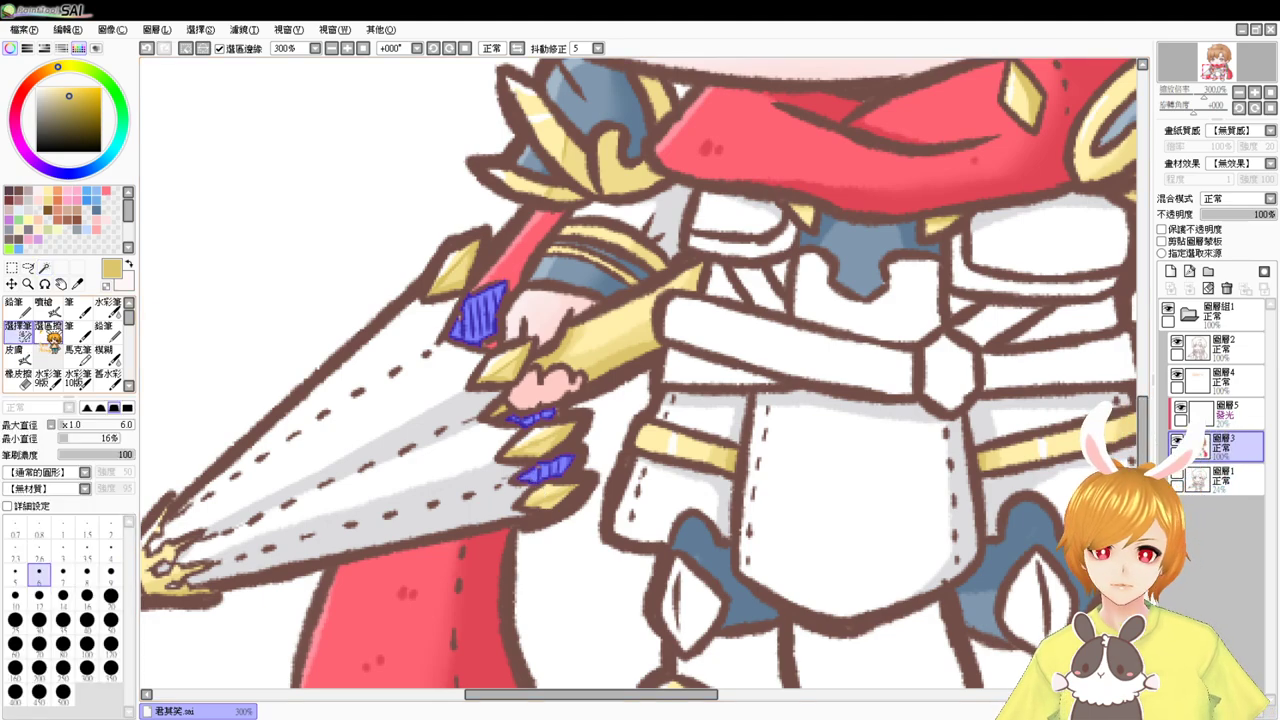
pyautogui.moveTo(480, 376); pyautogui.dragTo(521, 336)
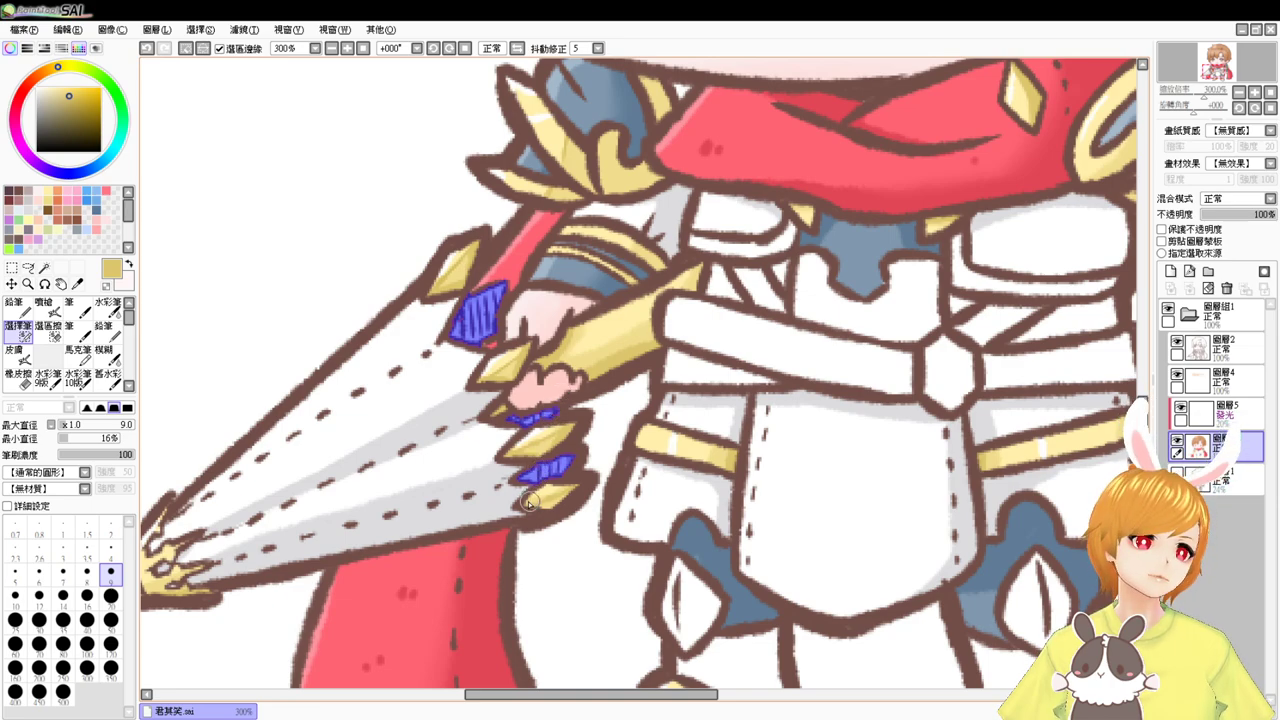
# - Try filling the selected hatched areas with the light grey used for the cloth shading
pyautogui.click(28, 210)
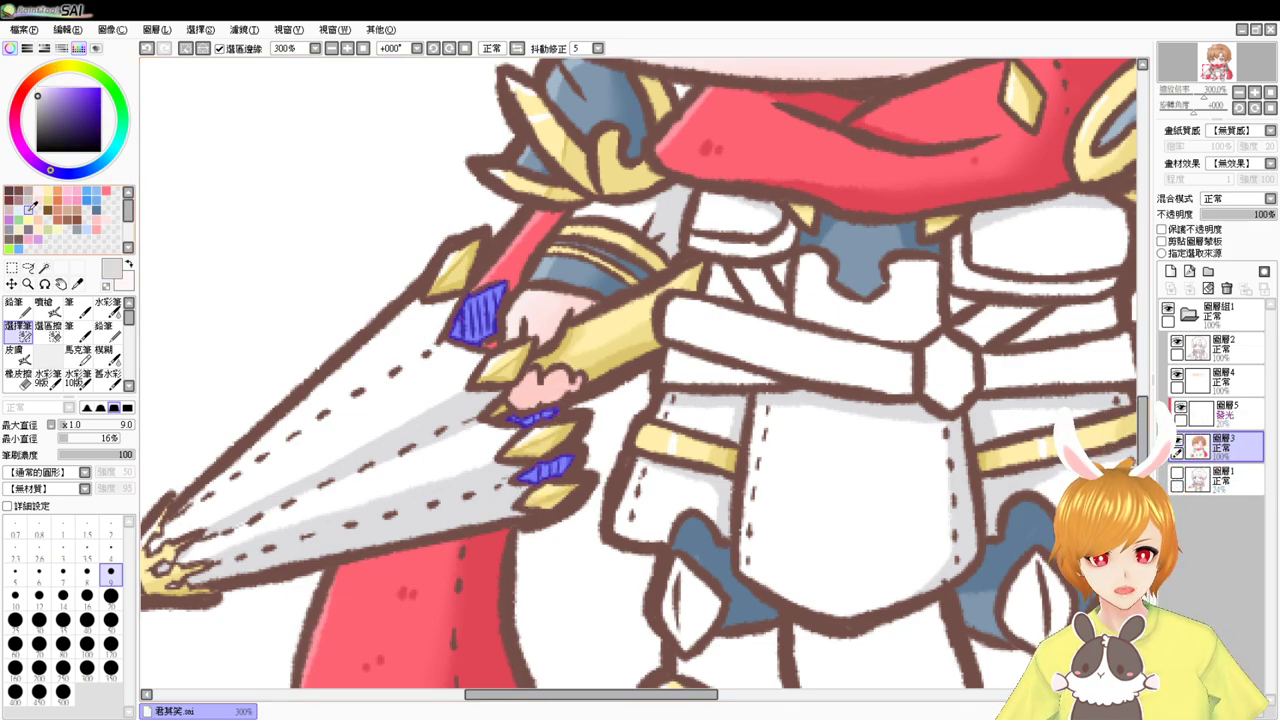
pyautogui.hotkey('ctrl', 'f')
pyautogui.hotkey('ctrl', 'd')
pyautogui.hotkey('ctrl', 'z')
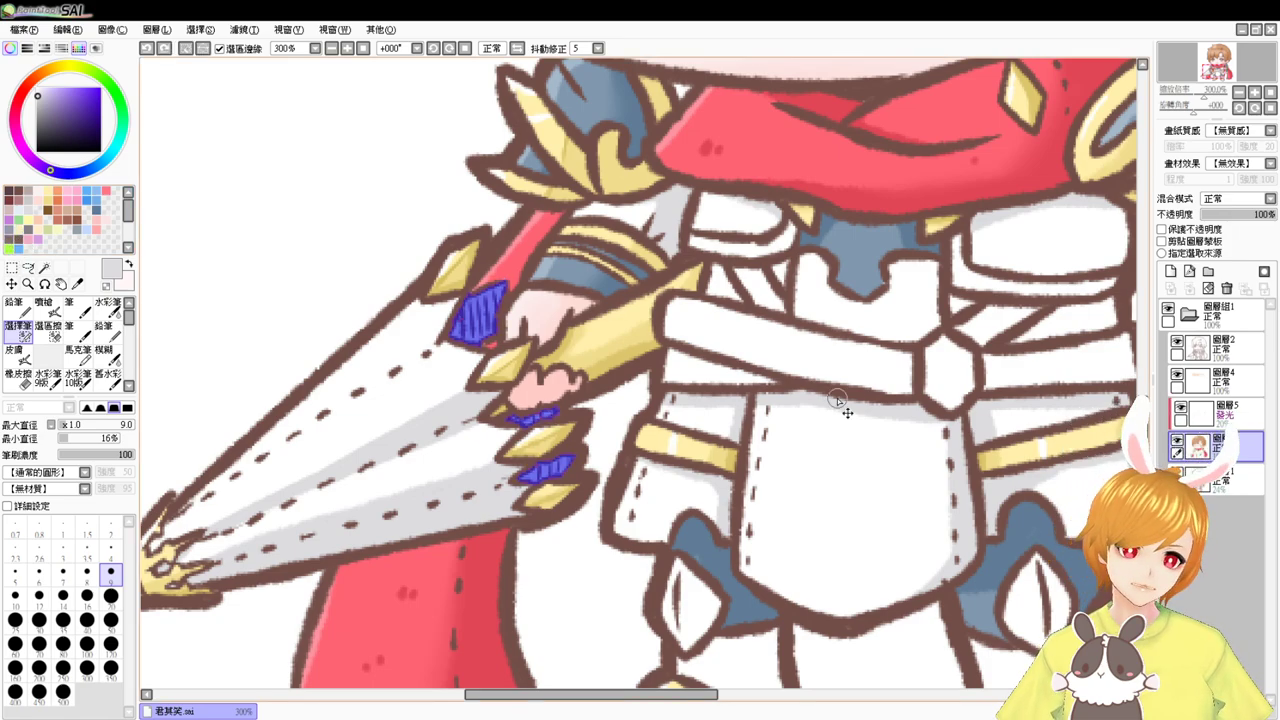
# - Fill the selected hatched areas between the gold spikes with a darker warm grey and clear the selection
pyautogui.click(28, 229)
pyautogui.hotkey('ctrl', 'f')
pyautogui.hotkey('ctrl', 'd')
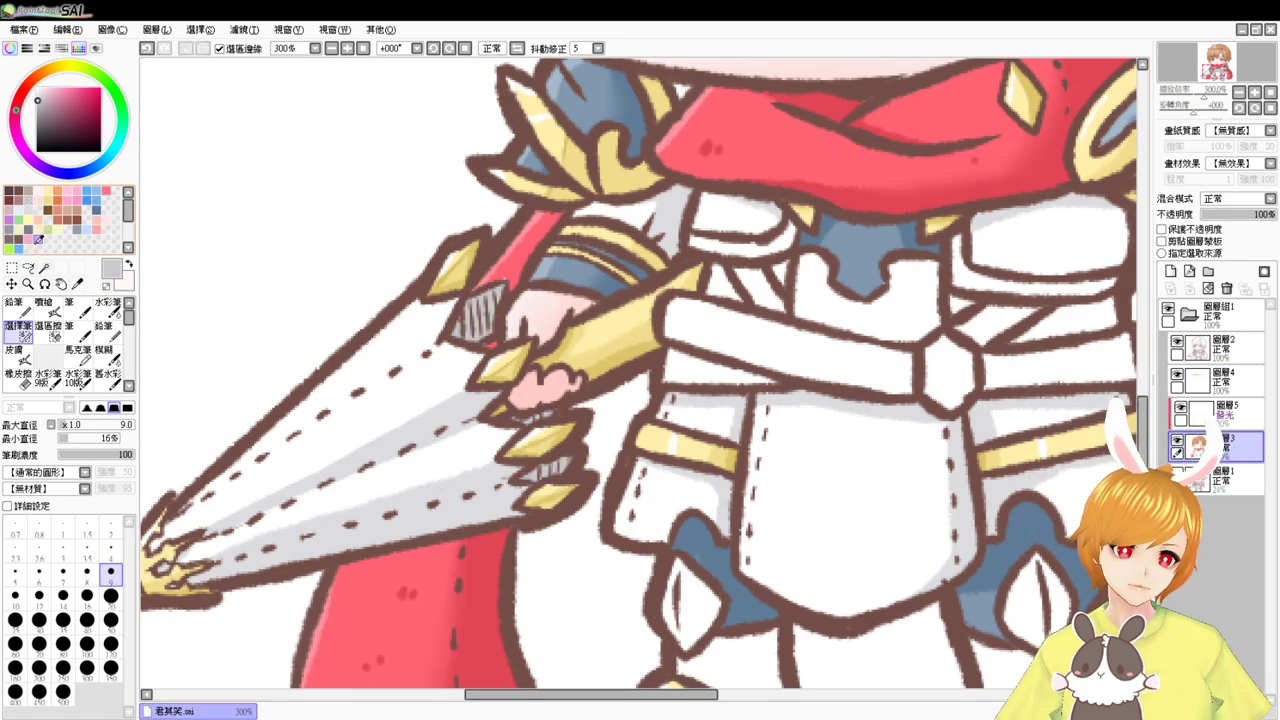
pyautogui.moveTo(982, 428)
pyautogui.mouseDown()
pyautogui.moveTo(818, 290)
pyautogui.moveTo(790, 350)
pyautogui.moveTo(988, 422)
pyautogui.mouseUp()
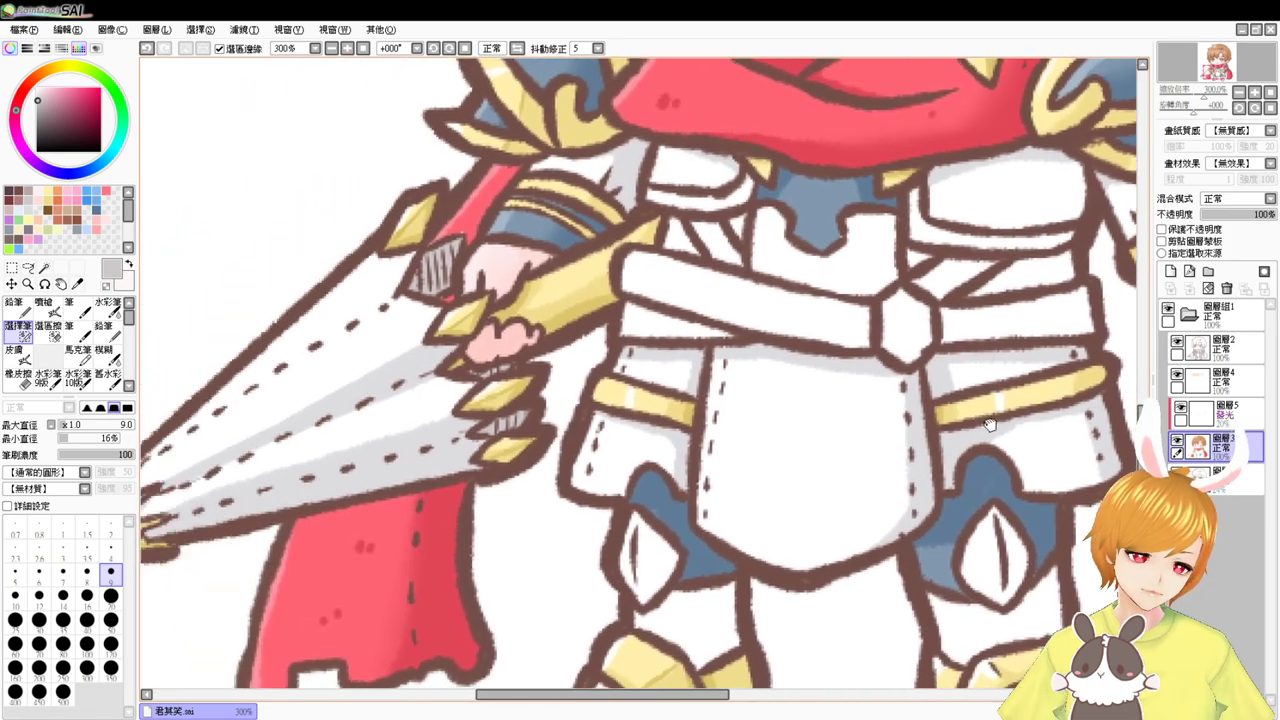
pyautogui.moveTo(838, 441); pyautogui.dragTo(957, 415)
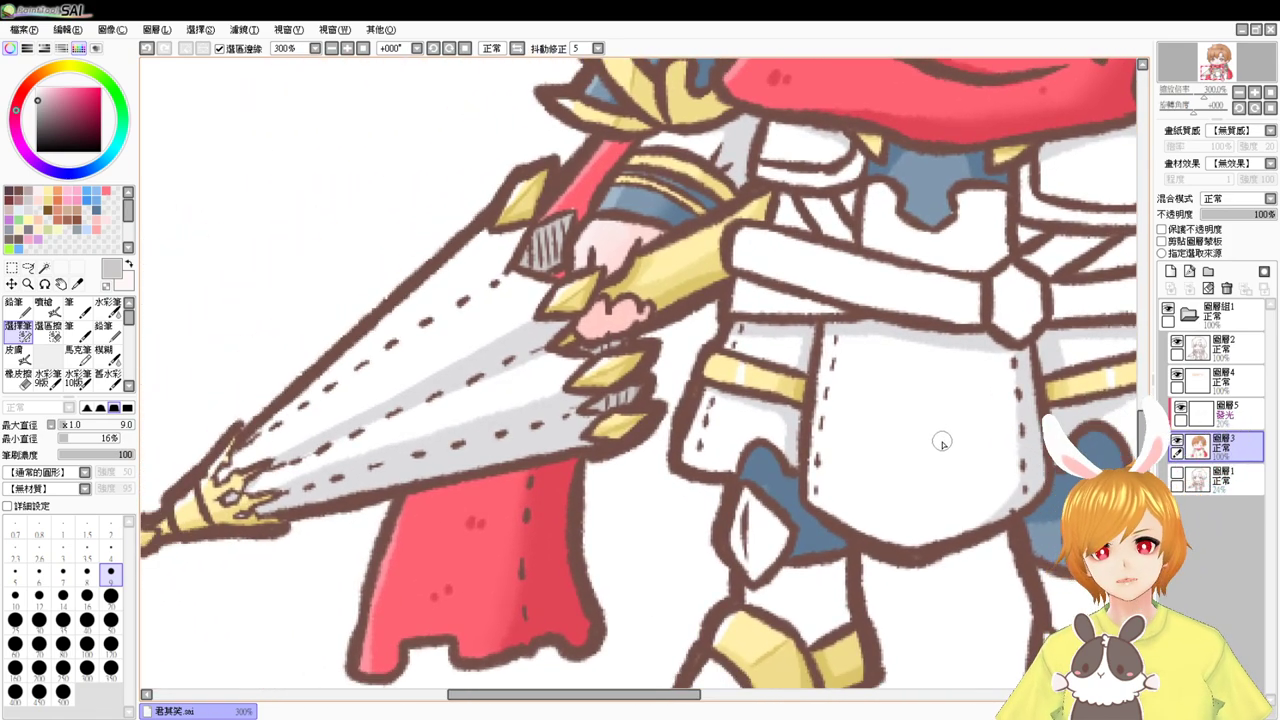
pyautogui.moveTo(966, 420); pyautogui.dragTo(855, 424)
pyautogui.moveTo(990, 382); pyautogui.dragTo(883, 477)
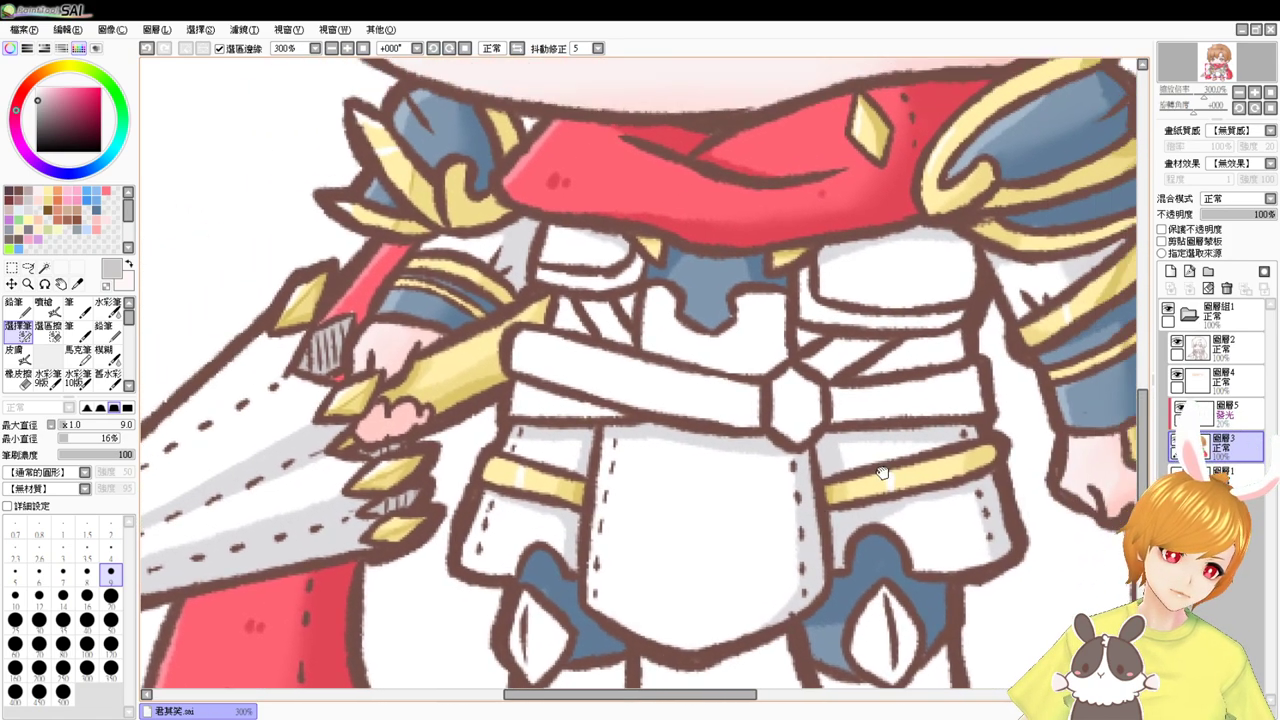
# - Paint a round red dot on the upper middle of the white front tabard with the 噴槍 brush at size 14
pyautogui.moveTo(922, 424); pyautogui.dragTo(862, 487)
pyautogui.click(113, 190)
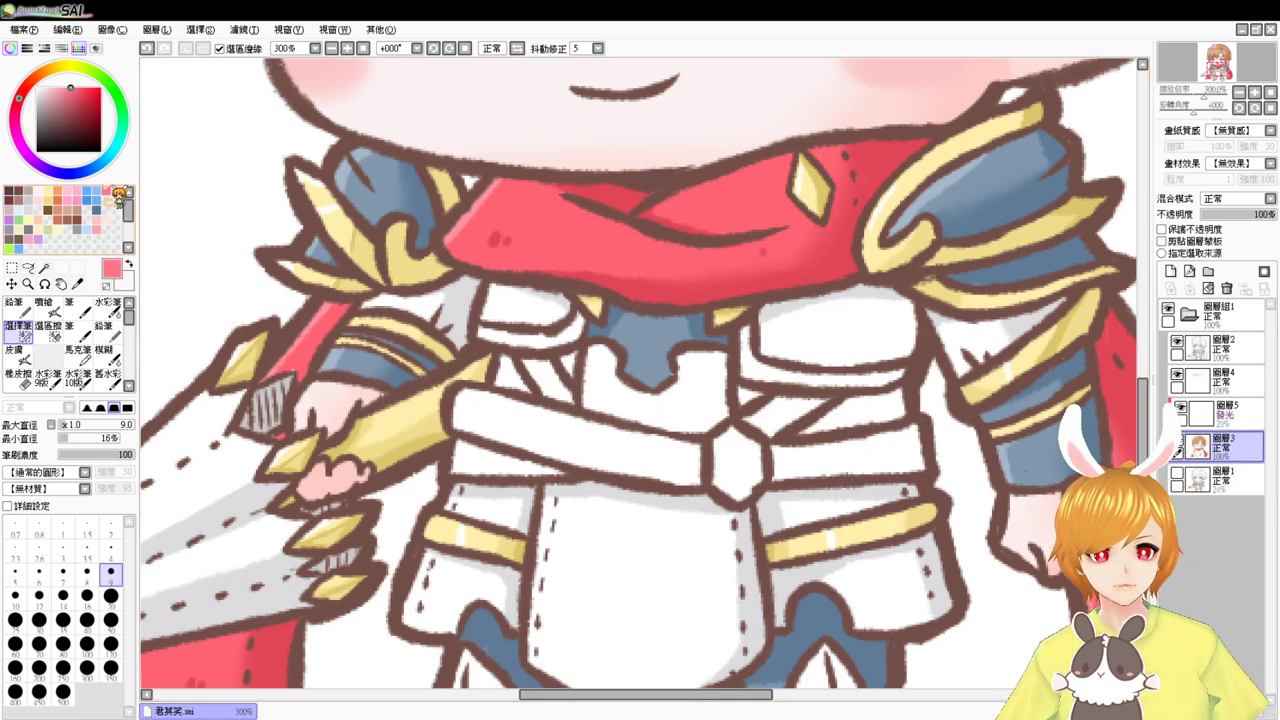
pyautogui.moveTo(652, 527); pyautogui.dragTo(660, 528)
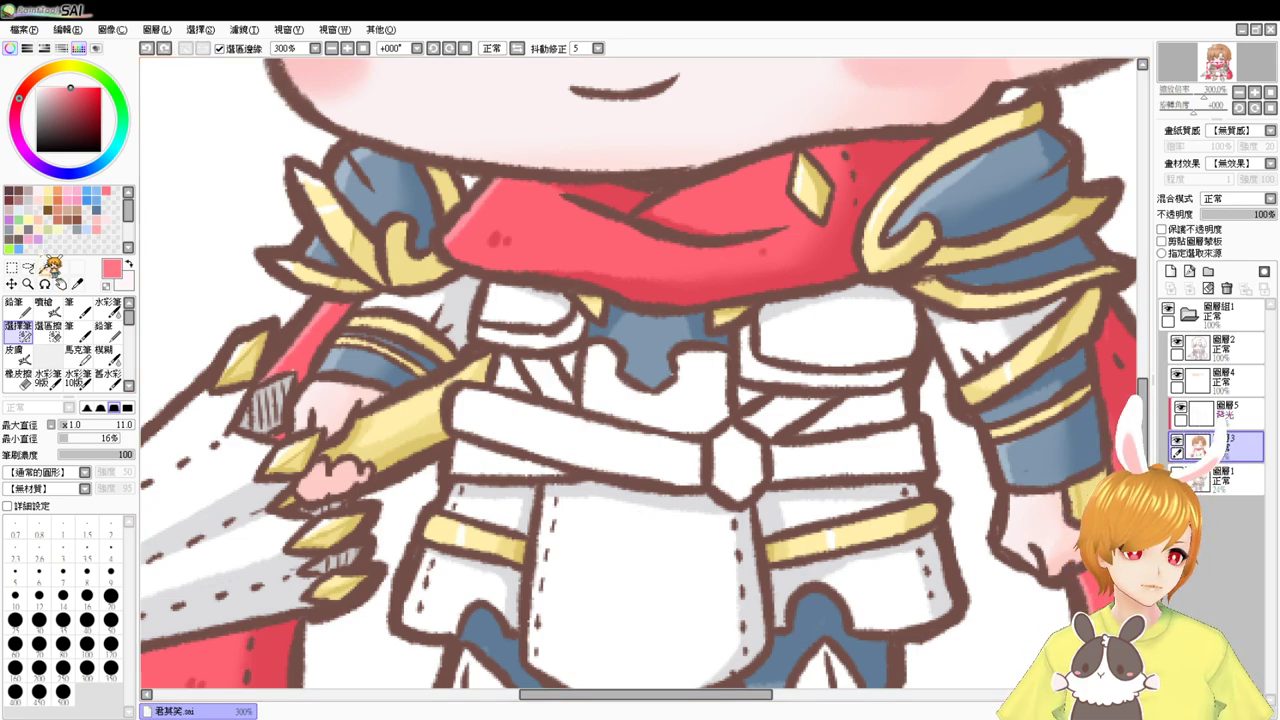
pyautogui.click(44, 302)
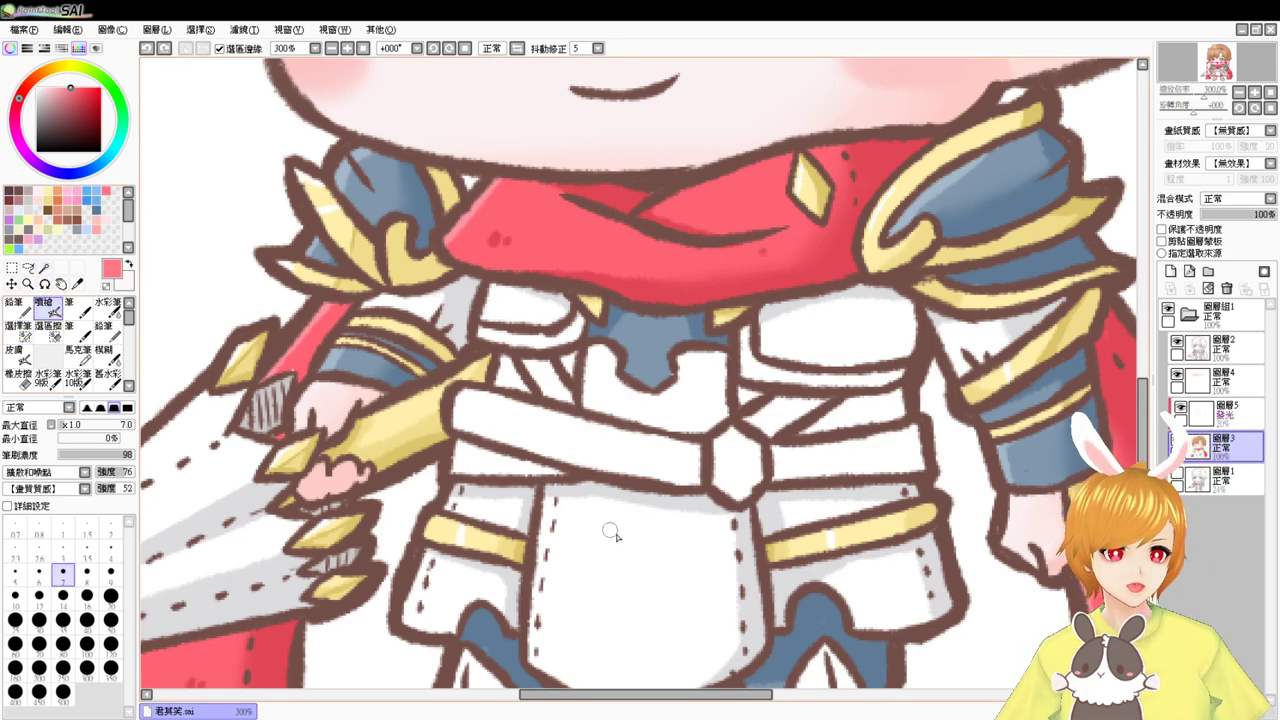
pyautogui.moveTo(622, 557)
pyautogui.mouseDown()
pyautogui.moveTo(653, 549)
pyautogui.moveTo(645, 536)
pyautogui.moveTo(653, 547)
pyautogui.mouseUp()
pyautogui.keyDown('alt'); pyautogui.click(680, 294); pyautogui.keyUp('alt')
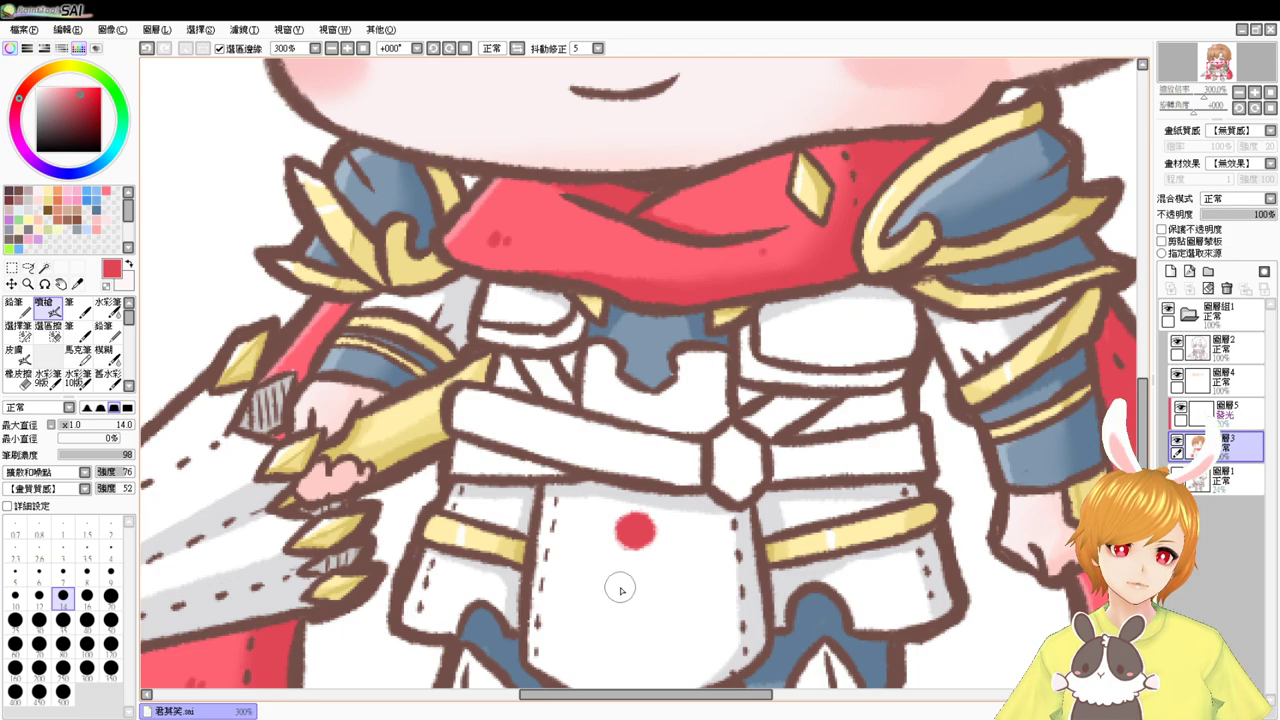
# - Paint a red wedge below the dot on the tabard, wide at the upper end and tapering to a point, redoing the first stroke
pyautogui.moveTo(621, 591)
pyautogui.mouseDown()
pyautogui.moveTo(621, 519)
pyautogui.moveTo(623, 610)
pyautogui.moveTo(633, 576)
pyautogui.mouseUp()
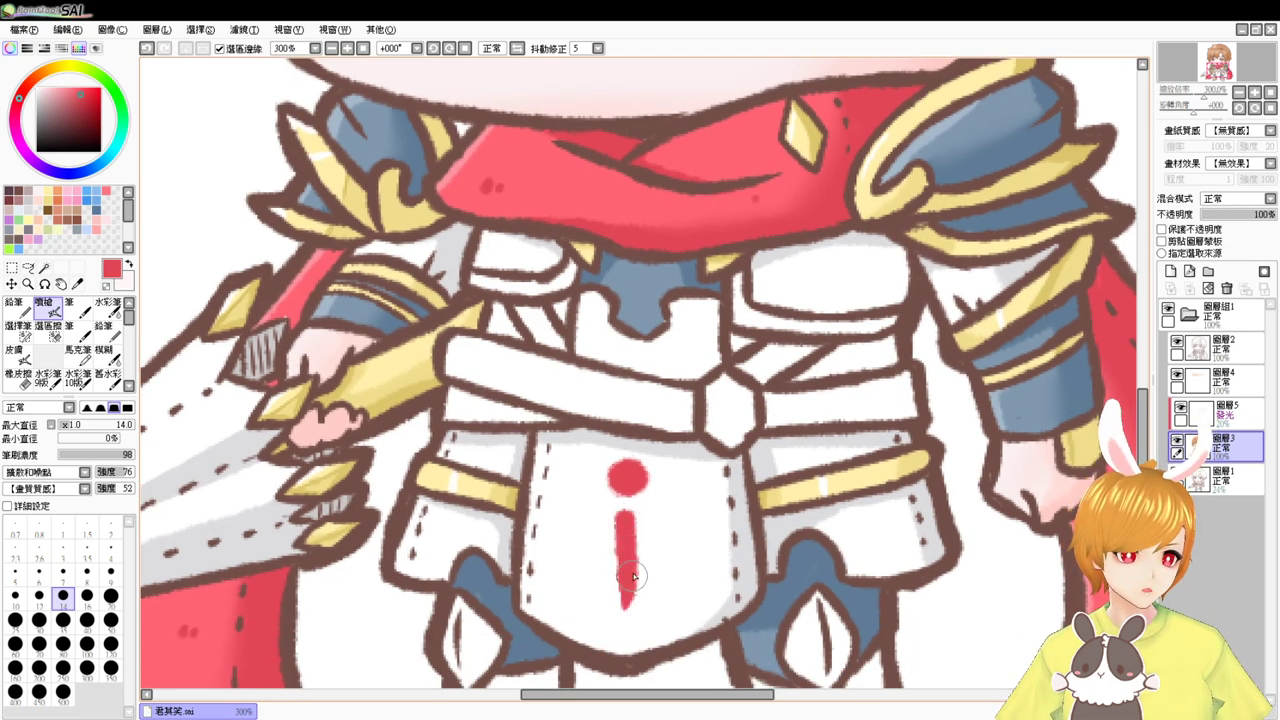
pyautogui.hotkey('ctrl', 'z')
pyautogui.moveTo(624, 514); pyautogui.dragTo(620, 591)
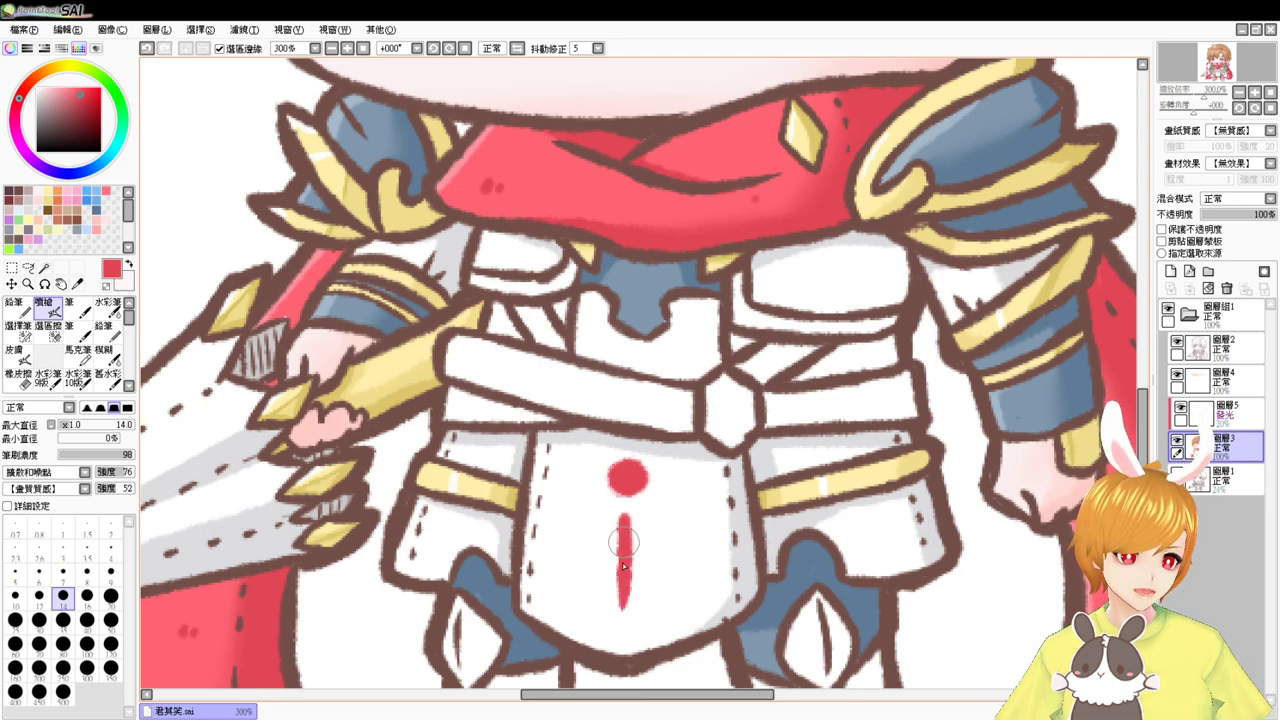
pyautogui.moveTo(637, 518); pyautogui.dragTo(622, 589)
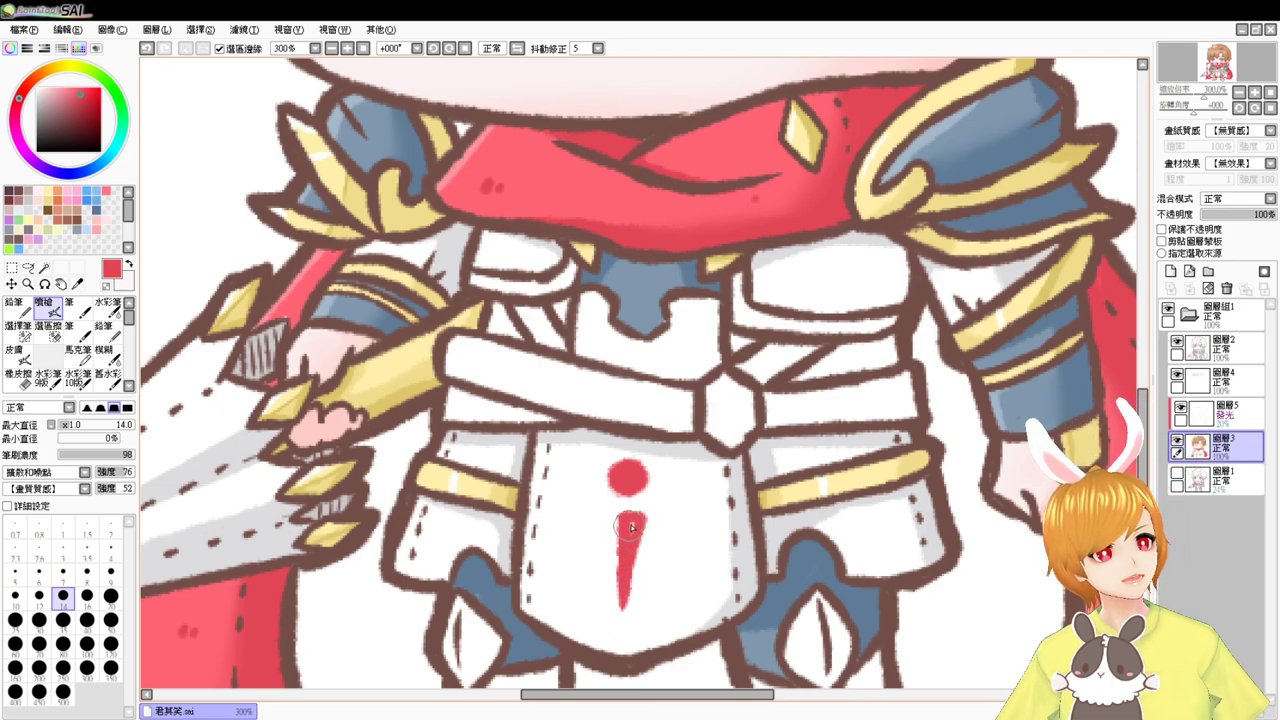
pyautogui.moveTo(616, 517); pyautogui.dragTo(621, 605)
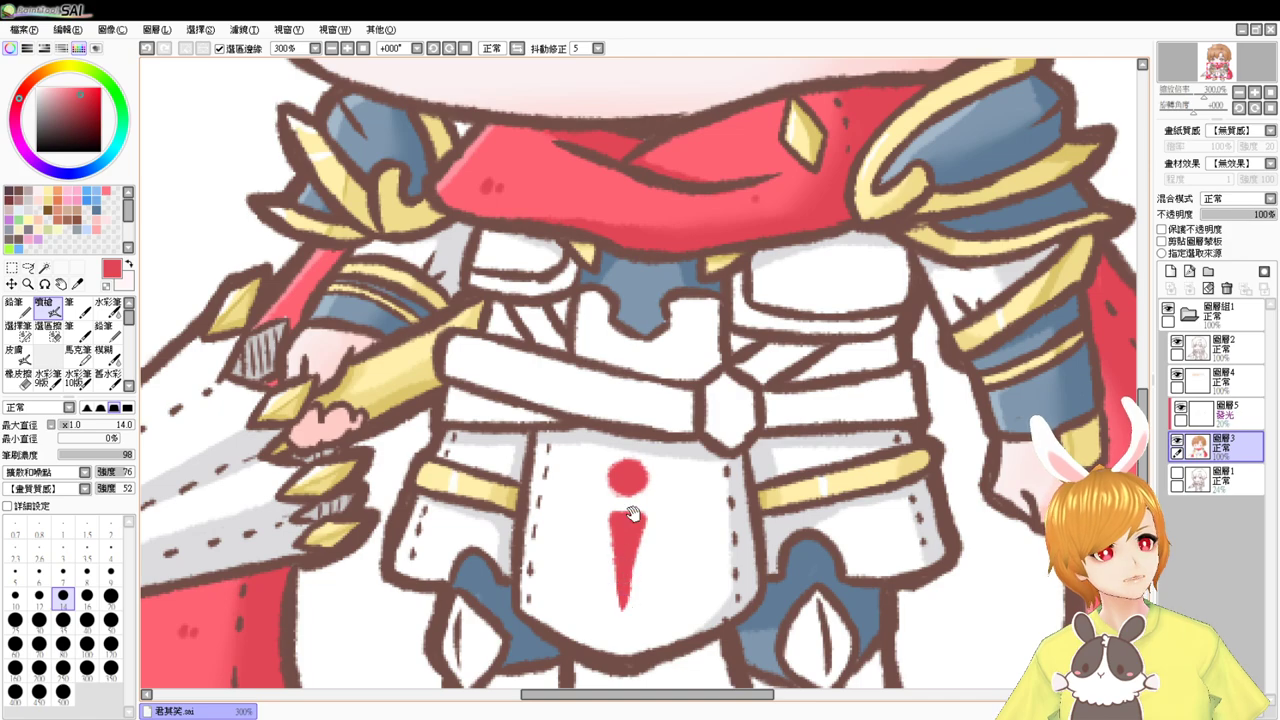
# - Inspect the coloring of the scarf, shoulder armor, face and hair, sampling the red, blue and brown tones
pyautogui.moveTo(634, 514); pyautogui.dragTo(635, 648)
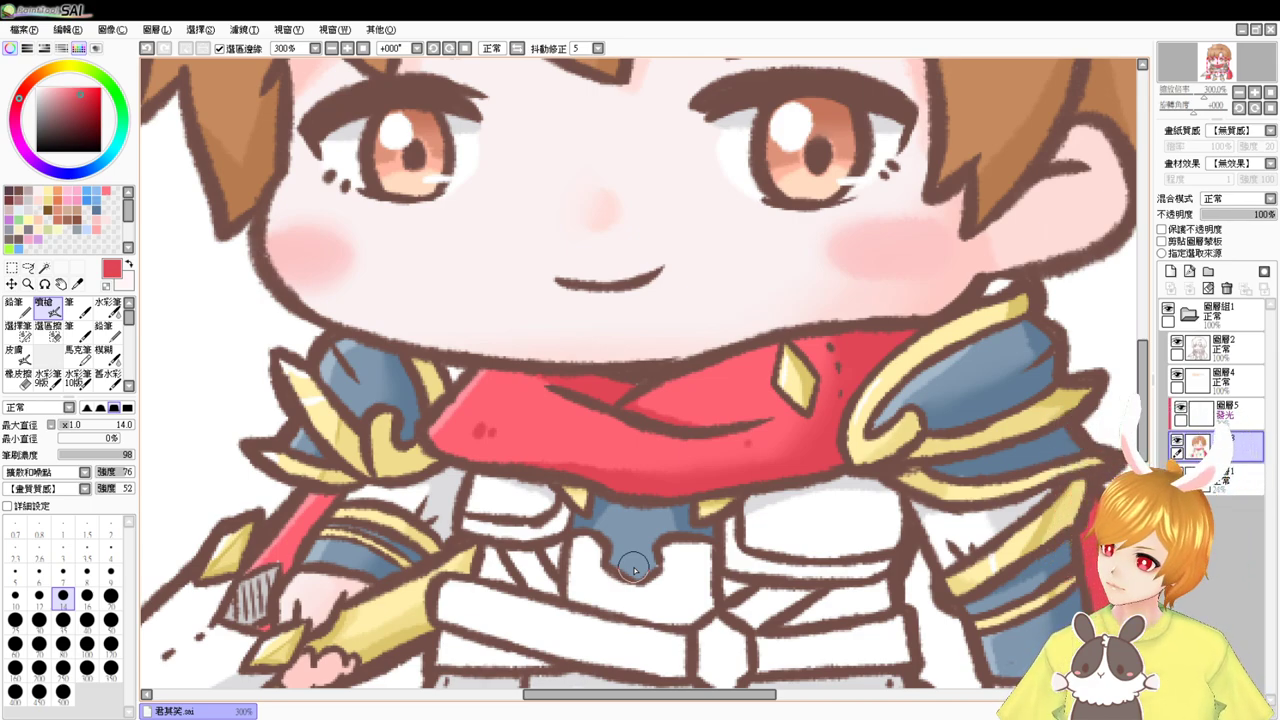
pyautogui.moveTo(891, 426); pyautogui.dragTo(897, 402)
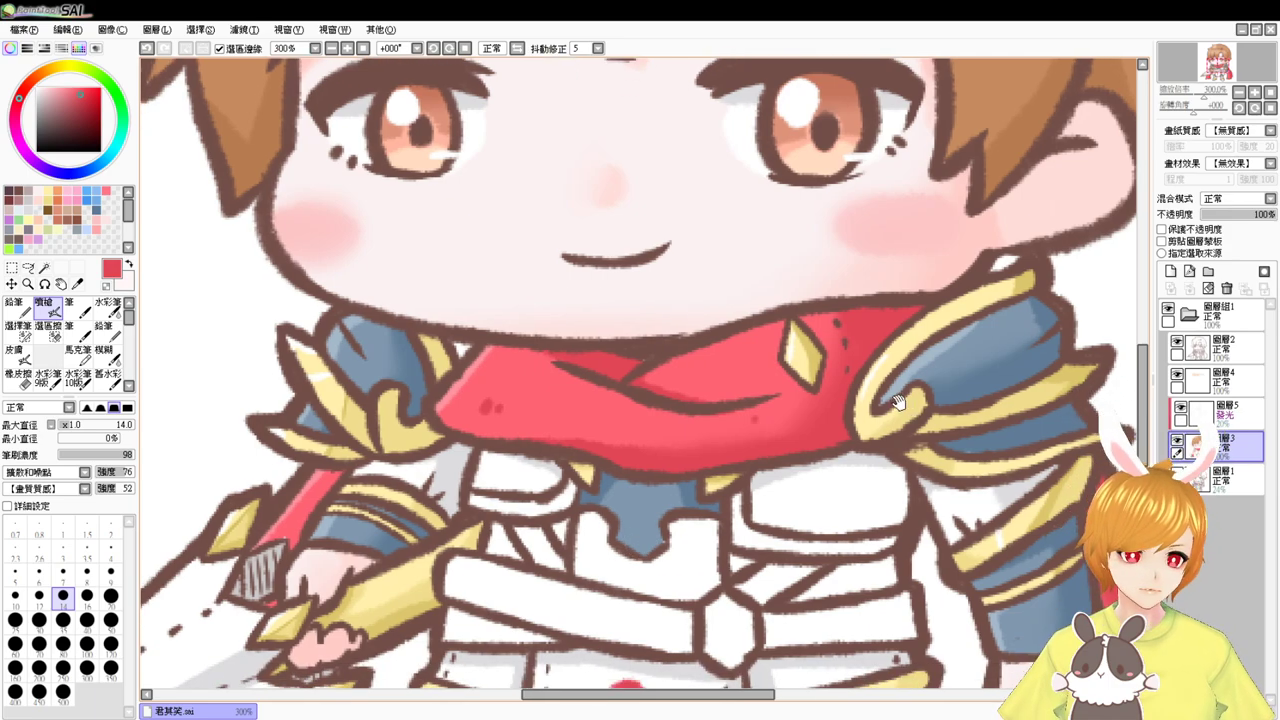
pyautogui.keyDown('alt'); pyautogui.click(743, 342); pyautogui.keyUp('alt')
pyautogui.keyDown('alt'); pyautogui.click(629, 360); pyautogui.keyUp('alt')
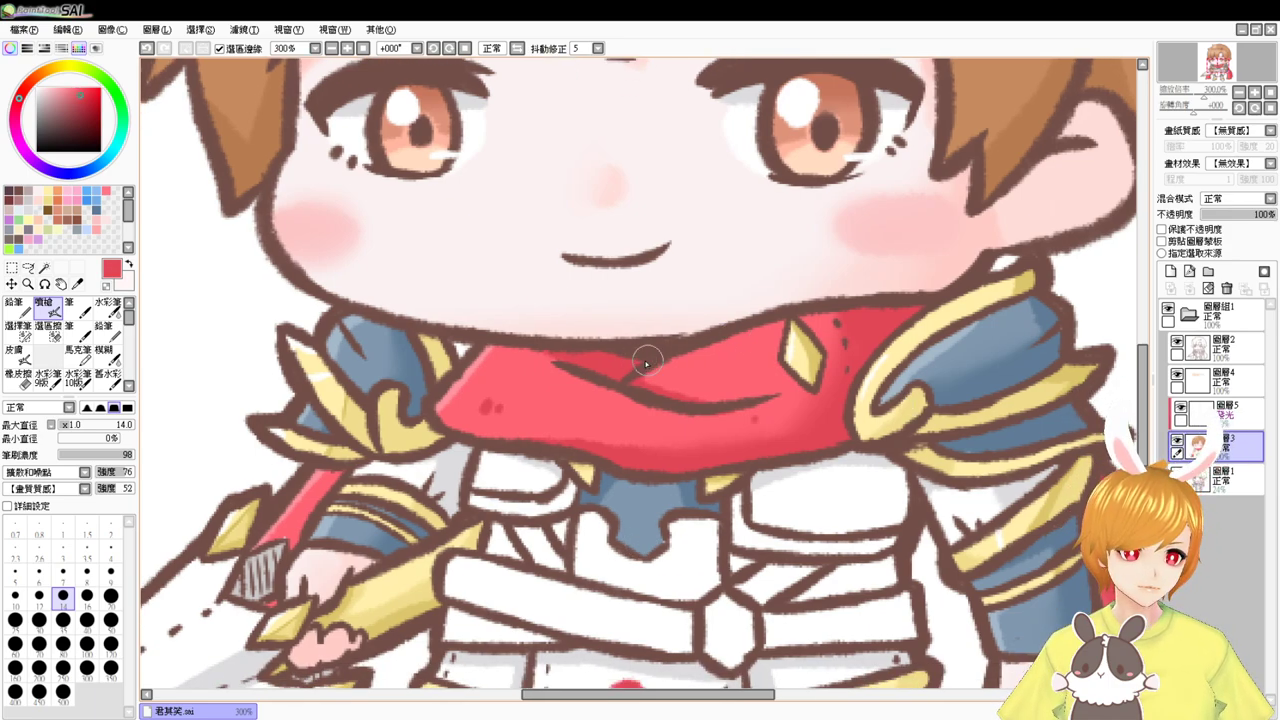
pyautogui.moveTo(868, 468); pyautogui.dragTo(708, 409)
pyautogui.moveTo(832, 460); pyautogui.dragTo(711, 410)
pyautogui.moveTo(791, 468)
pyautogui.mouseDown()
pyautogui.moveTo(777, 456)
pyautogui.moveTo(780, 484)
pyautogui.mouseUp()
pyautogui.keyDown('alt'); pyautogui.click(714, 411); pyautogui.keyUp('alt')
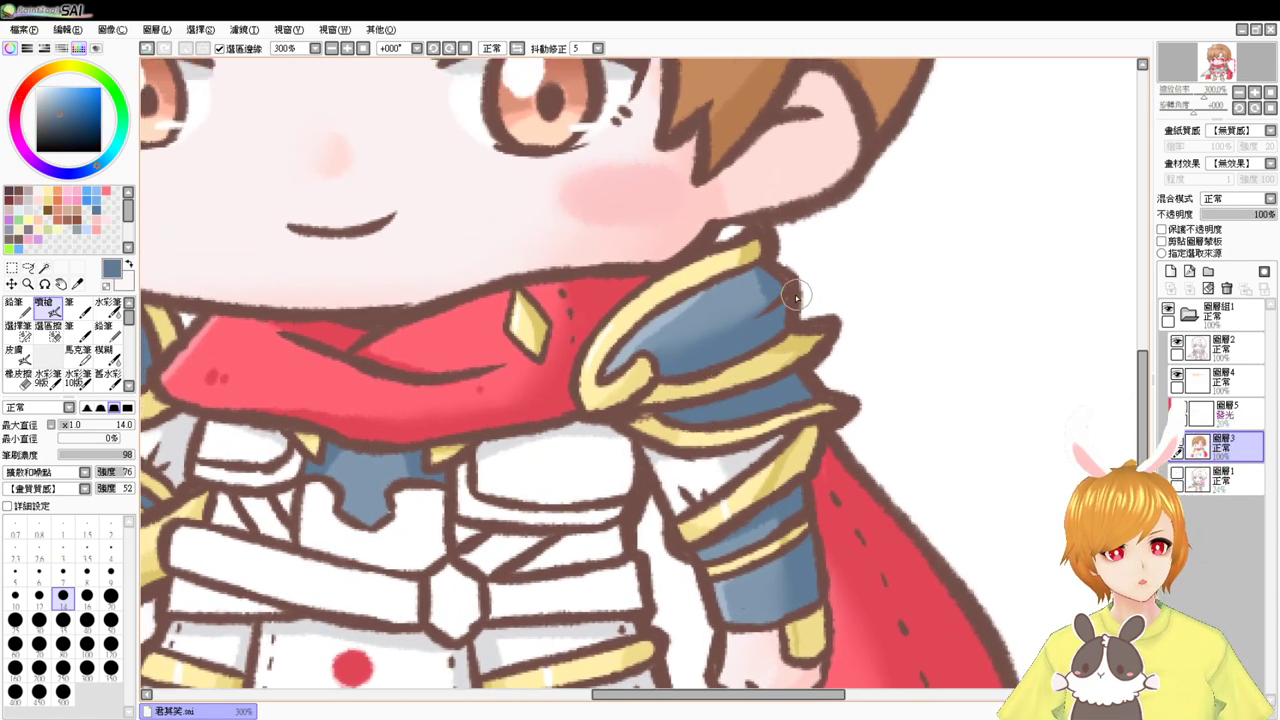
pyautogui.moveTo(770, 290); pyautogui.dragTo(792, 361)
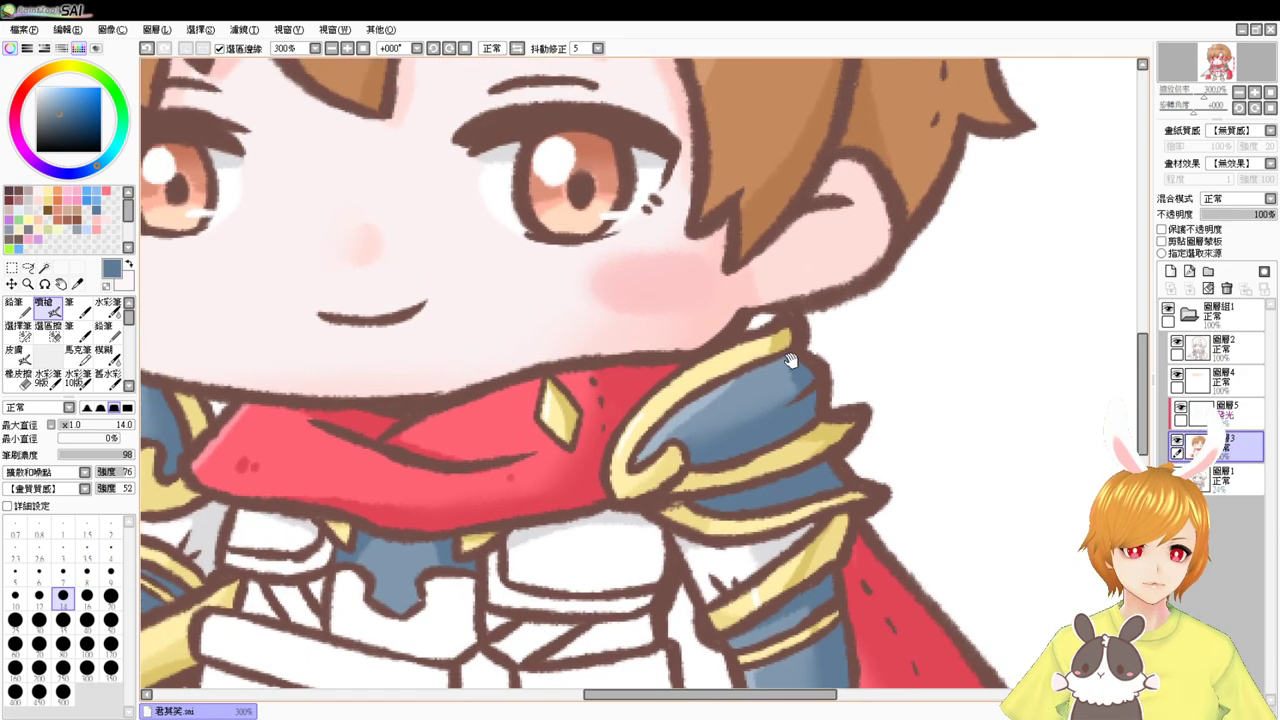
pyautogui.moveTo(743, 262); pyautogui.dragTo(754, 305)
pyautogui.keyDown('alt'); pyautogui.click(758, 214); pyautogui.keyUp('alt')
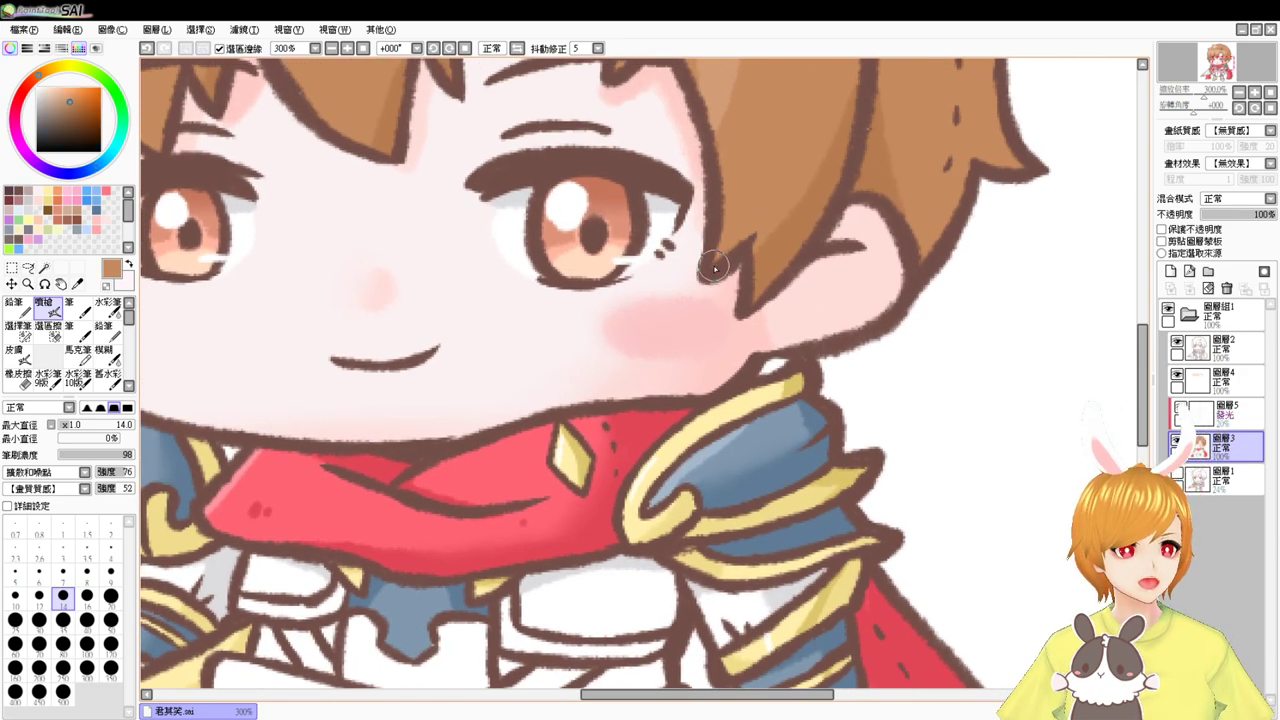
pyautogui.moveTo(698, 246); pyautogui.dragTo(719, 371)
pyautogui.moveTo(665, 165); pyautogui.dragTo(694, 286)
pyautogui.moveTo(643, 190); pyautogui.dragTo(726, 409)
pyautogui.moveTo(595, 366); pyautogui.dragTo(706, 377)
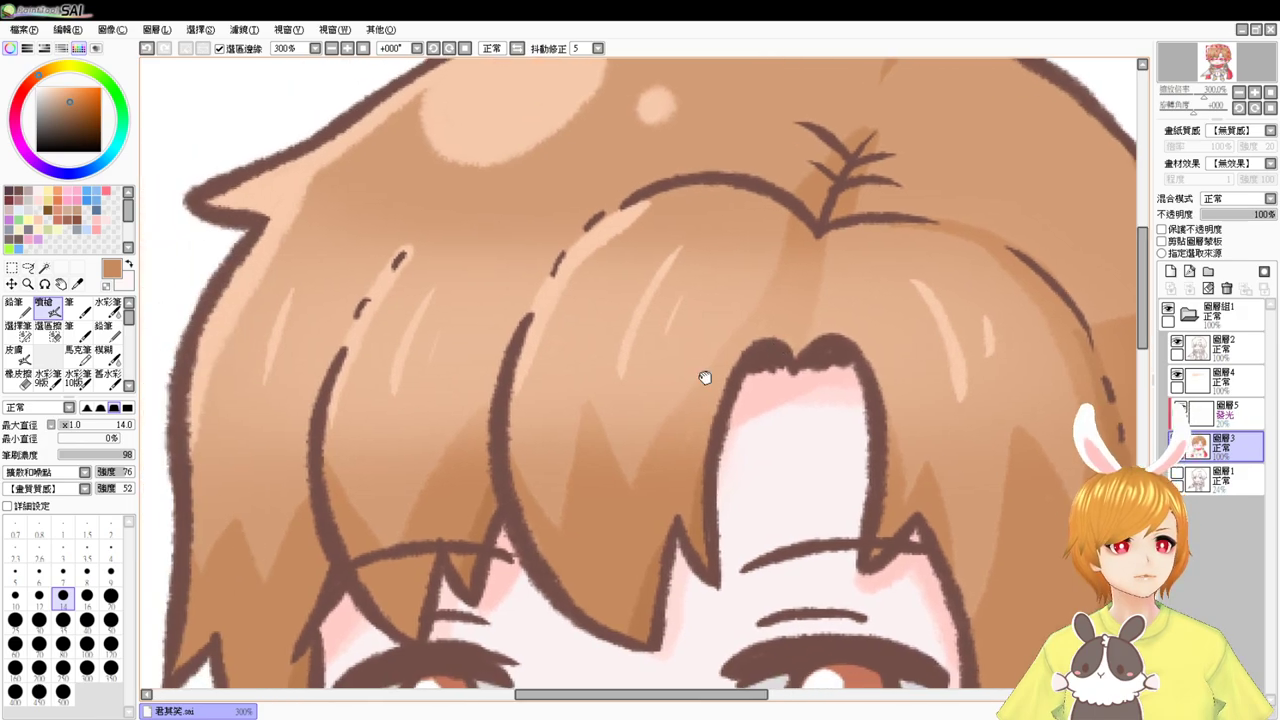
pyautogui.moveTo(647, 408); pyautogui.dragTo(728, 242)
pyautogui.scroll(-10, 728, 242)
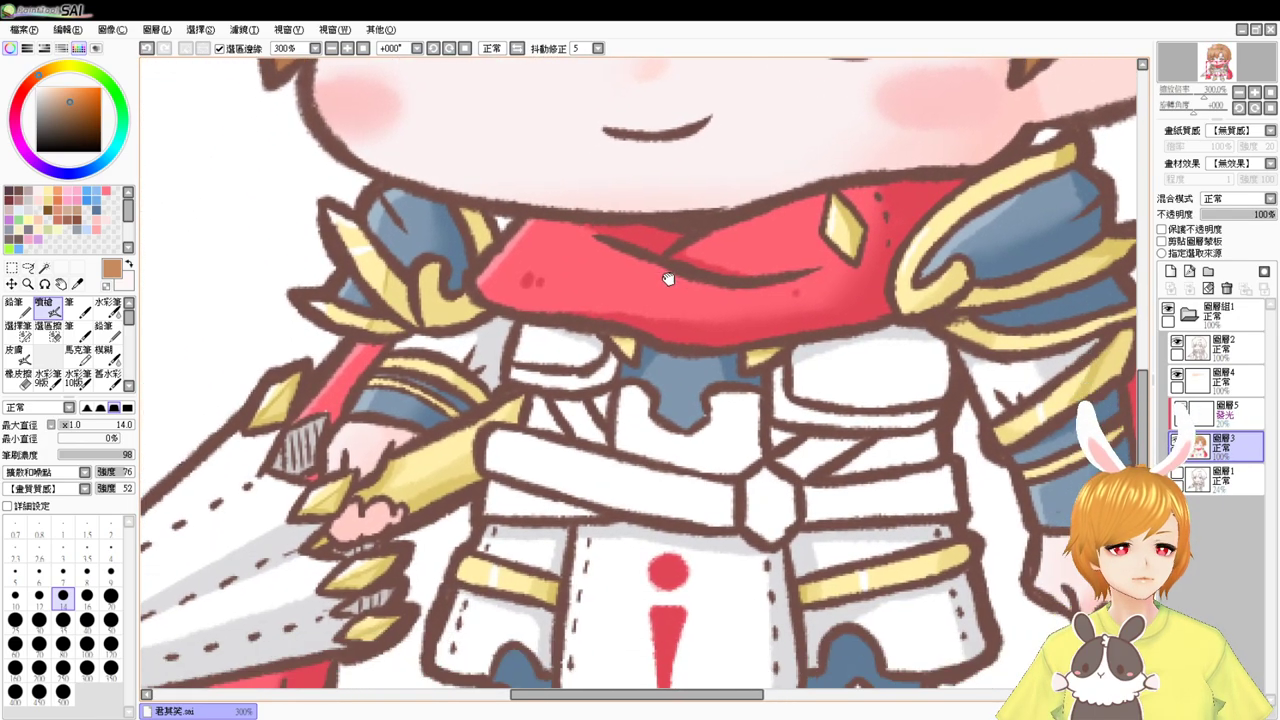
# - Select the four white gaps between the crossed straps above the belt with the Magic Wand and switch to the selection pen 選擇筆
pyautogui.moveTo(669, 385)
pyautogui.mouseDown()
pyautogui.moveTo(657, 280)
pyautogui.moveTo(645, 306)
pyautogui.mouseUp()
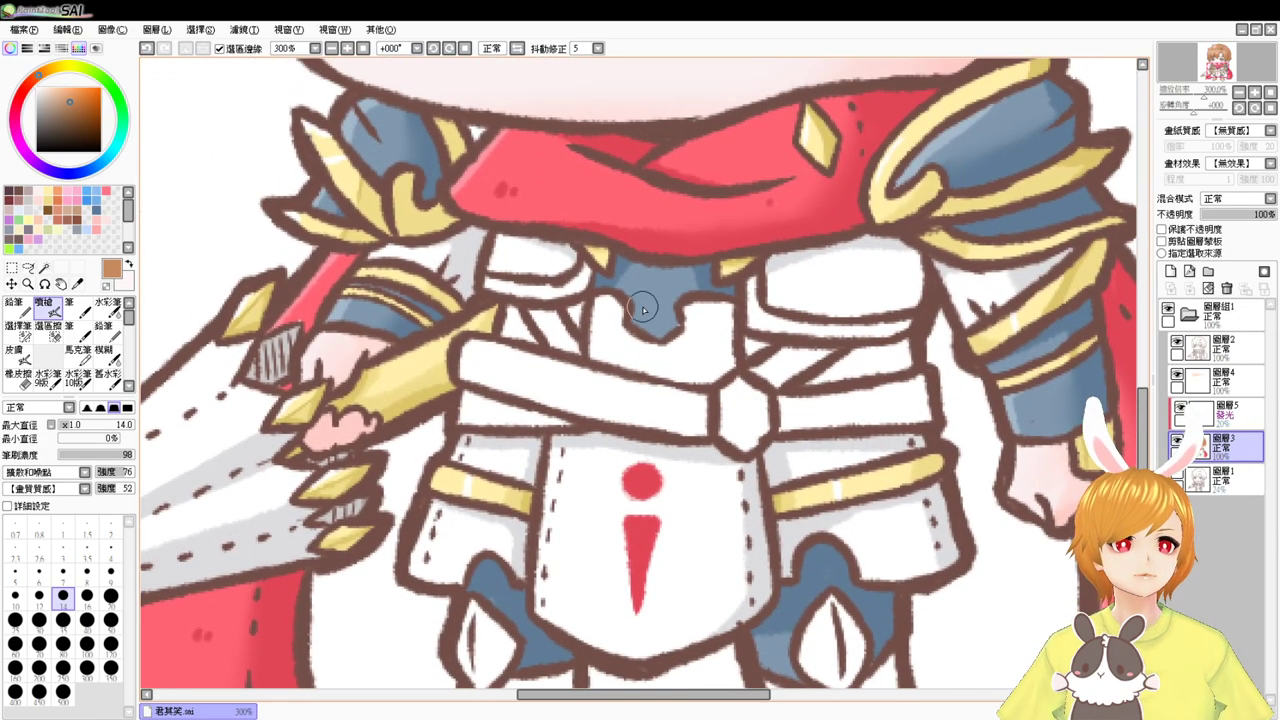
pyautogui.click(44, 268)
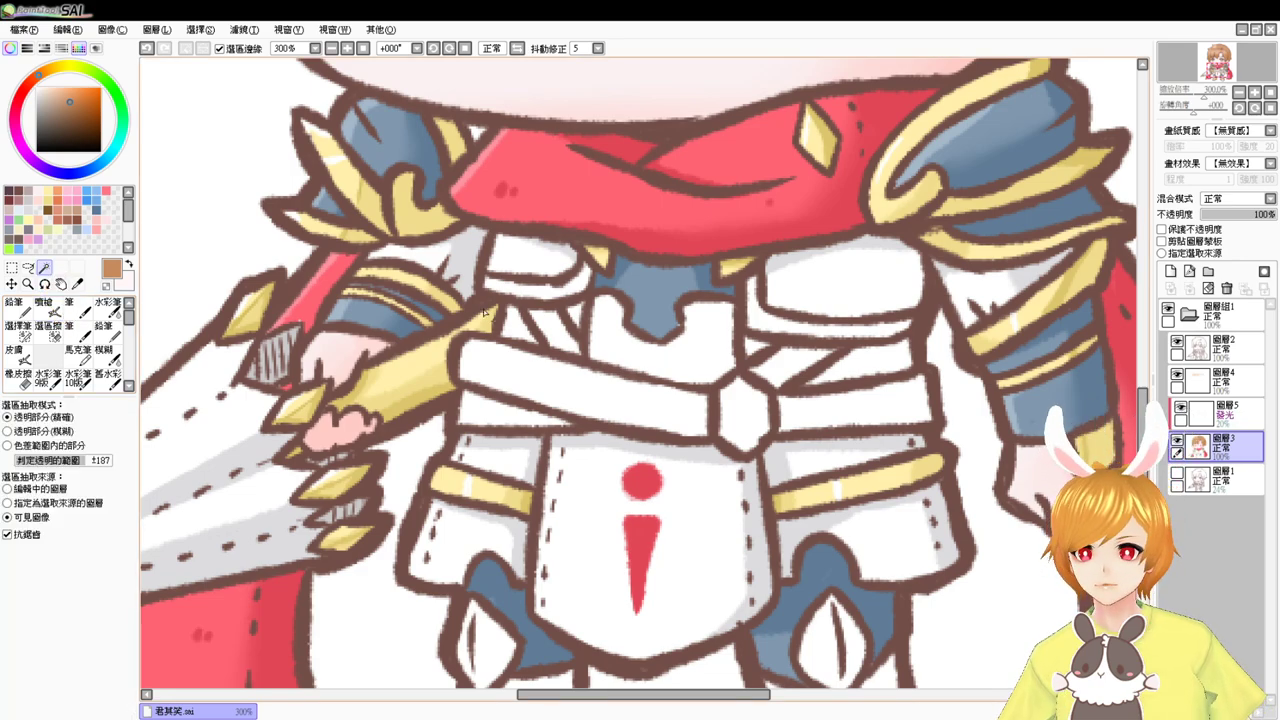
pyautogui.click(572, 314)
pyautogui.click(526, 330)
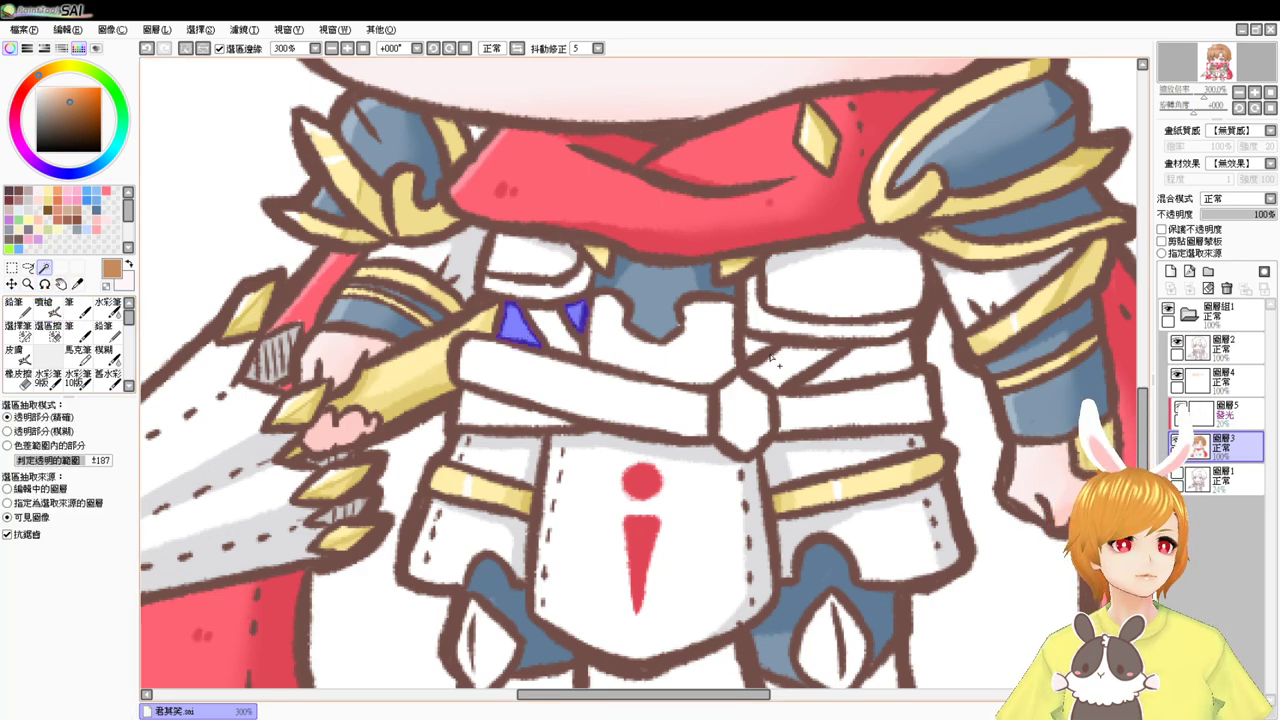
pyautogui.click(828, 376)
pyautogui.click(18, 328)
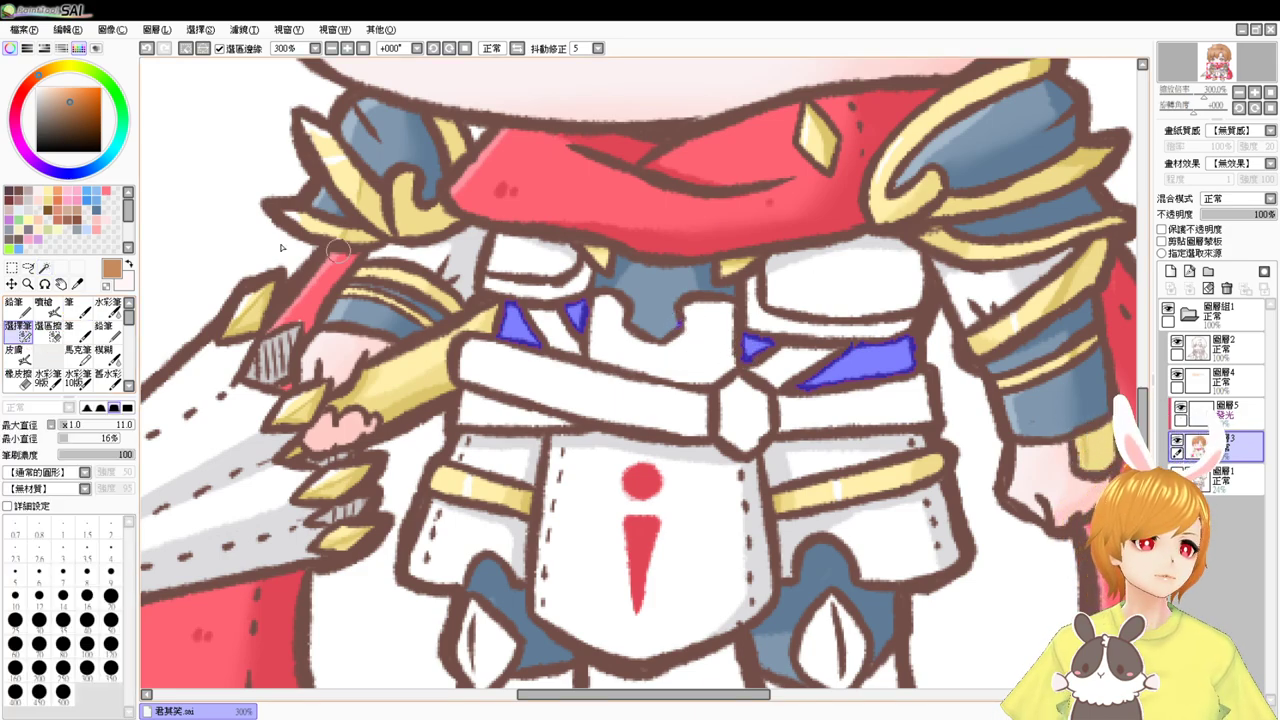
# - Fill the selected strap gaps with the darker blue sampled from the shoulder armor and clear the selection
pyautogui.click(44, 302)
pyautogui.keyDown('alt'); pyautogui.click(404, 148); pyautogui.keyUp('alt')
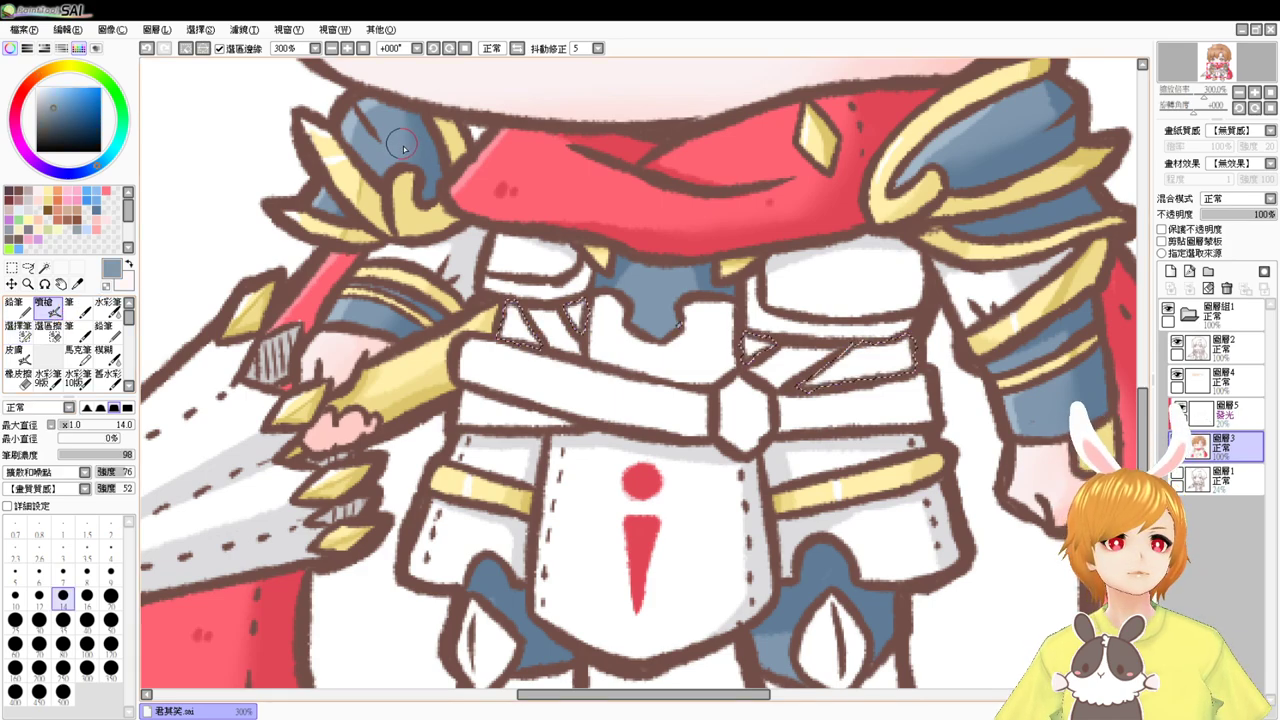
pyautogui.hotkey('ctrl', 'f')
pyautogui.keyDown('alt'); pyautogui.click(433, 156); pyautogui.keyUp('alt')
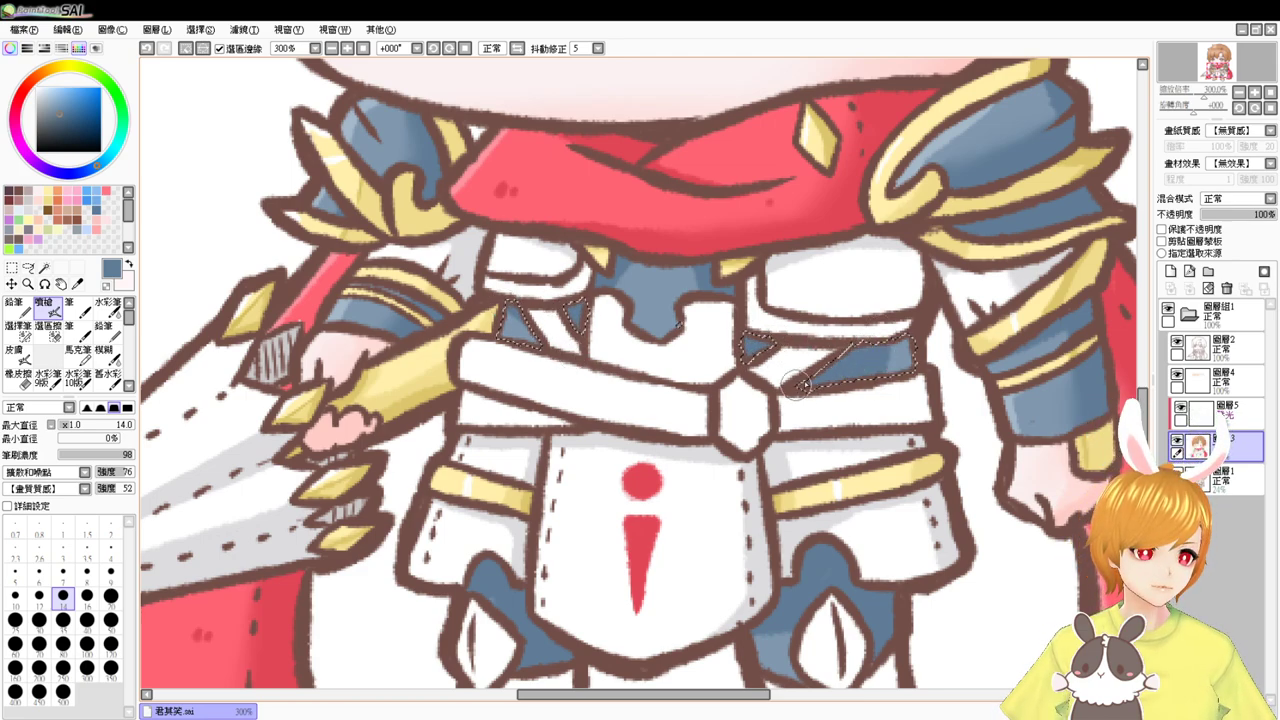
pyautogui.hotkey('ctrl', 'd')
# - Shade the lower edge of the front tabard with its light grey shadow color, using the 噴槍 brush at size 14
pyautogui.moveTo(757, 423); pyautogui.dragTo(747, 363)
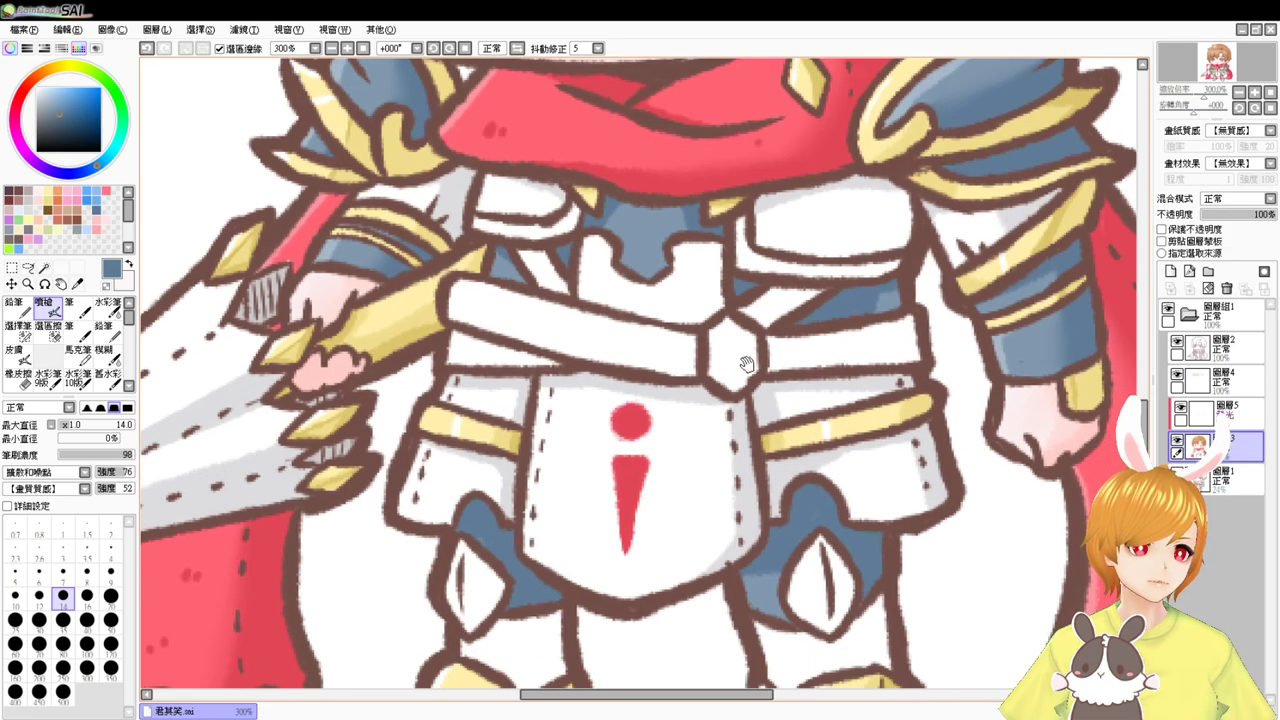
pyautogui.scroll(-2, 752, 380)
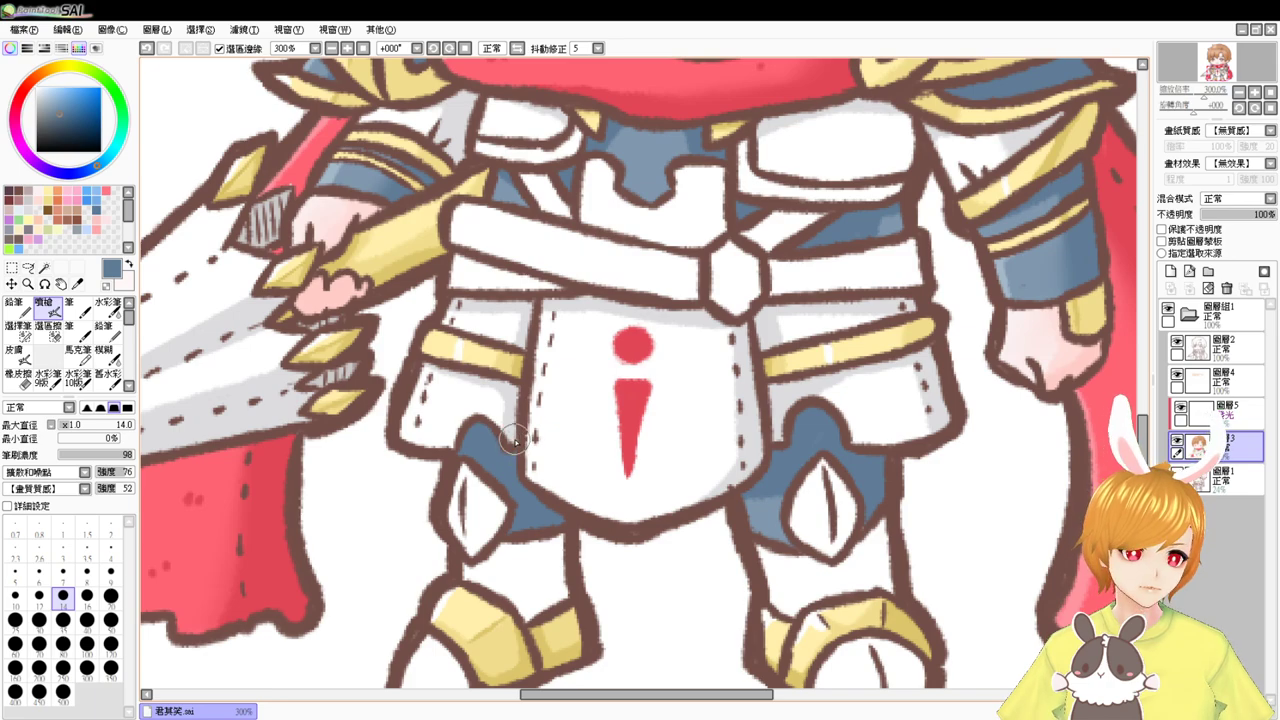
pyautogui.keyDown('alt'); pyautogui.click(745, 447); pyautogui.keyUp('alt')
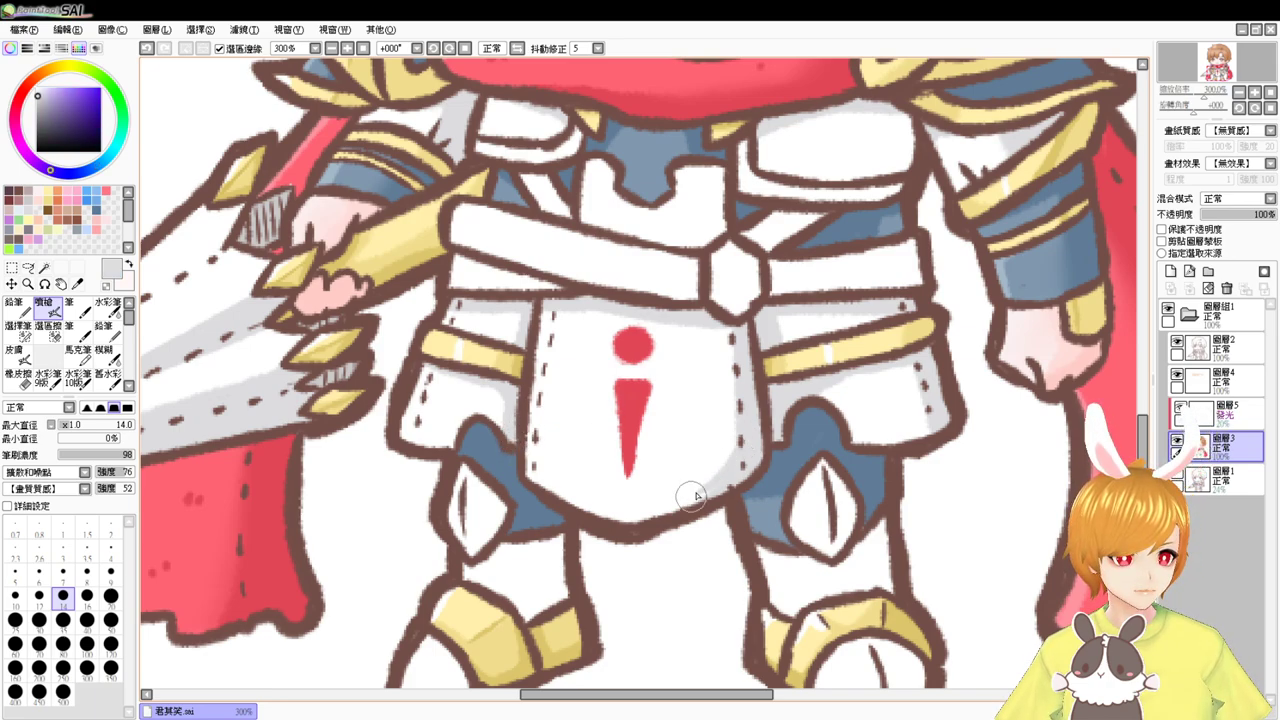
pyautogui.moveTo(737, 484)
pyautogui.mouseDown()
pyautogui.moveTo(658, 509)
pyautogui.moveTo(712, 484)
pyautogui.moveTo(696, 498)
pyautogui.moveTo(707, 491)
pyautogui.moveTo(604, 521)
pyautogui.moveTo(574, 505)
pyautogui.moveTo(666, 507)
pyautogui.moveTo(600, 517)
pyautogui.moveTo(683, 492)
pyautogui.mouseUp()
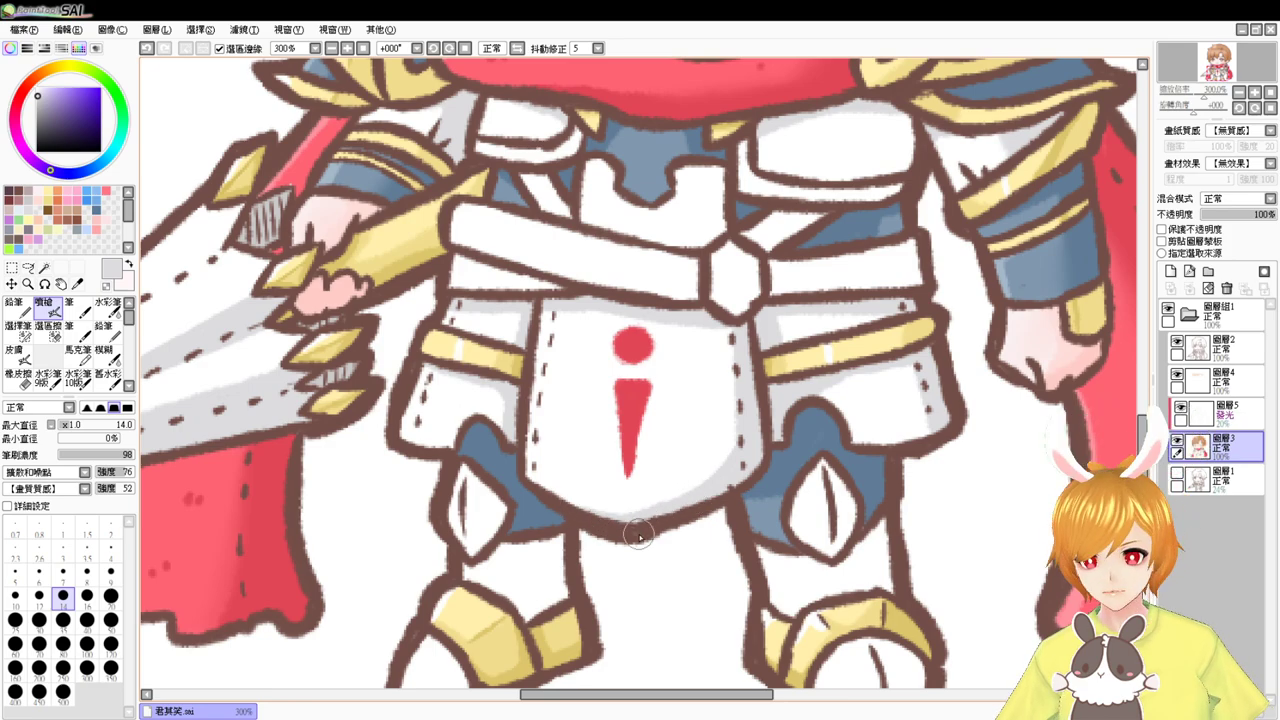
# - Select both diamond knee guards, both shin areas and both toe caps with the Magic Wand
pyautogui.moveTo(637, 539); pyautogui.dragTo(625, 490)
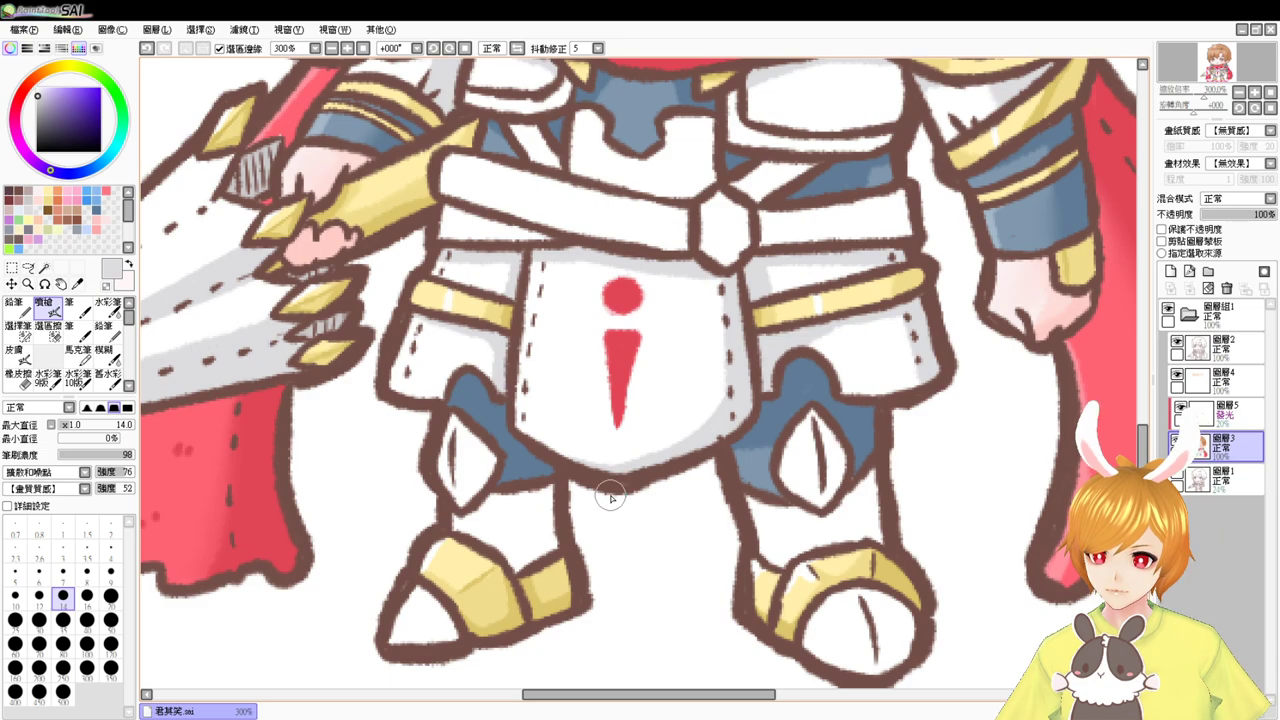
pyautogui.click(44, 268)
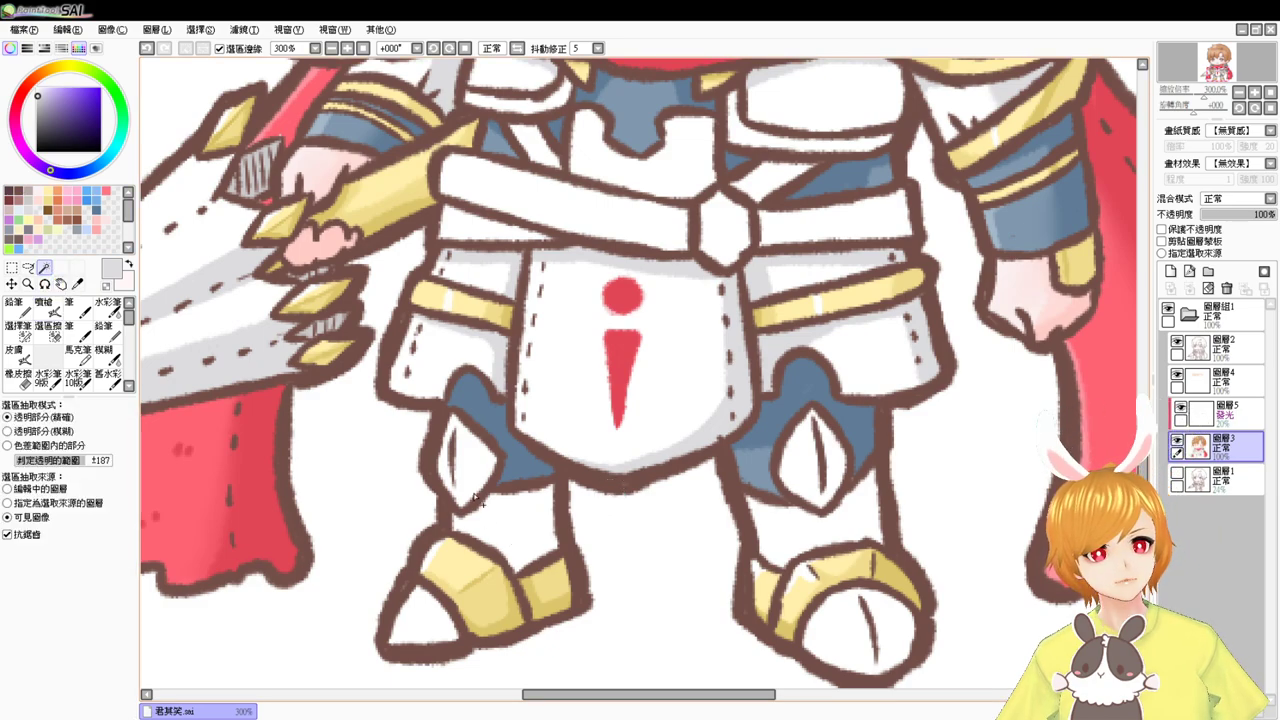
pyautogui.click(476, 482)
pyautogui.click(798, 473)
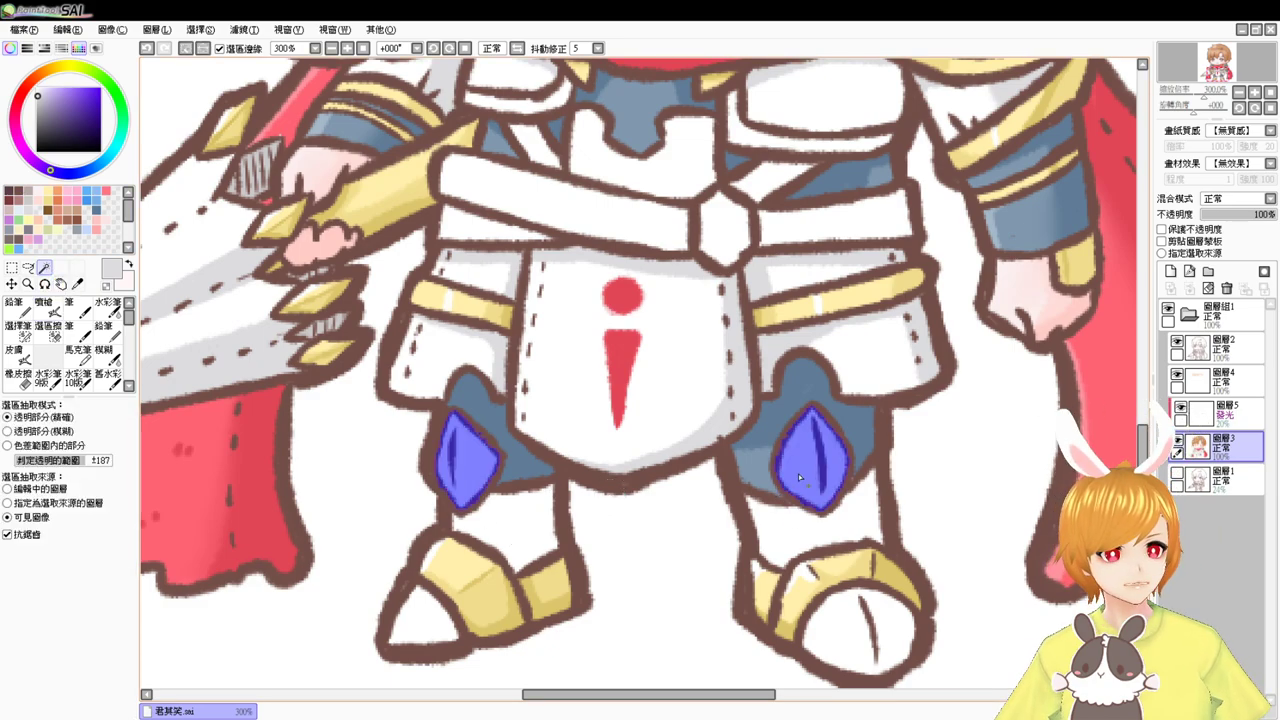
pyautogui.click(785, 537)
pyautogui.click(530, 545)
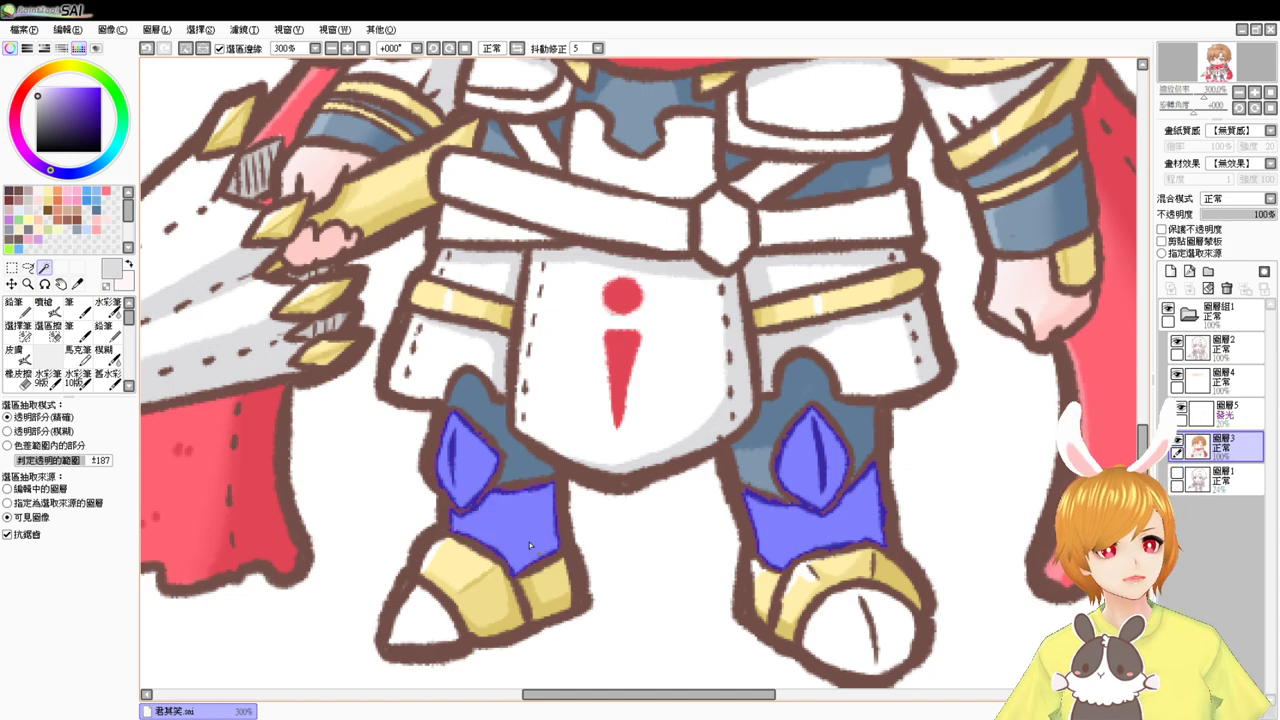
pyautogui.click(417, 620)
pyautogui.click(862, 620)
# - Fill the selected knee guards, shins and toe caps with the light grey from the color swatches
pyautogui.moveTo(744, 352); pyautogui.dragTo(749, 464)
pyautogui.moveTo(745, 401); pyautogui.dragTo(750, 467)
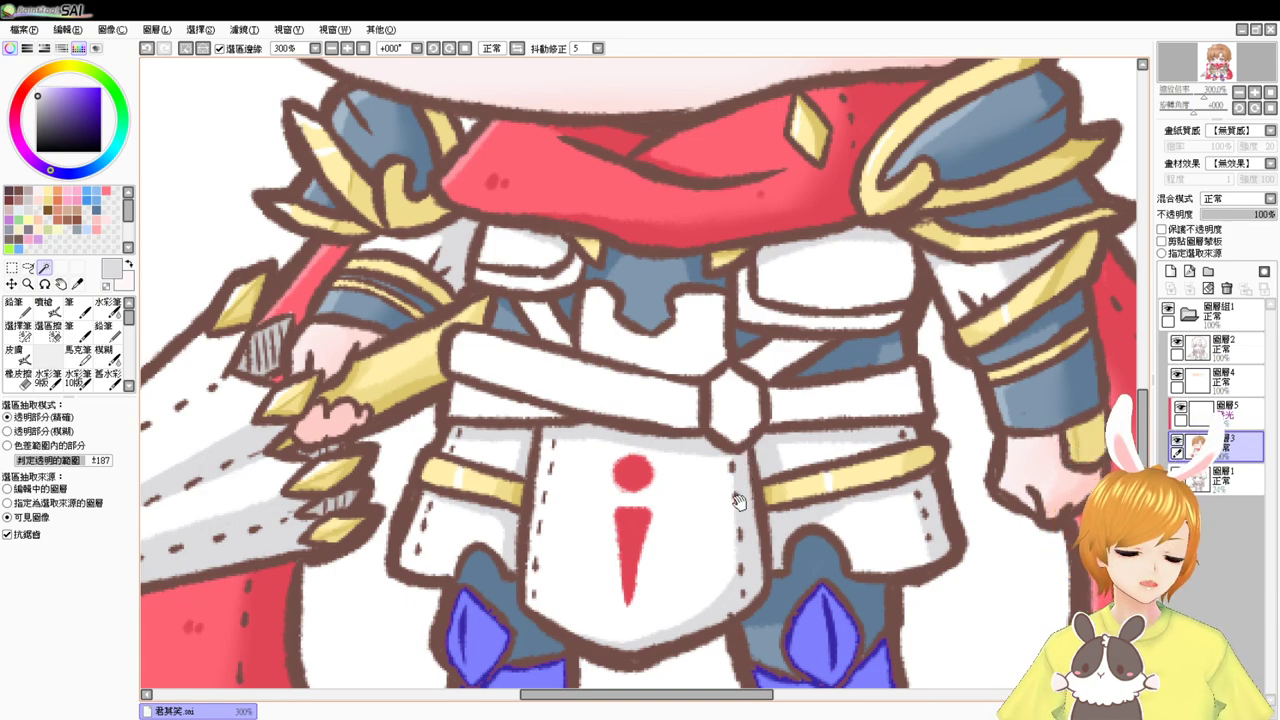
pyautogui.scroll(-3, 730, 505)
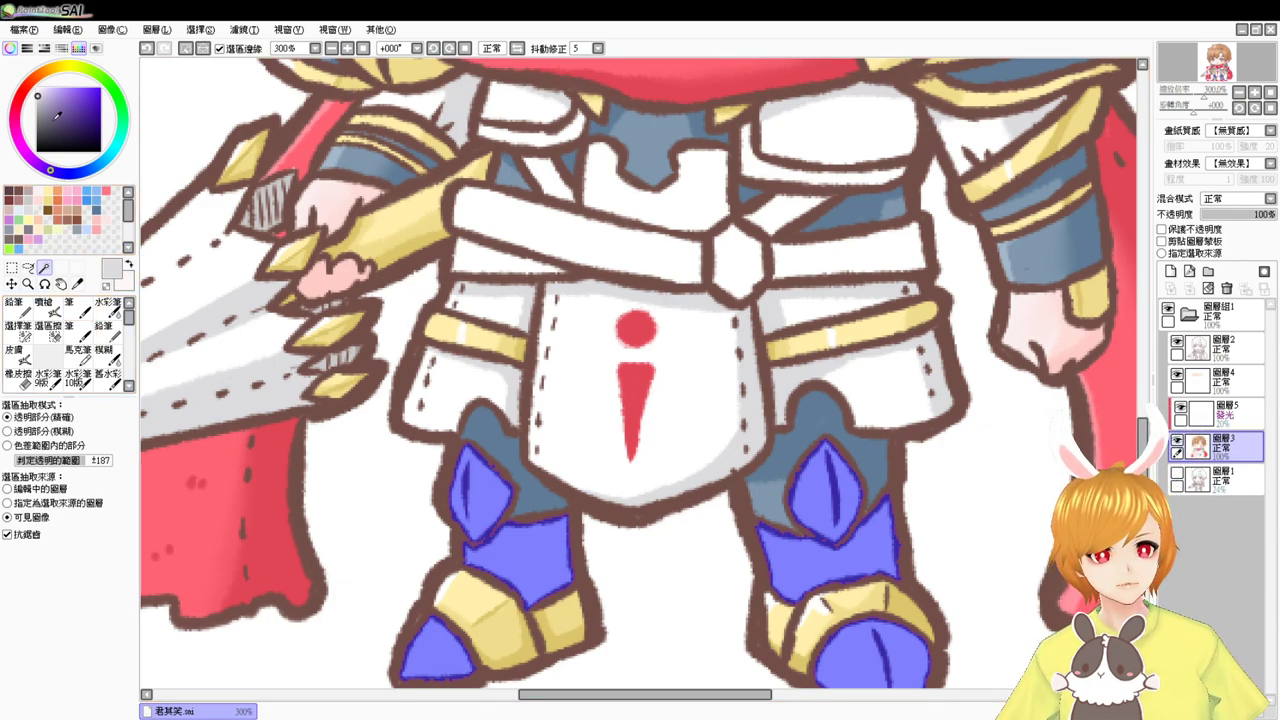
pyautogui.click(37, 88)
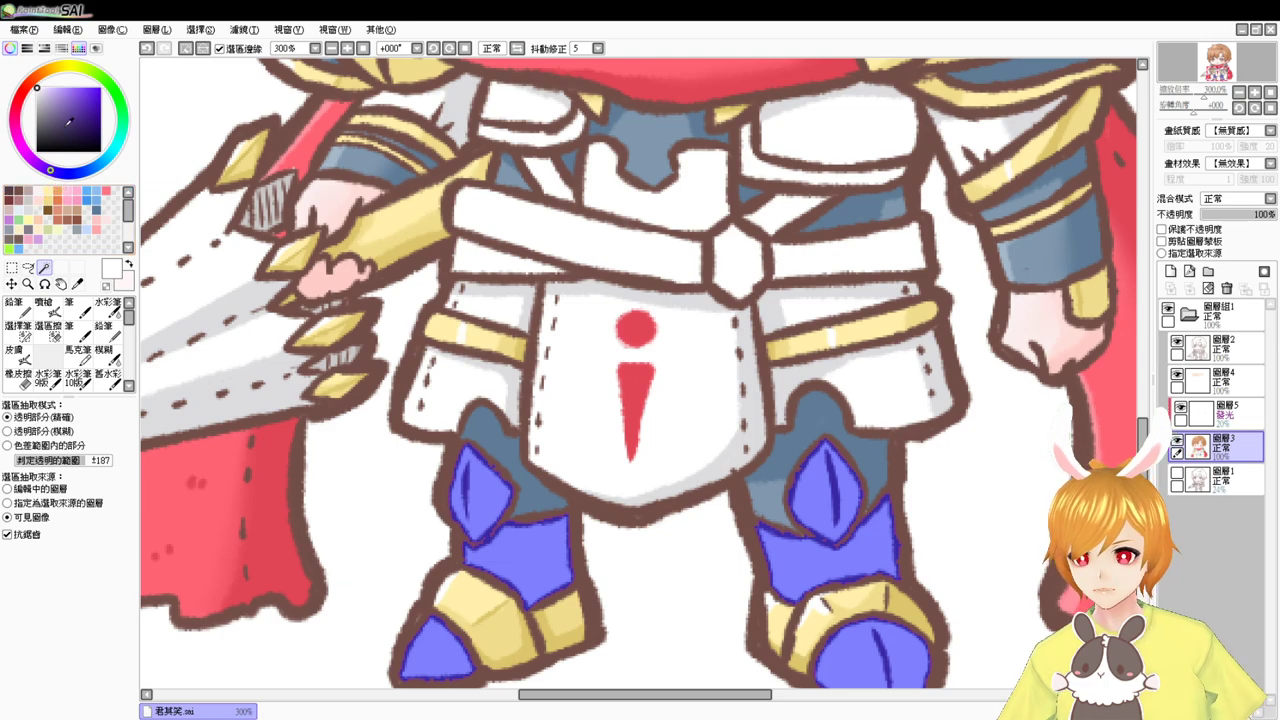
pyautogui.click(30, 208)
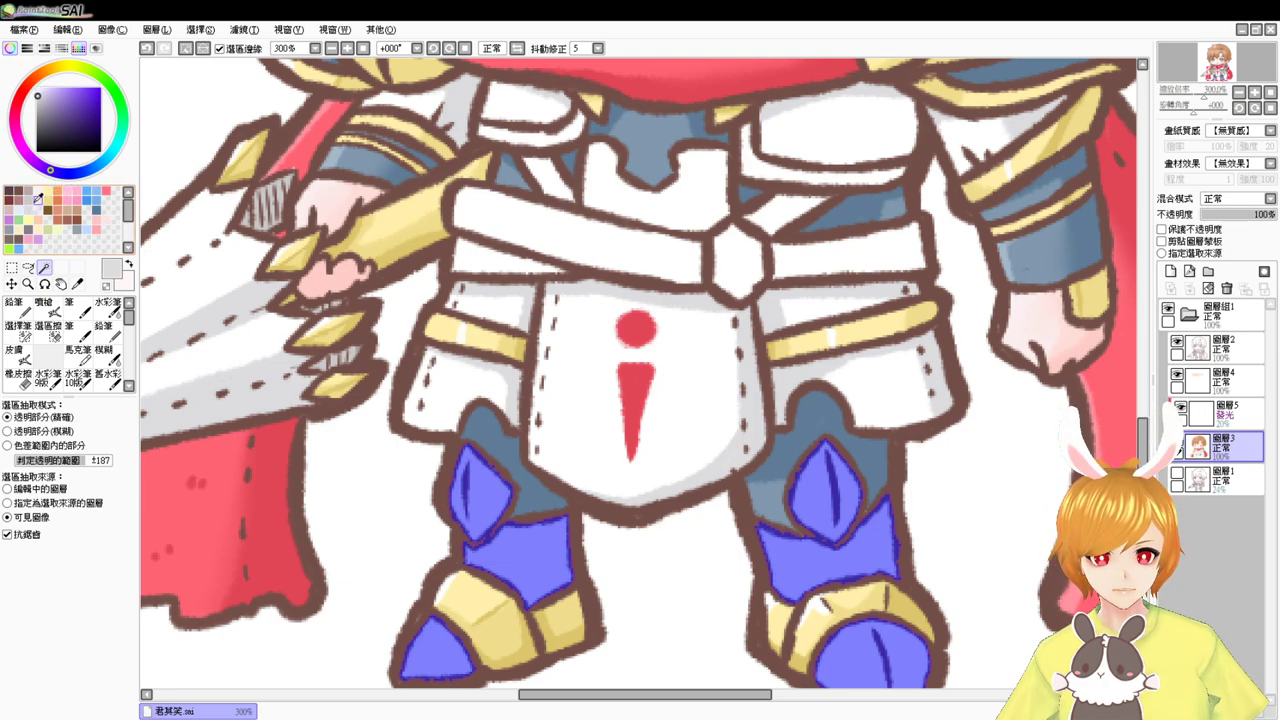
pyautogui.hotkey('ctrl', 'f')
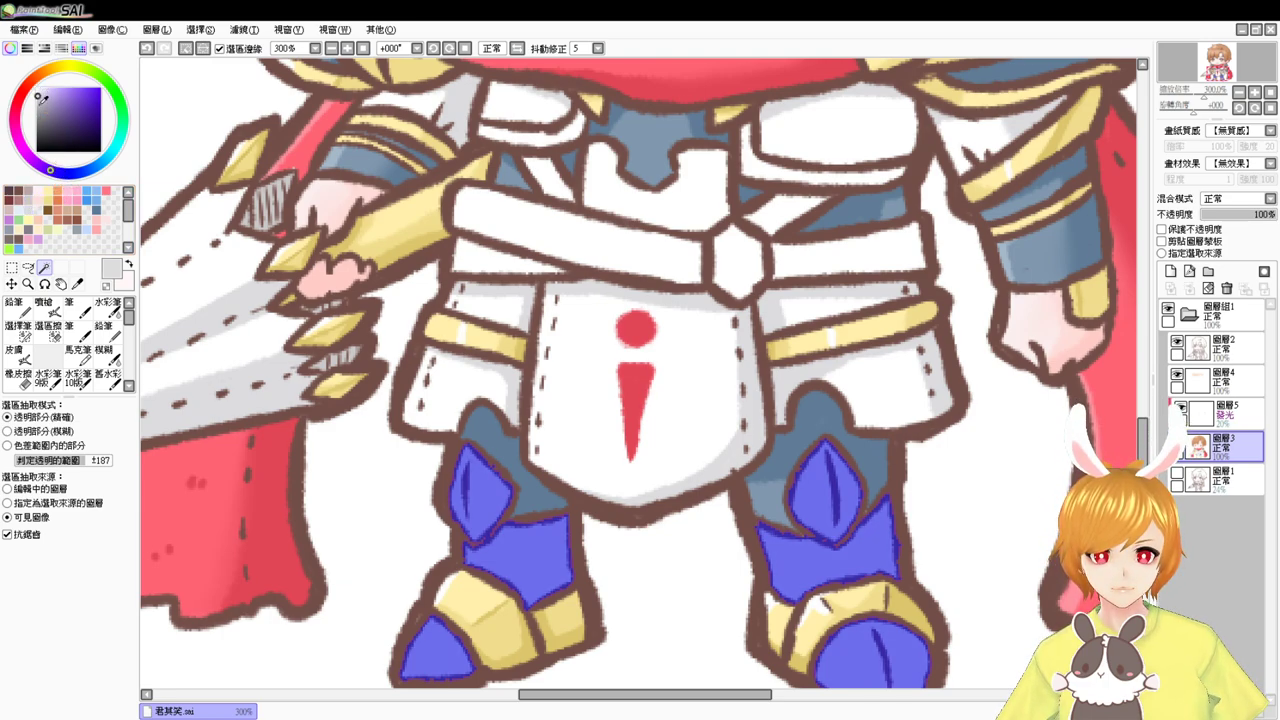
# - Shade the knee guard, shin and toe cap of the leg nearer the sword with the medium grey swatch, using the 噴槍 brush at size 9
pyautogui.click(36, 204)
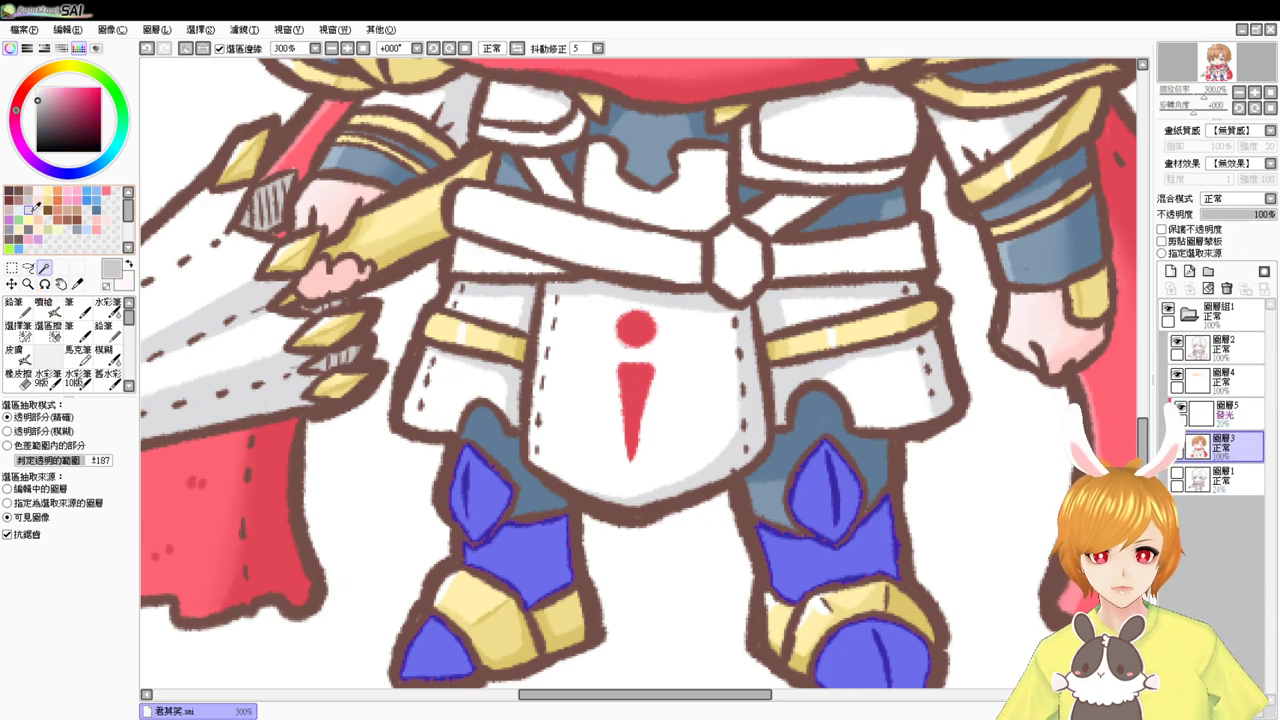
pyautogui.click(44, 302)
pyautogui.scroll(-3, 580, 390)
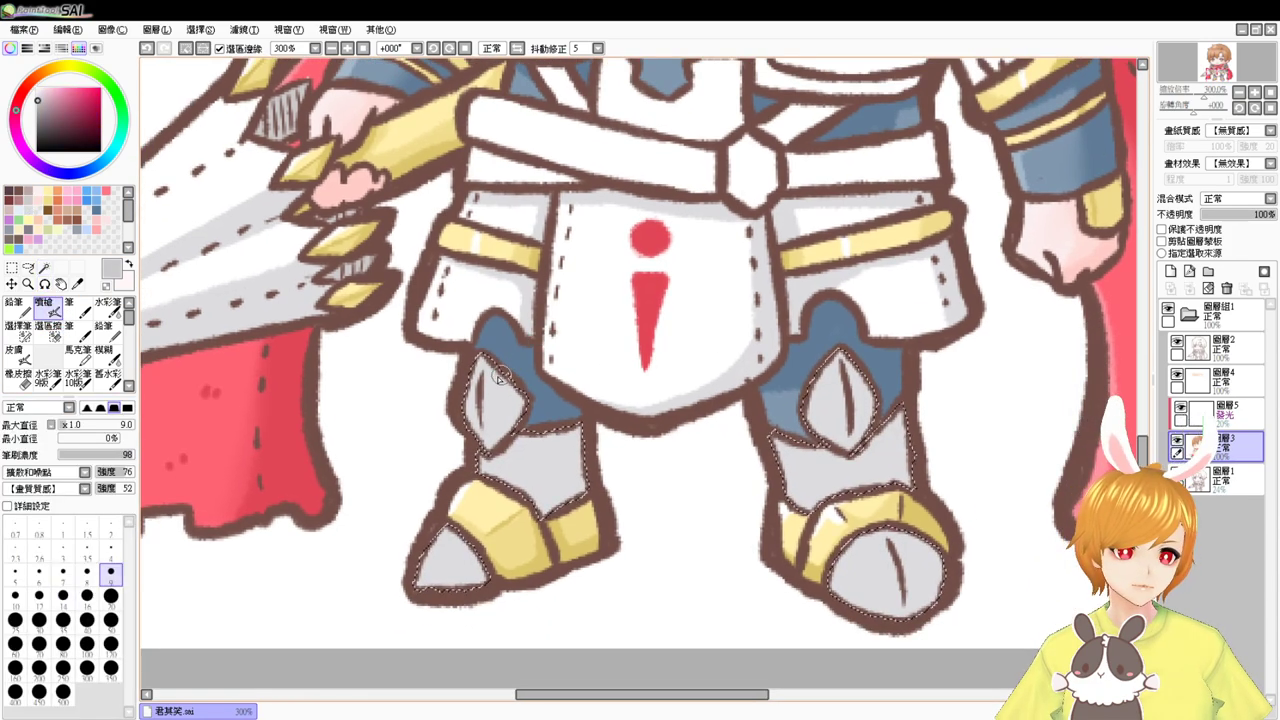
pyautogui.moveTo(498, 376)
pyautogui.mouseDown()
pyautogui.moveTo(491, 428)
pyautogui.moveTo(484, 350)
pyautogui.moveTo(488, 442)
pyautogui.moveTo(532, 385)
pyautogui.moveTo(459, 418)
pyautogui.moveTo(486, 437)
pyautogui.moveTo(549, 437)
pyautogui.moveTo(493, 458)
pyautogui.moveTo(493, 488)
pyautogui.moveTo(507, 480)
pyautogui.moveTo(526, 506)
pyautogui.moveTo(531, 477)
pyautogui.moveTo(526, 503)
pyautogui.moveTo(543, 513)
pyautogui.moveTo(573, 425)
pyautogui.mouseUp()
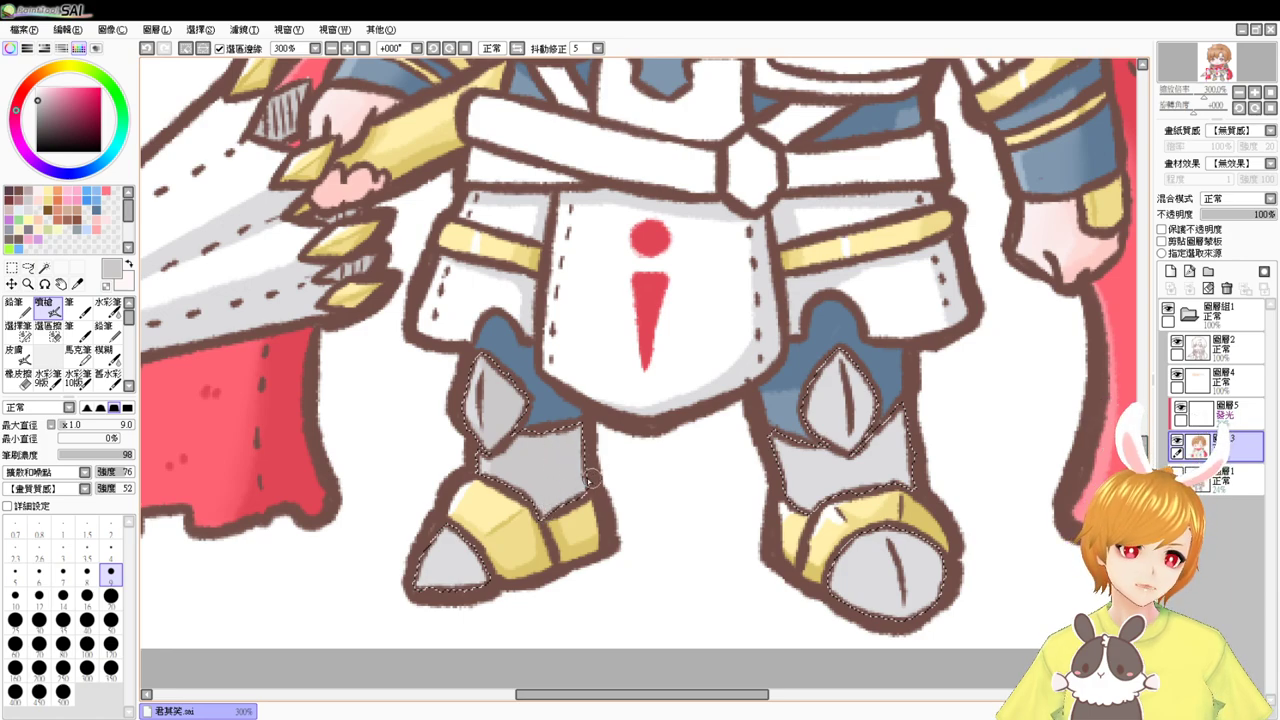
pyautogui.moveTo(462, 518)
pyautogui.mouseDown()
pyautogui.moveTo(461, 569)
pyautogui.moveTo(473, 535)
pyautogui.moveTo(416, 590)
pyautogui.moveTo(487, 549)
pyautogui.moveTo(497, 582)
pyautogui.moveTo(487, 589)
pyautogui.moveTo(485, 564)
pyautogui.moveTo(472, 563)
pyautogui.moveTo(481, 546)
pyautogui.moveTo(396, 592)
pyautogui.moveTo(487, 570)
pyautogui.mouseUp()
pyautogui.moveTo(681, 556); pyautogui.dragTo(529, 500)
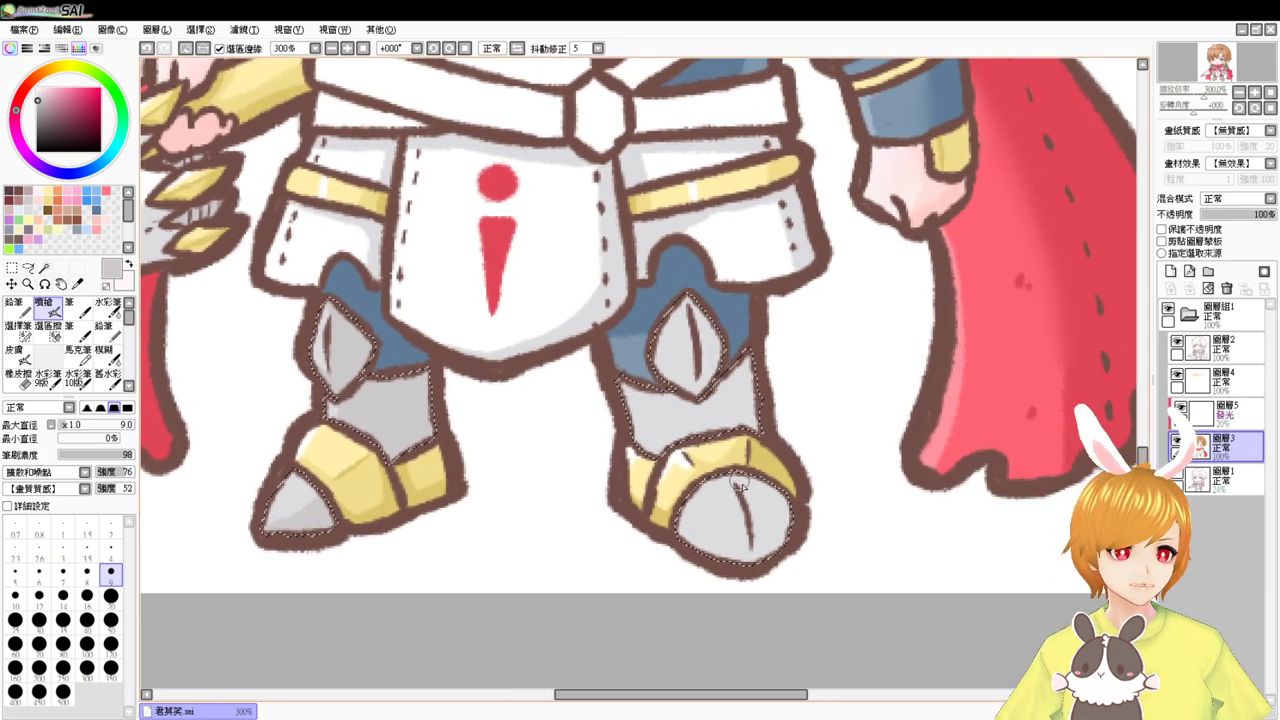
# - Shade the other leg's toe cap, knee guard and shin armor with the same medium grey
pyautogui.moveTo(731, 474)
pyautogui.mouseDown()
pyautogui.moveTo(695, 483)
pyautogui.moveTo(797, 522)
pyautogui.moveTo(744, 481)
pyautogui.moveTo(749, 553)
pyautogui.moveTo(760, 505)
pyautogui.moveTo(785, 528)
pyautogui.mouseUp()
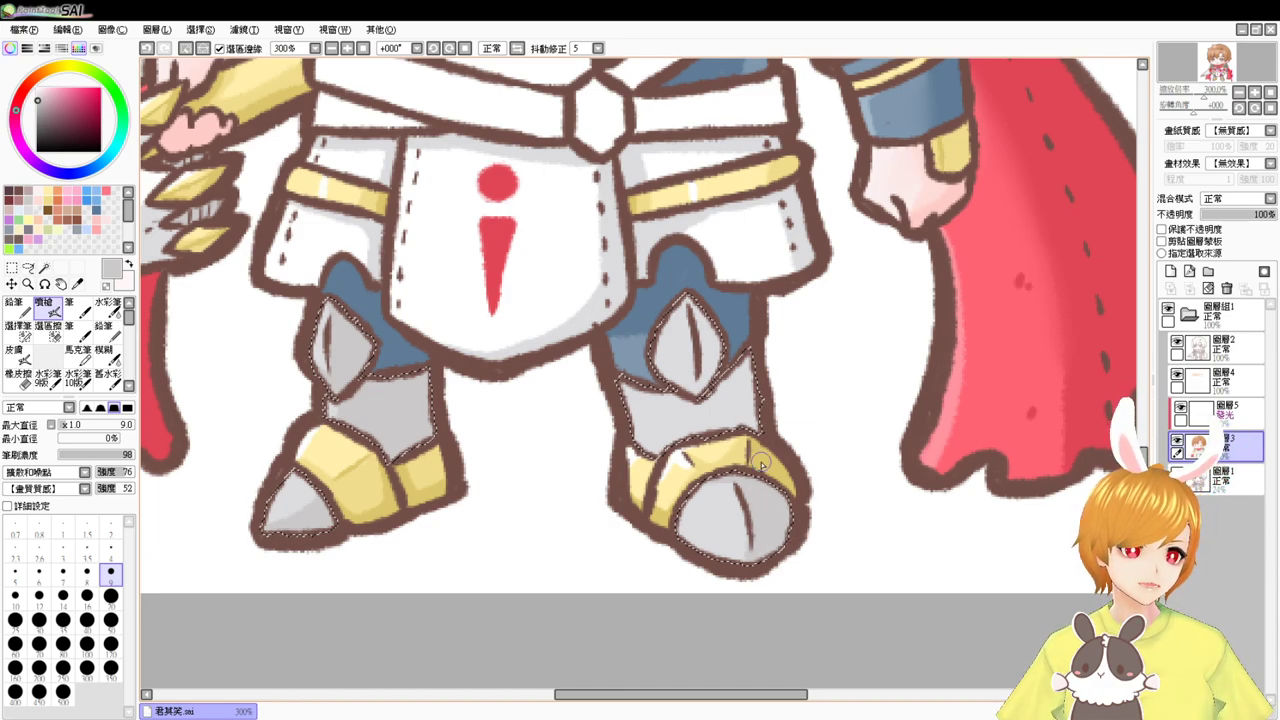
pyautogui.moveTo(678, 374)
pyautogui.mouseDown()
pyautogui.moveTo(685, 304)
pyautogui.moveTo(696, 381)
pyautogui.moveTo(701, 326)
pyautogui.moveTo(708, 366)
pyautogui.moveTo(715, 327)
pyautogui.moveTo(708, 379)
pyautogui.moveTo(686, 400)
pyautogui.mouseUp()
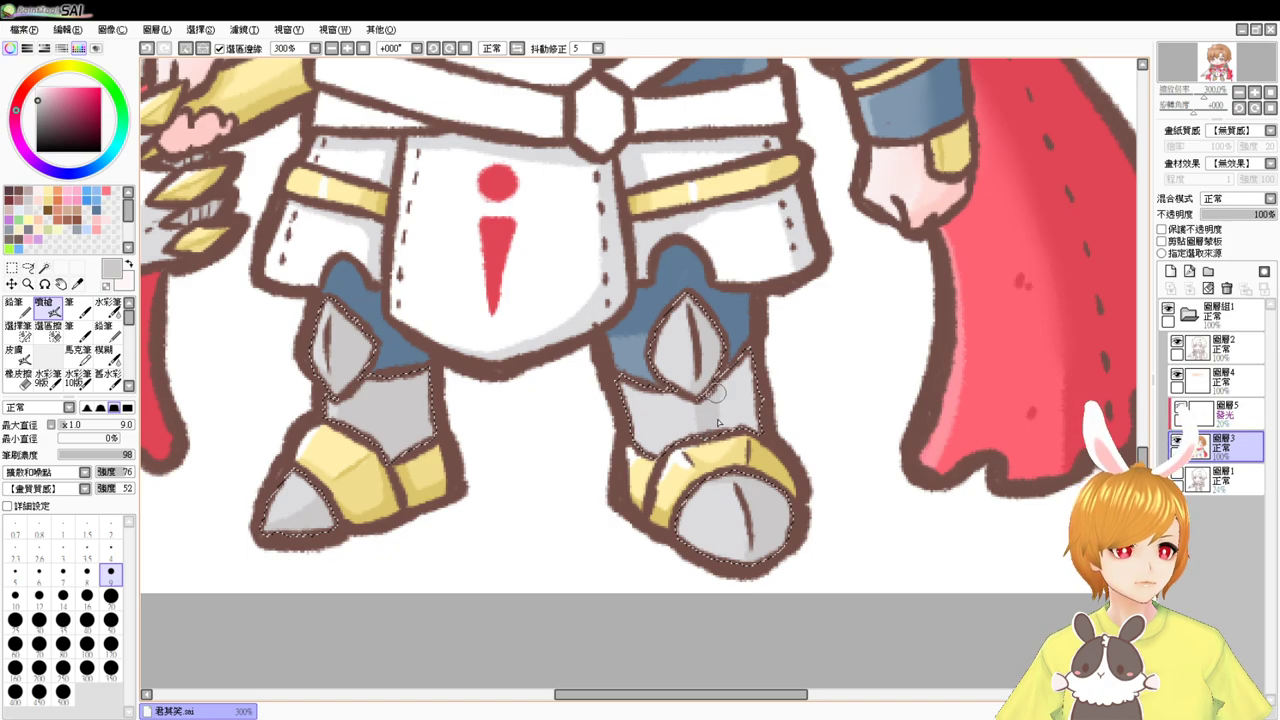
pyautogui.moveTo(713, 393); pyautogui.dragTo(752, 362)
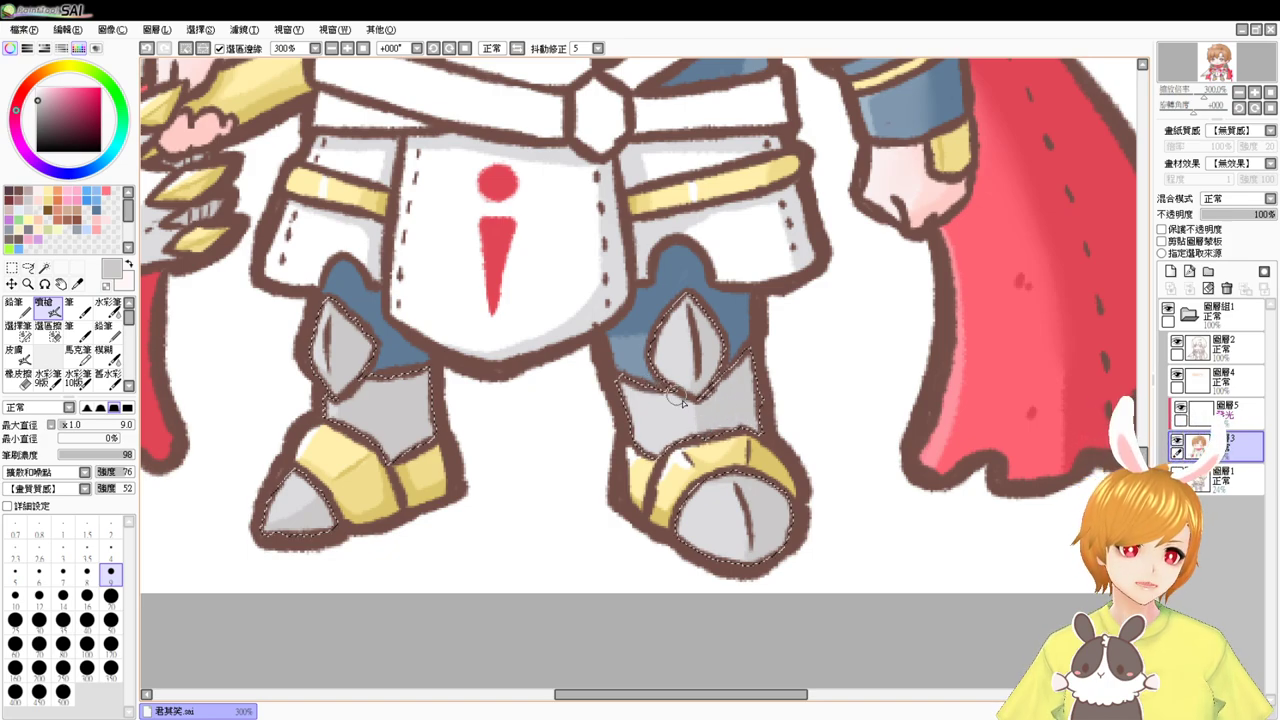
pyautogui.moveTo(689, 398)
pyautogui.mouseDown()
pyautogui.moveTo(743, 358)
pyautogui.moveTo(734, 446)
pyautogui.moveTo(790, 360)
pyautogui.moveTo(830, 358)
pyautogui.moveTo(863, 327)
pyautogui.mouseUp()
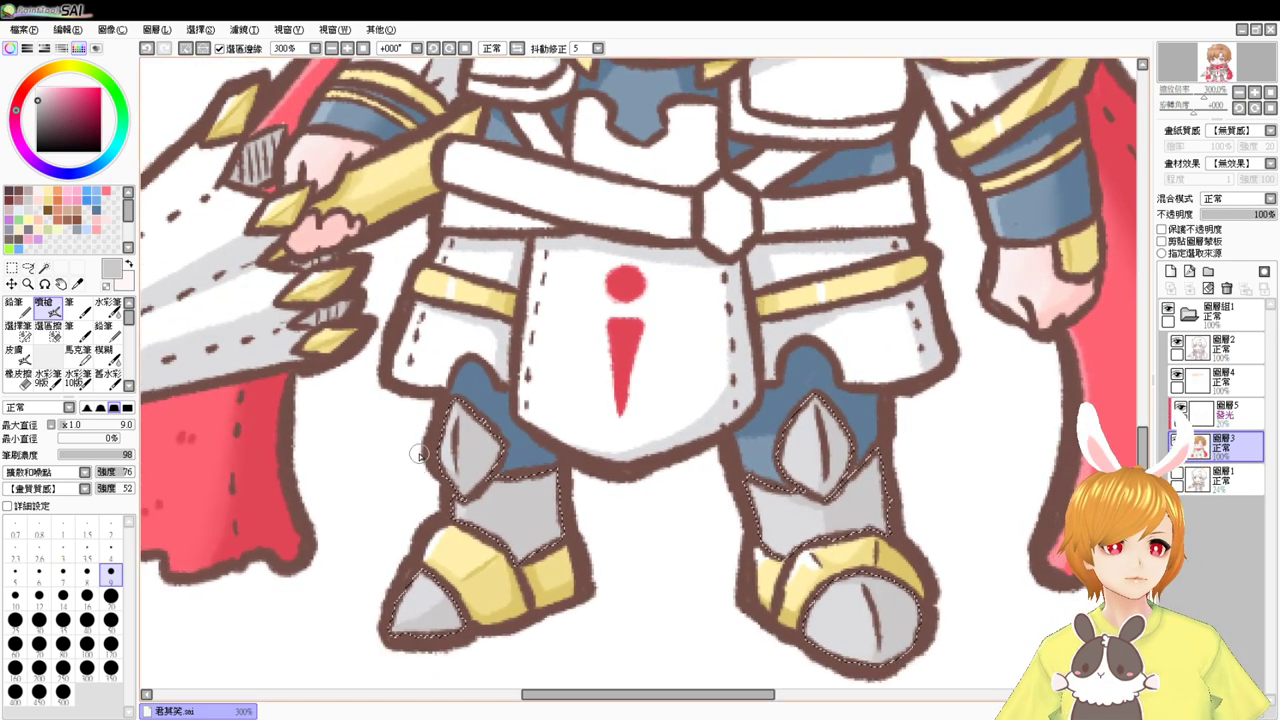
# - Pick a slightly darker grey and add a second layer of shadow to the knee guards, shins and toe caps of both legs
pyautogui.click(31, 192)
pyautogui.click(36, 194)
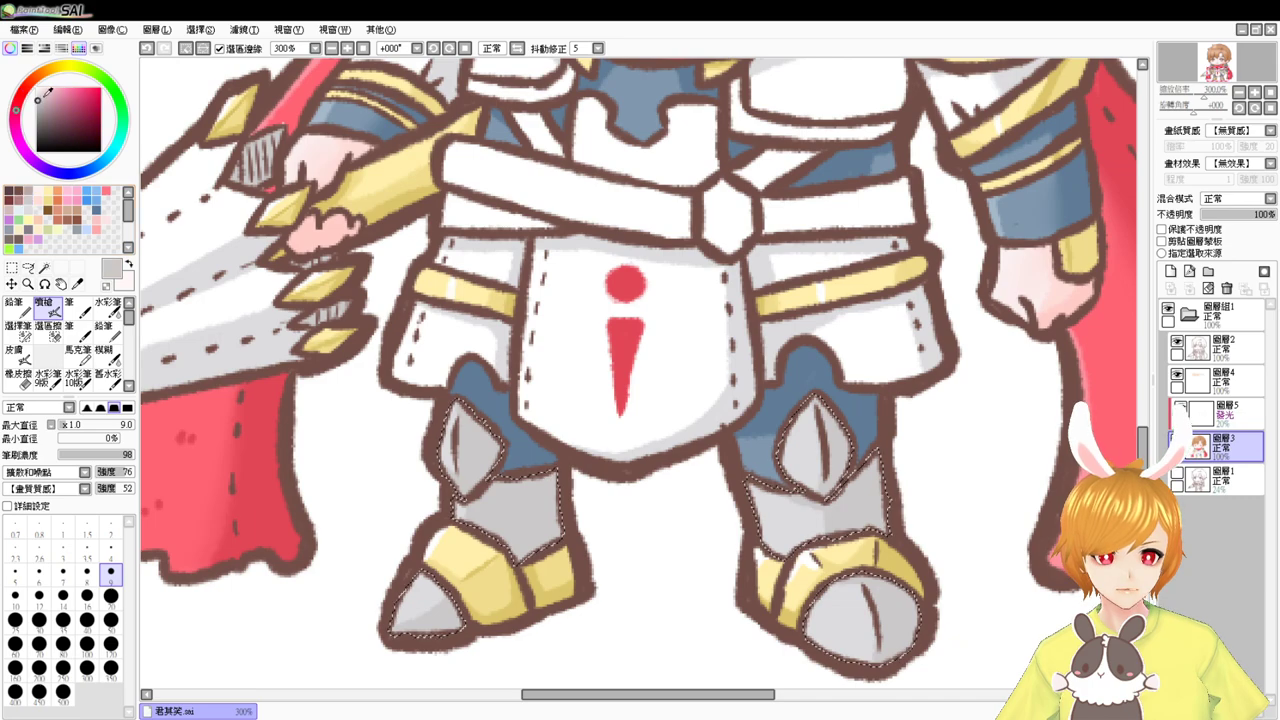
pyautogui.moveTo(38, 100); pyautogui.dragTo(38, 109)
pyautogui.click(36, 107)
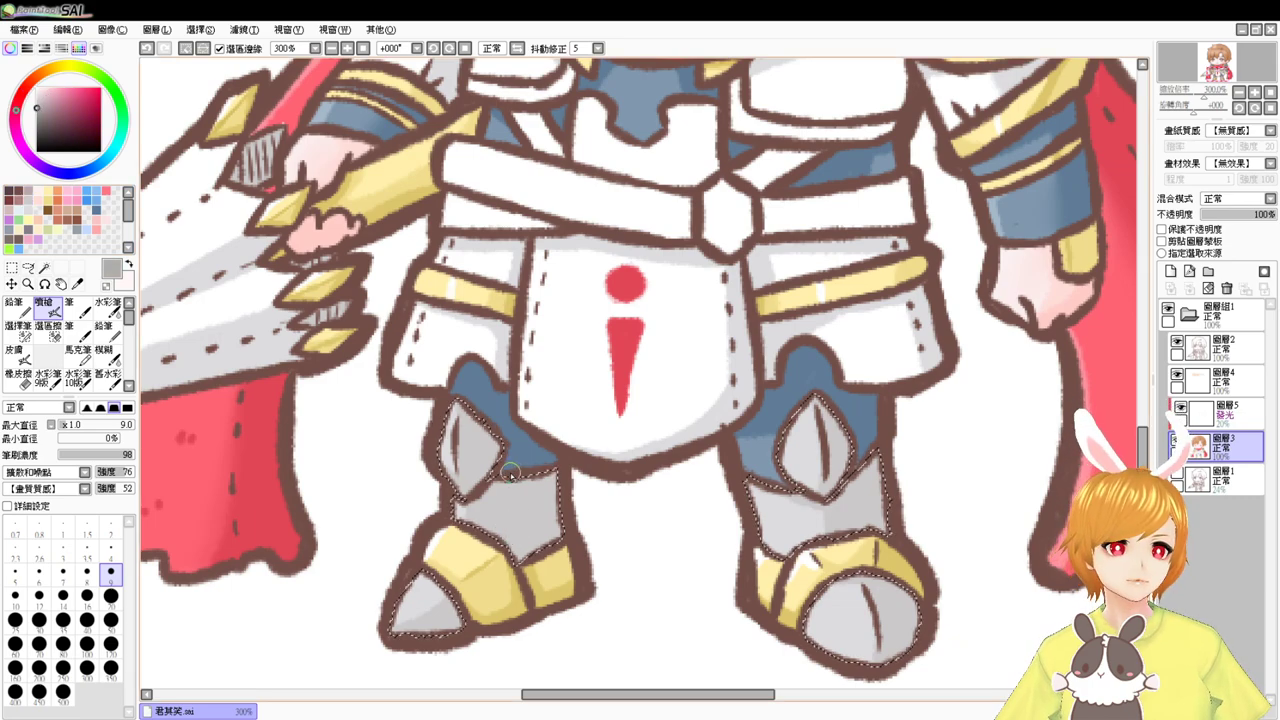
pyautogui.moveTo(508, 466)
pyautogui.mouseDown()
pyautogui.moveTo(522, 550)
pyautogui.moveTo(531, 563)
pyautogui.moveTo(548, 548)
pyautogui.moveTo(514, 502)
pyautogui.moveTo(515, 534)
pyautogui.mouseUp()
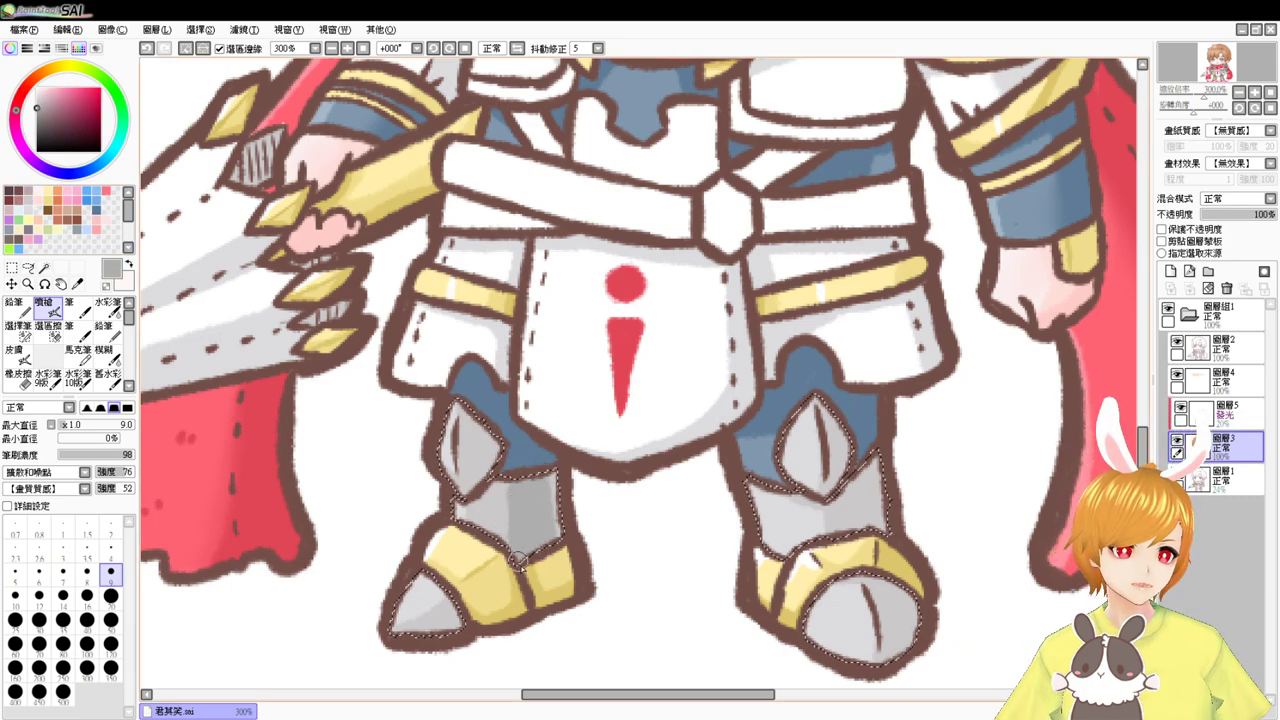
pyautogui.hotkey('ctrl', 'z')
pyautogui.moveTo(516, 486)
pyautogui.mouseDown()
pyautogui.moveTo(515, 531)
pyautogui.moveTo(519, 488)
pyautogui.moveTo(537, 531)
pyautogui.moveTo(531, 515)
pyautogui.moveTo(507, 523)
pyautogui.mouseUp()
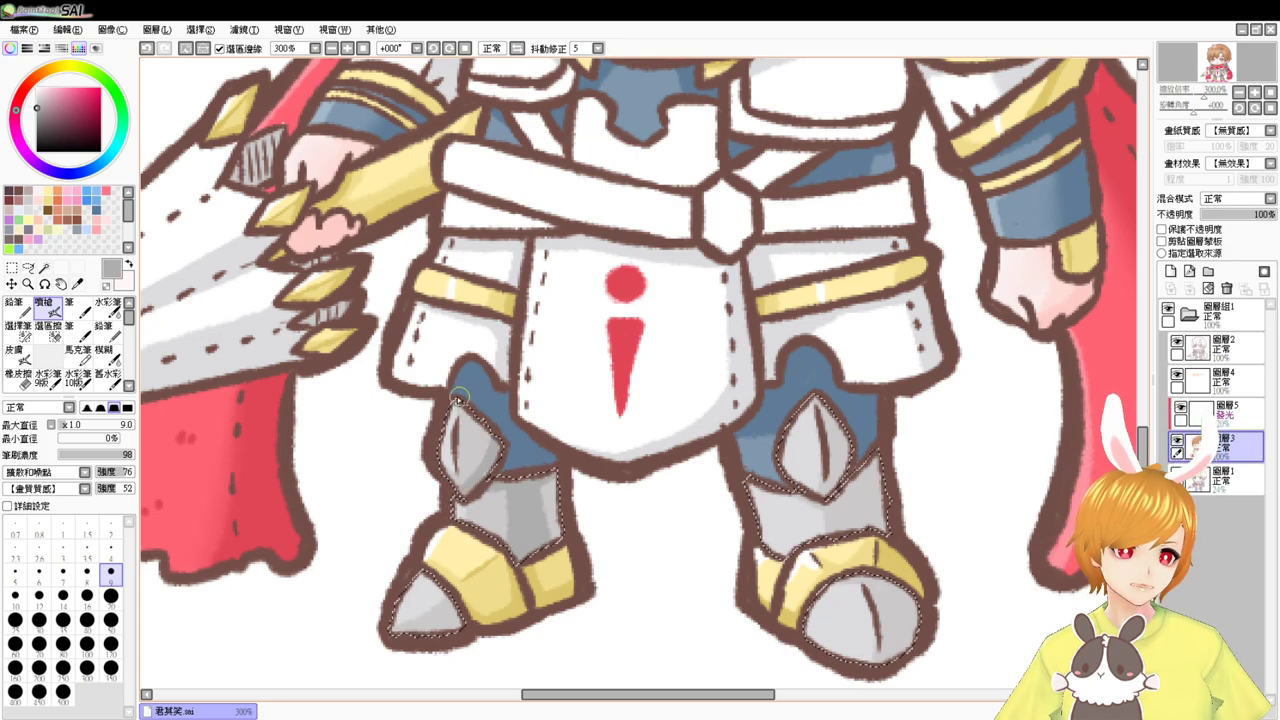
pyautogui.moveTo(483, 530); pyautogui.dragTo(479, 472)
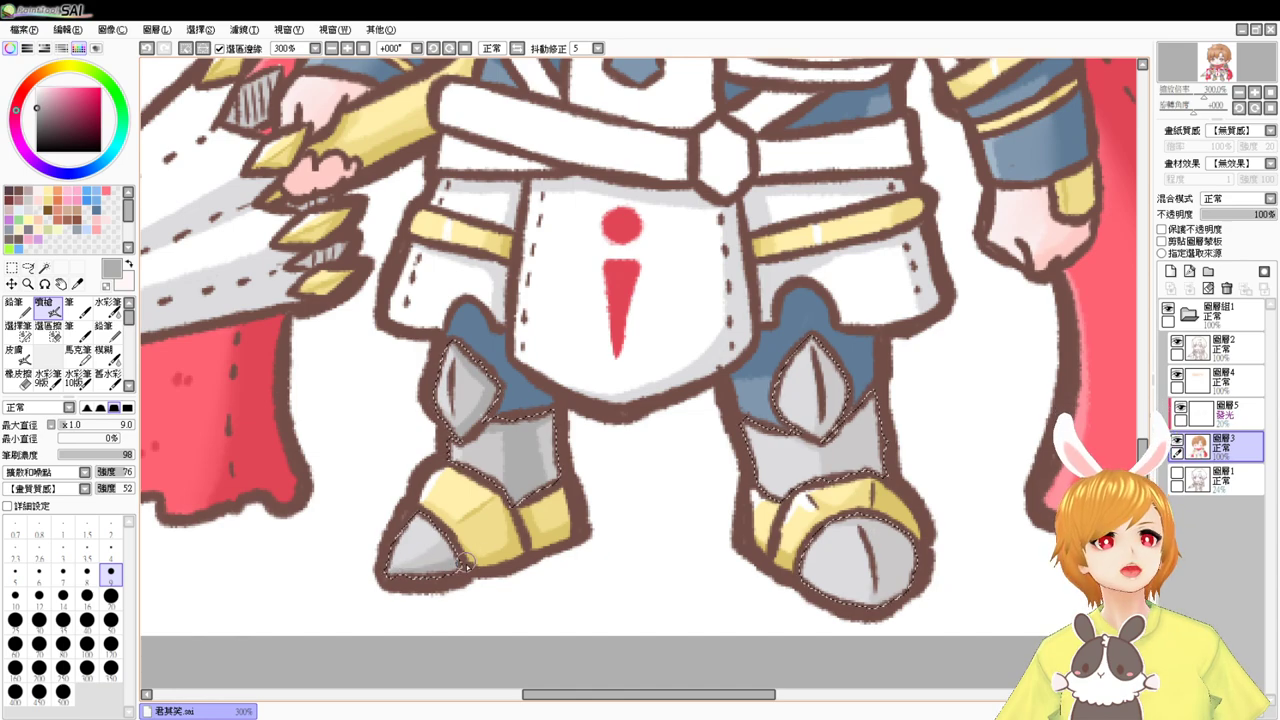
pyautogui.moveTo(925, 491); pyautogui.dragTo(795, 456)
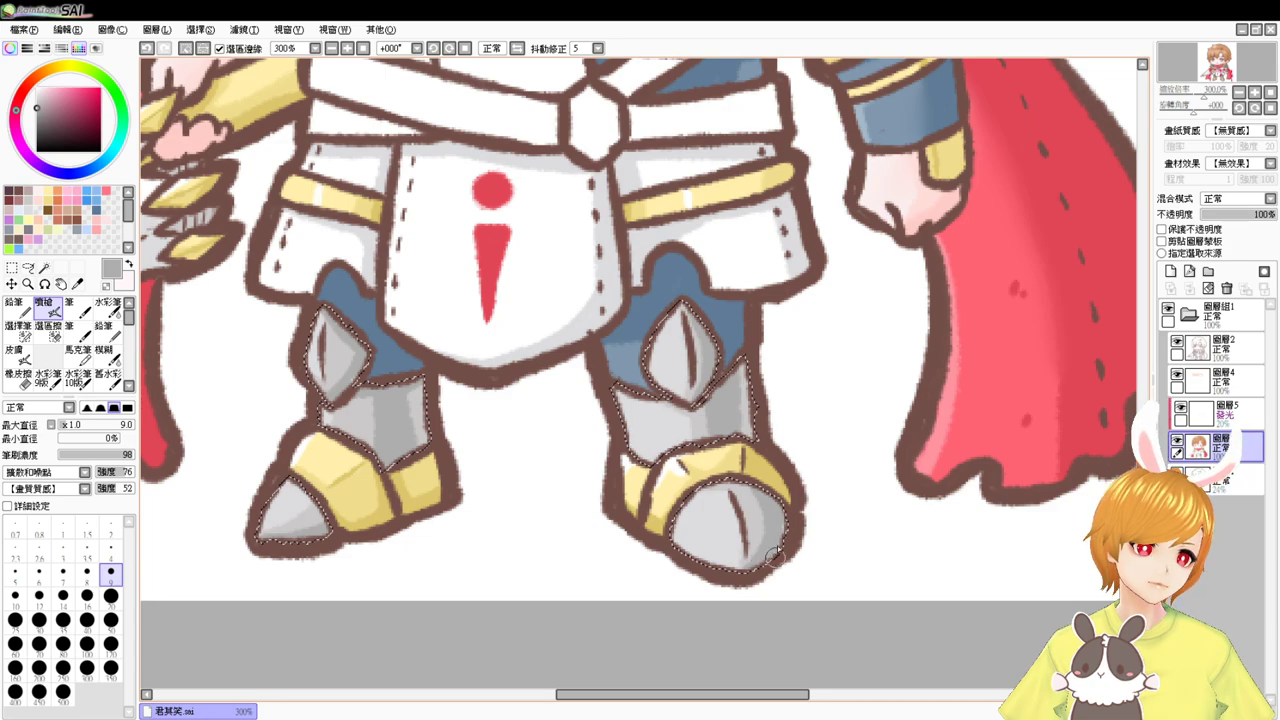
pyautogui.moveTo(776, 436); pyautogui.dragTo(765, 512)
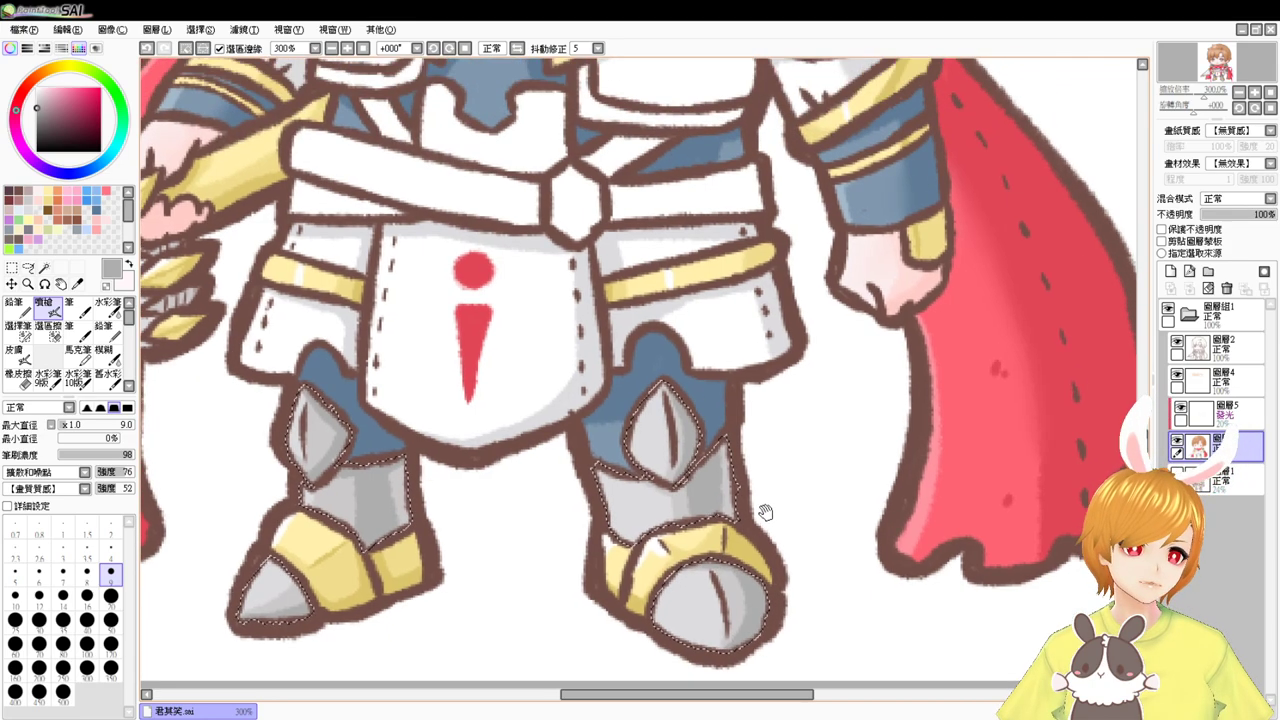
# - Lighten the pointed toe cap with its sampled light grey using the 噴槍 brush at size 16, and blend the tones with the 水彩筆
pyautogui.rightClick(280, 584)
pyautogui.press(']')
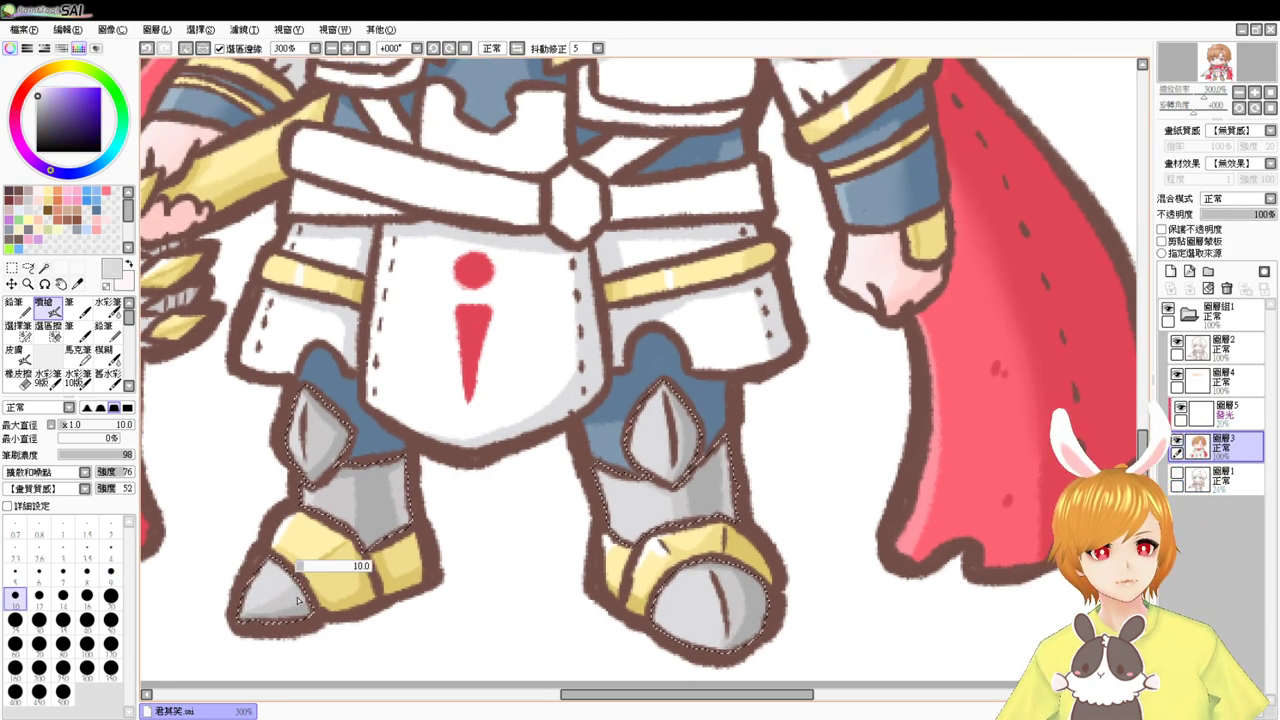
pyautogui.press(']')
pyautogui.press(']')
pyautogui.press(']')
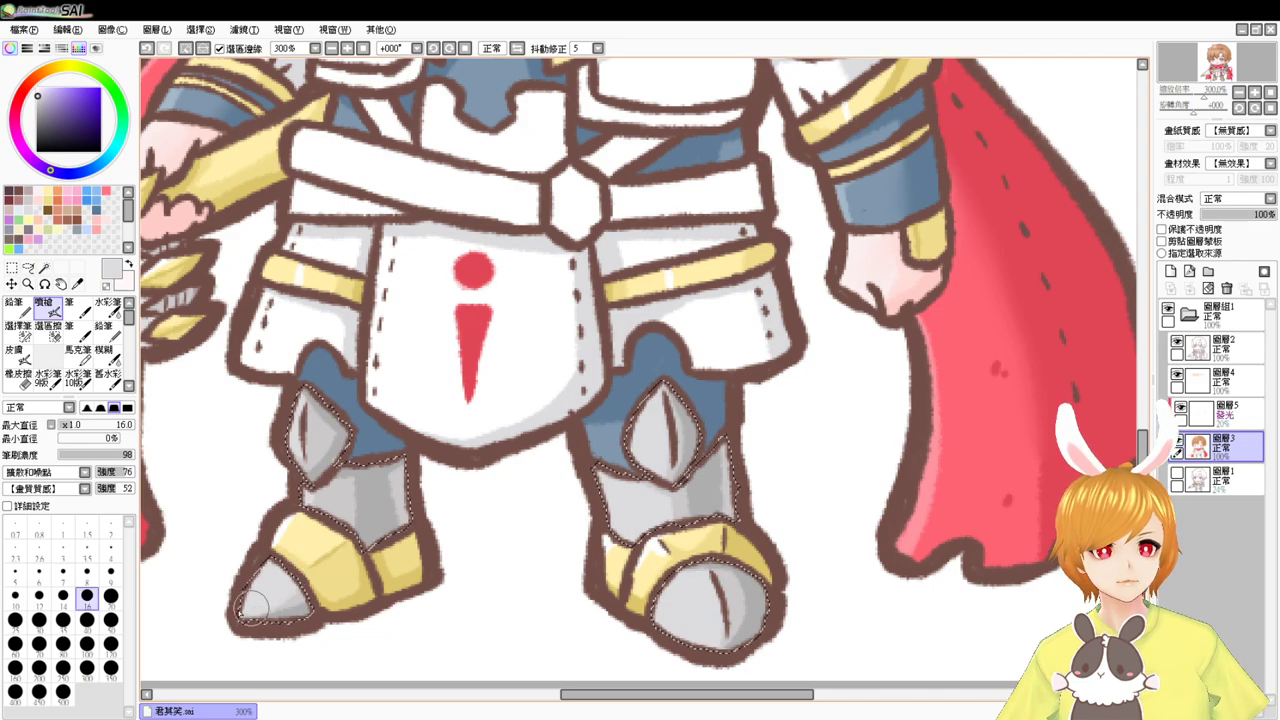
pyautogui.press('c')
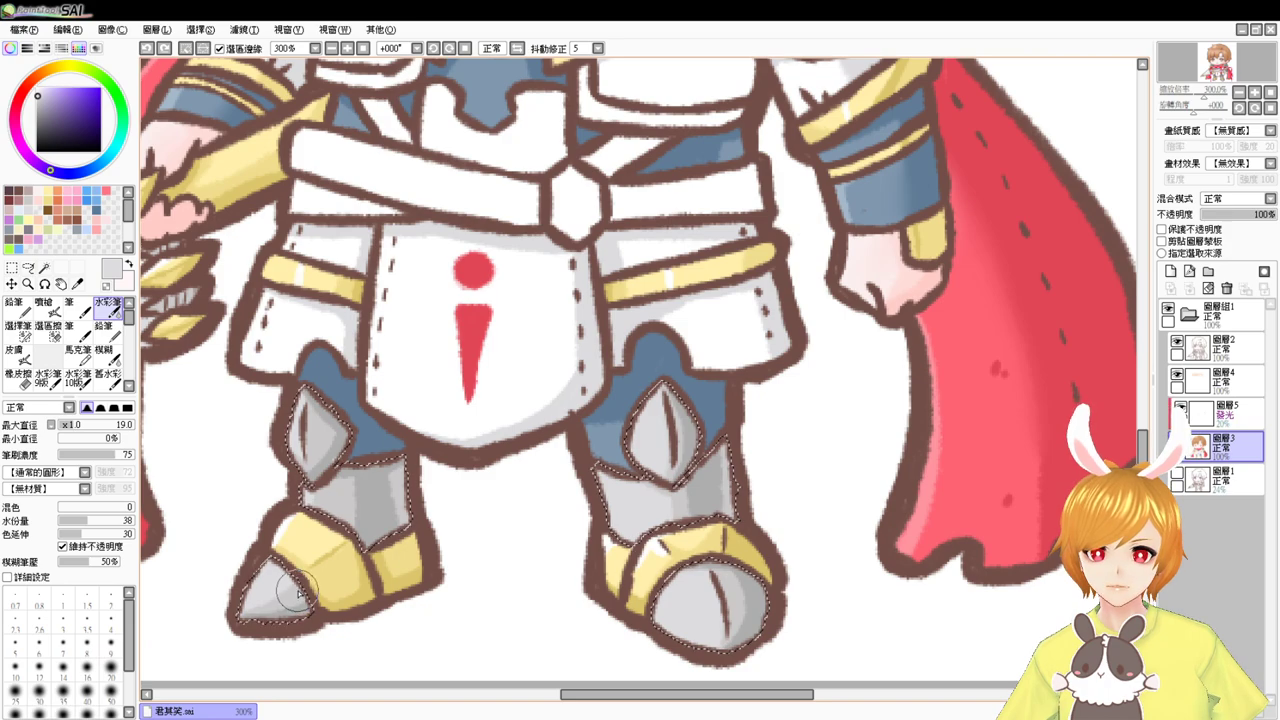
pyautogui.moveTo(293, 581); pyautogui.dragTo(304, 570)
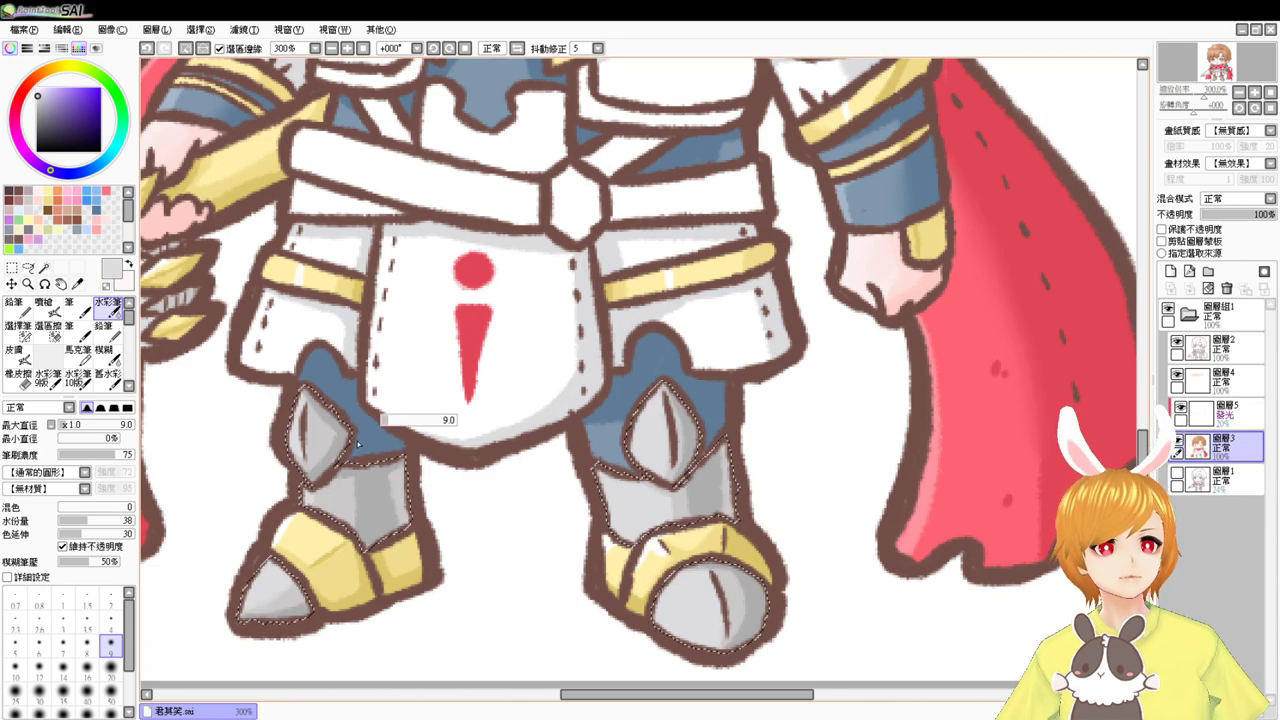
# - Blend the grey shading on the knee guards, shins and toe caps with the 水彩筆 at size 11, and clear the selection
pyautogui.press(']')
pyautogui.press(']')
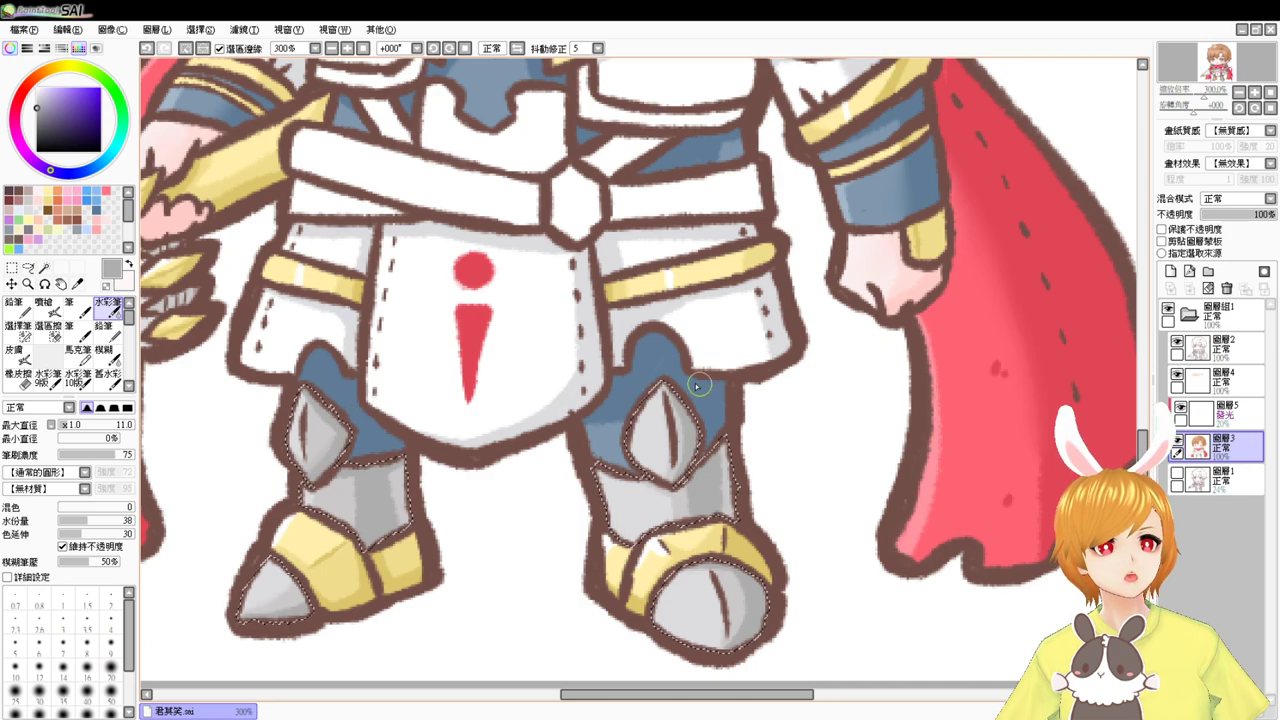
pyautogui.moveTo(664, 404); pyautogui.dragTo(677, 461)
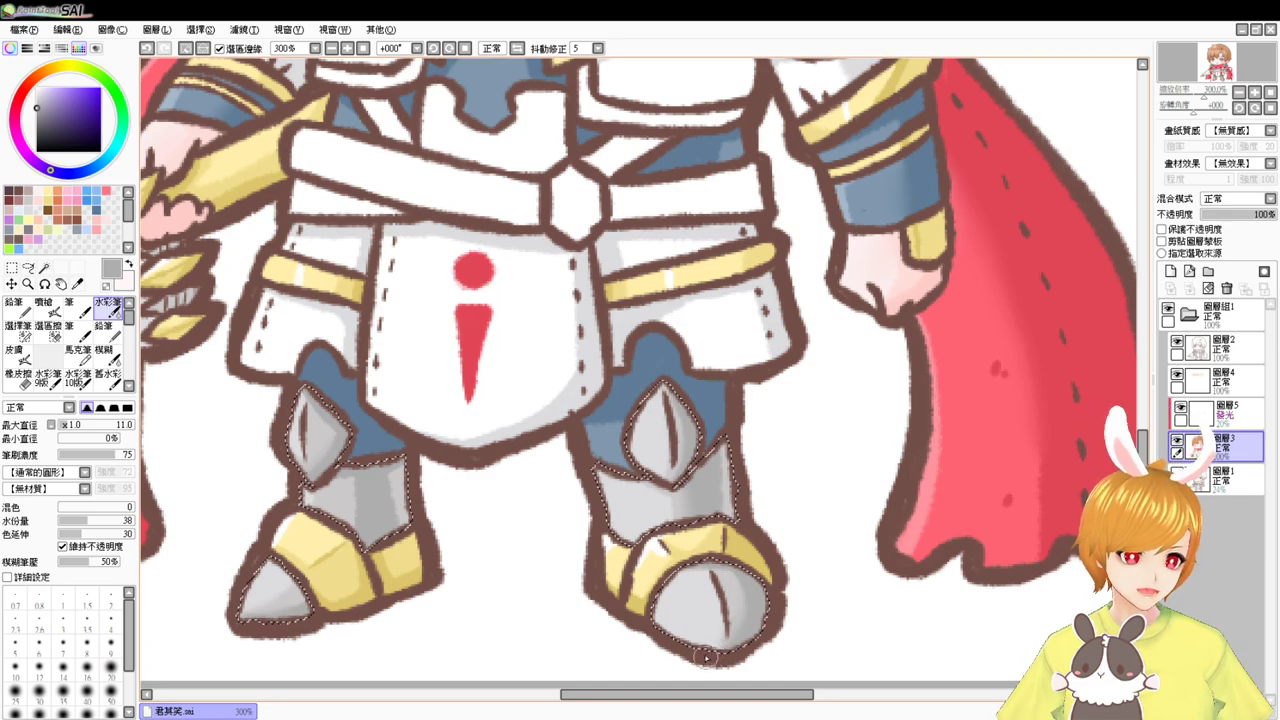
pyautogui.moveTo(746, 524); pyautogui.dragTo(726, 621)
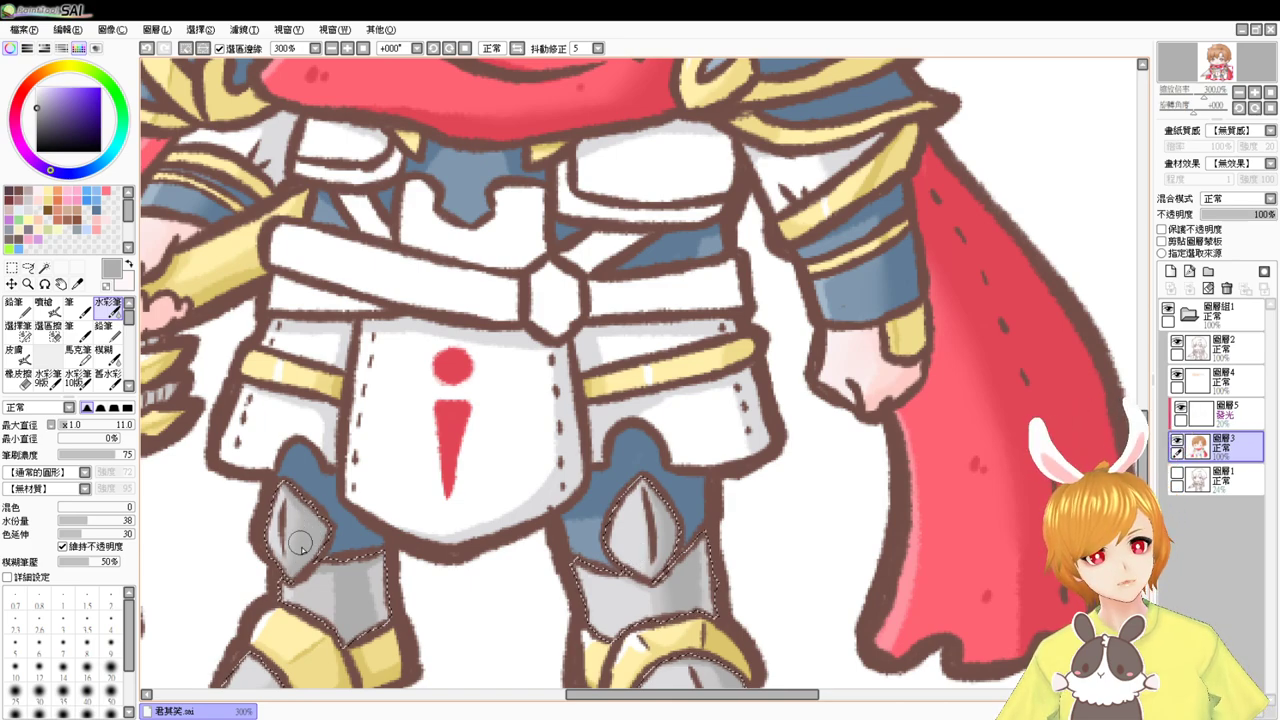
pyautogui.scroll(-2, 352, 578)
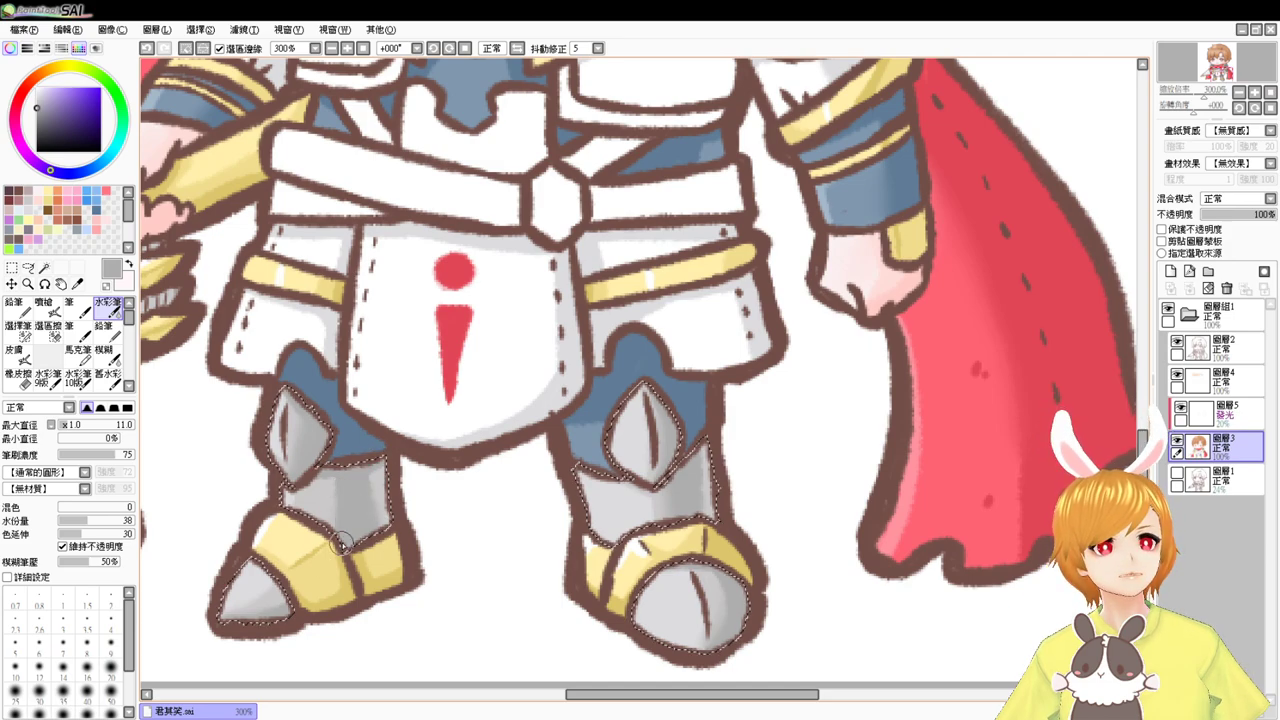
pyautogui.moveTo(736, 454); pyautogui.dragTo(706, 466)
pyautogui.moveTo(709, 377); pyautogui.dragTo(709, 549)
pyautogui.moveTo(620, 443)
pyautogui.mouseDown()
pyautogui.moveTo(674, 480)
pyautogui.moveTo(743, 492)
pyautogui.mouseUp()
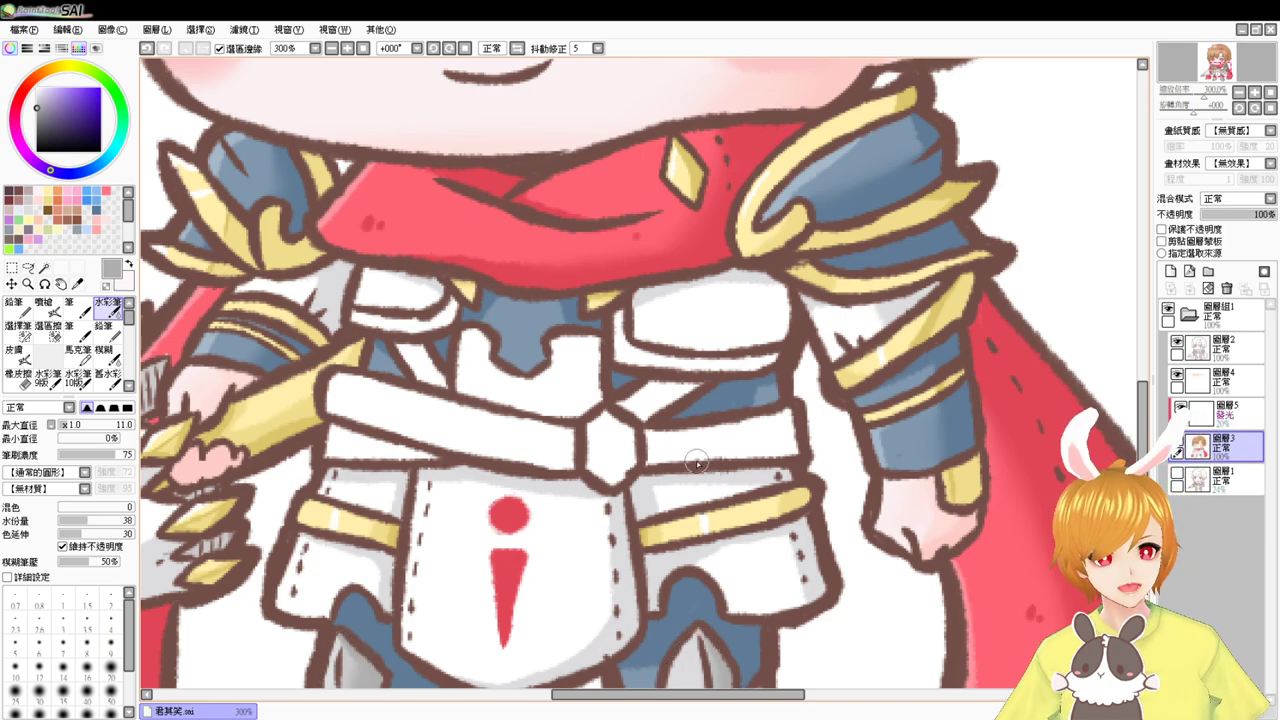
# - Select the chest straps and all waist belt sections with the Magic Wand, and fill them with the orange-brown swatch
pyautogui.click(44, 268)
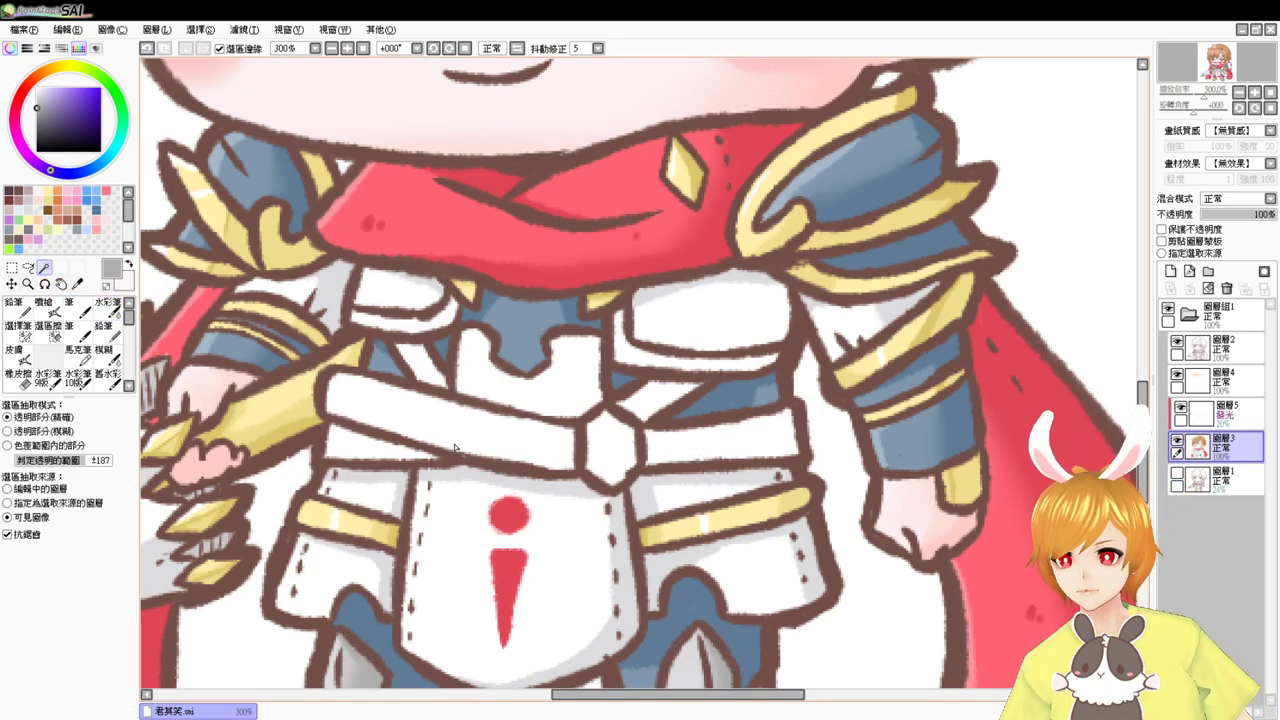
pyautogui.click(400, 318)
pyautogui.click(422, 366)
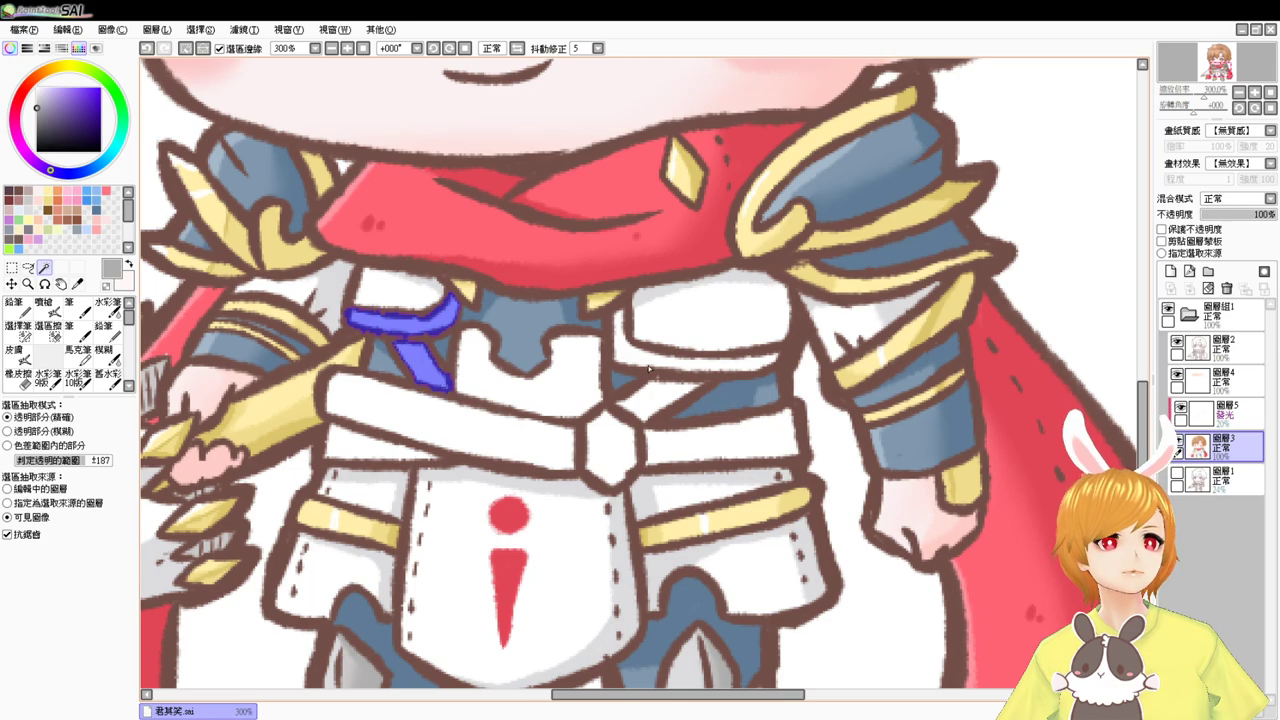
pyautogui.click(641, 365)
pyautogui.click(650, 395)
pyautogui.click(720, 440)
pyautogui.click(449, 430)
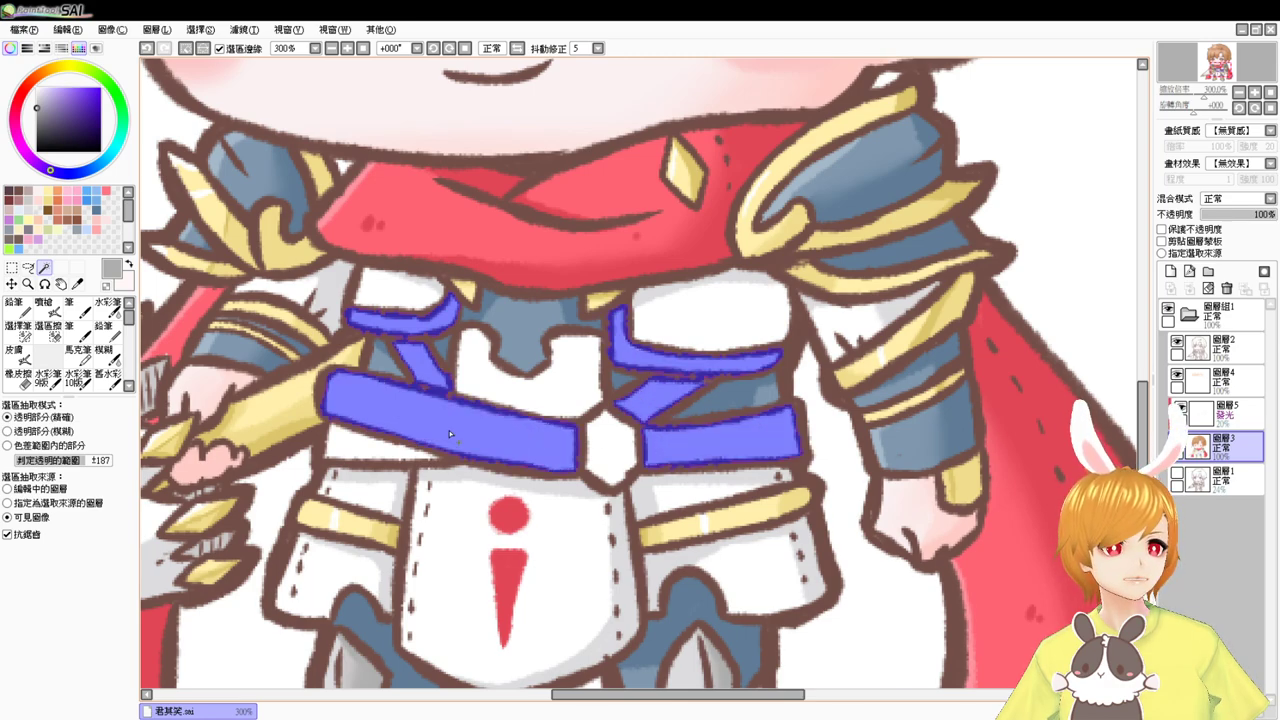
pyautogui.click(410, 447)
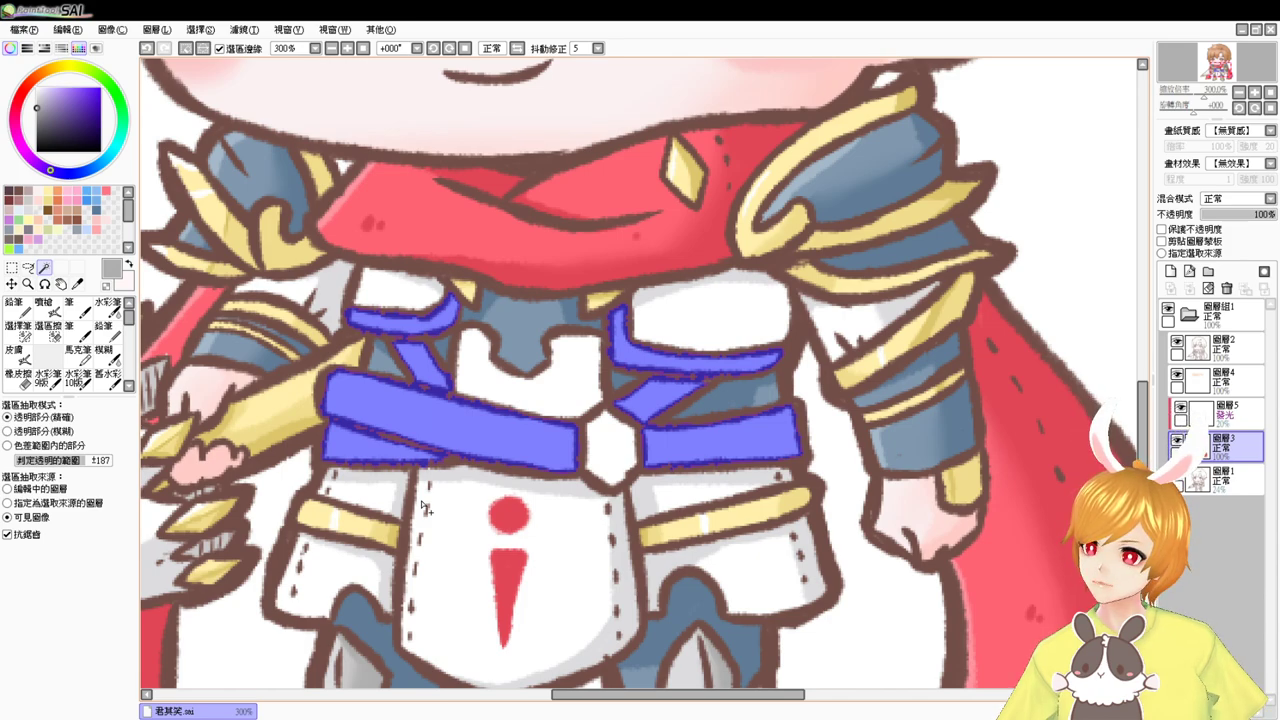
pyautogui.click(58, 213)
pyautogui.hotkey('ctrl', 'f')
# - Shade the chest straps with the darker reddish-brown swatch, using the 噴槍 brush at size 10
pyautogui.click(60, 221)
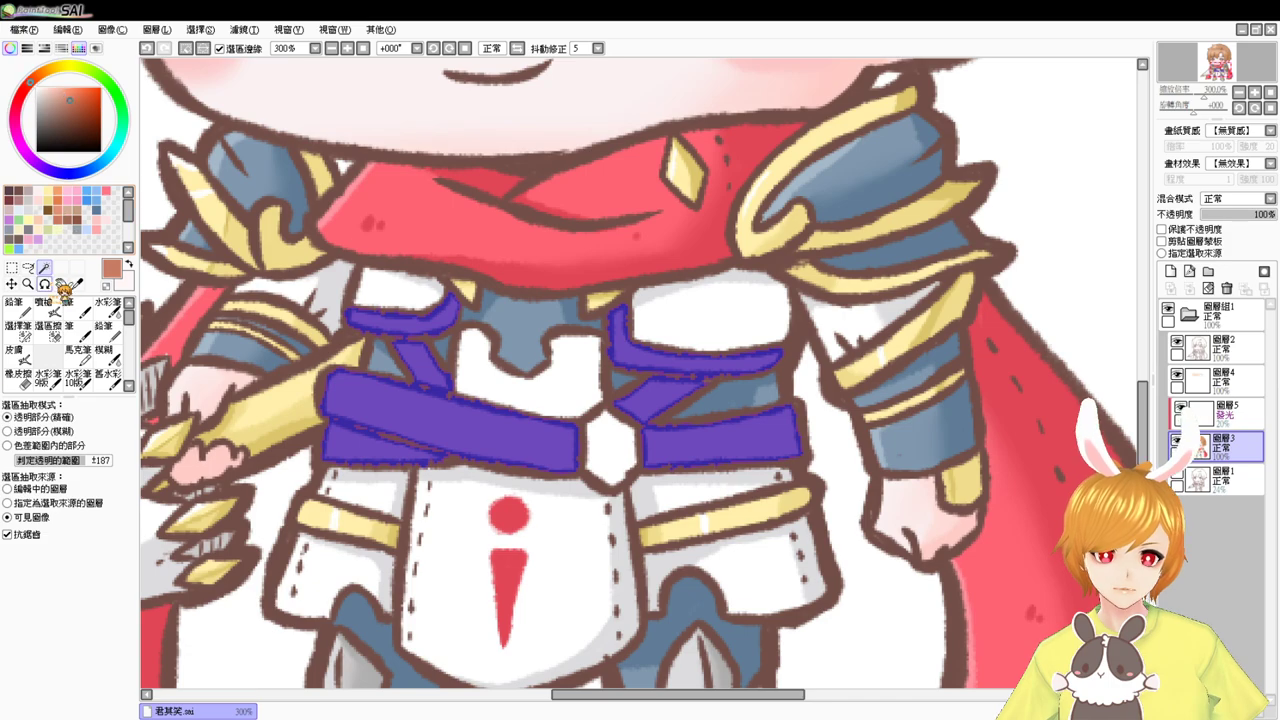
pyautogui.click(47, 309)
pyautogui.moveTo(352, 319); pyautogui.dragTo(448, 312)
pyautogui.press('[')
pyautogui.press('[')
pyautogui.press('[')
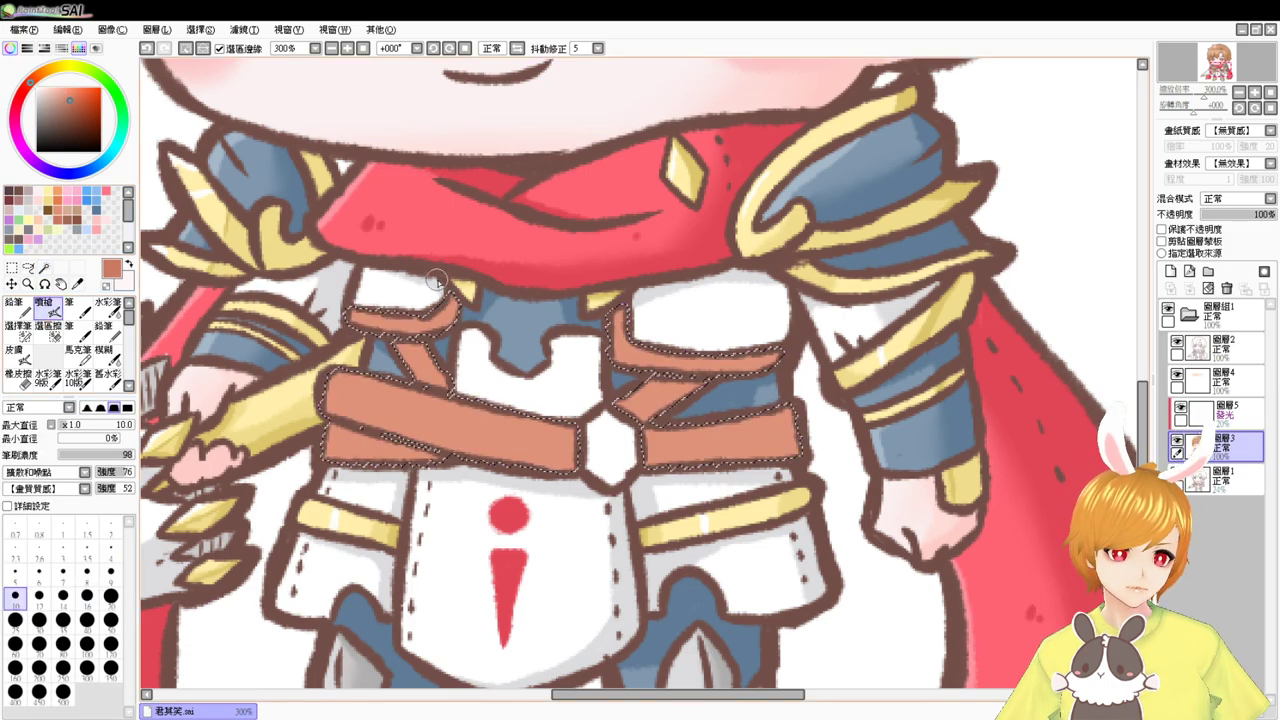
pyautogui.moveTo(623, 317)
pyautogui.mouseDown()
pyautogui.moveTo(629, 331)
pyautogui.moveTo(624, 311)
pyautogui.mouseUp()
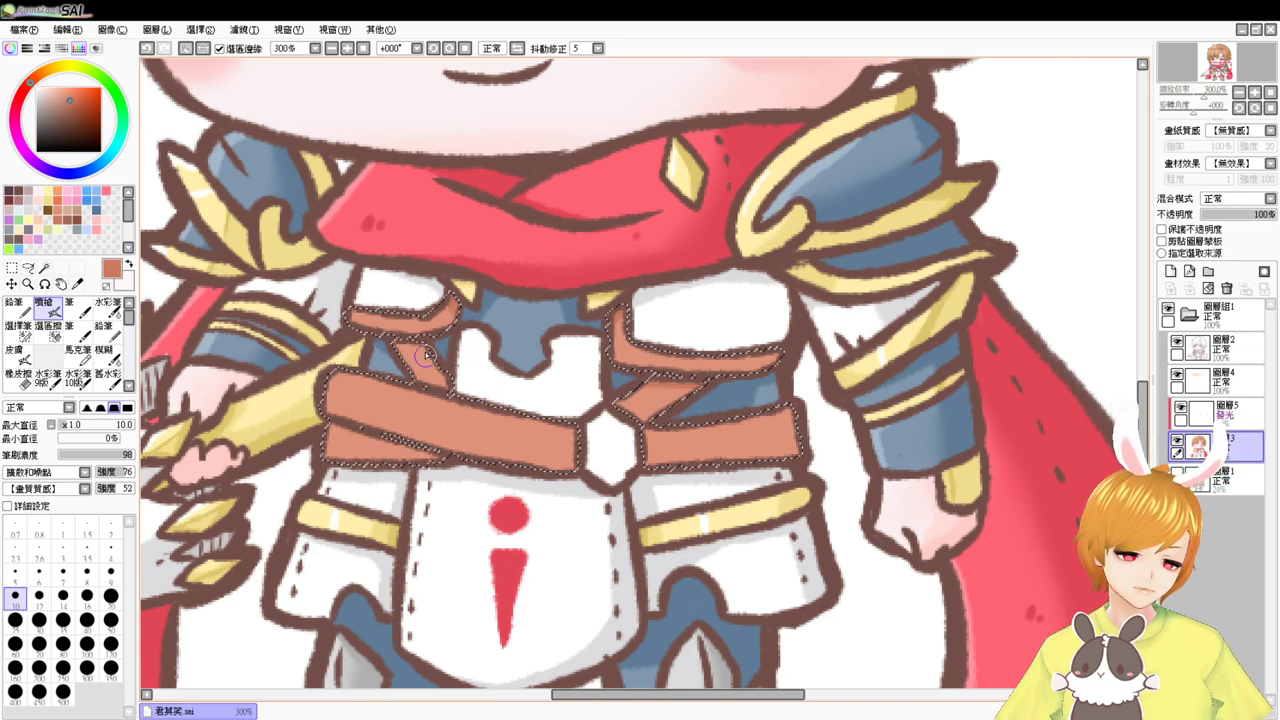
pyautogui.moveTo(444, 347); pyautogui.dragTo(400, 347)
# - Shade the lower edges of the waist belts and the belt ends beside the buckle with the same darker brown
pyautogui.moveTo(566, 425)
pyautogui.mouseDown()
pyautogui.moveTo(568, 474)
pyautogui.moveTo(574, 441)
pyautogui.moveTo(514, 459)
pyautogui.moveTo(442, 437)
pyautogui.mouseUp()
pyautogui.moveTo(531, 471); pyautogui.dragTo(481, 461)
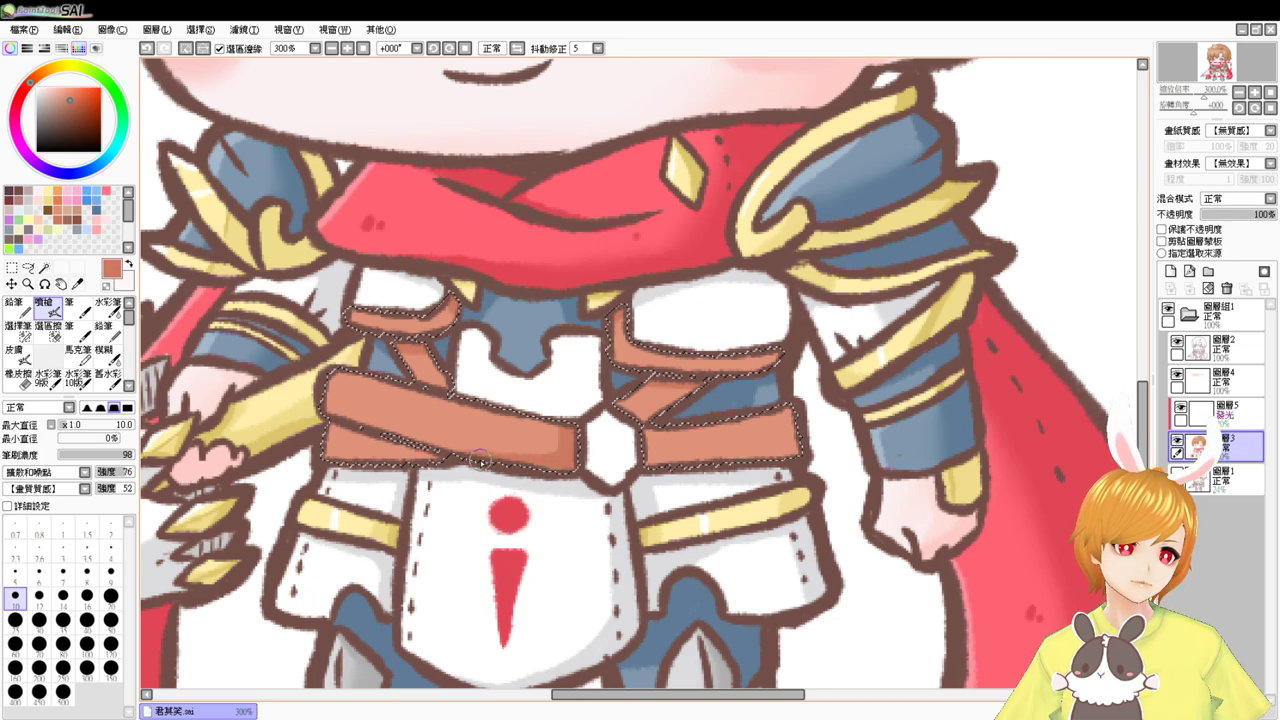
pyautogui.moveTo(362, 433)
pyautogui.mouseDown()
pyautogui.moveTo(425, 466)
pyautogui.moveTo(460, 466)
pyautogui.moveTo(402, 455)
pyautogui.moveTo(289, 470)
pyautogui.mouseUp()
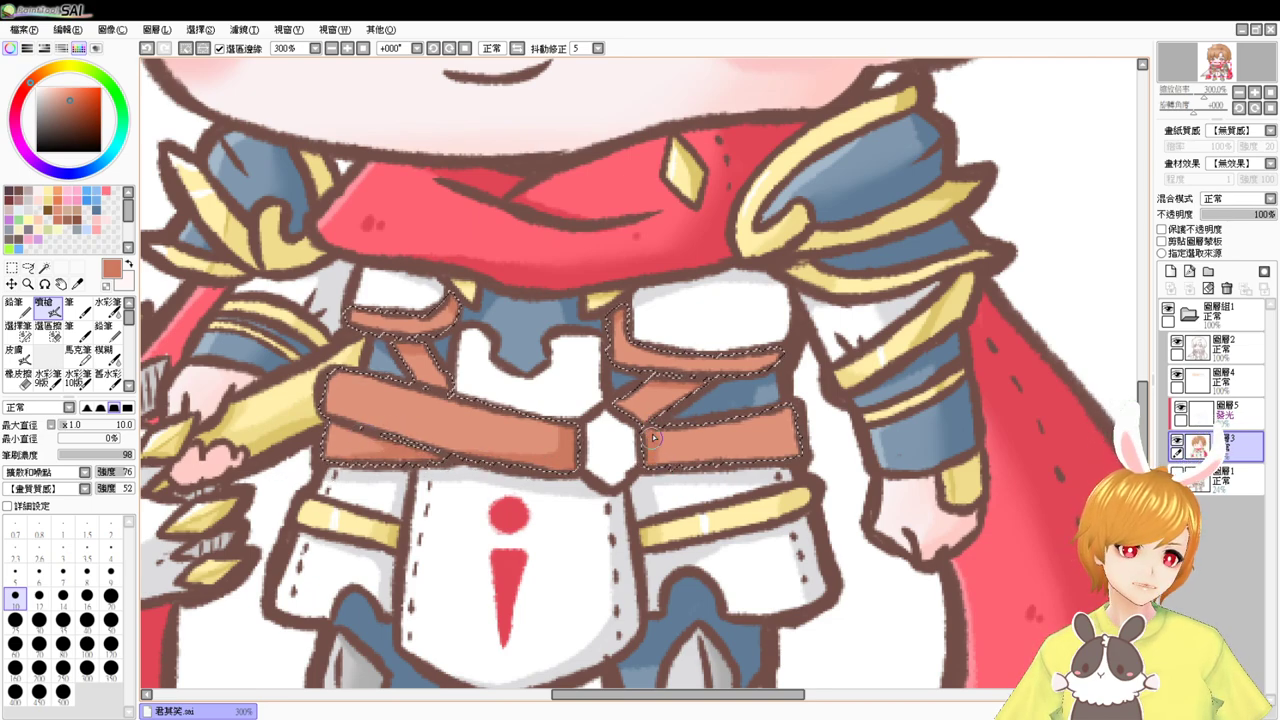
pyautogui.moveTo(652, 459)
pyautogui.mouseDown()
pyautogui.moveTo(808, 452)
pyautogui.moveTo(667, 458)
pyautogui.moveTo(808, 443)
pyautogui.mouseUp()
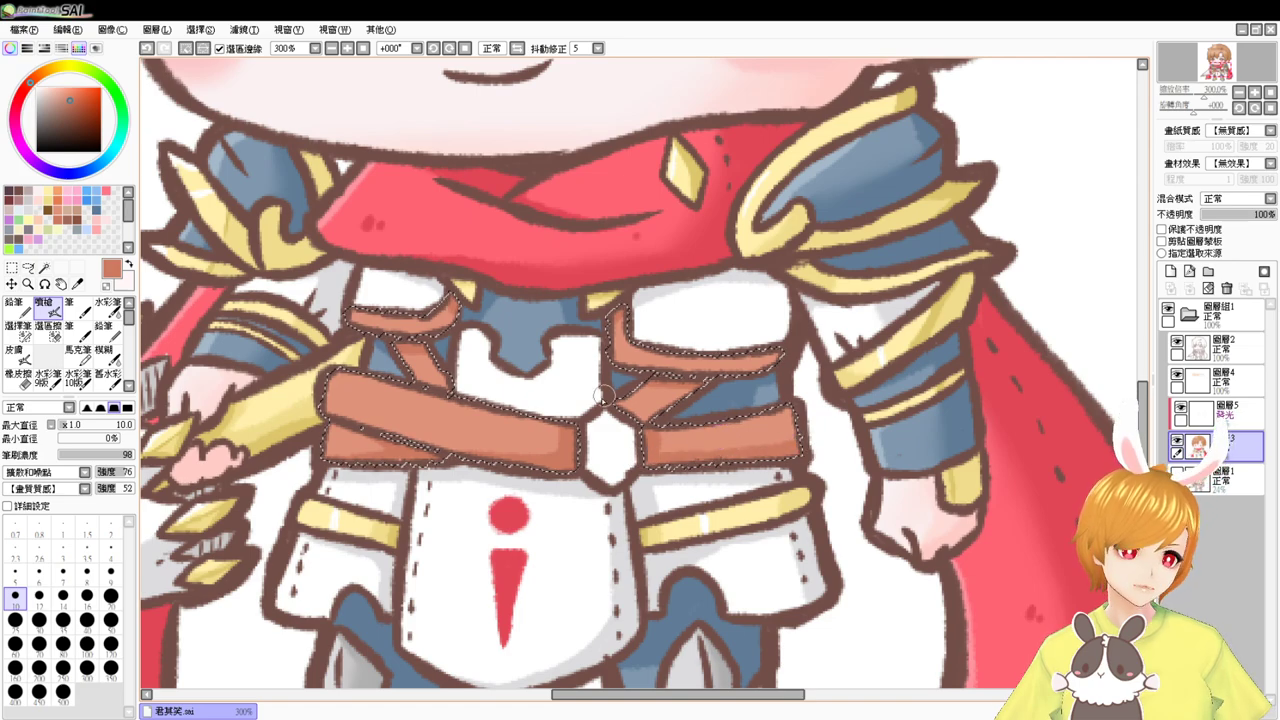
pyautogui.moveTo(603, 395); pyautogui.dragTo(620, 418)
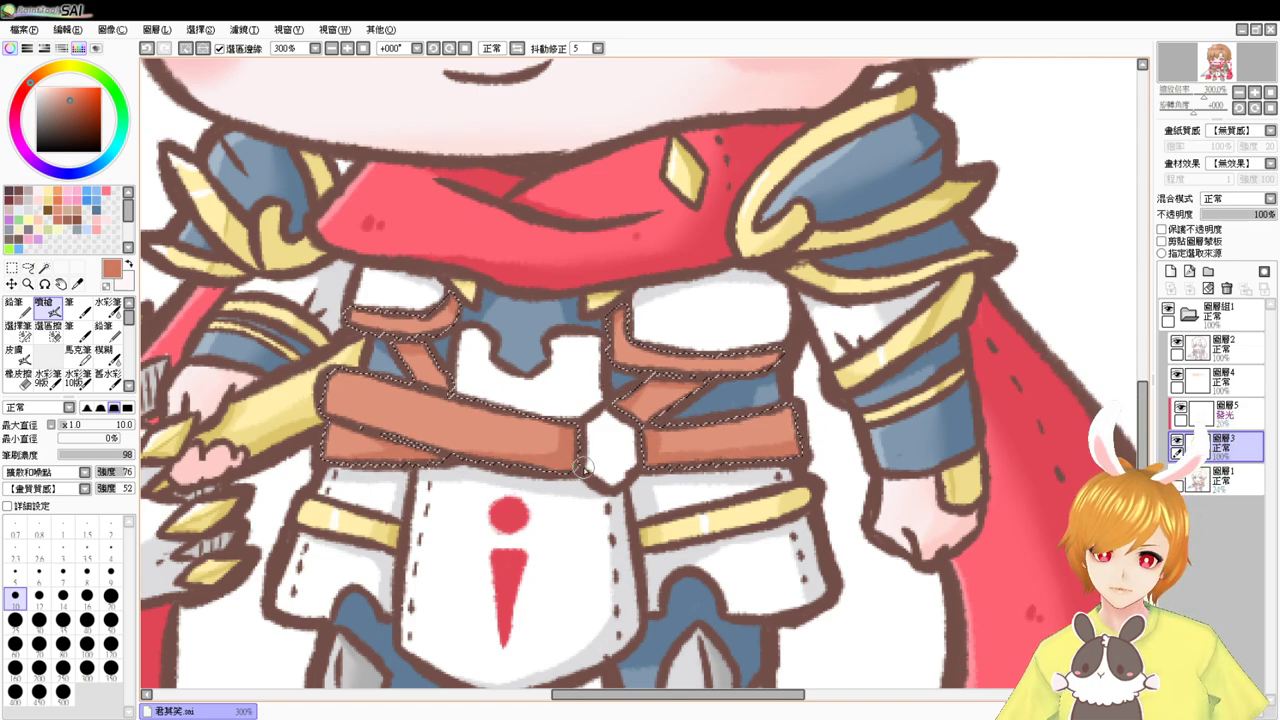
# - Clear the belt selection, and select the white chest plate with the Magic Wand from the line art while 圖層3 is hidden
pyautogui.hotkey('ctrl', 'd')
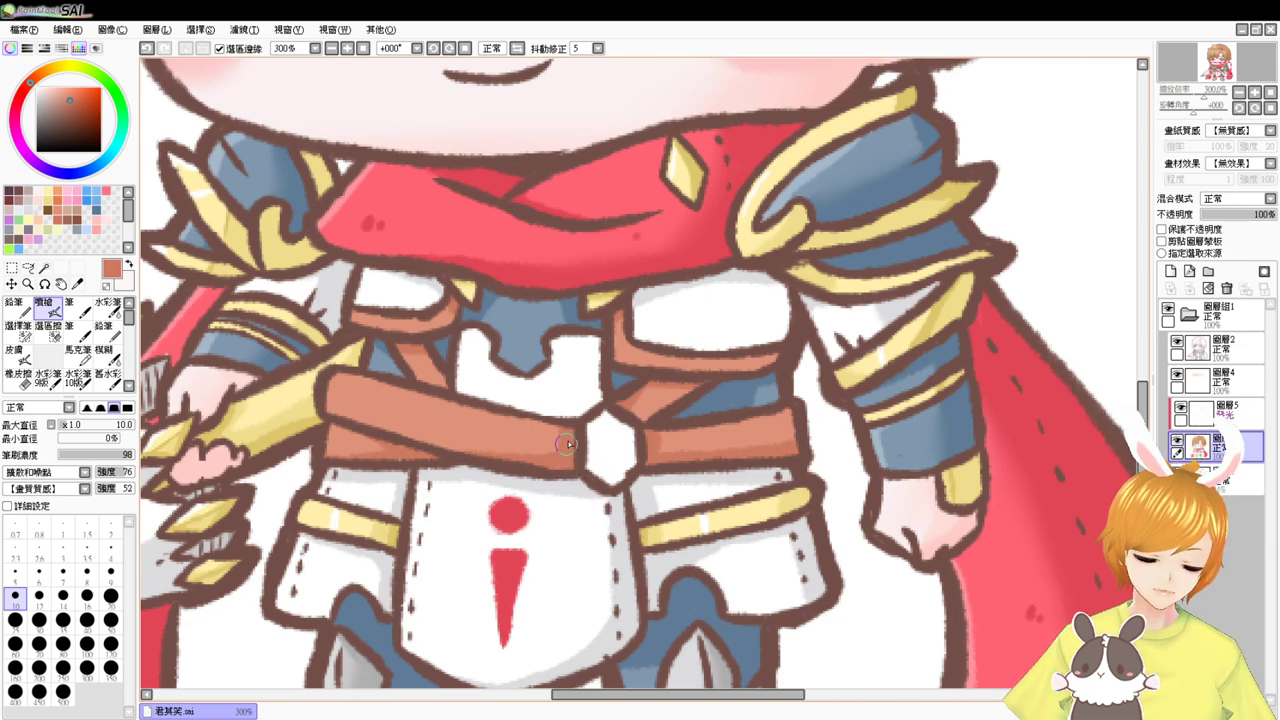
pyautogui.scroll(3, 567, 443)
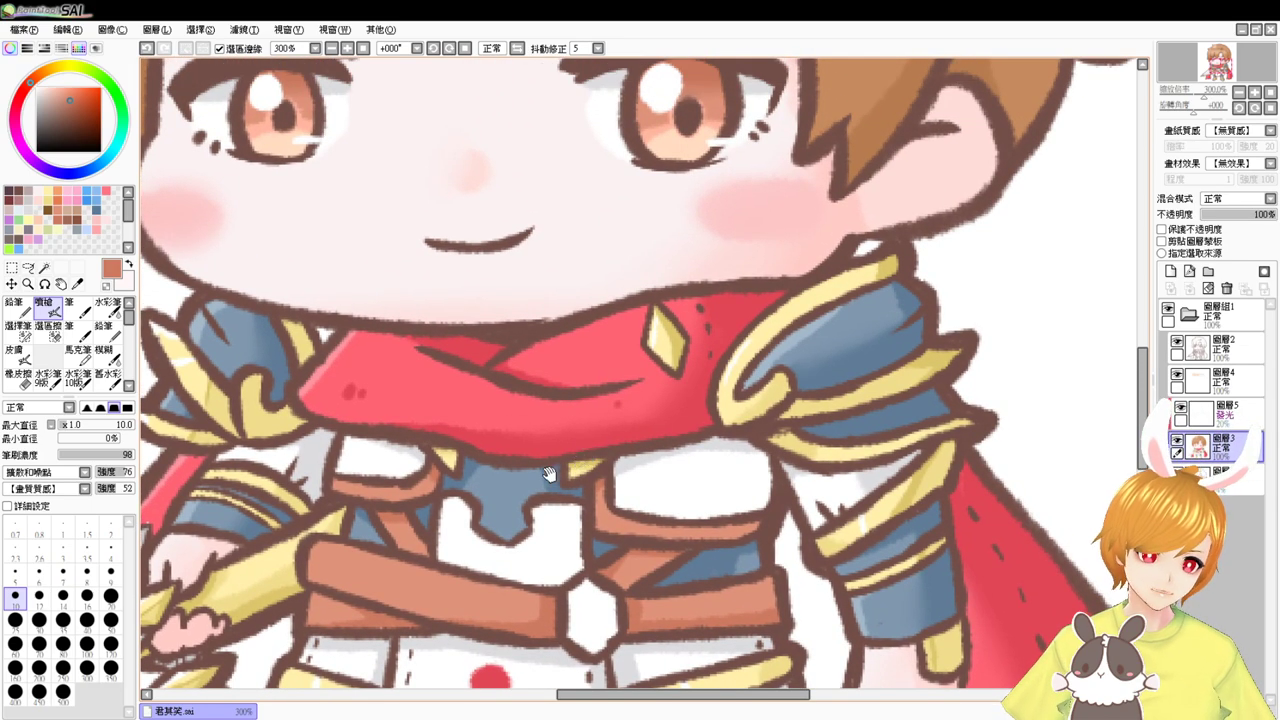
pyautogui.moveTo(549, 474); pyautogui.dragTo(578, 405)
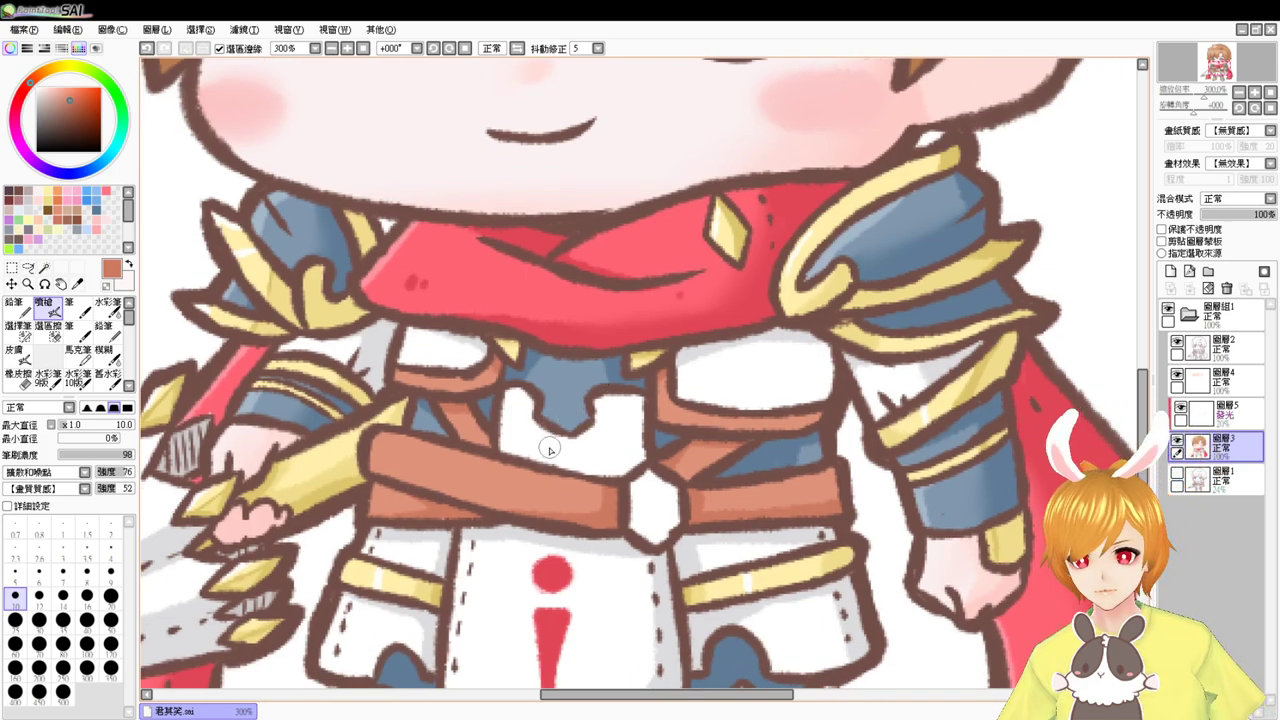
pyautogui.click(44, 268)
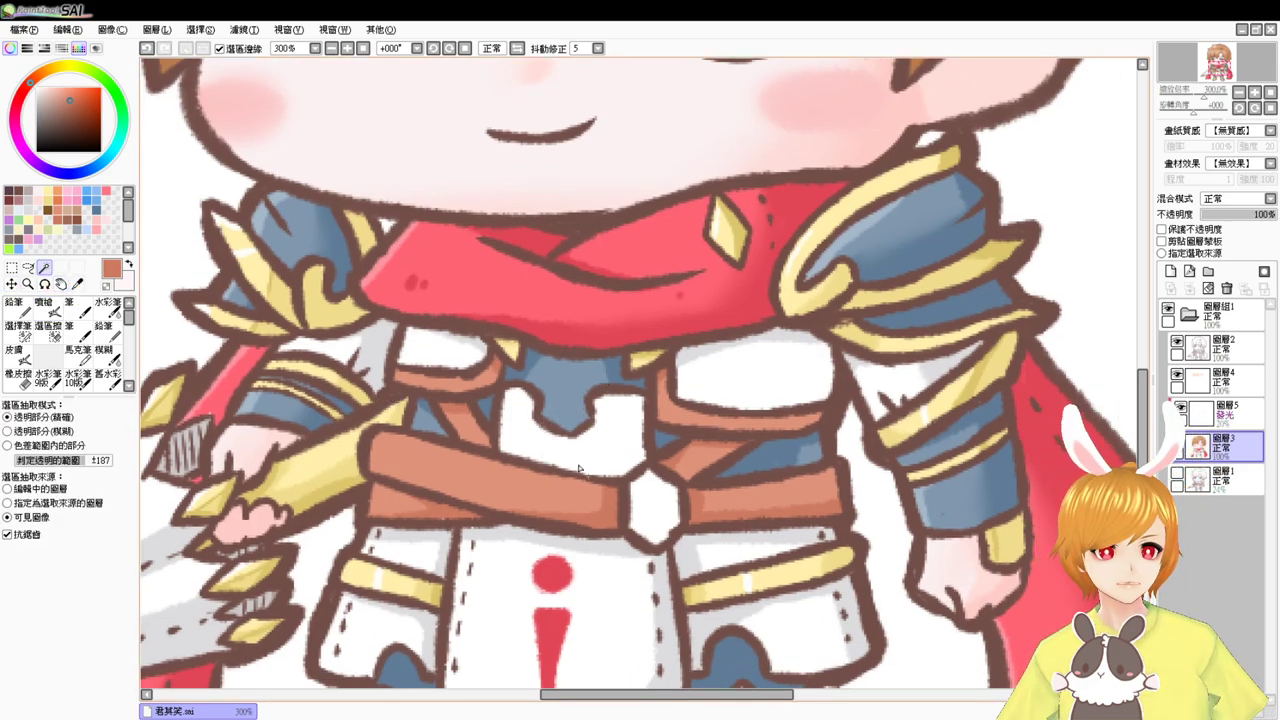
pyautogui.click(580, 468)
pyautogui.hotkey('ctrl', 'z')
pyautogui.click(1177, 440)
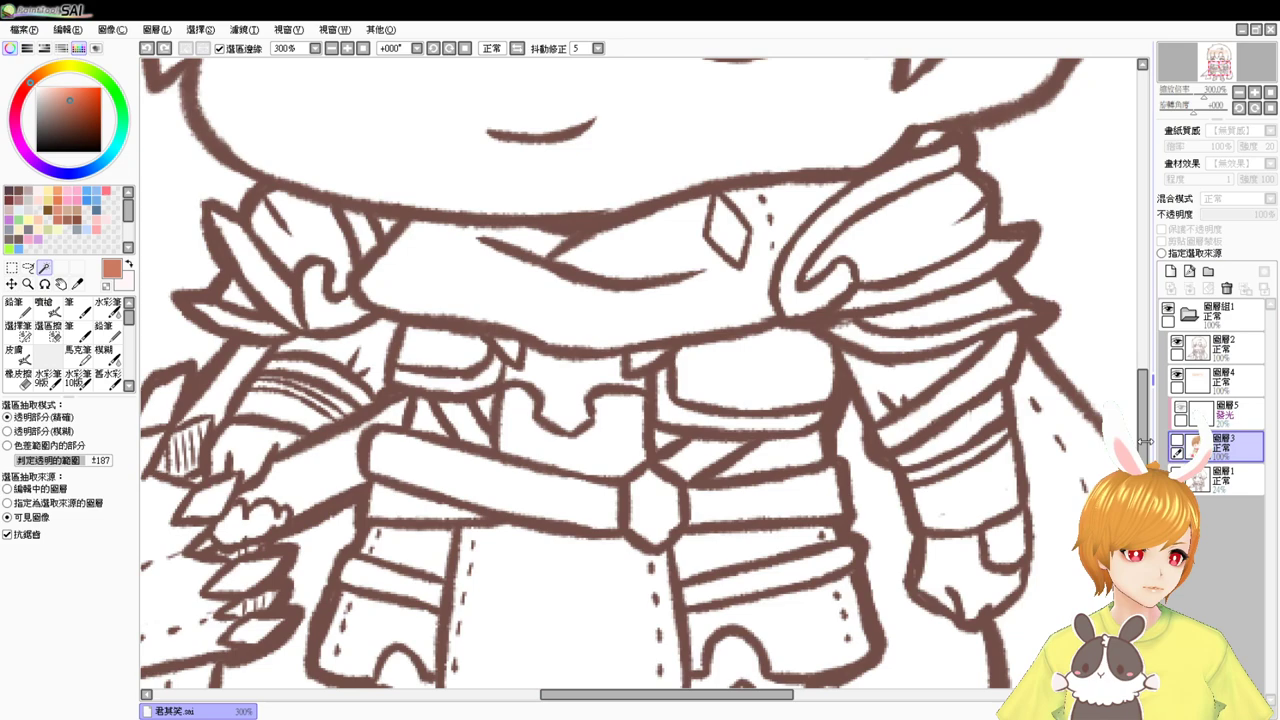
pyautogui.click(604, 444)
pyautogui.click(1177, 440)
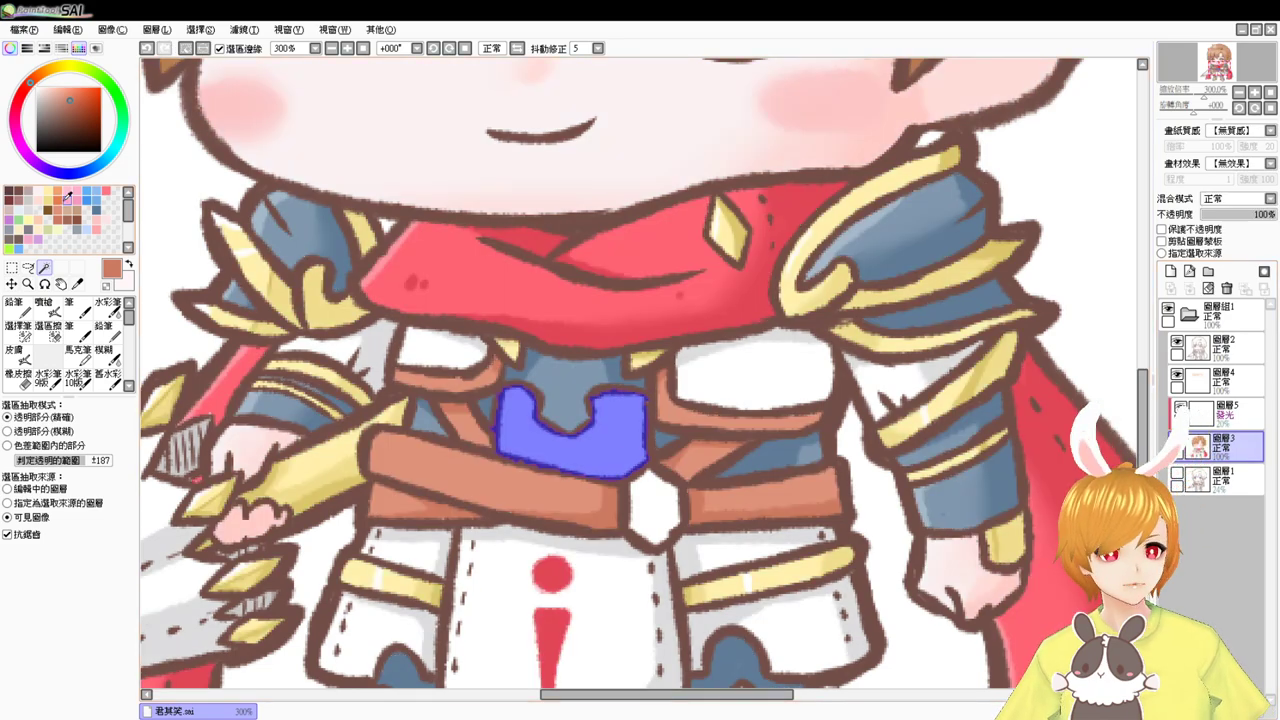
# - Shade the edges of the chest plate with the light grey swatch using the 噴槍 brush at size 11, and clear the selection
pyautogui.click(31, 210)
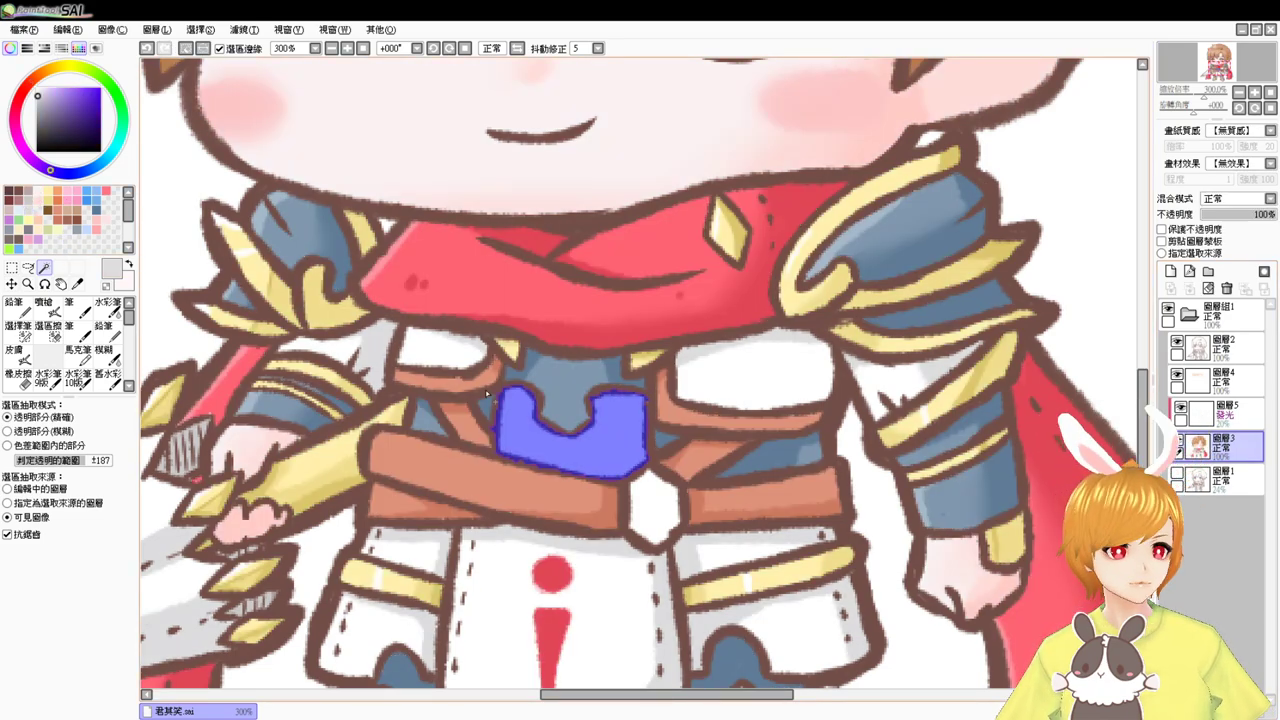
pyautogui.click(45, 302)
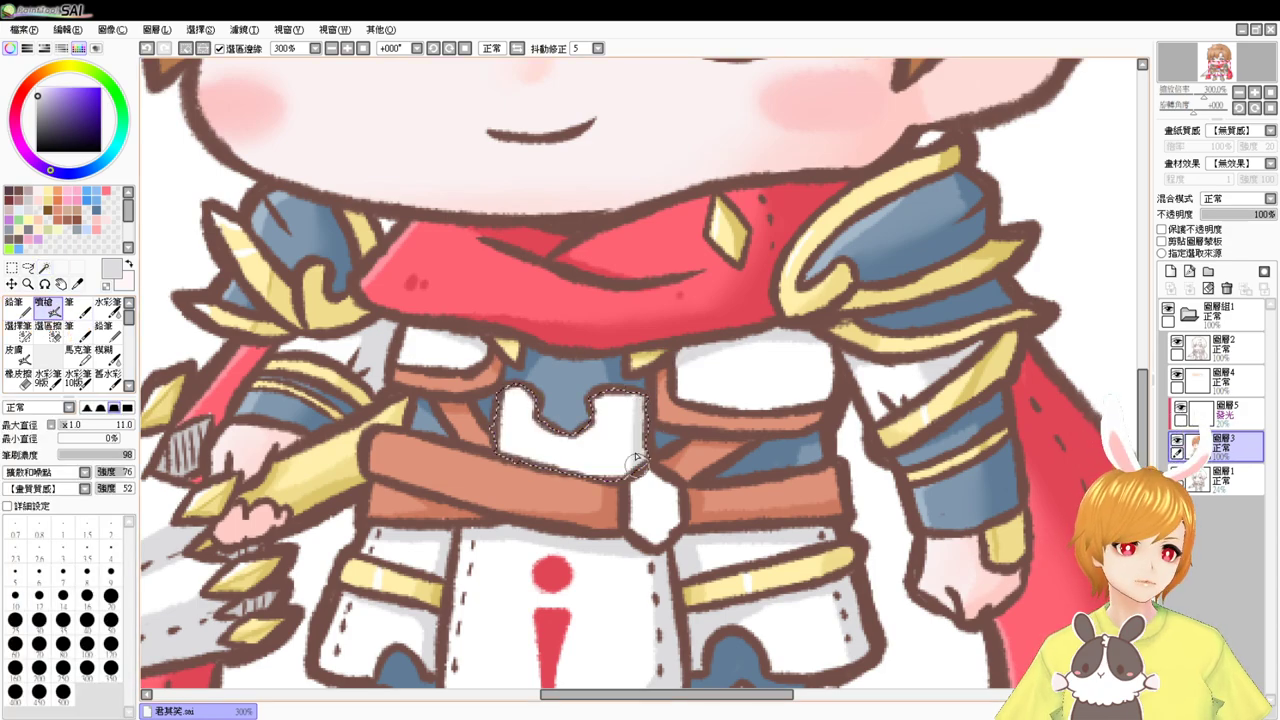
pyautogui.moveTo(637, 452)
pyautogui.mouseDown()
pyautogui.moveTo(640, 462)
pyautogui.moveTo(505, 460)
pyautogui.moveTo(643, 473)
pyautogui.mouseUp()
pyautogui.hotkey('ctrl', 'f')
pyautogui.hotkey('ctrl', 'z')
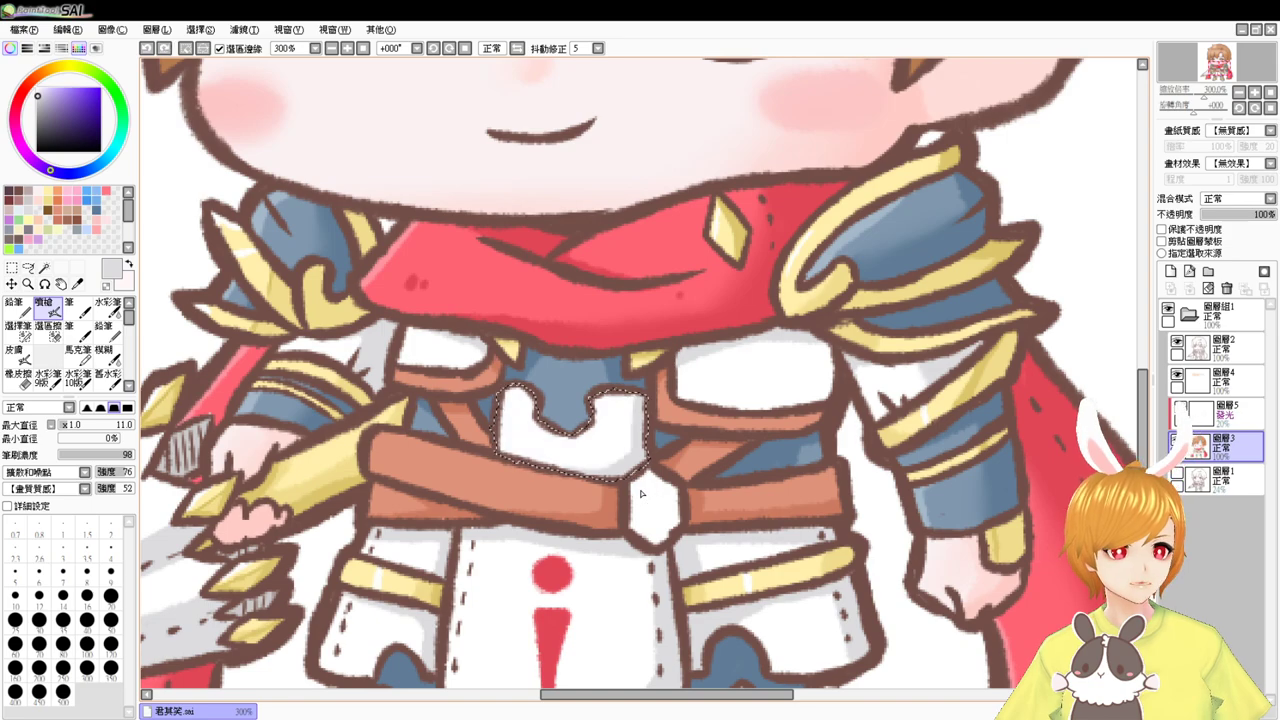
pyautogui.hotkey('ctrl', 'd')
# - Fill the hexagonal belt buckle with the pale blue swatch, and tone it with near-white shades using the 噴槍 brush at size 7
pyautogui.click(45, 268)
pyautogui.click(632, 508)
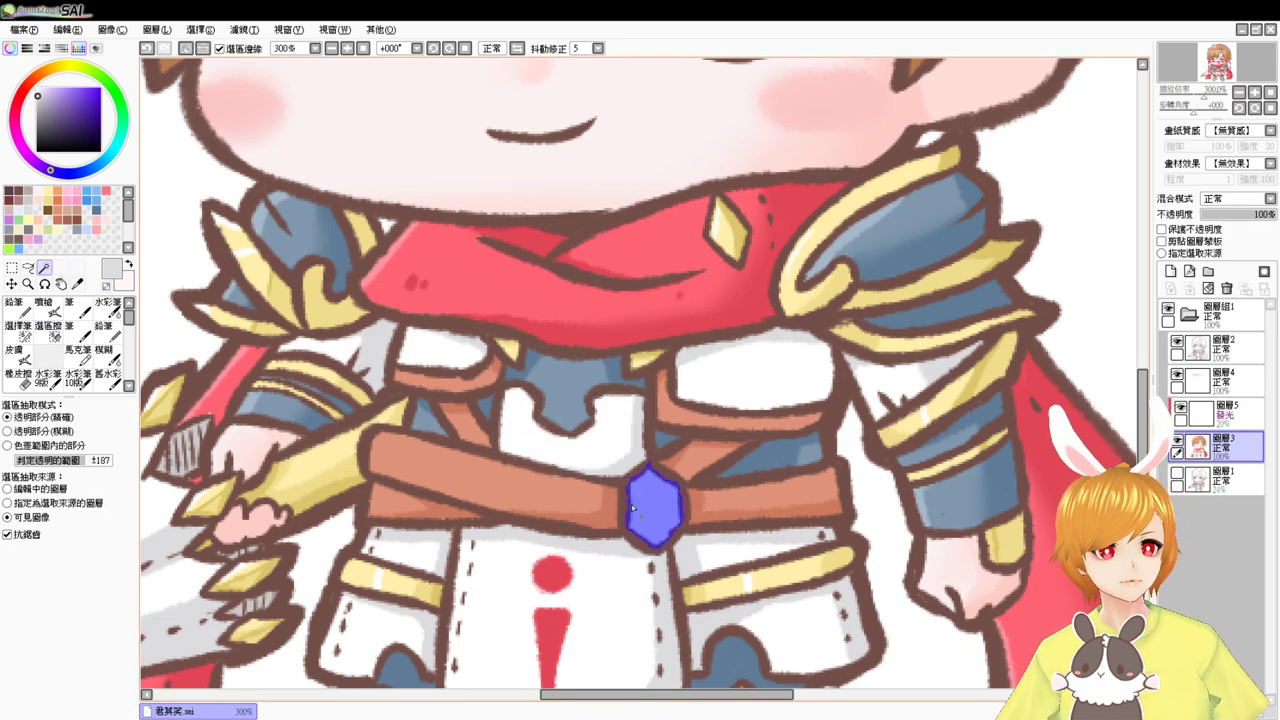
pyautogui.click(20, 207)
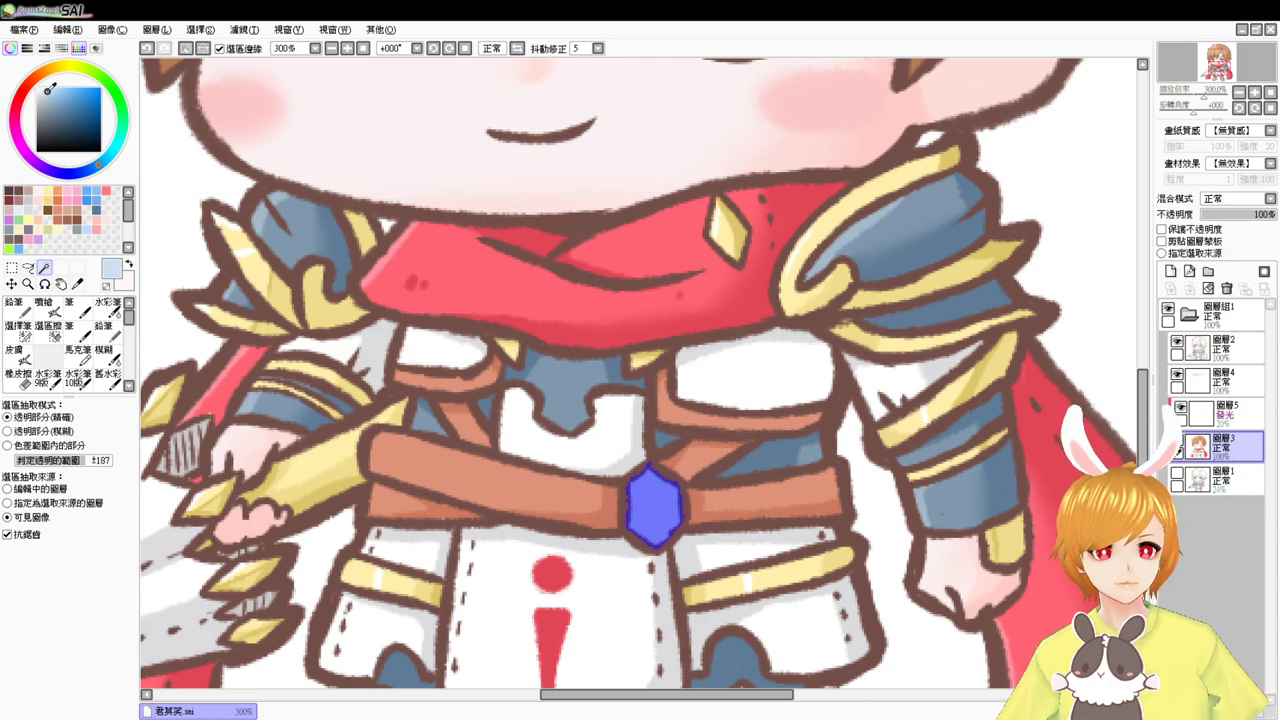
pyautogui.click(45, 302)
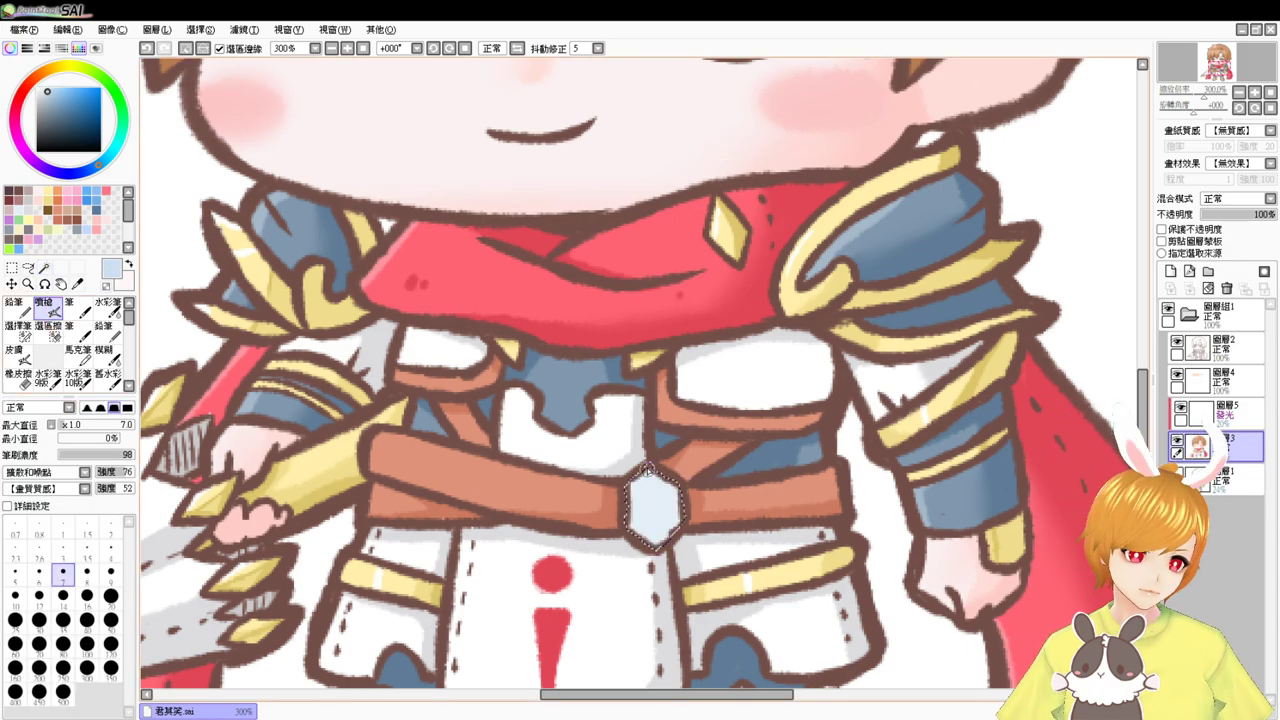
pyautogui.moveTo(672, 516); pyautogui.dragTo(664, 478)
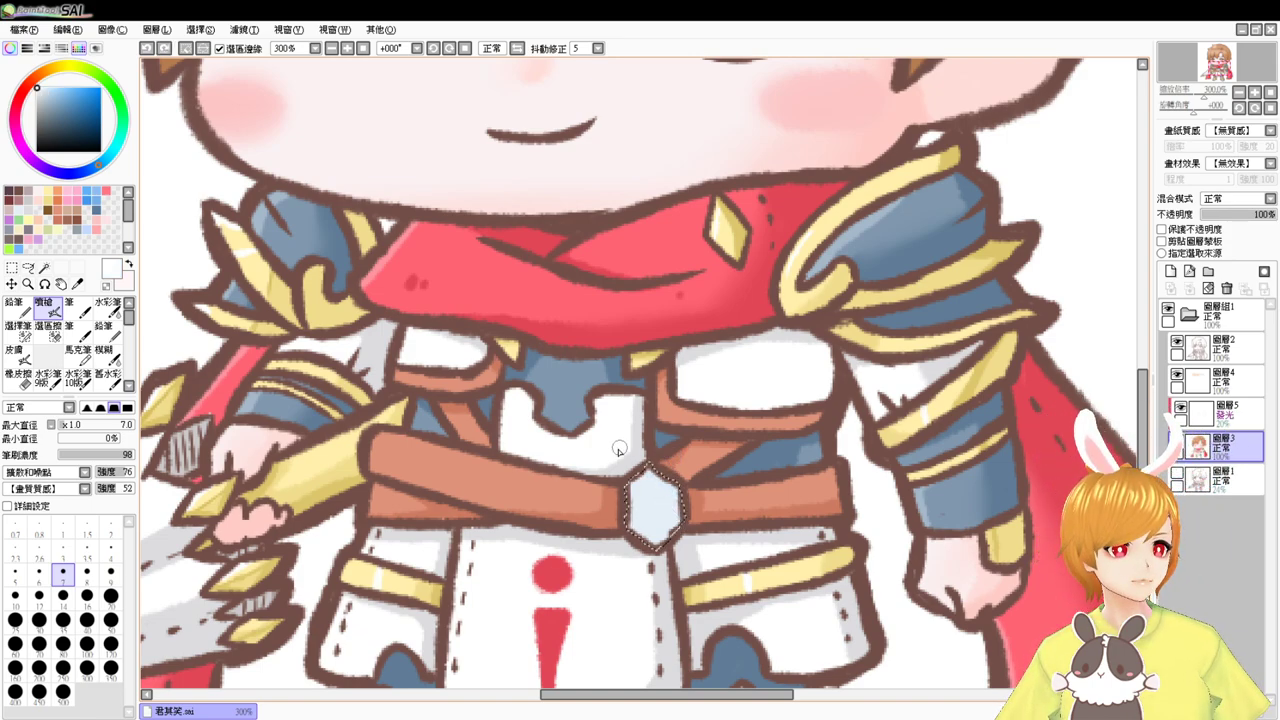
pyautogui.keyDown('alt'); pyautogui.click(643, 441); pyautogui.keyUp('alt')
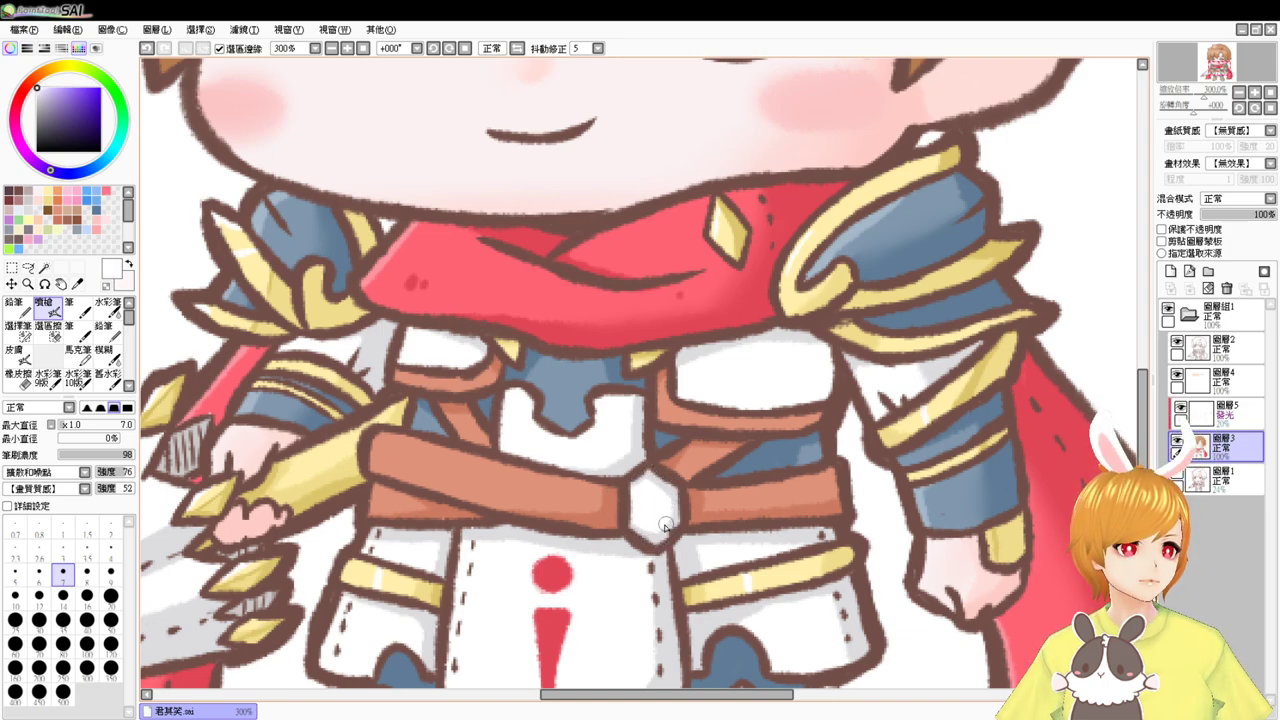
pyautogui.moveTo(630, 577); pyautogui.dragTo(640, 438)
pyautogui.moveTo(628, 530); pyautogui.dragTo(635, 582)
pyautogui.click(363, 48)
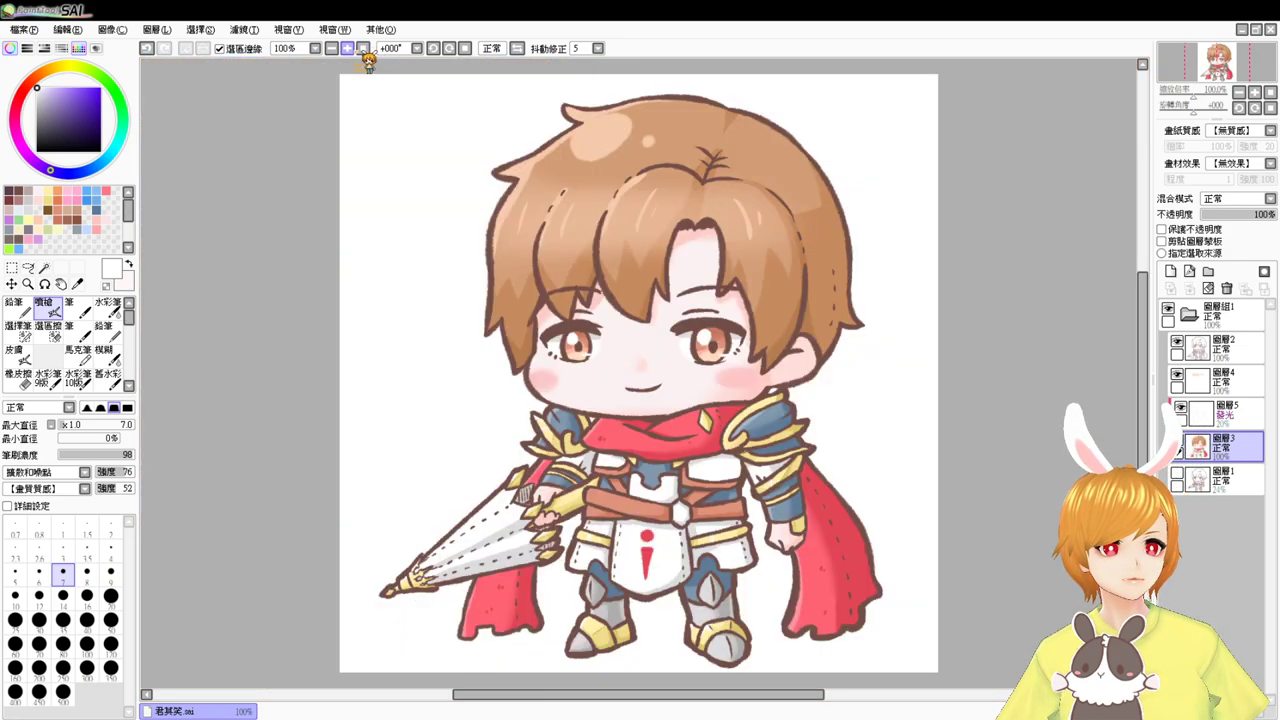
# - Erase the thin line crossing the forehead and the hair tip beside it on 圖層2 with the 橡皮擦 at size 9
pyautogui.click(44, 268)
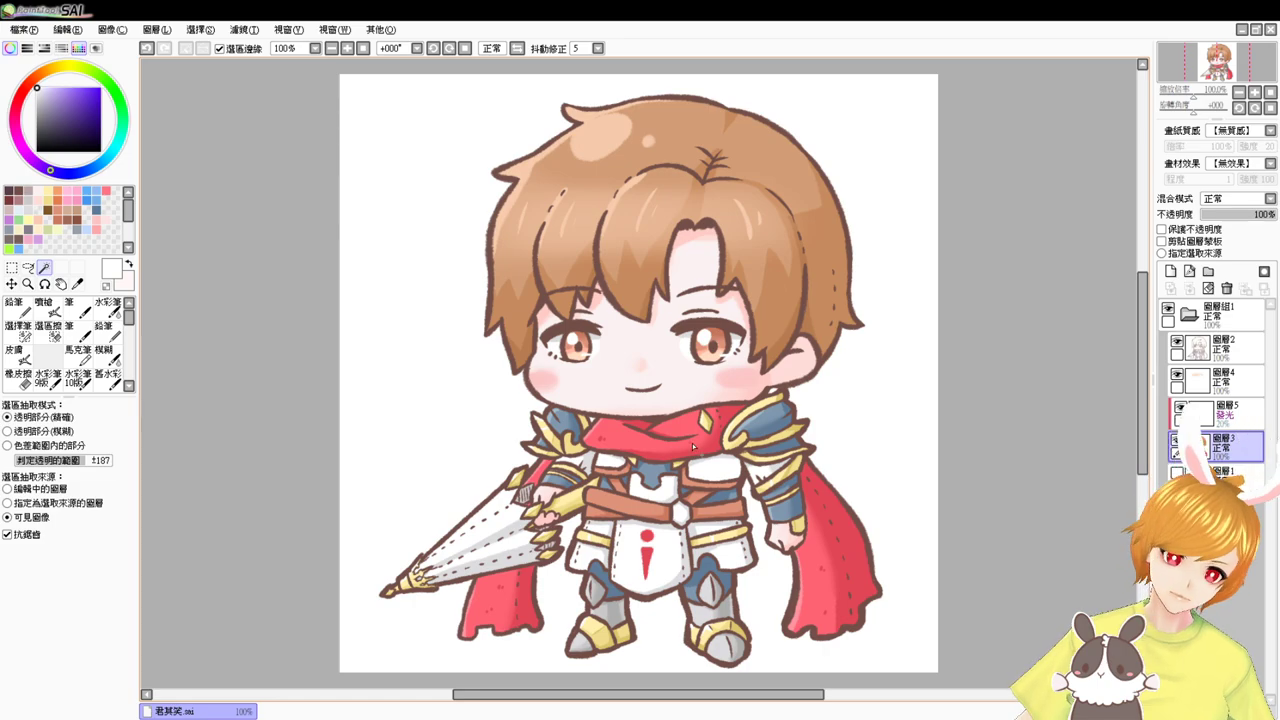
pyautogui.scroll(2, 692, 443)
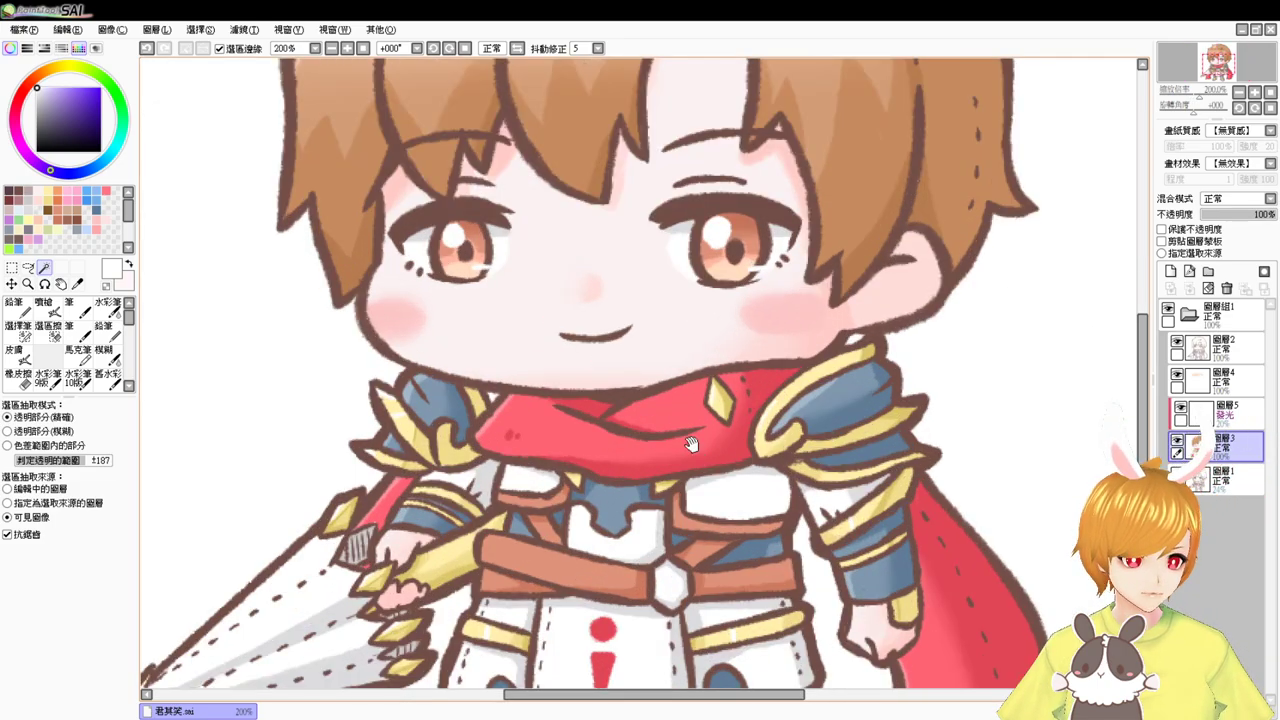
pyautogui.moveTo(692, 443); pyautogui.dragTo(716, 589)
pyautogui.click(1240, 354)
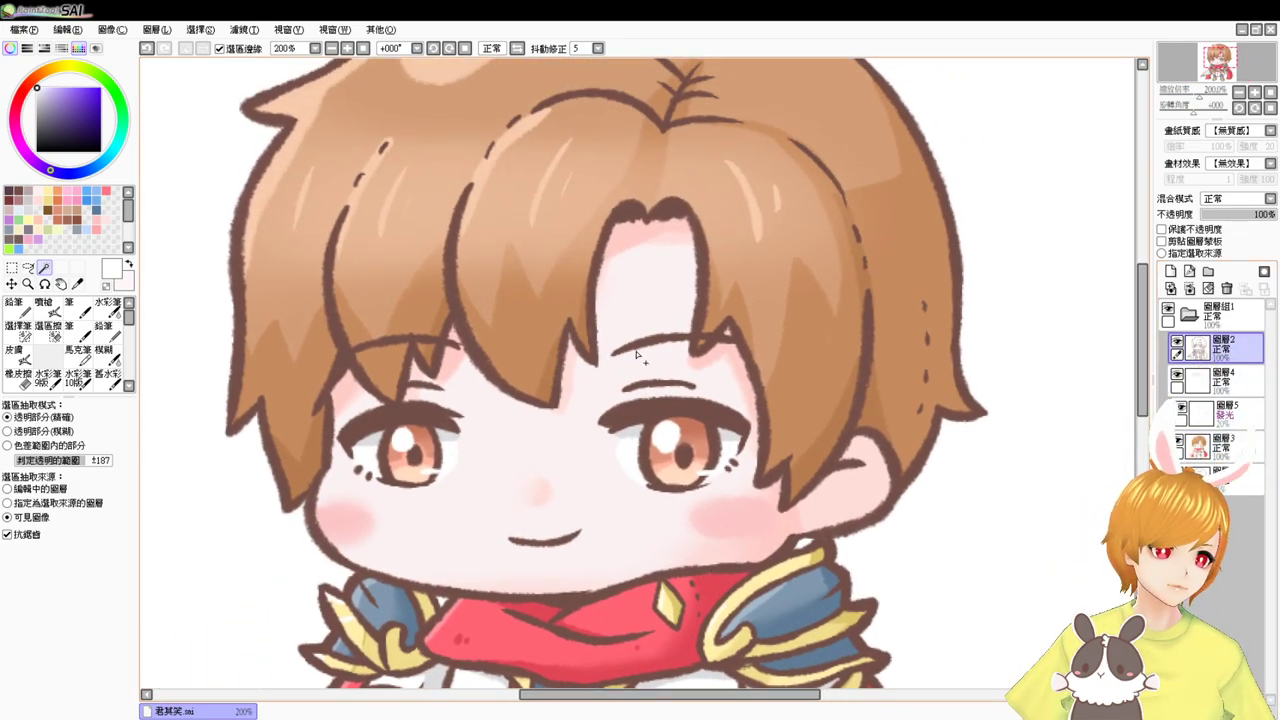
pyautogui.press('e')
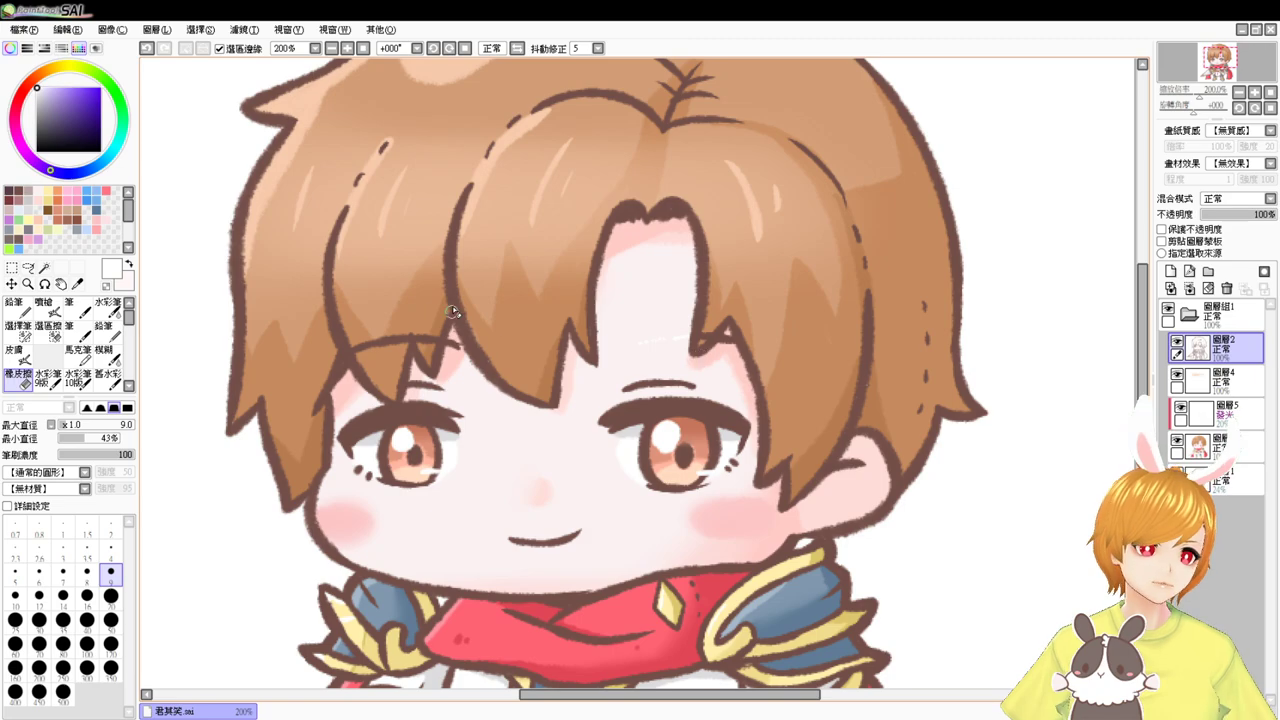
pyautogui.press('w')
pyautogui.scroll(-1, 425, 315)
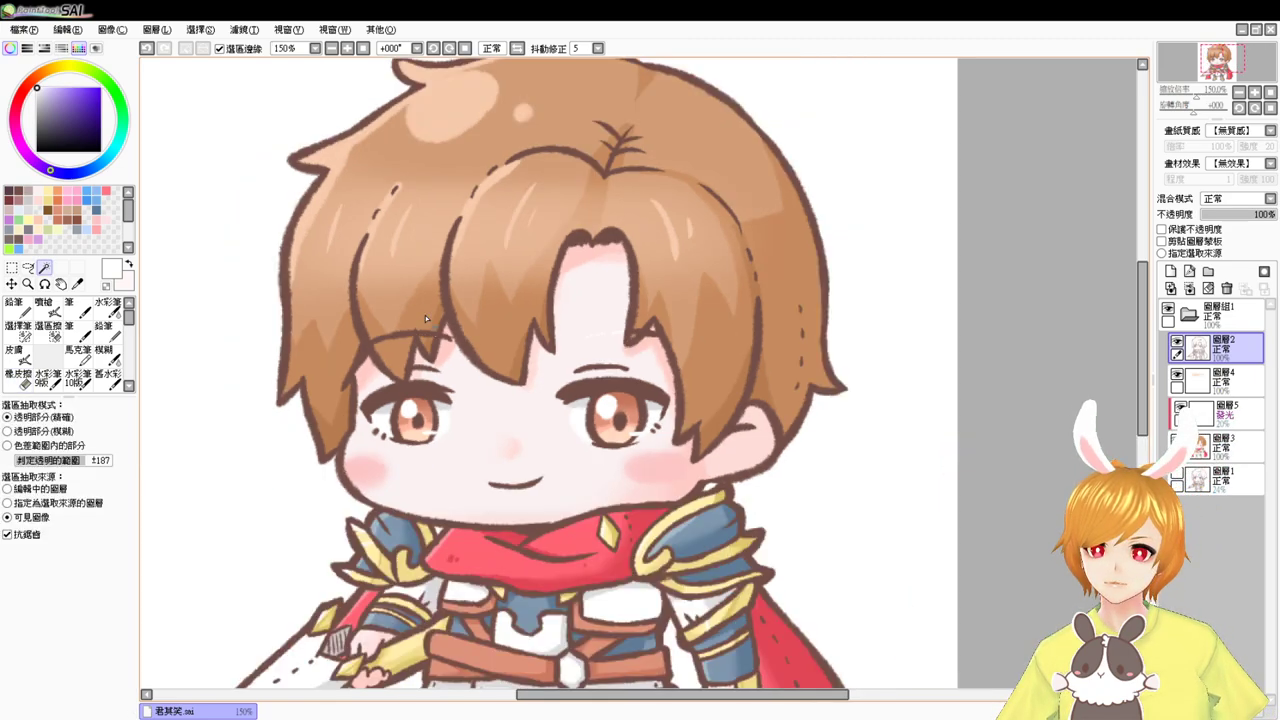
pyautogui.moveTo(662, 391); pyautogui.dragTo(653, 333)
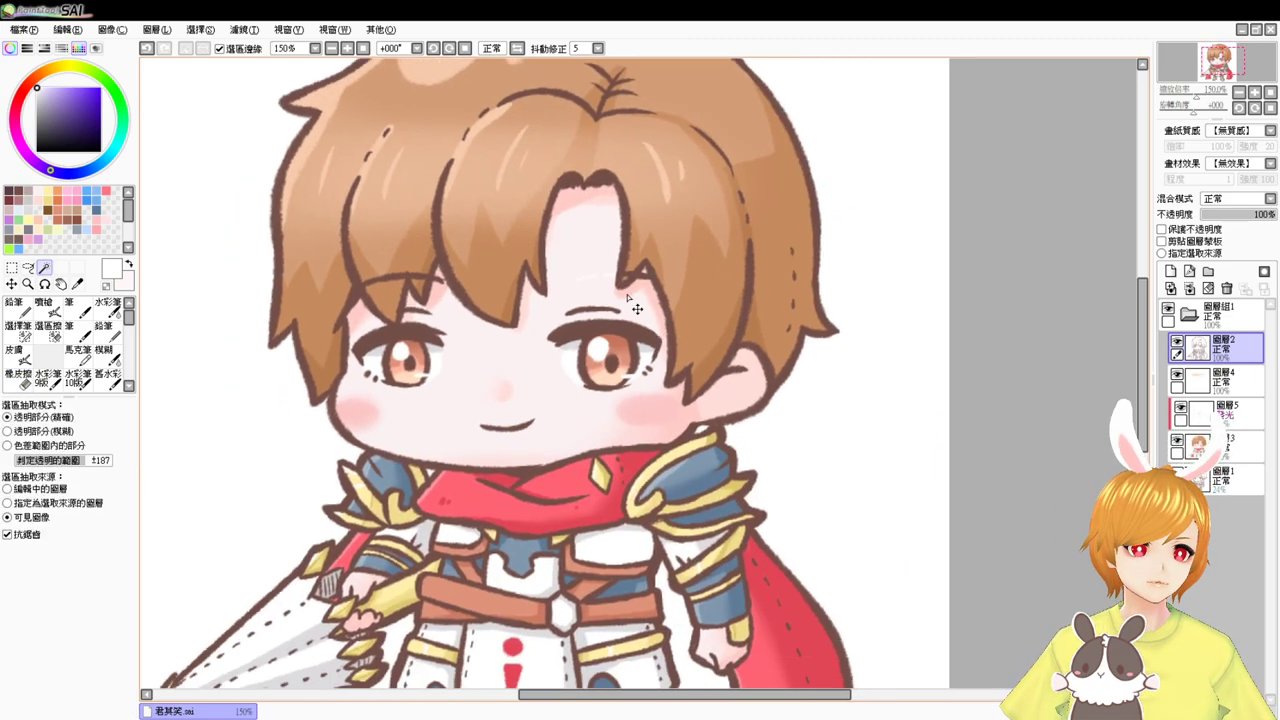
pyautogui.scroll(-2, 632, 305)
pyautogui.scroll(5, 632, 305)
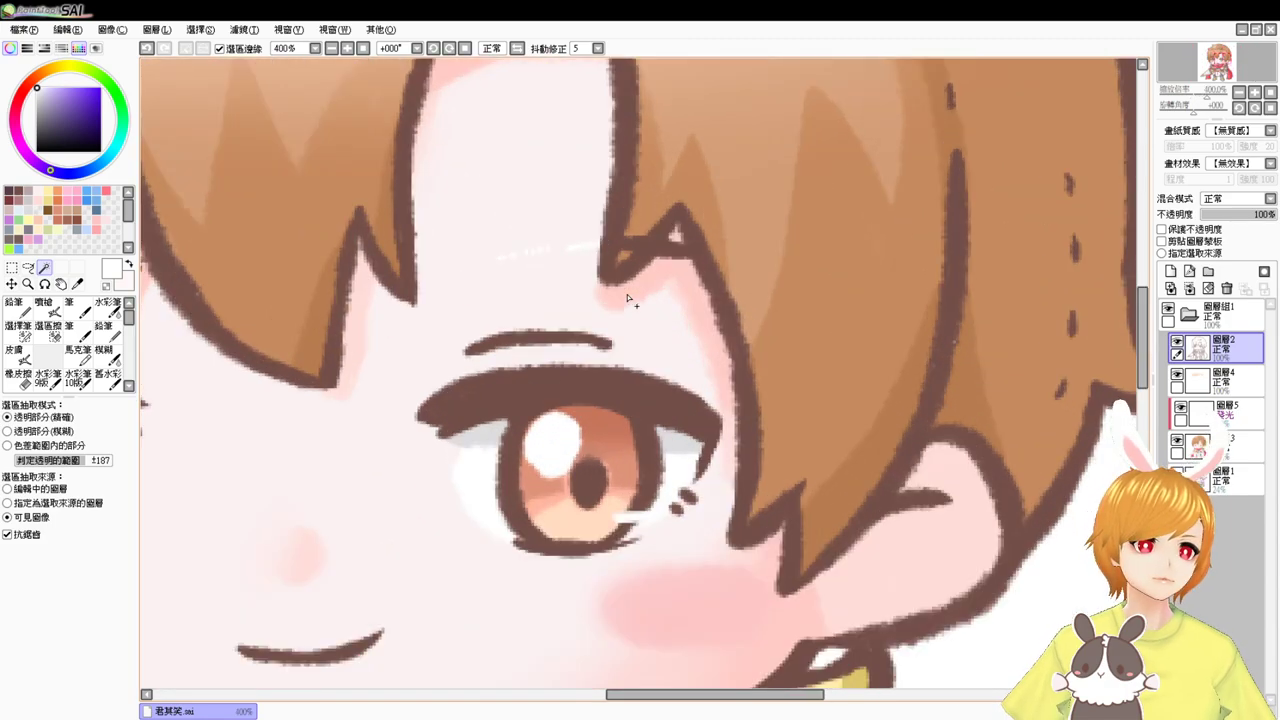
pyautogui.press('e')
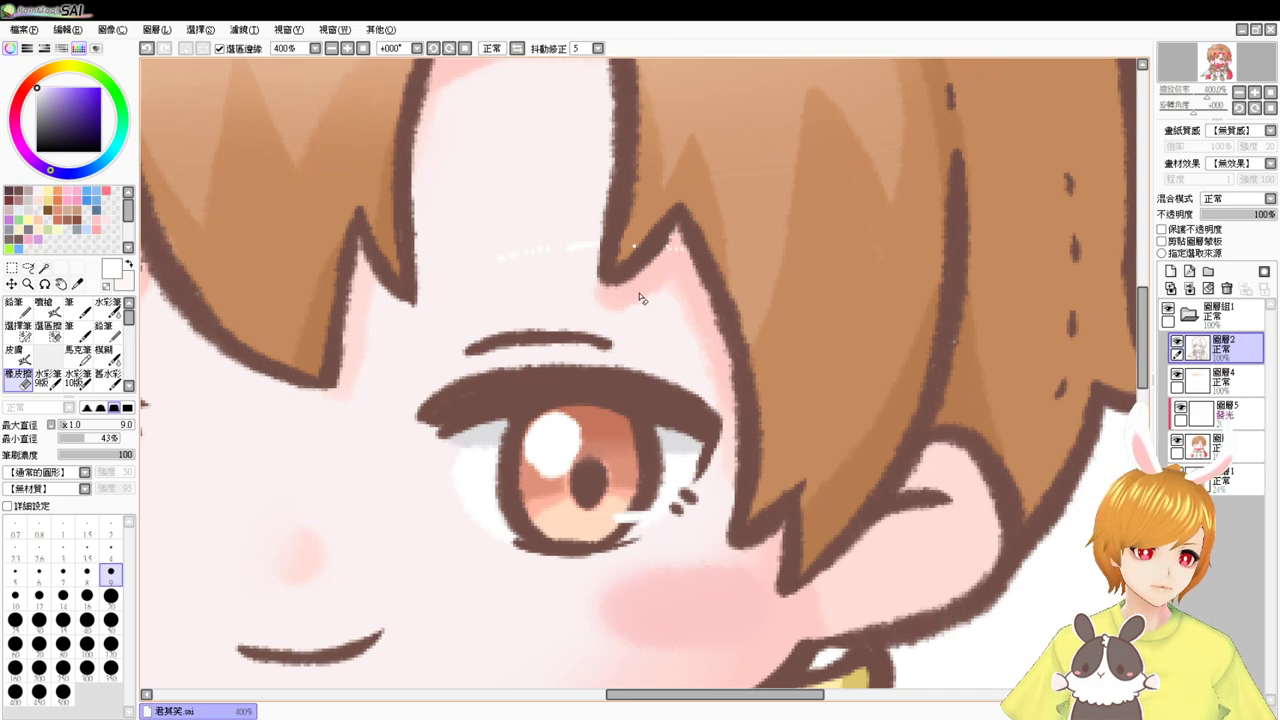
# - Erase the remaining part of that line across the fringe above the character's left-side eye on 圖層2
pyautogui.press('space')
pyautogui.moveTo(500, 322); pyautogui.dragTo(763, 340)
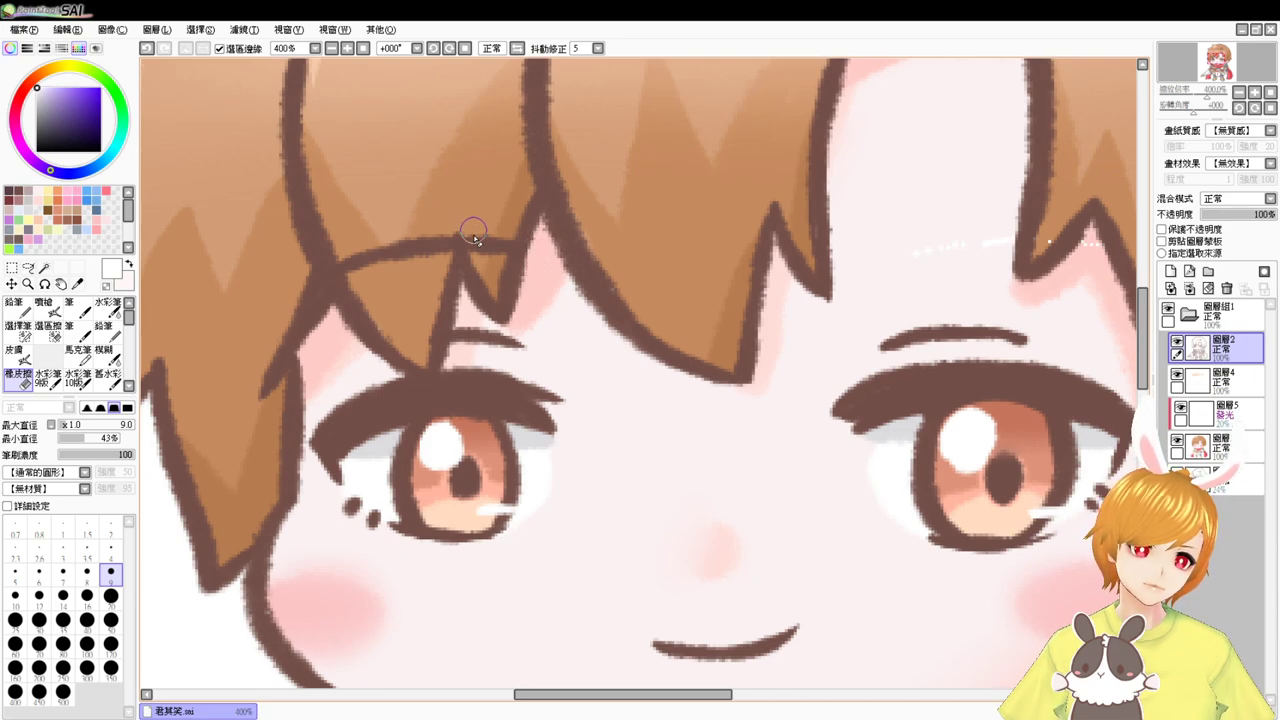
pyautogui.moveTo(477, 246); pyautogui.dragTo(496, 248)
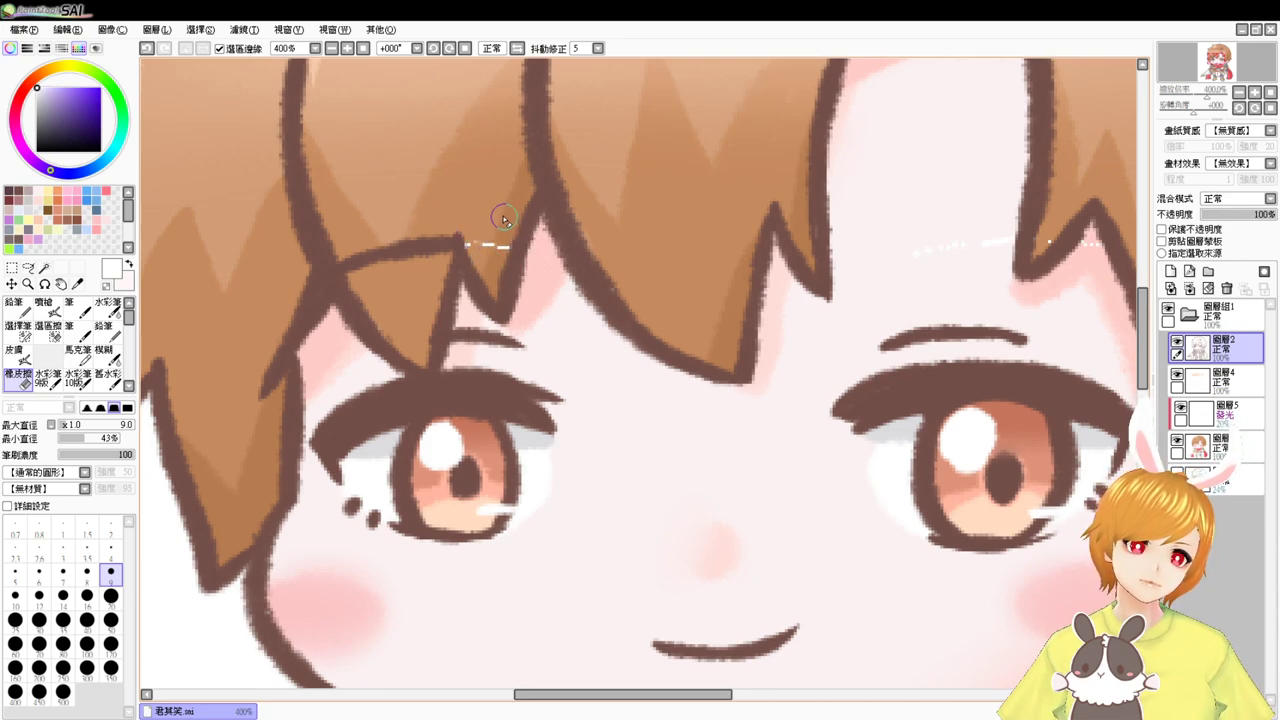
pyautogui.moveTo(356, 267)
pyautogui.mouseDown()
pyautogui.moveTo(398, 269)
pyautogui.moveTo(434, 249)
pyautogui.mouseUp()
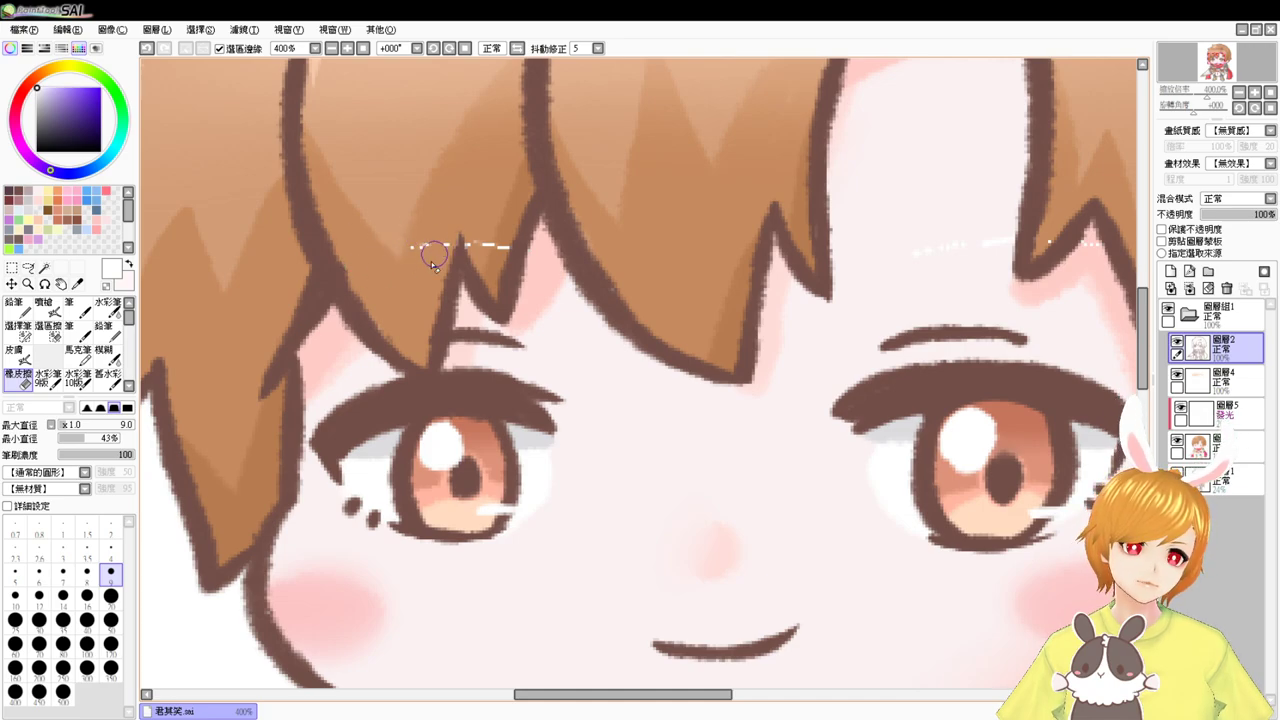
pyautogui.press('w')
# - Cover the white gaps in that fringe on 圖層3 with sampled hair browns using the 噴槍 brush at size 7
pyautogui.click(1204, 440)
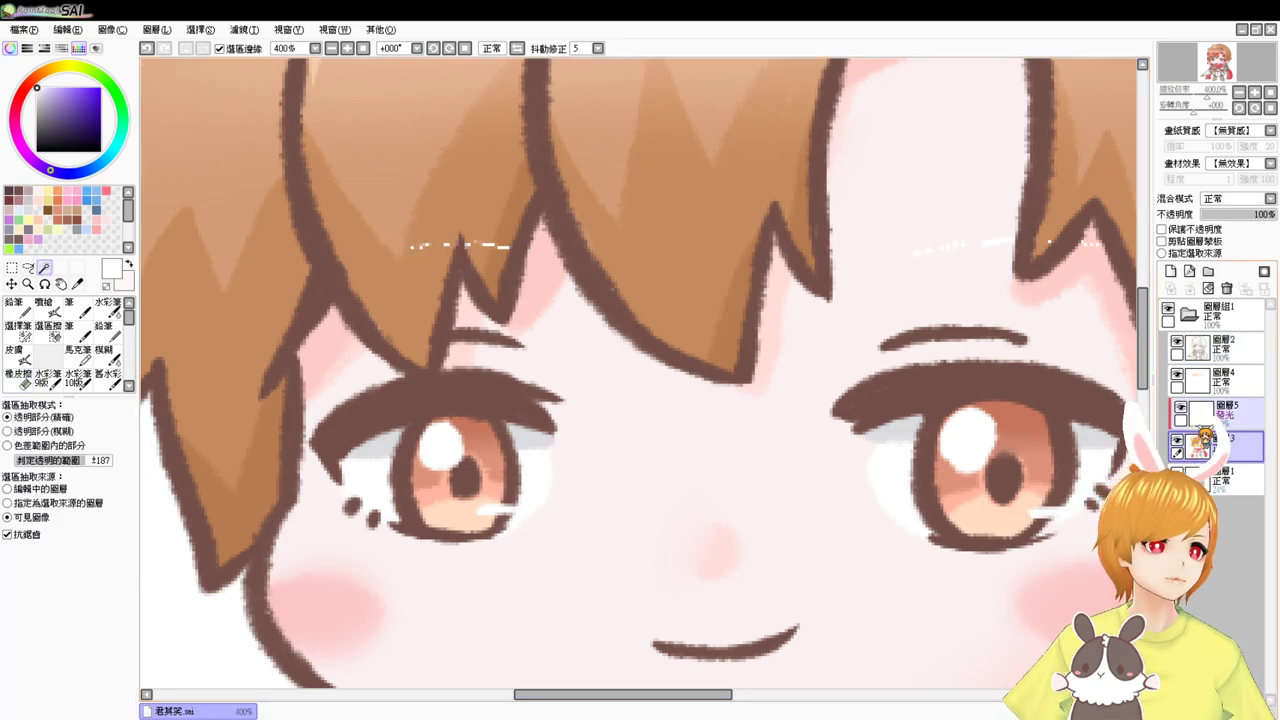
pyautogui.click(45, 308)
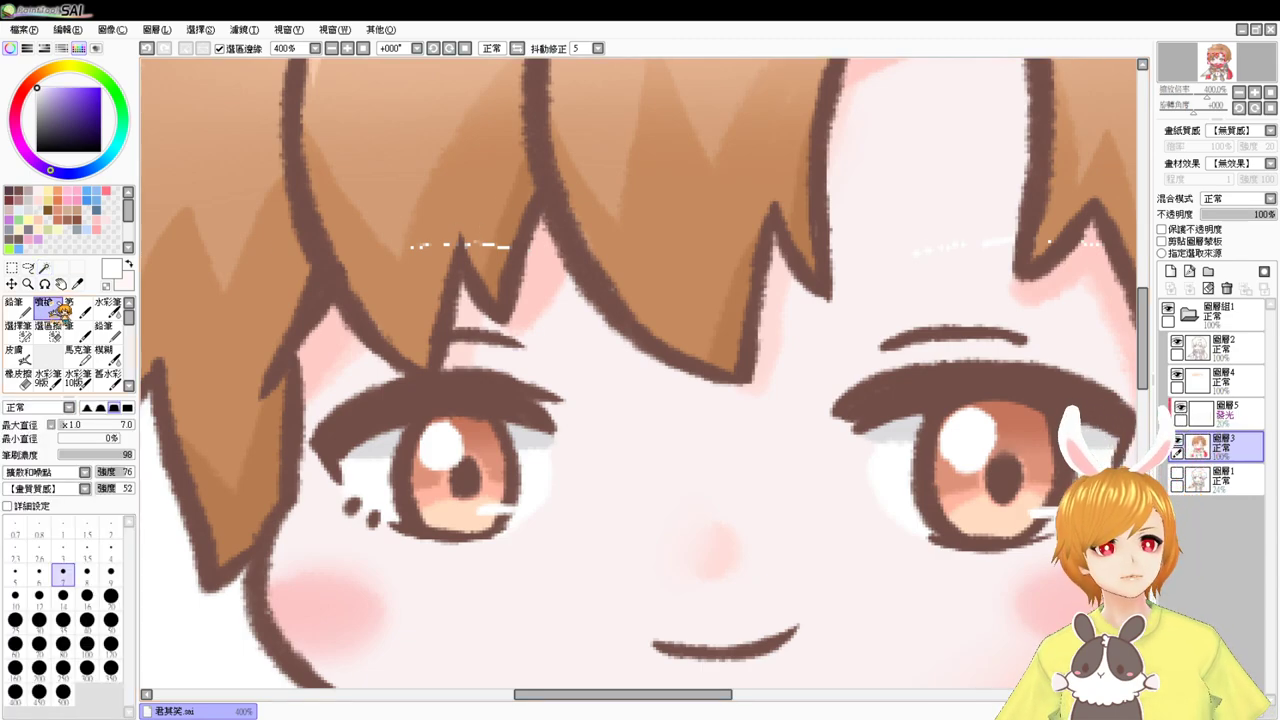
pyautogui.keyDown('alt'); pyautogui.click(418, 261); pyautogui.keyUp('alt')
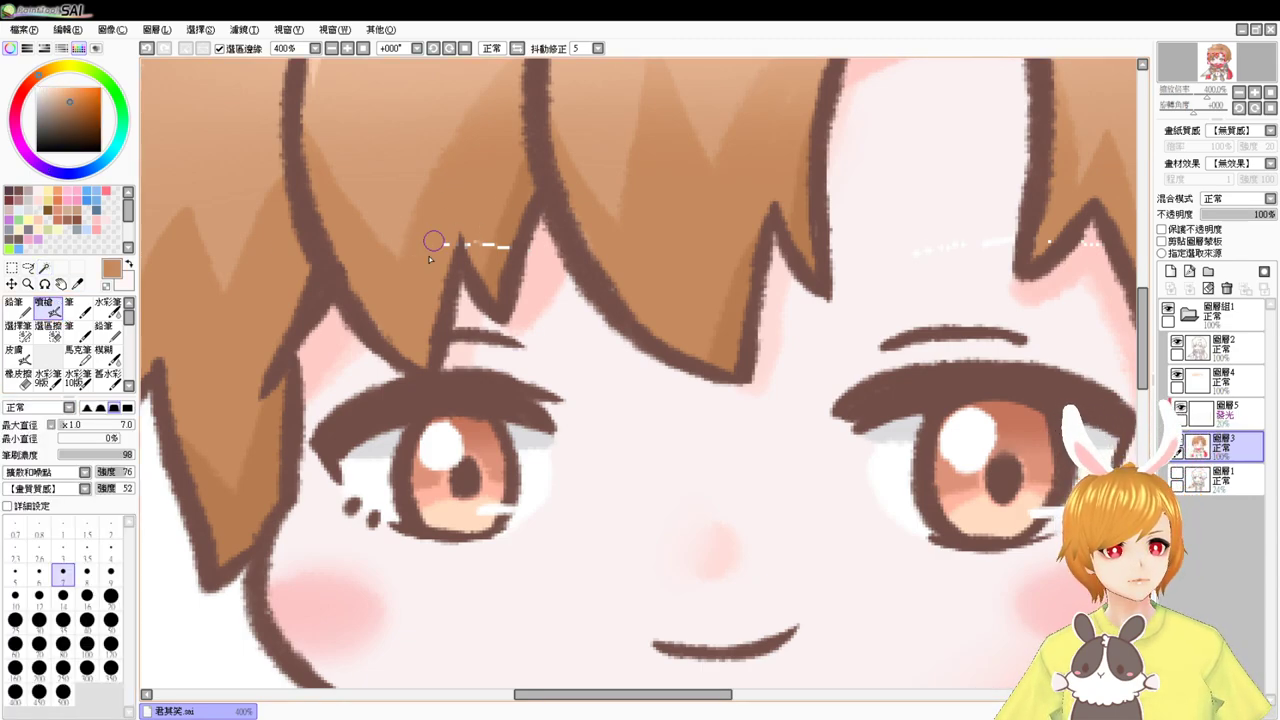
pyautogui.moveTo(428, 259)
pyautogui.mouseDown()
pyautogui.moveTo(476, 230)
pyautogui.moveTo(506, 238)
pyautogui.mouseUp()
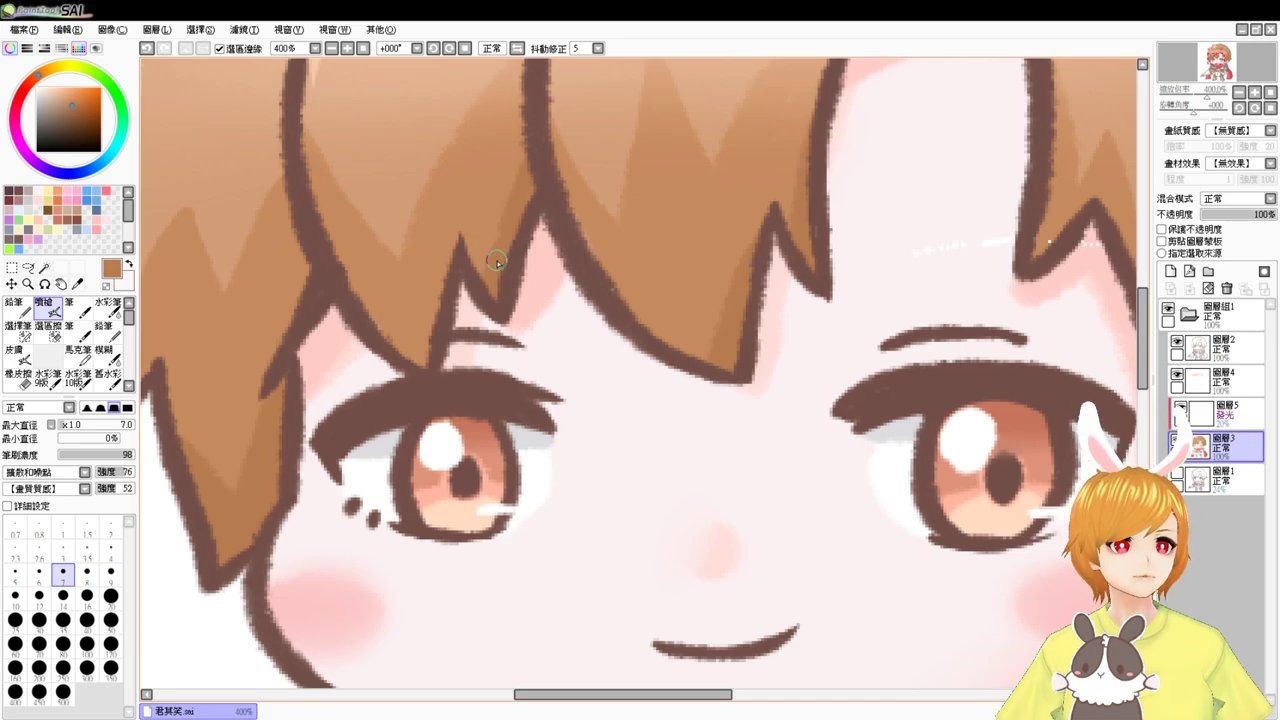
# - Cover the forehead gaps with sampled skin tone at size 27, and the nearby hair and pink shadow gaps with matching colors at size 6
pyautogui.moveTo(853, 292)
pyautogui.mouseDown()
pyautogui.moveTo(843, 312)
pyautogui.moveTo(708, 358)
pyautogui.mouseUp()
pyautogui.keyDown('alt'); pyautogui.click(783, 303); pyautogui.keyUp('alt')
pyautogui.moveTo(758, 300)
pyautogui.mouseDown()
pyautogui.moveTo(777, 310)
pyautogui.moveTo(836, 297)
pyautogui.moveTo(829, 305)
pyautogui.mouseUp()
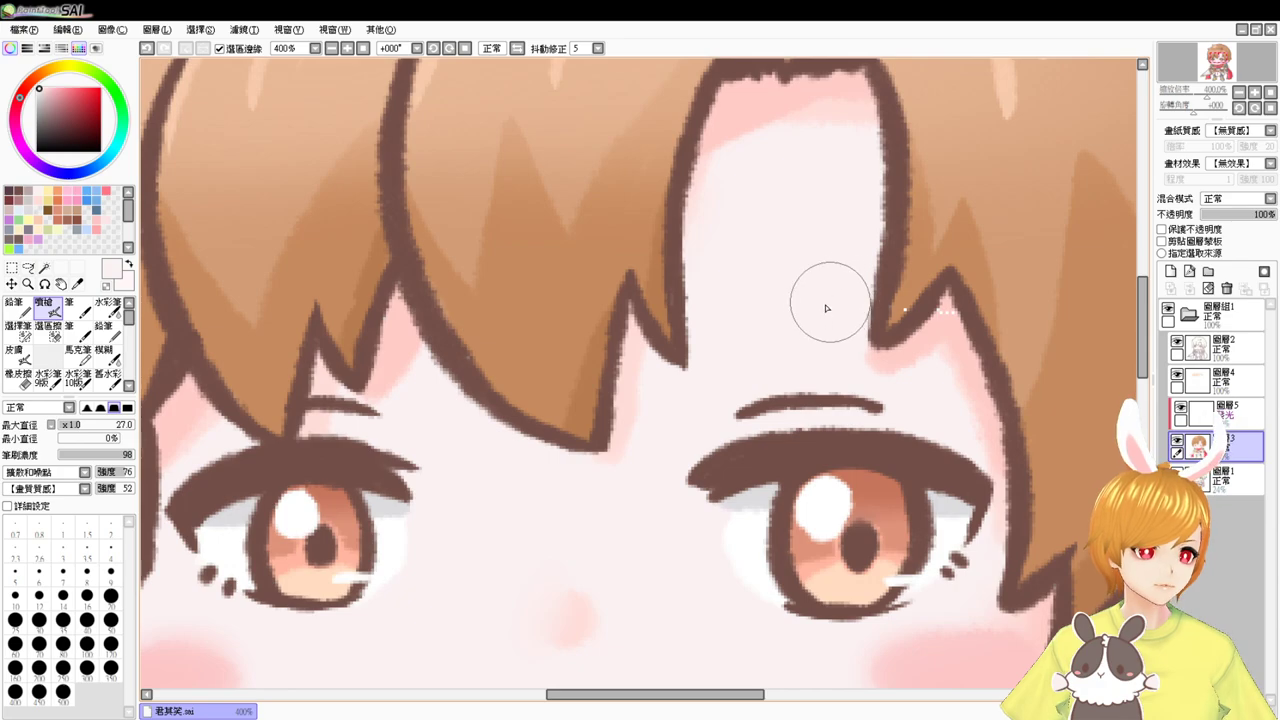
pyautogui.keyDown('alt'); pyautogui.click(915, 287); pyautogui.keyUp('alt')
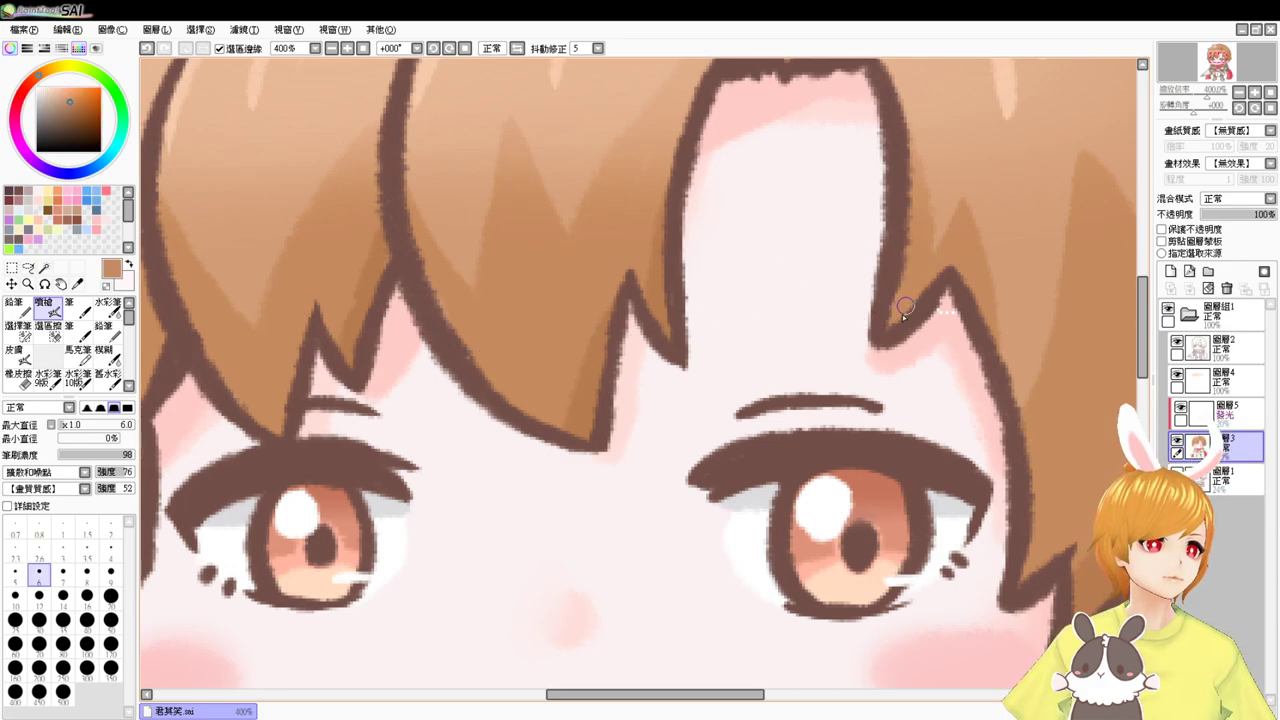
pyautogui.keyDown('alt'); pyautogui.click(936, 321); pyautogui.keyUp('alt')
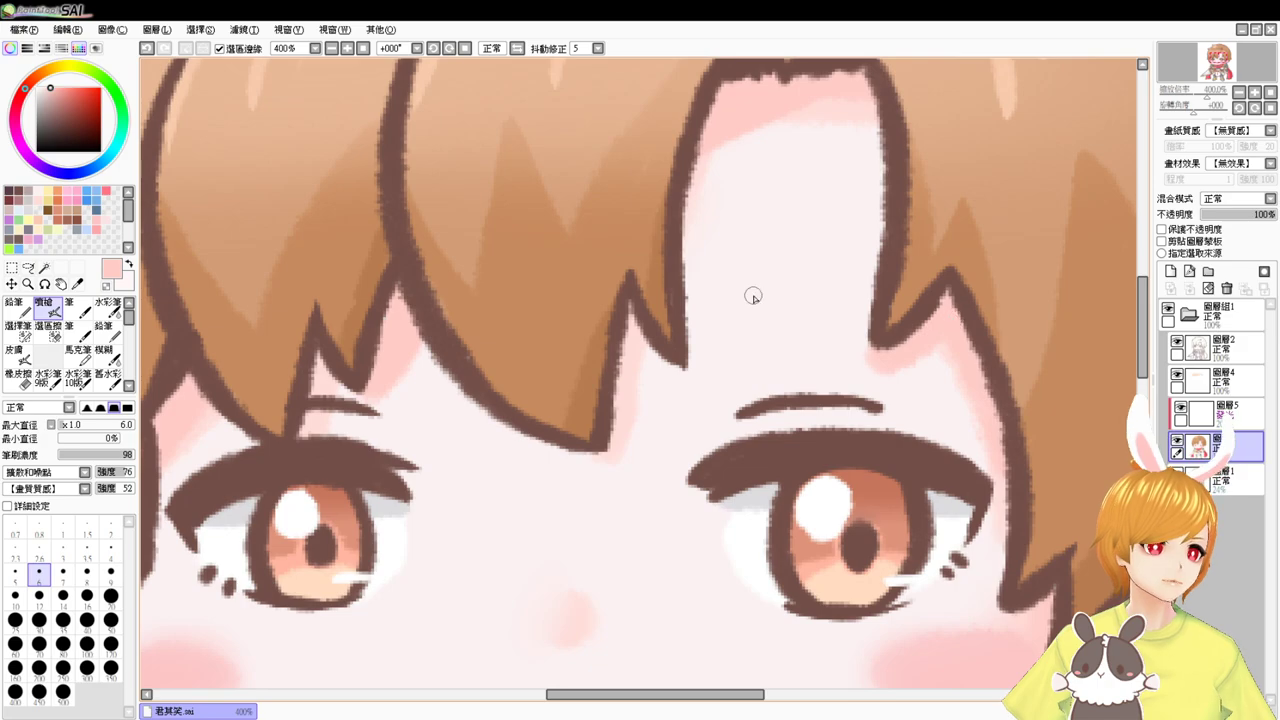
pyautogui.keyDown('alt'); pyautogui.click(504, 341); pyautogui.keyUp('alt')
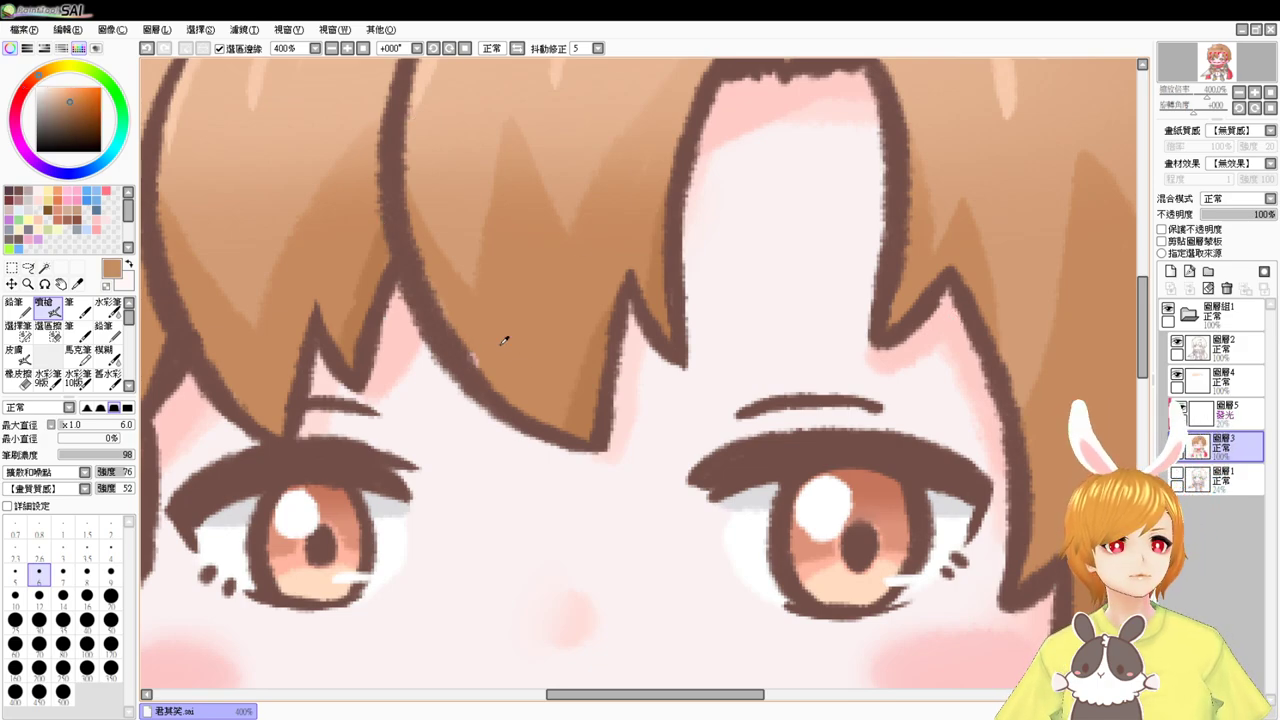
pyautogui.click(363, 48)
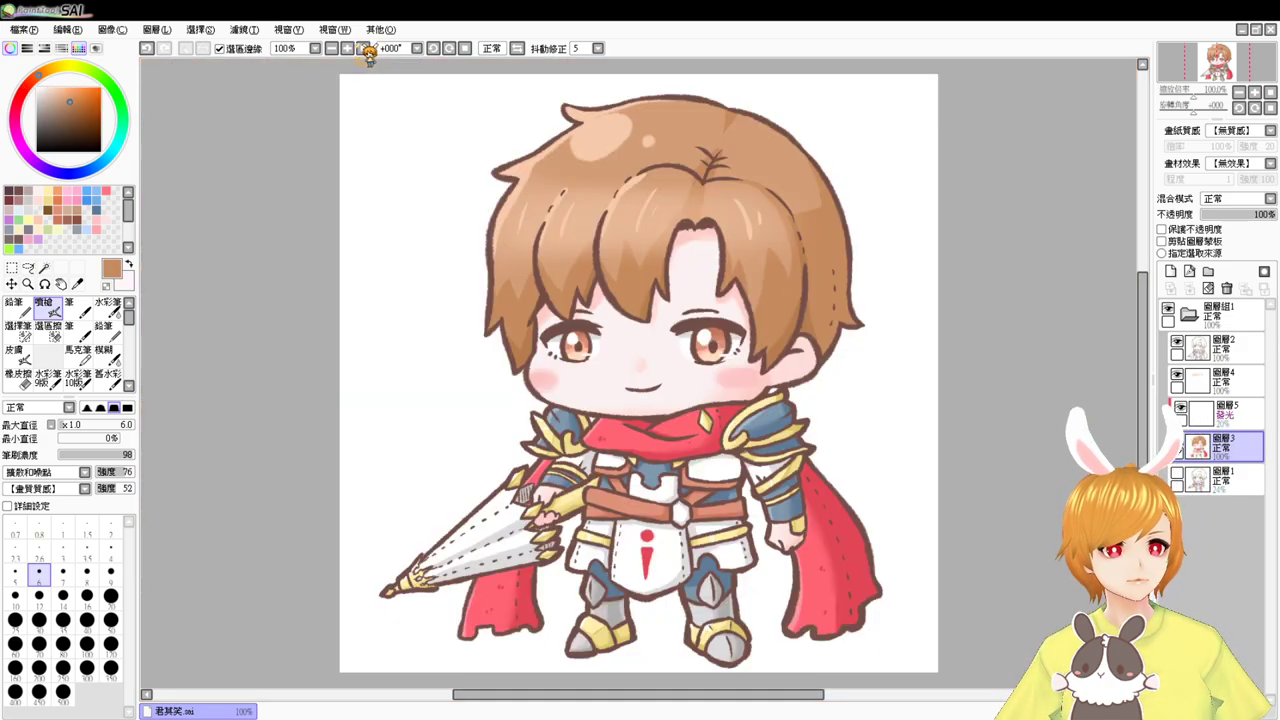
# - Add a new layer above 圖層2 and choose the dark brown line color for the 噴槍 brush
pyautogui.click(348, 48)
pyautogui.click(348, 48)
pyautogui.moveTo(662, 369); pyautogui.dragTo(574, 421)
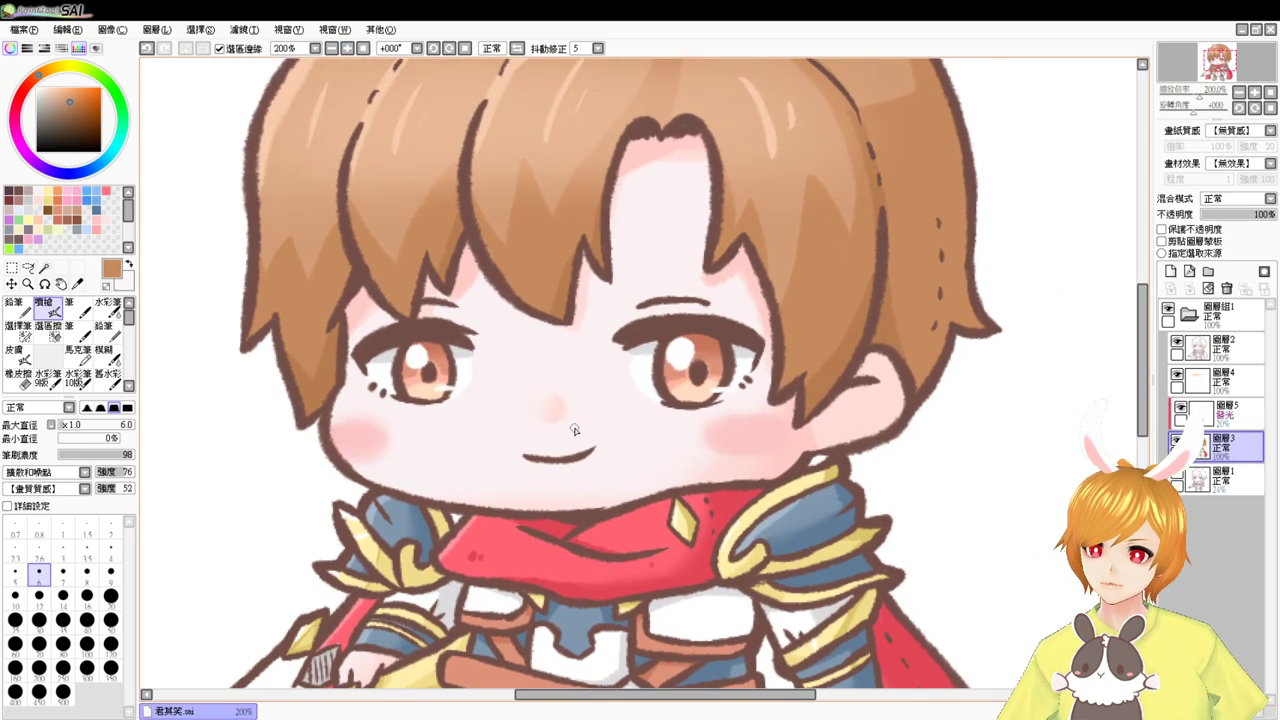
pyautogui.click(1234, 358)
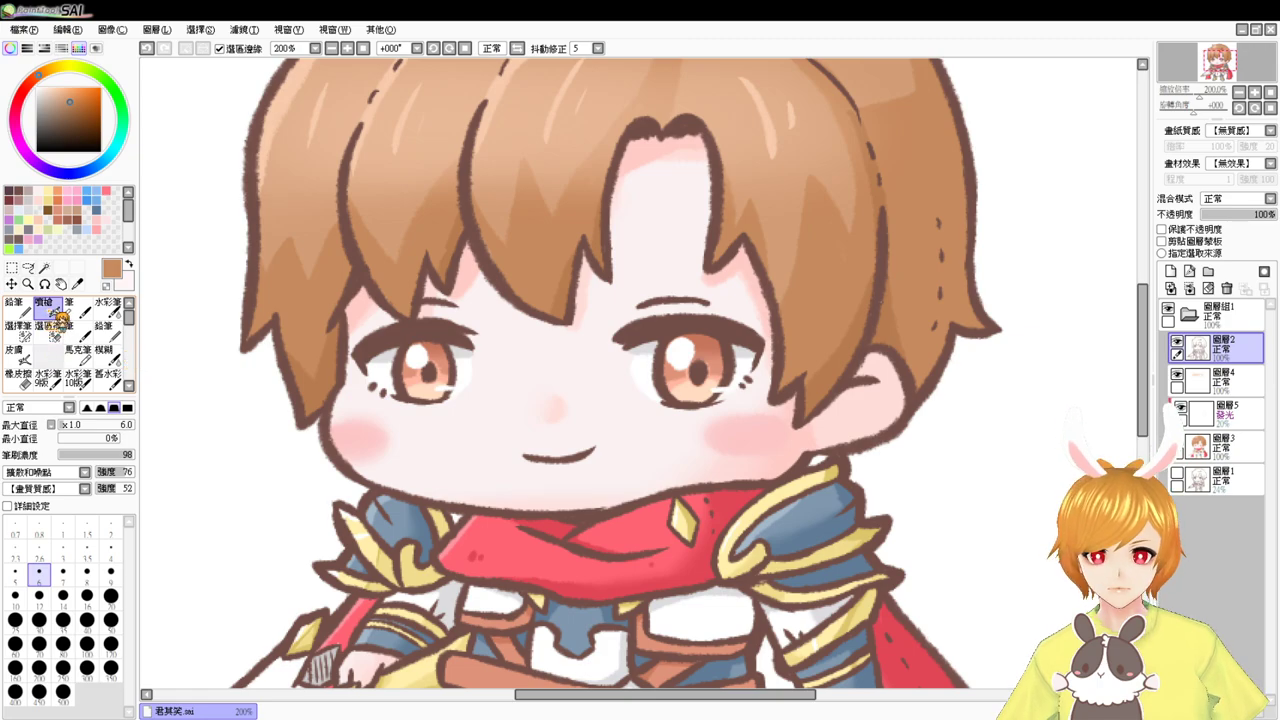
pyautogui.click(29, 188)
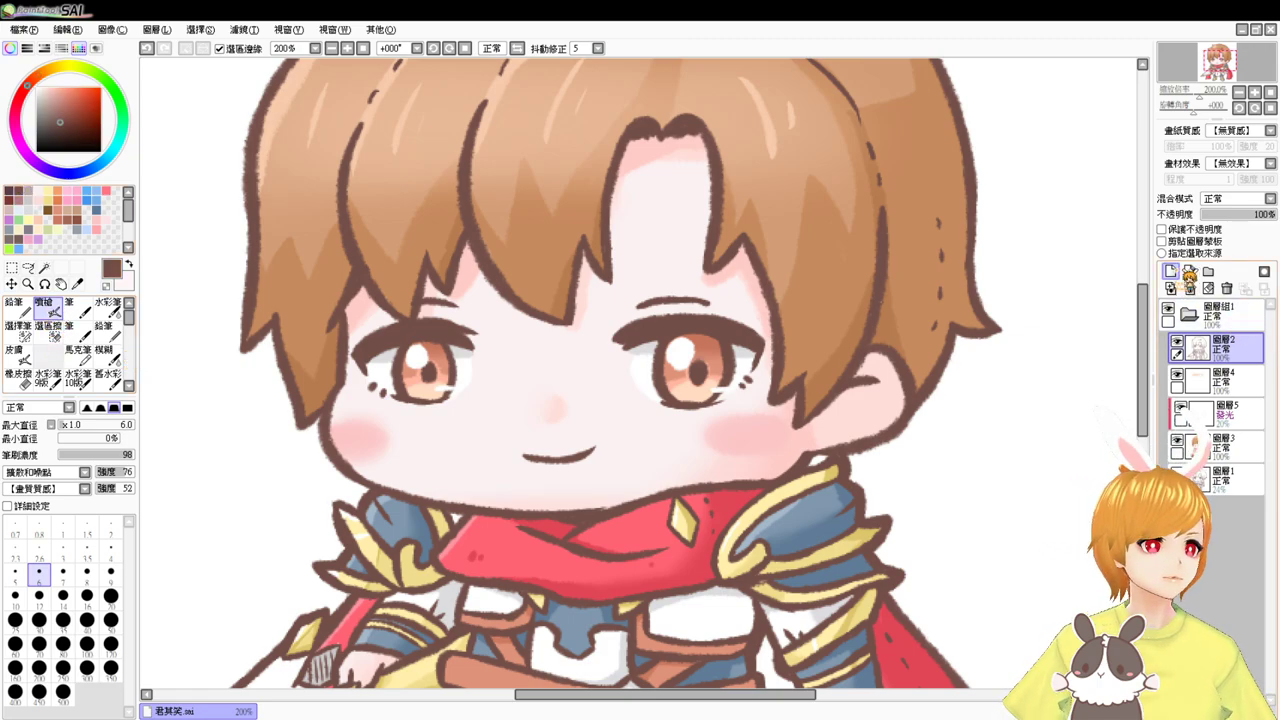
pyautogui.click(1171, 272)
# - Draw a thin curved dark brown line above each eyebrow, across the fringe tips, on 圖層6 at brush size 15
pyautogui.moveTo(610, 286); pyautogui.dragTo(724, 246)
pyautogui.hotkey('ctrl', 'z')
pyautogui.moveTo(606, 290)
pyautogui.mouseDown()
pyautogui.moveTo(697, 258)
pyautogui.moveTo(770, 255)
pyautogui.mouseUp()
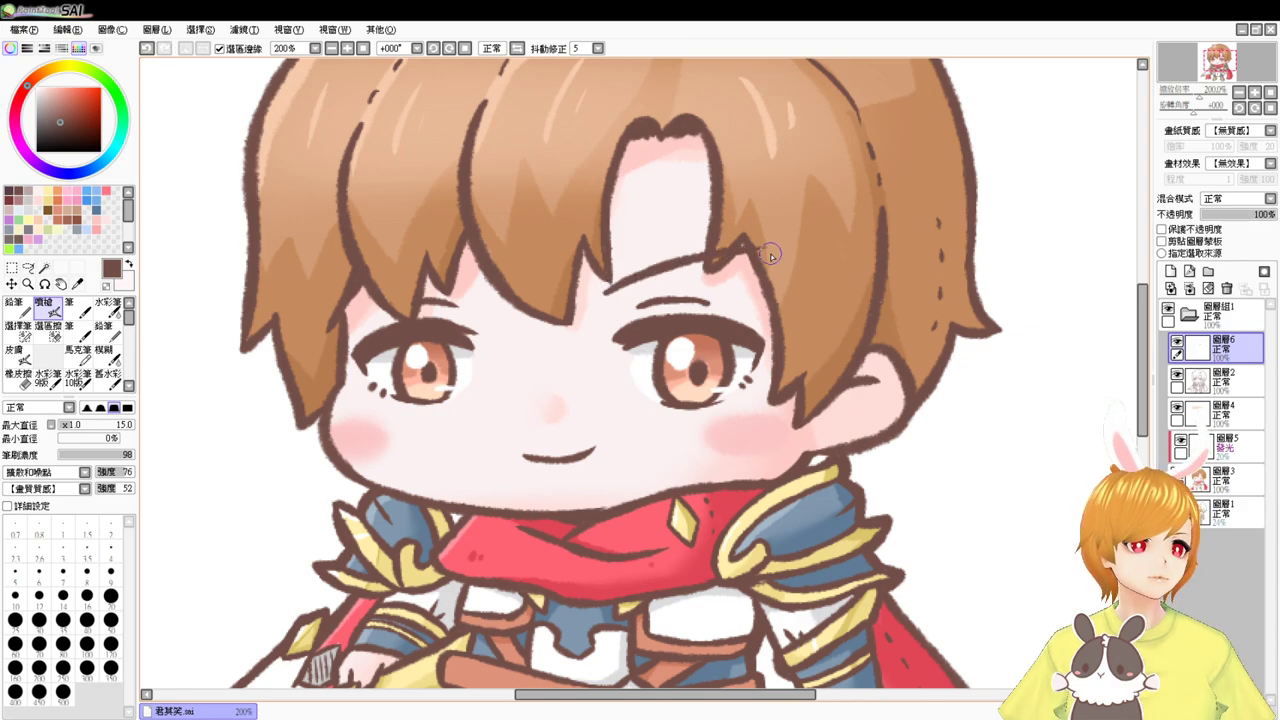
pyautogui.moveTo(346, 264); pyautogui.dragTo(472, 298)
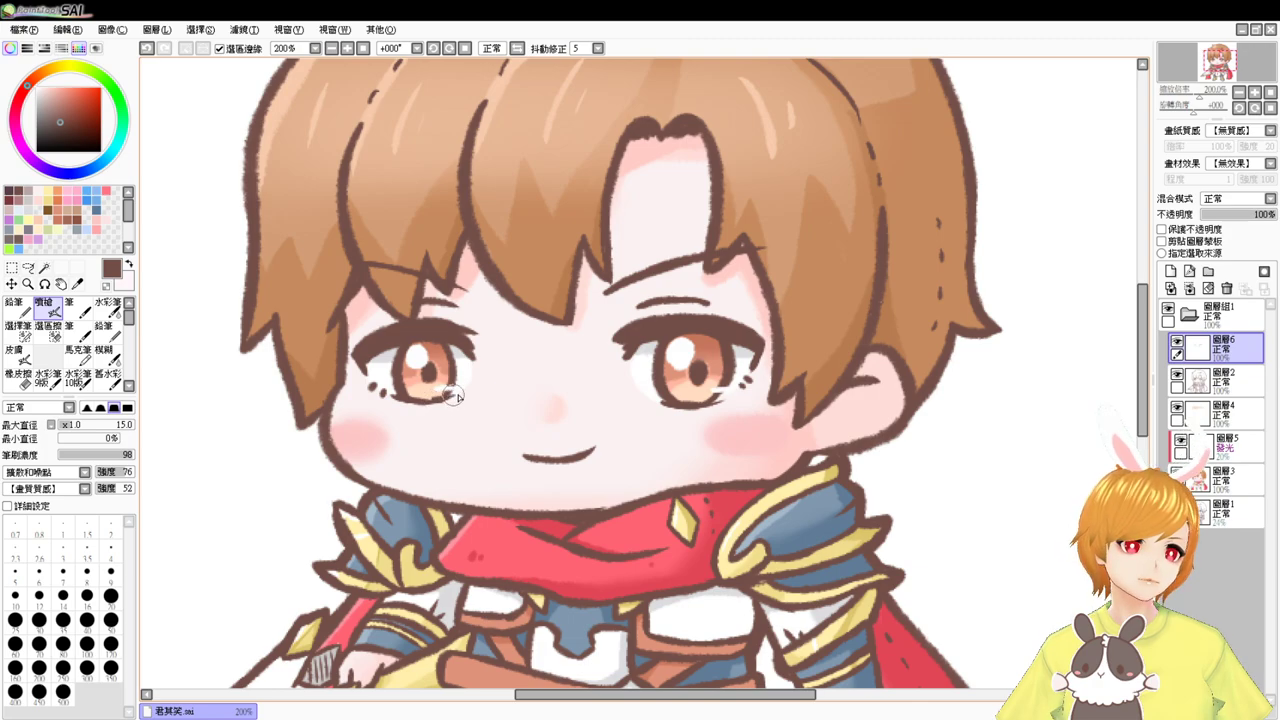
pyautogui.hotkey('ctrl', 'z')
pyautogui.moveTo(447, 396); pyautogui.dragTo(420, 404)
pyautogui.hotkey('ctrl', 'z')
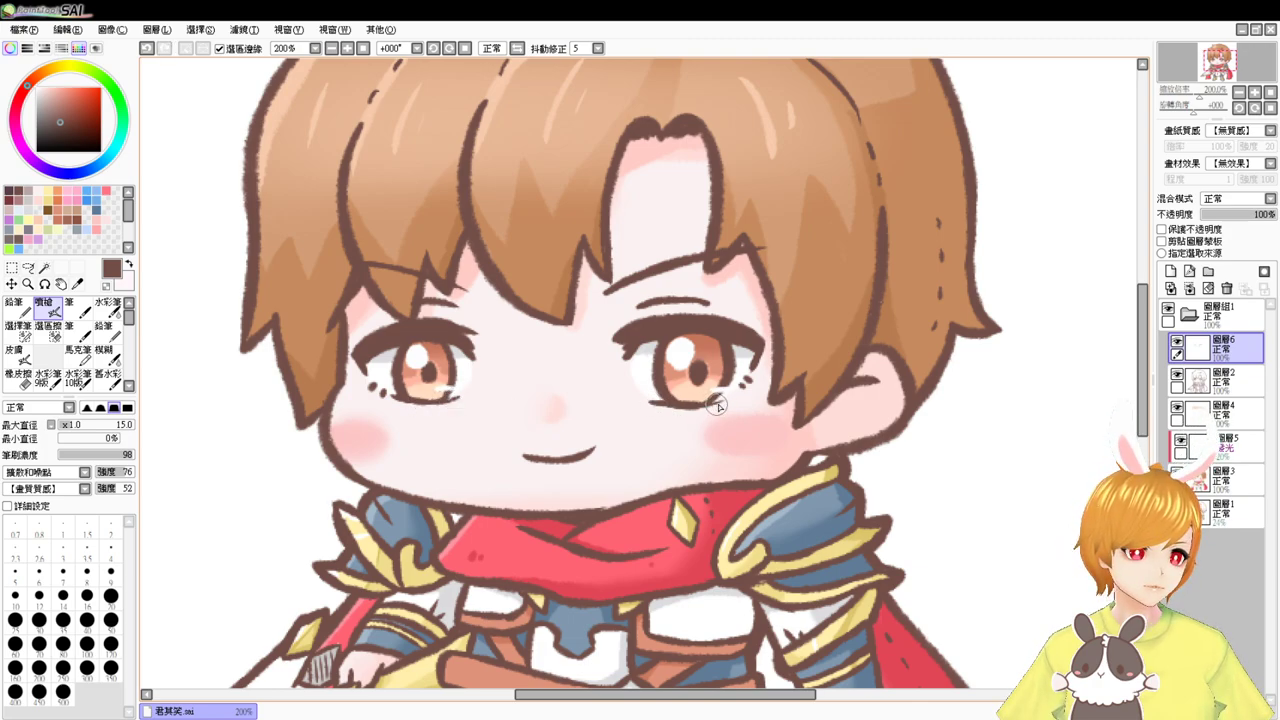
# - Erase the curved lines above both eyebrows on 圖層6 using the 橡皮擦 at size 20
pyautogui.click(365, 49)
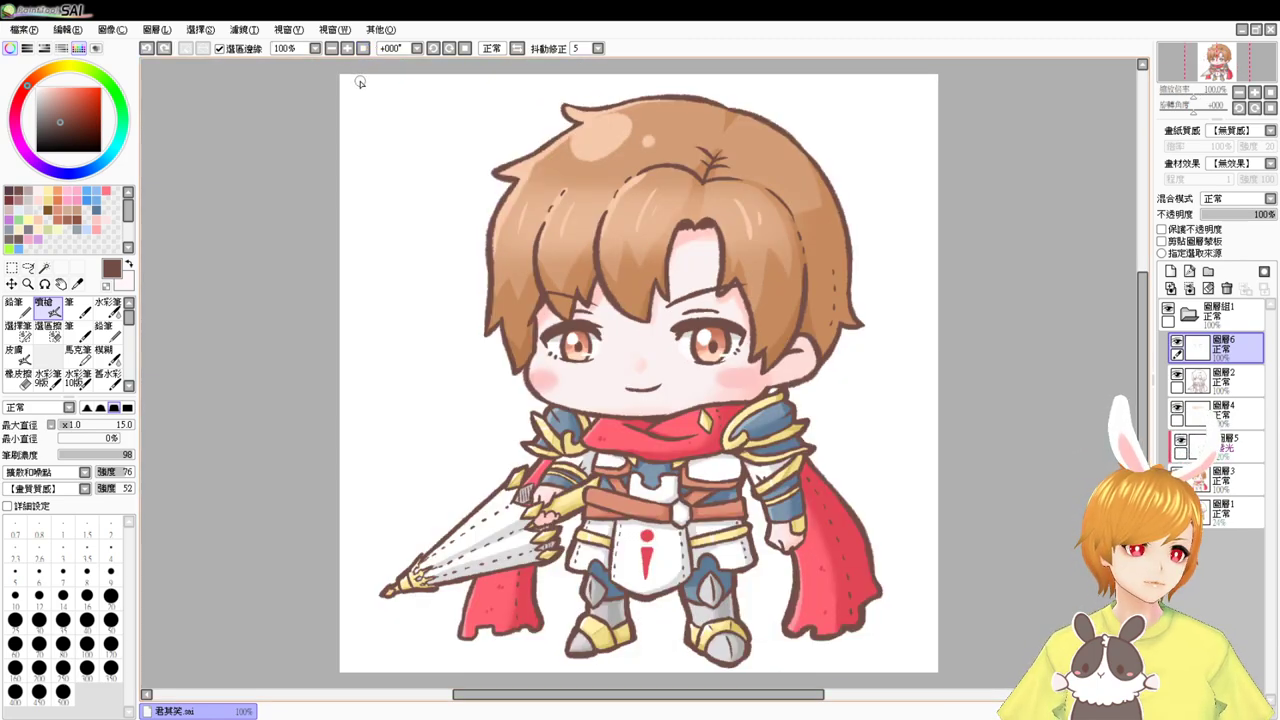
pyautogui.click(348, 49)
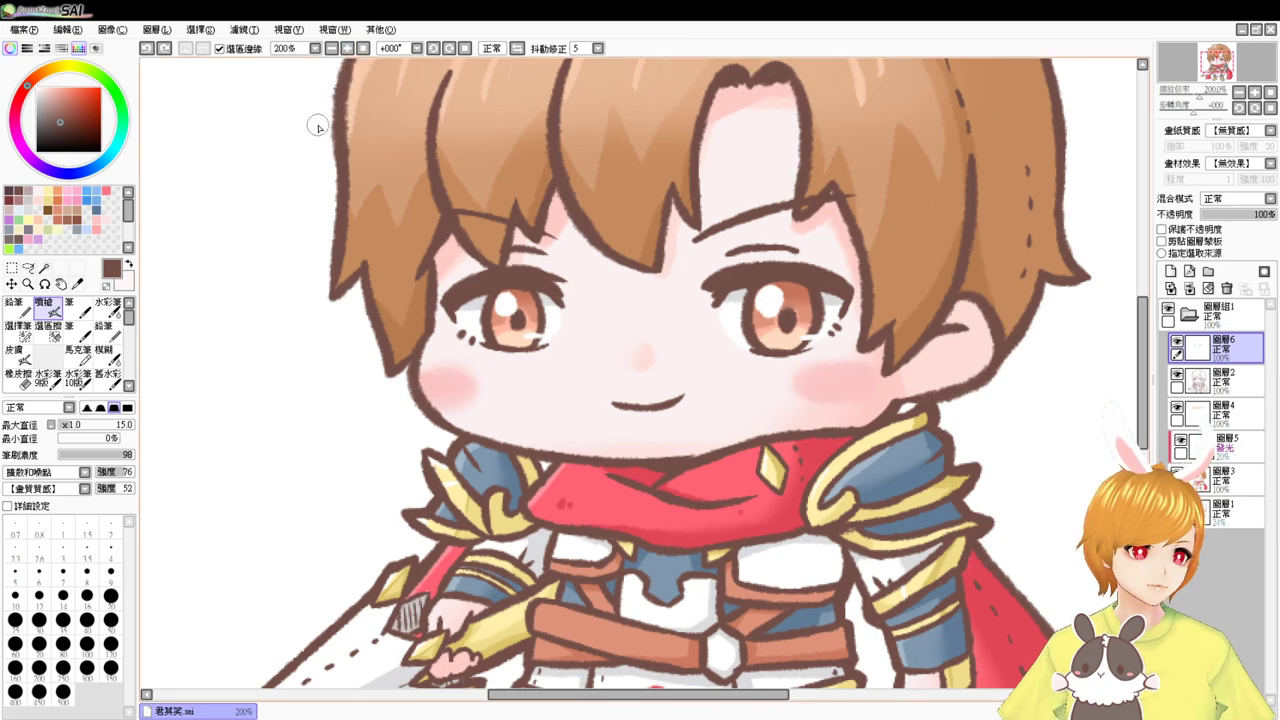
pyautogui.moveTo(613, 388); pyautogui.dragTo(619, 434)
pyautogui.press('e')
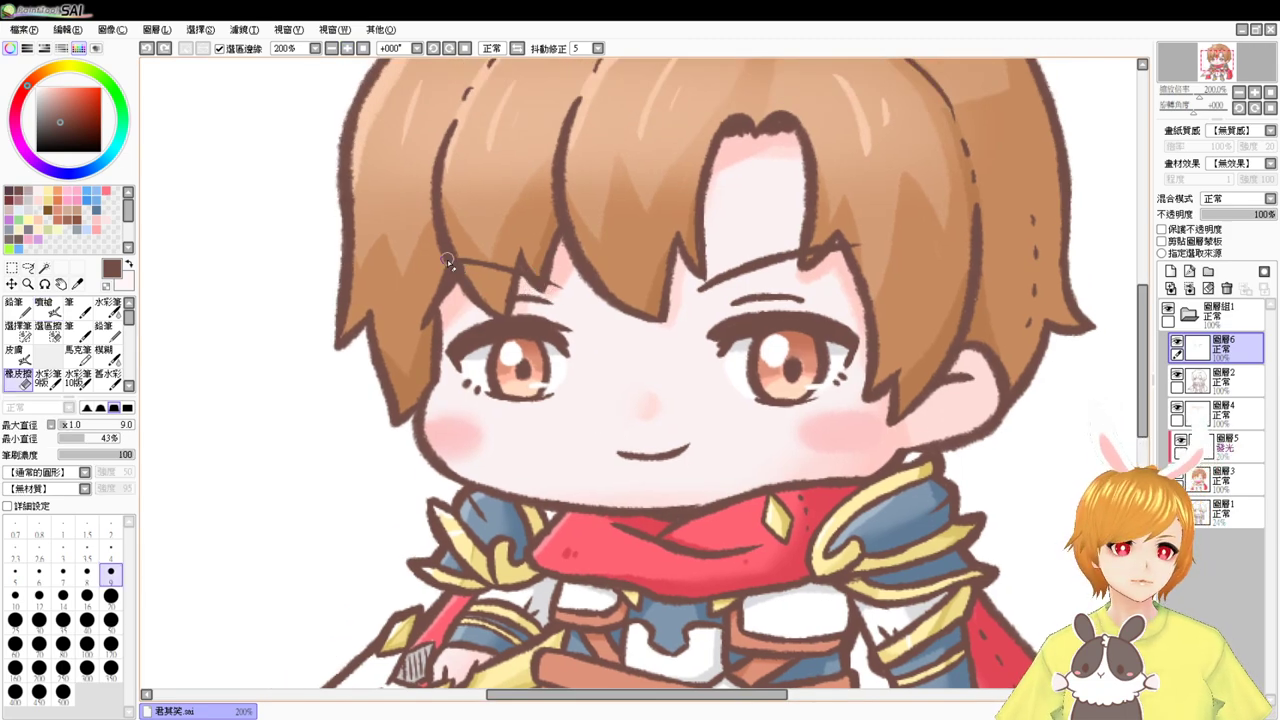
pyautogui.click(111, 595)
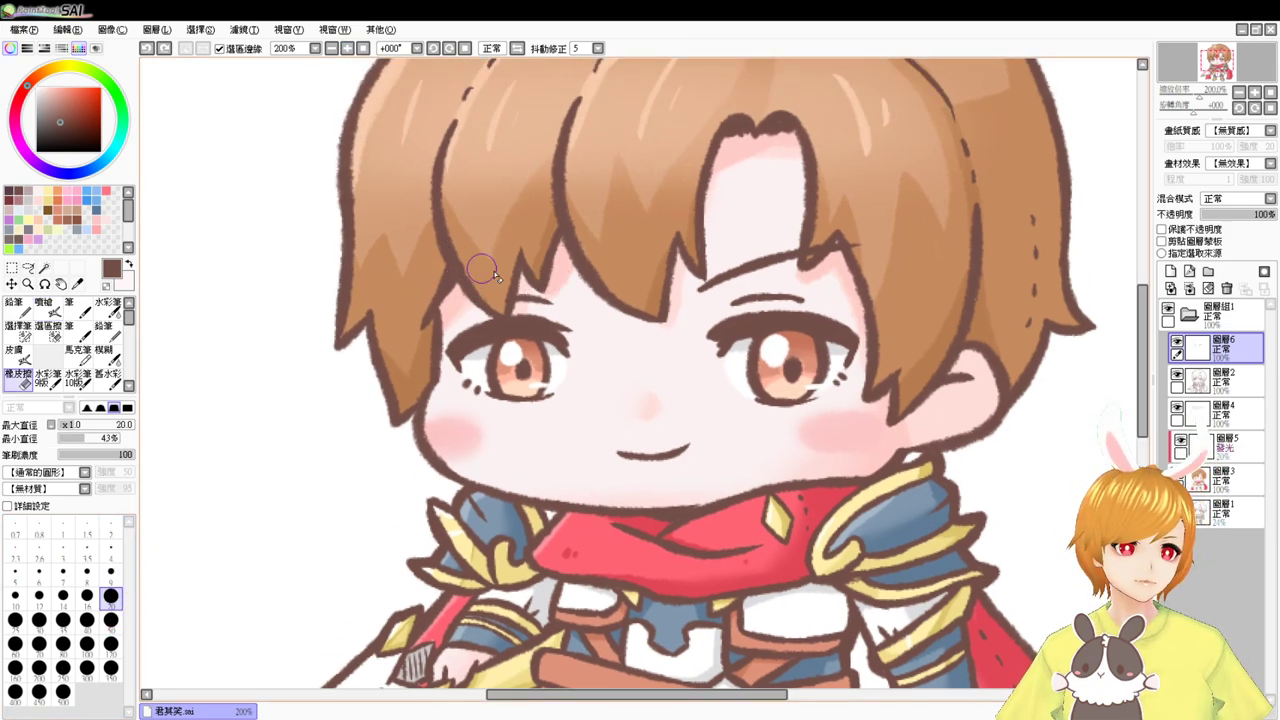
pyautogui.press('v')
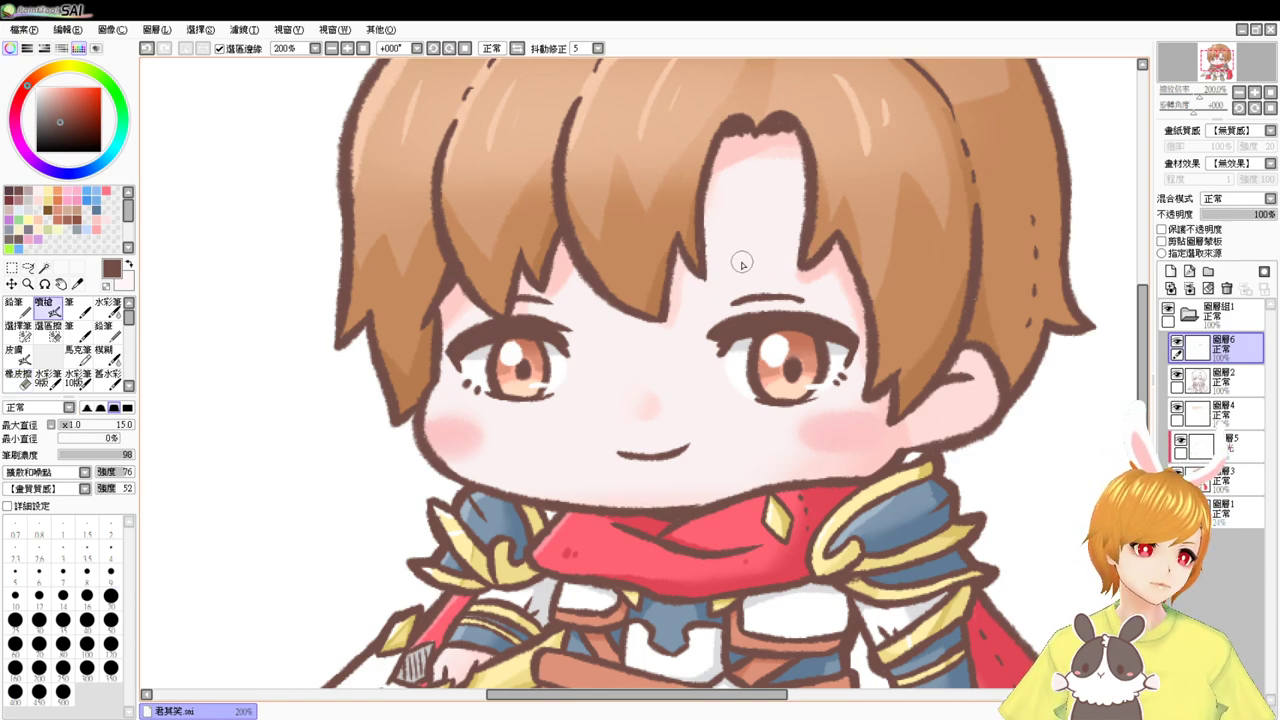
# - Redraw the thin dark brown lines from the forehead across the fringe tips above both eyebrows with the 噴槍 at size 15
pyautogui.moveTo(706, 264); pyautogui.dragTo(845, 241)
pyautogui.hotkey('ctrl', 'z')
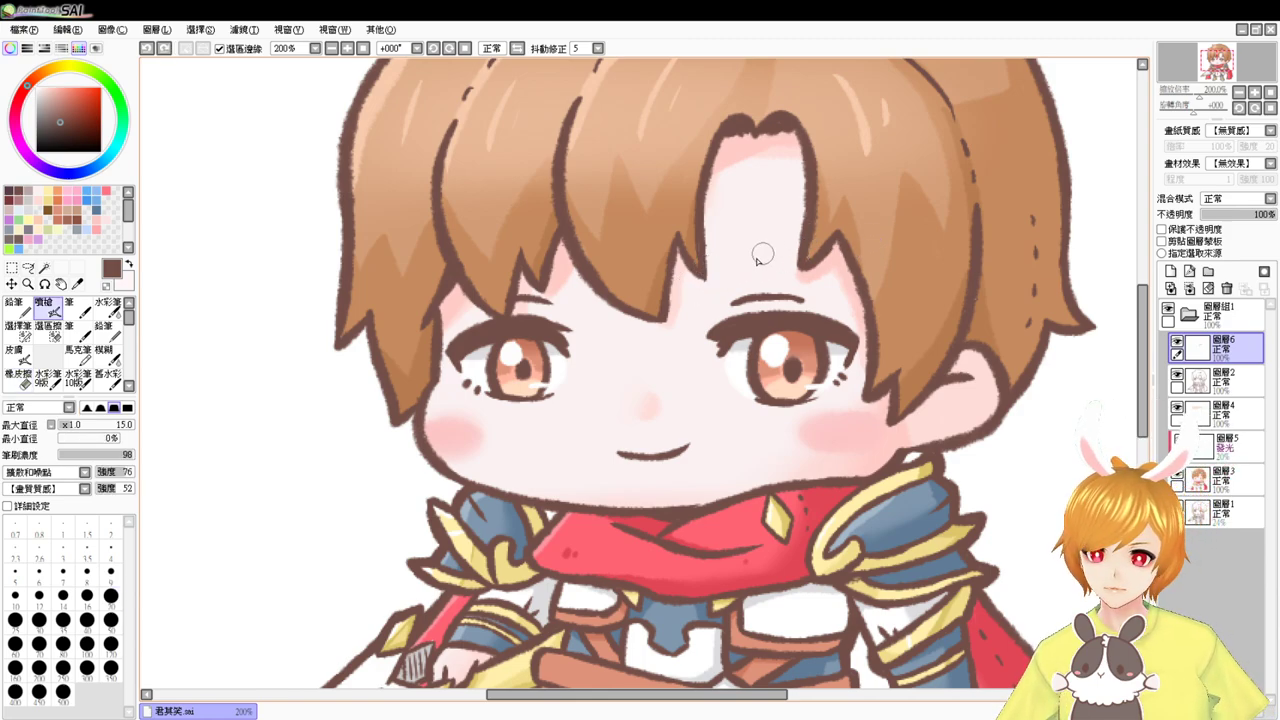
pyautogui.moveTo(706, 262)
pyautogui.mouseDown()
pyautogui.moveTo(778, 243)
pyautogui.moveTo(852, 240)
pyautogui.mouseUp()
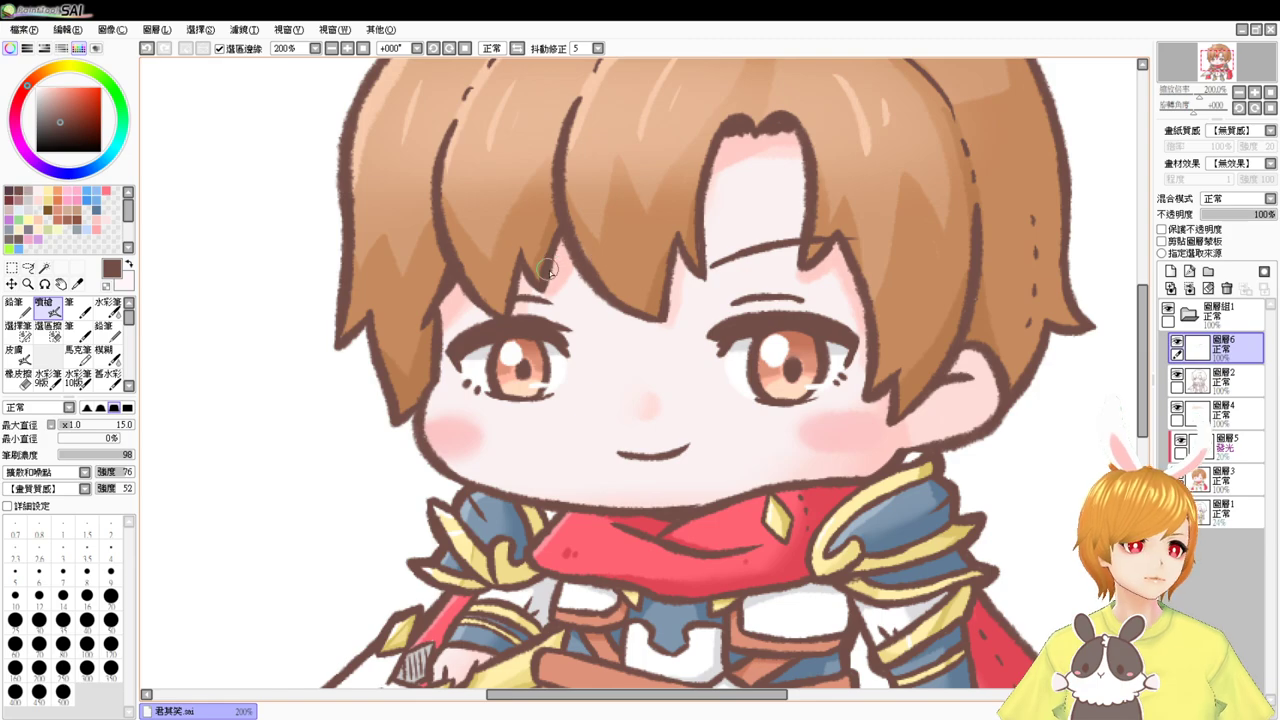
pyautogui.moveTo(556, 271); pyautogui.dragTo(454, 252)
pyautogui.hotkey('ctrl', 'z')
pyautogui.moveTo(554, 268); pyautogui.dragTo(457, 263)
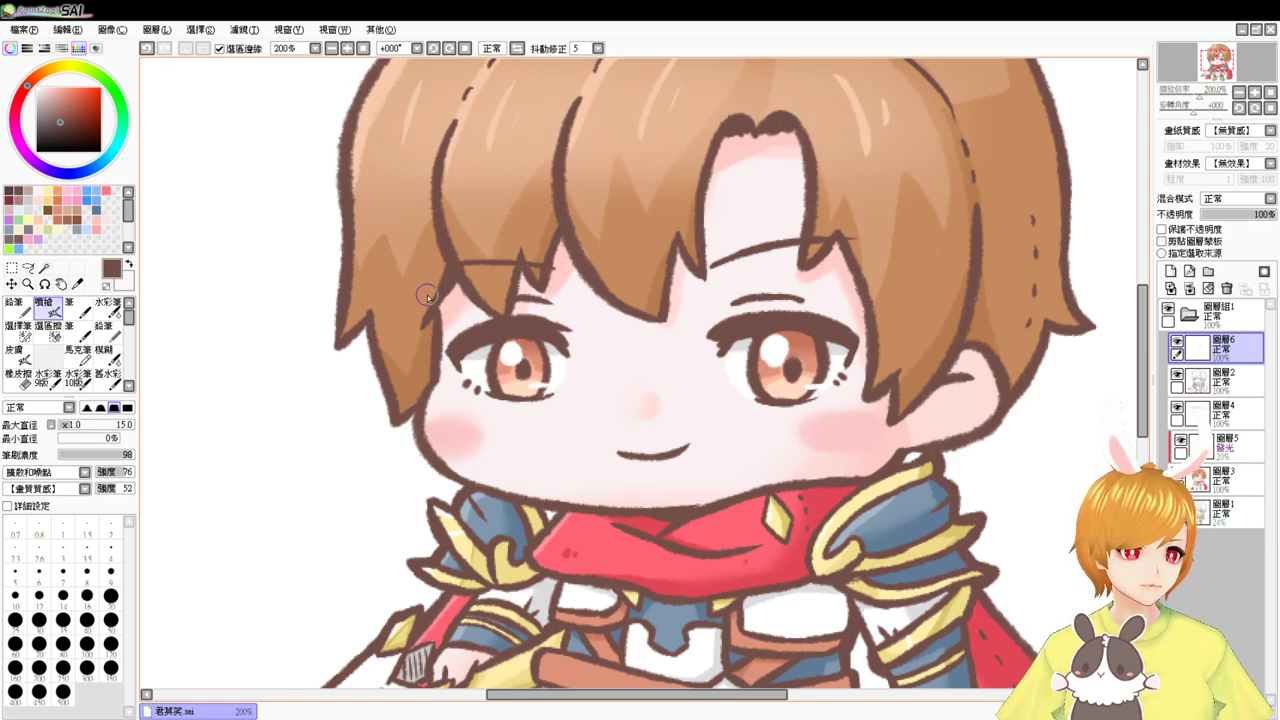
pyautogui.click(365, 48)
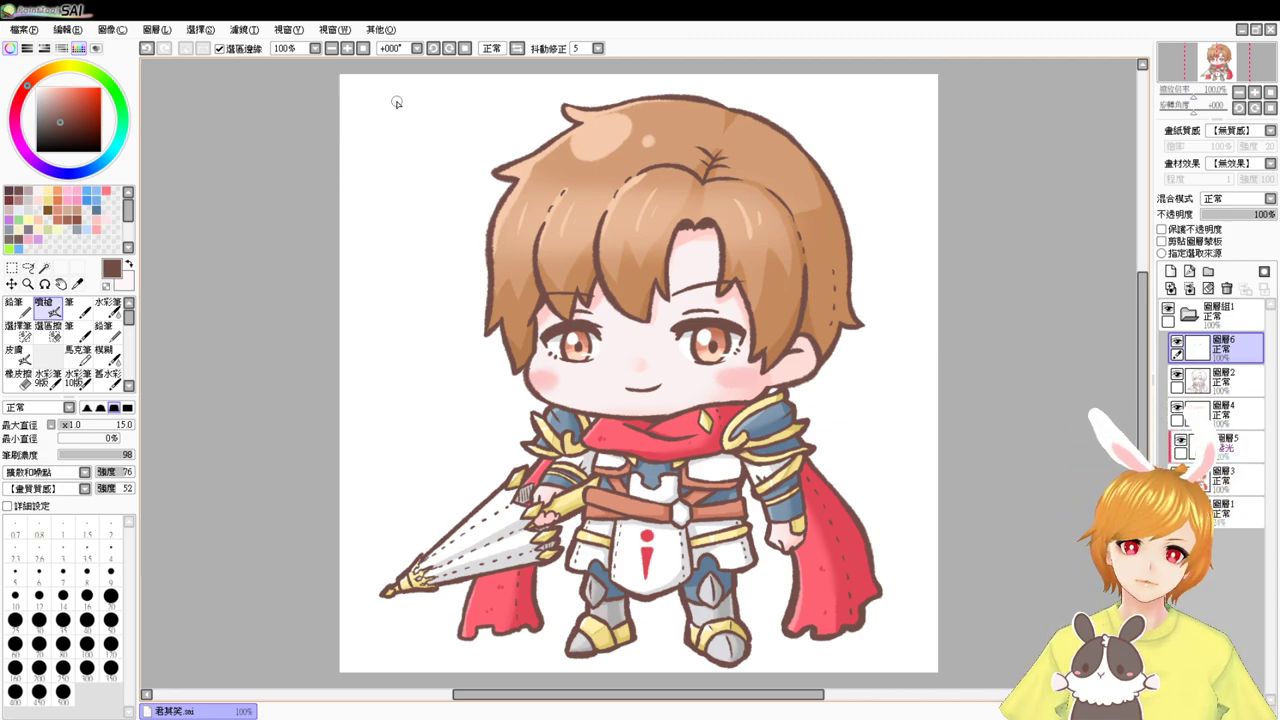
# - Add a new layer between 圖層3 and 圖層1 and fill it with the grayish purple swatch as a background
pyautogui.click(1205, 321)
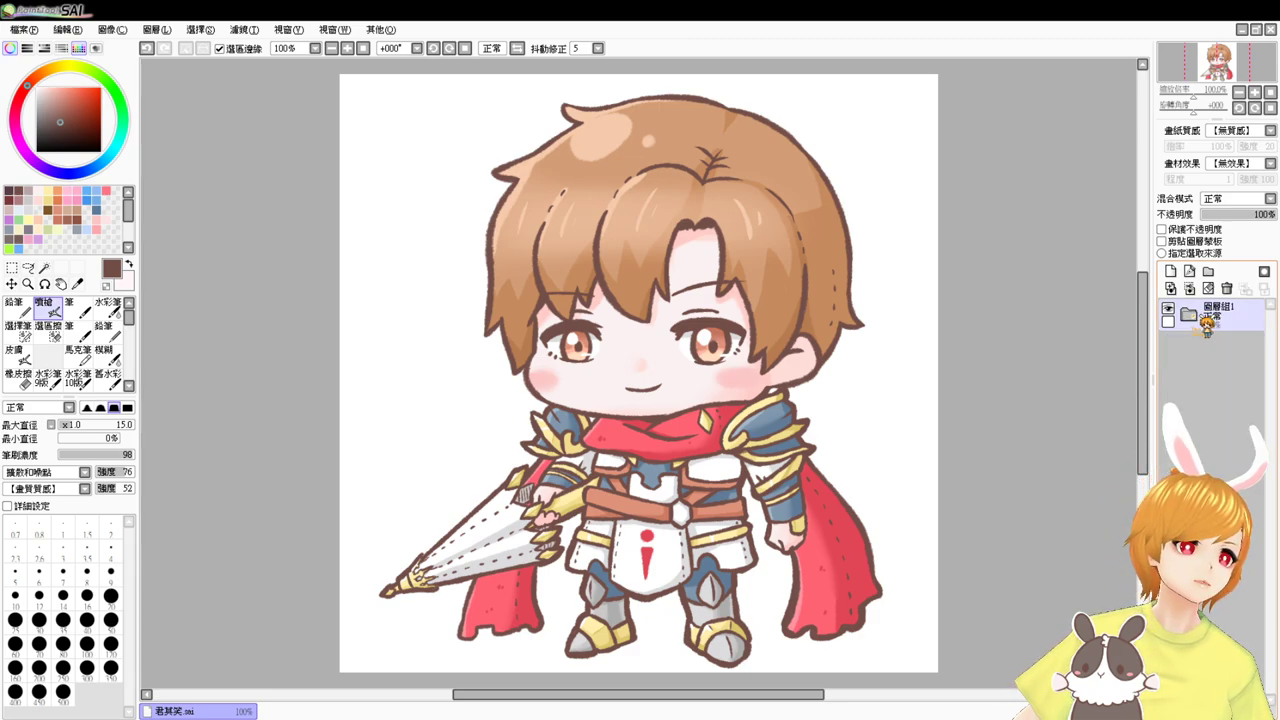
pyautogui.click(1206, 322)
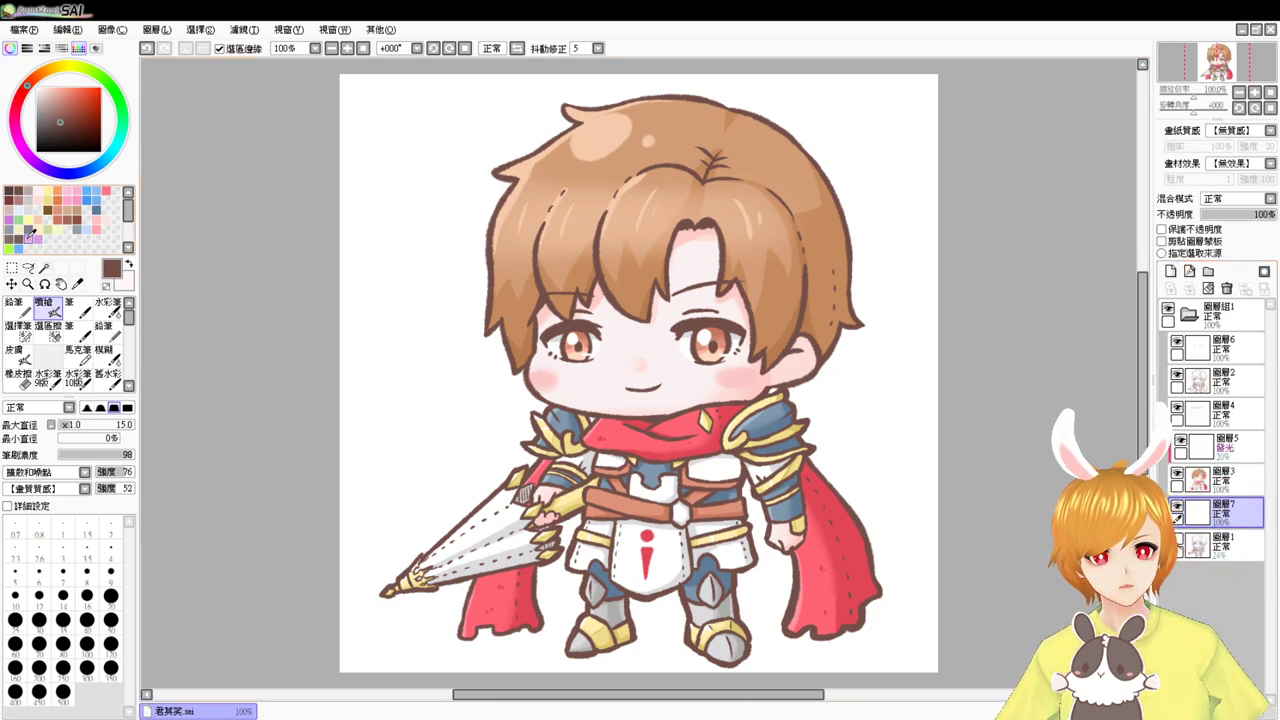
pyautogui.click(28, 231)
pyautogui.hotkey('ctrl', 'f')
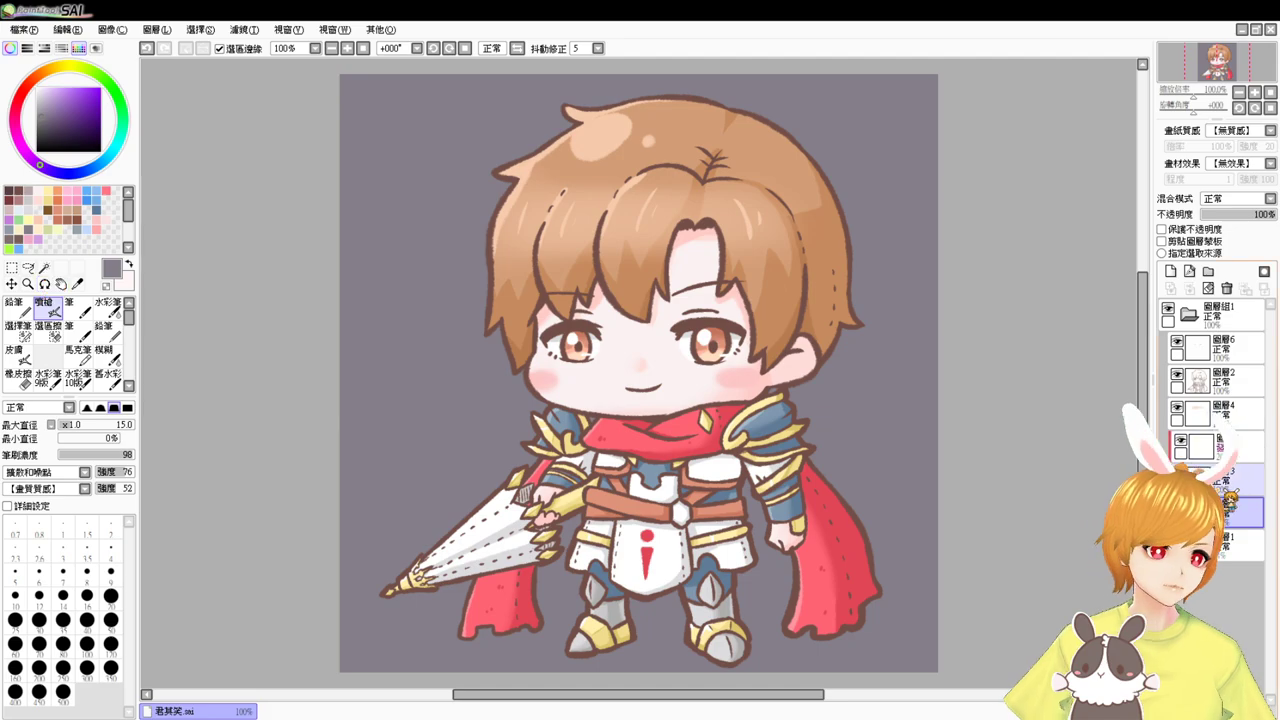
# - Add an empty layer above the grayish purple background layer and set the brush color to white
pyautogui.click(1169, 270)
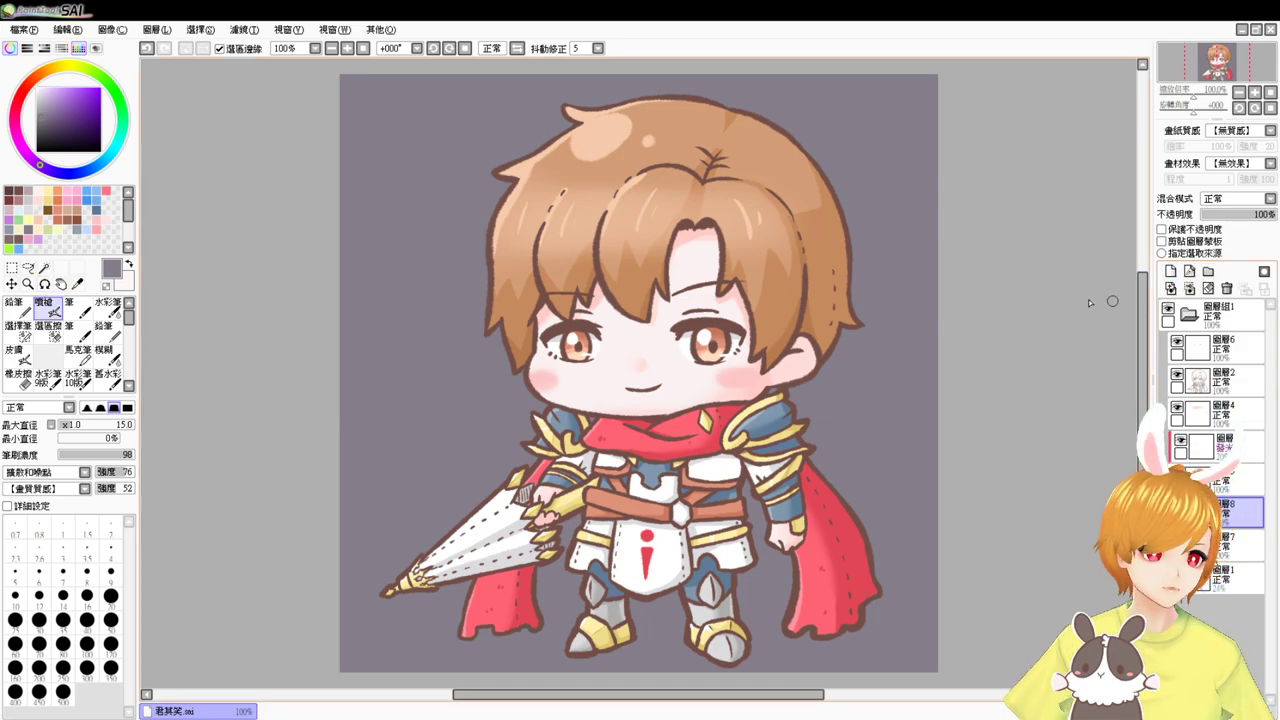
pyautogui.scroll(2, 1004, 289)
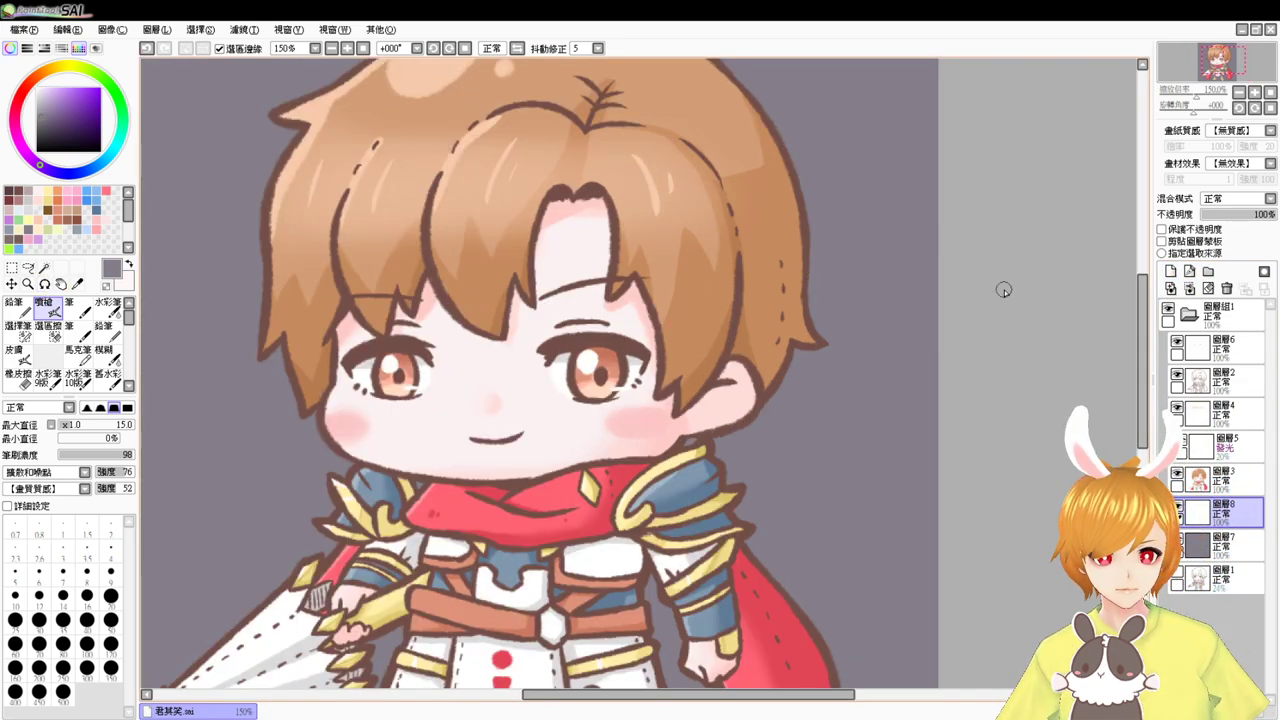
pyautogui.moveTo(703, 393); pyautogui.dragTo(712, 336)
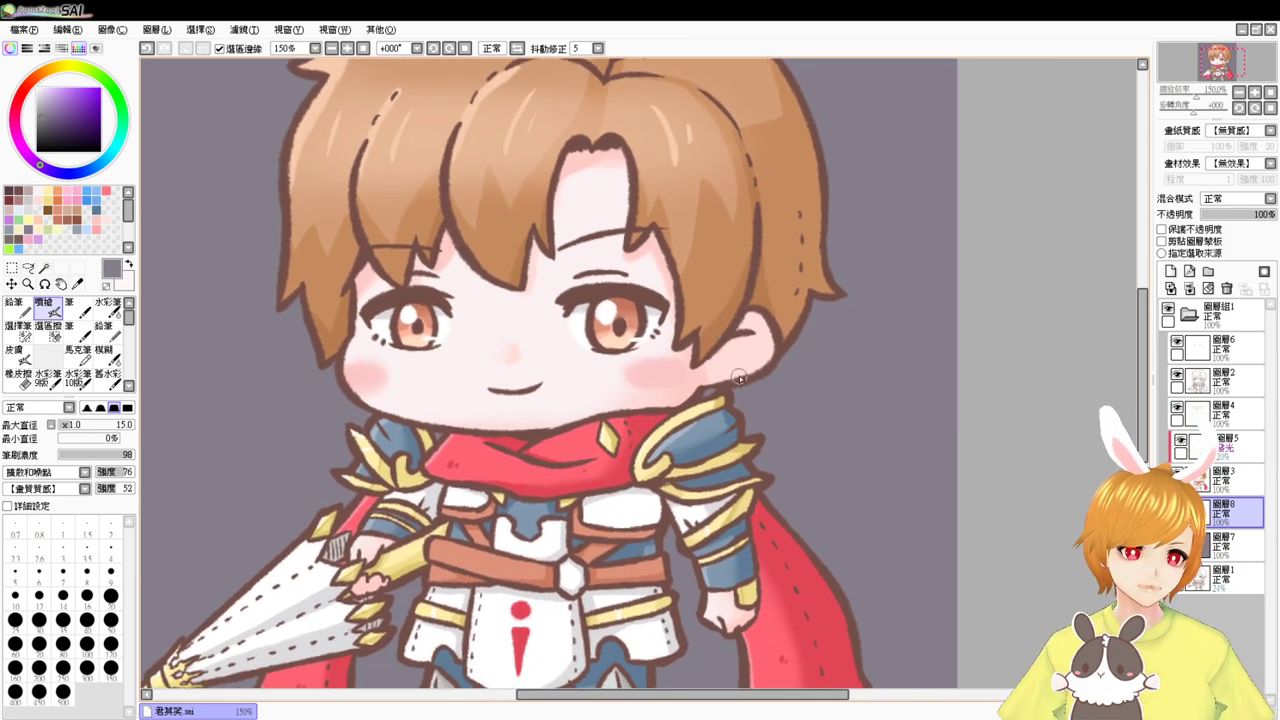
pyautogui.moveTo(50, 96); pyautogui.dragTo(26, 50)
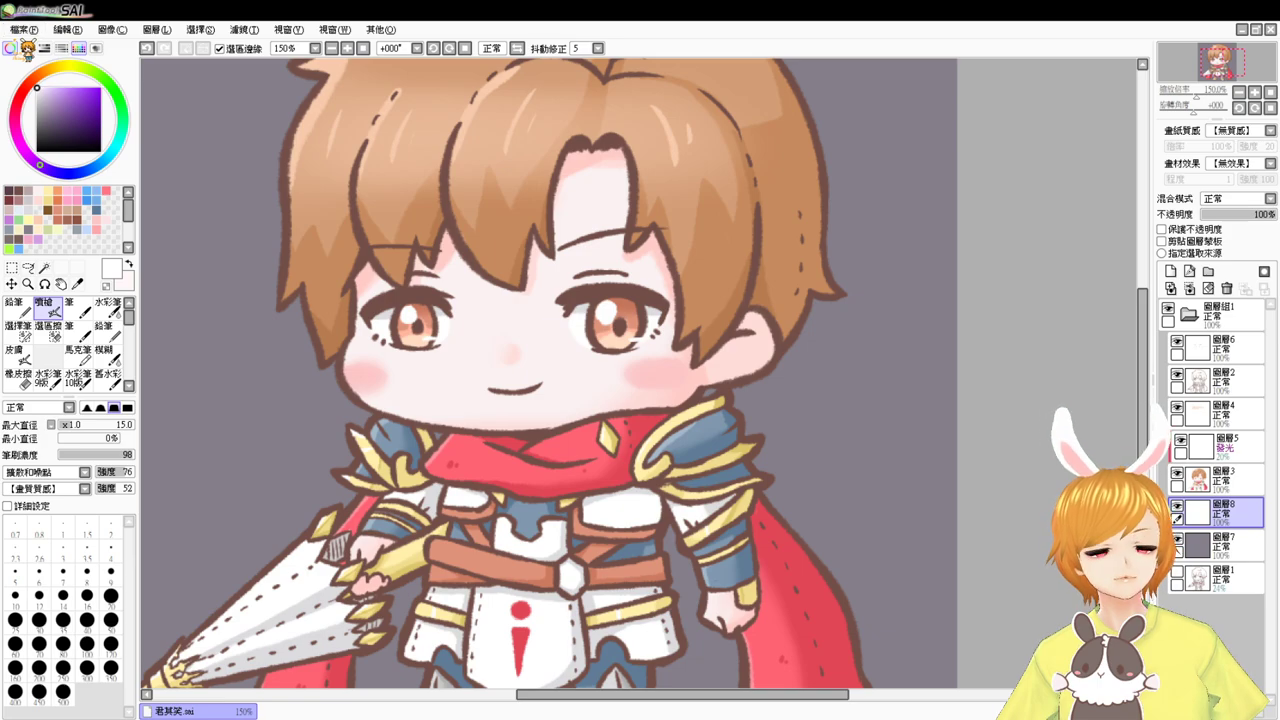
pyautogui.moveTo(746, 456); pyautogui.dragTo(772, 454)
pyautogui.moveTo(717, 386); pyautogui.dragTo(713, 391)
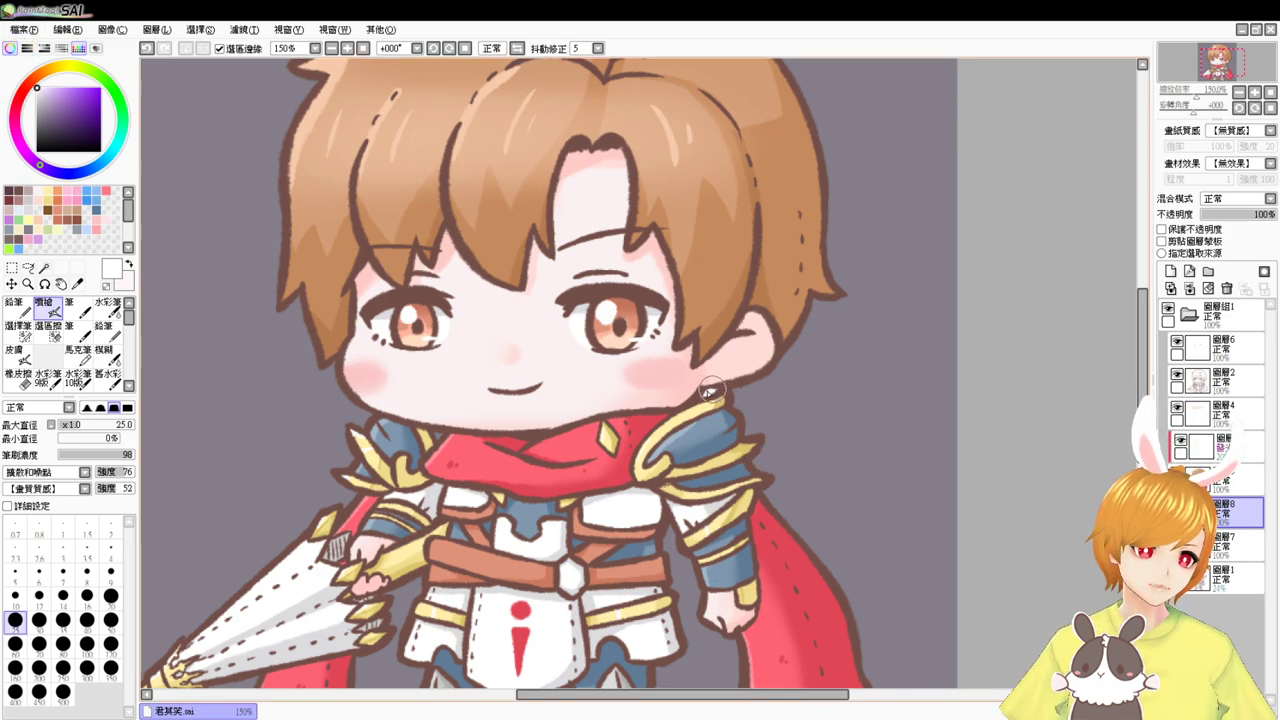
pyautogui.moveTo(407, 412); pyautogui.dragTo(463, 423)
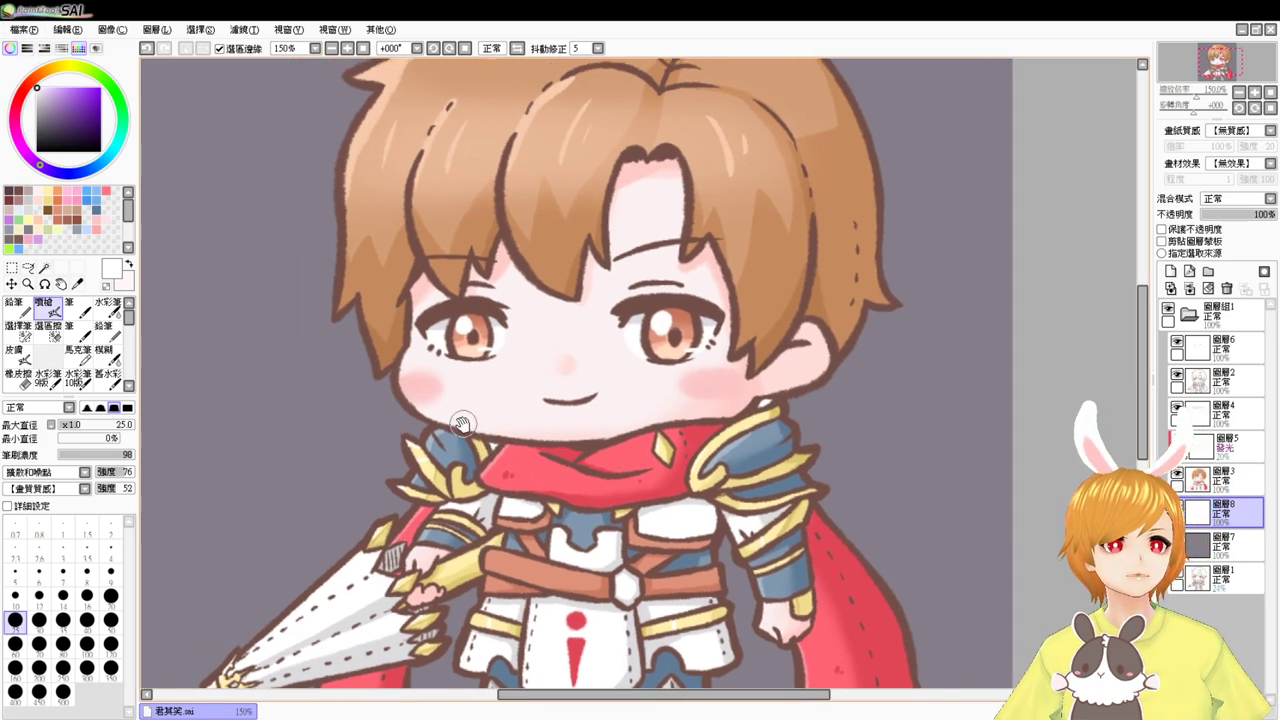
# - Paint a white outline along the outer edge of the cheek beside the shoulder armor on 圖層8 at brush size 21
pyautogui.moveTo(388, 333); pyautogui.dragTo(436, 429)
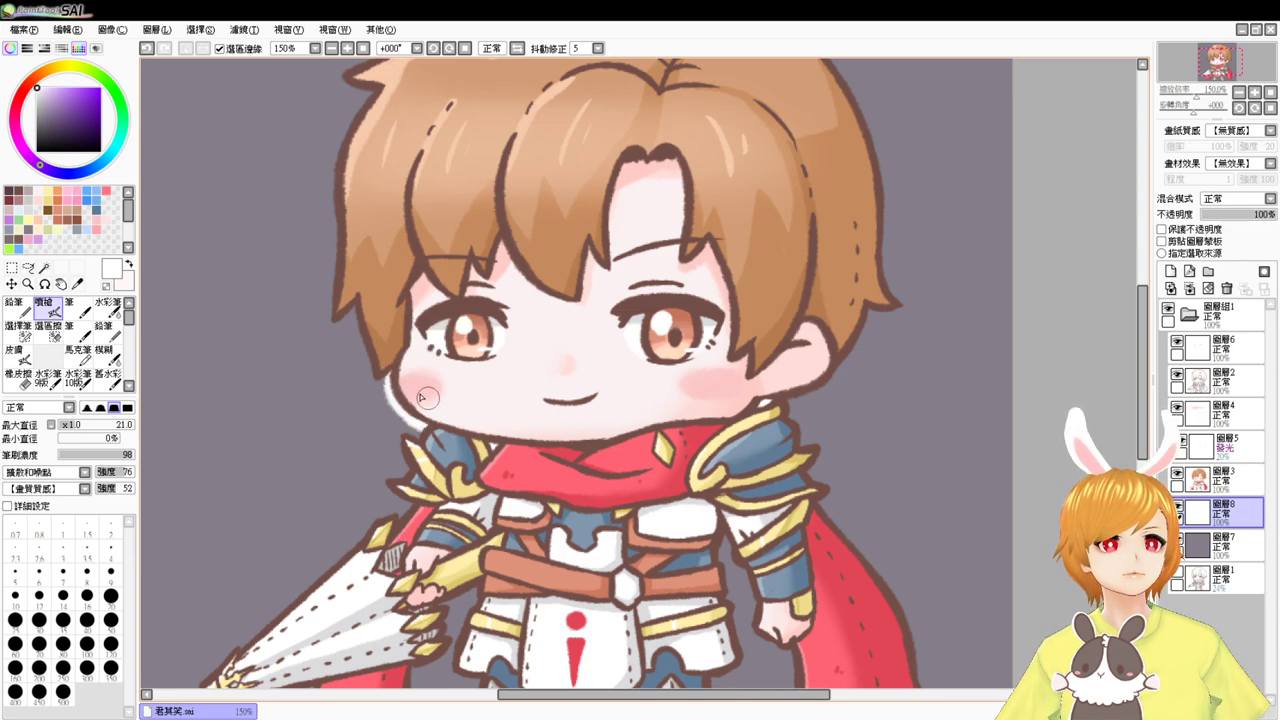
pyautogui.hotkey('ctrl', 'z')
pyautogui.moveTo(396, 366); pyautogui.dragTo(447, 425)
pyautogui.hotkey('ctrl', 'z')
pyautogui.moveTo(392, 363)
pyautogui.mouseDown()
pyautogui.moveTo(477, 418)
pyautogui.moveTo(420, 403)
pyautogui.moveTo(416, 440)
pyautogui.mouseUp()
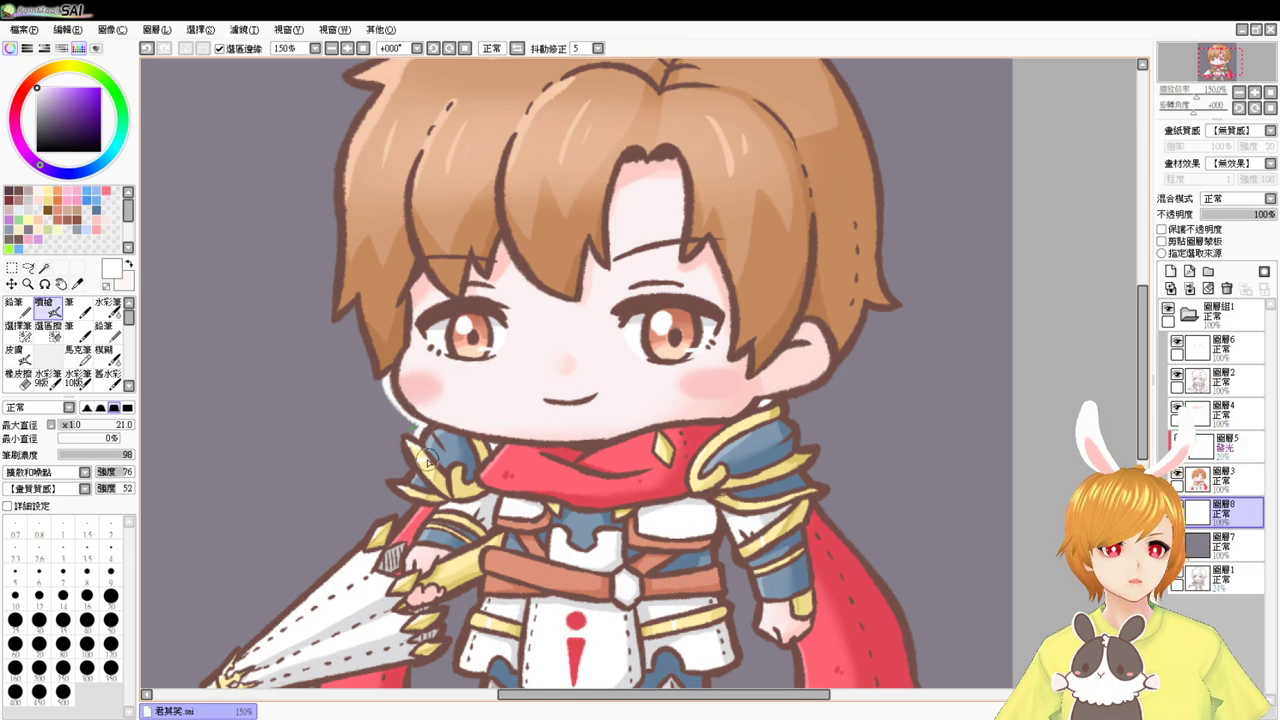
# - Continue the white outline around the shoulder armor below that cheek at brush size 11
pyautogui.scroll(1, 435, 474)
pyautogui.press('[')
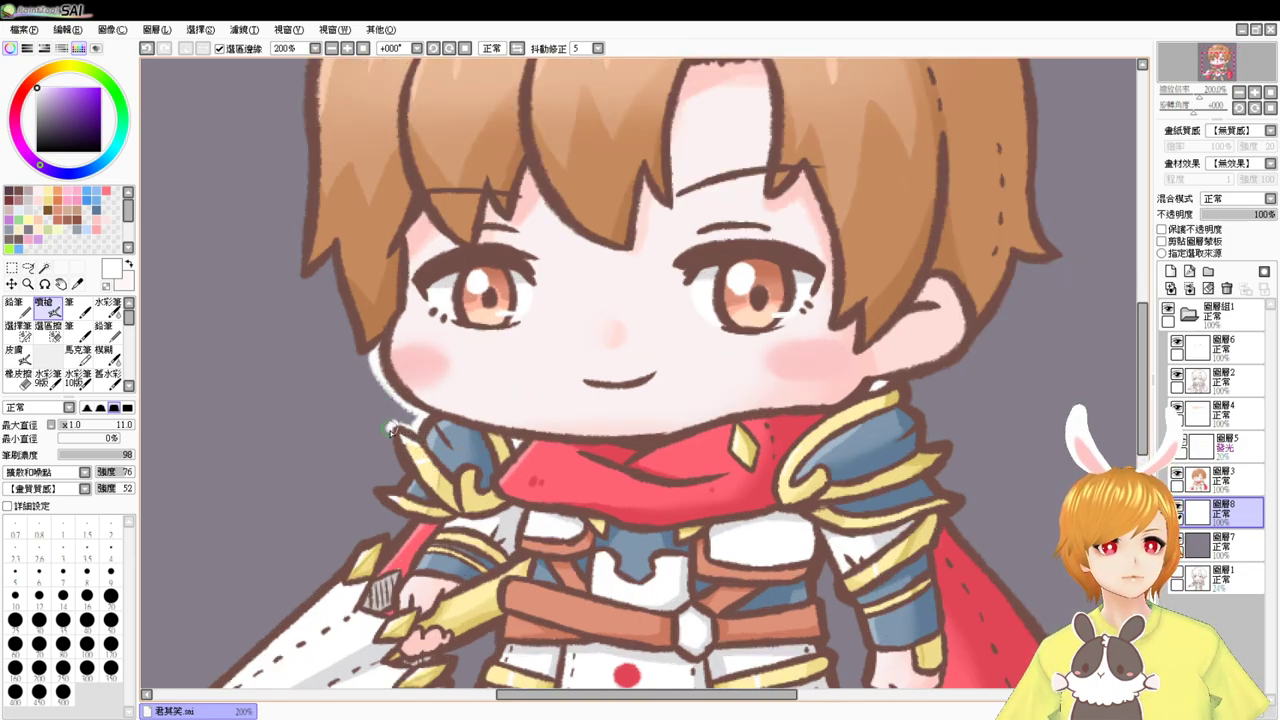
pyautogui.moveTo(392, 430)
pyautogui.mouseDown()
pyautogui.moveTo(414, 479)
pyautogui.moveTo(403, 469)
pyautogui.moveTo(399, 486)
pyautogui.moveTo(373, 491)
pyautogui.moveTo(420, 522)
pyautogui.mouseUp()
pyautogui.press('space')
pyautogui.moveTo(418, 526)
pyautogui.mouseDown()
pyautogui.moveTo(474, 468)
pyautogui.moveTo(446, 483)
pyautogui.mouseUp()
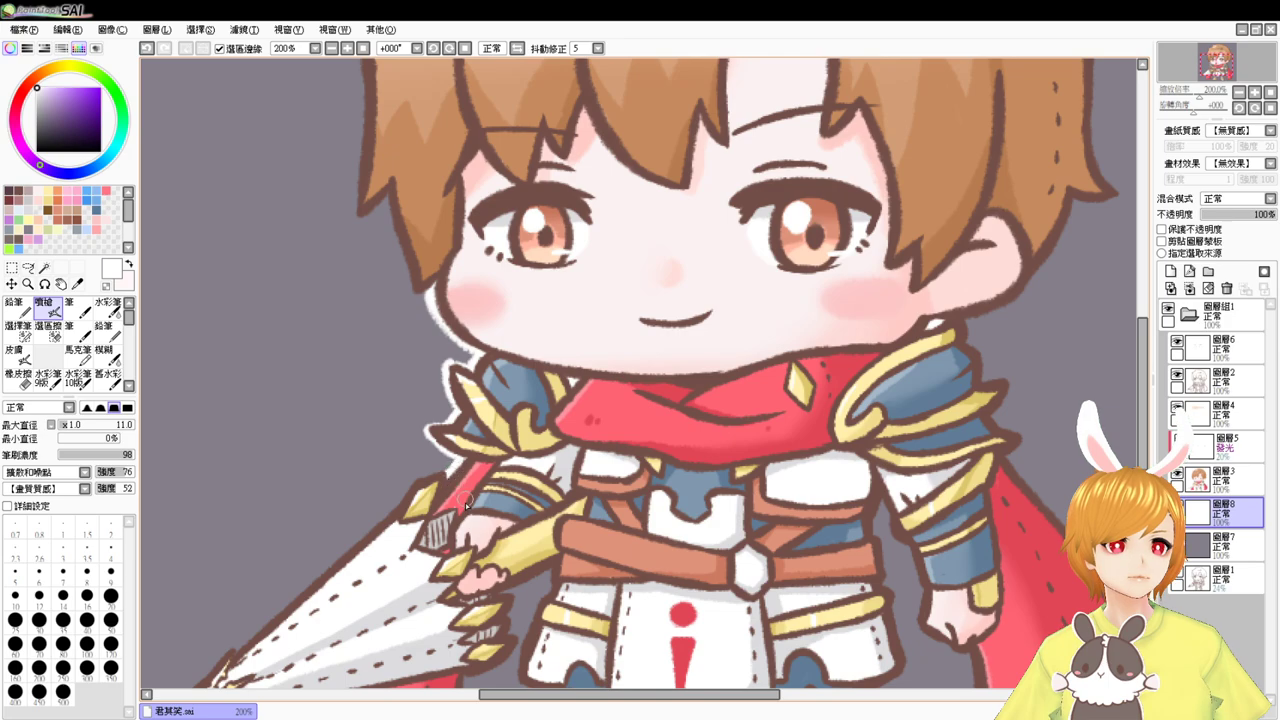
# - Touch up the cape beside the weapon-holding arm on 圖層3 with its sampled red, and switch back to white
pyautogui.keyDown('alt'); pyautogui.click(464, 497); pyautogui.keyUp('alt')
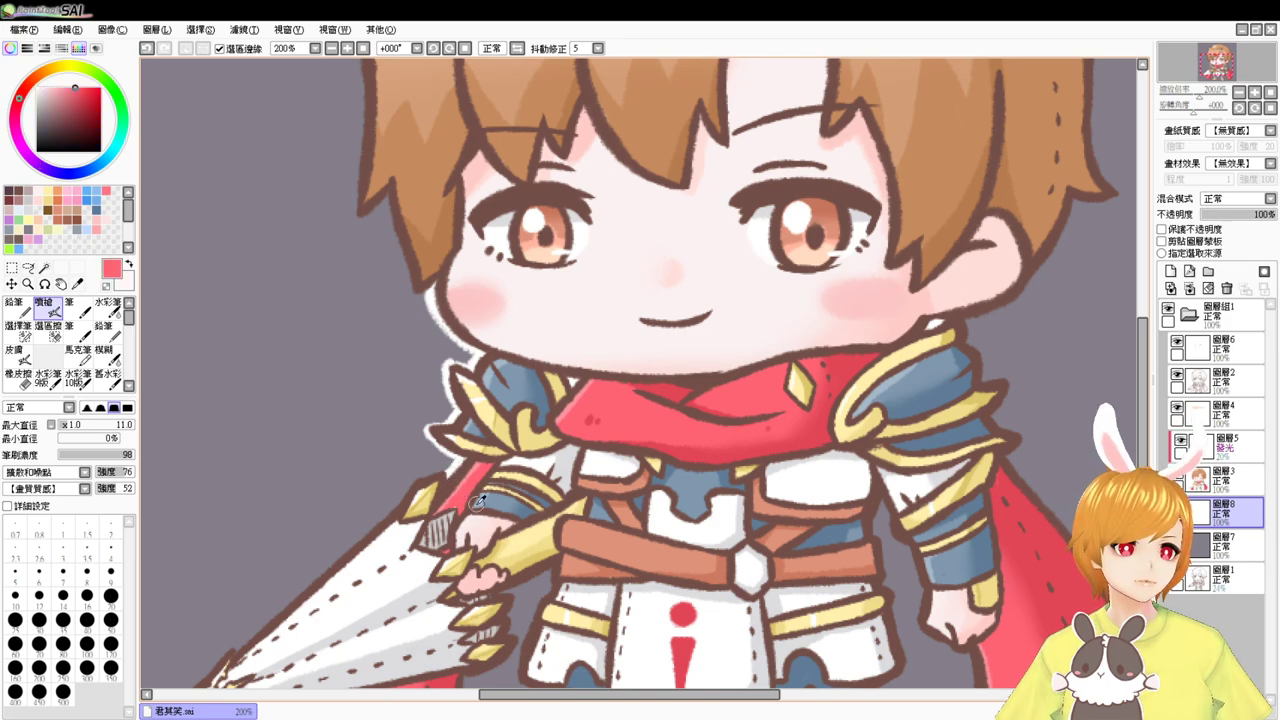
pyautogui.click(1225, 478)
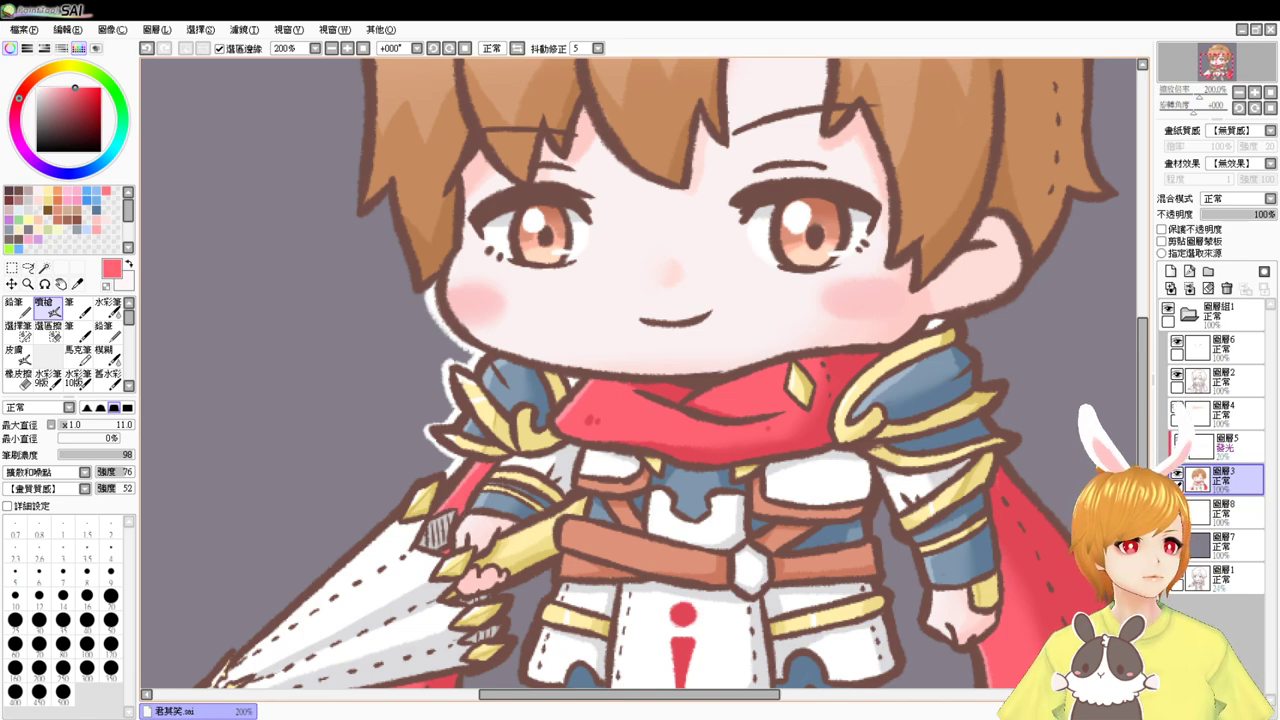
pyautogui.press('x')
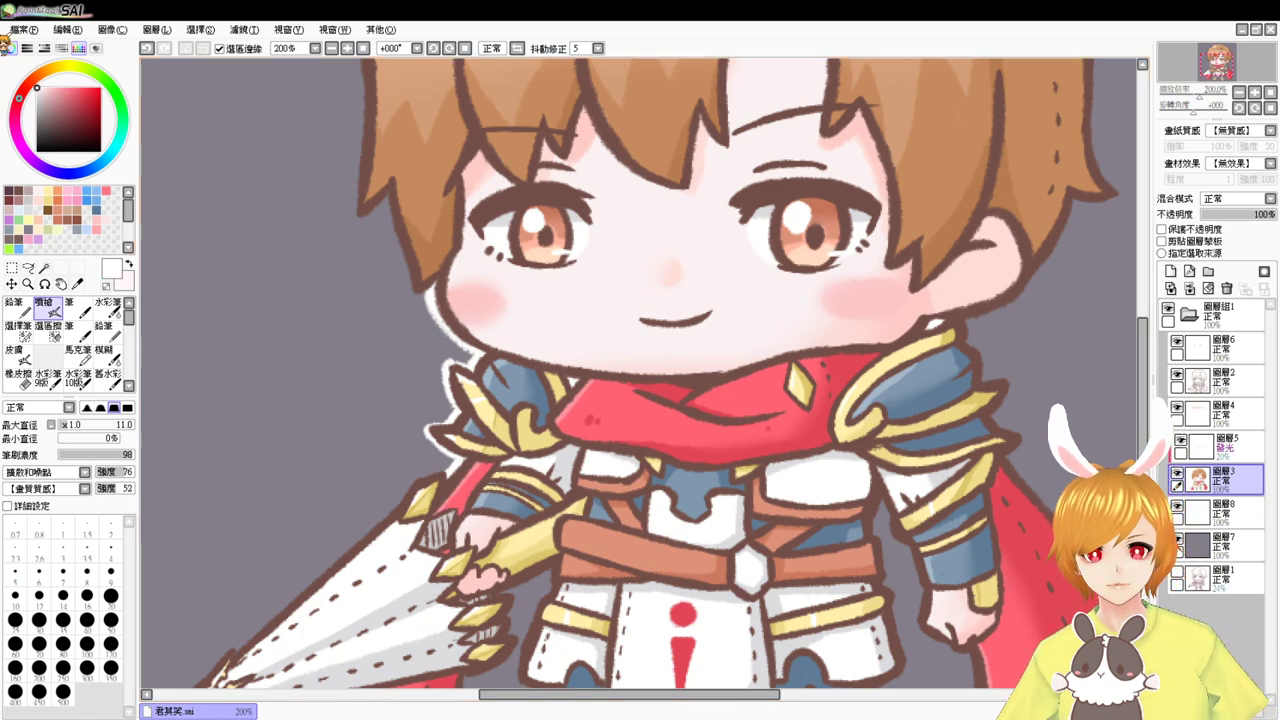
# - Extend the white outline on 圖層8 from the cape to the upper gold tip of the umbrella-like weapon
pyautogui.click(1248, 515)
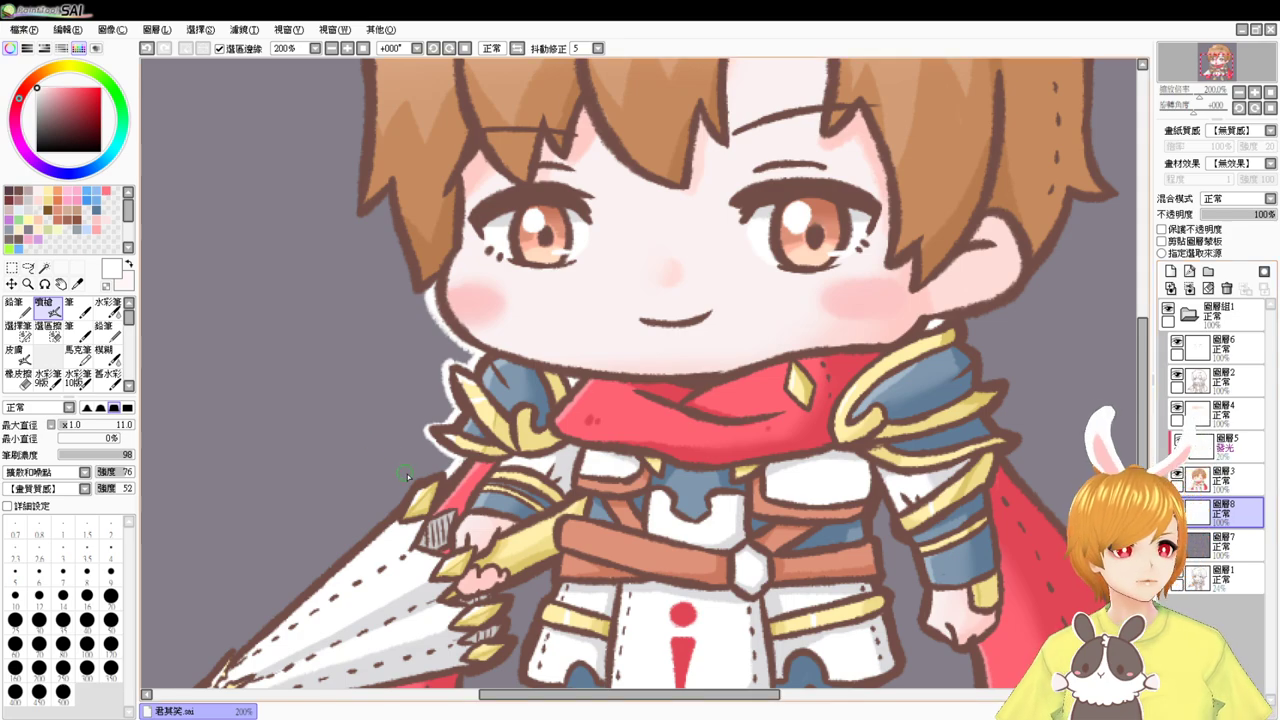
pyautogui.hotkey('ctrl', 'z')
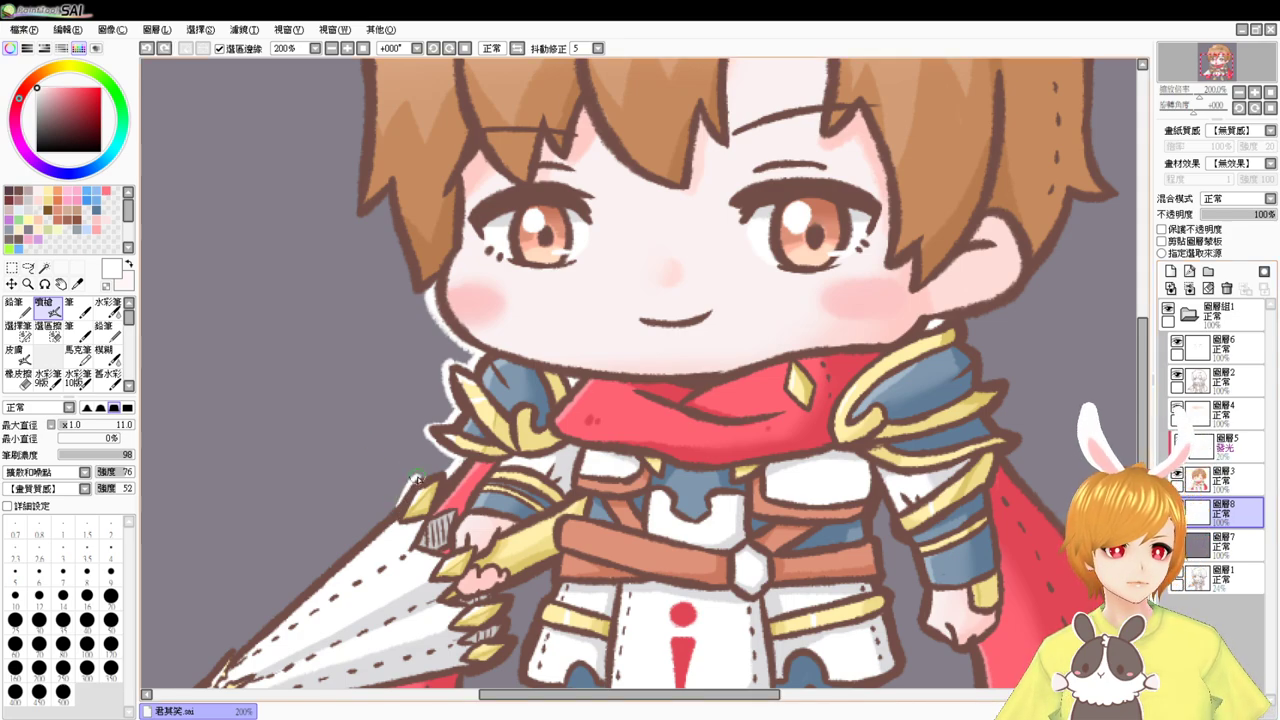
pyautogui.moveTo(446, 472); pyautogui.dragTo(426, 494)
pyautogui.moveTo(324, 572); pyautogui.dragTo(478, 466)
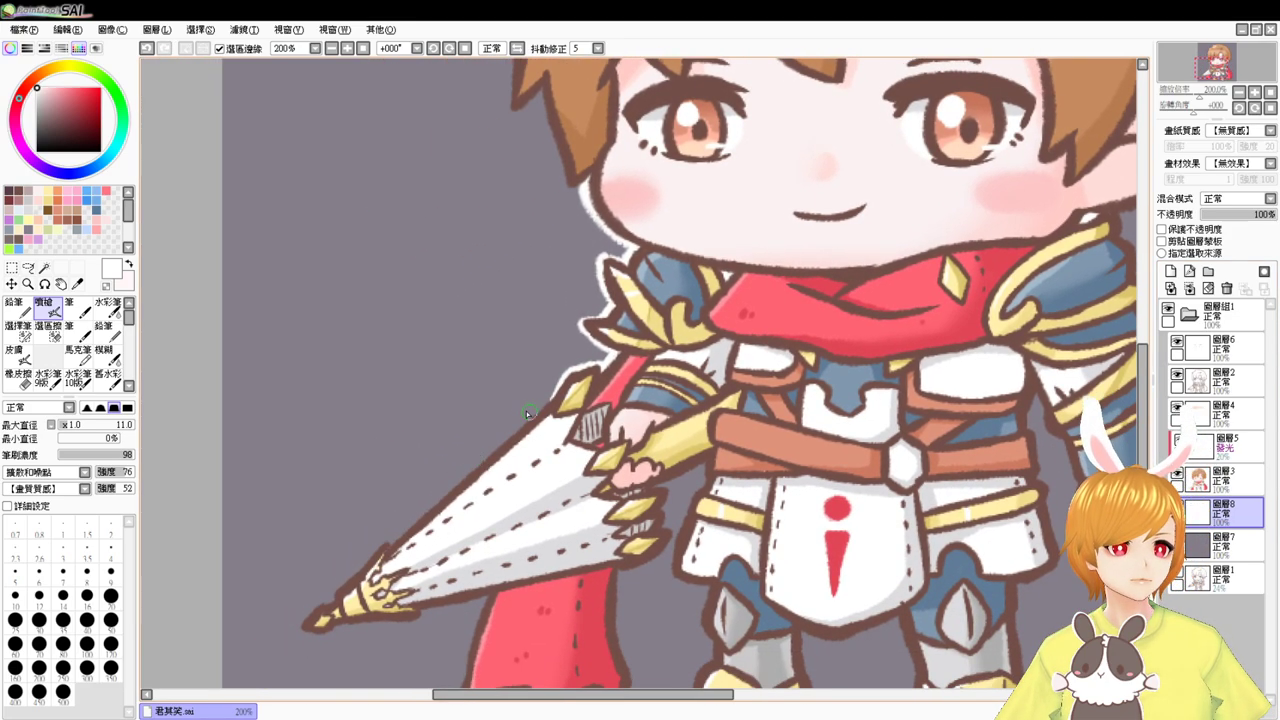
# - Extend the white outline on 圖層8 along the umbrella-like weapon's upper edge and around its pointed tip at brush size 12
pyautogui.moveTo(553, 400); pyautogui.dragTo(430, 482)
pyautogui.hotkey('ctrl', 'z')
pyautogui.moveTo(556, 400); pyautogui.dragTo(432, 486)
pyautogui.hotkey('ctrl', 'z')
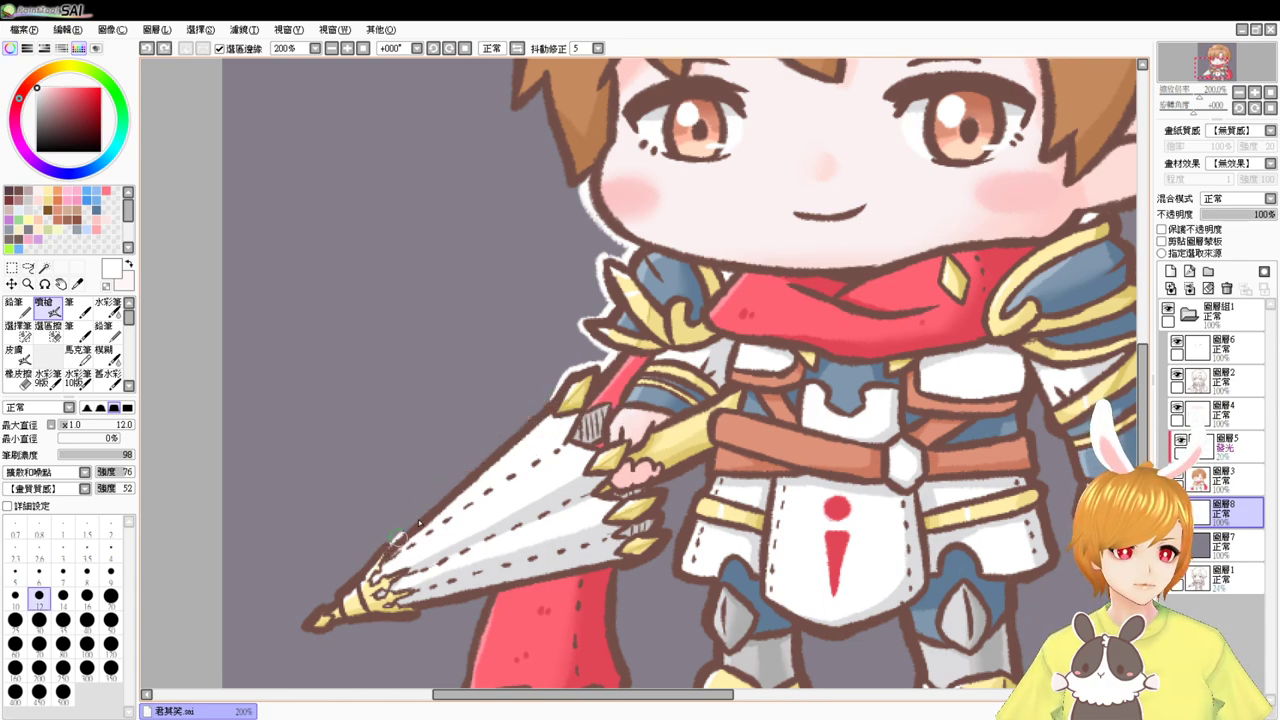
pyautogui.moveTo(398, 538)
pyautogui.mouseDown()
pyautogui.moveTo(547, 409)
pyautogui.moveTo(482, 462)
pyautogui.mouseUp()
pyautogui.moveTo(416, 535)
pyautogui.mouseDown()
pyautogui.moveTo(454, 486)
pyautogui.moveTo(395, 545)
pyautogui.mouseUp()
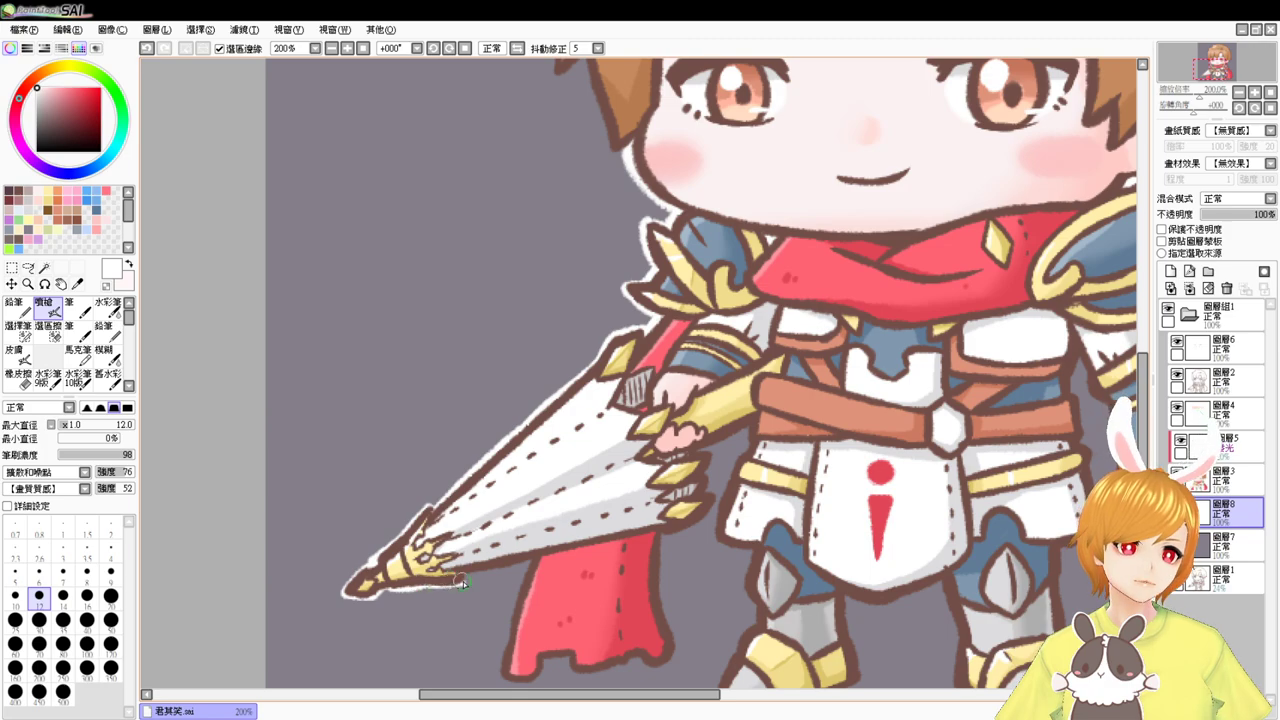
# - Paint the white outline around the red cape section hanging below the umbrella-like weapon, including its ragged hem
pyautogui.scroll(-2, 549, 557)
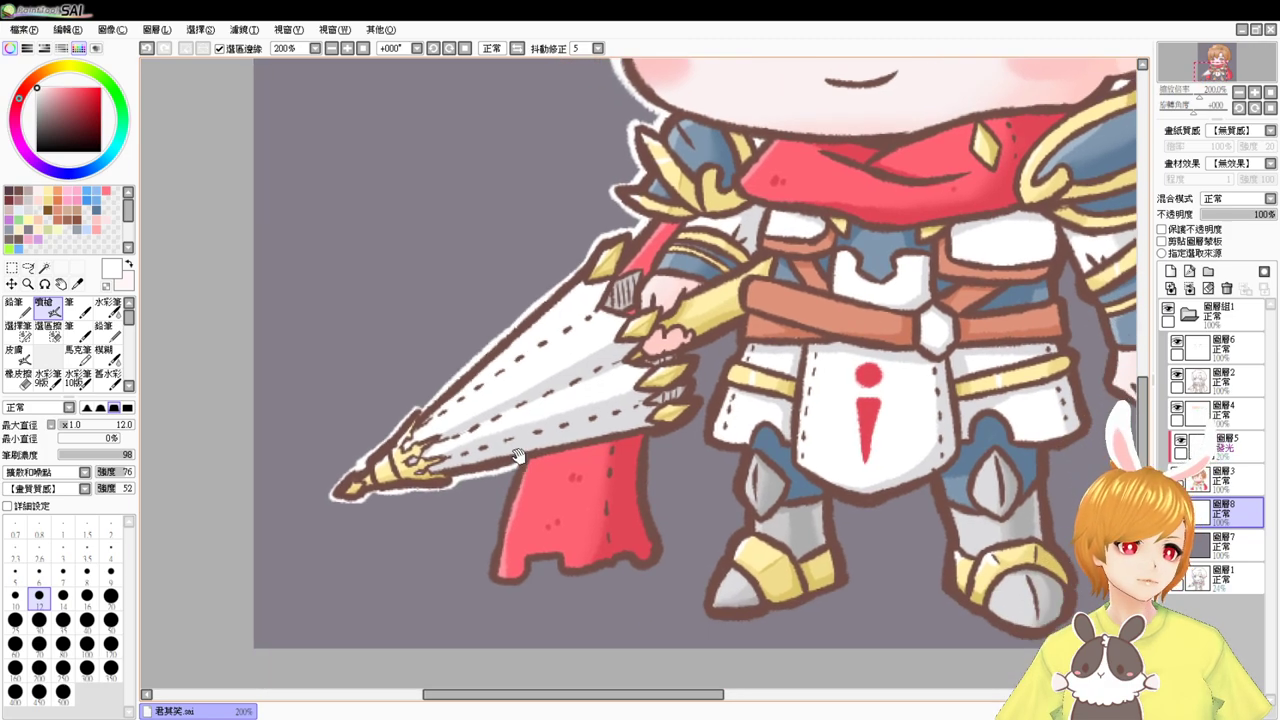
pyautogui.moveTo(500, 529)
pyautogui.mouseDown()
pyautogui.moveTo(509, 497)
pyautogui.moveTo(487, 569)
pyautogui.moveTo(497, 583)
pyautogui.moveTo(523, 582)
pyautogui.moveTo(534, 558)
pyautogui.moveTo(628, 564)
pyautogui.mouseUp()
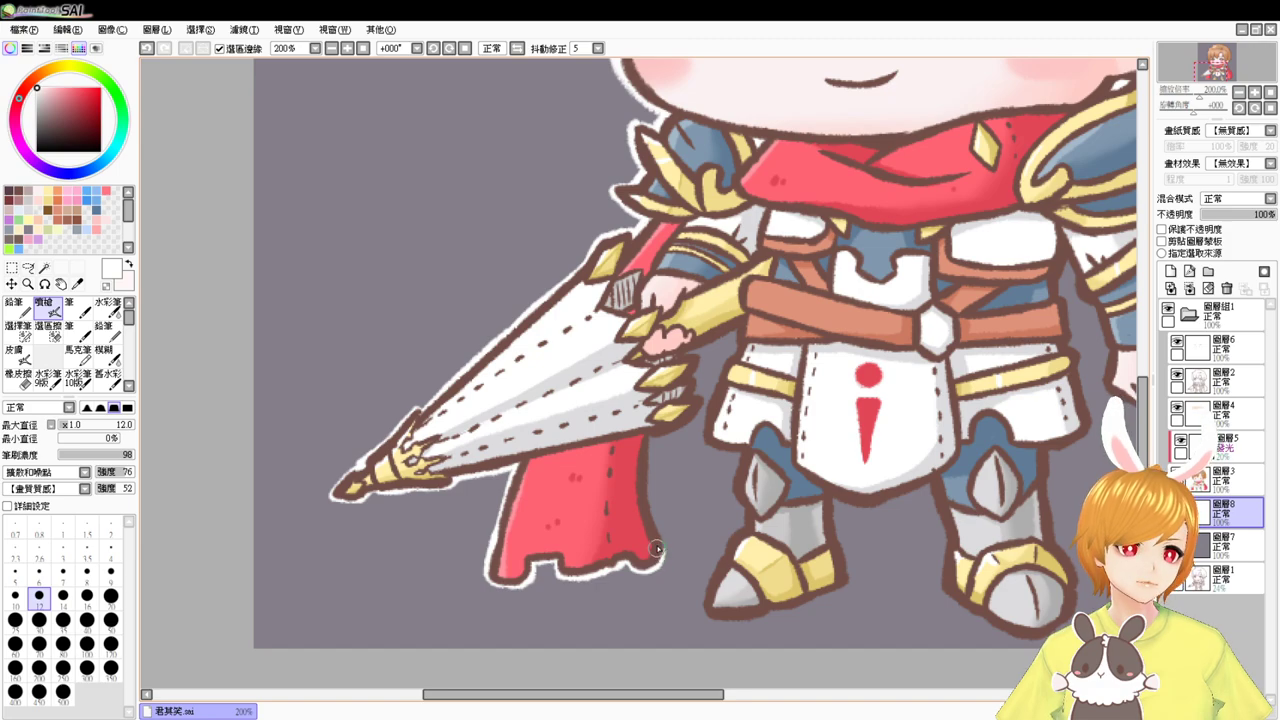
pyautogui.moveTo(653, 438); pyautogui.dragTo(657, 536)
pyautogui.hotkey('ctrl', 'z')
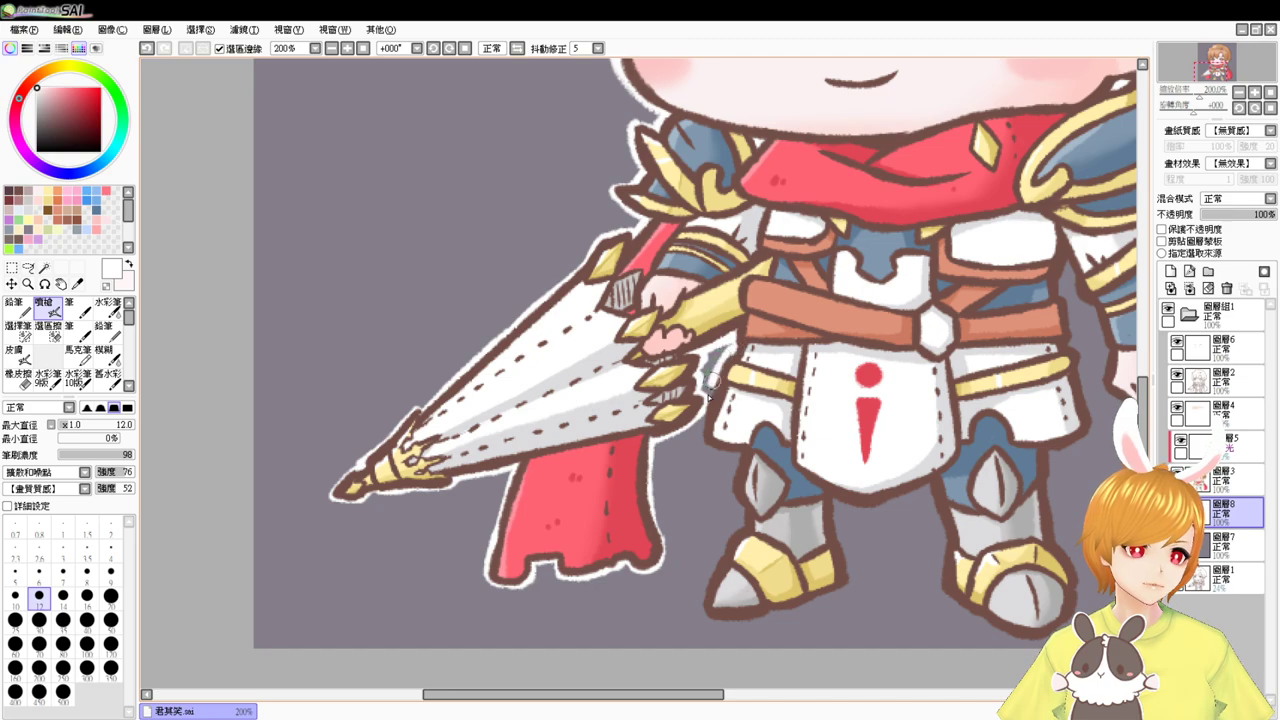
# - Outline the skirt armor, leg and boot on the weapon side in white, continuing along the front panel's lower edge
pyautogui.moveTo(703, 424)
pyautogui.mouseDown()
pyautogui.moveTo(770, 469)
pyautogui.moveTo(679, 455)
pyautogui.moveTo(628, 480)
pyautogui.moveTo(642, 500)
pyautogui.moveTo(632, 527)
pyautogui.mouseUp()
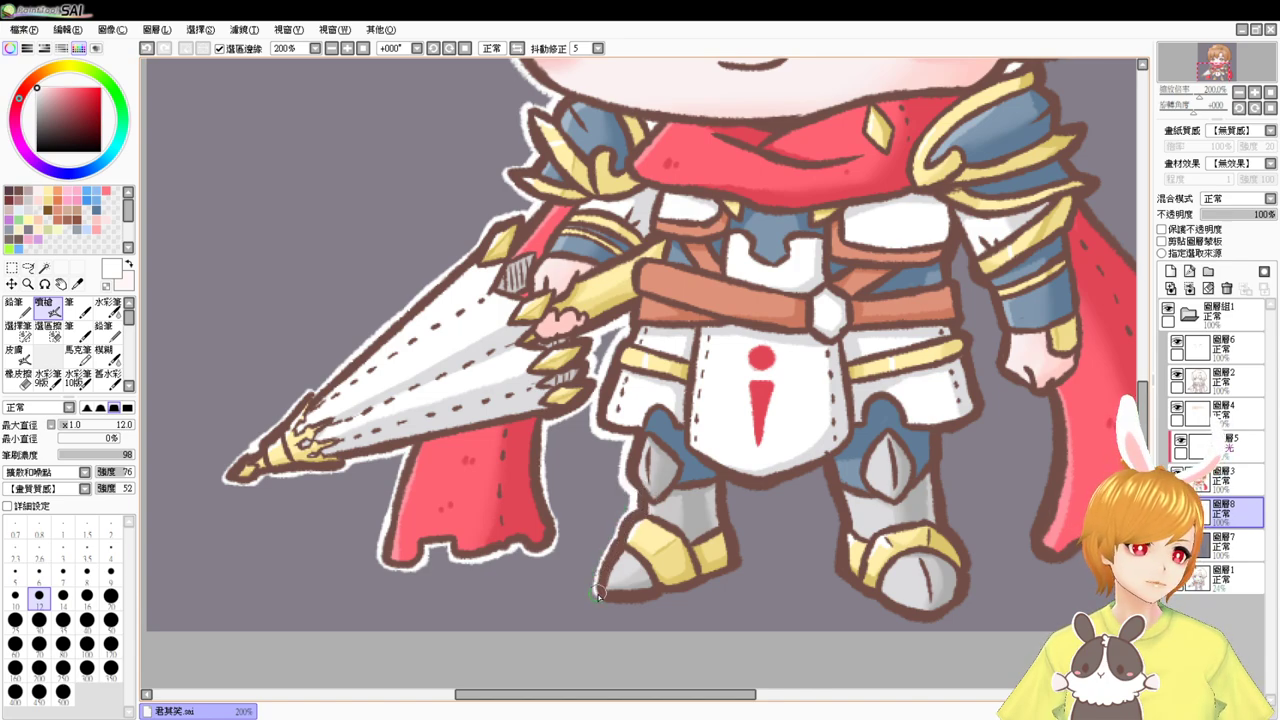
pyautogui.moveTo(598, 594)
pyautogui.mouseDown()
pyautogui.moveTo(677, 575)
pyautogui.moveTo(611, 600)
pyautogui.moveTo(718, 576)
pyautogui.mouseUp()
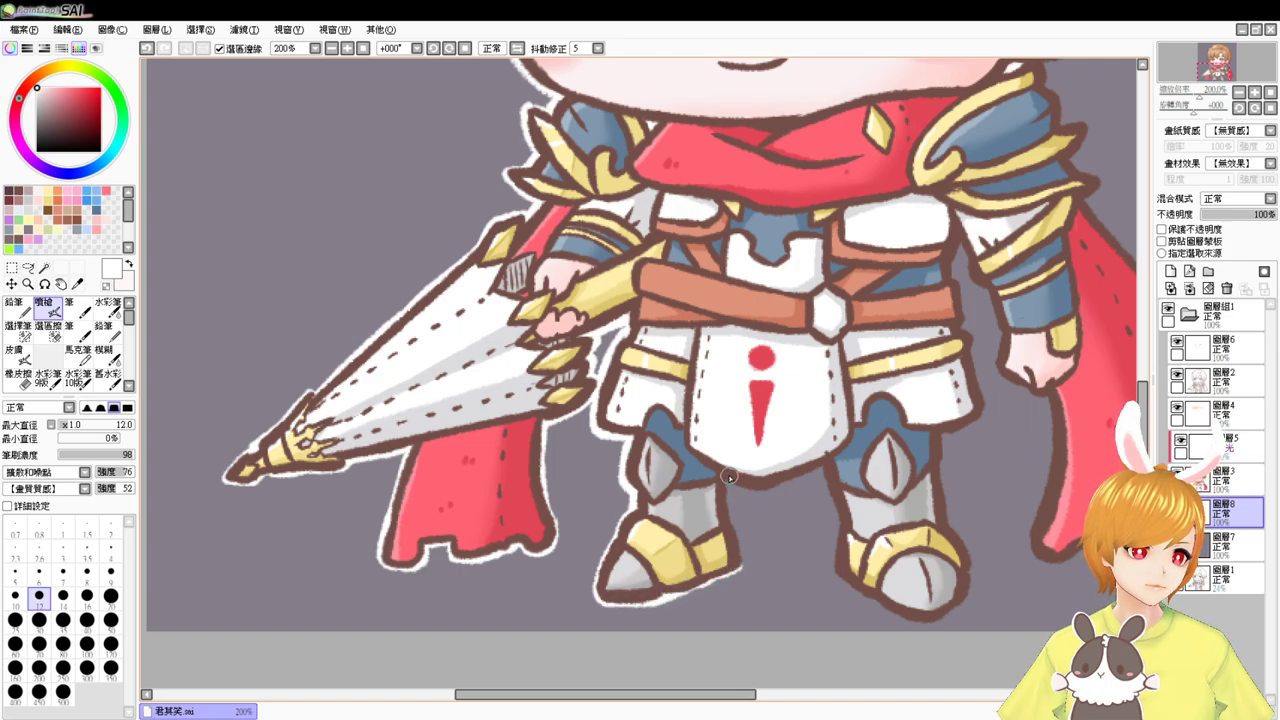
pyautogui.moveTo(730, 478)
pyautogui.mouseDown()
pyautogui.moveTo(731, 523)
pyautogui.moveTo(742, 494)
pyautogui.moveTo(775, 494)
pyautogui.moveTo(839, 458)
pyautogui.mouseUp()
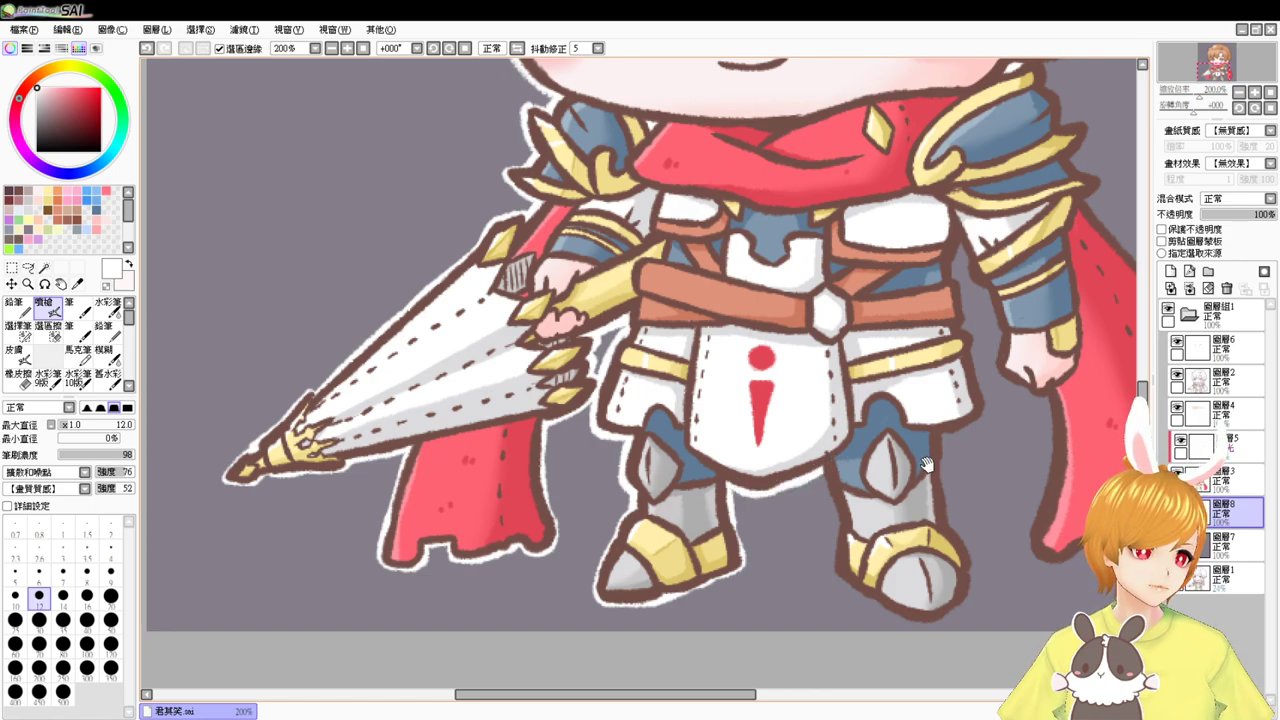
pyautogui.moveTo(927, 465); pyautogui.dragTo(709, 463)
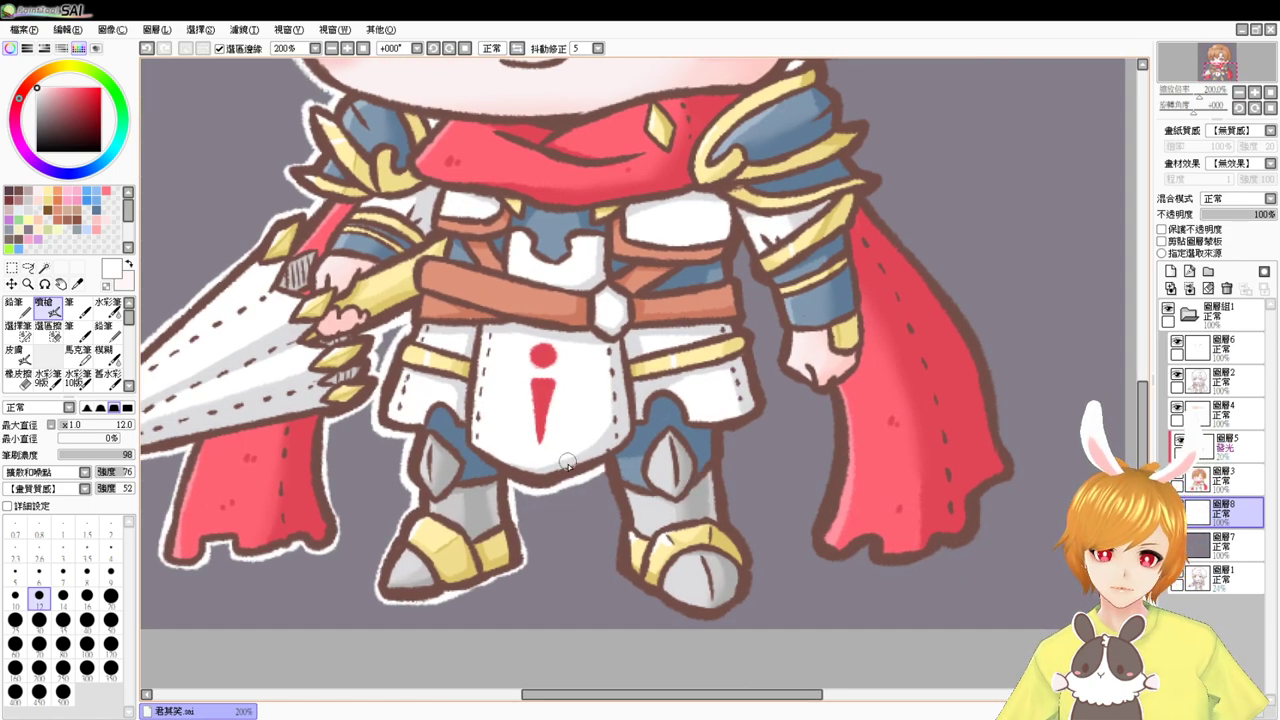
# - Paint the white outline around the other leg and boot and up the side of the skirt armor
pyautogui.moveTo(576, 478)
pyautogui.mouseDown()
pyautogui.moveTo(602, 463)
pyautogui.moveTo(623, 540)
pyautogui.mouseUp()
pyautogui.hotkey('ctrl', 'z')
pyautogui.moveTo(603, 463)
pyautogui.mouseDown()
pyautogui.moveTo(626, 538)
pyautogui.moveTo(548, 520)
pyautogui.mouseUp()
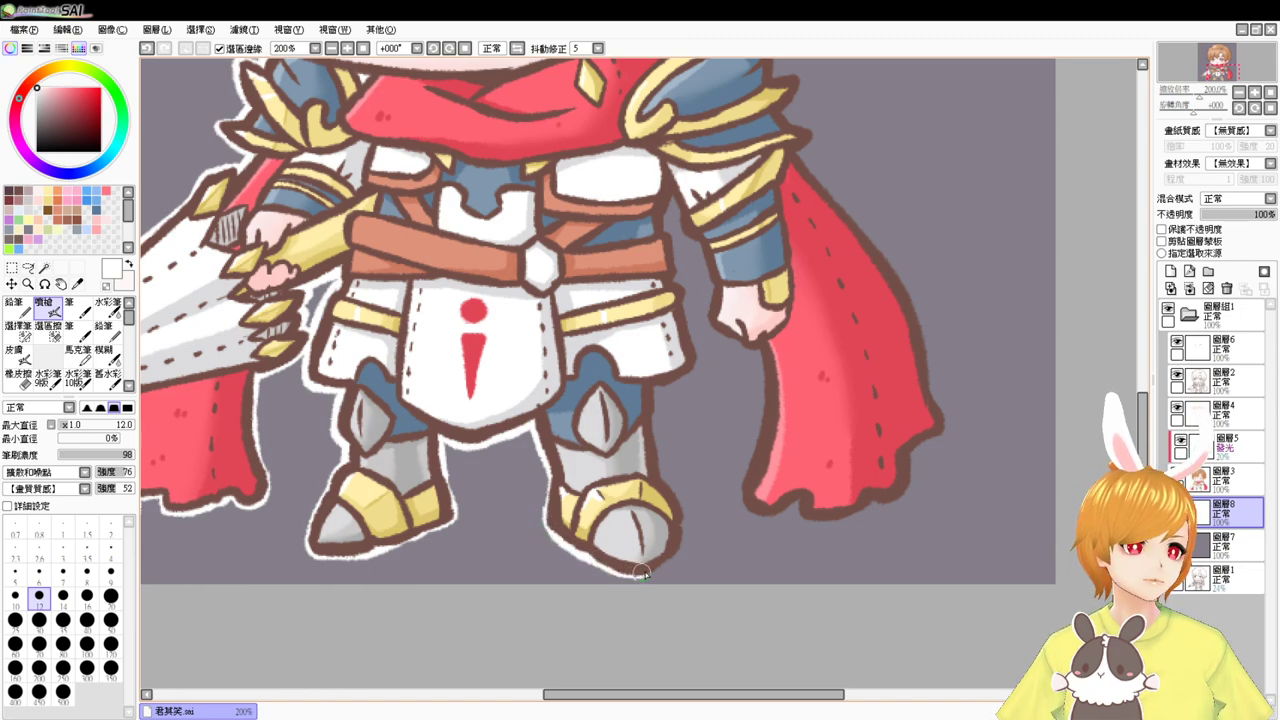
pyautogui.moveTo(659, 385)
pyautogui.mouseDown()
pyautogui.moveTo(670, 490)
pyautogui.moveTo(657, 479)
pyautogui.moveTo(678, 533)
pyautogui.moveTo(692, 526)
pyautogui.moveTo(673, 493)
pyautogui.moveTo(673, 554)
pyautogui.mouseUp()
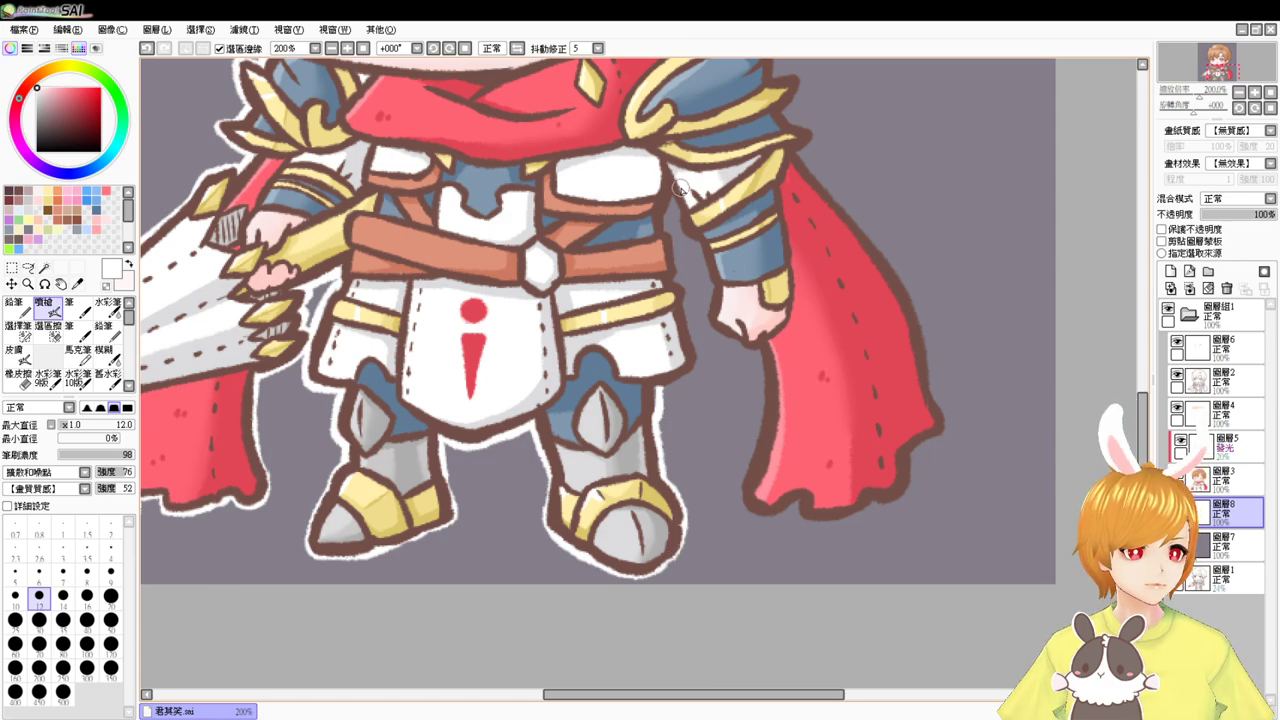
# - Outline the empty-handed arm's inner edge and fist in white, continuing down the adjacent cape's inner edge and along its hem
pyautogui.moveTo(680, 231); pyautogui.dragTo(597, 350)
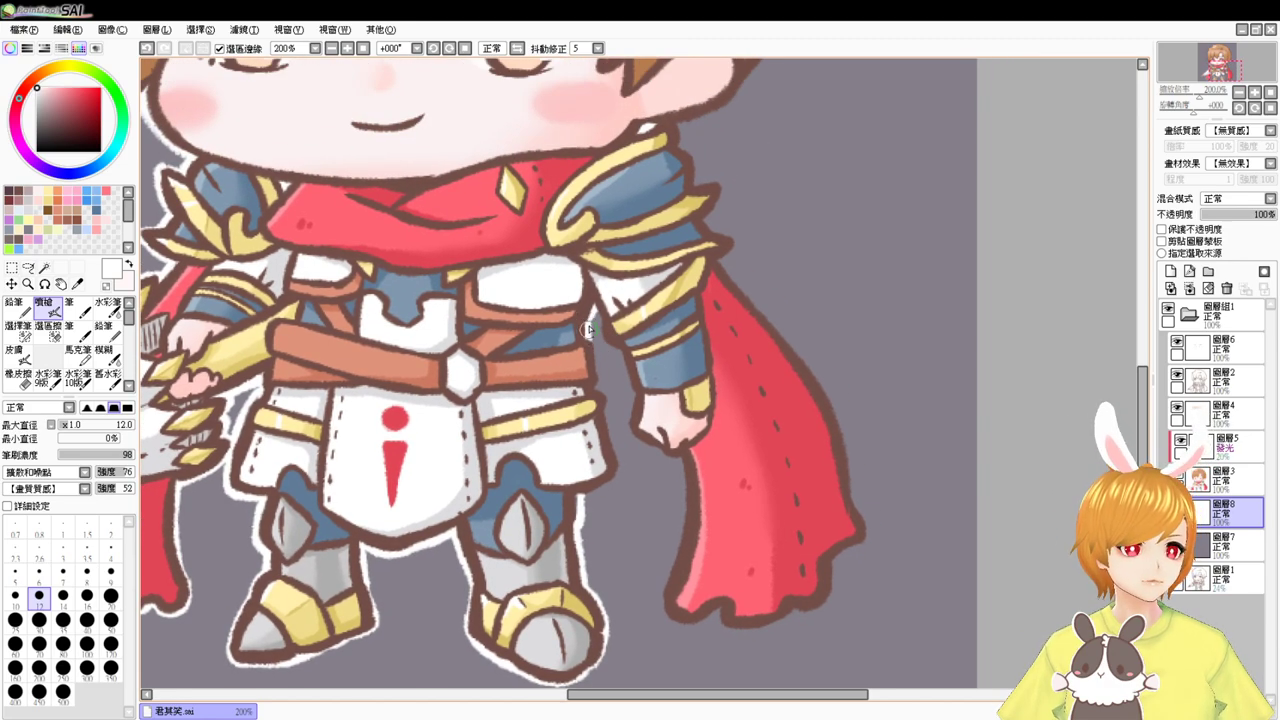
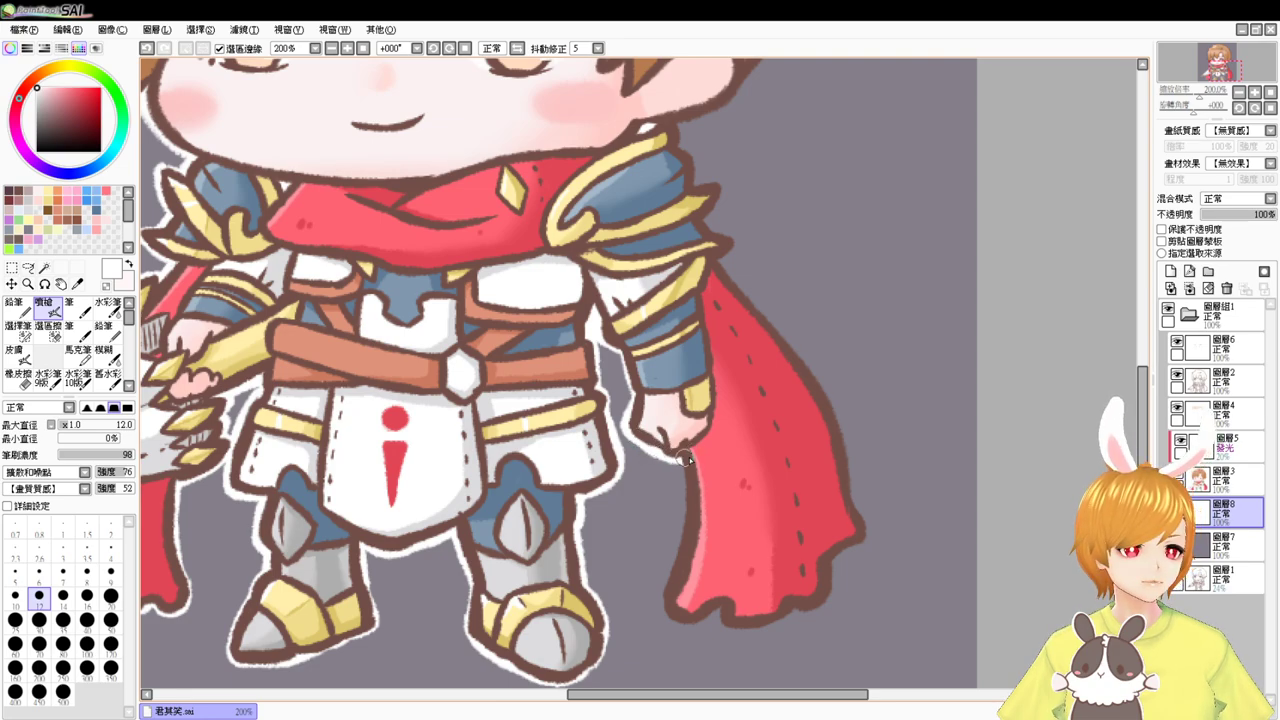
pyautogui.moveTo(689, 457)
pyautogui.mouseDown()
pyautogui.moveTo(674, 419)
pyautogui.moveTo(646, 515)
pyautogui.mouseUp()
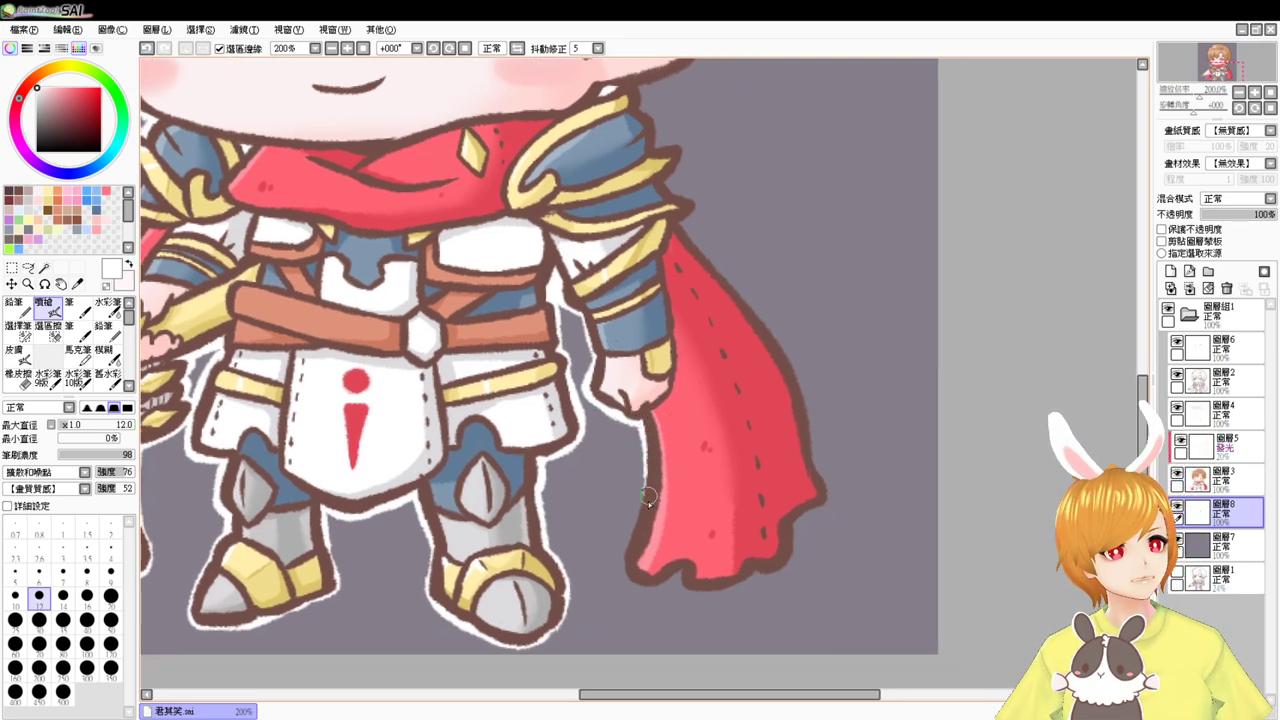
pyautogui.moveTo(650, 442)
pyautogui.mouseDown()
pyautogui.moveTo(624, 567)
pyautogui.moveTo(689, 571)
pyautogui.moveTo(566, 530)
pyautogui.moveTo(574, 559)
pyautogui.moveTo(629, 540)
pyautogui.moveTo(612, 557)
pyautogui.moveTo(655, 563)
pyautogui.moveTo(712, 521)
pyautogui.mouseUp()
pyautogui.moveTo(795, 415); pyautogui.dragTo(715, 513)
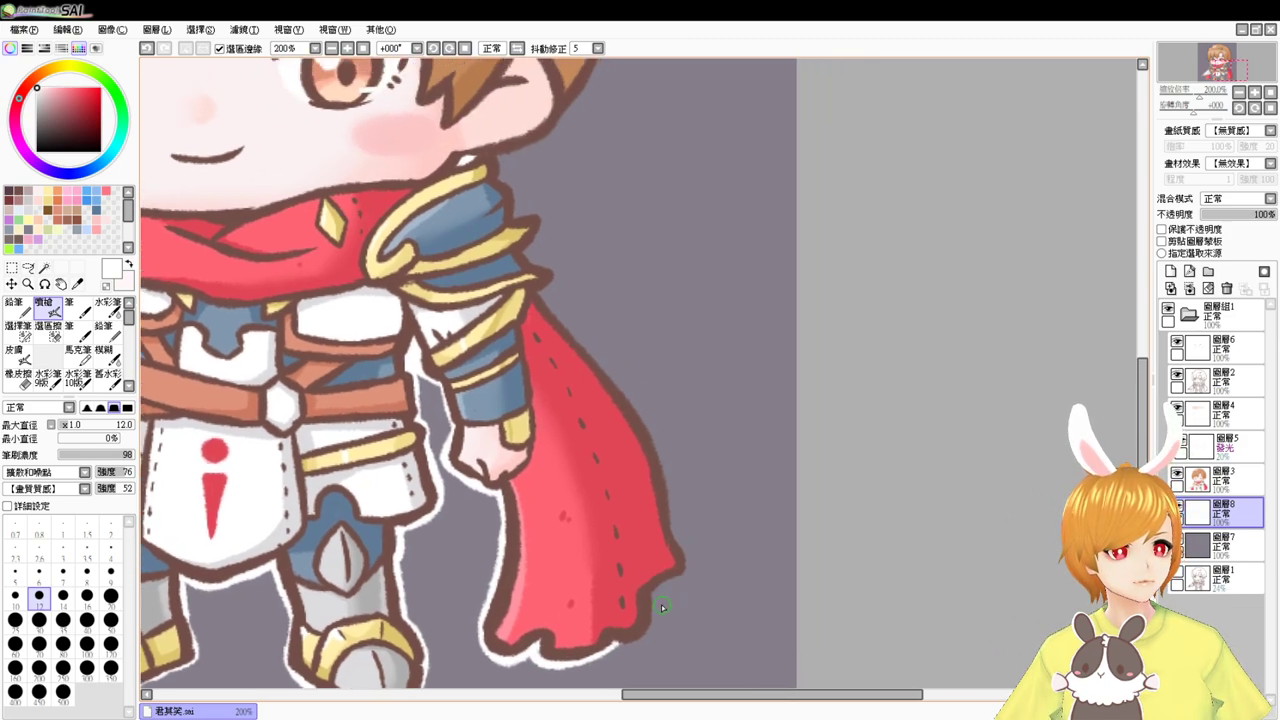
pyautogui.moveTo(653, 589)
pyautogui.mouseDown()
pyautogui.moveTo(650, 622)
pyautogui.moveTo(610, 645)
pyautogui.mouseUp()
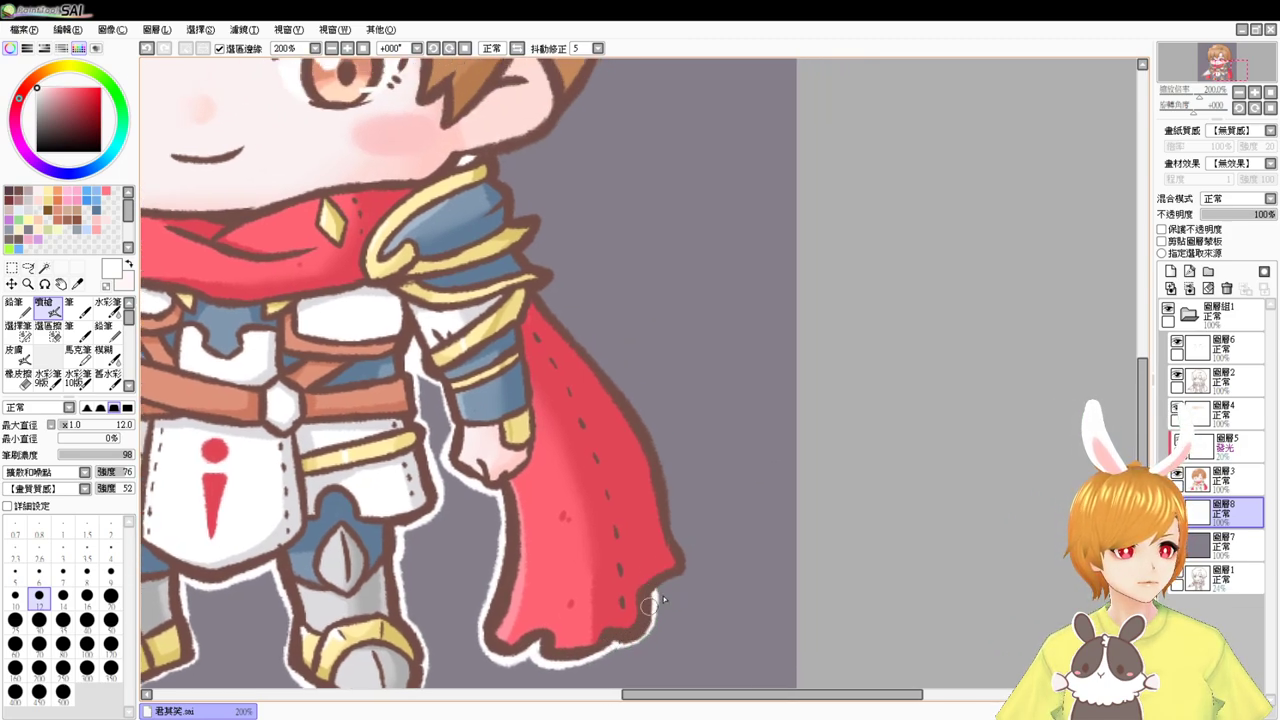
pyautogui.moveTo(682, 570)
pyautogui.mouseDown()
pyautogui.moveTo(688, 556)
pyautogui.moveTo(662, 528)
pyautogui.mouseUp()
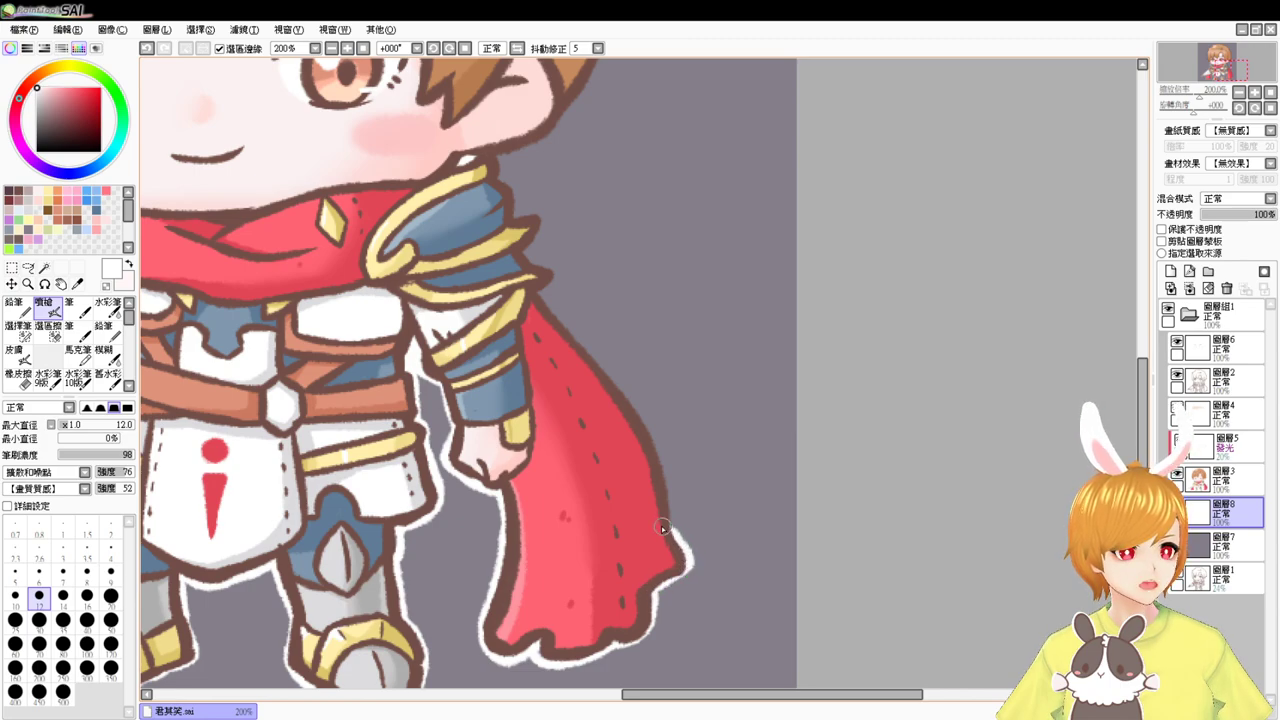
# - Paint the white outline along the outer edge of that cape, from the shoulder armor down to its corner
pyautogui.moveTo(826, 462); pyautogui.dragTo(720, 488)
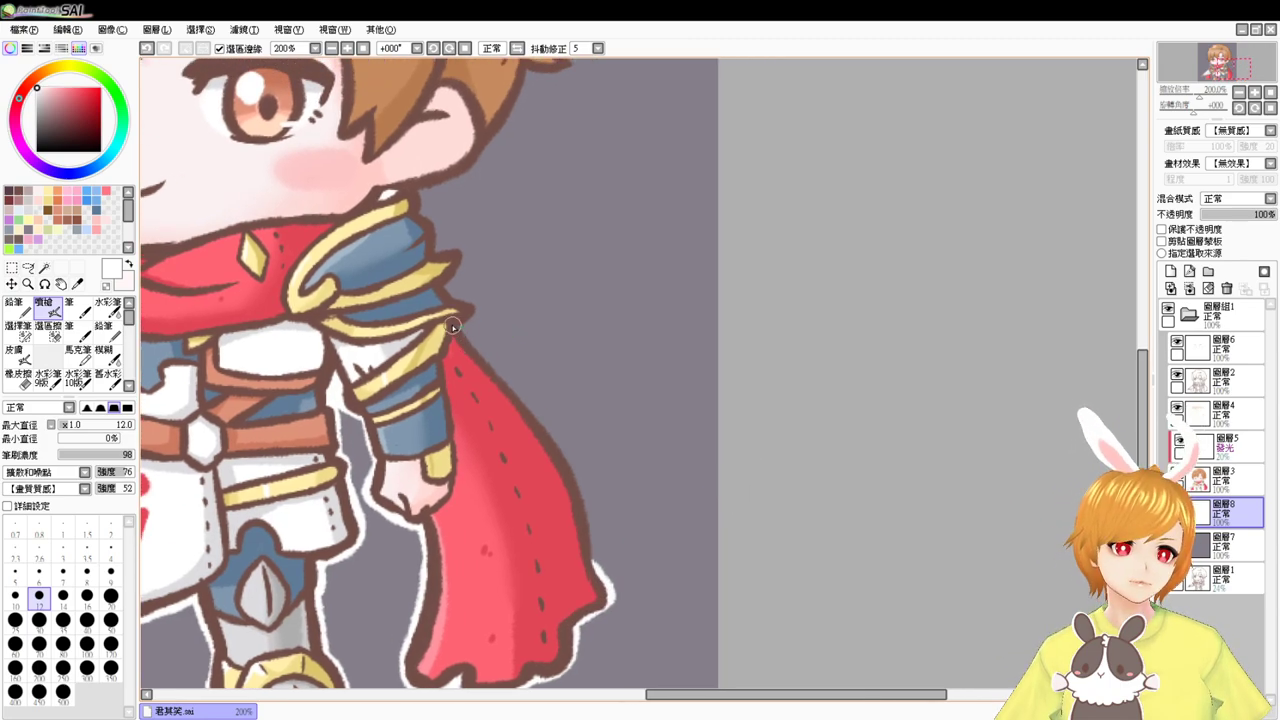
pyautogui.moveTo(452, 326); pyautogui.dragTo(542, 418)
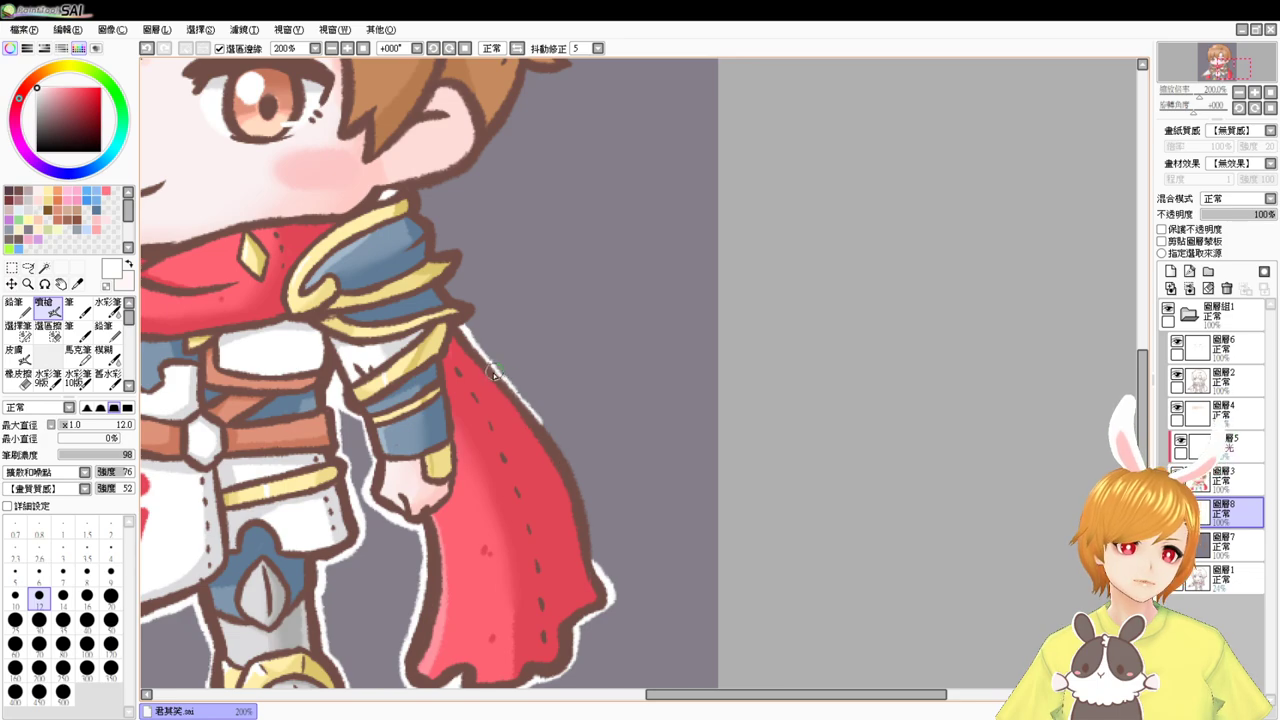
pyautogui.moveTo(493, 373)
pyautogui.mouseDown()
pyautogui.moveTo(561, 449)
pyautogui.moveTo(592, 565)
pyautogui.mouseUp()
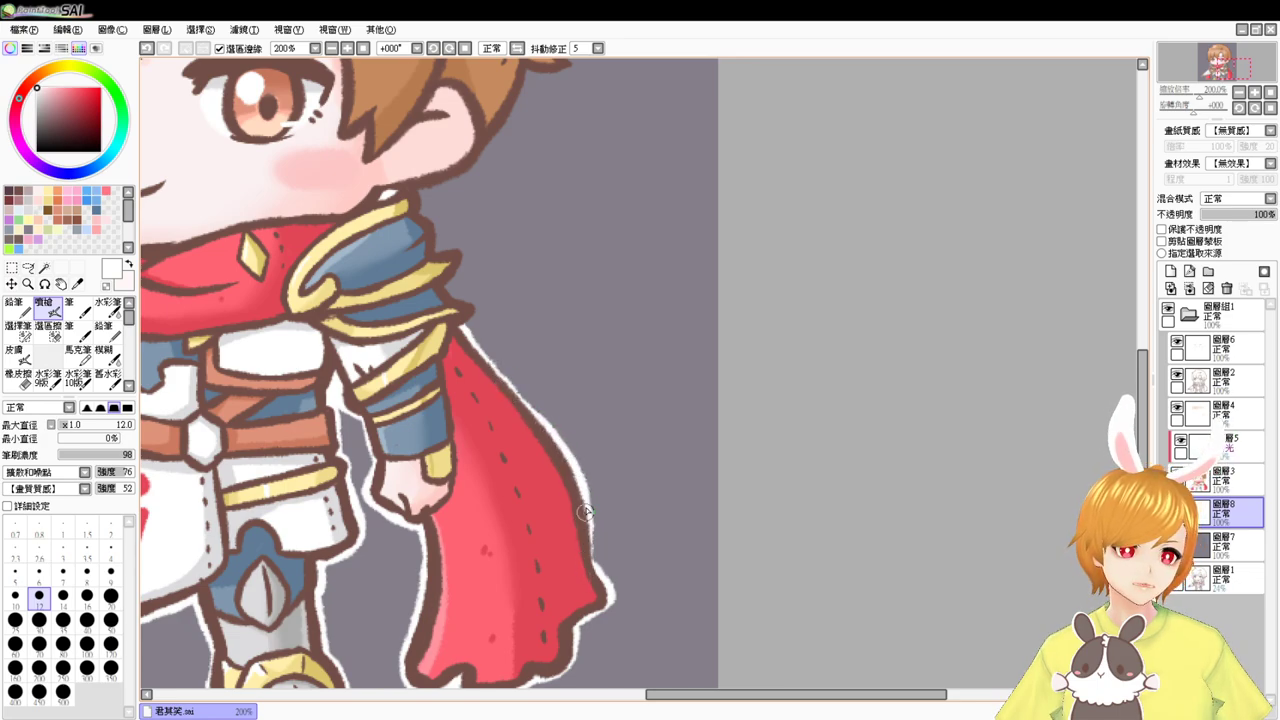
pyautogui.moveTo(586, 511); pyautogui.dragTo(594, 572)
# - Continue the white outline around the shoulder armor above that cape, the ear and the flicked hair tip behind it
pyautogui.moveTo(584, 433); pyautogui.dragTo(540, 613)
pyautogui.moveTo(368, 368)
pyautogui.mouseDown()
pyautogui.moveTo(378, 360)
pyautogui.moveTo(386, 395)
pyautogui.moveTo(428, 428)
pyautogui.moveTo(410, 462)
pyautogui.moveTo(436, 476)
pyautogui.moveTo(430, 492)
pyautogui.mouseUp()
pyautogui.moveTo(434, 374)
pyautogui.mouseDown()
pyautogui.moveTo(390, 491)
pyautogui.moveTo(368, 462)
pyautogui.moveTo(452, 348)
pyautogui.moveTo(411, 440)
pyautogui.mouseUp()
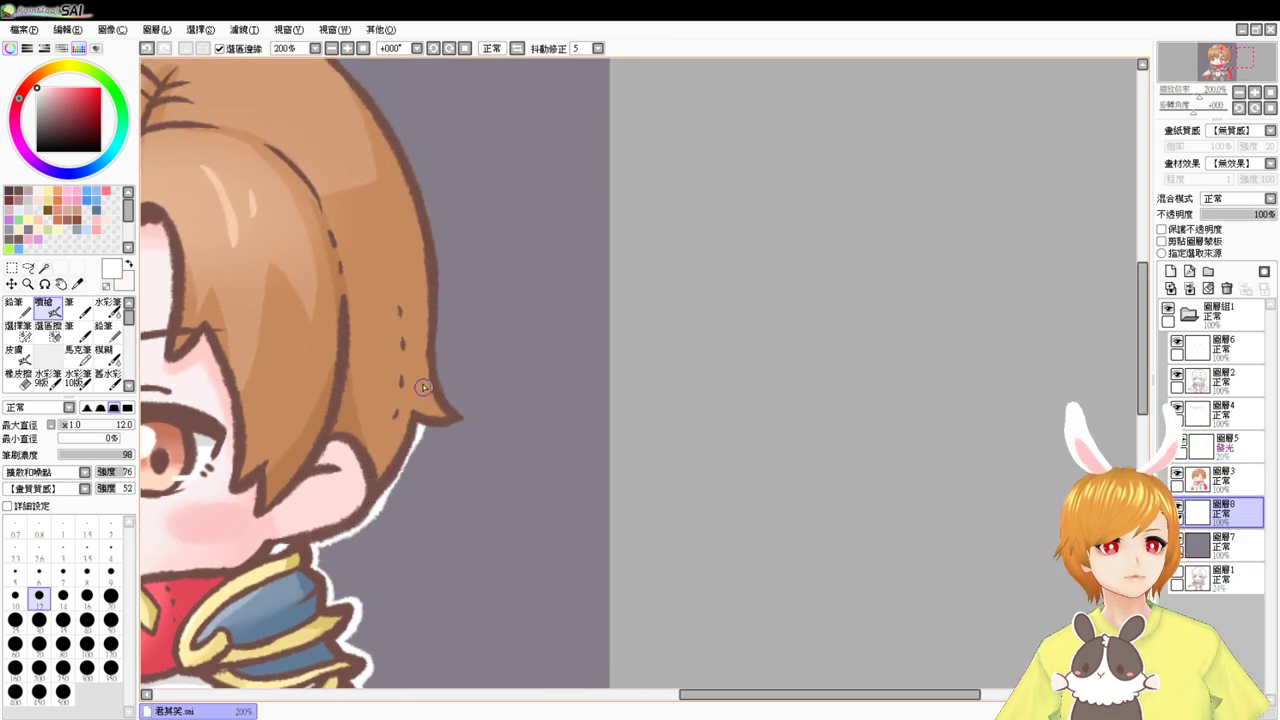
pyautogui.moveTo(432, 345)
pyautogui.mouseDown()
pyautogui.moveTo(467, 413)
pyautogui.moveTo(417, 431)
pyautogui.moveTo(443, 399)
pyautogui.moveTo(420, 471)
pyautogui.mouseUp()
pyautogui.moveTo(373, 406); pyautogui.dragTo(491, 431)
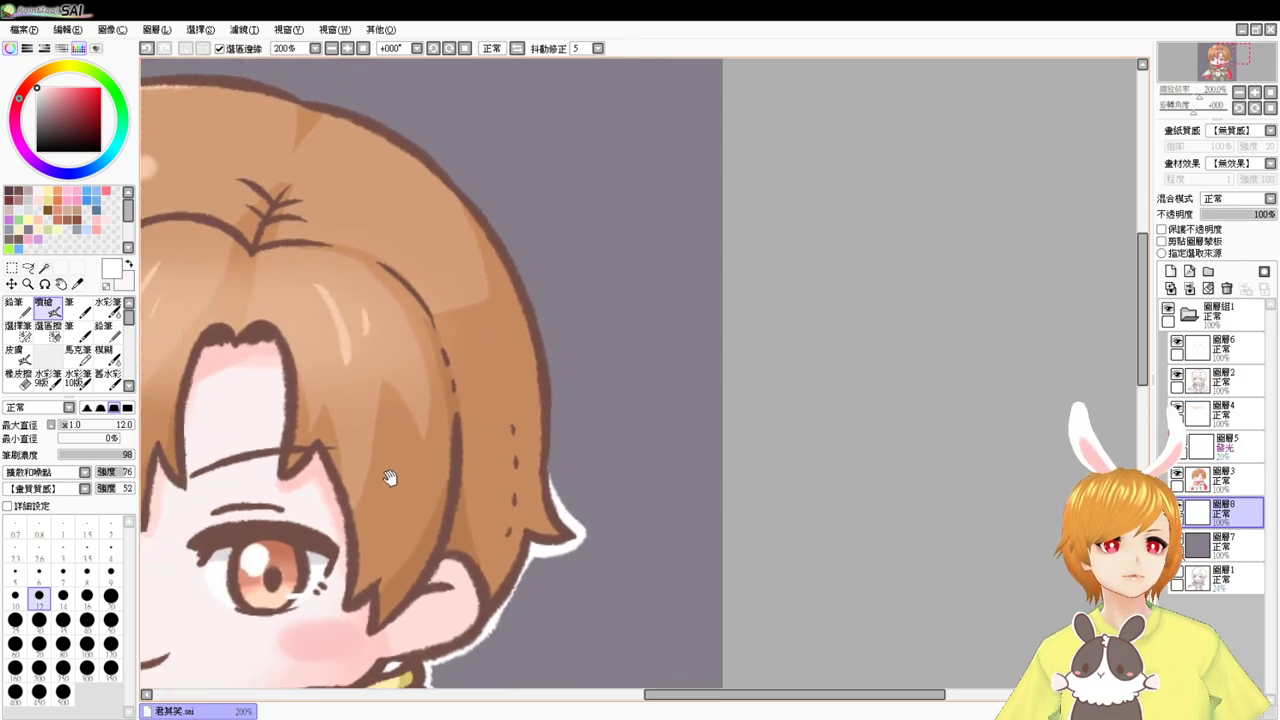
# - Rotate the canvas to -146° and paint the white outline from the flicked hair tip along the side of the hair
pyautogui.moveTo(390, 478); pyautogui.dragTo(809, 423)
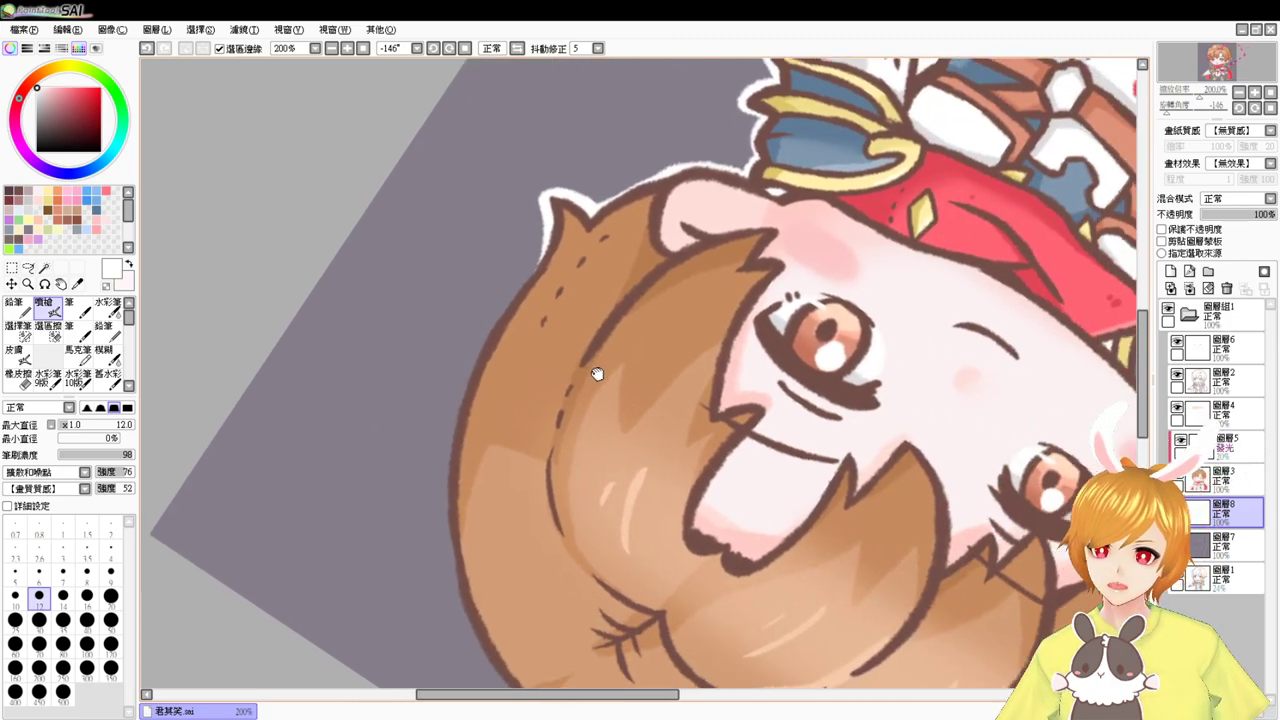
pyautogui.moveTo(597, 374); pyautogui.dragTo(484, 344)
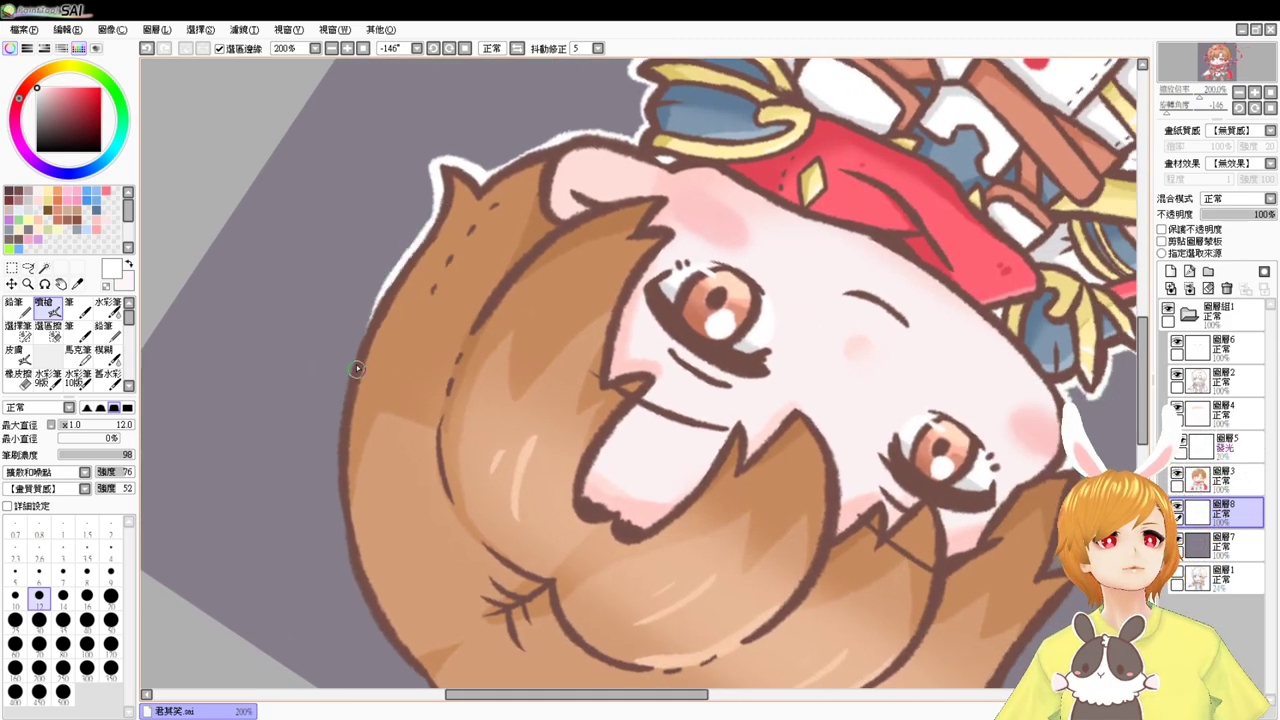
pyautogui.moveTo(372, 300); pyautogui.dragTo(344, 507)
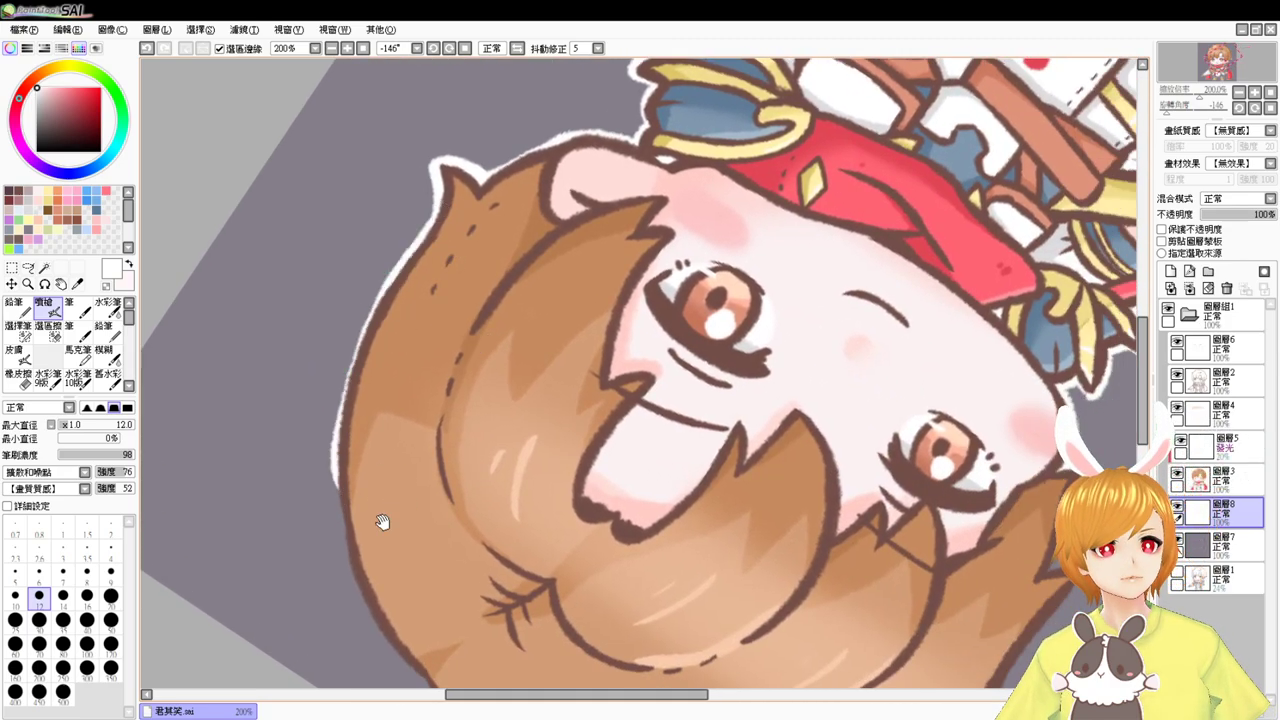
# - Rotate the canvas to -102° and refine and extend the white outline along the back of the hair toward the crown
pyautogui.moveTo(626, 486); pyautogui.dragTo(425, 523)
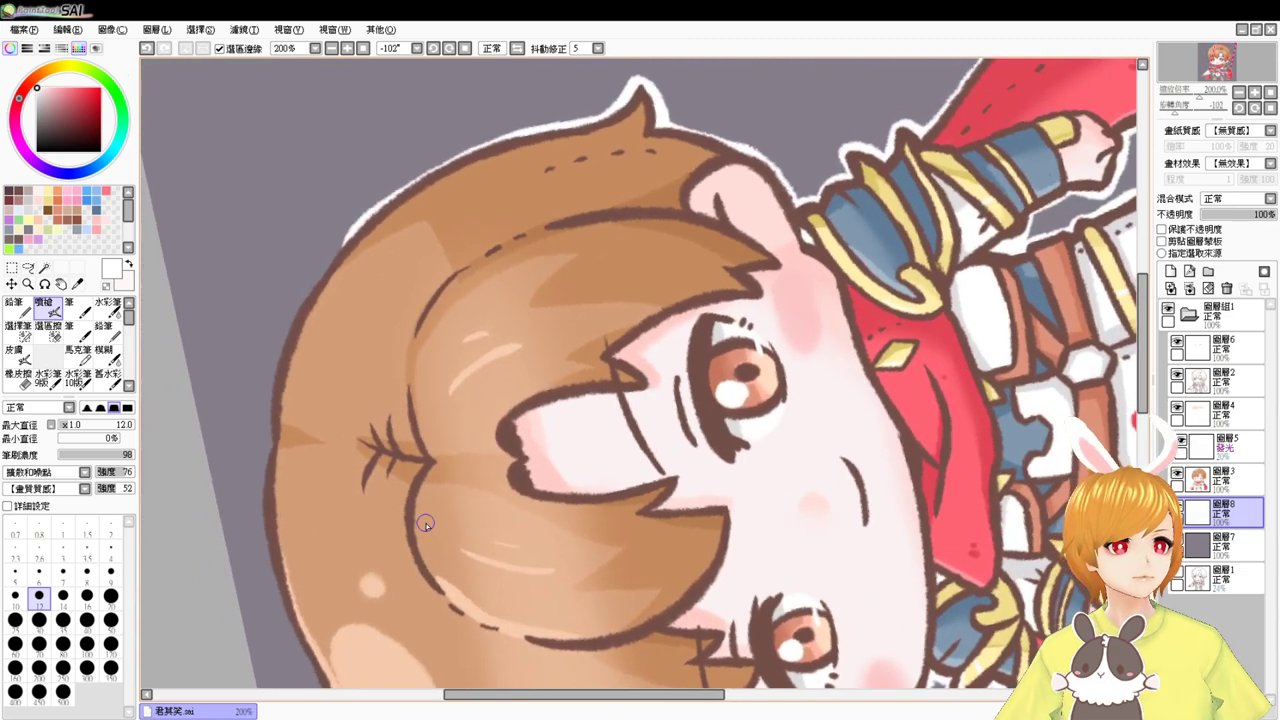
pyautogui.moveTo(357, 228); pyautogui.dragTo(265, 428)
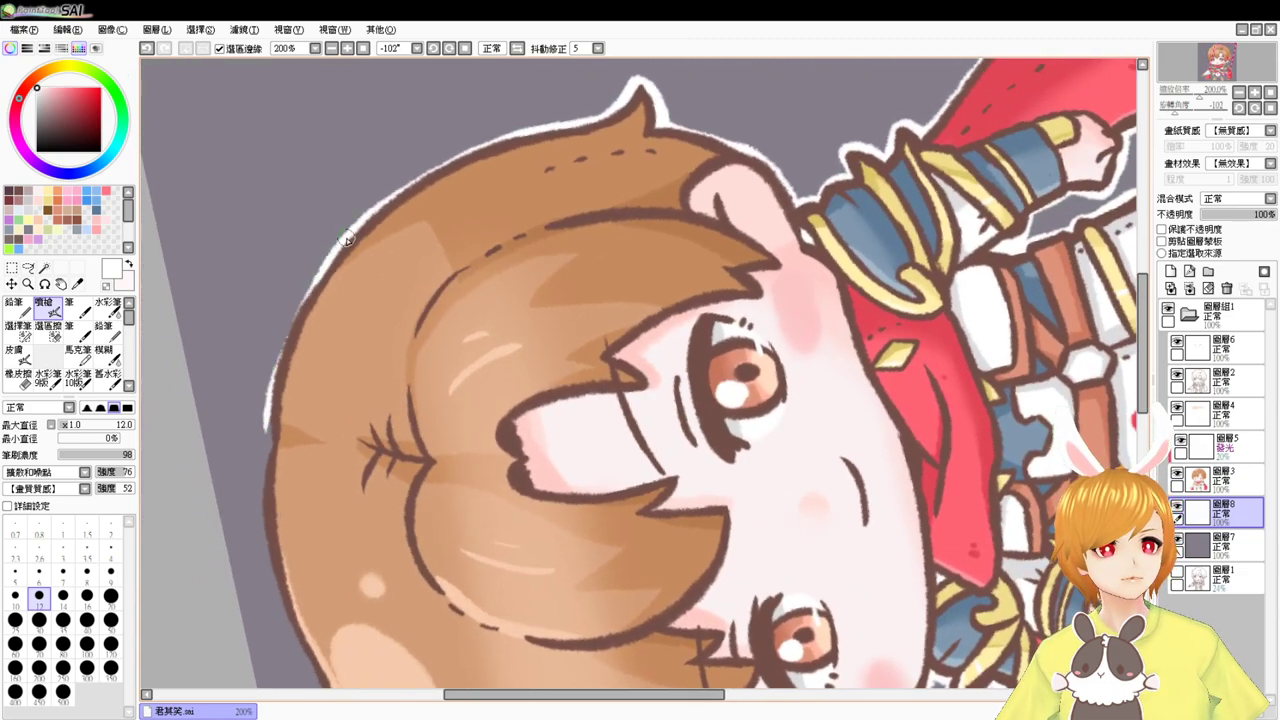
pyautogui.moveTo(350, 232)
pyautogui.mouseDown()
pyautogui.moveTo(279, 352)
pyautogui.moveTo(268, 426)
pyautogui.mouseUp()
pyautogui.hotkey('ctrl', 'z')
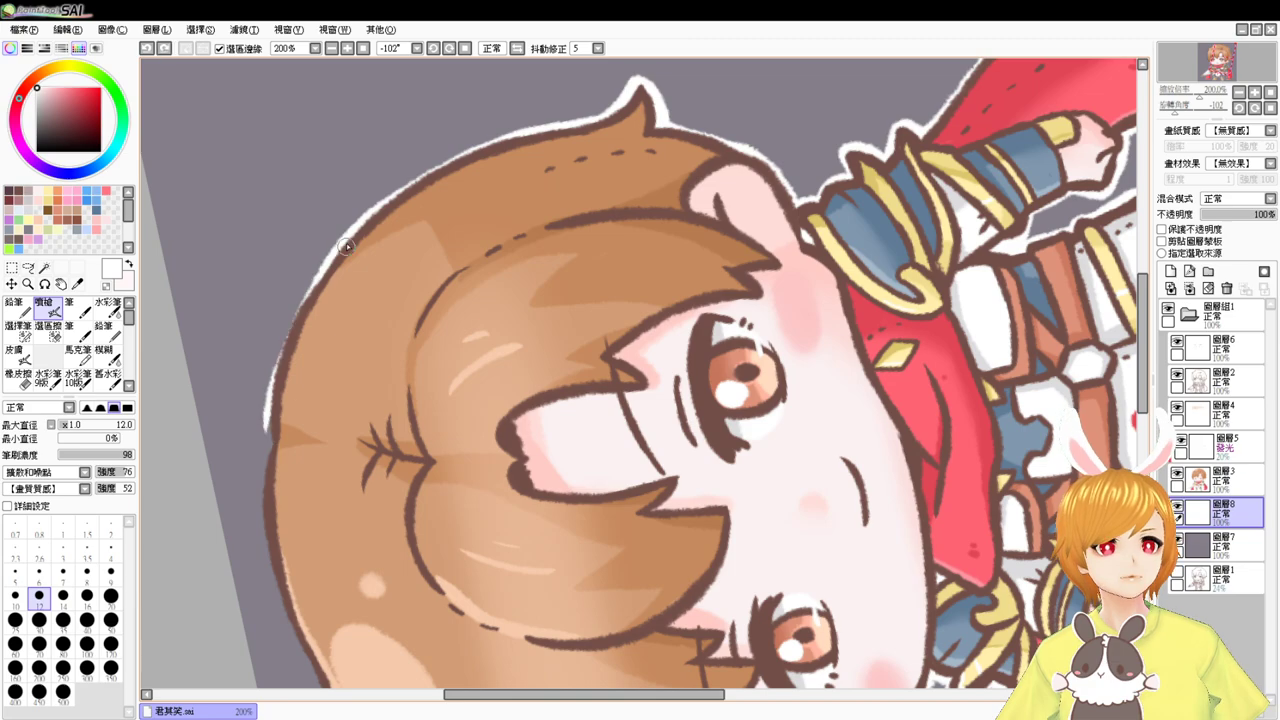
pyautogui.moveTo(344, 243); pyautogui.dragTo(275, 460)
pyautogui.moveTo(274, 385); pyautogui.dragTo(269, 460)
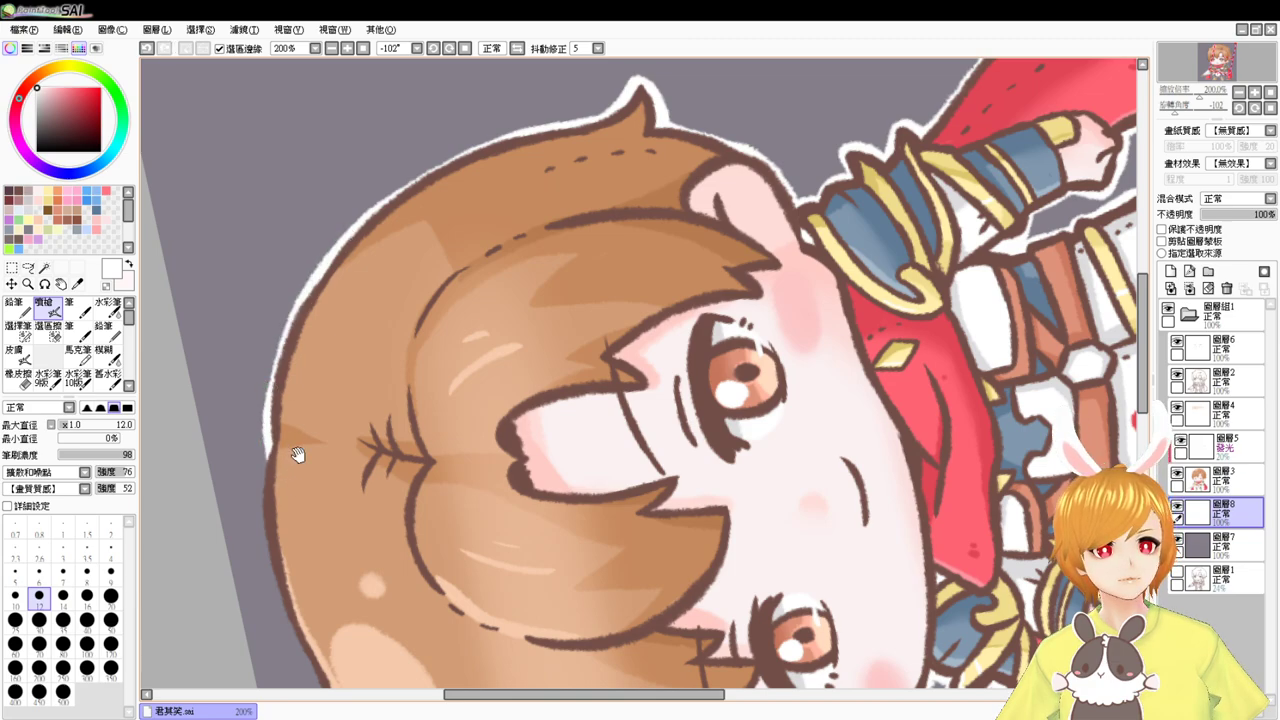
# - Rotate the canvas to -39° and extend the white outline over the crown of the head at brush size 13
pyautogui.moveTo(352, 508); pyautogui.dragTo(351, 354)
pyautogui.moveTo(775, 383)
pyautogui.mouseDown()
pyautogui.moveTo(637, 498)
pyautogui.moveTo(660, 416)
pyautogui.mouseUp()
pyautogui.moveTo(342, 333); pyautogui.dragTo(444, 452)
pyautogui.moveTo(343, 319); pyautogui.dragTo(386, 329)
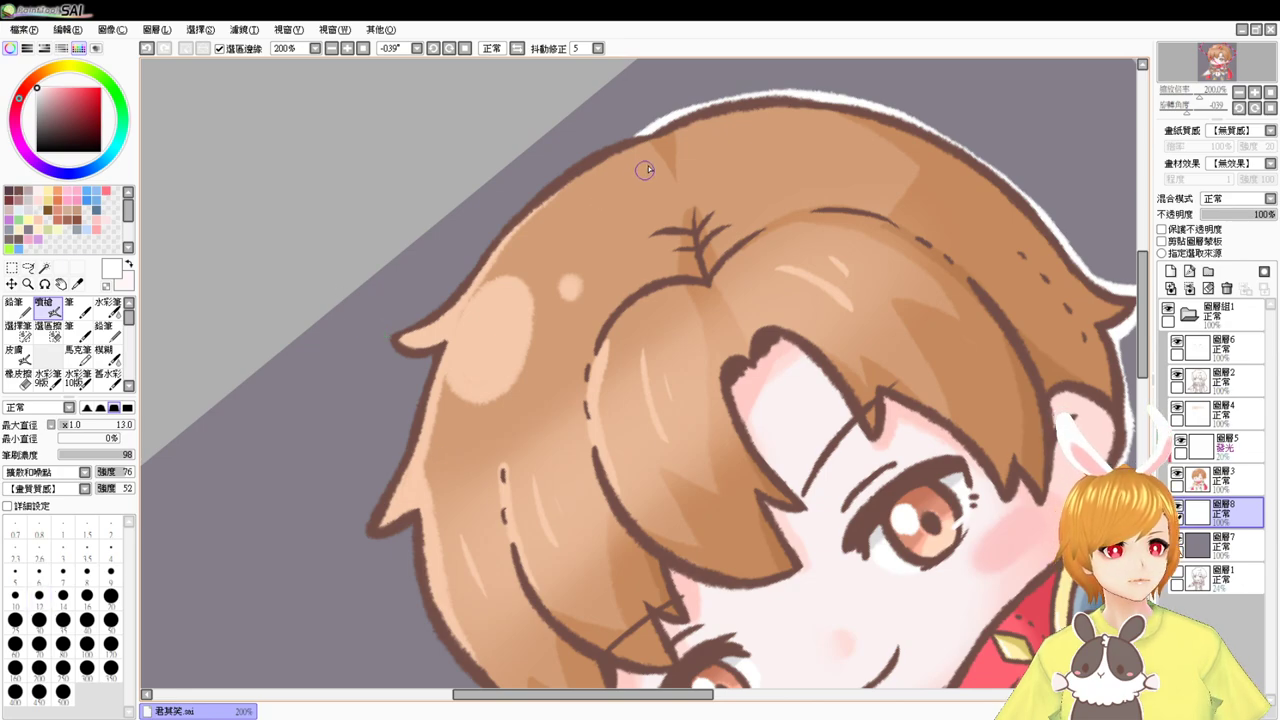
pyautogui.moveTo(650, 134); pyautogui.dragTo(508, 226)
pyautogui.hotkey('ctrl', 'z')
pyautogui.moveTo(649, 133)
pyautogui.mouseDown()
pyautogui.moveTo(575, 159)
pyautogui.moveTo(473, 271)
pyautogui.mouseUp()
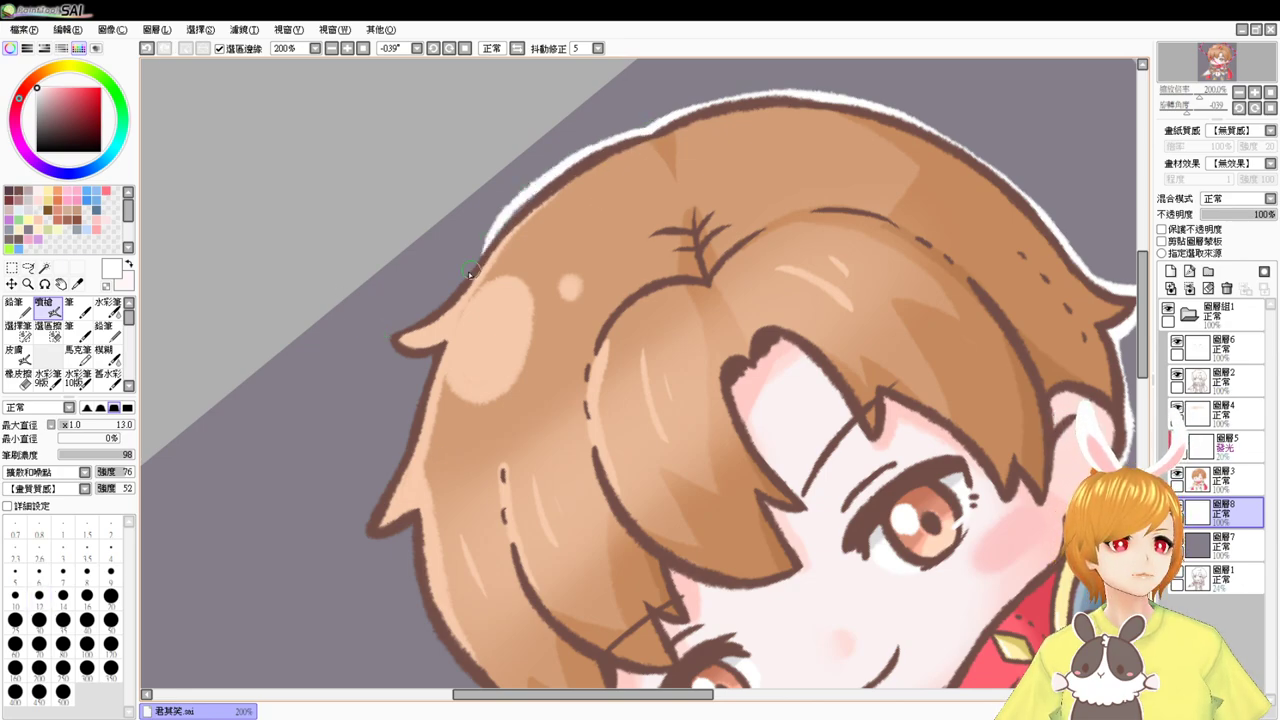
# - Outline the hair in white from beyond the crown down around the two protruding hair spikes
pyautogui.moveTo(521, 204)
pyautogui.mouseDown()
pyautogui.moveTo(455, 320)
pyautogui.moveTo(516, 215)
pyautogui.moveTo(537, 212)
pyautogui.moveTo(482, 278)
pyautogui.moveTo(485, 243)
pyautogui.moveTo(412, 325)
pyautogui.mouseUp()
pyautogui.hotkey('ctrl', 'z')
pyautogui.moveTo(500, 221); pyautogui.dragTo(412, 320)
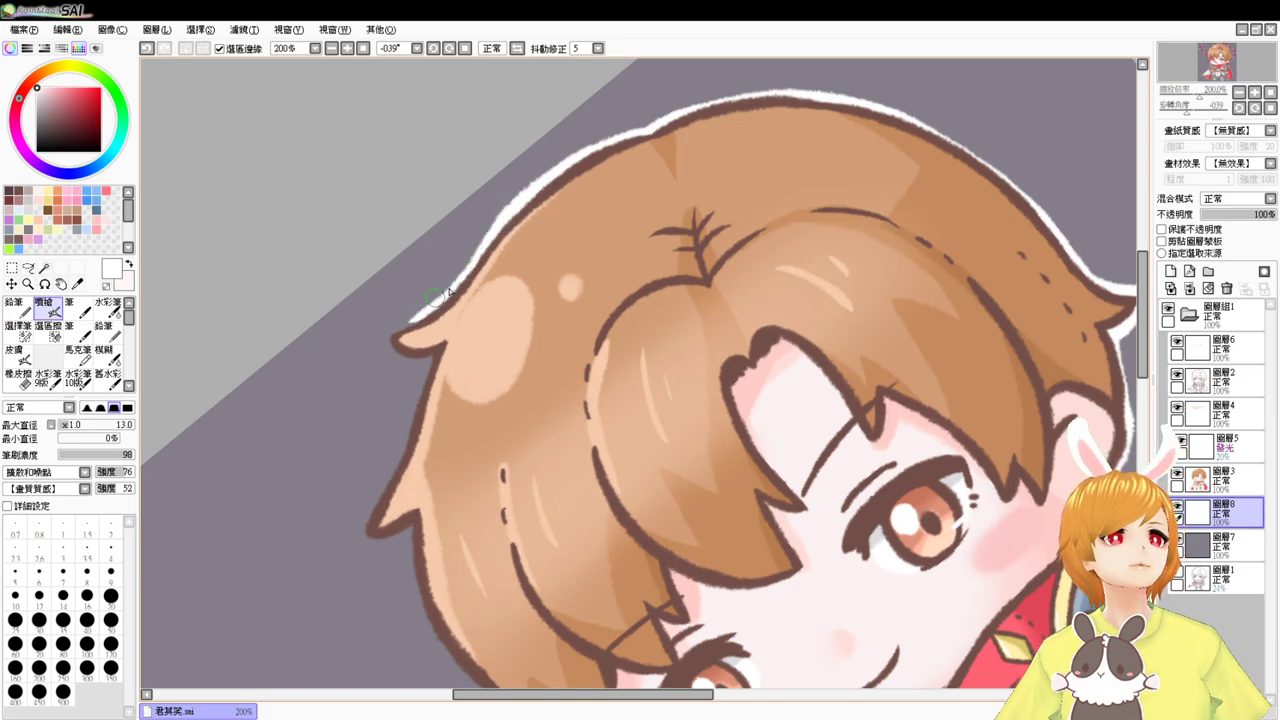
pyautogui.moveTo(462, 280); pyautogui.dragTo(394, 339)
pyautogui.moveTo(394, 340)
pyautogui.mouseDown()
pyautogui.moveTo(452, 338)
pyautogui.moveTo(401, 343)
pyautogui.moveTo(479, 373)
pyautogui.moveTo(467, 308)
pyautogui.moveTo(452, 356)
pyautogui.mouseUp()
pyautogui.hotkey('ctrl', 'z')
pyautogui.moveTo(468, 298)
pyautogui.mouseDown()
pyautogui.moveTo(414, 428)
pyautogui.moveTo(432, 379)
pyautogui.moveTo(406, 465)
pyautogui.moveTo(448, 462)
pyautogui.mouseUp()
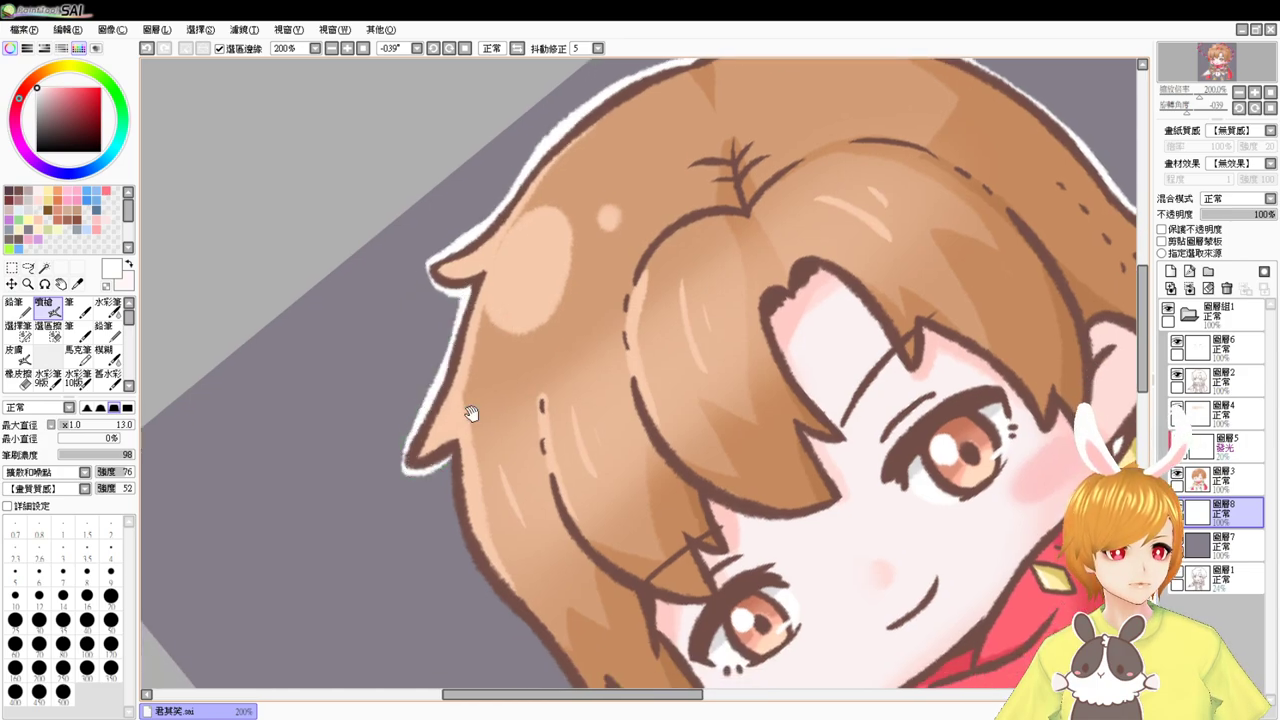
# - Outline the remaining hair edge in white from the lower spike down to the cheek, and reset the canvas rotation to 0°
pyautogui.moveTo(612, 498); pyautogui.dragTo(529, 344)
pyautogui.moveTo(647, 411); pyautogui.dragTo(628, 468)
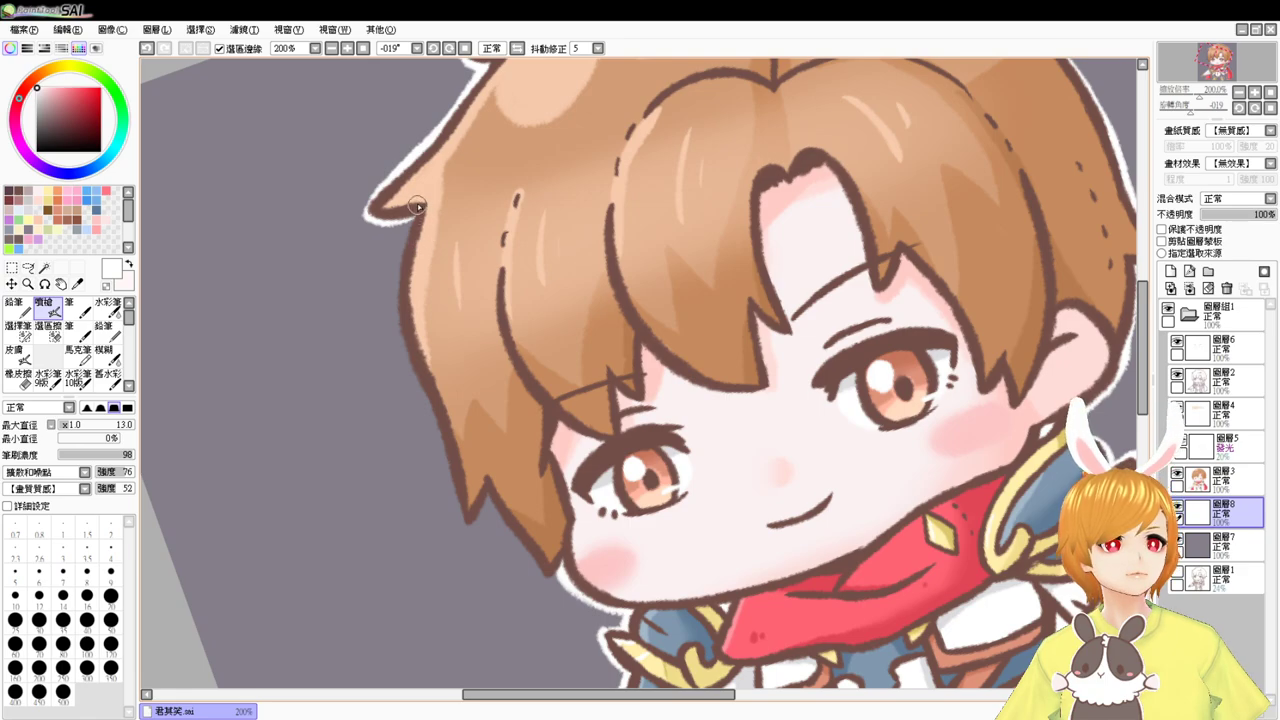
pyautogui.moveTo(412, 217)
pyautogui.mouseDown()
pyautogui.moveTo(398, 314)
pyautogui.moveTo(439, 406)
pyautogui.moveTo(406, 343)
pyautogui.moveTo(448, 441)
pyautogui.moveTo(444, 427)
pyautogui.moveTo(429, 406)
pyautogui.moveTo(465, 531)
pyautogui.moveTo(457, 506)
pyautogui.moveTo(468, 522)
pyautogui.moveTo(494, 481)
pyautogui.moveTo(522, 517)
pyautogui.moveTo(489, 491)
pyautogui.moveTo(496, 512)
pyautogui.moveTo(555, 578)
pyautogui.mouseUp()
pyautogui.click(465, 48)
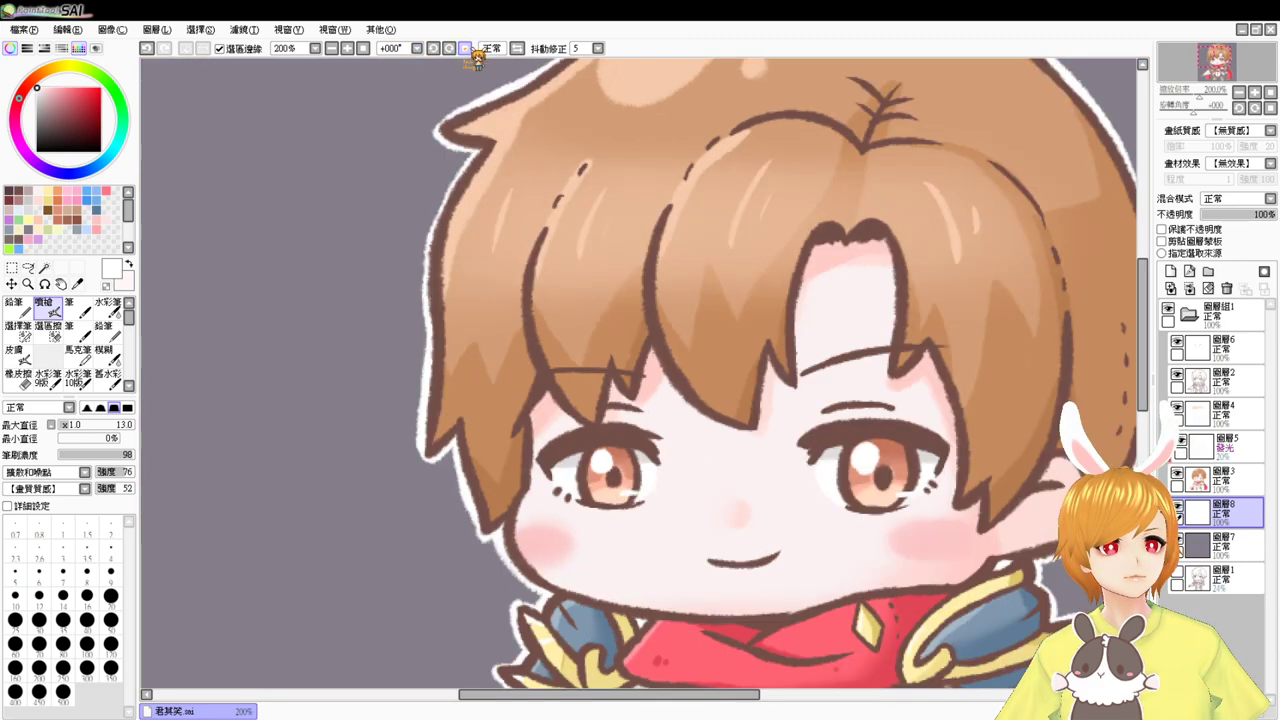
# - View the whole figure at 100% zoom and compare it with the 圖層7 background hidden and shown
pyautogui.click(363, 48)
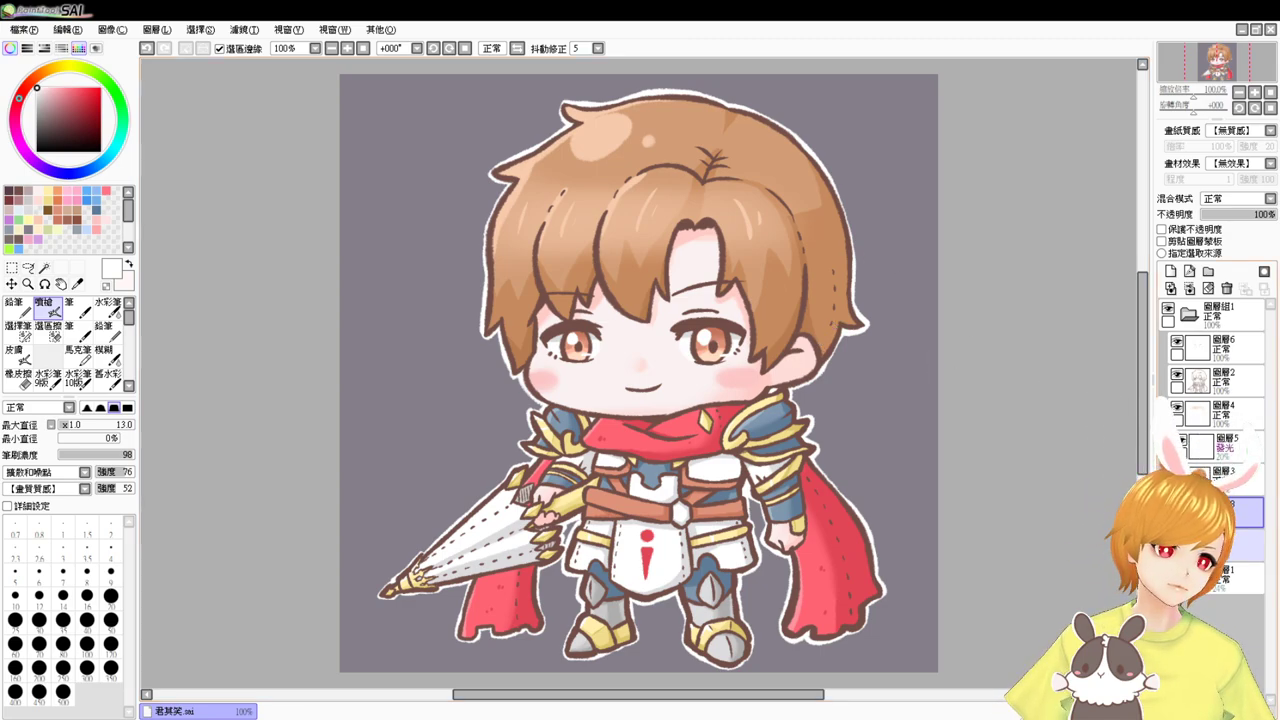
pyautogui.click(1177, 541)
pyautogui.click(1177, 541)
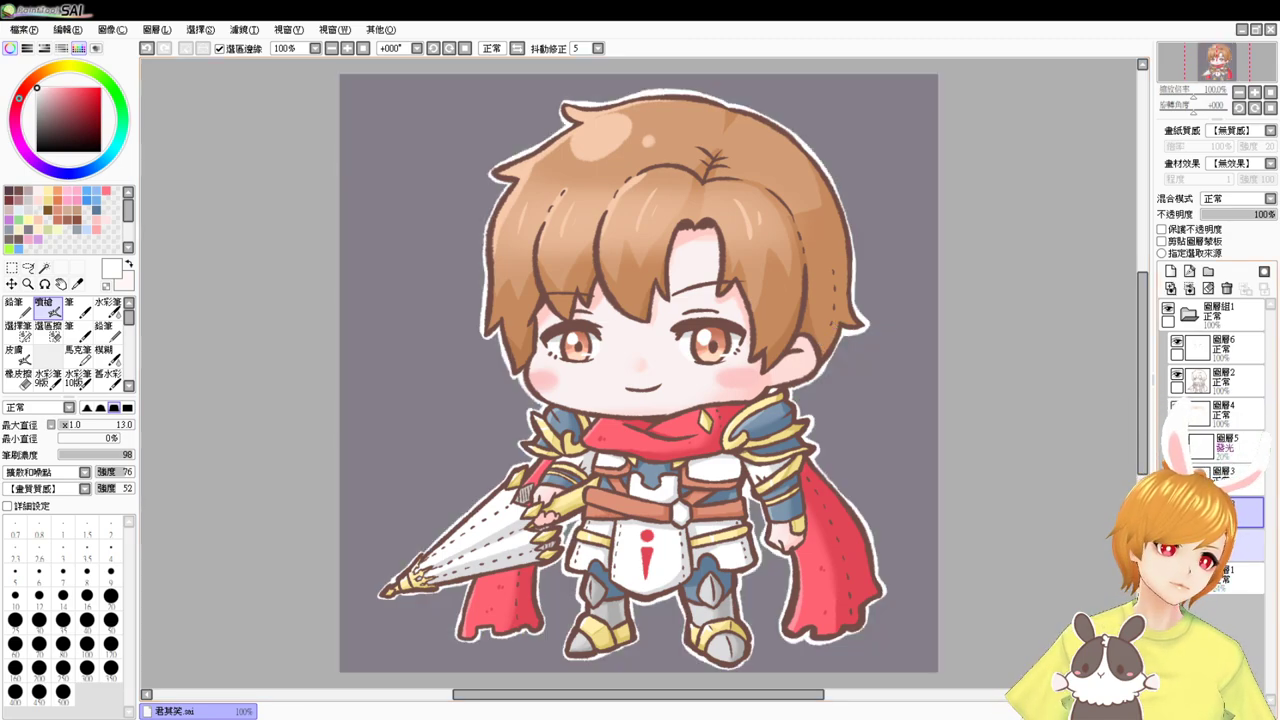
# - Make 圖層2 the active layer and choose the dark brown line colour, with the view at 150%
pyautogui.click(1232, 377)
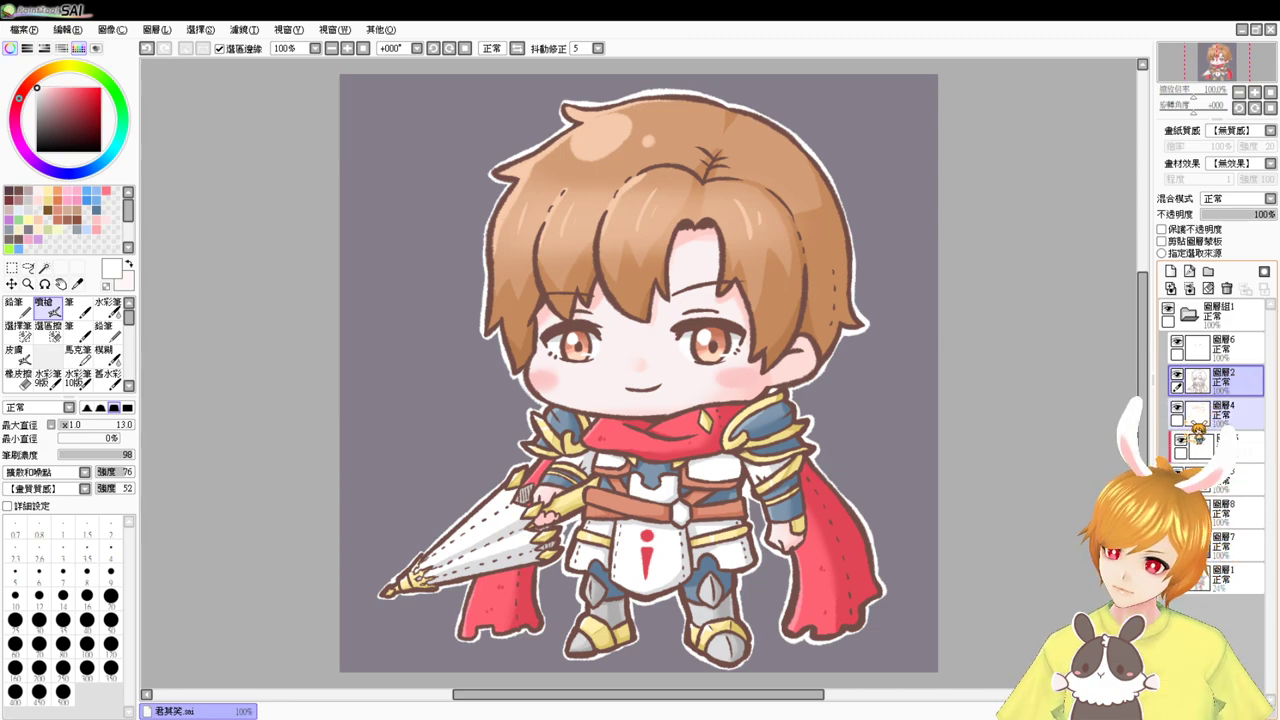
pyautogui.press('pageup')
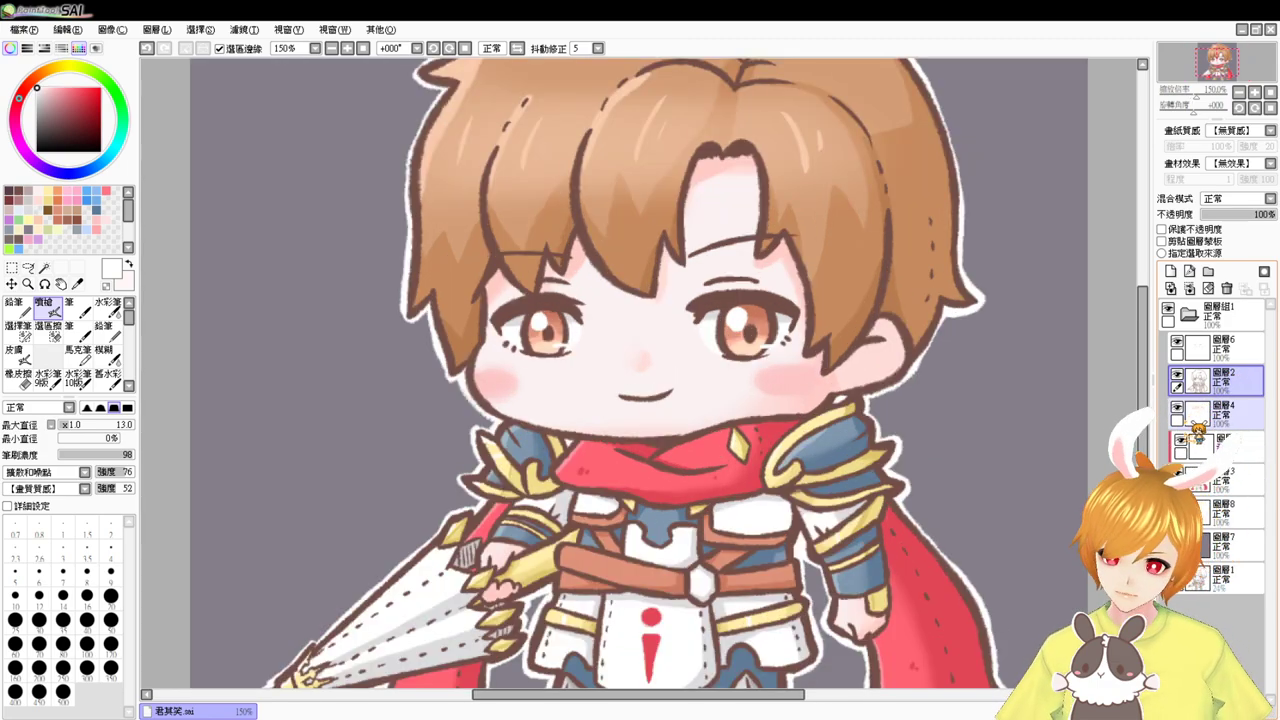
pyautogui.click(22, 190)
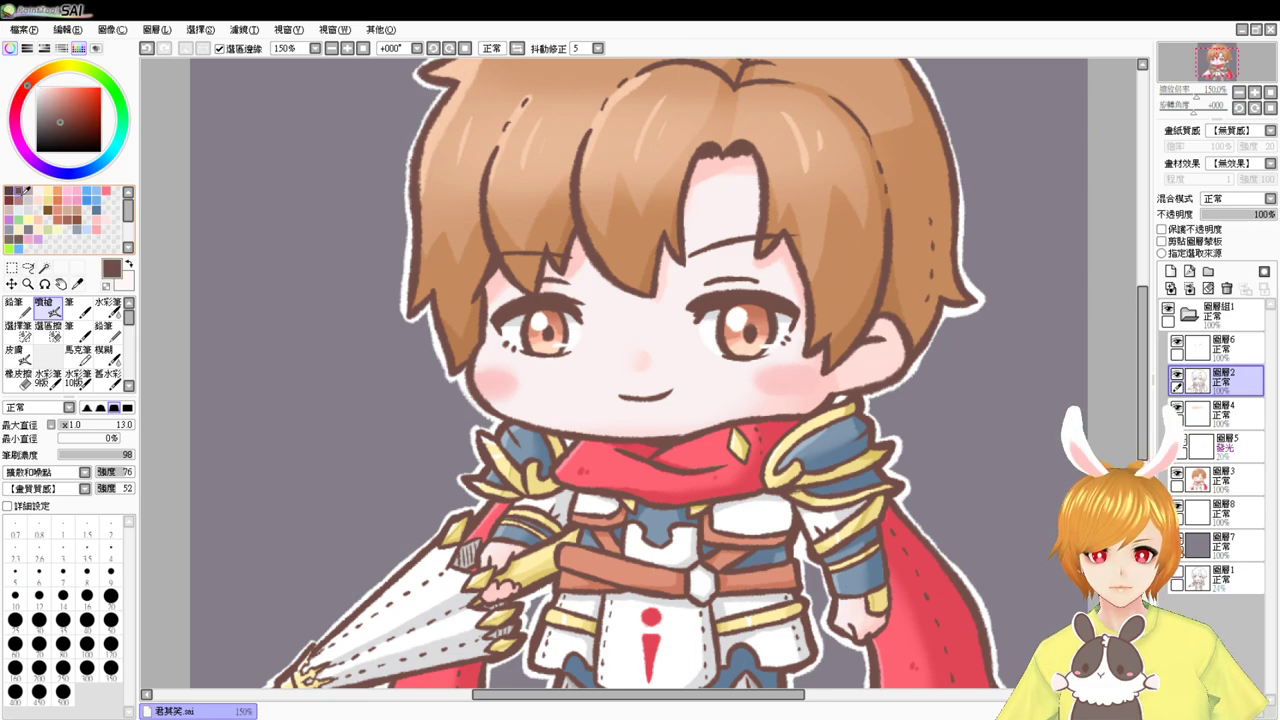
pyautogui.moveTo(278, 394); pyautogui.dragTo(284, 403)
pyautogui.hotkey('ctrl', 'z')
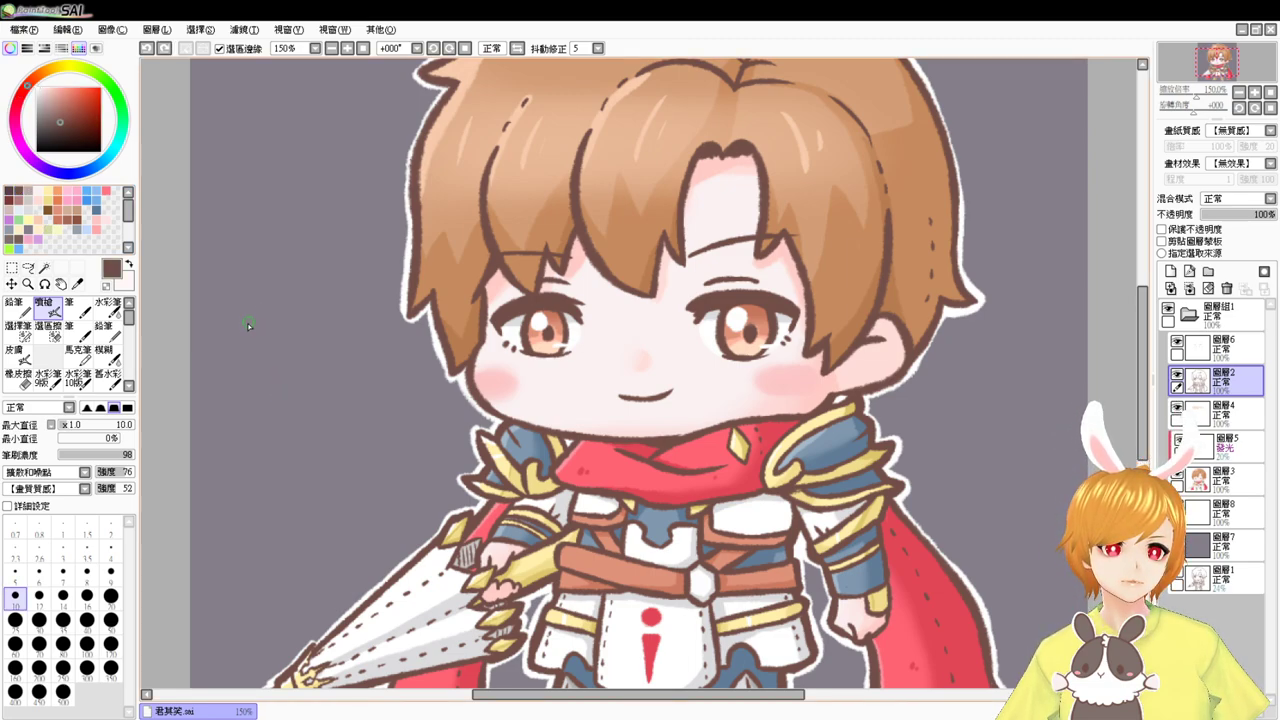
pyautogui.moveTo(248, 323); pyautogui.dragTo(261, 316)
pyautogui.hotkey('ctrl', 'z')
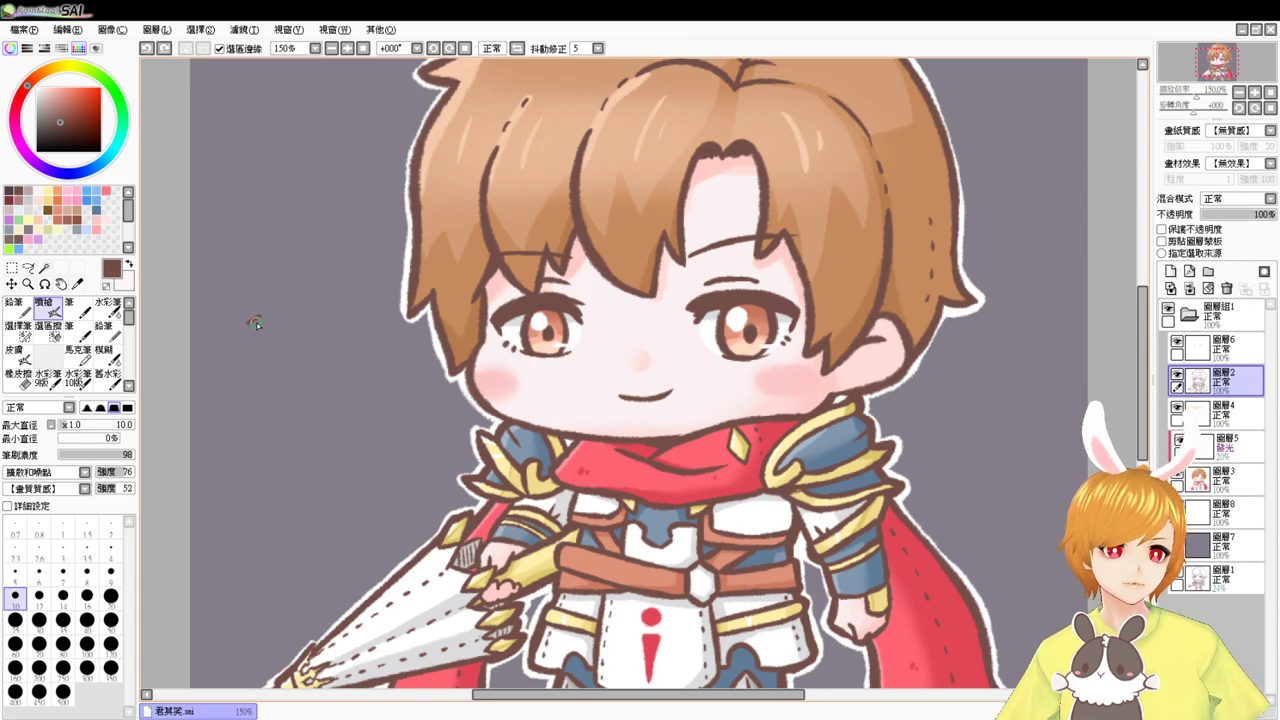
pyautogui.moveTo(251, 327); pyautogui.dragTo(328, 362)
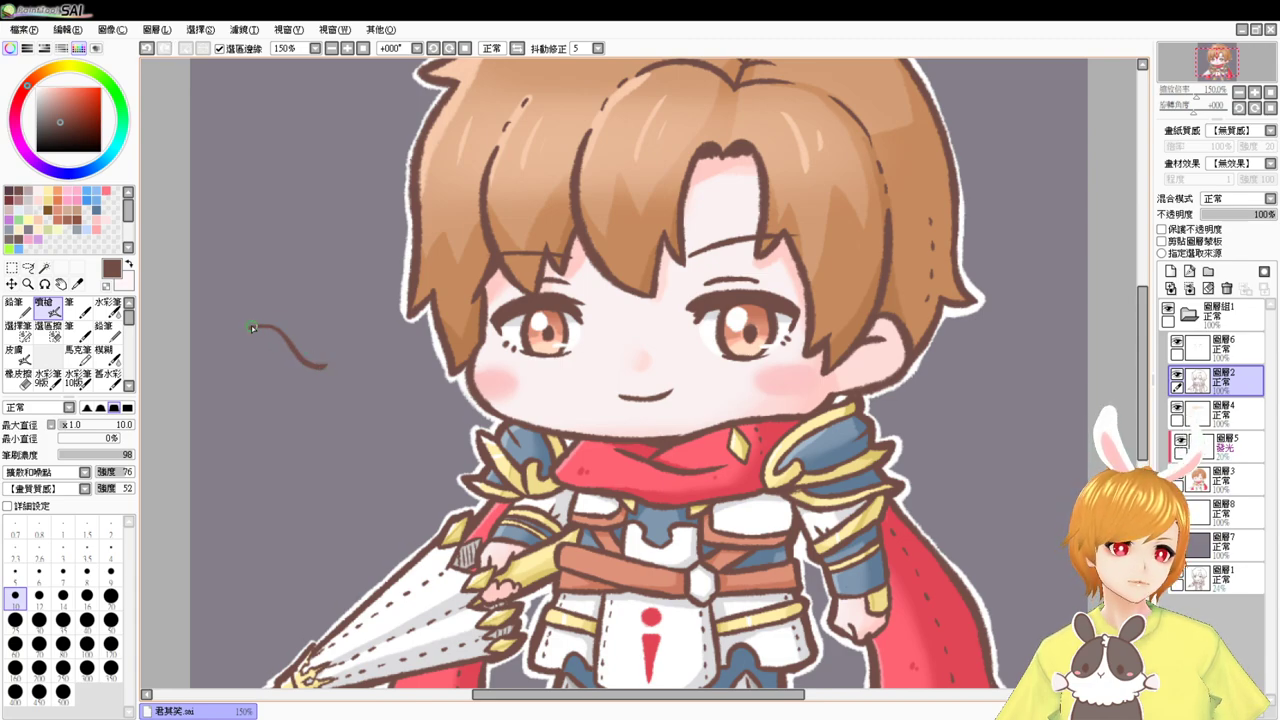
pyautogui.hotkey('ctrl', 'z')
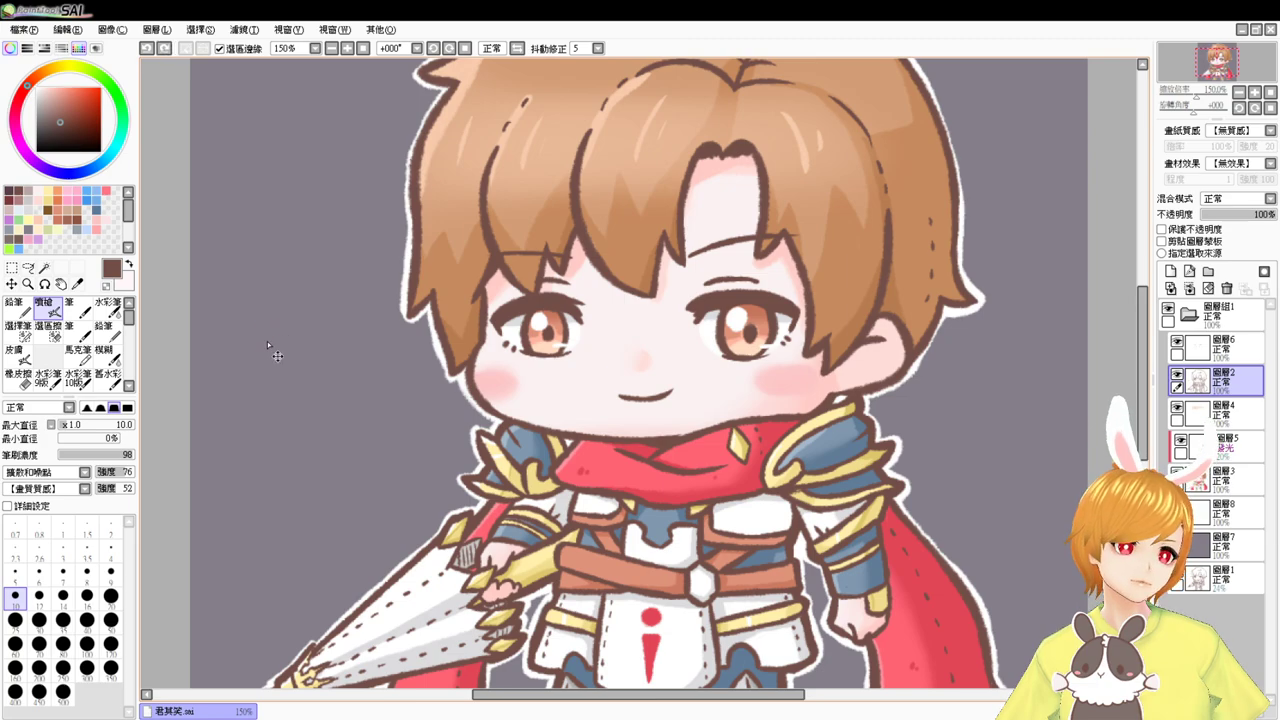
pyautogui.moveTo(290, 410); pyautogui.dragTo(366, 416)
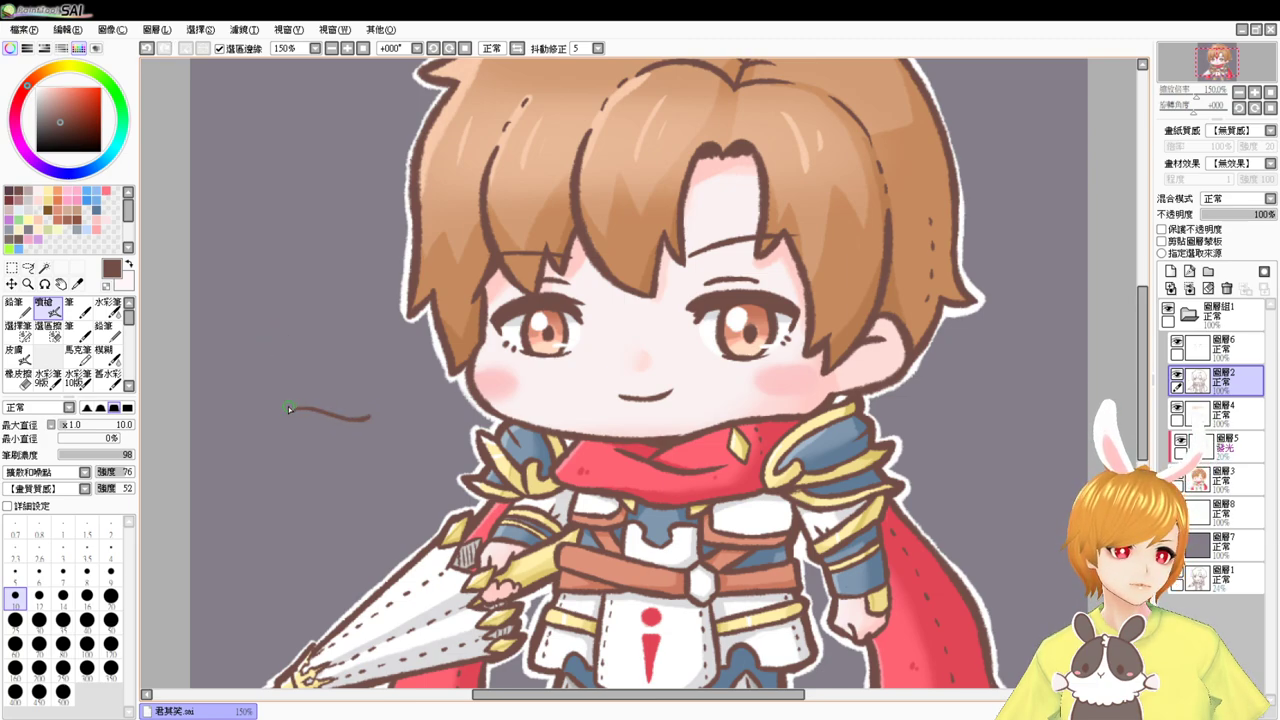
pyautogui.moveTo(291, 396); pyautogui.dragTo(355, 405)
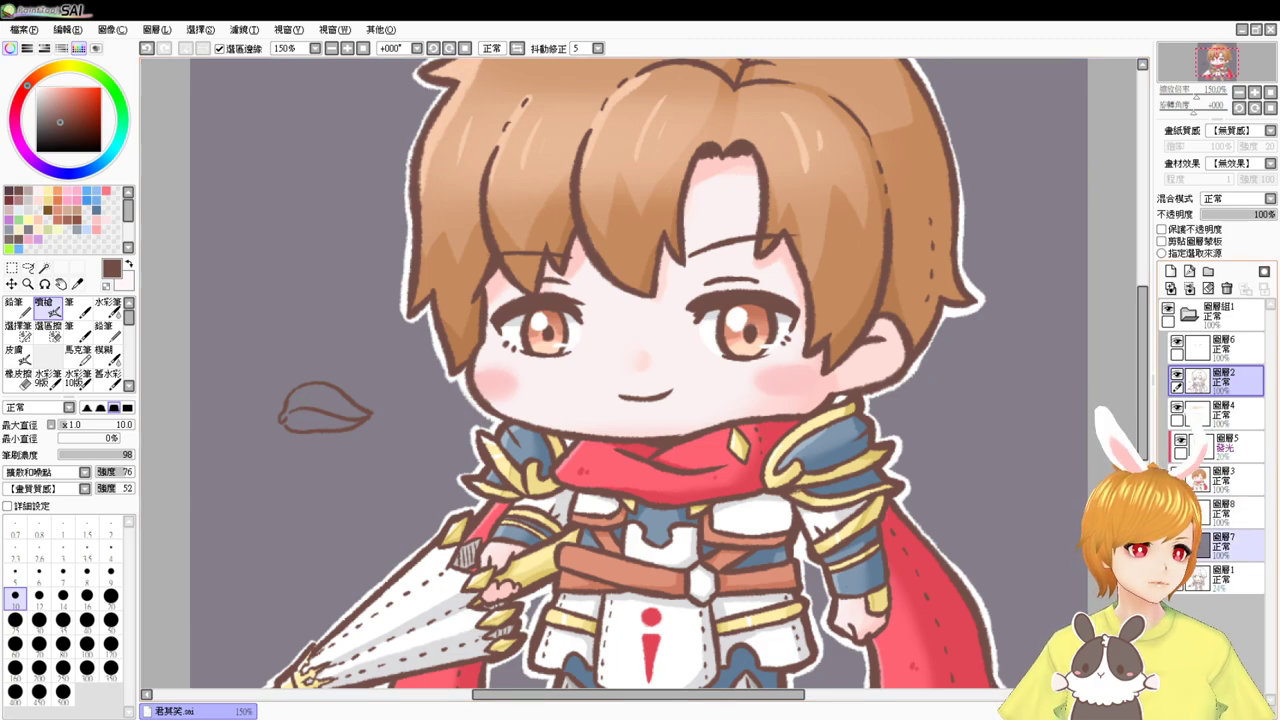
# - Hide the grayish purple 圖層7 background and undo the first leaf sketch
pyautogui.click(1177, 540)
pyautogui.moveTo(888, 511)
pyautogui.mouseDown()
pyautogui.moveTo(641, 423)
pyautogui.moveTo(810, 497)
pyautogui.mouseUp()
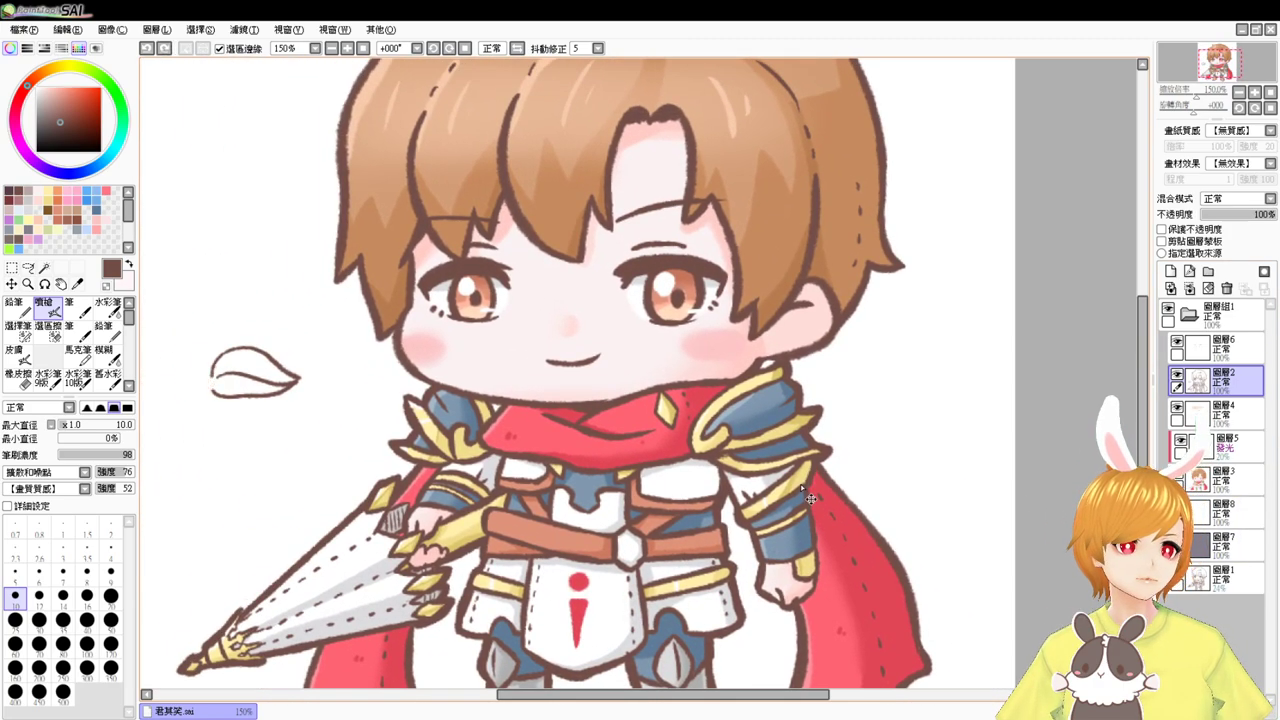
pyautogui.hotkey('ctrl', 'z')
pyautogui.hotkey('ctrl', 'z')
pyautogui.hotkey('ctrl', 'z')
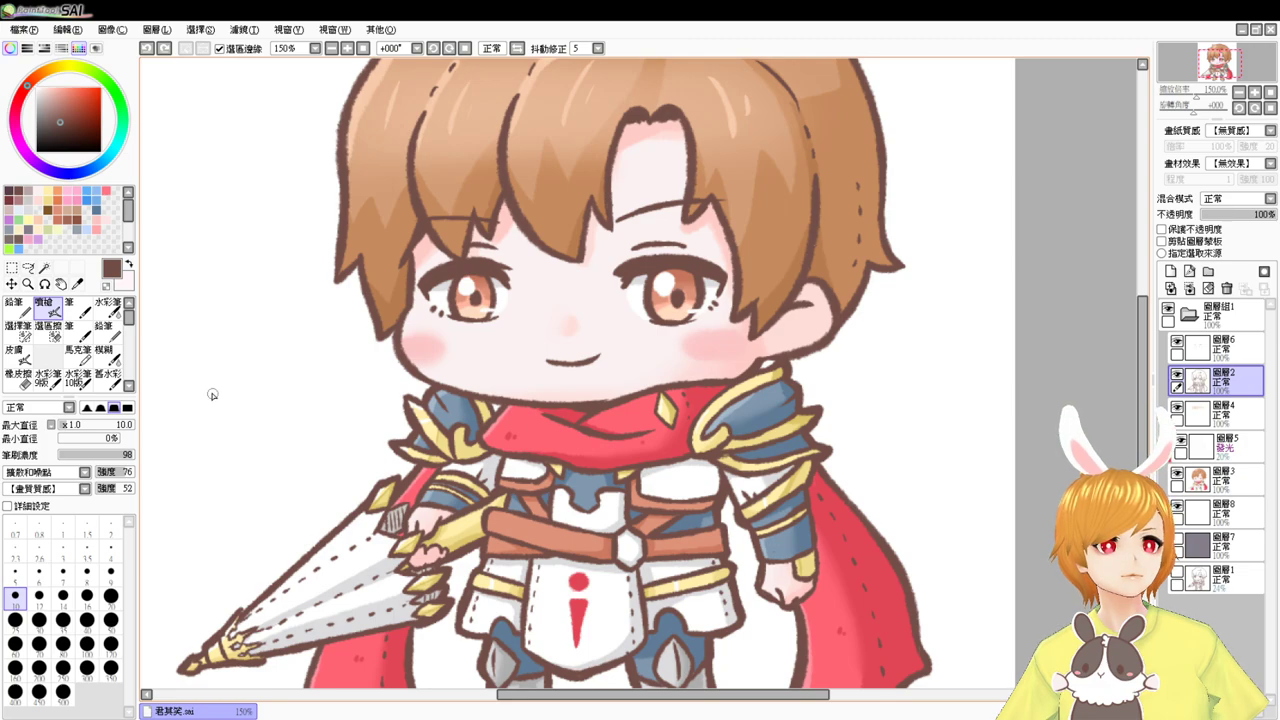
# - Draw a small stemmed leaf in dark brown at brush size 10 beside the armored shoulder above the lance
pyautogui.moveTo(208, 401)
pyautogui.mouseDown()
pyautogui.moveTo(268, 397)
pyautogui.moveTo(245, 416)
pyautogui.moveTo(272, 402)
pyautogui.moveTo(246, 387)
pyautogui.moveTo(274, 401)
pyautogui.moveTo(208, 394)
pyautogui.moveTo(214, 403)
pyautogui.mouseUp()
pyautogui.hotkey('ctrl', 'z')
pyautogui.hotkey('ctrl', 'z')
pyautogui.hotkey('ctrl', 'z')
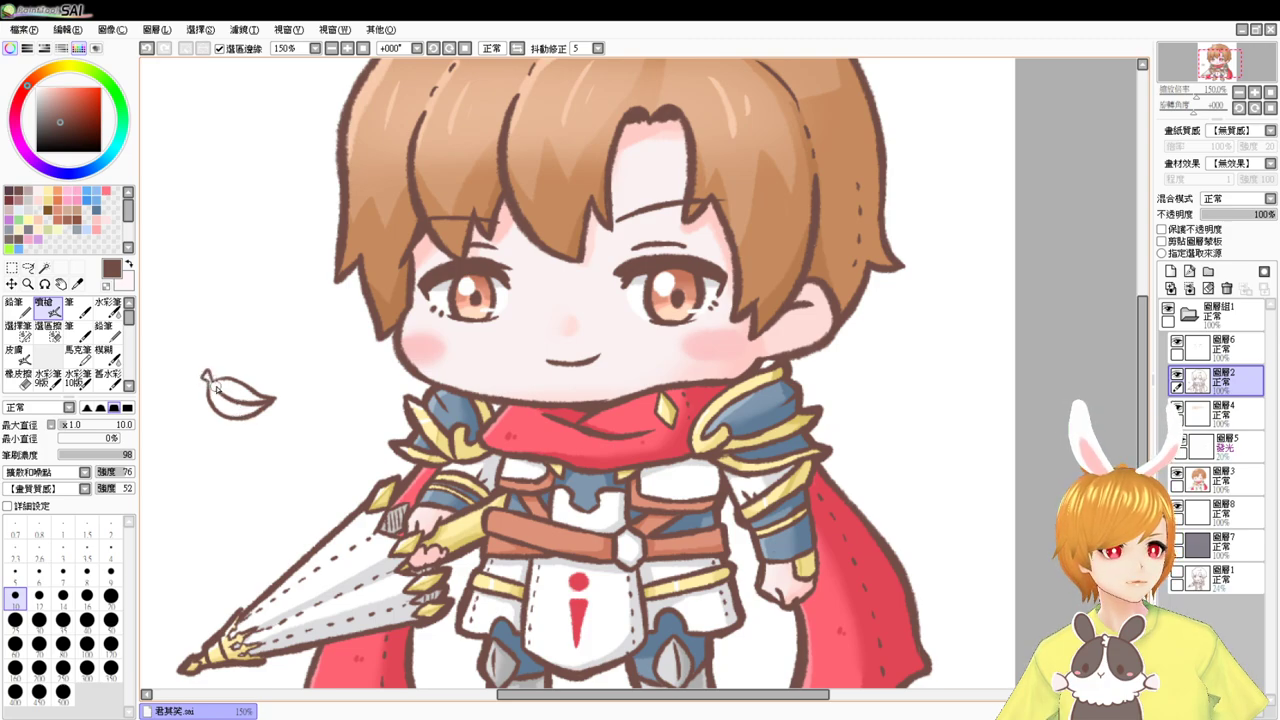
# - Scatter small dark brown specks around the figure, near the hair, the lance, the shoulder armor and the cape
pyautogui.moveTo(914, 380)
pyautogui.mouseDown()
pyautogui.moveTo(790, 391)
pyautogui.moveTo(756, 375)
pyautogui.moveTo(777, 385)
pyautogui.moveTo(756, 393)
pyautogui.mouseUp()
pyautogui.hotkey('ctrl', 'z')
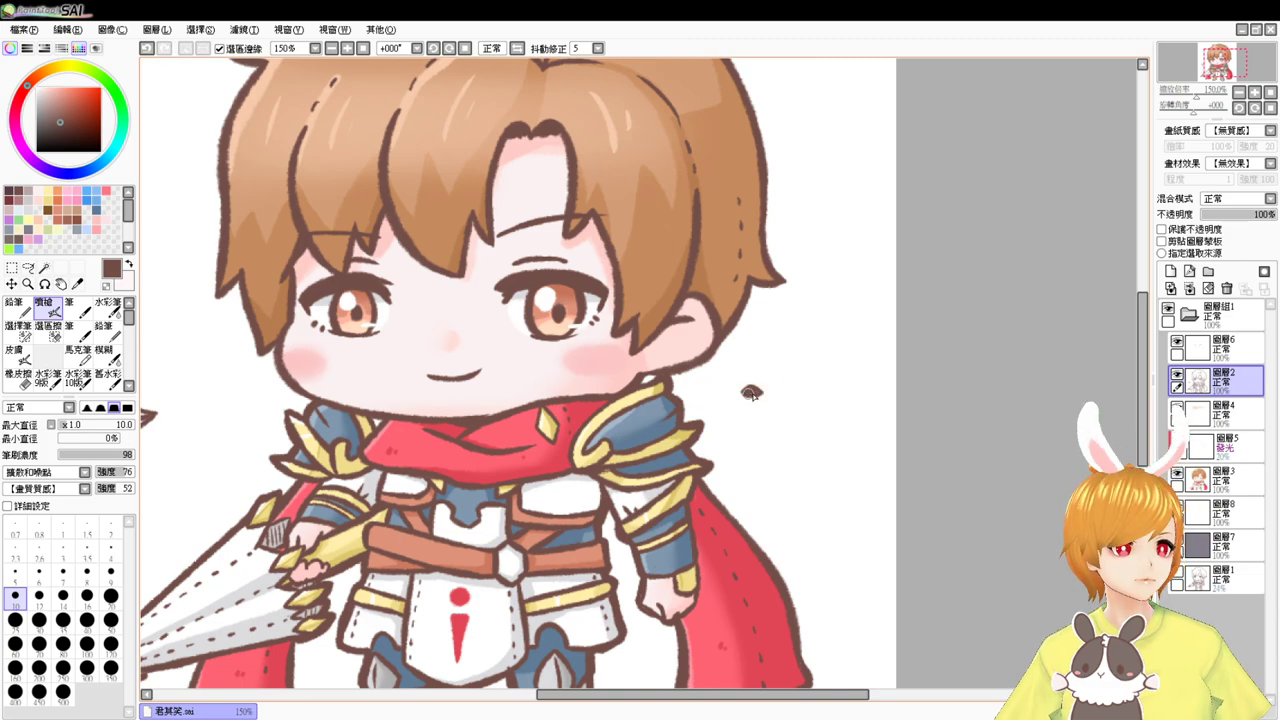
pyautogui.moveTo(733, 447); pyautogui.dragTo(874, 346)
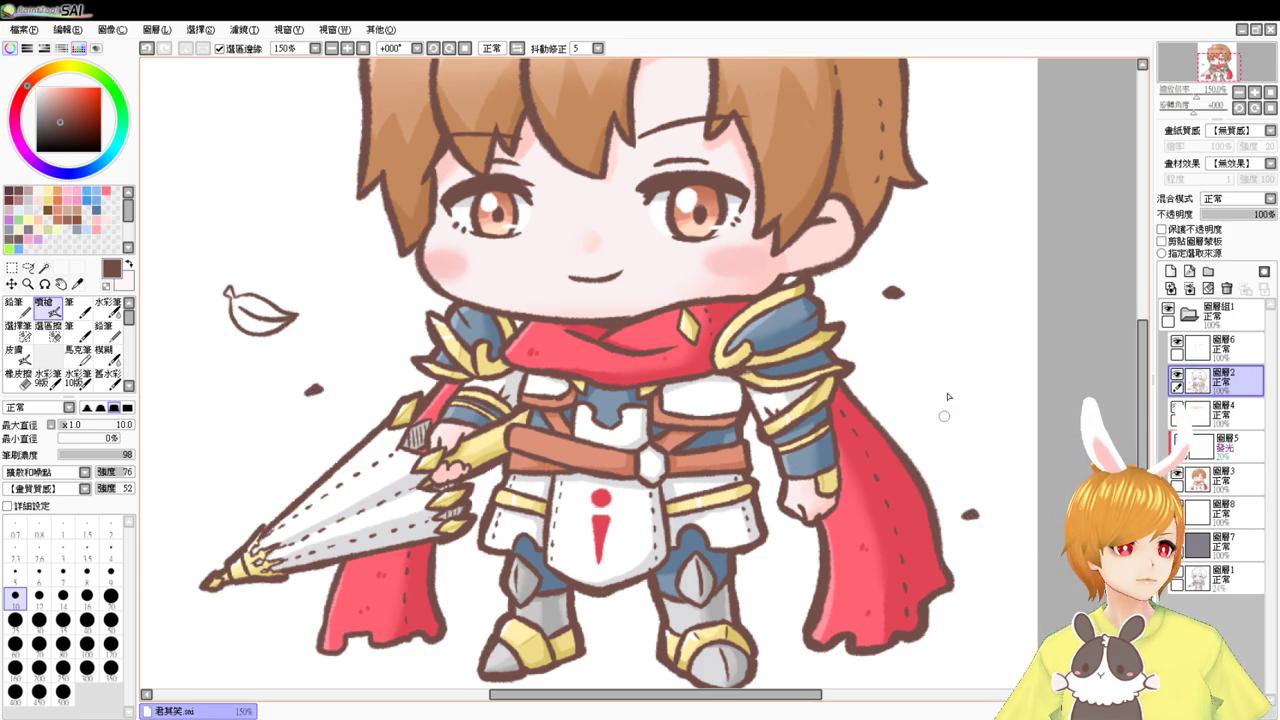
pyautogui.moveTo(598, 242); pyautogui.dragTo(670, 345)
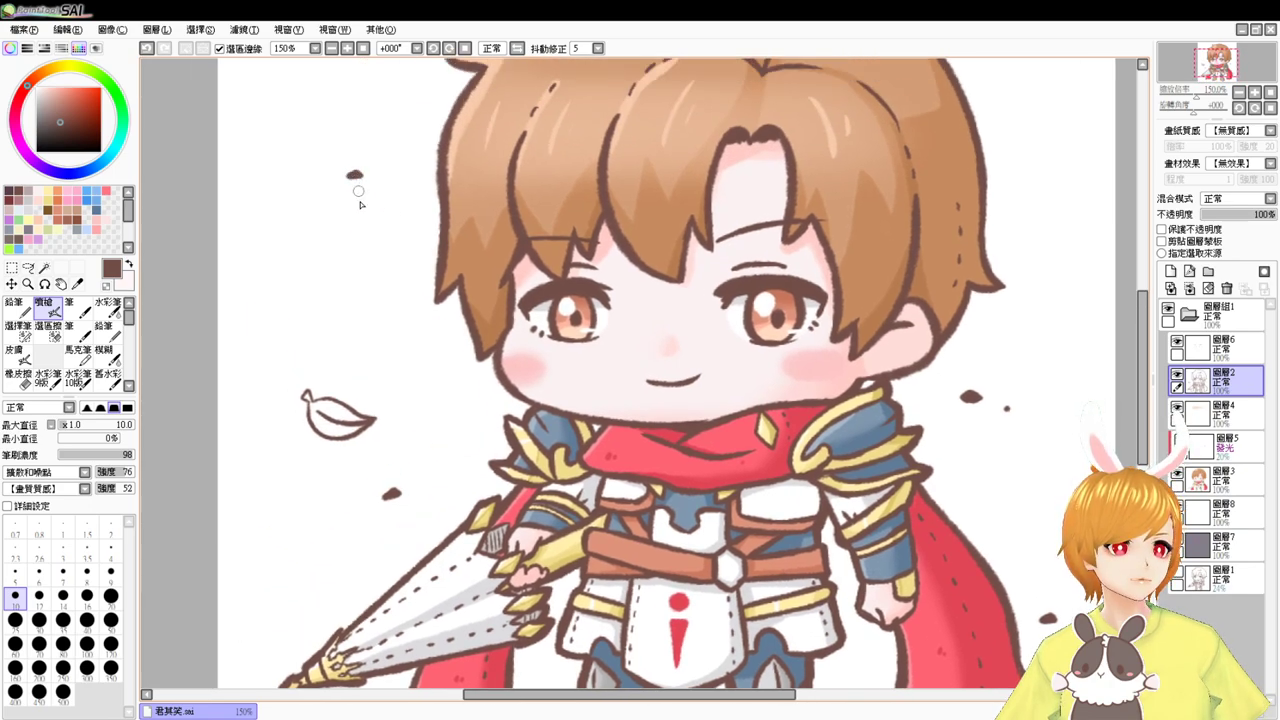
# - Select the leaf's interior with the magic wand and extend the selection over its midrib with the selection pen
pyautogui.click(364, 48)
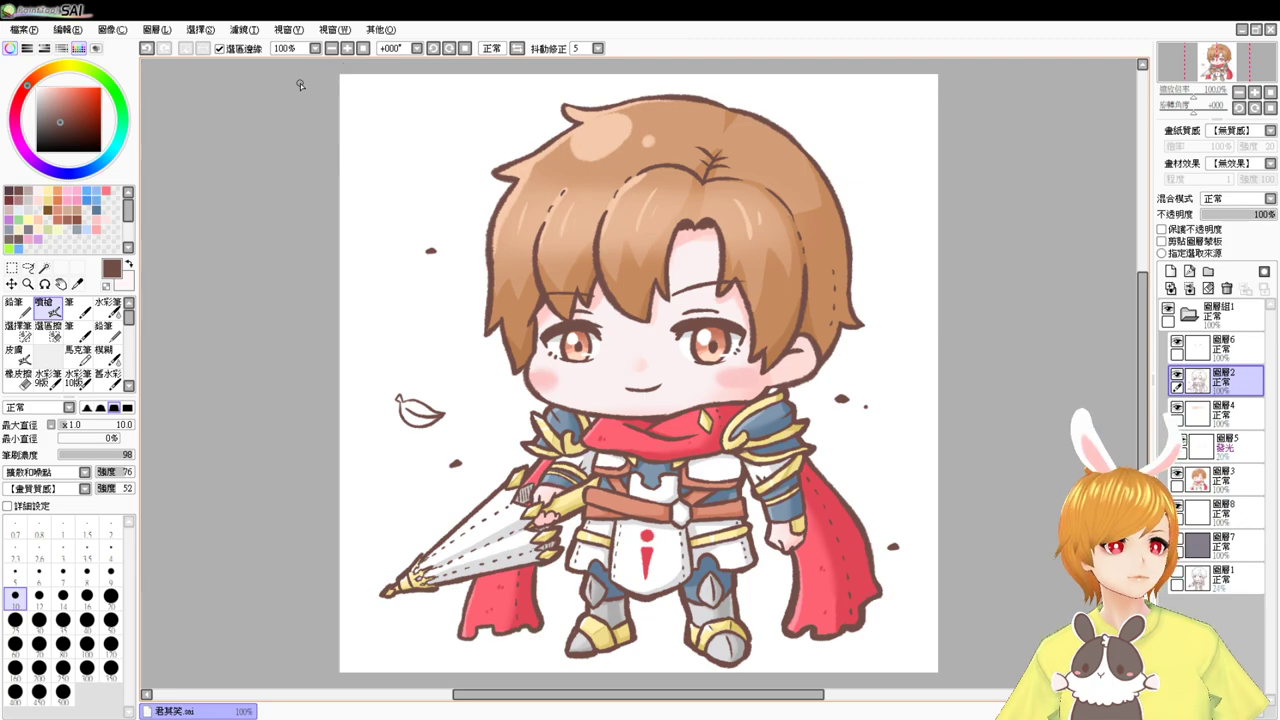
pyautogui.click(44, 268)
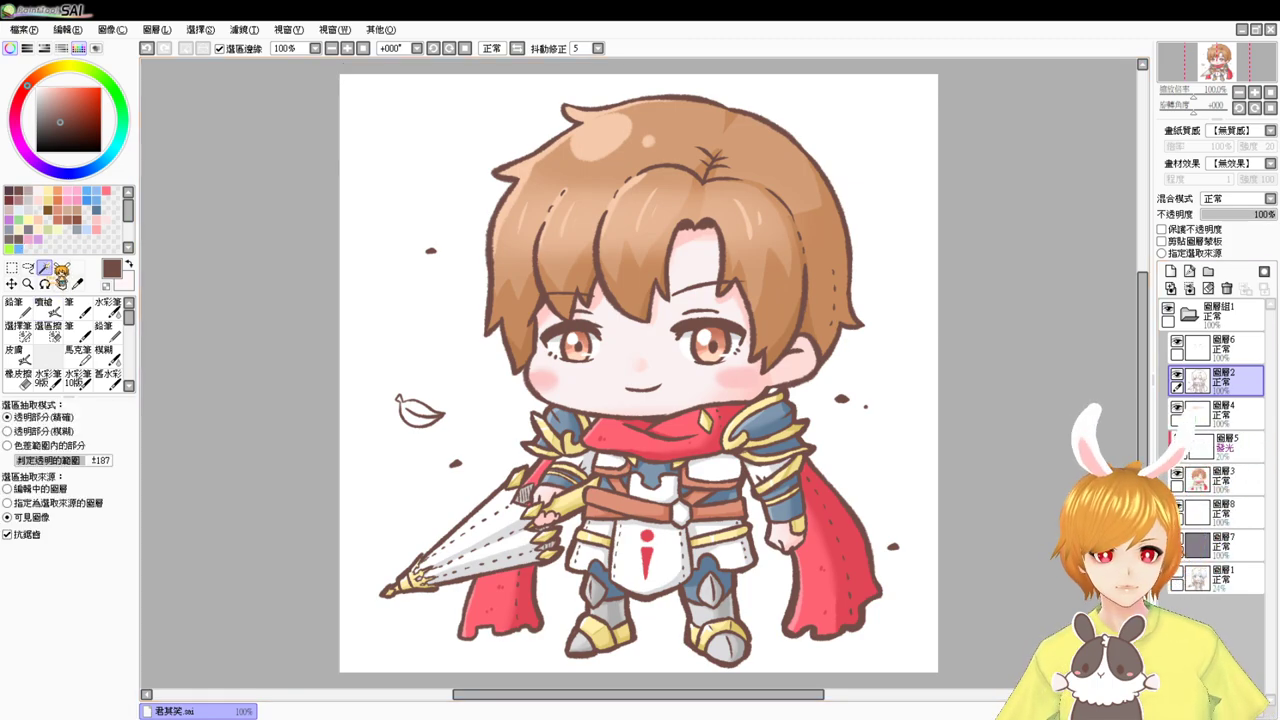
pyautogui.click(413, 408)
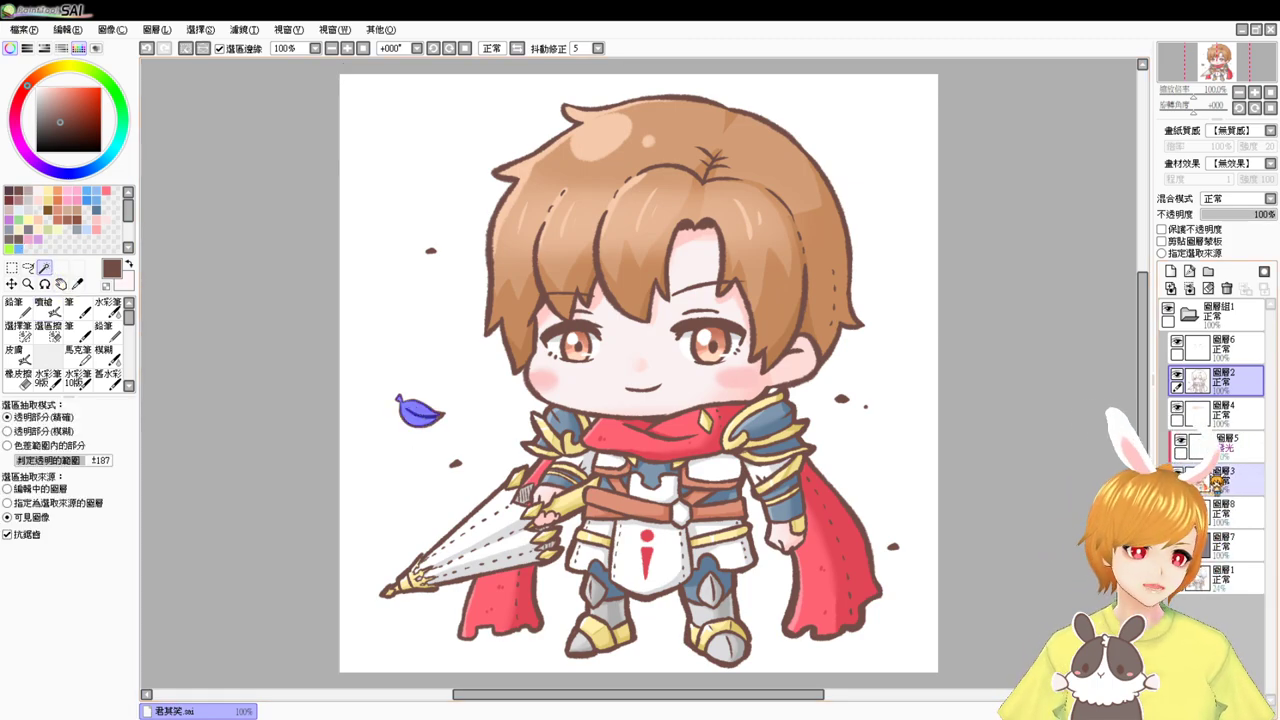
pyautogui.scroll(2, 638, 373)
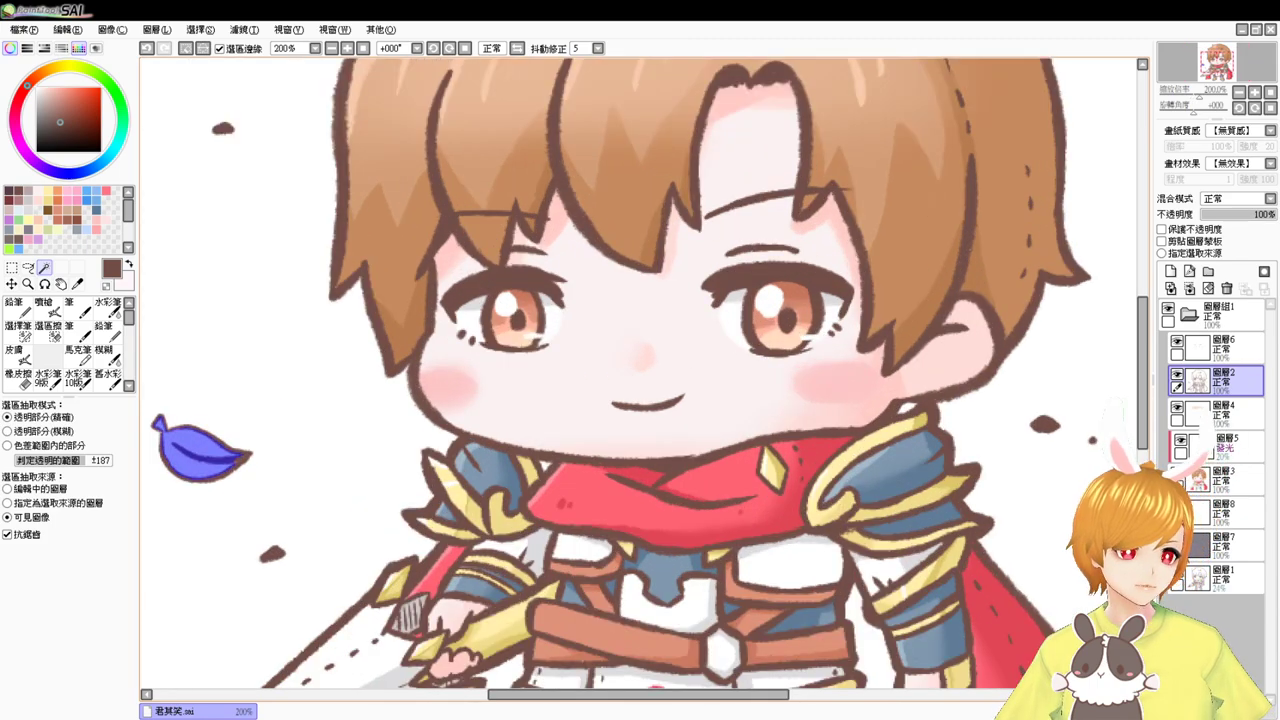
pyautogui.click(45, 305)
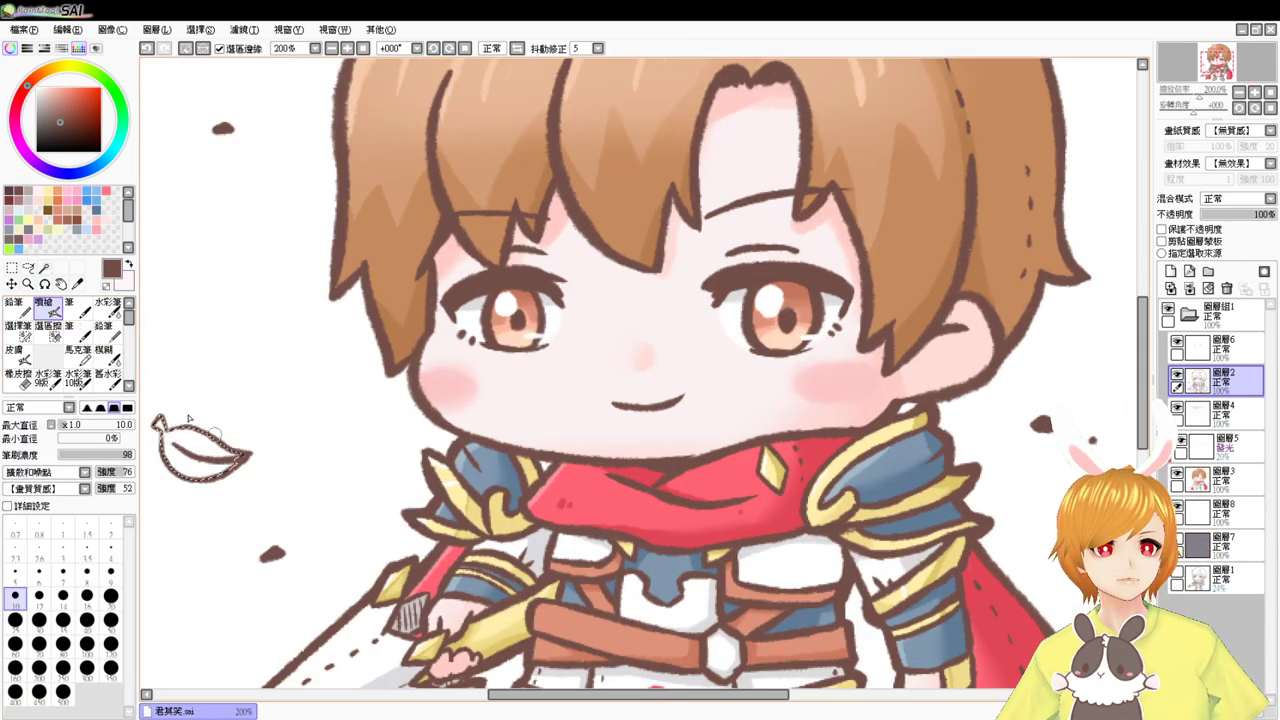
pyautogui.click(18, 330)
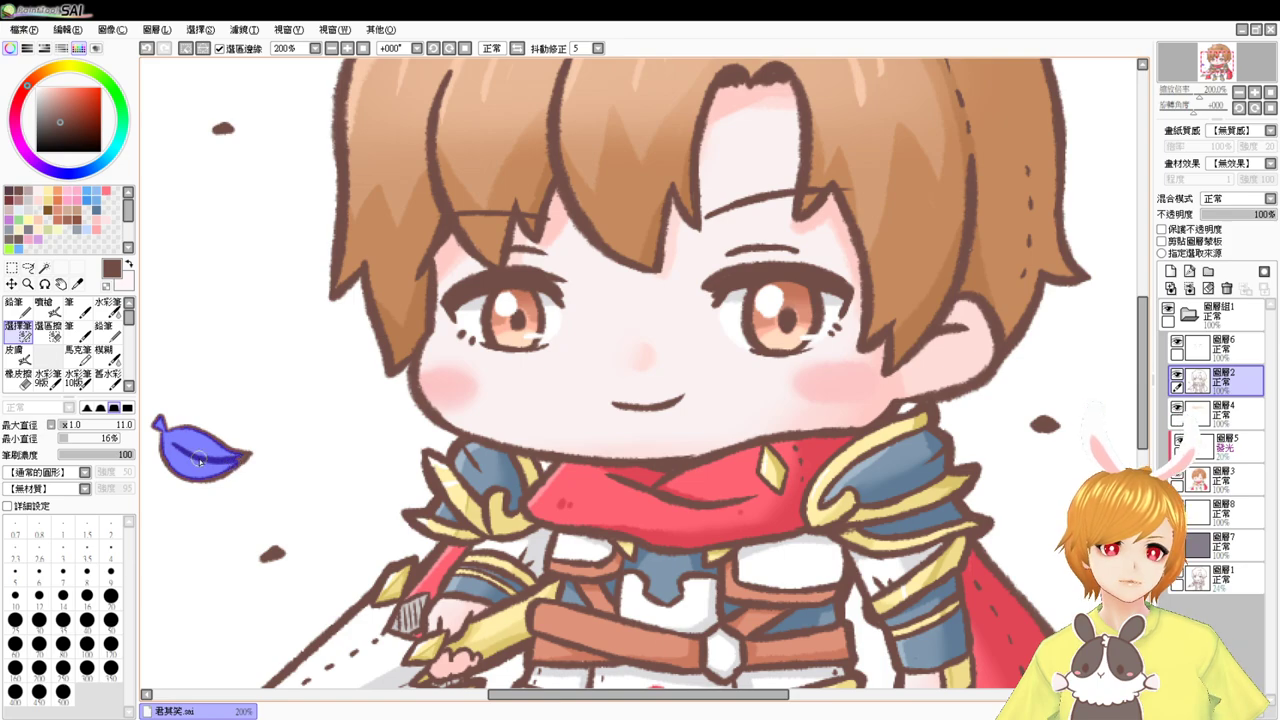
# - Fill the selected leaf with orange on 圖層3 and clear the selection
pyautogui.click(62, 189)
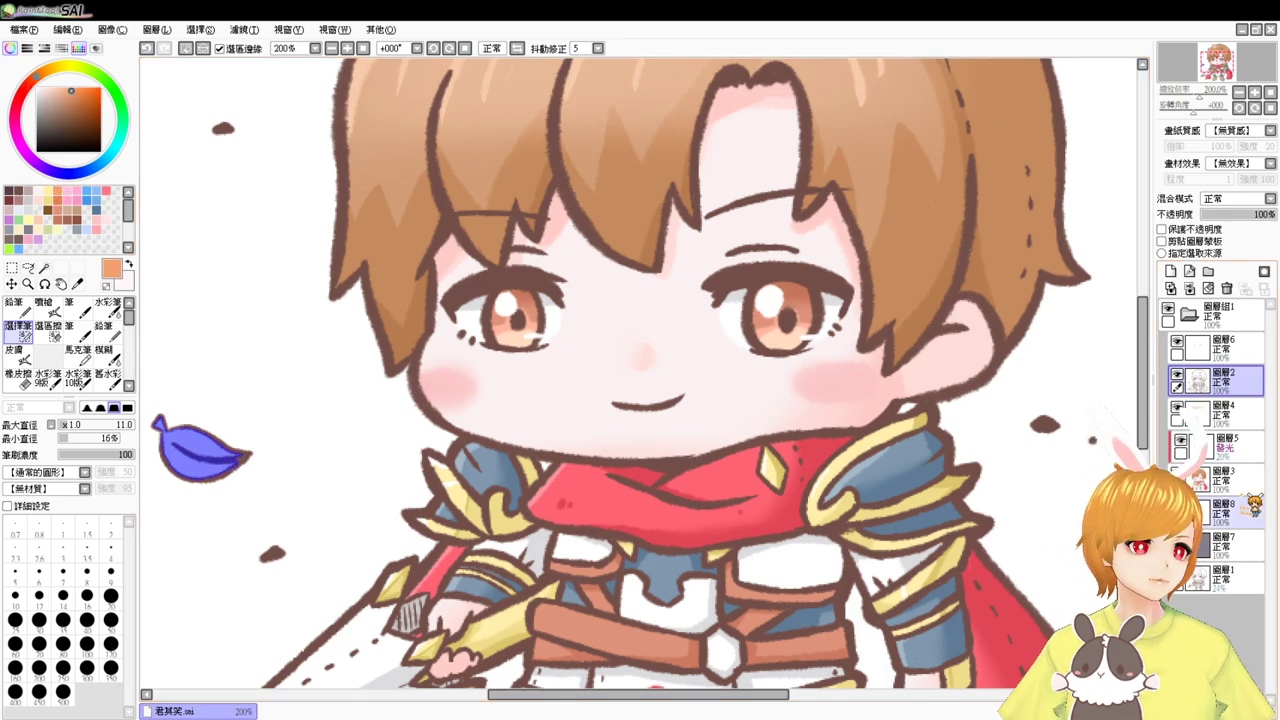
pyautogui.click(1245, 486)
pyautogui.hotkey('ctrl', 'f')
pyautogui.hotkey('ctrl', 'd')
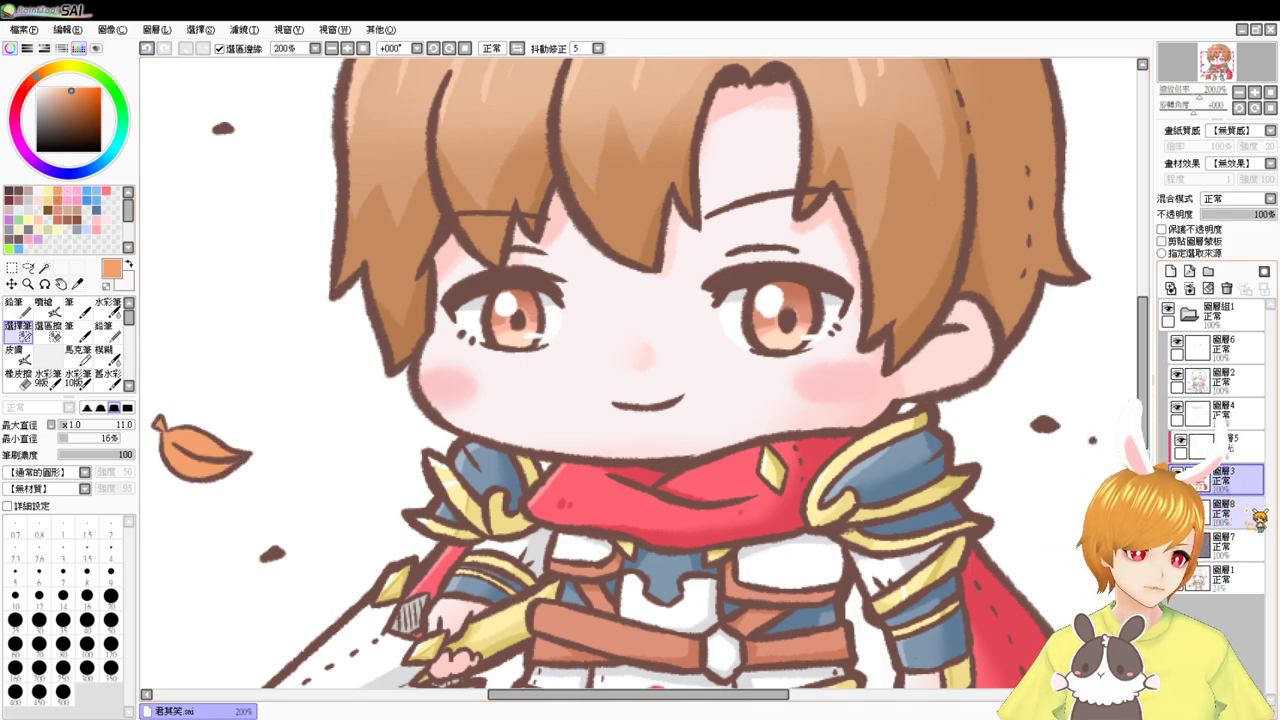
# - Show the 圖層7 background again and make 圖層8 the active layer
pyautogui.click(1249, 521)
pyautogui.click(1241, 544)
pyautogui.click(1177, 538)
pyautogui.click(1240, 513)
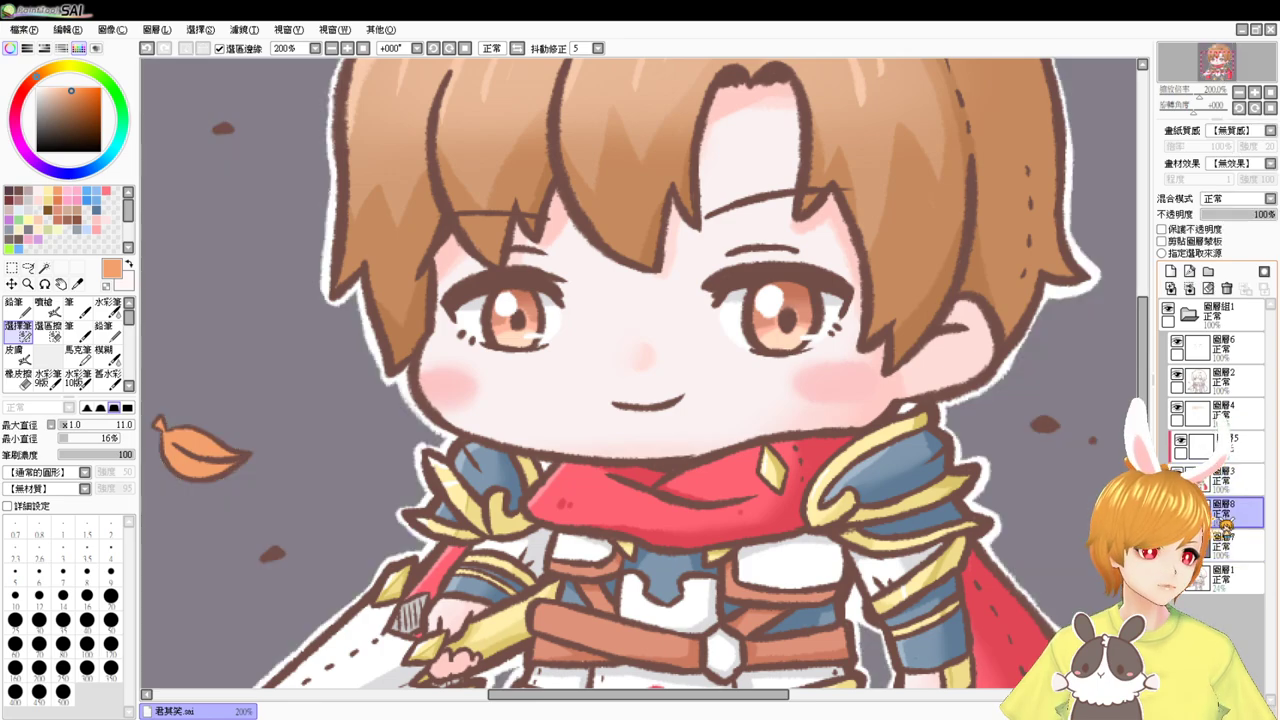
# - Outline the orange leaf and the speck below it in white with the airbrush at size 11
pyautogui.moveTo(288, 357); pyautogui.dragTo(416, 309)
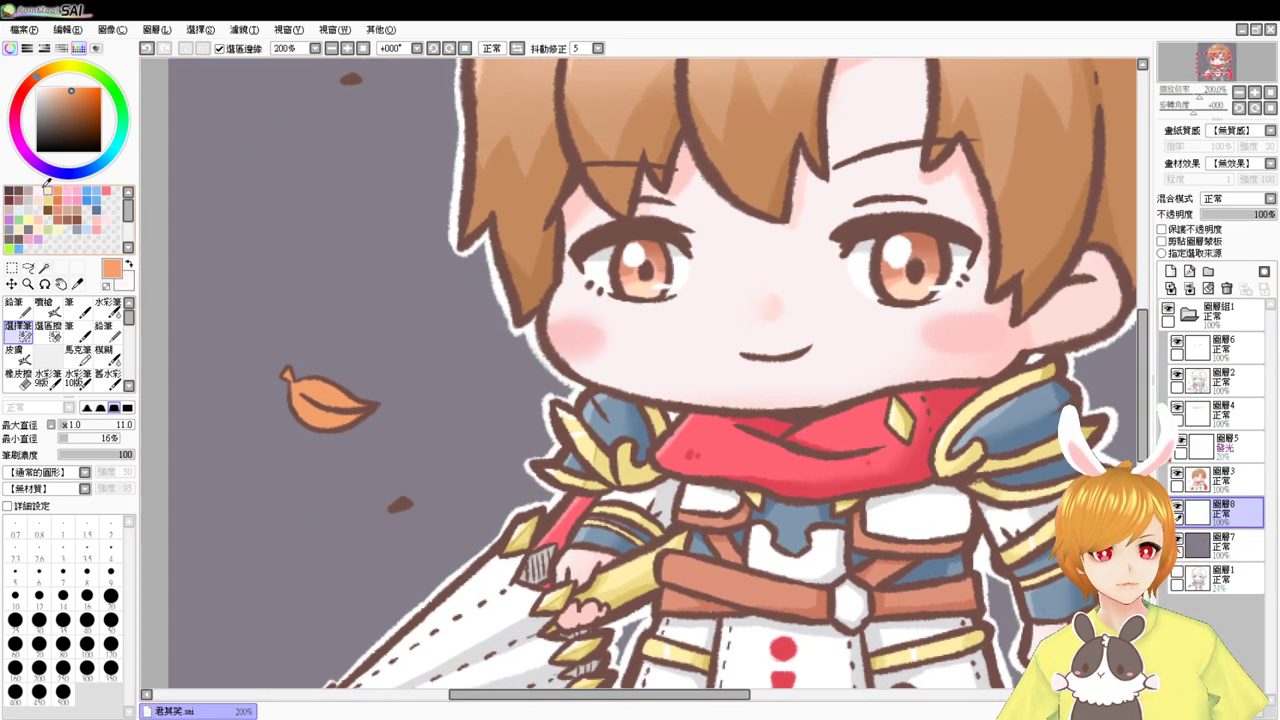
pyautogui.moveTo(63, 98); pyautogui.dragTo(27, 38)
pyautogui.press('v')
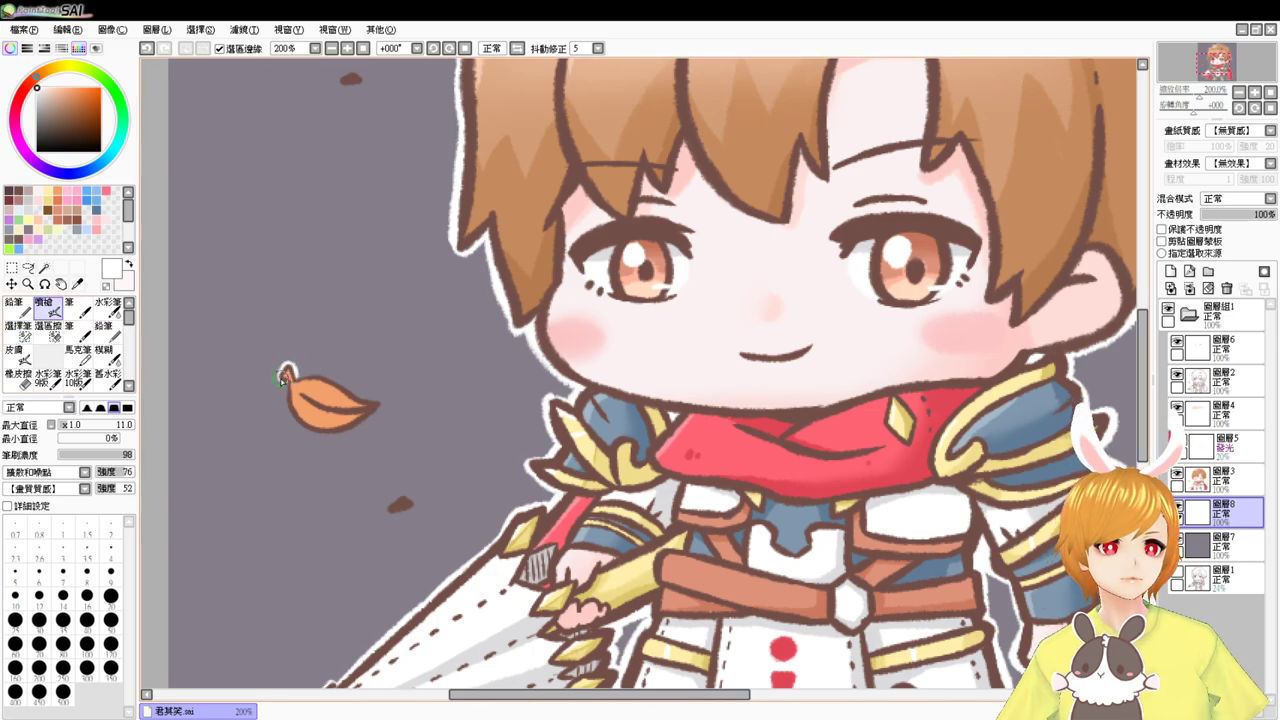
pyautogui.moveTo(290, 386)
pyautogui.mouseDown()
pyautogui.moveTo(299, 426)
pyautogui.moveTo(286, 384)
pyautogui.moveTo(306, 430)
pyautogui.moveTo(375, 408)
pyautogui.mouseUp()
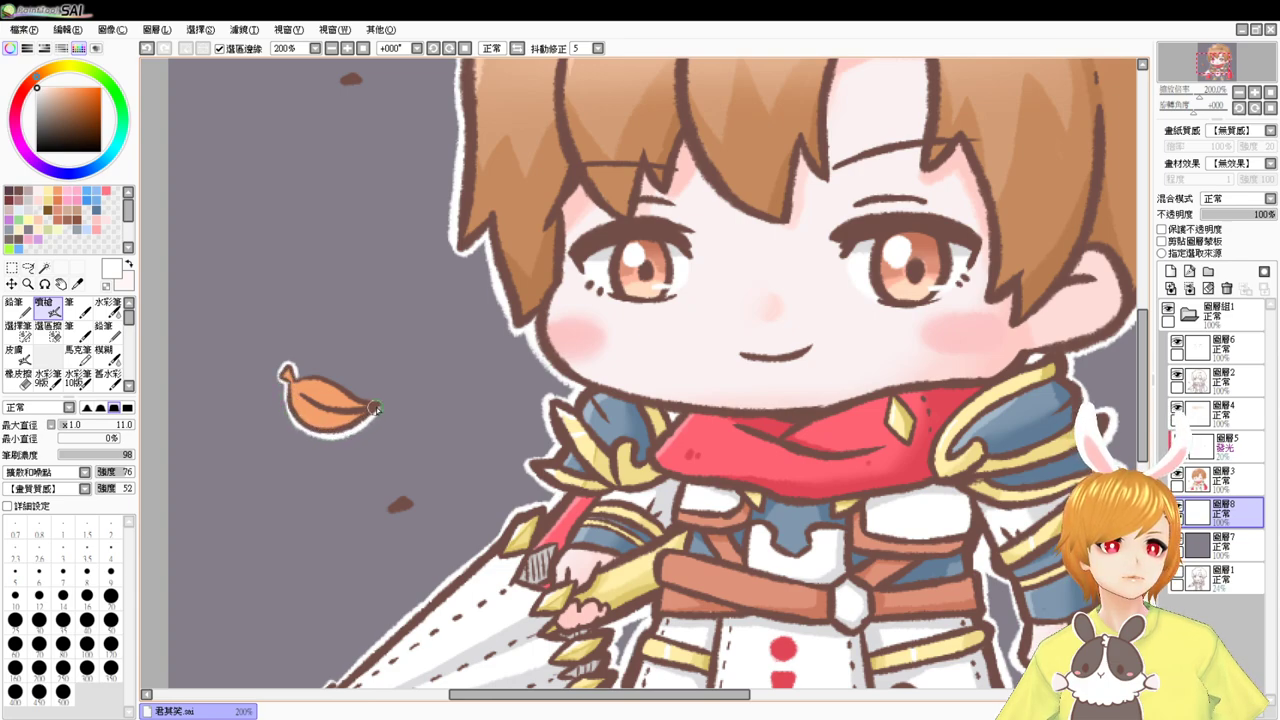
pyautogui.moveTo(302, 376); pyautogui.dragTo(331, 381)
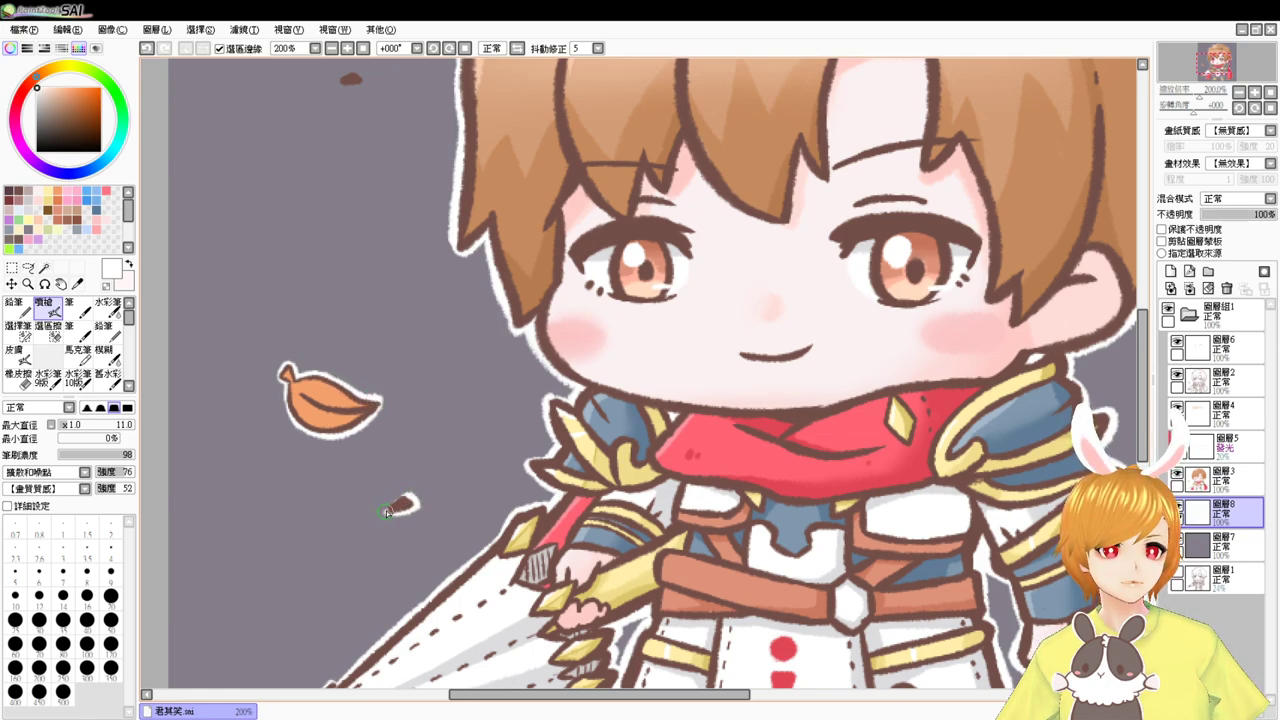
# - Outline the remaining dark specks in white, beside the hair, below the ear and next to the cape
pyautogui.scroll(5, 405, 498)
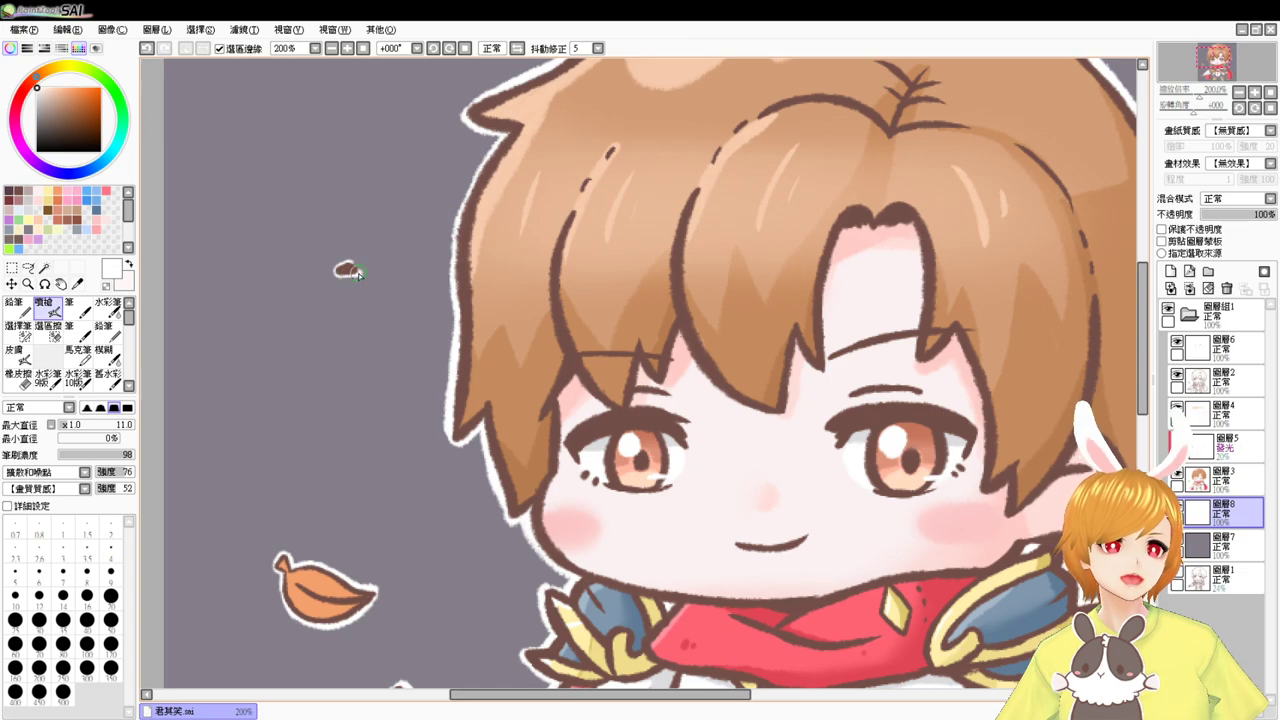
pyautogui.moveTo(822, 338); pyautogui.dragTo(298, 318)
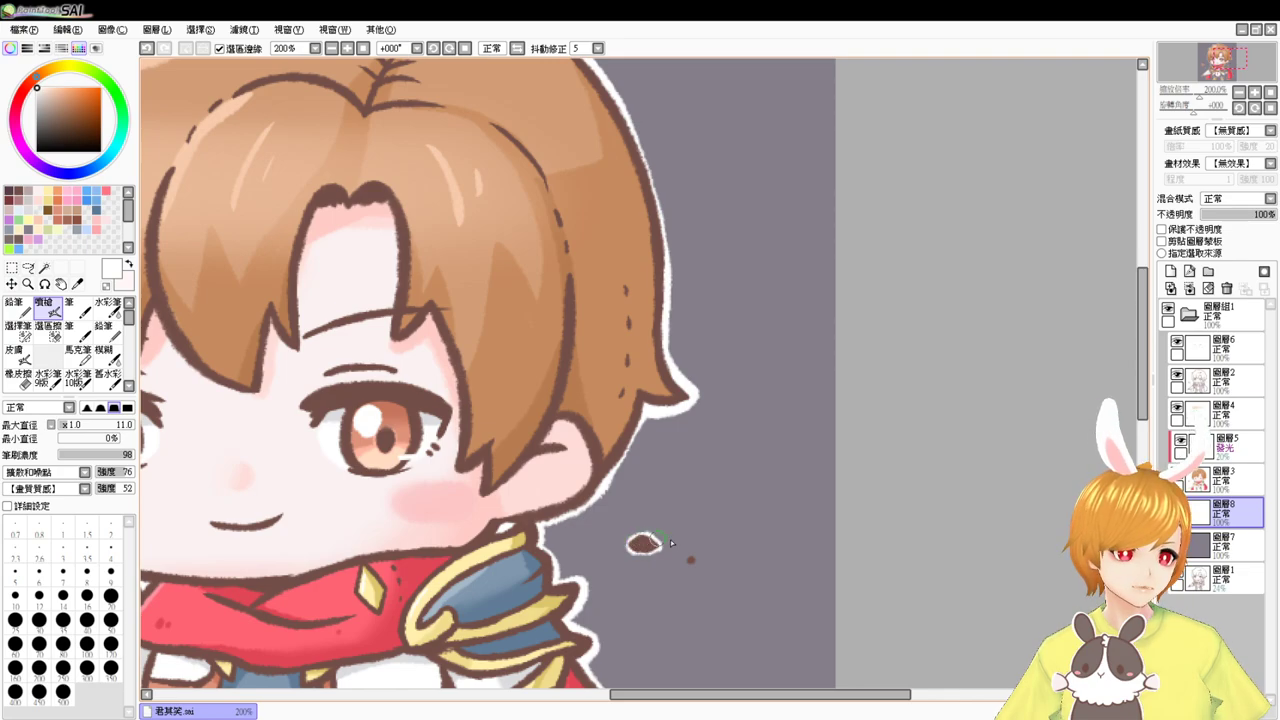
pyautogui.scroll(-5, 690, 562)
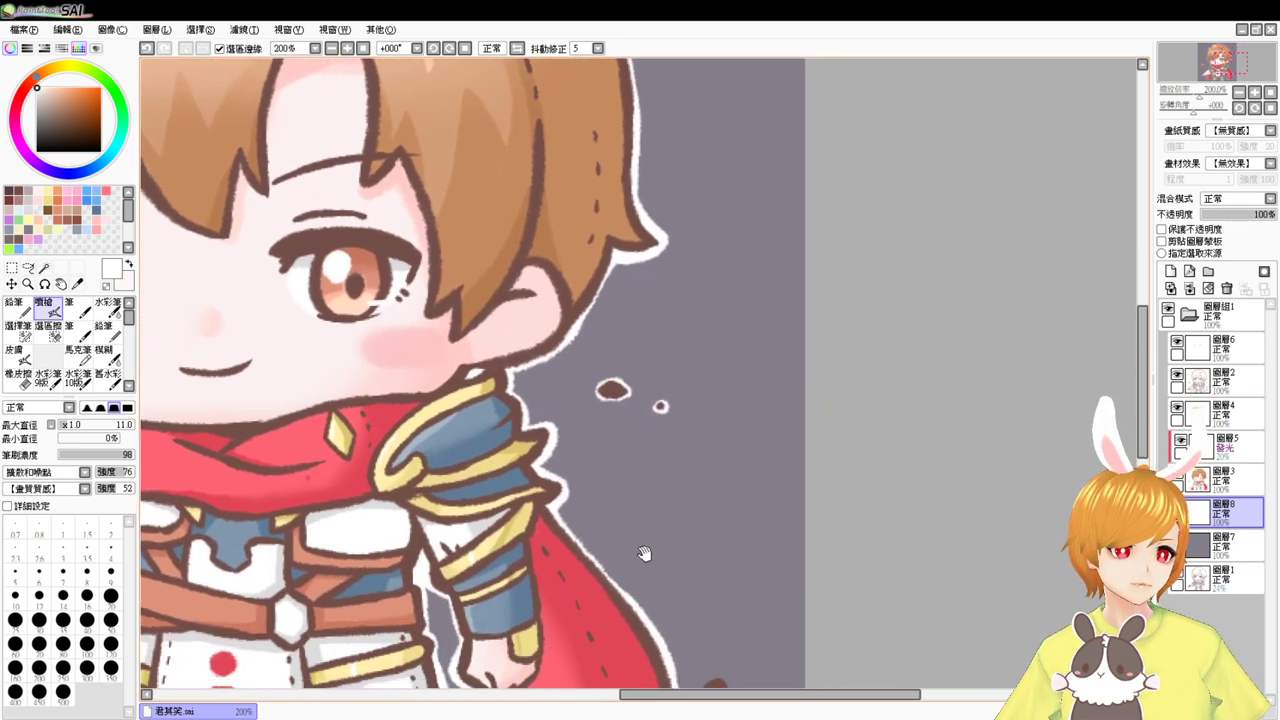
pyautogui.moveTo(704, 539)
pyautogui.mouseDown()
pyautogui.moveTo(714, 545)
pyautogui.moveTo(697, 542)
pyautogui.mouseUp()
pyautogui.moveTo(658, 490); pyautogui.dragTo(681, 552)
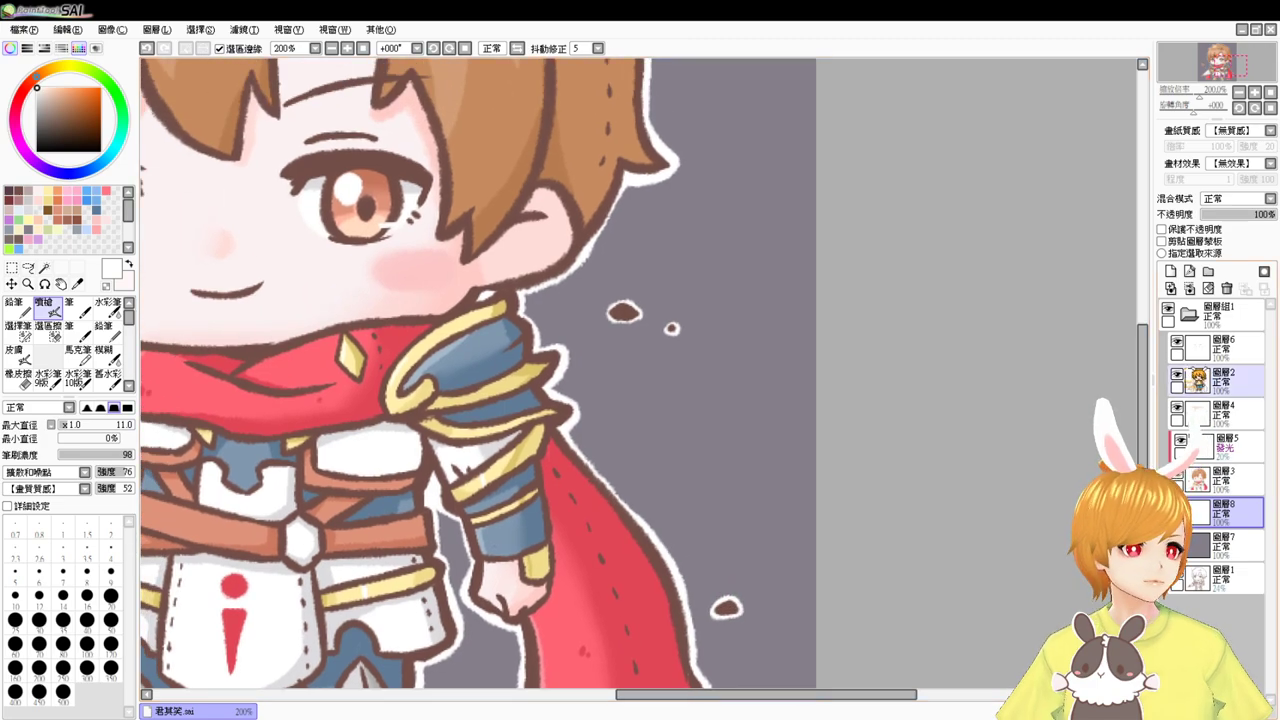
# - Make 圖層6 the active layer and check its content by hiding and showing it
pyautogui.click(1210, 343)
pyautogui.click(1177, 342)
pyautogui.click(1177, 342)
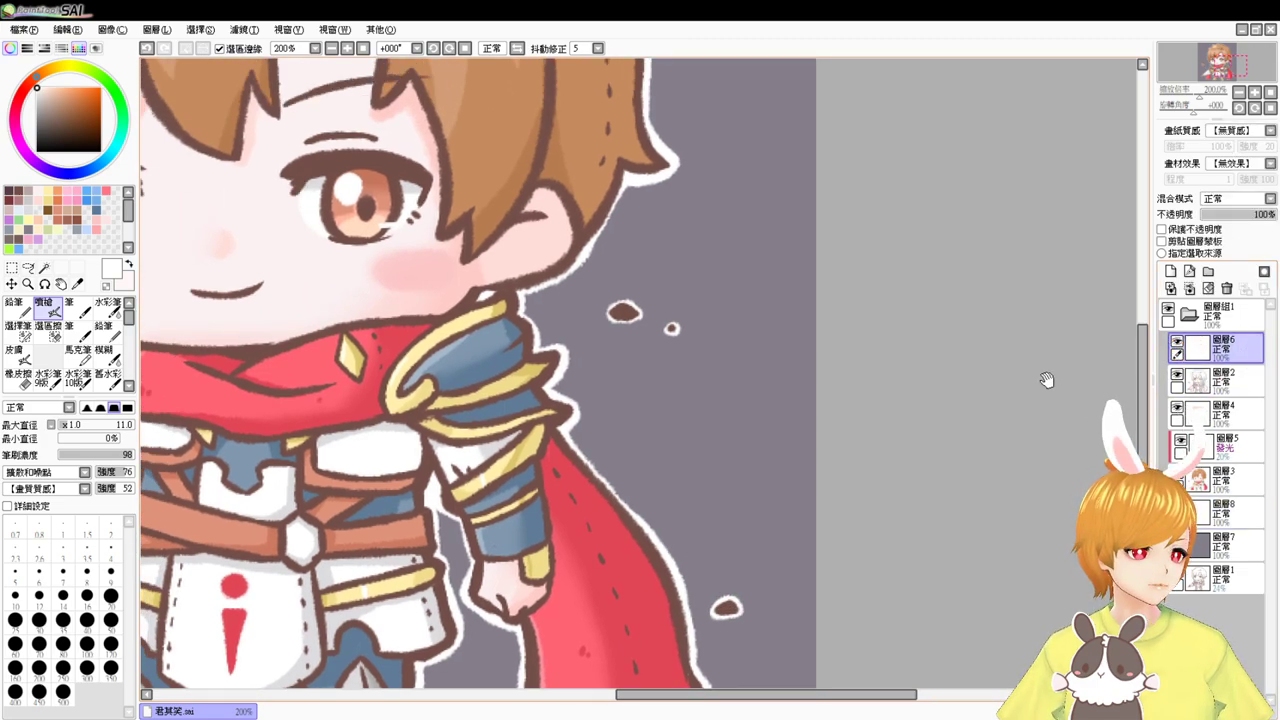
# - Add a new layer above 圖層6 in the layer group and save the drawing
pyautogui.moveTo(955, 327); pyautogui.dragTo(1158, 459)
pyautogui.click(1171, 271)
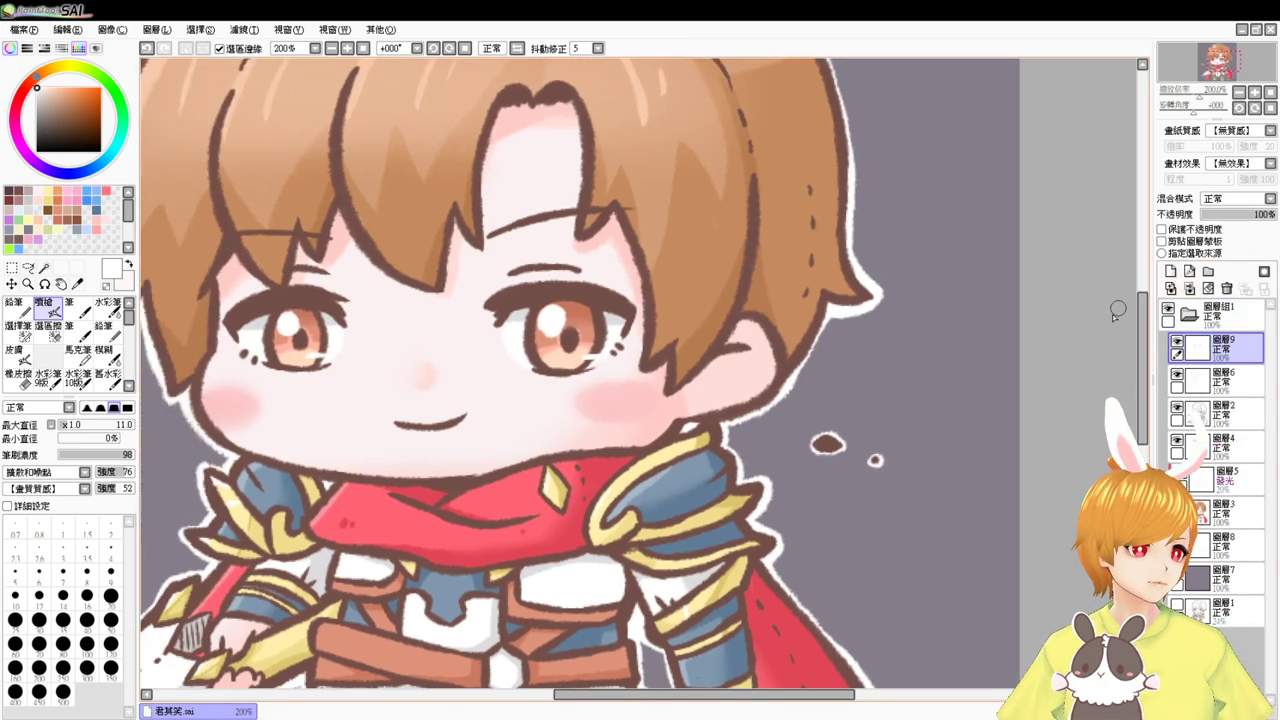
pyautogui.scroll(-3, 1051, 313)
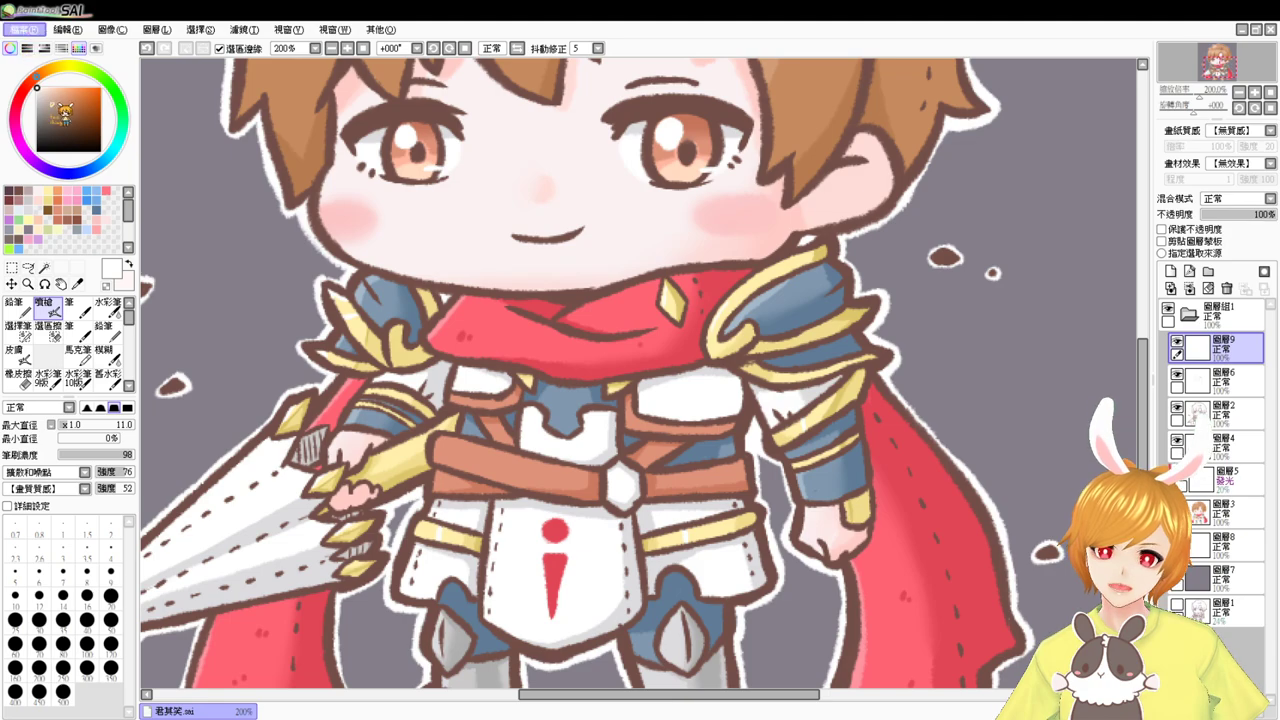
pyautogui.click(54, 132)
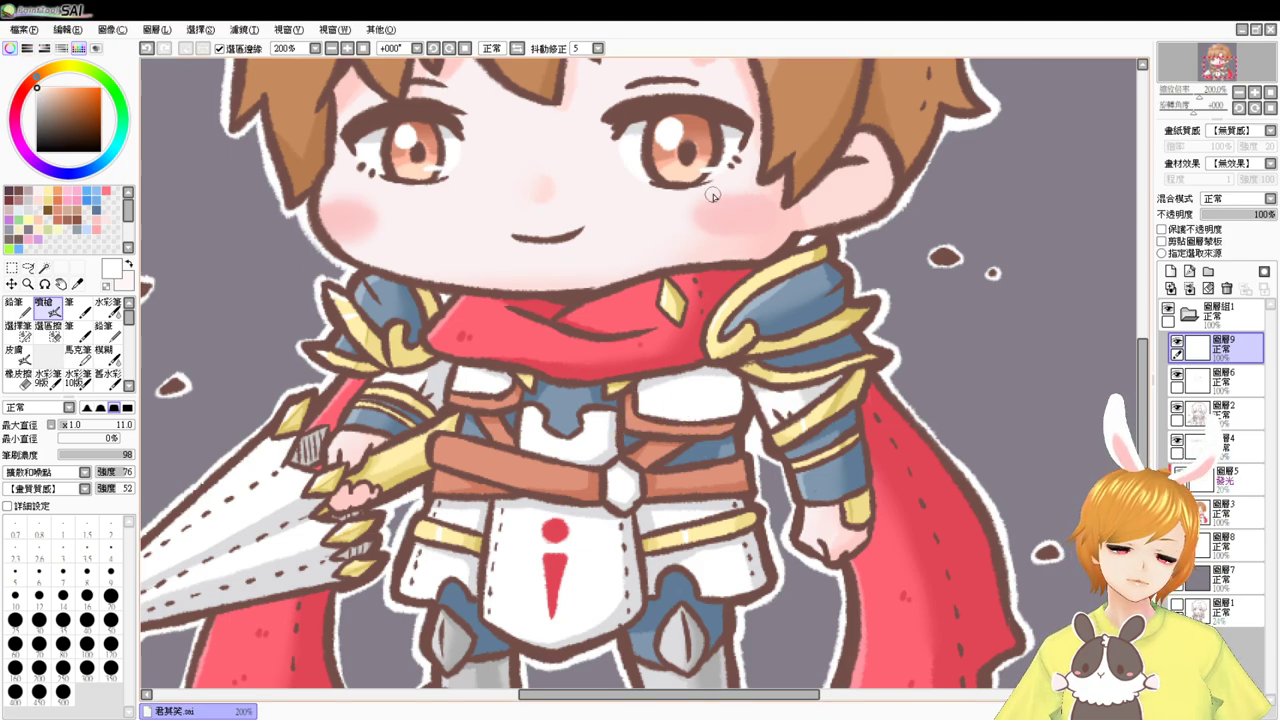
# - Sign the lower end of the red cape beside the bare hand in dark brown with the airbrush at size 6, adding the year
pyautogui.scroll(-2, 765, 247)
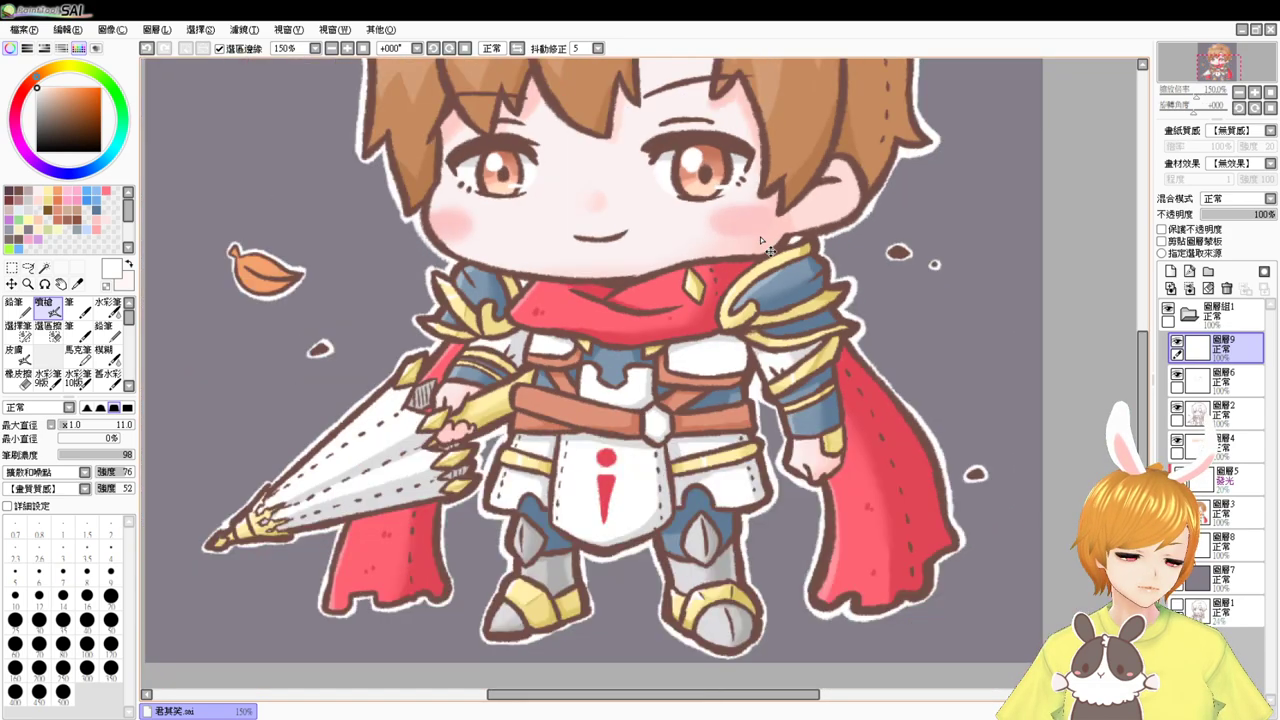
pyautogui.scroll(-1, 760, 240)
pyautogui.moveTo(760, 238); pyautogui.dragTo(690, 410)
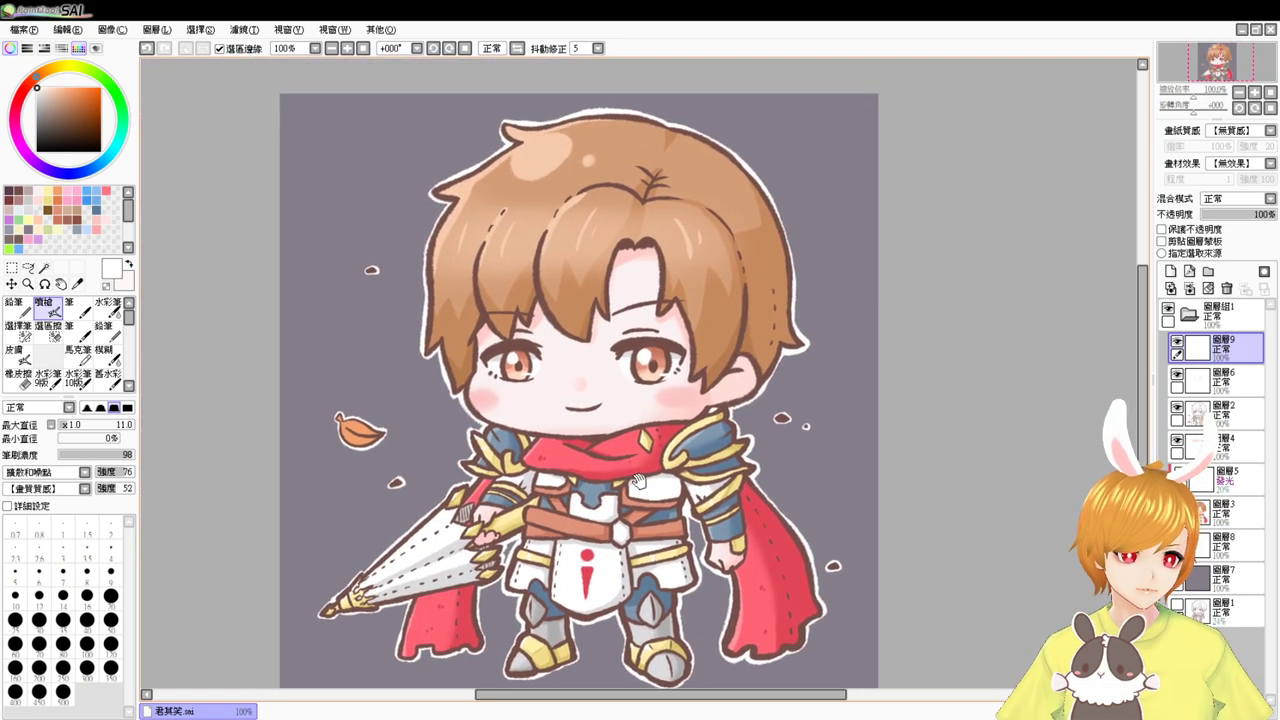
pyautogui.click(16, 190)
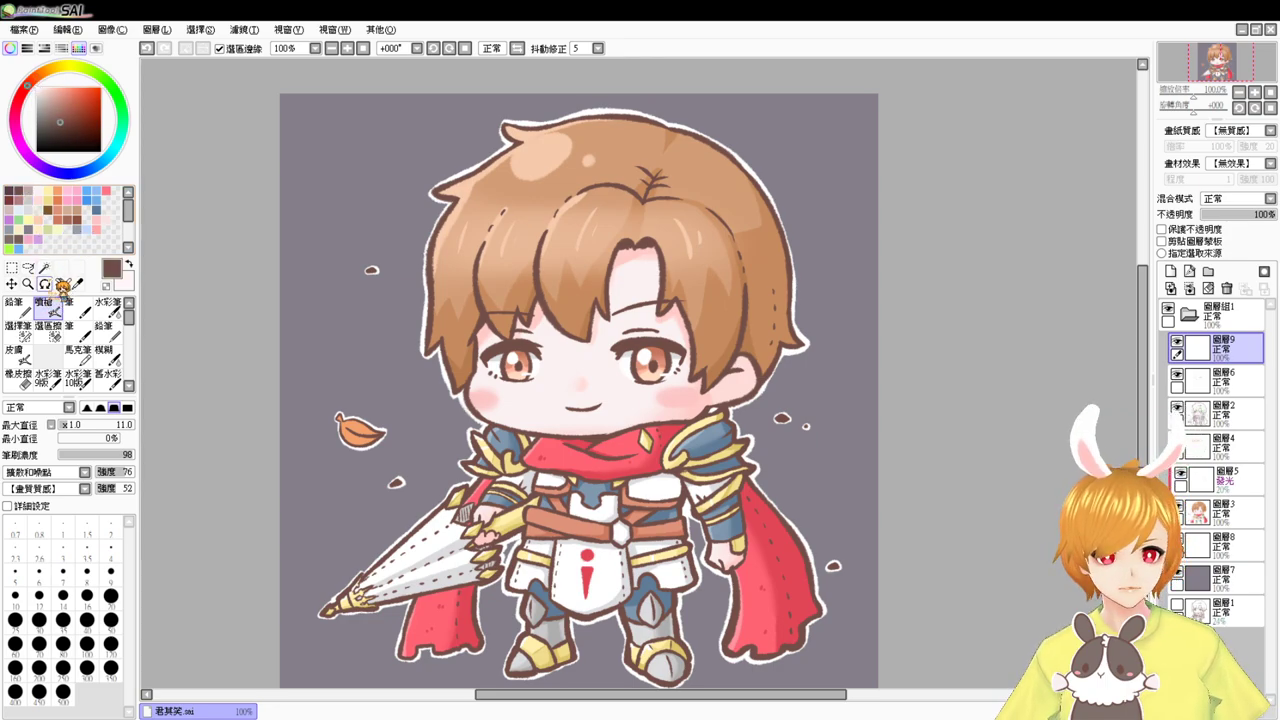
pyautogui.moveTo(773, 570); pyautogui.dragTo(739, 509)
pyautogui.moveTo(656, 541); pyautogui.dragTo(636, 567)
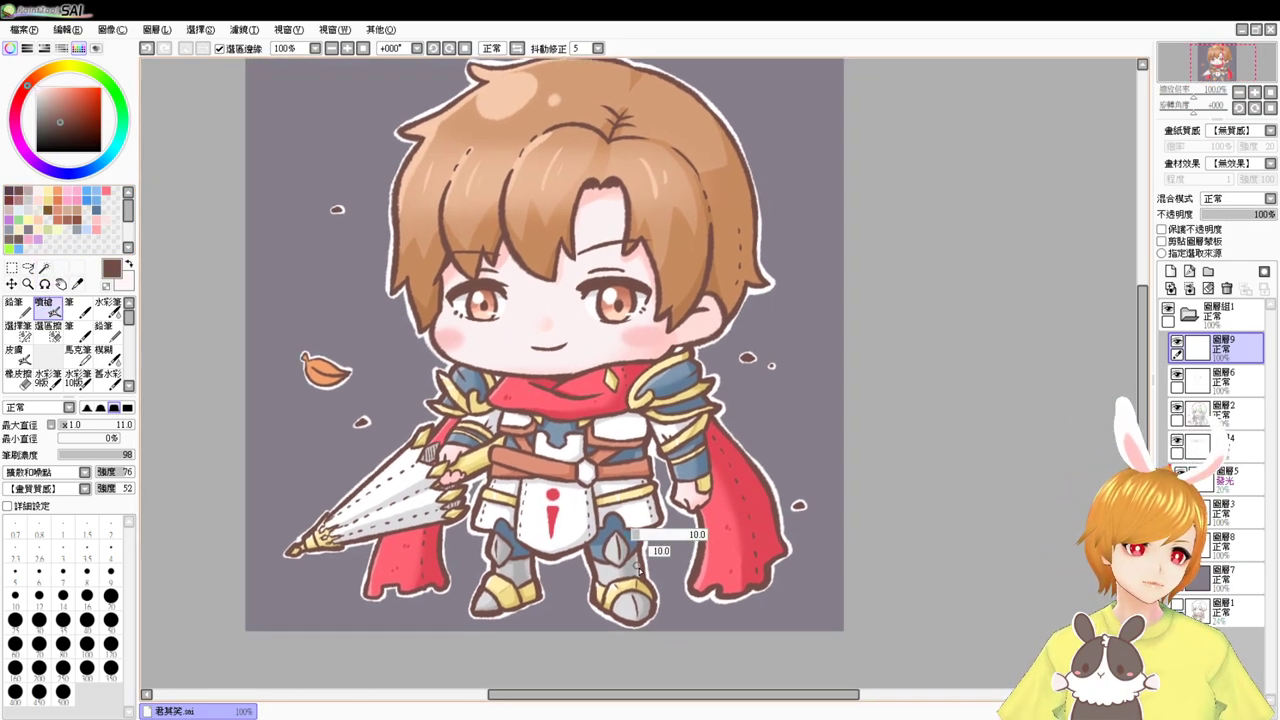
pyautogui.scroll(2, 640, 572)
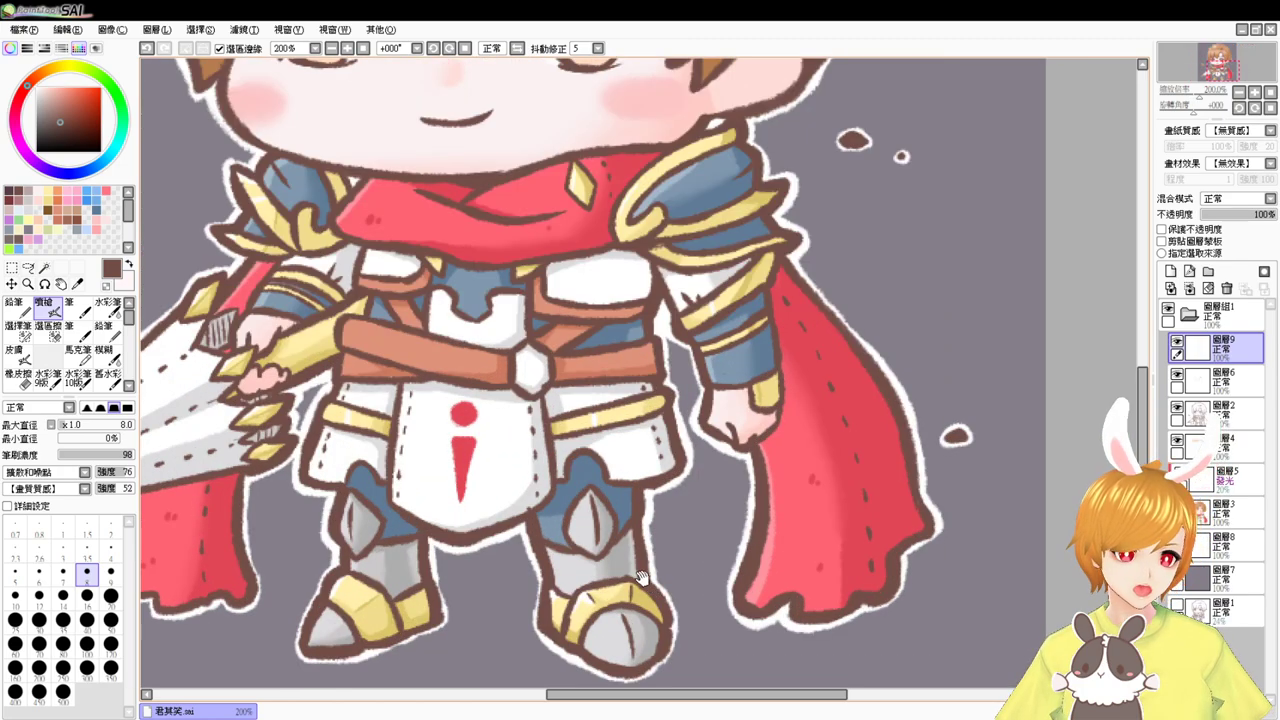
pyautogui.moveTo(860, 383); pyautogui.dragTo(630, 374)
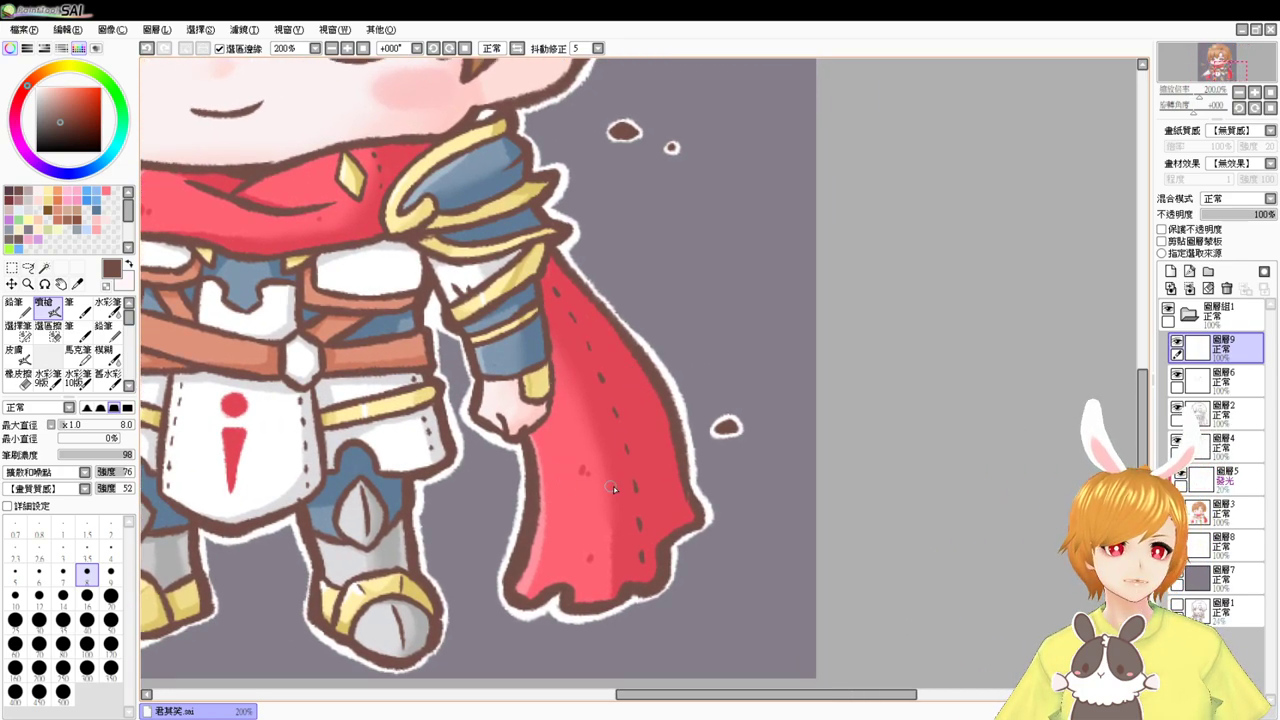
pyautogui.moveTo(562, 514); pyautogui.dragTo(567, 513)
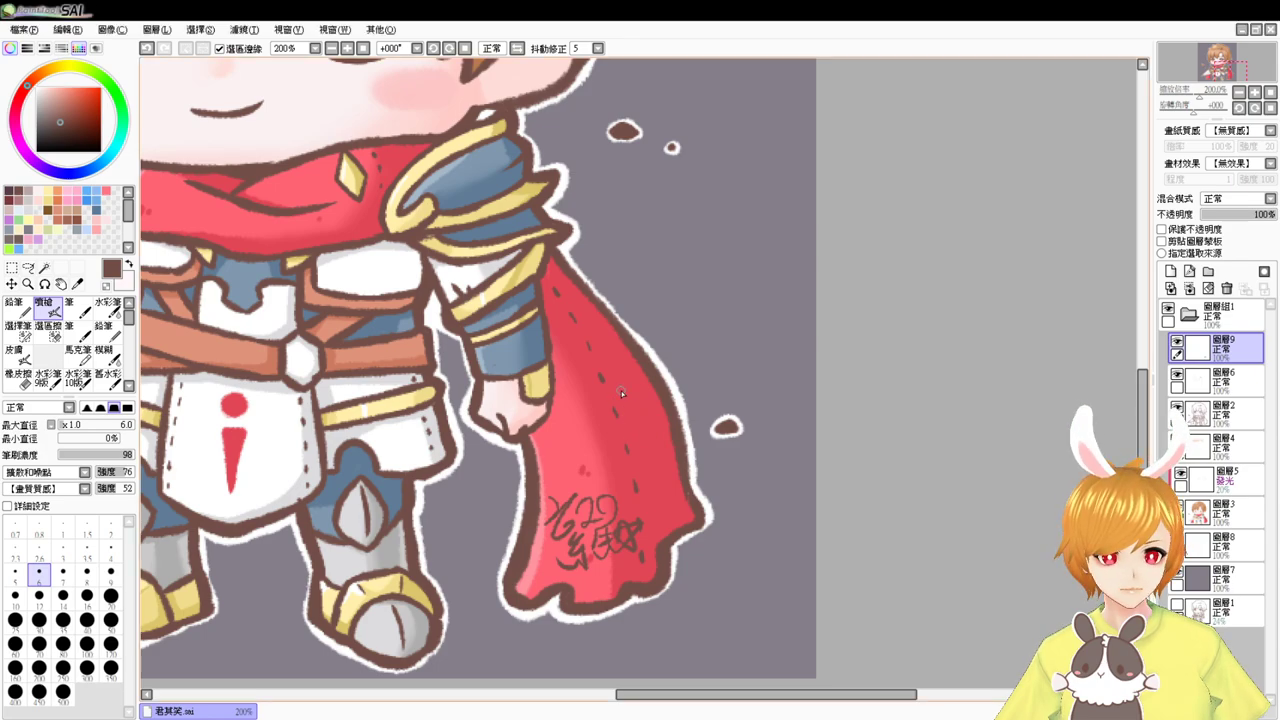
# - Apply the 水彩1 paper texture to the layer group 圖層組1 at 100% scale and strength 28
pyautogui.press('pagedown')
pyautogui.press('pagedown')
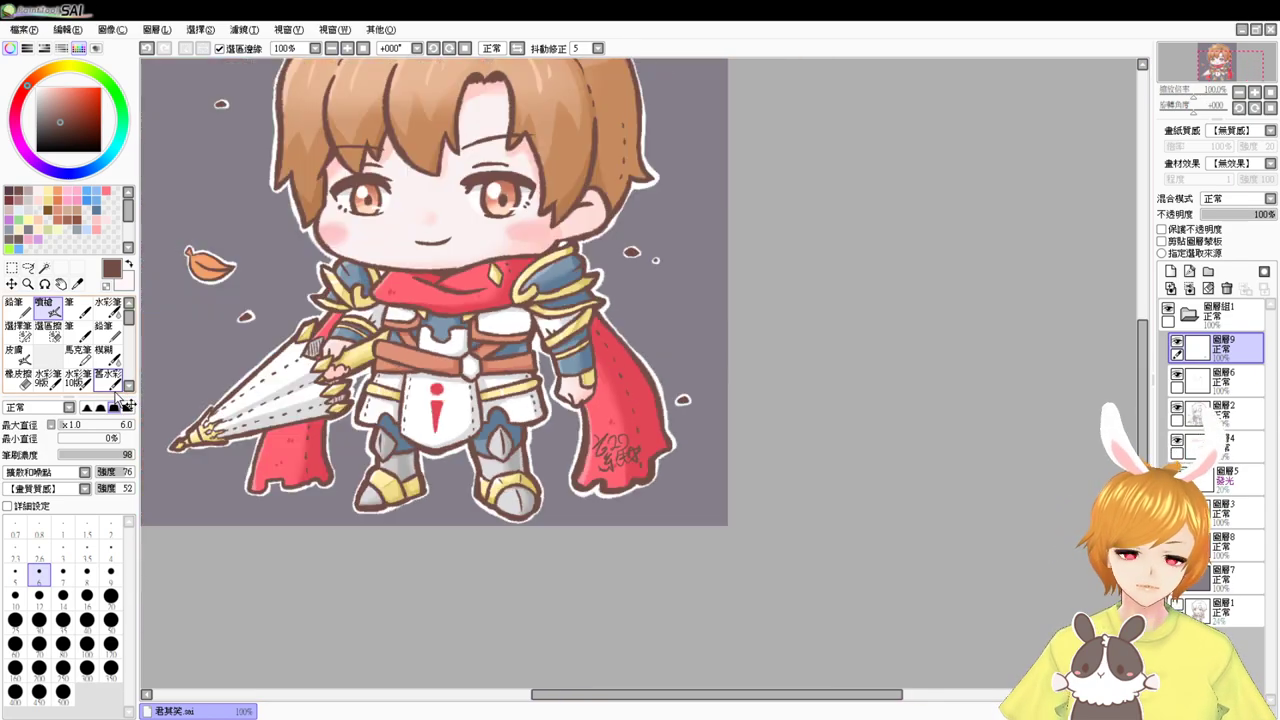
pyautogui.moveTo(339, 328); pyautogui.dragTo(479, 494)
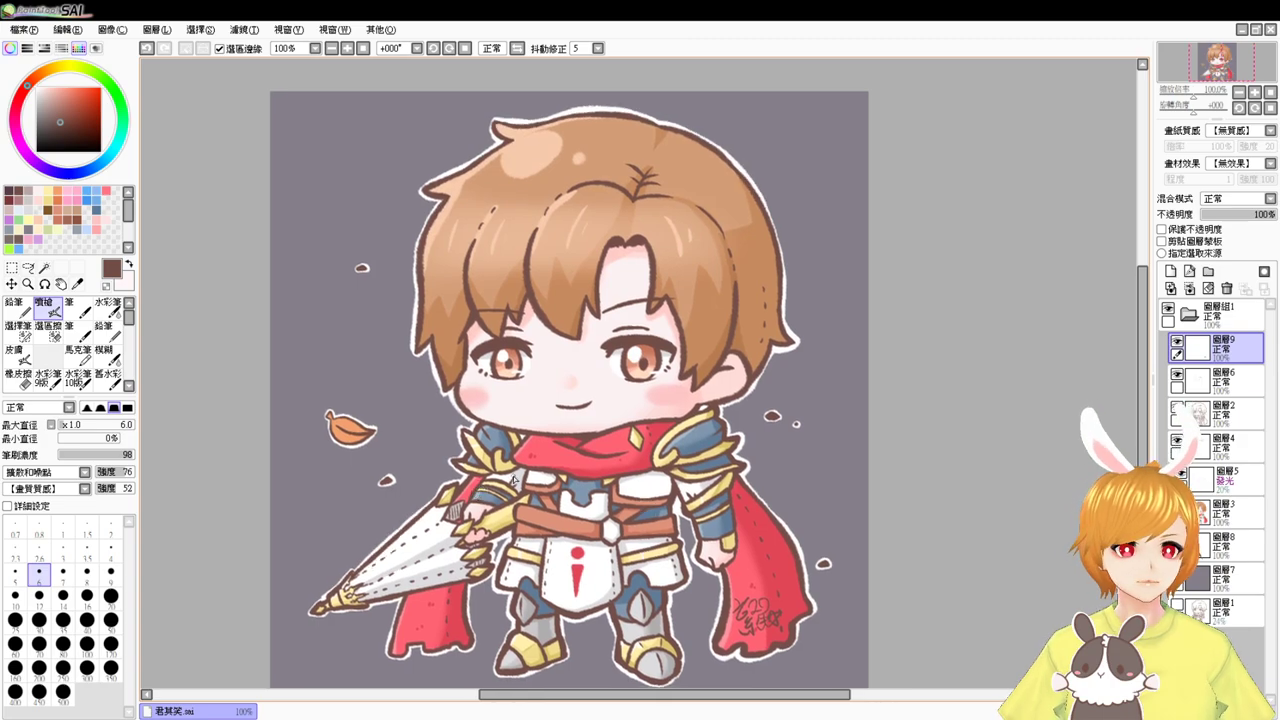
pyautogui.click(1215, 312)
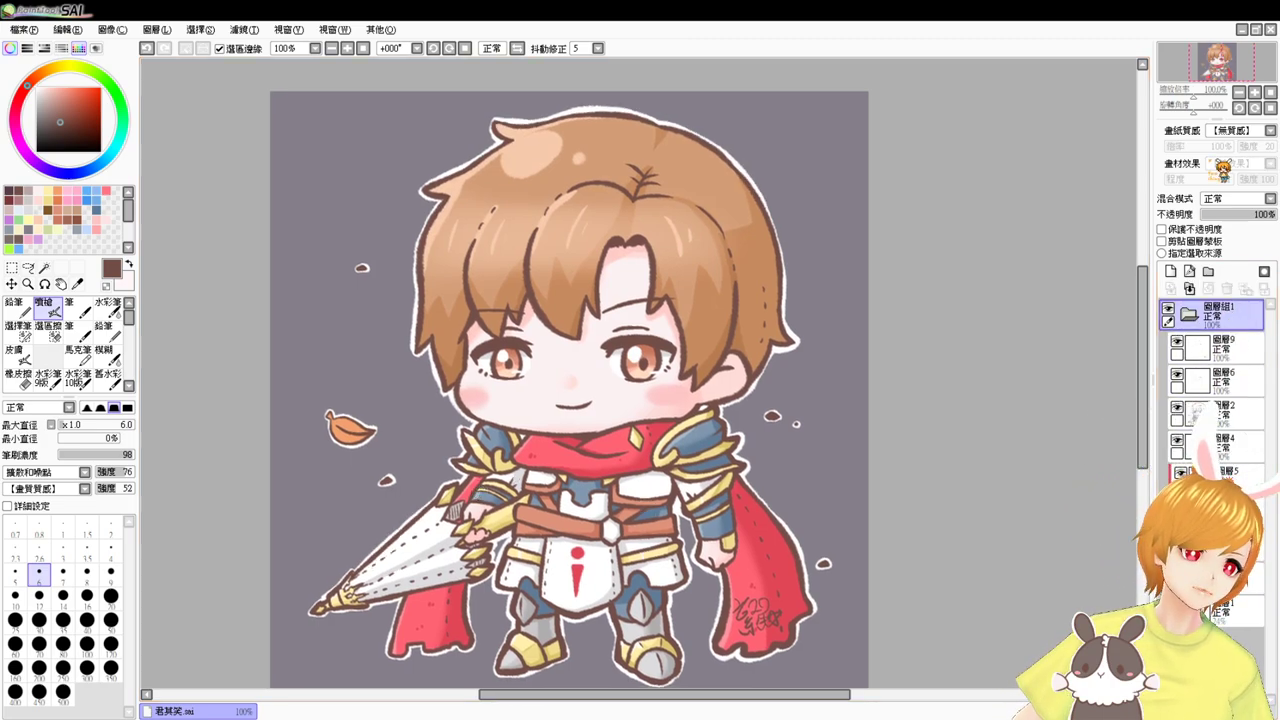
pyautogui.click(1248, 131)
pyautogui.click(1249, 158)
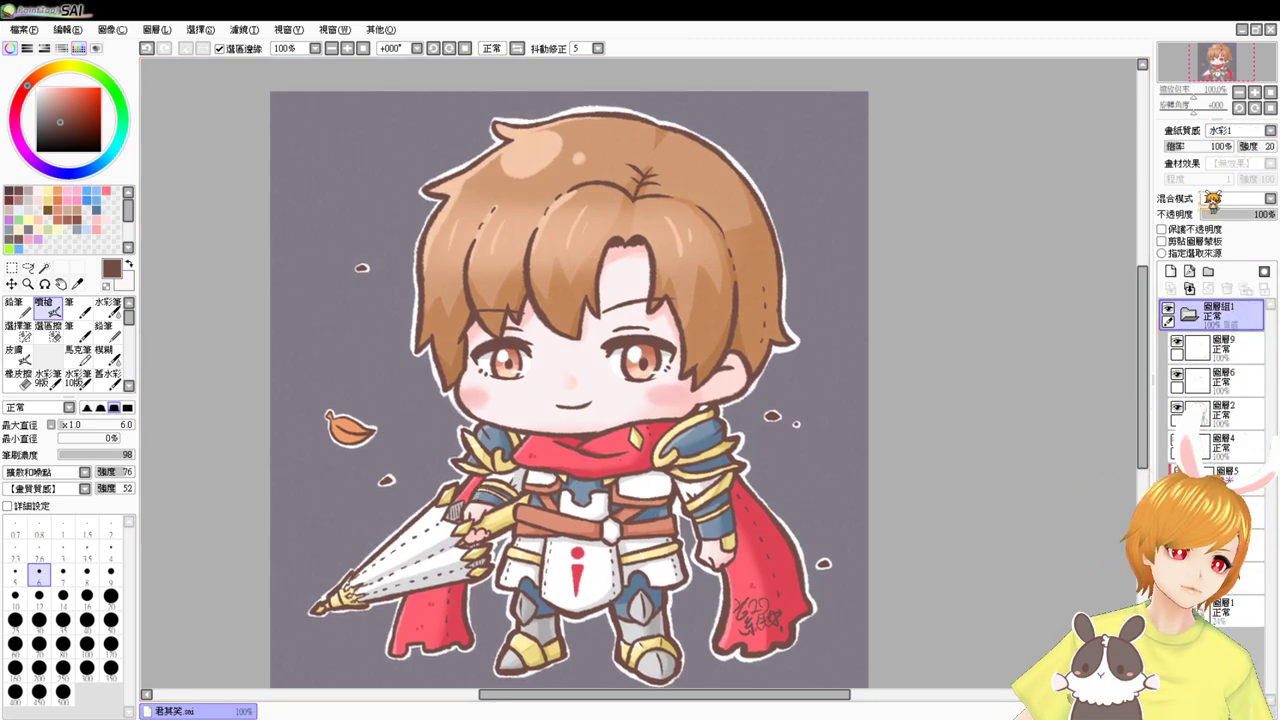
pyautogui.moveTo(1251, 146); pyautogui.dragTo(1249, 147)
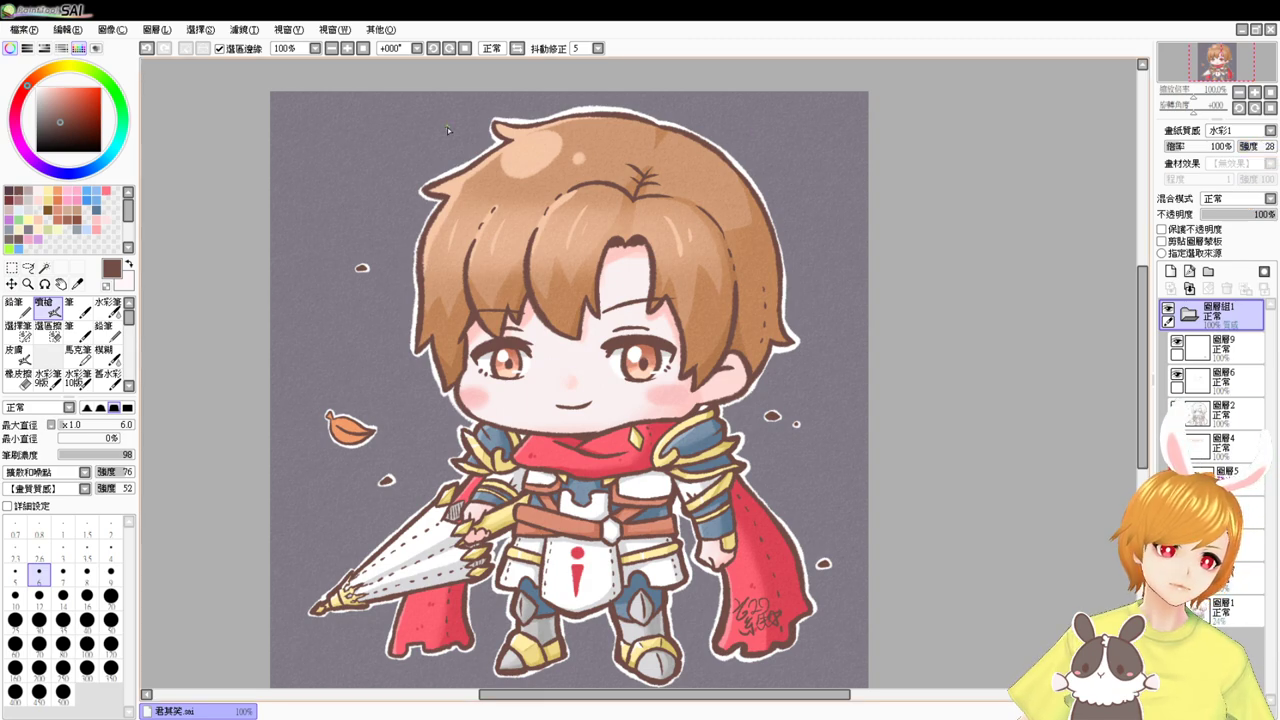
# - Save the finished illustration as the PNG file 君莫笑.png and close the document
pyautogui.click(28, 31)
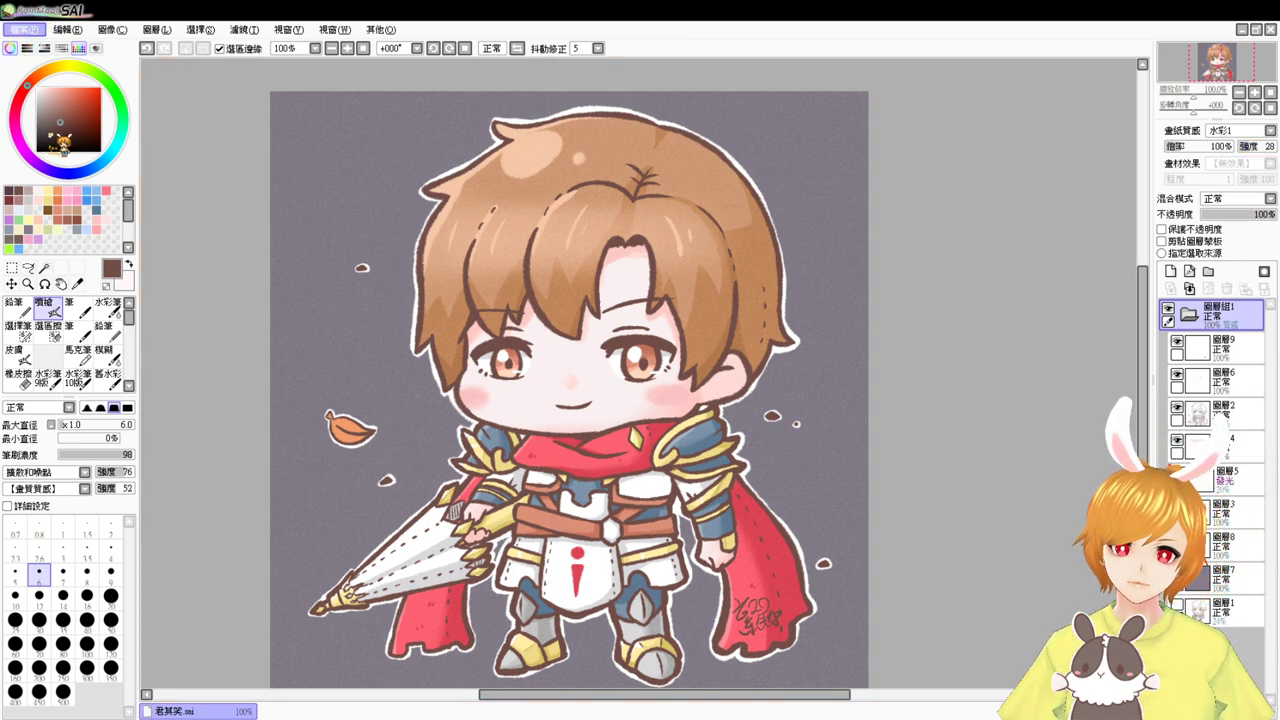
pyautogui.click(53, 137)
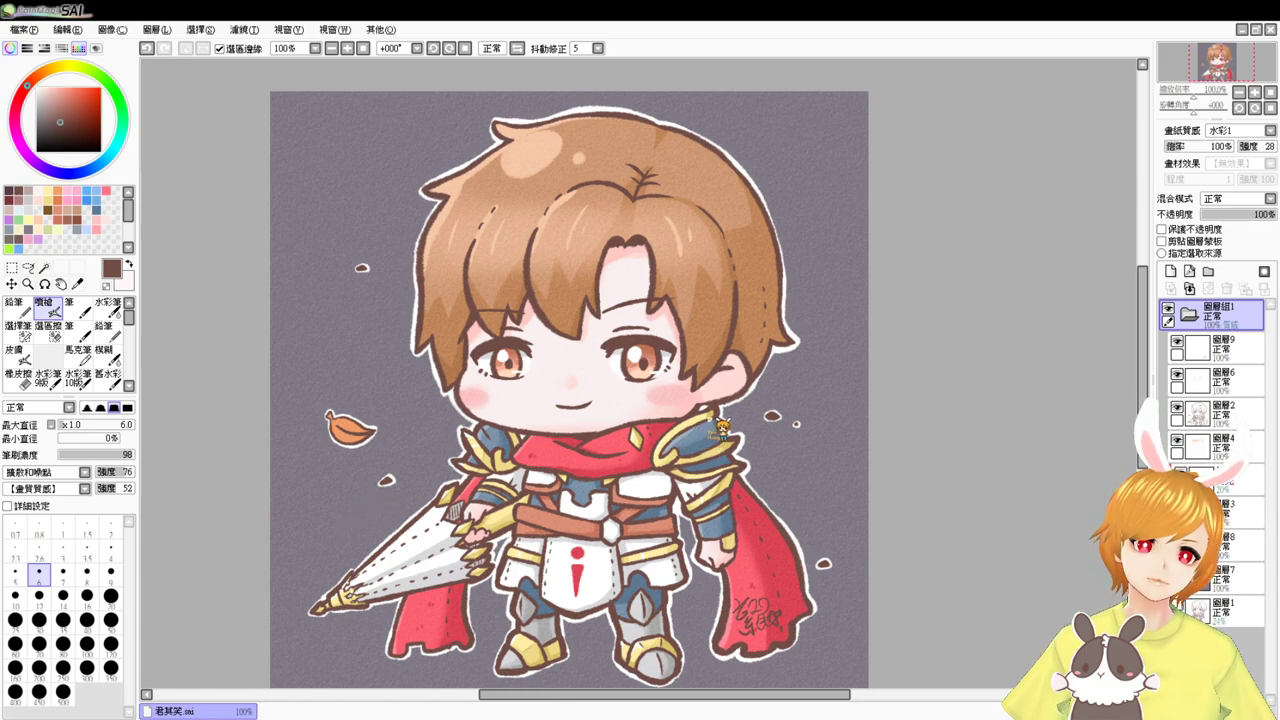
pyautogui.click(1270, 30)
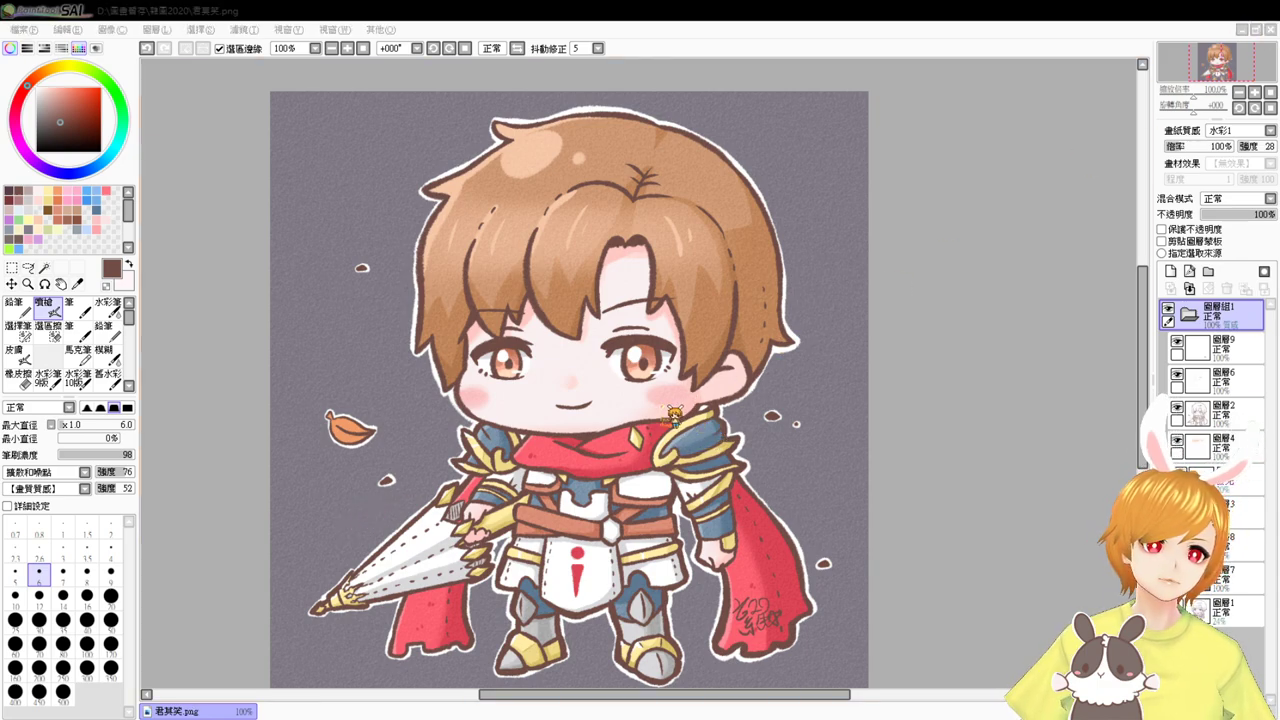